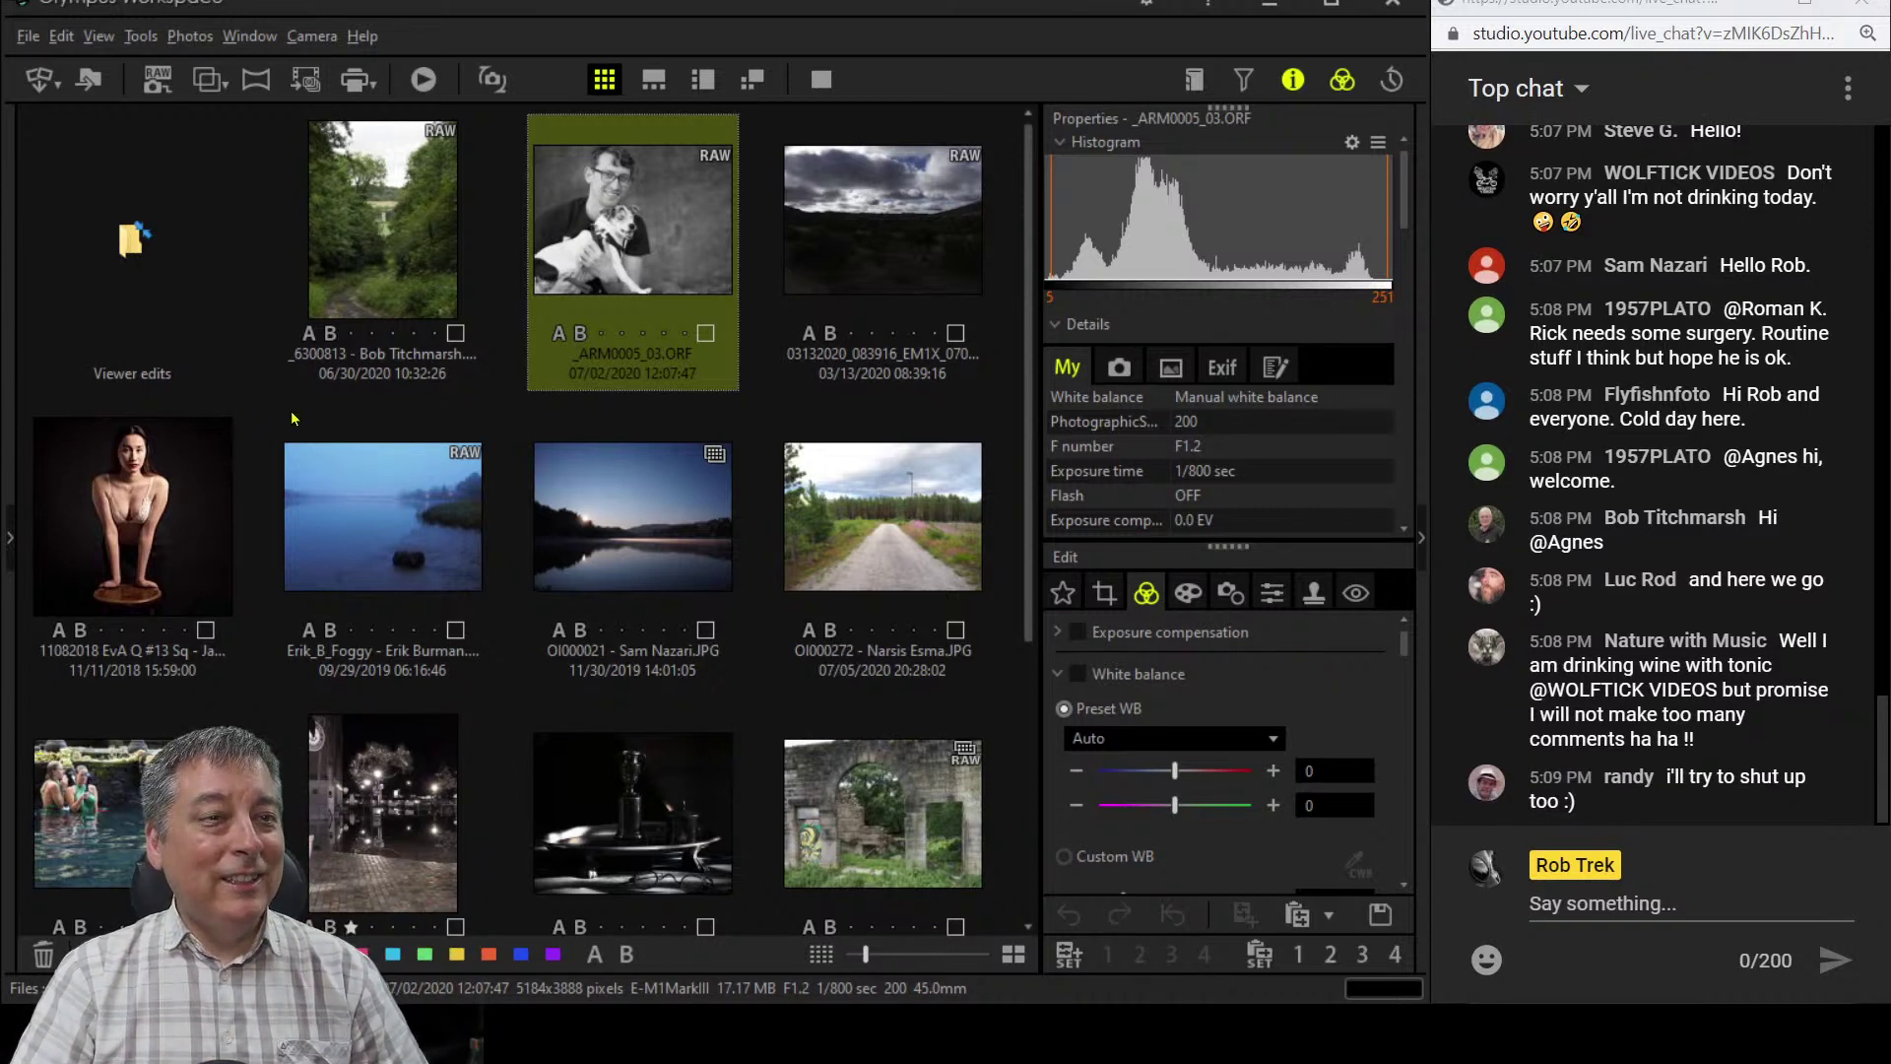
# - Open the woodland path RAW photo in the large preview and enlarge its shooting details area
pyautogui.doubleClick(418, 280)
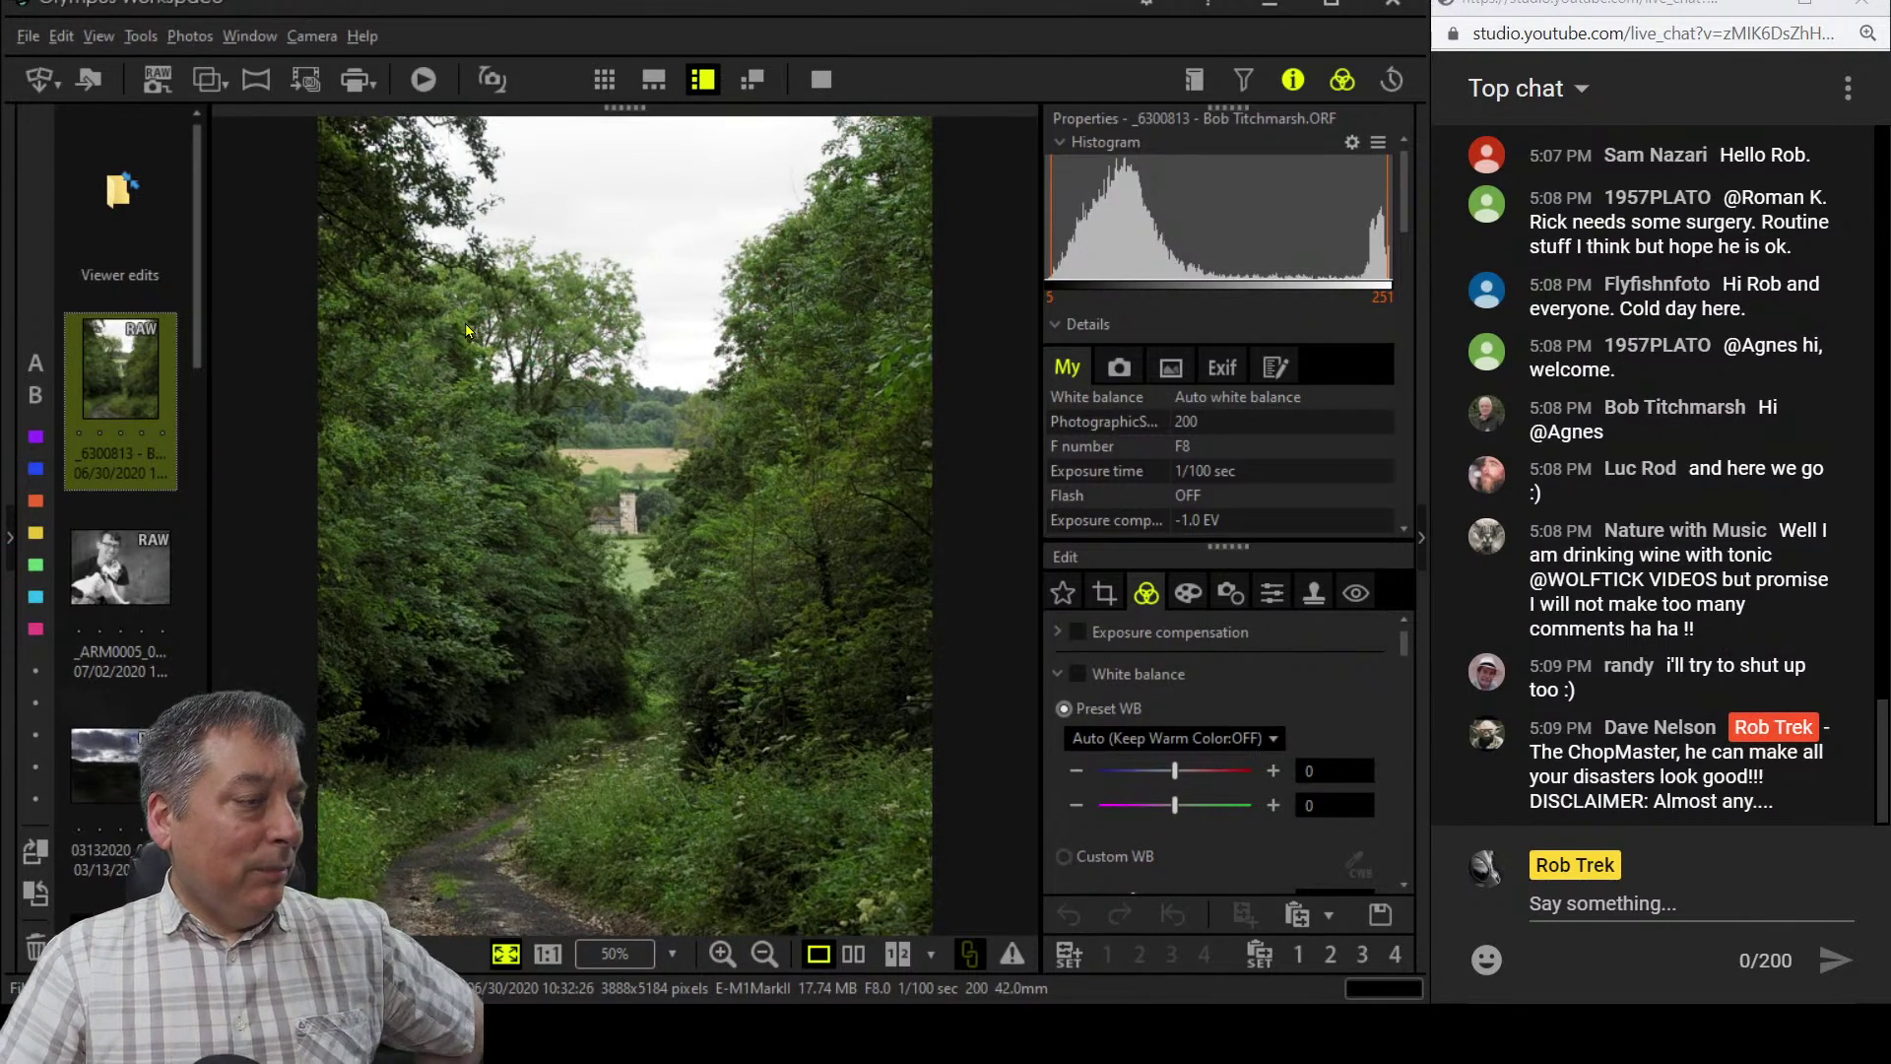
pyautogui.scroll(-2, 1259, 744)
pyautogui.scroll(2, 1262, 744)
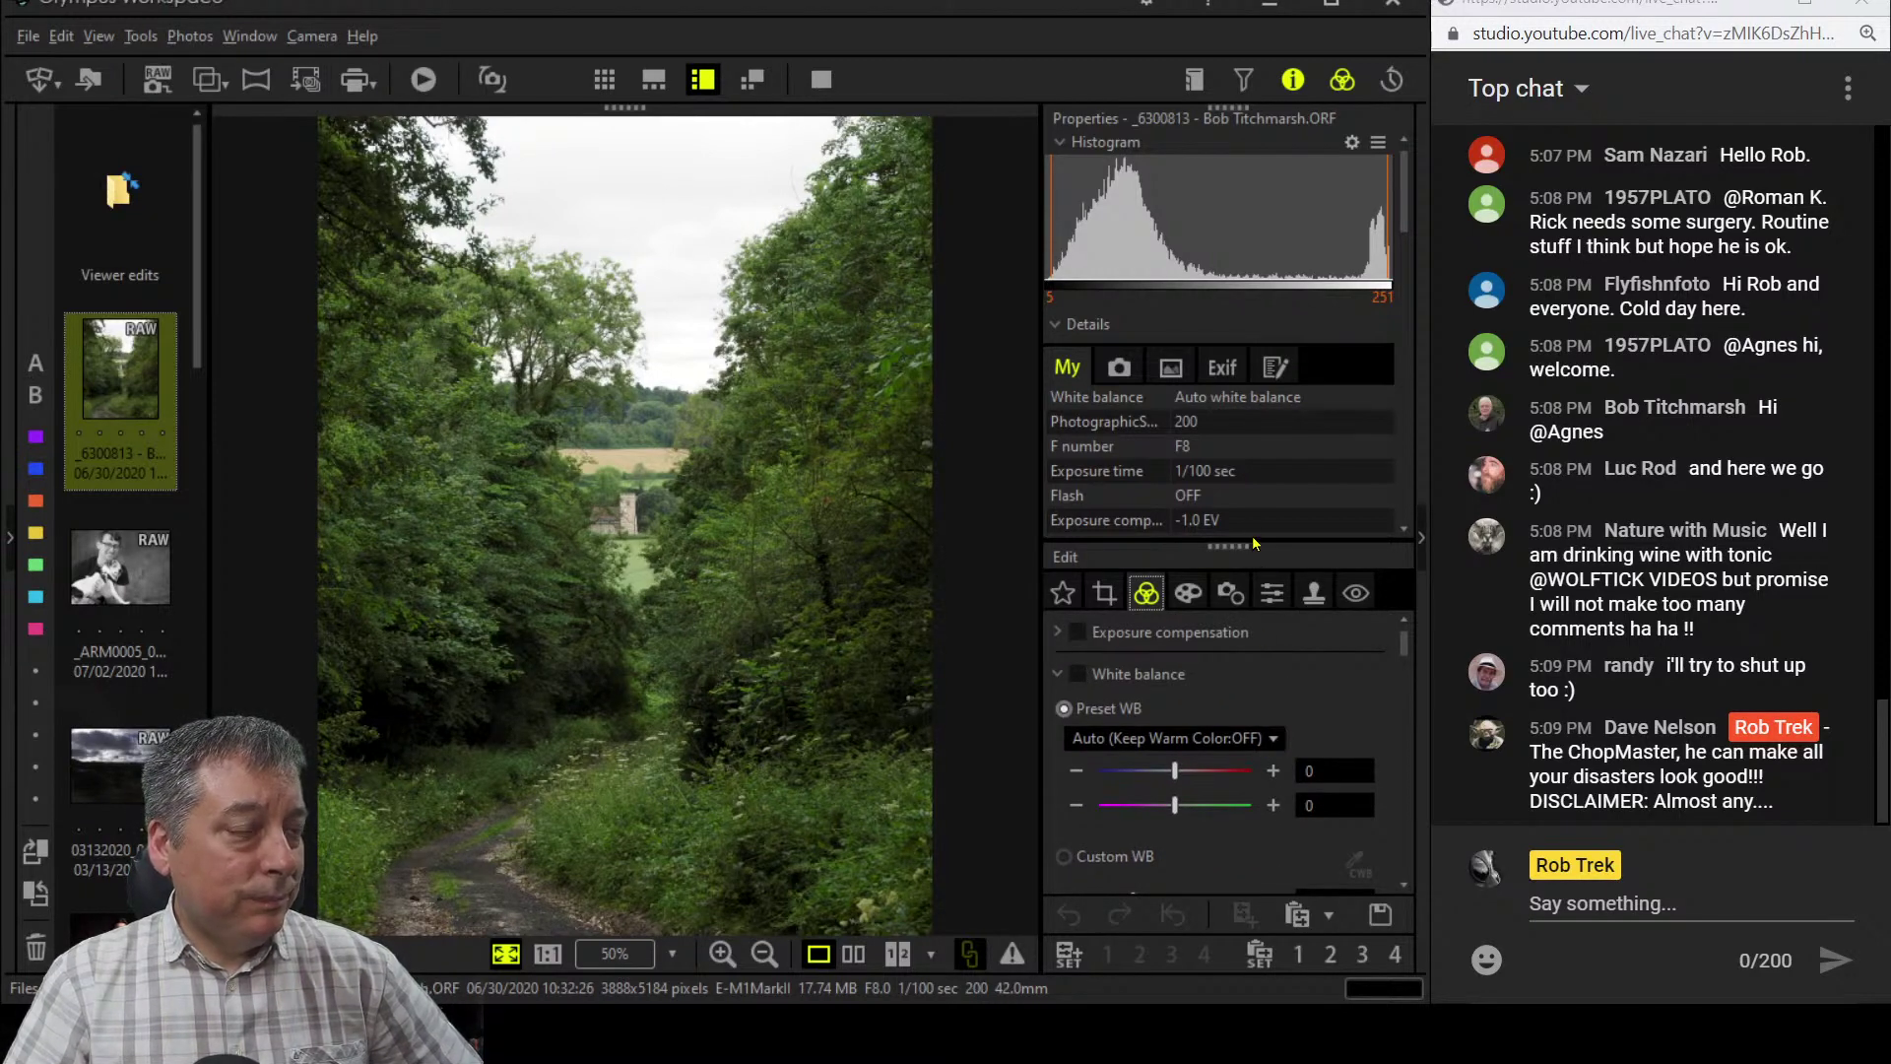
pyautogui.moveTo(1261, 538); pyautogui.dragTo(1266, 801)
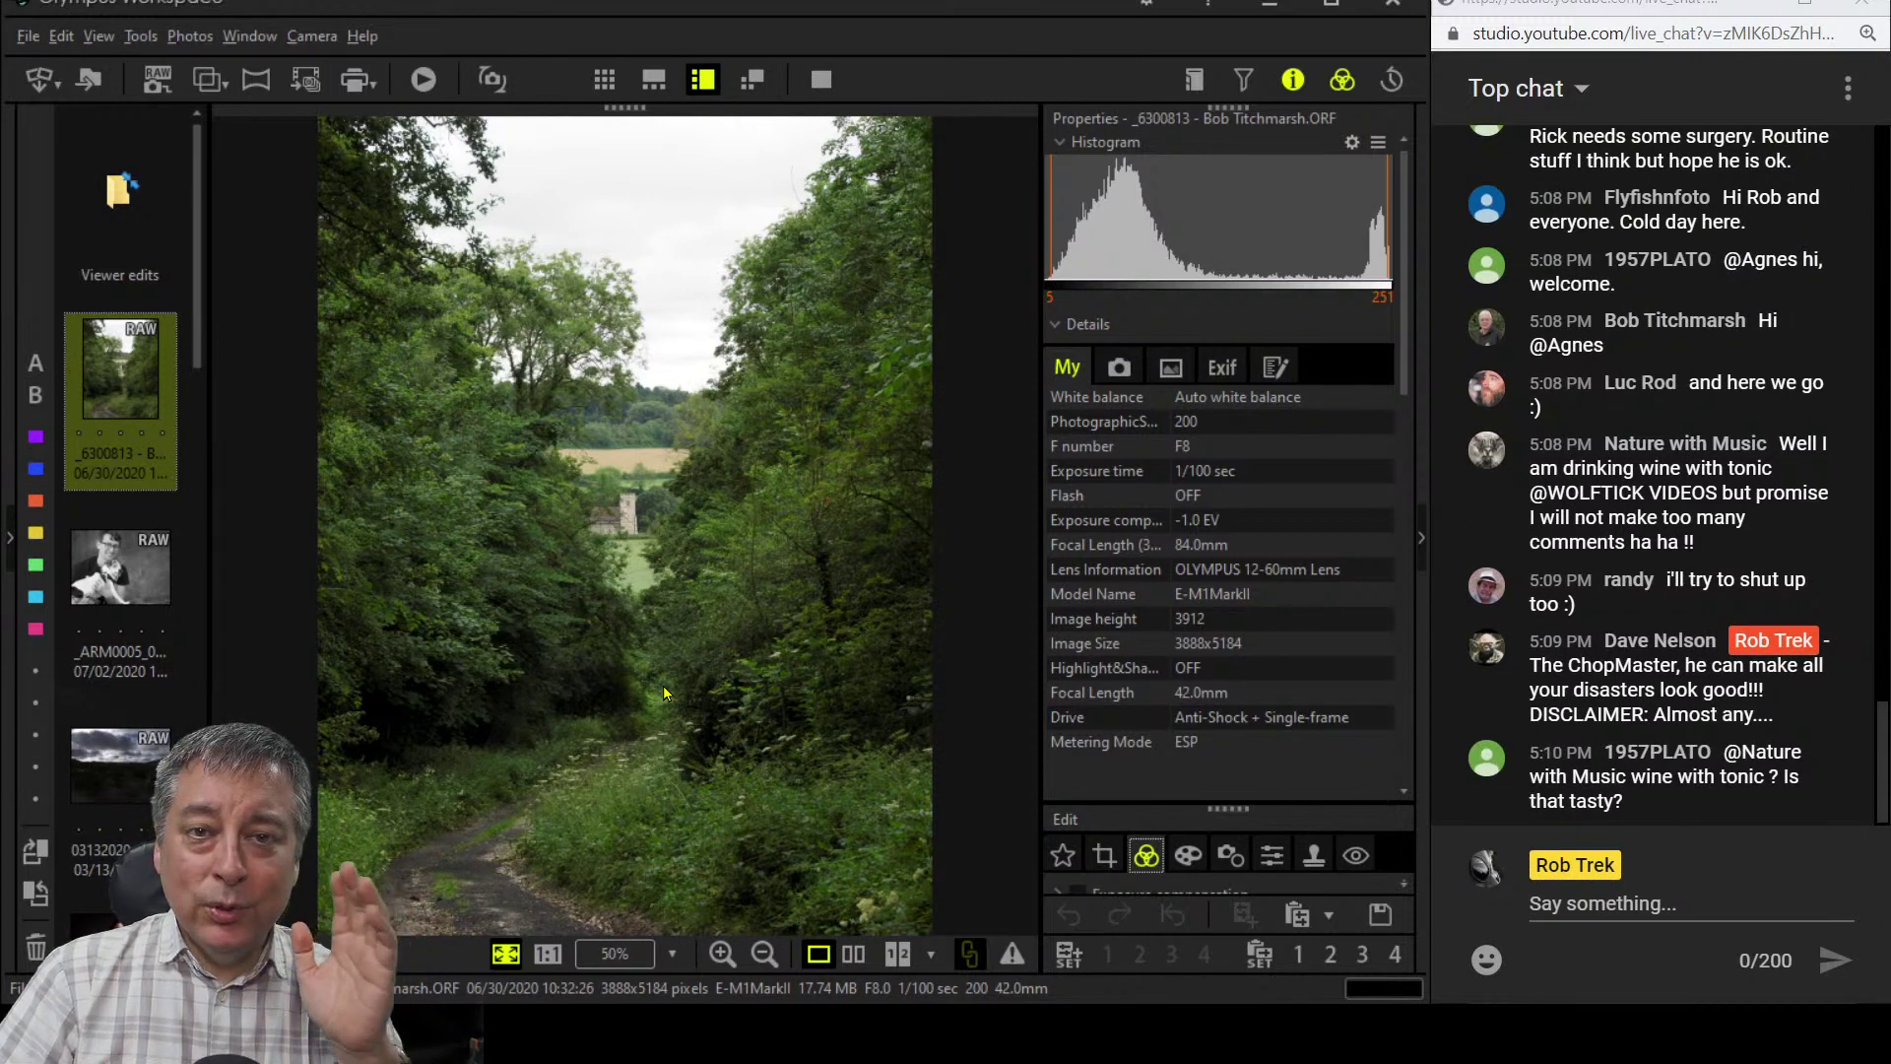
# - Hide the photo's histogram and shooting details so the editing controls fill the space
pyautogui.click(1296, 88)
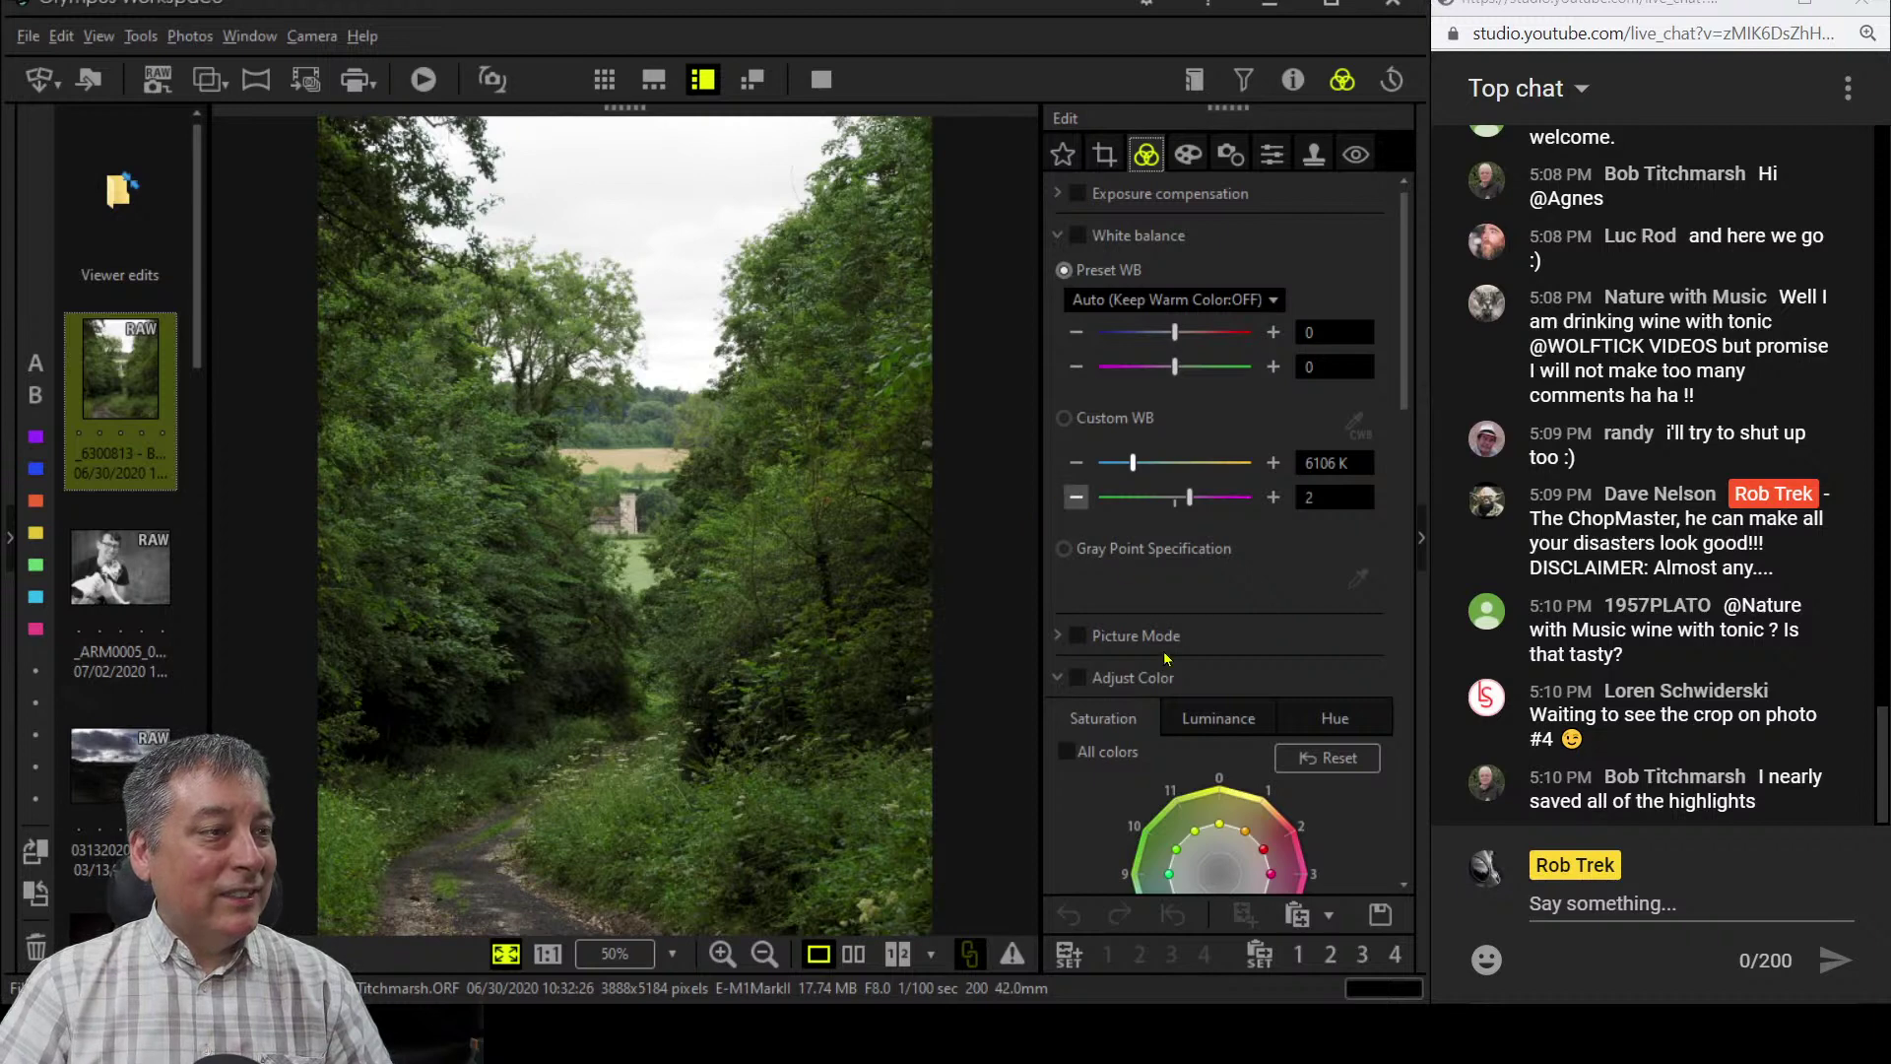
pyautogui.scroll(-5, 1168, 662)
pyautogui.scroll(5, 1170, 665)
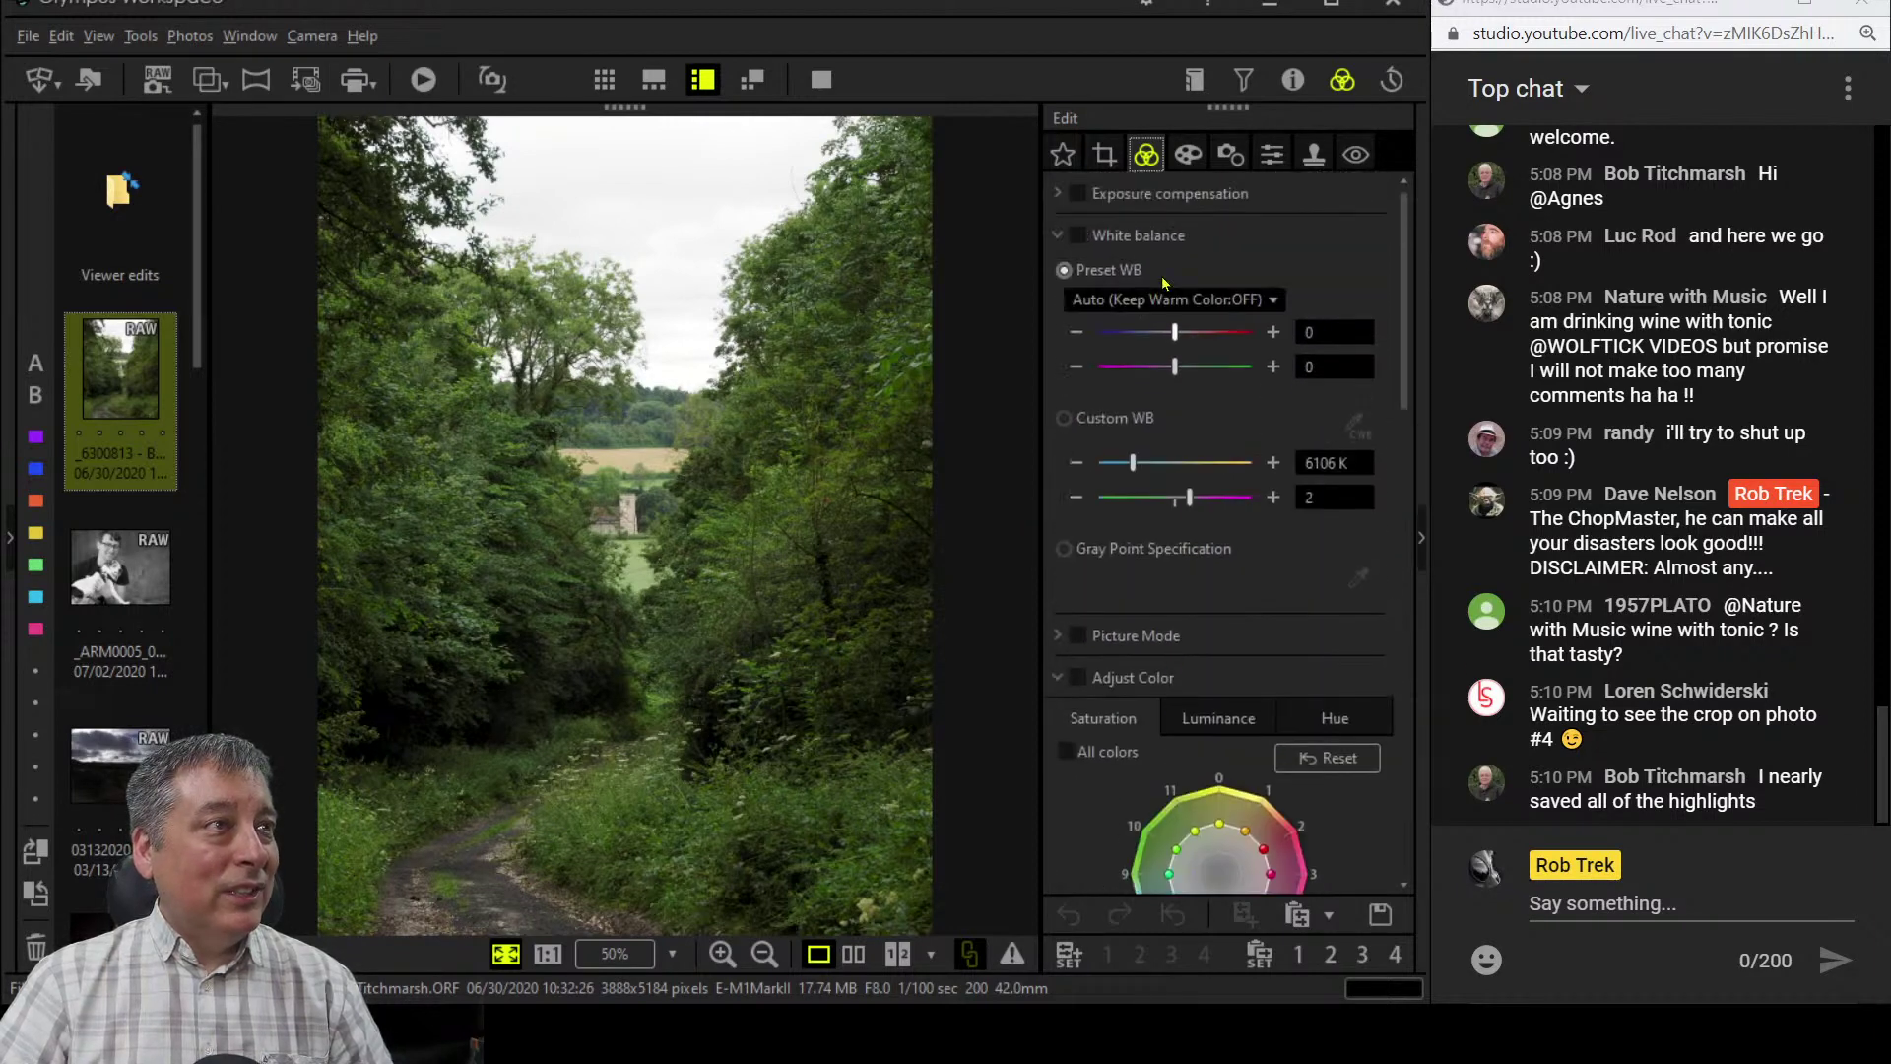
pyautogui.click(1287, 85)
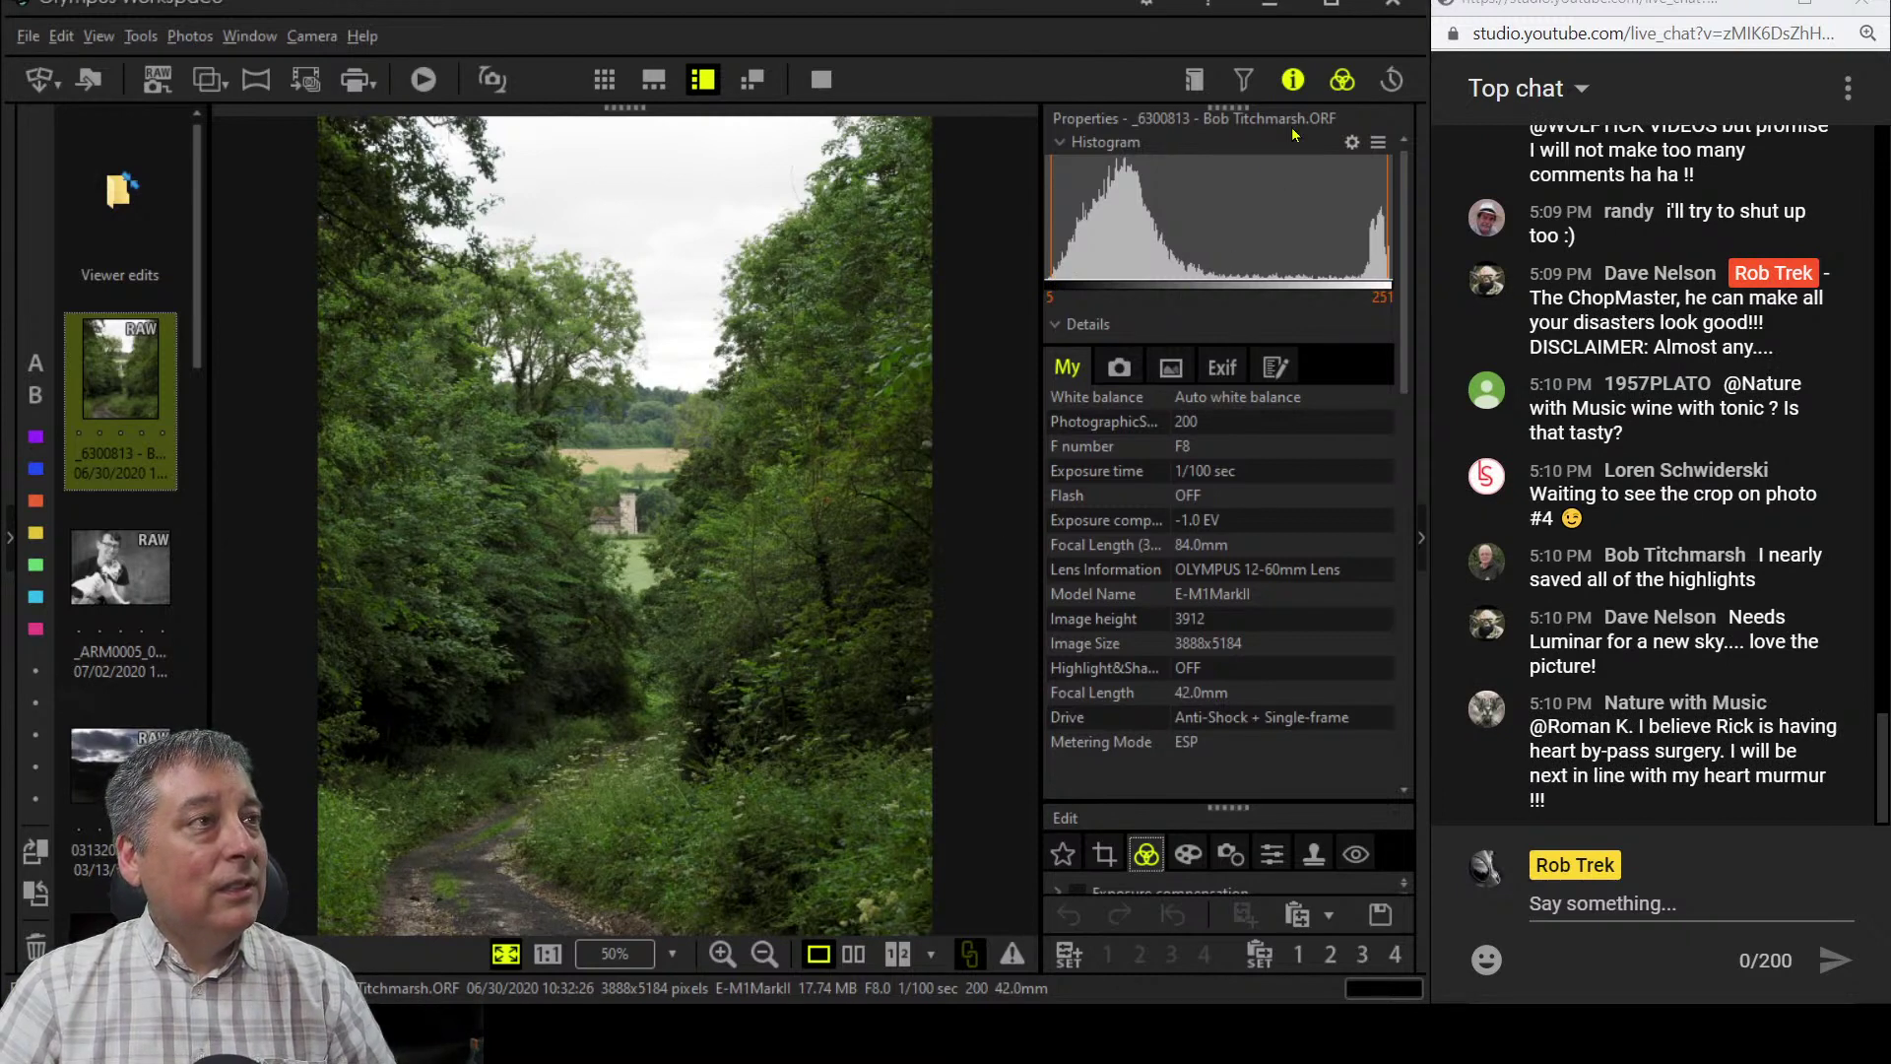
pyautogui.click(1296, 82)
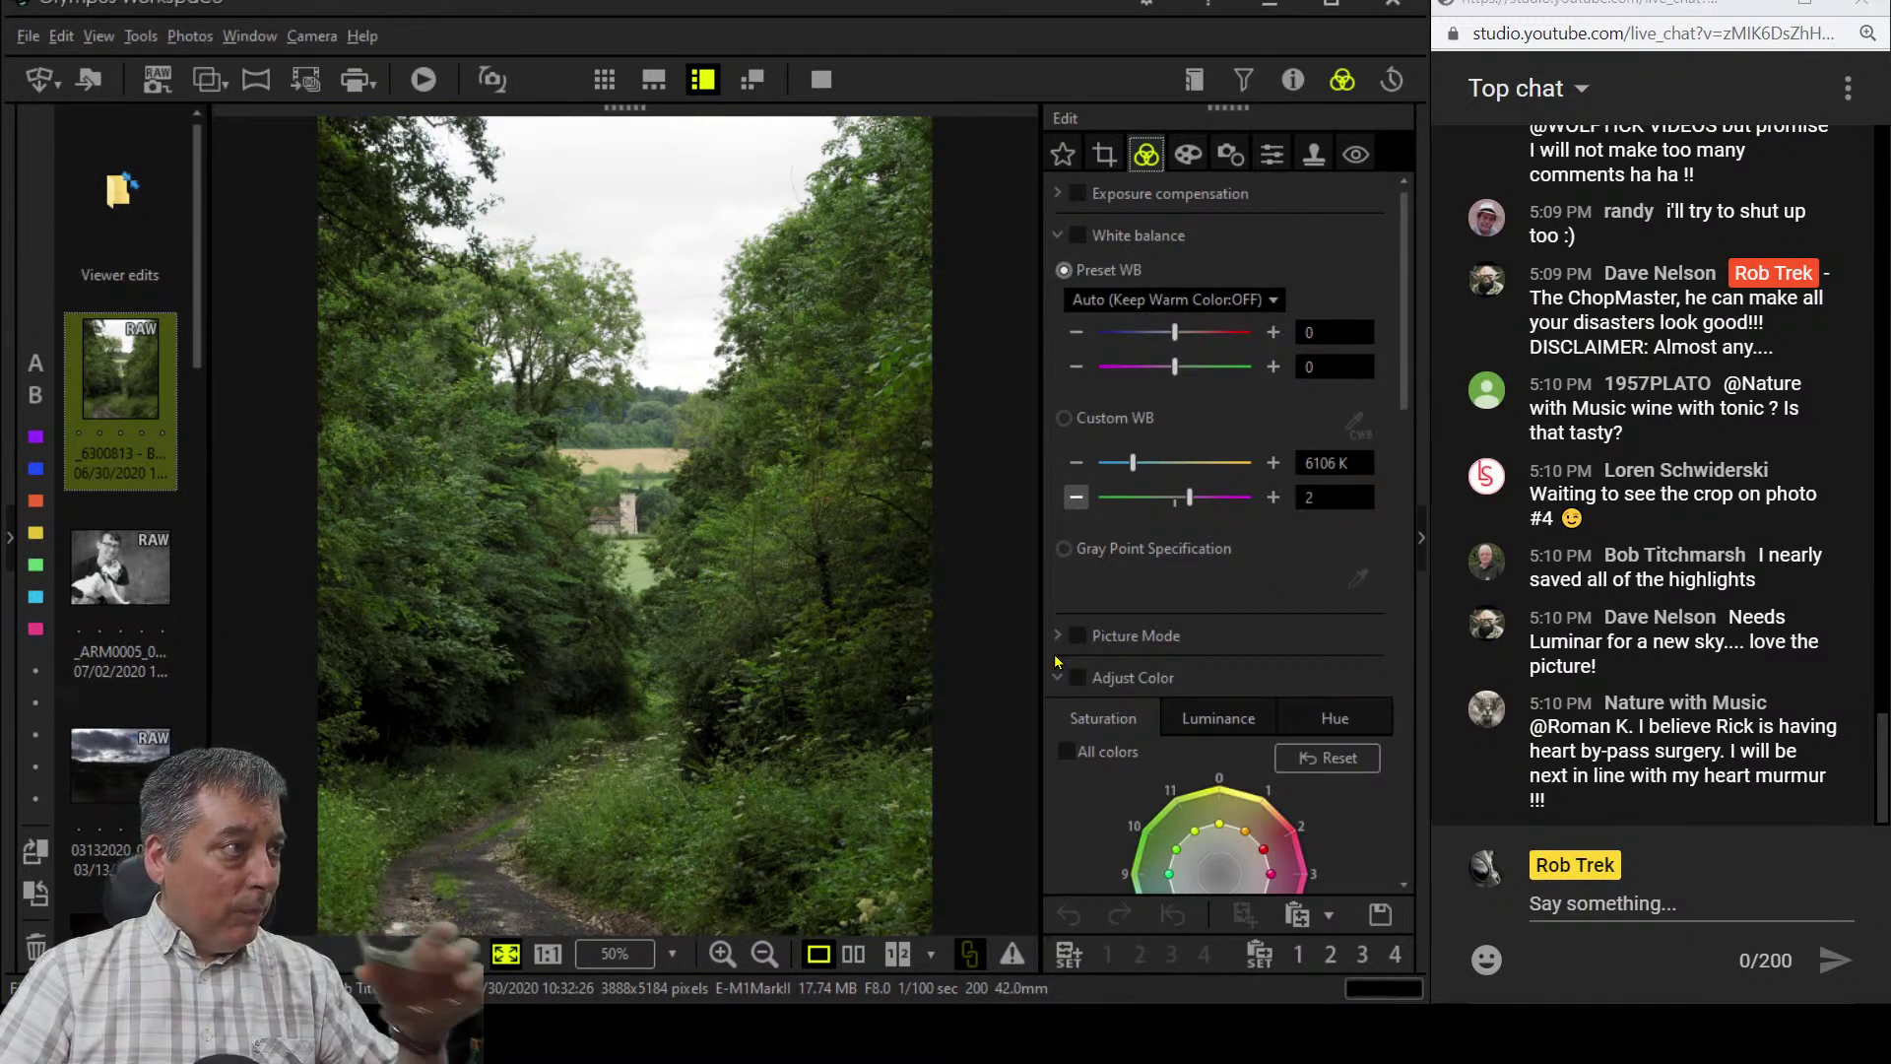
# - Examine the church, undergrowth and gravel path of the photo at 1:1 magnification, including in full-screen view
pyautogui.click(631, 530)
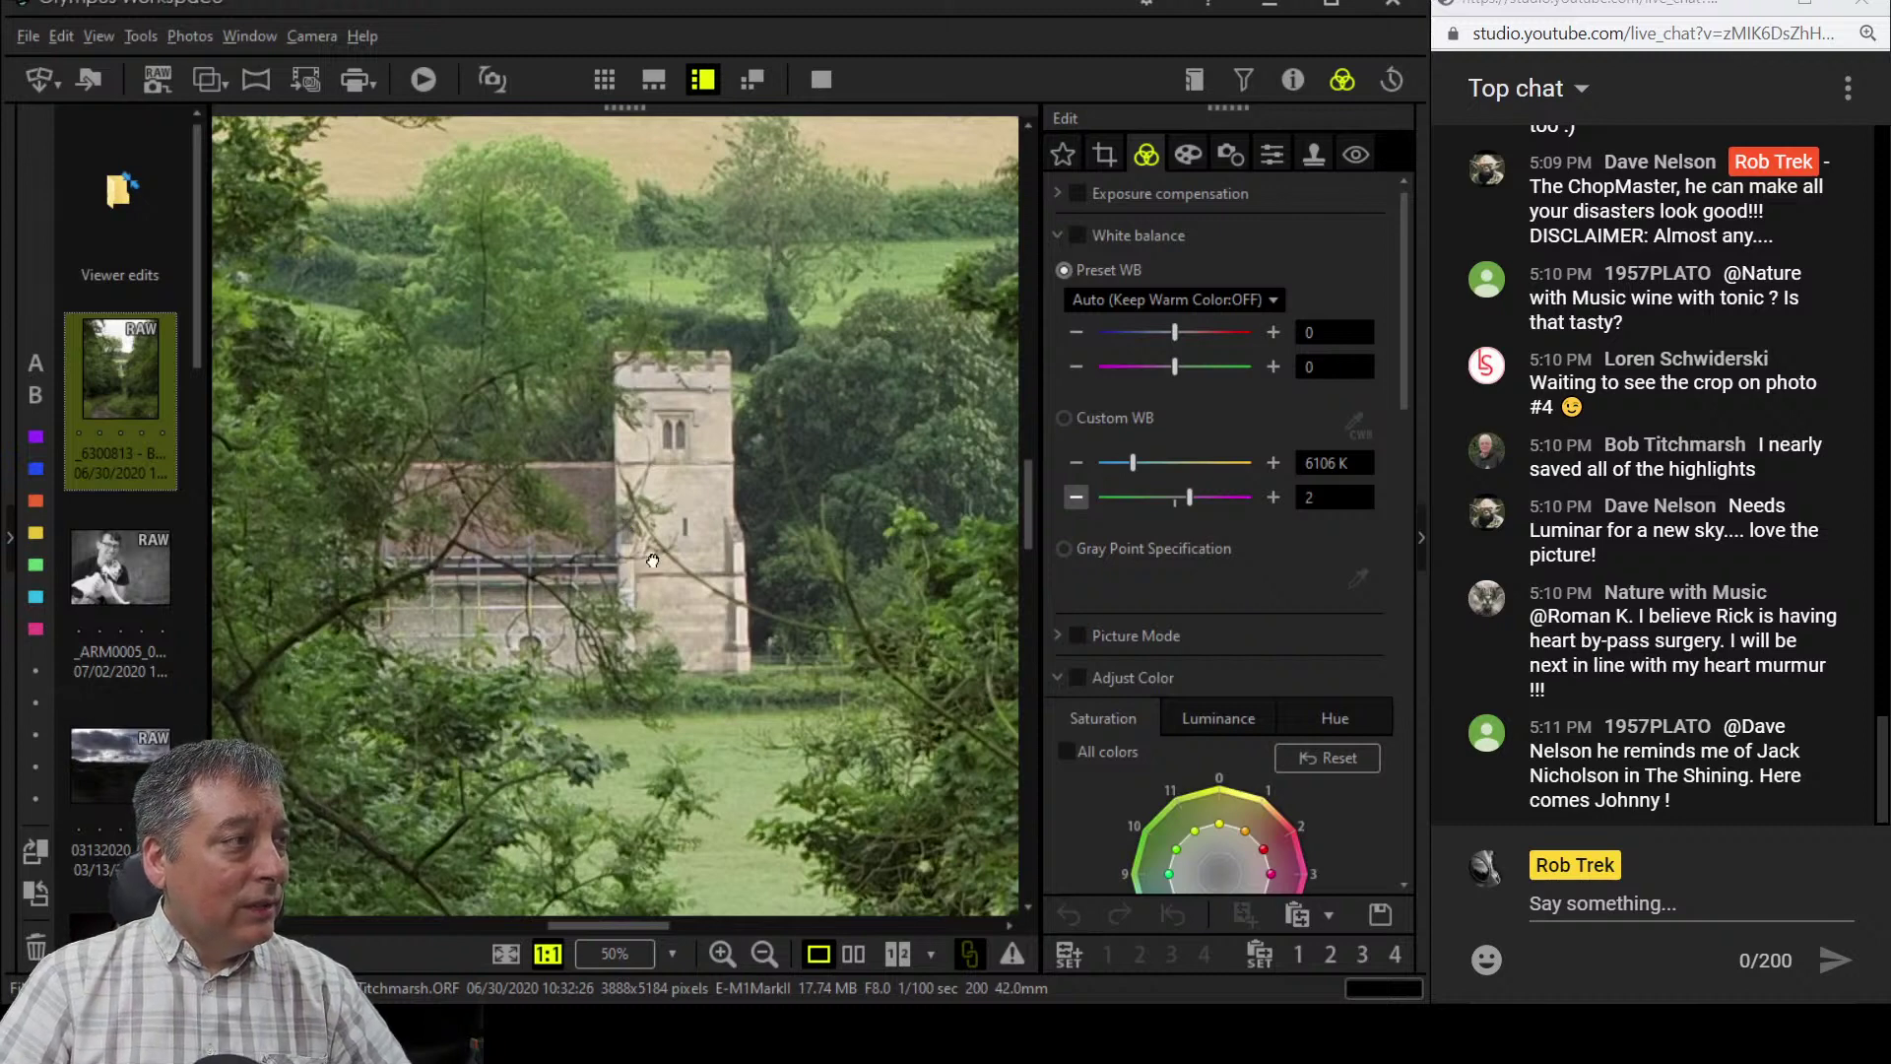
pyautogui.moveTo(646, 559); pyautogui.dragTo(788, 652)
pyautogui.click(805, 711)
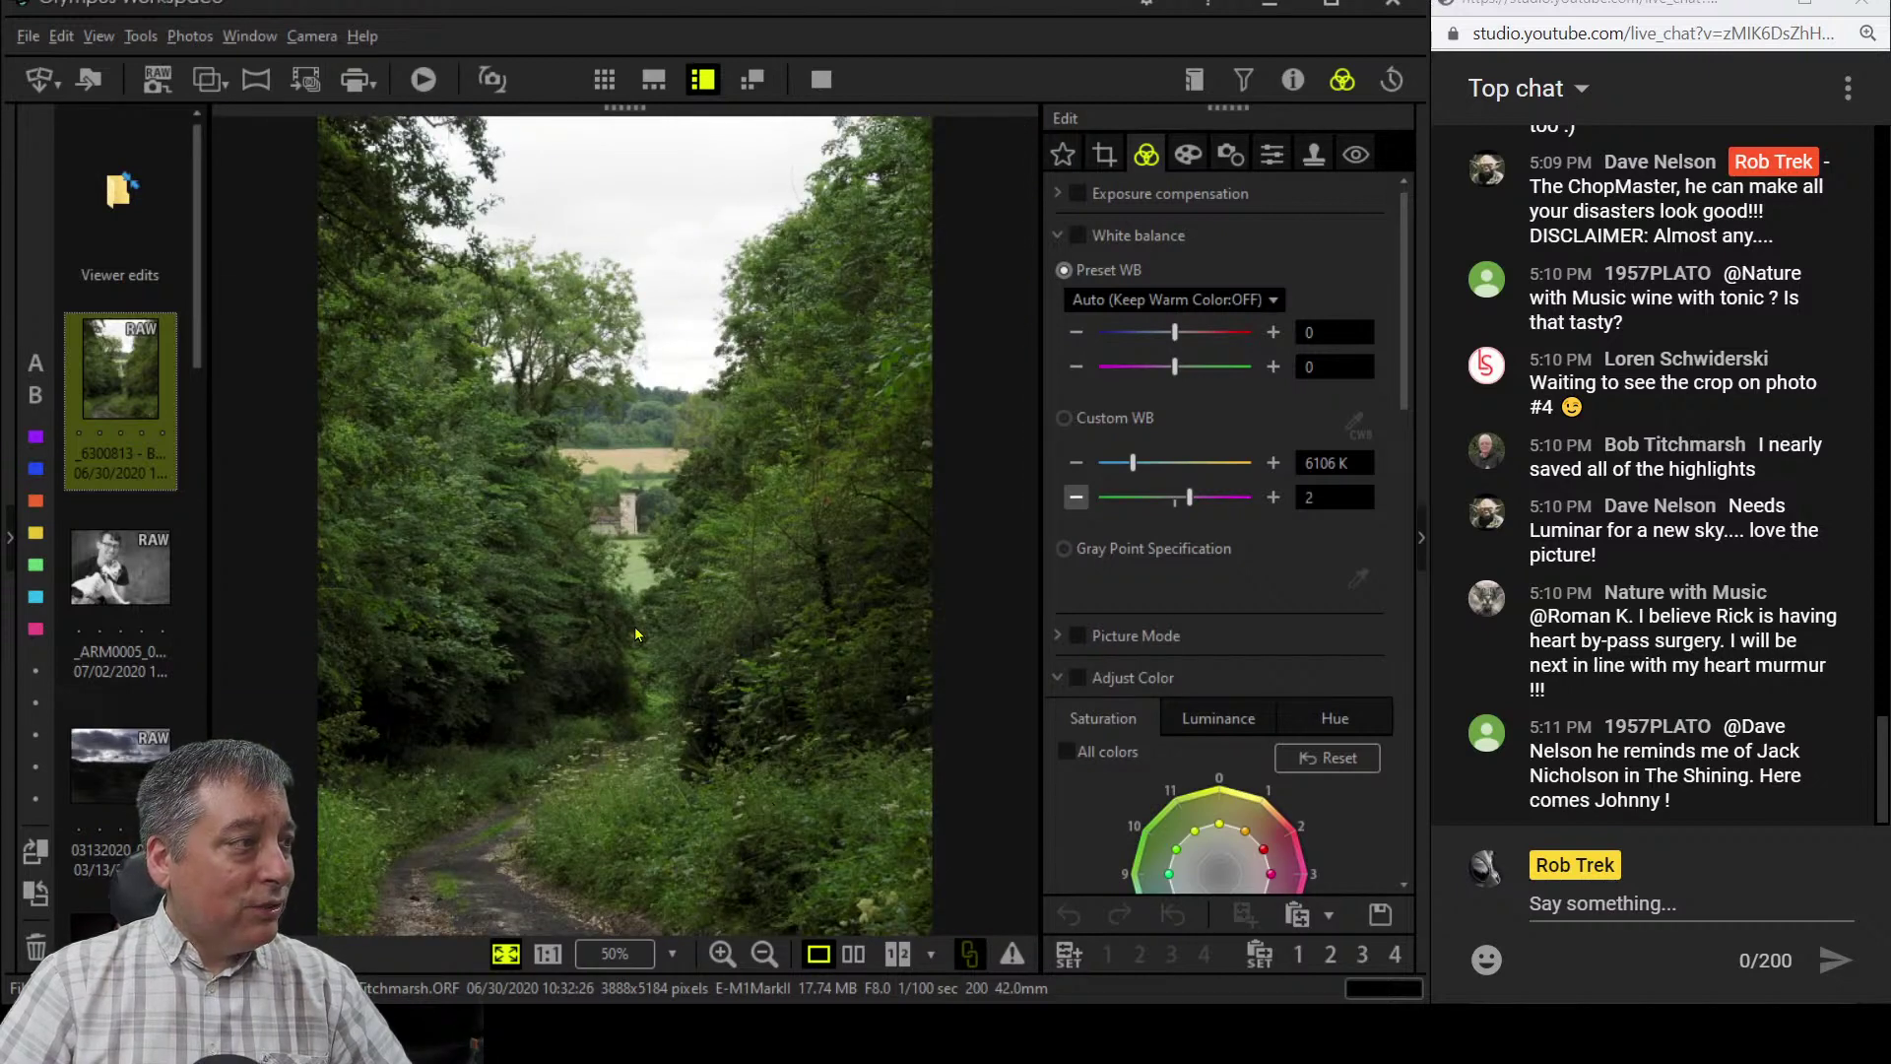
pyautogui.click(610, 562)
pyautogui.moveTo(611, 561); pyautogui.dragTo(720, 605)
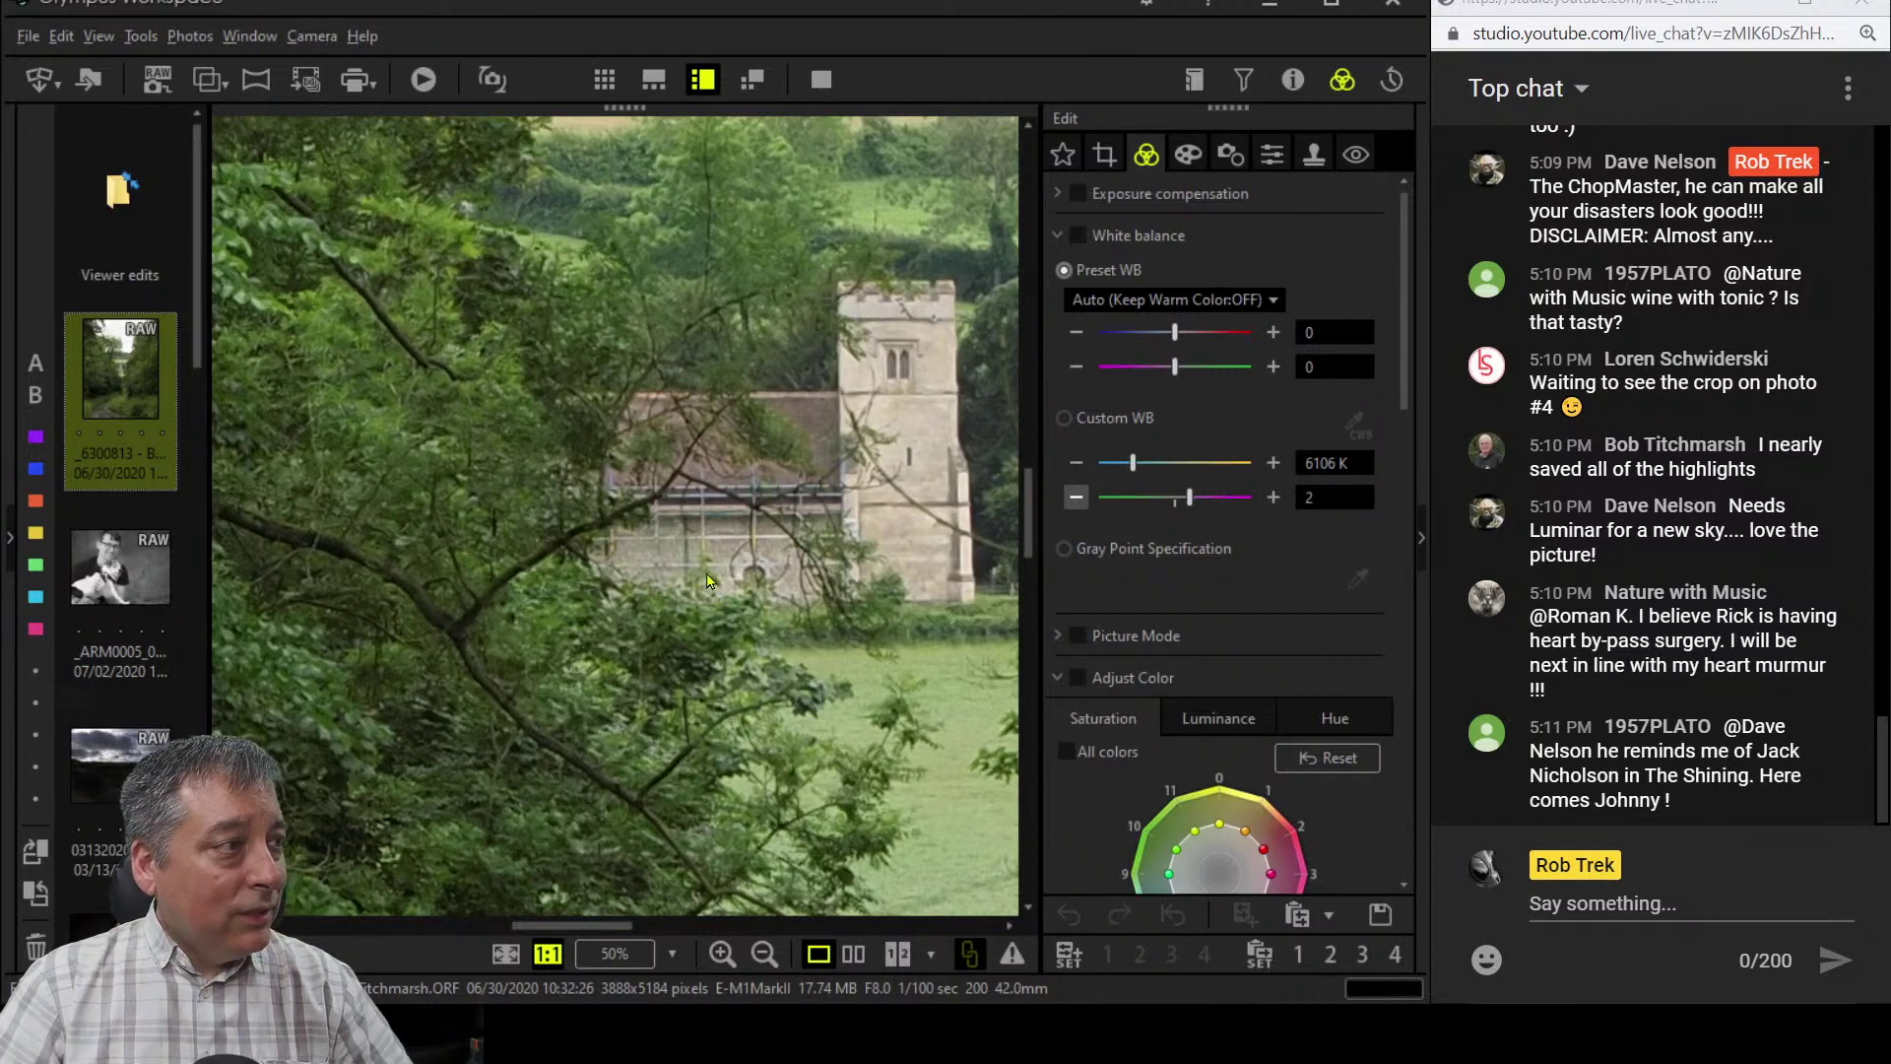
pyautogui.click(888, 561)
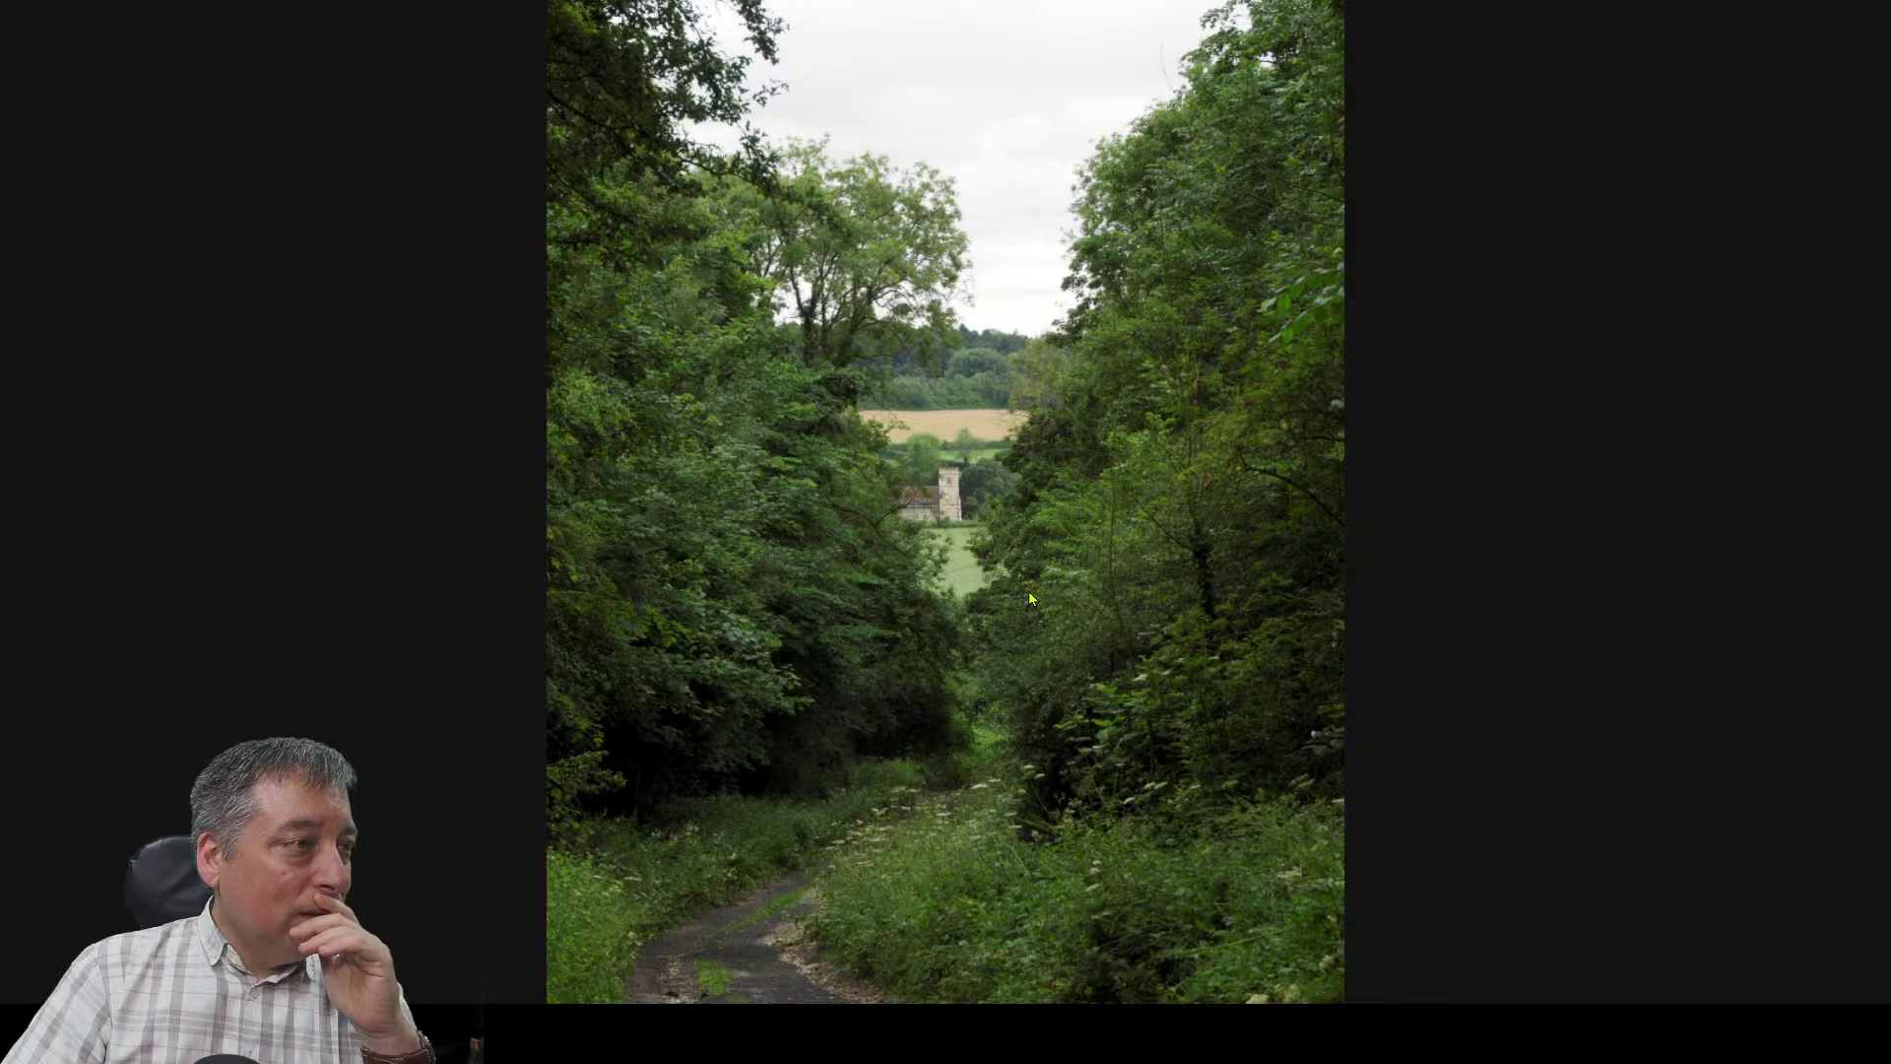
pyautogui.click(1048, 563)
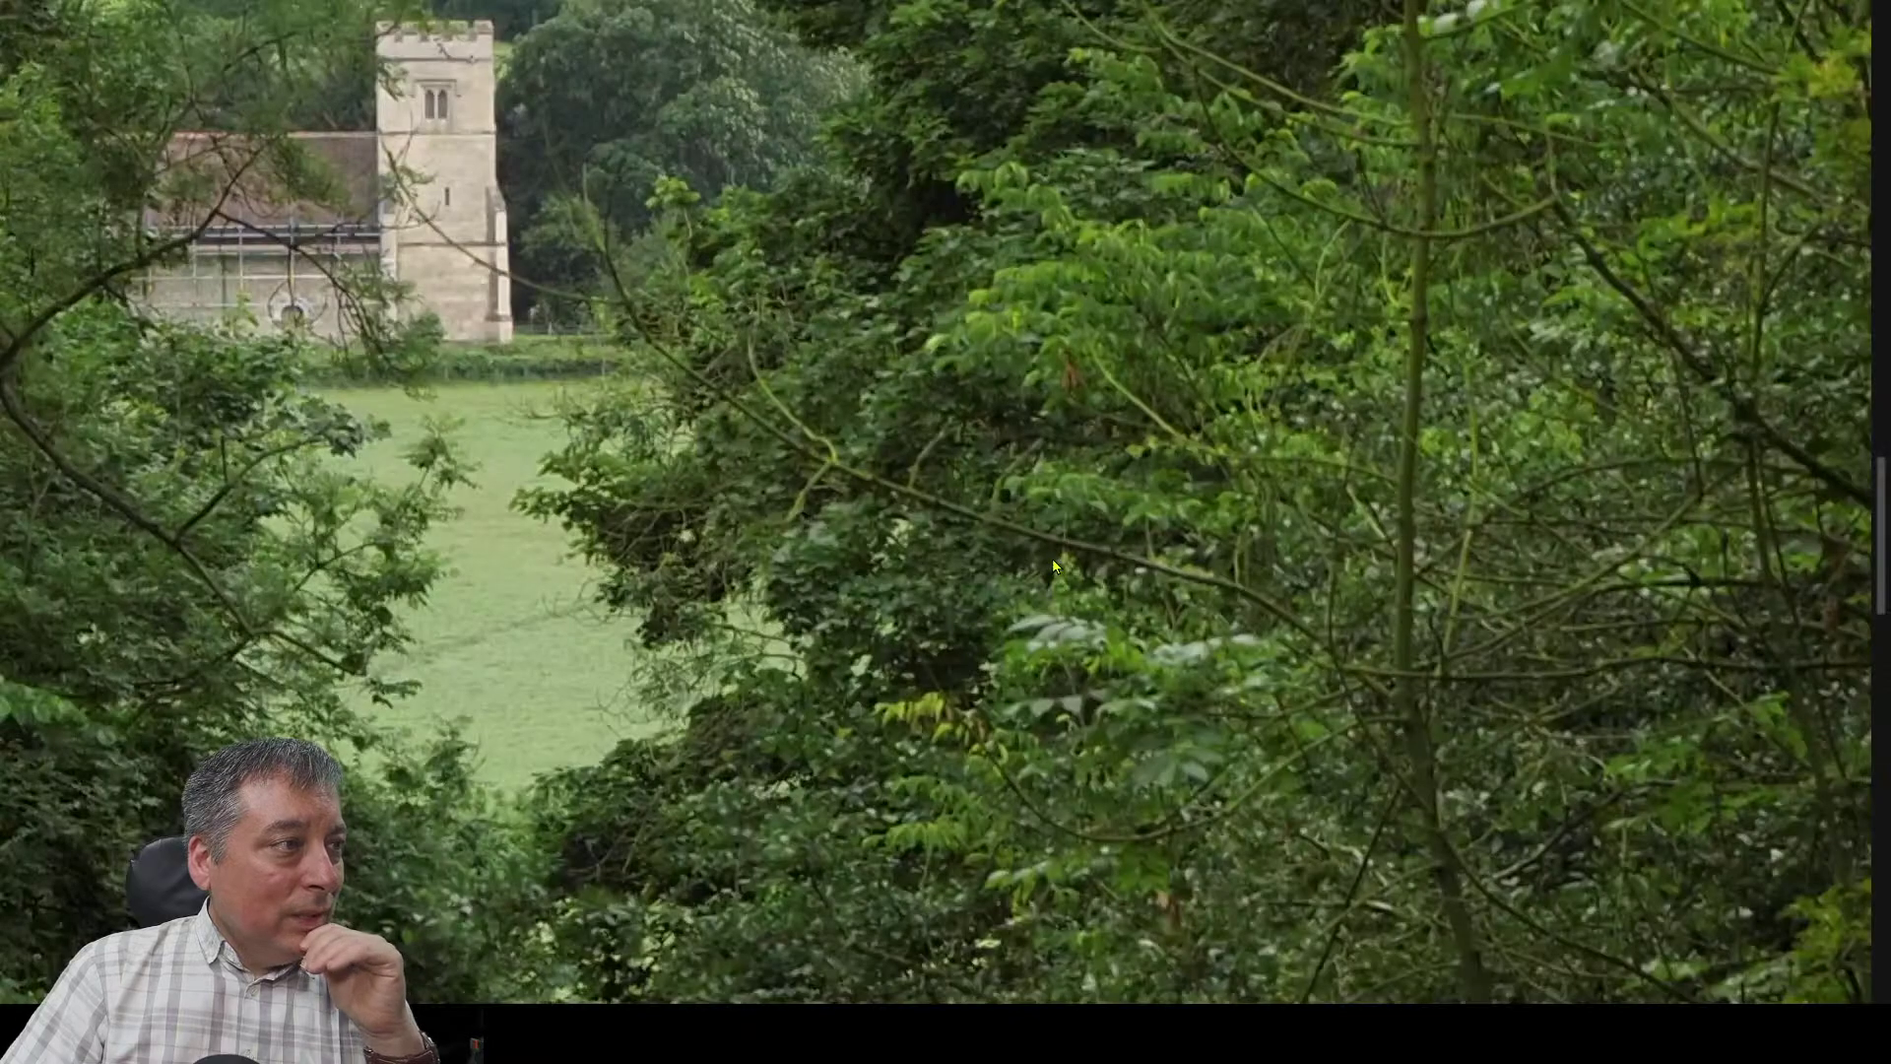
pyautogui.scroll(-2, 1036, 583)
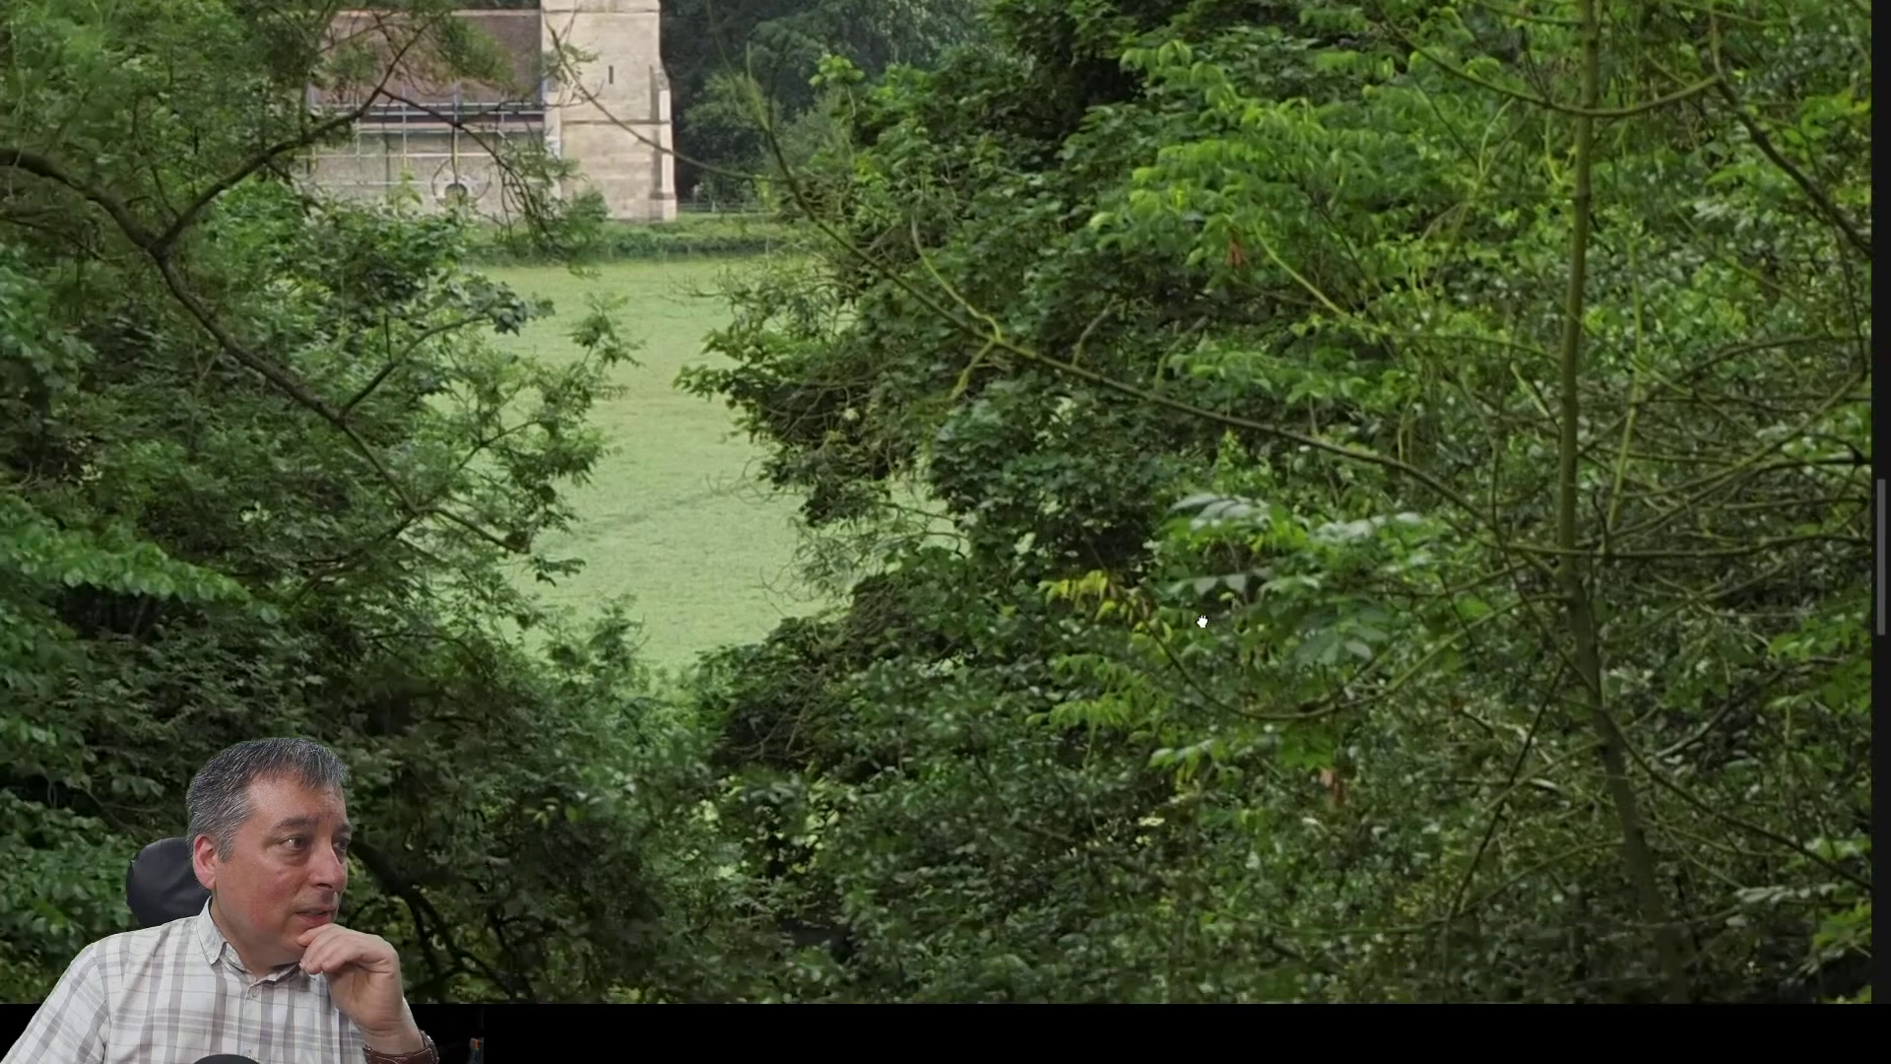
pyautogui.scroll(-5, 1201, 621)
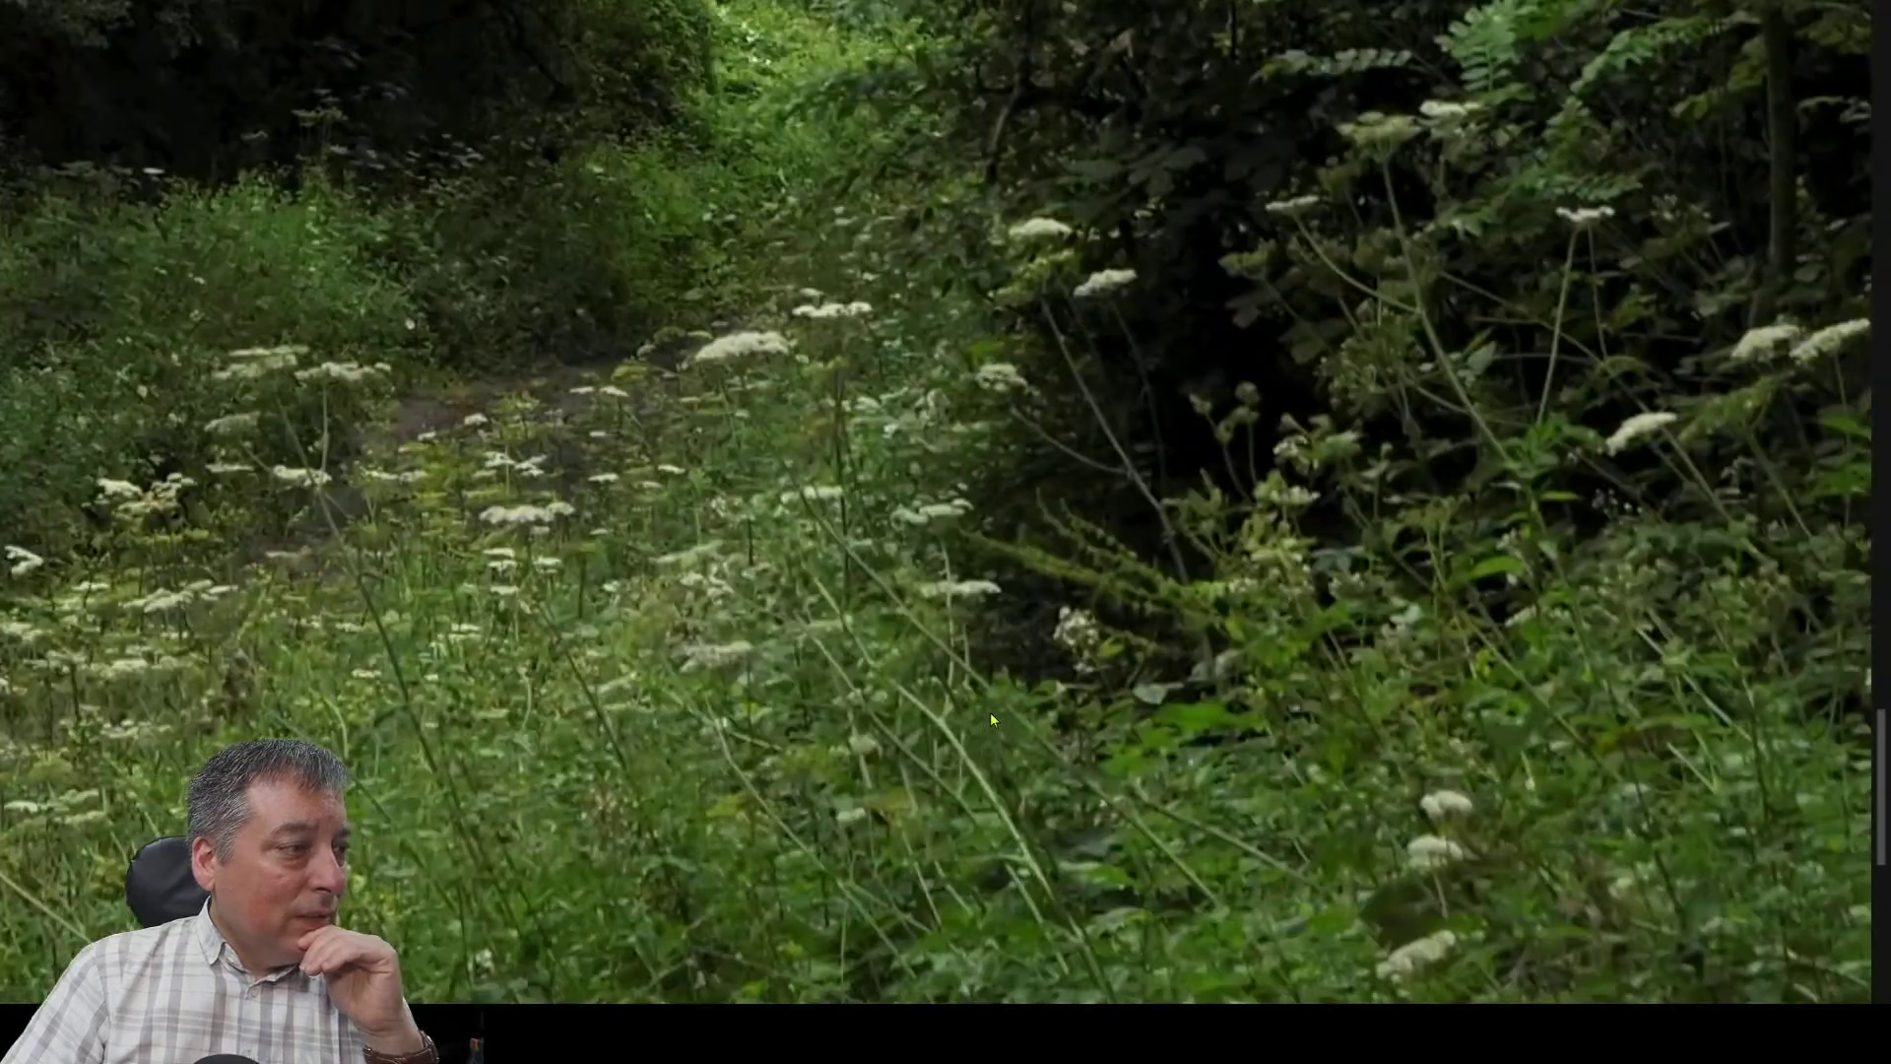
pyautogui.scroll(-5, 990, 712)
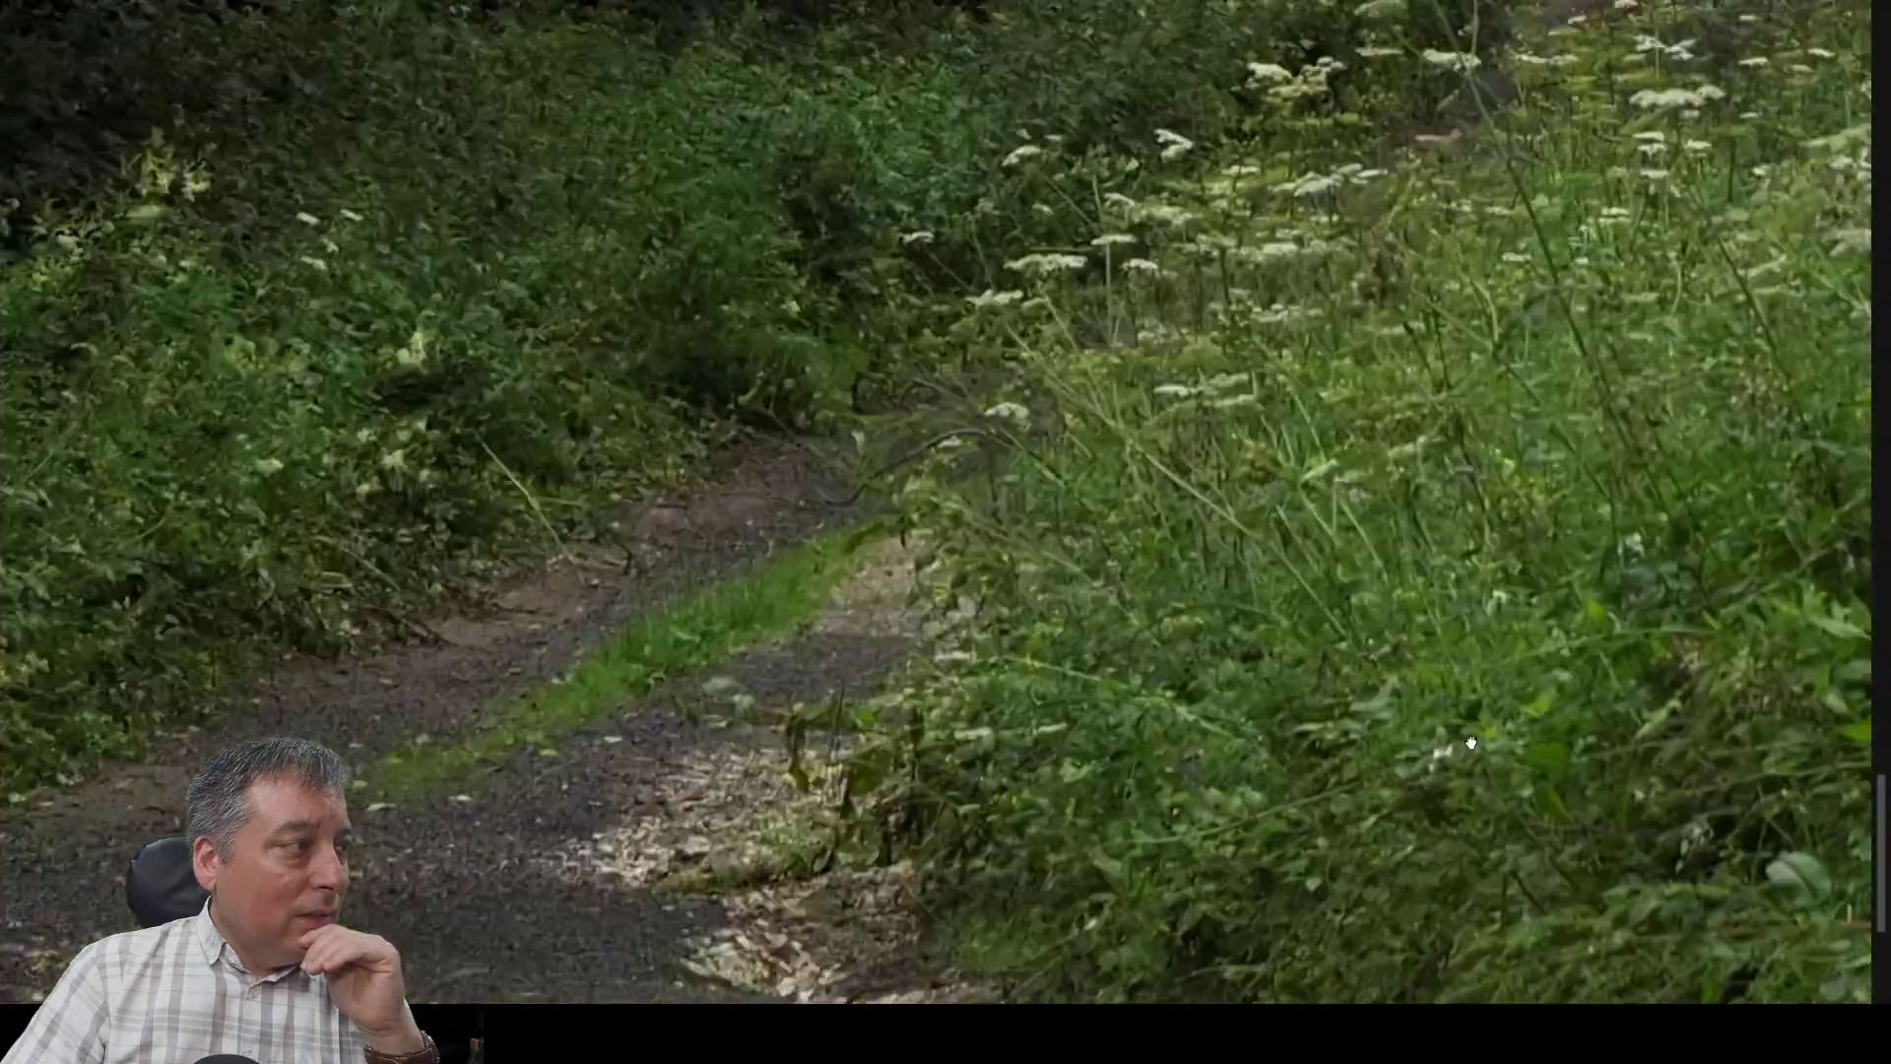
pyautogui.moveTo(1470, 744); pyautogui.dragTo(1674, 739)
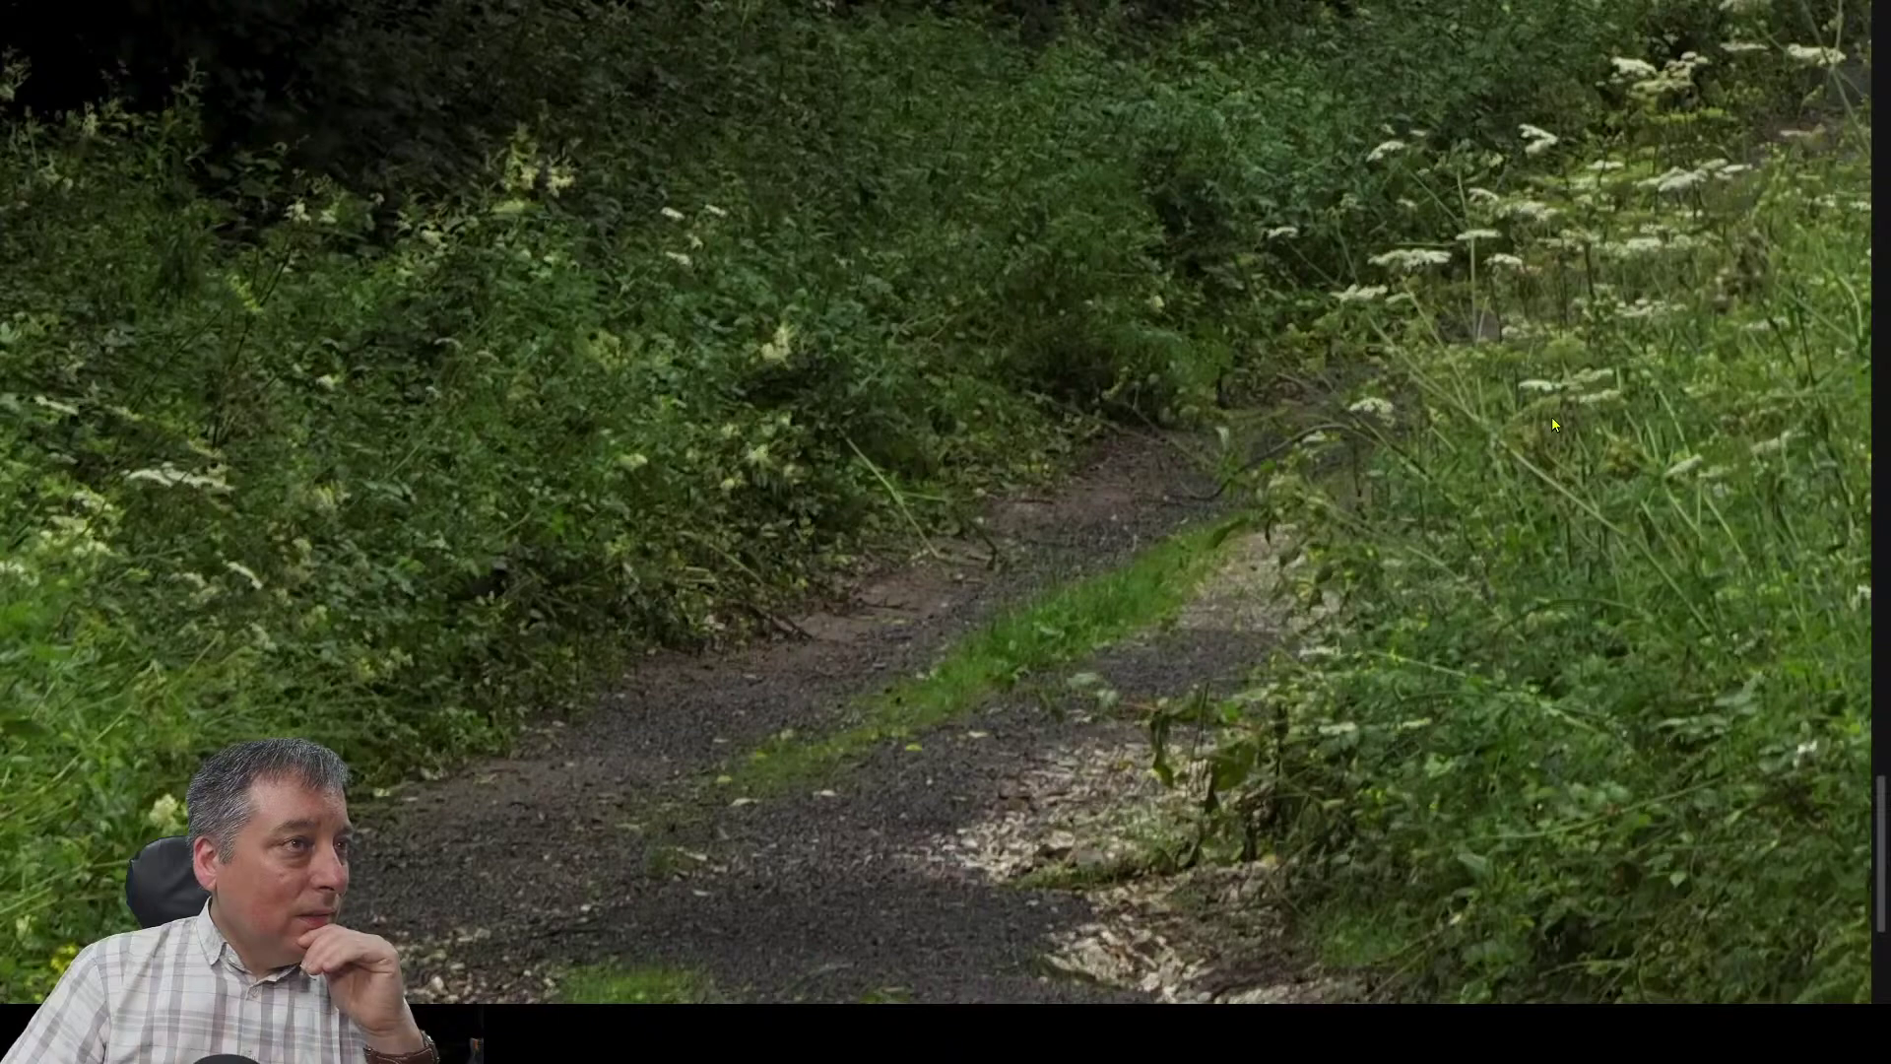
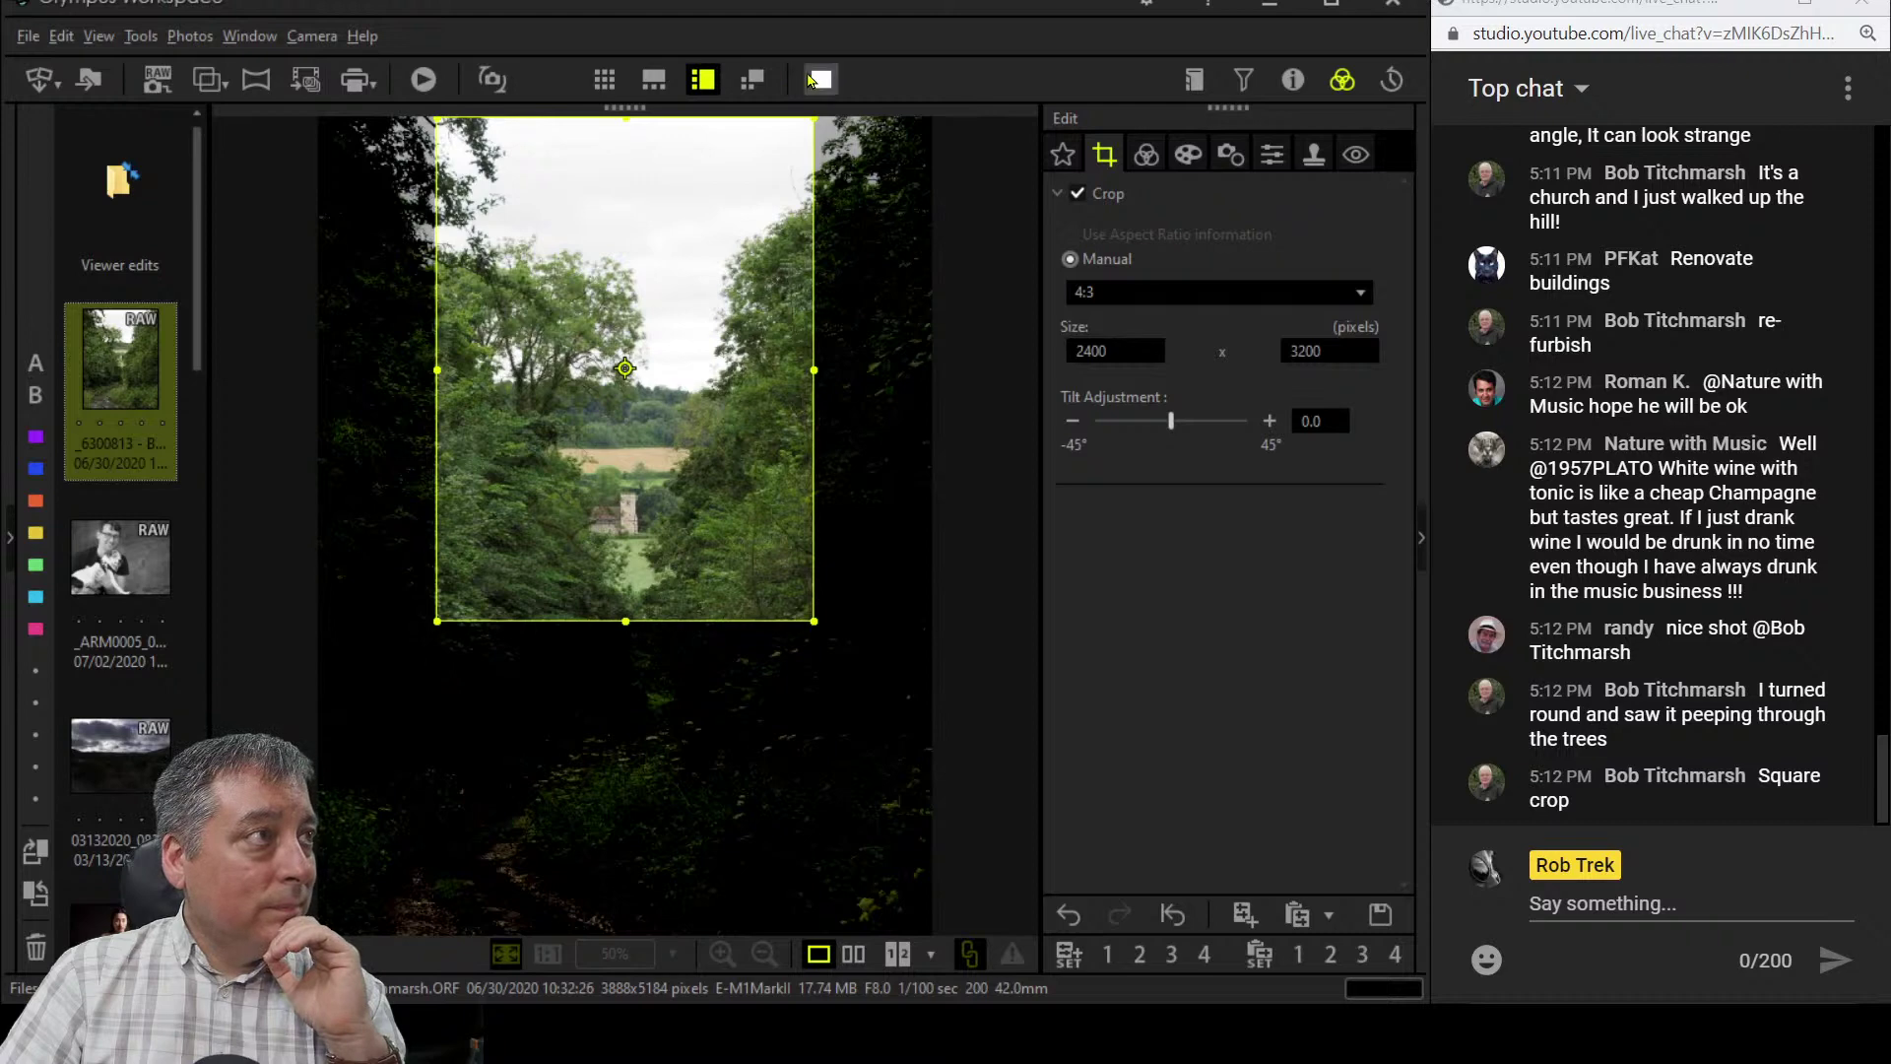
# - Check the 4:3 crop frame in full-screen view and preview the cropped photo
pyautogui.click(821, 79)
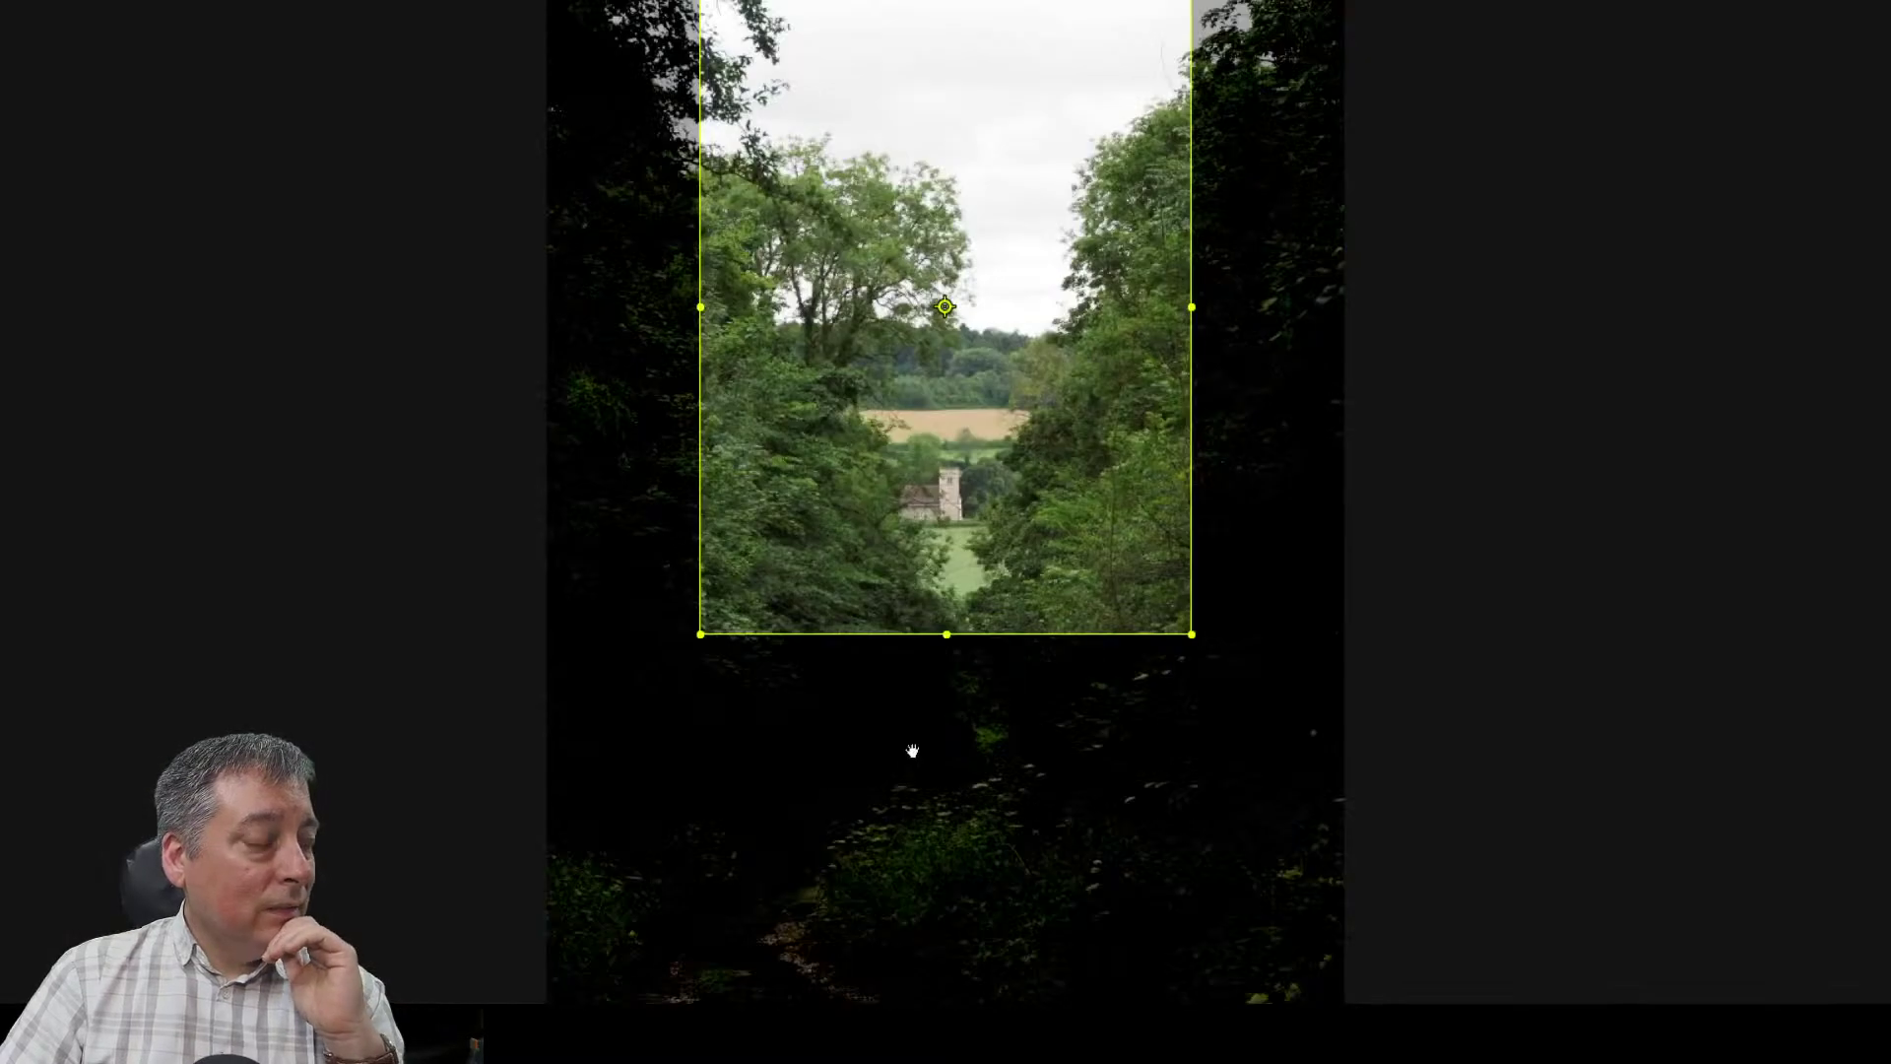
pyautogui.press('Escape')
pyautogui.click(1142, 153)
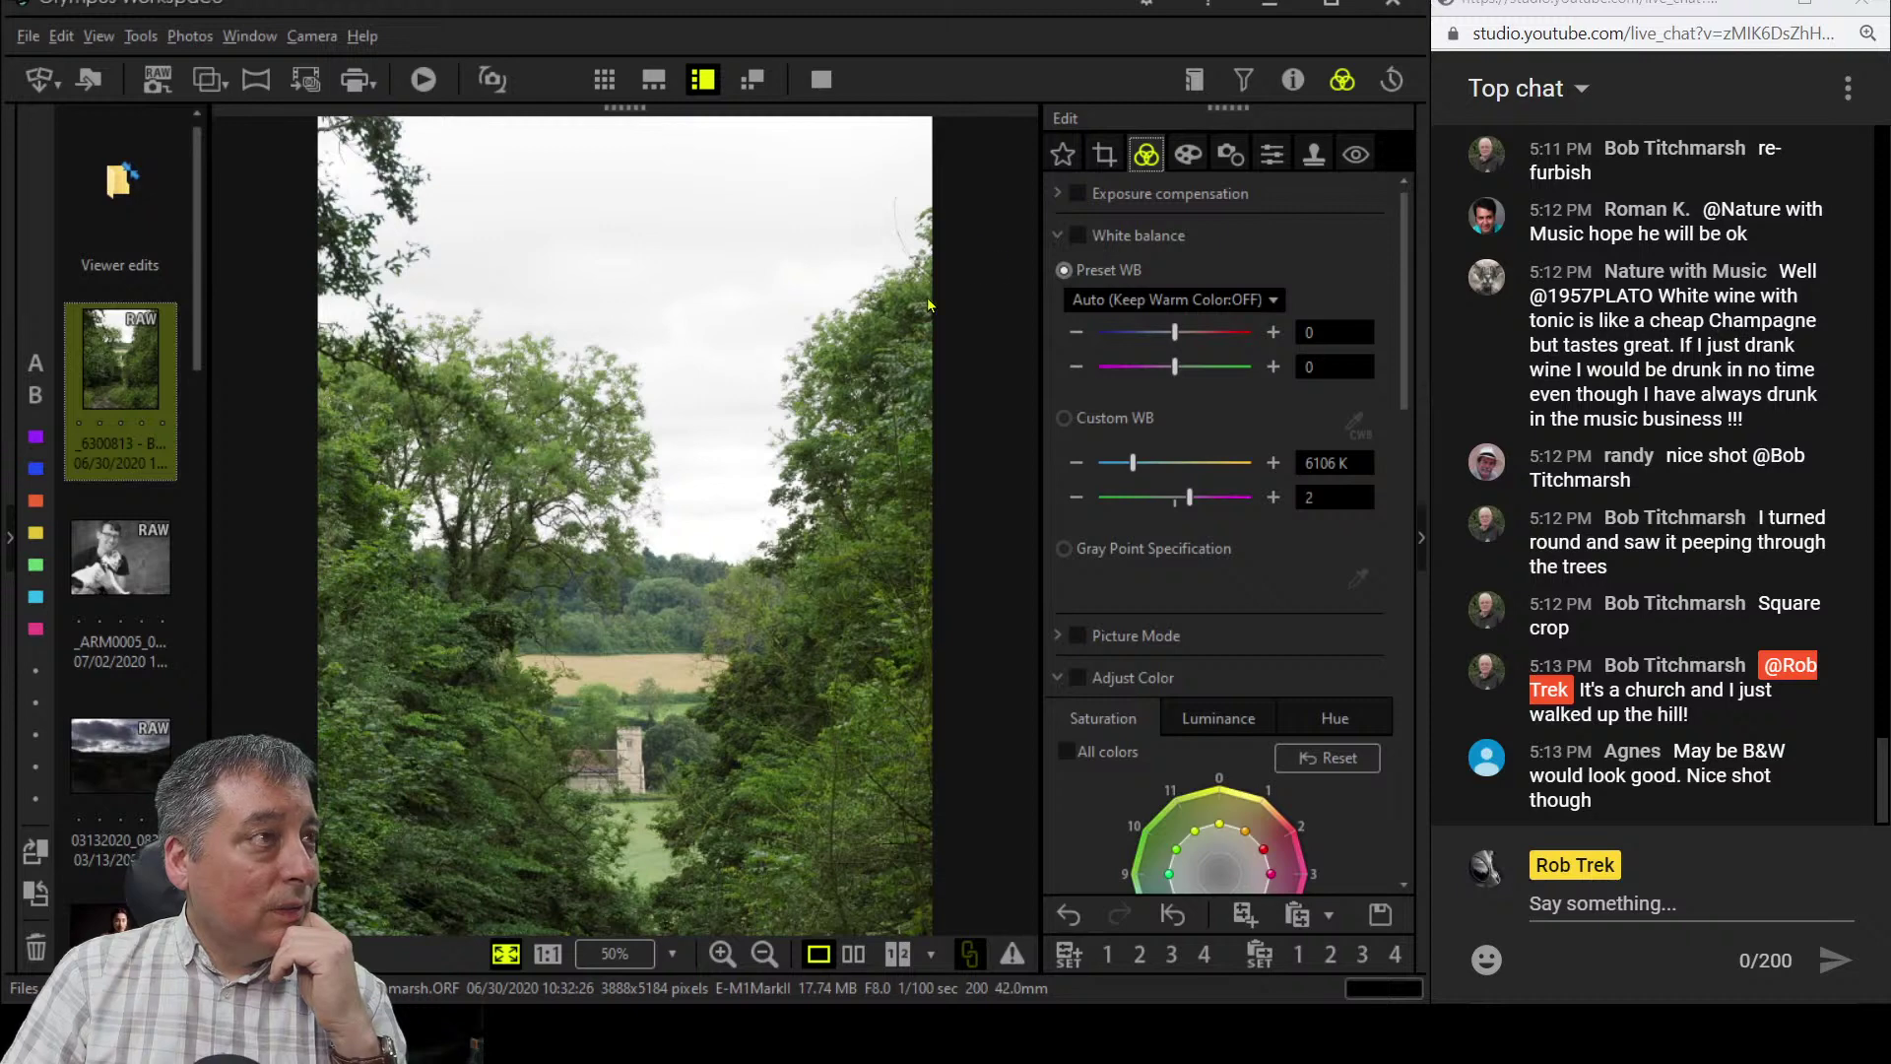
# - Change the crop to a 1:1 (6:6) ratio and shrink it to about 2703 x 2703 pixels around the church and trees
pyautogui.click(1102, 157)
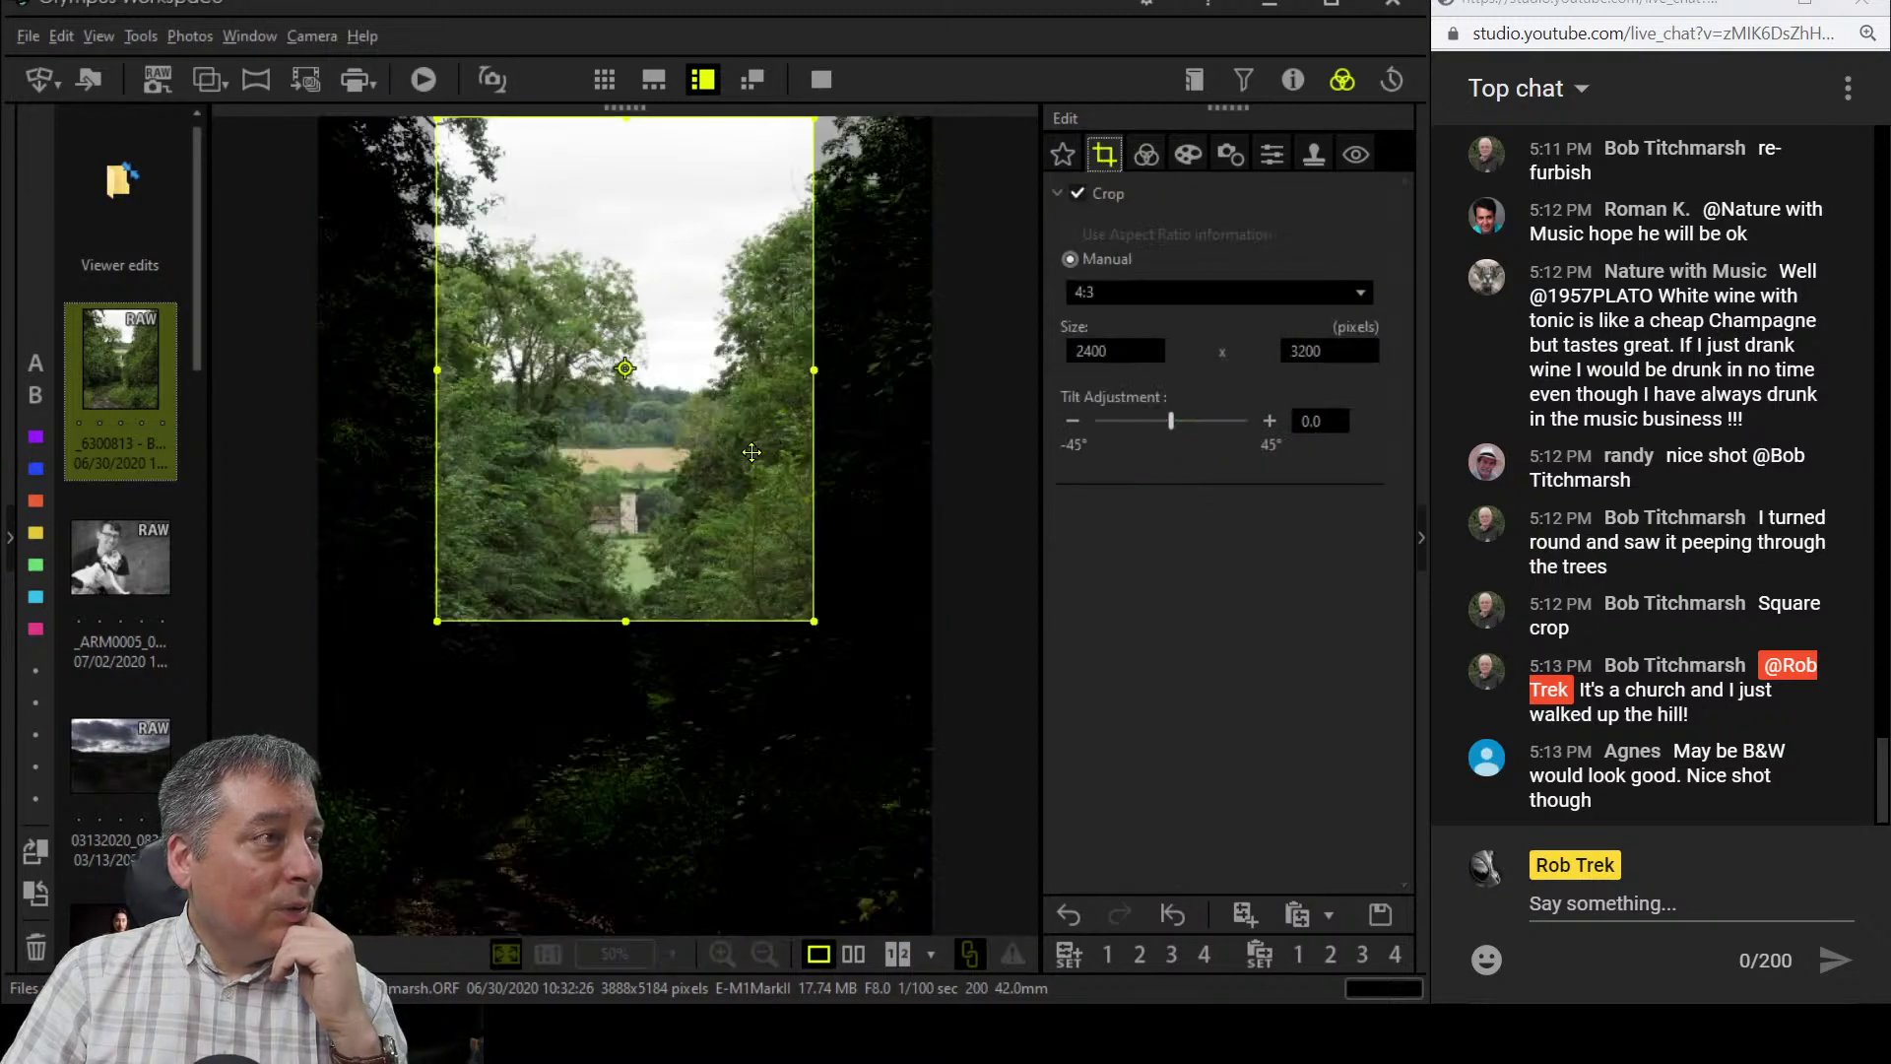
pyautogui.click(1174, 293)
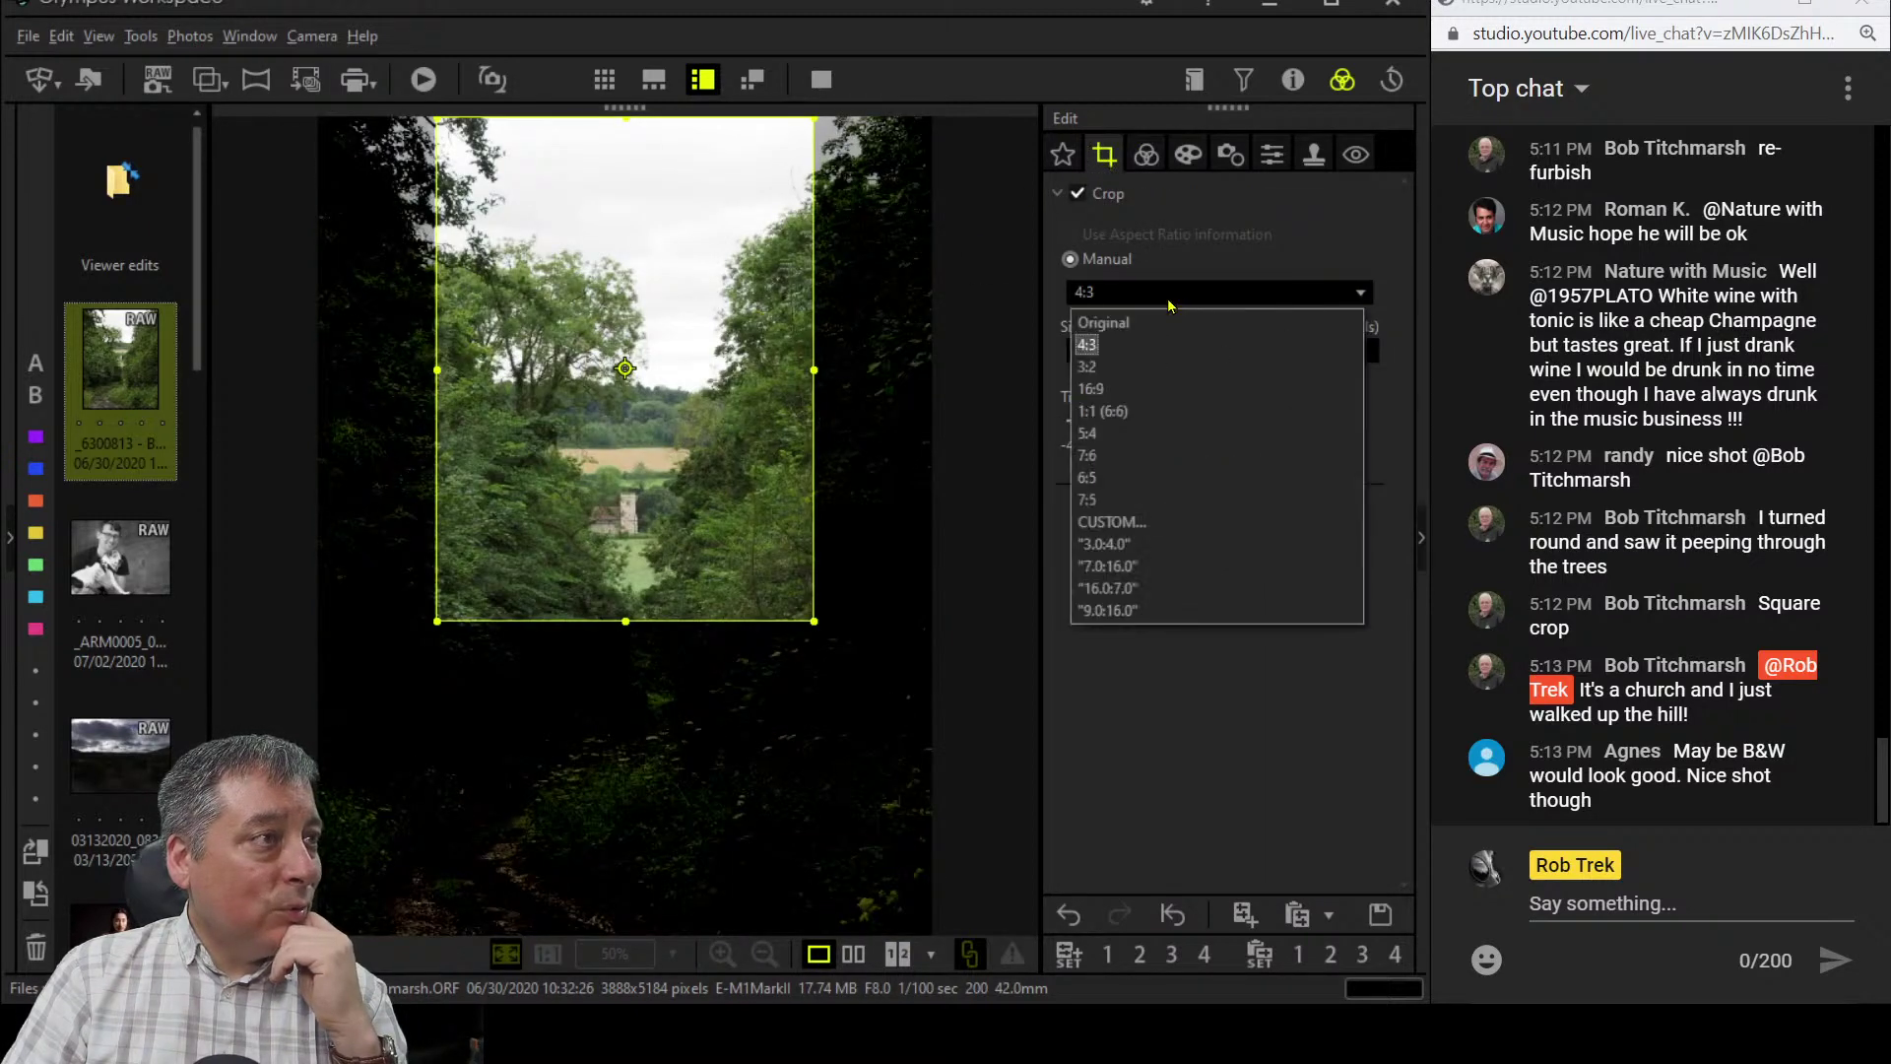
pyautogui.click(1142, 419)
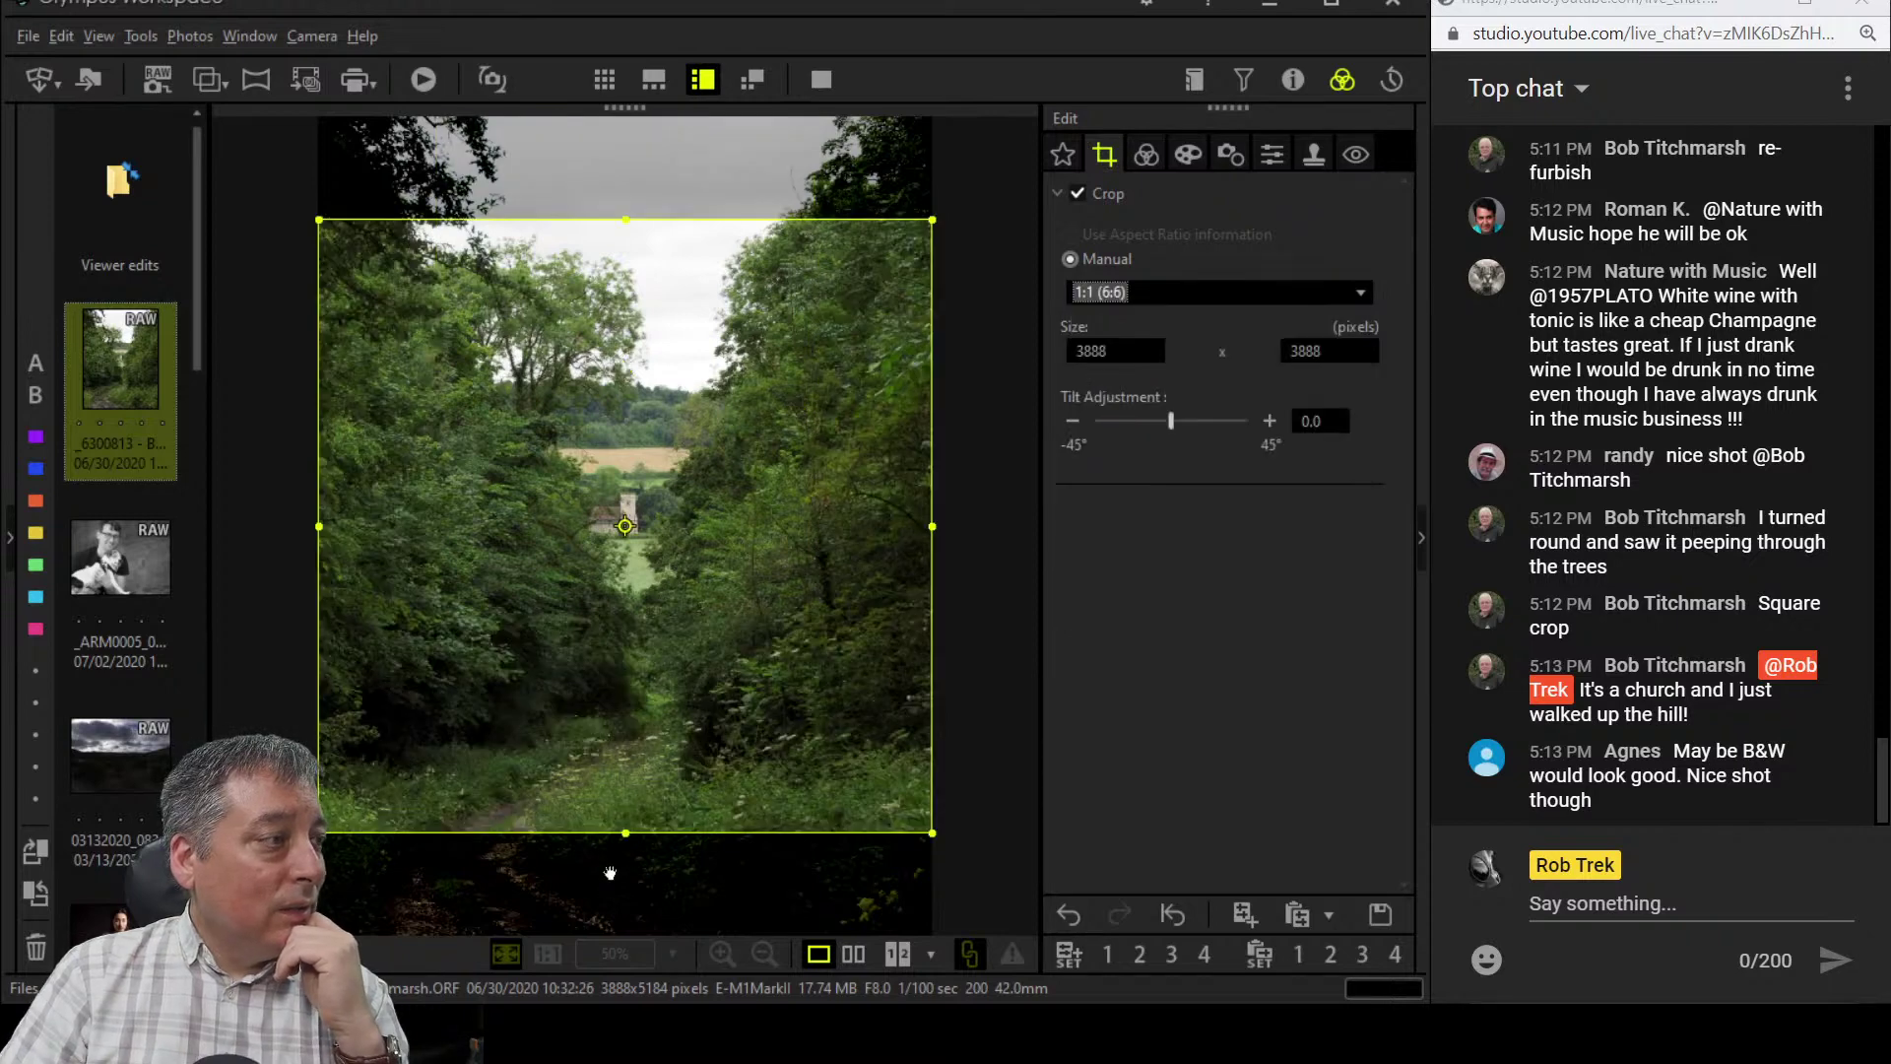
pyautogui.moveTo(617, 830); pyautogui.dragTo(627, 642)
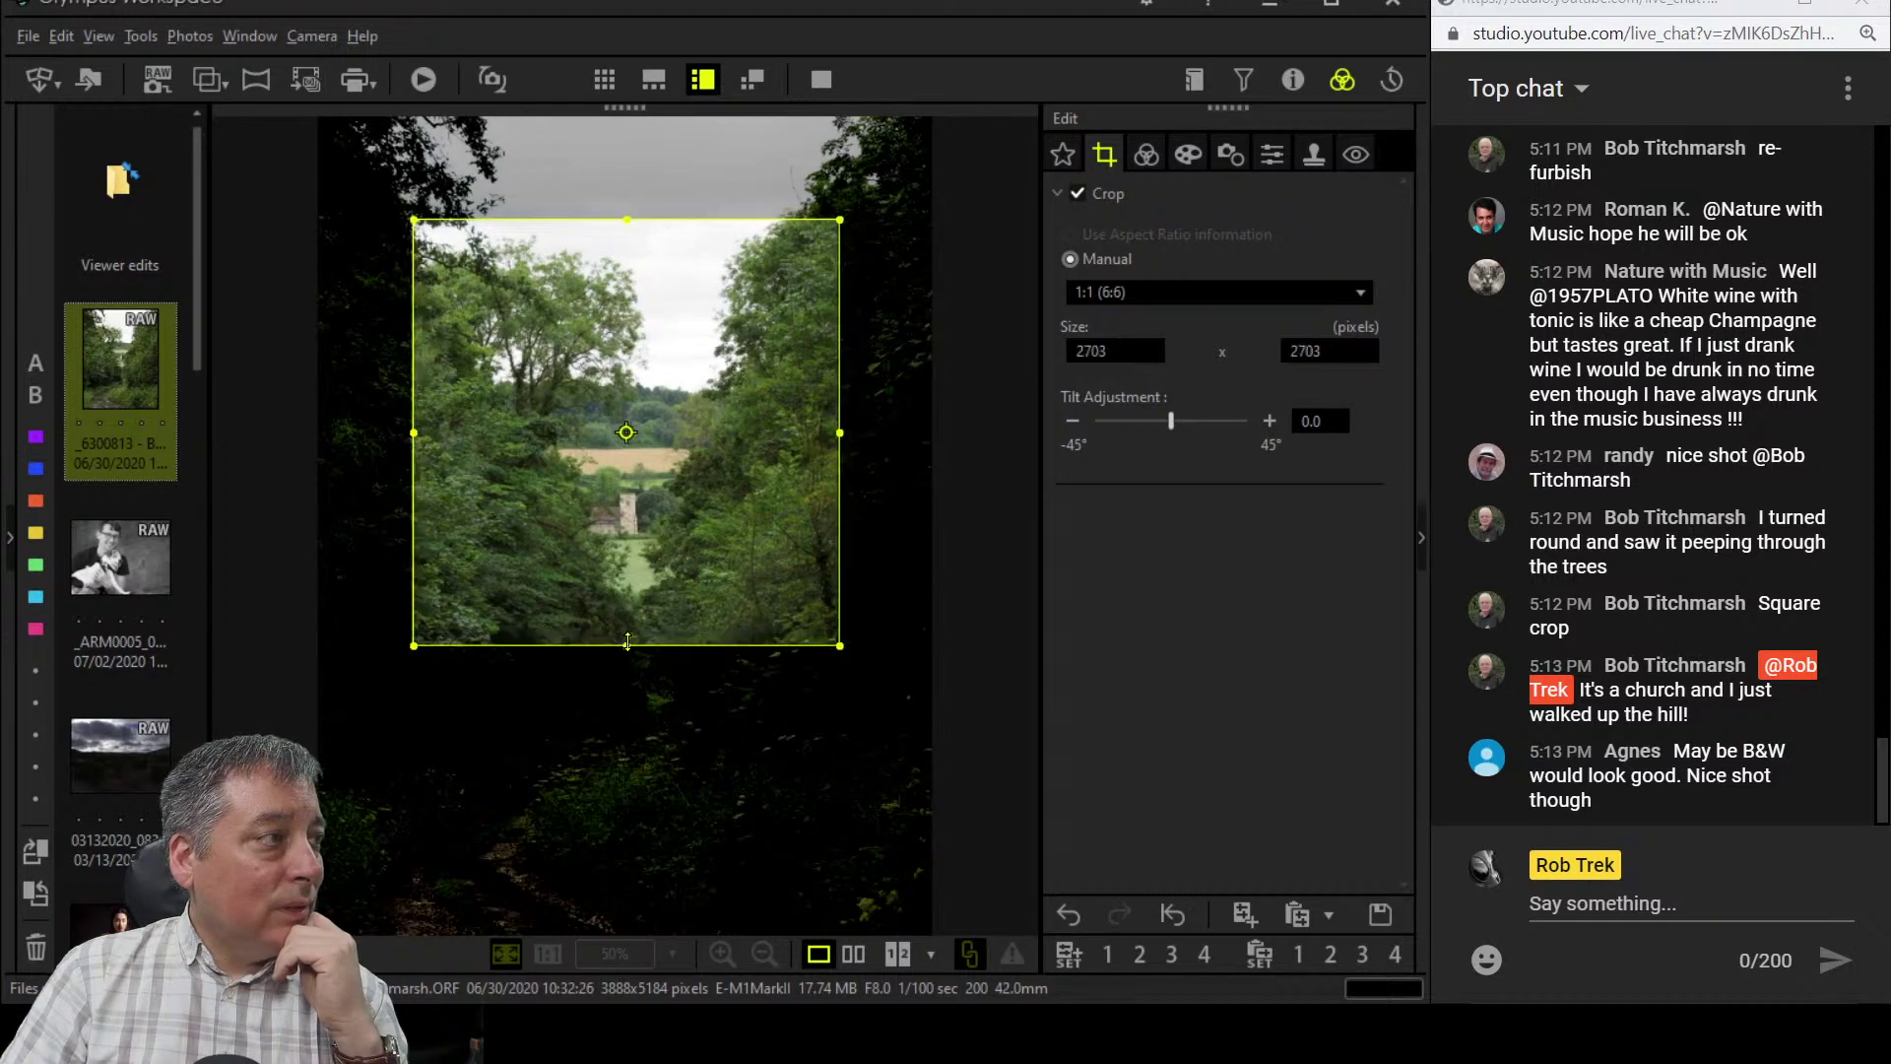
pyautogui.click(1147, 155)
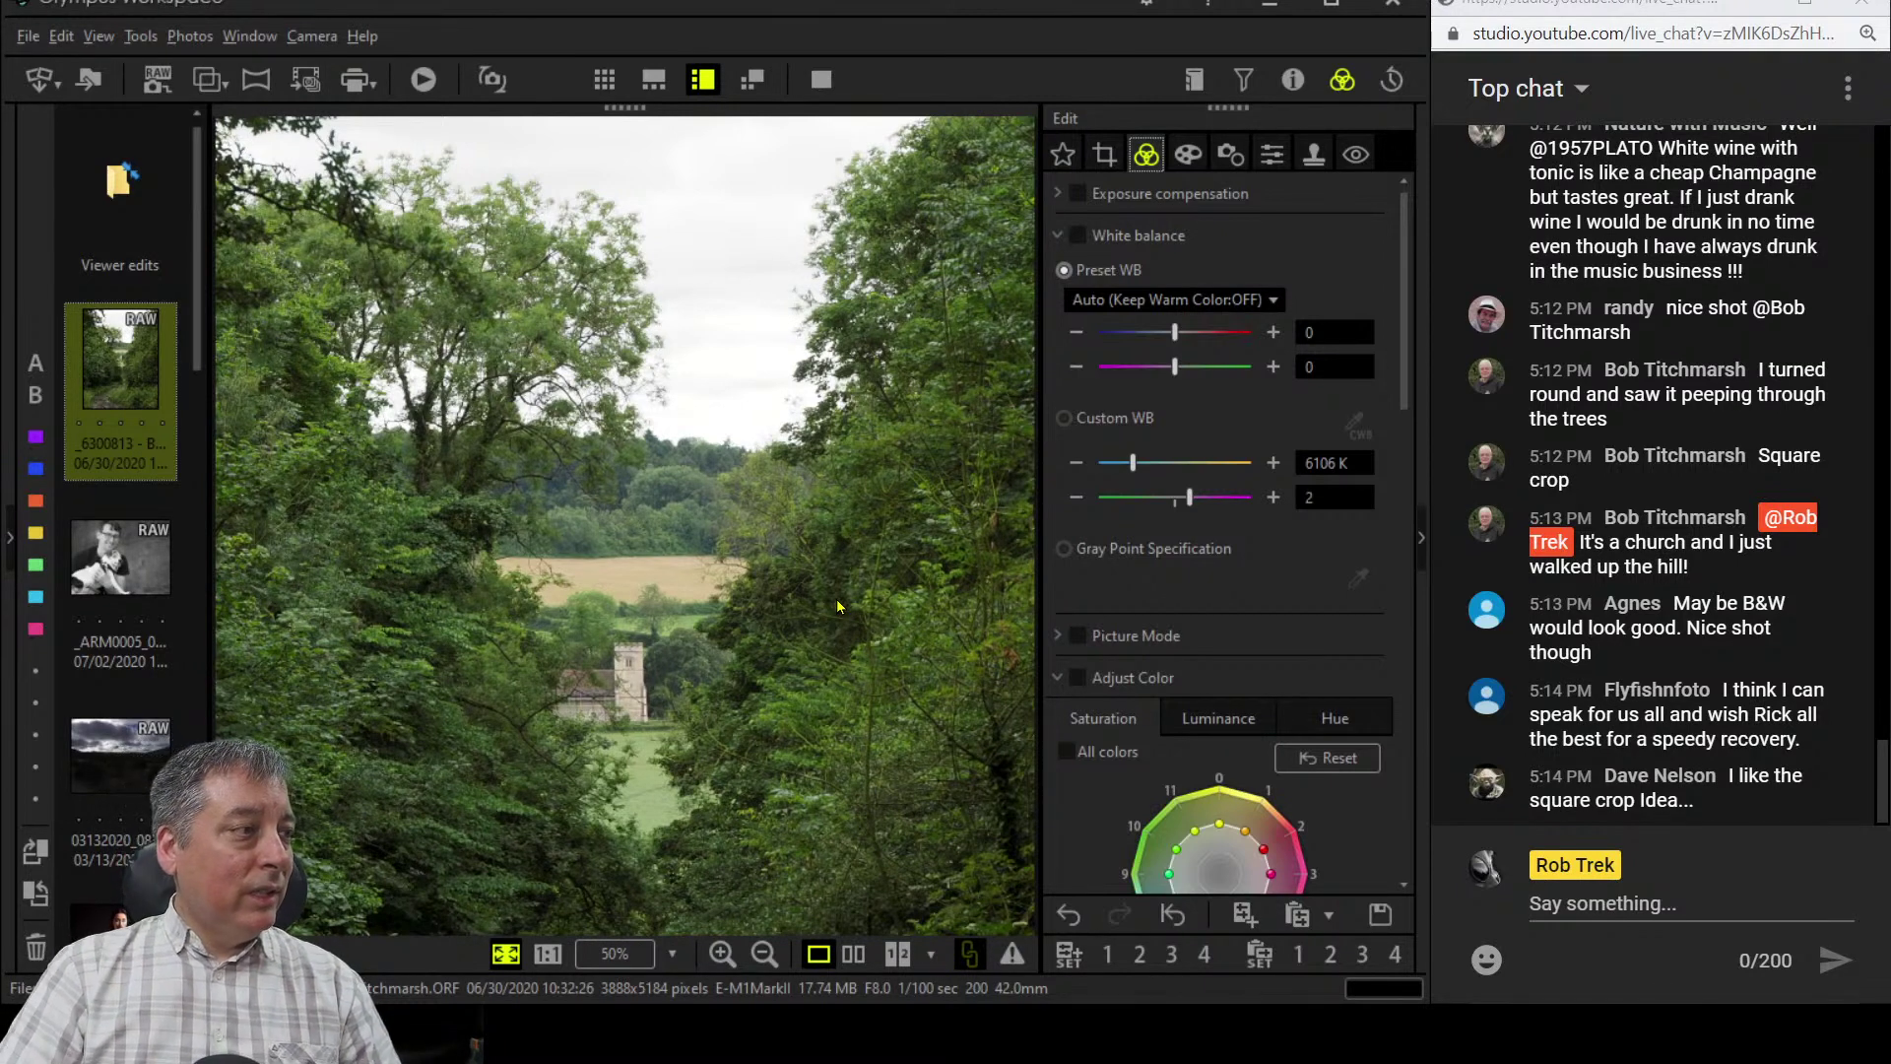
# - Inspect the church tower at 1:1 magnification and set the crop's tilt adjustment to 0.1
pyautogui.click(661, 677)
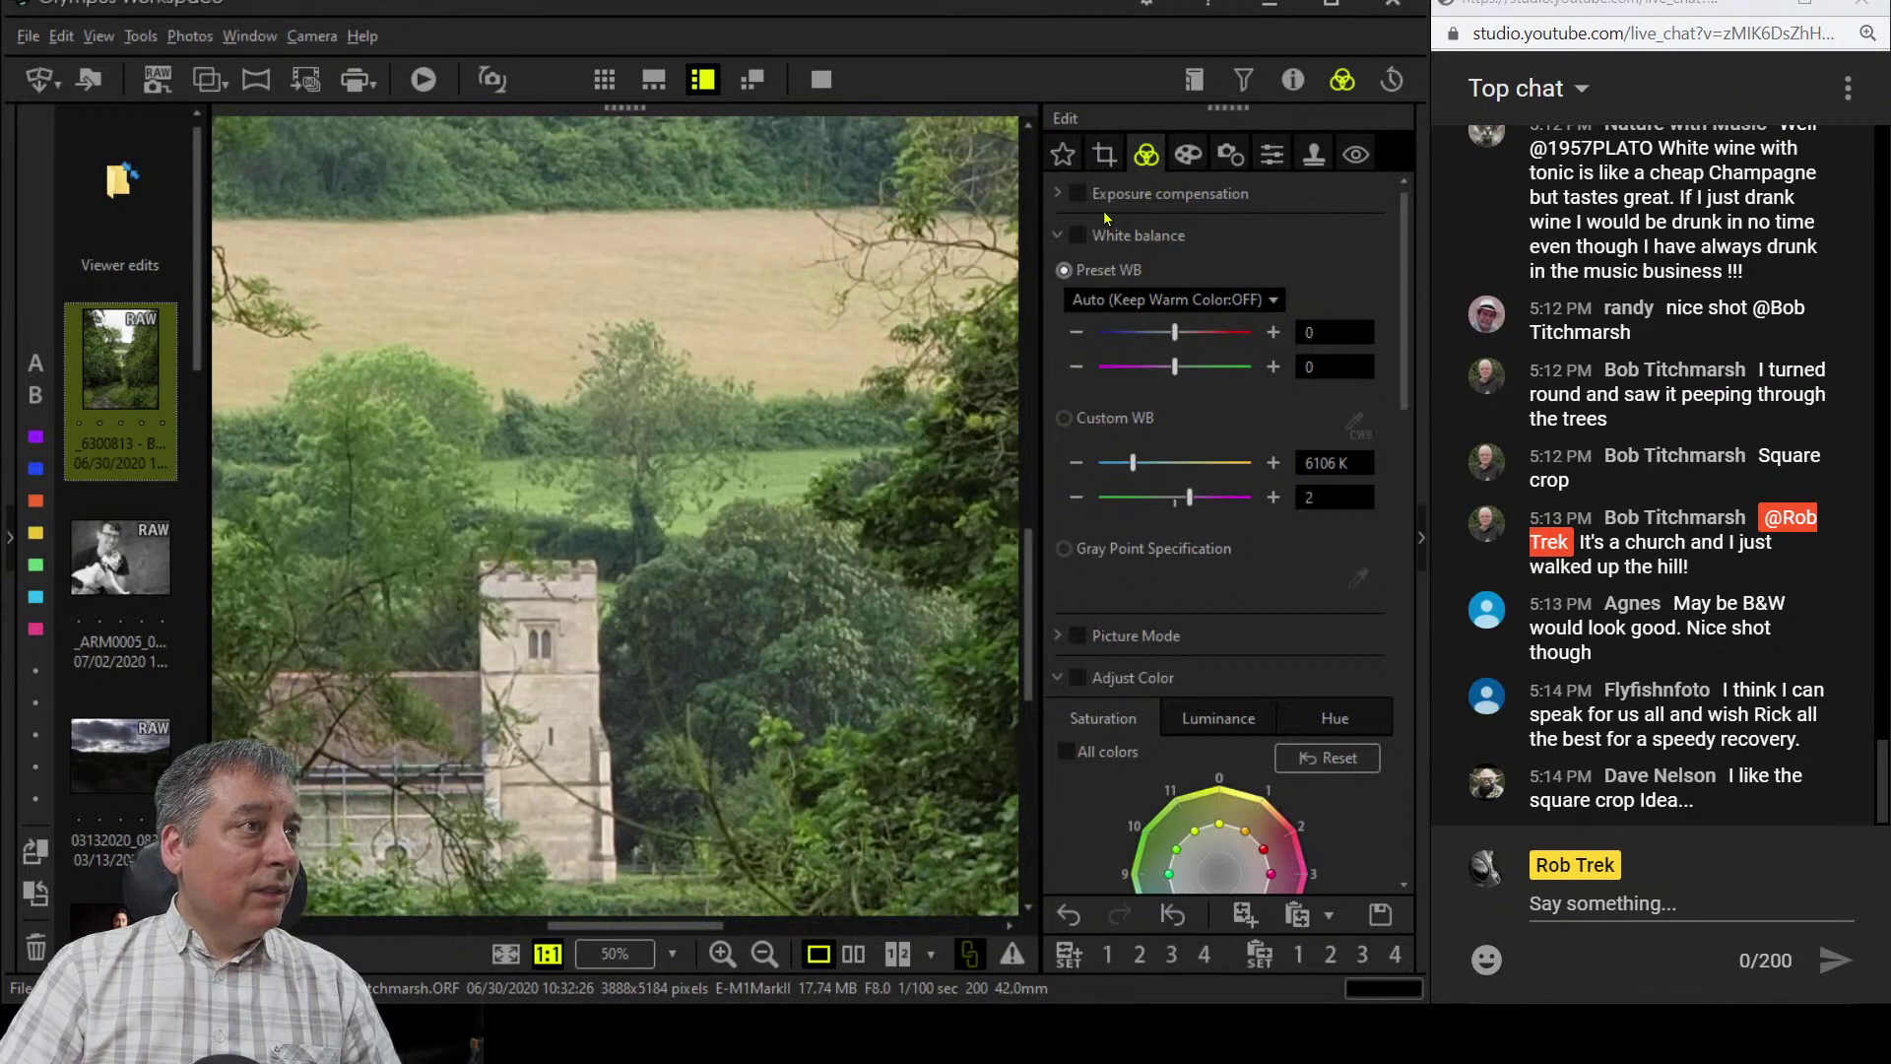
pyautogui.click(1102, 155)
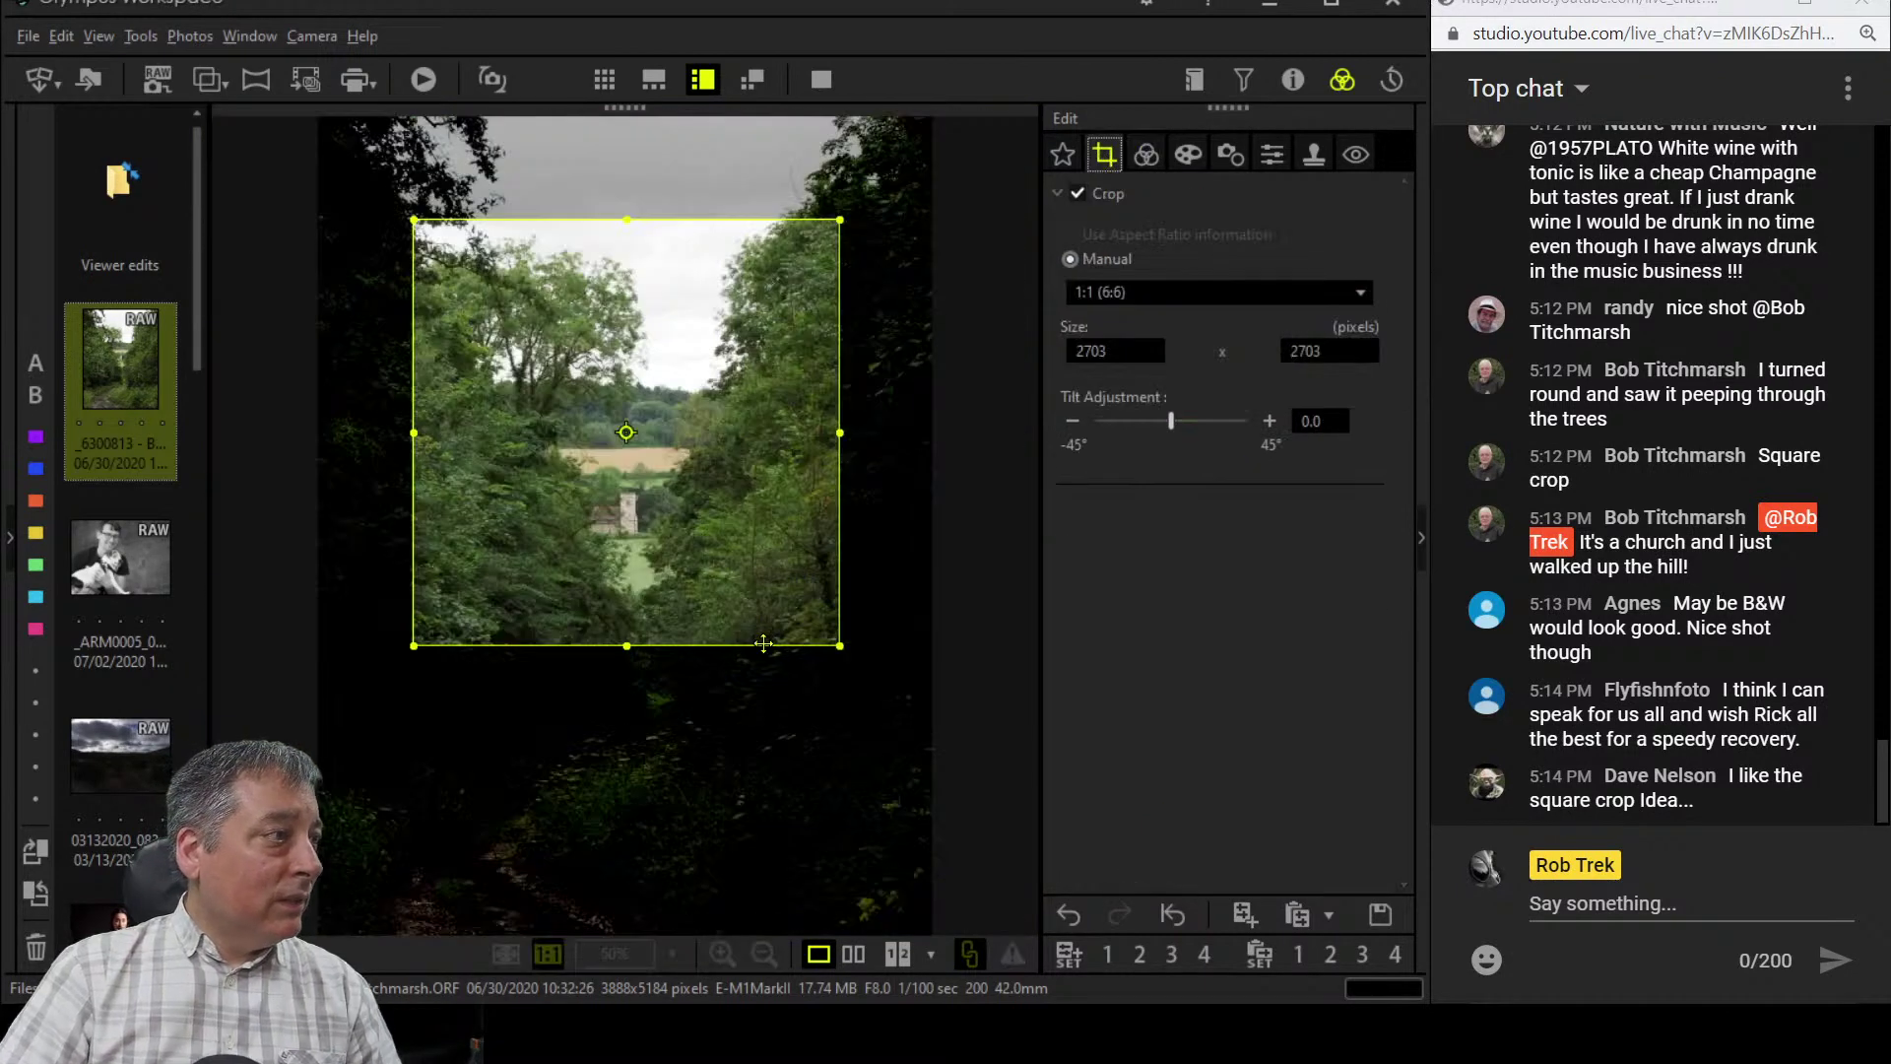
pyautogui.click(1269, 422)
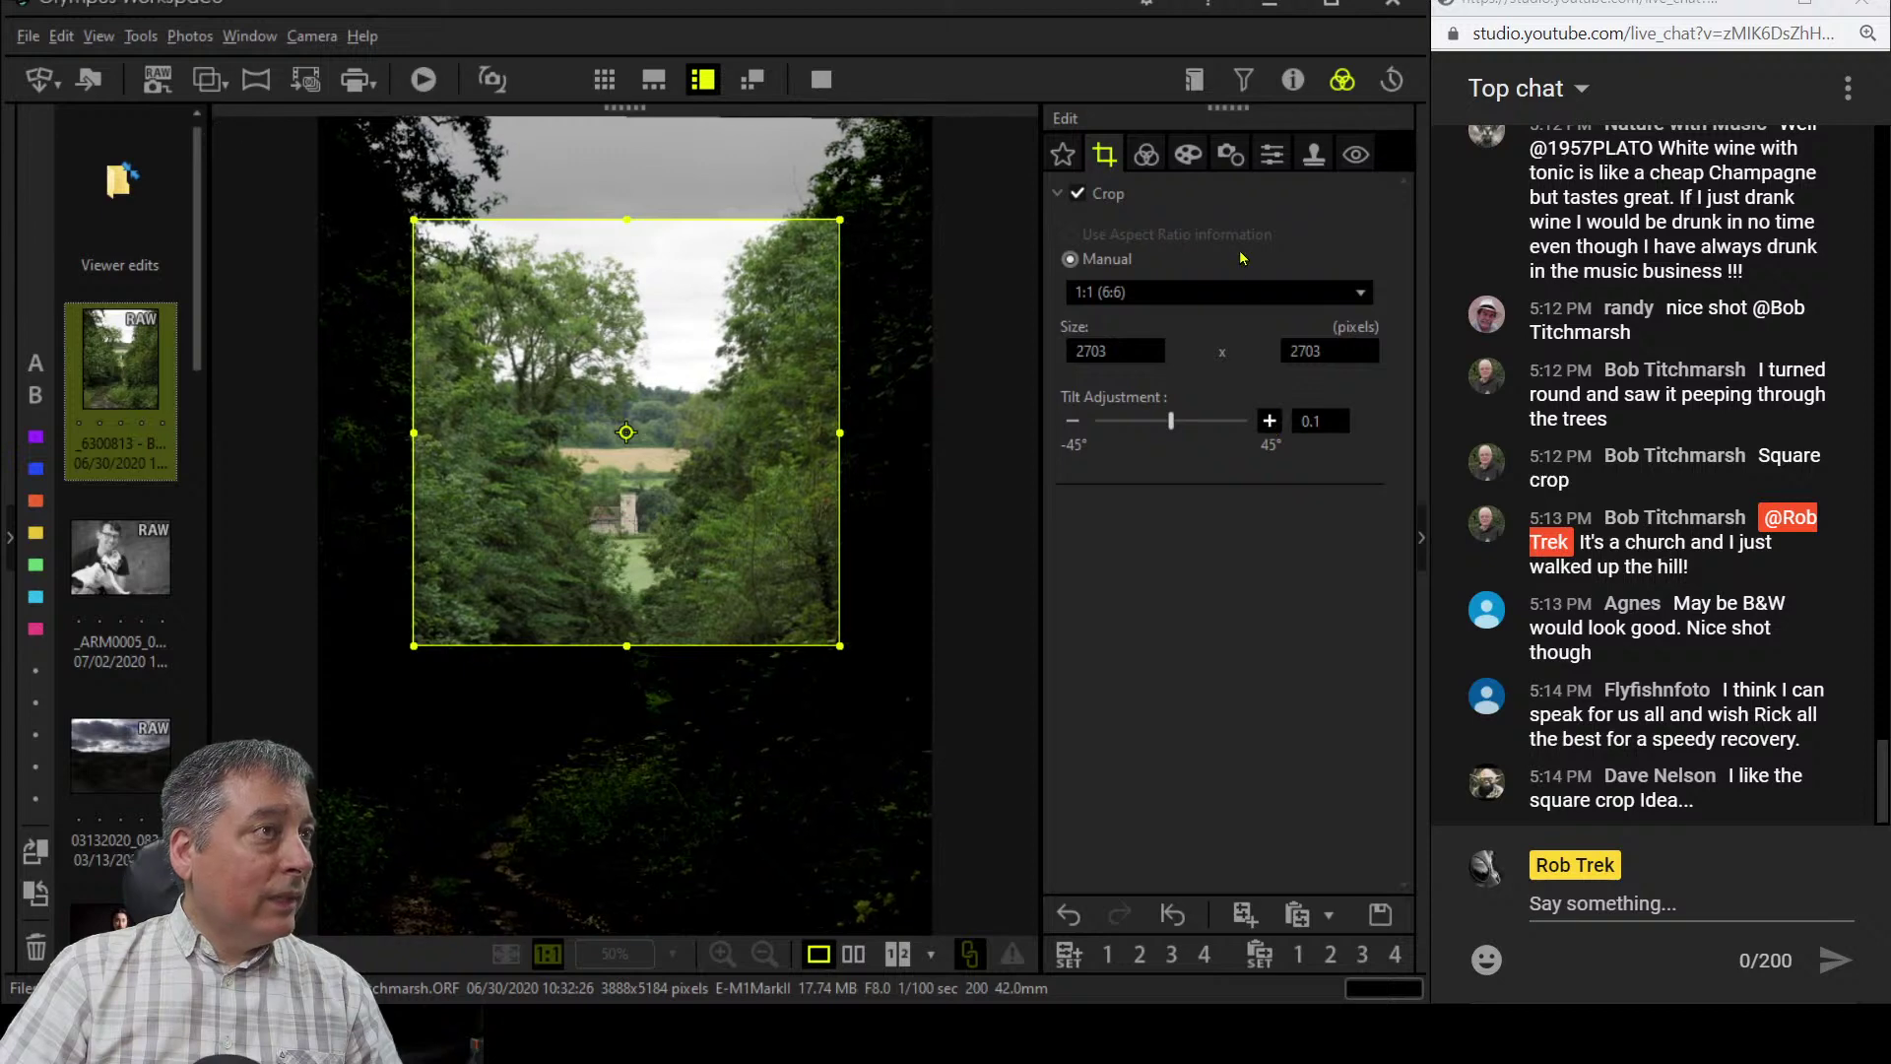
pyautogui.click(1146, 155)
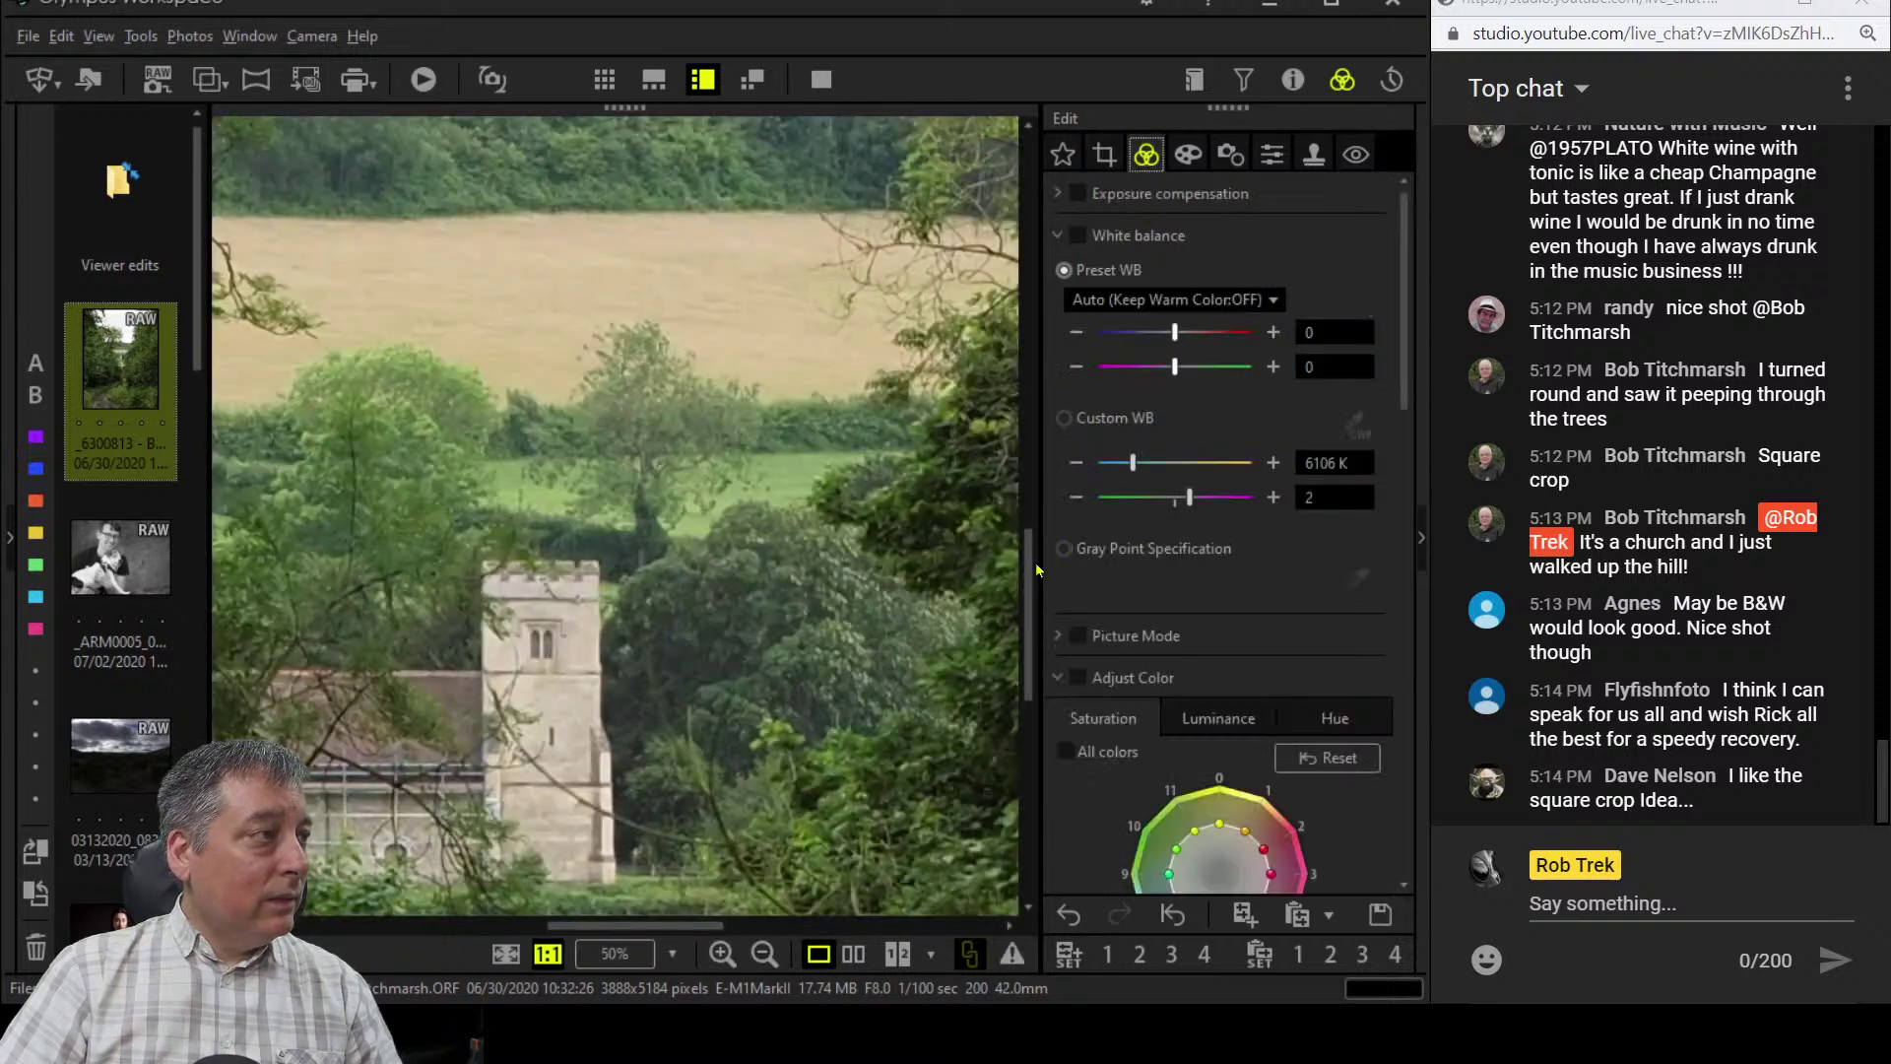
pyautogui.click(615, 550)
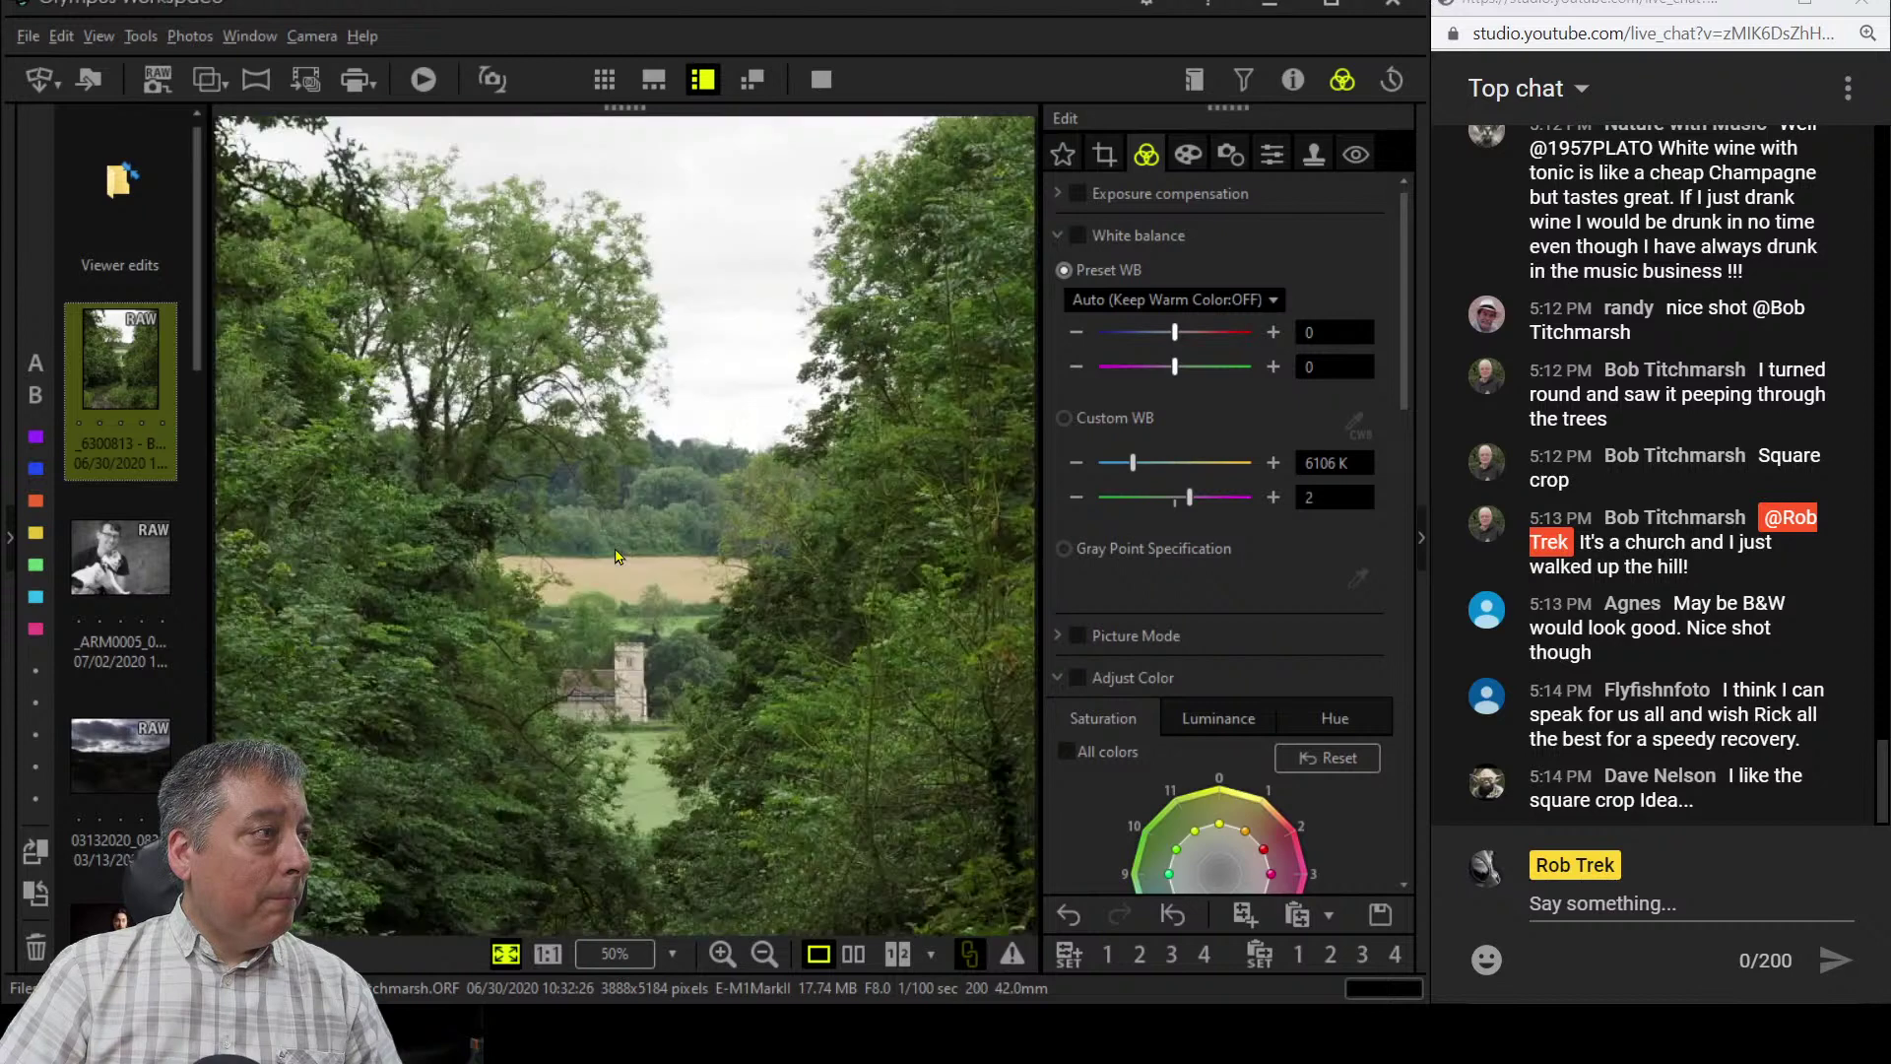
# - Convert the photo to black and white with the Monotone picture mode and the R:Red B&W filter
pyautogui.click(1055, 237)
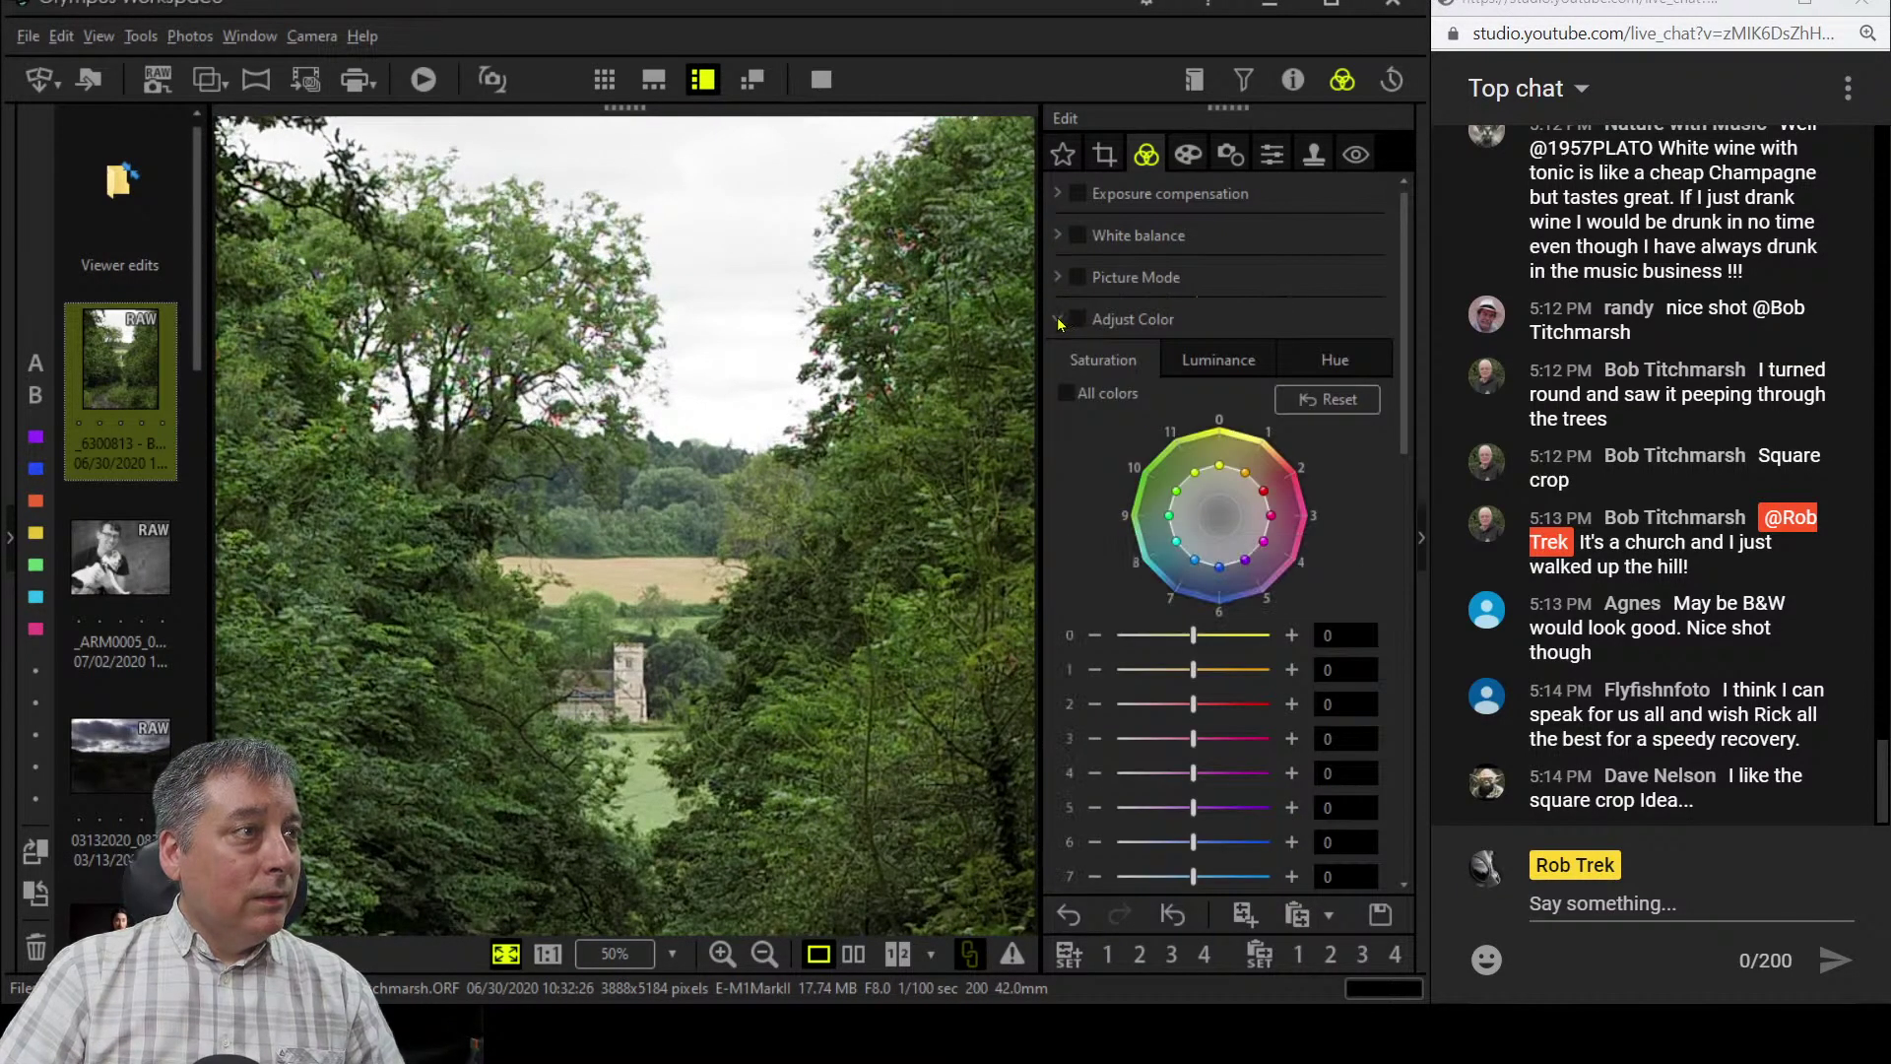
pyautogui.click(1059, 322)
pyautogui.click(1058, 280)
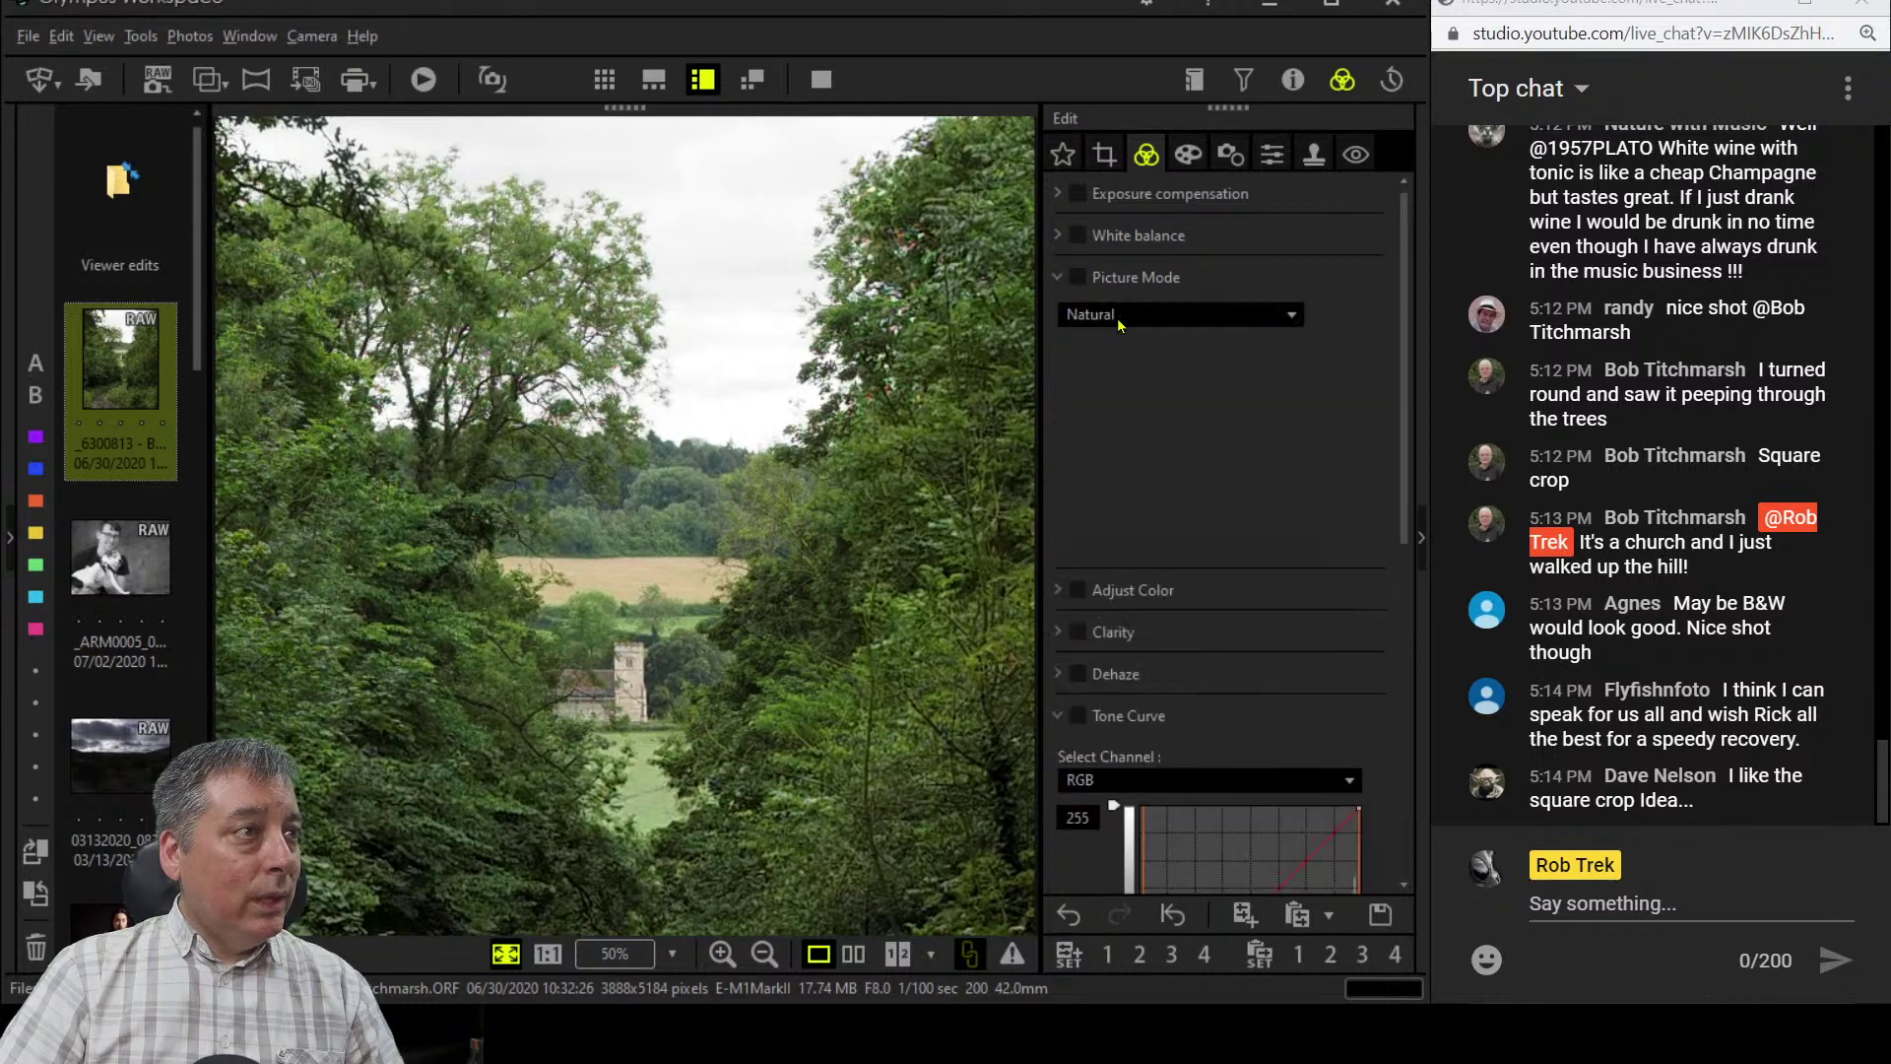
pyautogui.click(1123, 314)
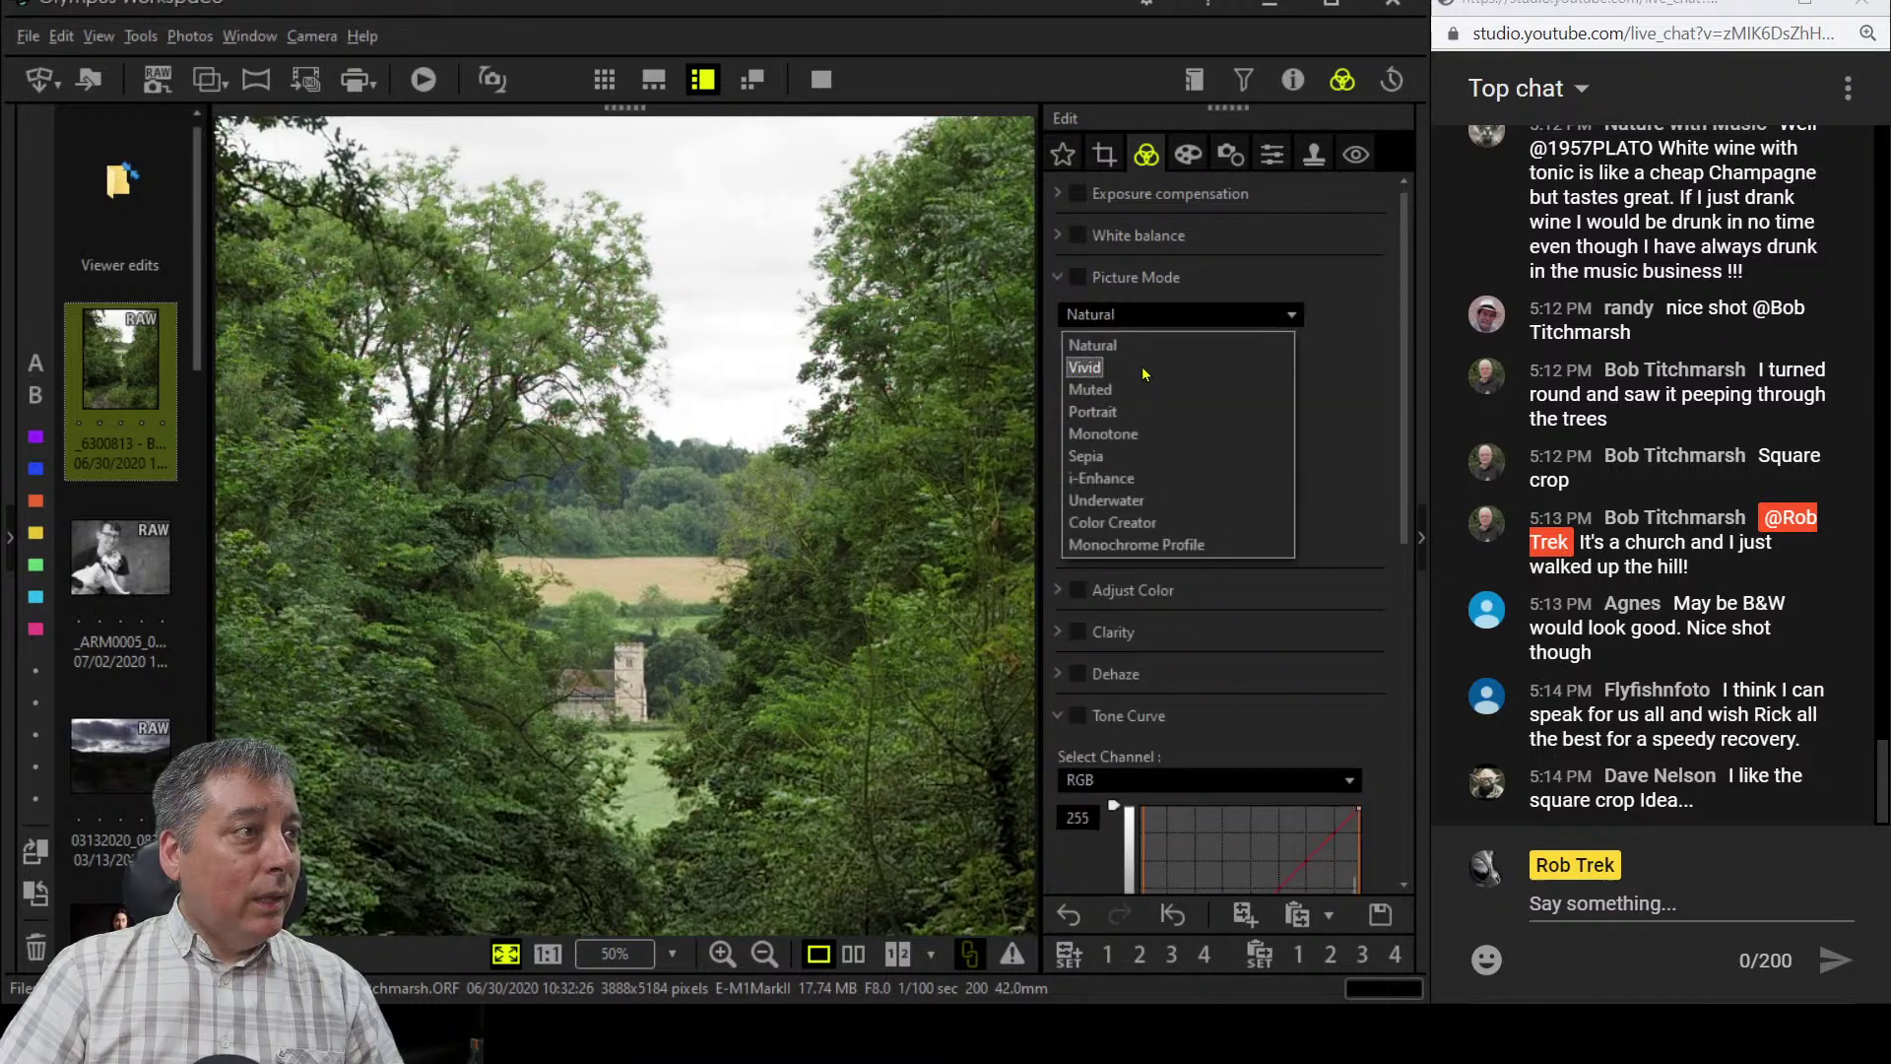
pyautogui.click(1148, 436)
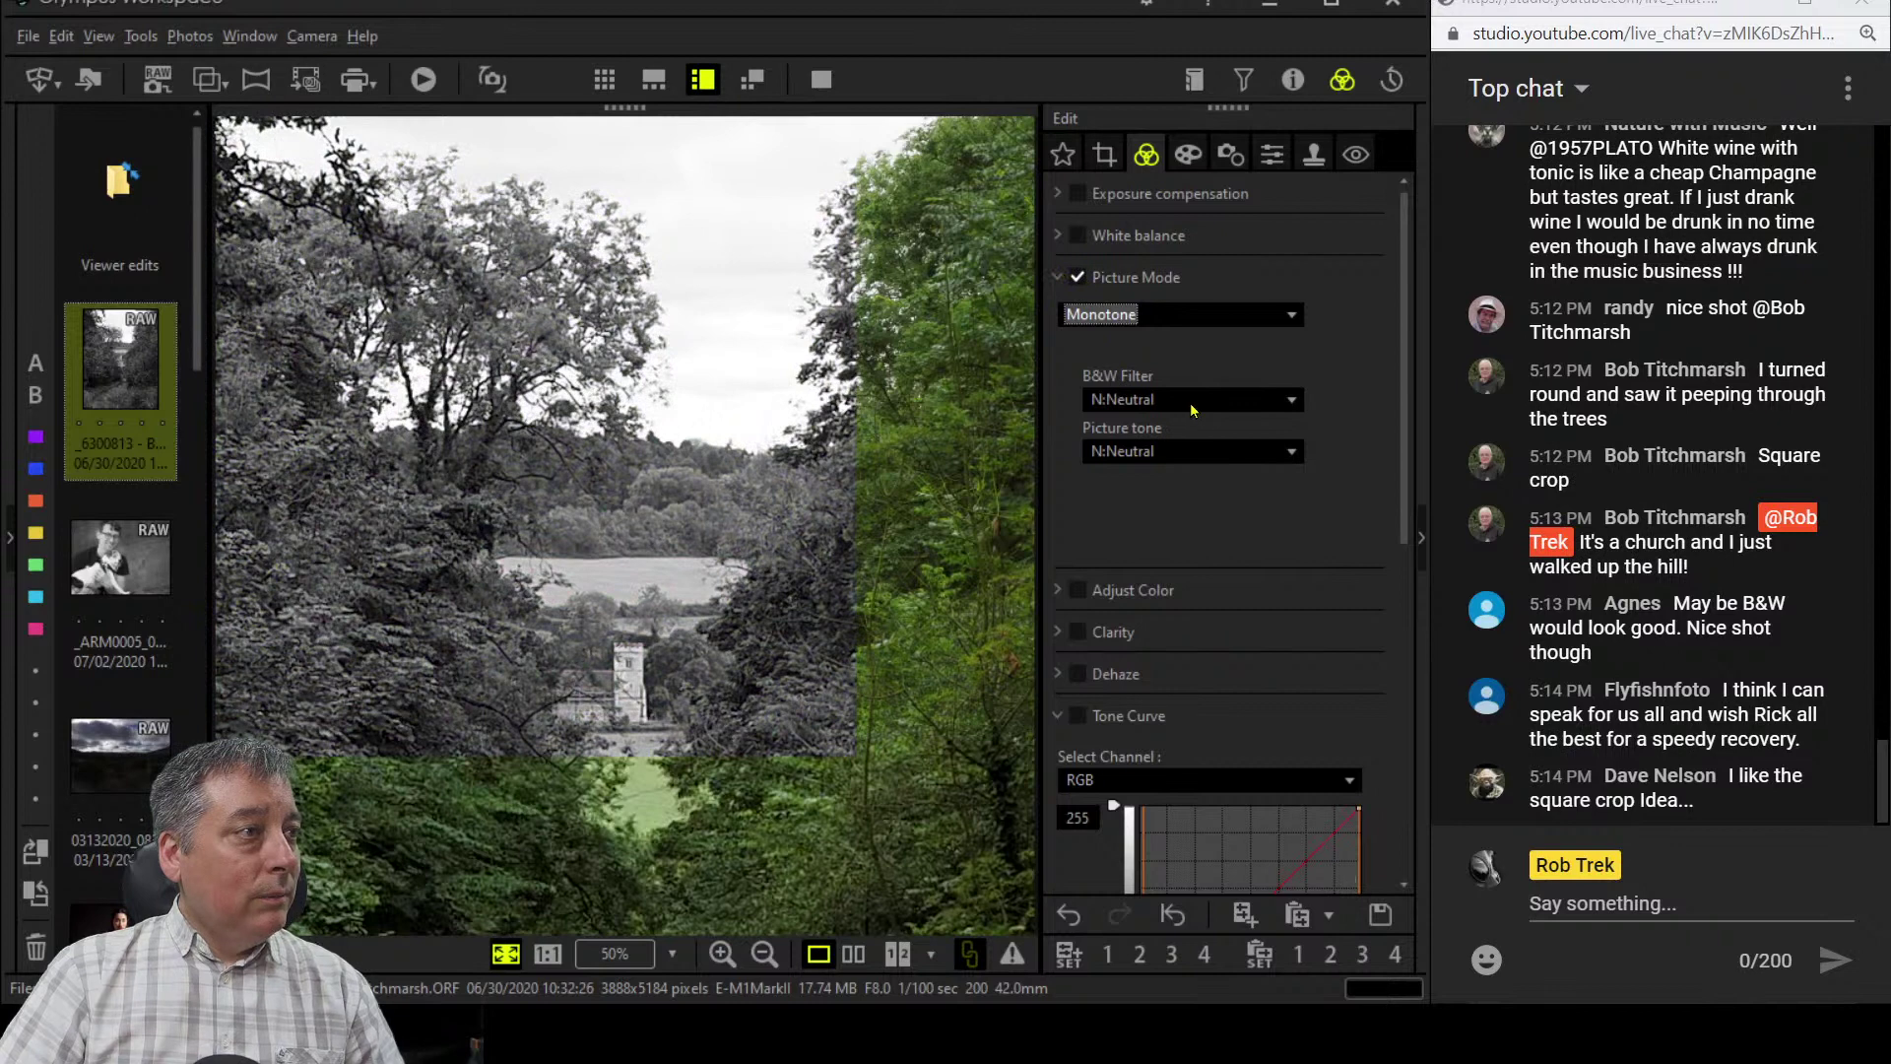
pyautogui.click(1190, 402)
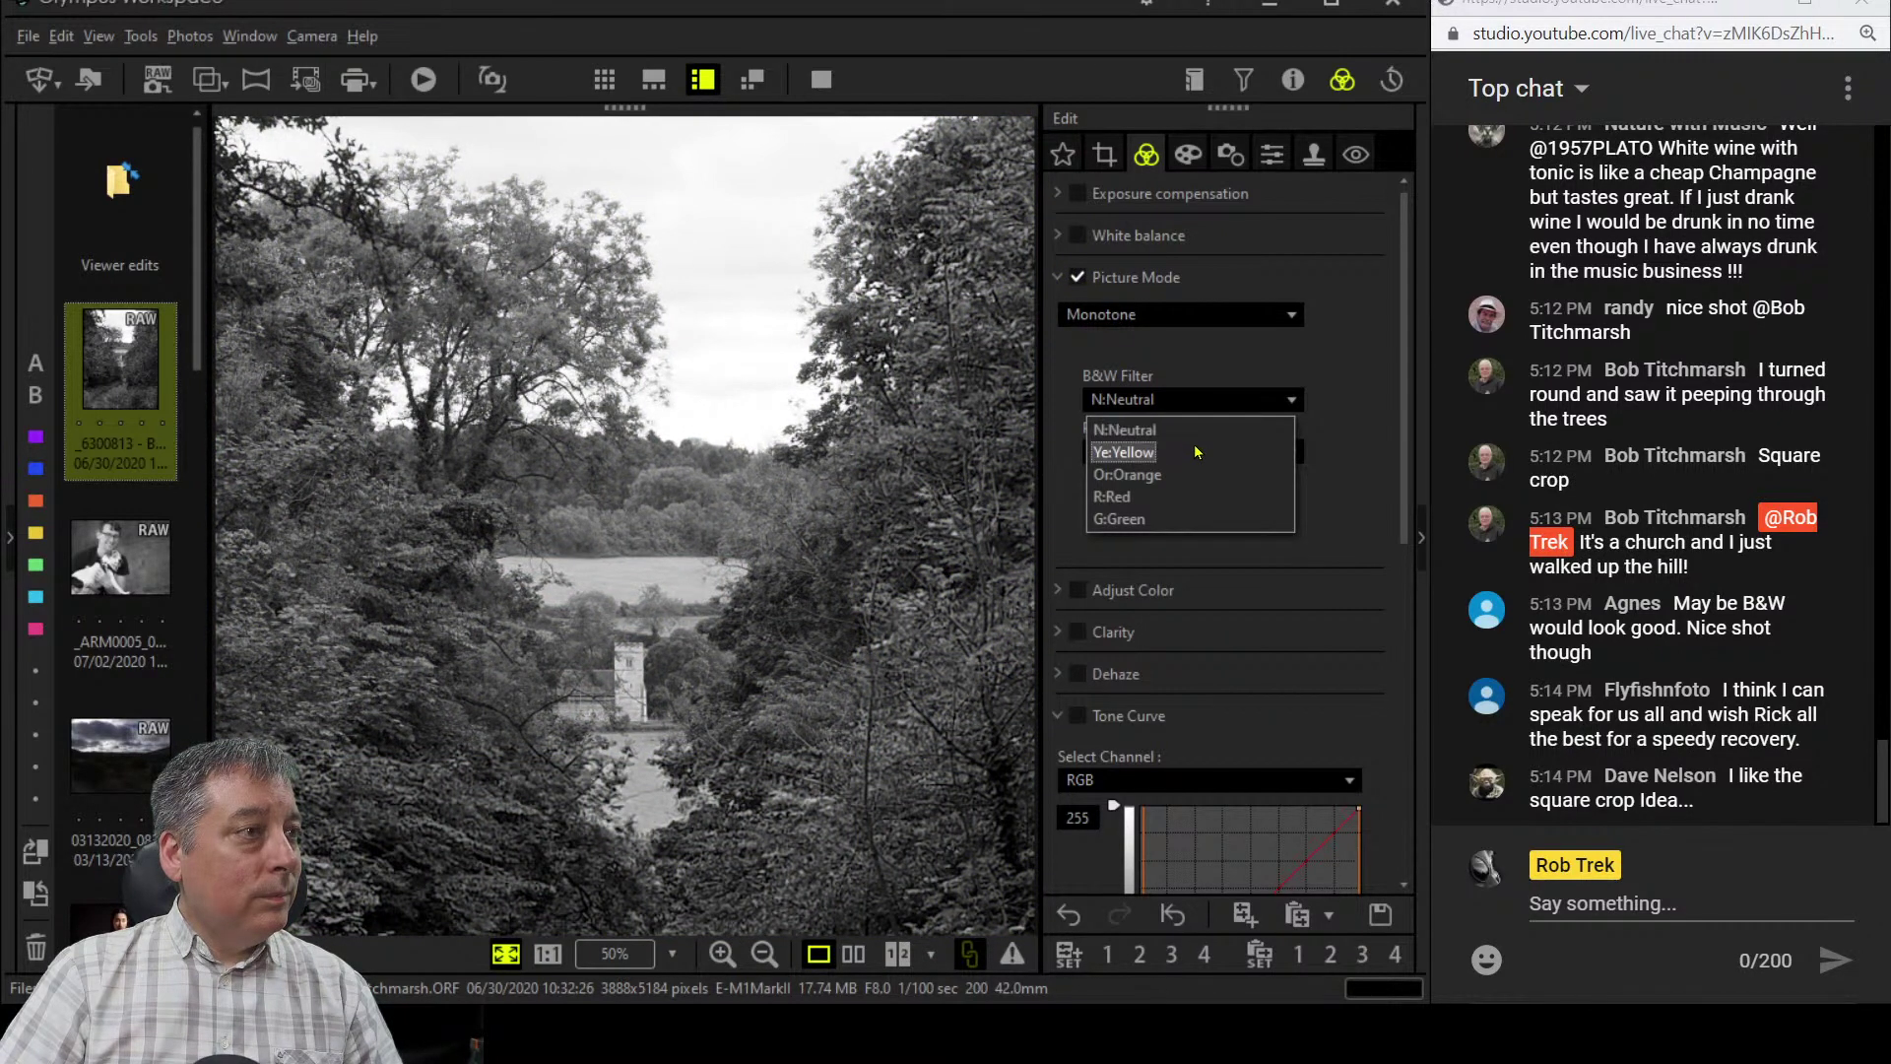
pyautogui.click(1181, 504)
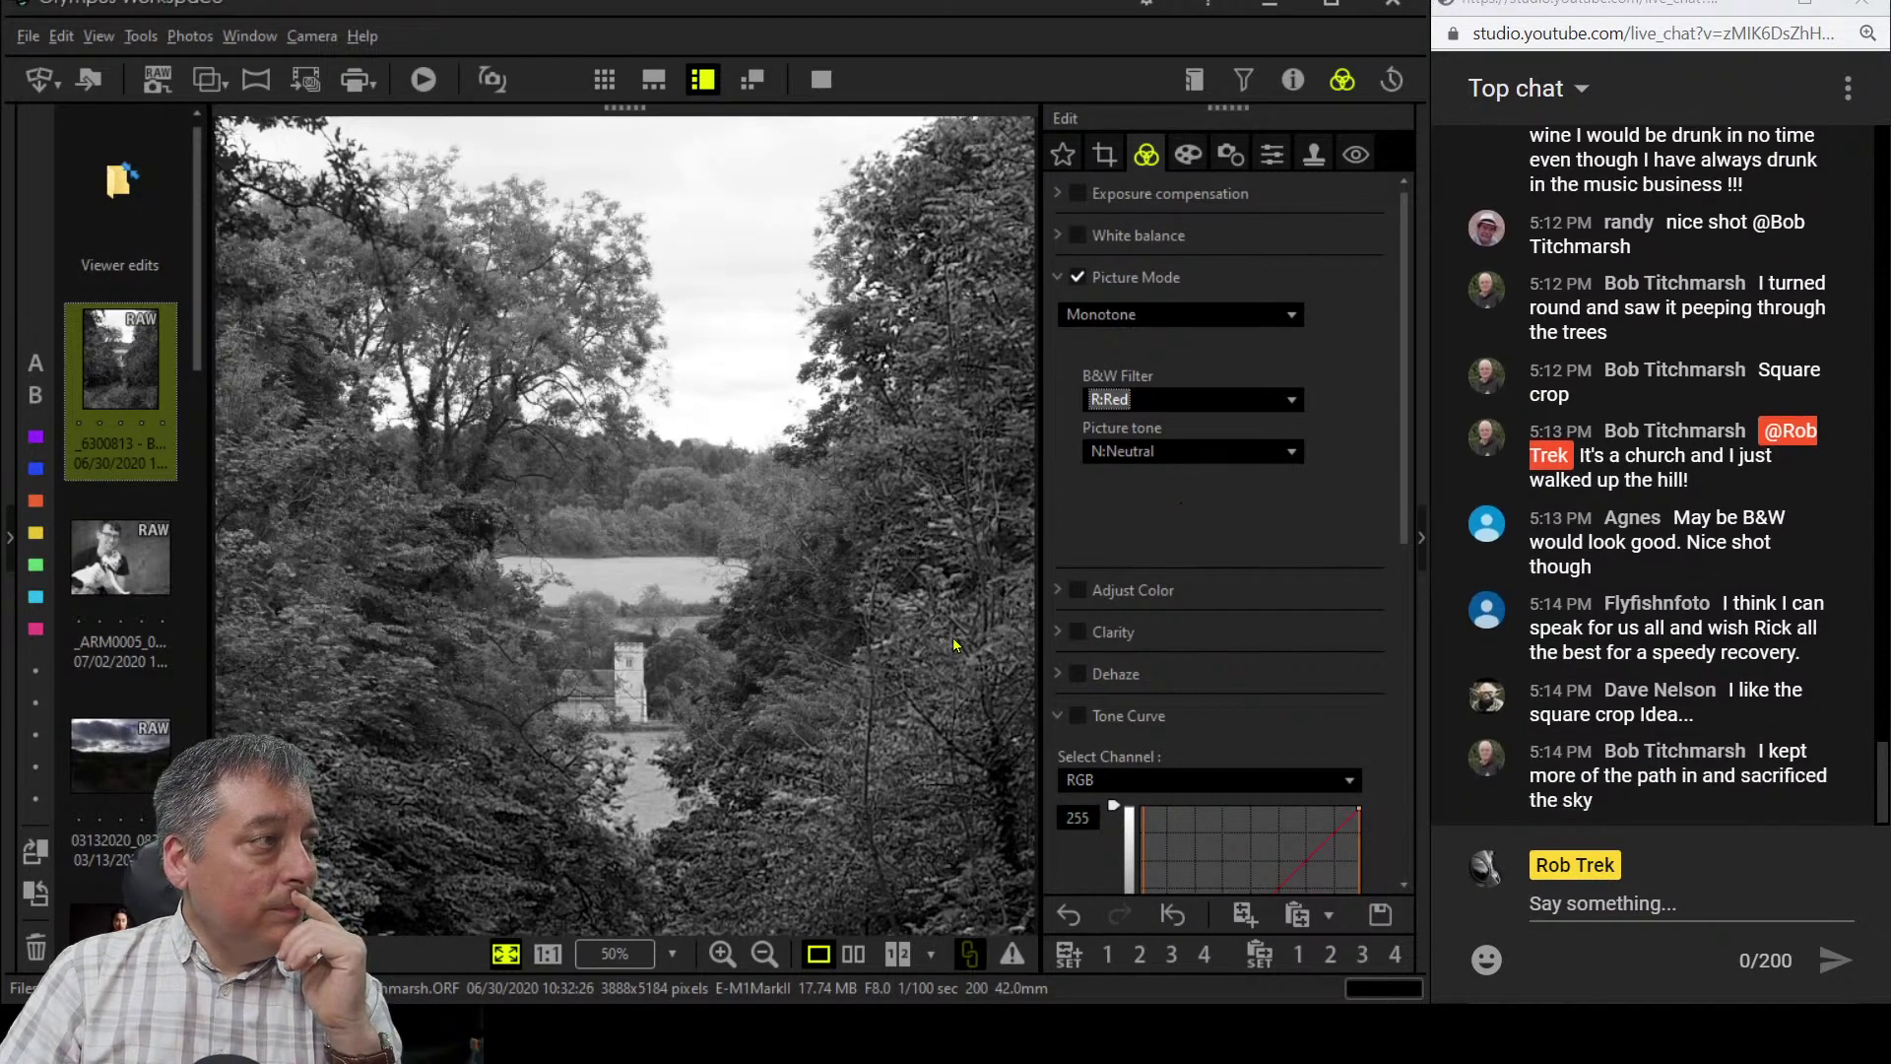
# - Apply Dehaze at 100 and Clarity at 24 to the black-and-white photo
pyautogui.scroll(-2, 1255, 570)
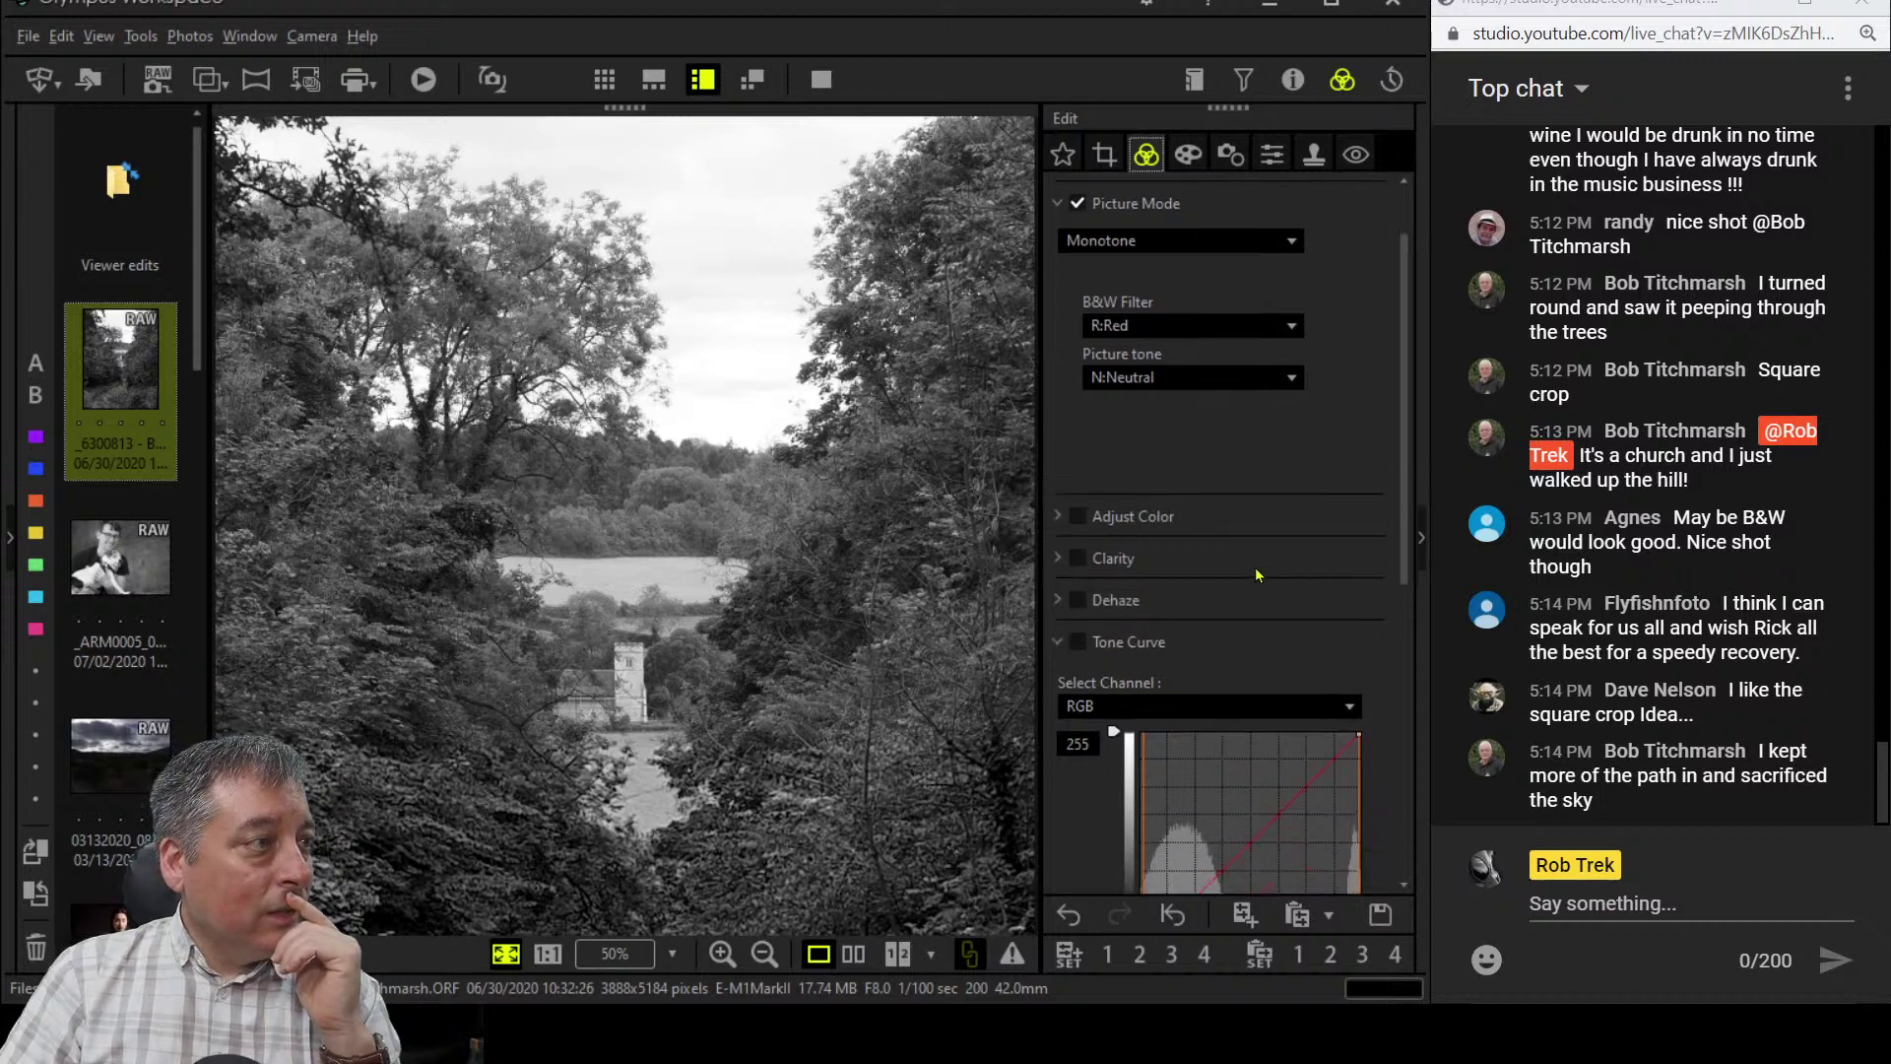
pyautogui.scroll(-3, 1256, 572)
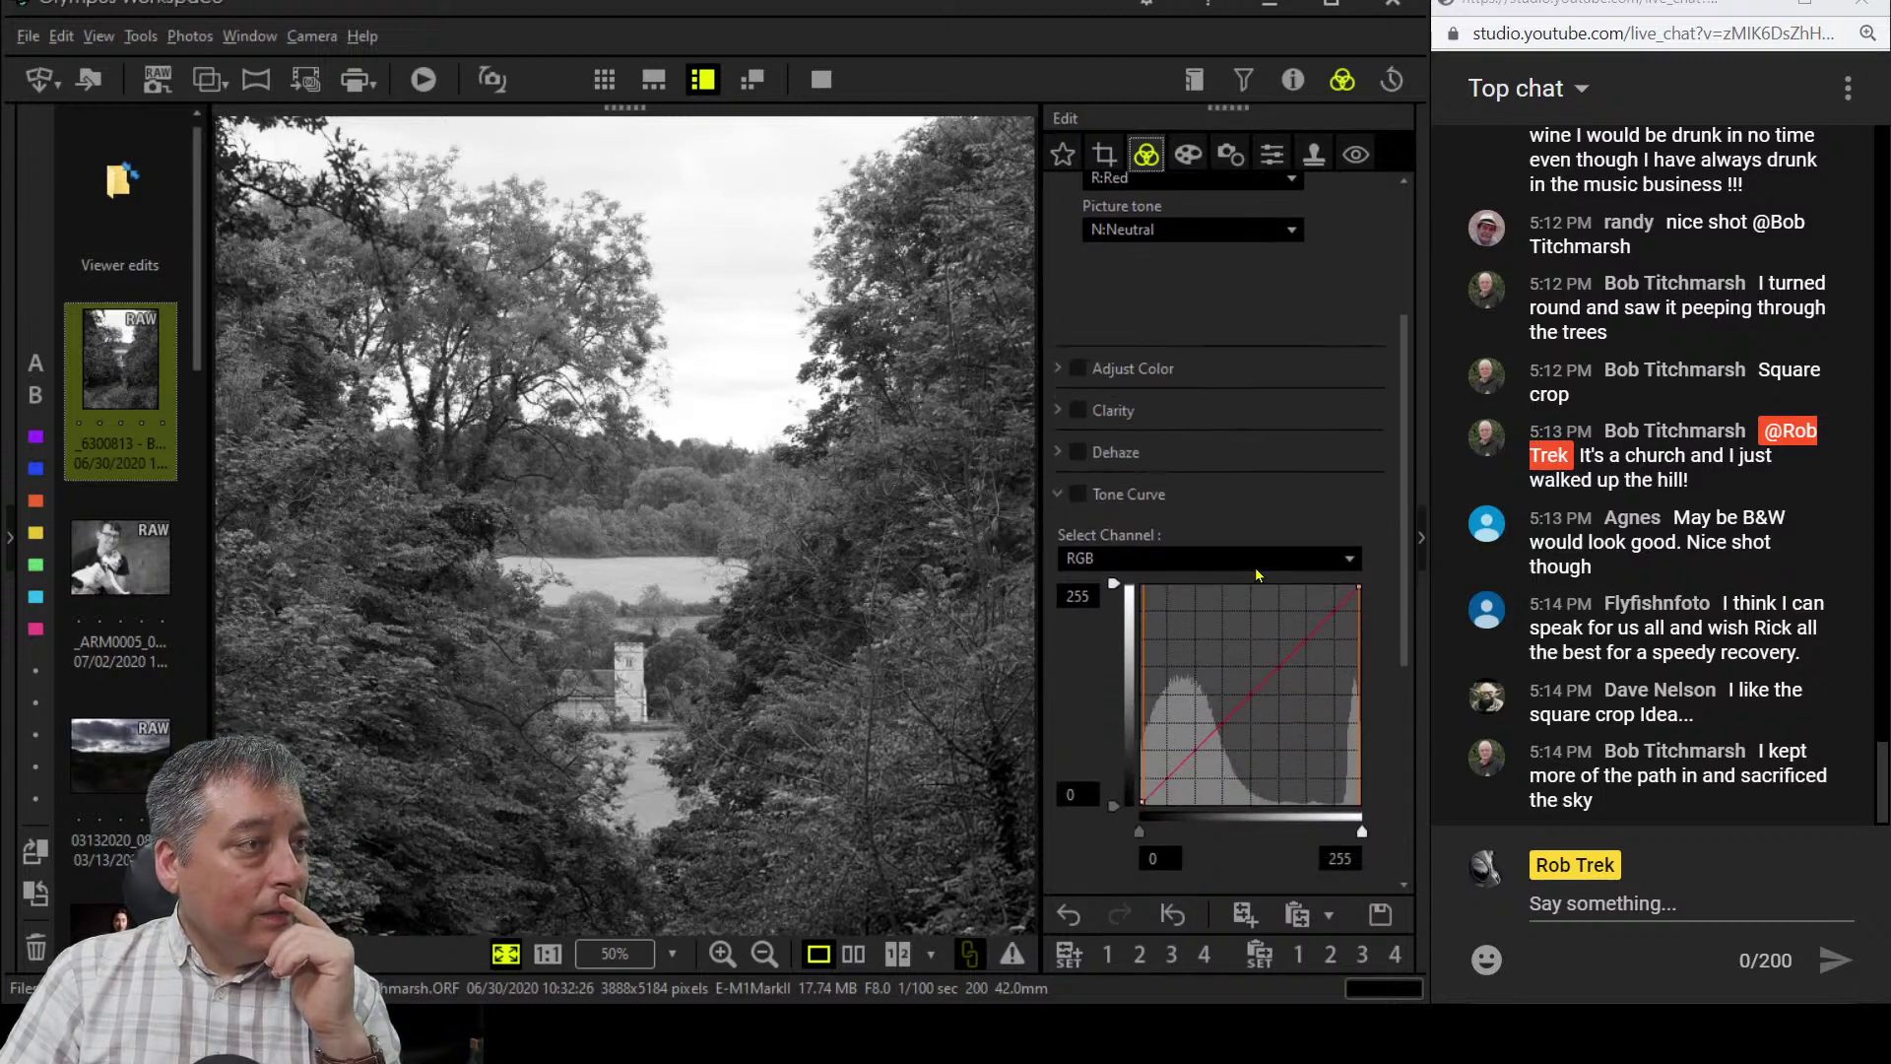
pyautogui.scroll(-1, 1256, 573)
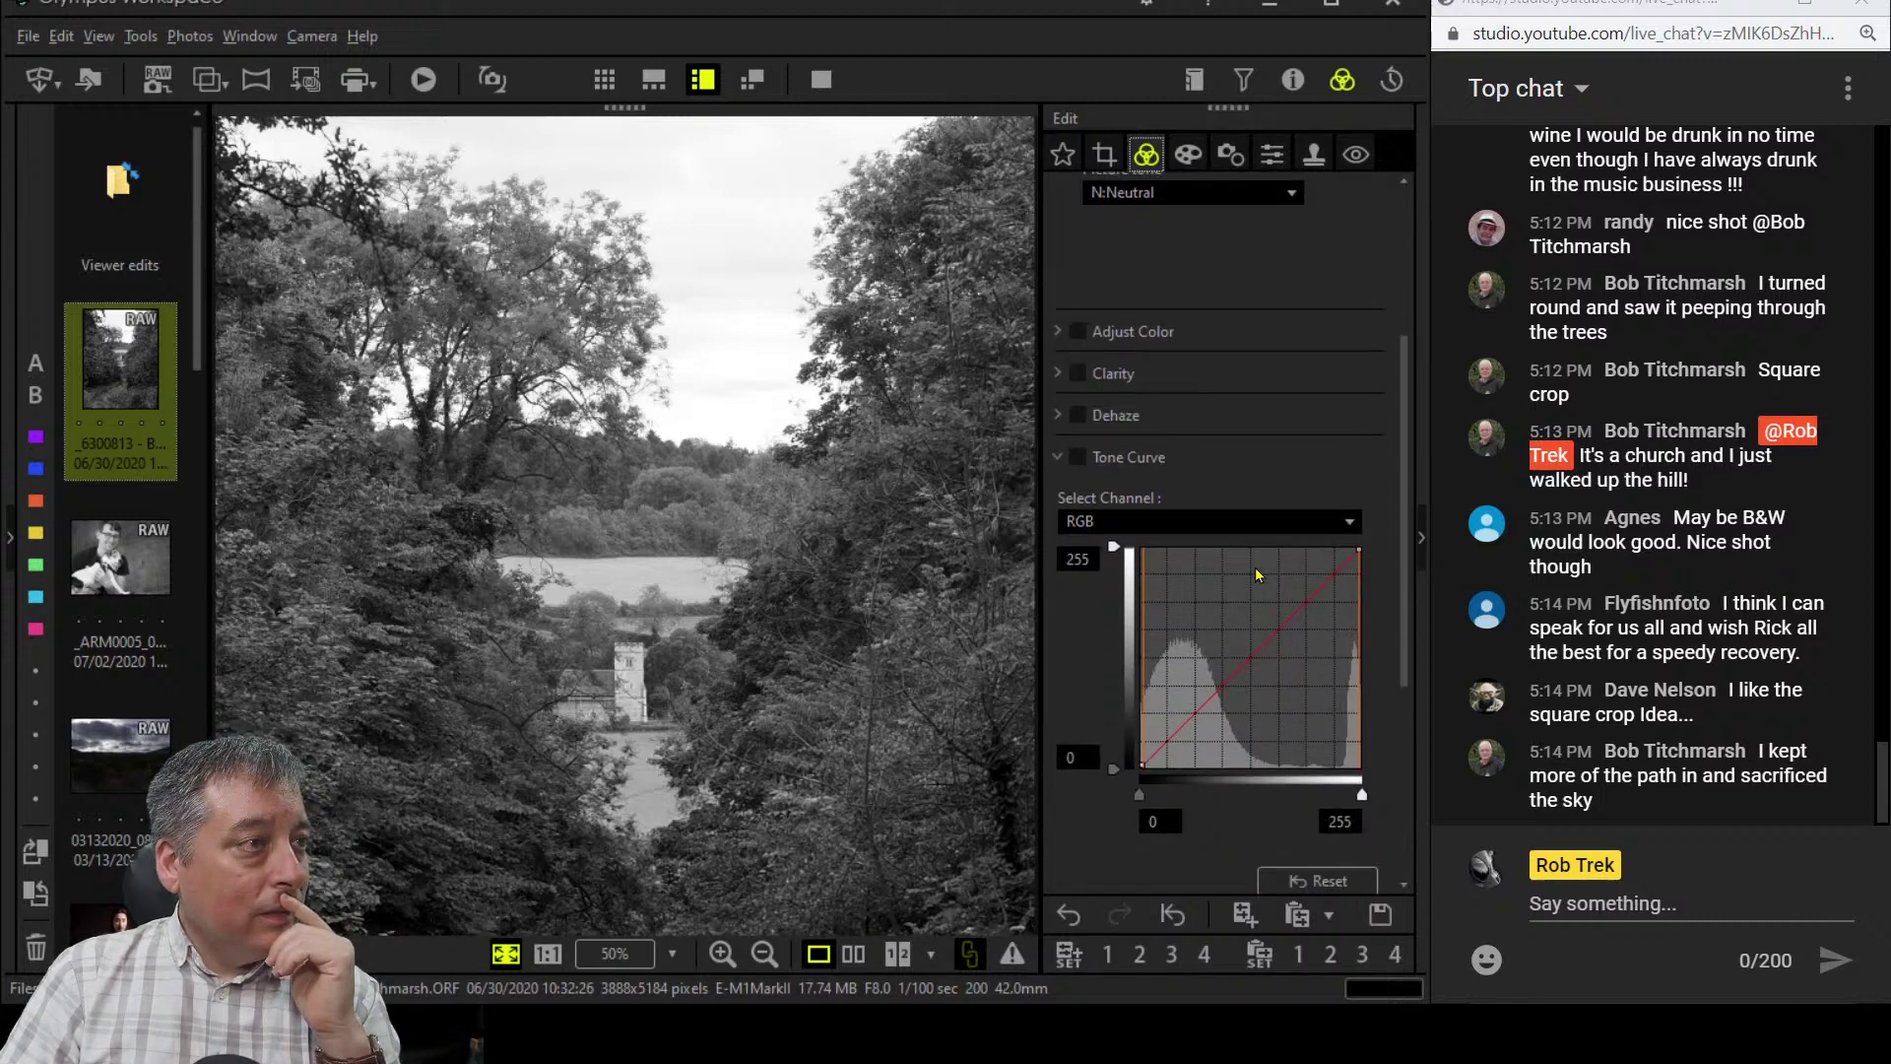
pyautogui.click(1058, 414)
pyautogui.moveTo(1090, 455); pyautogui.dragTo(1253, 461)
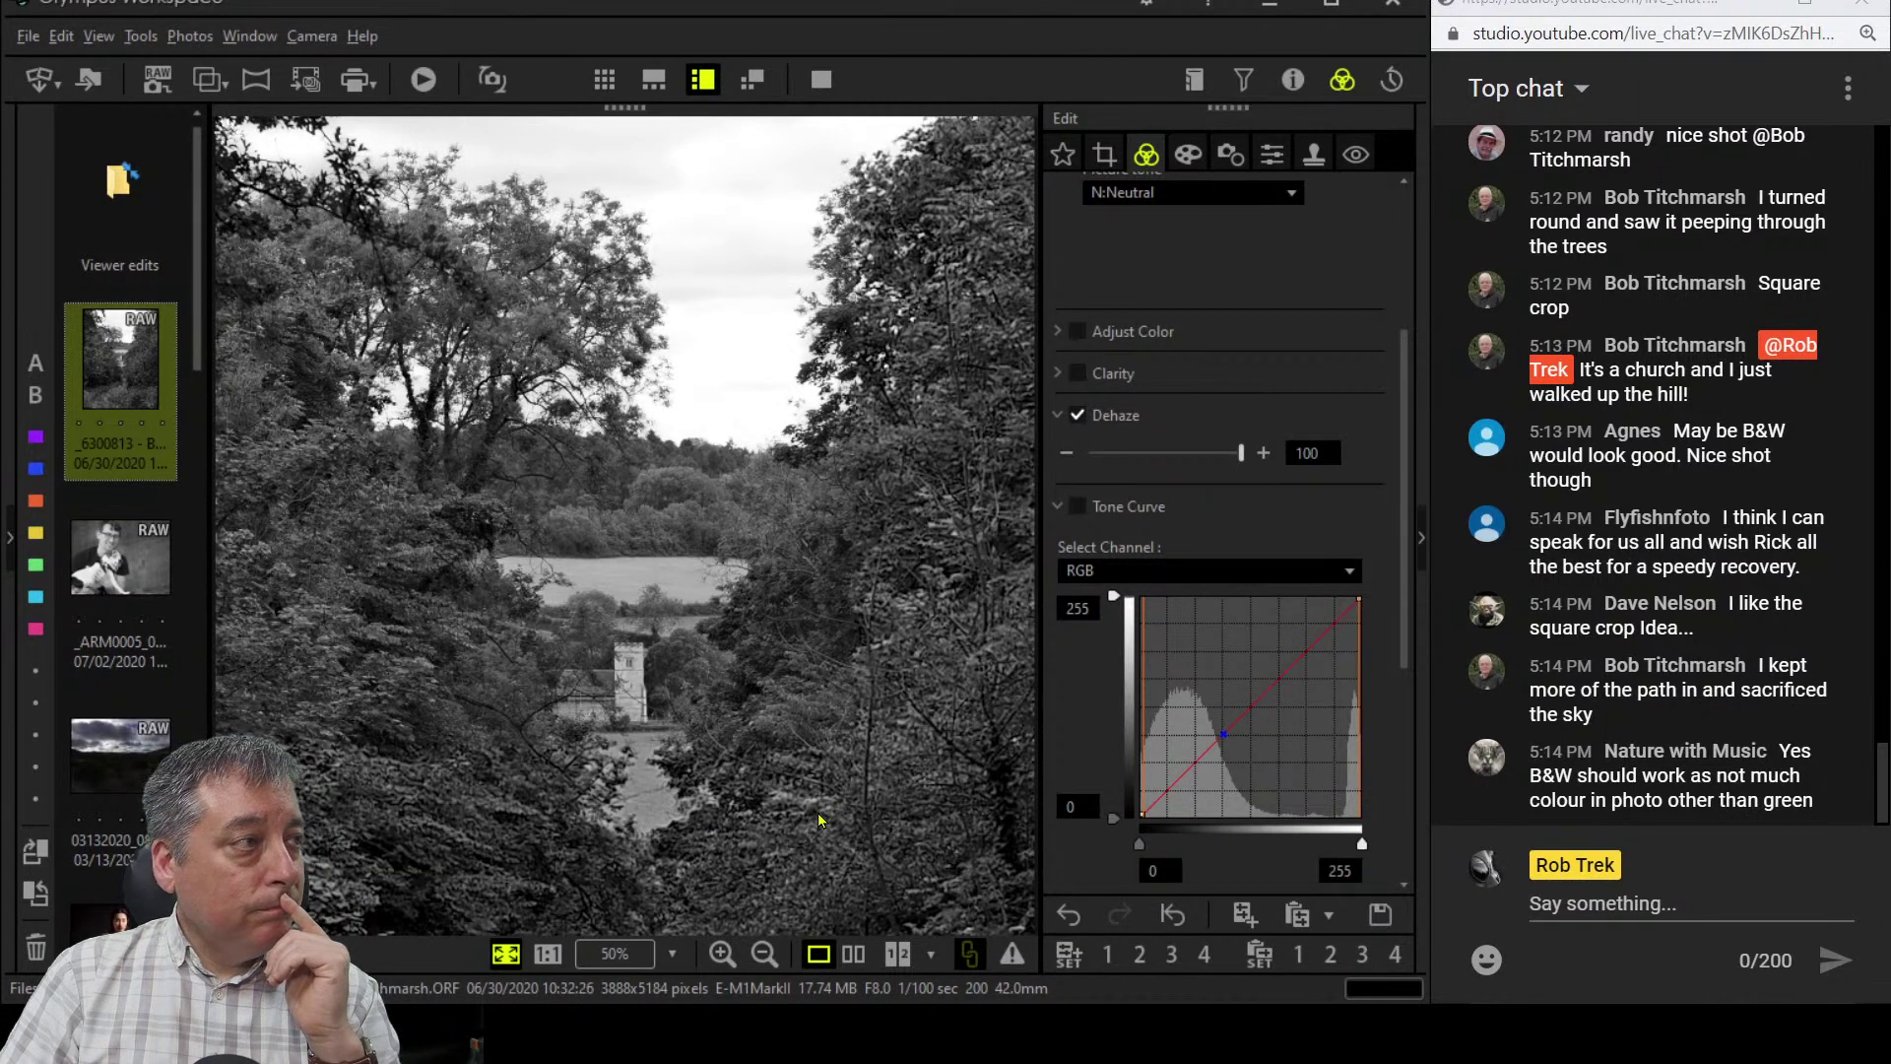
pyautogui.click(1059, 373)
pyautogui.moveTo(1089, 410); pyautogui.dragTo(1124, 410)
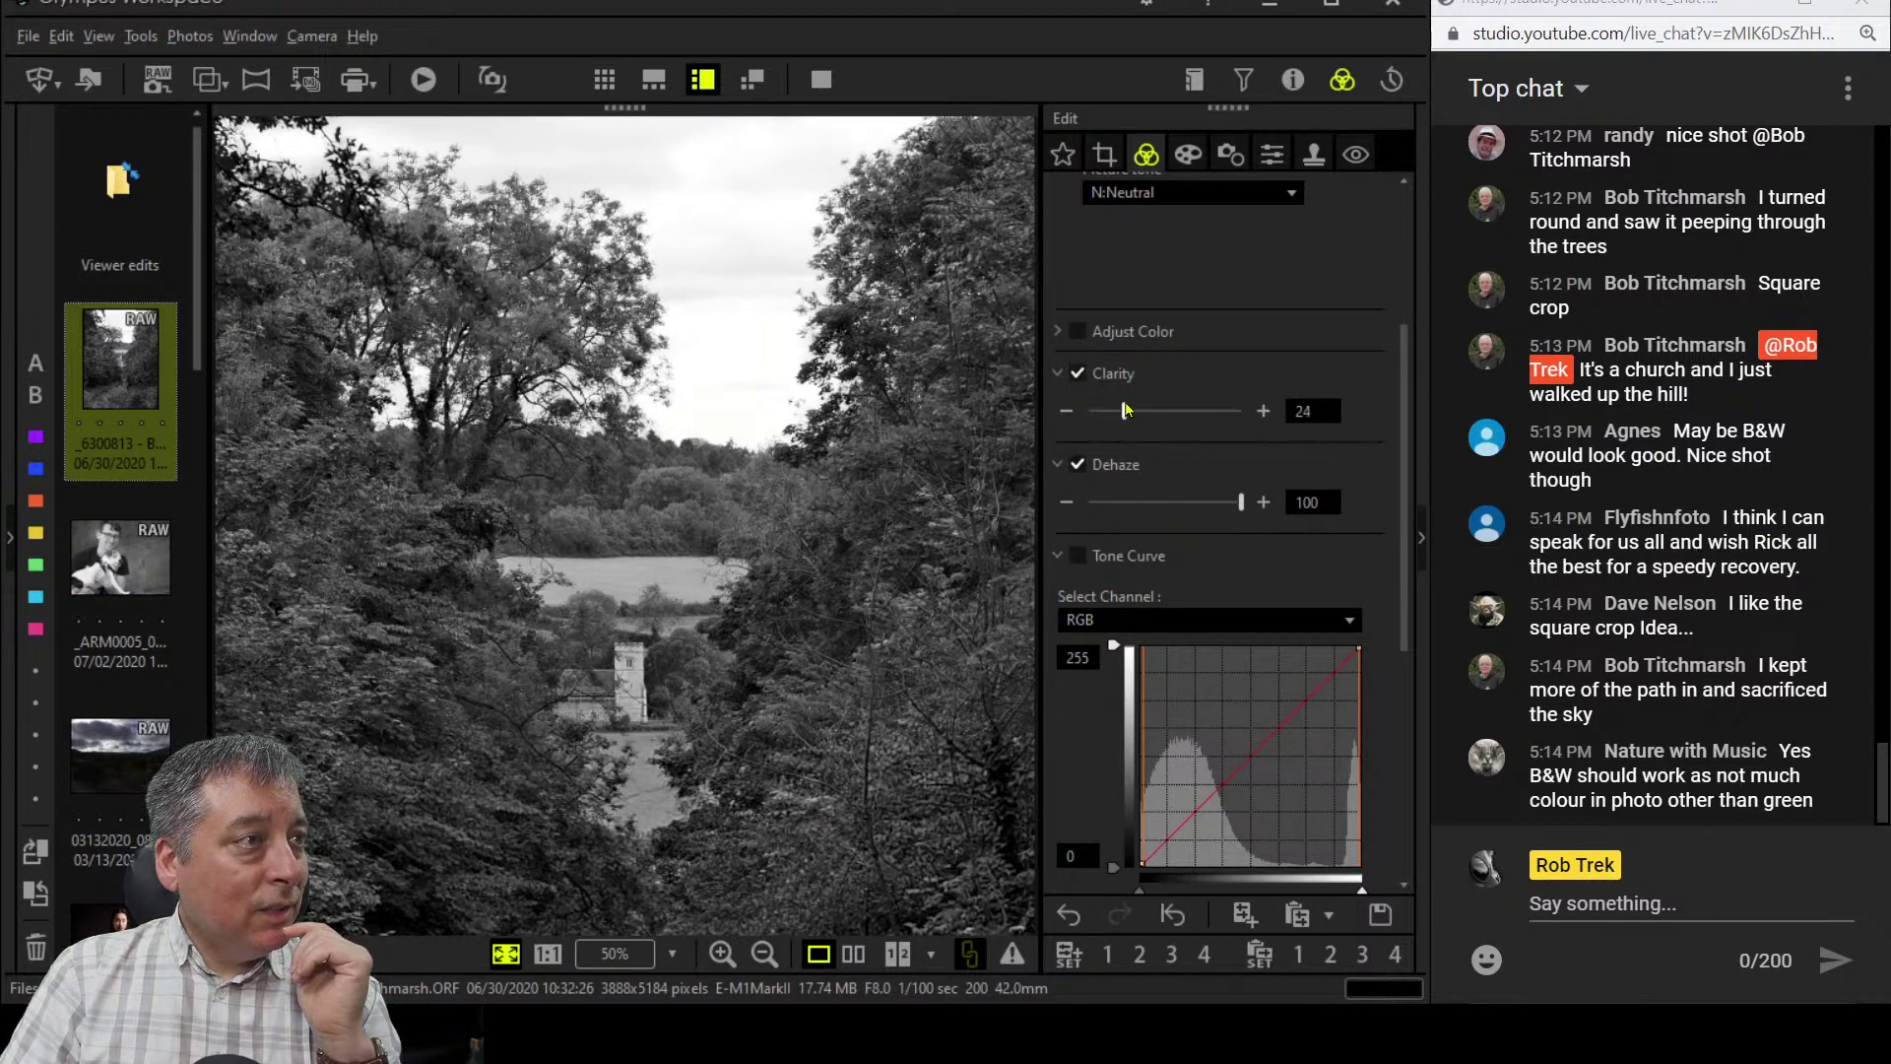
pyautogui.click(1060, 374)
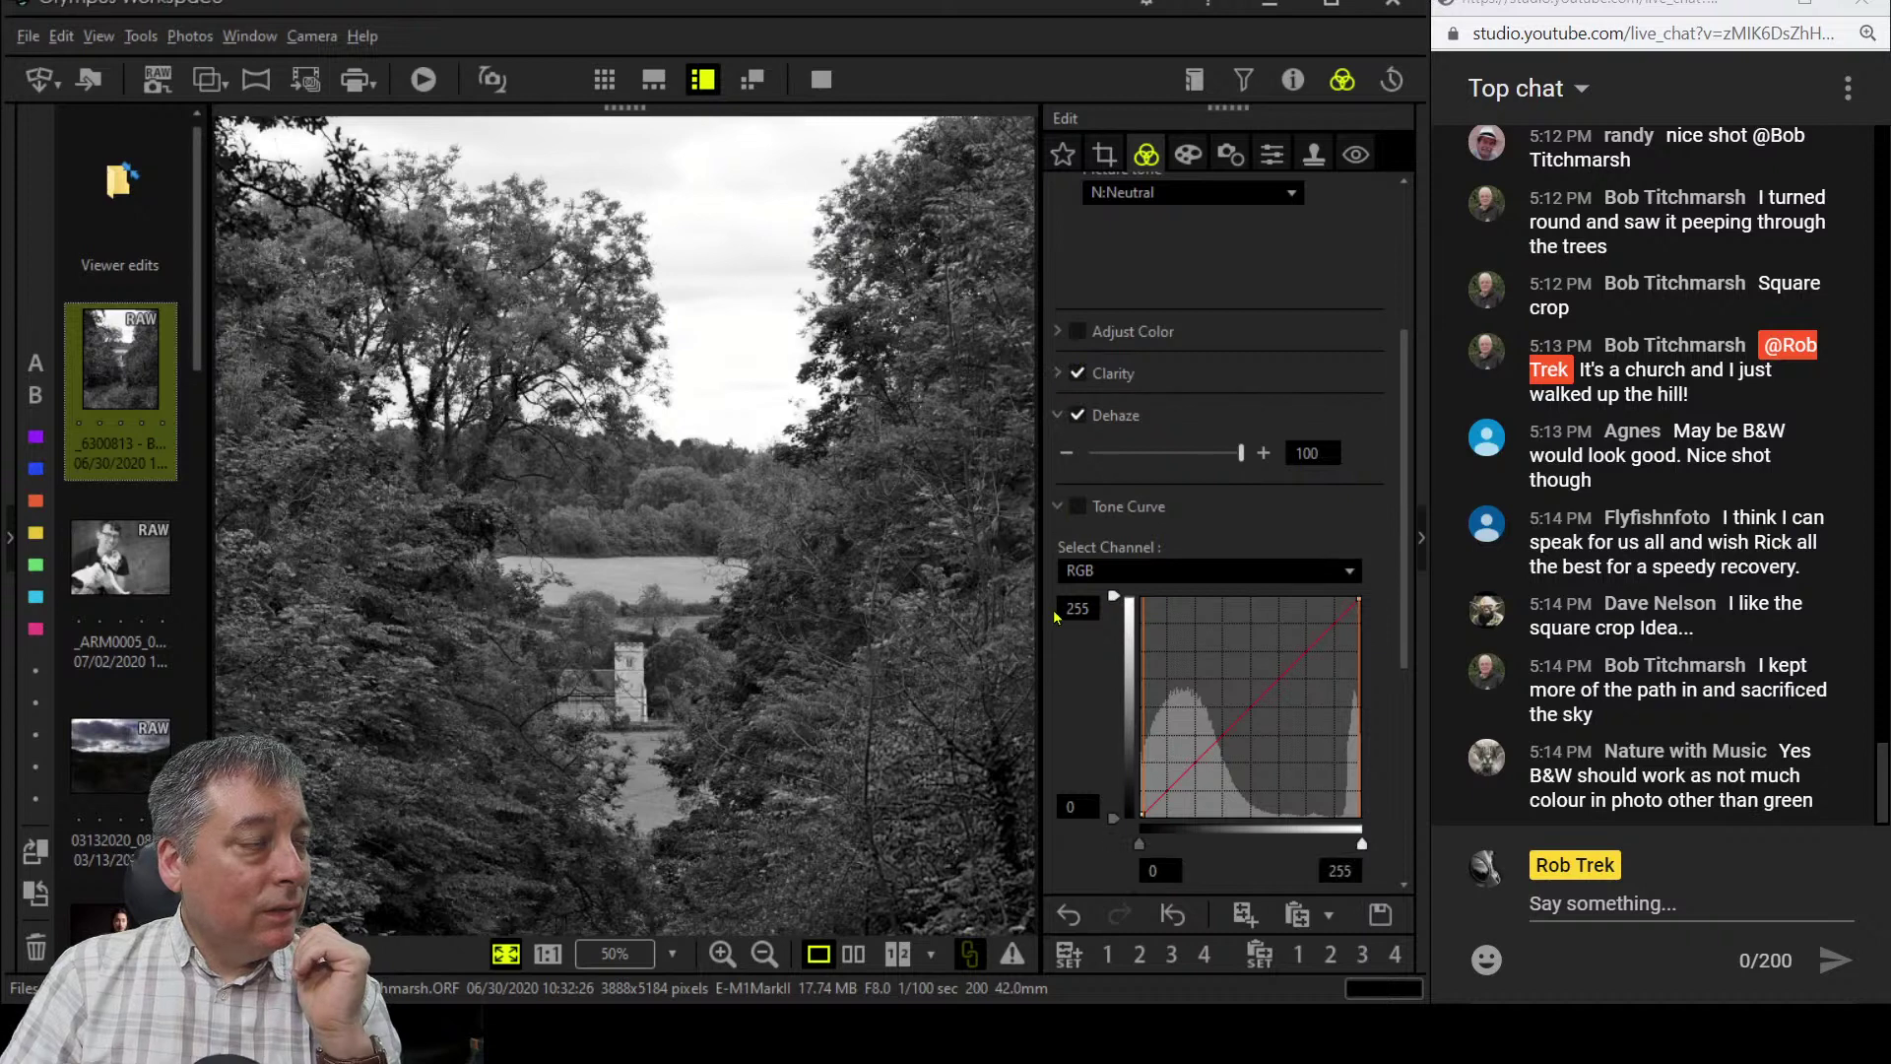
# - Darken the highlights by adding a point near the upper end of the RGB tone curve and pulling it slightly below the diagonal
pyautogui.scroll(-1, 1073, 655)
pyautogui.scroll(-2, 1077, 671)
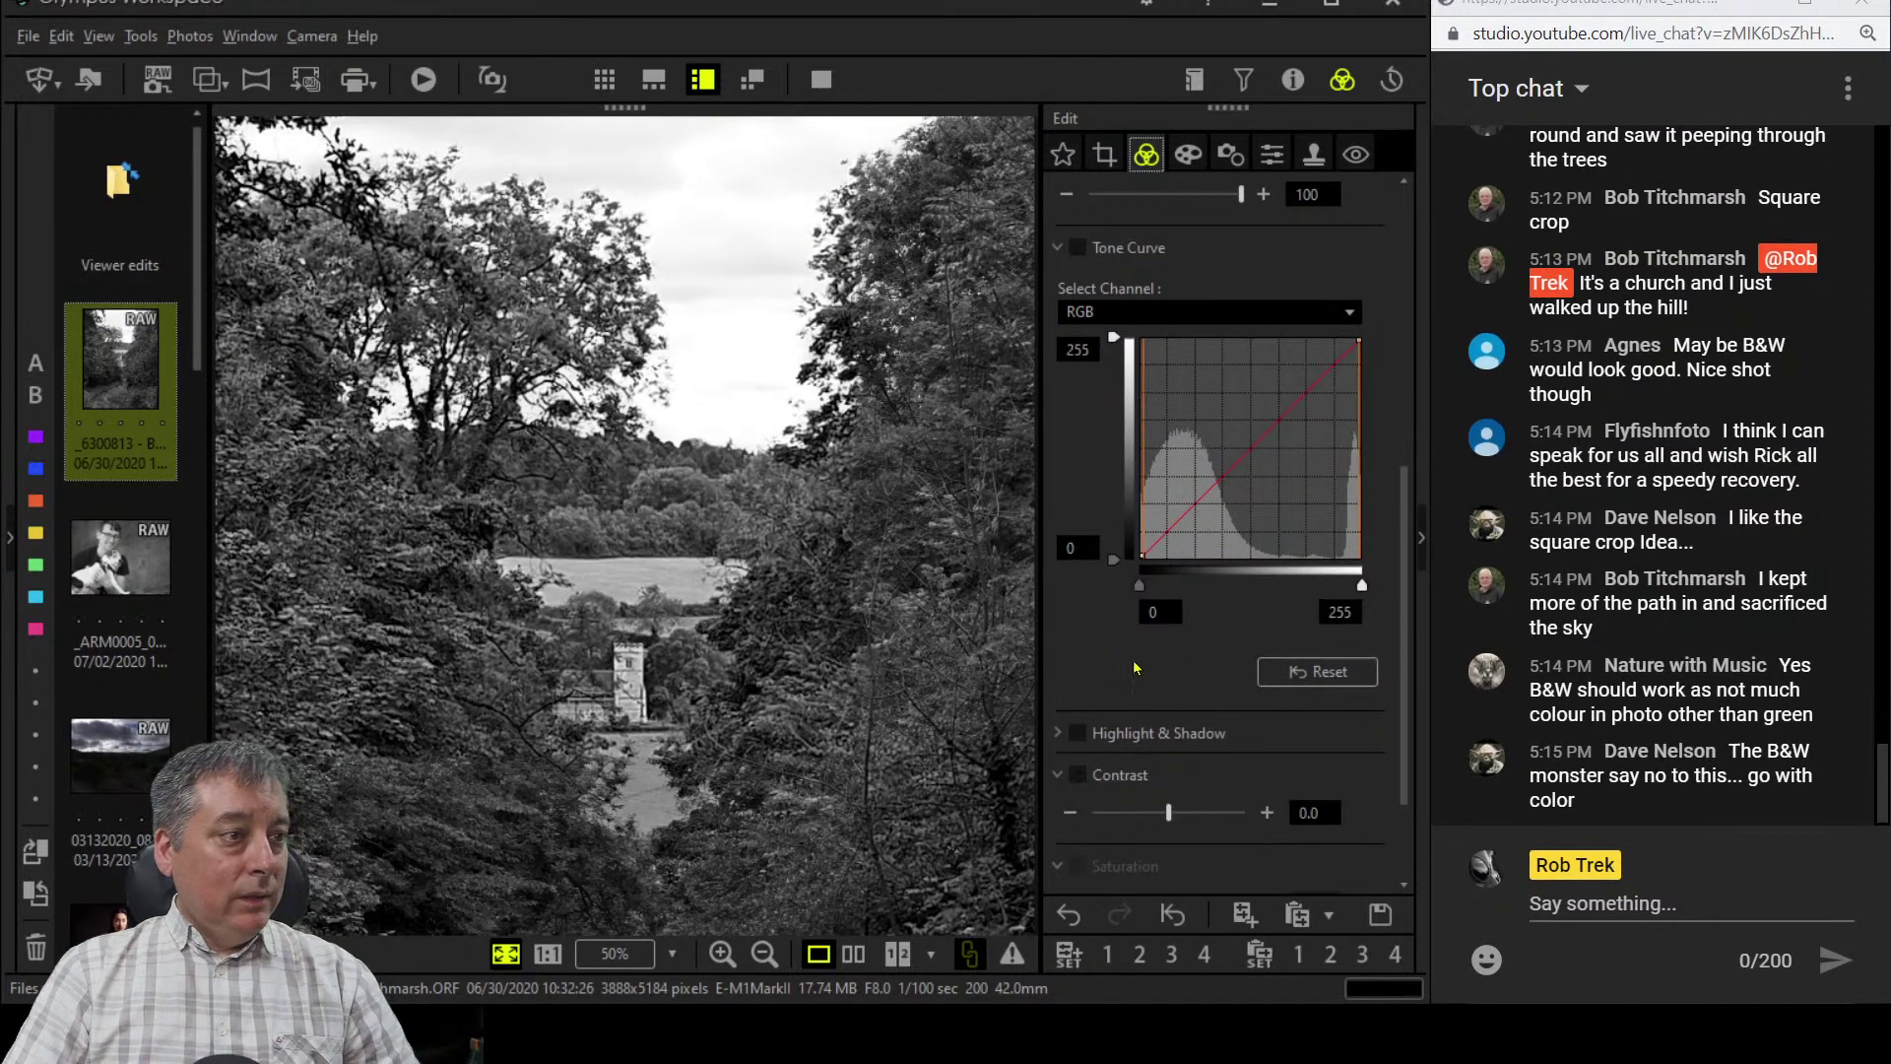
pyautogui.scroll(-1, 1148, 679)
pyautogui.scroll(1, 1163, 697)
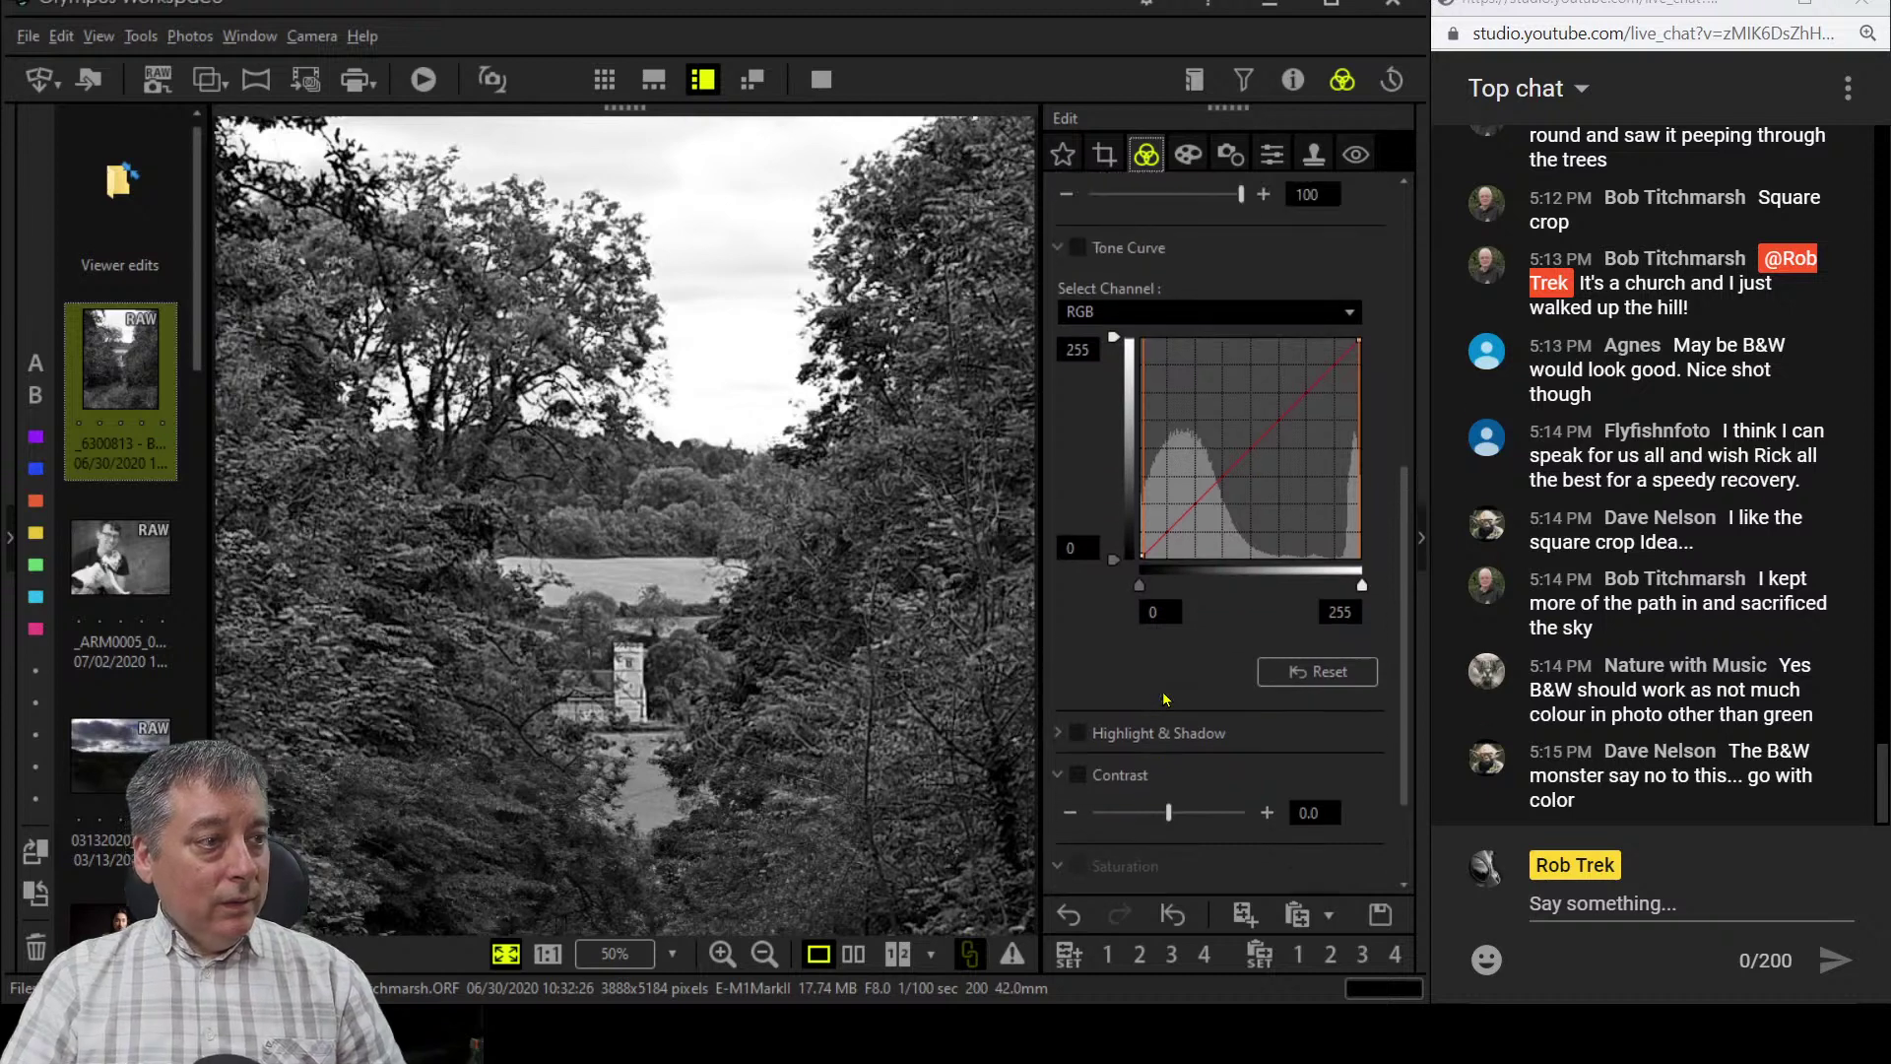
pyautogui.click(1336, 362)
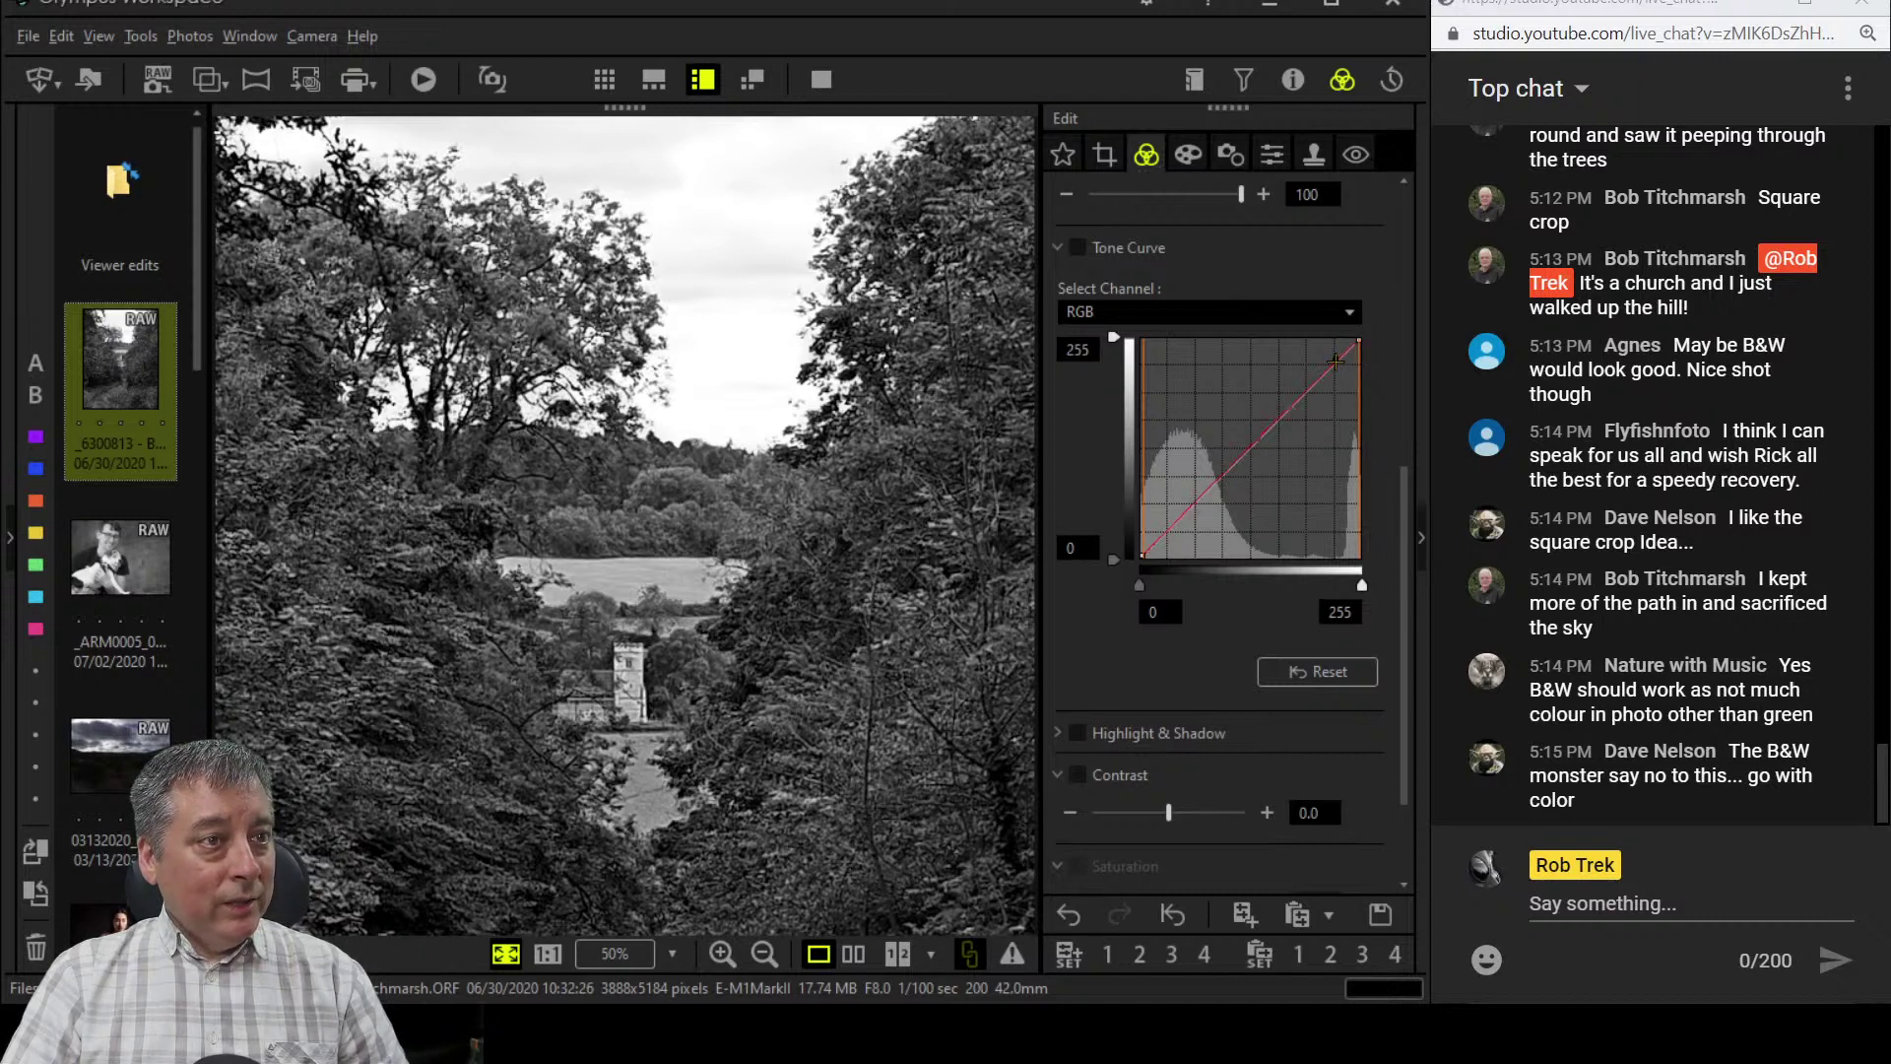
pyautogui.moveTo(1335, 362); pyautogui.dragTo(1335, 370)
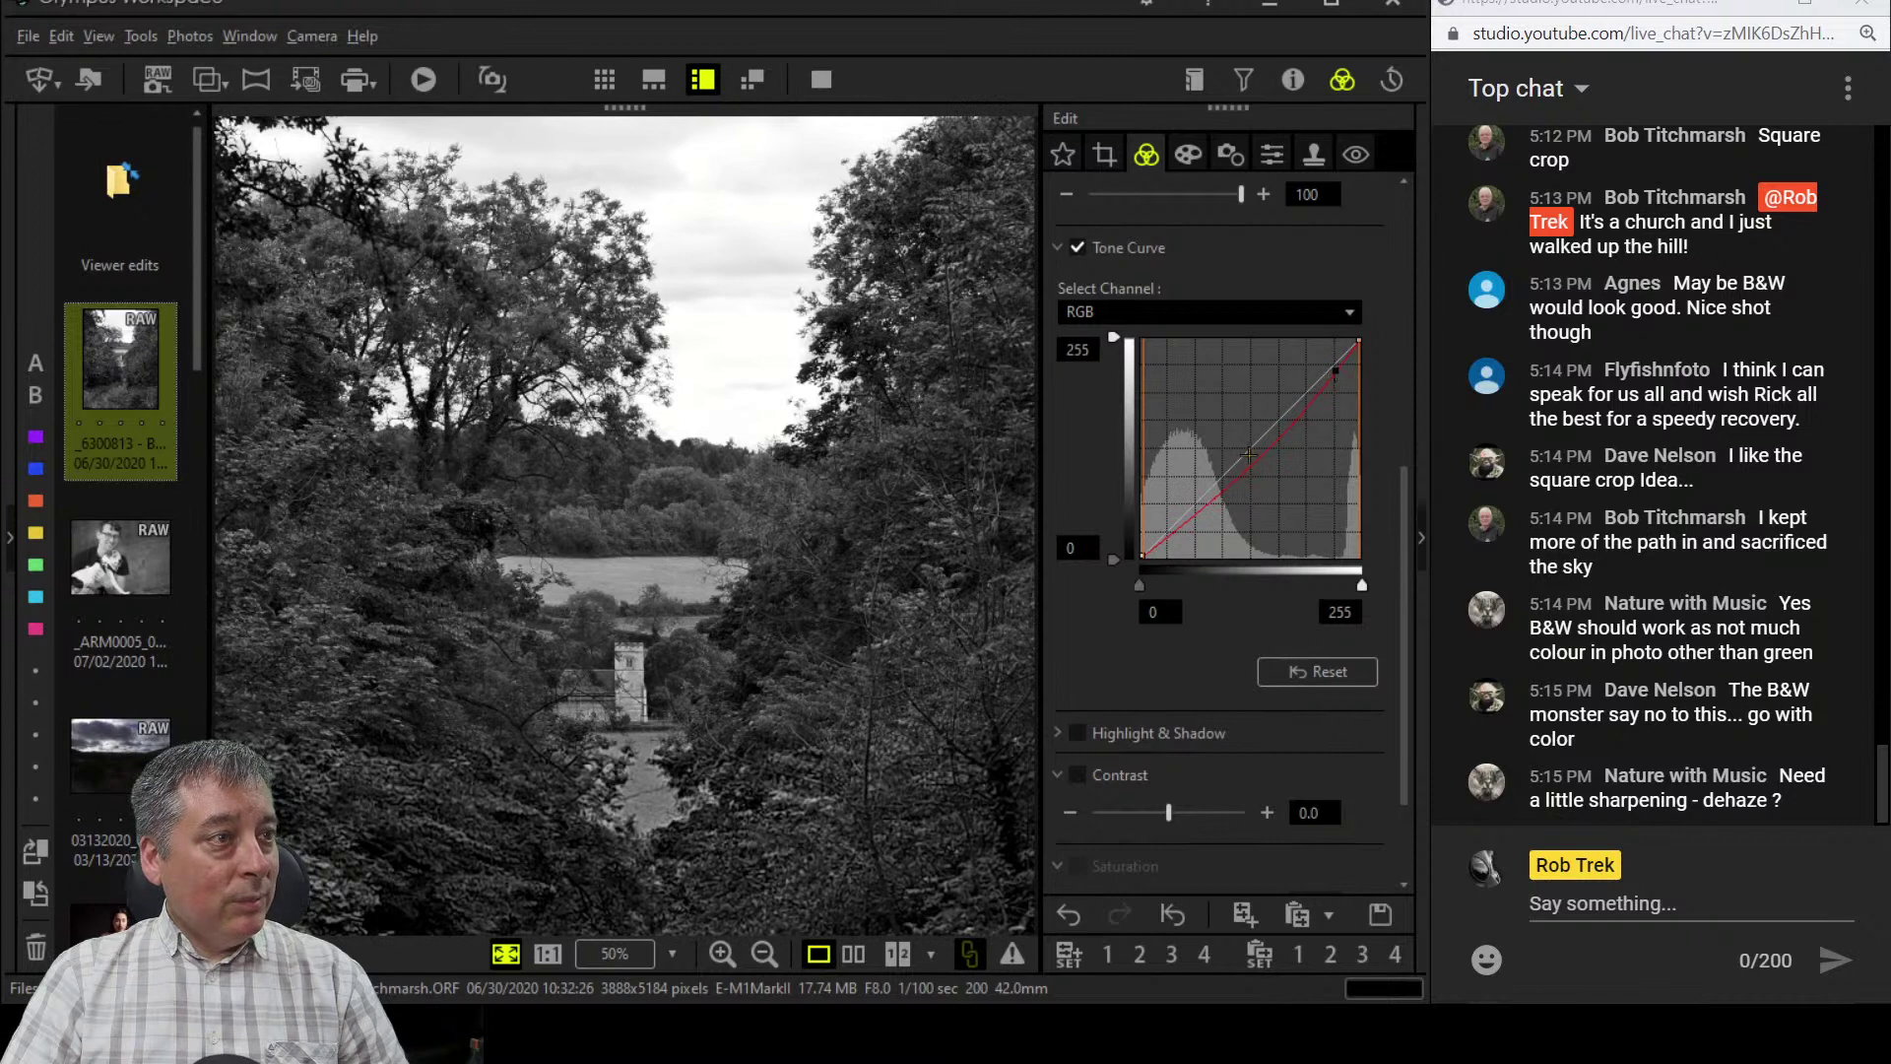
pyautogui.moveTo(1335, 370); pyautogui.dragTo(1337, 374)
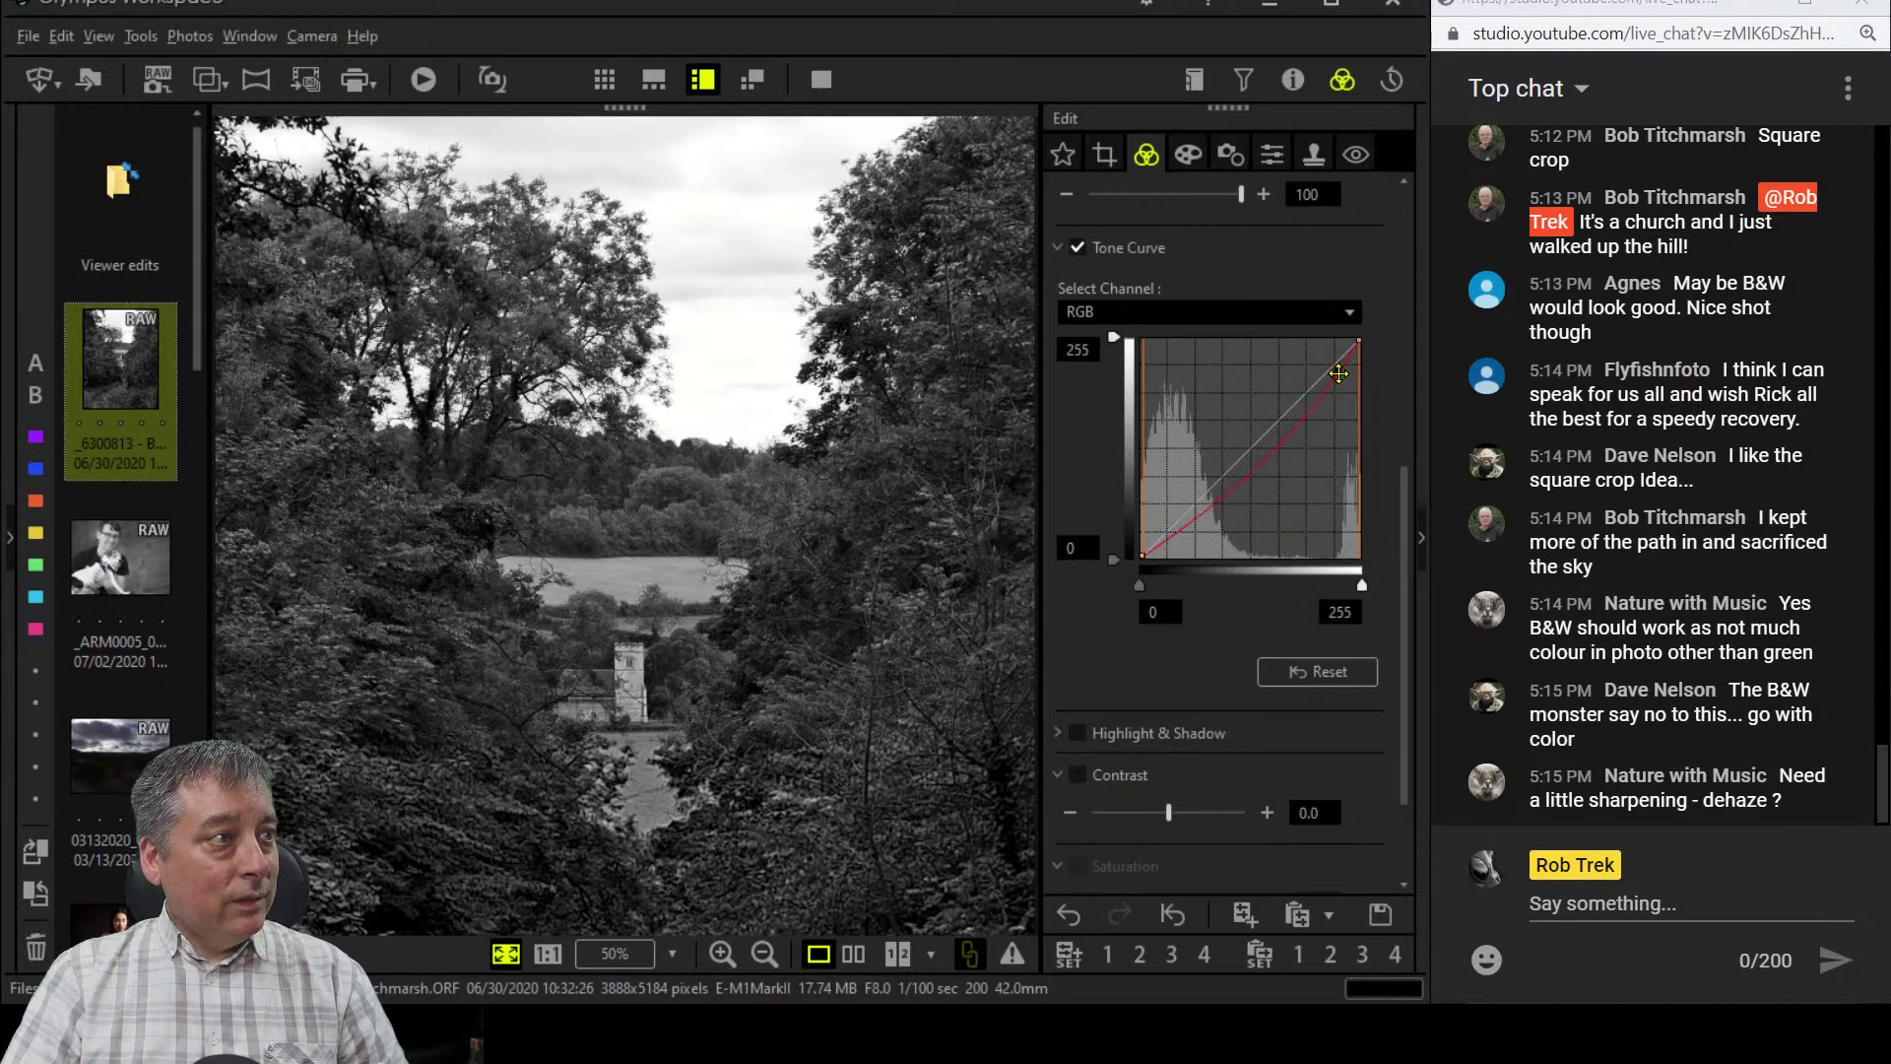
# - Add a midtone point and two shadow points to the RGB tone curve, pulling the lowest point down slightly to deepen the shadows
pyautogui.click(1254, 474)
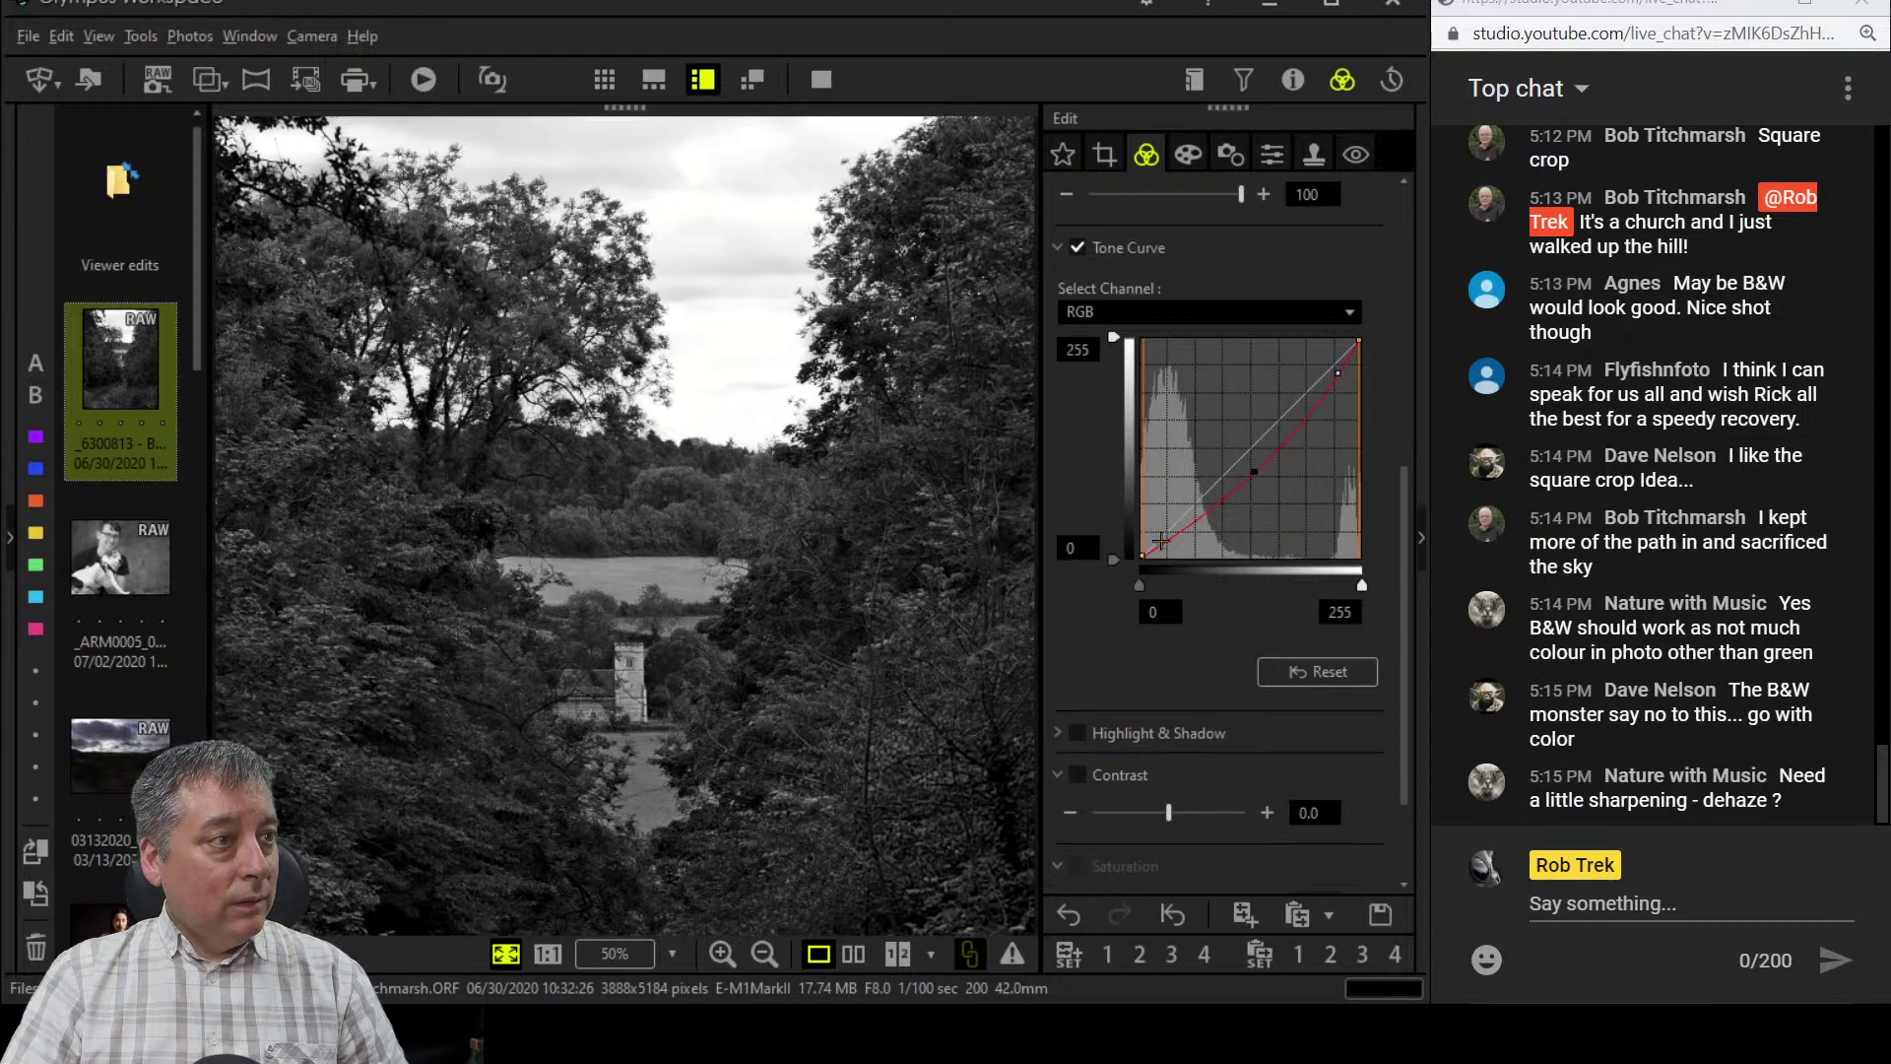
pyautogui.moveTo(1167, 533); pyautogui.dragTo(1163, 548)
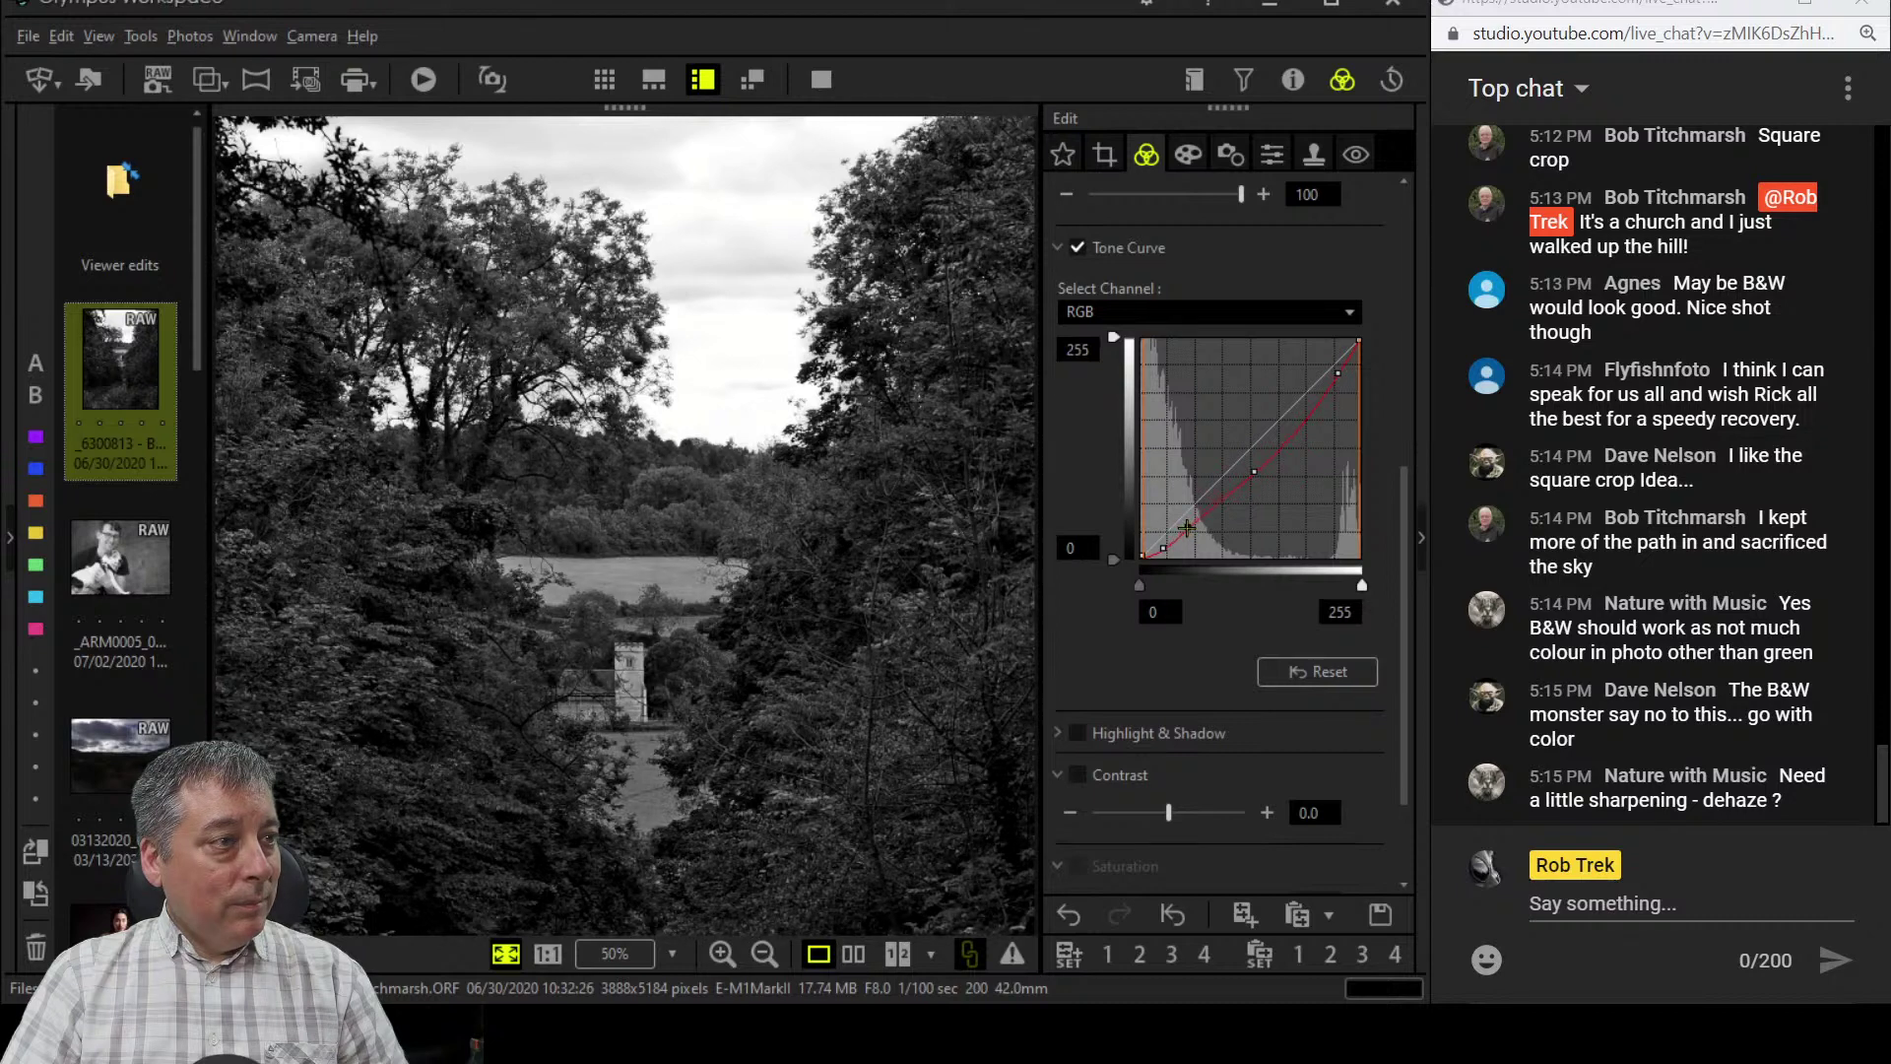
pyautogui.click(1187, 527)
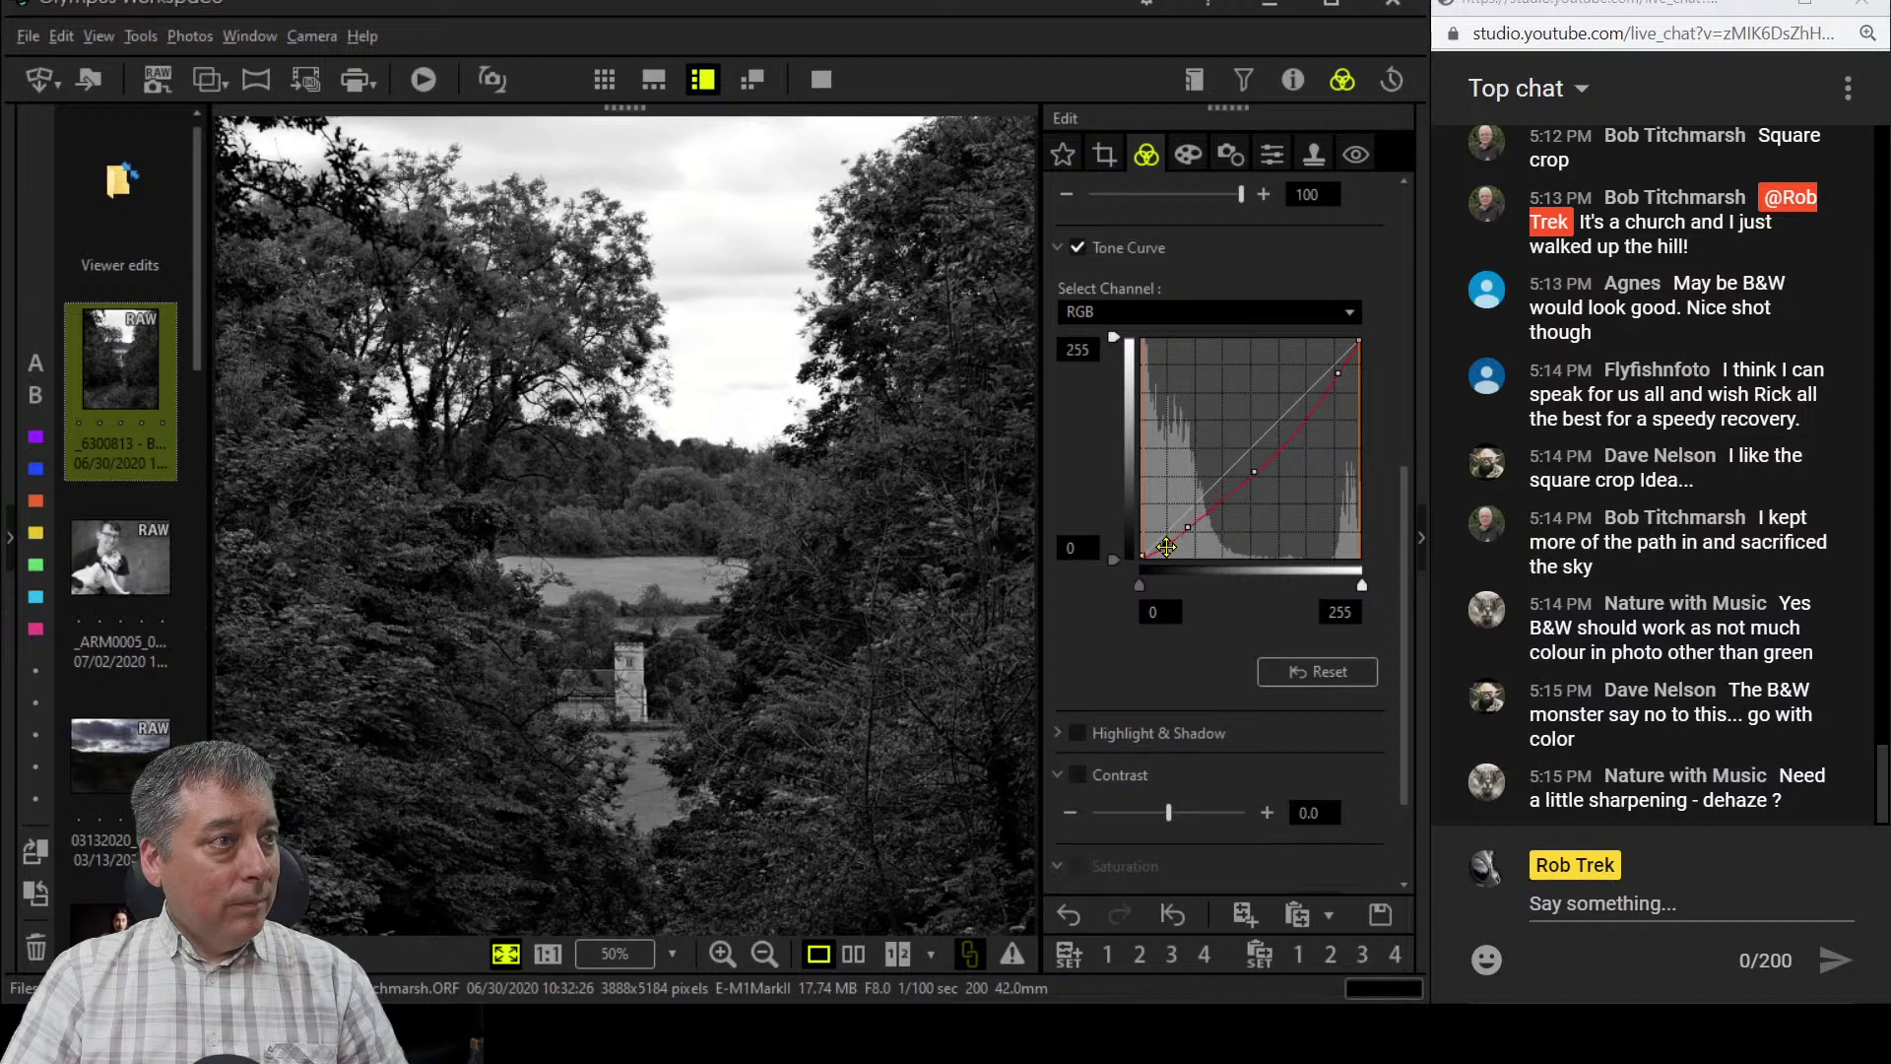
pyautogui.click(1166, 546)
# - Readjust the highlight point of the RGB tone curve to keep the sky dark and raise the midtone point slightly
pyautogui.moveTo(1337, 373); pyautogui.dragTo(1352, 376)
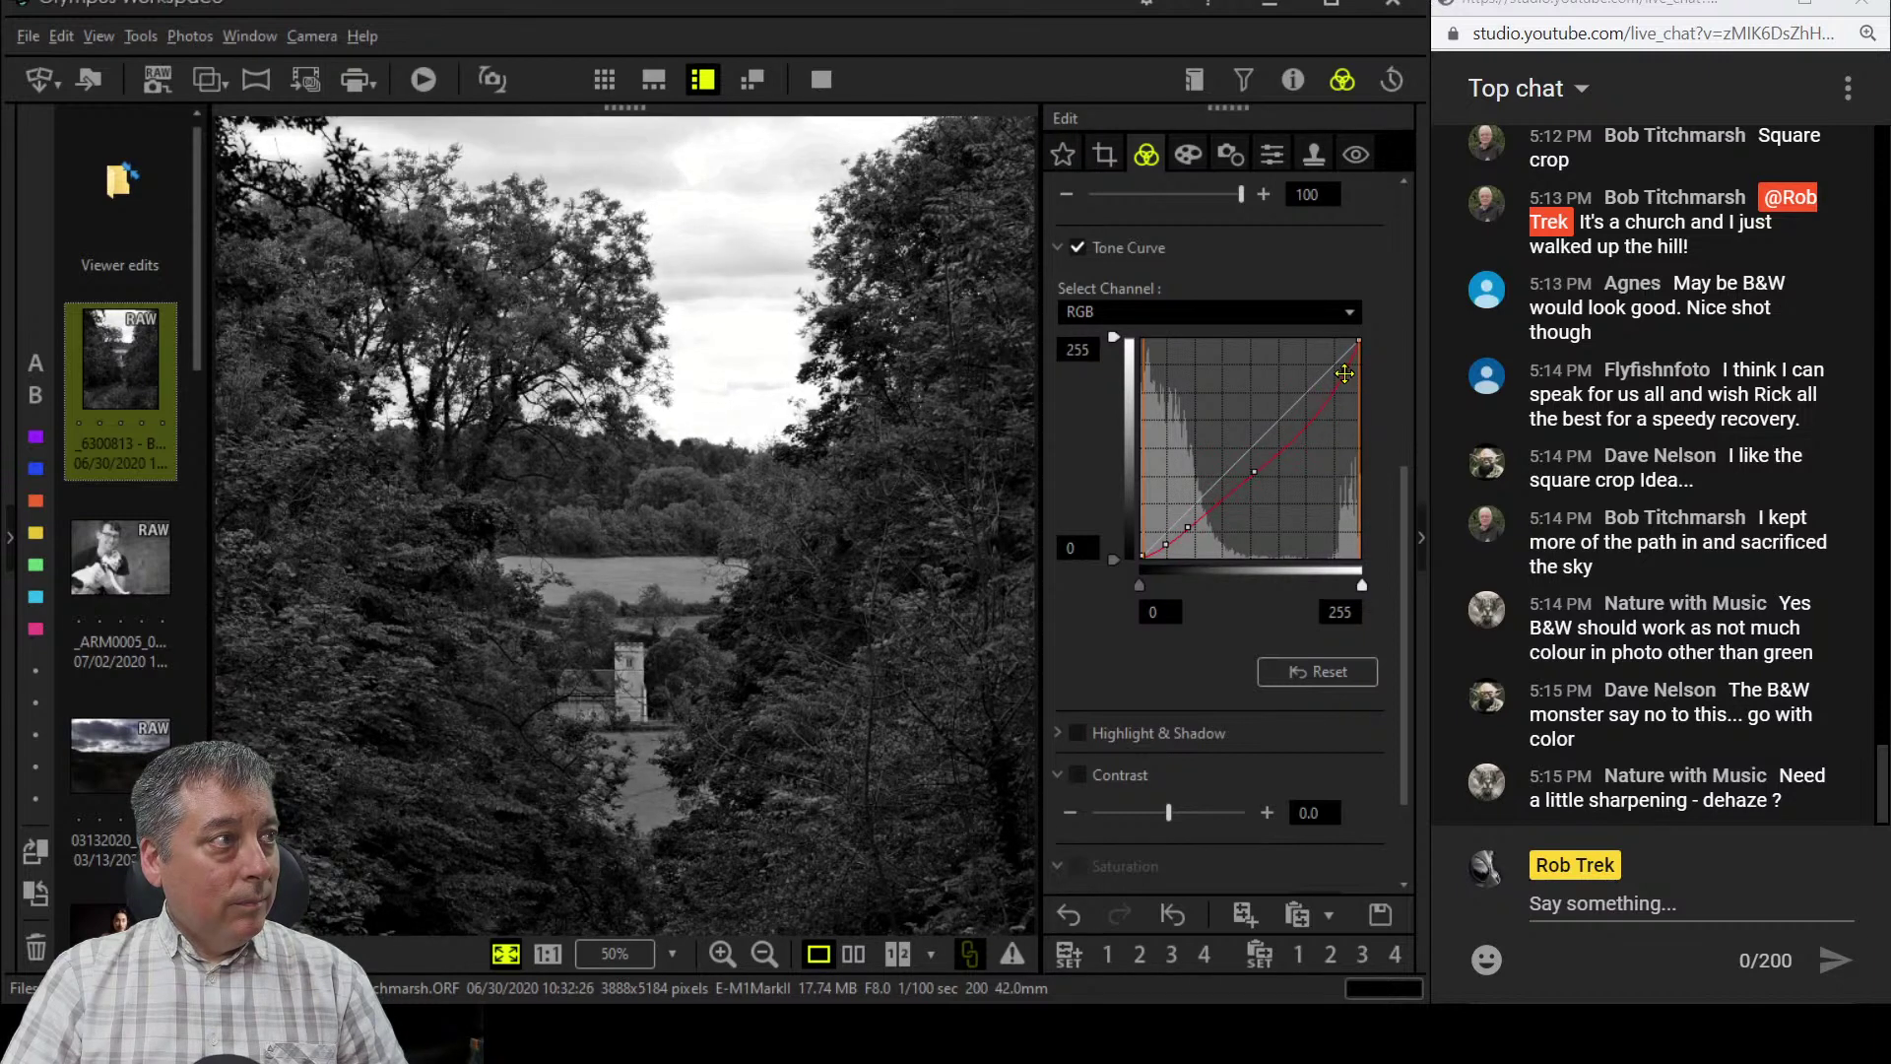
pyautogui.moveTo(1345, 380); pyautogui.dragTo(1346, 389)
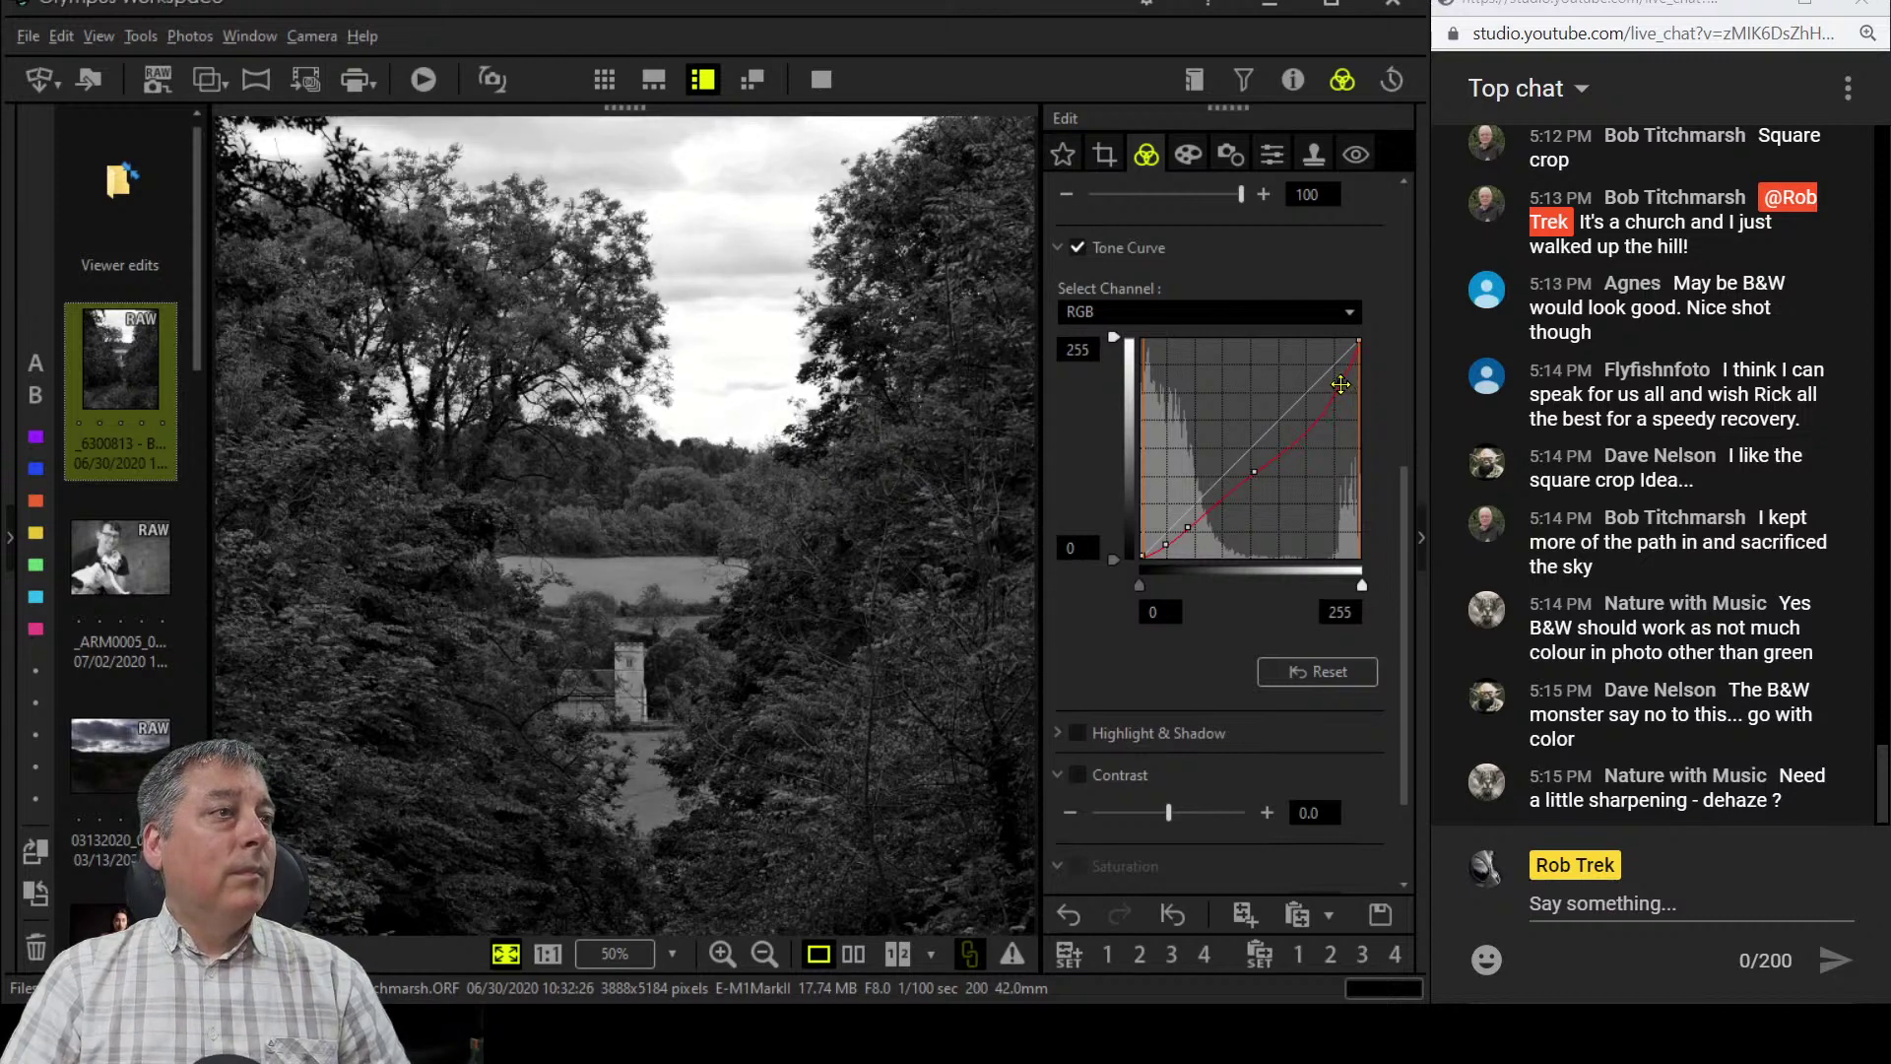
pyautogui.moveTo(1252, 473); pyautogui.dragTo(1252, 462)
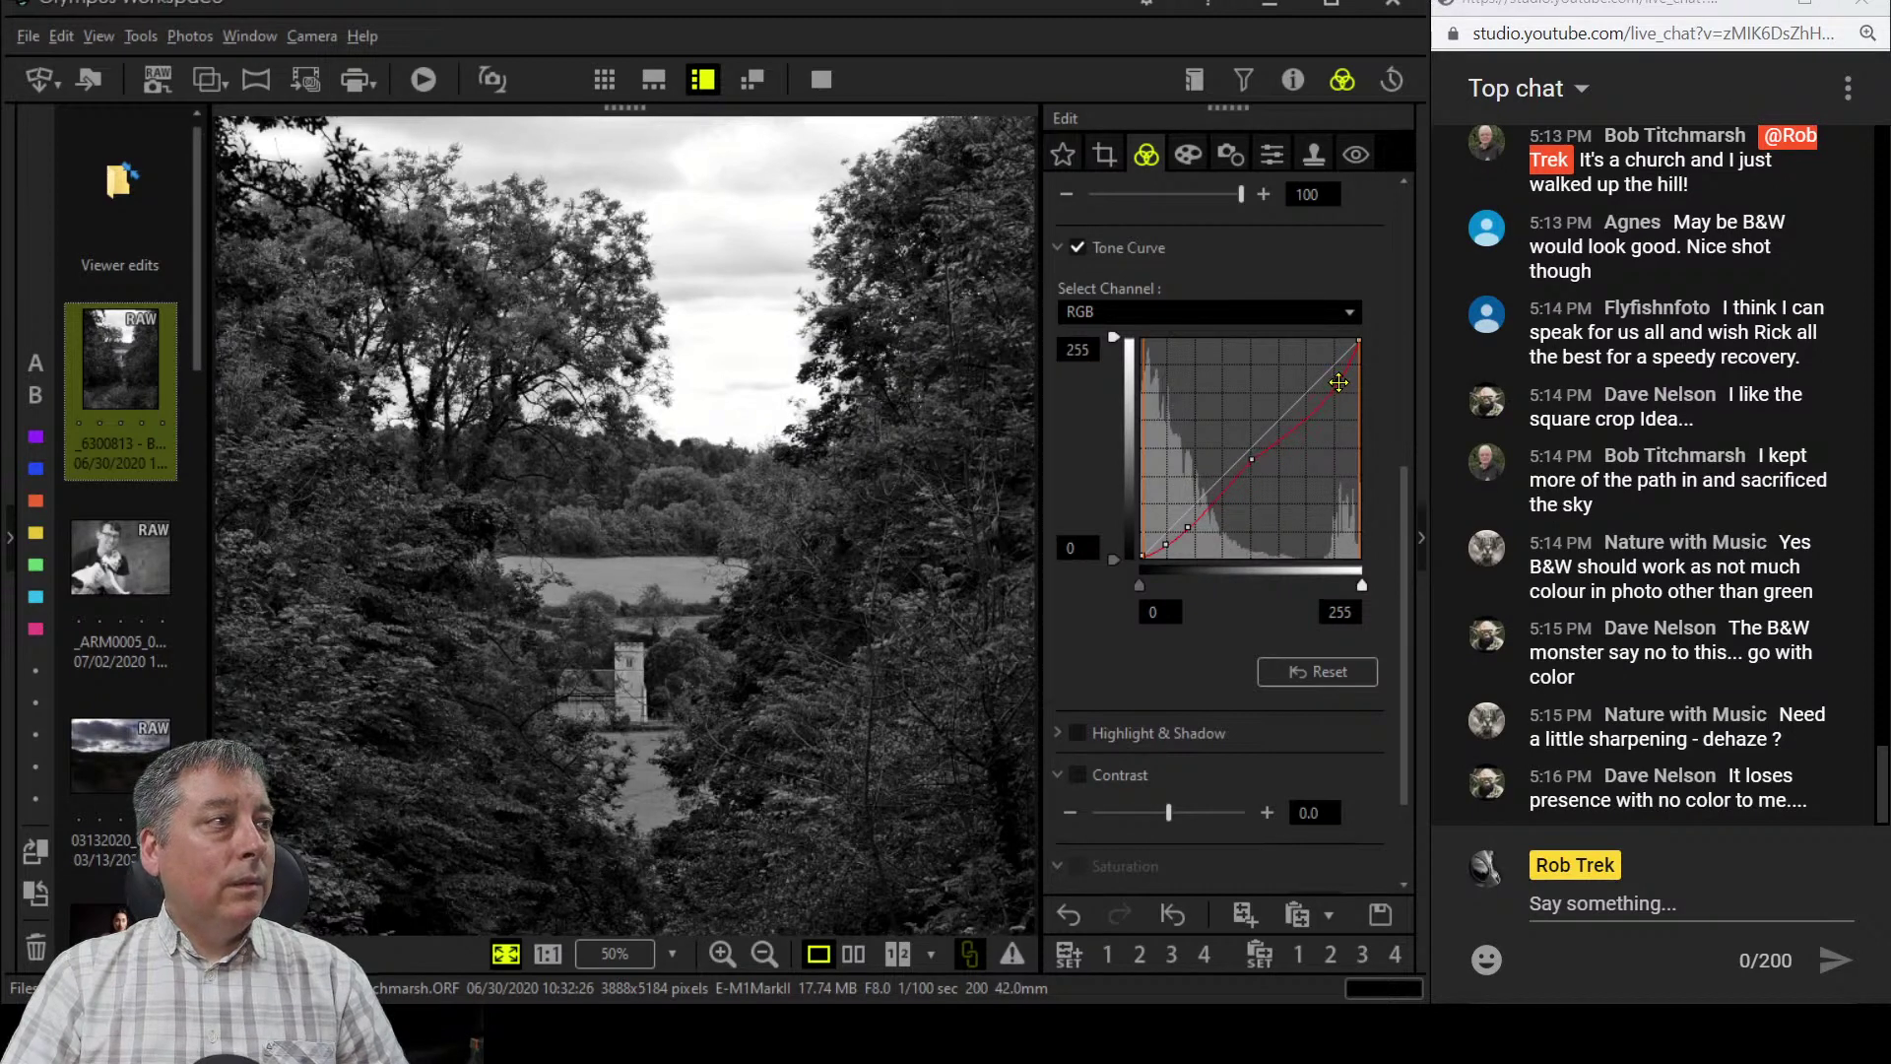
pyautogui.moveTo(1340, 382); pyautogui.dragTo(1344, 375)
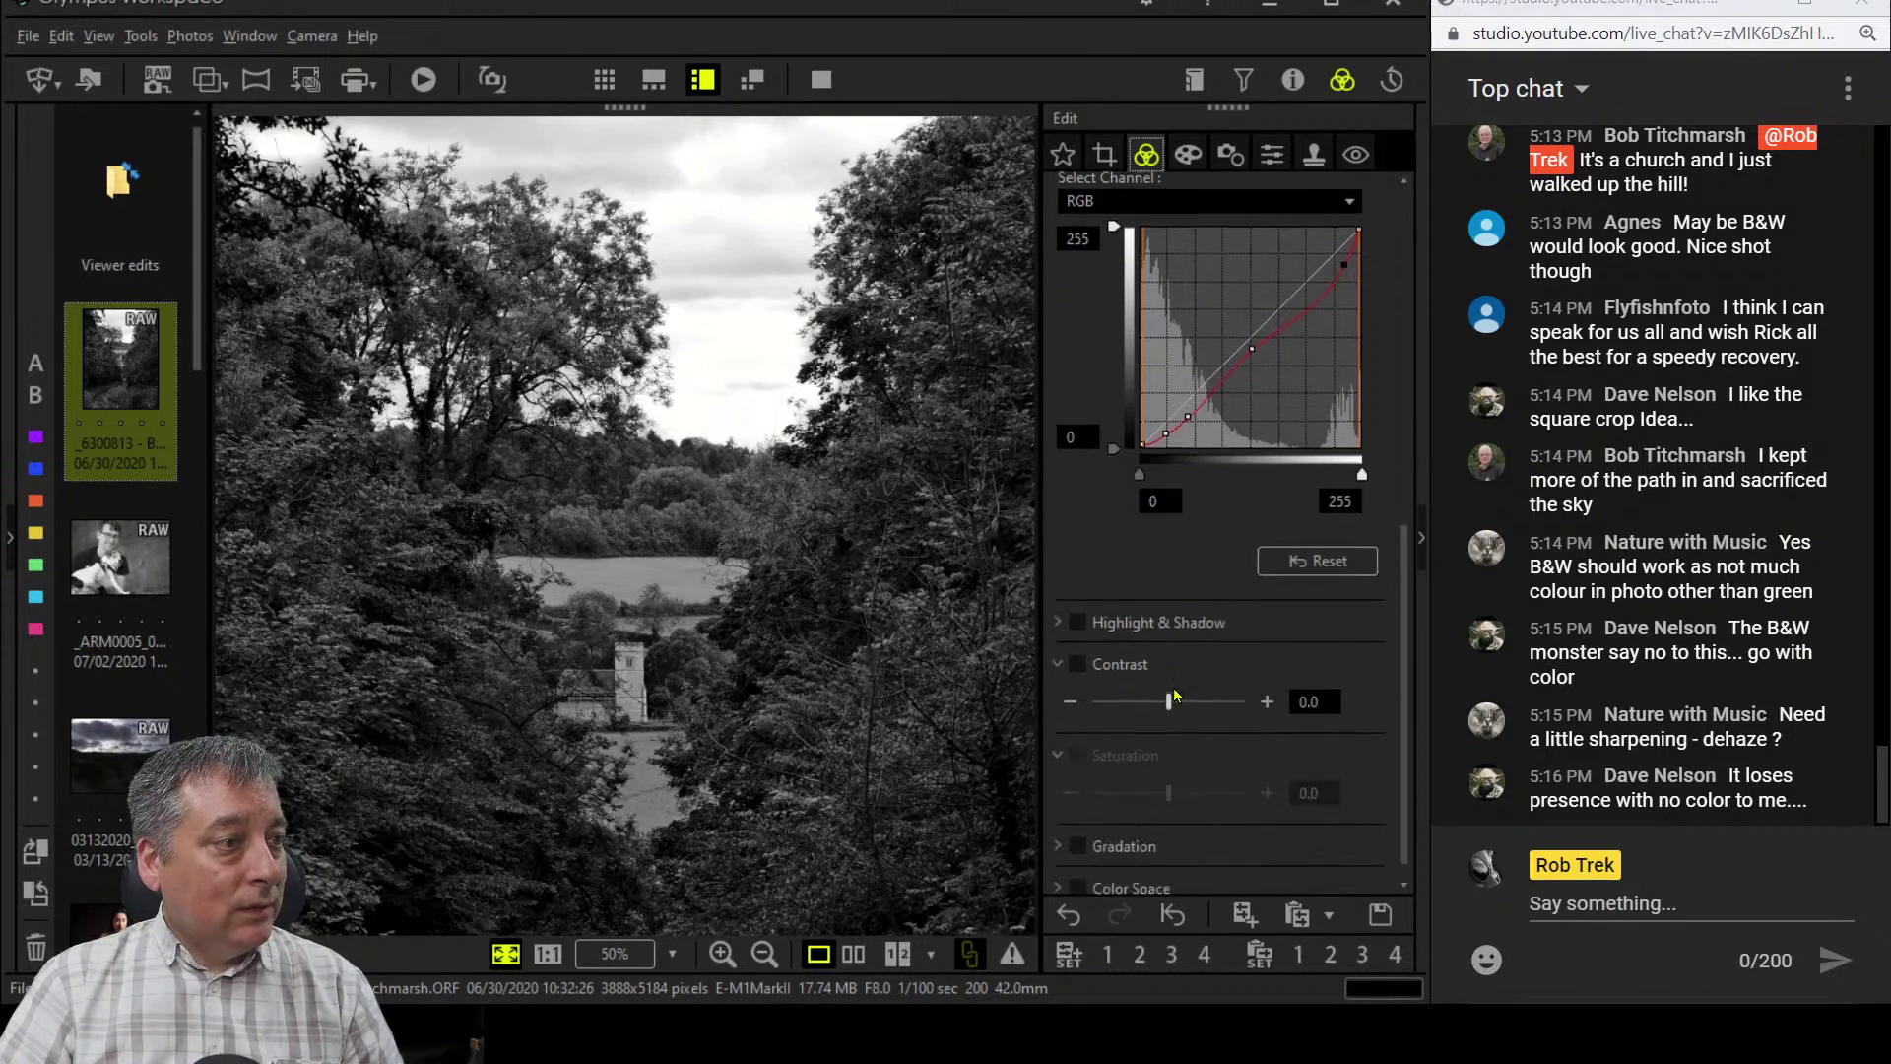
# - Set the Highlight value of the Highlight & Shadow adjustment to -2
pyautogui.scroll(-2, 1175, 694)
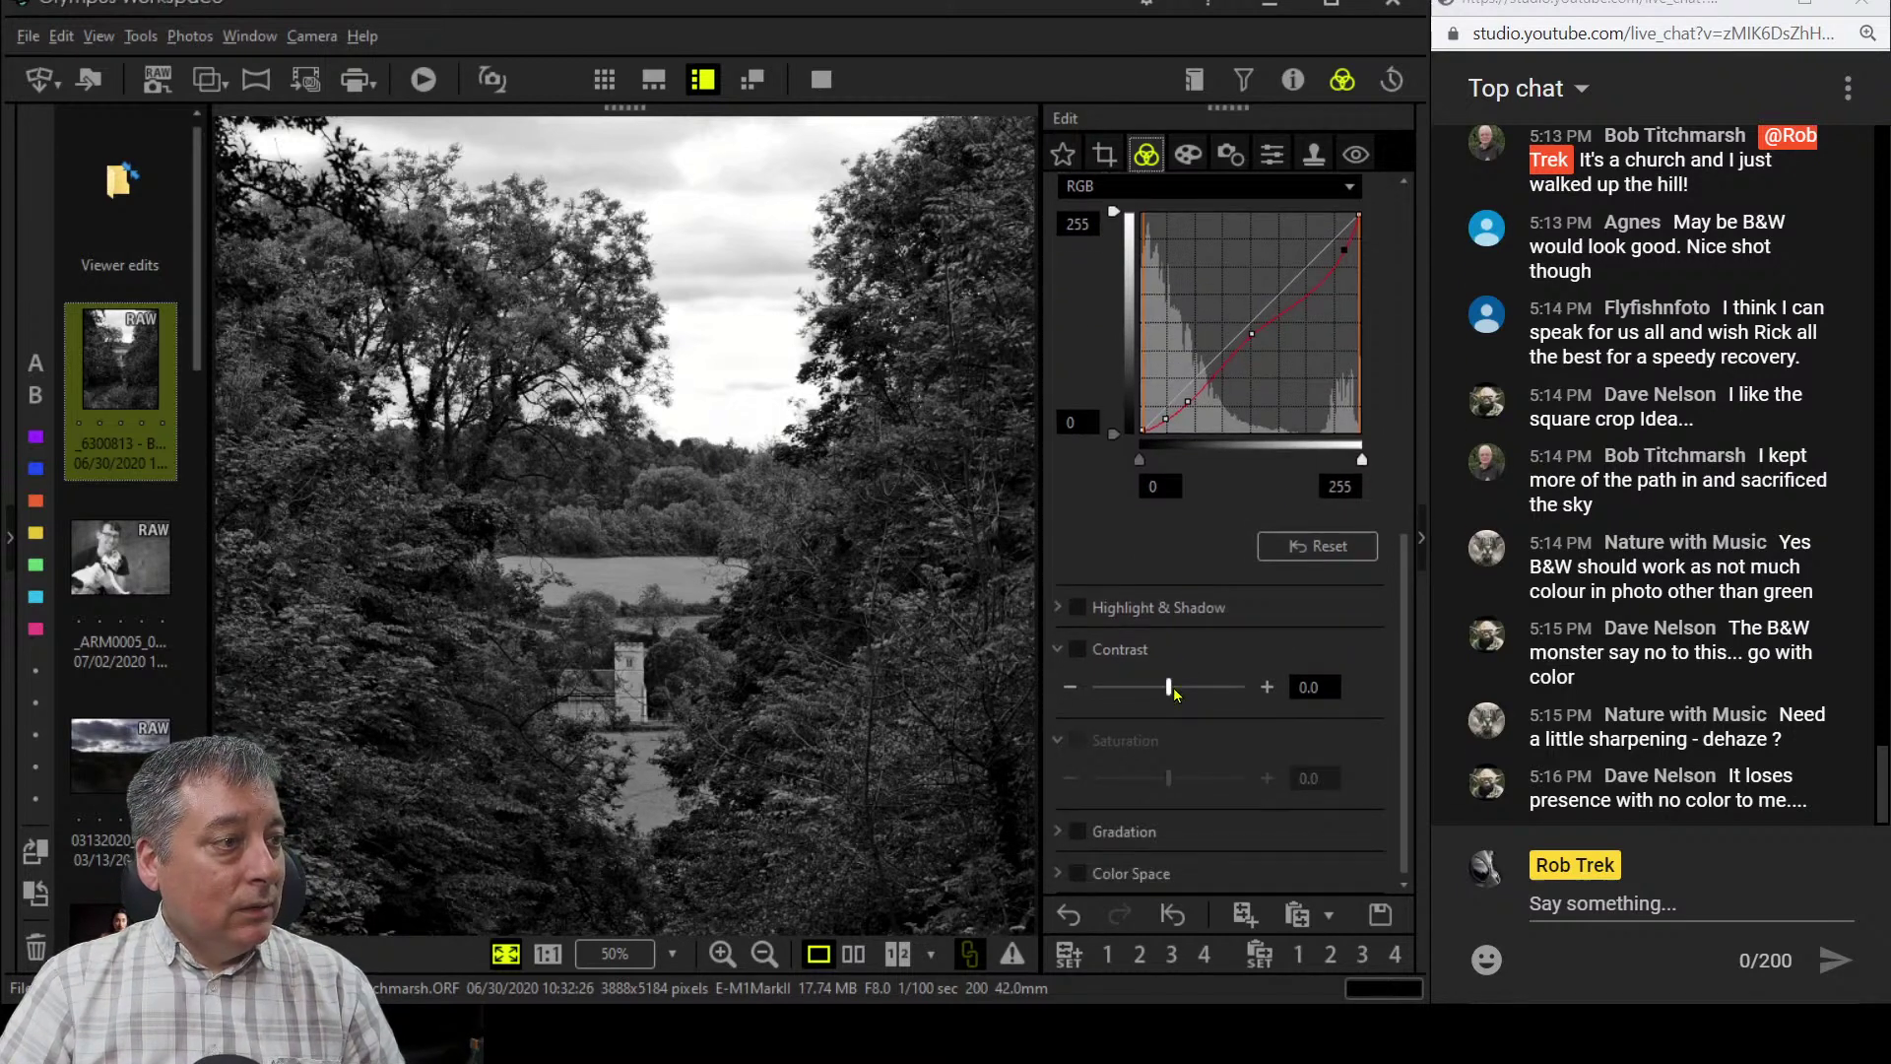
pyautogui.click(1059, 612)
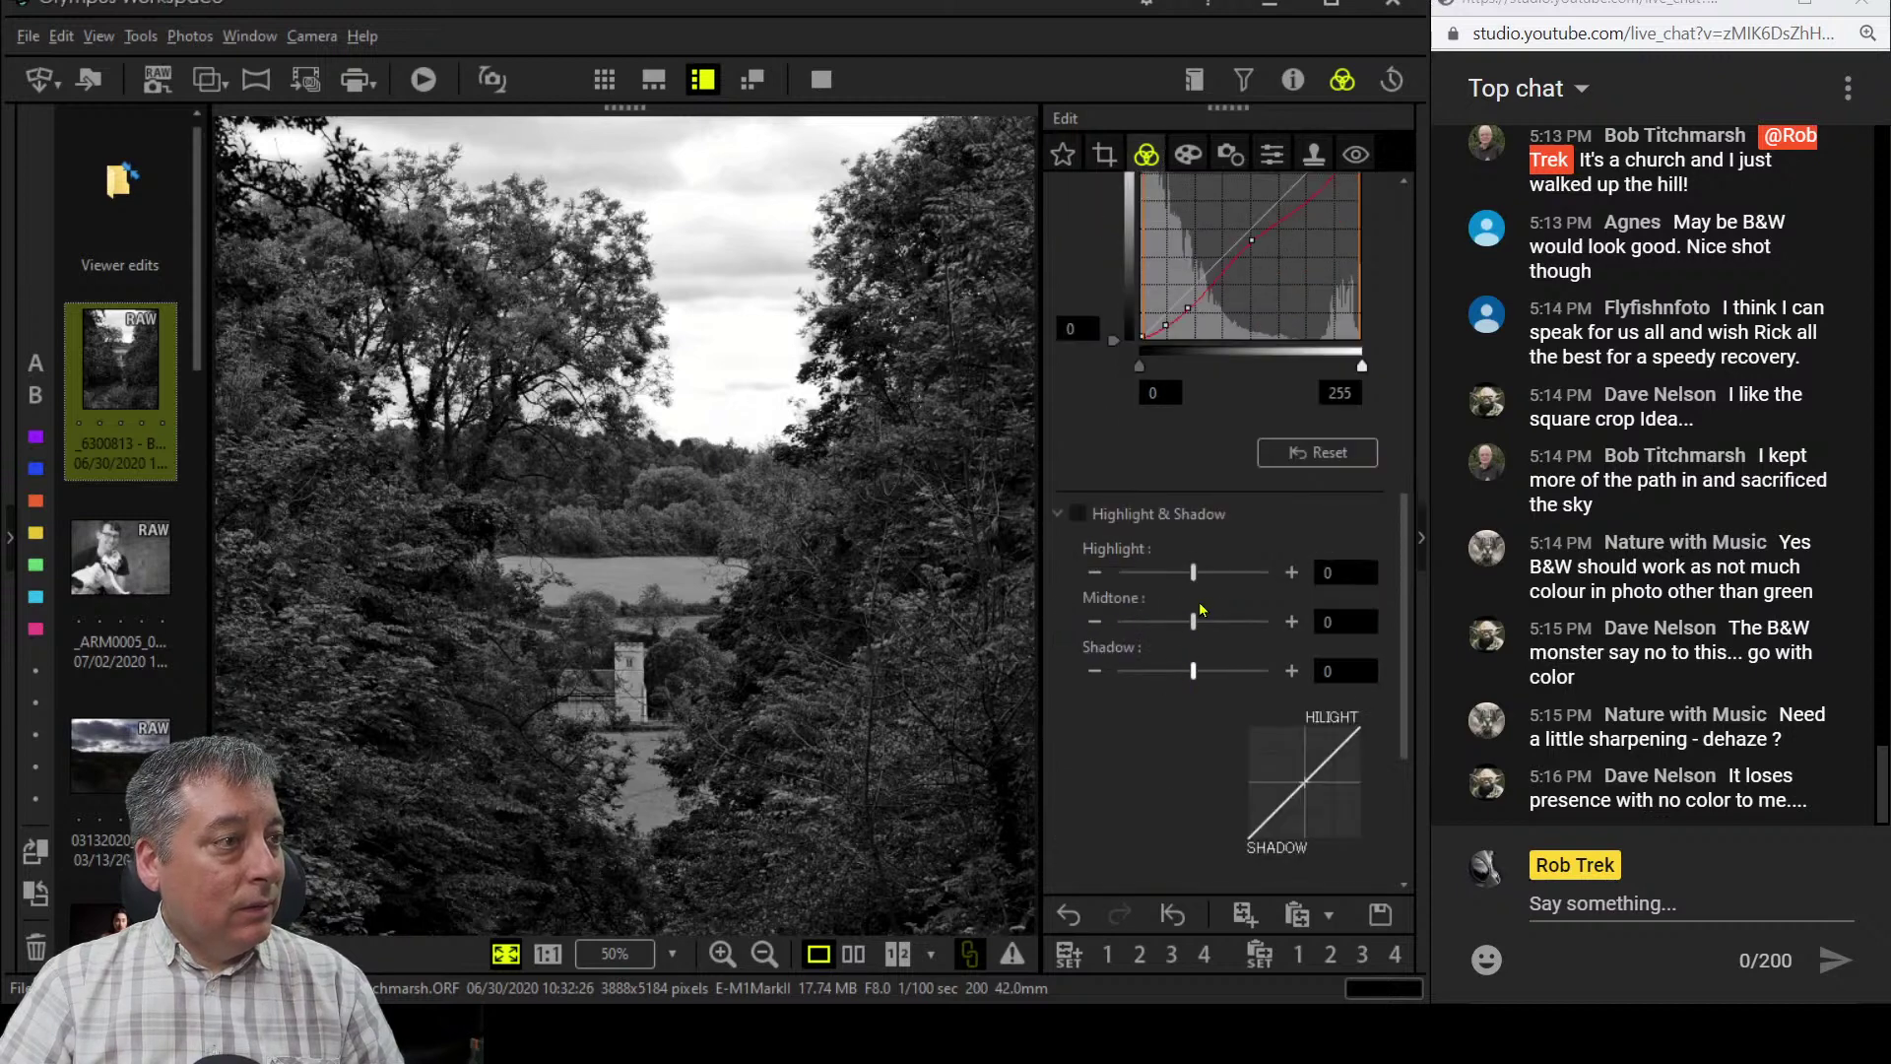
pyautogui.click(1094, 572)
pyautogui.click(1094, 572)
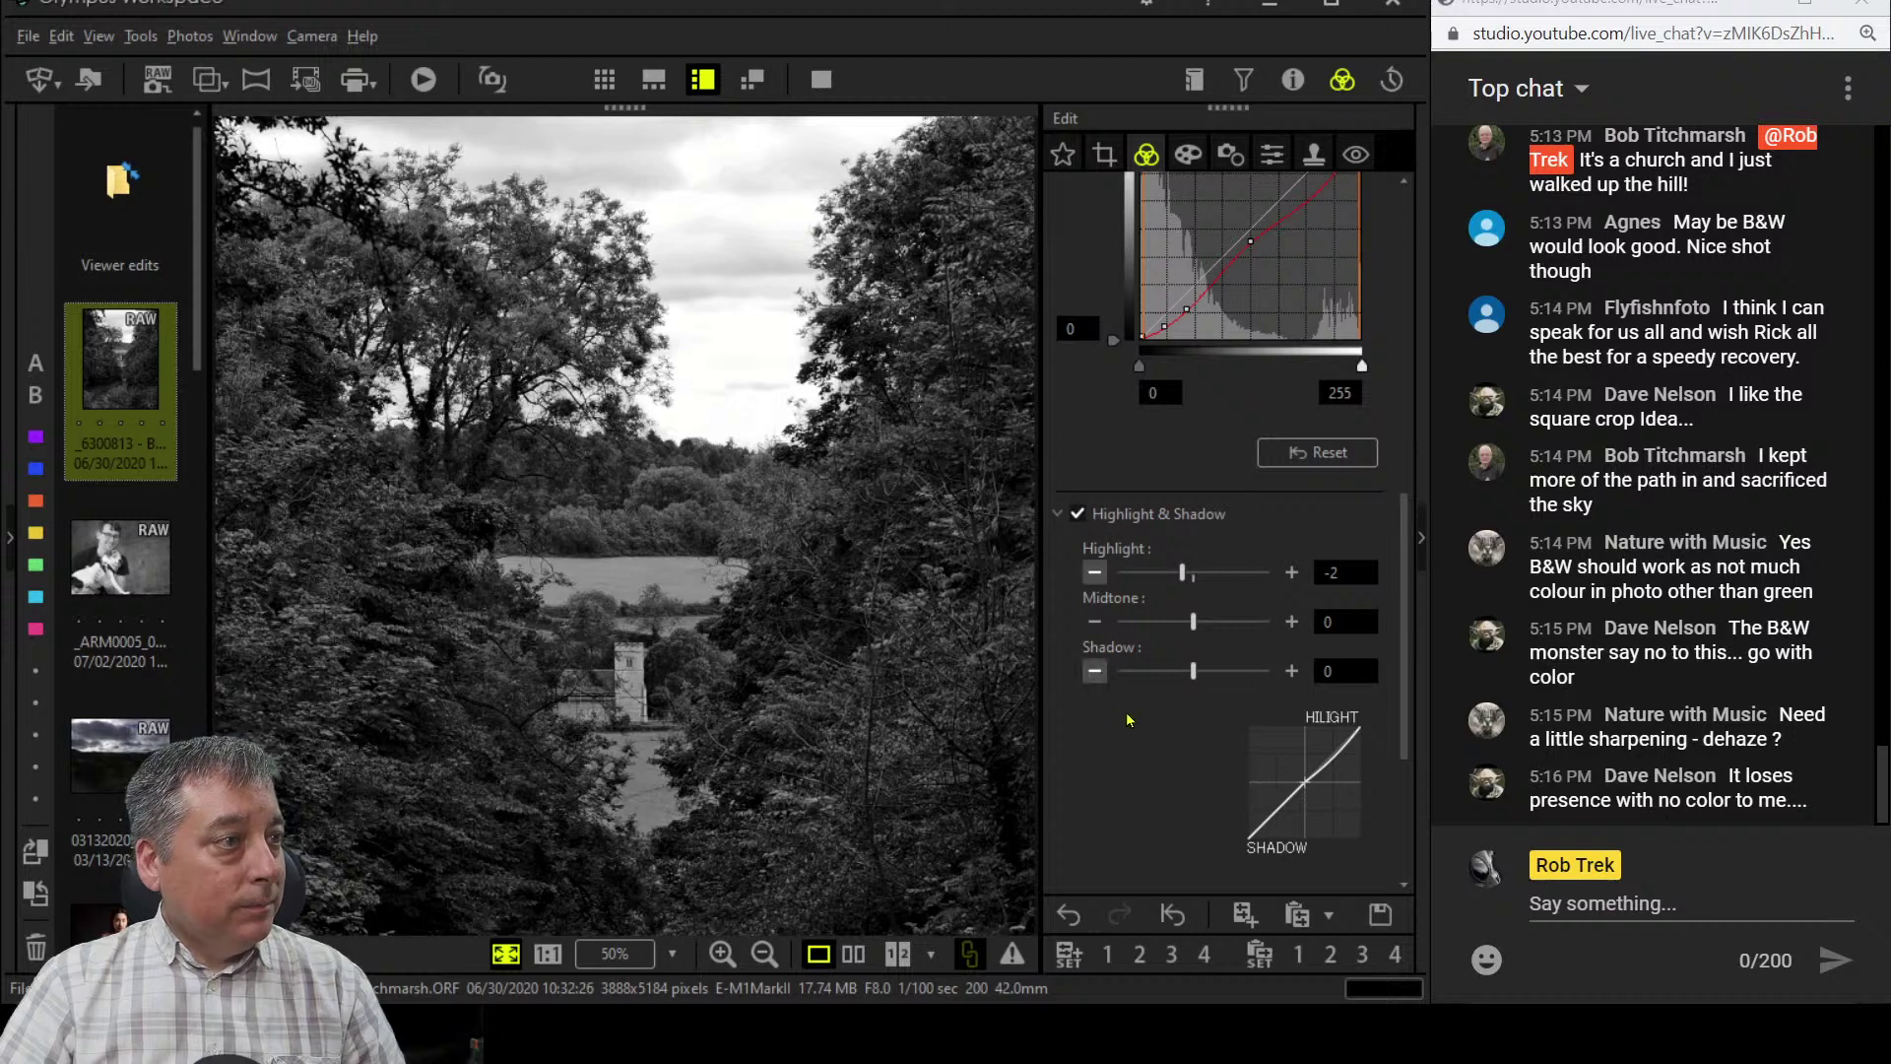
# - Set the contrast to 0.2 and inspect the tree branches at 1:1 magnification
pyautogui.scroll(-3, 1124, 714)
pyautogui.scroll(-1, 1127, 709)
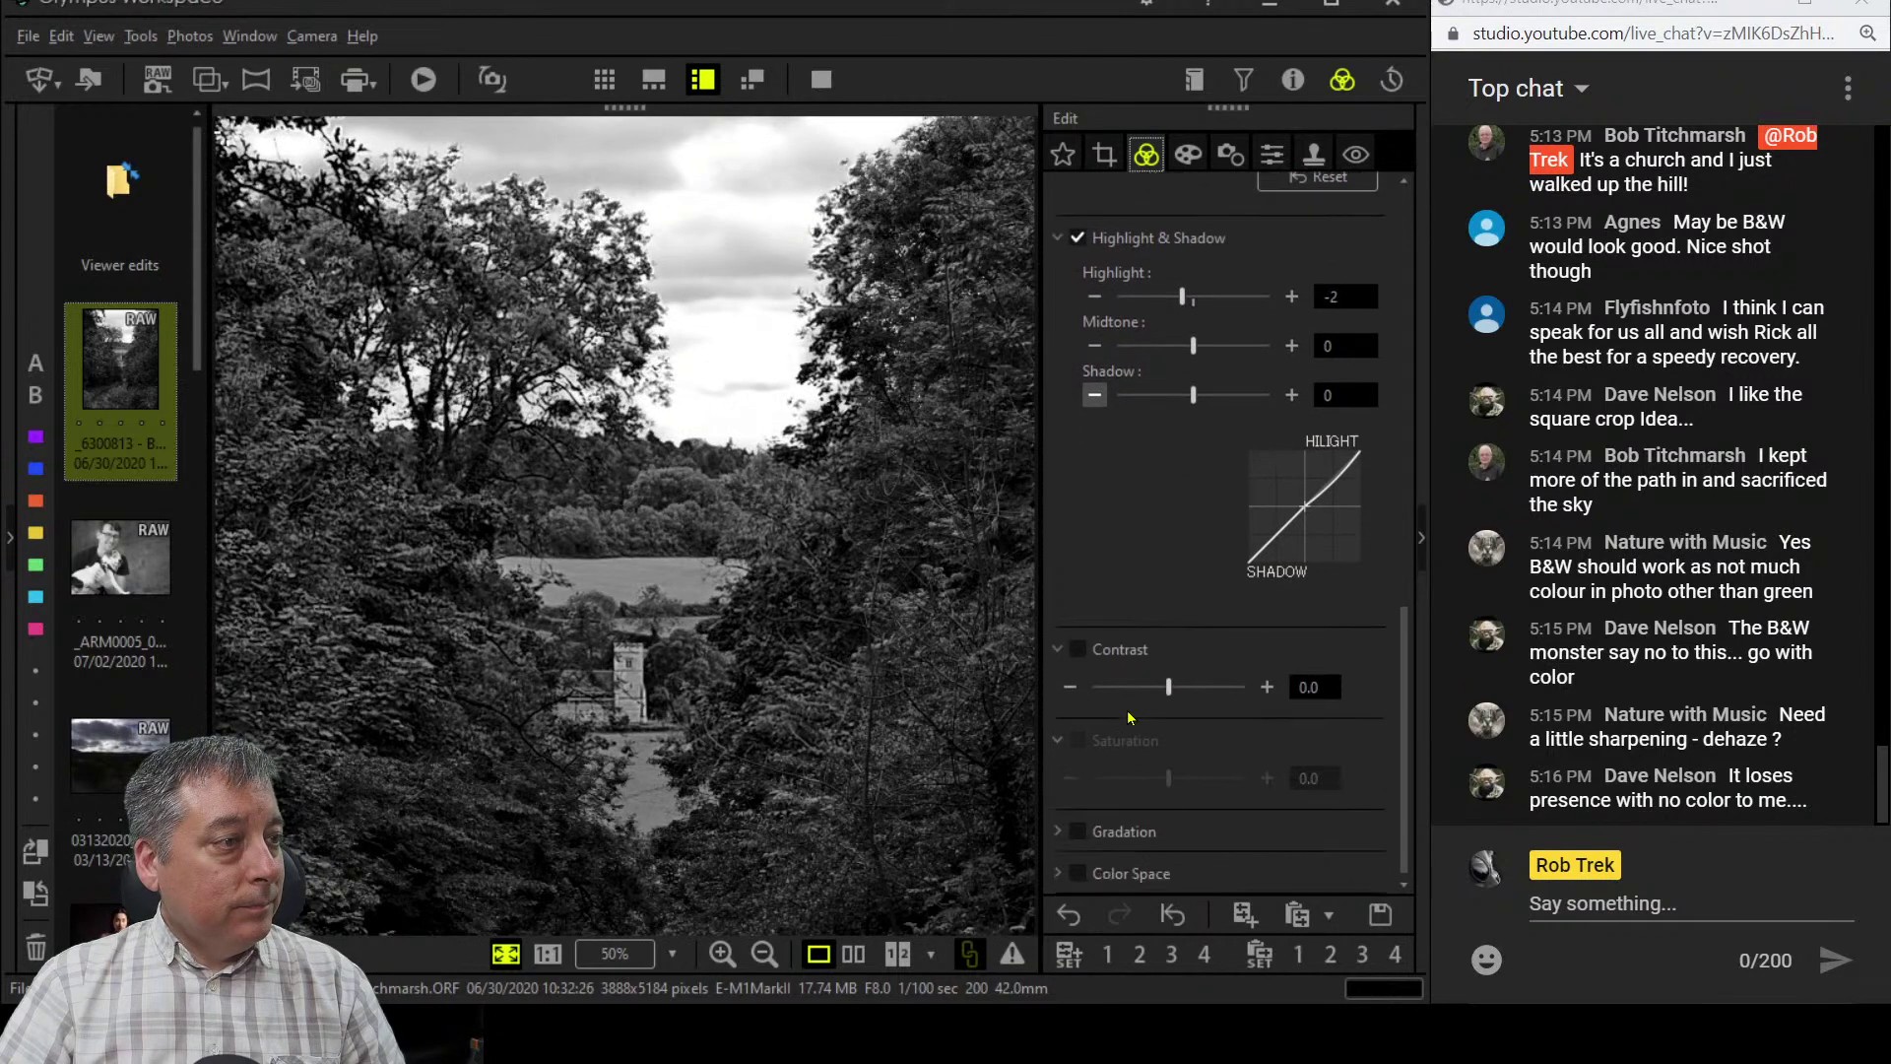
pyautogui.moveTo(1167, 693); pyautogui.dragTo(1178, 692)
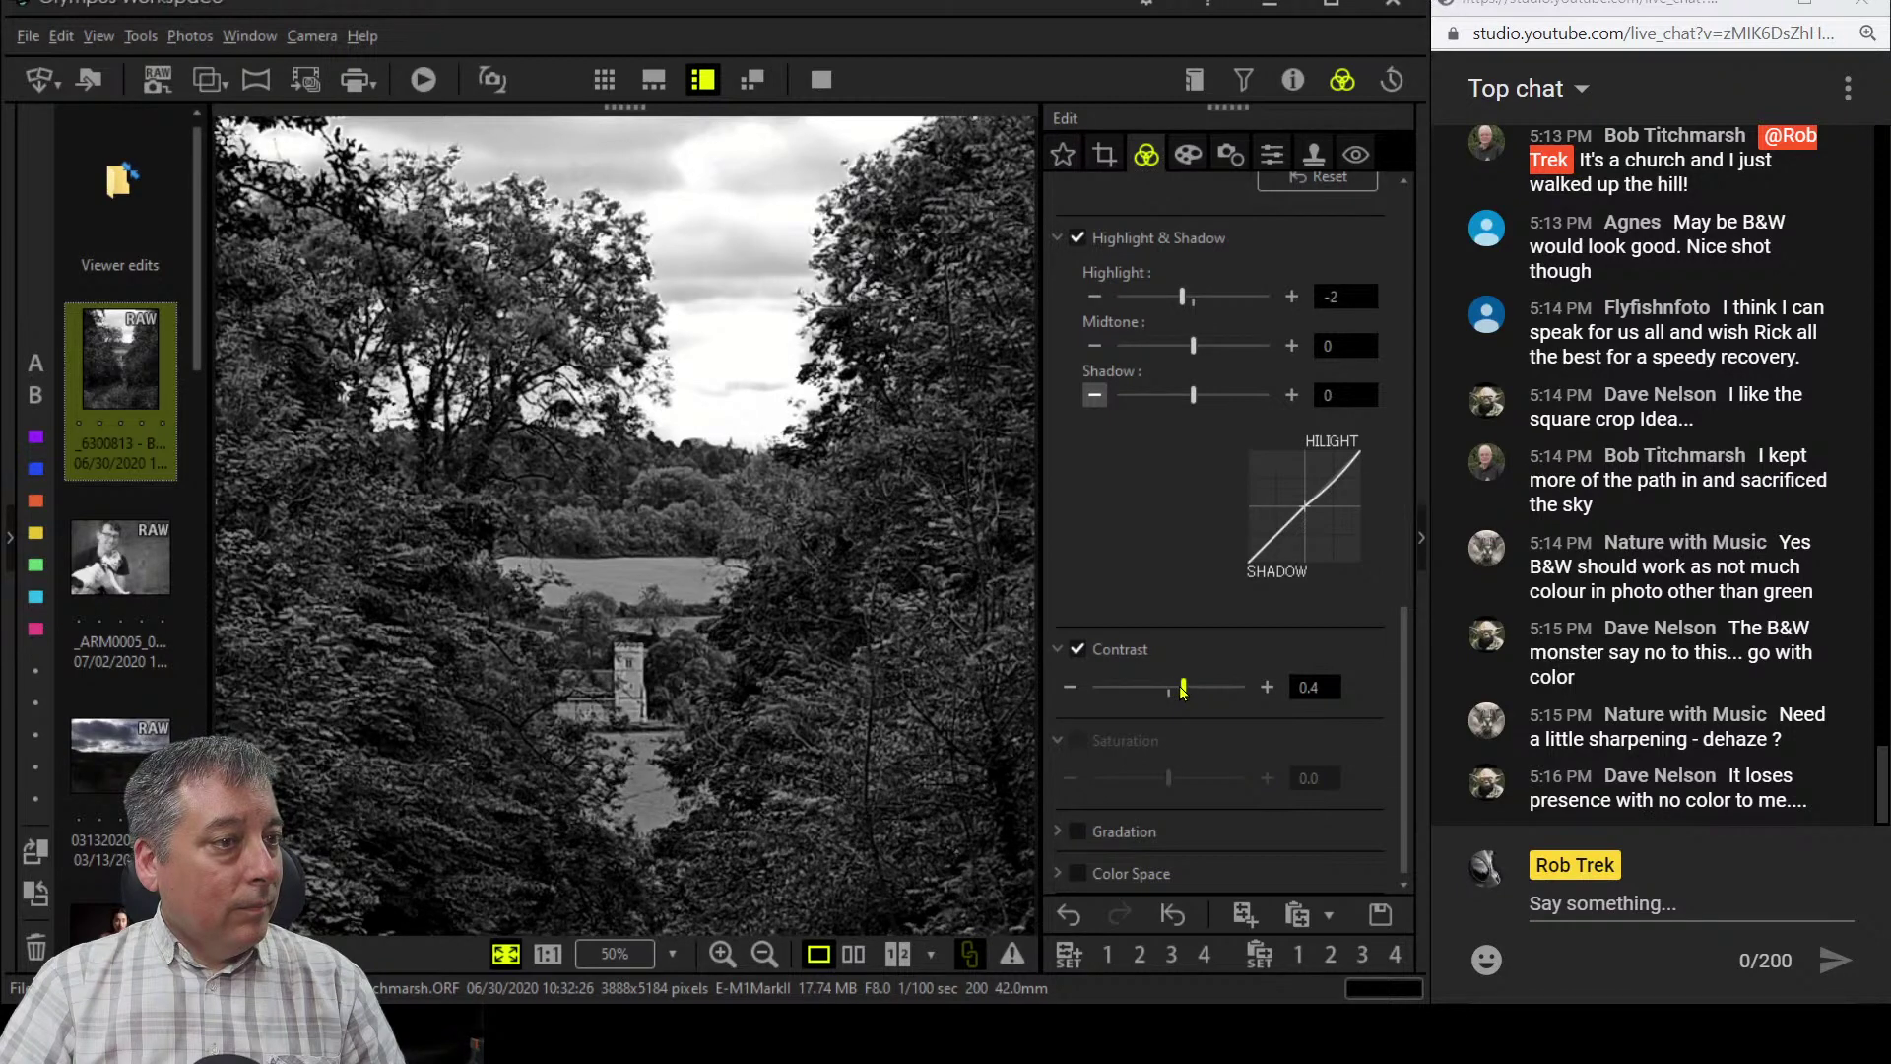
pyautogui.moveTo(1183, 692); pyautogui.dragTo(1175, 693)
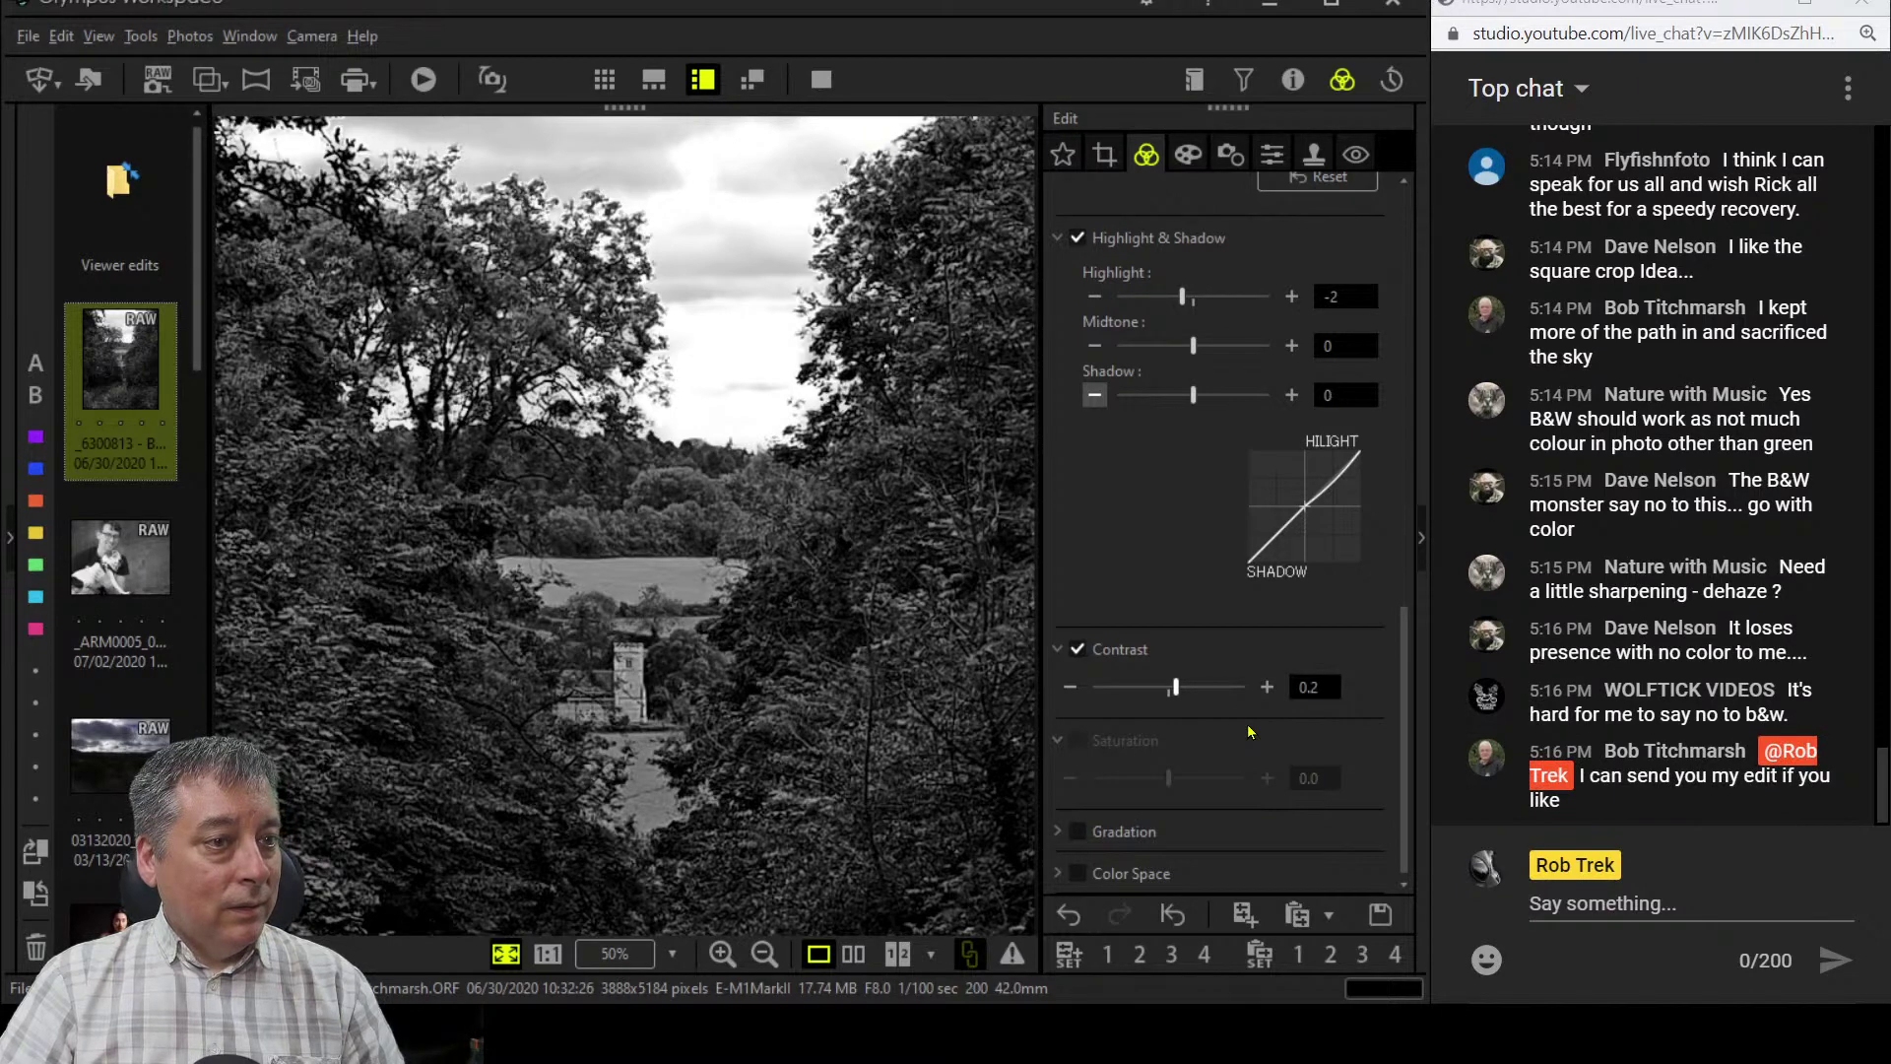
pyautogui.click(599, 392)
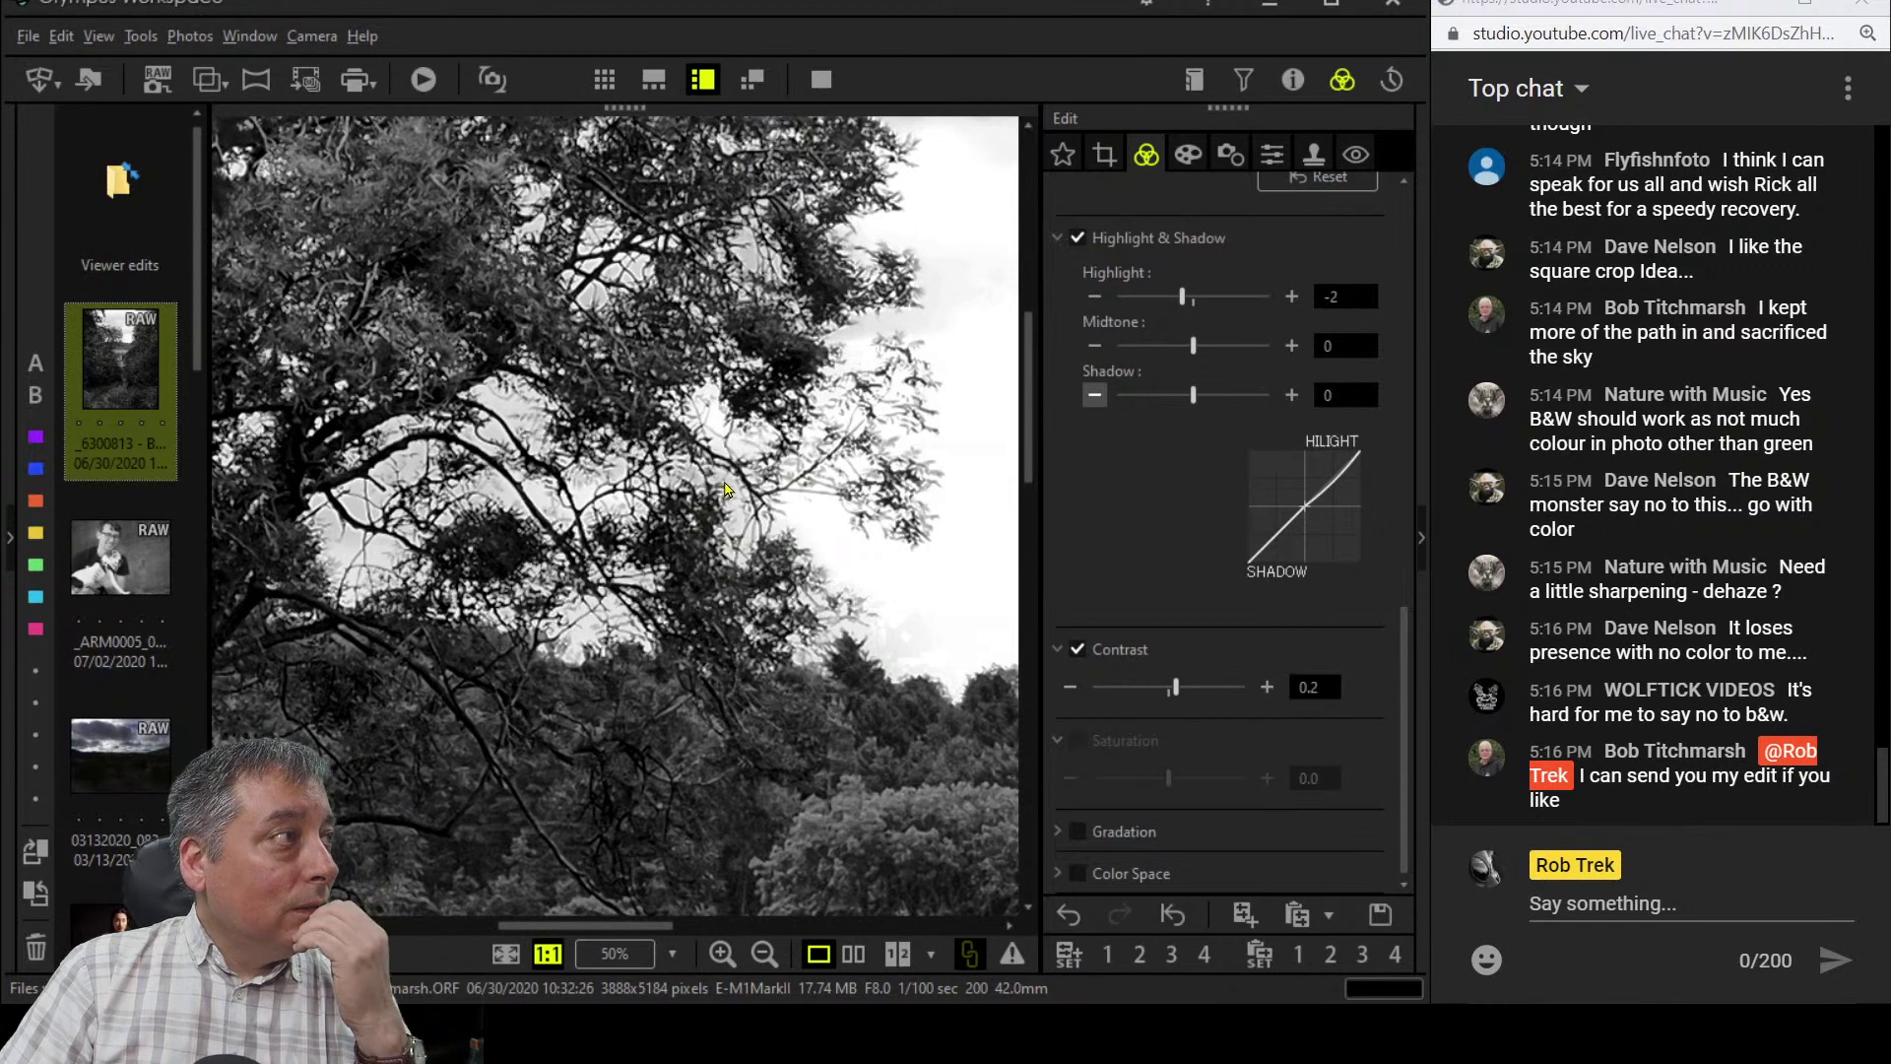
pyautogui.click(866, 738)
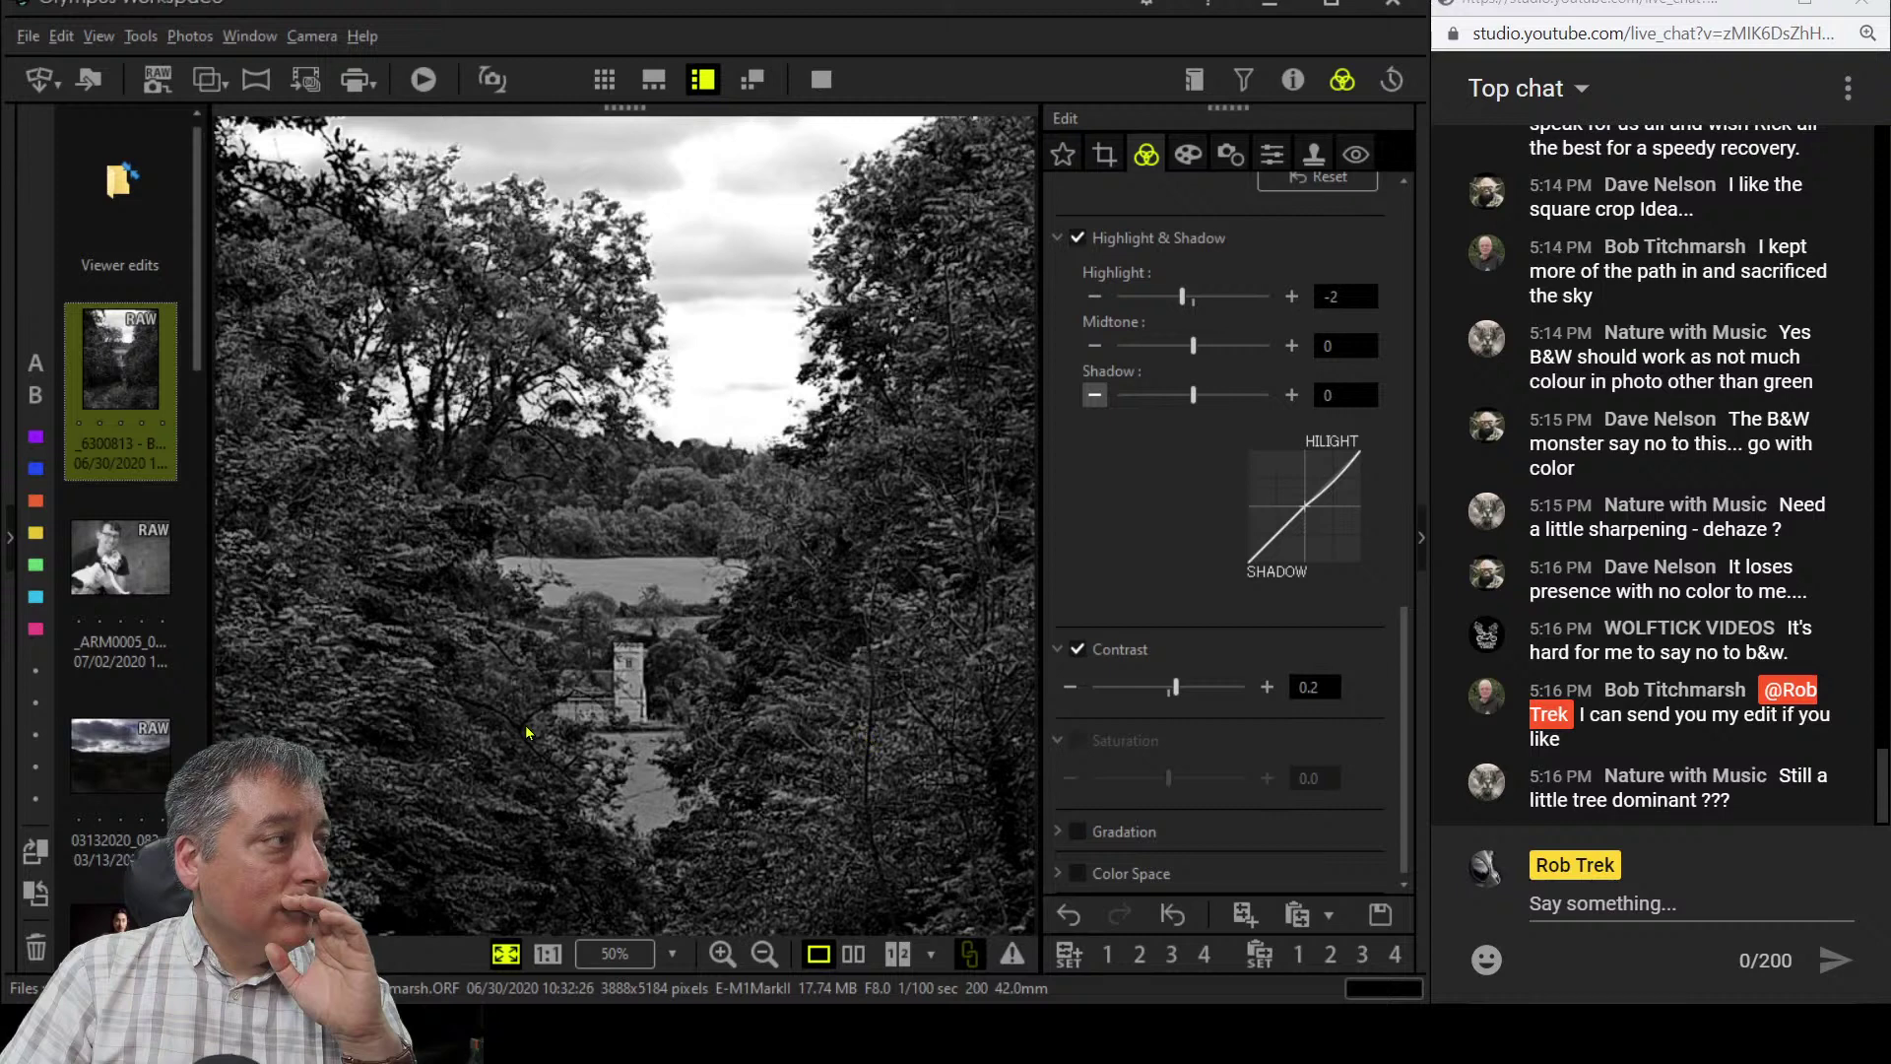
# - Overlay a grid with one vertical guide at 50% and shift the square crop slightly right to reposition the church tower near the centre
pyautogui.click(335, 954)
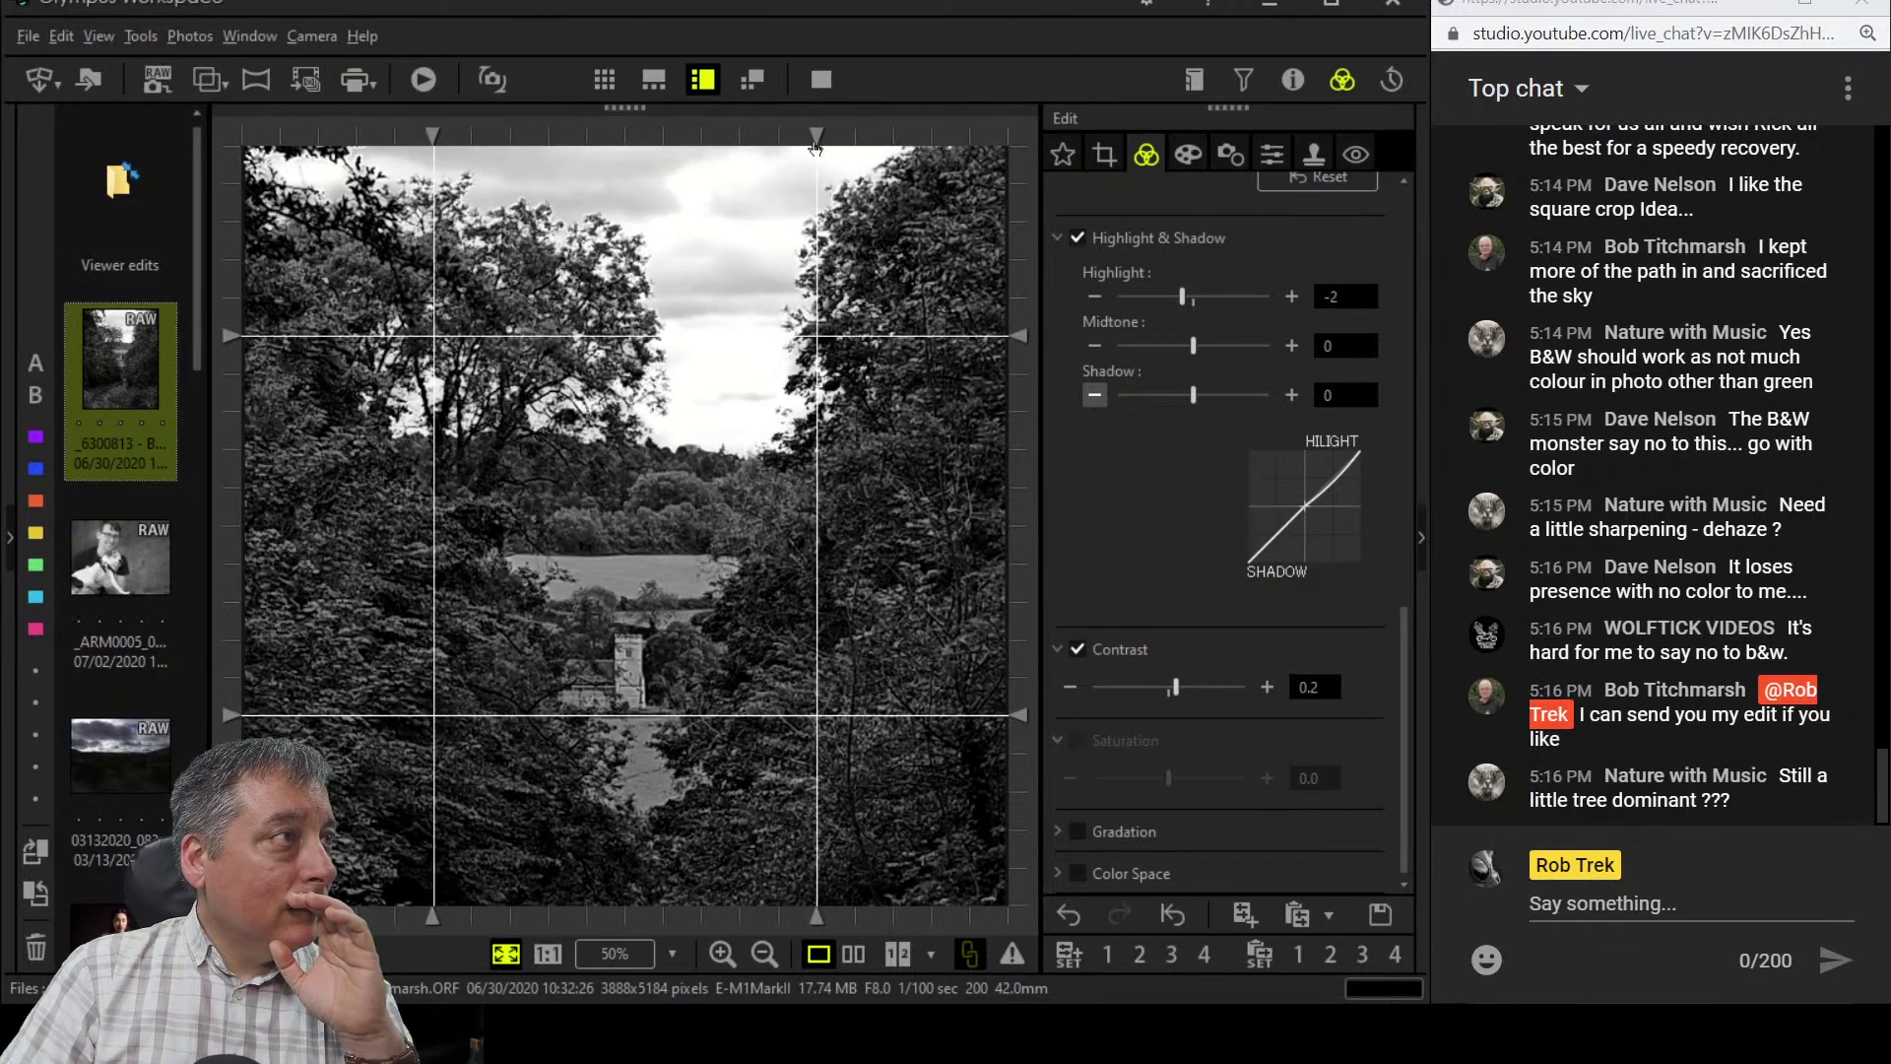
pyautogui.moveTo(815, 145); pyautogui.dragTo(629, 164)
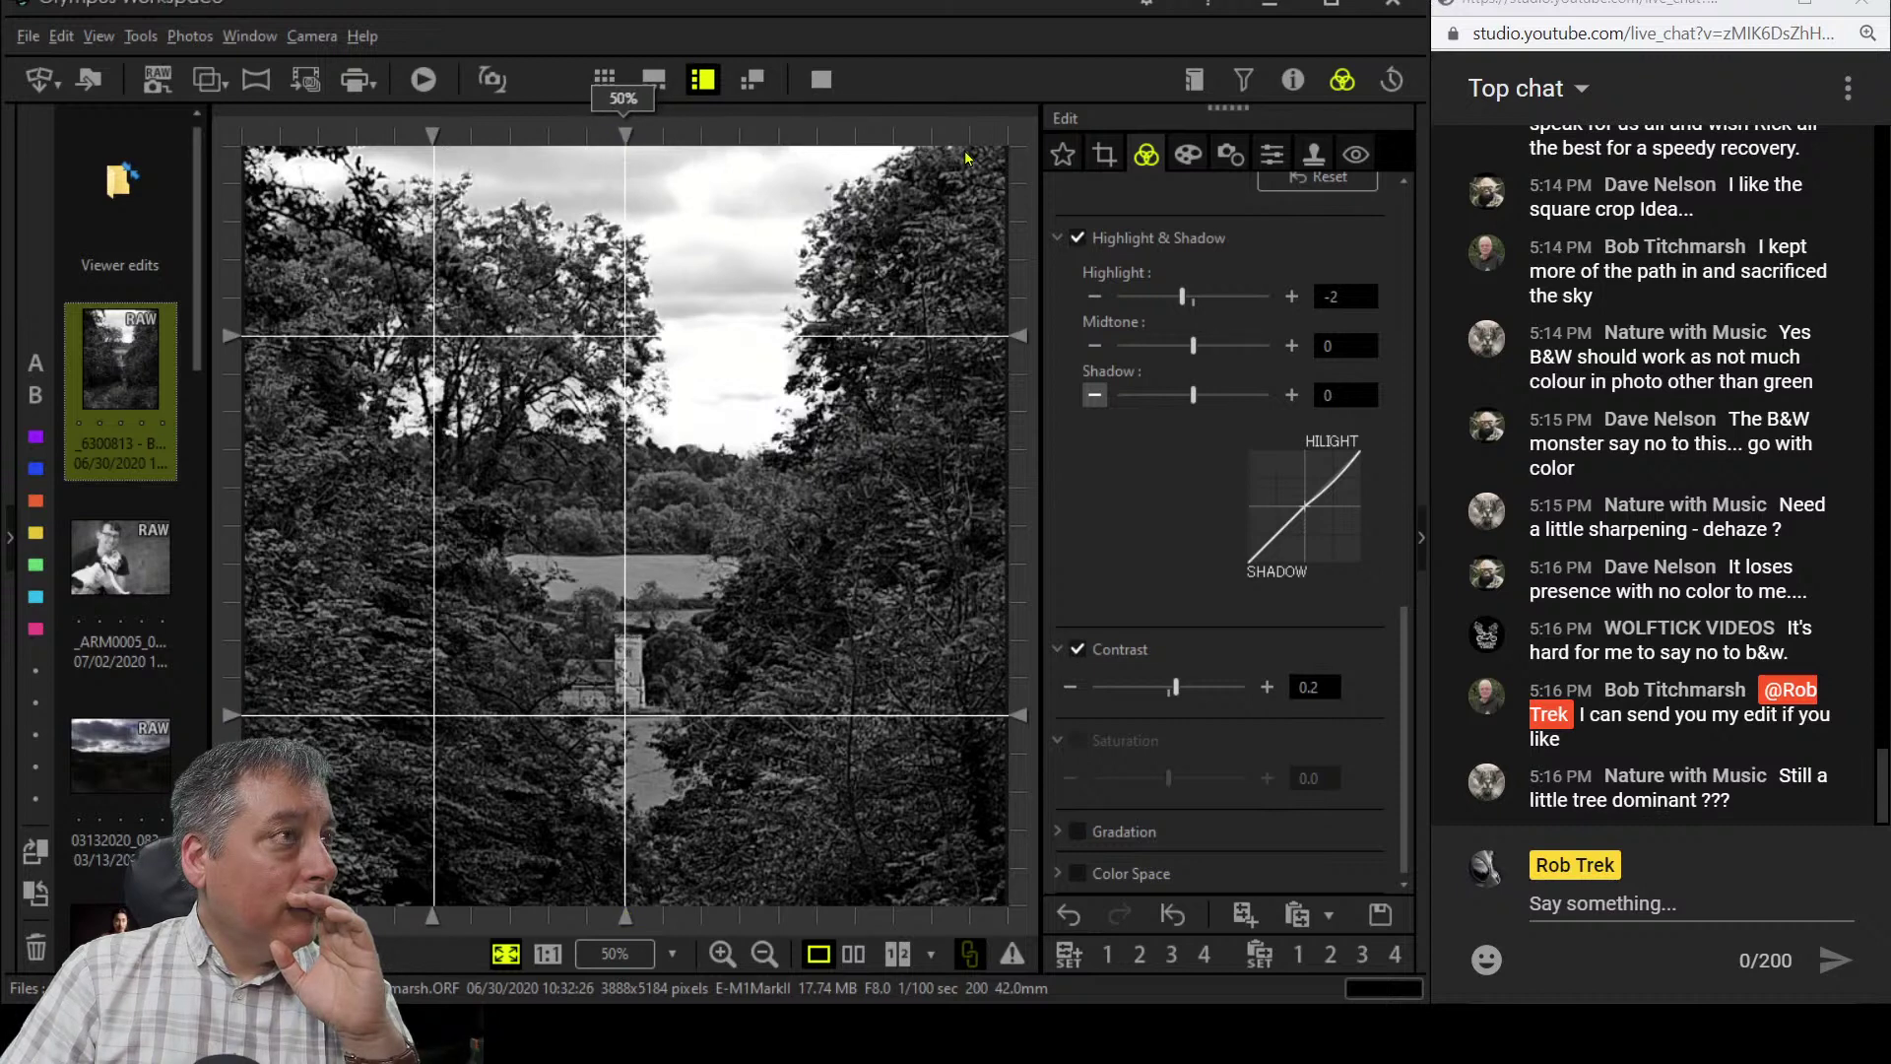
pyautogui.click(1104, 155)
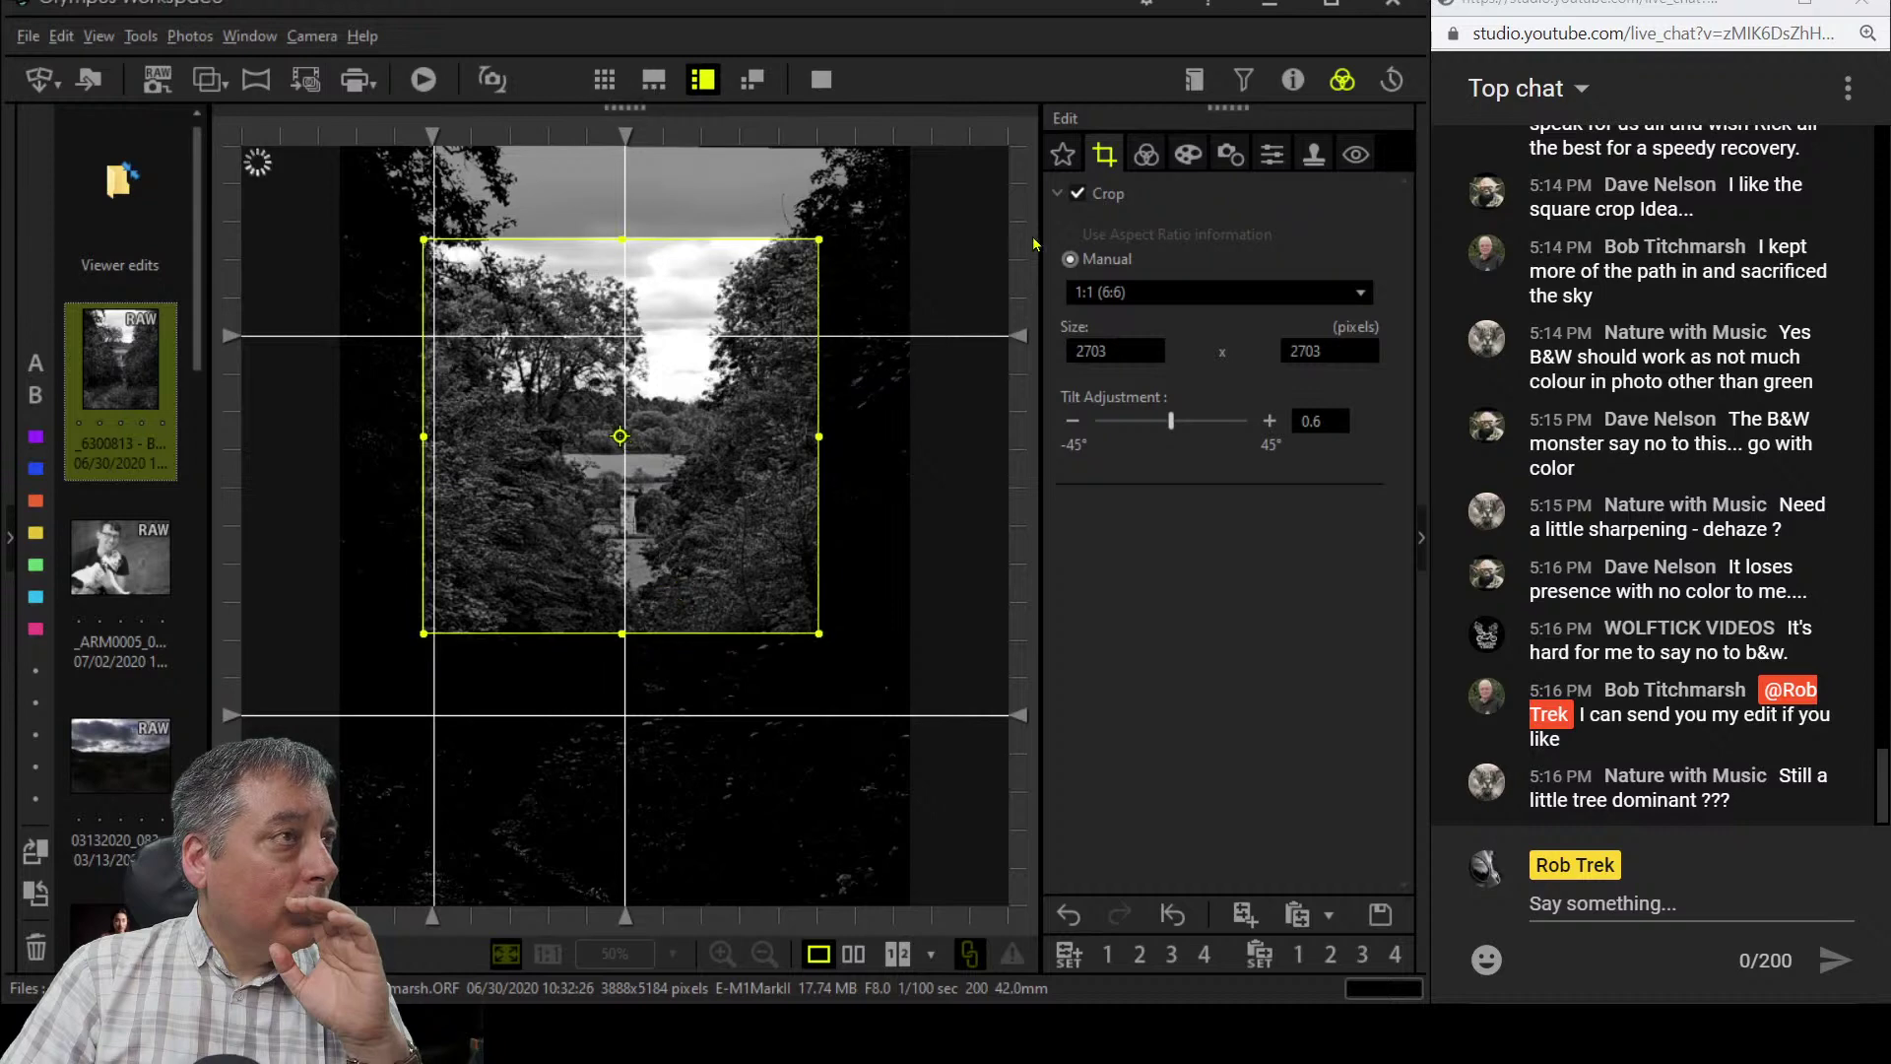
pyautogui.click(1154, 160)
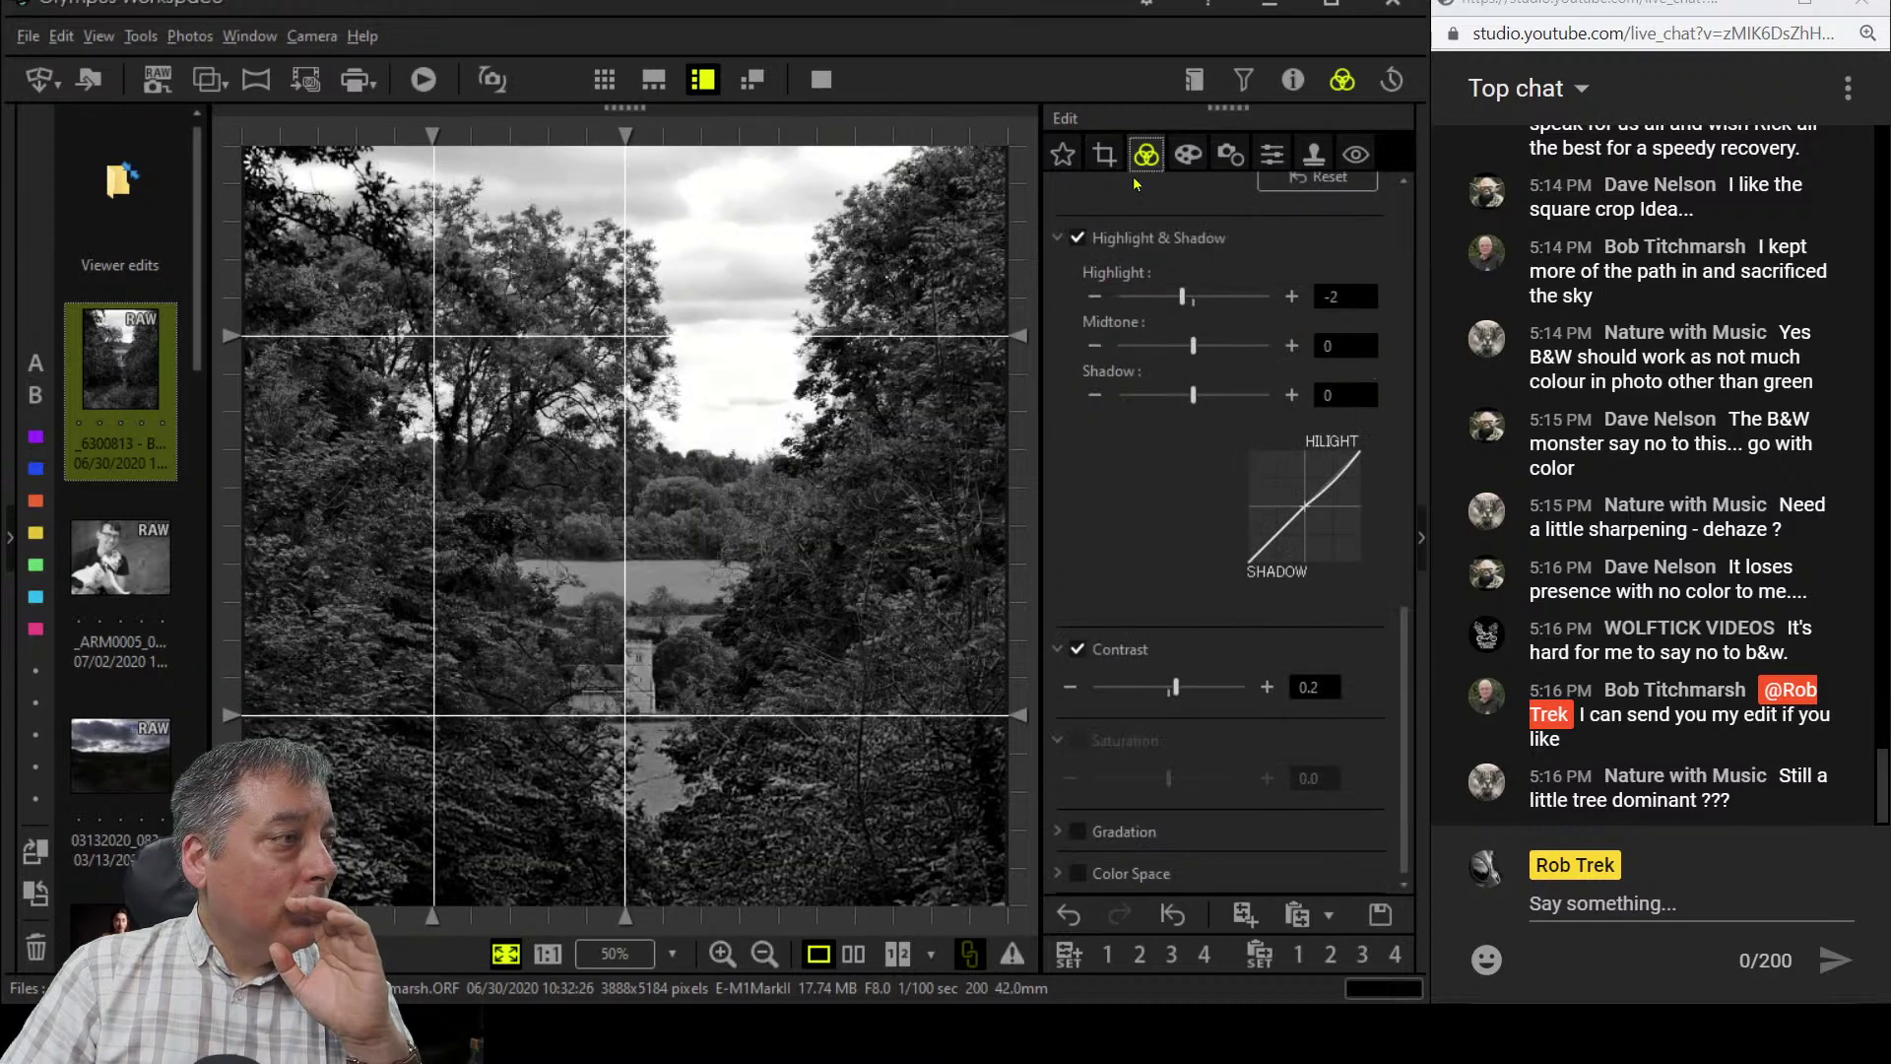
pyautogui.click(1103, 157)
pyautogui.moveTo(709, 537); pyautogui.dragTo(721, 538)
pyautogui.click(1145, 153)
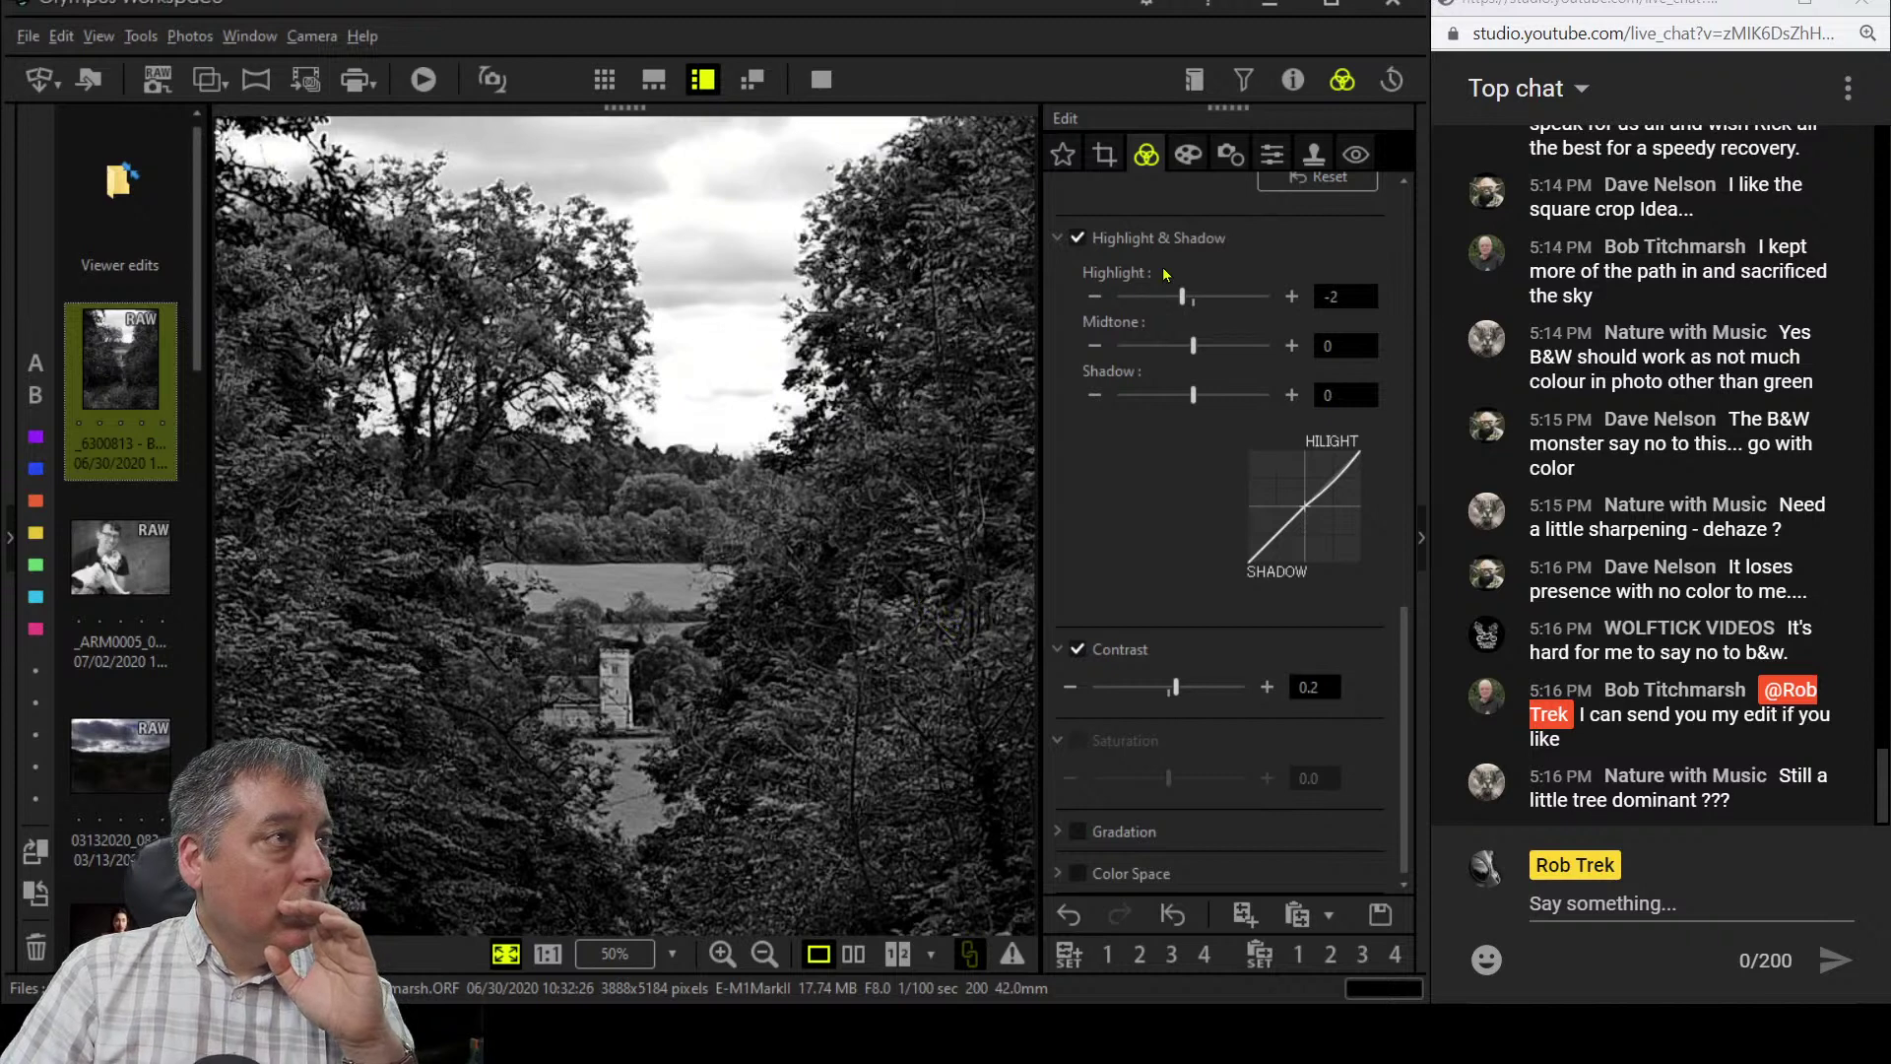
# - Warm the shadows by adding a low point to the blue (B) channel tone curve and pulling it slightly below the diagonal
pyautogui.scroll(6, 1177, 345)
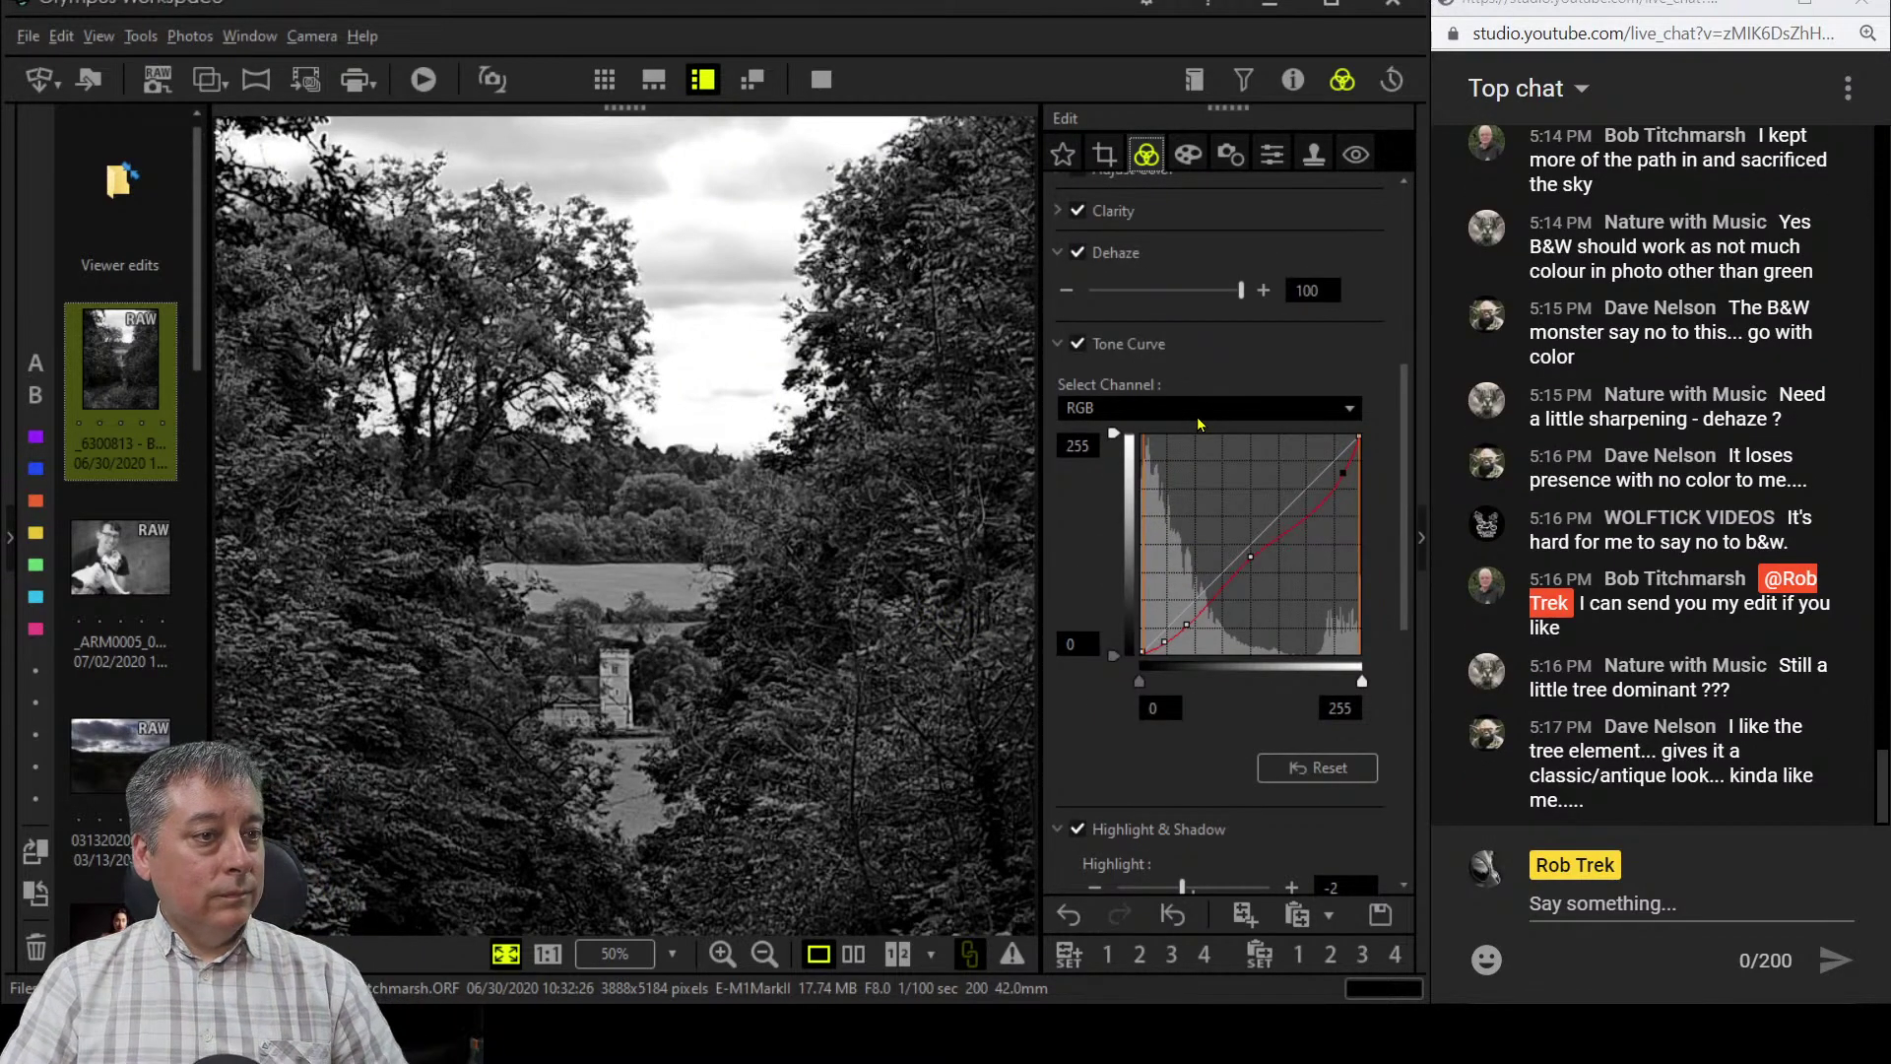
pyautogui.click(1194, 408)
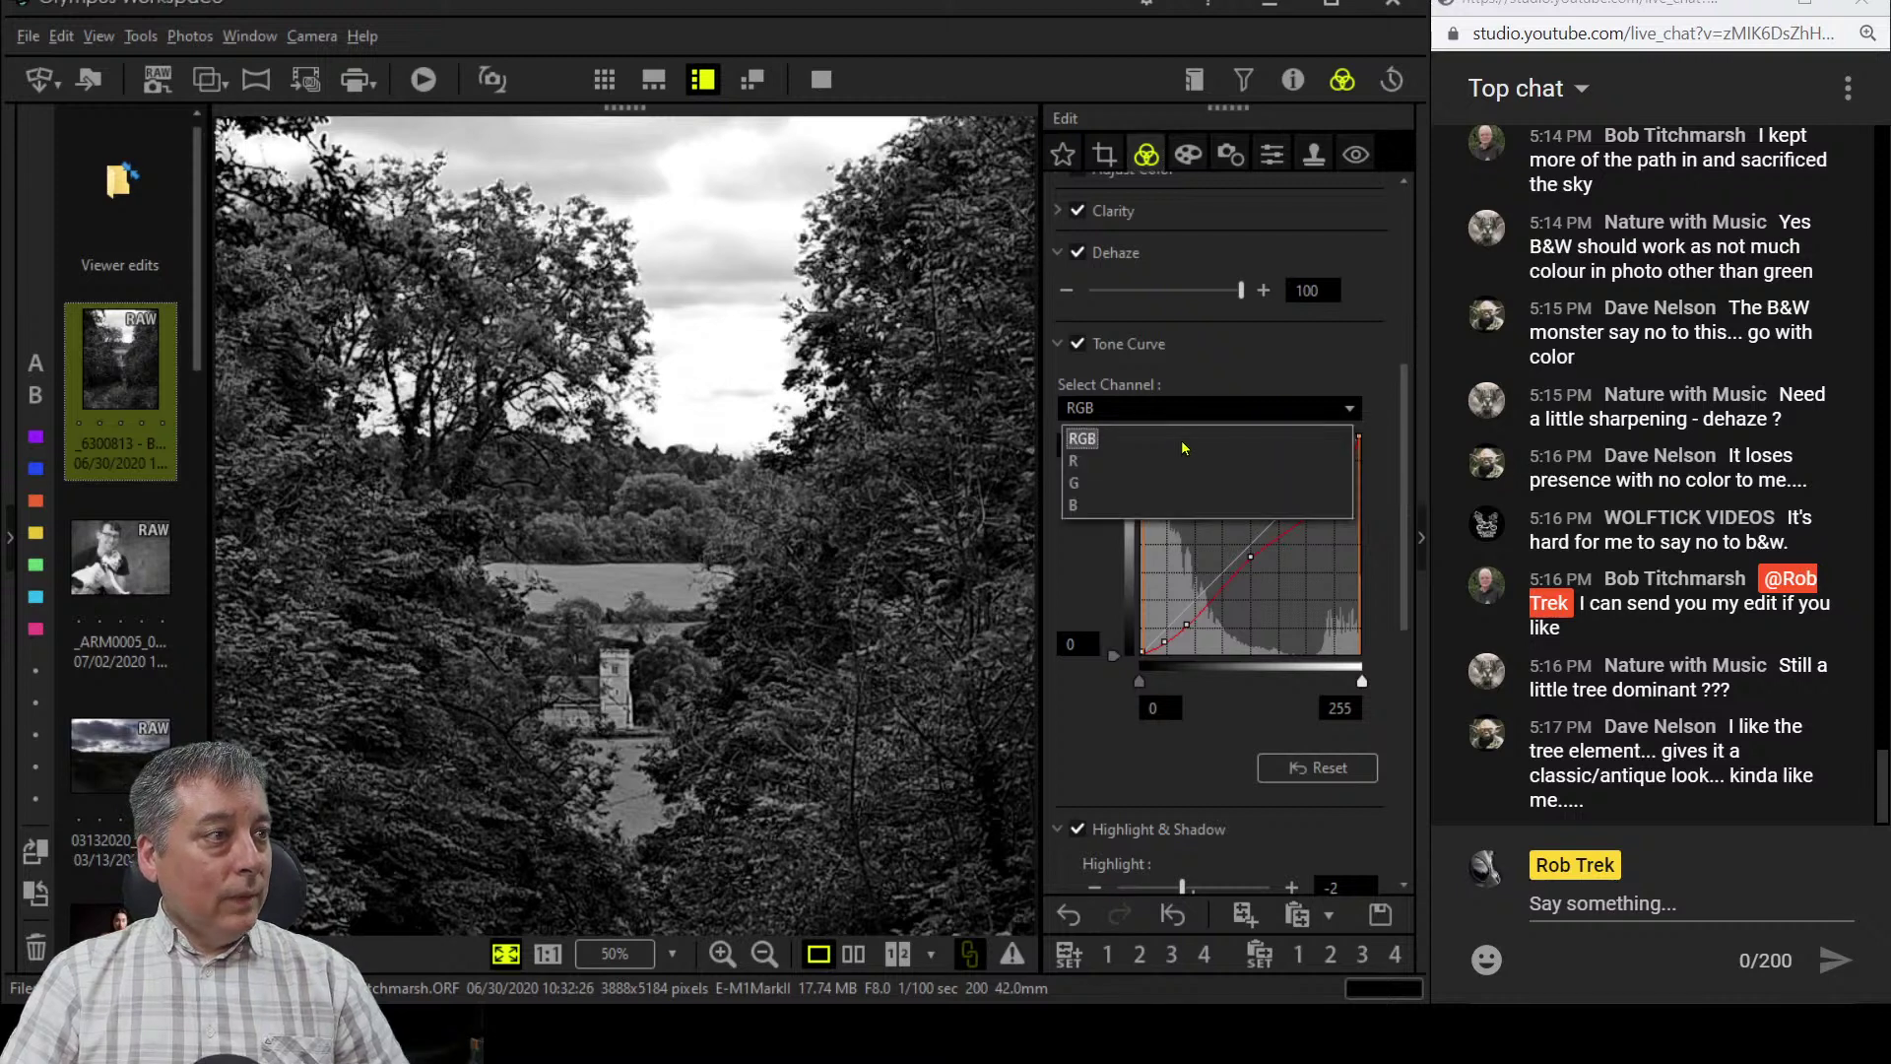
pyautogui.click(1172, 506)
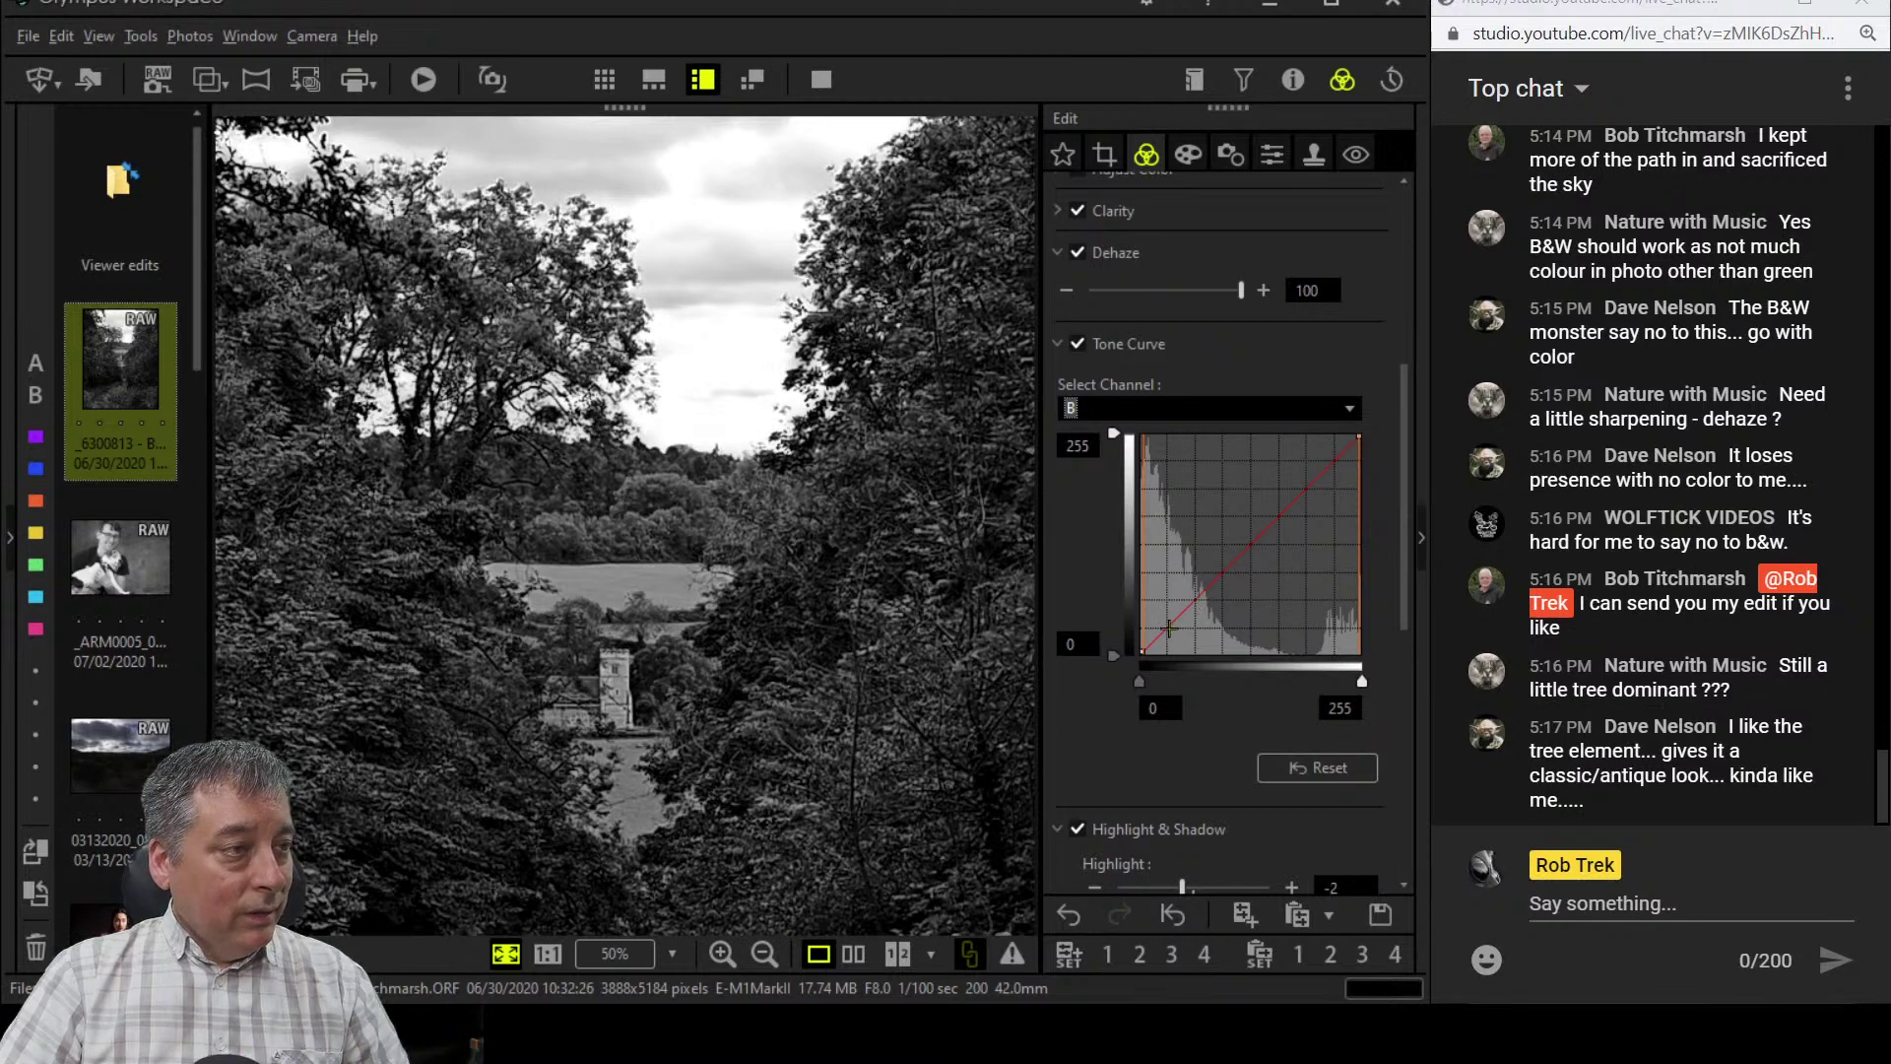
pyautogui.moveTo(1172, 629); pyautogui.dragTo(1167, 633)
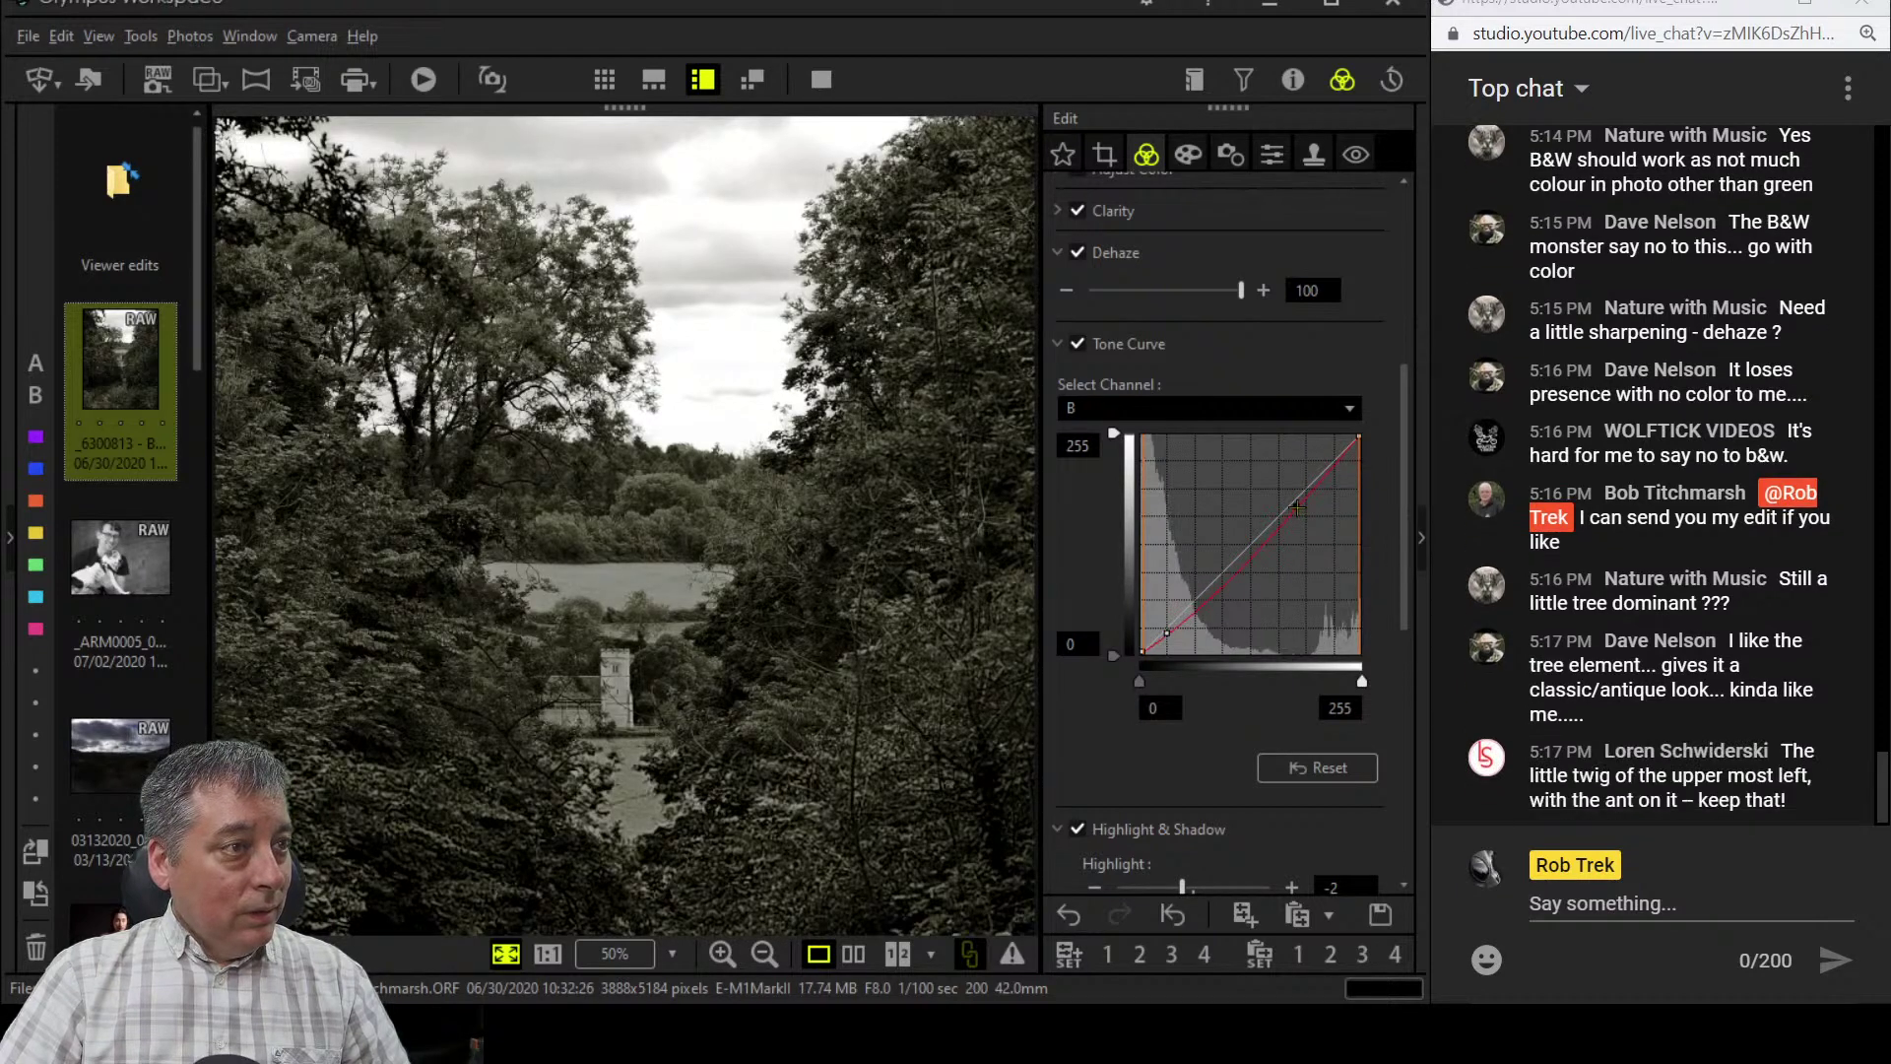
# - Raise an upper point of the blue (B) tone curve to the diagonal and adjust the RGB curve's highlight point slightly below the diagonal
pyautogui.moveTo(1297, 507); pyautogui.dragTo(1295, 492)
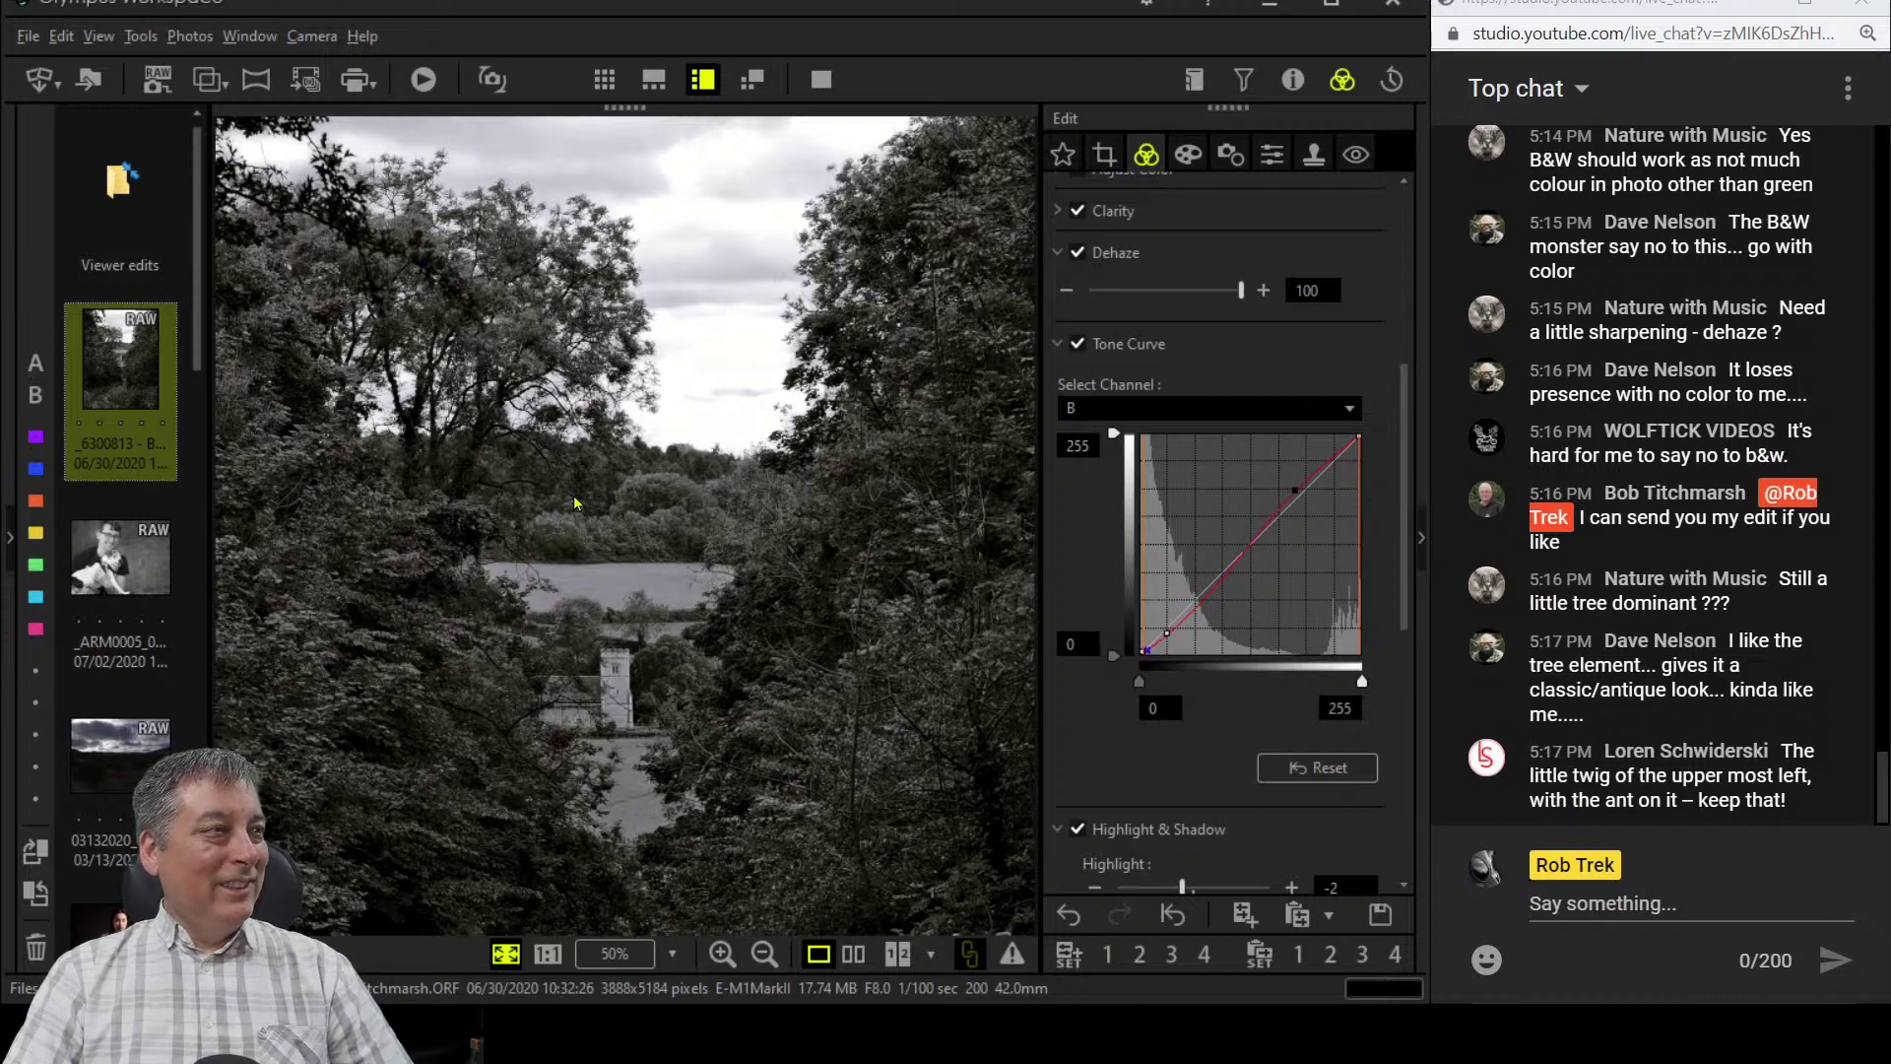
pyautogui.click(1231, 411)
pyautogui.click(1229, 435)
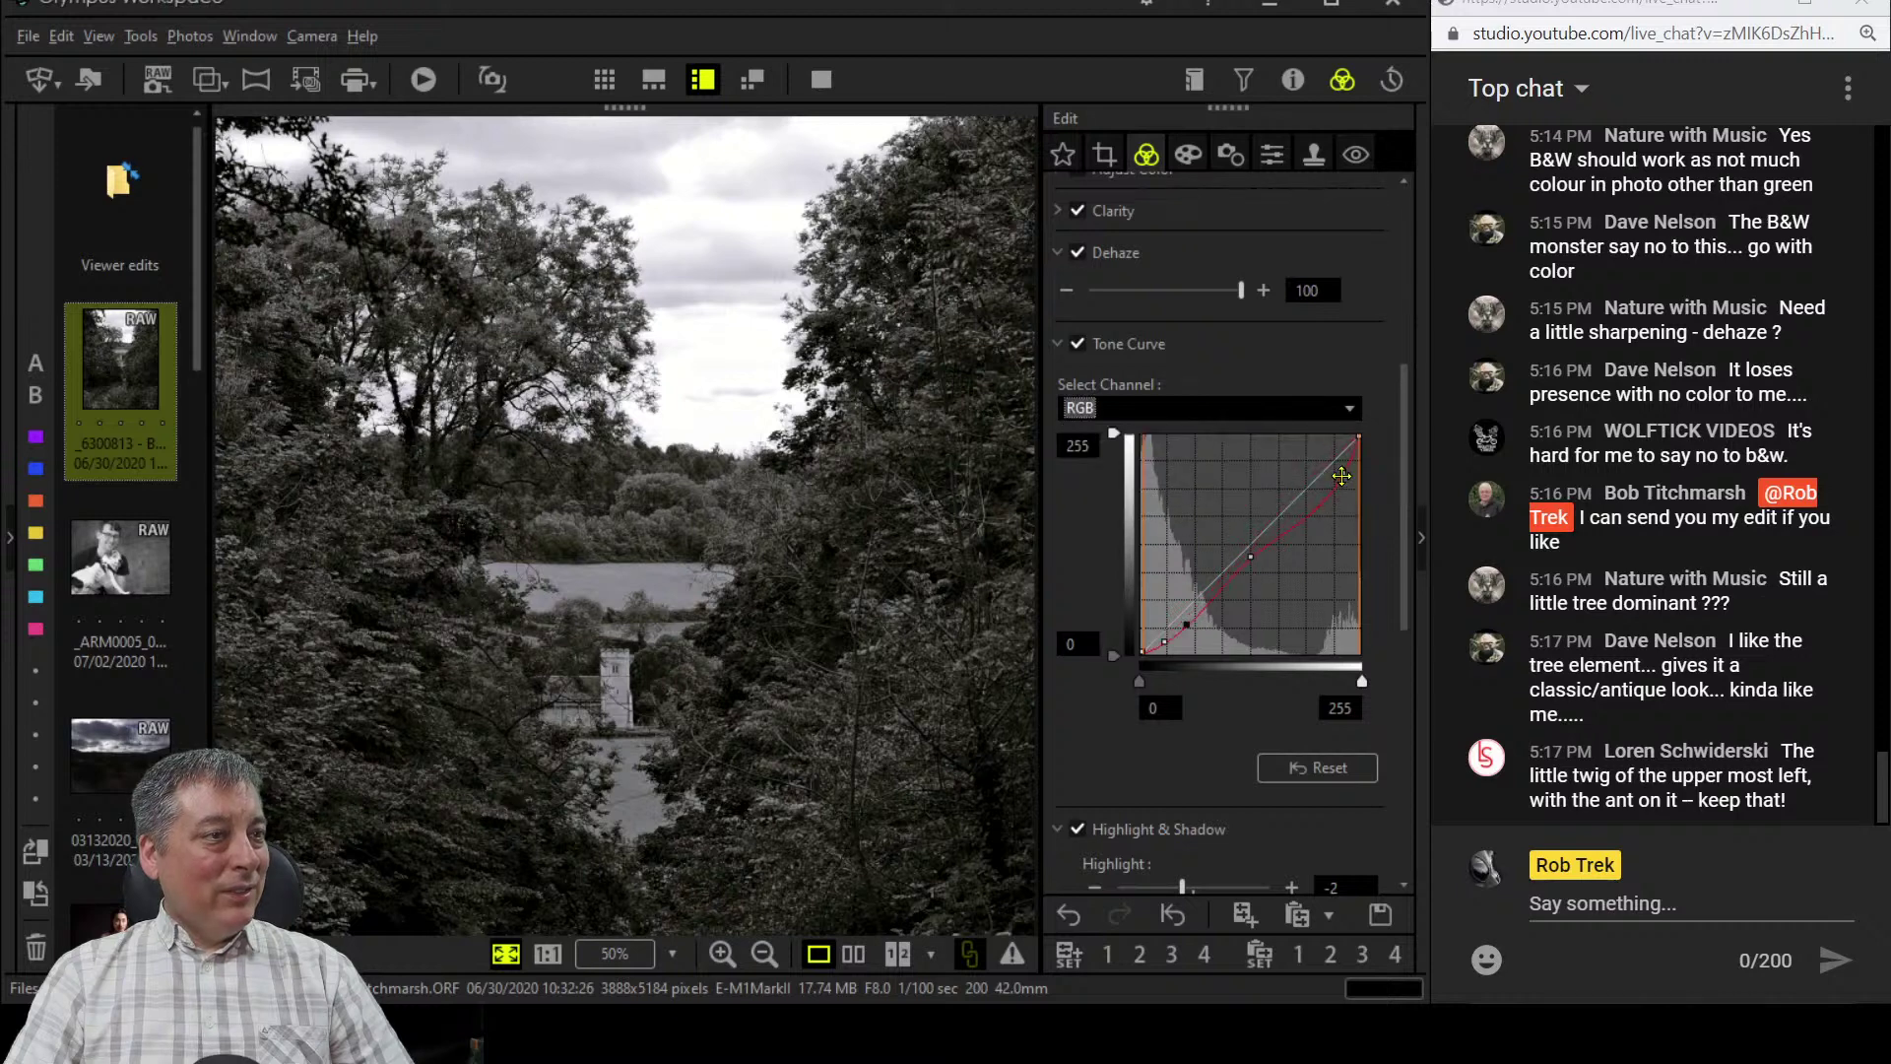
pyautogui.moveTo(1341, 477)
pyautogui.mouseDown()
pyautogui.moveTo(1303, 508)
pyautogui.moveTo(1295, 557)
pyautogui.moveTo(1329, 484)
pyautogui.mouseUp()
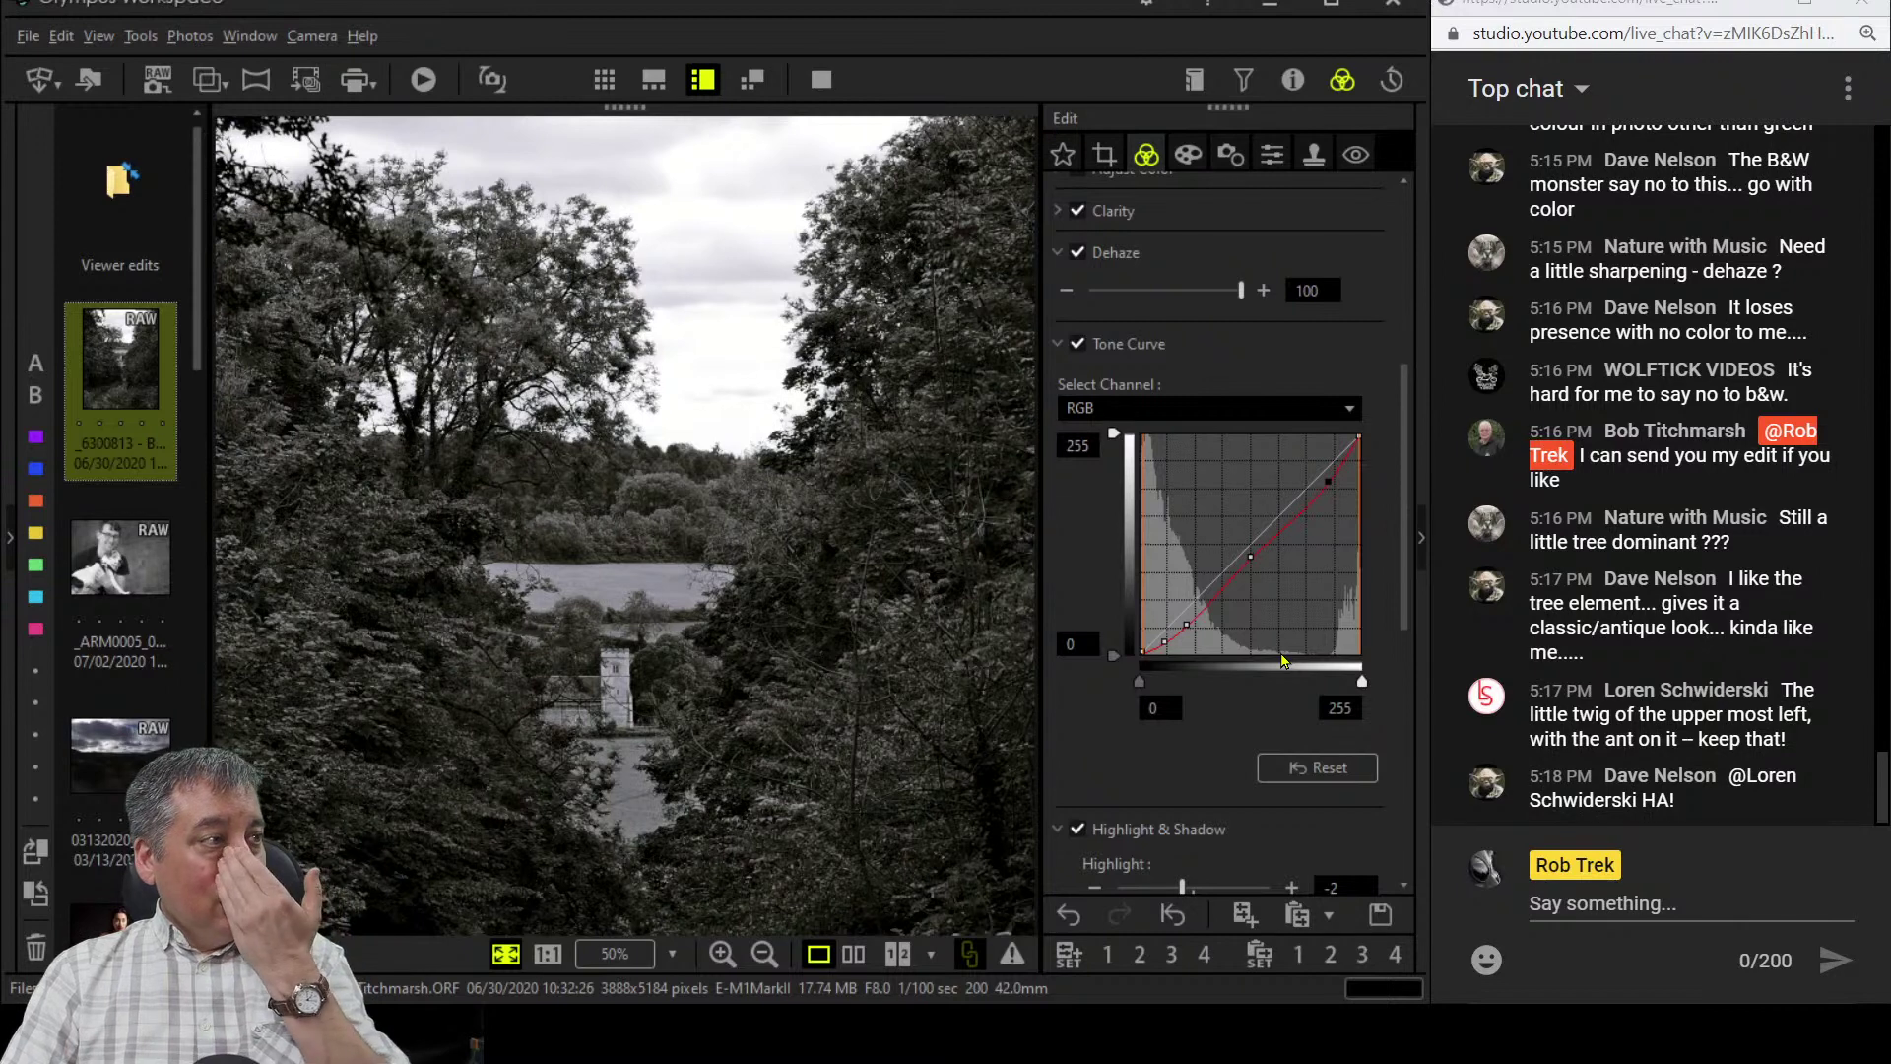
# - Preview the photo in colour with the Natural picture mode and return it to Monotone
pyautogui.scroll(4, 1219, 372)
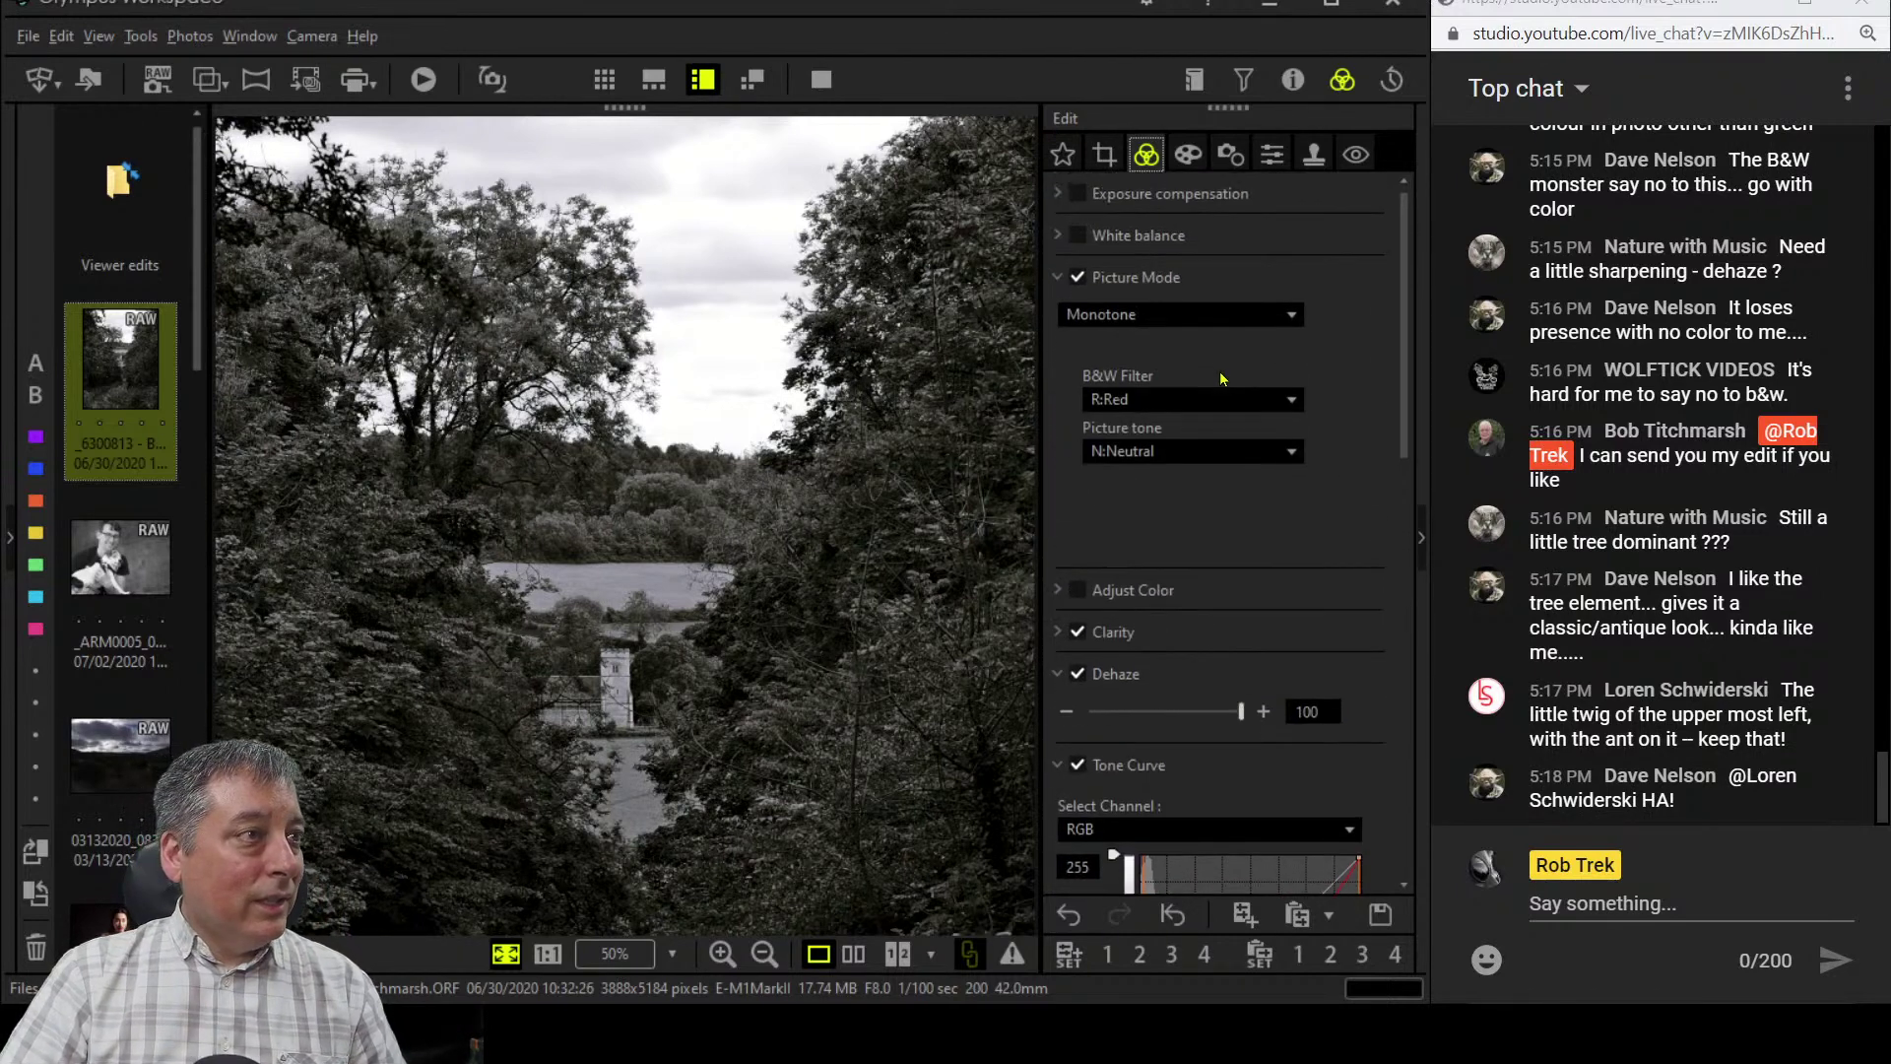
pyautogui.click(1231, 315)
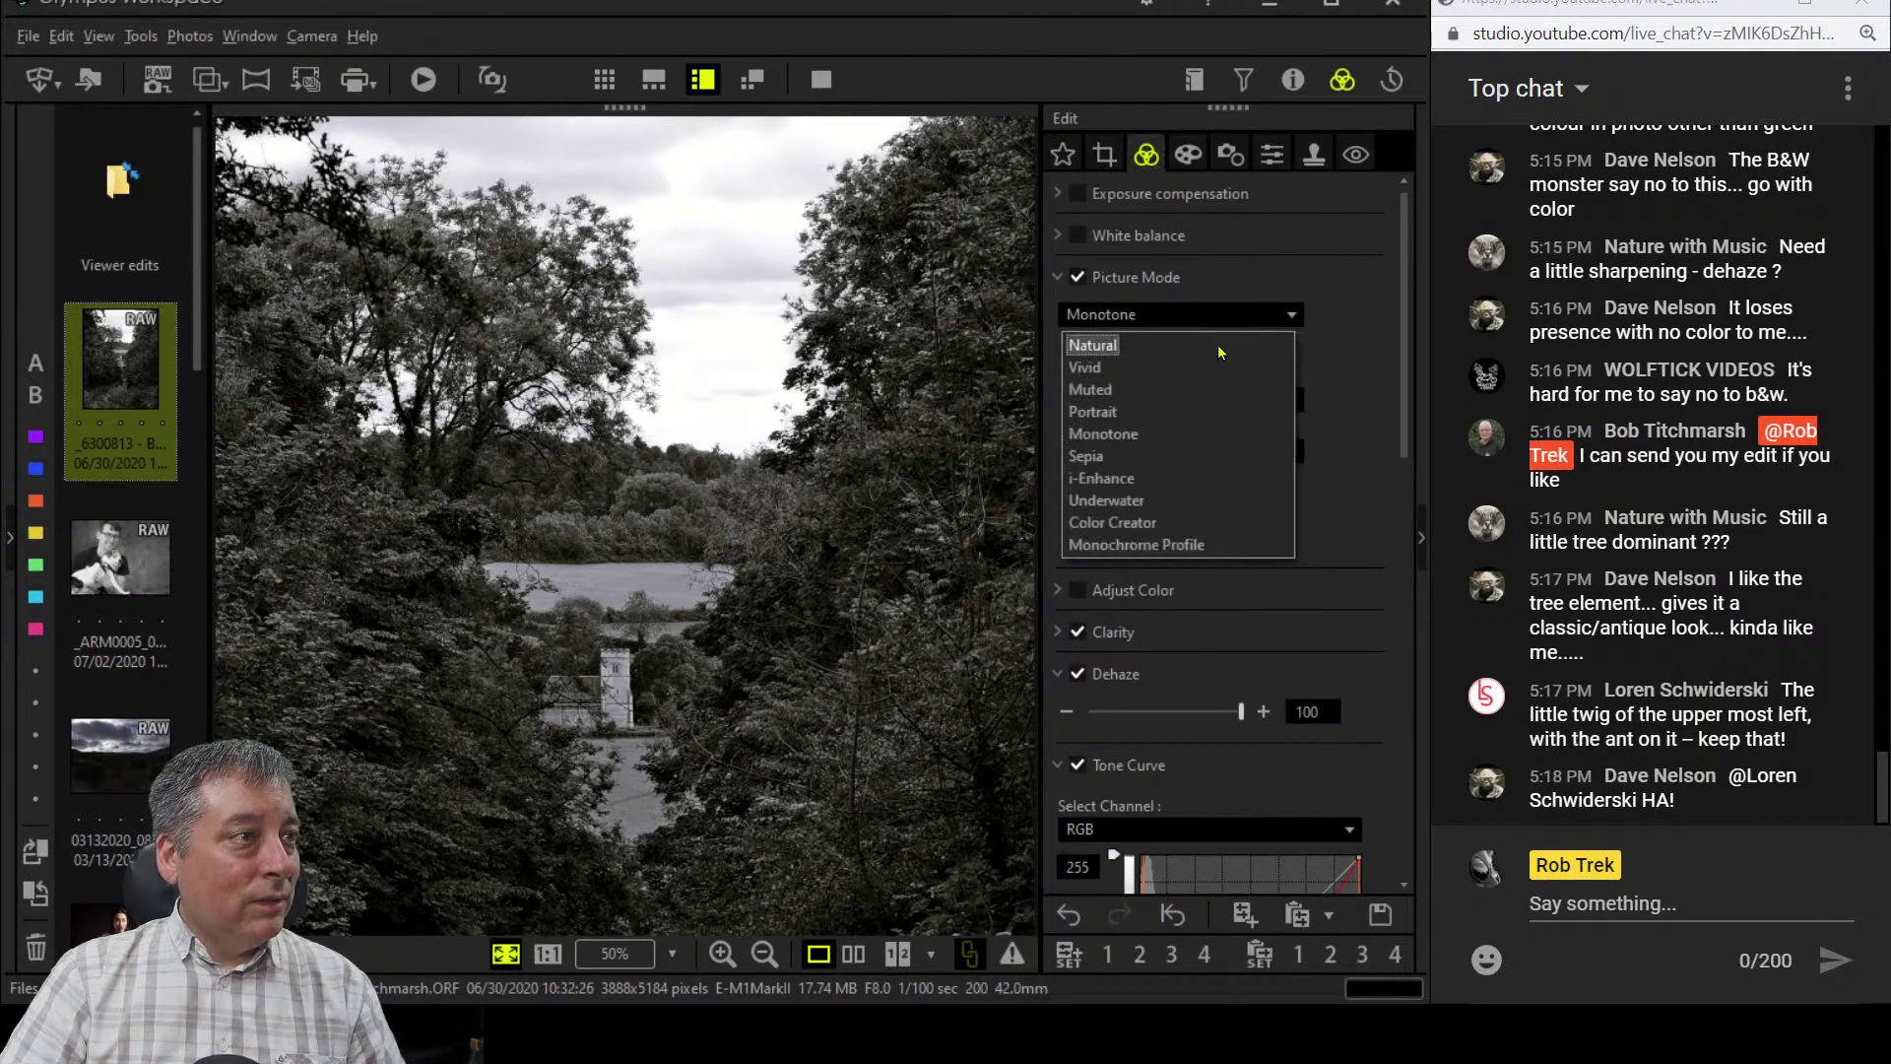
pyautogui.click(1219, 349)
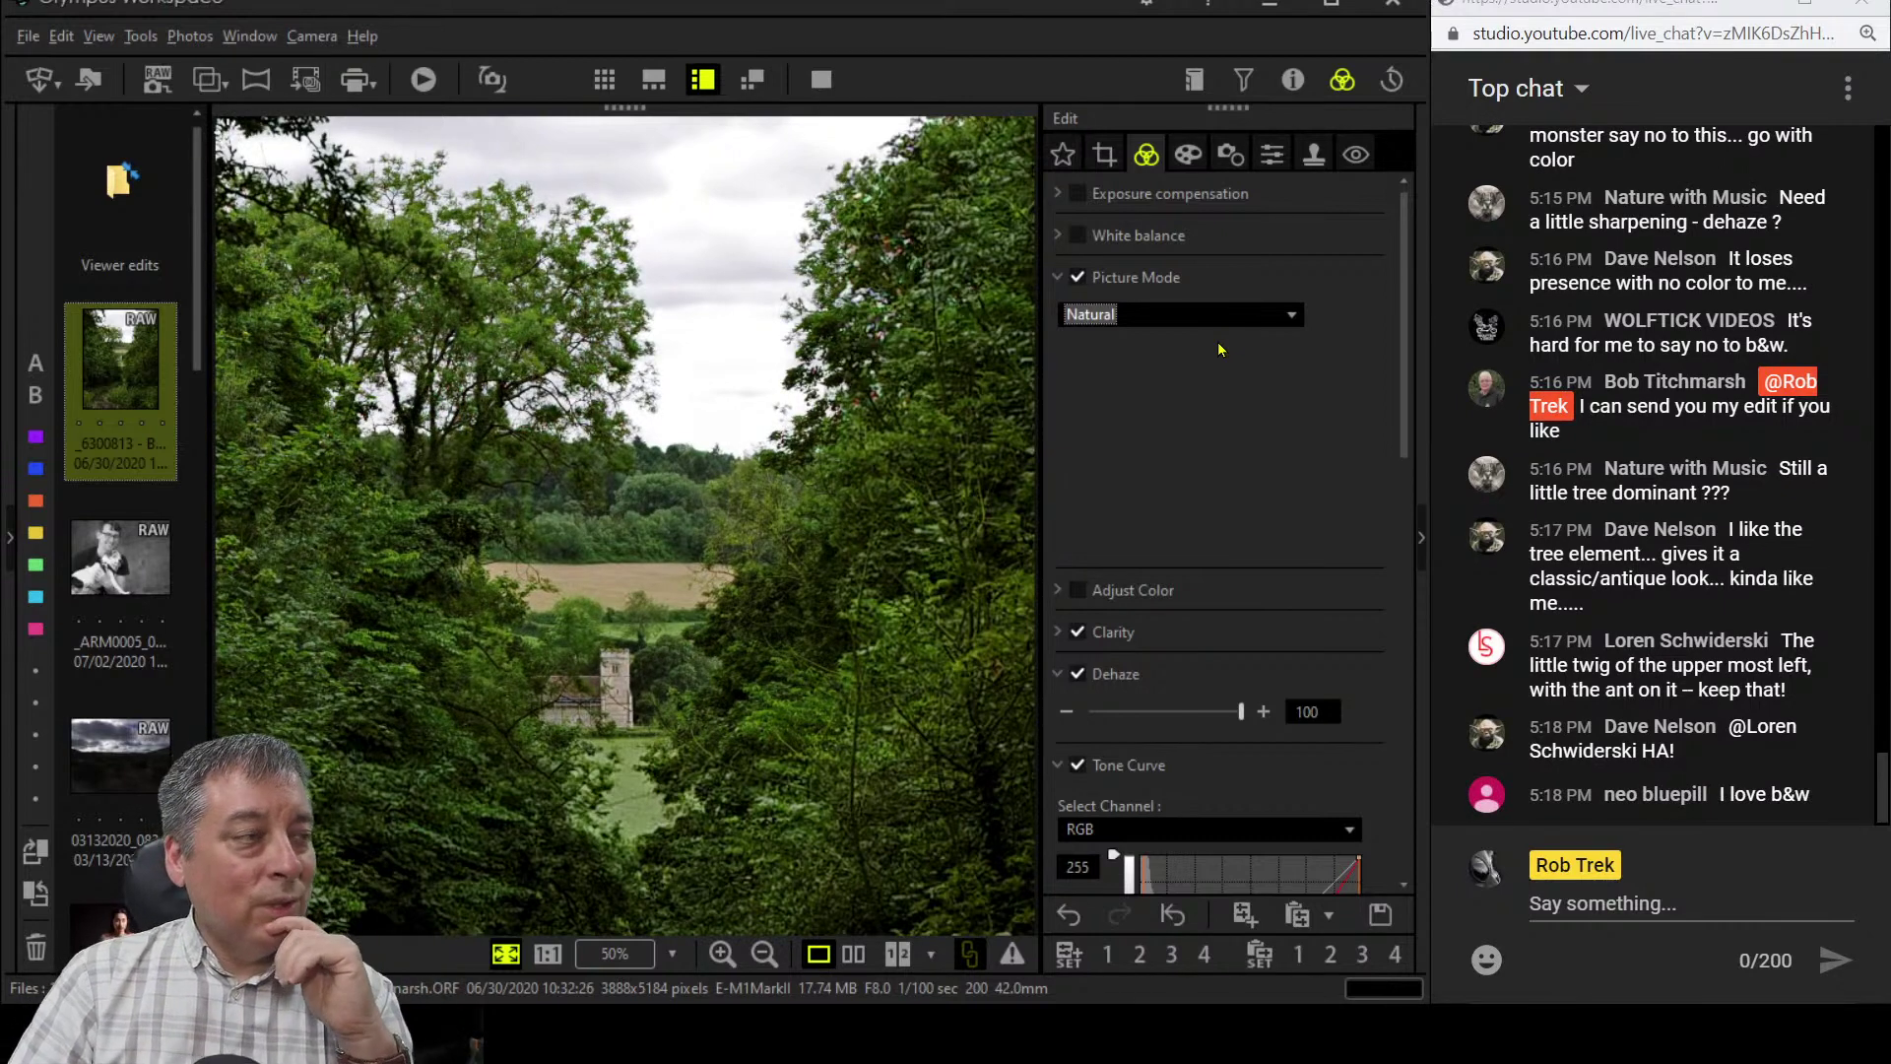
pyautogui.click(1221, 318)
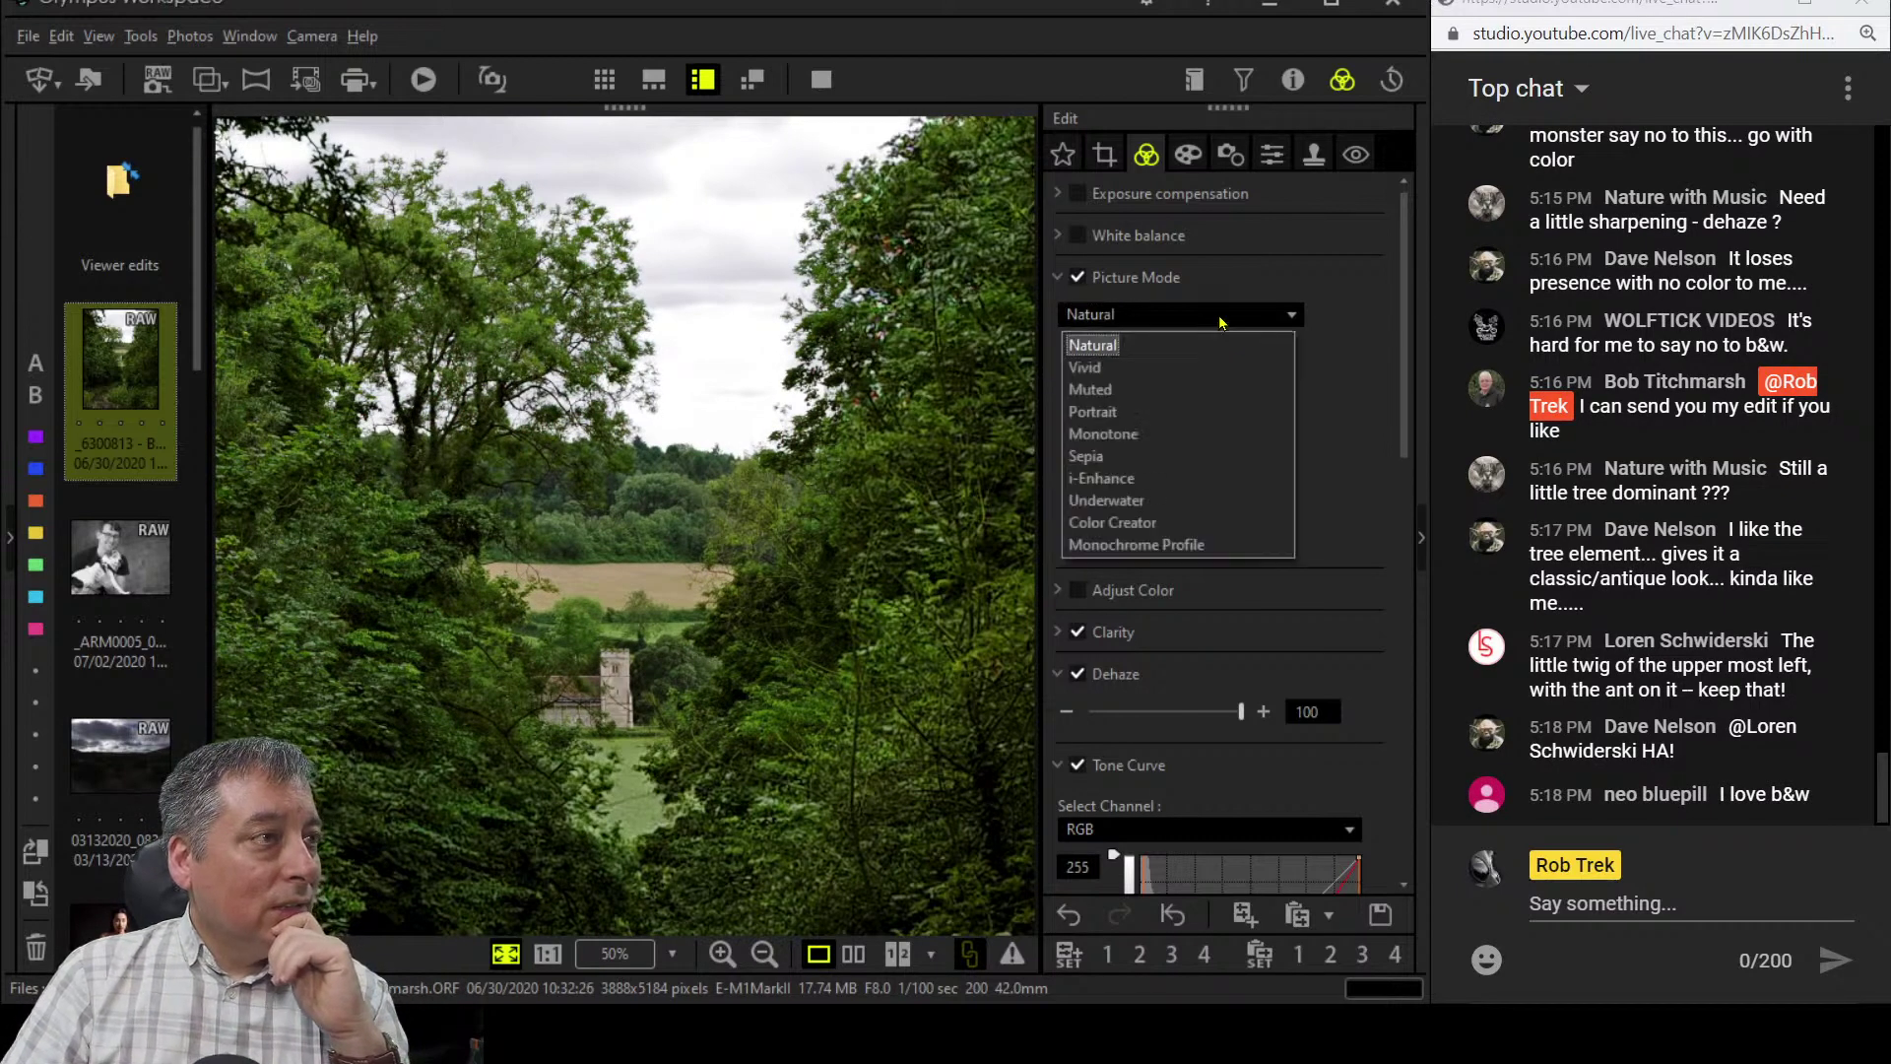
pyautogui.click(1191, 432)
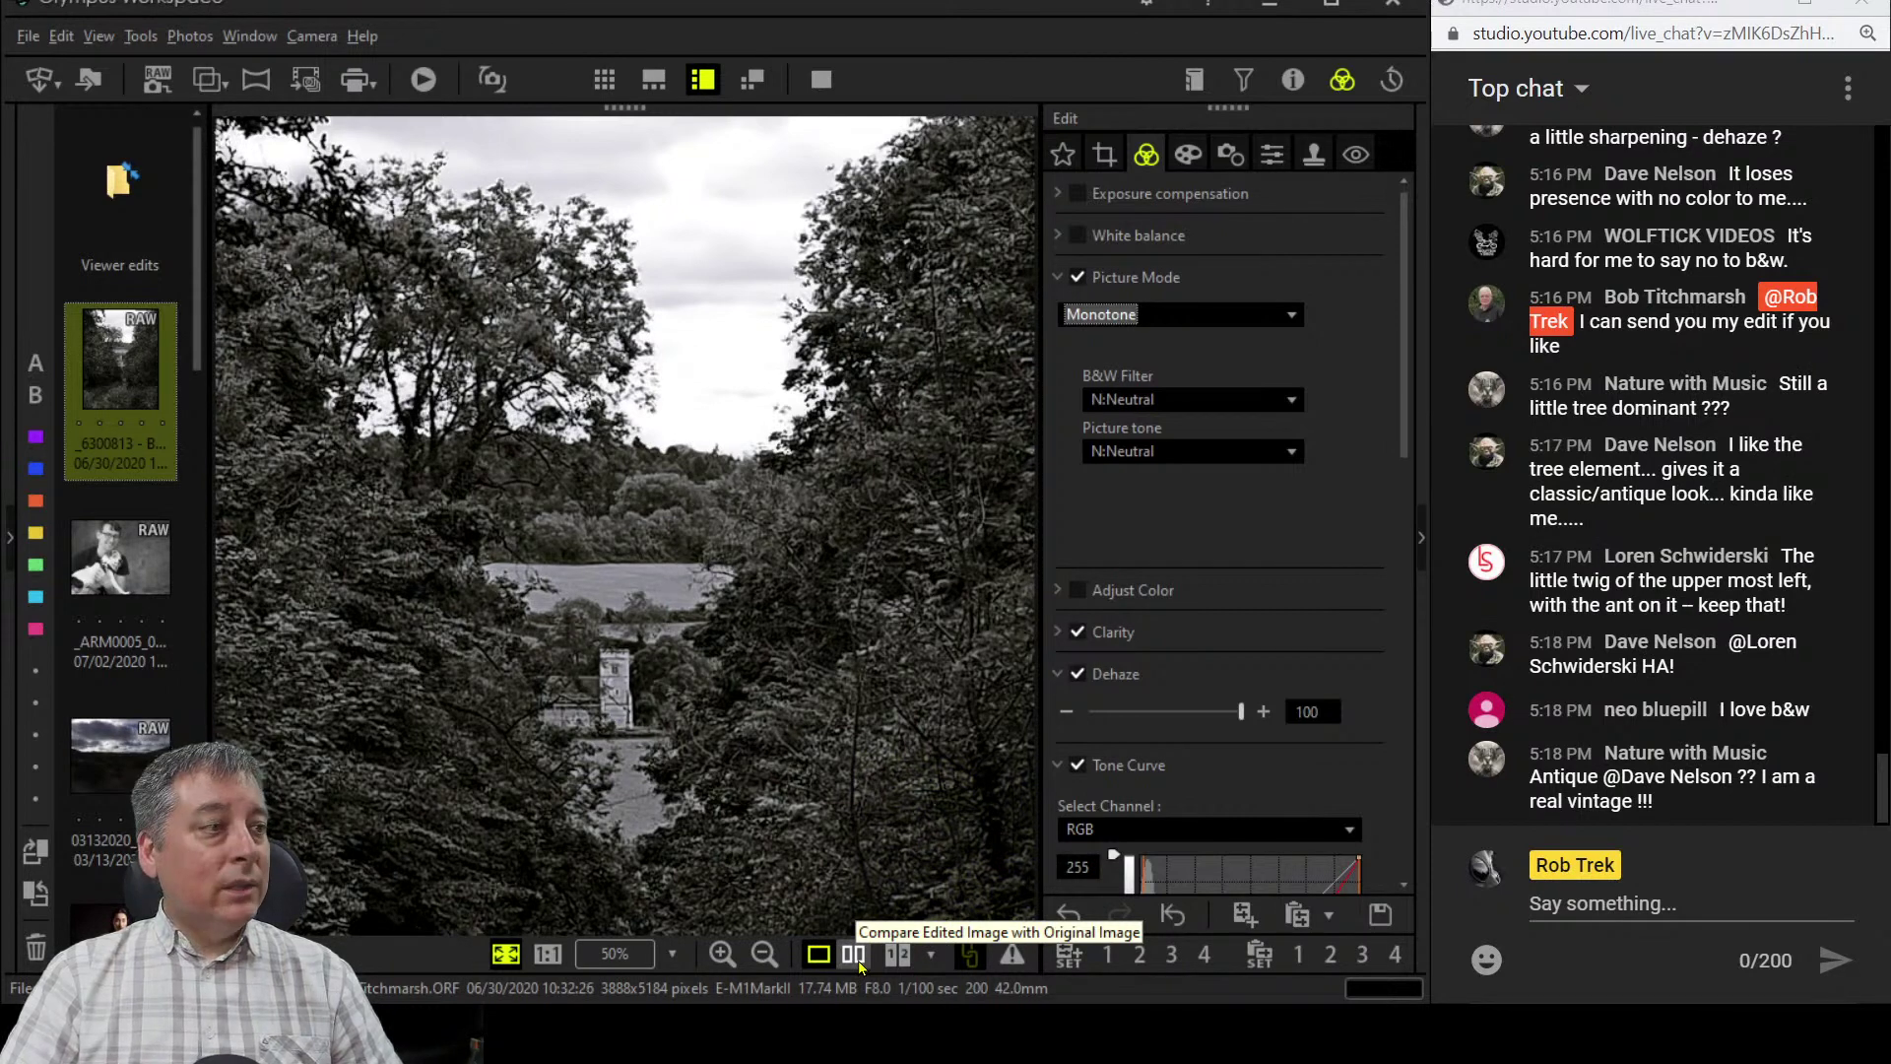
# - Compare the edited image with the original side by side and try the Sepia picture mode in single view
pyautogui.click(857, 961)
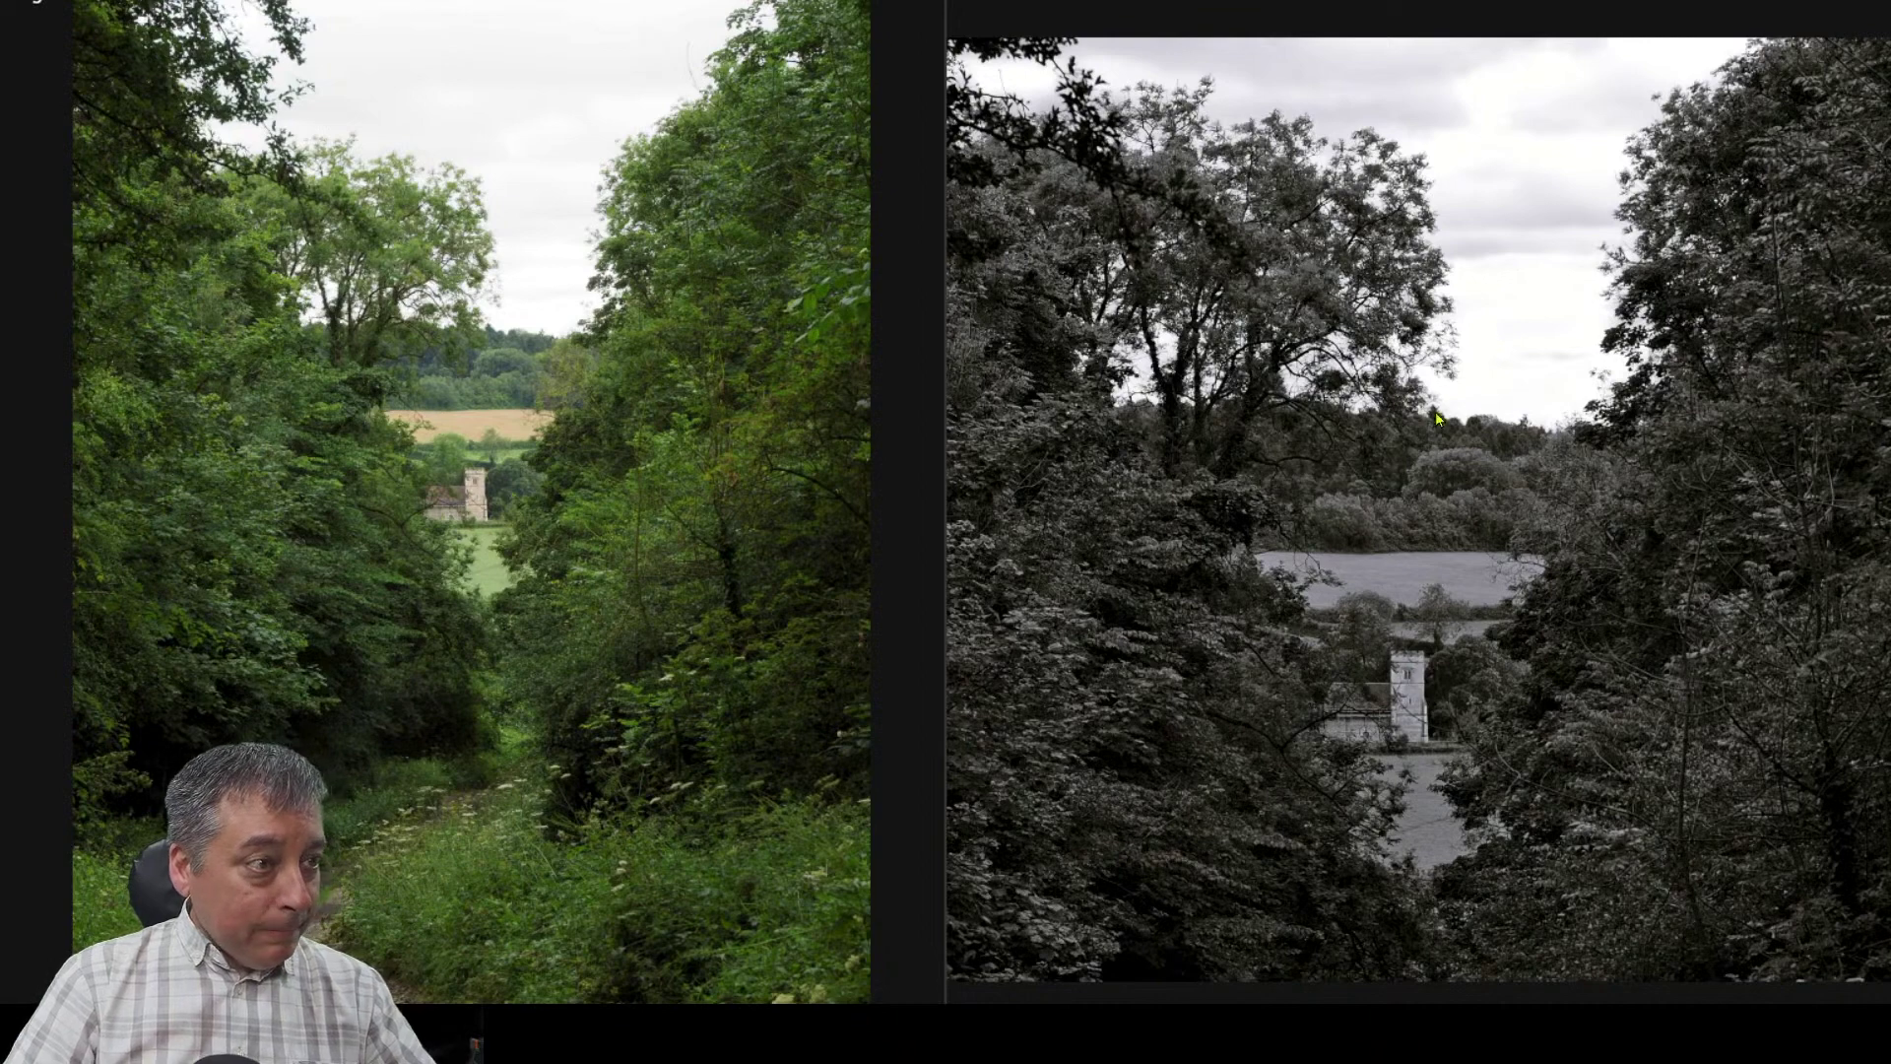
pyautogui.press('Escape')
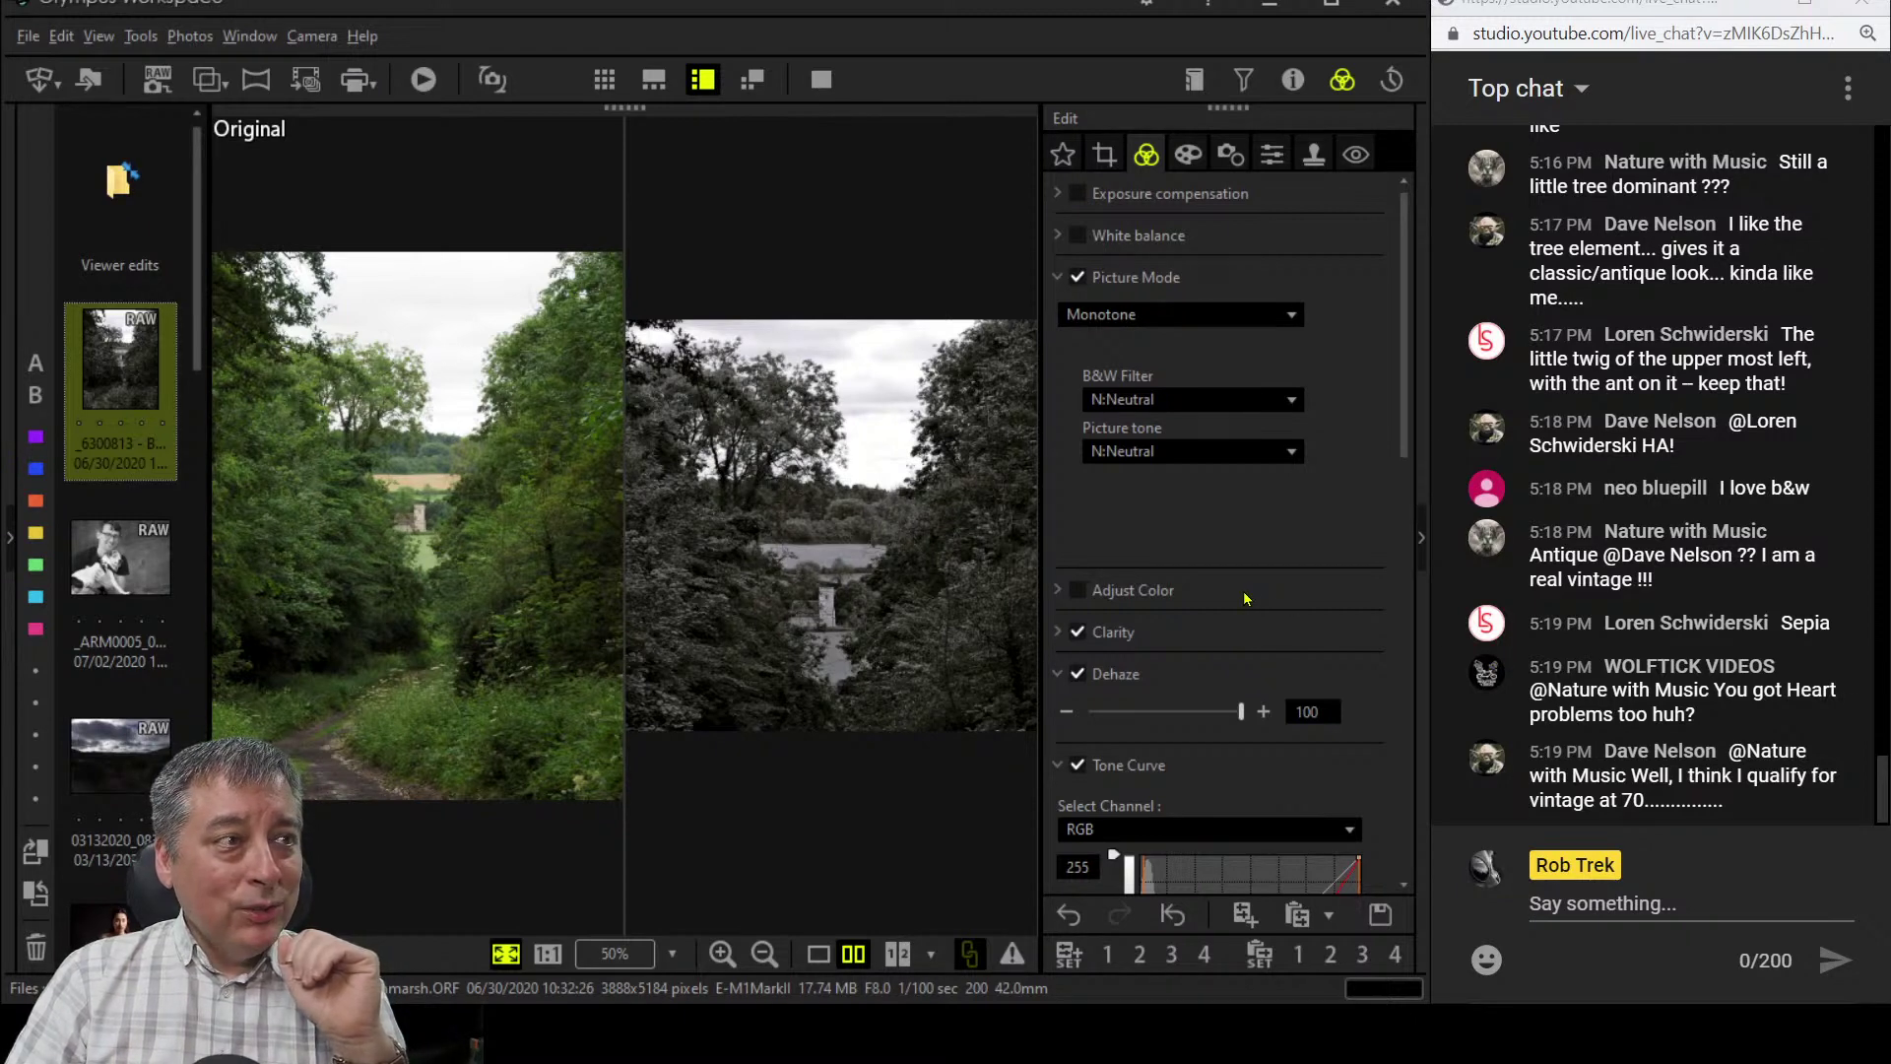
pyautogui.click(1238, 328)
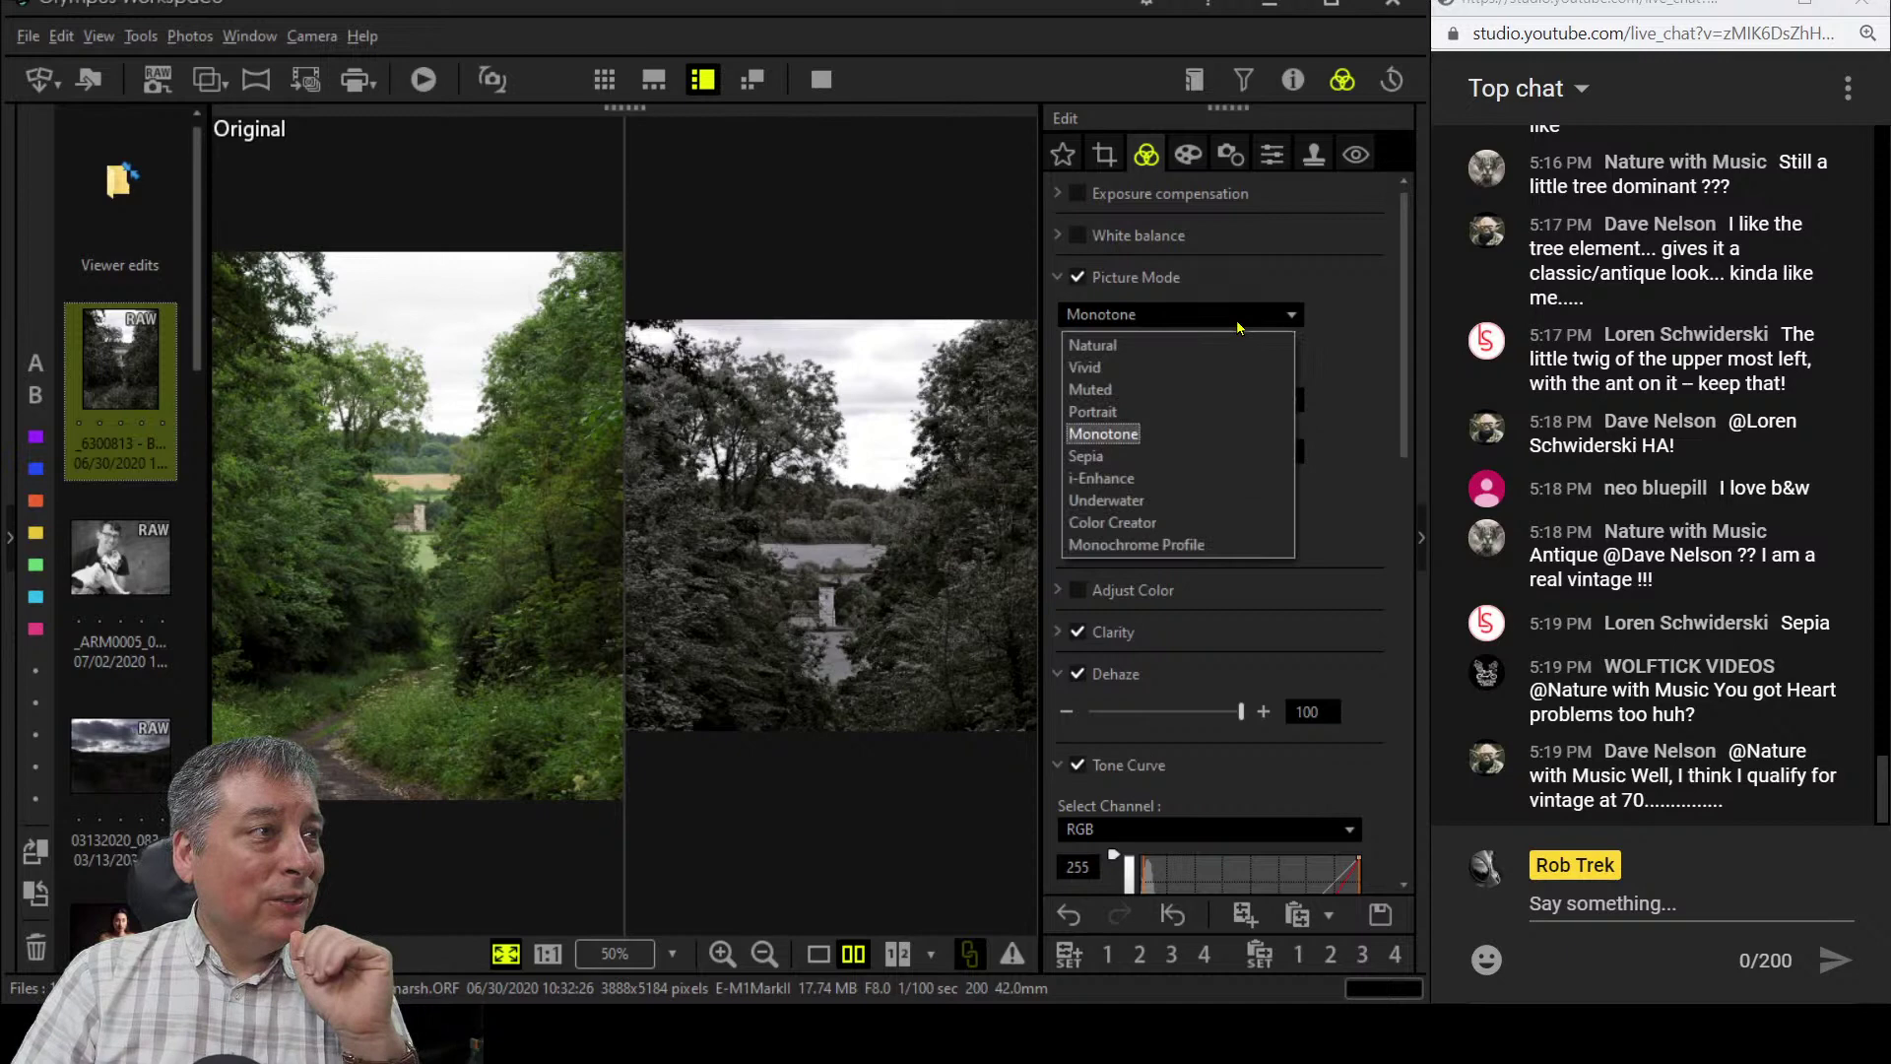
pyautogui.click(1213, 461)
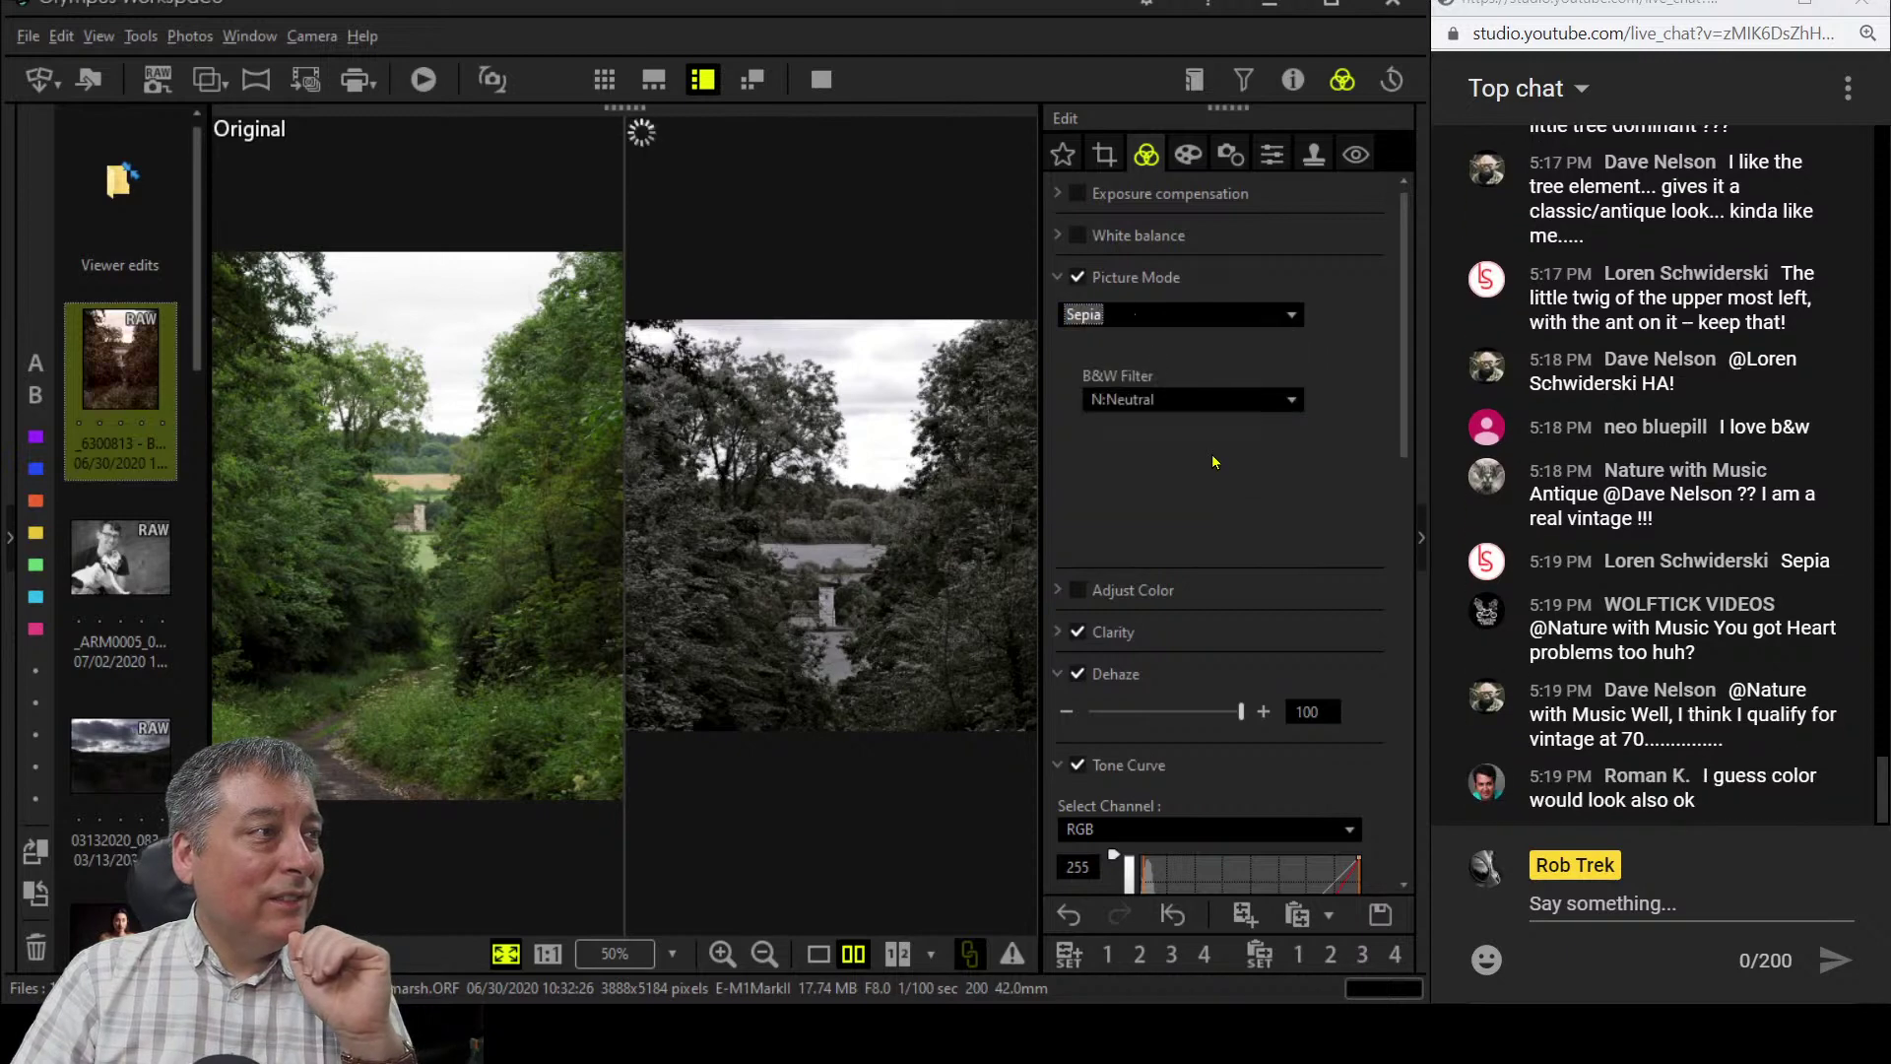
pyautogui.click(817, 953)
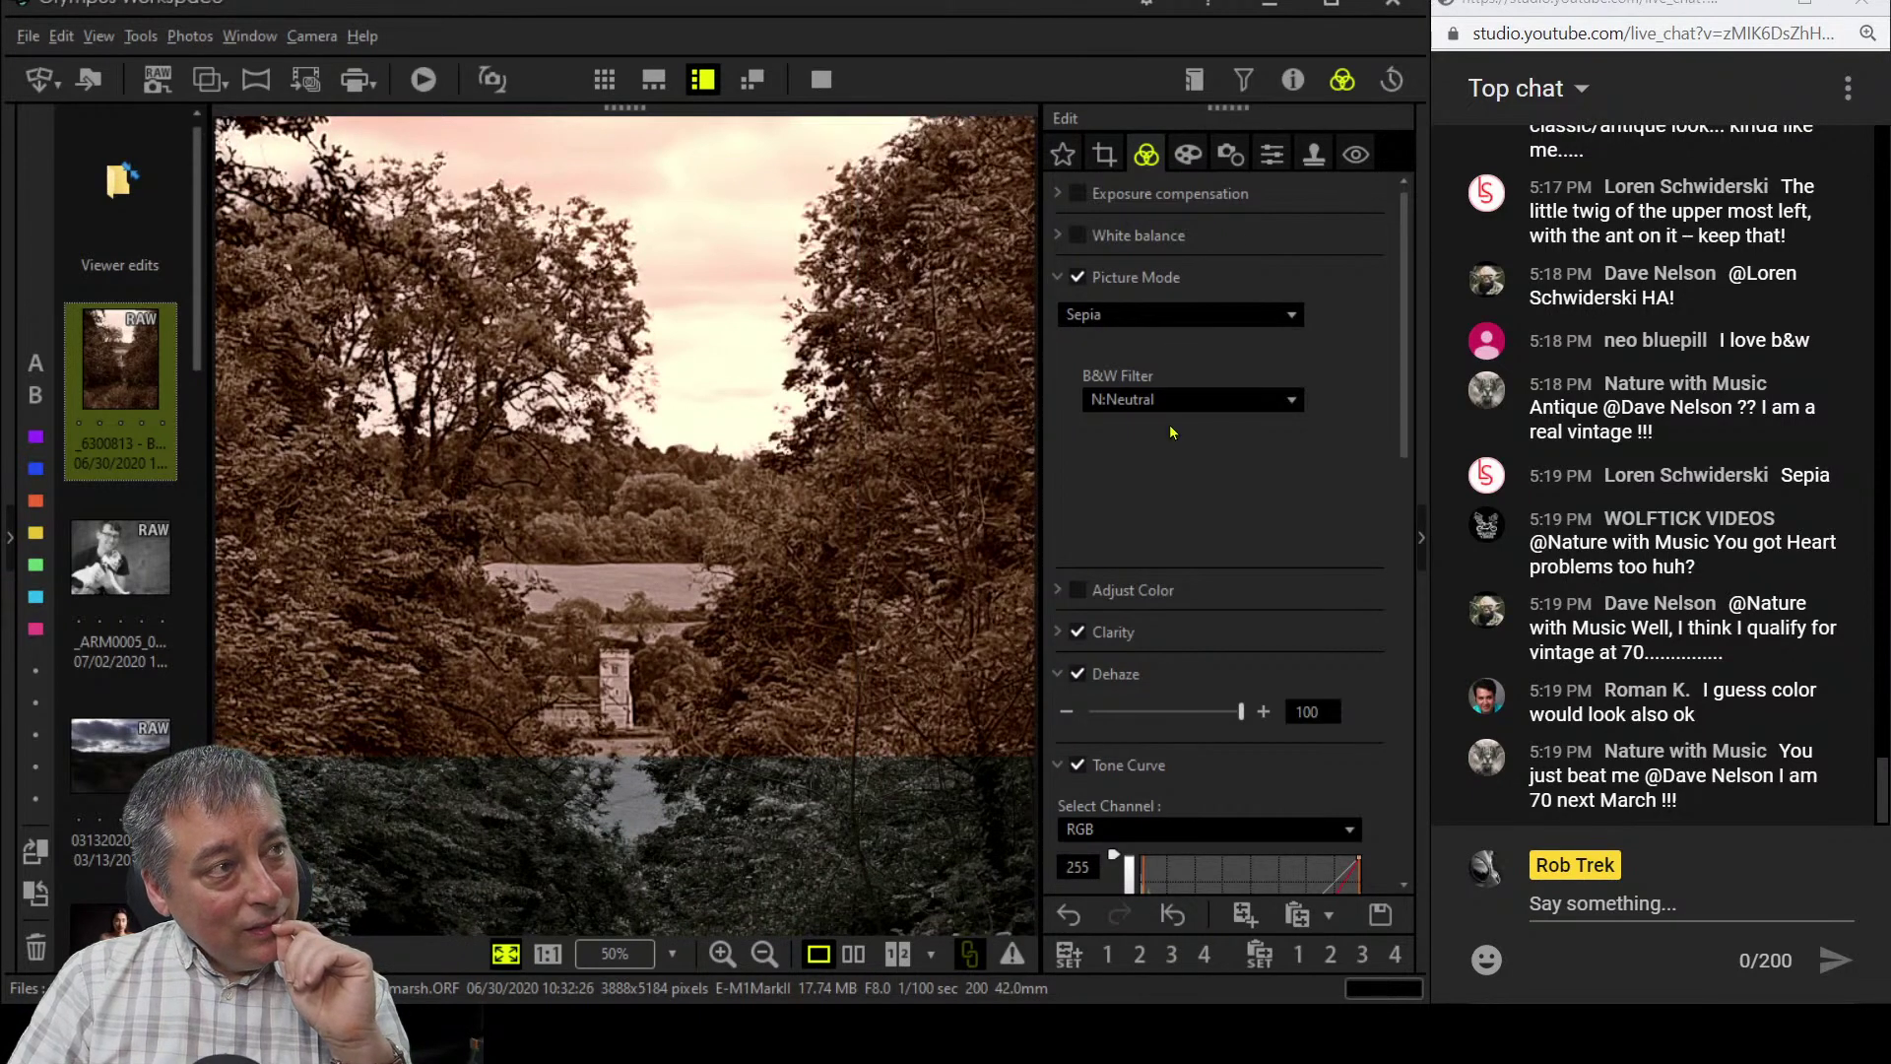
# - Apply the Gentle Sepia art filter, accepting the change of picture mode to Natural, and view the image full screen
pyautogui.click(1189, 155)
pyautogui.click(1186, 235)
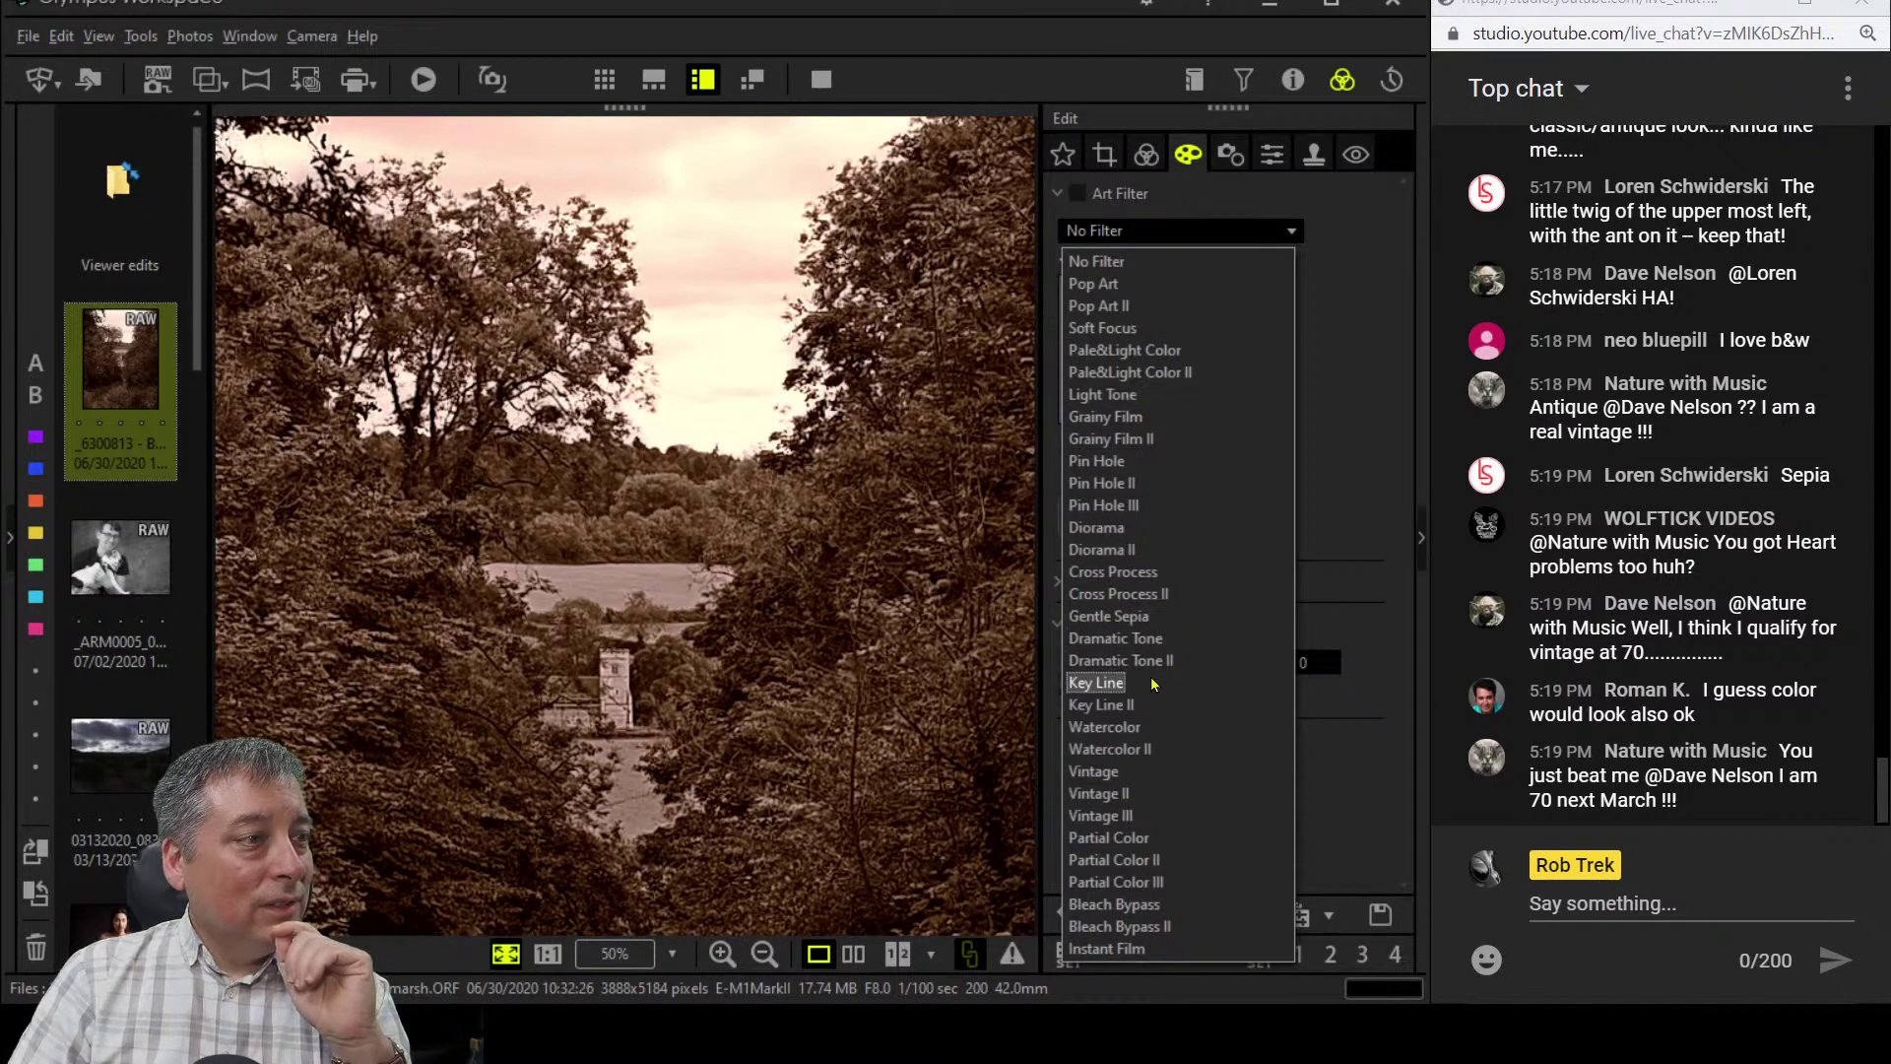
pyautogui.click(1153, 621)
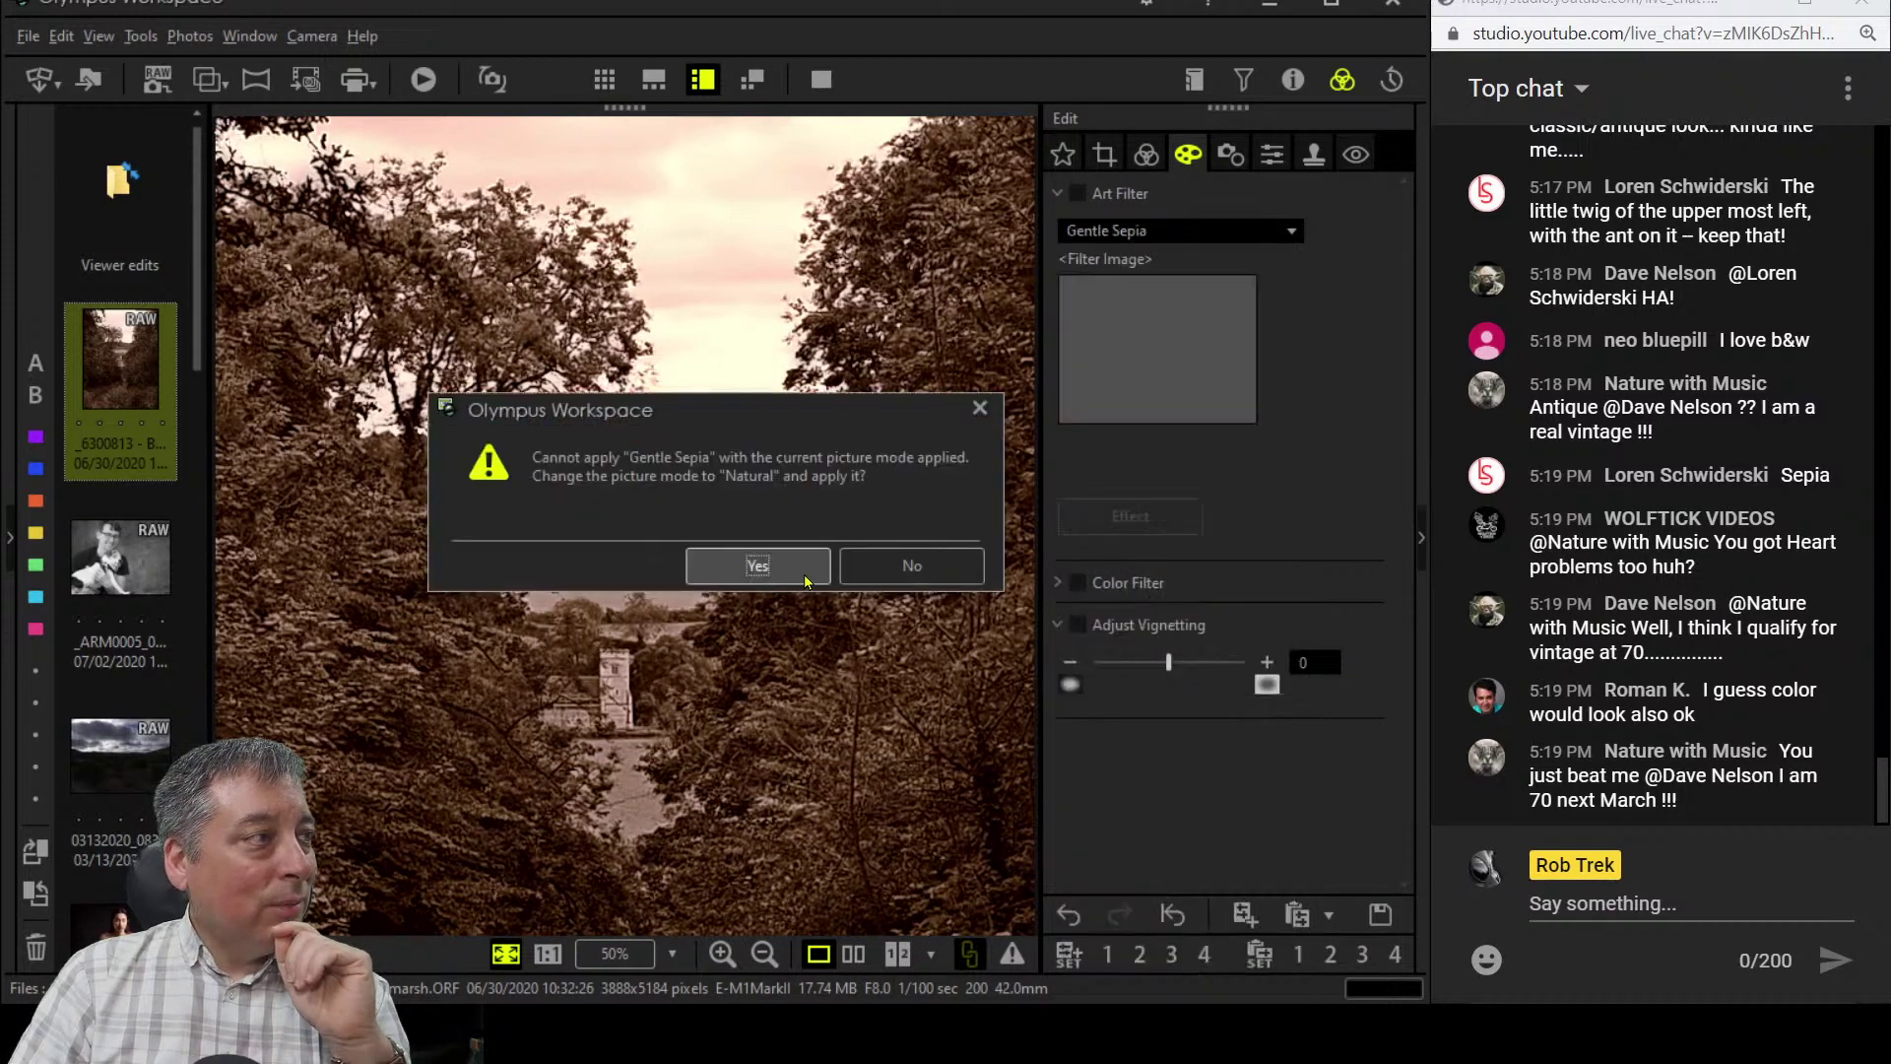
pyautogui.click(799, 578)
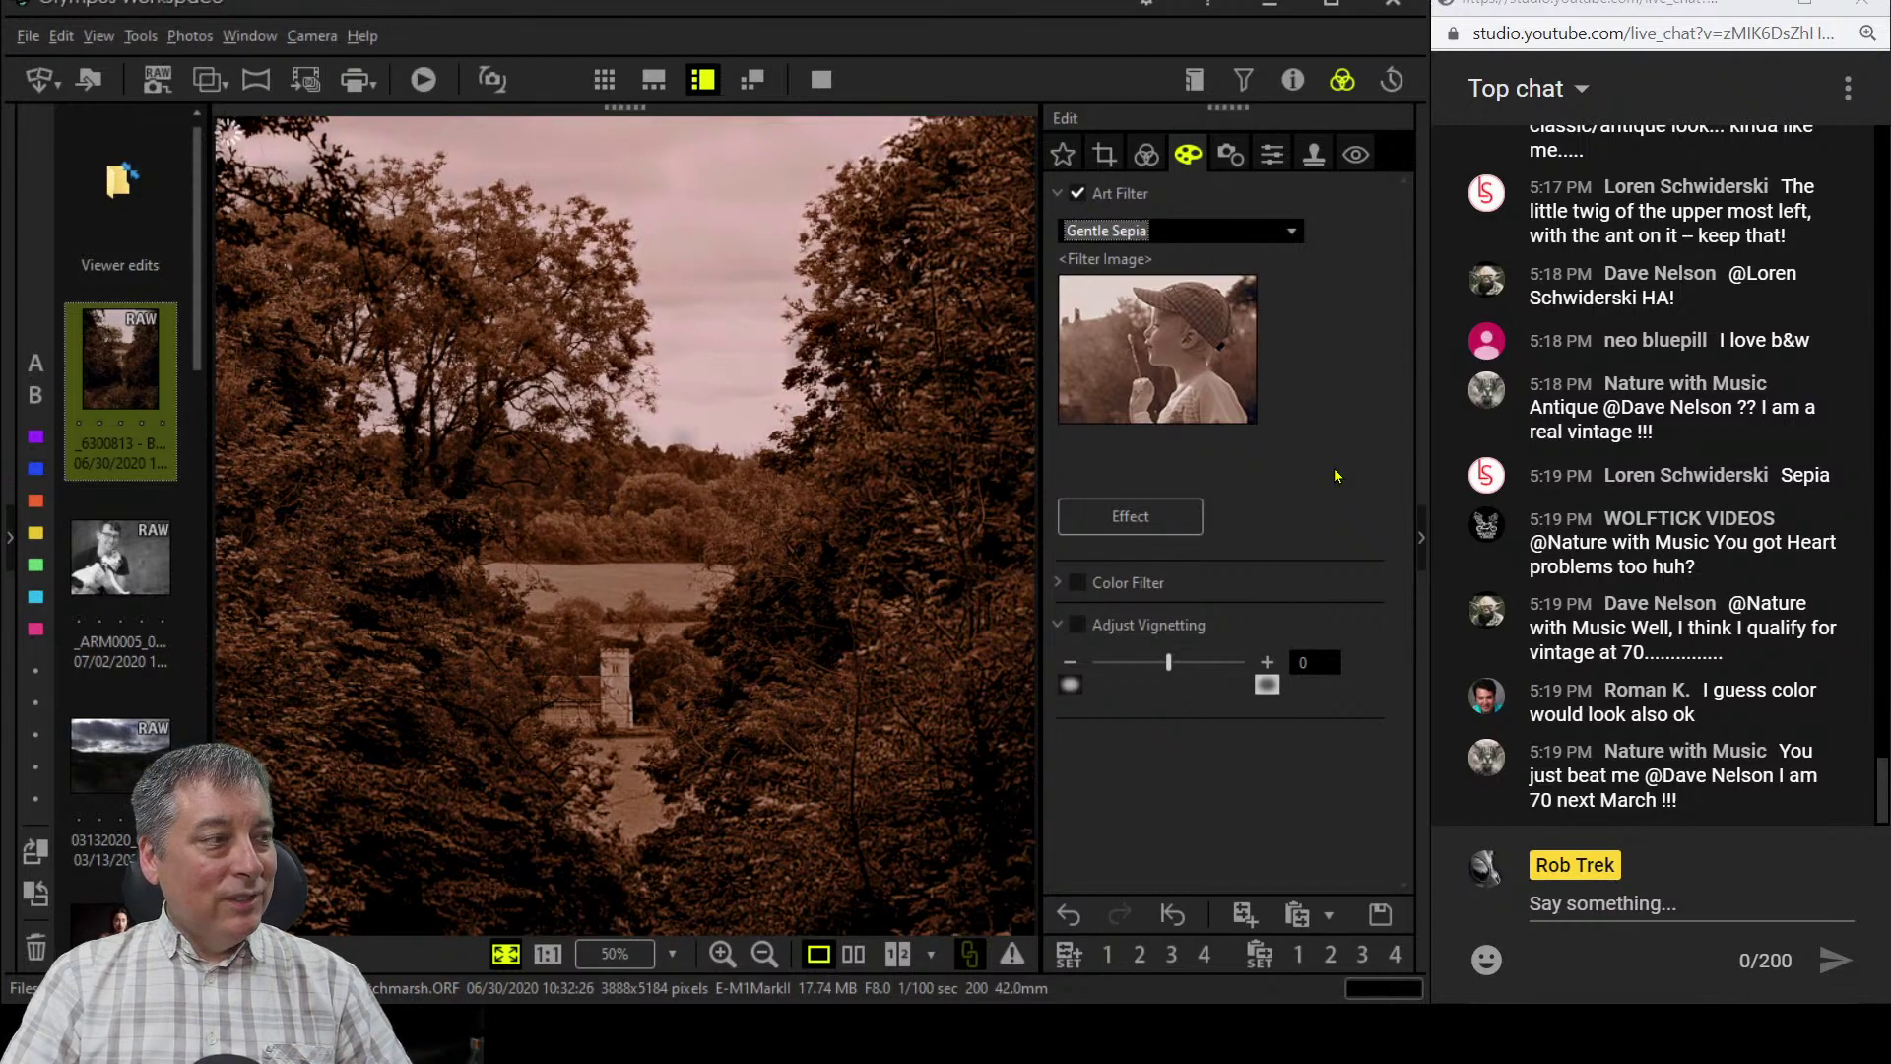
pyautogui.click(822, 79)
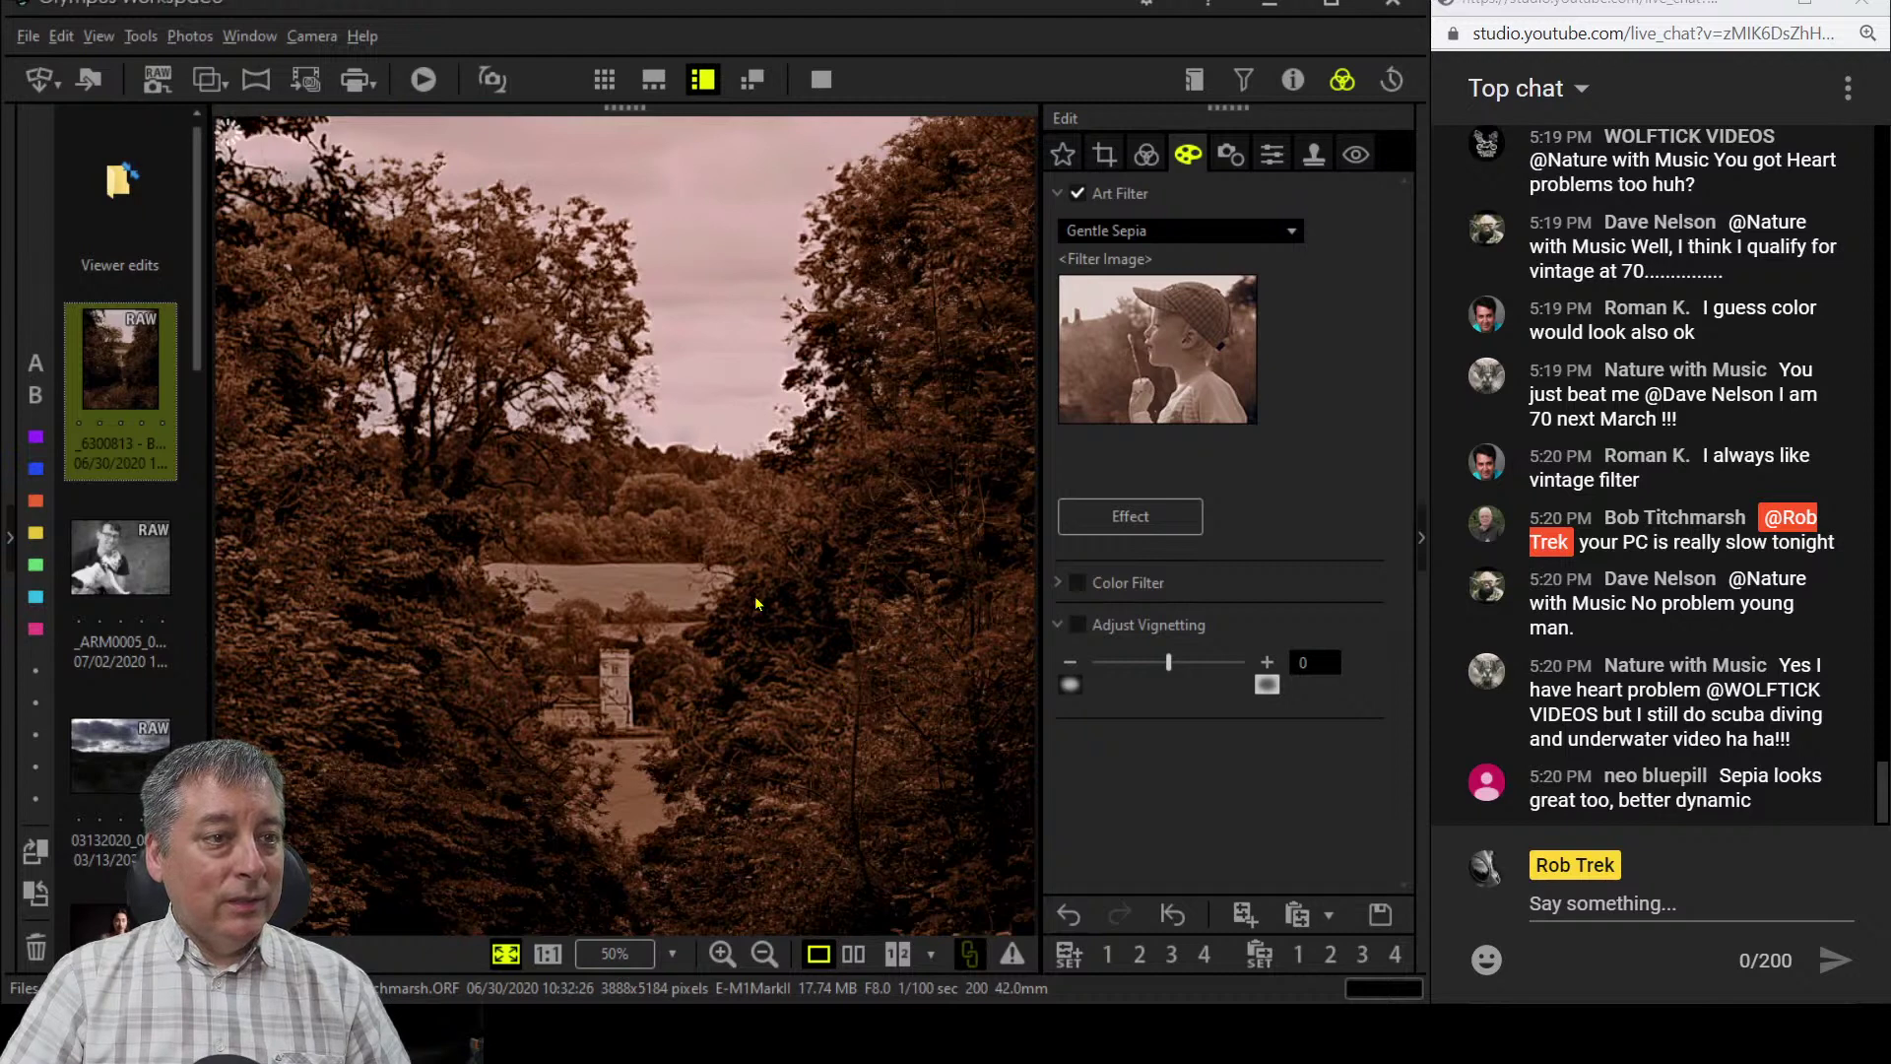
# - Open the portrait of the man holding a dog and review its basic edit settings
pyautogui.click(172, 569)
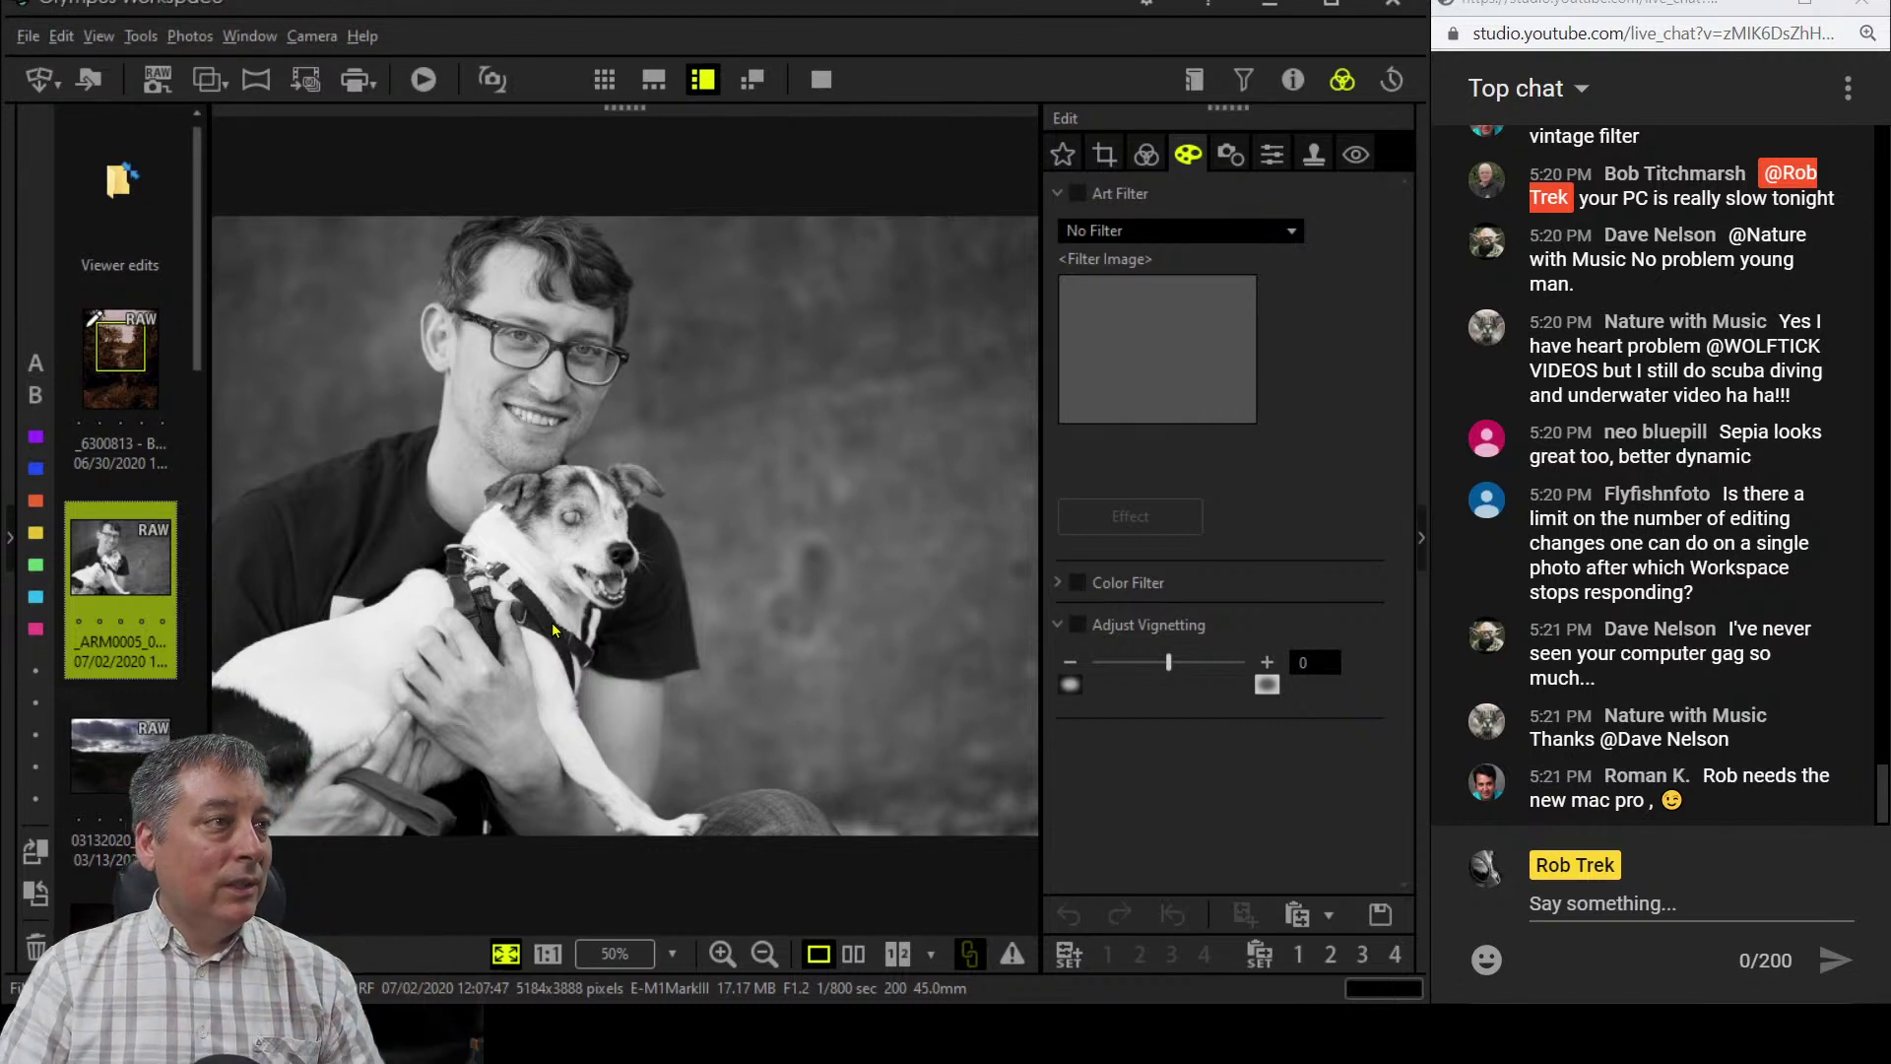
pyautogui.click(1148, 157)
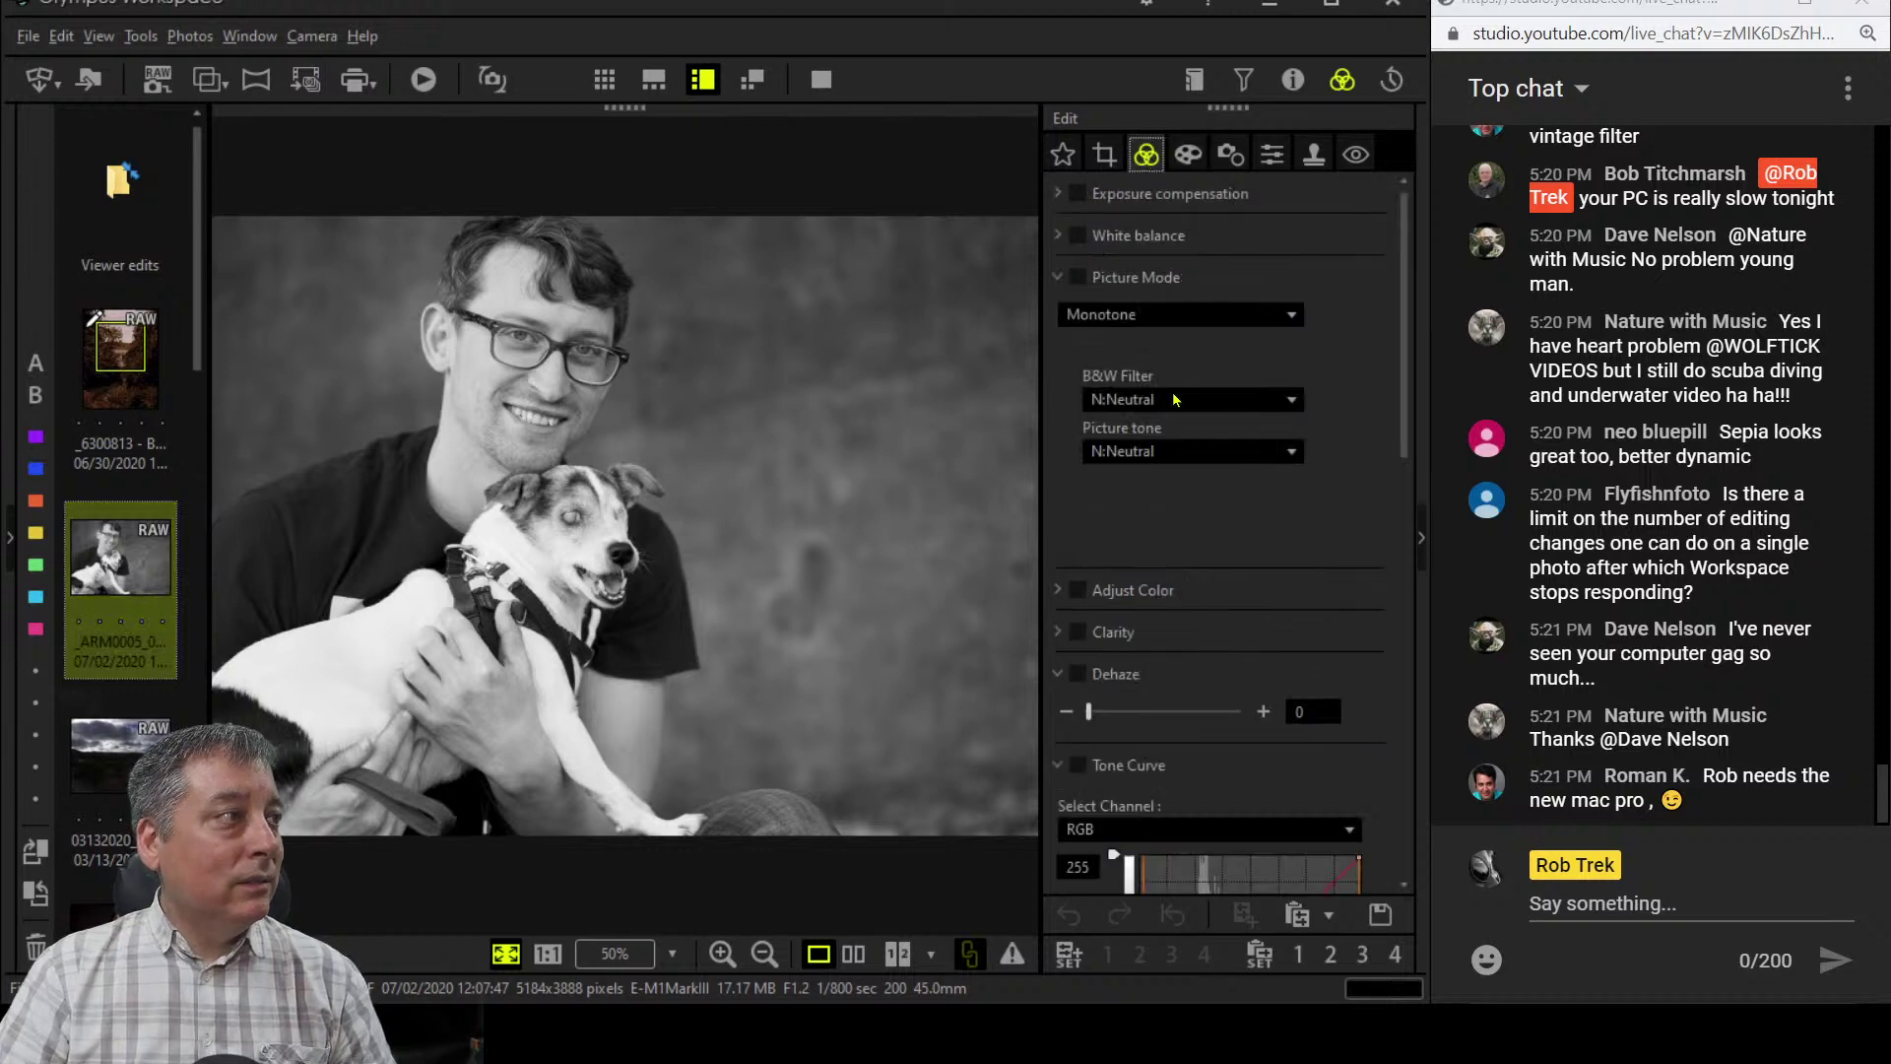
pyautogui.scroll(-5, 1261, 570)
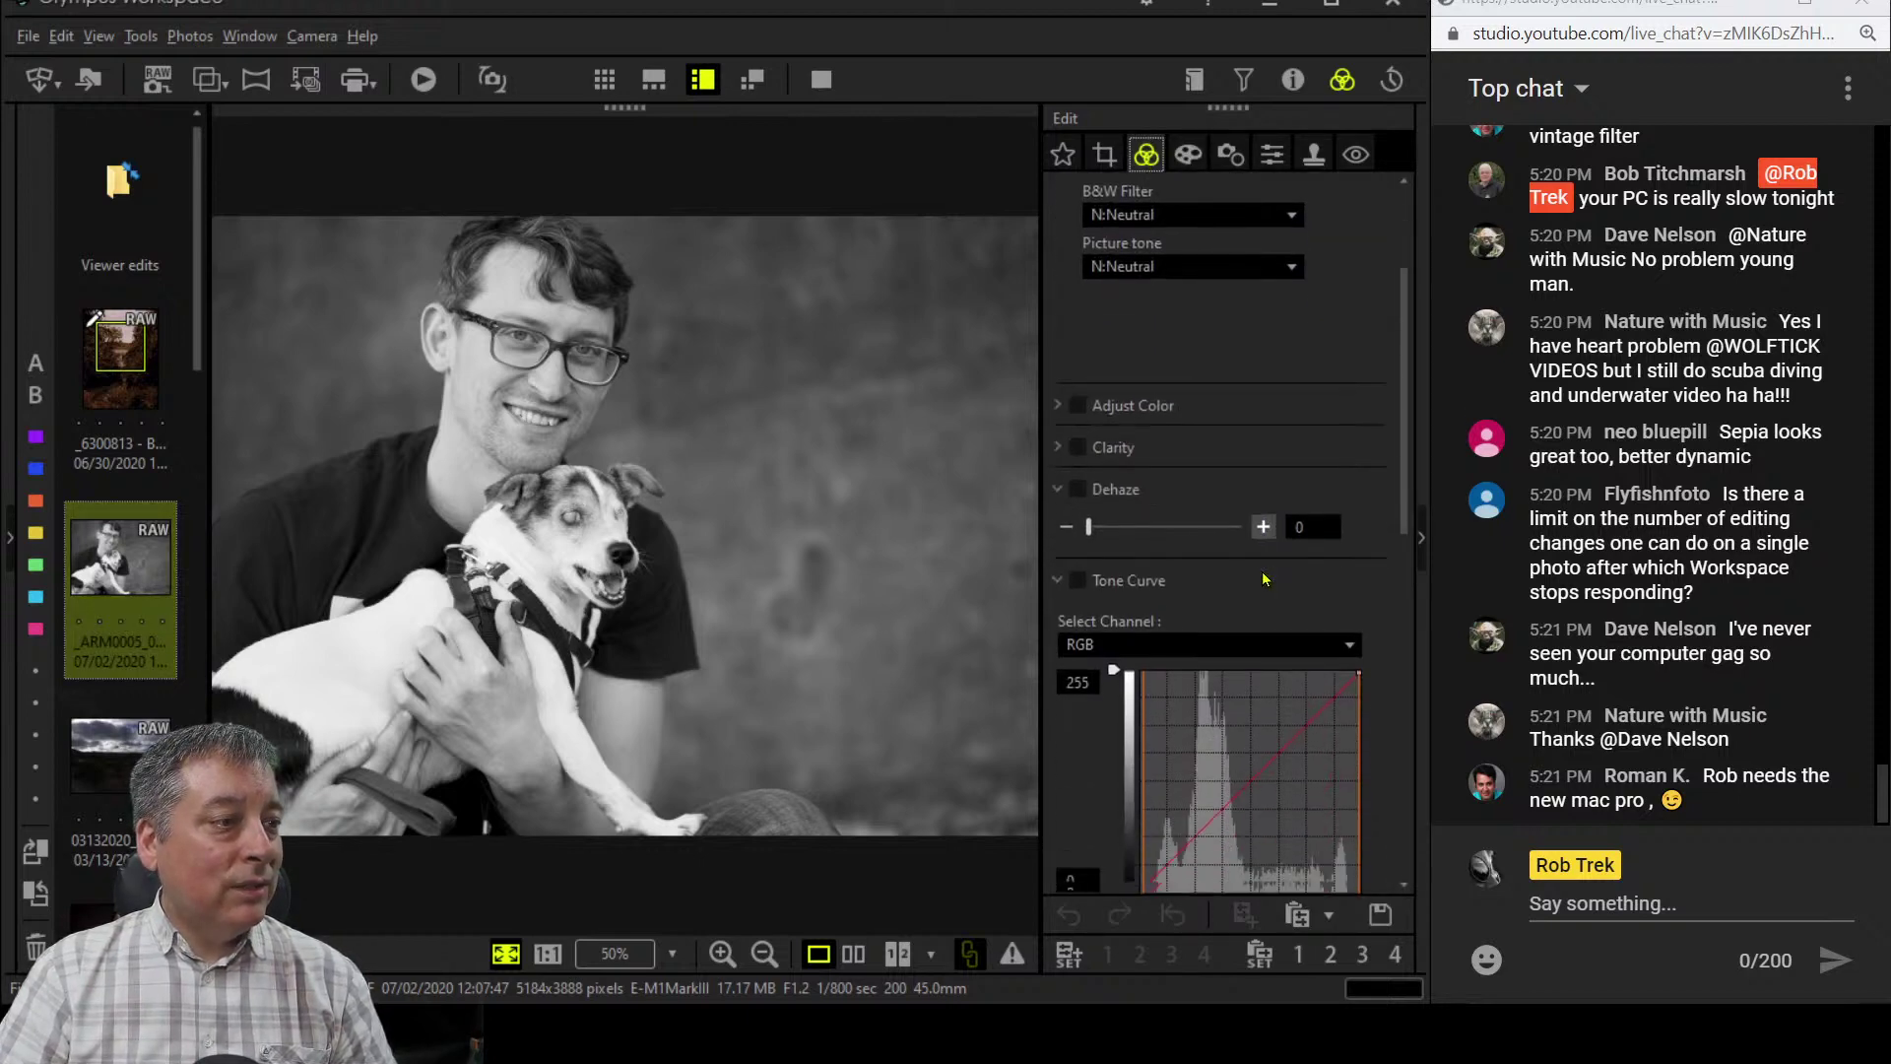
pyautogui.scroll(5, 1263, 580)
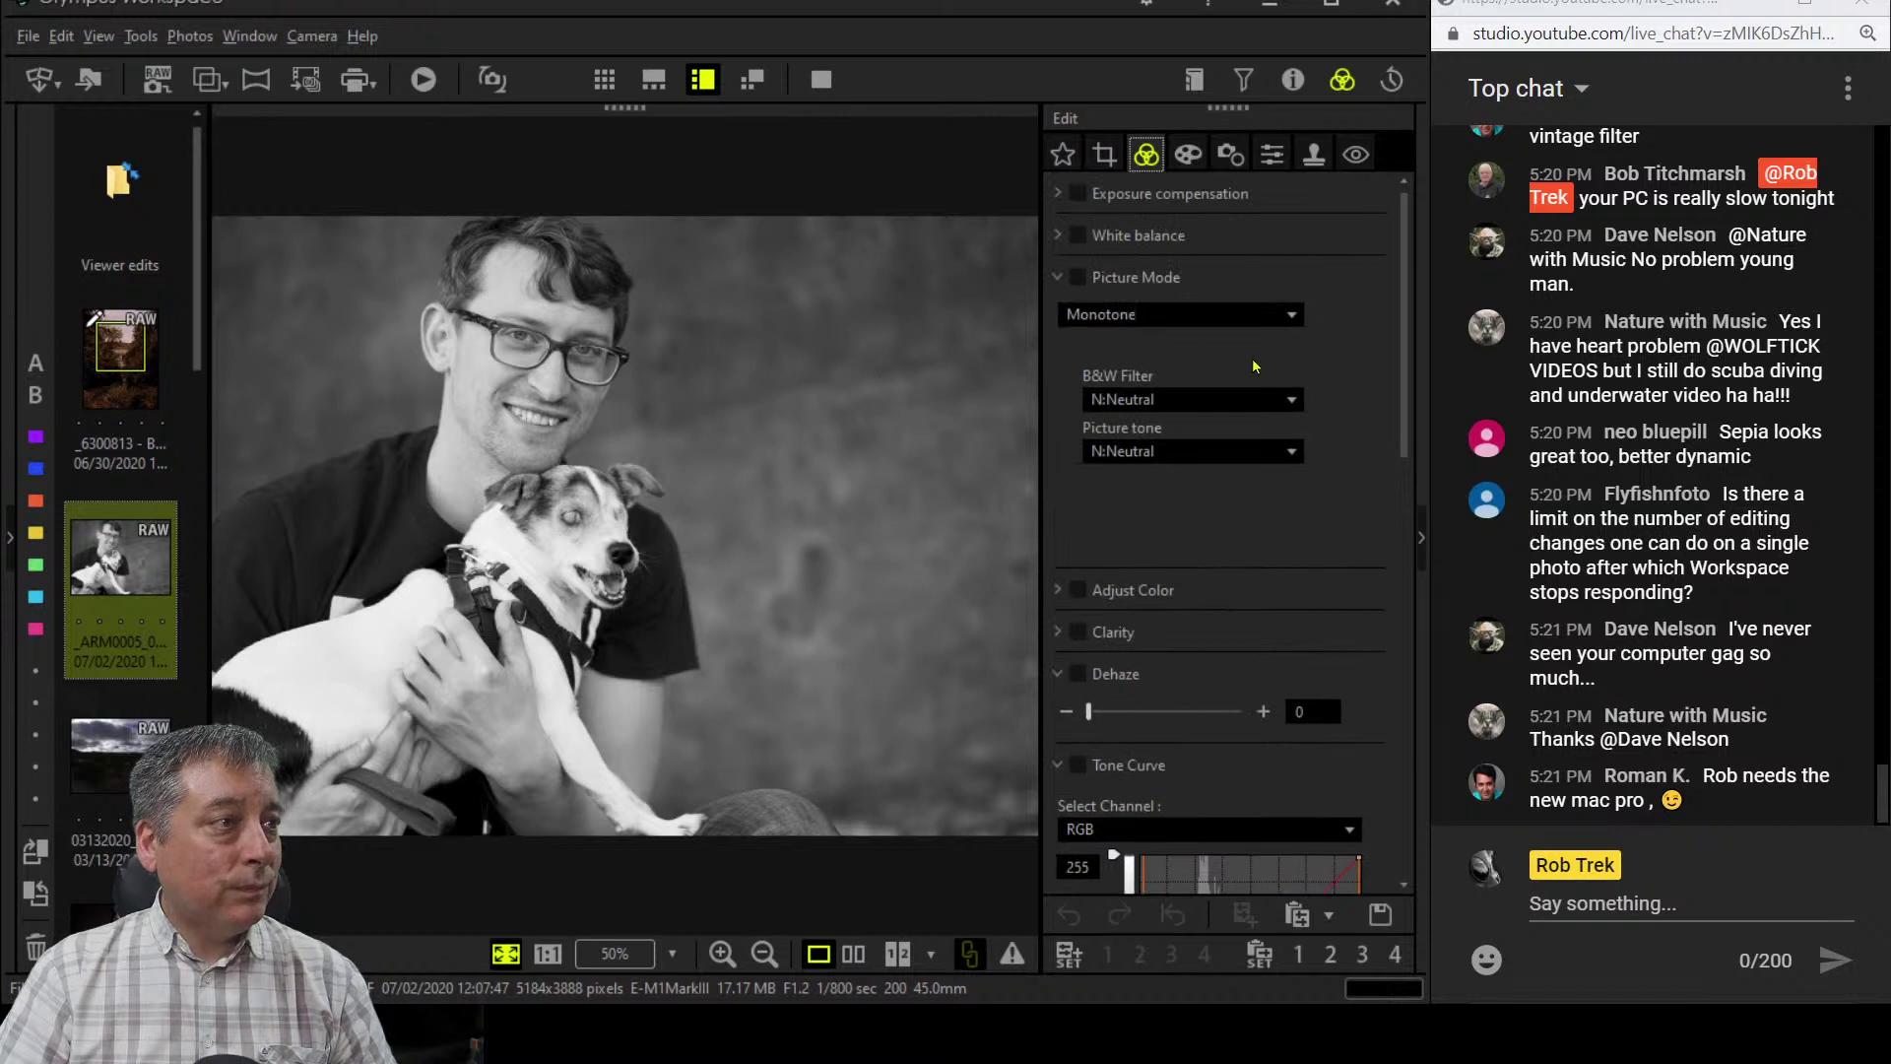
# - Apply the batch processing file "Full Reset for ORF.oes" to the portrait
pyautogui.click(1367, 924)
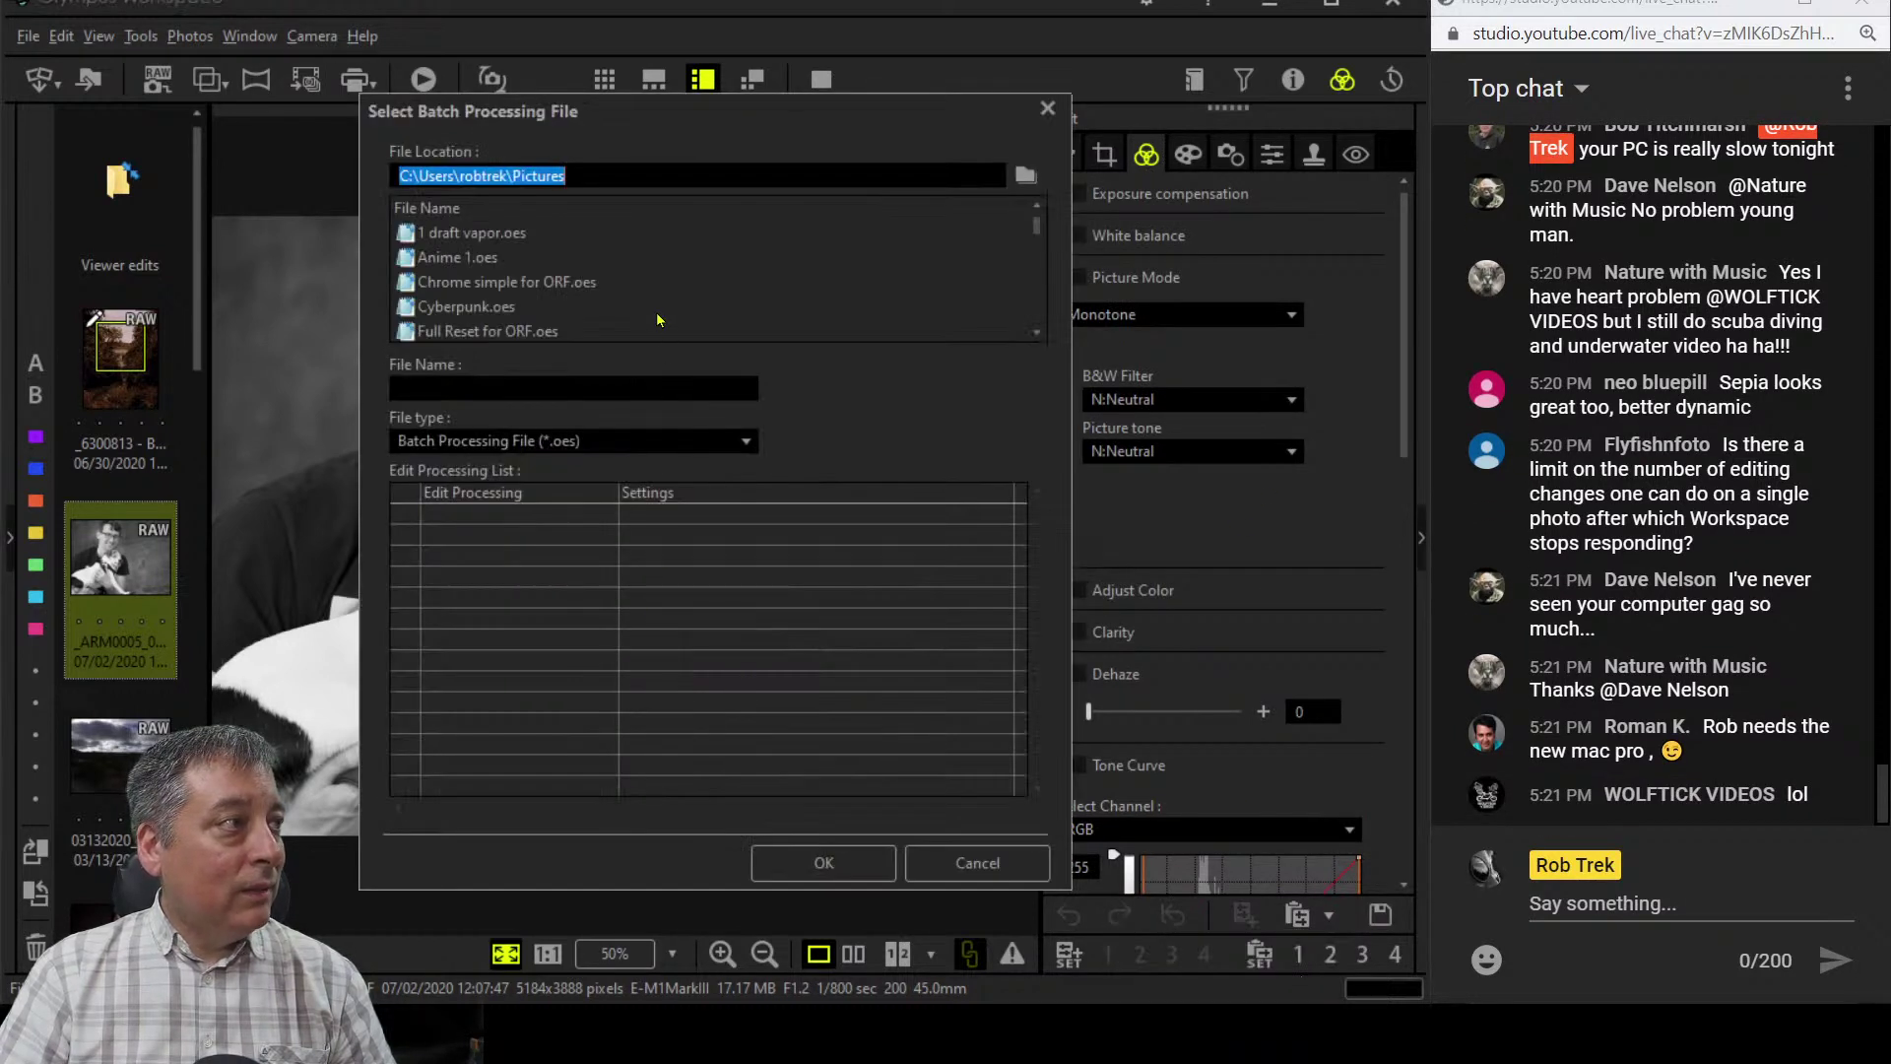
pyautogui.click(528, 328)
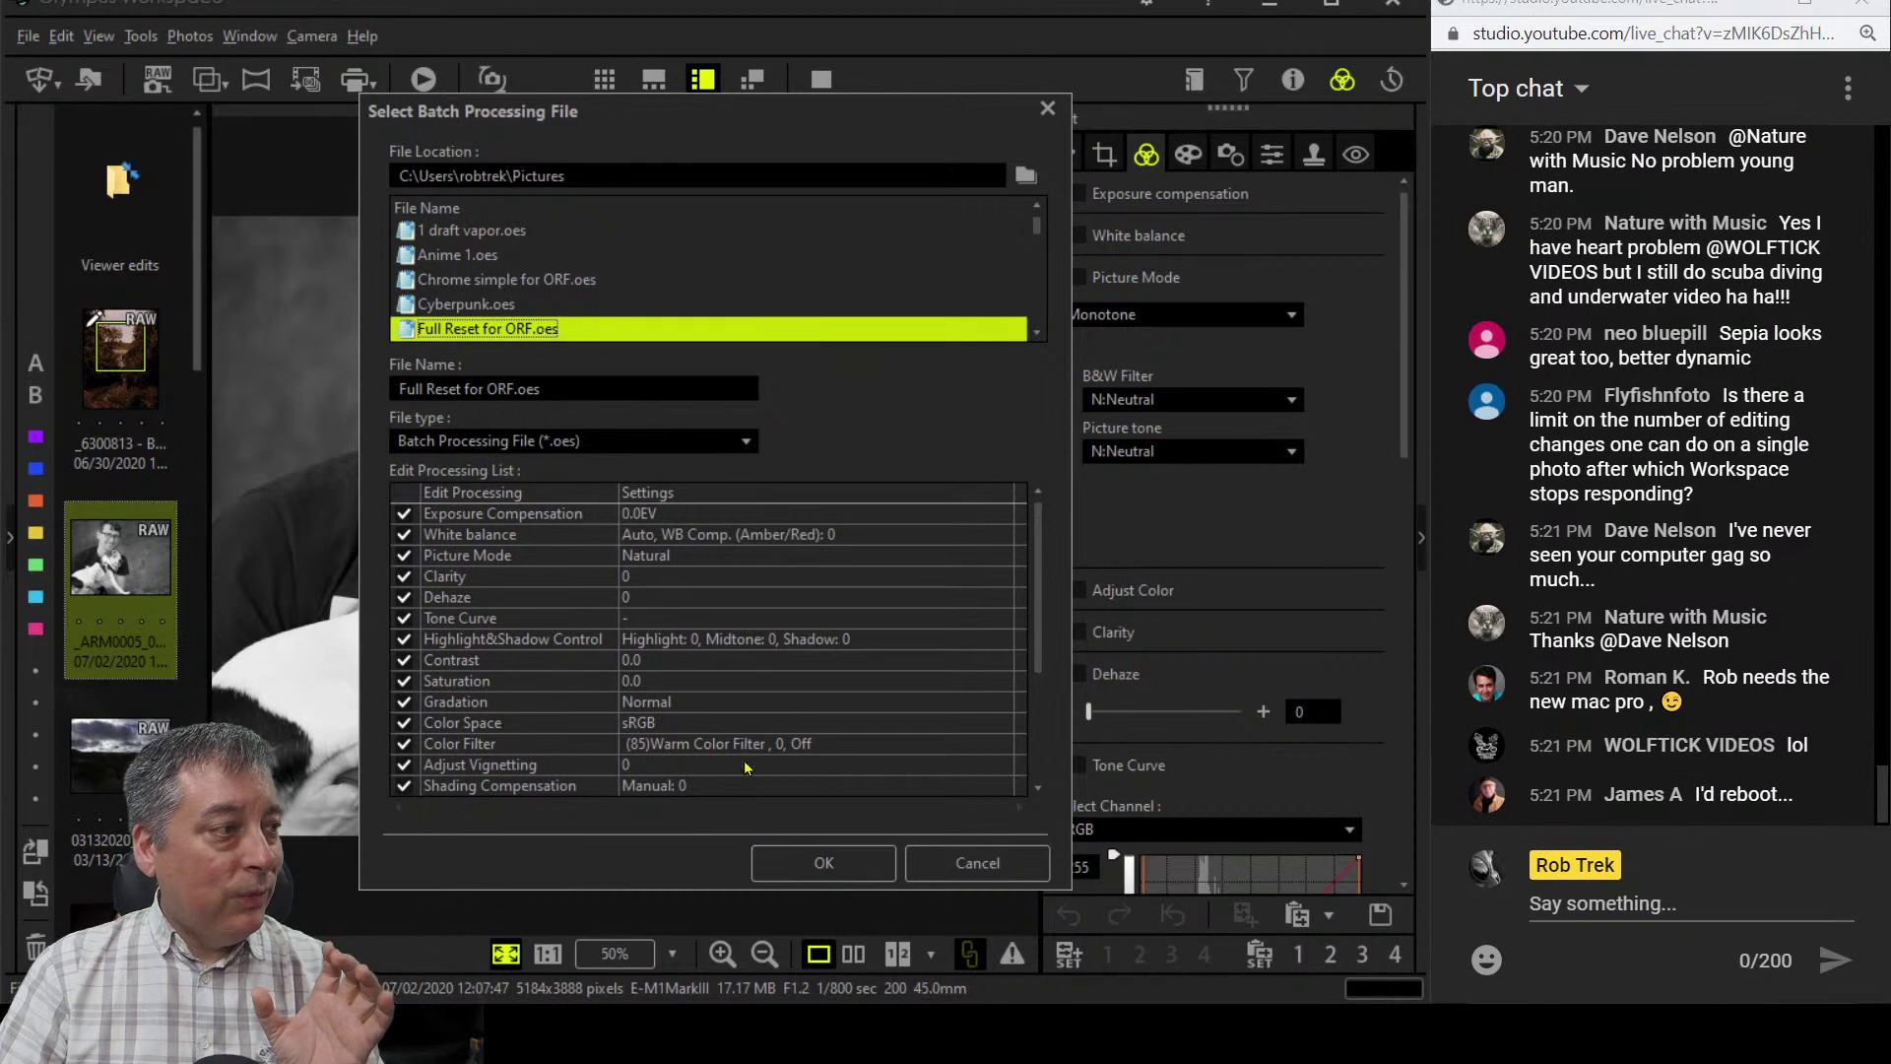
pyautogui.scroll(-2, 788, 630)
pyautogui.scroll(2, 788, 719)
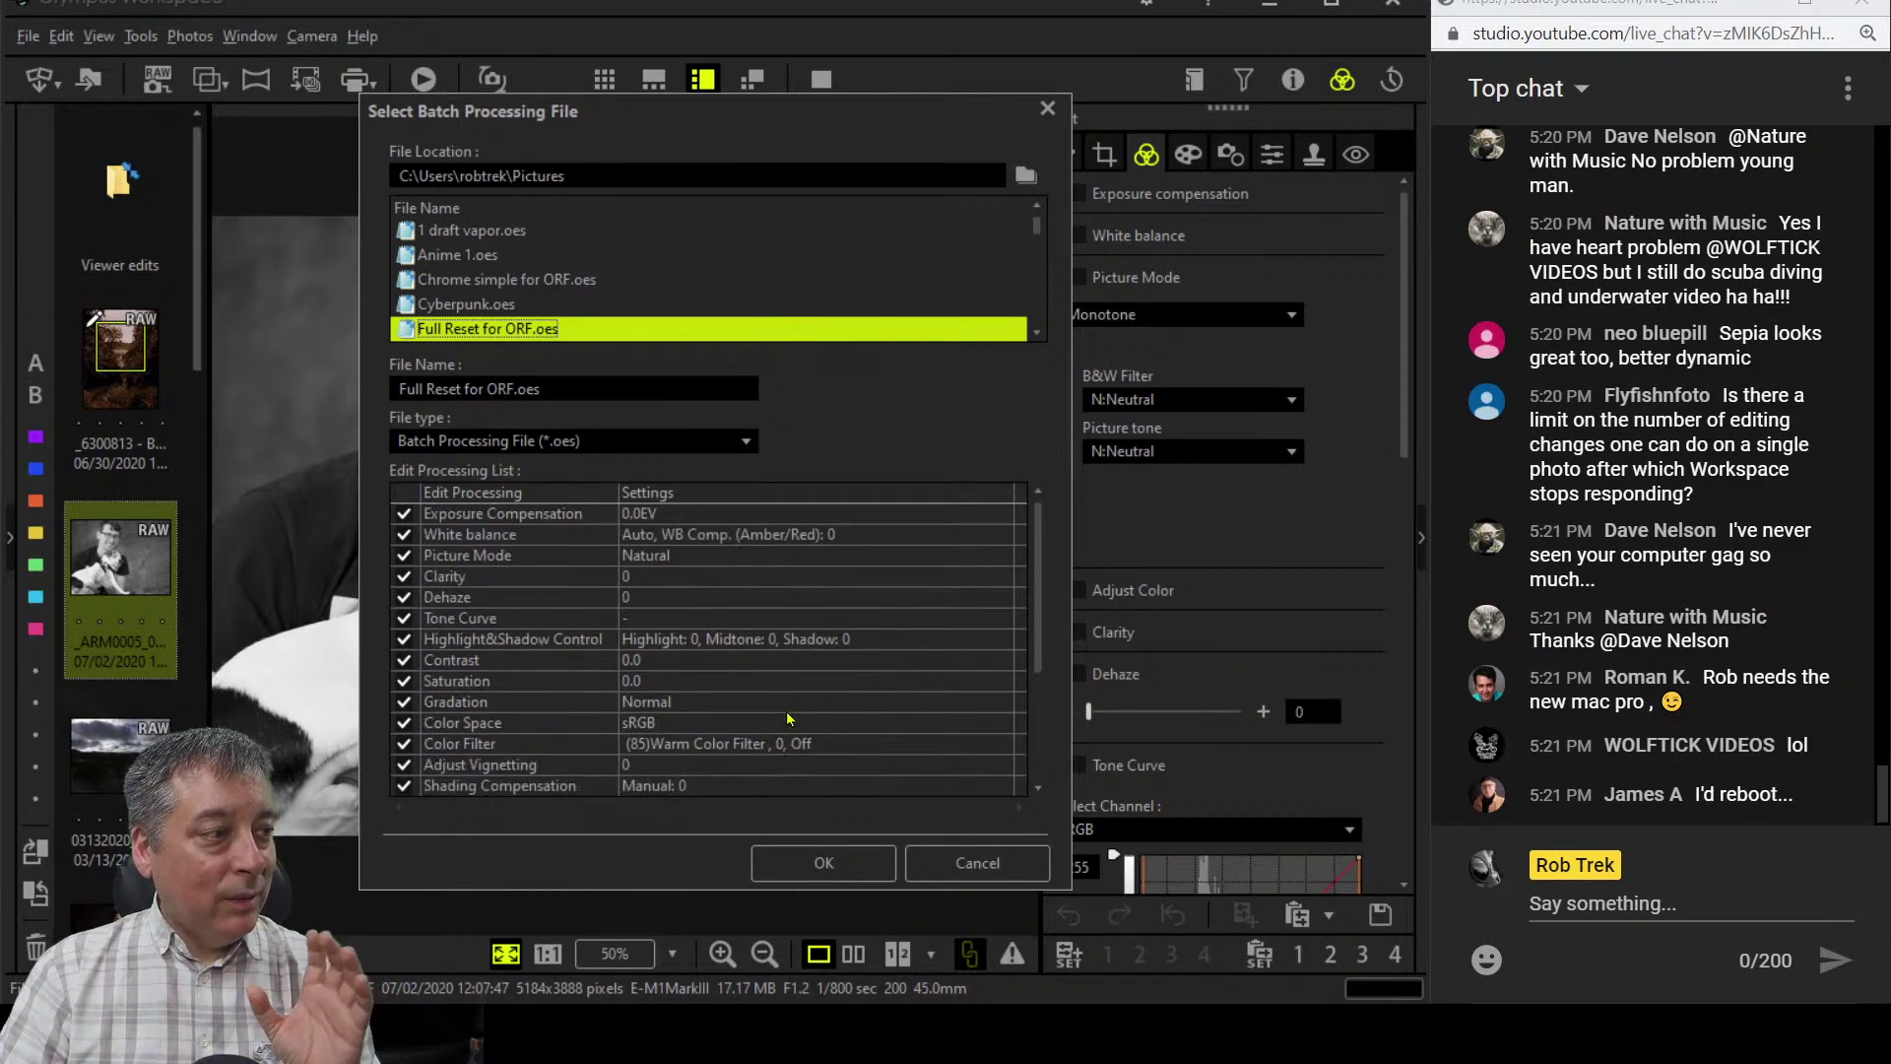
pyautogui.click(823, 863)
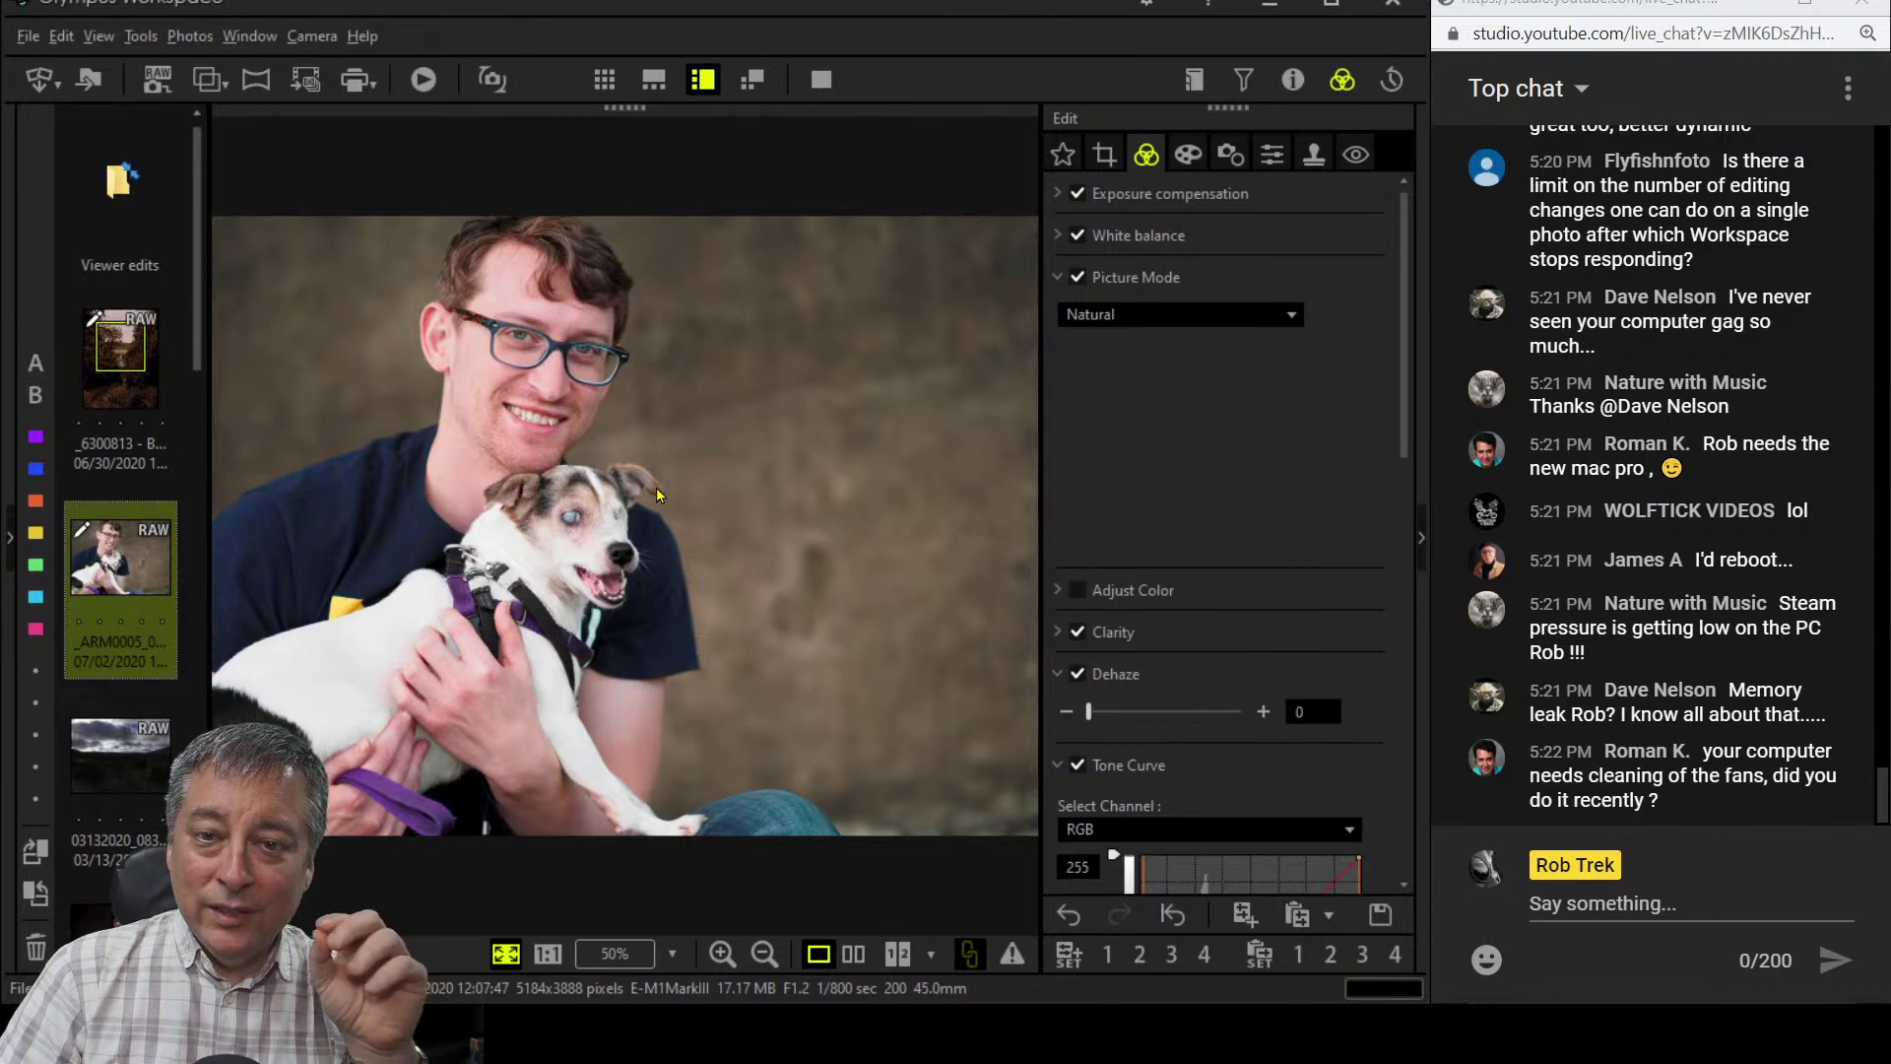
# - Inspect the man's face at 1:1 magnification and check the photo's histogram and shooting details
pyautogui.click(567, 424)
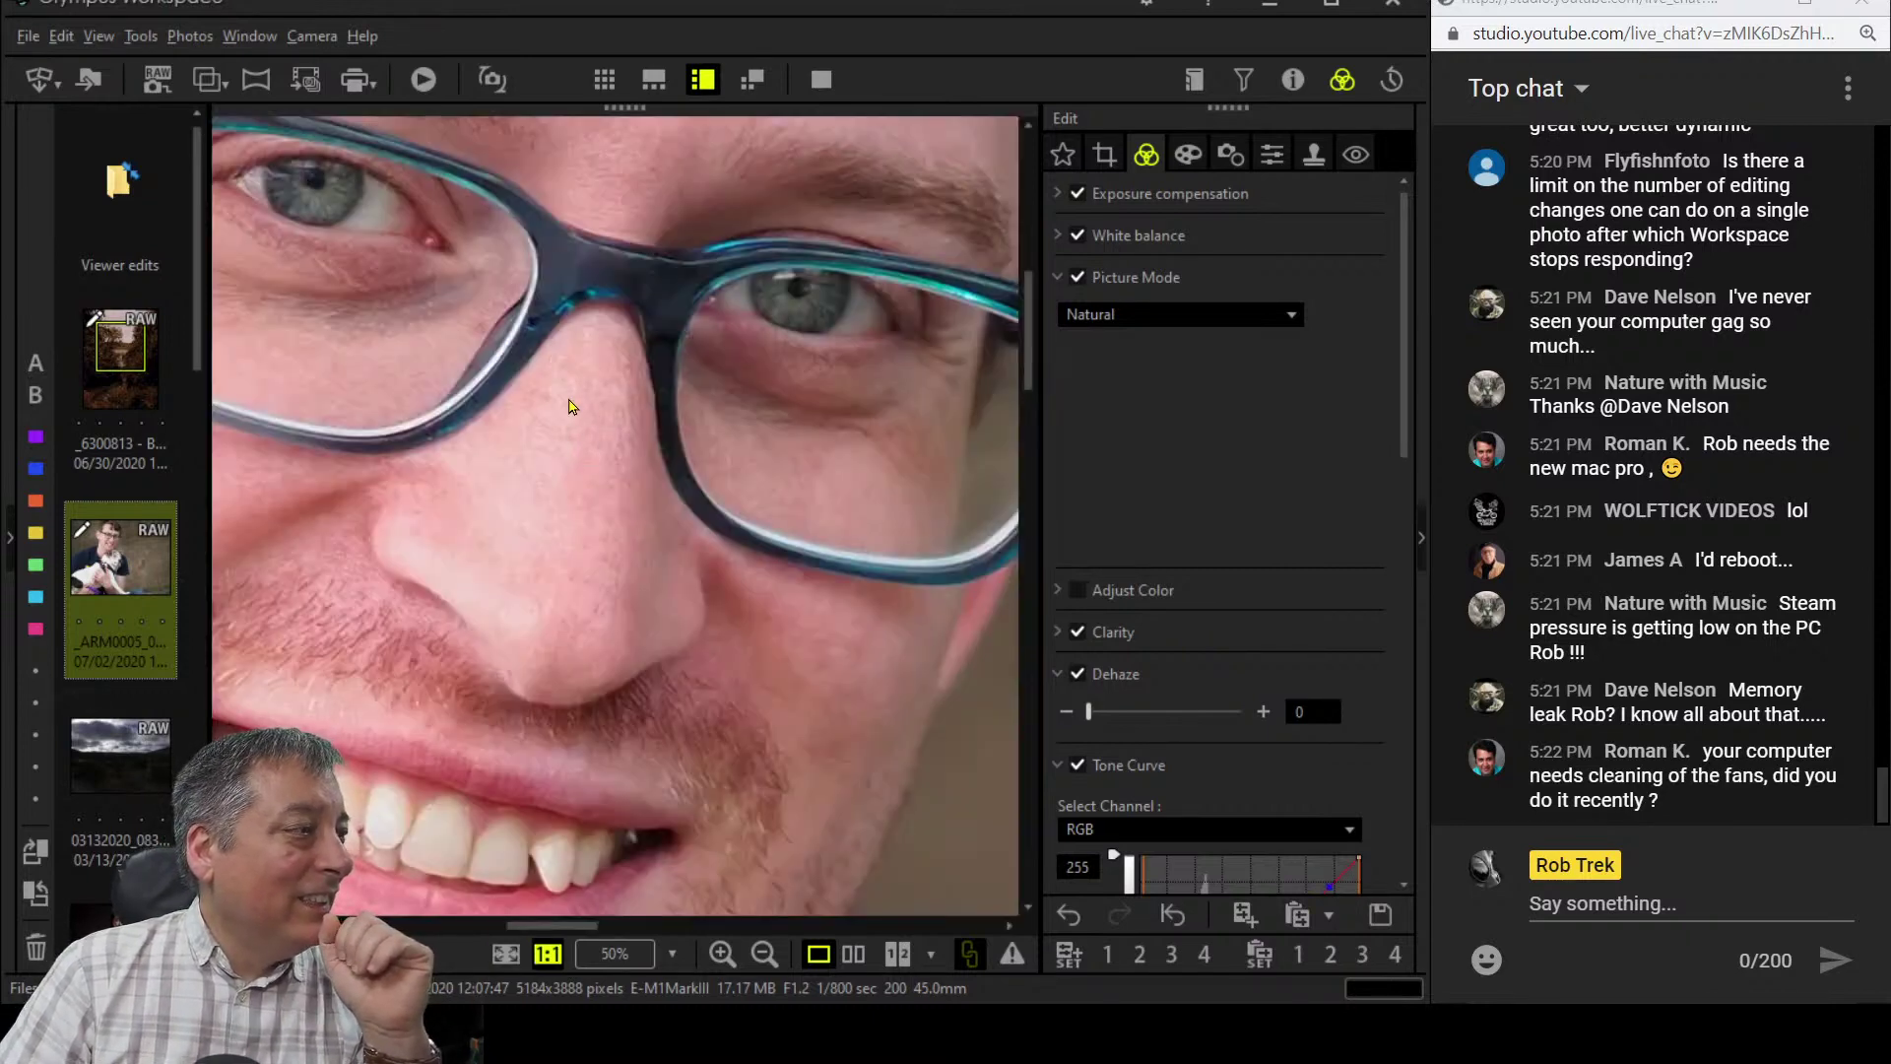
pyautogui.click(1293, 79)
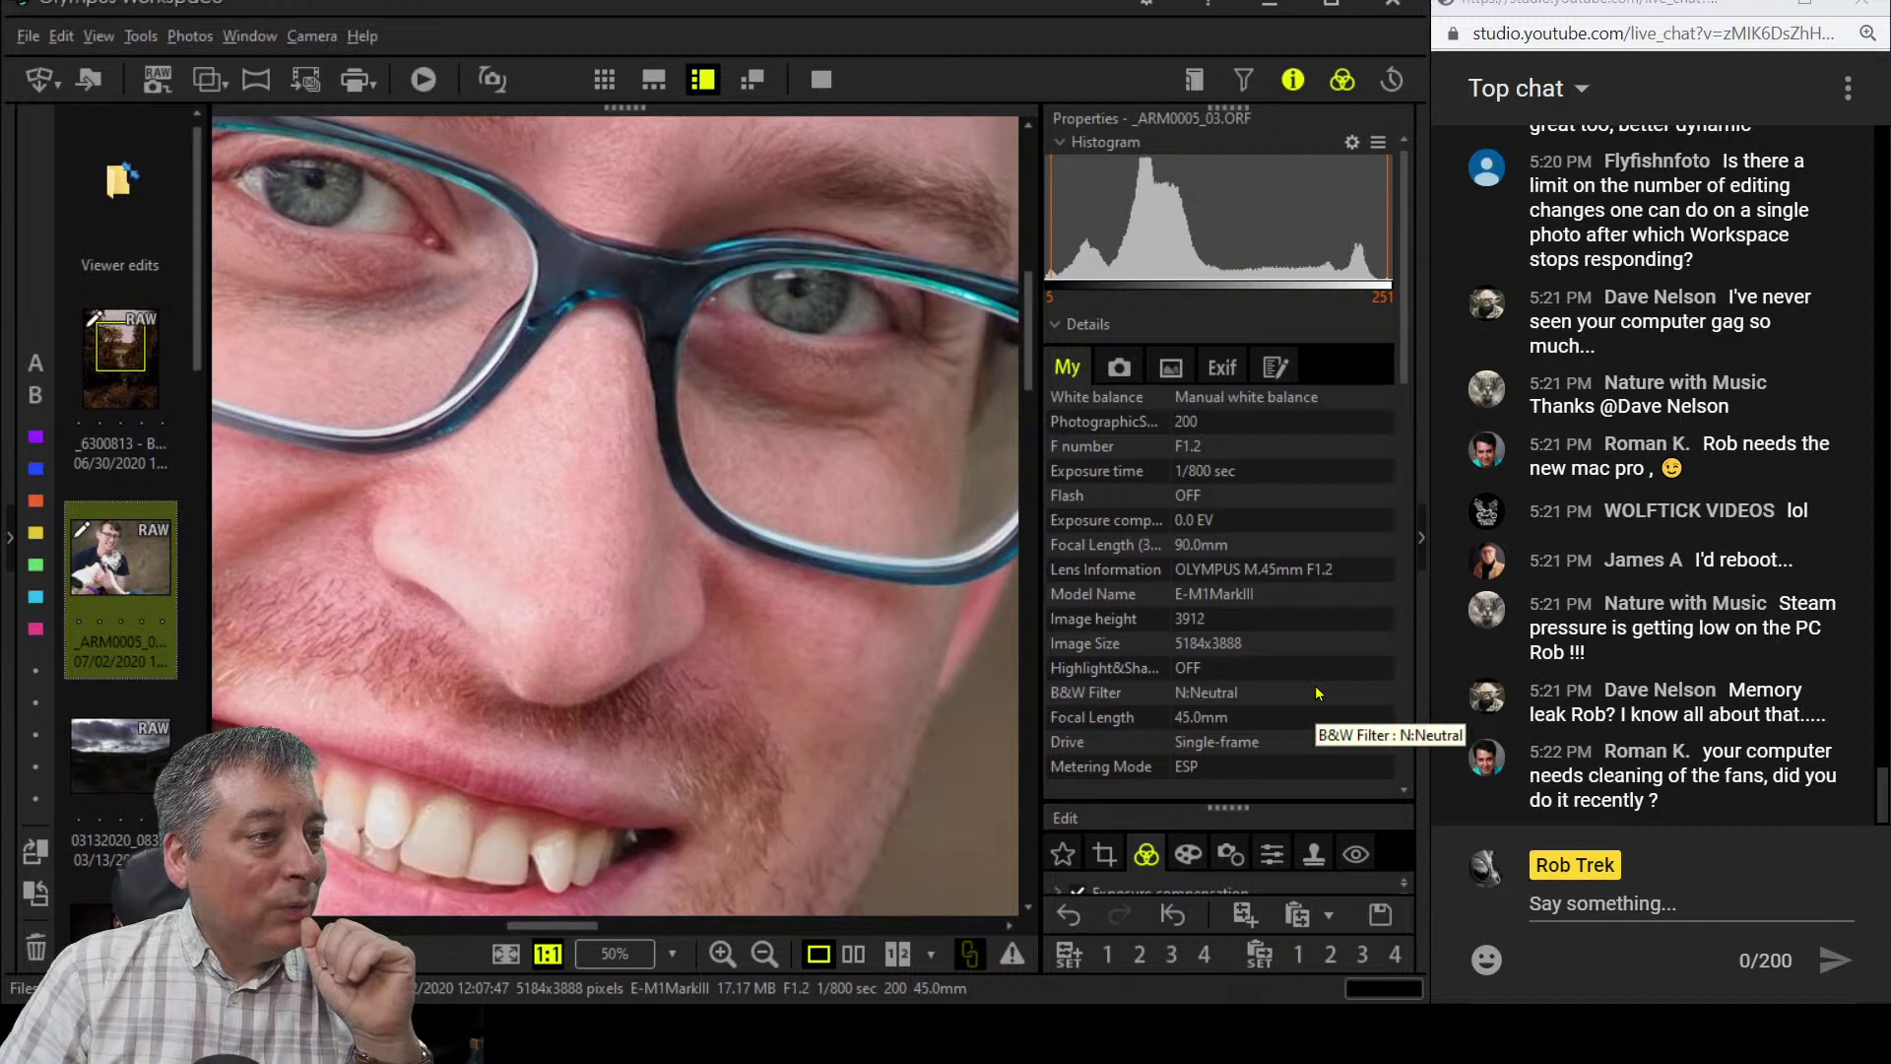
pyautogui.click(978, 583)
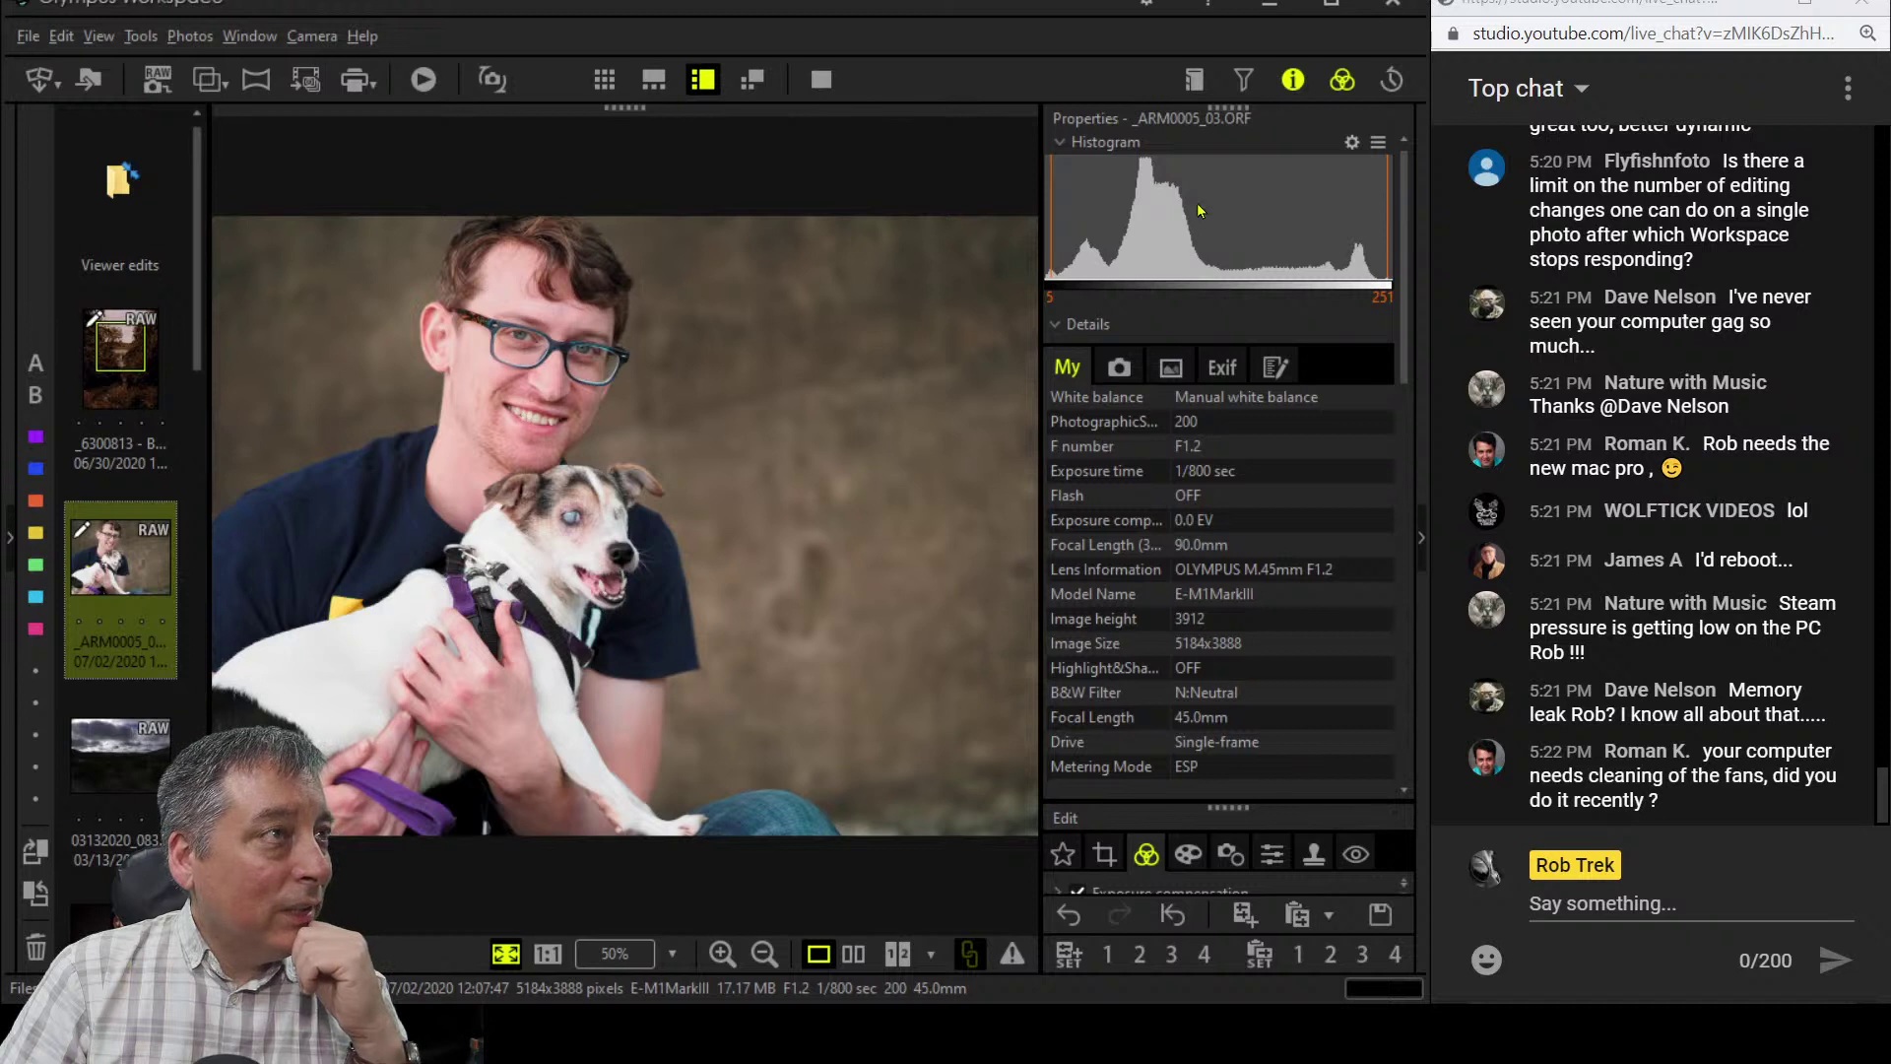
pyautogui.click(1293, 81)
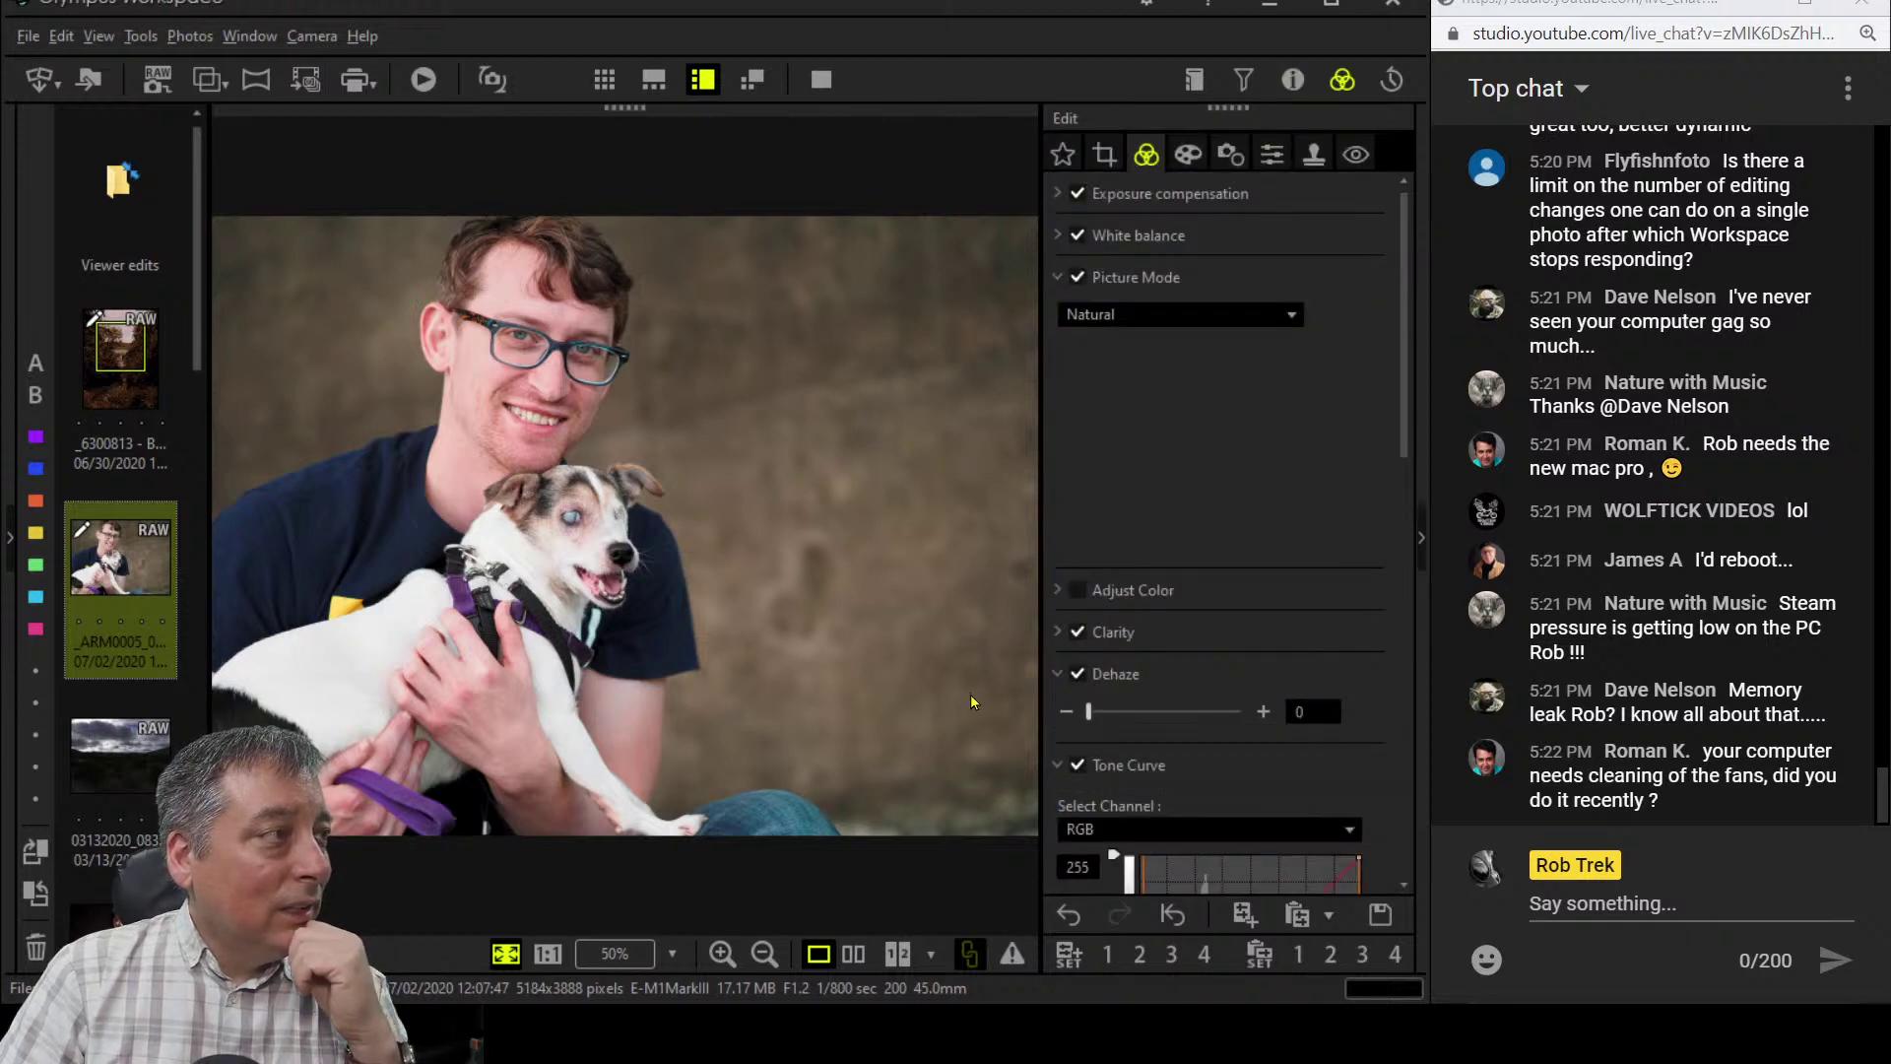
# - Set the portrait's picture mode to Monotone and crop it to 1:1 (6:6), shifting the crop slightly left
pyautogui.click(1276, 312)
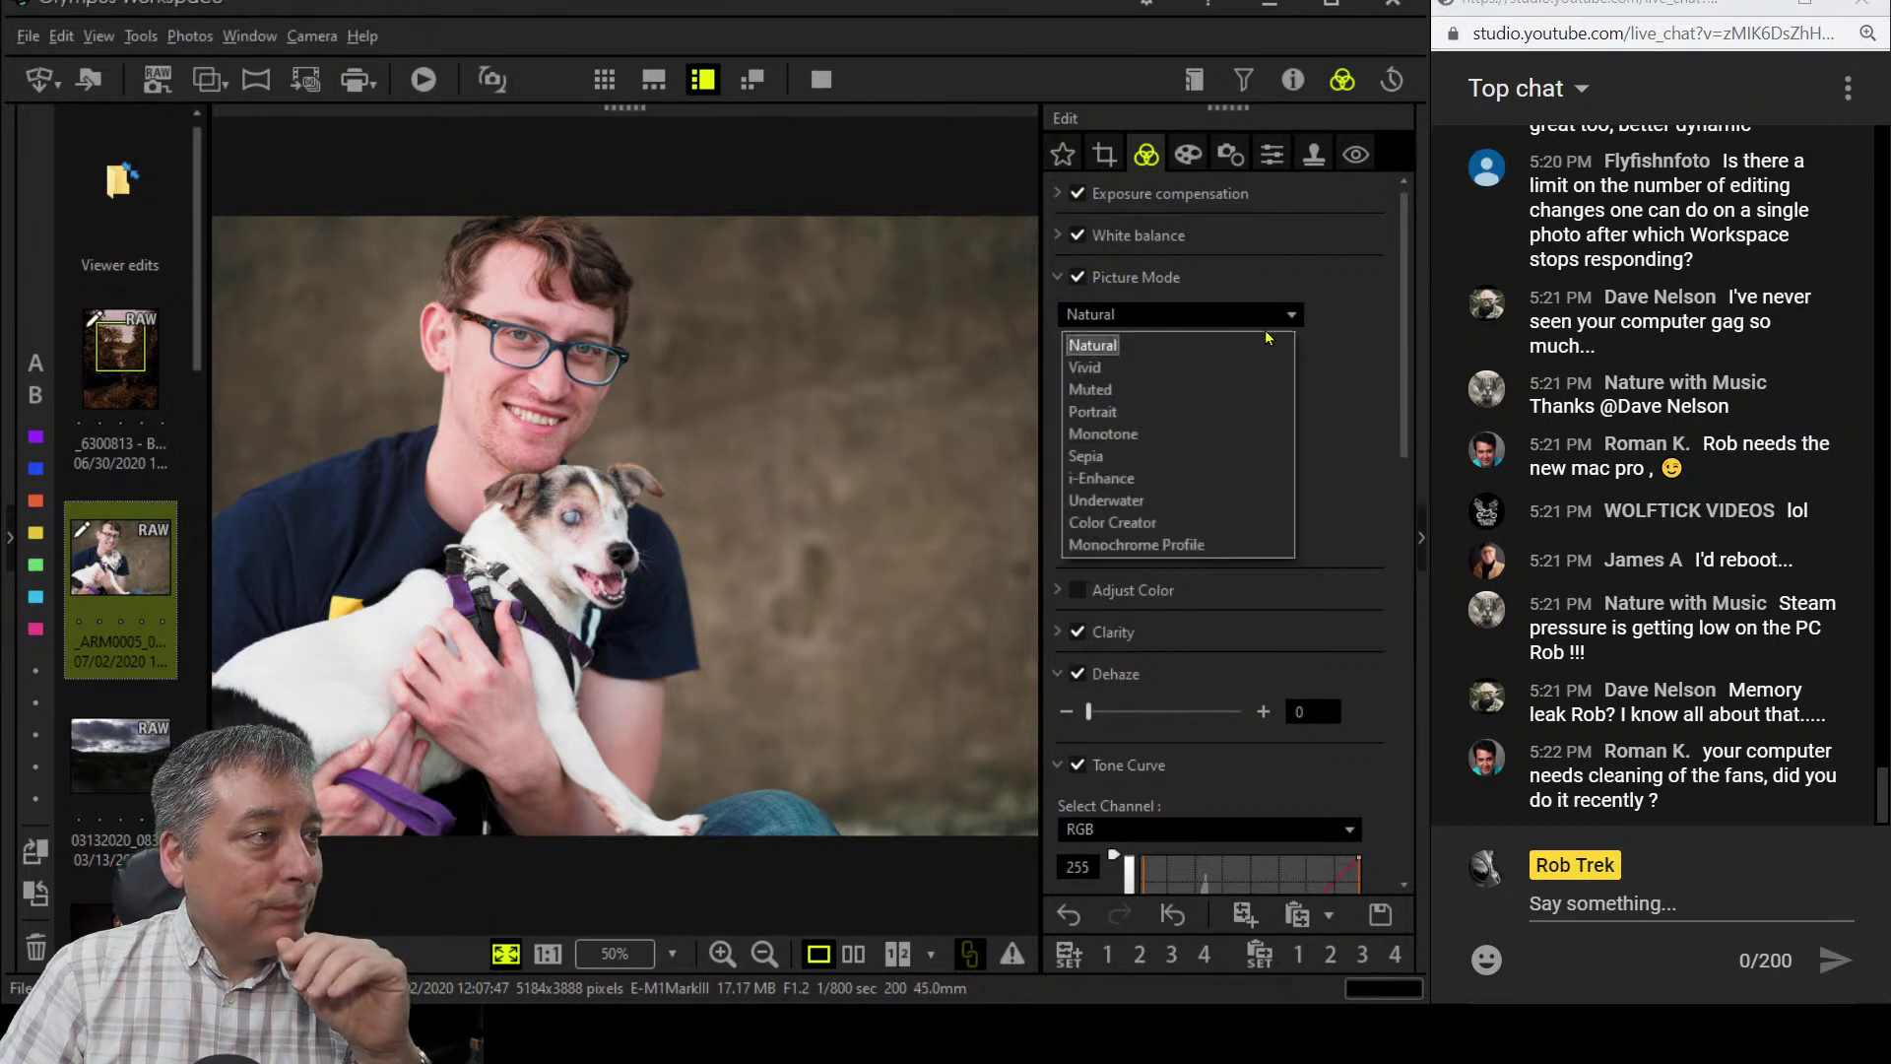
pyautogui.click(1221, 426)
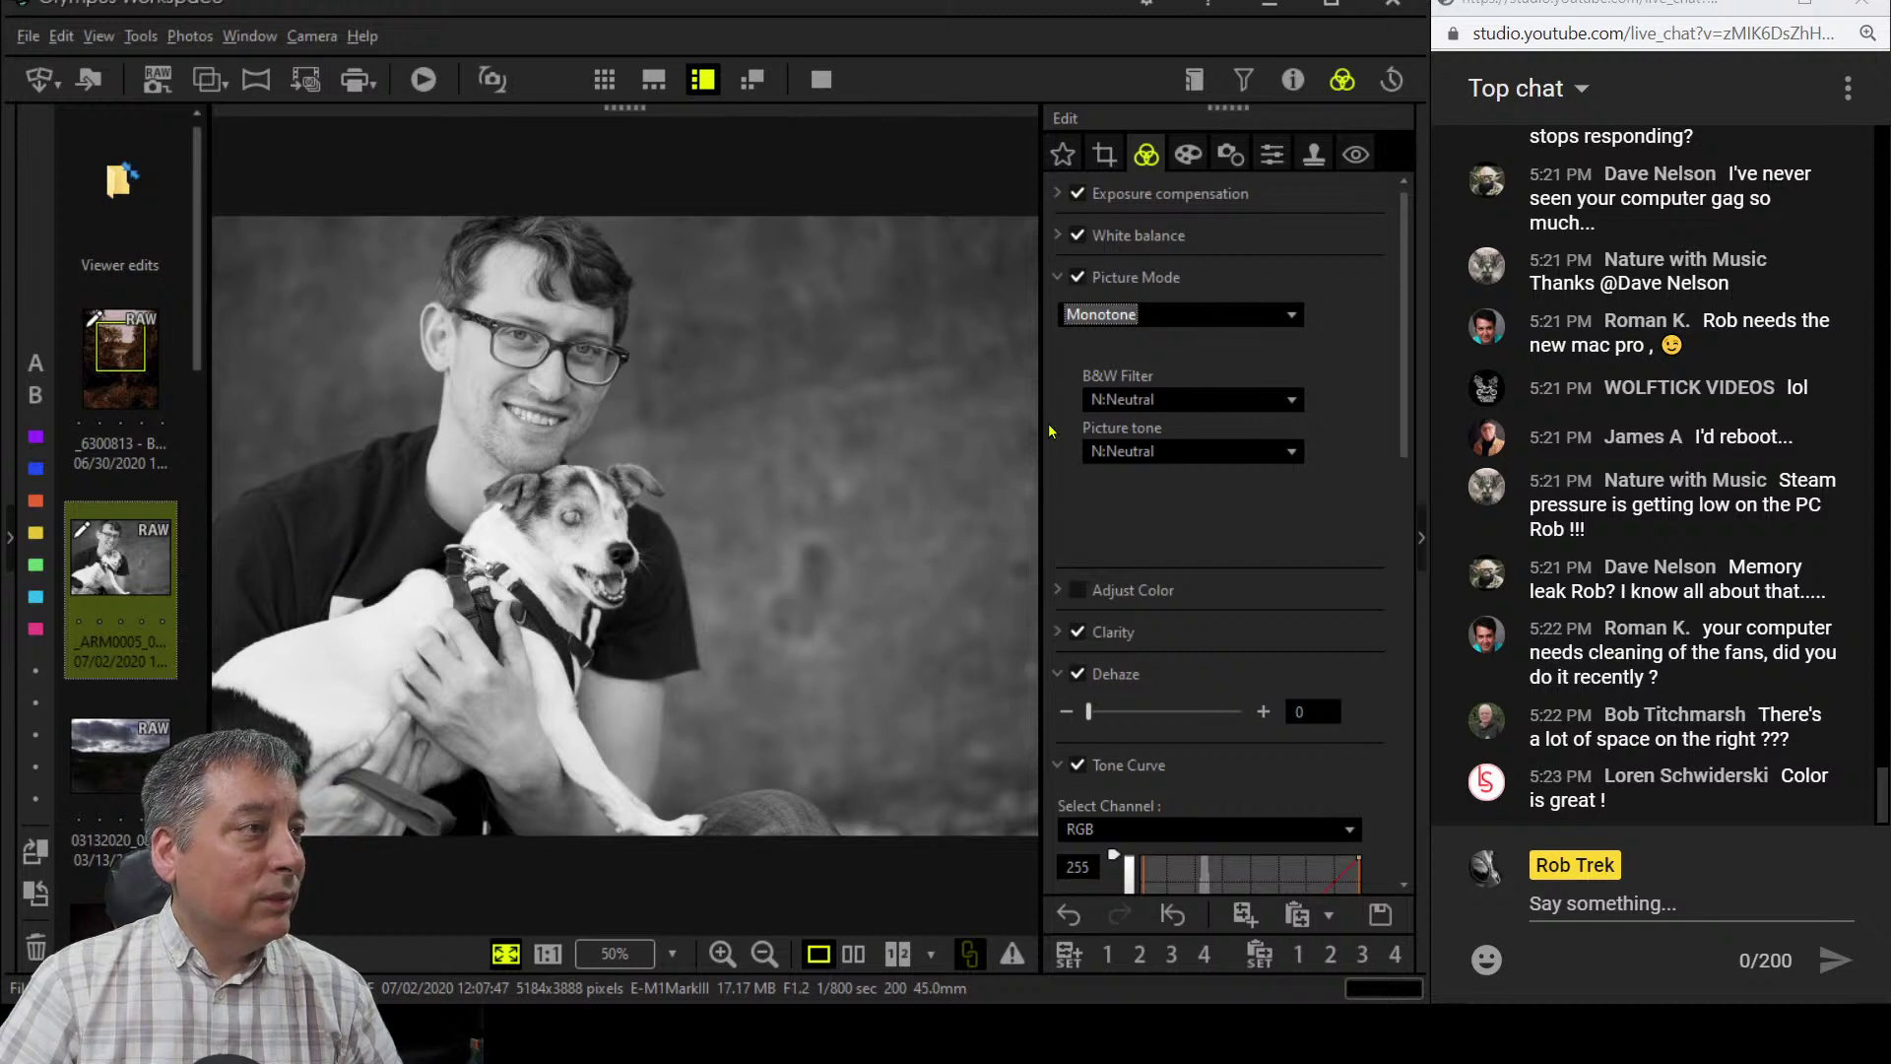
pyautogui.click(1104, 154)
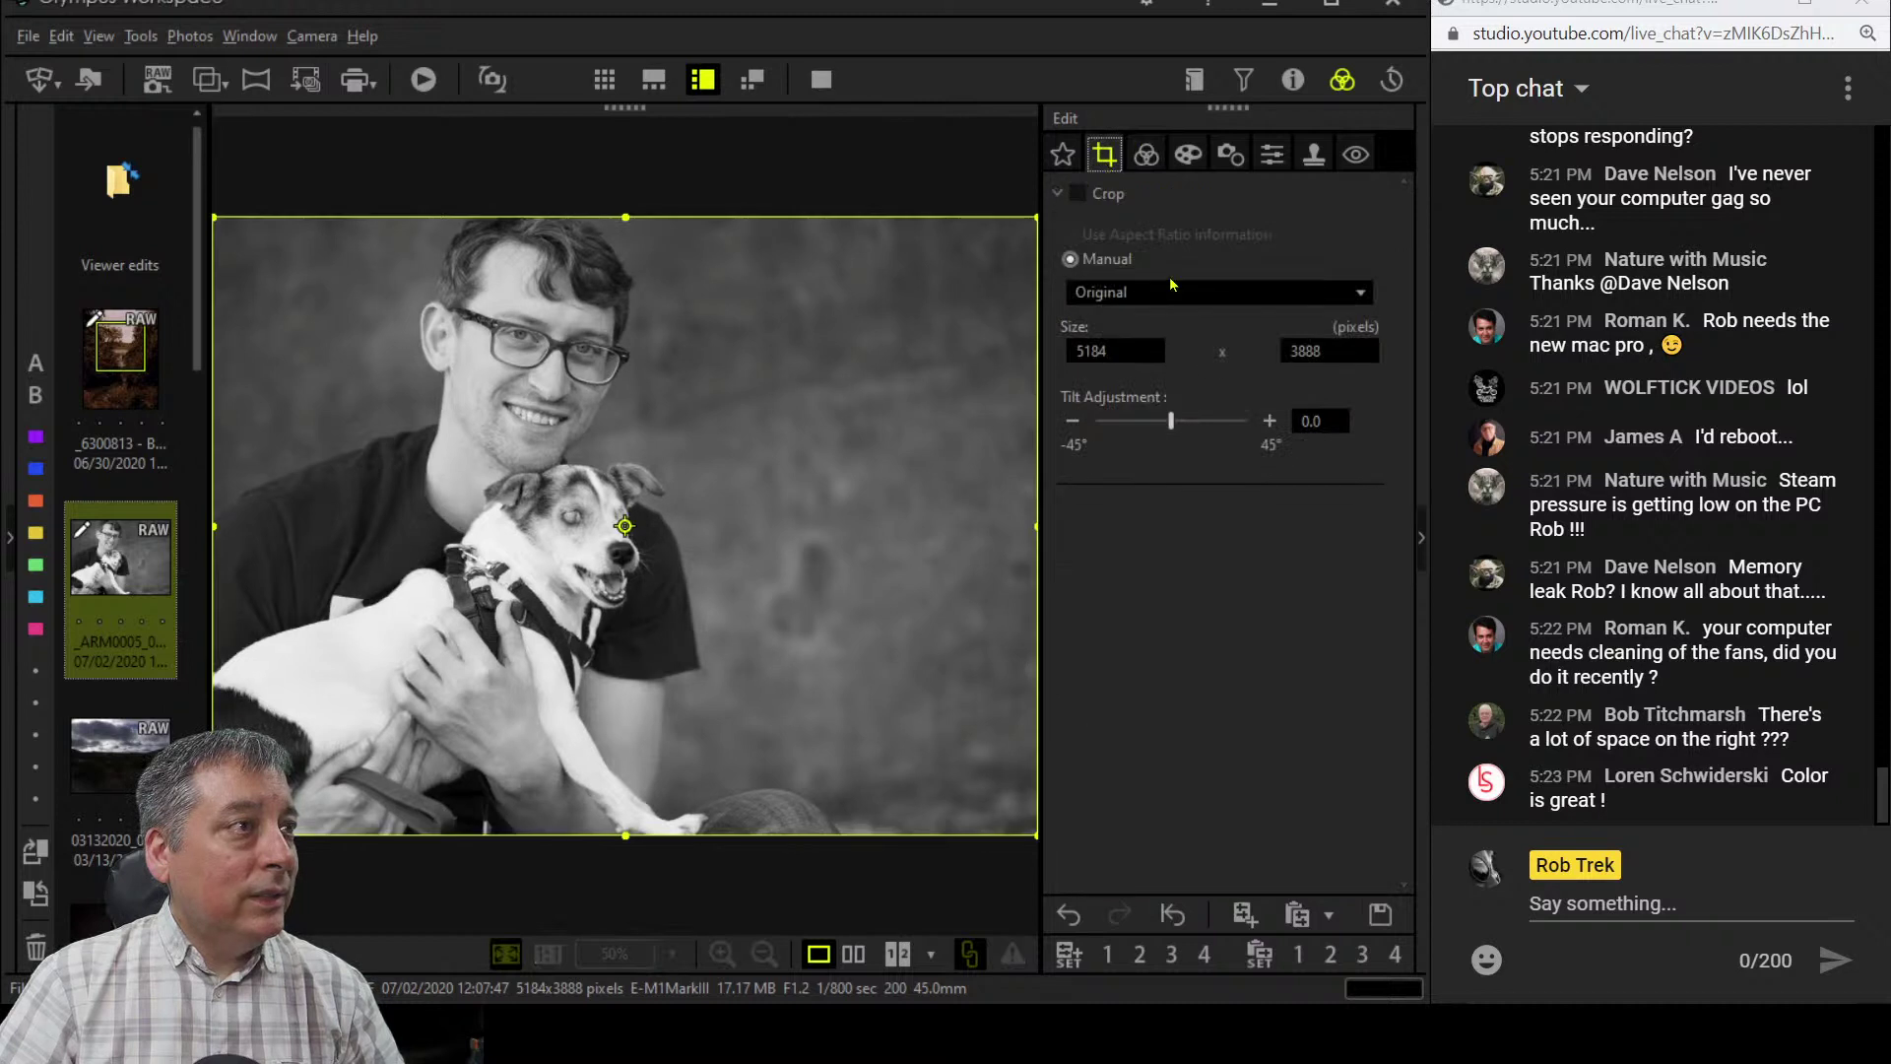
pyautogui.click(1173, 288)
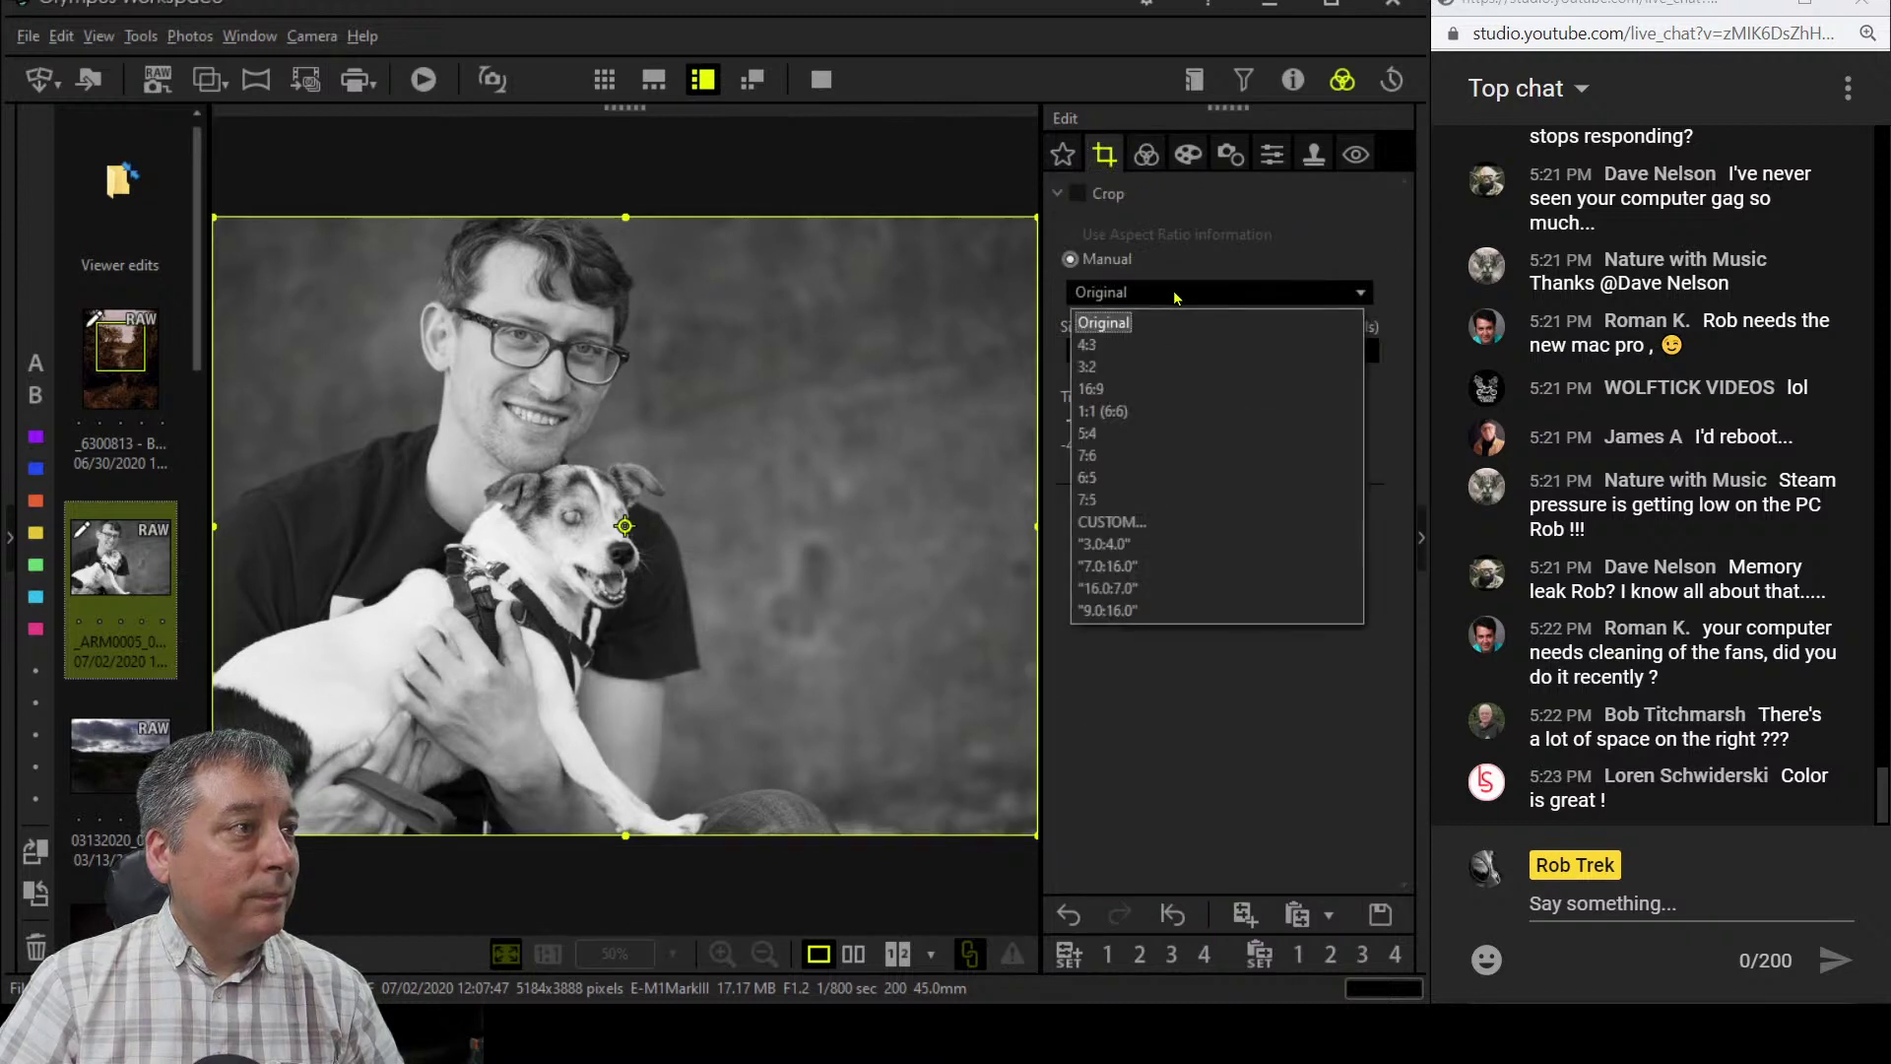
pyautogui.click(1161, 421)
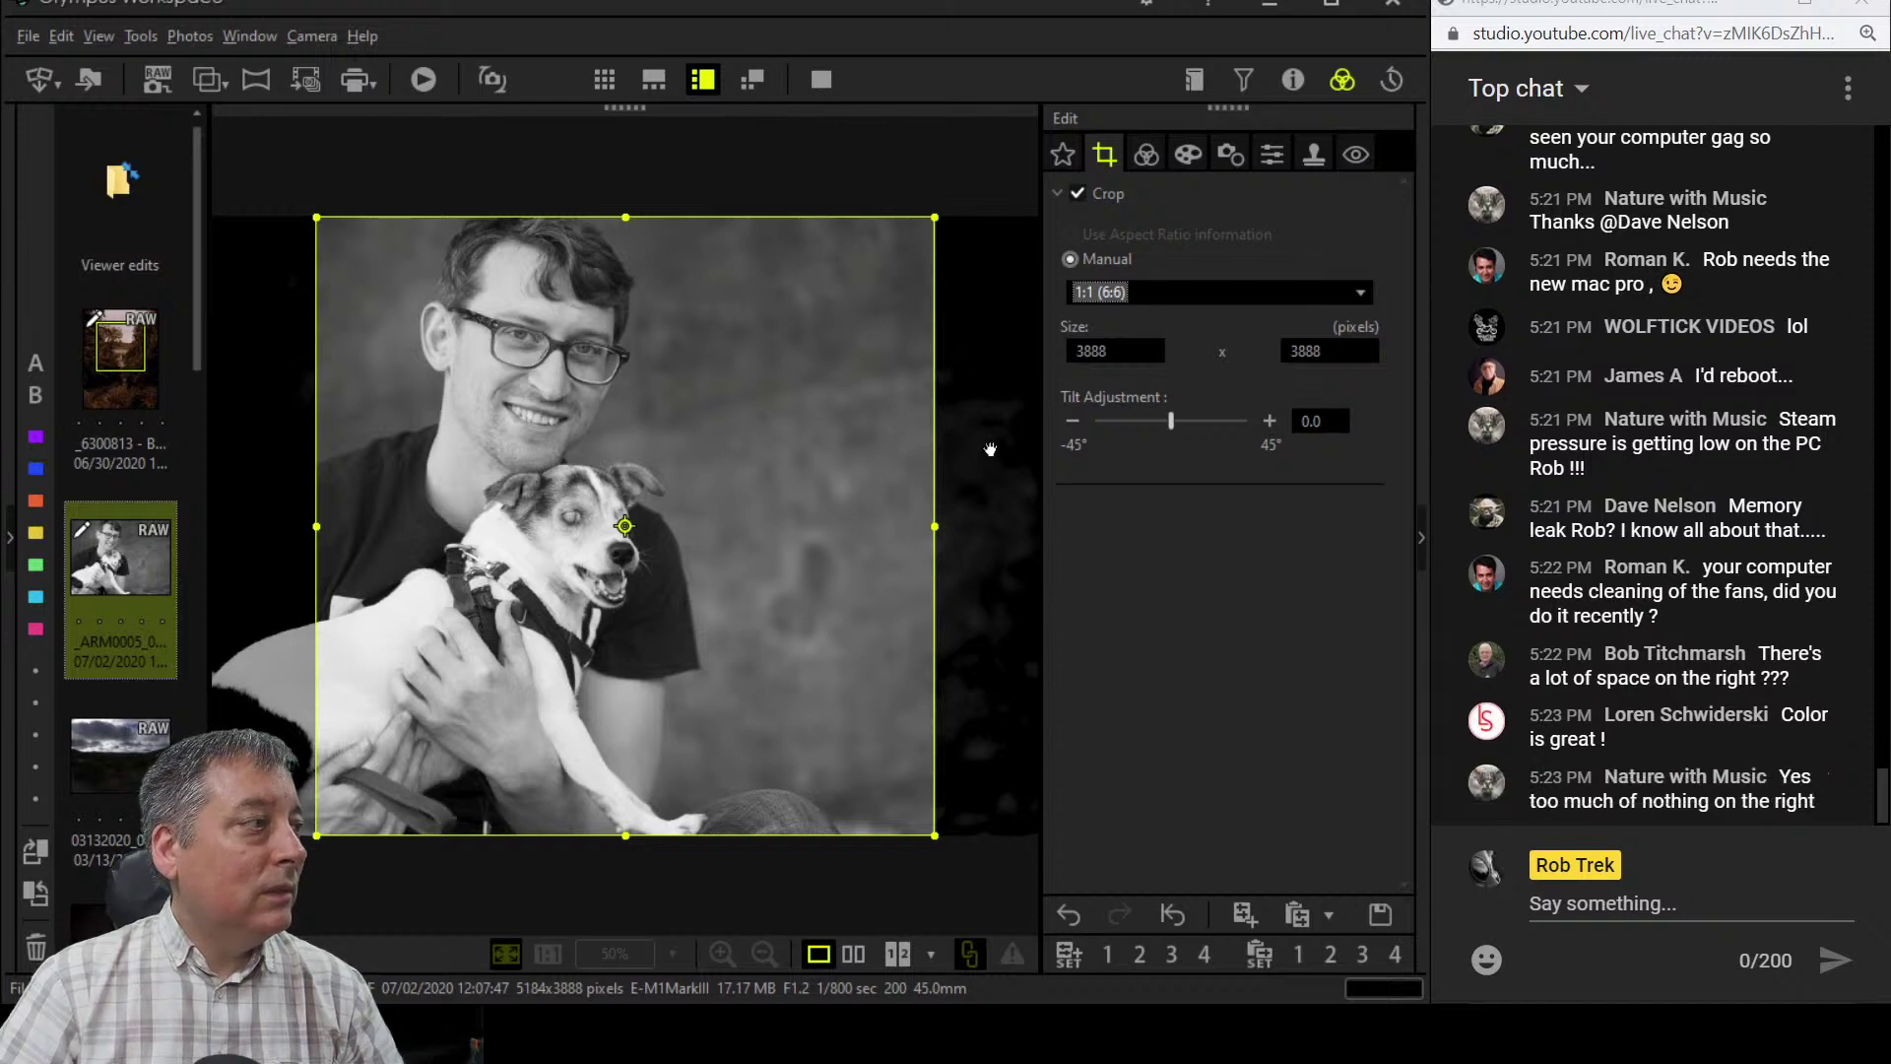
pyautogui.click(810, 467)
pyautogui.moveTo(811, 467); pyautogui.dragTo(799, 467)
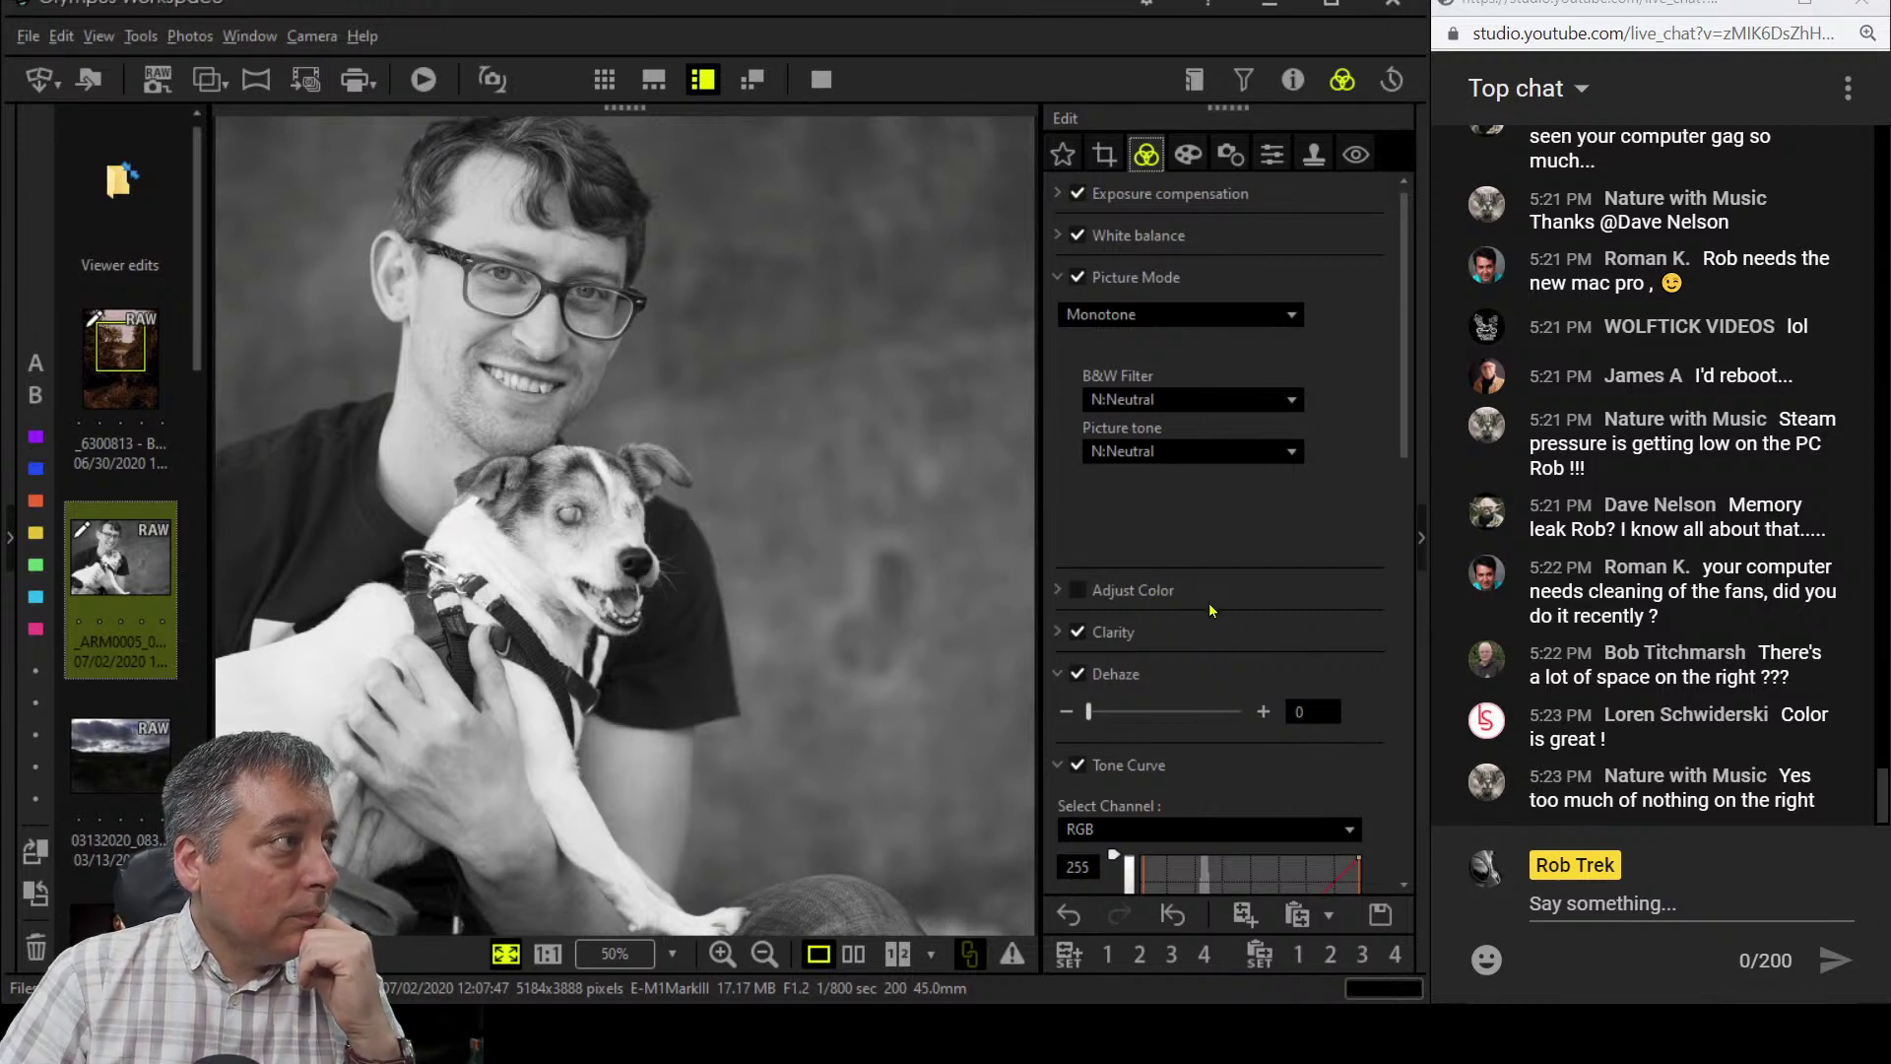
# - Set the portrait's Dehaze amount to 46
pyautogui.scroll(-10, 1211, 610)
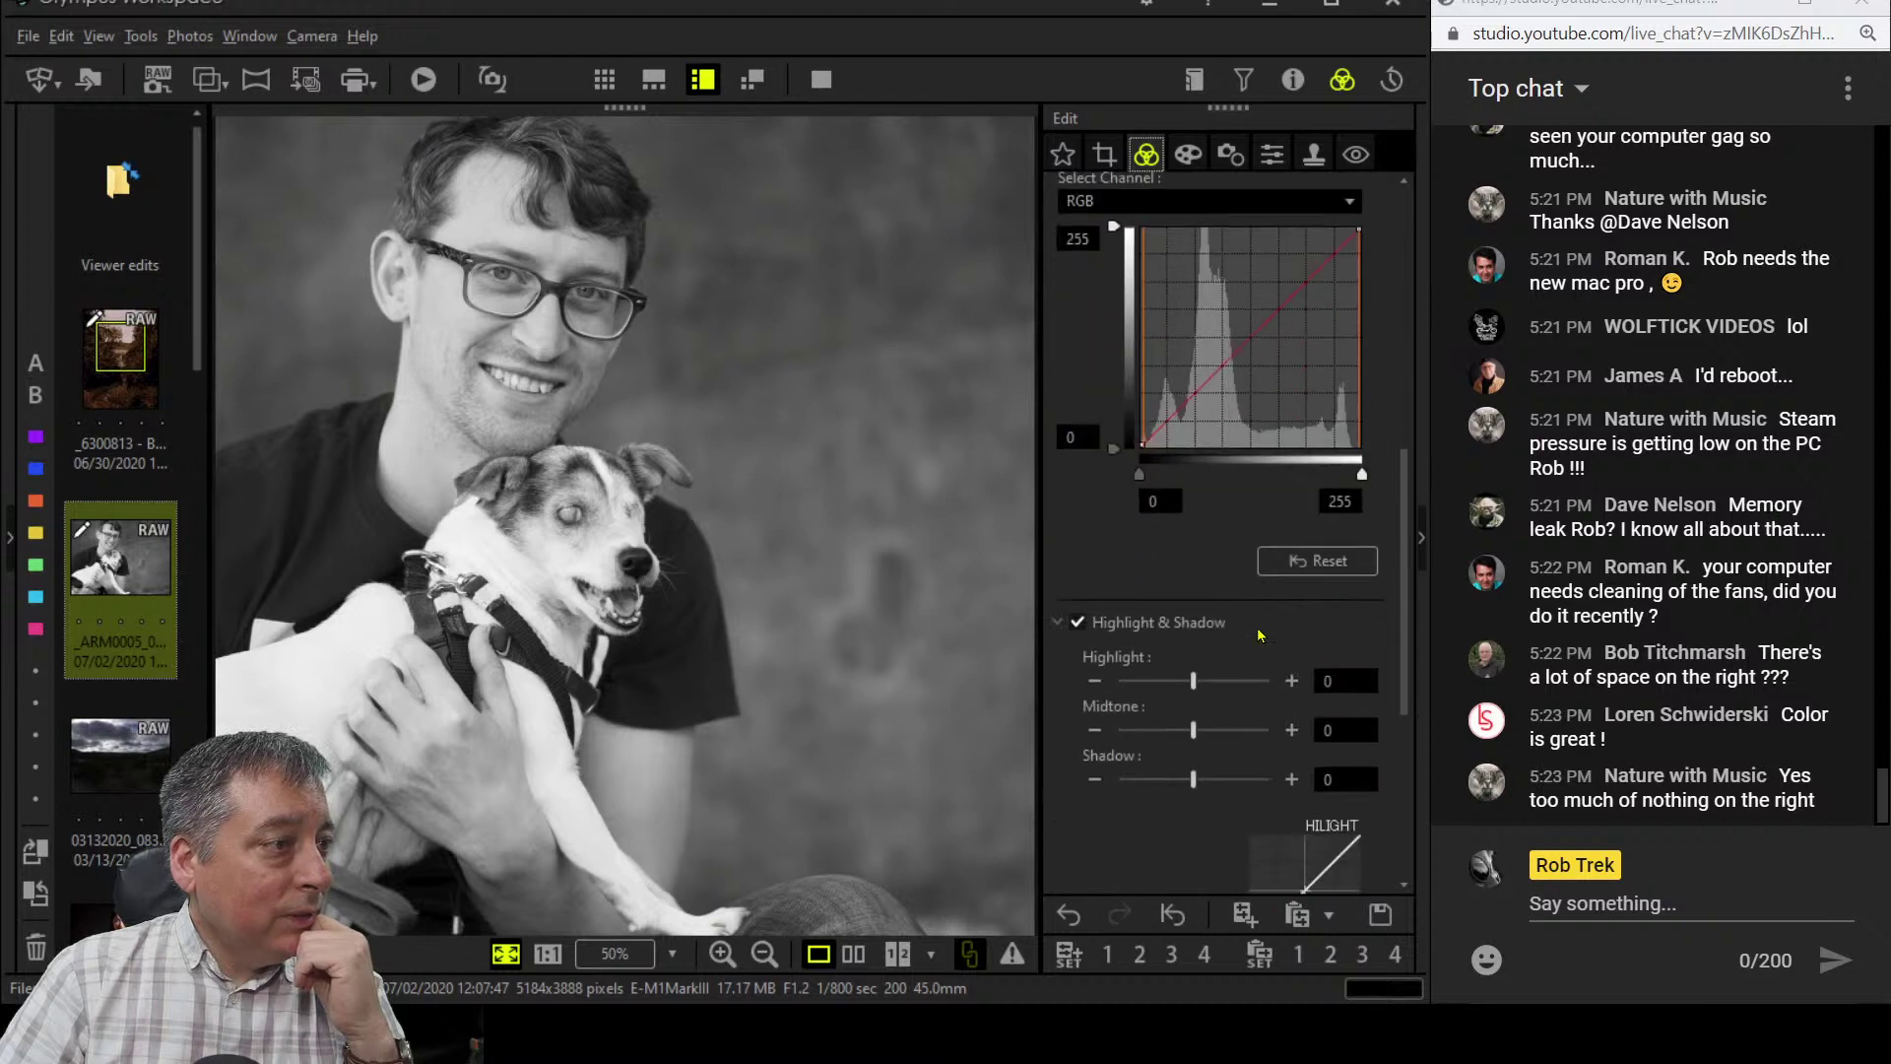
pyautogui.scroll(-6, 1258, 635)
pyautogui.scroll(12, 1264, 643)
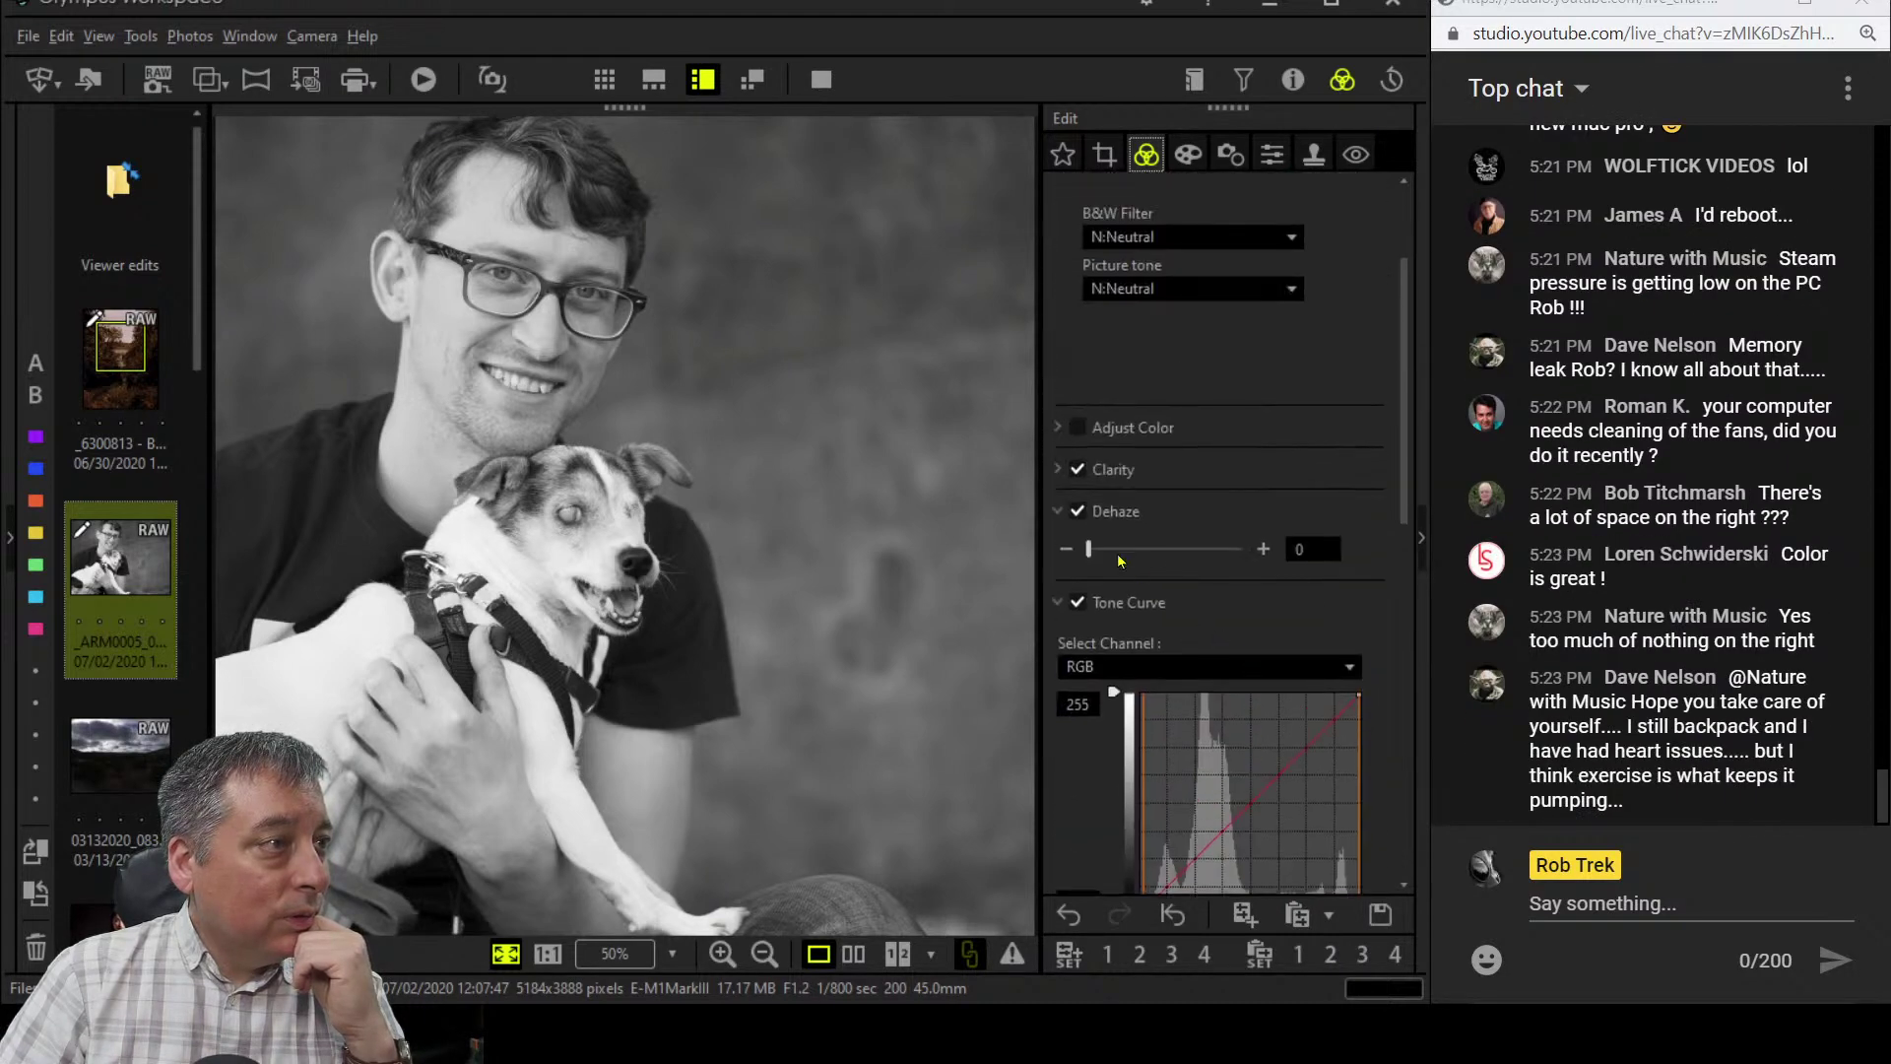
pyautogui.moveTo(1089, 548); pyautogui.dragTo(1162, 551)
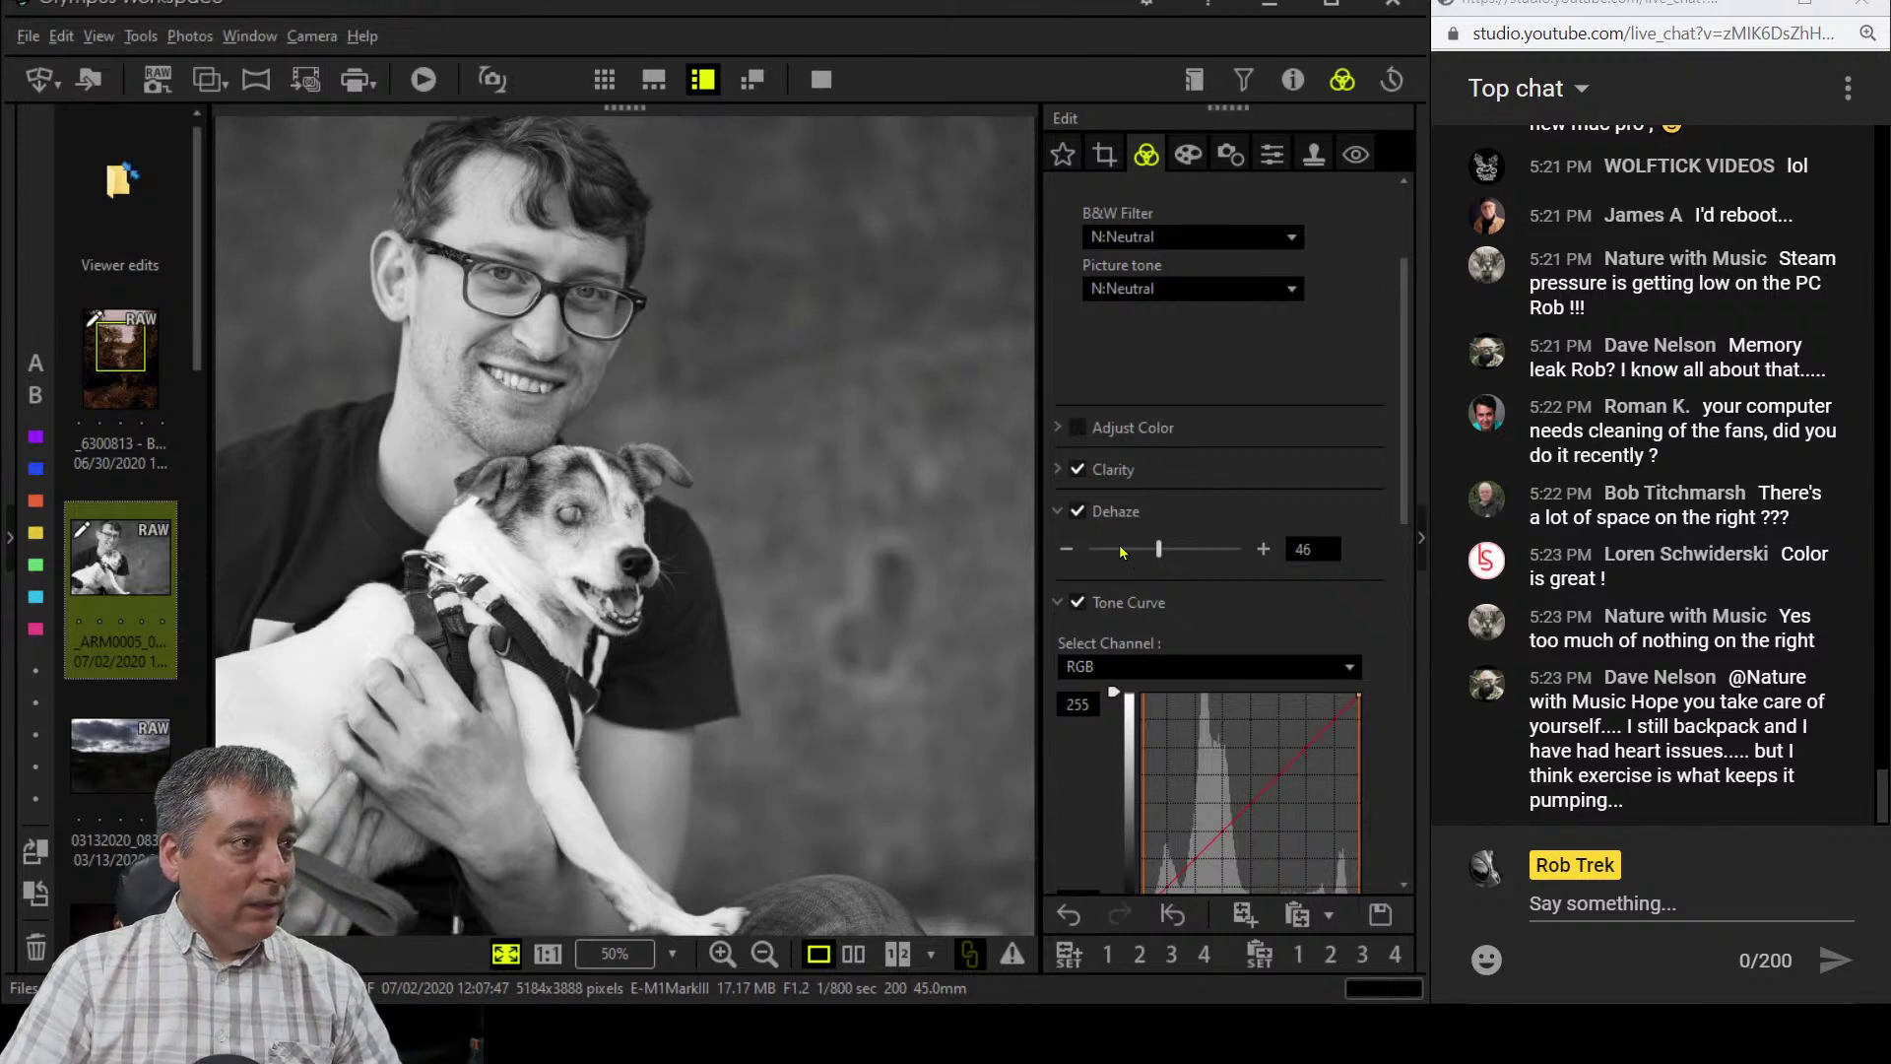
# - Lower the portrait's Highlight value to -3 in the Highlight & Shadow adjustment
pyautogui.scroll(-2, 1121, 771)
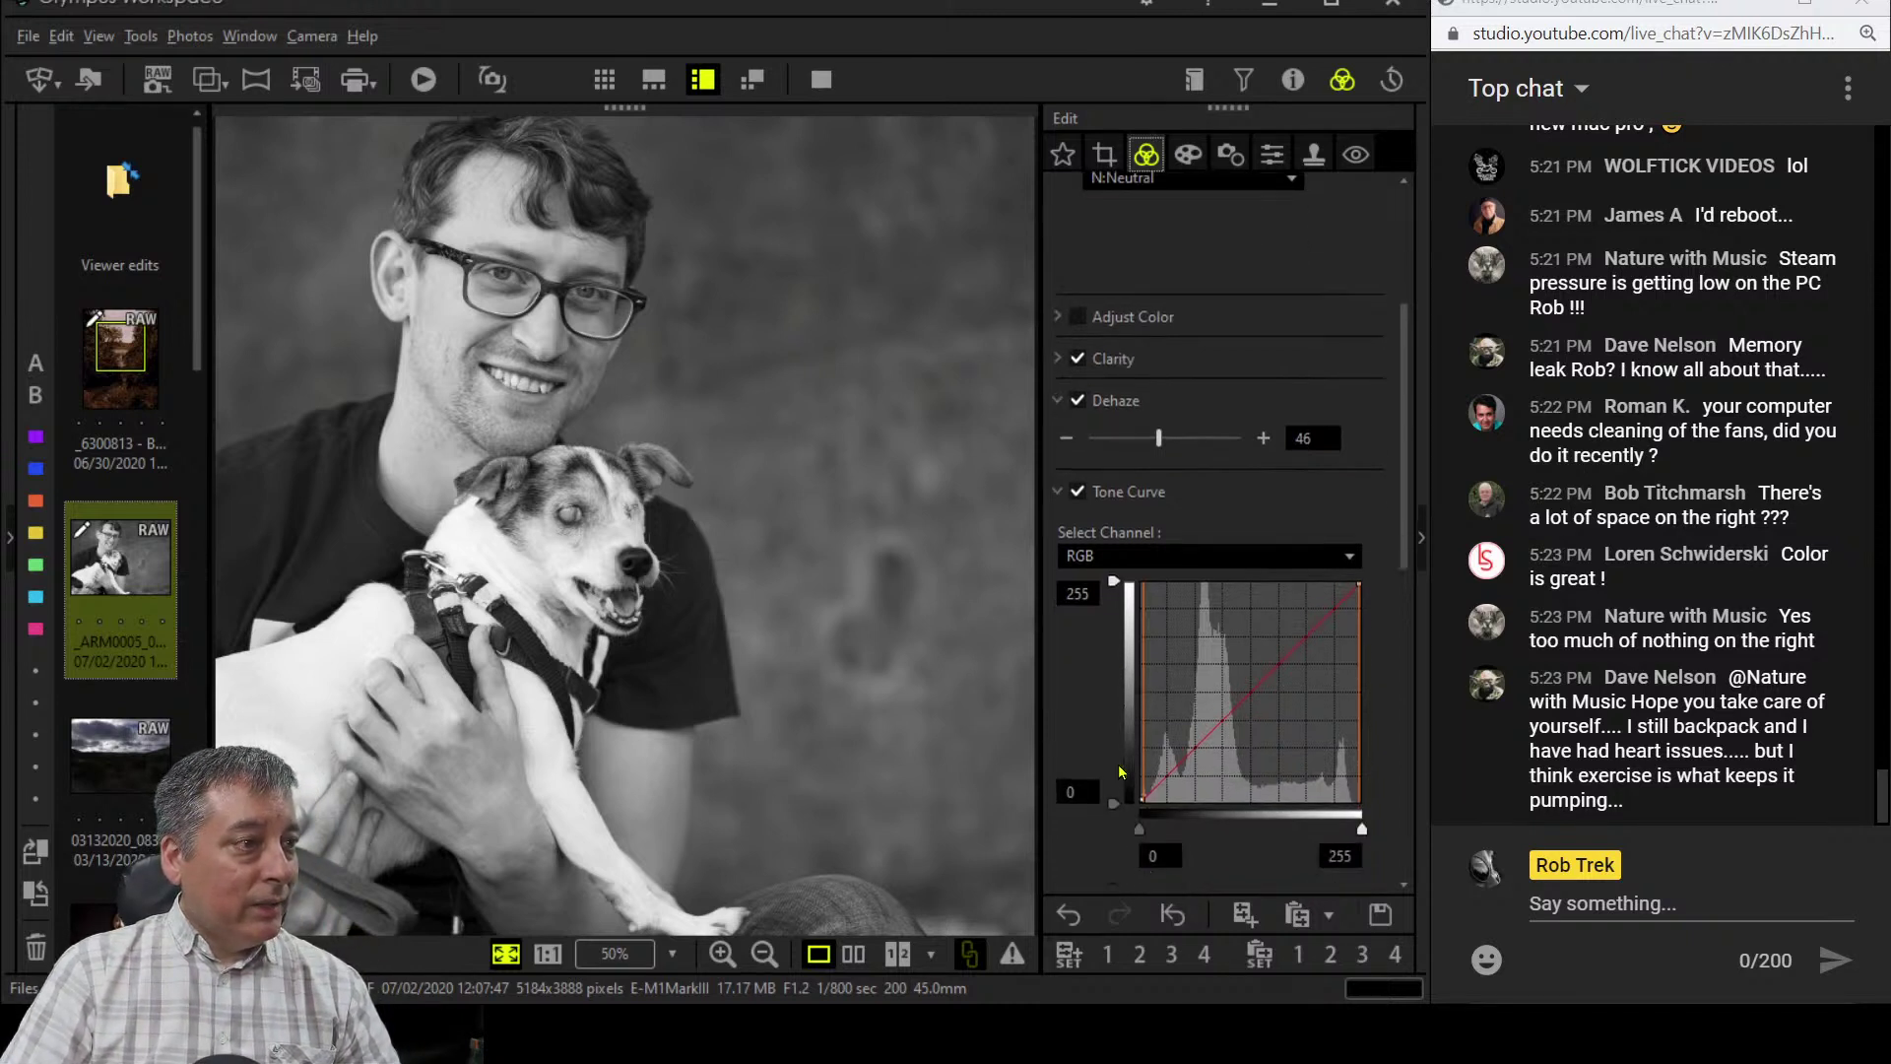
pyautogui.scroll(-2, 1119, 772)
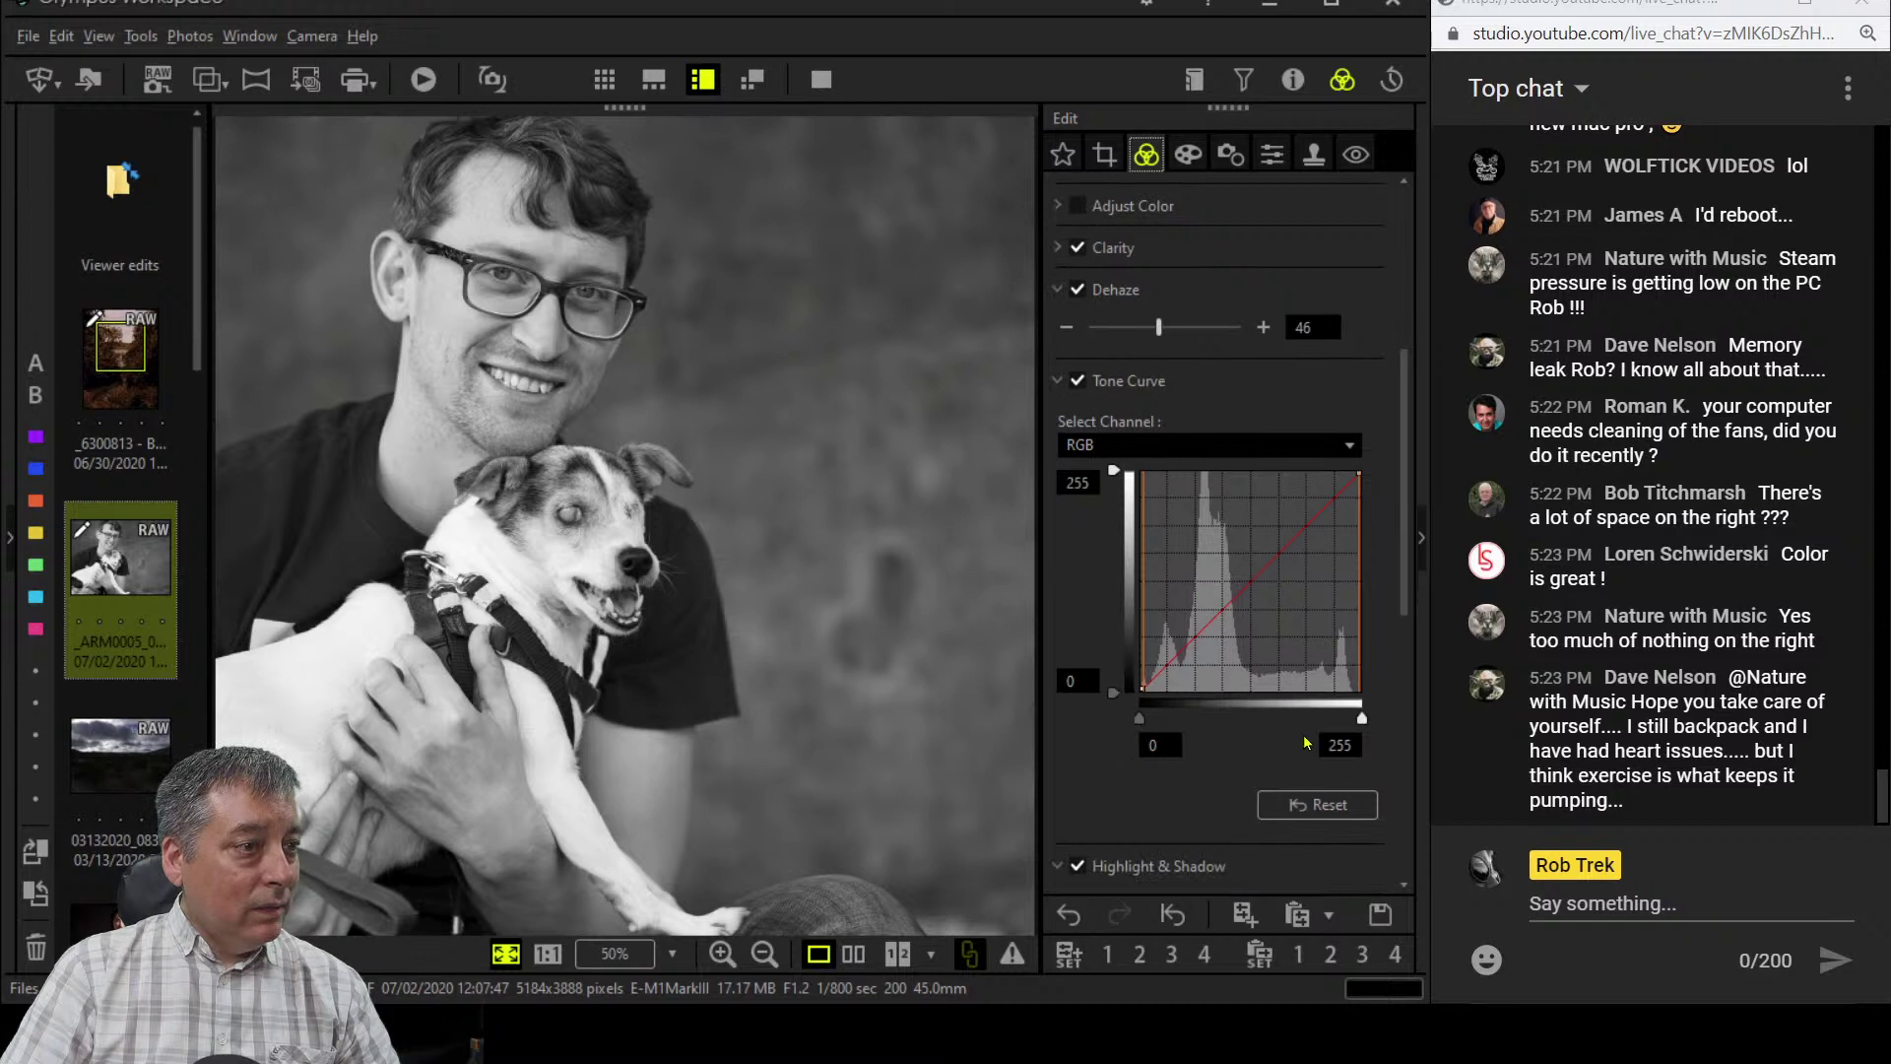
pyautogui.scroll(-4, 1291, 788)
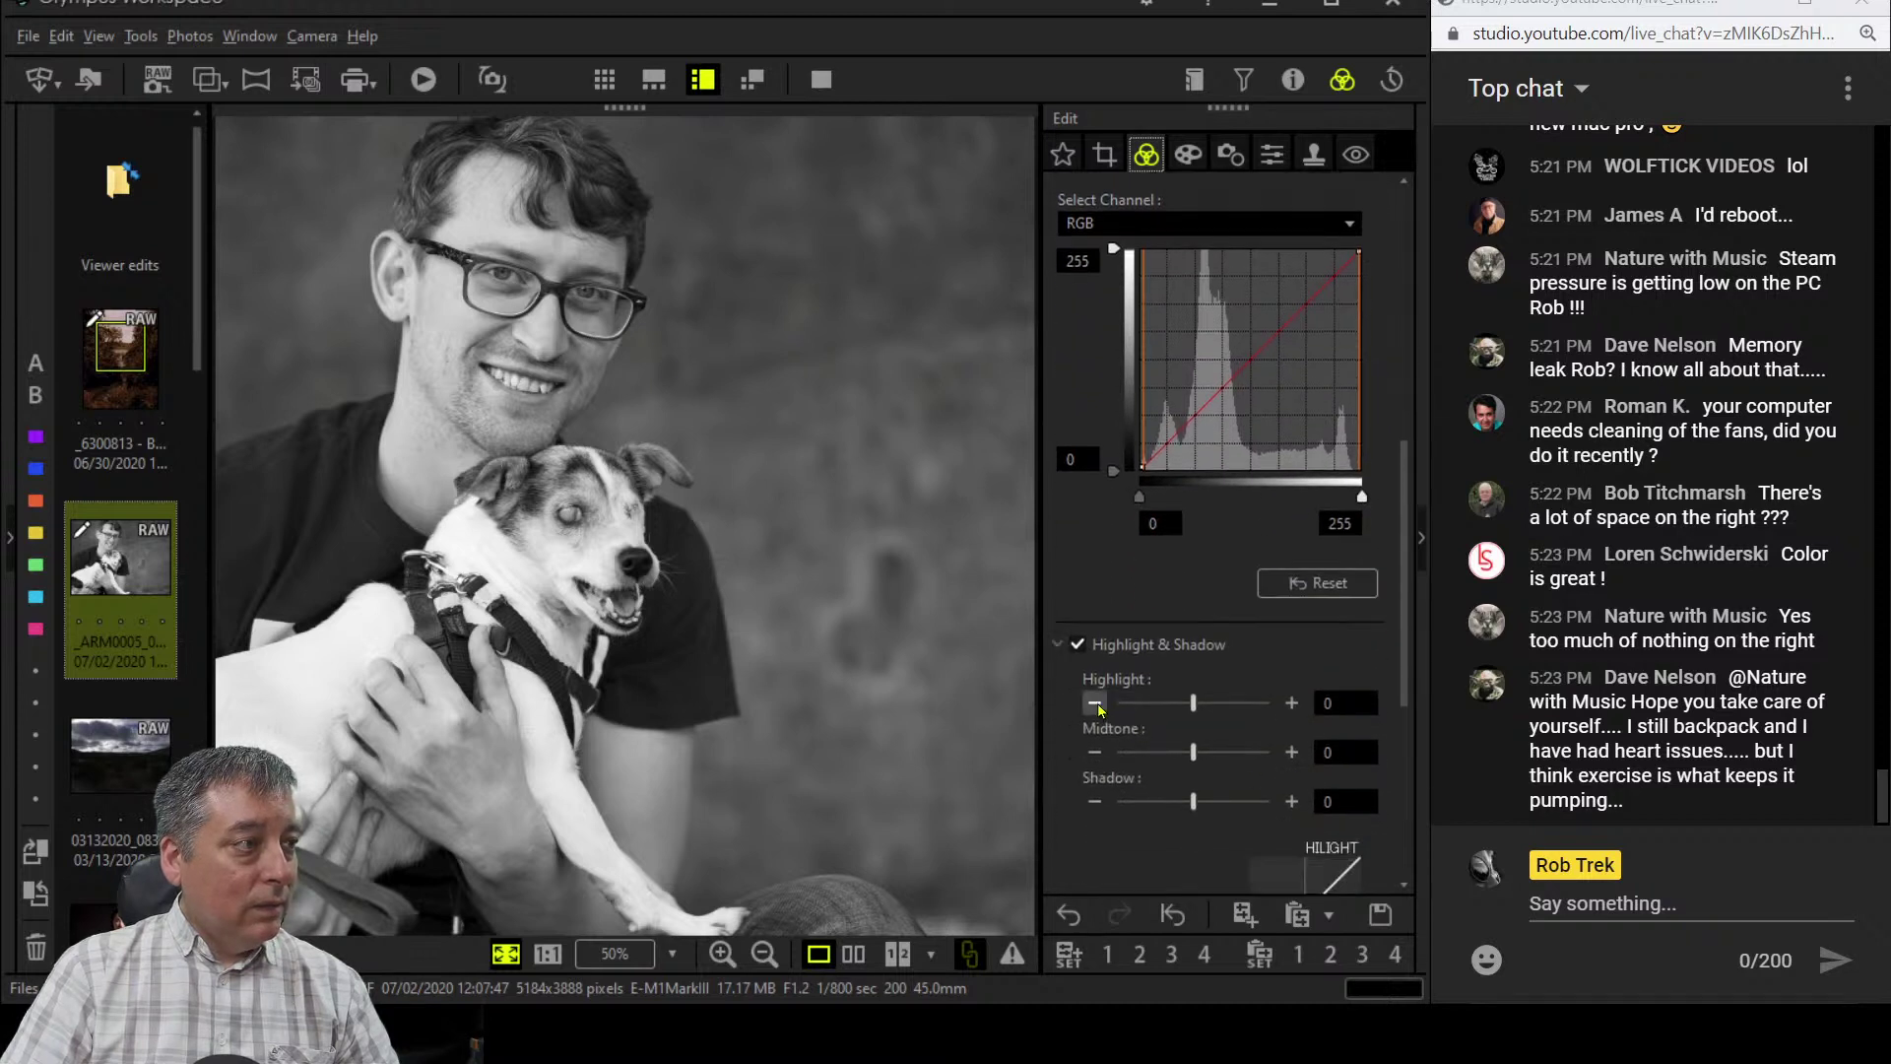
pyautogui.click(1095, 702)
pyautogui.click(1095, 702)
pyautogui.click(1094, 702)
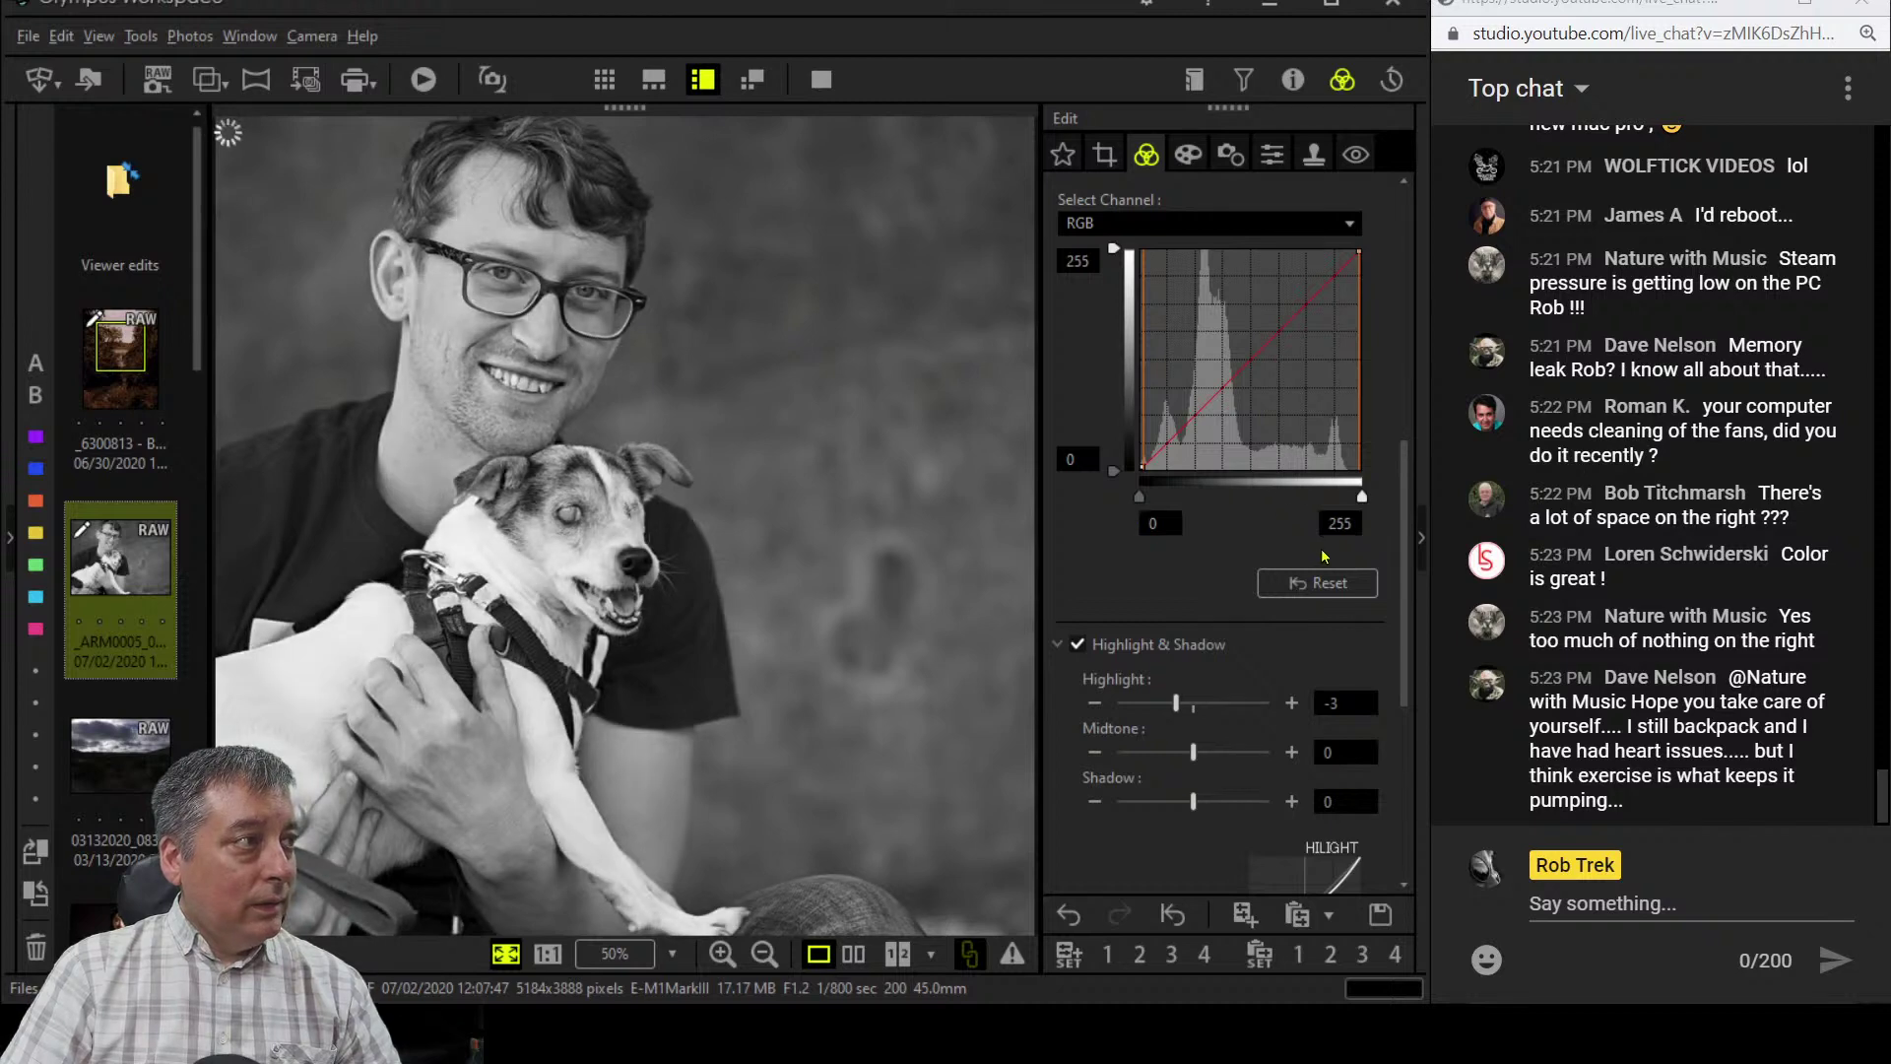
# - Try the Yellow B&W filter on the Monotone picture mode
pyautogui.scroll(2, 1321, 558)
pyautogui.scroll(6, 1322, 560)
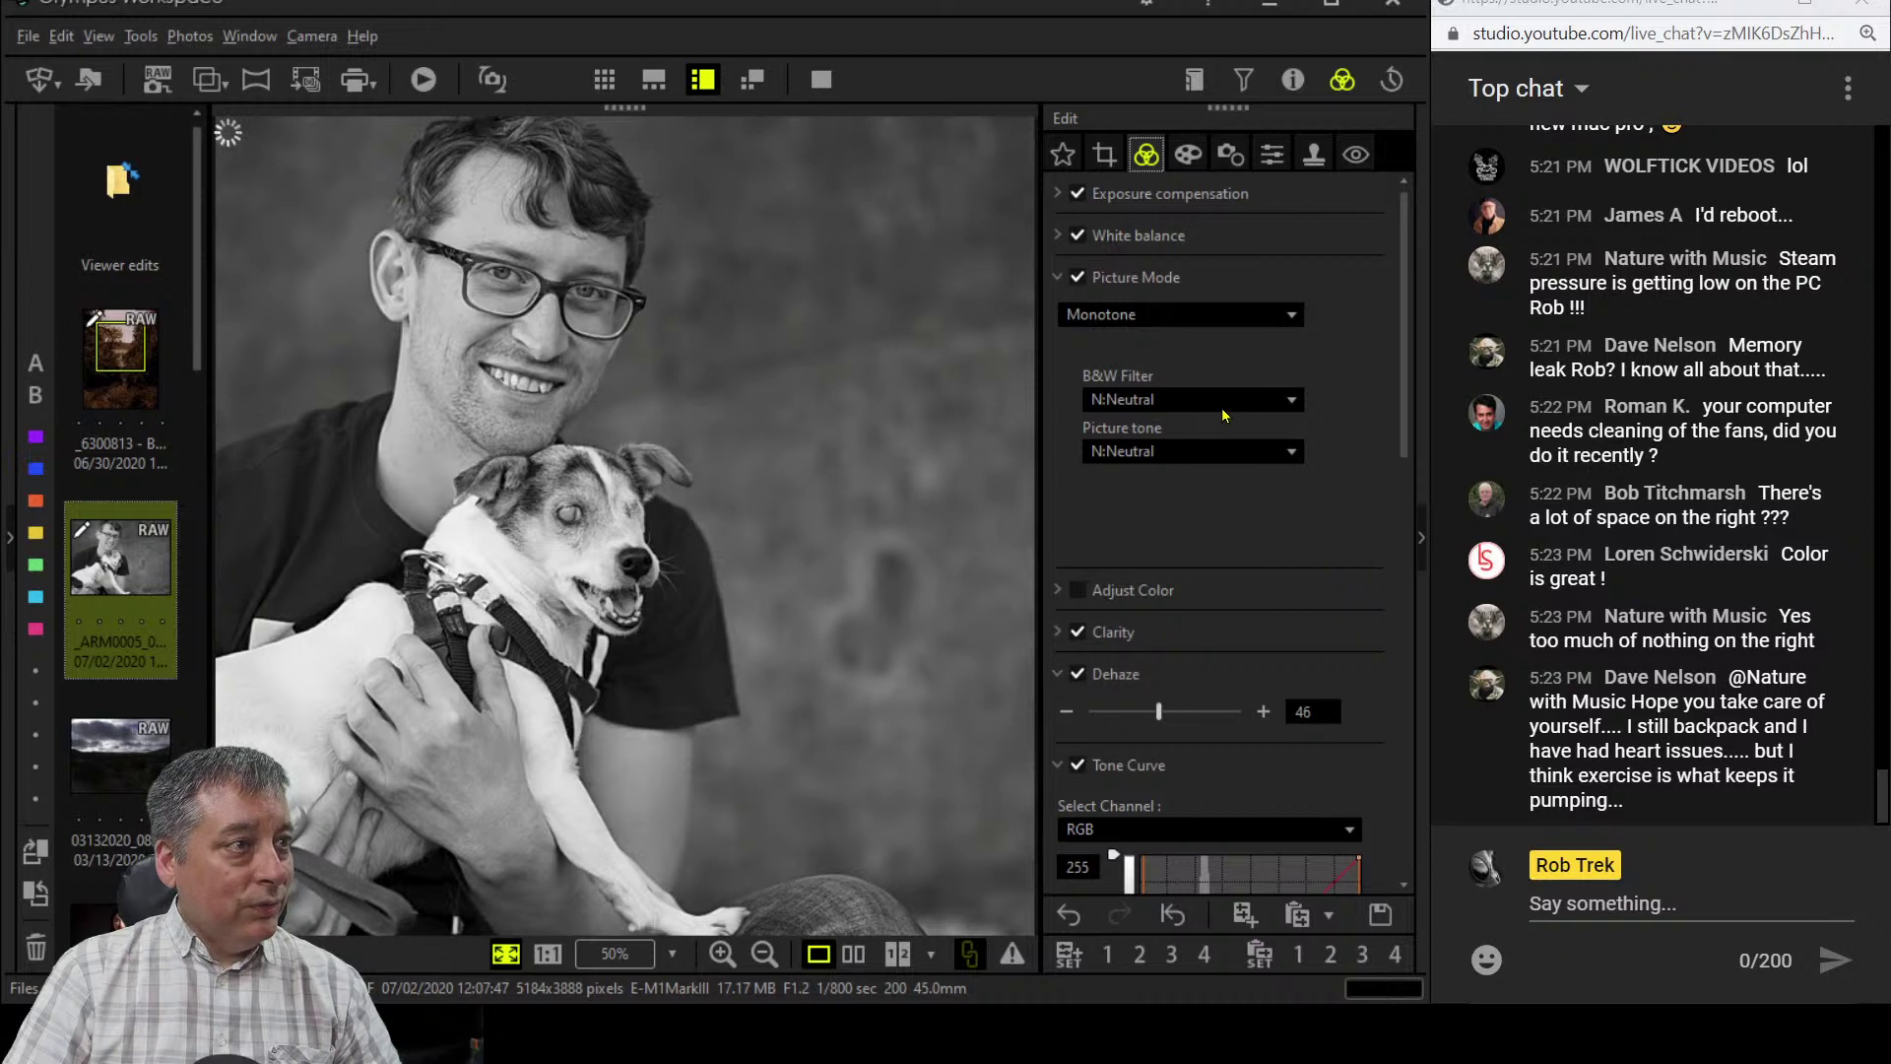
pyautogui.click(1223, 404)
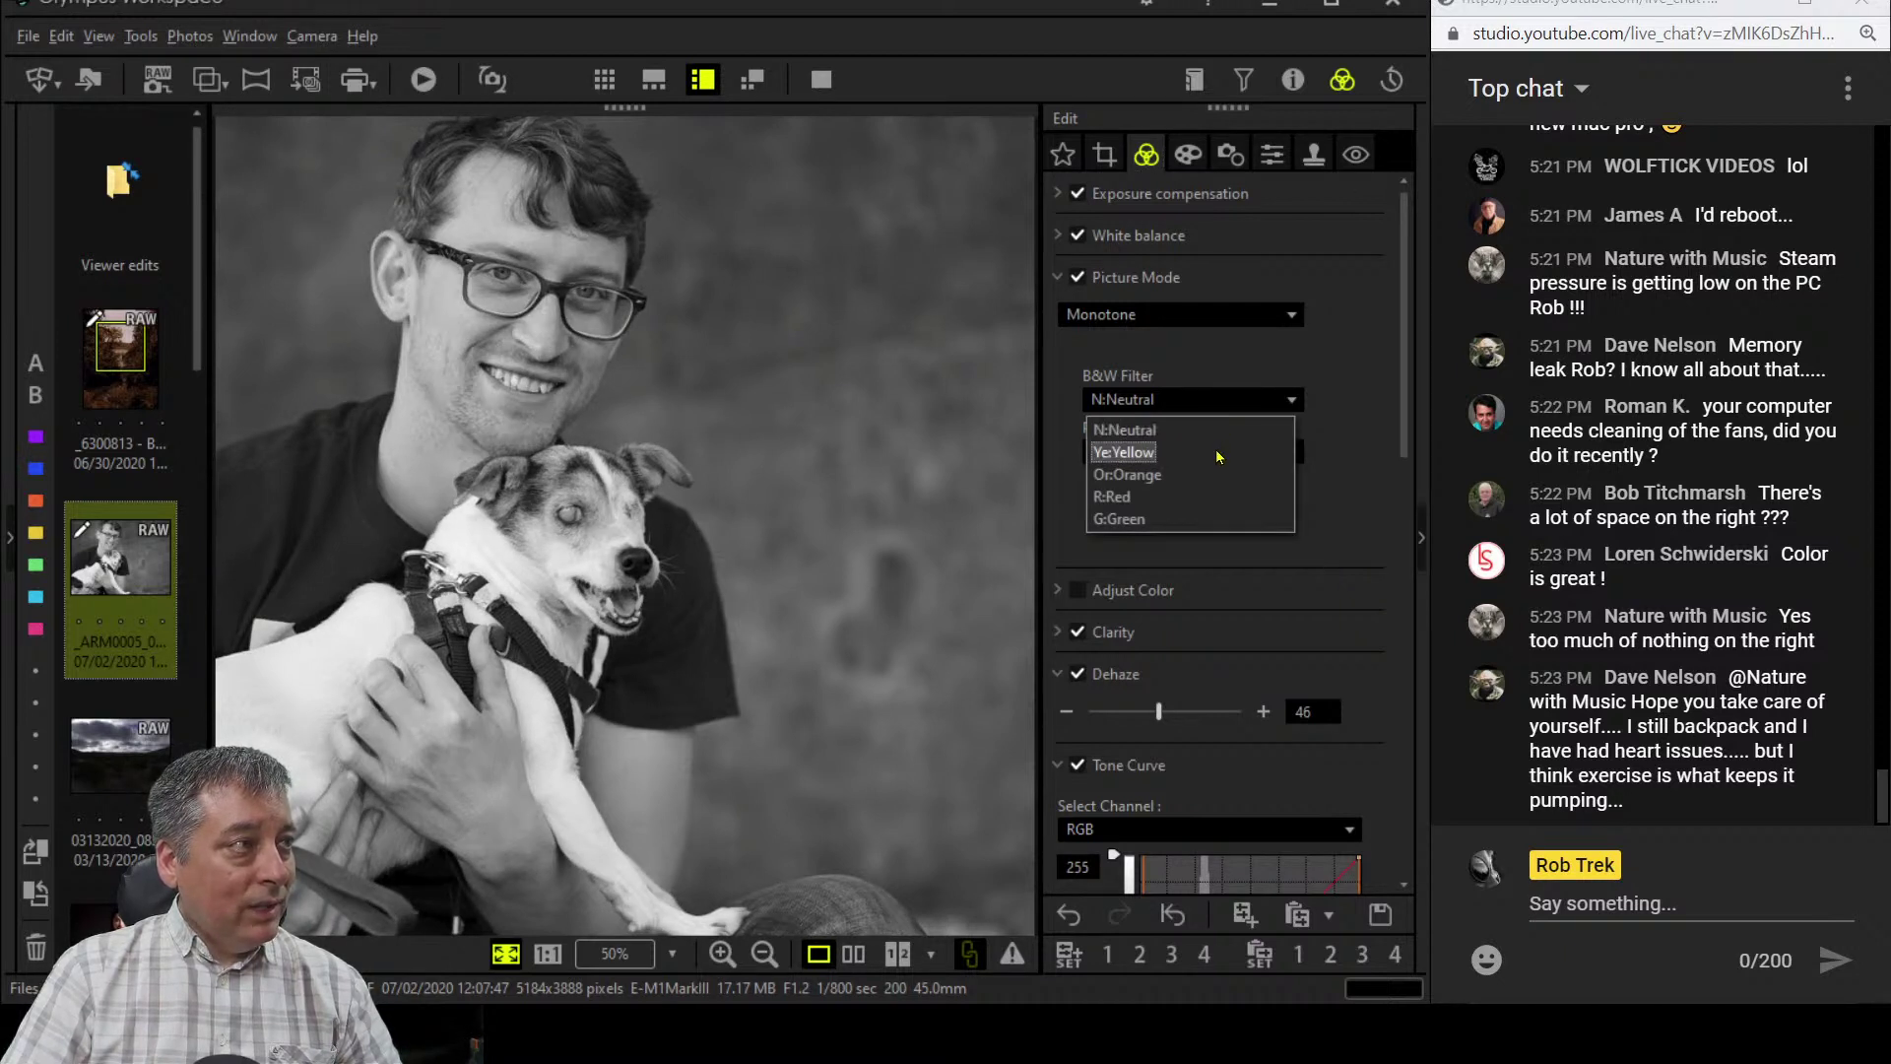
pyautogui.click(1218, 455)
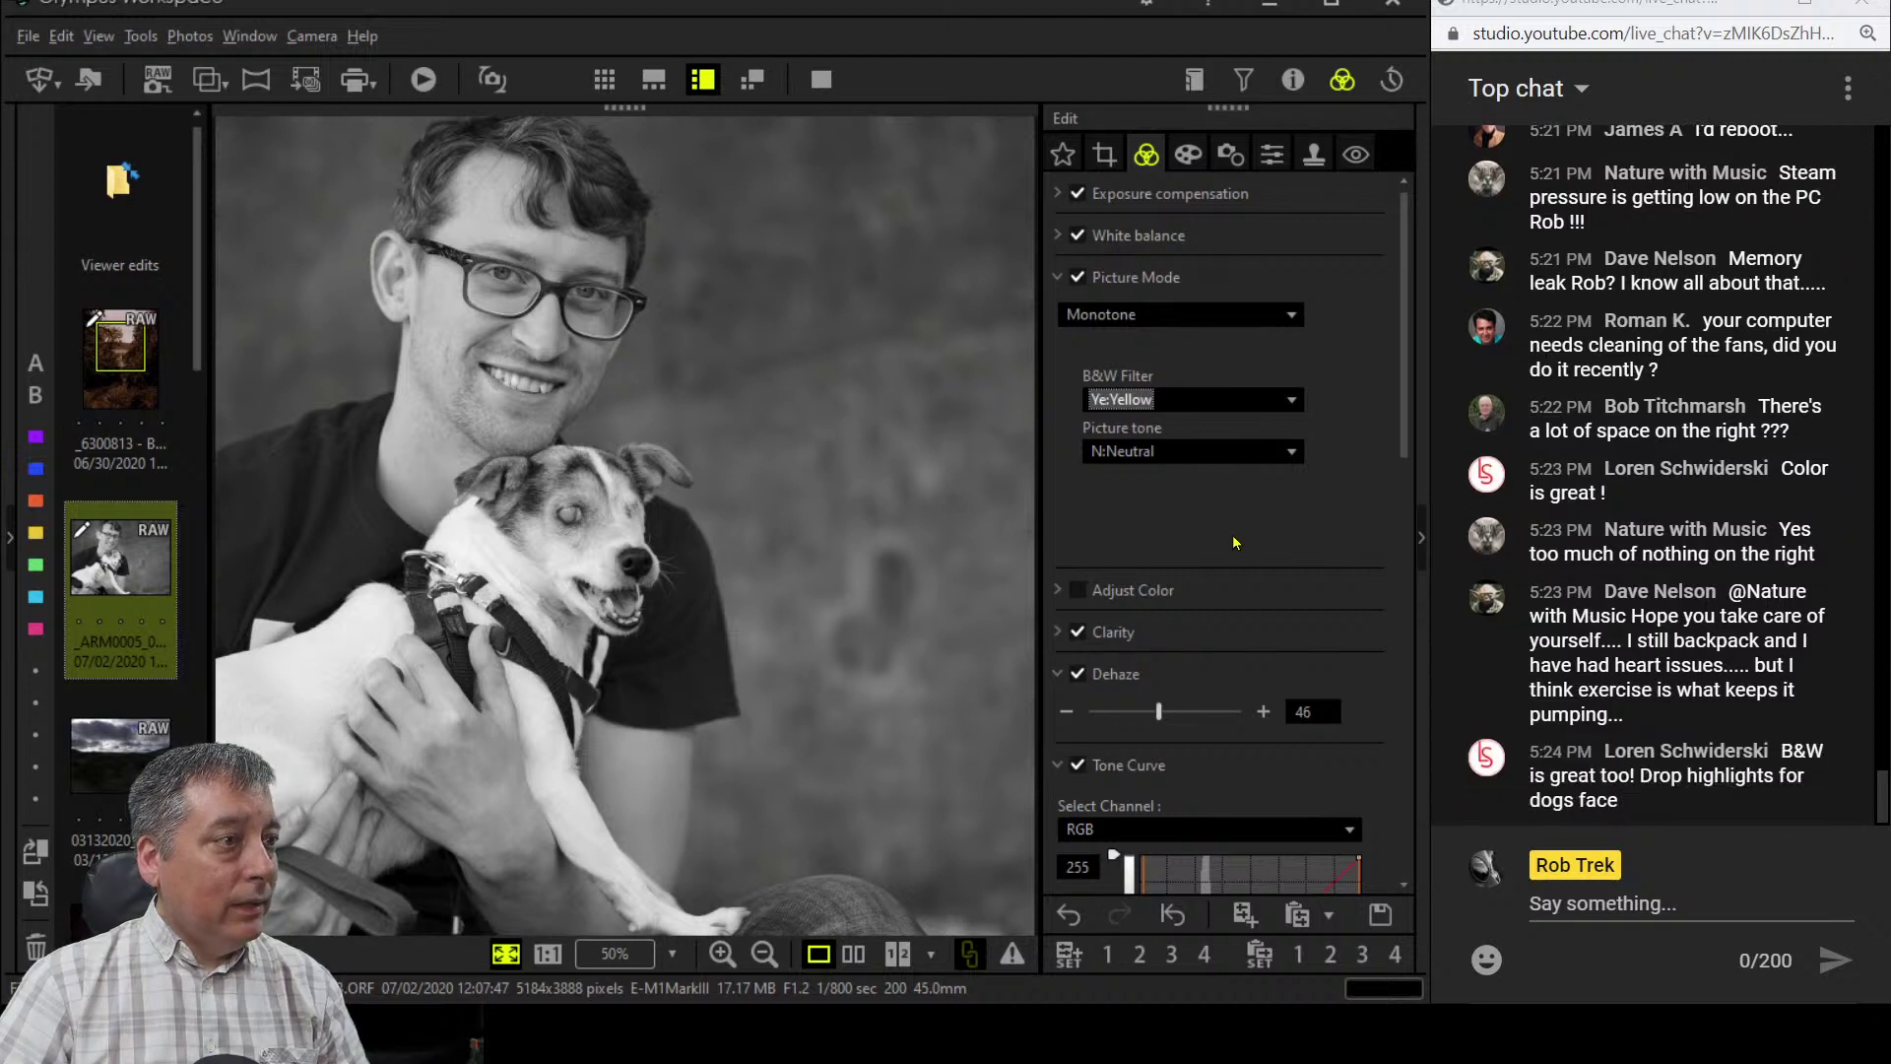
# - Review the portrait's remaining tonal adjustments and lower its exposure compensation to -0.3 EV
pyautogui.scroll(-5, 1233, 537)
pyautogui.scroll(-8, 1232, 534)
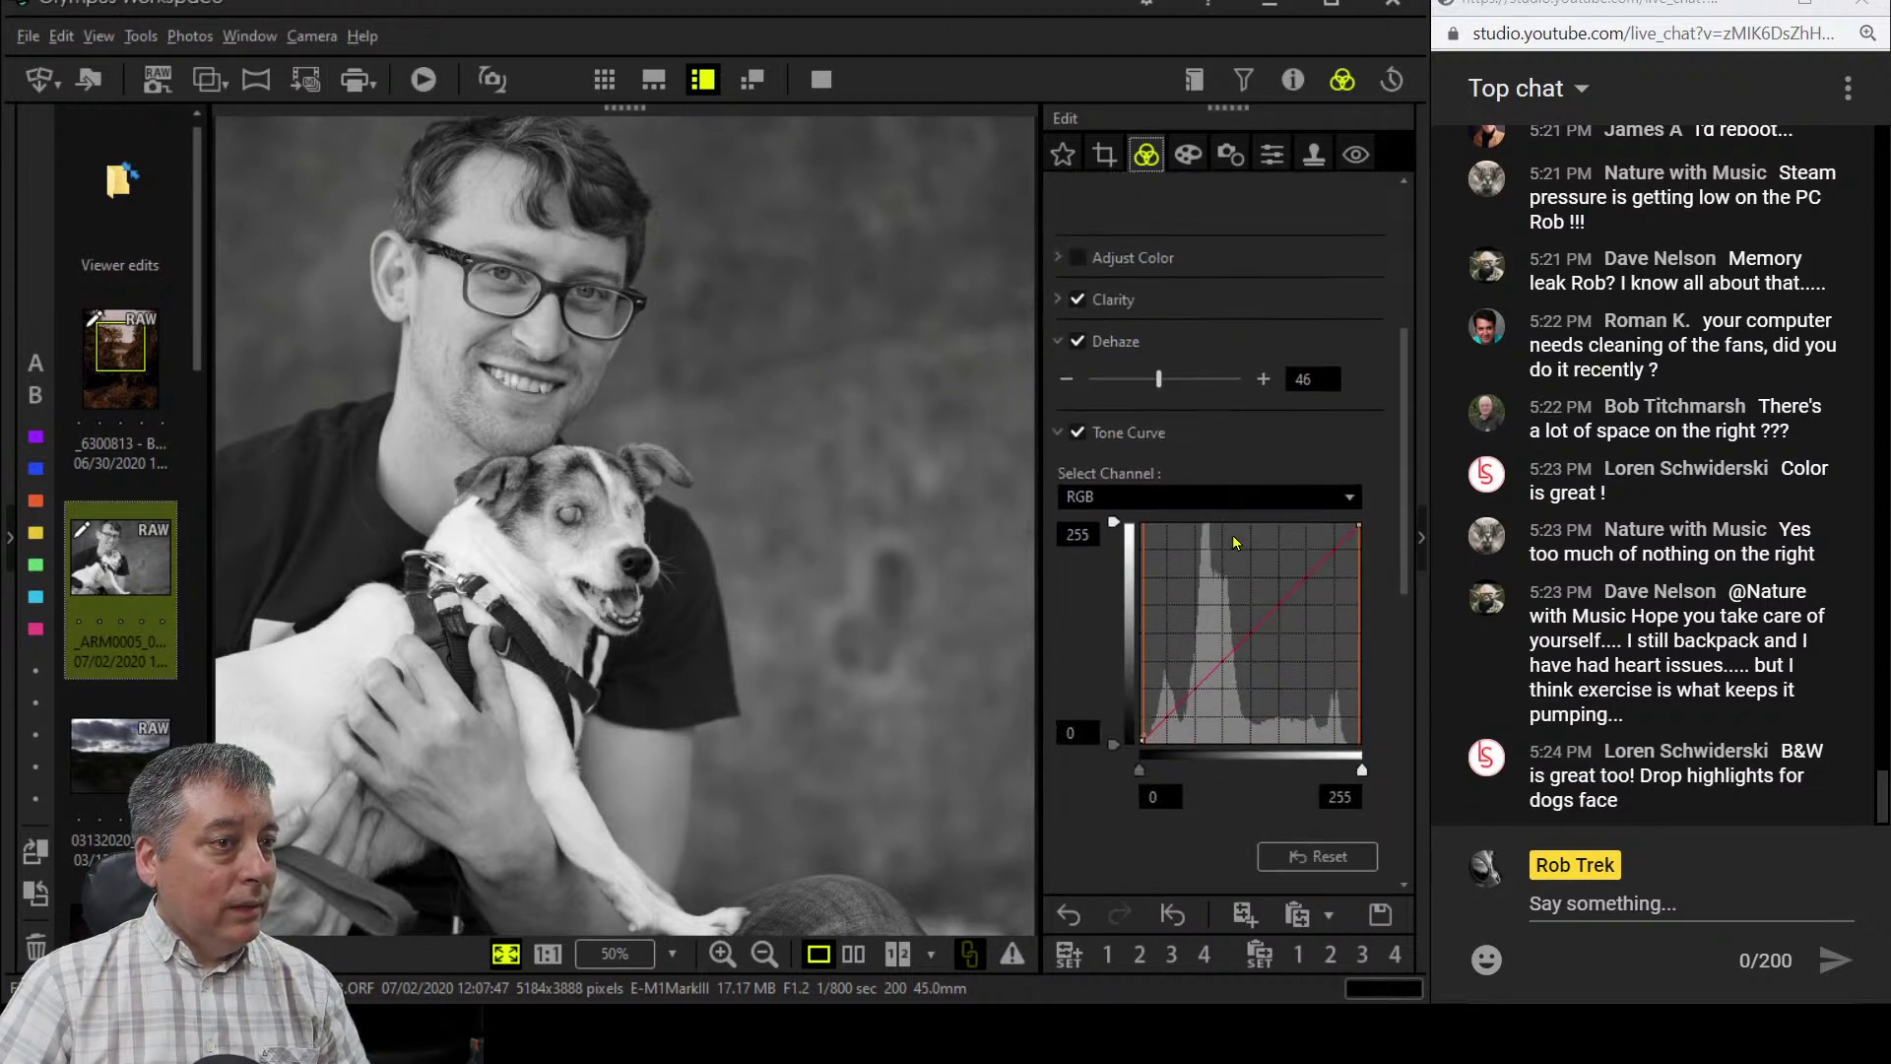
pyautogui.scroll(-9, 1232, 533)
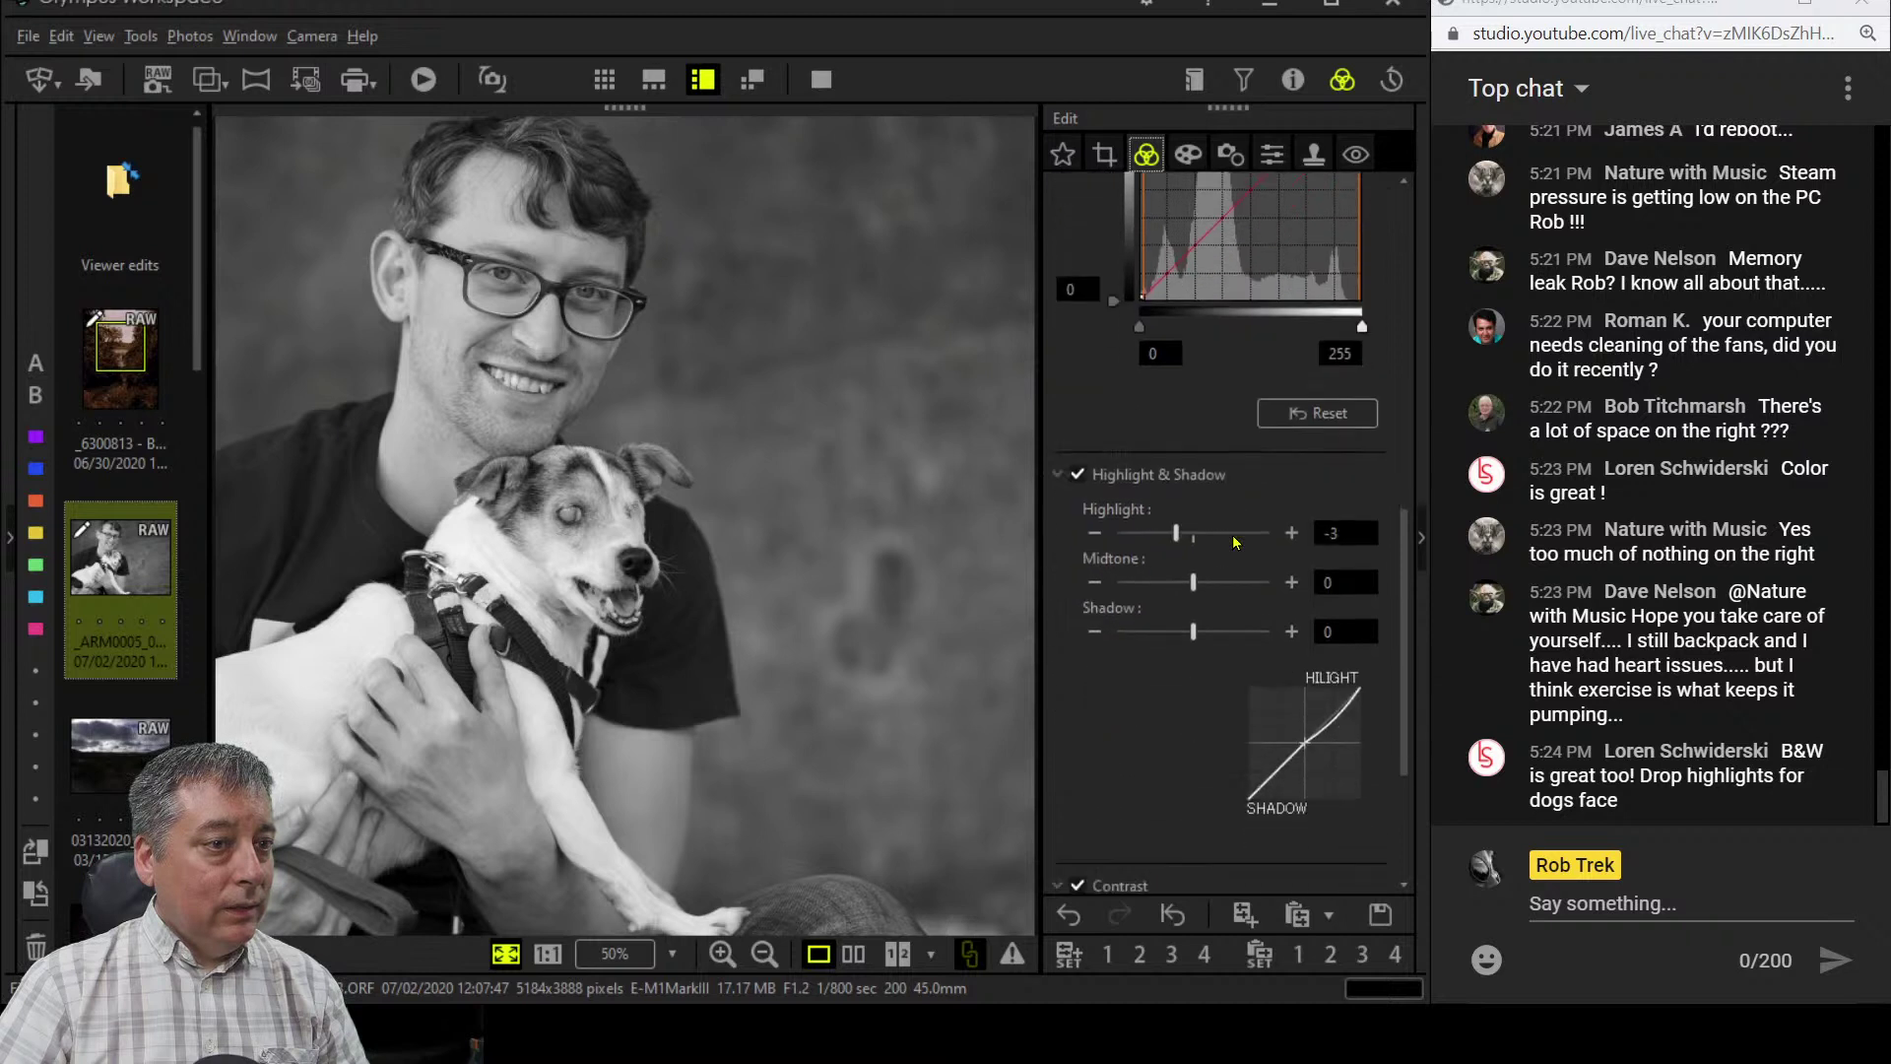
pyautogui.scroll(-1, 1232, 534)
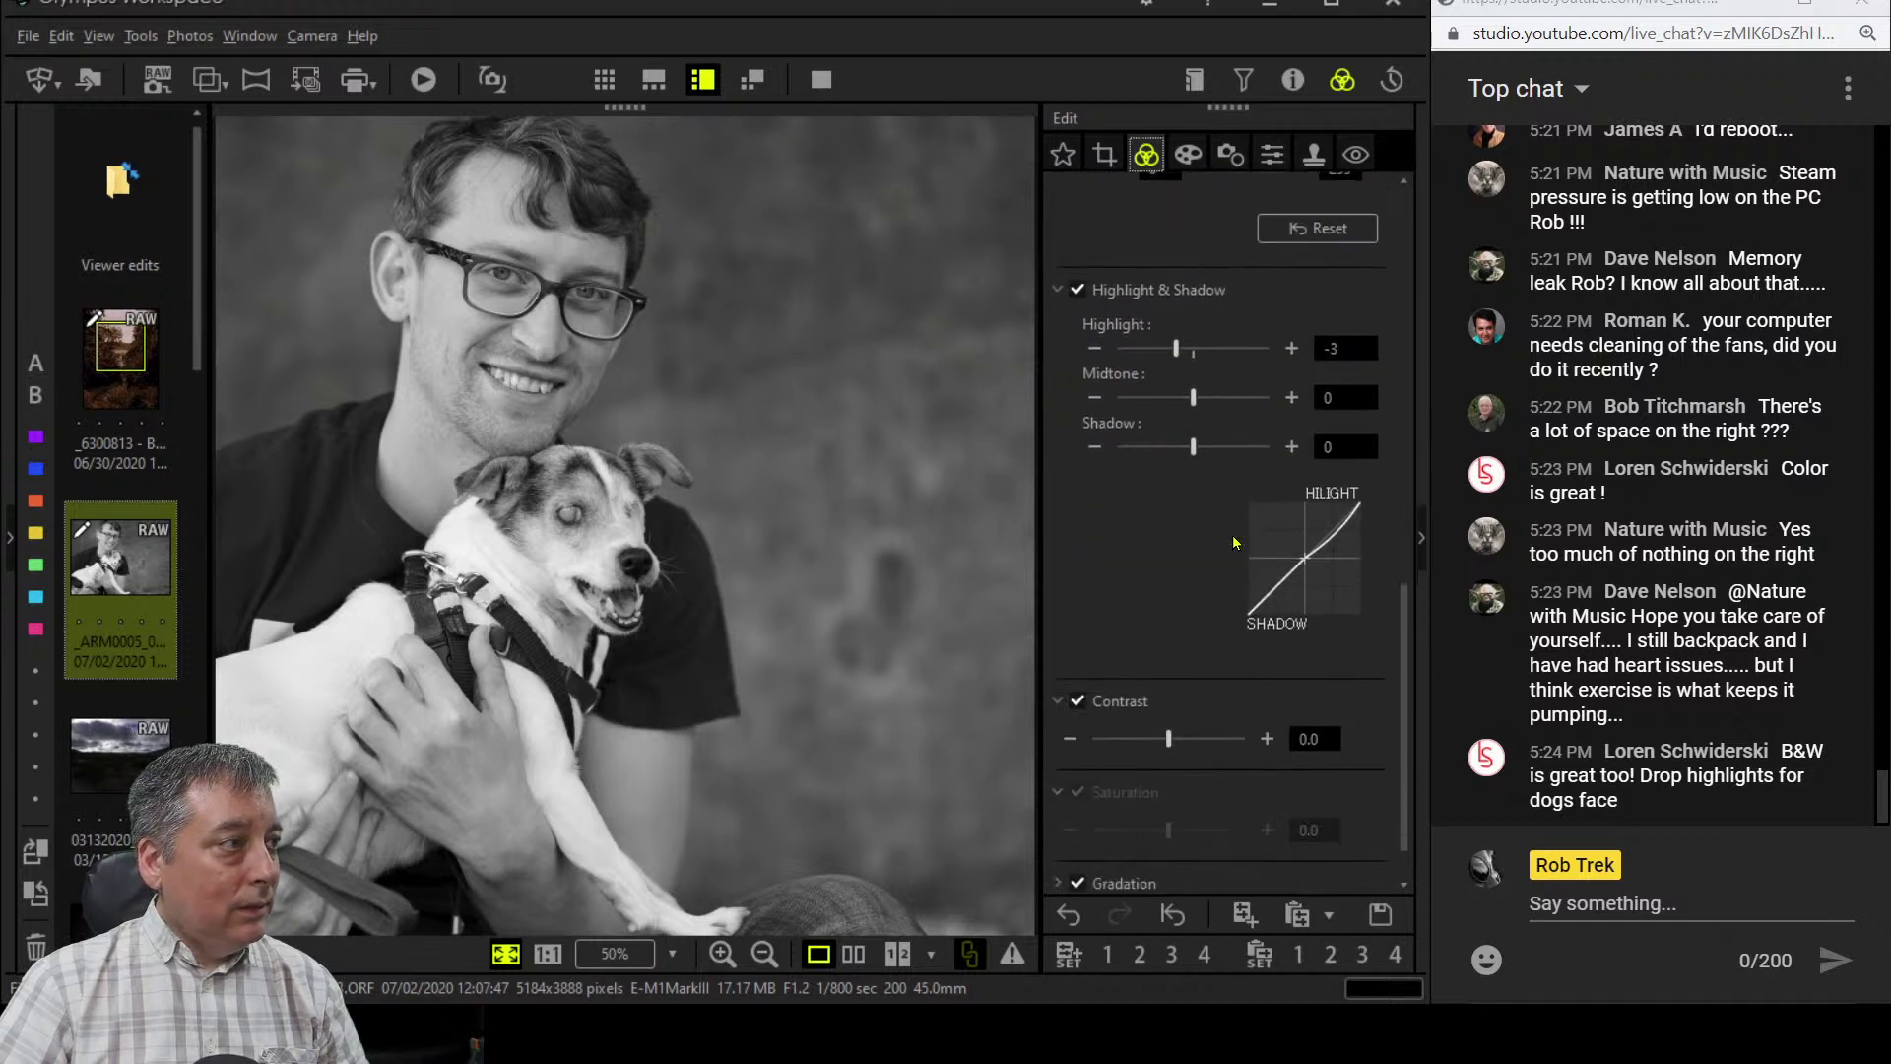
pyautogui.scroll(-1, 1233, 540)
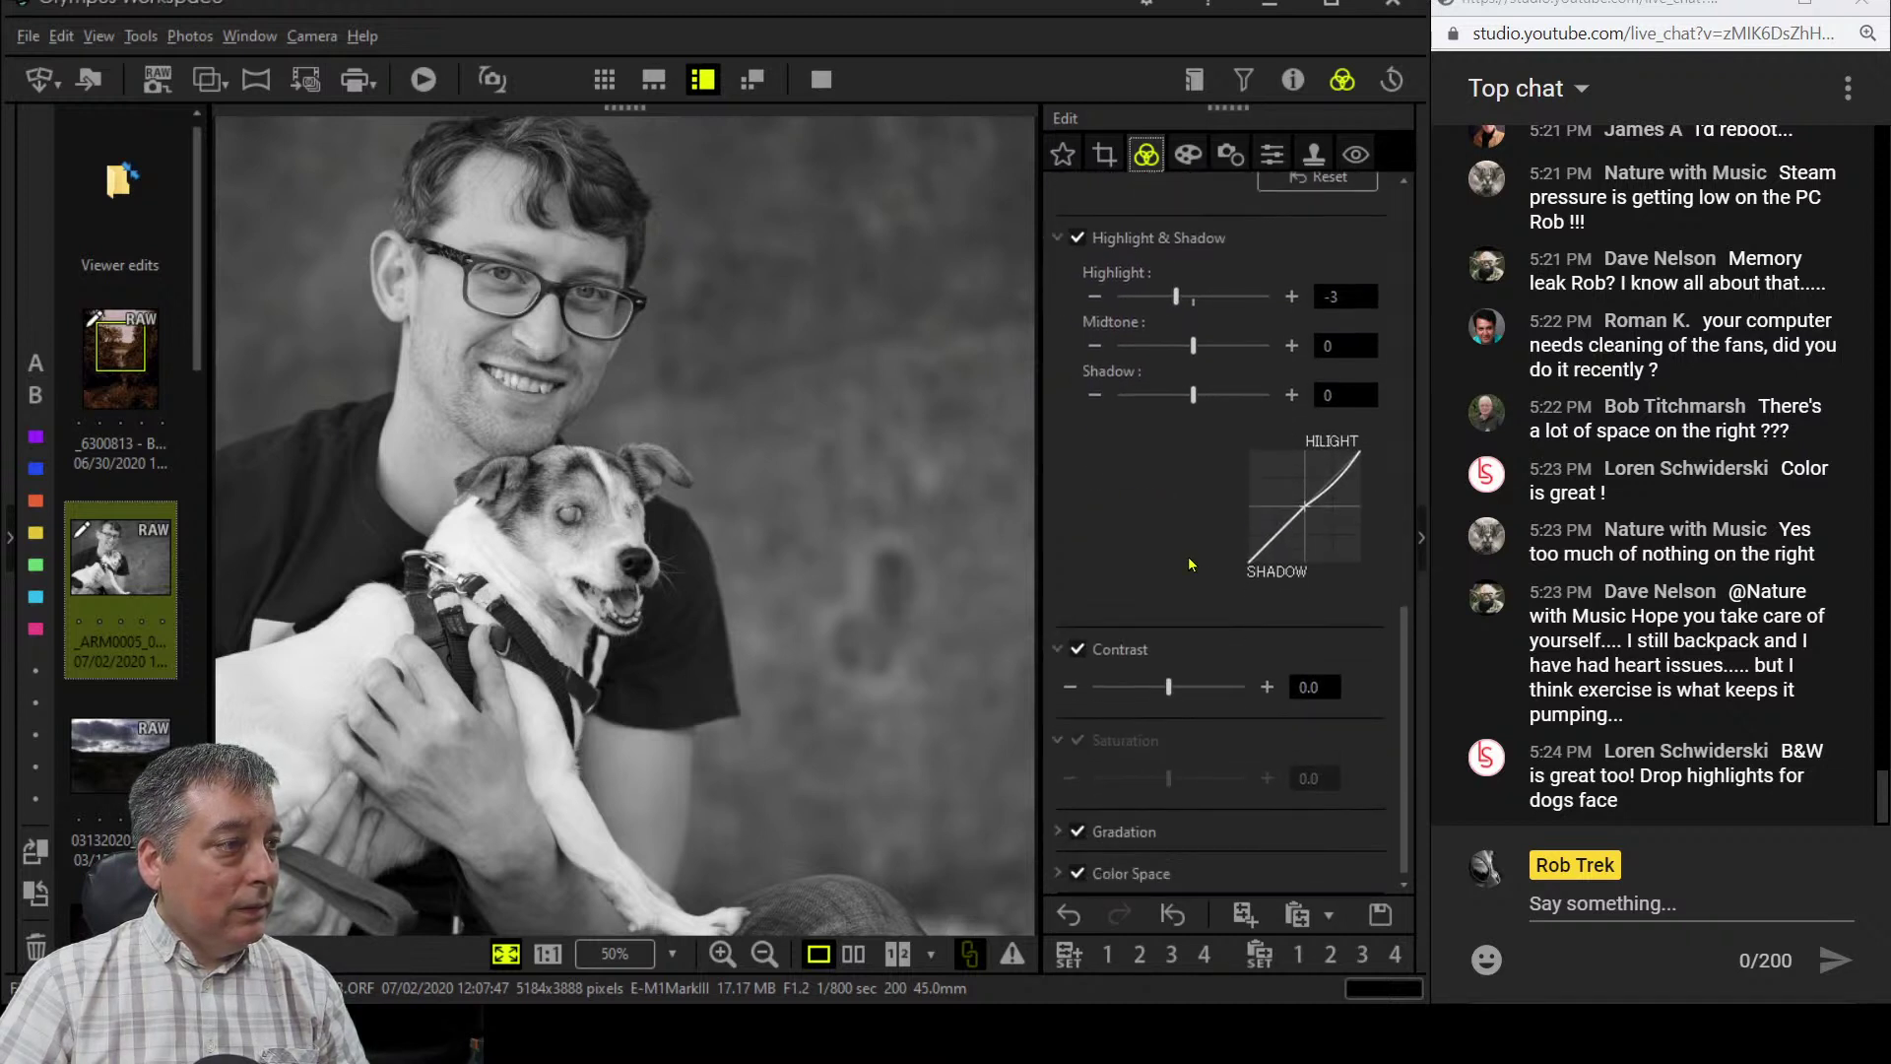
pyautogui.scroll(10, 1192, 584)
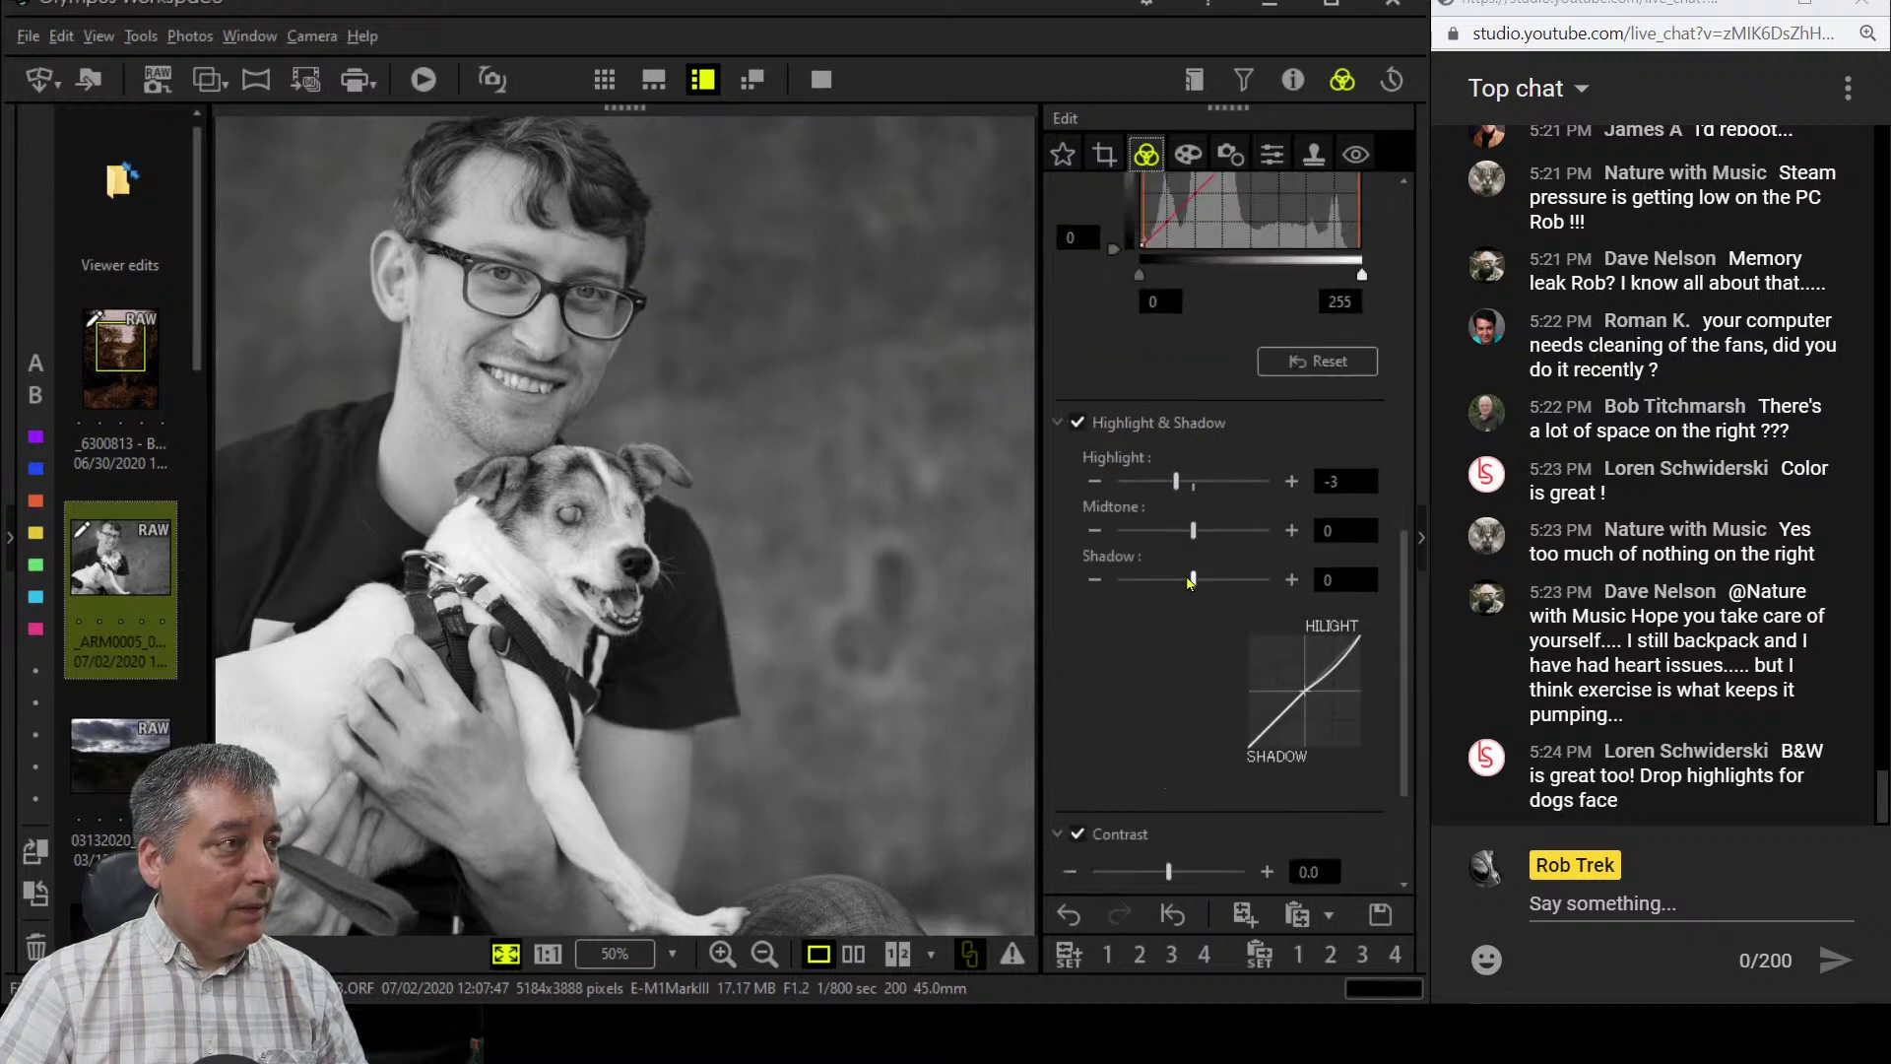
pyautogui.scroll(5, 1186, 583)
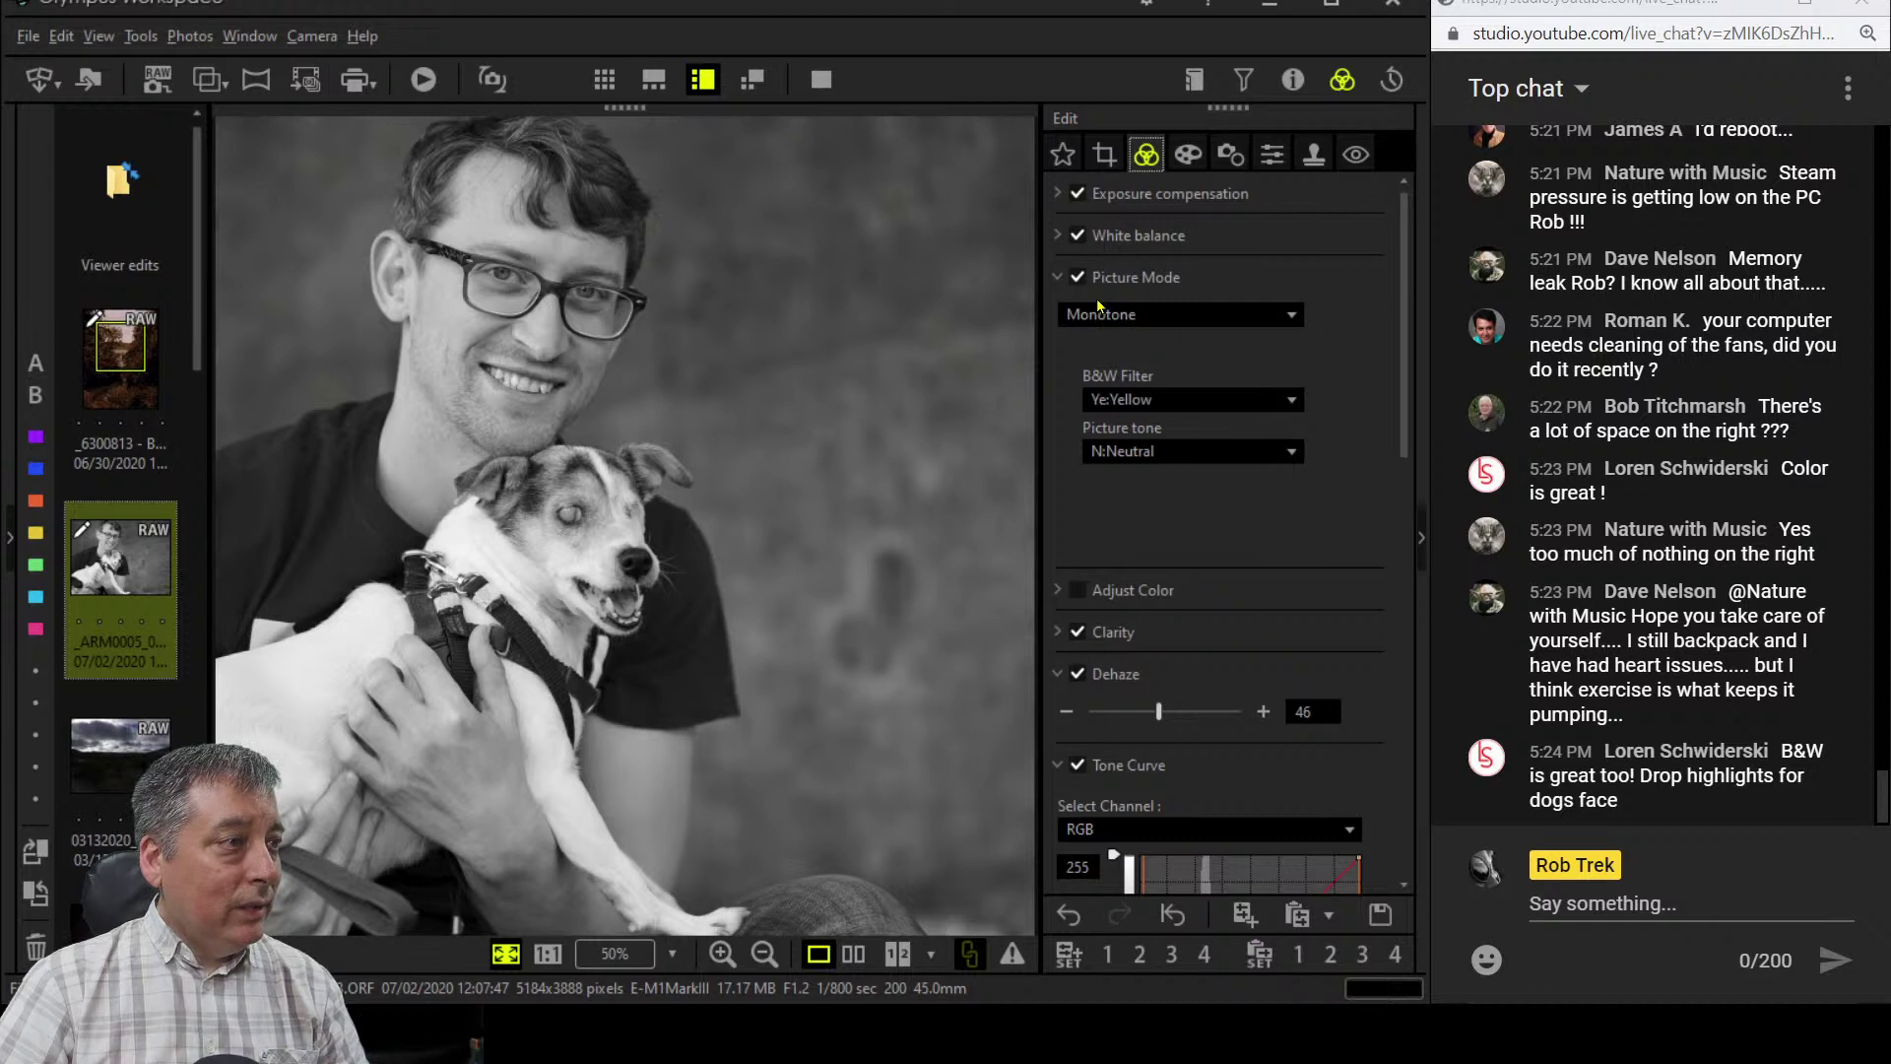
pyautogui.click(1058, 193)
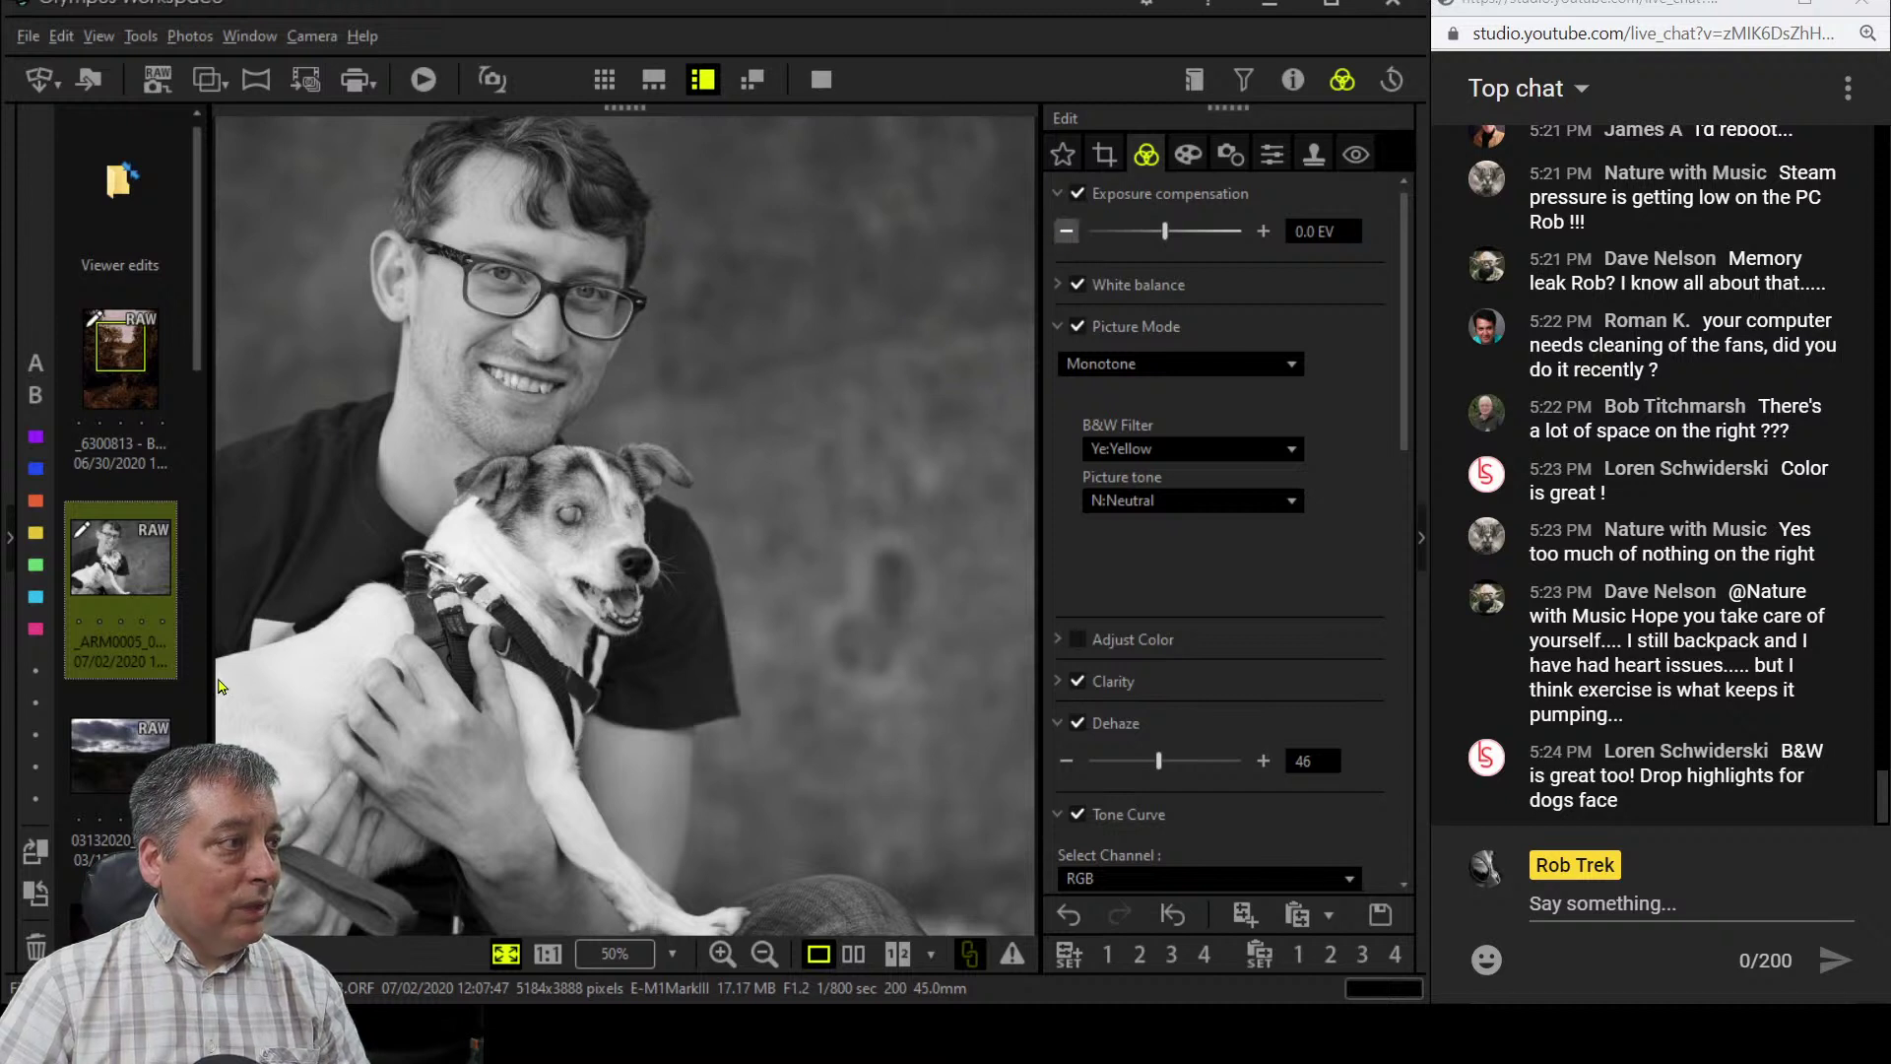
pyautogui.click(1066, 230)
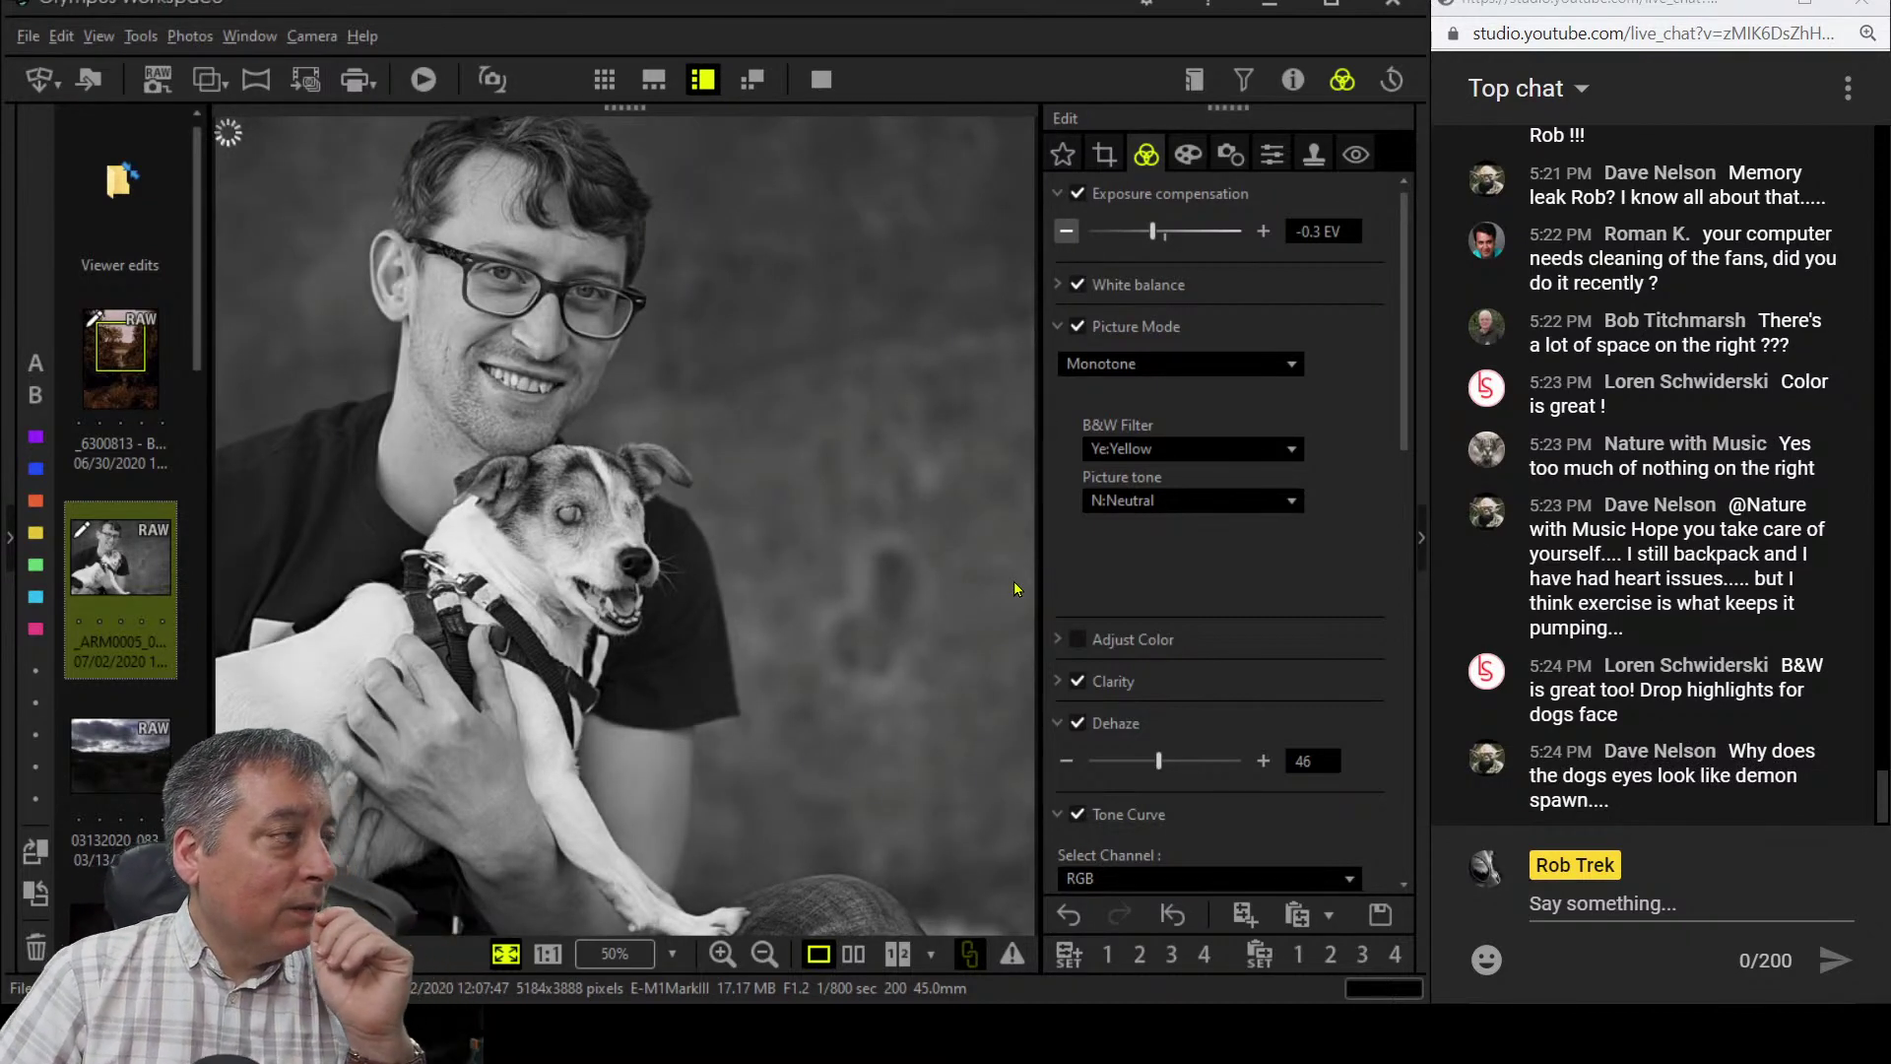
# - Try the Orange B&W filter on the portrait, and set the filter to Red instead
pyautogui.click(1208, 451)
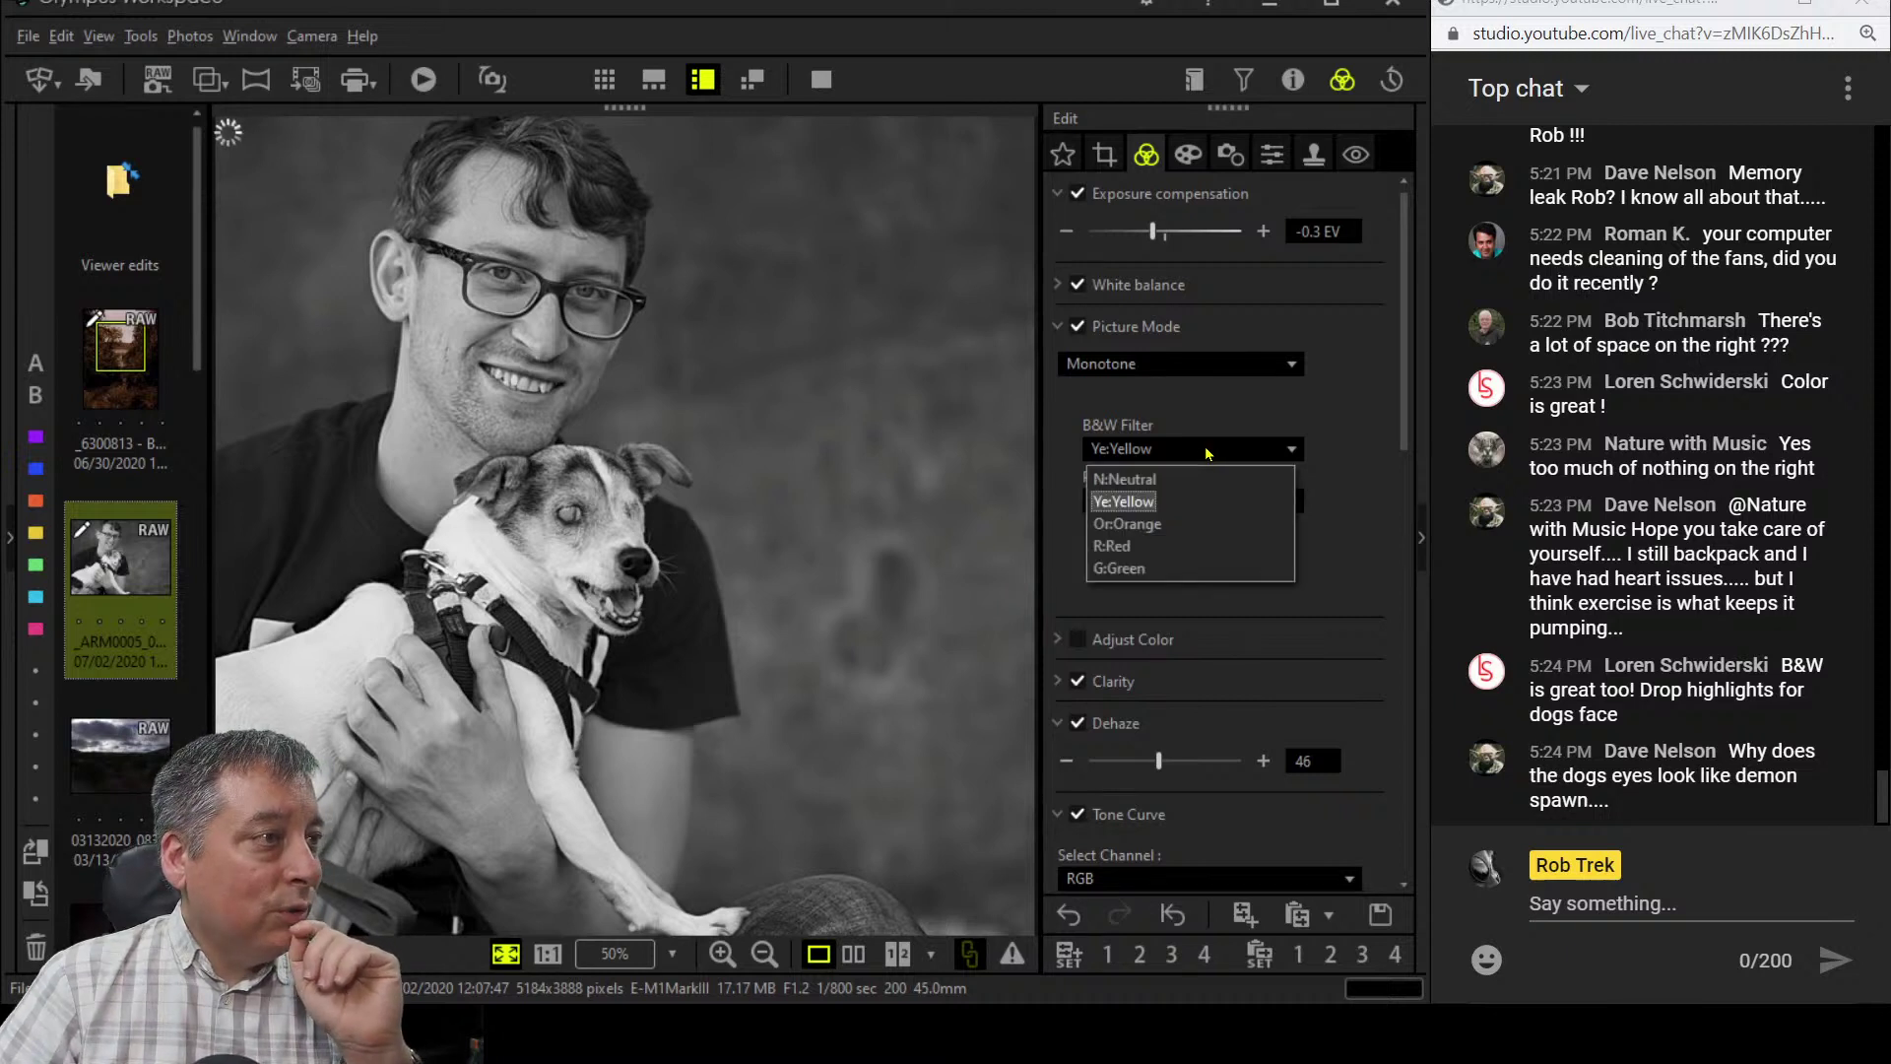
pyautogui.click(1198, 533)
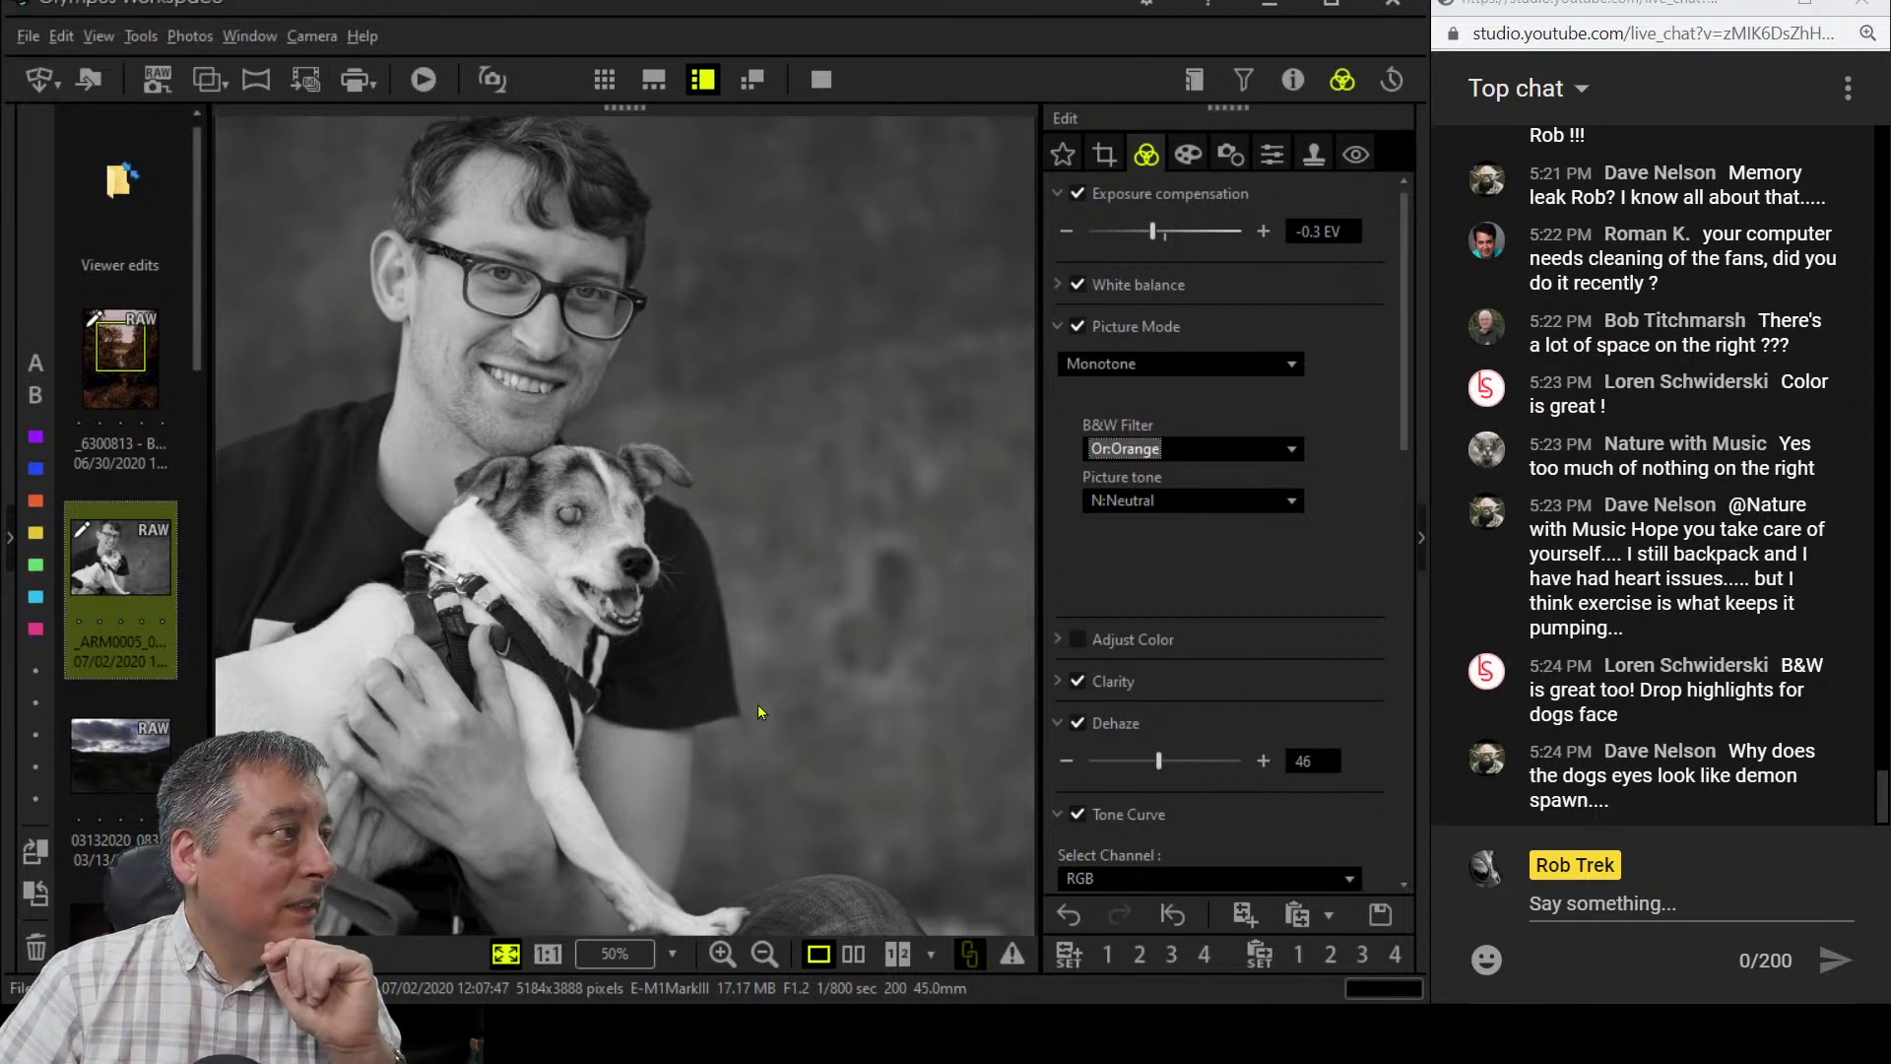
pyautogui.click(1162, 448)
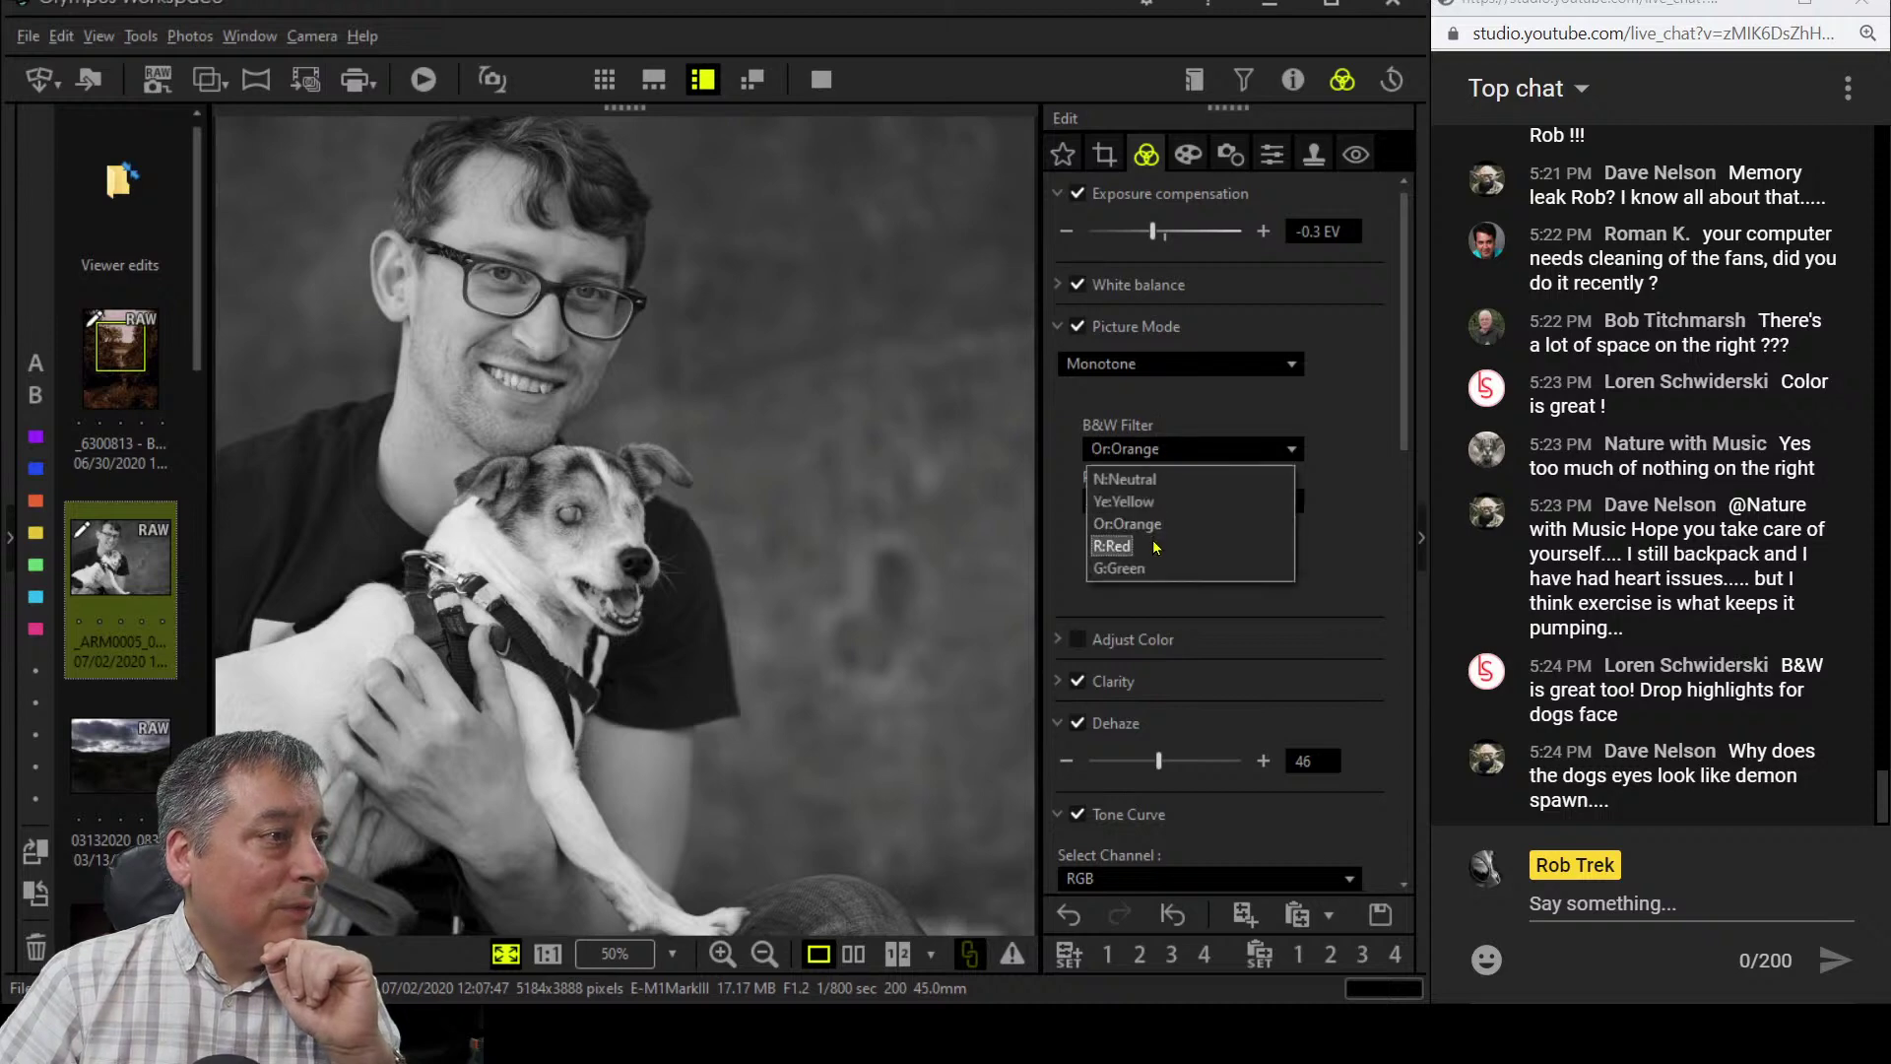
pyautogui.click(1113, 546)
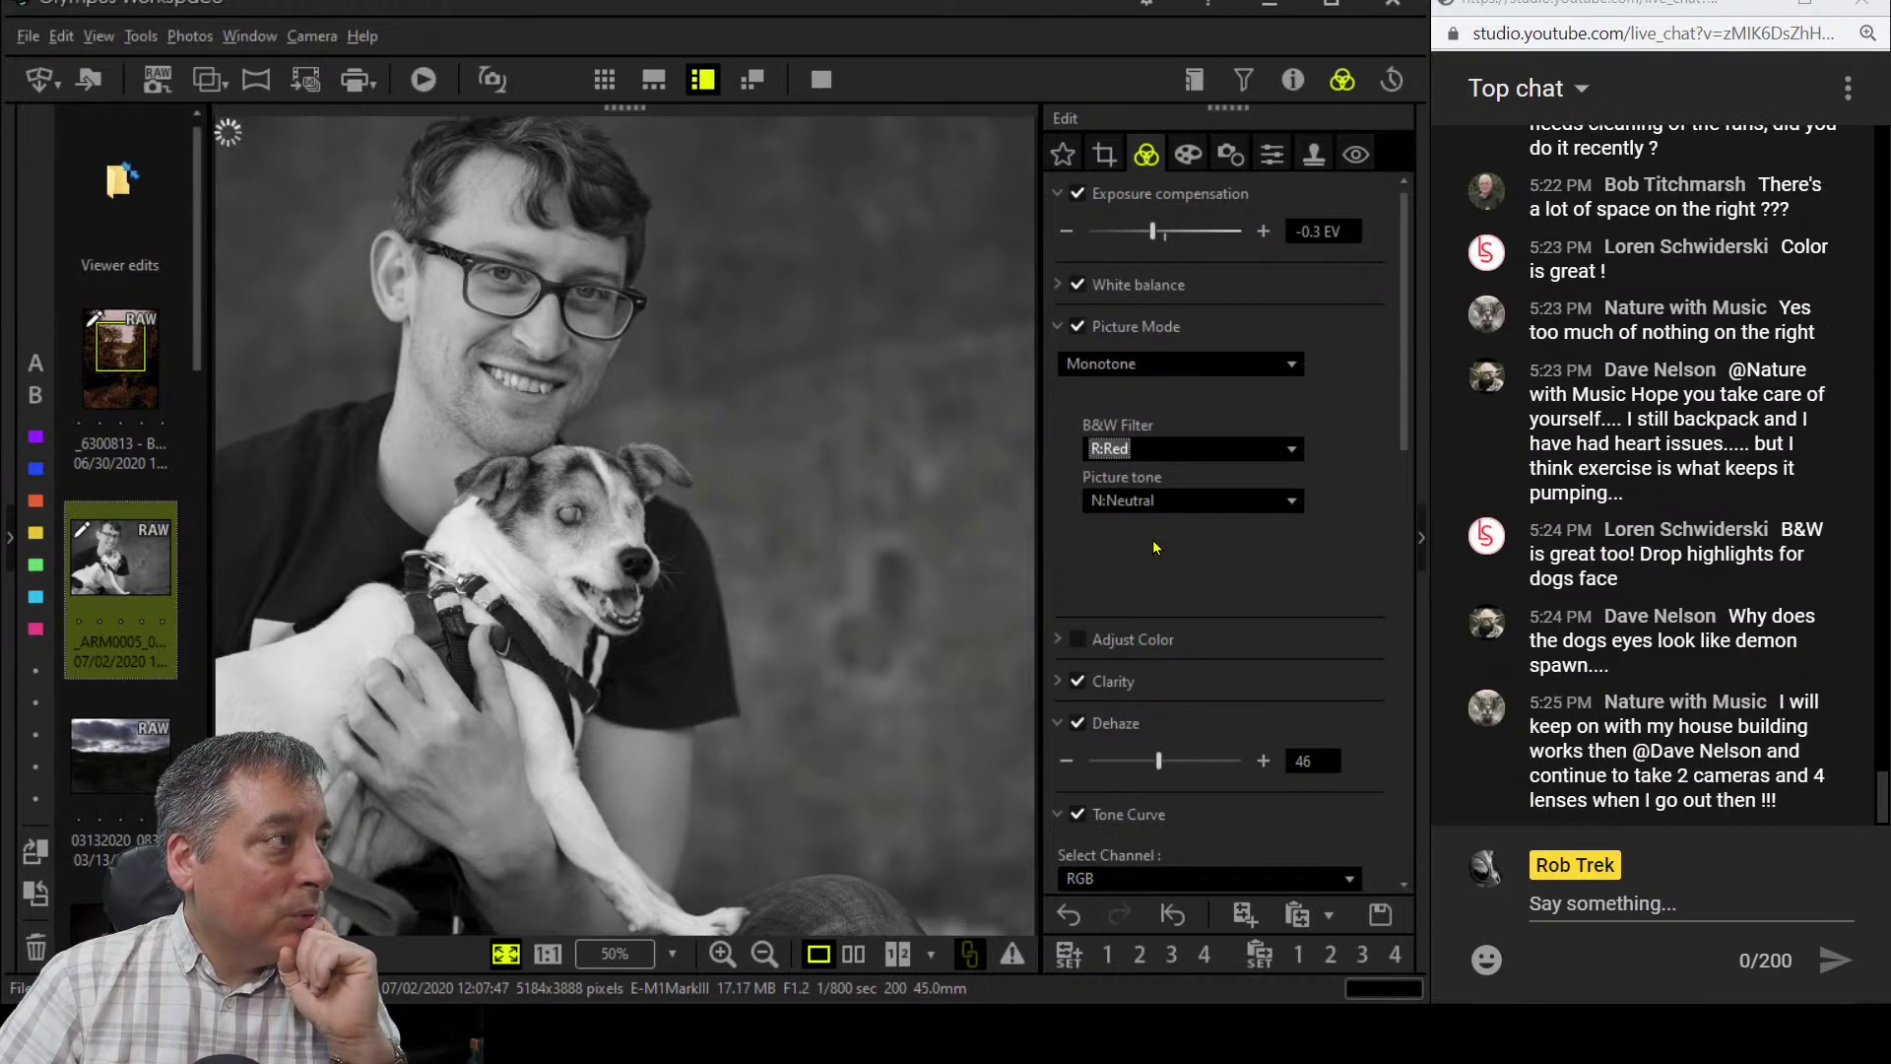
# - Lower the portrait's exposure compensation to -0.7 EV and raise Dehaze to 56
pyautogui.click(1066, 233)
pyautogui.click(1065, 233)
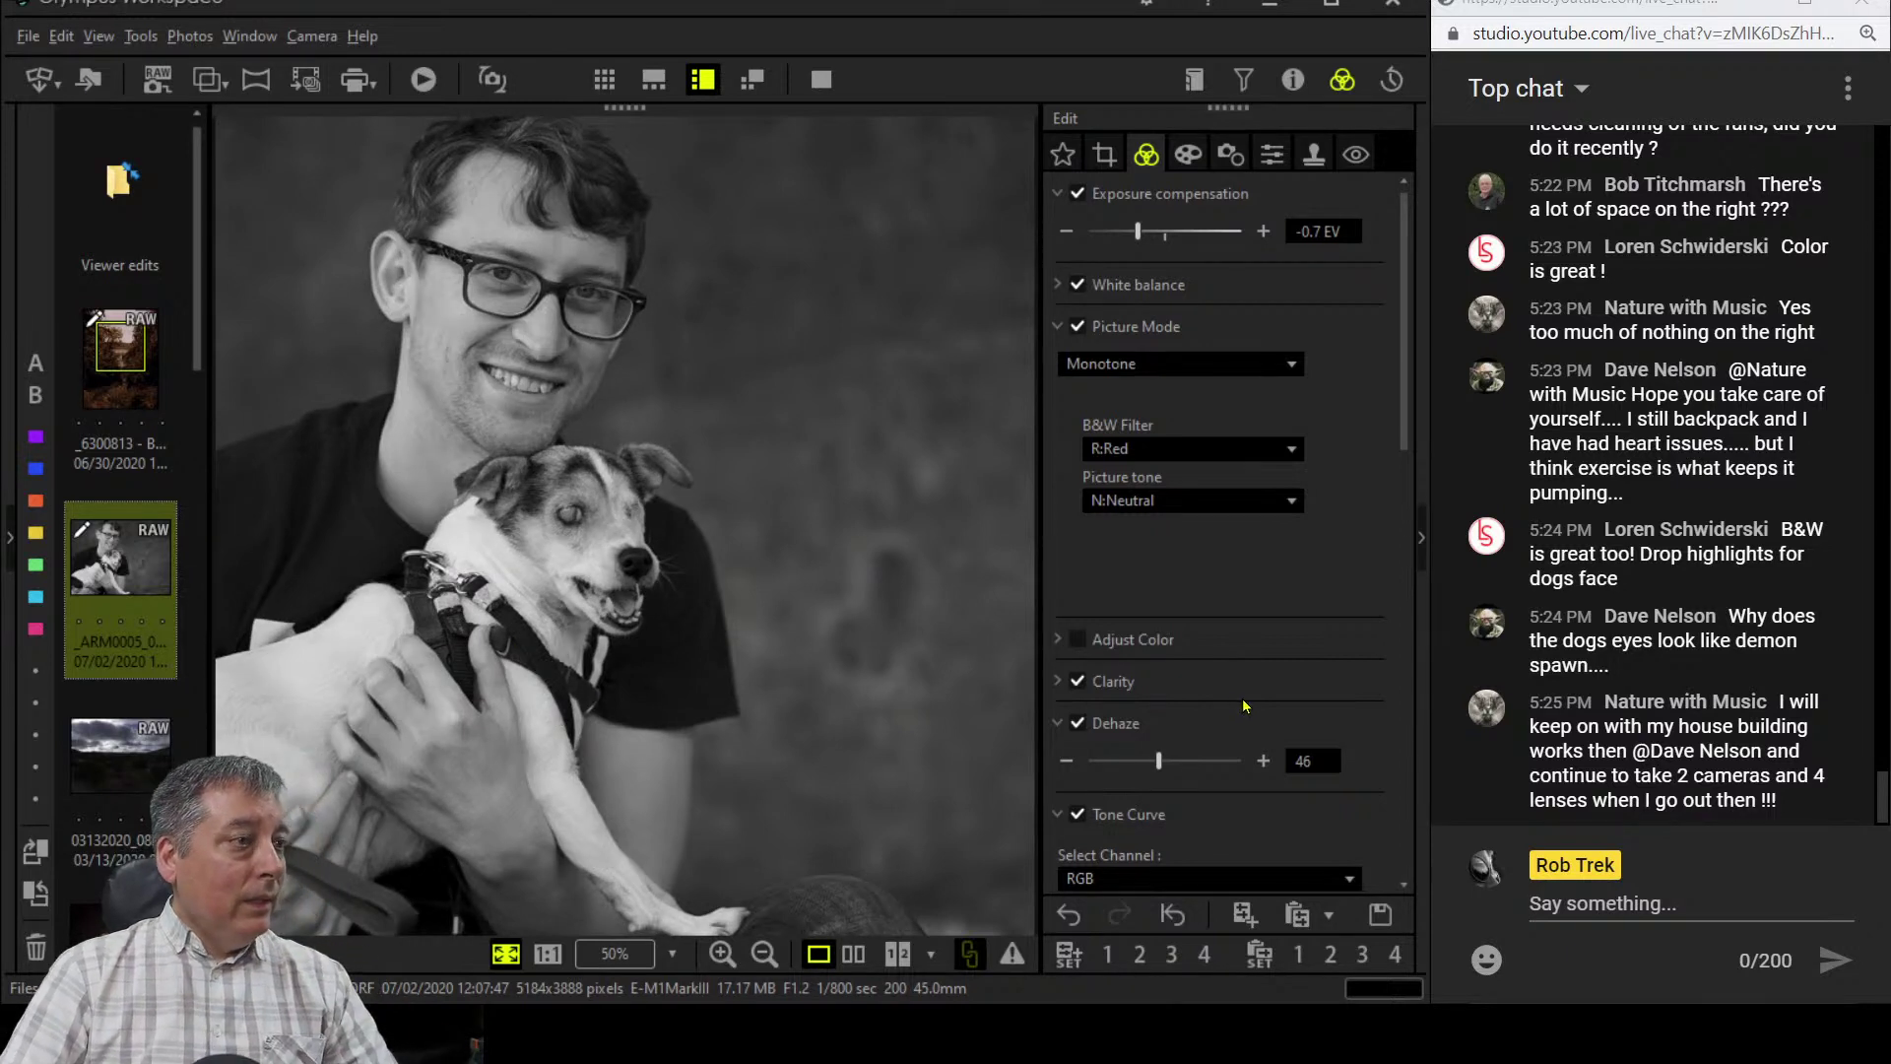
pyautogui.scroll(-1, 1261, 704)
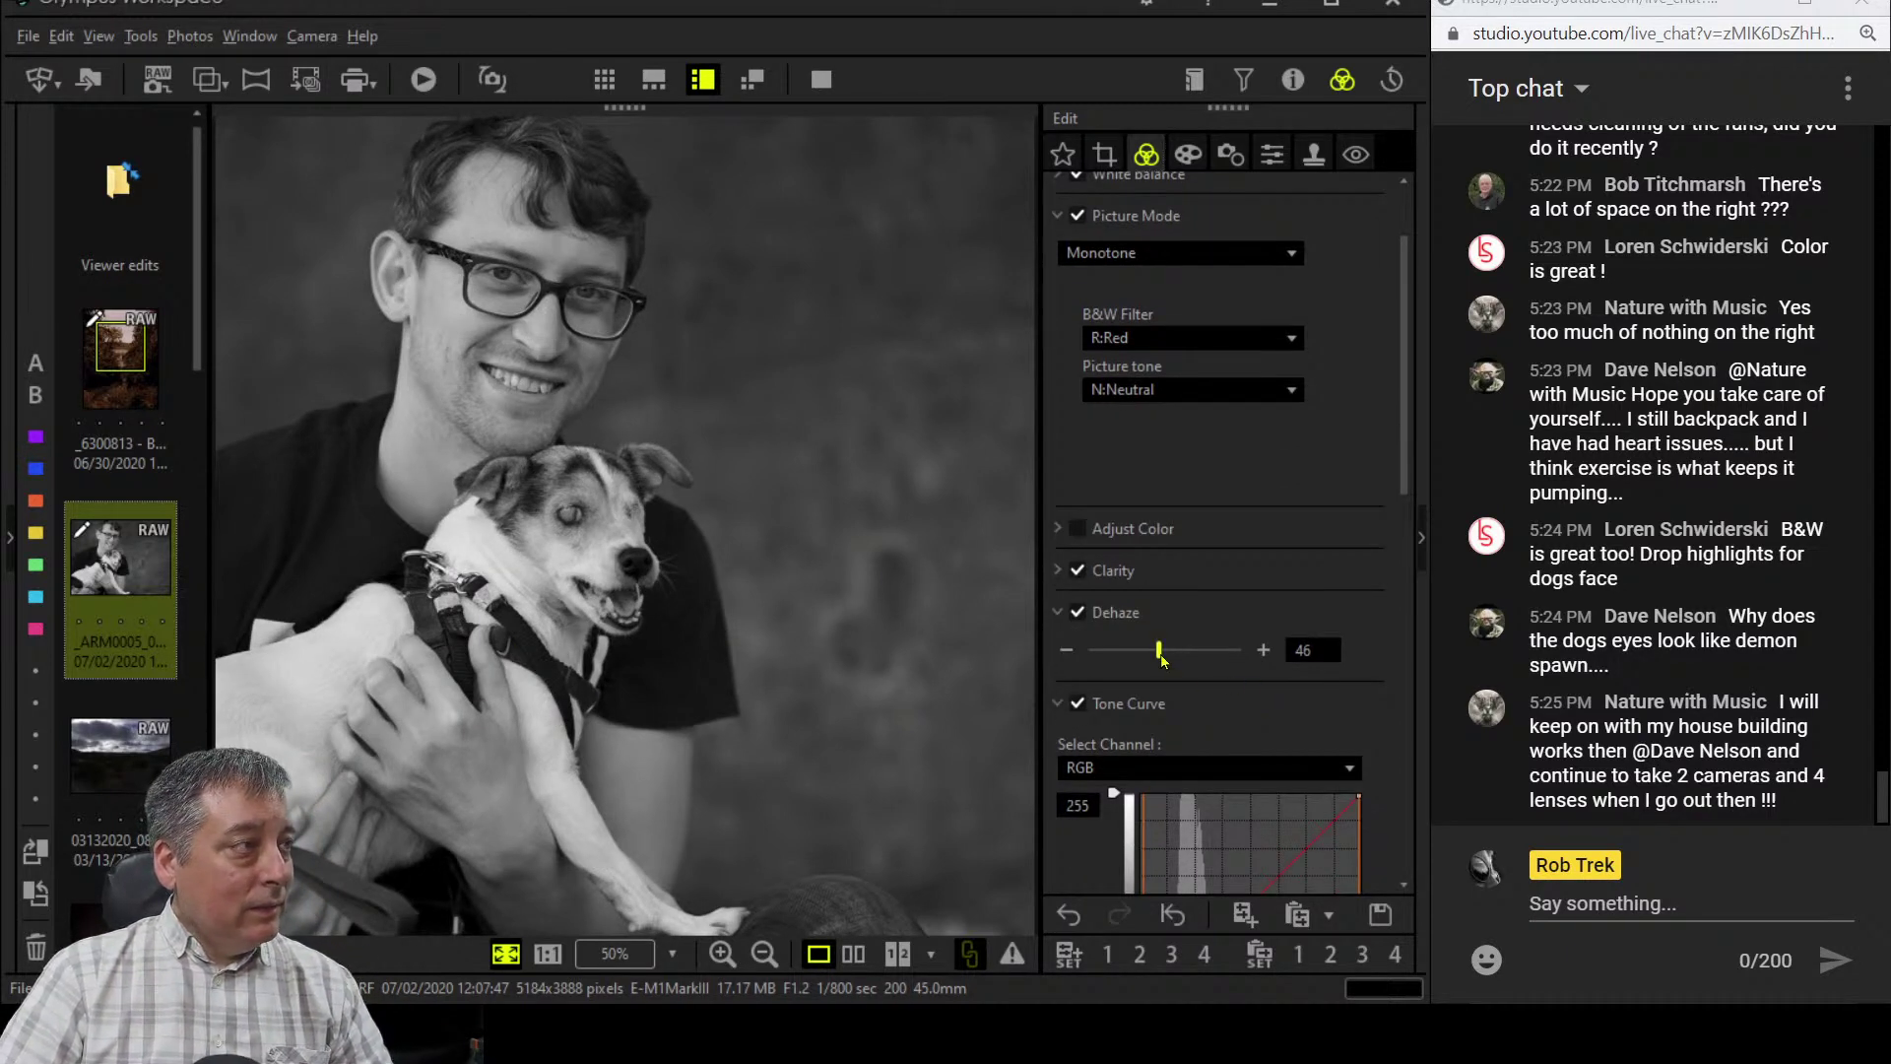
pyautogui.moveTo(1161, 658); pyautogui.dragTo(1178, 659)
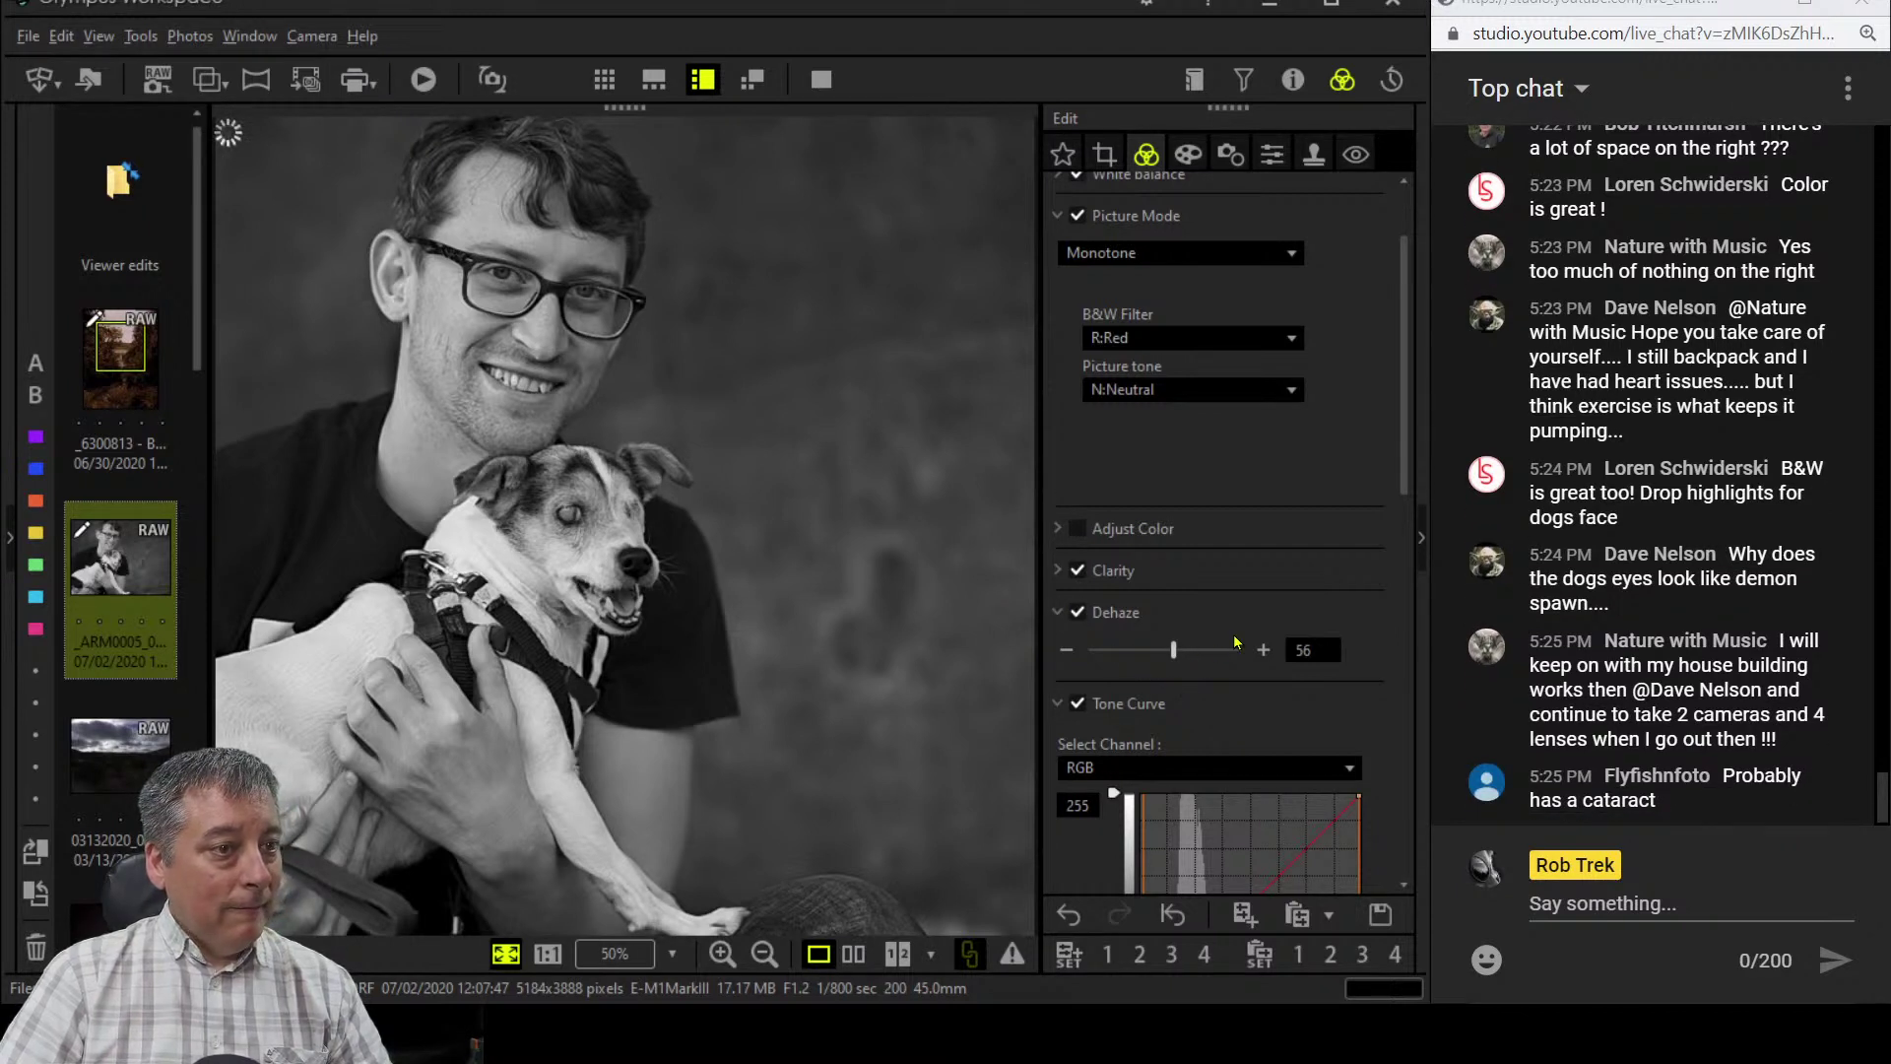
# - Expand the Clarity adjustment and set the portrait's clarity to 21
pyautogui.scroll(-1, 1236, 641)
pyautogui.scroll(-1, 1236, 641)
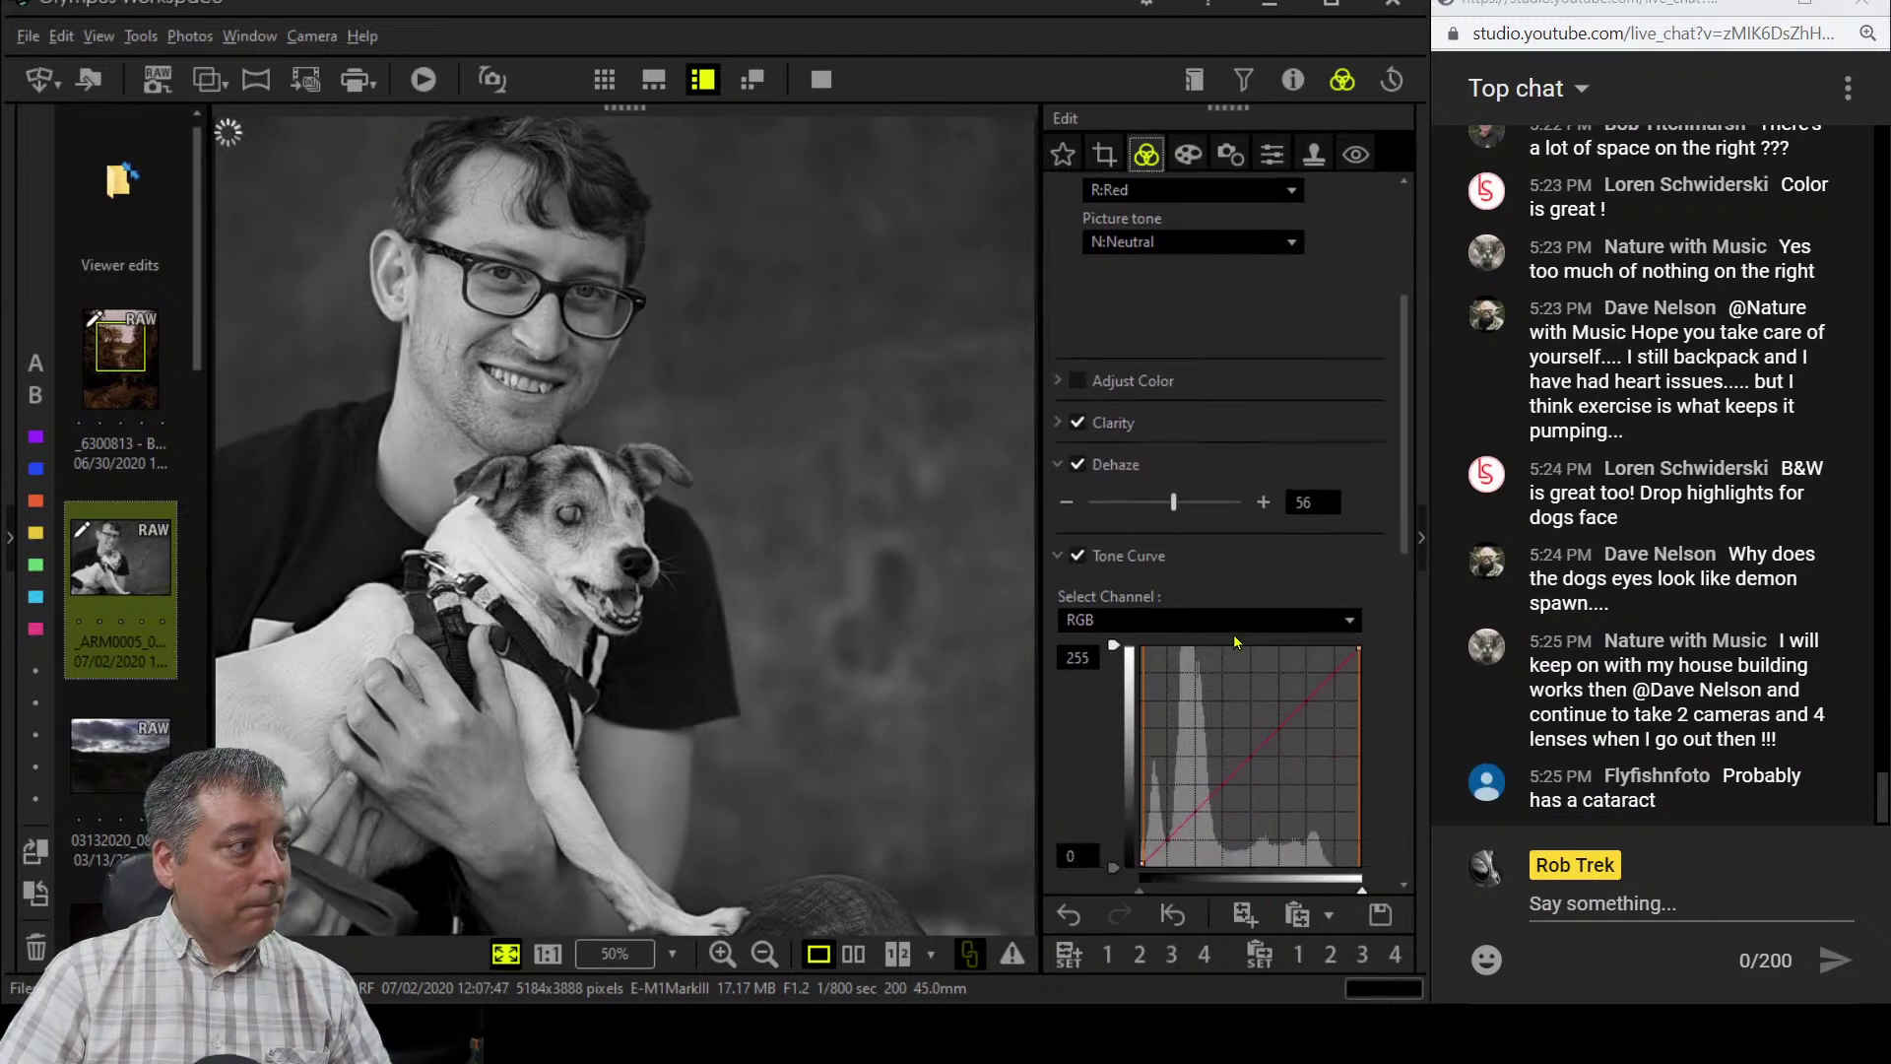
pyautogui.scroll(2, 1236, 641)
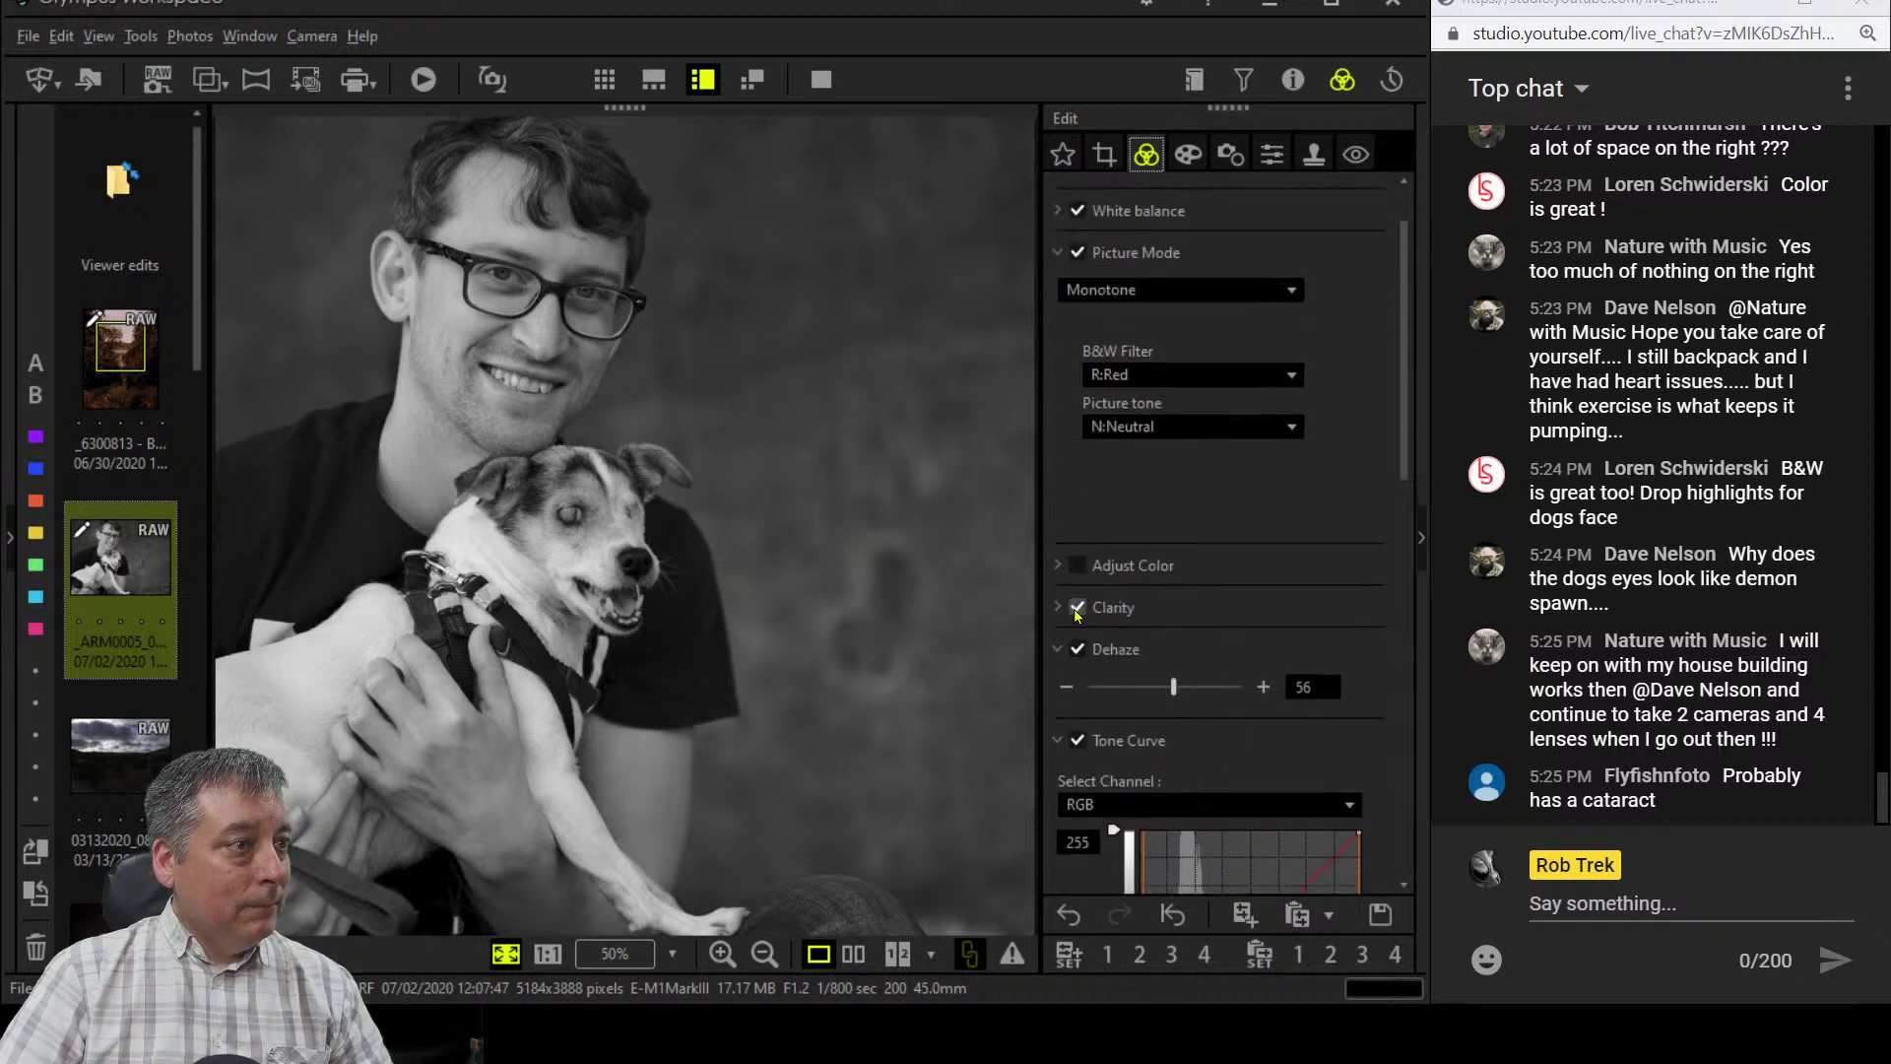
pyautogui.click(1061, 608)
pyautogui.moveTo(1084, 646); pyautogui.dragTo(1124, 660)
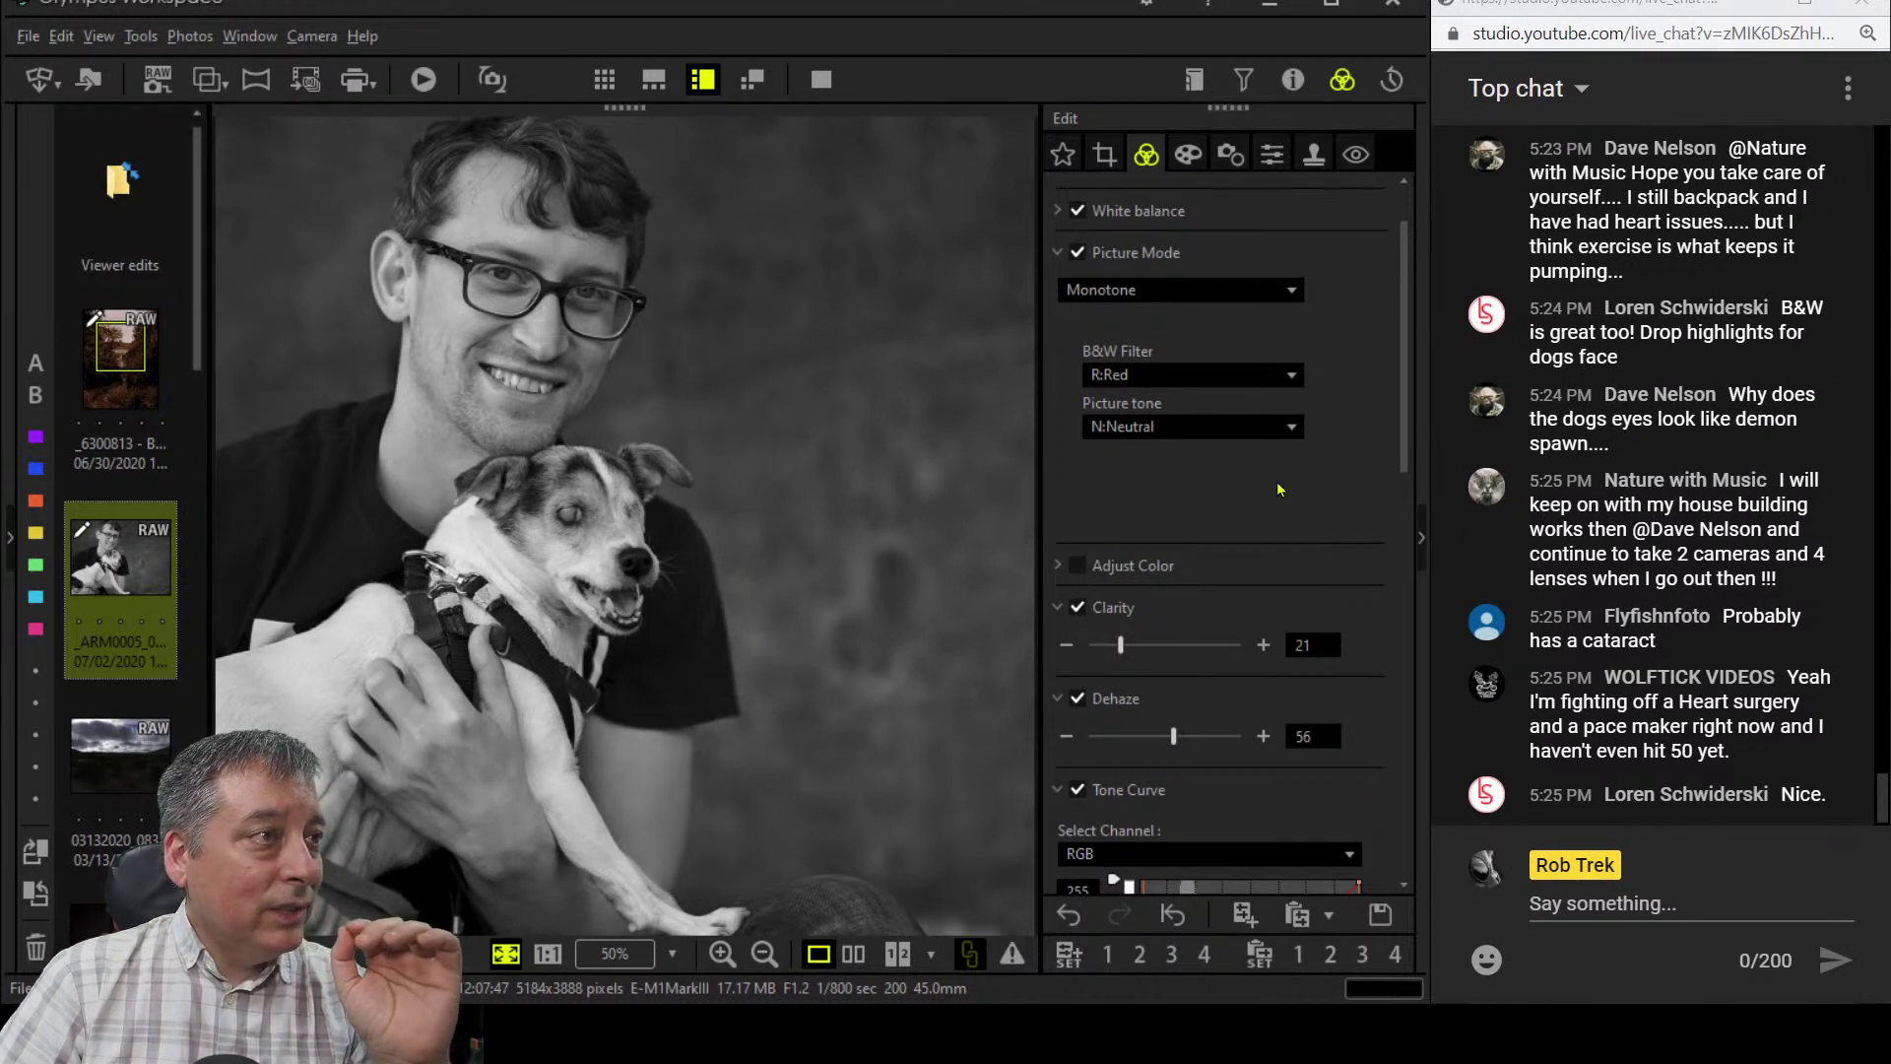
# - Darken the portrait's edges by setting the vignetting adjustment to -8
pyautogui.scroll(1, 1278, 519)
pyautogui.click(1188, 153)
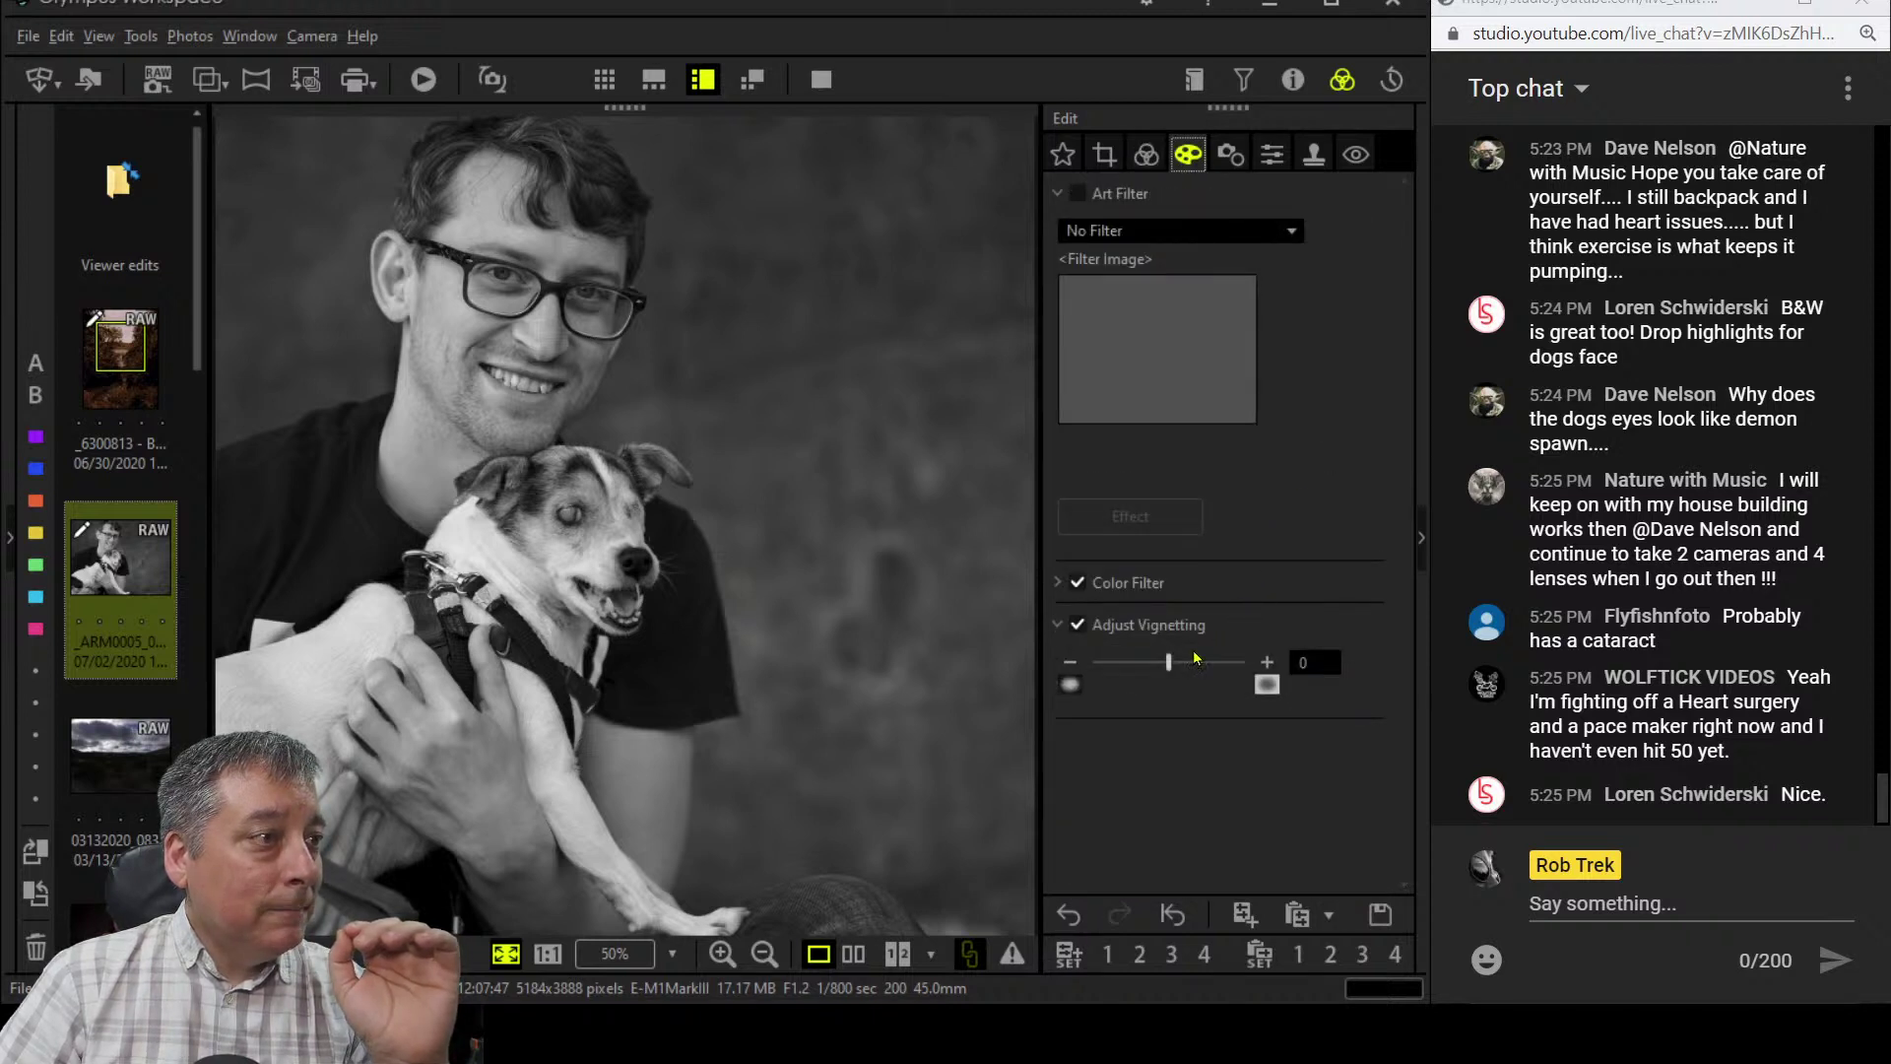
pyautogui.moveTo(1168, 662); pyautogui.dragTo(1155, 669)
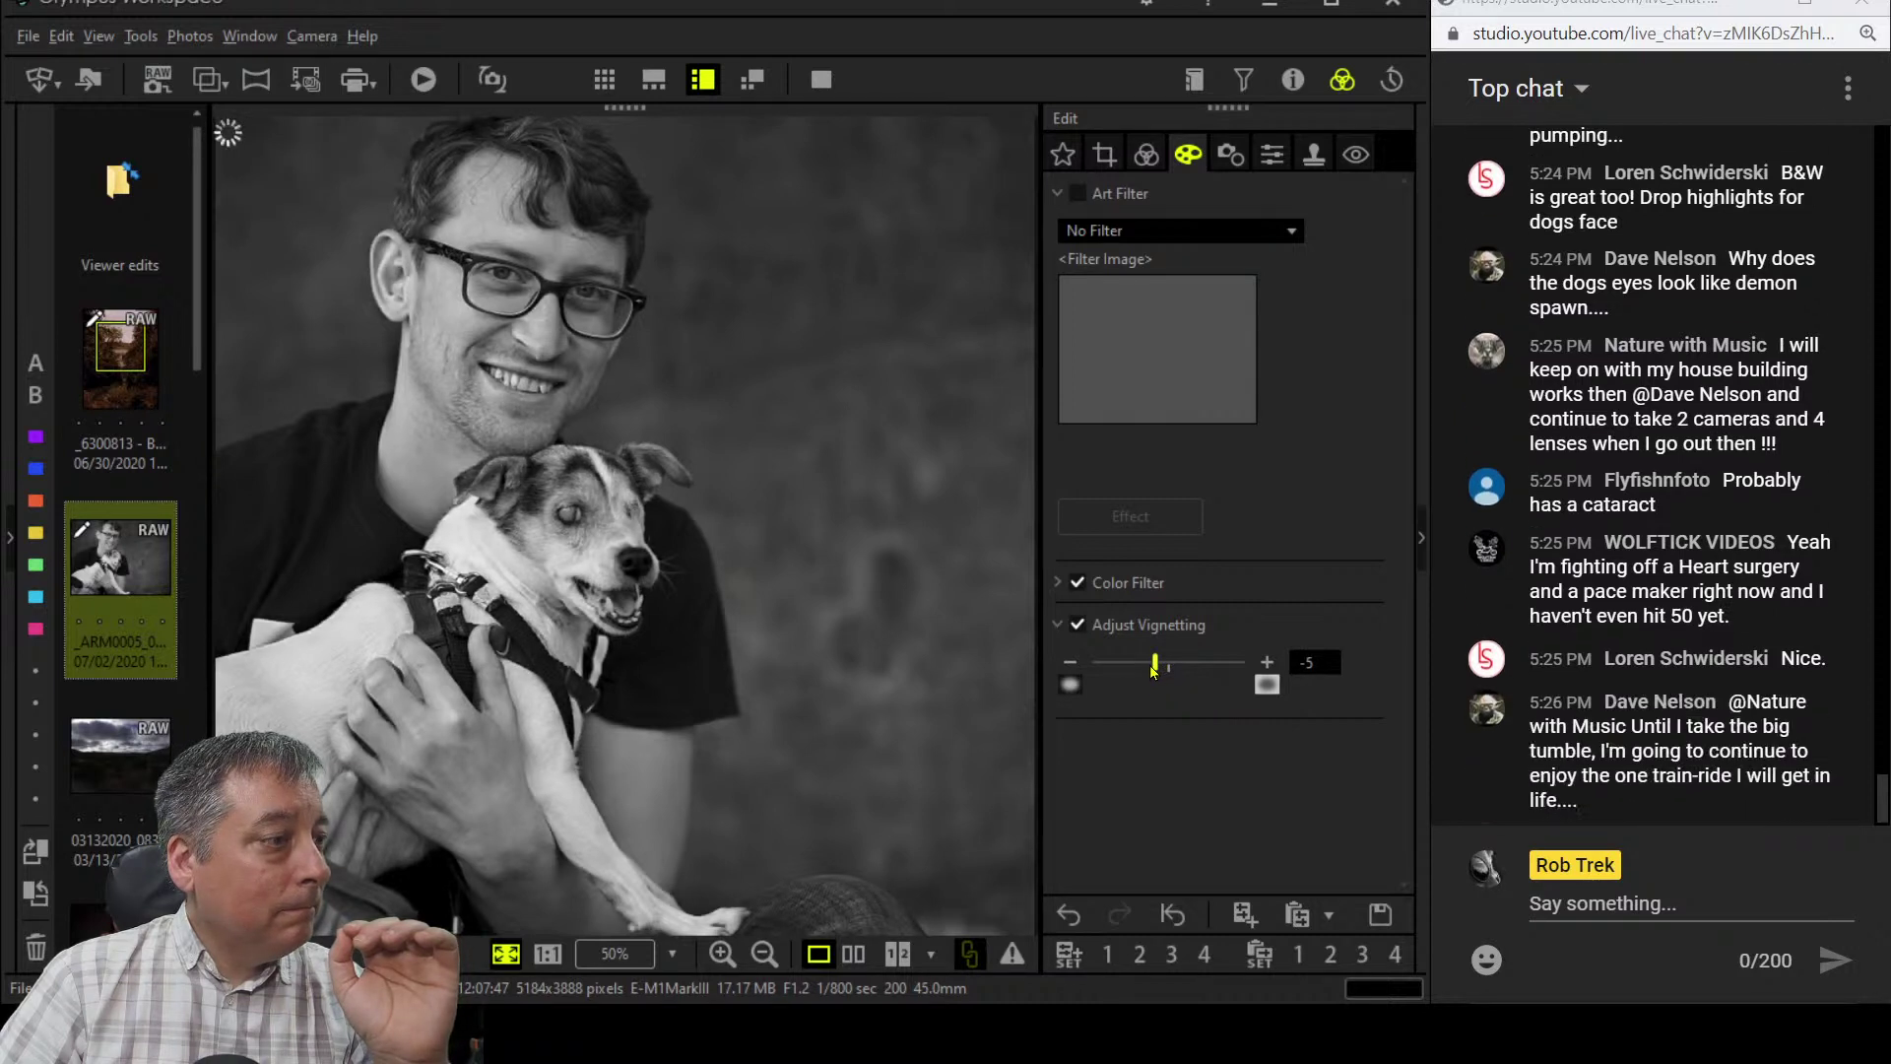
pyautogui.moveTo(1152, 670); pyautogui.dragTo(1144, 673)
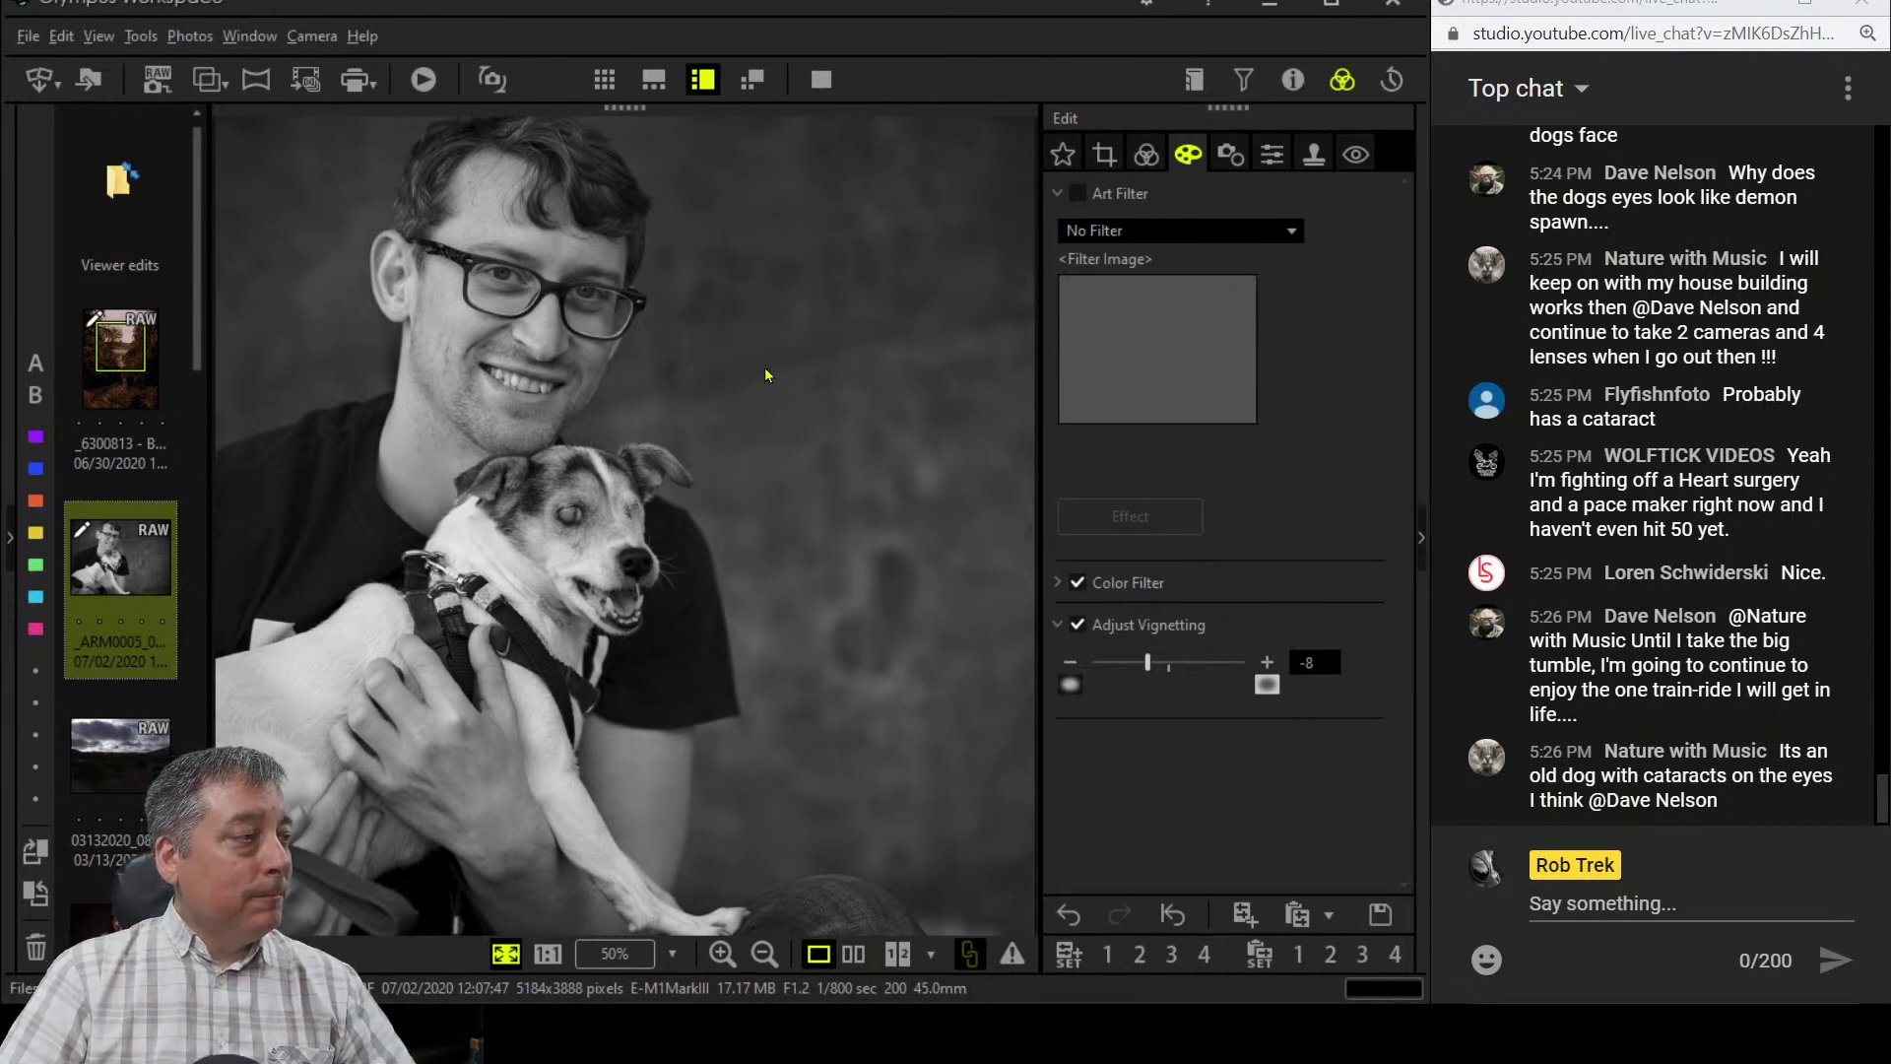
# - Compare the original and edited portrait side by side in full-screen view
pyautogui.click(1147, 156)
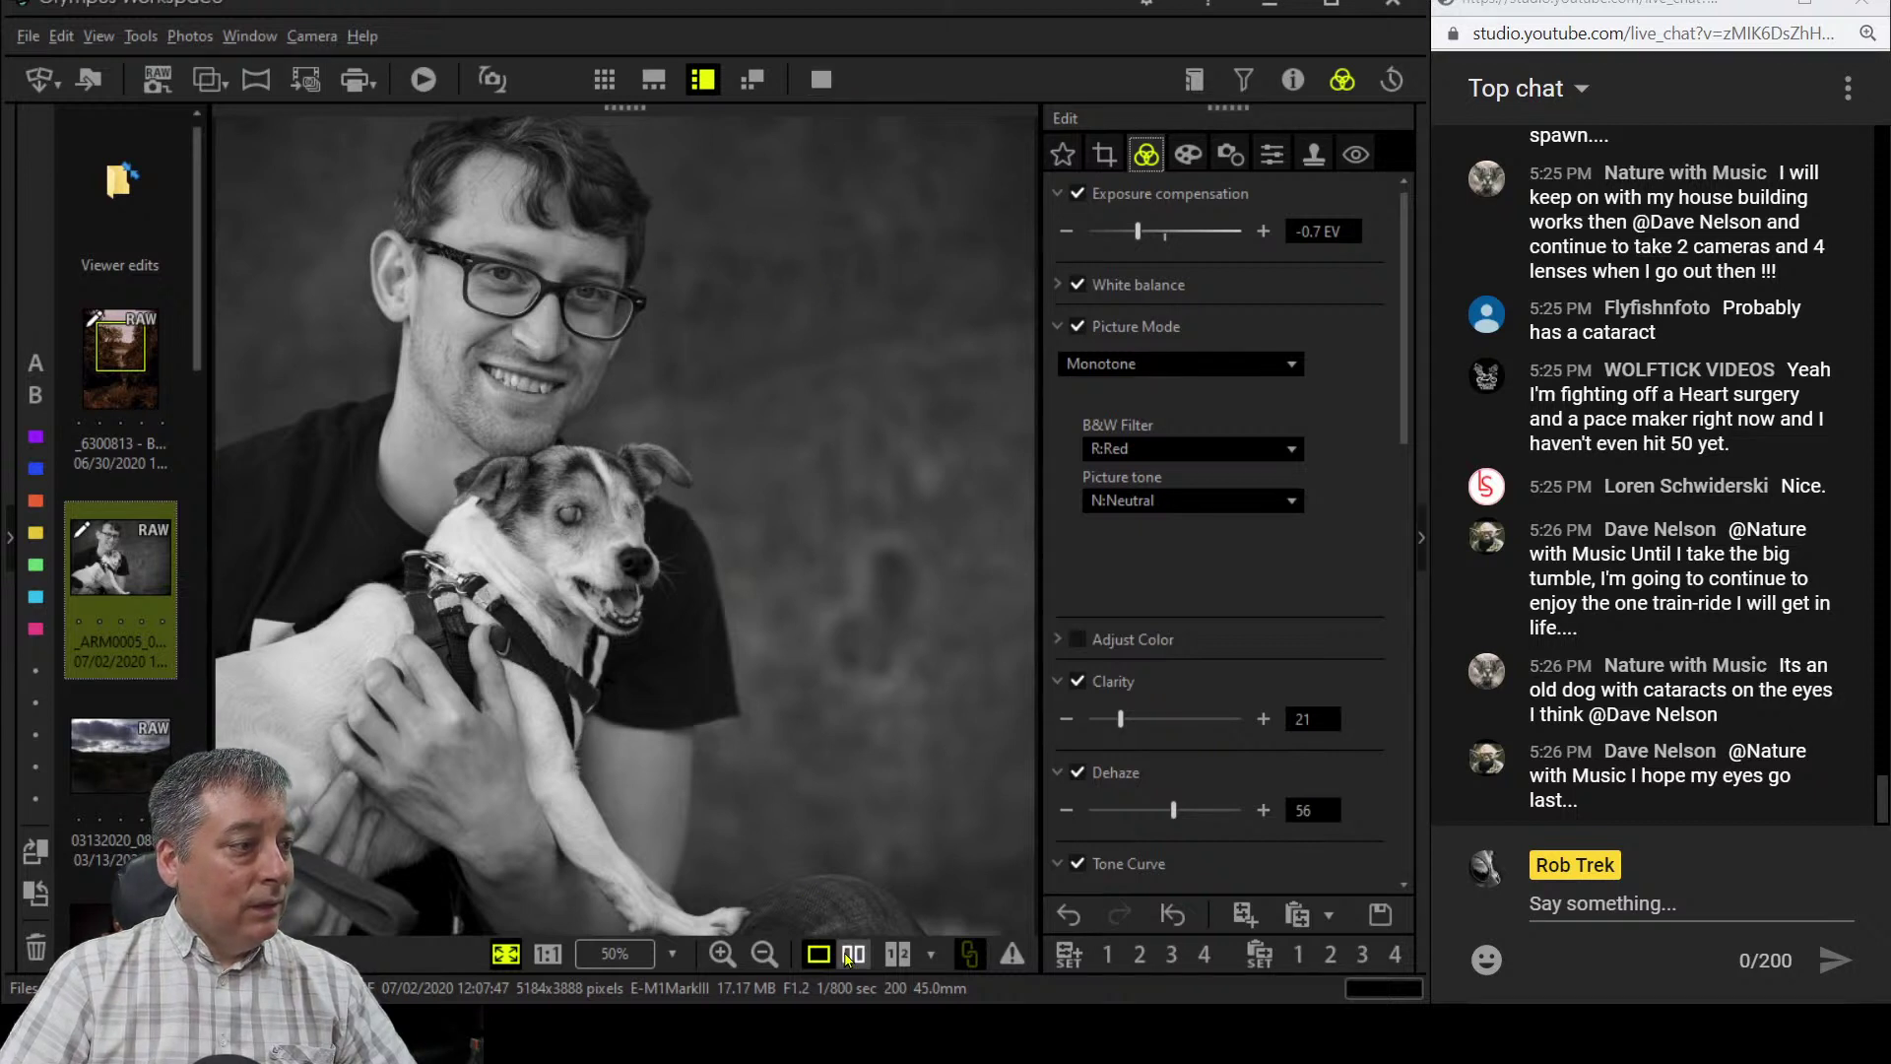
pyautogui.click(853, 954)
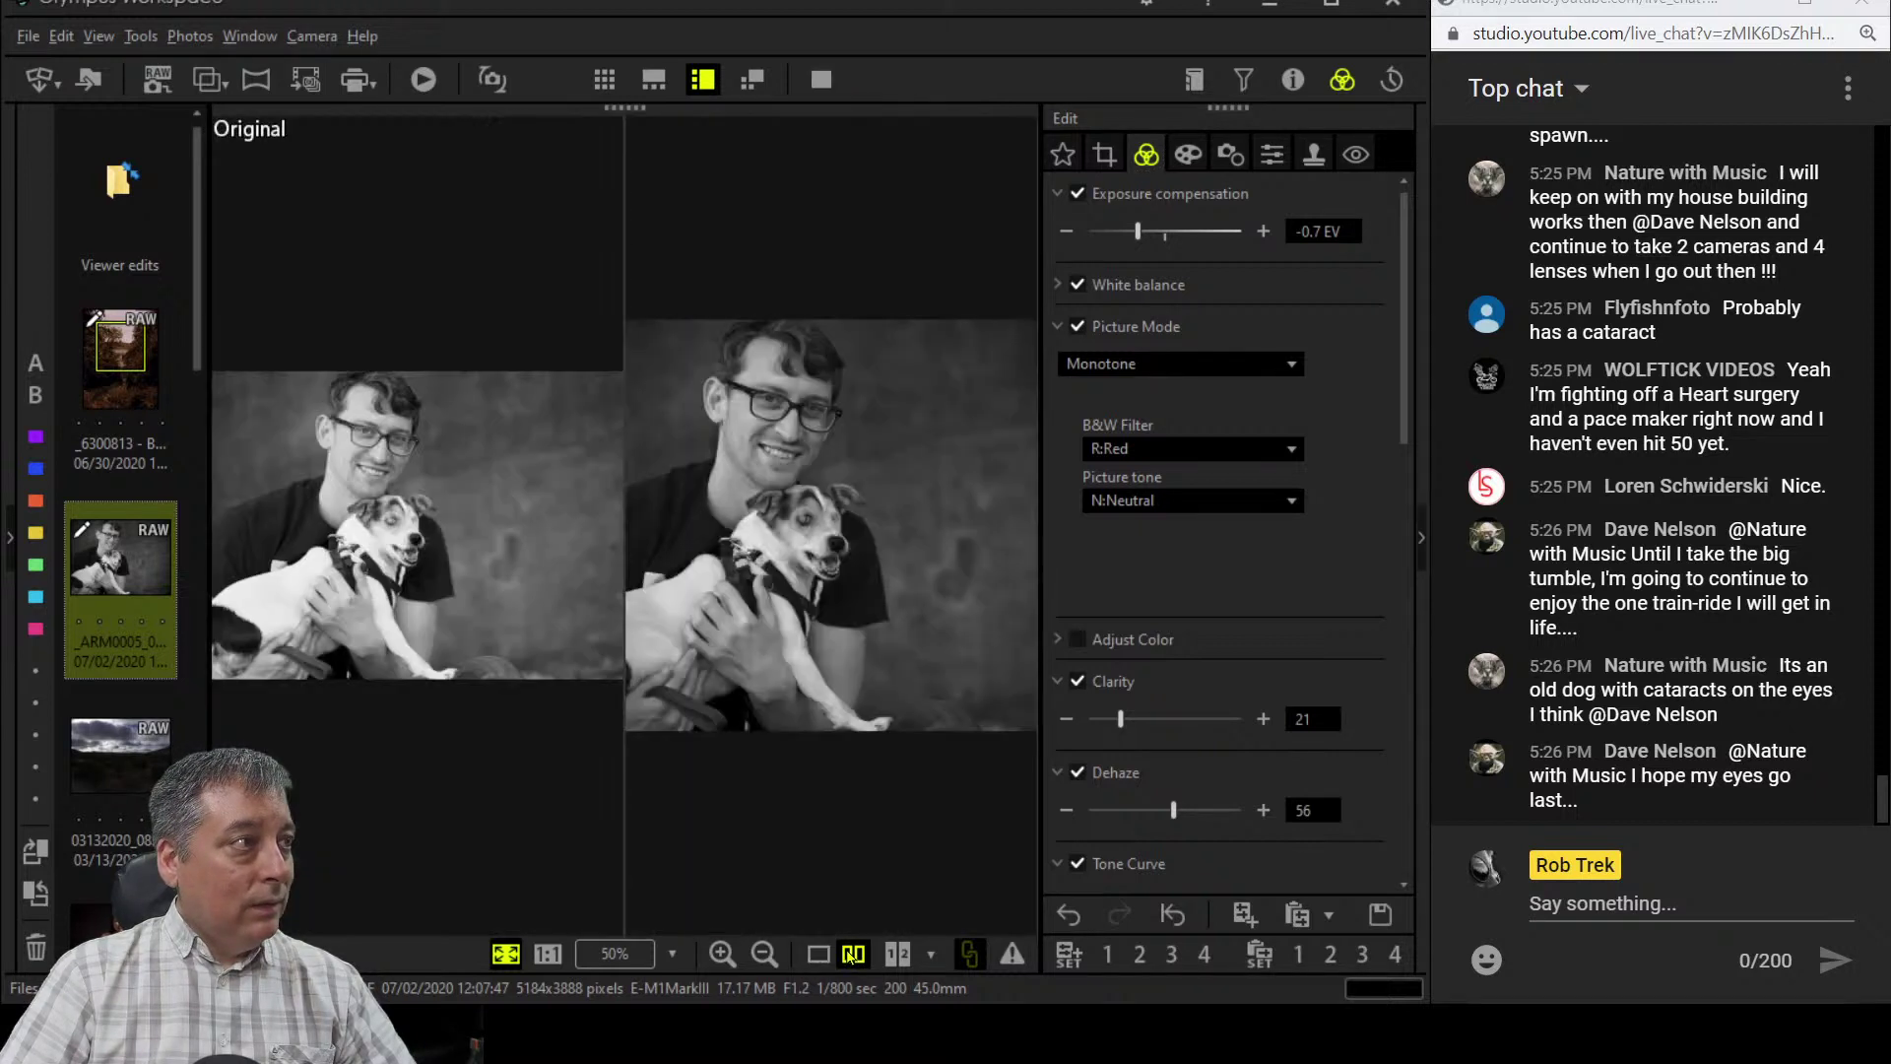
pyautogui.click(820, 79)
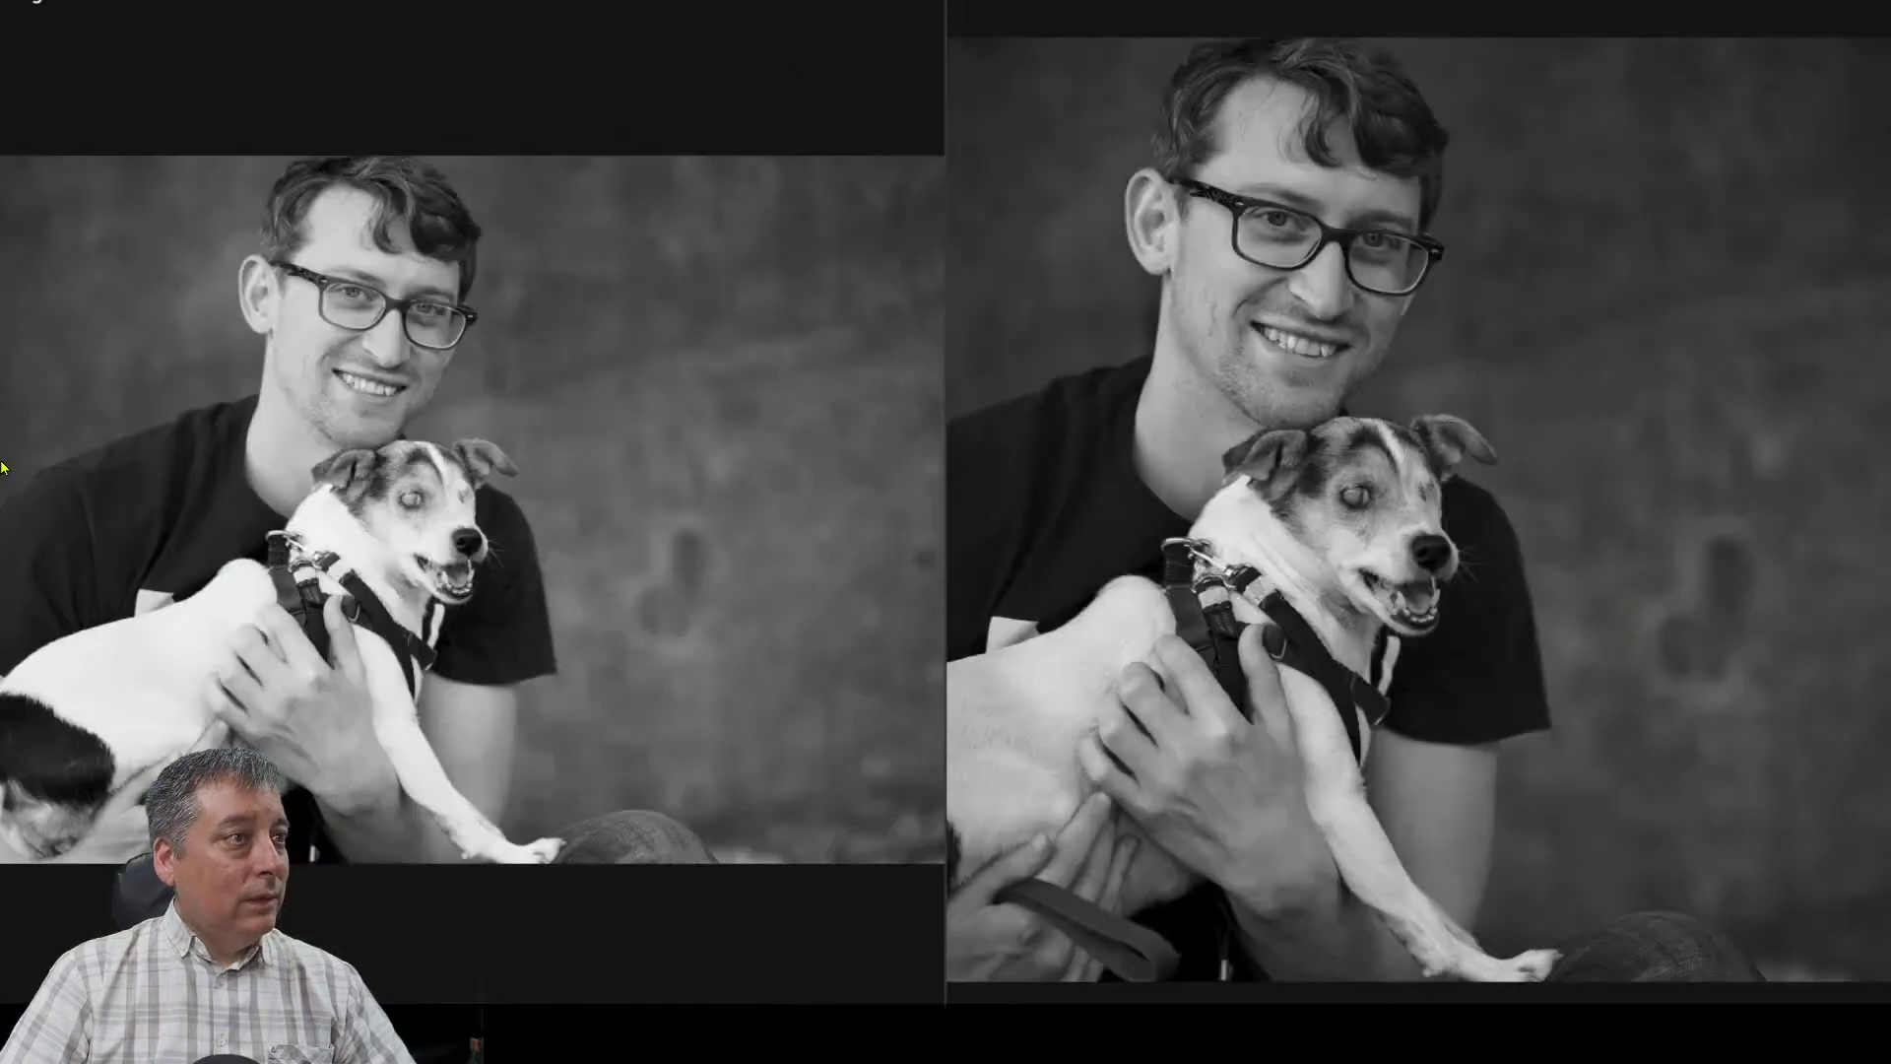
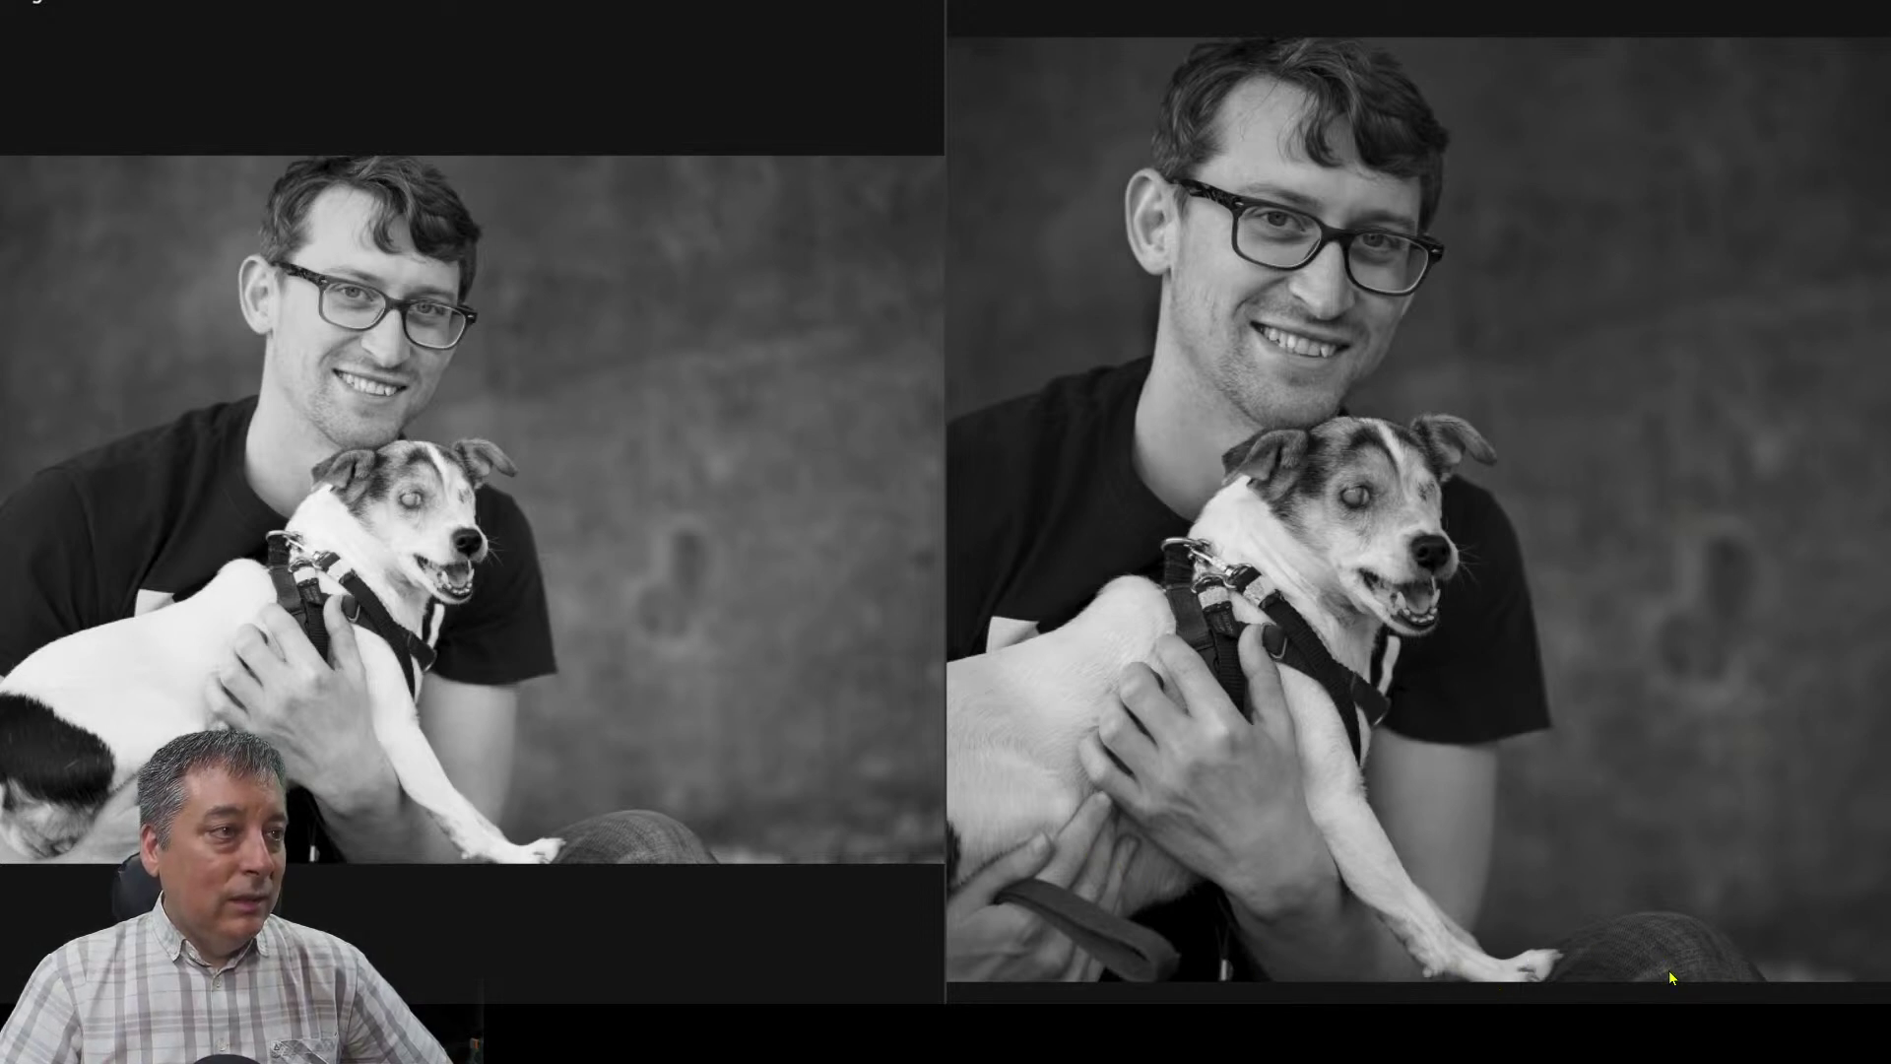
# - Tighten the portrait's square crop to 3605 x 3605 pixels by trimming its lower edge
pyautogui.press('Escape')
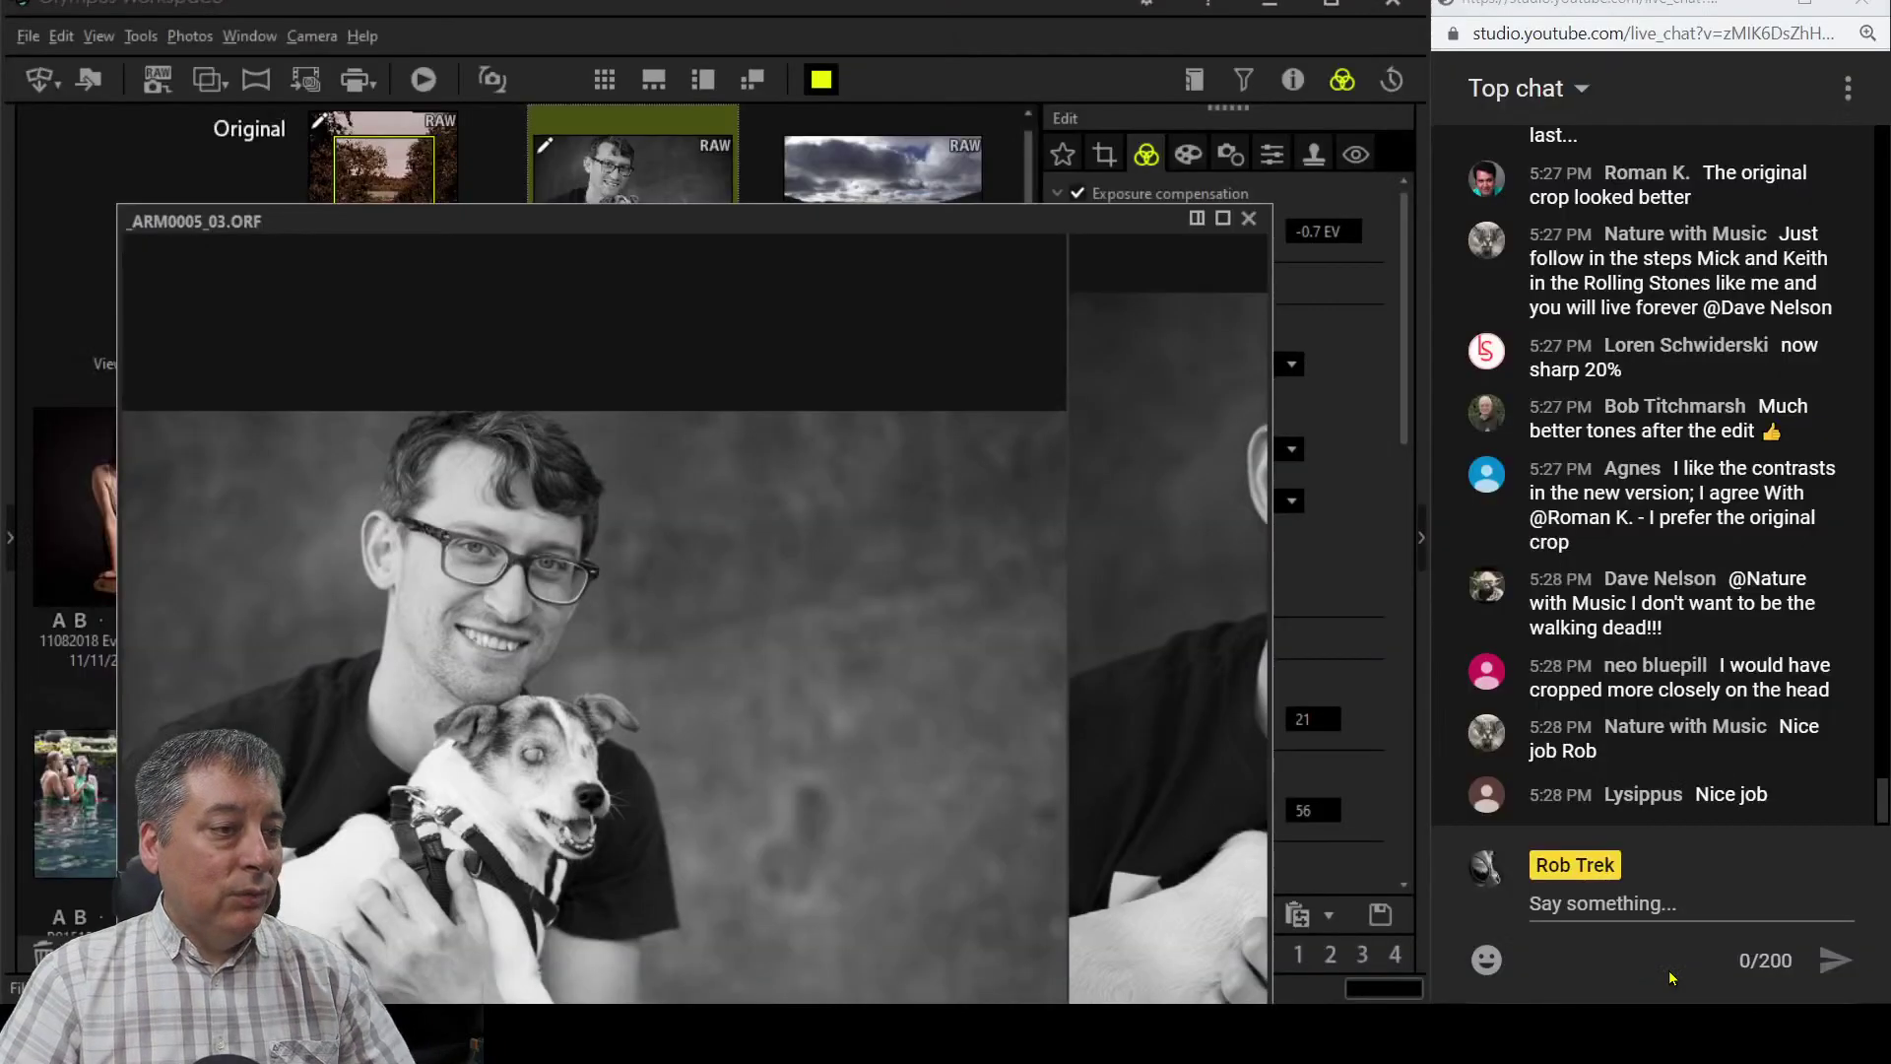
pyautogui.click(1104, 154)
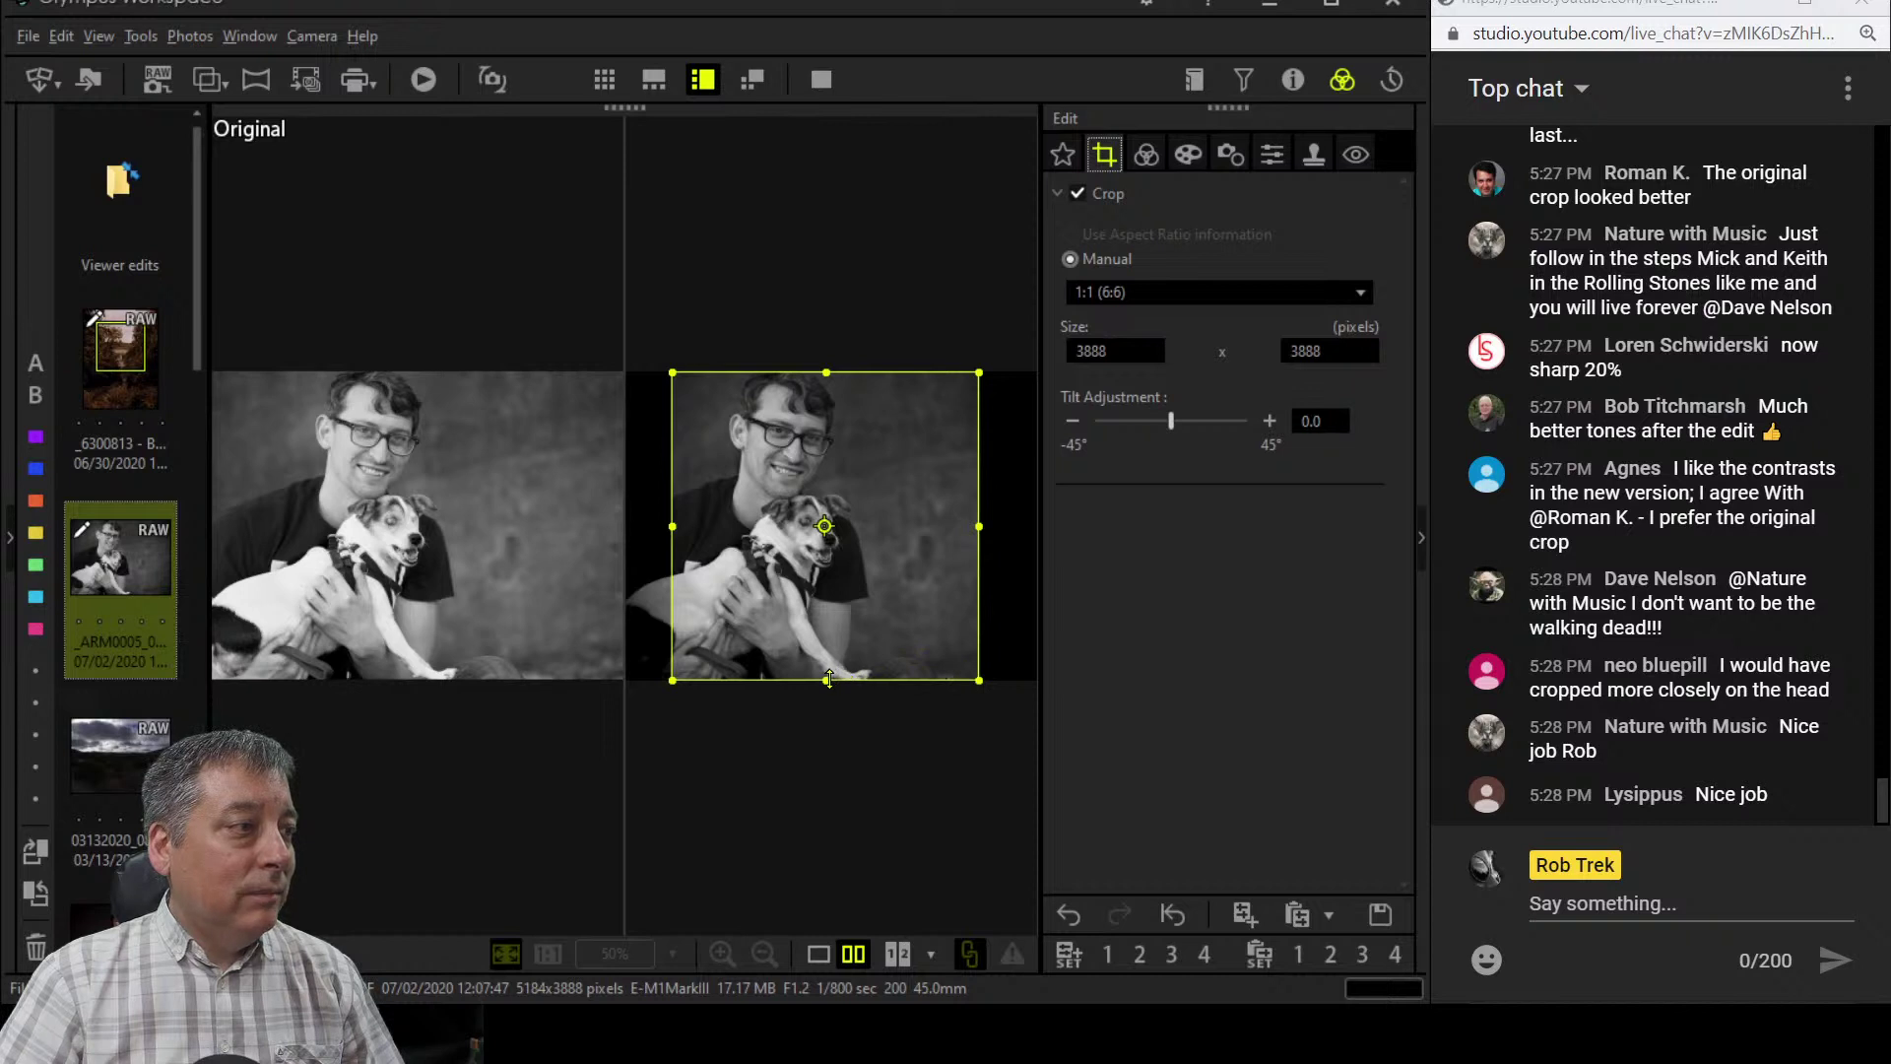
pyautogui.moveTo(826, 680); pyautogui.dragTo(828, 656)
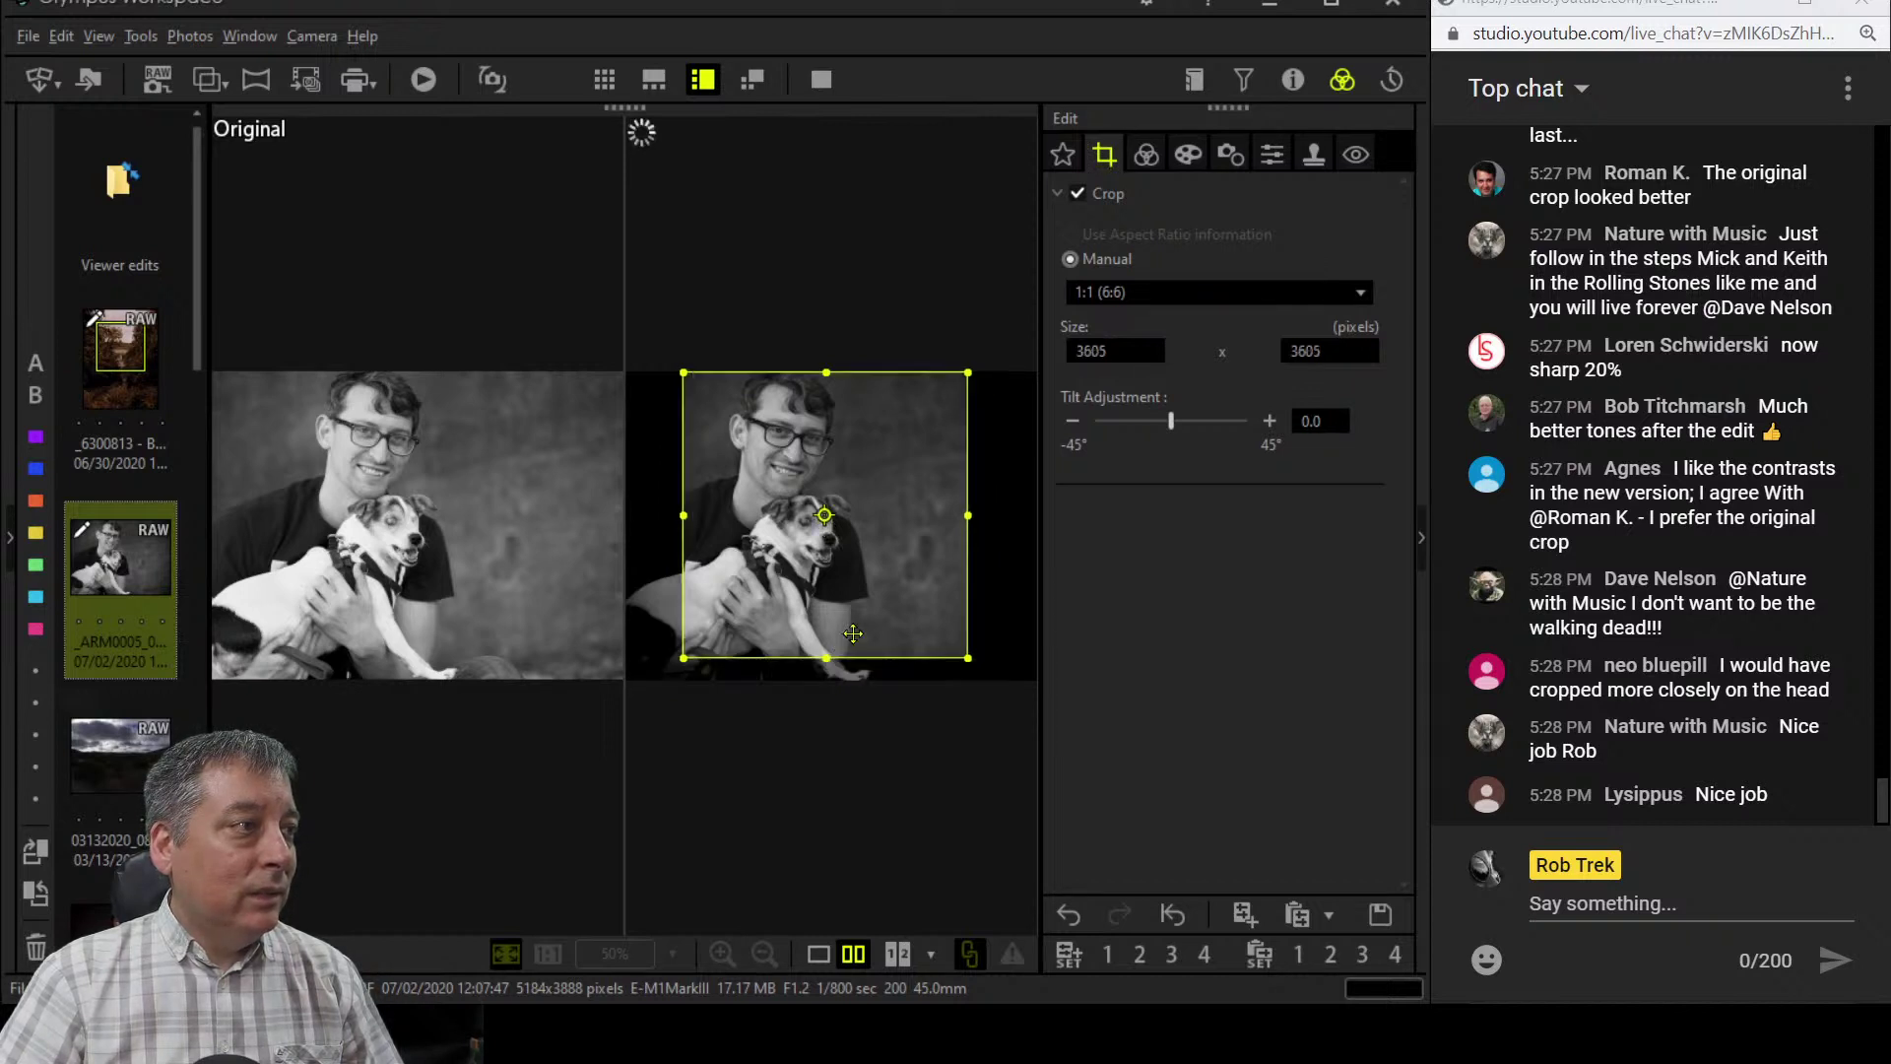
pyautogui.click(1143, 158)
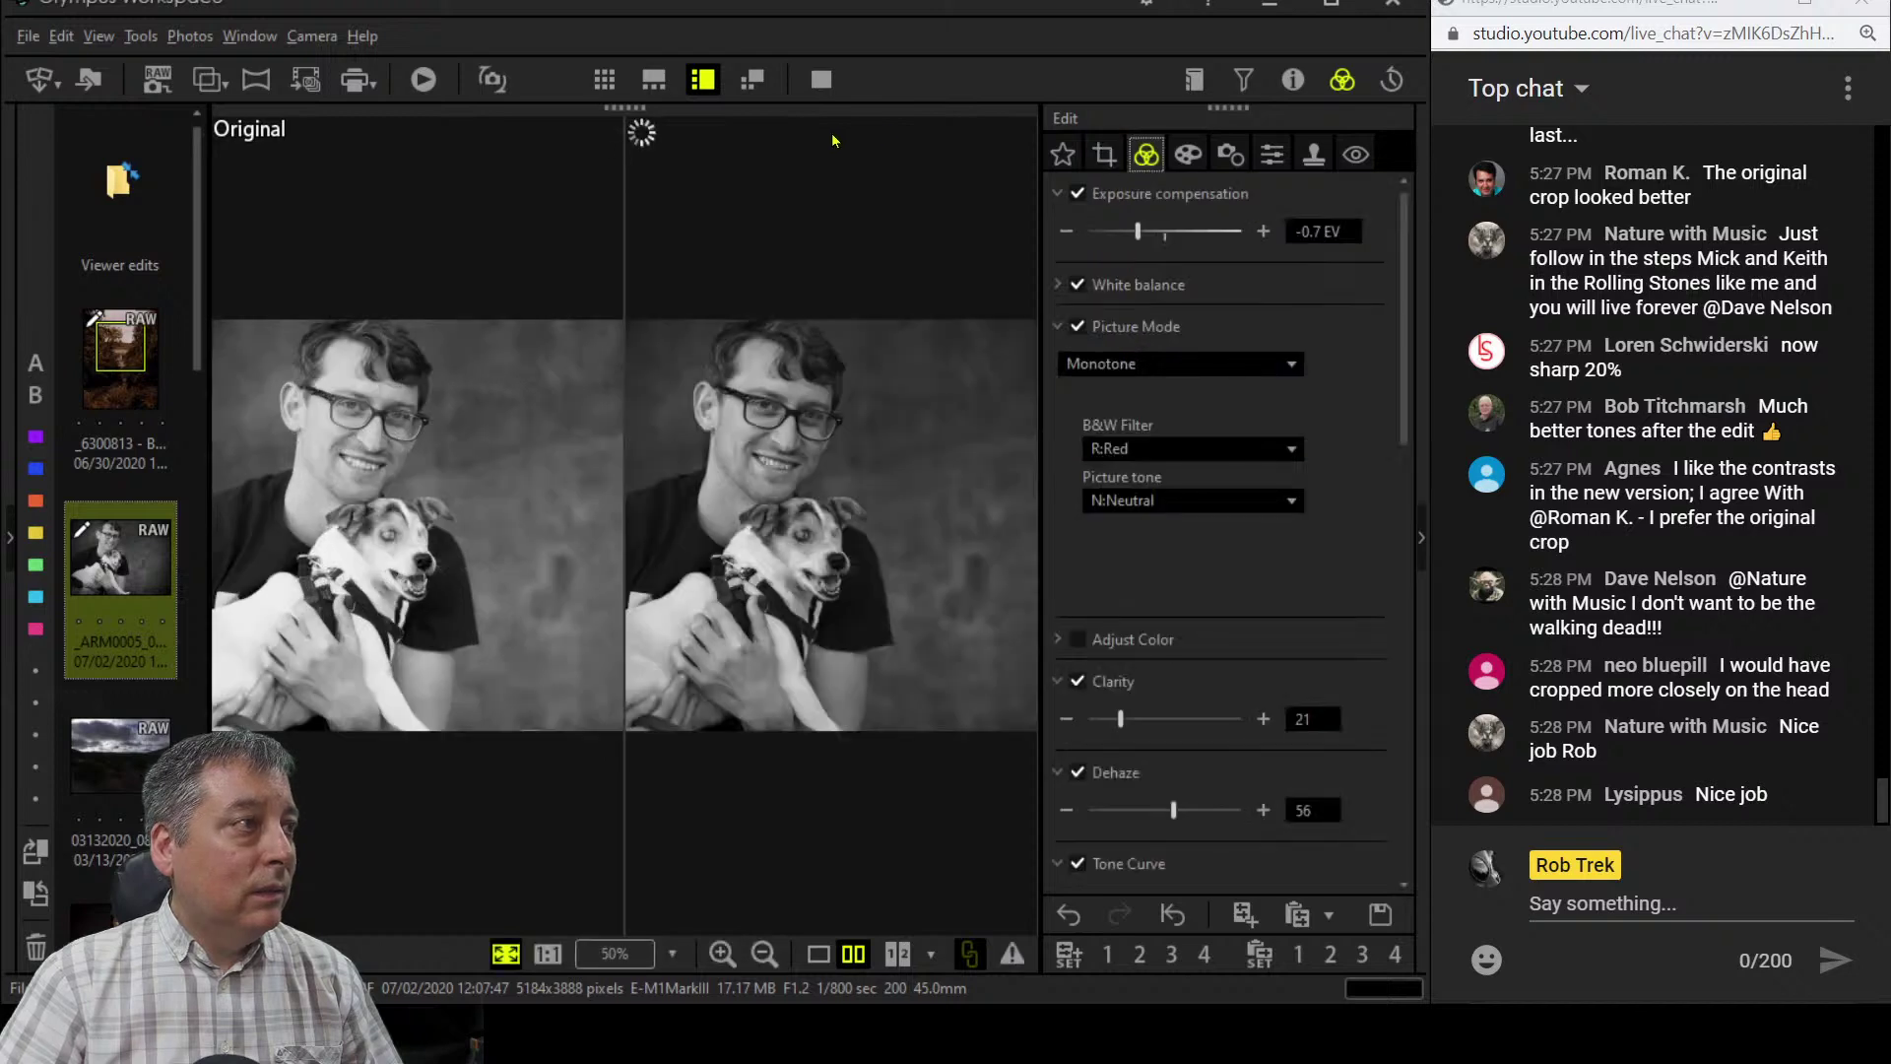
# - View the edited portrait on its own in full screen
pyautogui.click(818, 954)
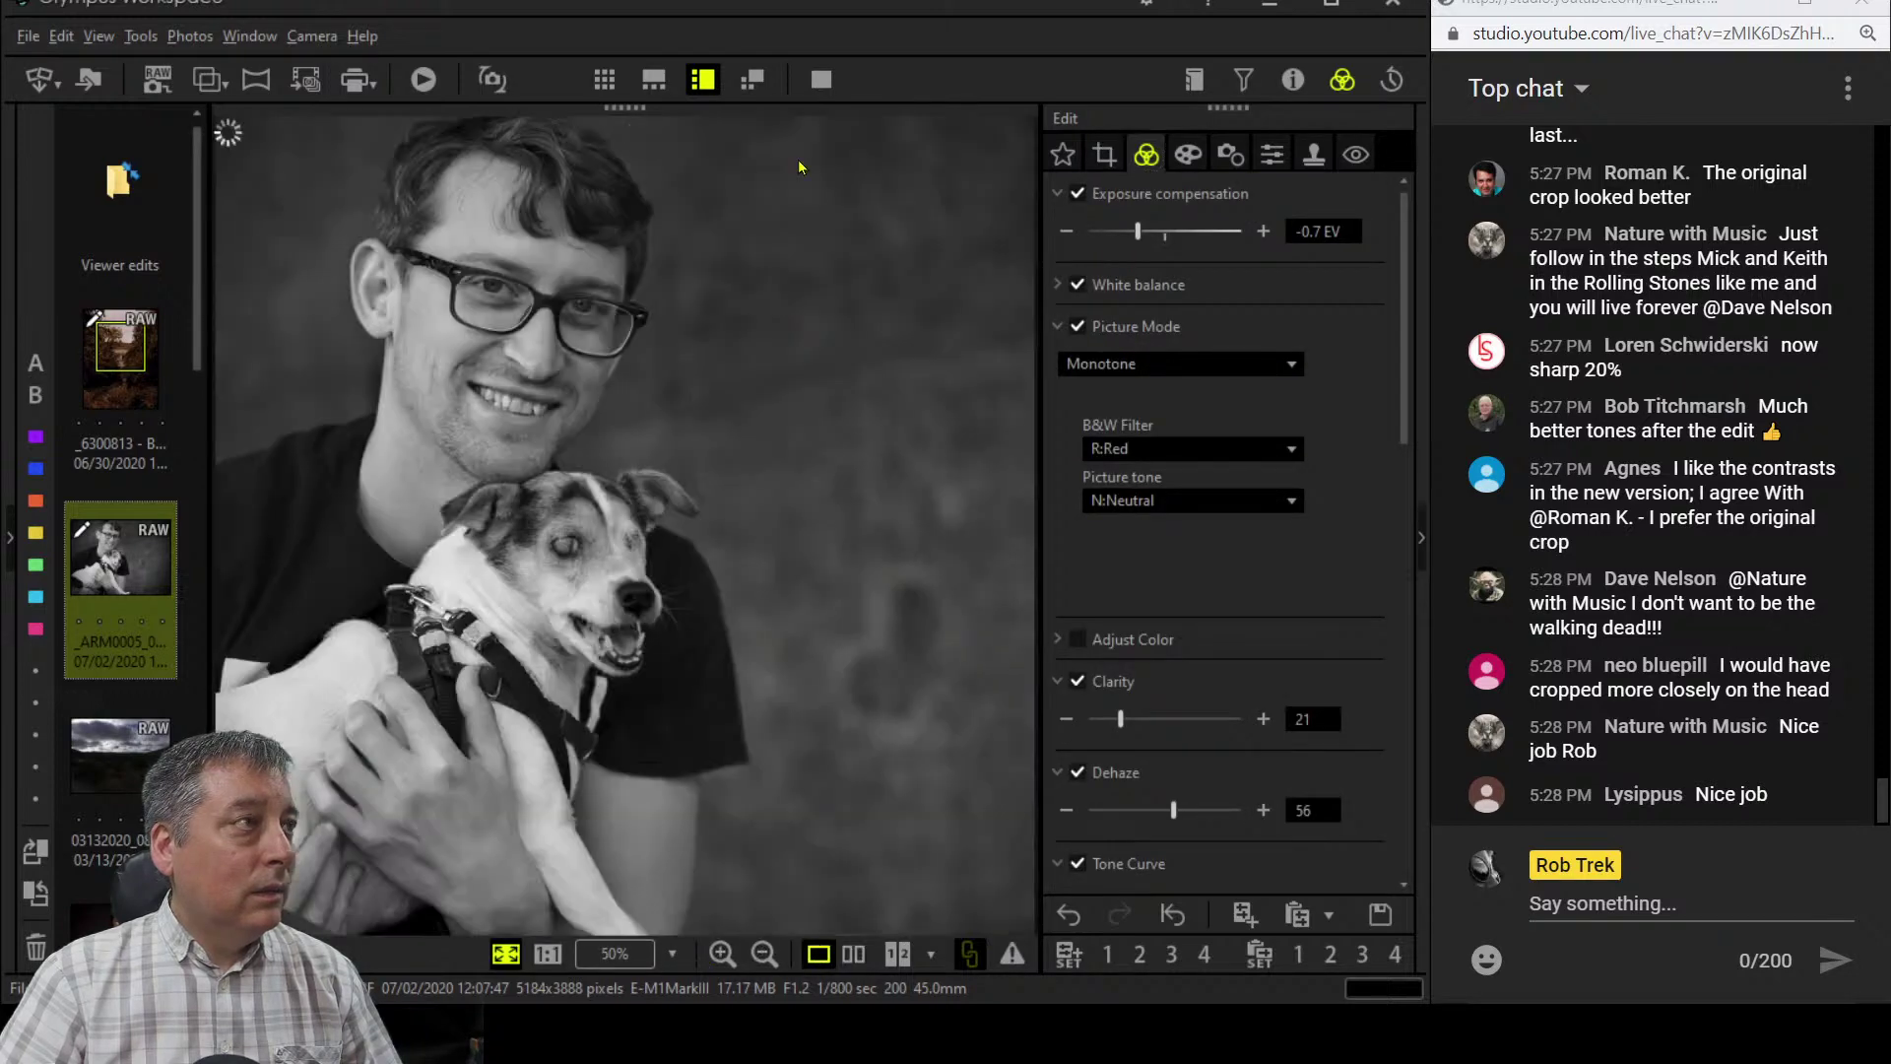
pyautogui.click(821, 79)
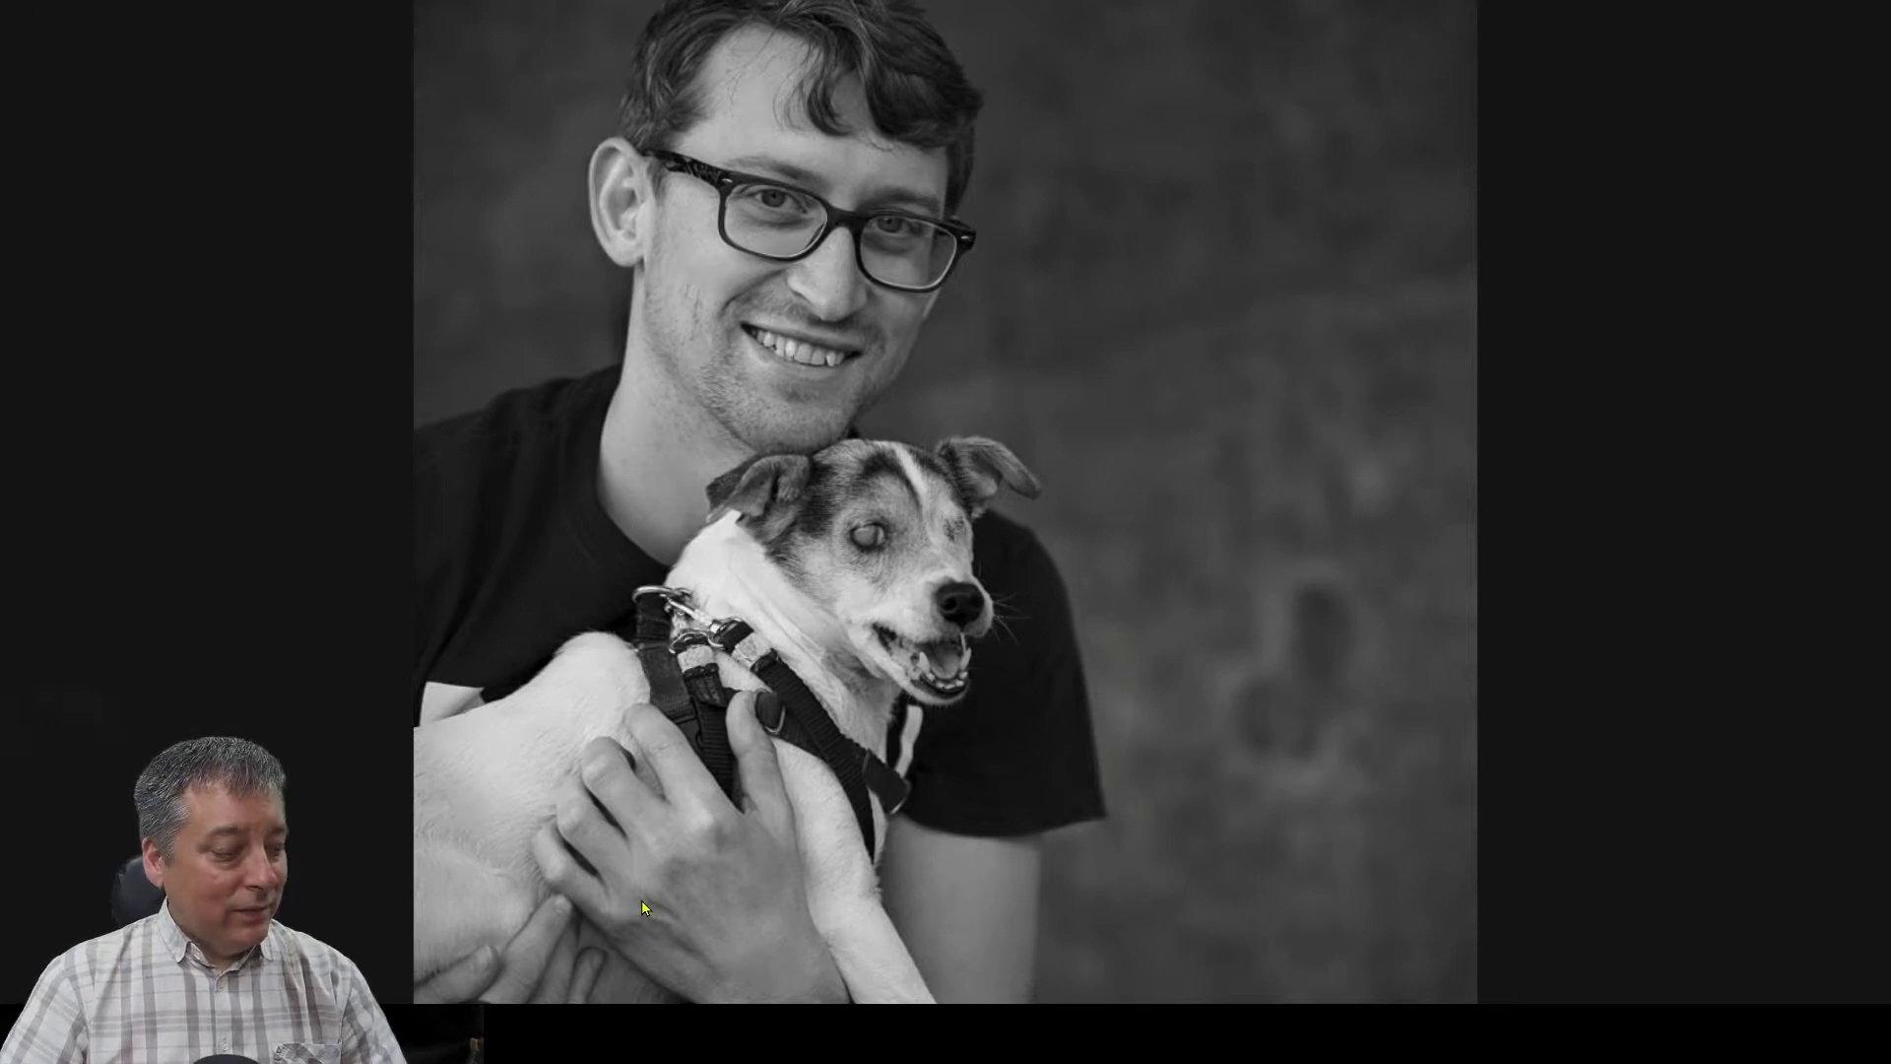
pyautogui.press('Escape')
# - Open the cloudy landscape photo and examine its histogram and shooting details
pyautogui.moveTo(127, 735)
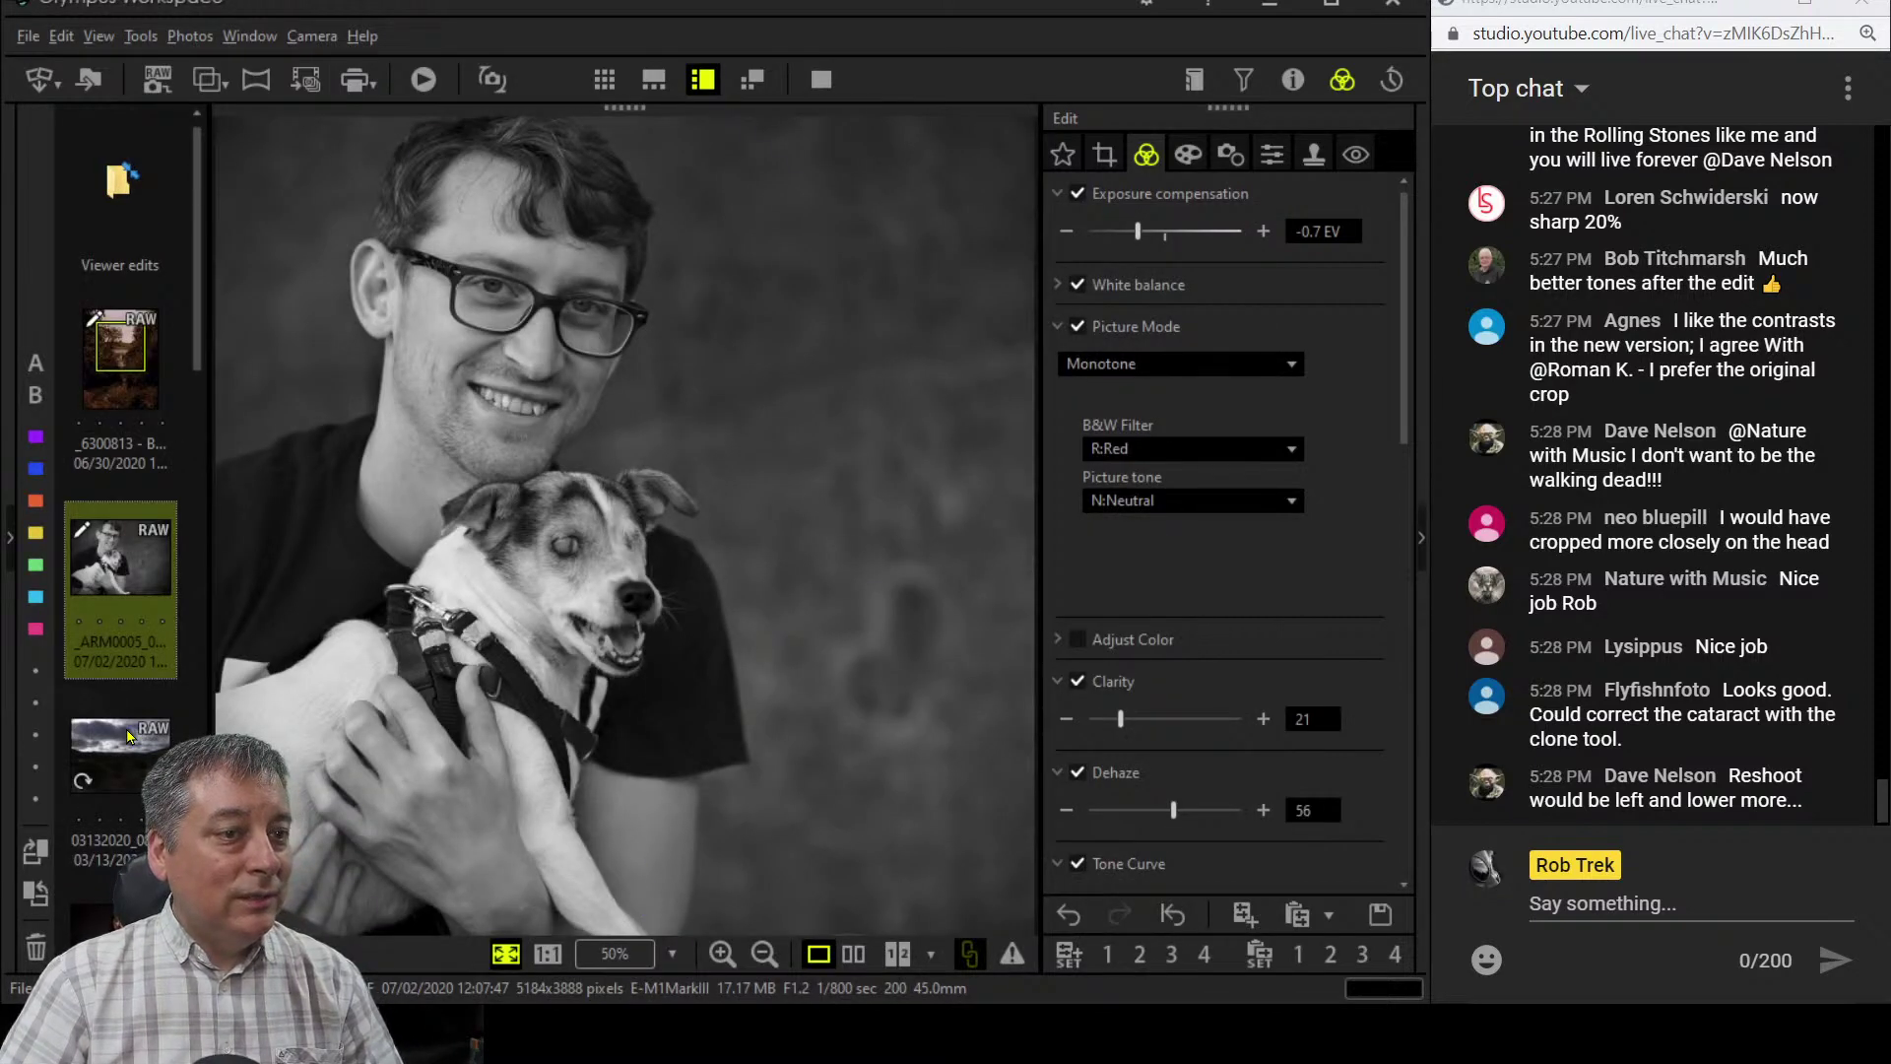
pyautogui.click(127, 734)
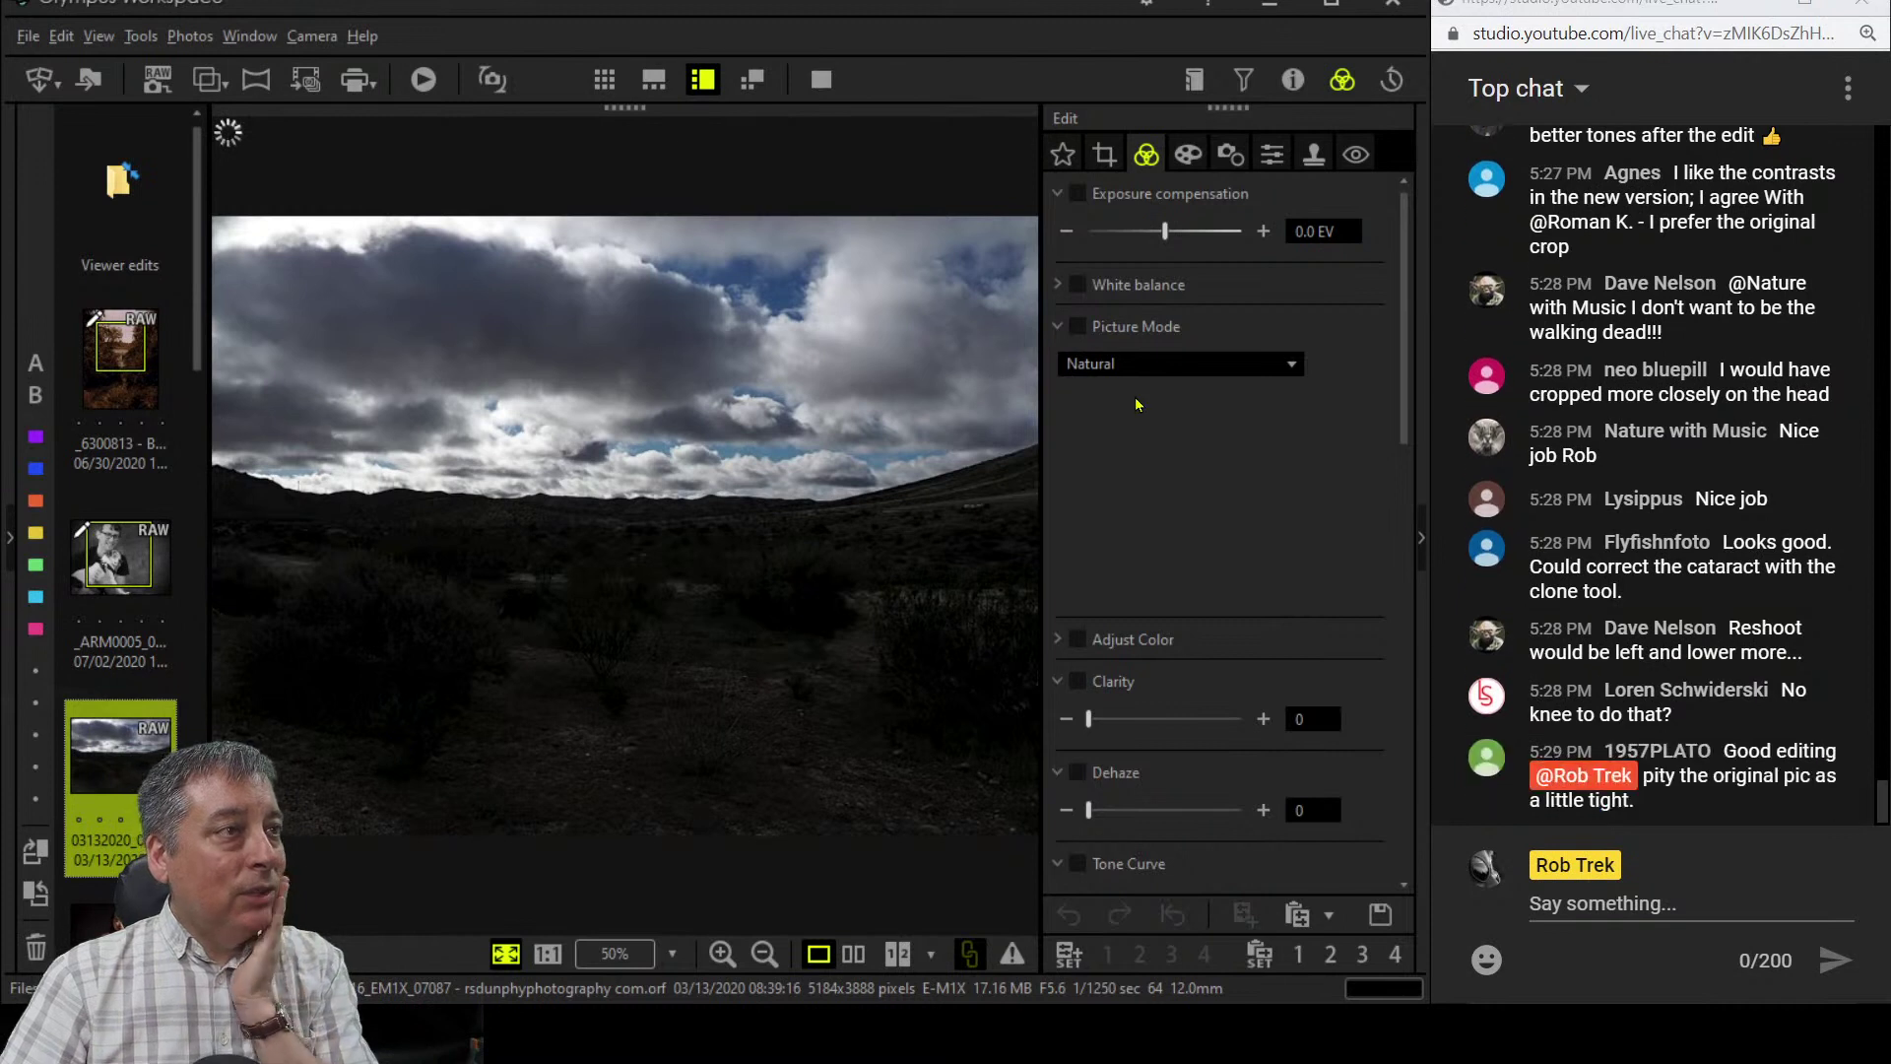
pyautogui.click(1293, 79)
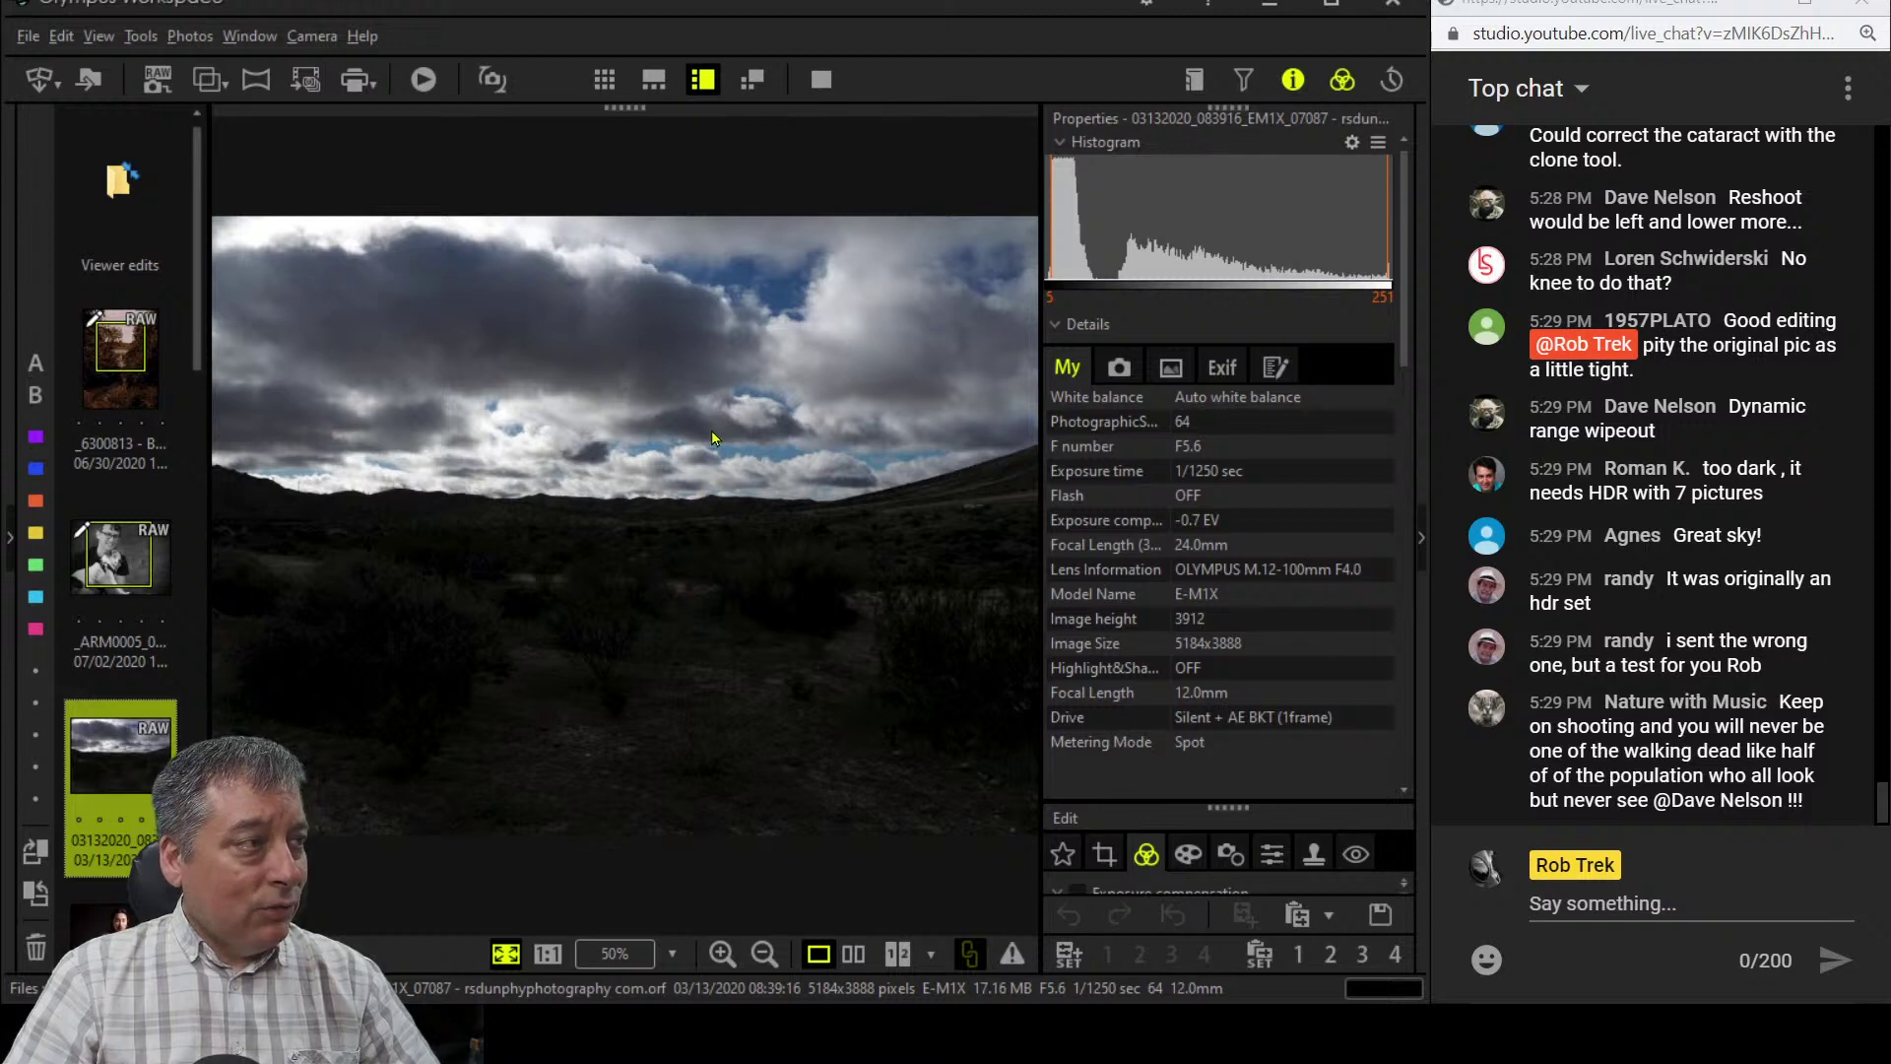
pyautogui.click(729, 672)
pyautogui.click(669, 533)
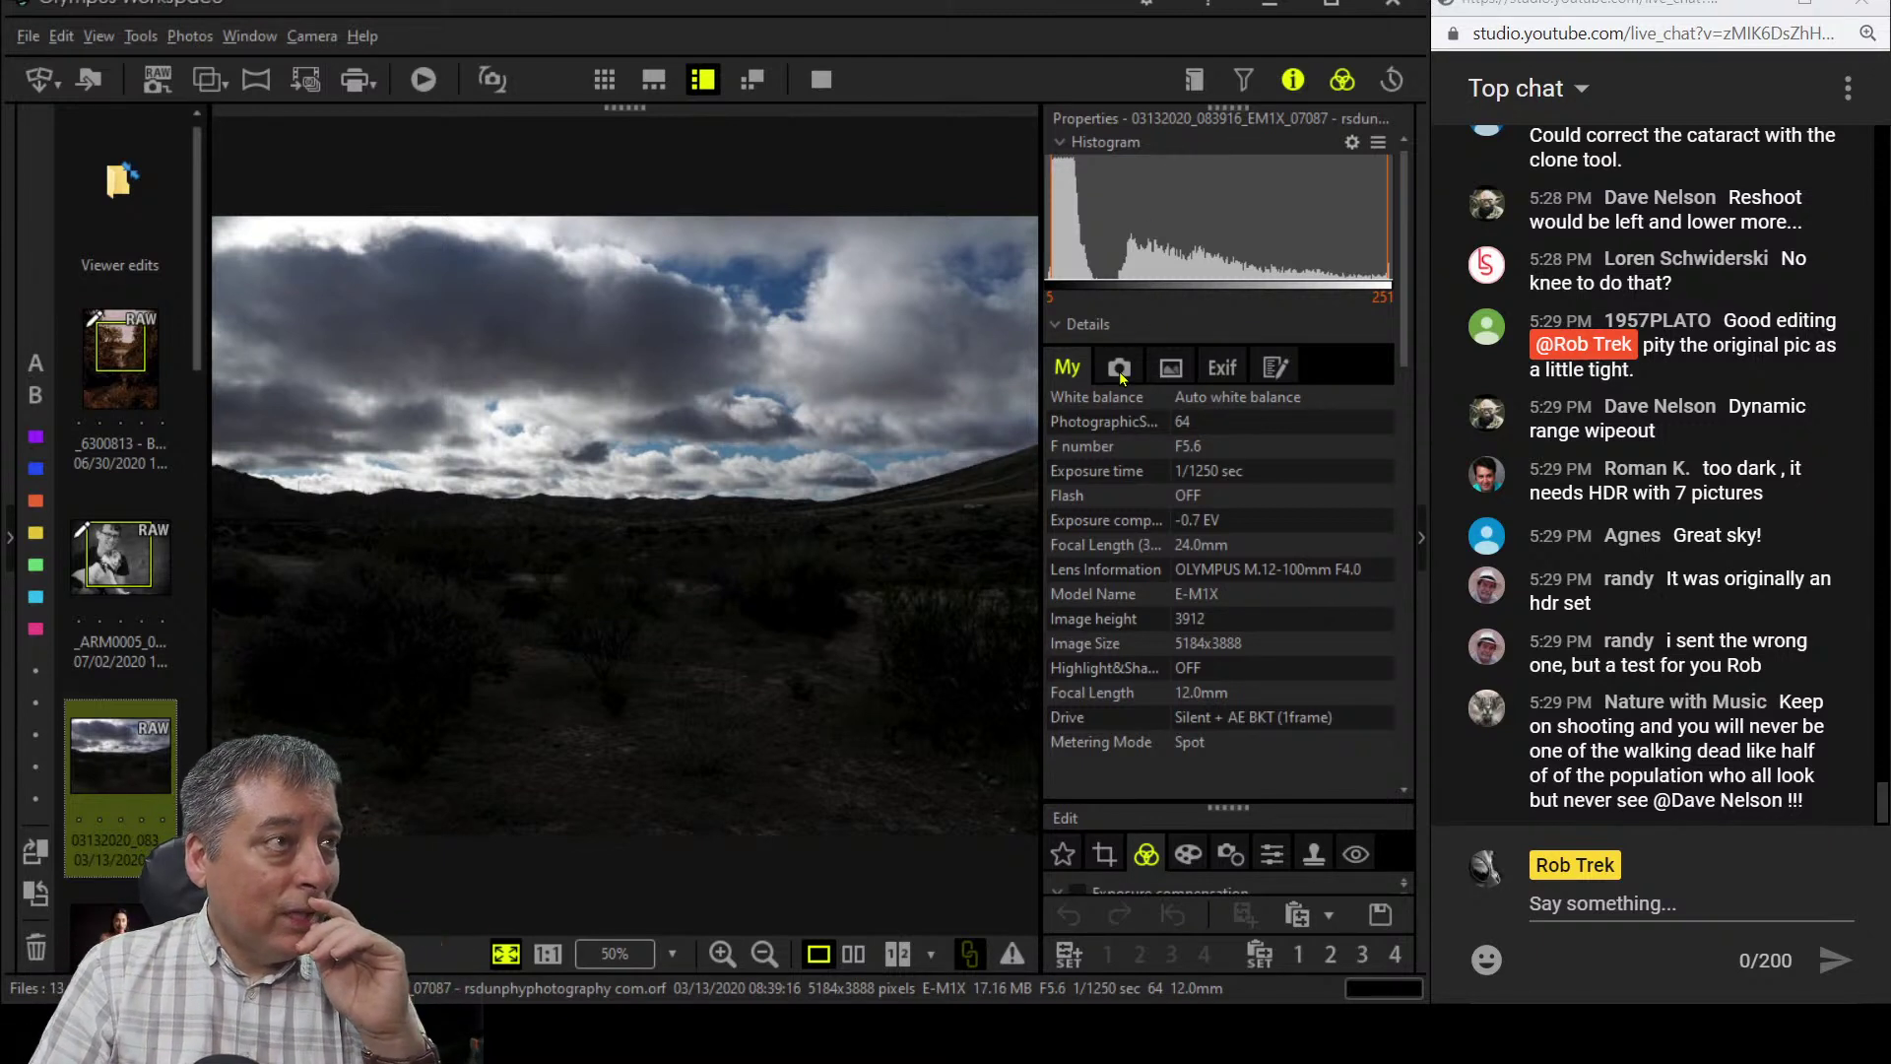
pyautogui.click(1293, 79)
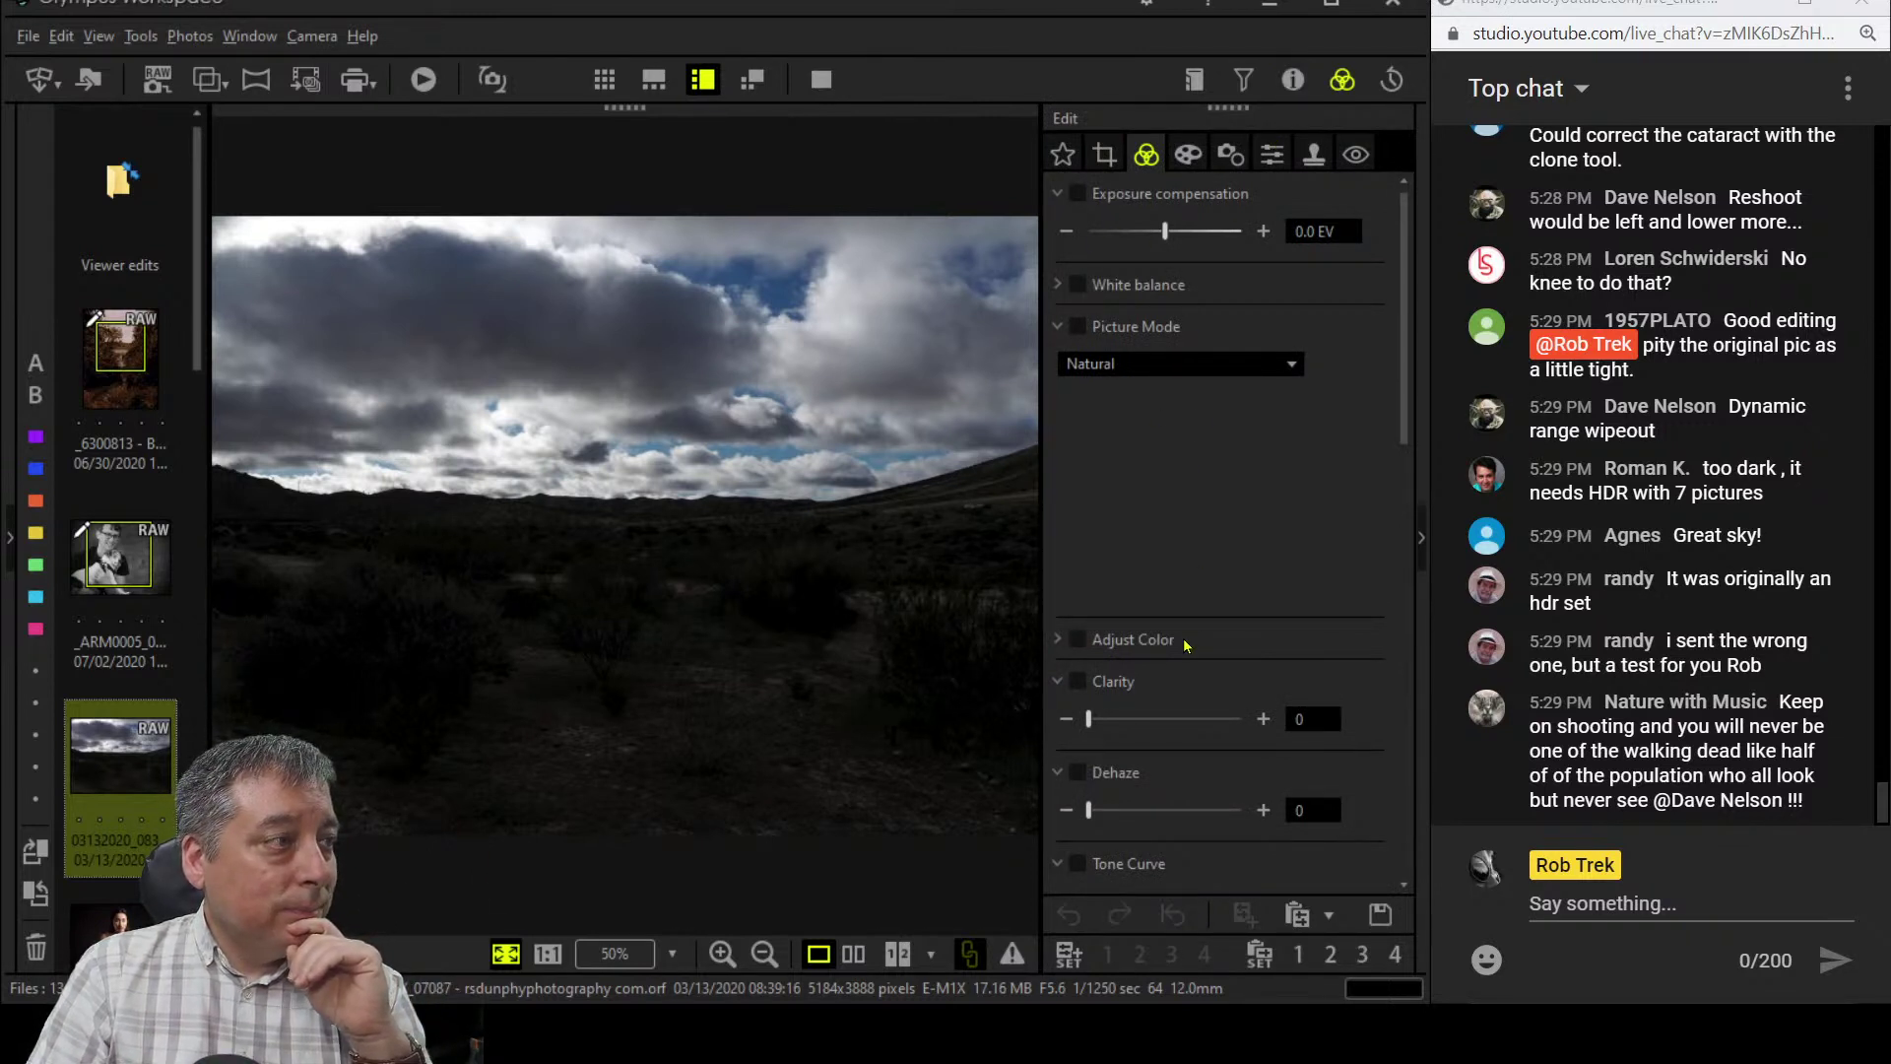
# - Crop the landscape to the 16.0:7.0 ratio at 5184 x 2268 pixels, with the crop frame moved up to the photo's upper edge
pyautogui.scroll(-5, 1194, 606)
pyautogui.scroll(5, 1185, 630)
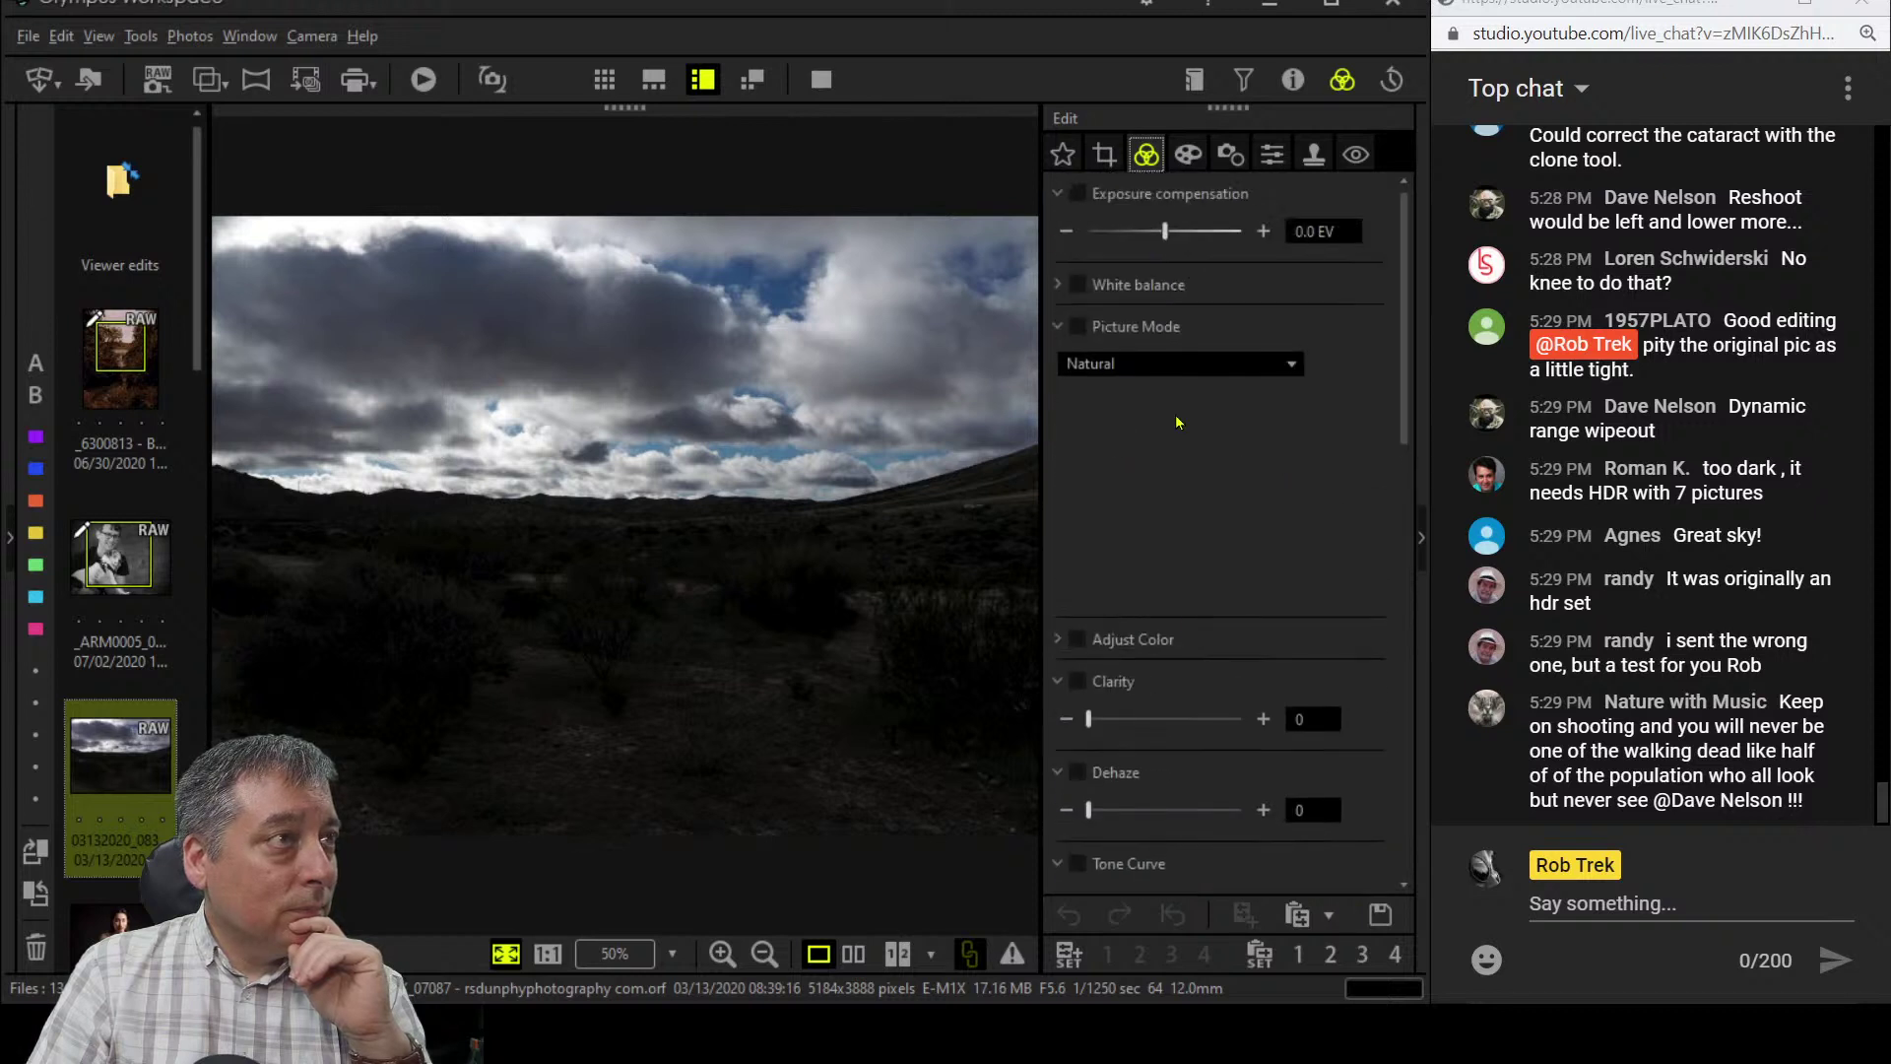
pyautogui.click(1104, 154)
pyautogui.click(1171, 292)
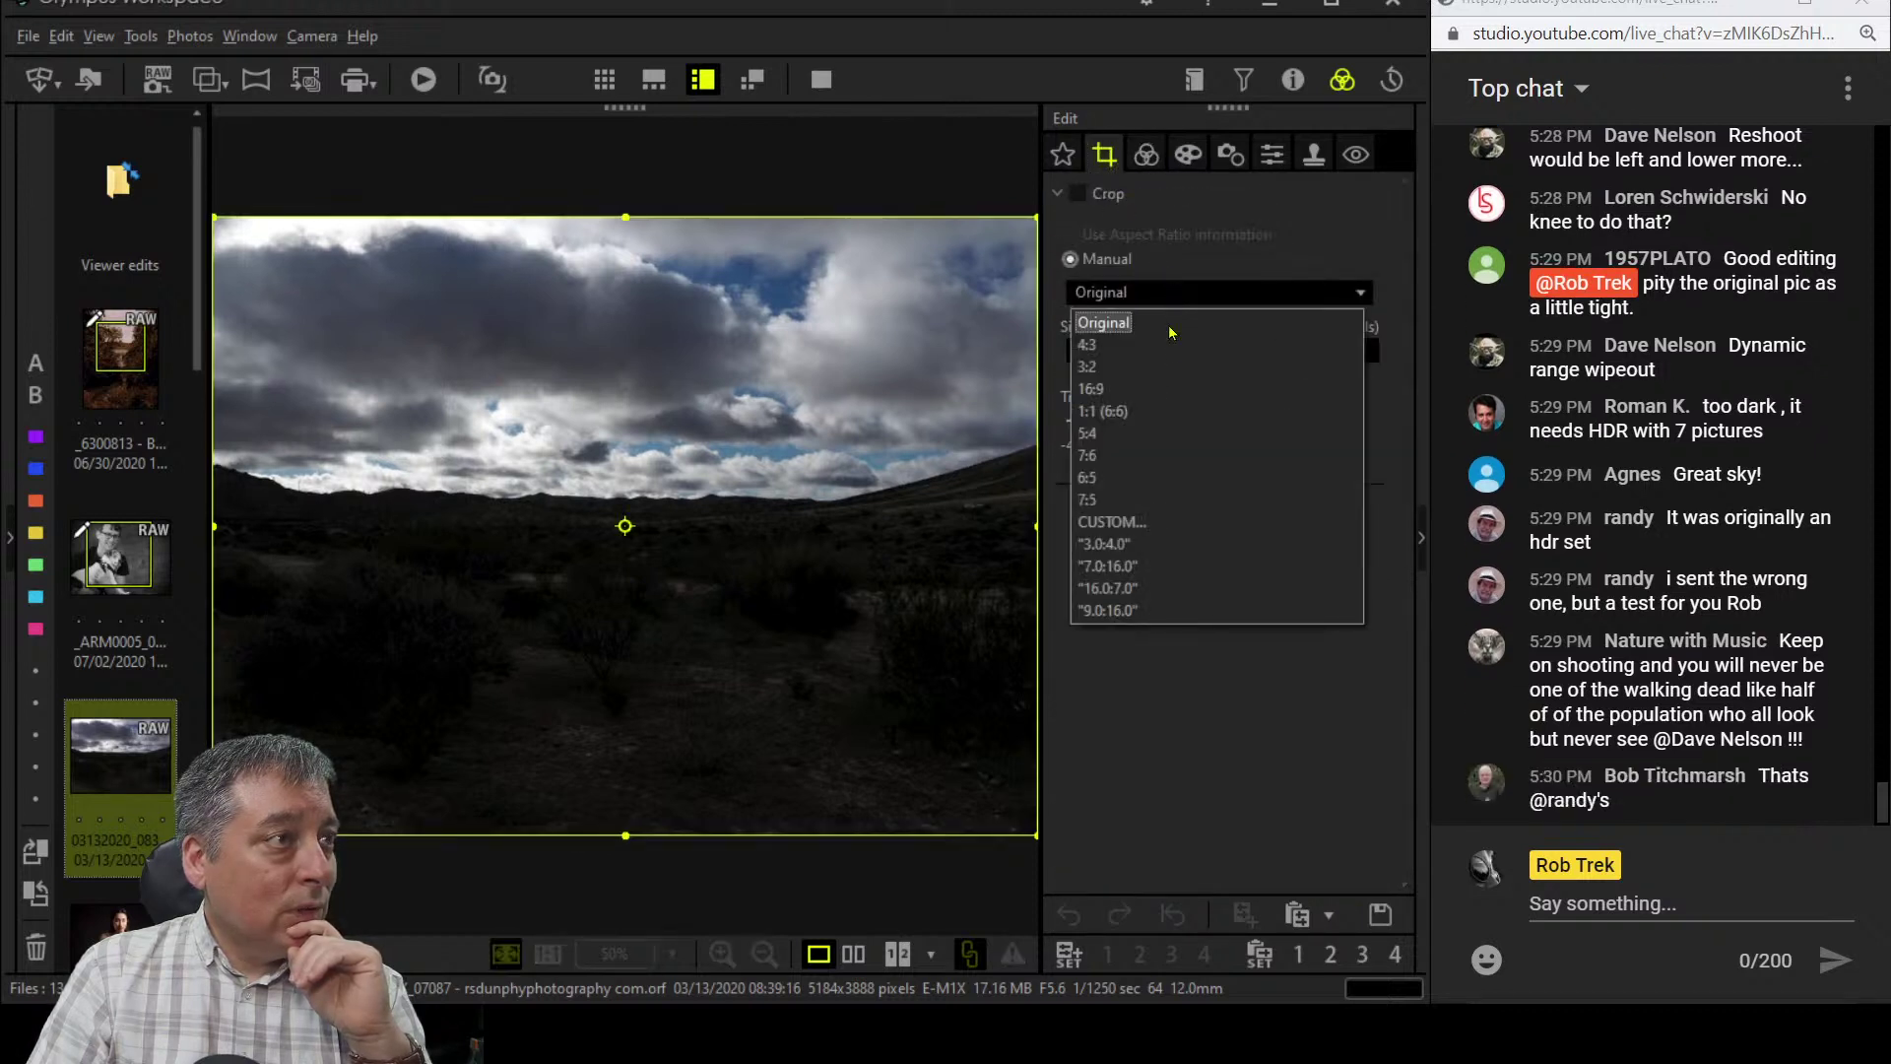
pyautogui.click(1181, 594)
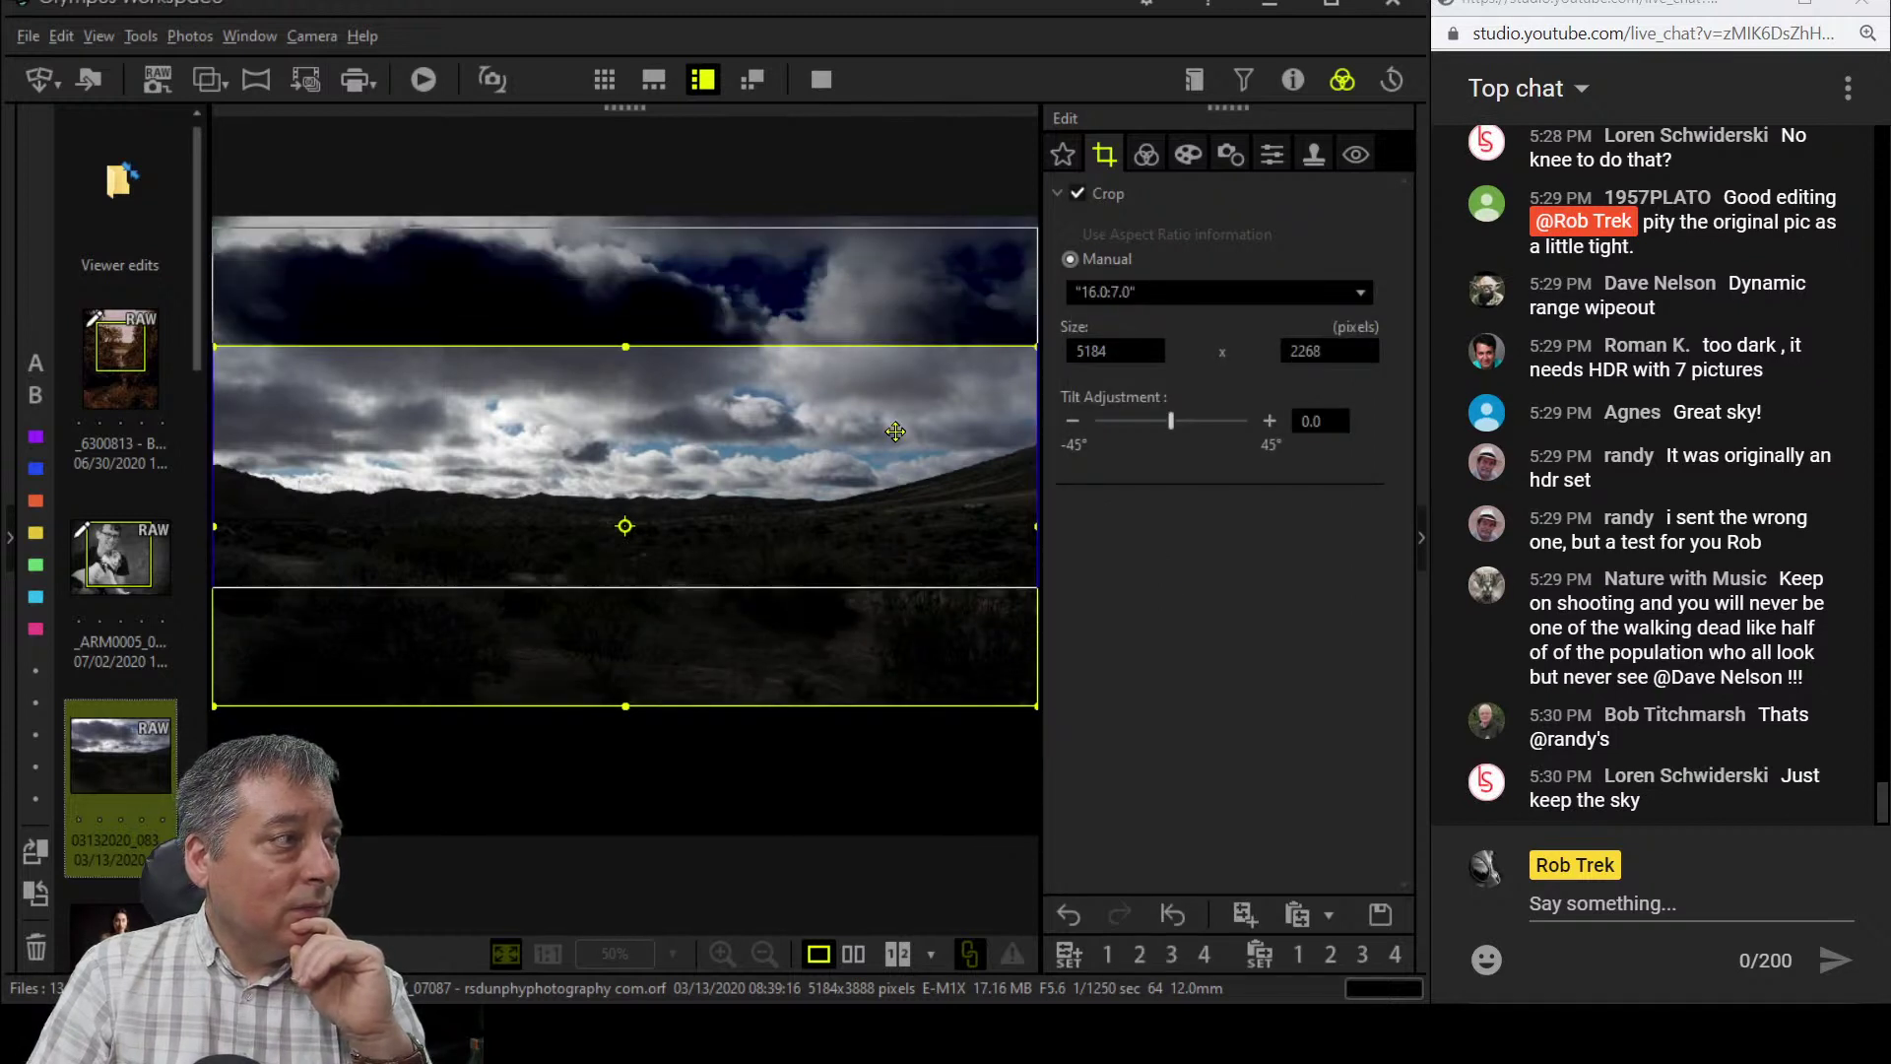
pyautogui.moveTo(895, 432); pyautogui.dragTo(895, 401)
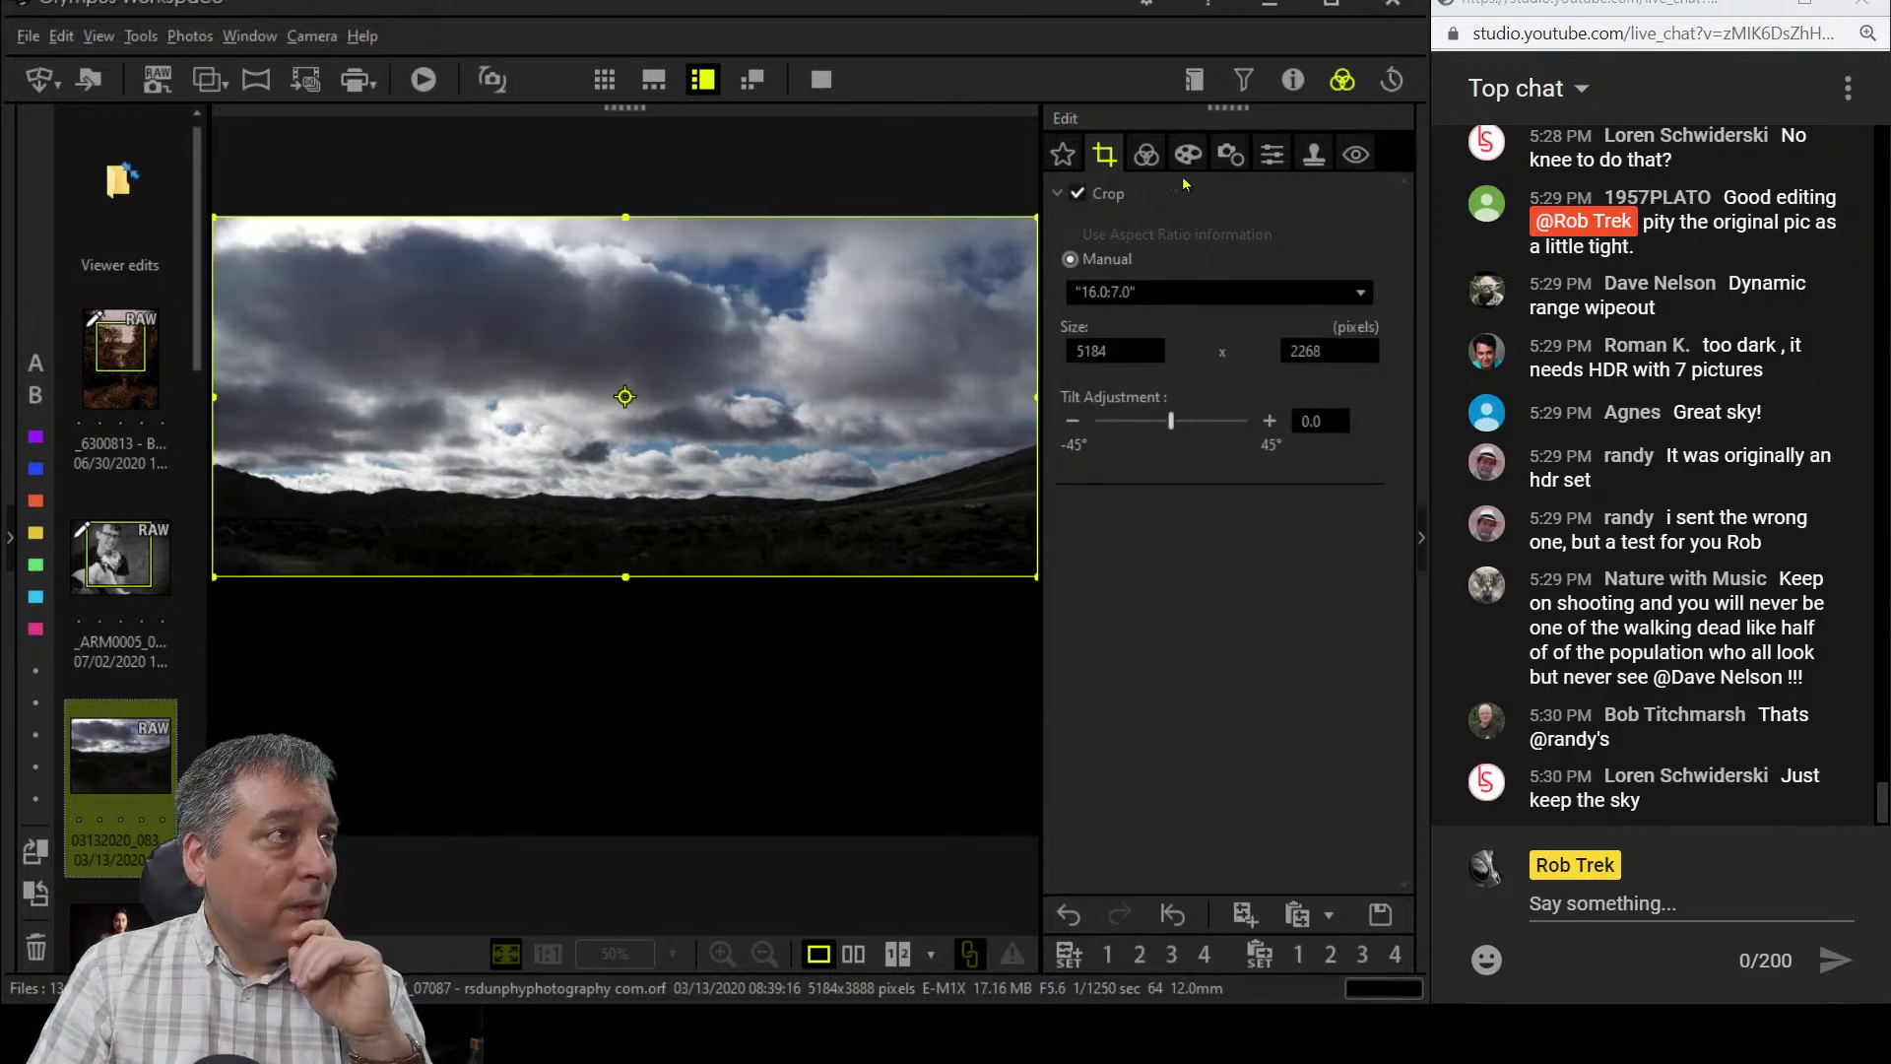
# - Convert the landscape to black and white with the Monotone picture mode
pyautogui.click(1159, 156)
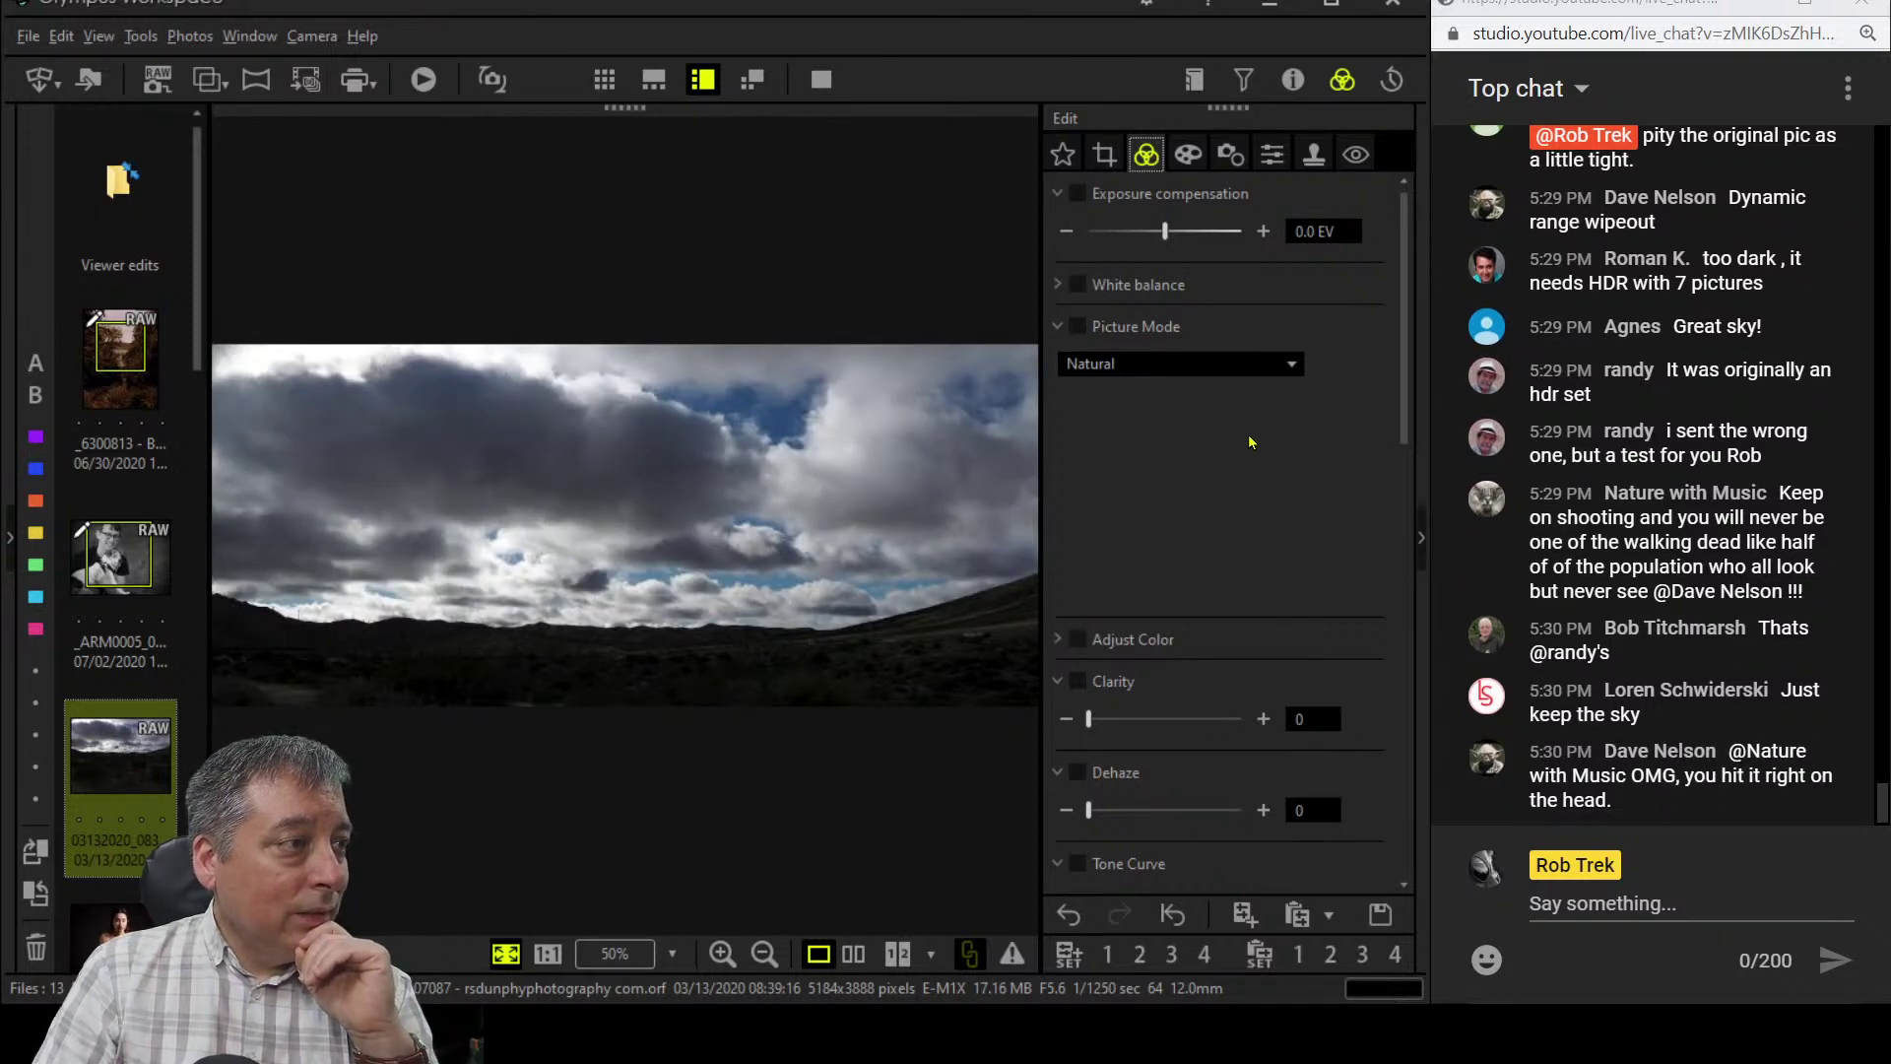
pyautogui.click(1252, 364)
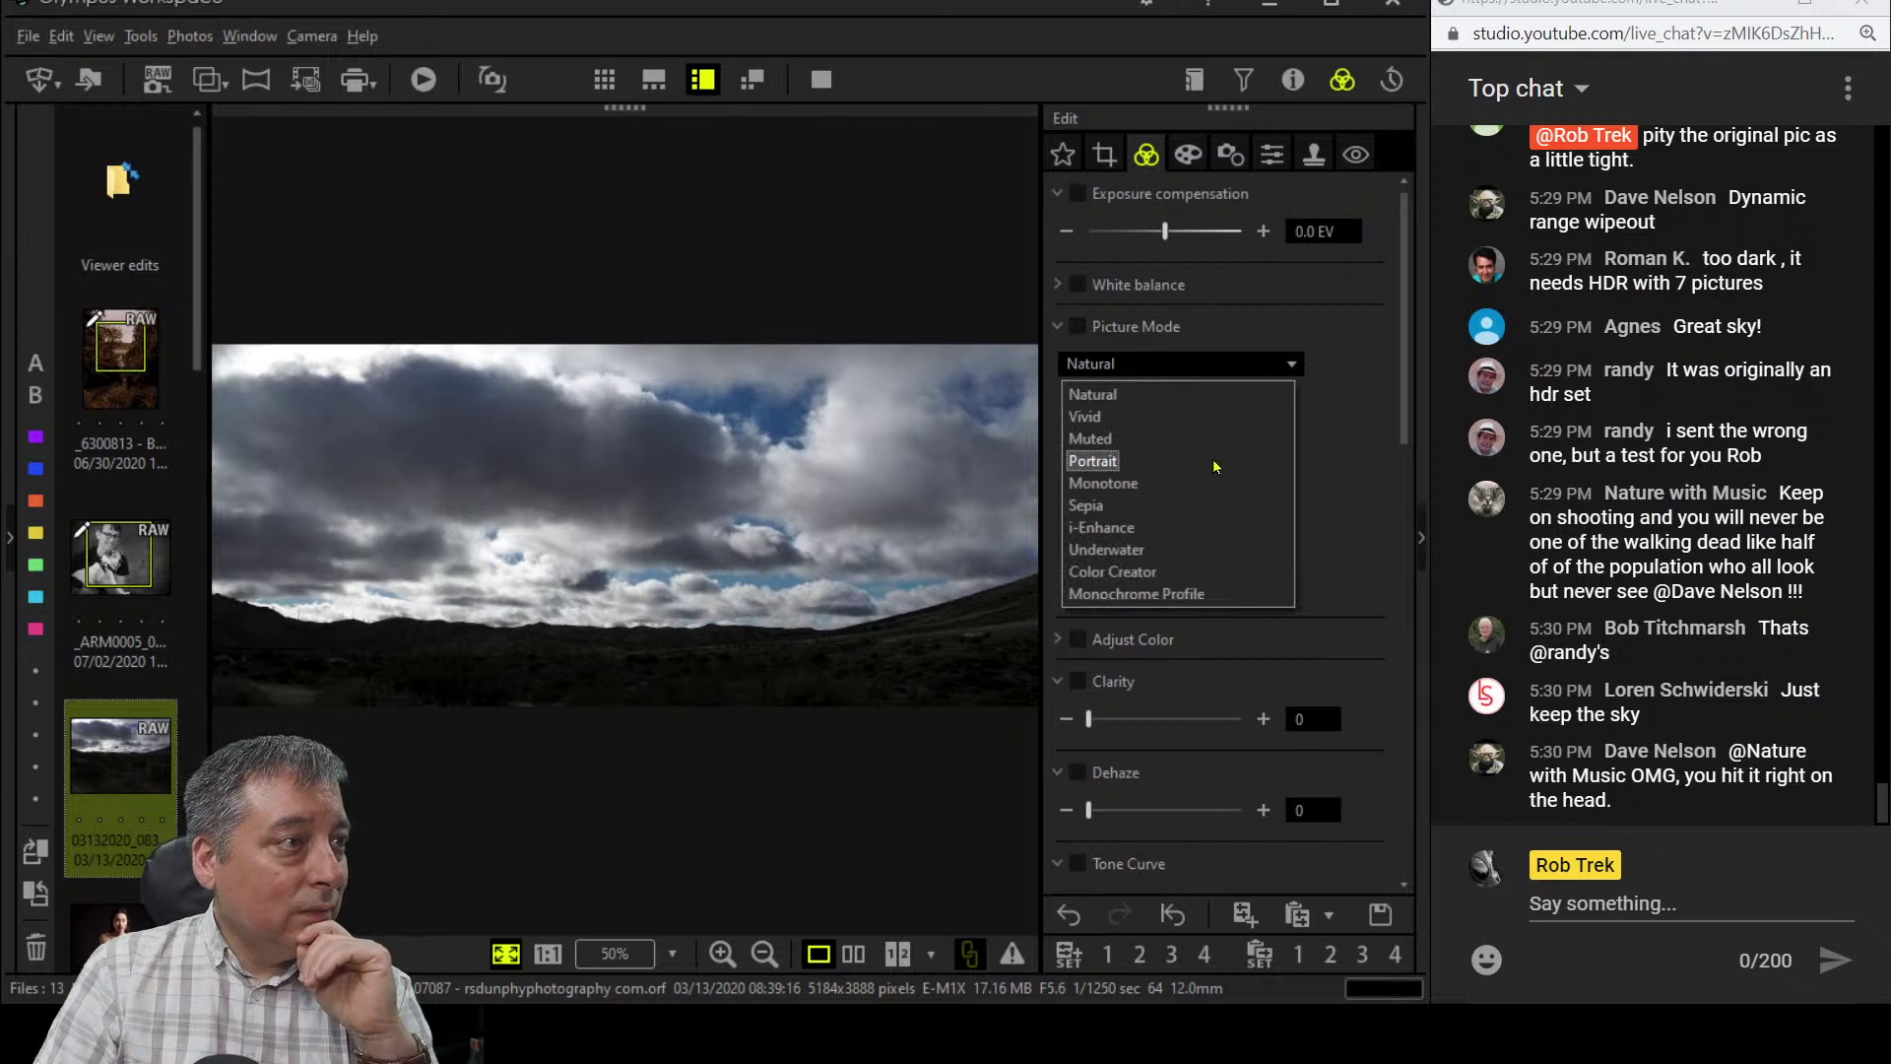
pyautogui.click(1210, 488)
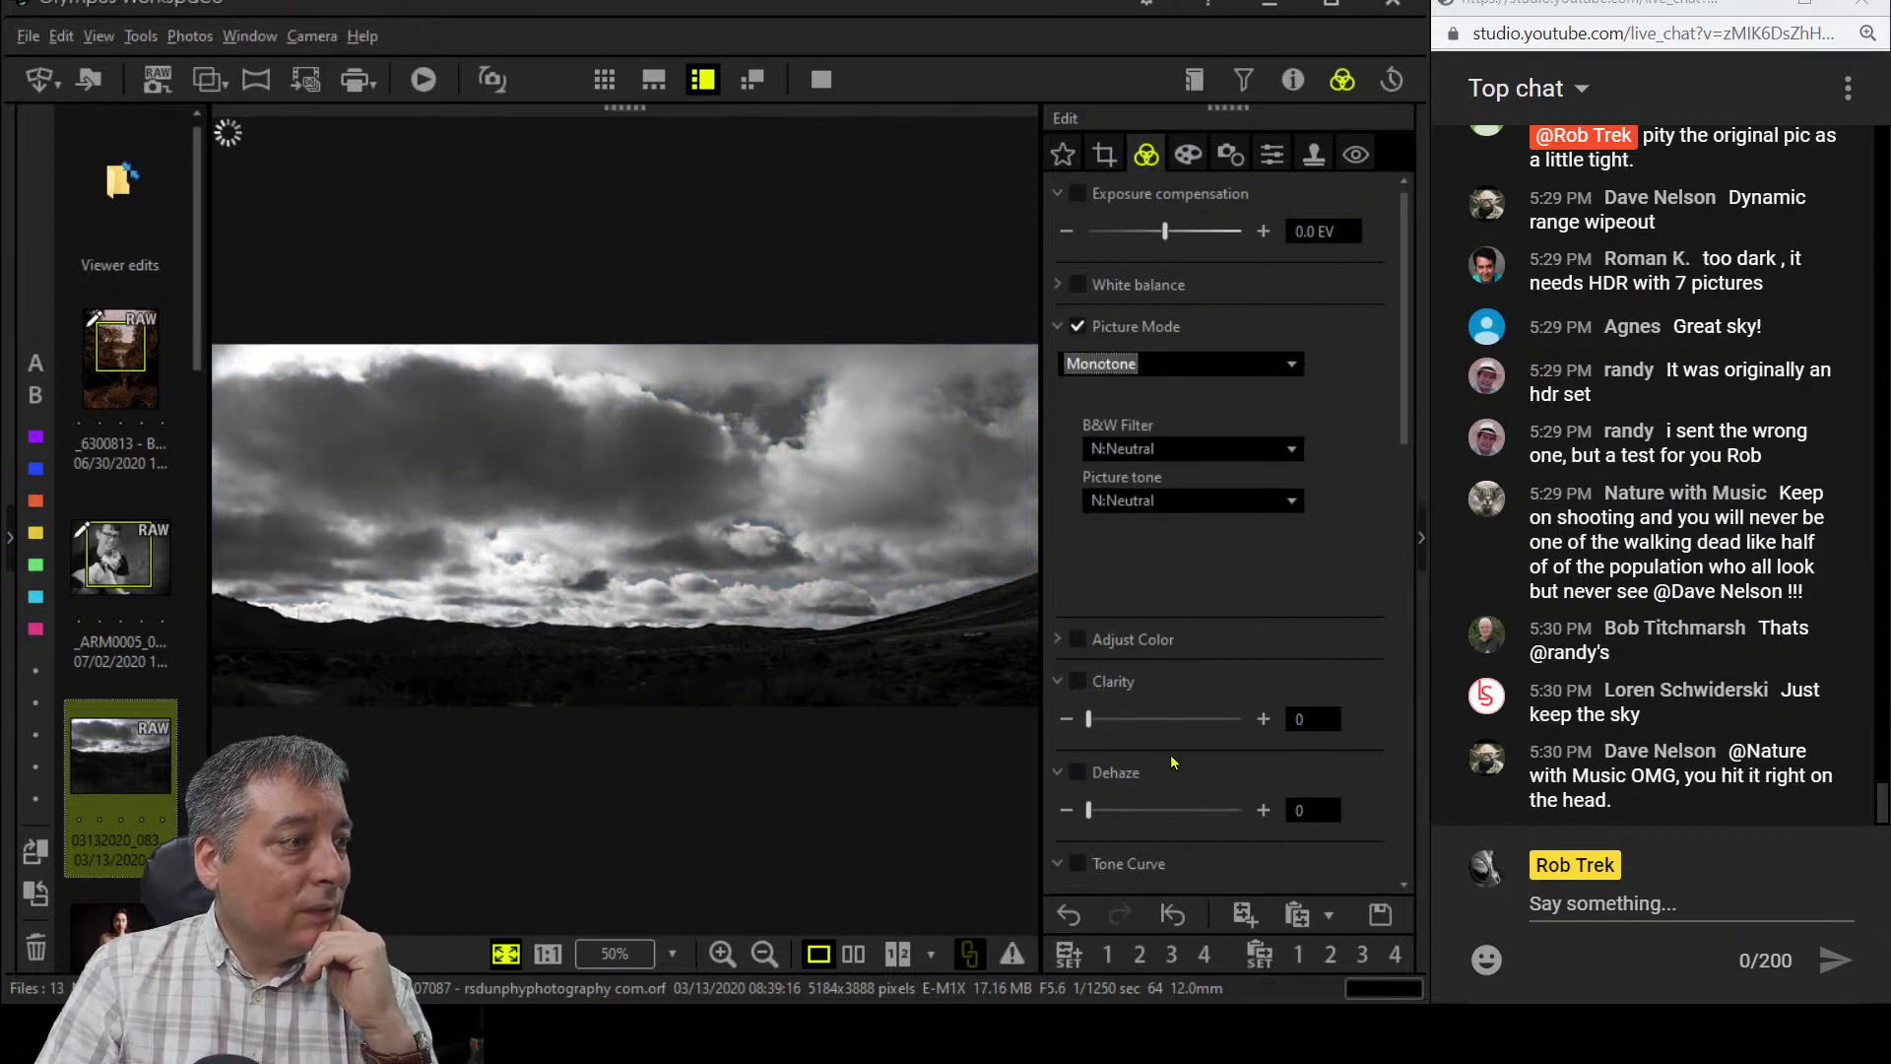
# - Set the landscape's Dehaze to 100 and its Clarity to 29
pyautogui.moveTo(1090, 810); pyautogui.dragTo(1249, 812)
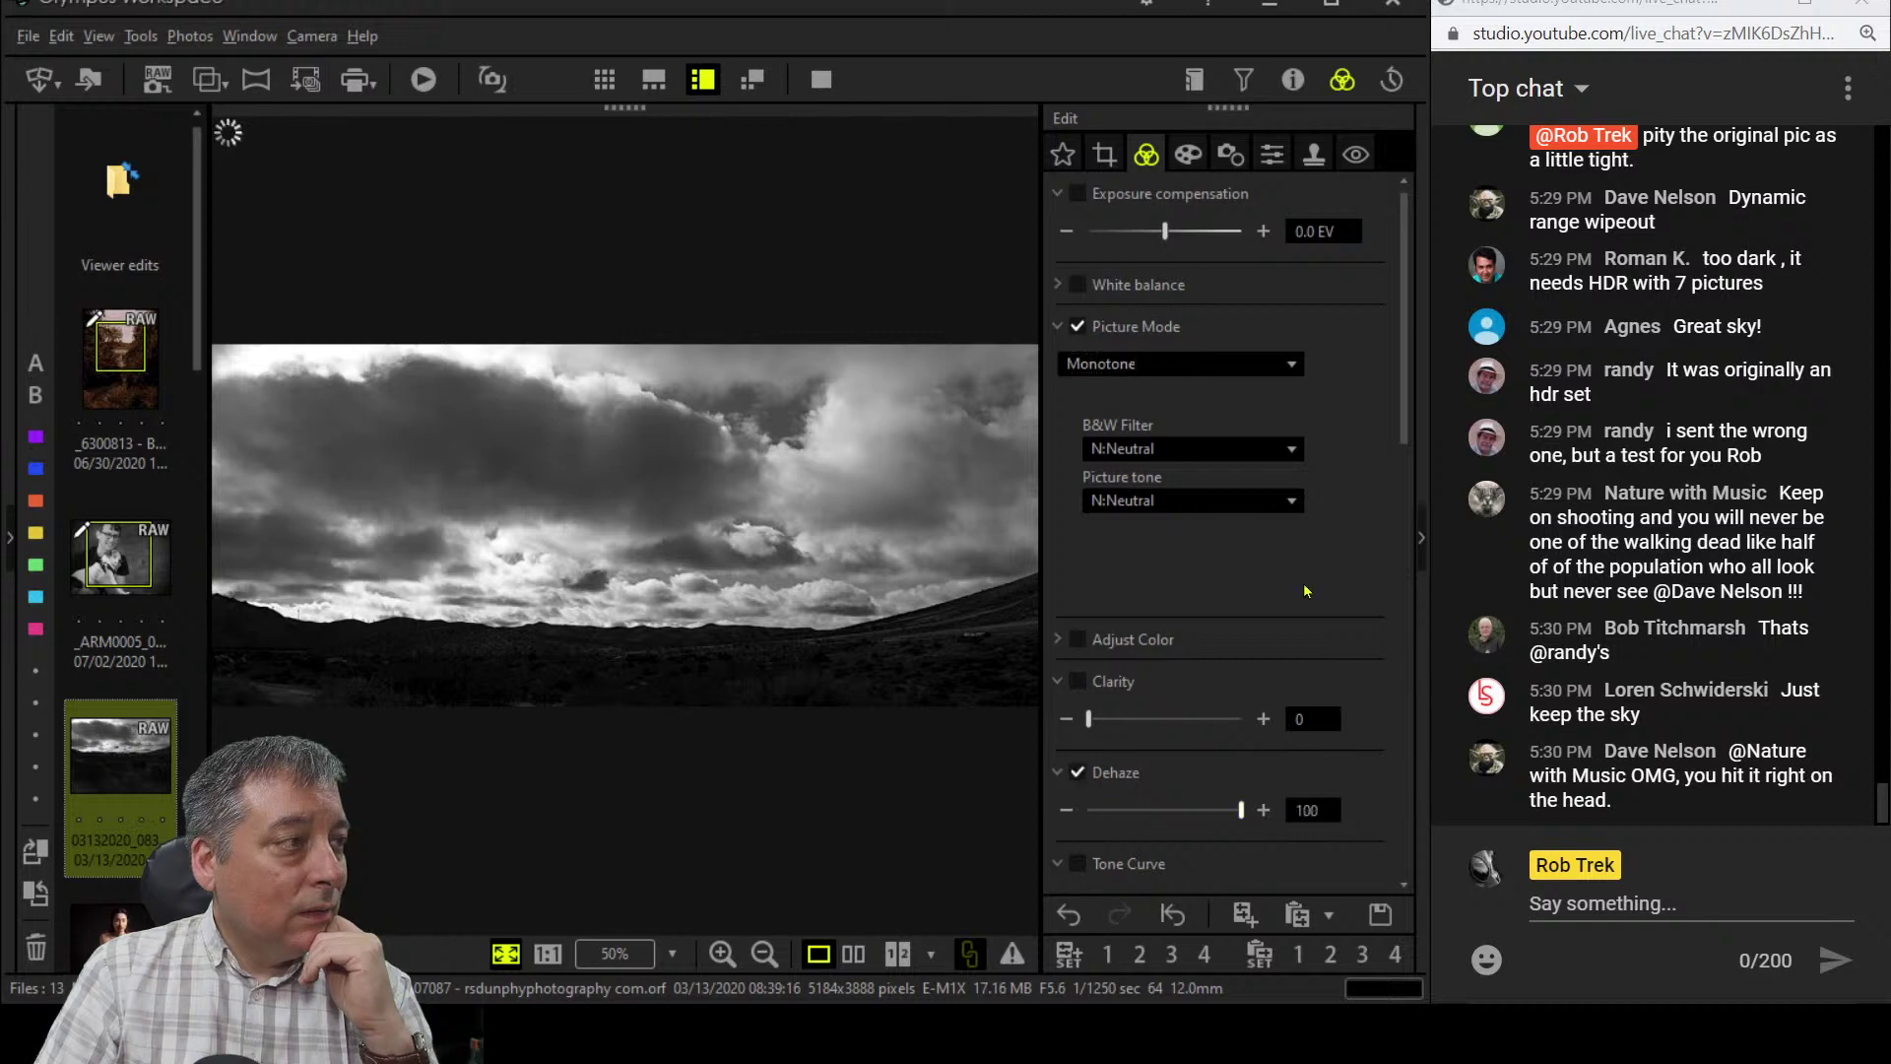
pyautogui.scroll(-3, 1303, 585)
pyautogui.scroll(-2, 1303, 591)
pyautogui.scroll(3, 1303, 582)
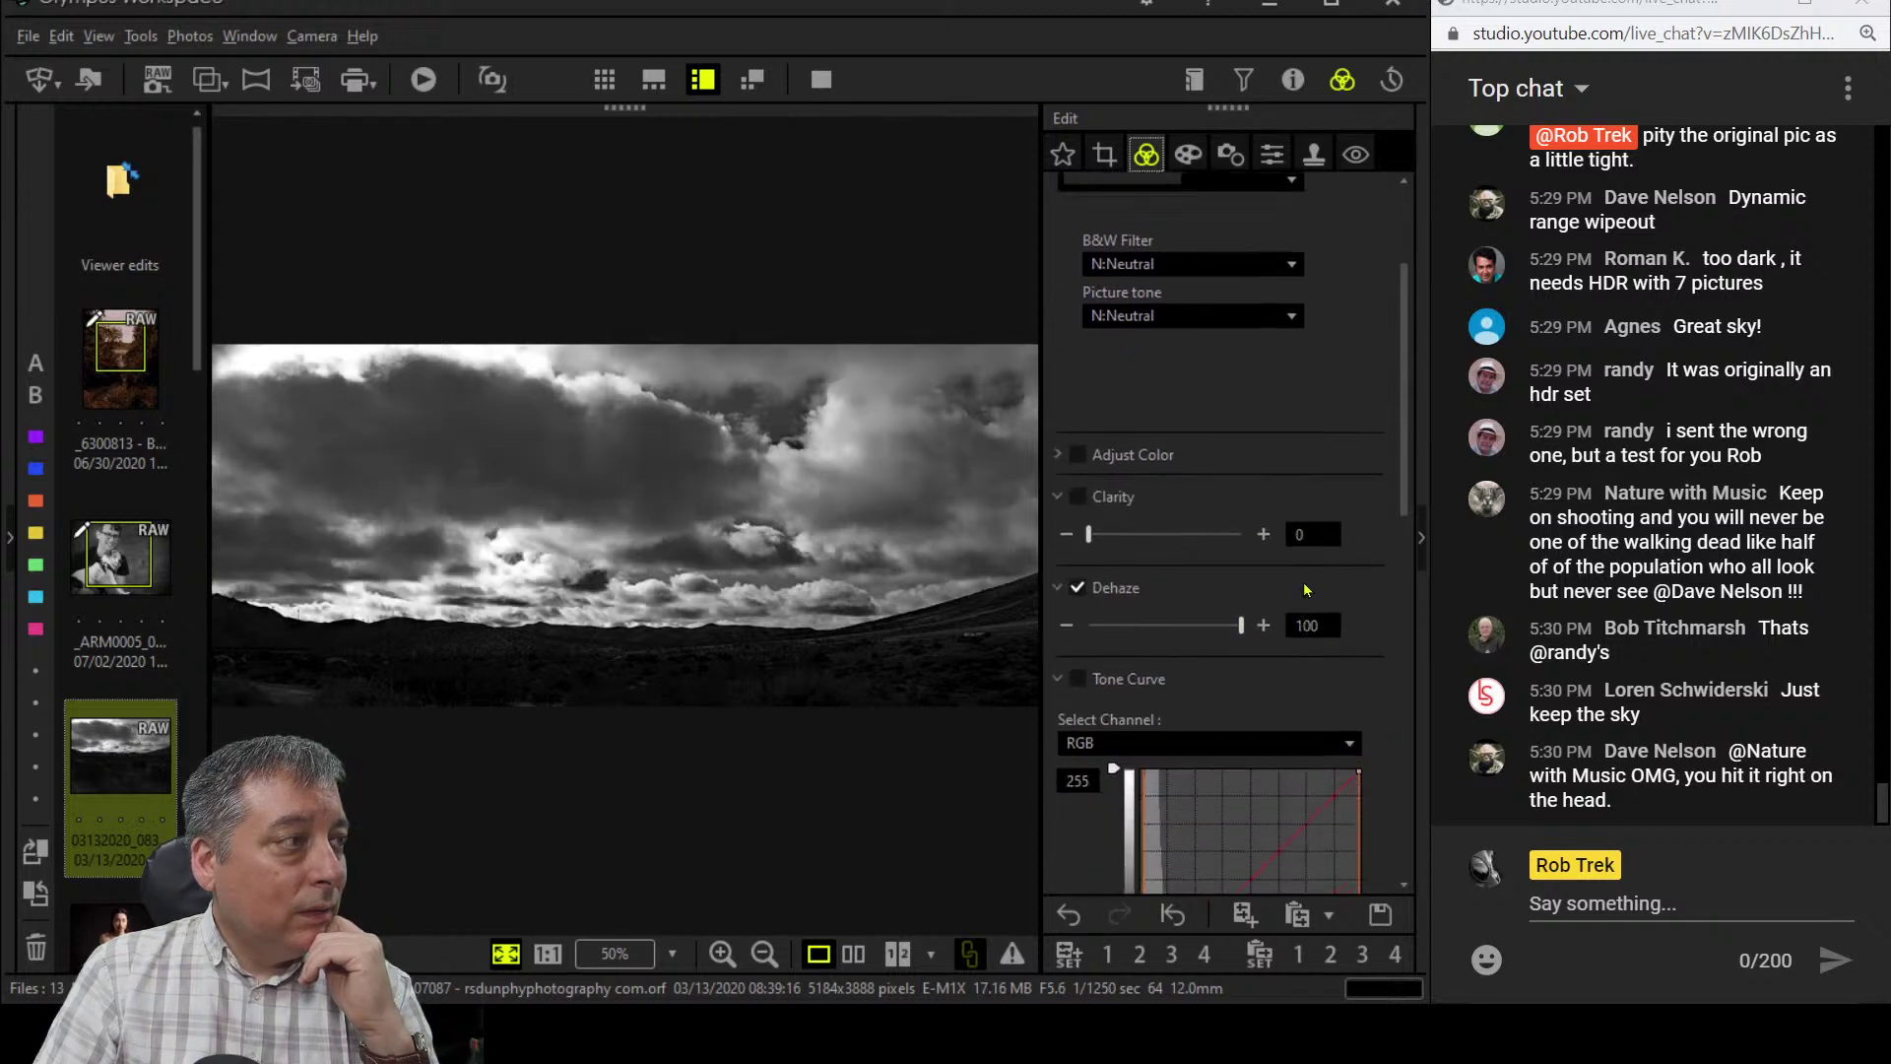
pyautogui.moveTo(1089, 608); pyautogui.dragTo(1131, 608)
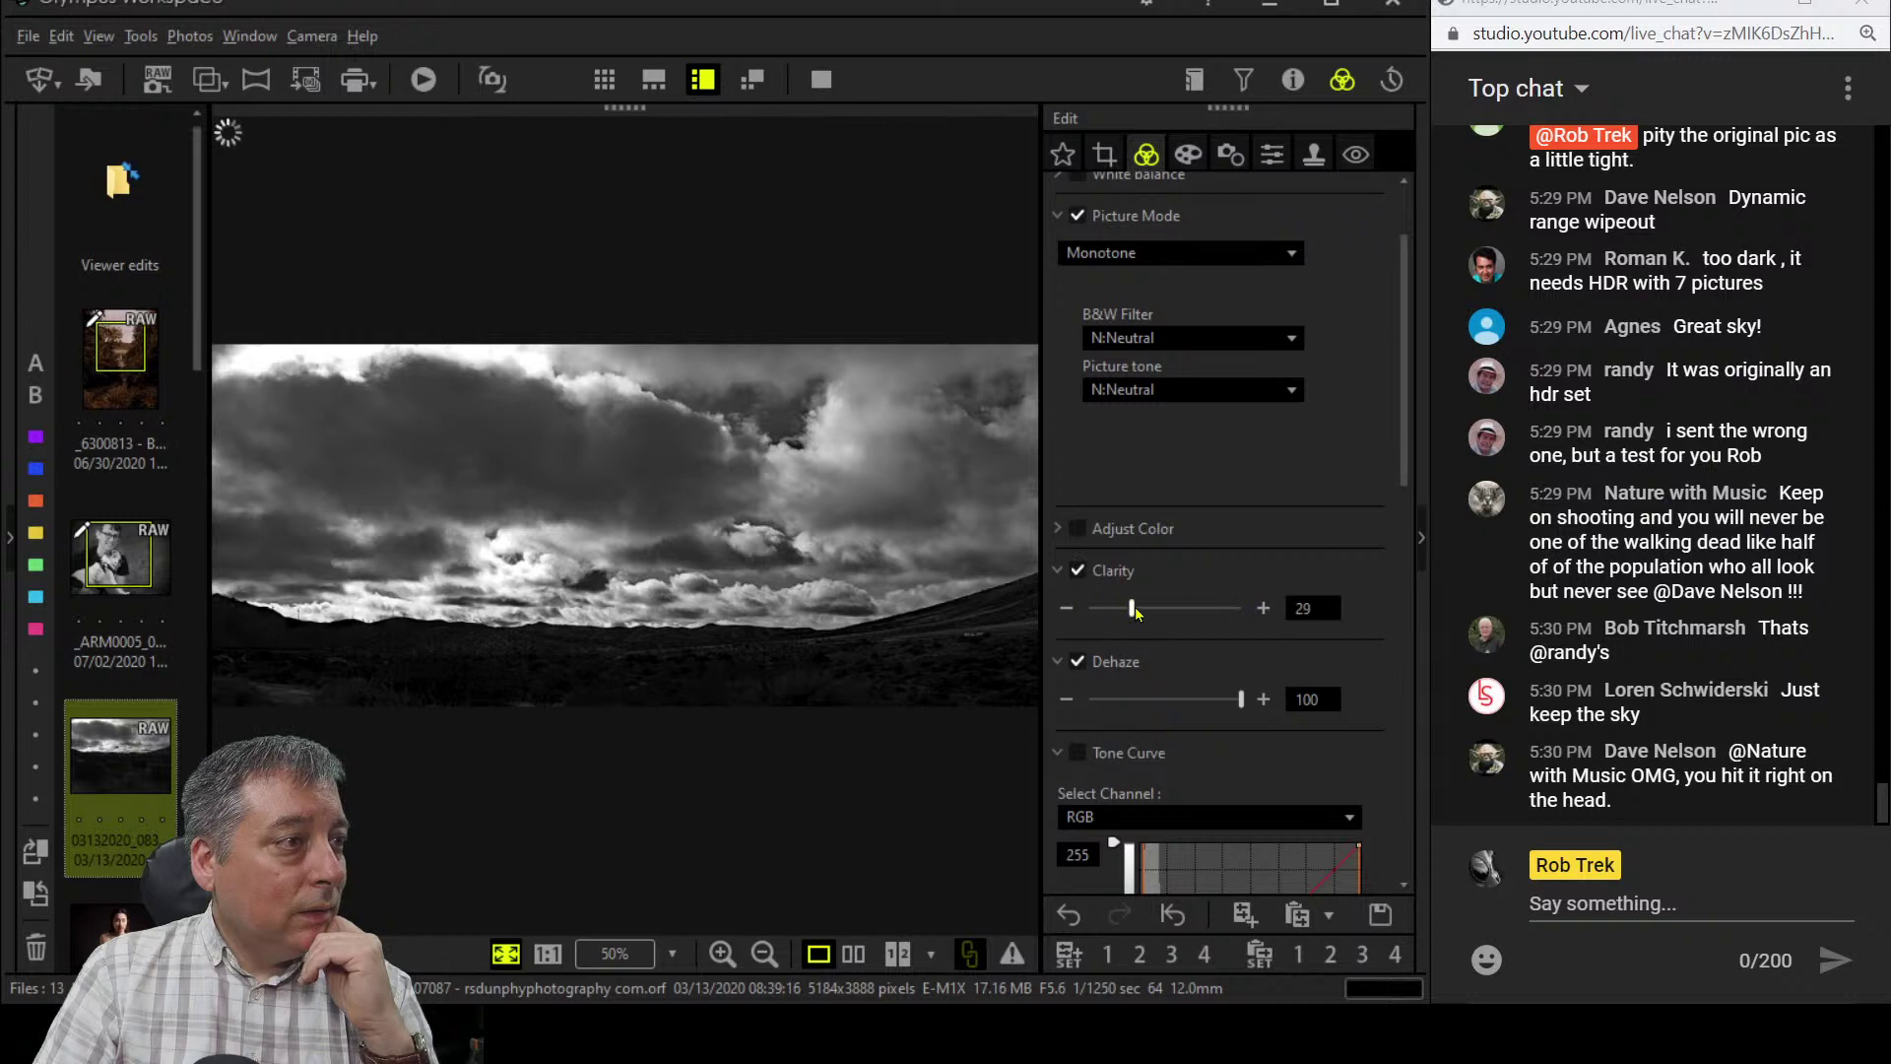
# - Try lightening the dark foreground by anchoring the RGB tone curve's midpoint and raising its shadow end
pyautogui.scroll(-3, 1376, 554)
pyautogui.scroll(-5, 1375, 554)
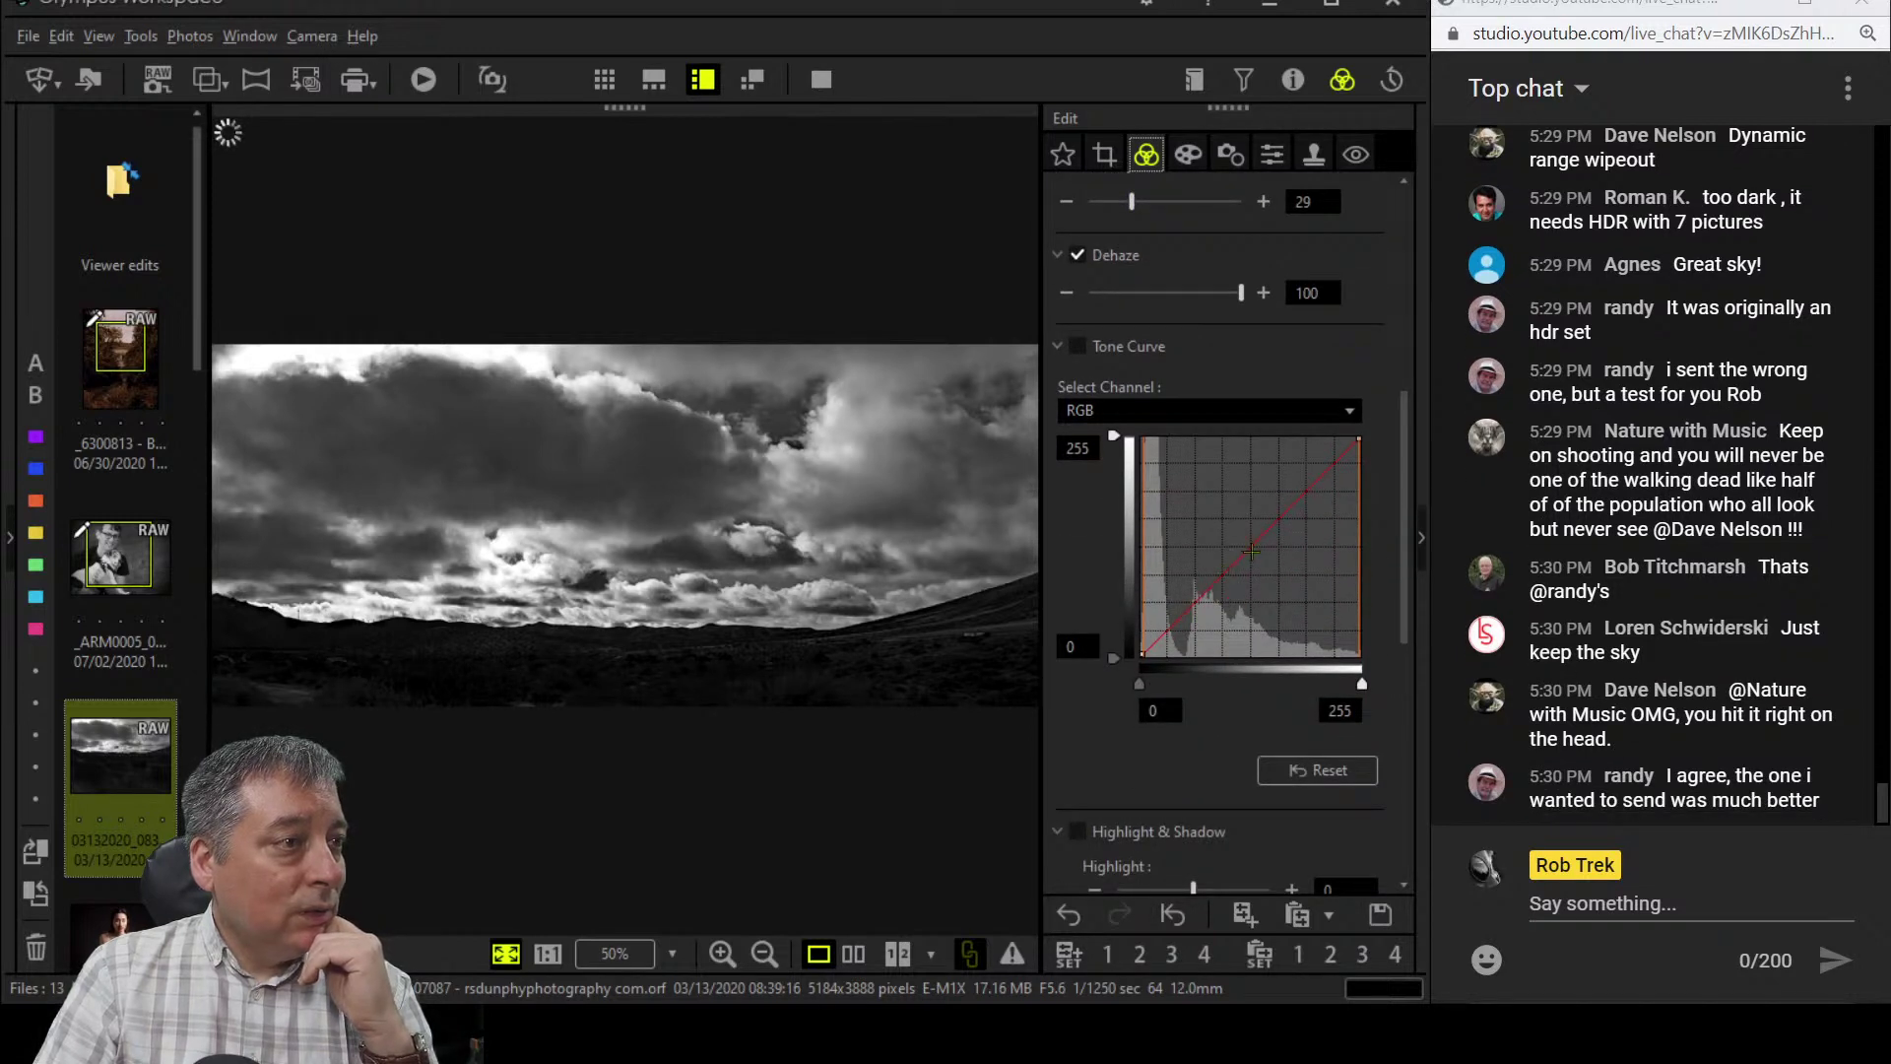
pyautogui.click(1209, 592)
pyautogui.moveTo(1209, 592); pyautogui.dragTo(1152, 636)
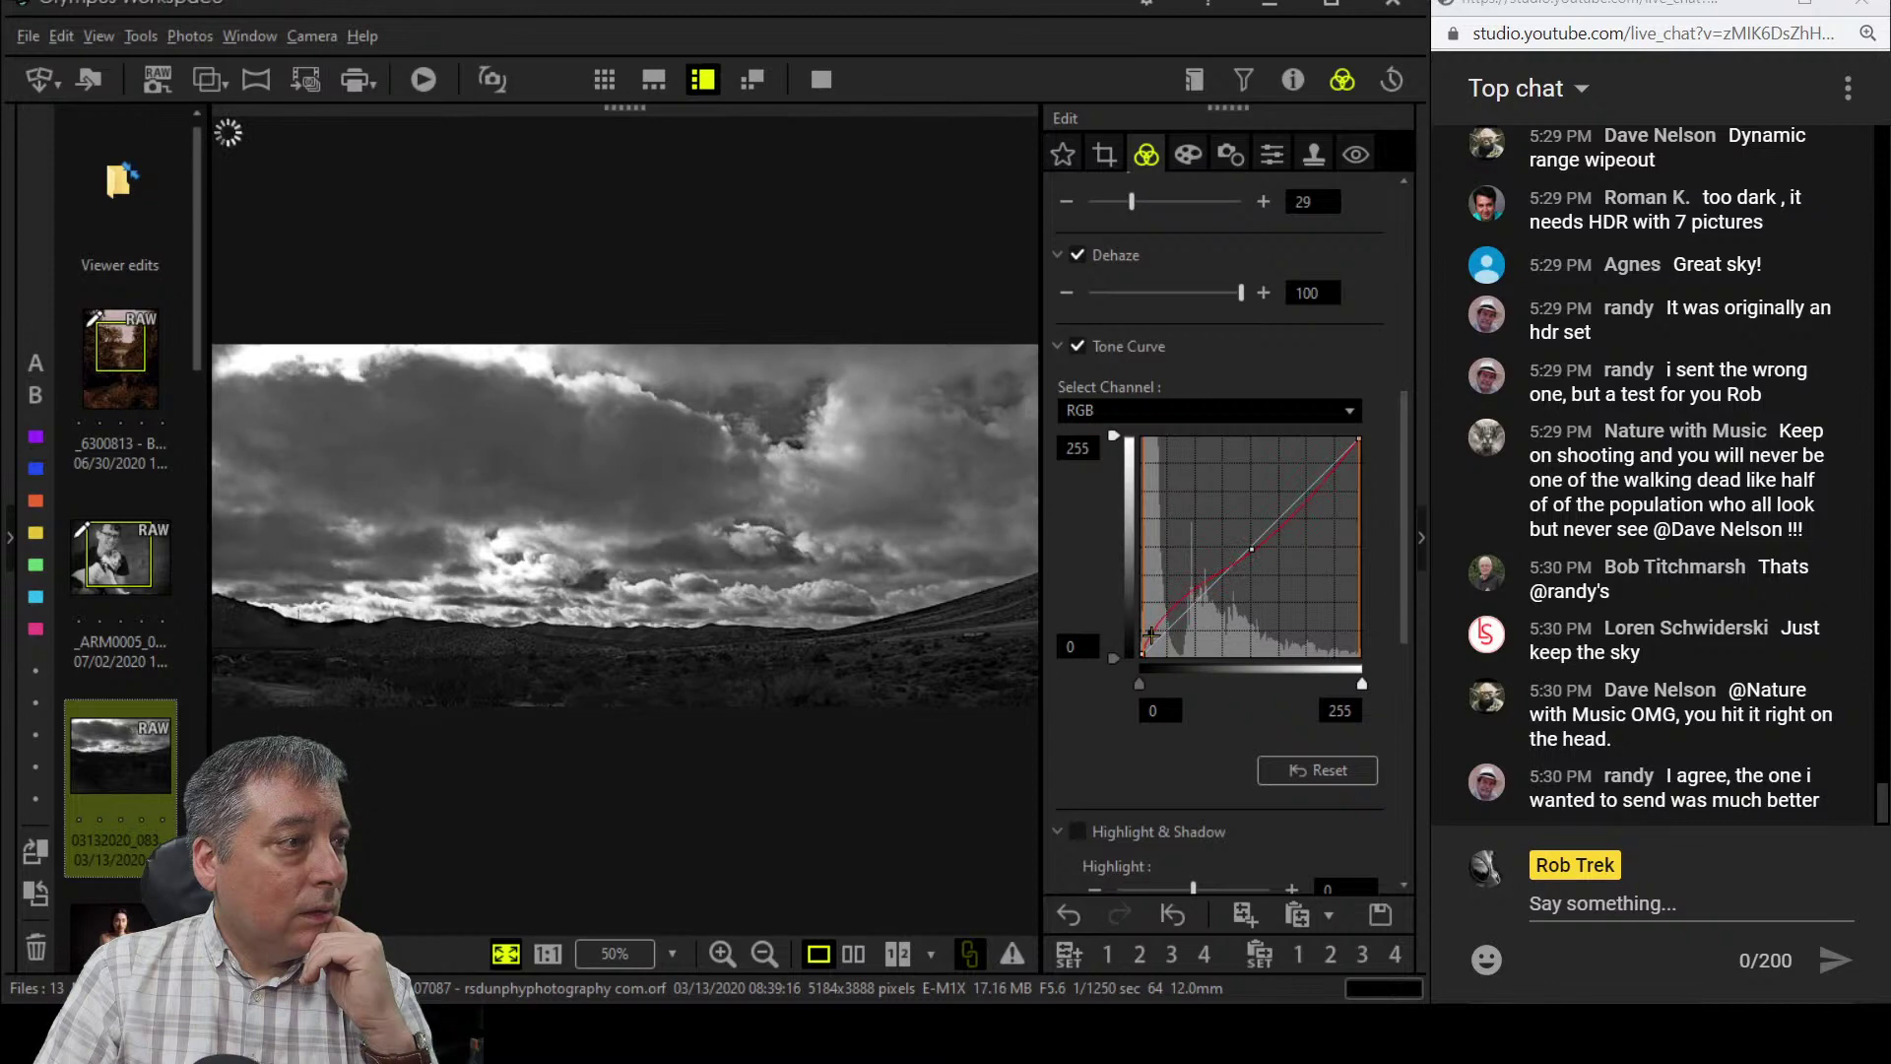
pyautogui.moveTo(1150, 631); pyautogui.dragTo(1151, 623)
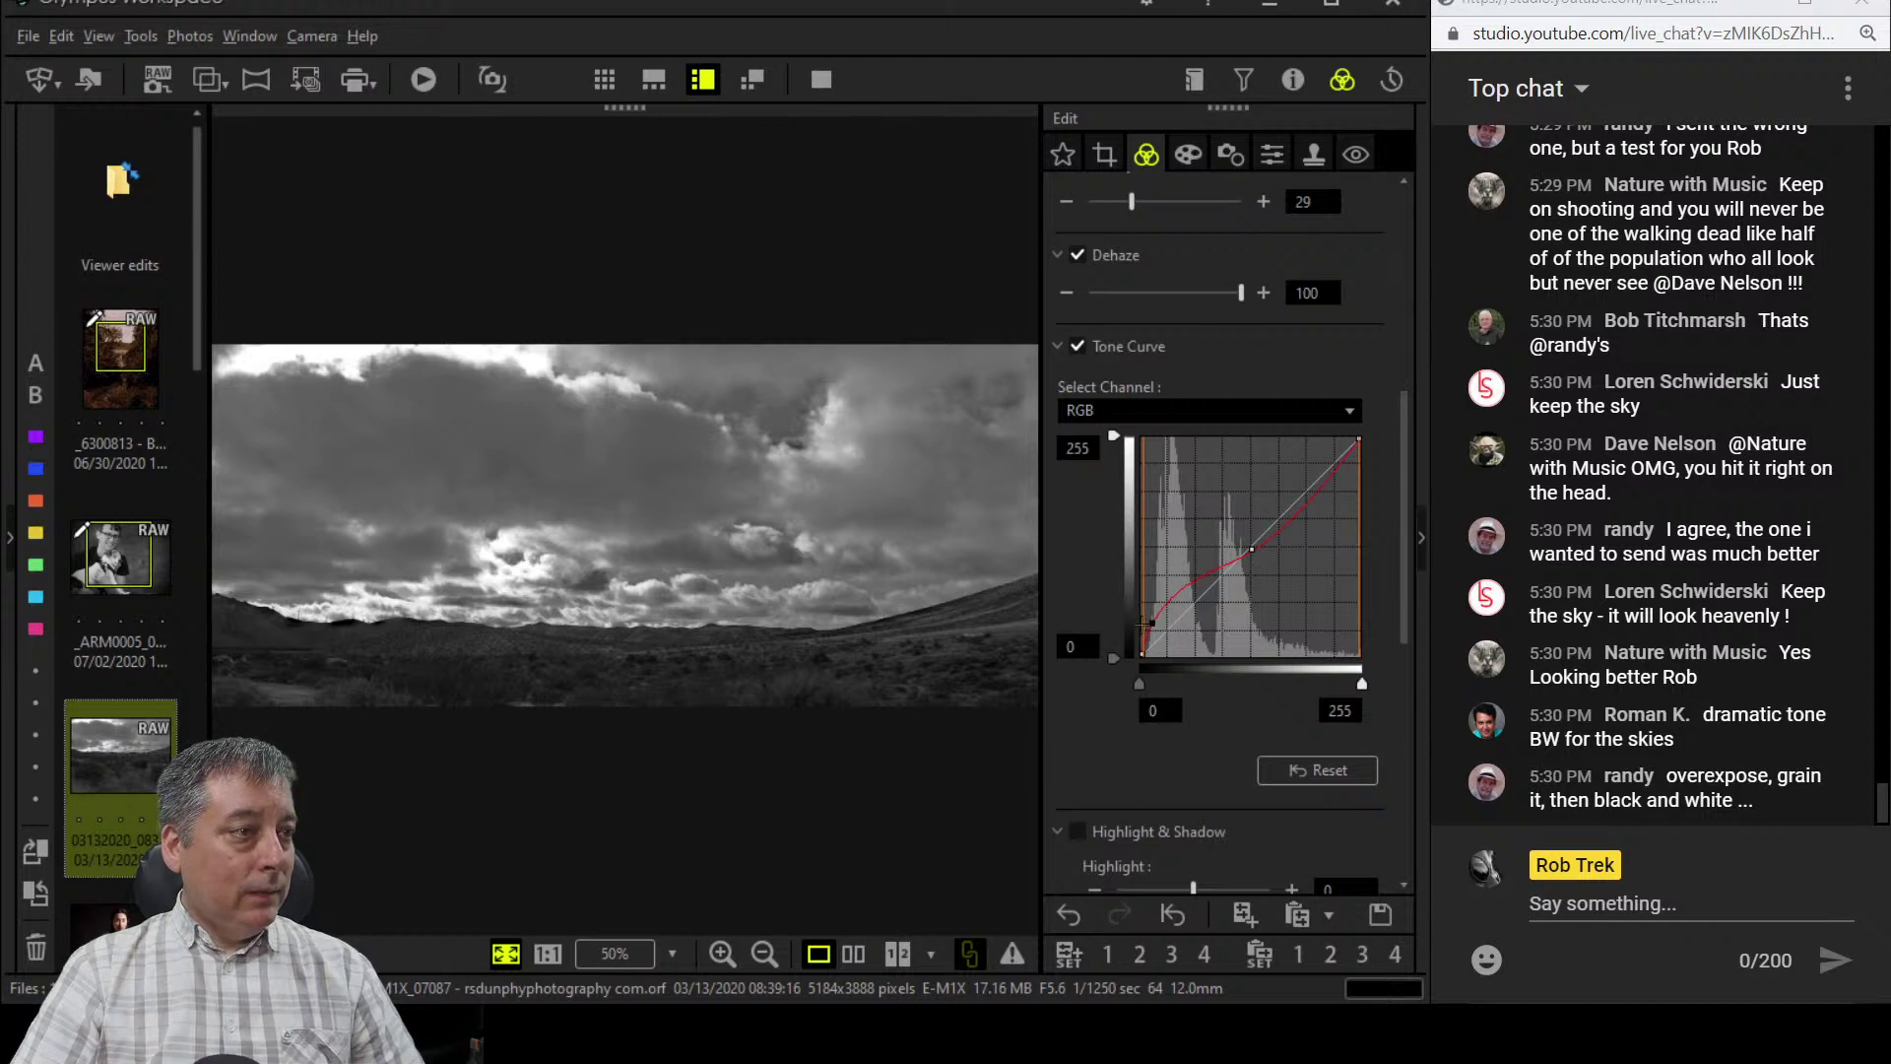
pyautogui.moveTo(1147, 622); pyautogui.dragTo(1155, 619)
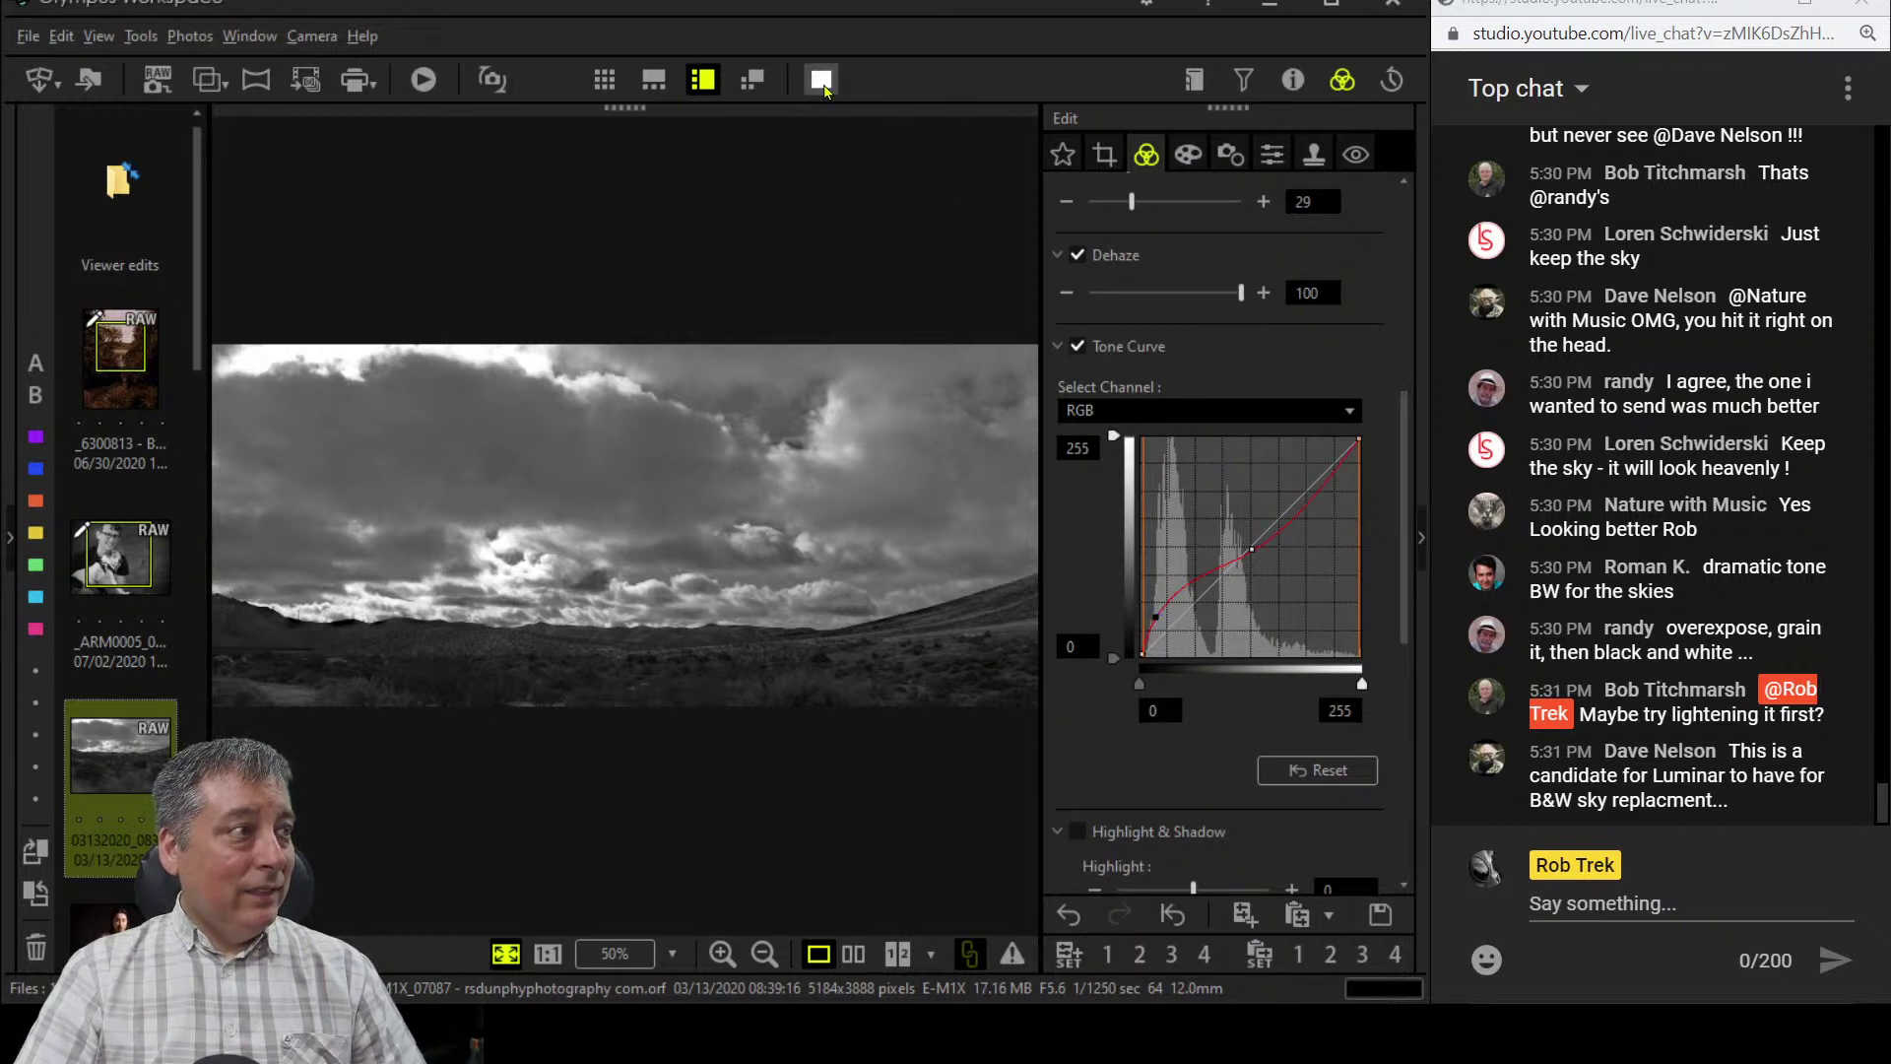
# - Reduce the landscape's Clarity to 20
pyautogui.scroll(1, 1230, 345)
pyautogui.scroll(2, 1228, 347)
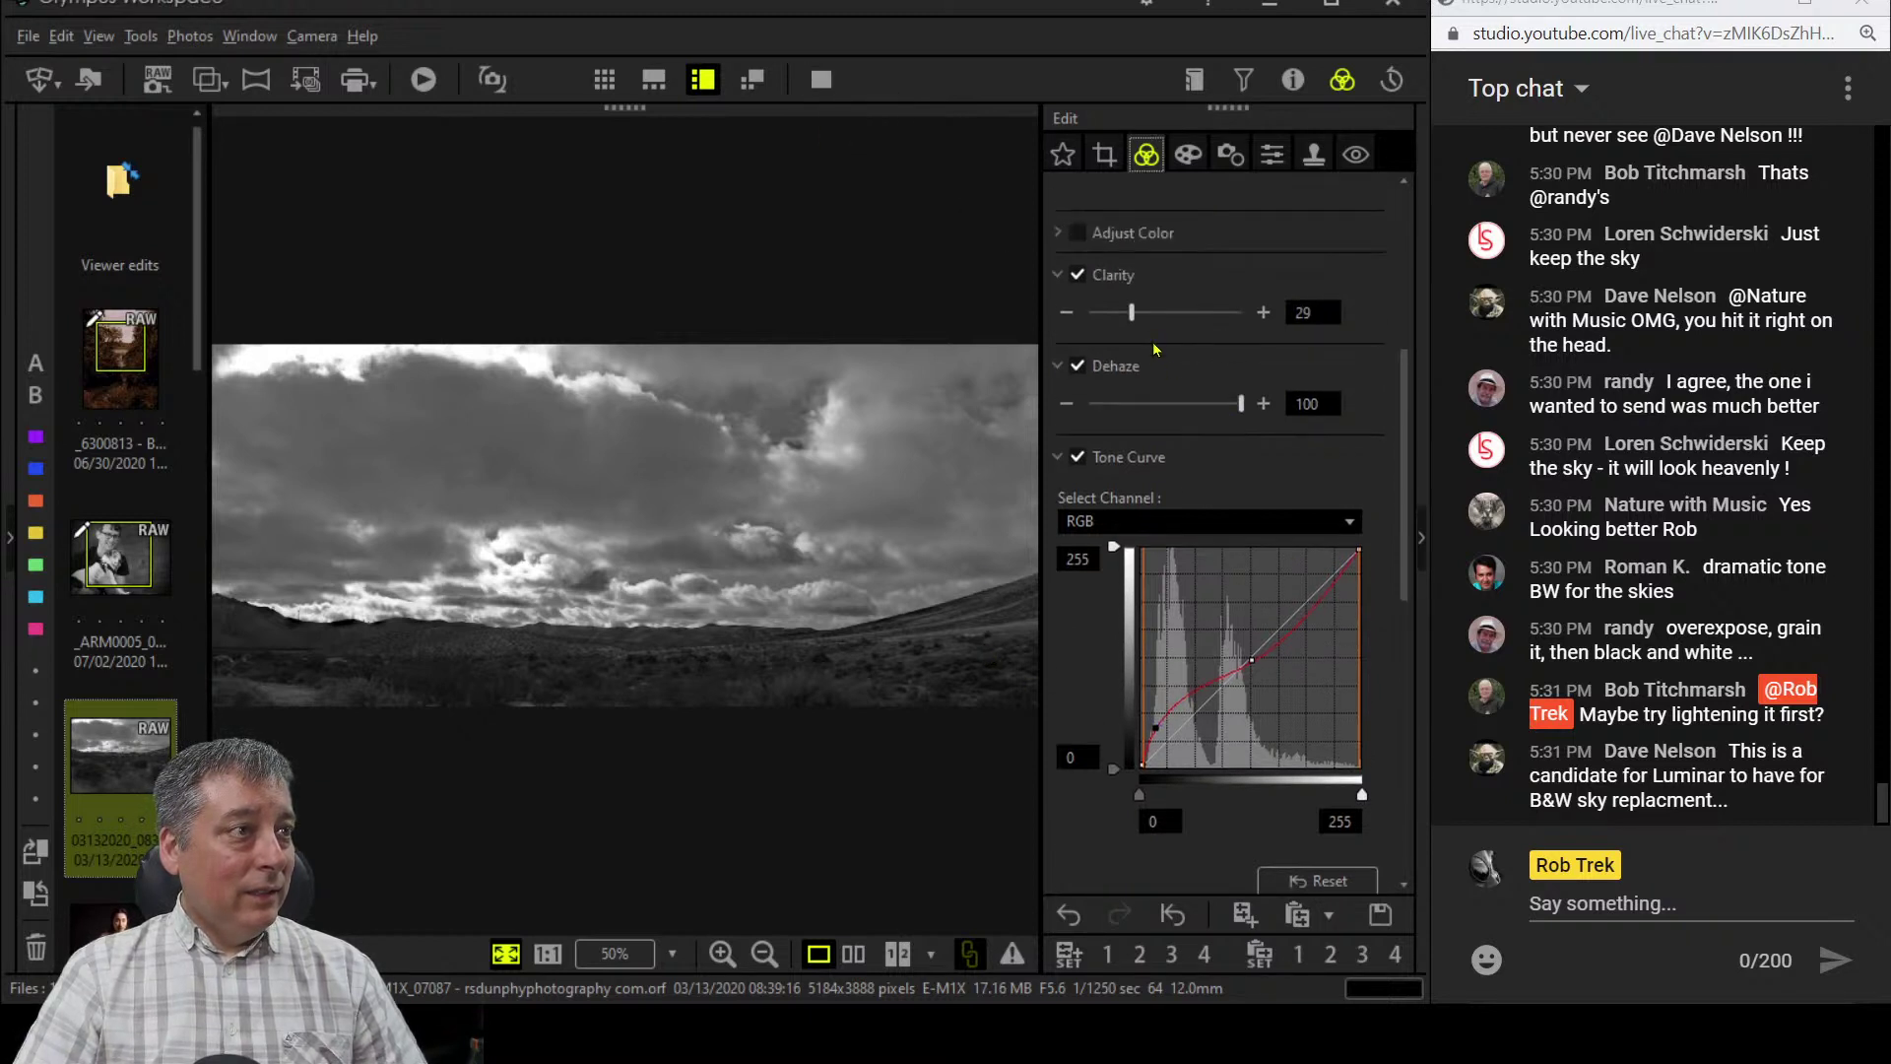
pyautogui.moveTo(1132, 315); pyautogui.dragTo(1118, 314)
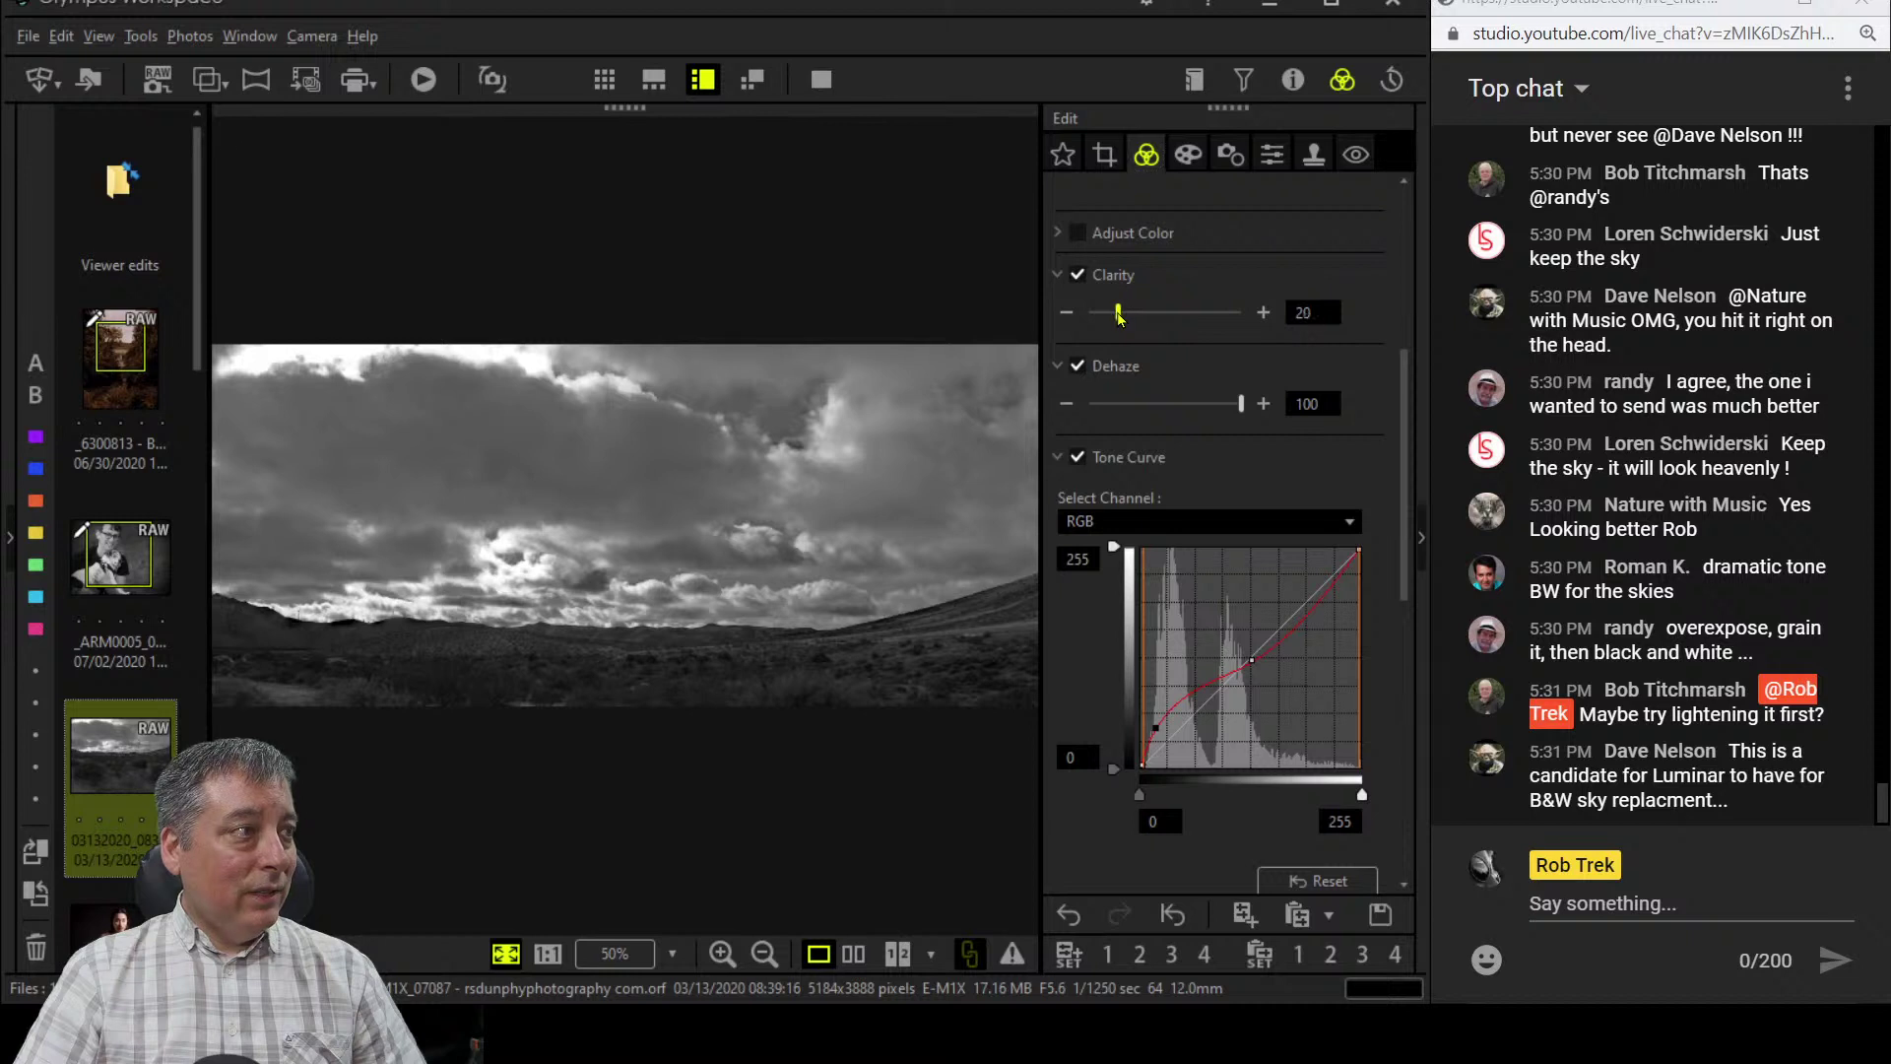
# - Try a highlight point on the landscape's RGB tone curve and reset the whole curve
pyautogui.click(1305, 599)
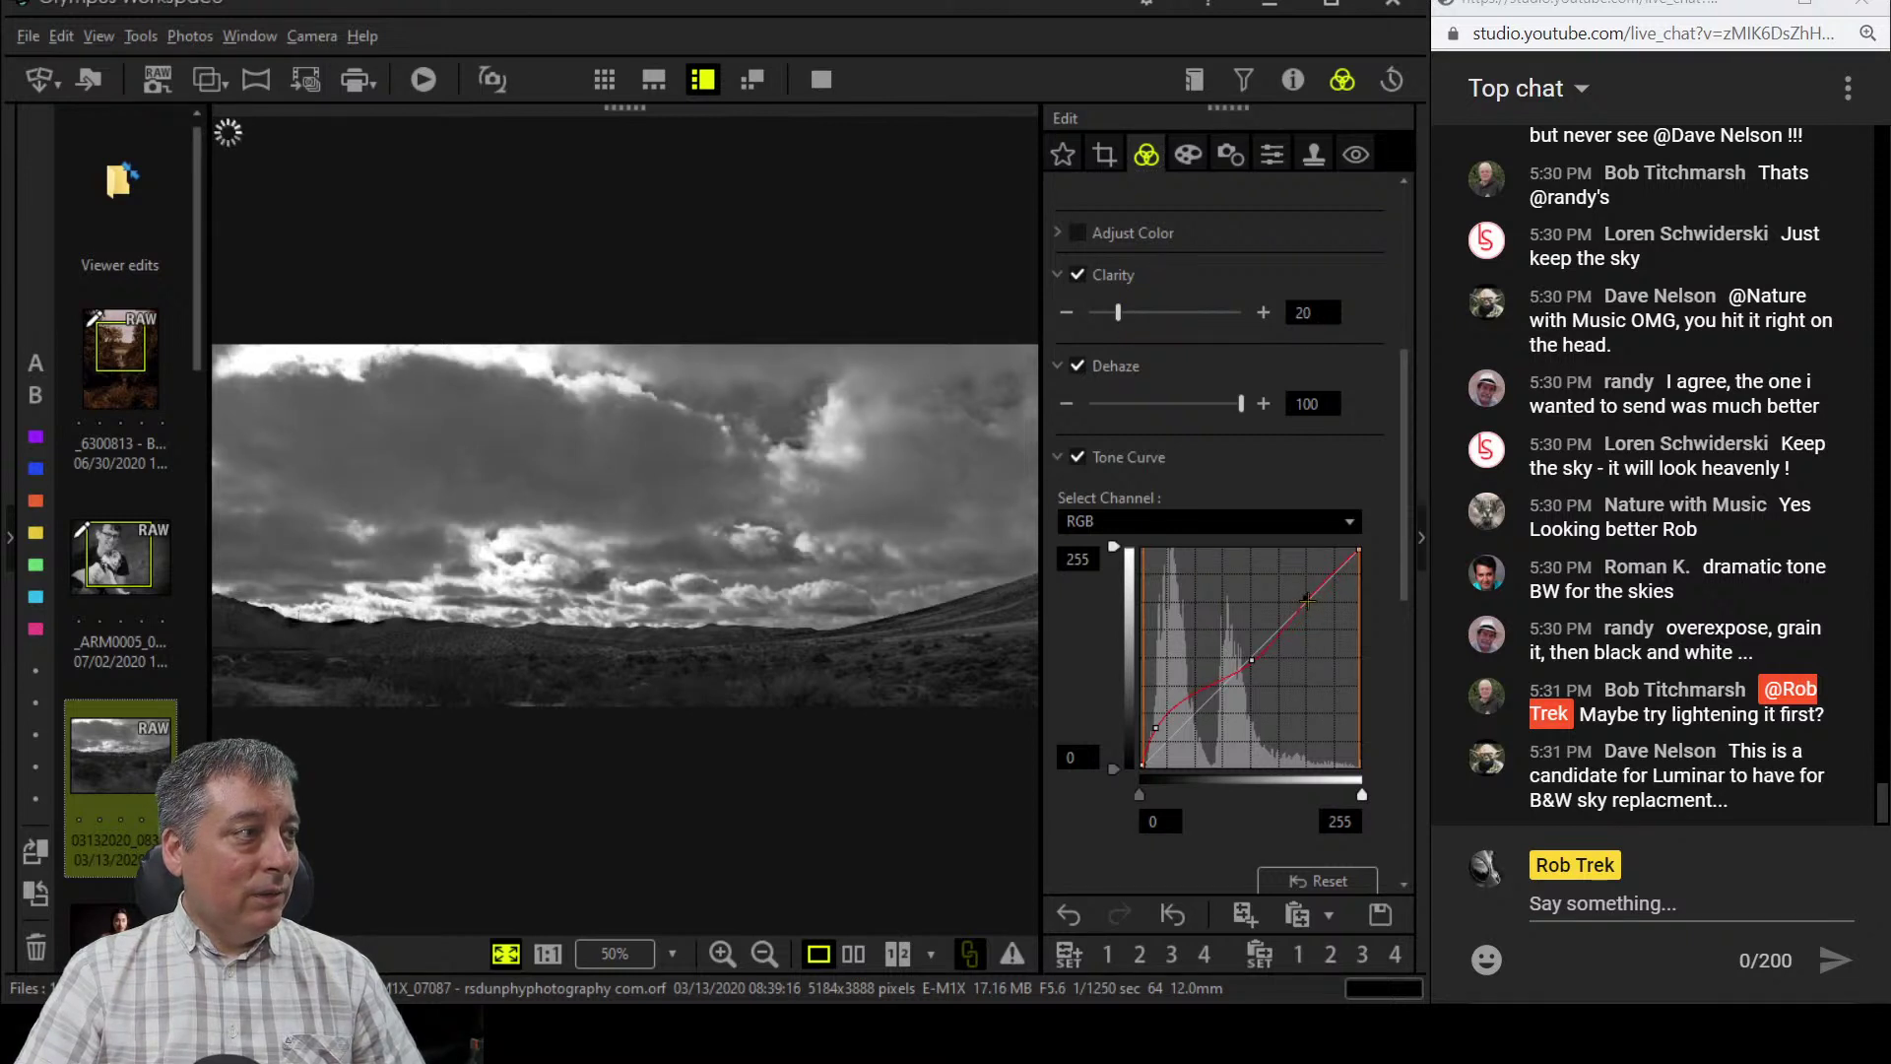
pyautogui.moveTo(1306, 599); pyautogui.dragTo(1312, 604)
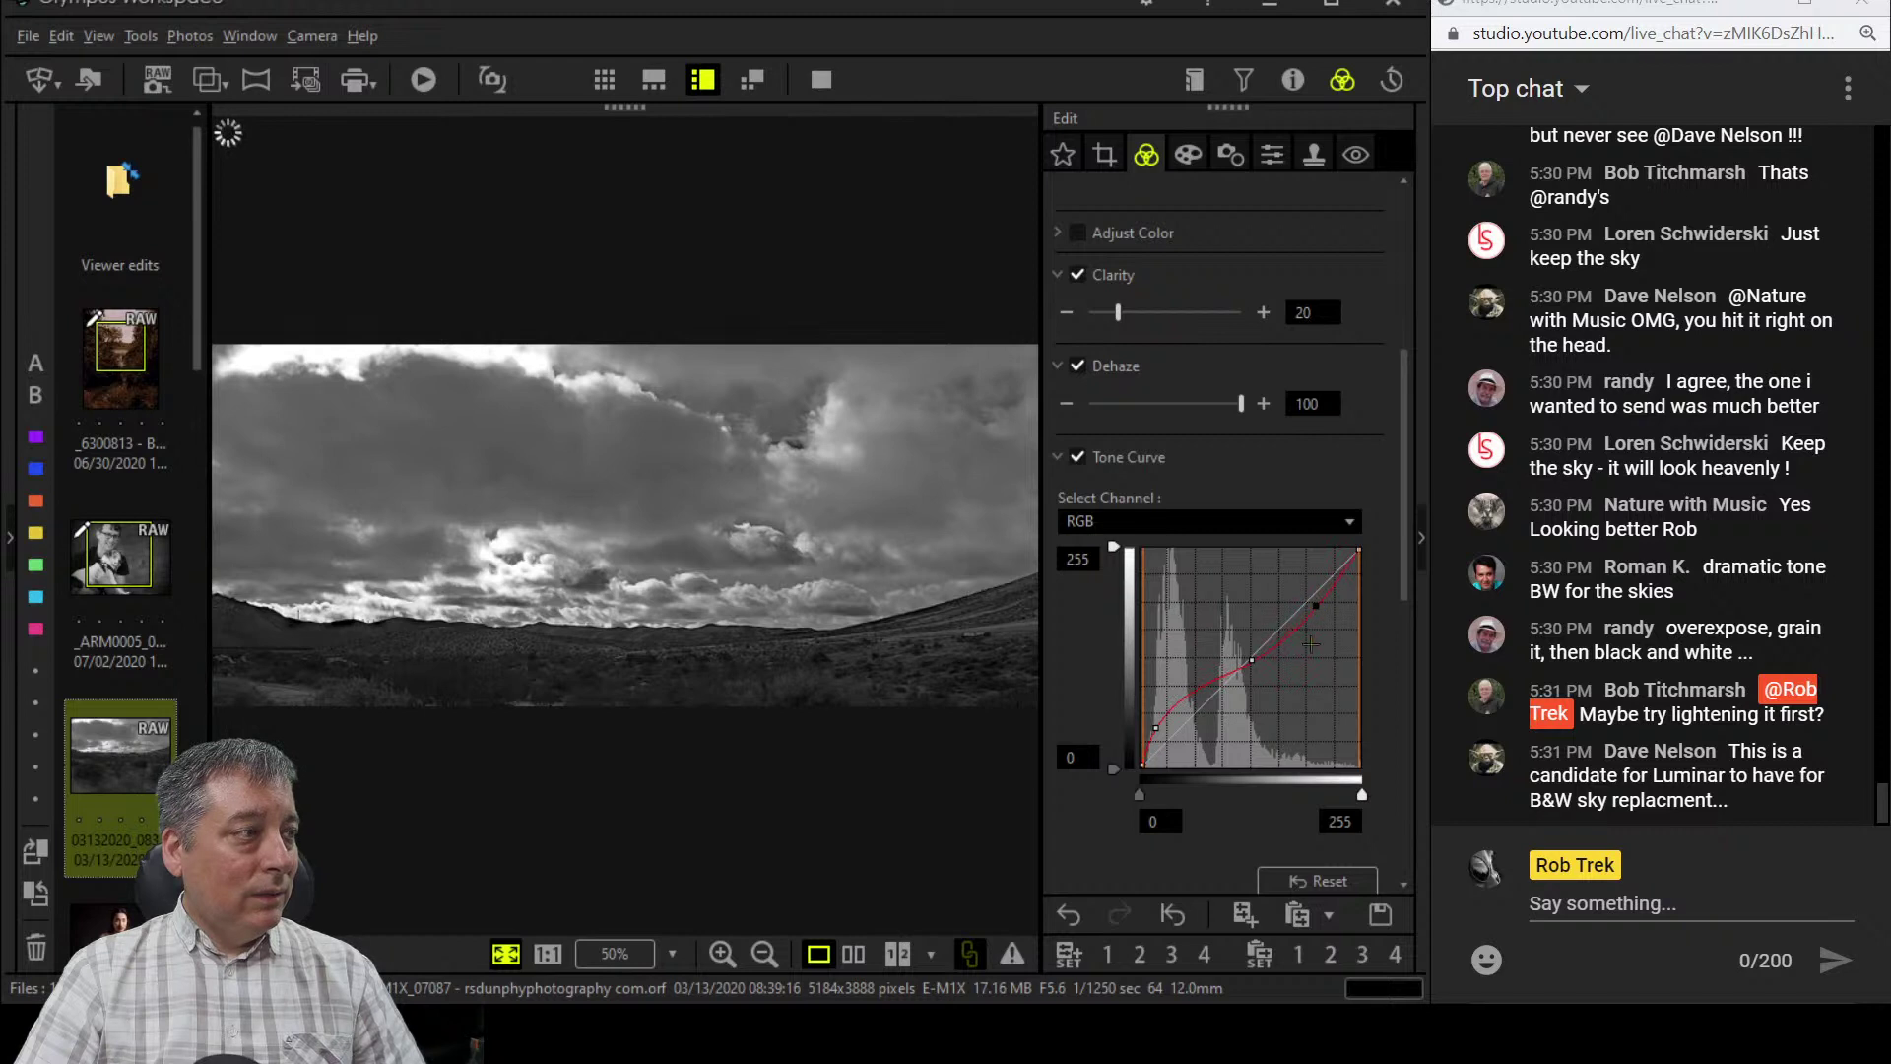
pyautogui.scroll(-2, 1291, 778)
pyautogui.click(1290, 805)
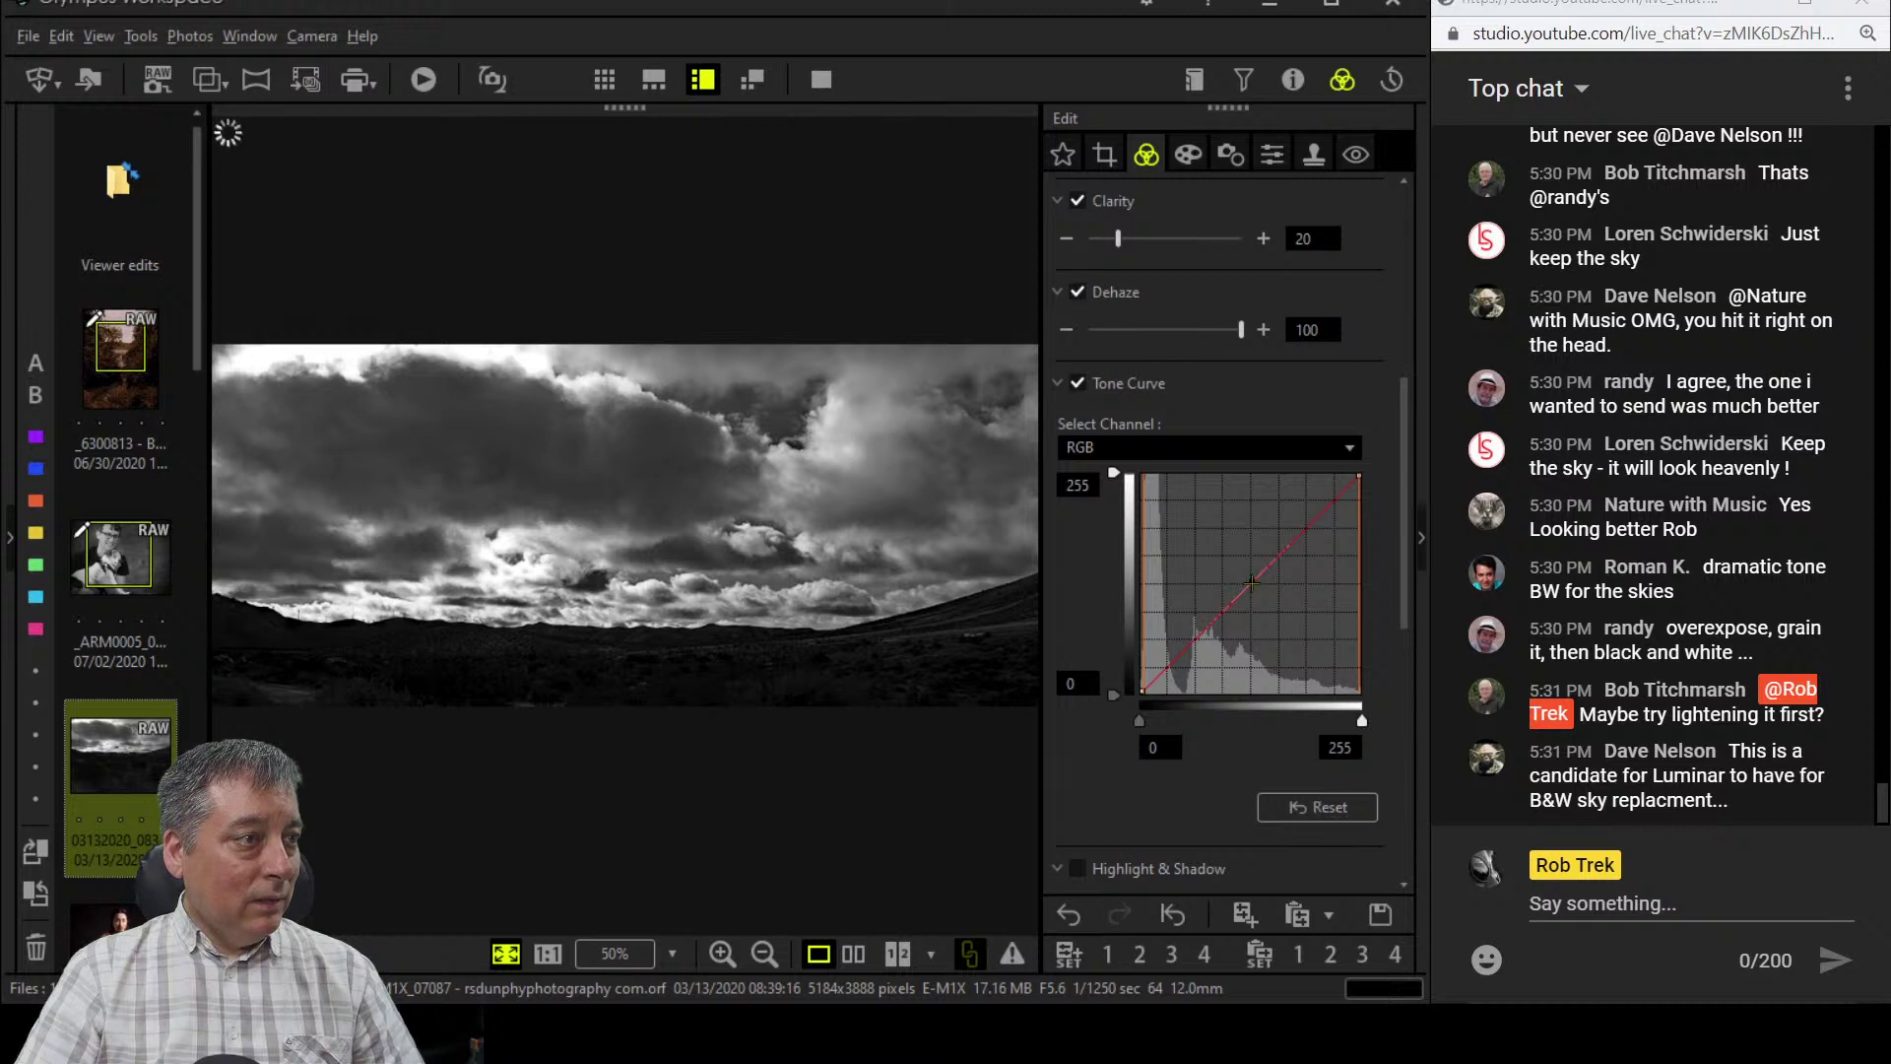
# - Anchor the RGB tone curve's midpoint, raise its shadow end and set the black input level to 7
pyautogui.click(1251, 581)
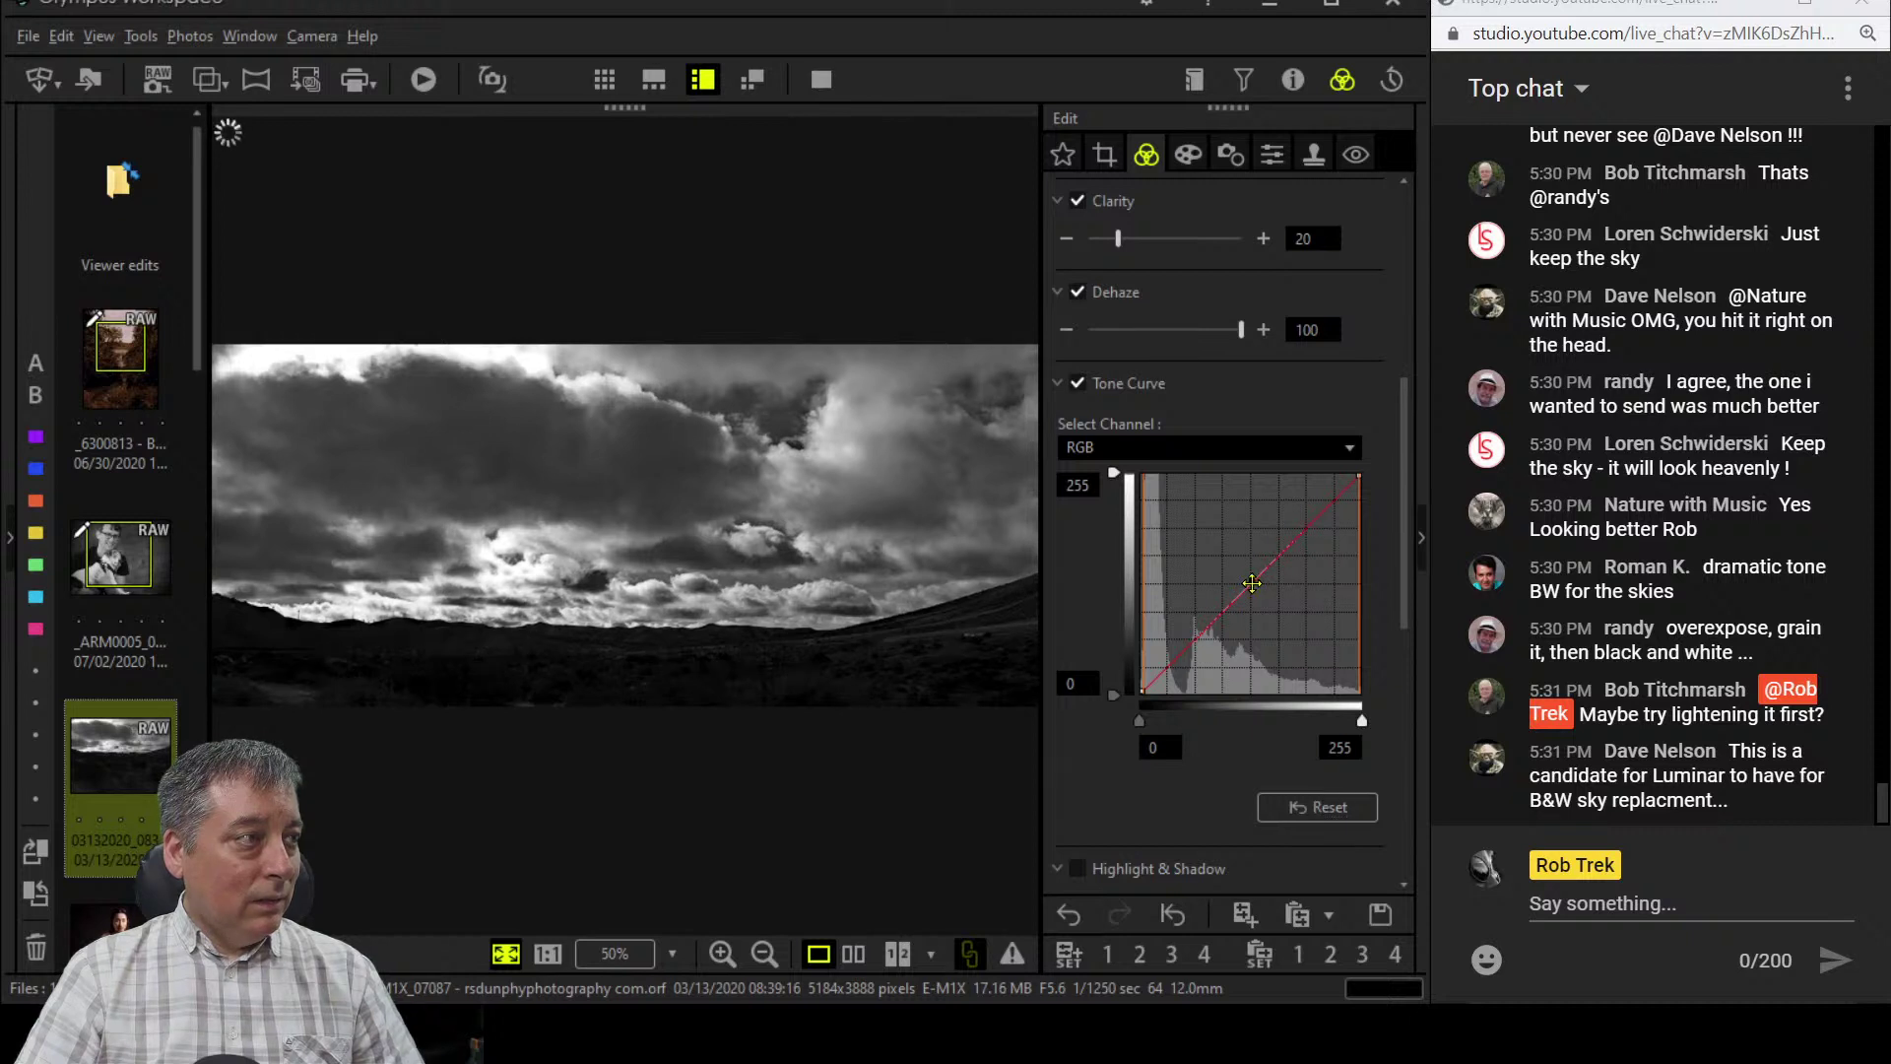
pyautogui.click(1156, 665)
pyautogui.moveTo(1156, 666); pyautogui.dragTo(1153, 661)
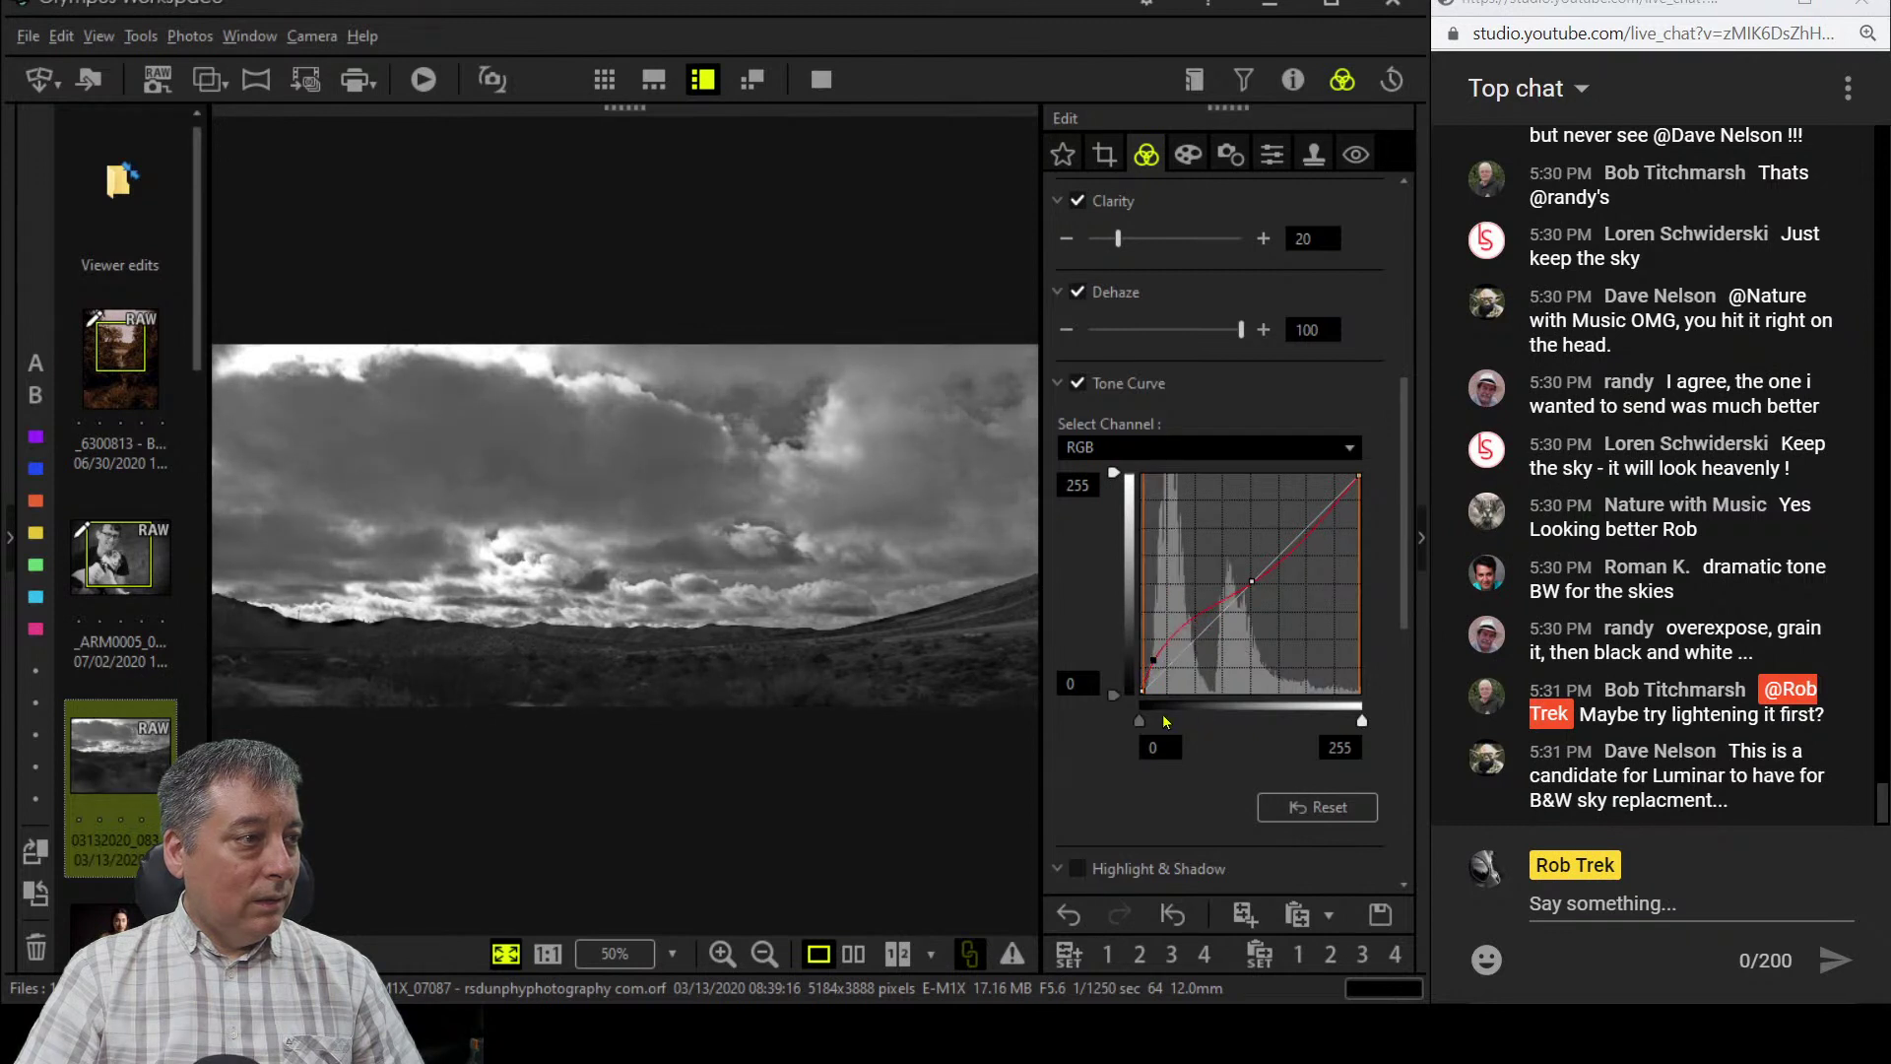
pyautogui.moveTo(1139, 720); pyautogui.dragTo(1144, 716)
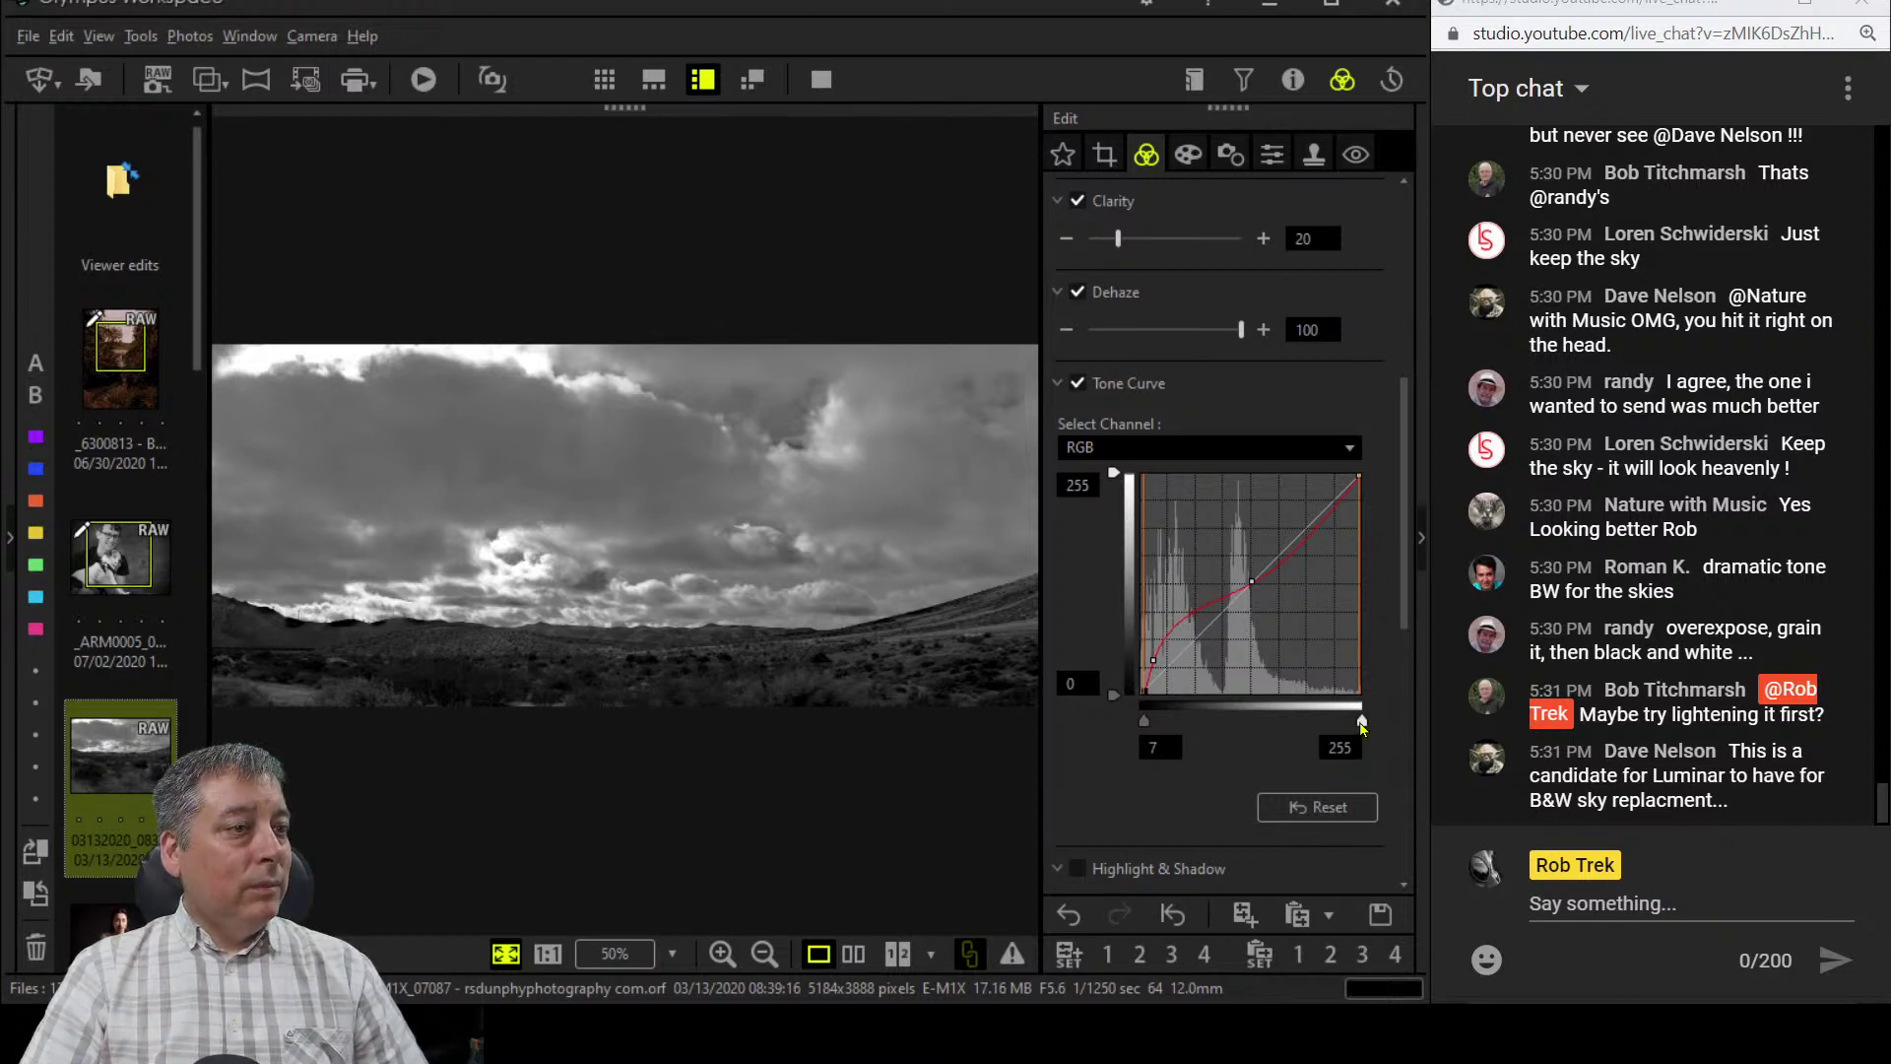
pyautogui.moveTo(1362, 720); pyautogui.dragTo(1403, 719)
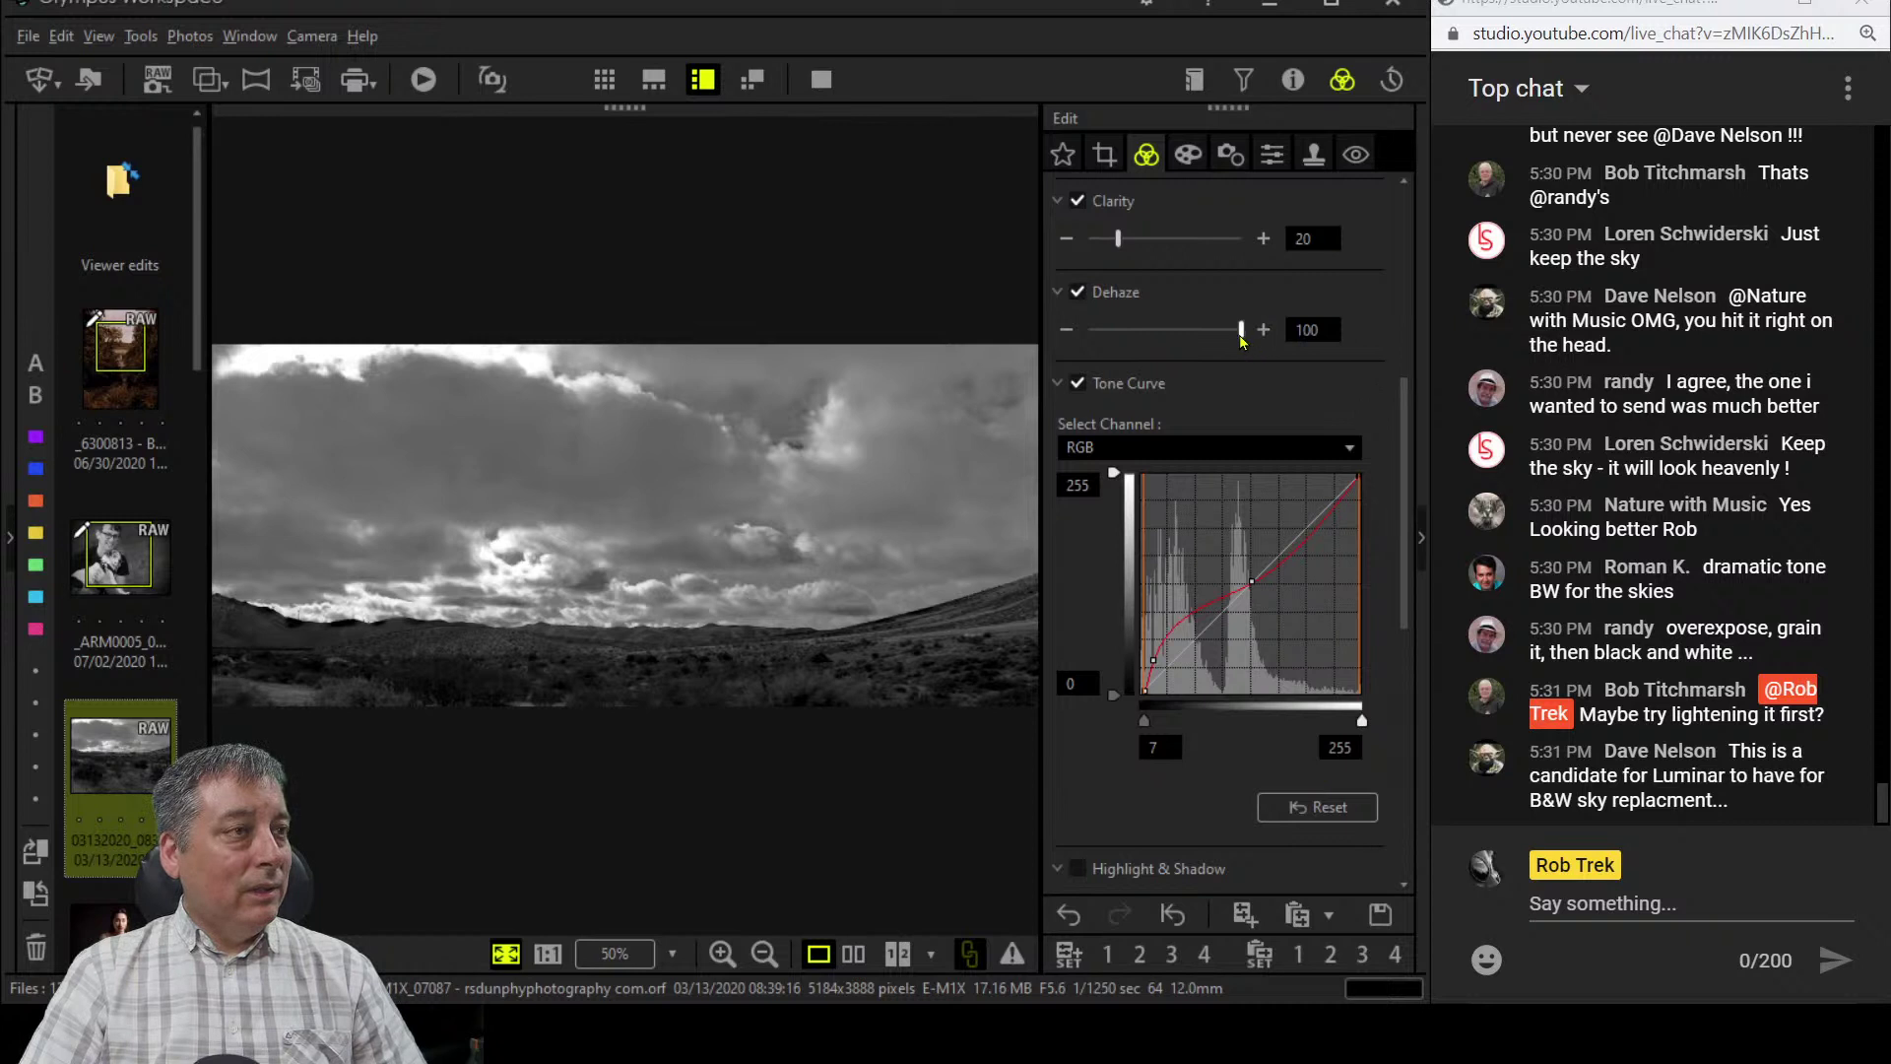
# - Lower the landscape's Dehaze to 75
pyautogui.moveTo(1241, 333); pyautogui.dragTo(1202, 345)
pyautogui.scroll(5, 1290, 352)
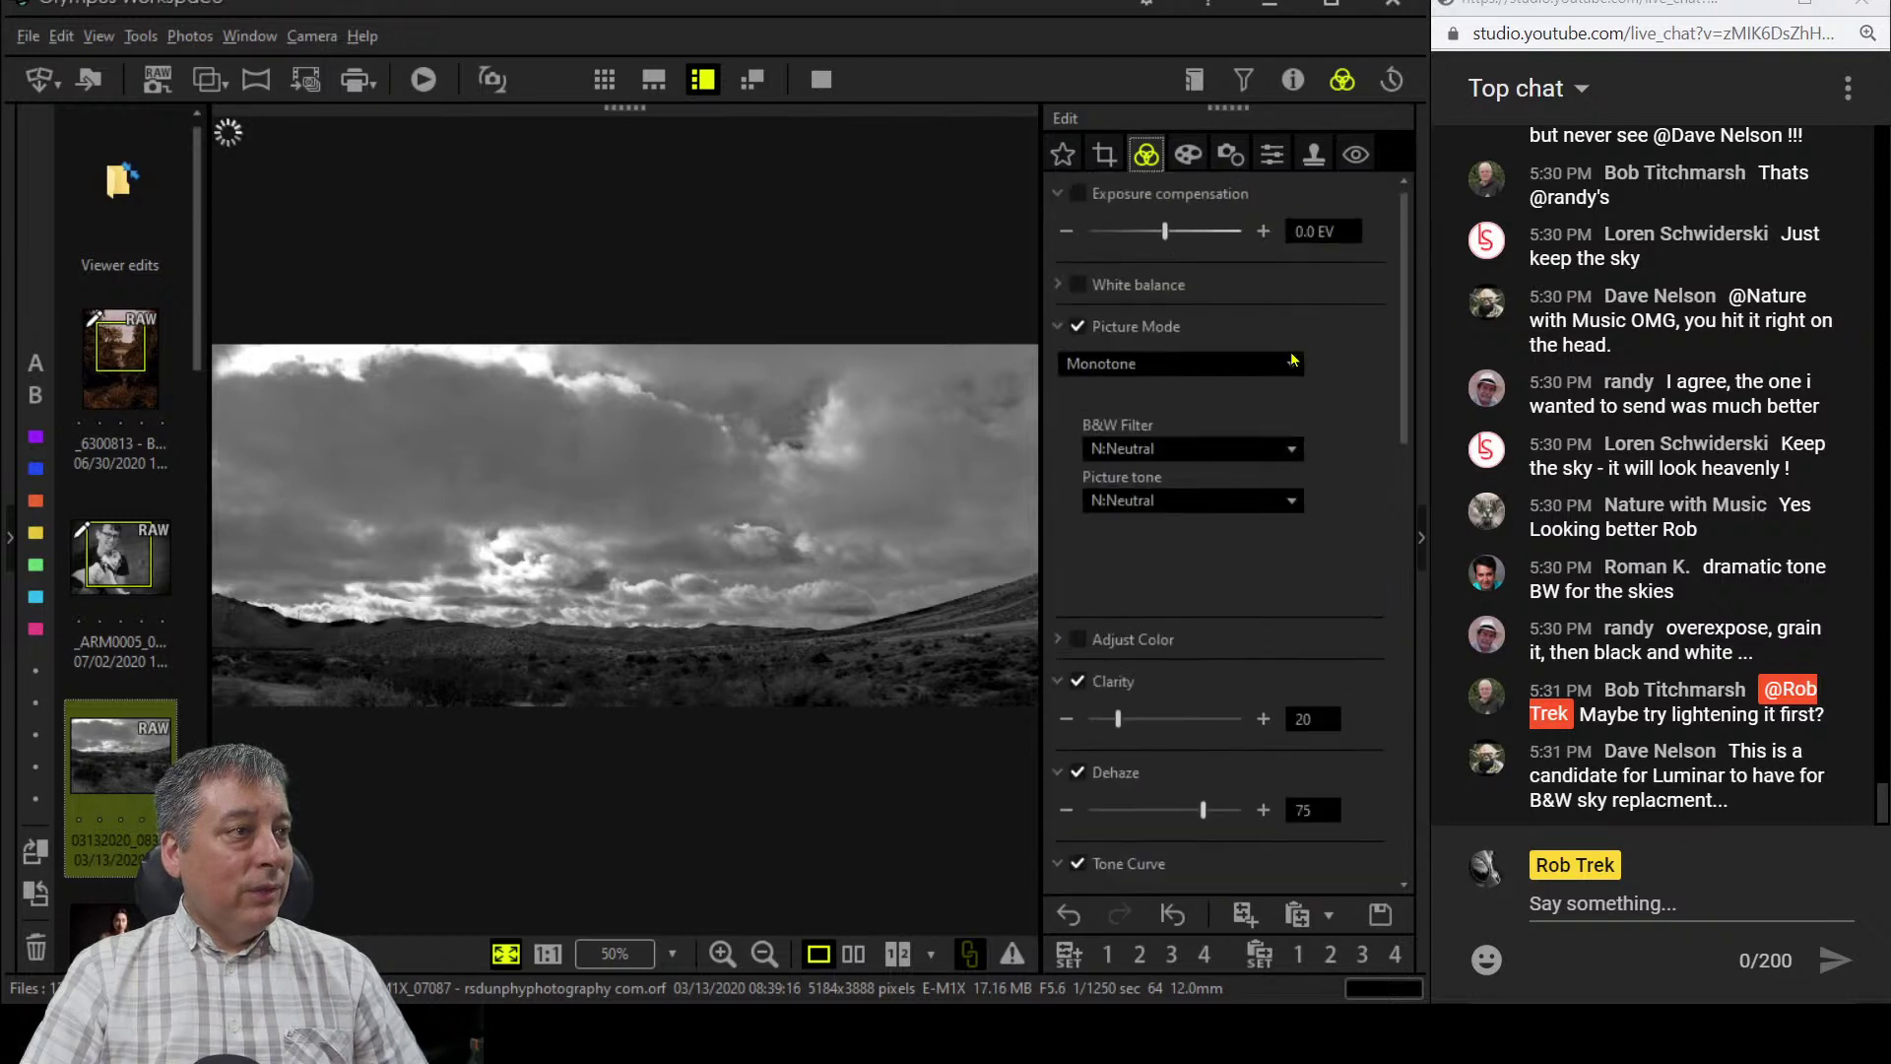
# - Apply the red B&W filter to the landscape's Monotone picture mode and set Contrast to 0.4
pyautogui.click(1236, 449)
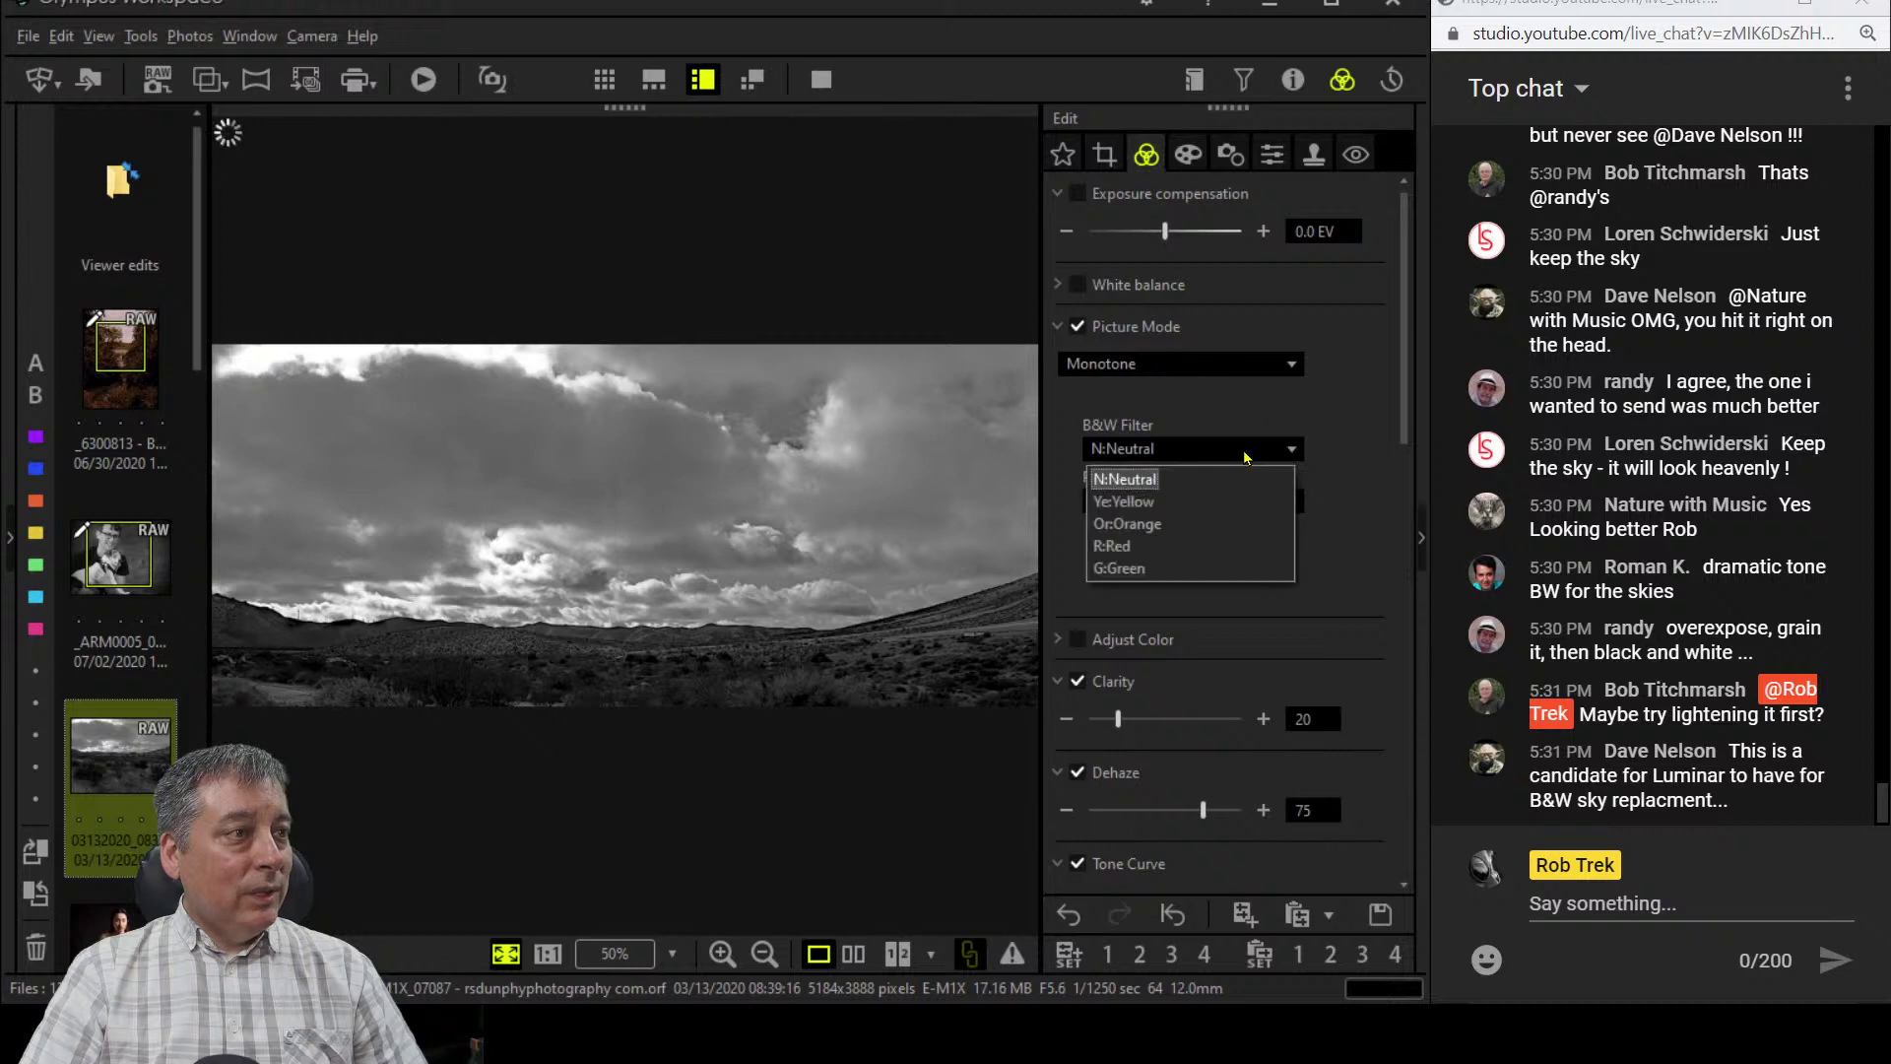
pyautogui.click(1219, 545)
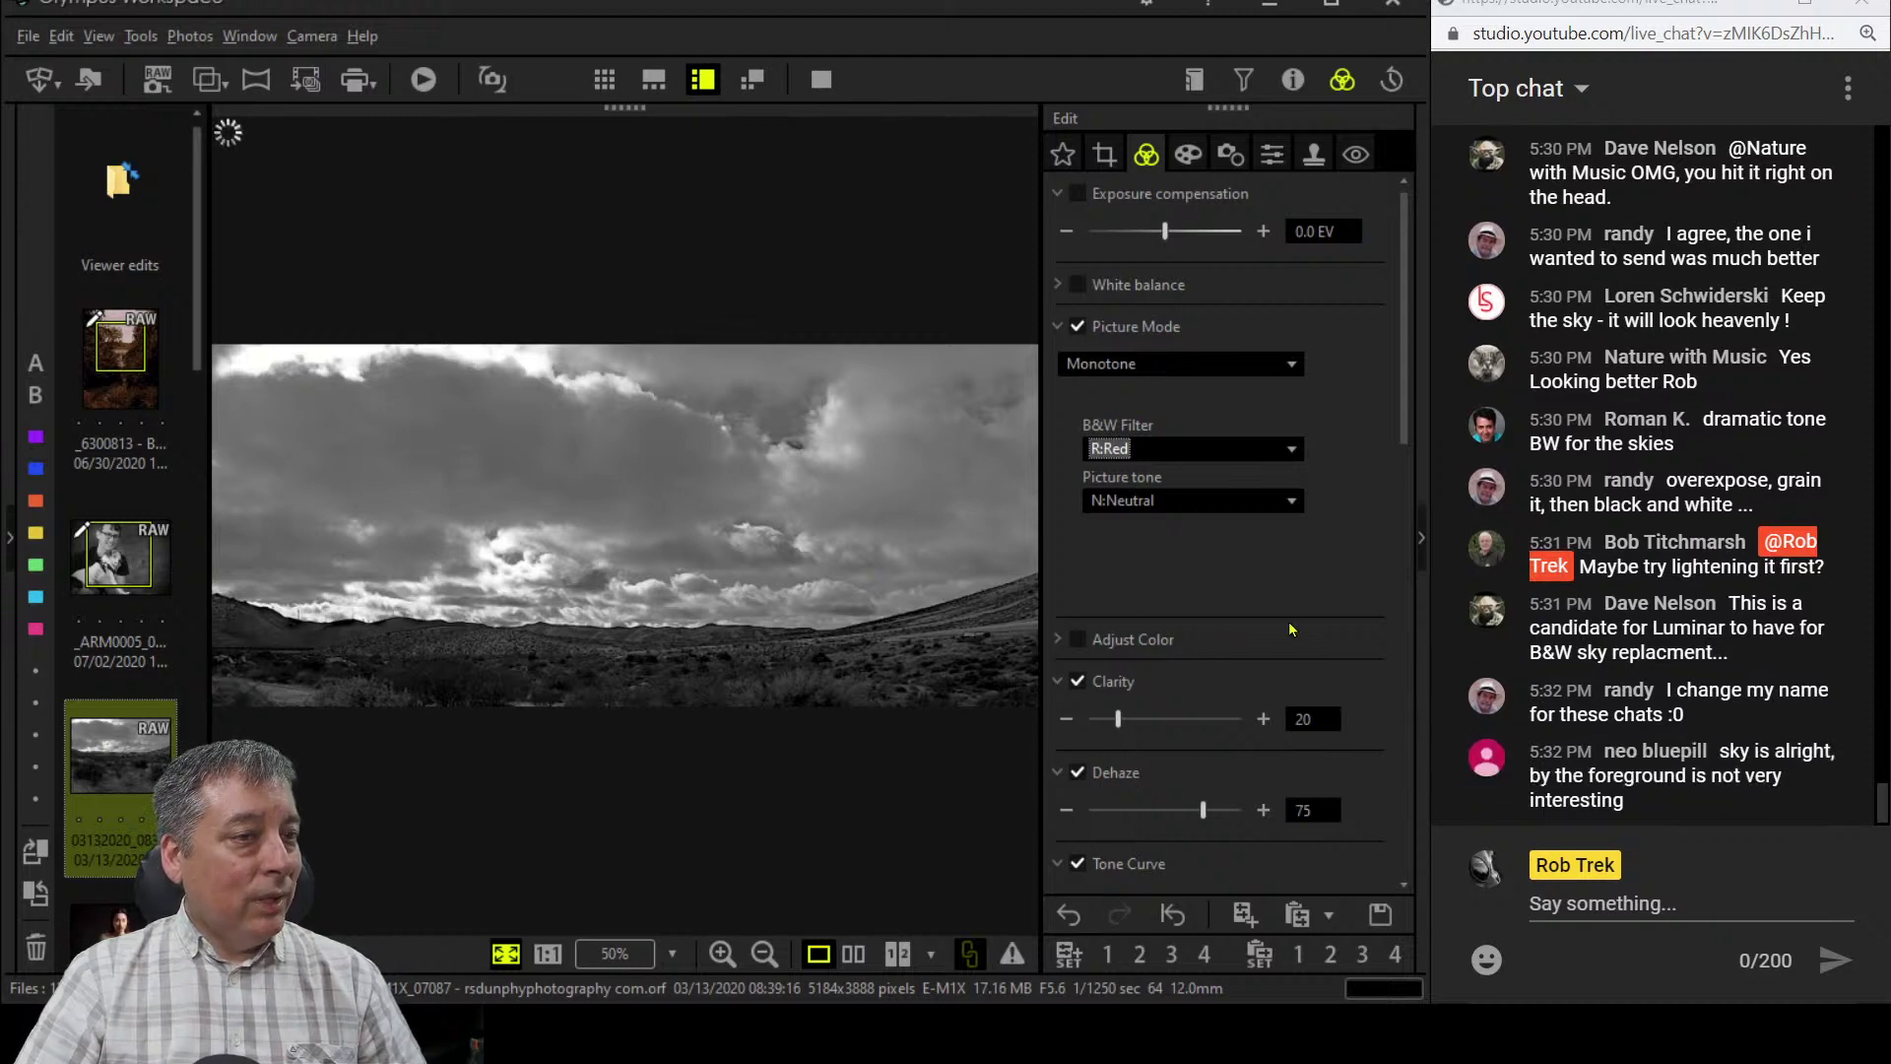
pyautogui.scroll(-3, 1359, 641)
pyautogui.scroll(-15, 1359, 641)
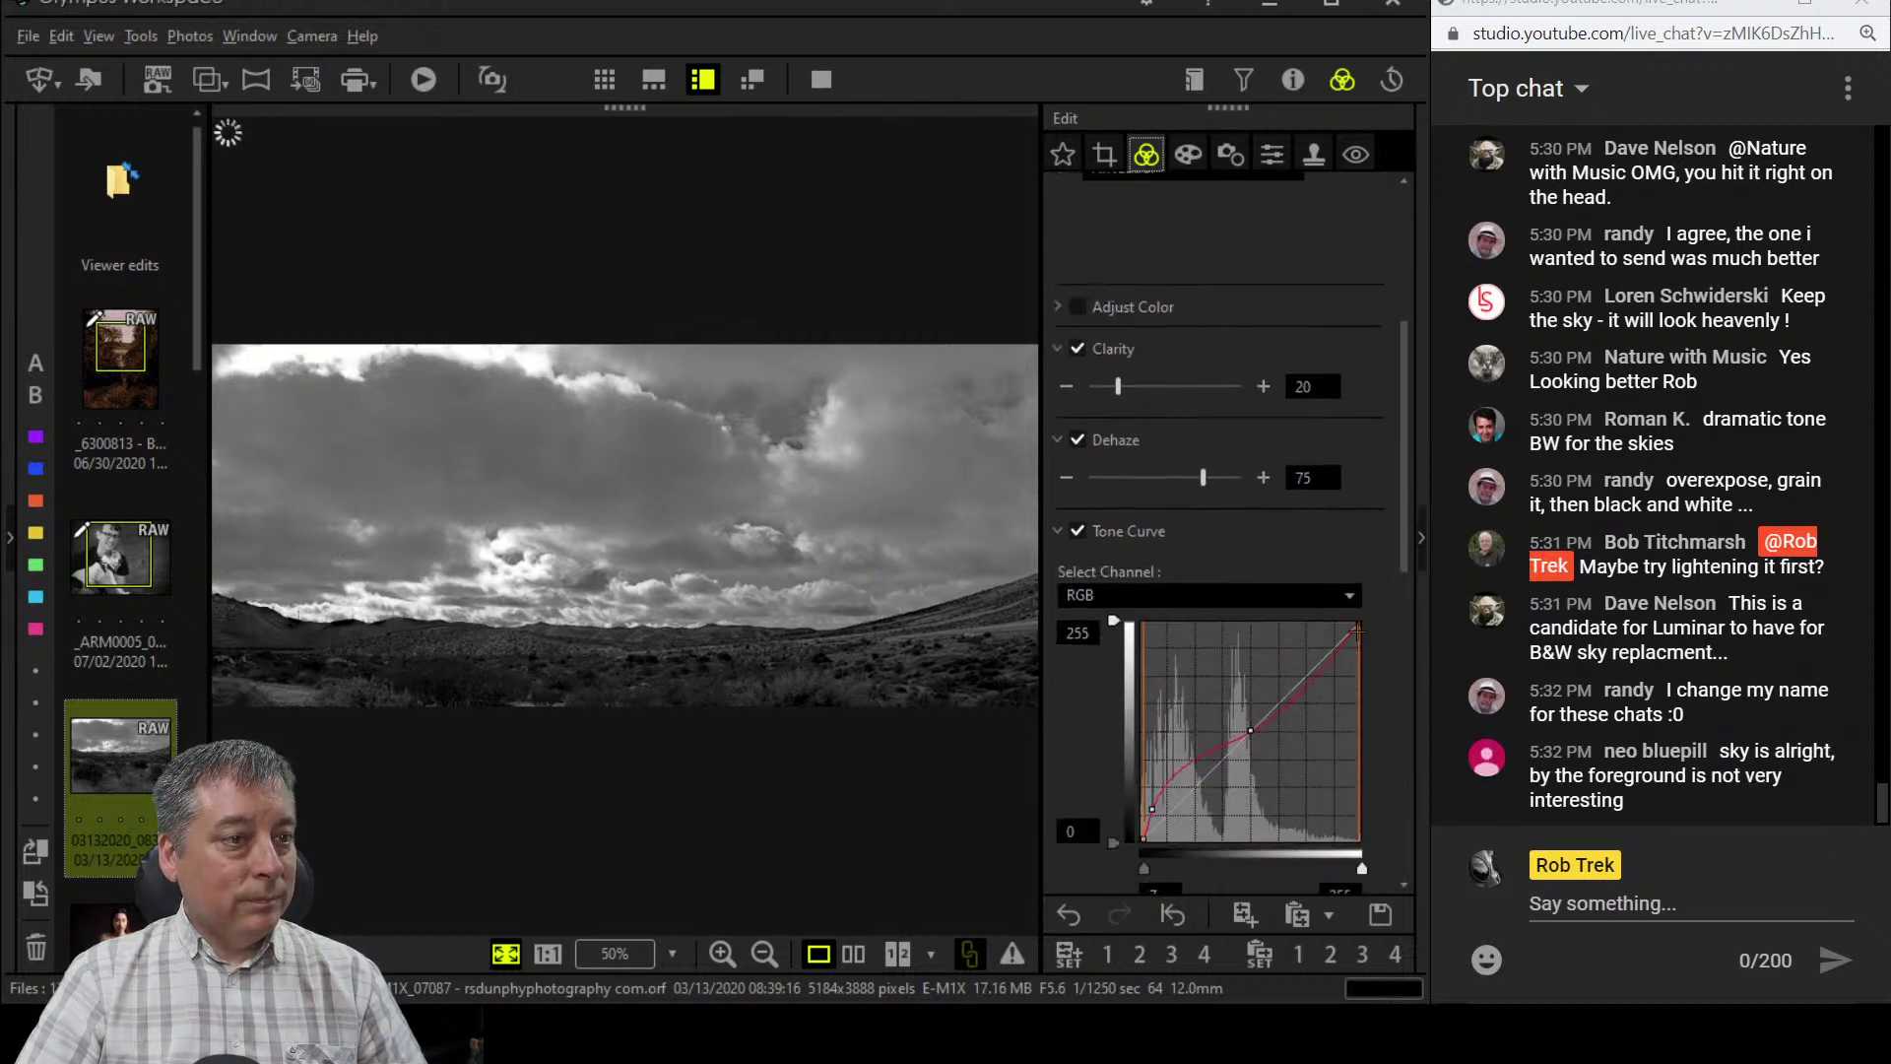
pyautogui.scroll(-3, 1360, 641)
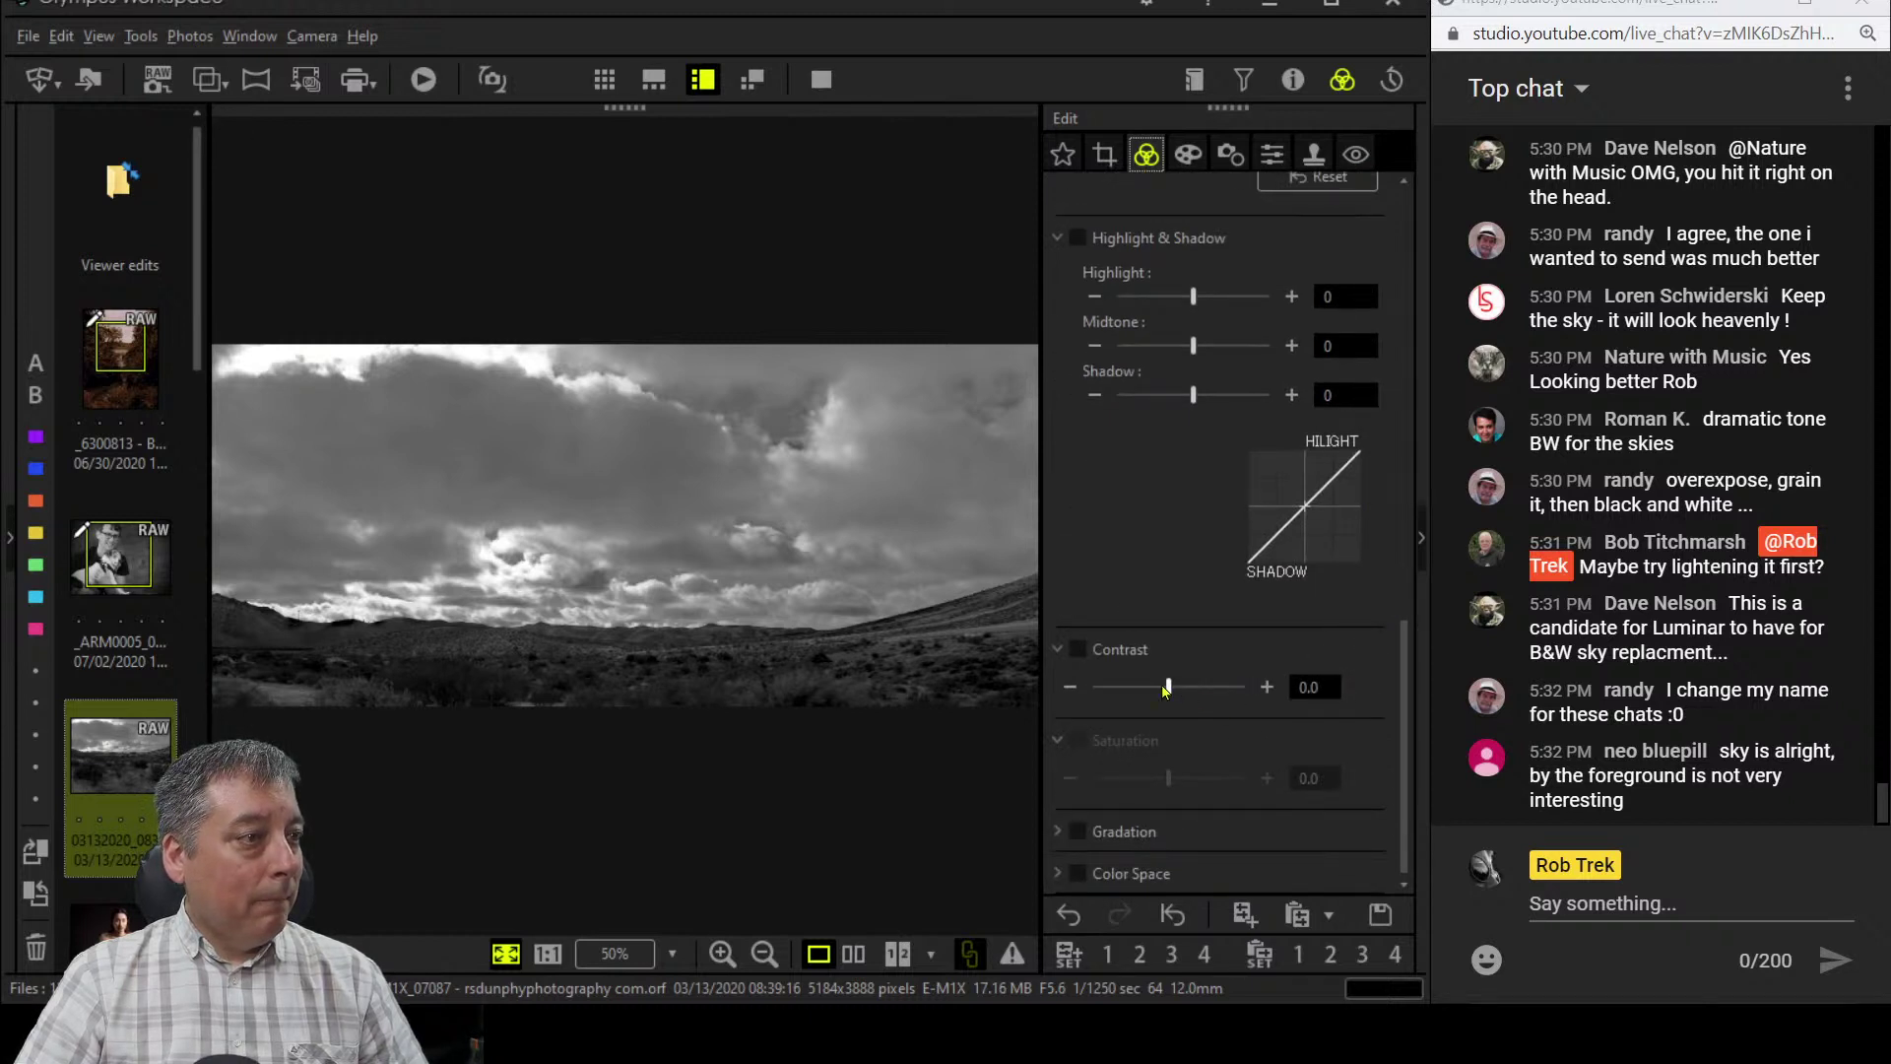
pyautogui.moveTo(1166, 688); pyautogui.dragTo(1179, 692)
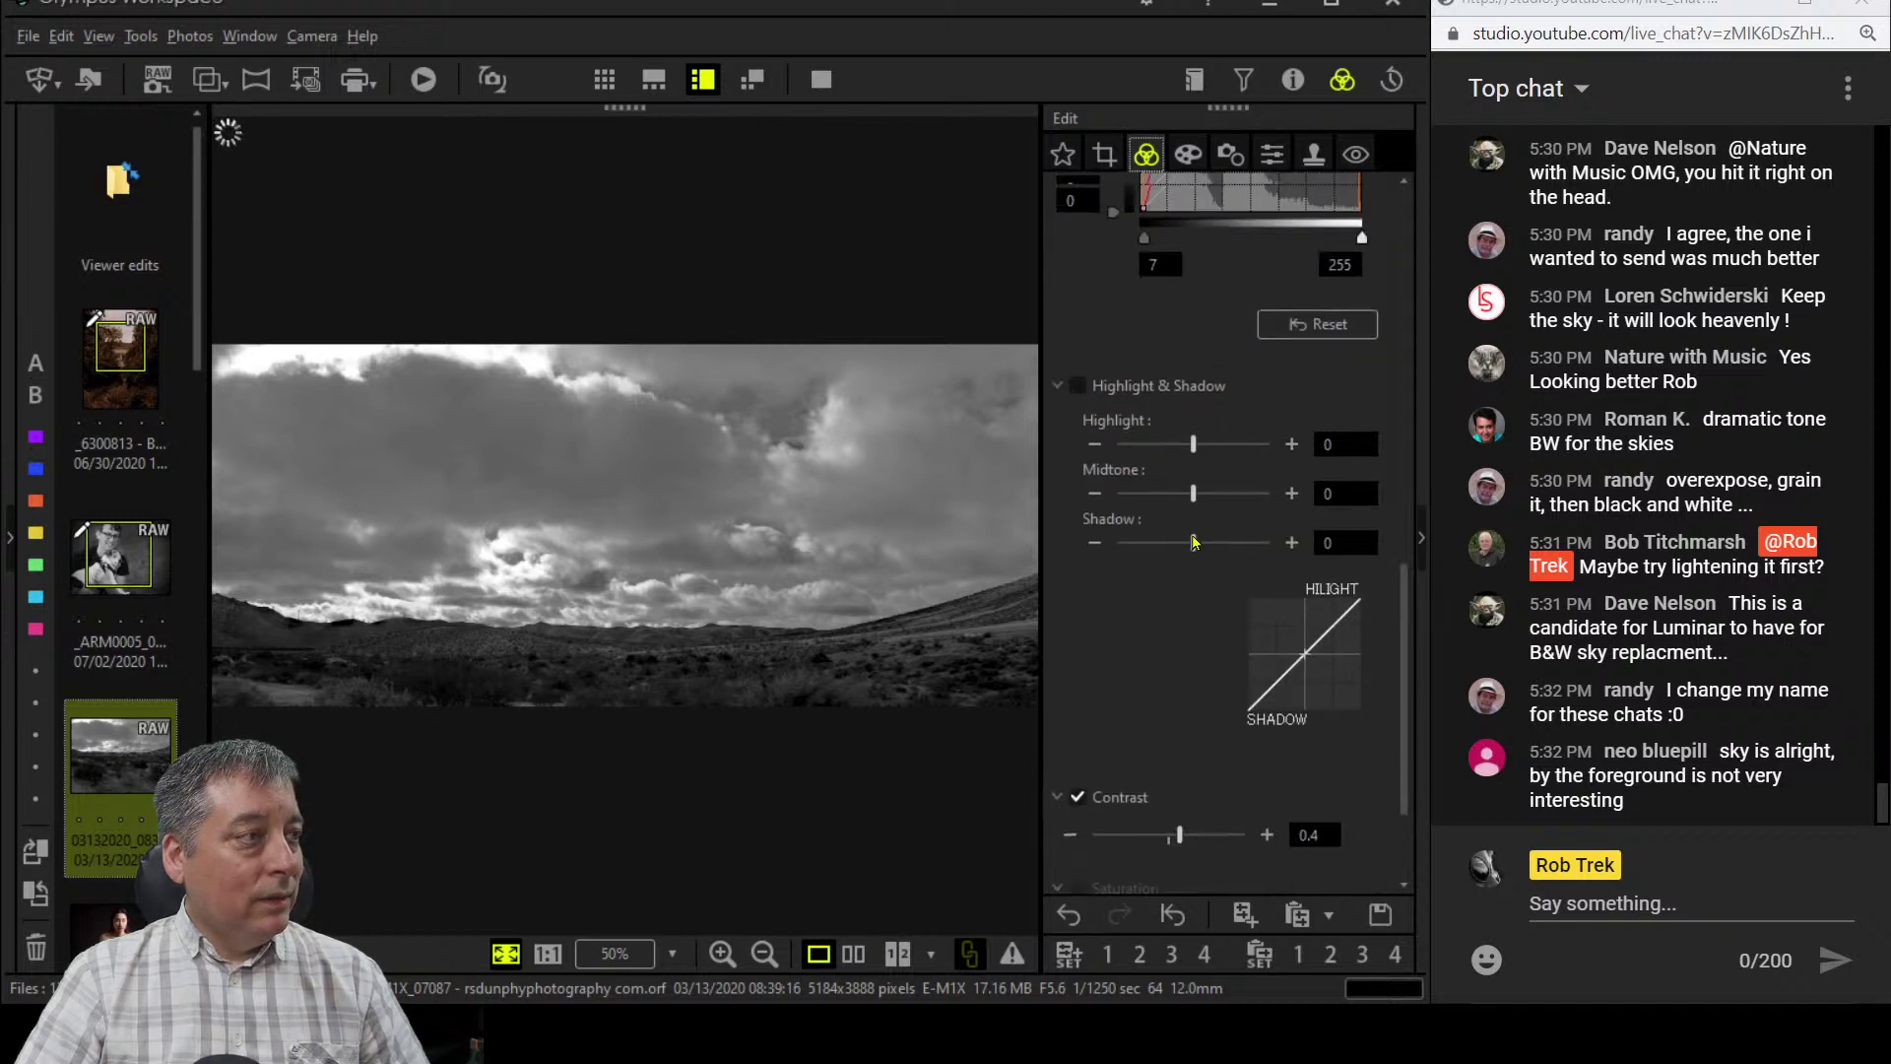
# - On the B channel tone curve, add a slightly lowered shadow point and a slightly raised highlight point for a subtle tint
pyautogui.scroll(14, 1202, 532)
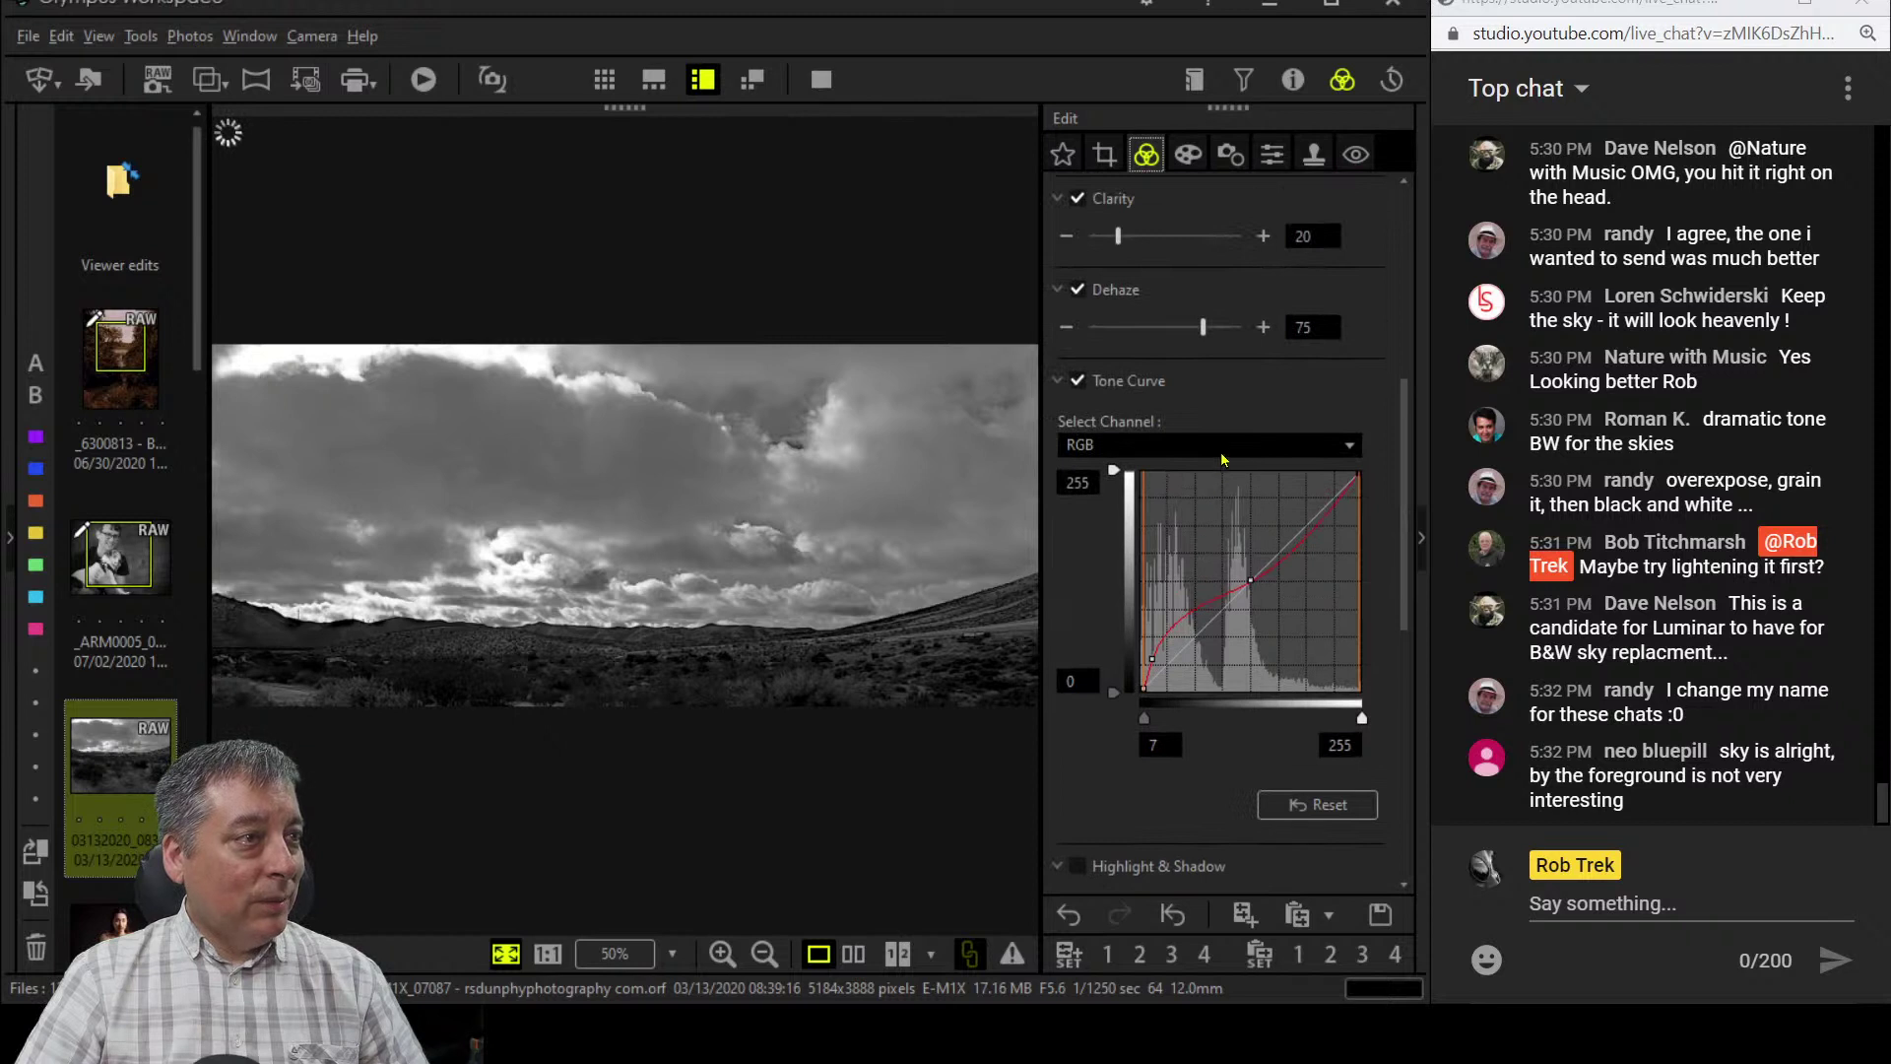
pyautogui.click(1222, 448)
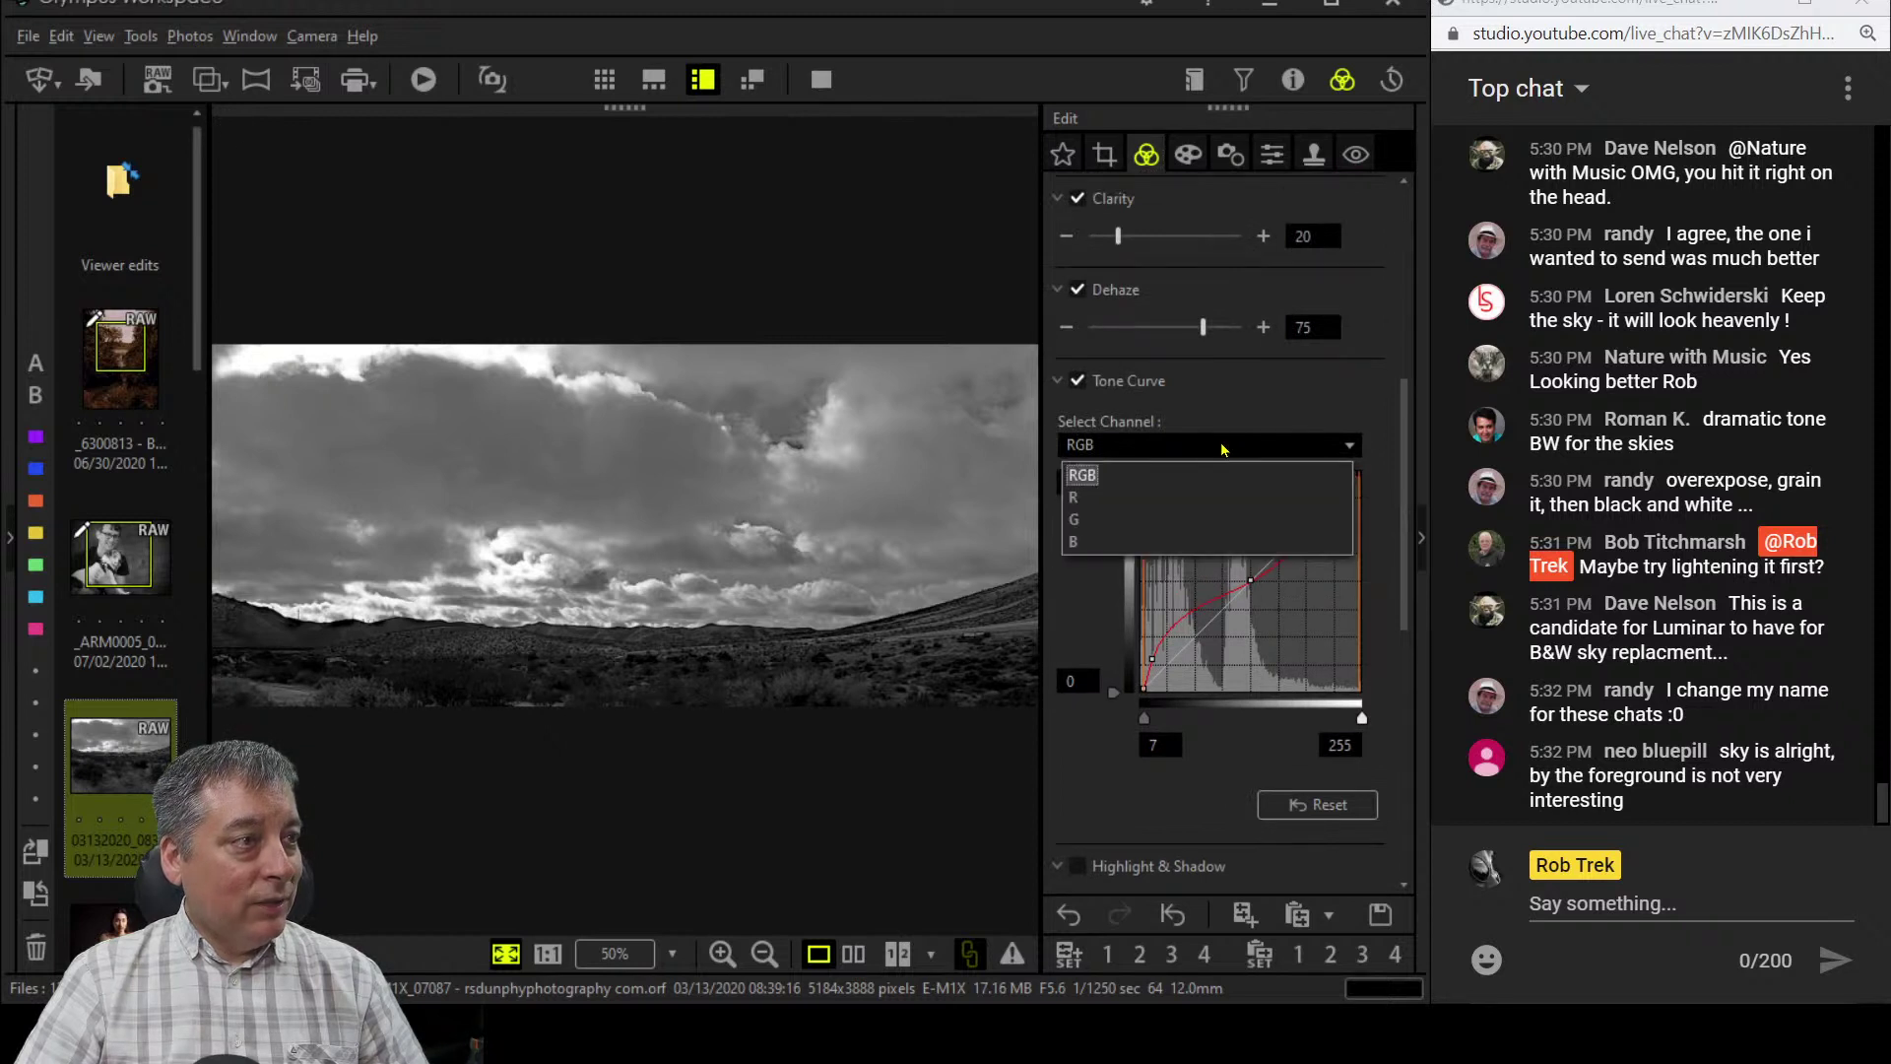
pyautogui.click(1189, 542)
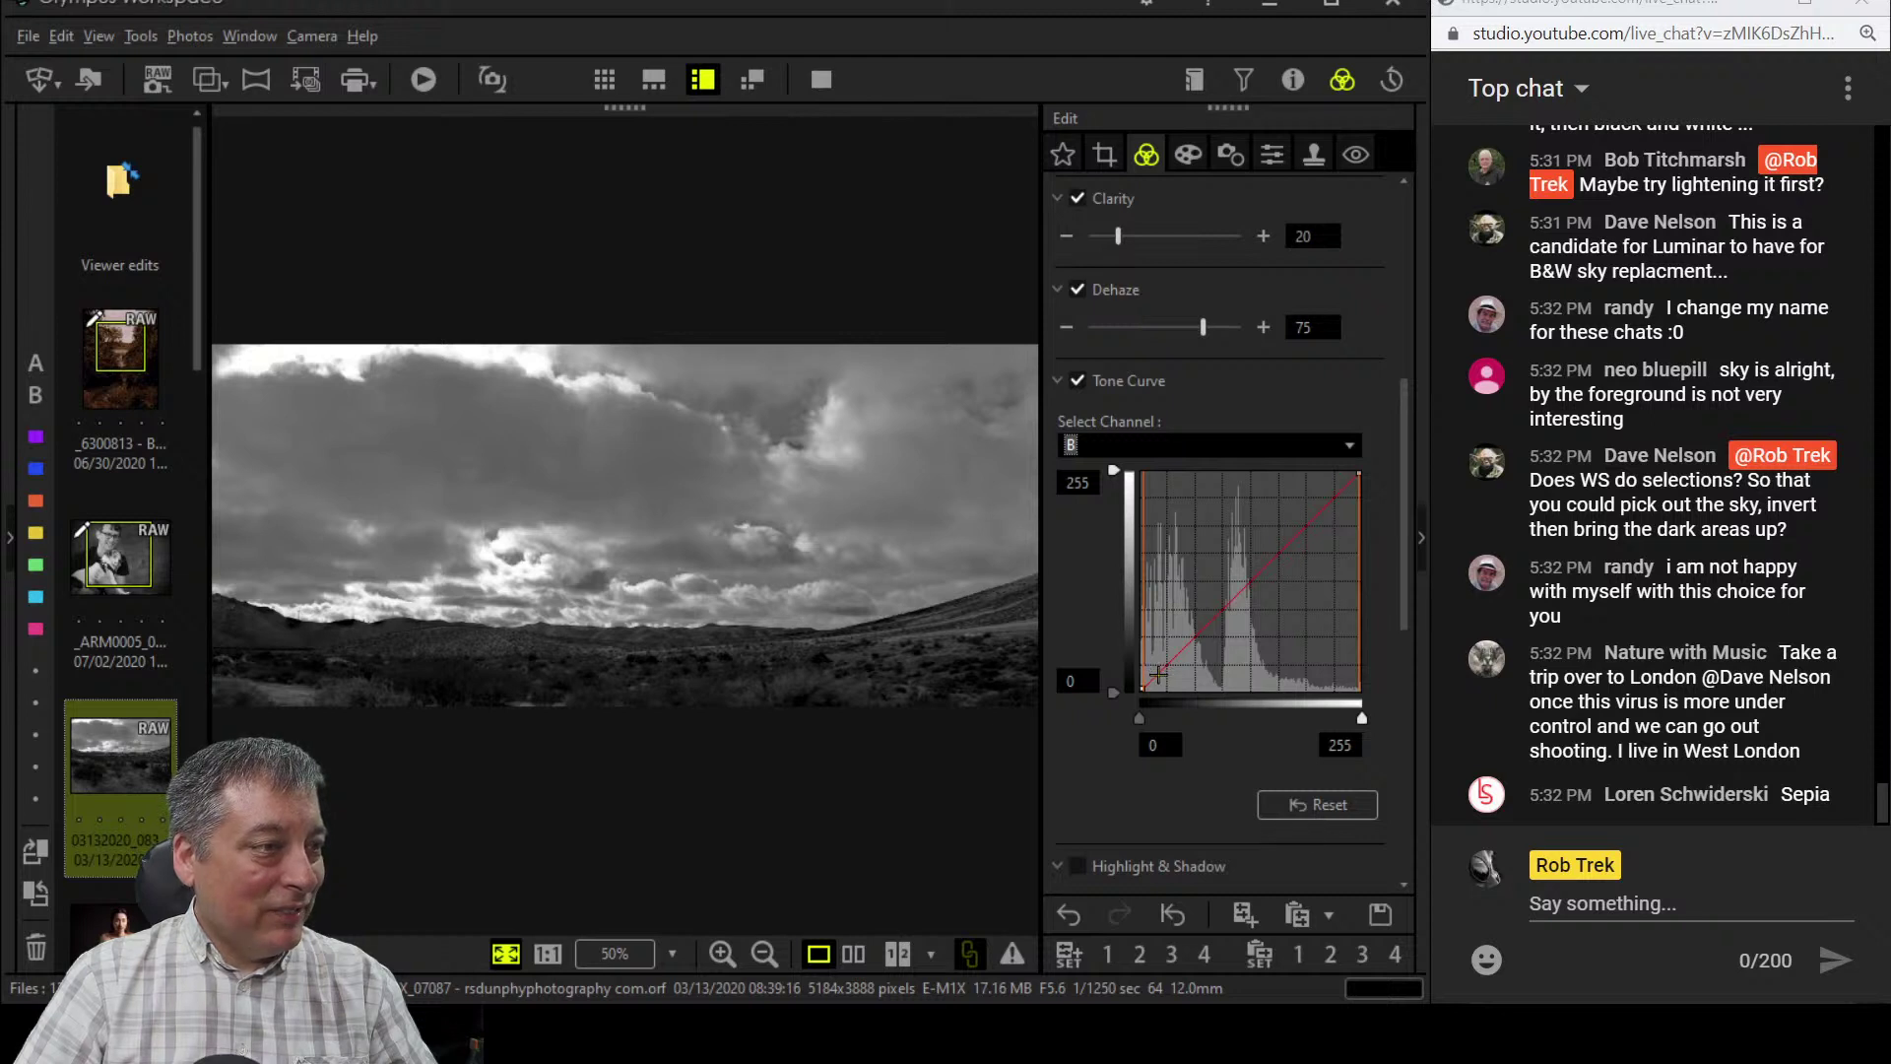
pyautogui.moveTo(1160, 672); pyautogui.dragTo(1164, 674)
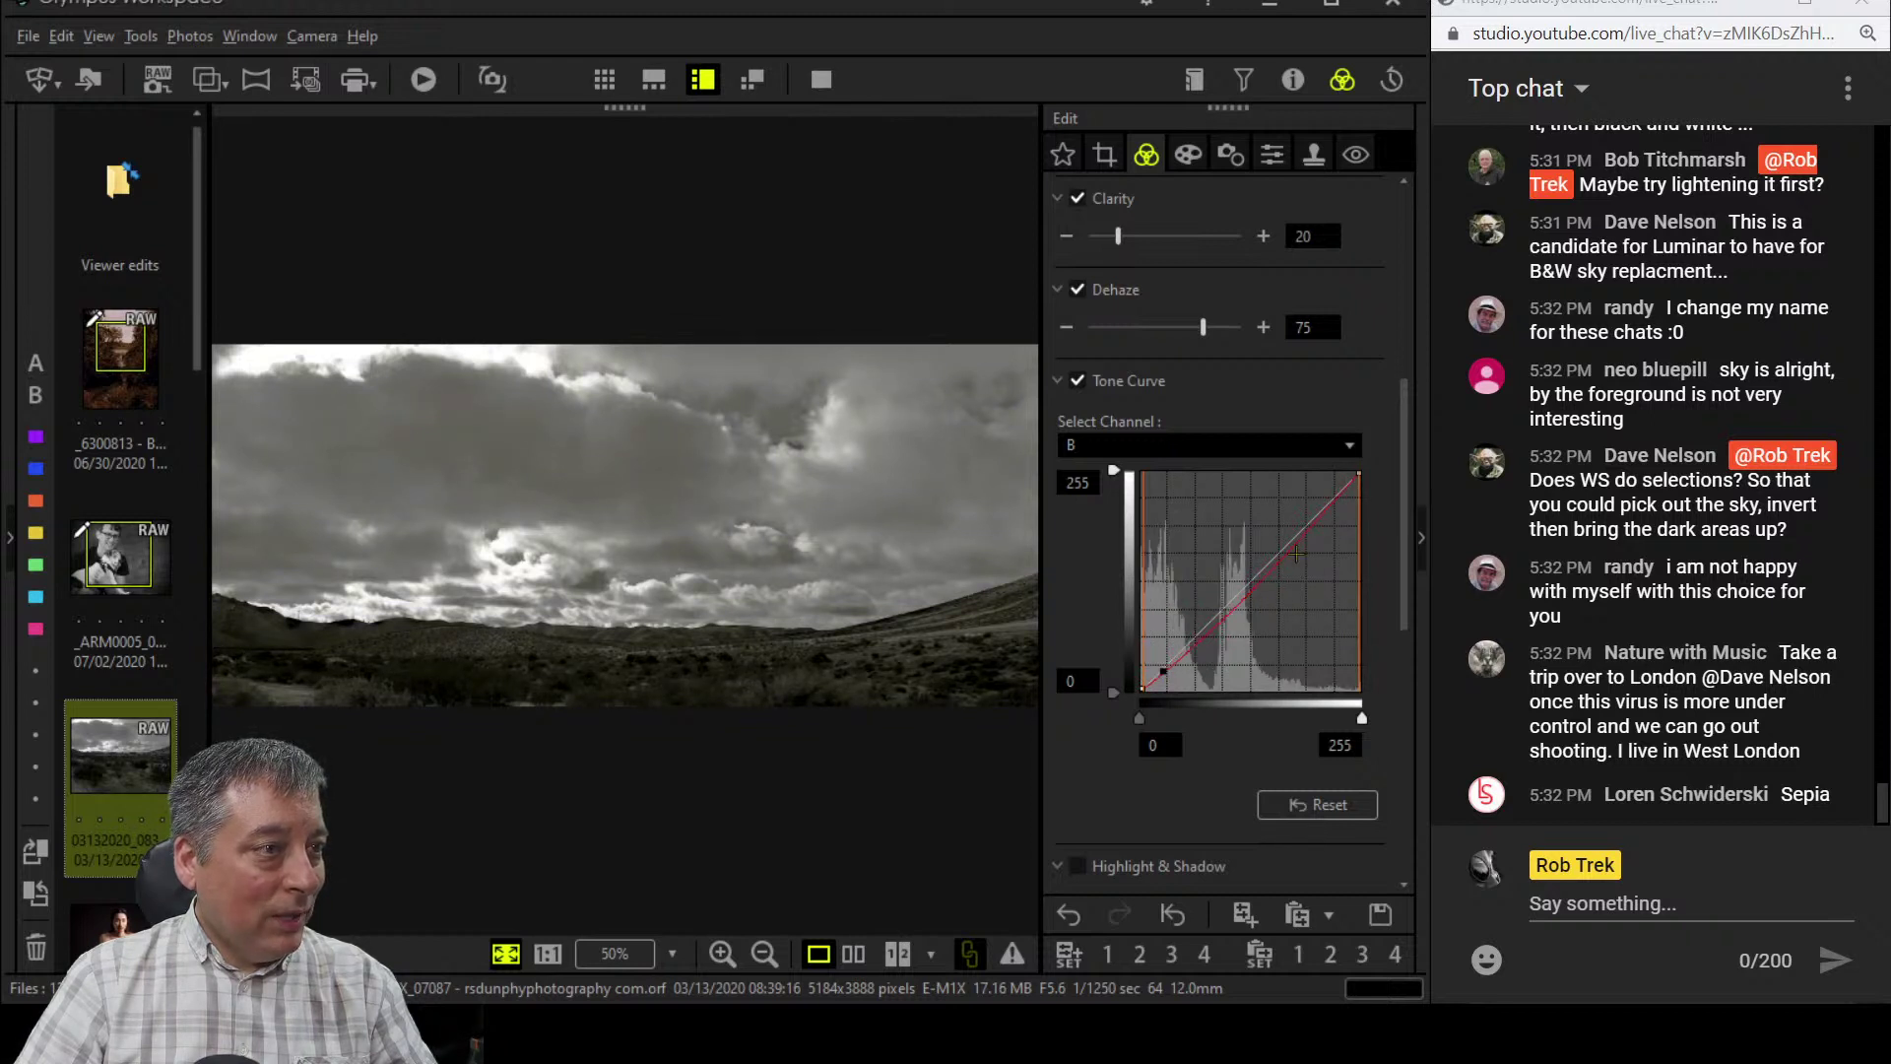
pyautogui.moveTo(1291, 551); pyautogui.dragTo(1310, 508)
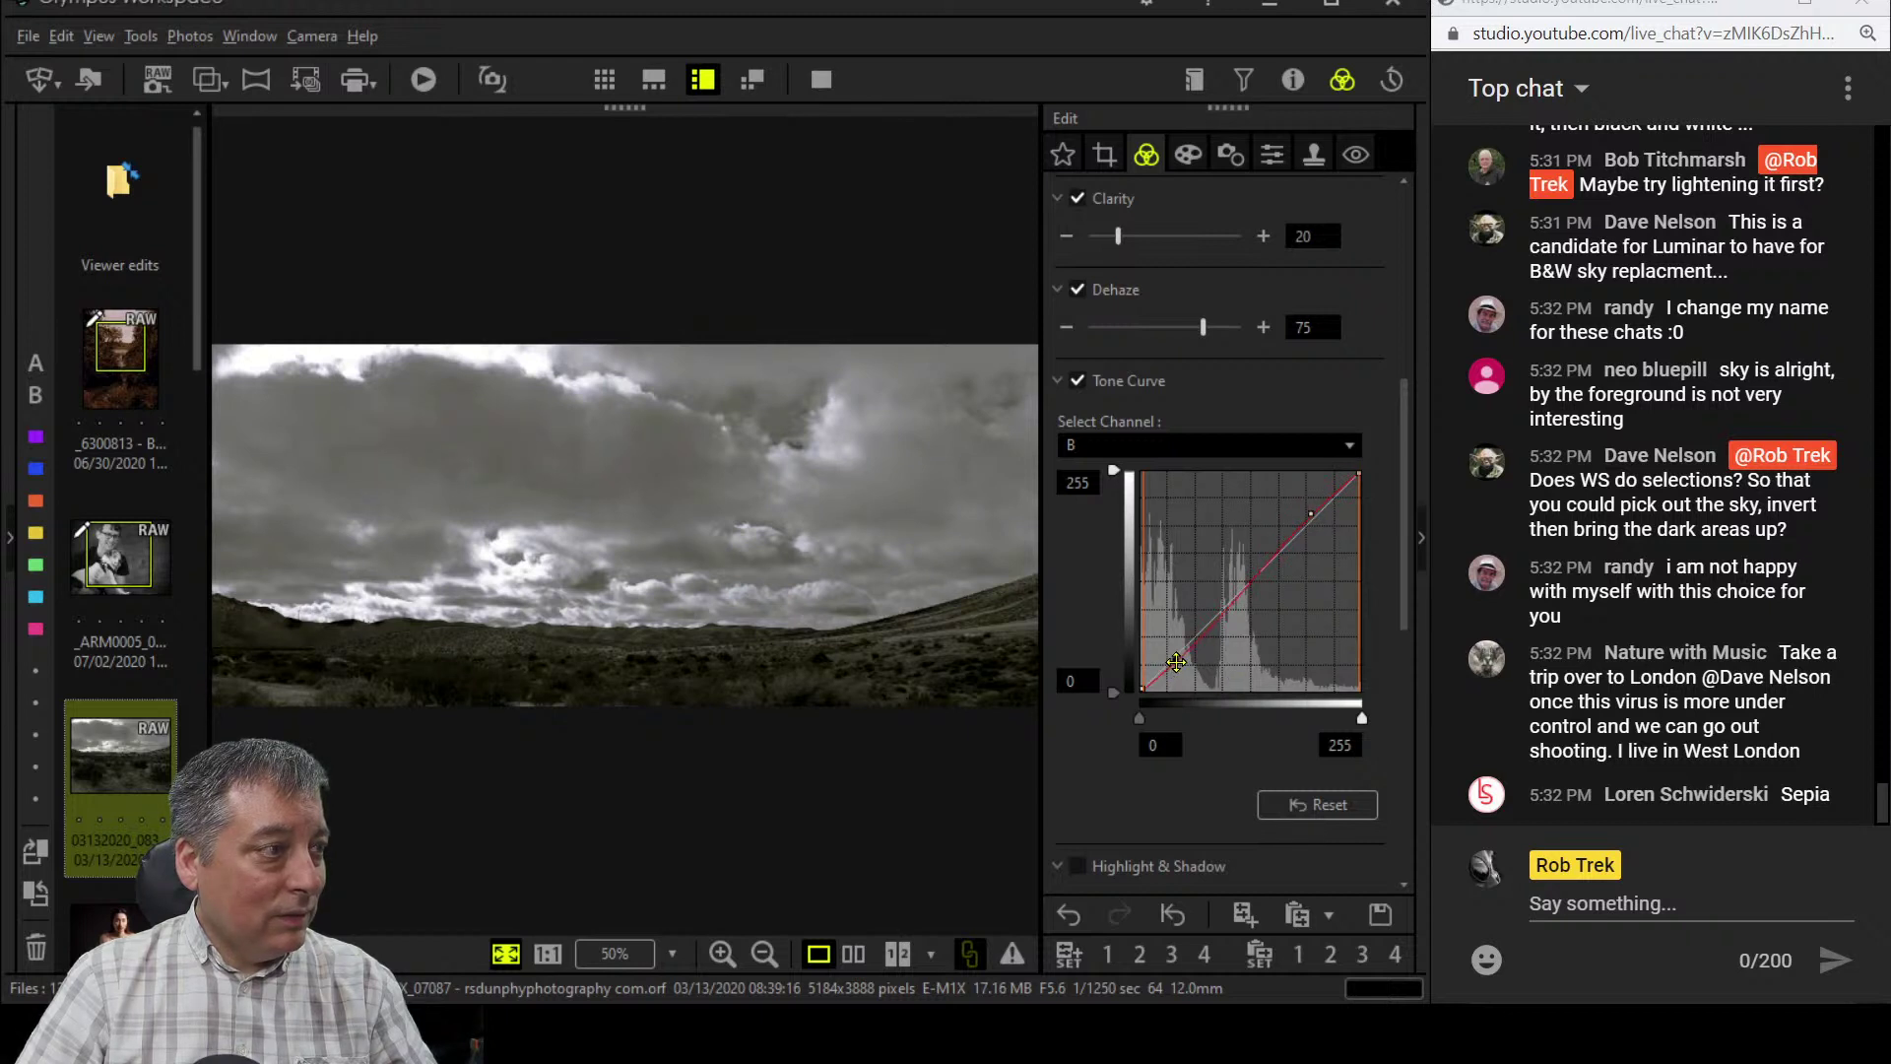
pyautogui.moveTo(1176, 661); pyautogui.dragTo(1184, 654)
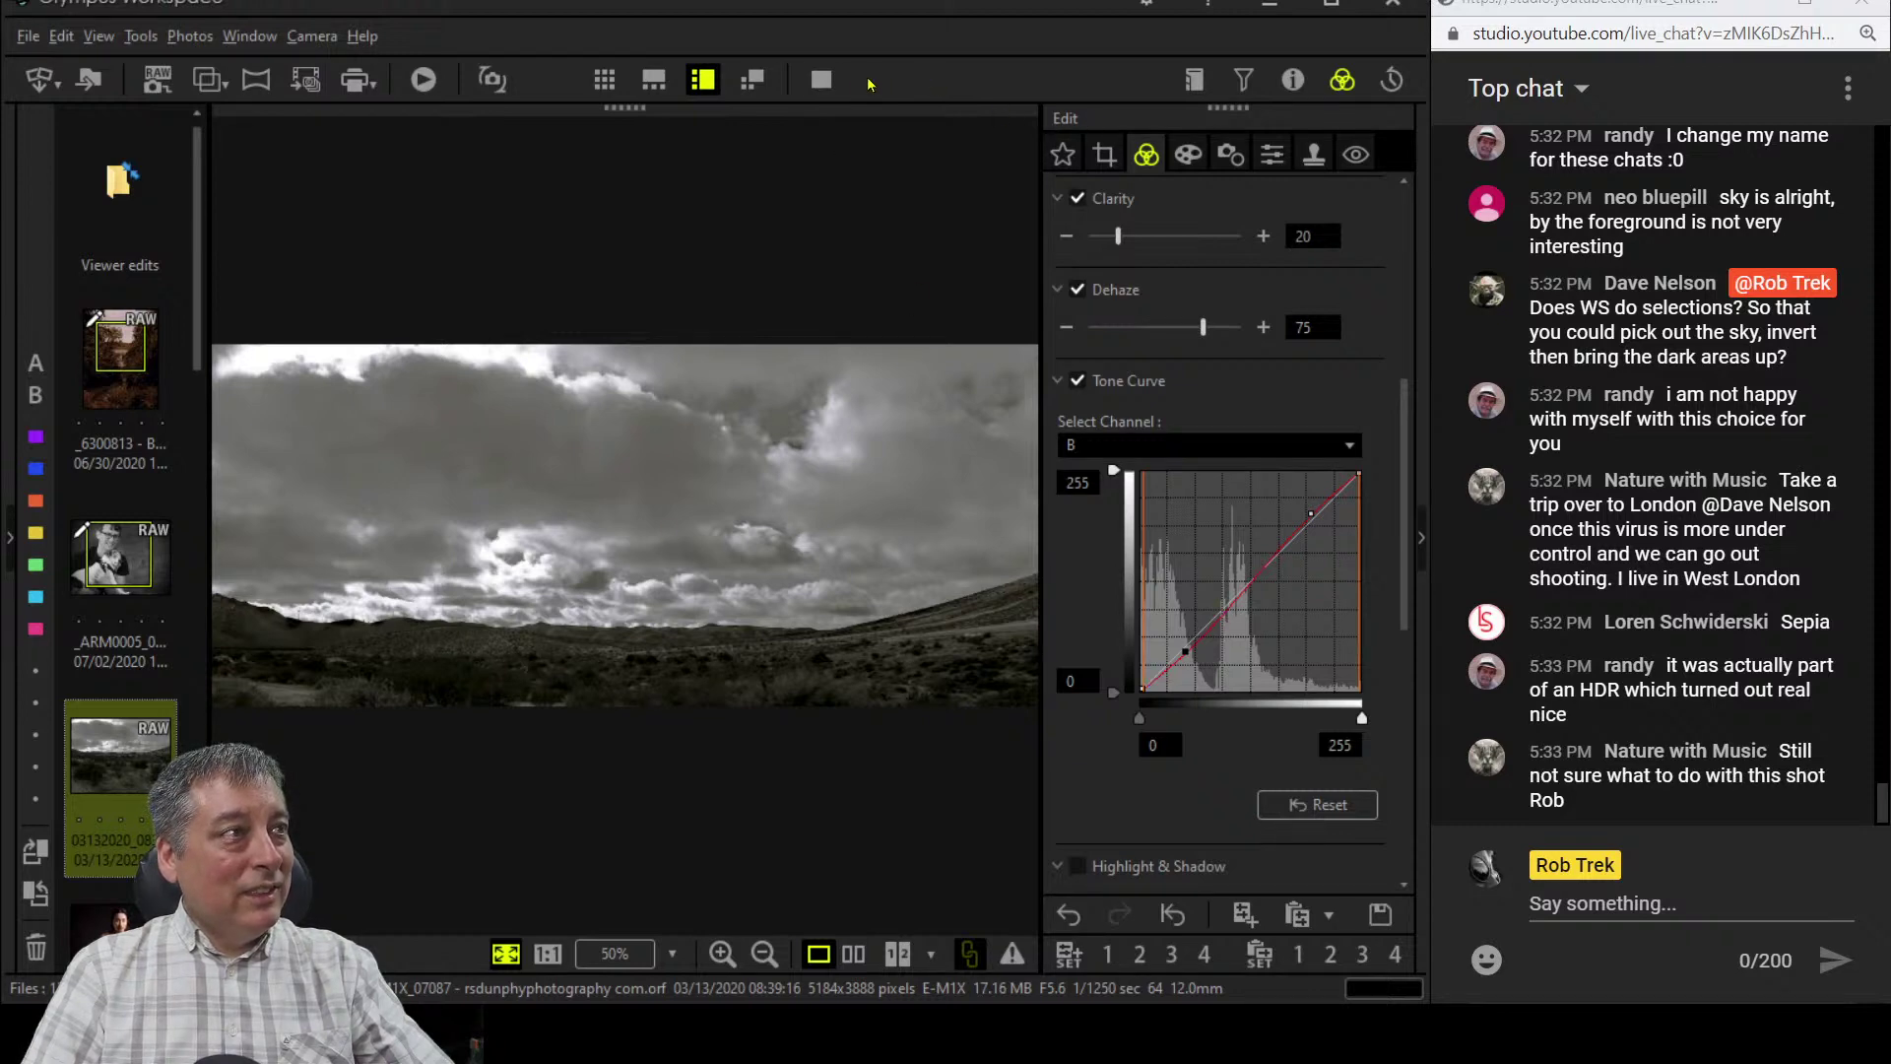
# - Review the landscape full screen, raise its Sharpness to 2.0 and open the full-screen view again
pyautogui.click(822, 79)
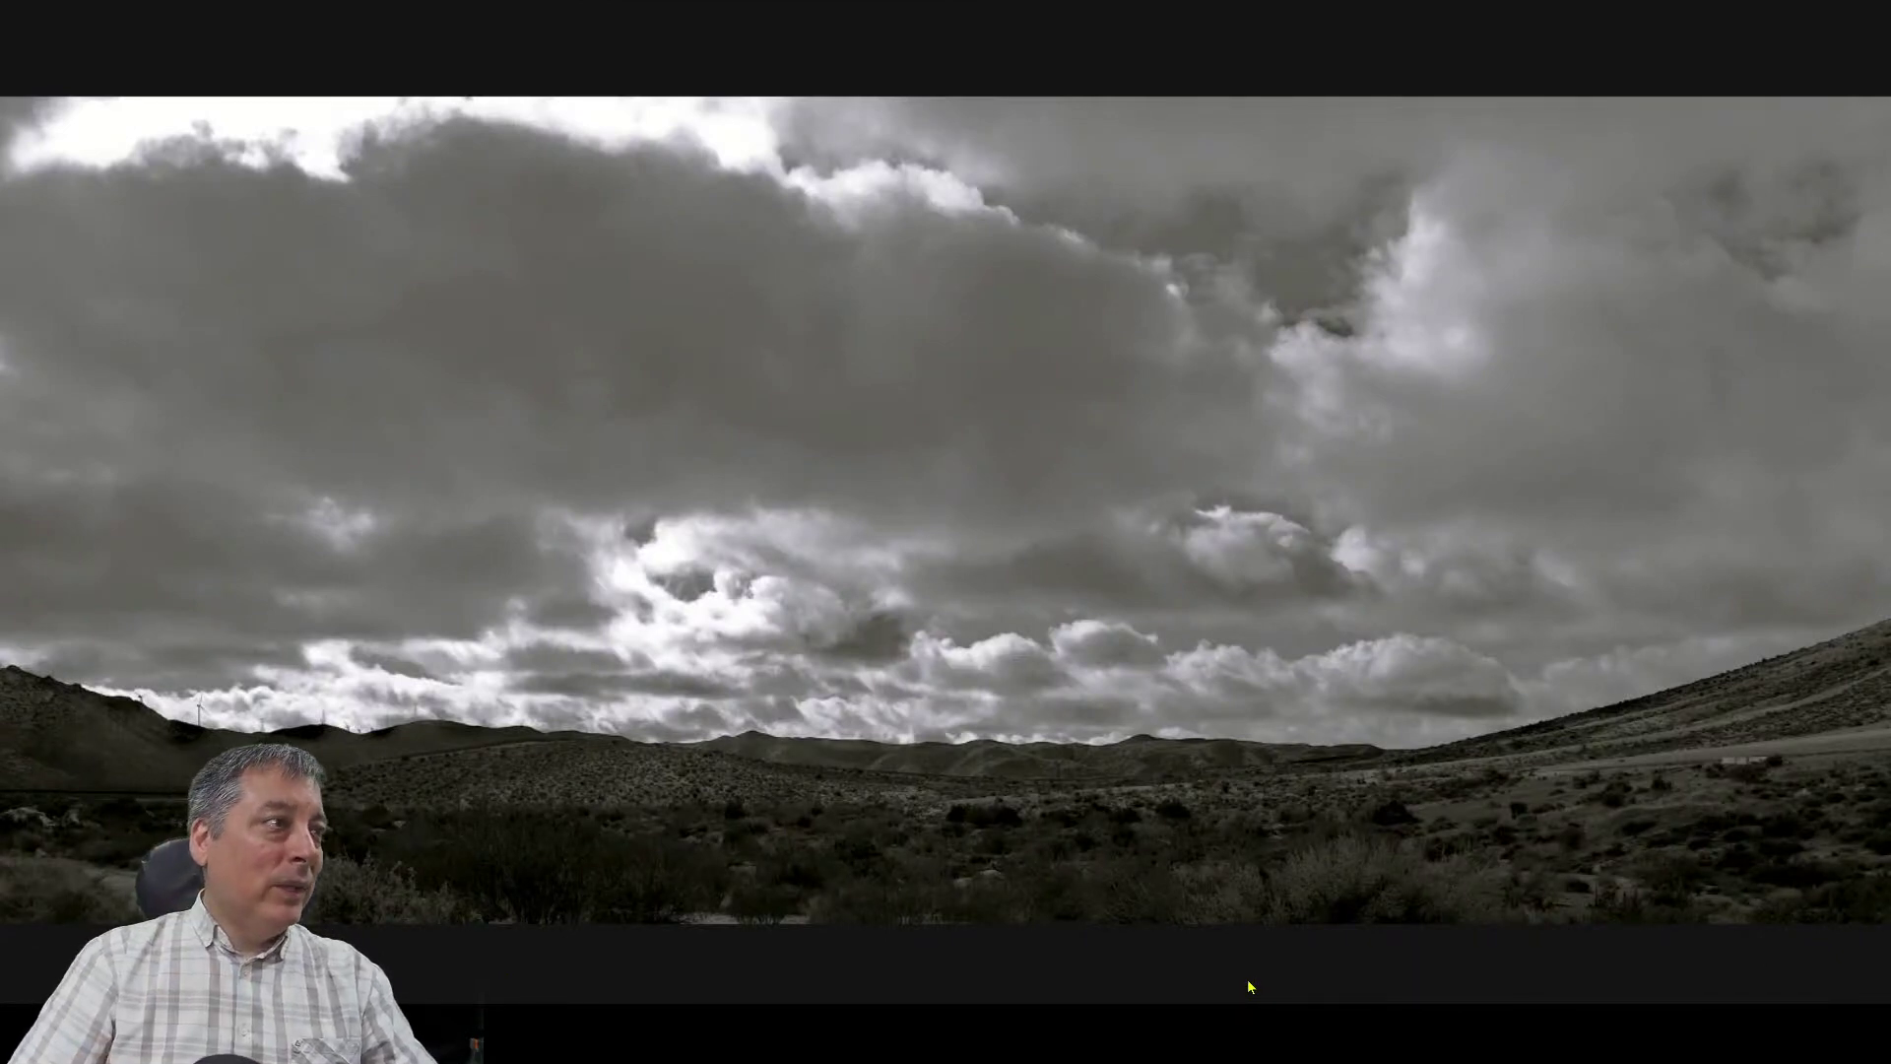
pyautogui.press('Escape')
pyautogui.click(1272, 153)
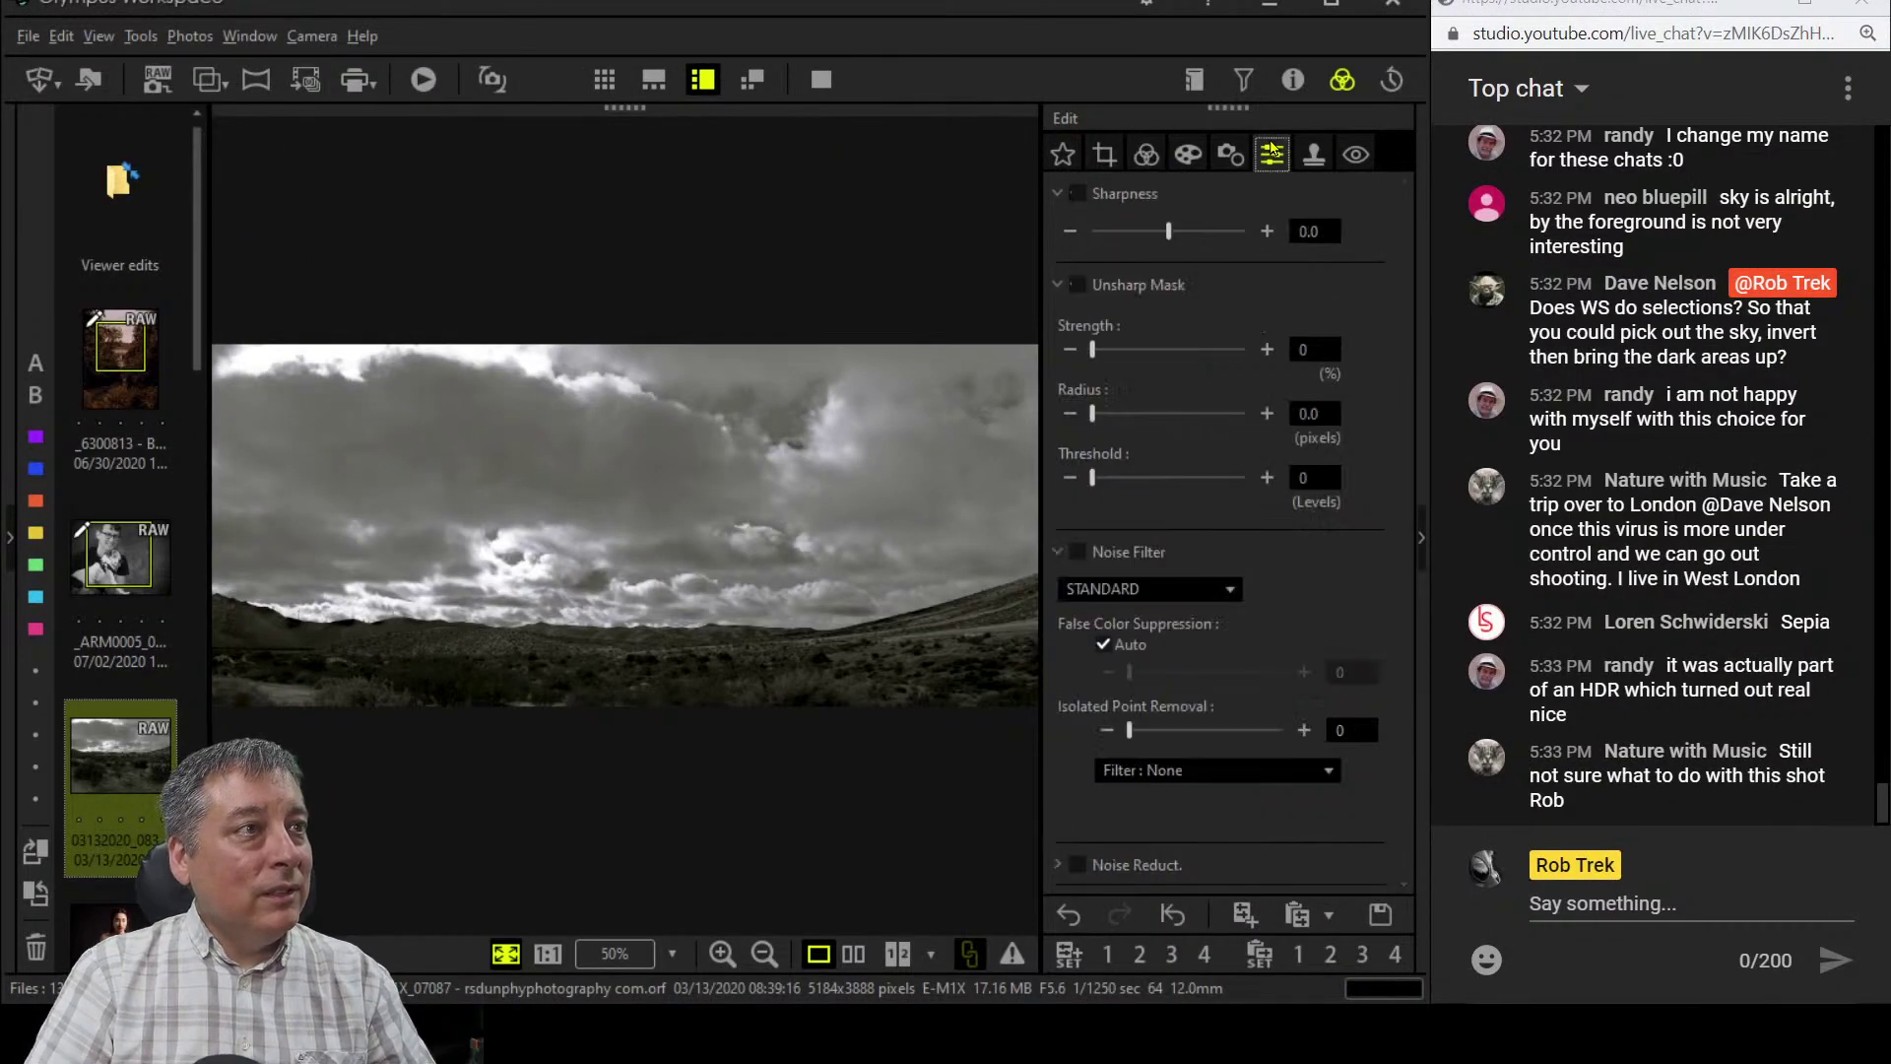
pyautogui.moveTo(1168, 231); pyautogui.dragTo(1261, 231)
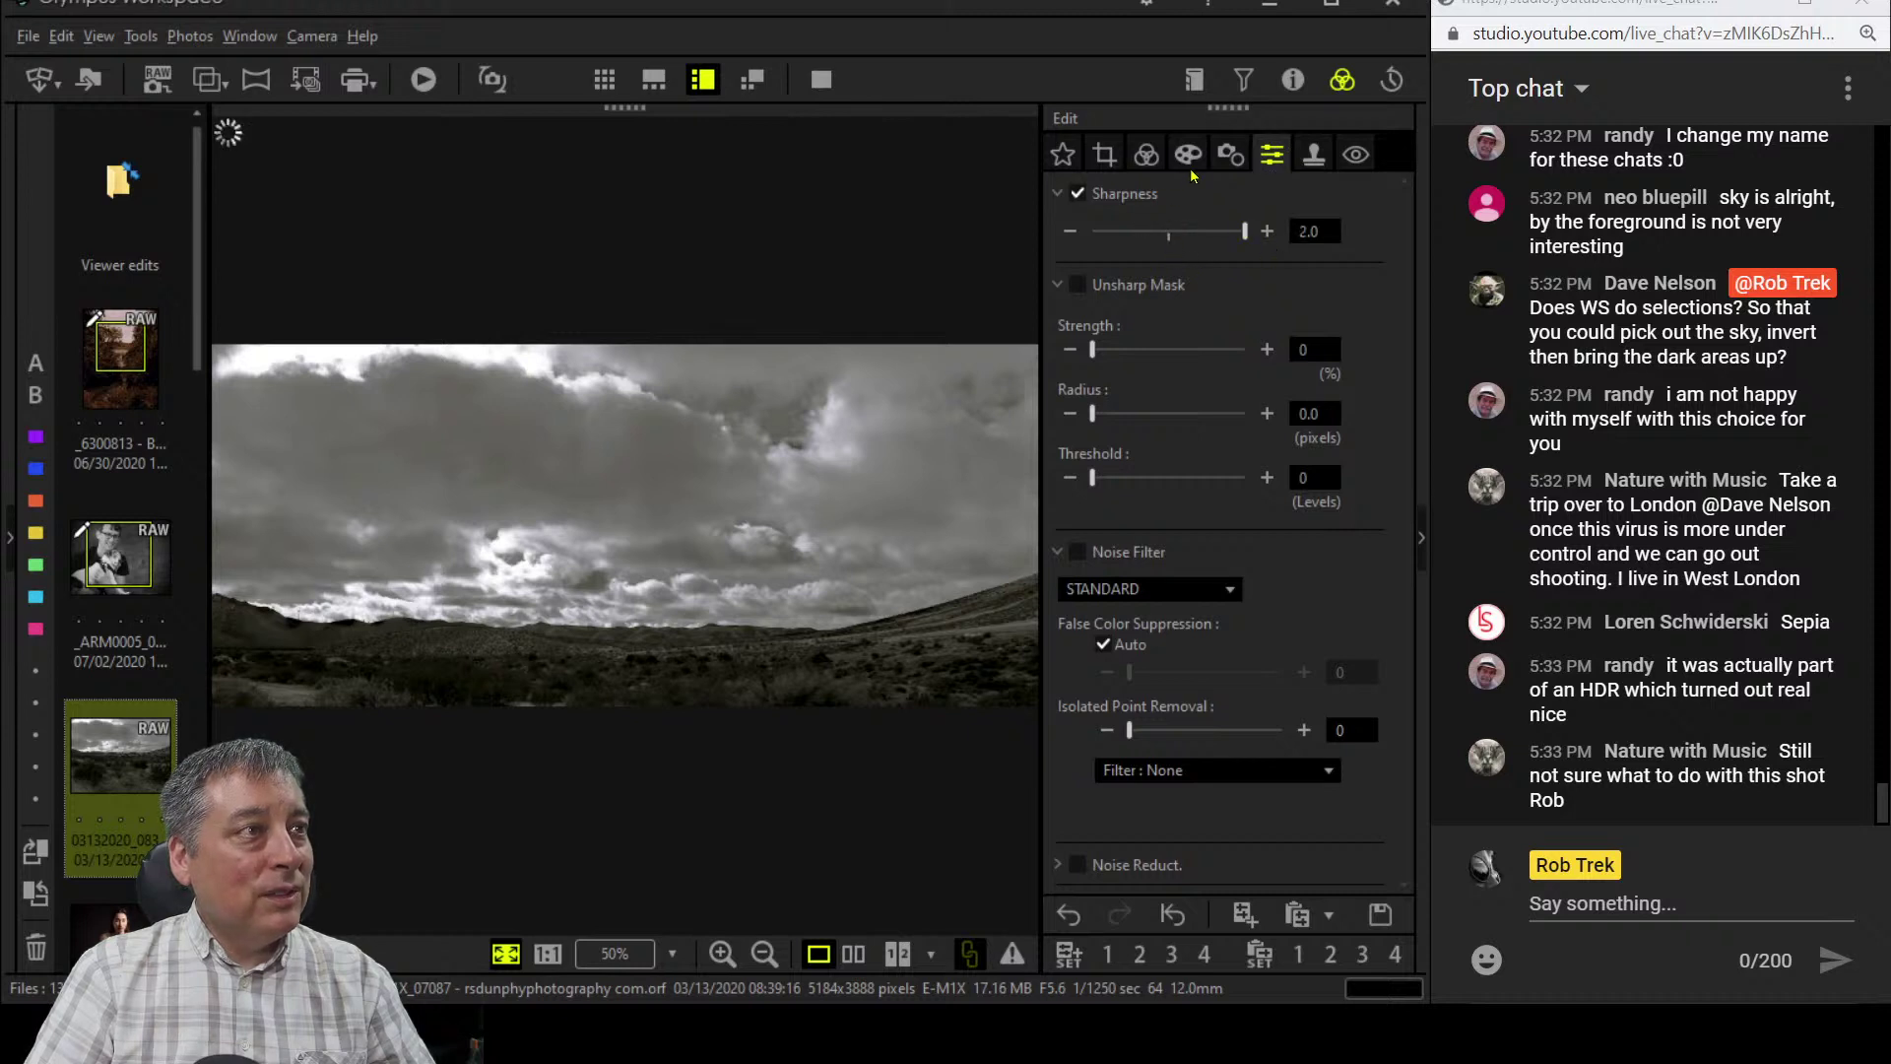
pyautogui.click(821, 78)
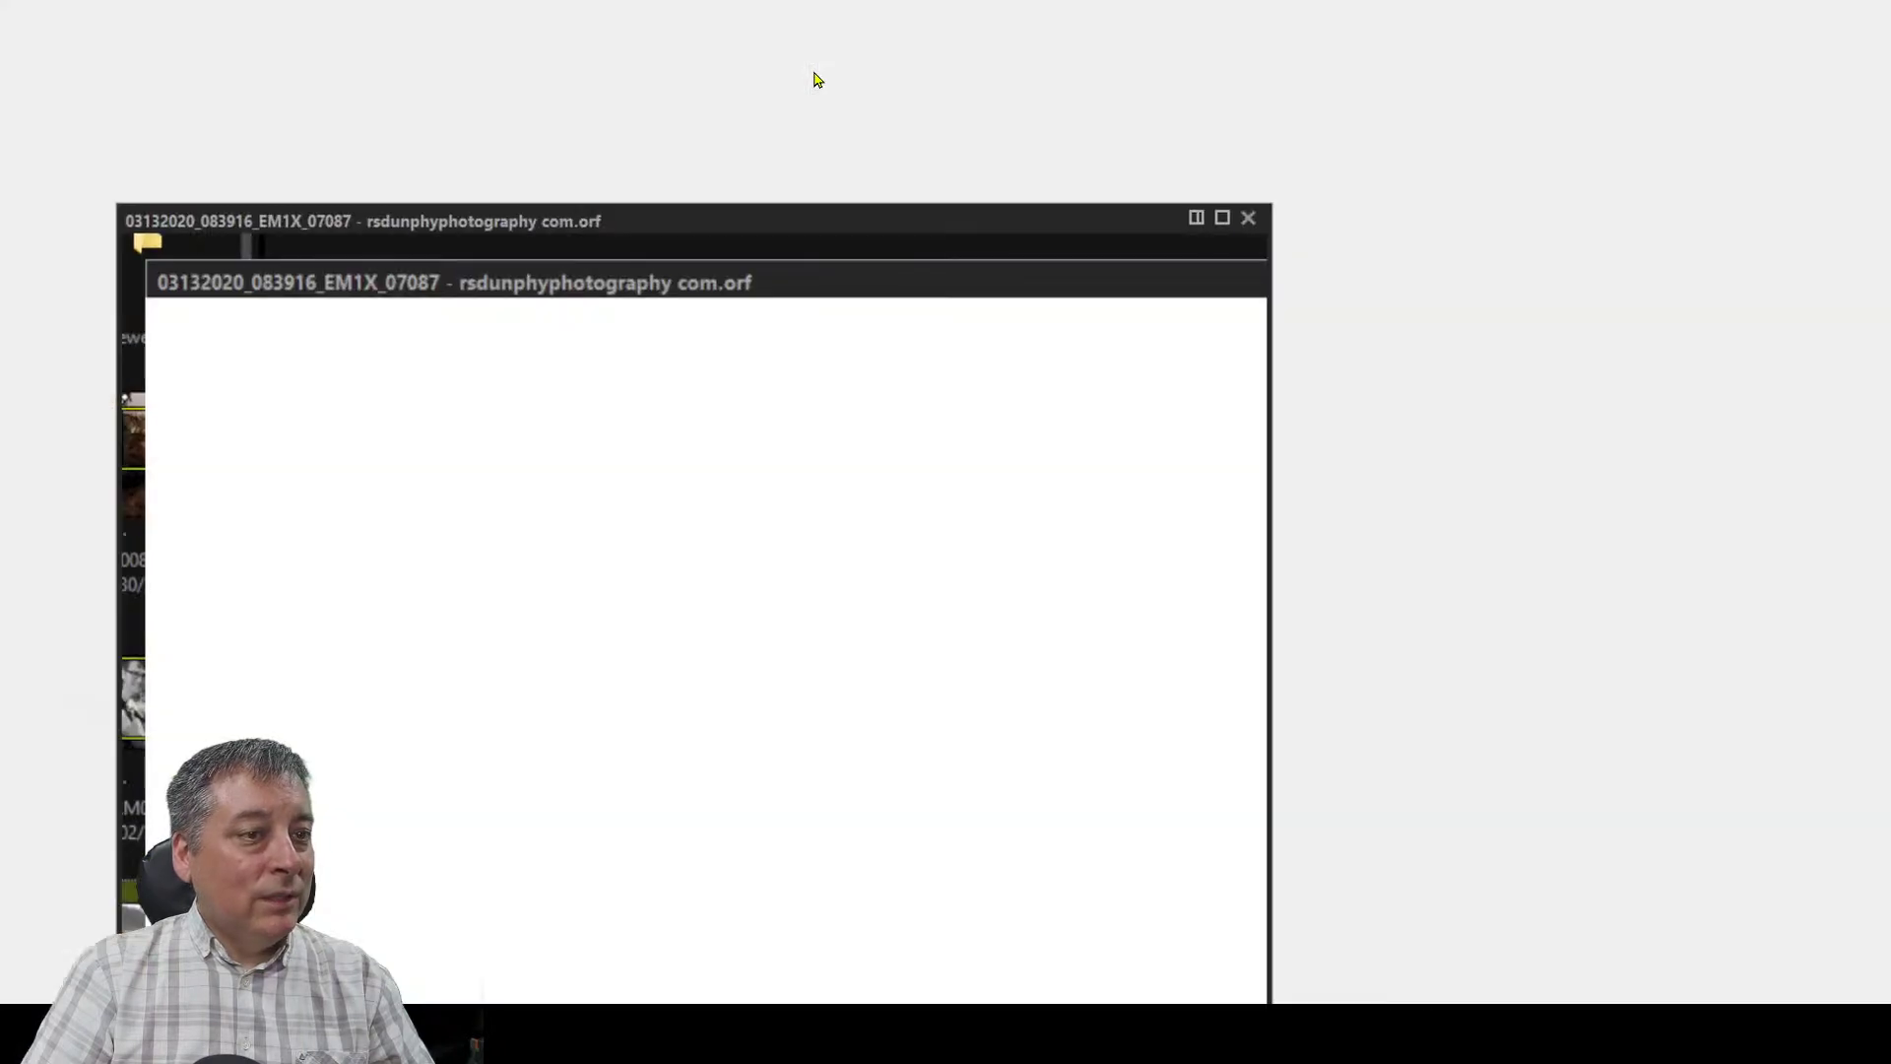
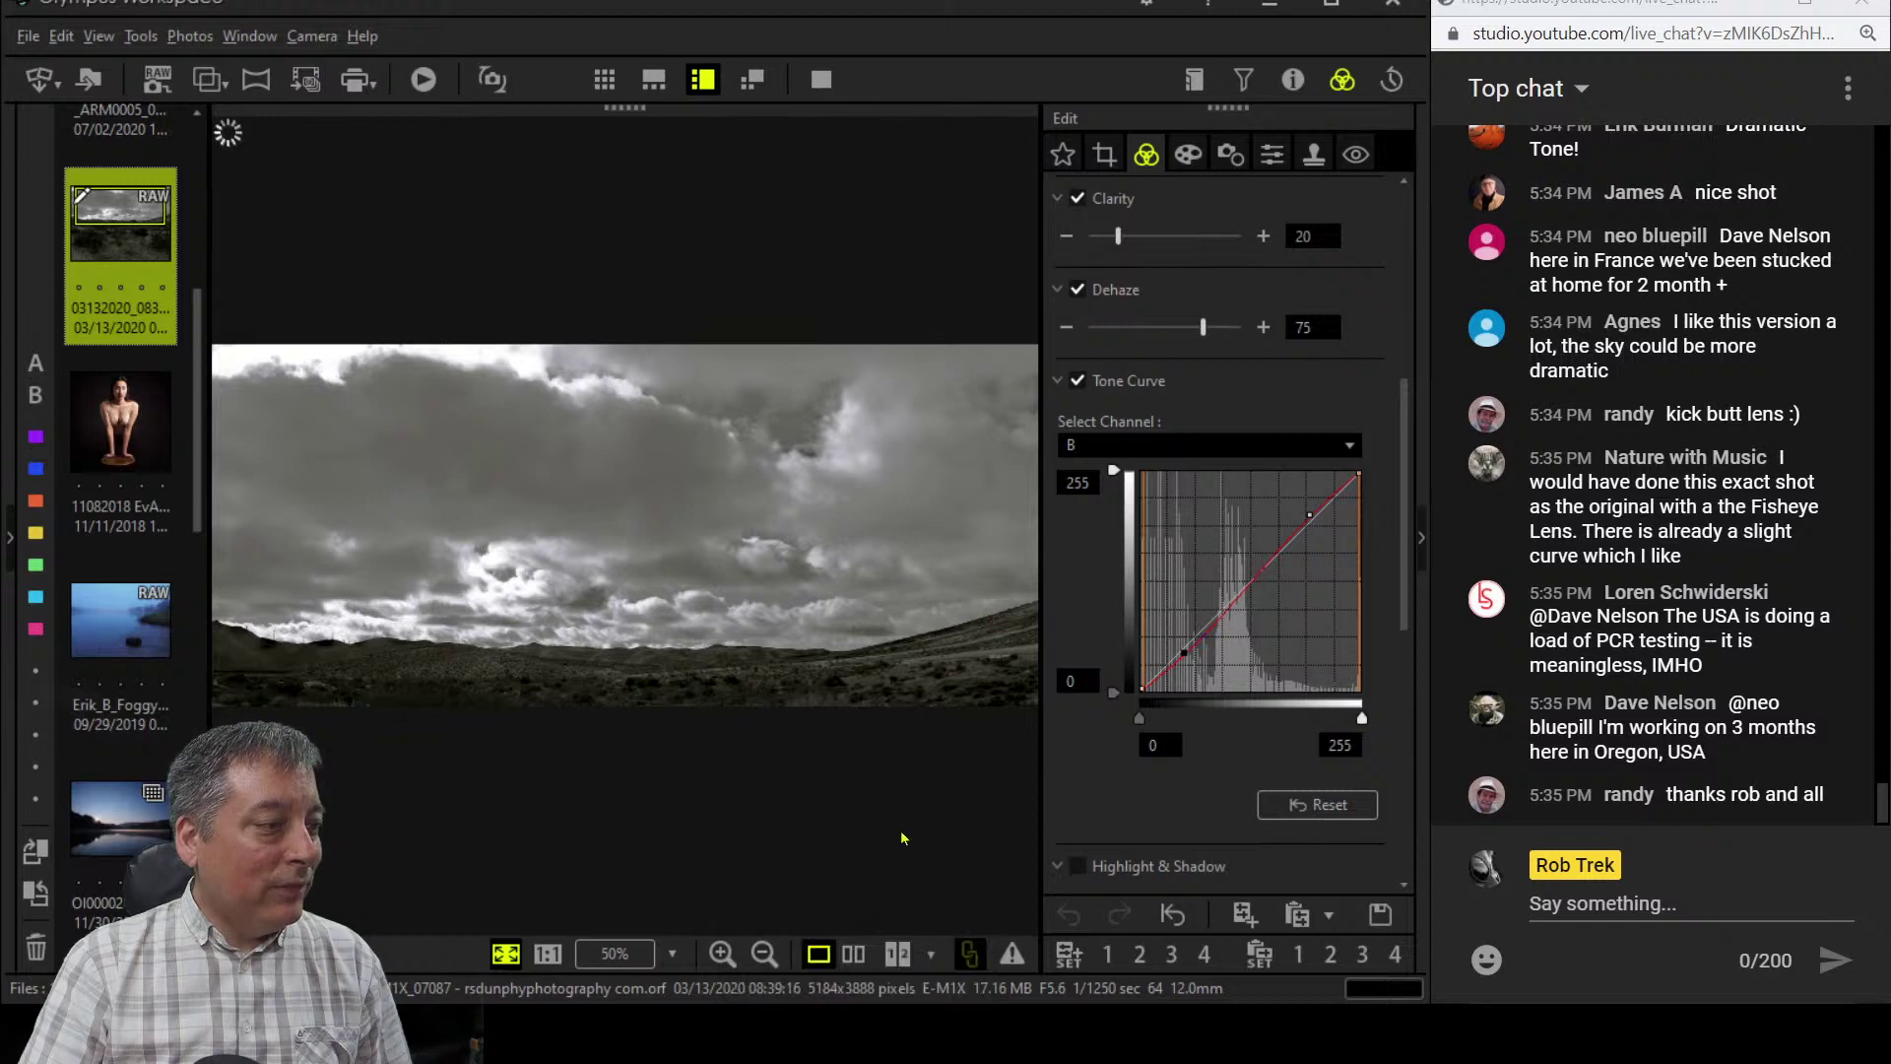
# - Compare the edited landscape side by side with the original at full screen, and return to the single-image view
pyautogui.click(852, 953)
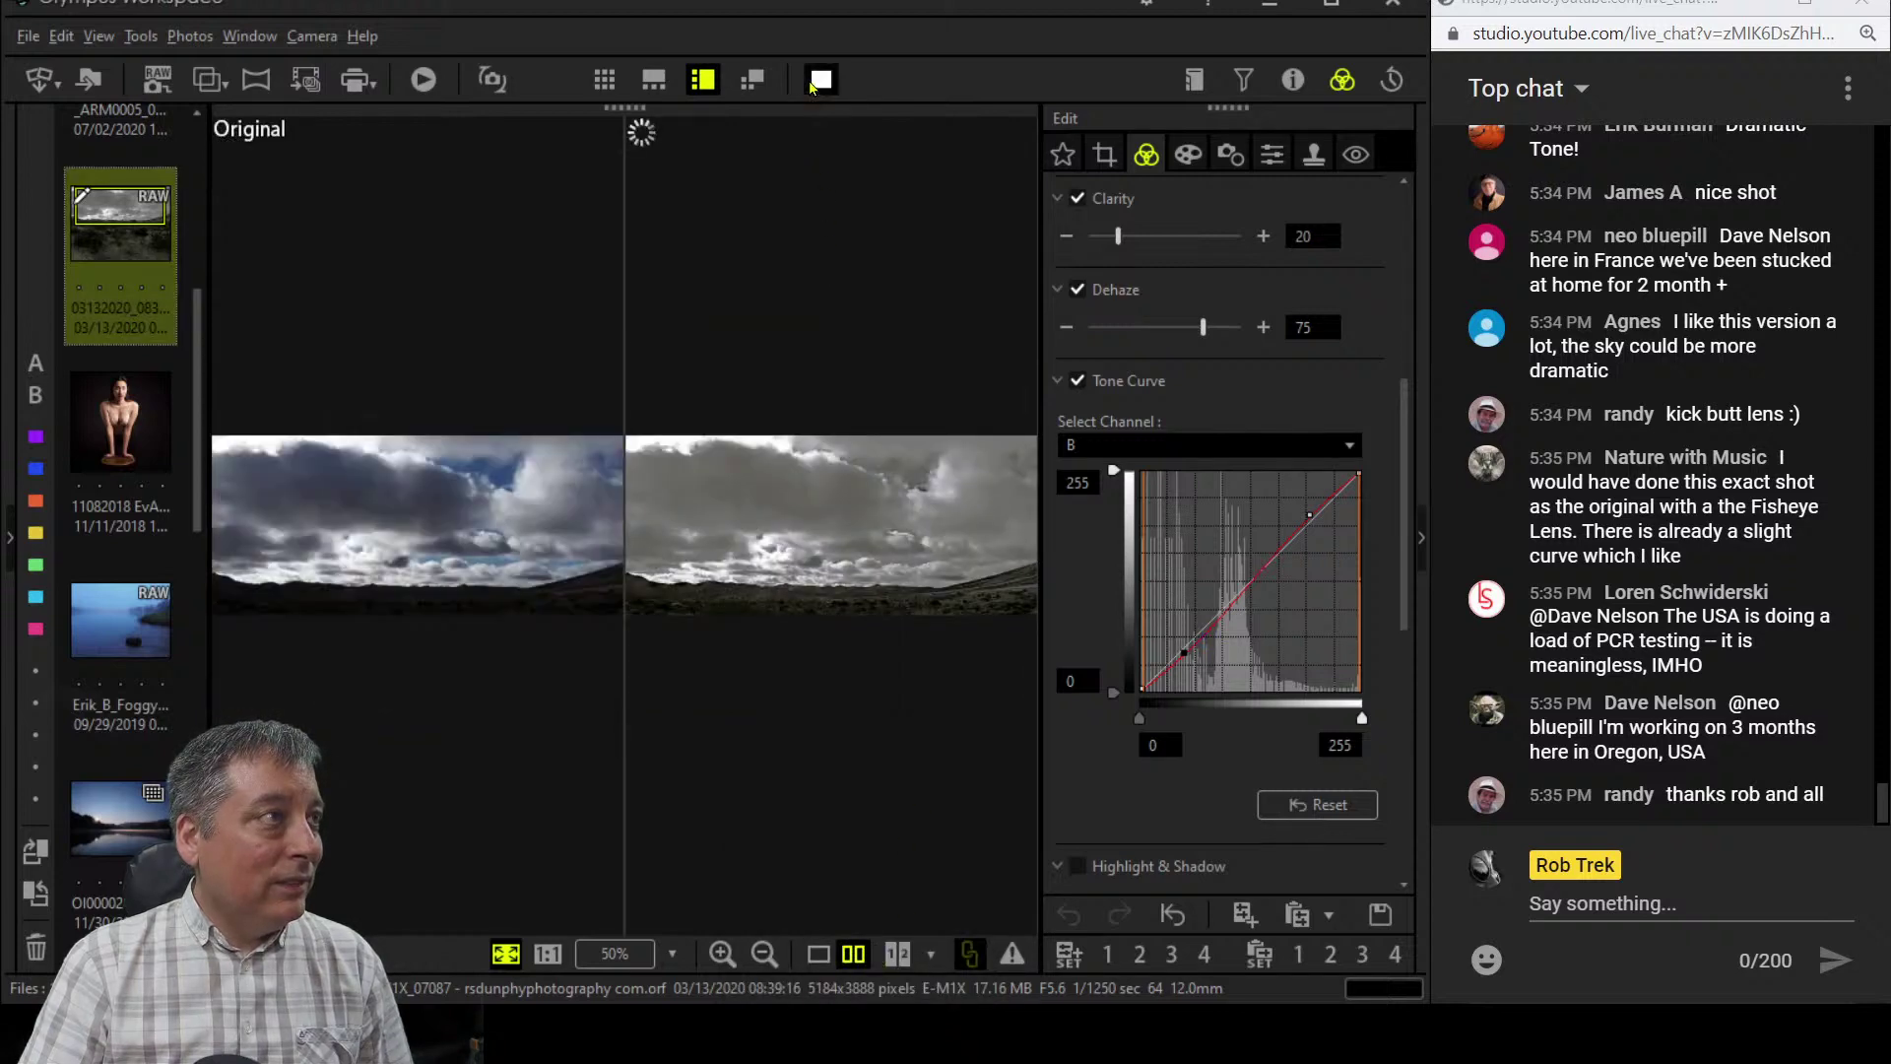
pyautogui.click(819, 81)
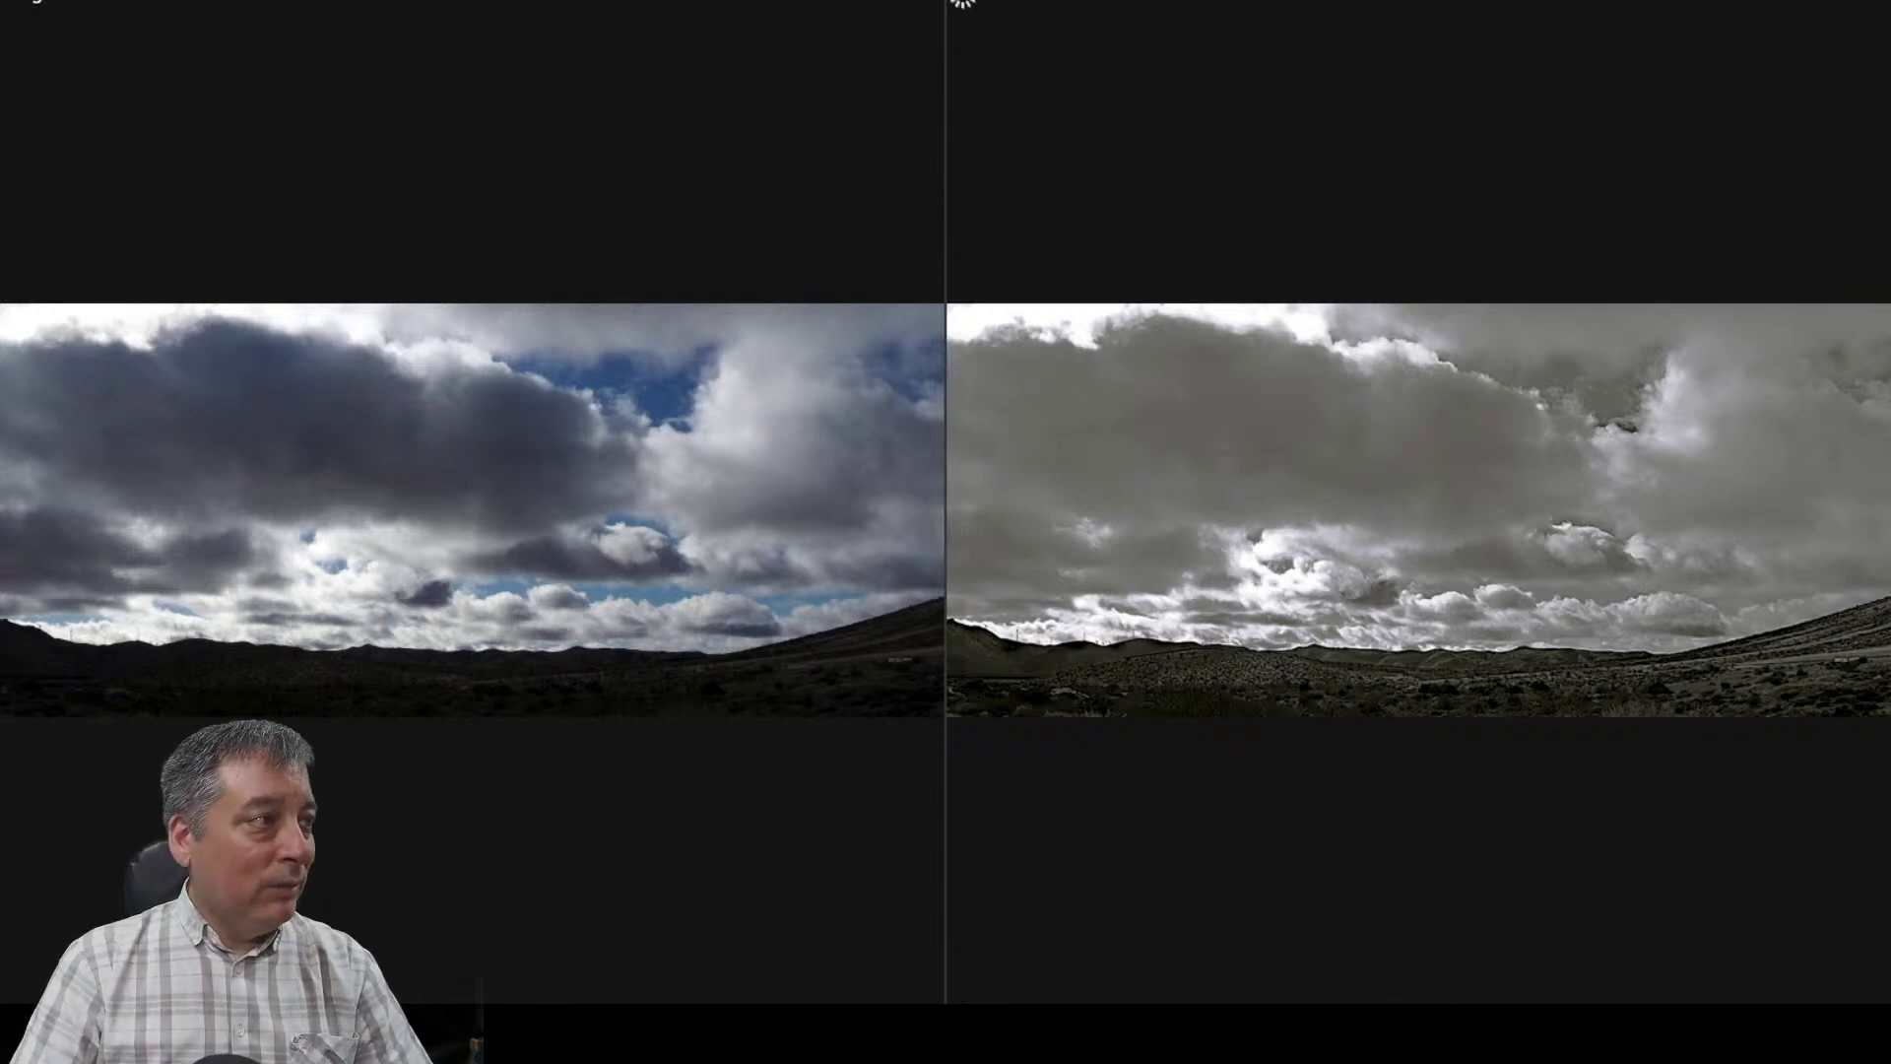
pyautogui.press('Escape')
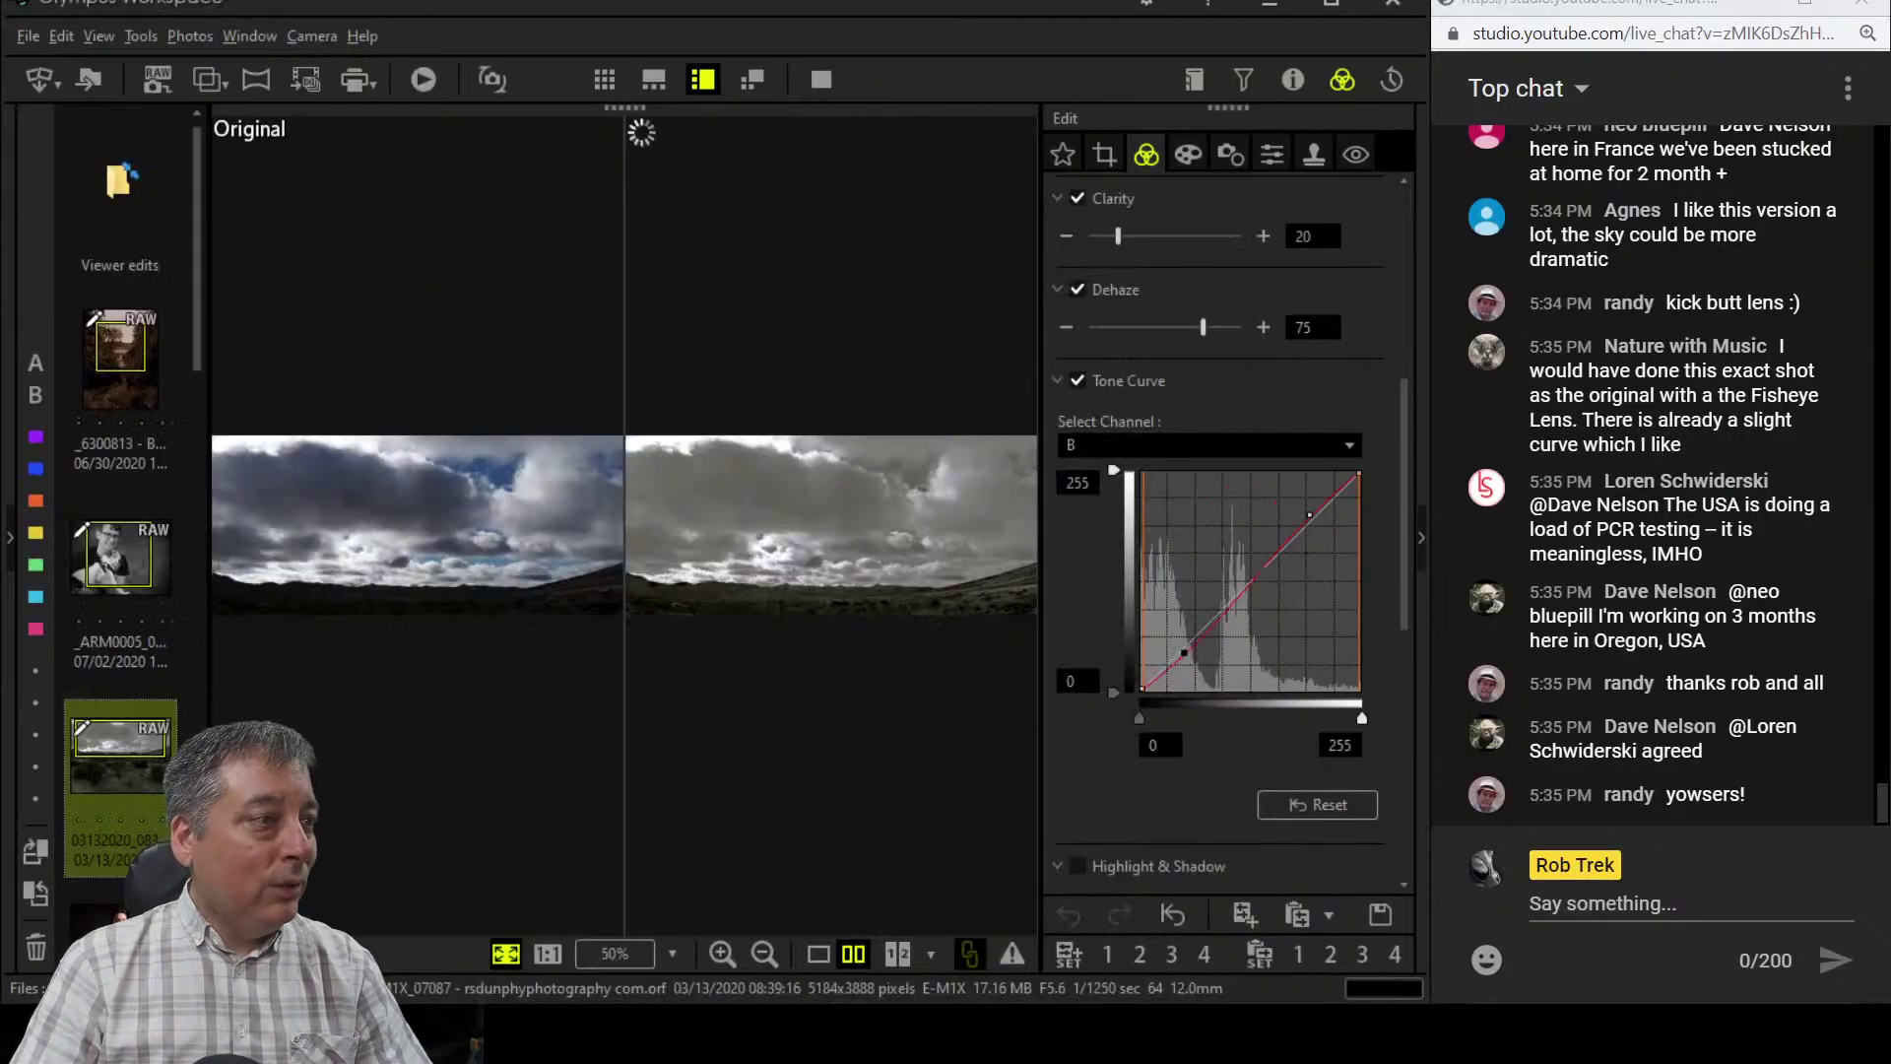
pyautogui.click(817, 953)
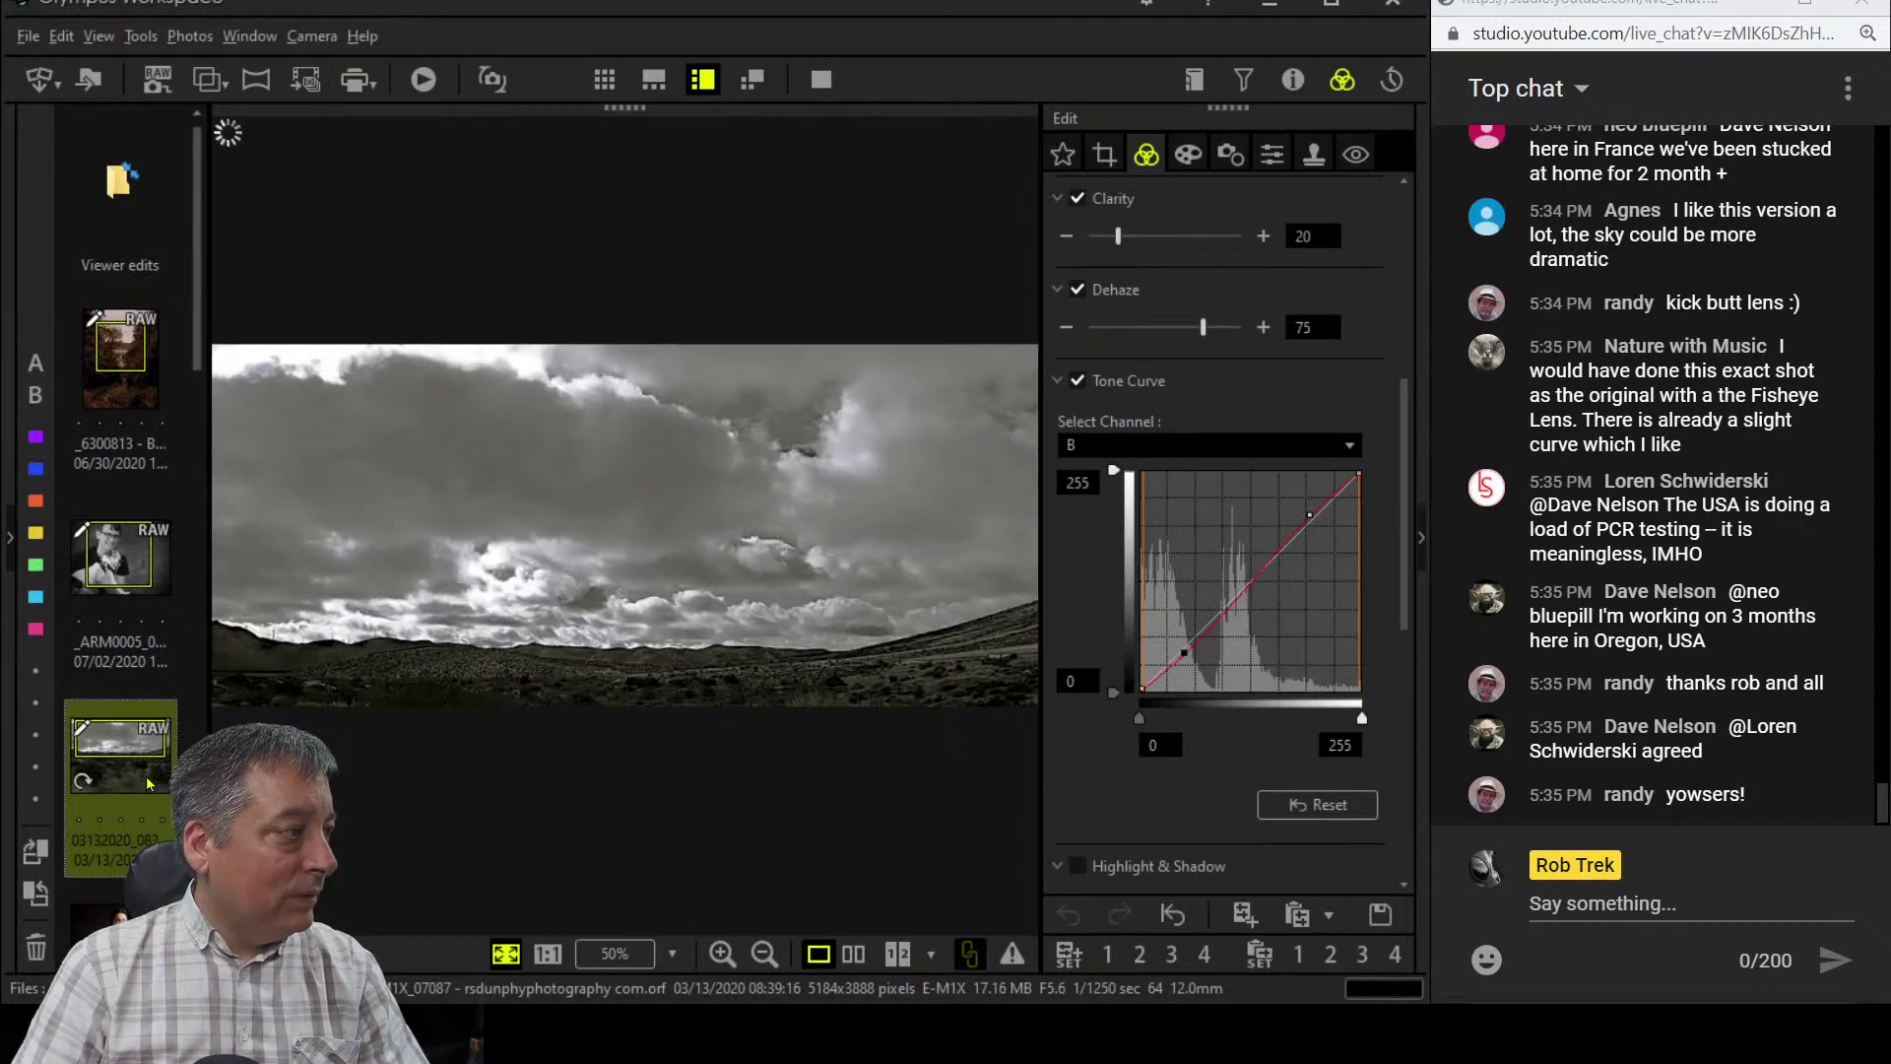
# - Open the studio portrait of the woman on the stool, examine her face at 1:1 and show the photo's properties
pyautogui.scroll(-3, 147, 785)
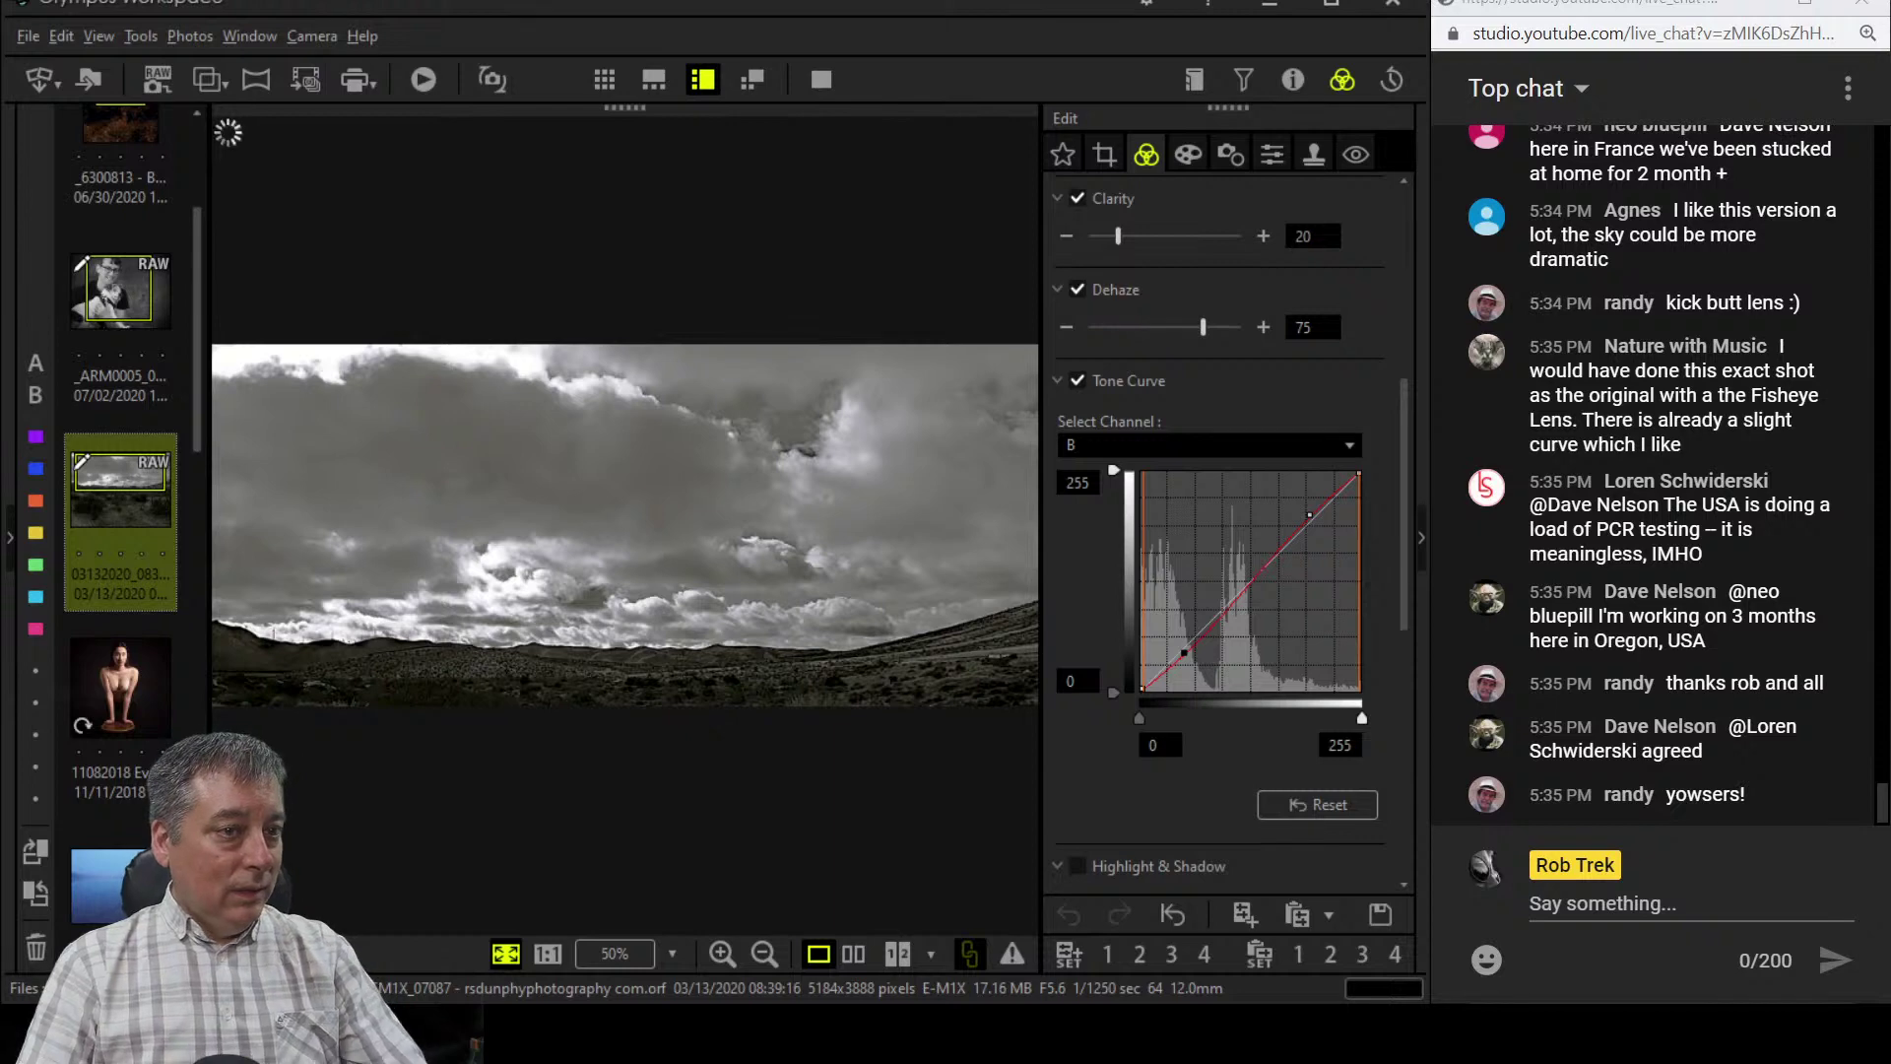
pyautogui.click(120, 687)
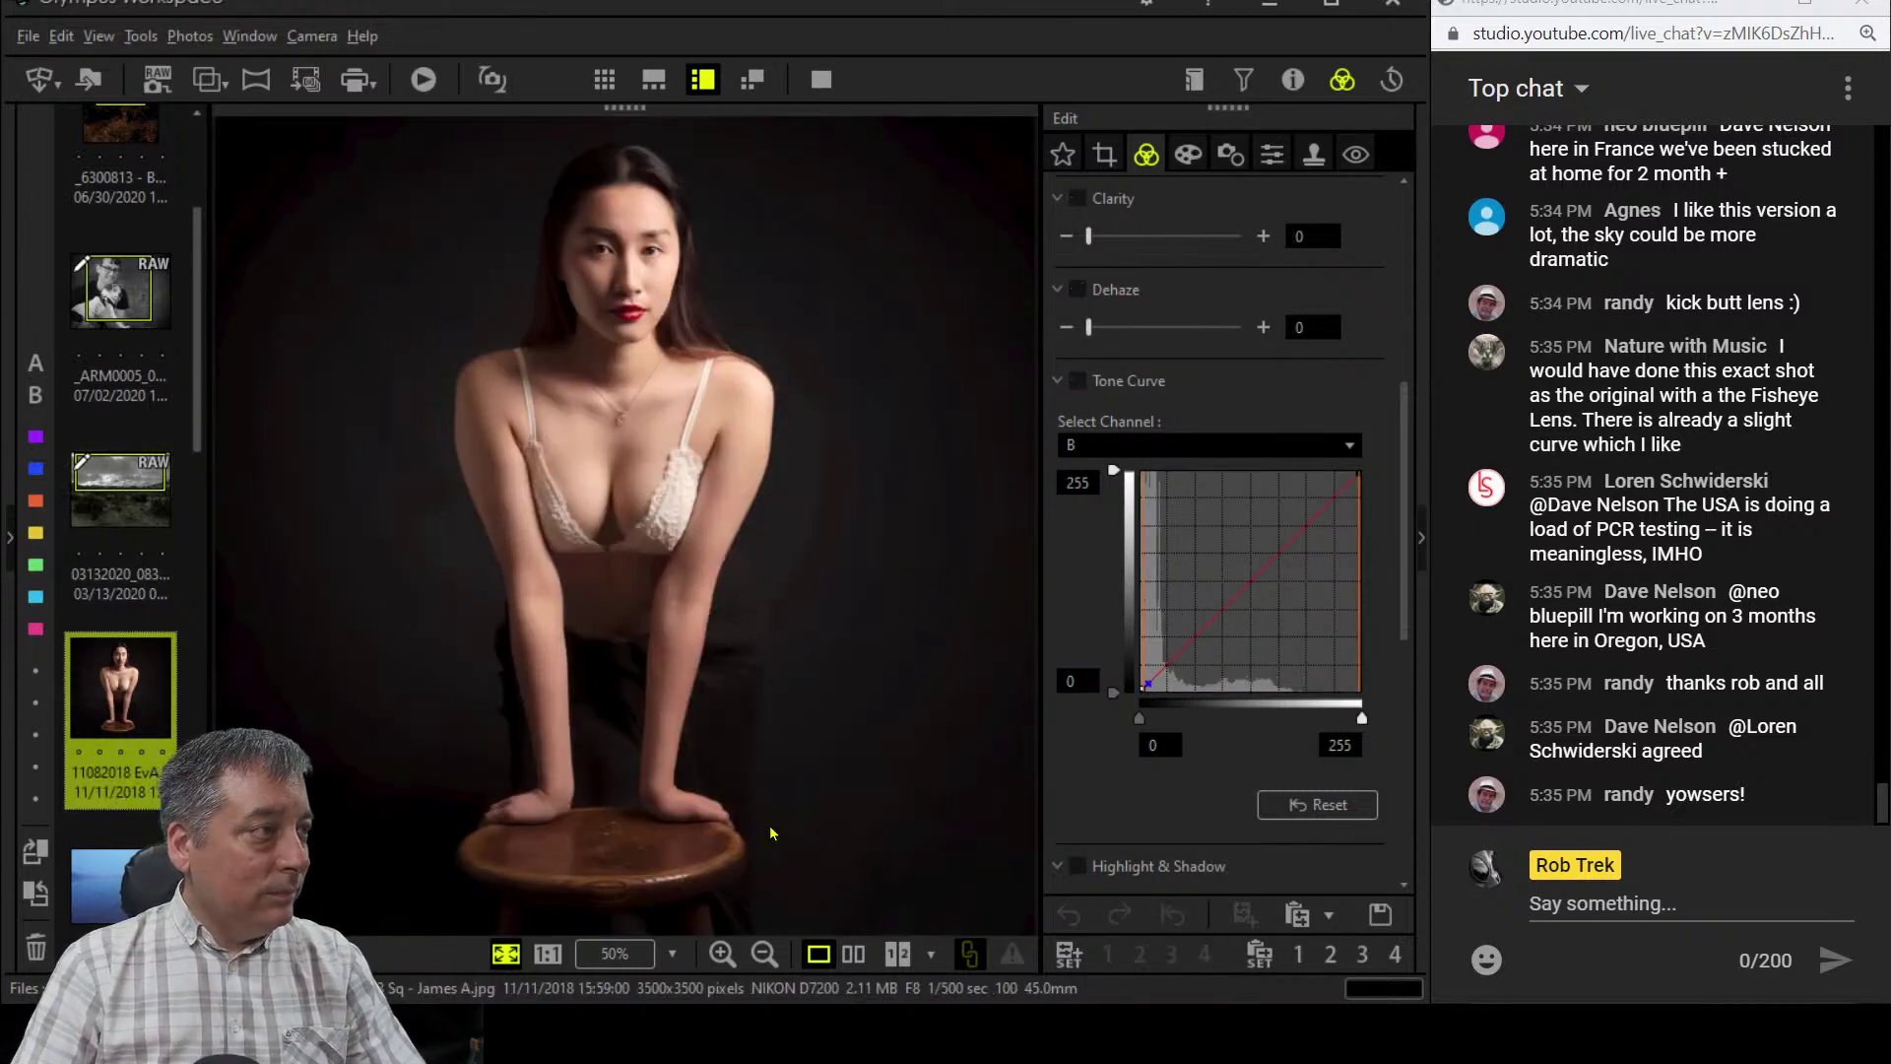
pyautogui.click(666, 304)
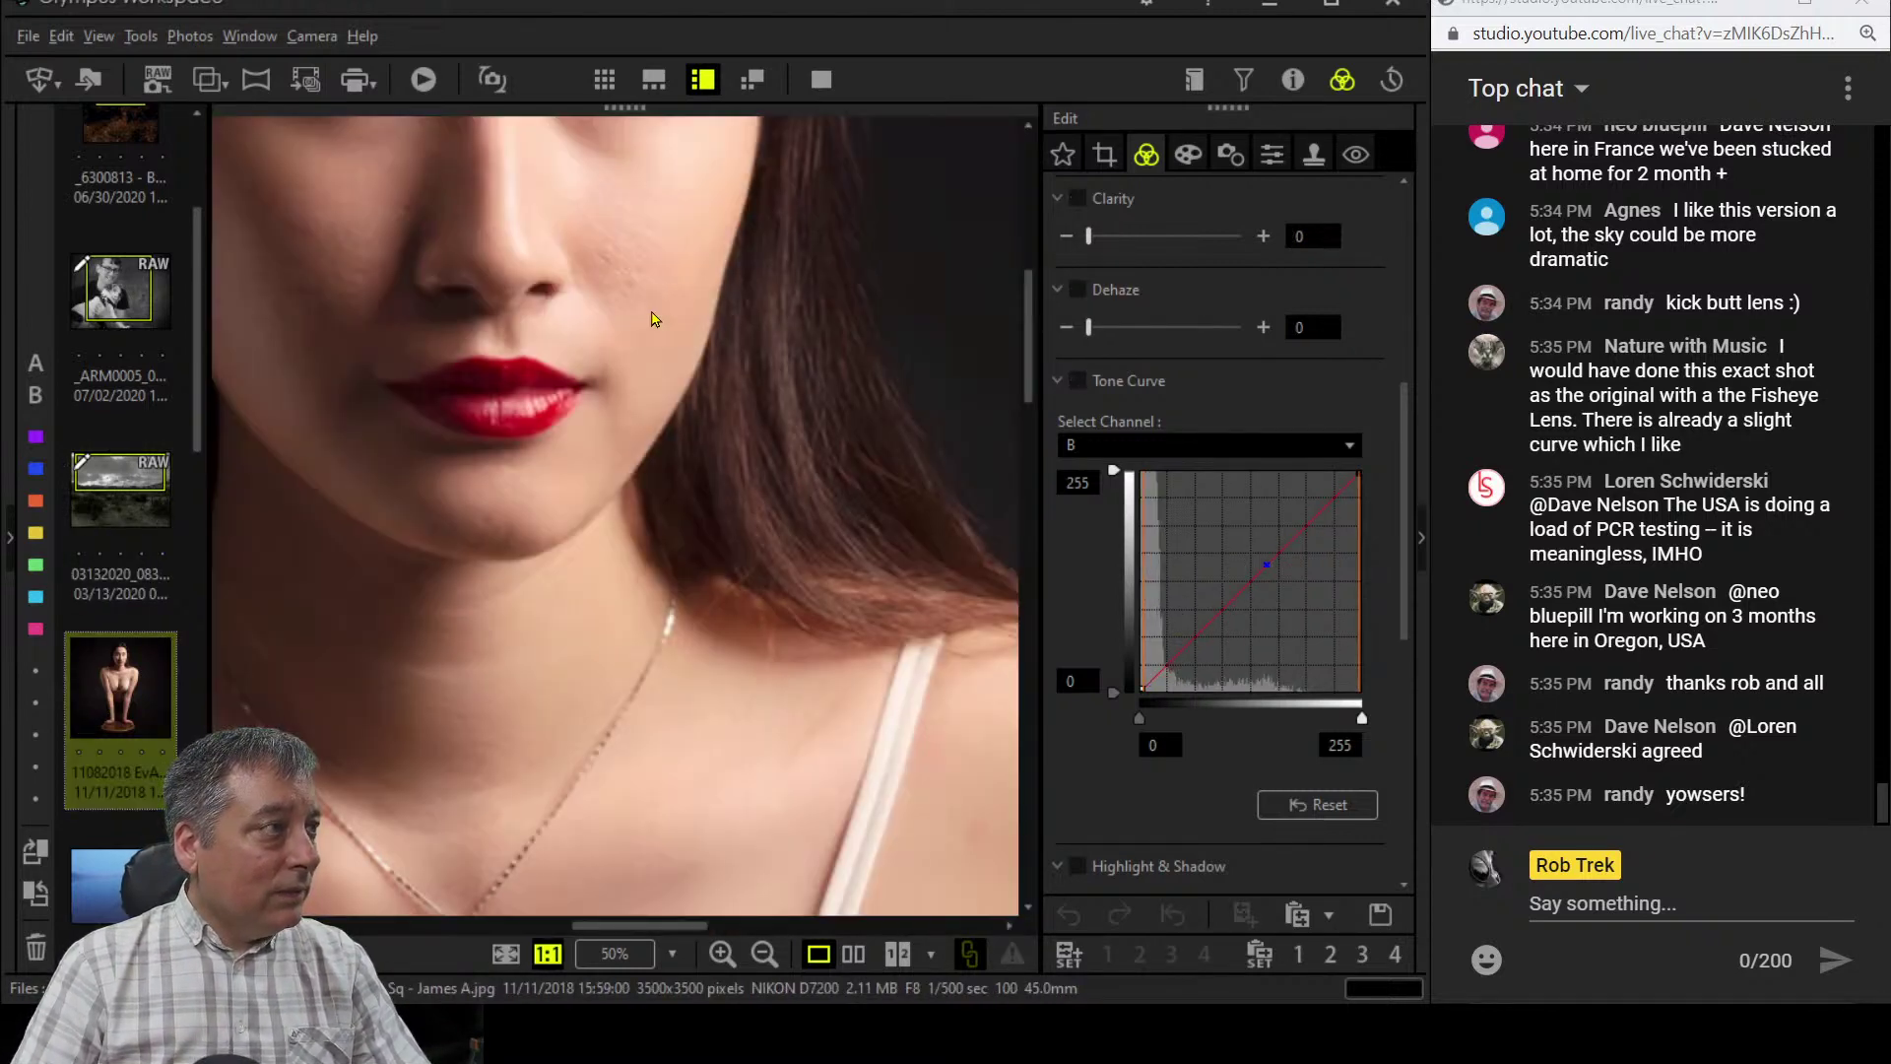
pyautogui.moveTo(653, 316); pyautogui.dragTo(735, 502)
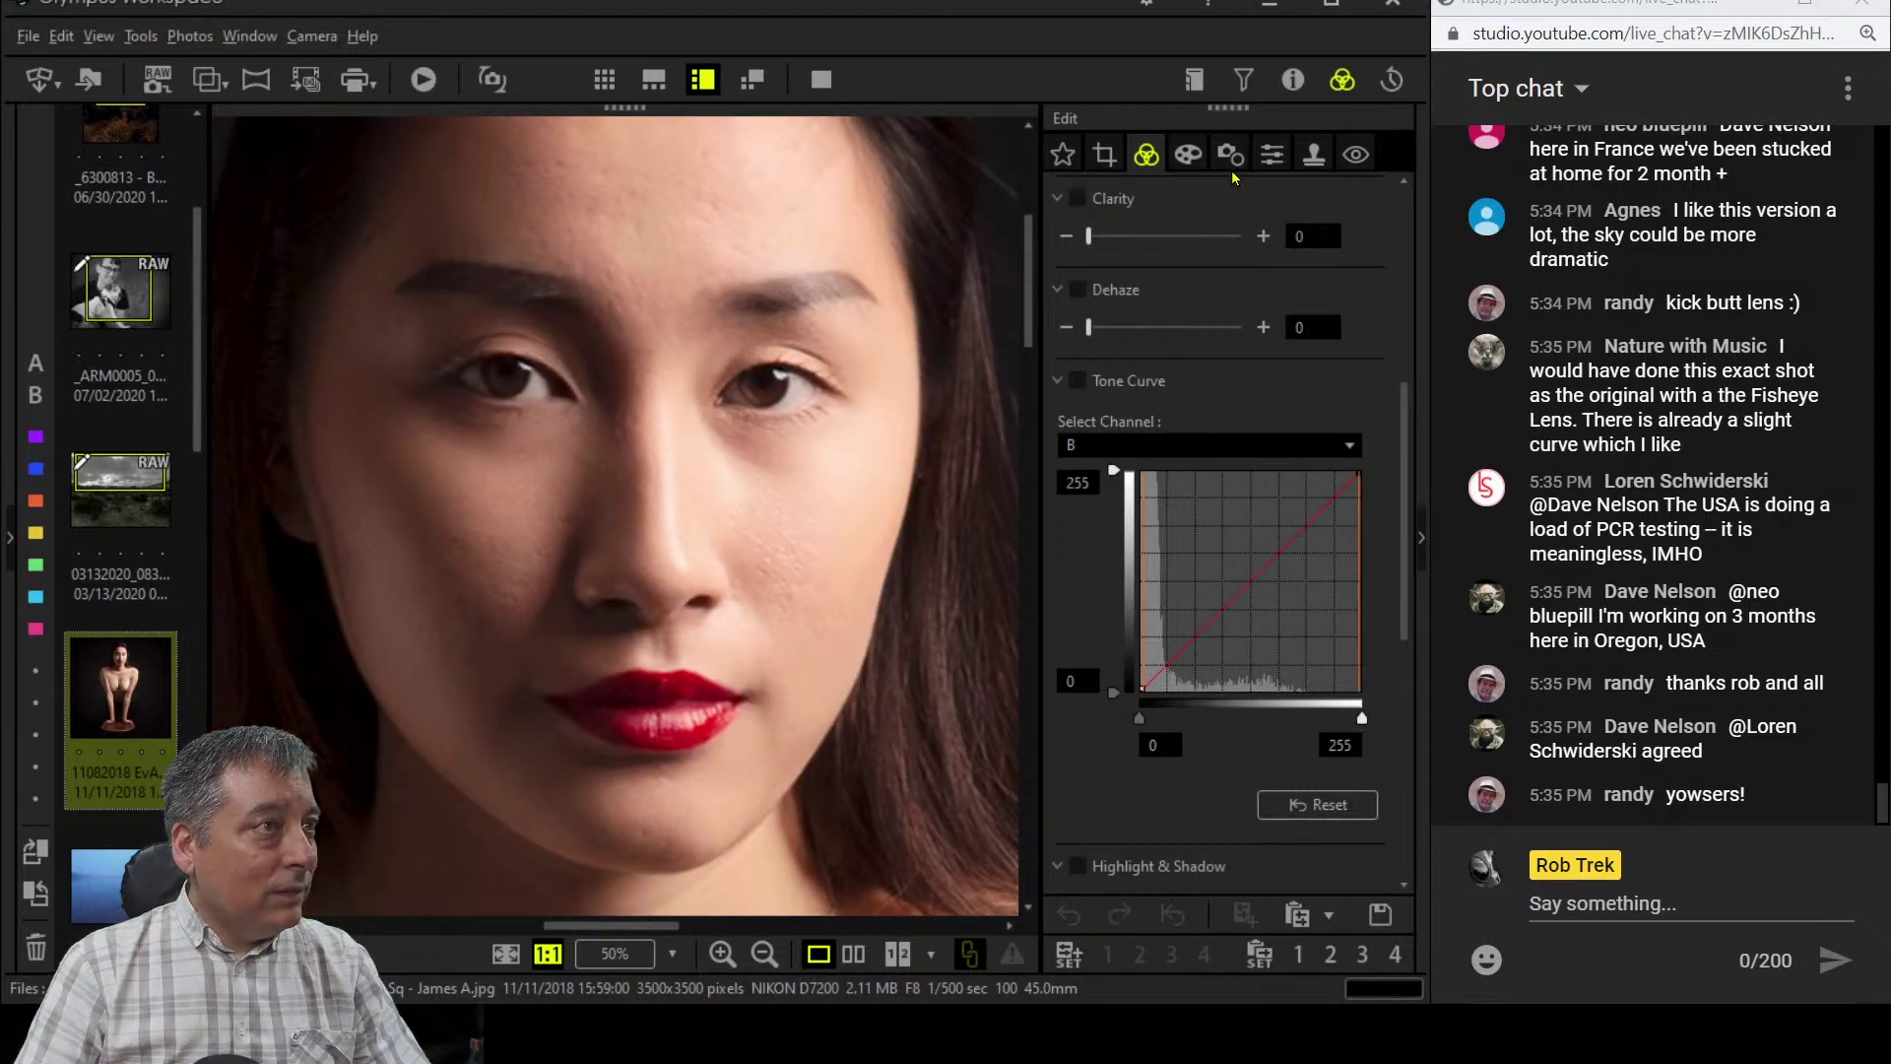
pyautogui.click(1293, 80)
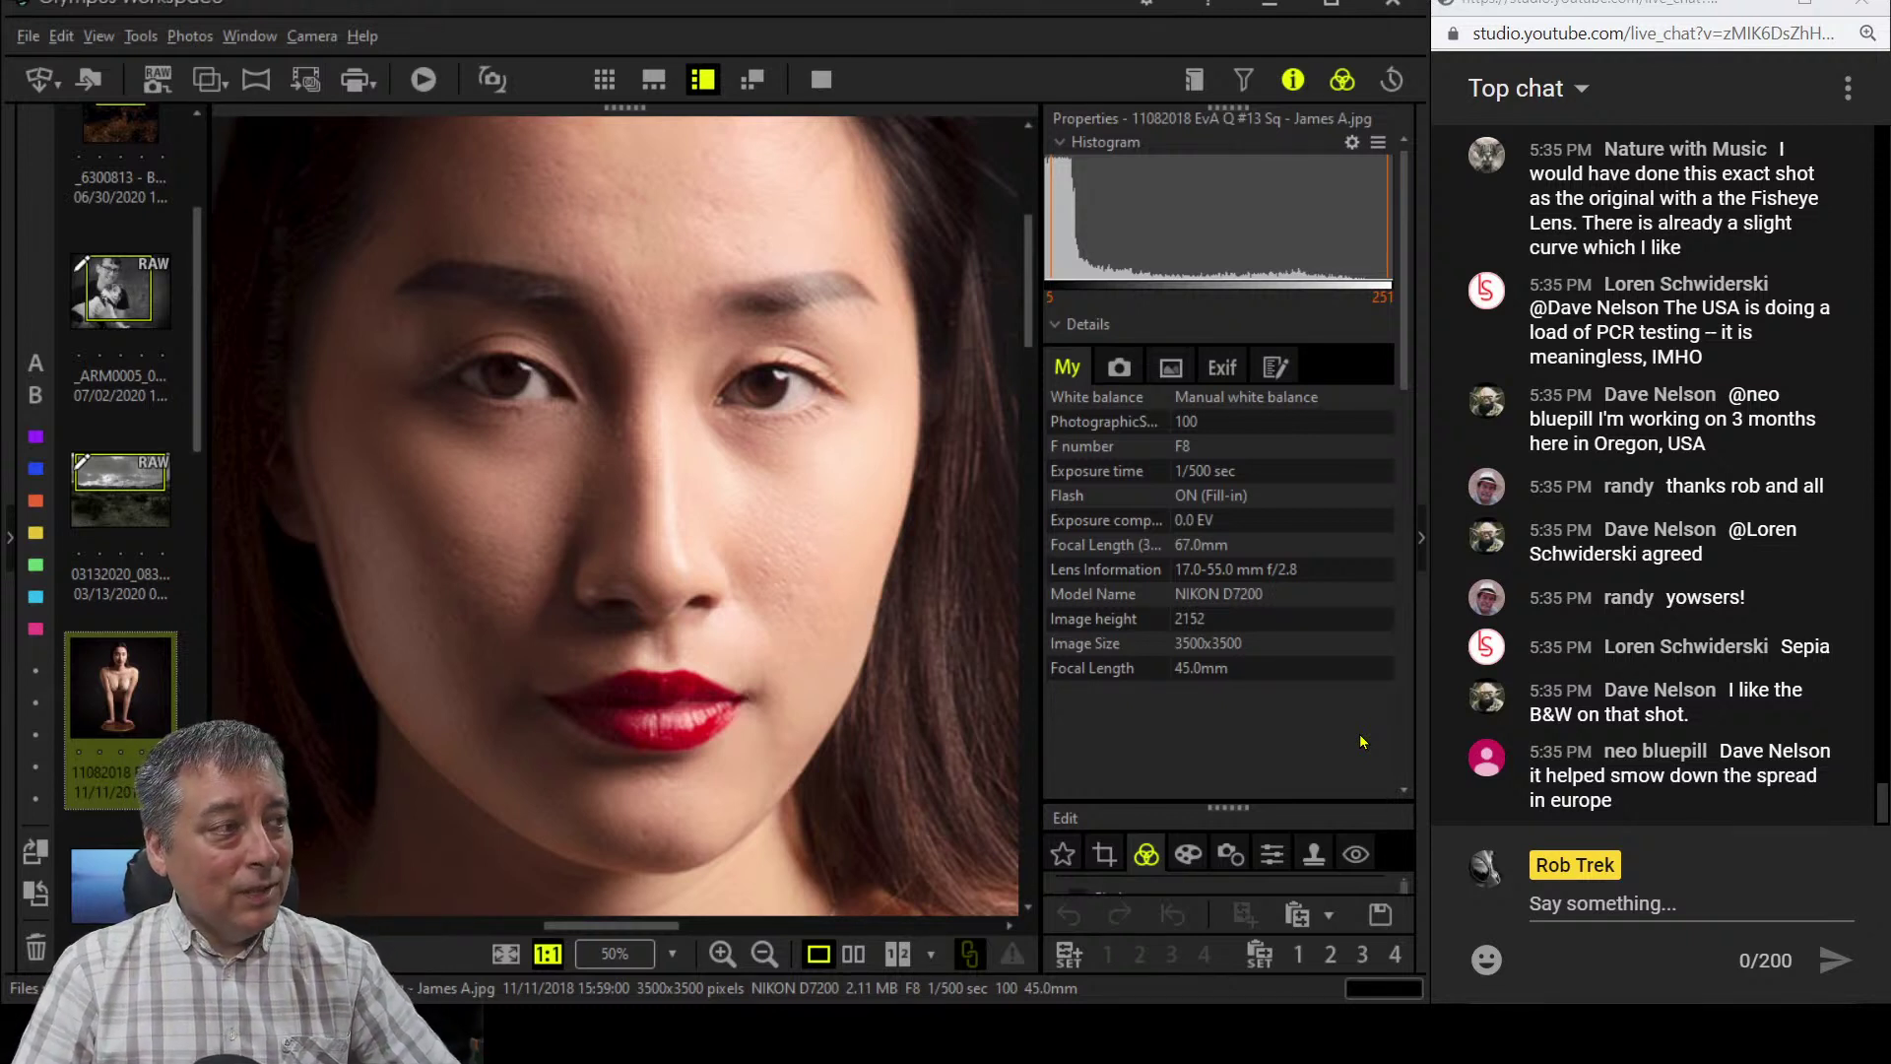
# - Inspect the portrait at 1:1 from the lace top down the arms to the hand on the stool, and fit it to view
pyautogui.click(838, 470)
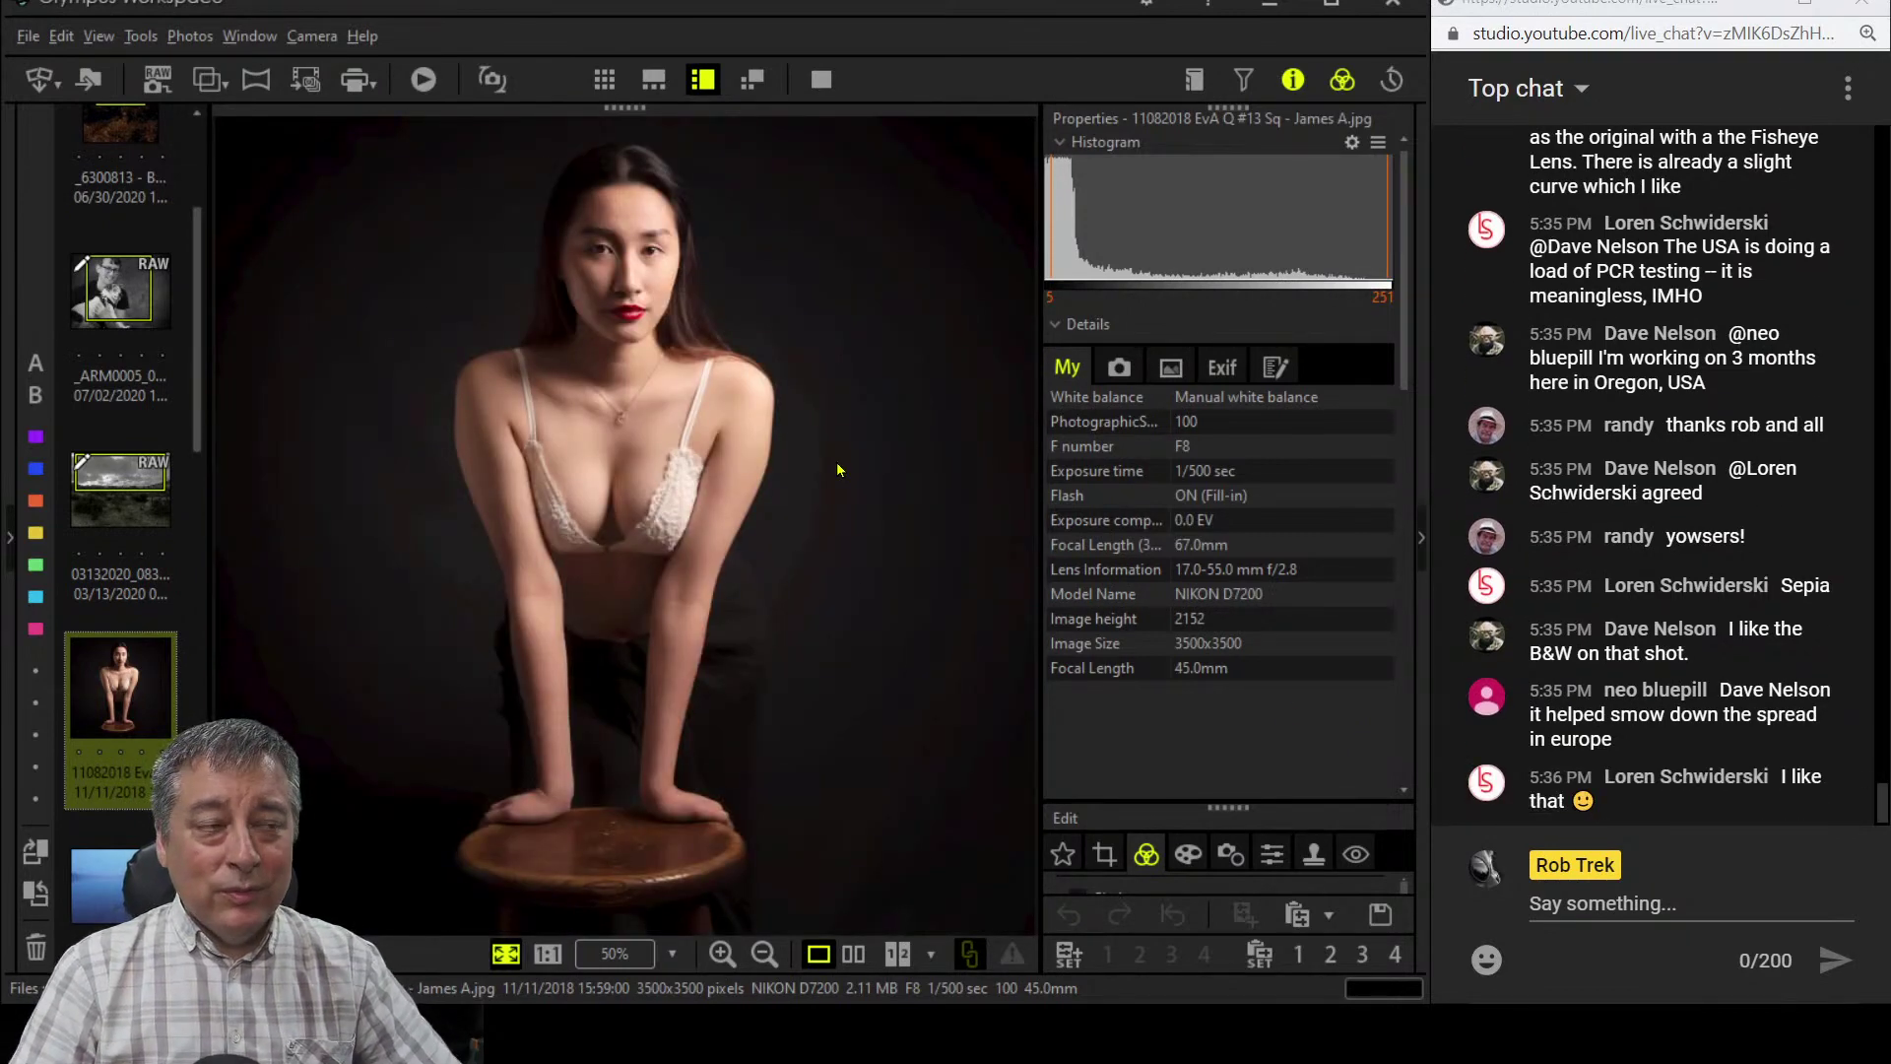
pyautogui.moveTo(782, 583); pyautogui.dragTo(815, 377)
pyautogui.moveTo(866, 764); pyautogui.dragTo(866, 627)
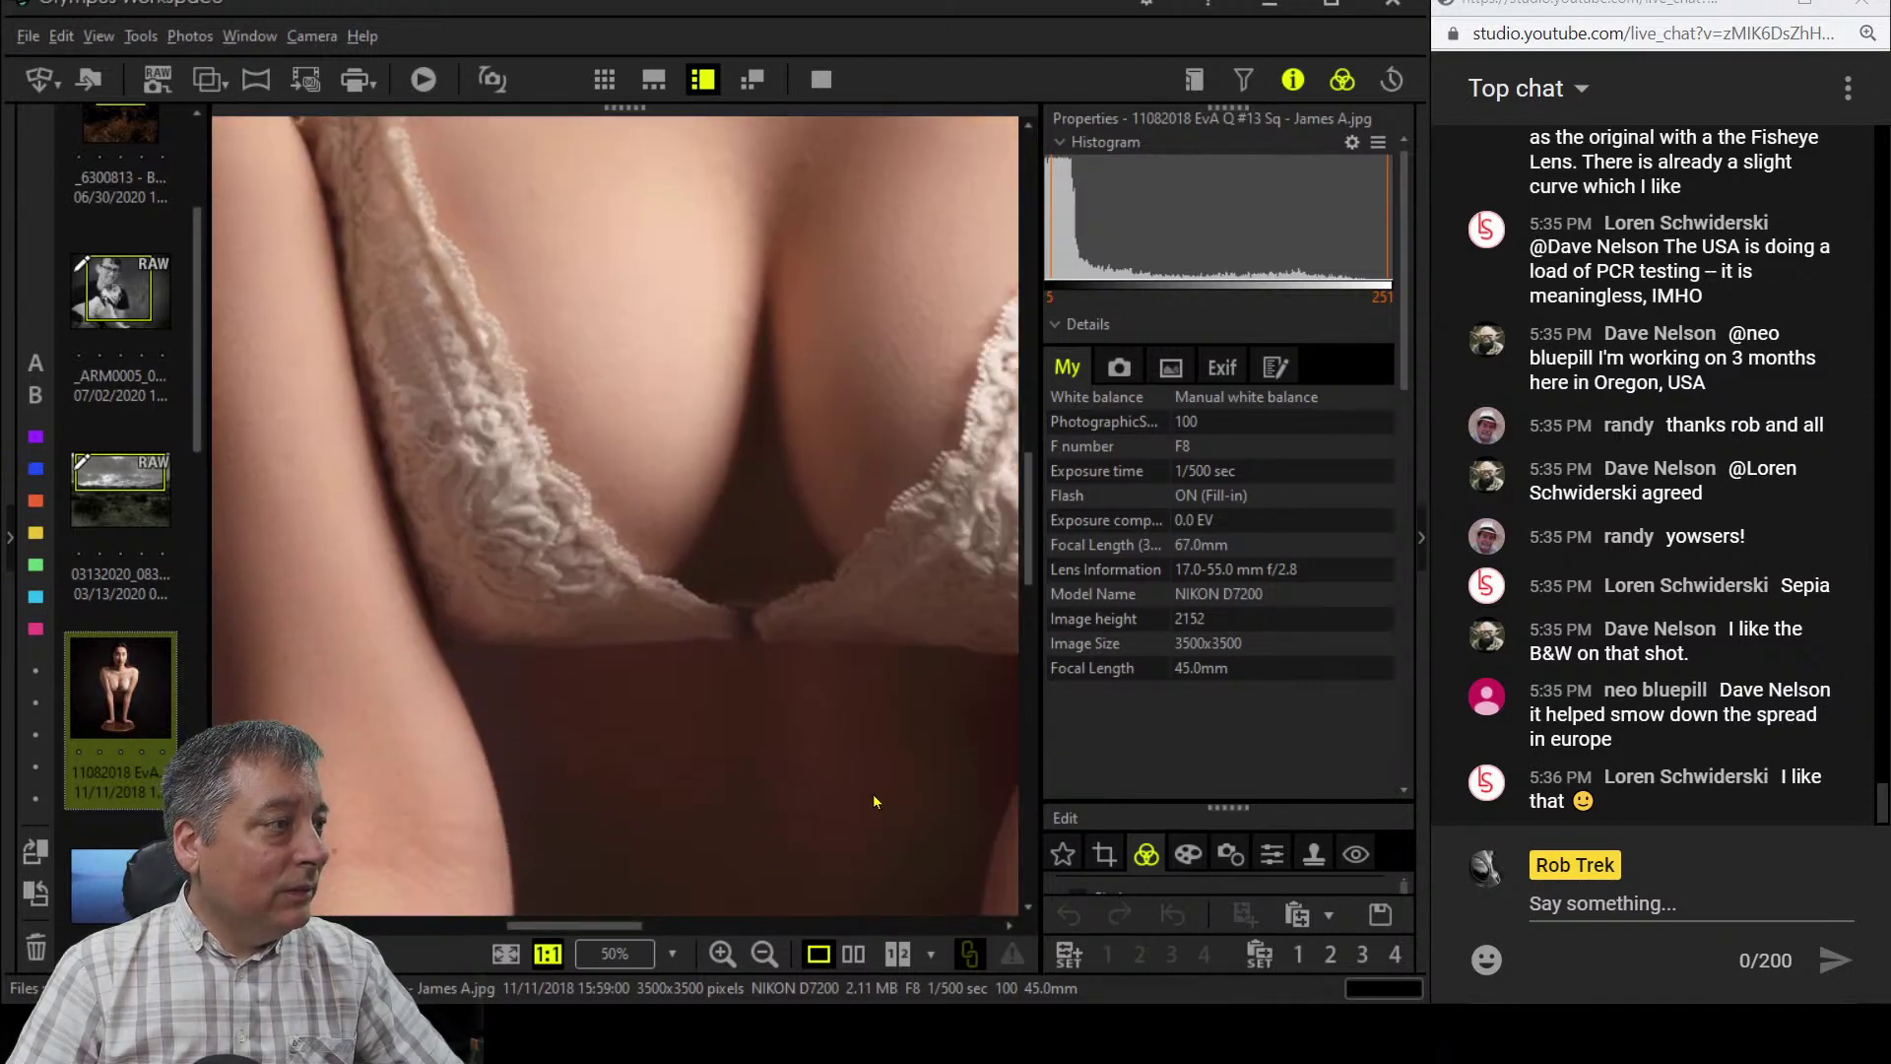
pyautogui.moveTo(877, 801); pyautogui.dragTo(859, 591)
pyautogui.moveTo(856, 733); pyautogui.dragTo(735, 528)
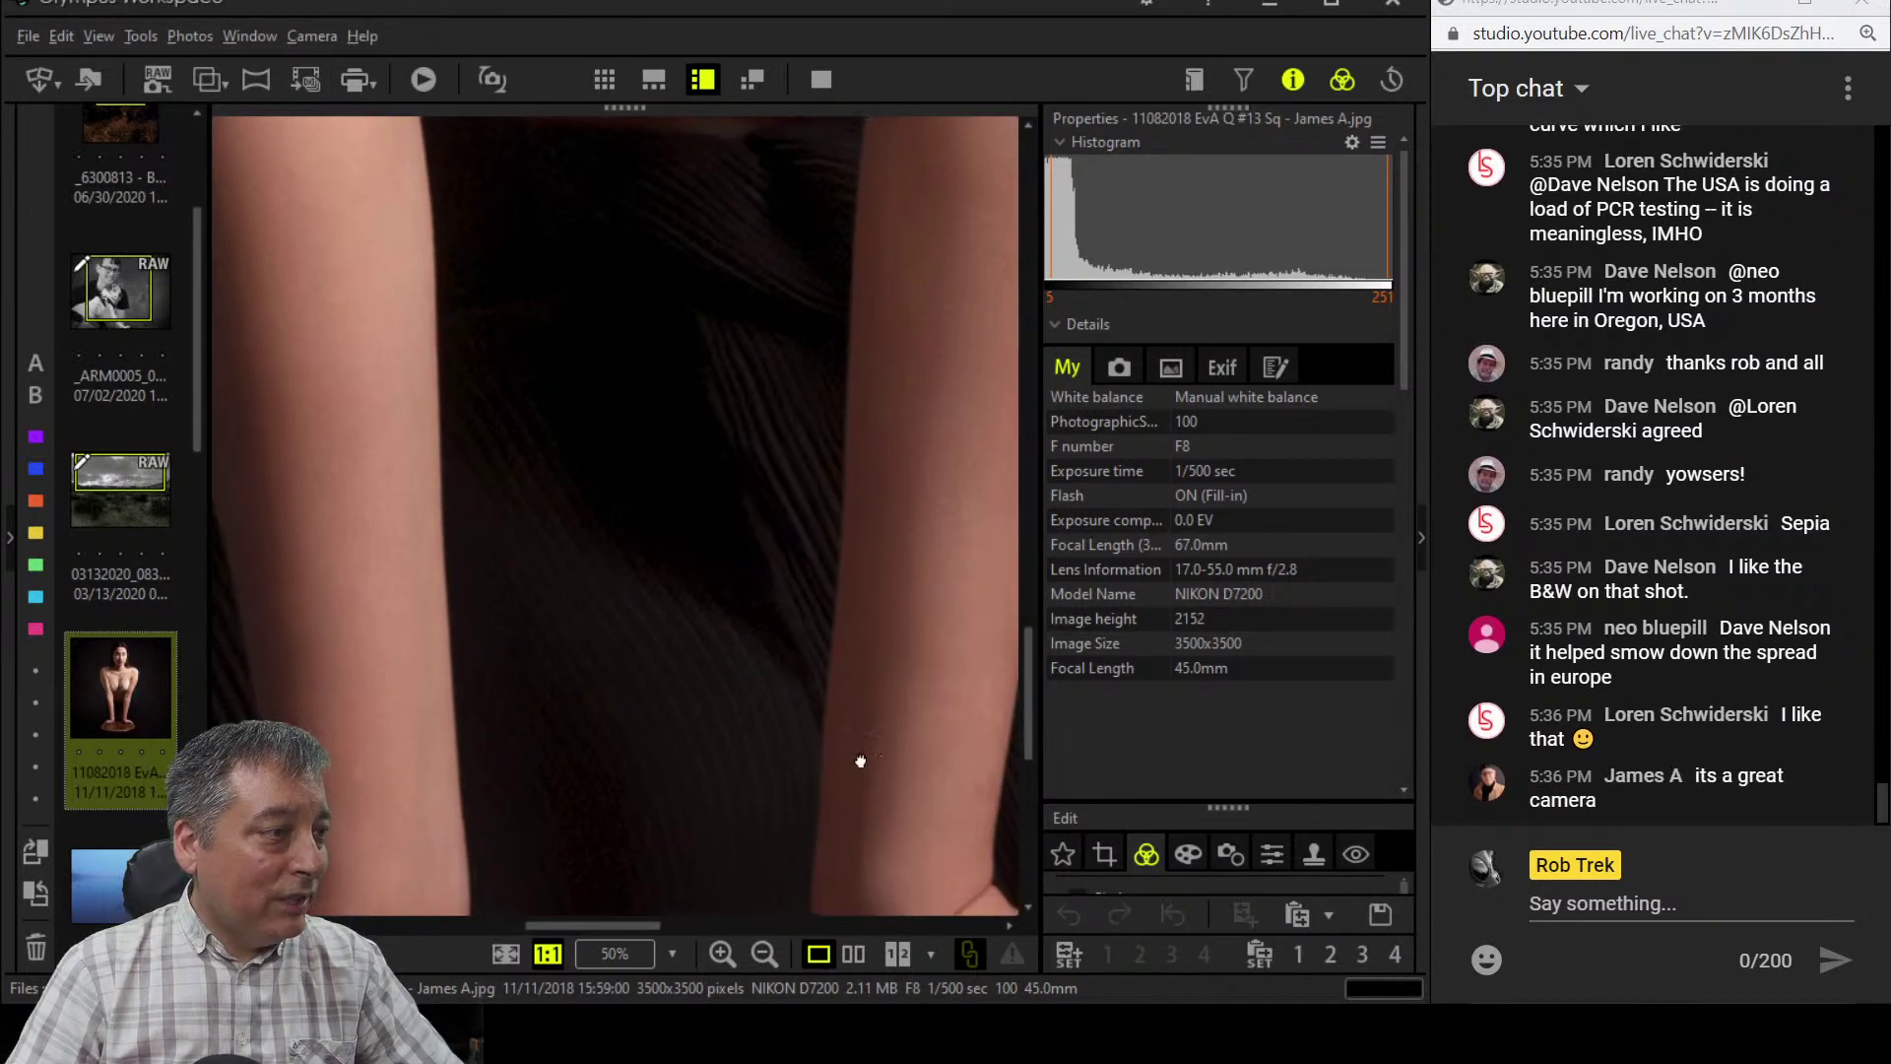
pyautogui.moveTo(861, 759); pyautogui.dragTo(726, 541)
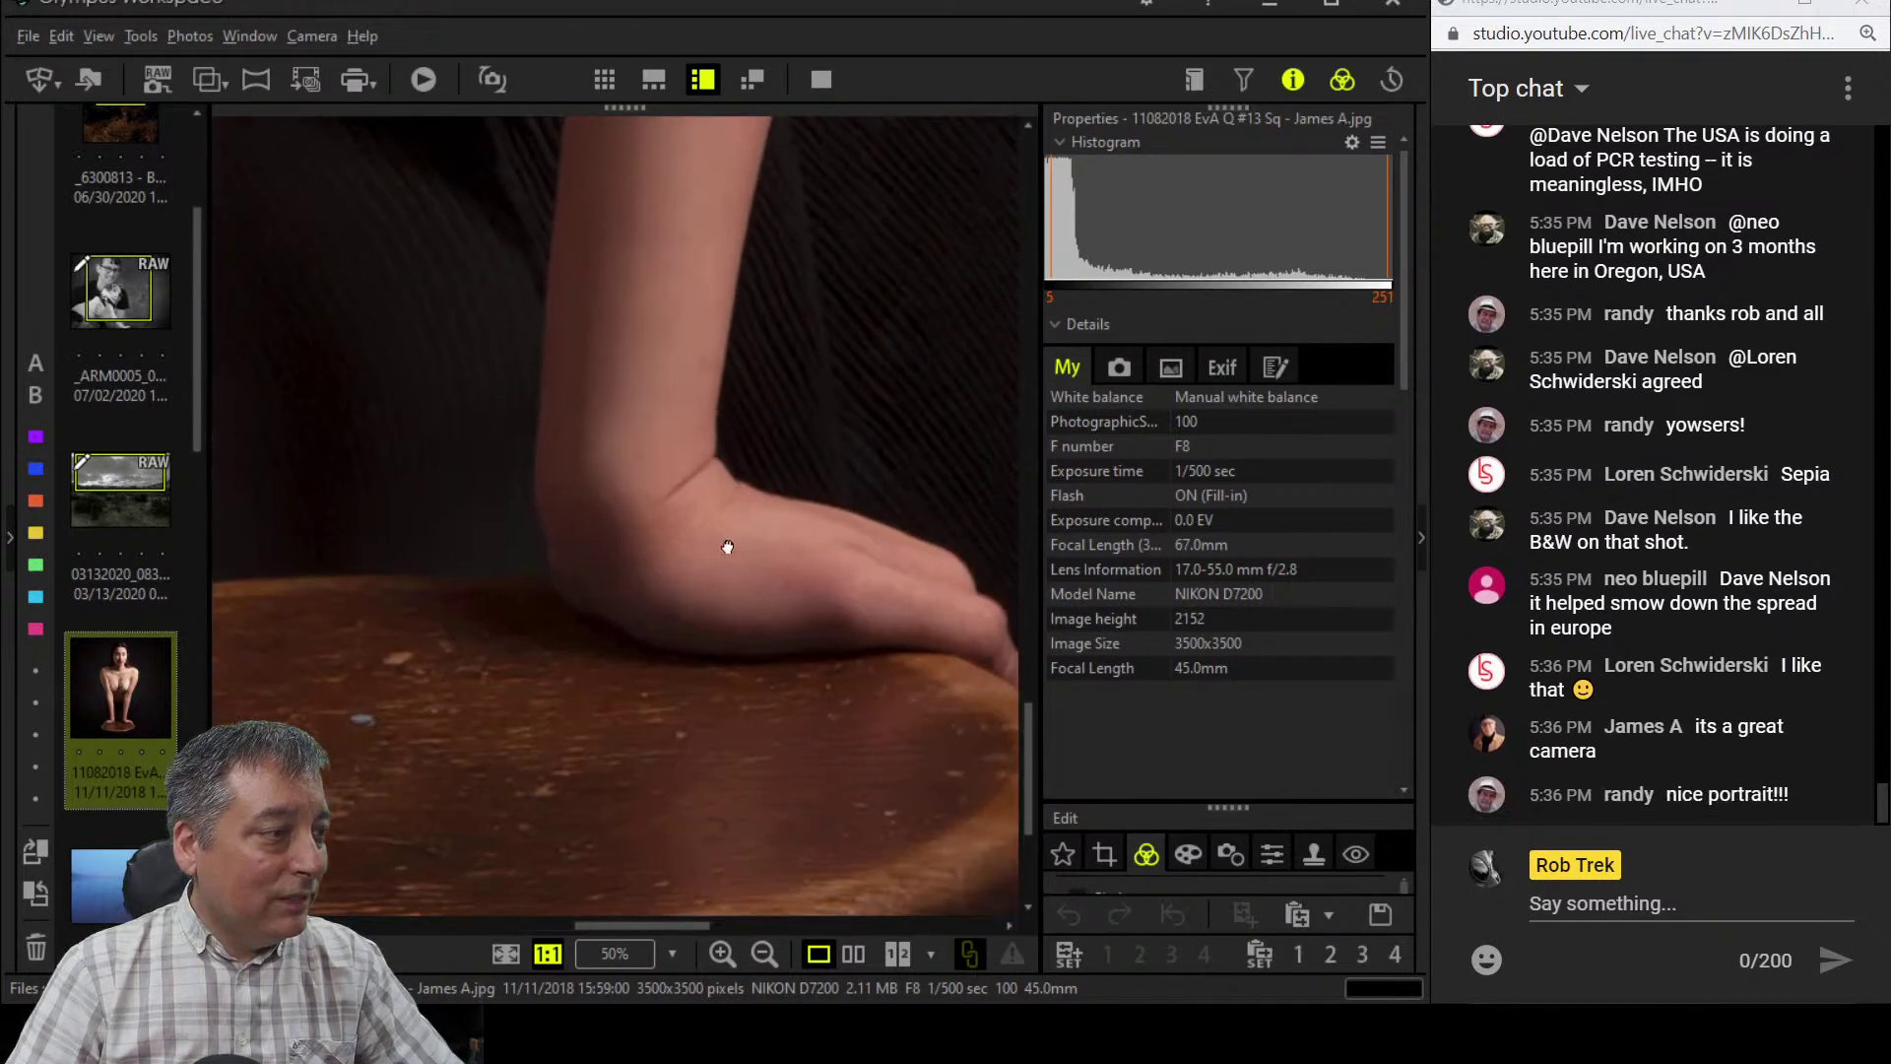
pyautogui.click(795, 747)
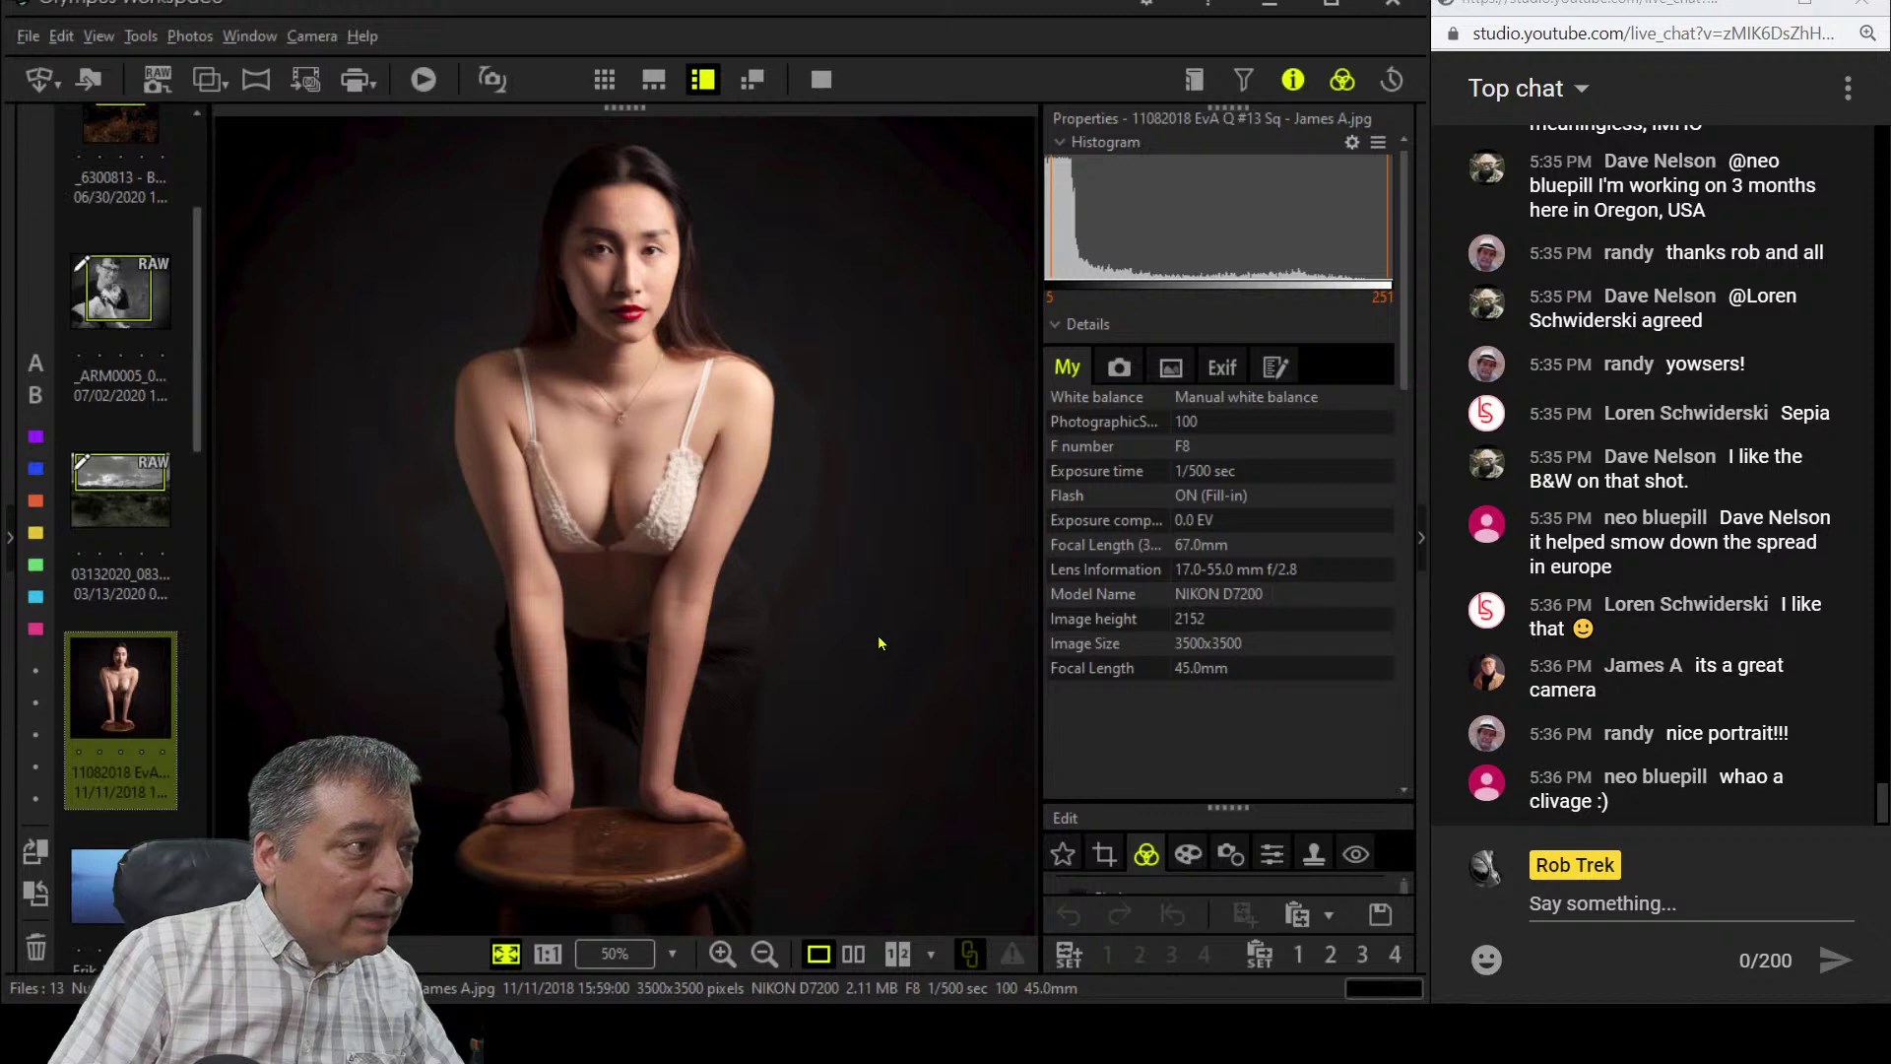
# - Examine the portrait's dark background at 1:1 beside the woman's arm and shoulder
pyautogui.click(821, 571)
pyautogui.moveTo(877, 641); pyautogui.dragTo(772, 565)
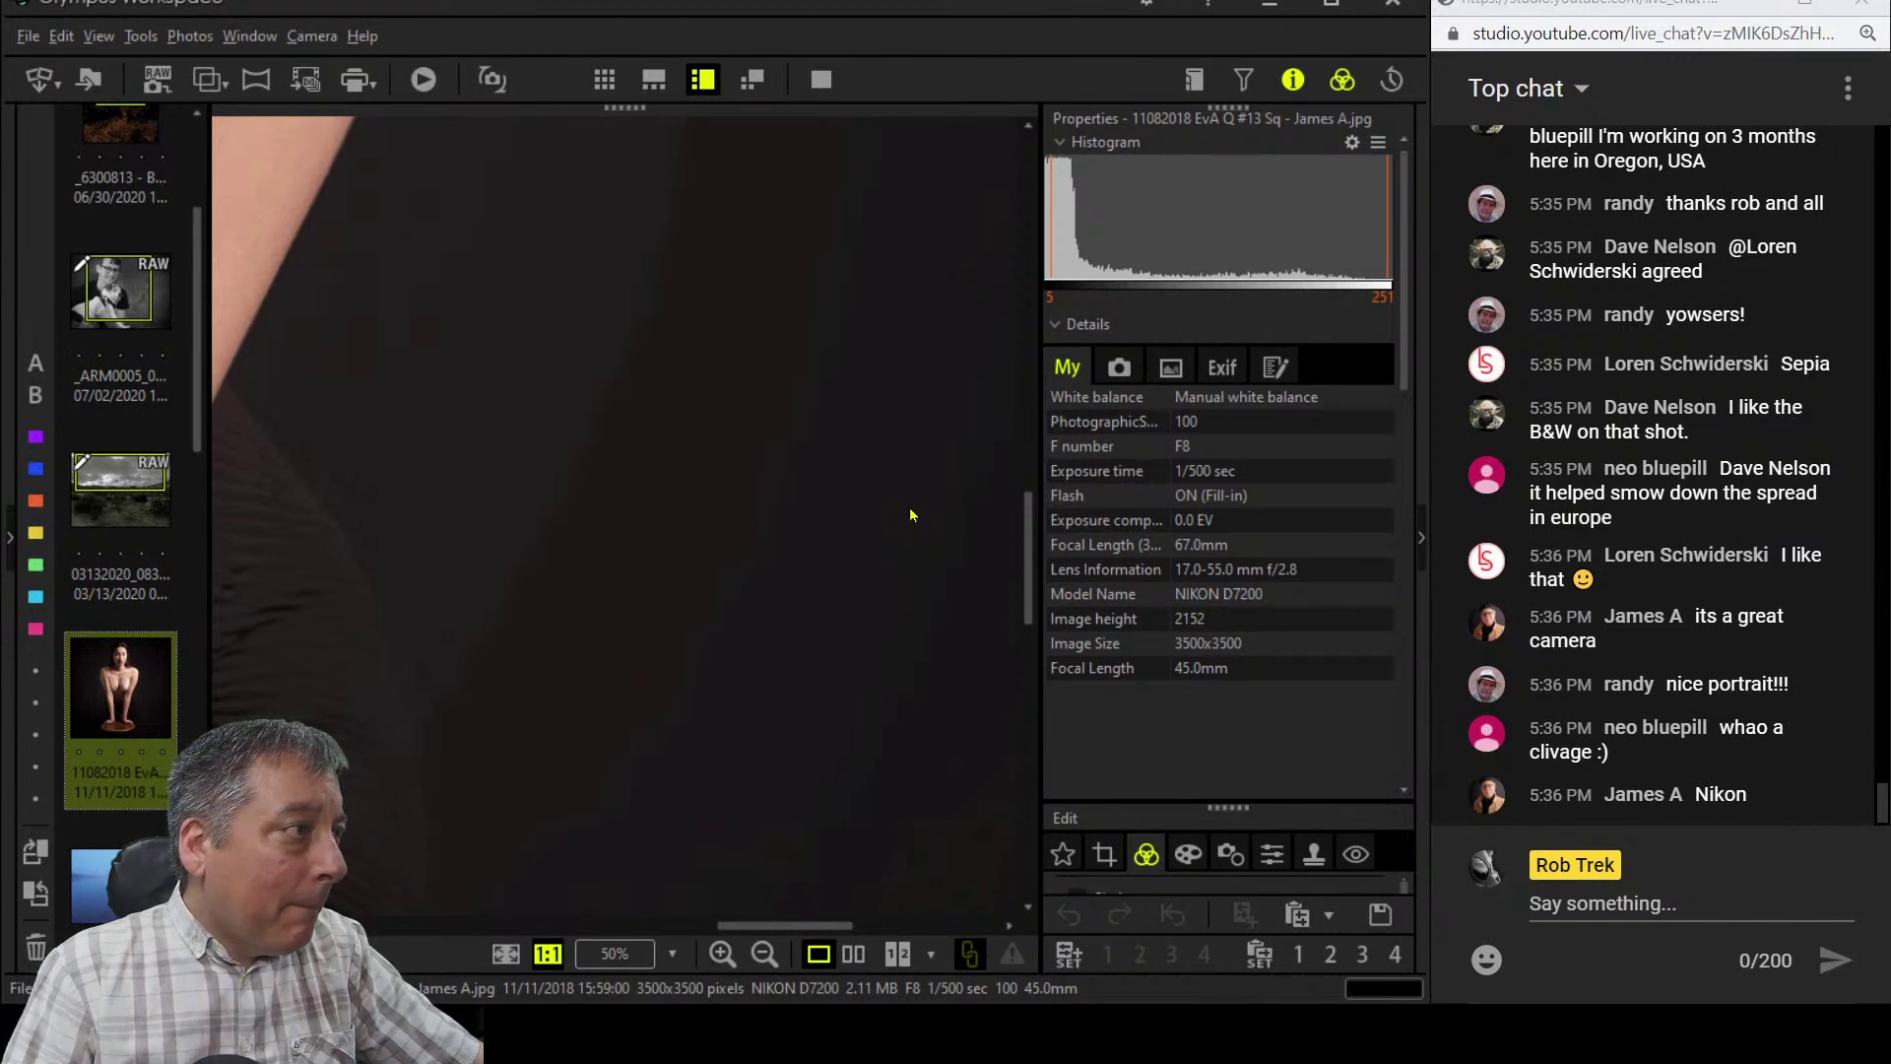
pyautogui.scroll(8, 911, 515)
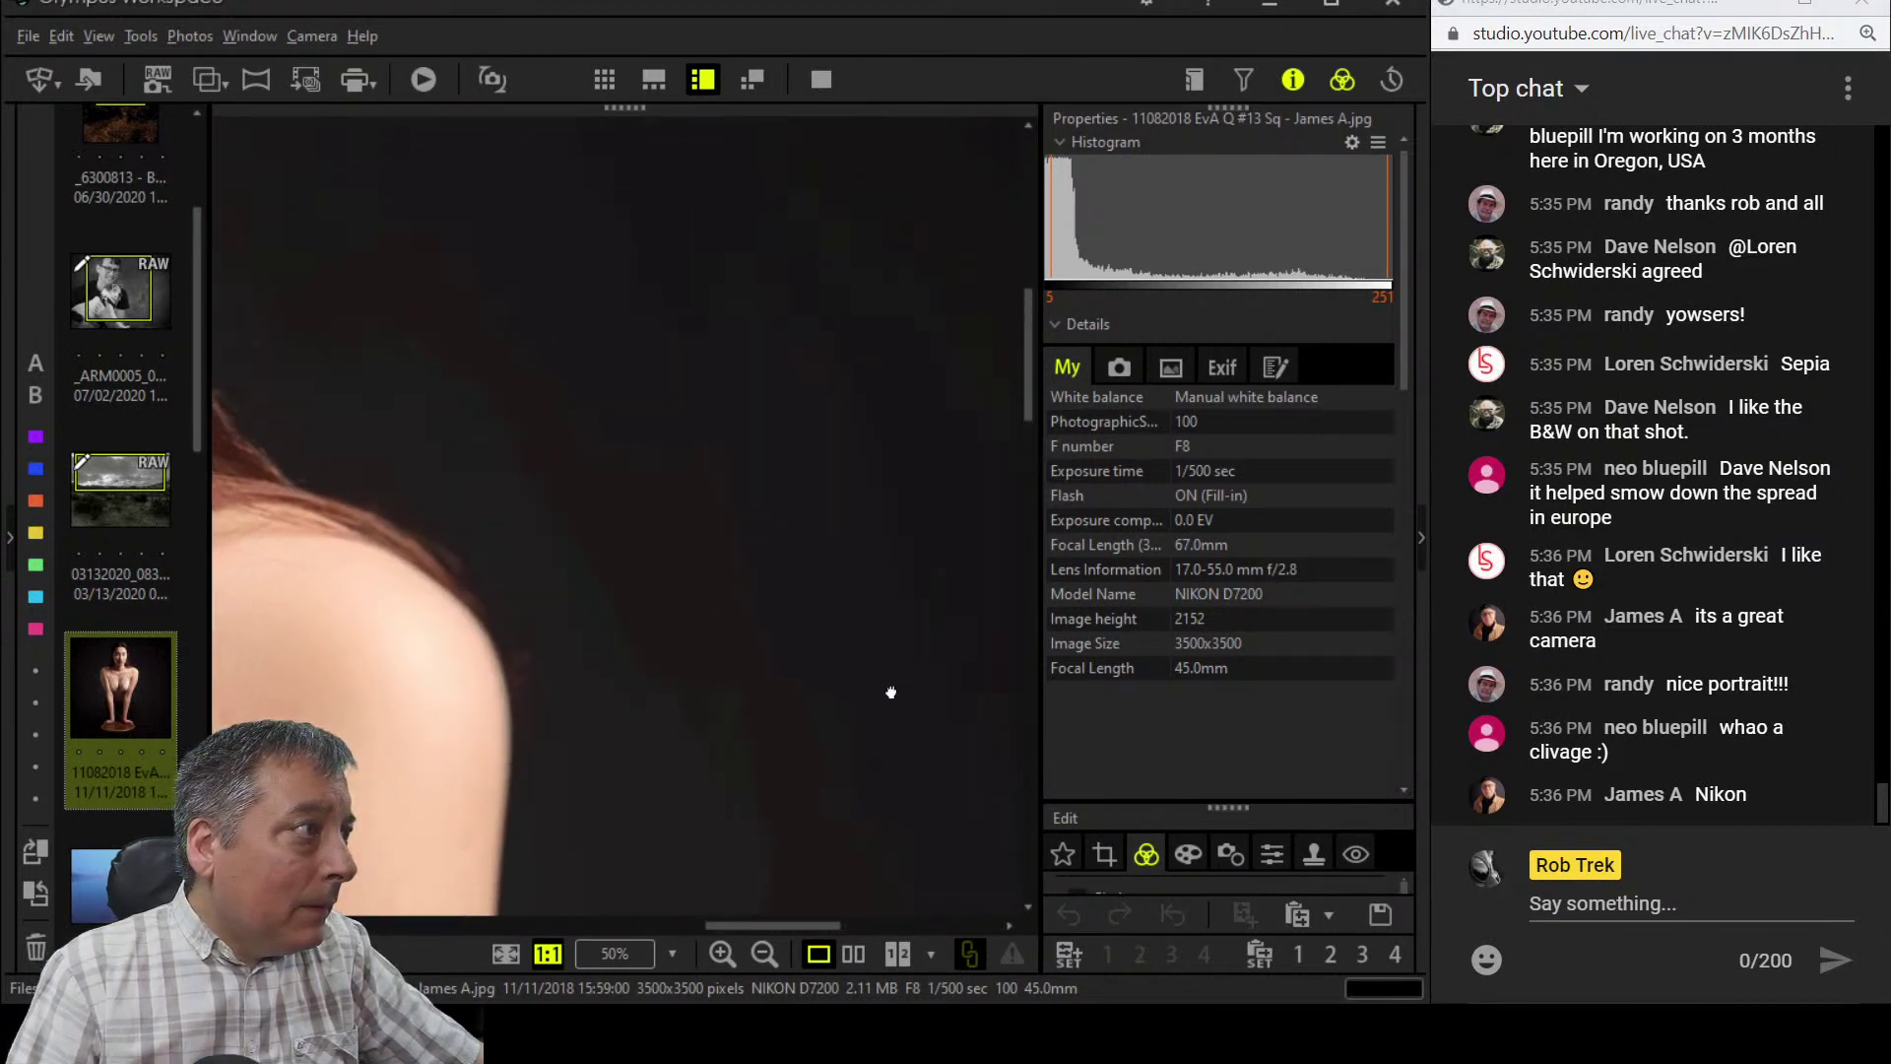
pyautogui.moveTo(891, 692); pyautogui.dragTo(921, 754)
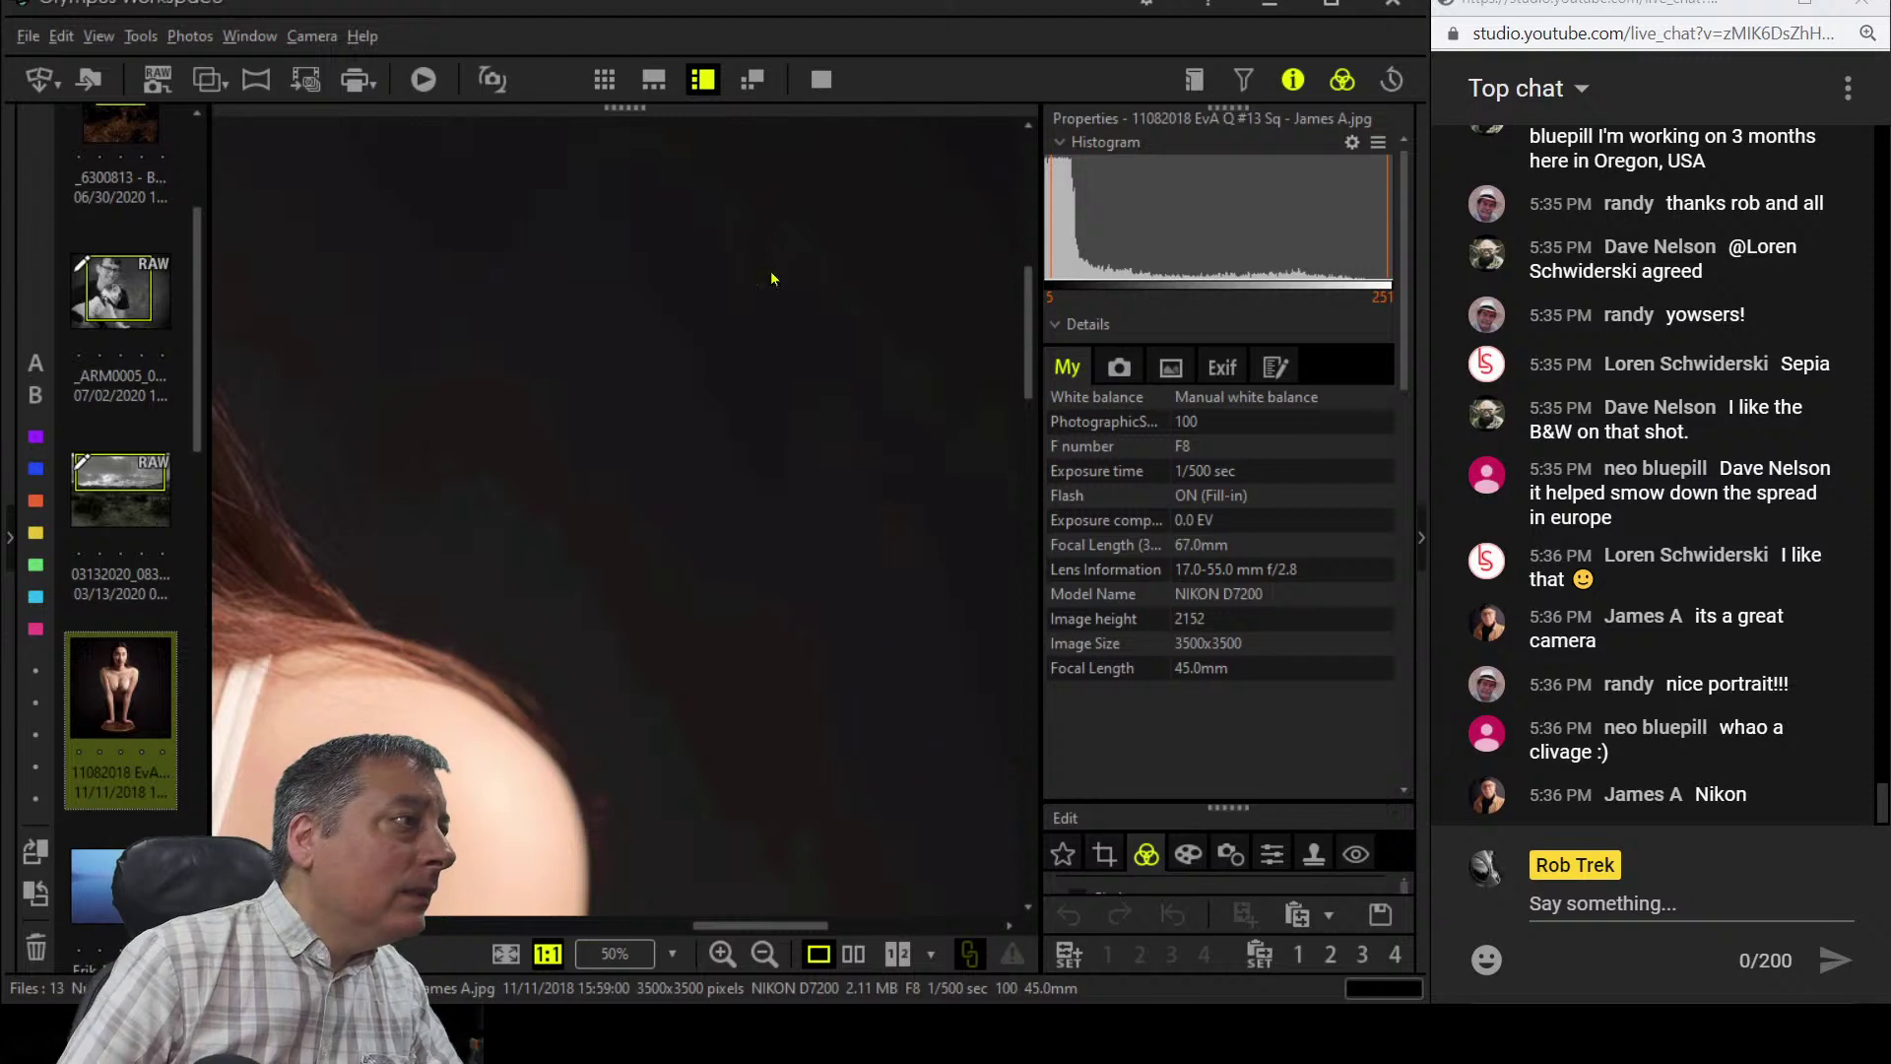
# - Inspect the background banding full screen from the shoulder downward, view the whole portrait, and leave the full-screen view
pyautogui.click(821, 78)
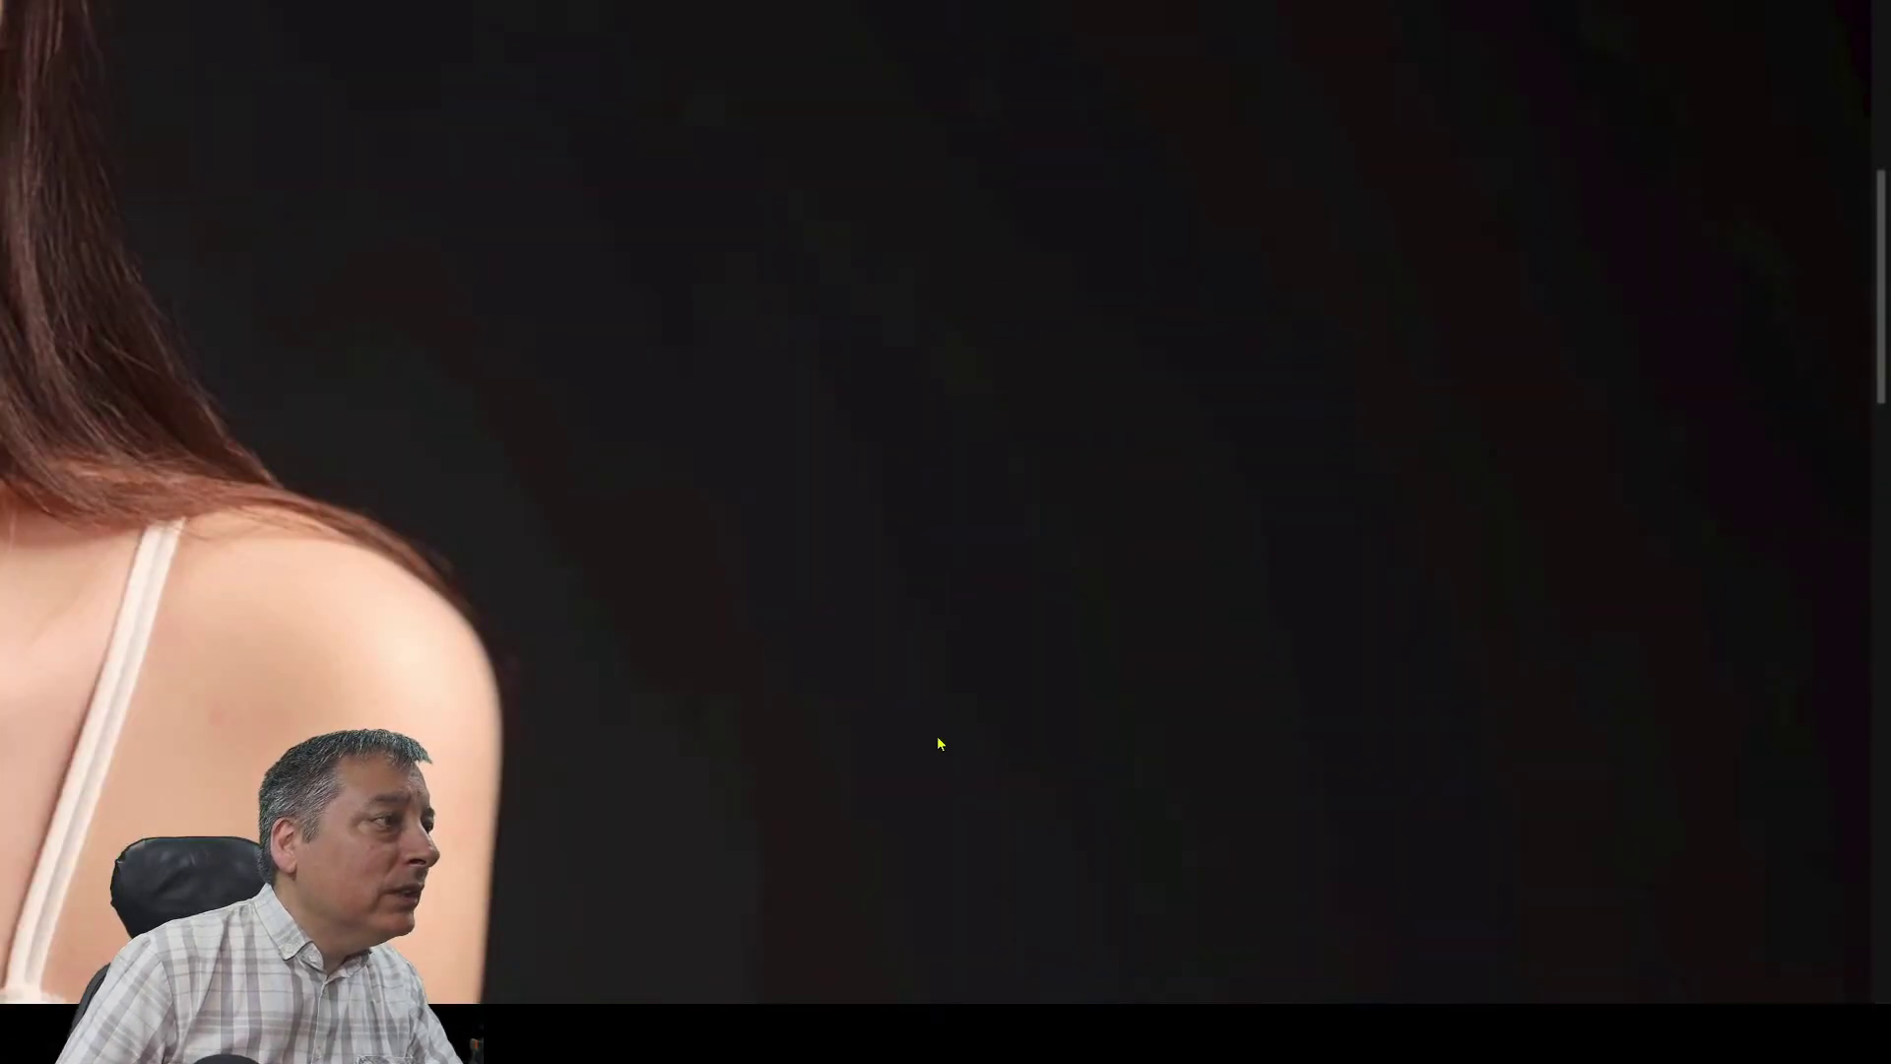
pyautogui.scroll(-8, 938, 744)
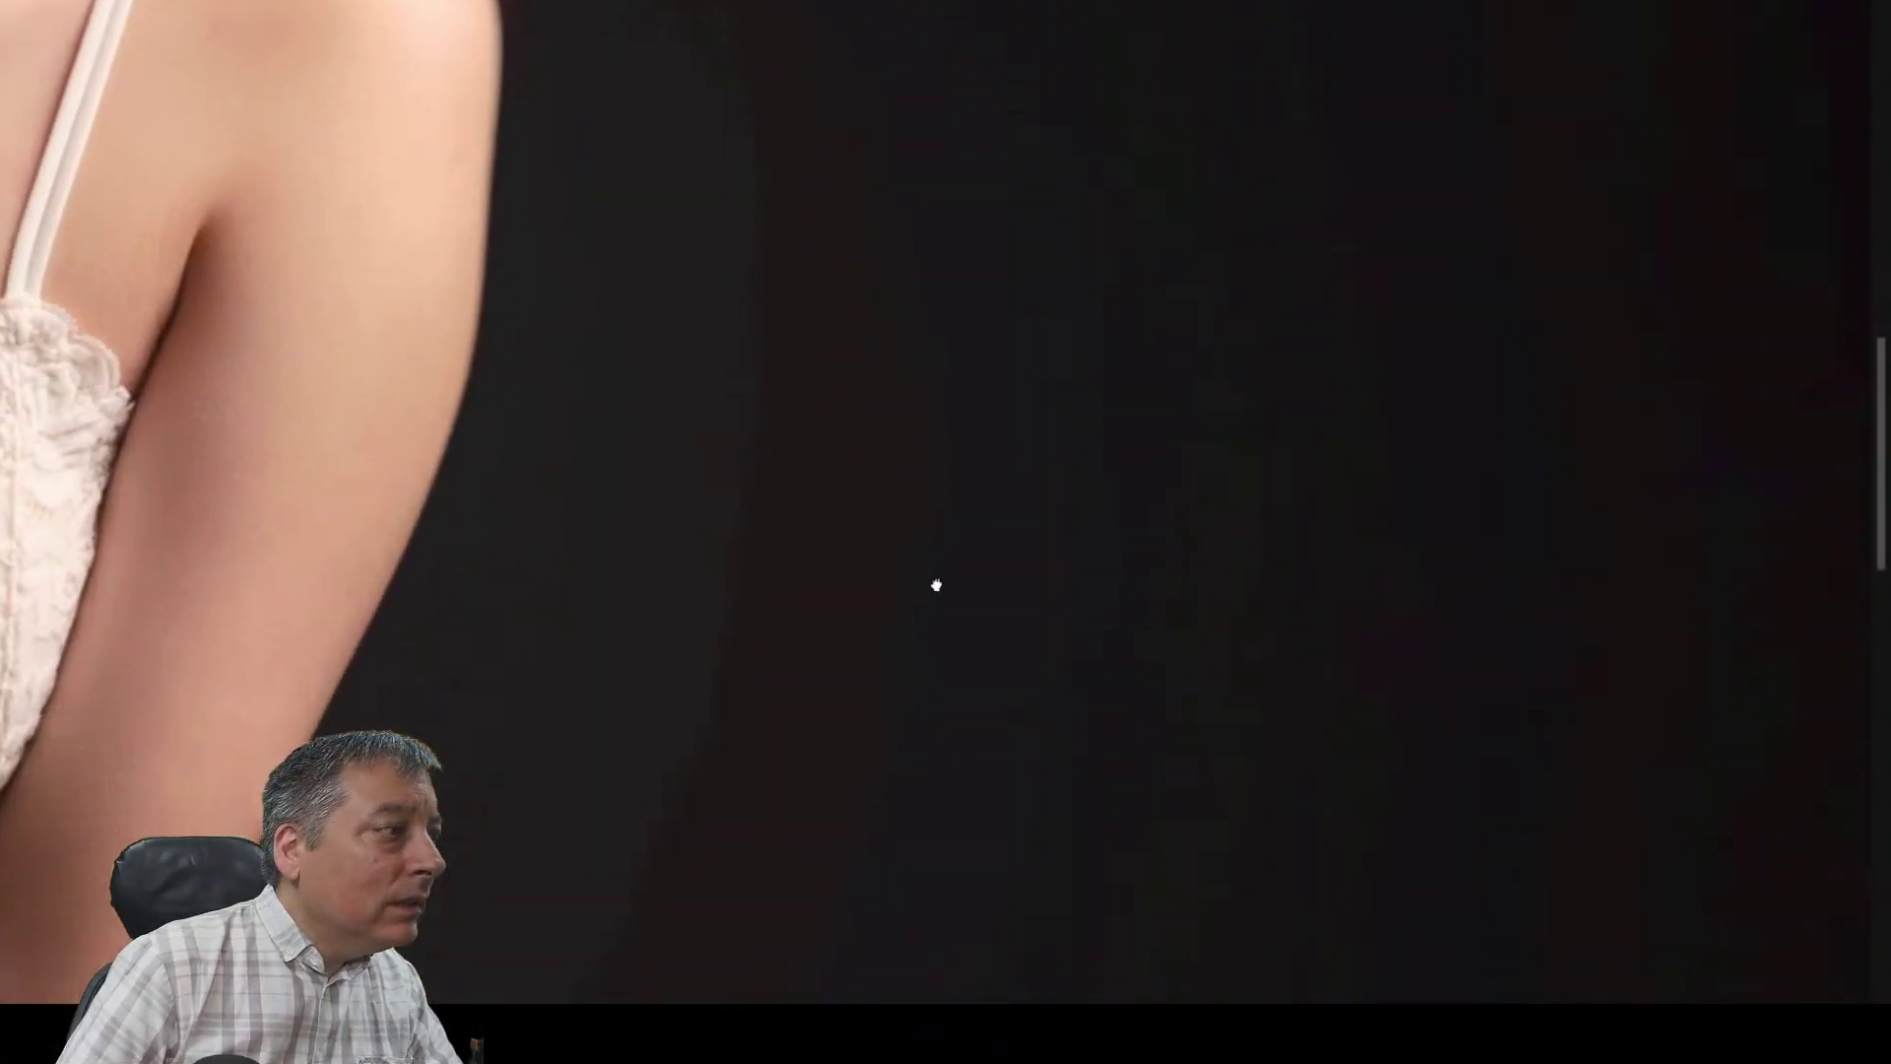
pyautogui.scroll(-3, 925, 788)
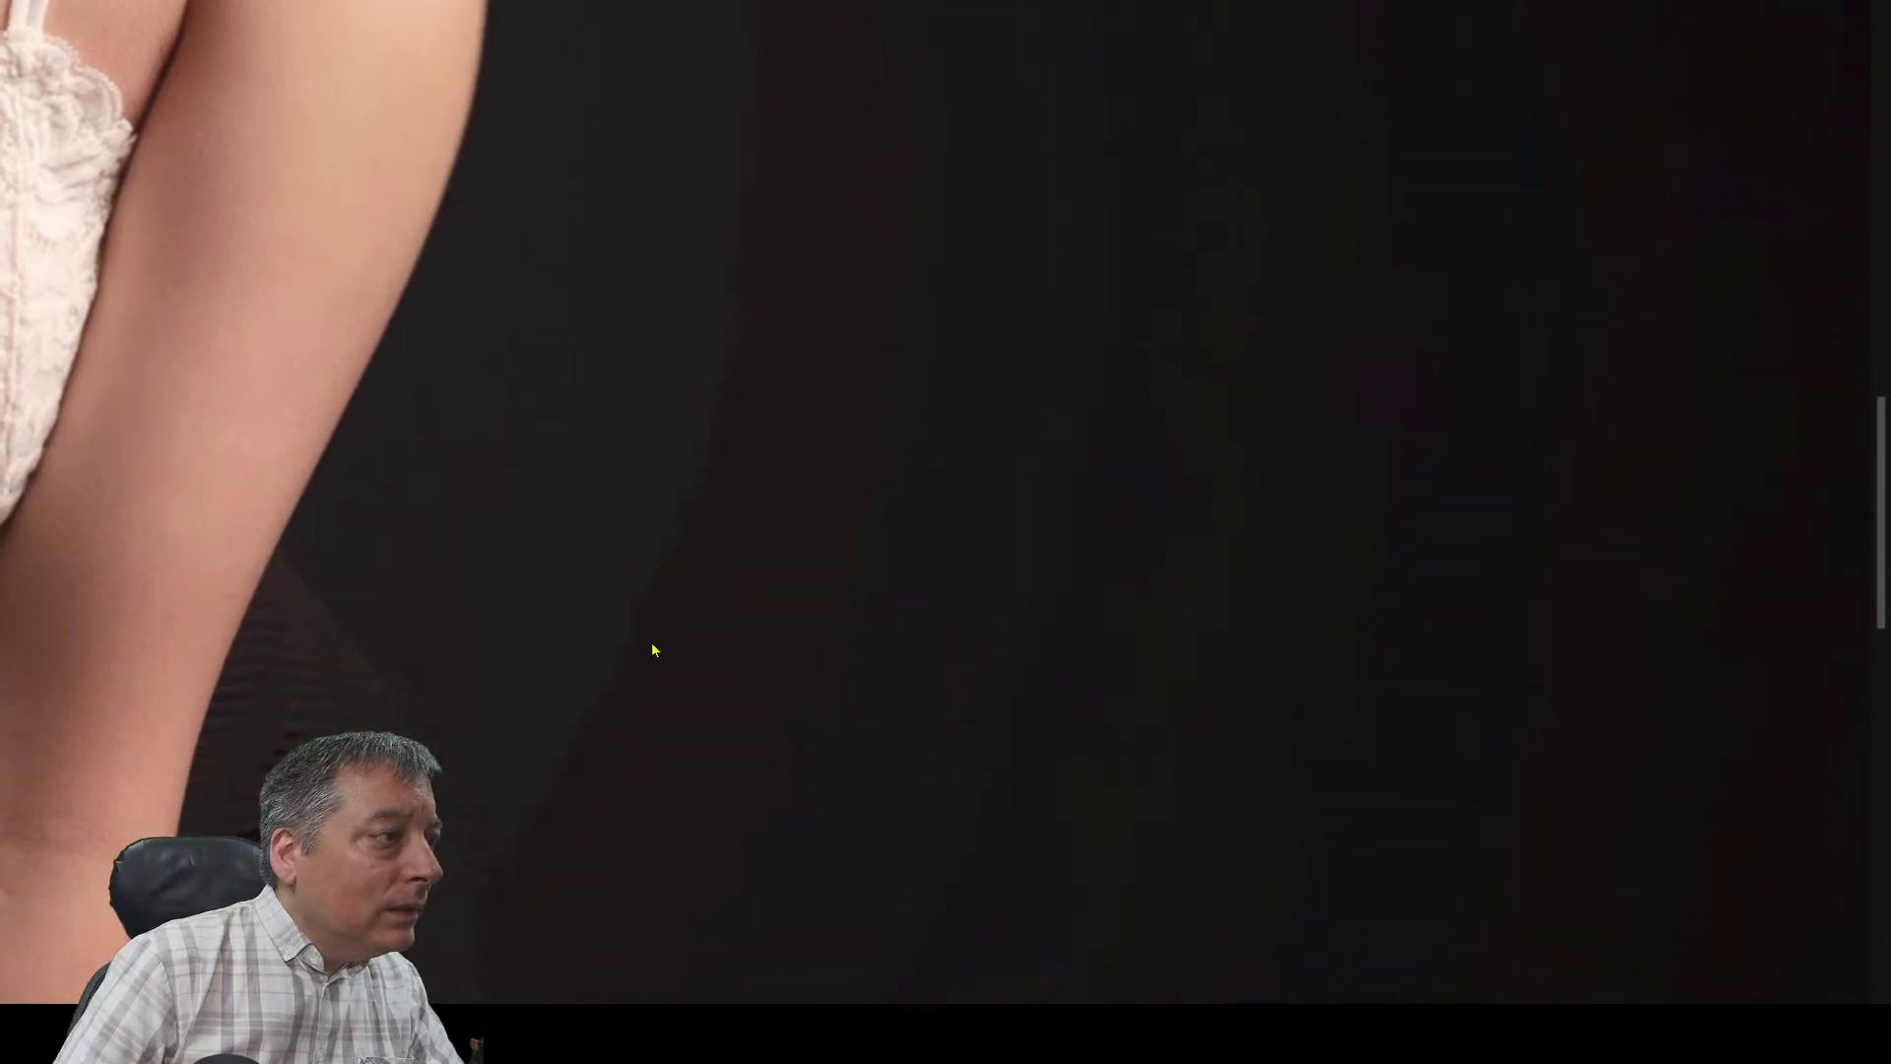
pyautogui.click(744, 664)
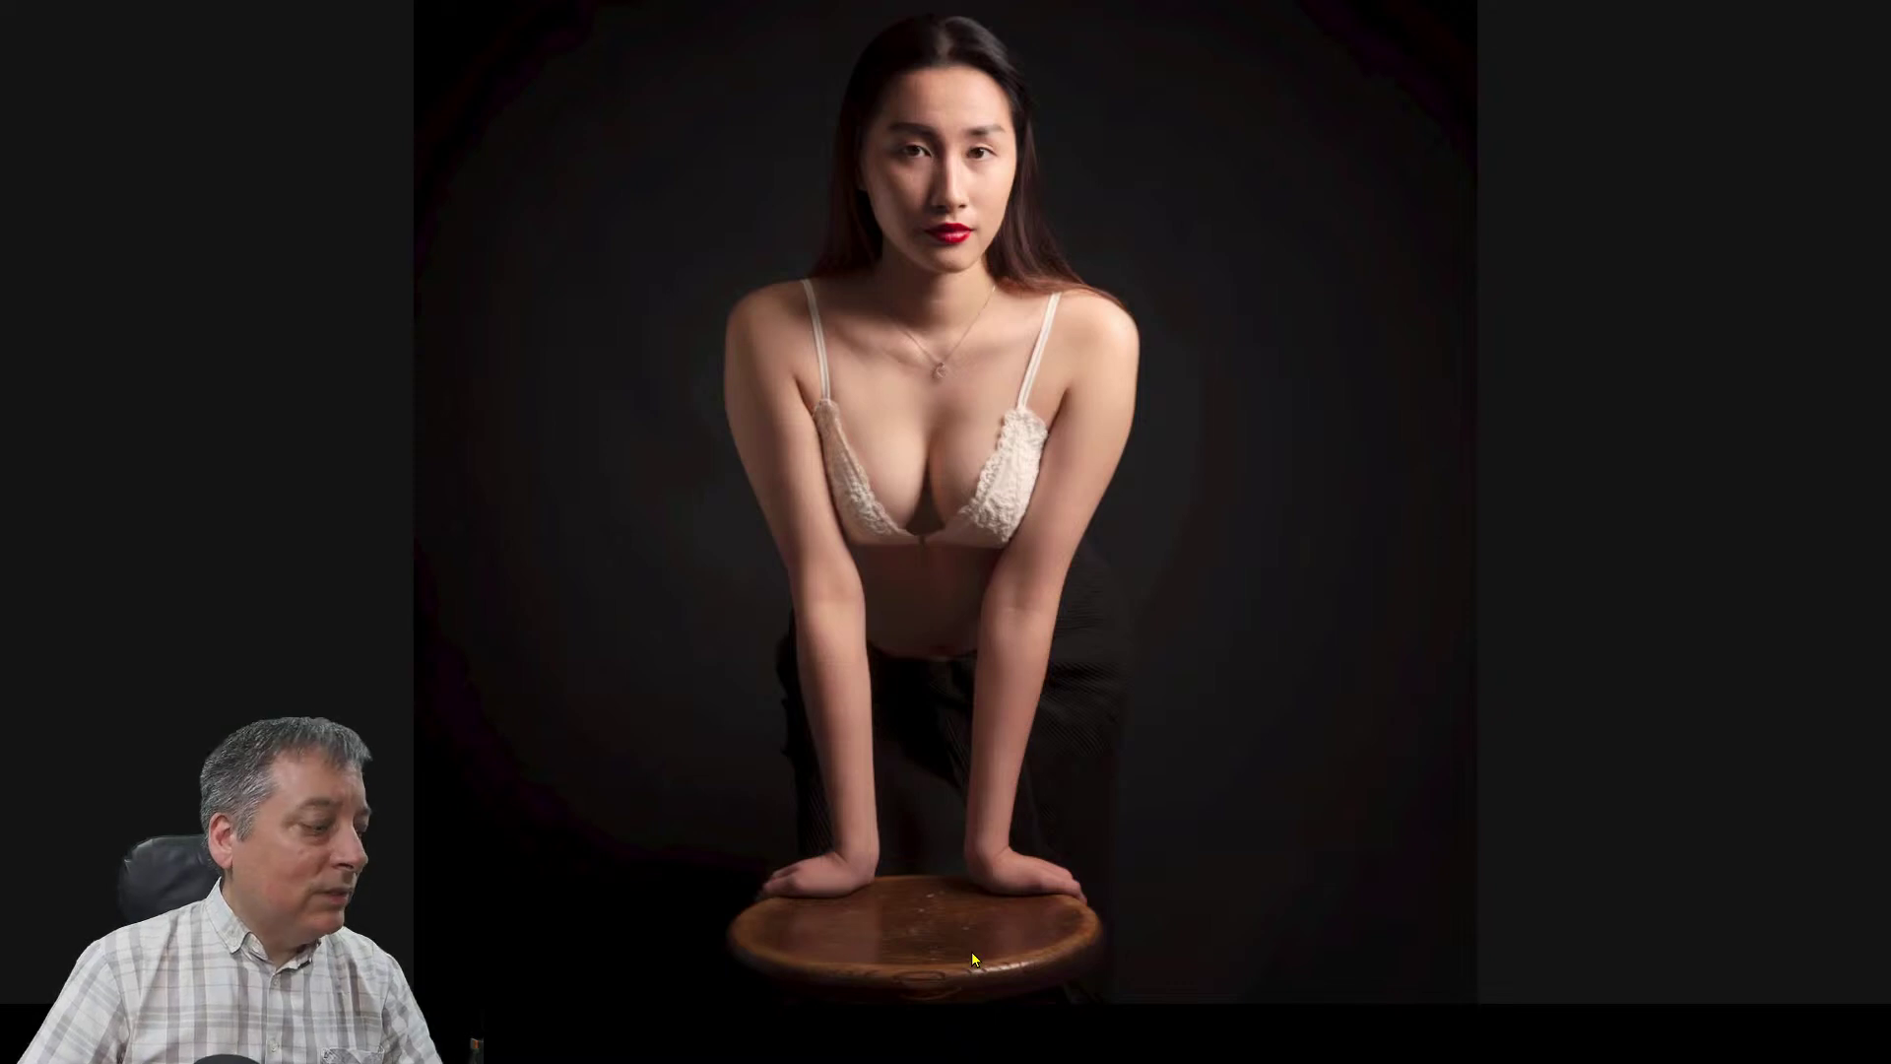
pyautogui.press('Escape')
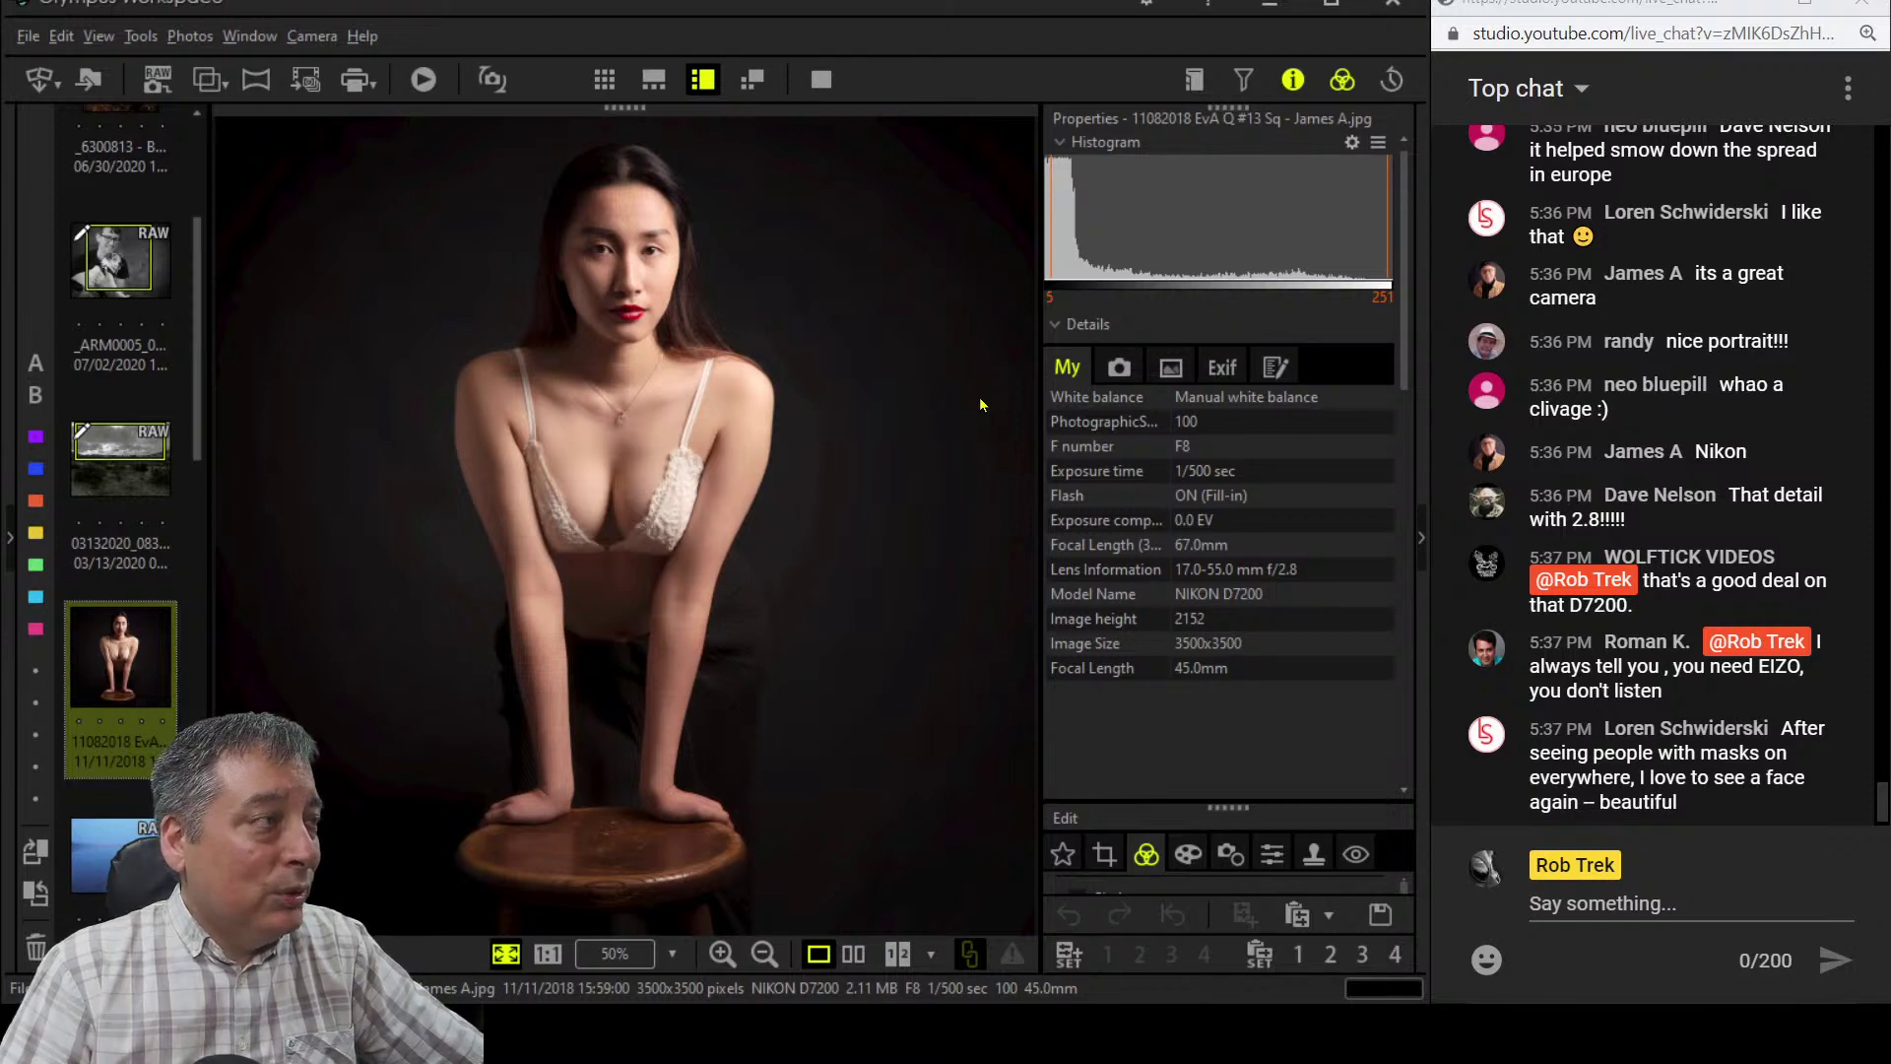
# - Examine the woman's face and the dark background beside her arm at 1:1, and fit the portrait to view
pyautogui.click(652, 264)
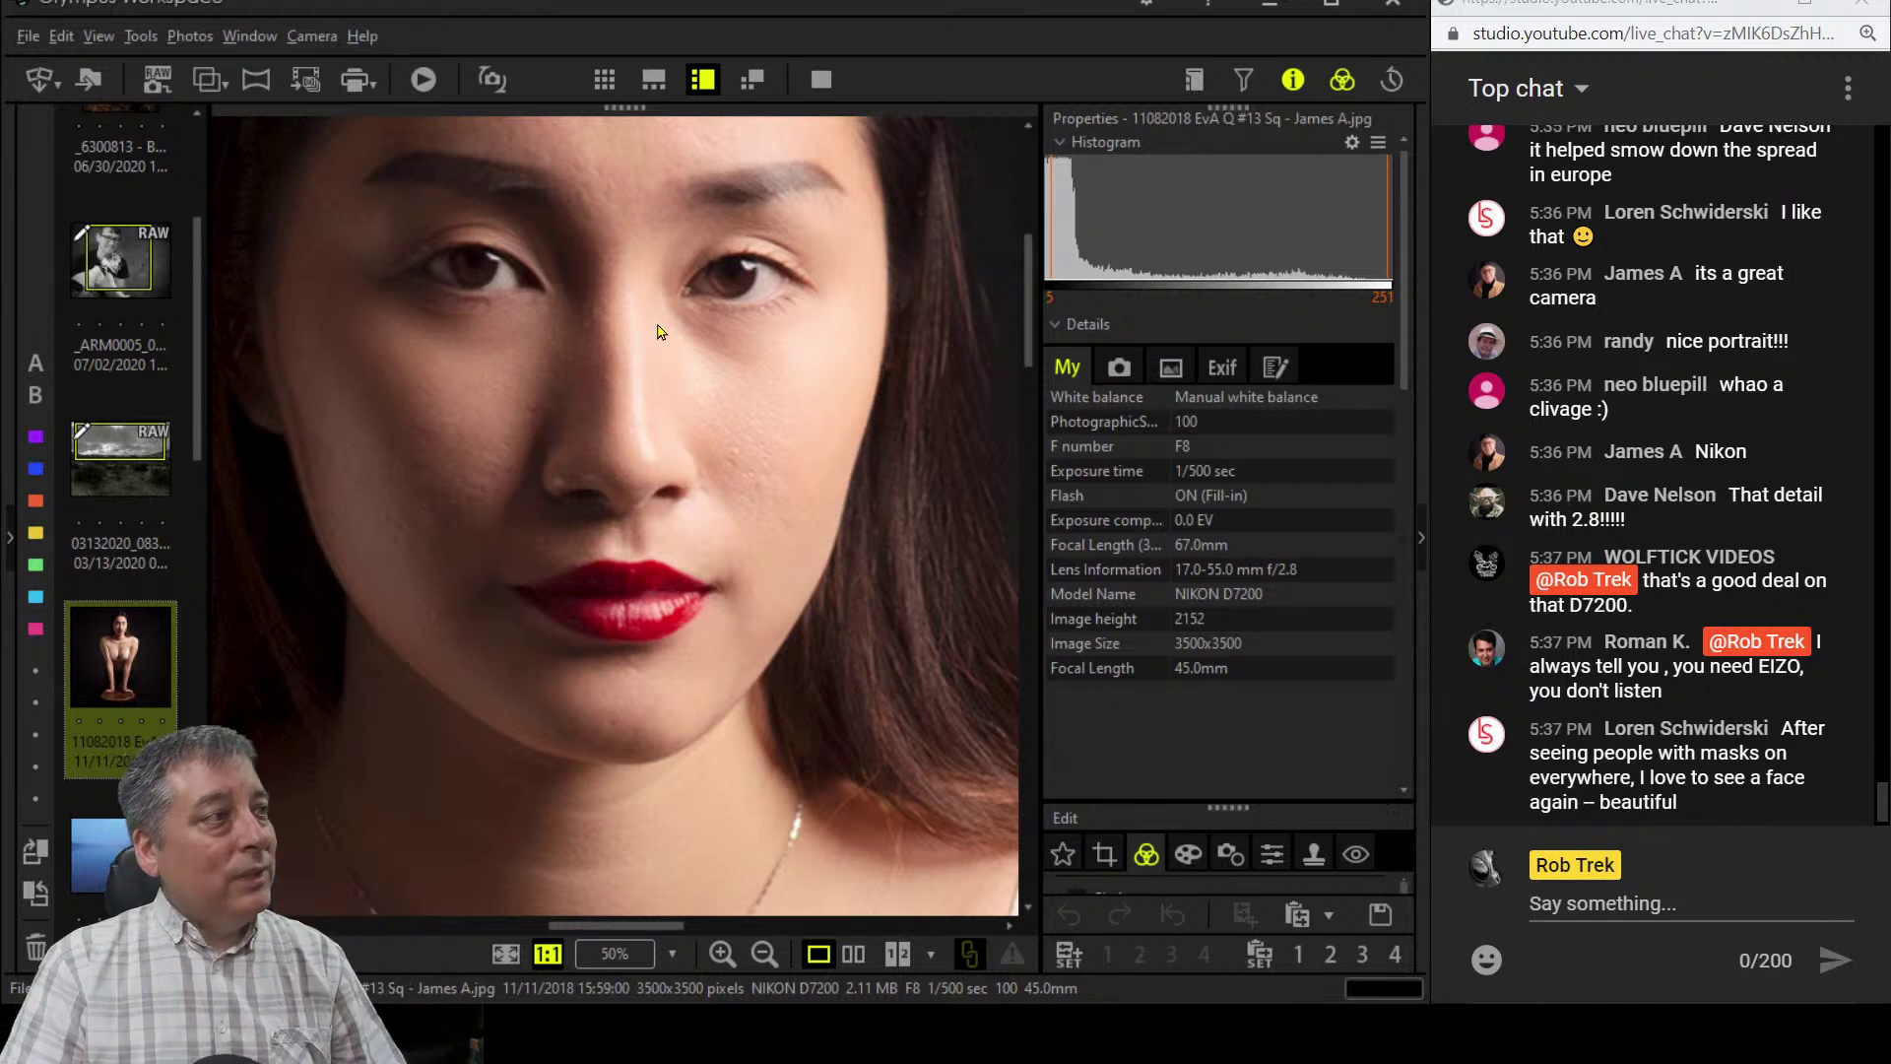
pyautogui.moveTo(602, 305); pyautogui.dragTo(640, 332)
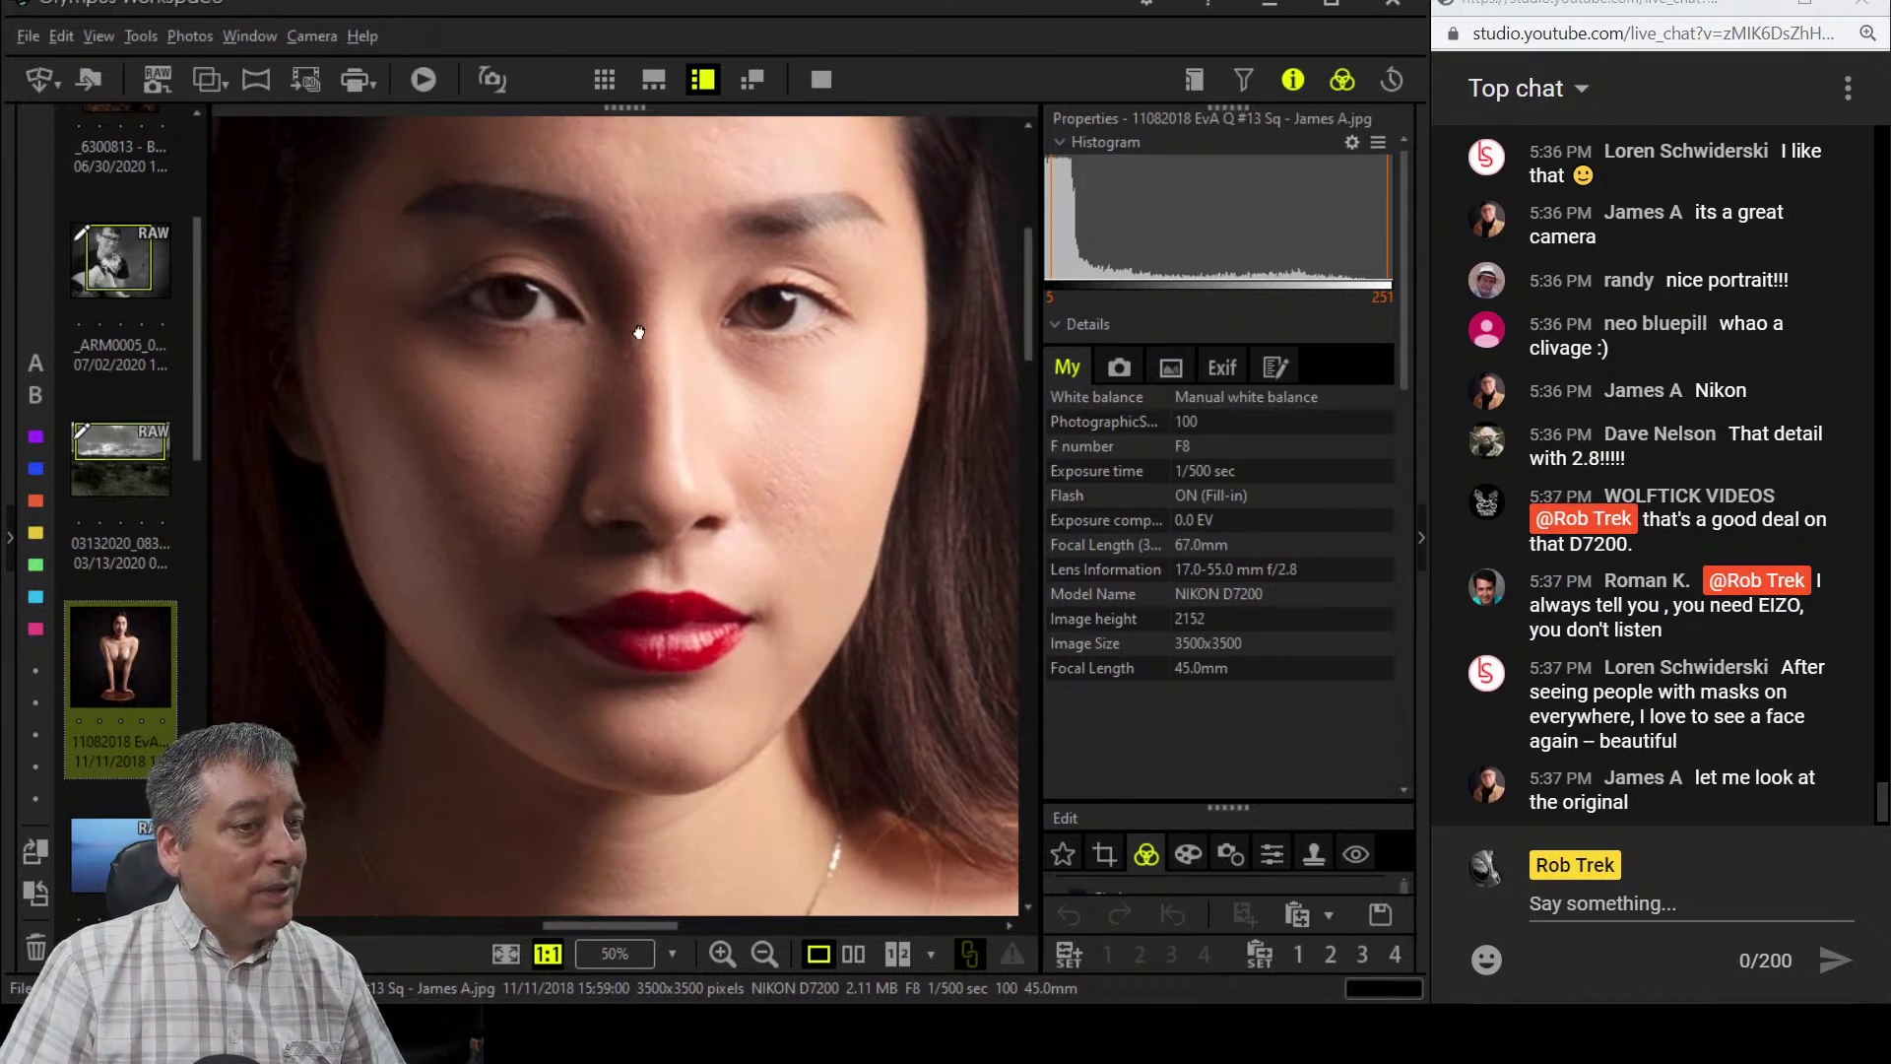
pyautogui.click(700, 381)
pyautogui.click(845, 543)
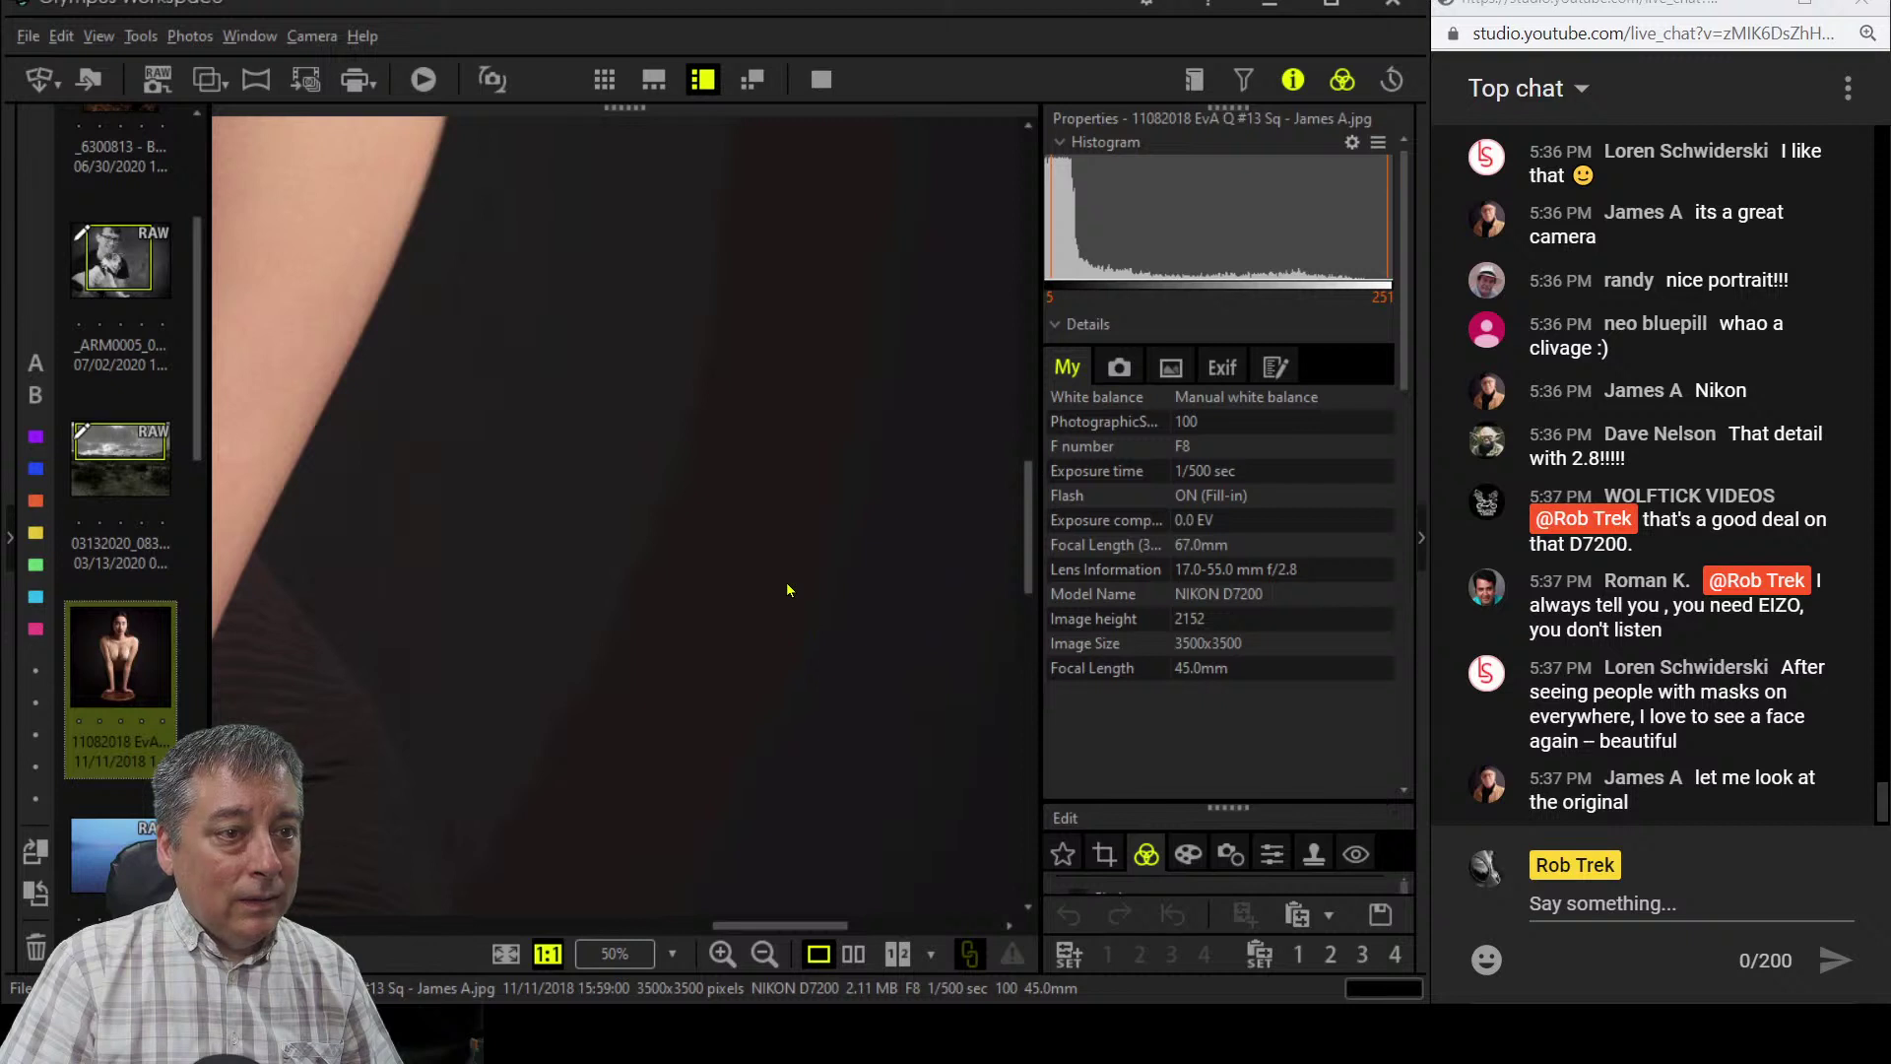
pyautogui.moveTo(863, 683); pyautogui.dragTo(741, 567)
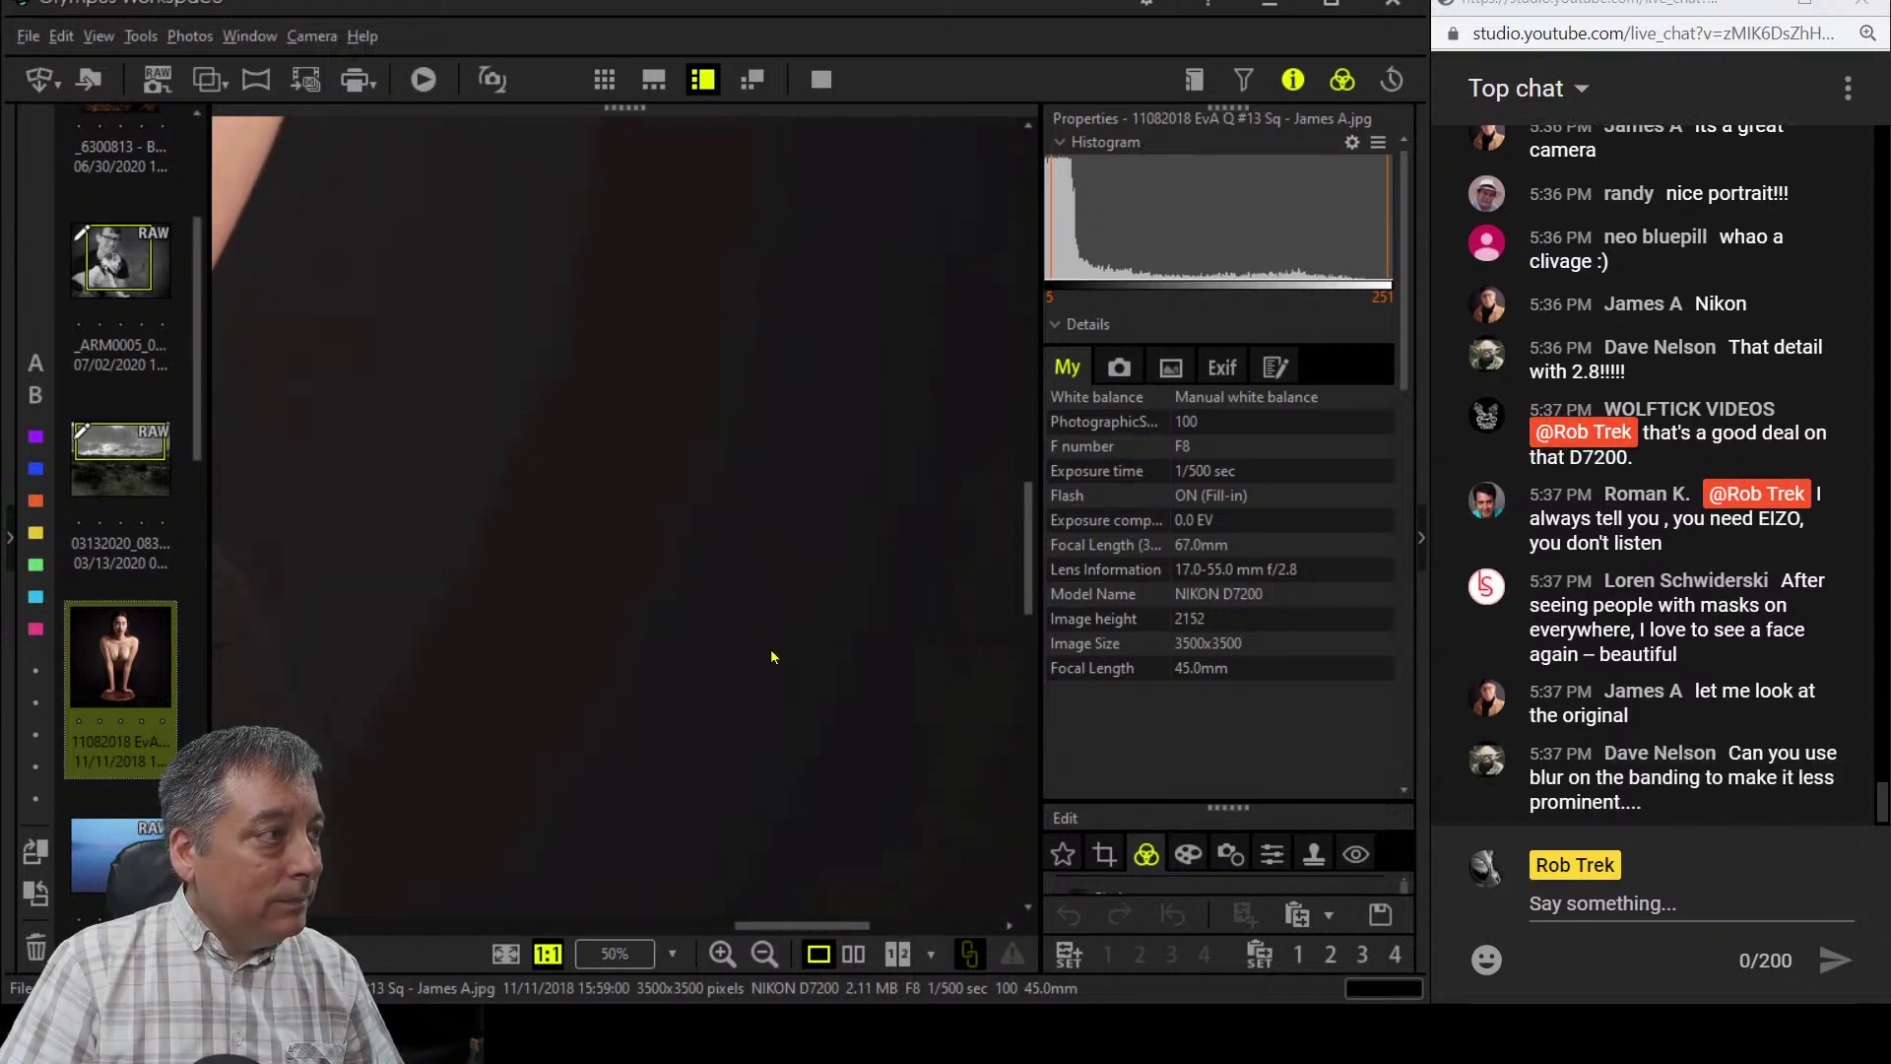
pyautogui.click(611, 508)
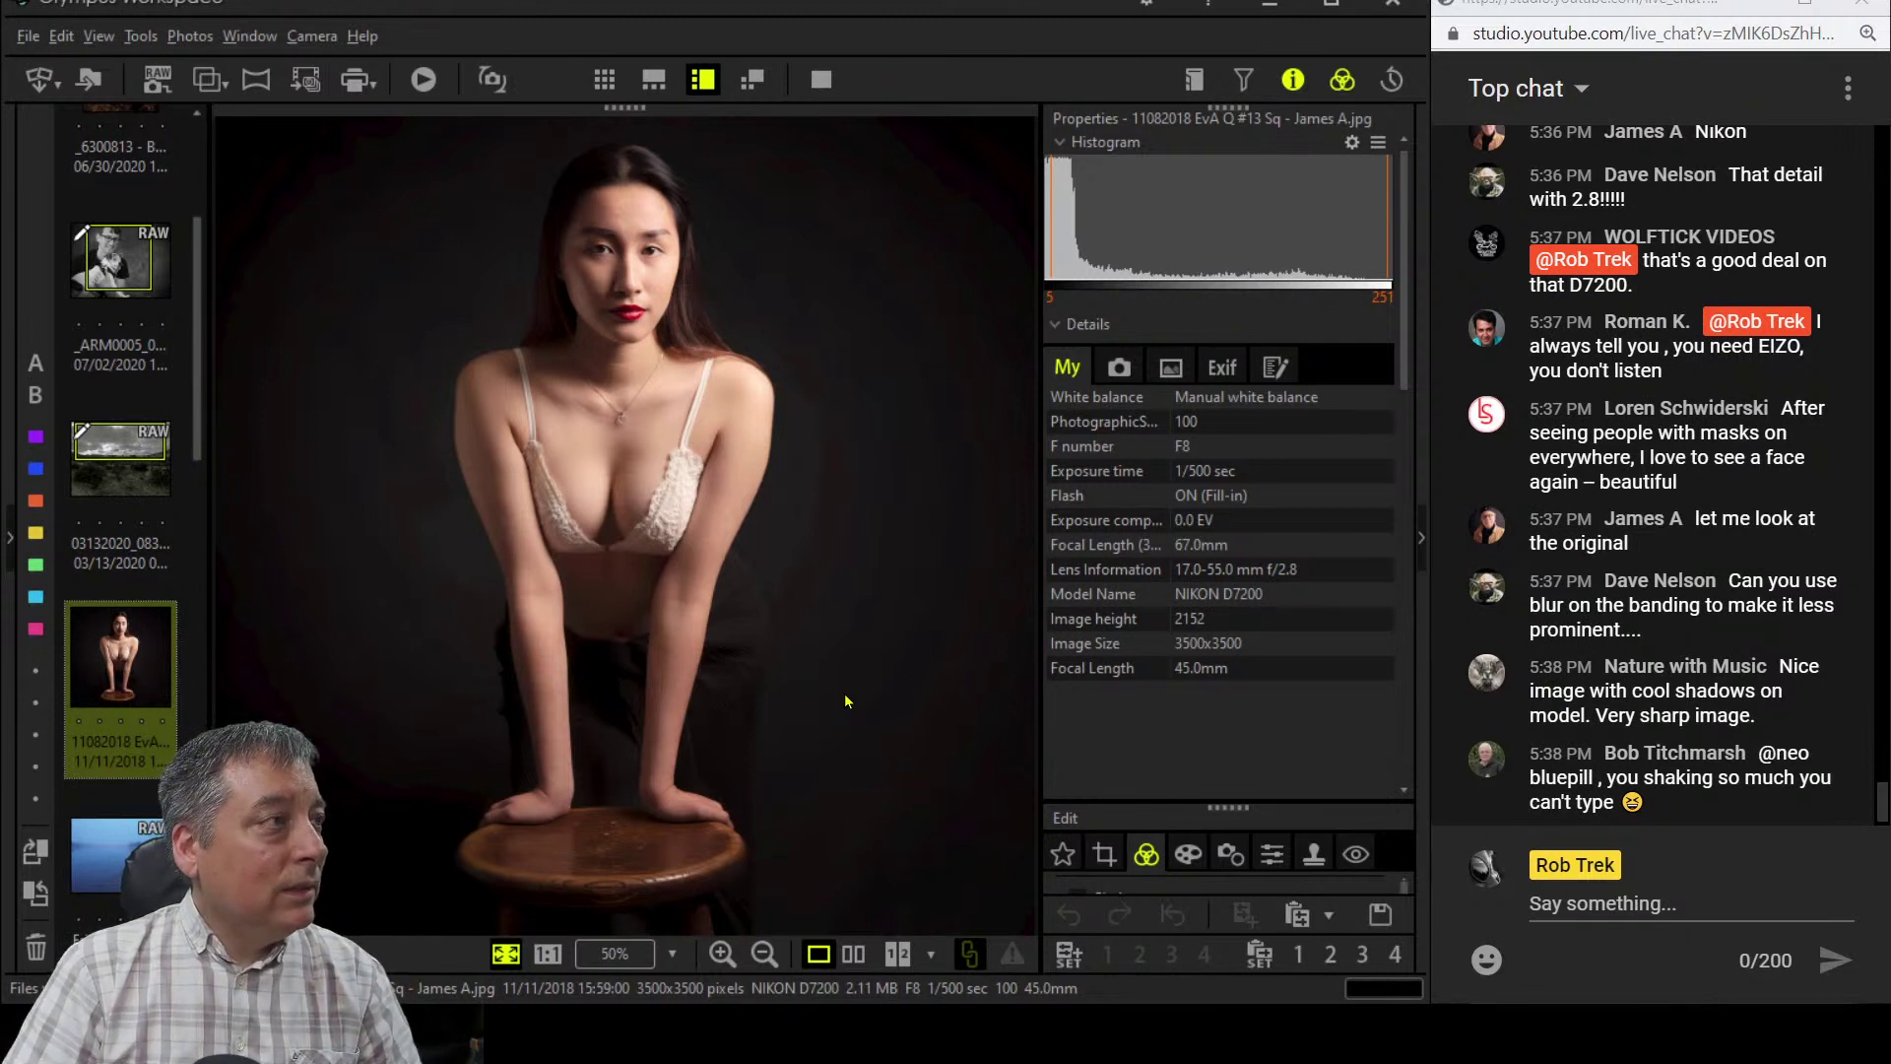
# - Hide the photo's properties and set the portrait's Picture Mode to Monochrome
pyautogui.click(1293, 79)
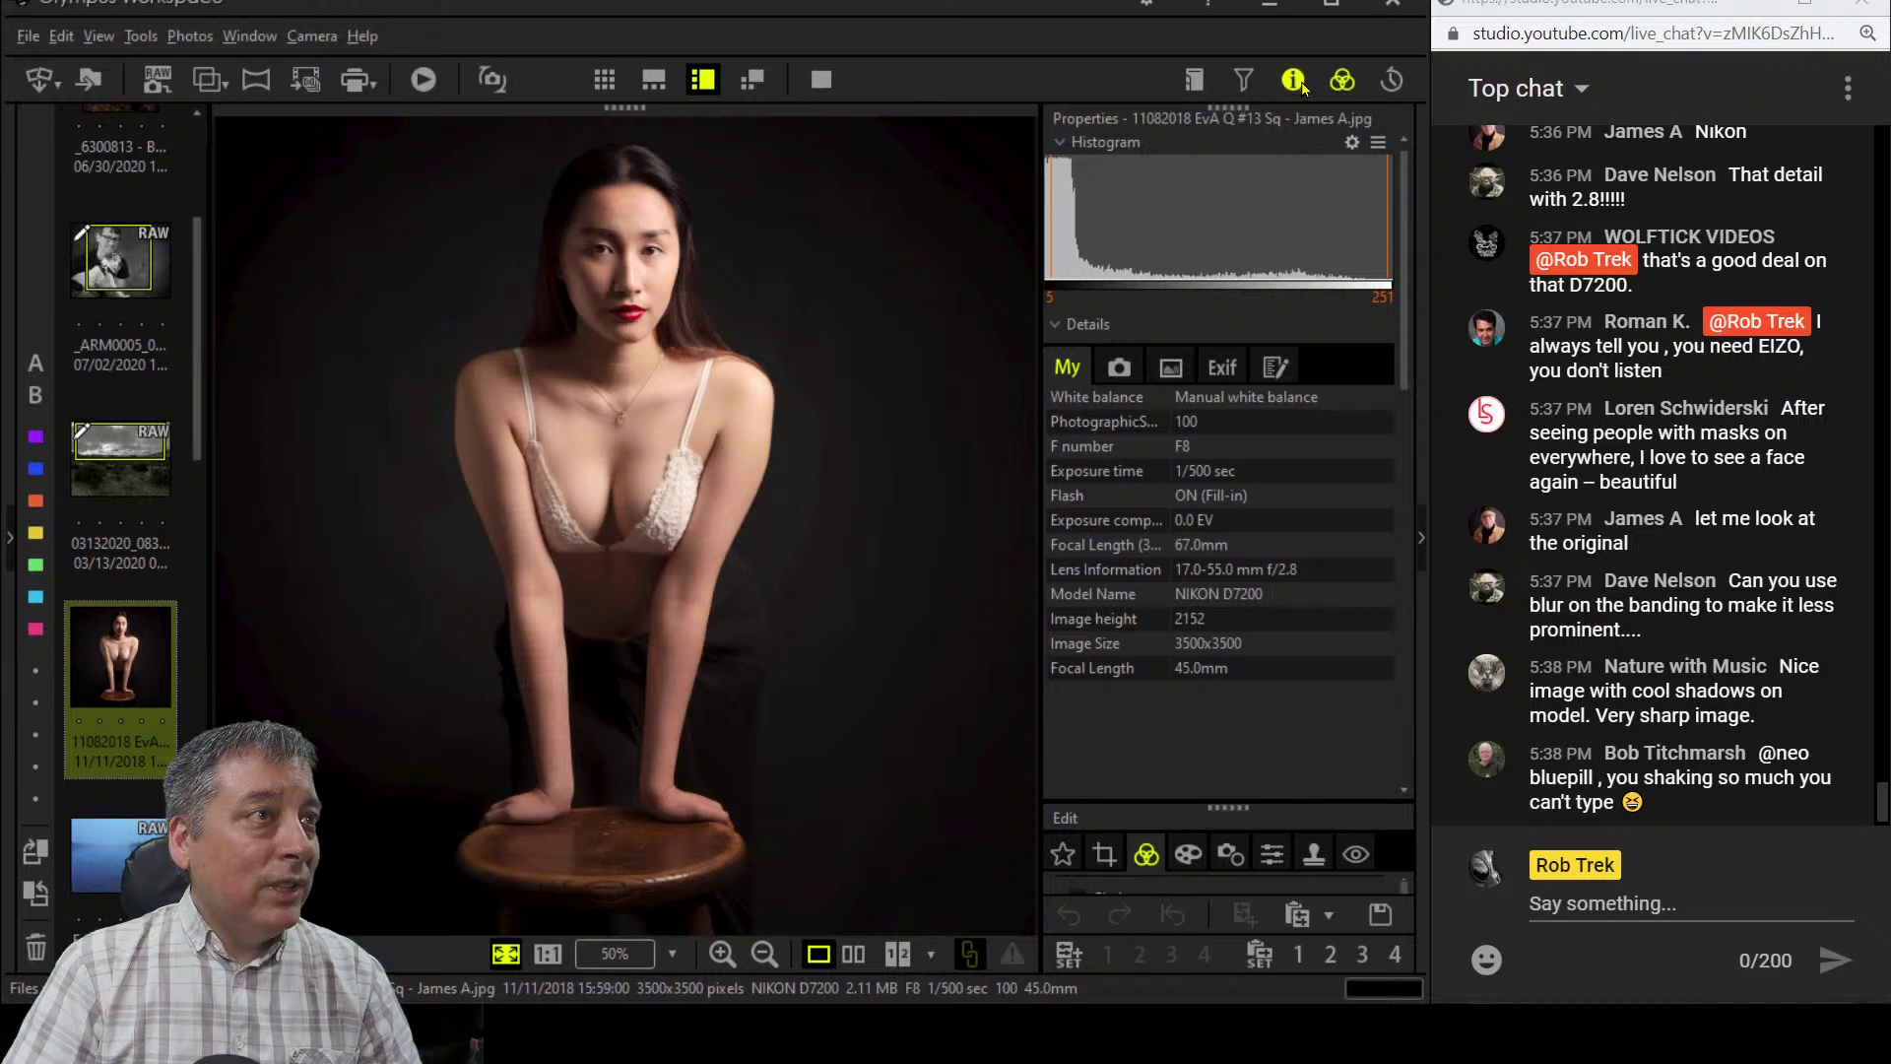
pyautogui.scroll(5, 1243, 394)
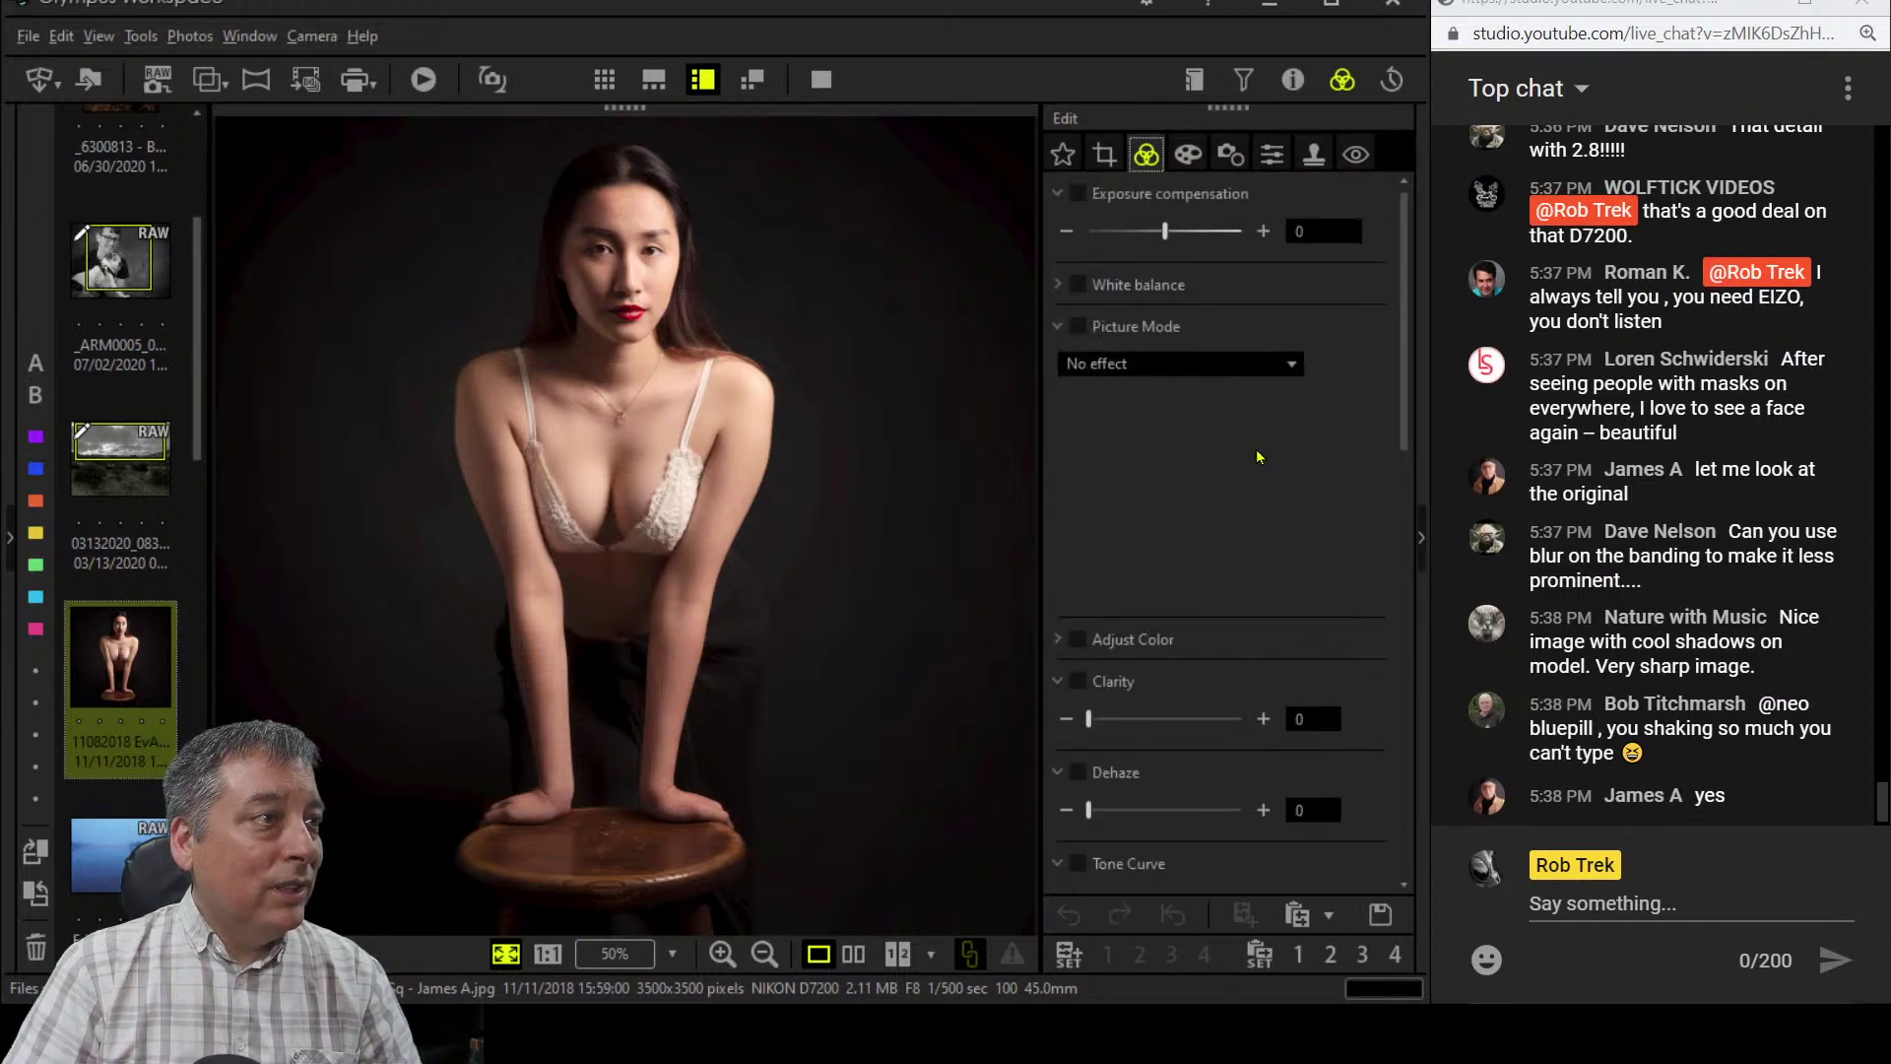
pyautogui.click(1247, 372)
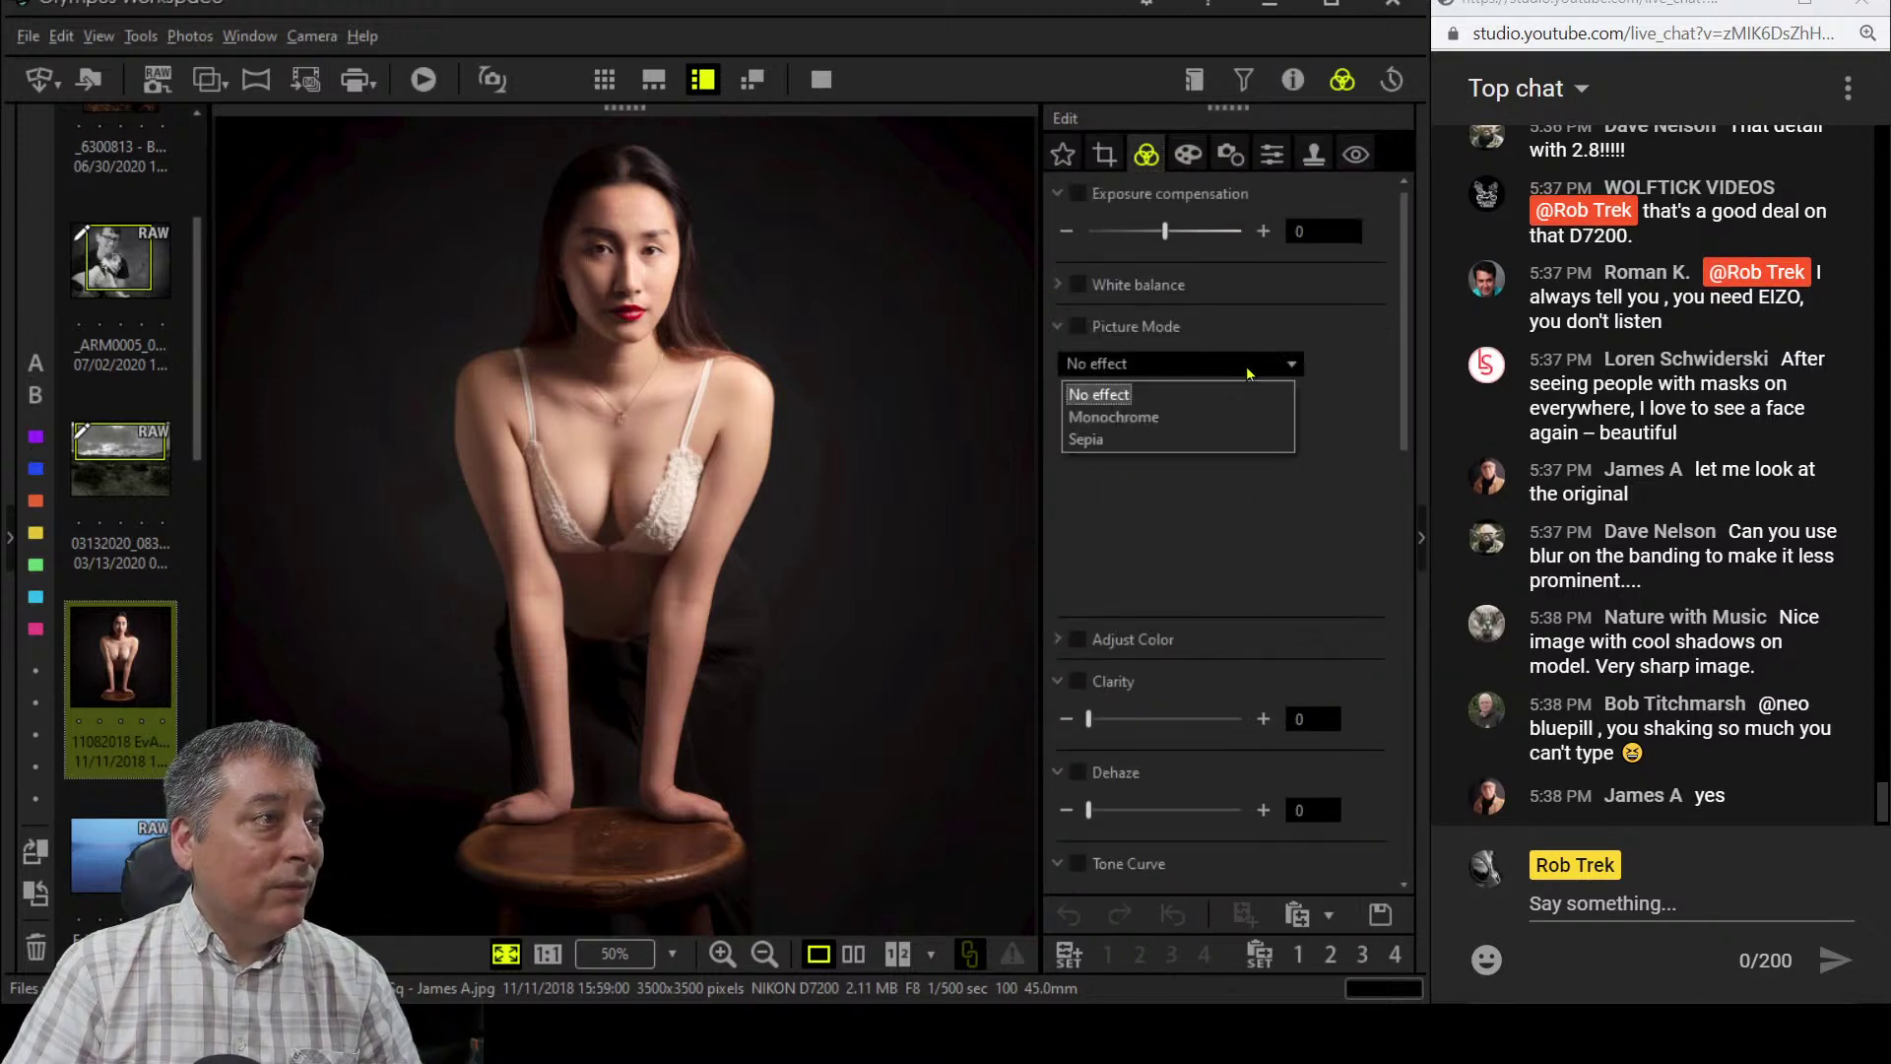
pyautogui.click(1230, 416)
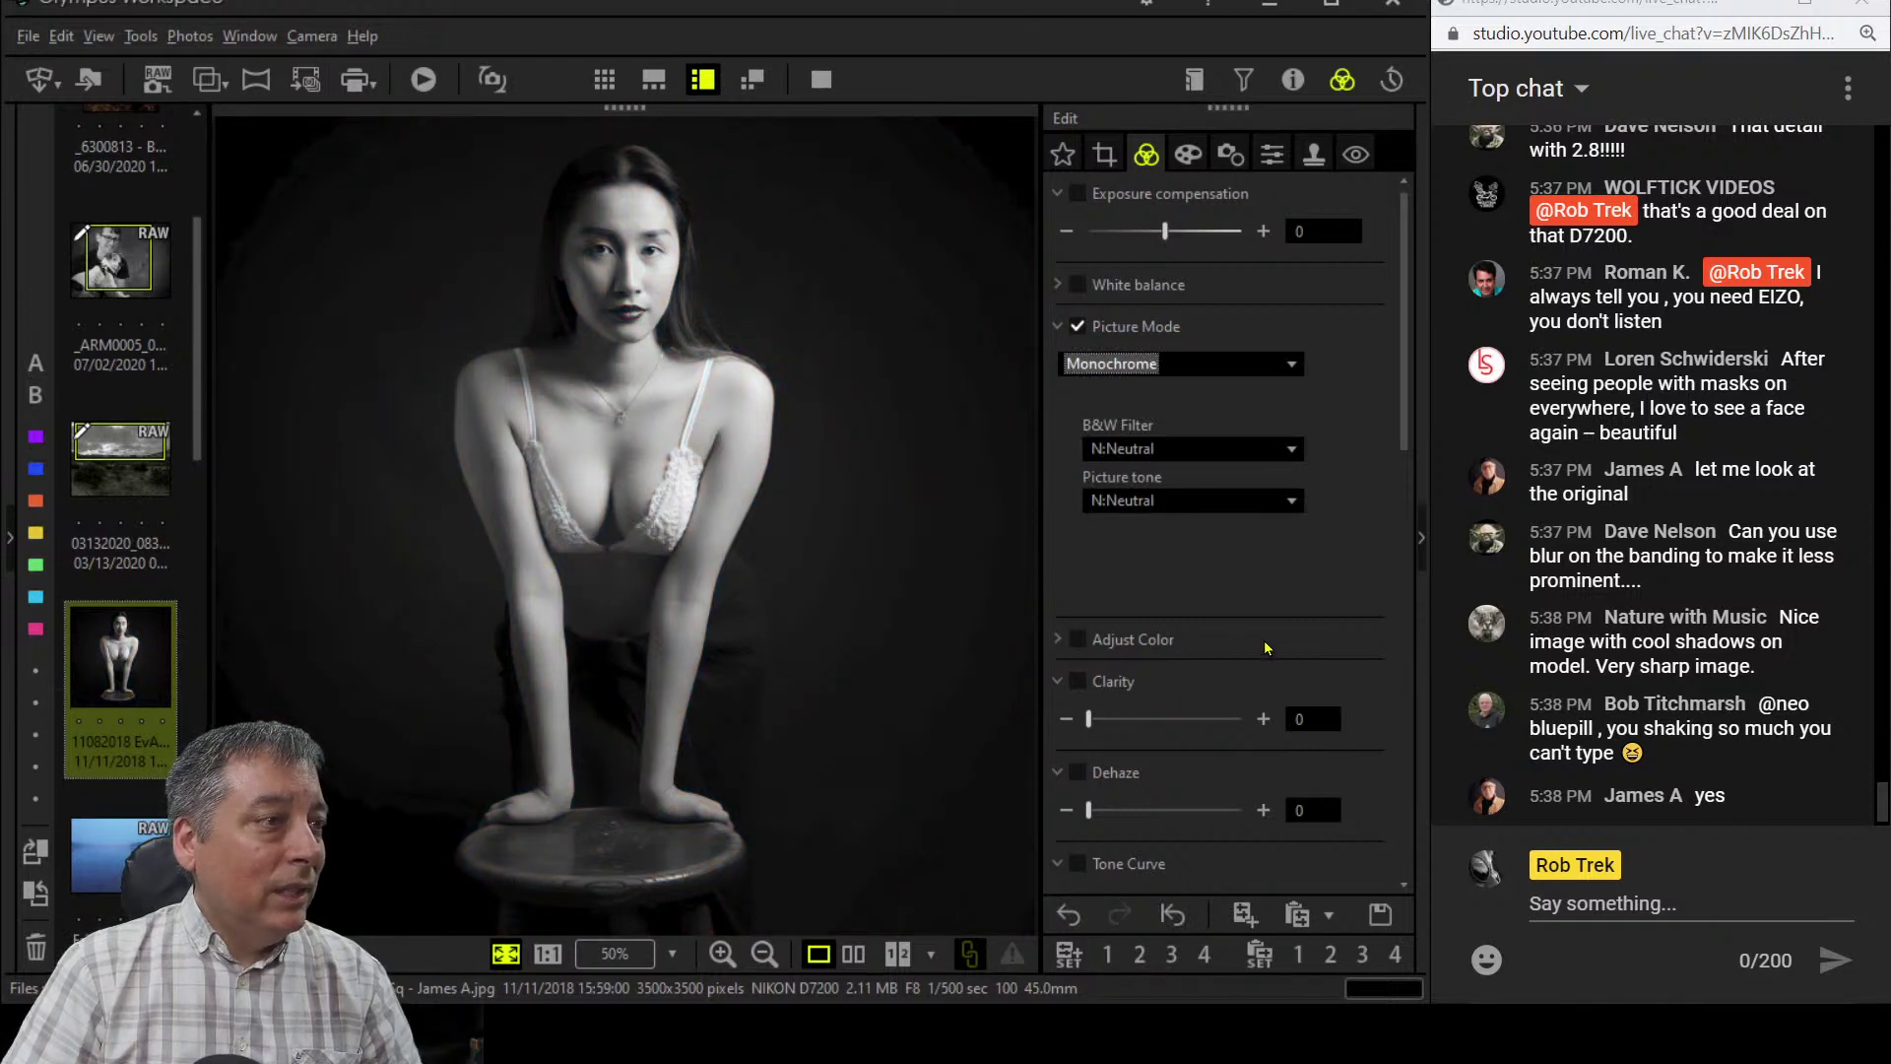
# - Raise the black input point of the RGB Tone Curve to 21 to darken the portrait's background
pyautogui.scroll(-5, 1265, 645)
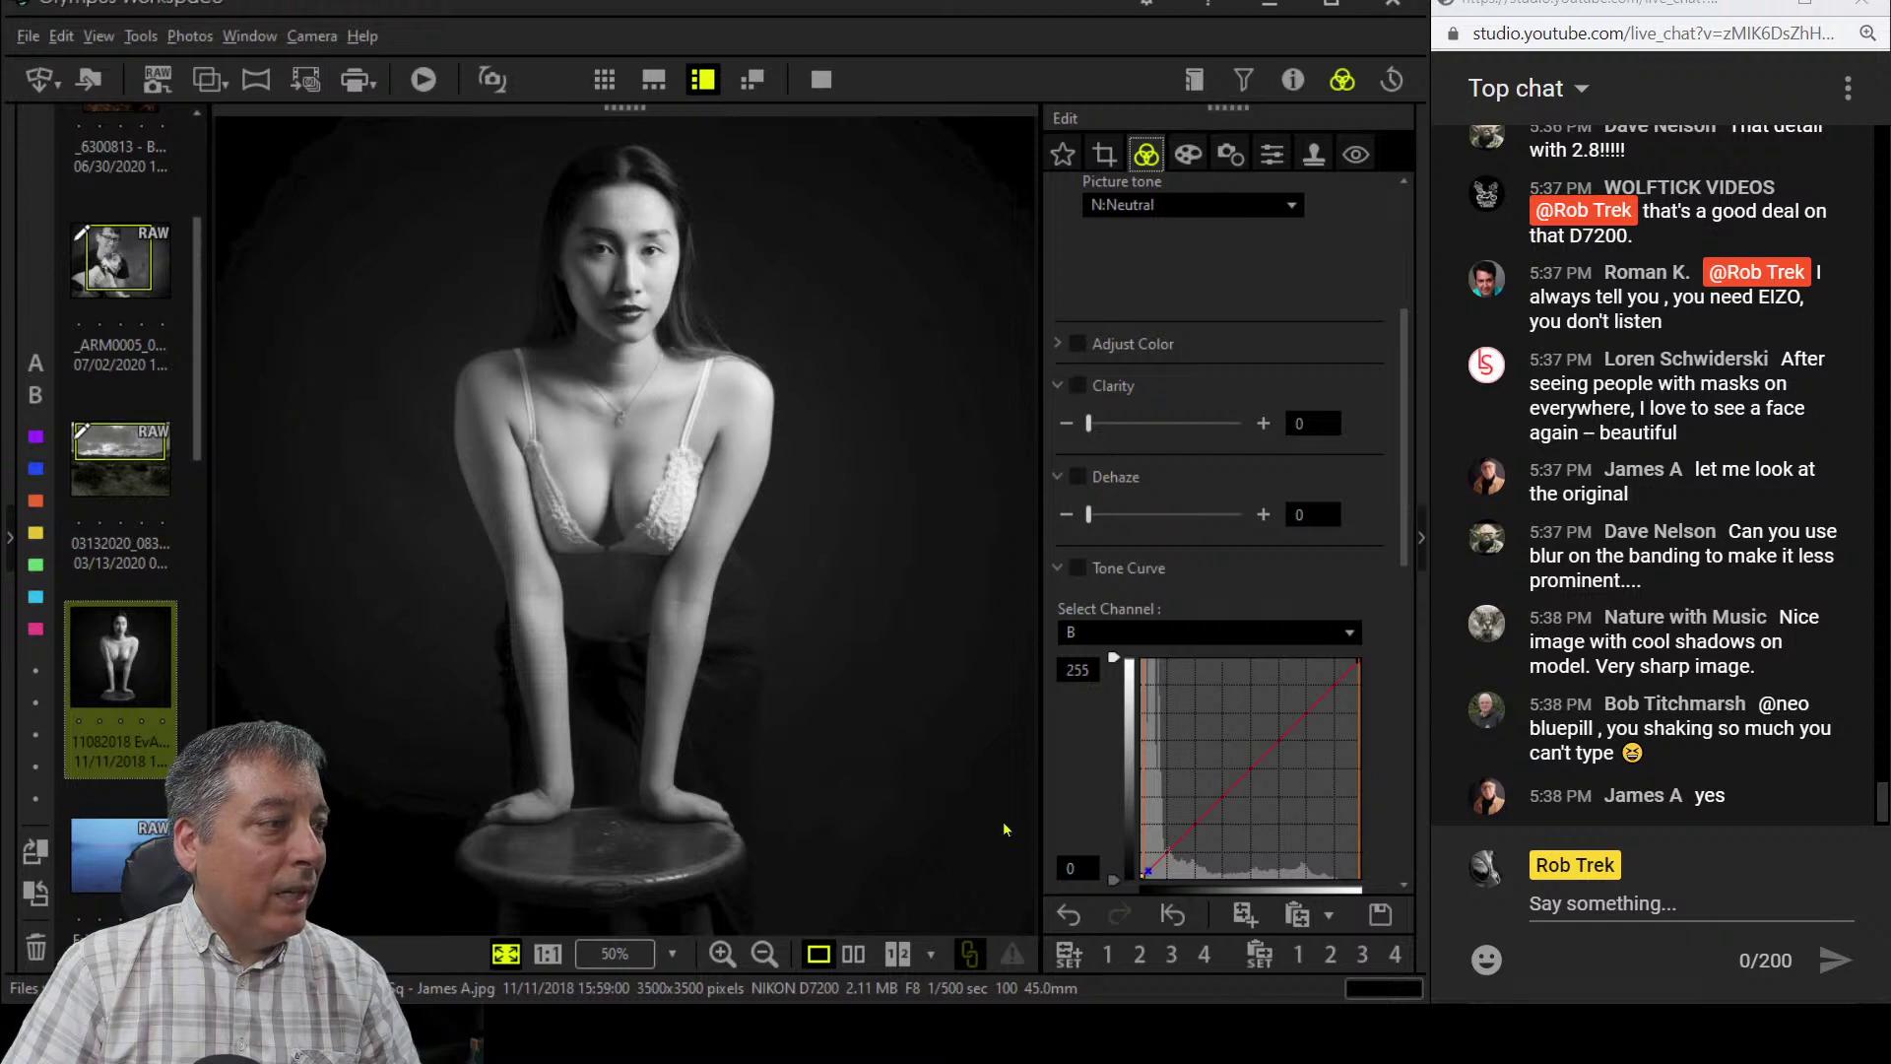
pyautogui.scroll(-9, 1219, 597)
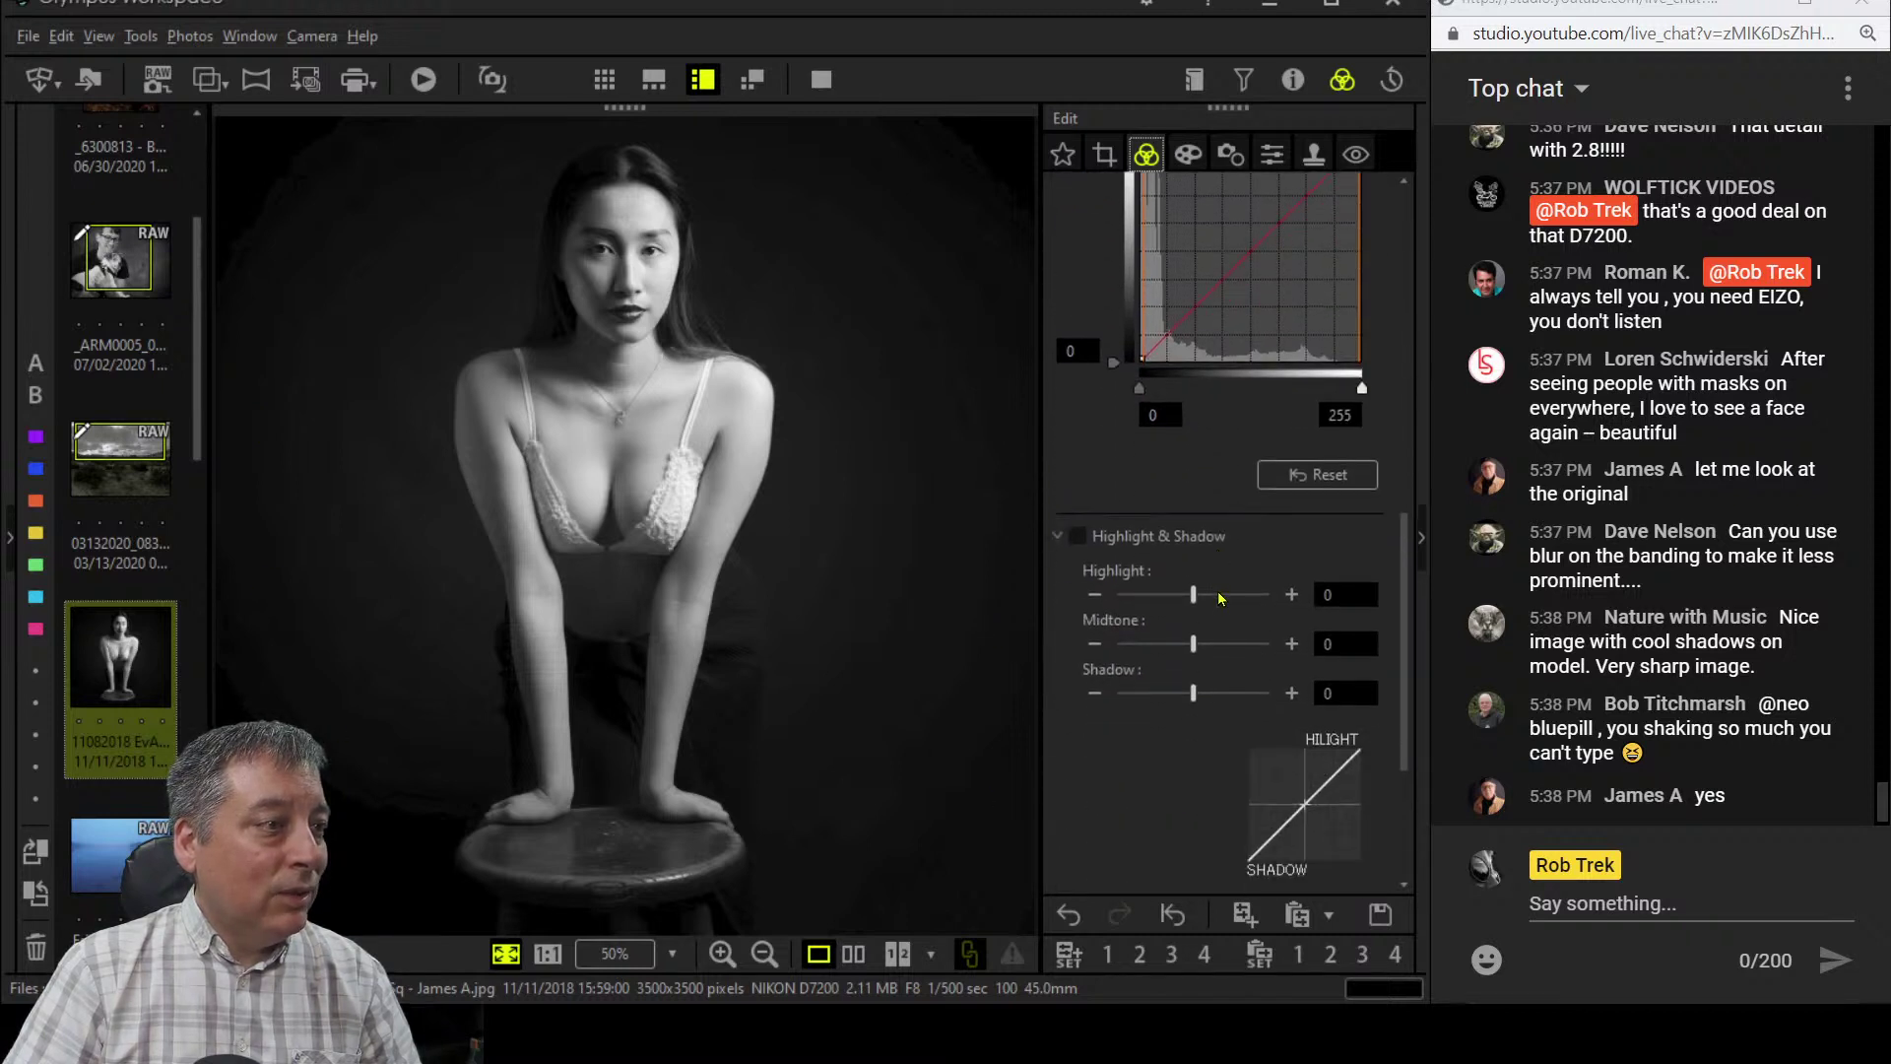
pyautogui.scroll(3, 1213, 682)
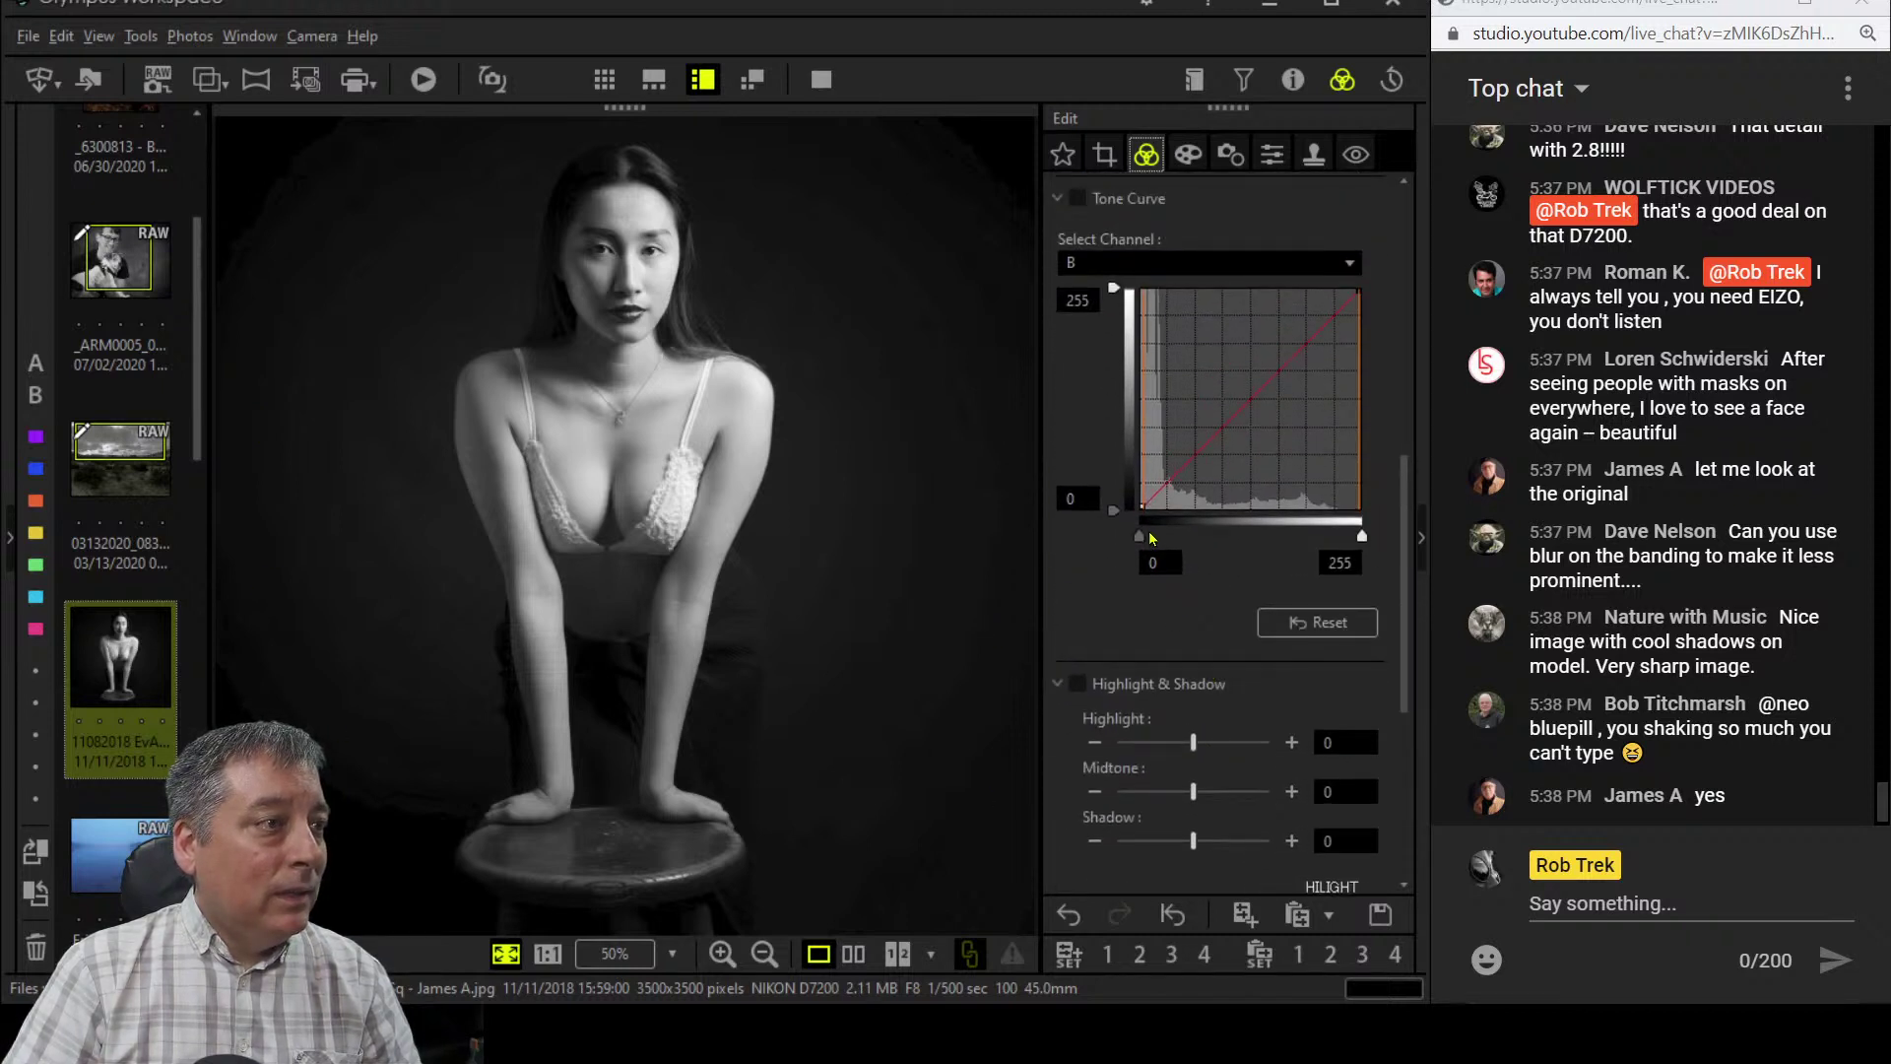
pyautogui.moveTo(1139, 534); pyautogui.dragTo(1100, 532)
pyautogui.click(1196, 262)
pyautogui.click(1192, 290)
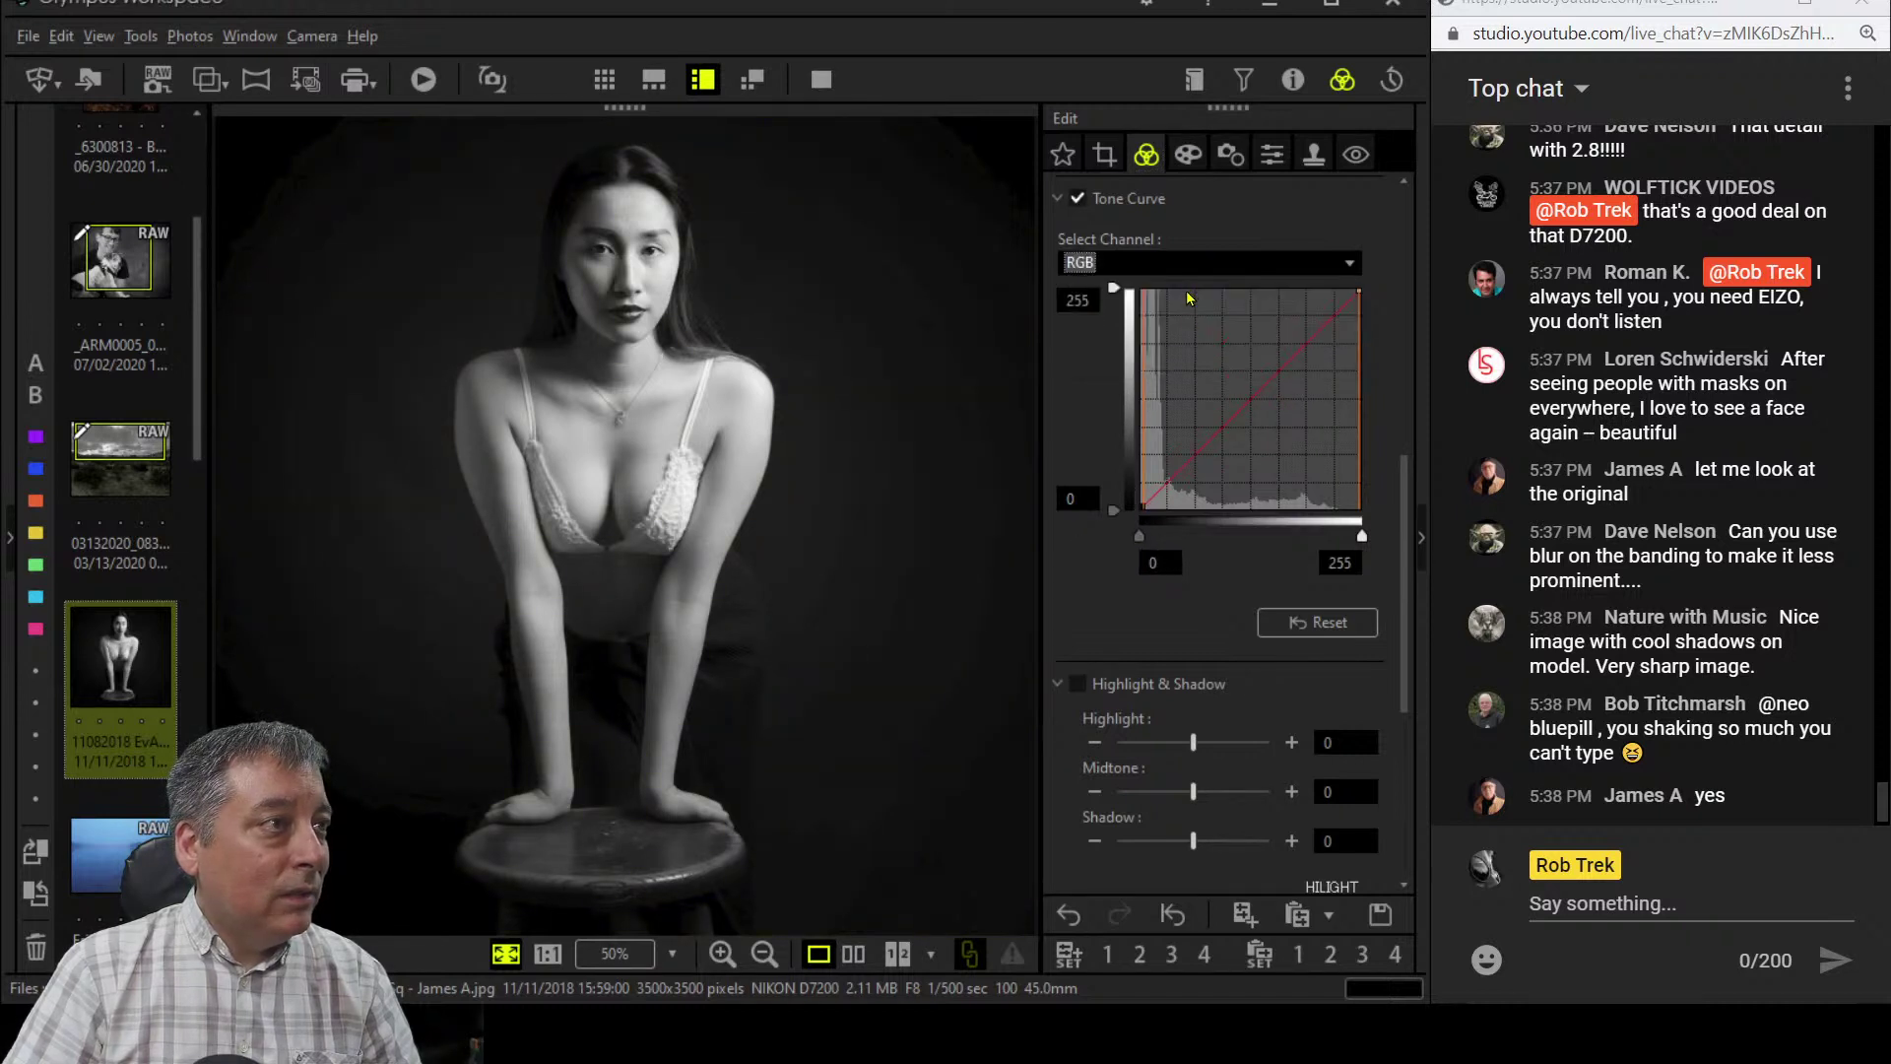
pyautogui.moveTo(1139, 534); pyautogui.dragTo(1157, 542)
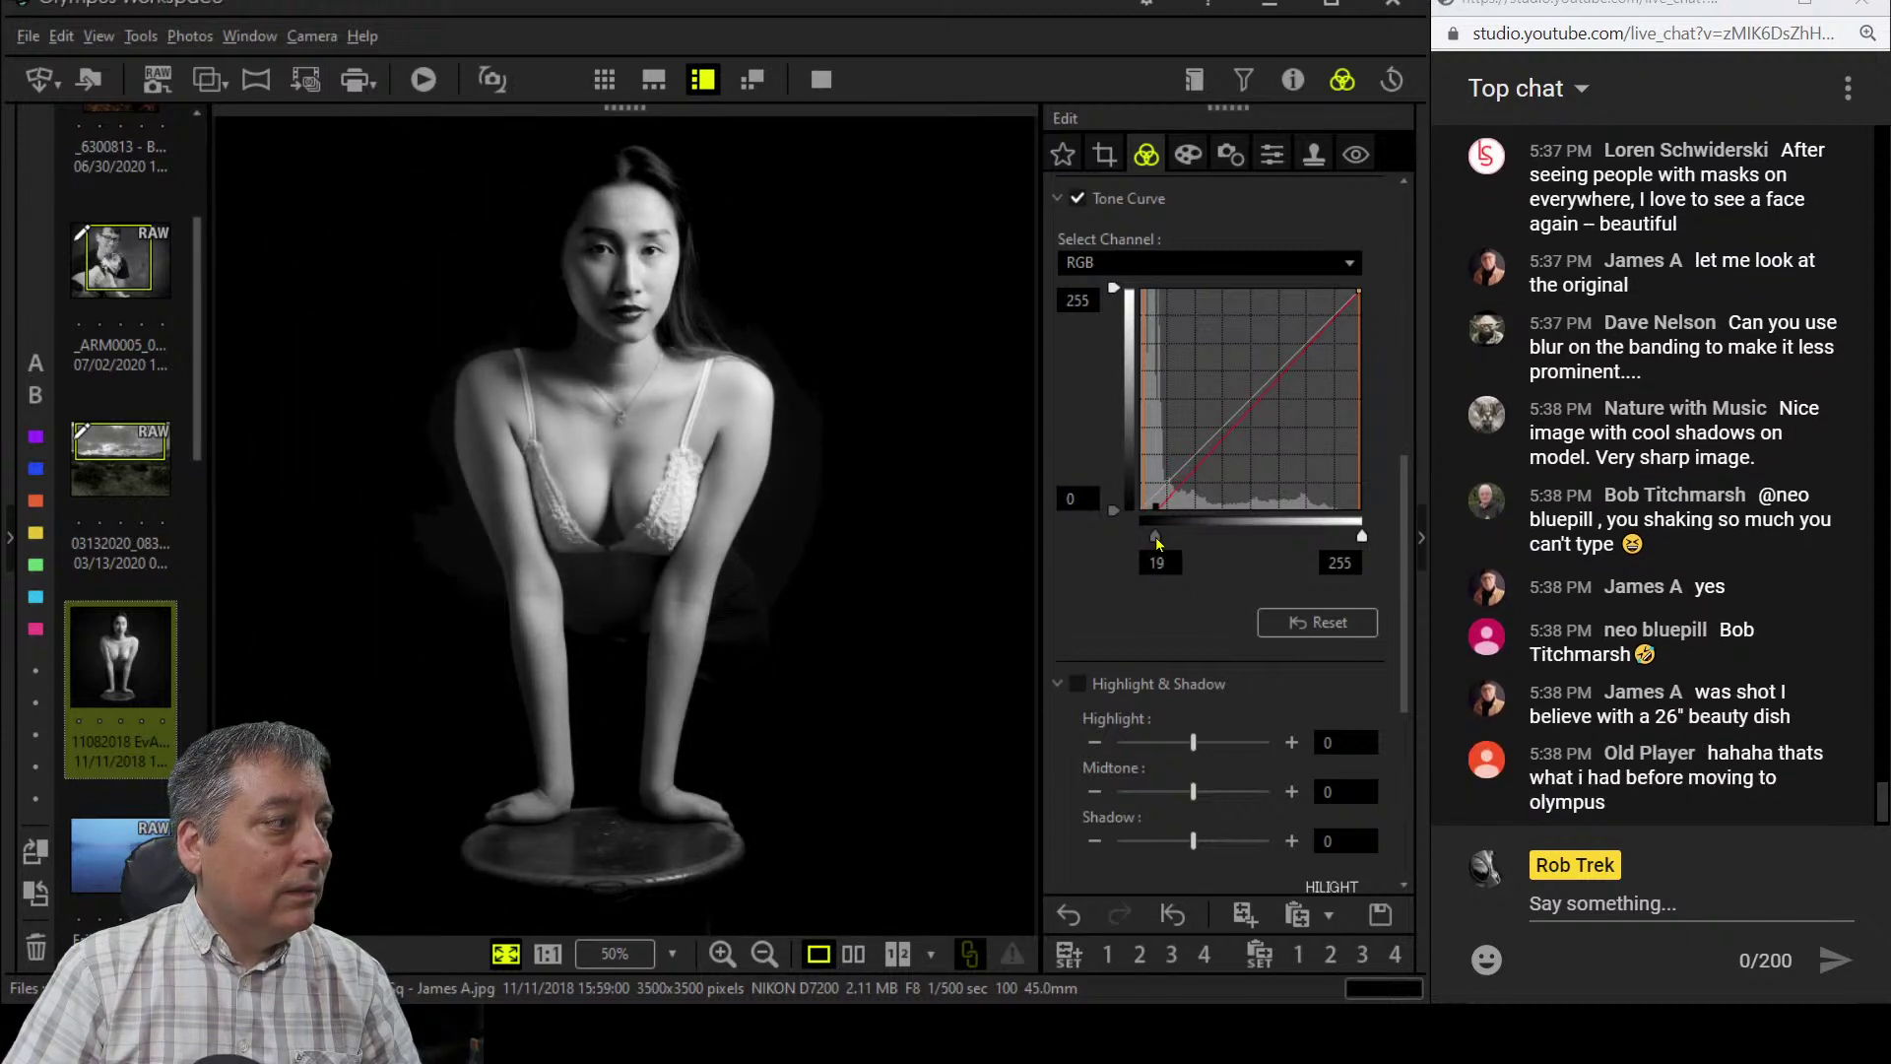
pyautogui.moveTo(1157, 543); pyautogui.dragTo(1159, 542)
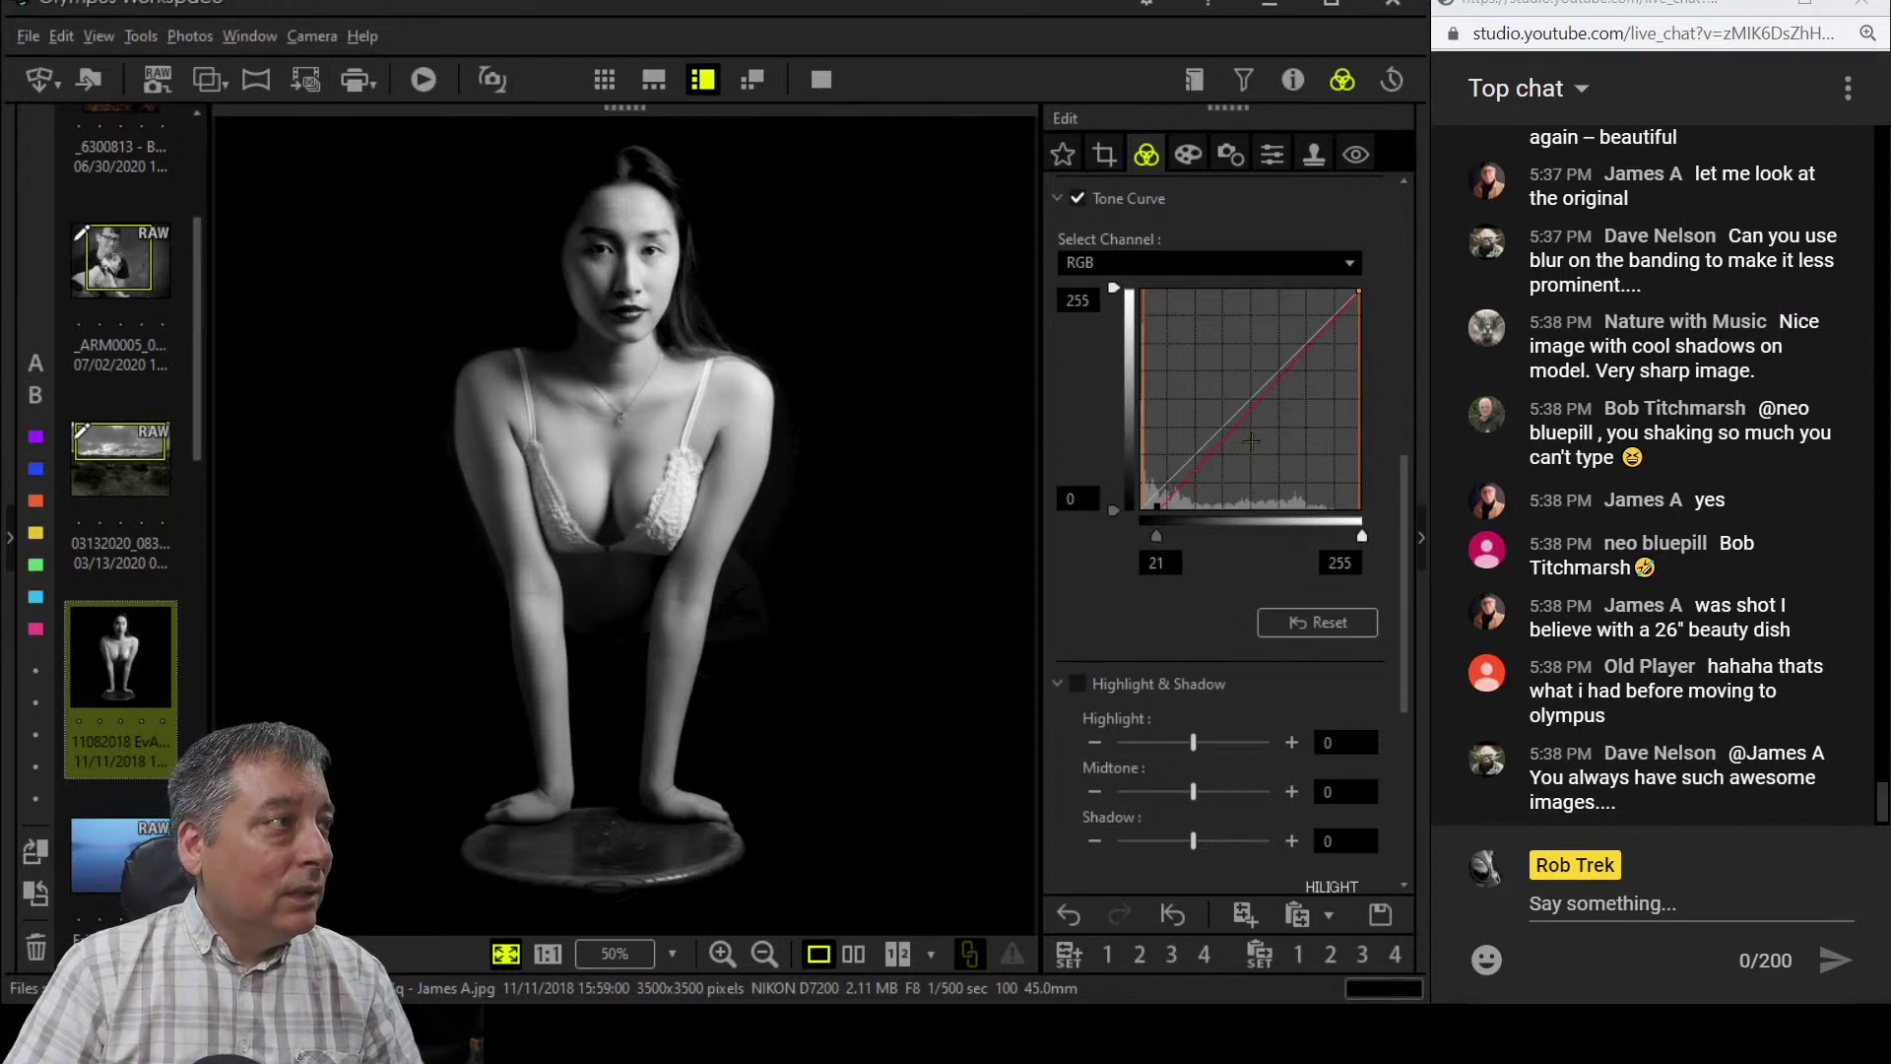
# - Try the Yellow and Red B&W filters on the monochrome portrait, and set the filter to Orange
pyautogui.scroll(3, 1083, 409)
pyautogui.scroll(1, 1083, 412)
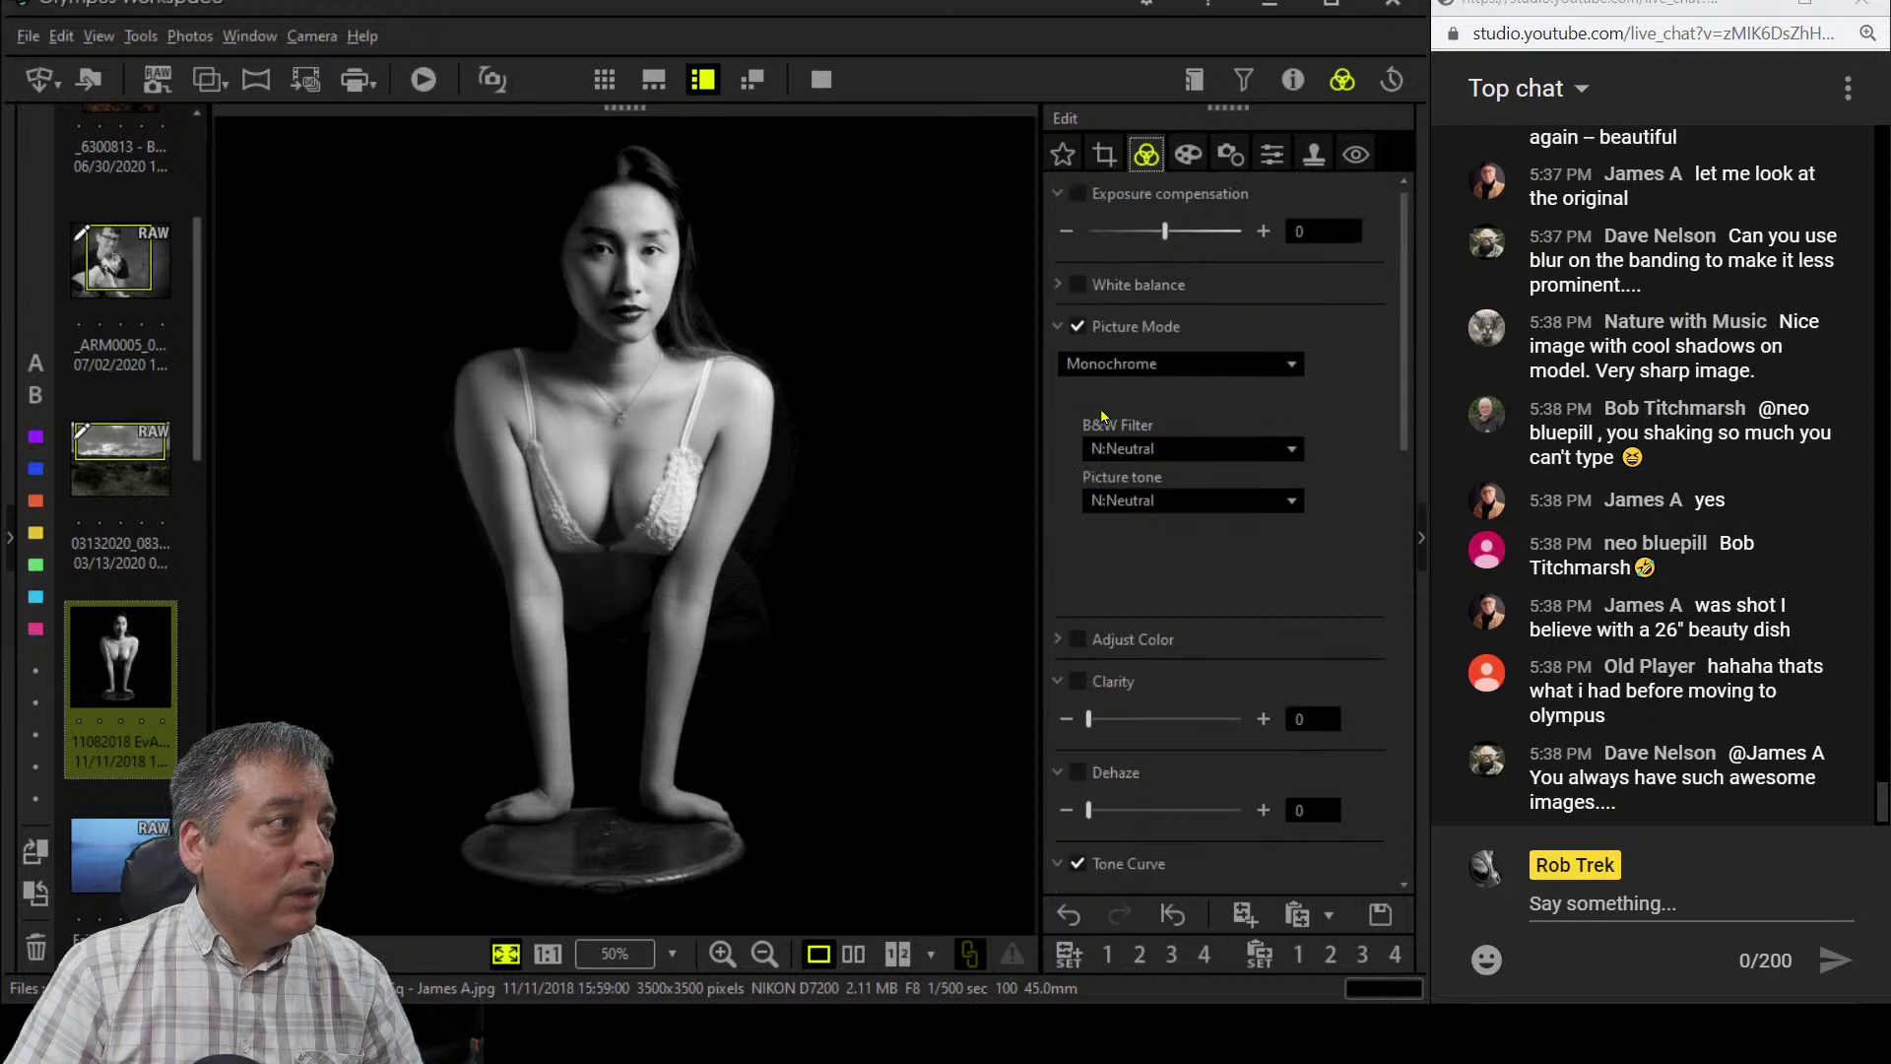
pyautogui.click(1152, 366)
pyautogui.click(1163, 397)
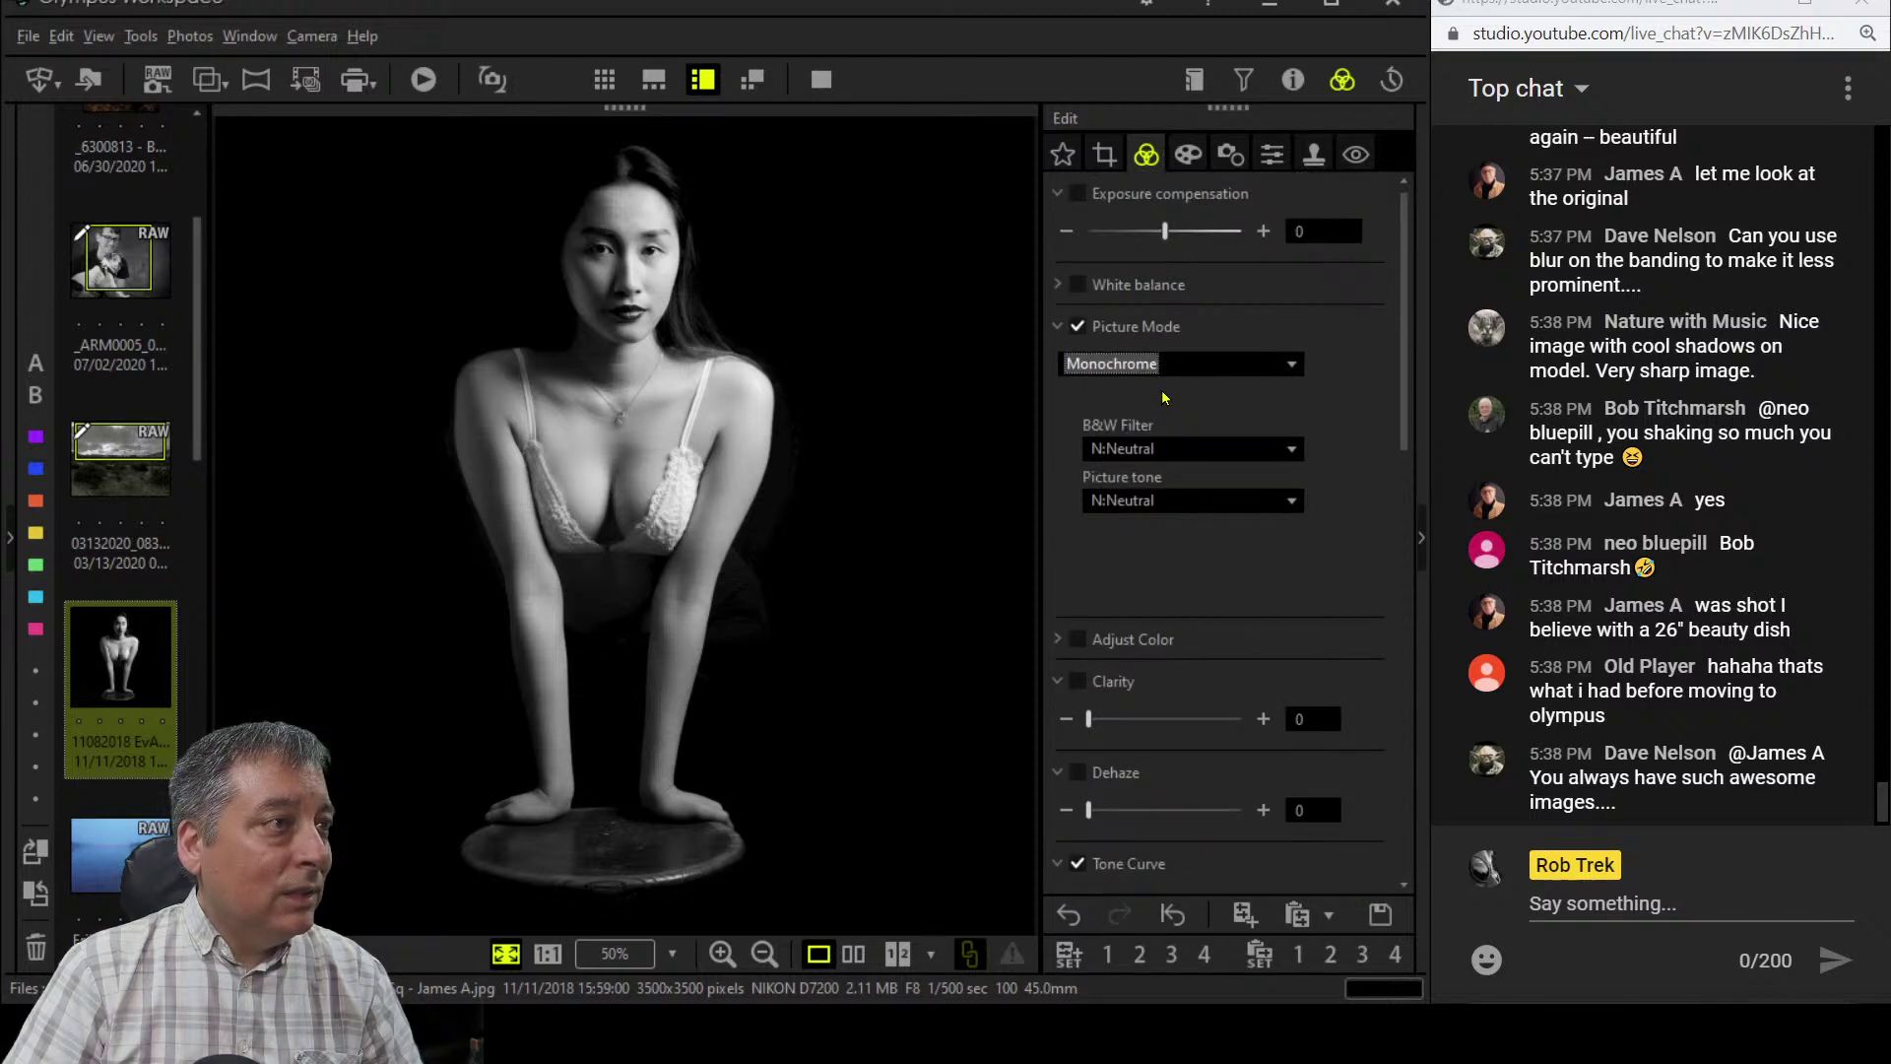
pyautogui.click(1170, 451)
pyautogui.click(1161, 503)
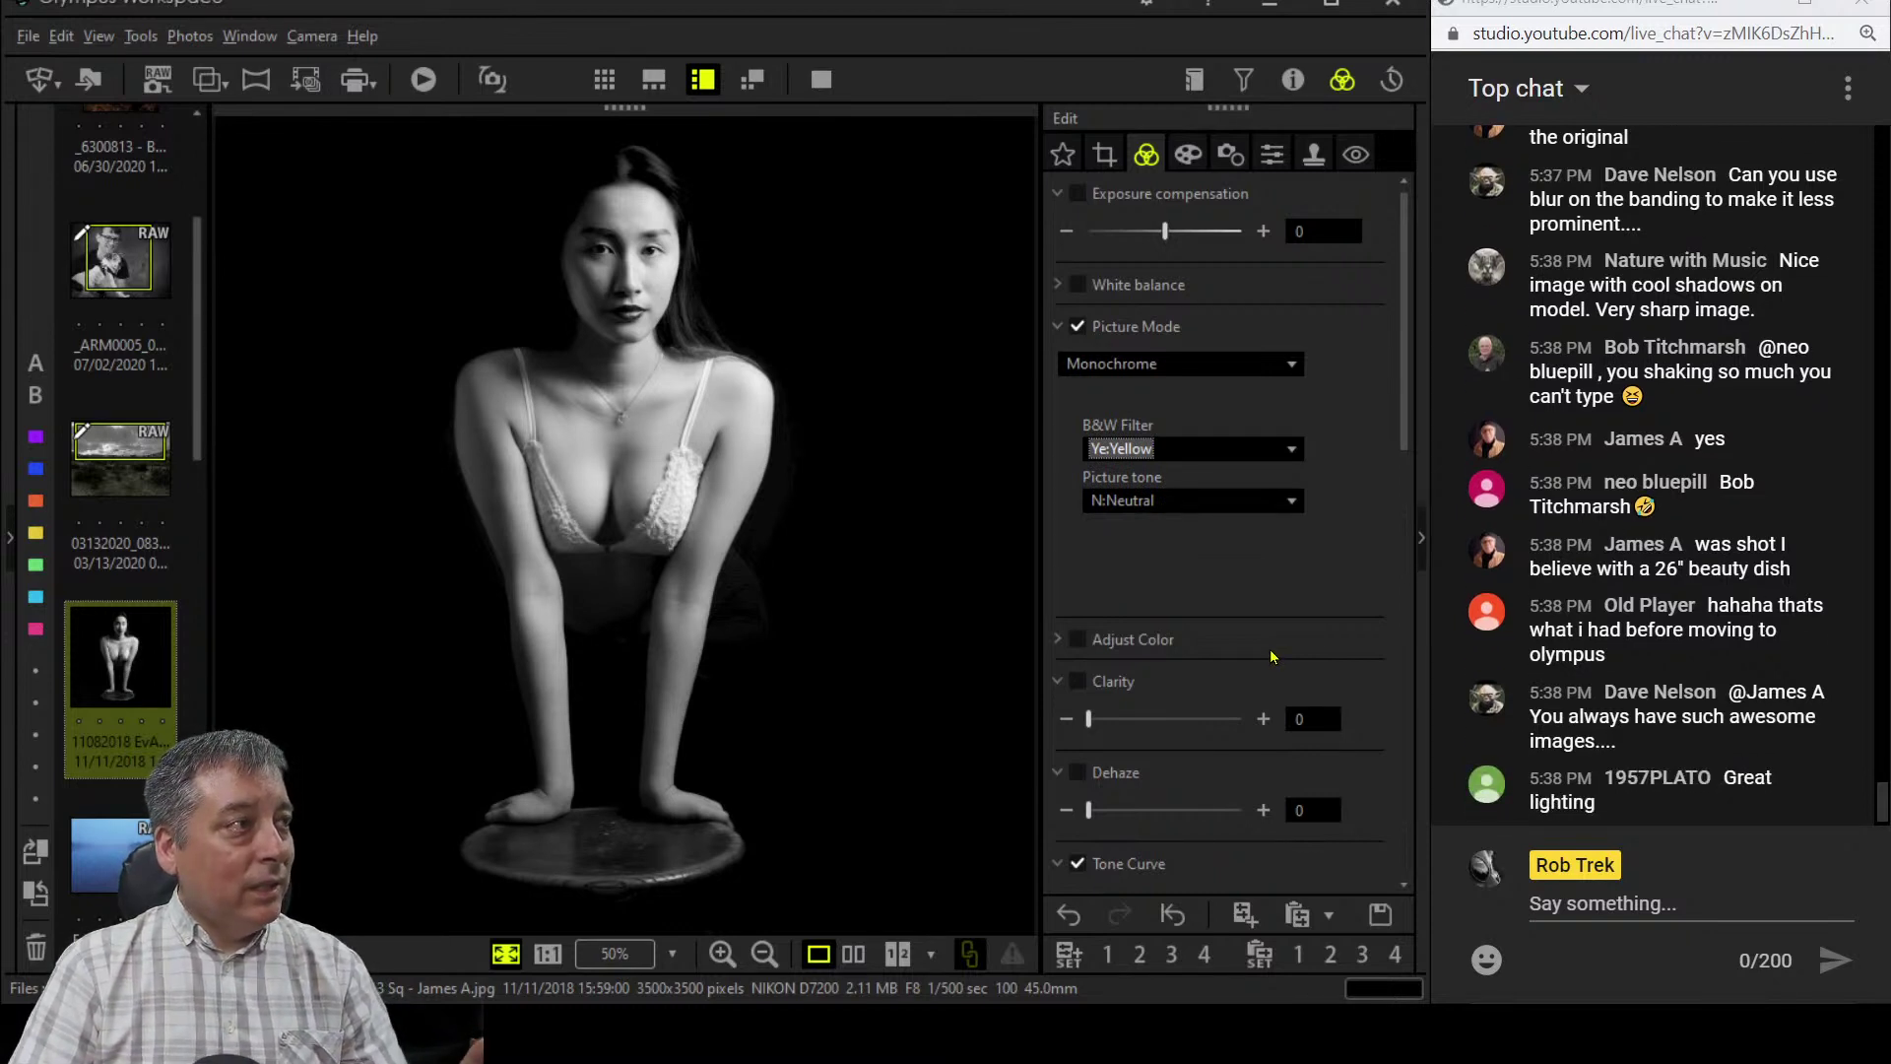
pyautogui.click(1203, 449)
pyautogui.click(1187, 554)
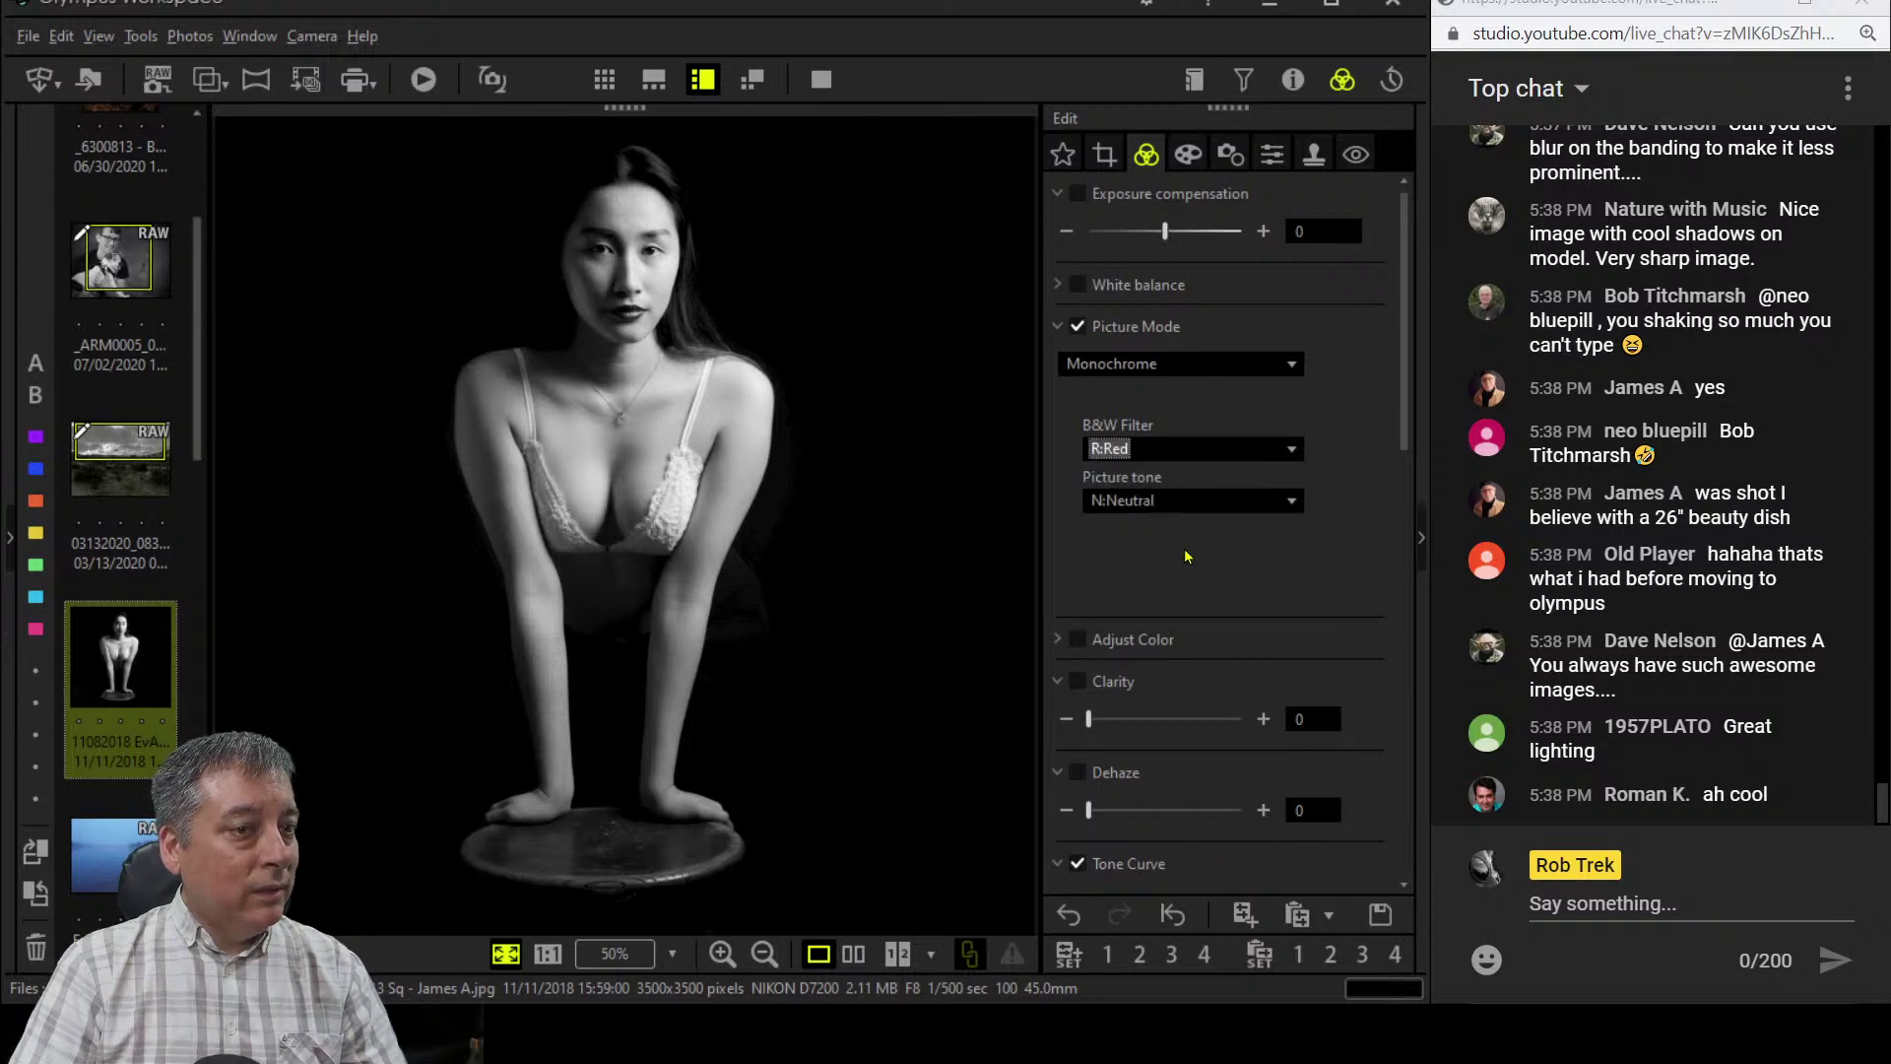
pyautogui.click(1202, 451)
pyautogui.click(1187, 526)
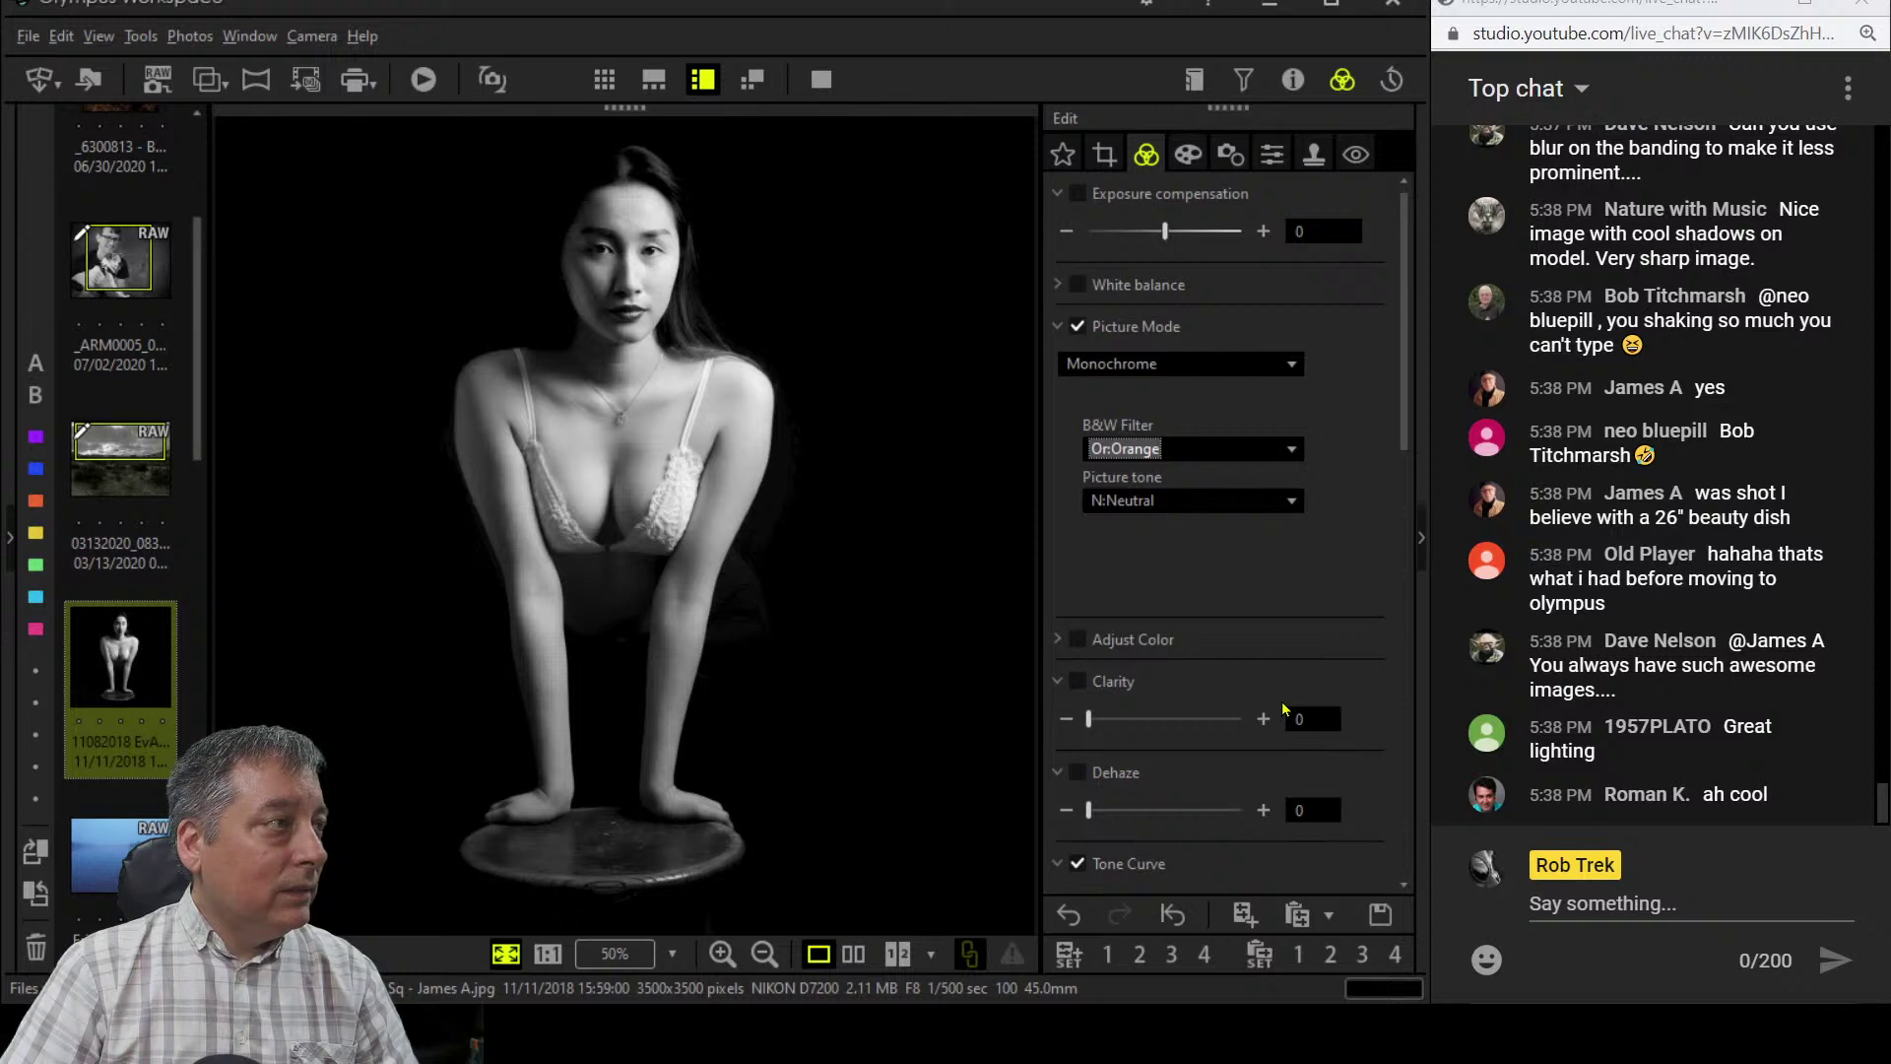
# - Compare the monochrome portrait side by side with the original at full screen, and return to the editing view
pyautogui.click(855, 954)
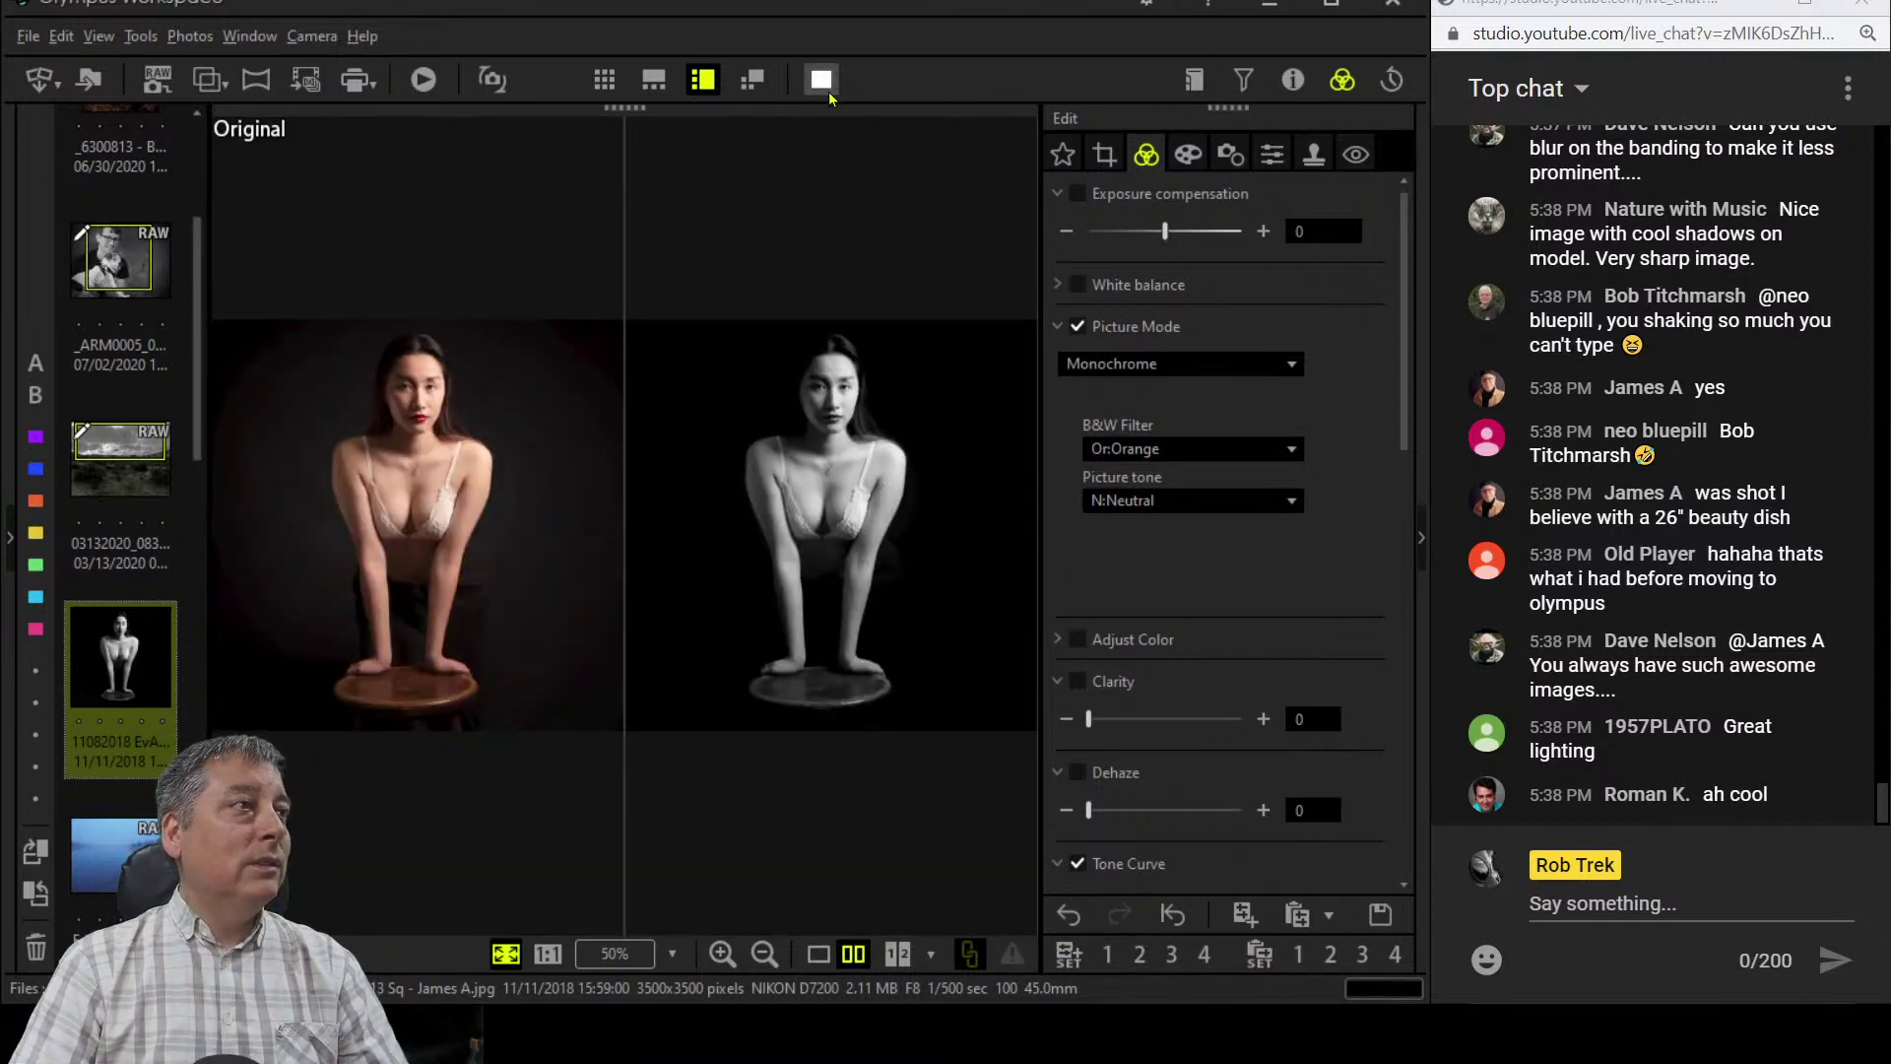
pyautogui.click(830, 94)
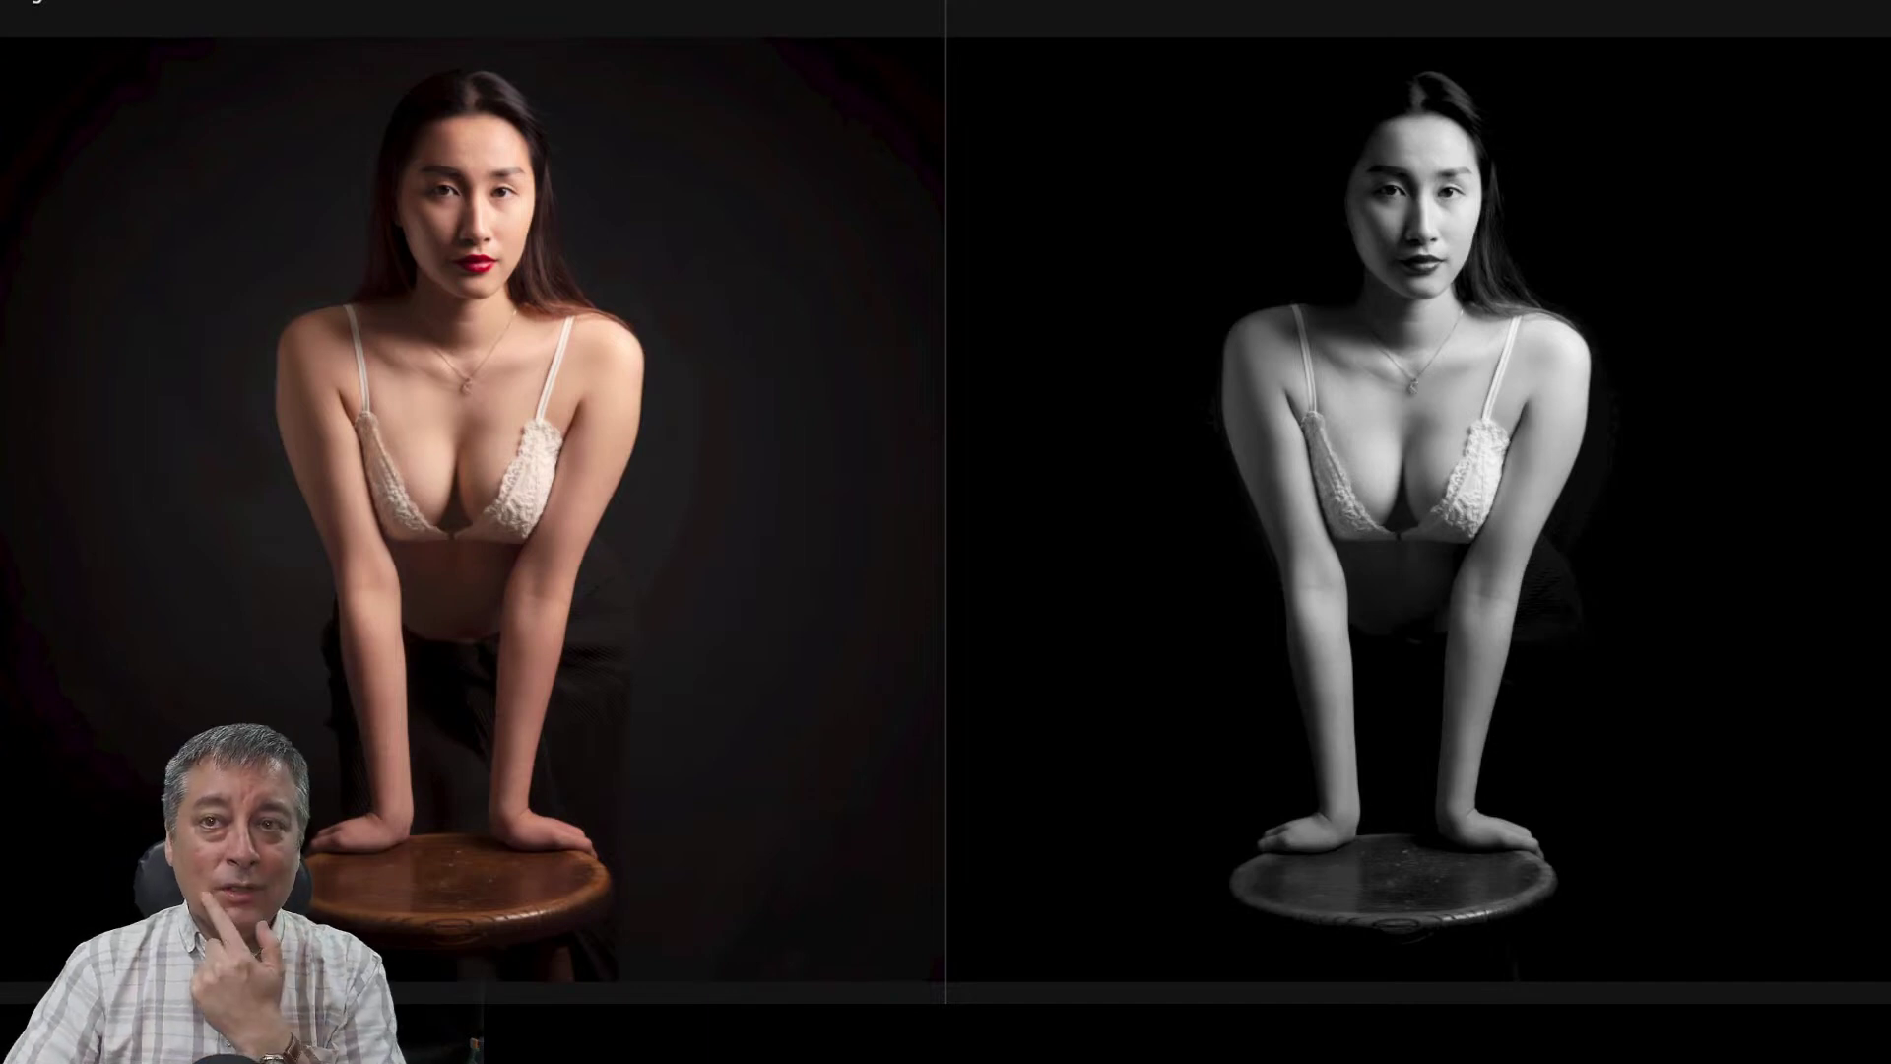
pyautogui.press('Escape')
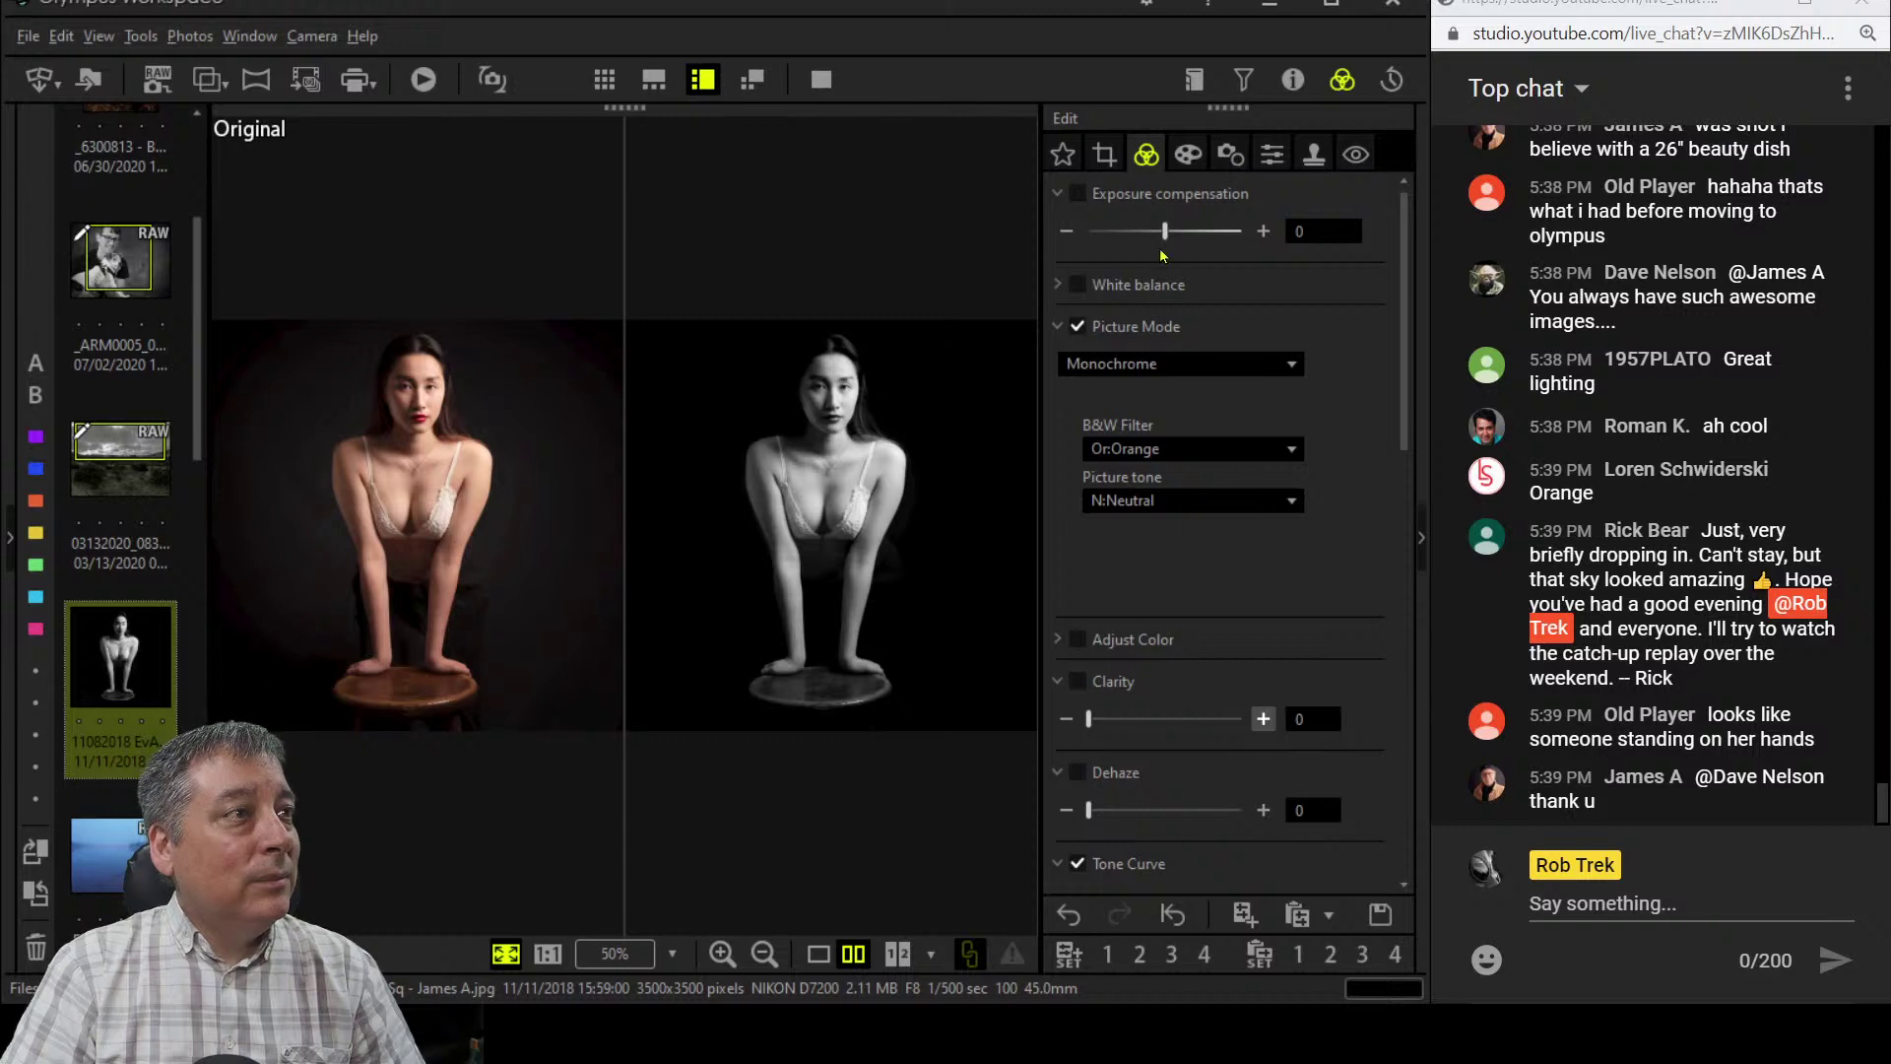
# - Set the Picture Mode to No effect and compare the color version with the original at full screen
pyautogui.click(1181, 363)
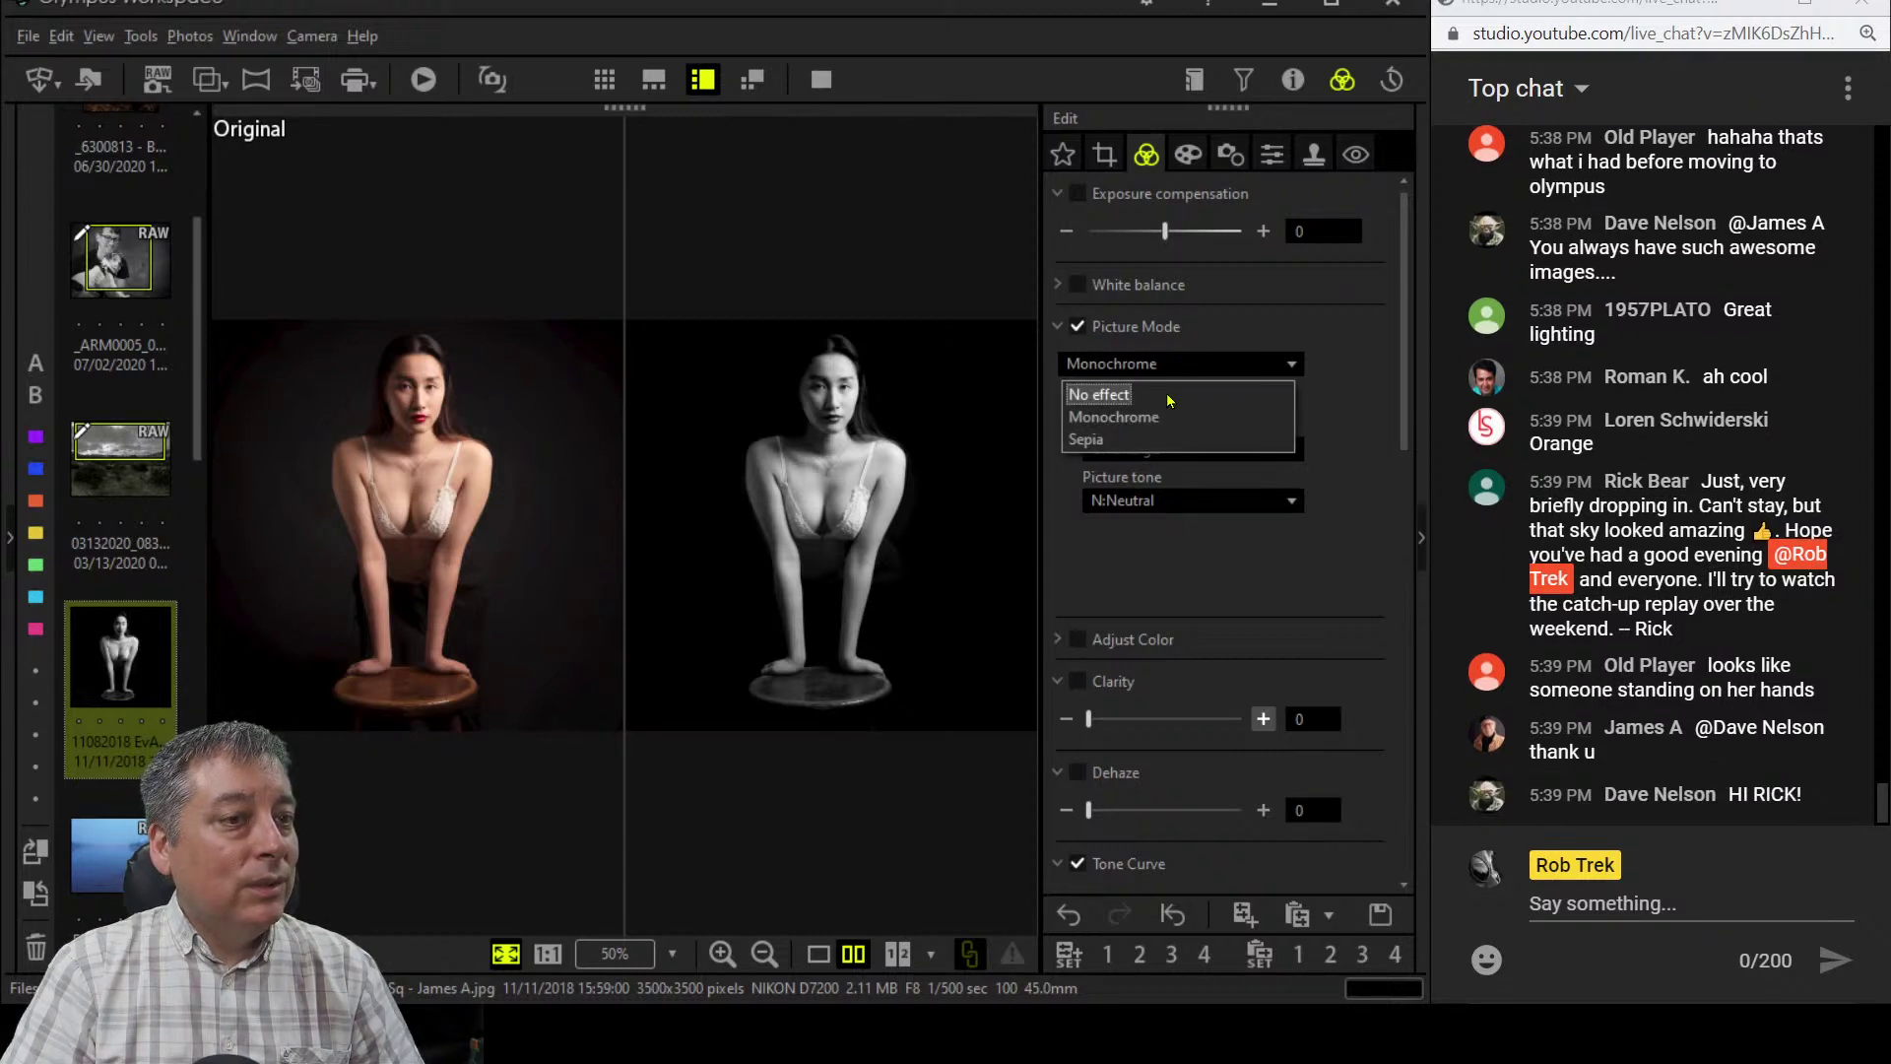
pyautogui.click(1169, 398)
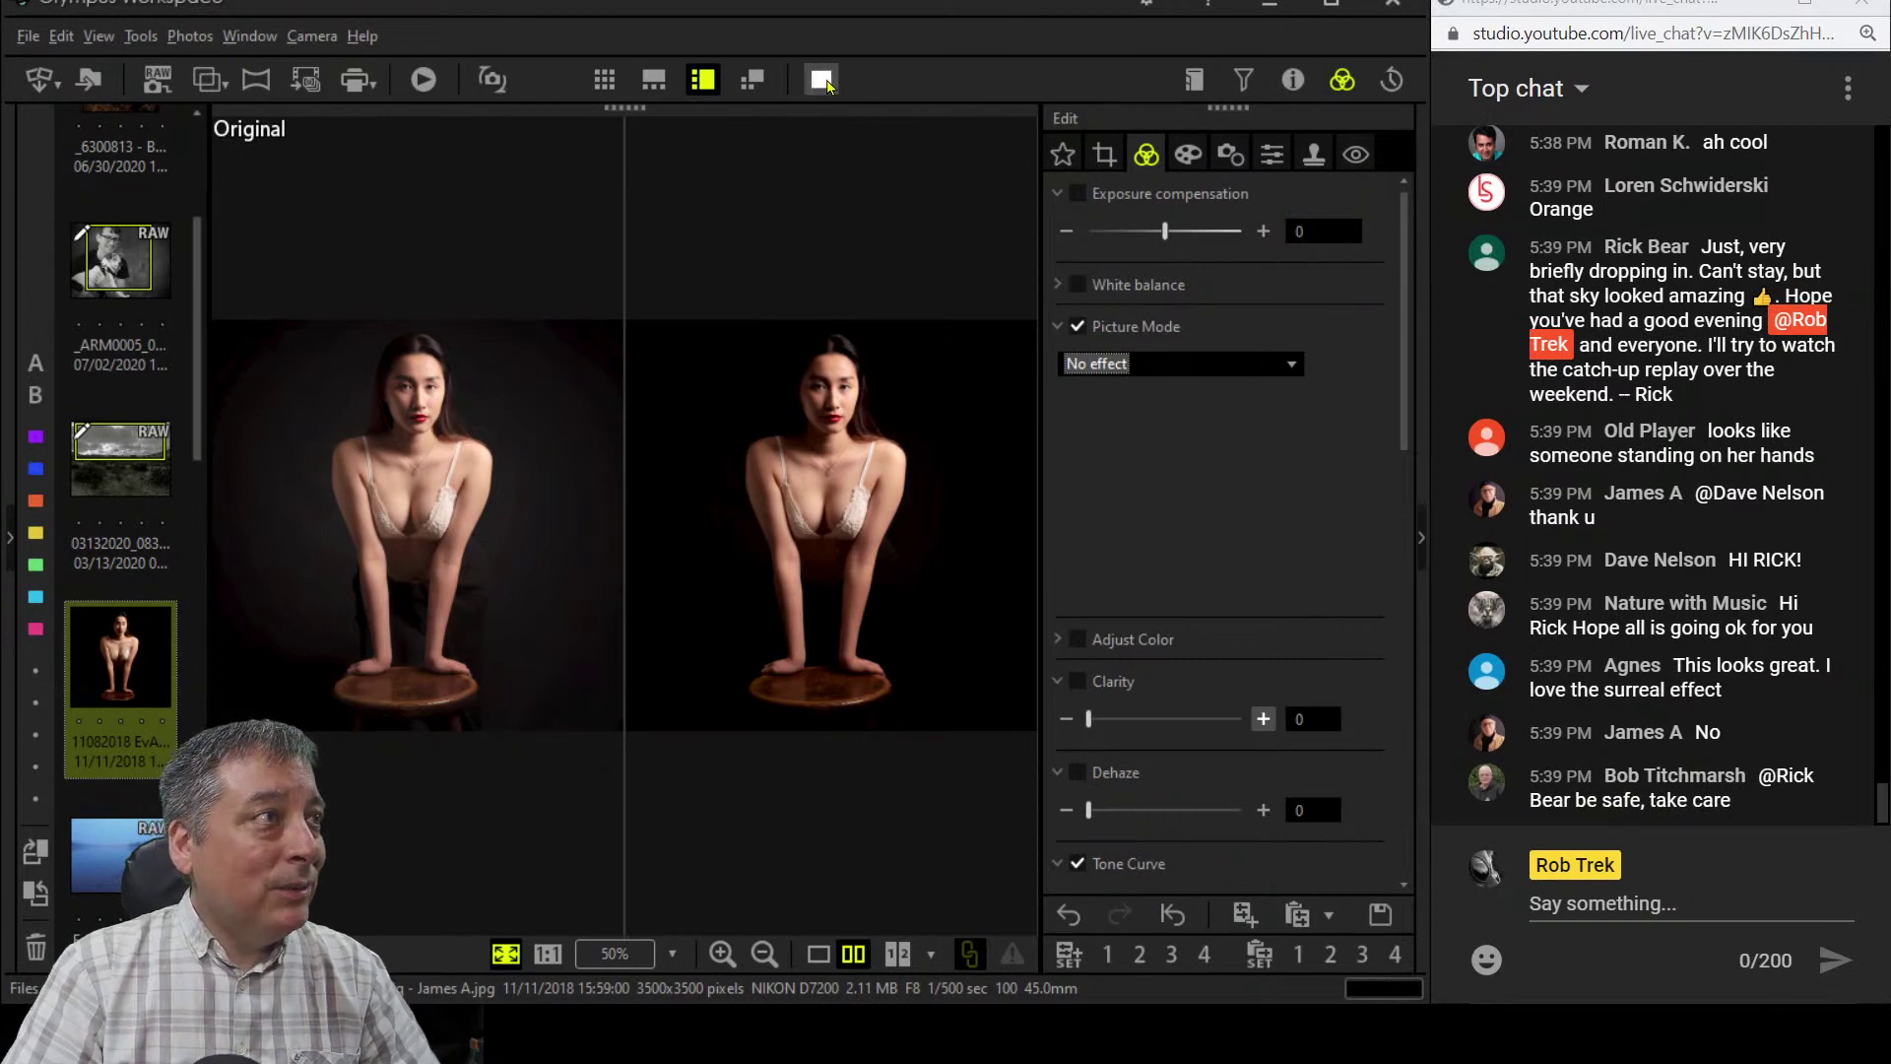
pyautogui.click(823, 82)
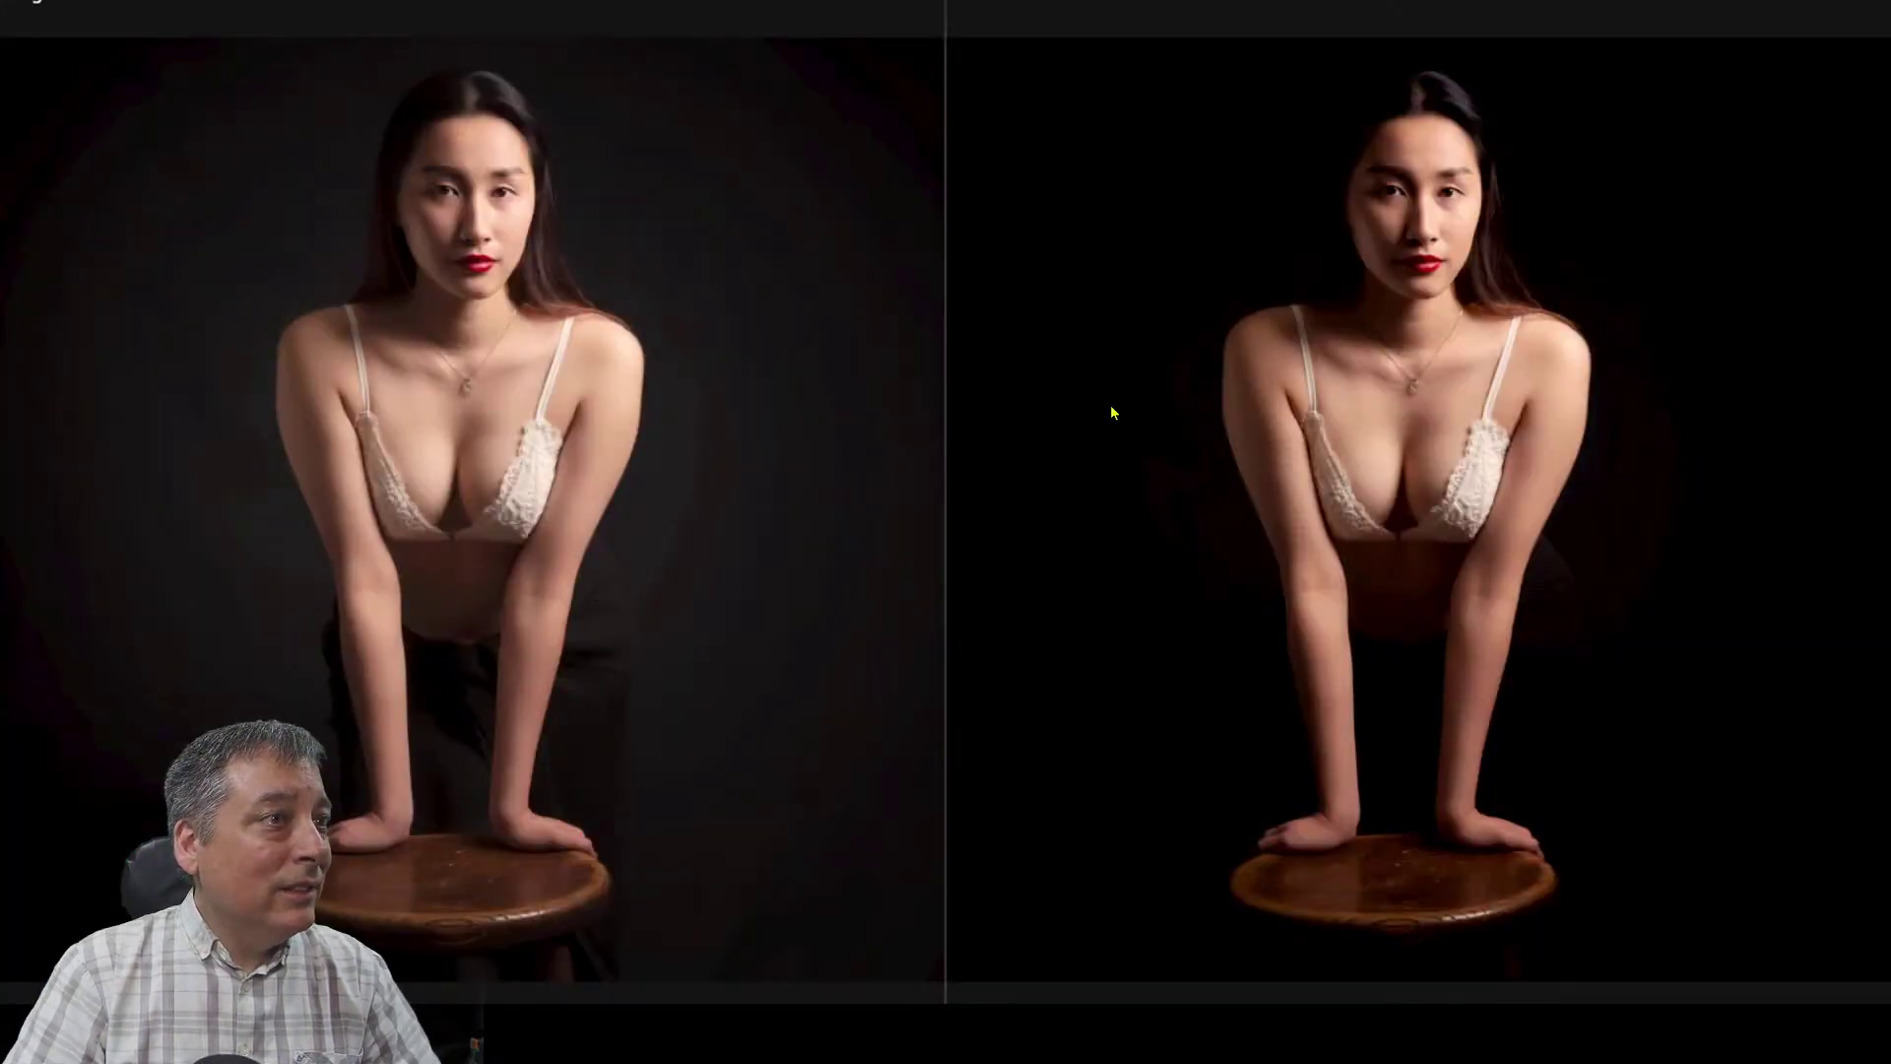
pyautogui.press('Escape')
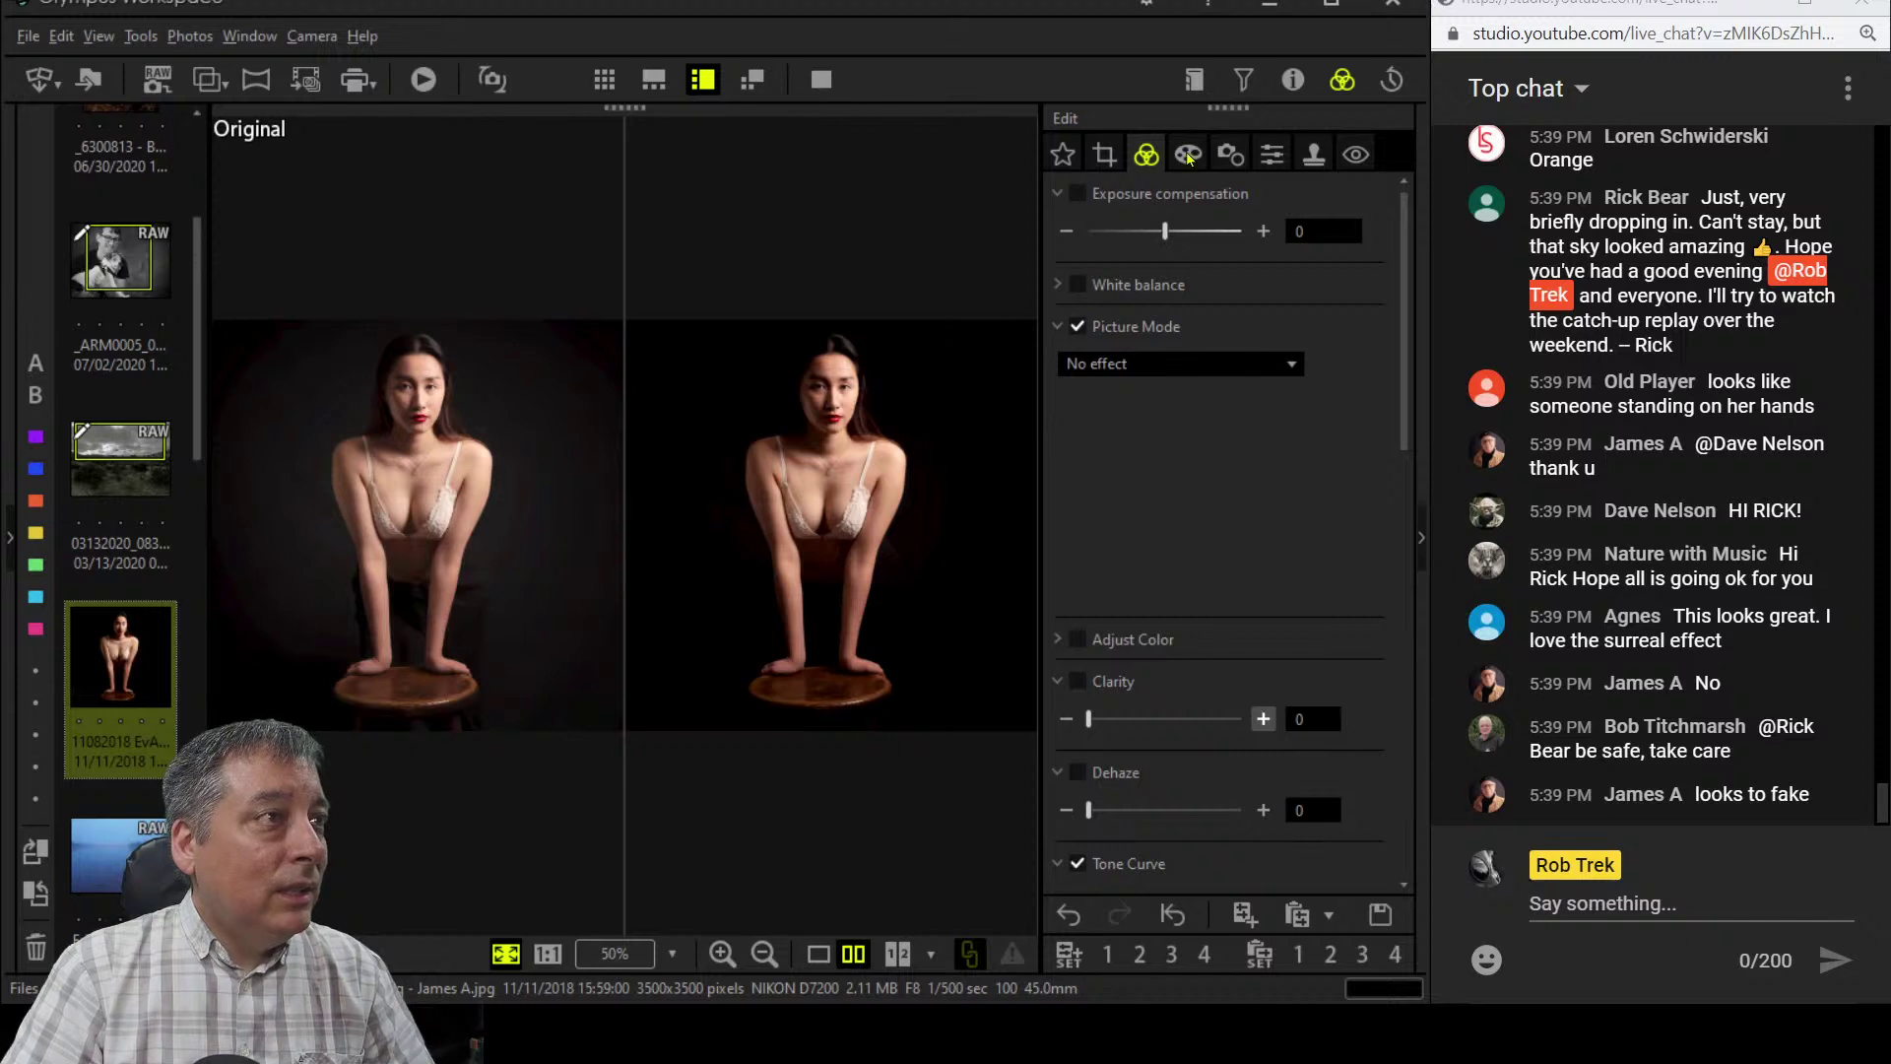
# - Apply the Partial Color III art filter to the portrait and set its color wheel to red at 5
pyautogui.click(1274, 159)
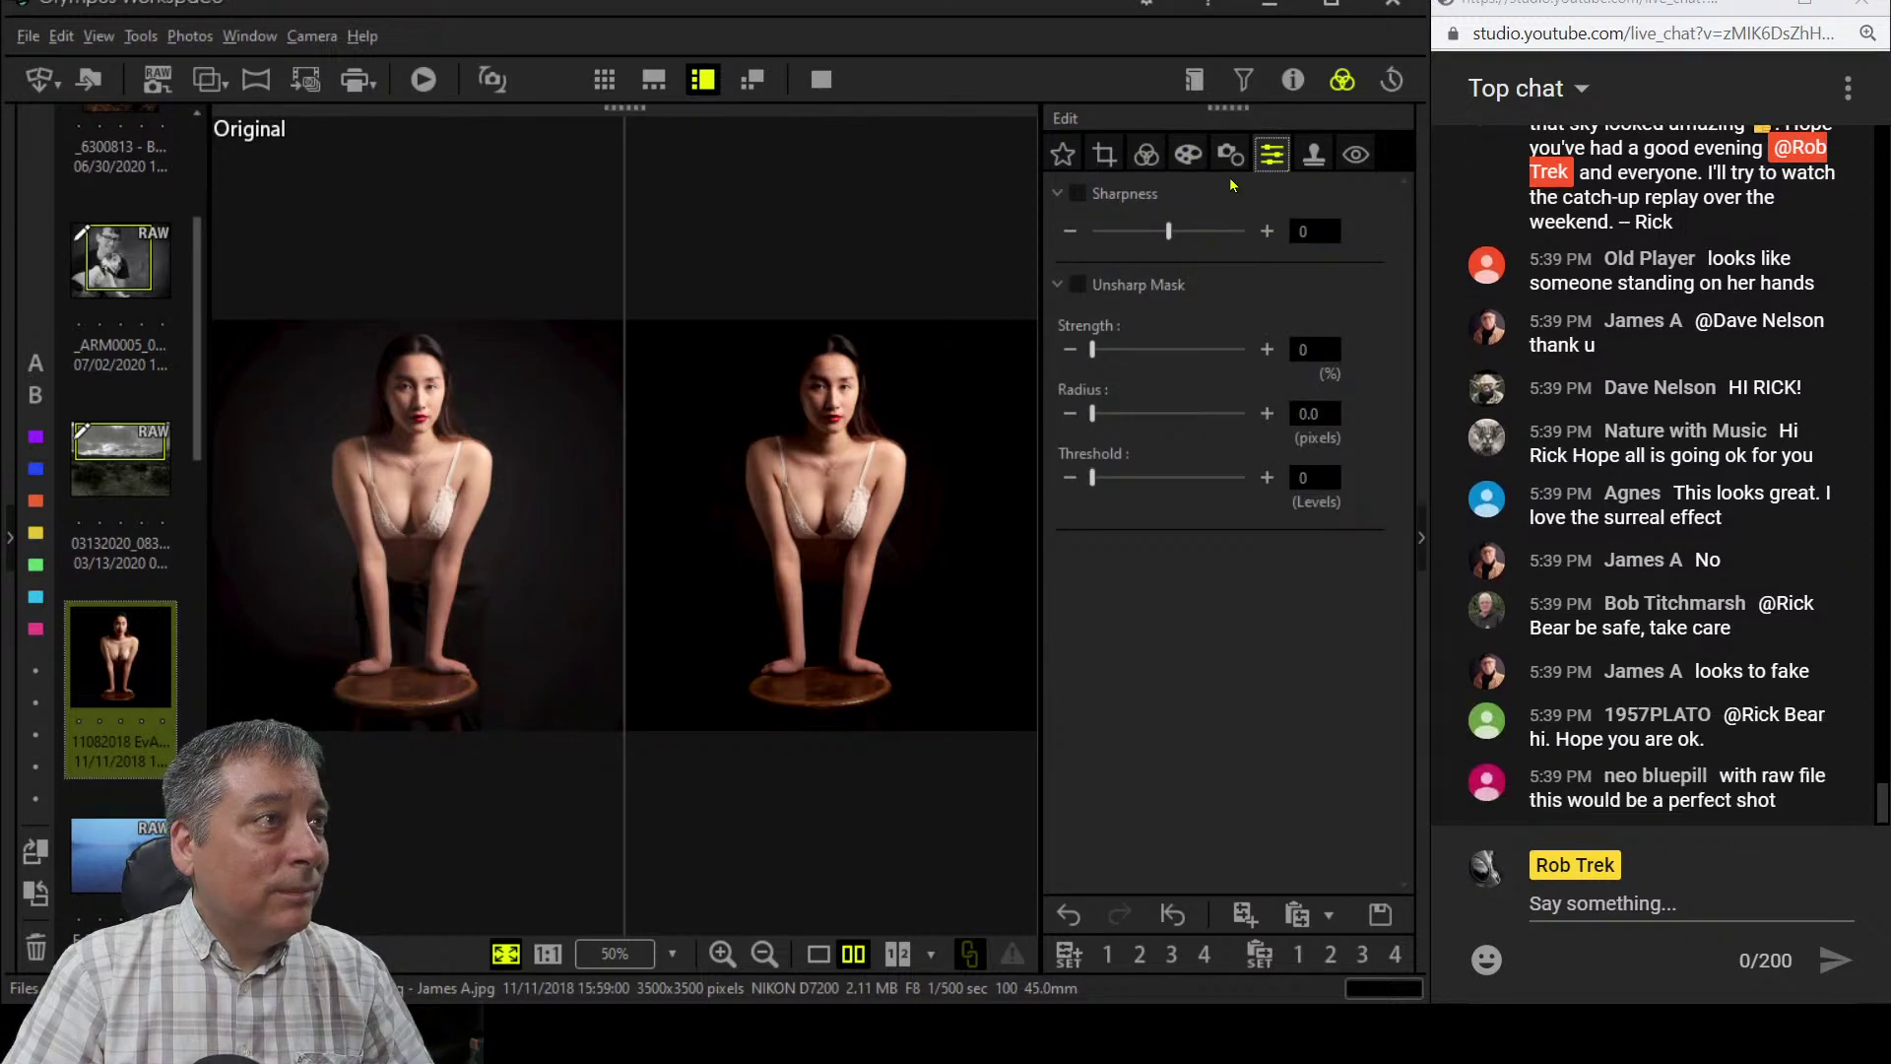
pyautogui.click(1221, 160)
pyautogui.click(1187, 154)
pyautogui.click(1190, 229)
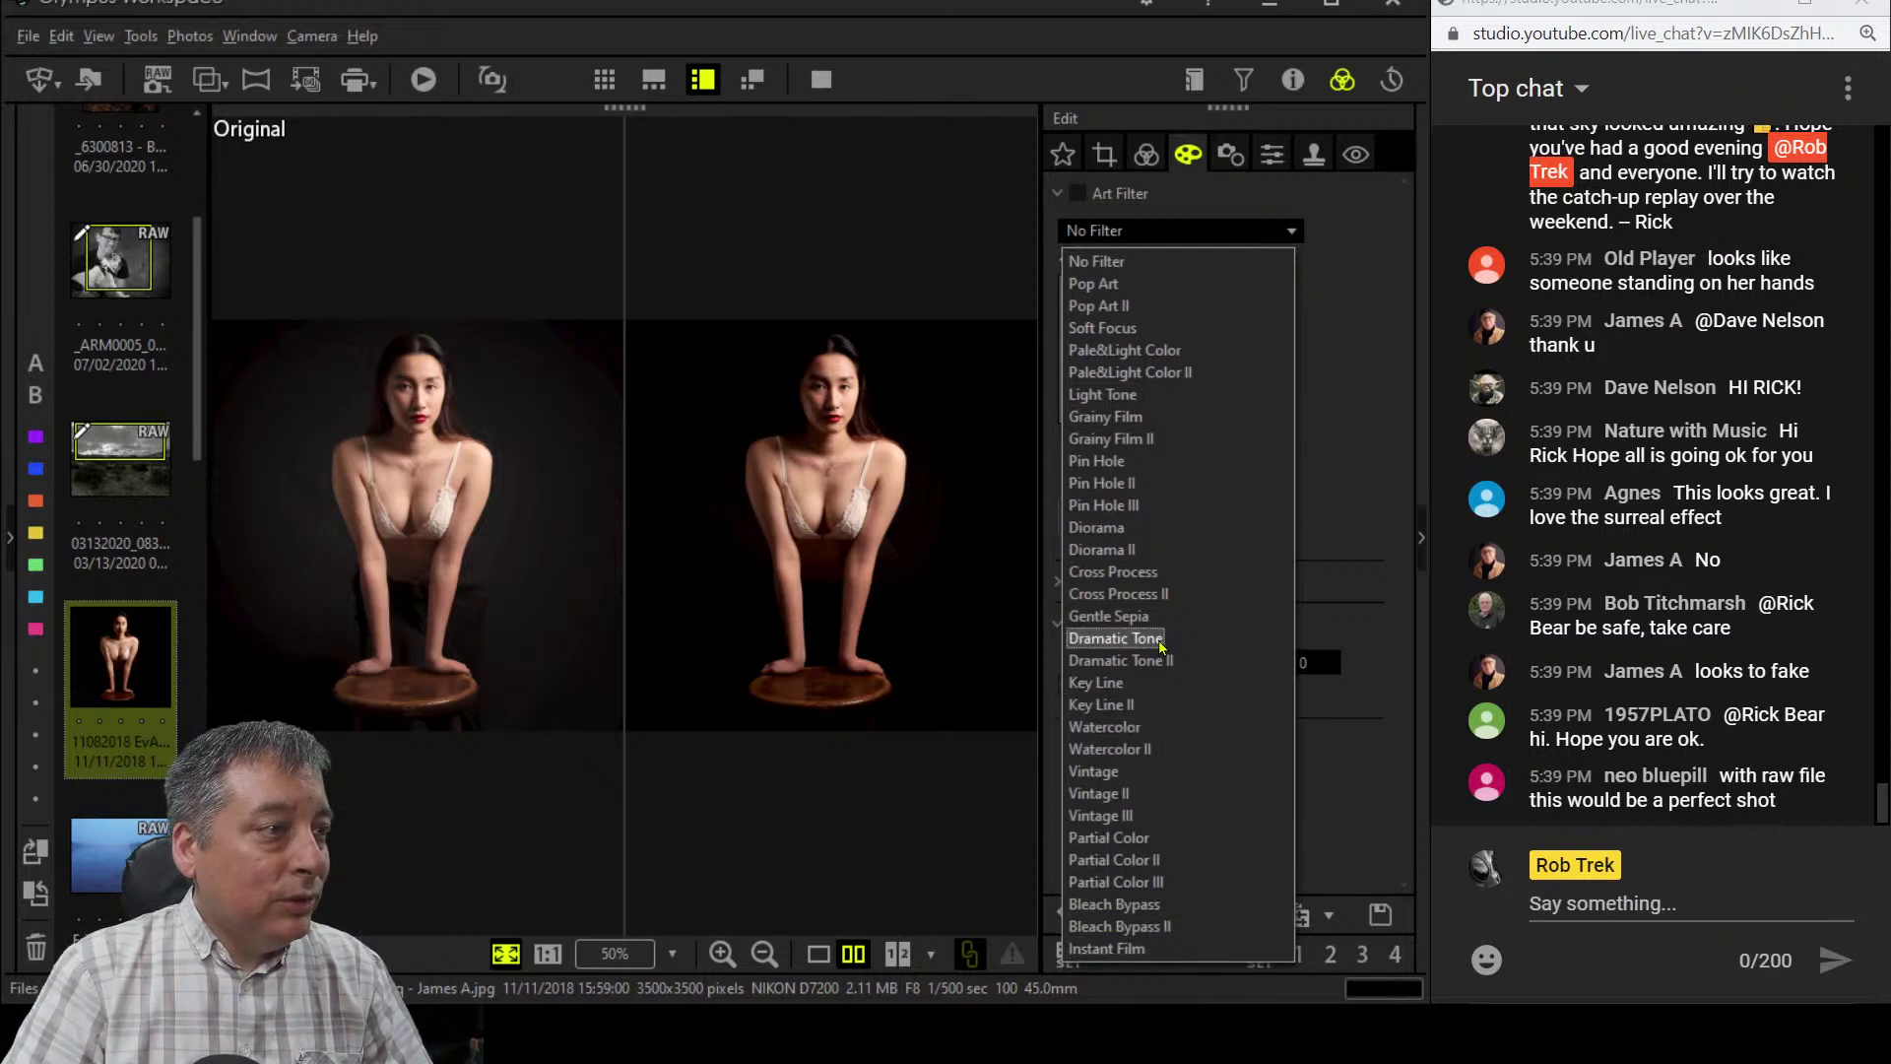
pyautogui.click(1152, 881)
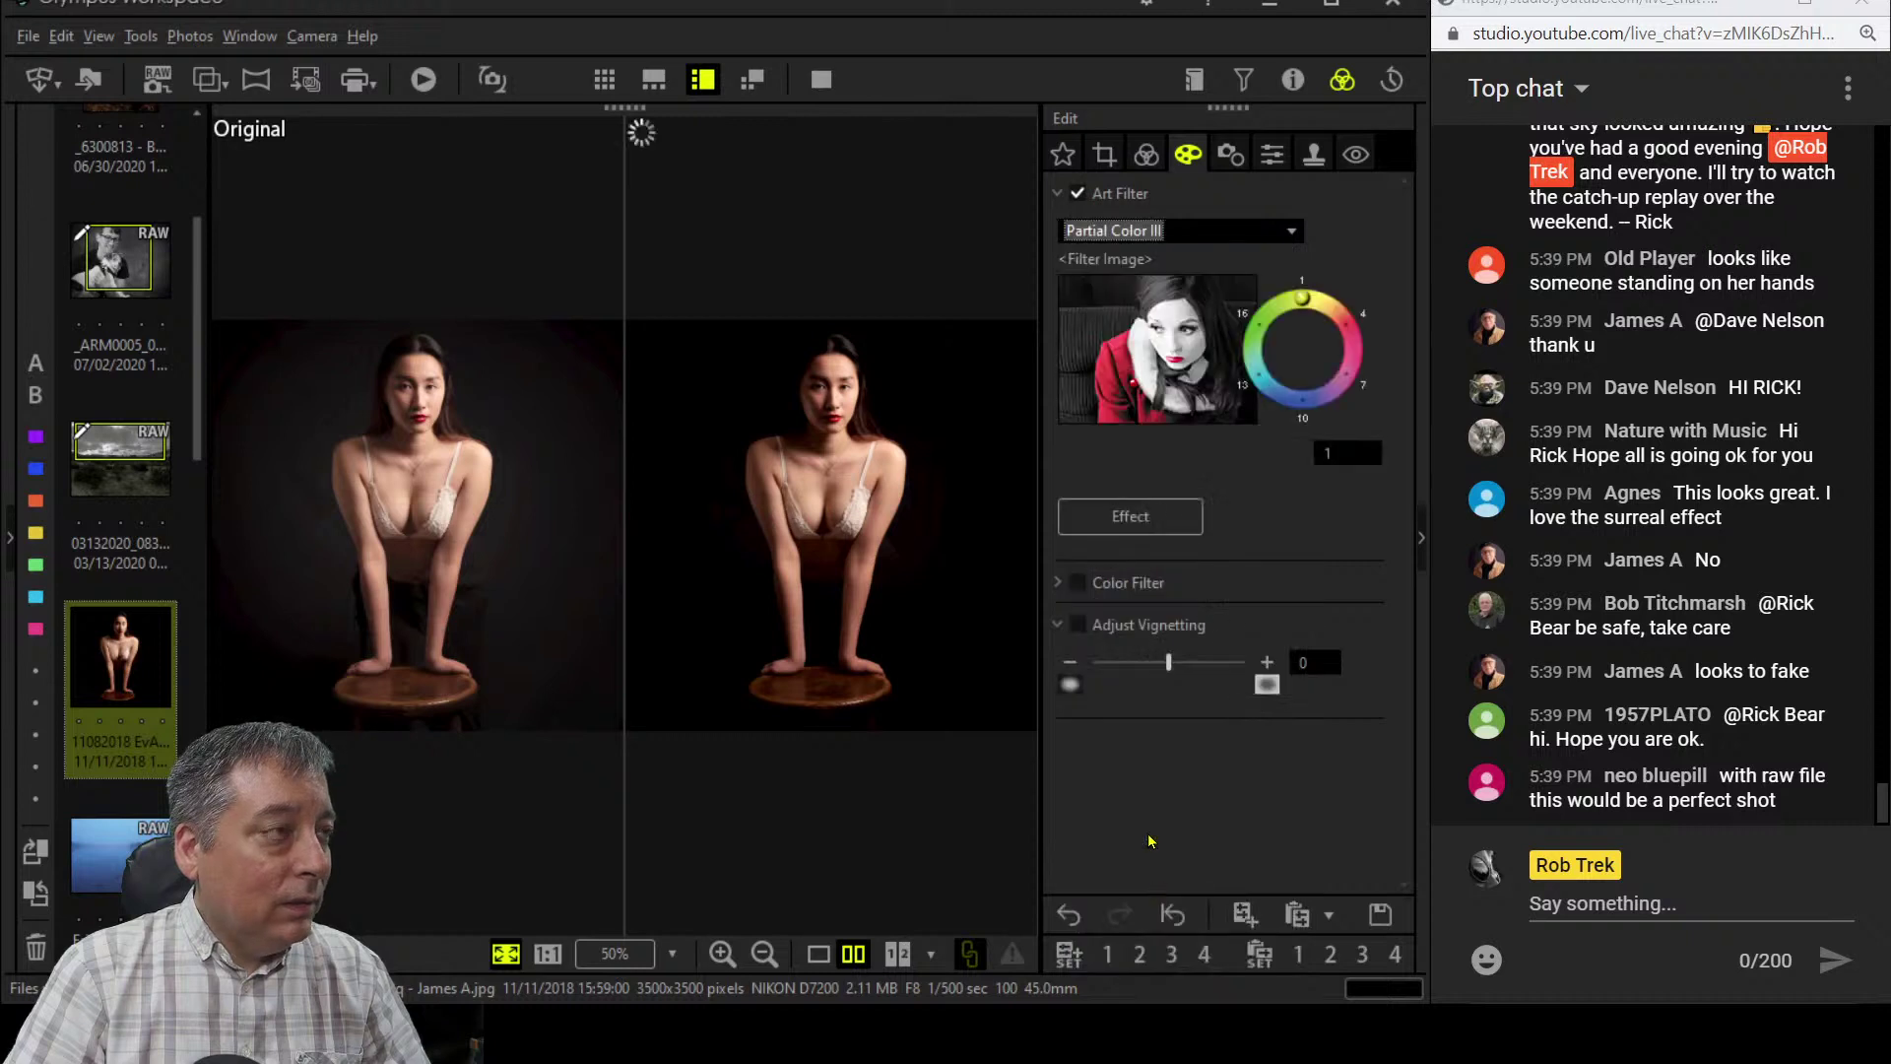
pyautogui.click(1319, 311)
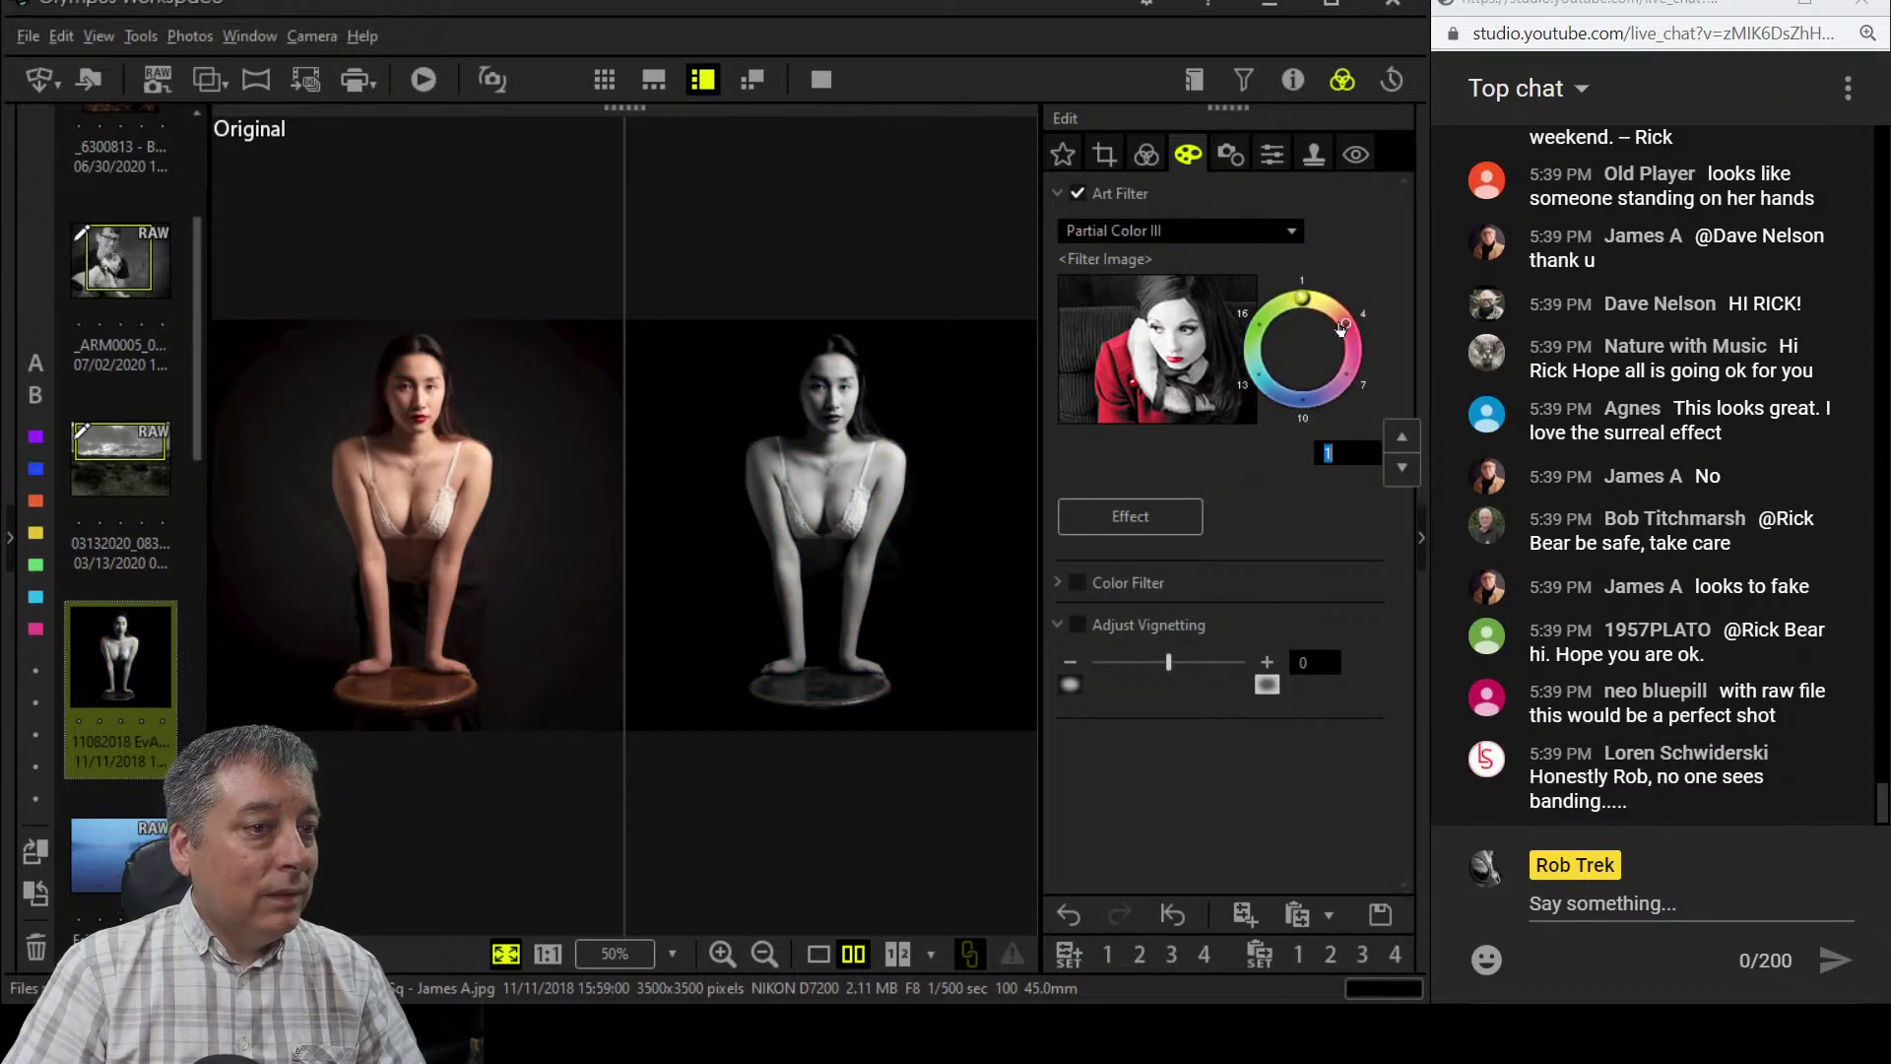
pyautogui.click(1347, 333)
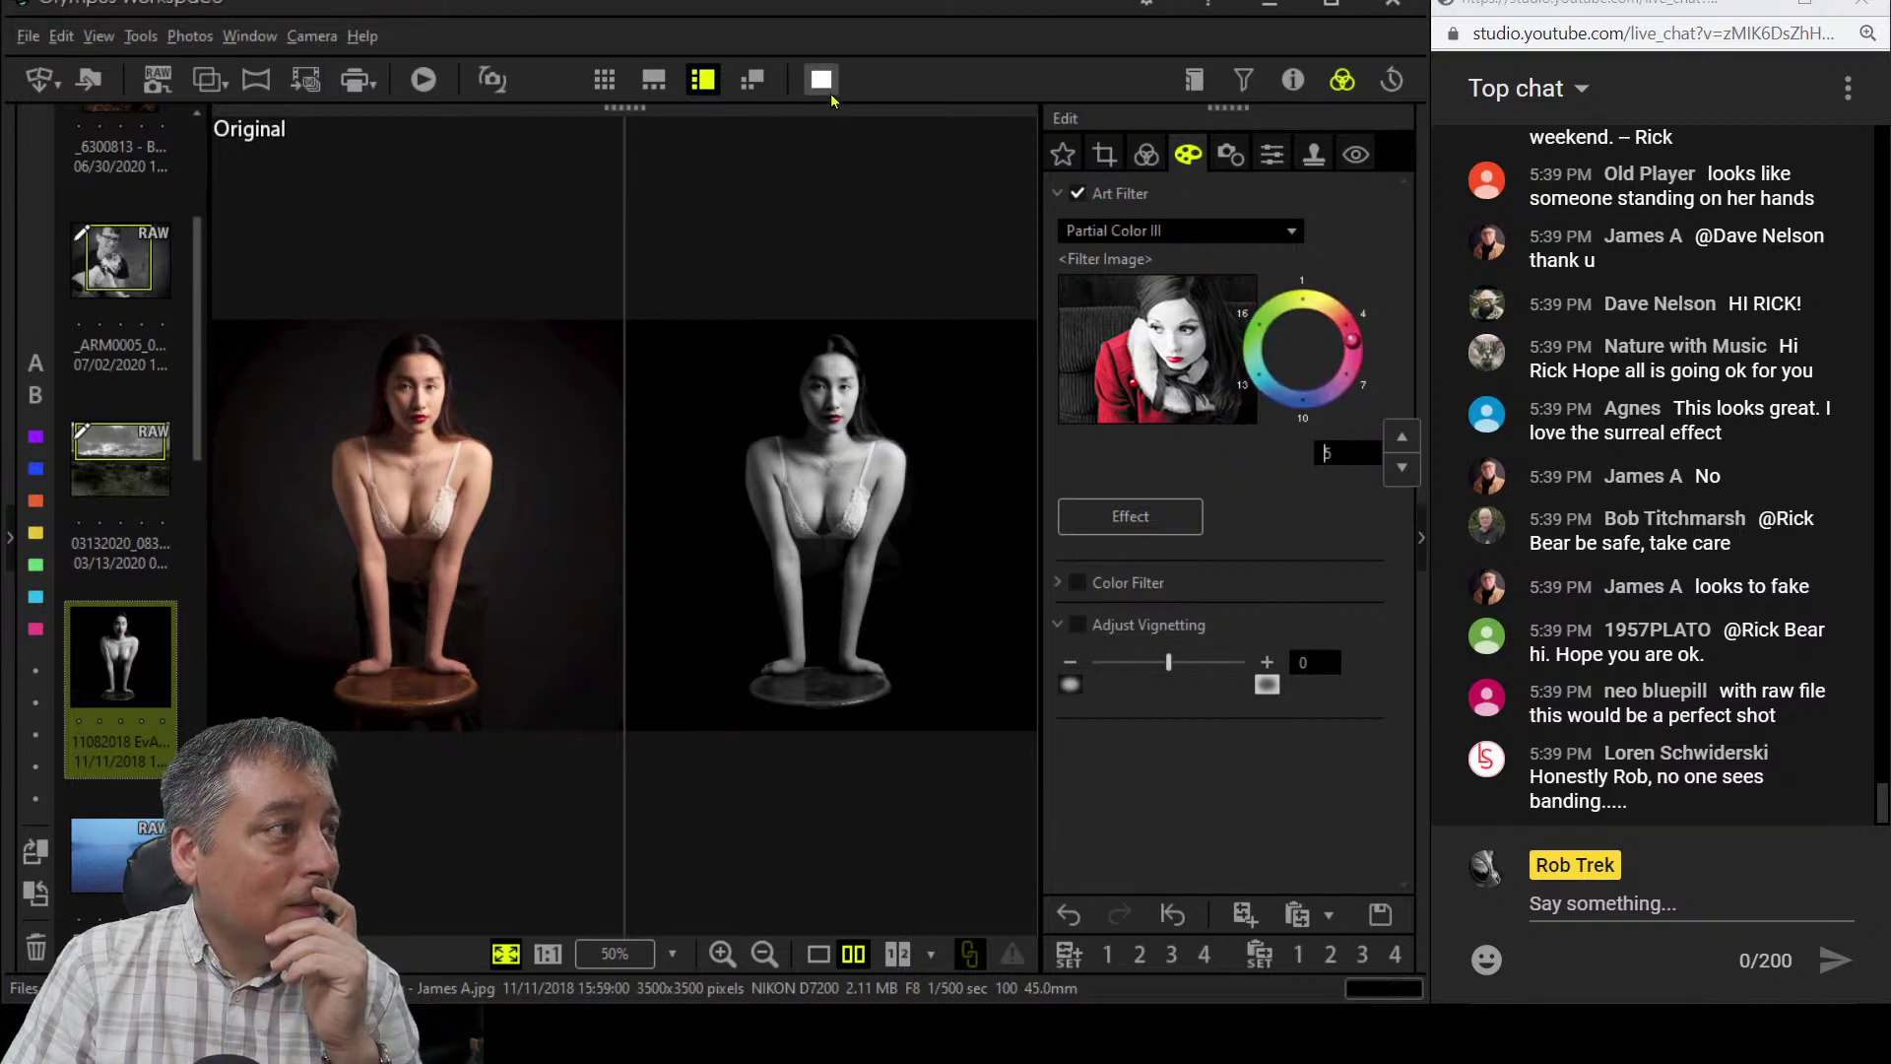
# - Try the Monochrome Picture Mode on the partial-color portrait, and set it back to No effect
pyautogui.click(1154, 161)
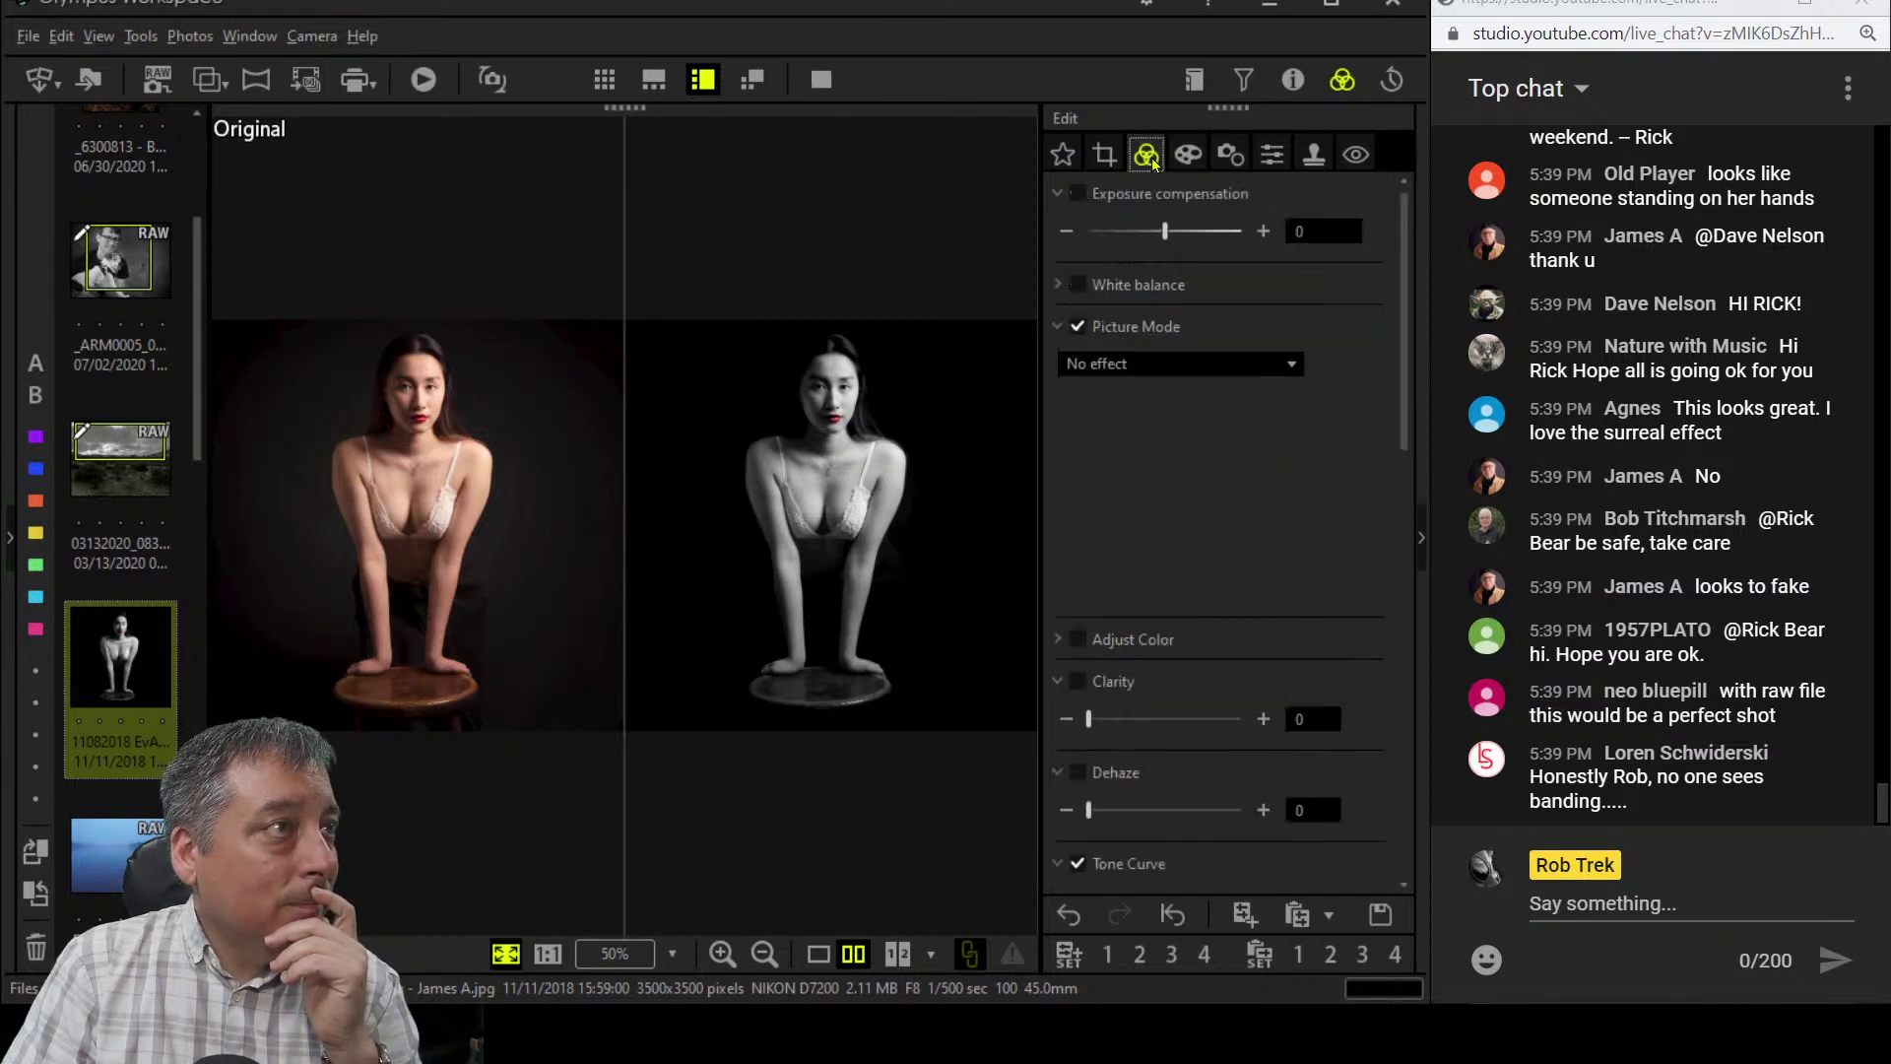
pyautogui.click(1208, 363)
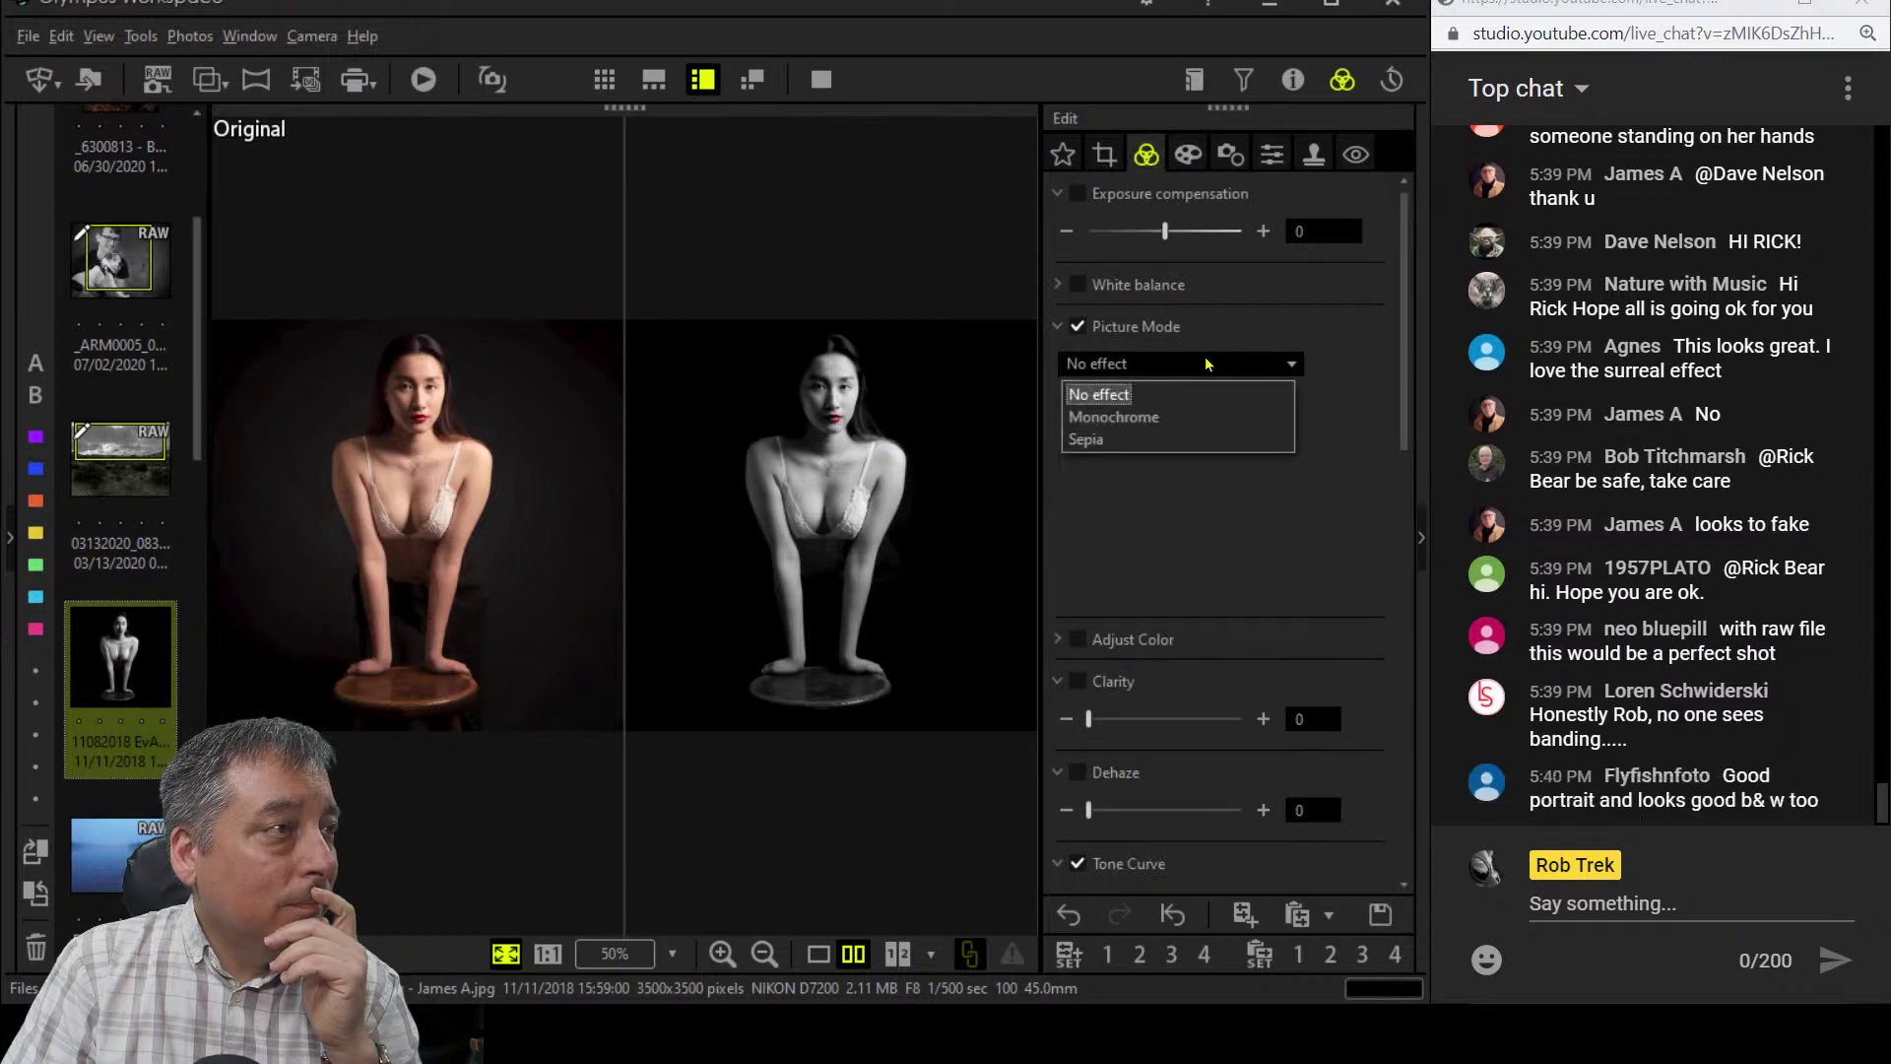
pyautogui.click(1207, 420)
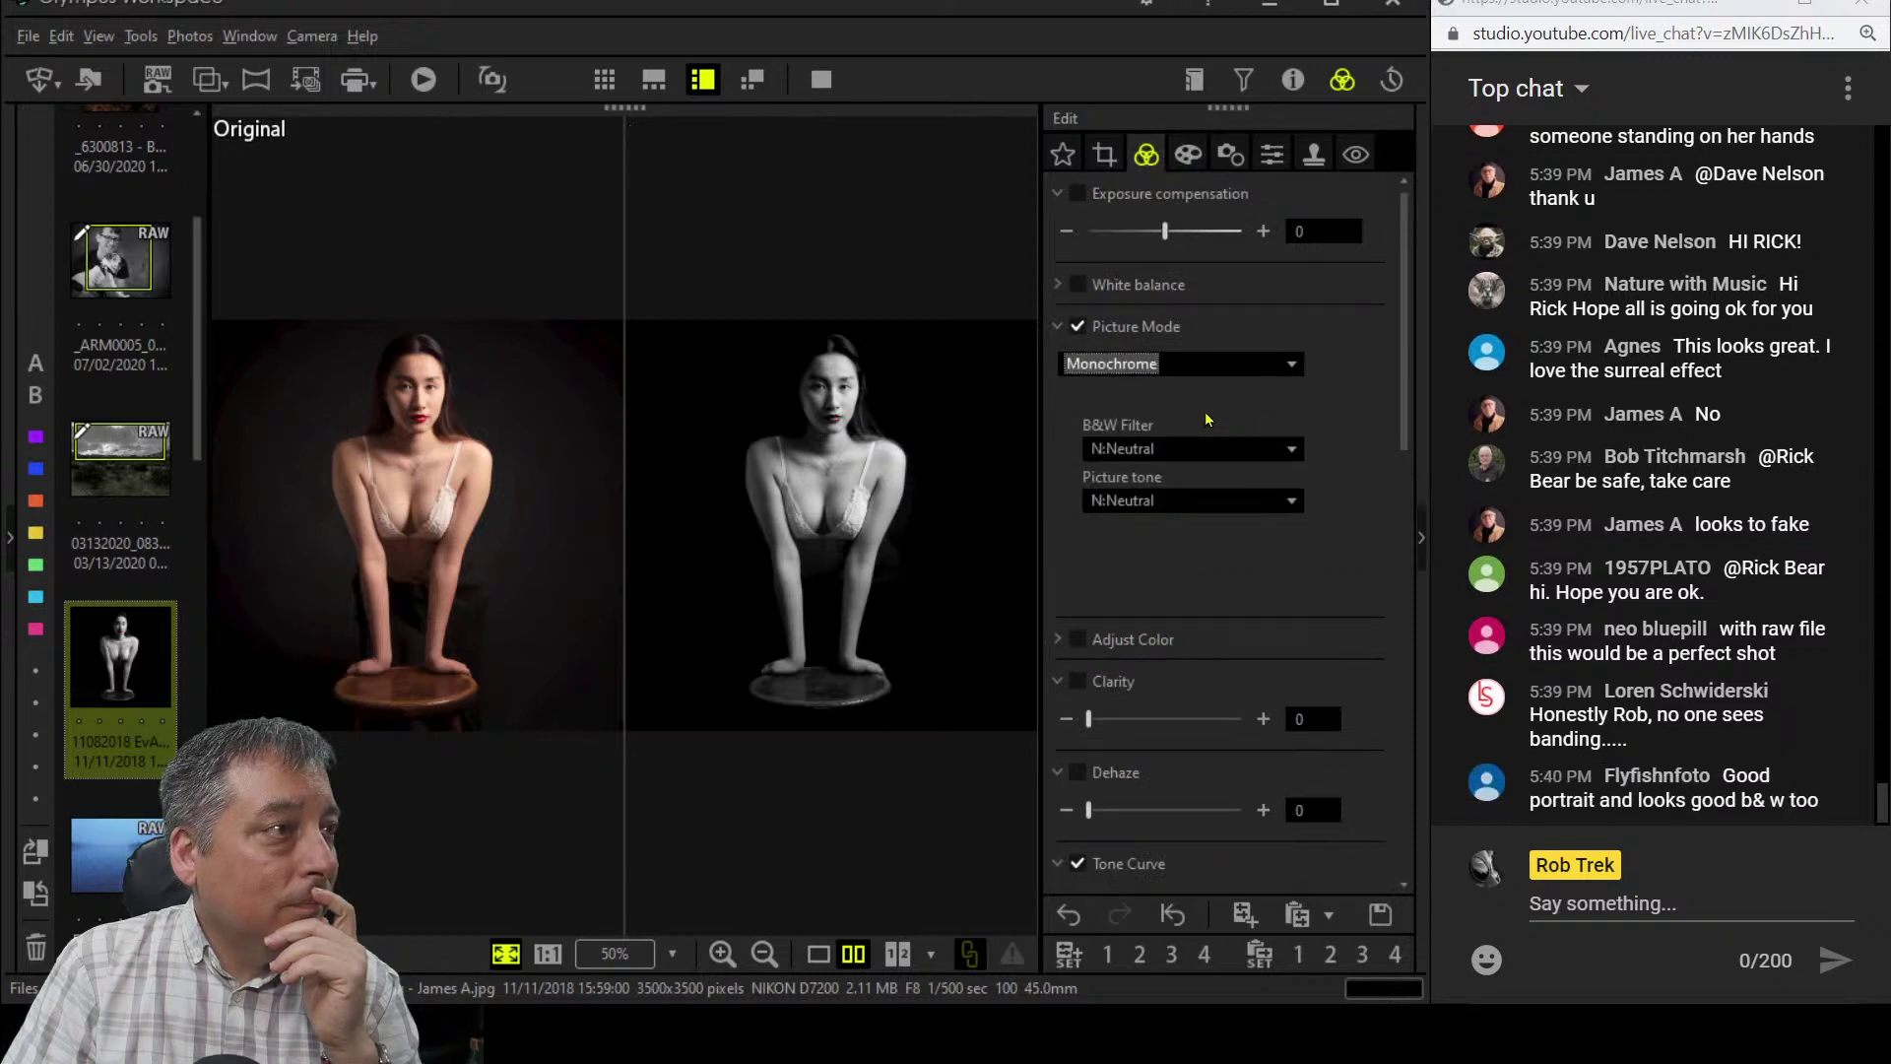
pyautogui.click(1208, 366)
pyautogui.click(1203, 391)
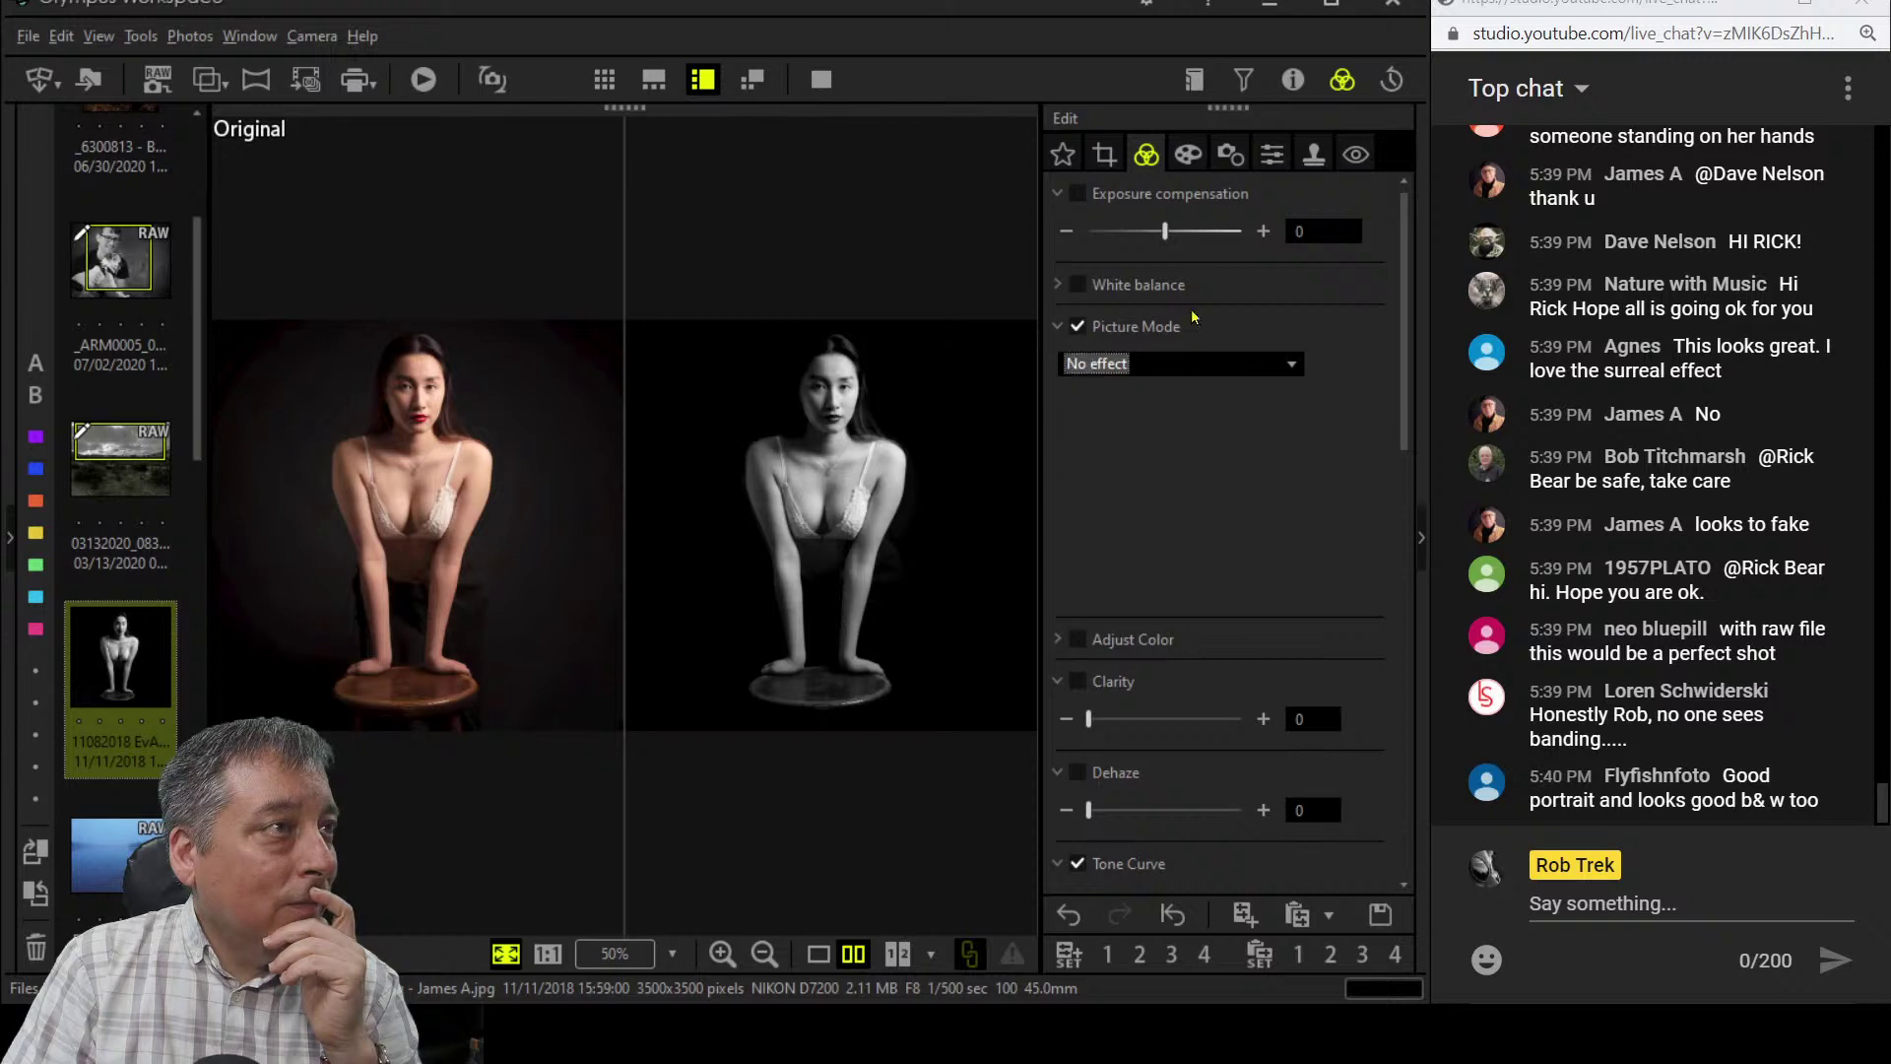
# - Compare the partial-color portrait with the original at full screen, and return to the editing view
pyautogui.click(821, 79)
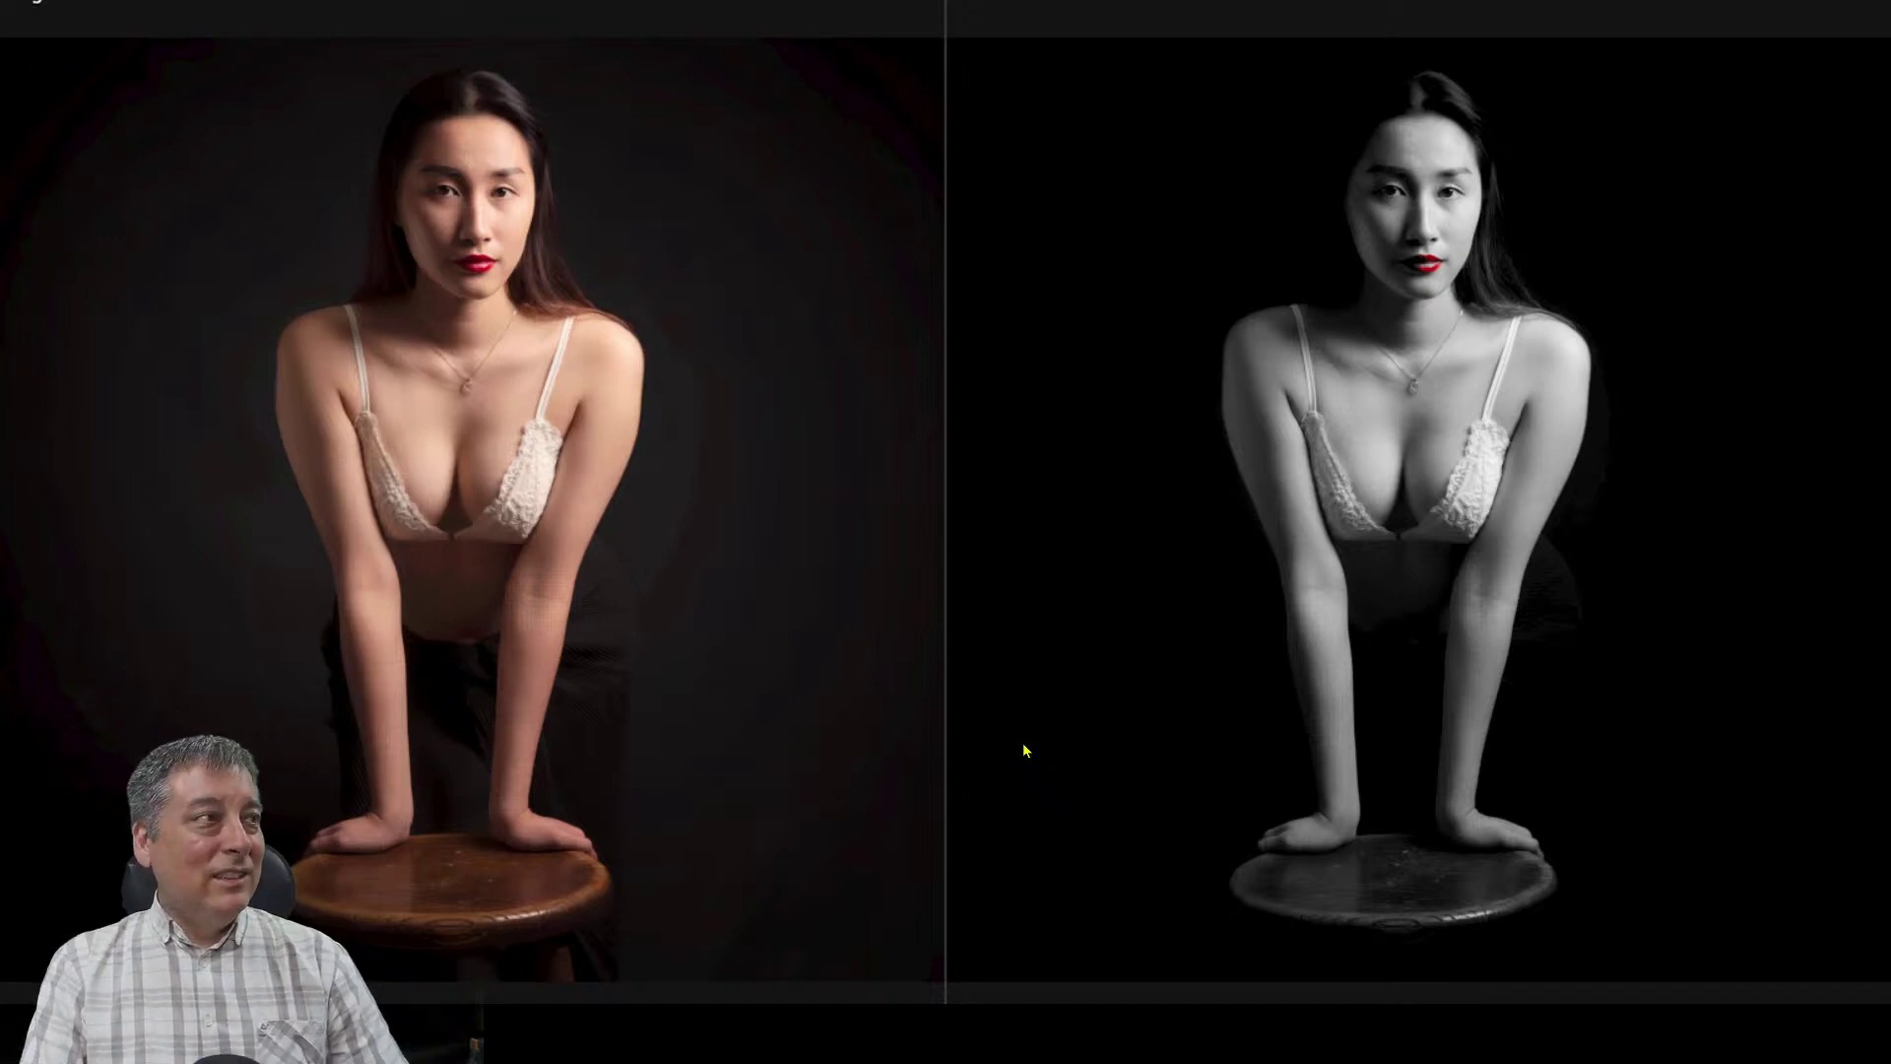
pyautogui.press('Escape')
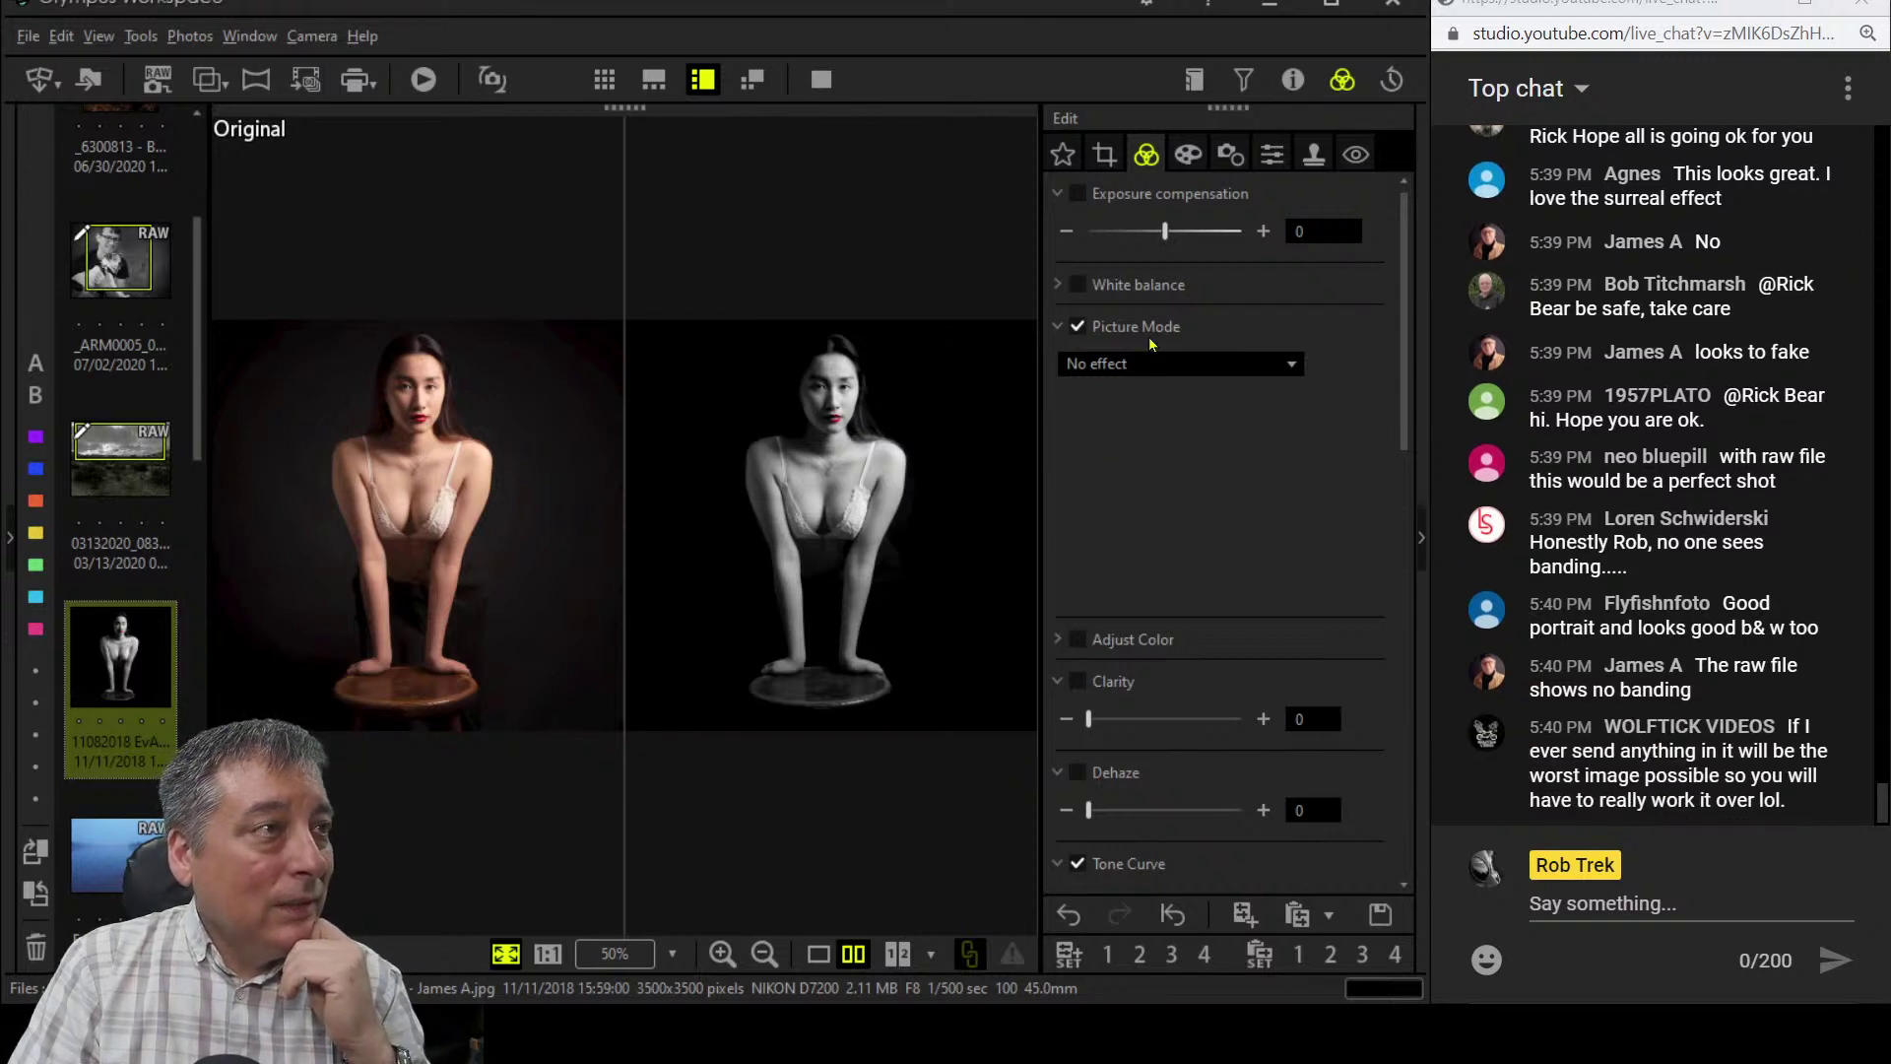
# - Set the portrait's Picture Mode to Monochrome with the Orange B&W filter
pyautogui.click(1204, 367)
pyautogui.click(1203, 416)
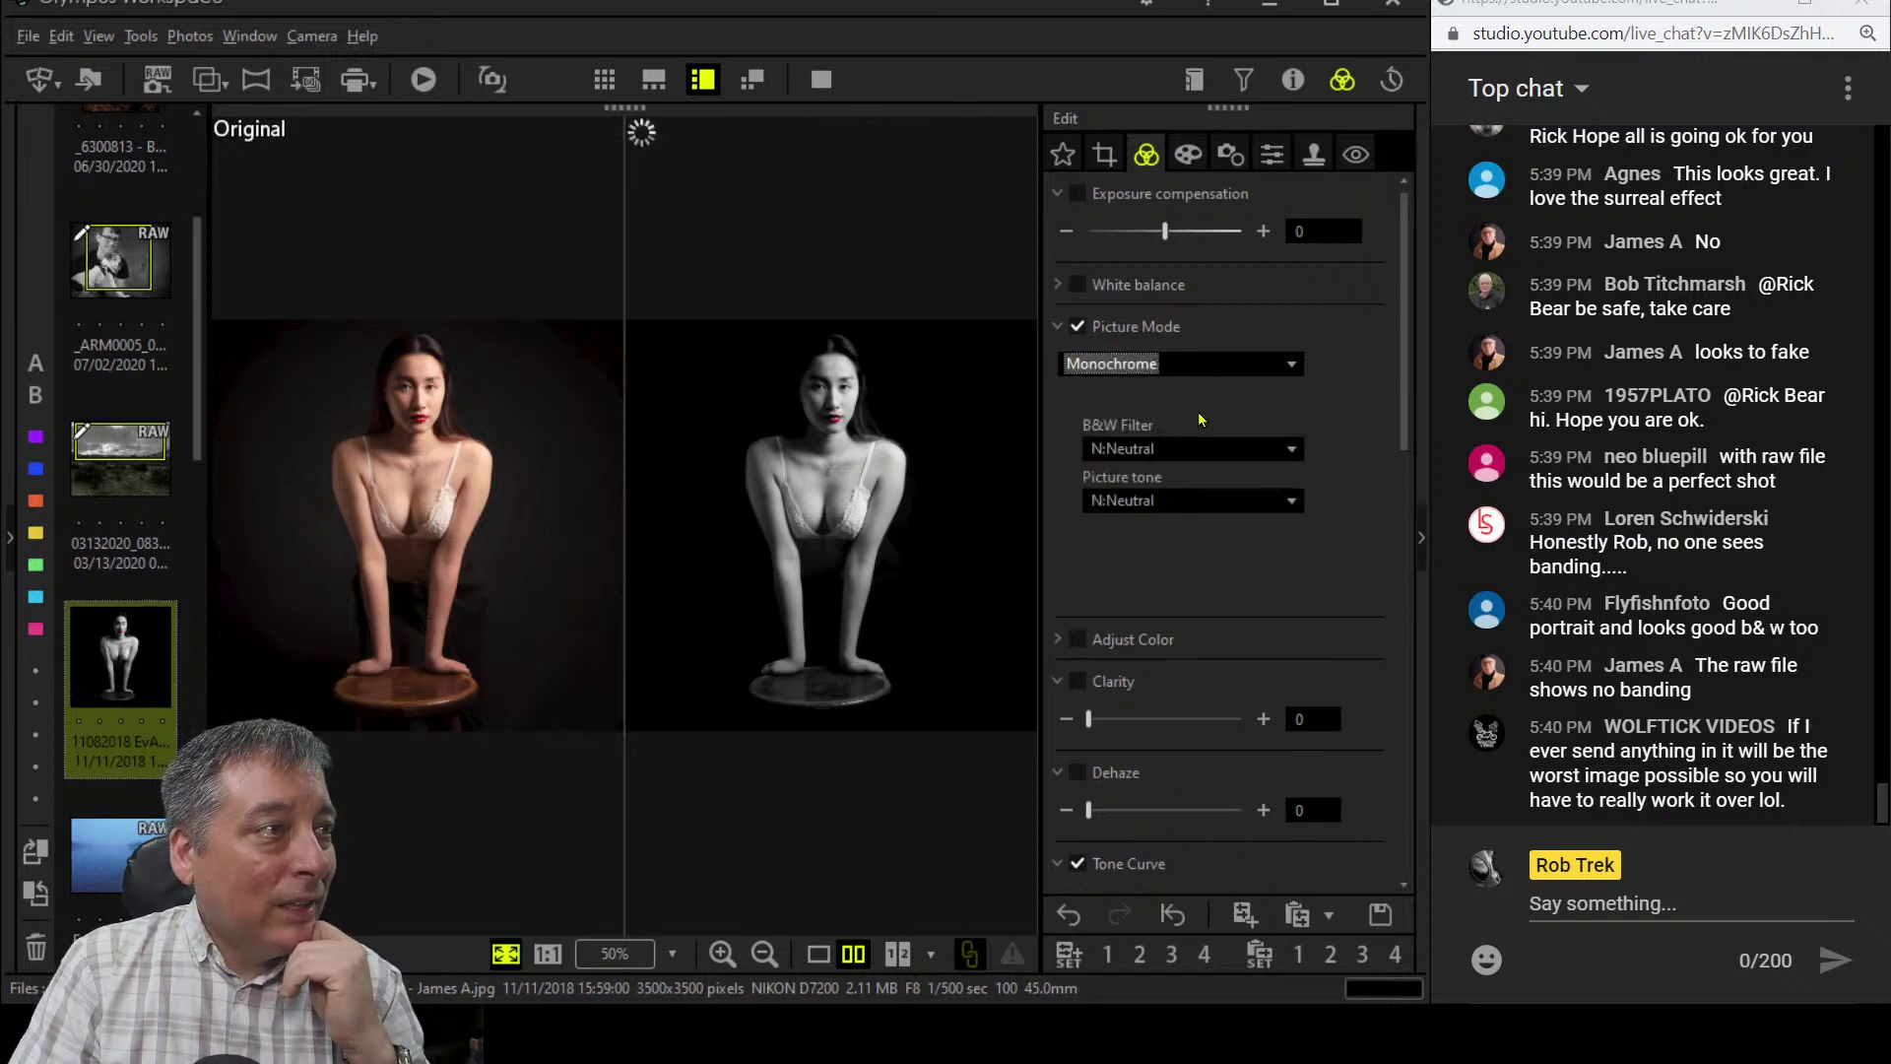
pyautogui.click(1231, 451)
pyautogui.click(1226, 523)
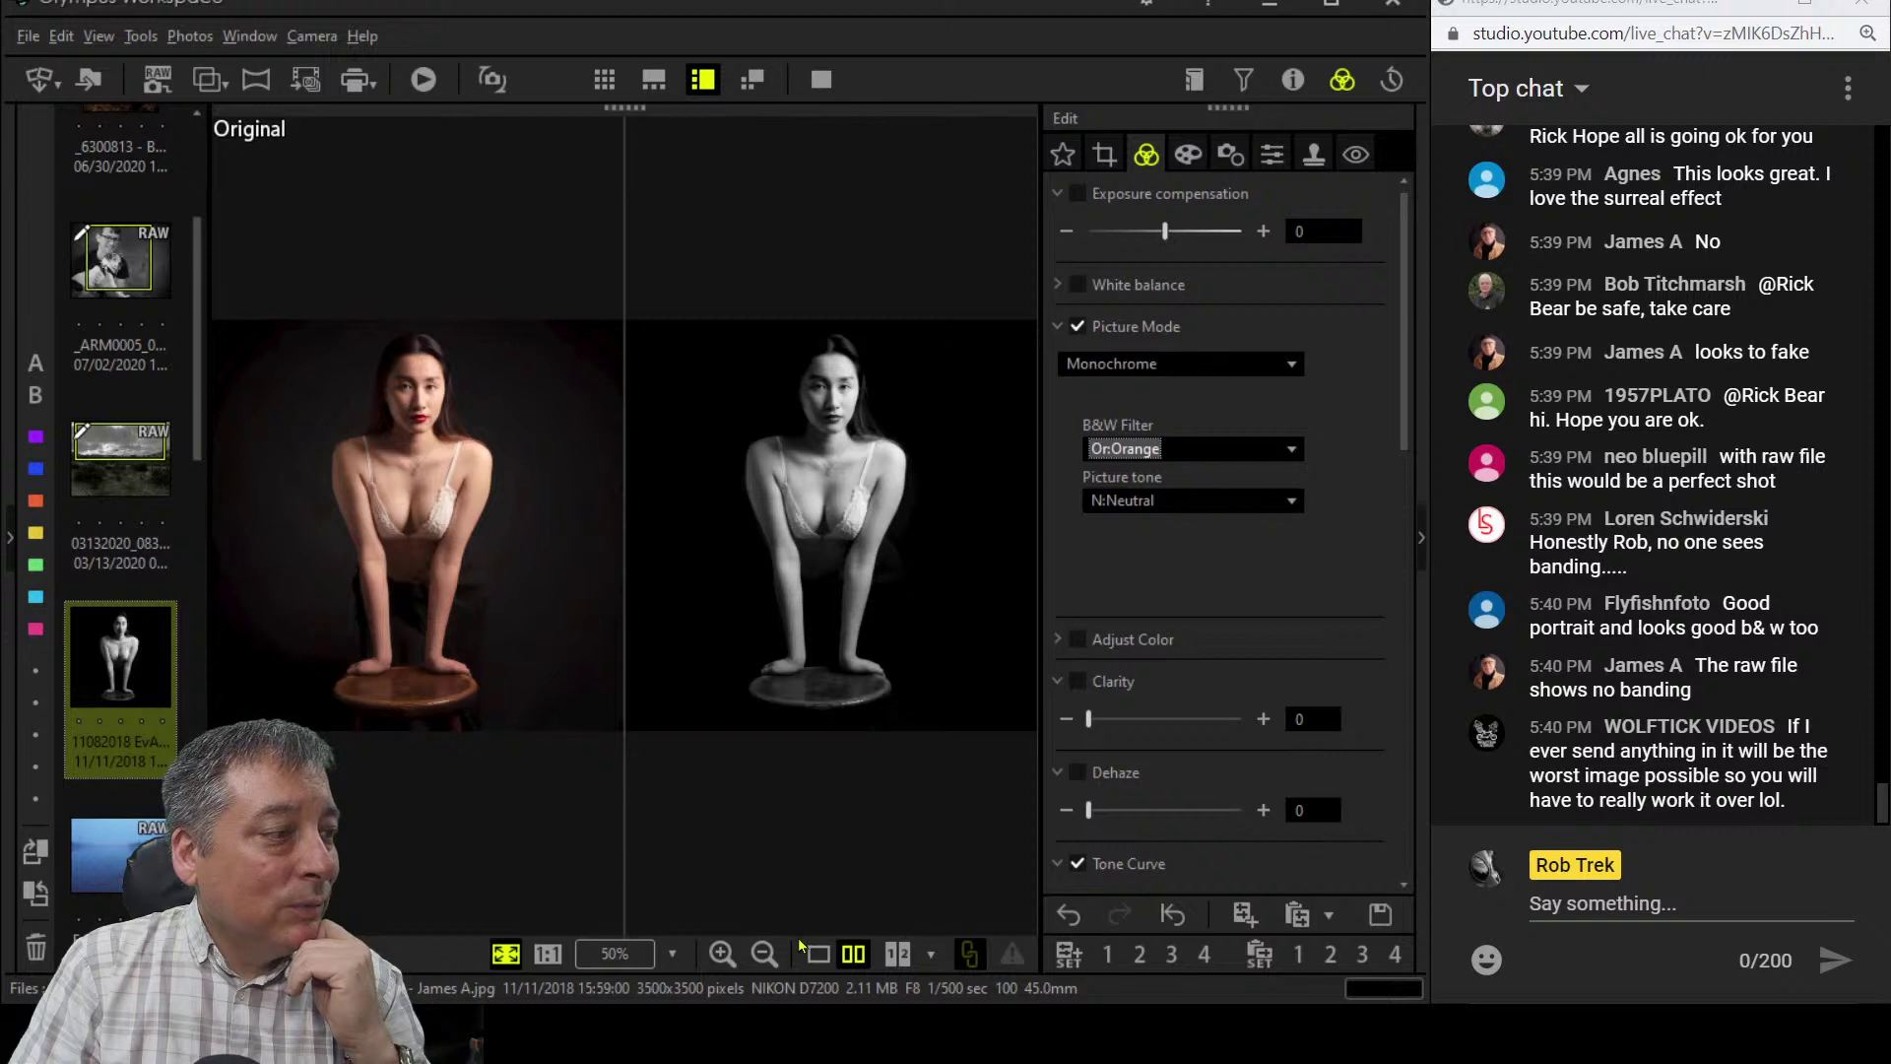
# - View the monochrome portrait on its own at full screen, and examine the dark area beside the arm up close
pyautogui.click(818, 954)
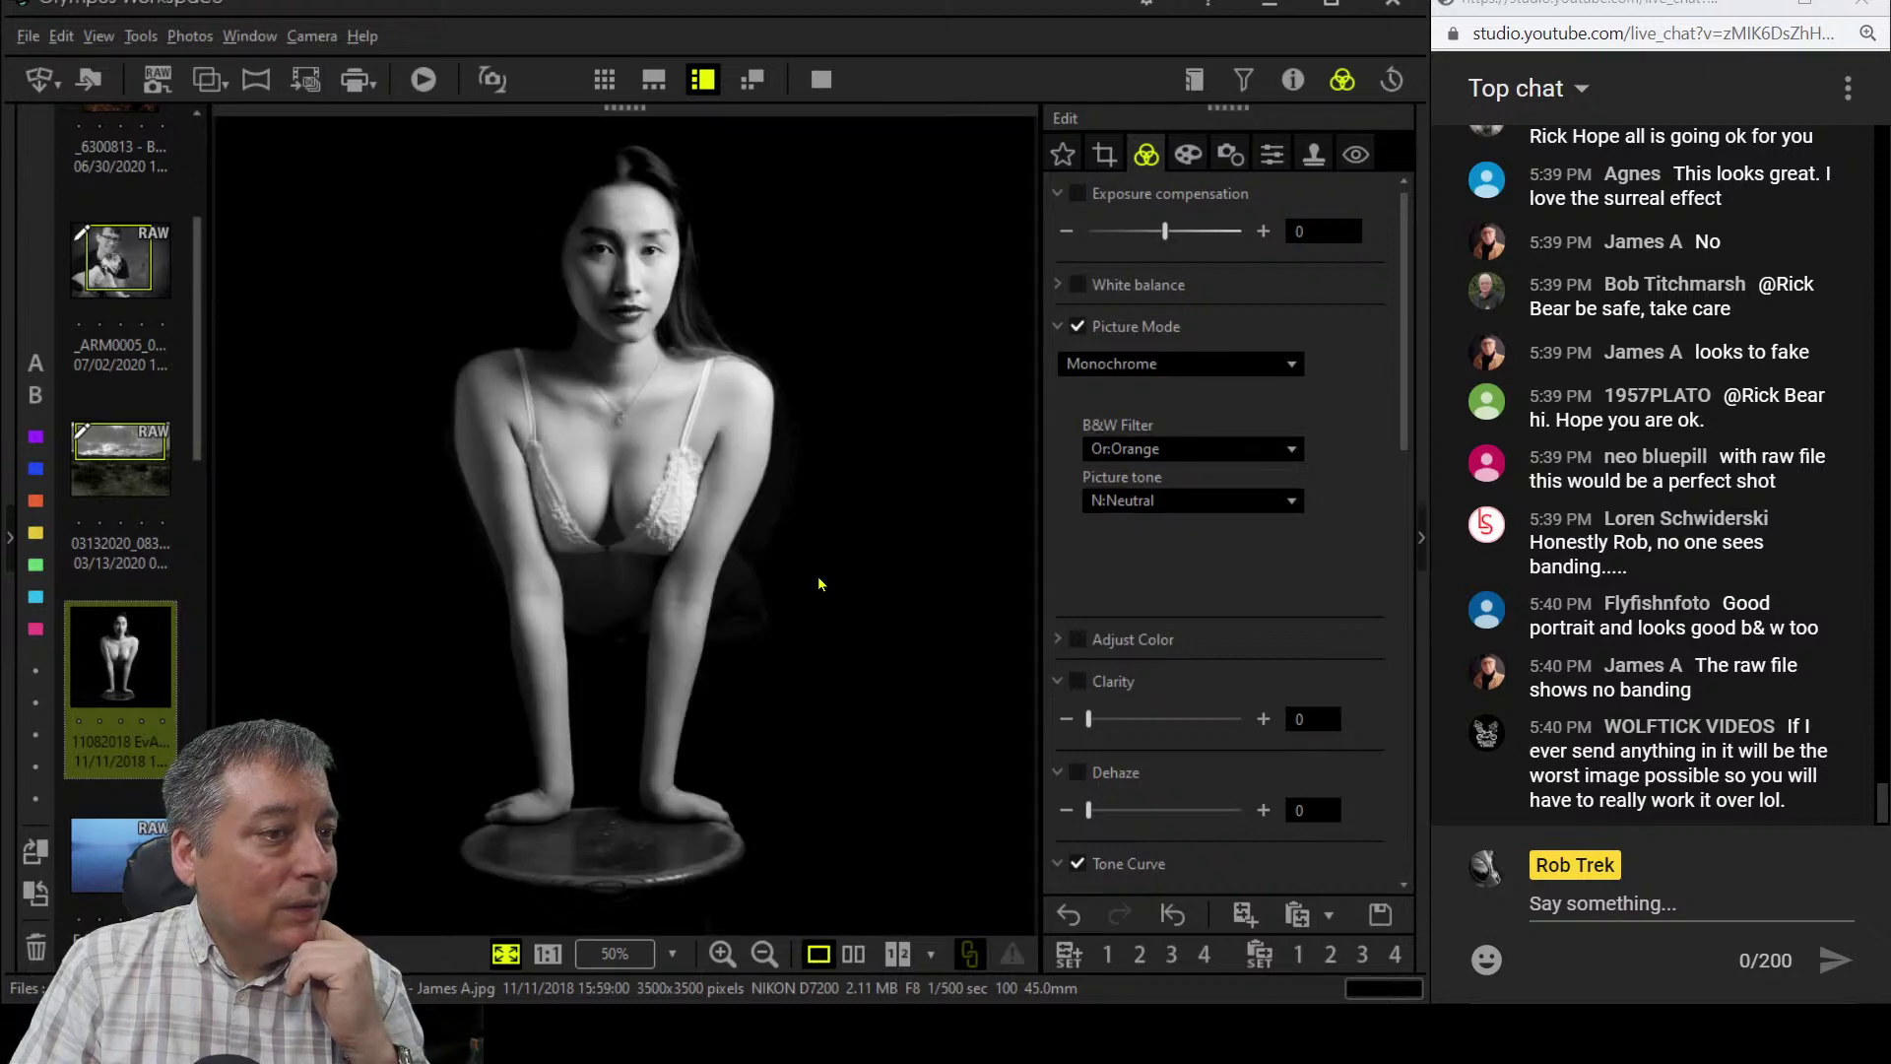
pyautogui.click(812, 87)
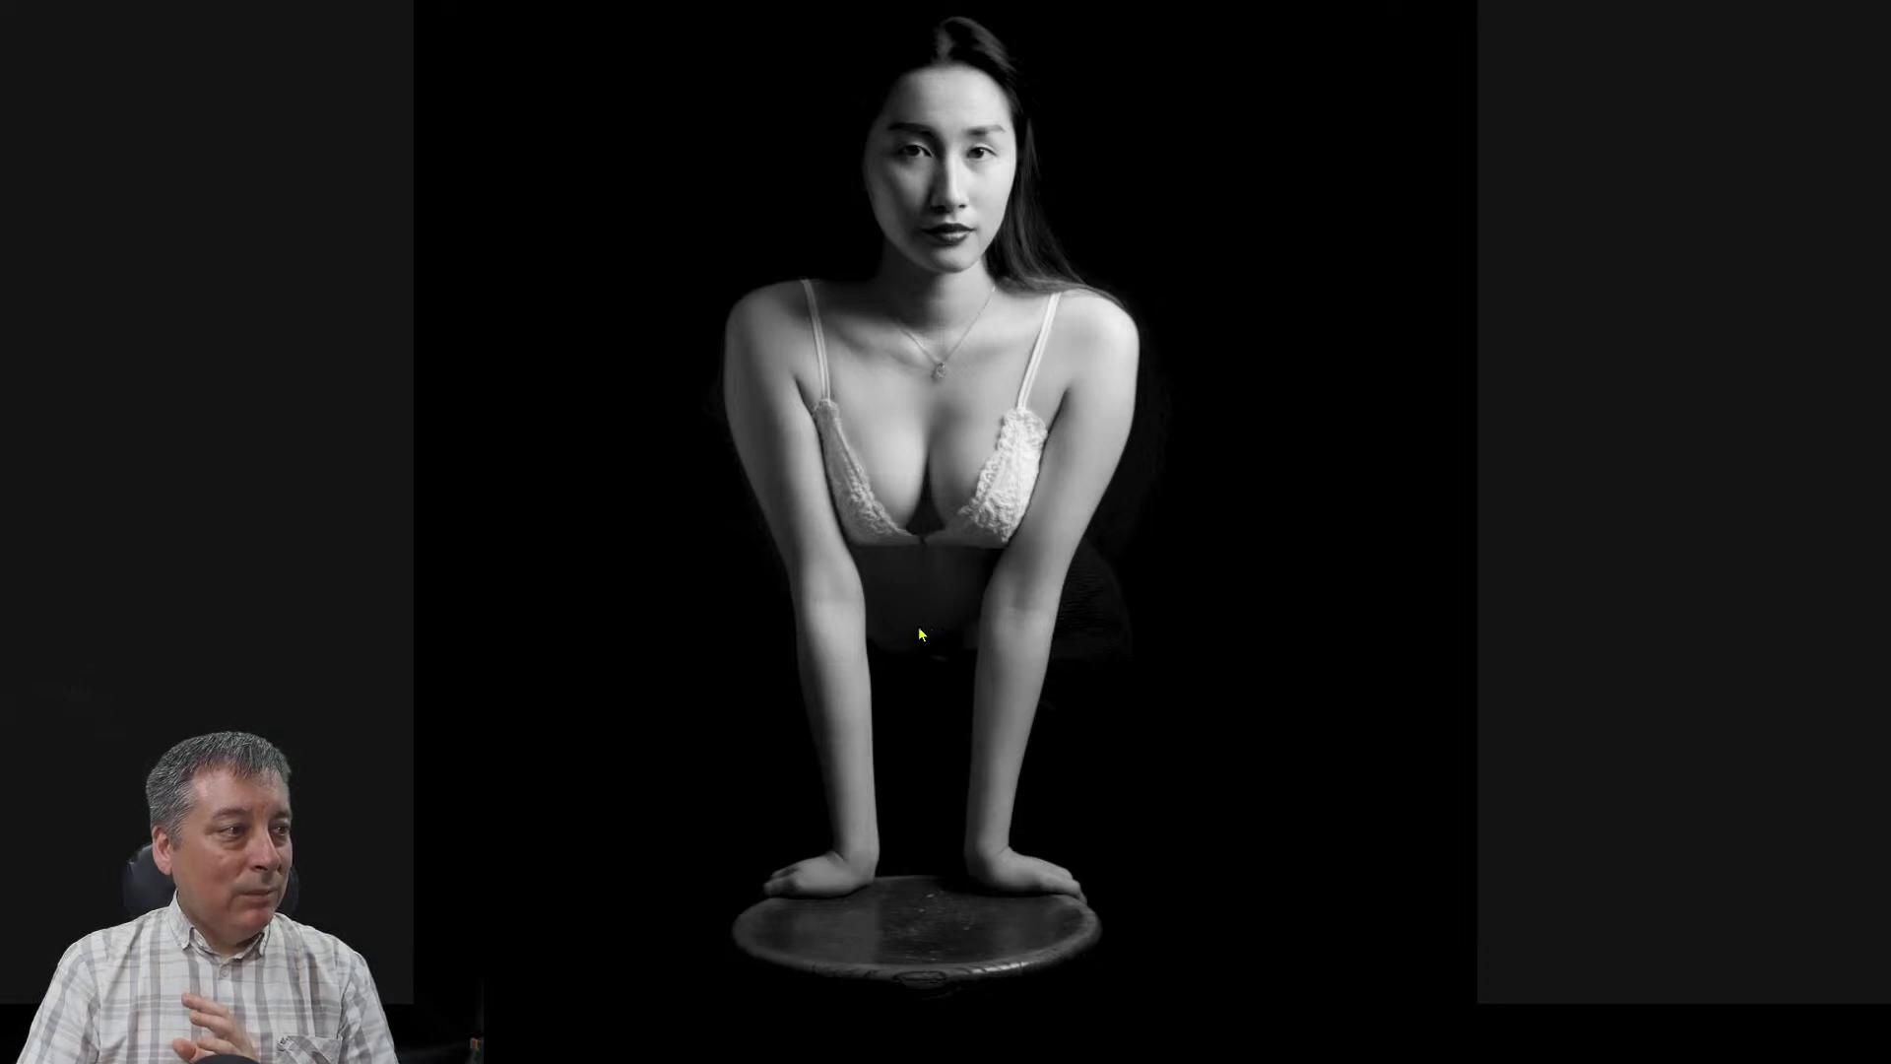
pyautogui.click(1110, 711)
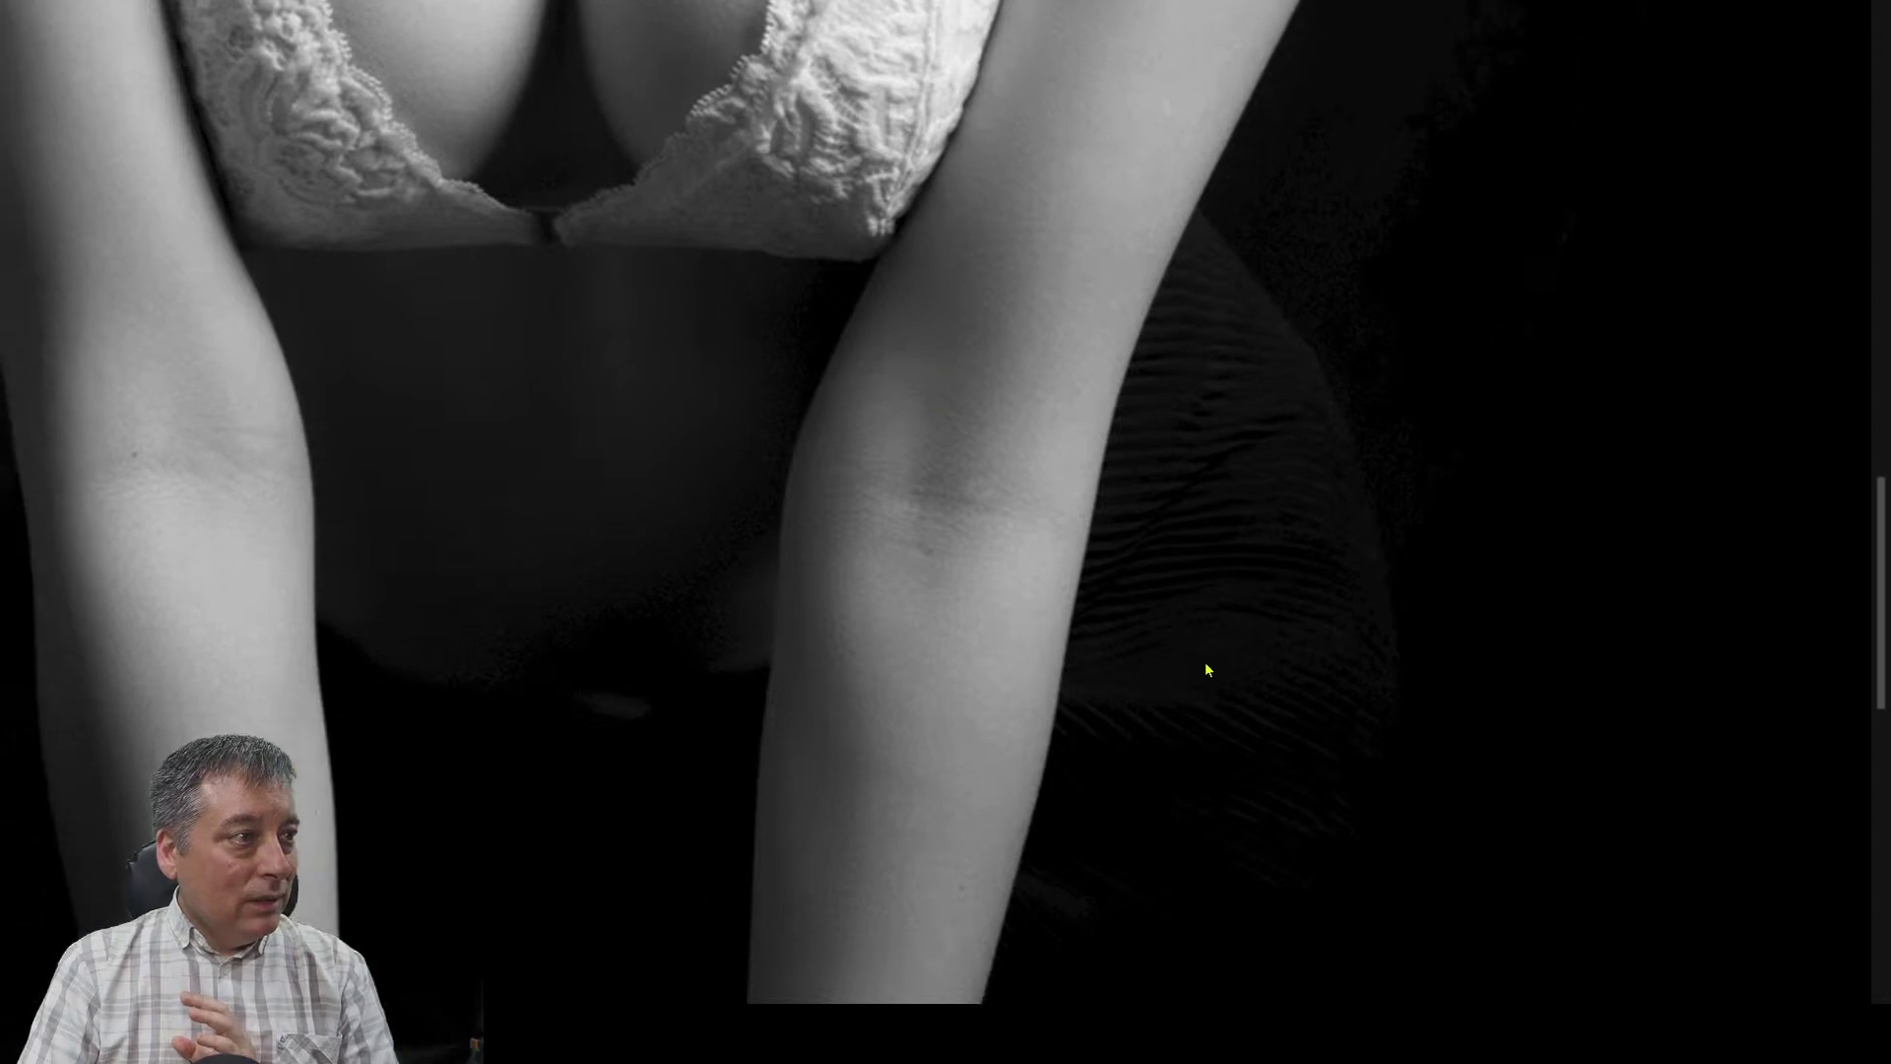
pyautogui.click(1207, 668)
pyautogui.press('Escape')
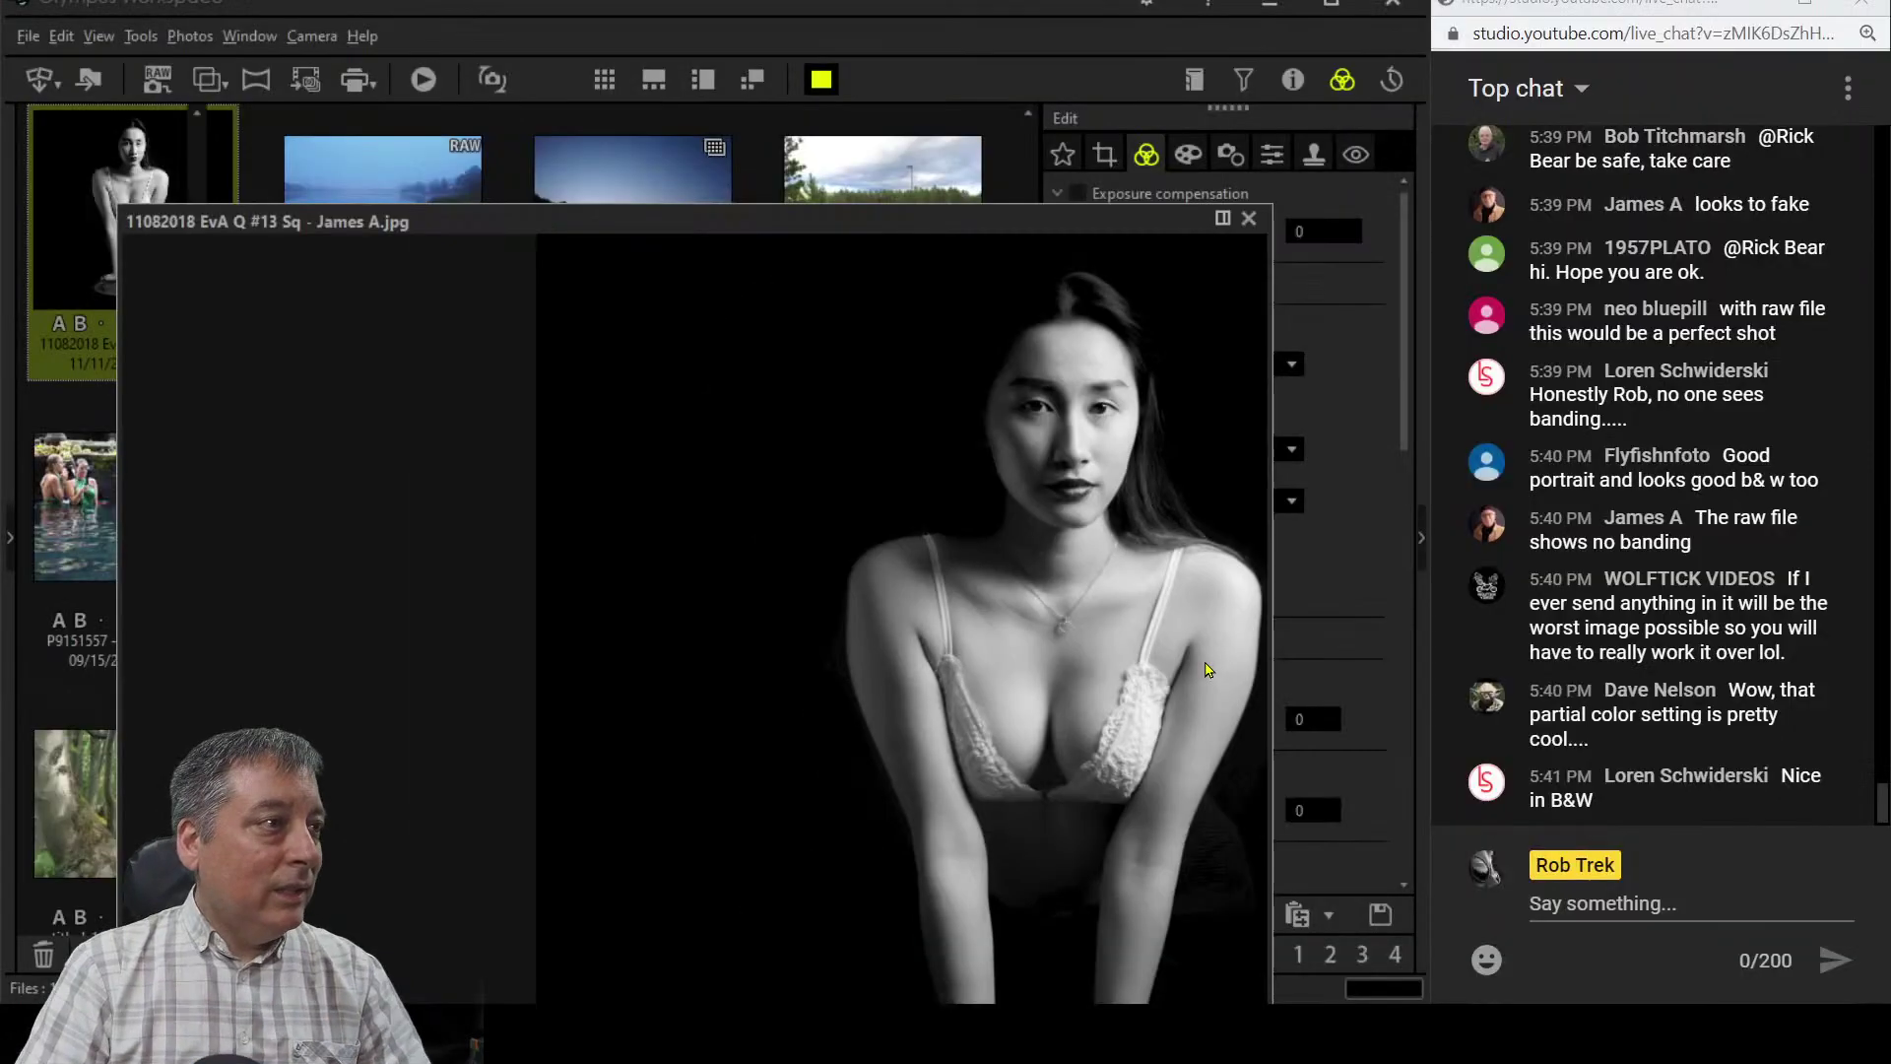
# - Rework the shadow end of the portrait's RGB Tone Curve with a black input of 22, and examine the result at full screen
pyautogui.scroll(-8, 1203, 618)
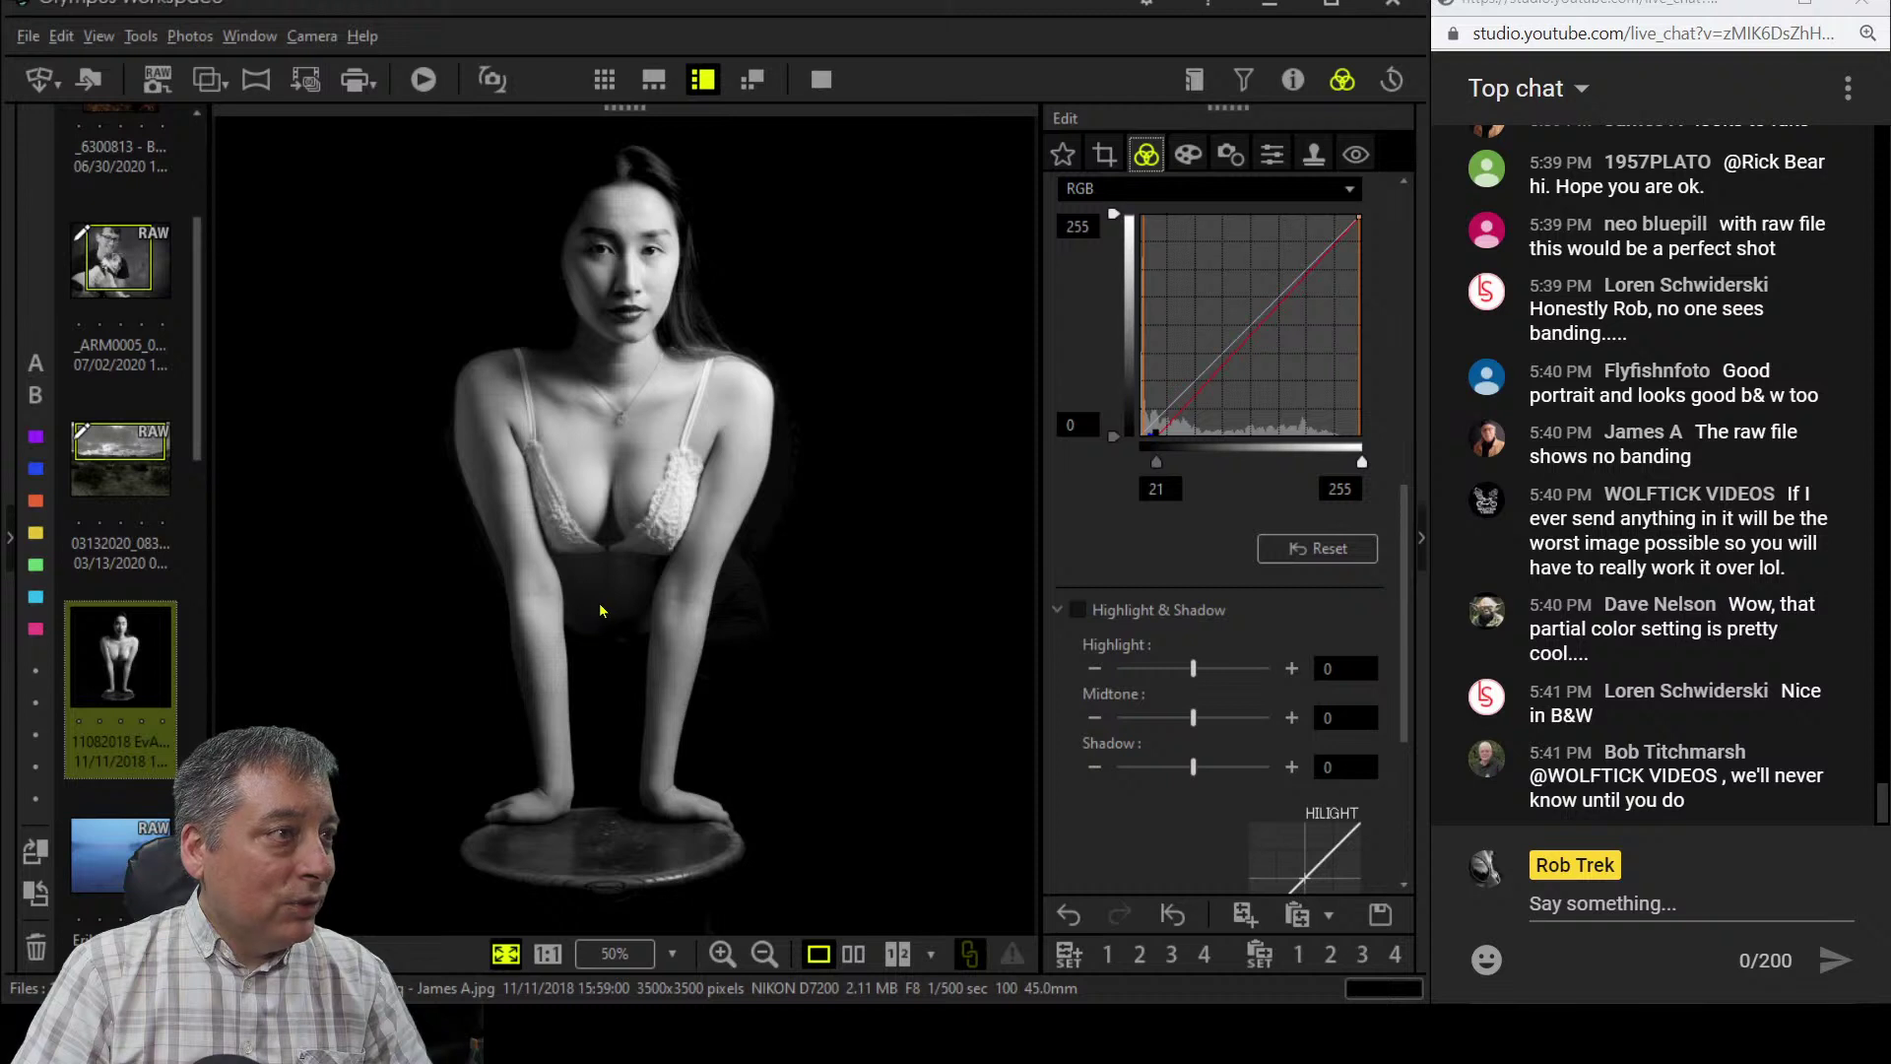
pyautogui.moveTo(1157, 462); pyautogui.dragTo(1167, 412)
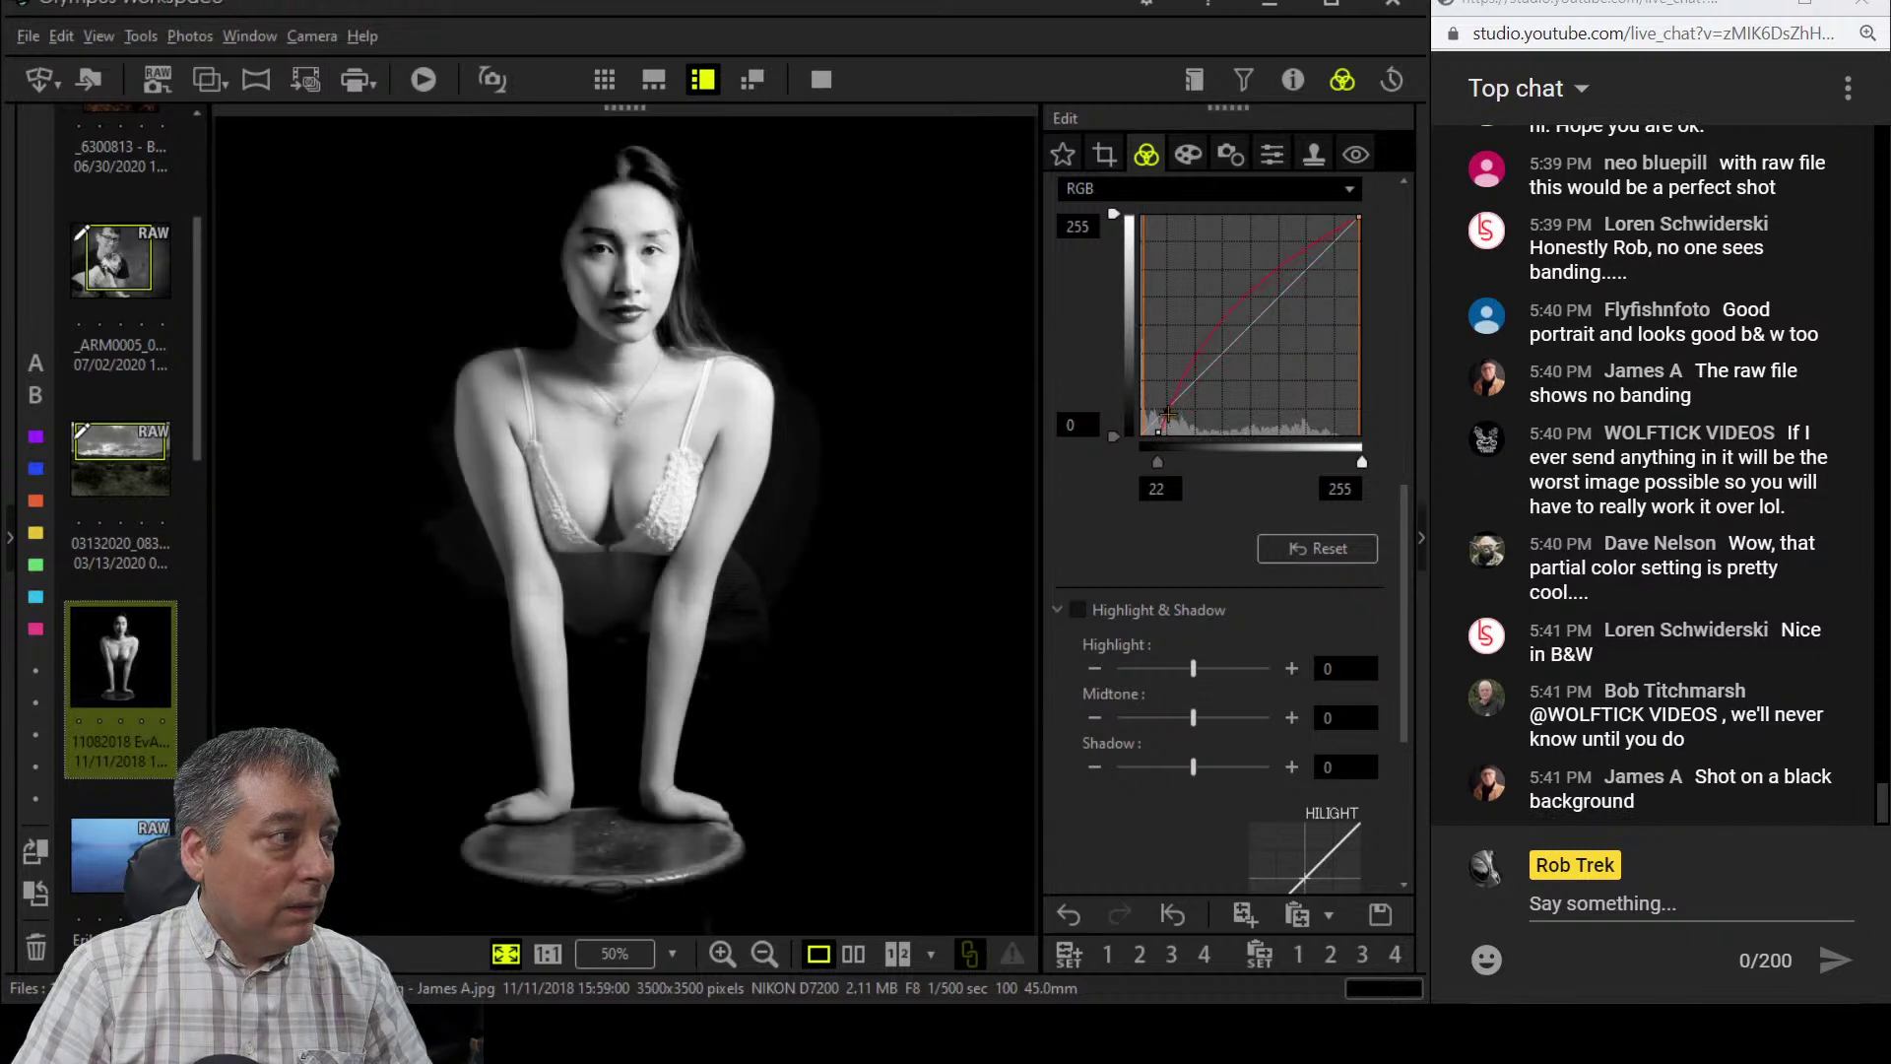
pyautogui.hotkey('ctrl', 'z')
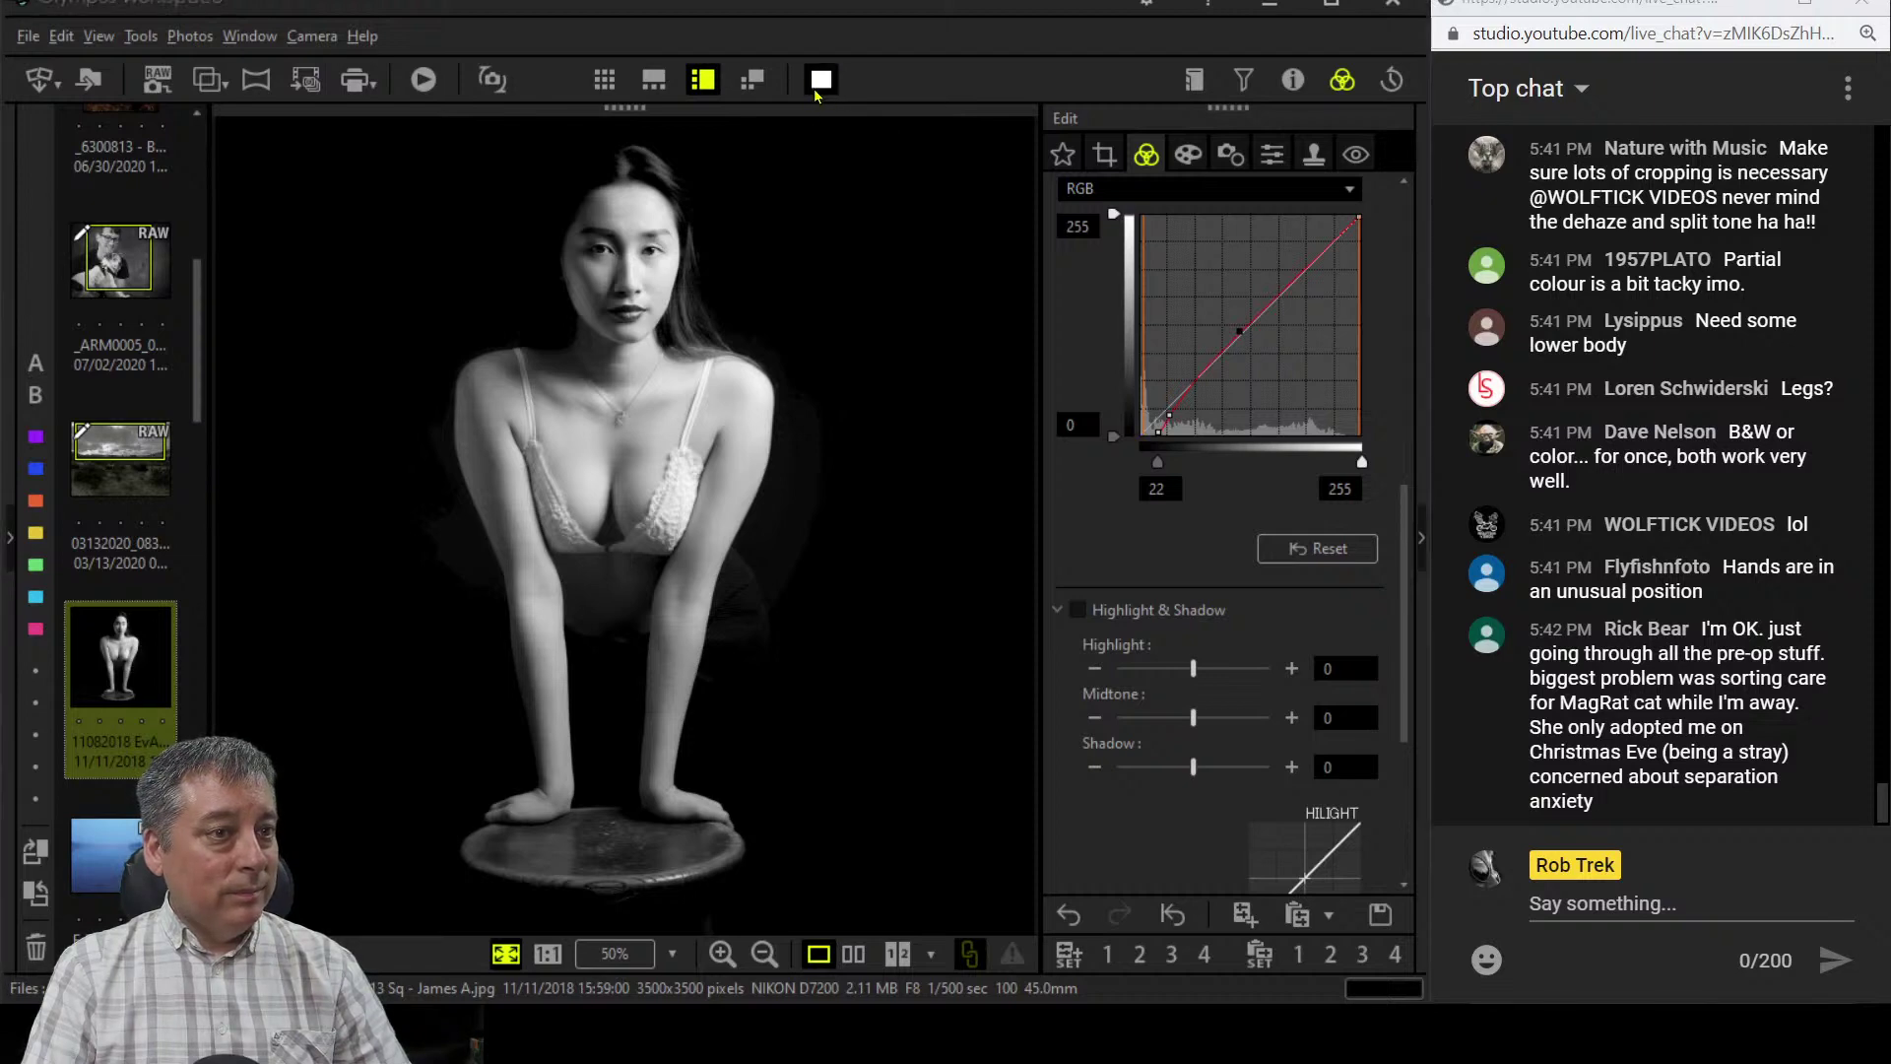
pyautogui.click(815, 85)
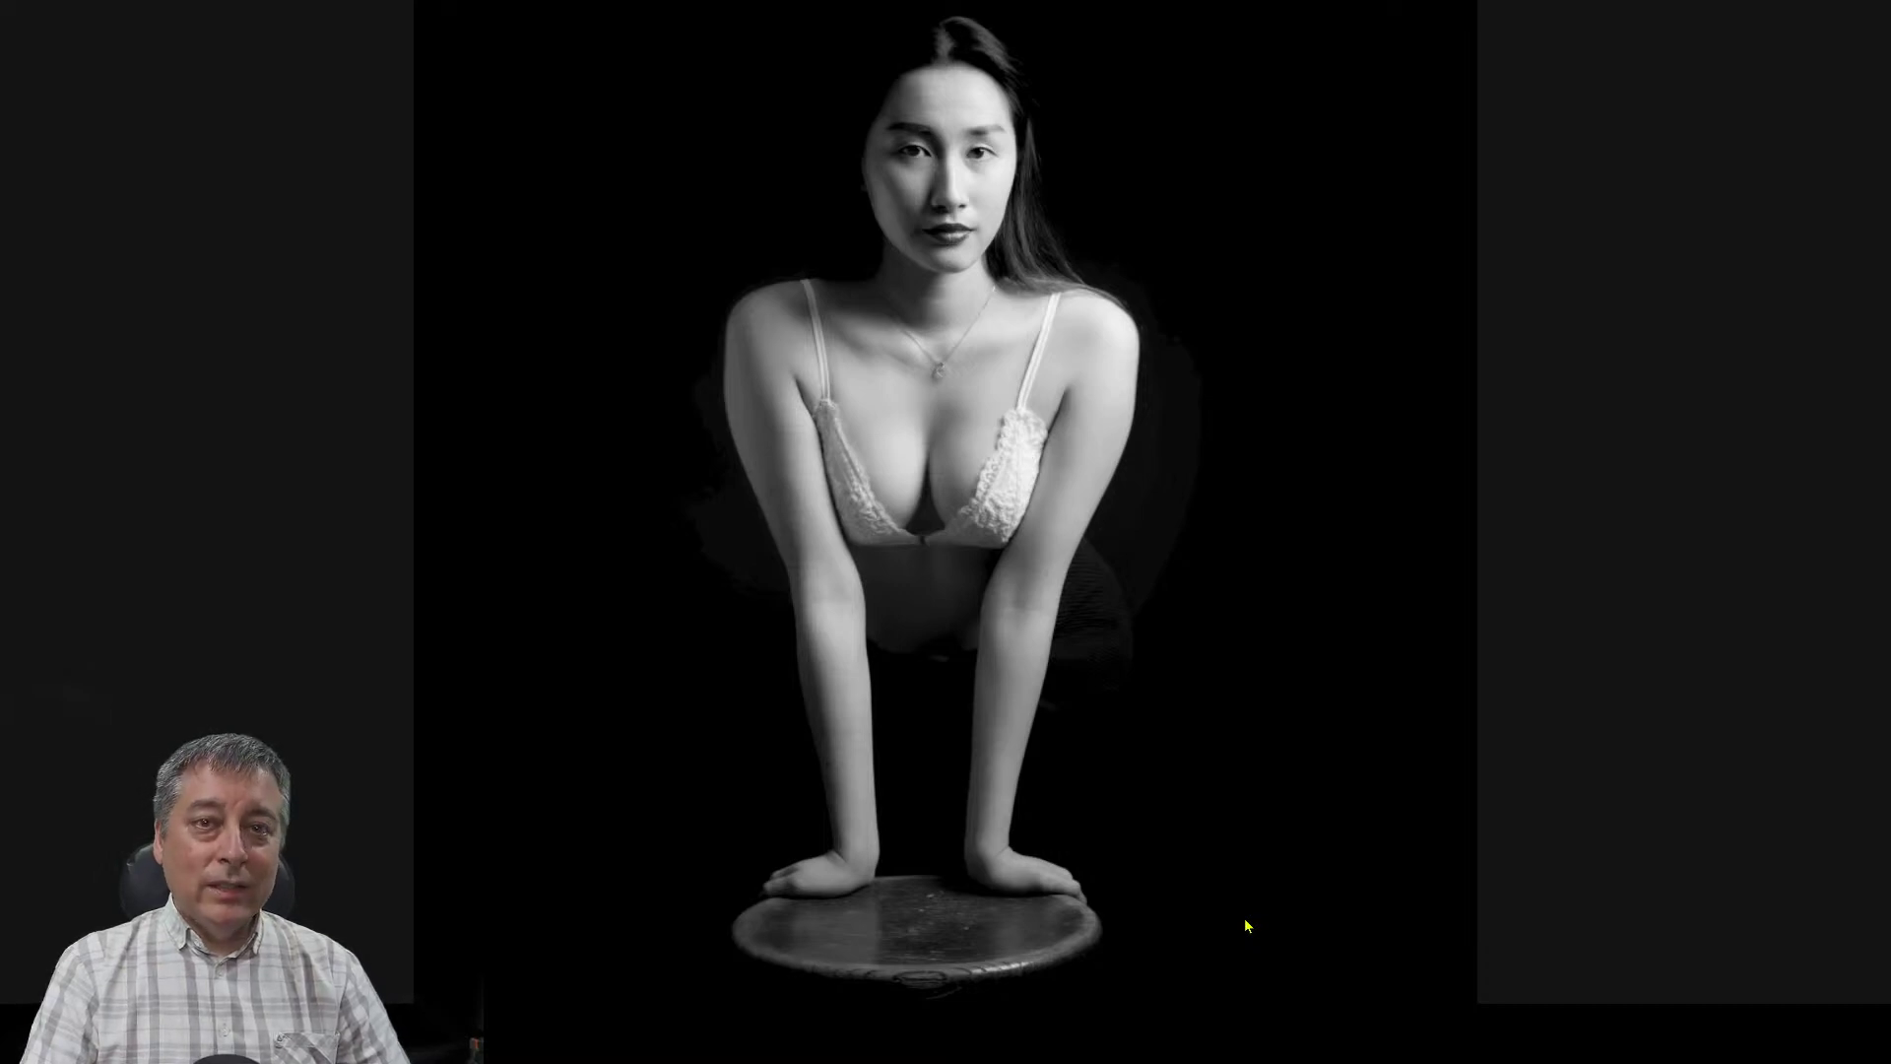
pyautogui.press('Escape')
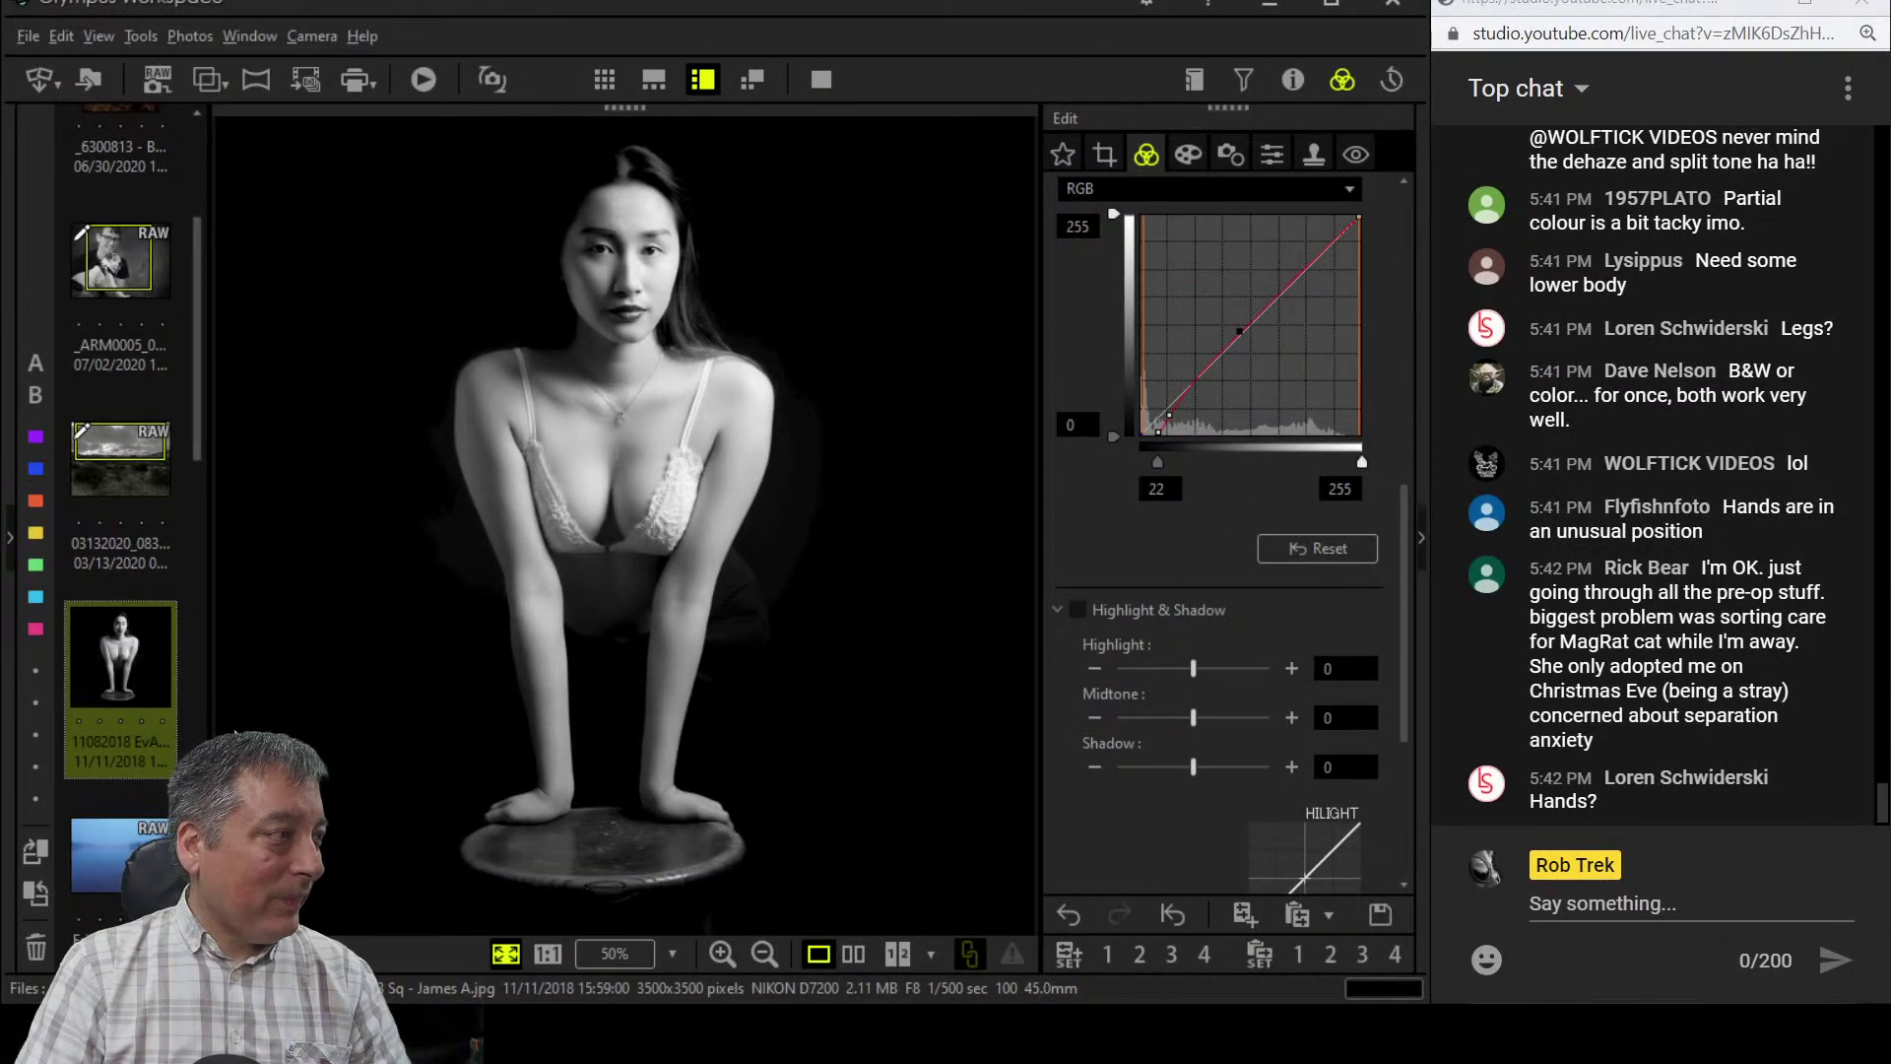
# - Open the foggy lake RAW photo and view it at full screen
pyautogui.moveTo(135, 694)
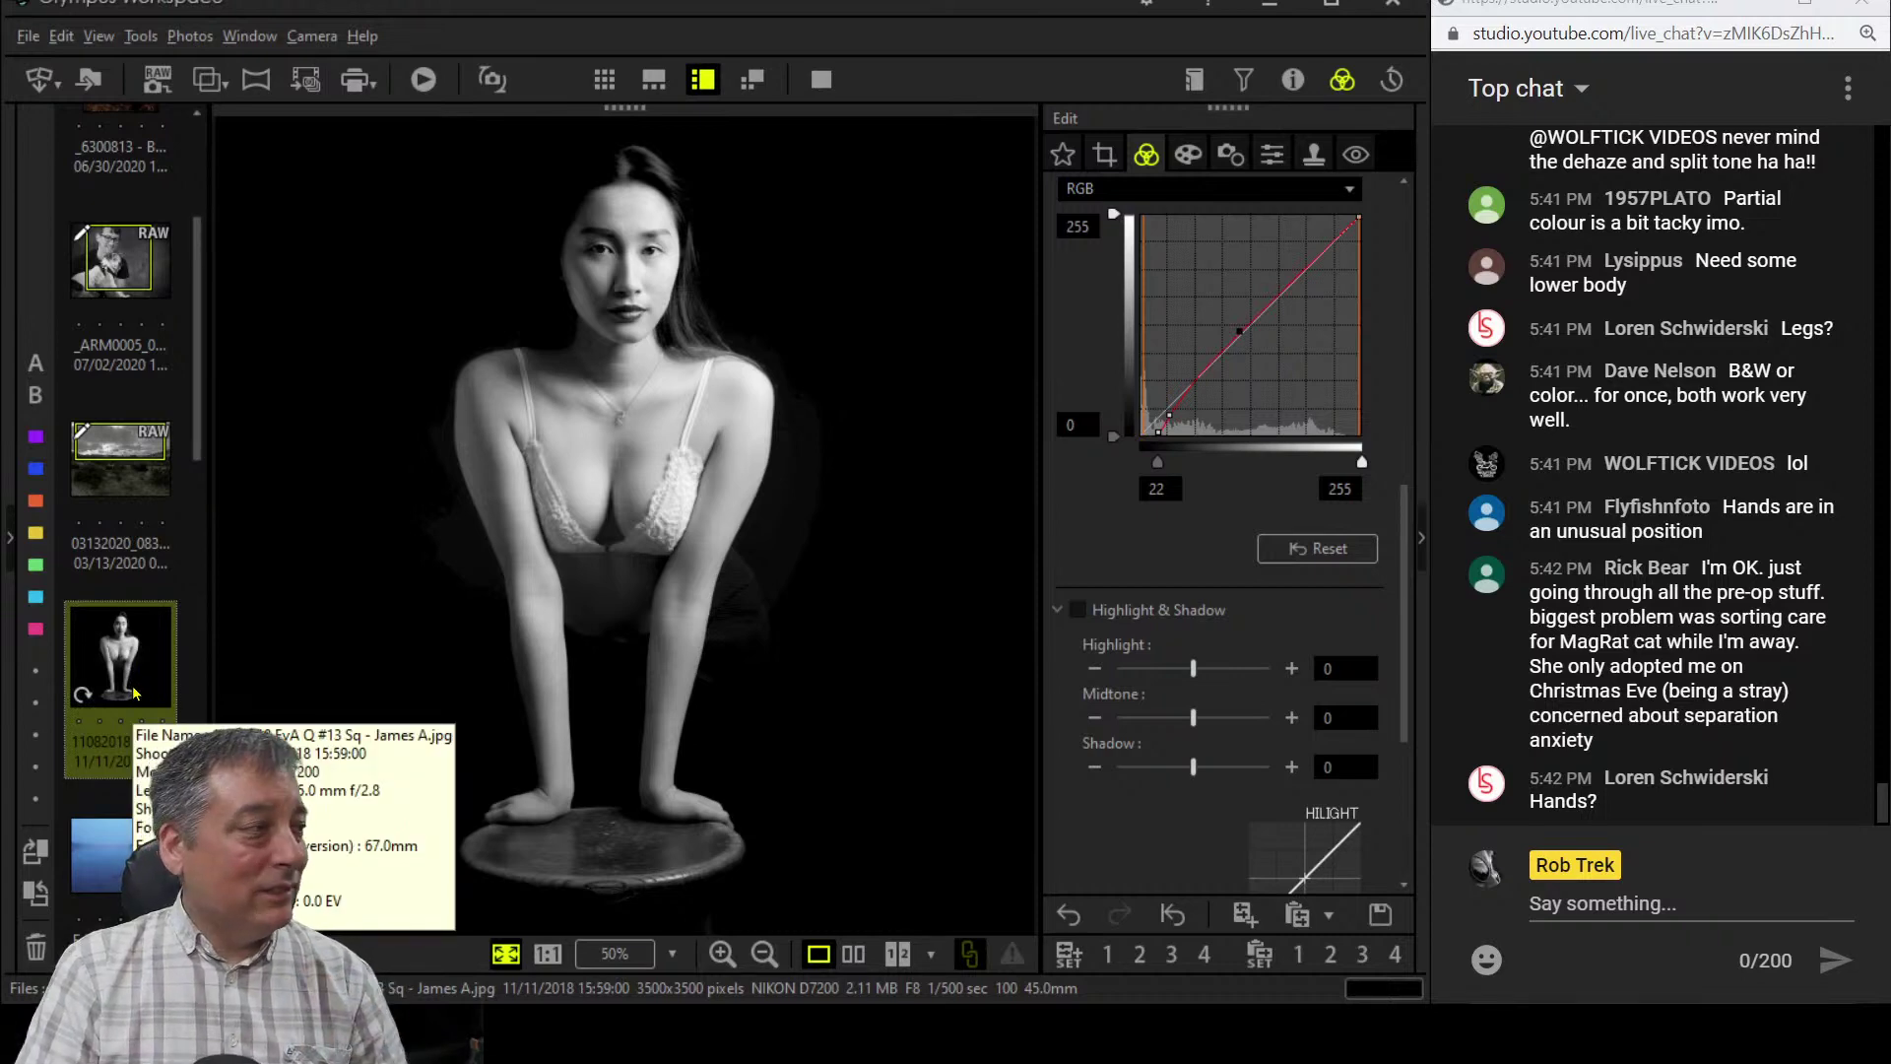
pyautogui.scroll(-3, 134, 695)
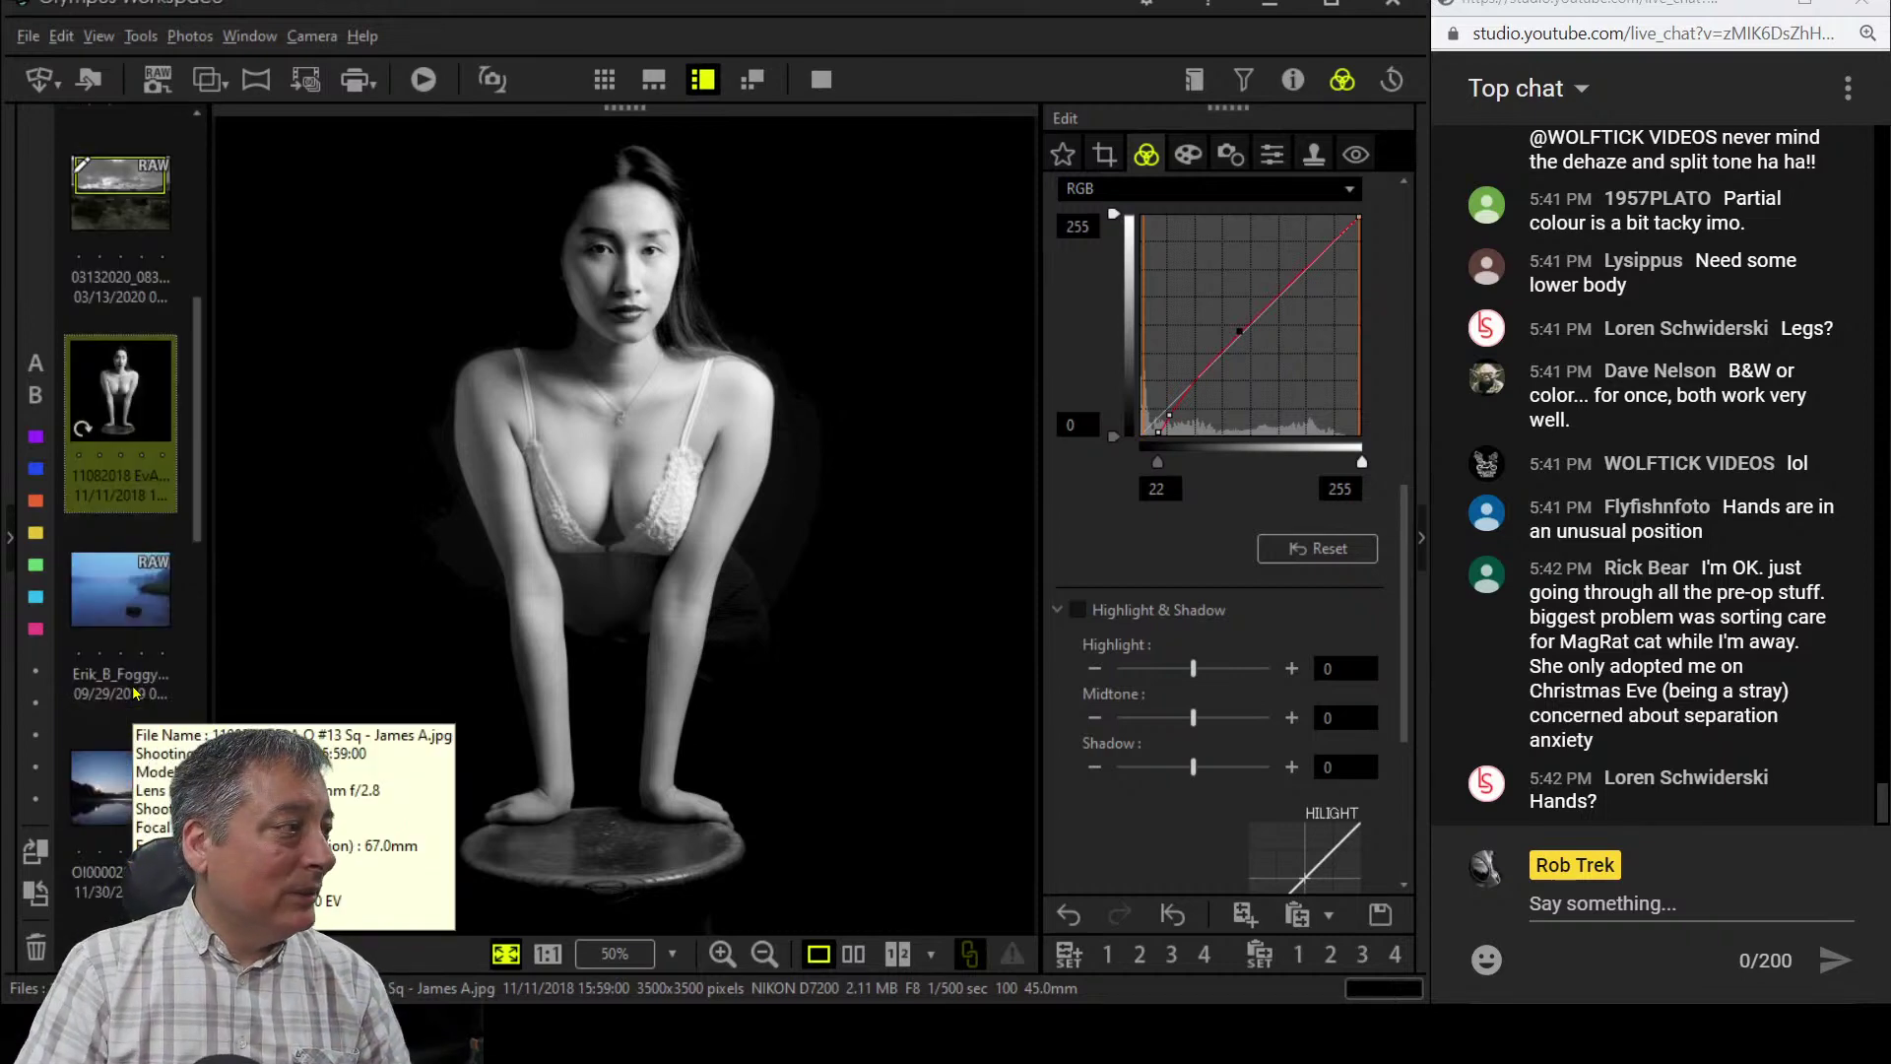
pyautogui.click(117, 599)
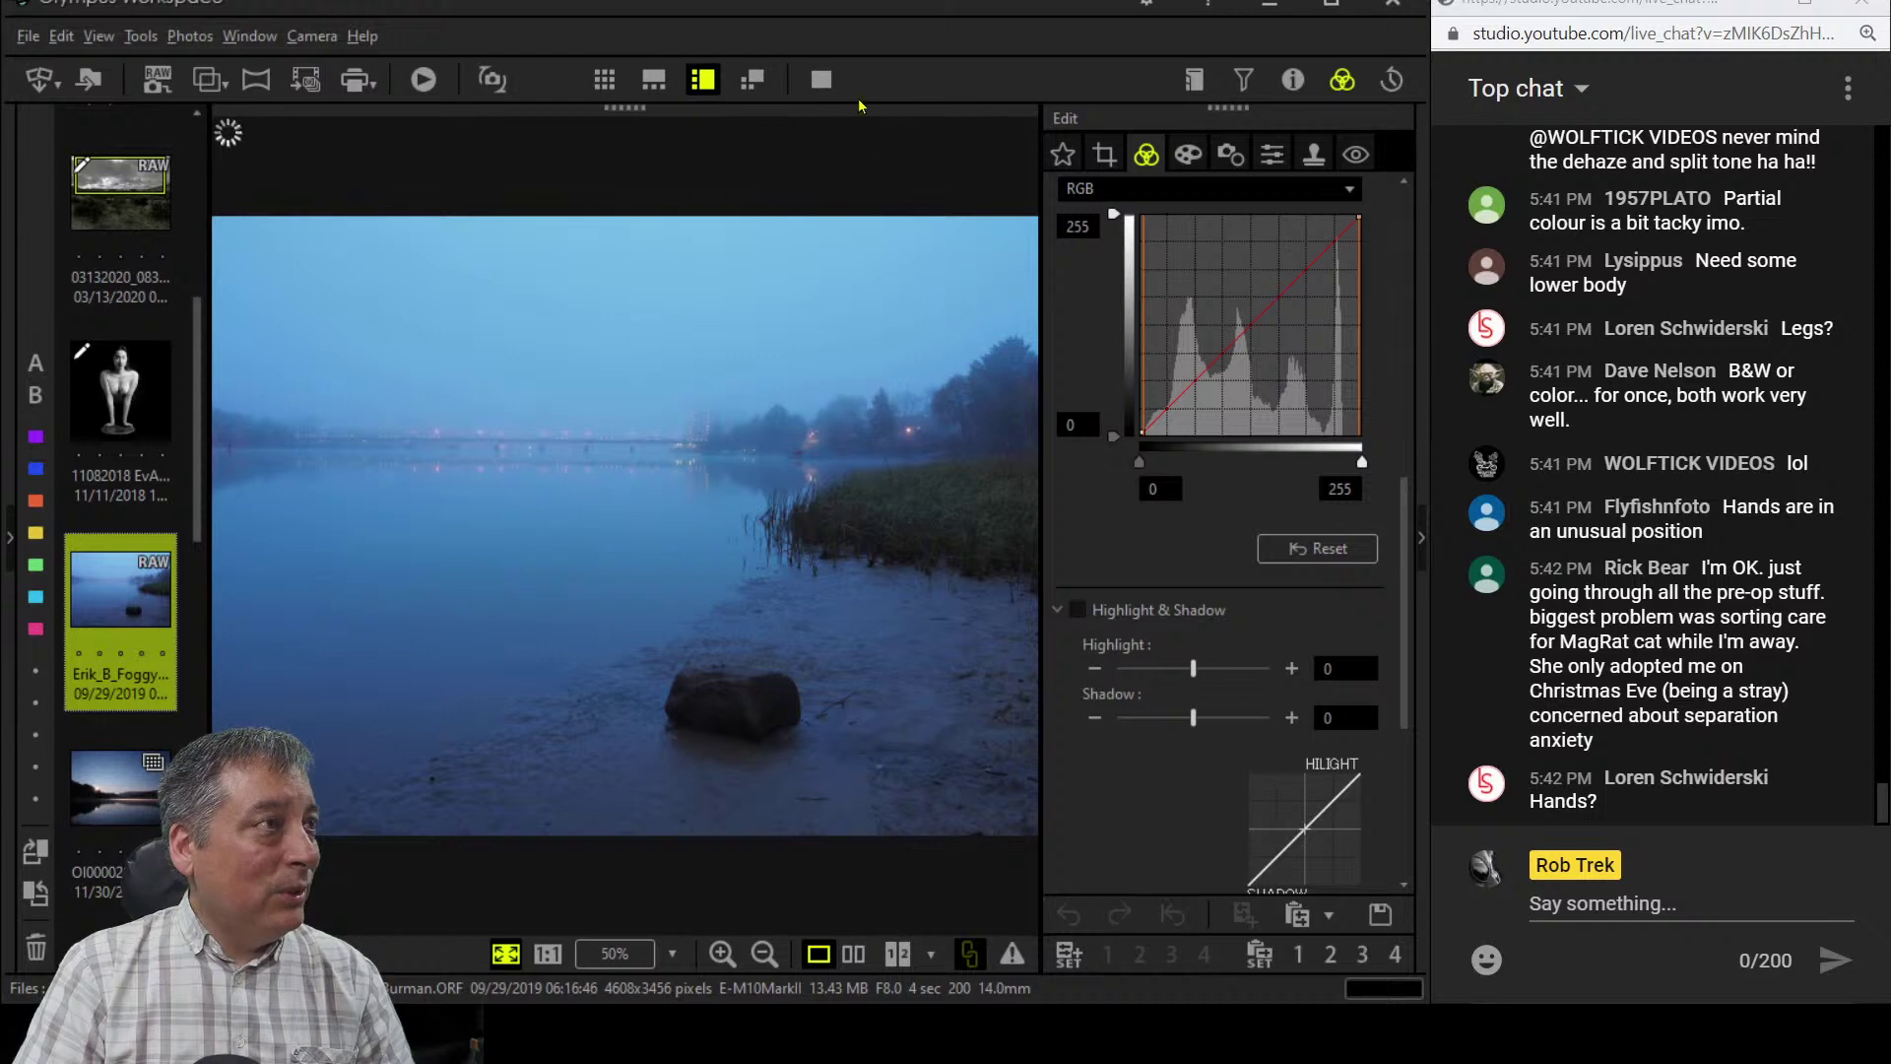
pyautogui.click(824, 85)
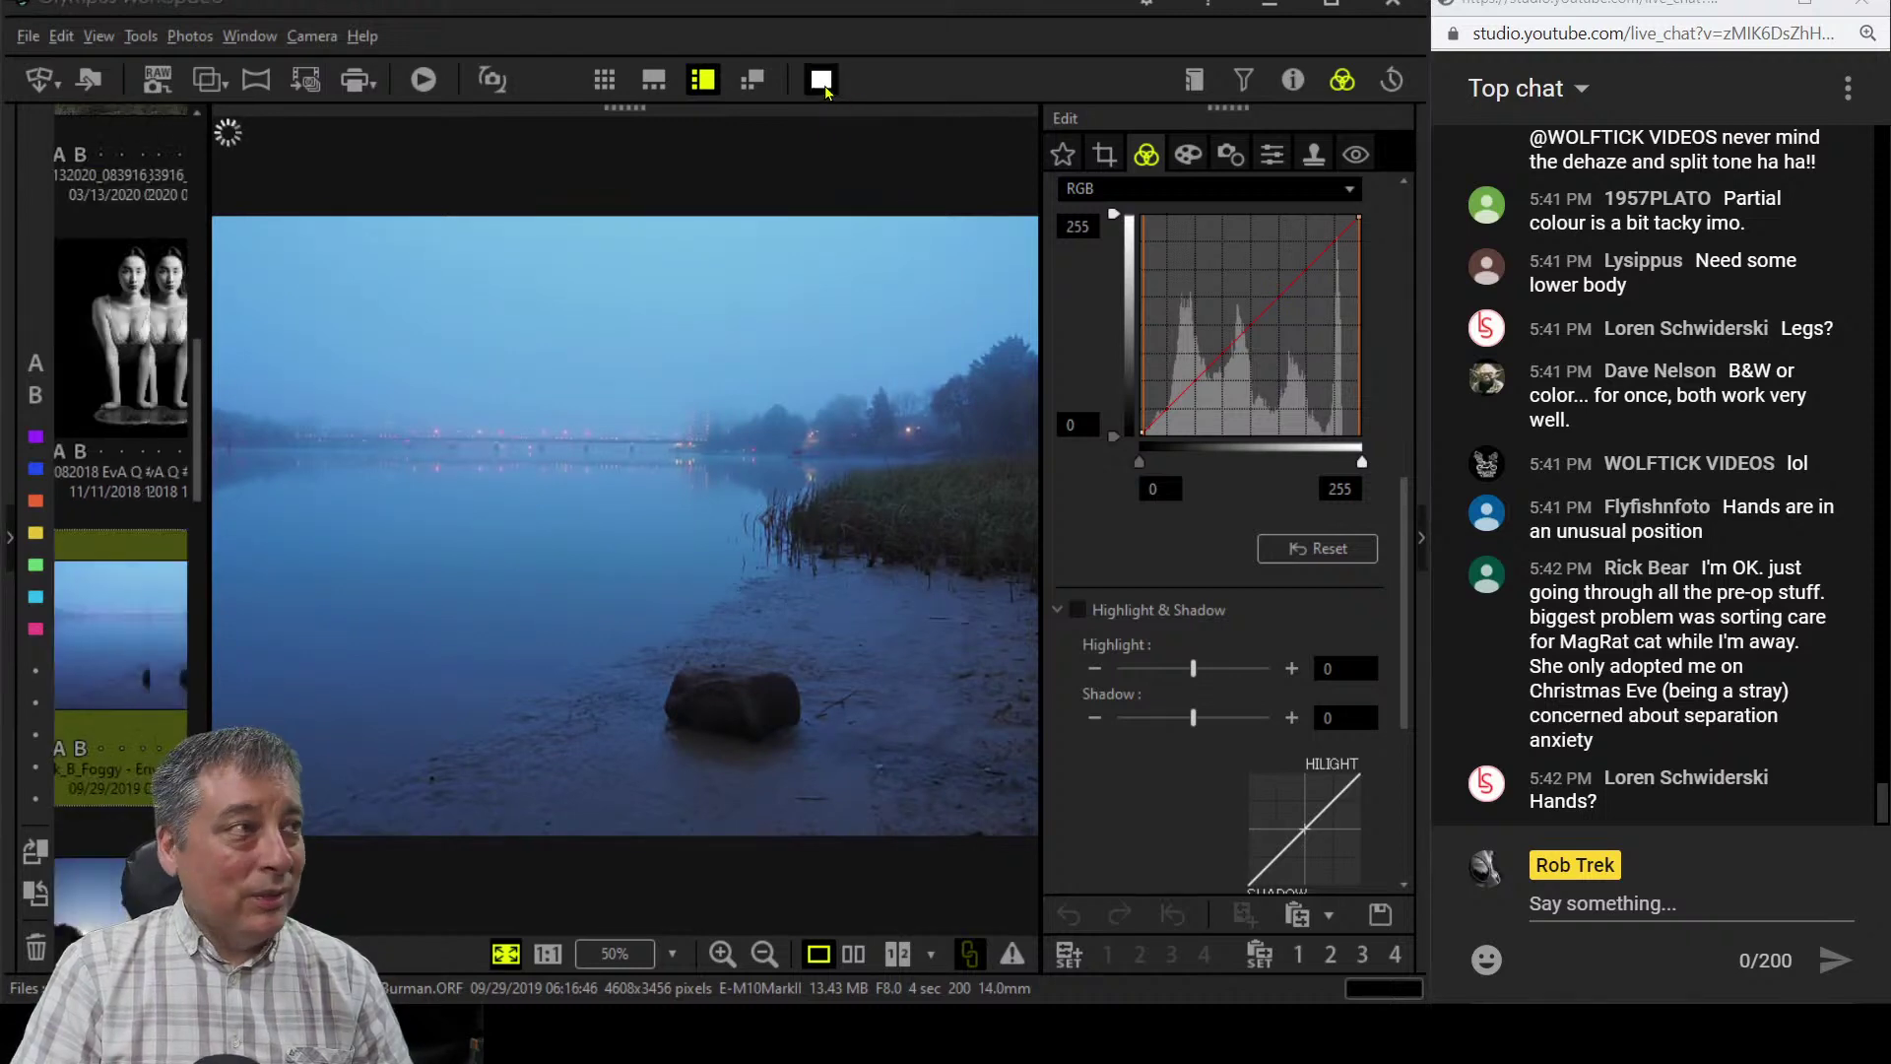
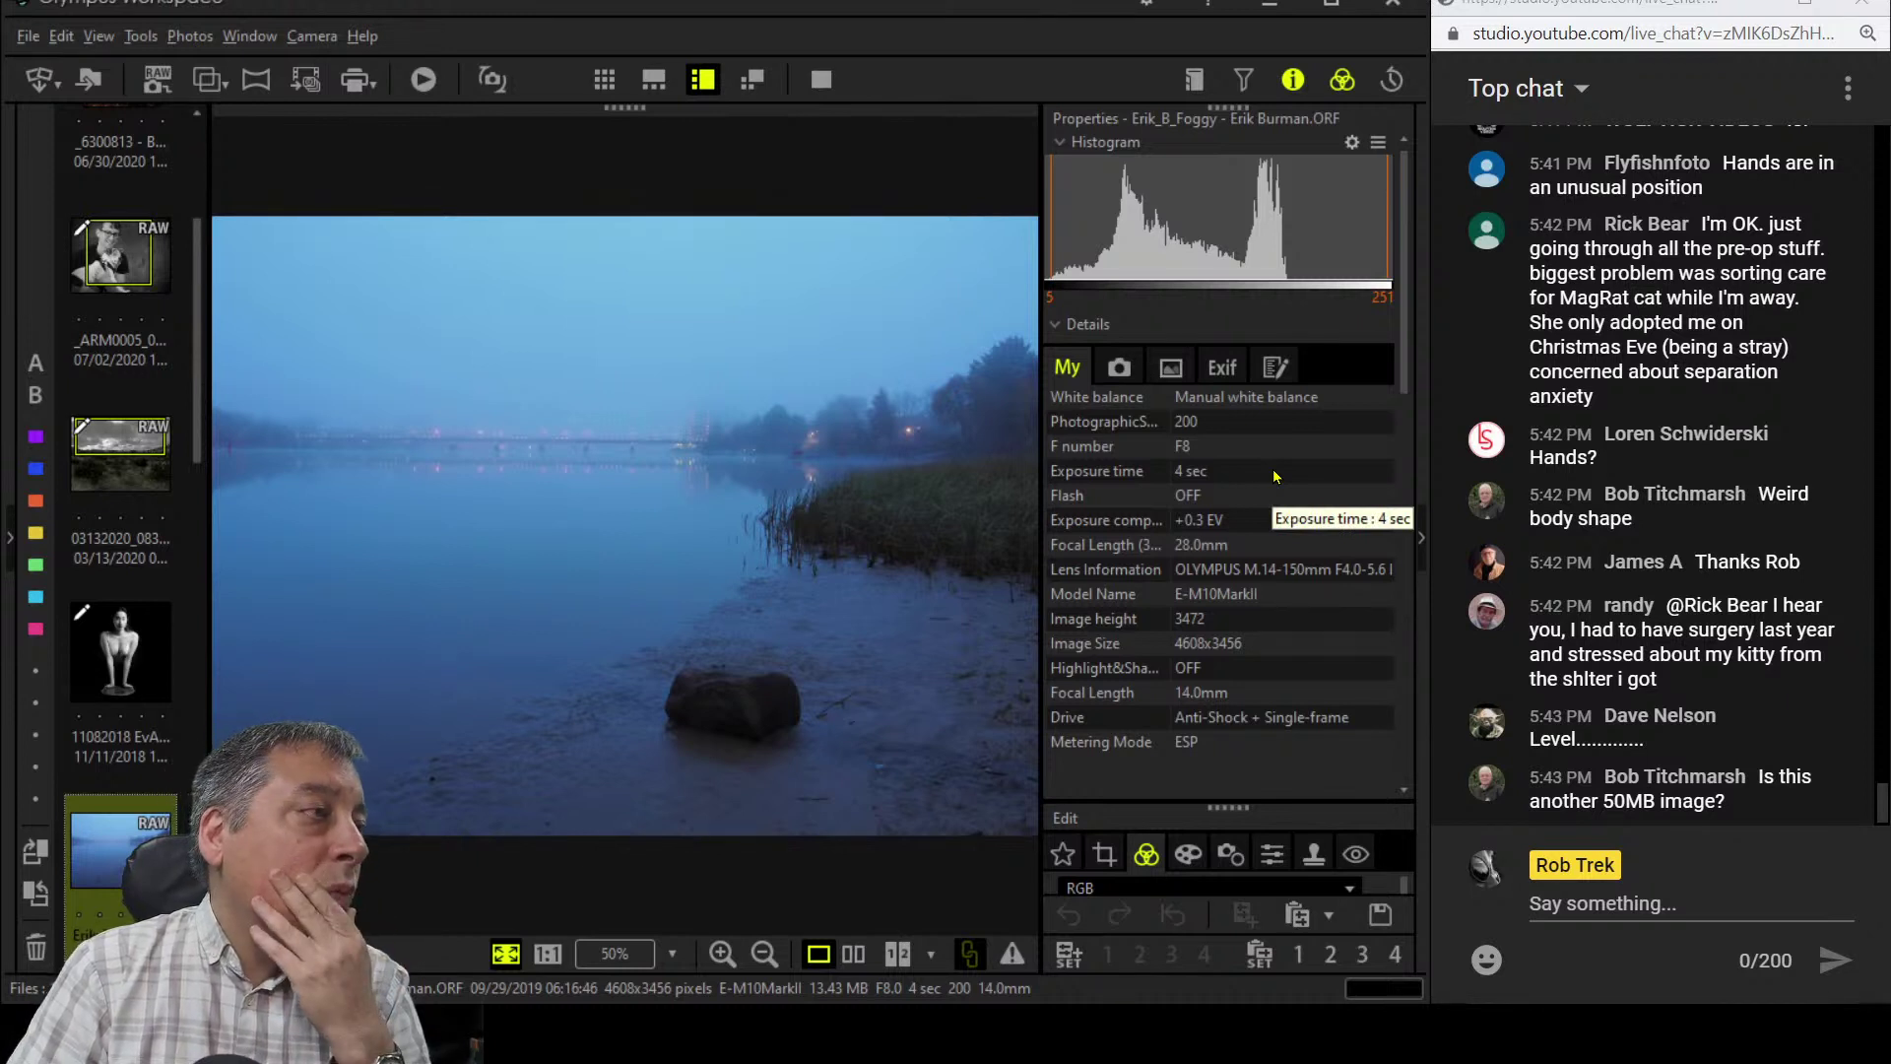
# - Examine the reeds and shore of the foggy lake photo at 1:1, and hide the photo's properties
pyautogui.click(972, 513)
pyautogui.moveTo(815, 520); pyautogui.dragTo(882, 489)
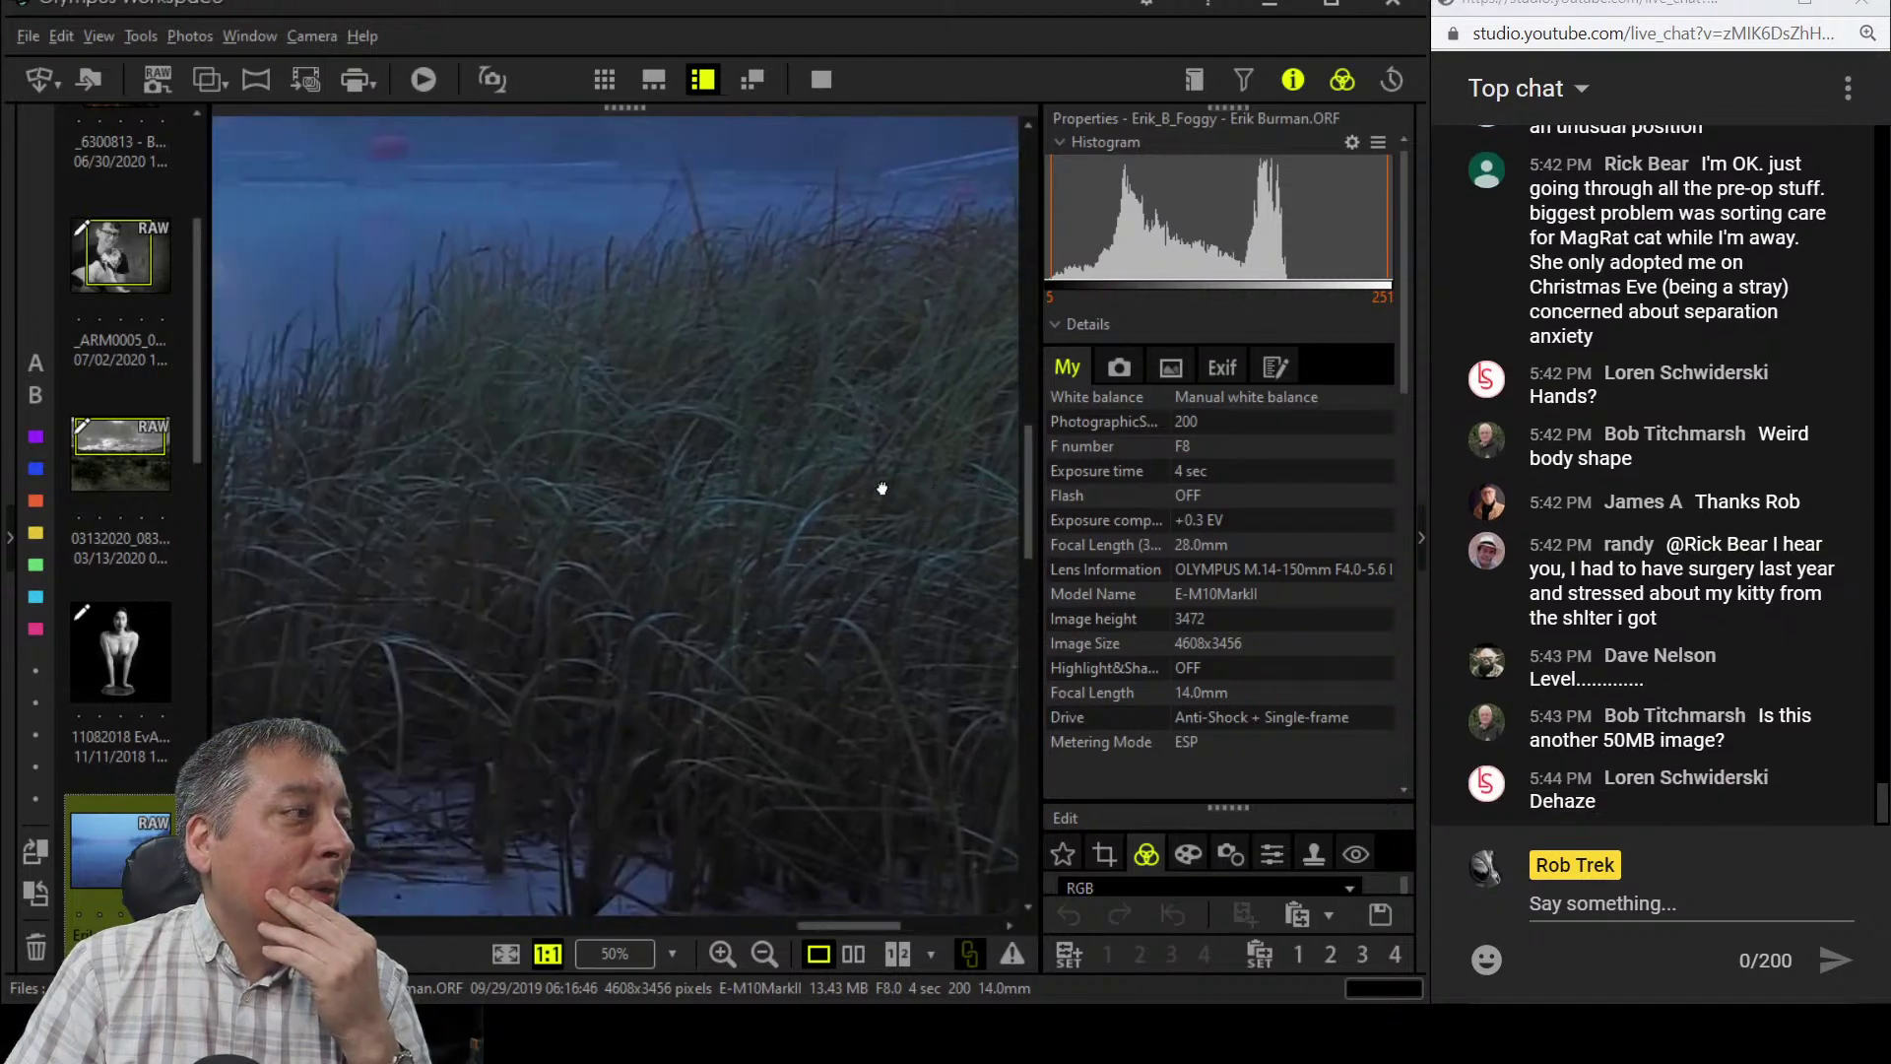
pyautogui.moveTo(583, 595); pyautogui.dragTo(759, 506)
pyautogui.click(657, 589)
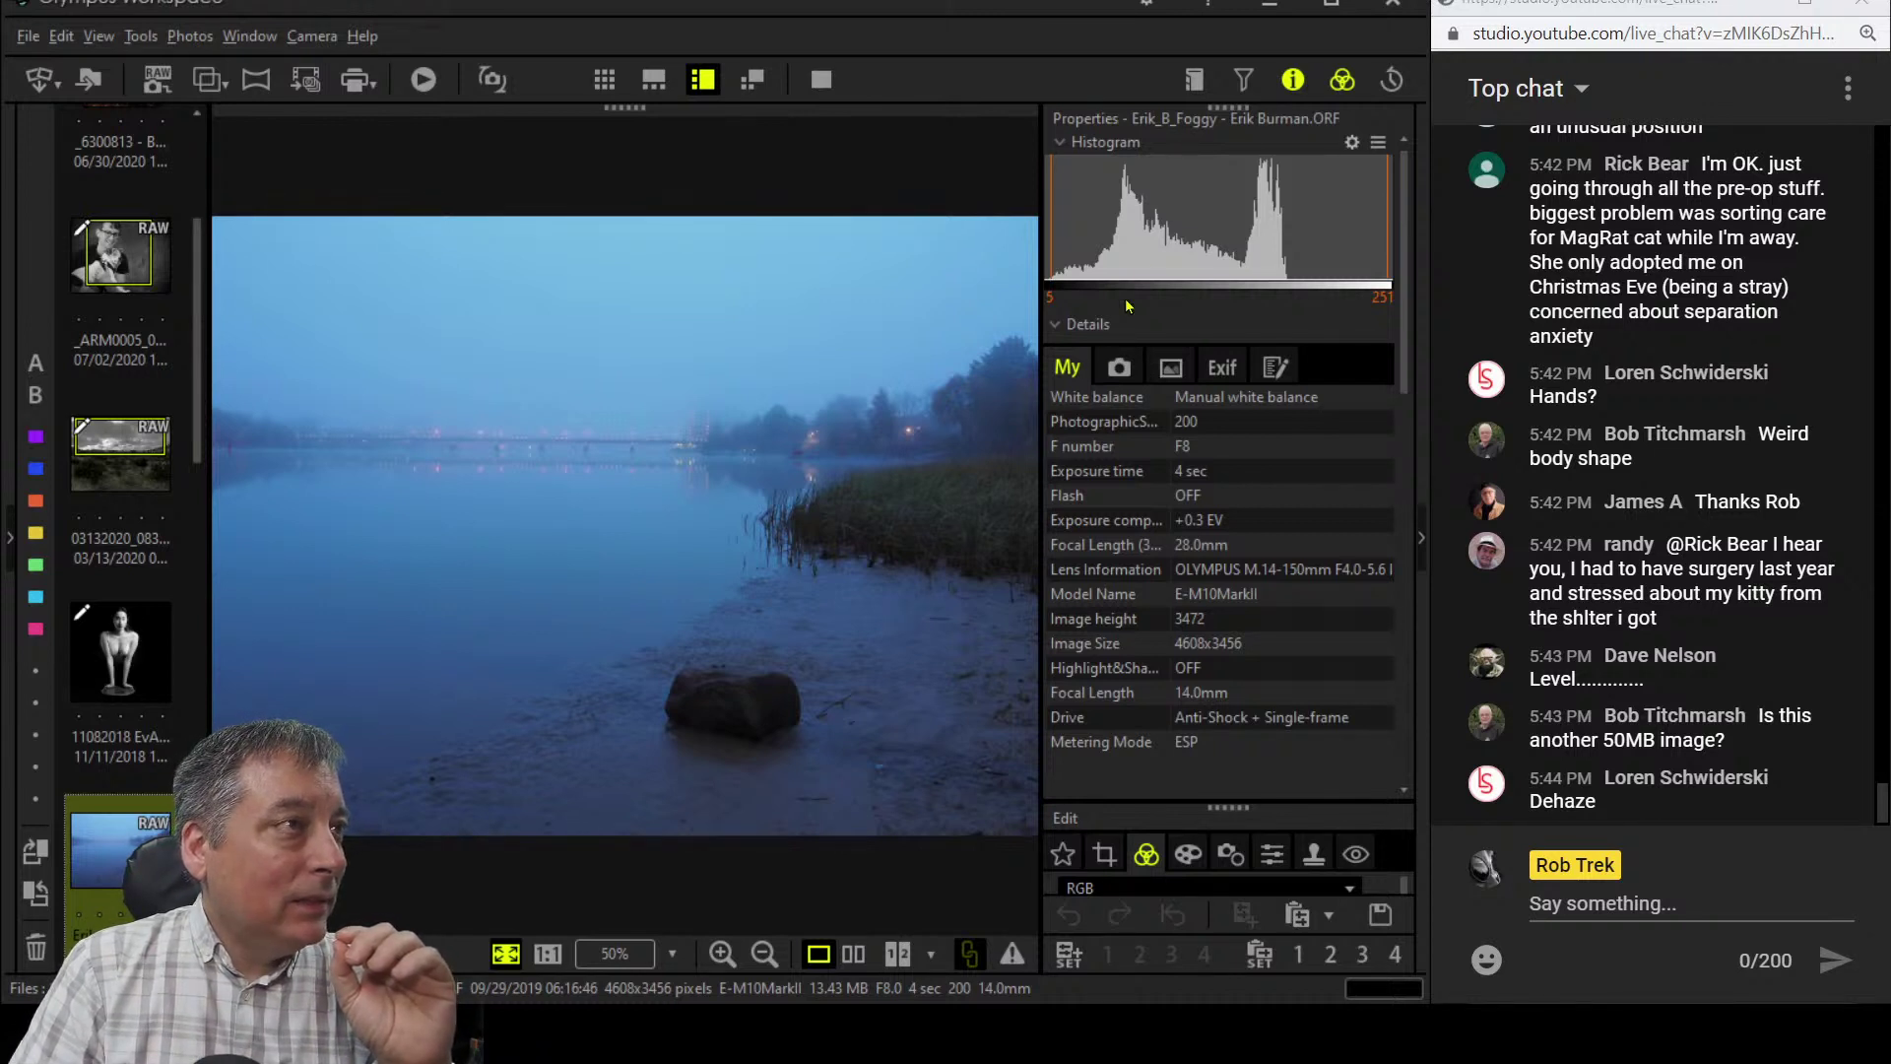
pyautogui.click(1293, 79)
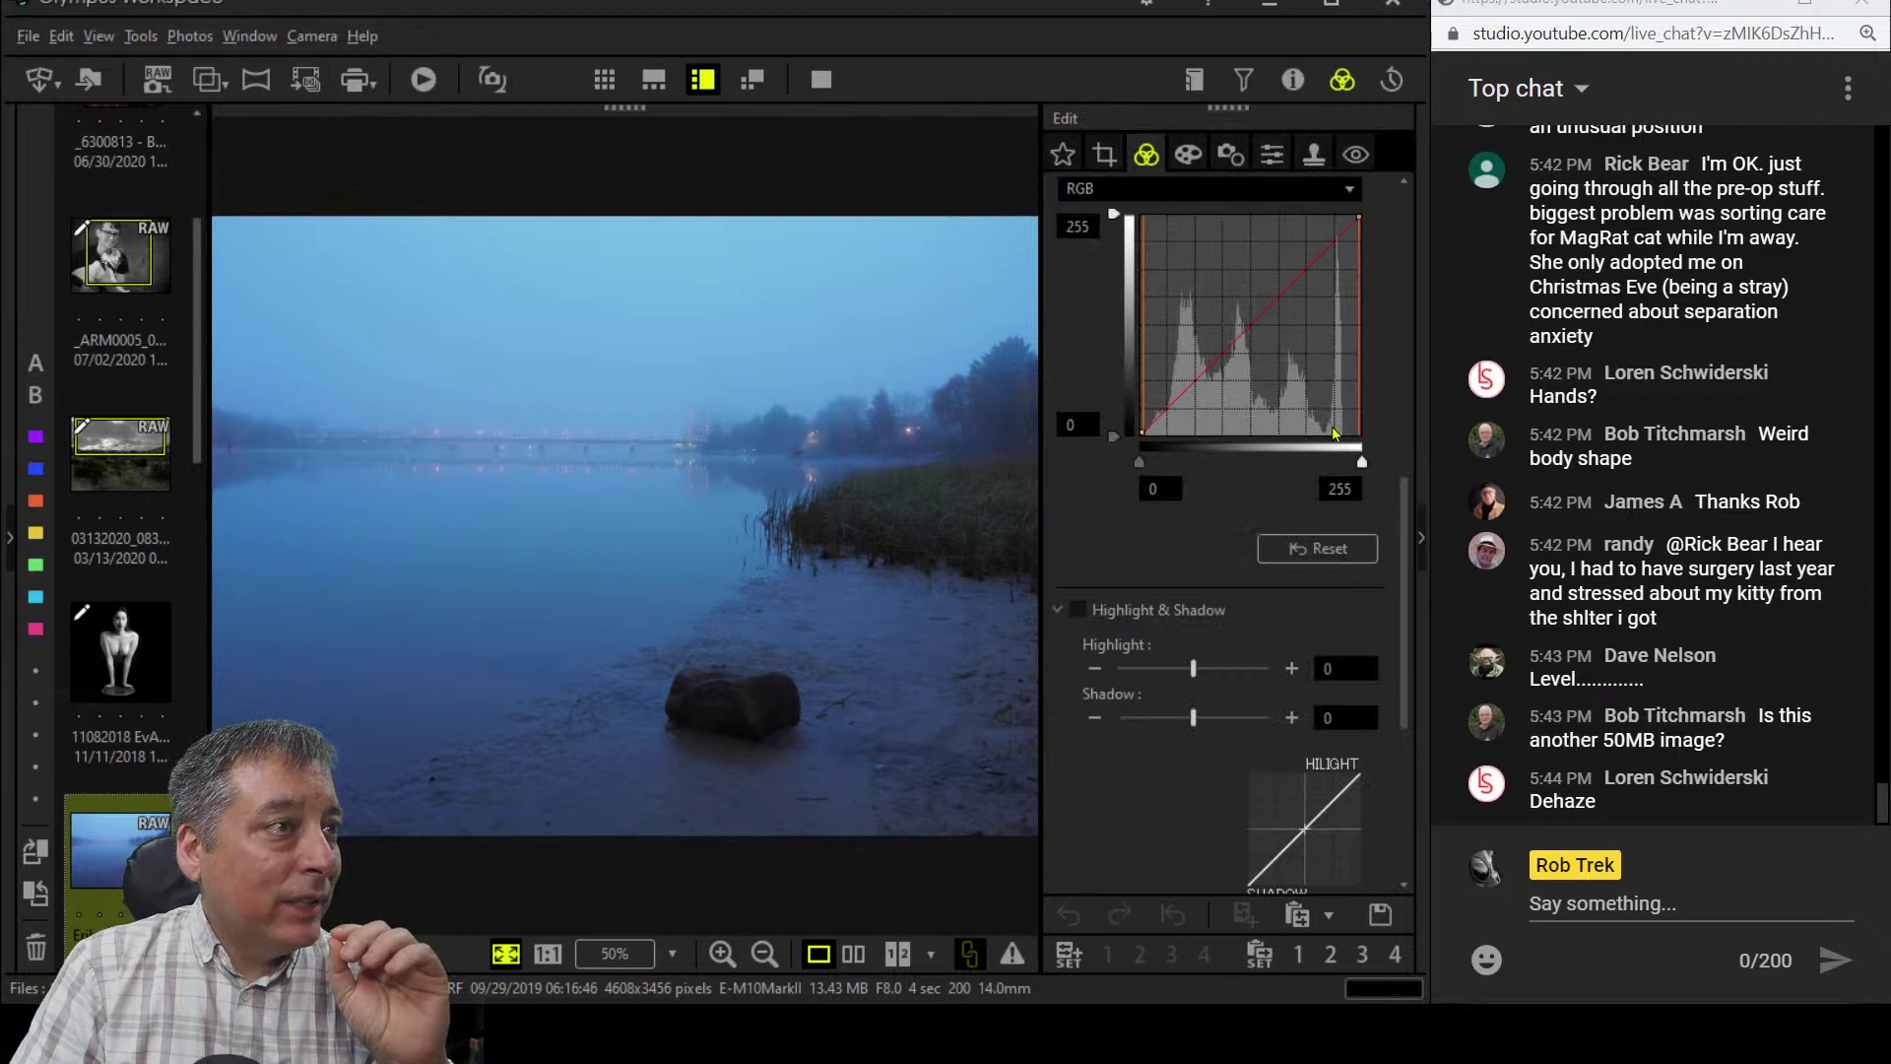
# - Crop the lake photo to the custom 16.0:7.0 ratio at 4320 x 1890 pixels, framing the bridge, trees and reeds without the rock
pyautogui.scroll(10, 1236, 543)
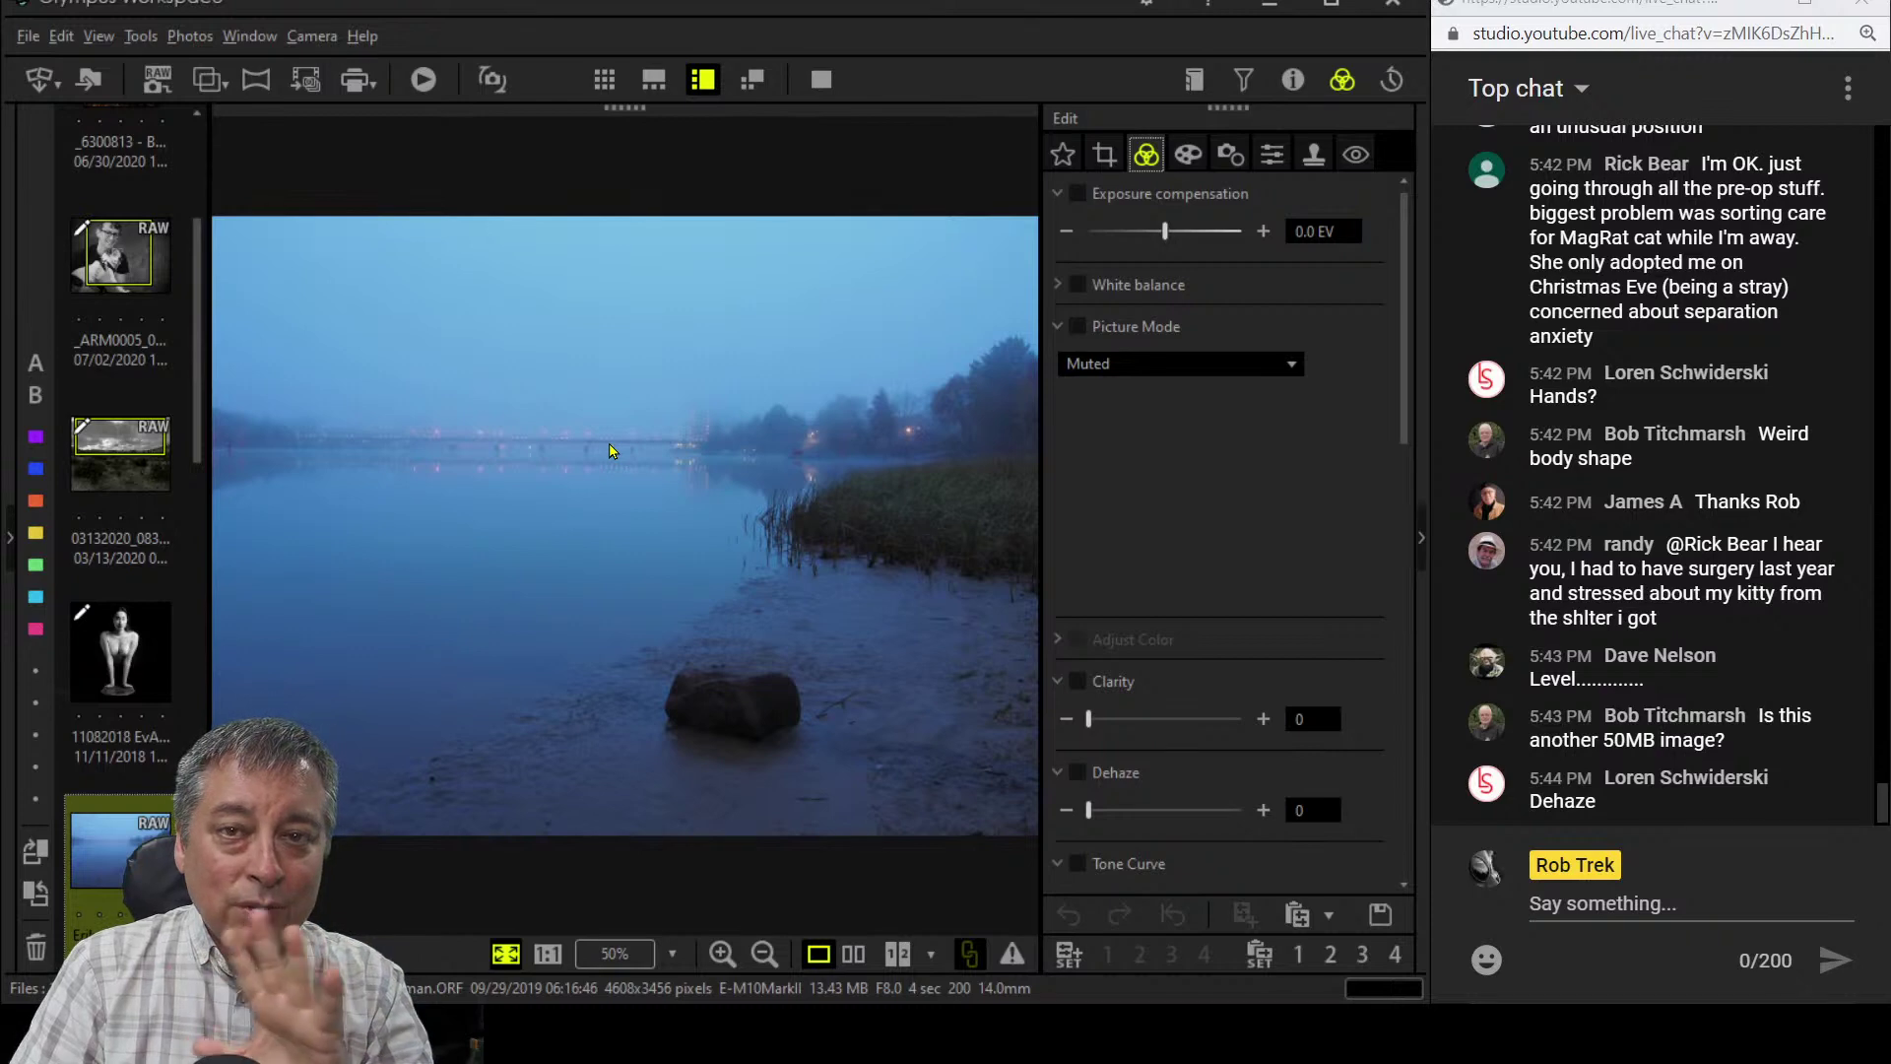
pyautogui.click(1098, 158)
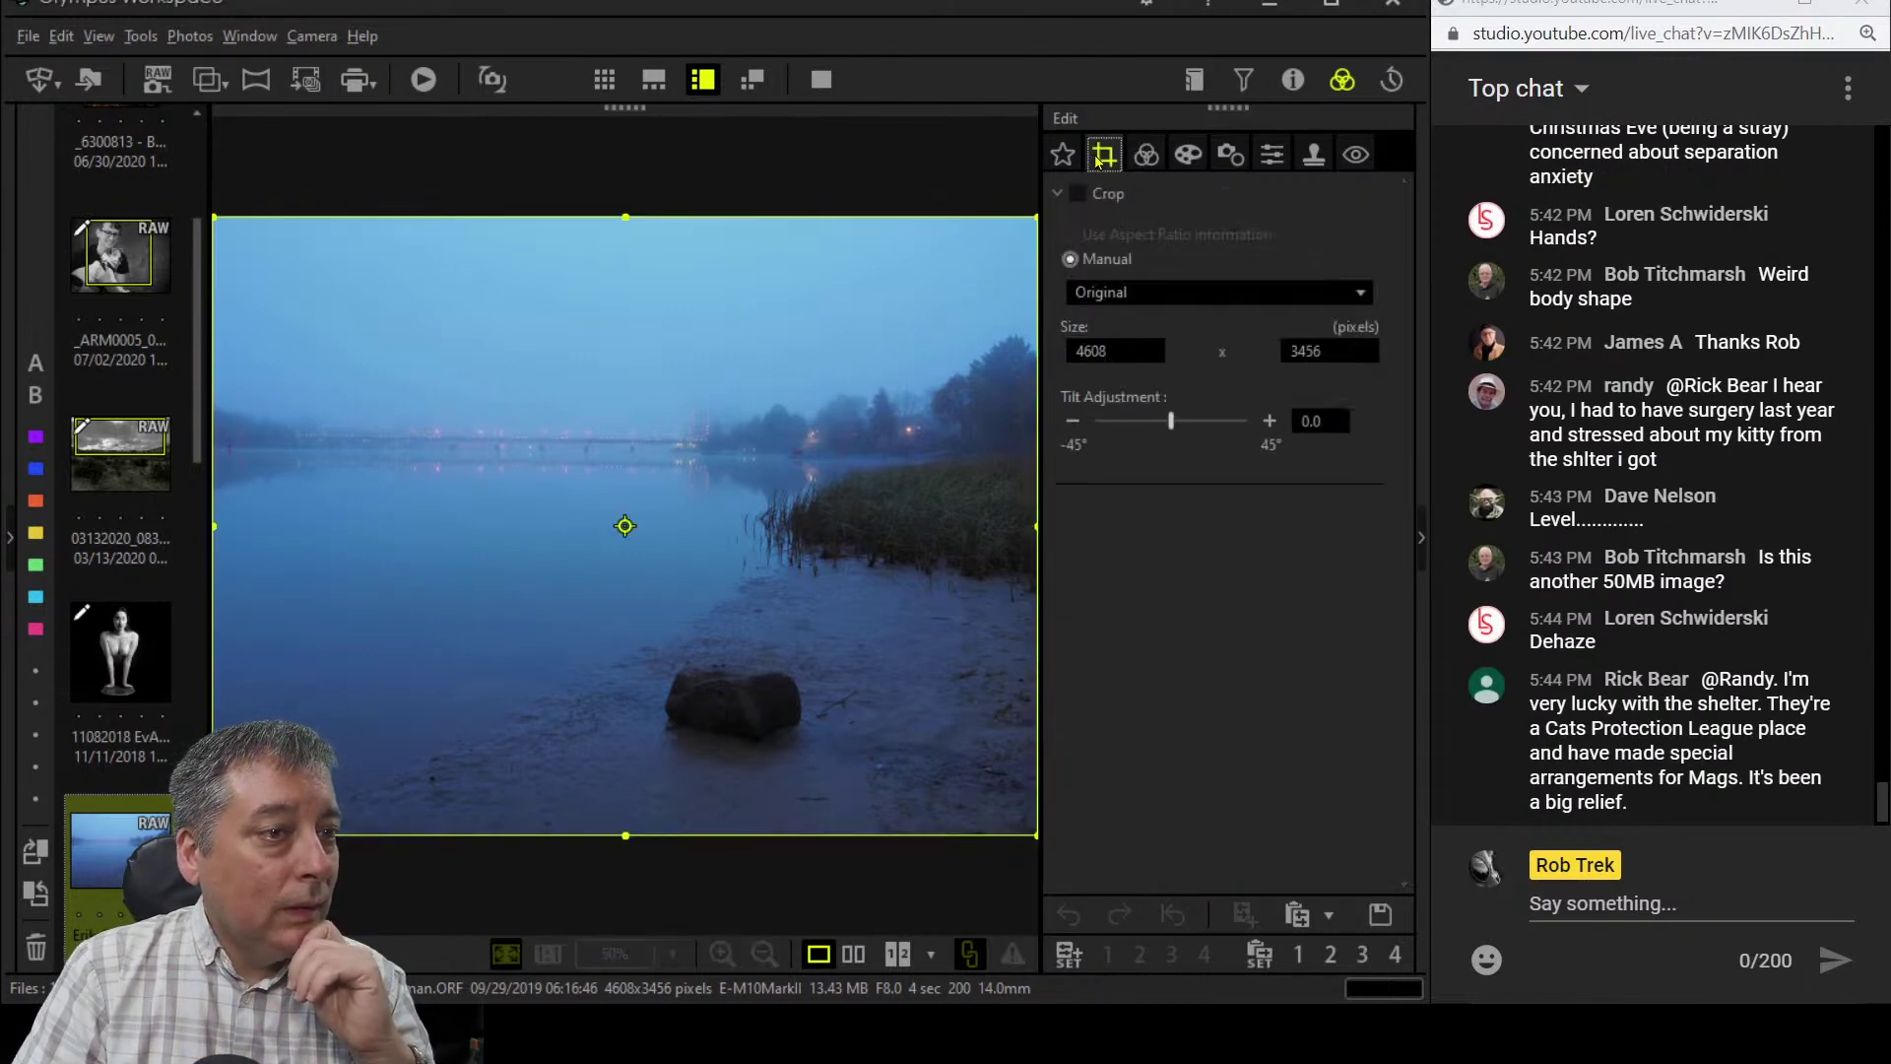
pyautogui.click(1190, 295)
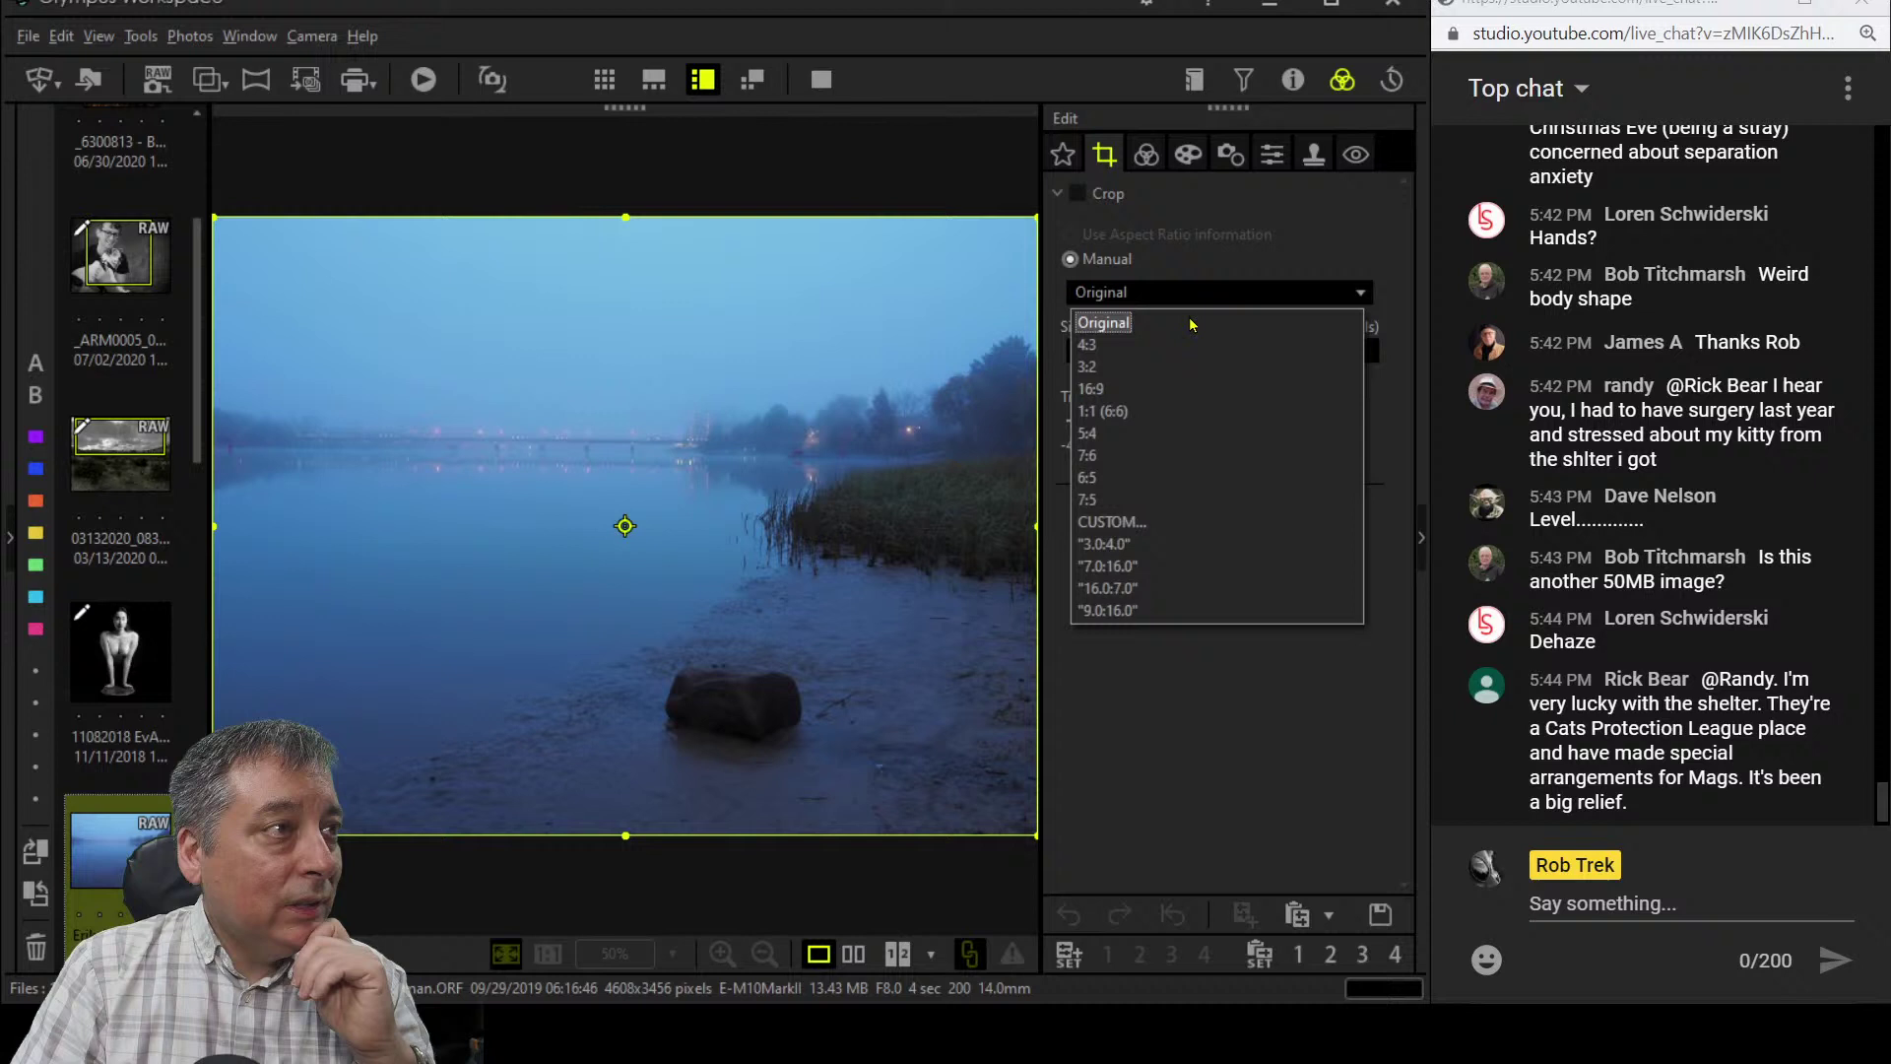
pyautogui.click(1170, 588)
pyautogui.moveTo(894, 564); pyautogui.dragTo(886, 394)
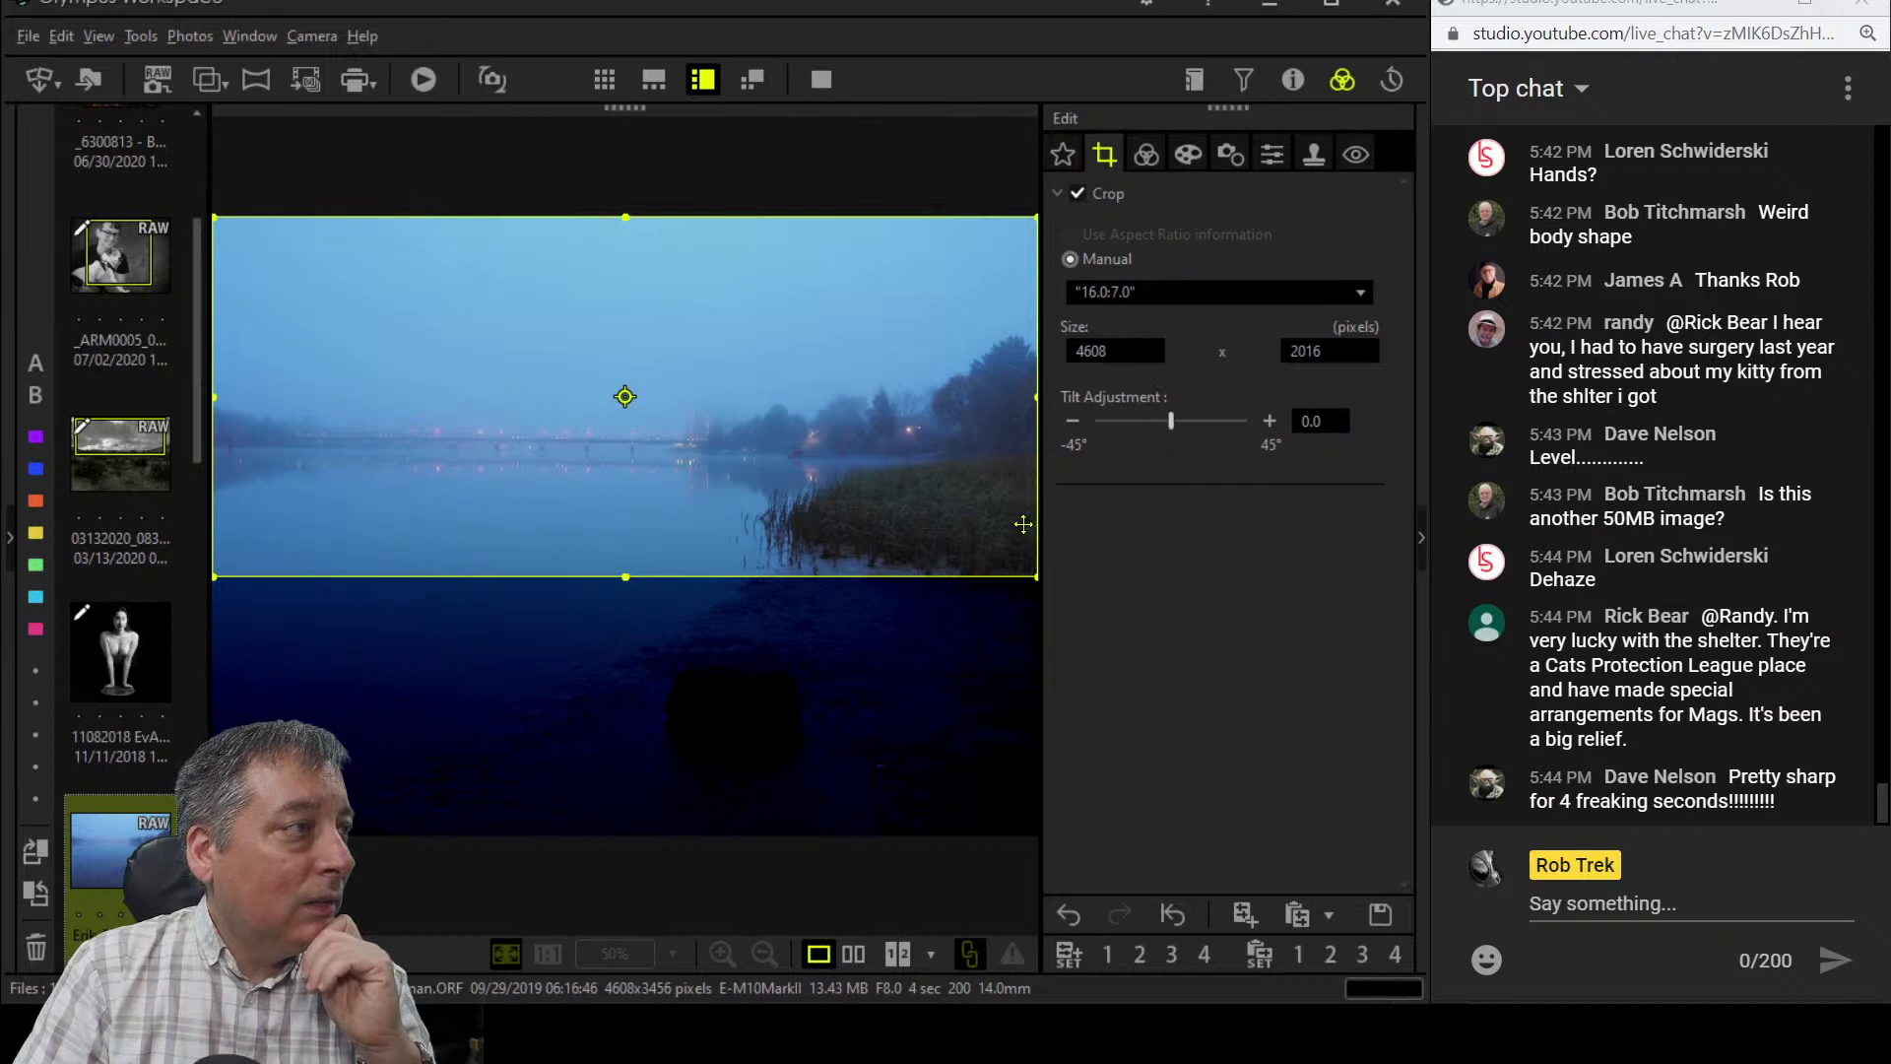
pyautogui.moveTo(1036, 575); pyautogui.dragTo(983, 538)
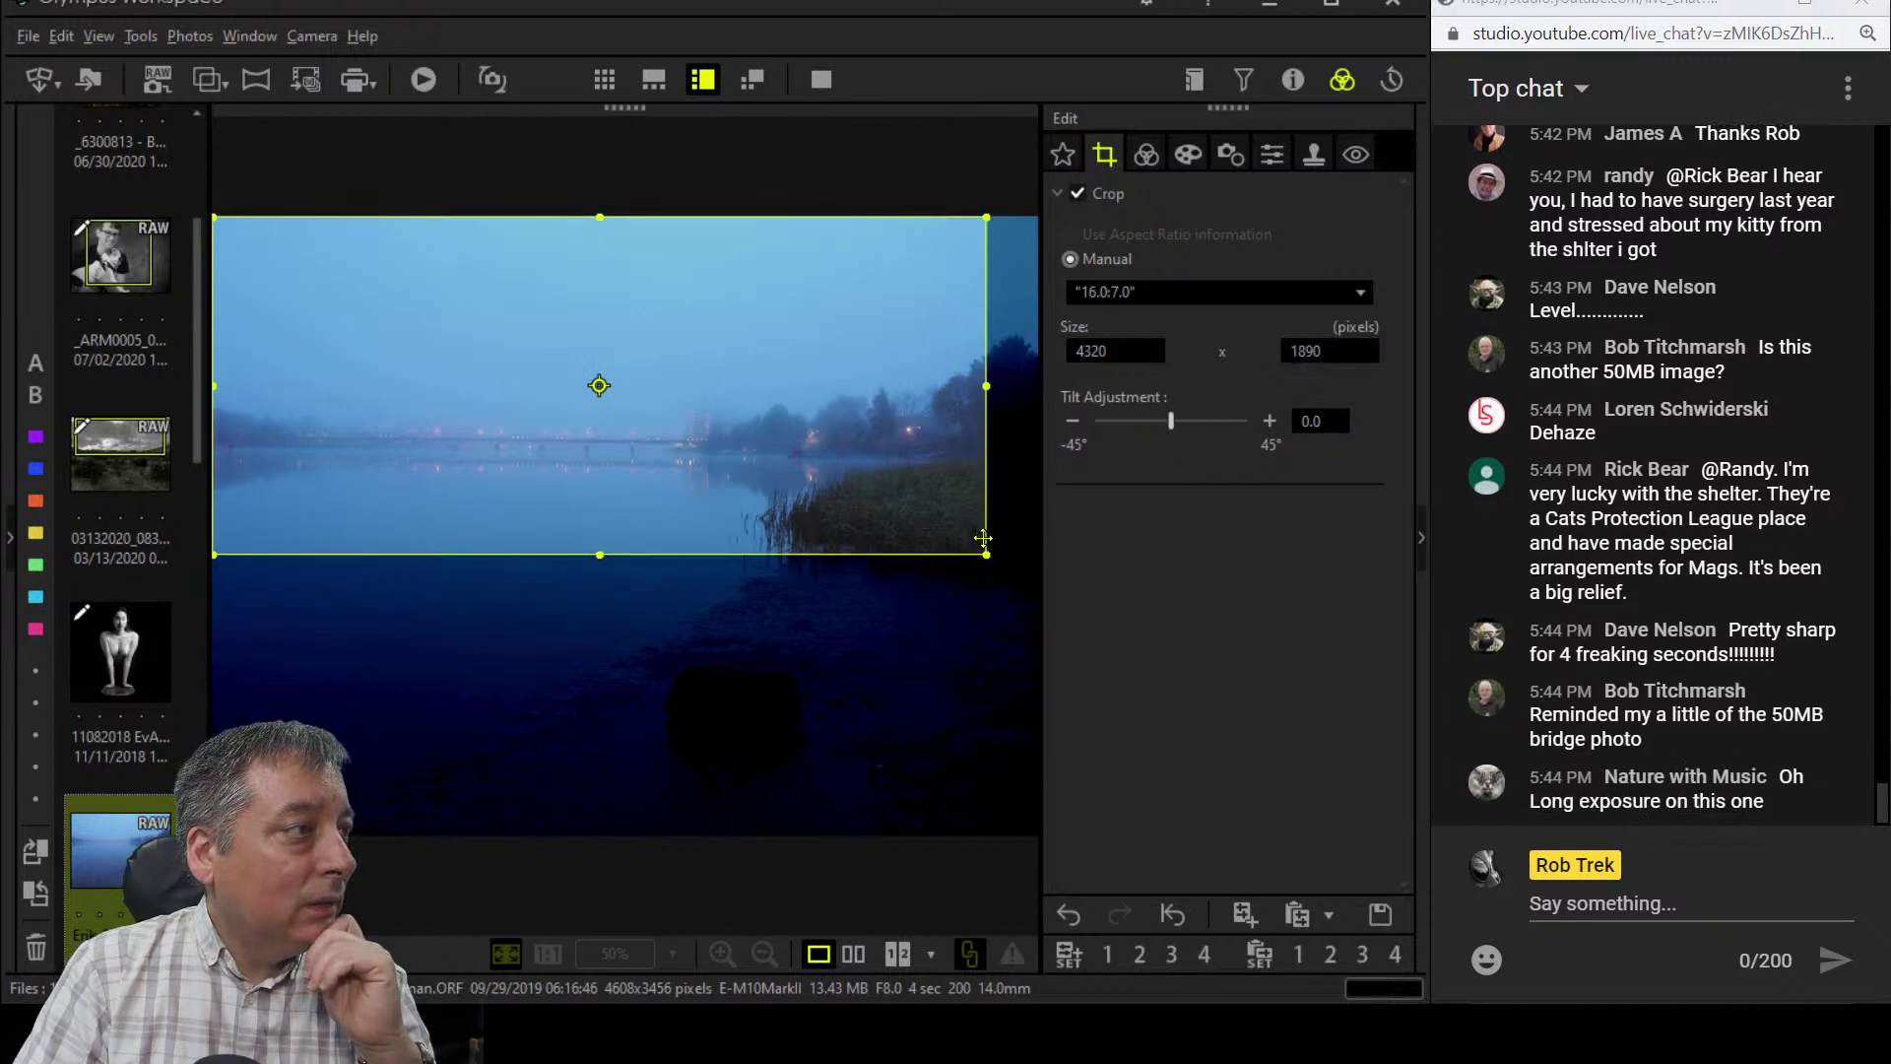
pyautogui.moveTo(893, 473); pyautogui.dragTo(896, 510)
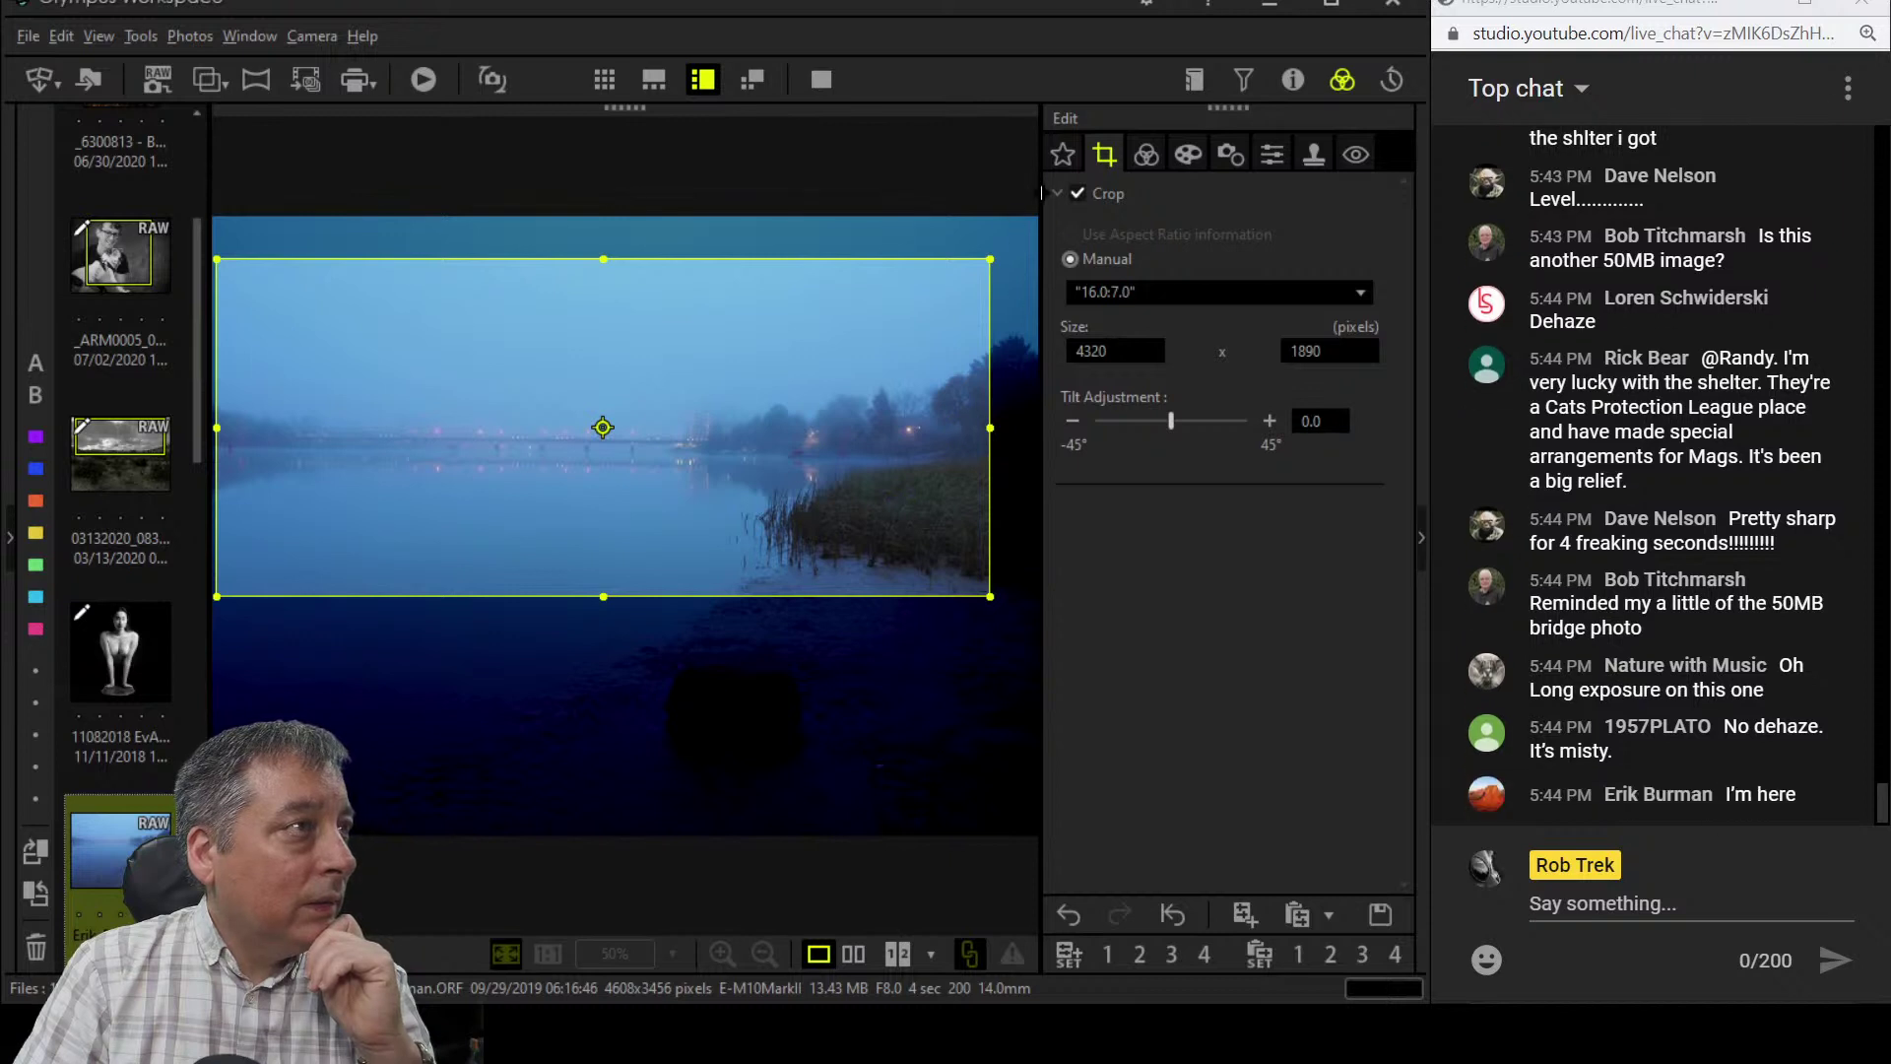
# - Set the crop's tilt adjustment to -0.6 to level the lake photo, and check the horizon against a horizontal guide line
pyautogui.click(1075, 422)
pyautogui.click(1076, 422)
pyautogui.click(1075, 422)
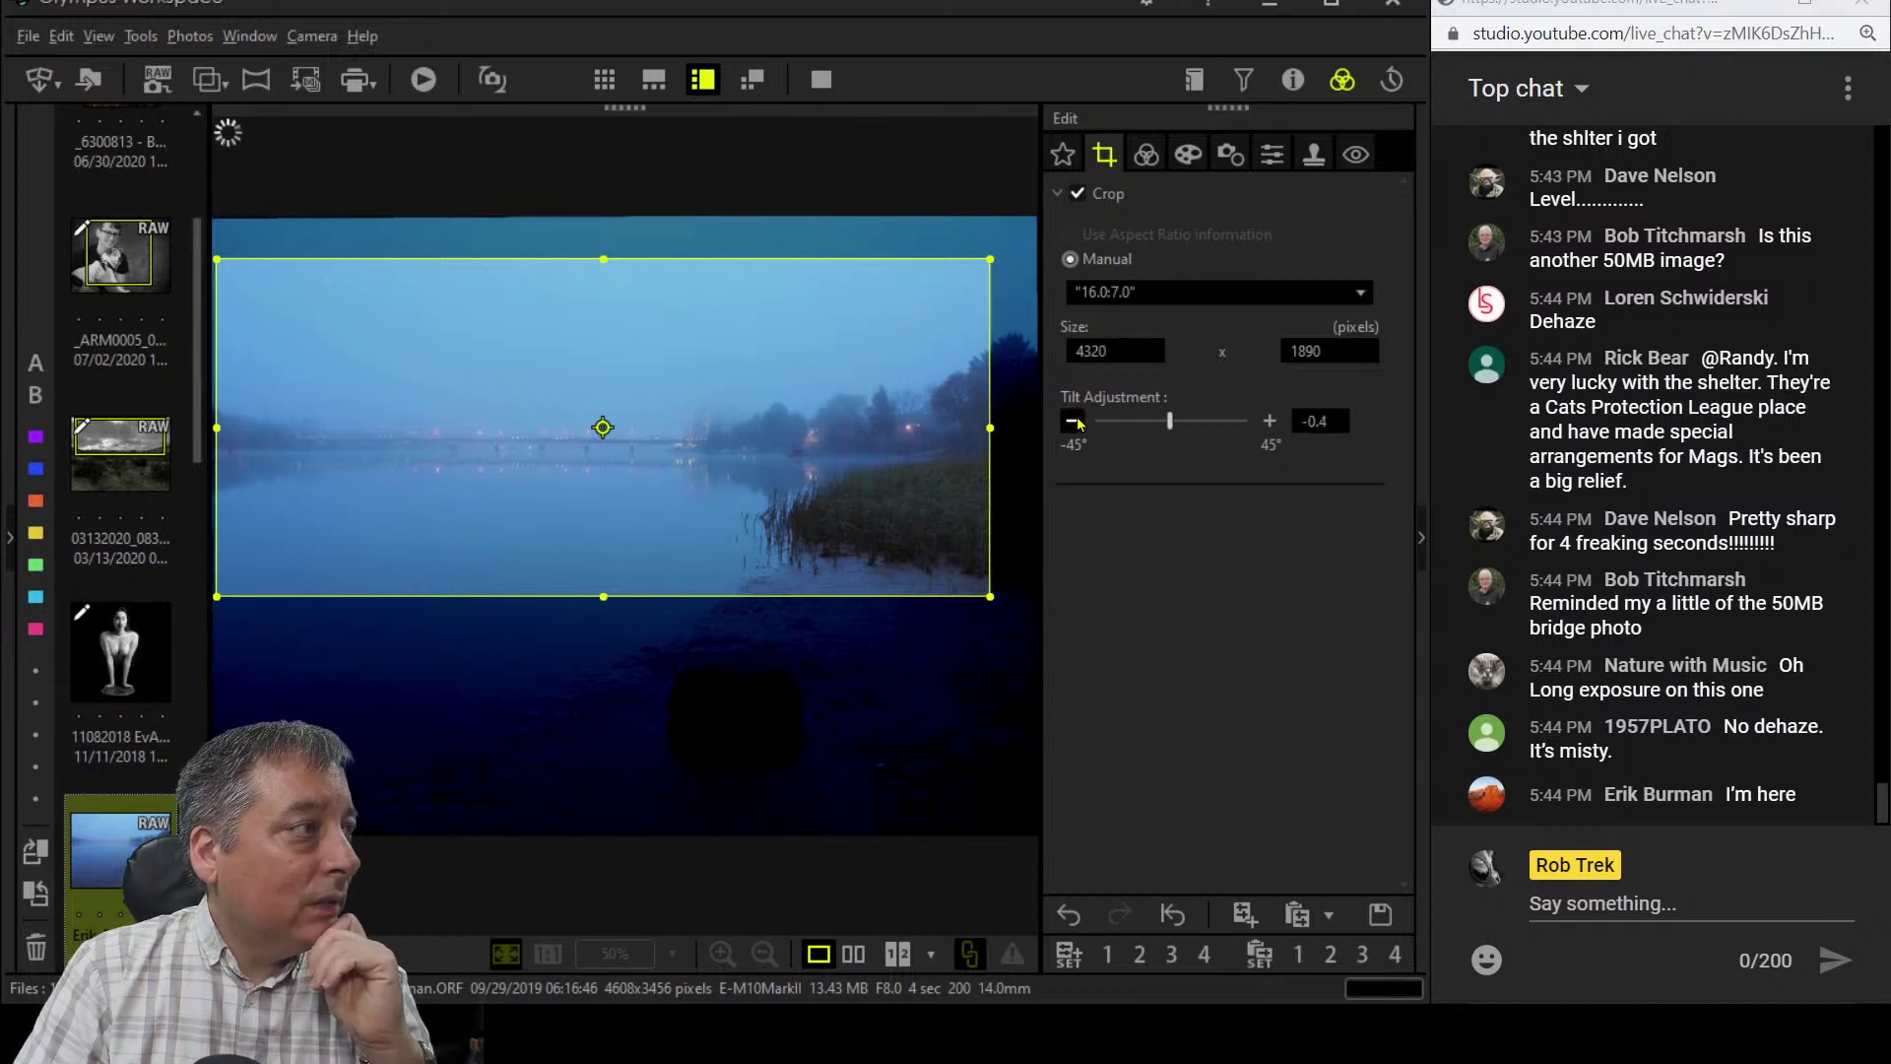
pyautogui.click(1075, 422)
pyautogui.click(1076, 422)
pyautogui.click(1076, 422)
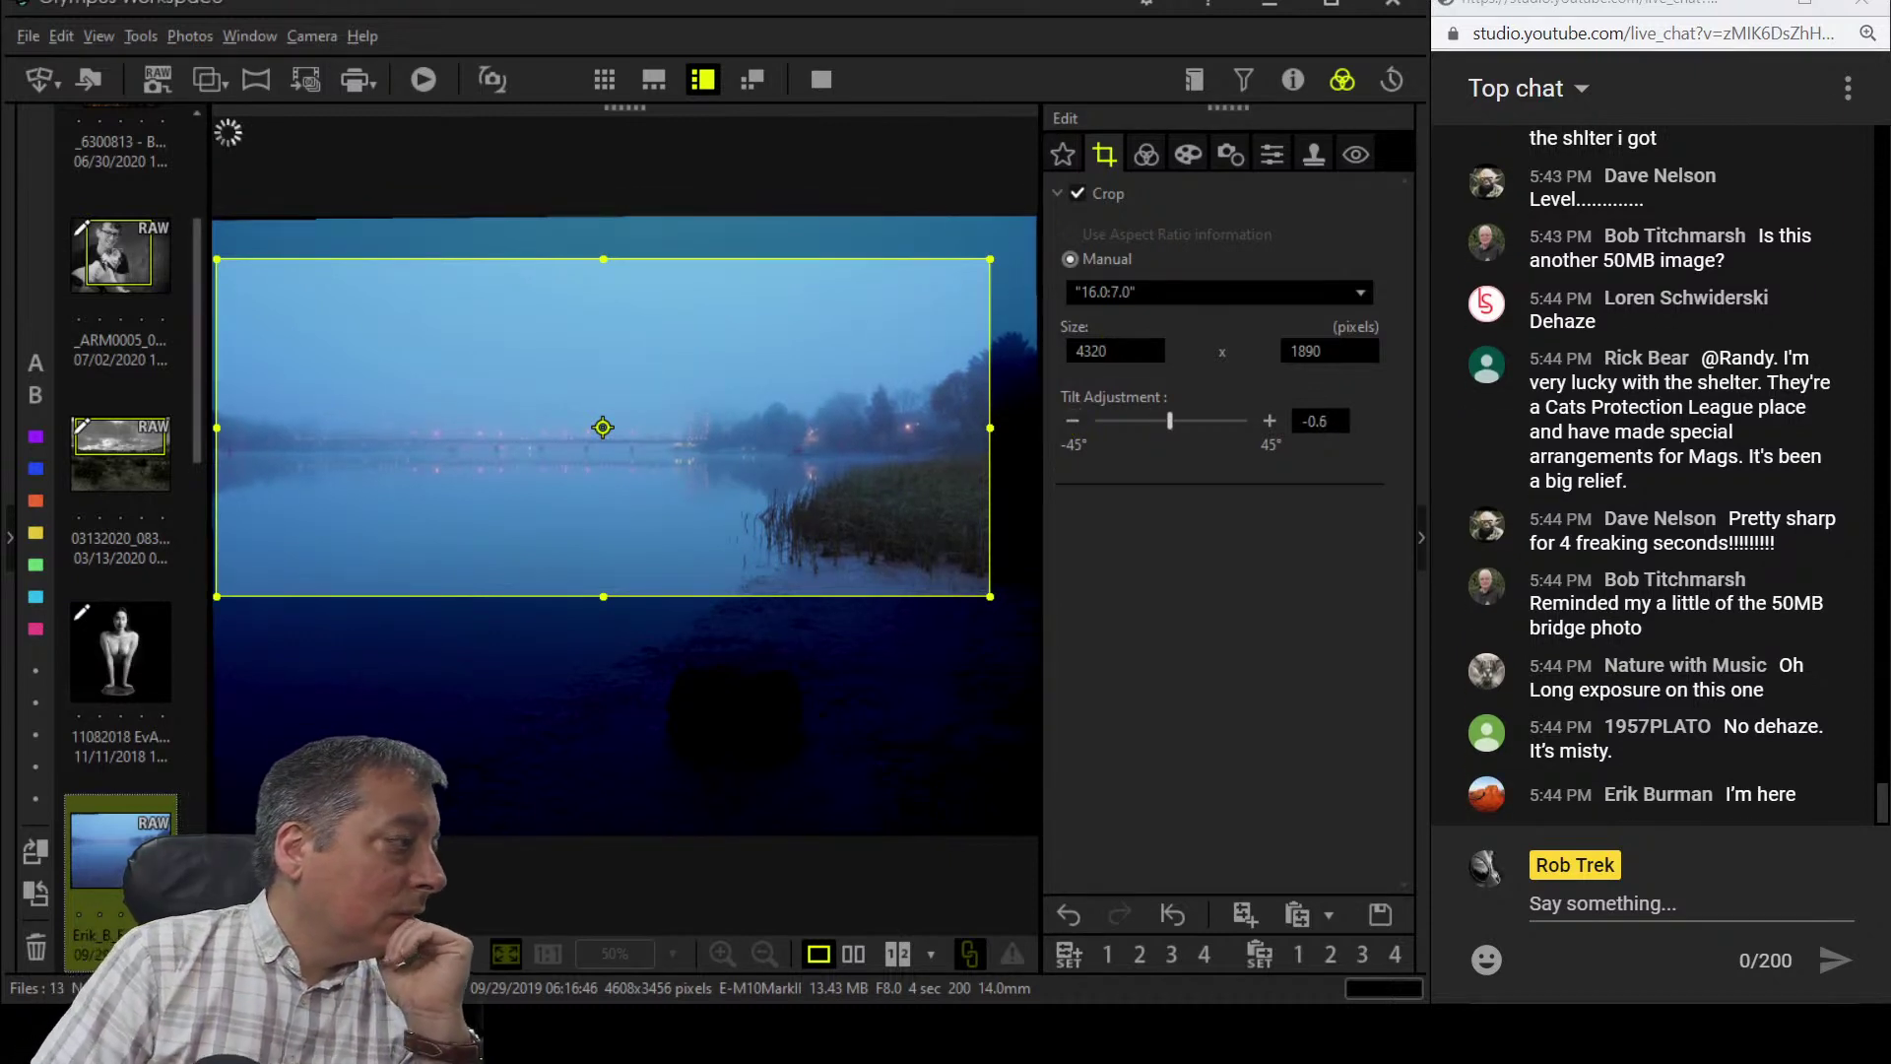
pyautogui.click(448, 953)
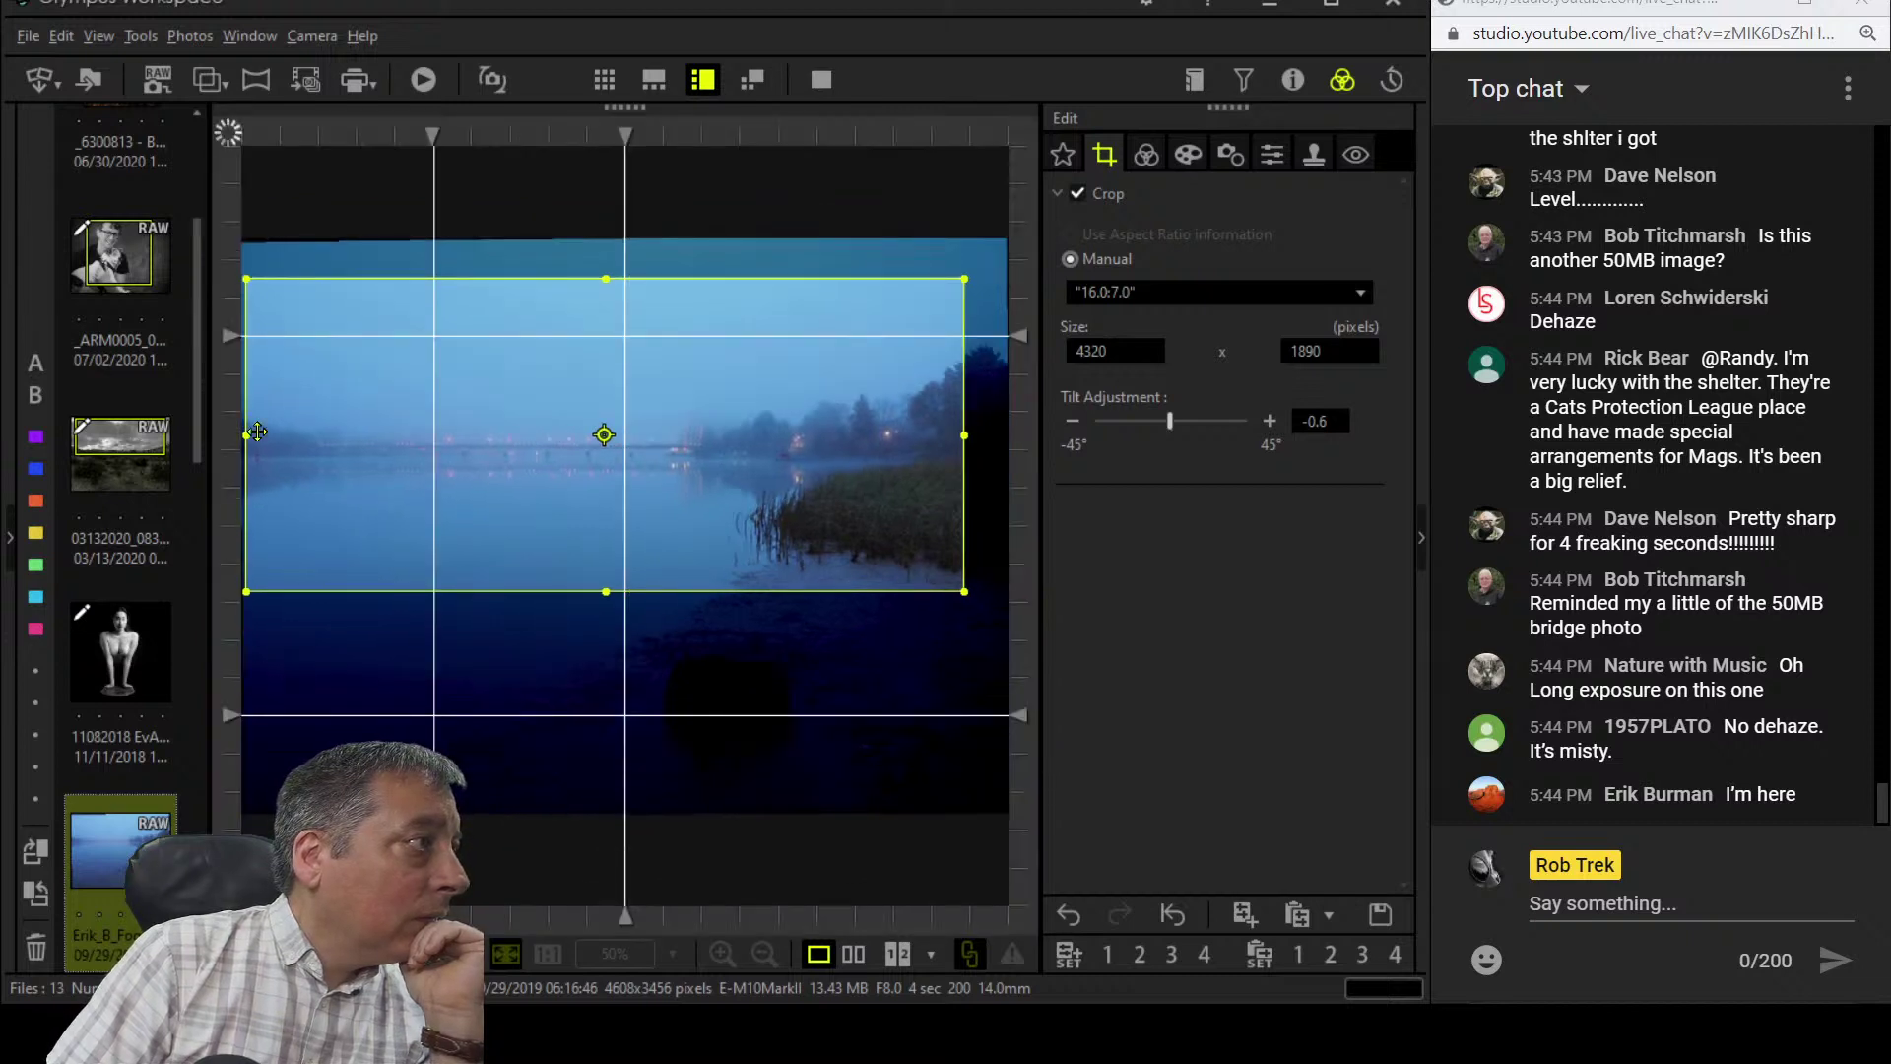
pyautogui.moveTo(230, 336); pyautogui.dragTo(210, 458)
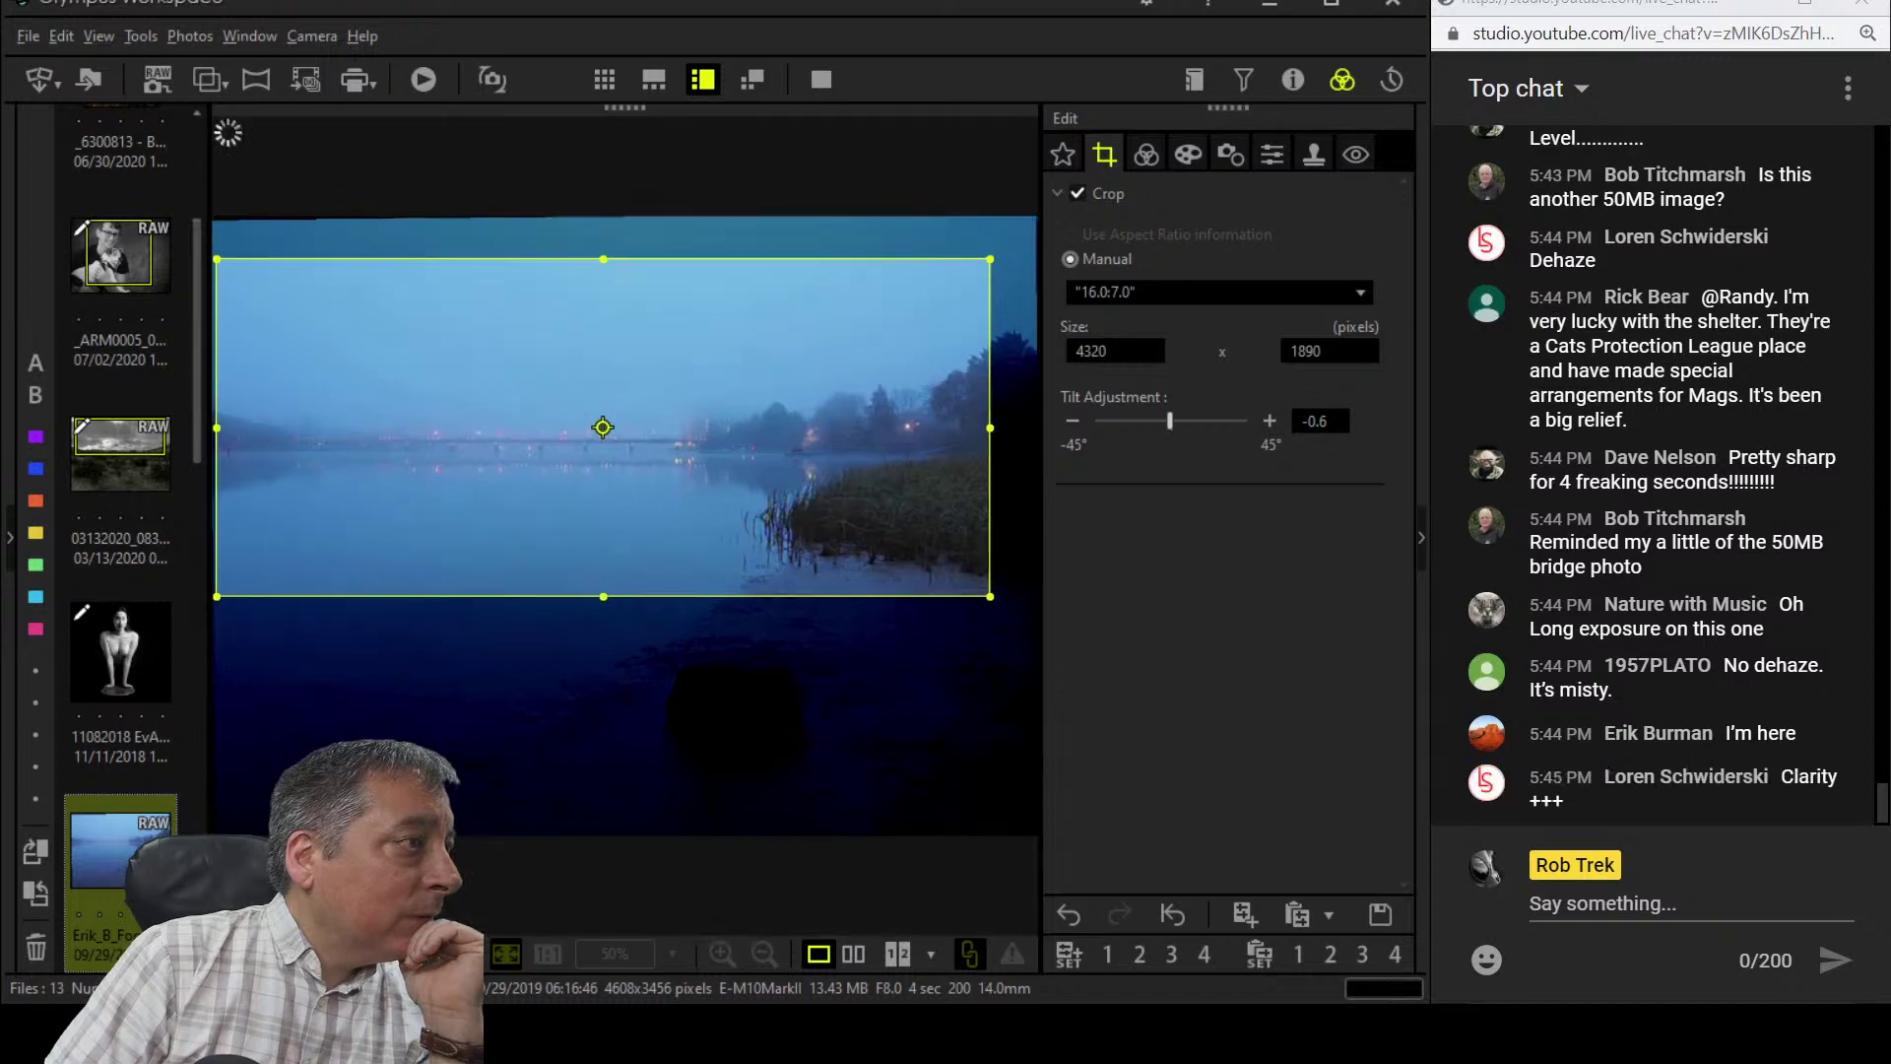
# - Set the cropped lake photo's picture mode to Vivid
pyautogui.click(1145, 153)
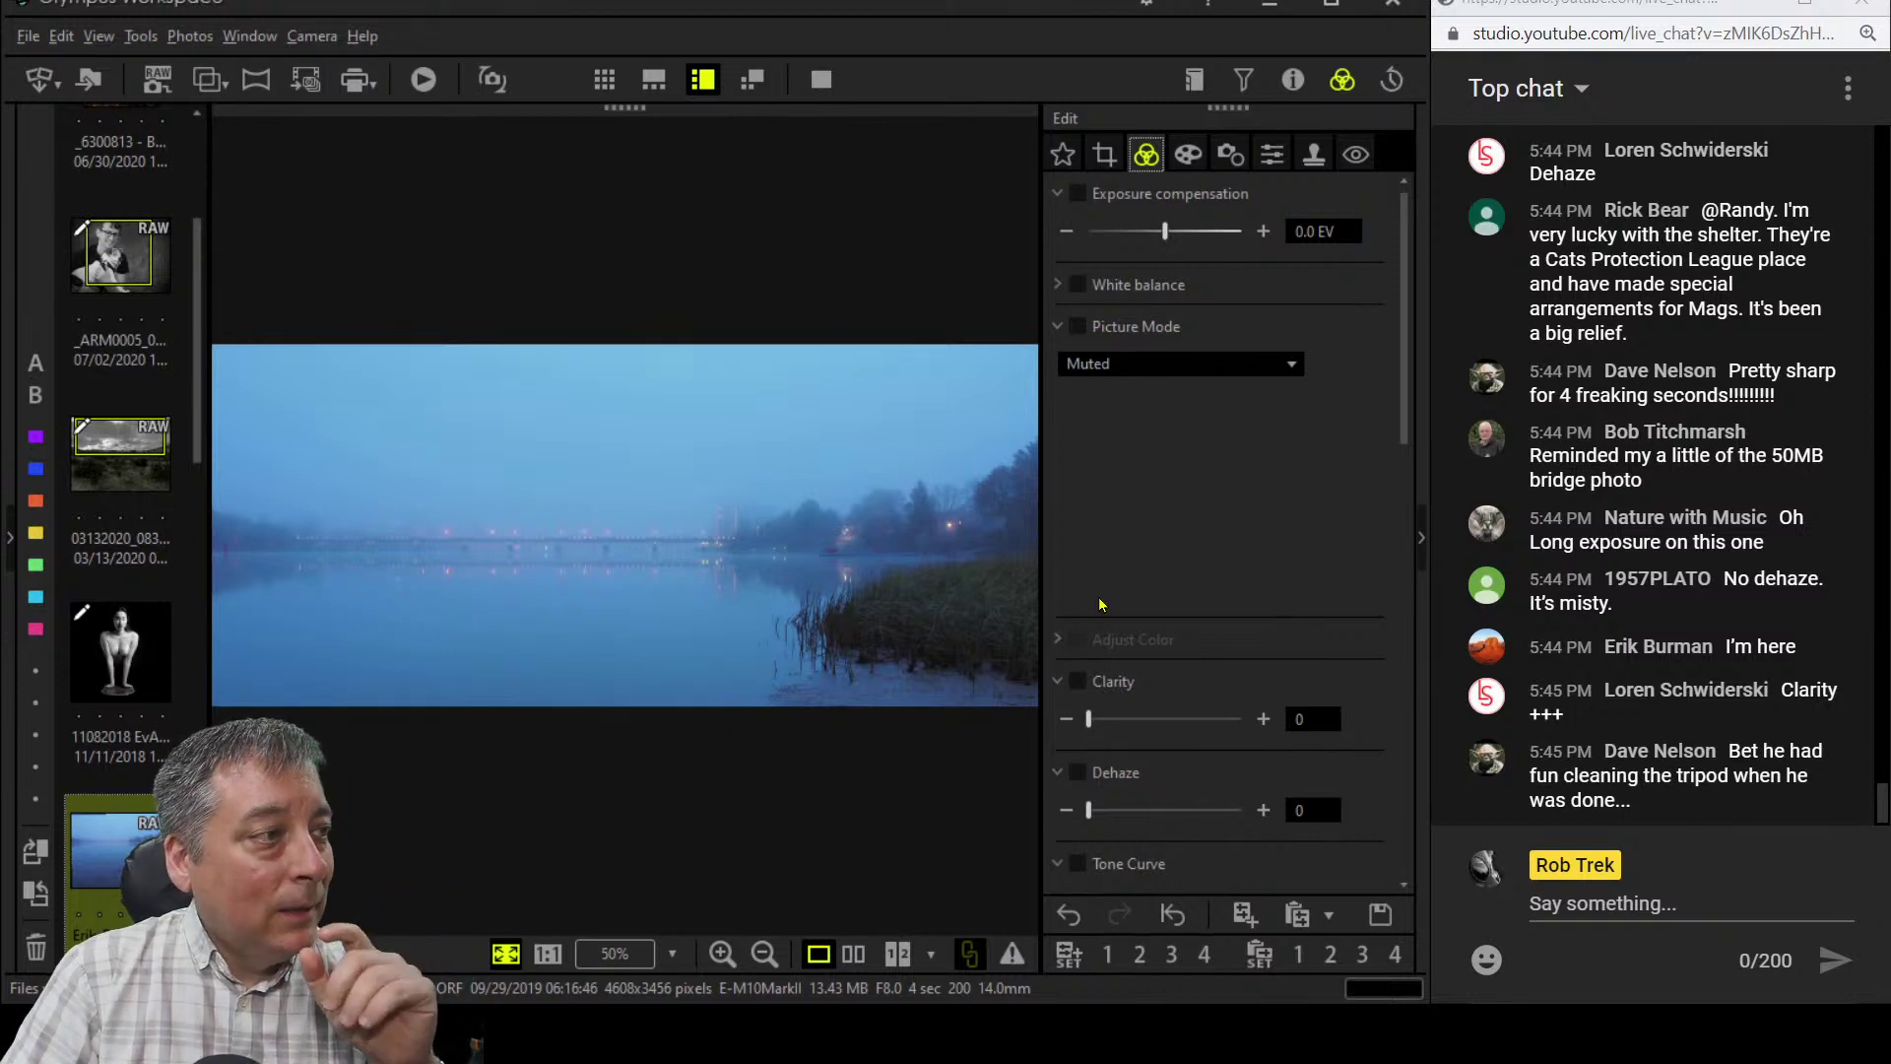
pyautogui.scroll(-1, 1251, 584)
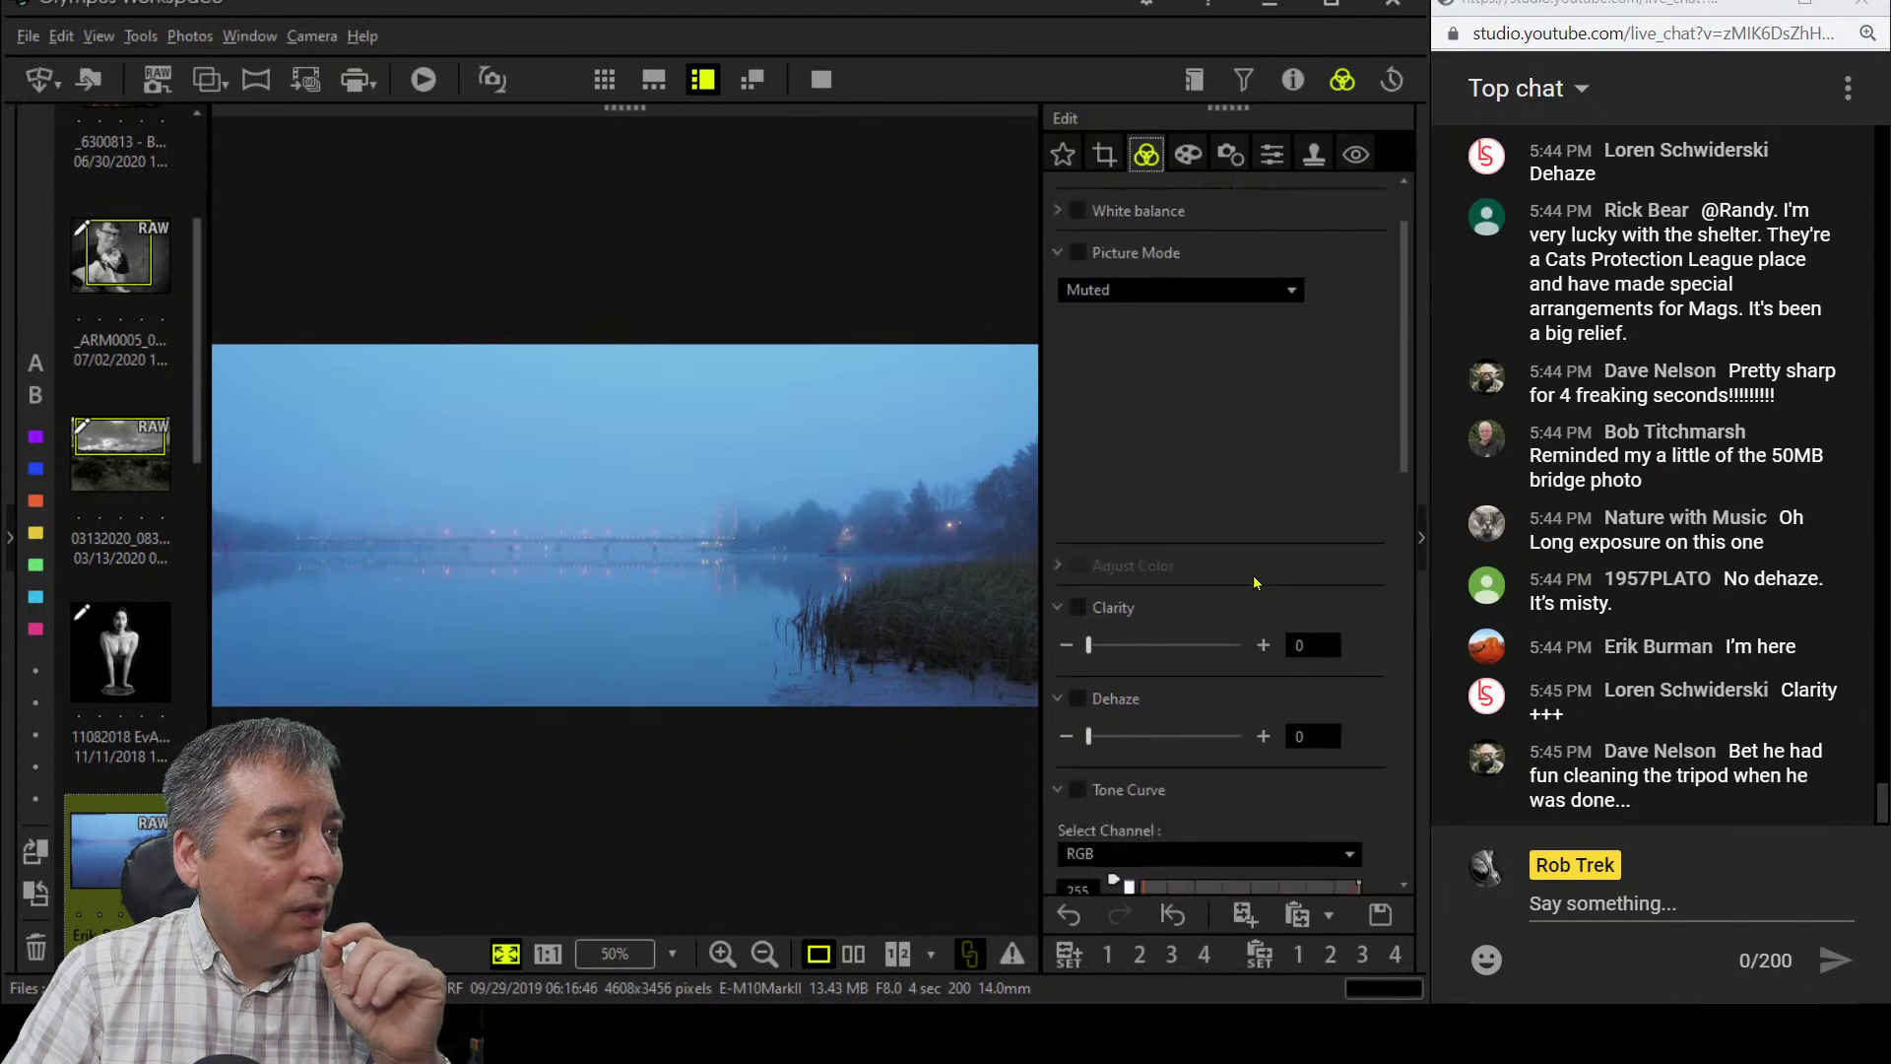
pyautogui.scroll(1, 1255, 583)
pyautogui.click(1242, 370)
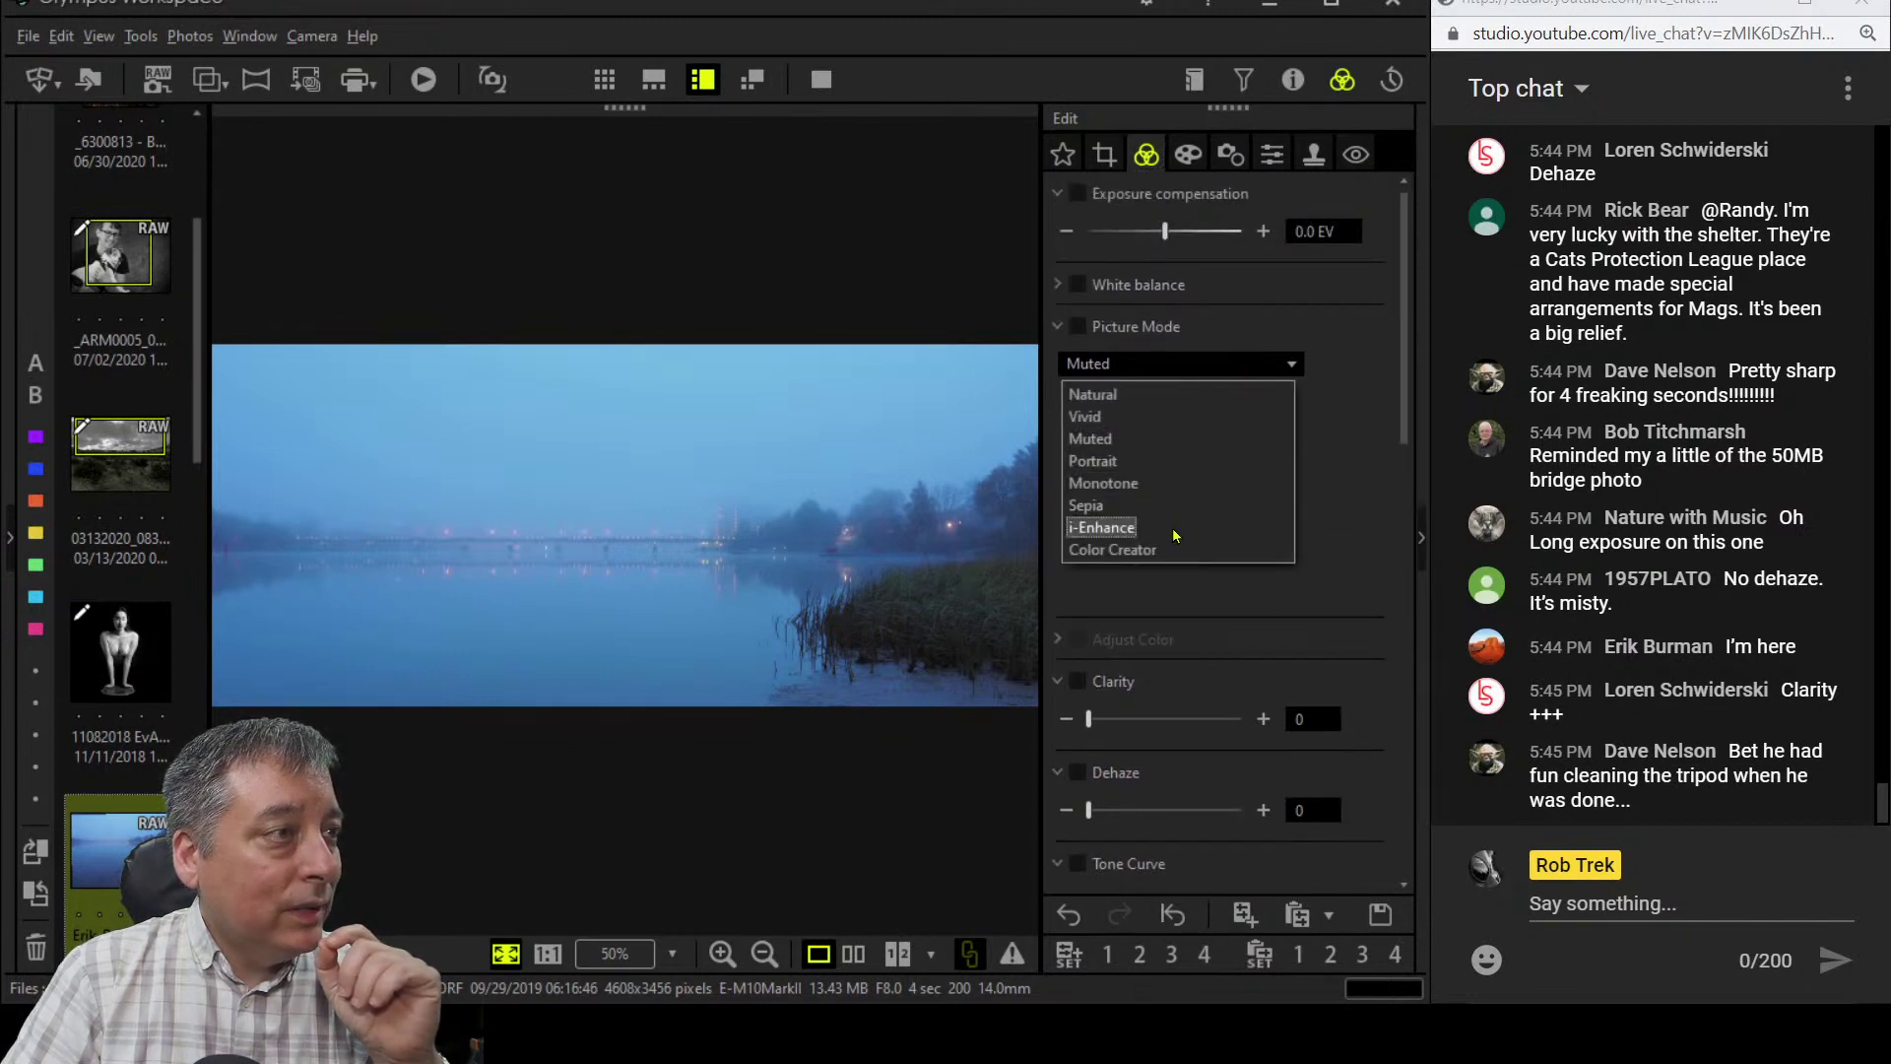
pyautogui.click(1177, 422)
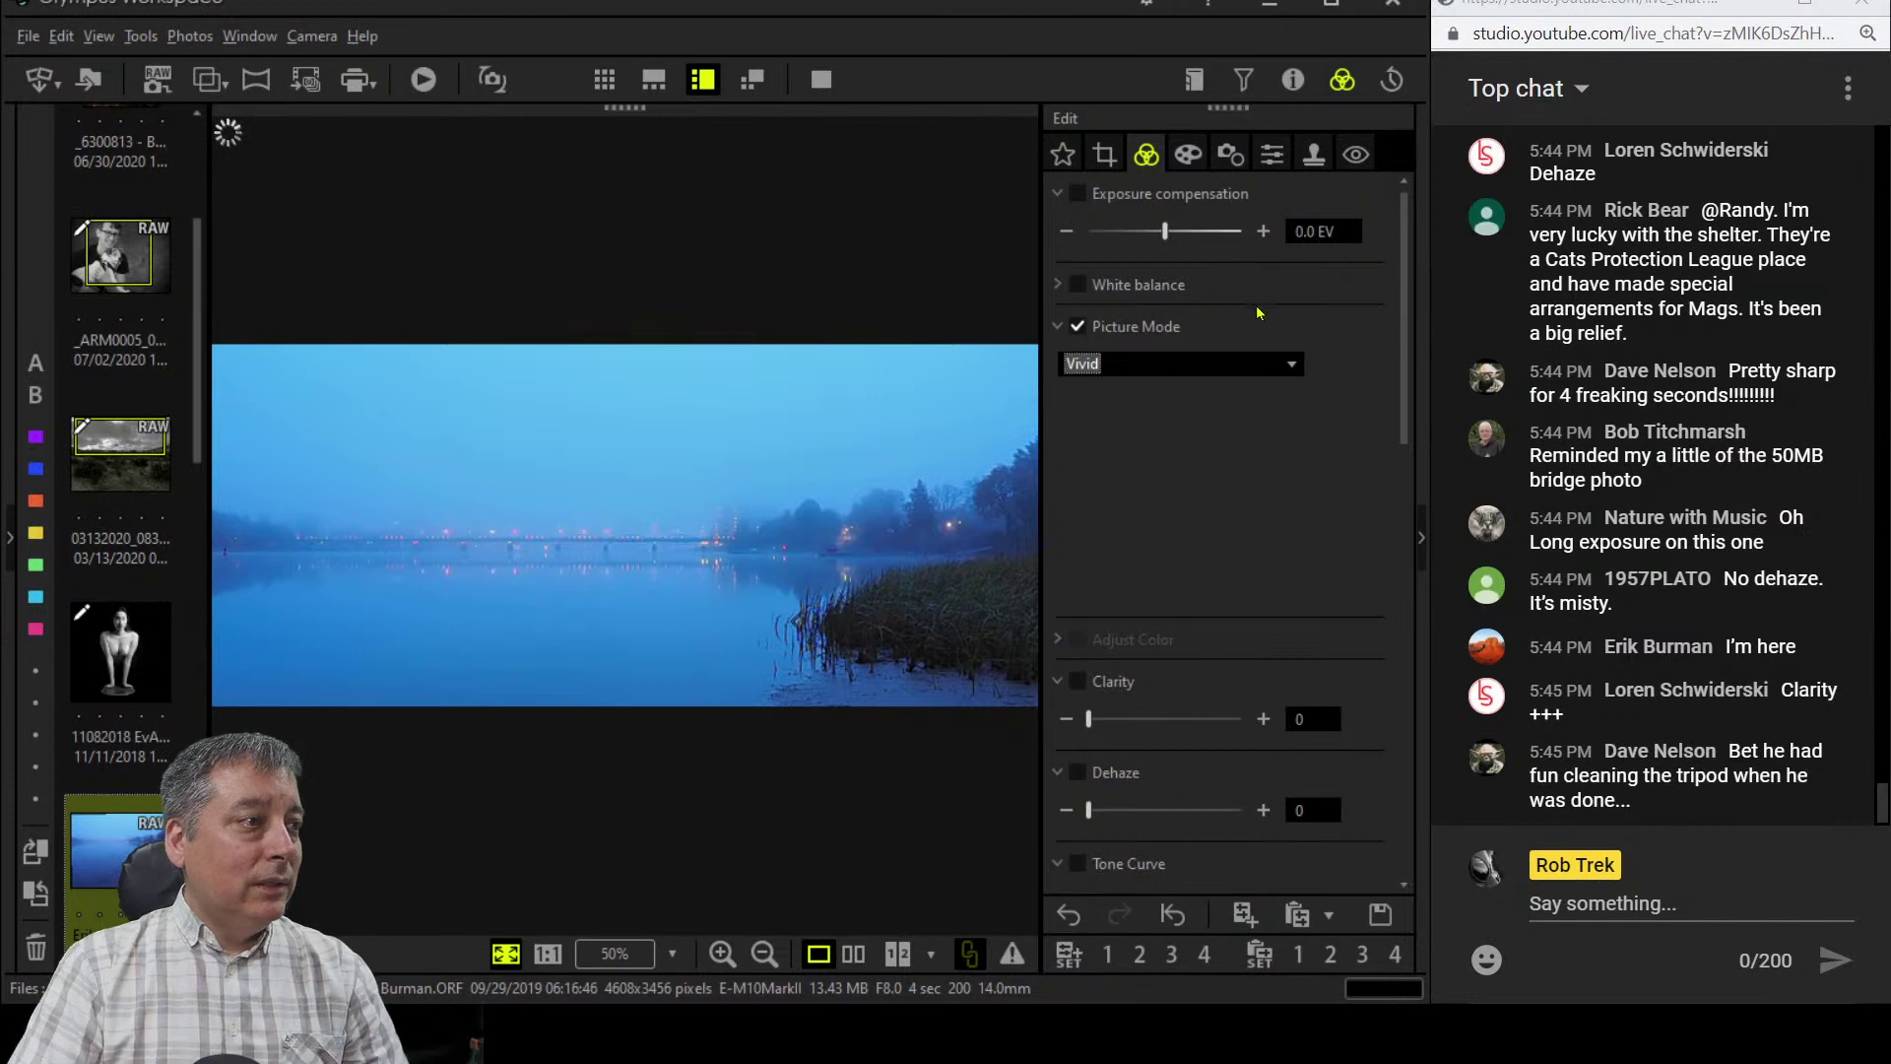
# - Apply the Pop Art art filter to the photo
pyautogui.click(1189, 155)
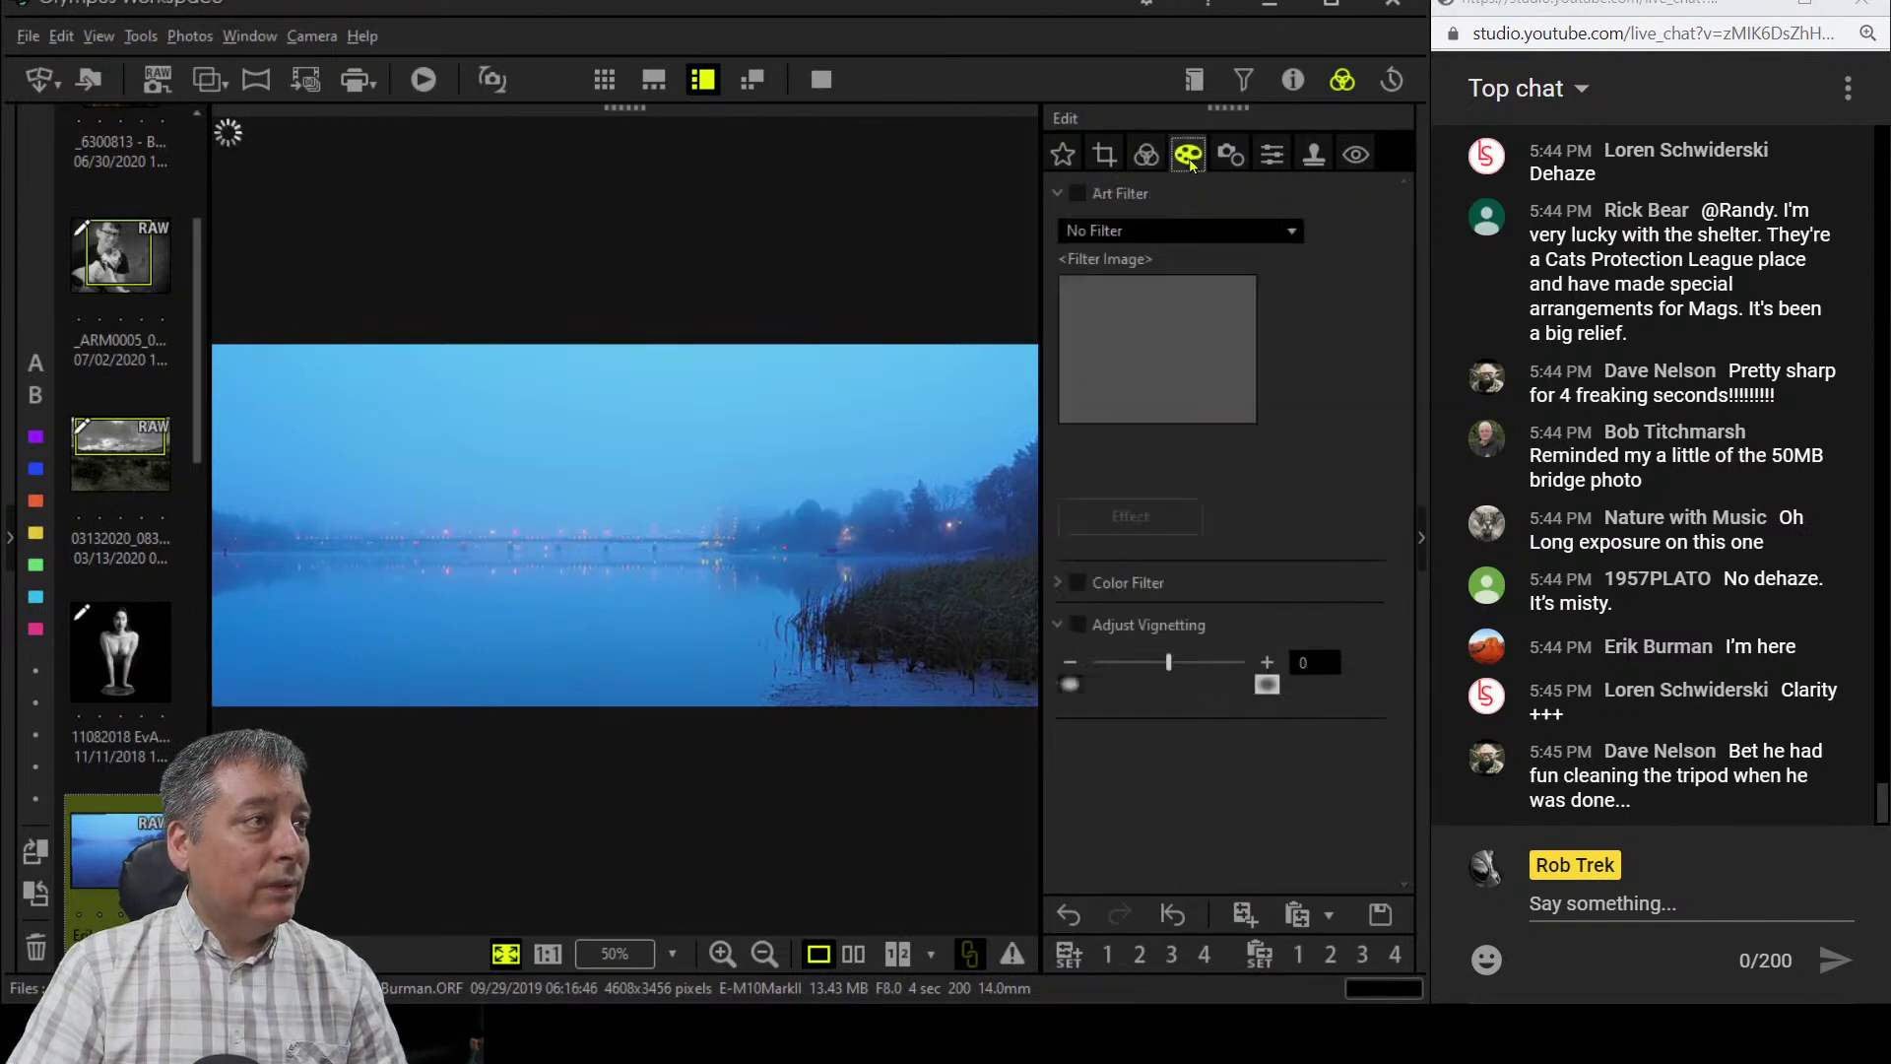
pyautogui.click(1190, 231)
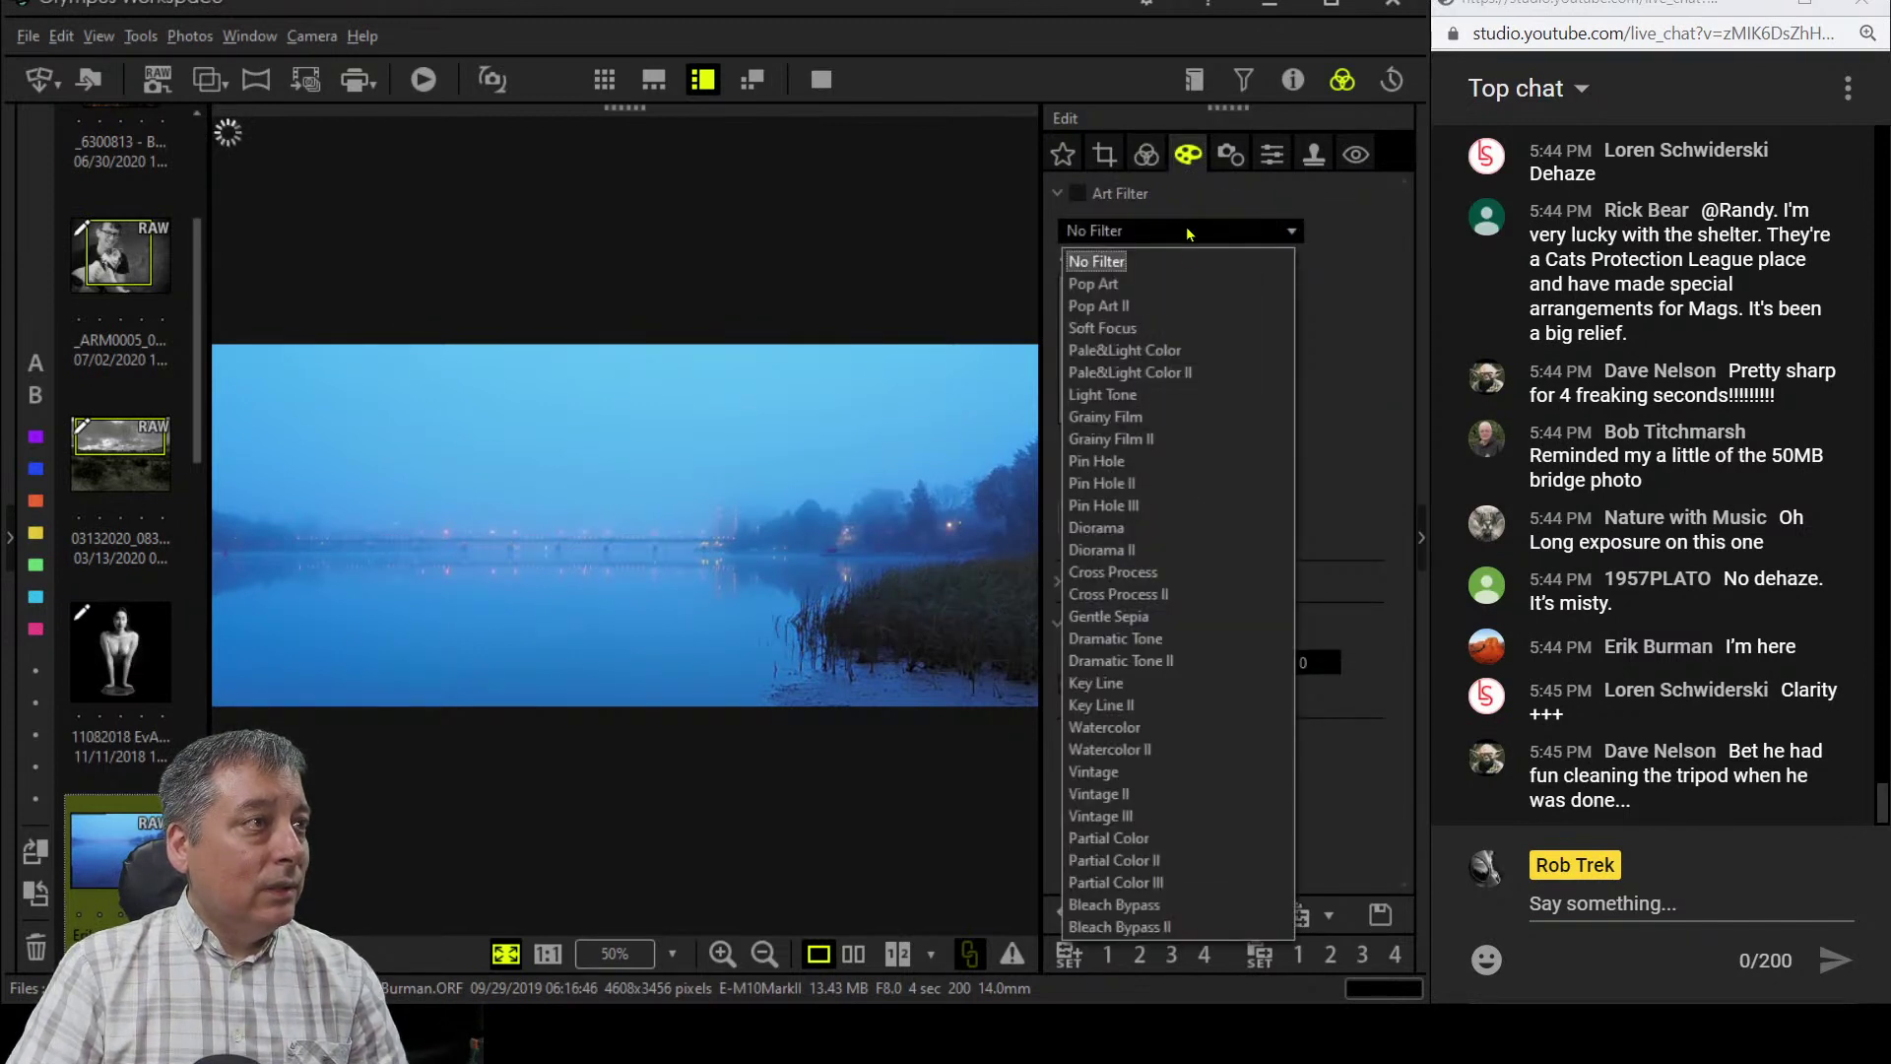
pyautogui.click(1177, 289)
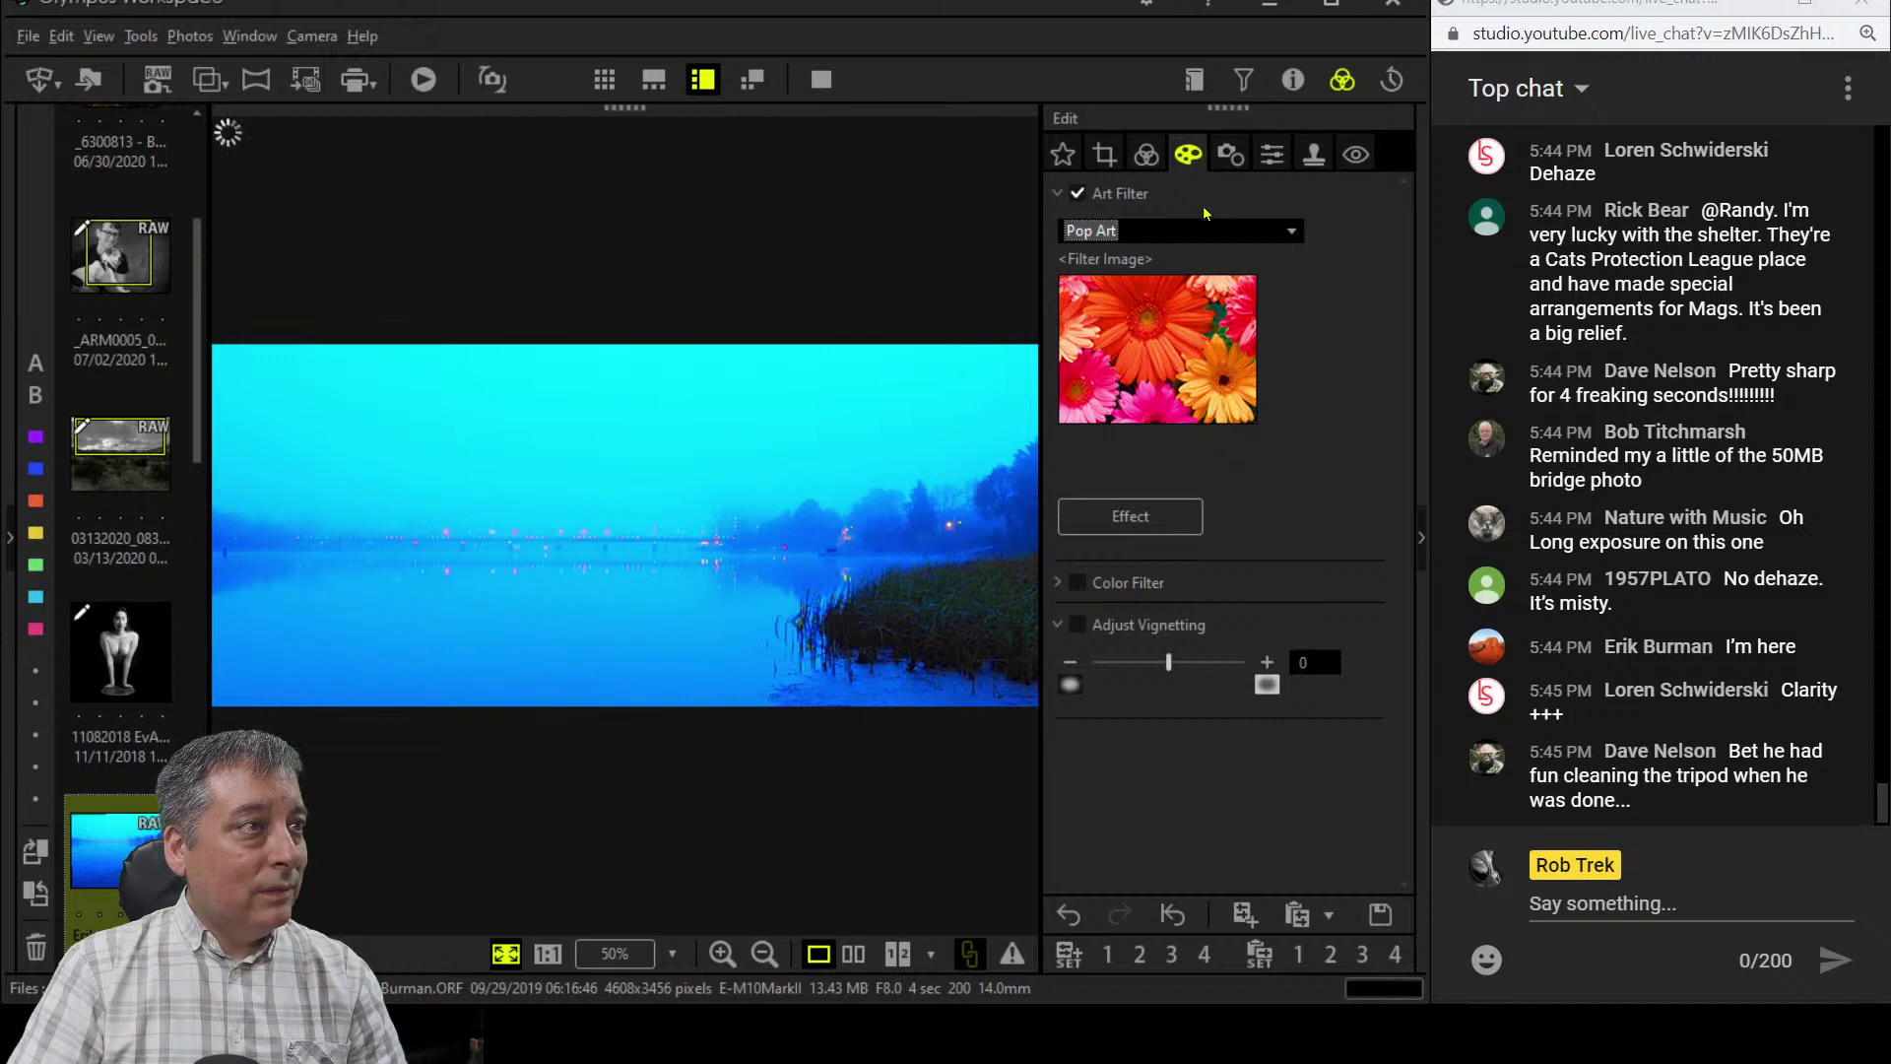
# - Change the photo's picture mode to Natural
pyautogui.click(1145, 157)
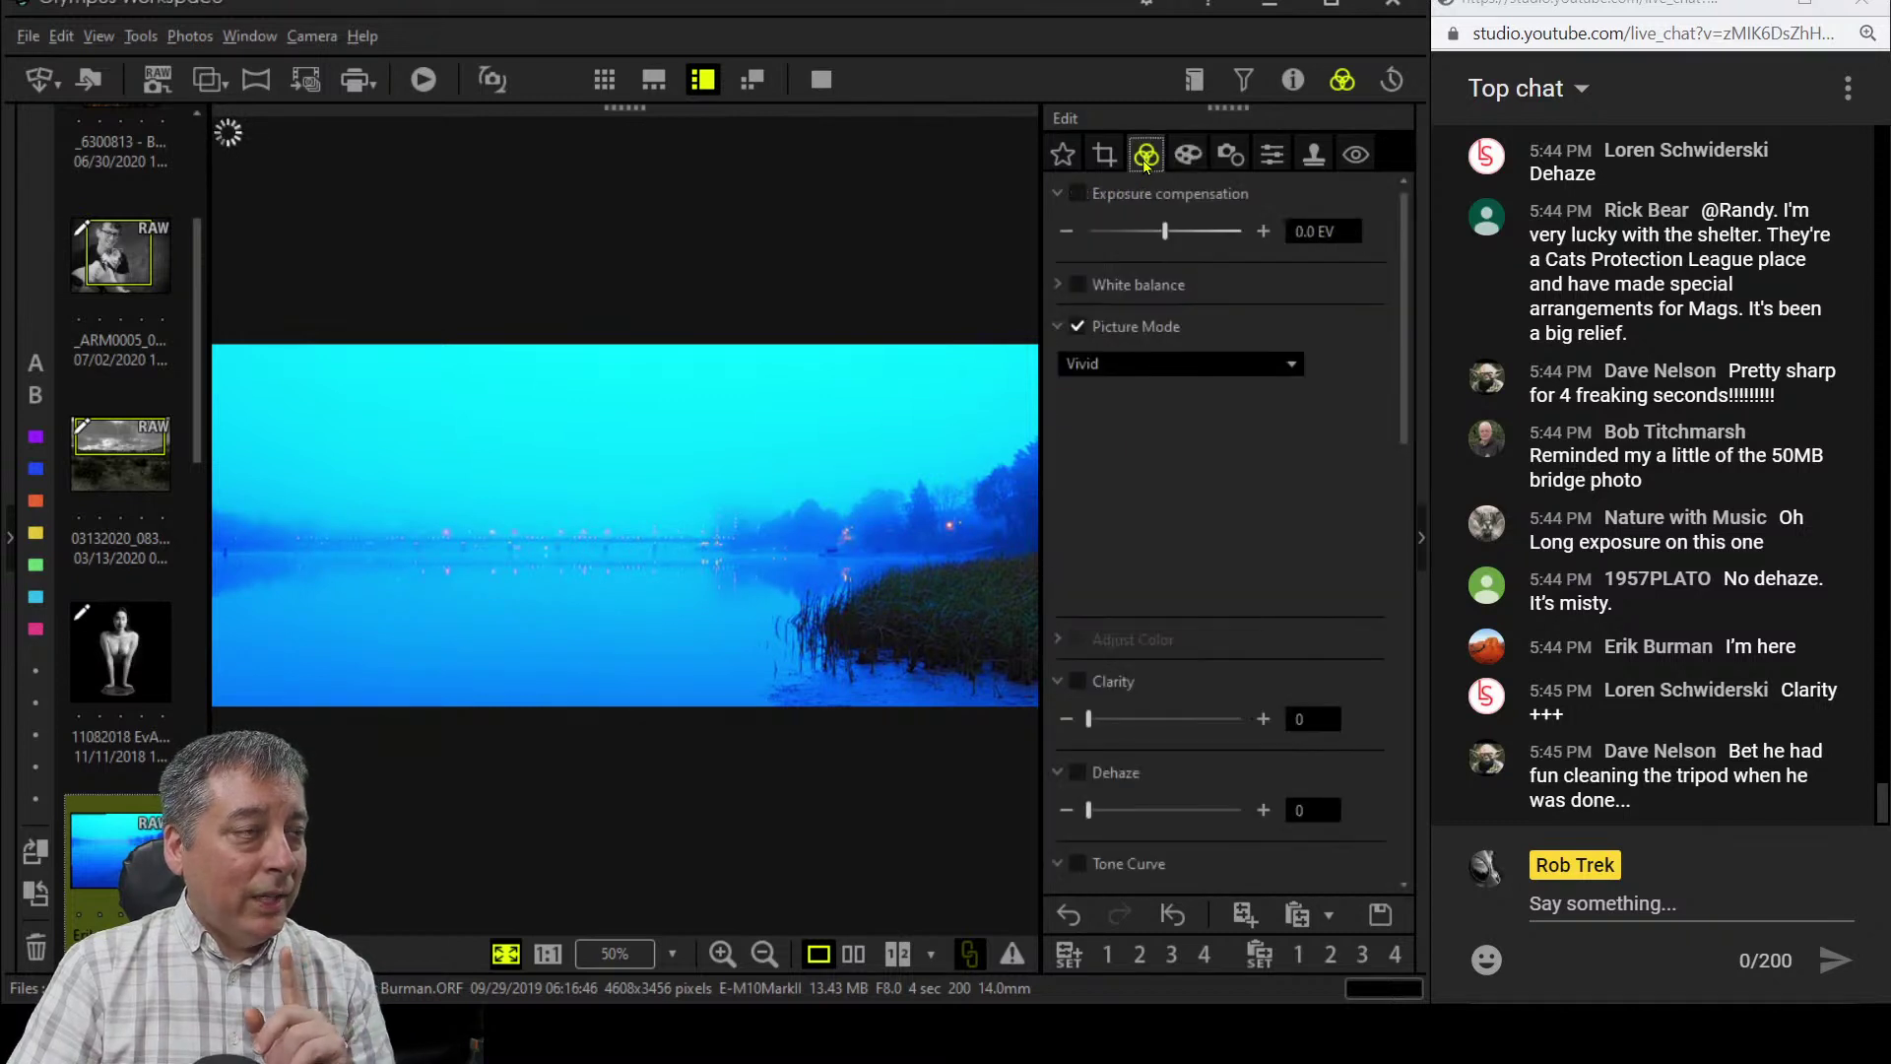
pyautogui.click(1239, 370)
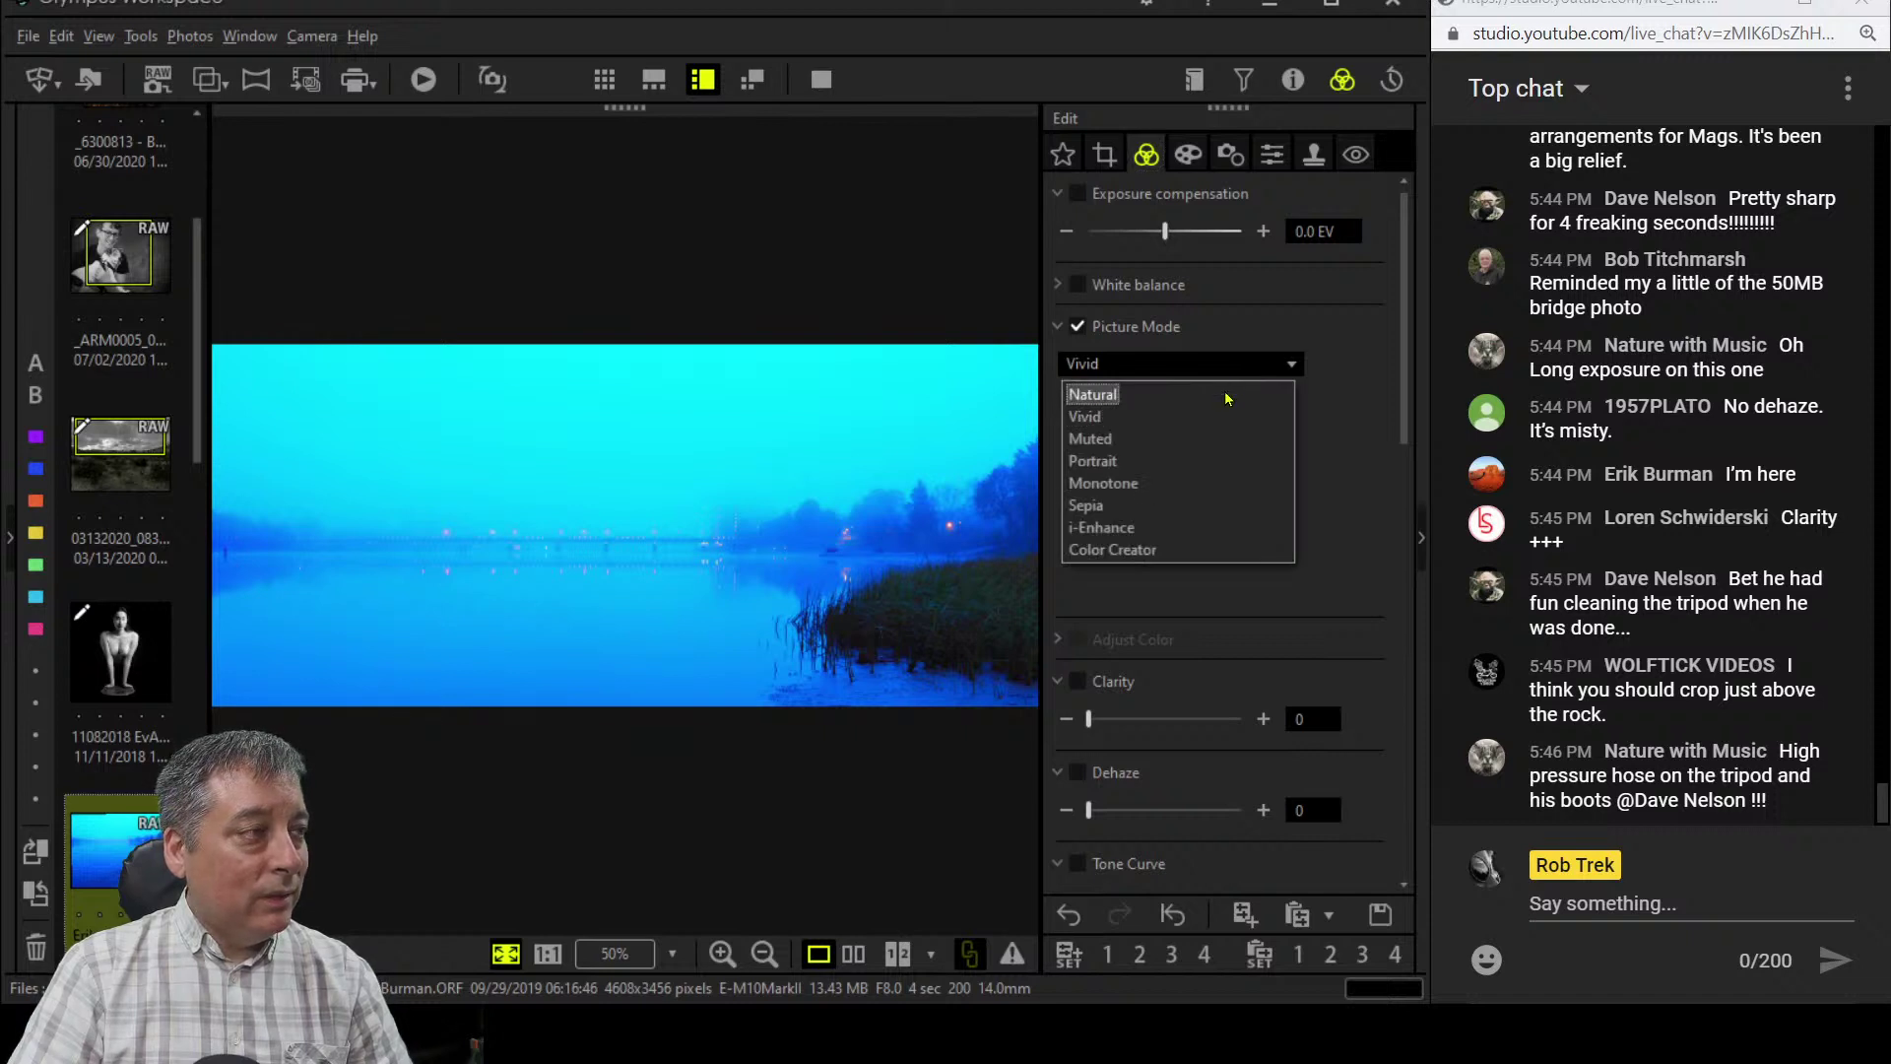
pyautogui.click(1225, 395)
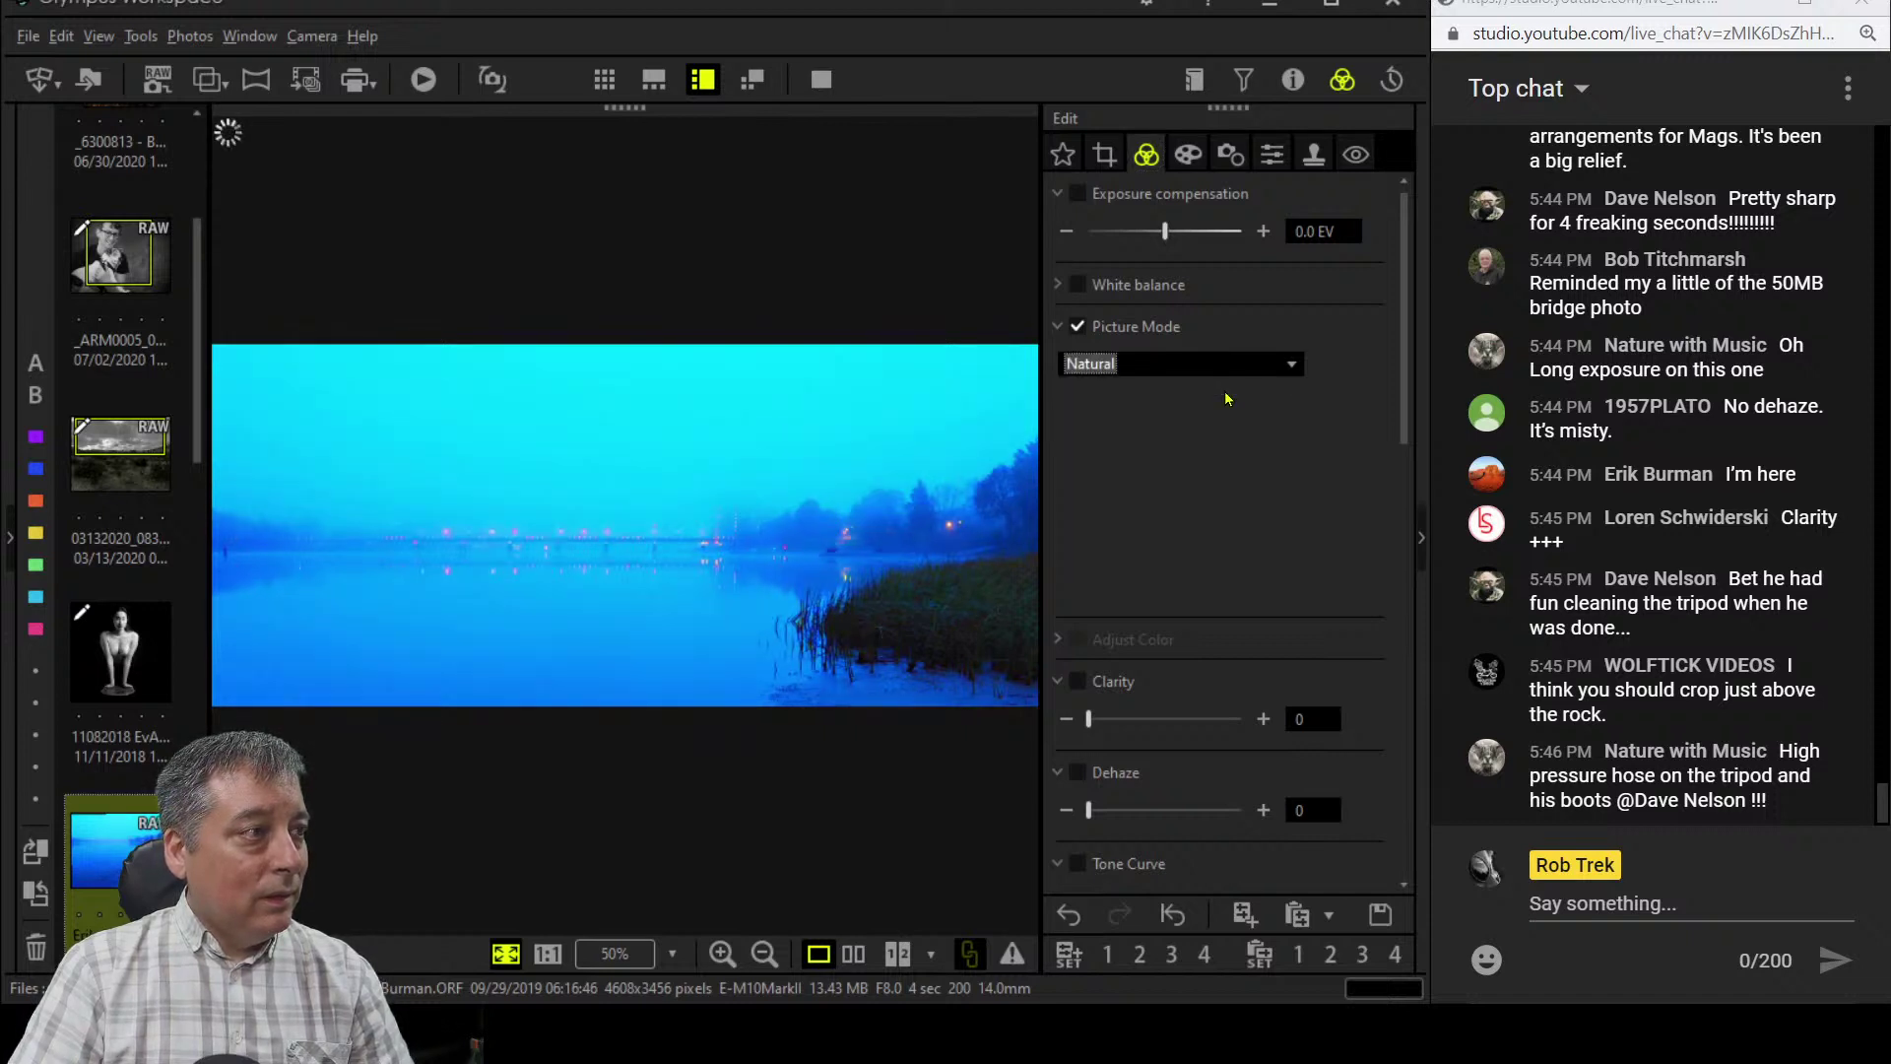
# - Switch the tone curve to the blue channel and lower its maximum output level to 190
pyautogui.scroll(-1, 1263, 529)
pyautogui.scroll(-3, 1264, 528)
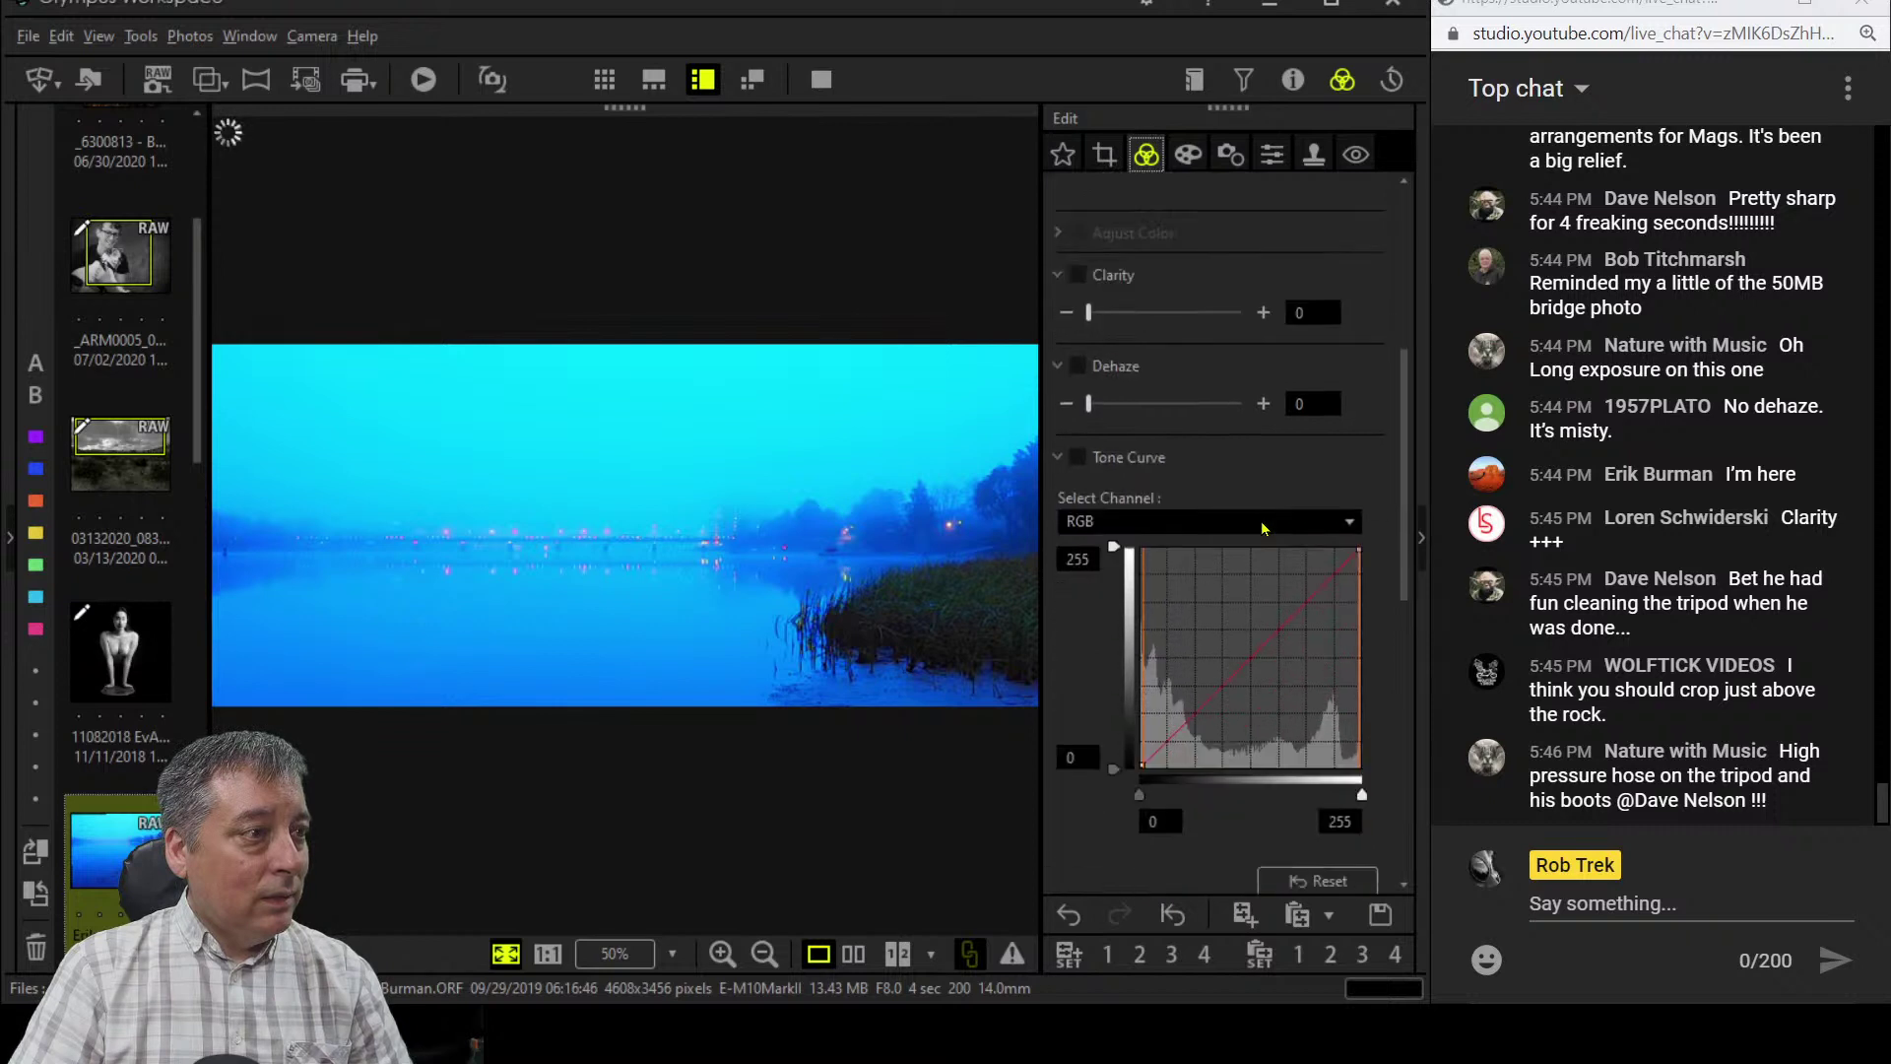
pyautogui.scroll(-1, 1256, 500)
pyautogui.scroll(5, 1256, 499)
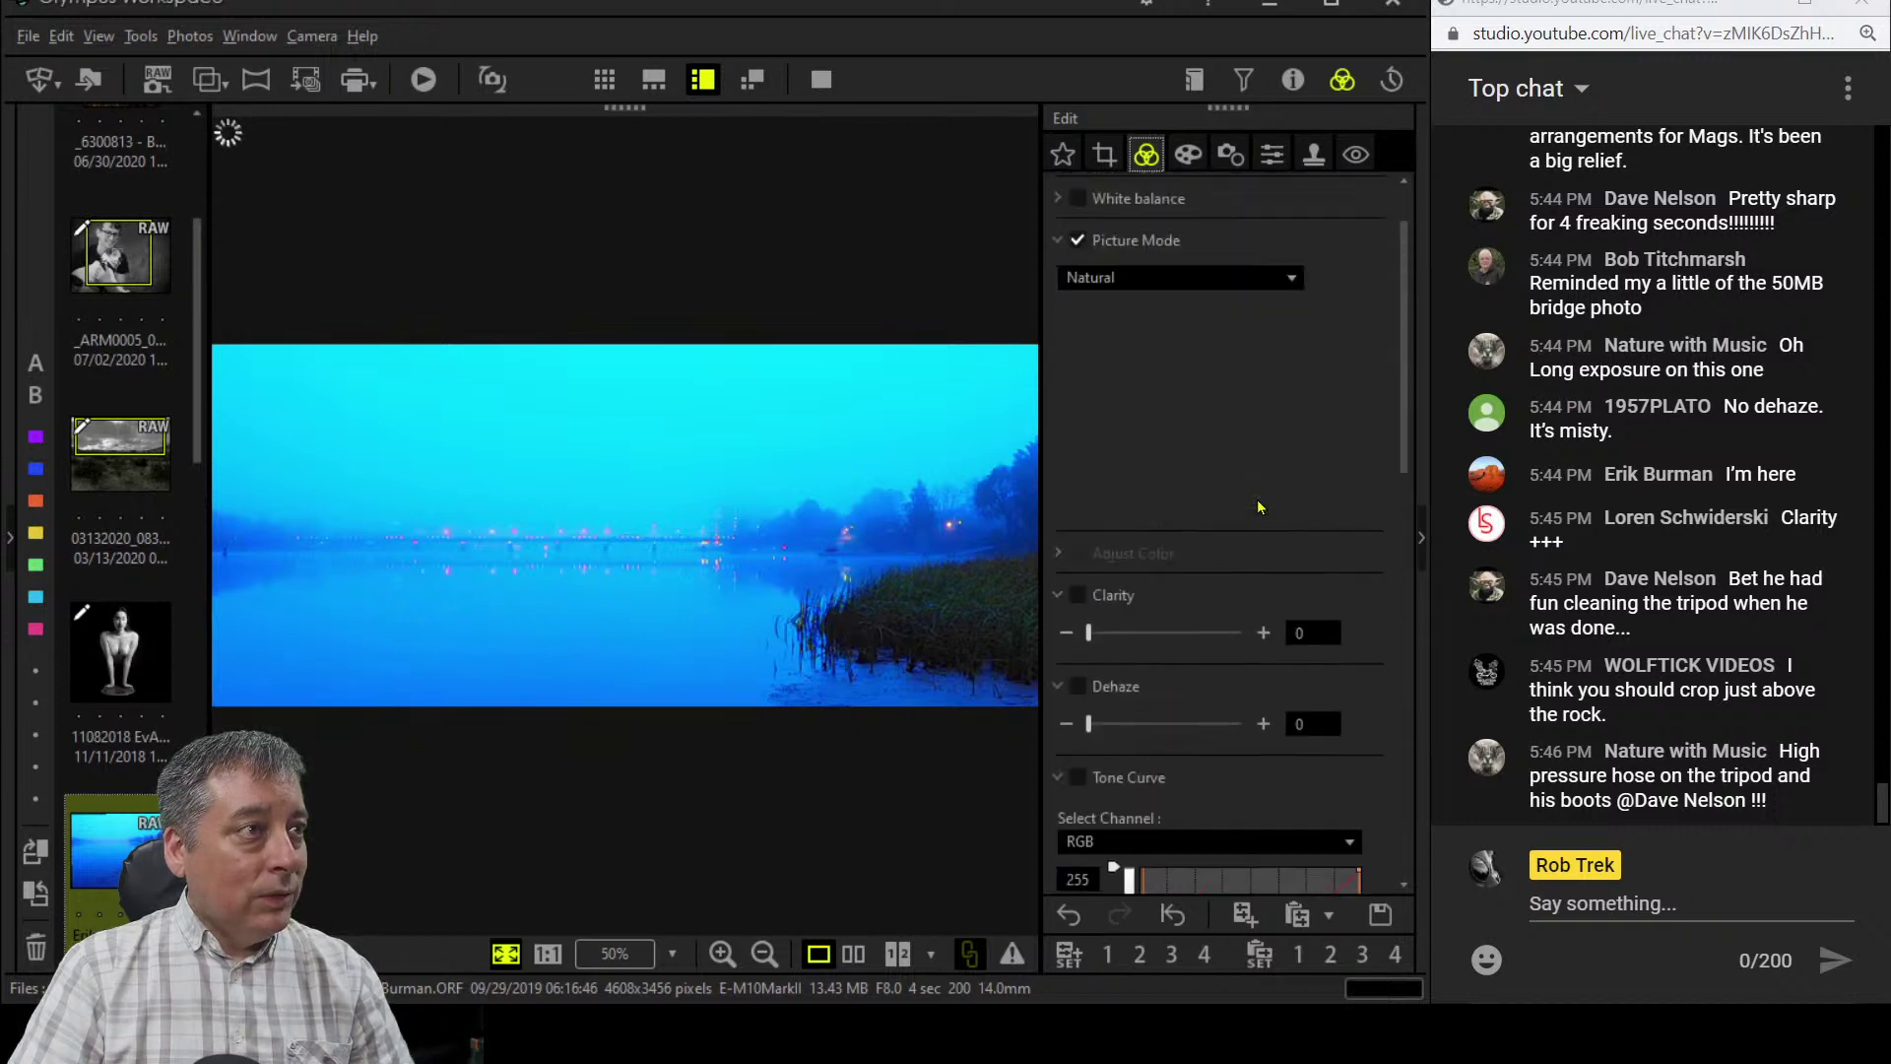
pyautogui.scroll(-2, 1240, 507)
pyautogui.scroll(-3, 1242, 507)
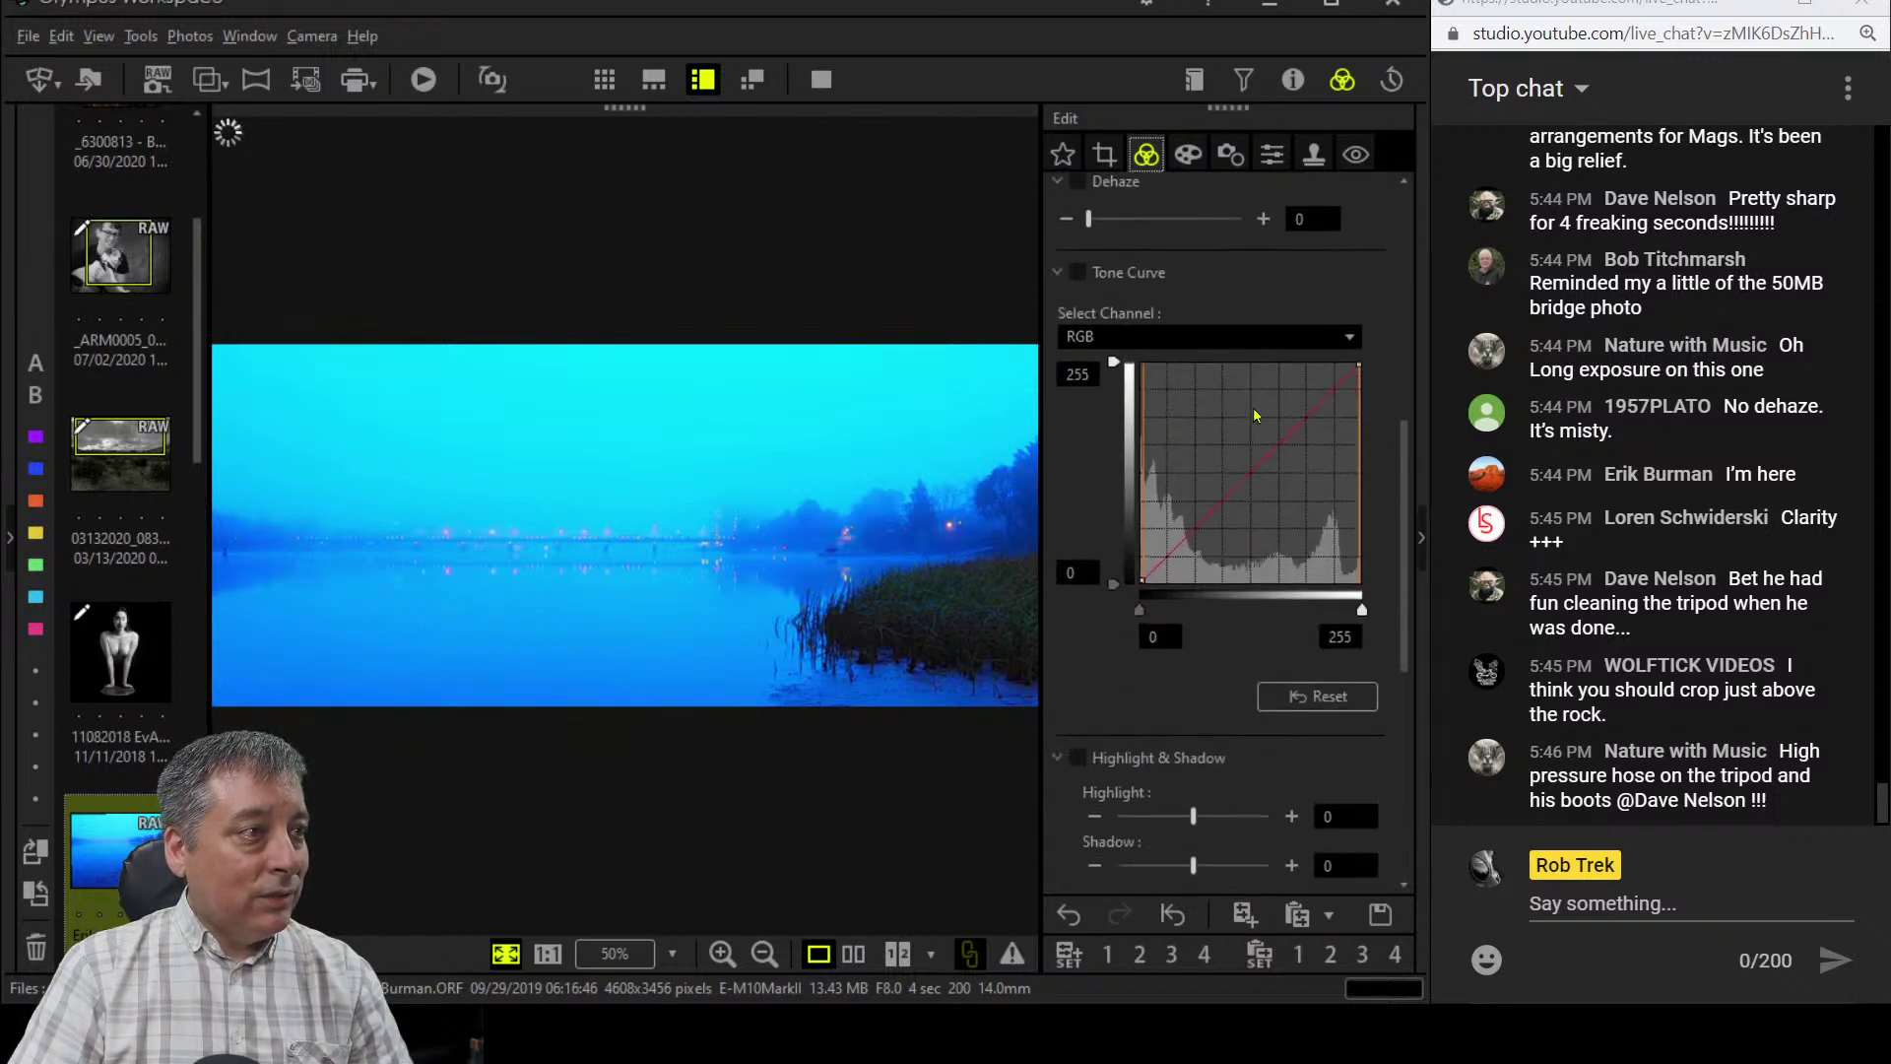
pyautogui.click(1240, 338)
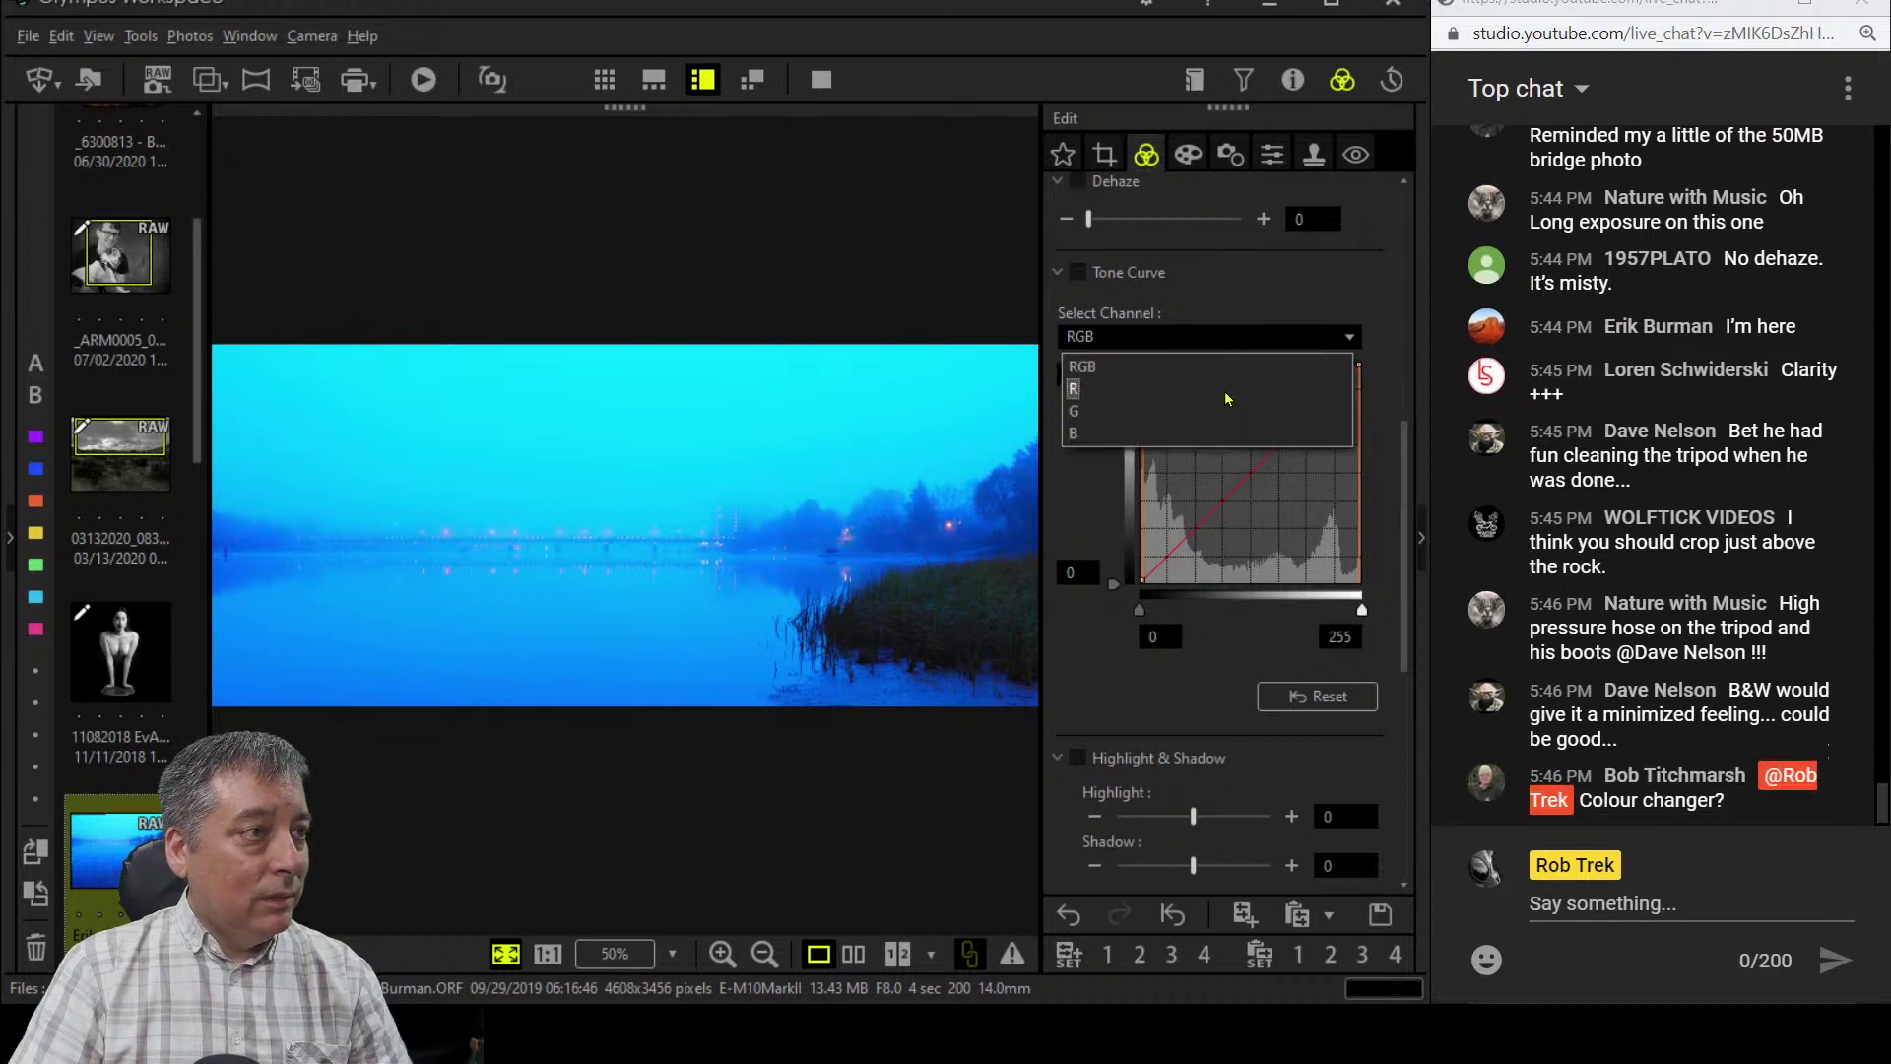
pyautogui.click(1219, 438)
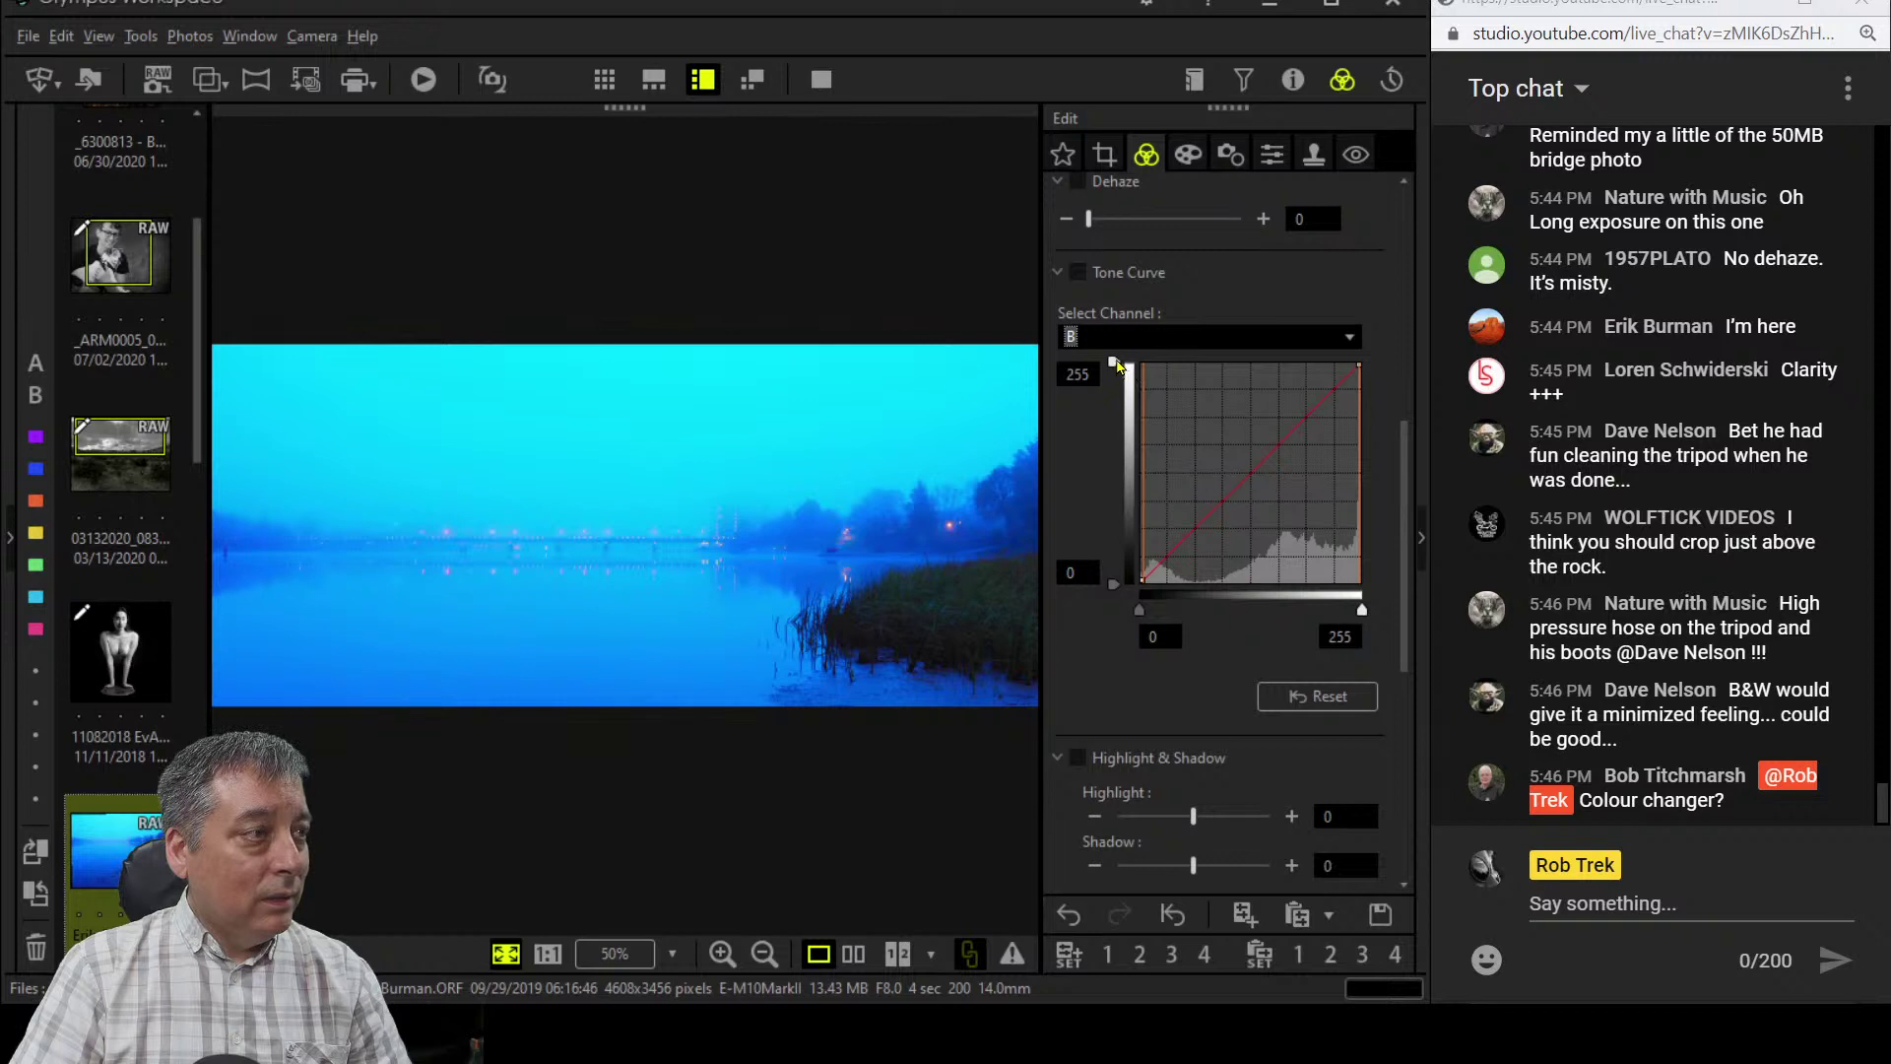
pyautogui.moveTo(1113, 364); pyautogui.dragTo(1118, 425)
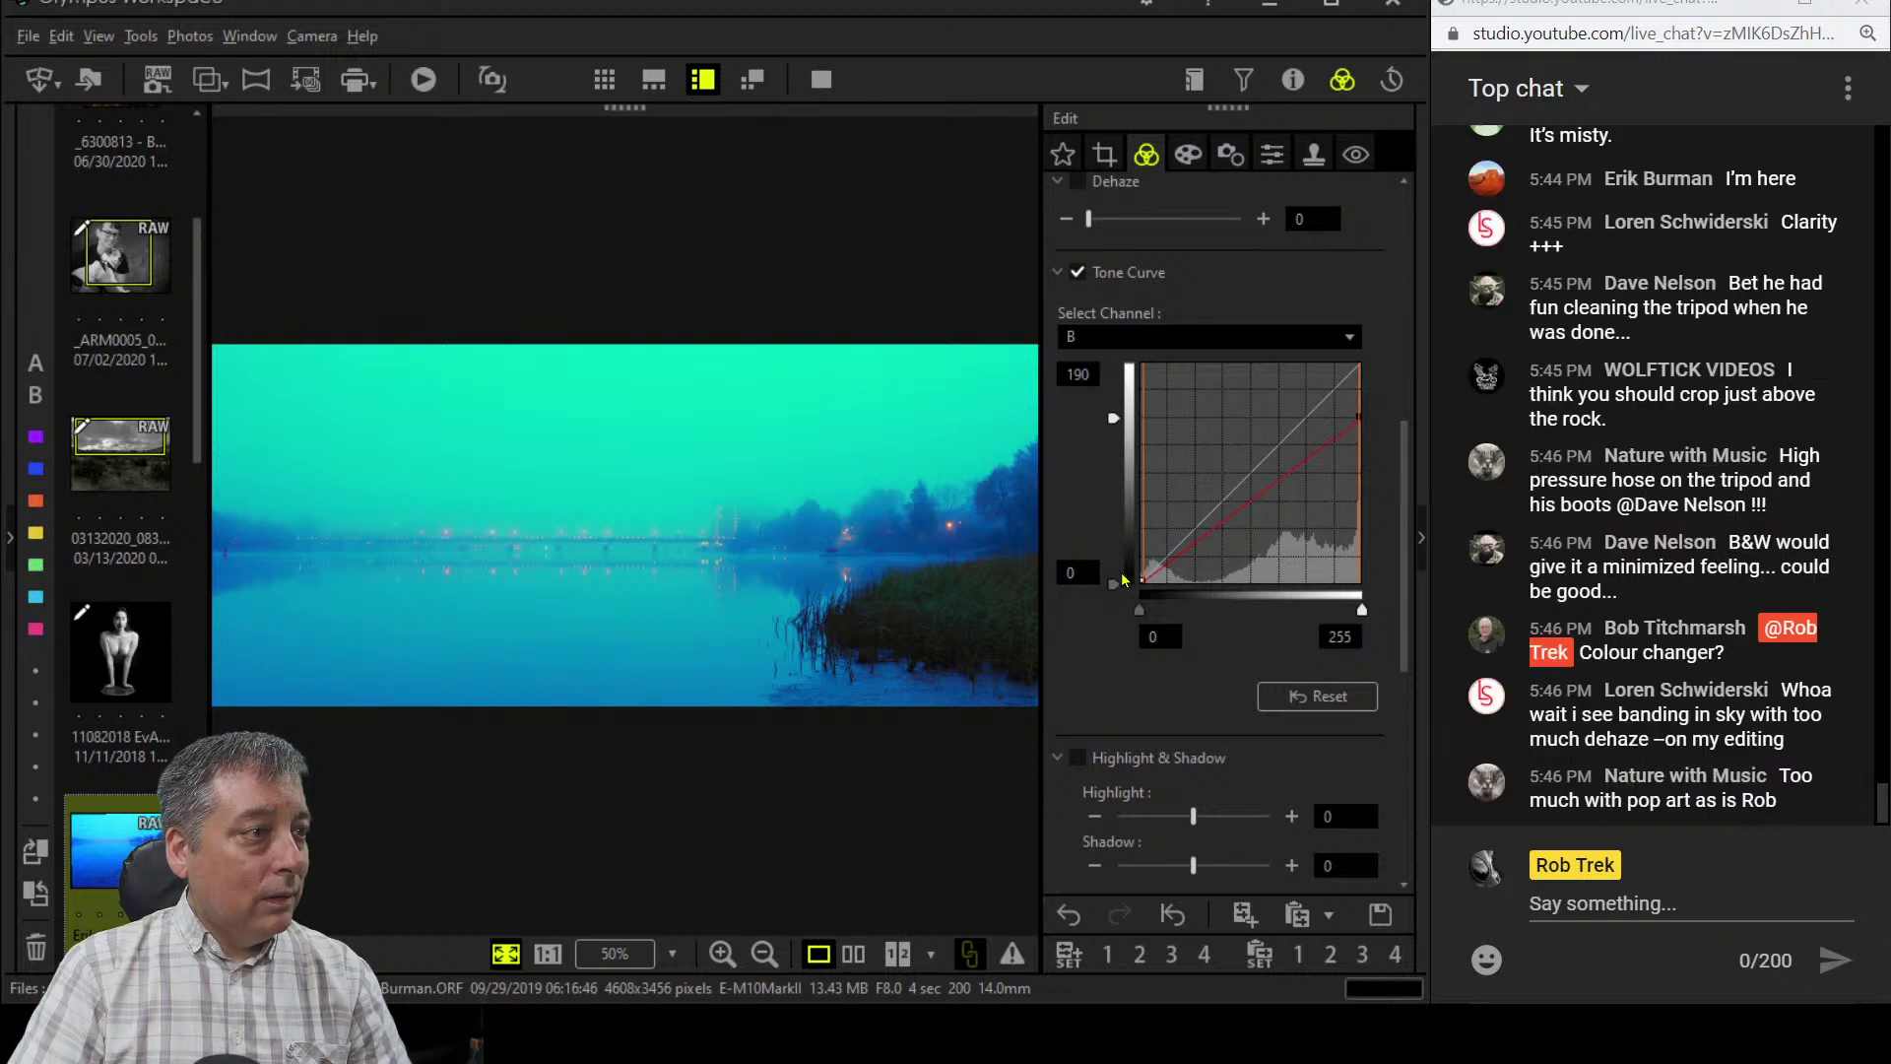
# - Set the blue curve's white input level to 216 and its maximum output level to 211
pyautogui.moveTo(1362, 610); pyautogui.dragTo(1330, 613)
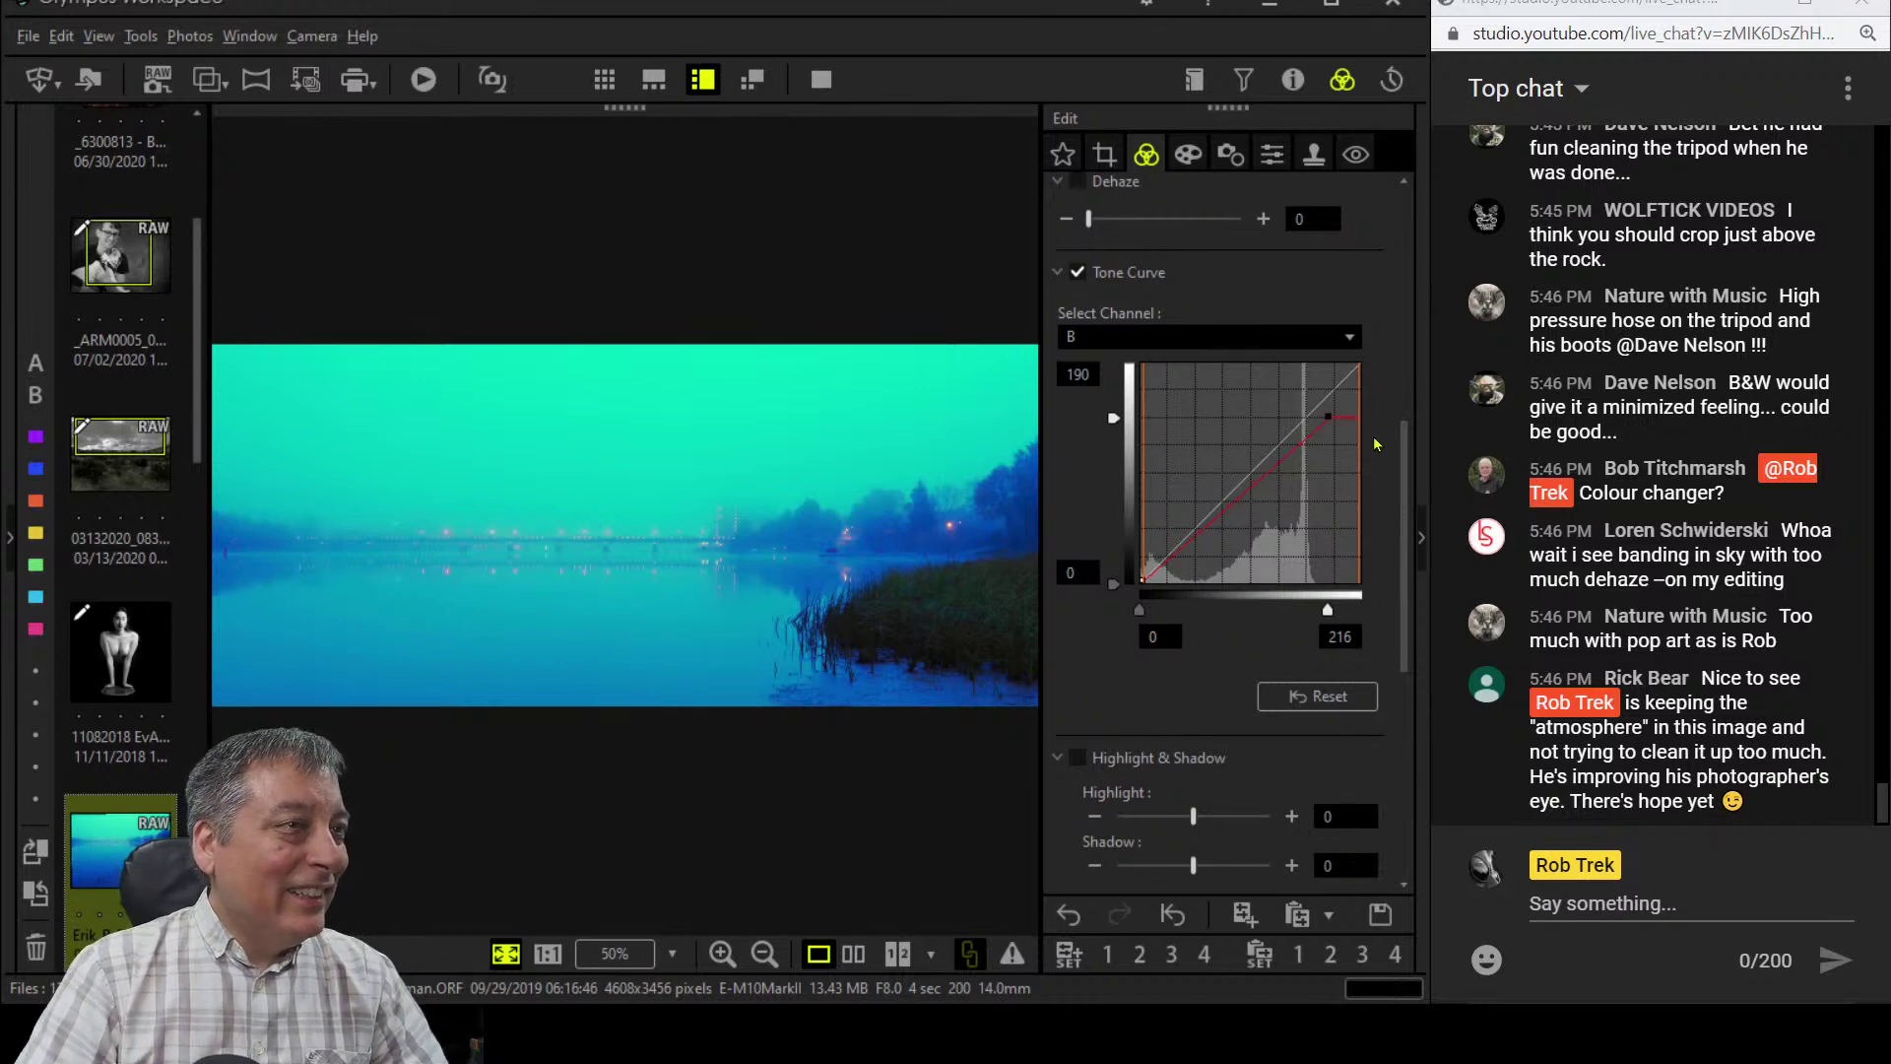
pyautogui.moveTo(1118, 421); pyautogui.dragTo(1119, 412)
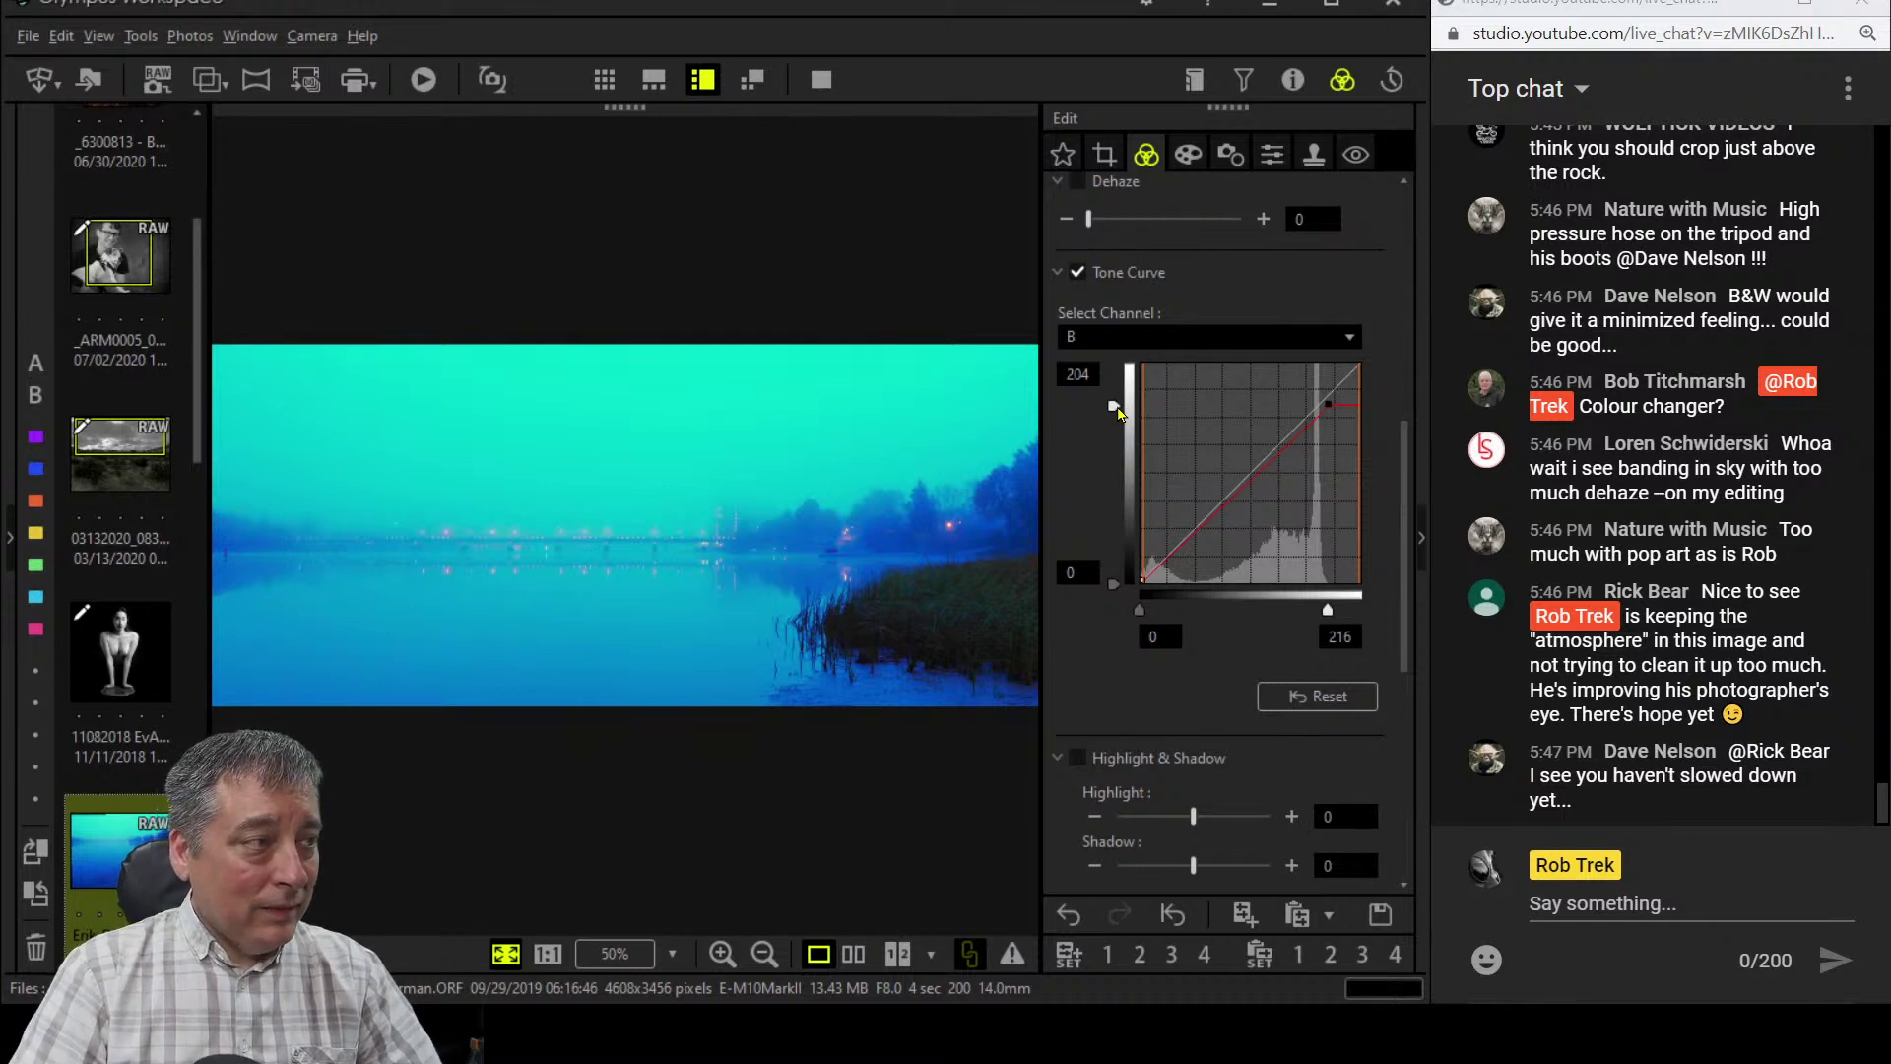
pyautogui.moveTo(1118, 406); pyautogui.dragTo(1118, 400)
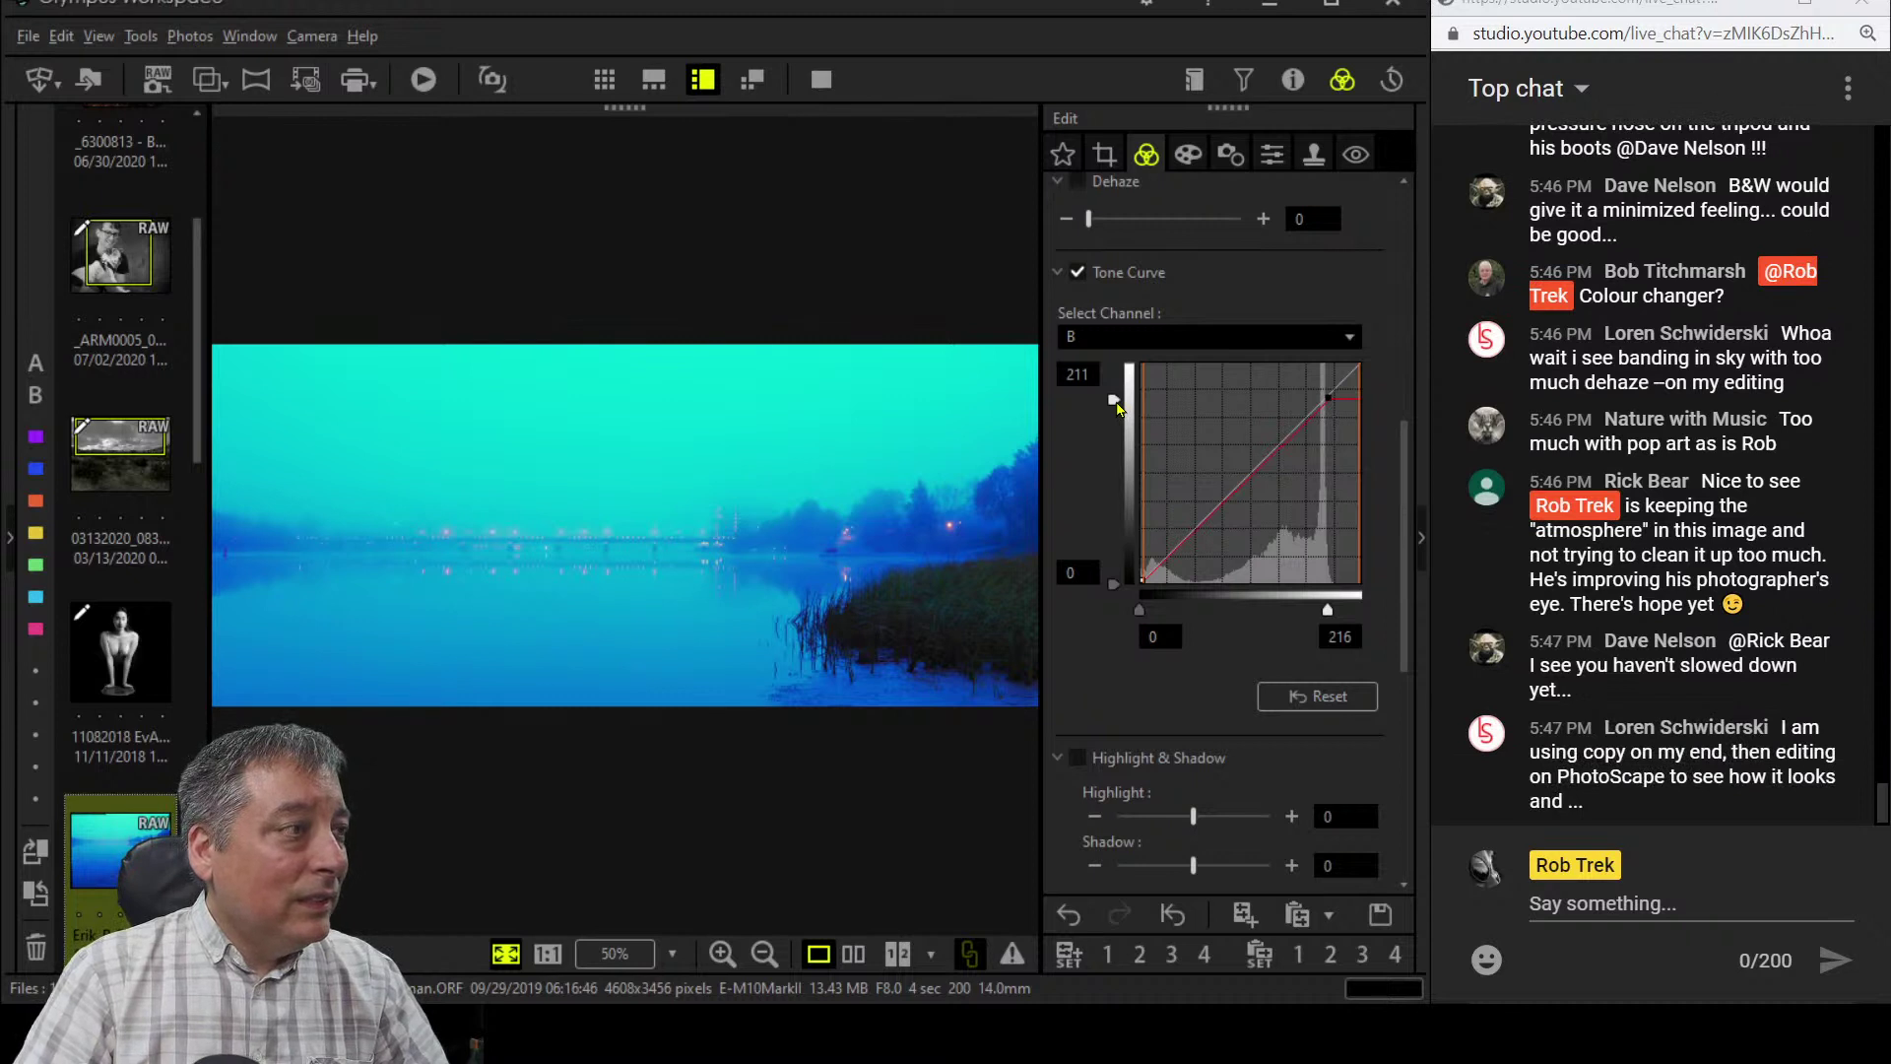
# - Try a minimum output level of 25 on the blue curve, and return it to 0
pyautogui.scroll(-1, 1130, 652)
pyautogui.scroll(10, 1131, 652)
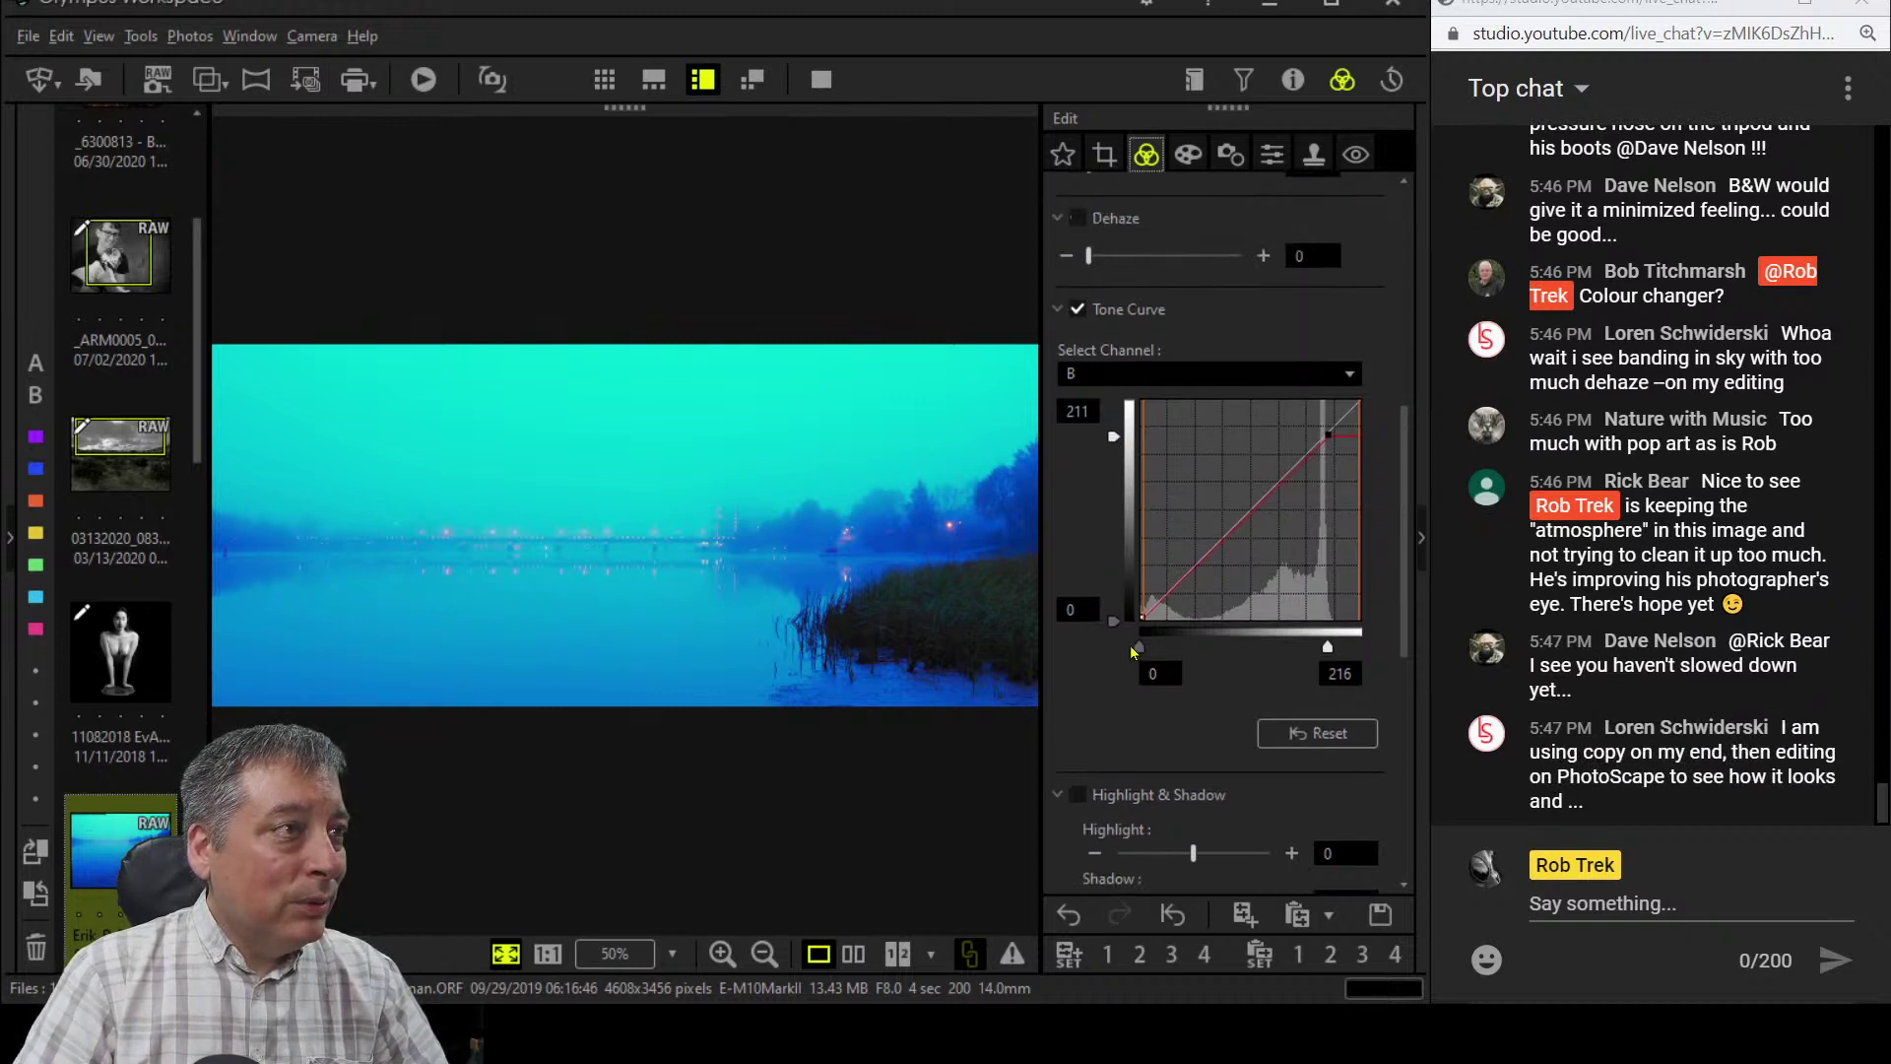
pyautogui.scroll(3, 1131, 652)
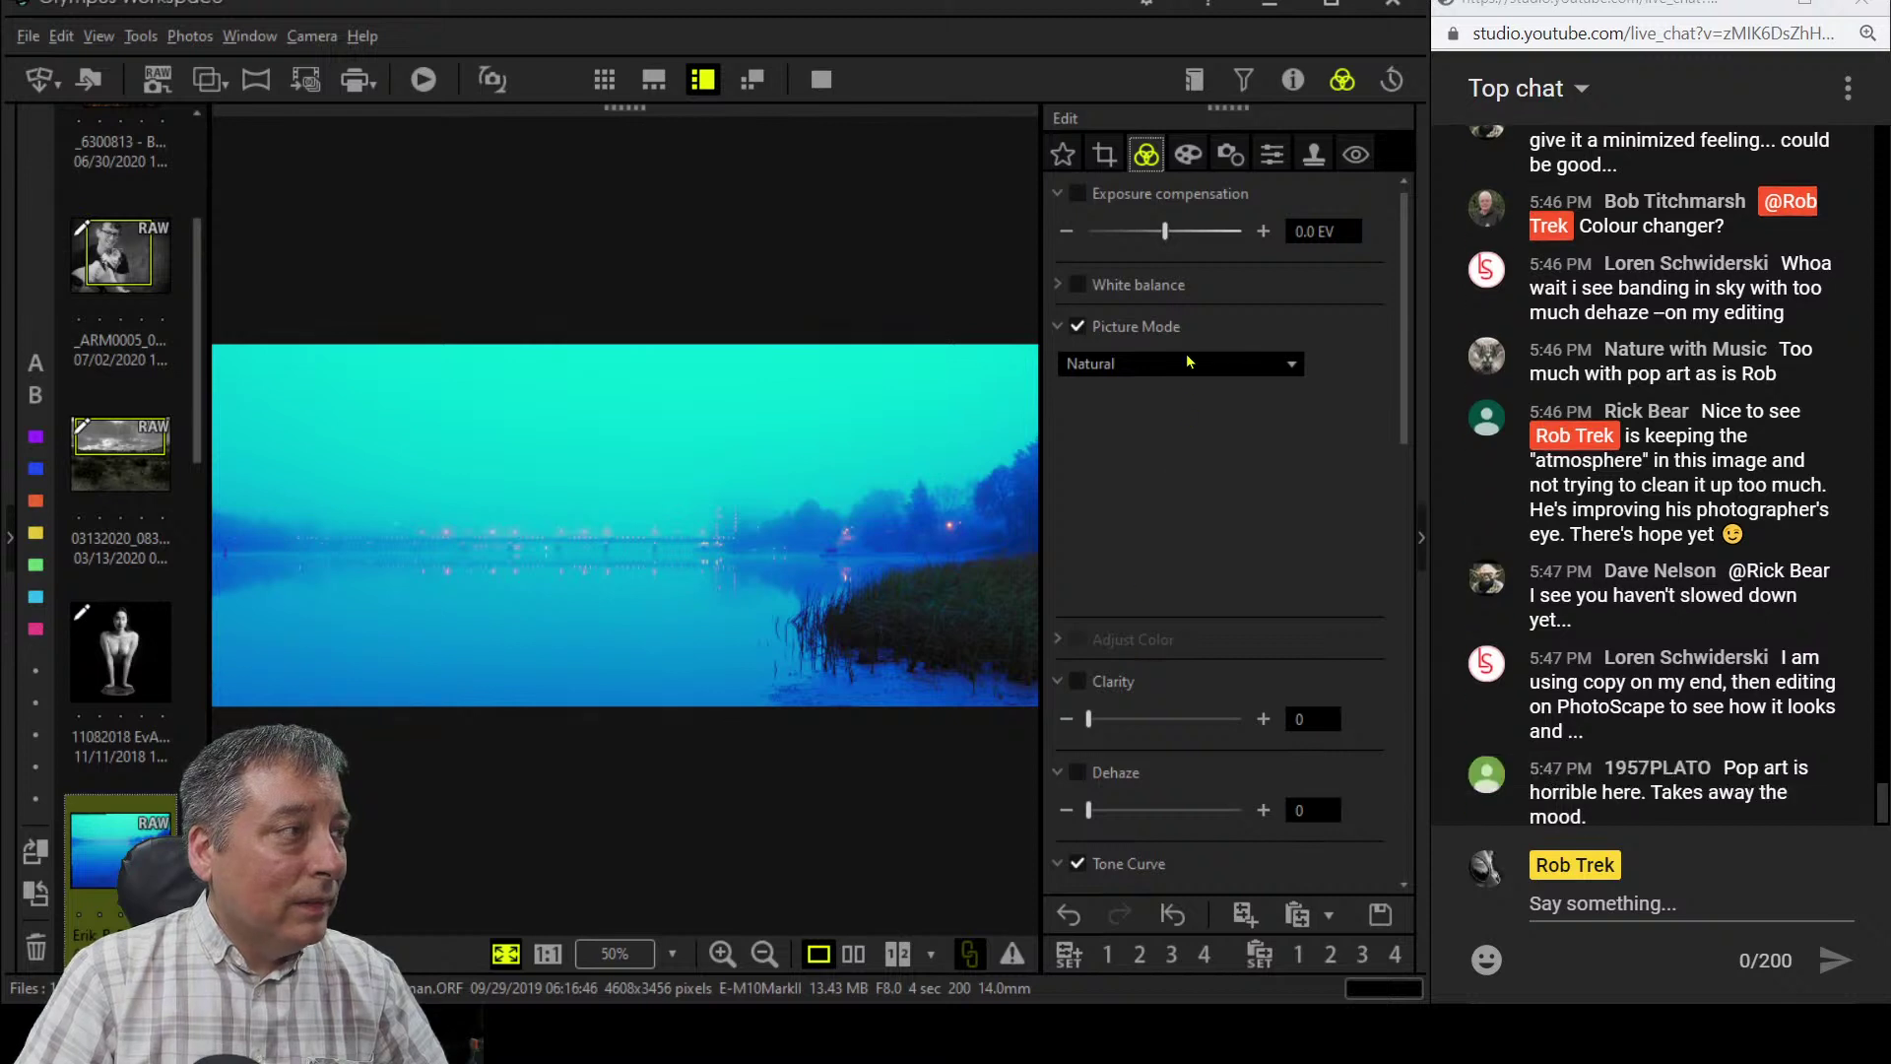
pyautogui.scroll(-10, 1270, 532)
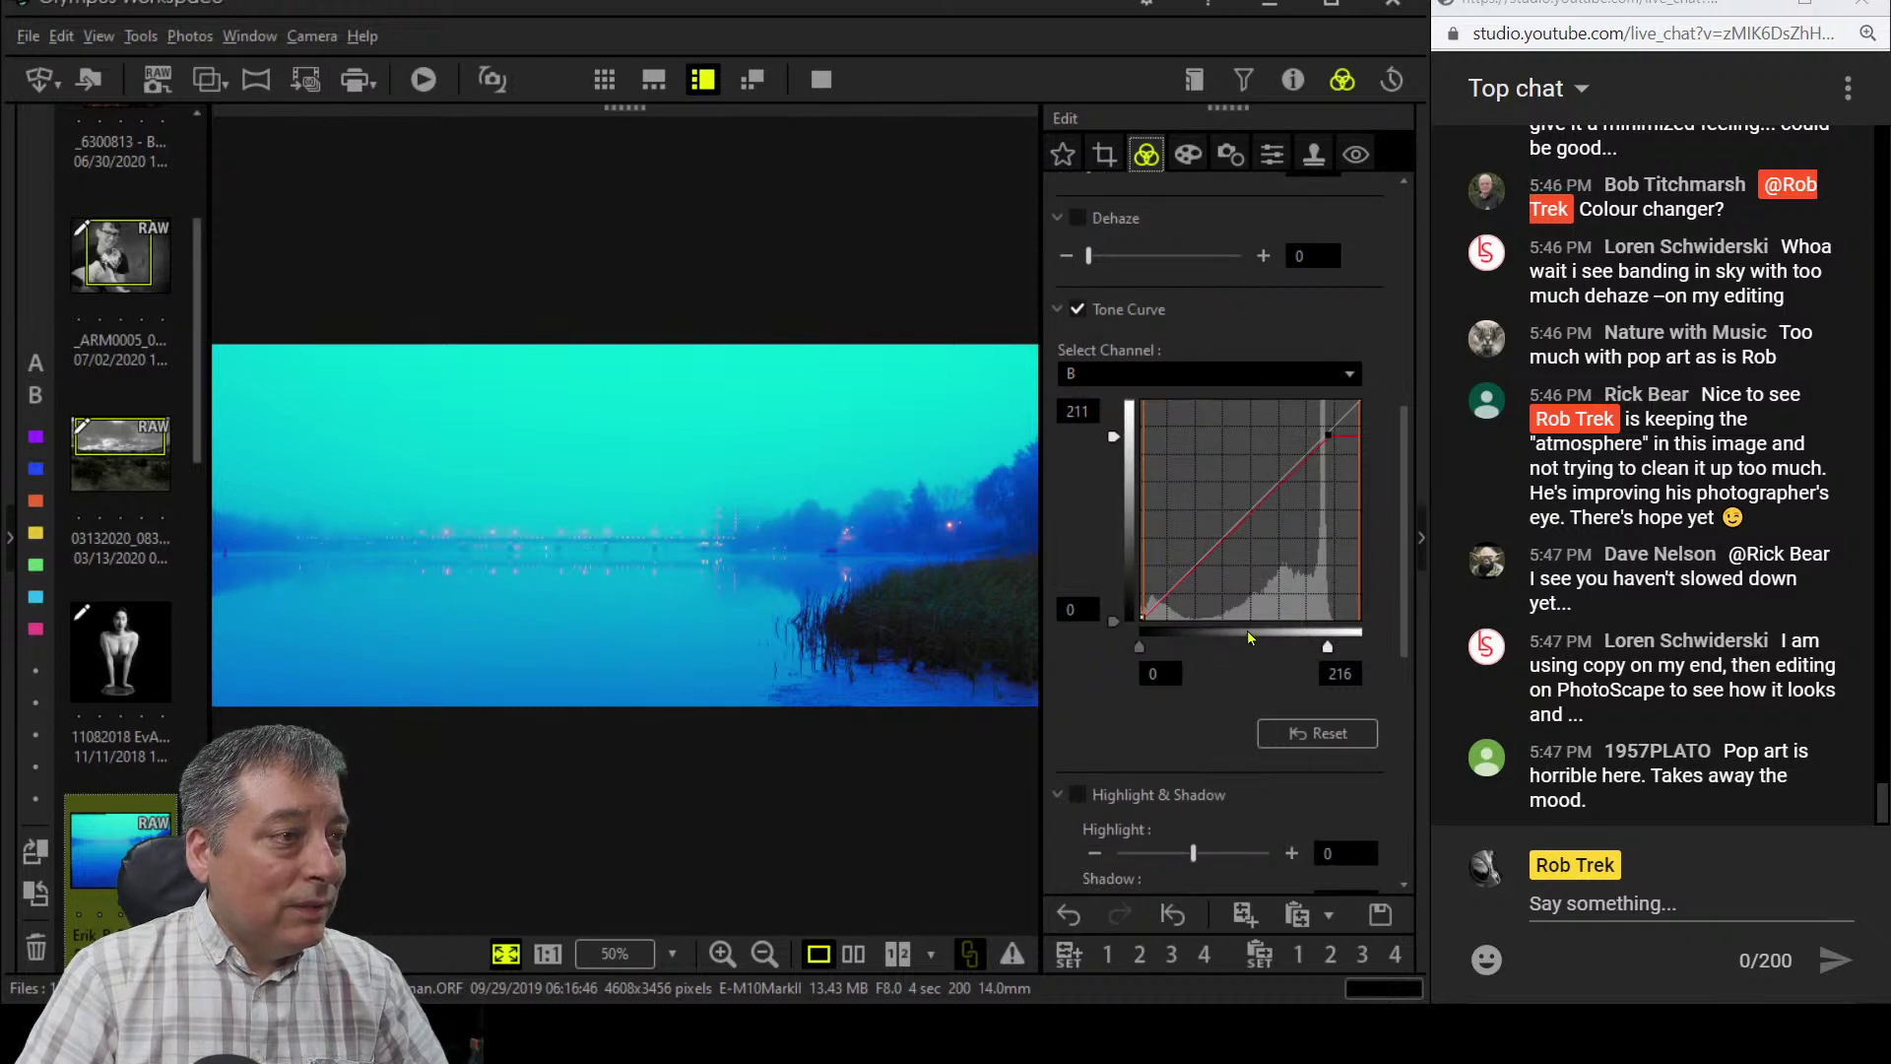
pyautogui.click(1114, 621)
pyautogui.moveTo(1113, 621); pyautogui.dragTo(1114, 608)
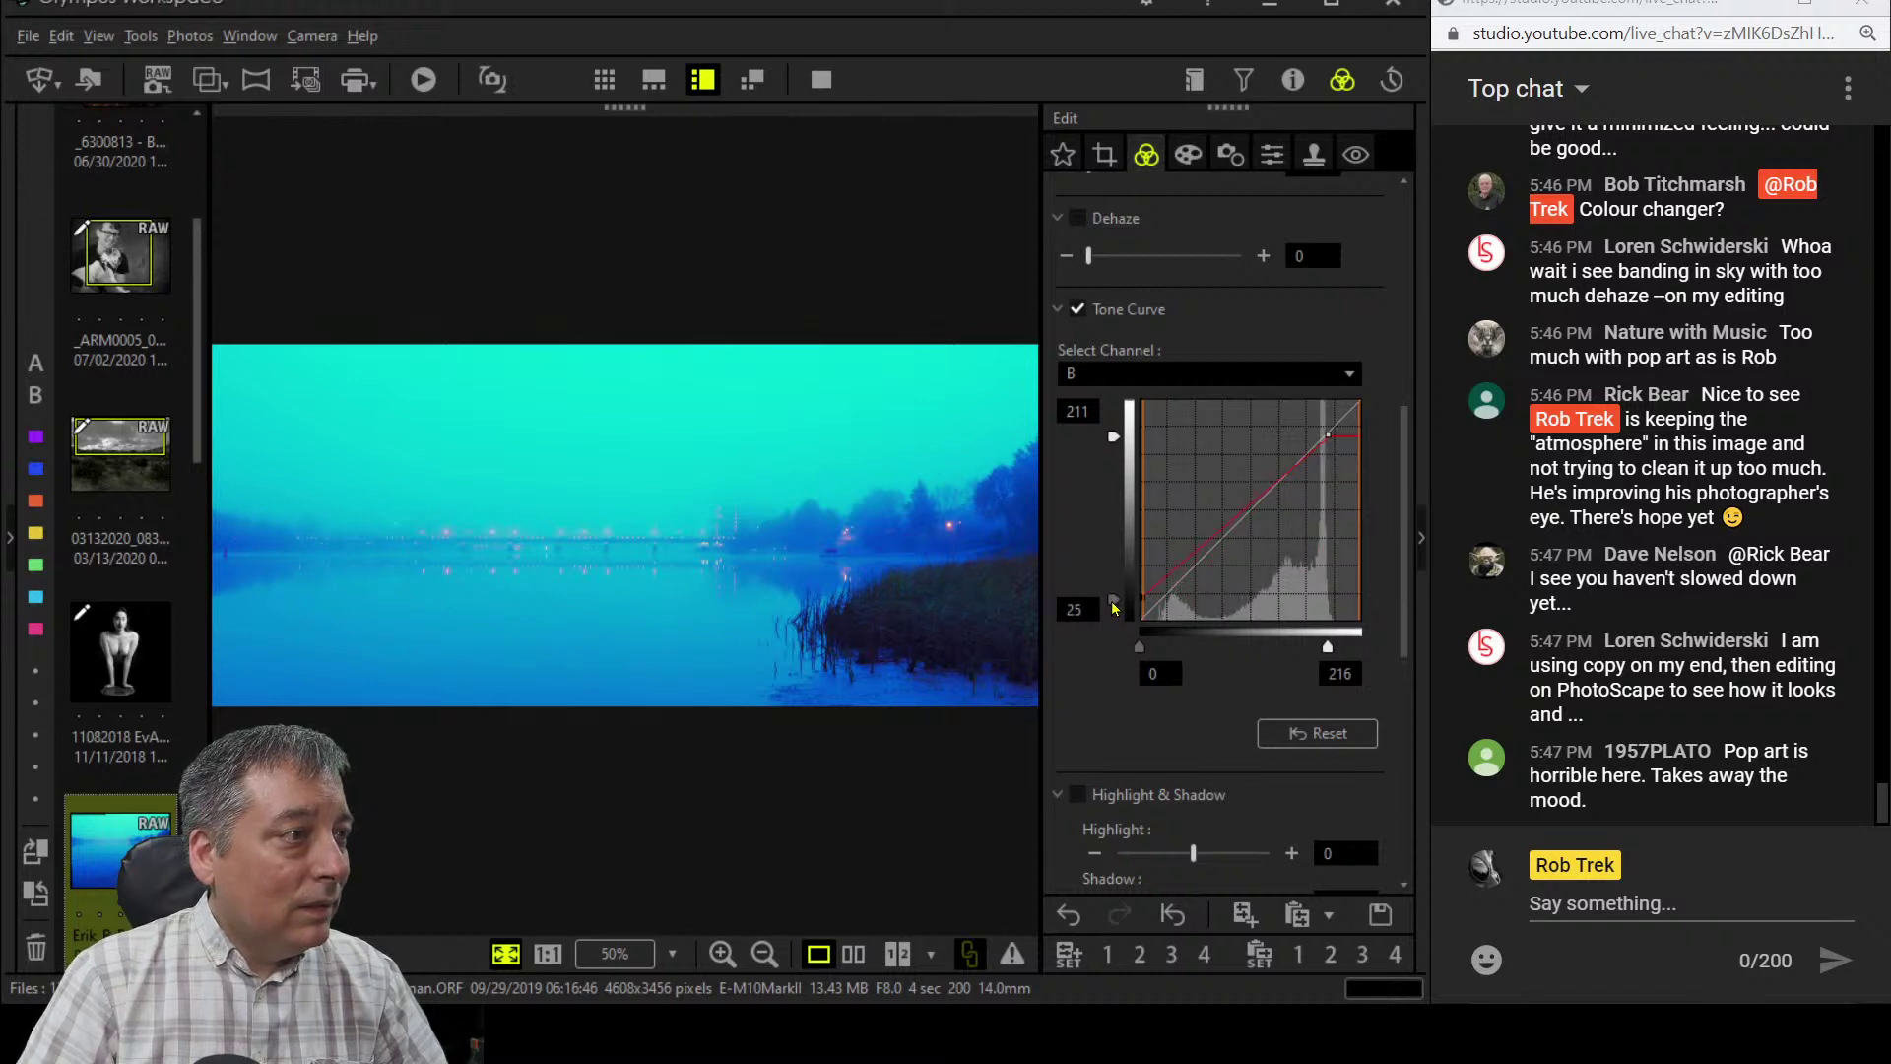
pyautogui.moveTo(1114, 608); pyautogui.dragTo(1115, 650)
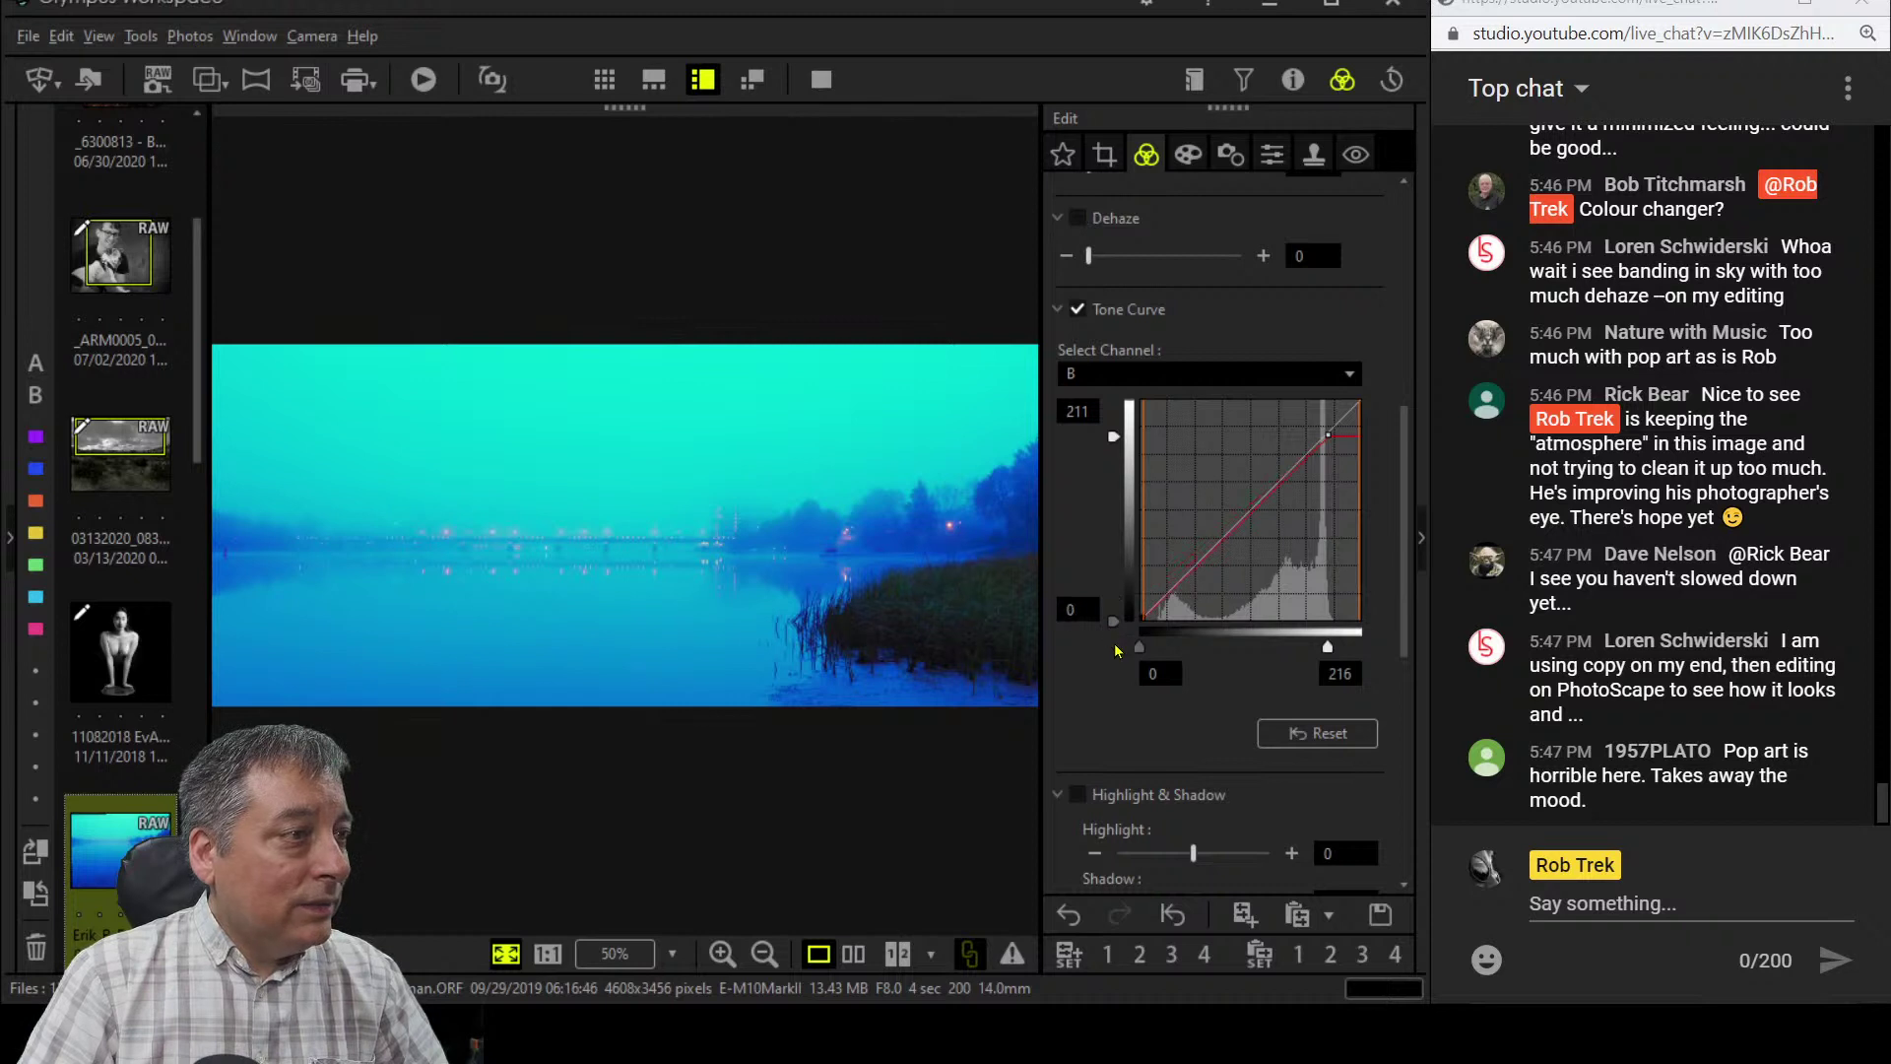
# - Try a slight S-shape on the blue curve with a lower shadow point and raised highlight point, and reset the curve
pyautogui.moveTo(1114, 436)
pyautogui.mouseDown()
pyautogui.moveTo(1114, 405)
pyautogui.moveTo(1114, 439)
pyautogui.mouseUp()
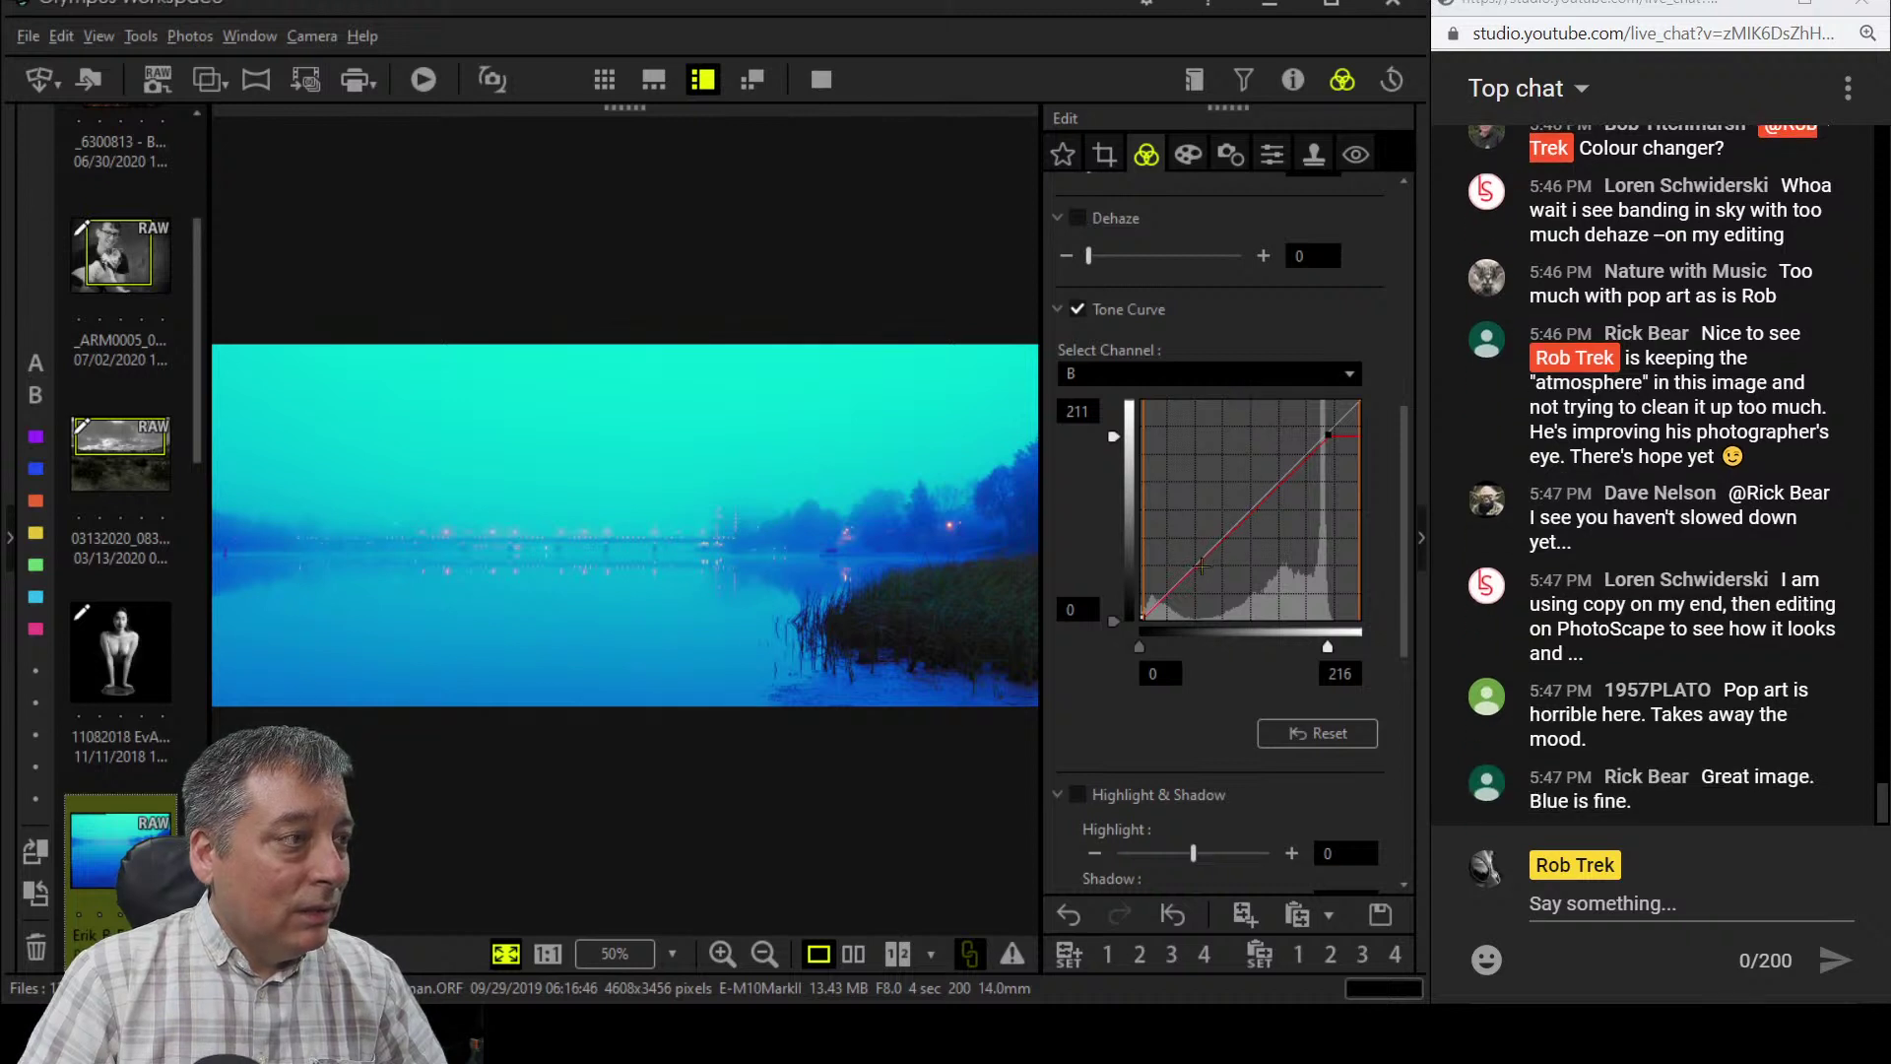
pyautogui.moveTo(1203, 568)
pyautogui.mouseDown()
pyautogui.moveTo(1214, 587)
pyautogui.moveTo(1201, 577)
pyautogui.mouseUp()
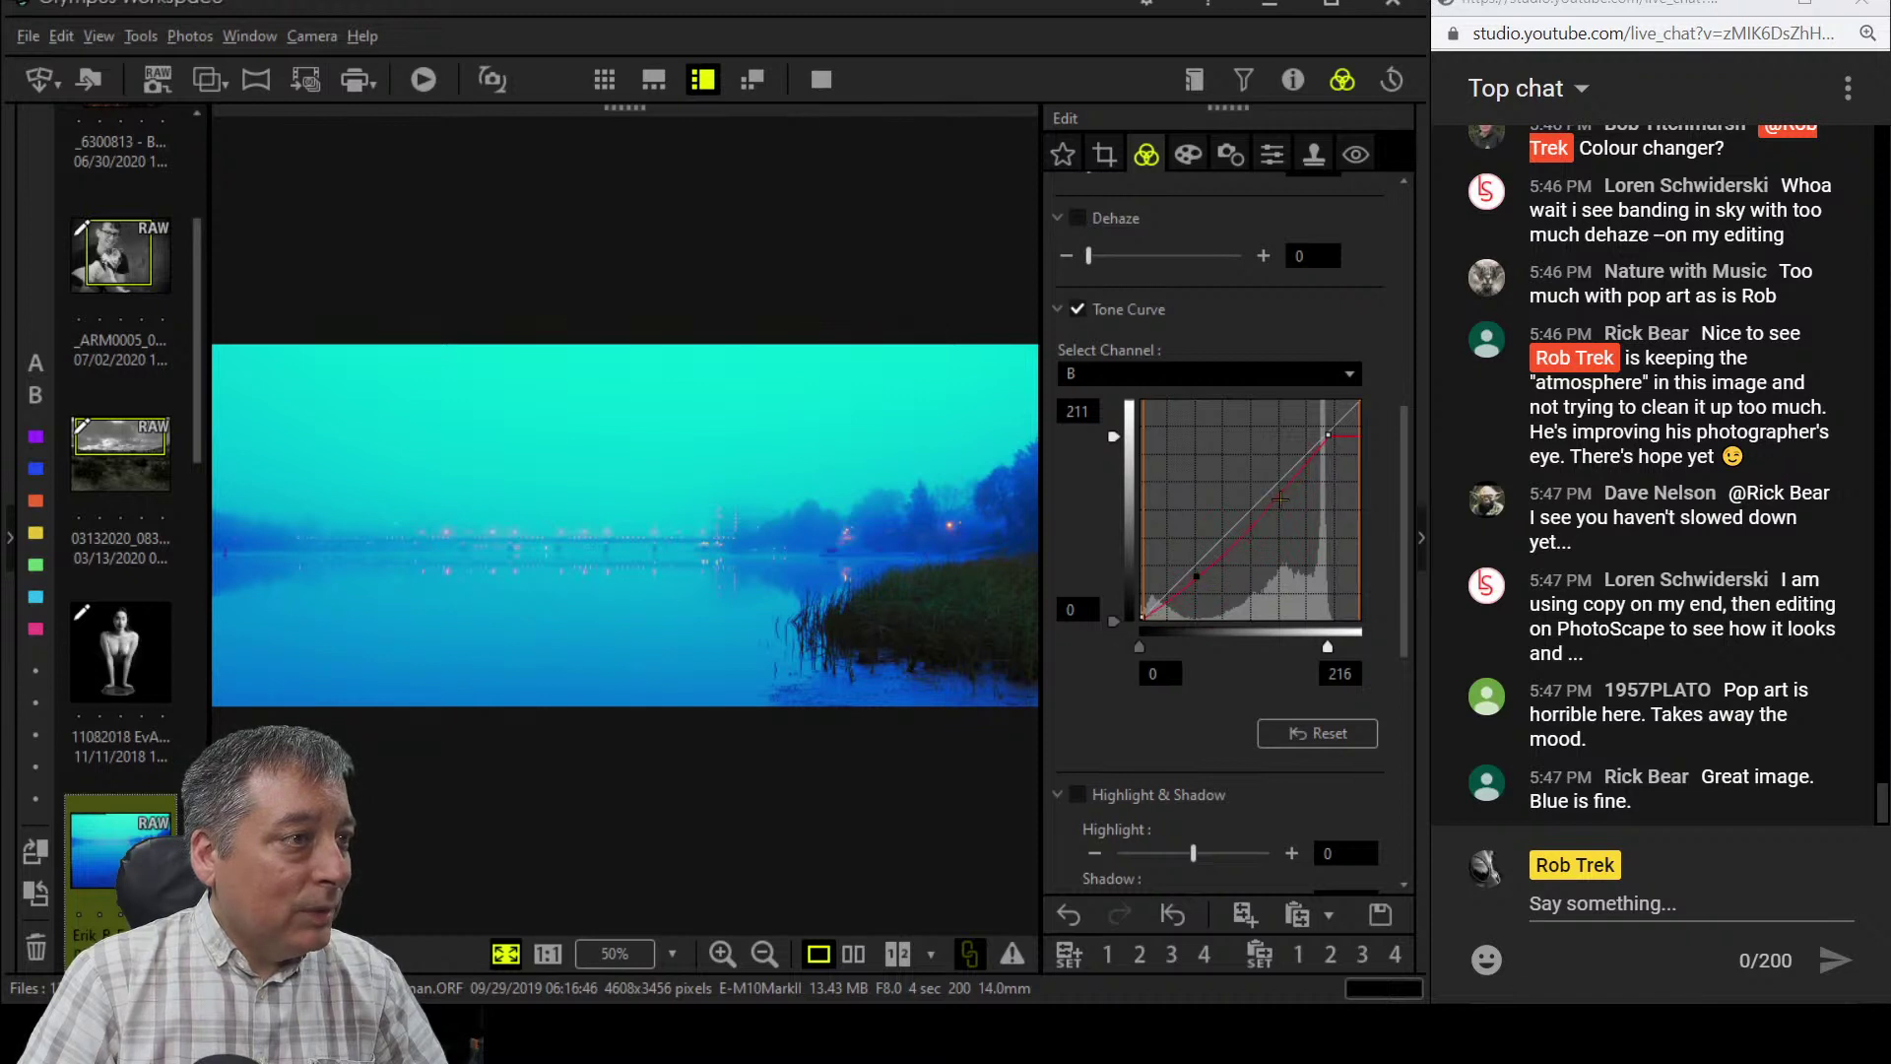
pyautogui.moveTo(1279, 500); pyautogui.dragTo(1272, 486)
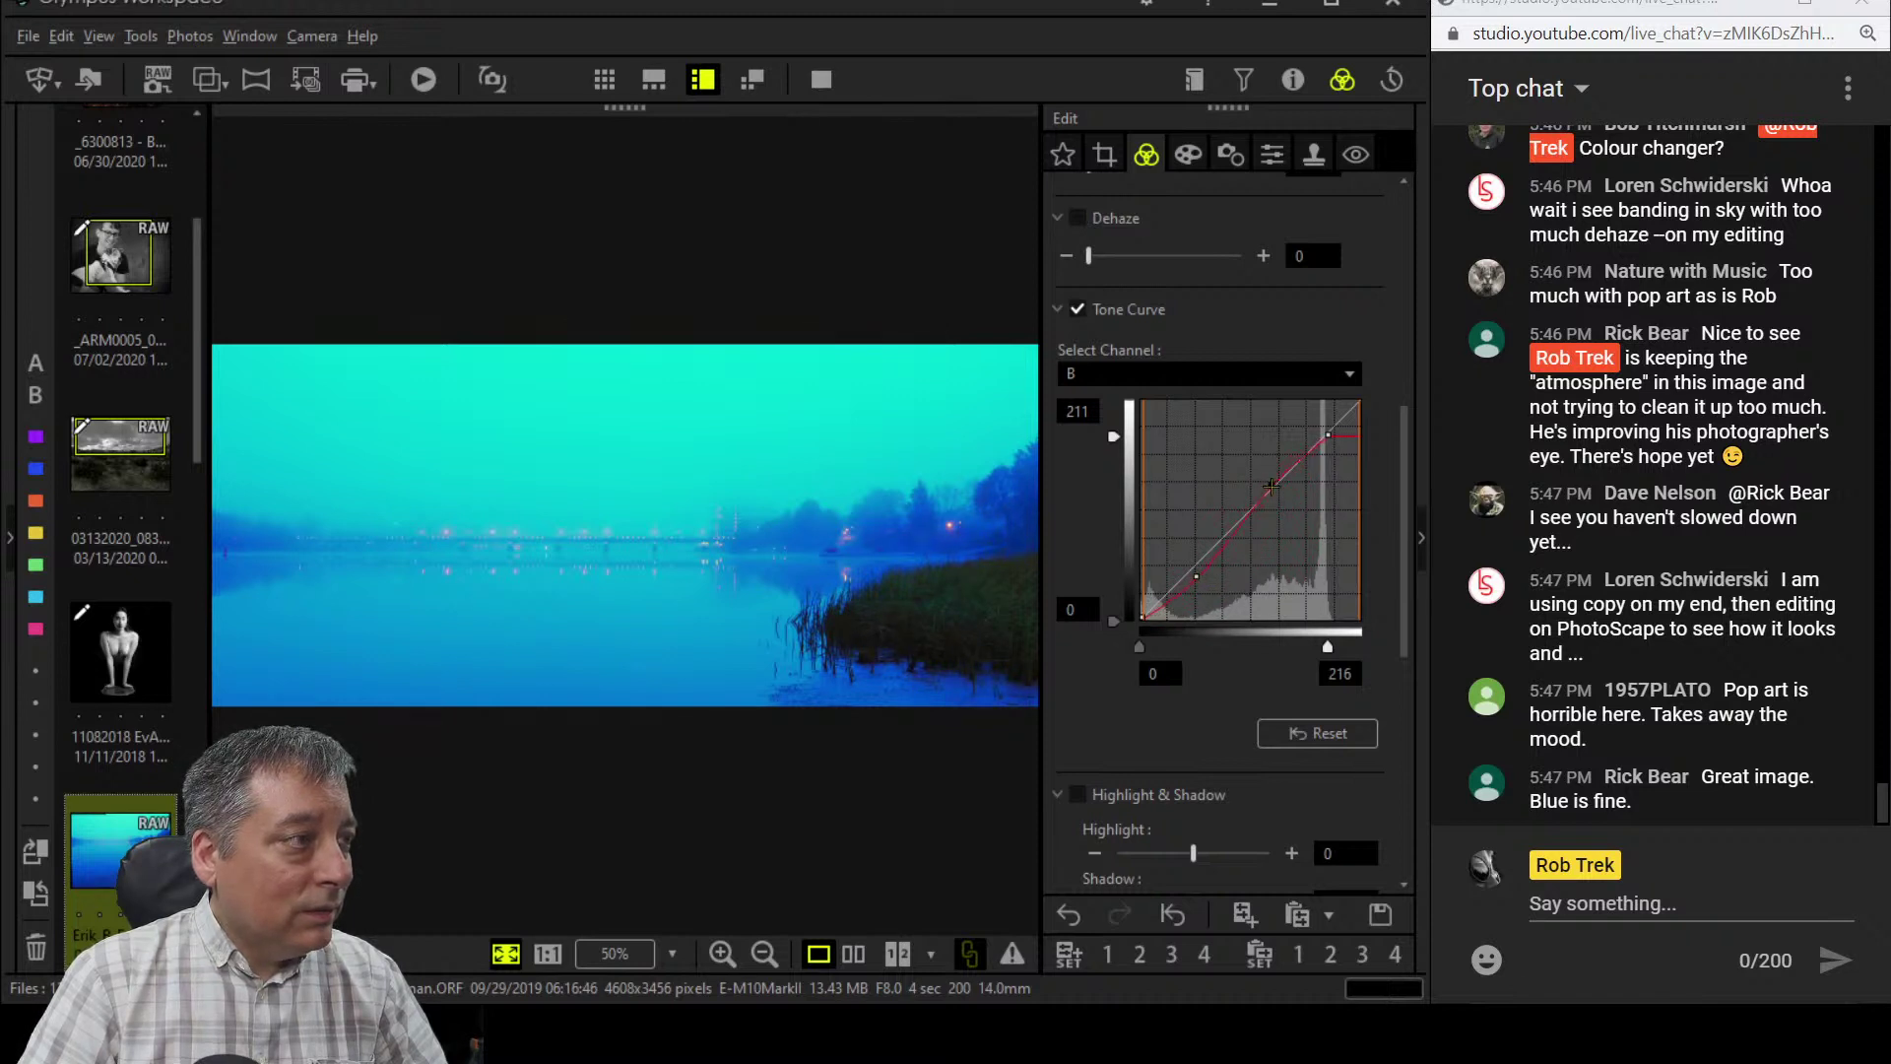
pyautogui.click(1340, 732)
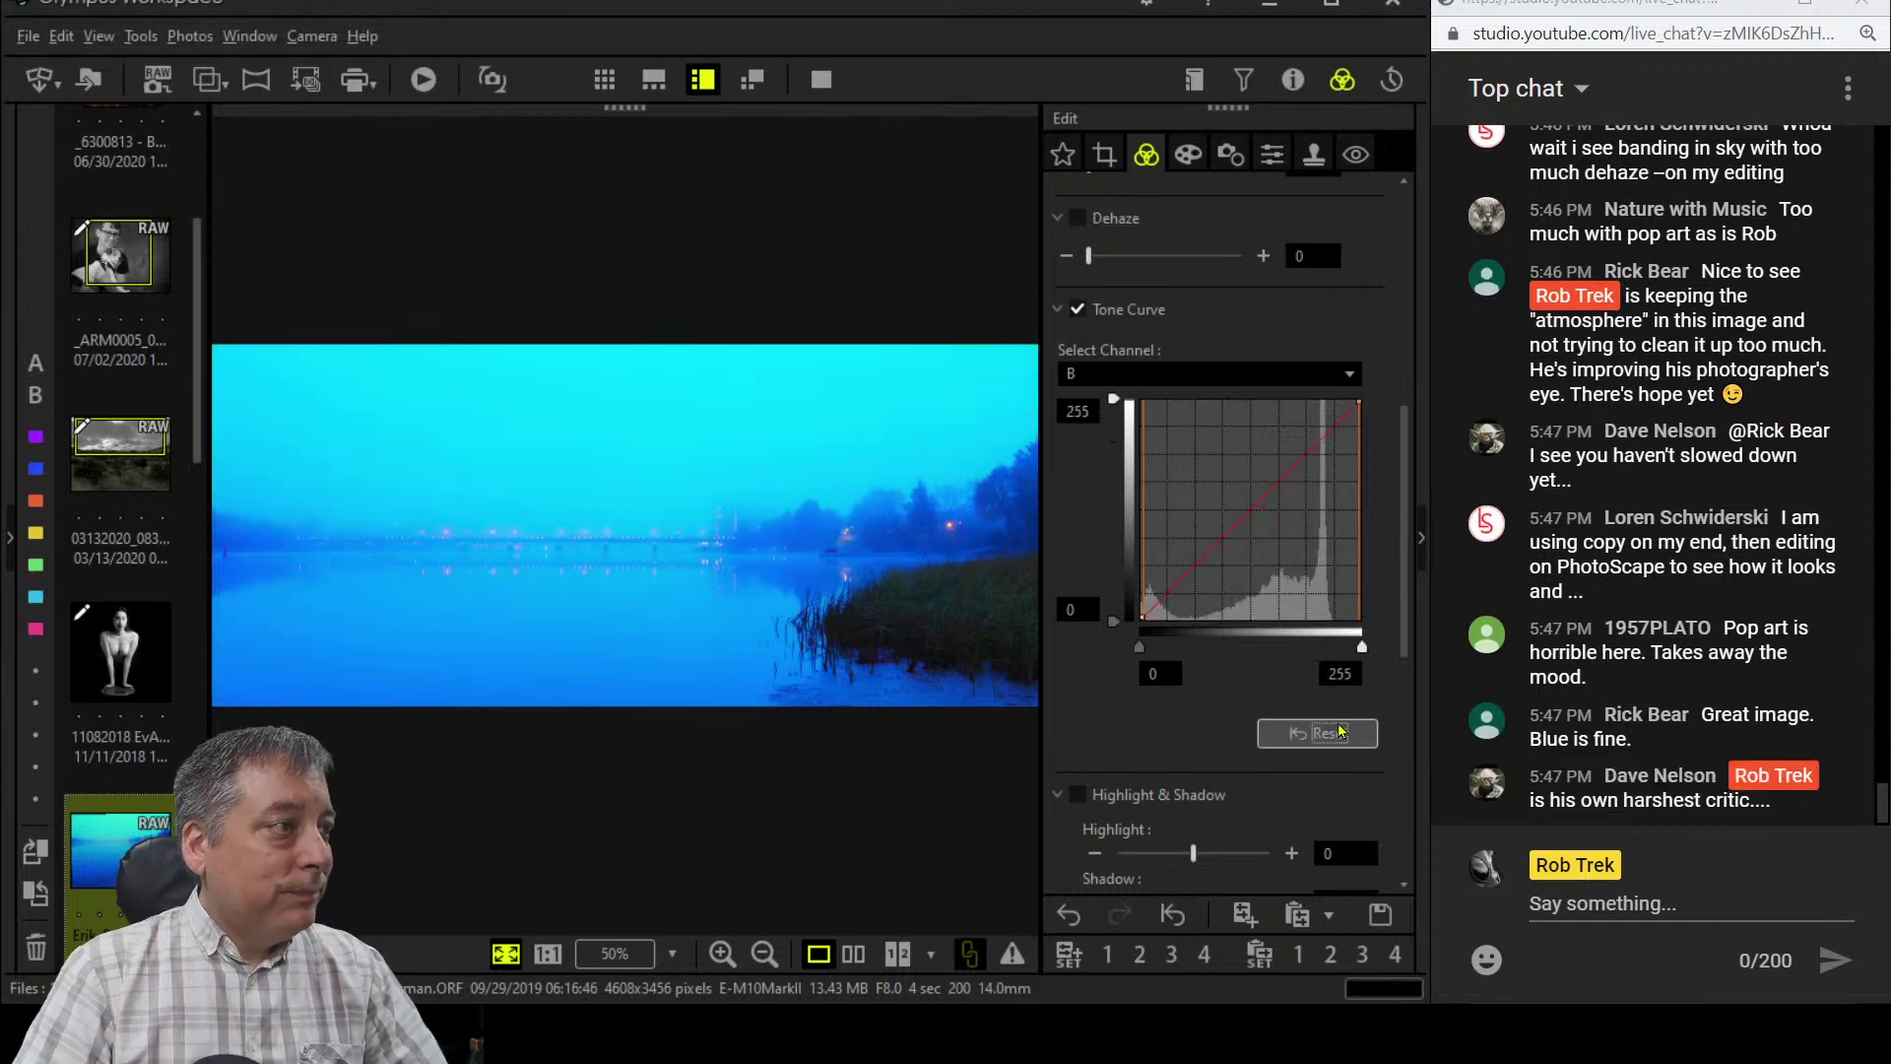
# - Remove the Pop Art effect by setting the art filter to No Filter
pyautogui.click(1187, 154)
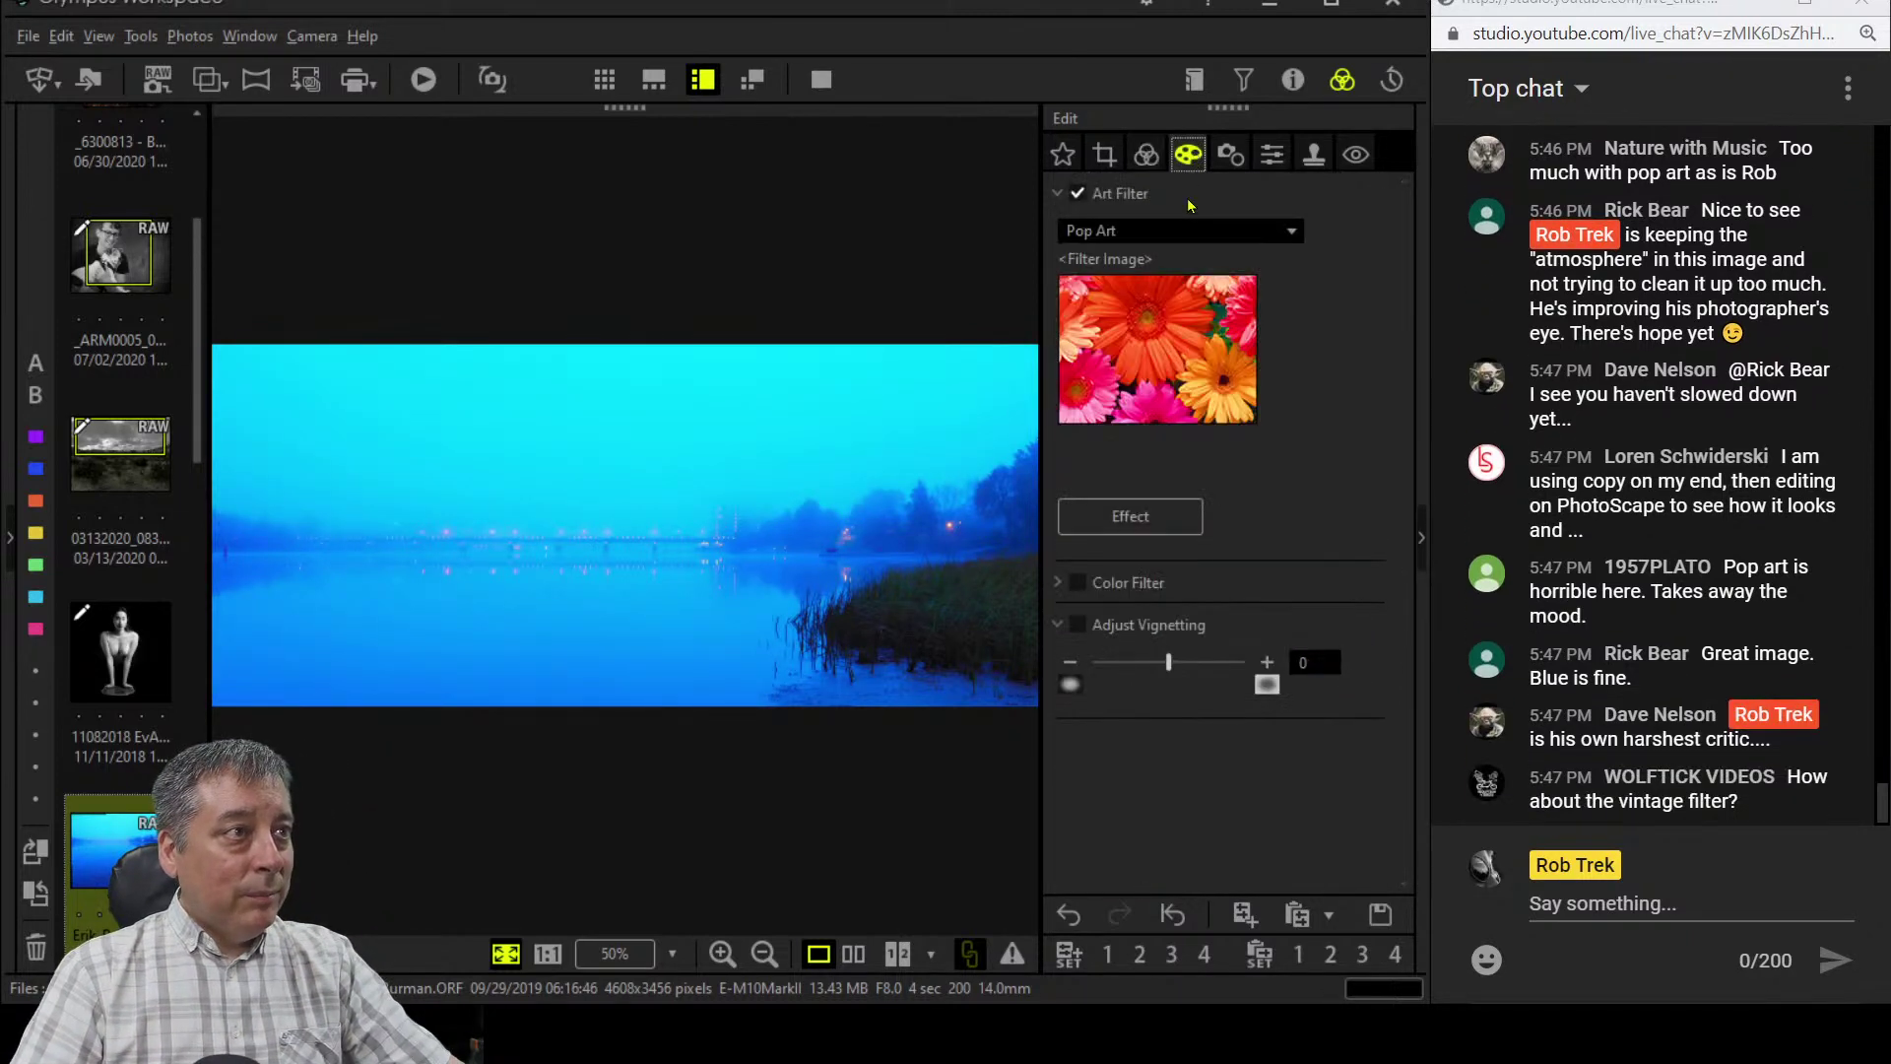
pyautogui.click(1180, 226)
pyautogui.click(1172, 261)
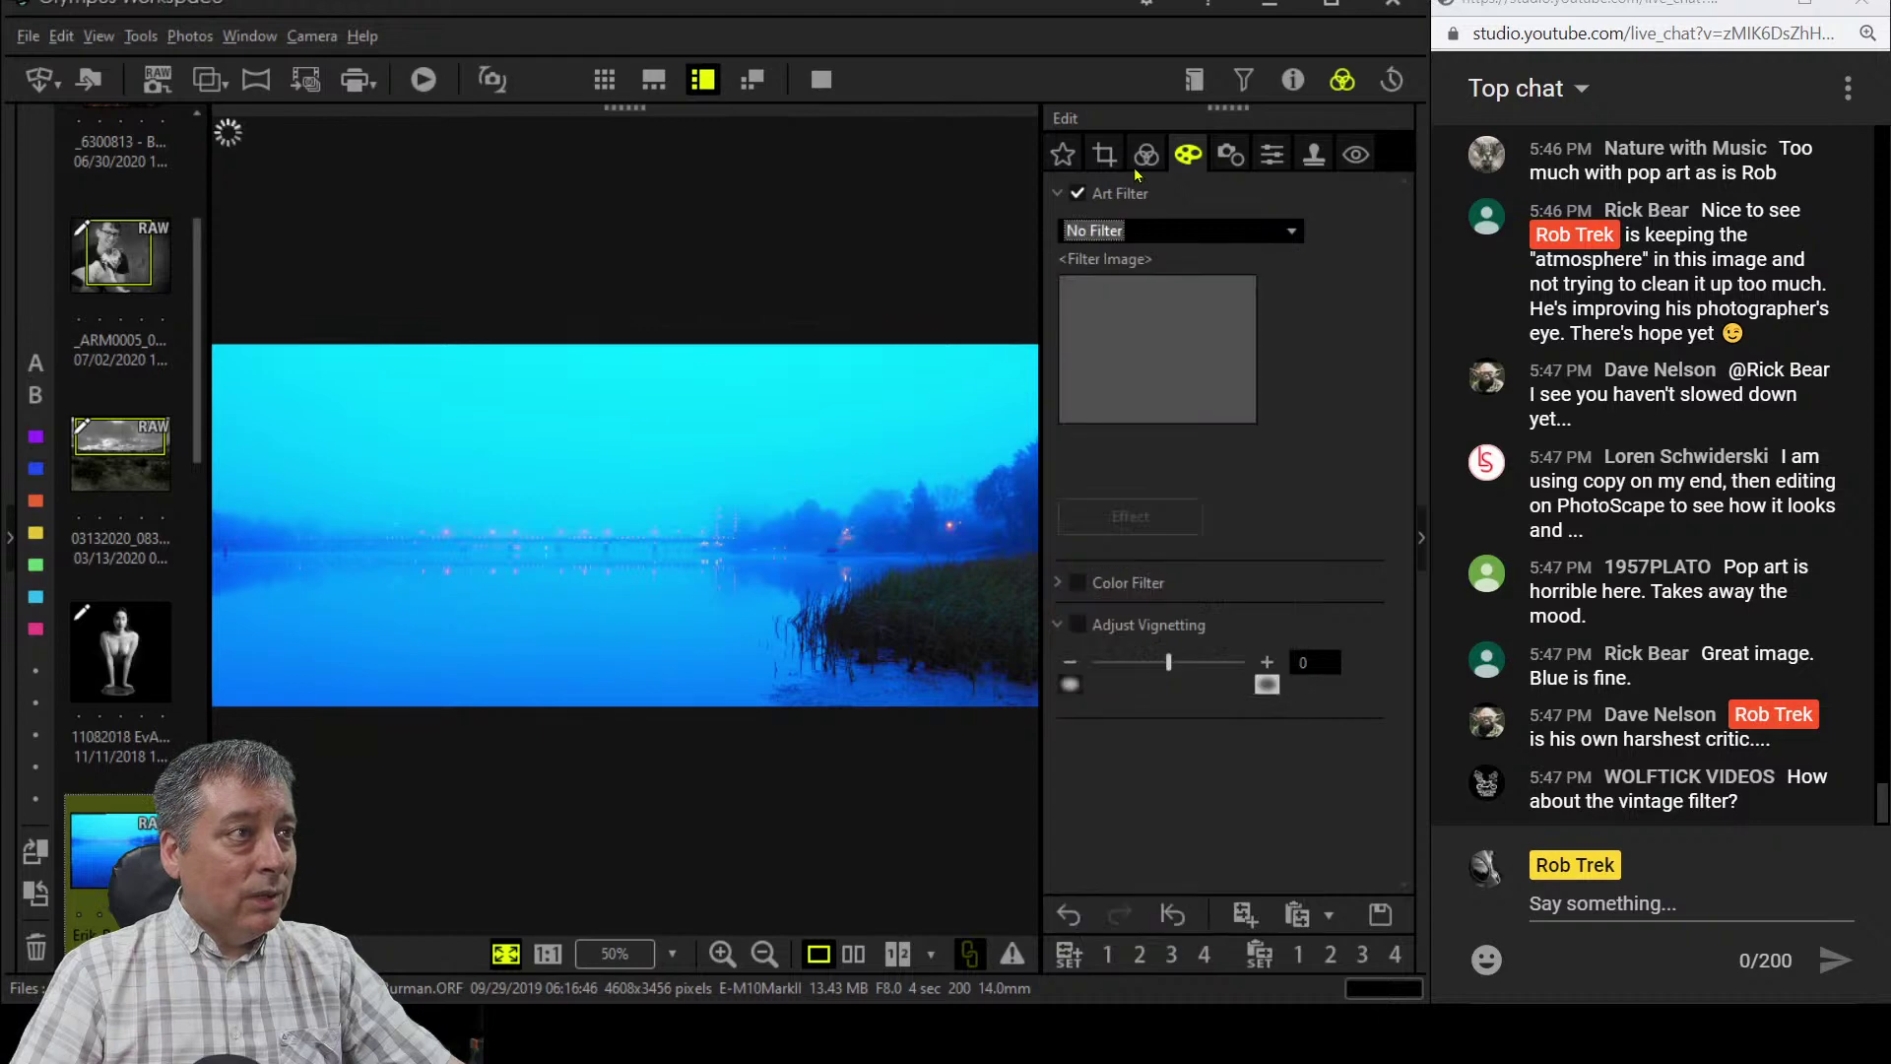
# - Shape the RGB tone curve into a gentle S by pulling down the shadows and lifting the highlights
pyautogui.click(1146, 154)
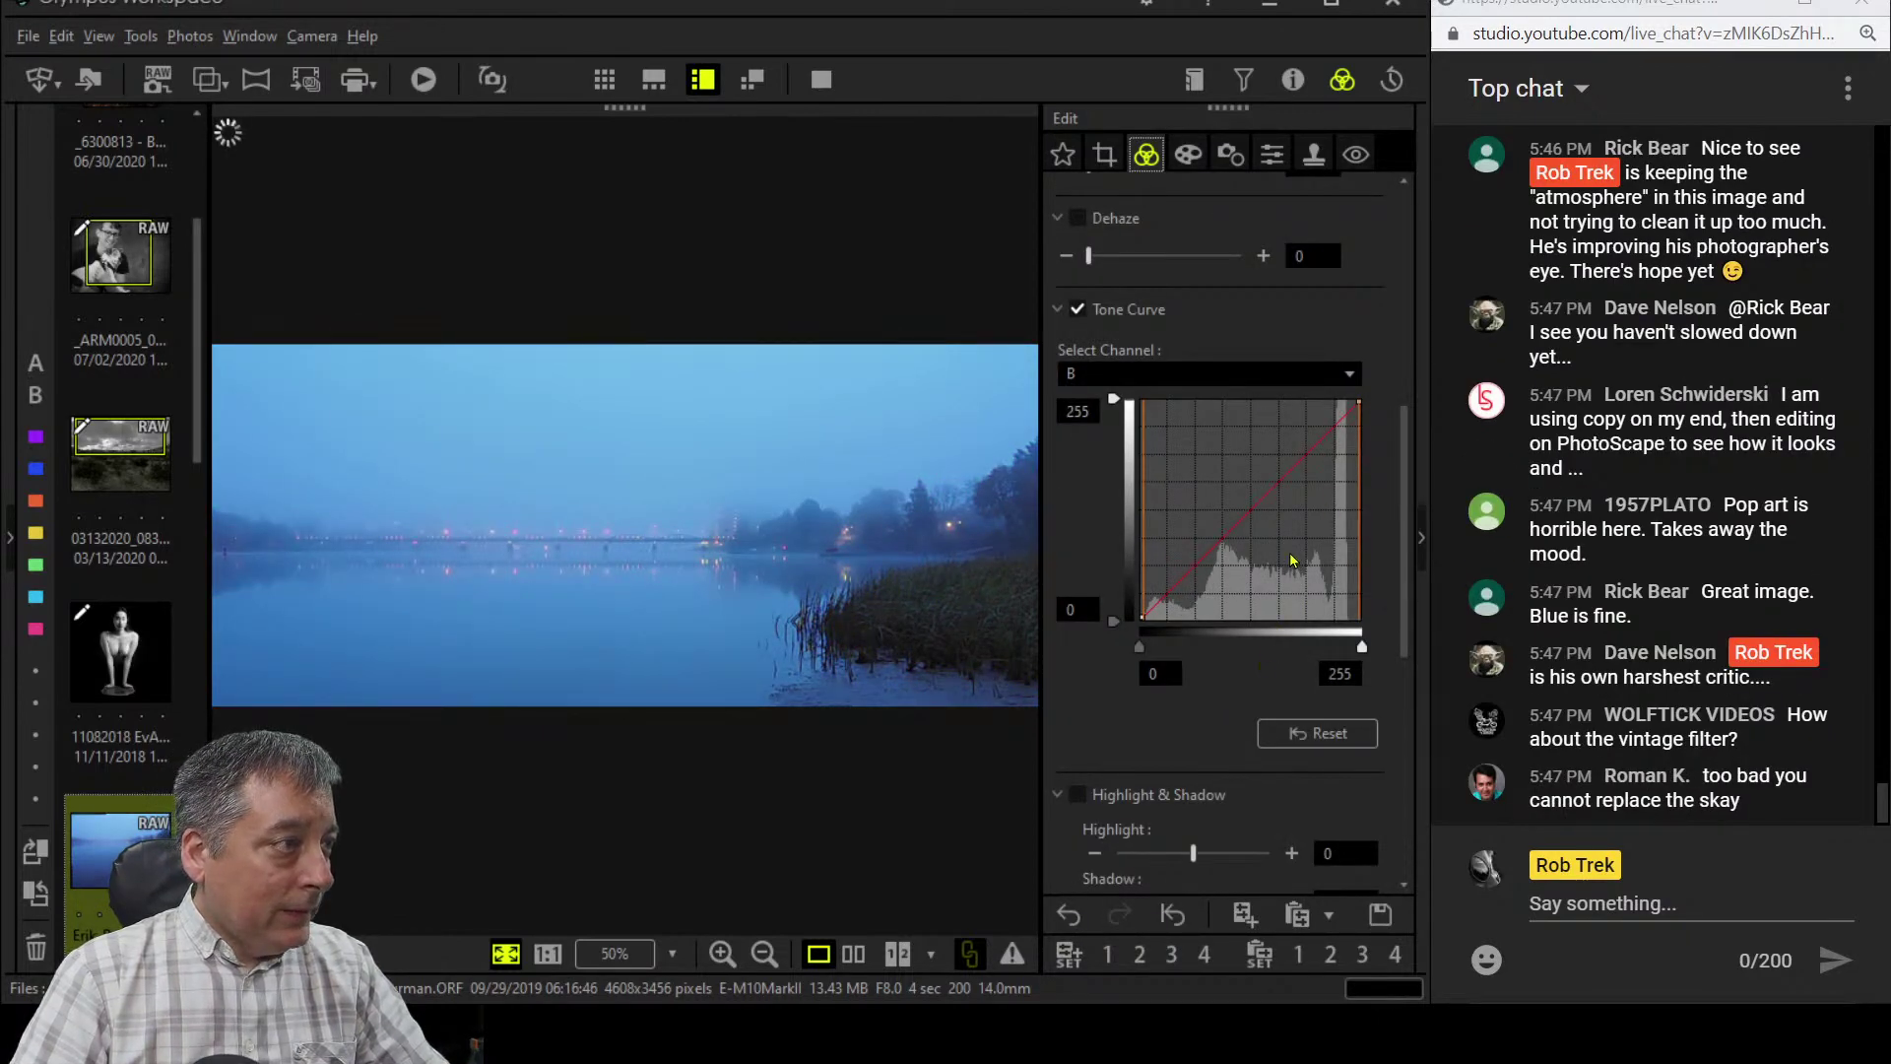
pyautogui.click(1221, 373)
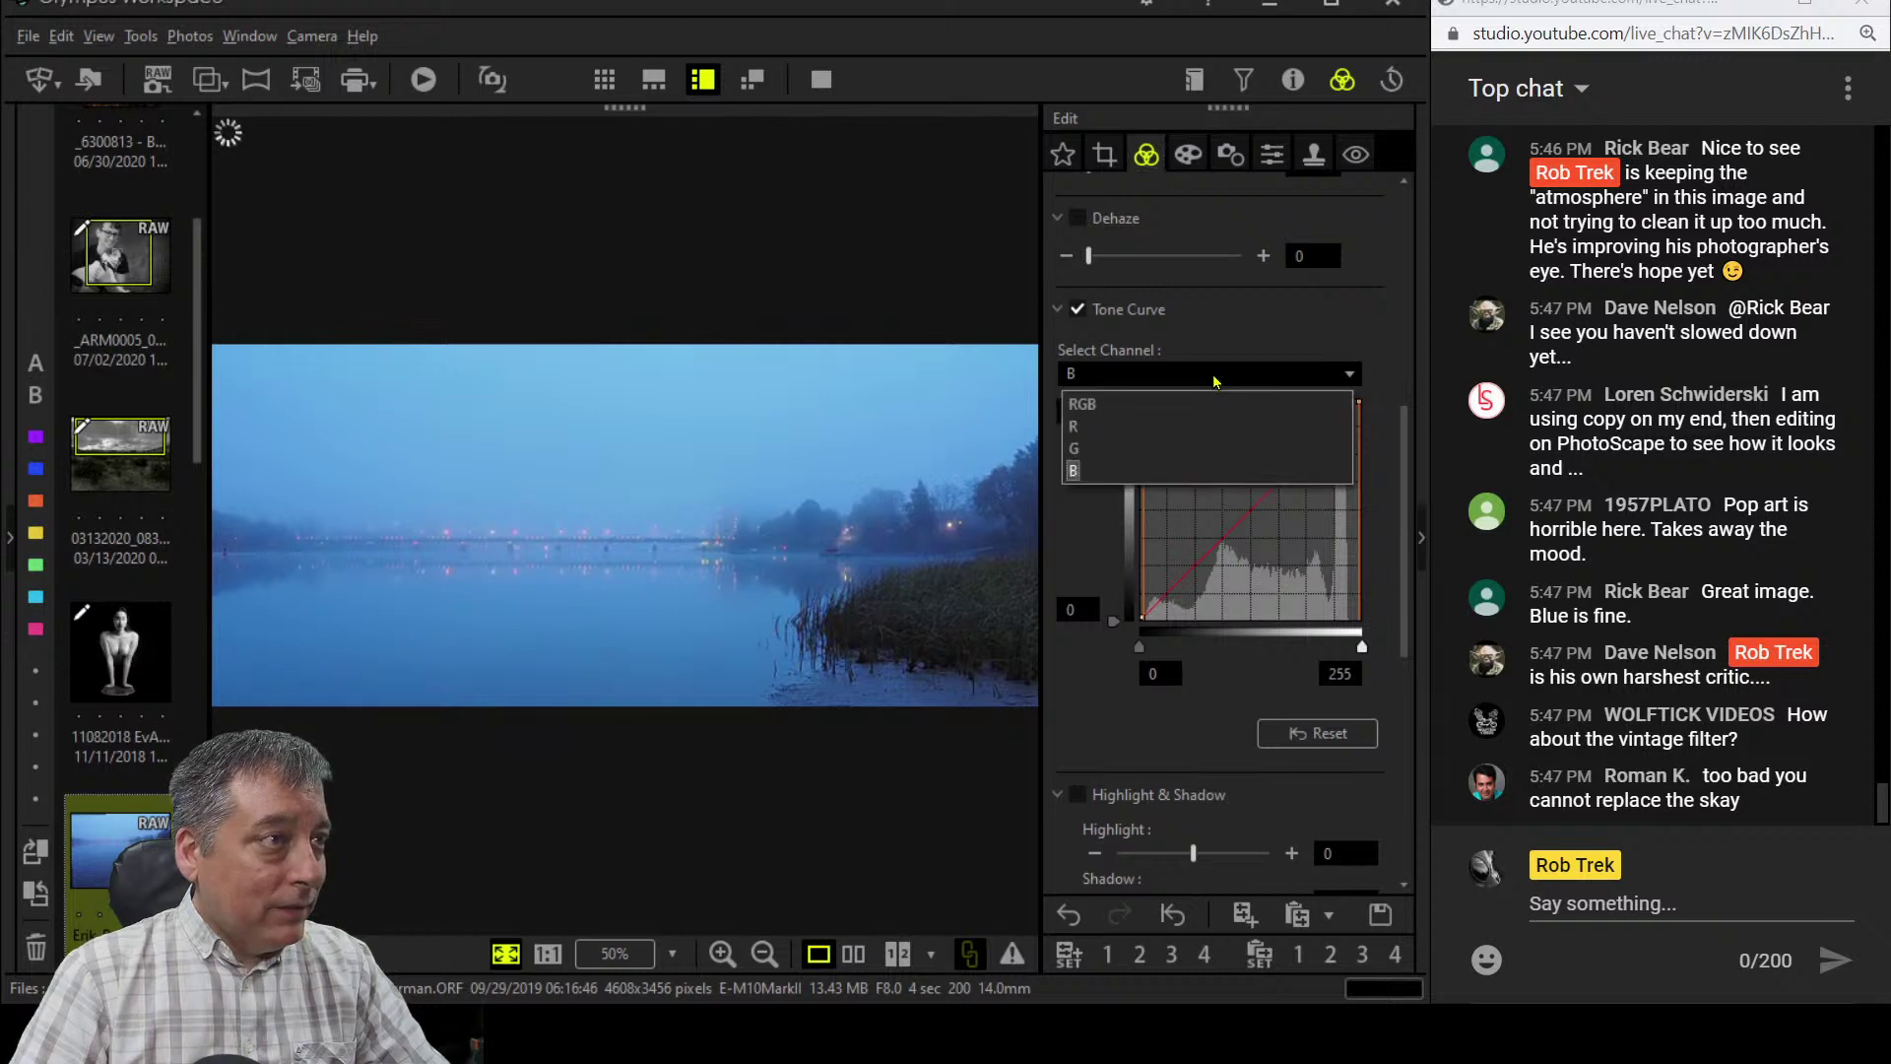
pyautogui.click(1182, 405)
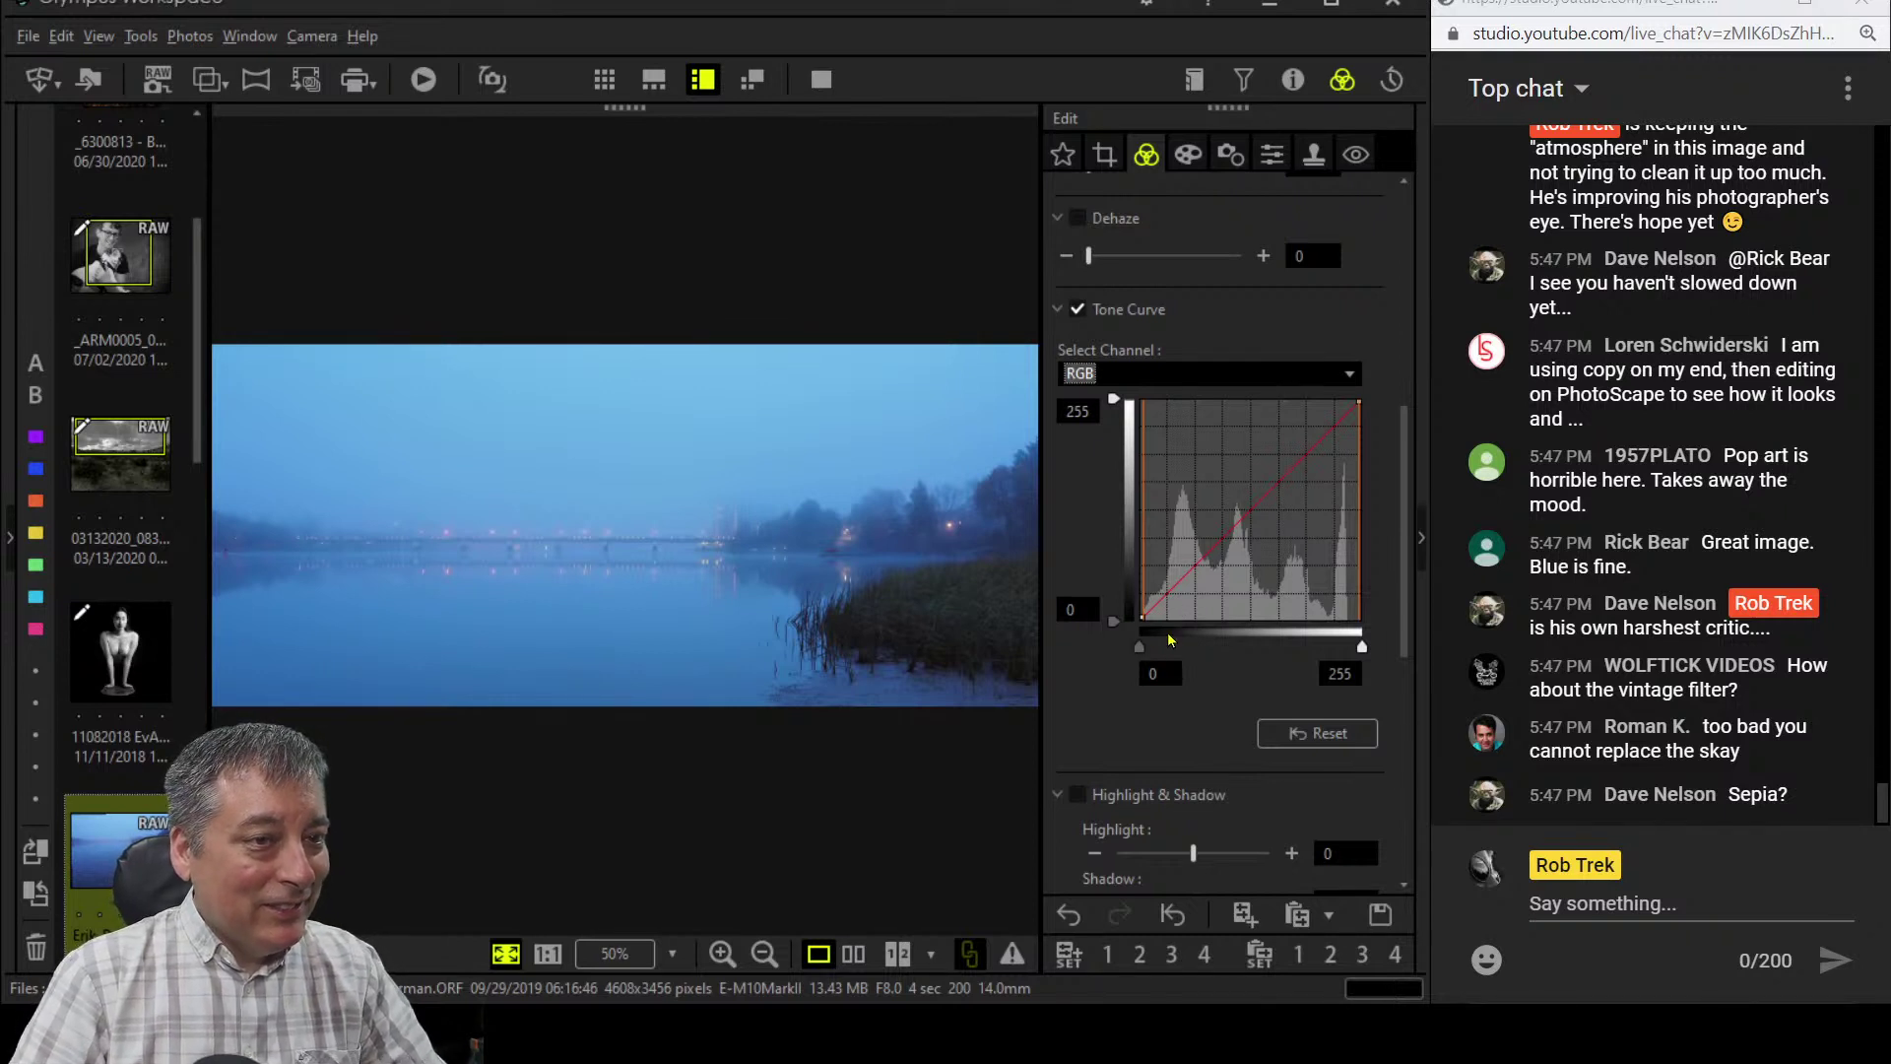
pyautogui.moveTo(1142, 648); pyautogui.dragTo(1162, 606)
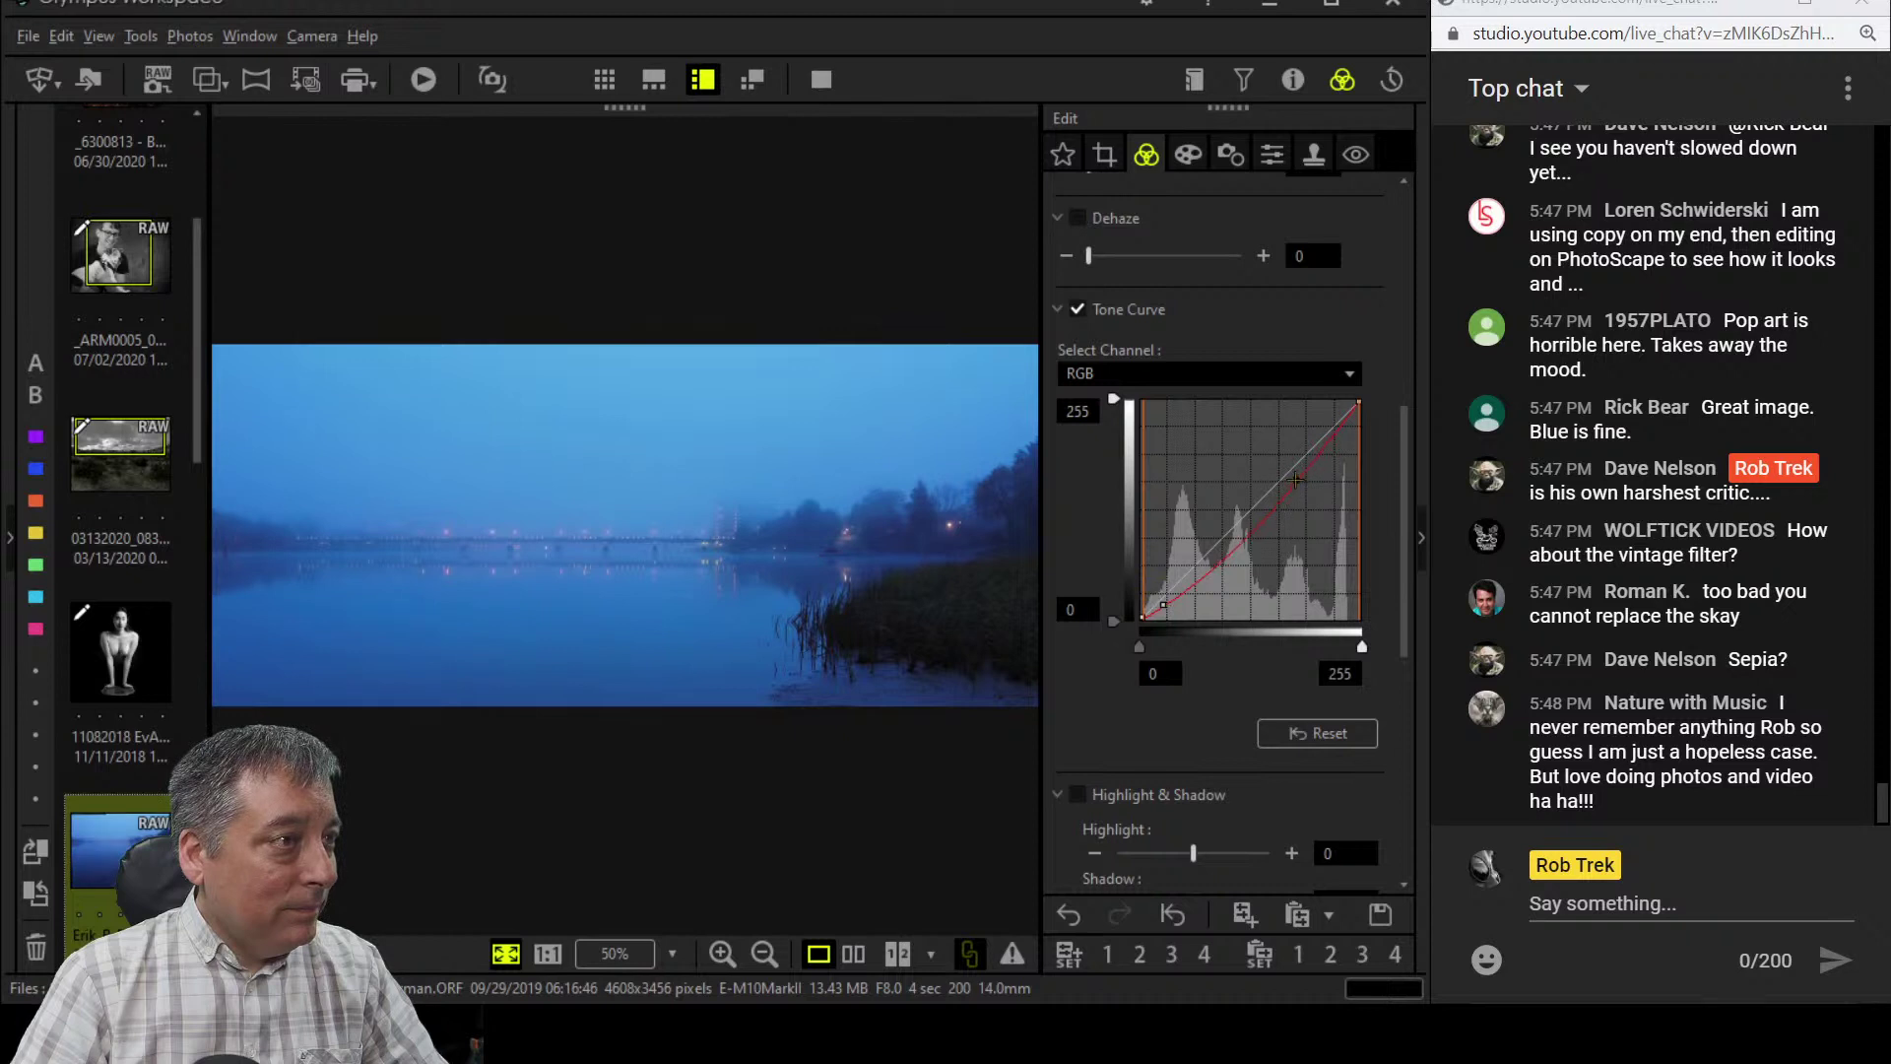
pyautogui.moveTo(1293, 486); pyautogui.dragTo(1298, 456)
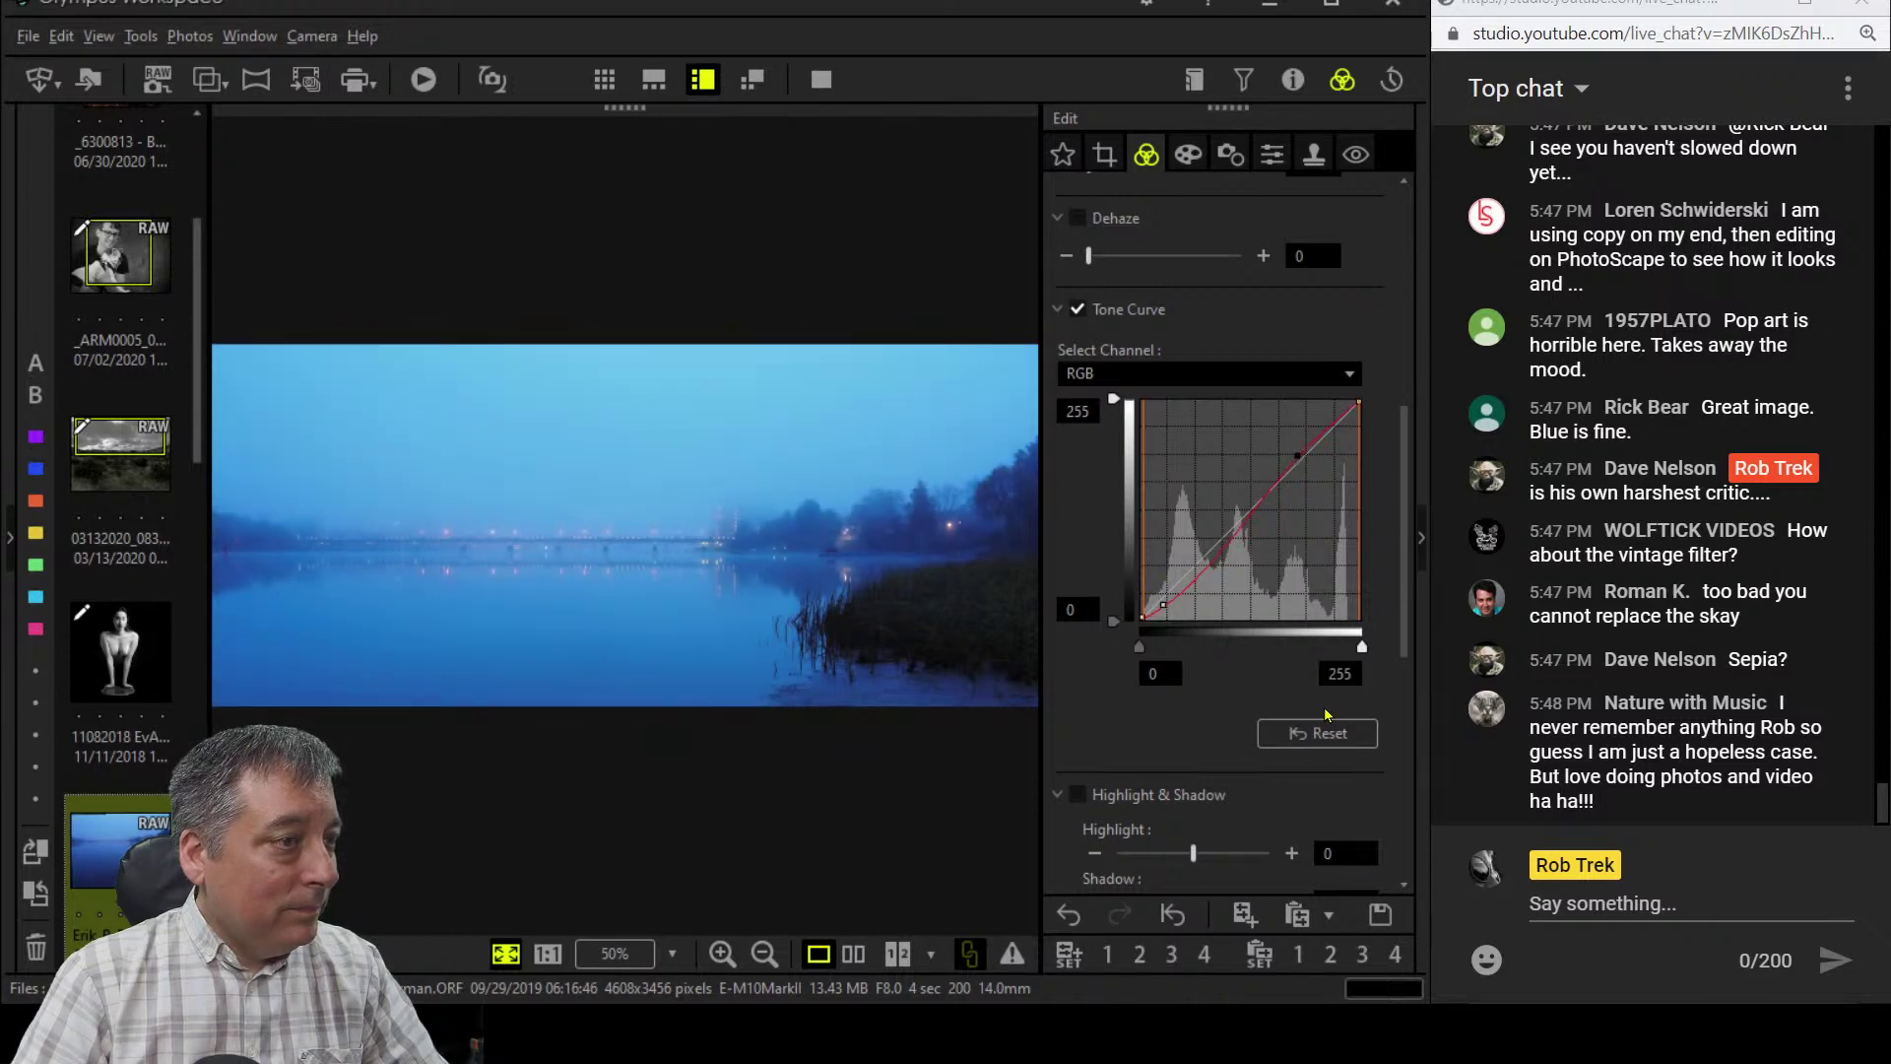
# - Apply dehaze at 29 and clarity at 14 to the lake photo
pyautogui.scroll(-1, 1228, 696)
pyautogui.scroll(-2, 1228, 695)
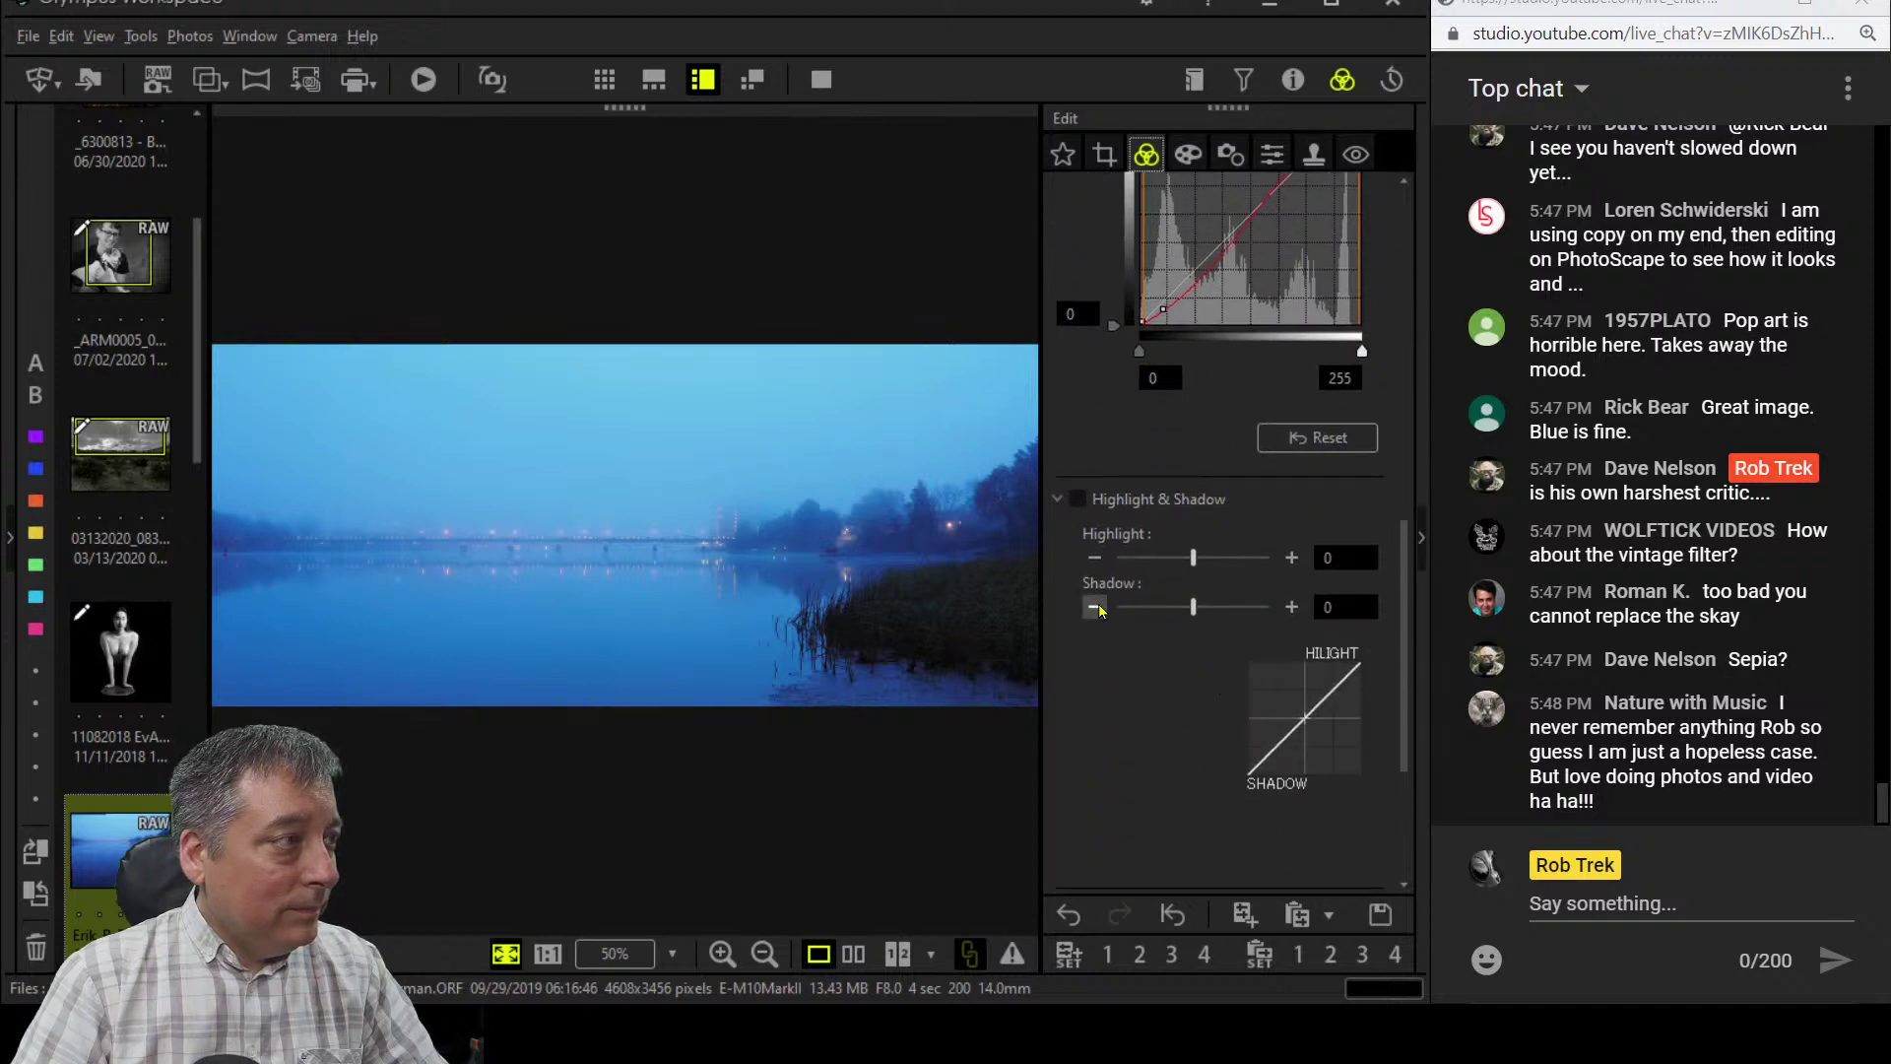
pyautogui.scroll(5, 1095, 581)
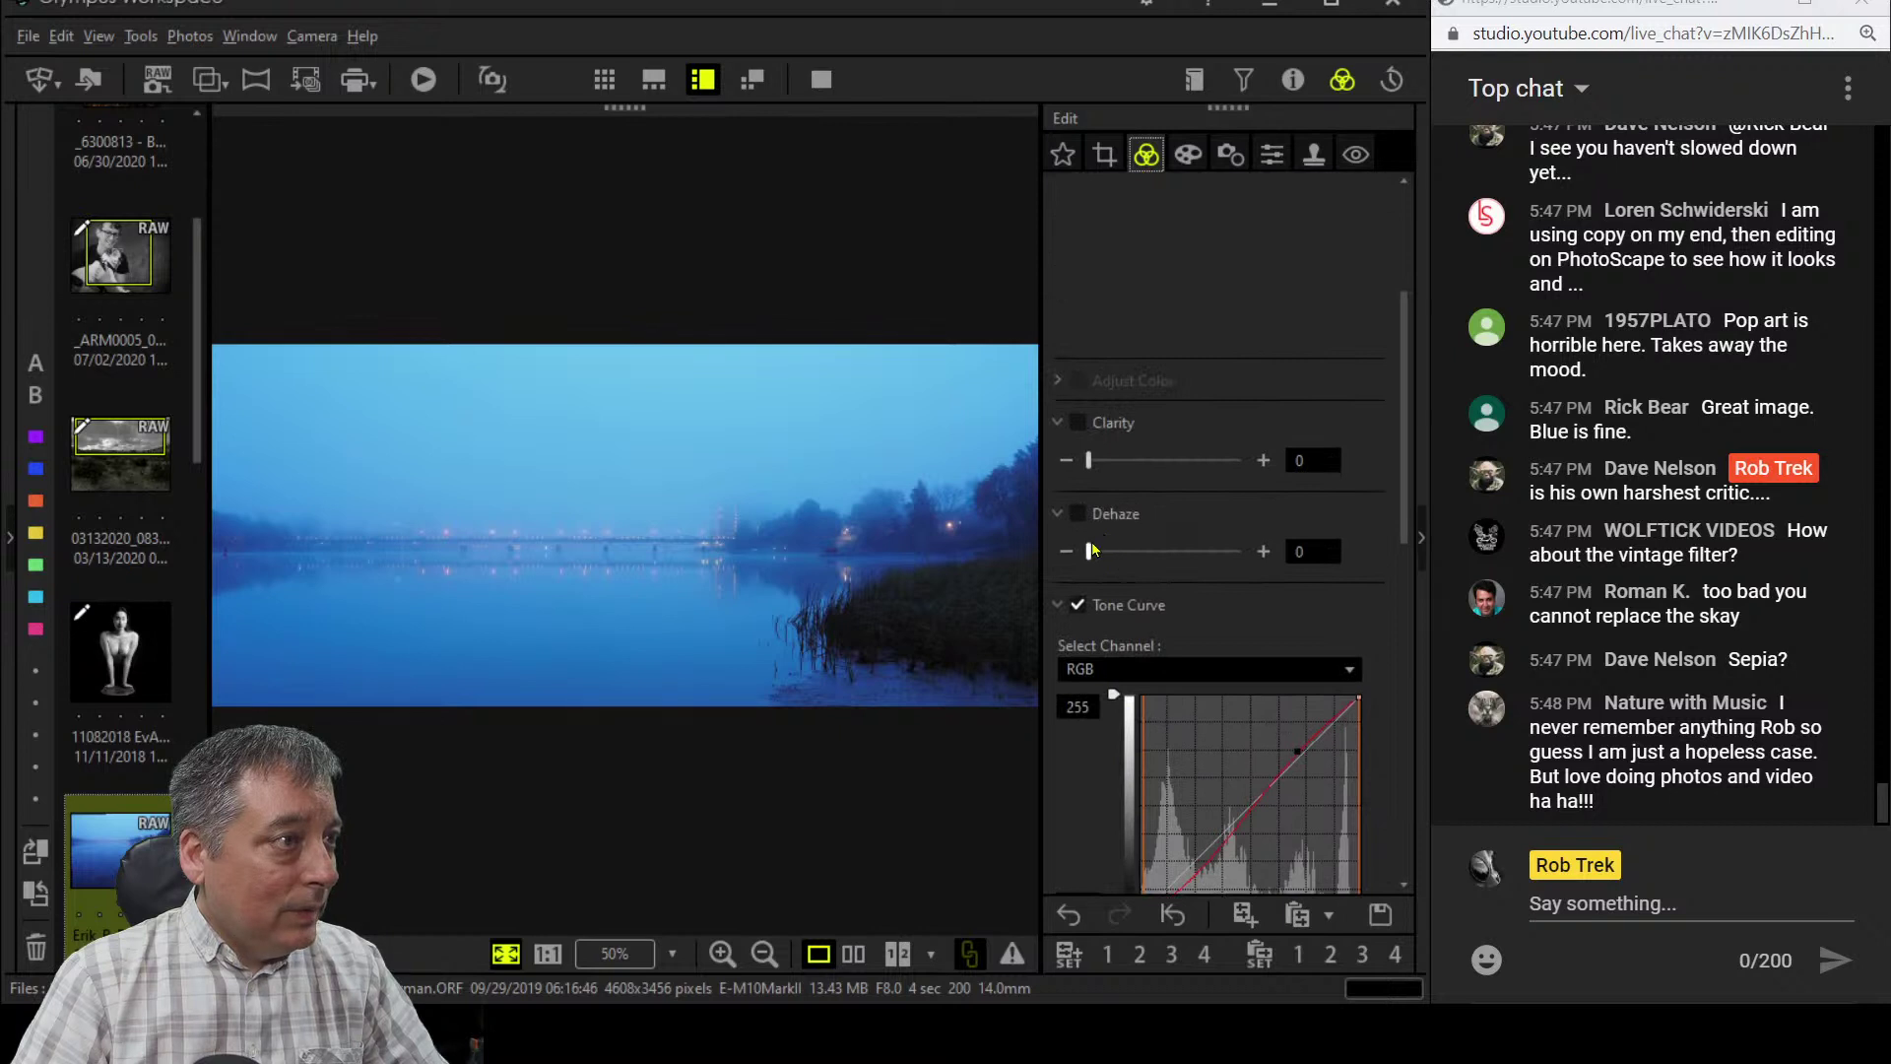
pyautogui.moveTo(1090, 551); pyautogui.dragTo(1130, 552)
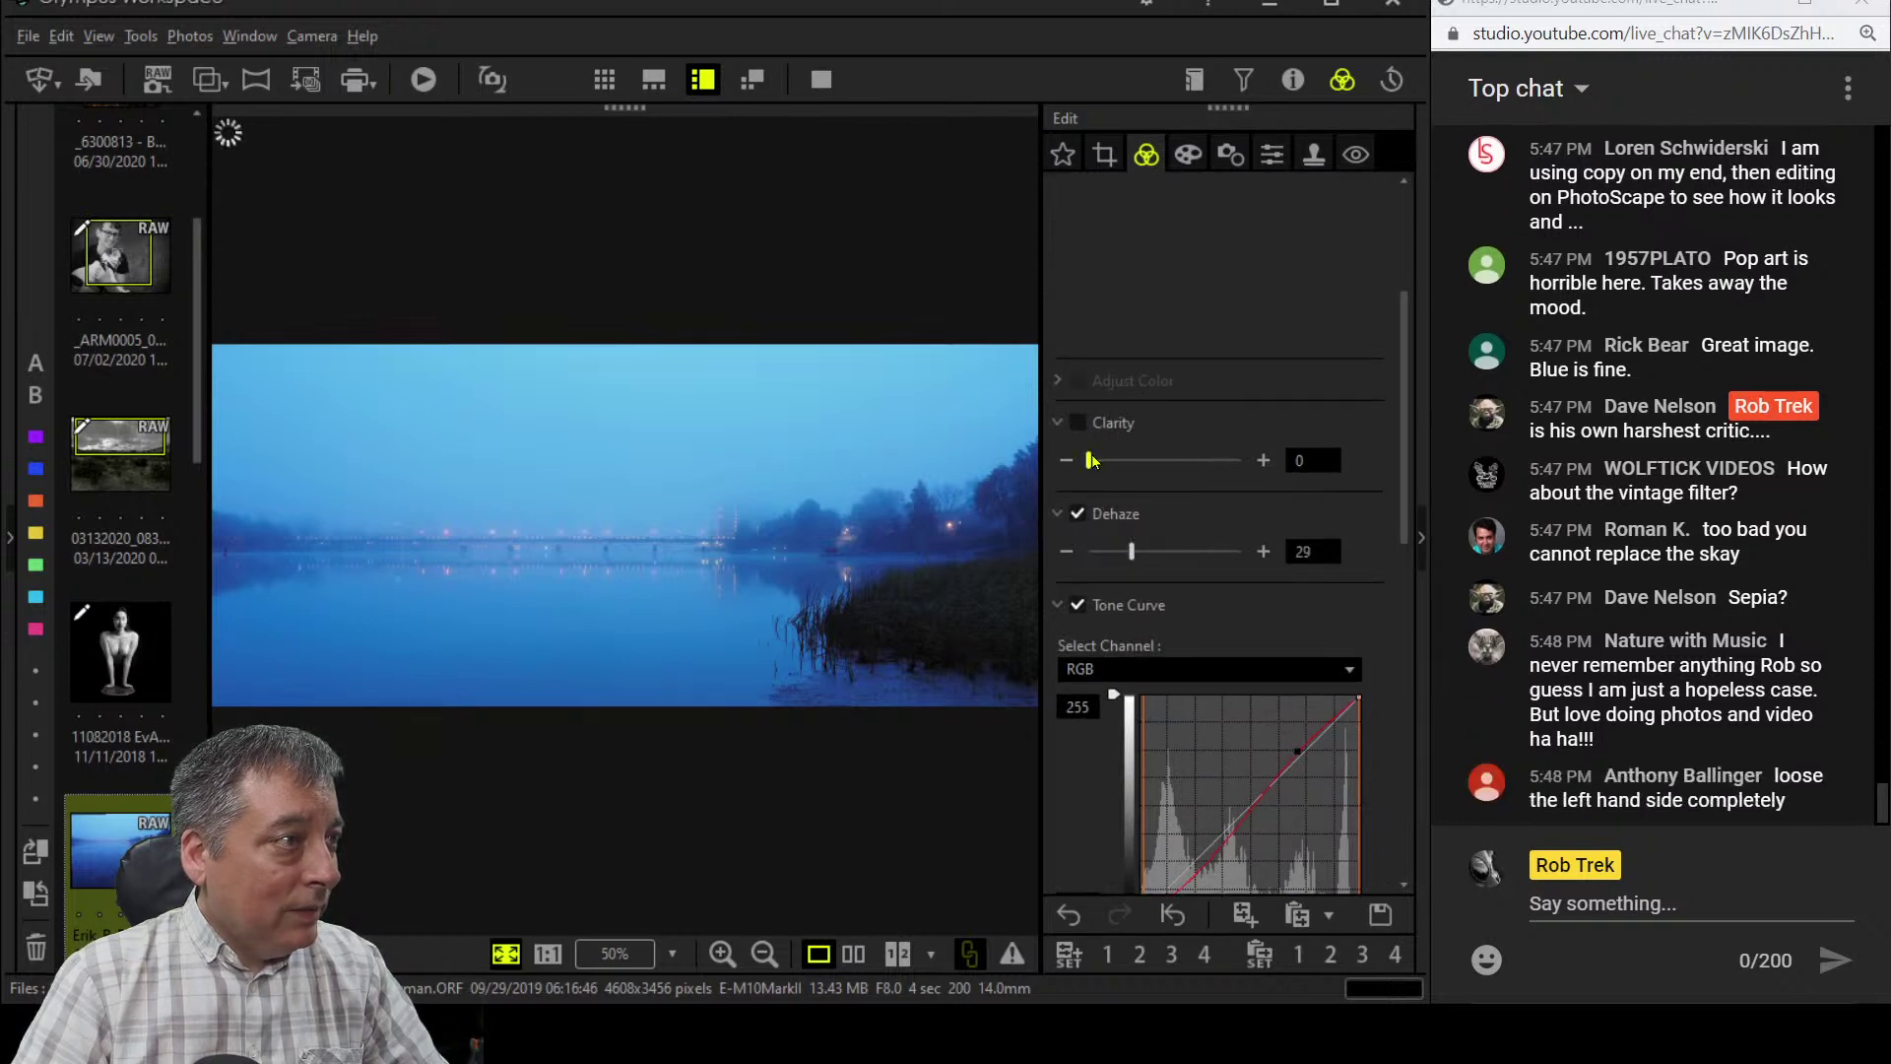
pyautogui.moveTo(1091, 460); pyautogui.dragTo(1110, 460)
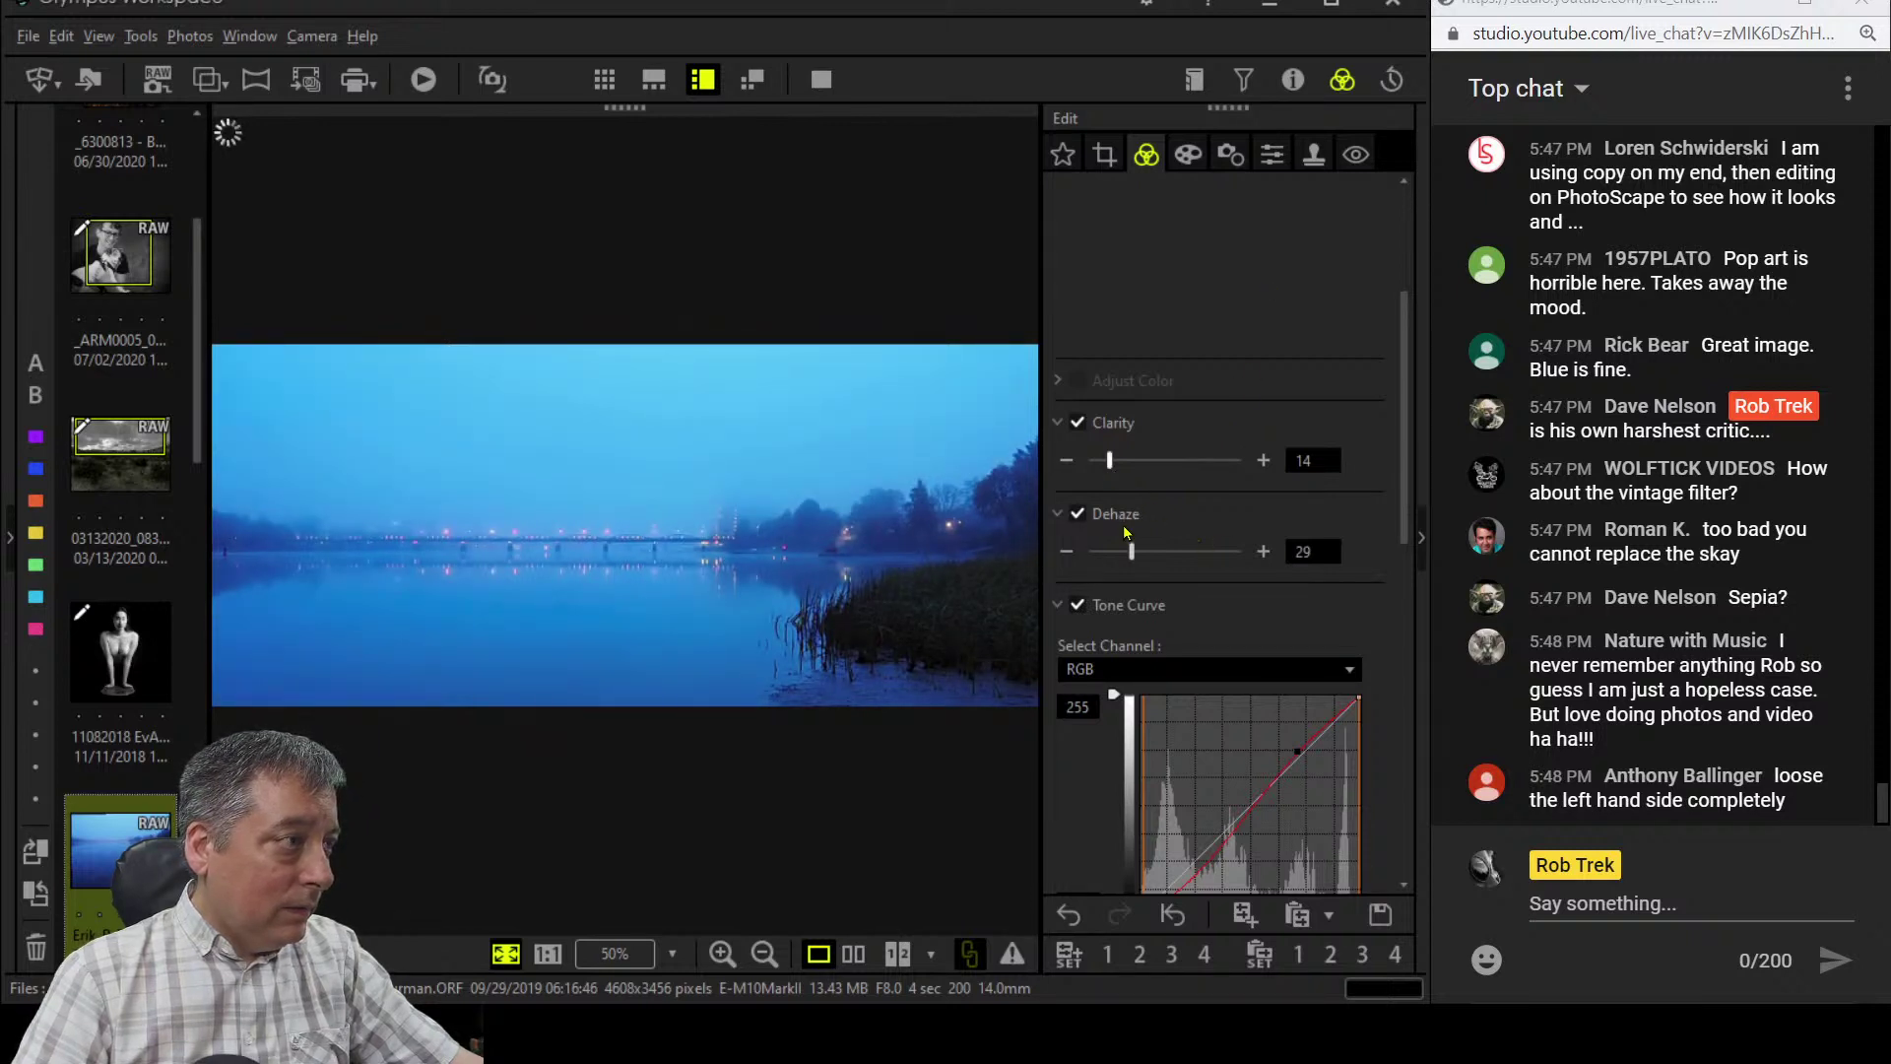
# - Change the picture mode to Vivid and check the photo full screen
pyautogui.scroll(3, 1166, 351)
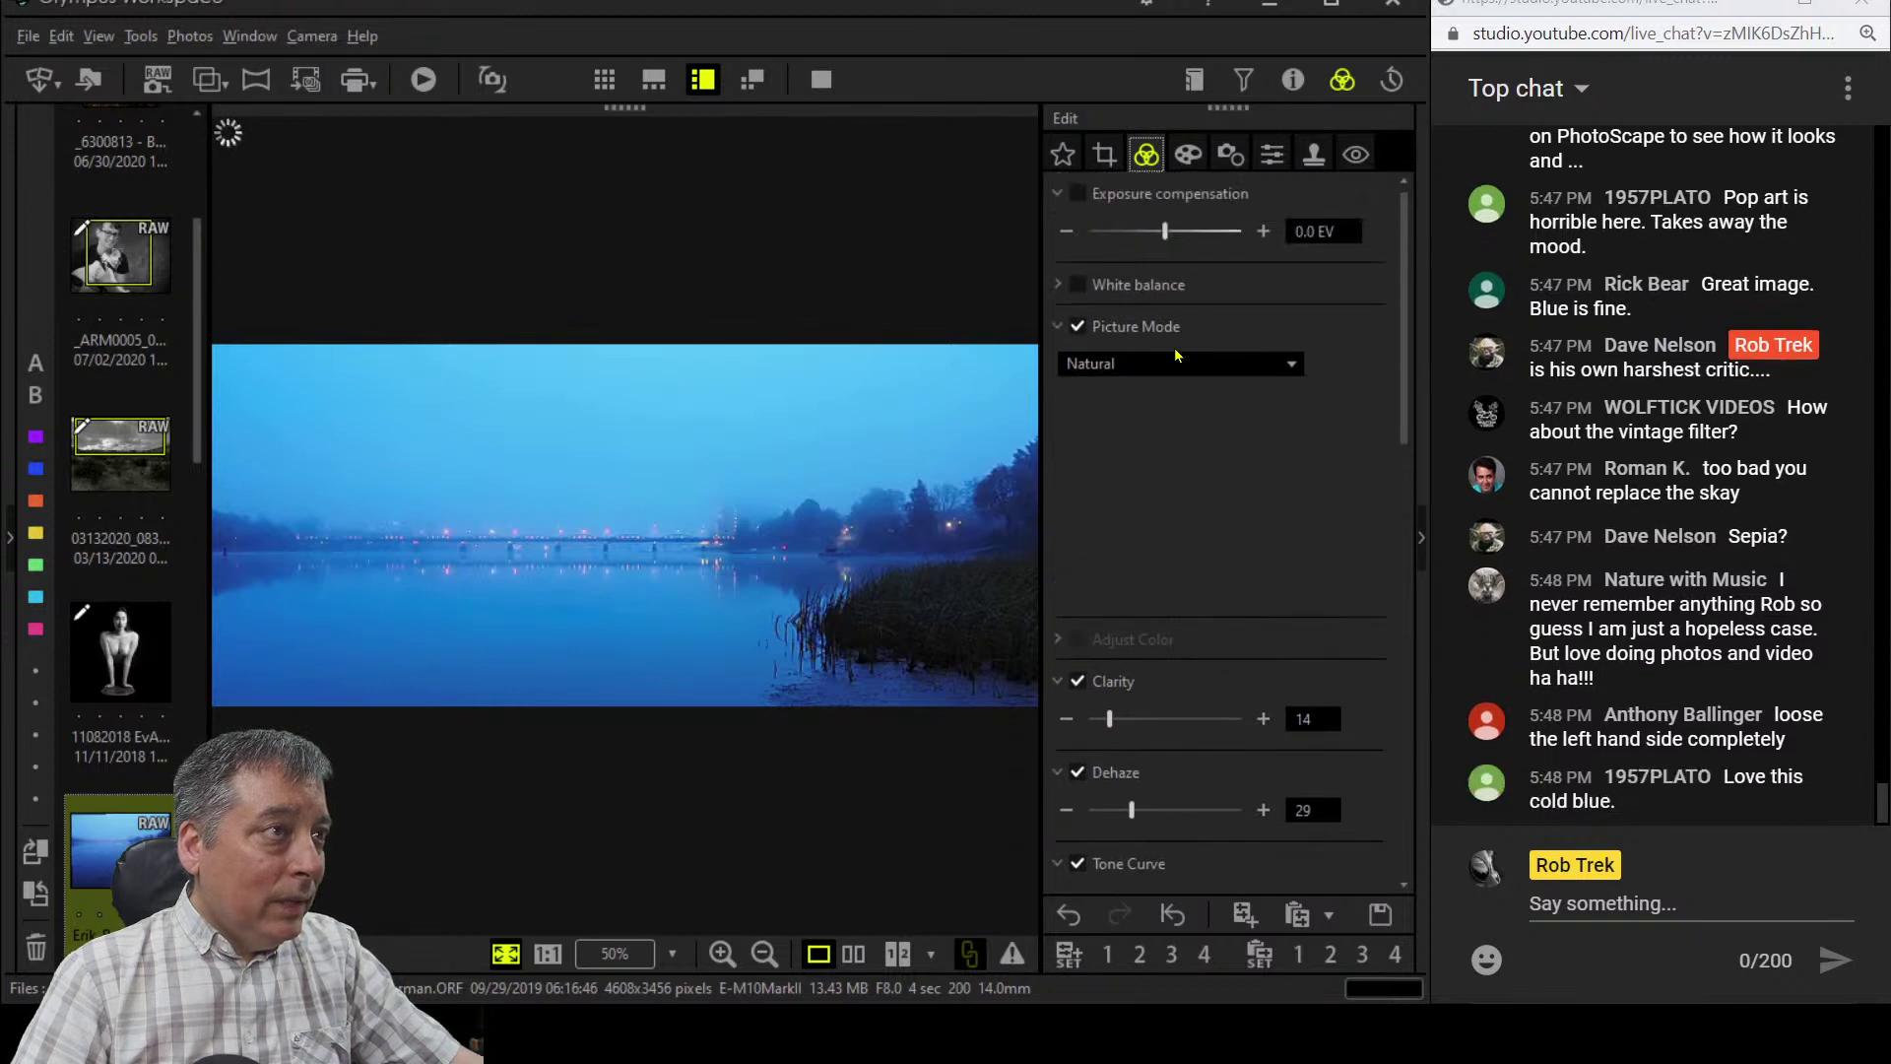
pyautogui.click(1226, 366)
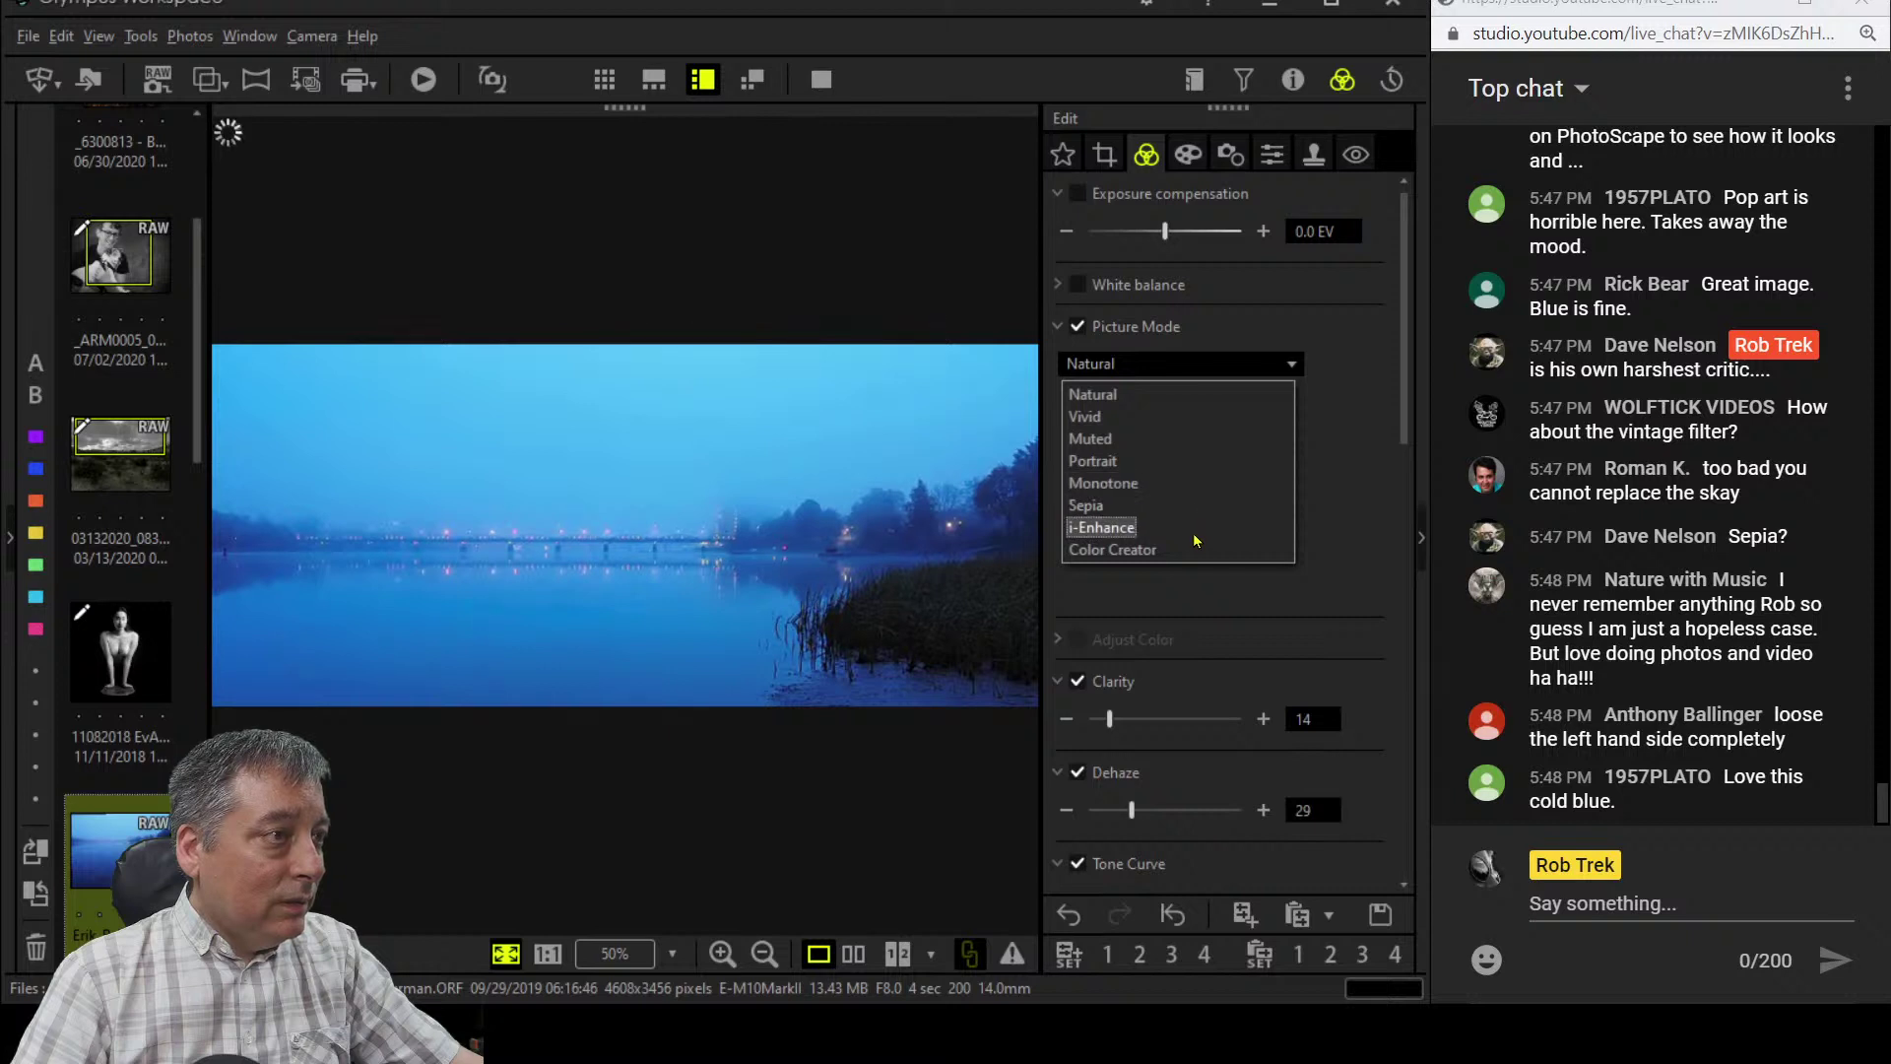
pyautogui.click(1185, 427)
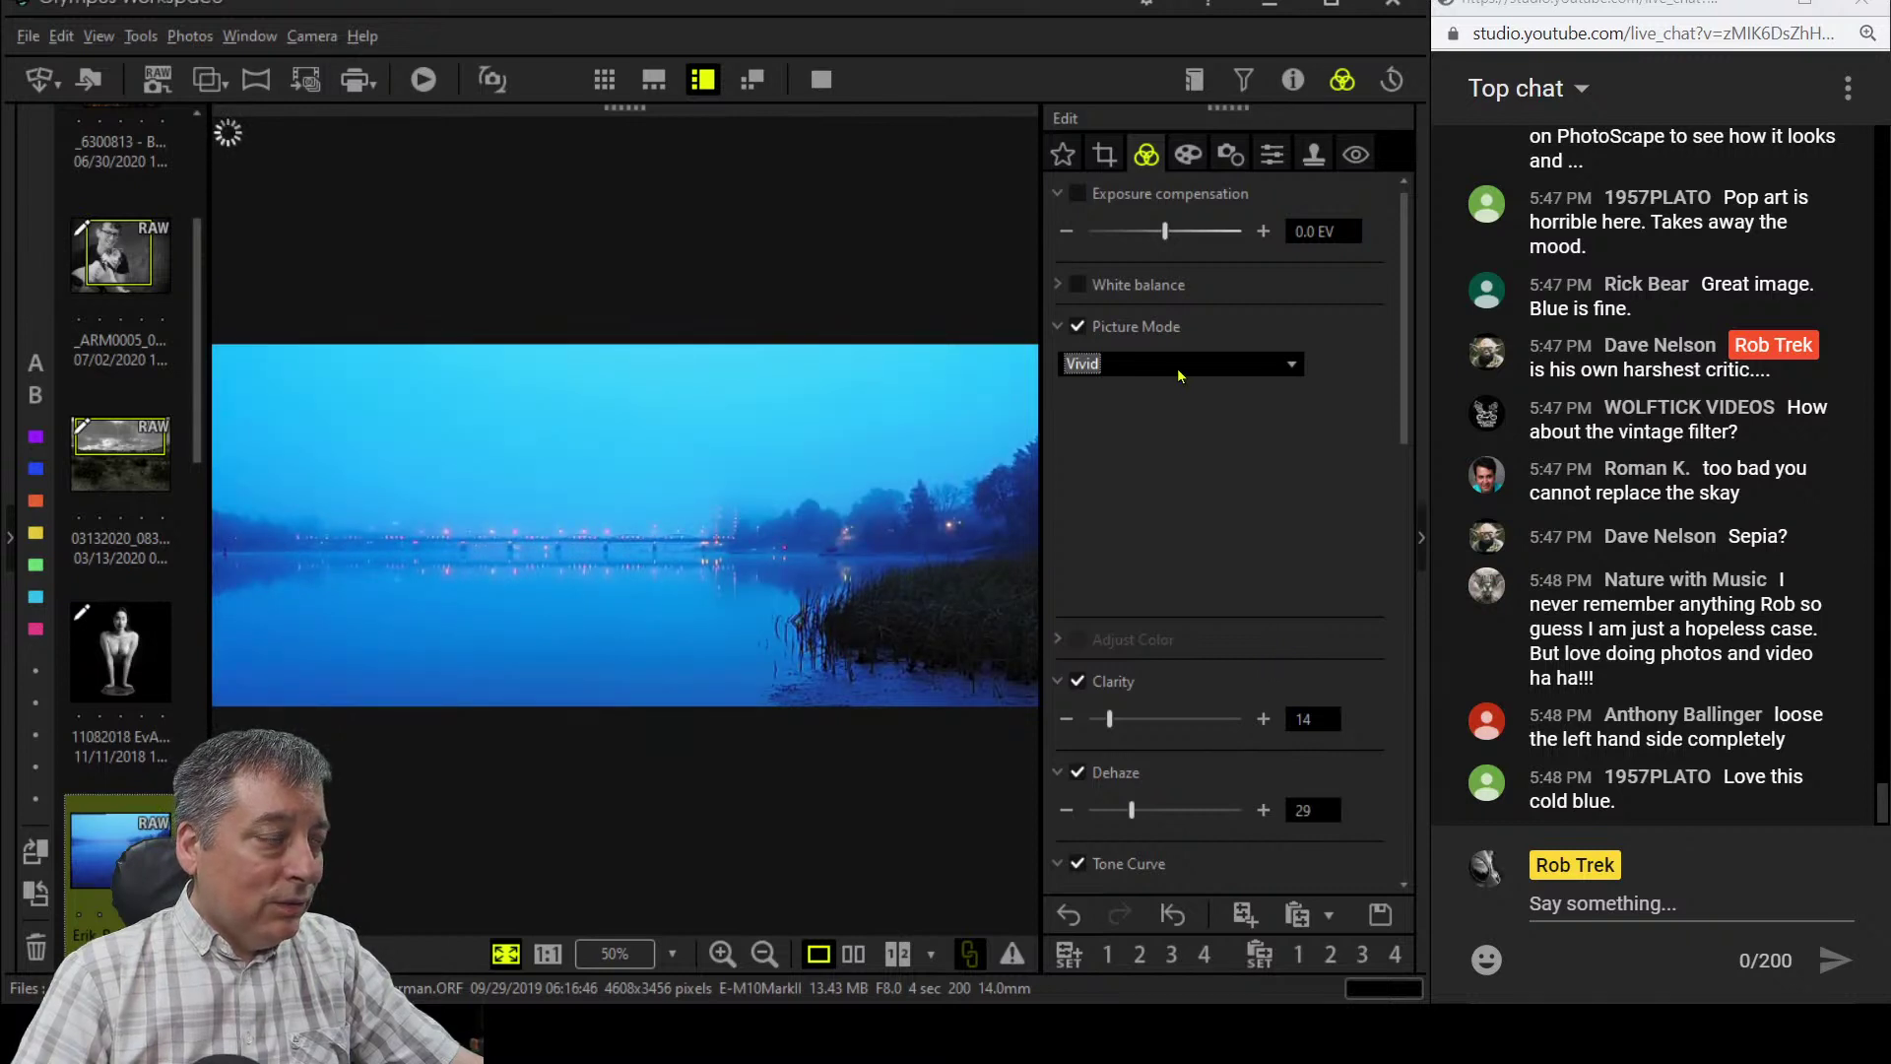
pyautogui.click(821, 78)
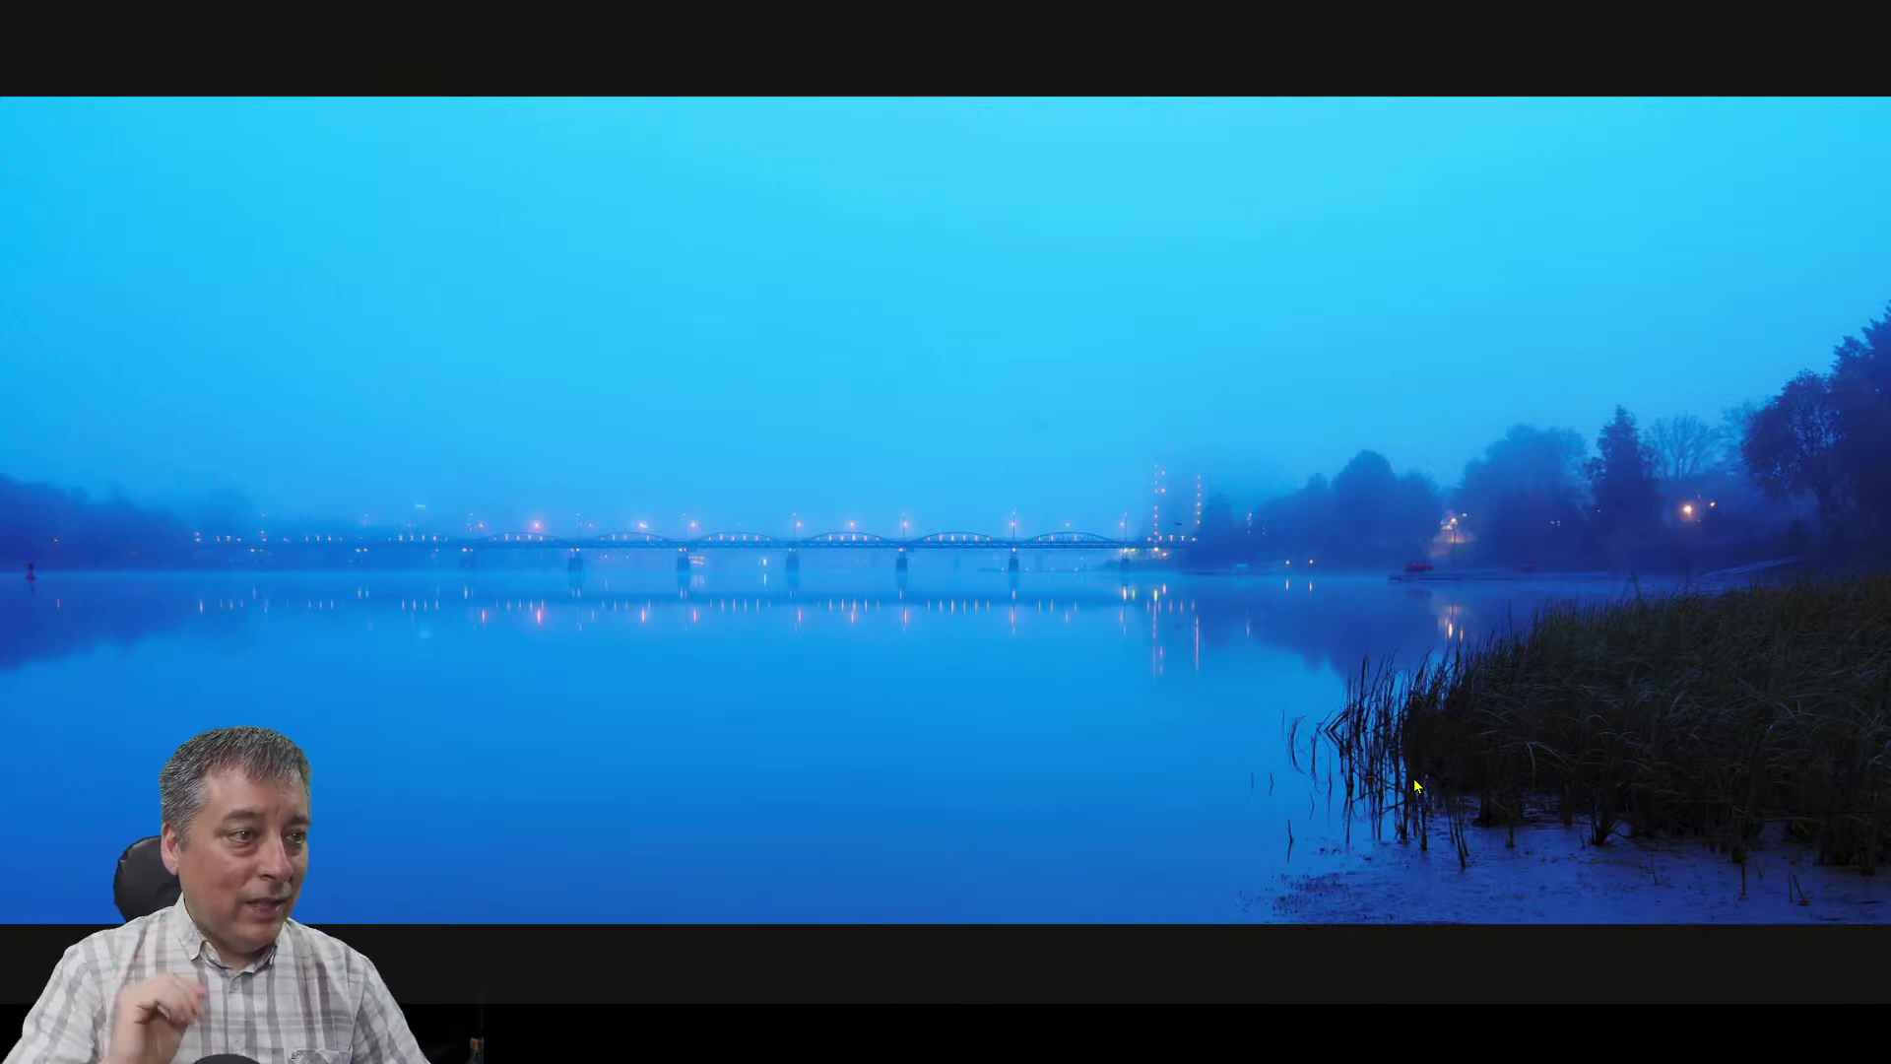
pyautogui.press('Escape')
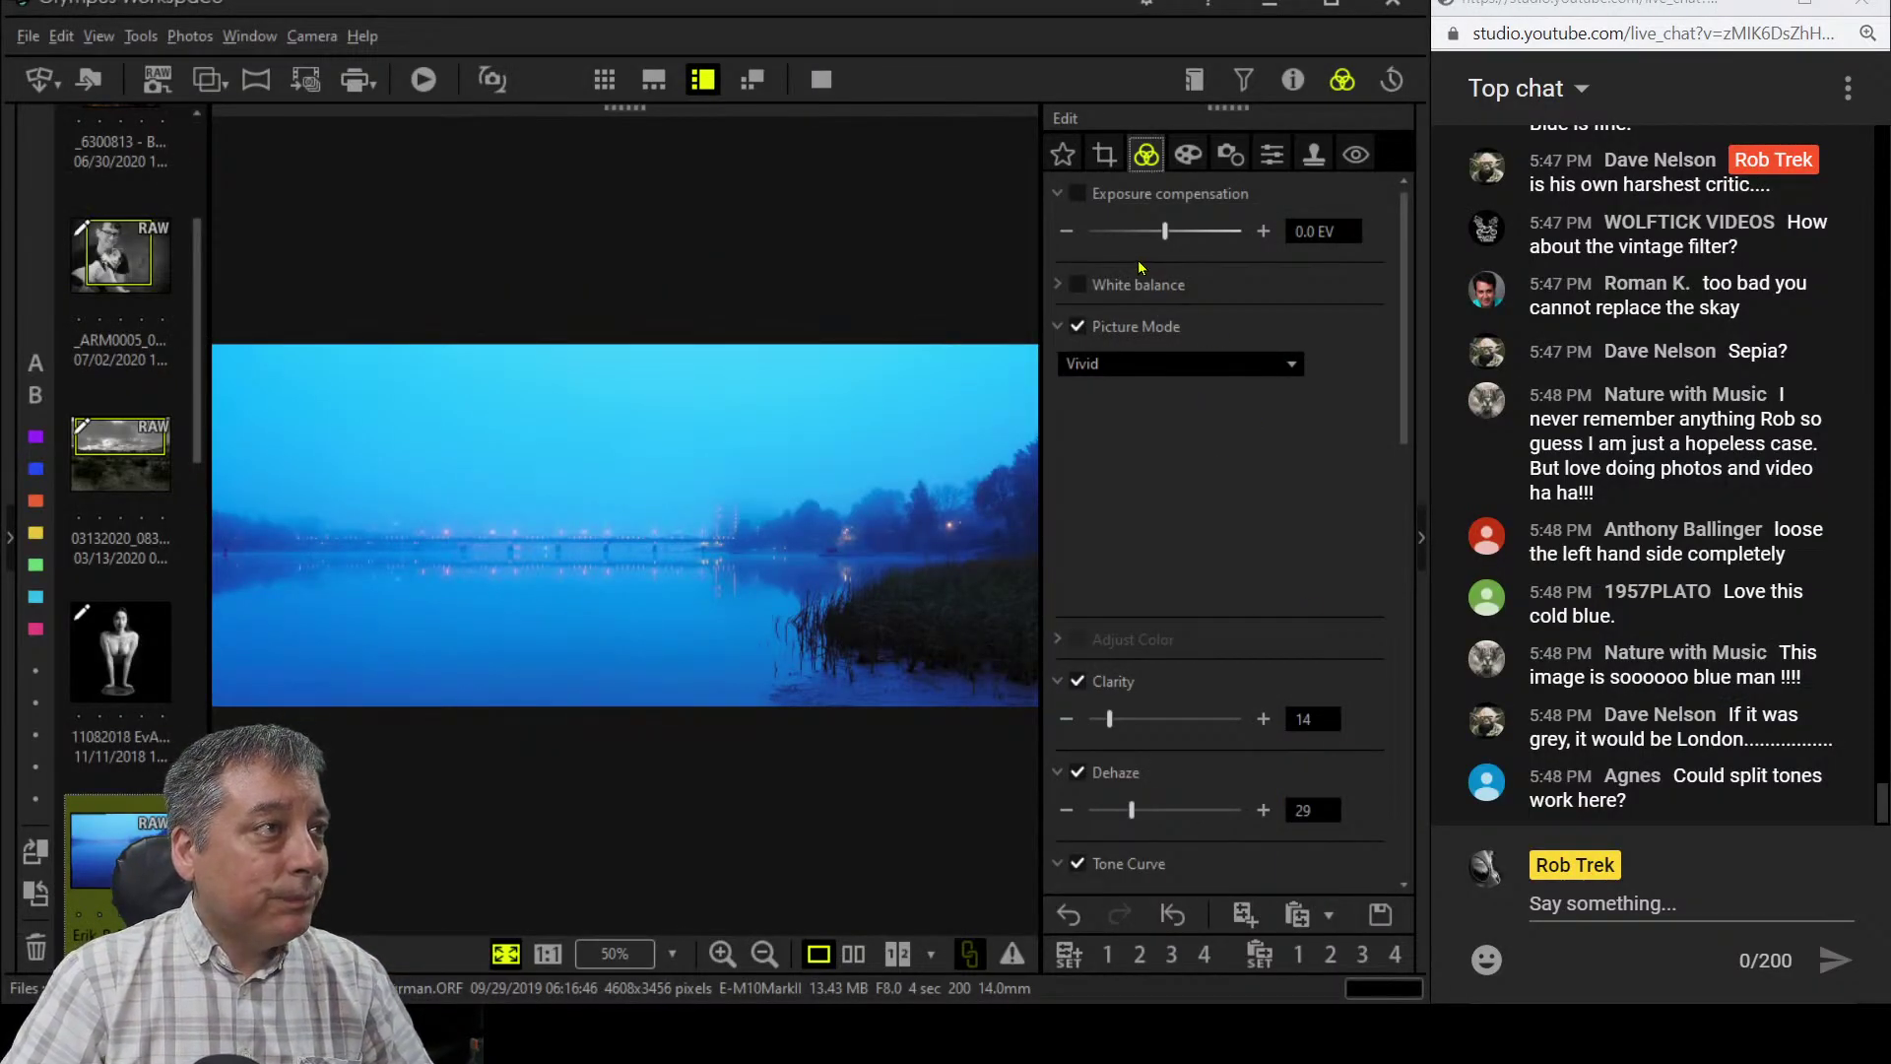
# - Switch the white balance to a custom colour temperature of 5700 K
pyautogui.click(1059, 286)
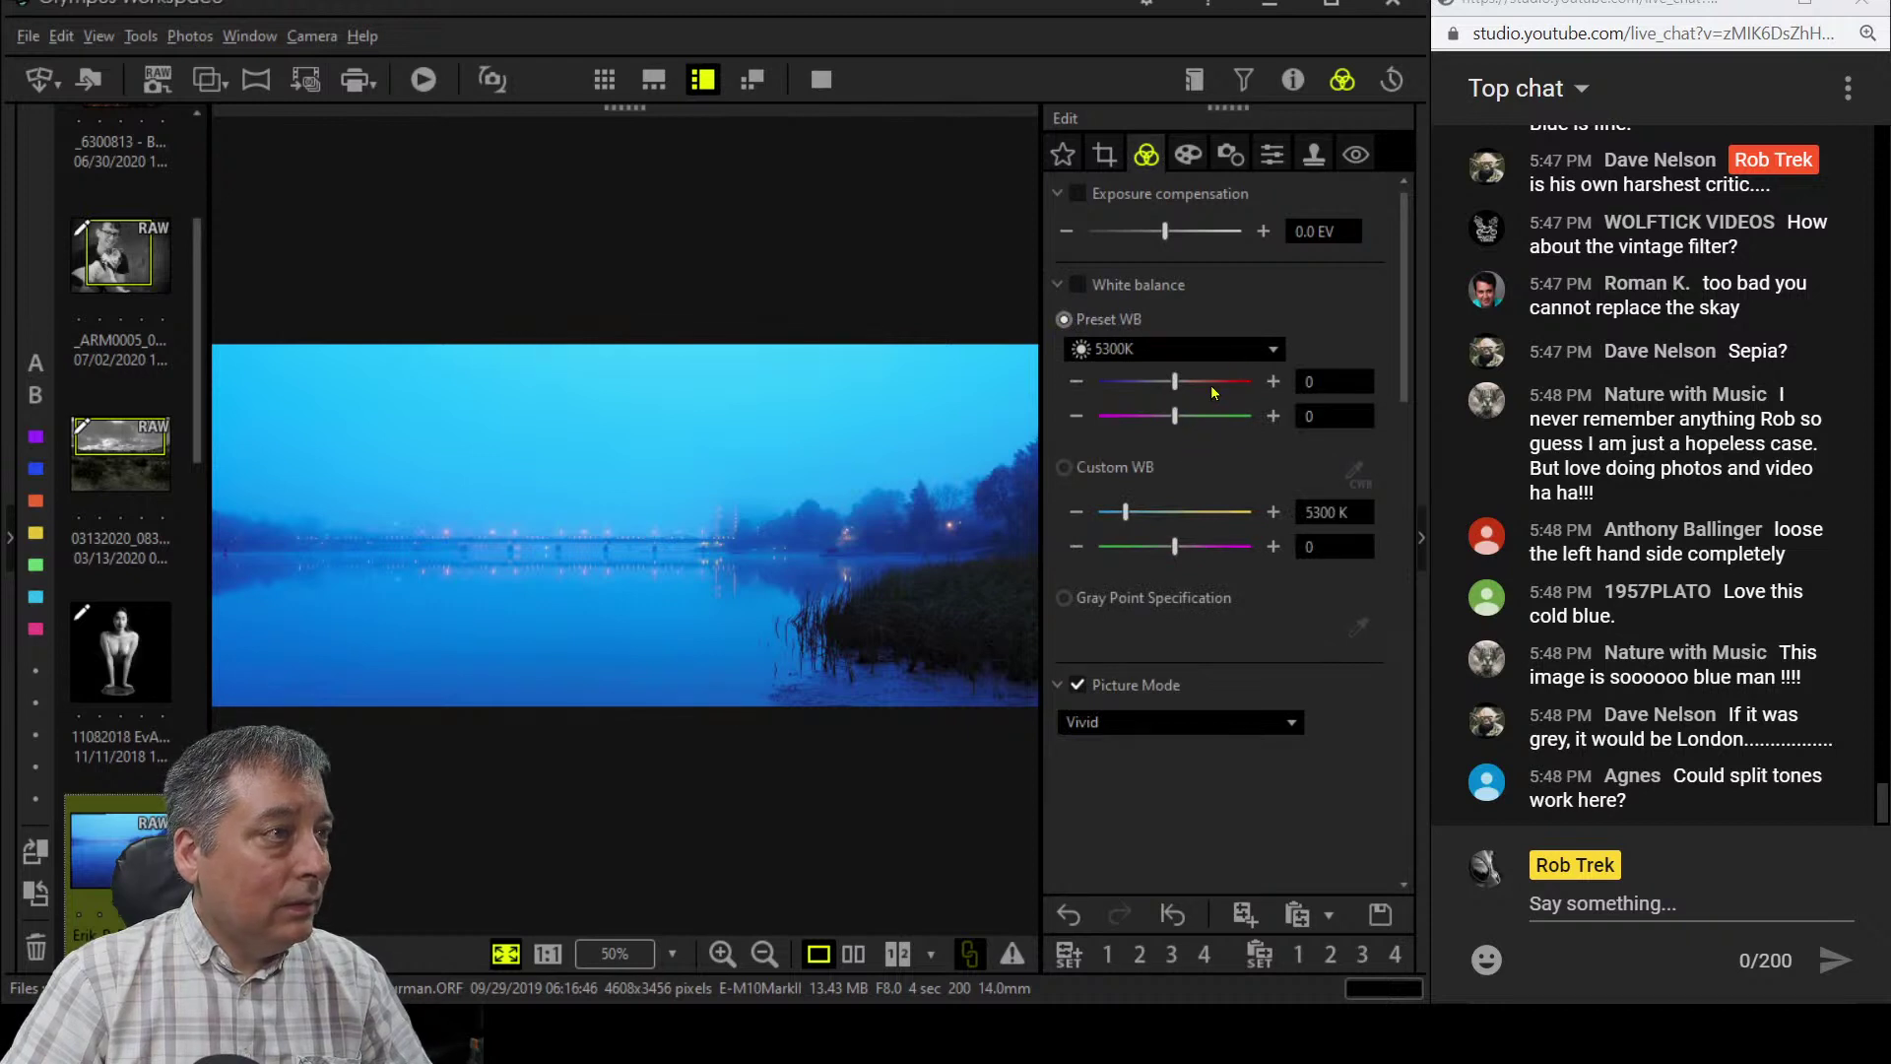
pyautogui.doubleClick(1318, 513)
pyautogui.scroll(-1, 1319, 514)
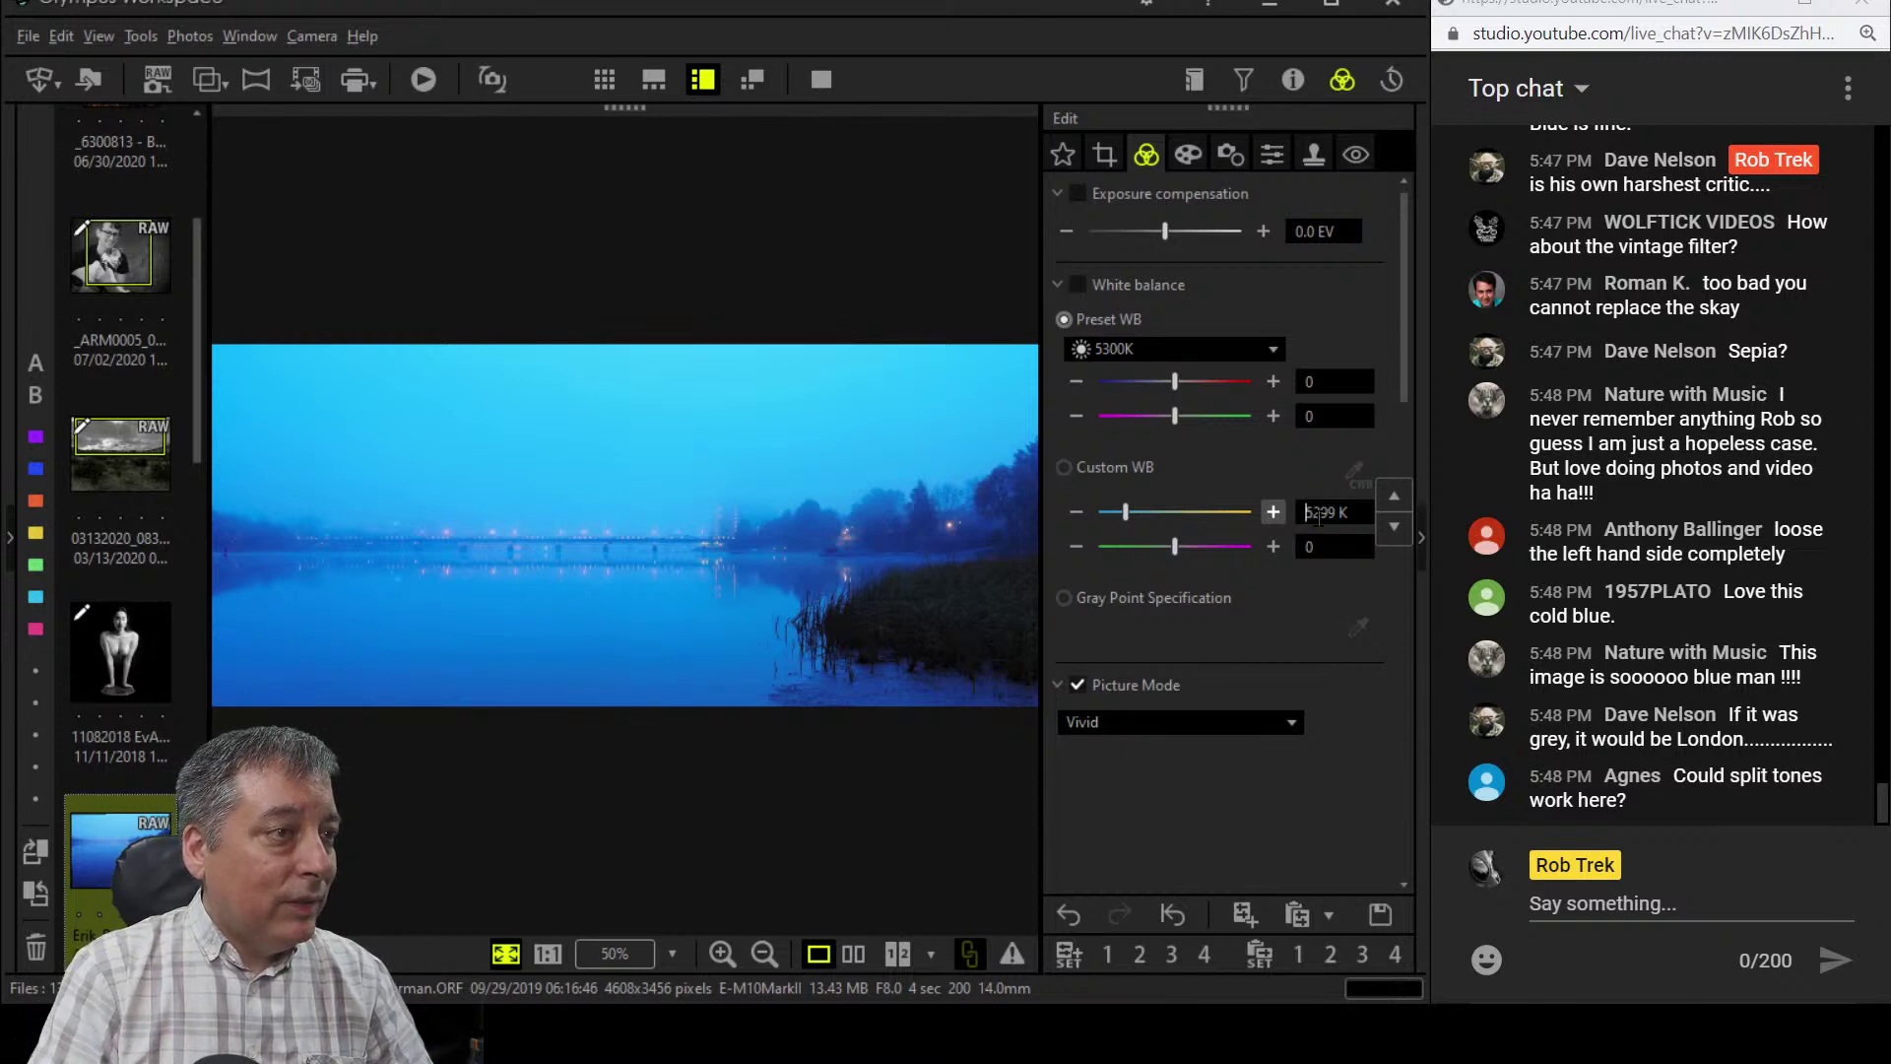
pyautogui.doubleClick(1319, 513)
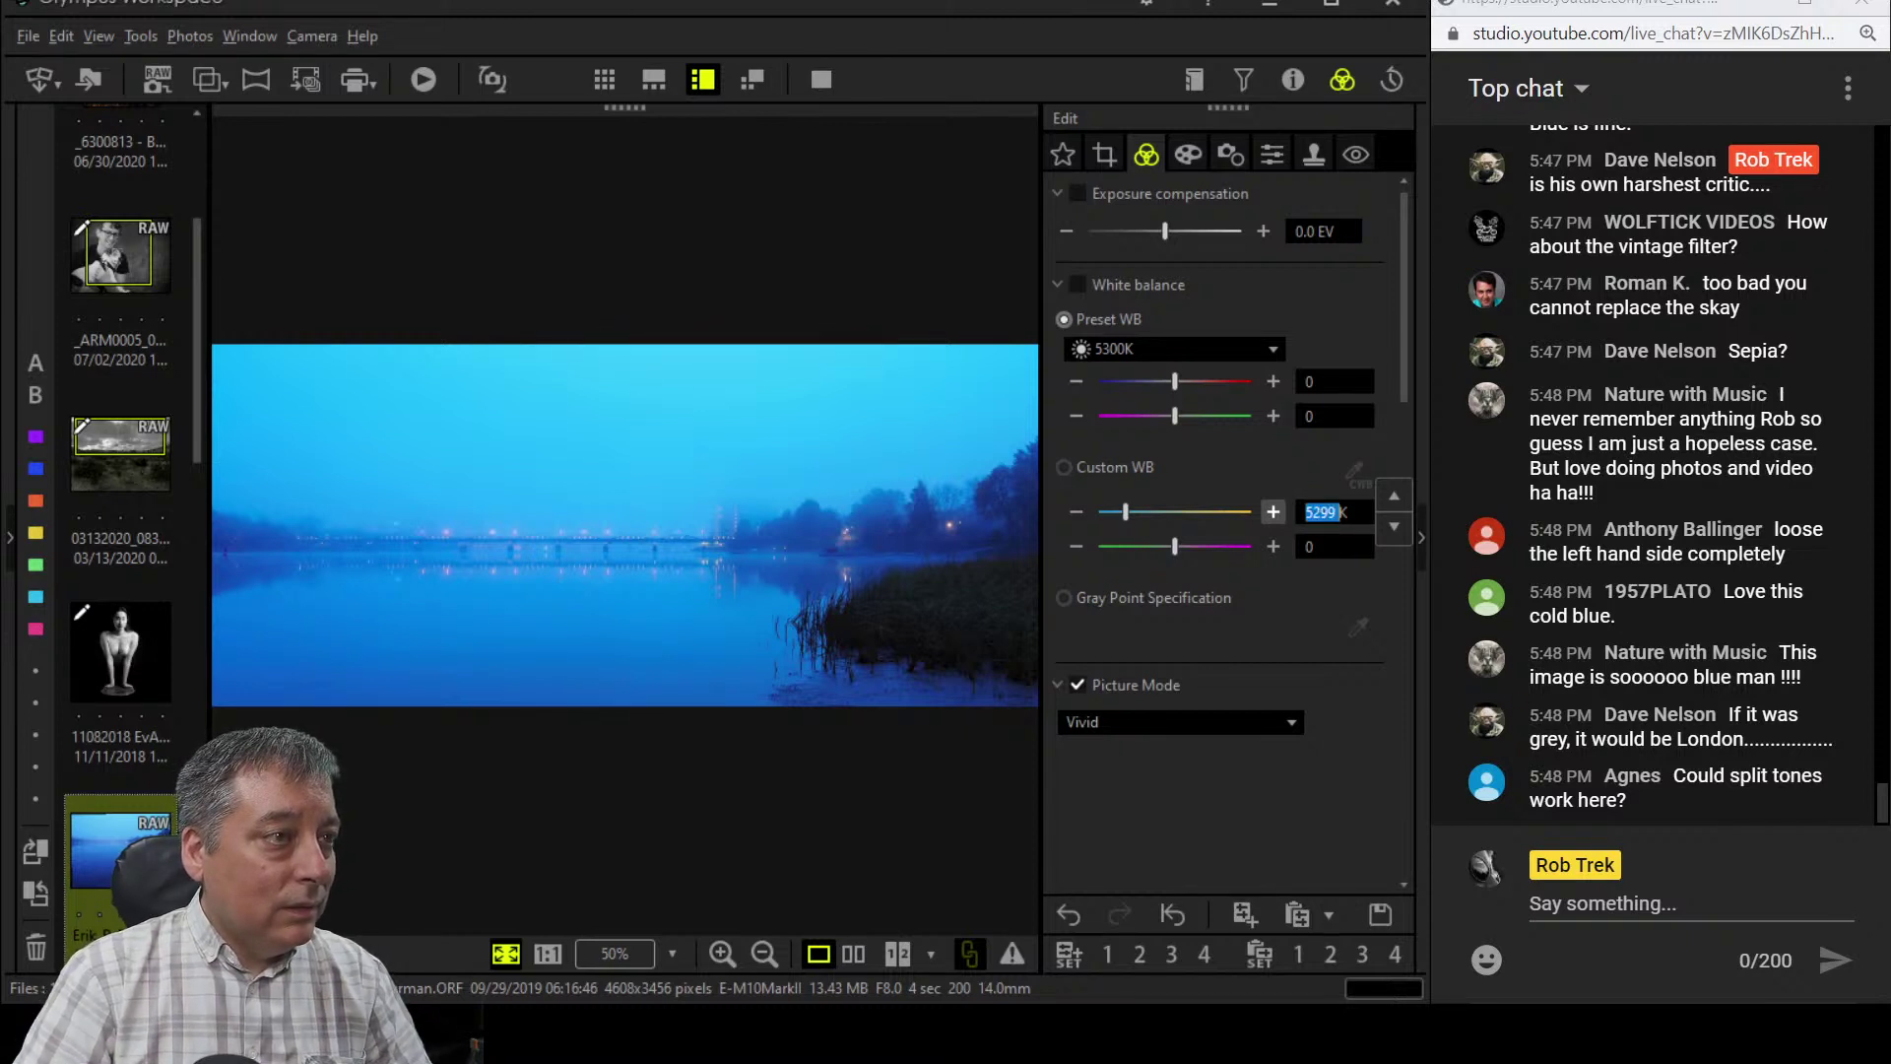
pyautogui.press('BackSpace')
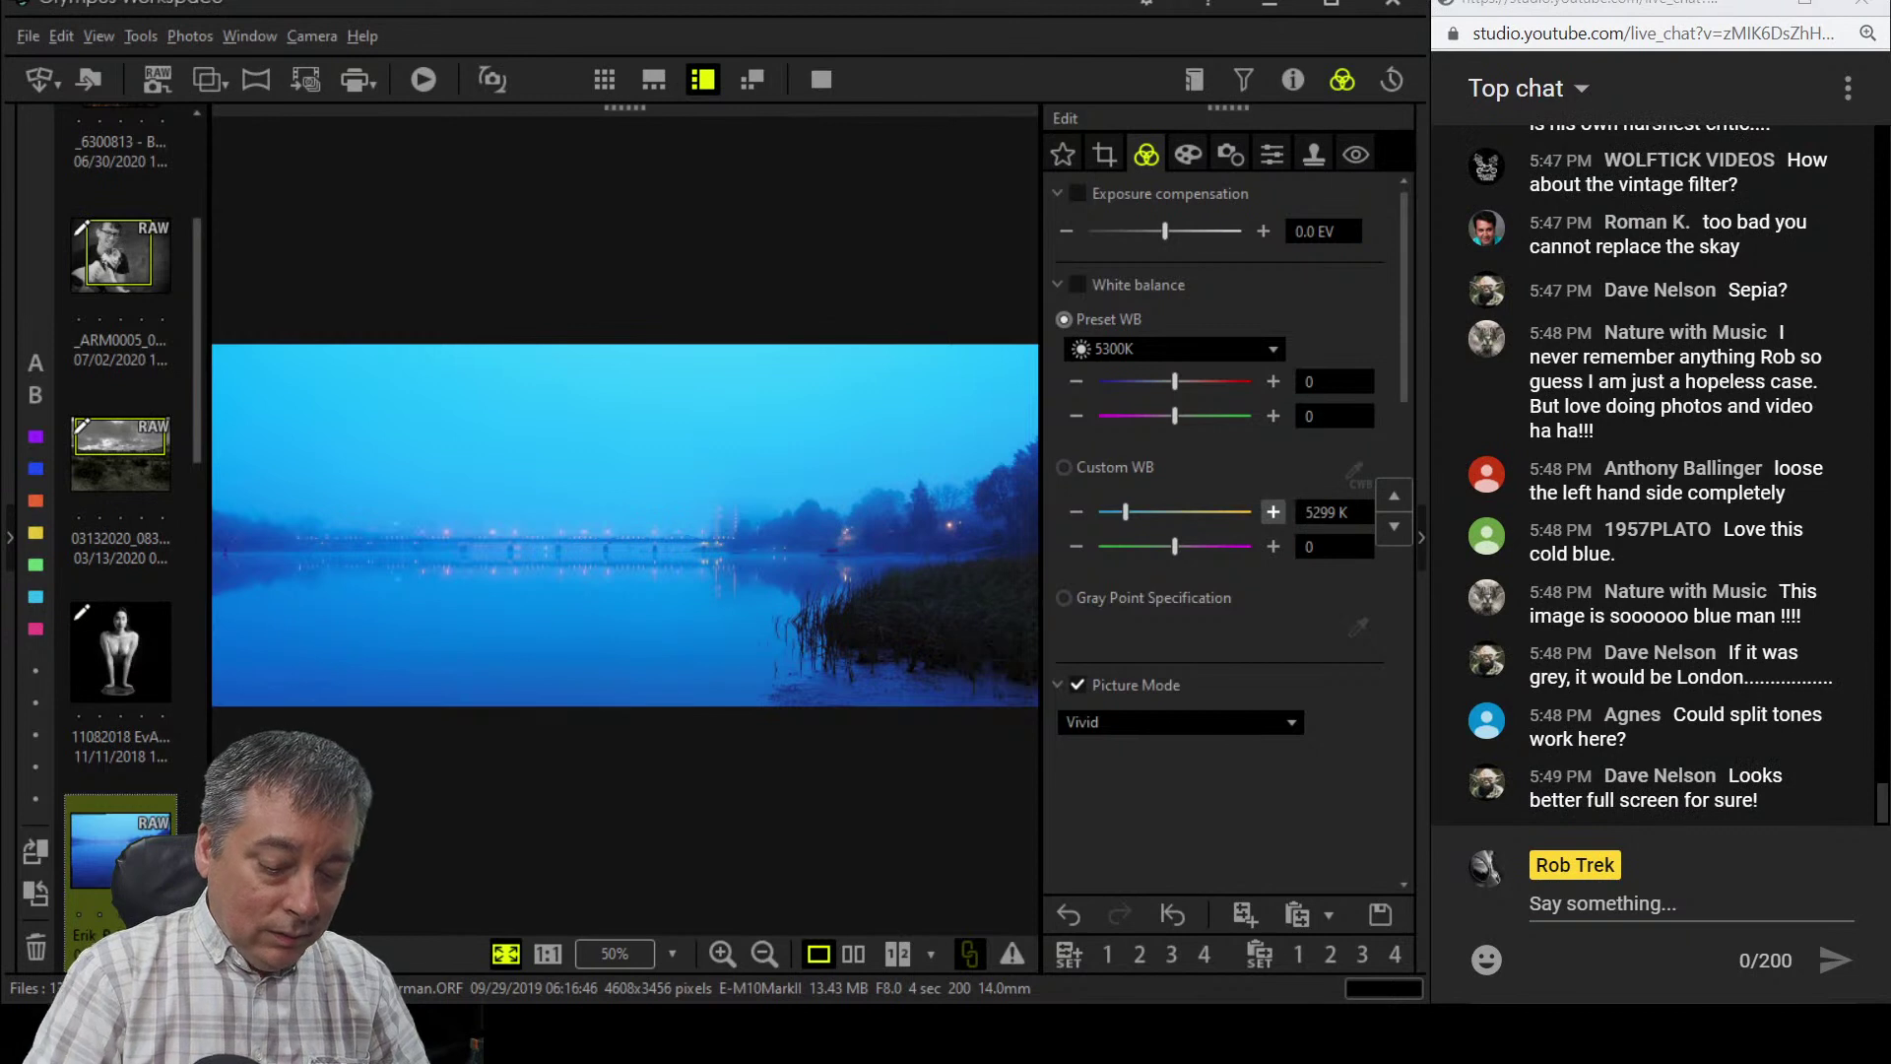
pyautogui.doubleClick(1318, 512)
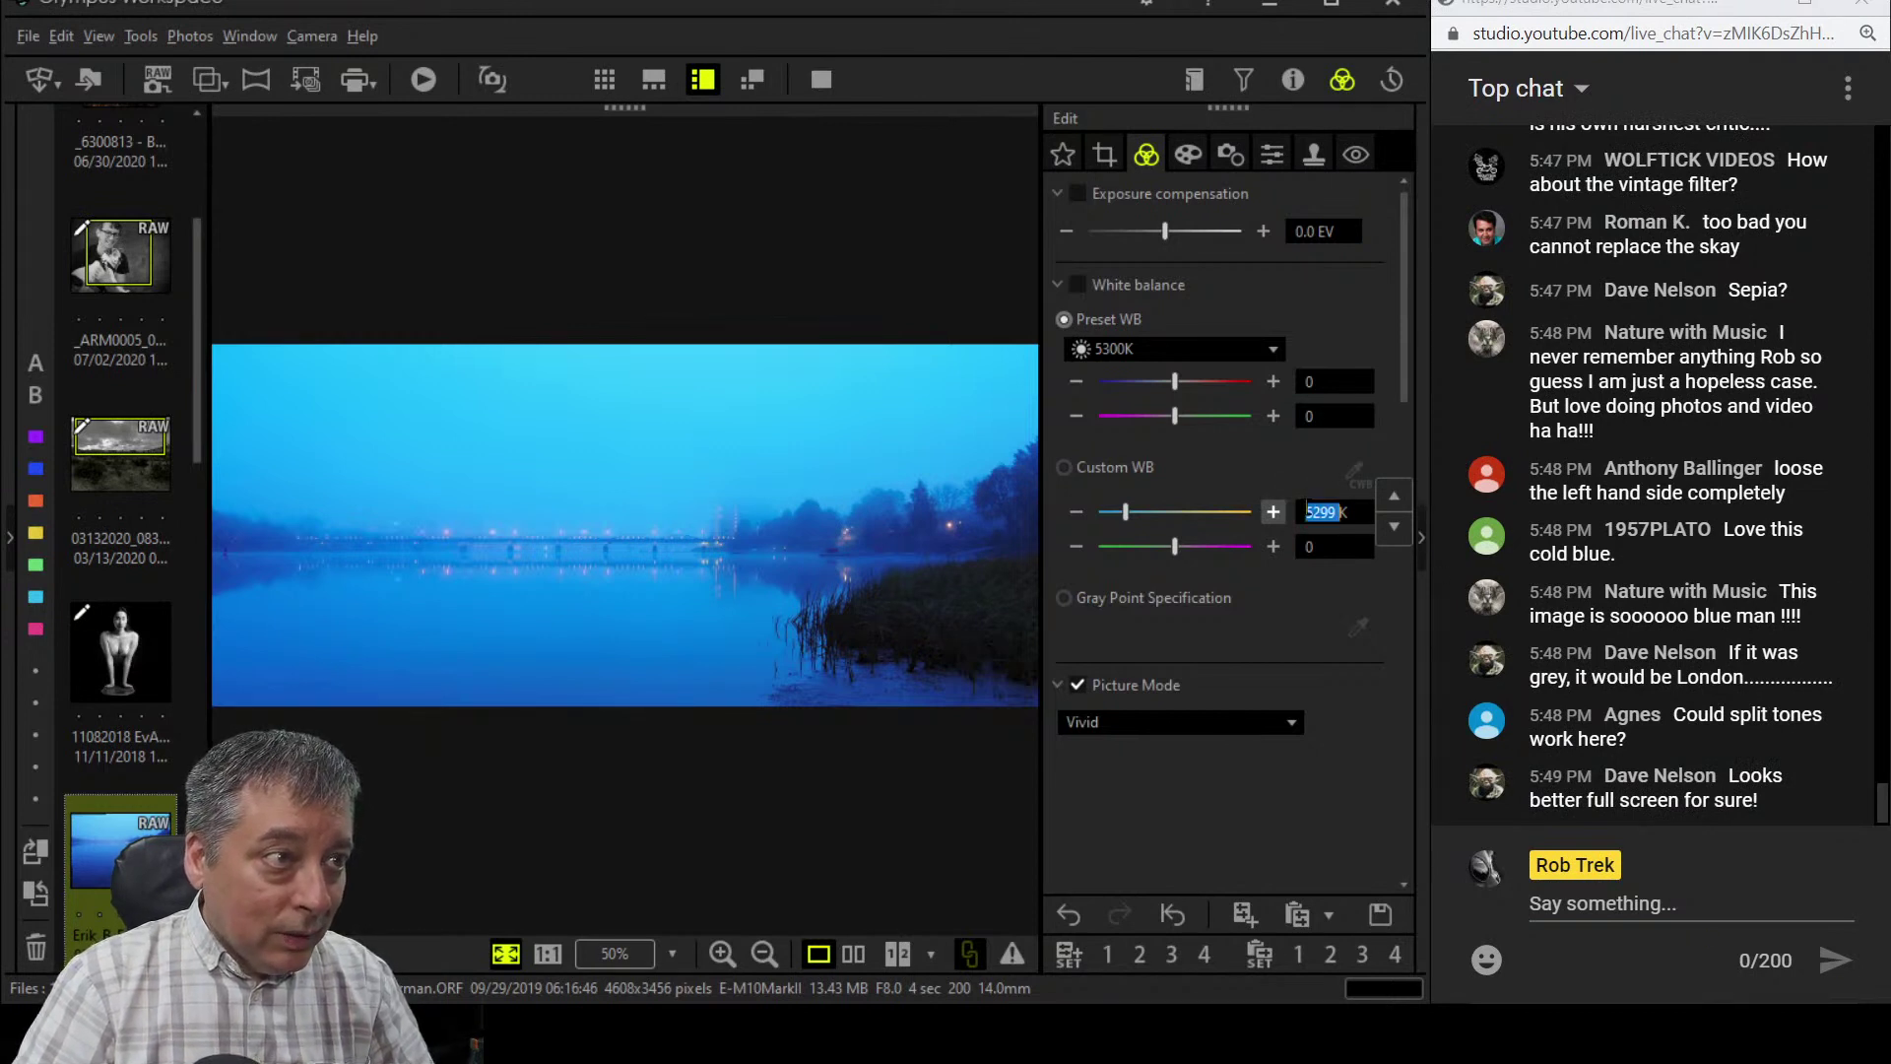
pyautogui.write('5700K')
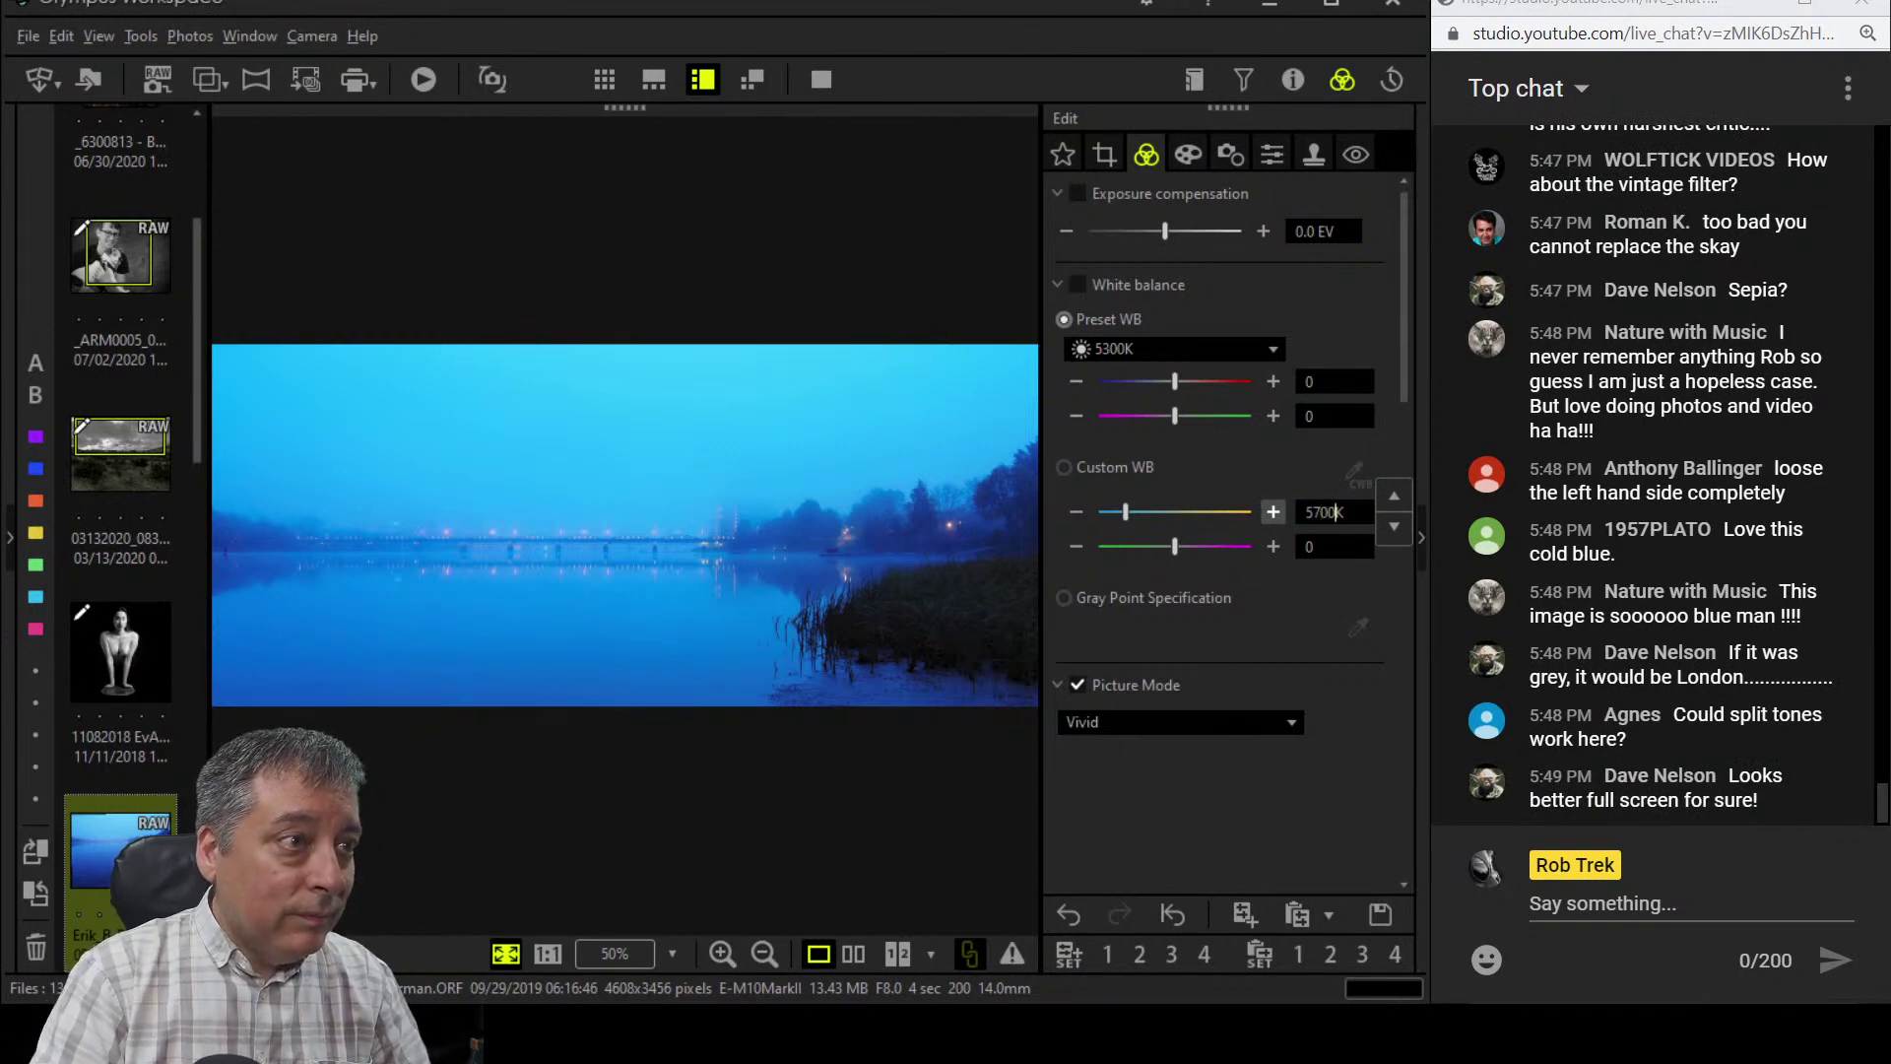
pyautogui.press('Return')
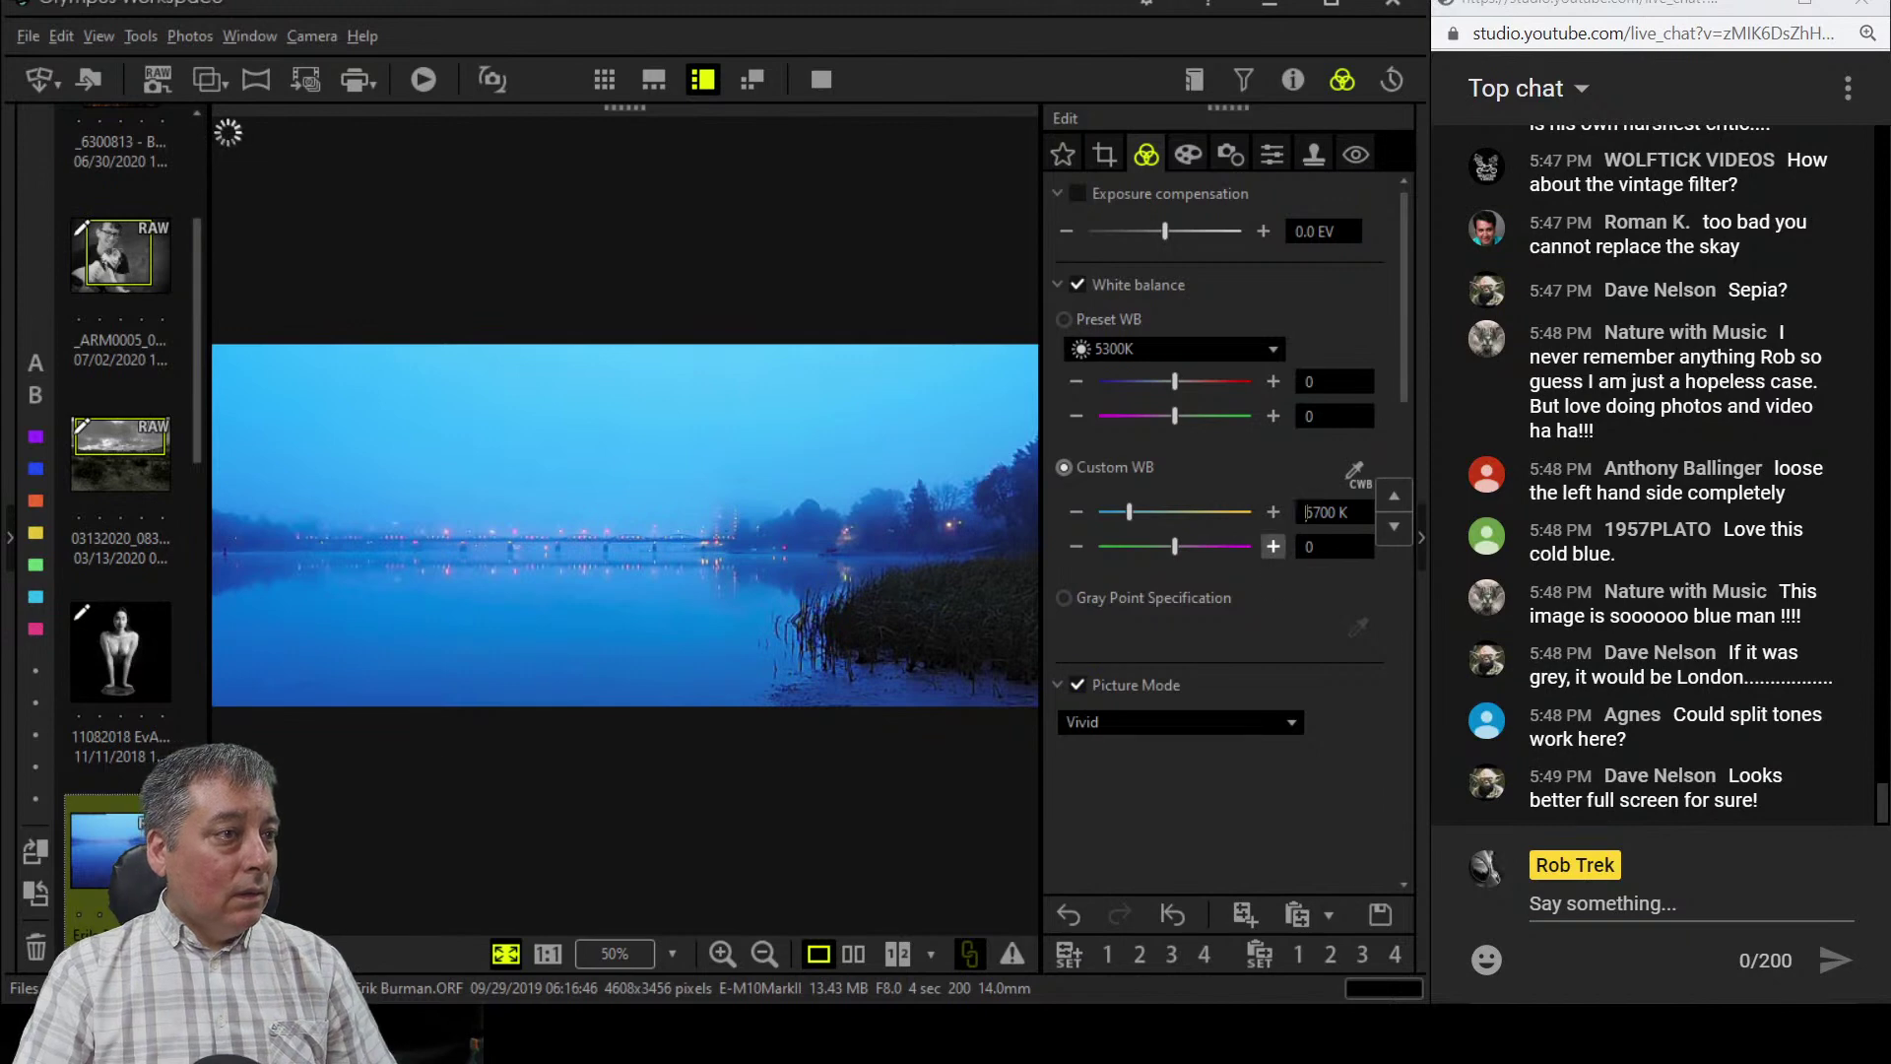
# - Raise the custom white balance temperature to 6000 K and check the photo full screen
pyautogui.hotkey('ctrl', 'a')
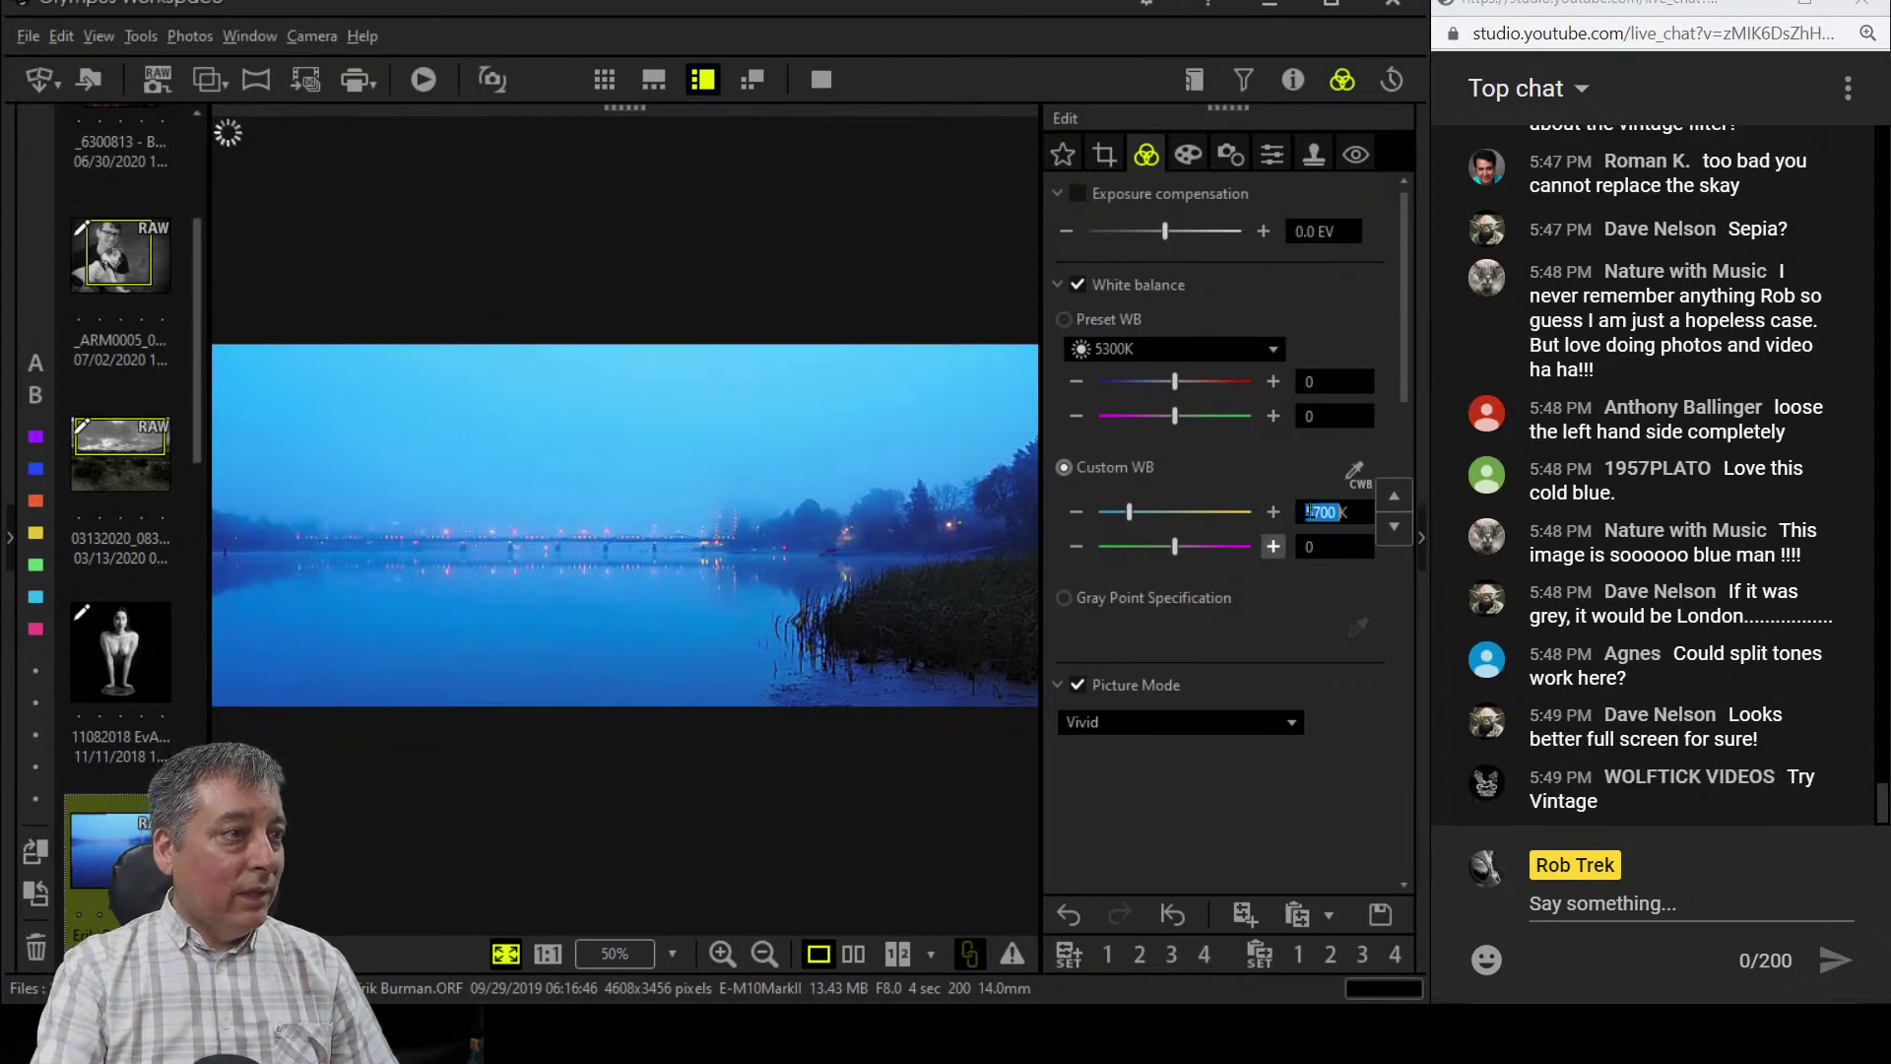
pyautogui.write('600')
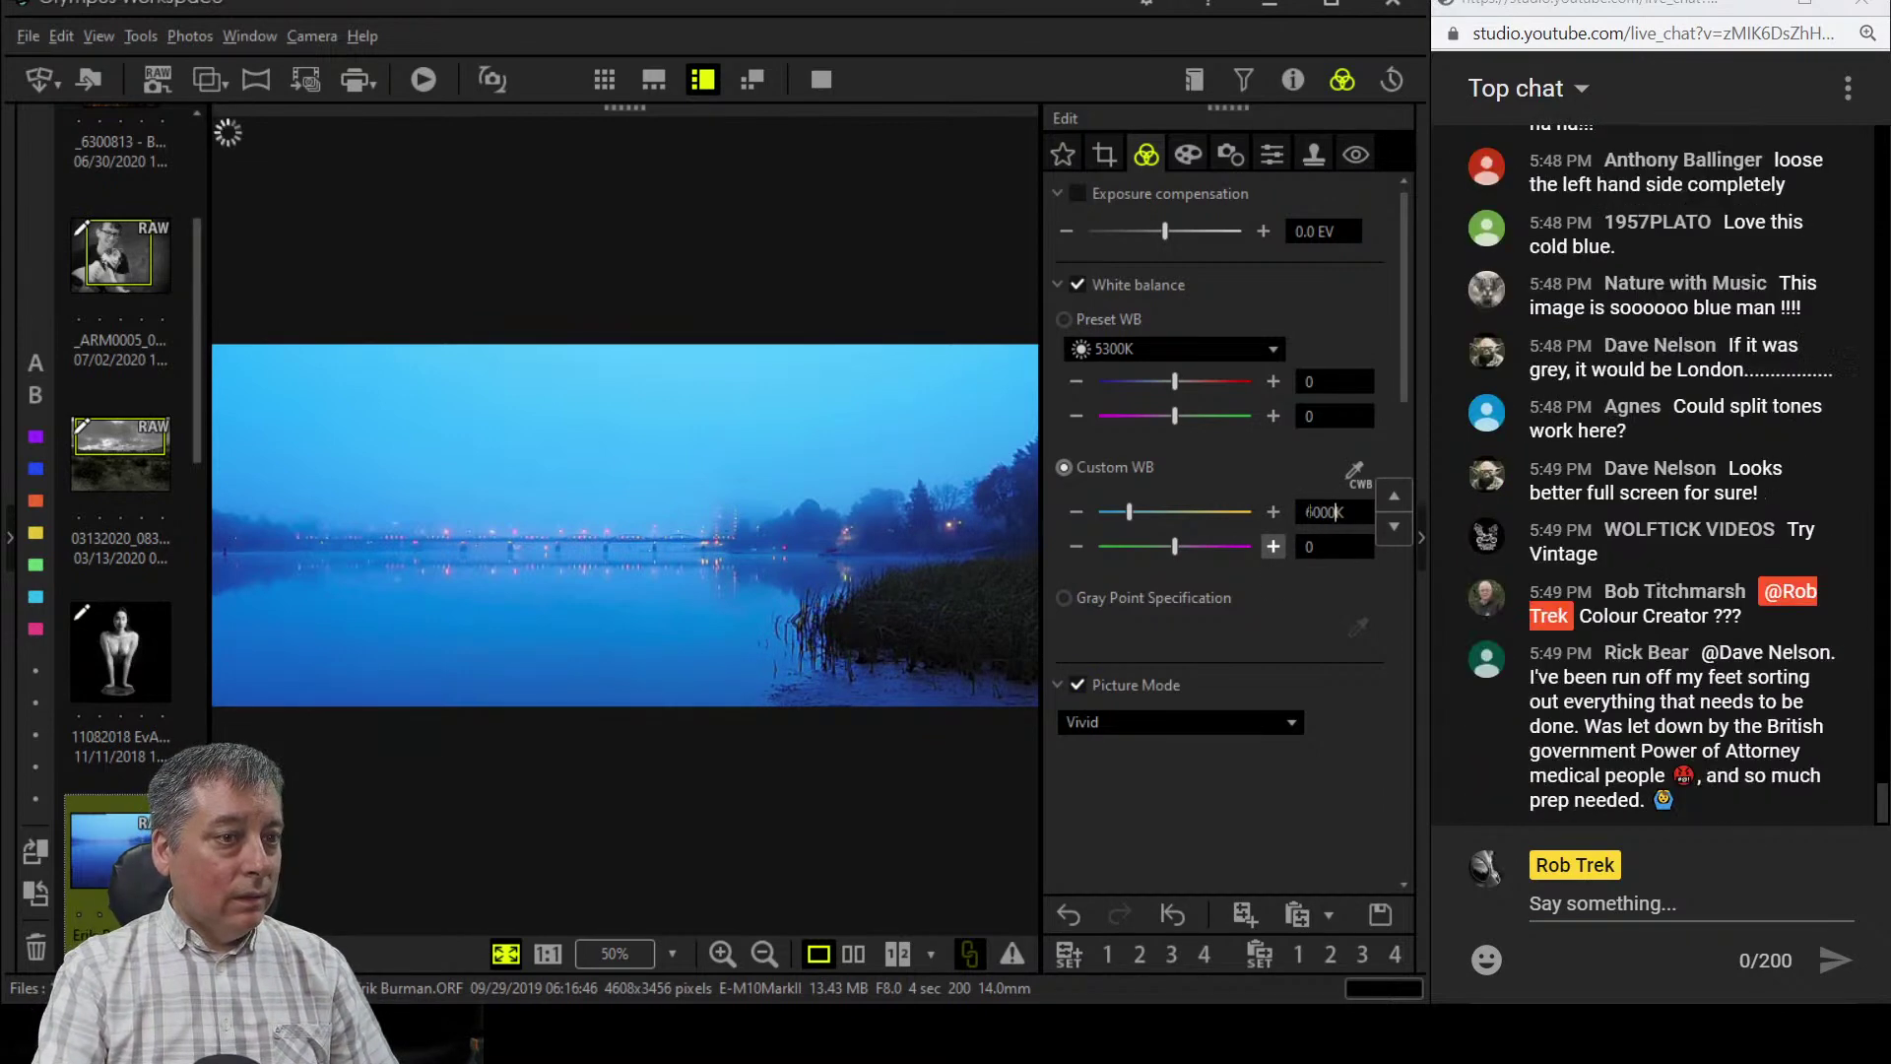
pyautogui.write('0')
pyautogui.press('Return')
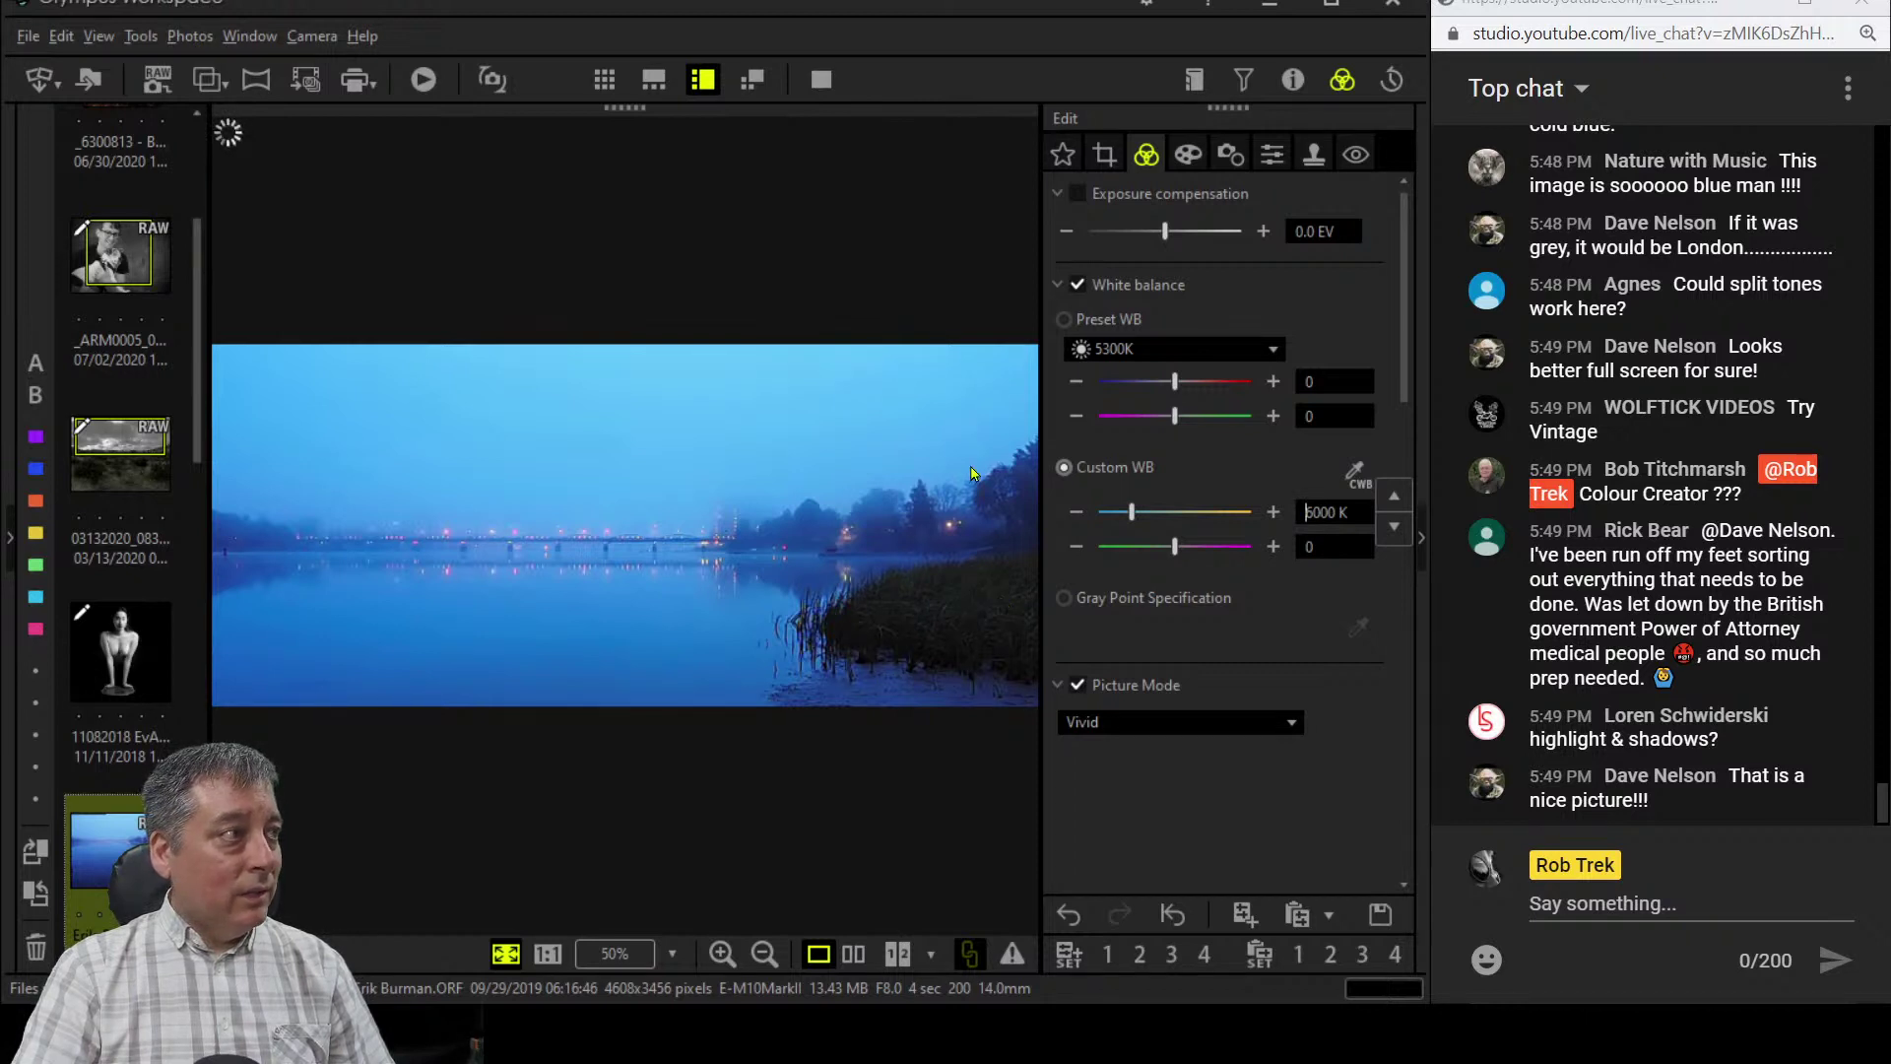
pyautogui.click(823, 80)
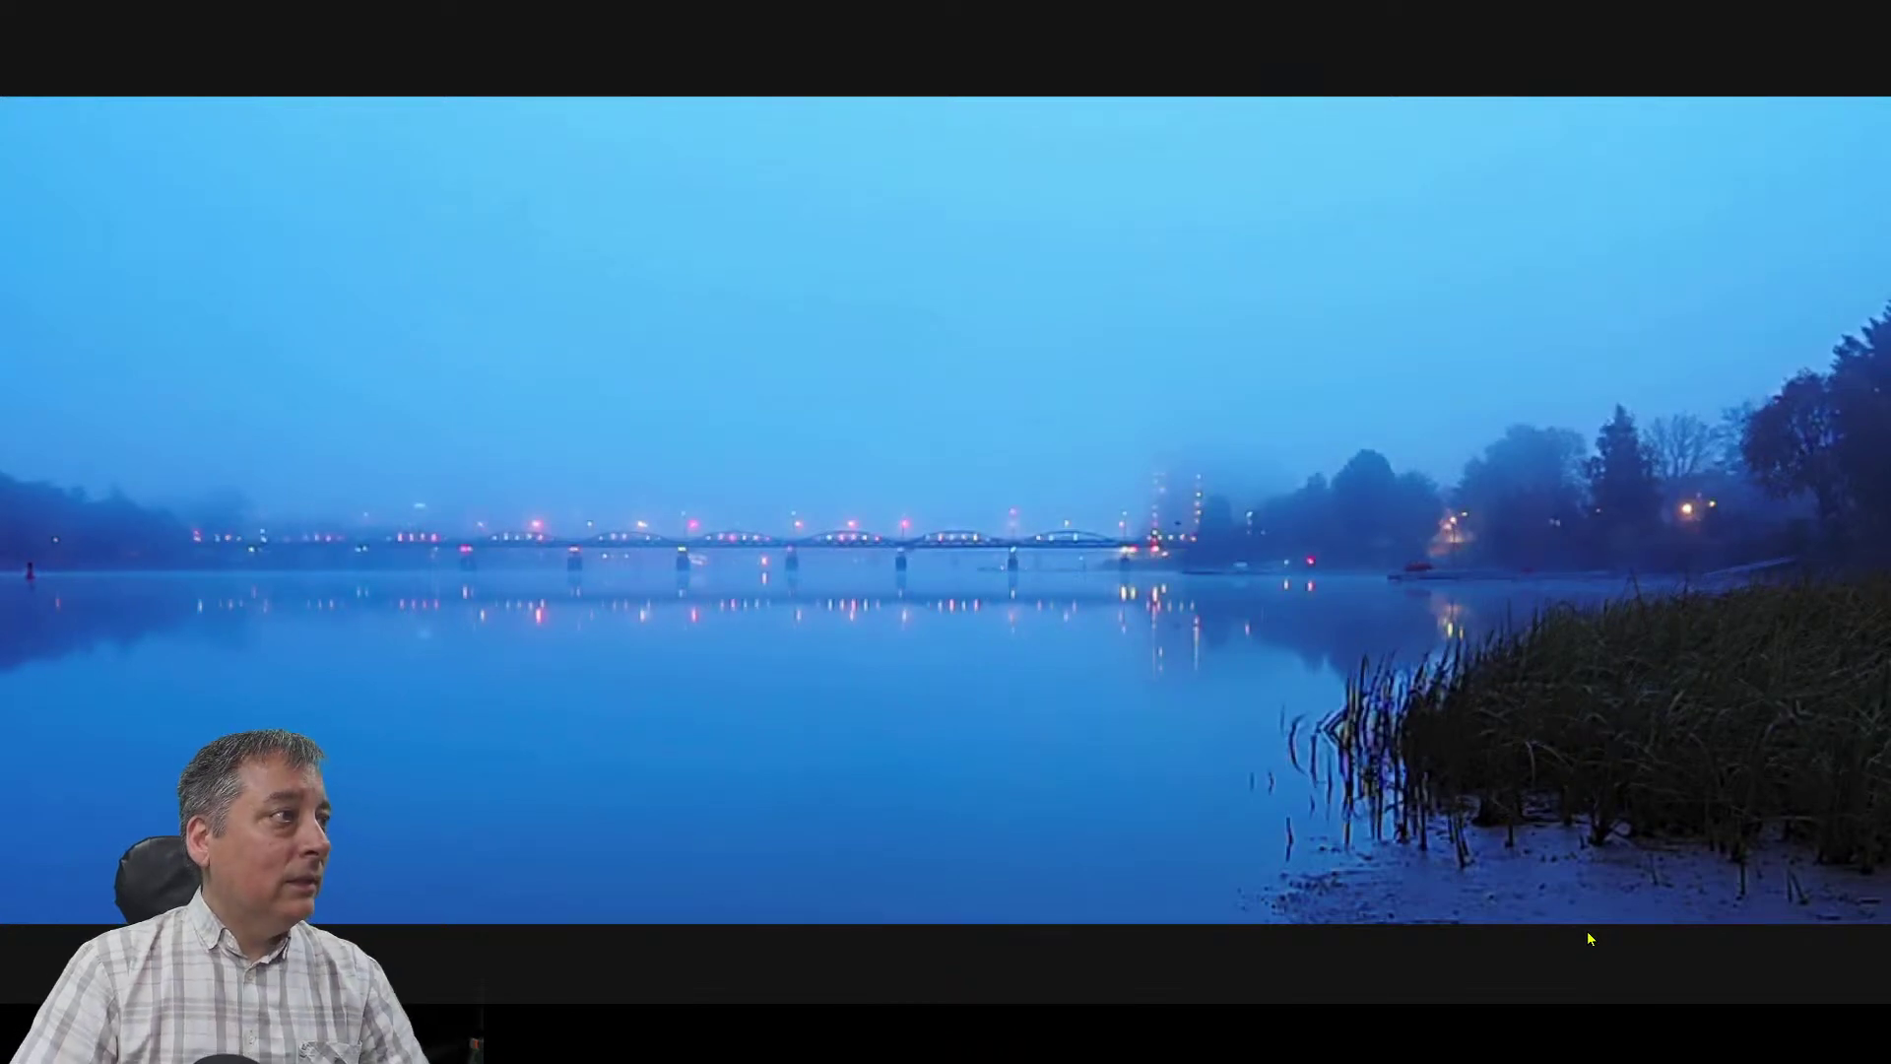
pyautogui.press('Escape')
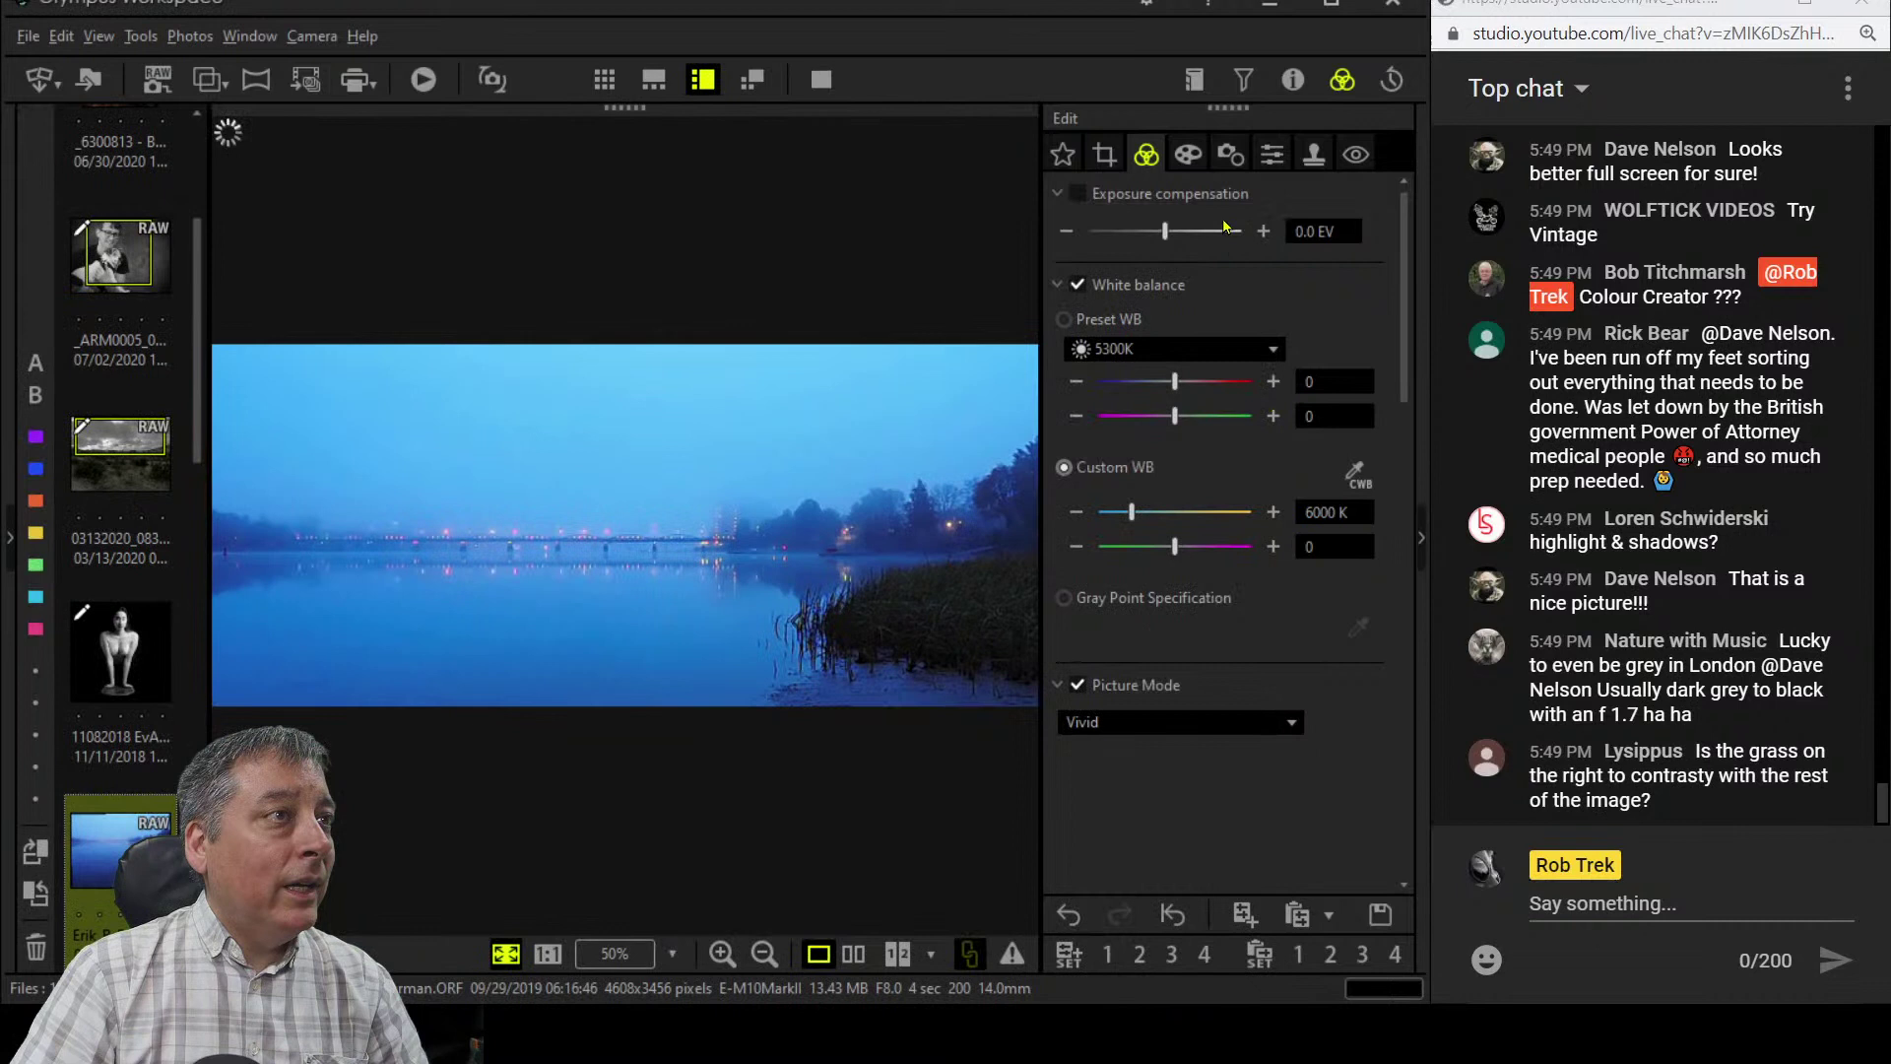
# - Set the sharpness to 2.0 and the noise filter to OFF
pyautogui.click(1271, 154)
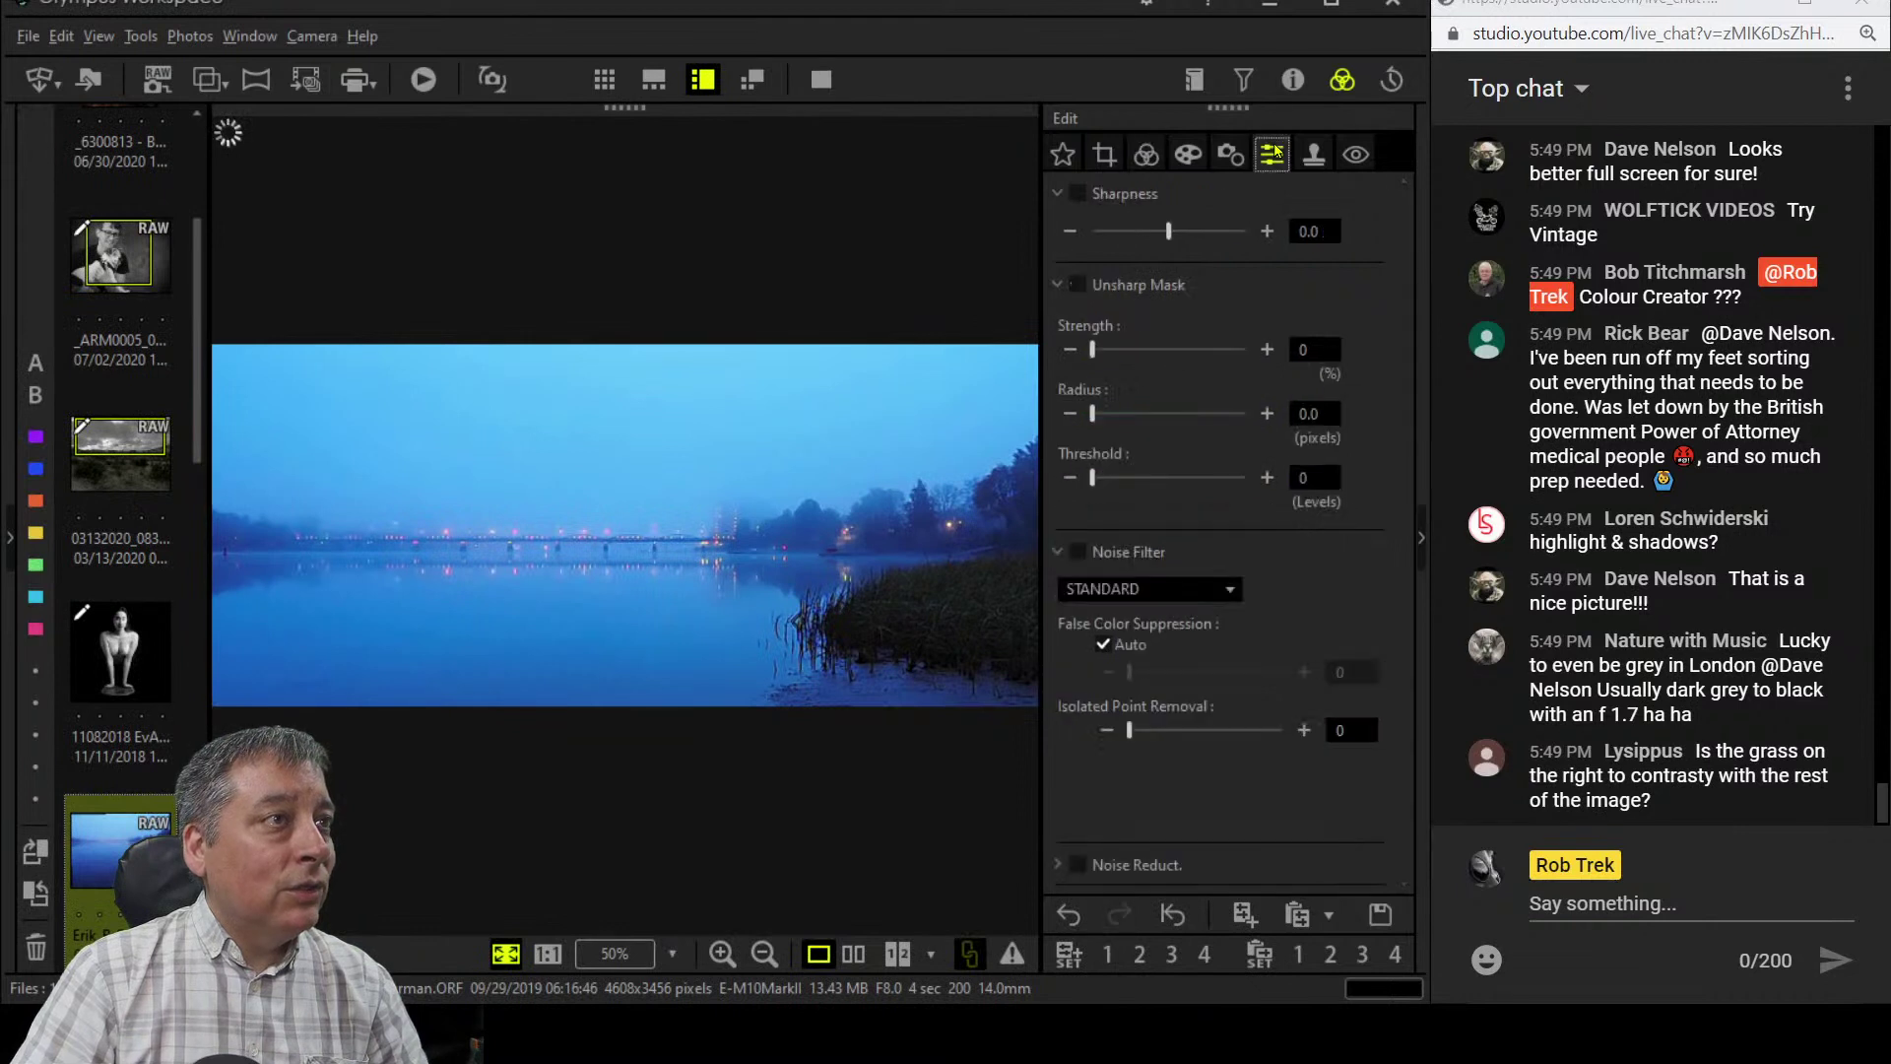
pyautogui.moveTo(1168, 230); pyautogui.dragTo(1244, 231)
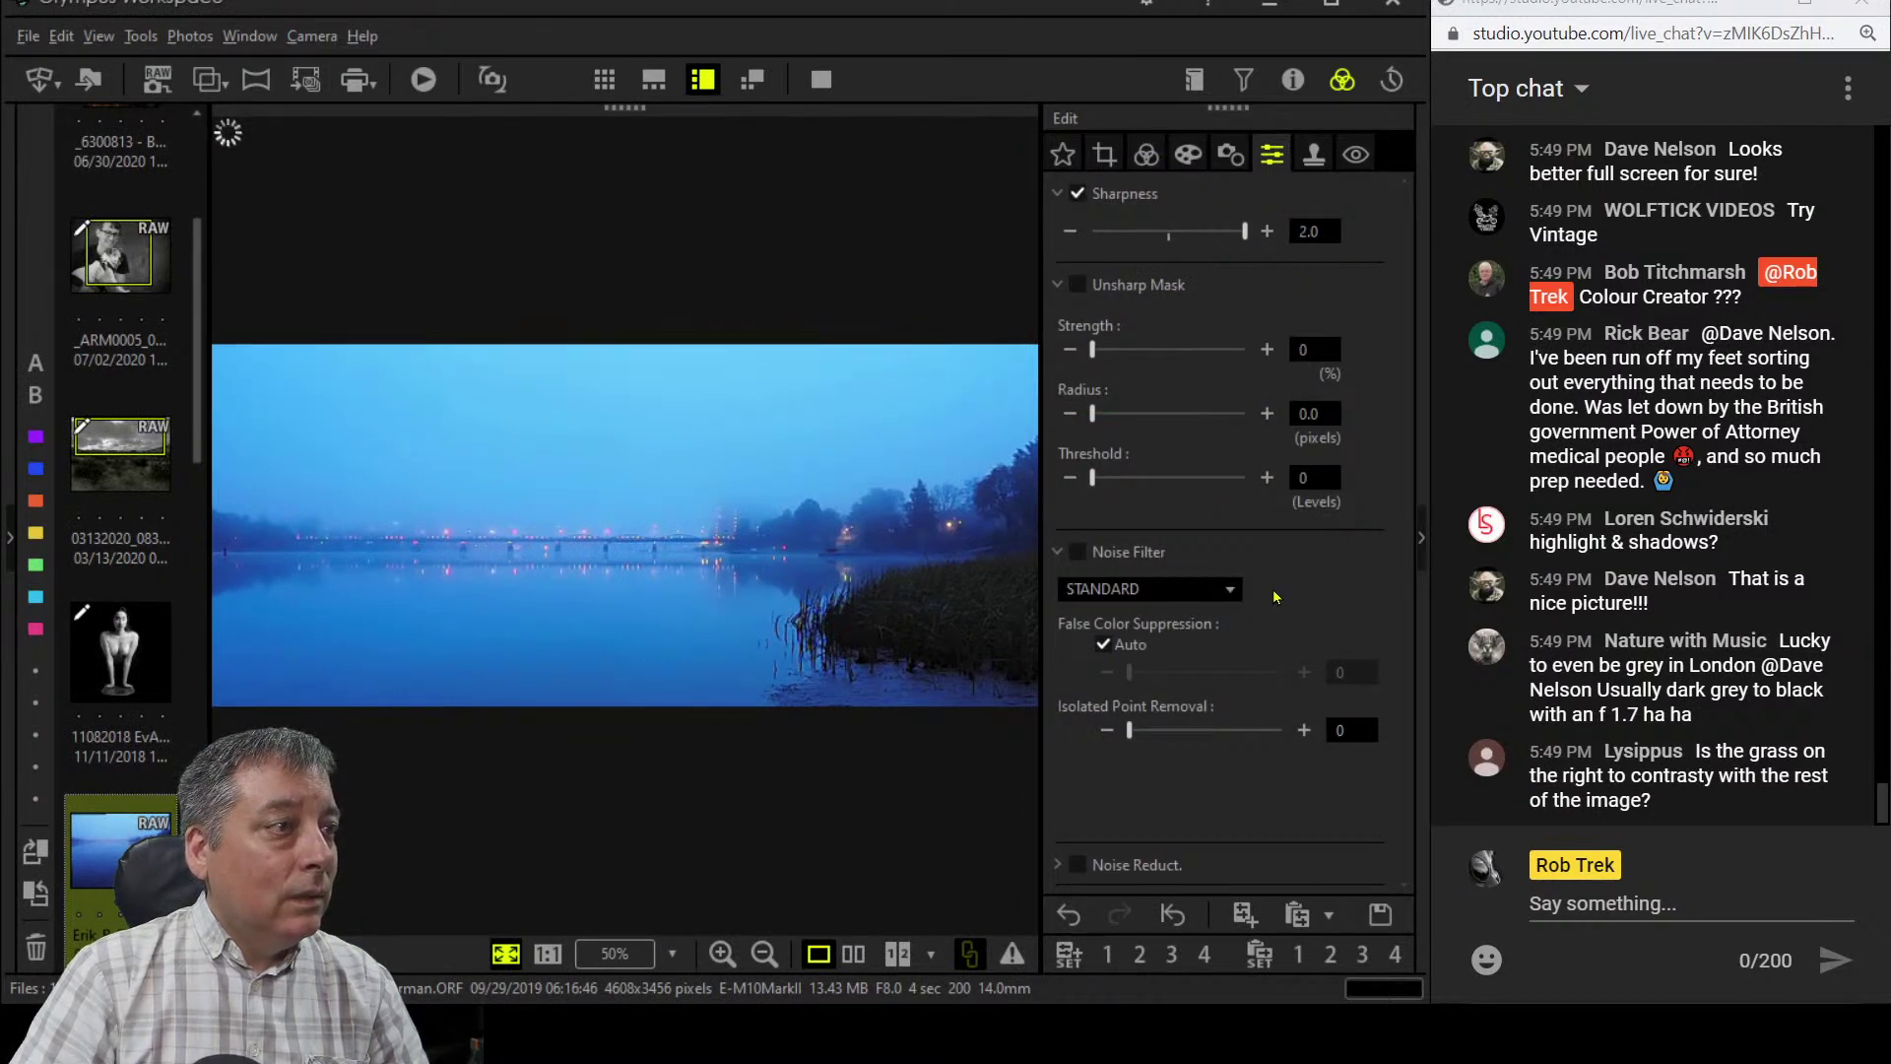
pyautogui.click(1231, 589)
pyautogui.click(1213, 611)
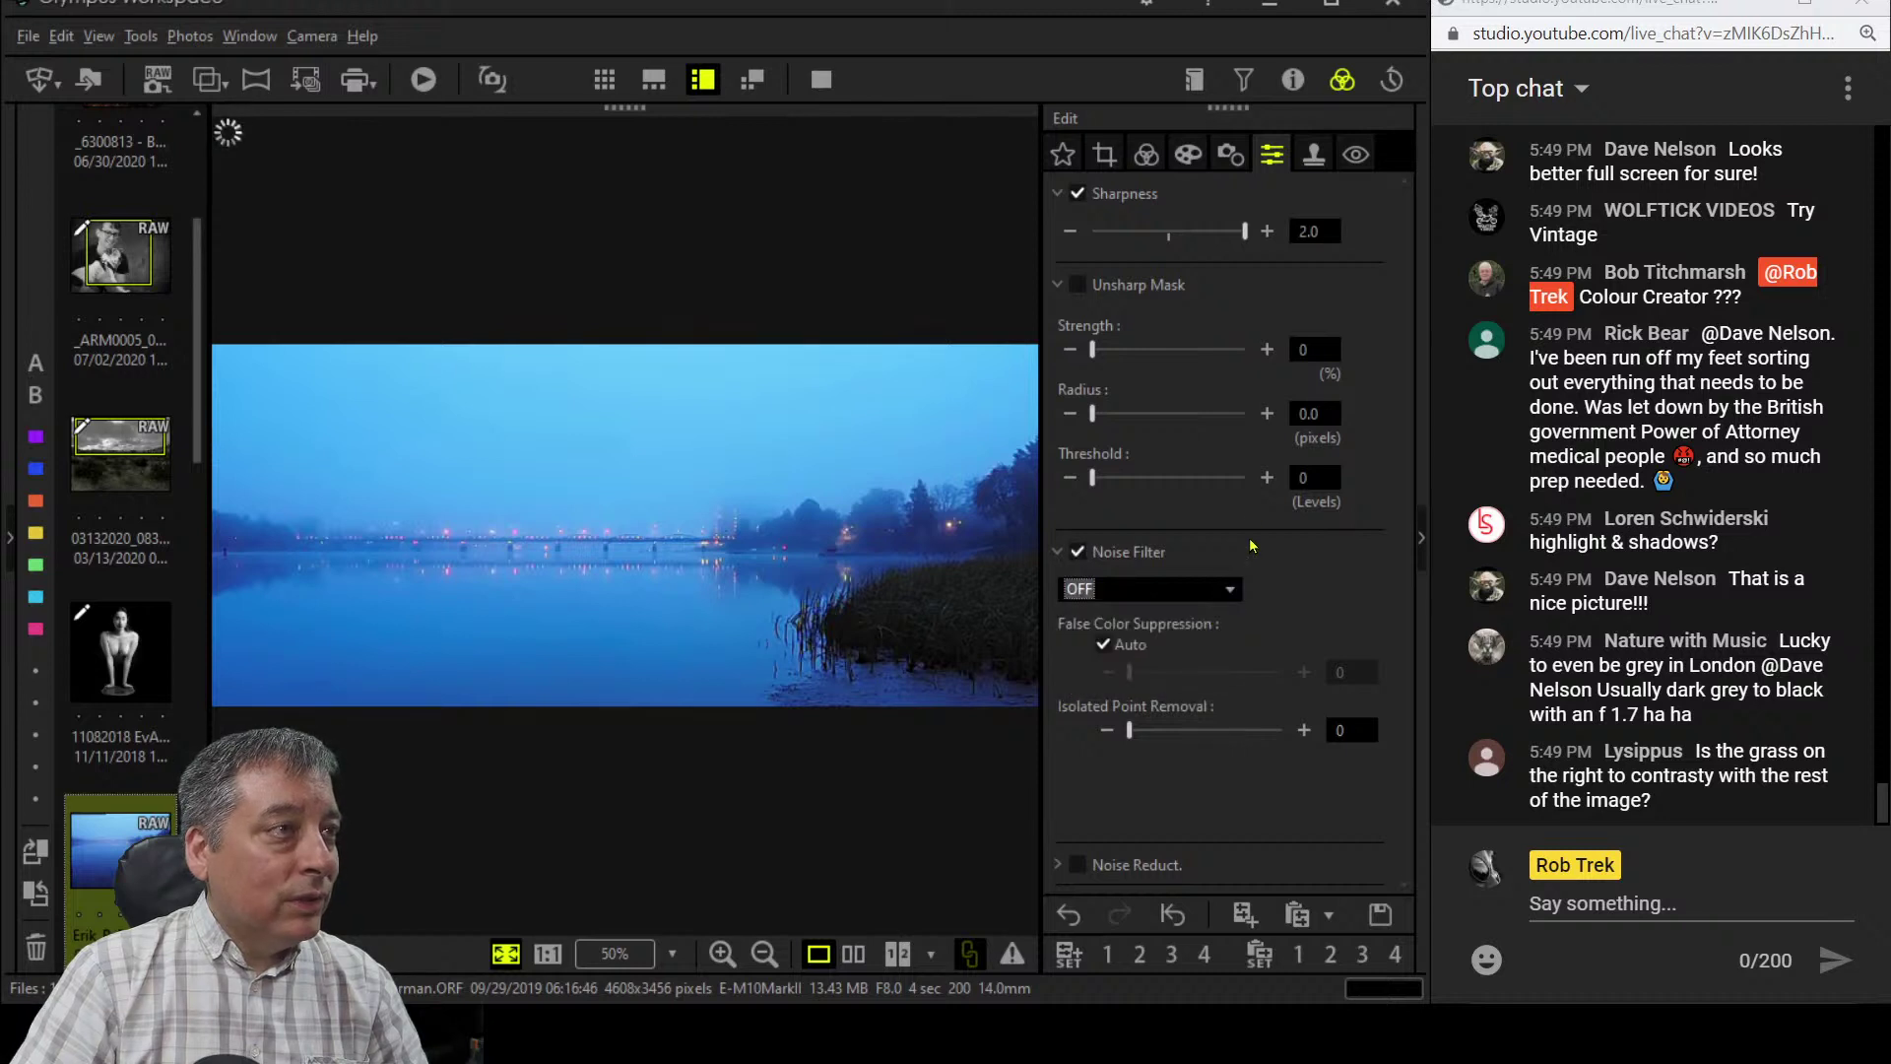
# - Disable the art filter adjustment and return to the tone and colour adjustments
pyautogui.click(1187, 161)
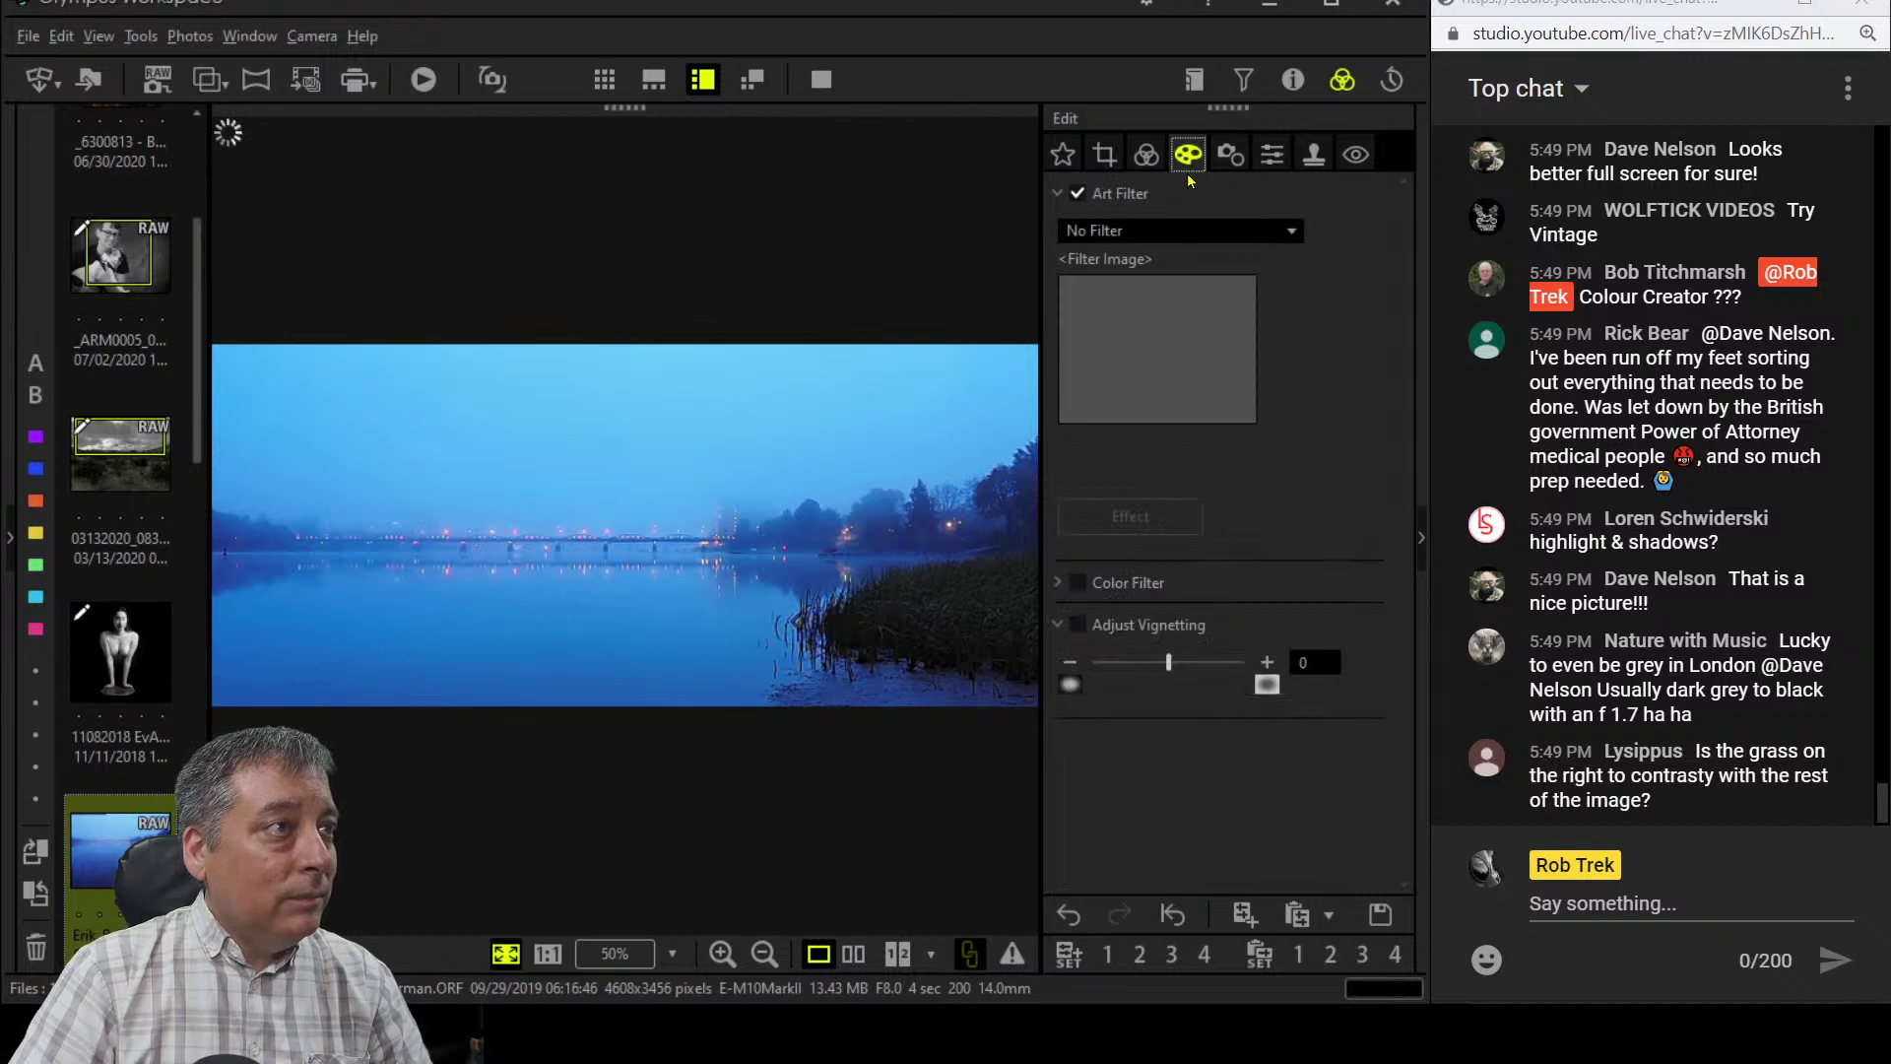
pyautogui.click(1077, 193)
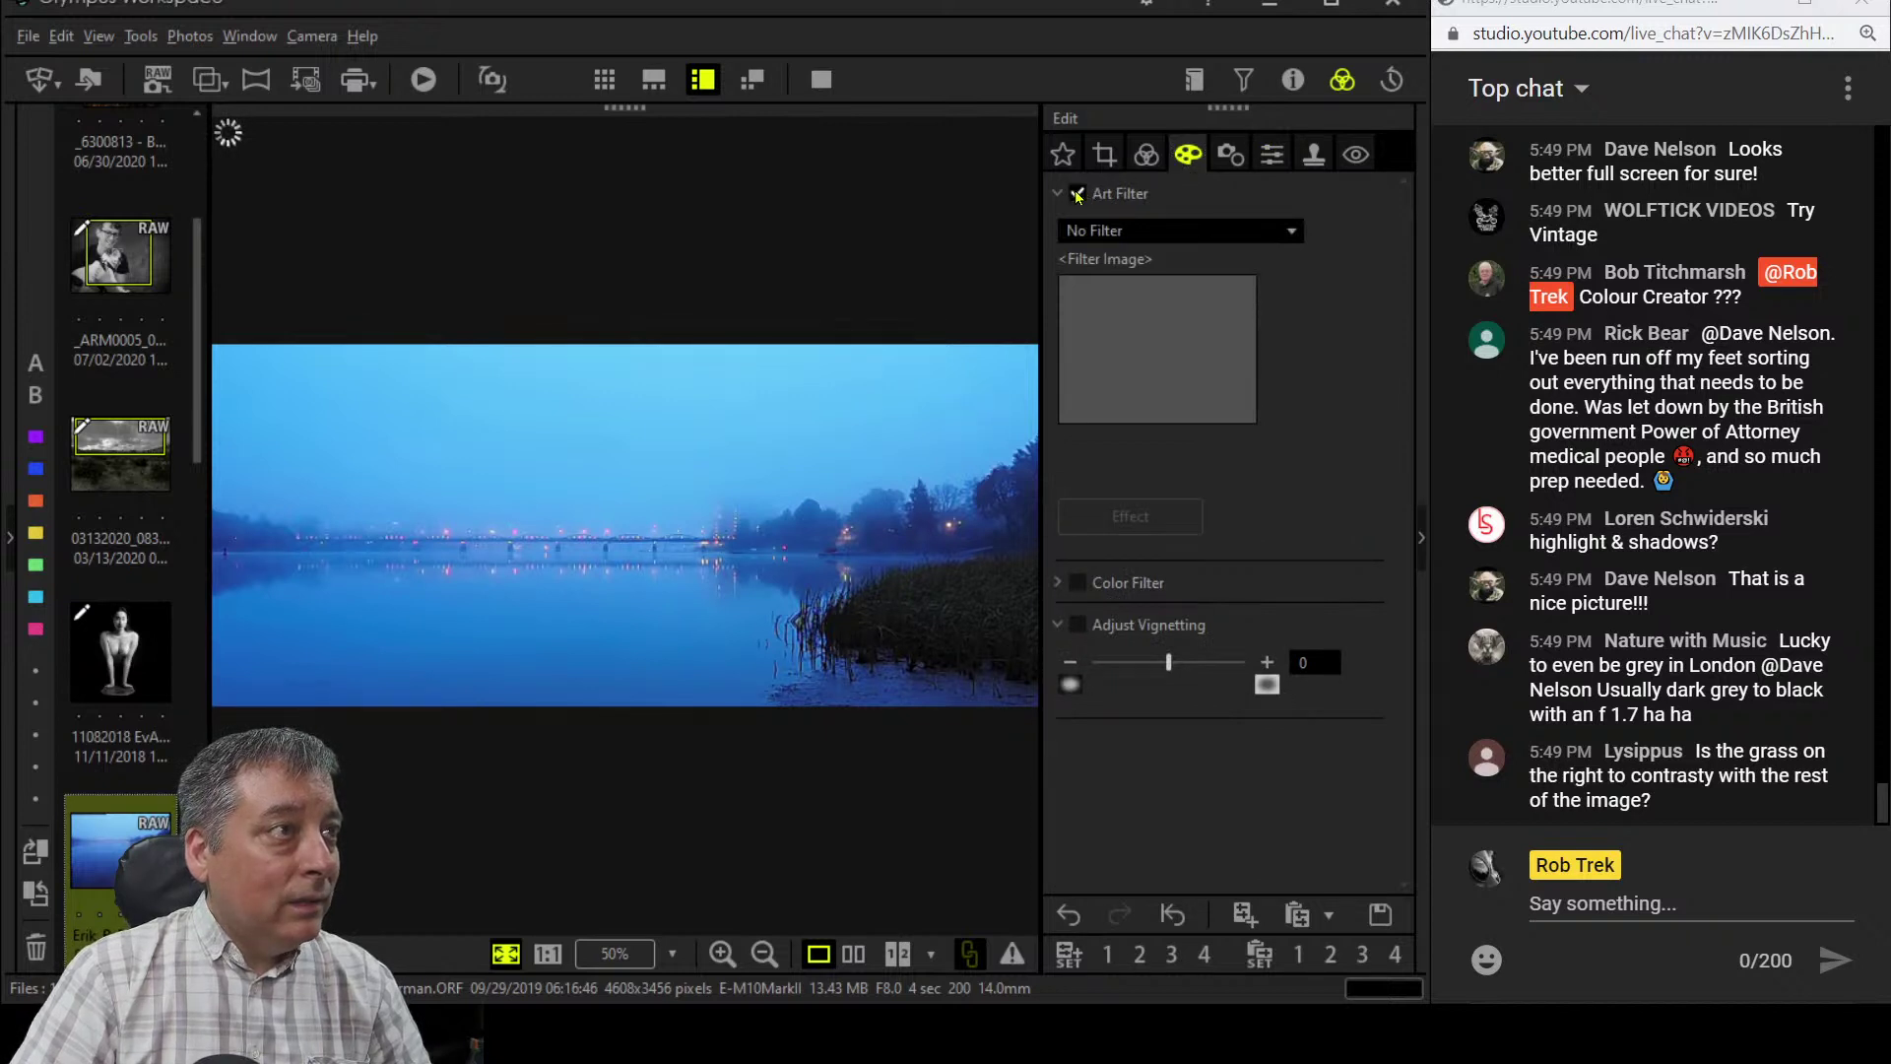
pyautogui.click(1146, 154)
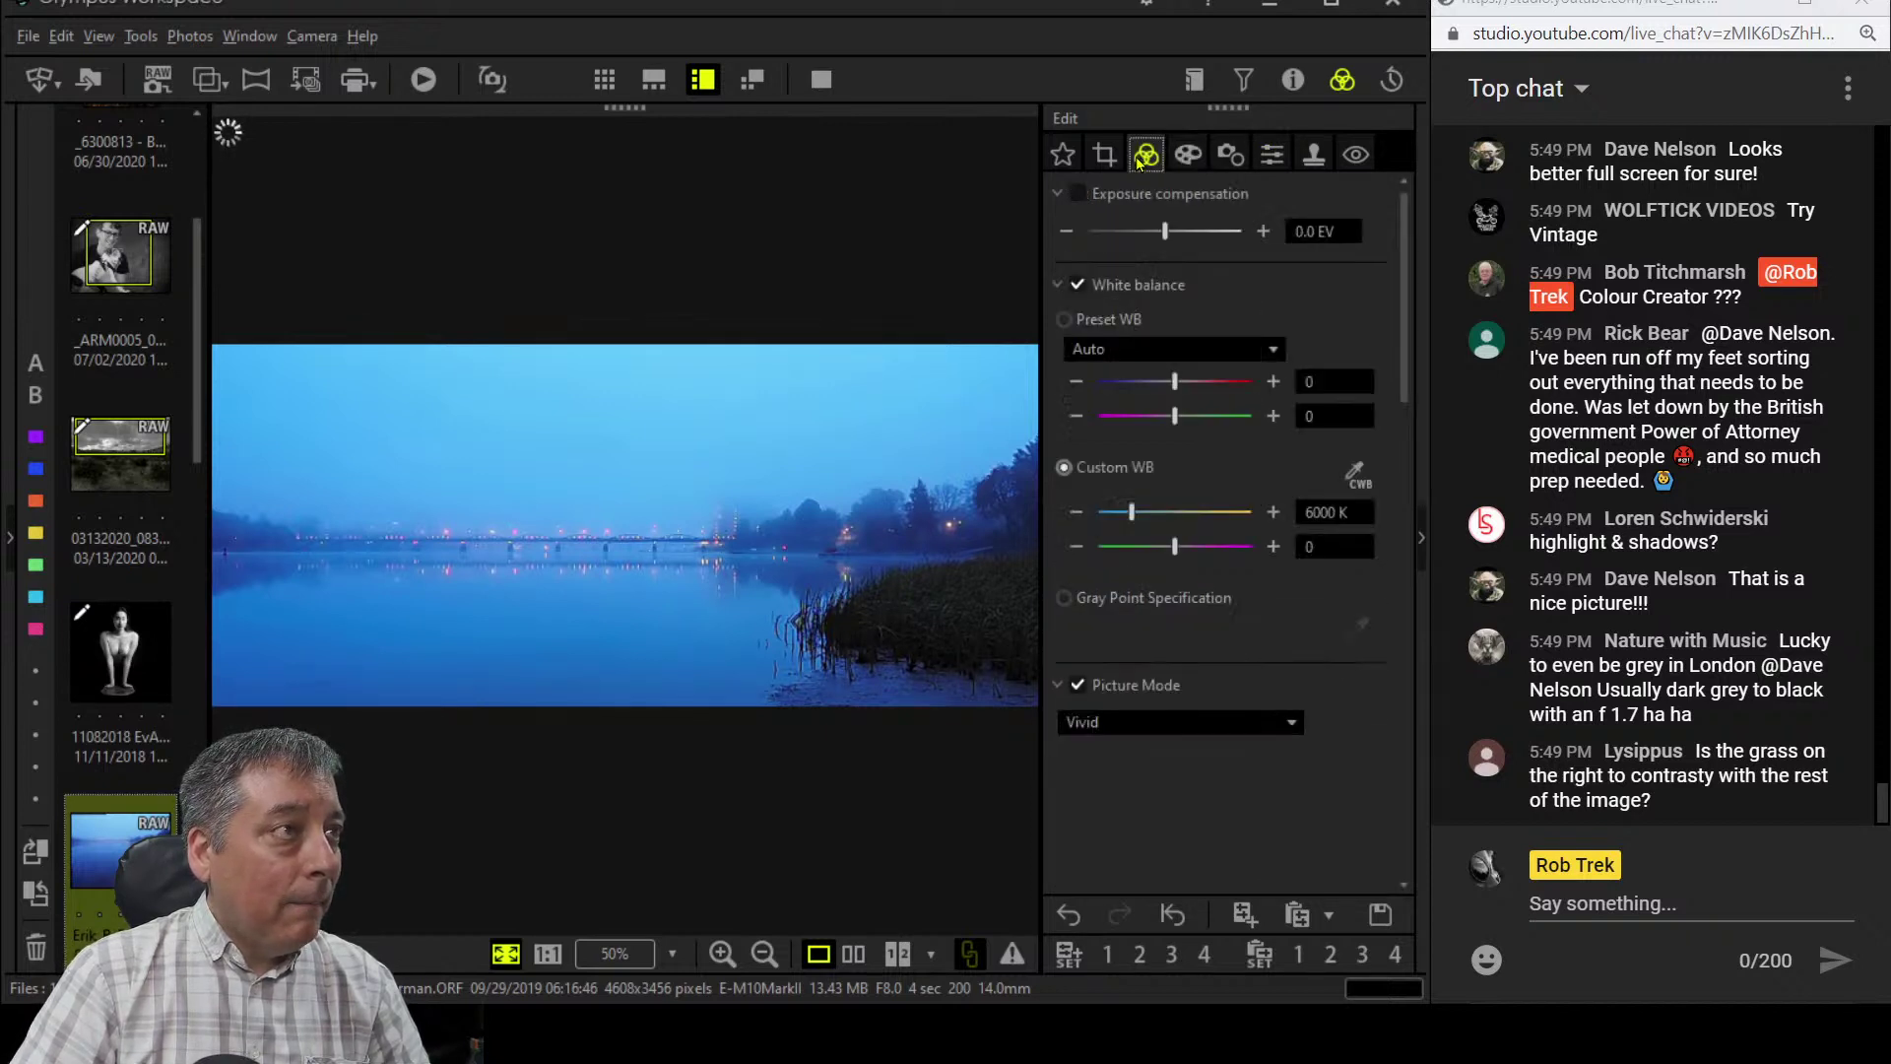
# - Review the clarity, dehaze and tone curve settings, and inspect the photo full screen and at 1:1 before returning to the fitted view
pyautogui.scroll(-10, 1237, 377)
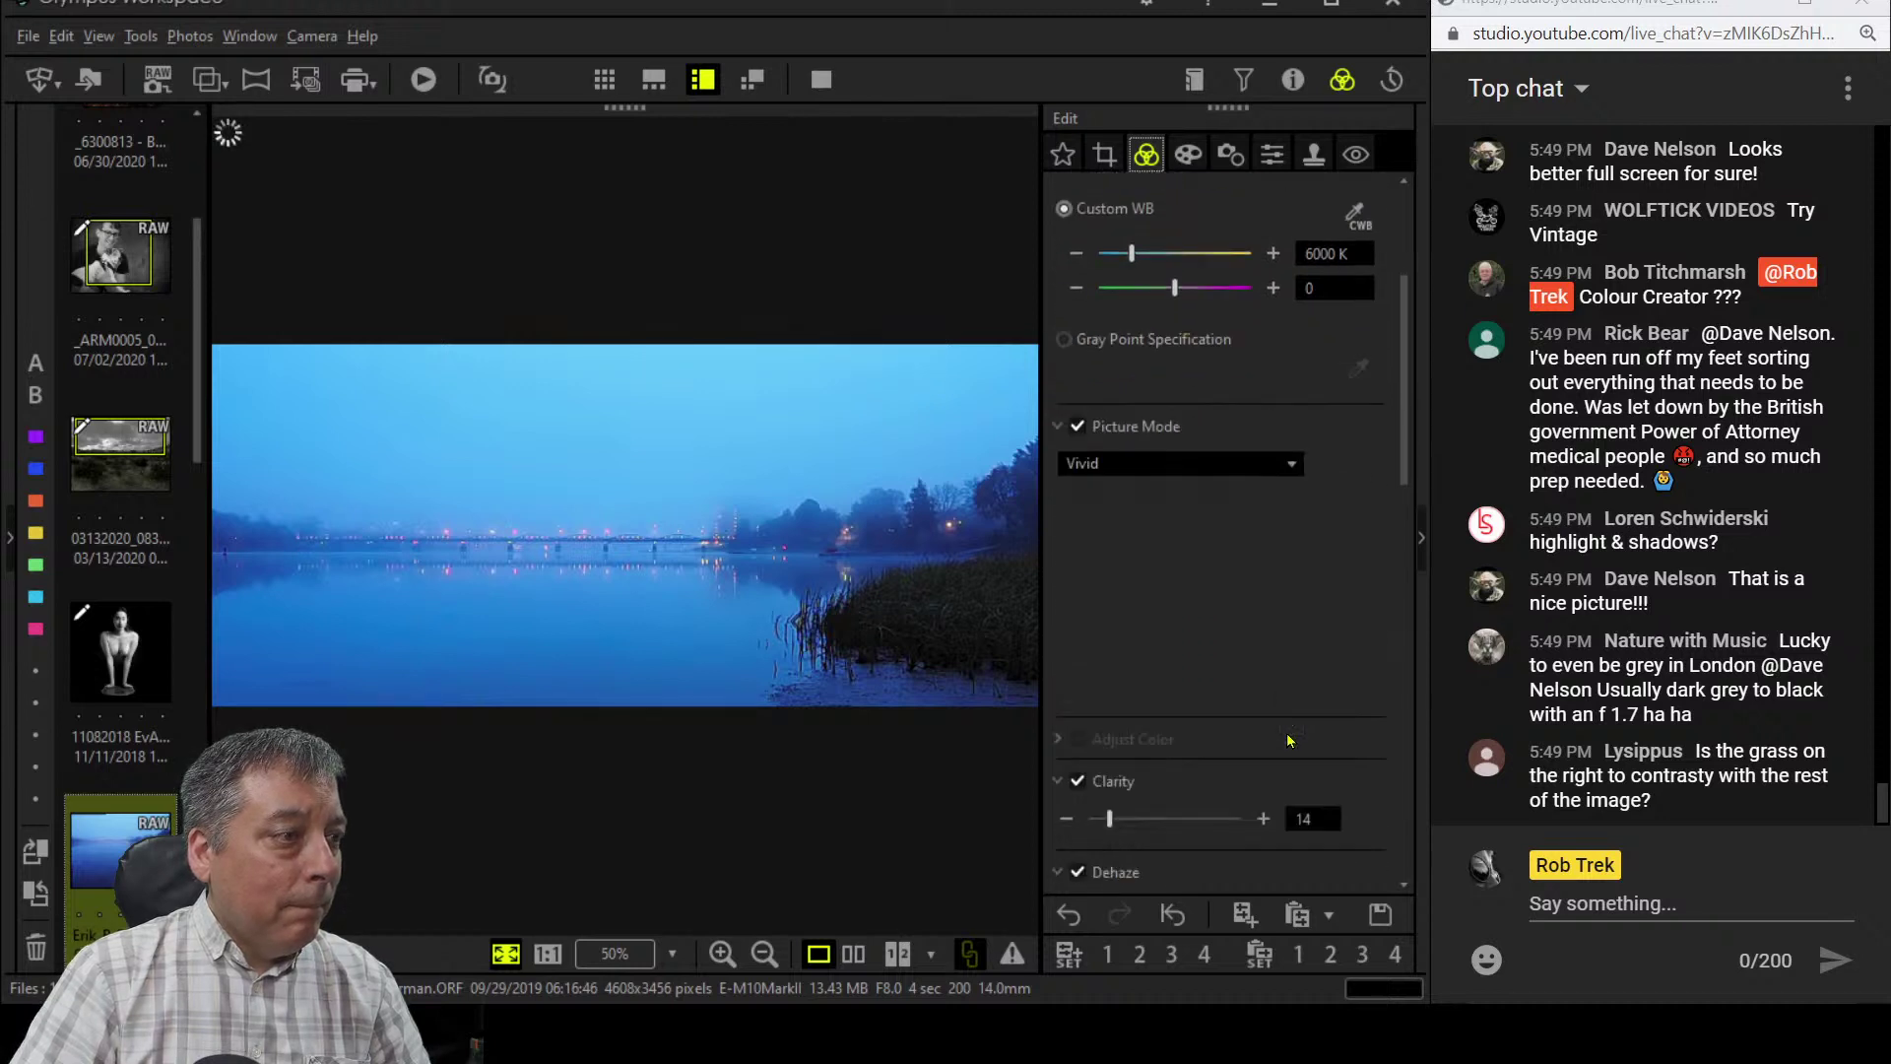
pyautogui.scroll(-5, 1287, 739)
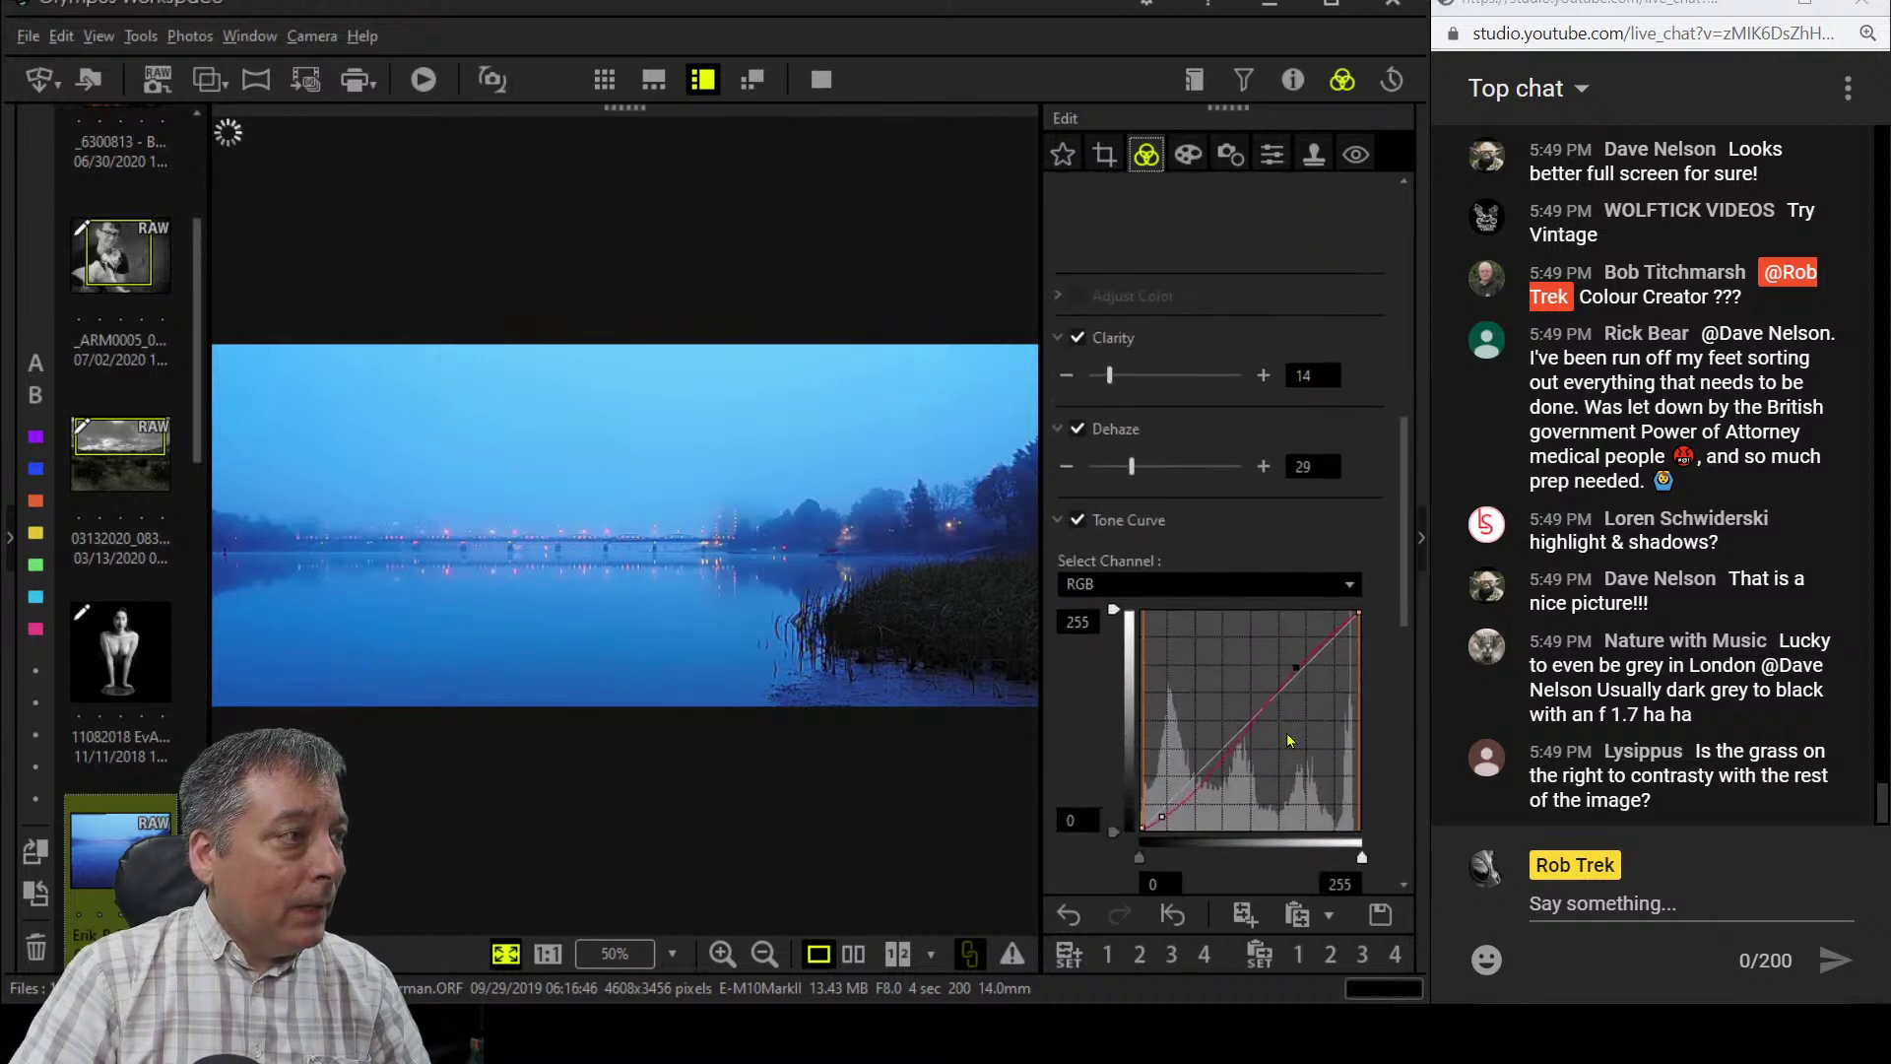
pyautogui.scroll(1, 1287, 740)
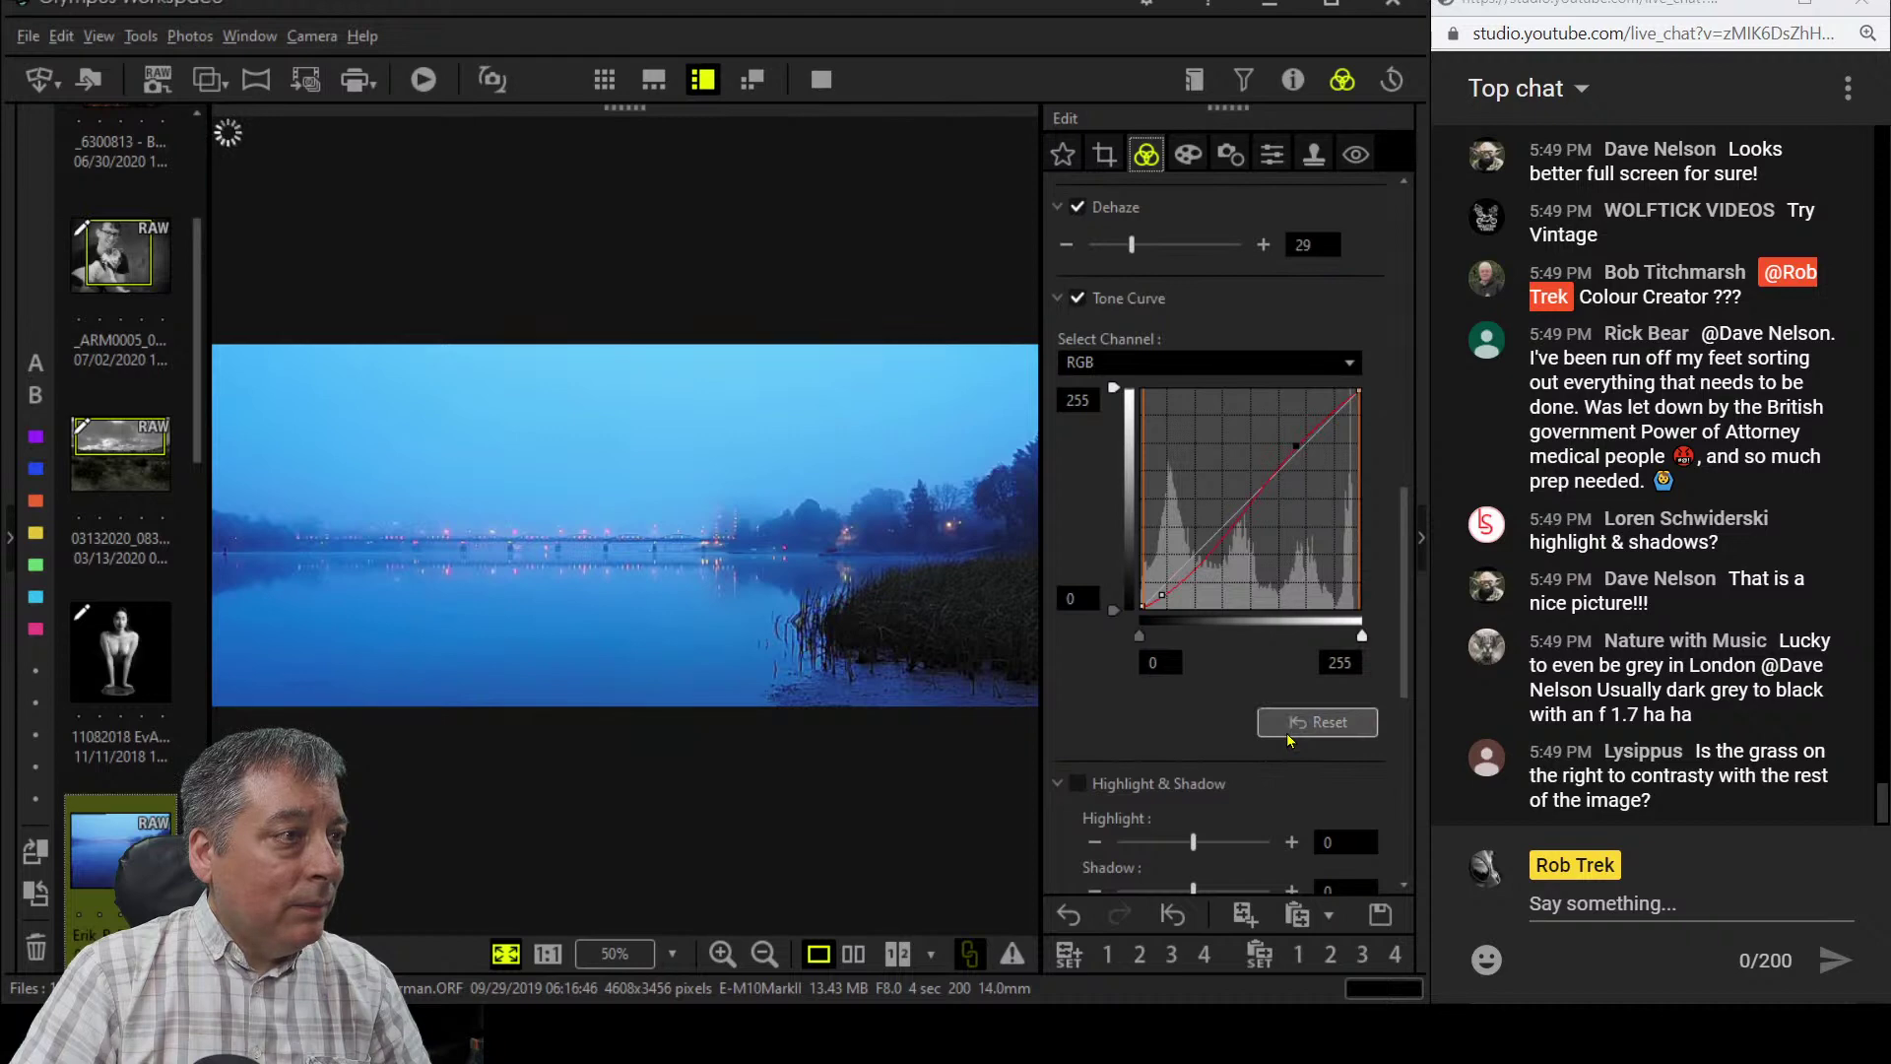
pyautogui.scroll(1, 1287, 740)
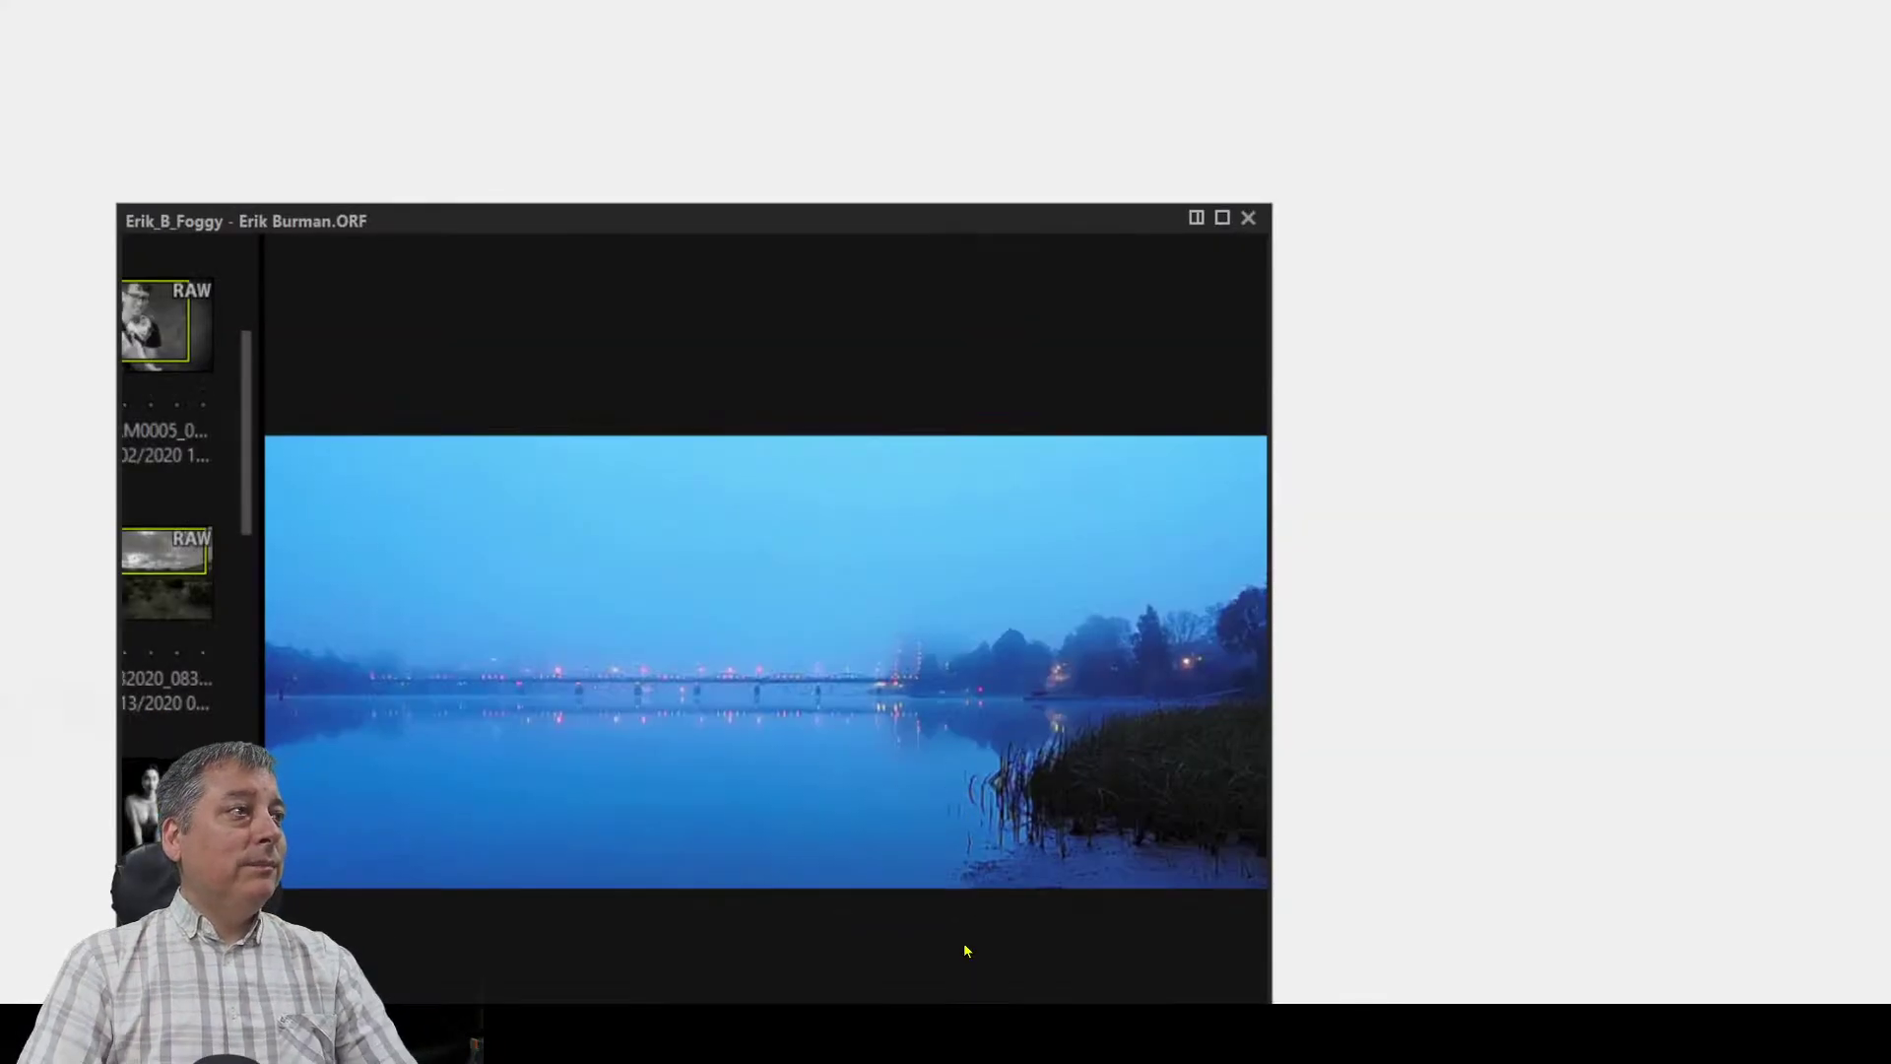
pyautogui.press('F11')
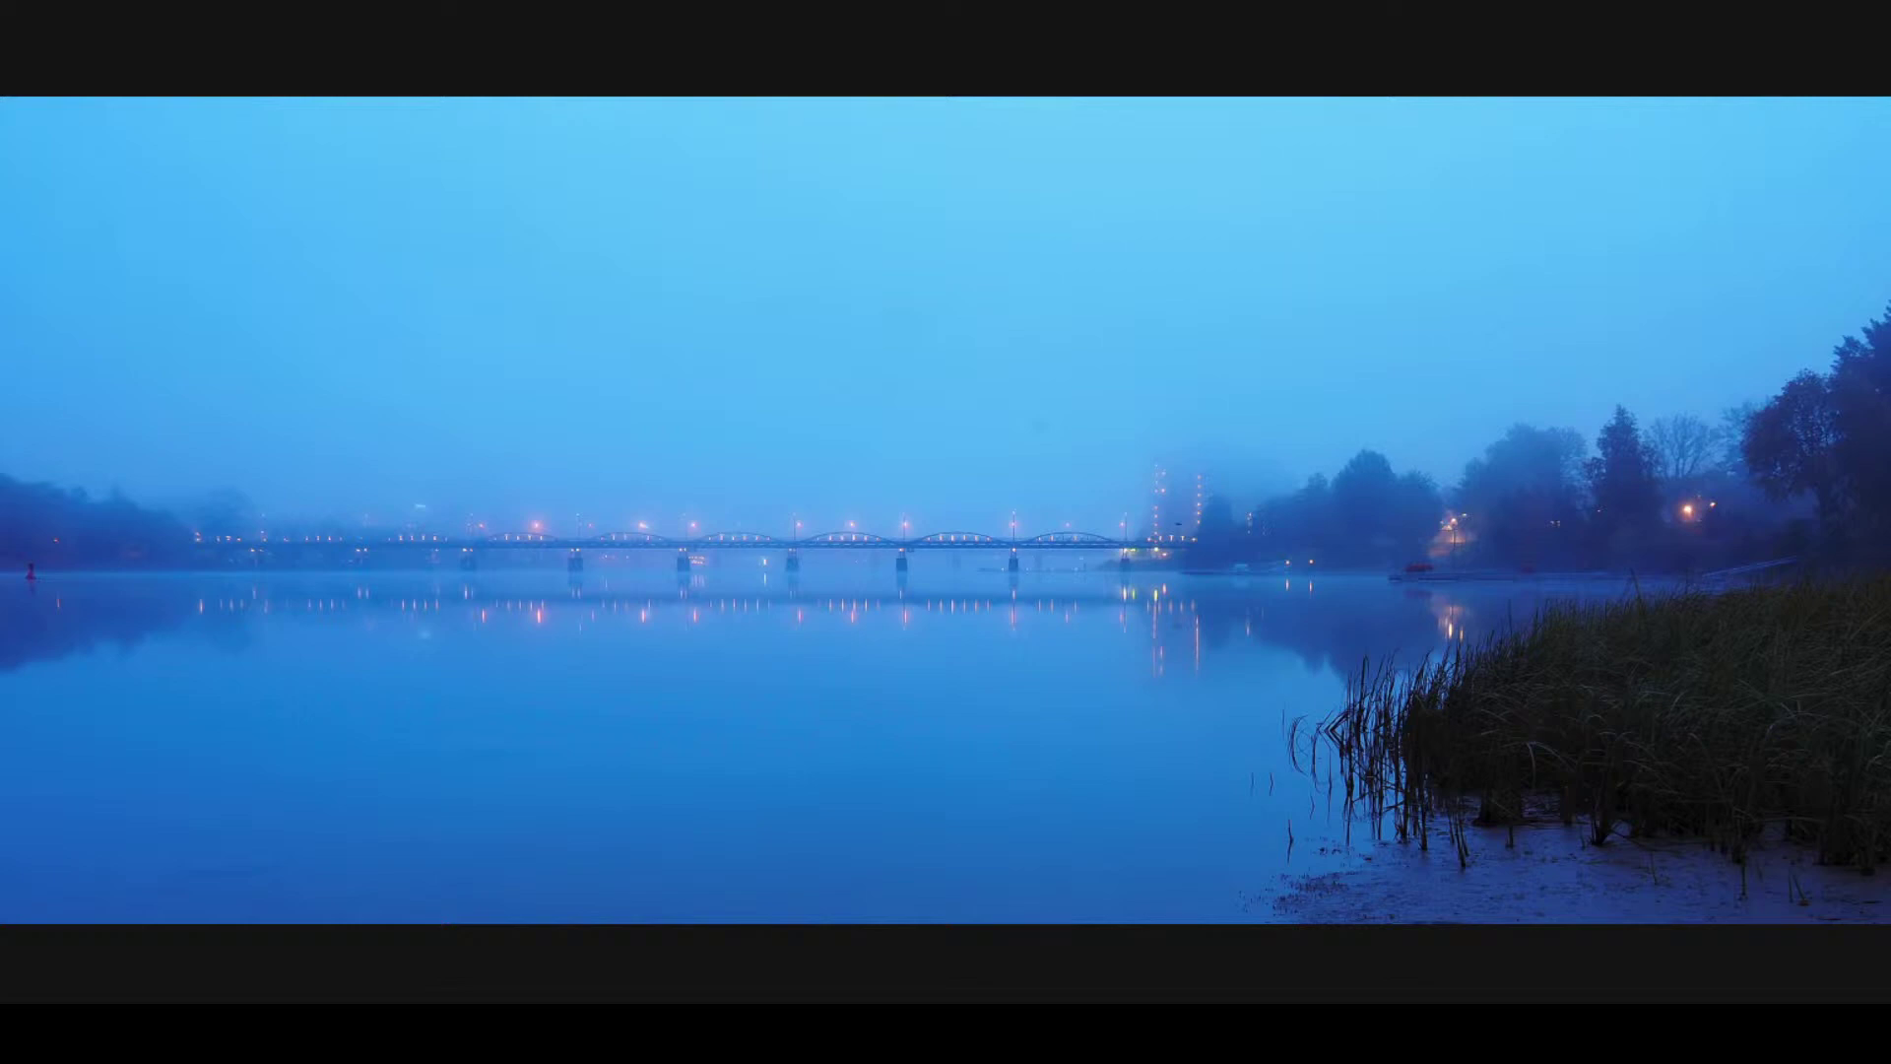
pyautogui.click(1148, 722)
pyautogui.press('Escape')
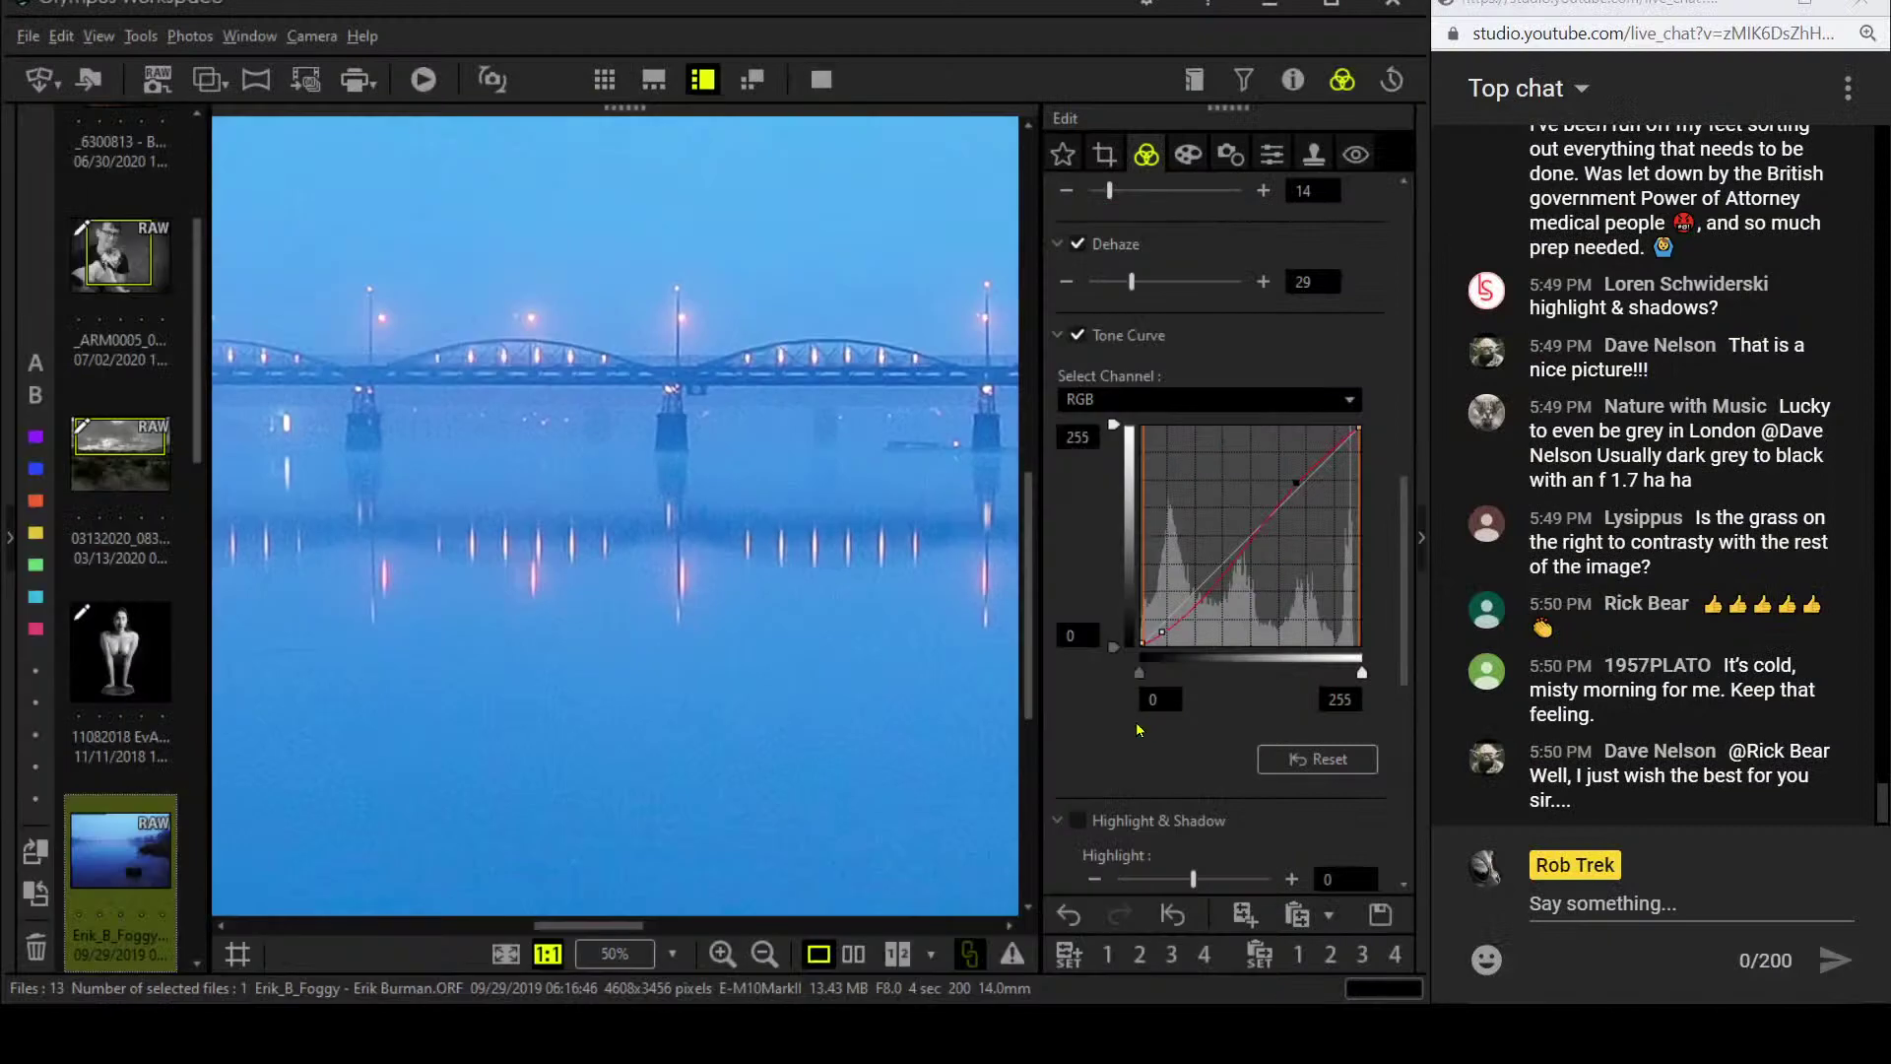
pyautogui.click(790, 660)
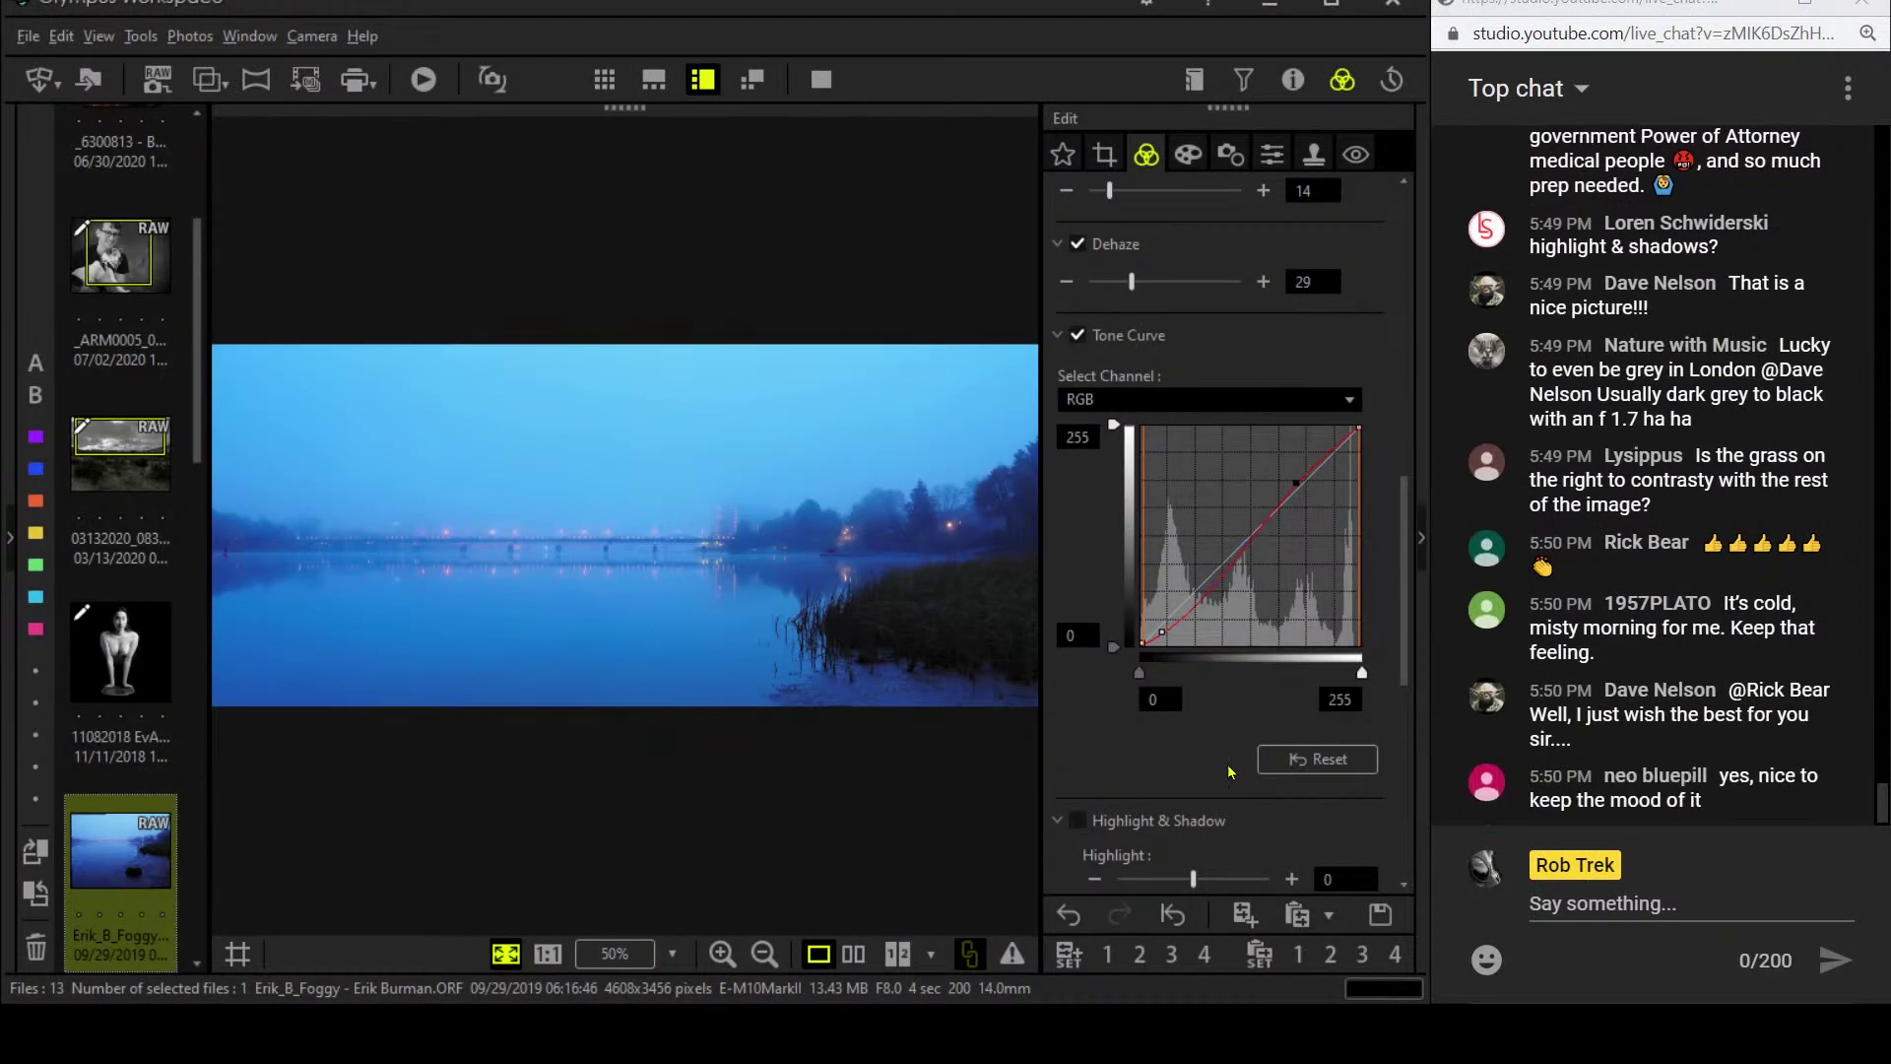
pyautogui.scroll(-2, 1239, 796)
pyautogui.scroll(5, 1239, 796)
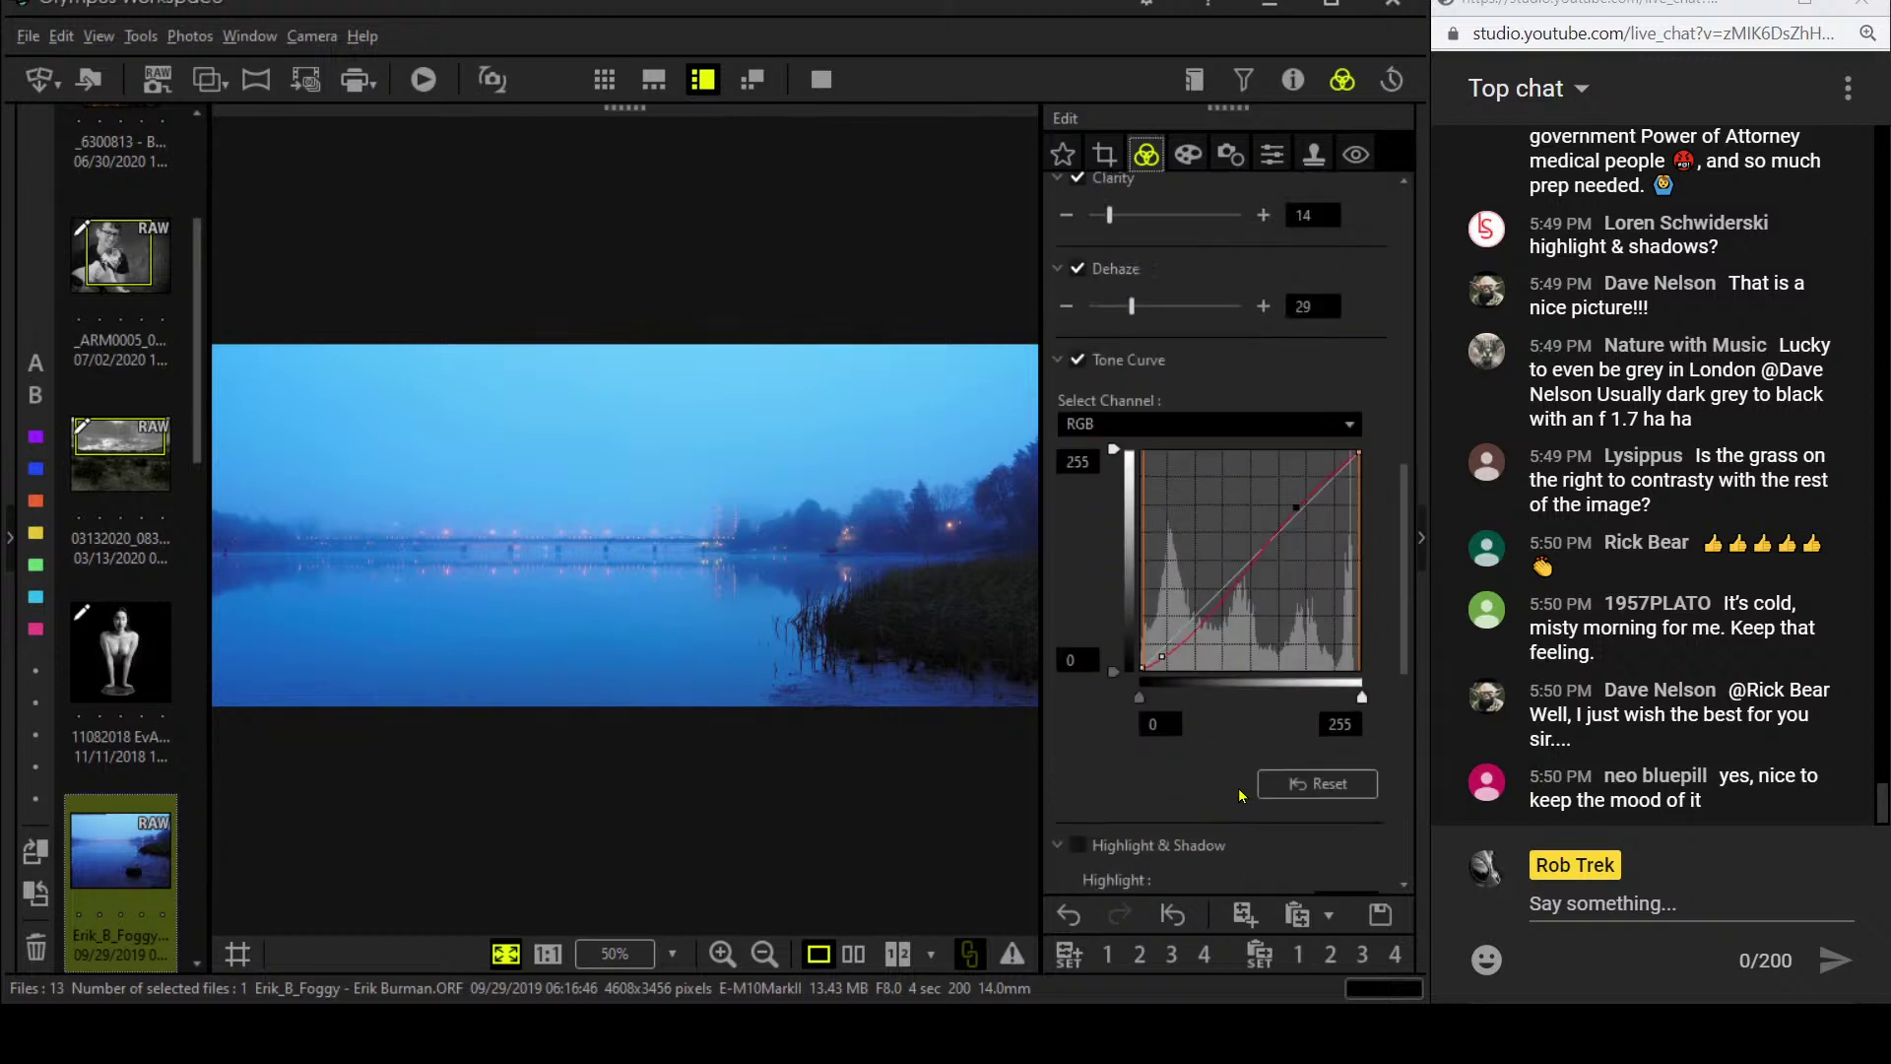
# - Compare the edited misty lake photo side by side with the original, inspect both full screen, and return to the single view
pyautogui.scroll(5, 1239, 796)
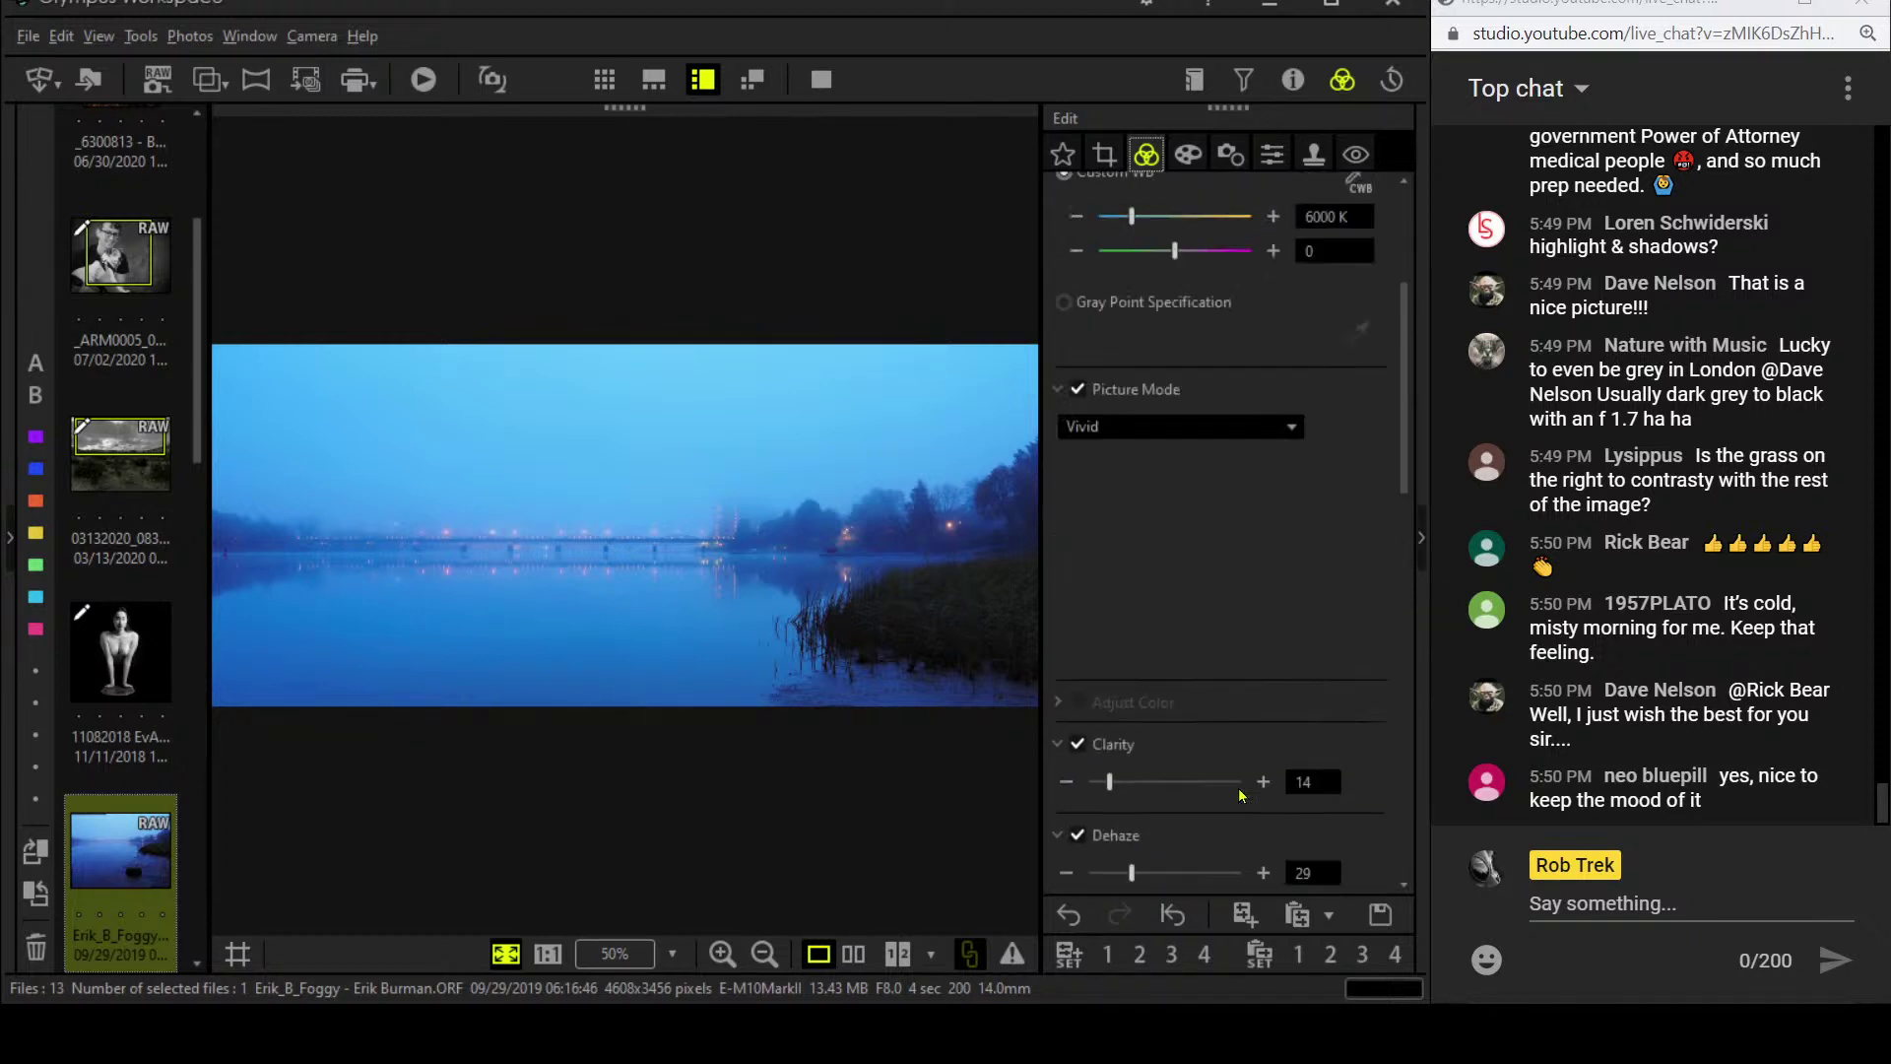
pyautogui.click(853, 954)
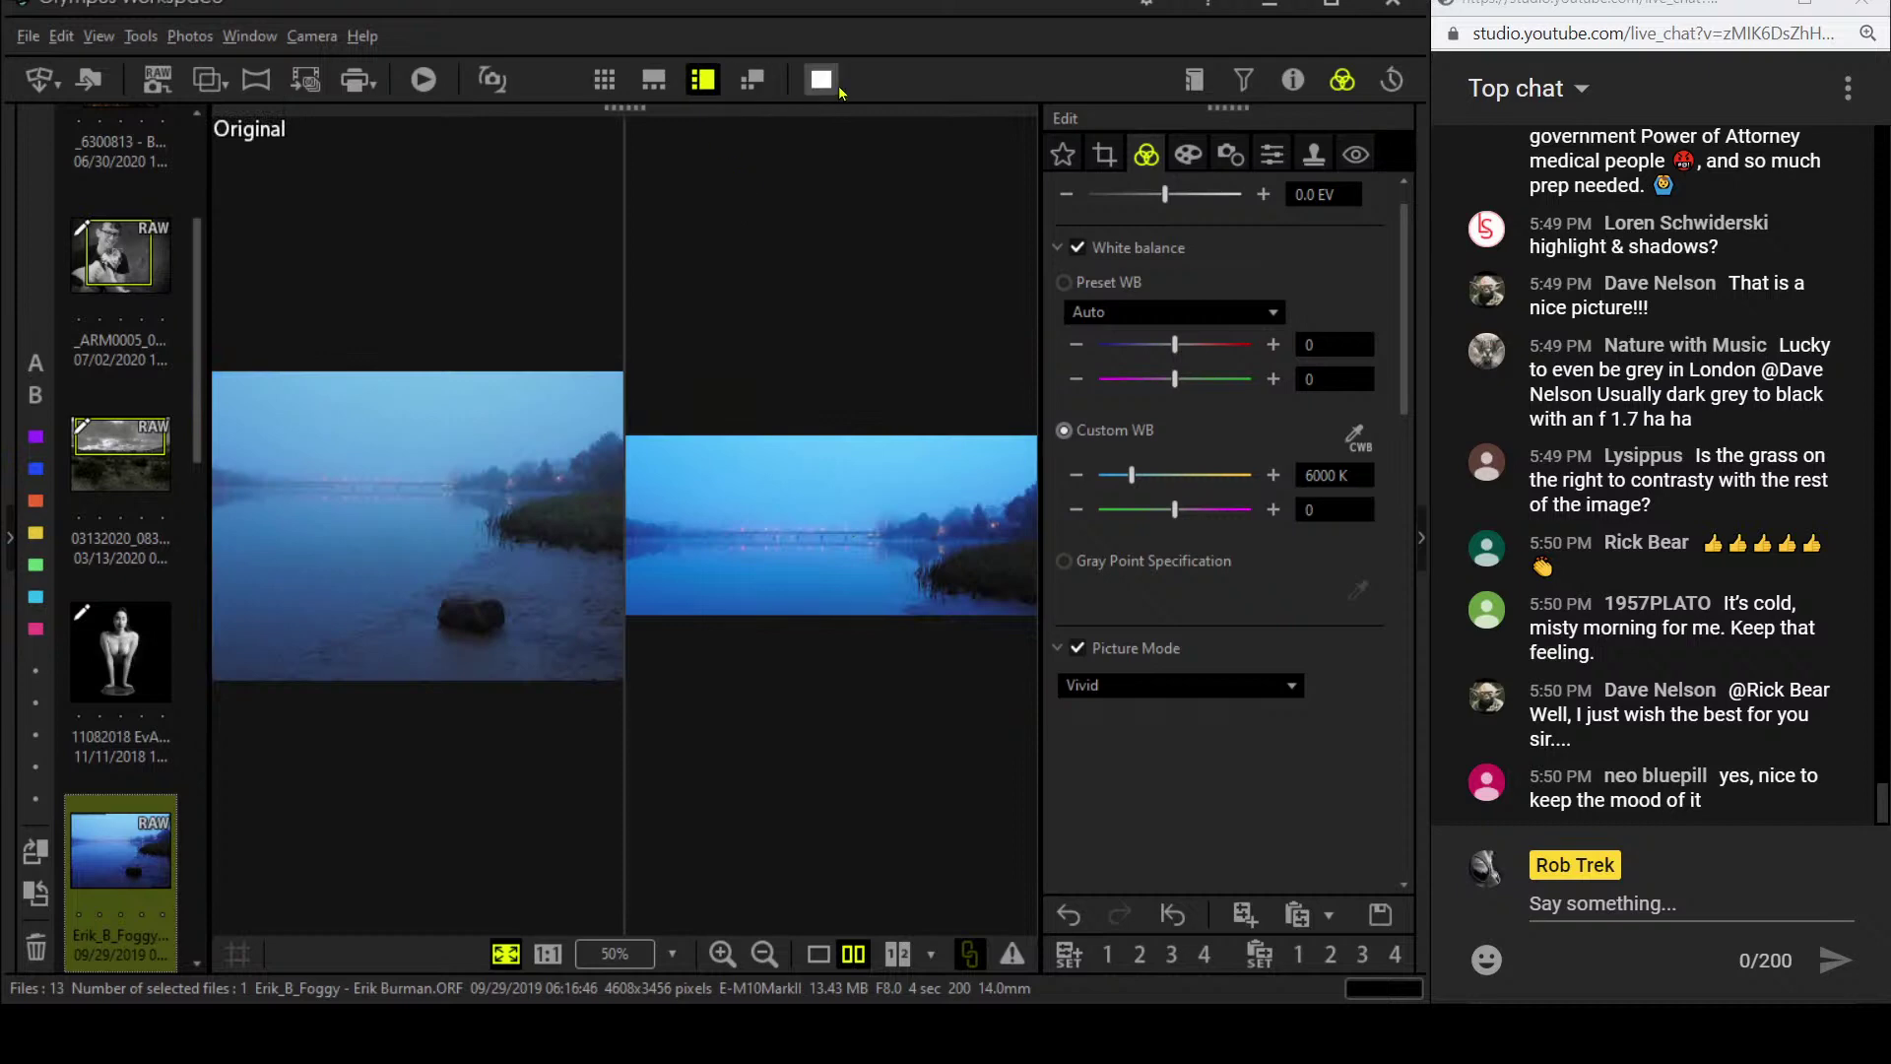
pyautogui.click(836, 86)
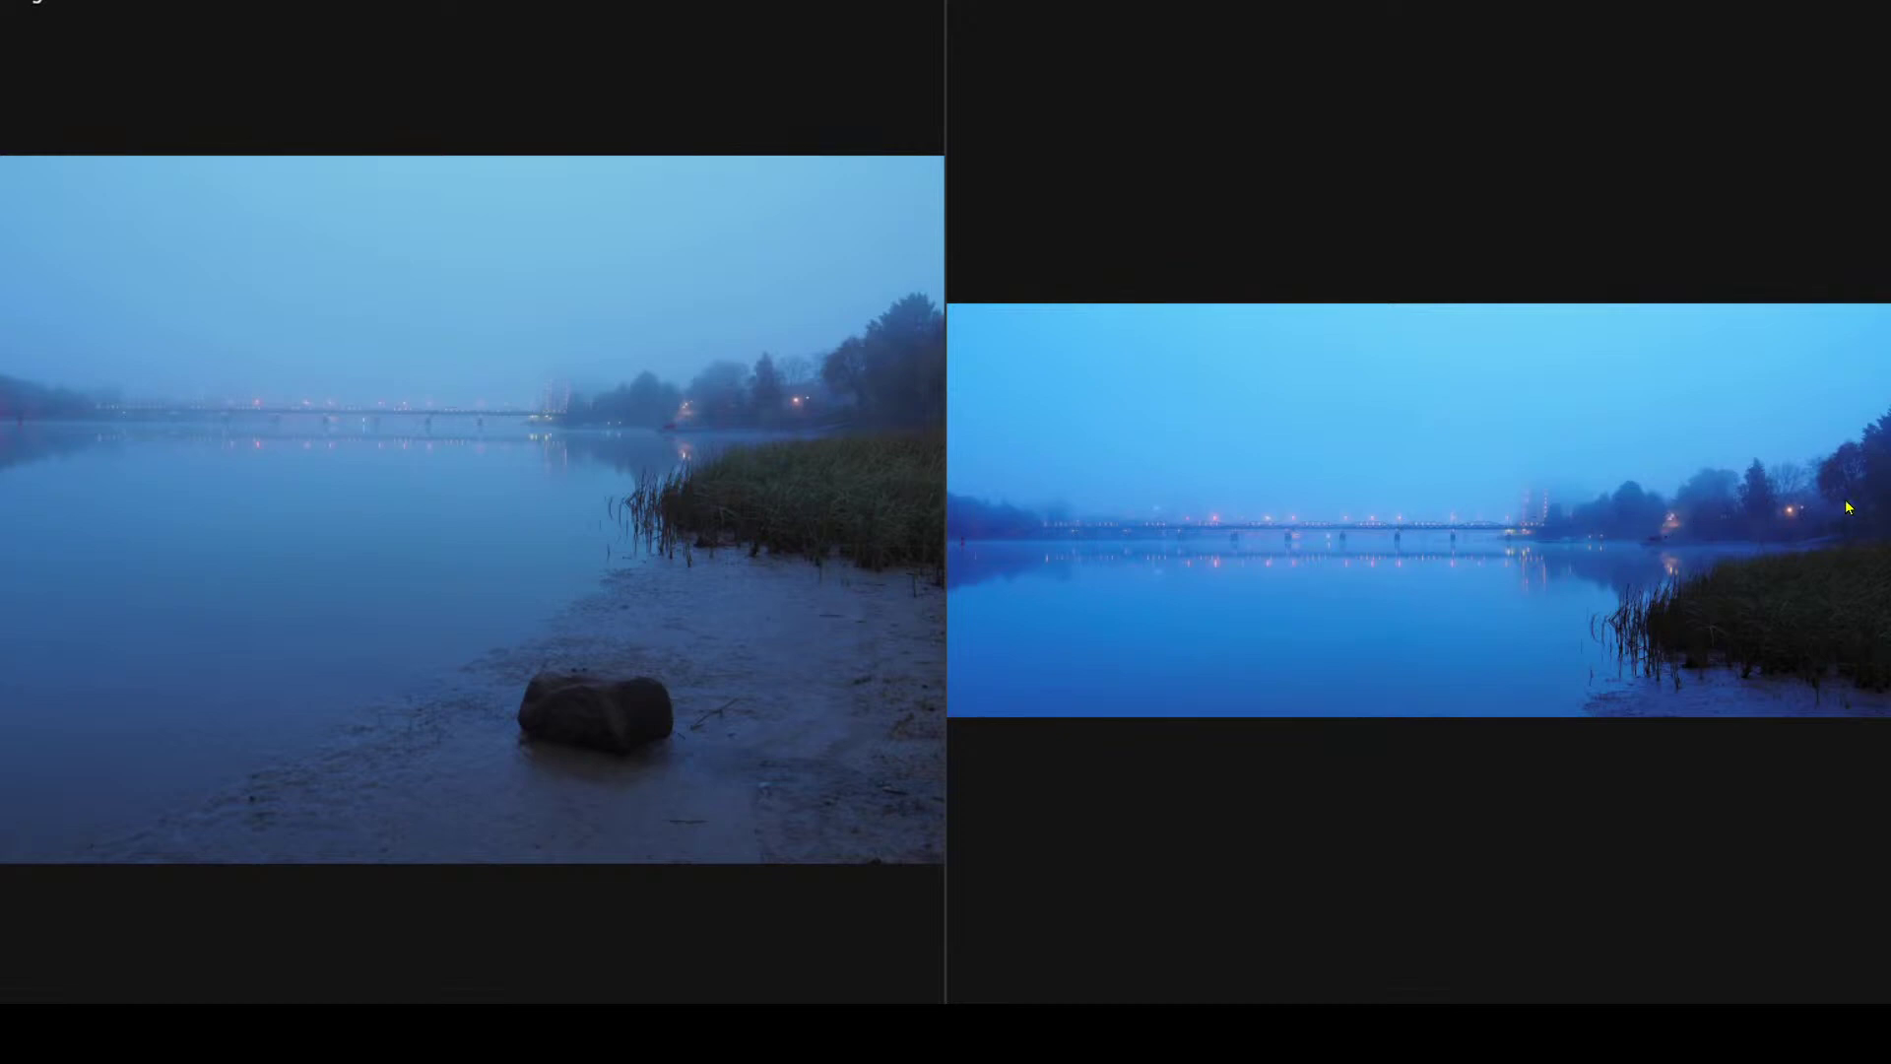
pyautogui.press('Escape')
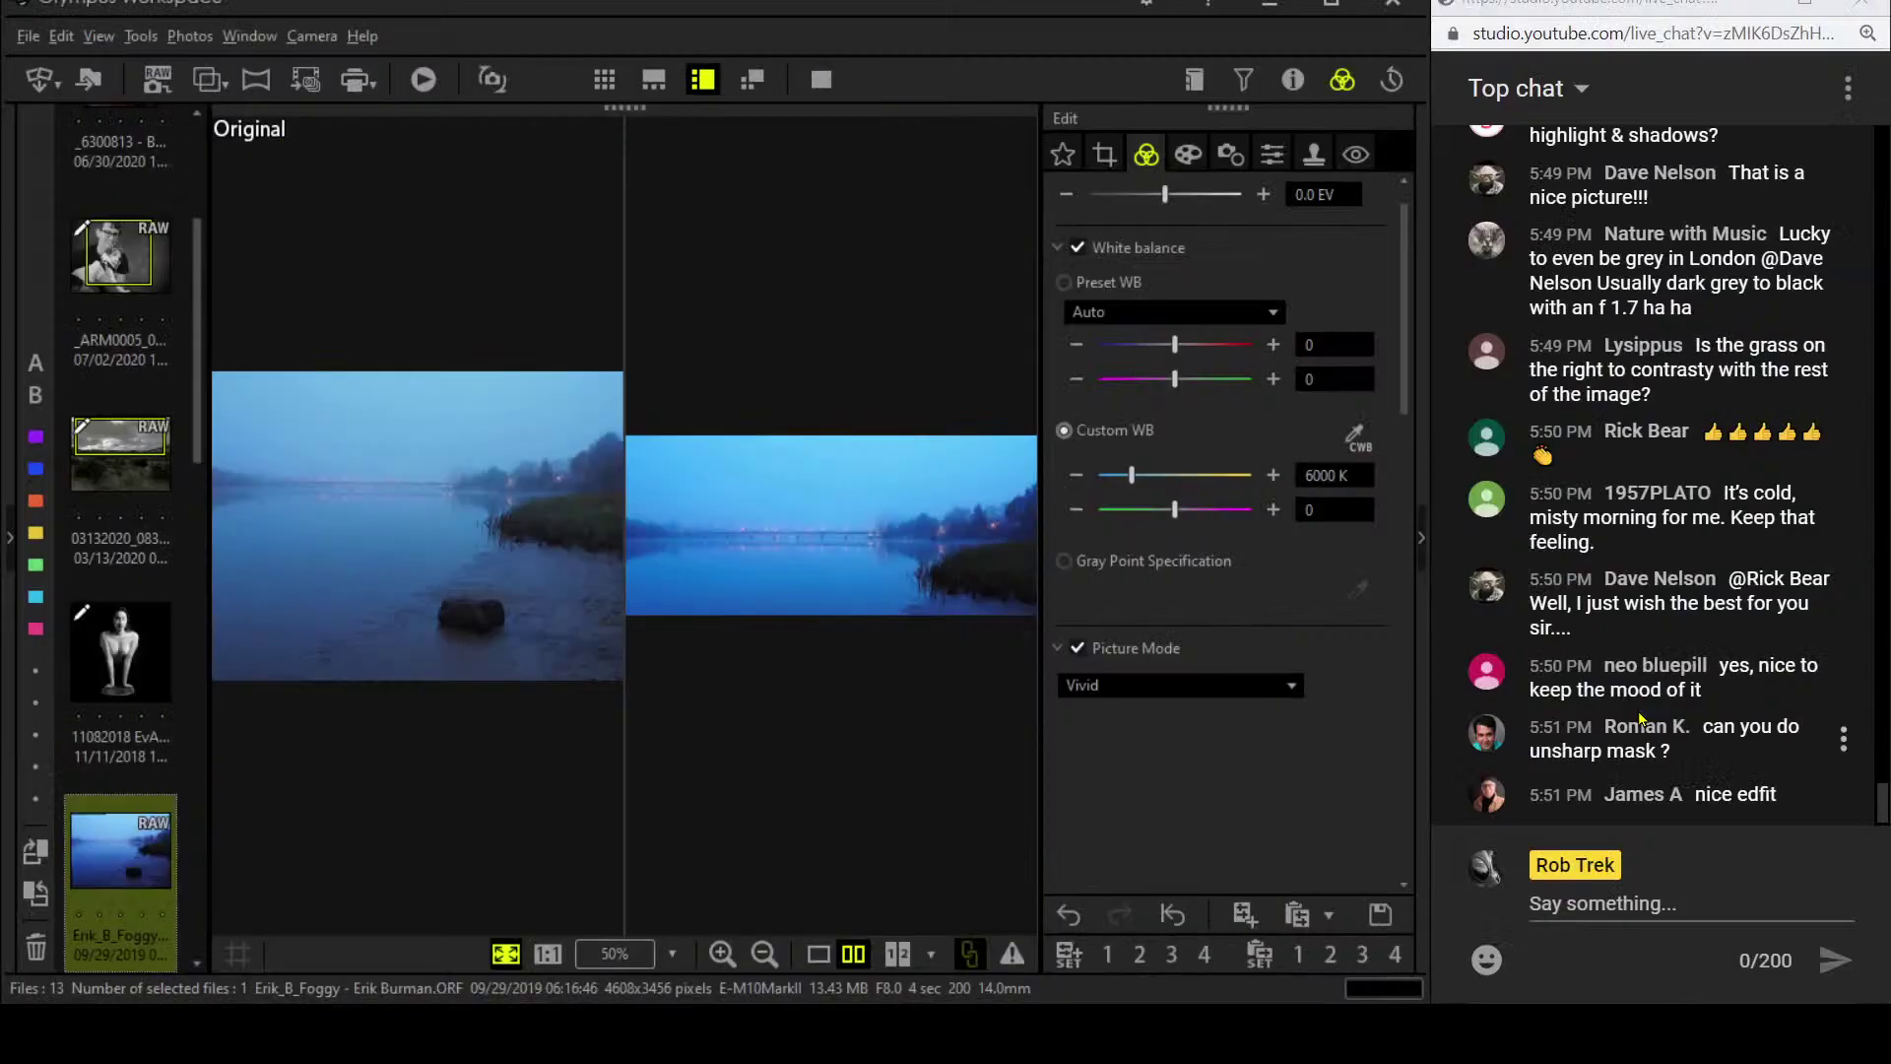
pyautogui.click(818, 953)
# - Raise the misty lake photo's contrast to 0.8
pyautogui.scroll(-10, 1182, 791)
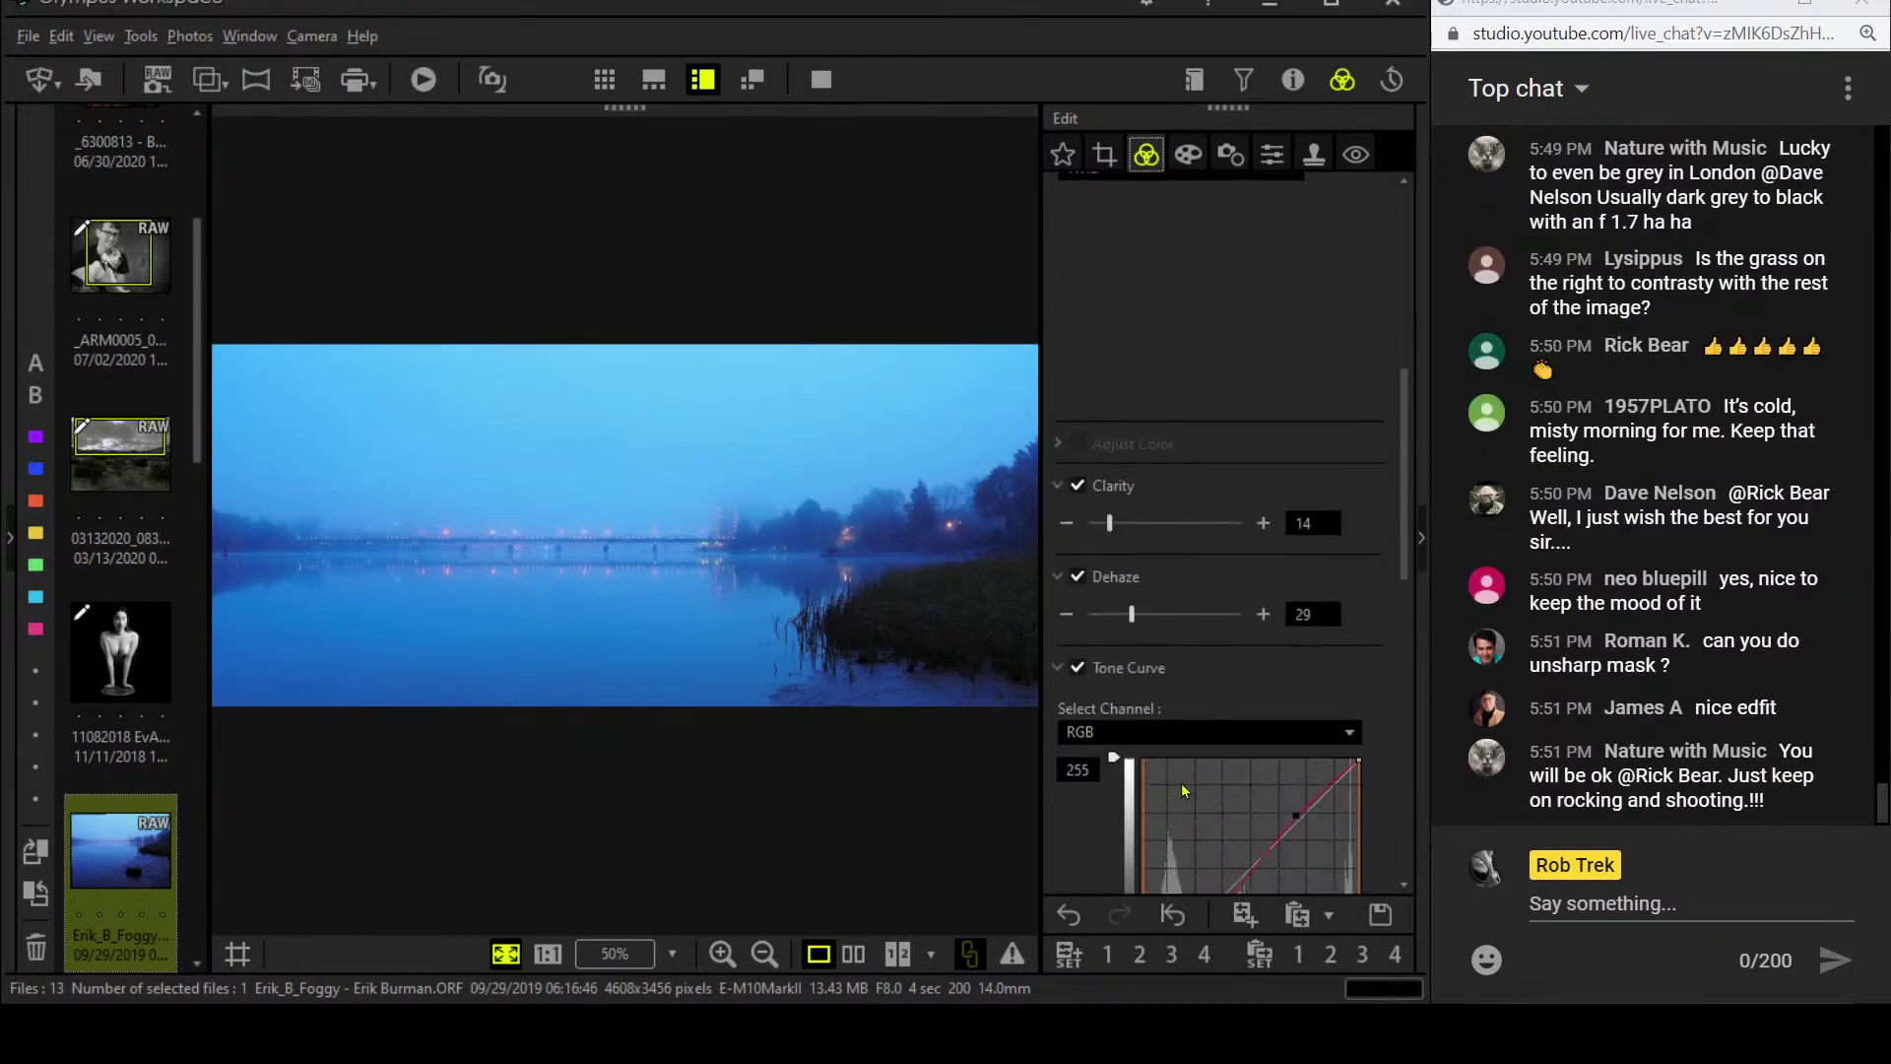
pyautogui.scroll(-7, 1182, 788)
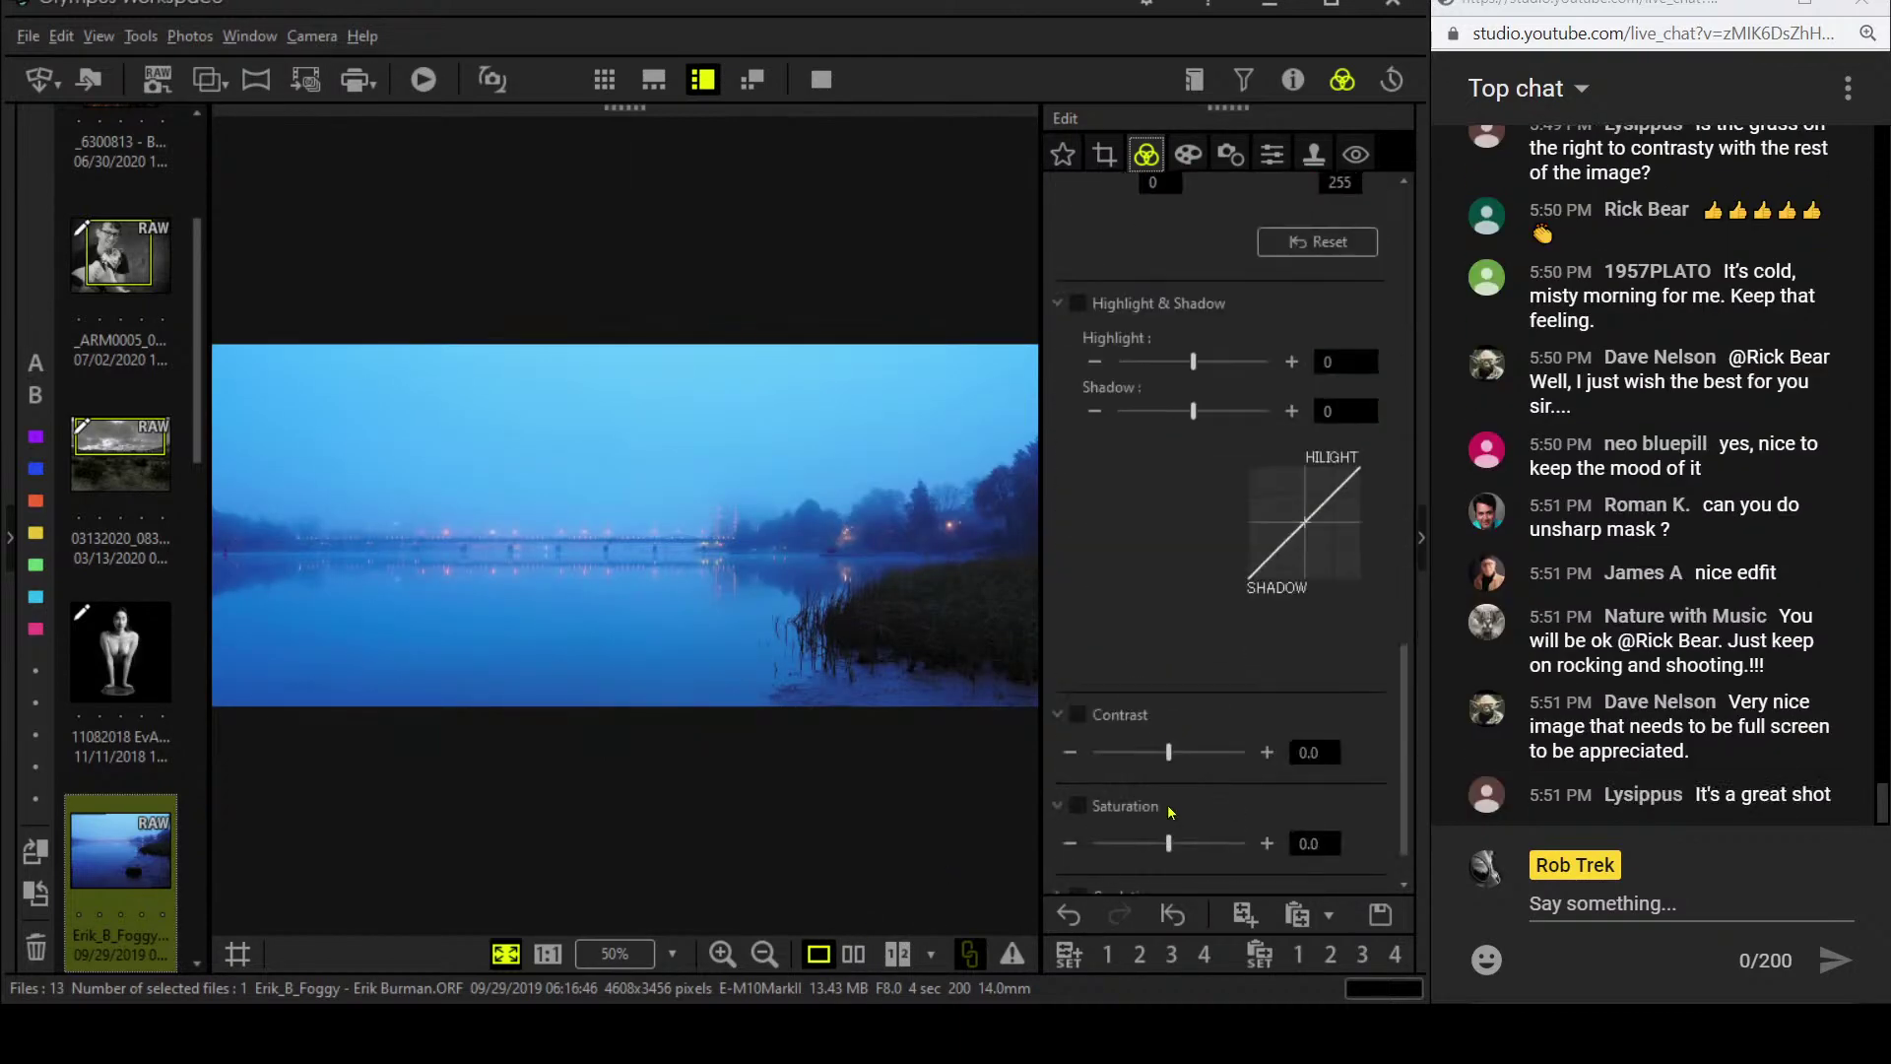
pyautogui.moveTo(1169, 690); pyautogui.dragTo(1195, 700)
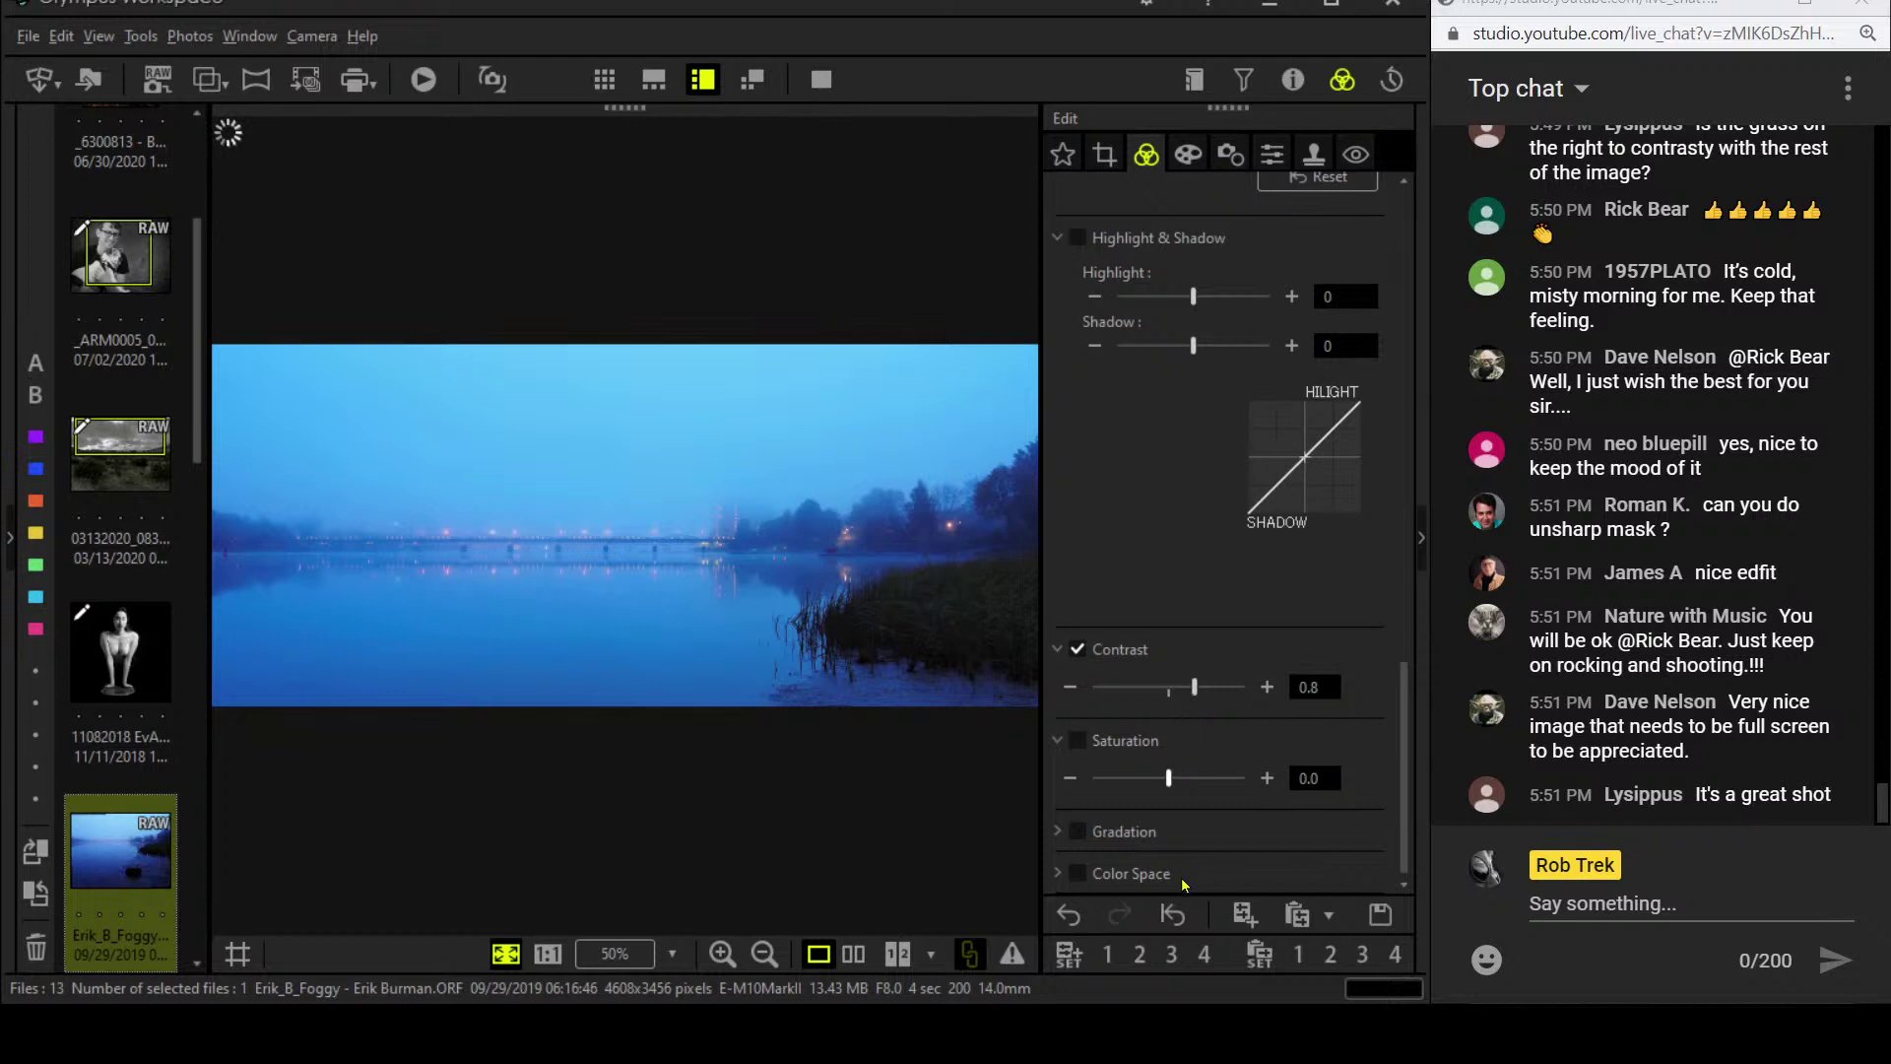
# - Open the OI000021 sunset lake JPG, inspect it full screen and check its histogram and shooting details
pyautogui.scroll(-5, 84, 872)
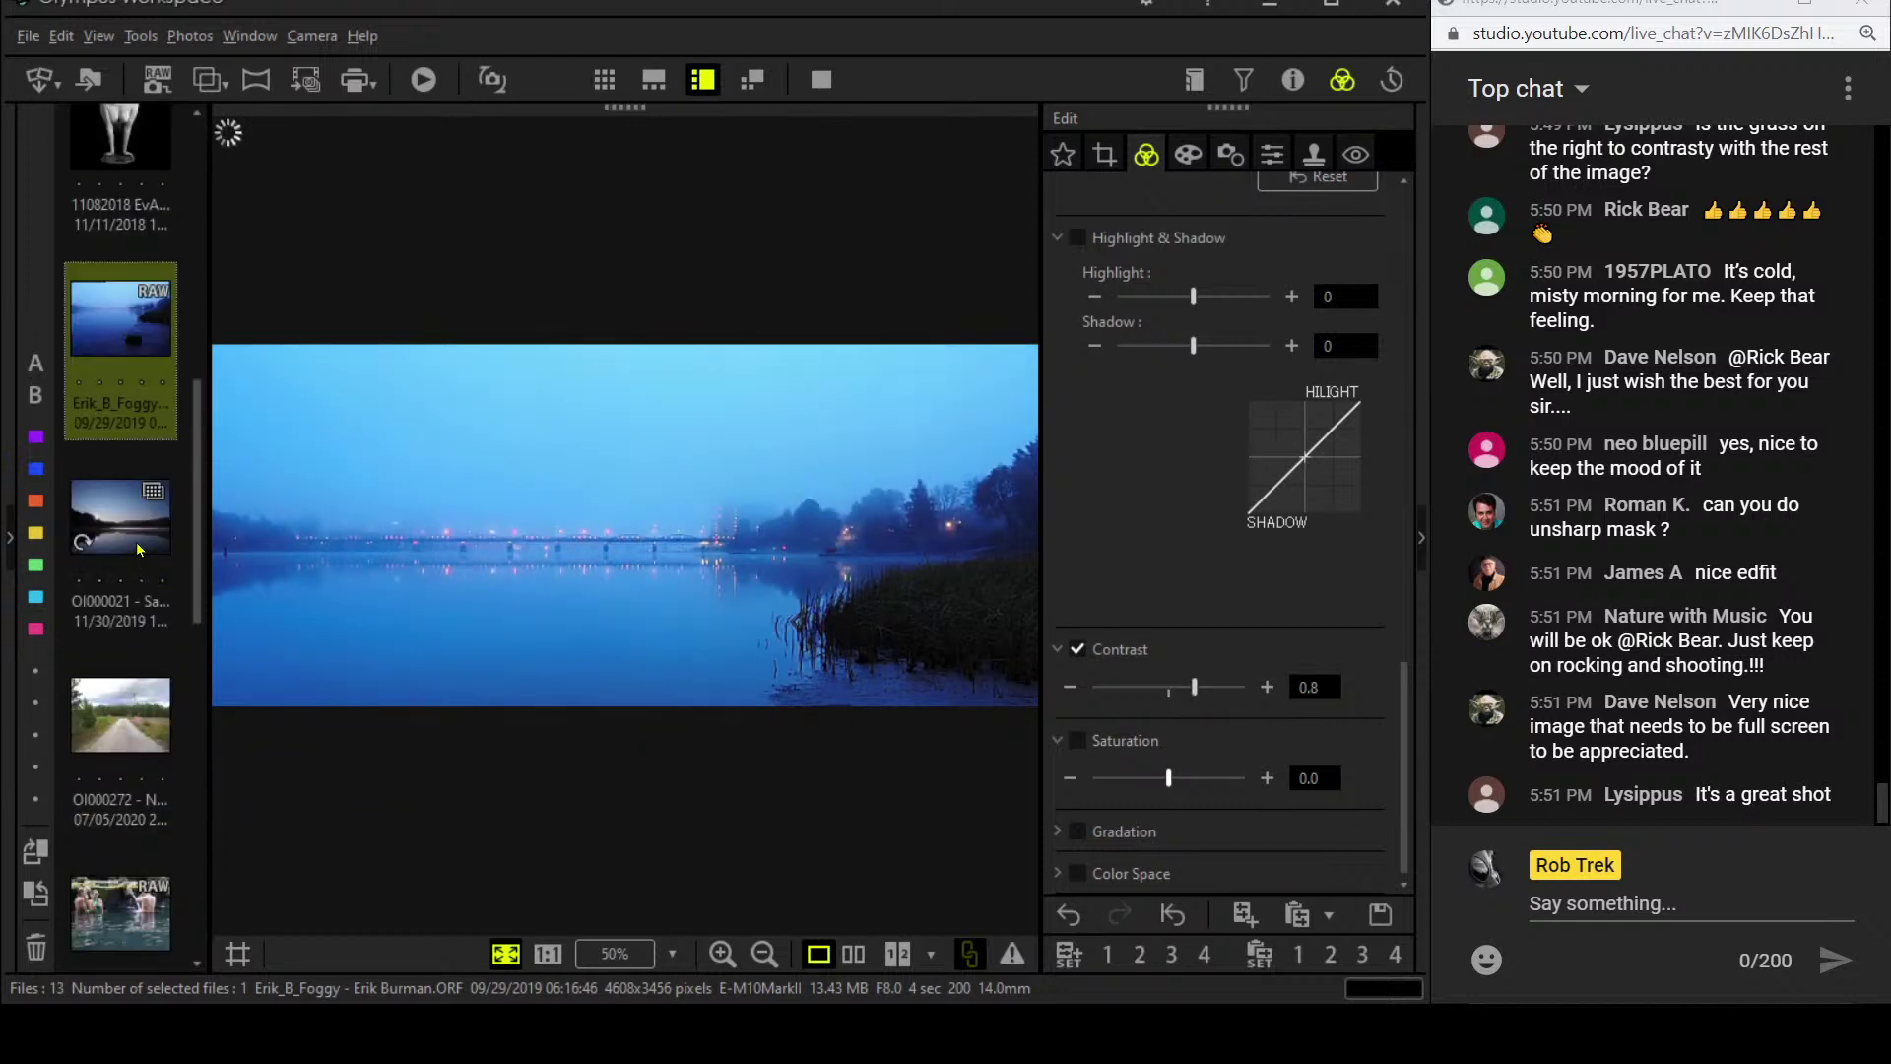
pyautogui.moveTo(138, 549)
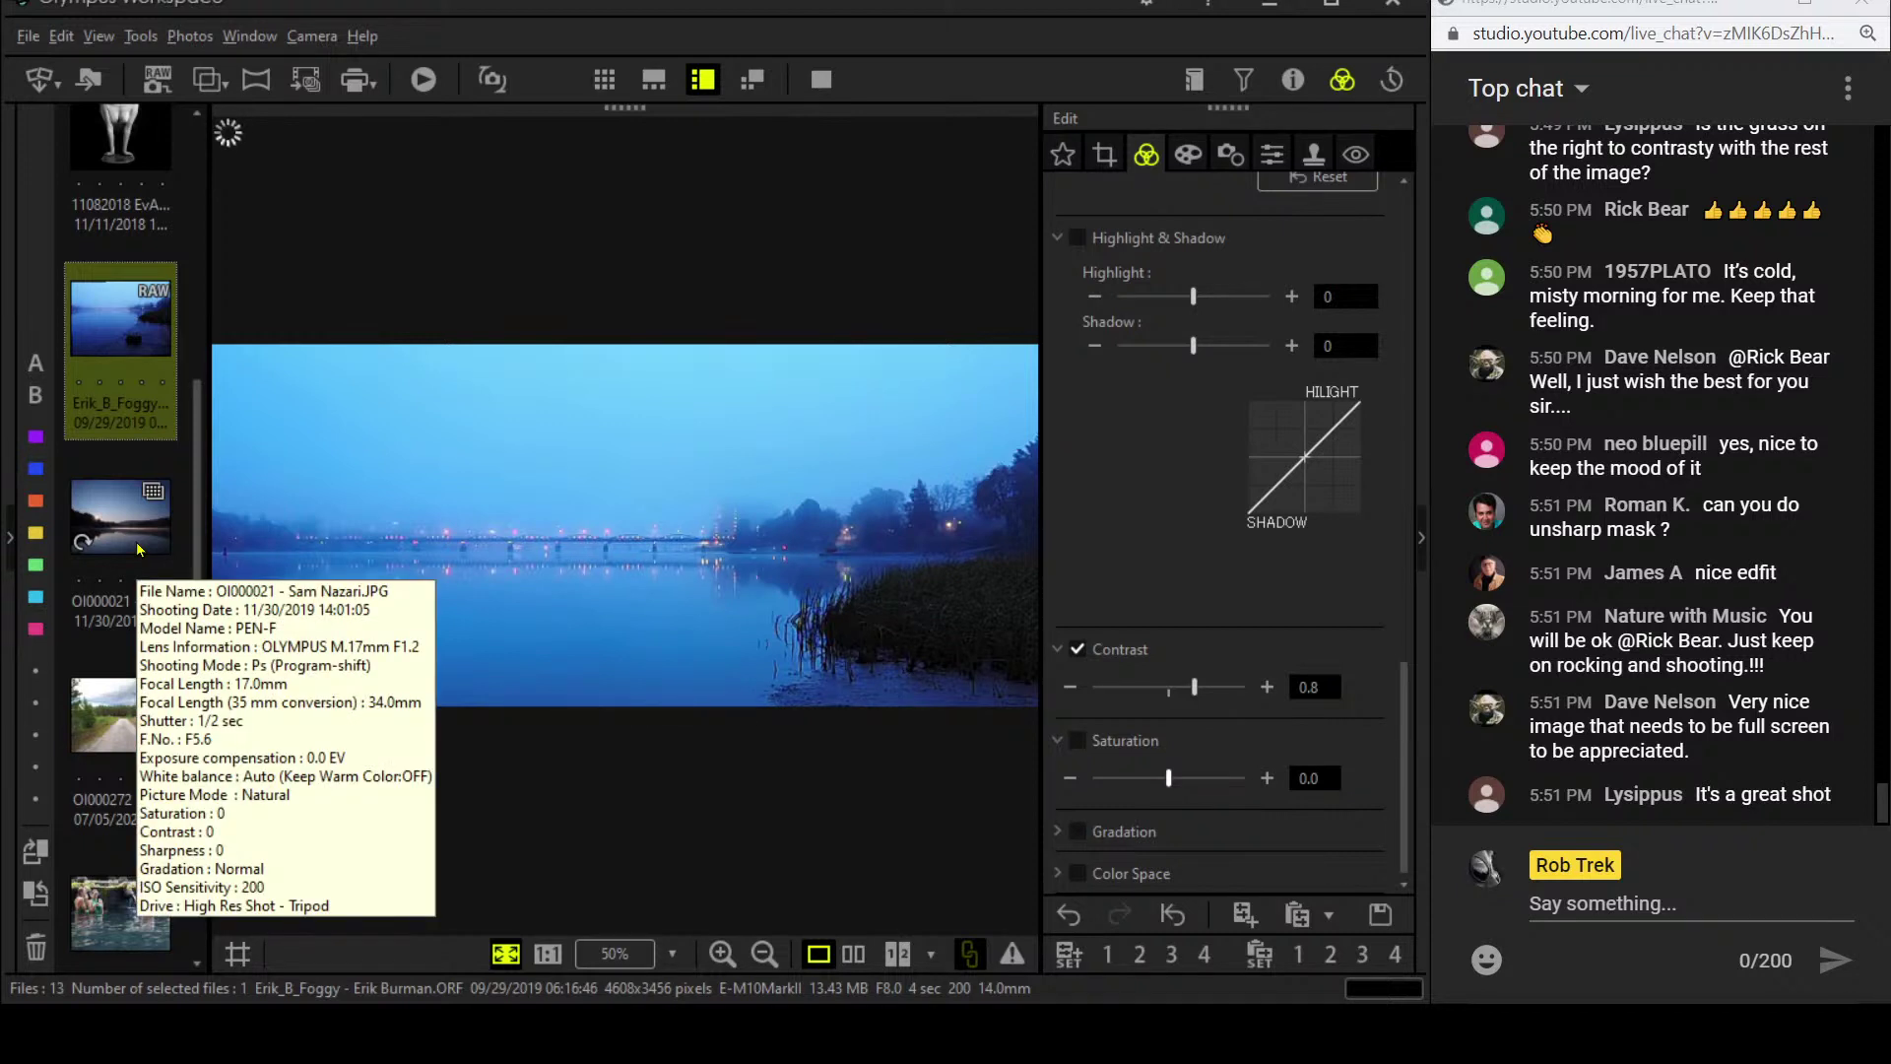
pyautogui.click(138, 548)
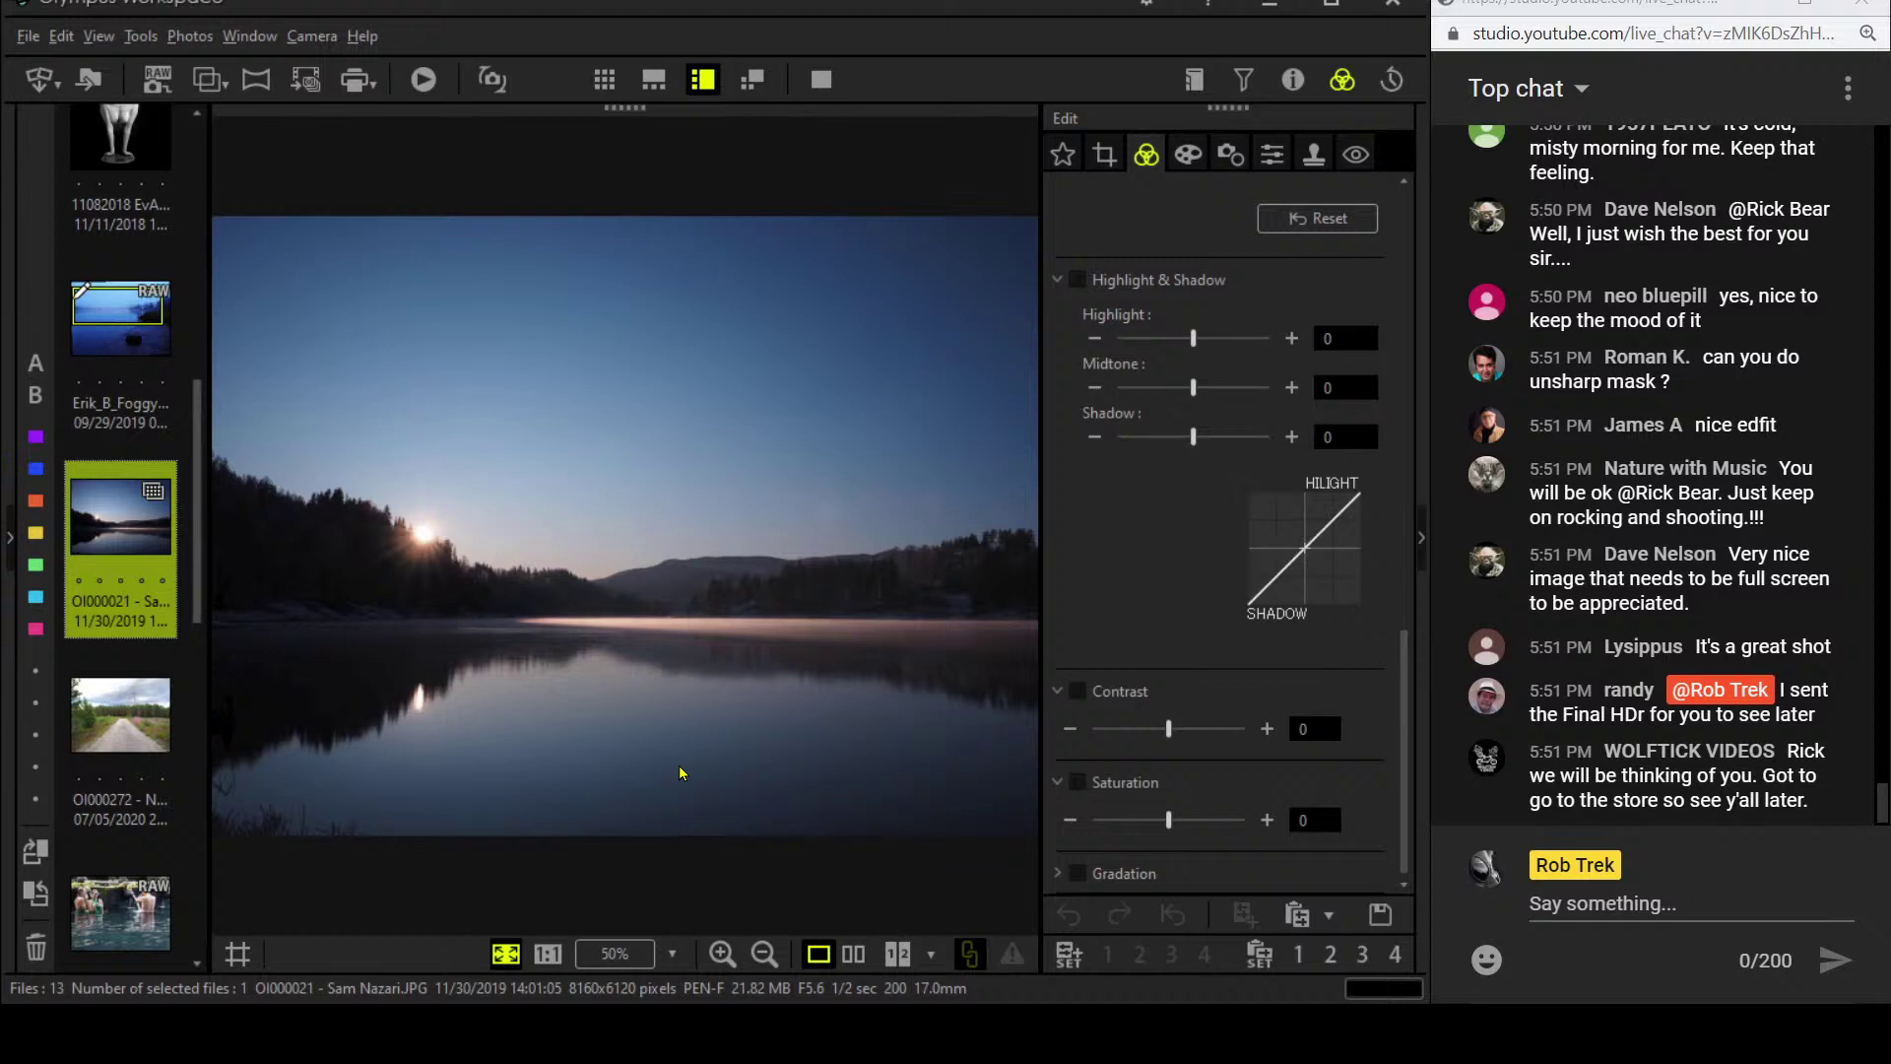
pyautogui.click(812, 94)
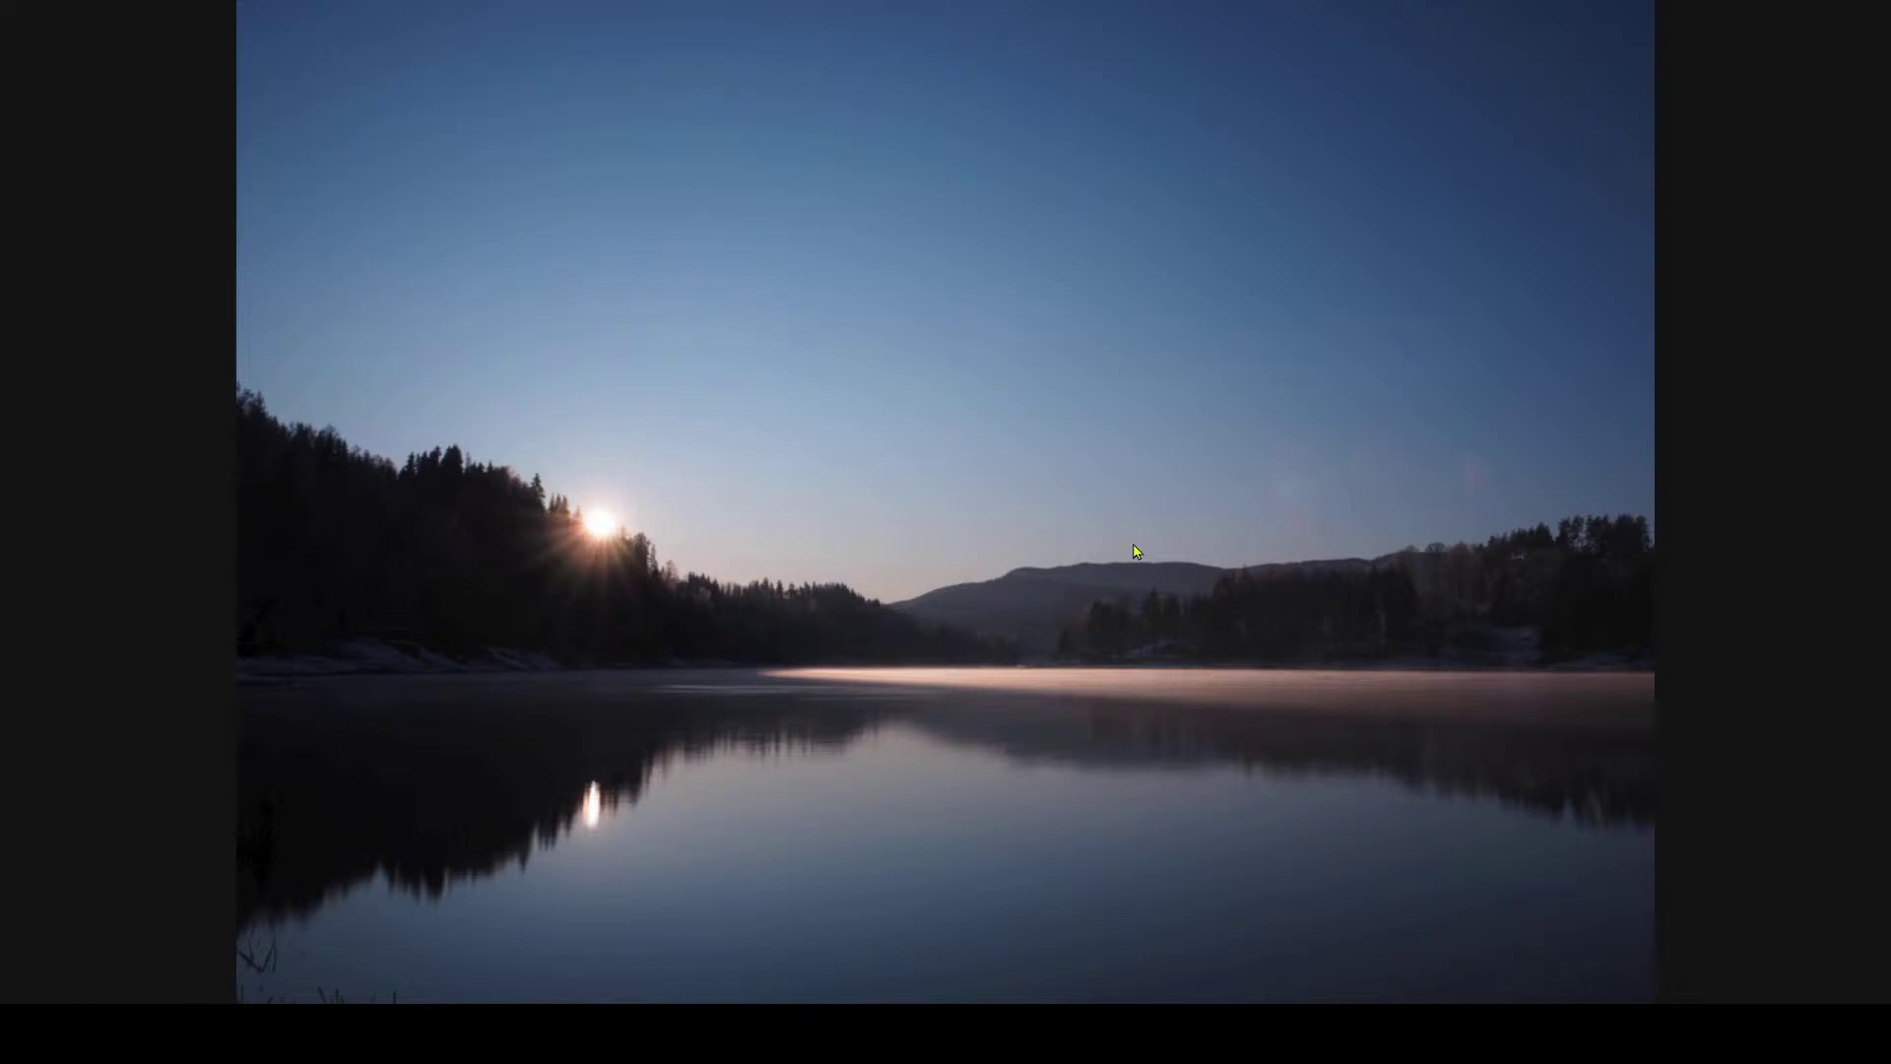
pyautogui.press('Escape')
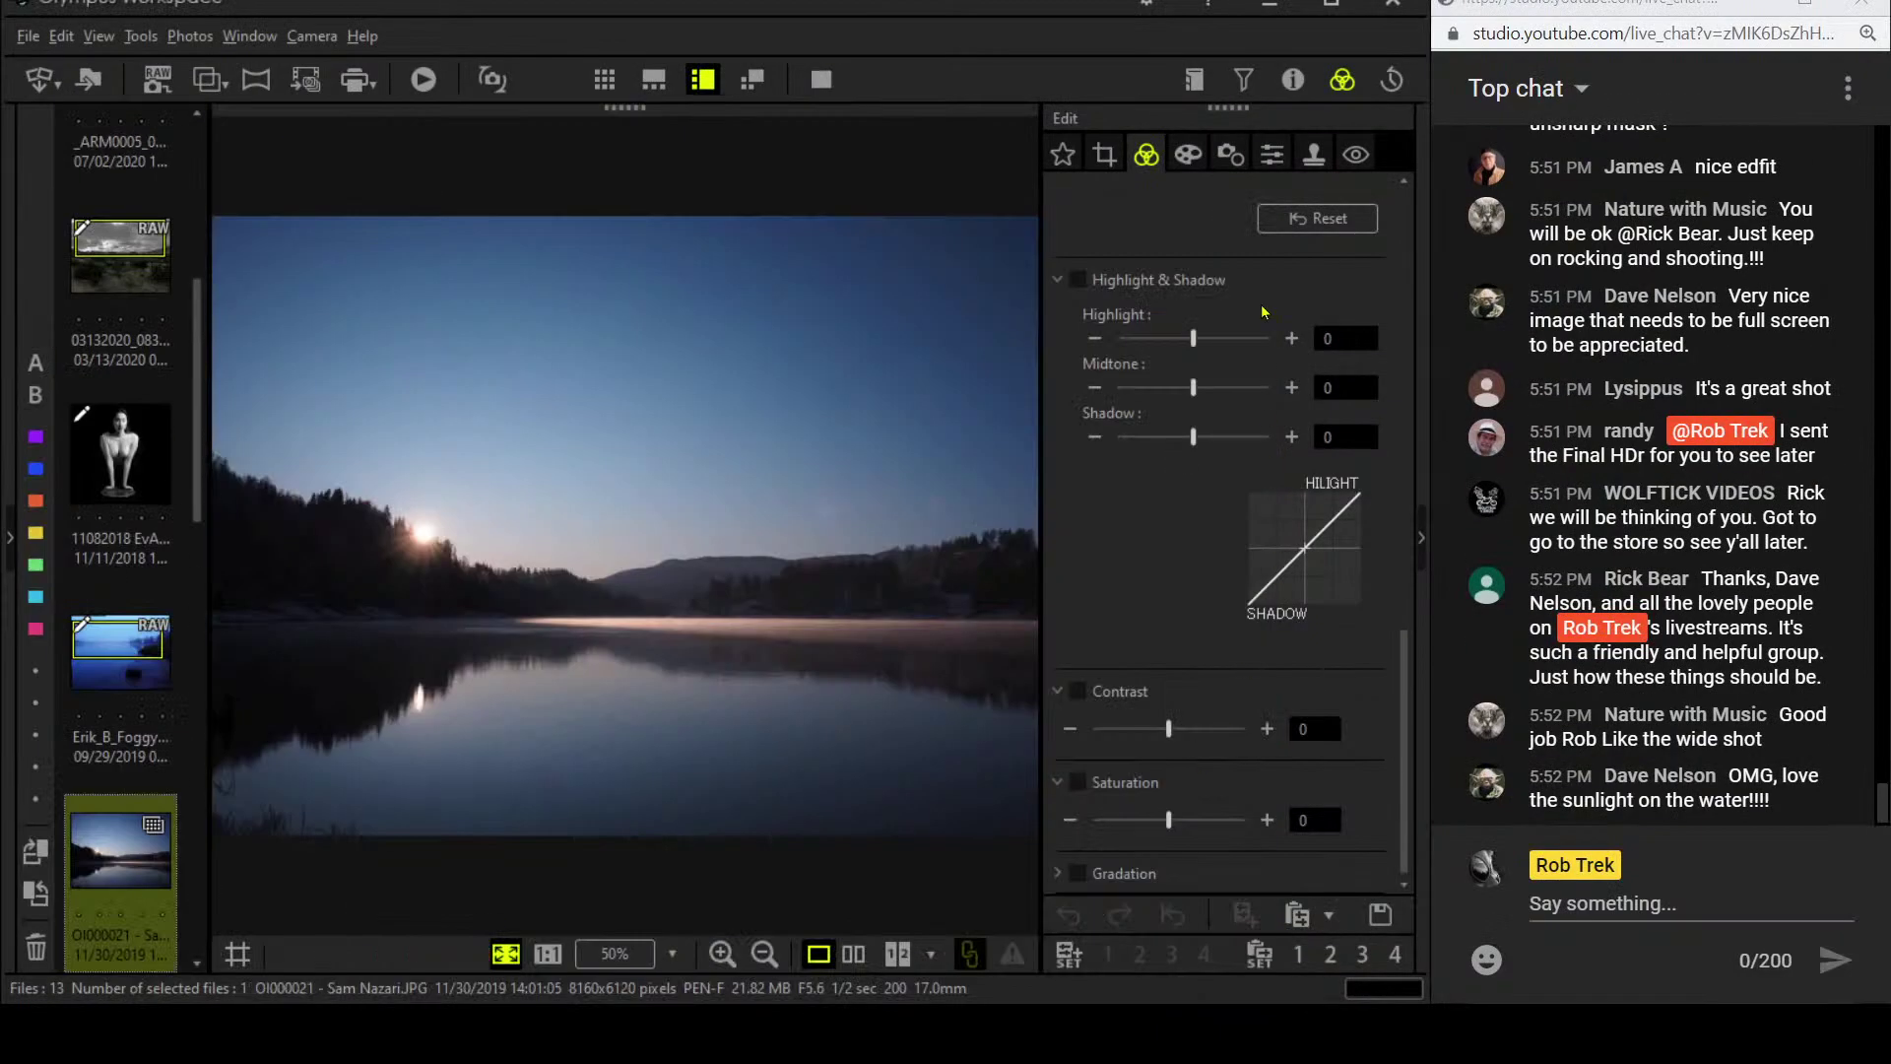
pyautogui.click(1288, 85)
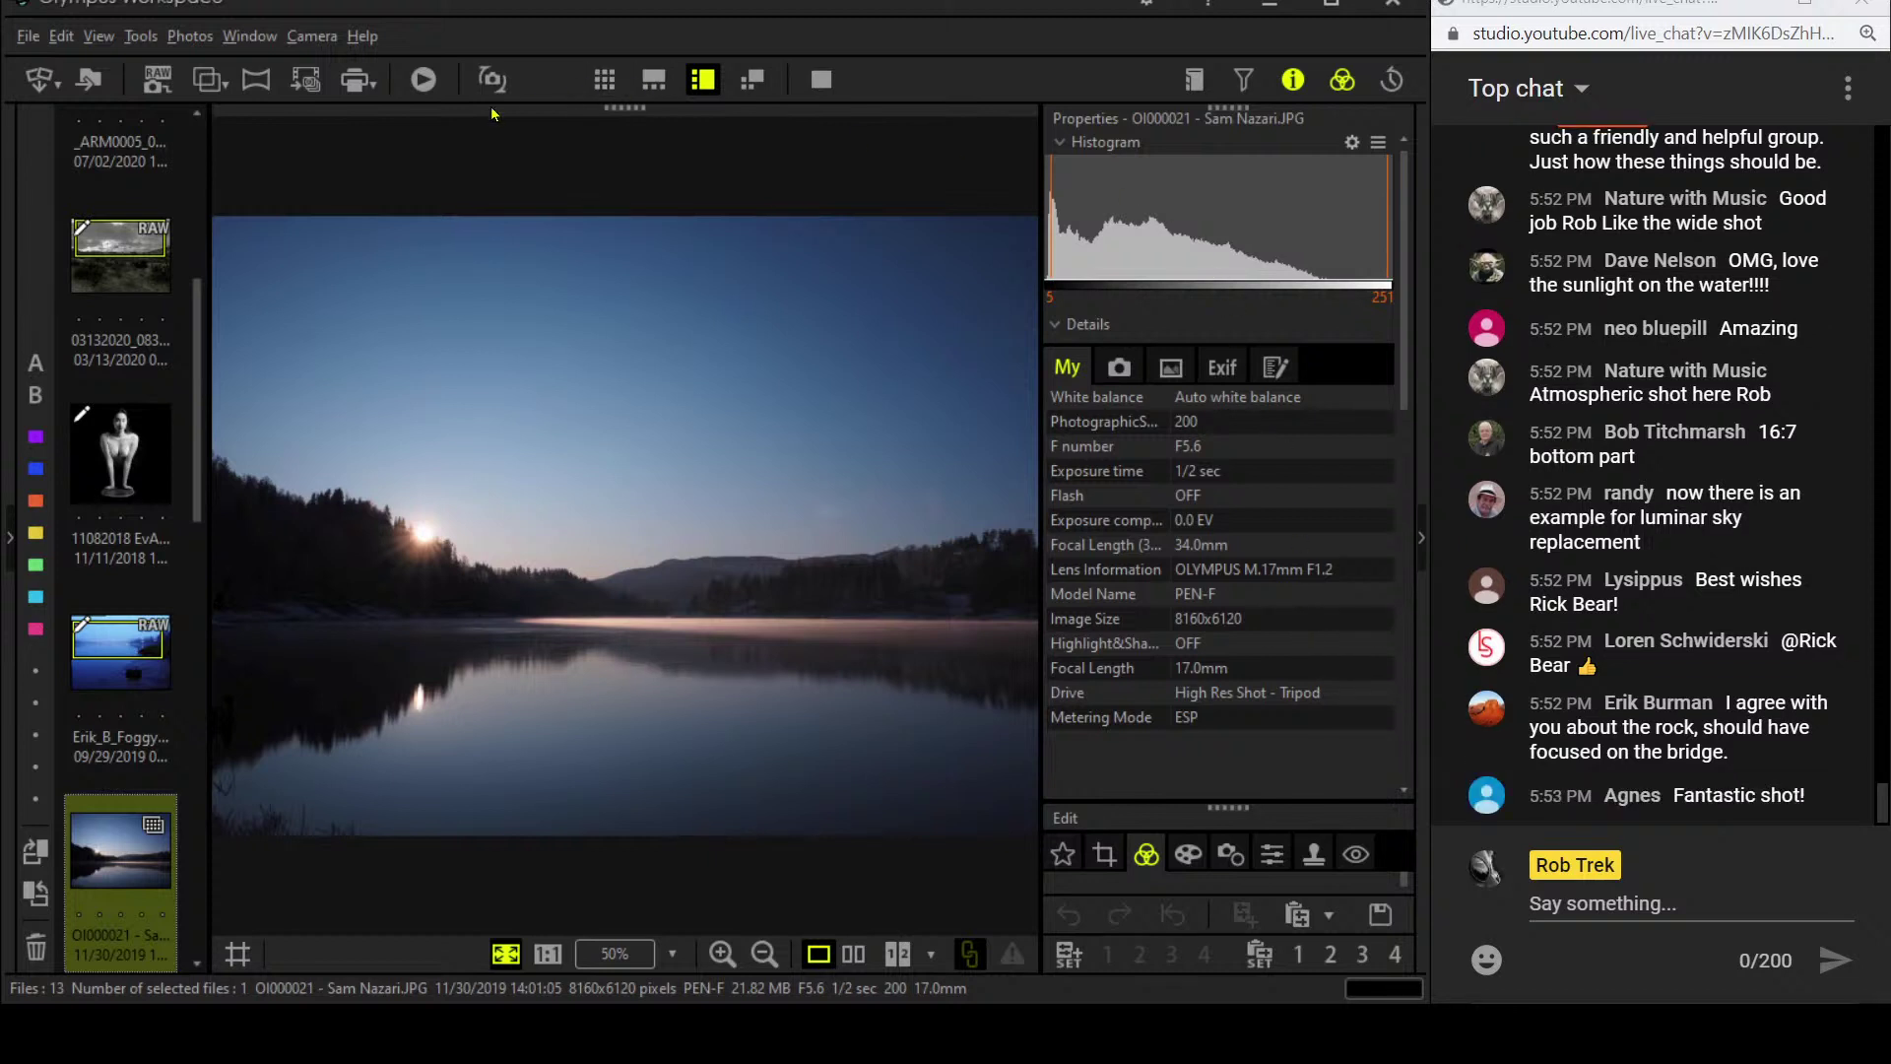
pyautogui.click(1285, 86)
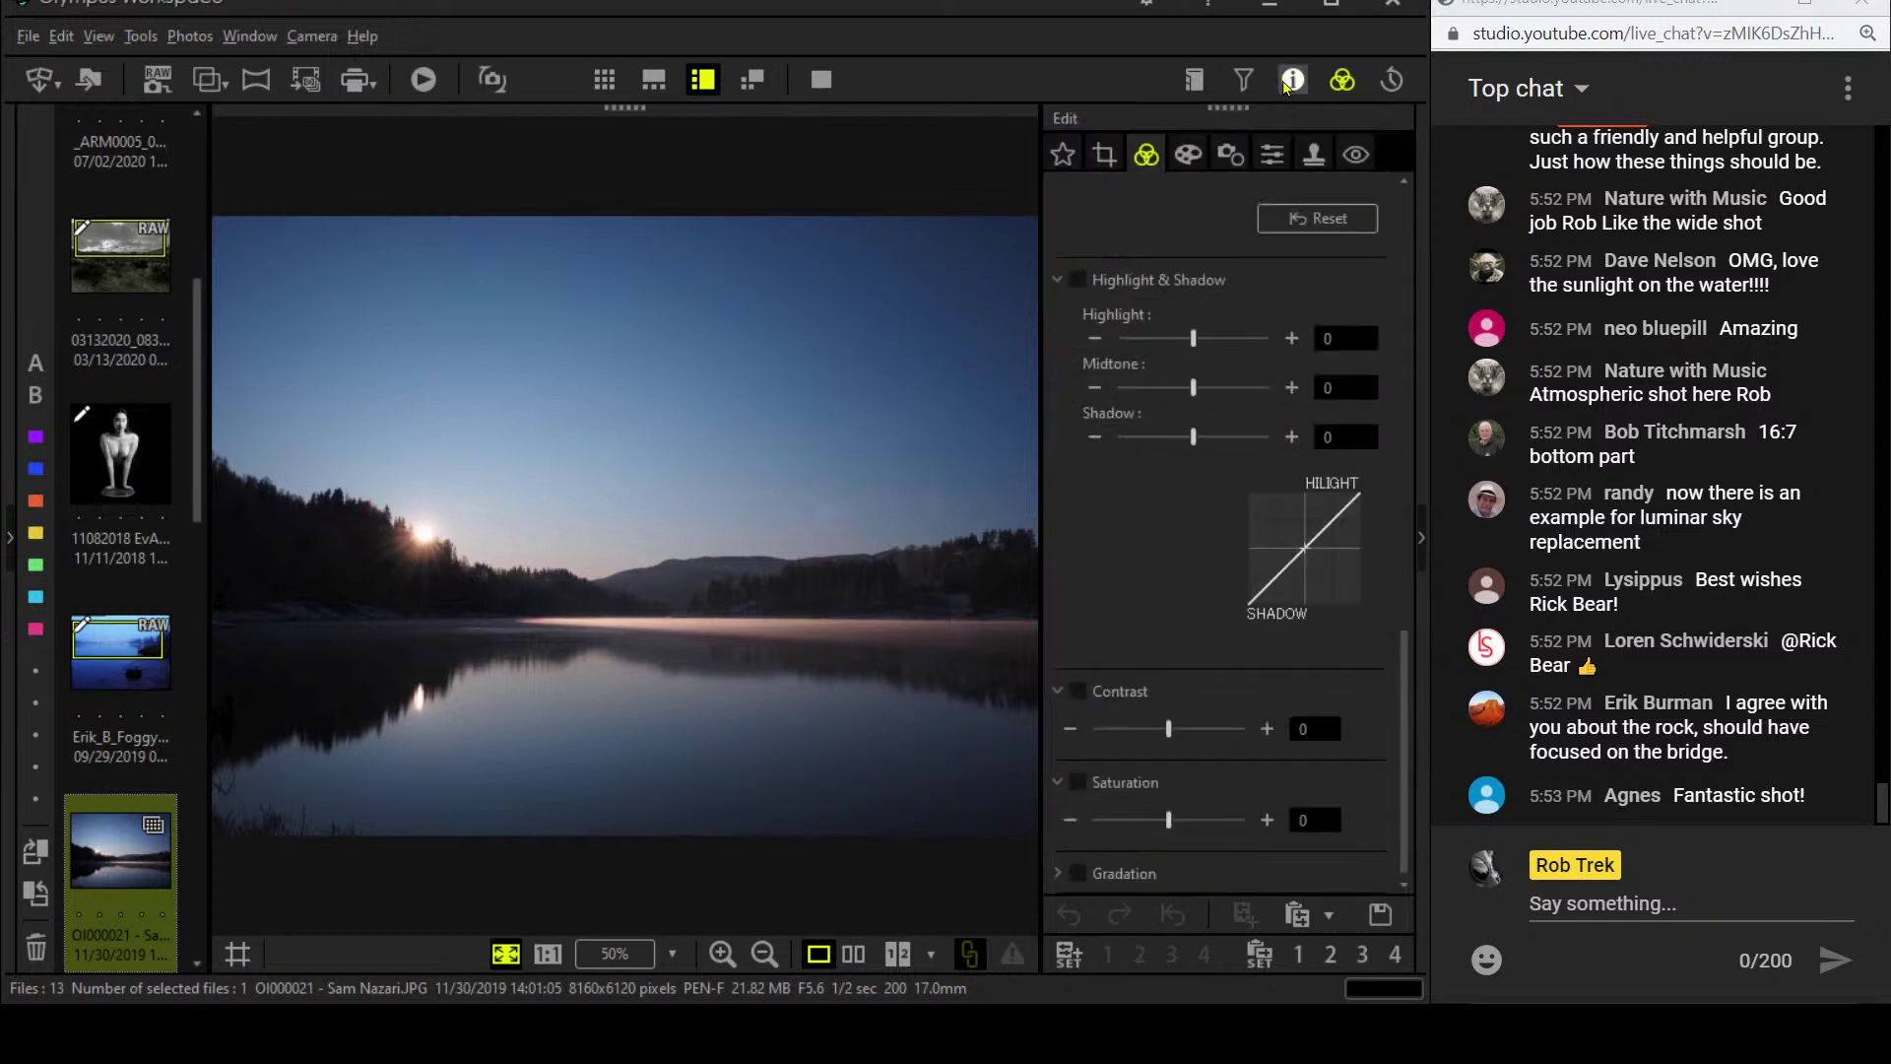
# - Crop the sunset lake photo at 16:7 to about 7379 x 3227 pixels, trimming the far left edge, upper sky and lower water
pyautogui.click(1107, 158)
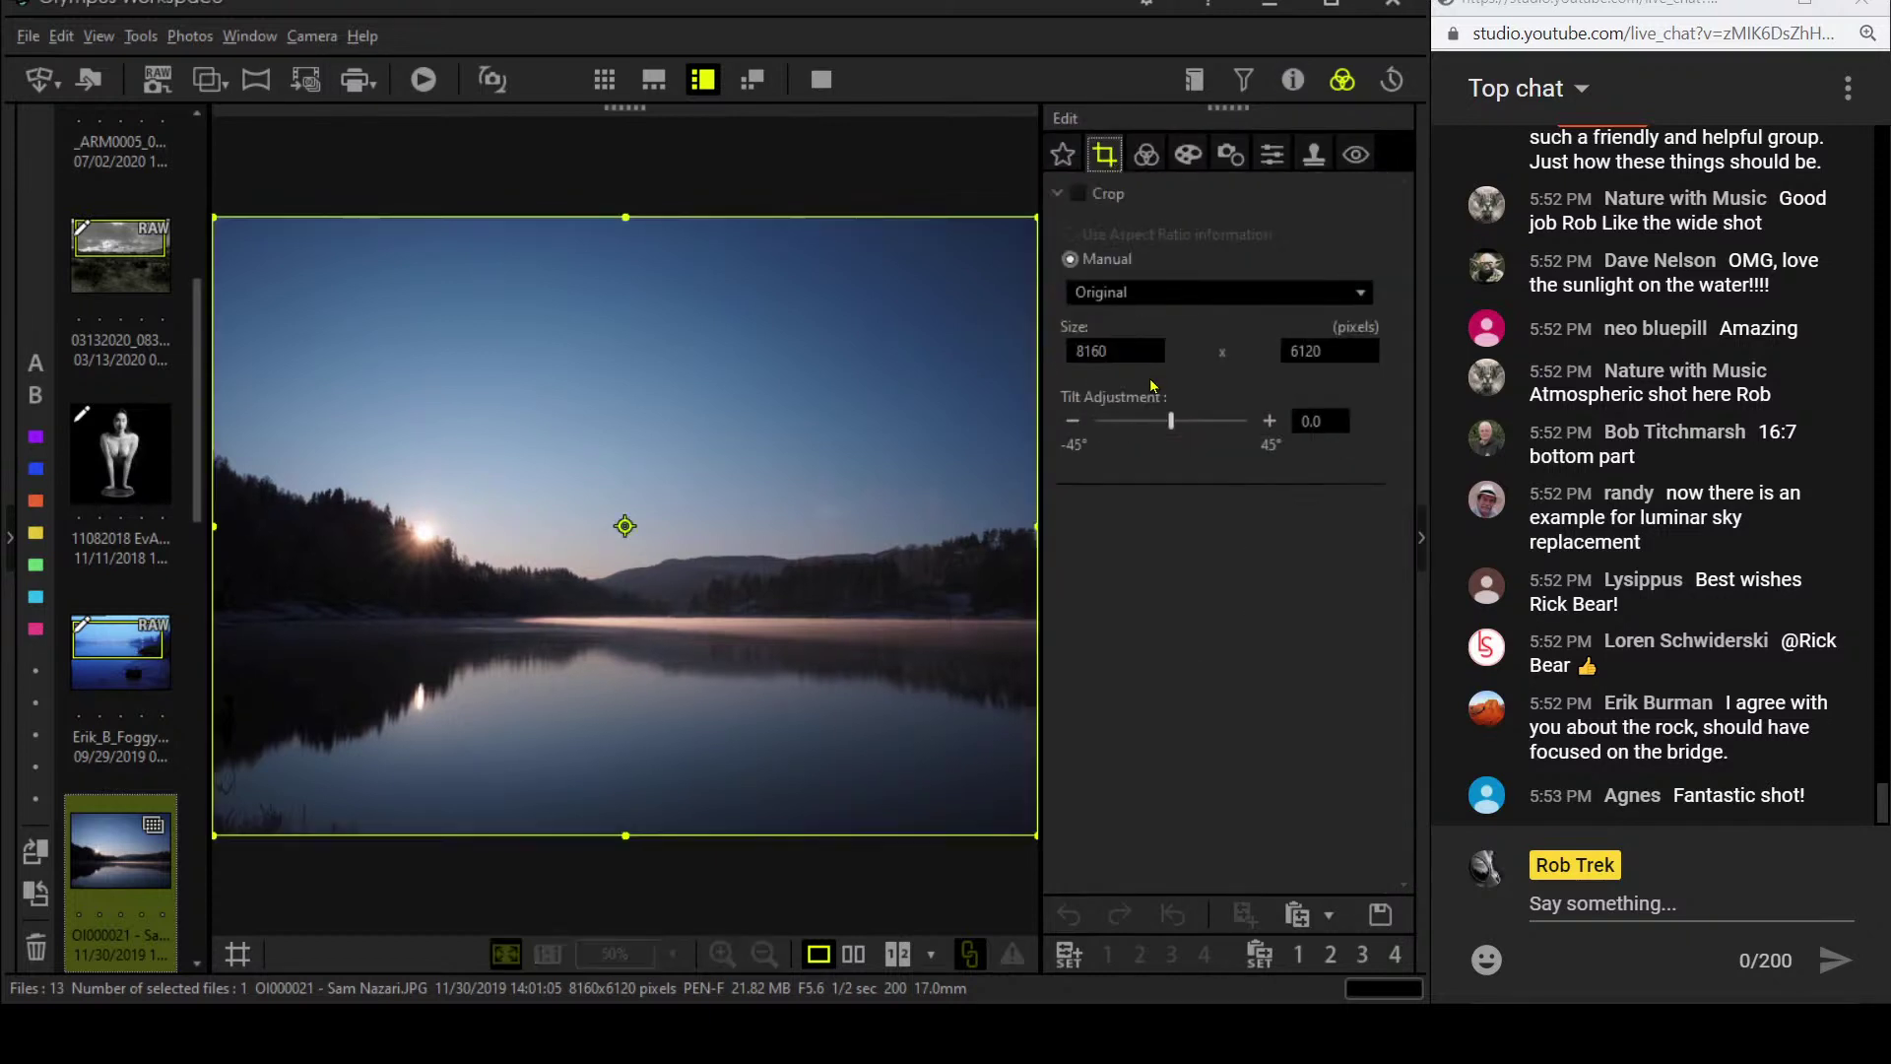
pyautogui.click(1164, 293)
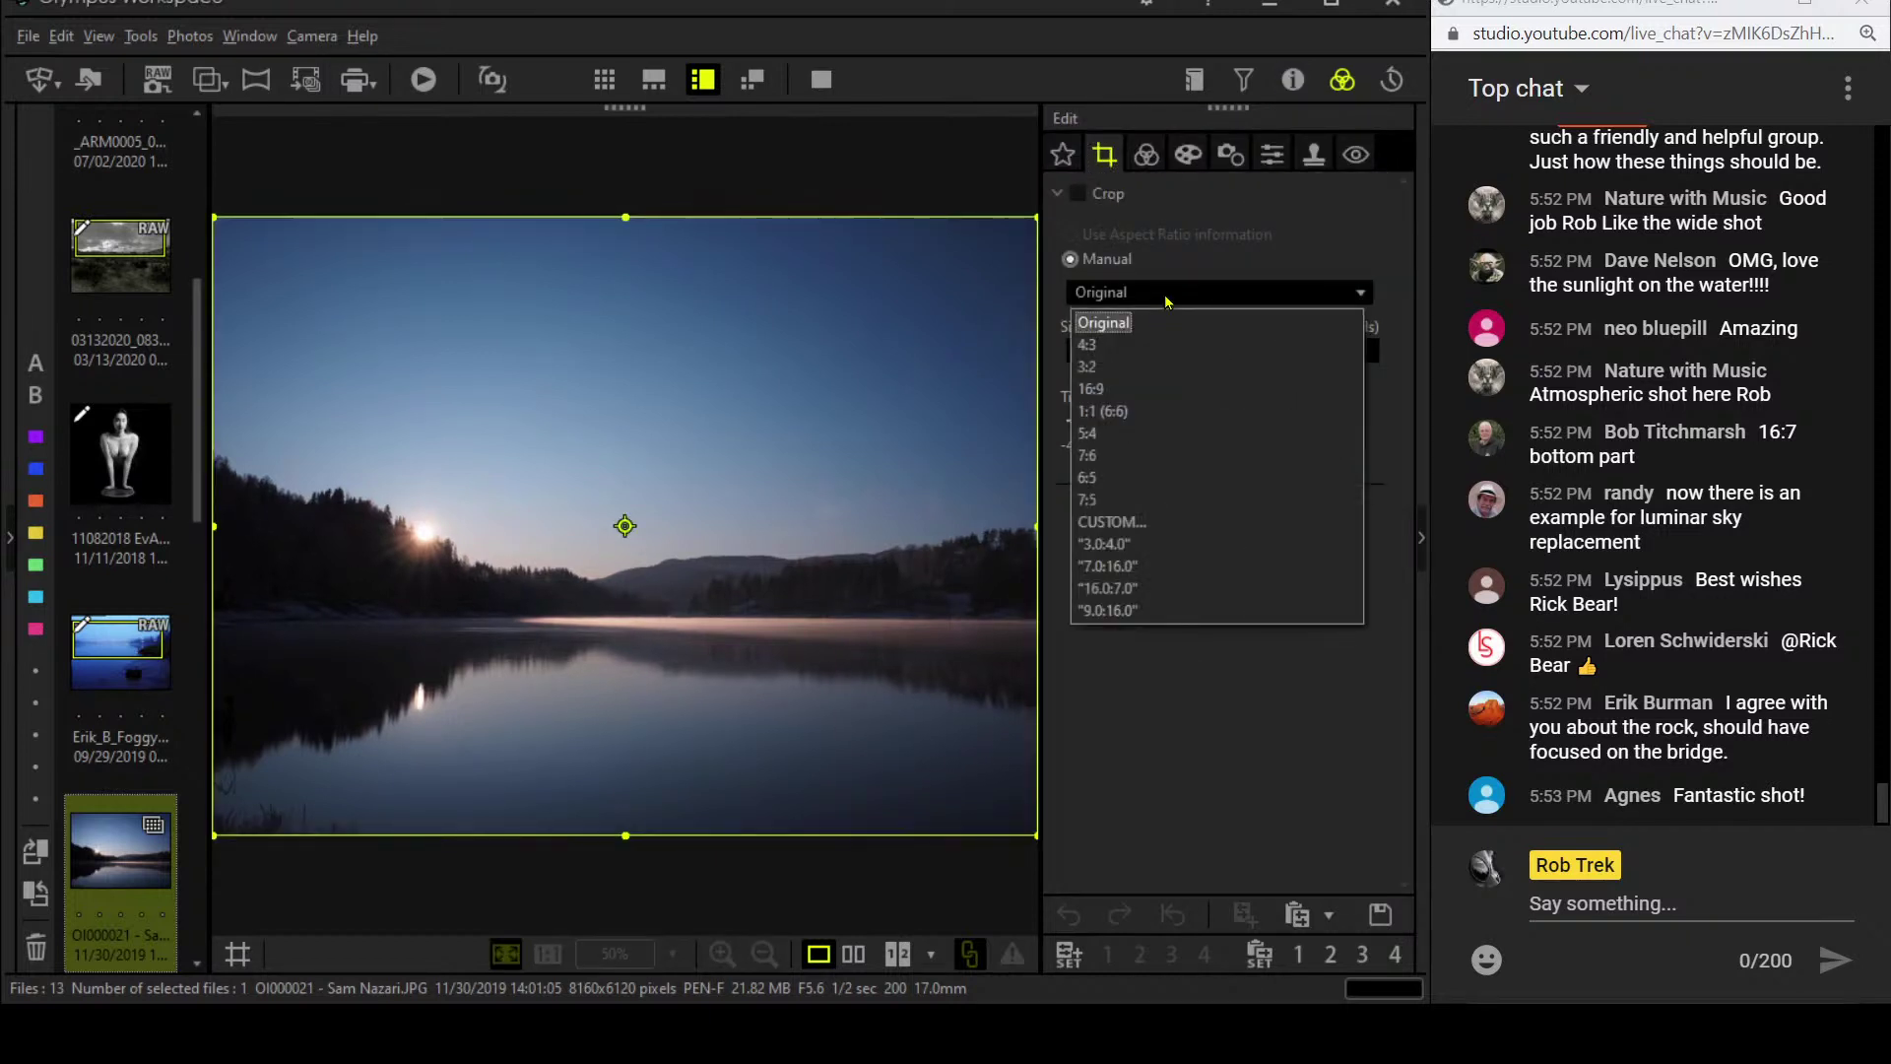
pyautogui.click(1154, 591)
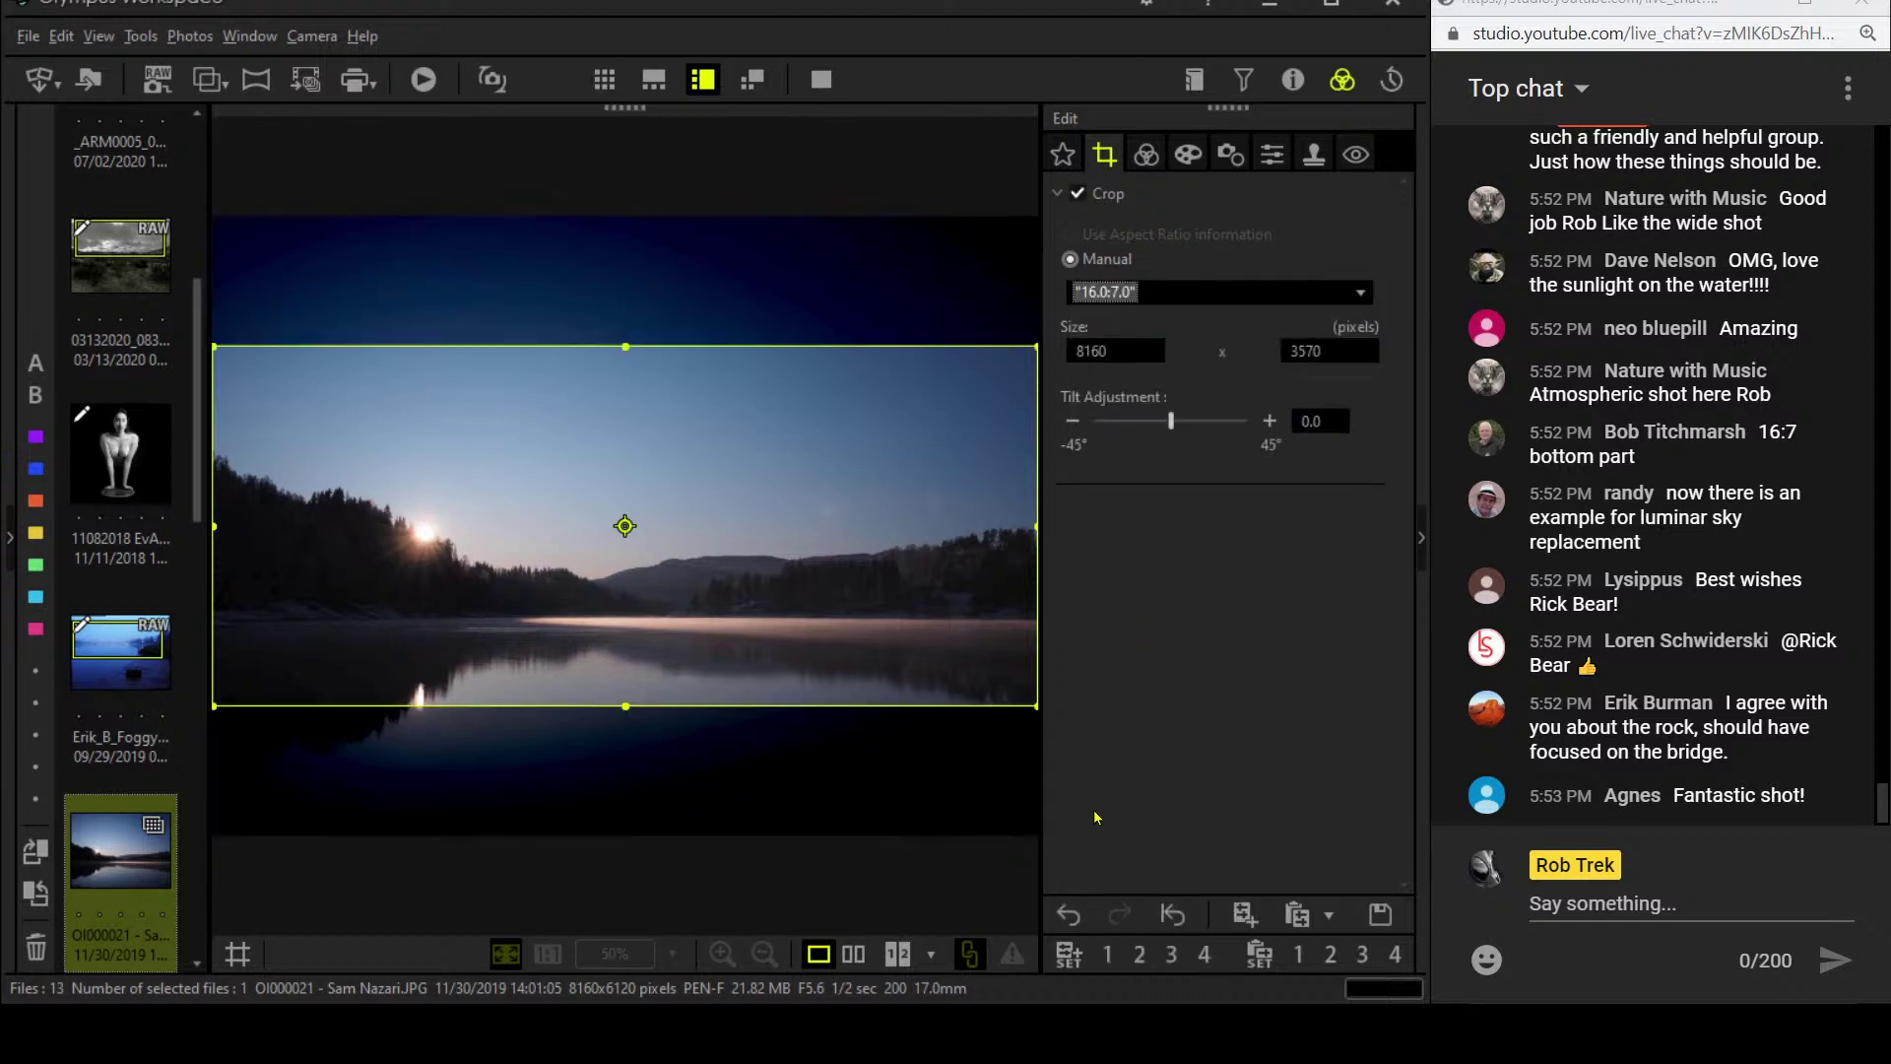
pyautogui.moveTo(882, 659); pyautogui.dragTo(869, 629)
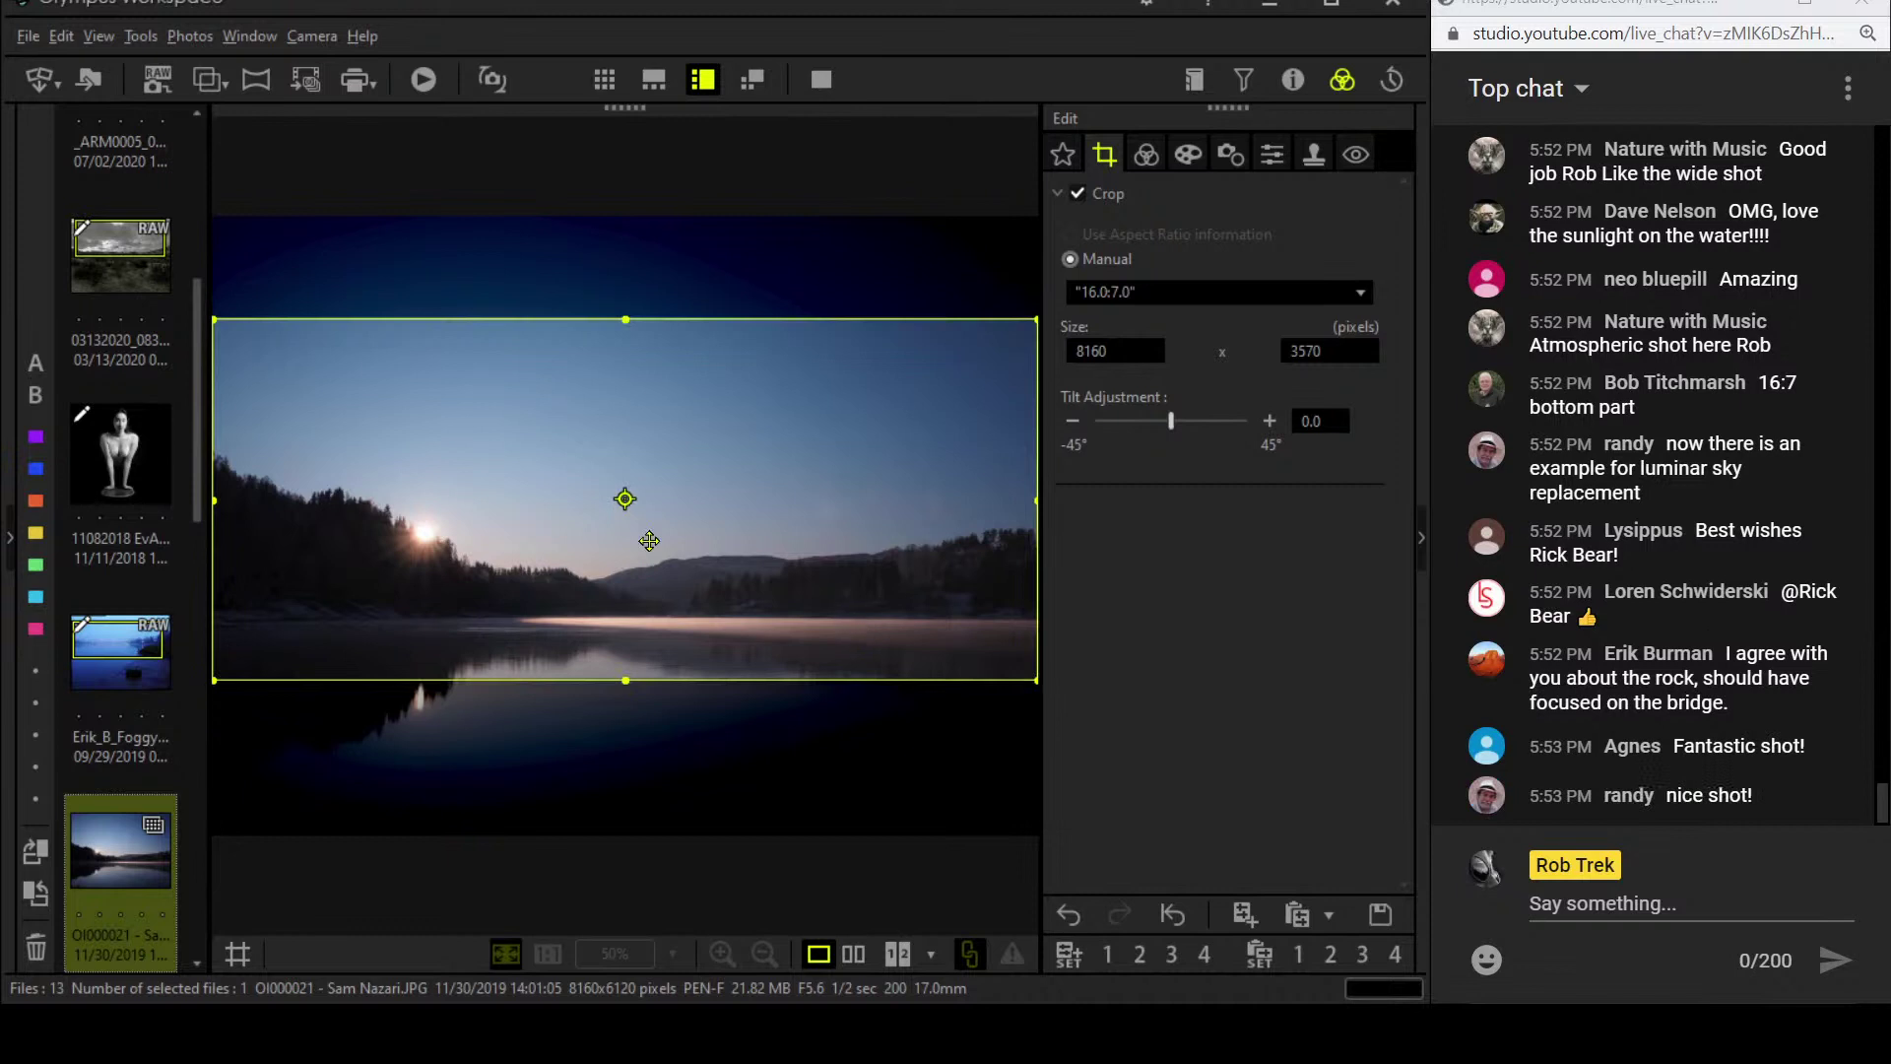
pyautogui.moveTo(215, 319); pyautogui.dragTo(294, 399)
pyautogui.moveTo(499, 544); pyautogui.dragTo(500, 549)
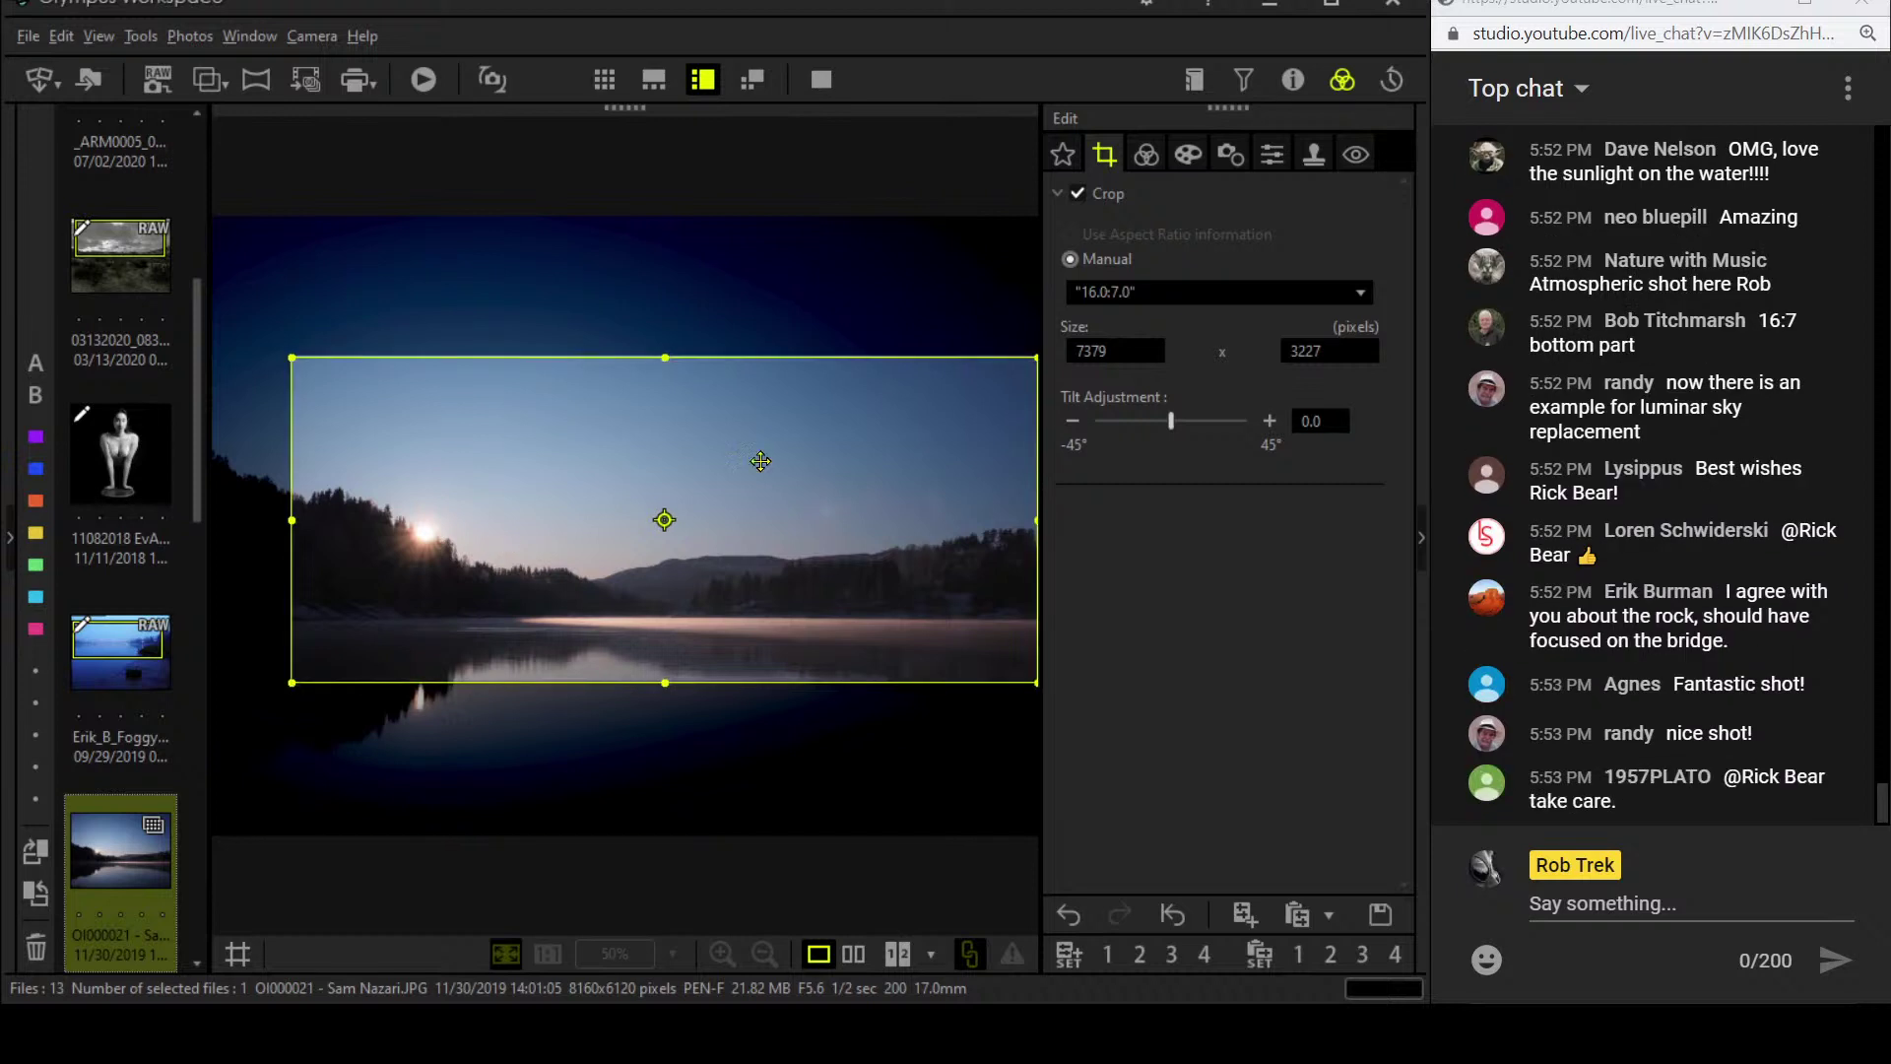
# - Return to the tone and colour adjustments and set Dehaze to 89
pyautogui.click(1144, 165)
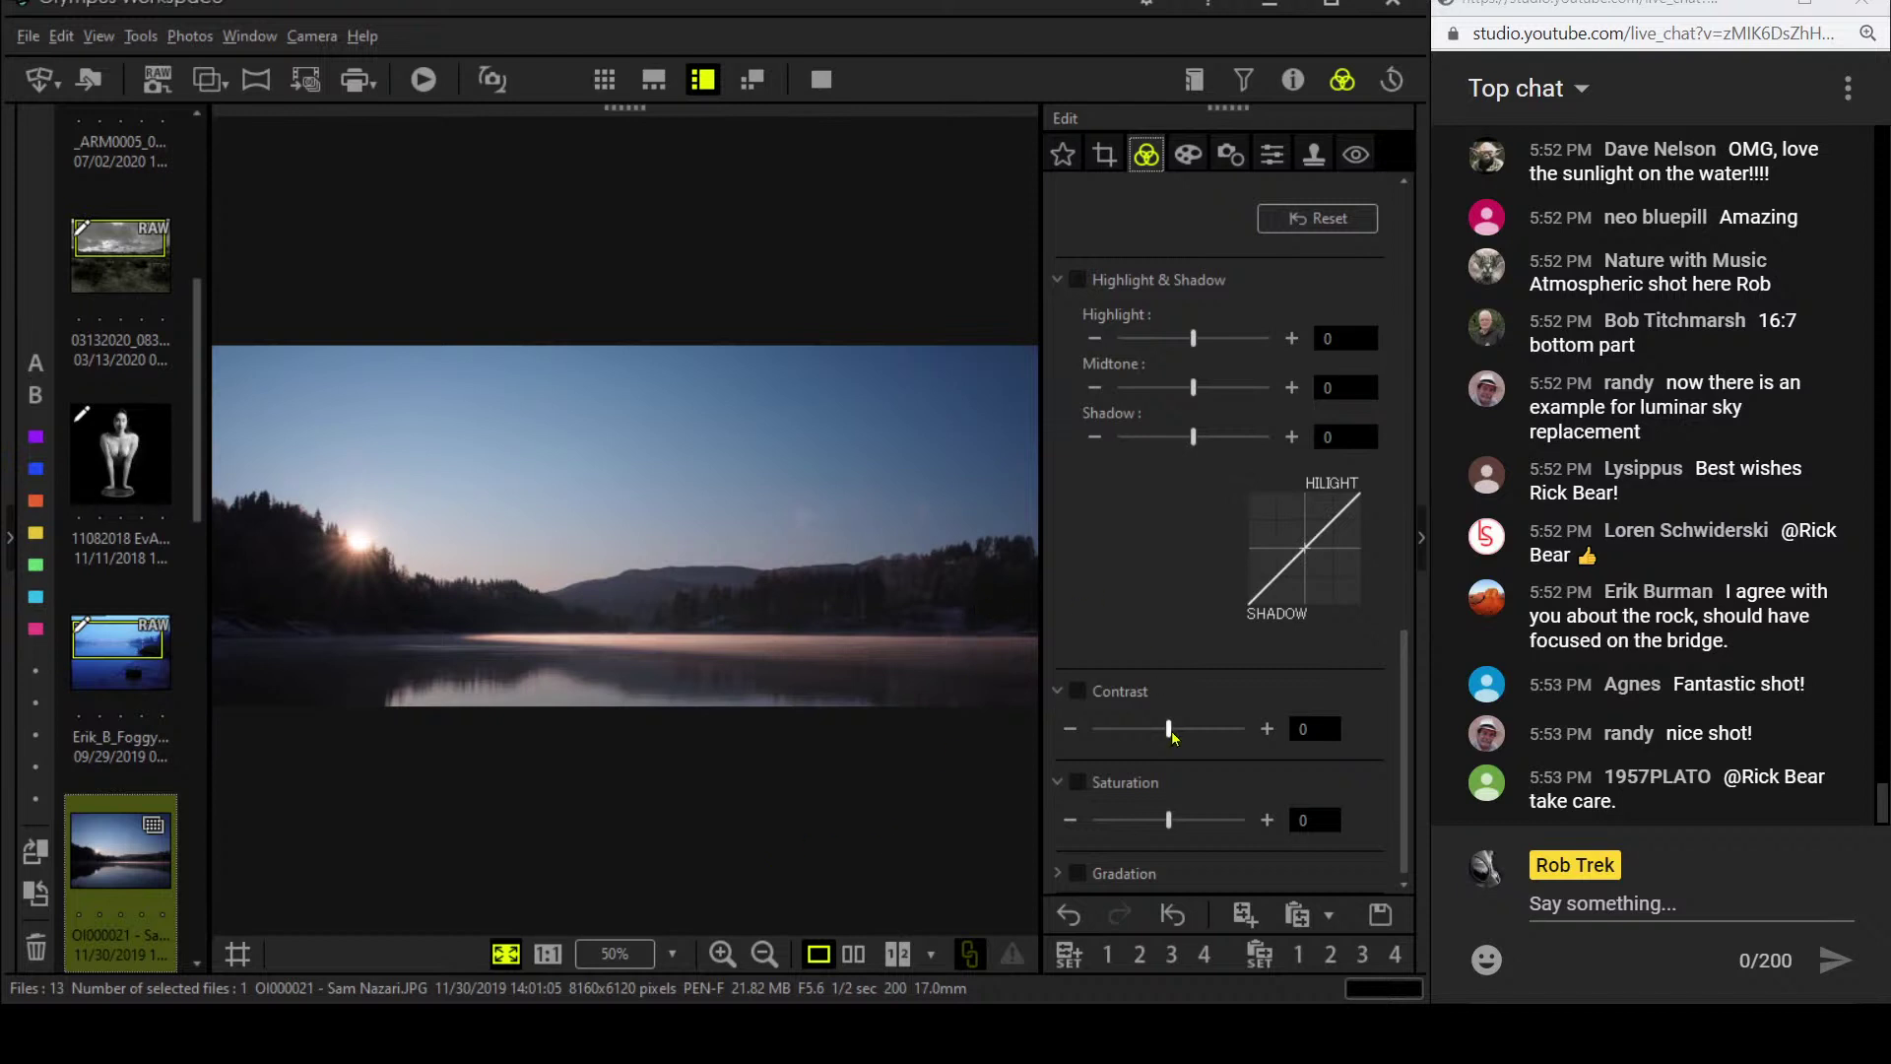
pyautogui.scroll(6, 1251, 703)
pyautogui.scroll(3, 1246, 702)
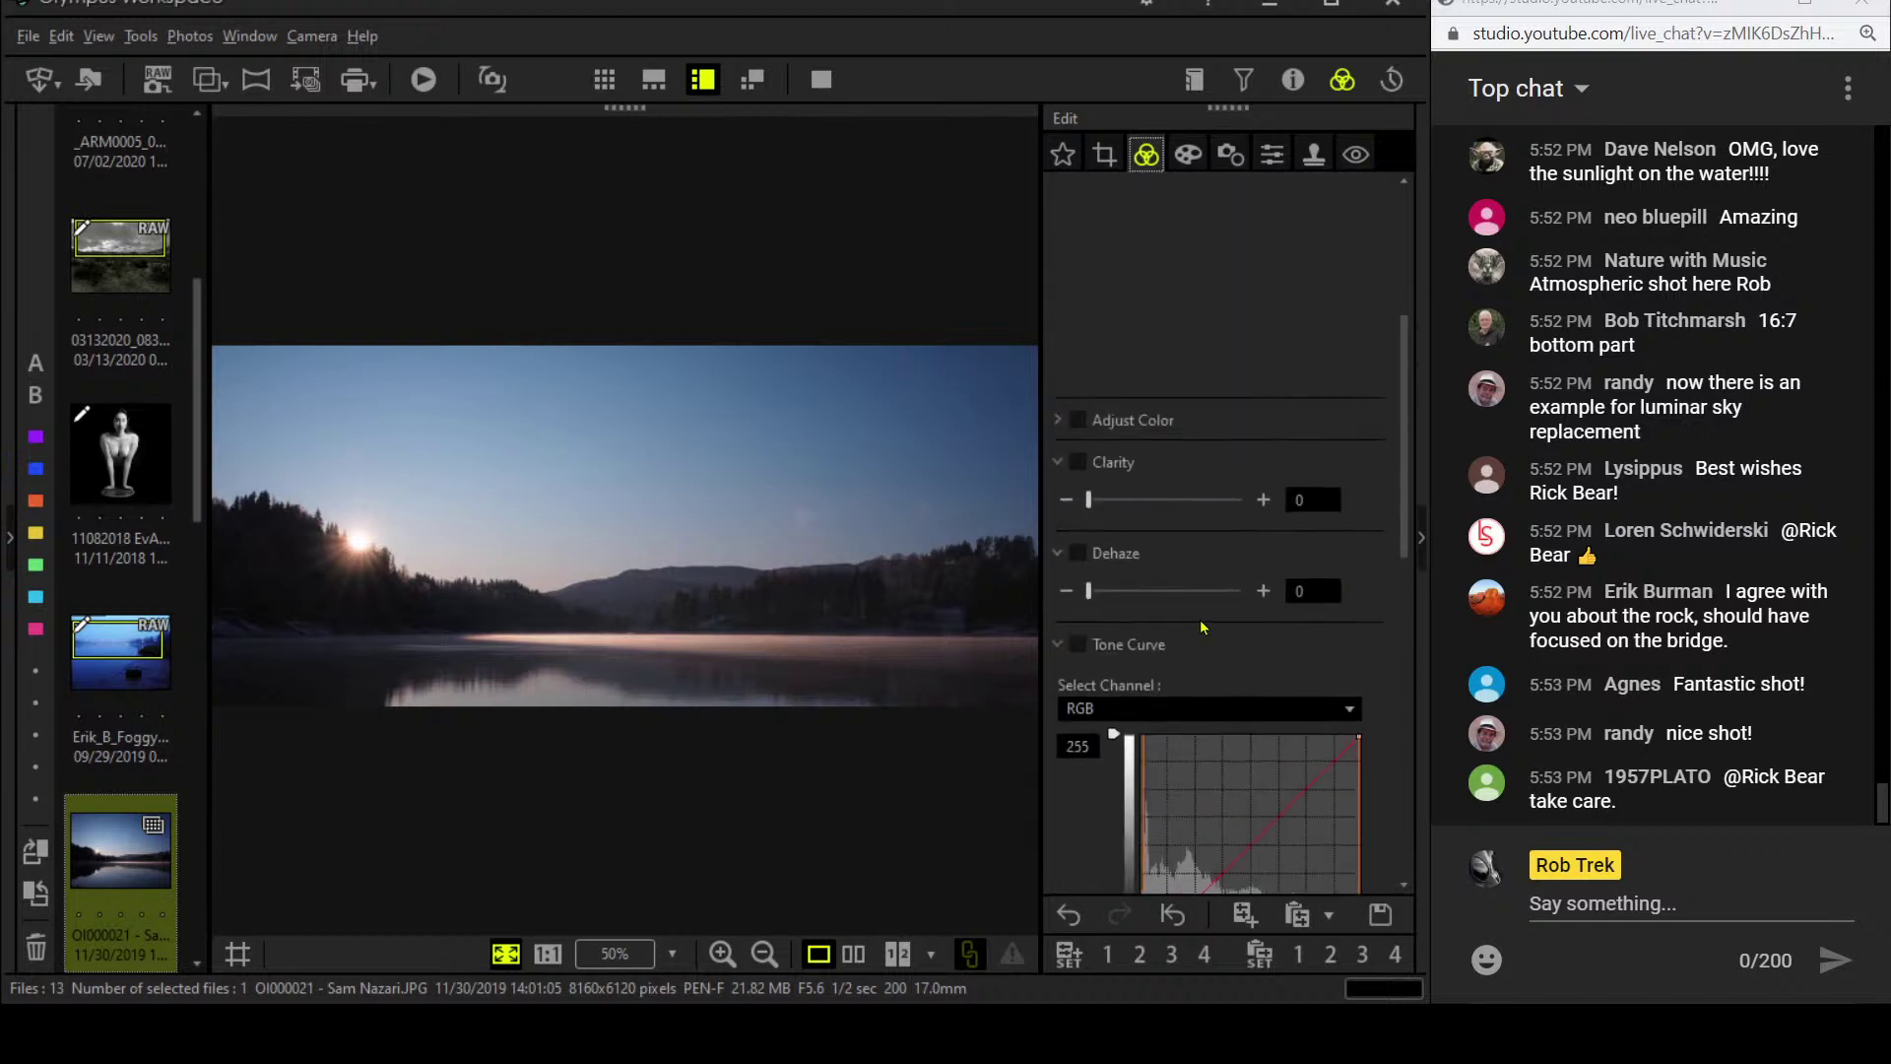
pyautogui.moveTo(1089, 591); pyautogui.dragTo(1227, 594)
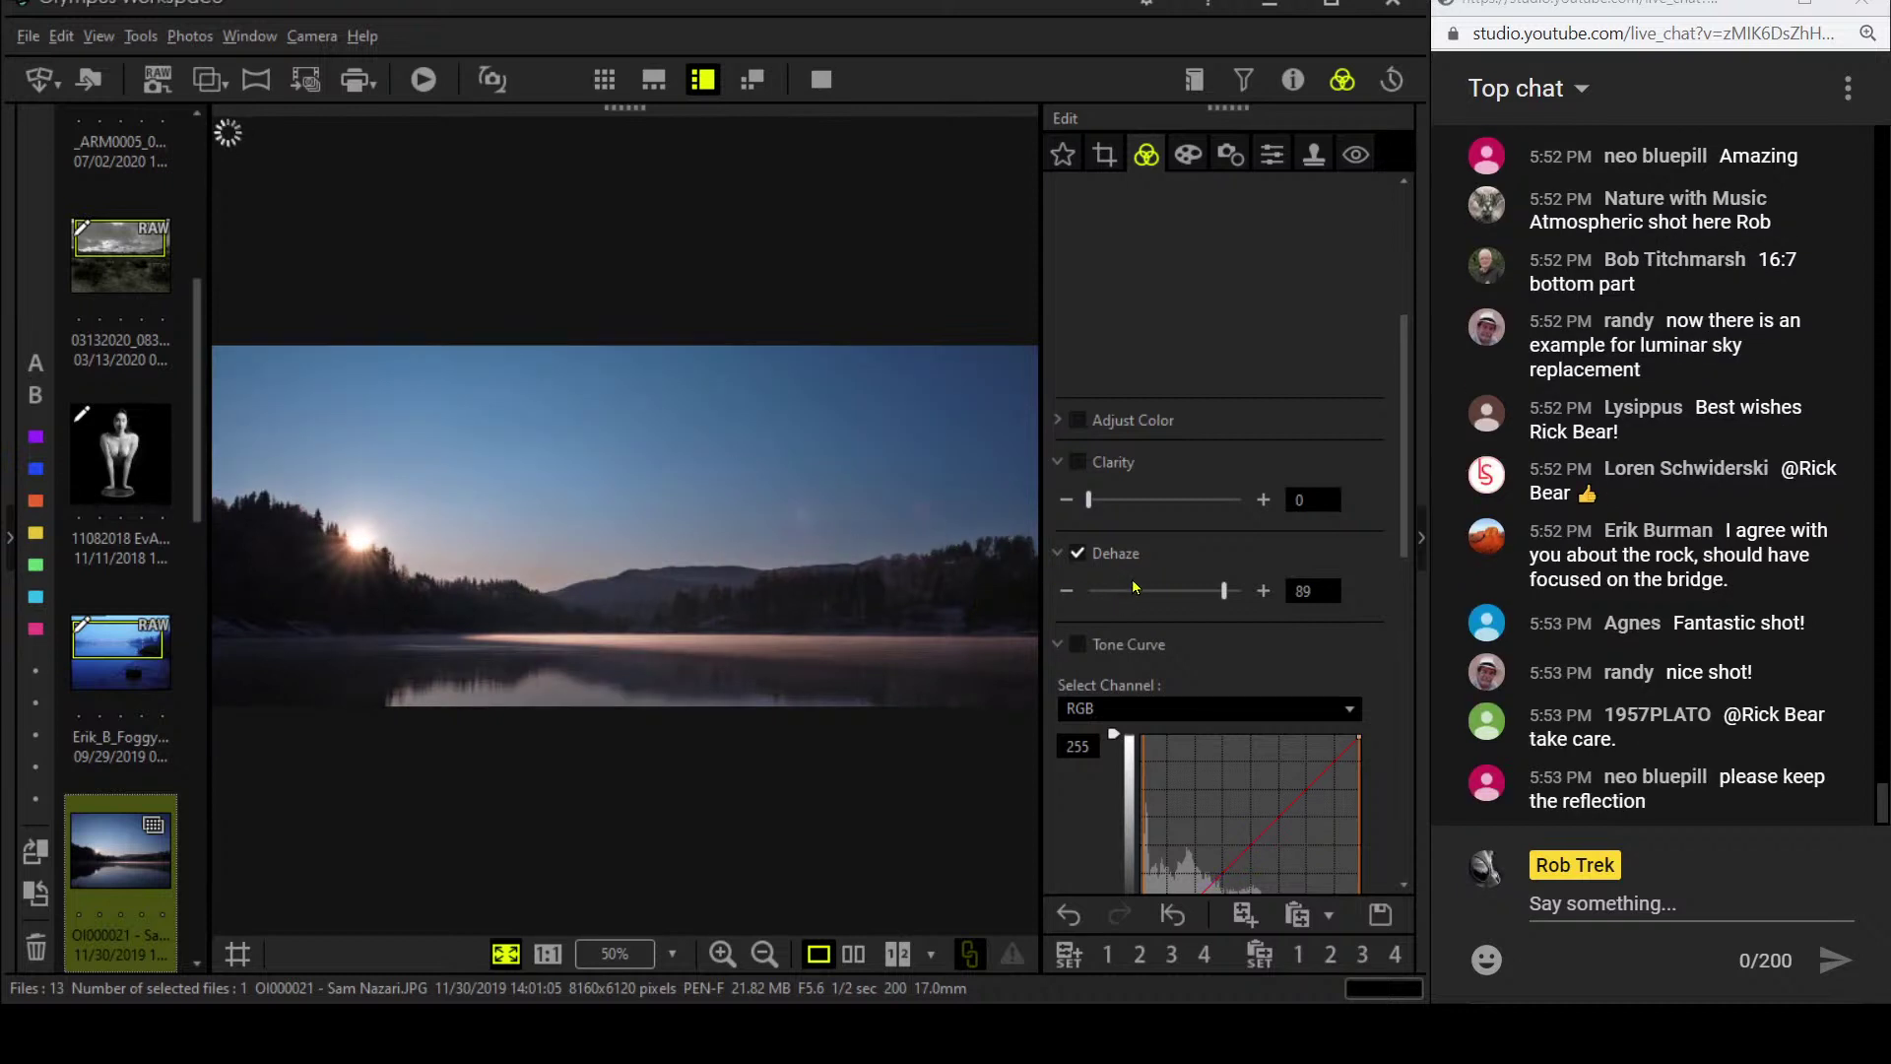
# - Lower the RGB tone curve's white input point to 221 to brighten the highlights
pyautogui.scroll(-1, 1154, 638)
pyautogui.scroll(-1, 1154, 638)
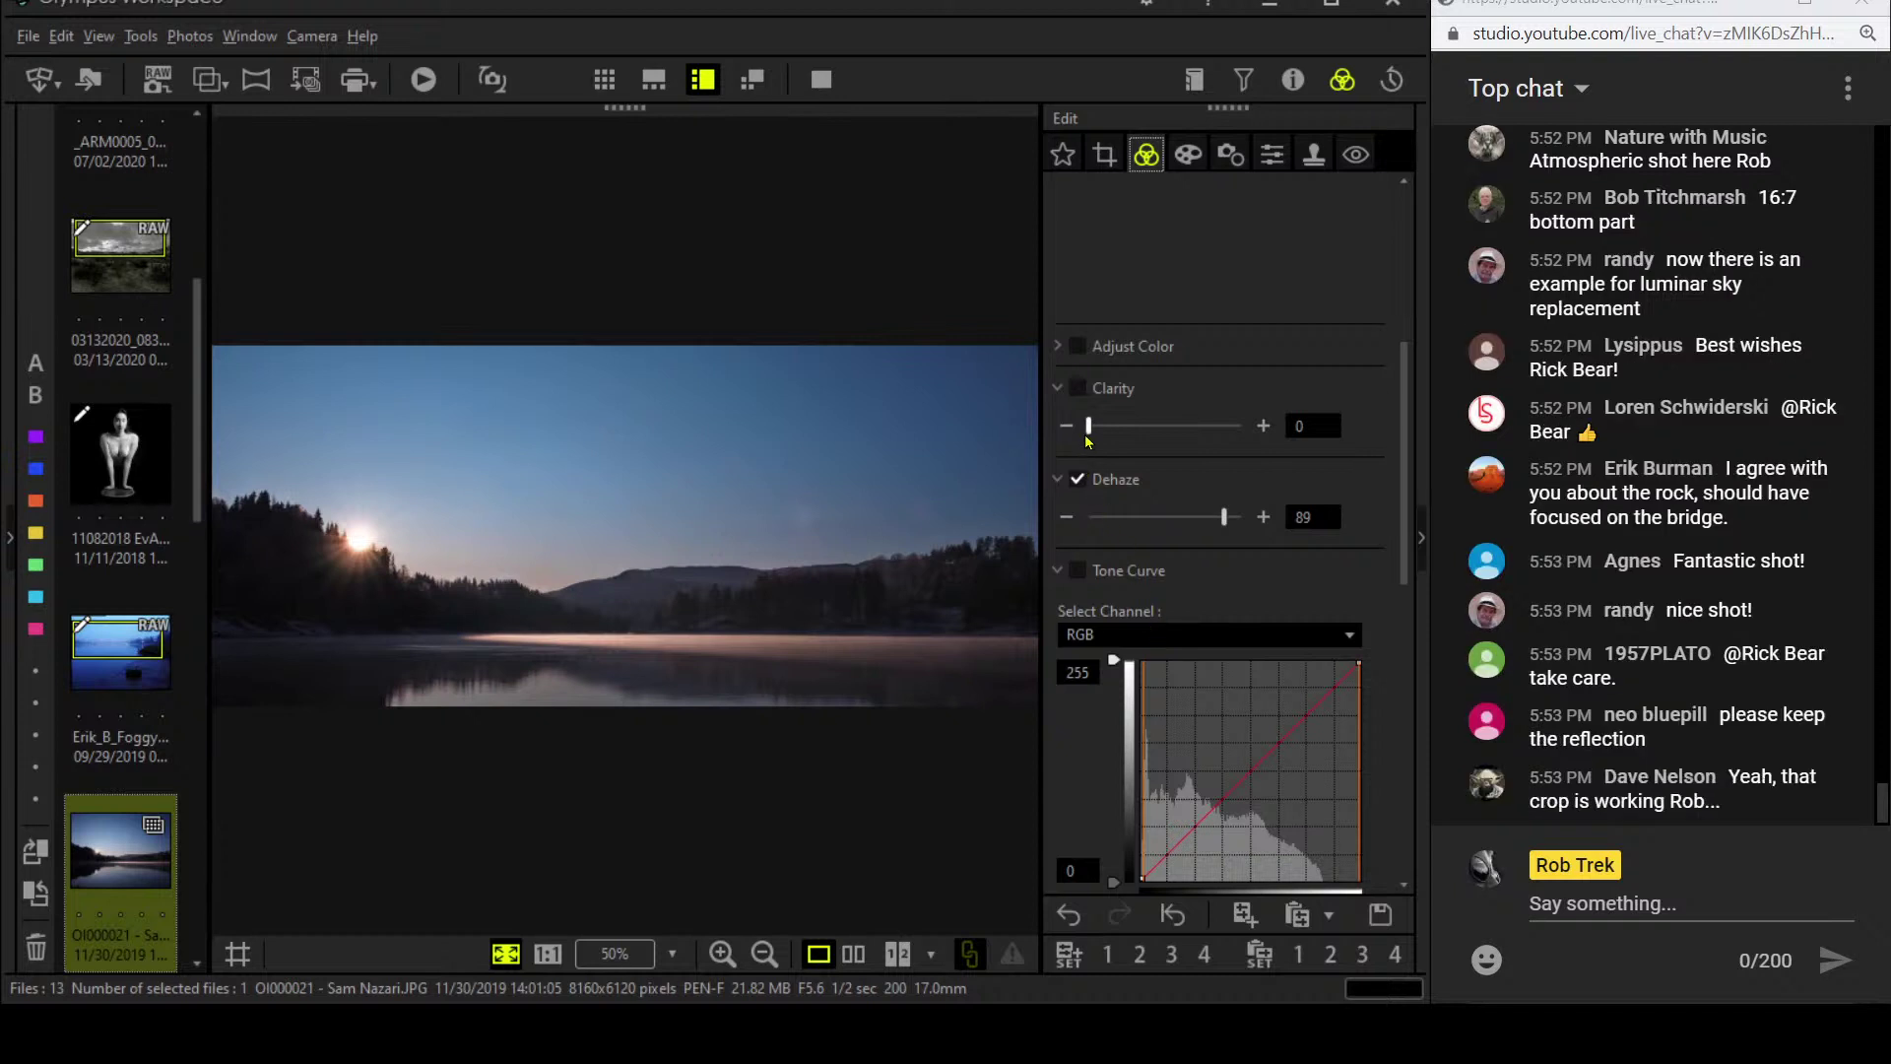
pyautogui.scroll(-4, 1116, 703)
pyautogui.scroll(-3, 1115, 697)
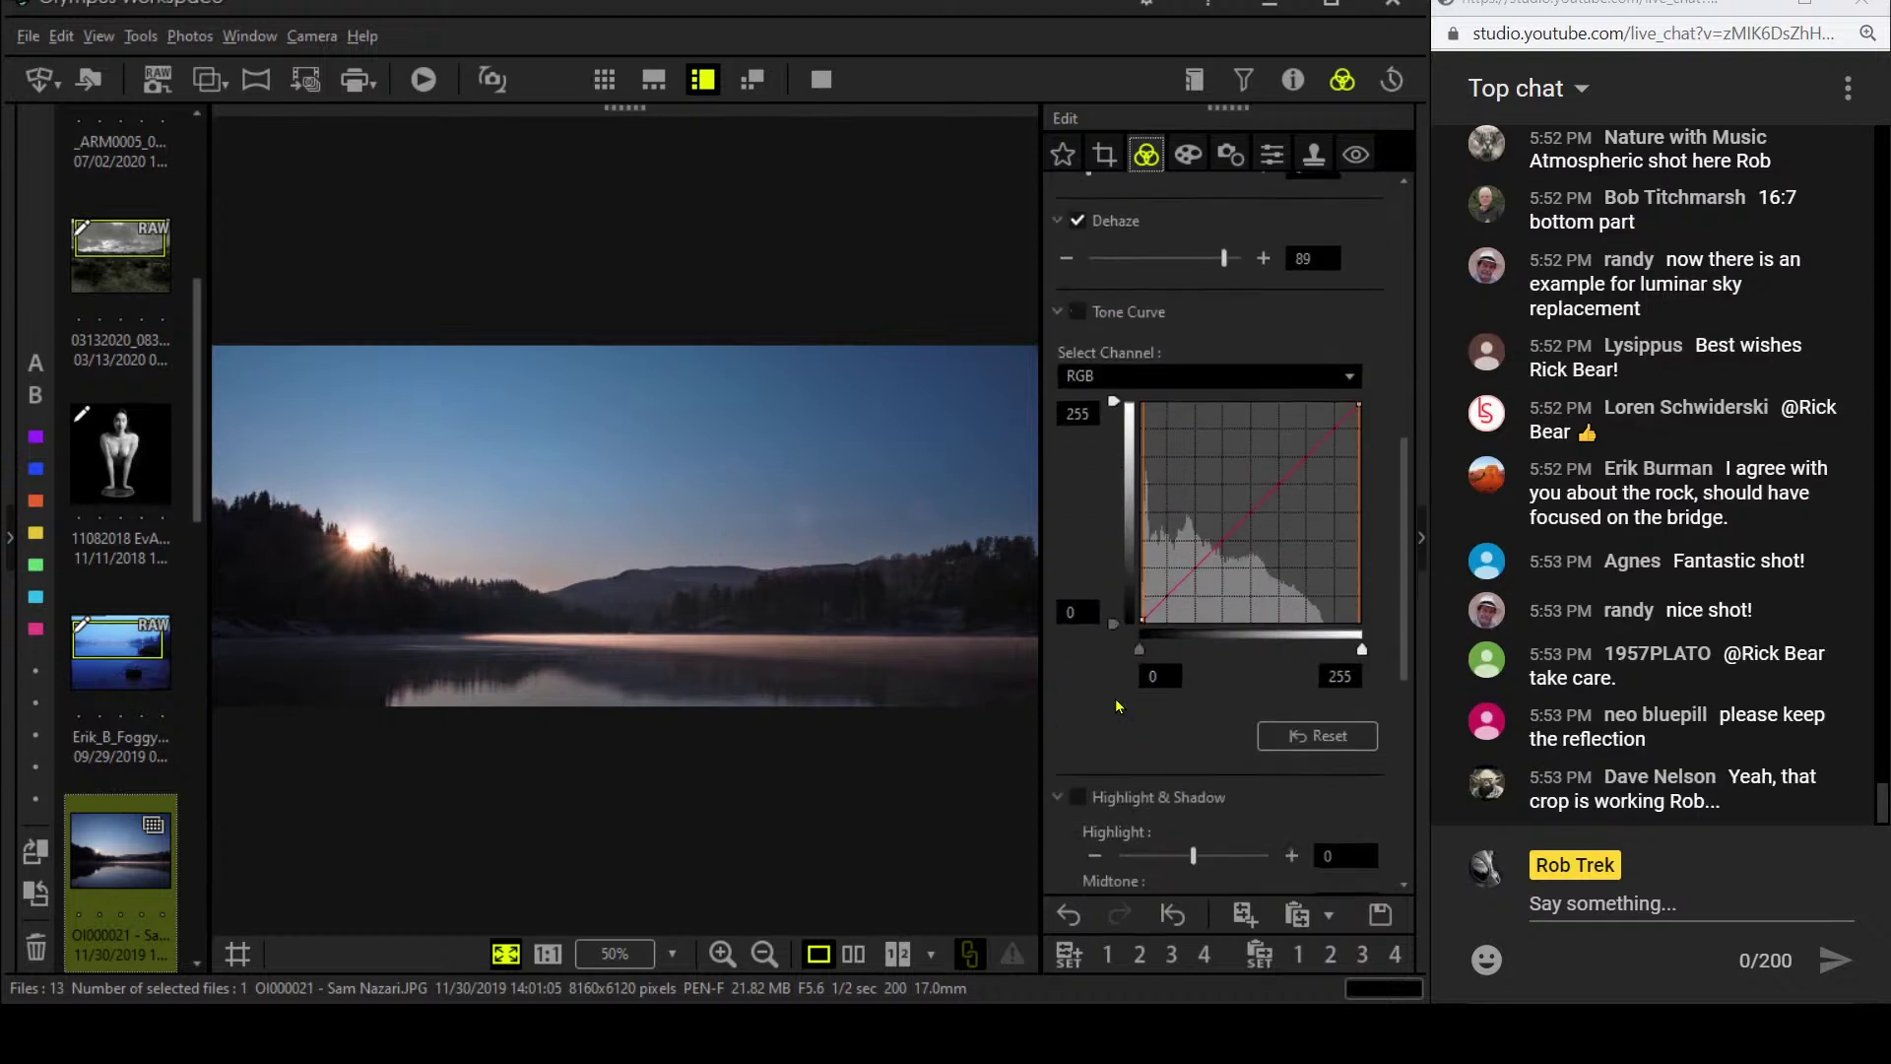
pyautogui.moveTo(1361, 652); pyautogui.dragTo(1336, 652)
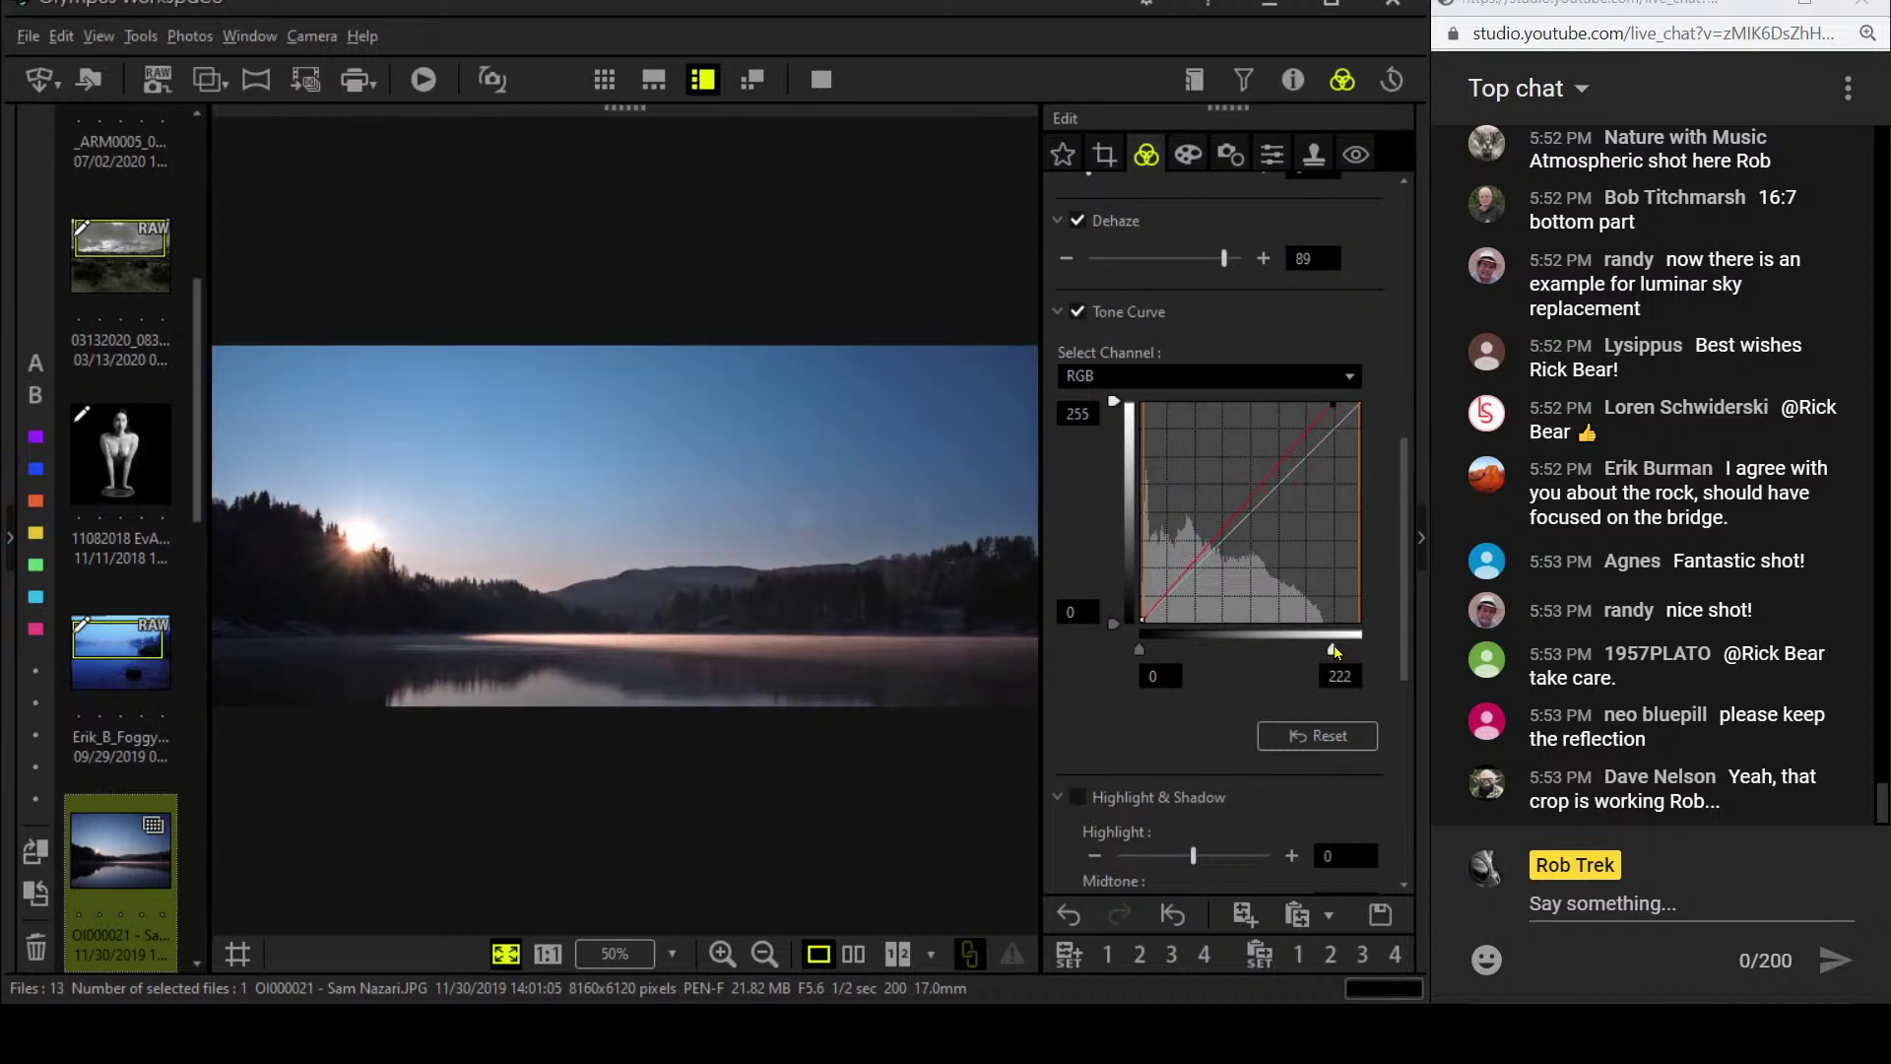
# - Warm the sunset lake photo slightly by raising the blue-to-amber value of the custom white balance
pyautogui.scroll(15, 1180, 721)
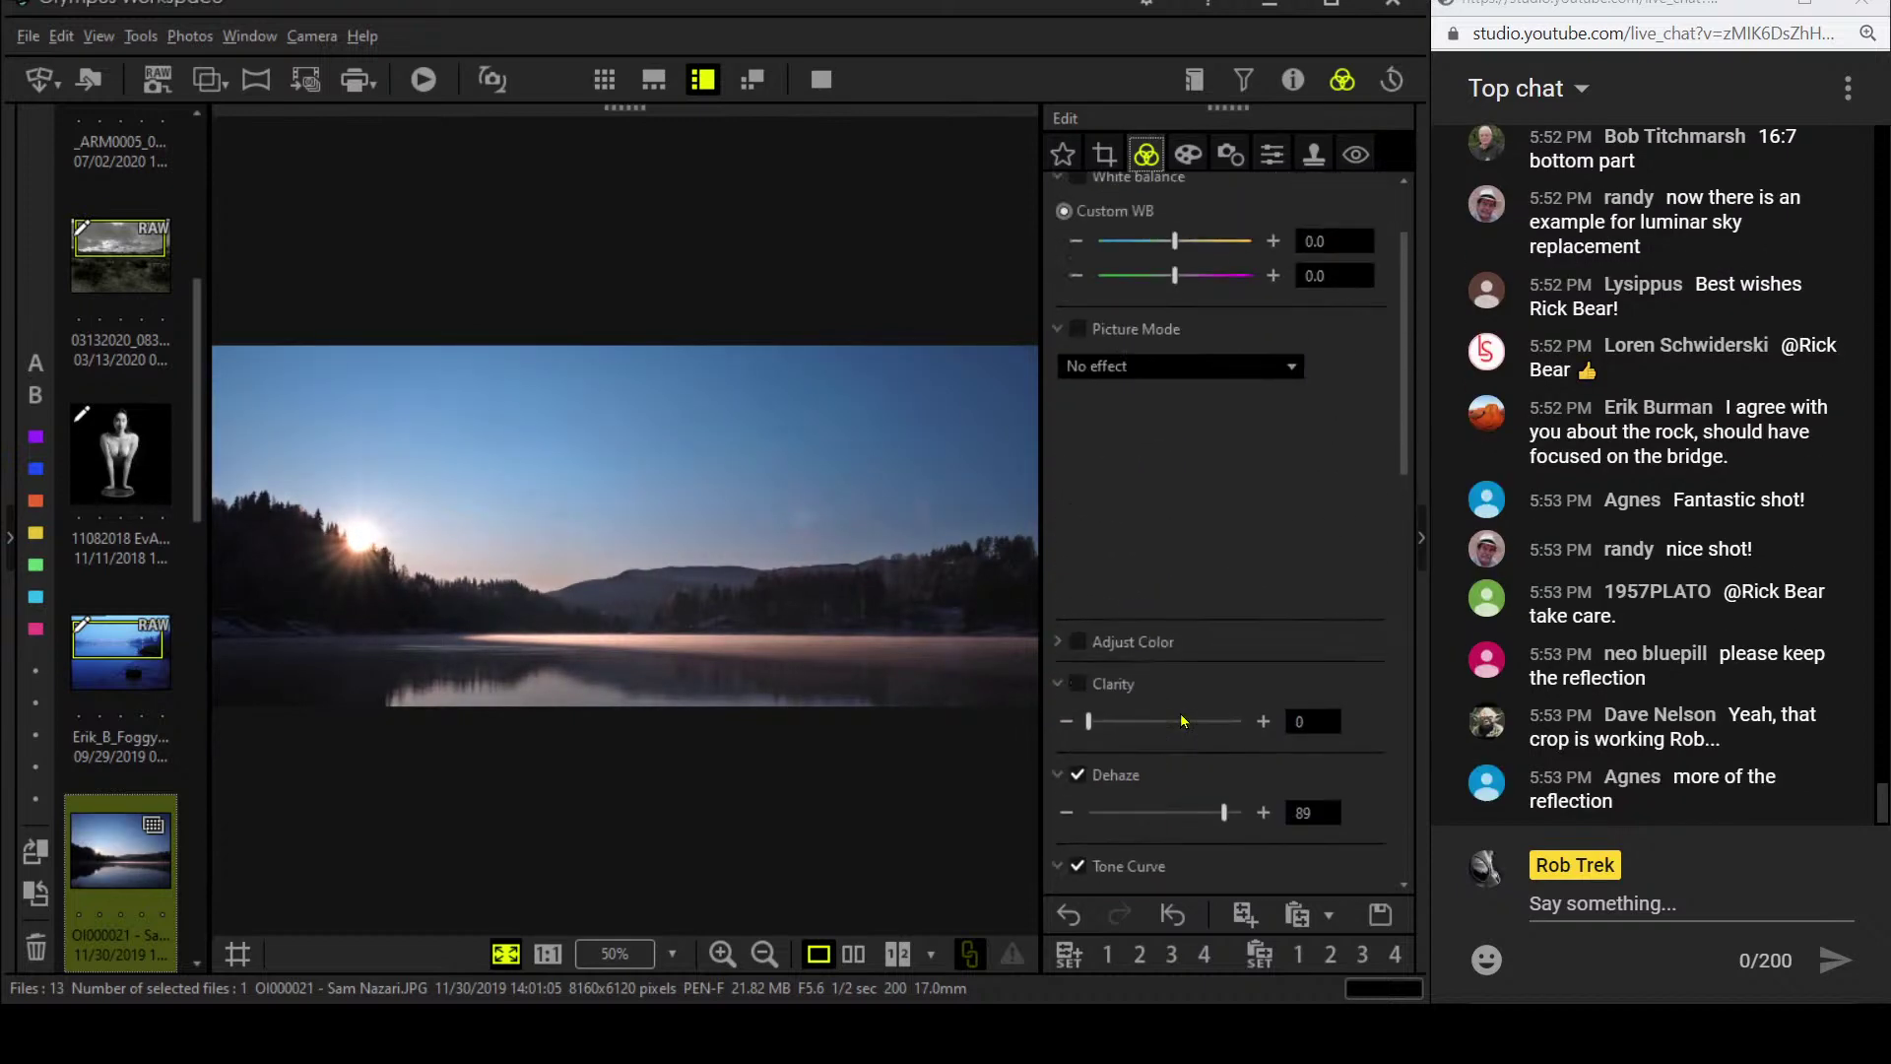
pyautogui.click(1273, 349)
pyautogui.click(1273, 349)
pyautogui.click(1274, 350)
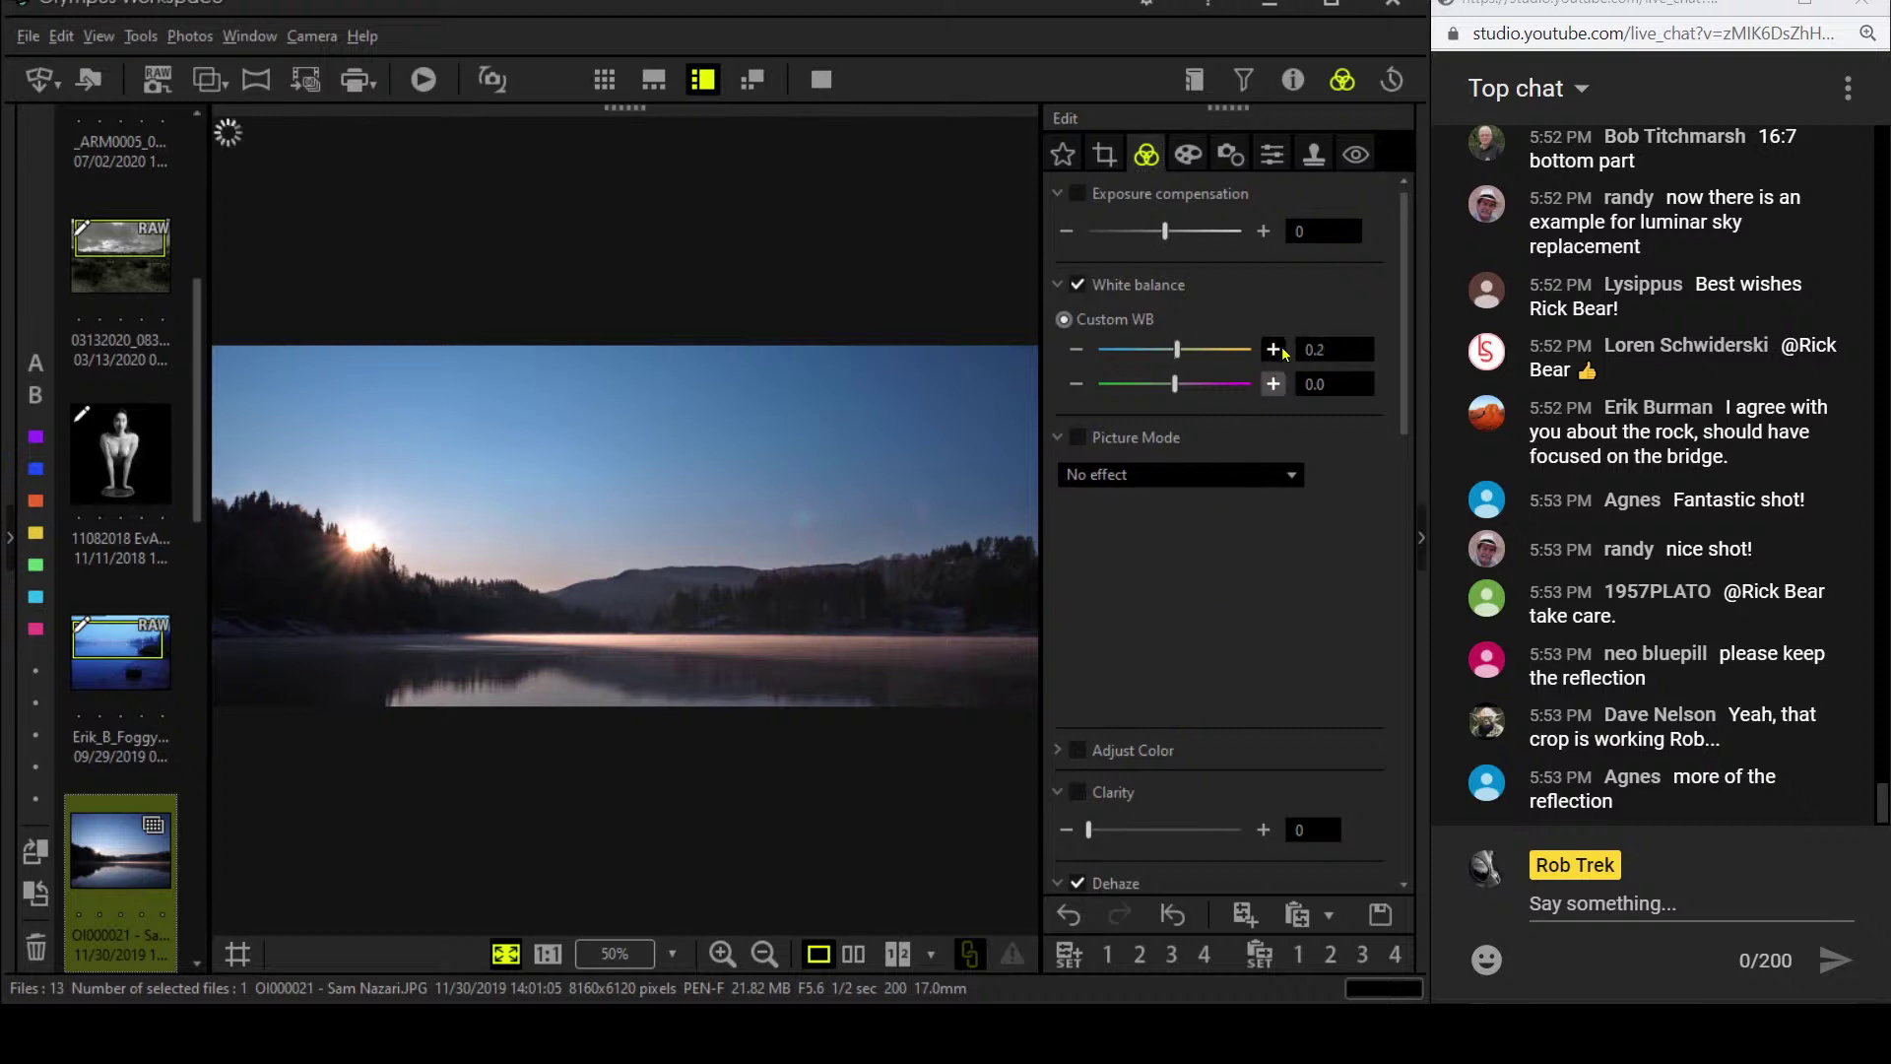
pyautogui.click(1274, 349)
pyautogui.click(1273, 350)
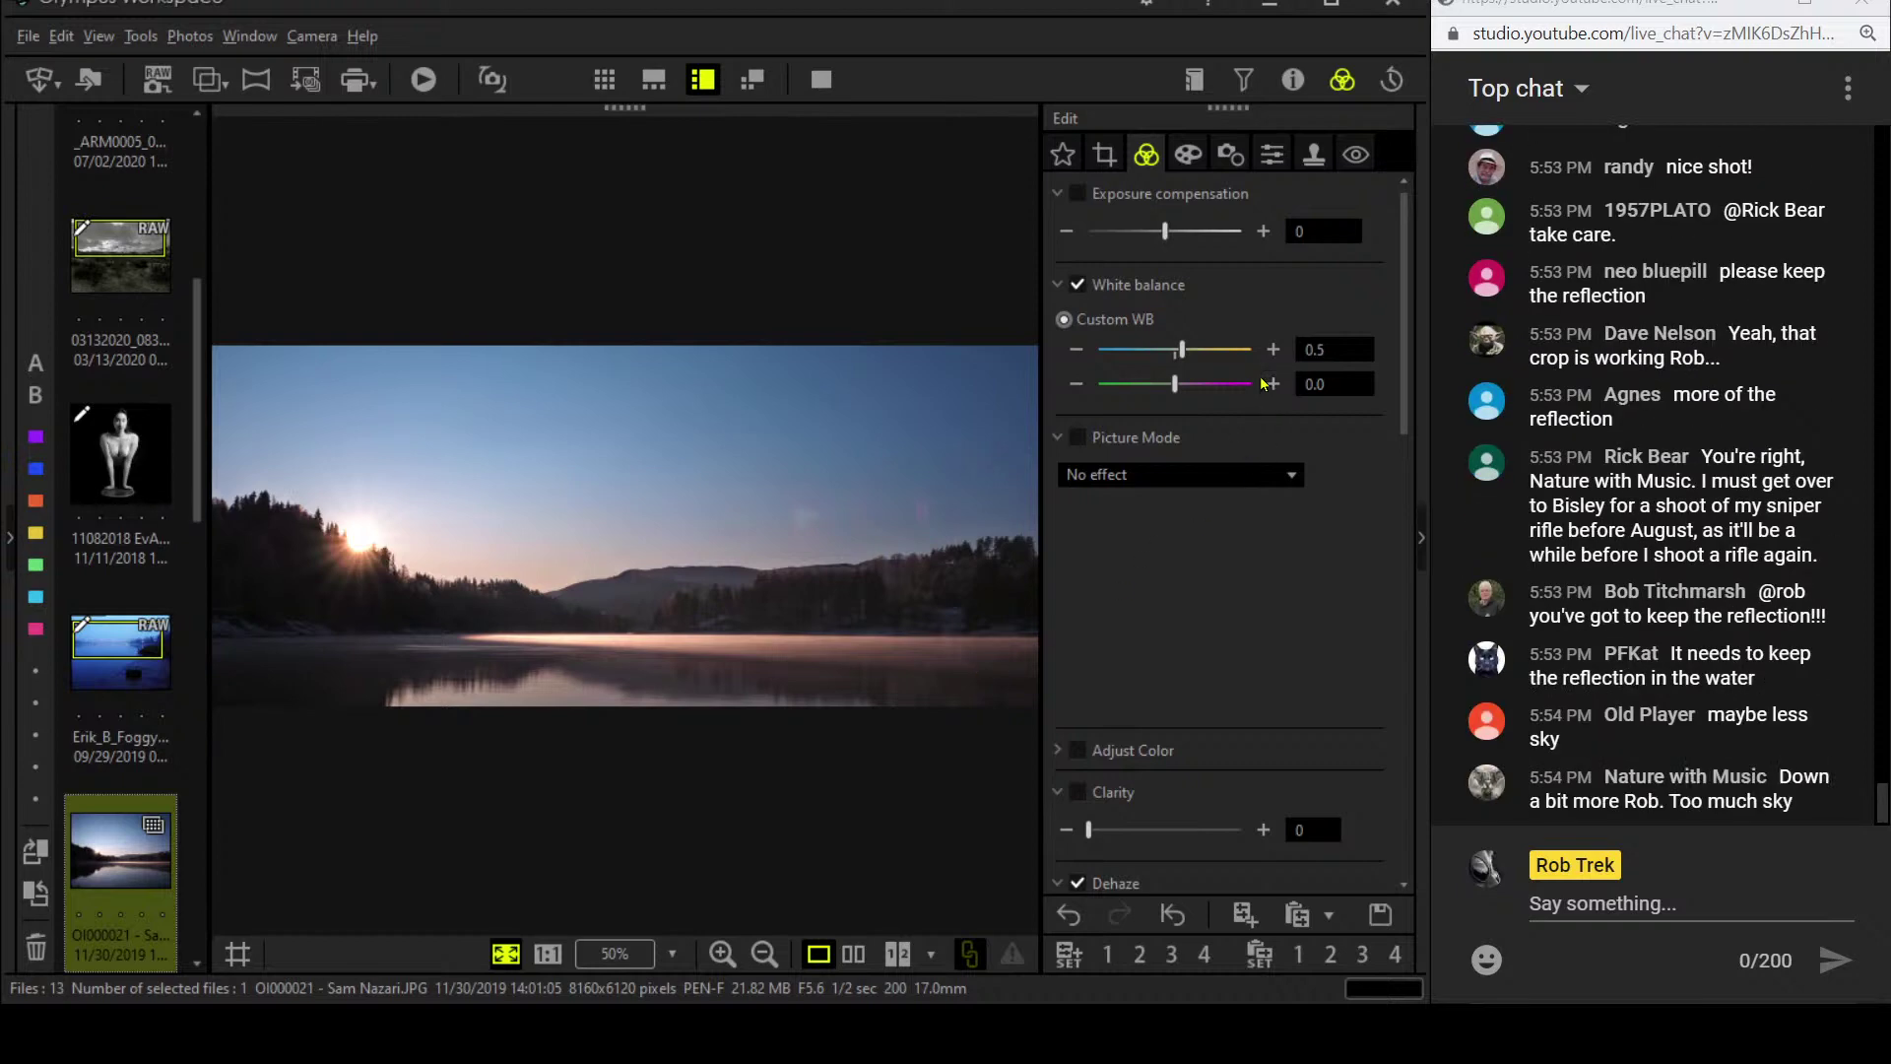
pyautogui.click(1272, 349)
pyautogui.click(1272, 350)
# - Add a point in the lower part of the RGB tone curve, pull it down to deepen the shadows, and check the photo full screen
pyautogui.scroll(-5, 1162, 689)
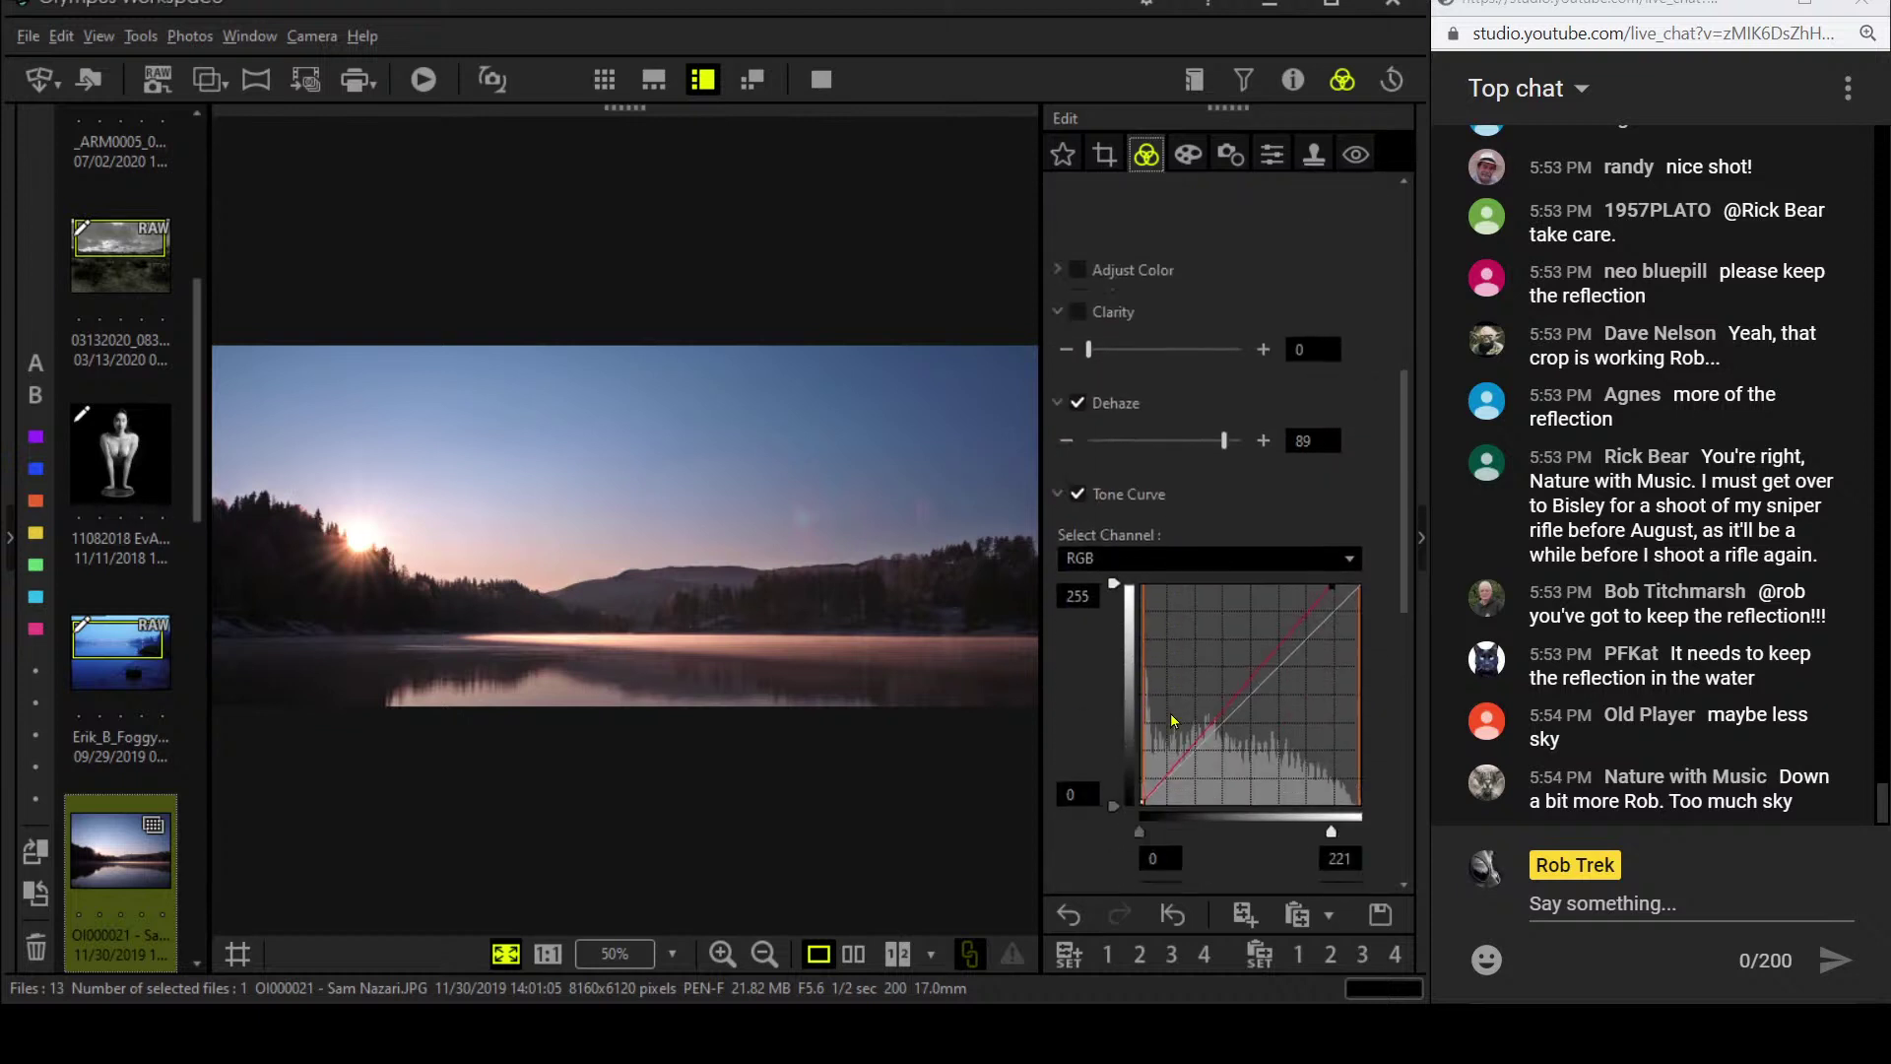
pyautogui.scroll(-1, 1172, 720)
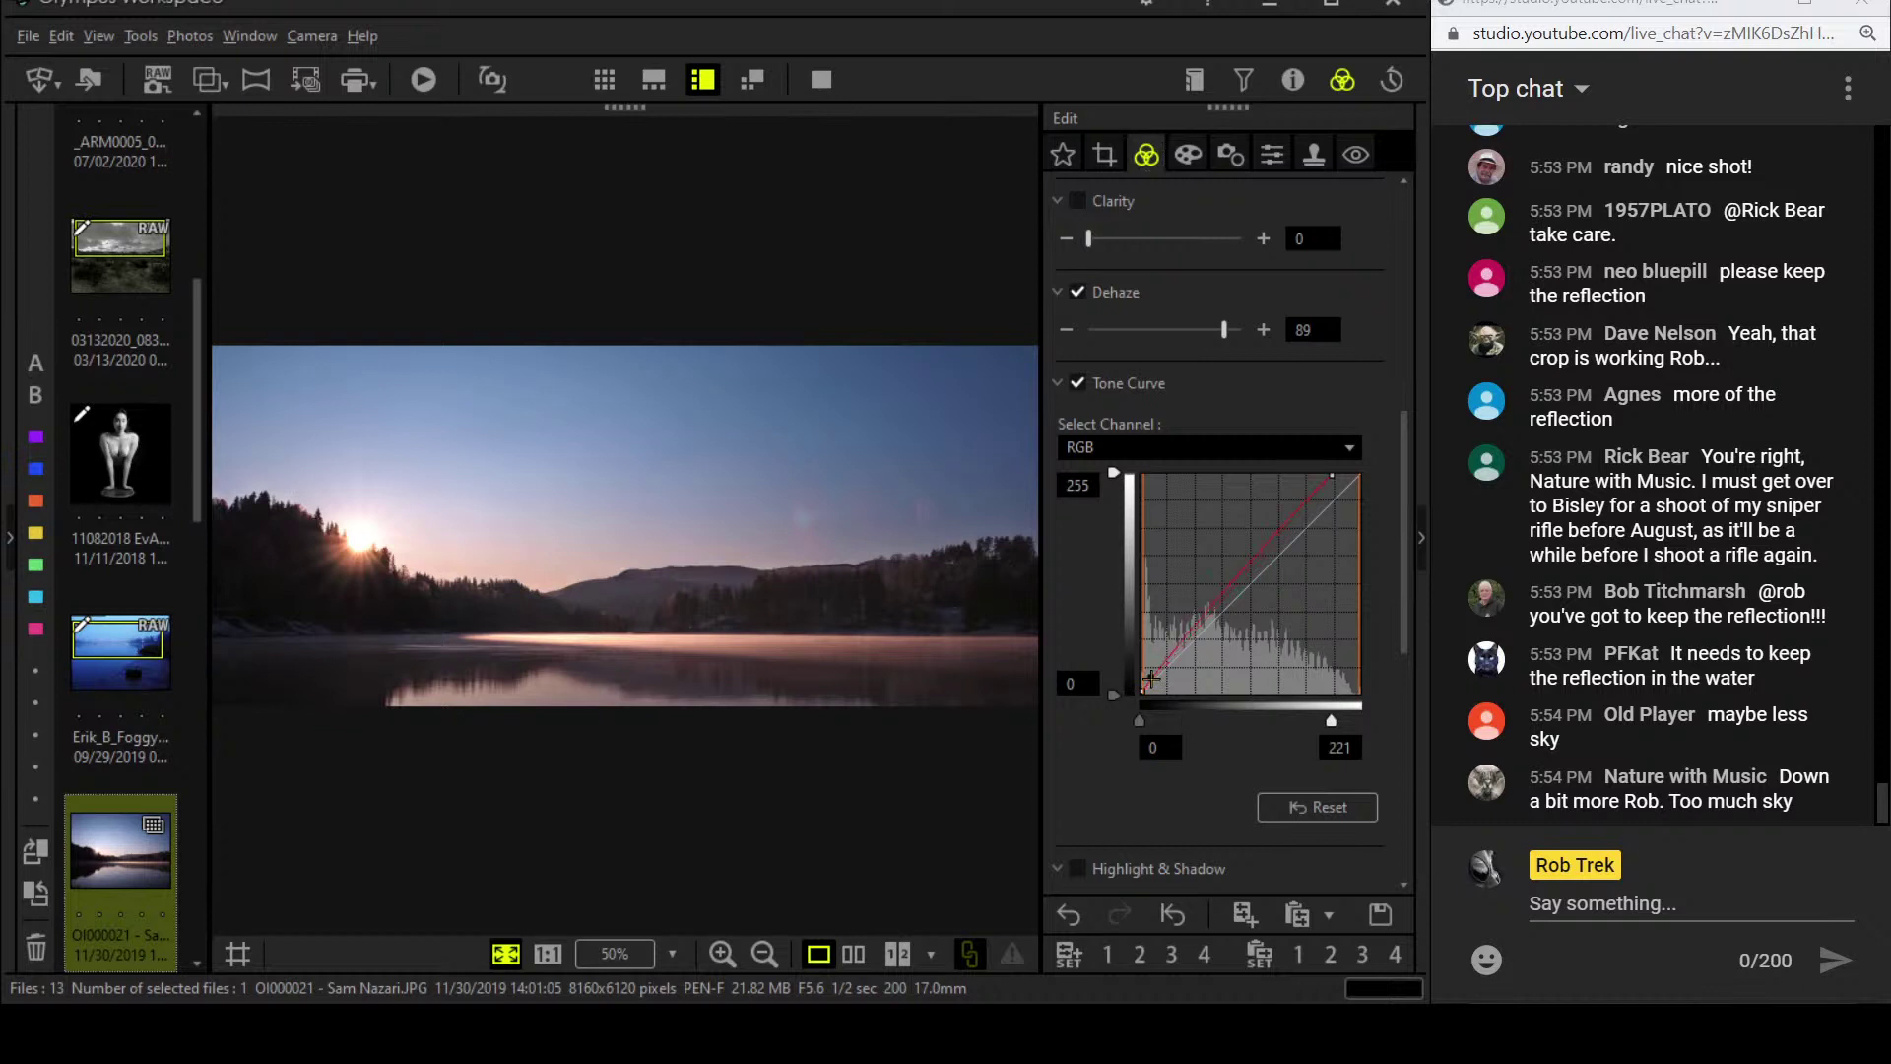
pyautogui.moveTo(1150, 679); pyautogui.dragTo(1179, 651)
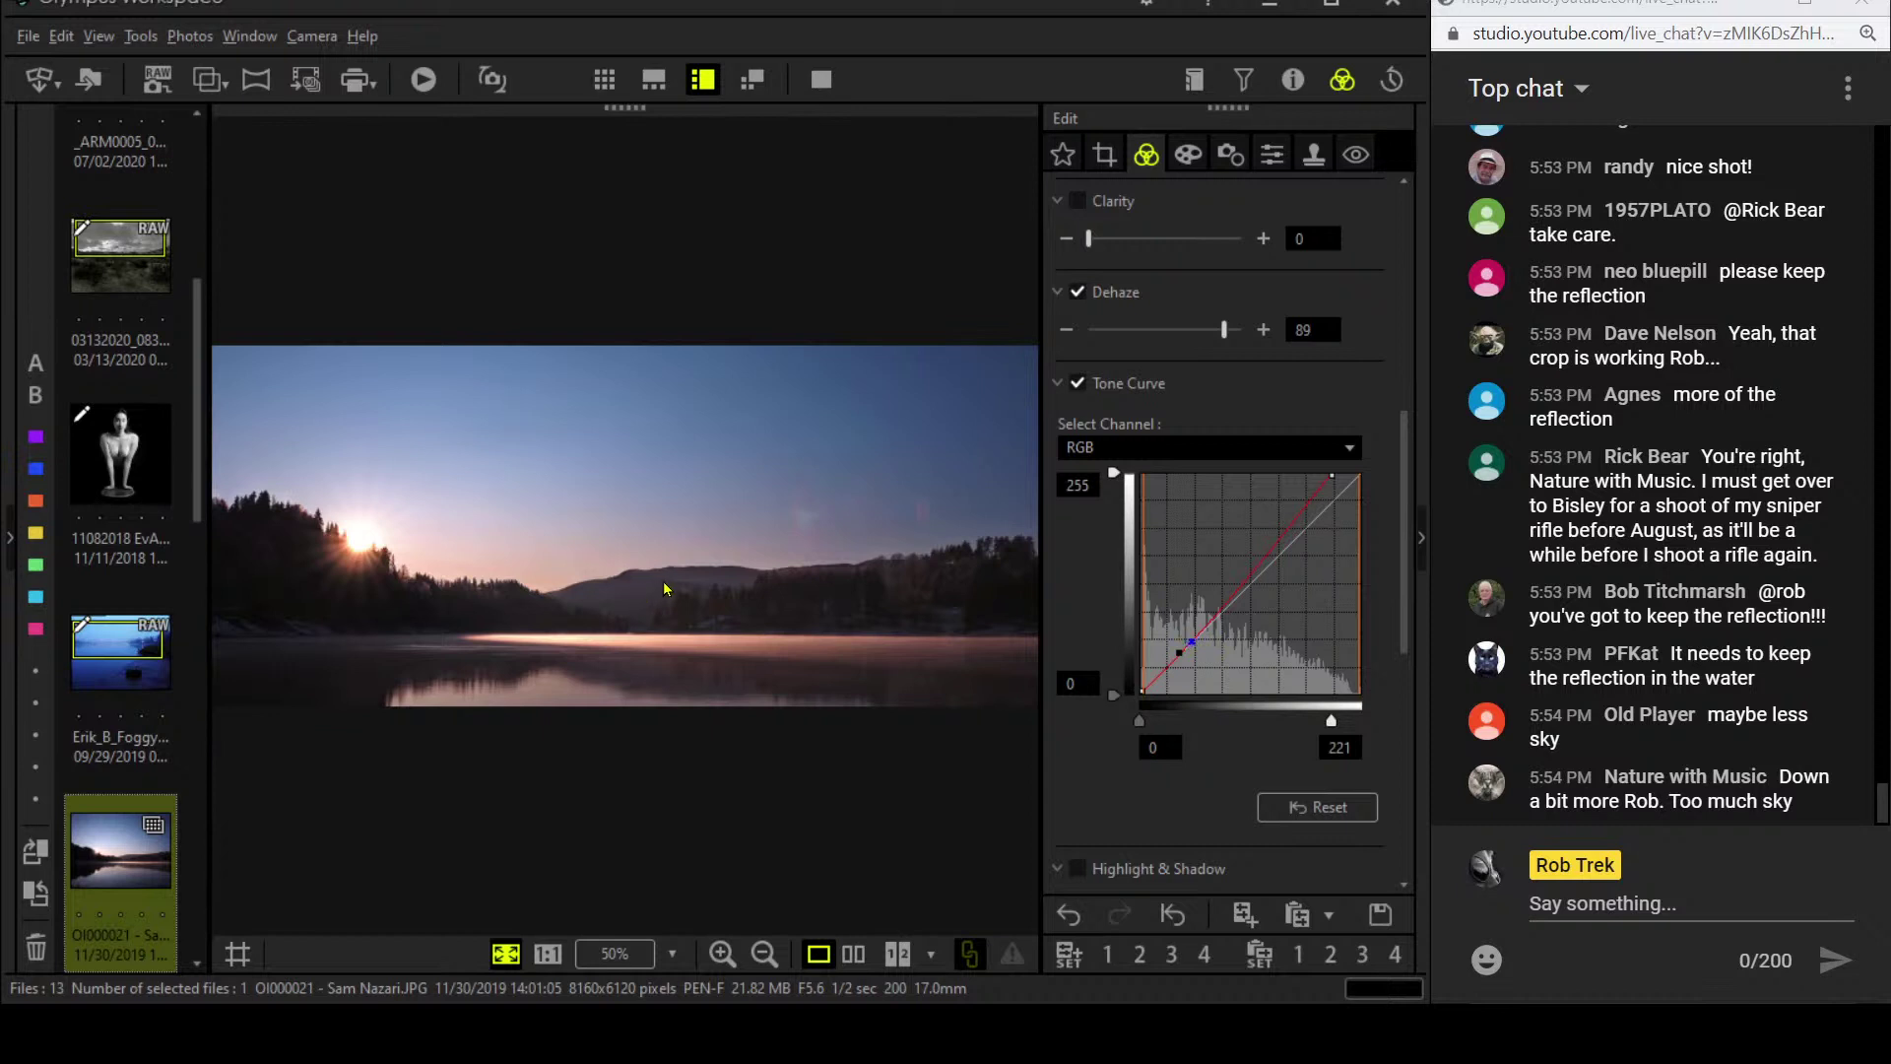
pyautogui.moveTo(1178, 650); pyautogui.dragTo(1212, 636)
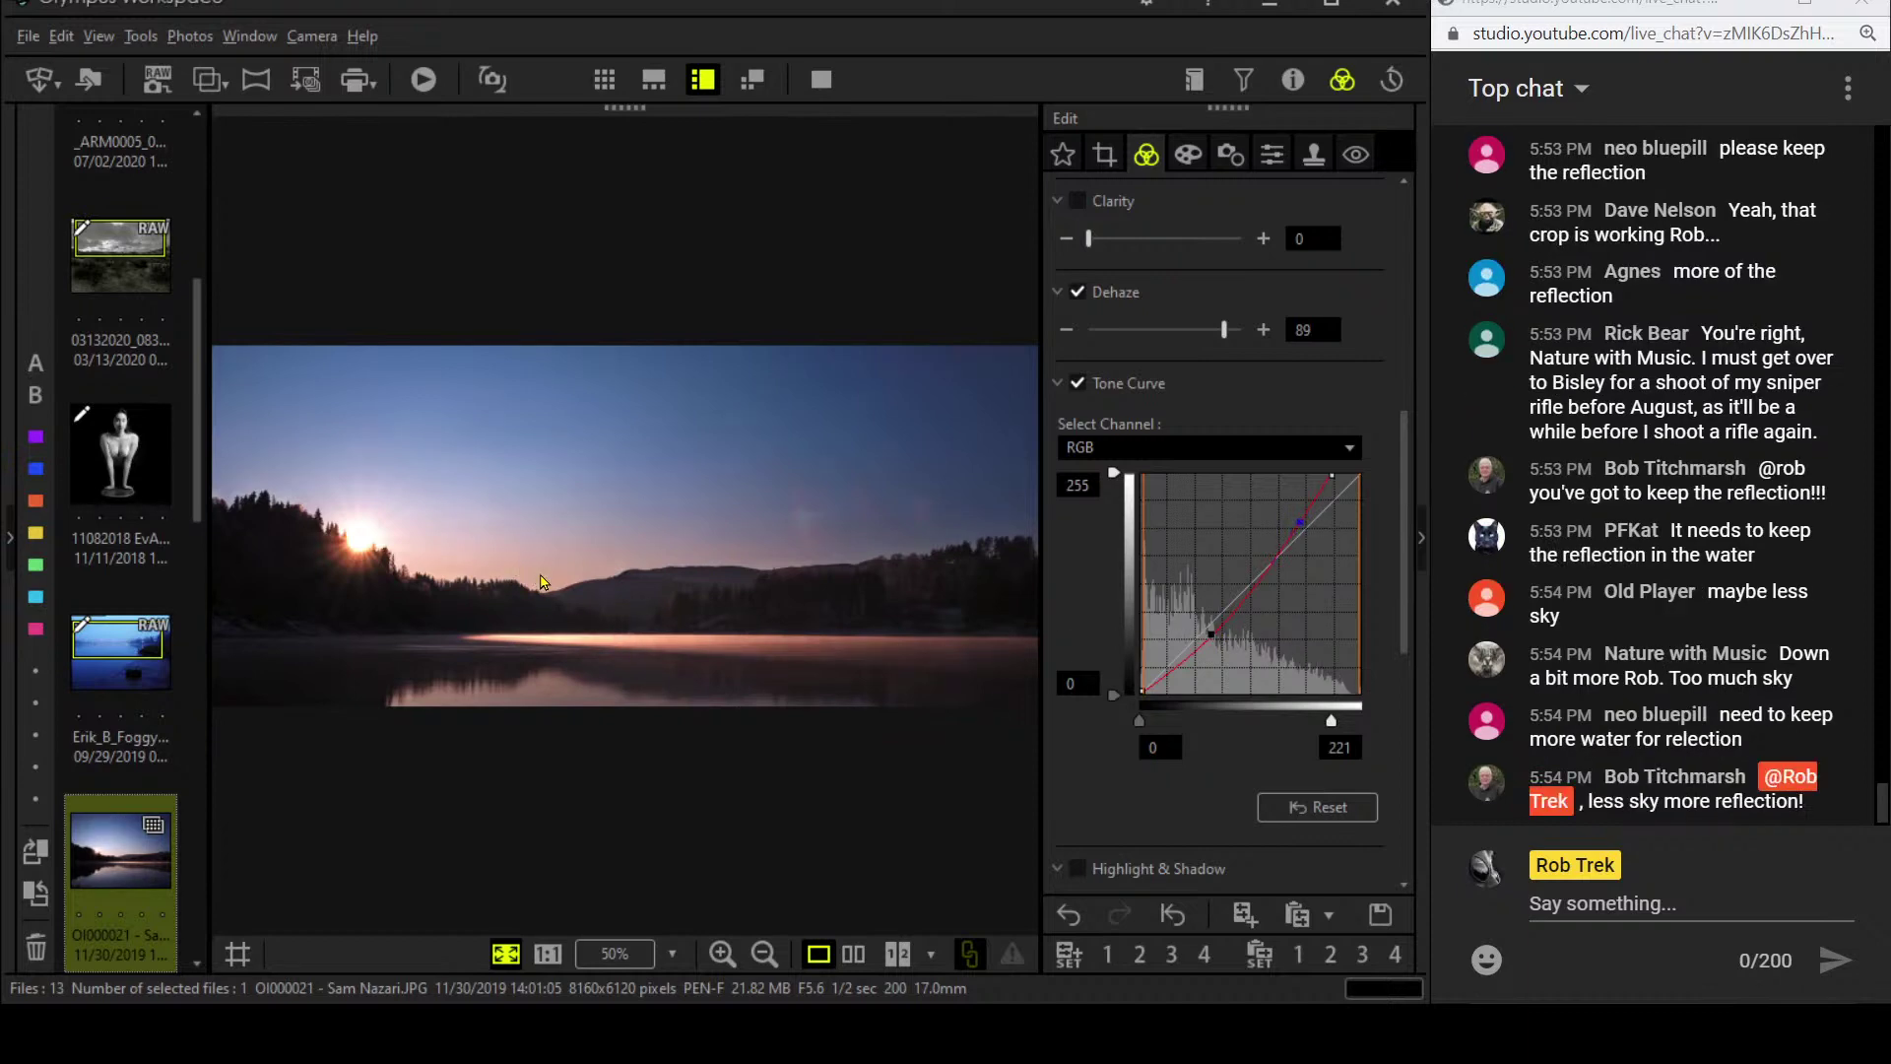
pyautogui.click(821, 79)
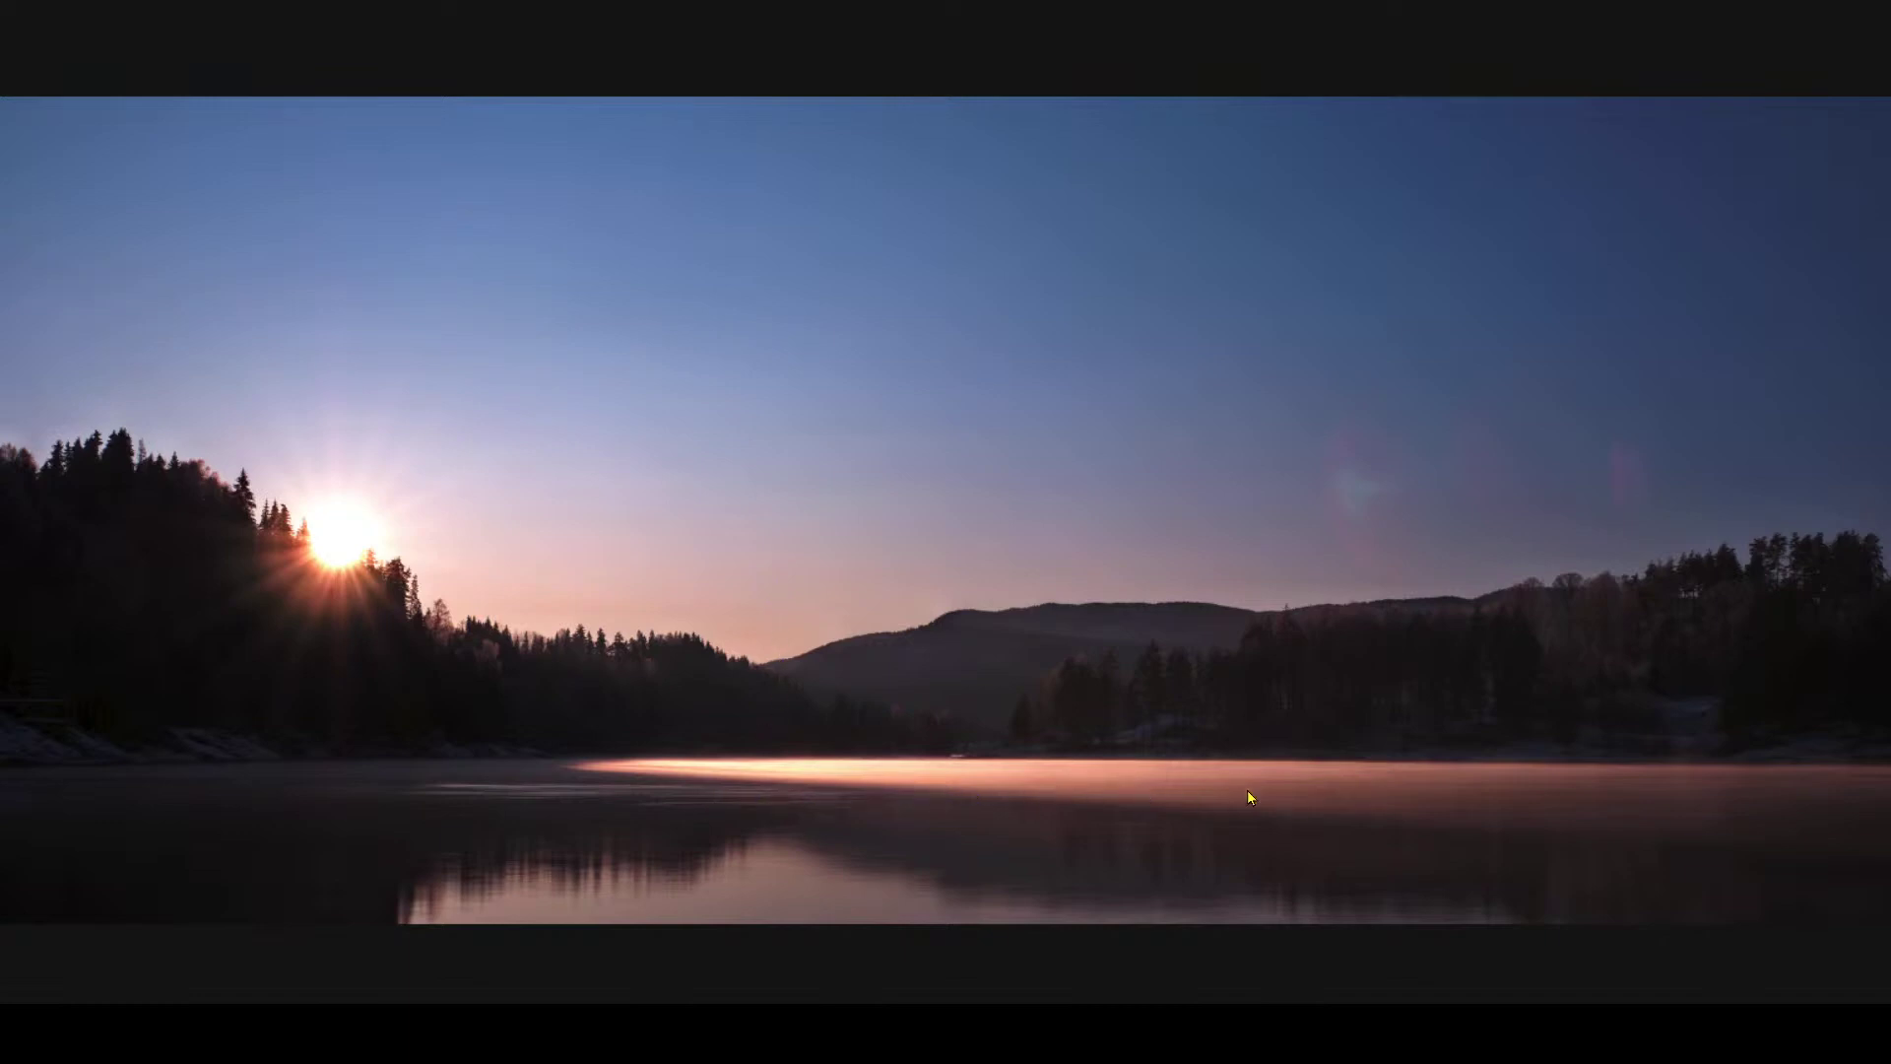
pyautogui.press('Escape')
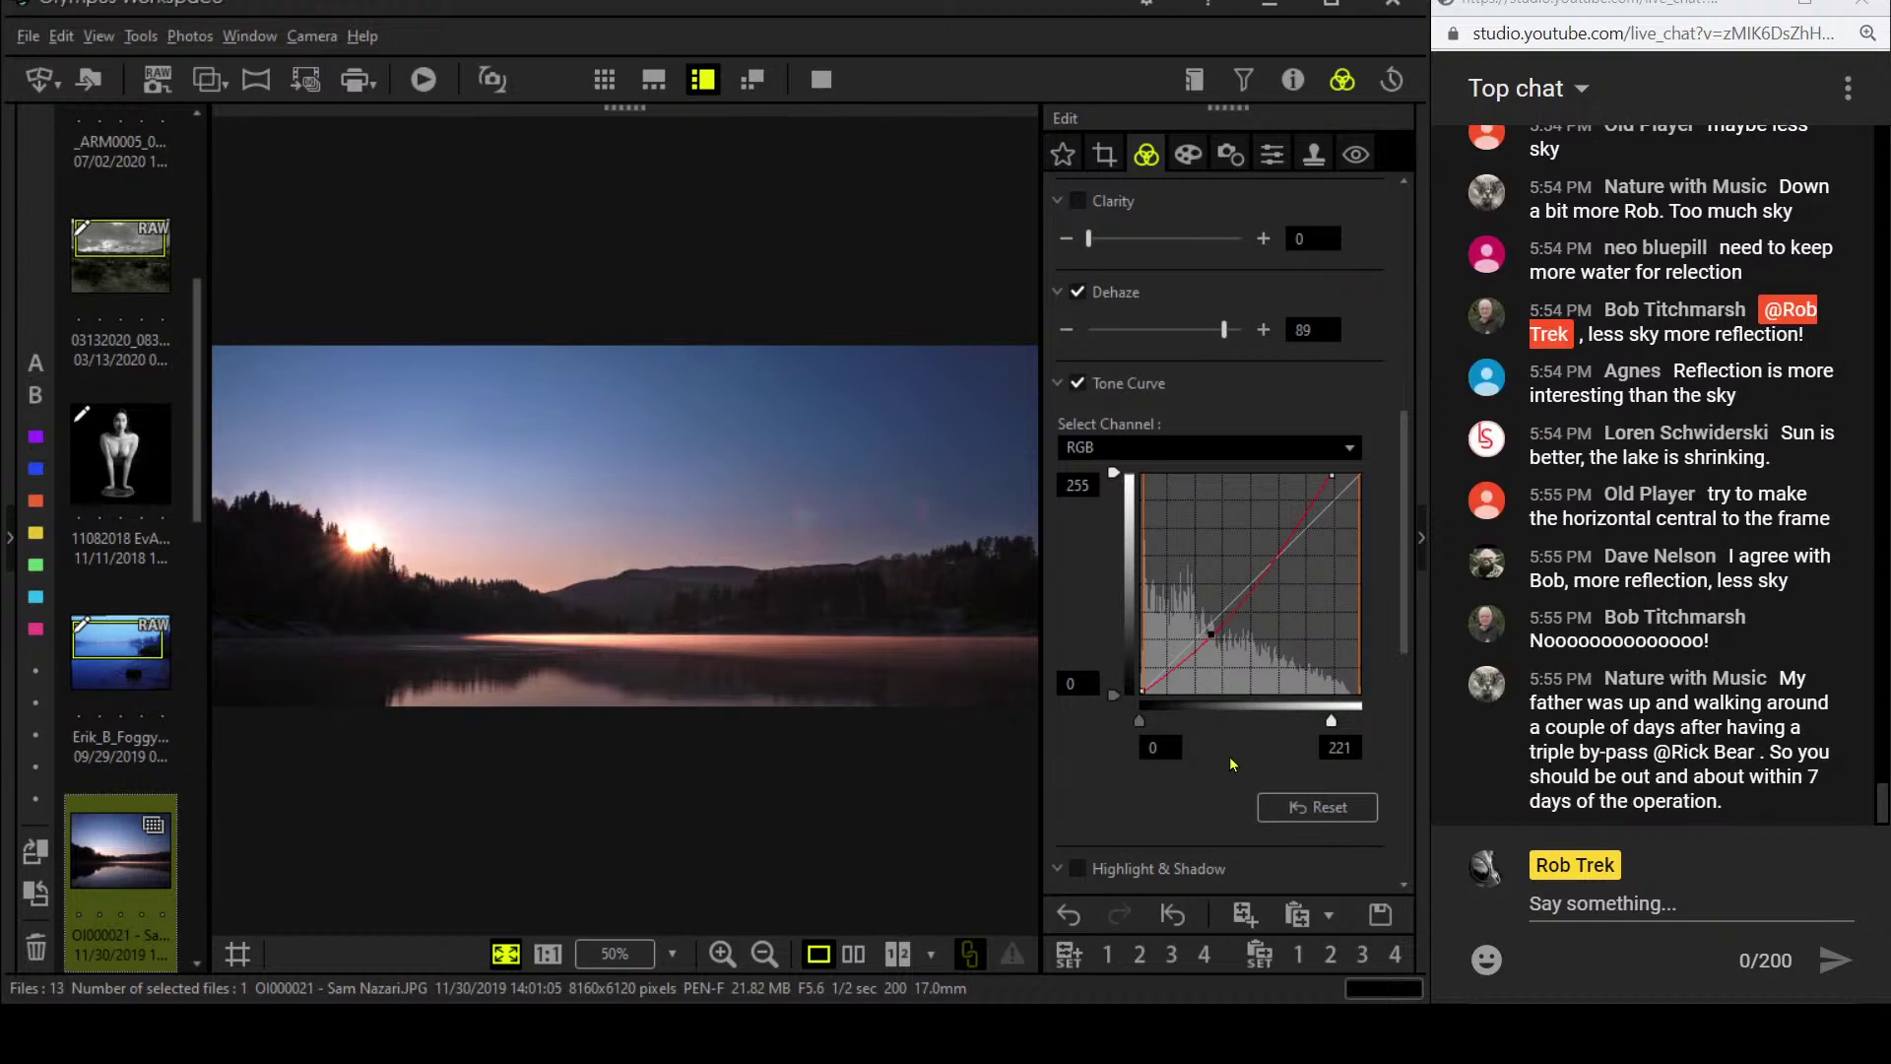
pyautogui.scroll(6, 1202, 465)
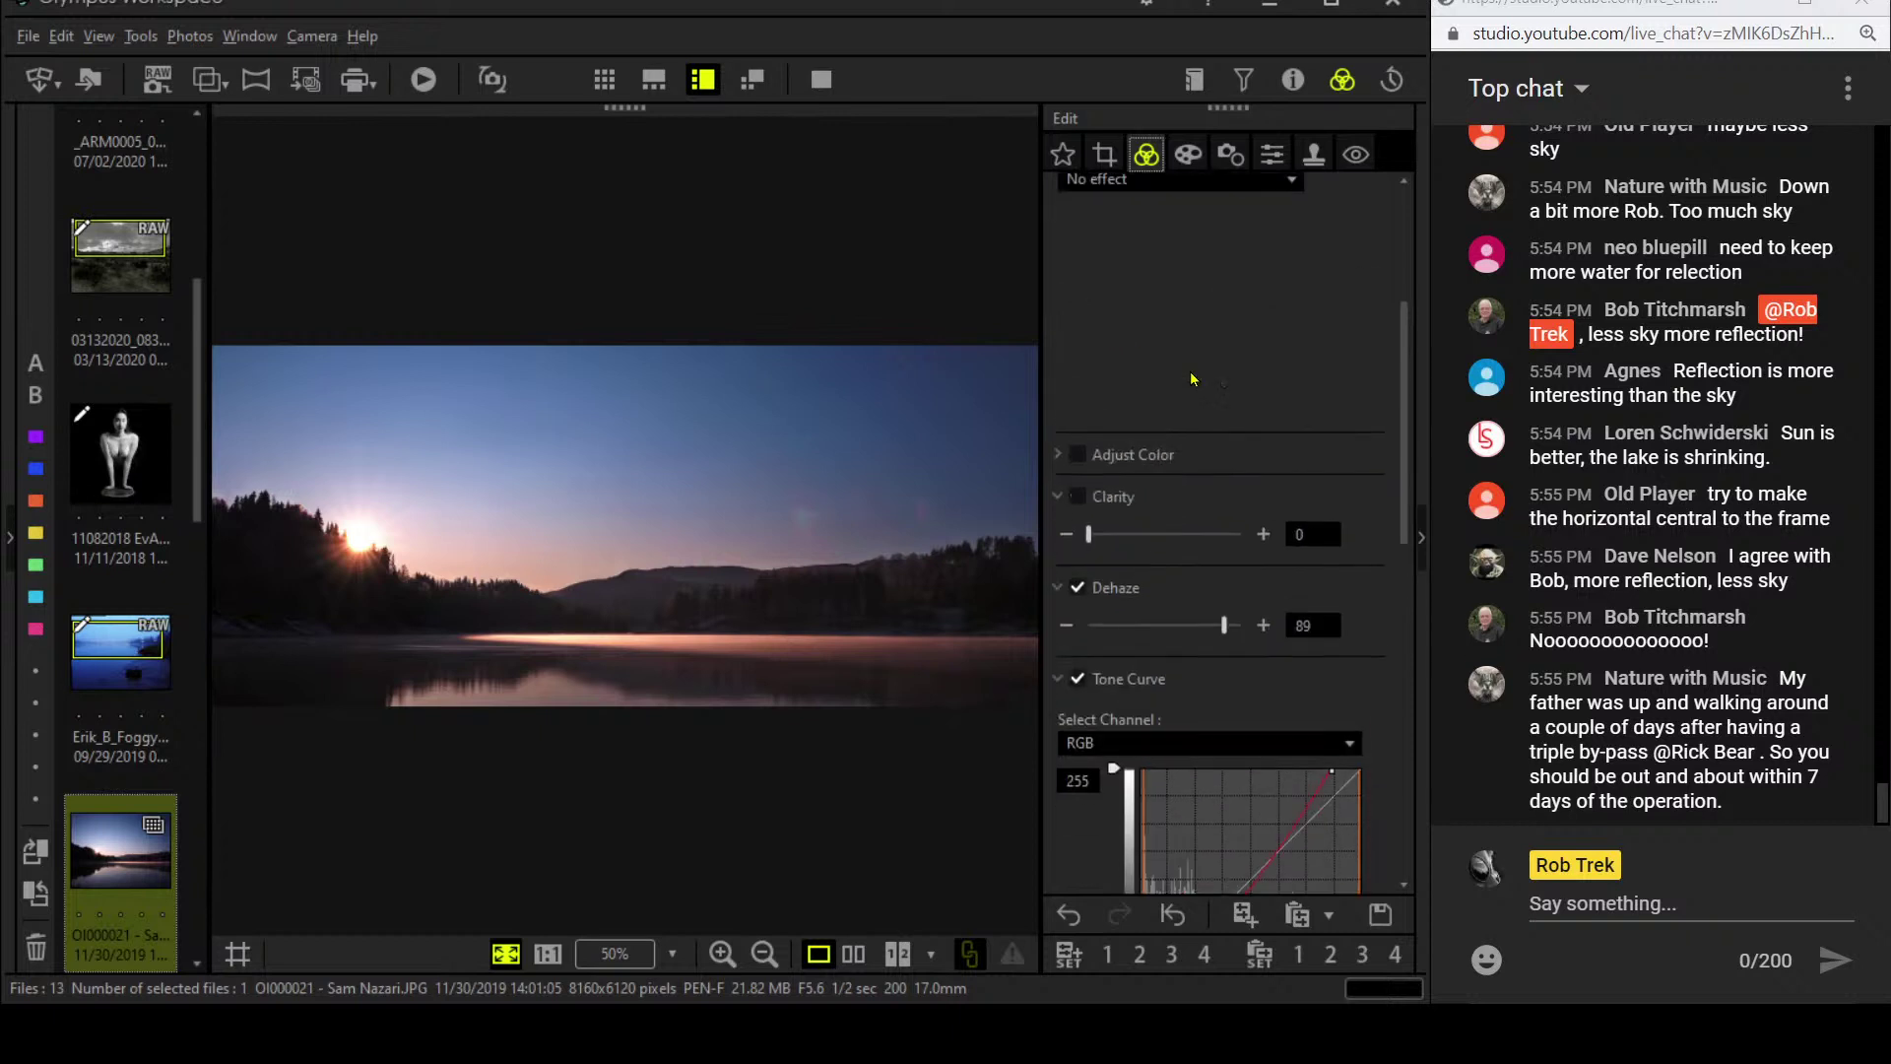
# - Set the green-to-magenta value of the sunset lake photo's custom white balance to -0.4
pyautogui.click(1080, 386)
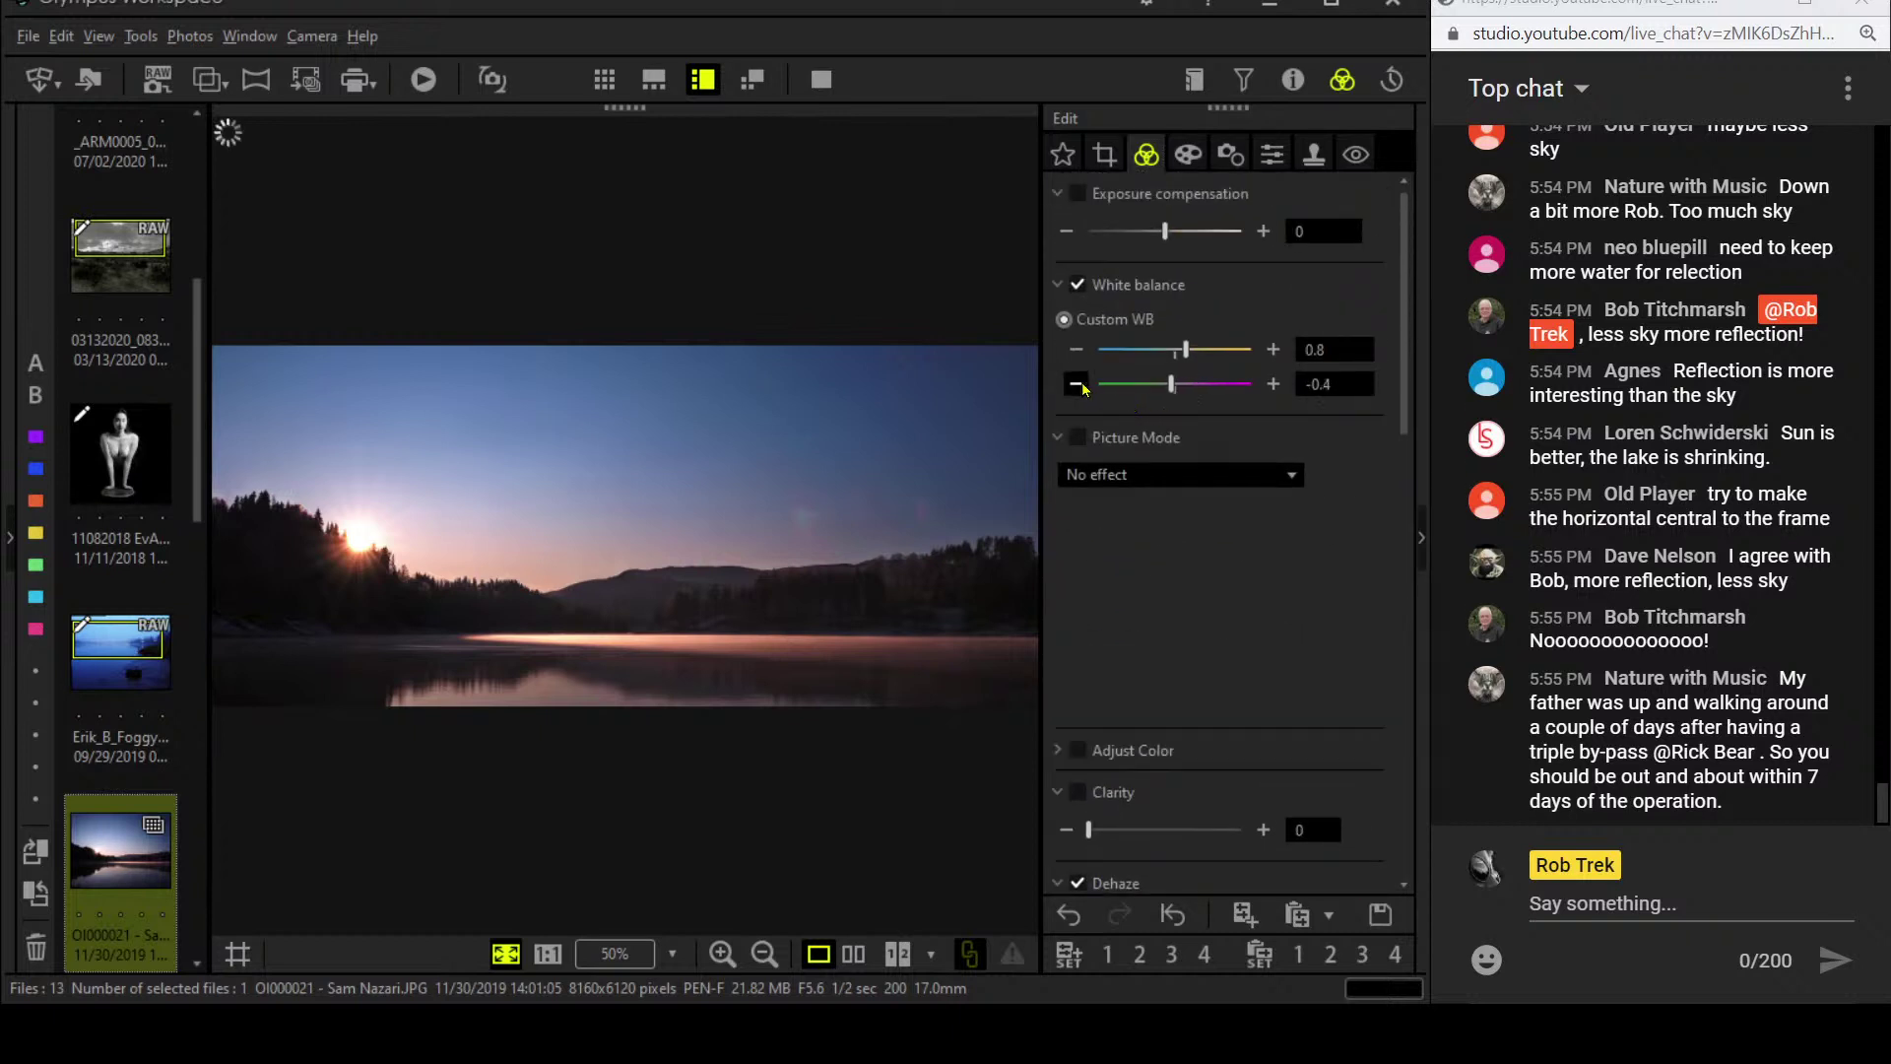
pyautogui.click(1080, 385)
# - Move the 16:7 crop frame down to include more lake reflection and less sky, and check the photo full screen
pyautogui.click(1104, 153)
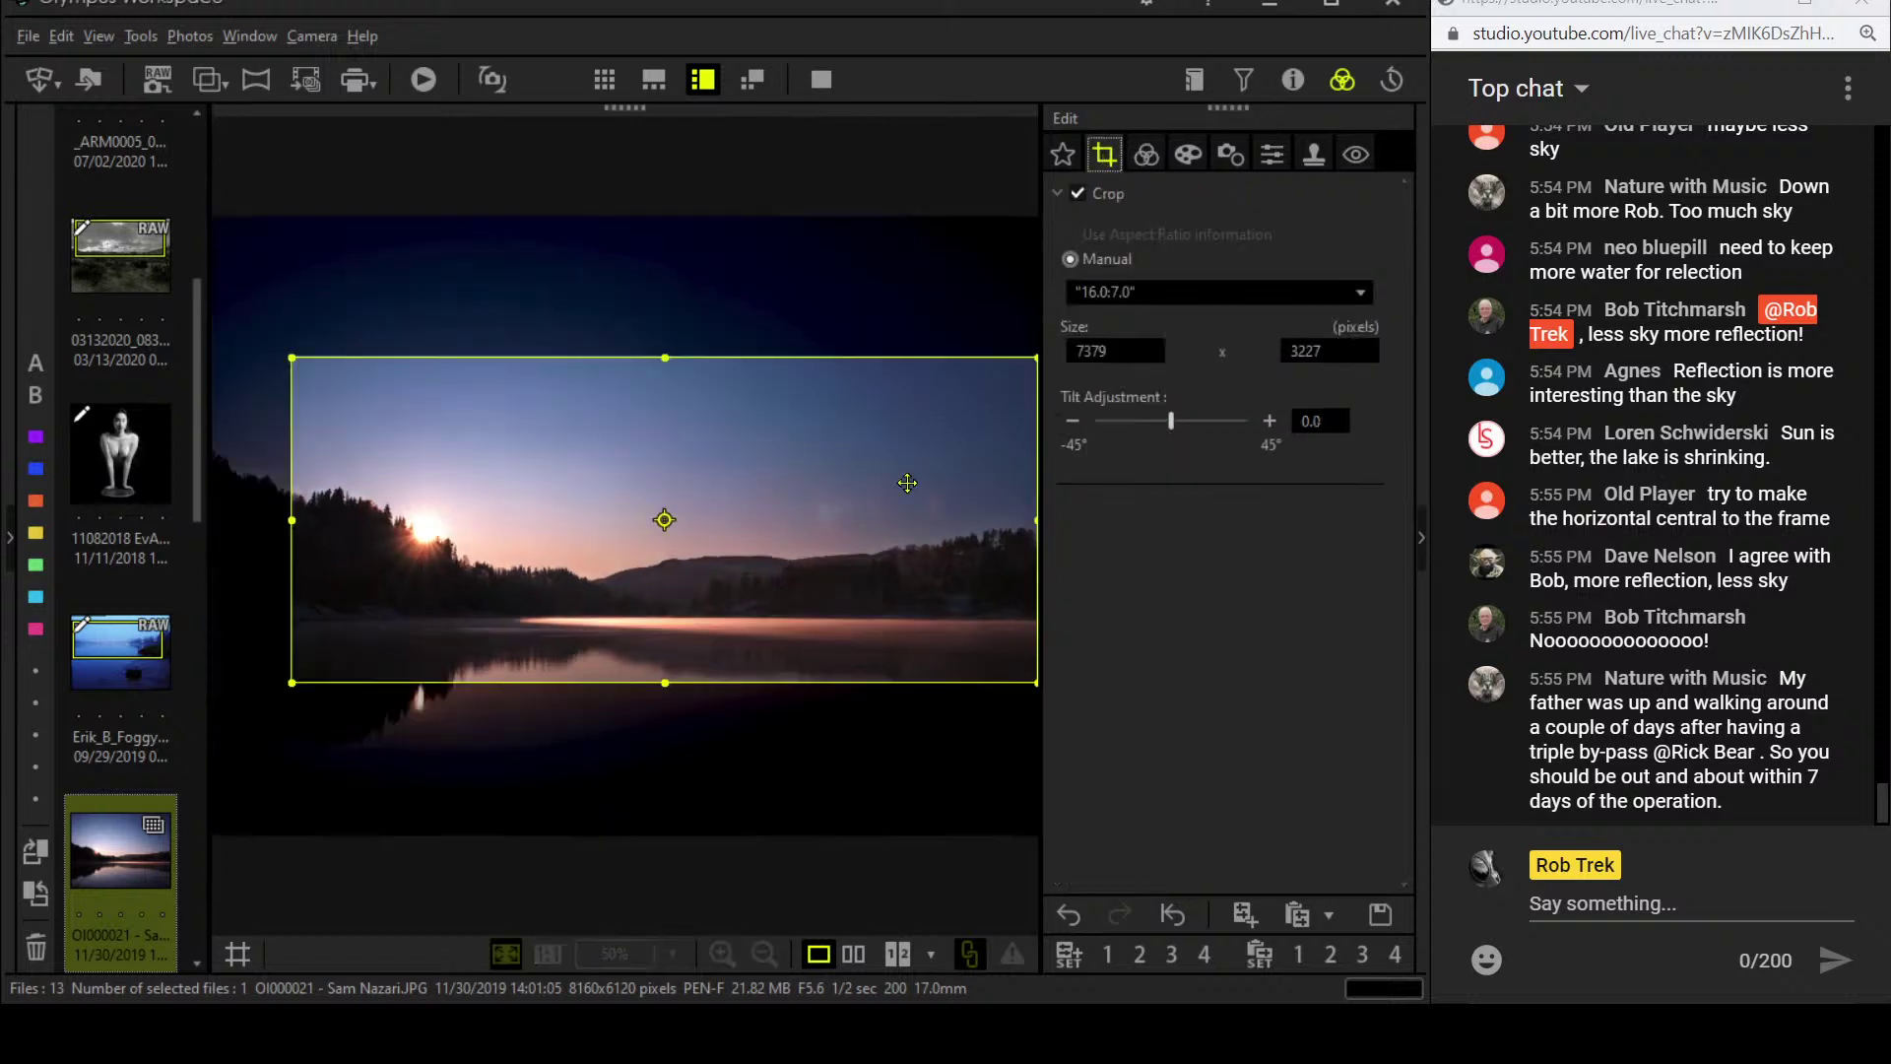
pyautogui.moveTo(907, 486); pyautogui.dragTo(903, 558)
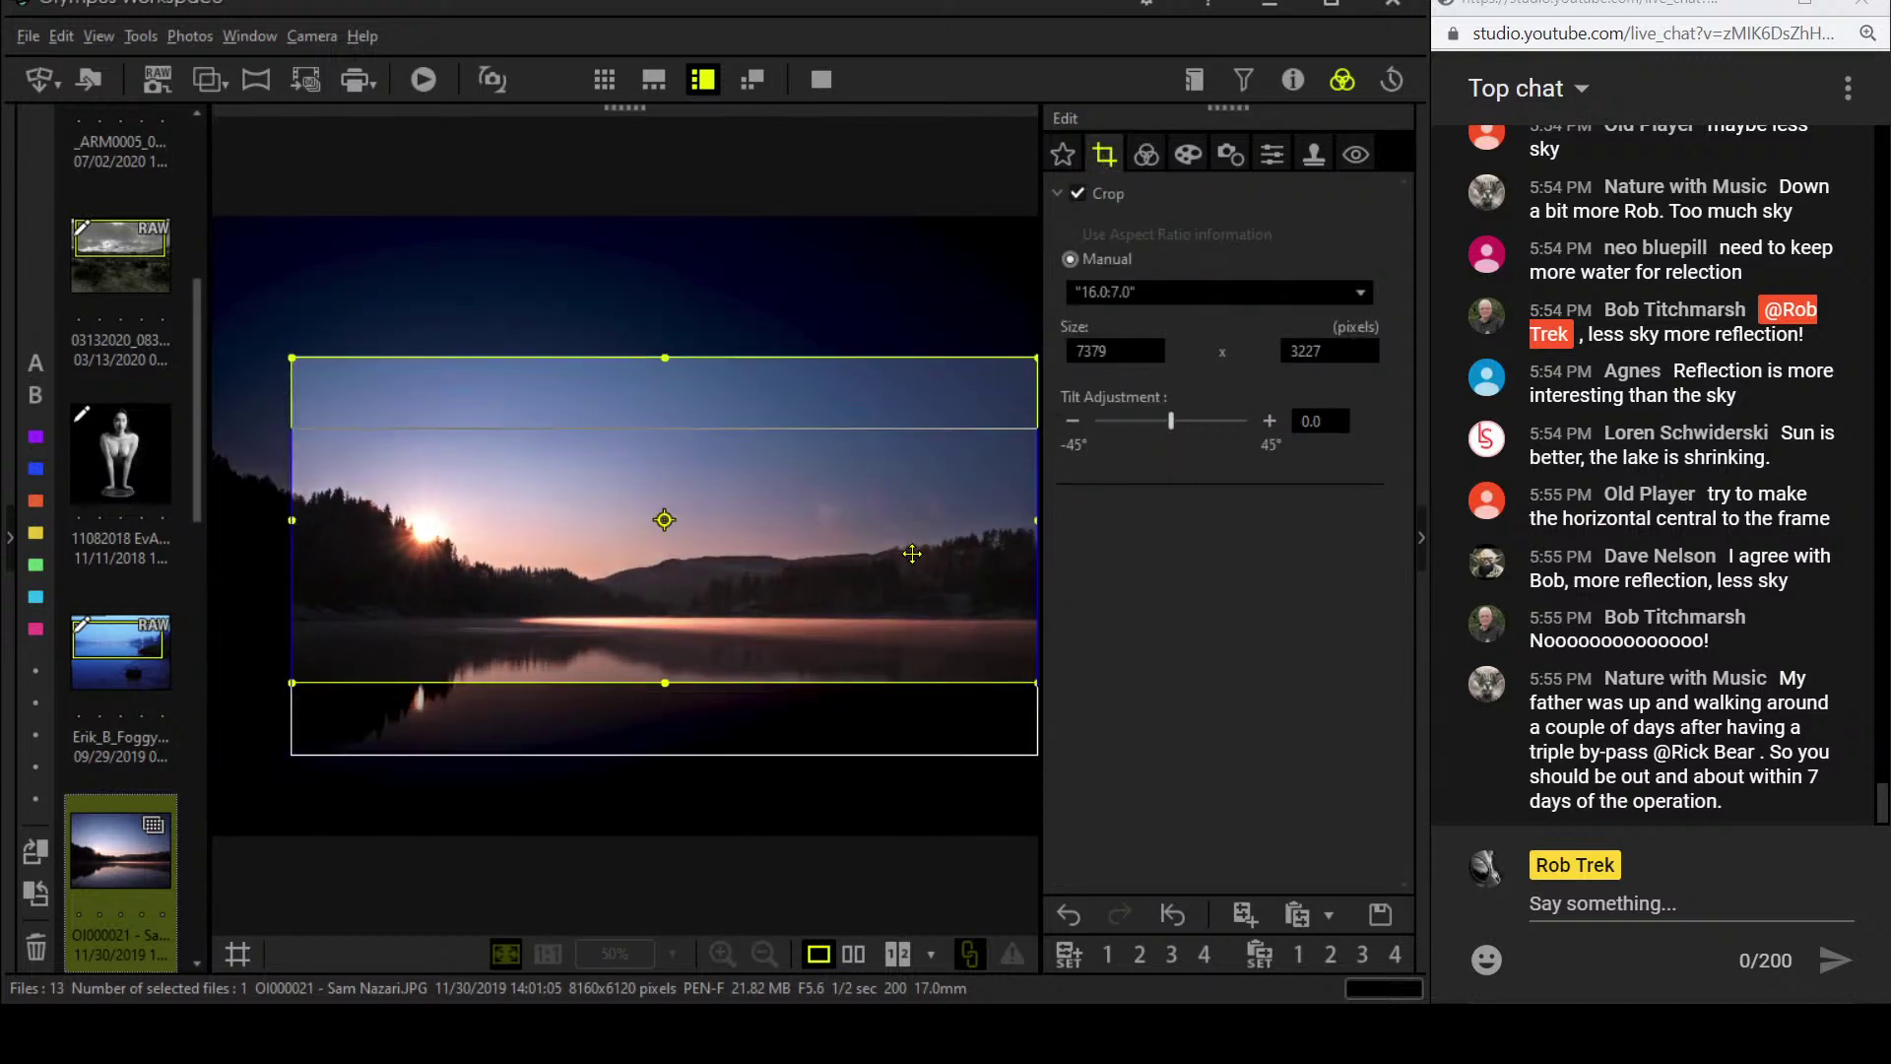
pyautogui.click(1146, 154)
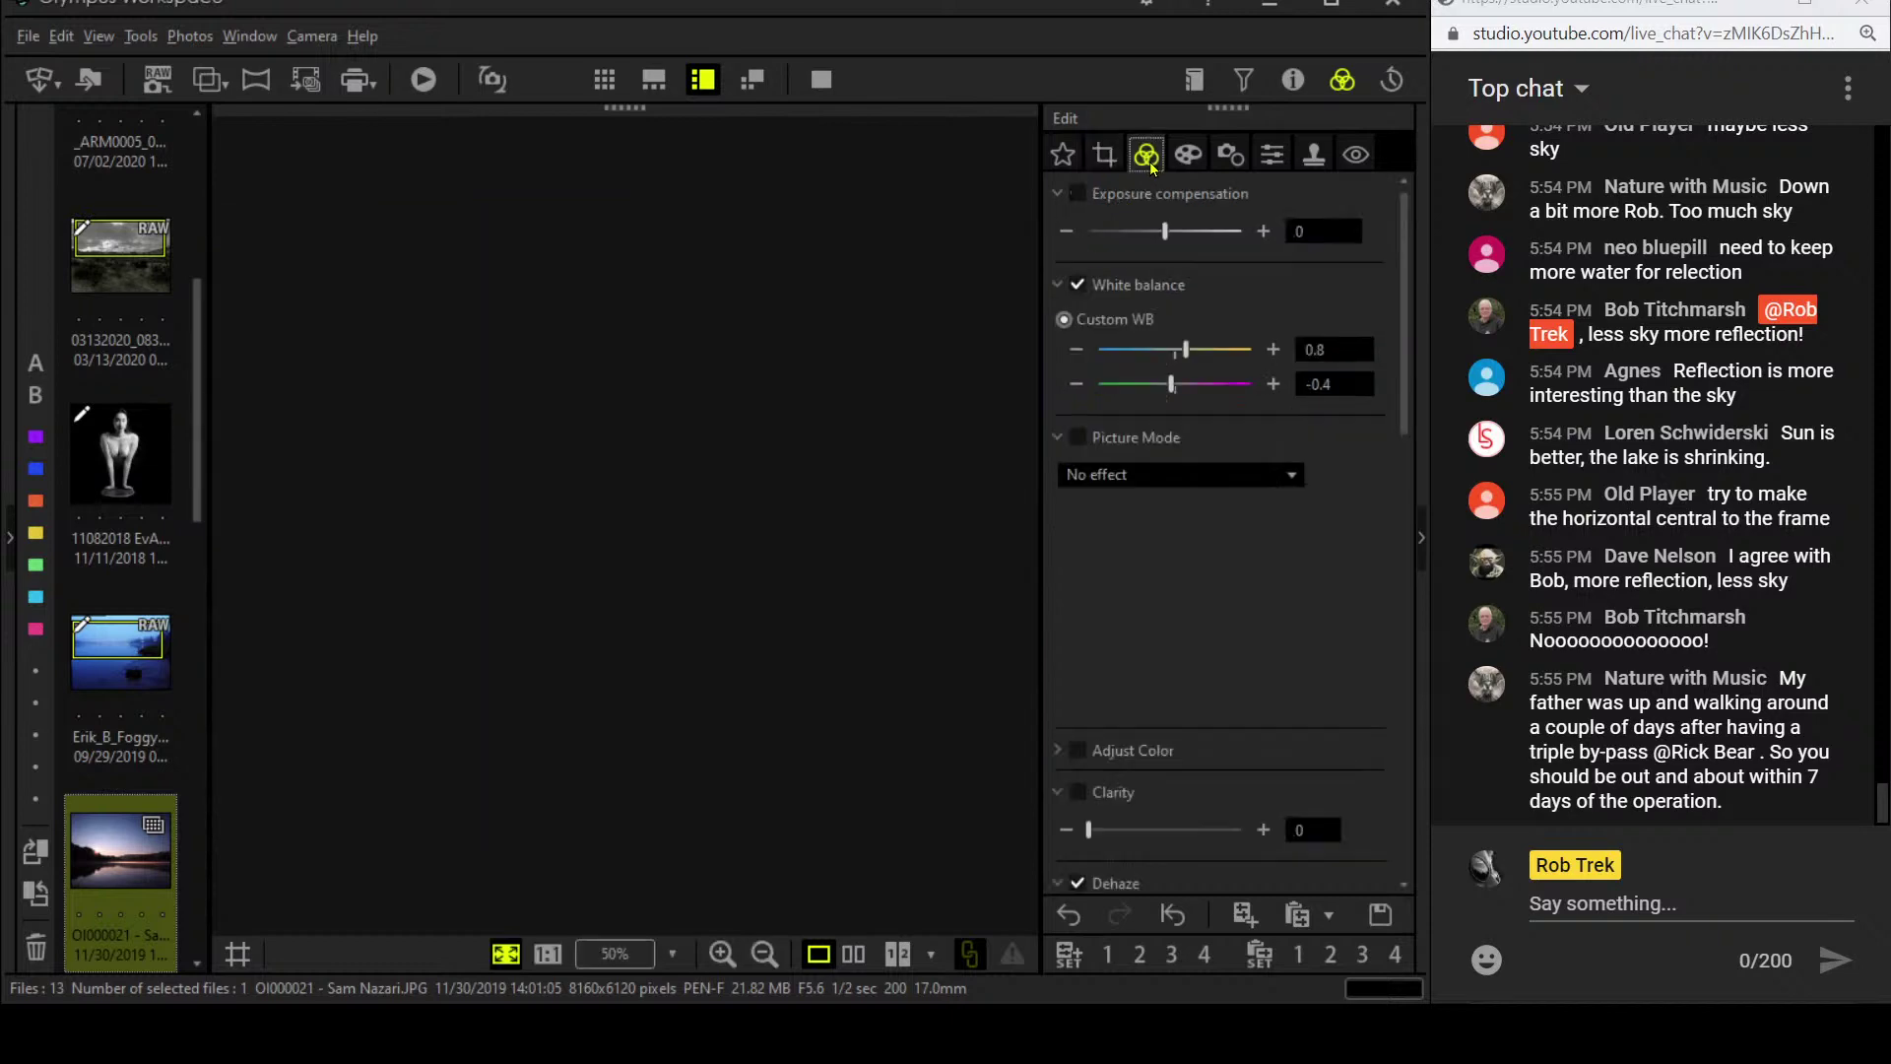
pyautogui.click(821, 79)
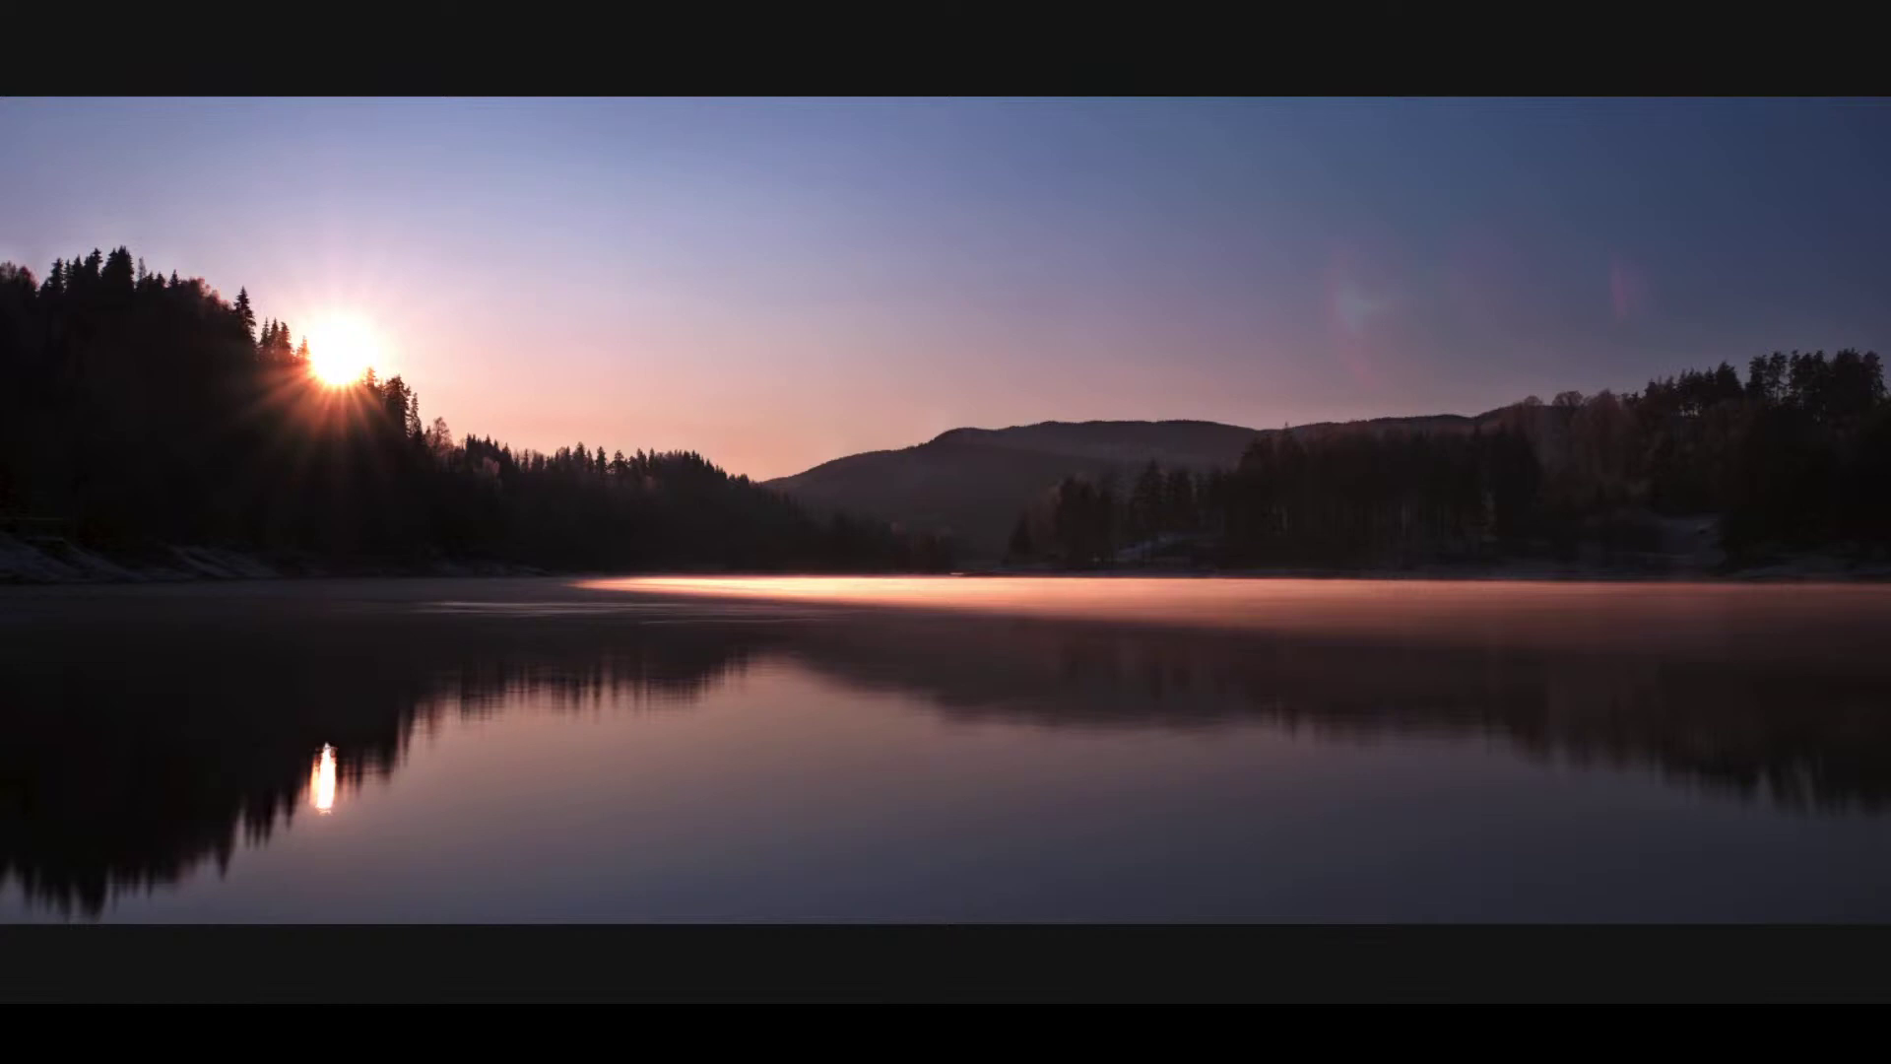
pyautogui.press('Escape')
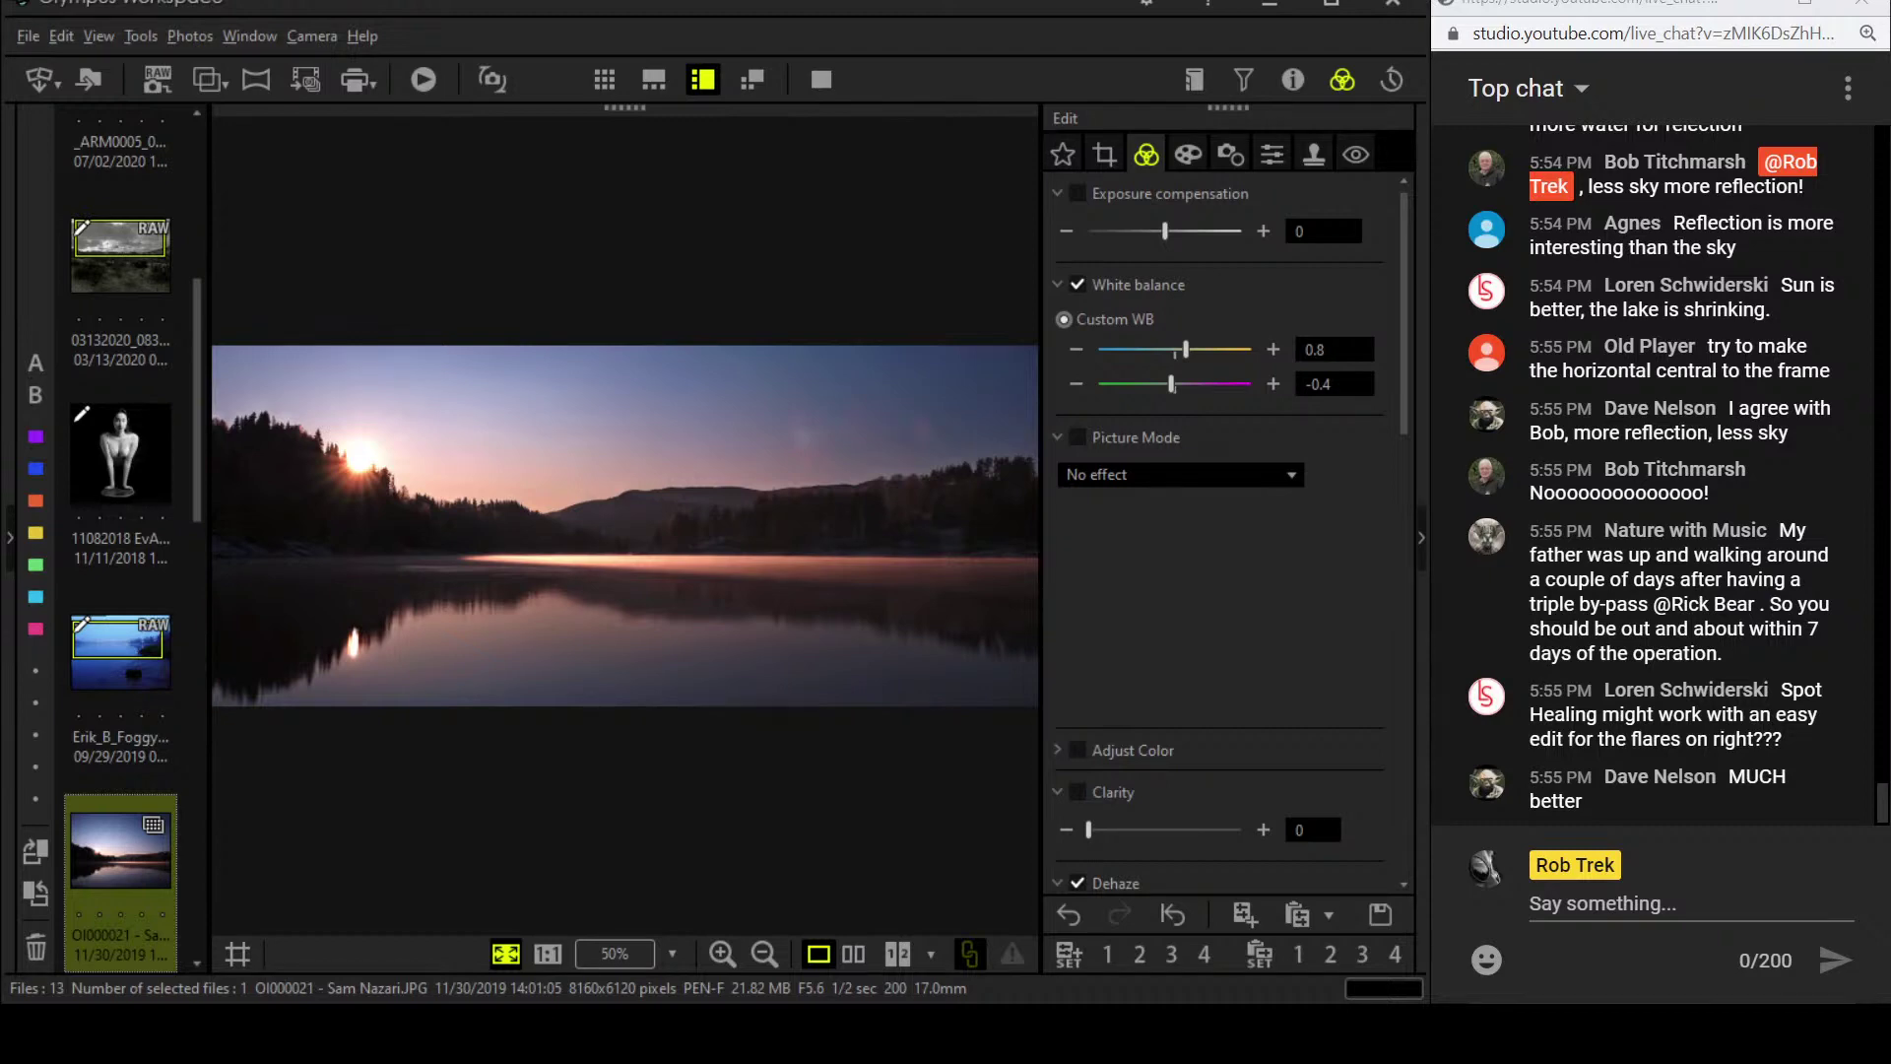
# - Try to clone out the lens flares in the sky with the Clone Stamp Tool at size 250 and blur 87
pyautogui.click(1358, 155)
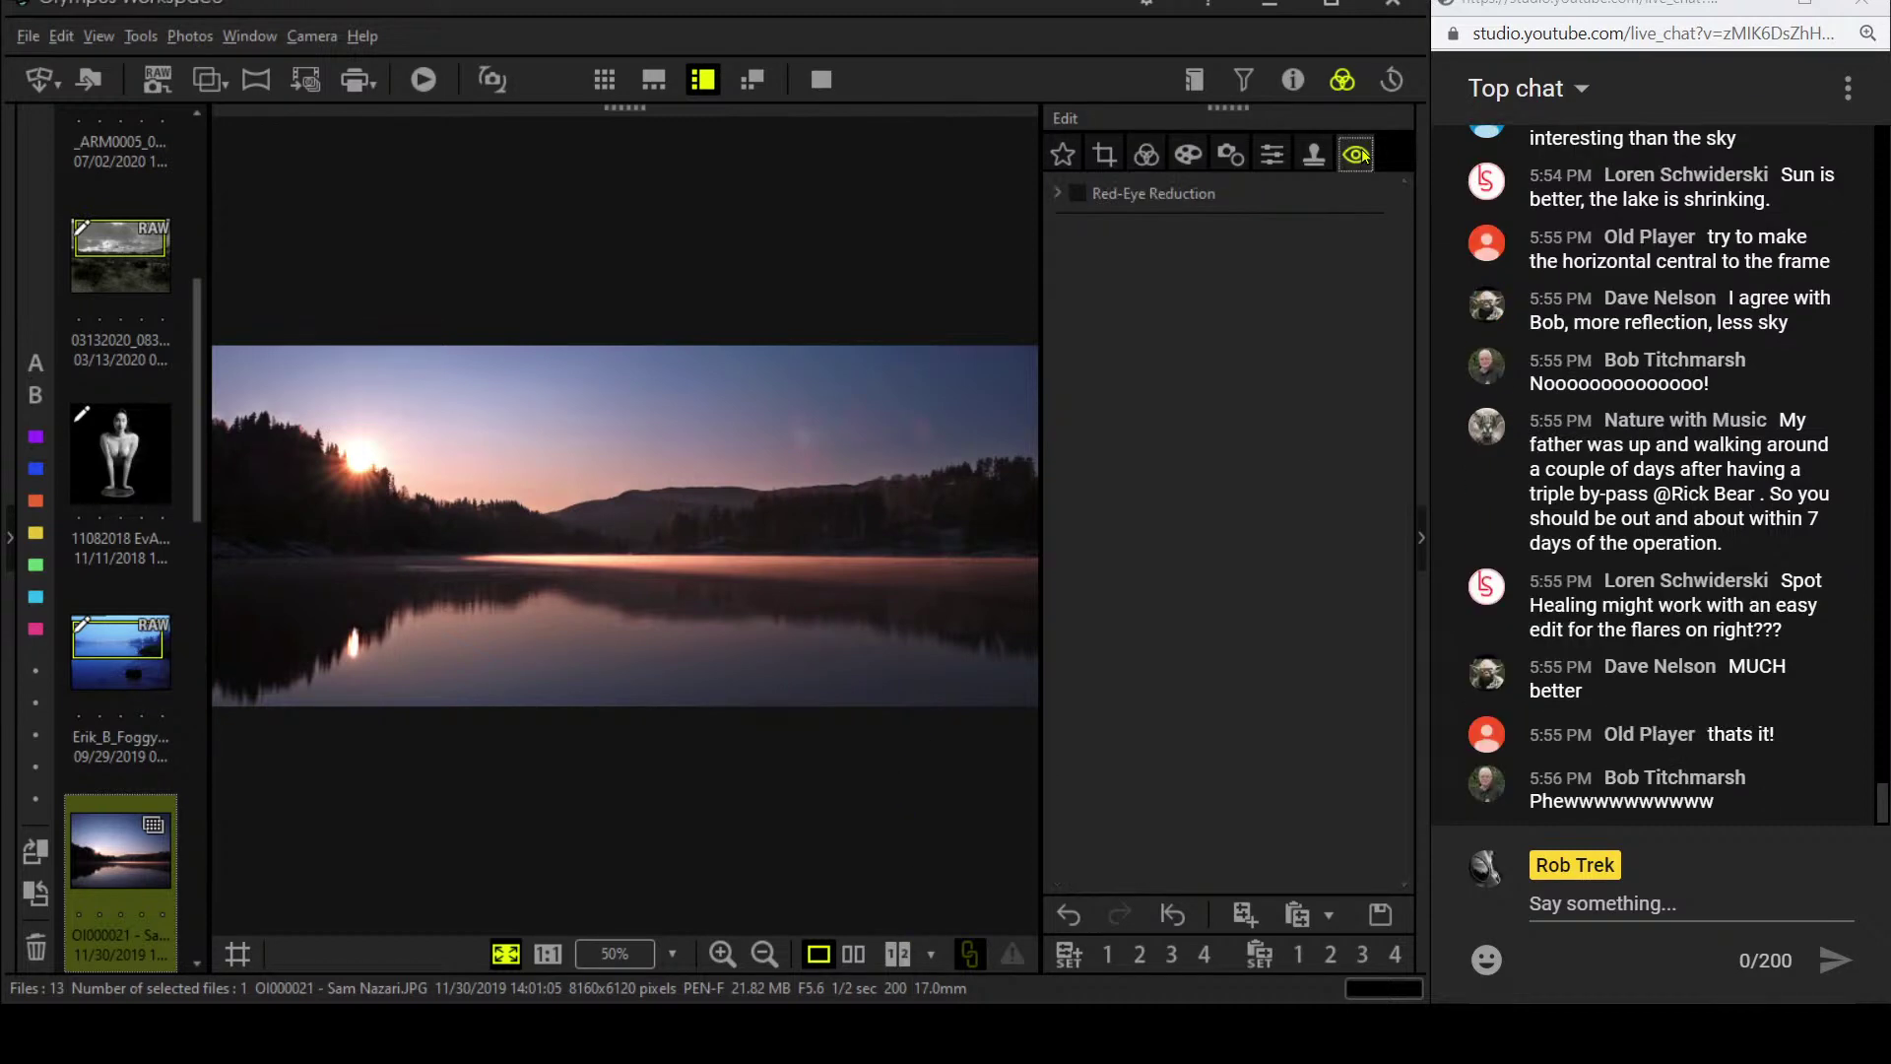
pyautogui.click(1318, 157)
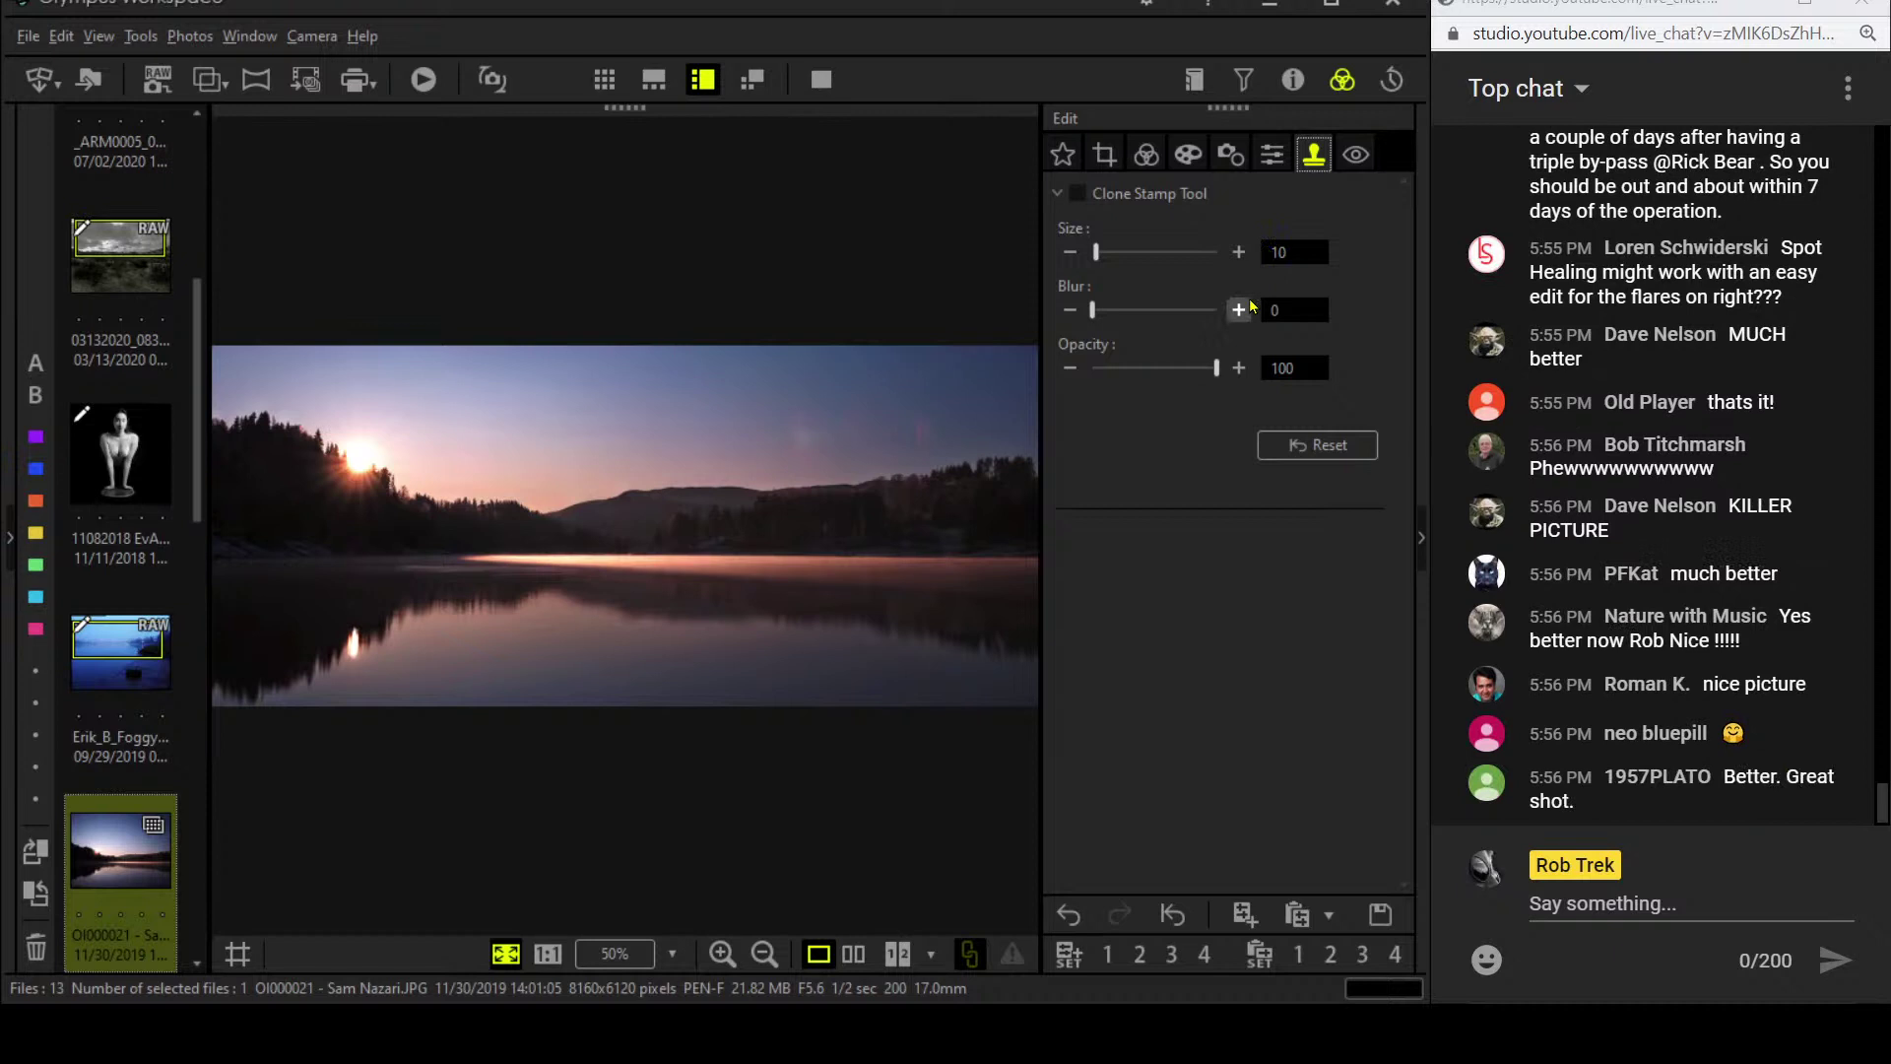
pyautogui.click(1070, 309)
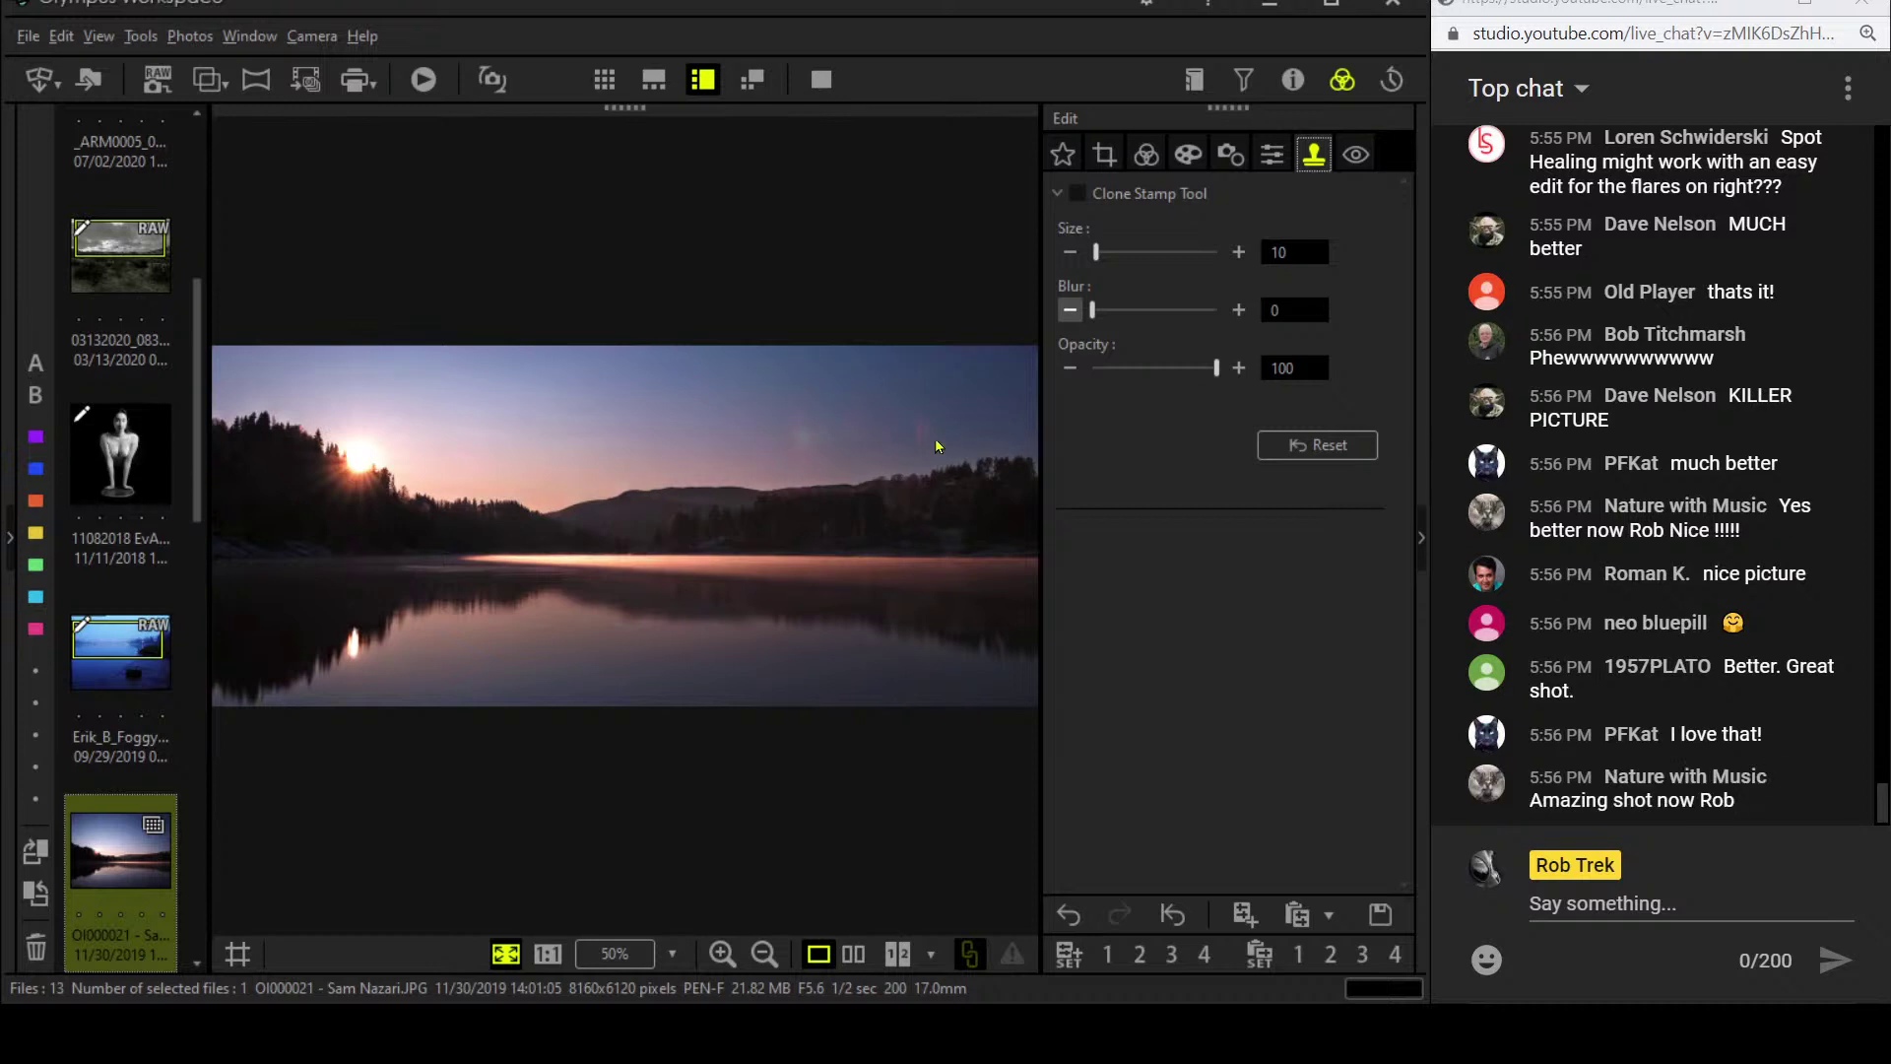
pyautogui.click(1078, 194)
pyautogui.moveTo(1102, 311); pyautogui.dragTo(1199, 311)
pyautogui.moveTo(1095, 253); pyautogui.dragTo(1162, 258)
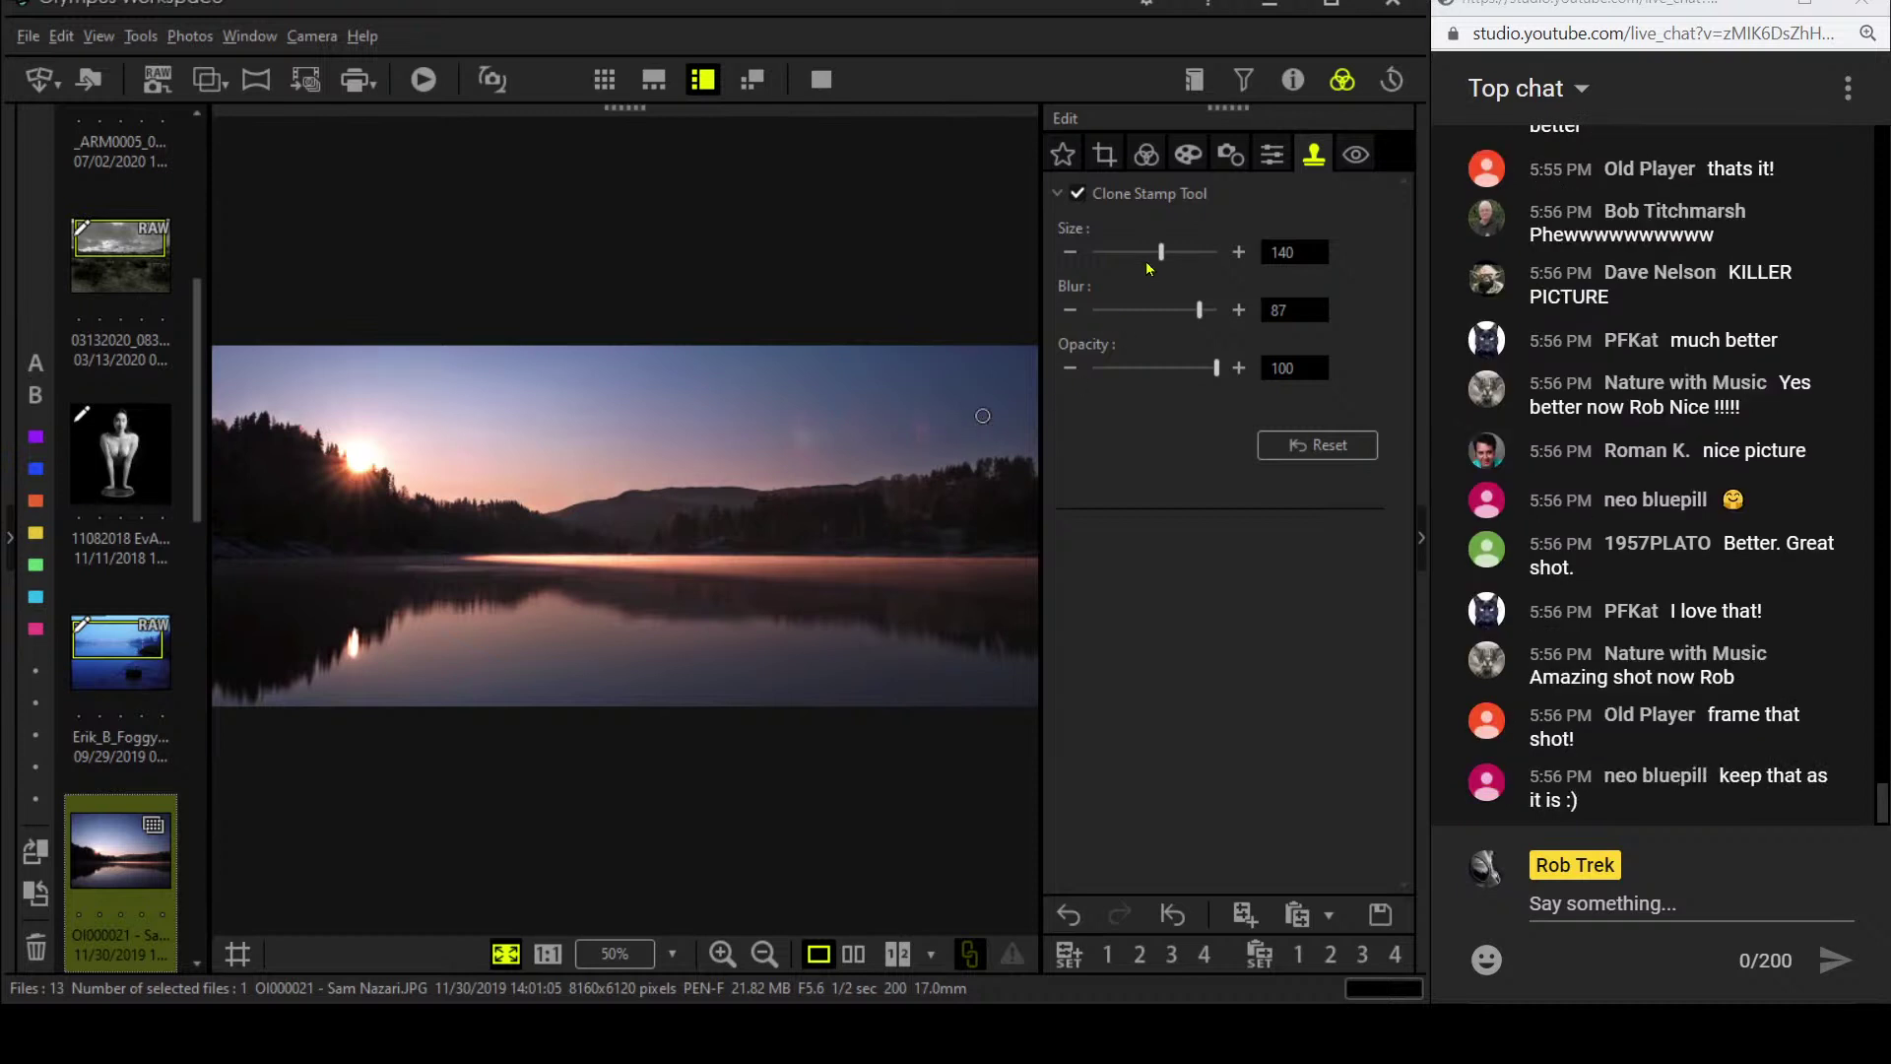
pyautogui.moveTo(1161, 252); pyautogui.dragTo(1217, 252)
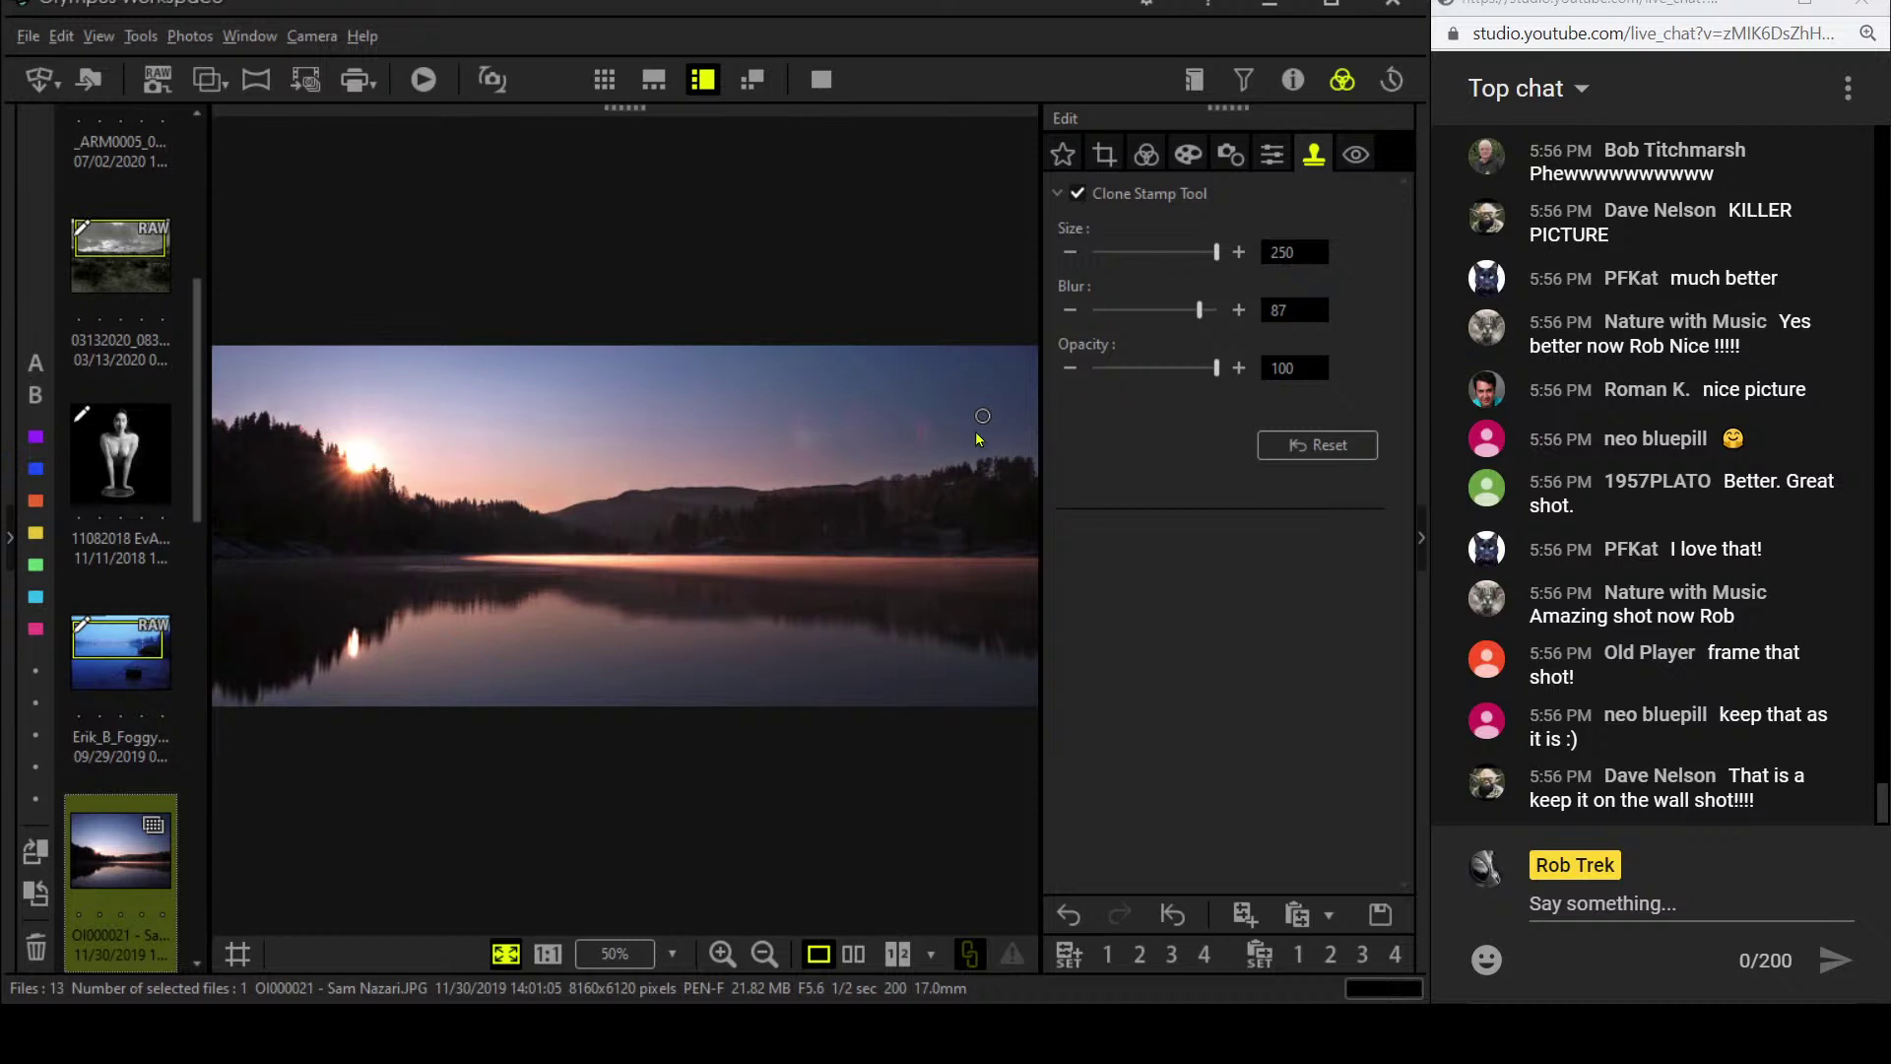
pyautogui.keyDown('alt'); pyautogui.click(961, 432); pyautogui.keyUp('alt')
pyautogui.click(1148, 154)
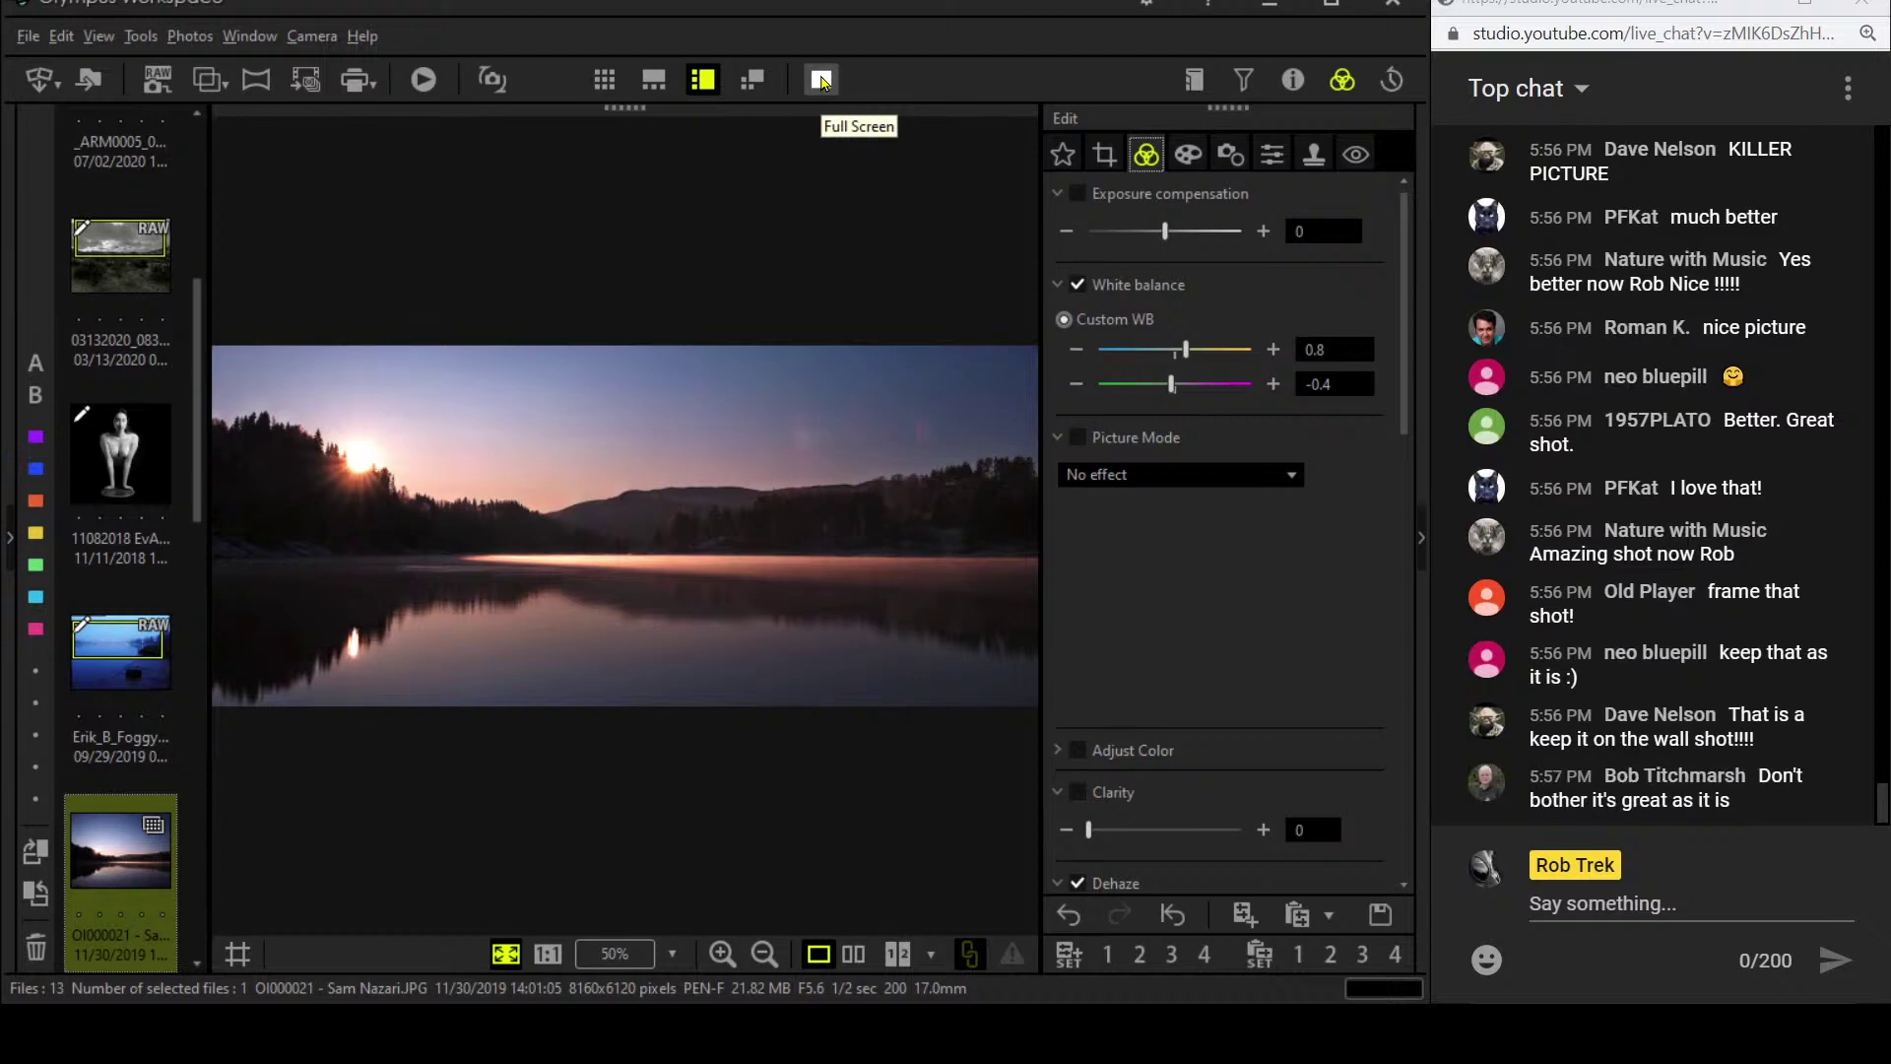
# - Review the adjusted sunset lake photo full screen
pyautogui.click(822, 81)
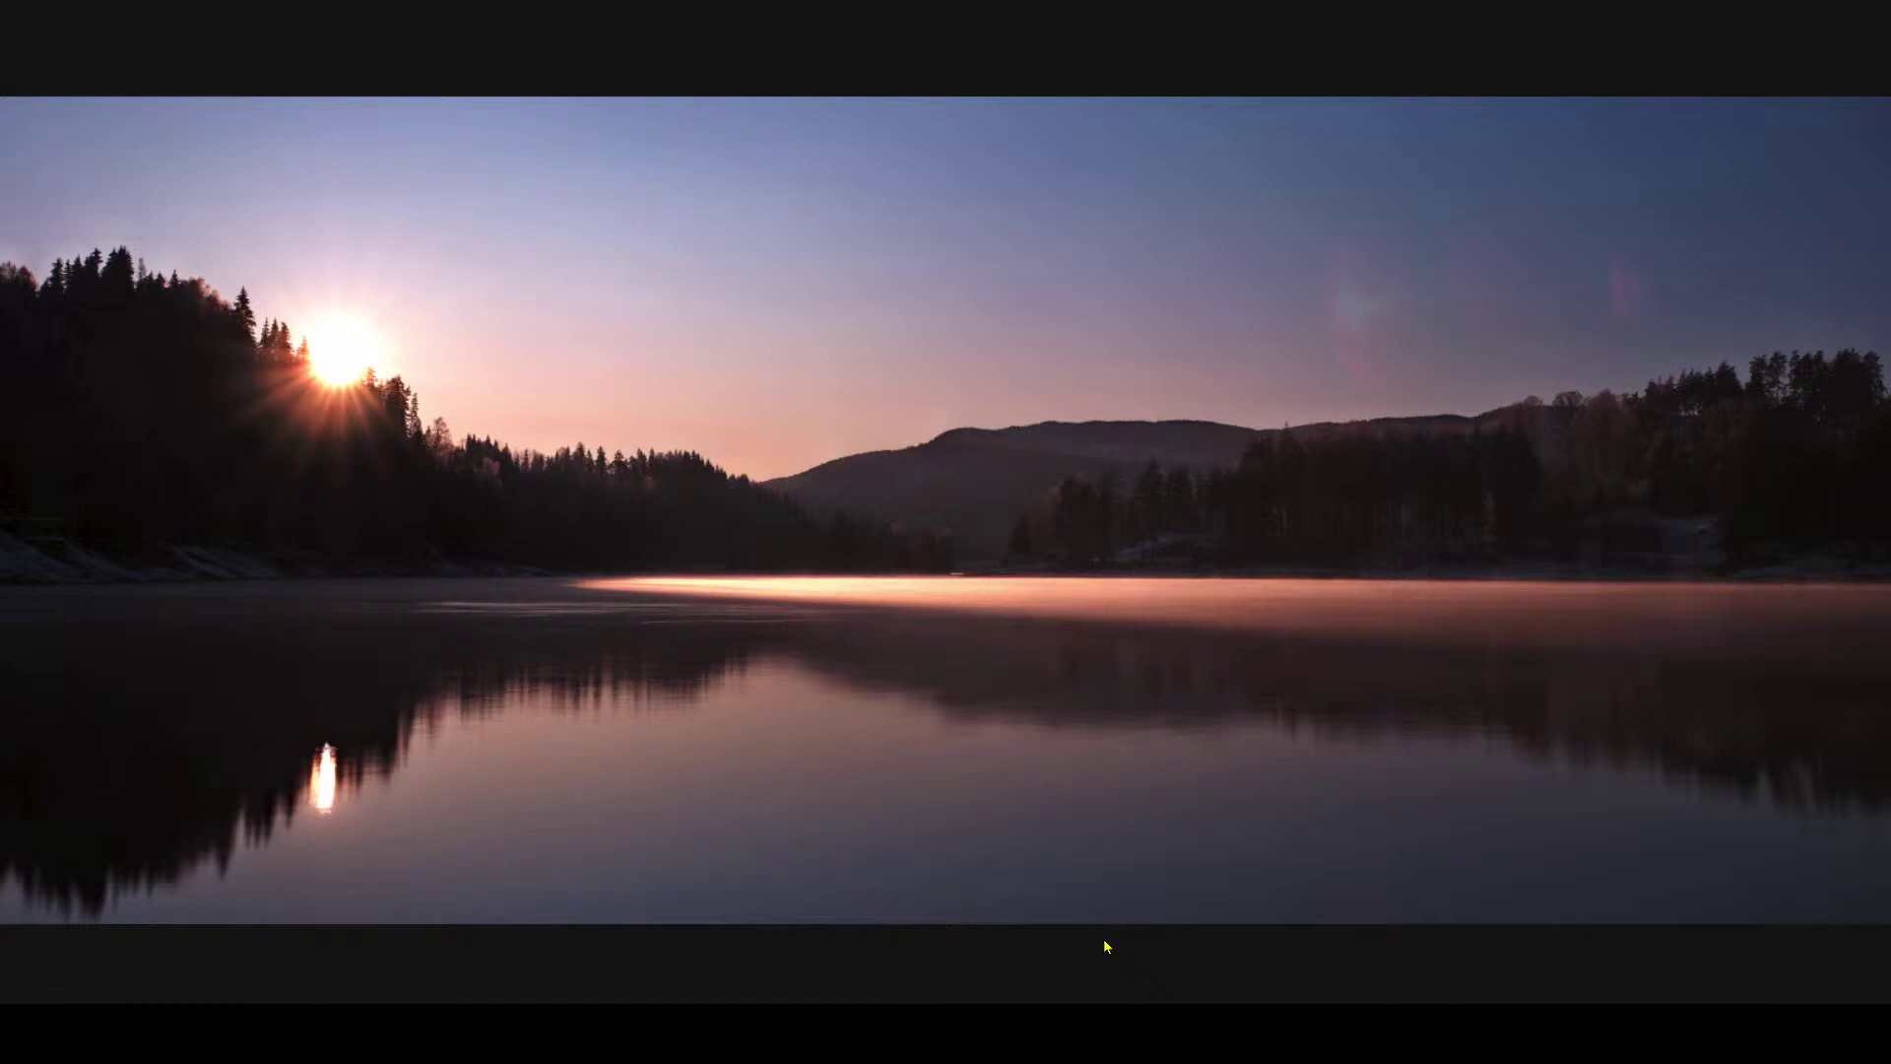
pyautogui.press('Escape')
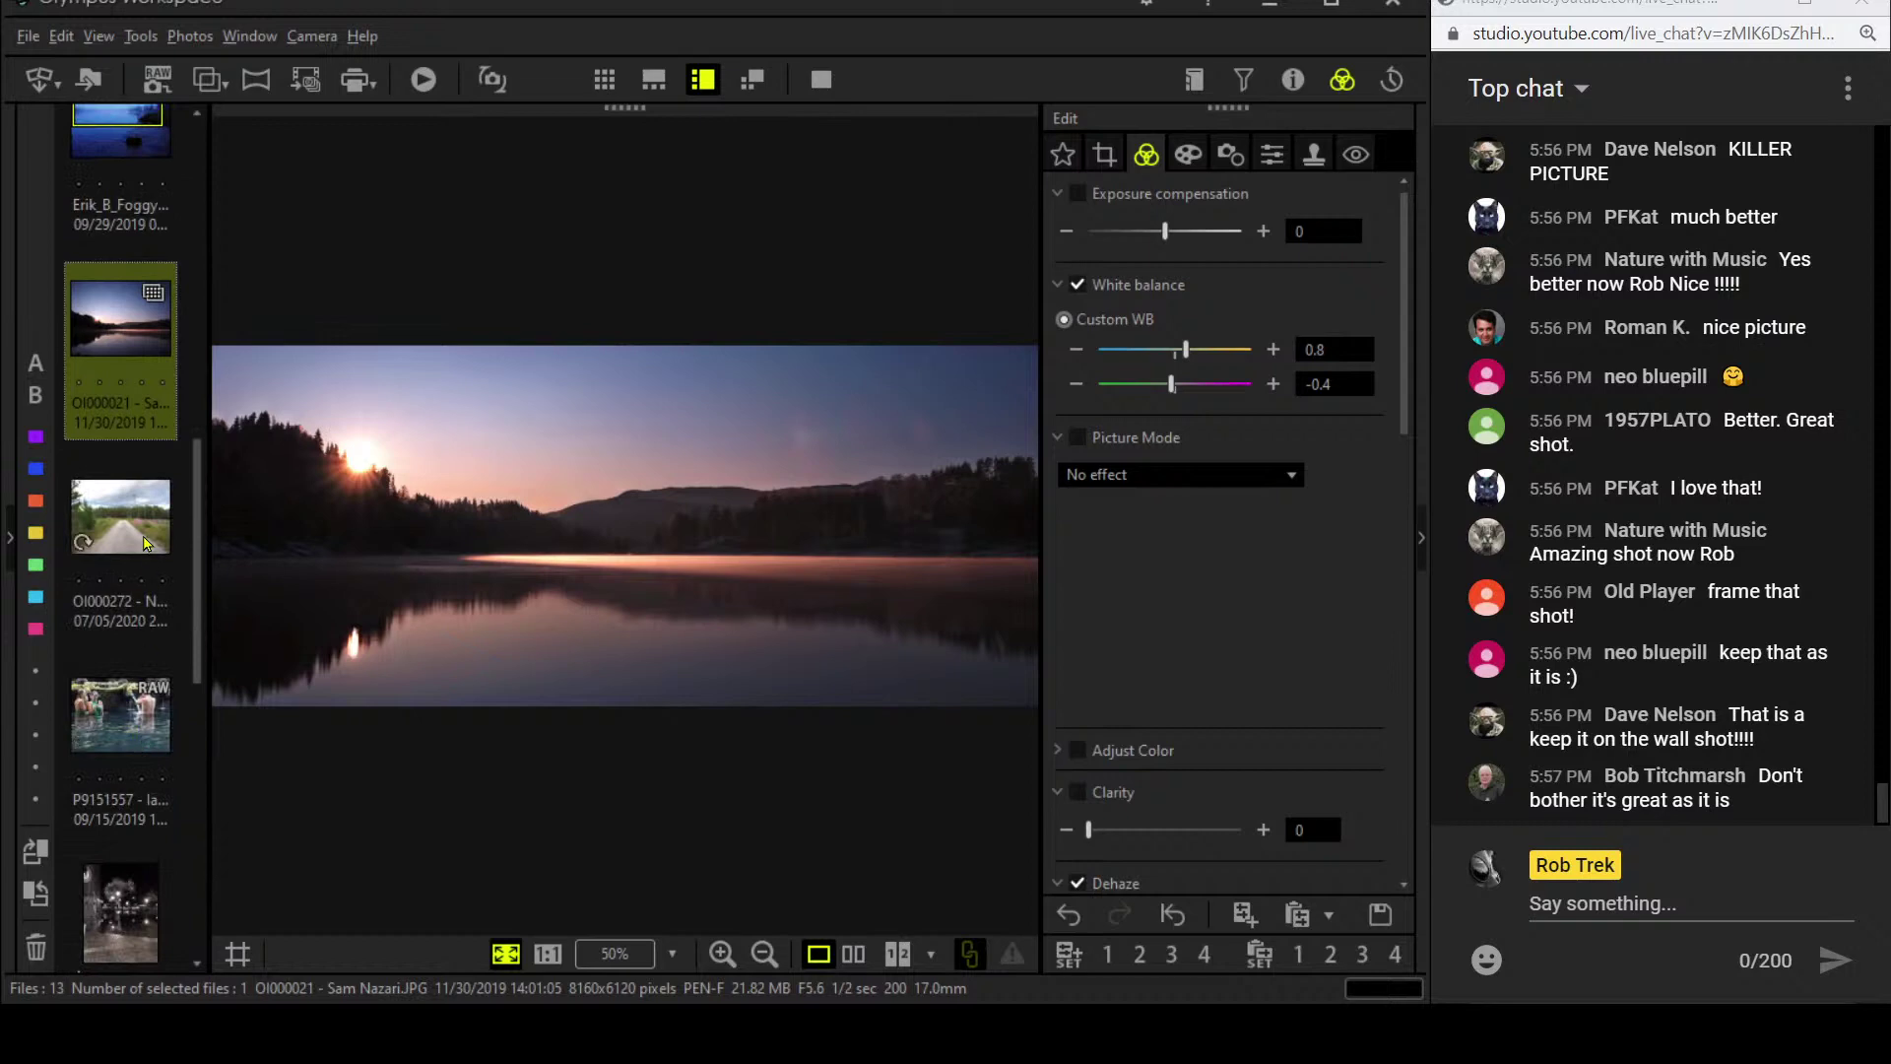
# - Open the forest road photo with the lamp post and examine it full screen
pyautogui.click(120, 516)
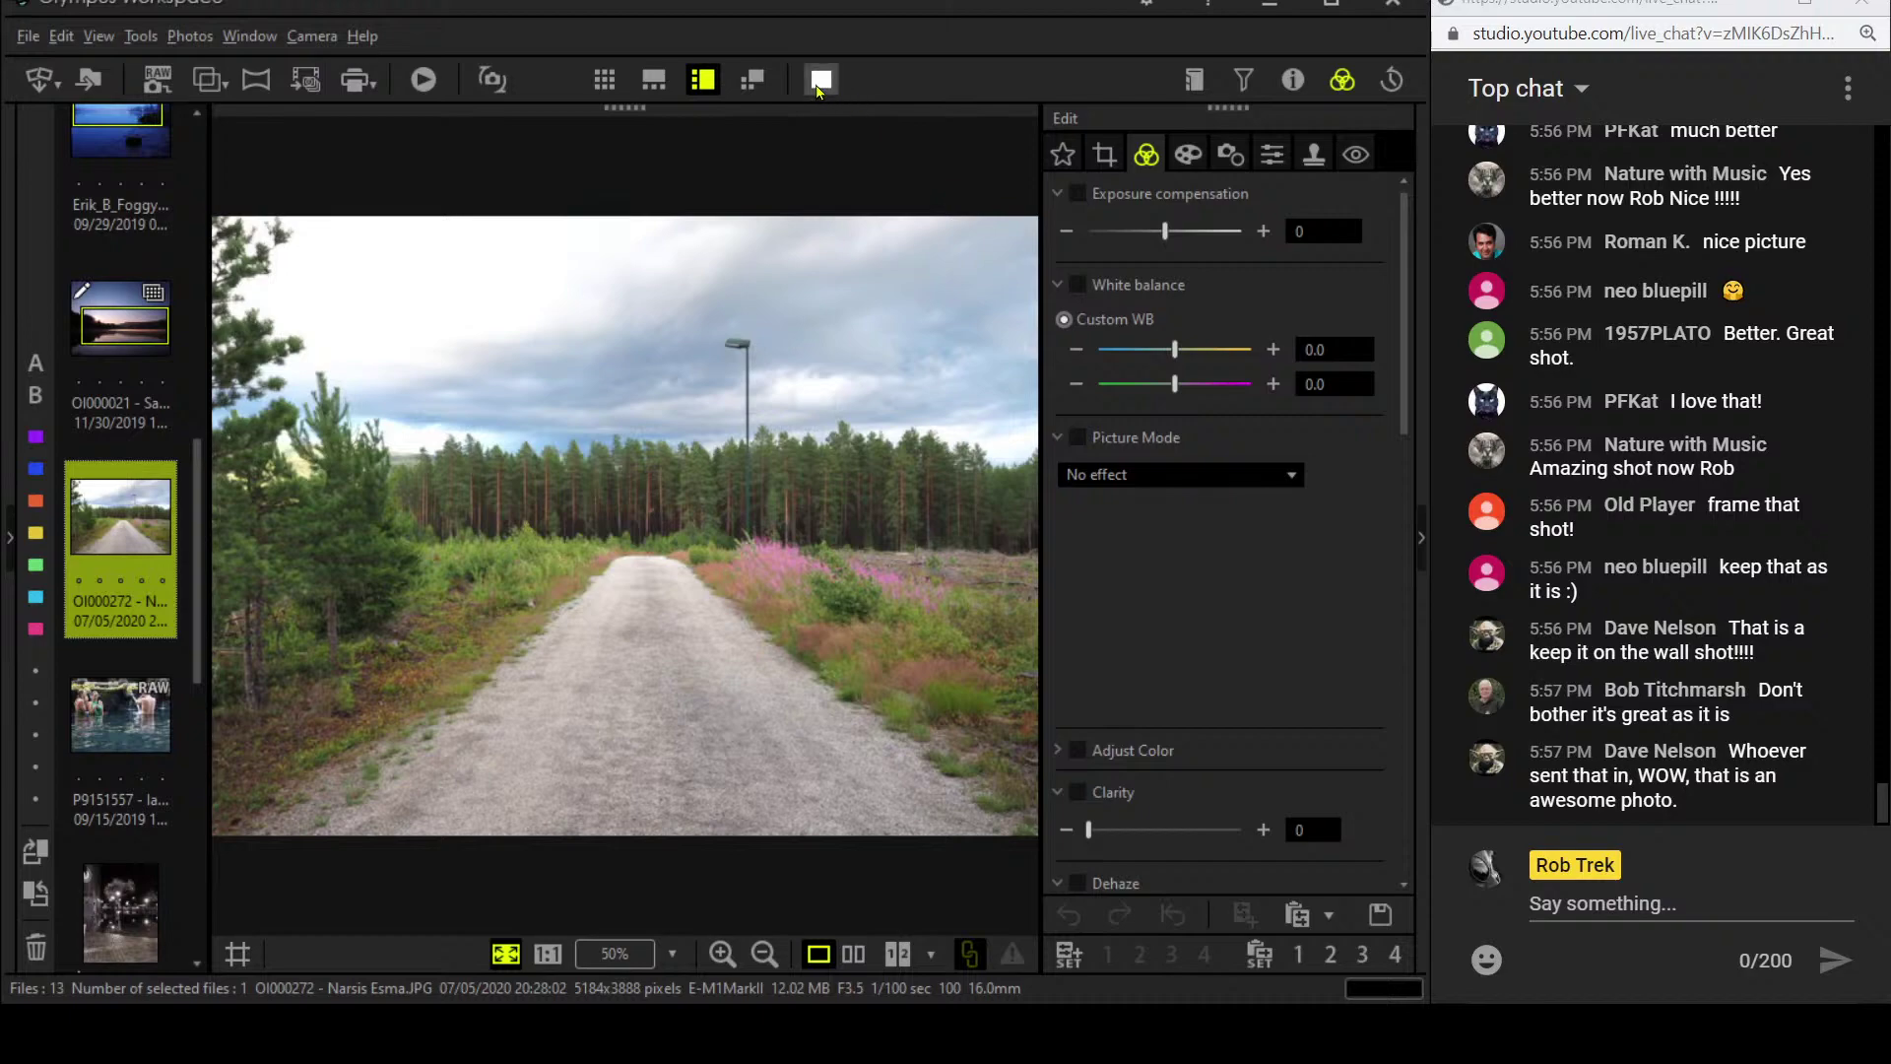
pyautogui.click(822, 79)
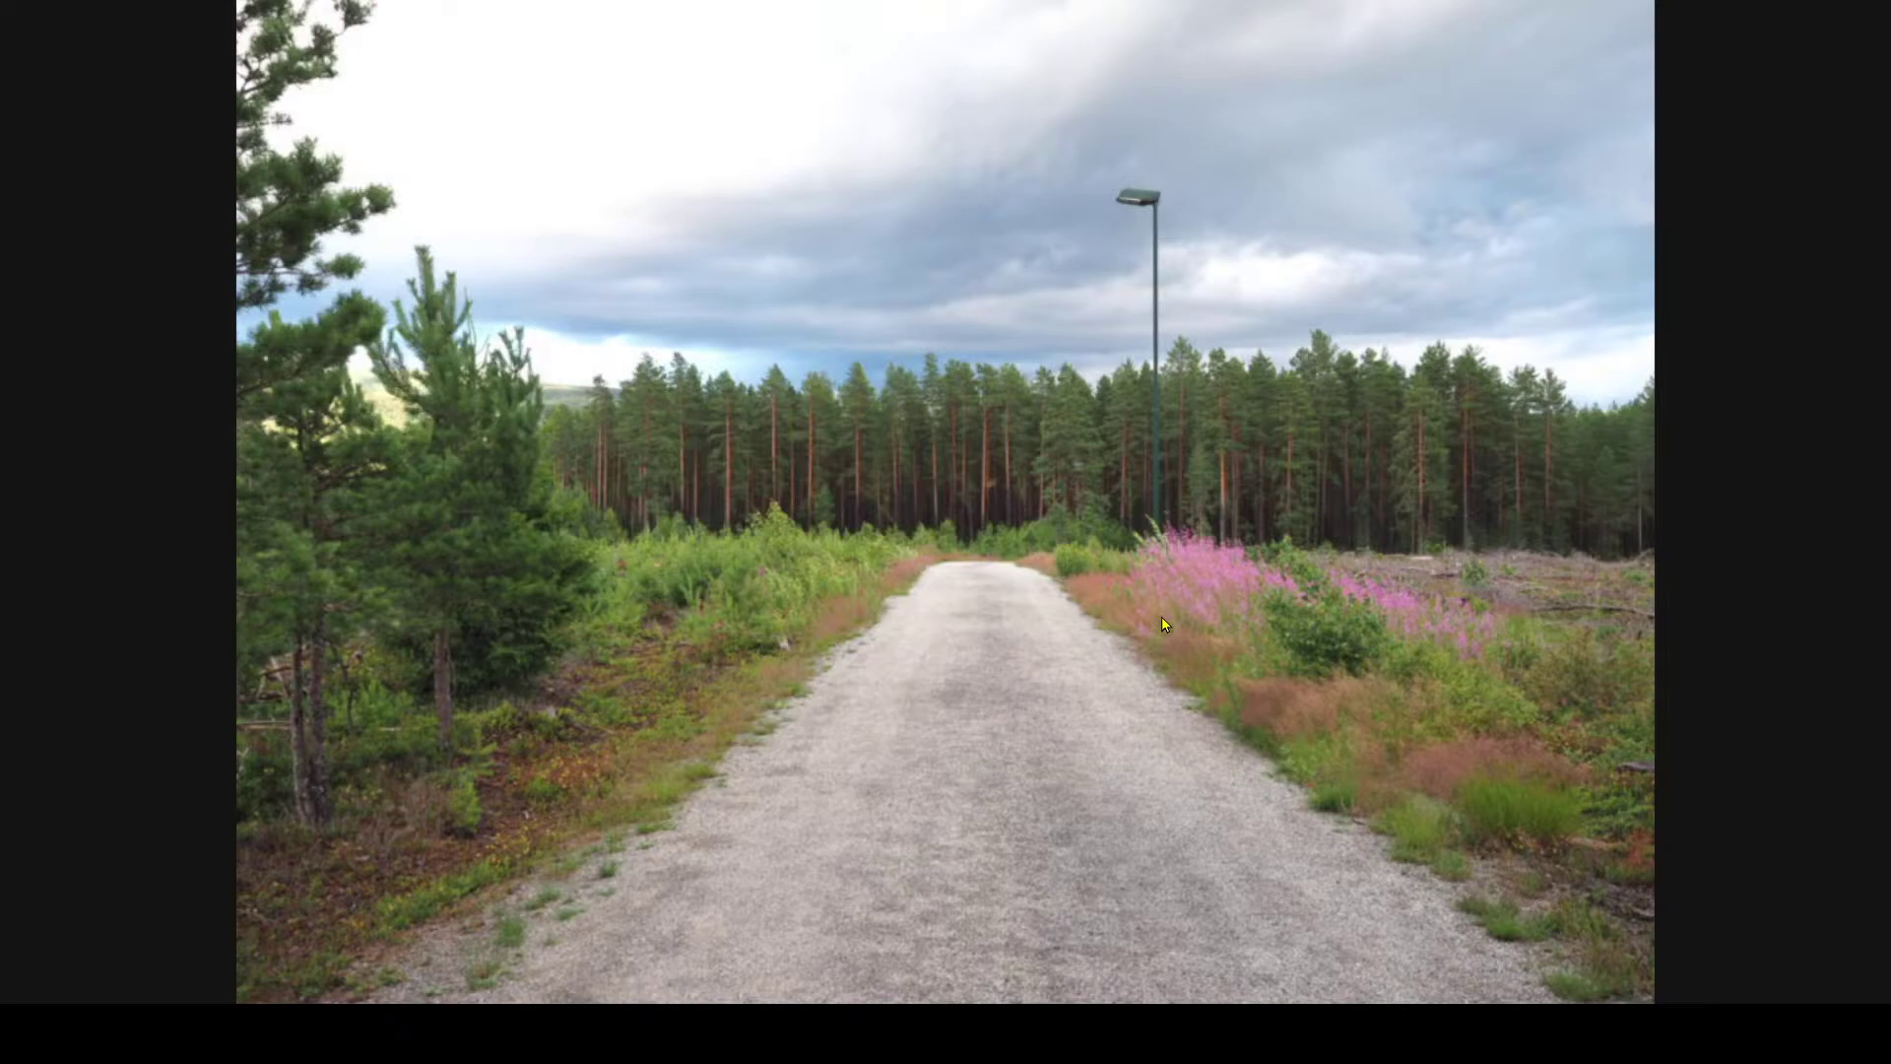
pyautogui.press('Escape')
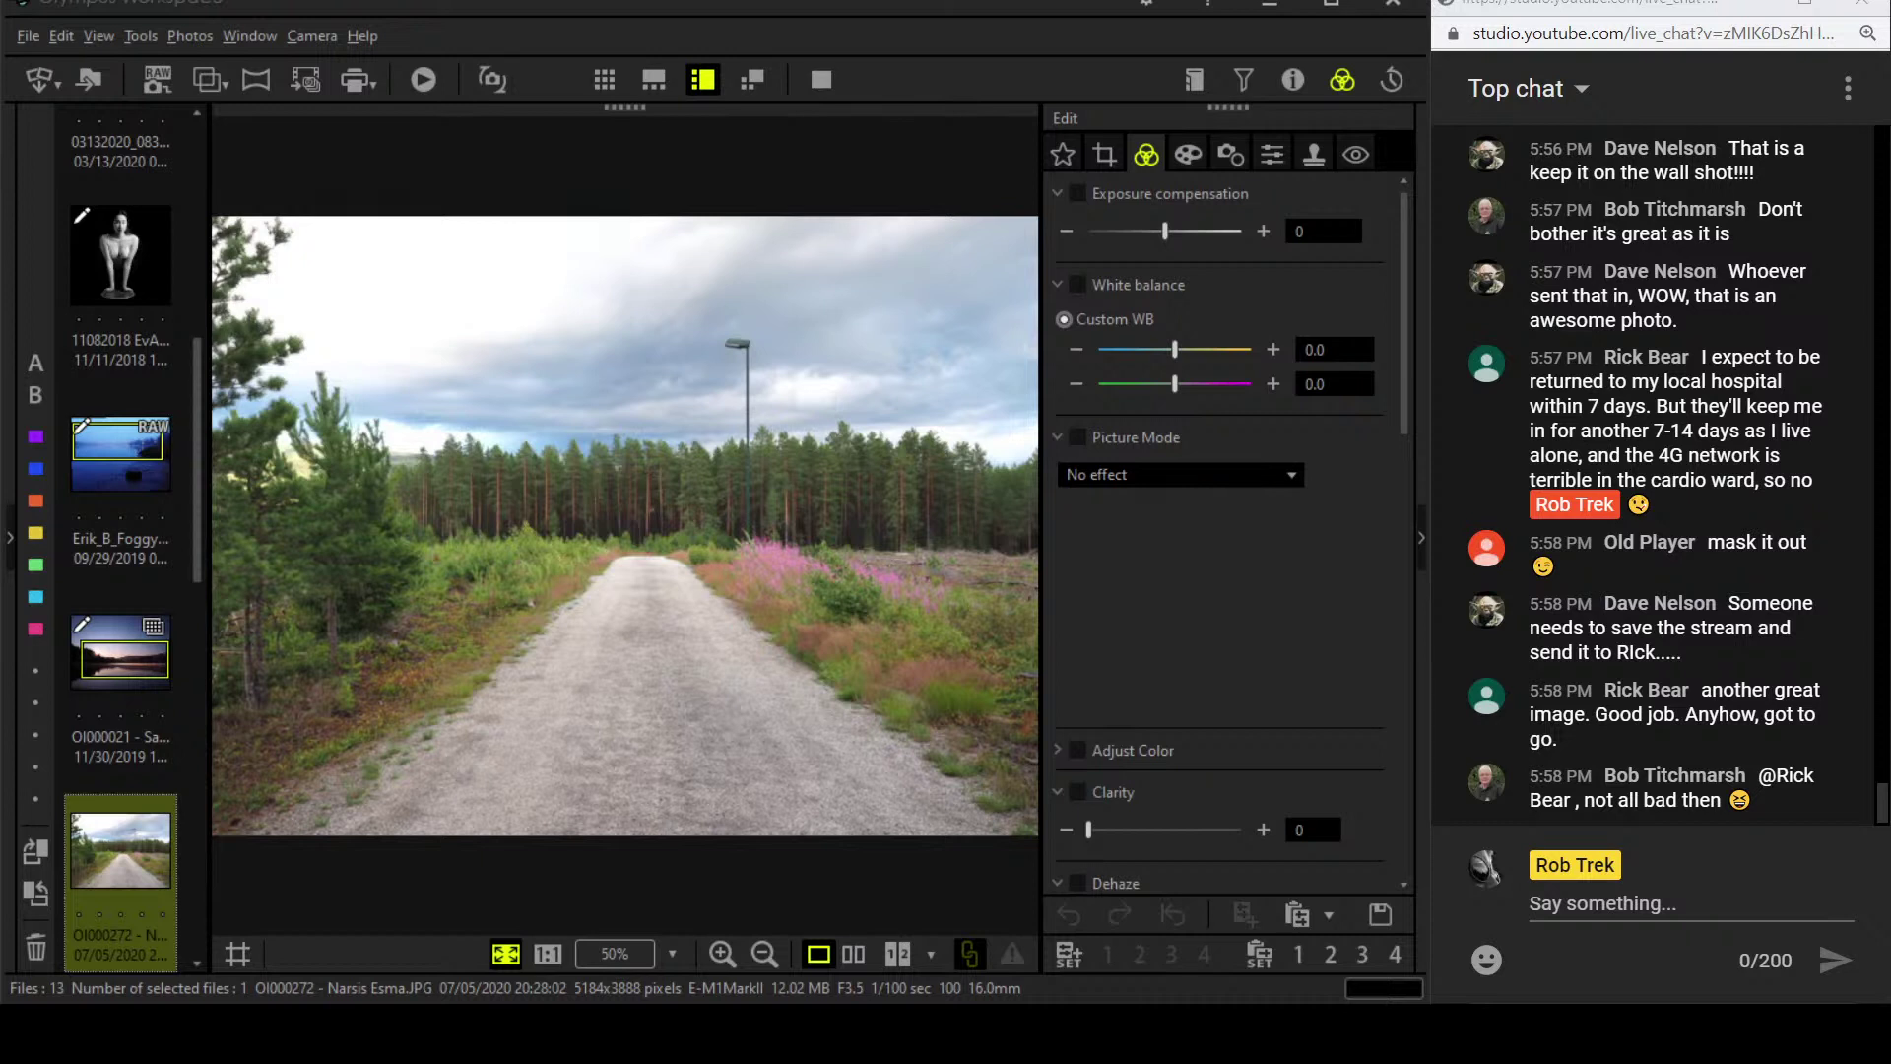
pyautogui.click(817, 78)
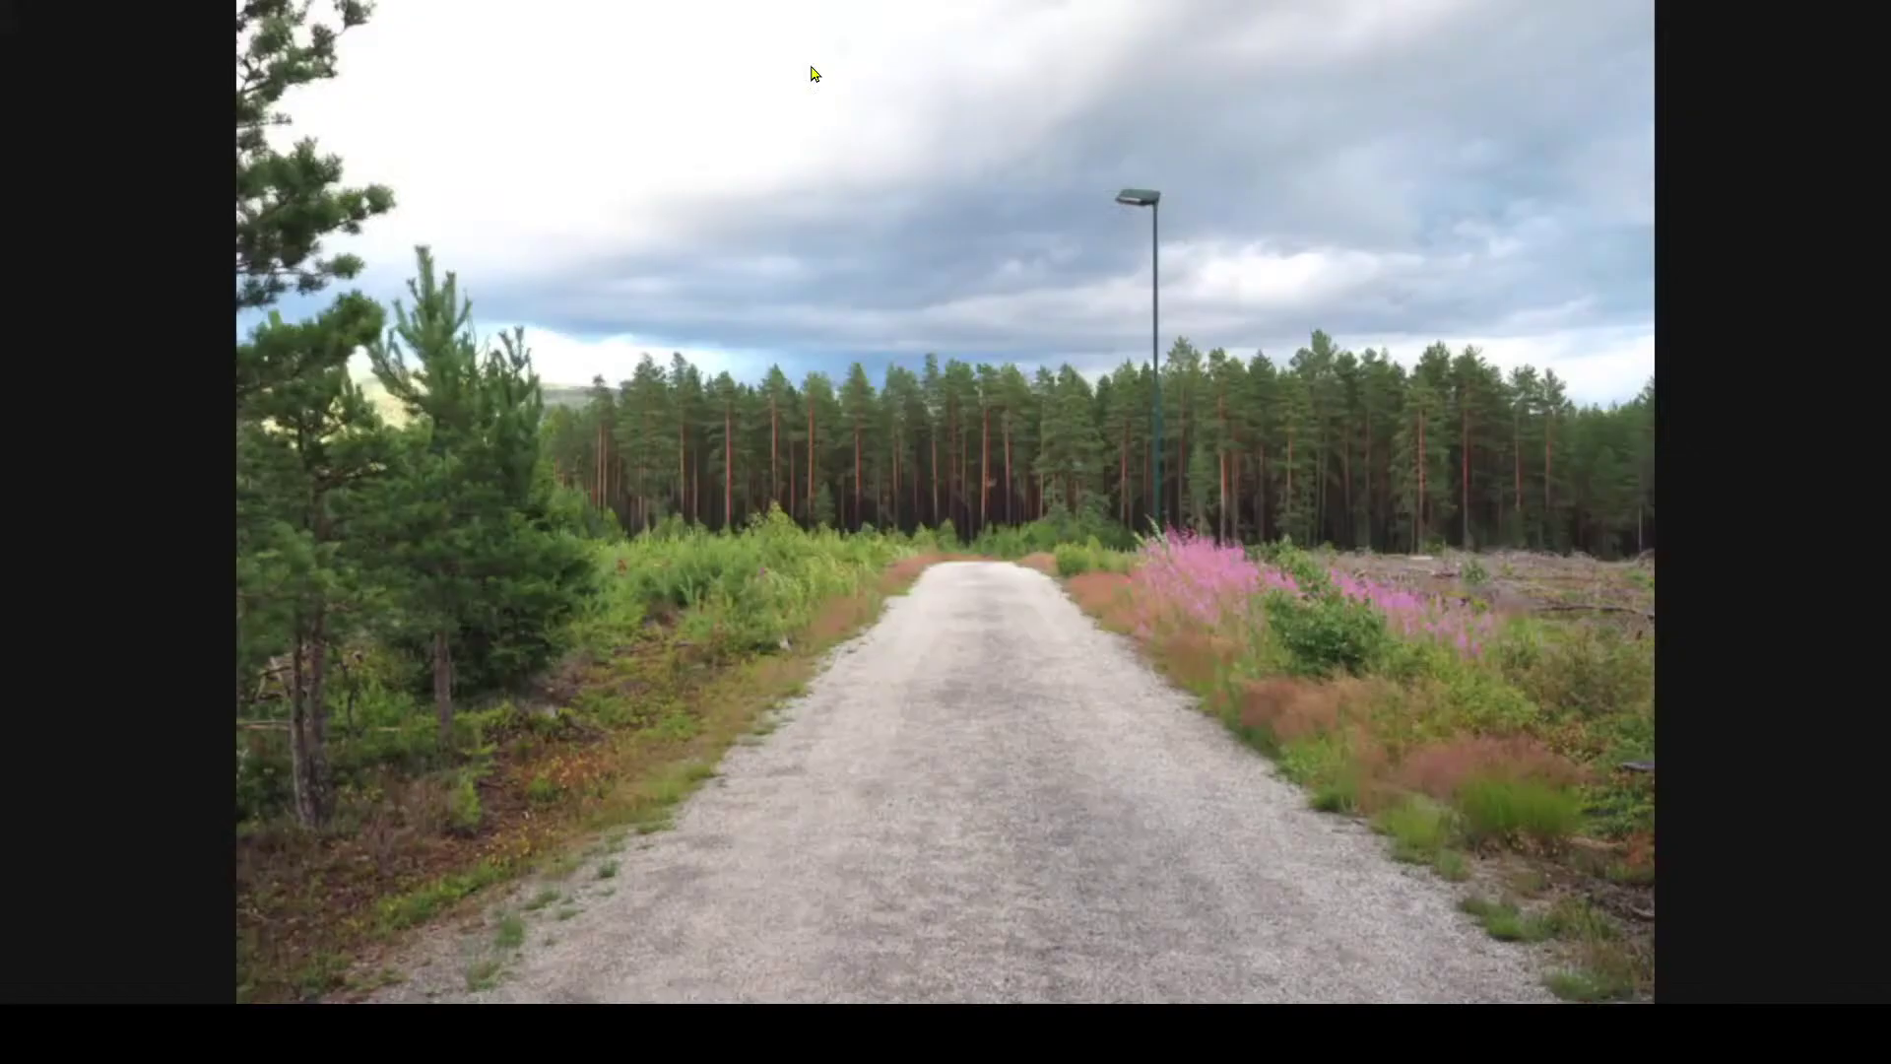
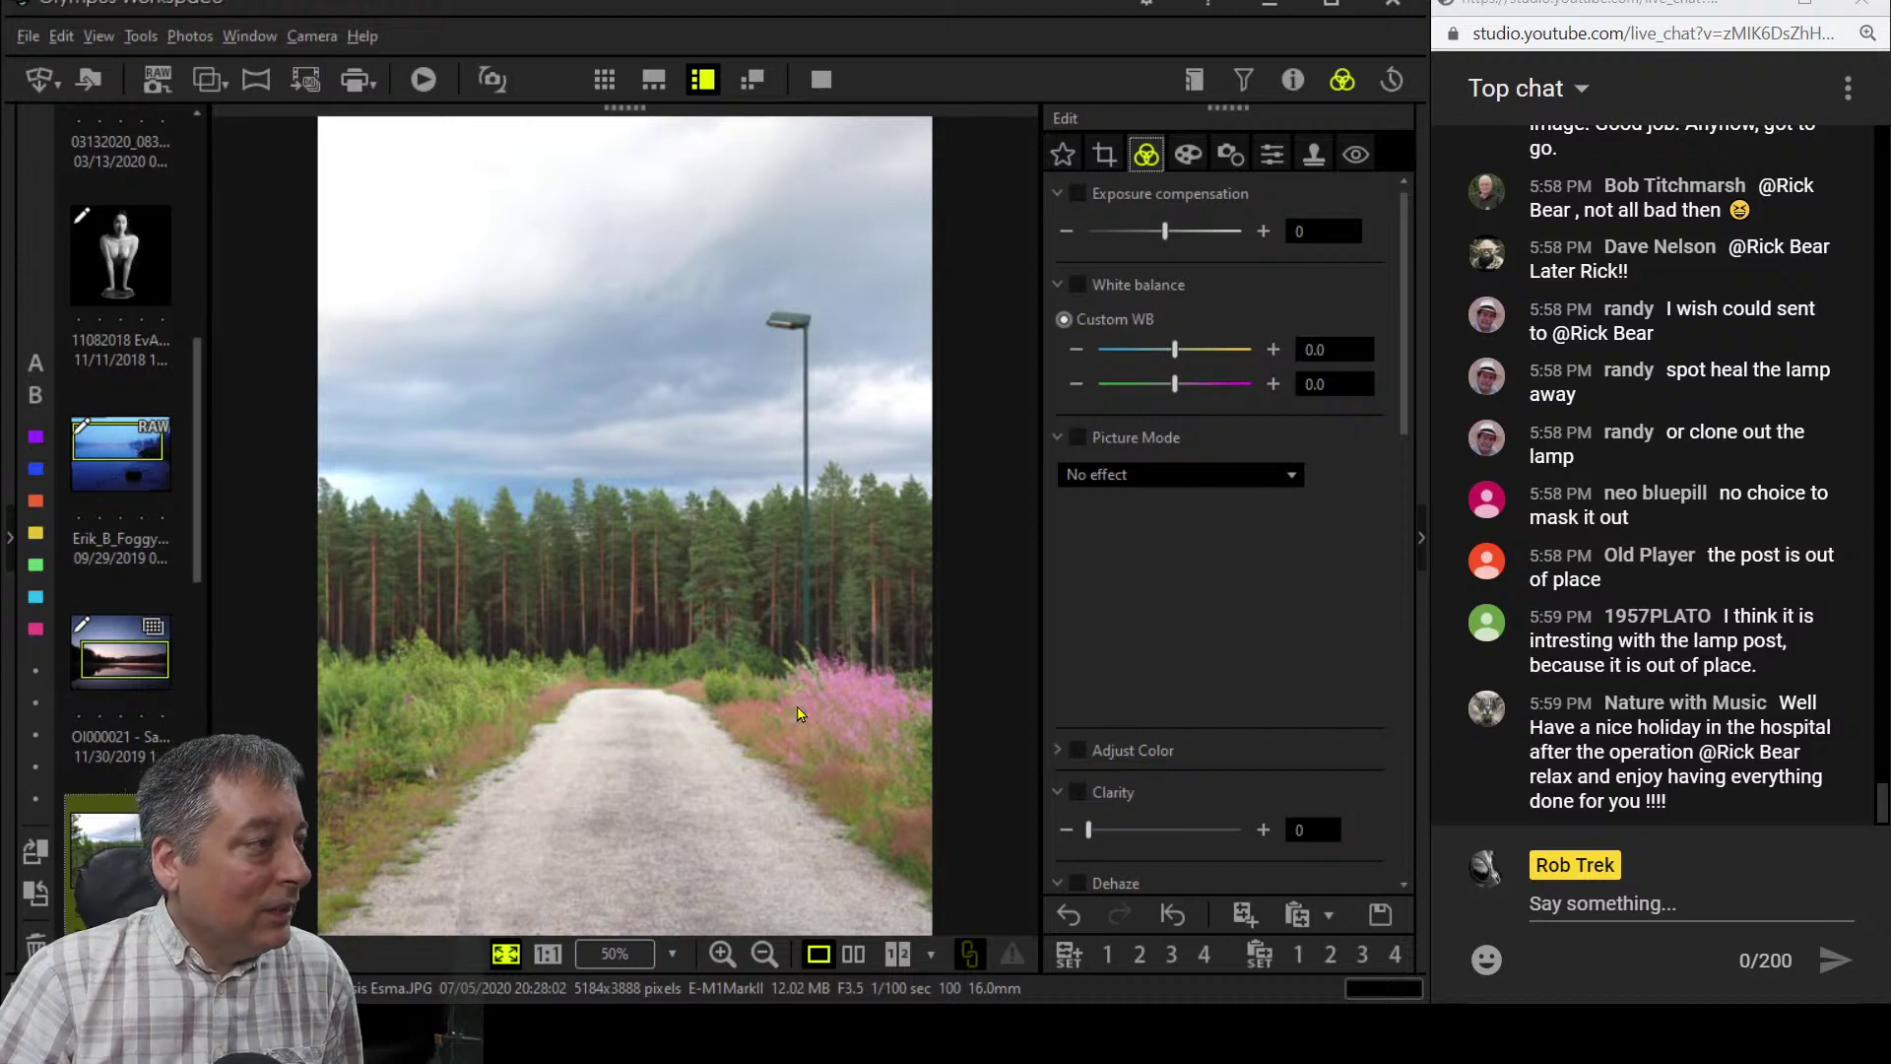
# - Examine the road photo's trees at full size and check its shooting properties
pyautogui.click(693, 616)
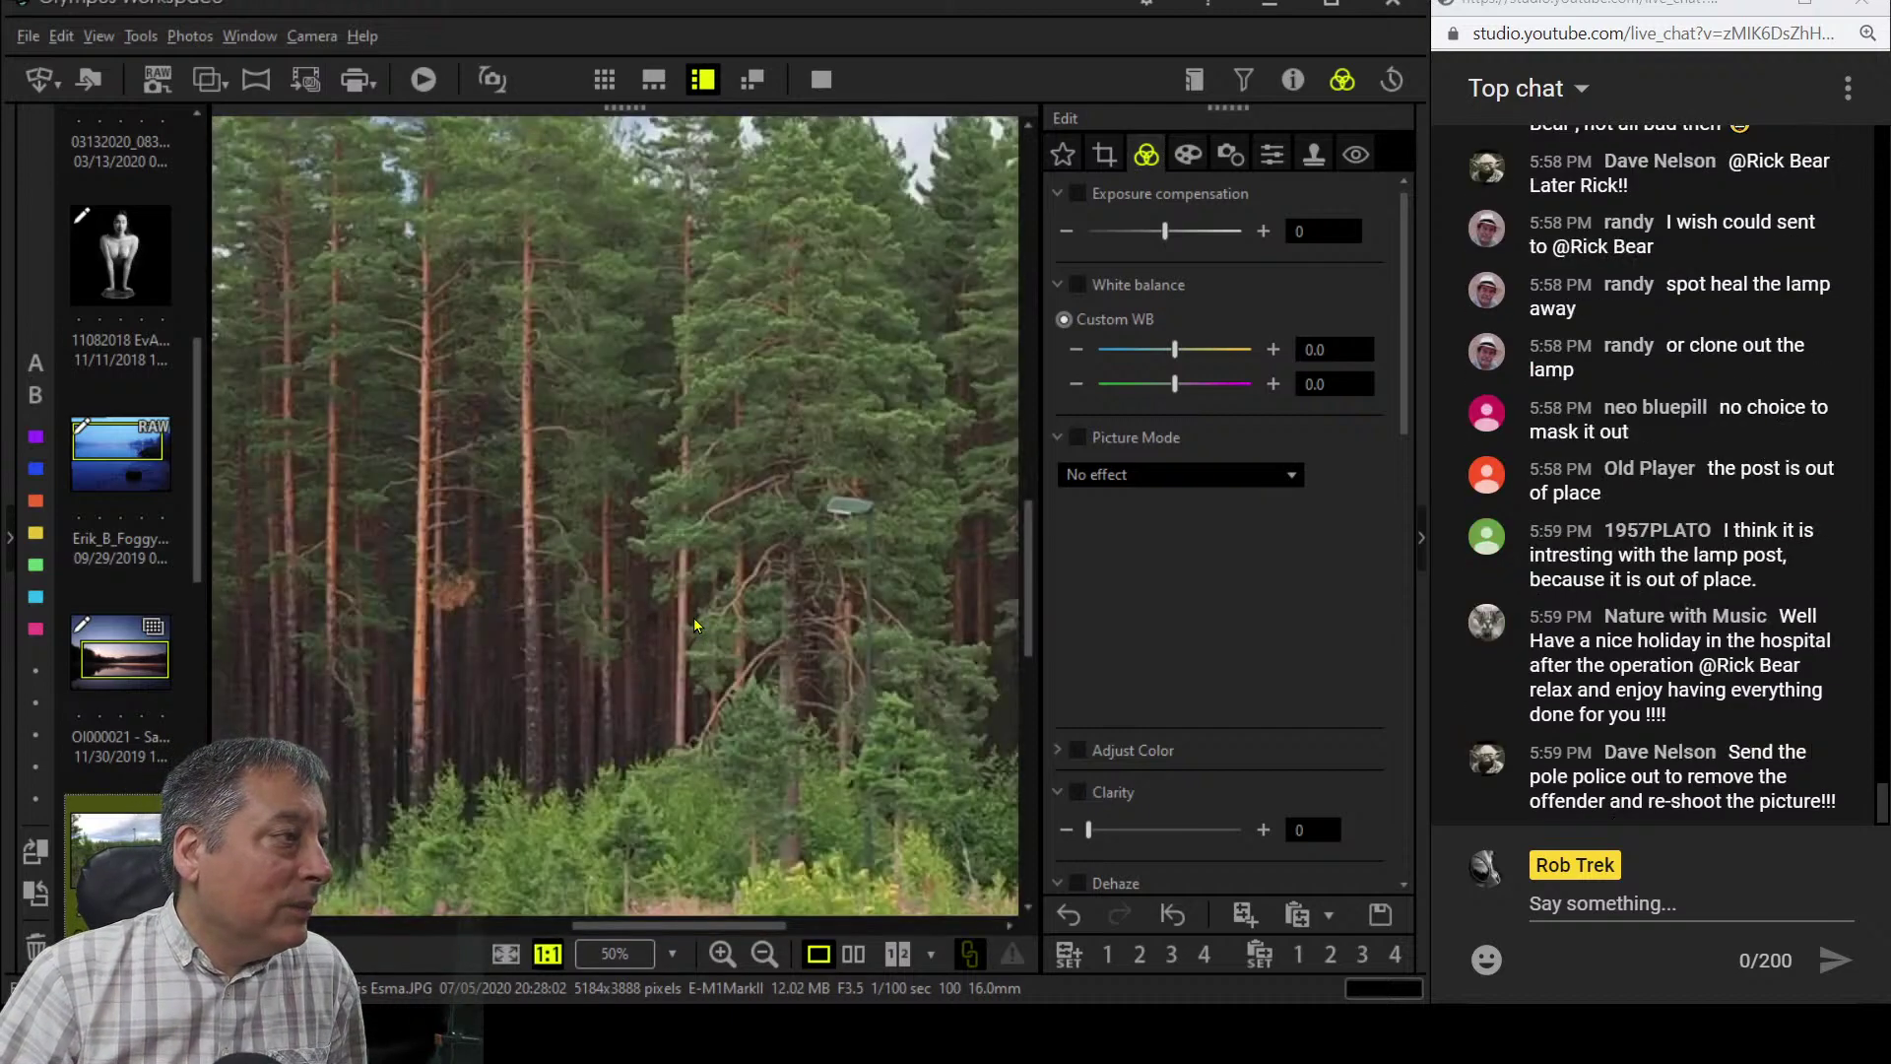
pyautogui.moveTo(577, 487); pyautogui.dragTo(790, 503)
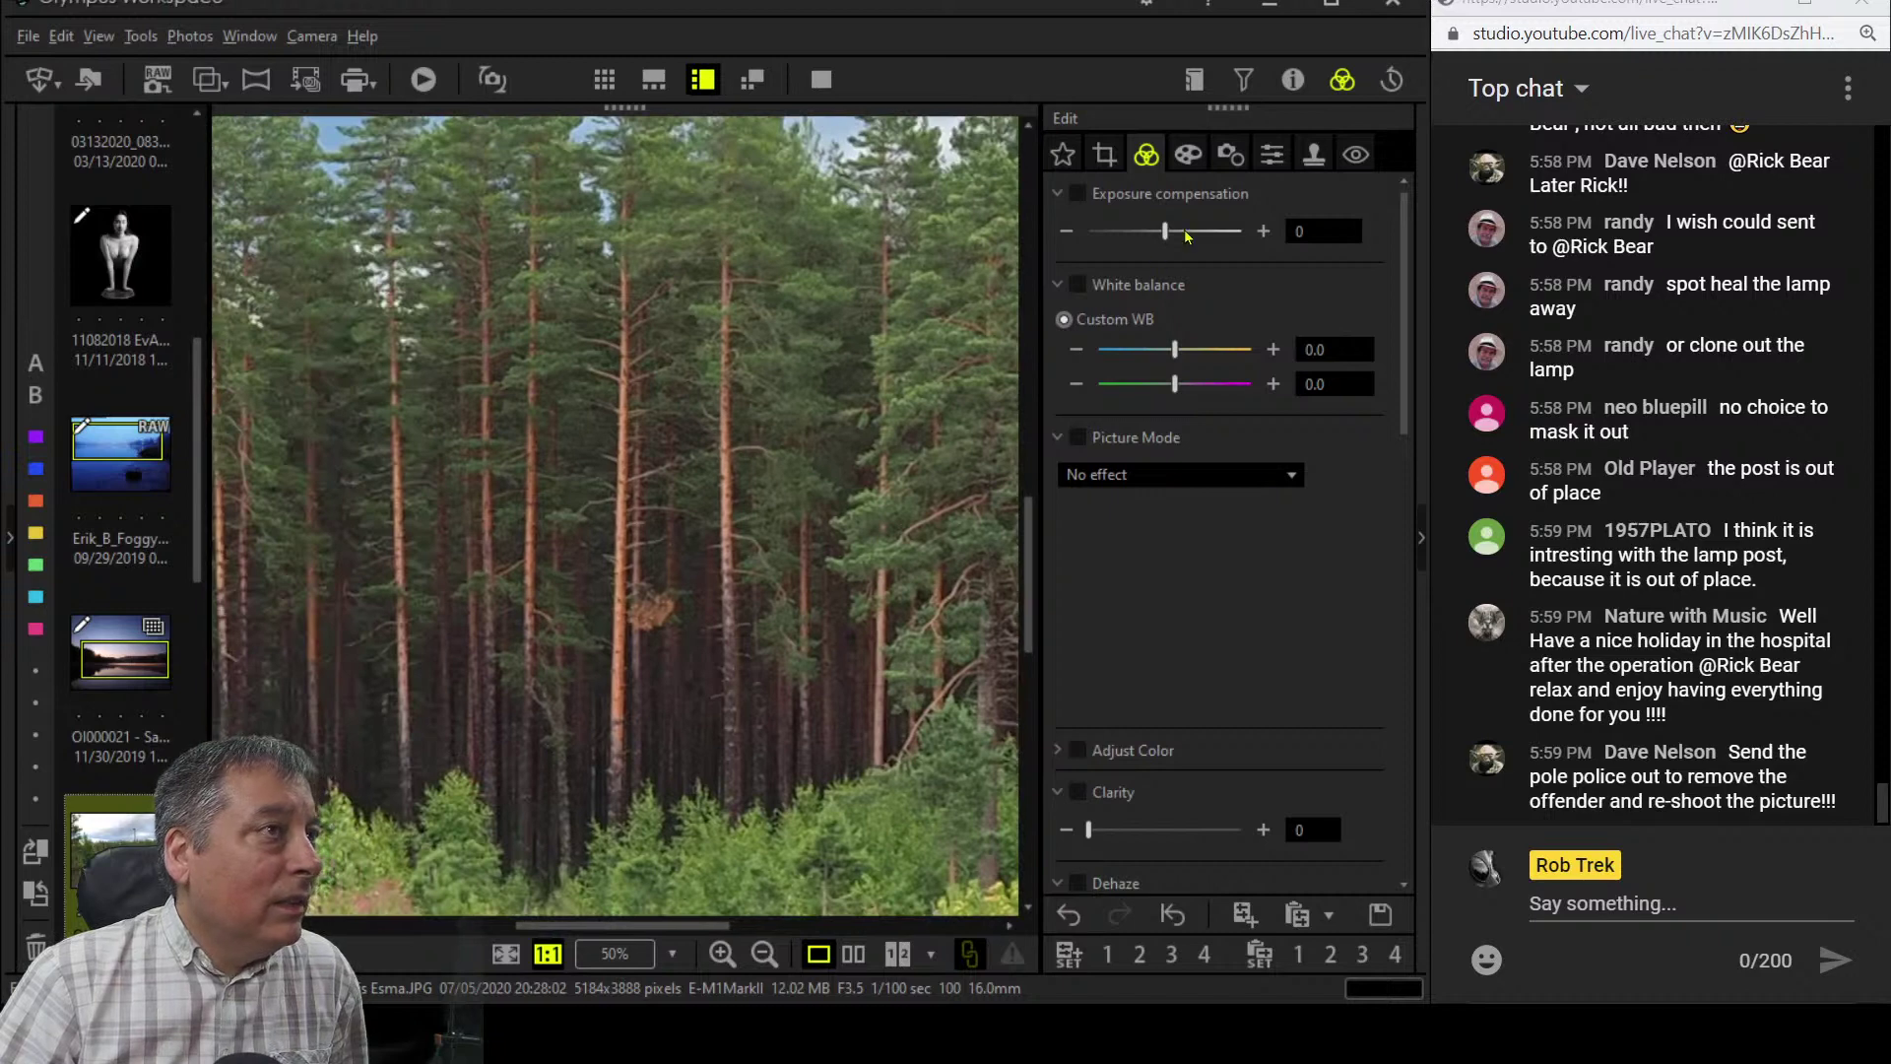
pyautogui.click(1293, 79)
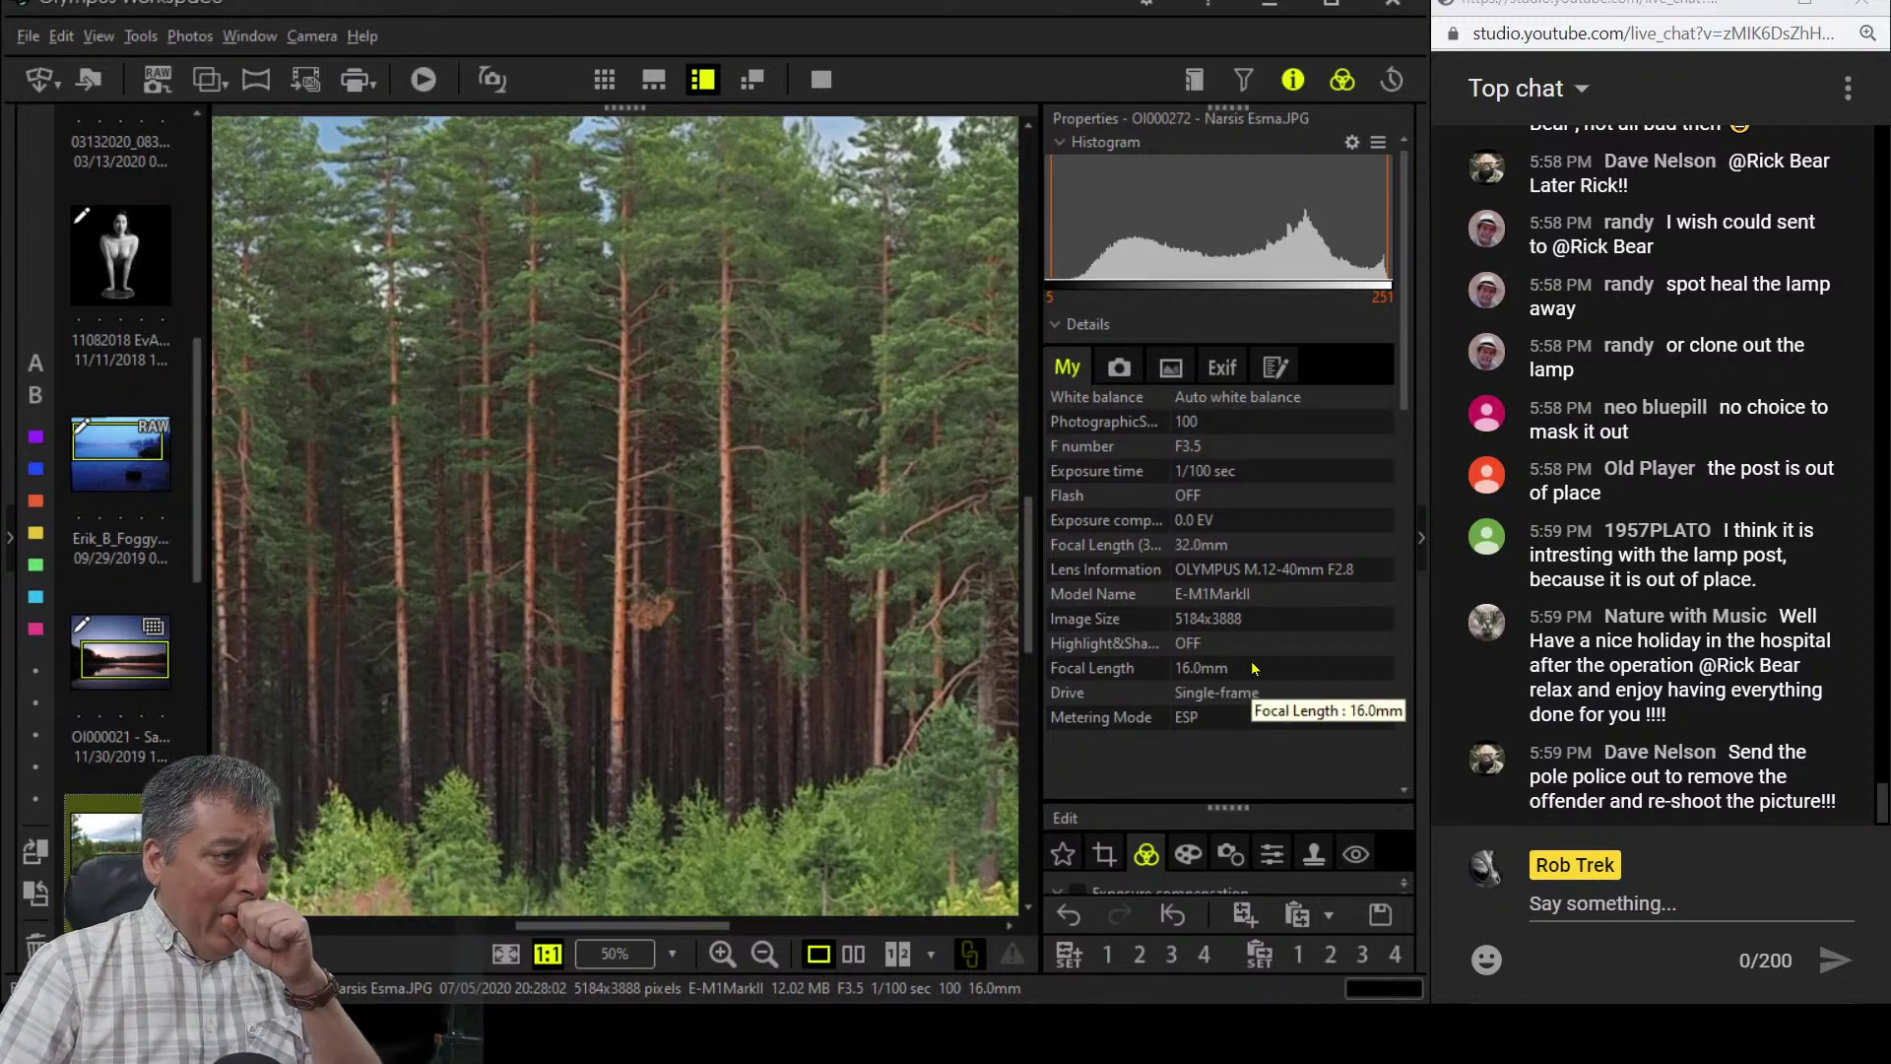
pyautogui.click(840, 568)
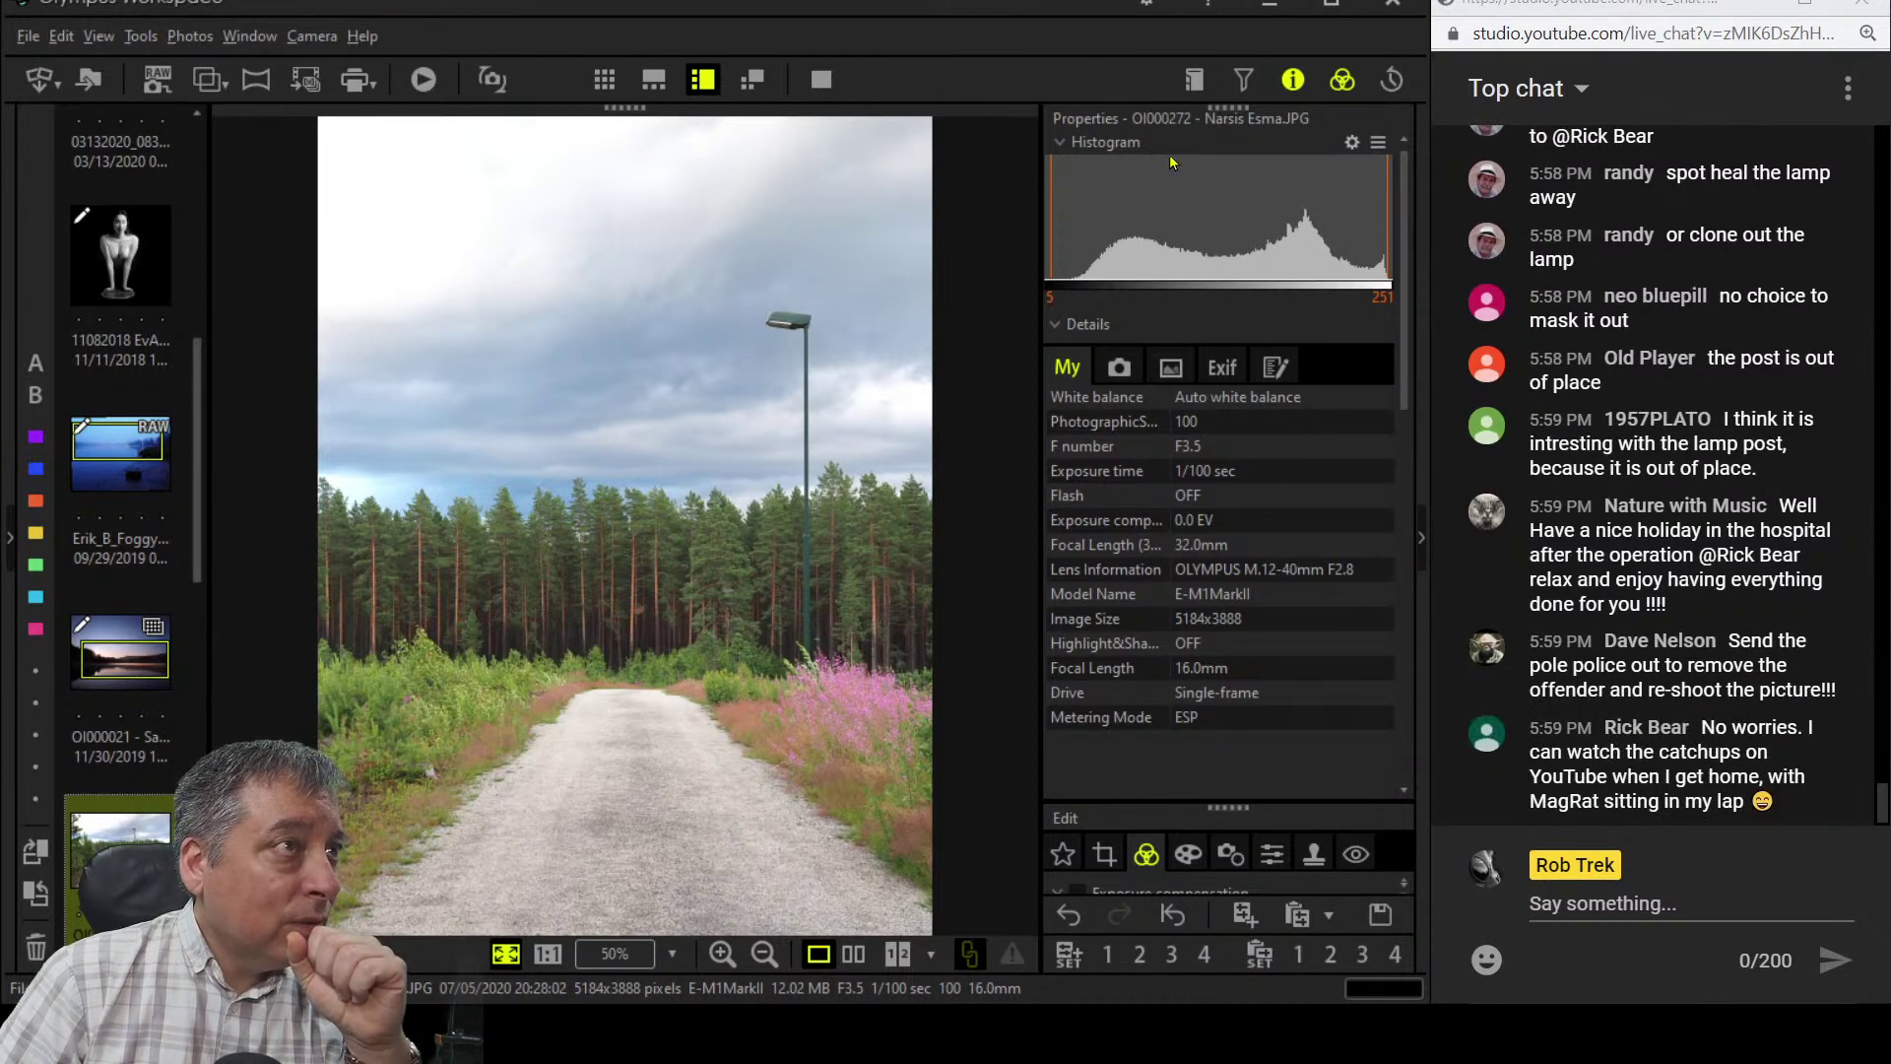
pyautogui.click(1293, 80)
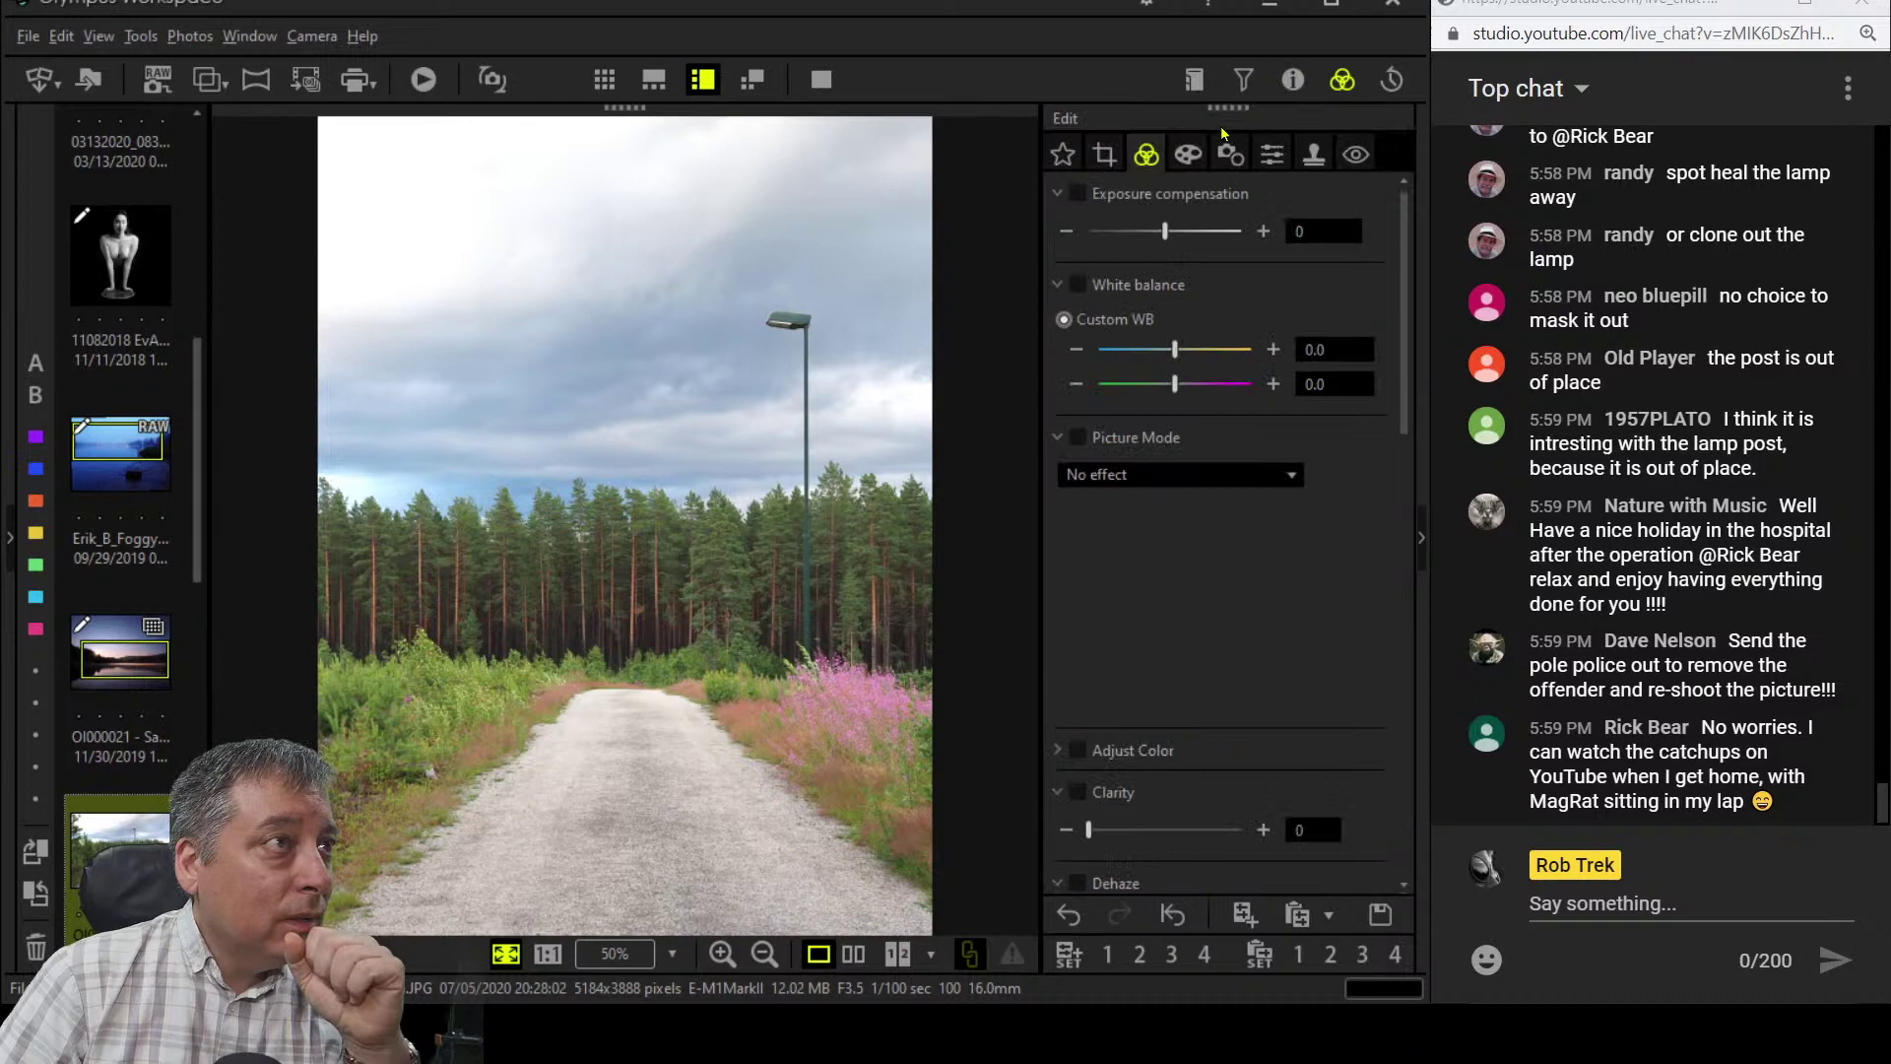
# - Shift the vertical crop of the road photo slightly to the right
pyautogui.click(1104, 154)
pyautogui.moveTo(767, 463); pyautogui.dragTo(774, 463)
# - Warm the road photo slightly by raising the blue-to-amber value of the custom white balance
pyautogui.click(1145, 153)
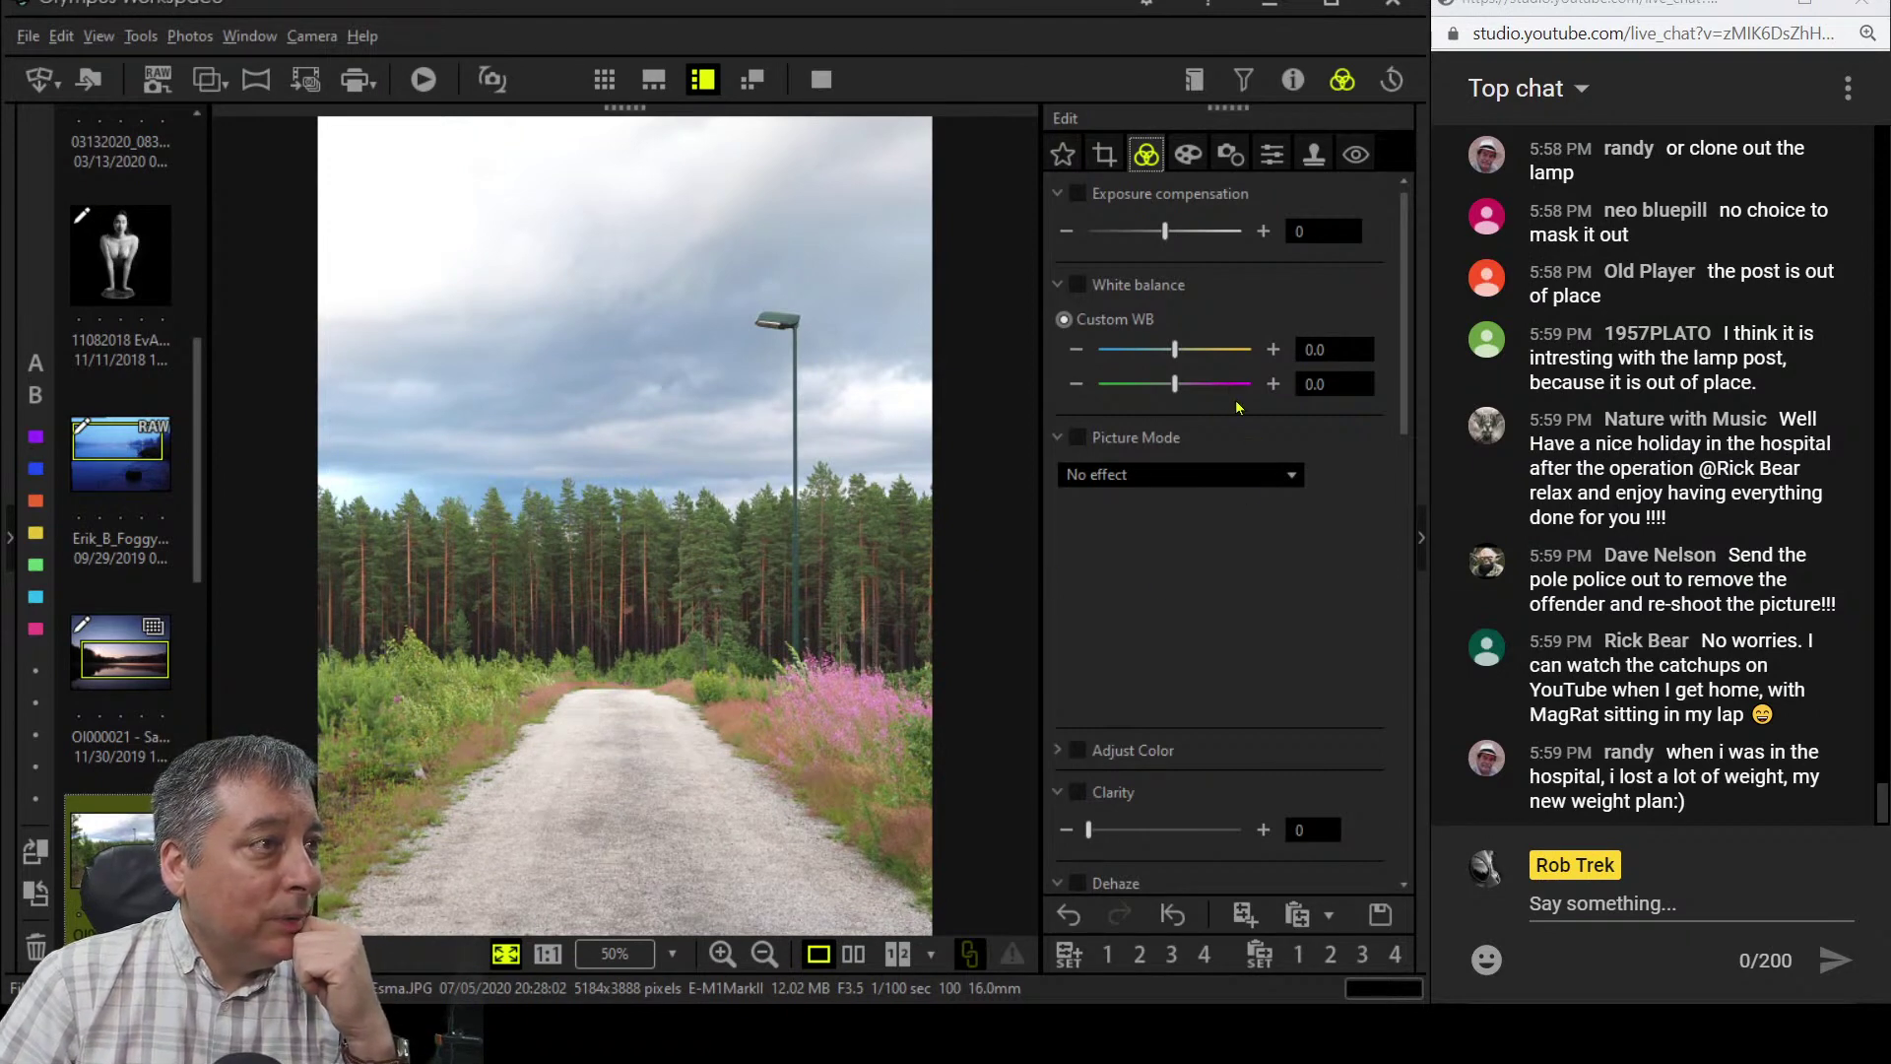
pyautogui.moveTo(1179, 349); pyautogui.dragTo(1180, 351)
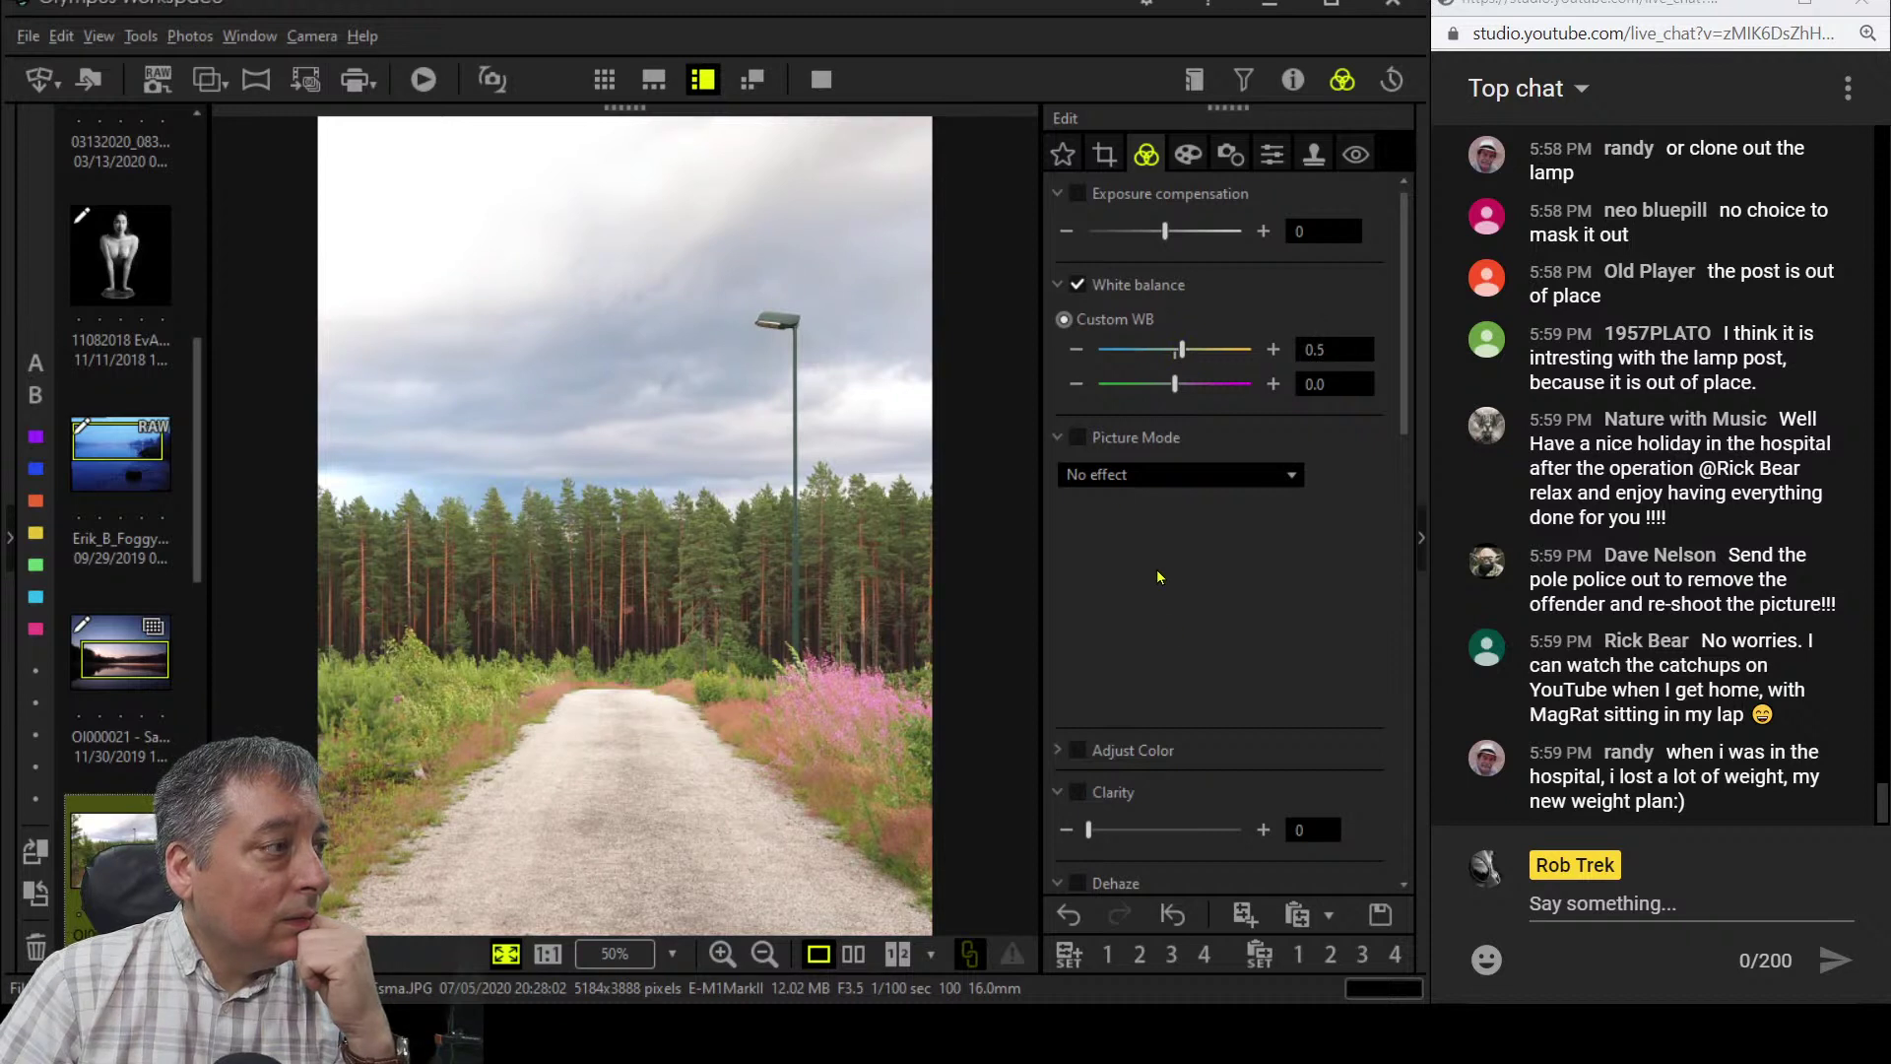
pyautogui.click(1075, 350)
# - Set the road photo's Dehaze to 37 and raise Sharpness to its maximum
pyautogui.scroll(-3, 1245, 704)
pyautogui.scroll(-4, 1244, 704)
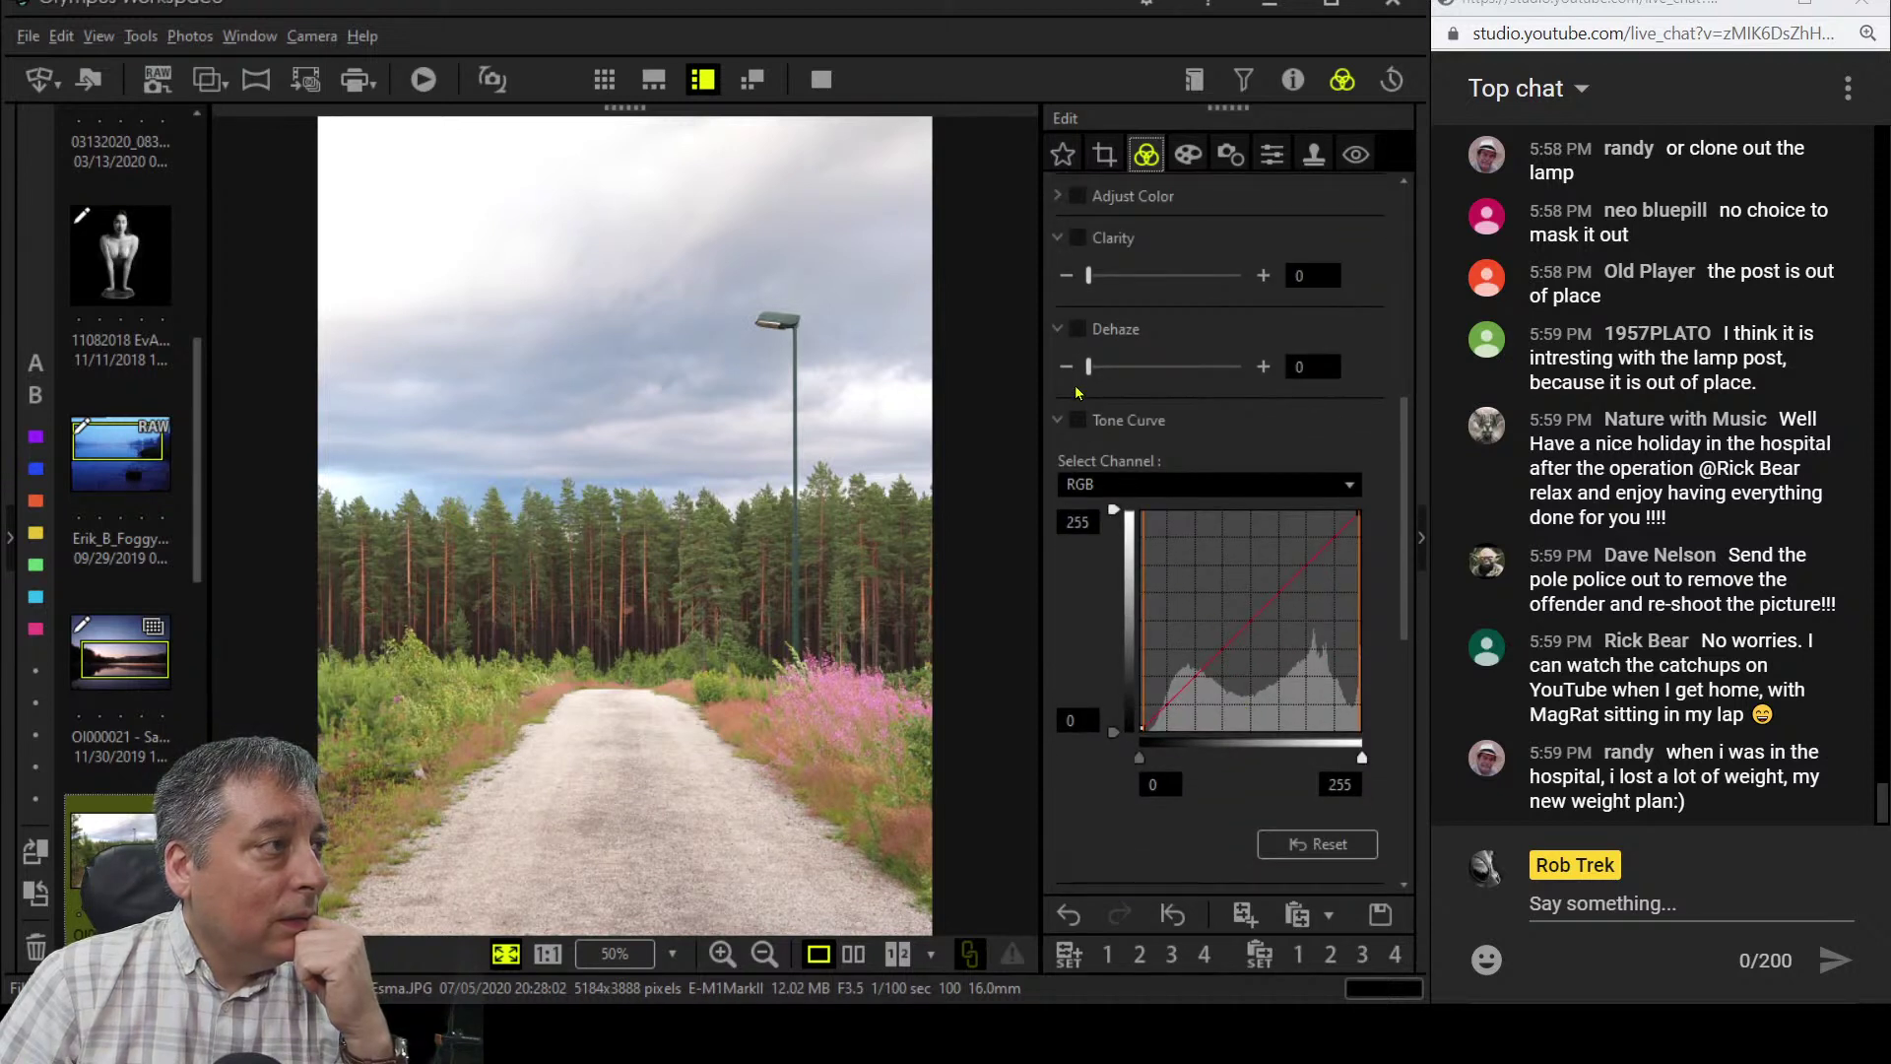
pyautogui.moveTo(1088, 367); pyautogui.dragTo(1143, 367)
pyautogui.click(1272, 154)
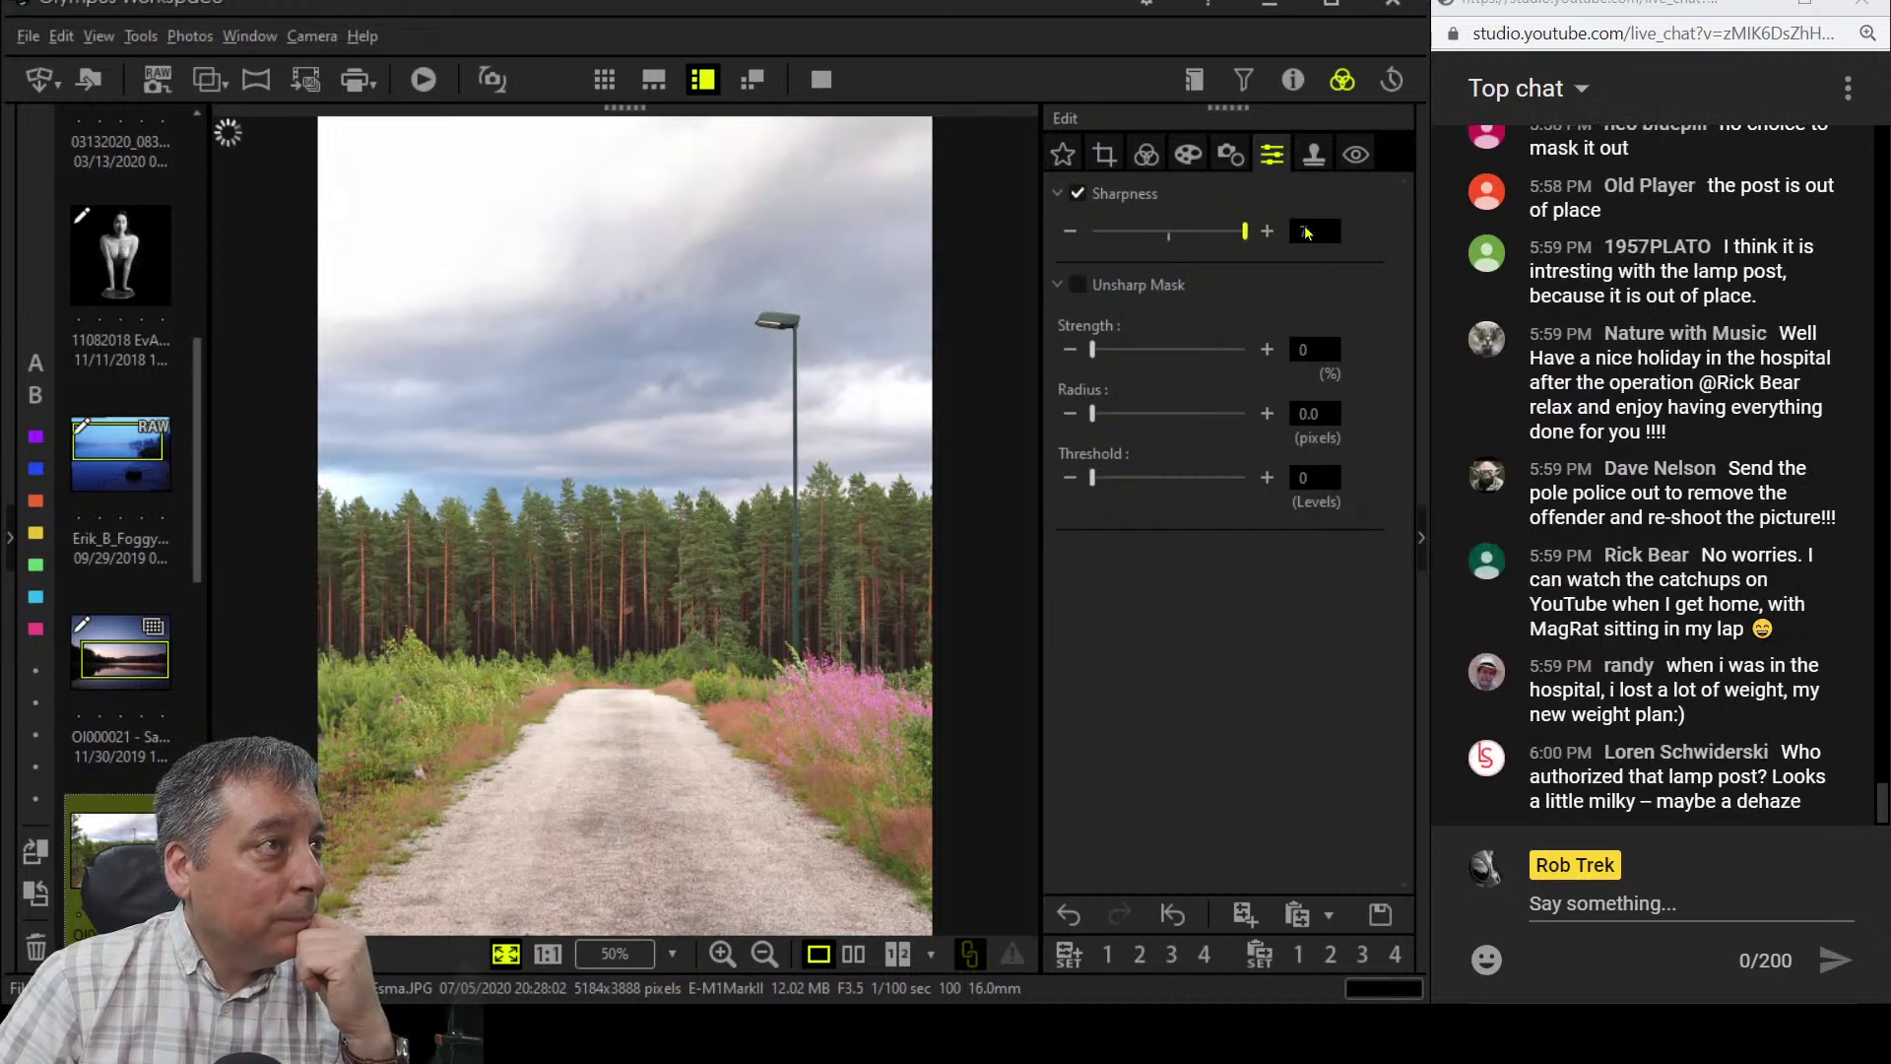
# - Shape the RGB tone curve with a lowered shadow point and a midtone anchor point to deepen the road photo's shadows
pyautogui.click(1146, 153)
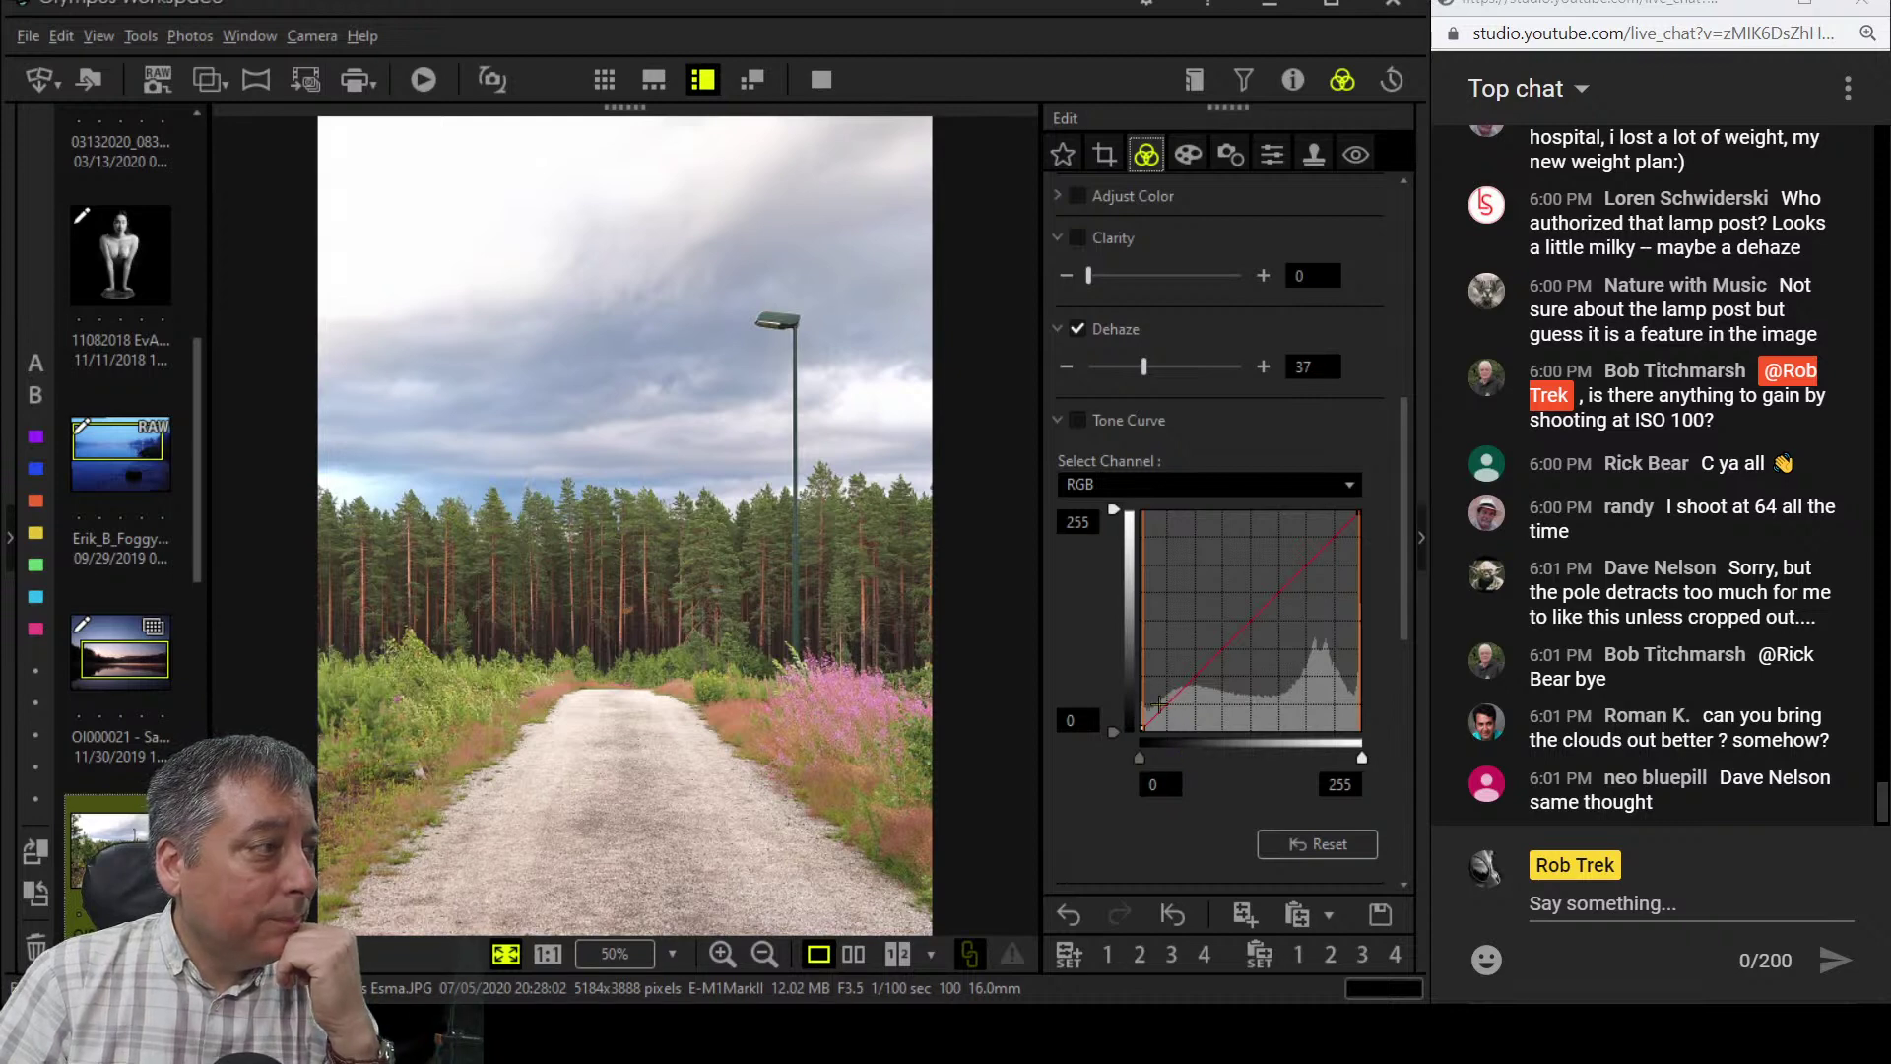
pyautogui.moveTo(1160, 702); pyautogui.dragTo(1162, 716)
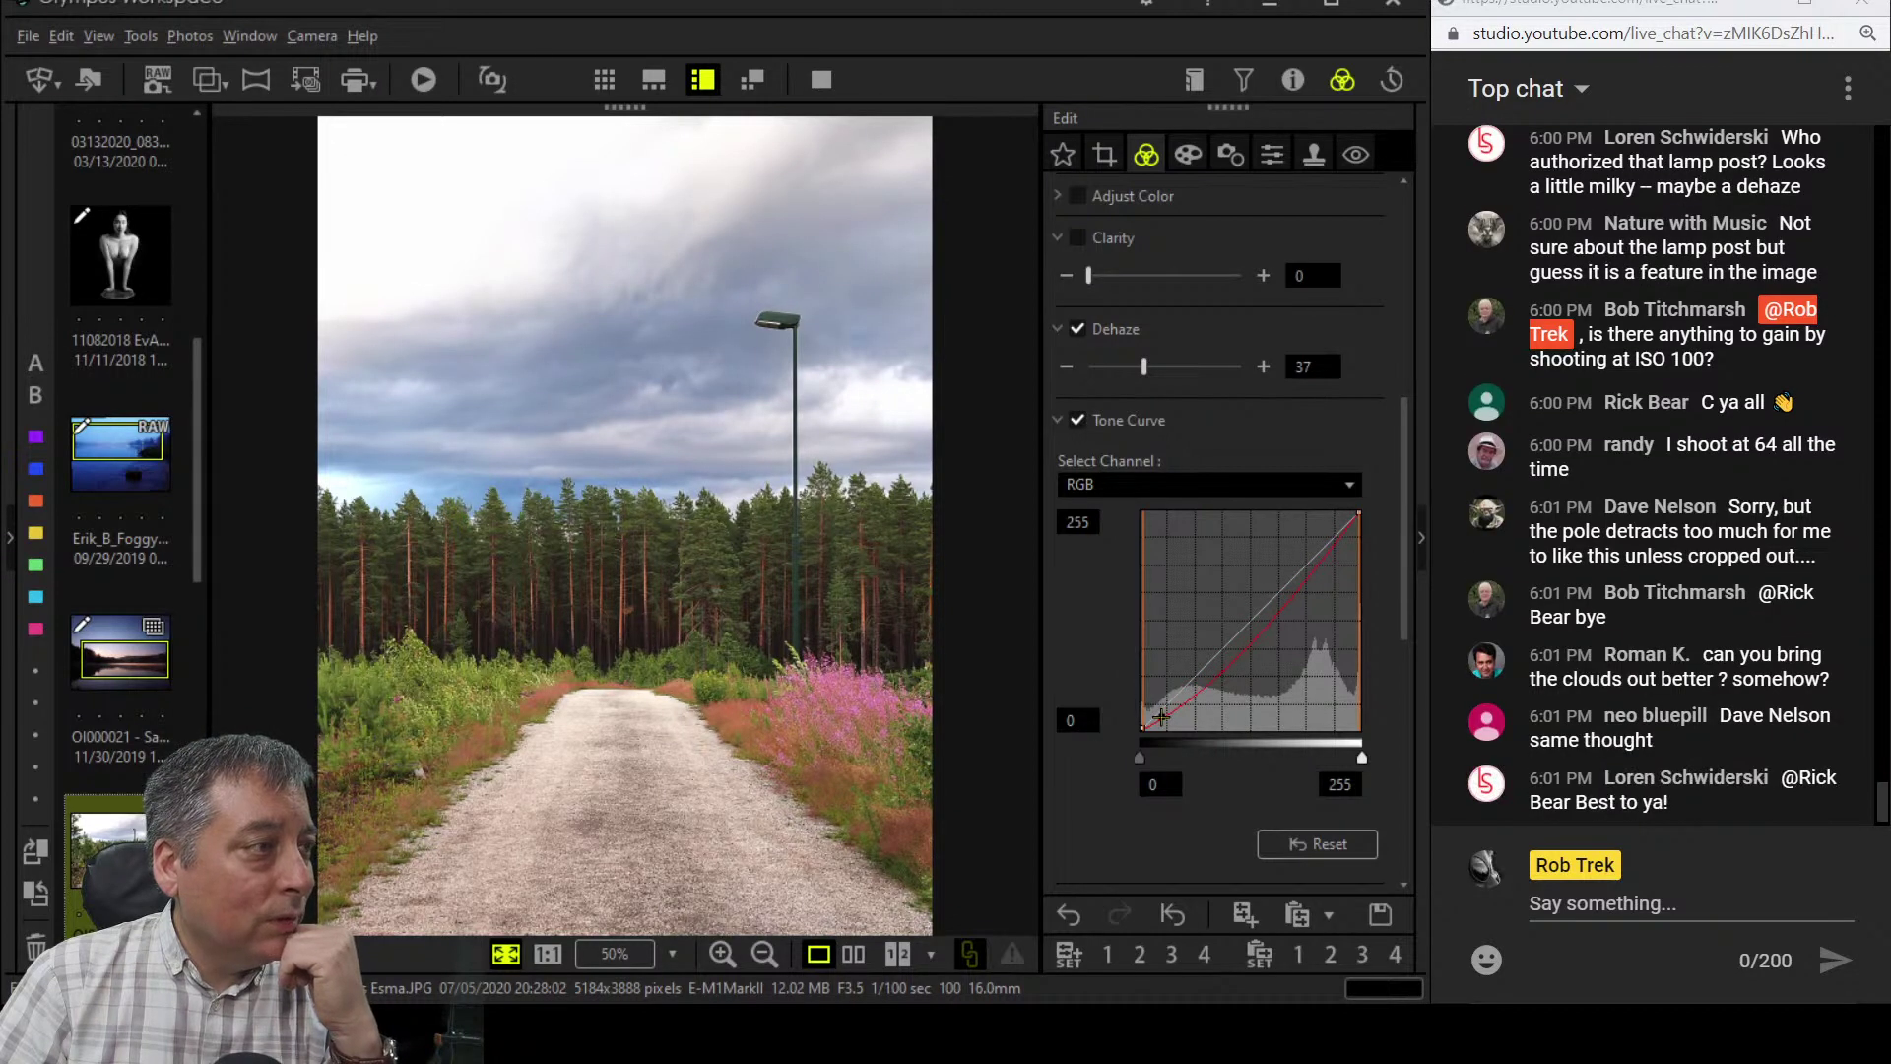
pyautogui.moveTo(1231, 660); pyautogui.dragTo(1240, 641)
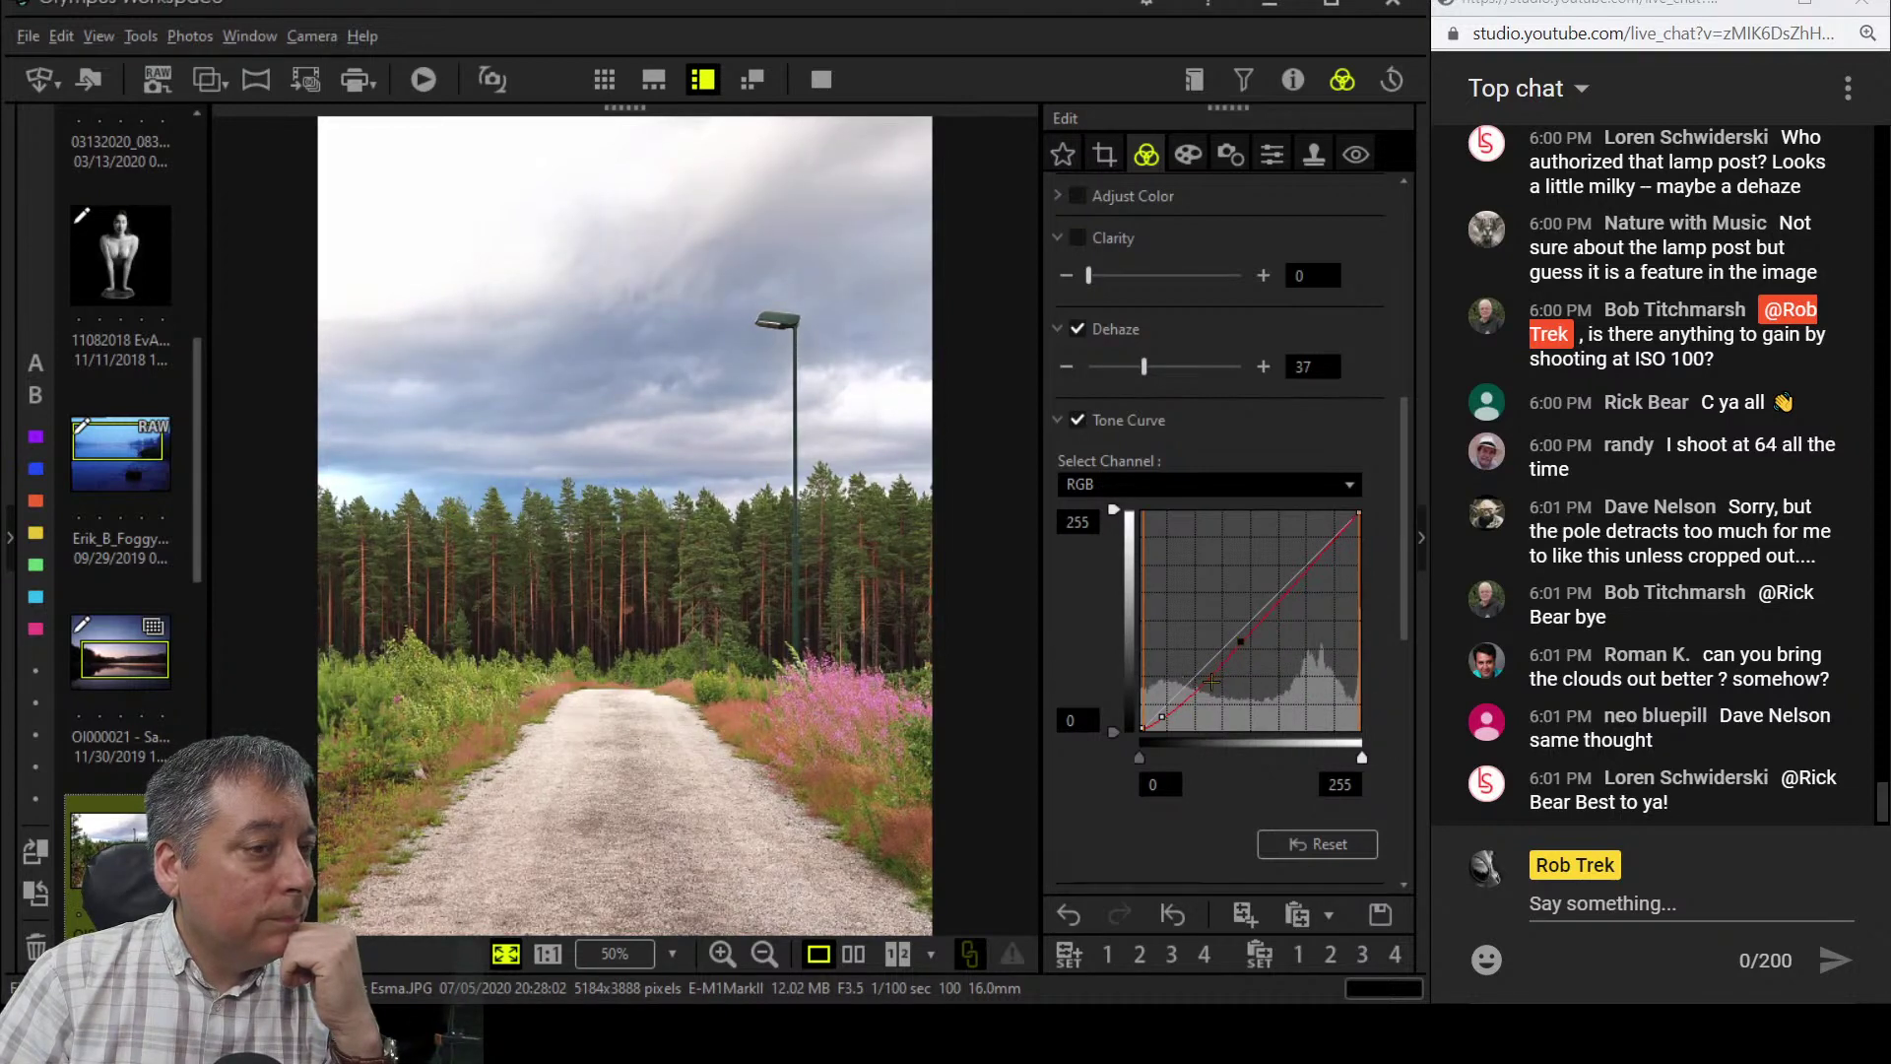
pyautogui.moveTo(1166, 718); pyautogui.dragTo(1182, 713)
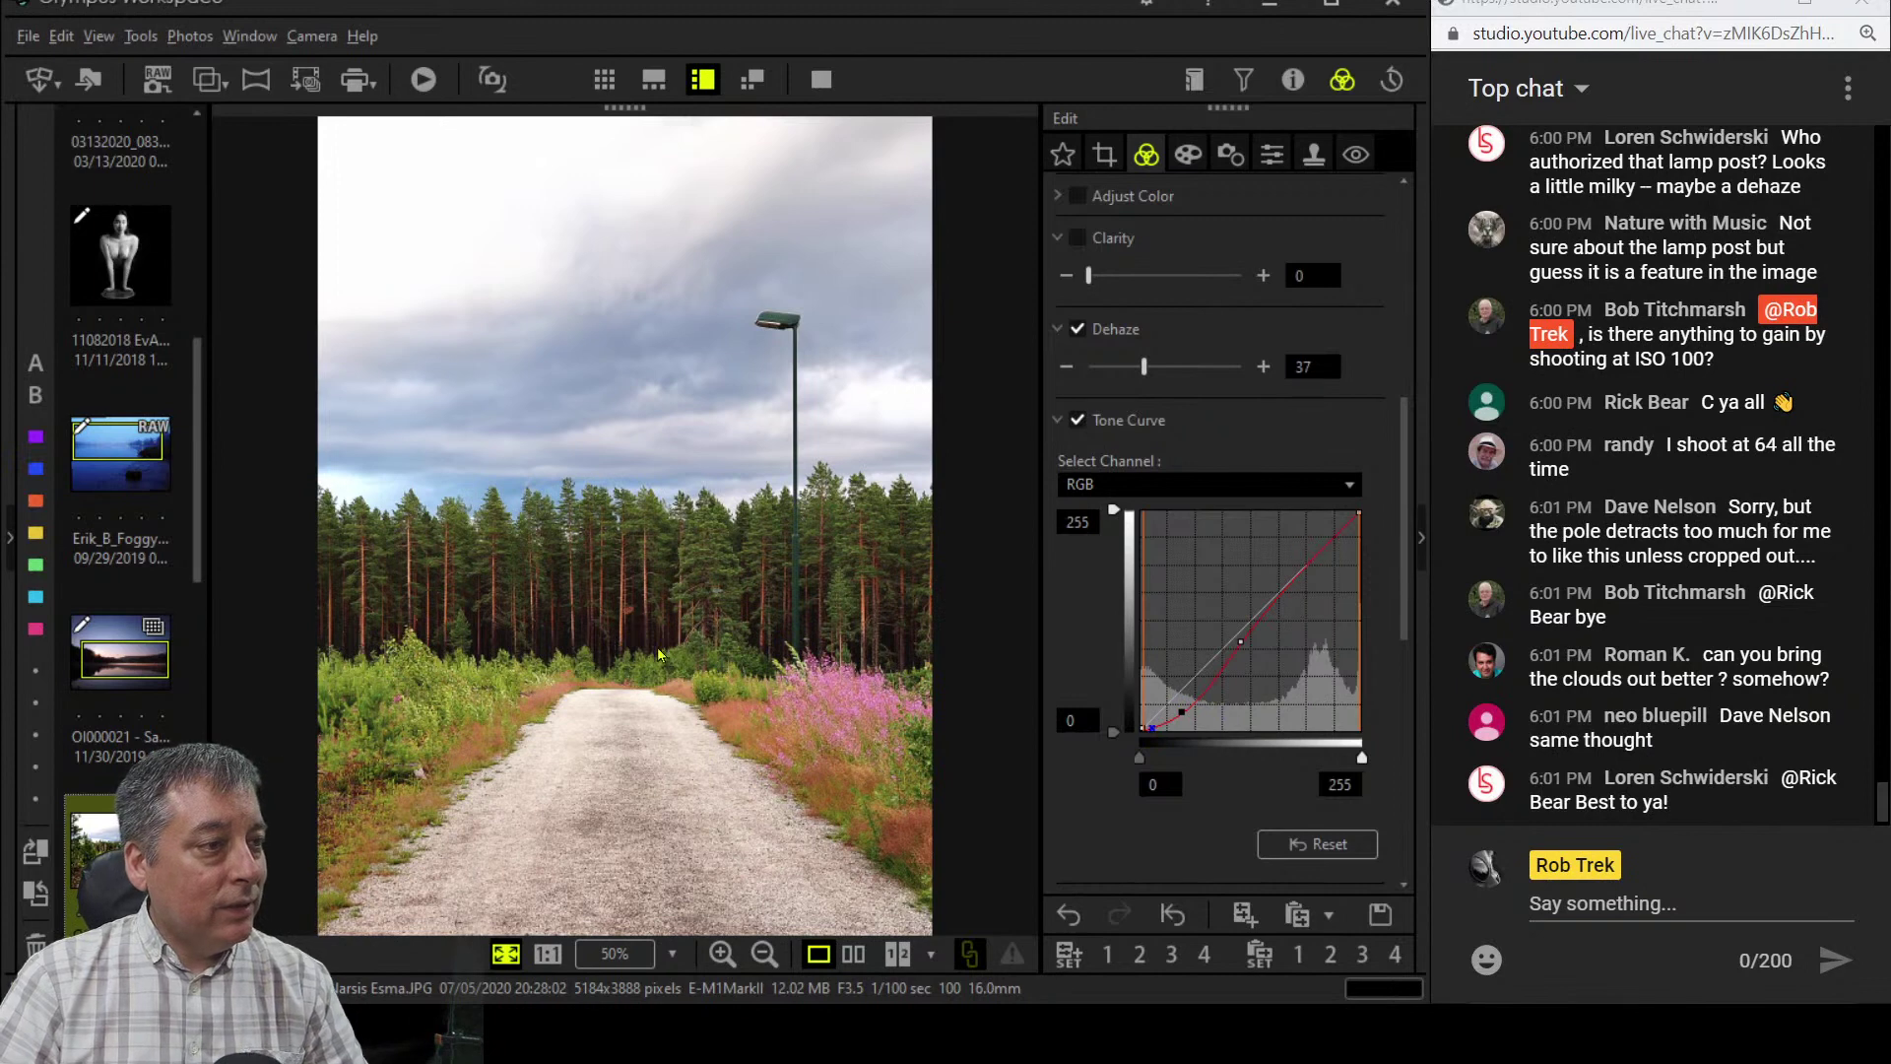
pyautogui.moveTo(1180, 717); pyautogui.dragTo(1188, 715)
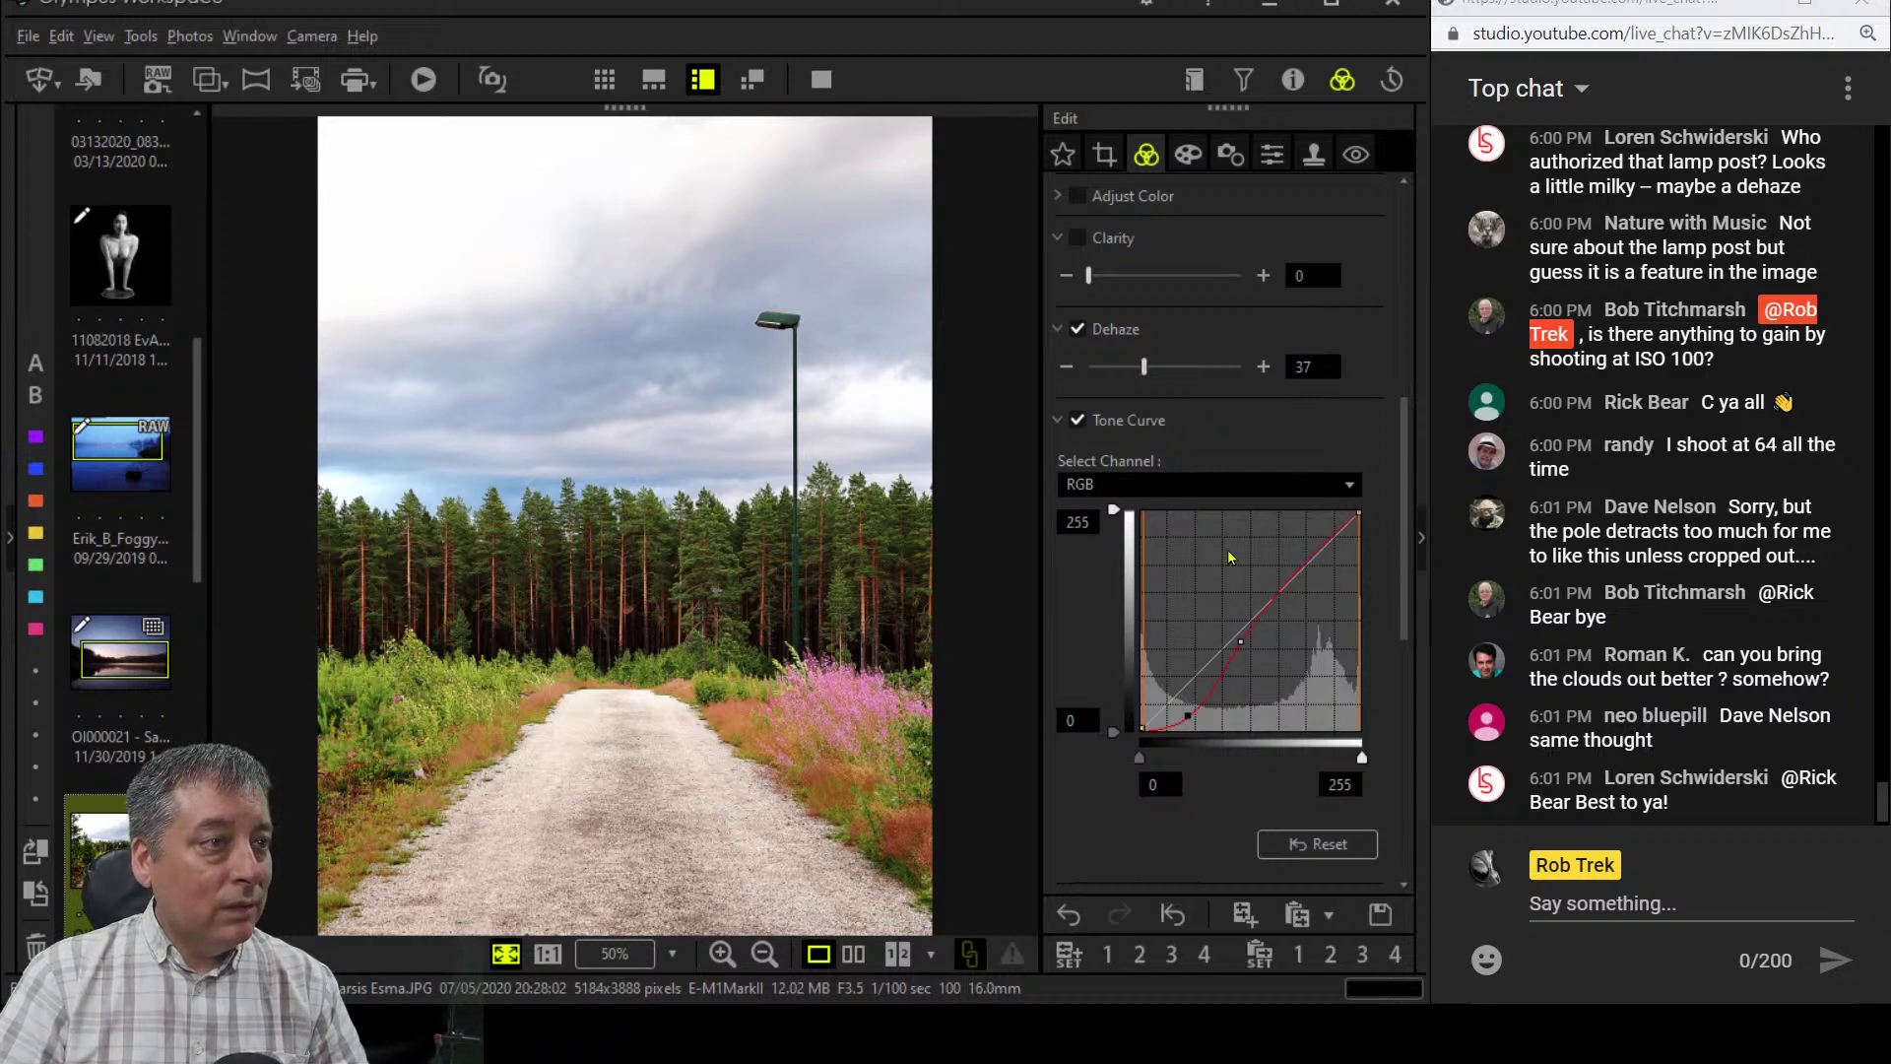
# - Pull down the RGB tone curve's white end point to output 235 and input 252 to tone down the sky
pyautogui.scroll(-5, 1181, 793)
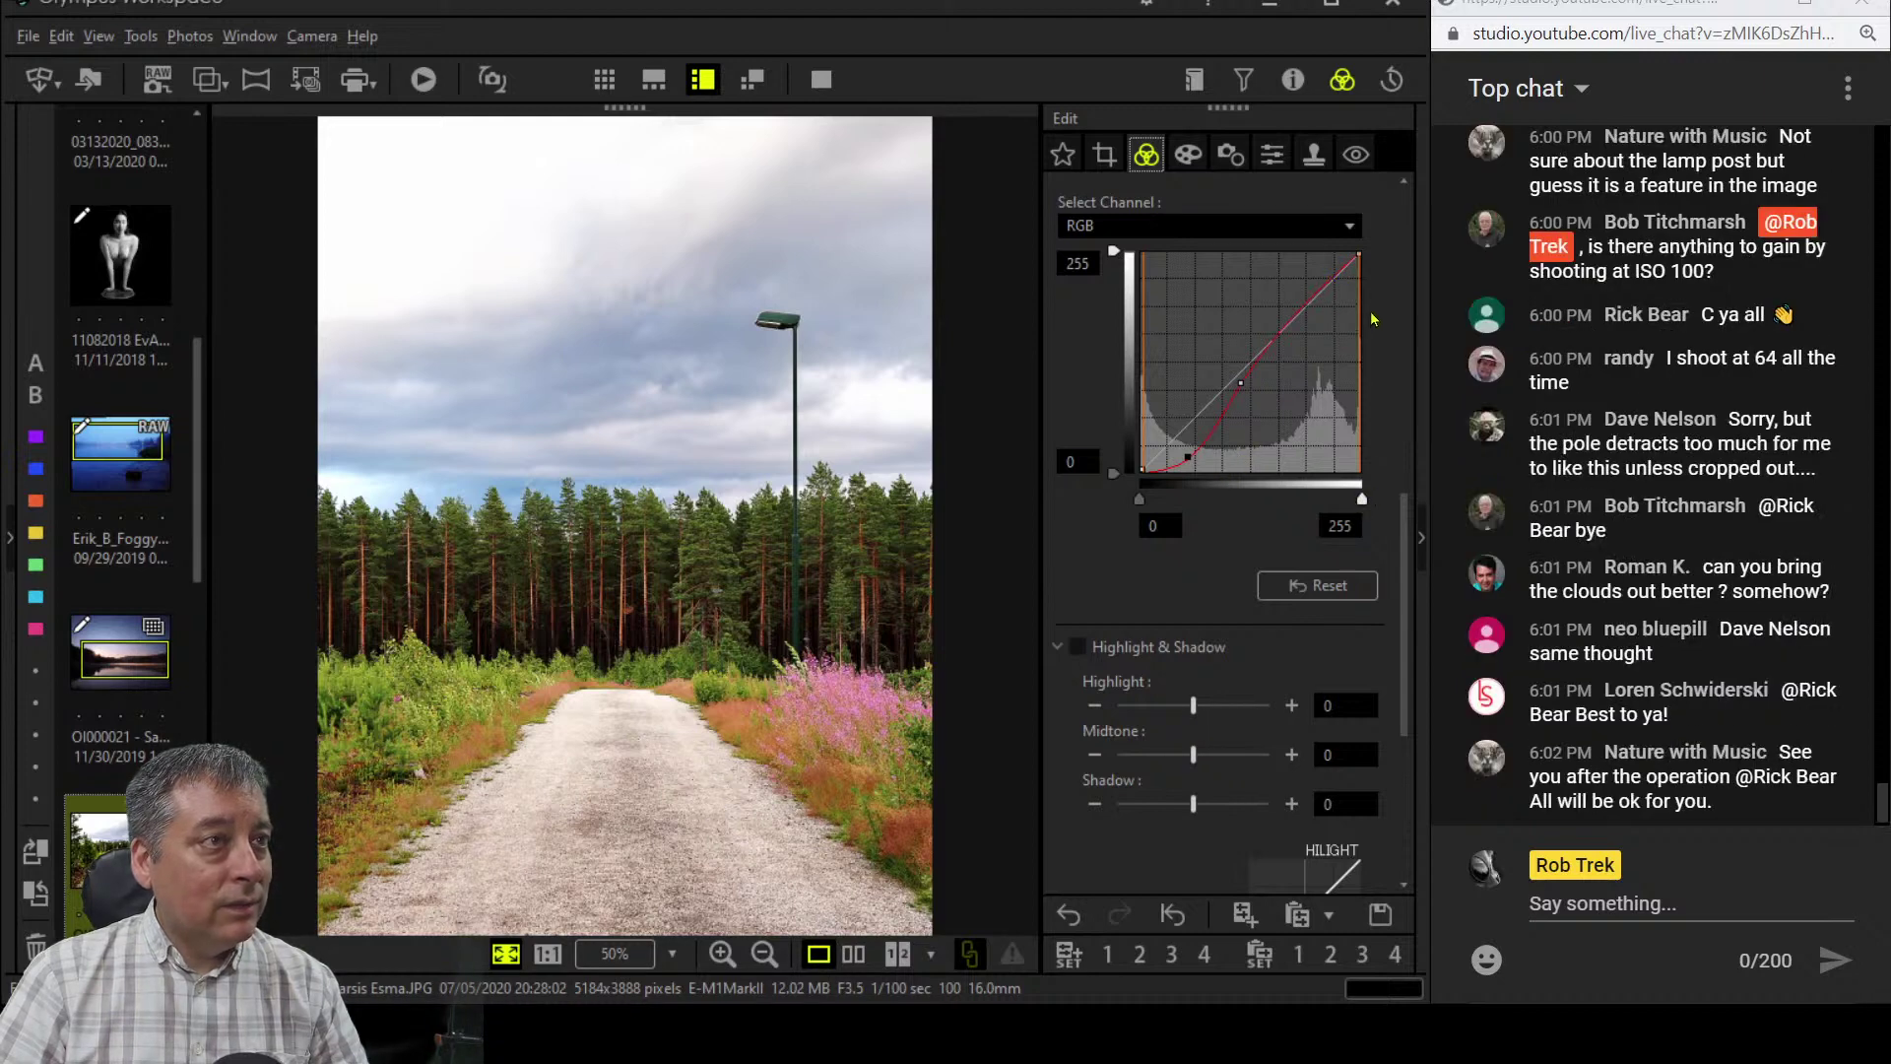
pyautogui.moveTo(1359, 254); pyautogui.dragTo(1359, 268)
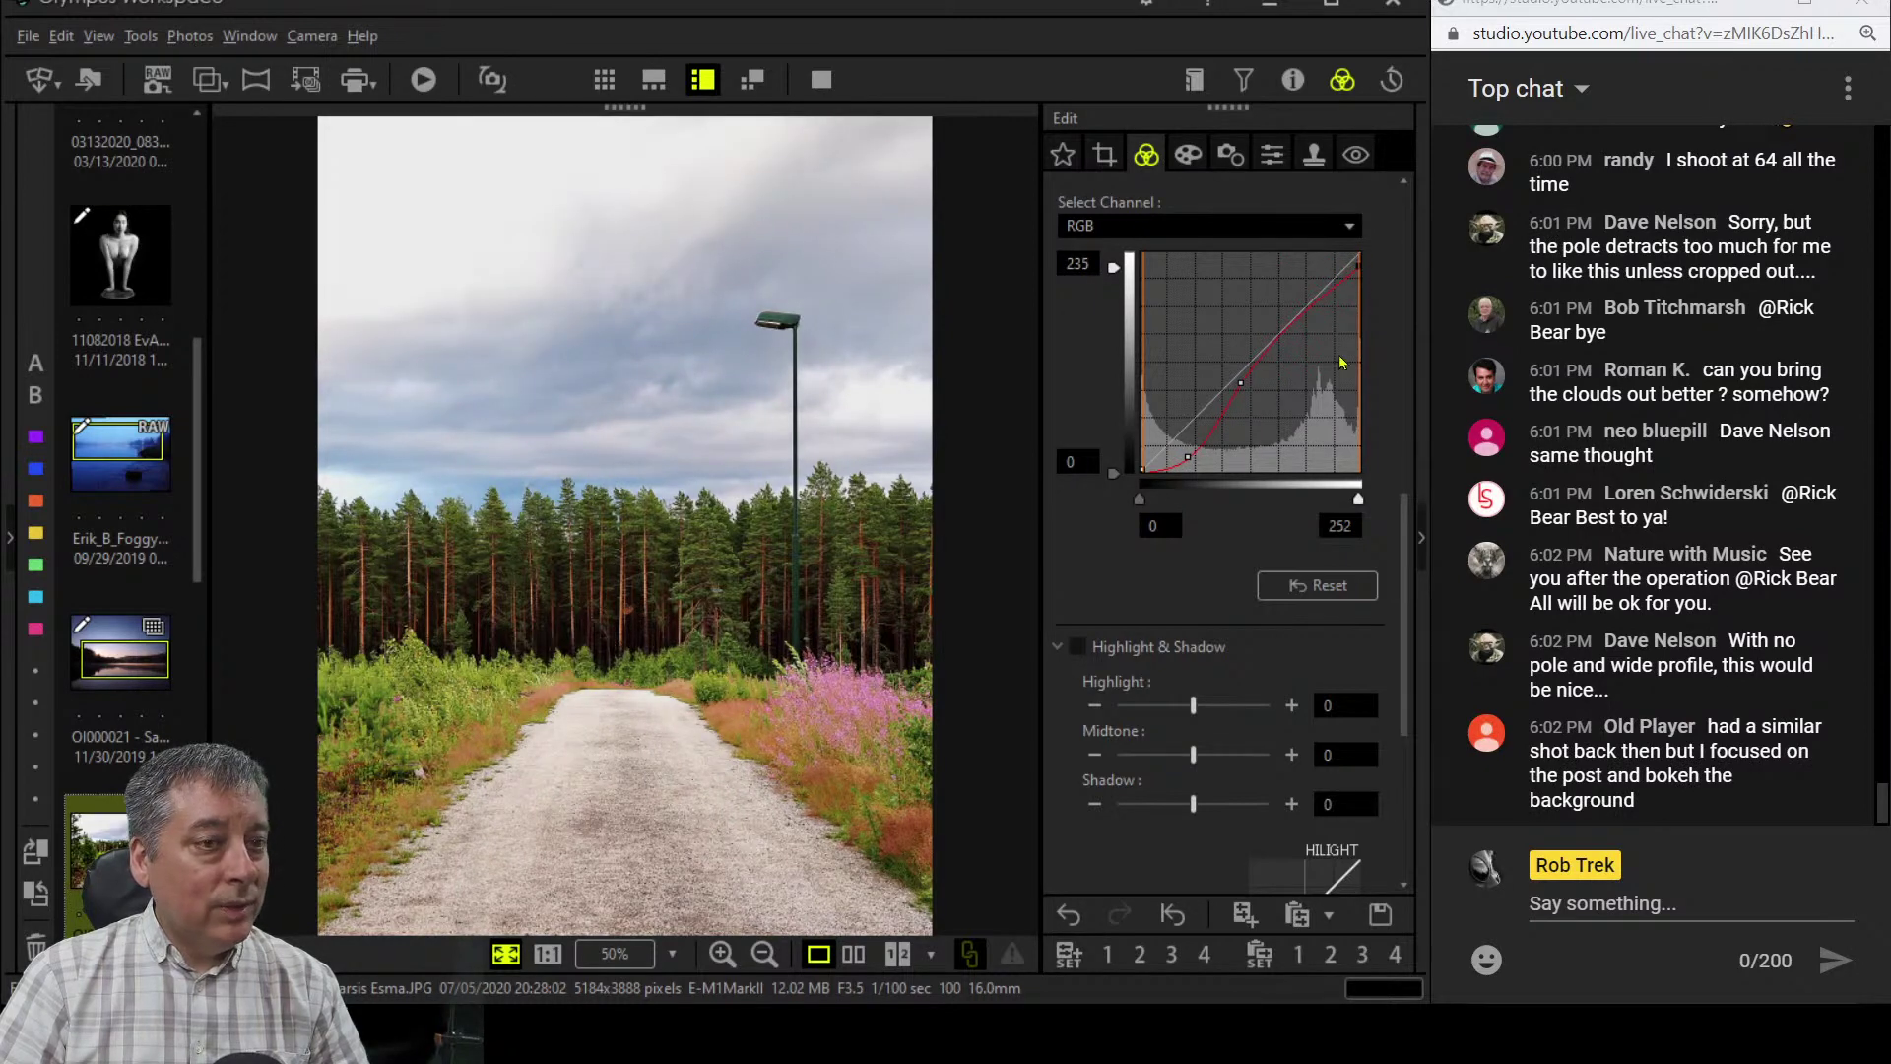
# - Try the Monochrome picture mode on the road photo and switch it back to No effect
pyautogui.scroll(-2, 1234, 700)
pyautogui.scroll(-1, 1234, 700)
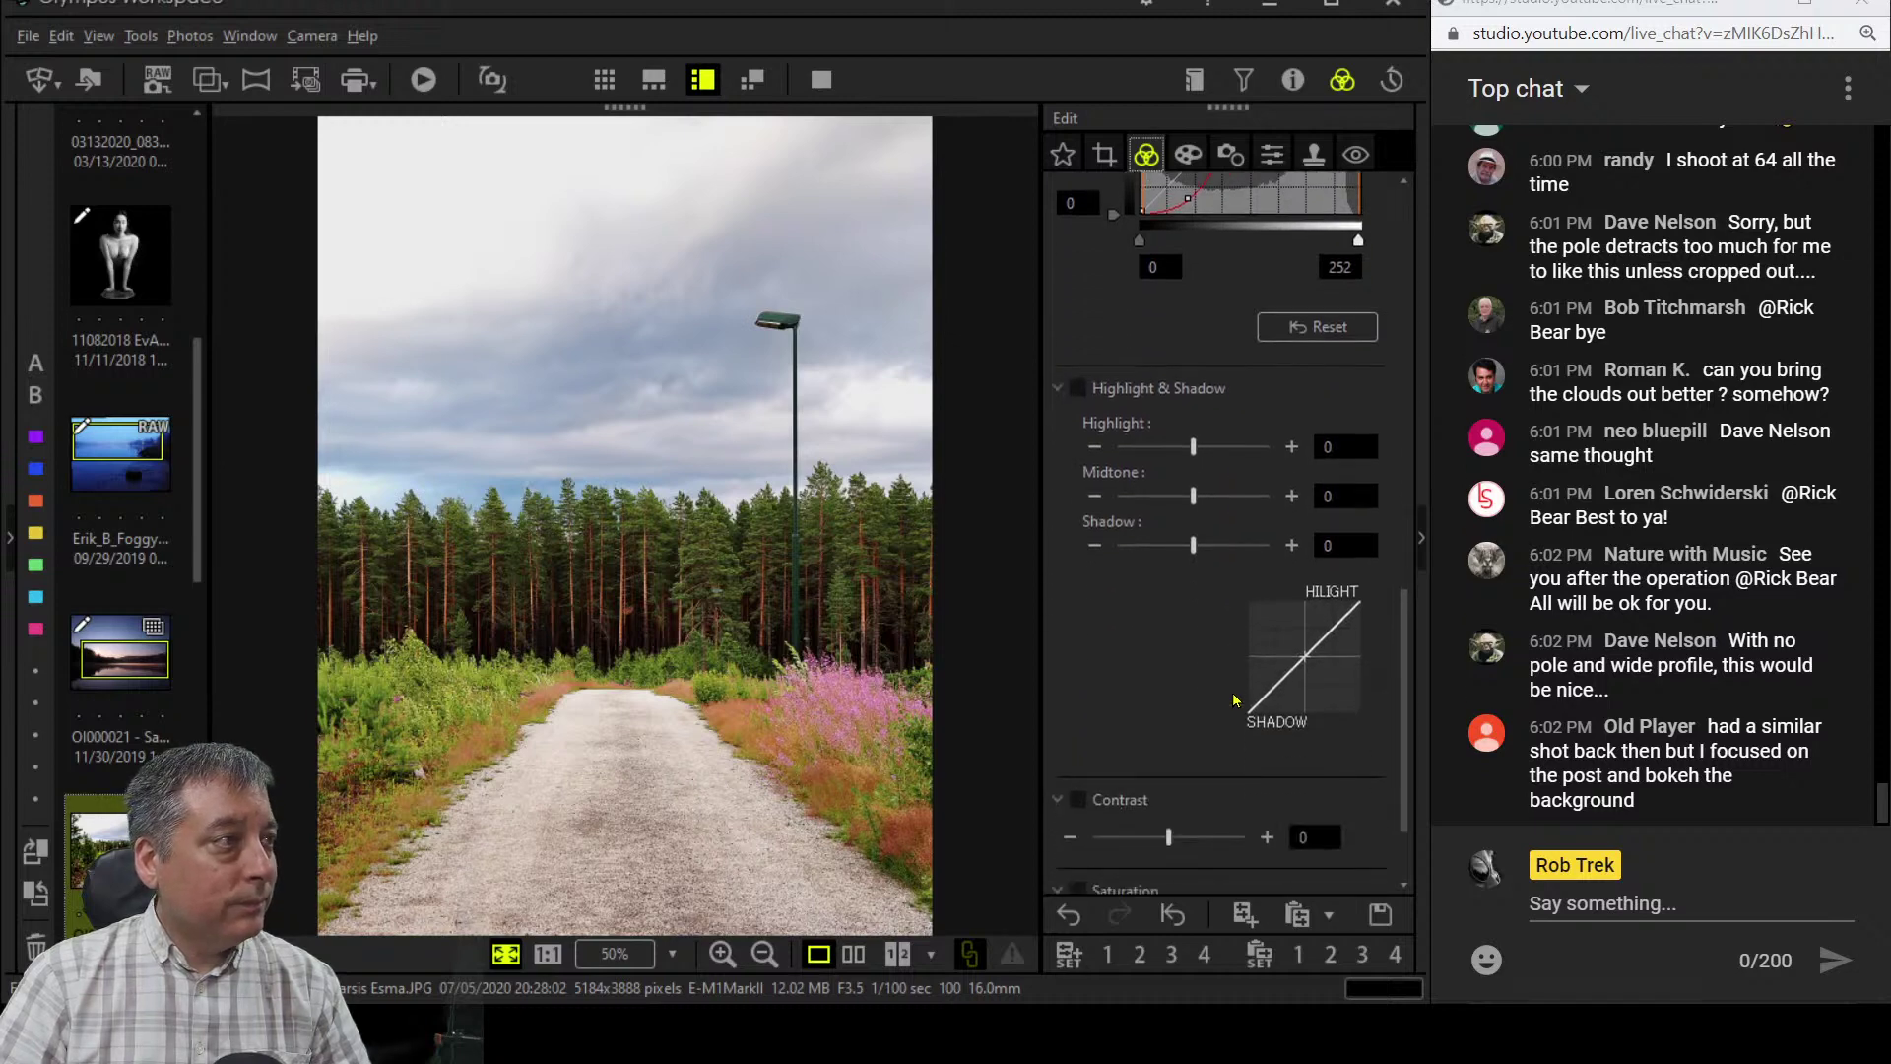
pyautogui.scroll(-1, 1234, 701)
pyautogui.scroll(7, 1232, 700)
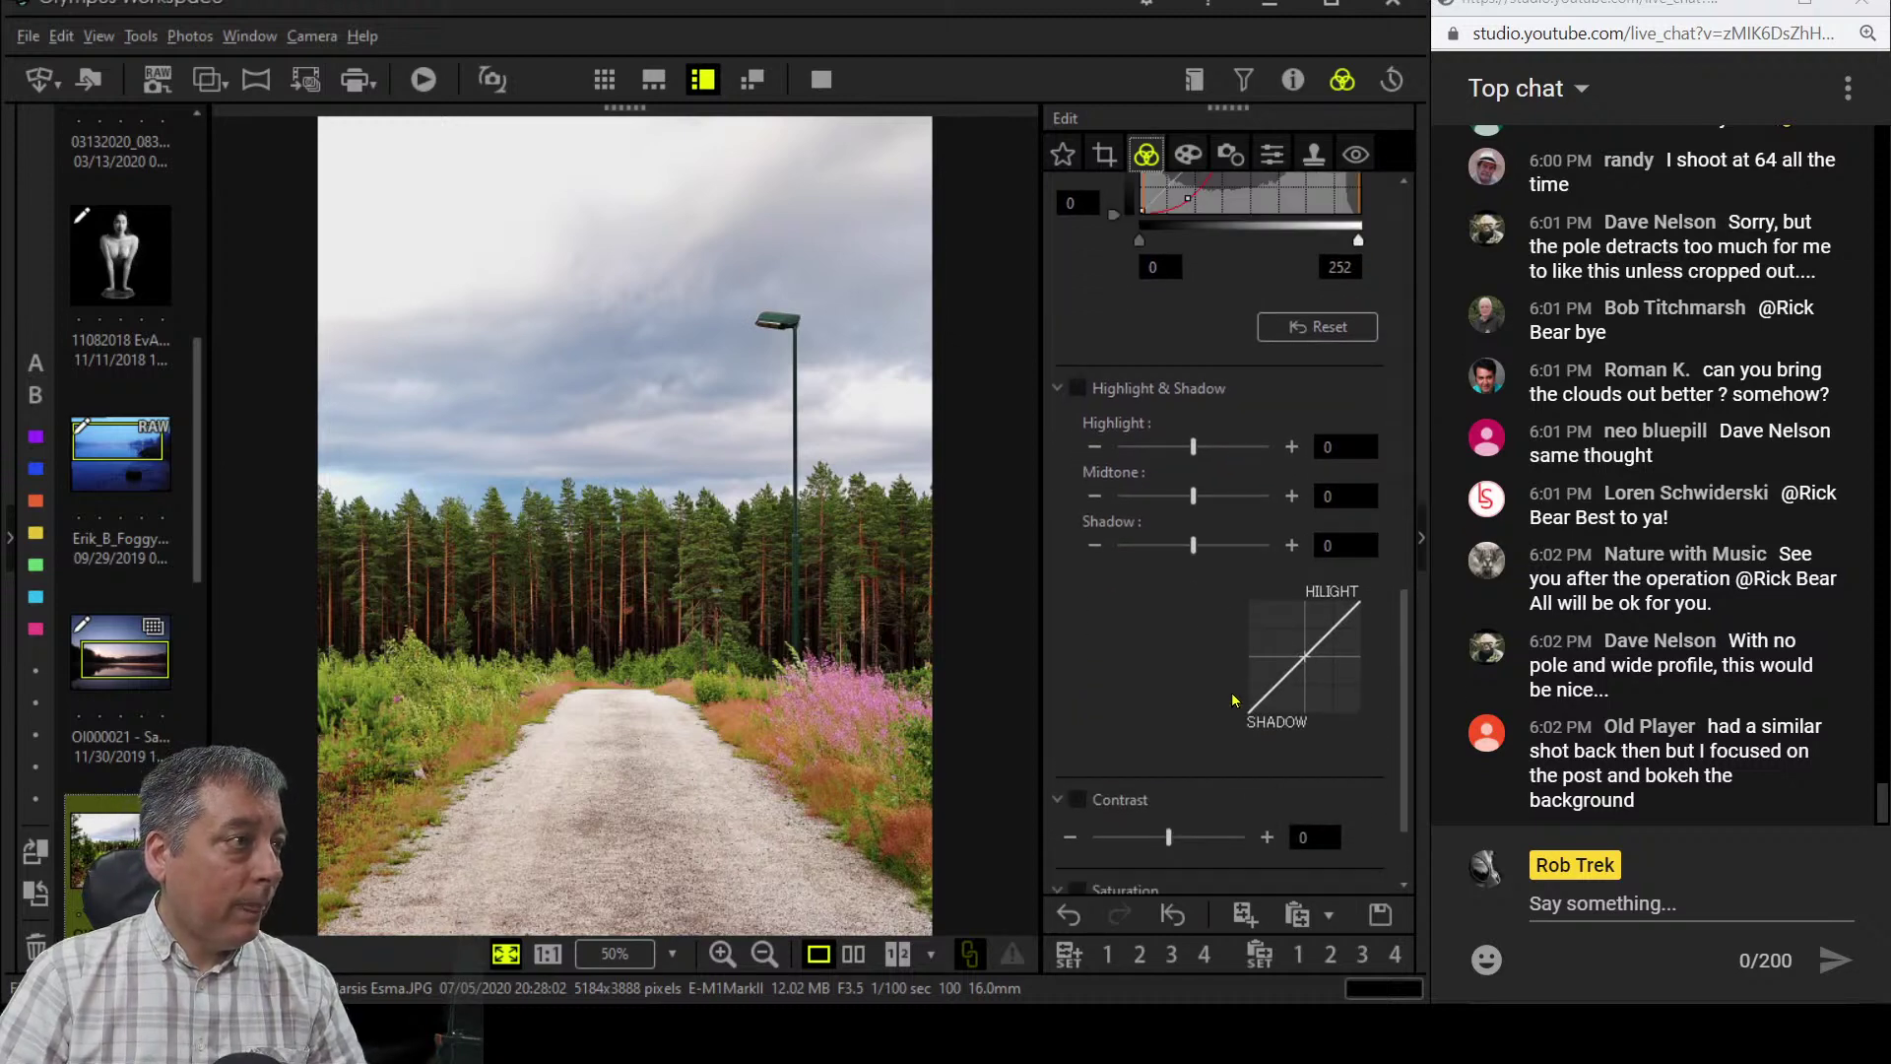
pyautogui.scroll(-2, 1232, 701)
pyautogui.scroll(-3, 1232, 700)
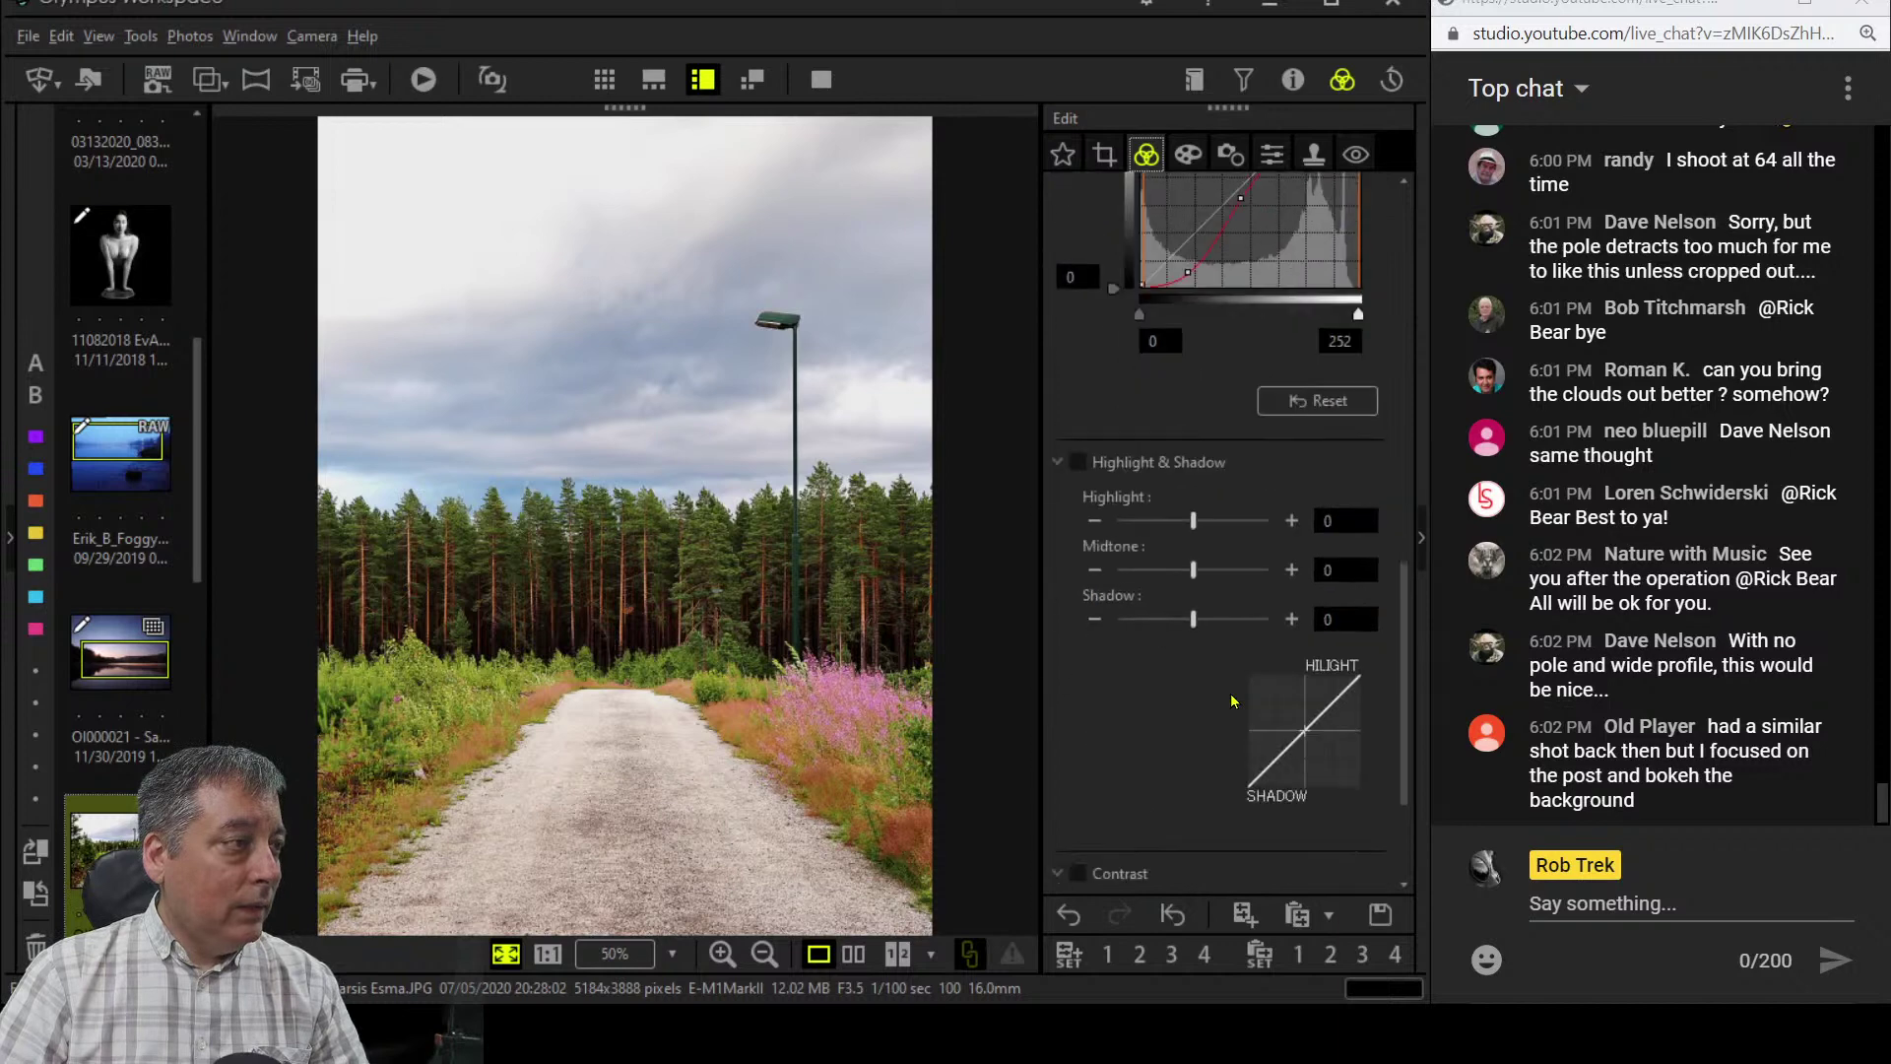
pyautogui.scroll(8, 1234, 701)
pyautogui.scroll(5, 1234, 700)
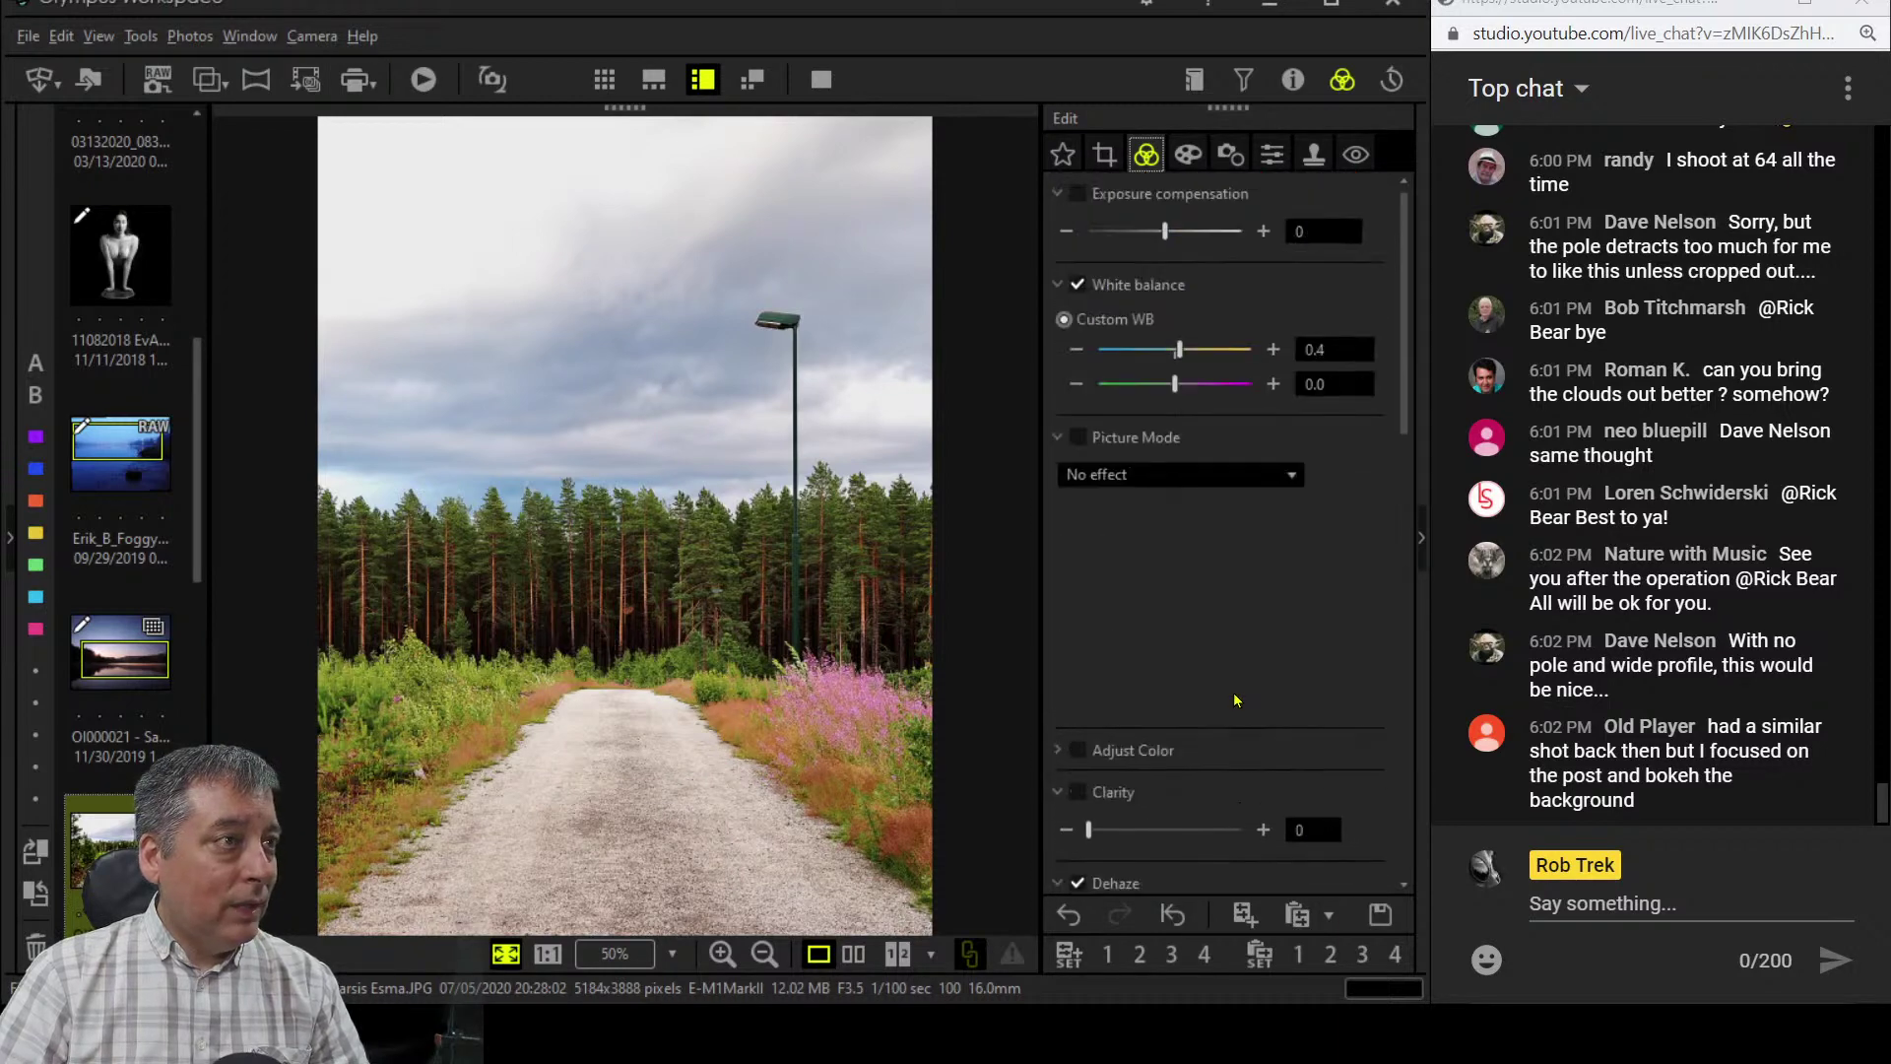
pyautogui.click(1162, 477)
pyautogui.click(1154, 529)
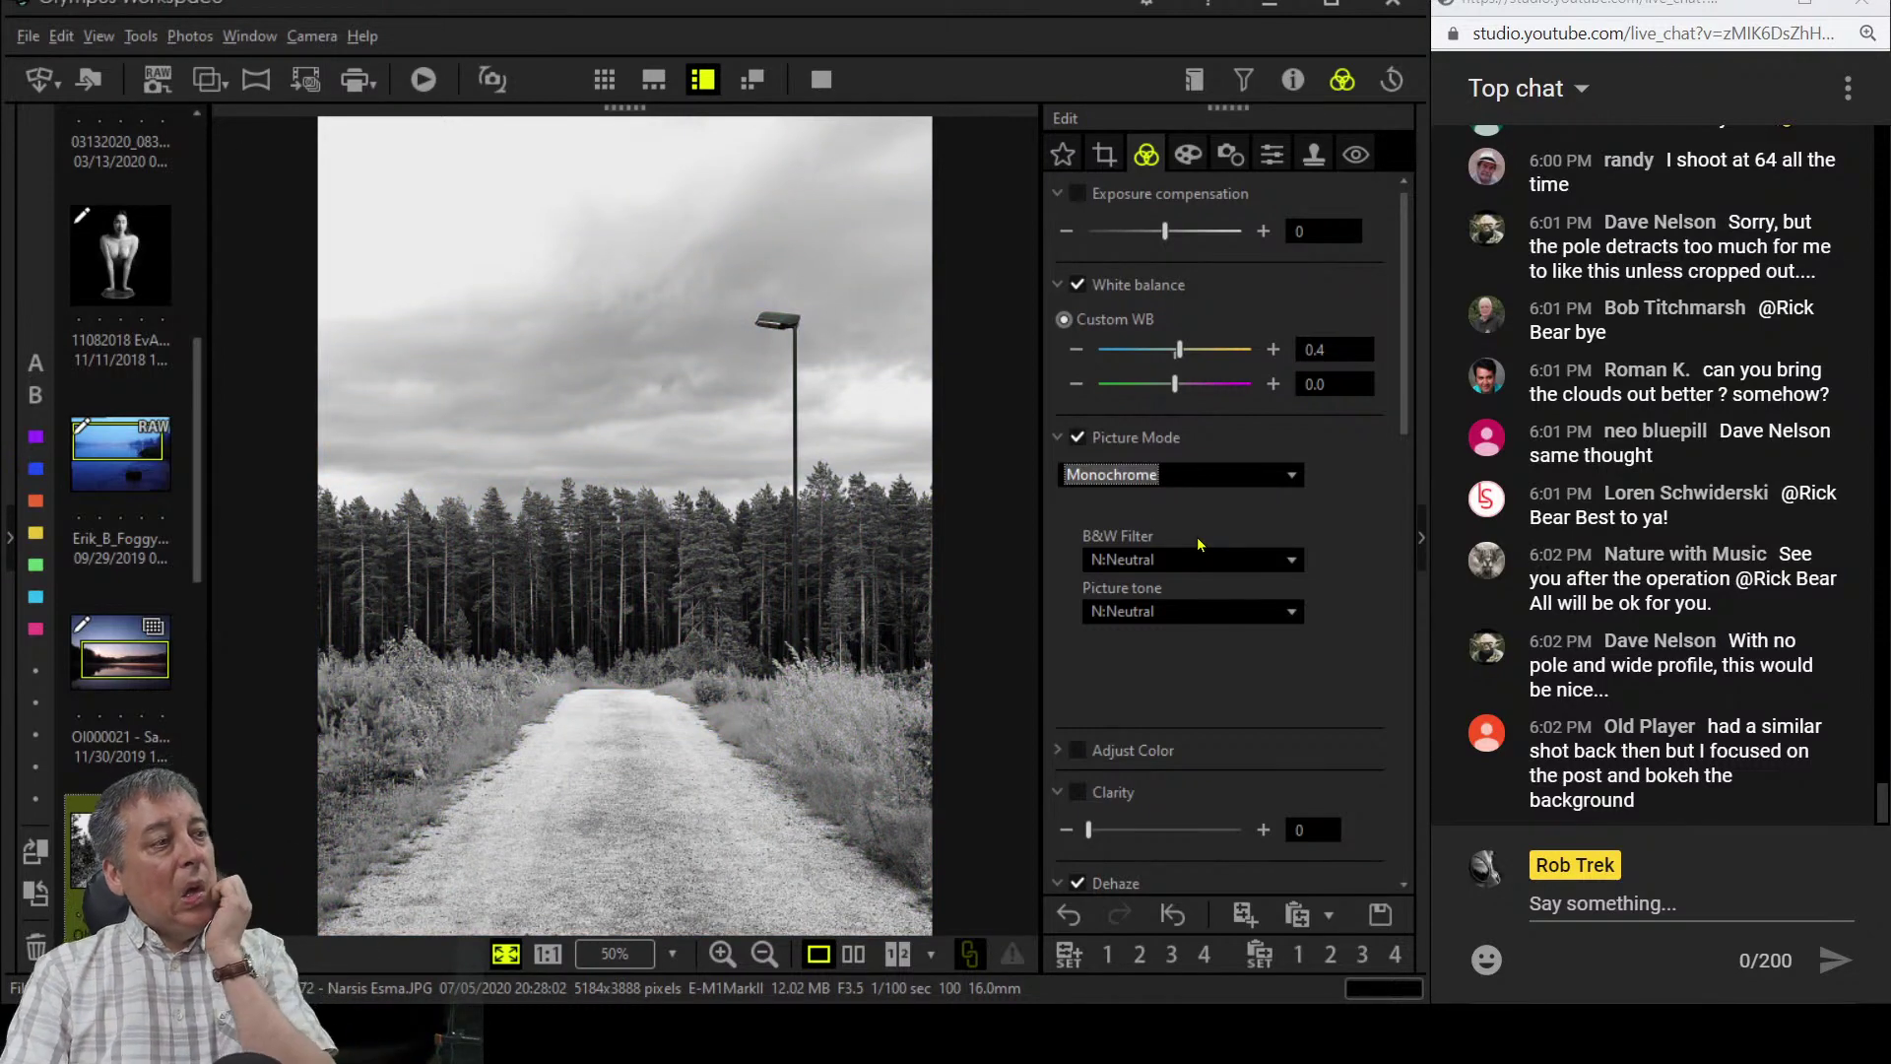
pyautogui.click(1208, 476)
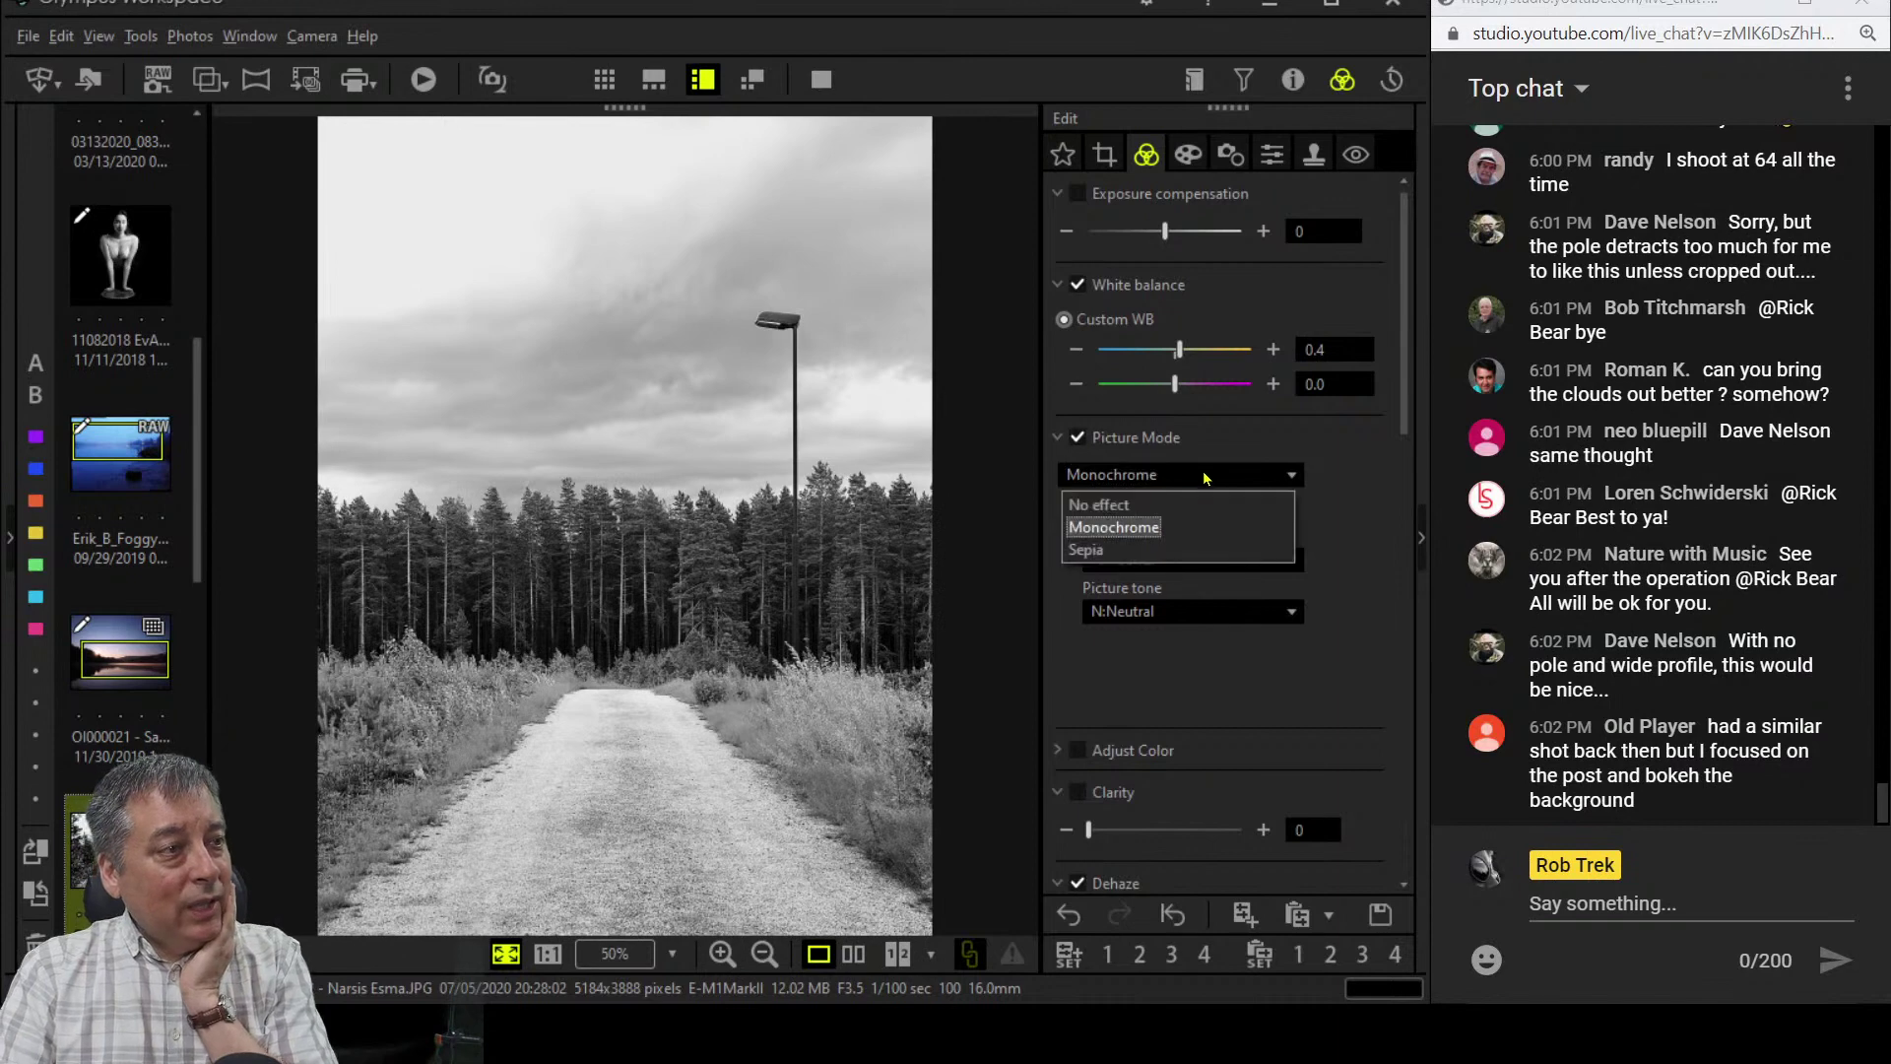
pyautogui.click(1195, 504)
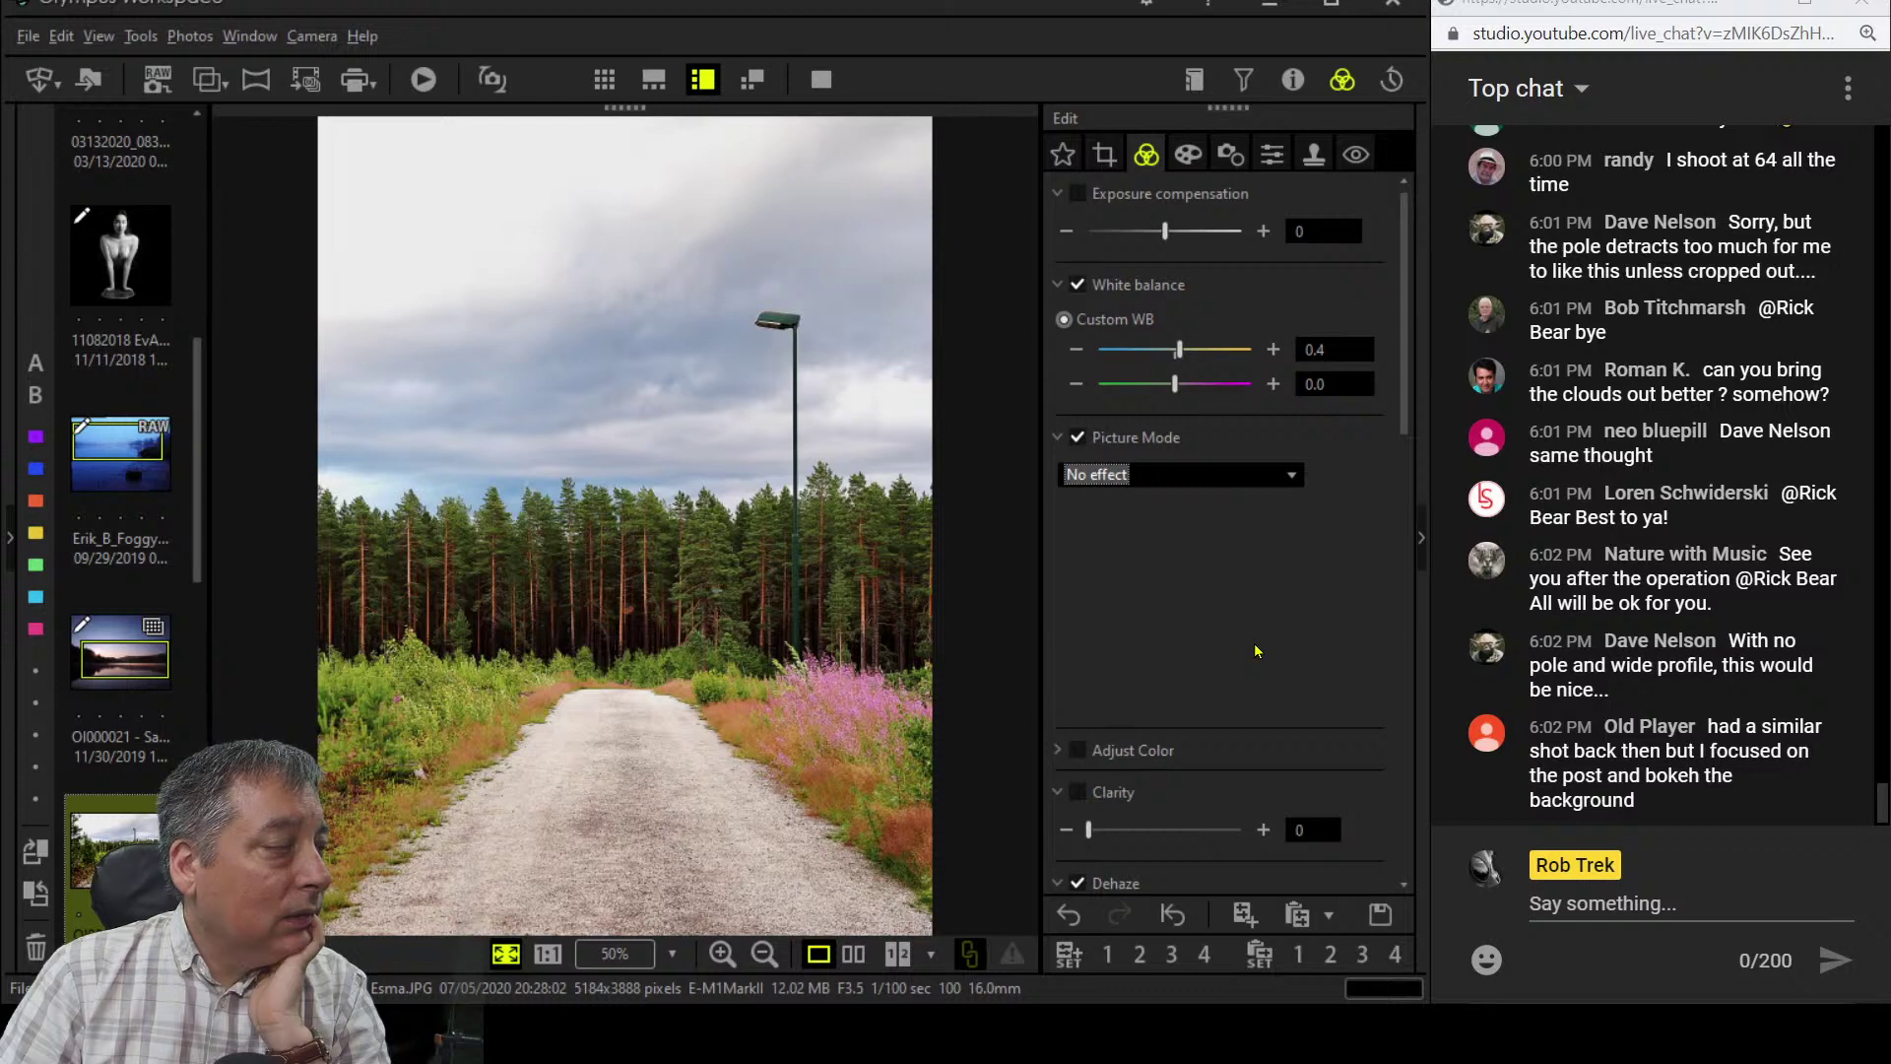
# - Try the Monochrome picture mode with the Red B&W filter on the road photo and restore No effect
pyautogui.click(1211, 478)
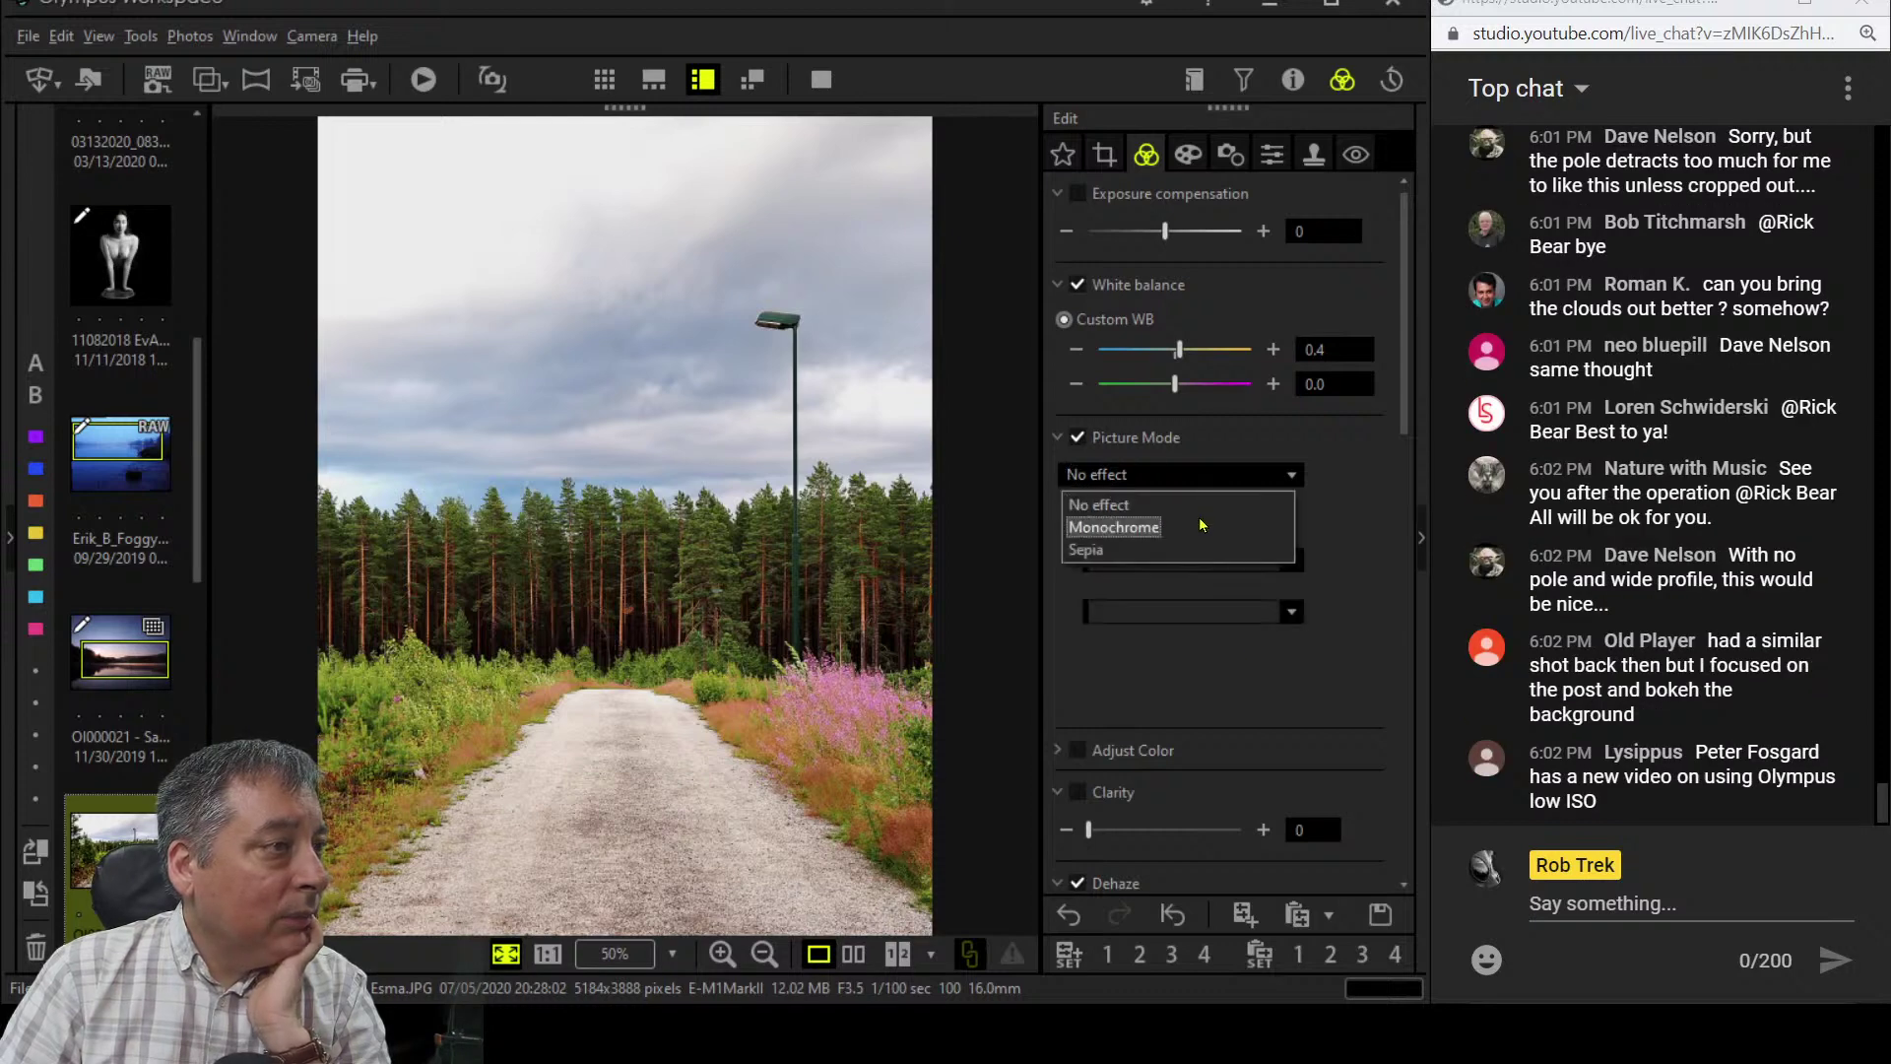
pyautogui.click(1200, 524)
pyautogui.click(1194, 558)
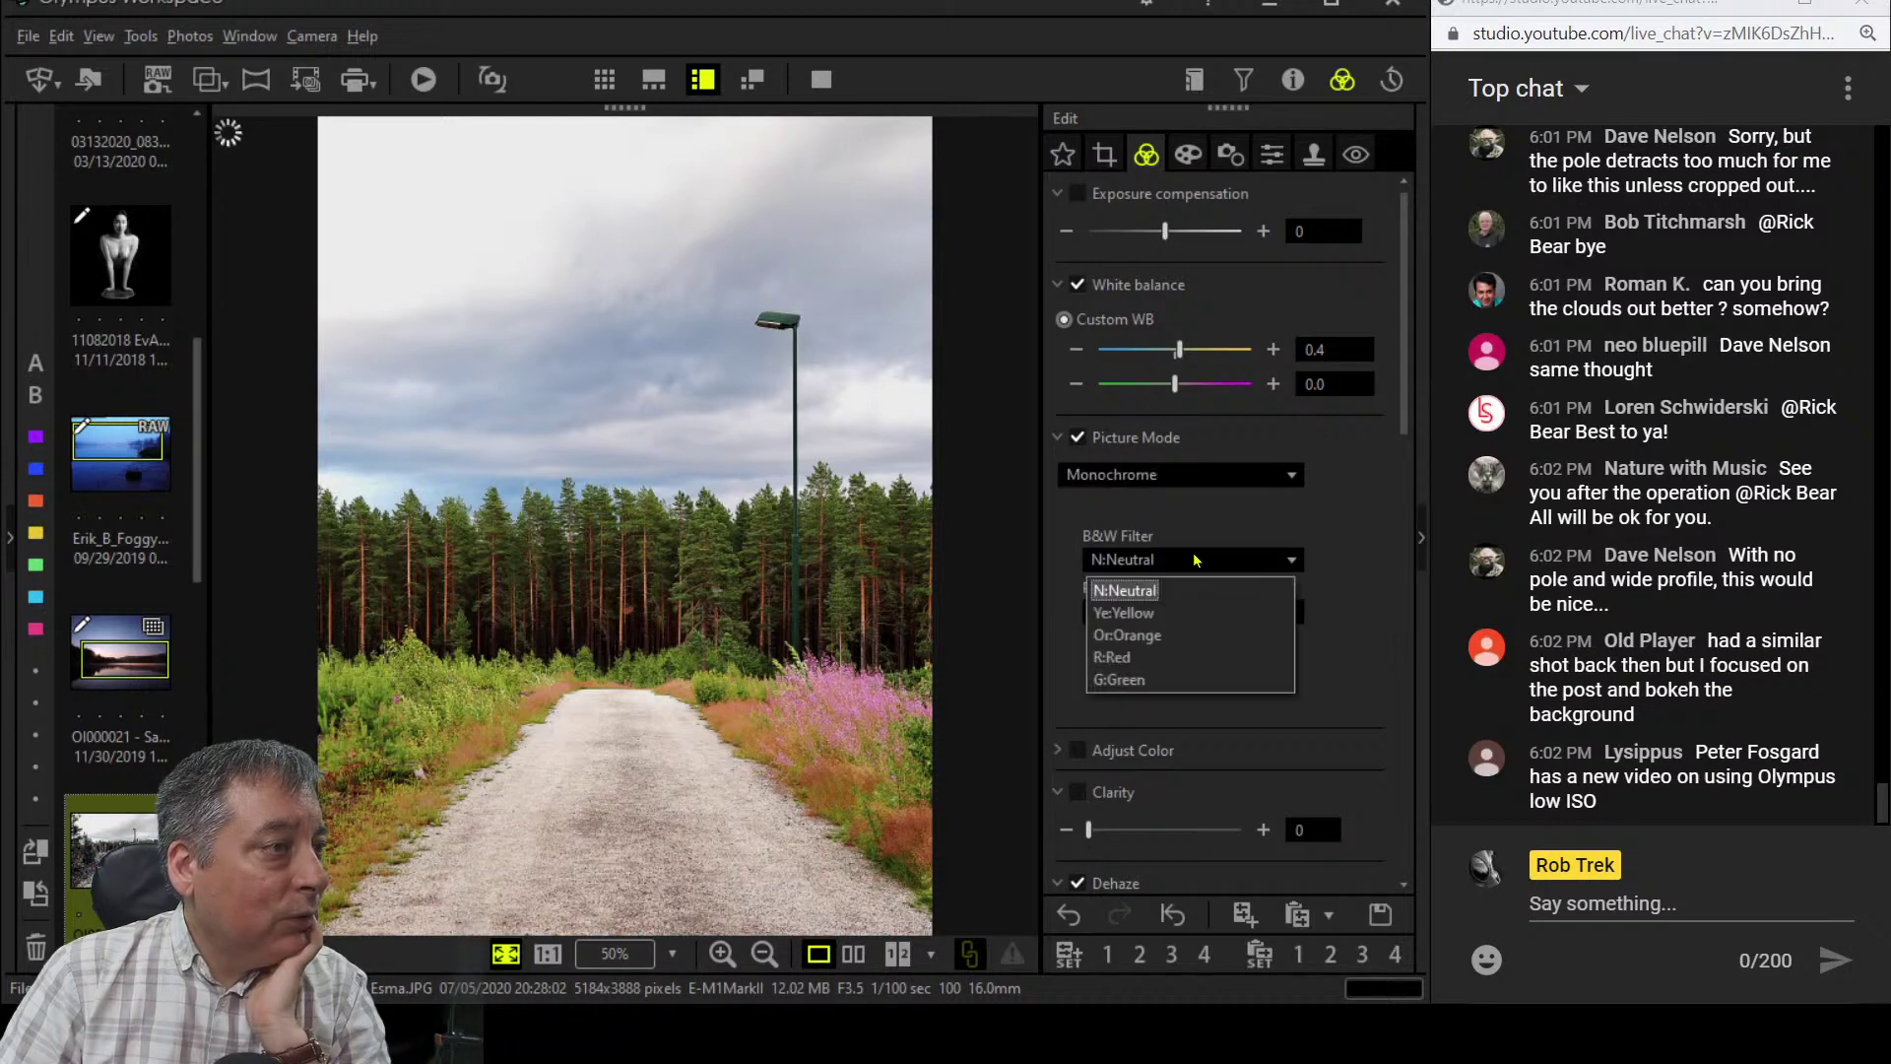
pyautogui.click(1187, 657)
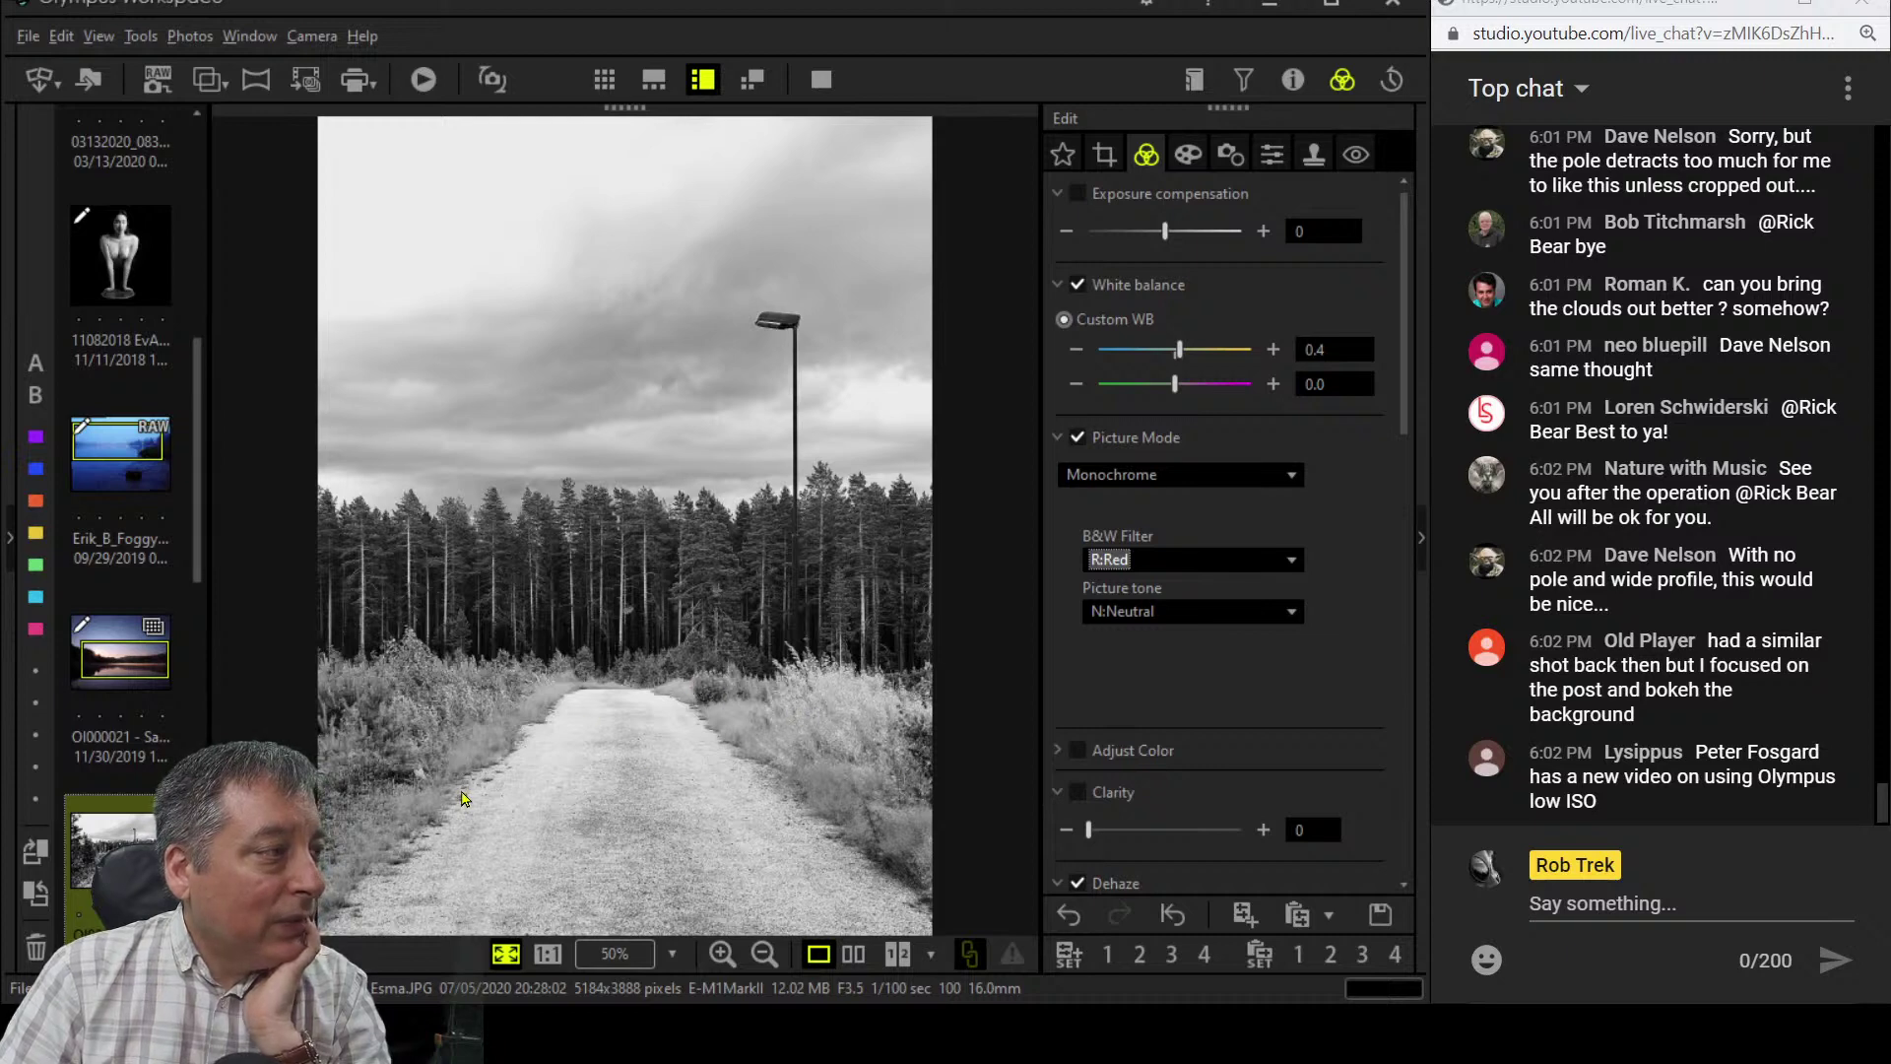
pyautogui.click(1178, 482)
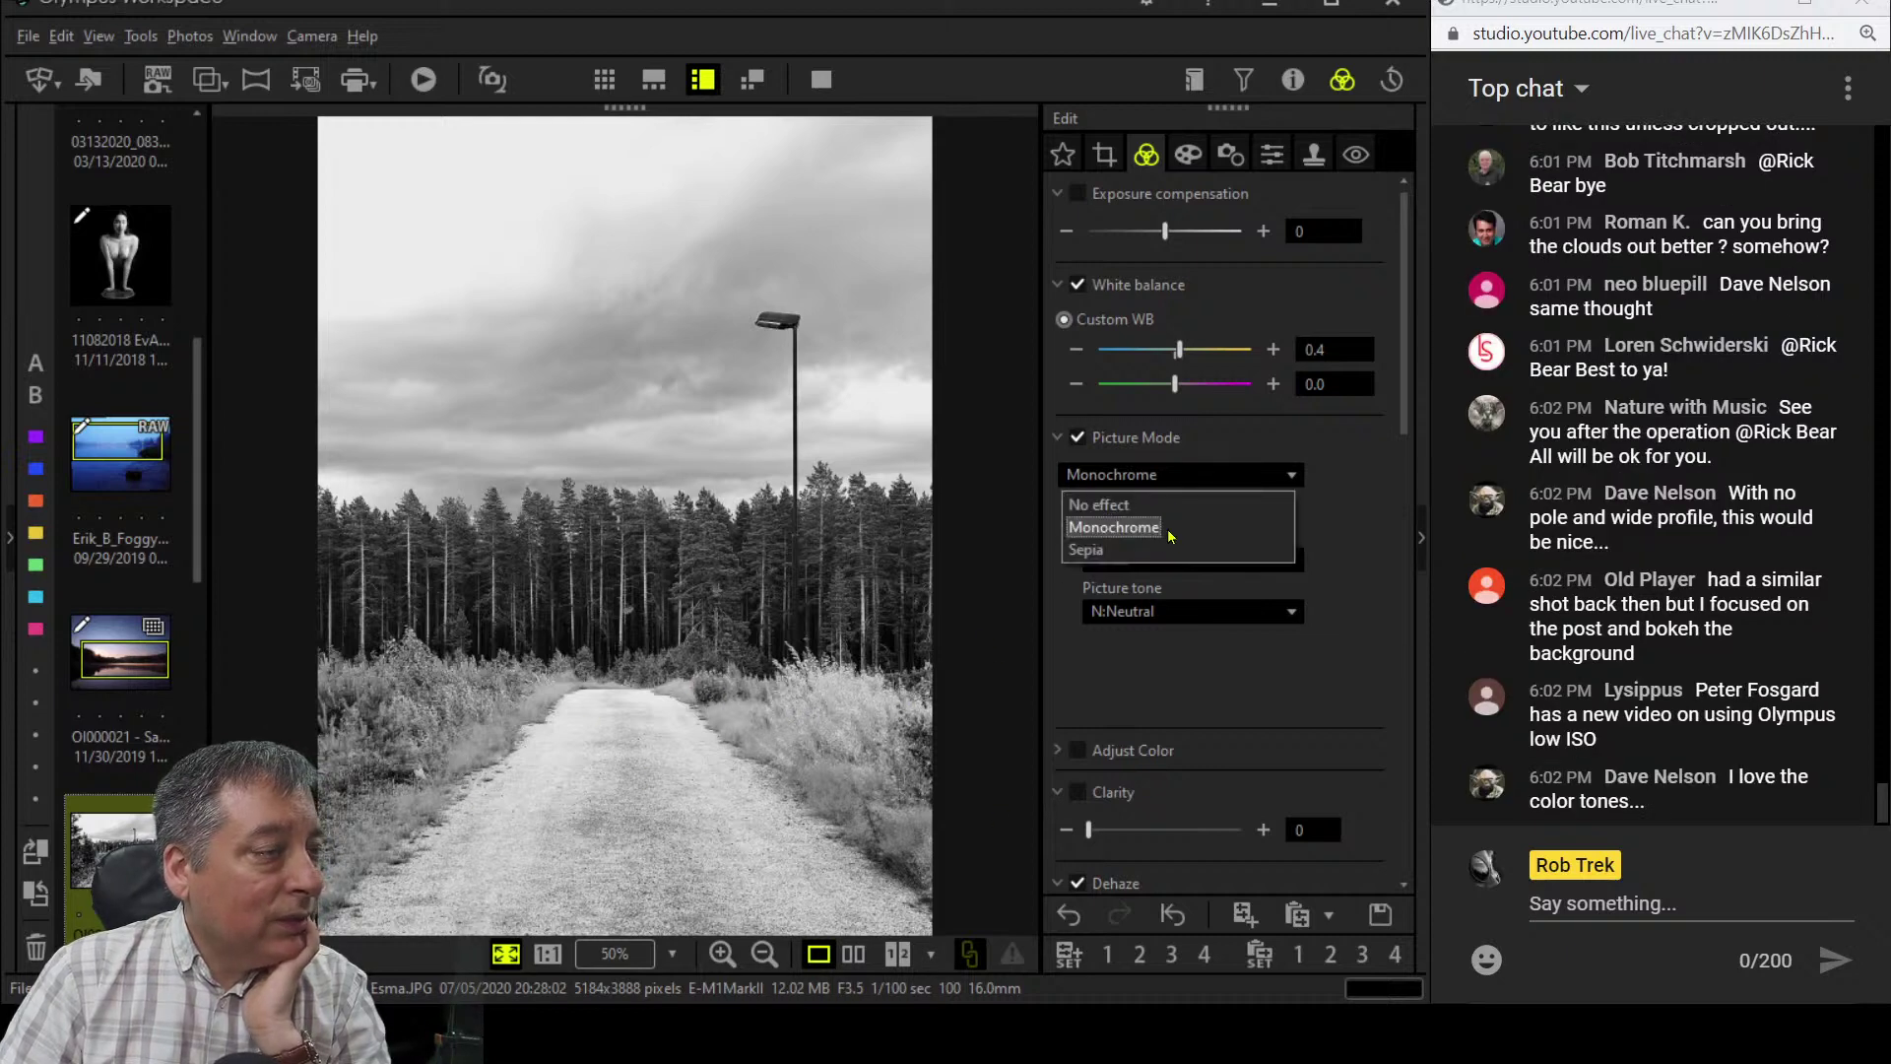
pyautogui.click(1098, 504)
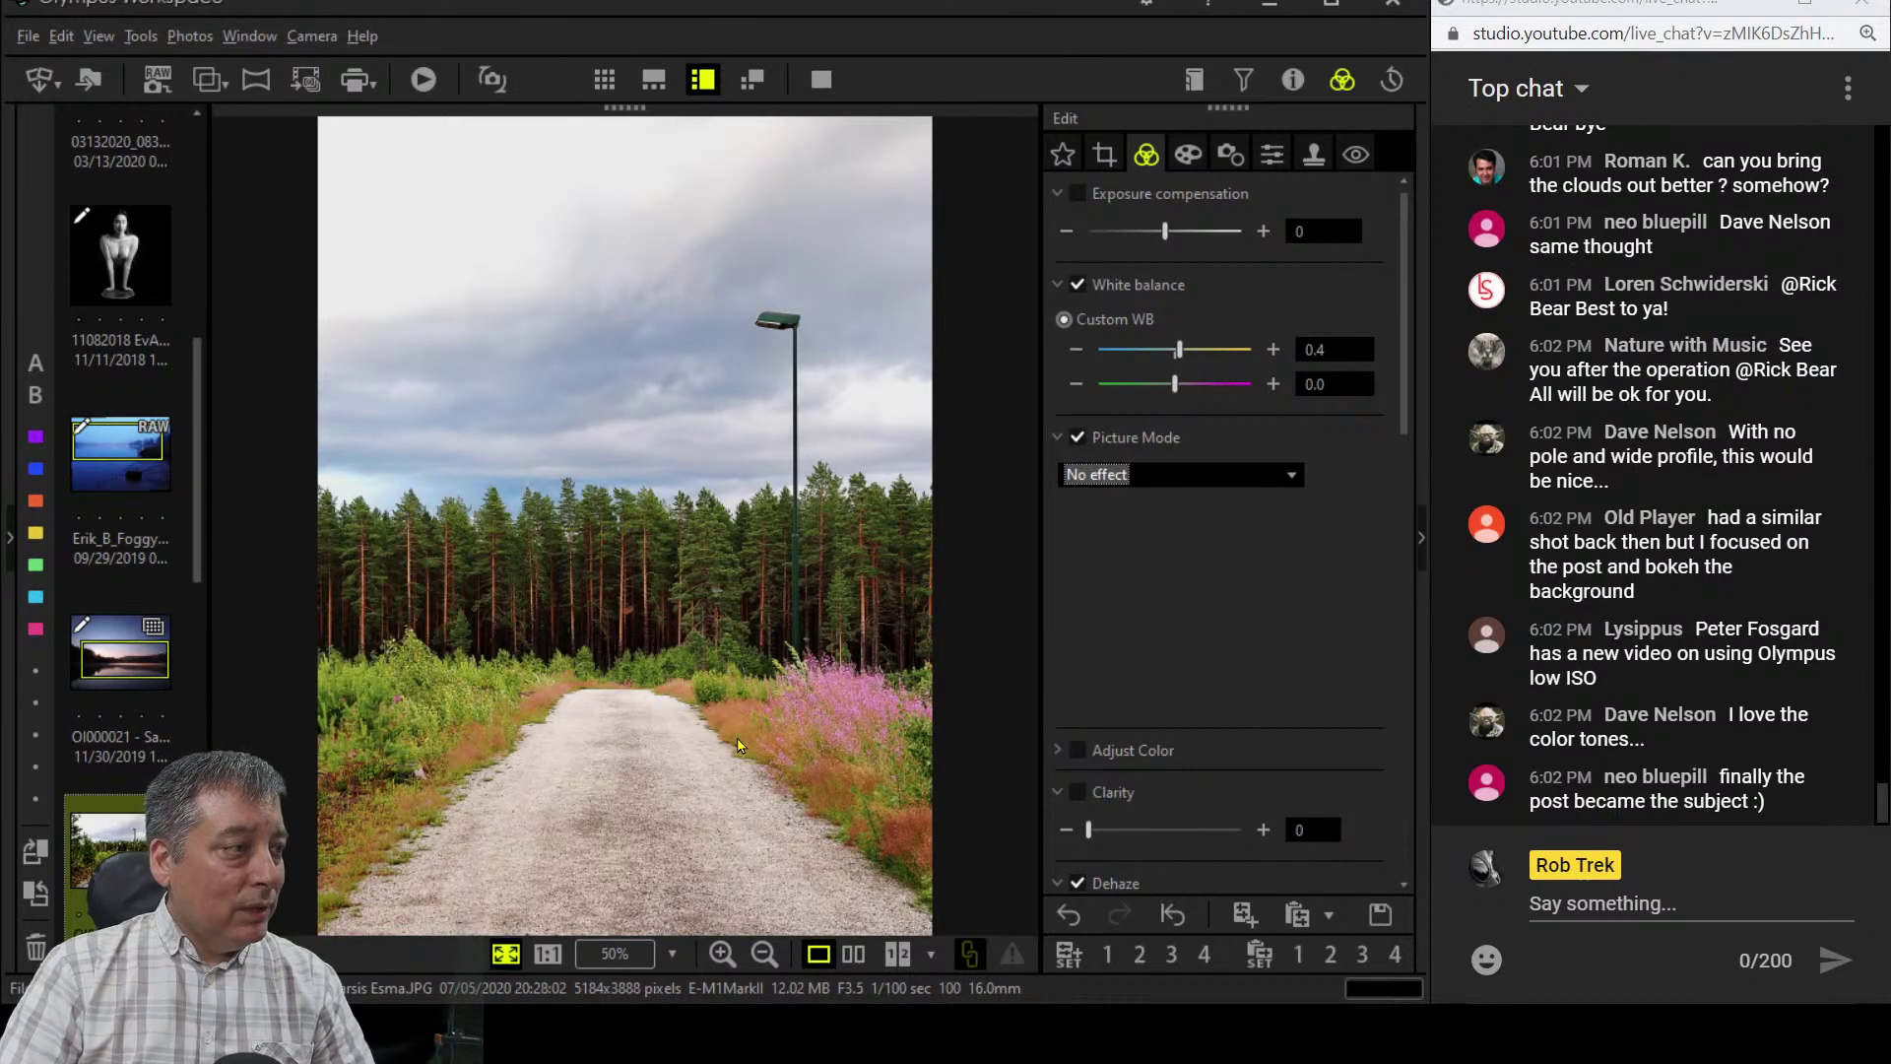
# - In Adjust Color, set the saturation of colors 4 and 5 to 5, color 0 to 4 and color 1 to 2
pyautogui.scroll(-5, 1302, 660)
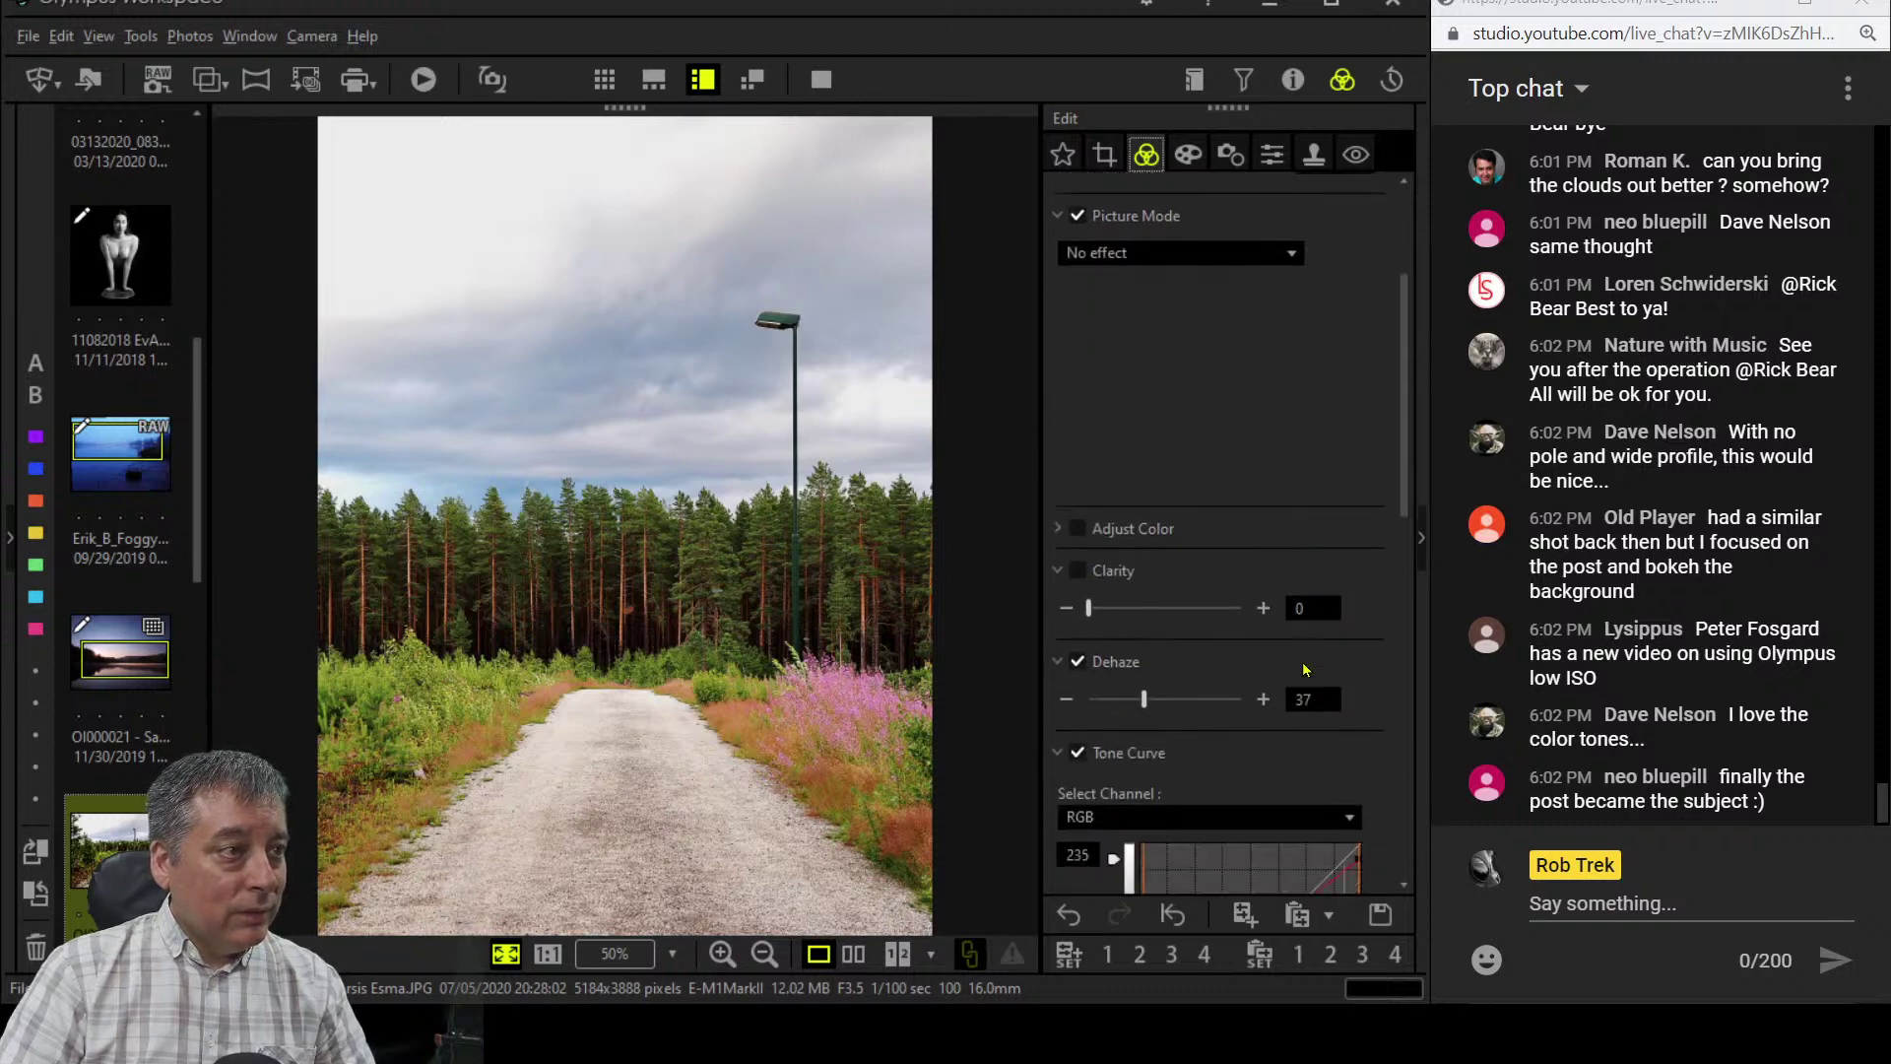
pyautogui.click(1061, 529)
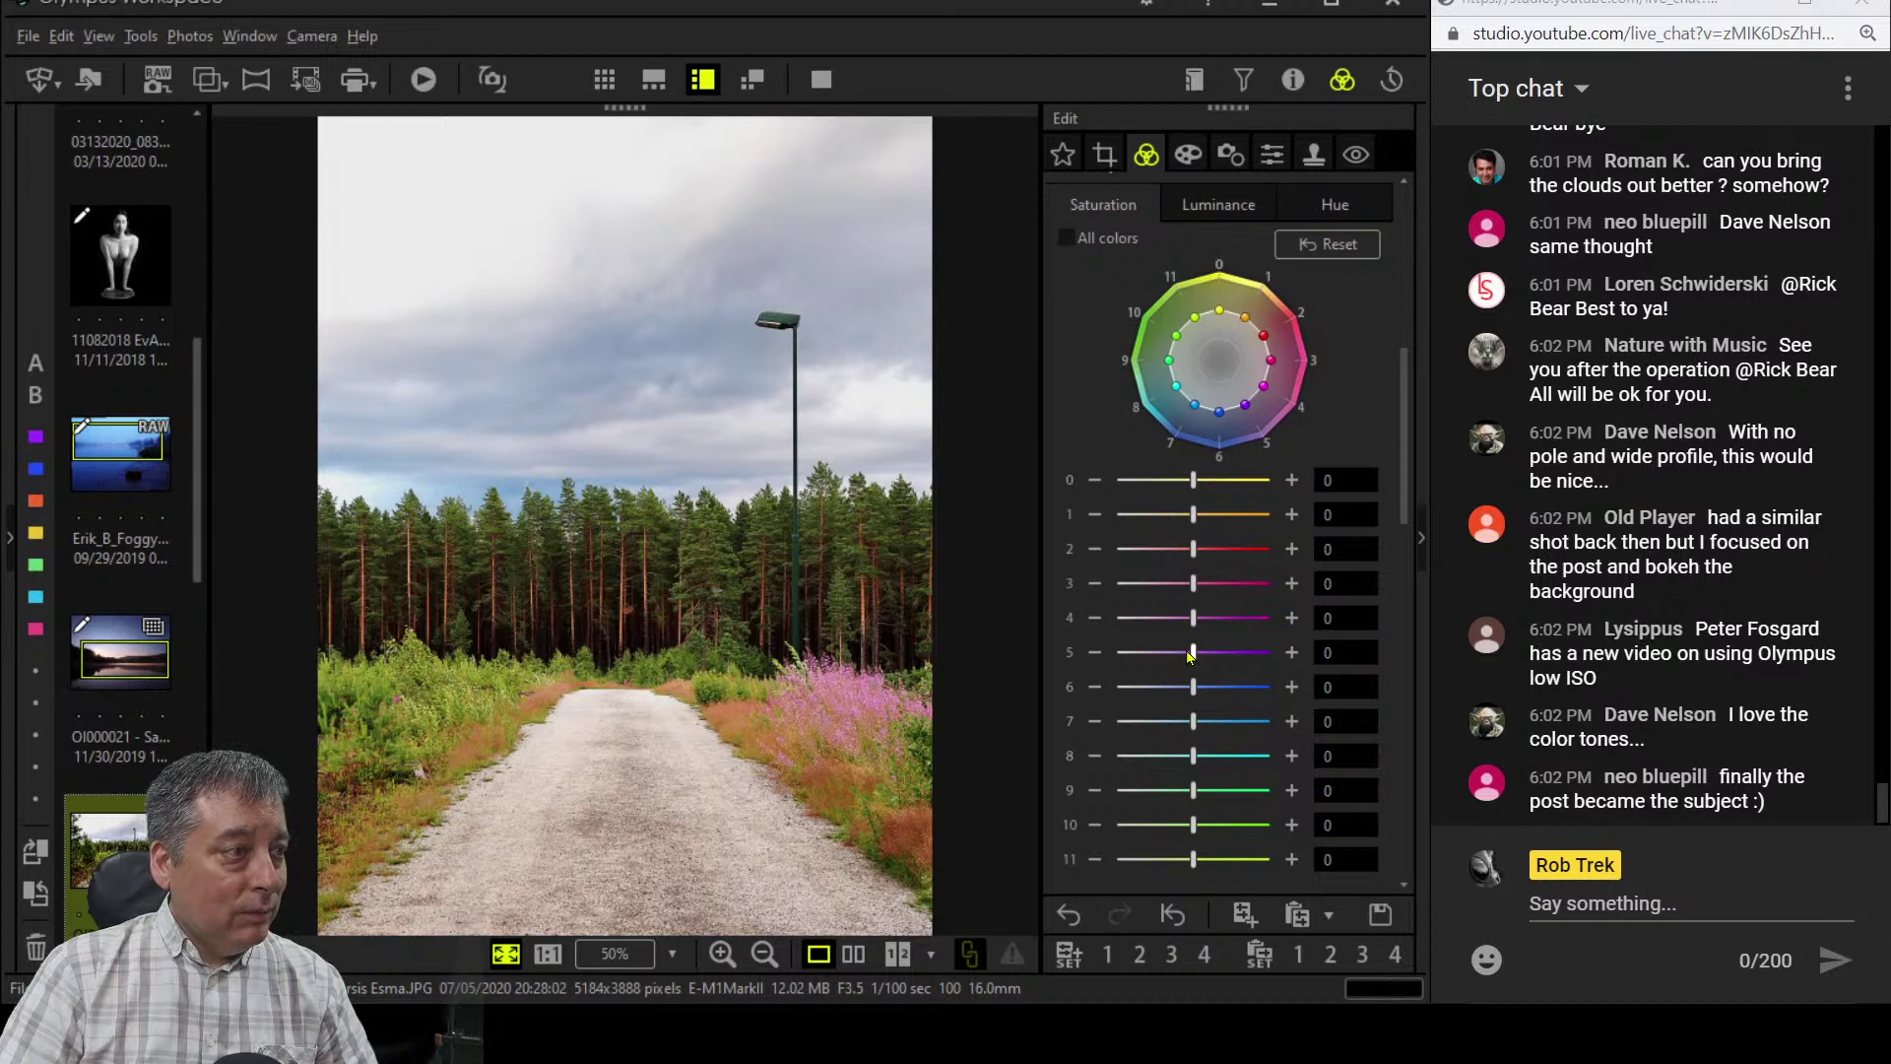
pyautogui.moveTo(1192, 654); pyautogui.dragTo(1244, 657)
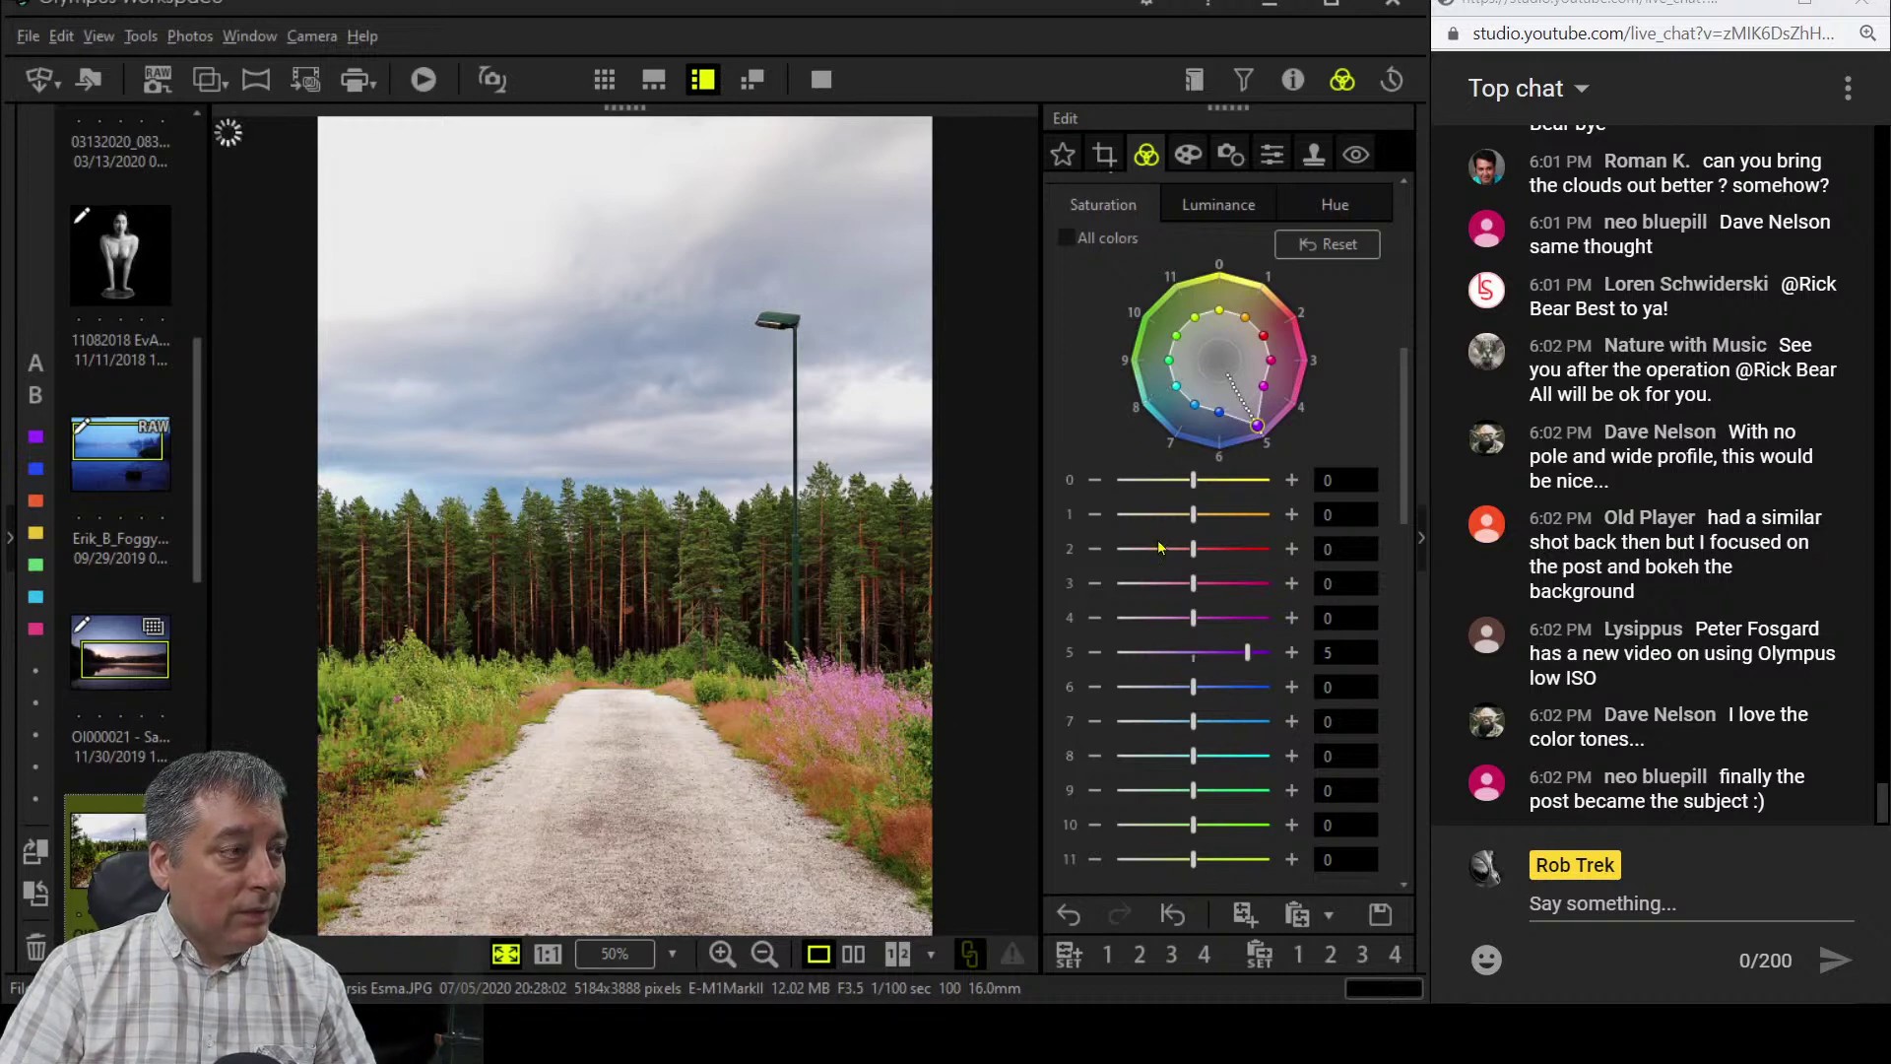
pyautogui.moveTo(1194, 618); pyautogui.dragTo(1251, 618)
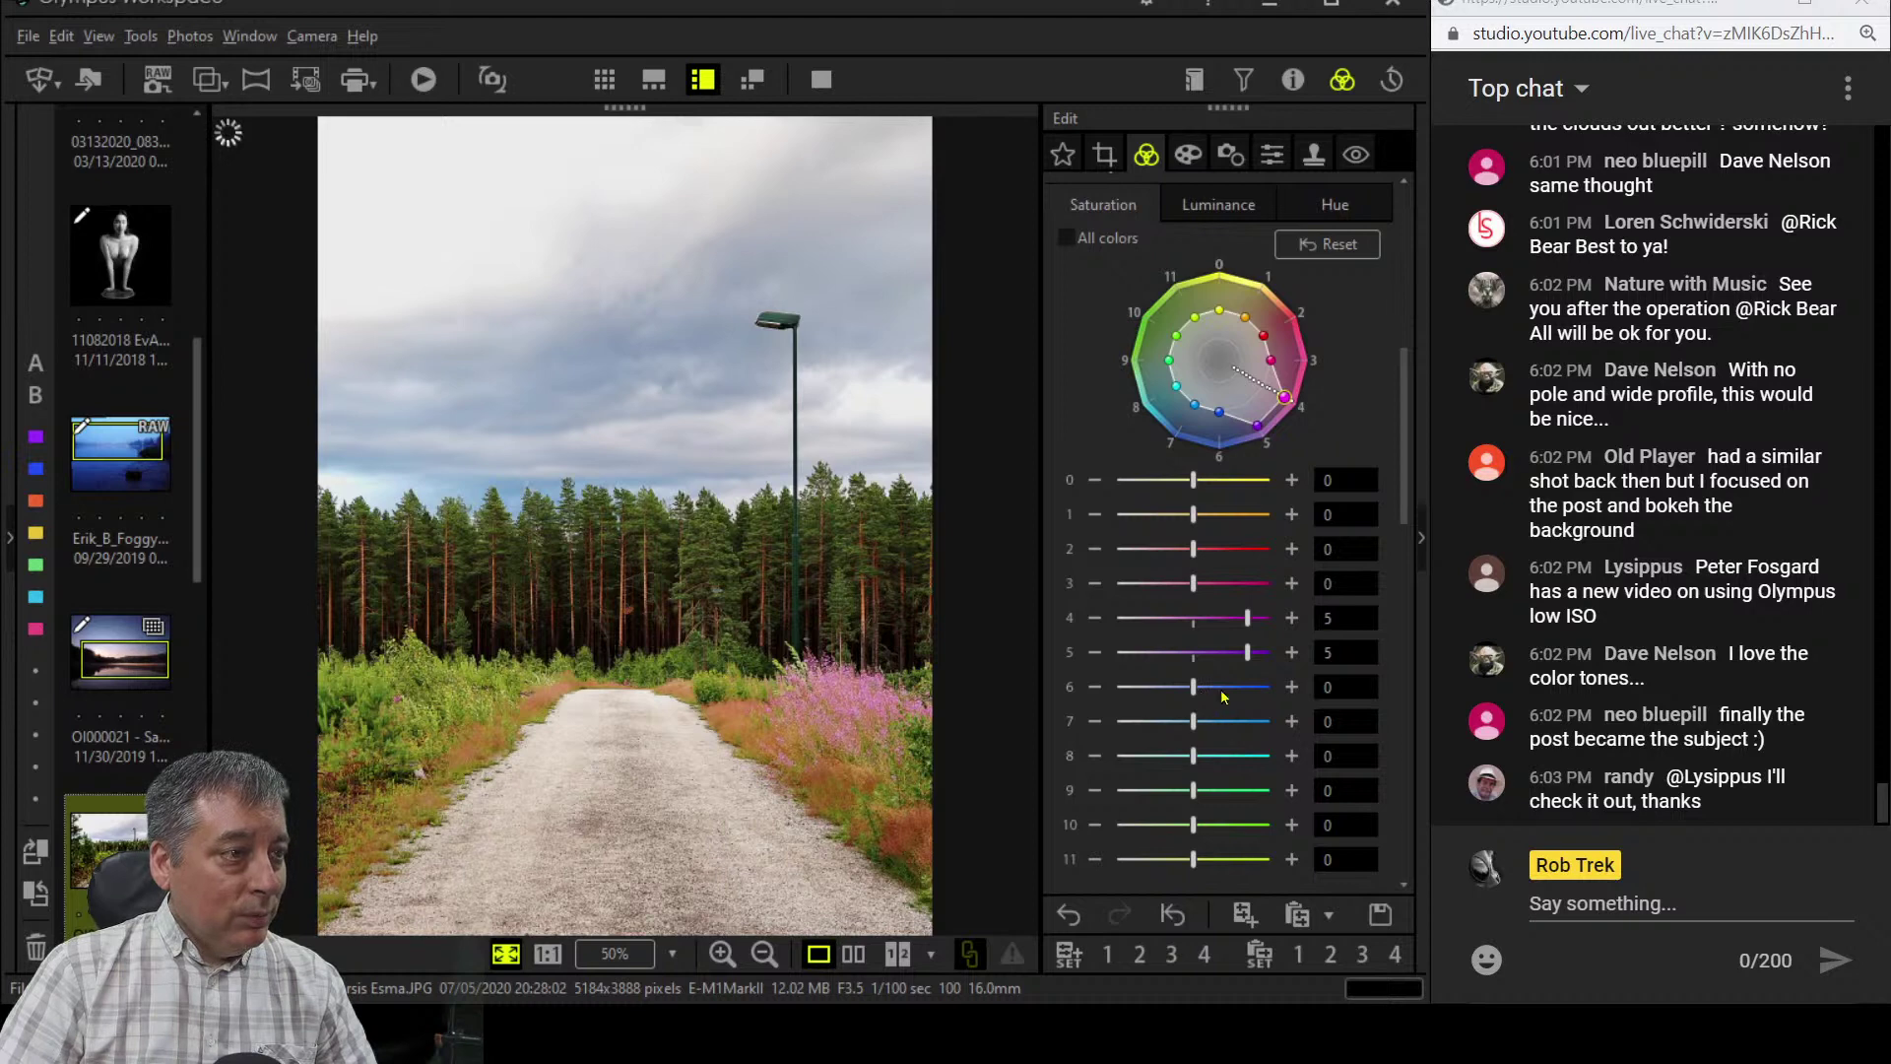
pyautogui.moveTo(1193, 480); pyautogui.dragTo(1237, 483)
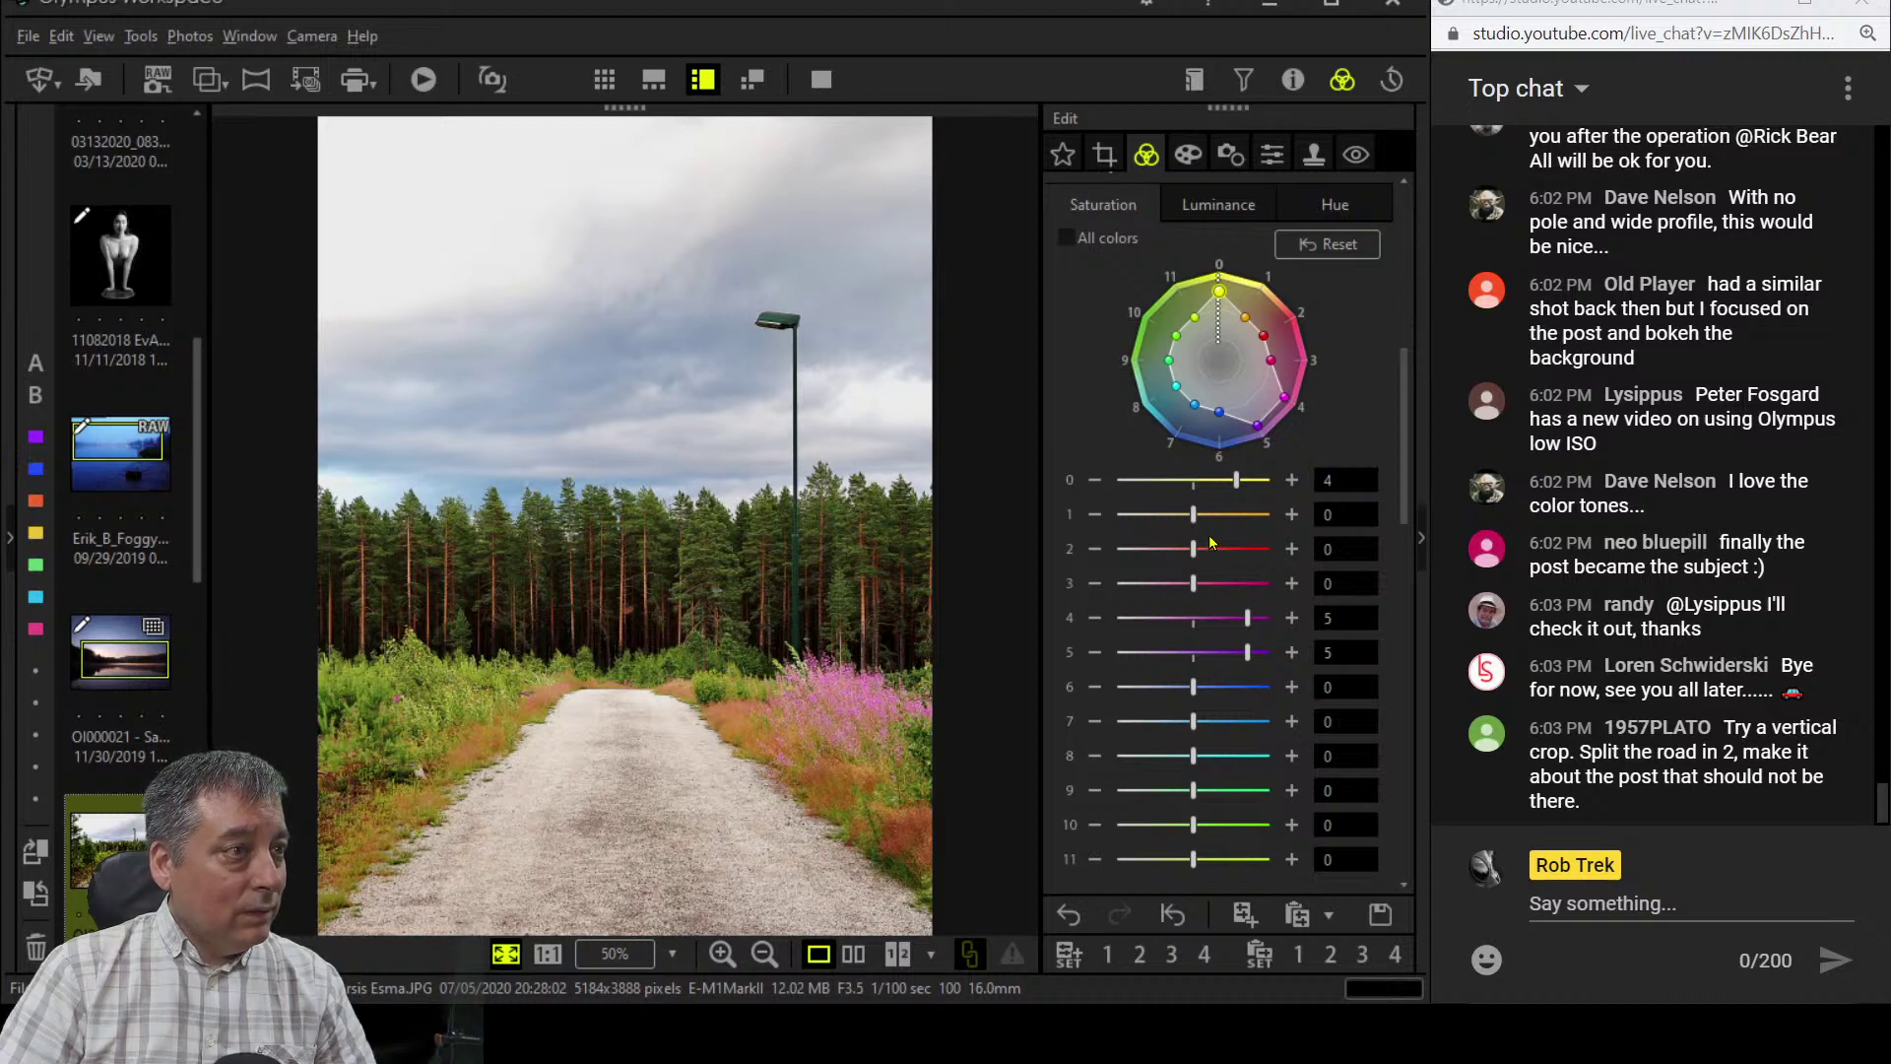
pyautogui.moveTo(1193, 514); pyautogui.dragTo(1228, 525)
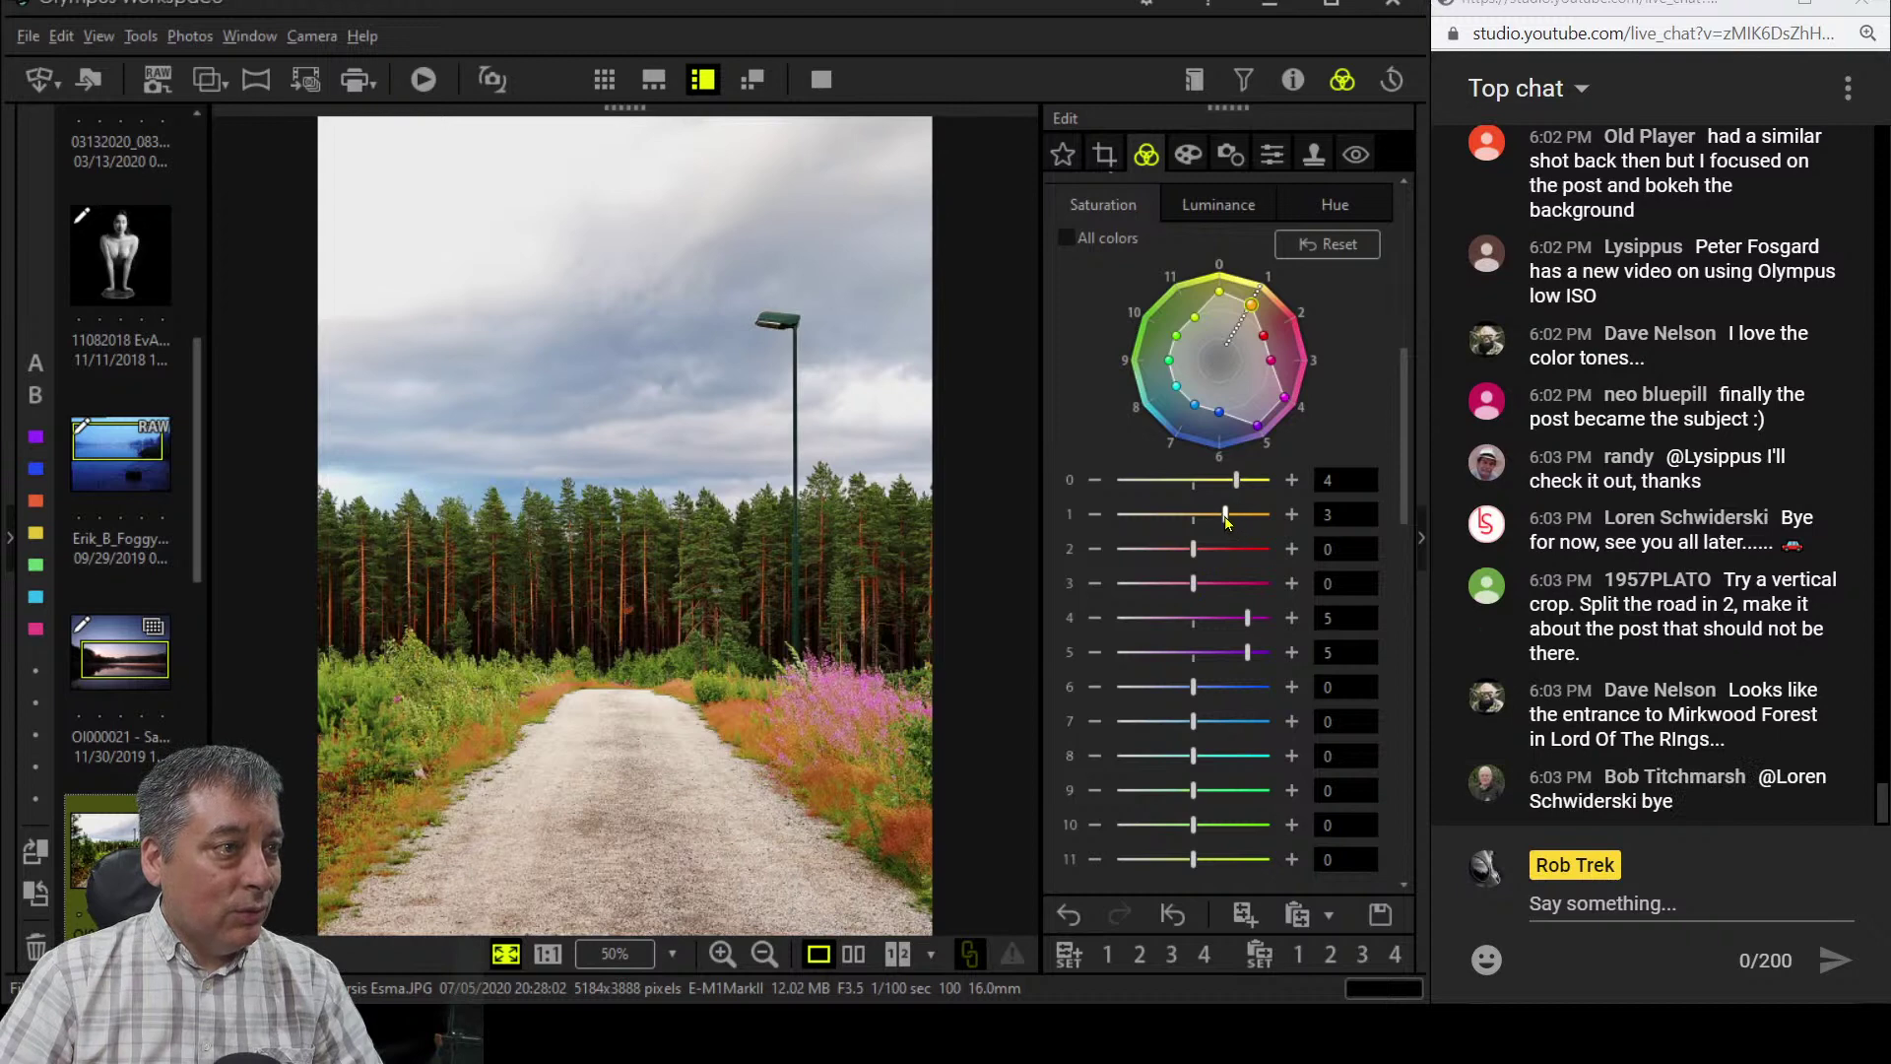
pyautogui.moveTo(1226, 520); pyautogui.dragTo(1218, 522)
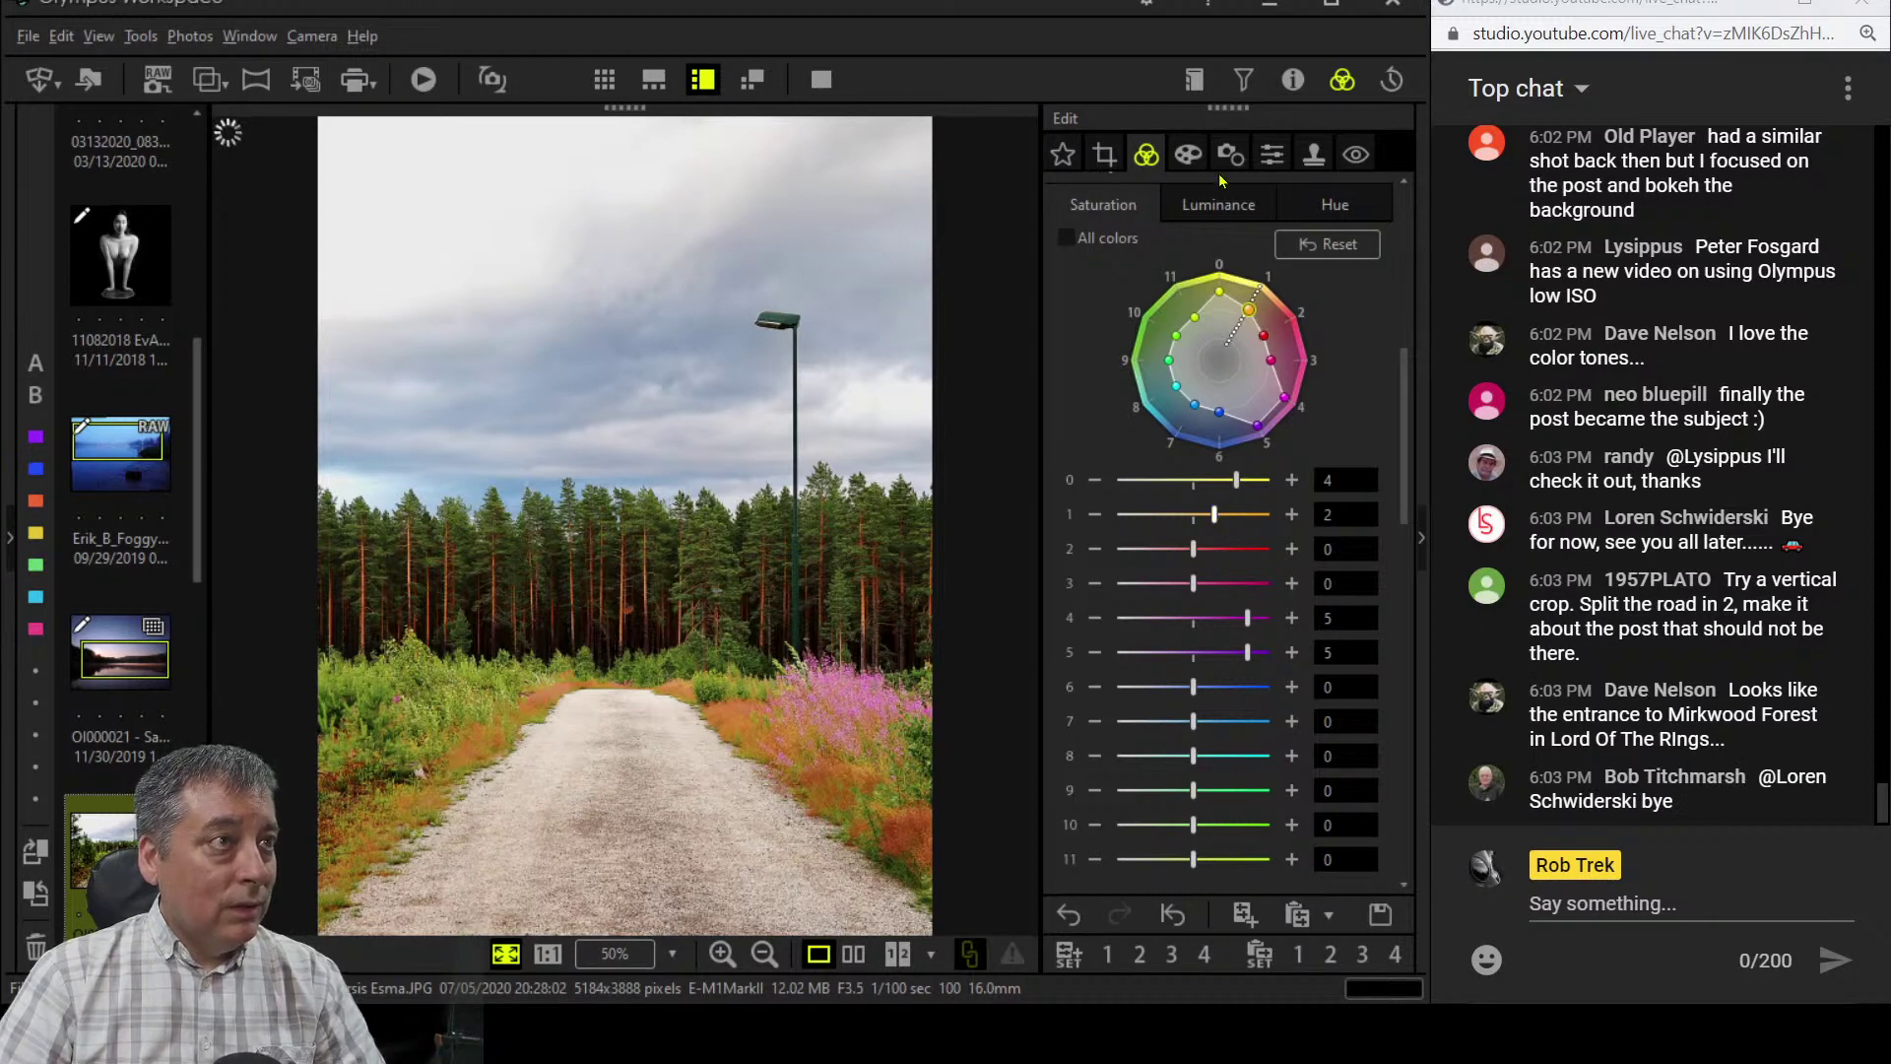
# - Apply the Soft Focus art filter to the road photo and set its strength to -3
pyautogui.click(1190, 154)
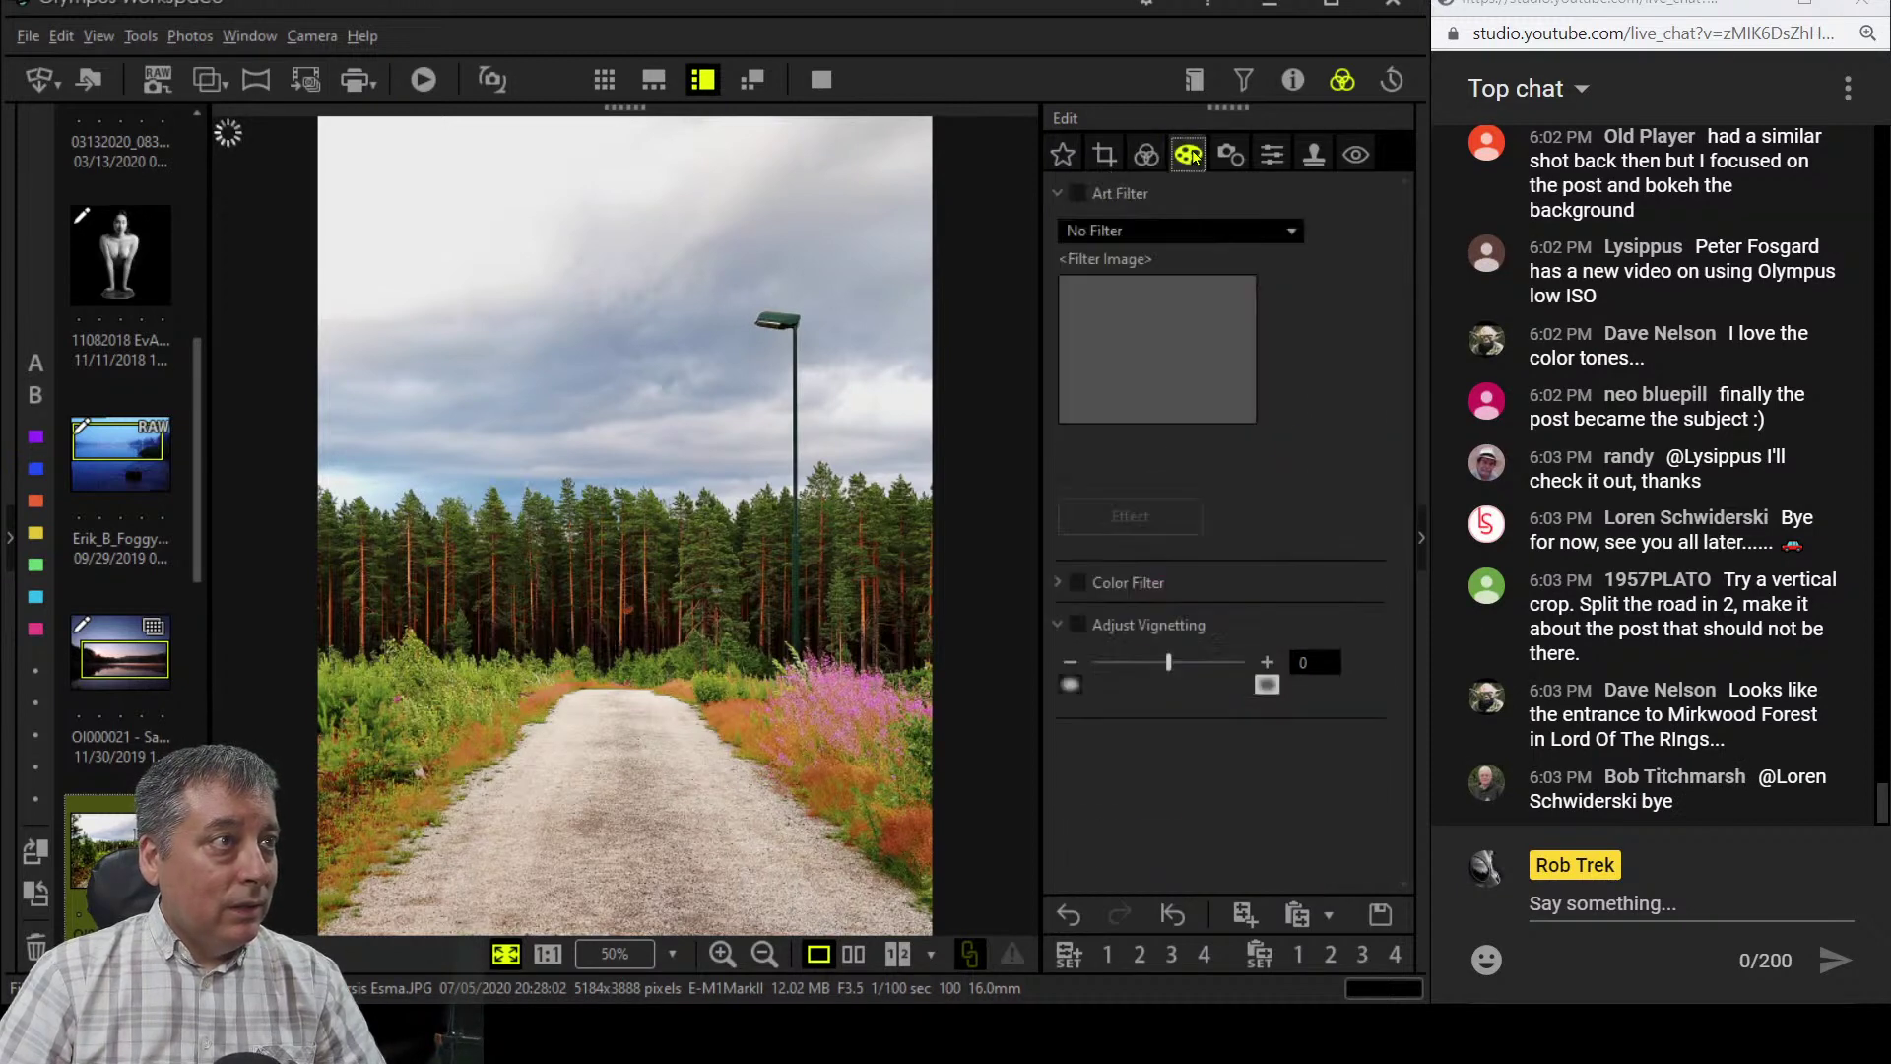
pyautogui.click(1198, 234)
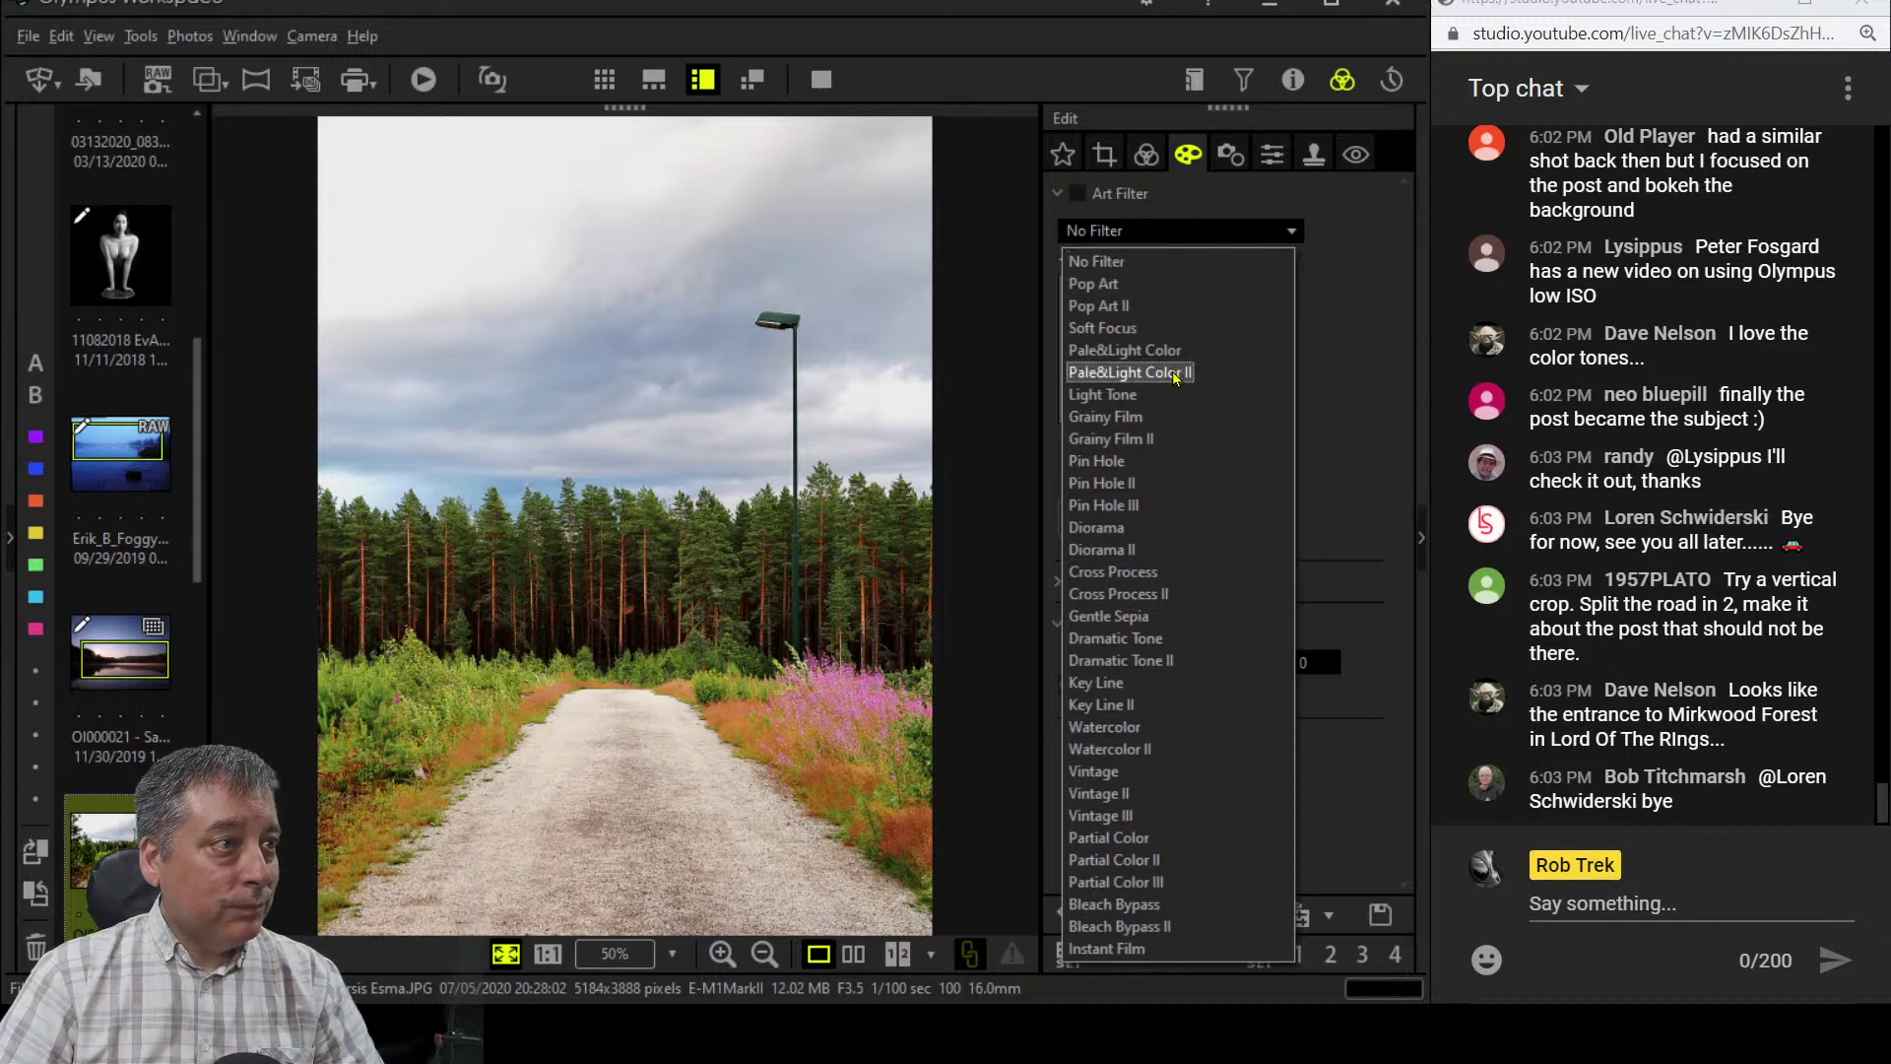
pyautogui.click(1171, 335)
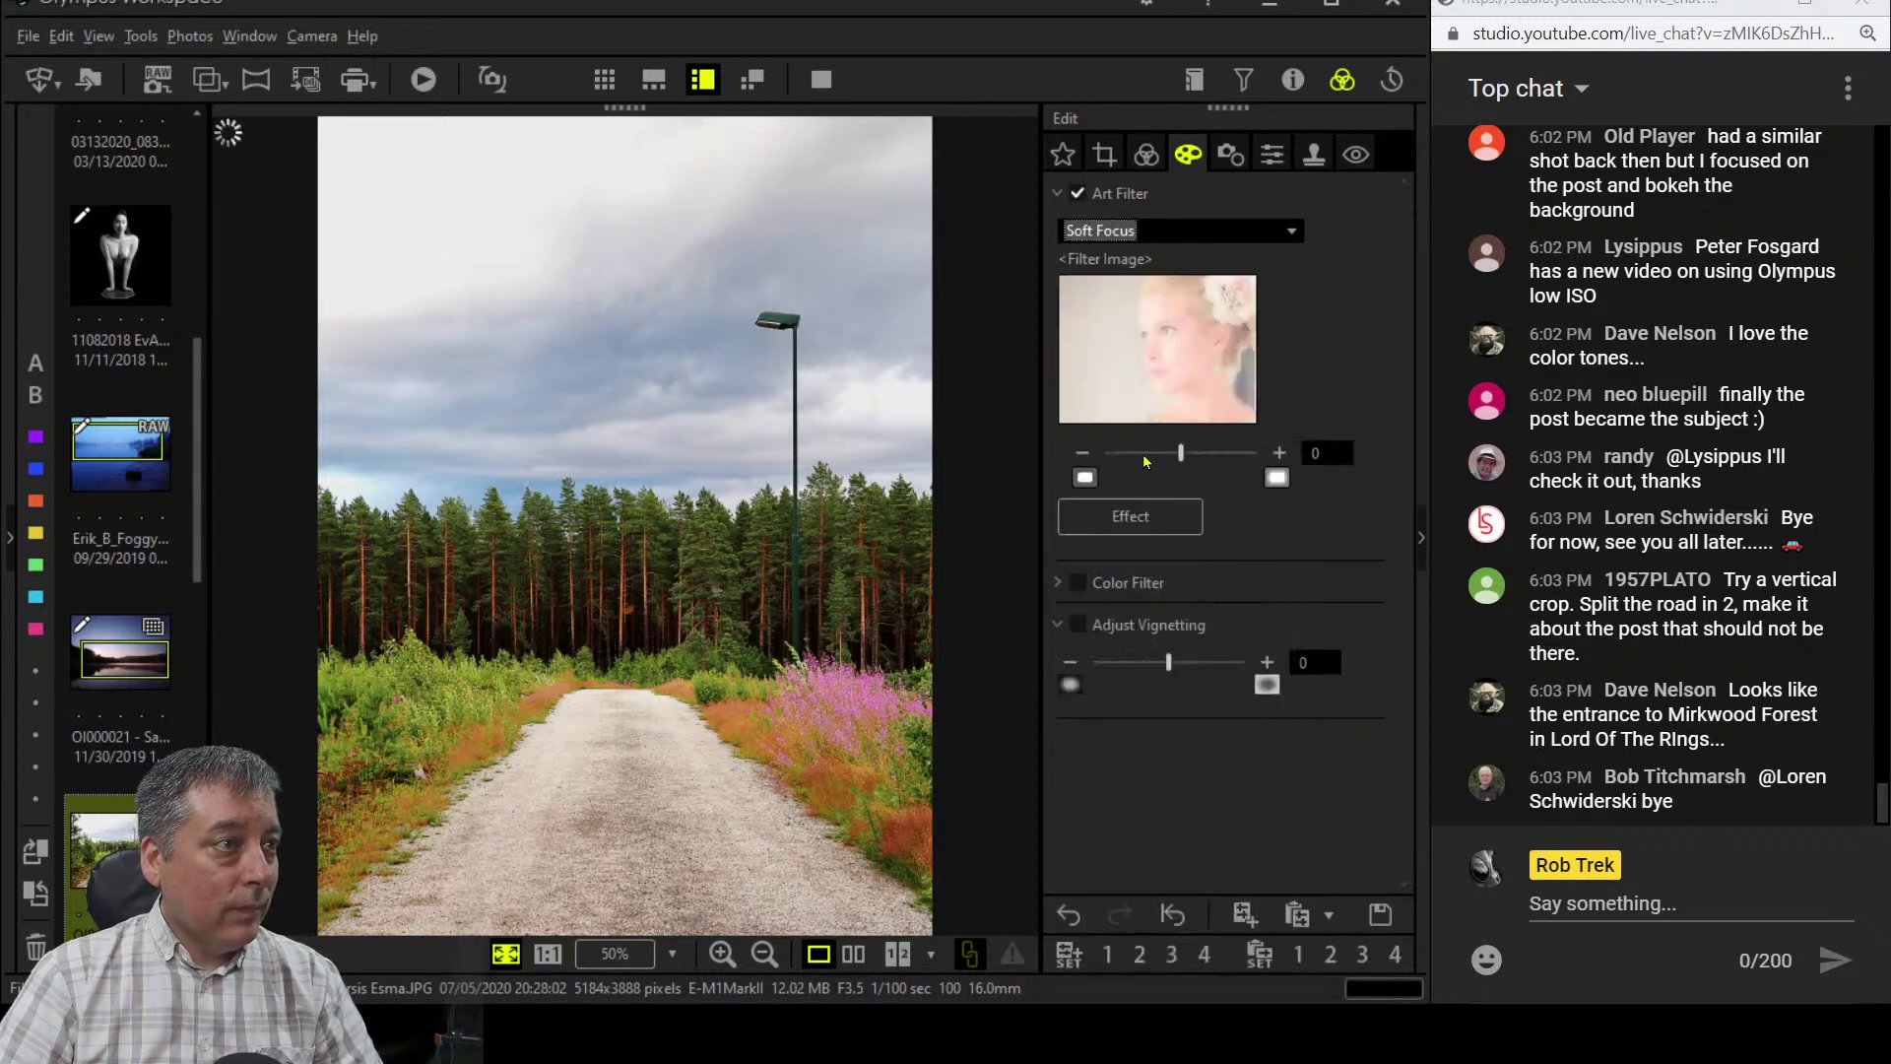
pyautogui.moveTo(1173, 462); pyautogui.dragTo(1135, 461)
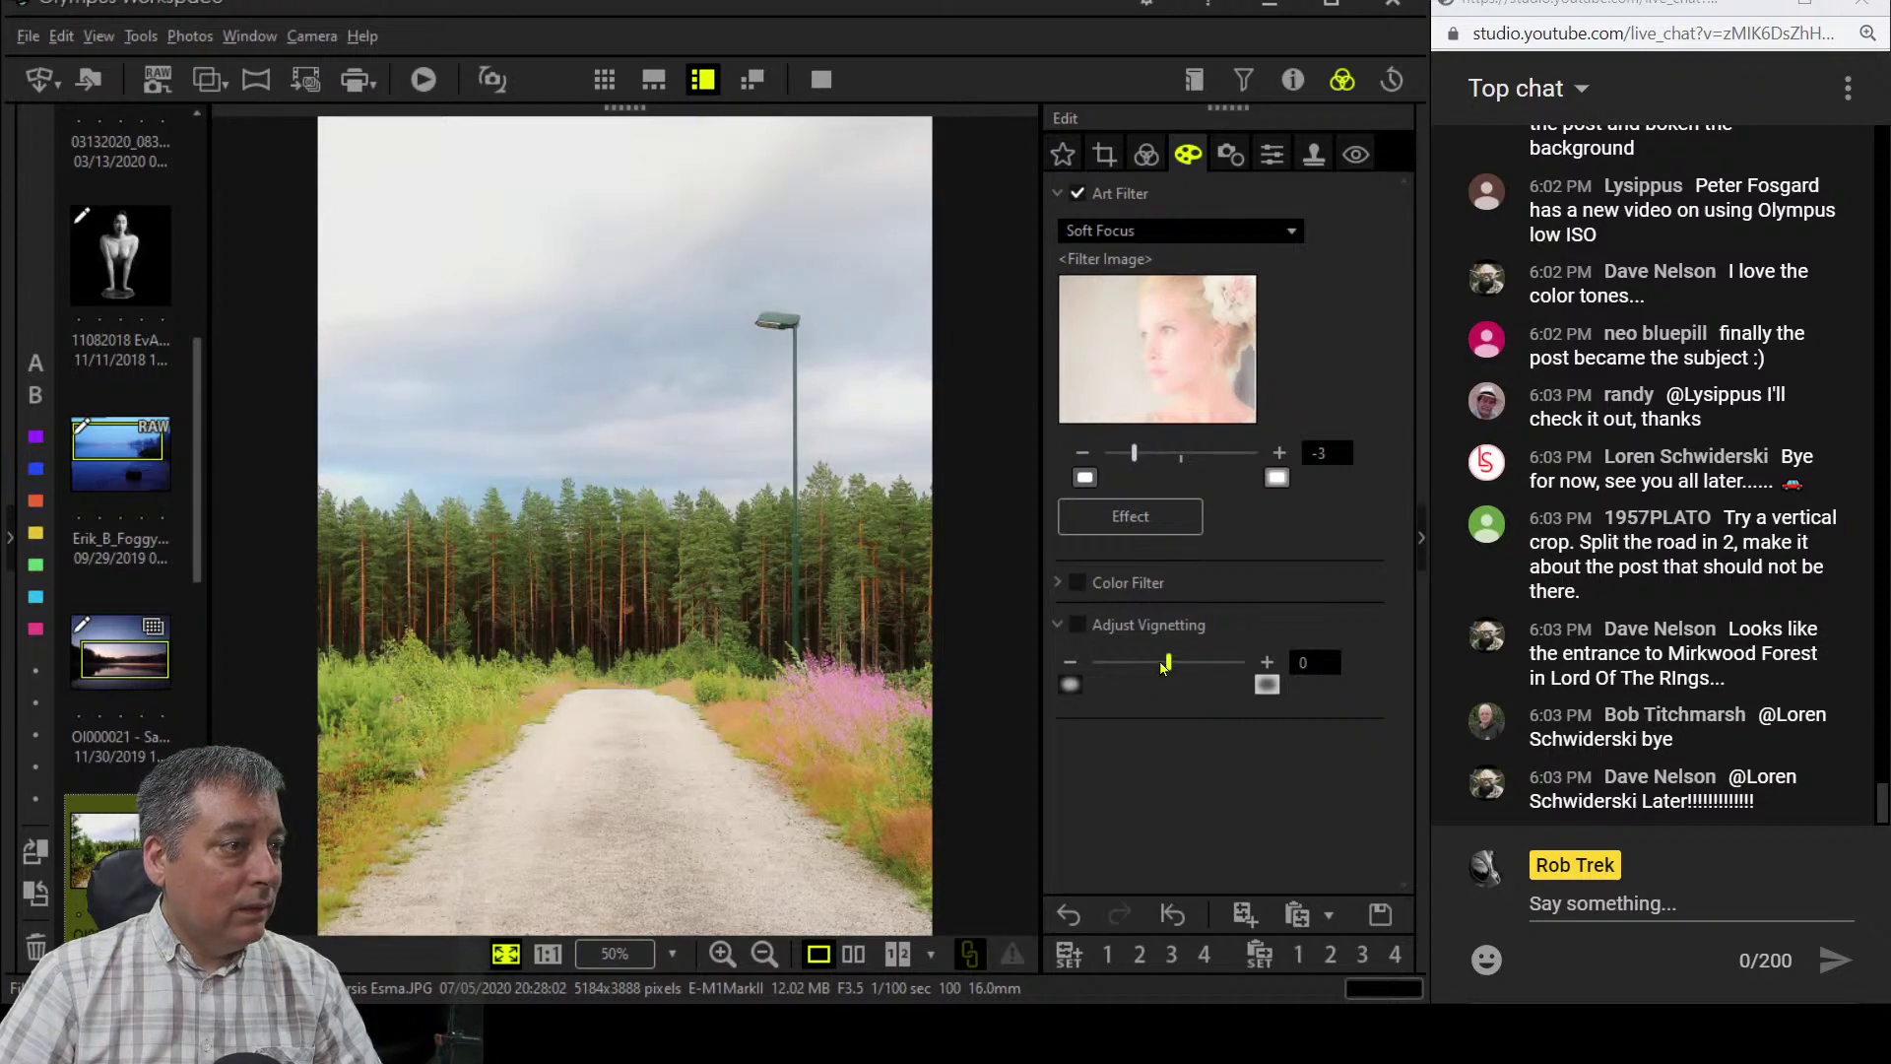
# - Add a light vignette around the road photo's edges with a vignetting value of 17
pyautogui.moveTo(1165, 664); pyautogui.dragTo(1145, 666)
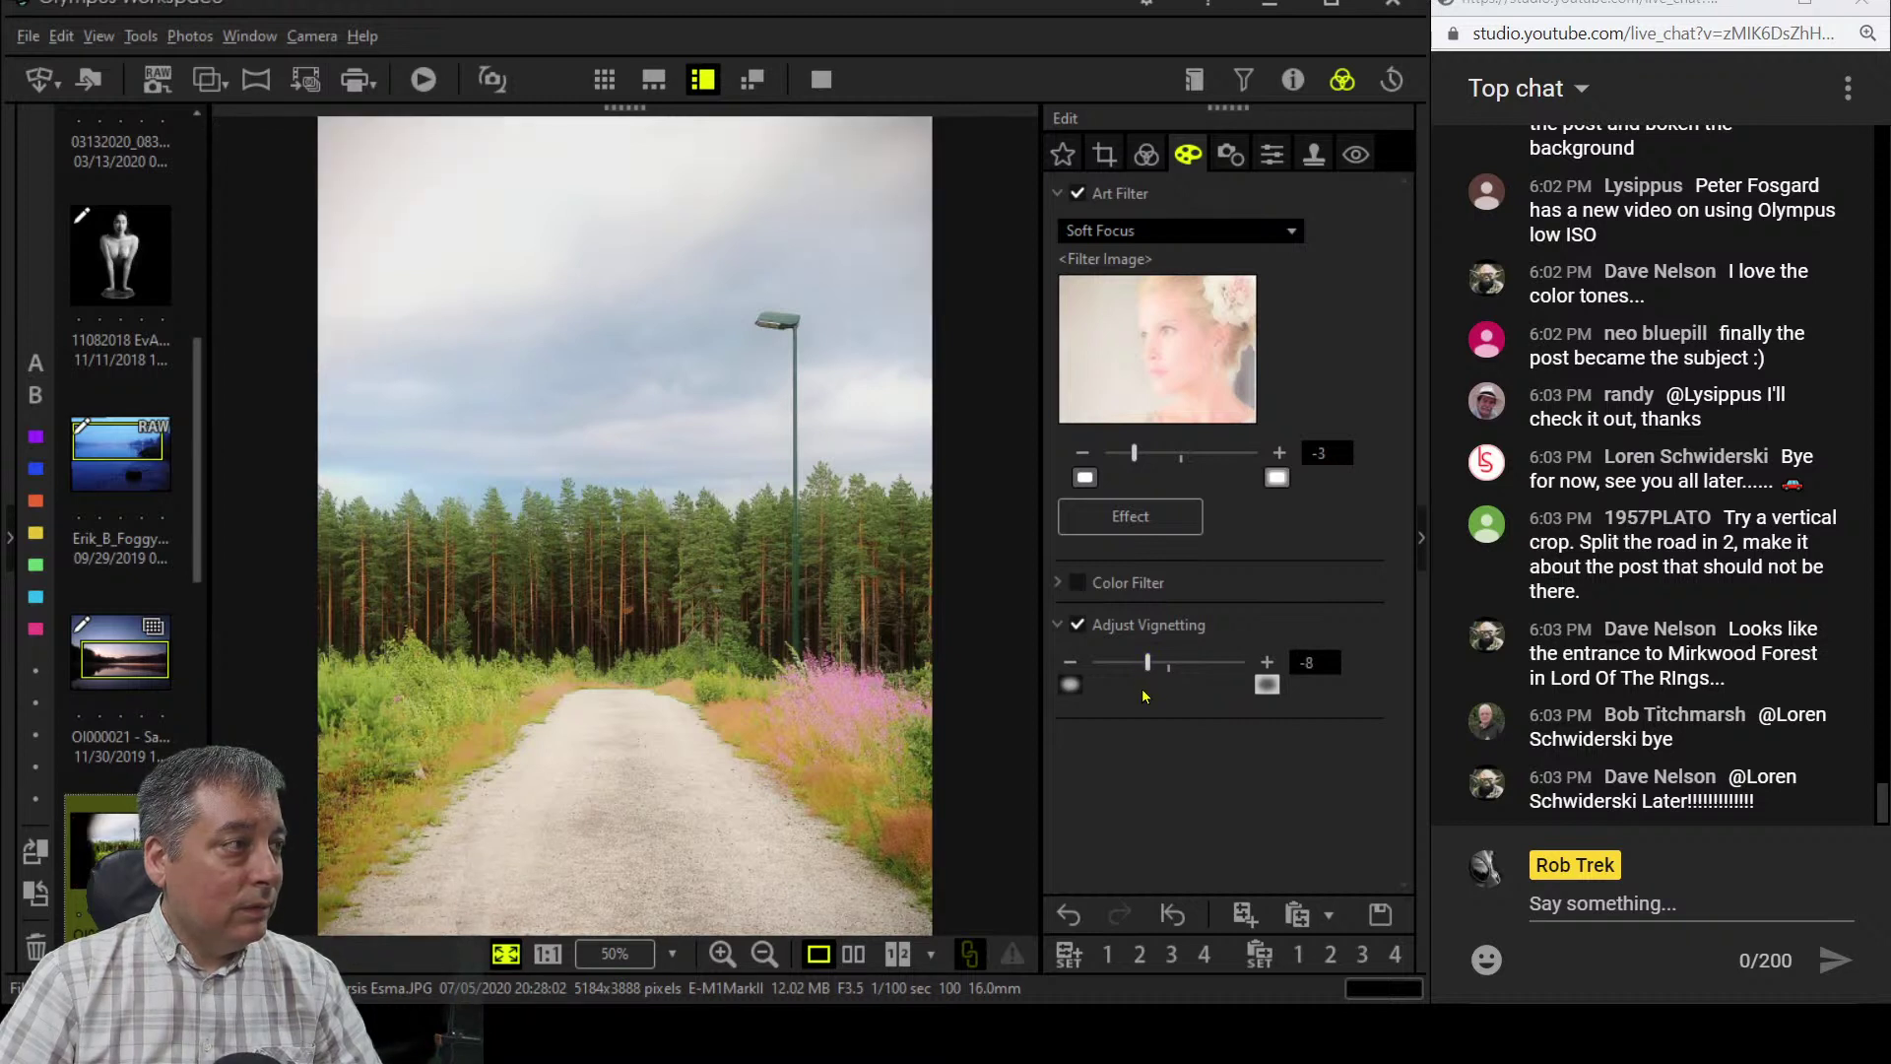
pyautogui.moveTo(1148, 666); pyautogui.dragTo(1184, 673)
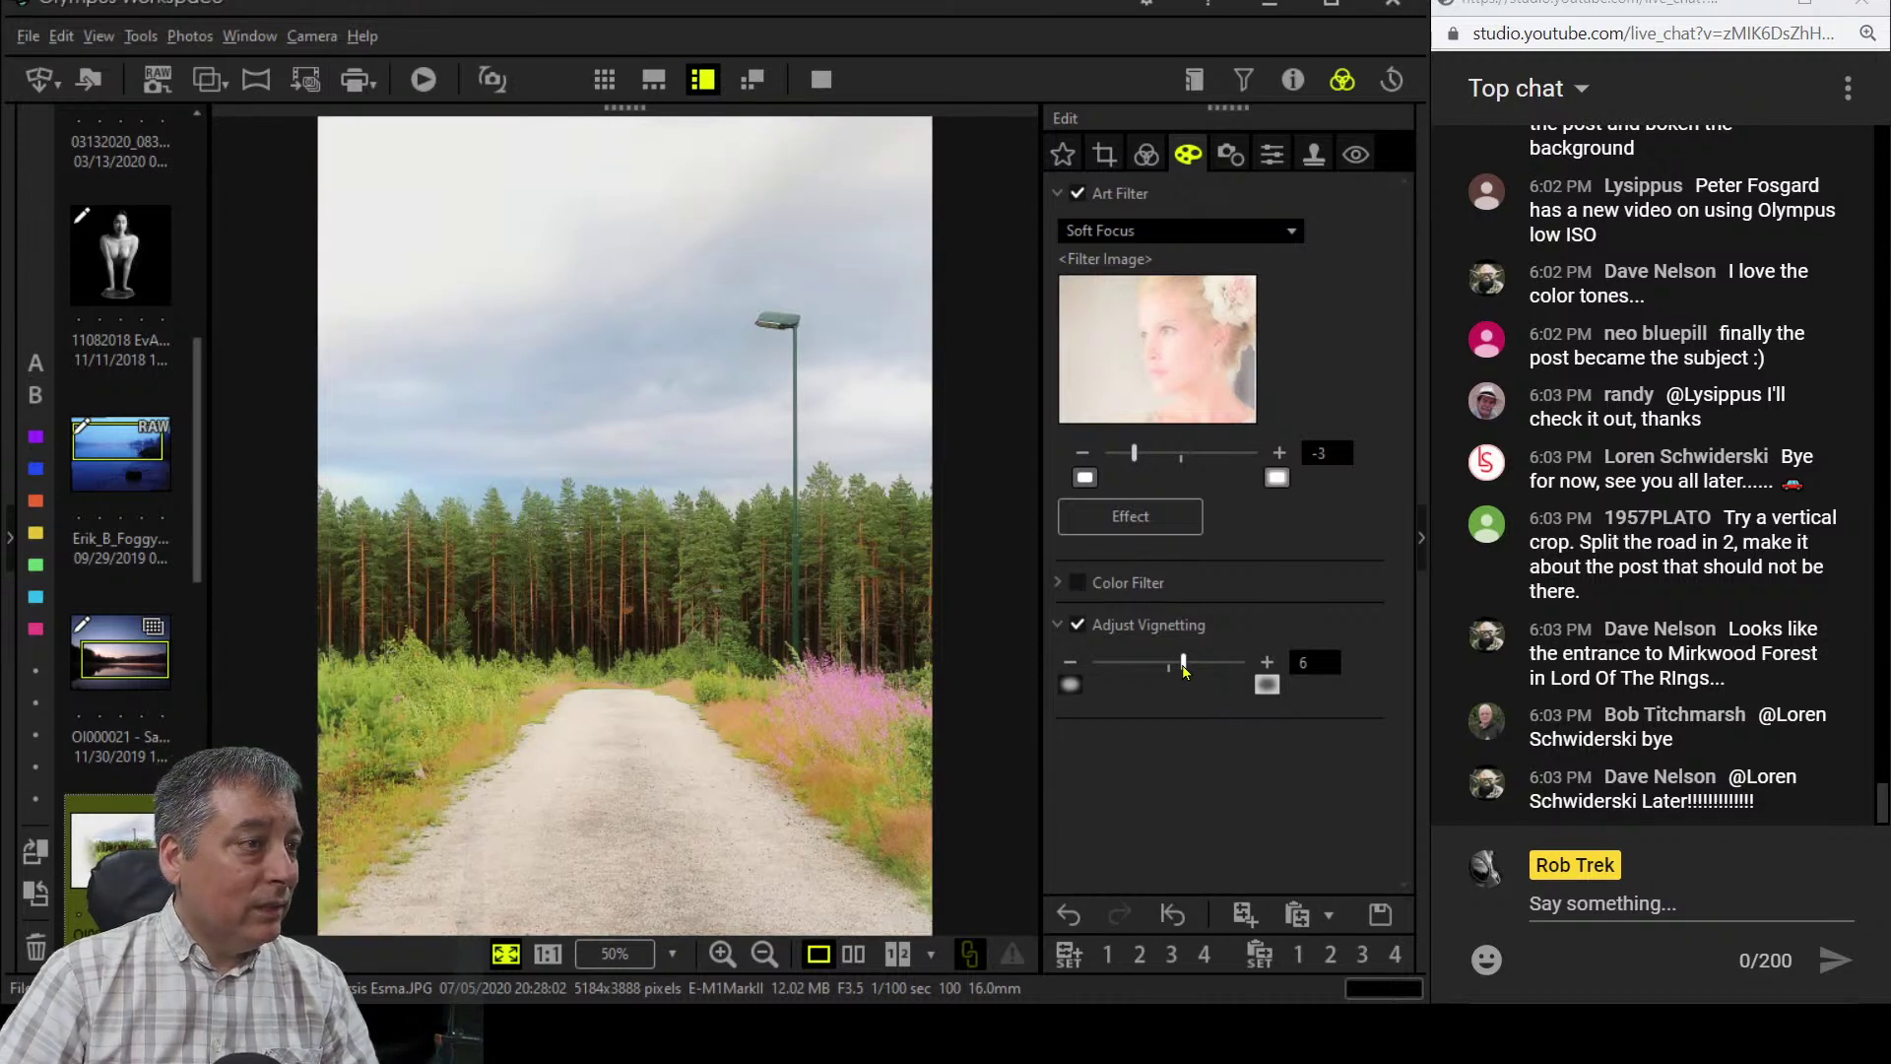
pyautogui.moveTo(1184, 670); pyautogui.dragTo(1199, 670)
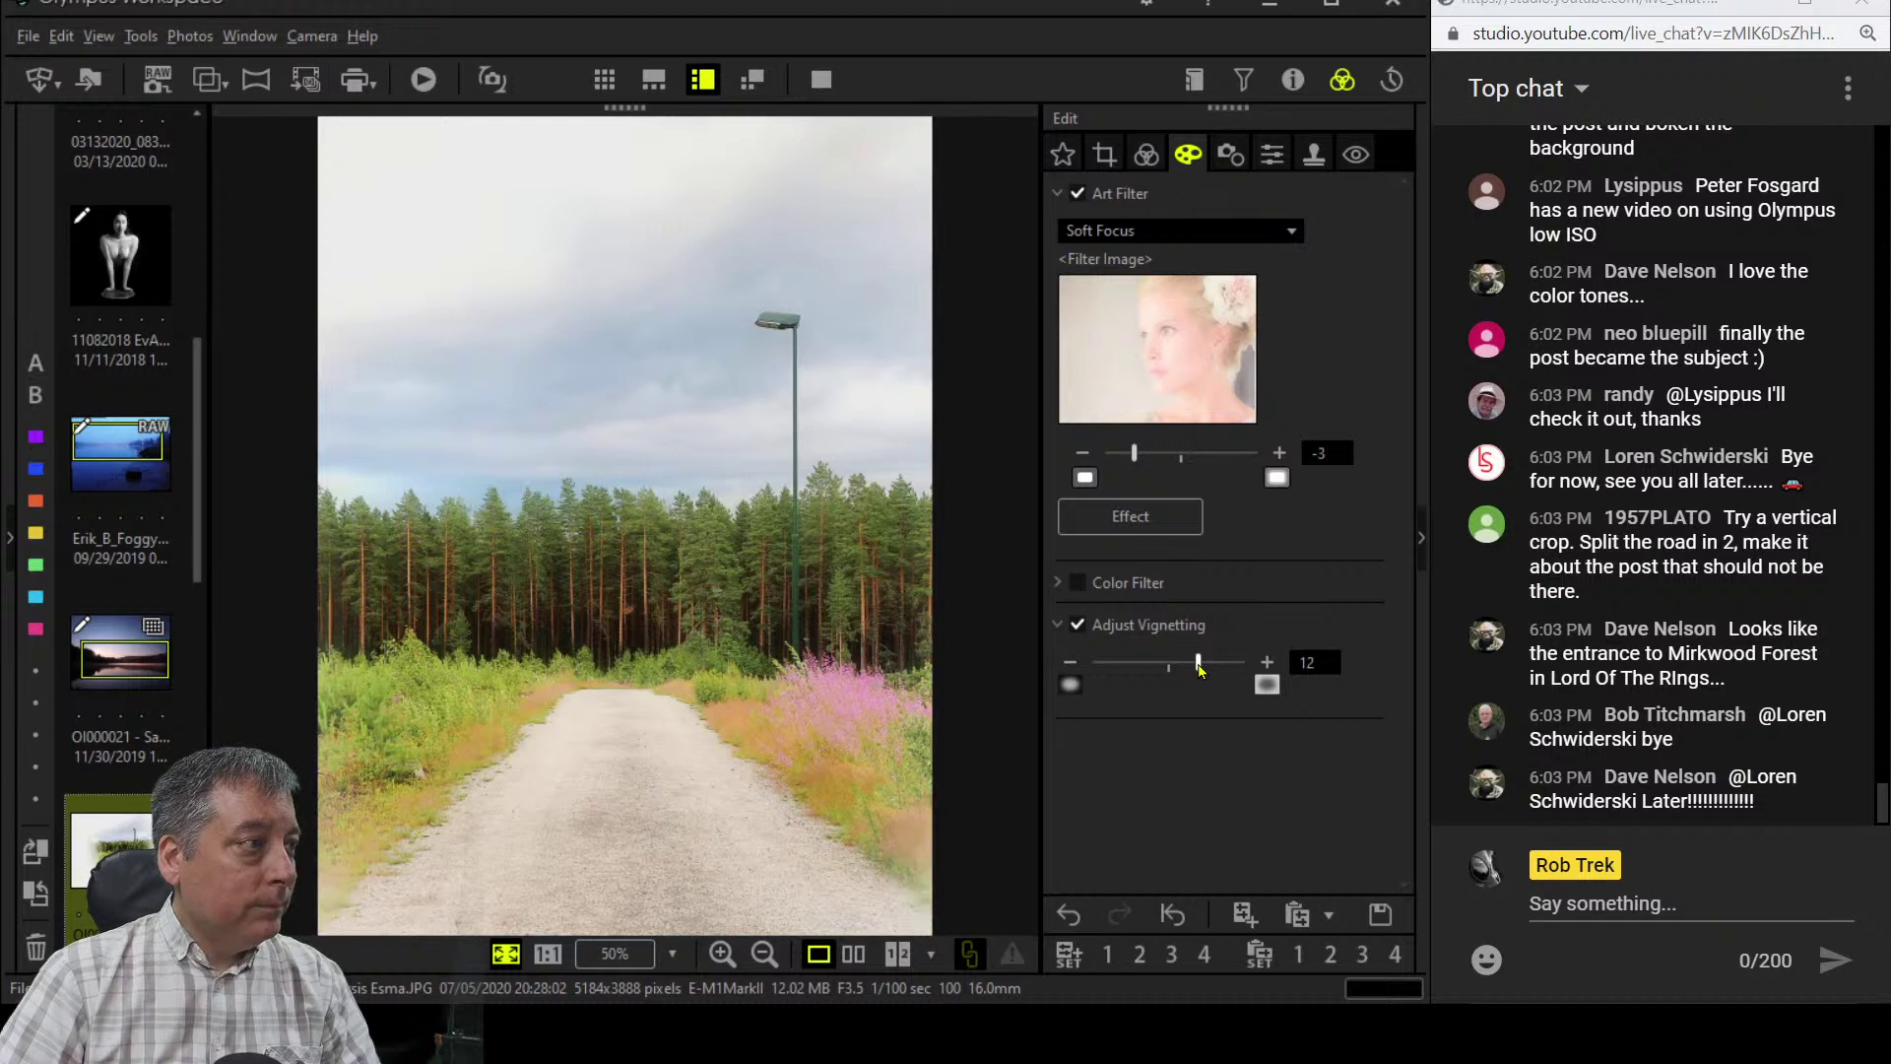
pyautogui.moveTo(1199, 670); pyautogui.dragTo(1211, 670)
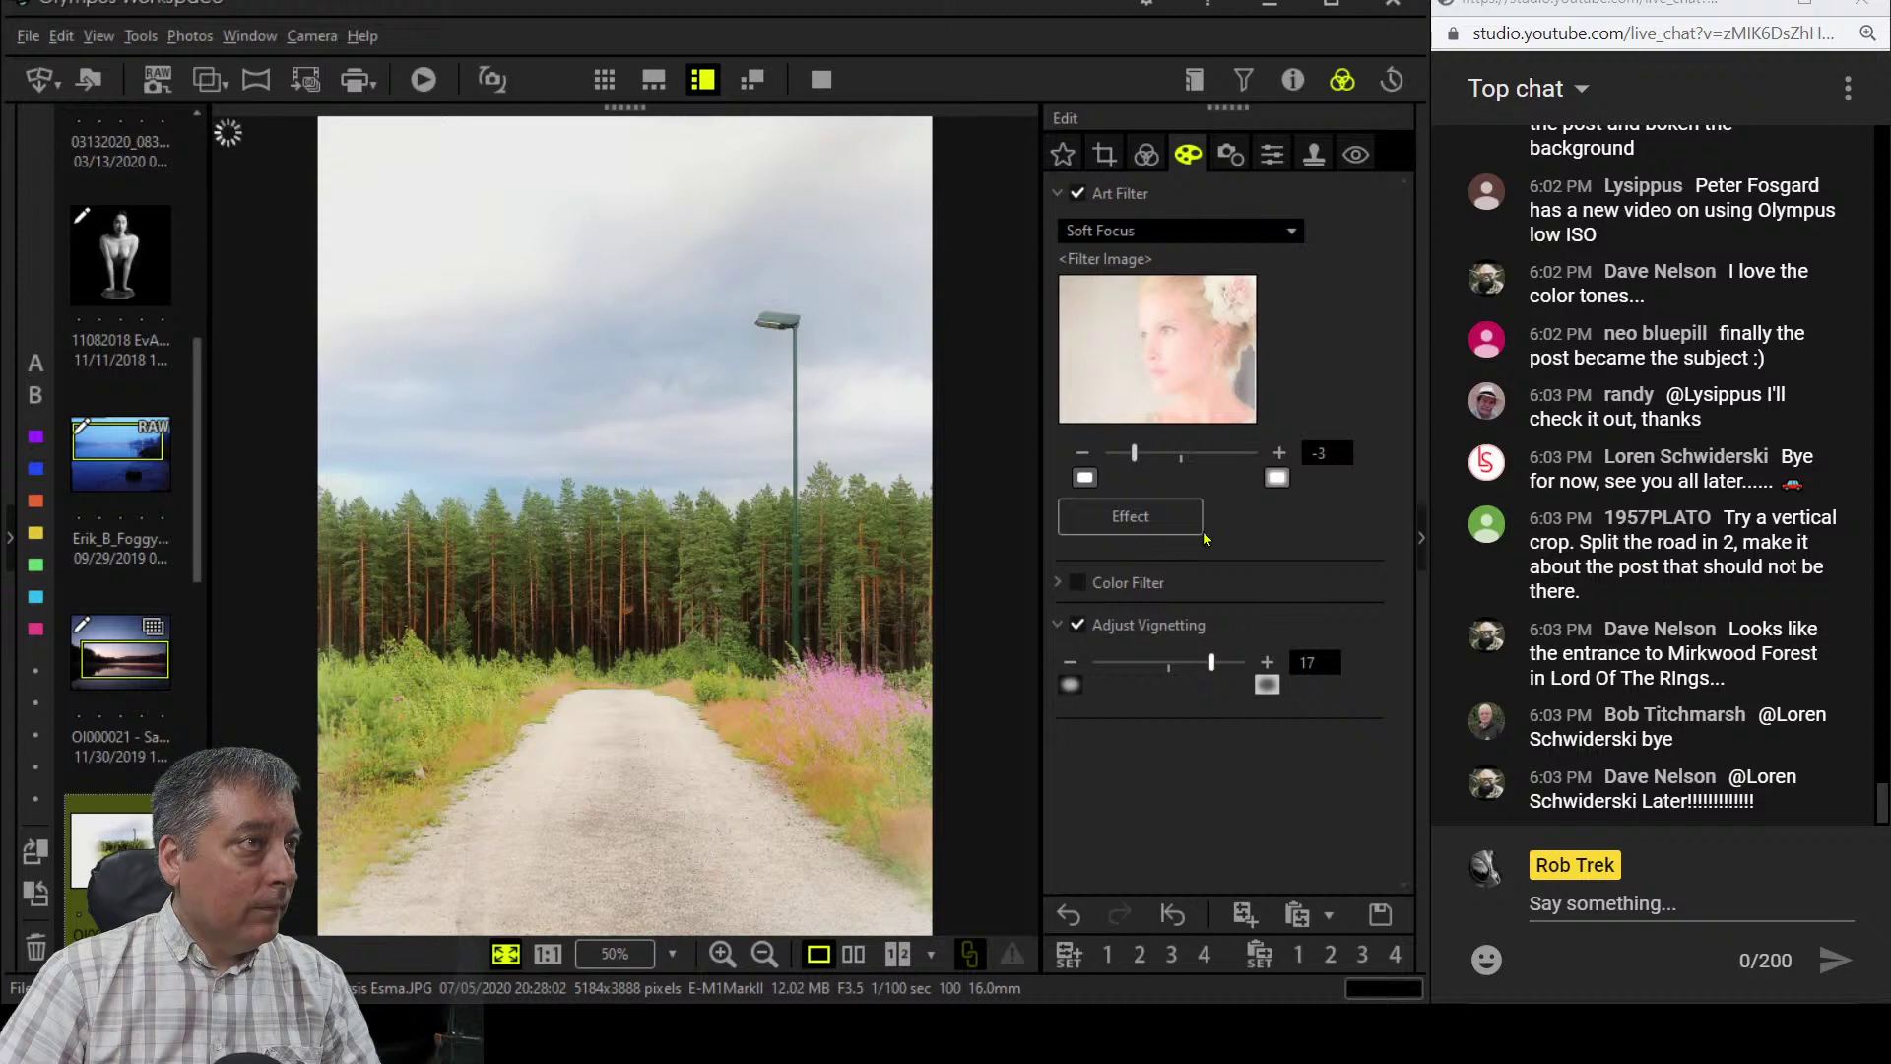
# - Set the road photo's Clarity to 14 and Dehaze to 51
pyautogui.click(1146, 154)
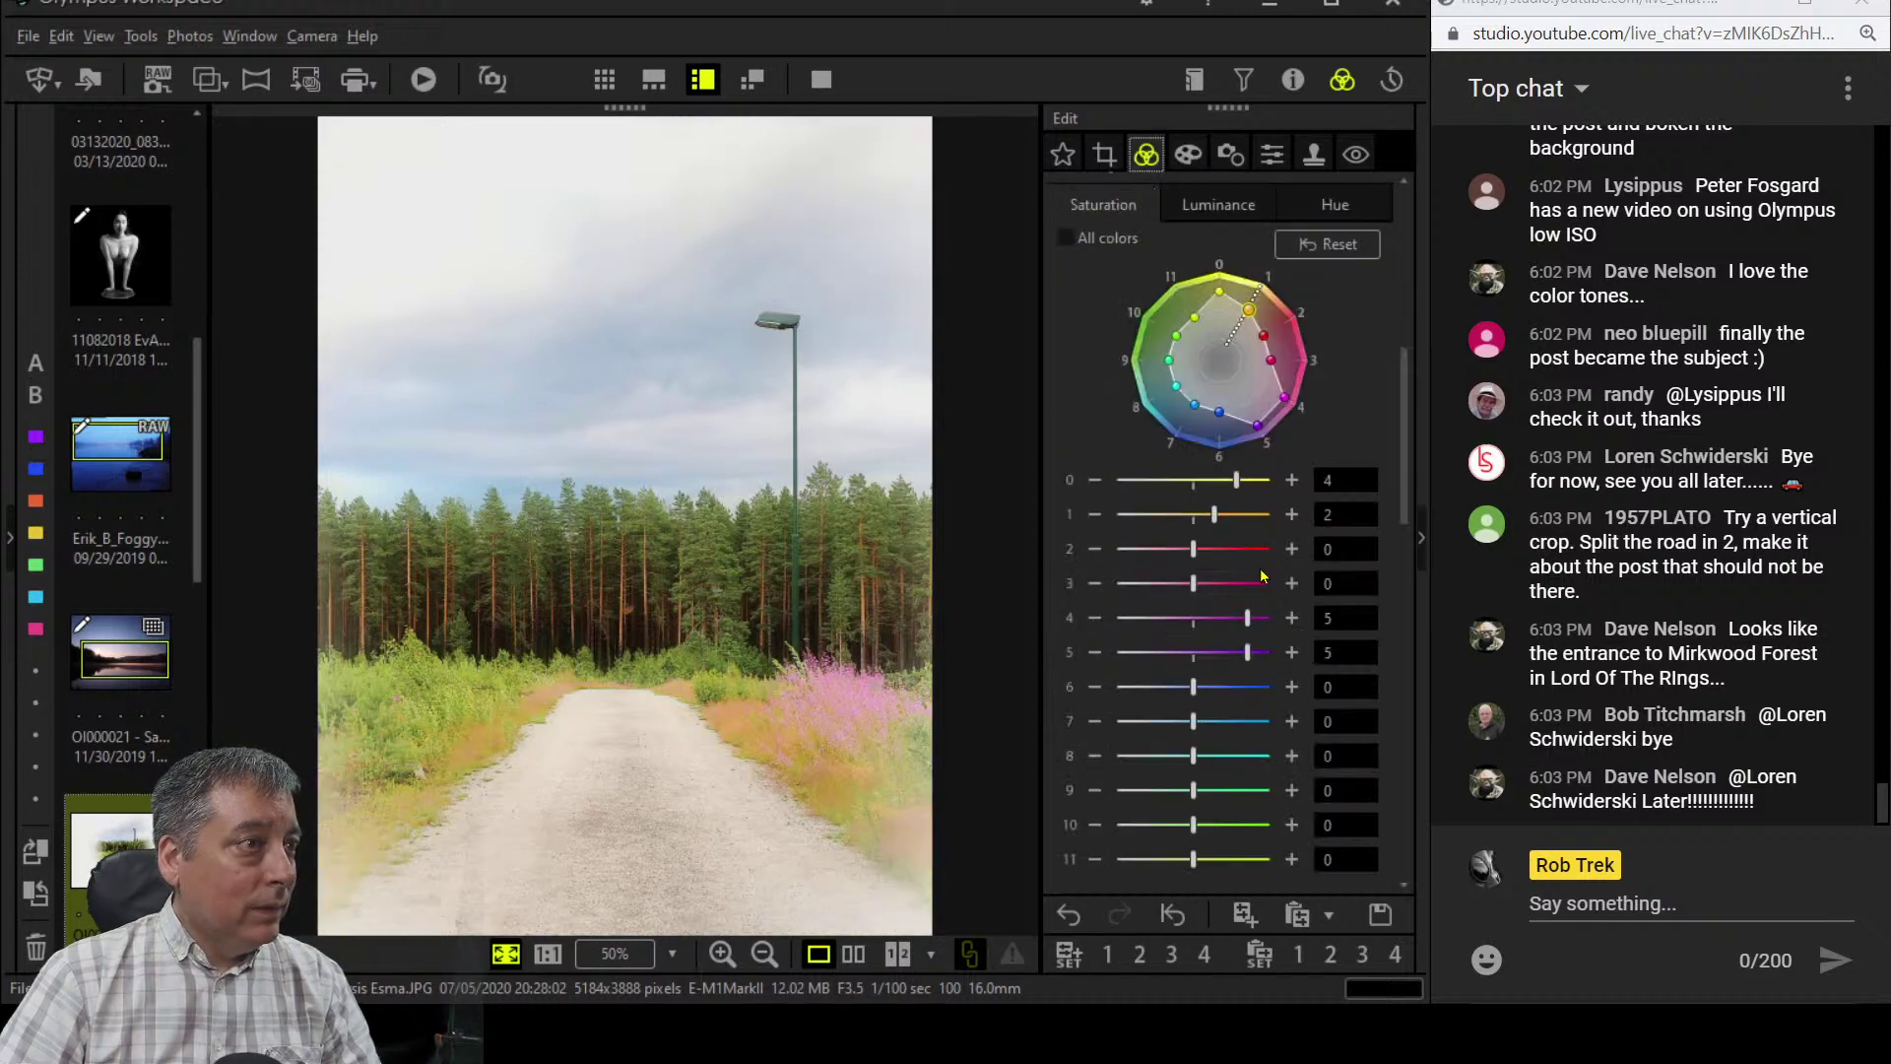
pyautogui.scroll(-10, 1263, 576)
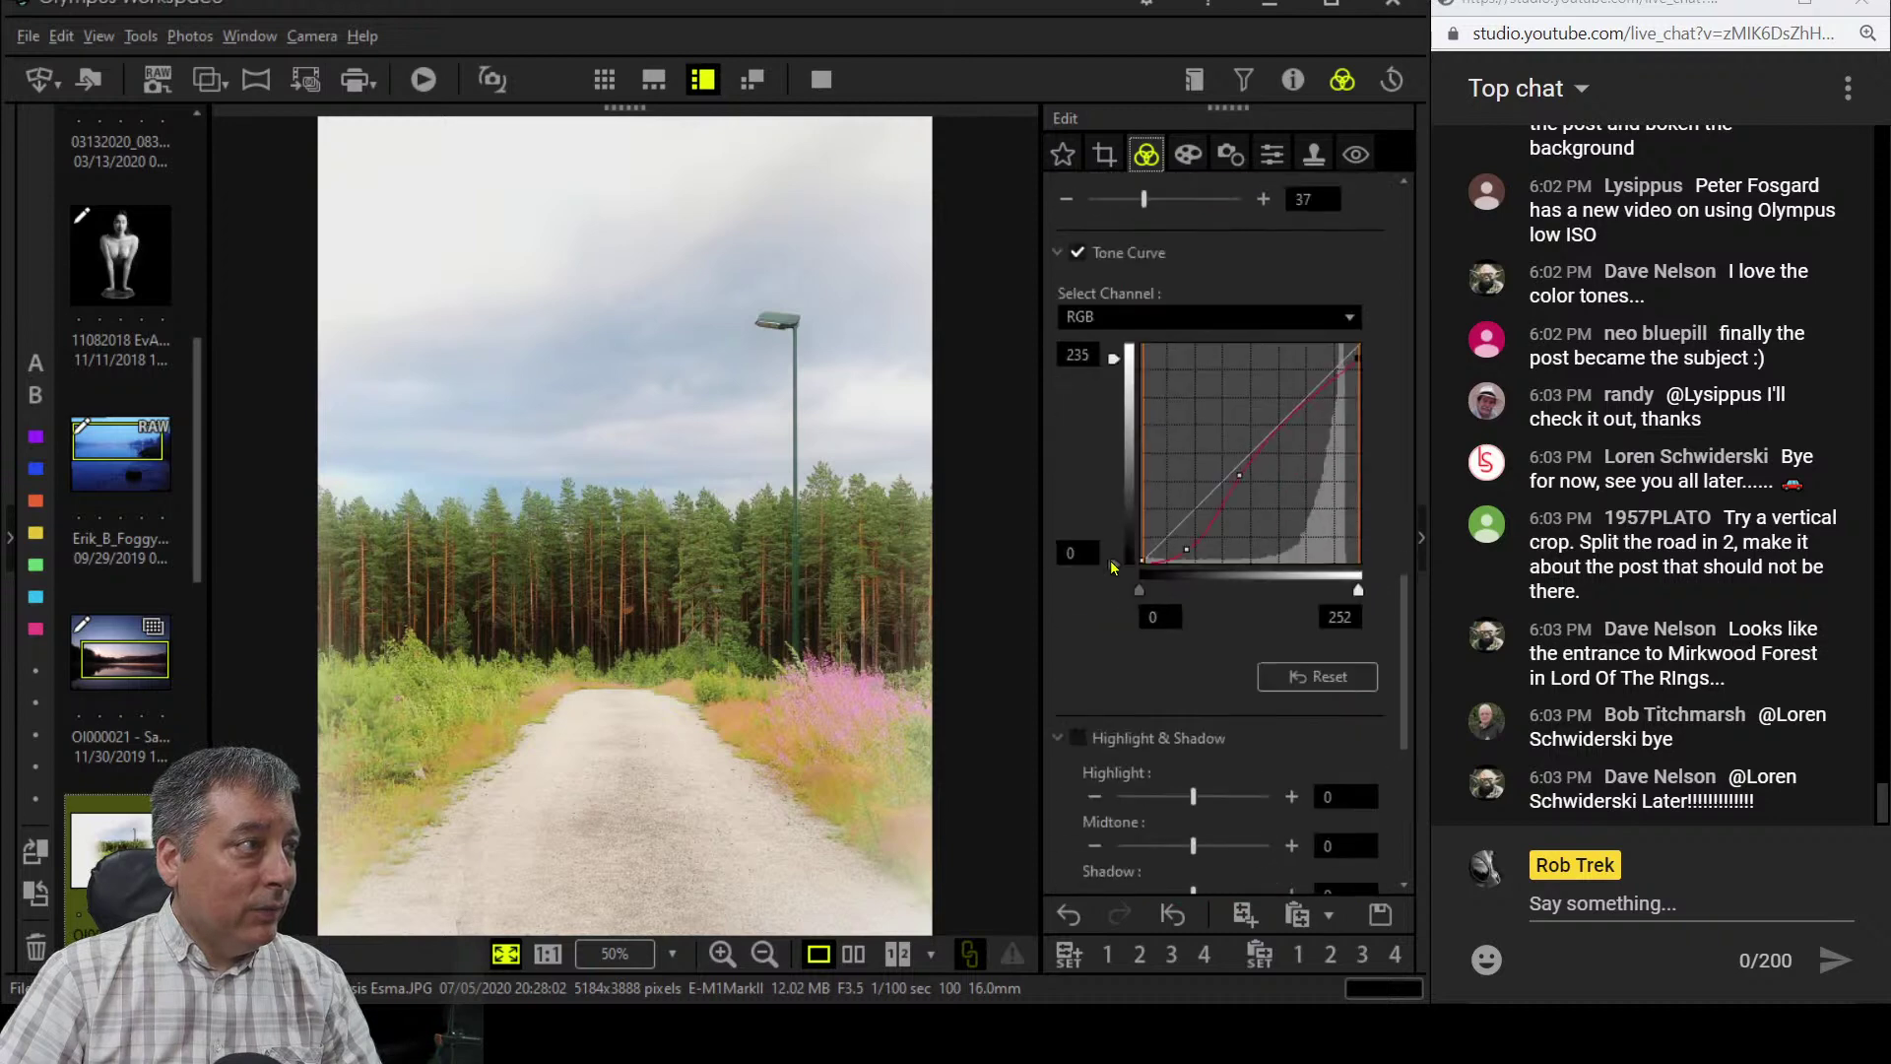
pyautogui.scroll(-5, 1111, 567)
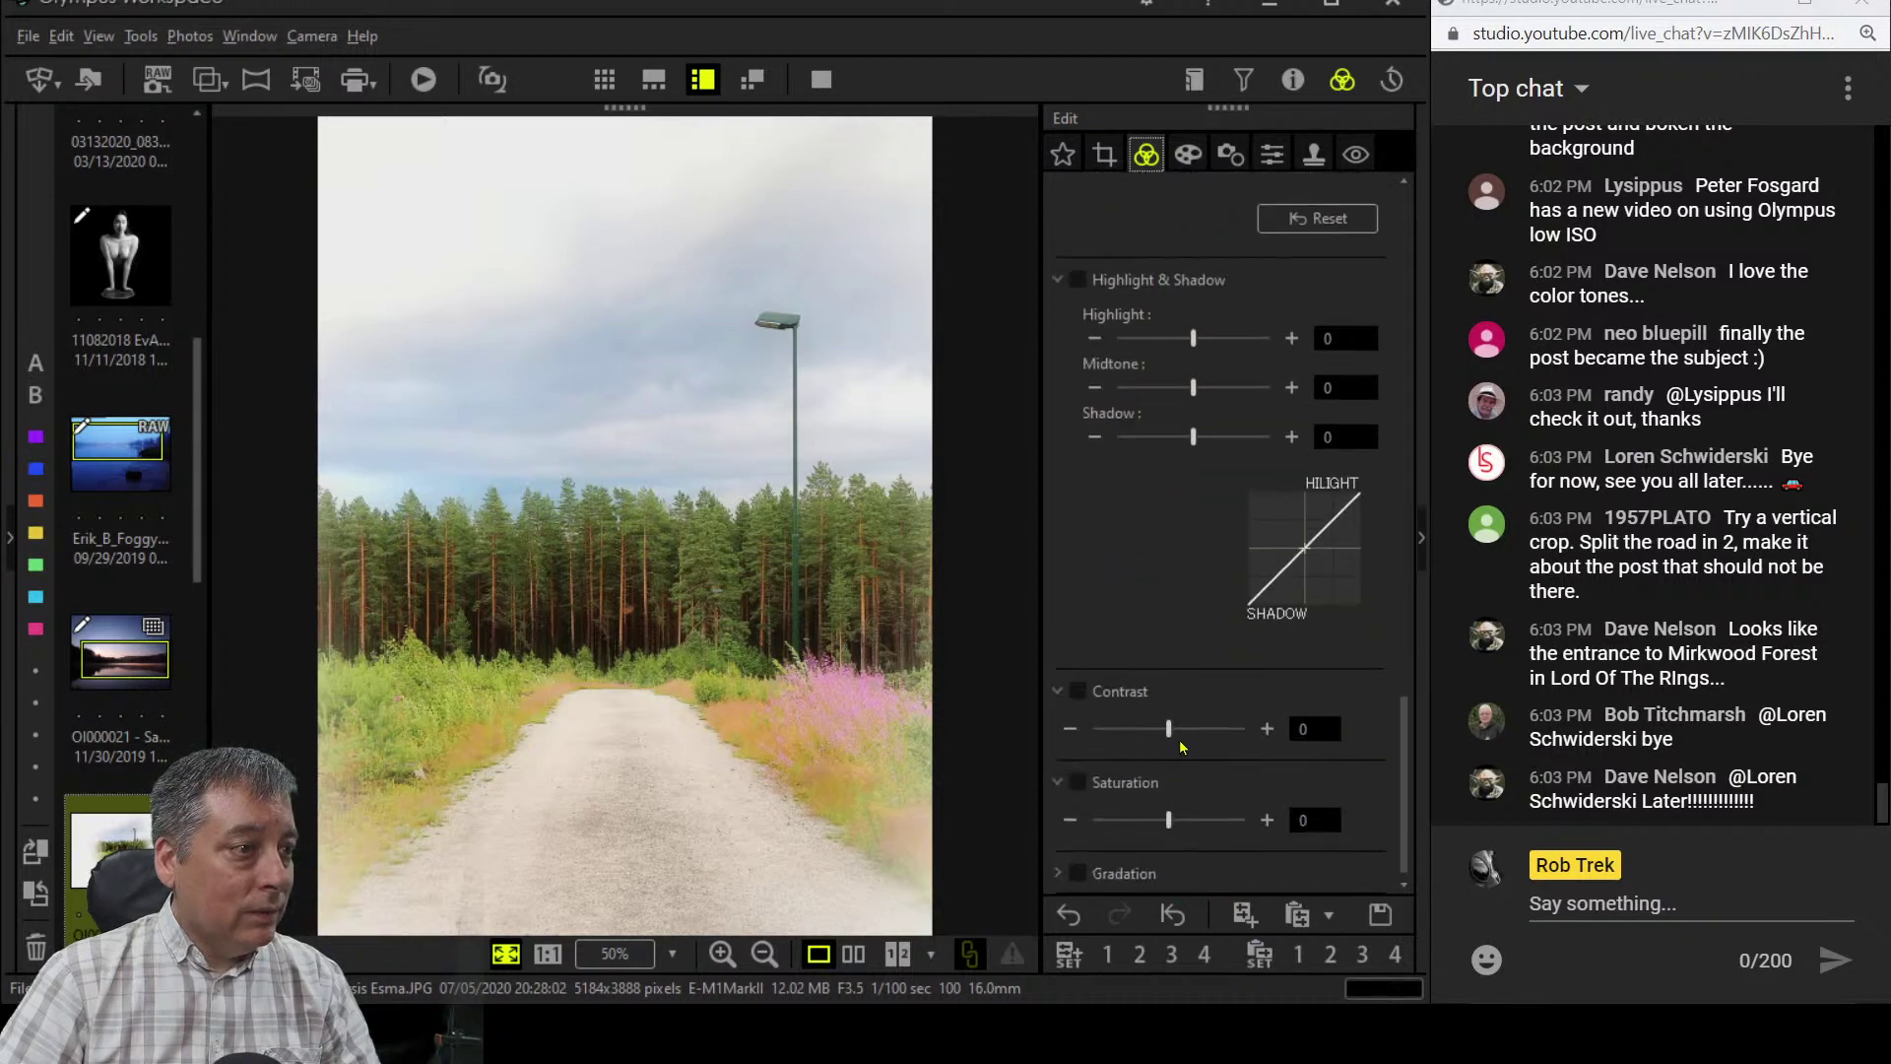
pyautogui.scroll(8, 1181, 747)
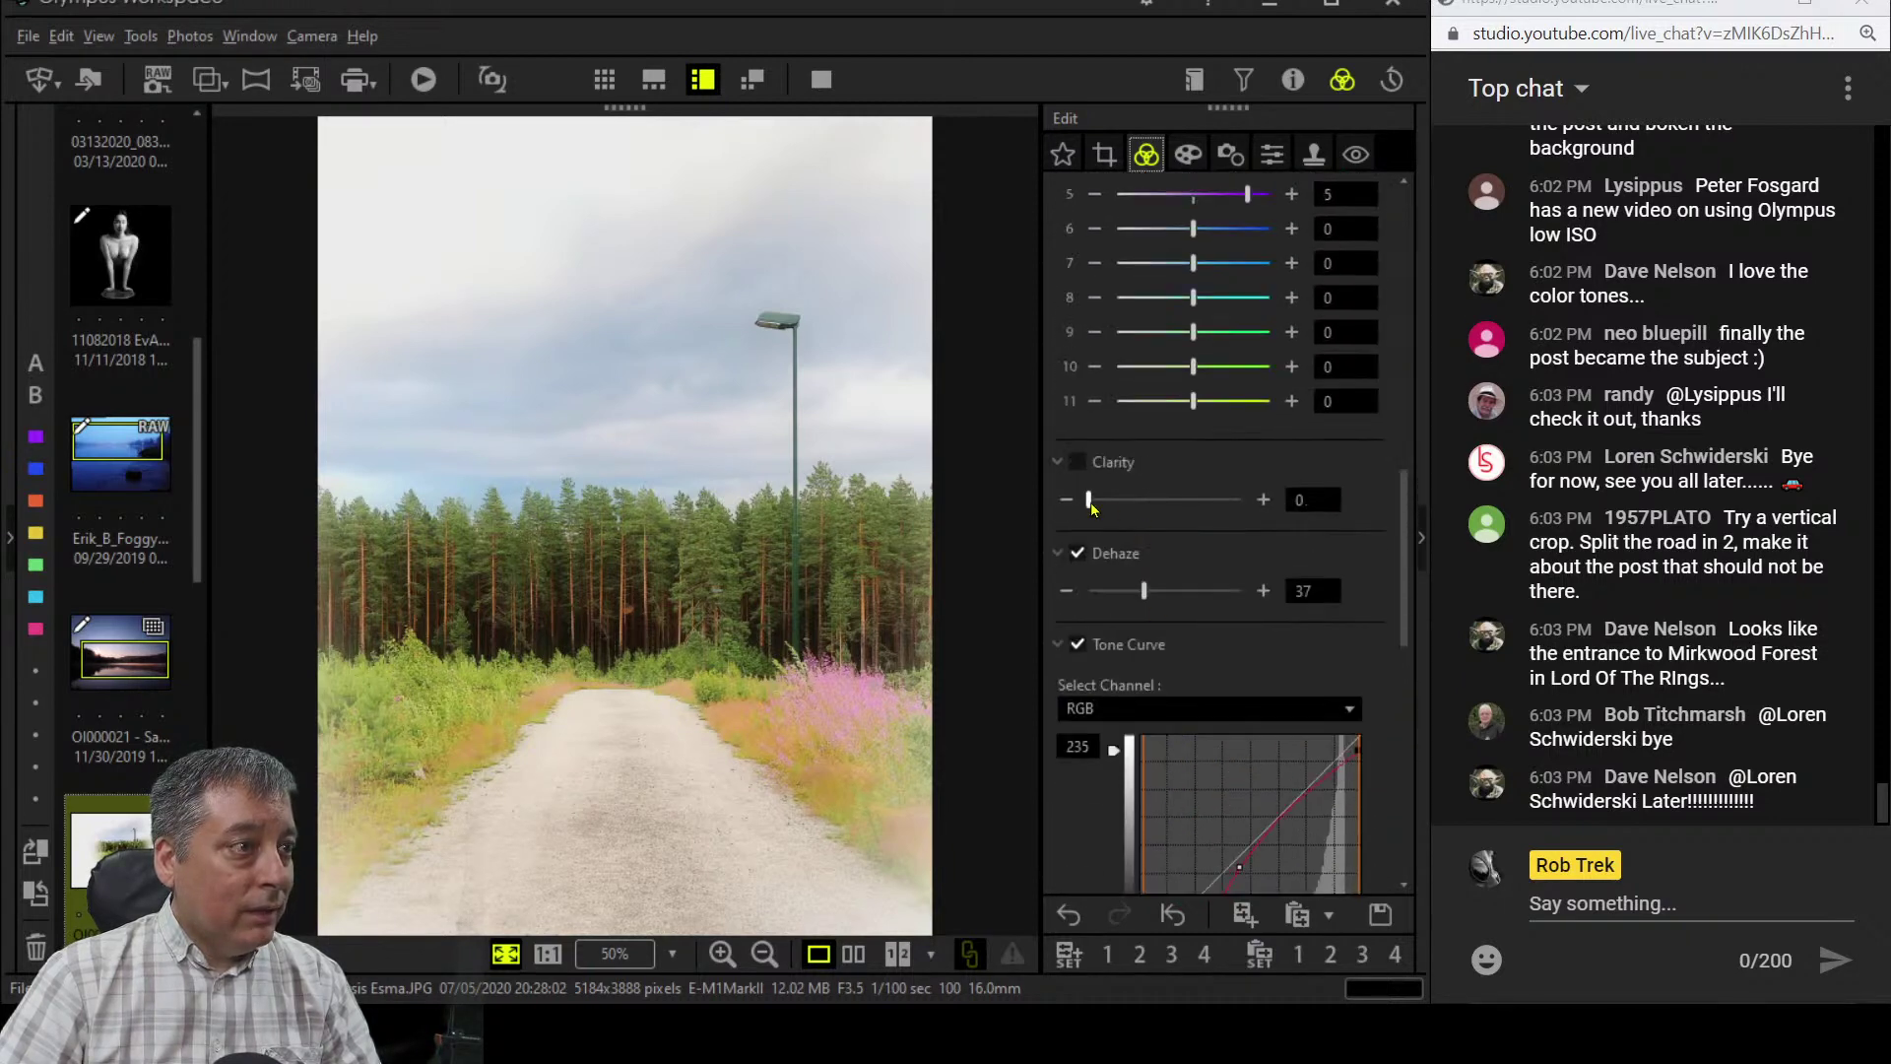
pyautogui.moveTo(1090, 501); pyautogui.dragTo(1110, 500)
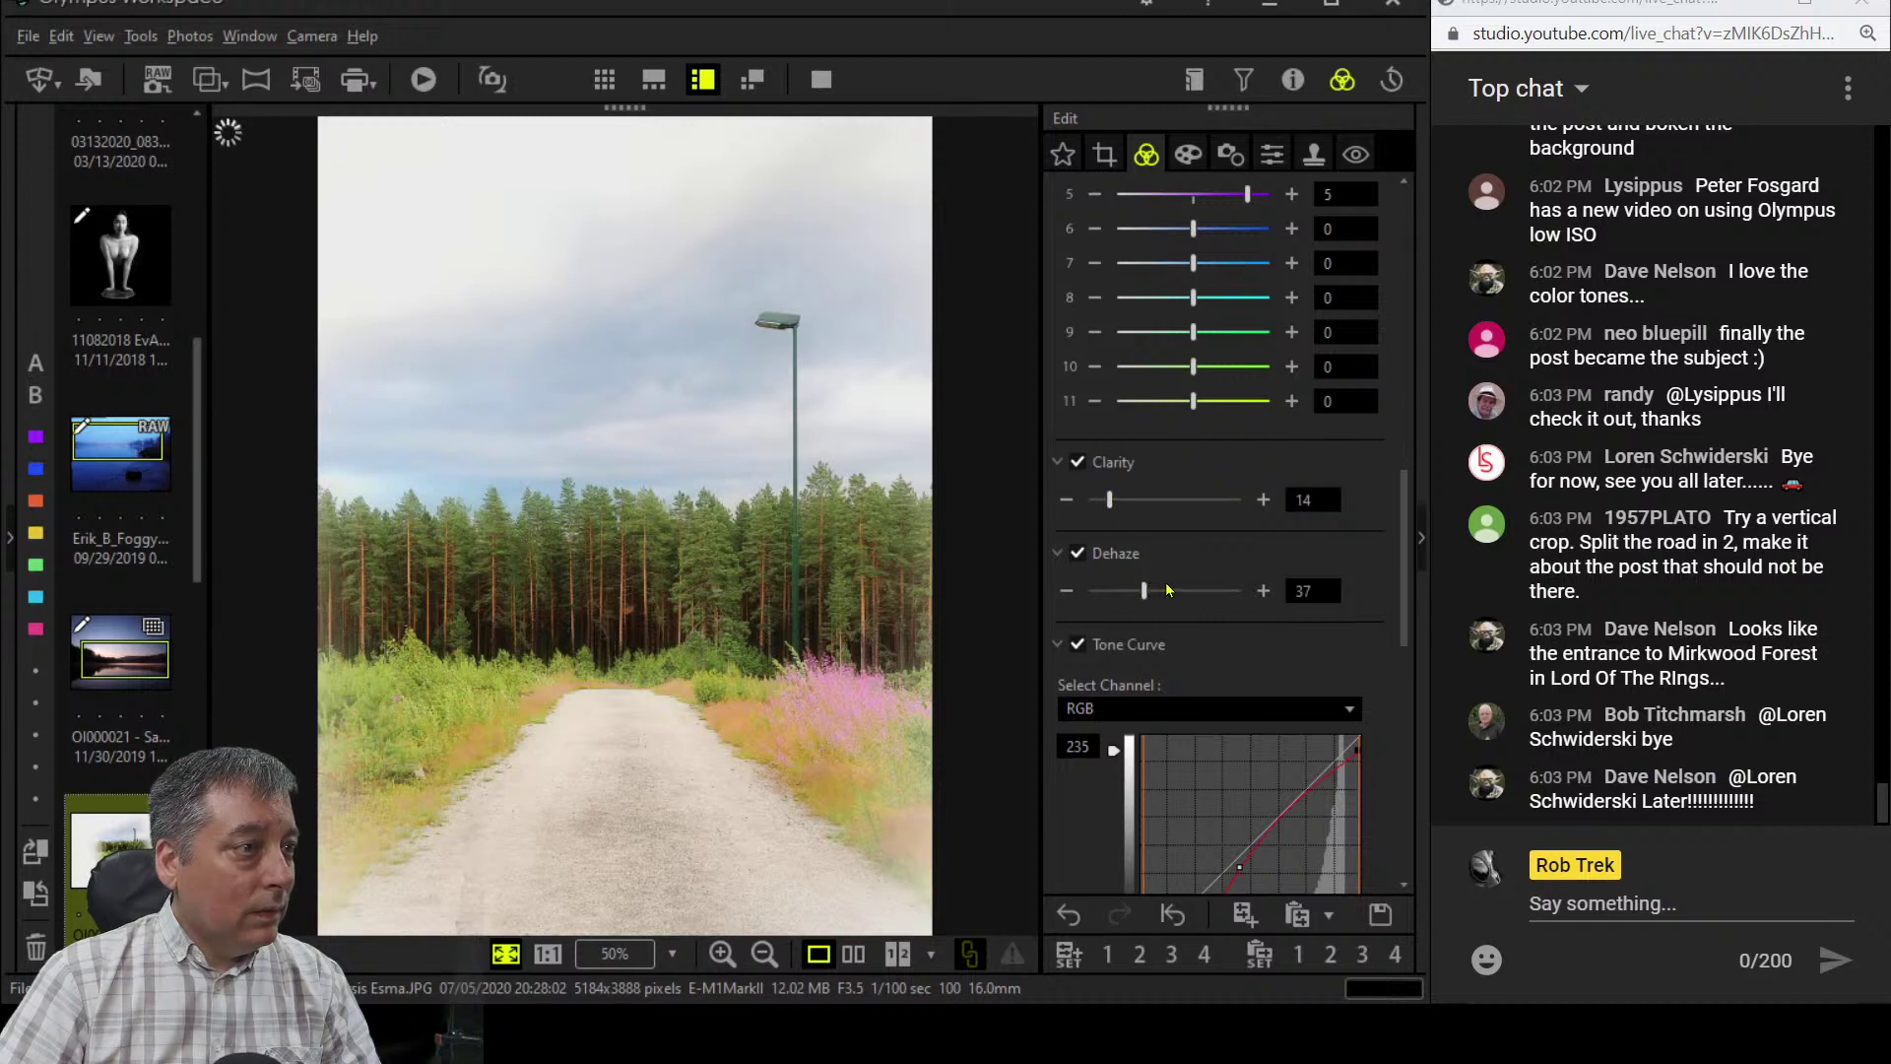
pyautogui.moveTo(1148, 593); pyautogui.dragTo(1167, 594)
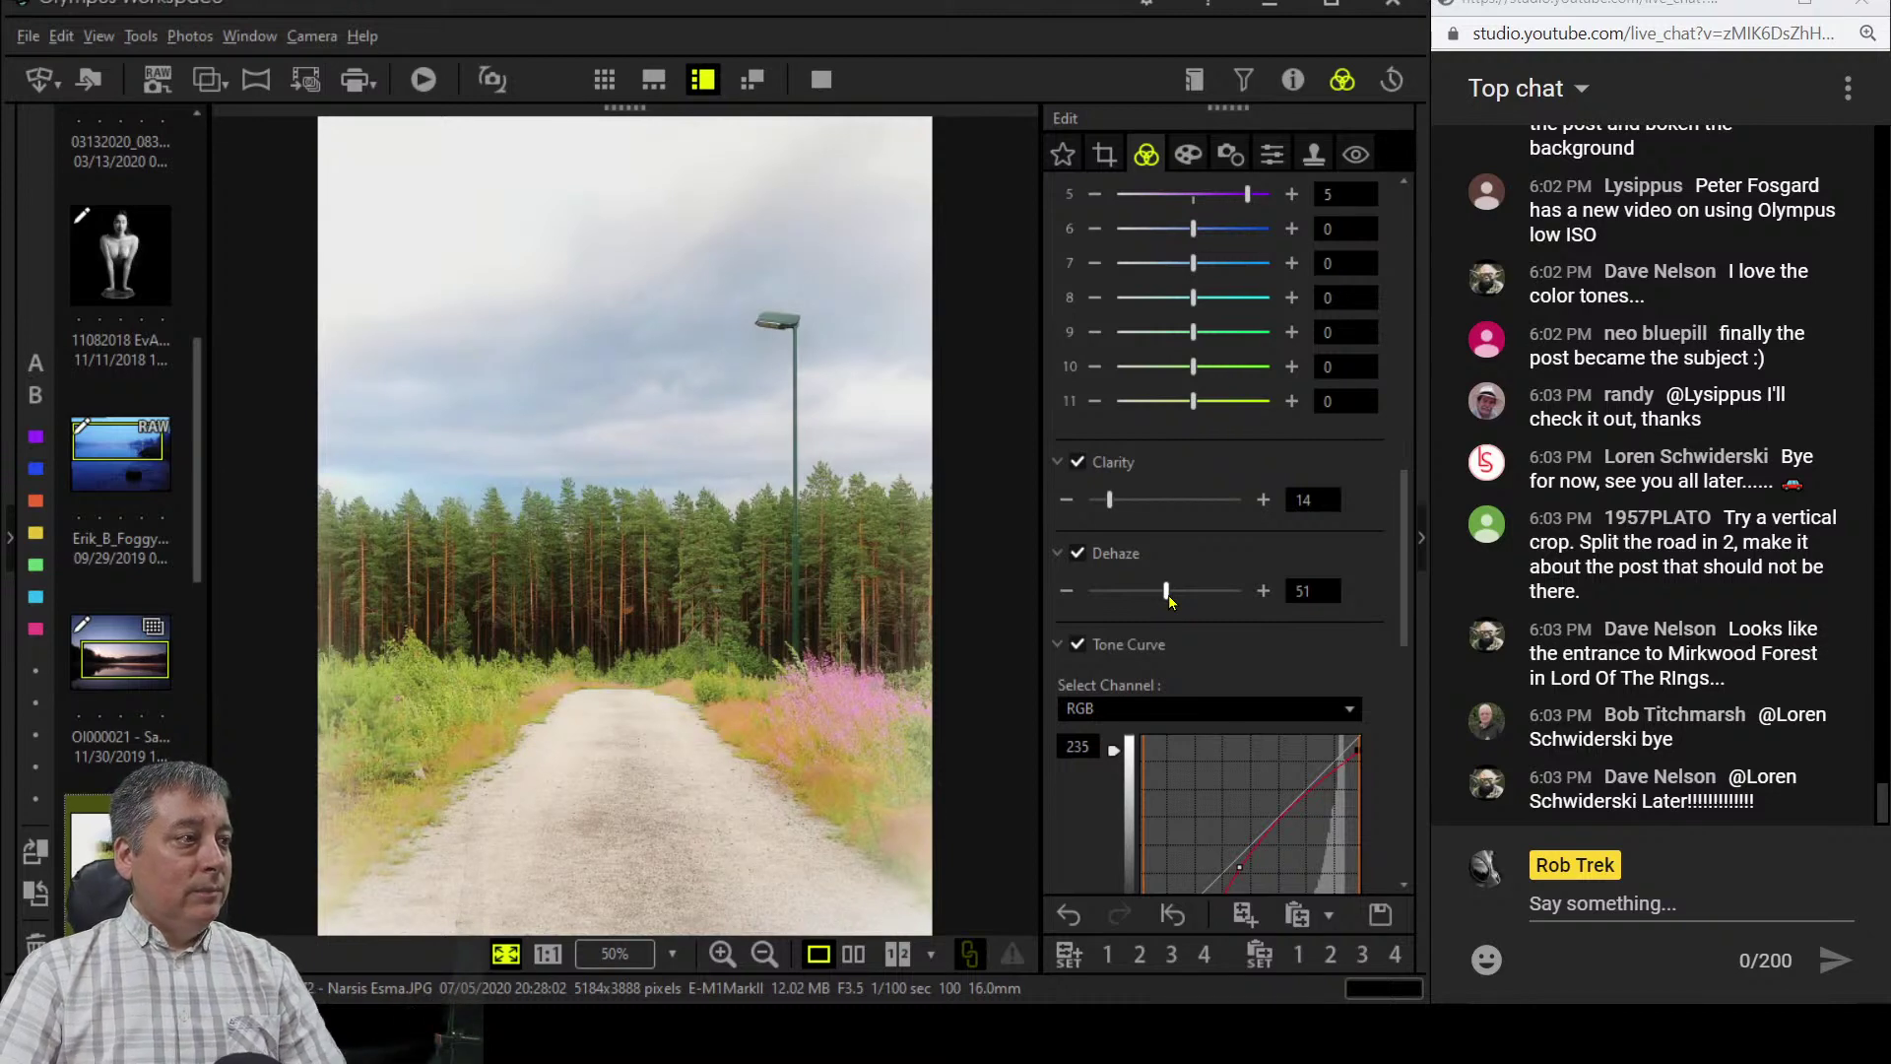
# - Compare the edited road photo side by side with its original
pyautogui.click(859, 955)
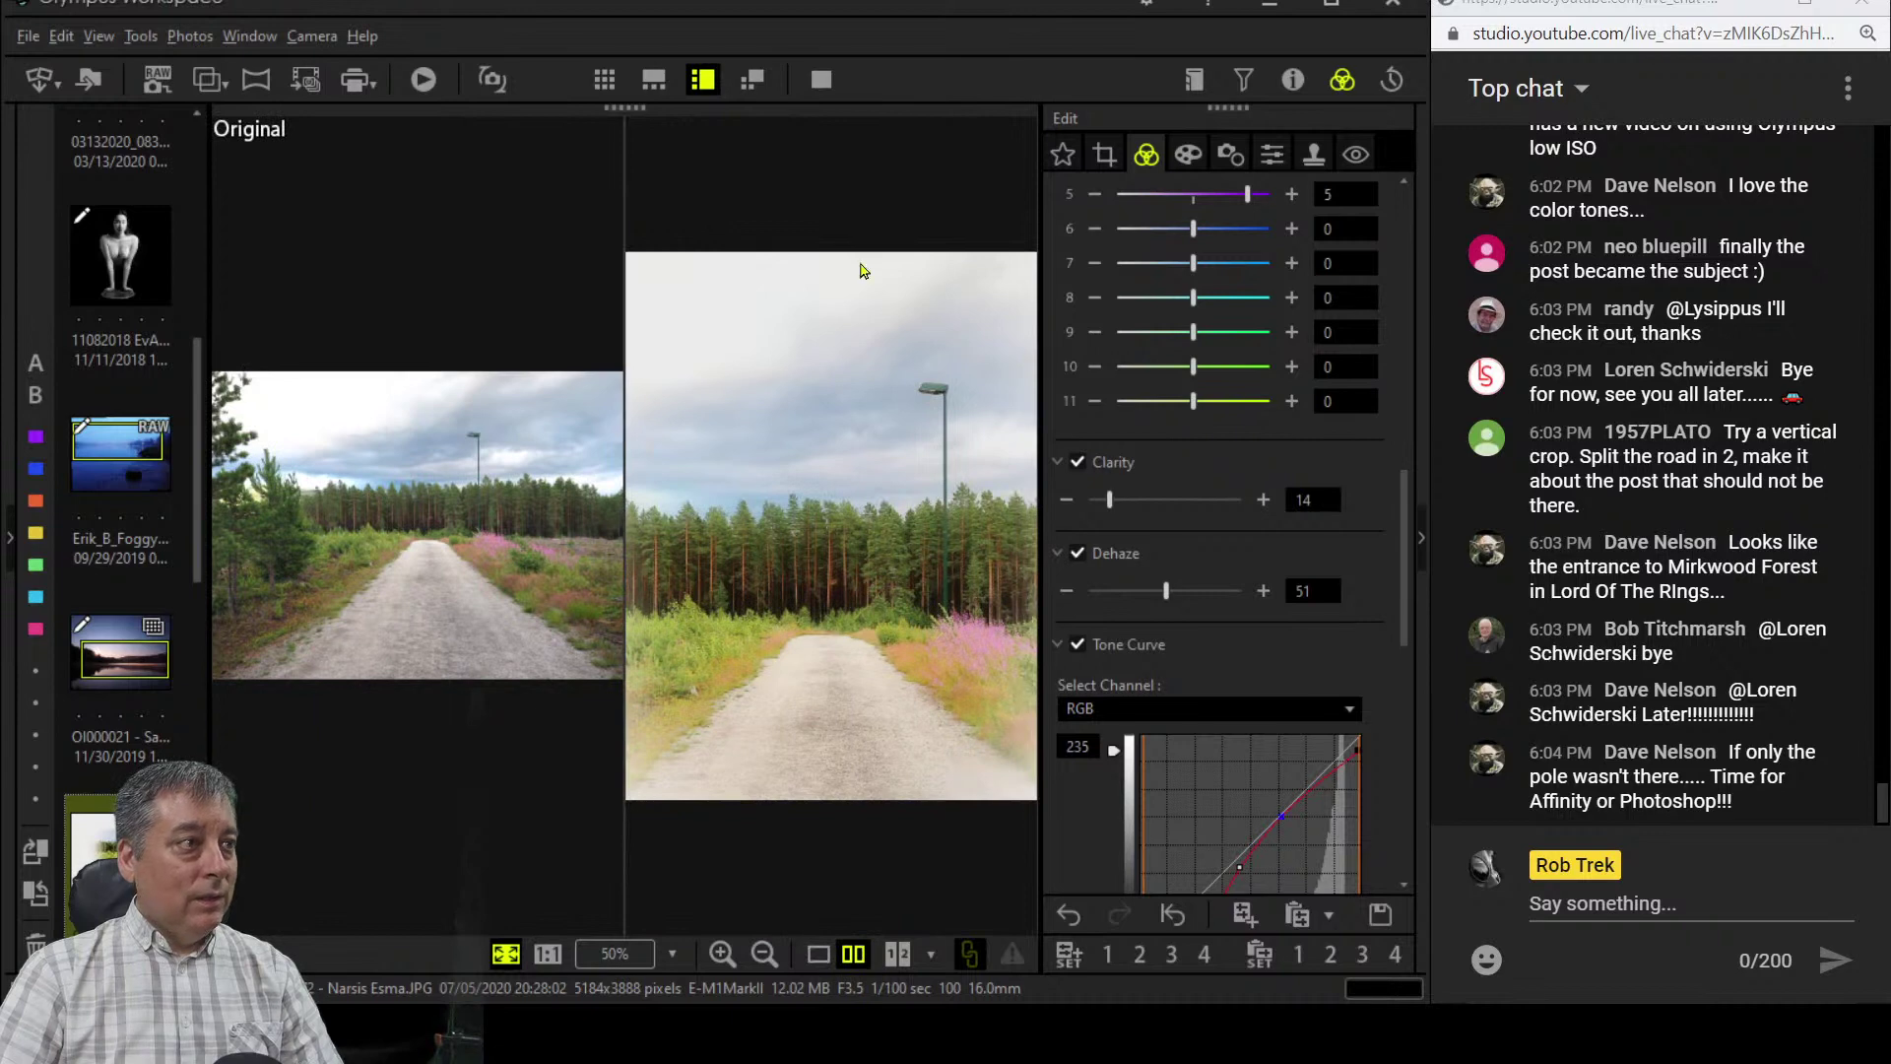
pyautogui.click(821, 79)
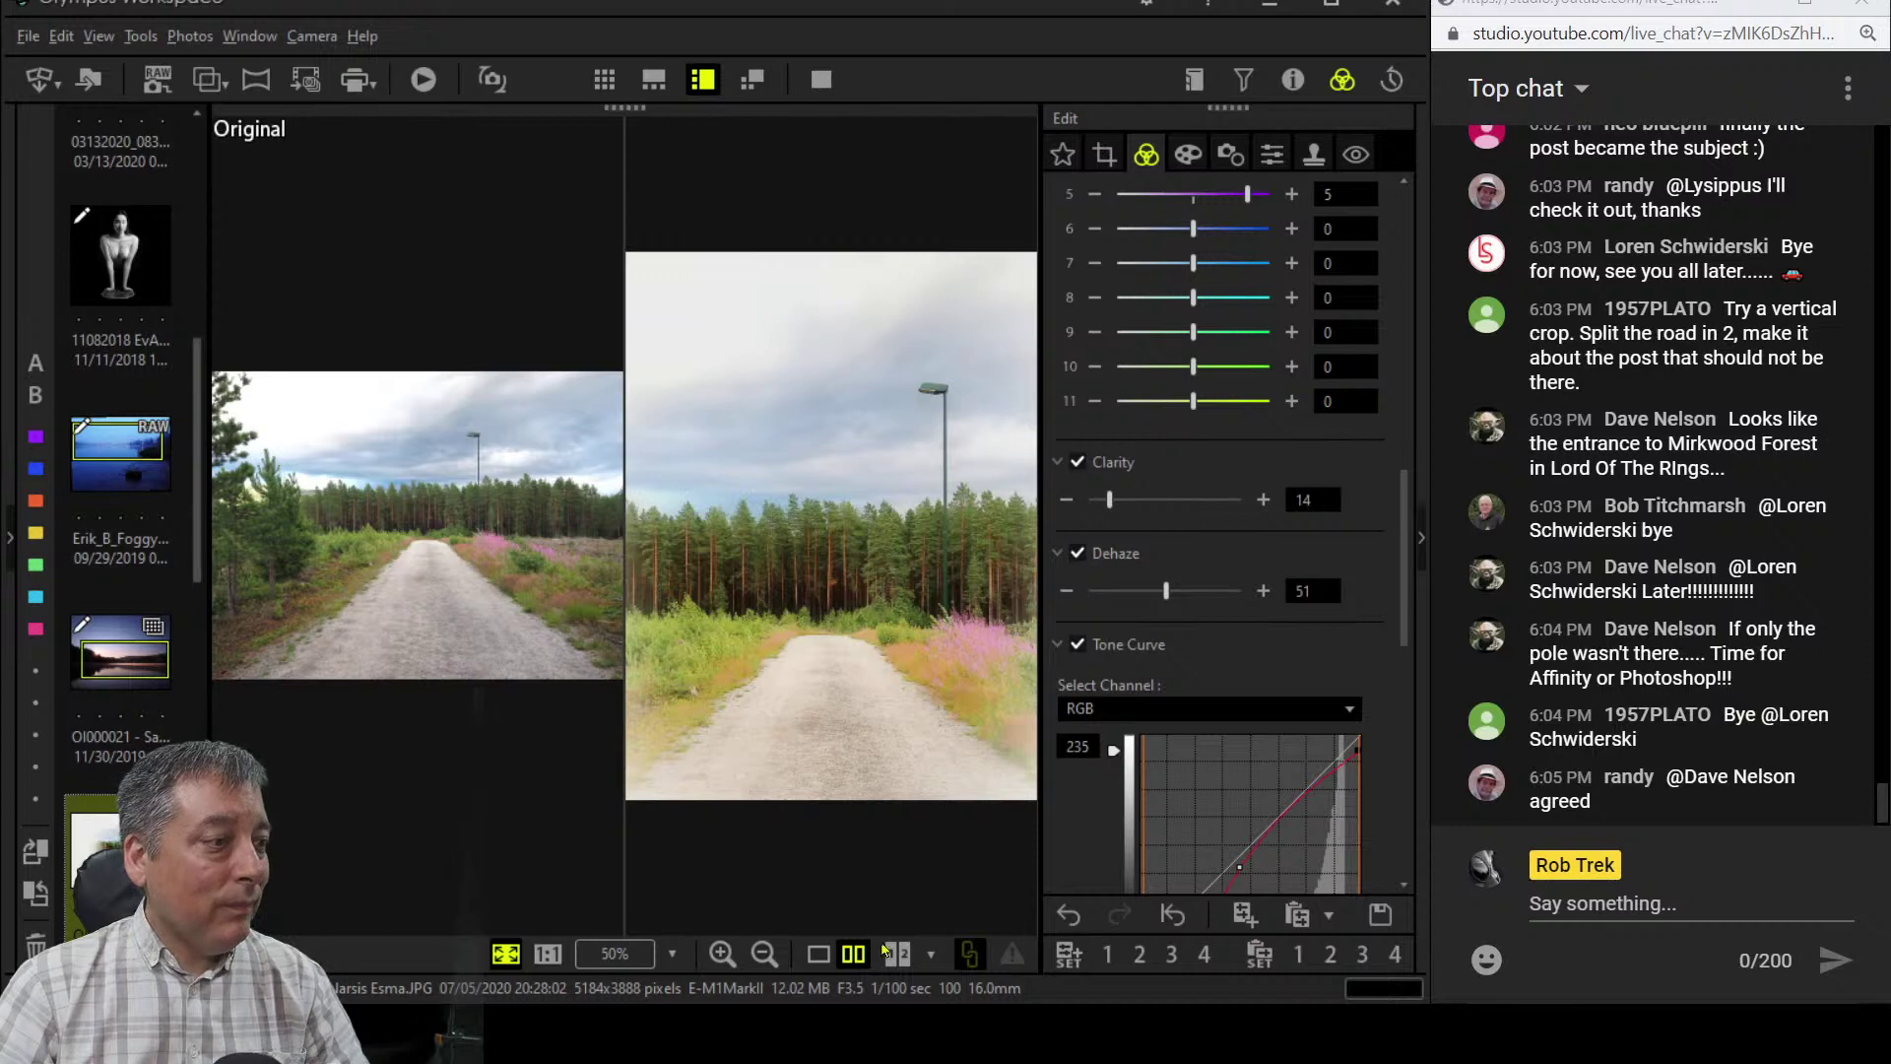
# - Return to a single view of the edited road photo and examine it full screen
pyautogui.click(817, 953)
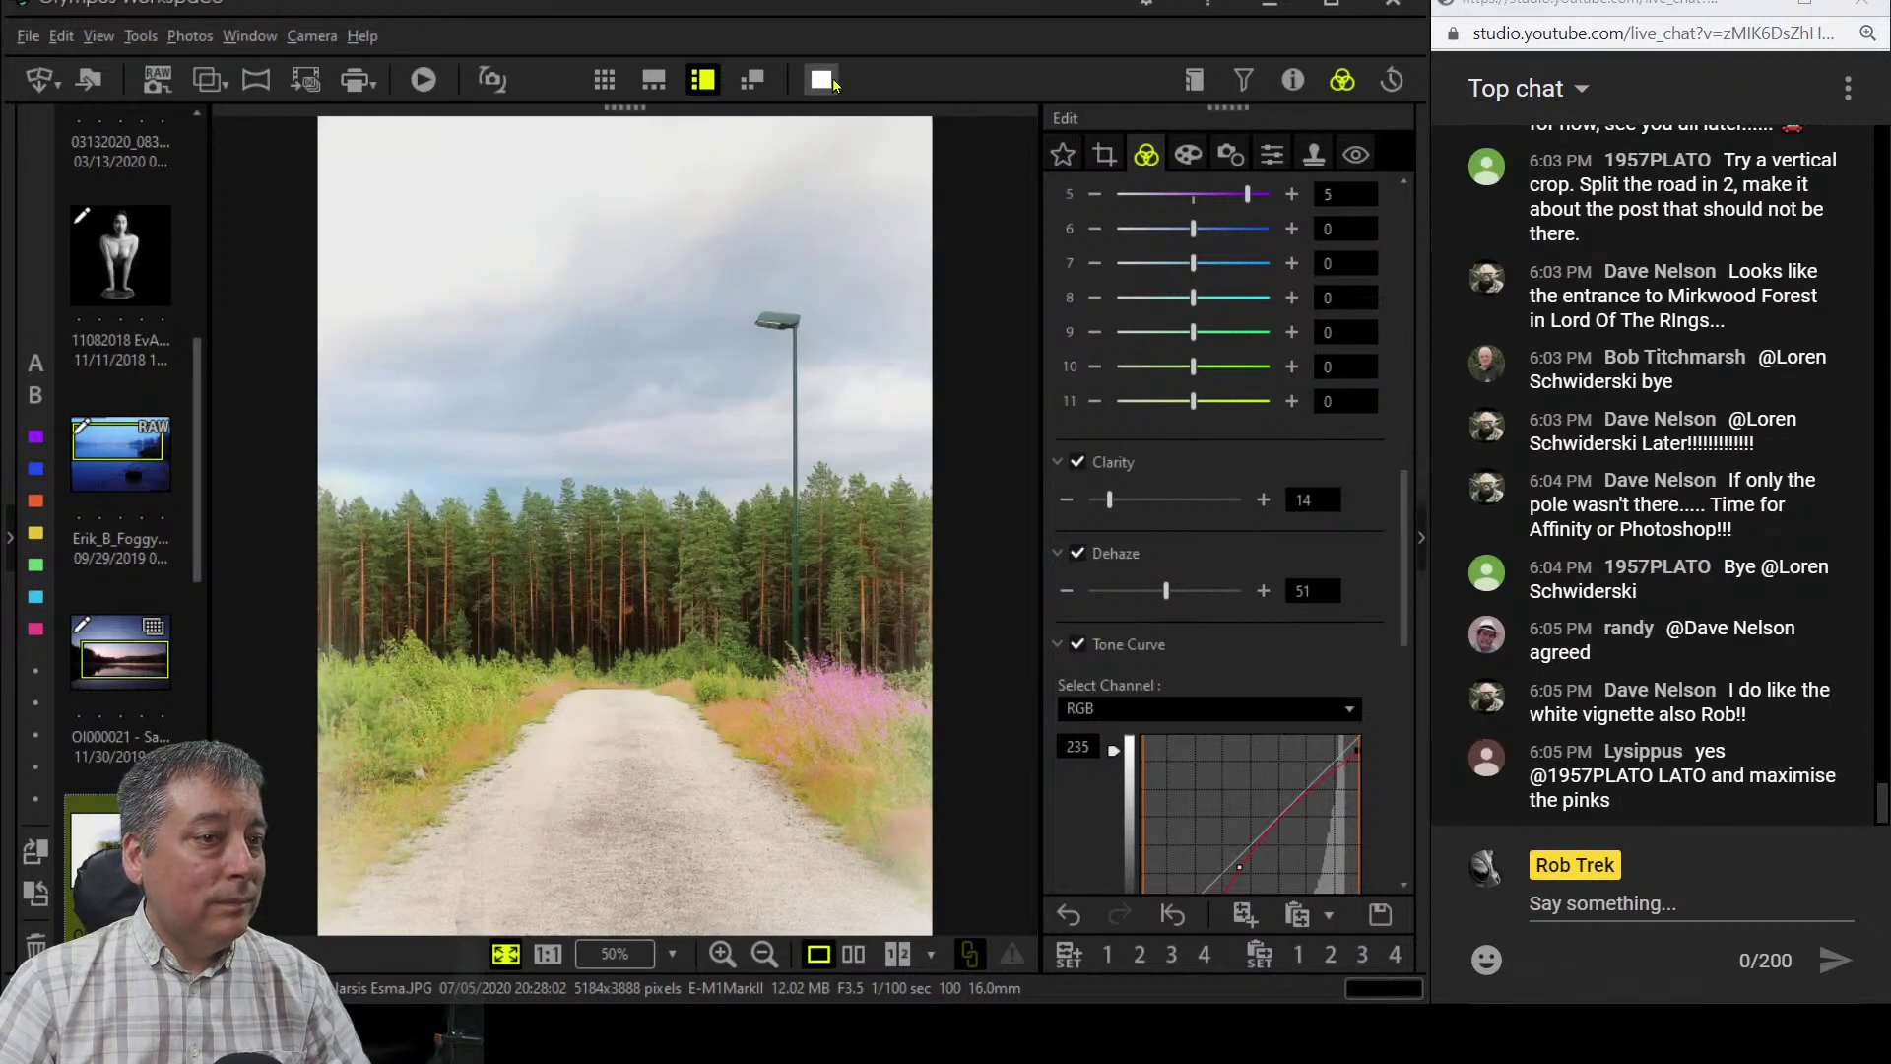
pyautogui.click(833, 84)
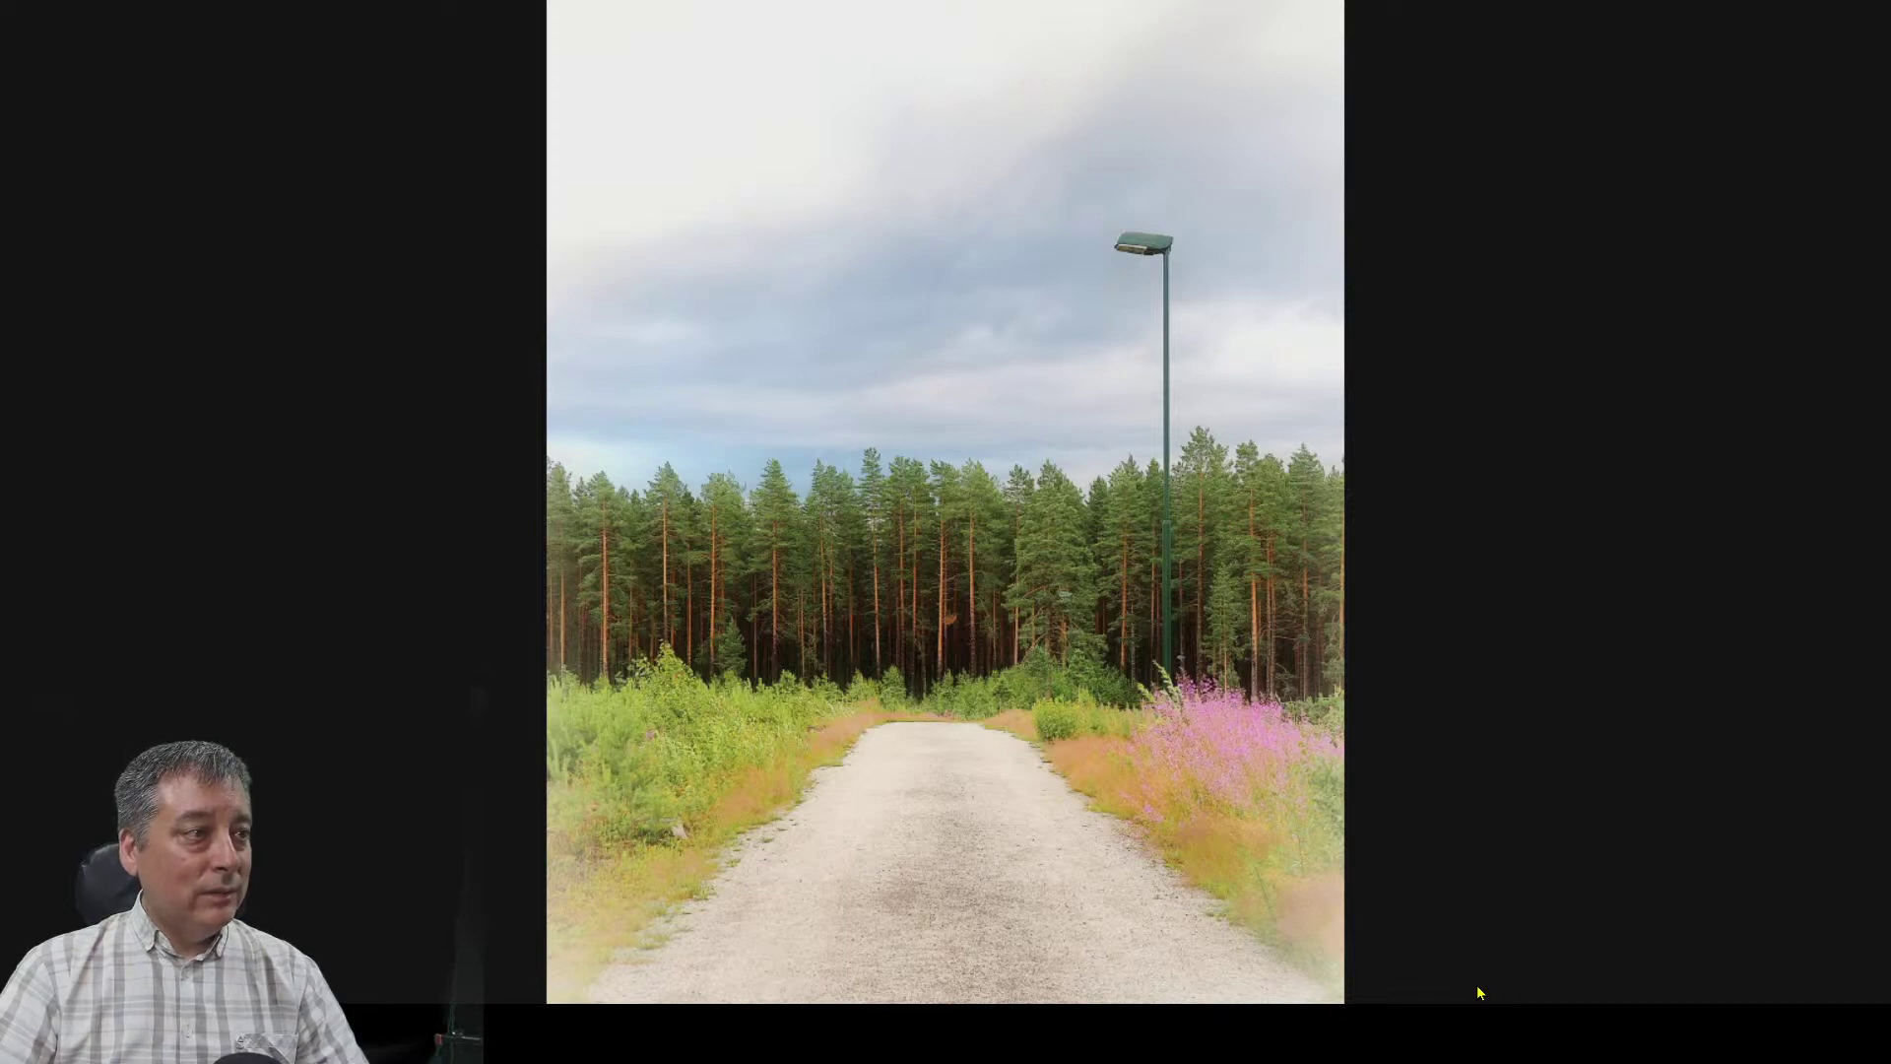
pyautogui.press('Escape')
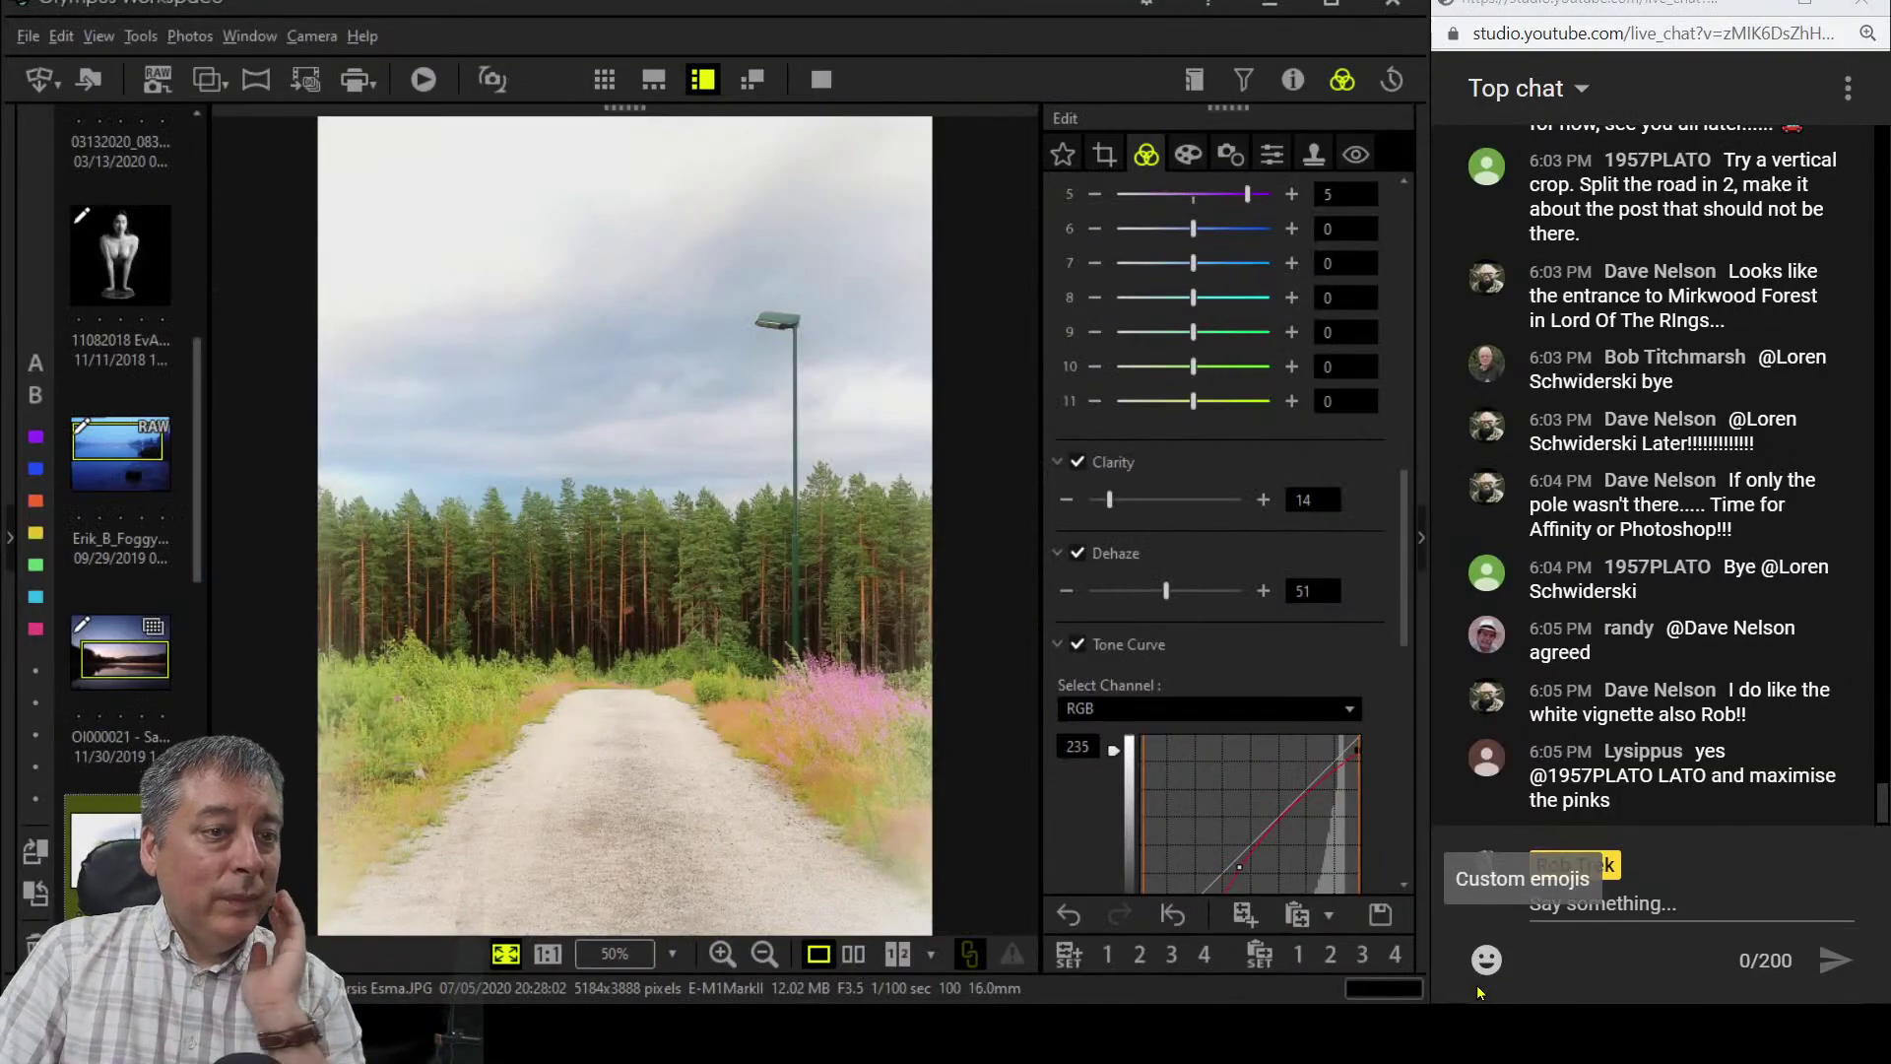
# - Raise the road photo's saturation for color 3 to 5 and check the result full screen
pyautogui.scroll(3, 1280, 591)
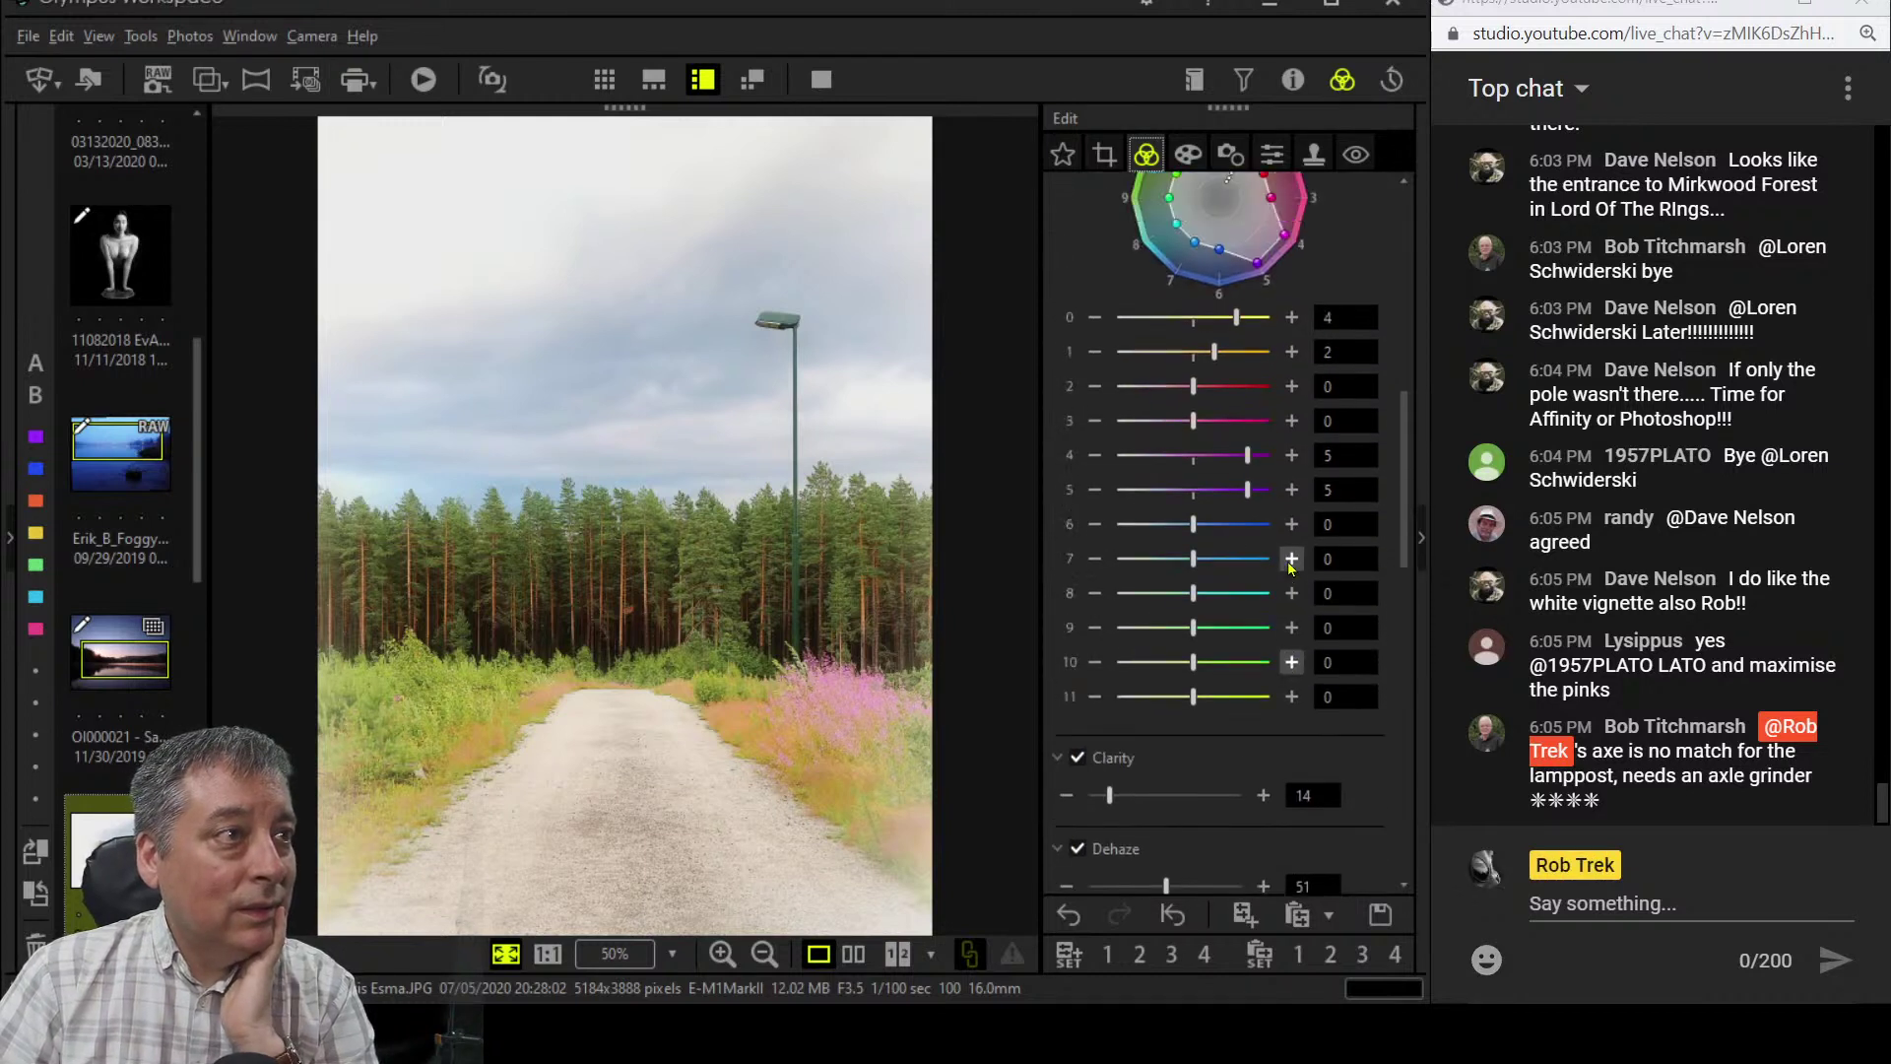
pyautogui.moveTo(1195, 422); pyautogui.dragTo(1250, 426)
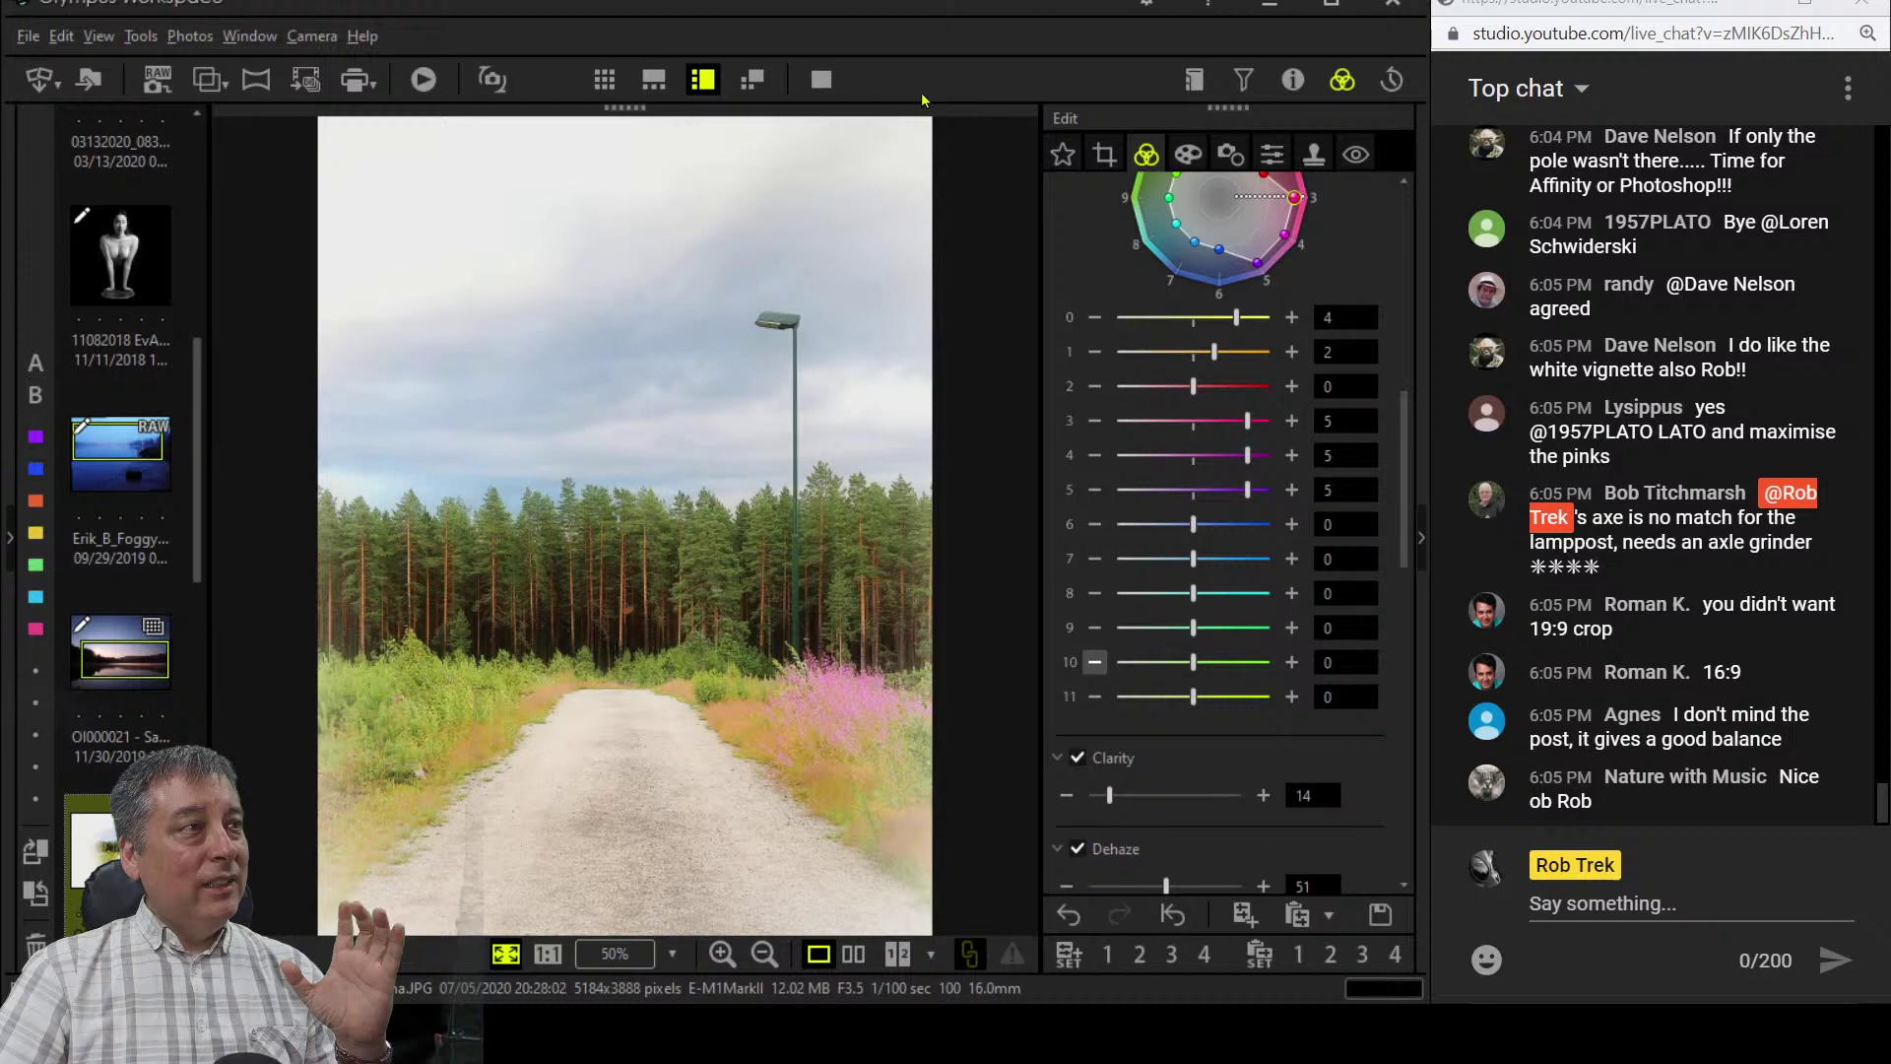
pyautogui.click(822, 79)
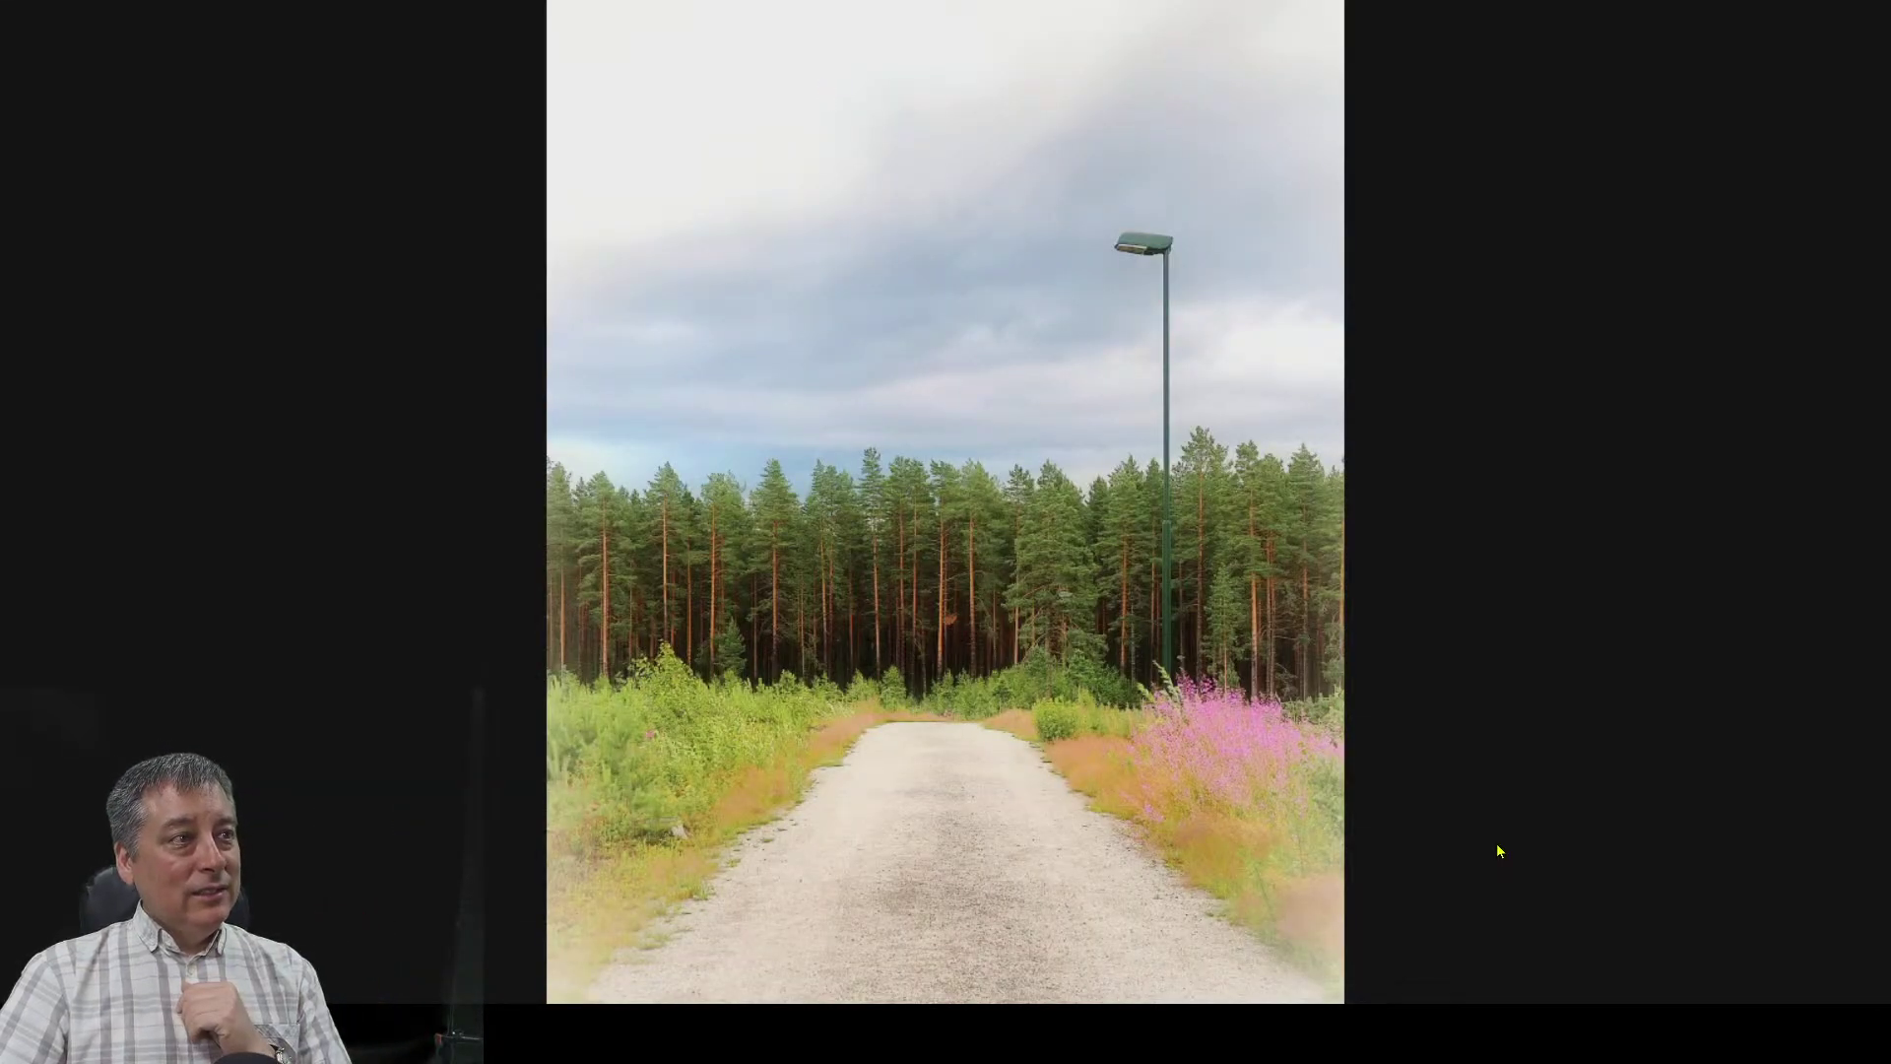
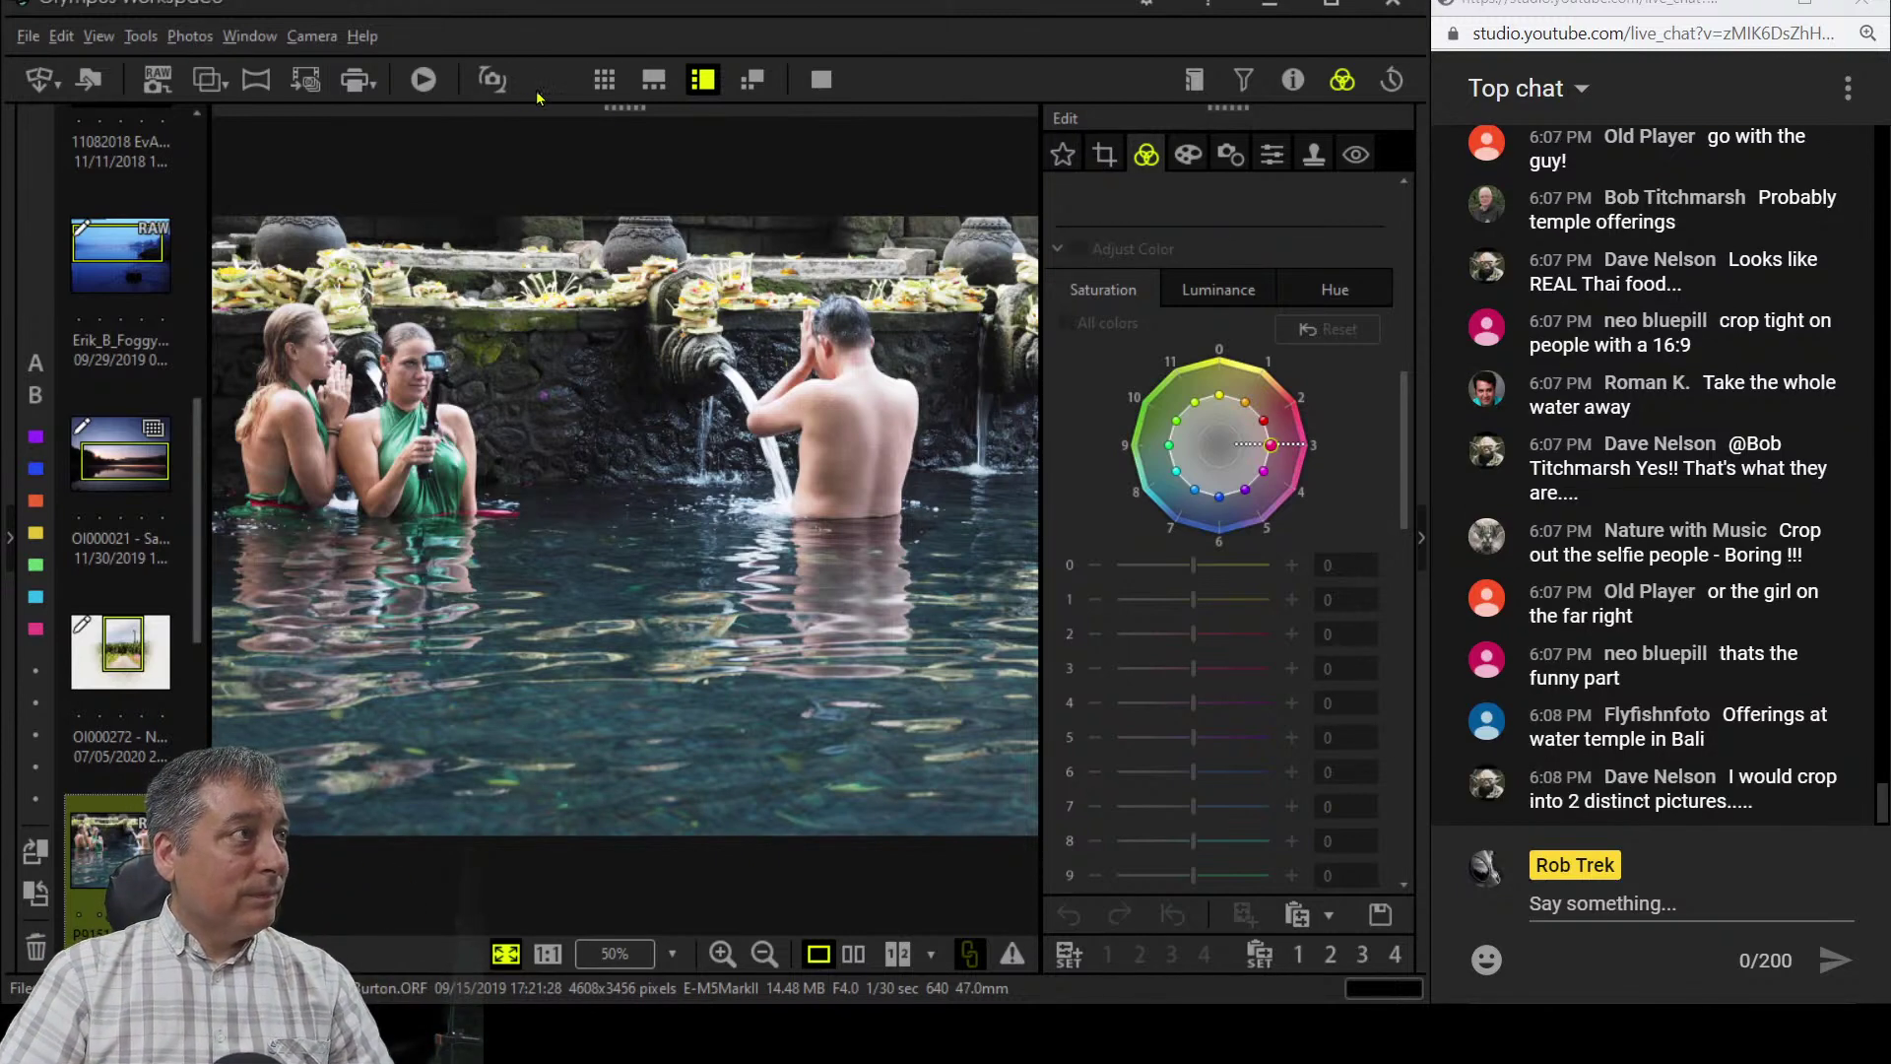
# - Crop the water temple photo at a 3.0:4.0 ratio around the man at the spout, 2147 x 2862 pixels, and preview it
pyautogui.click(1104, 153)
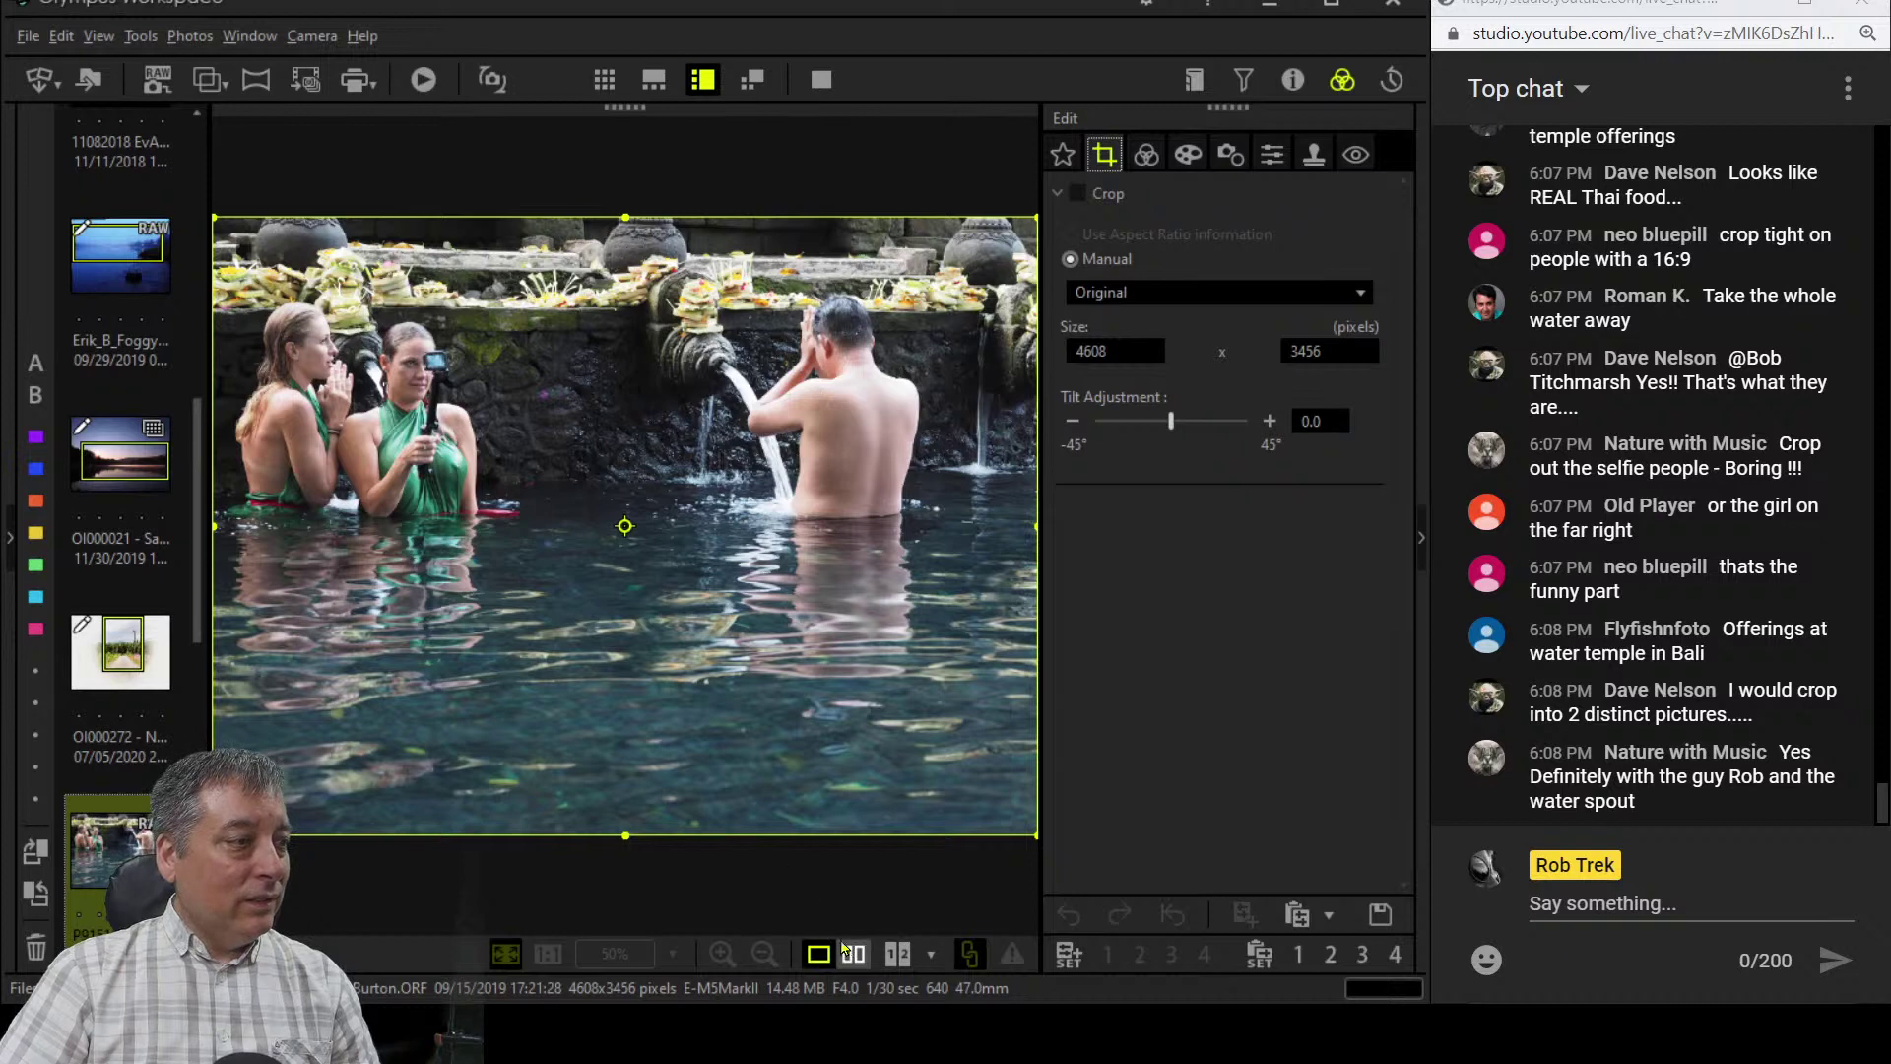
pyautogui.click(1172, 290)
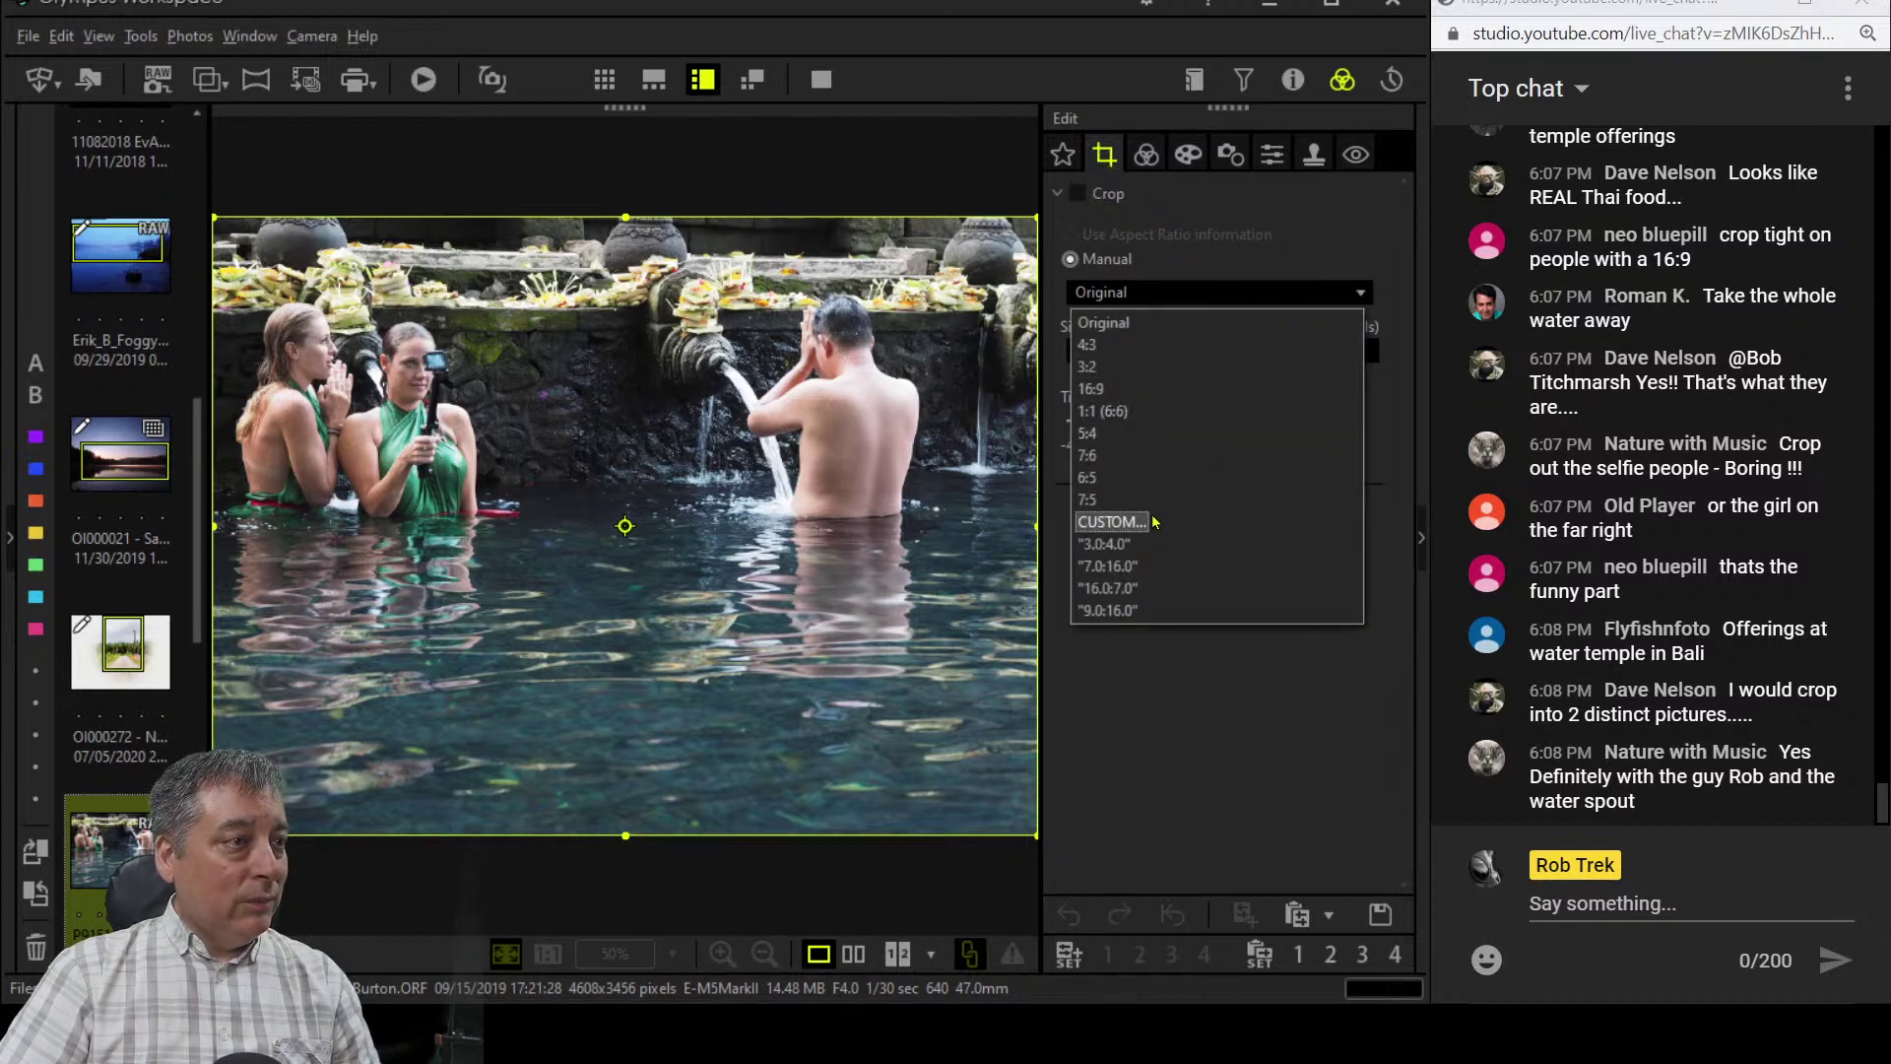
pyautogui.click(1104, 544)
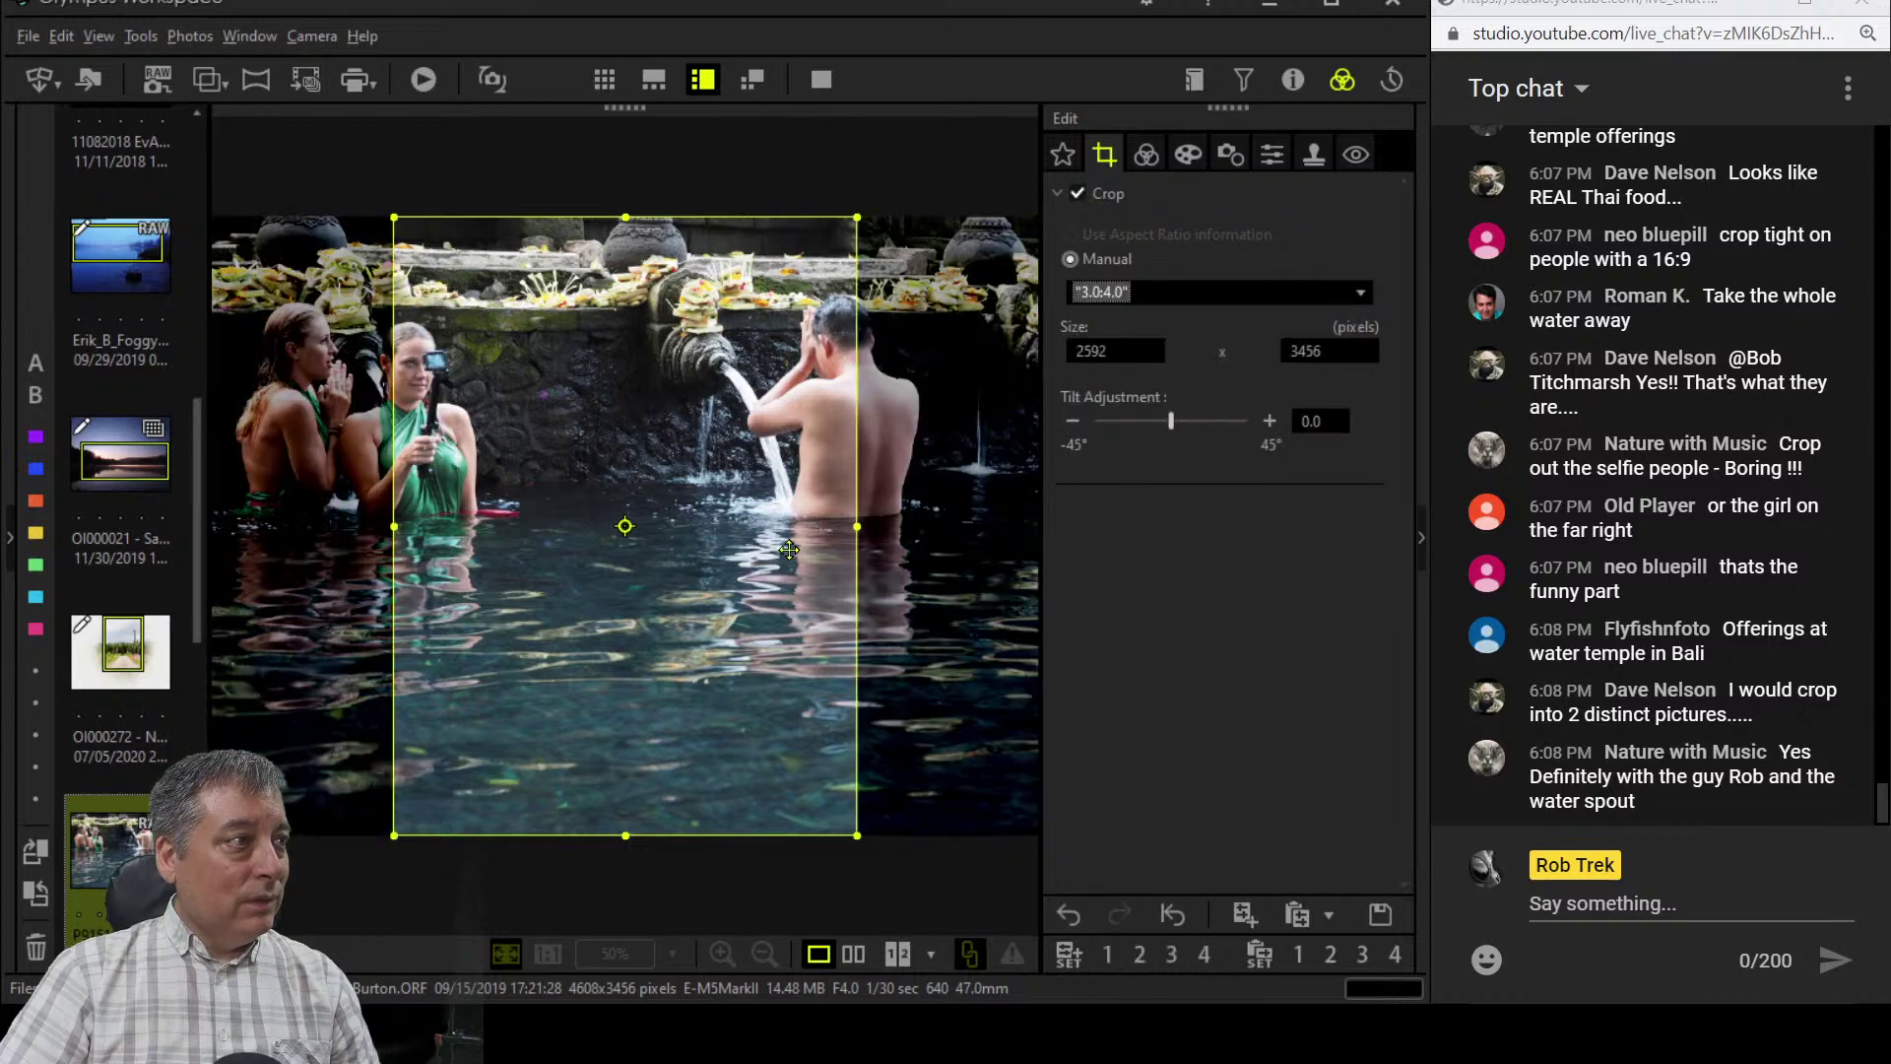
pyautogui.moveTo(789, 548); pyautogui.dragTo(891, 572)
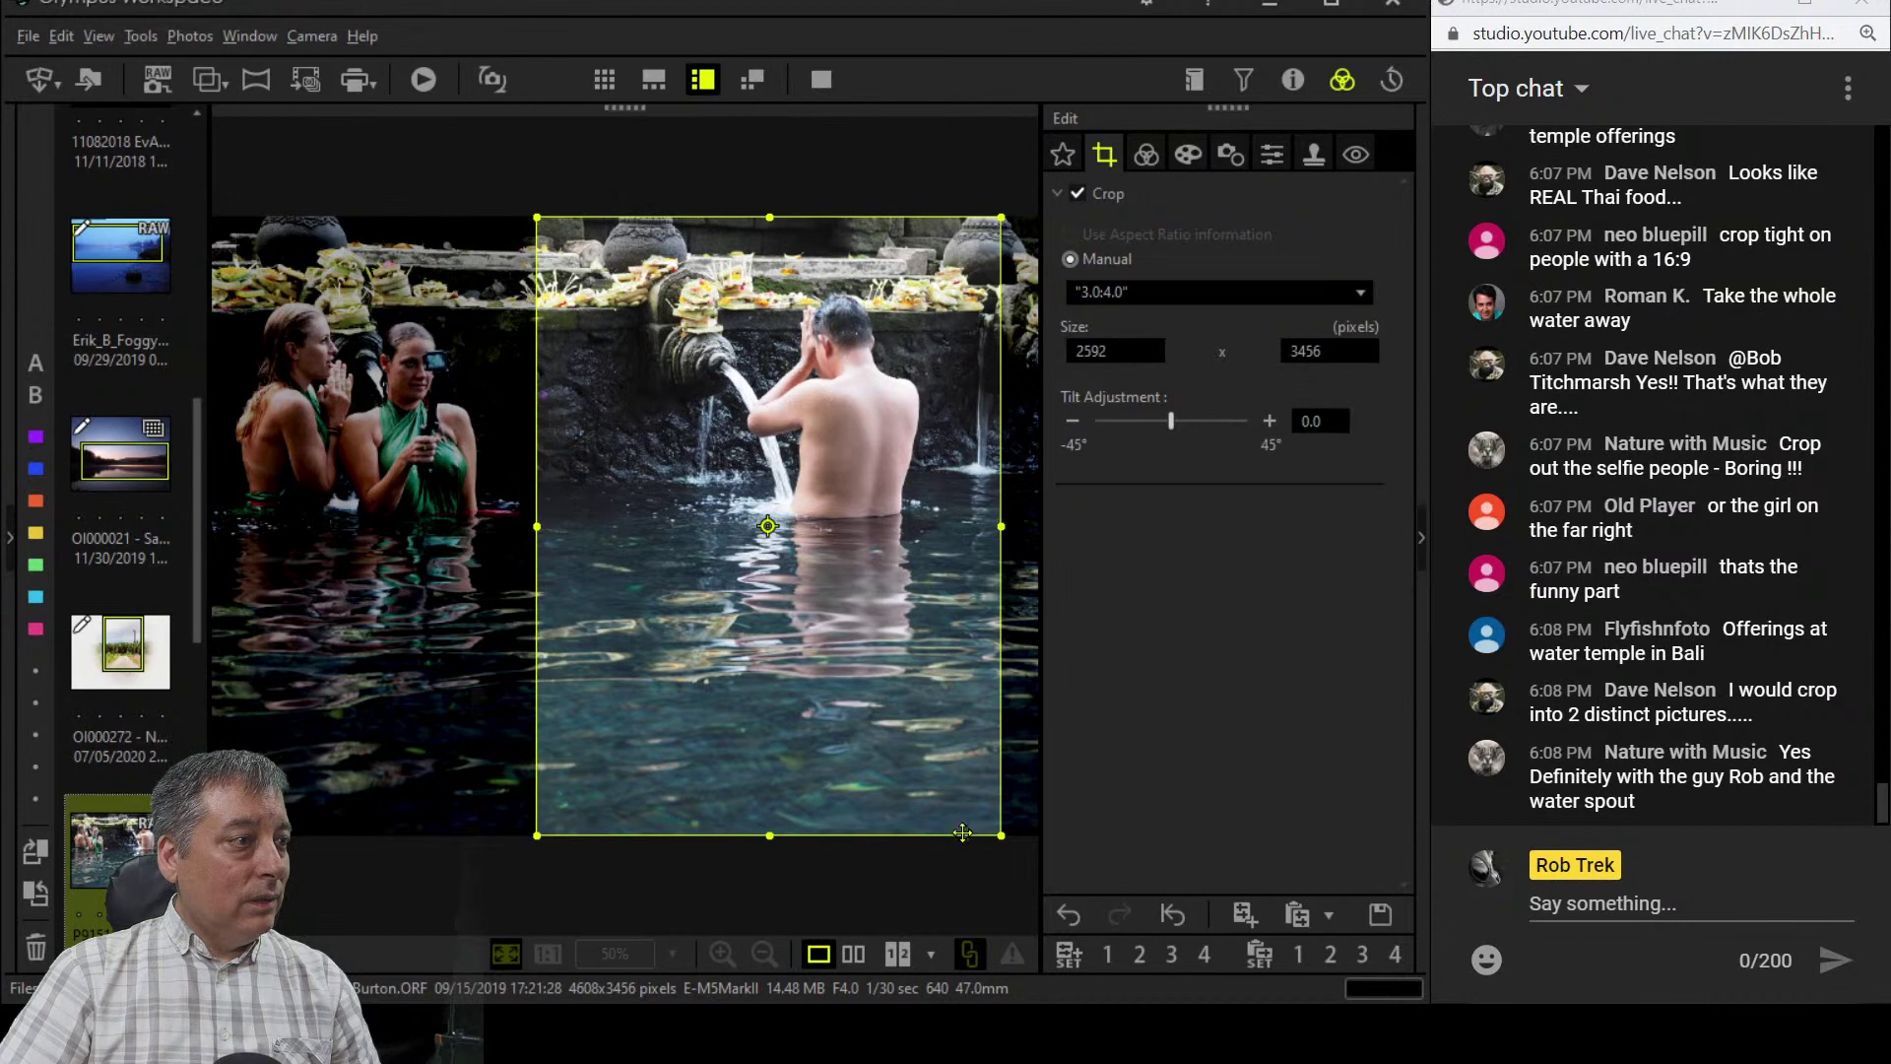
pyautogui.moveTo(962, 833); pyautogui.dragTo(916, 730)
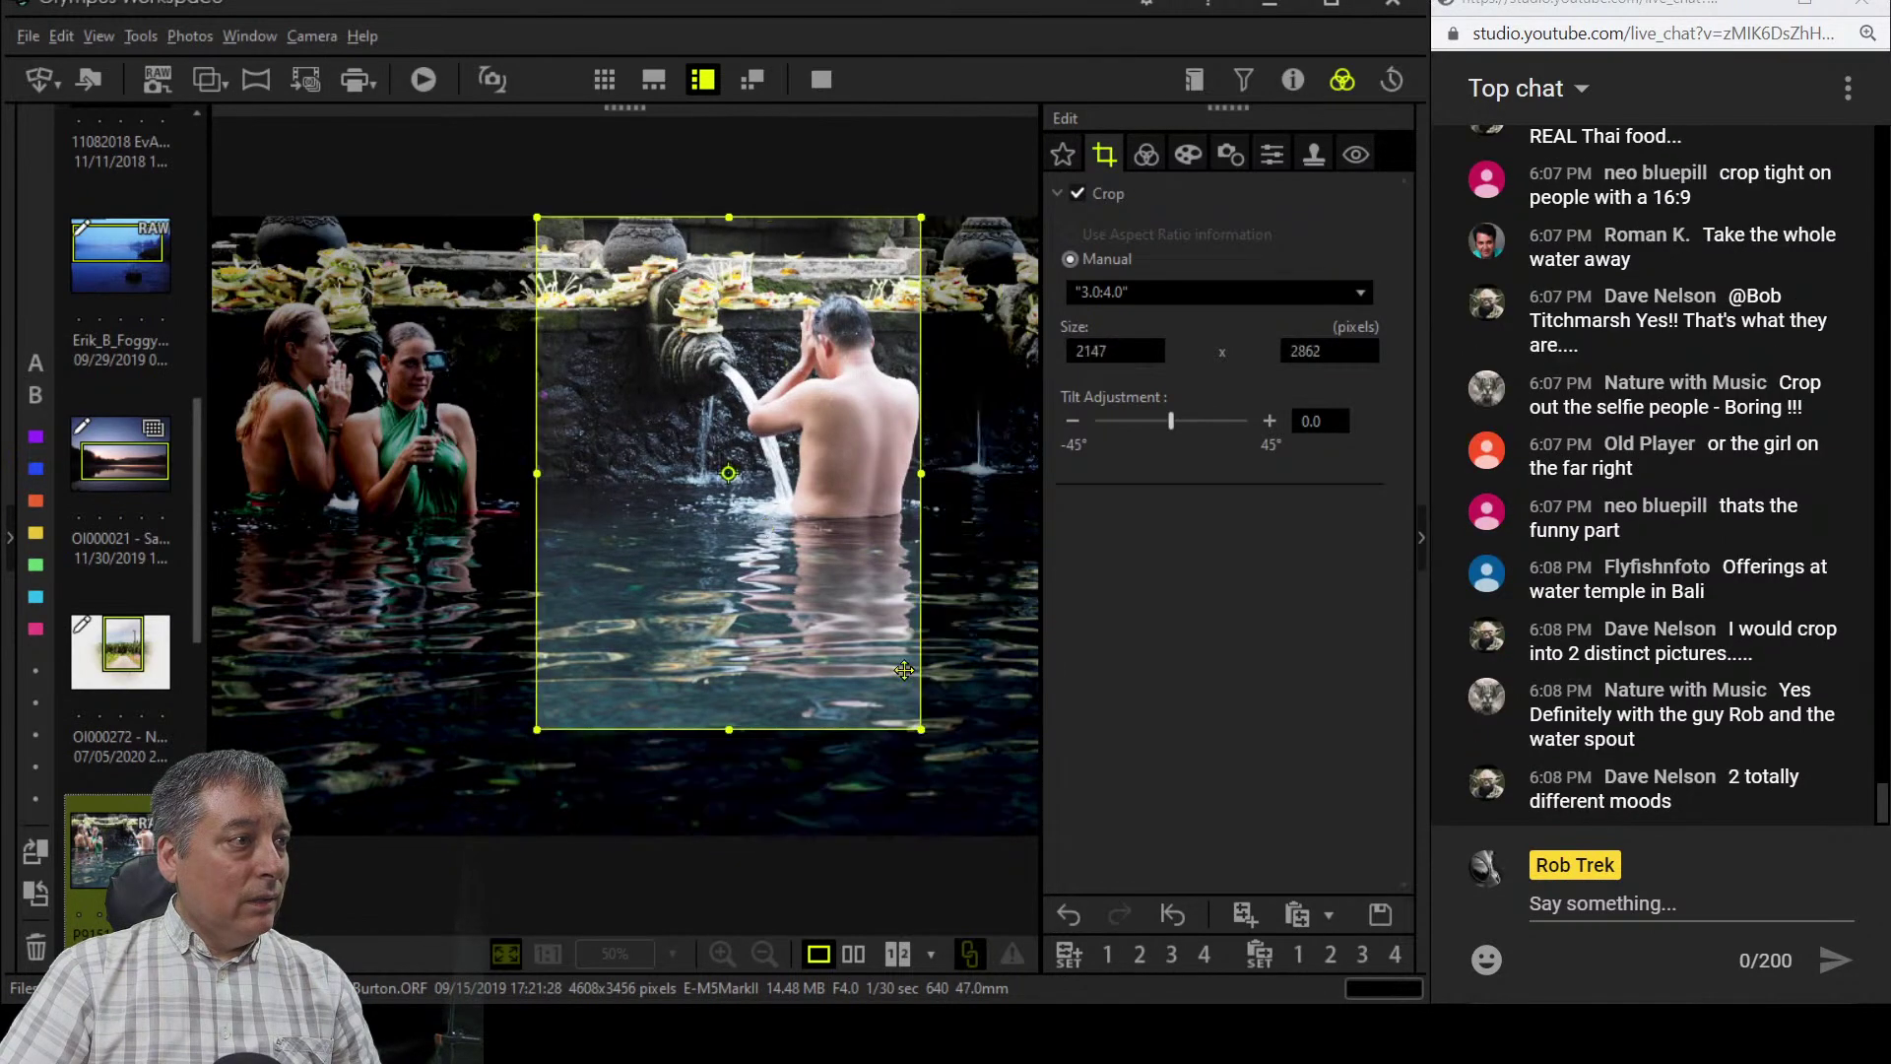
pyautogui.moveTo(832, 602); pyautogui.dragTo(852, 596)
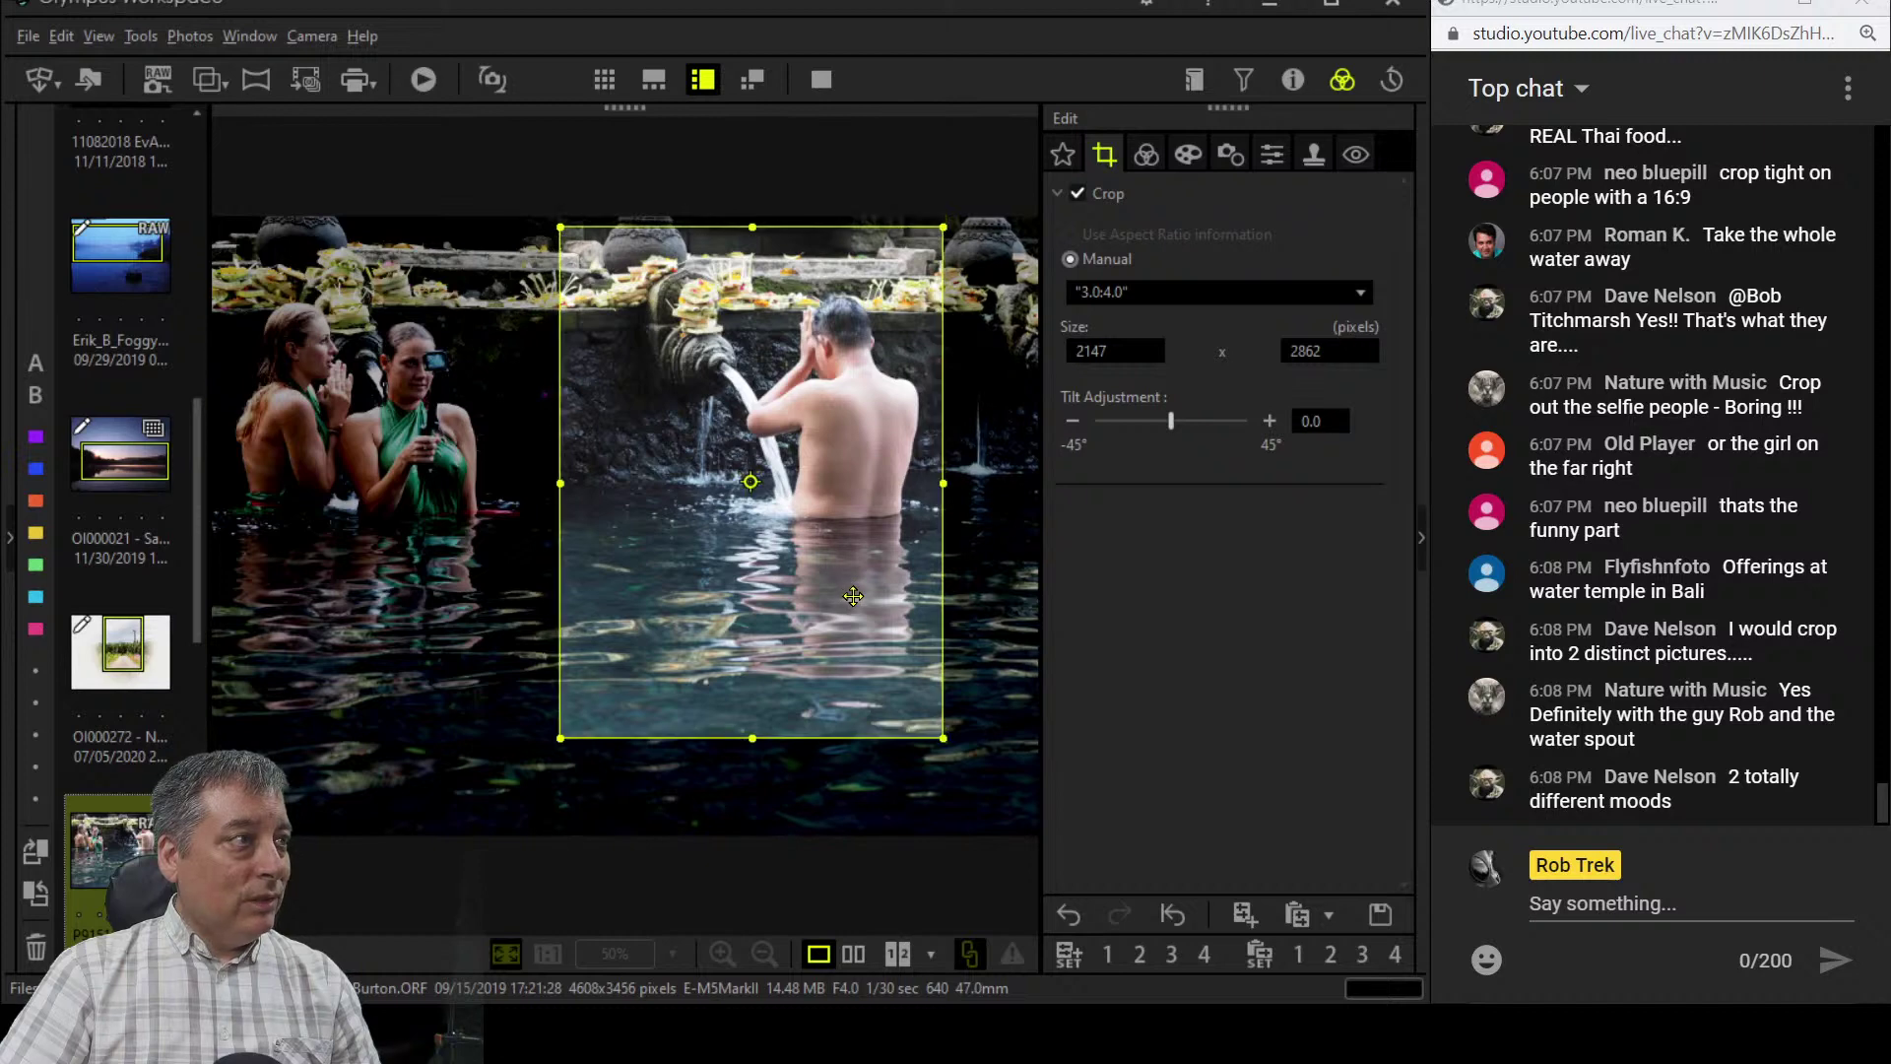
pyautogui.click(1145, 154)
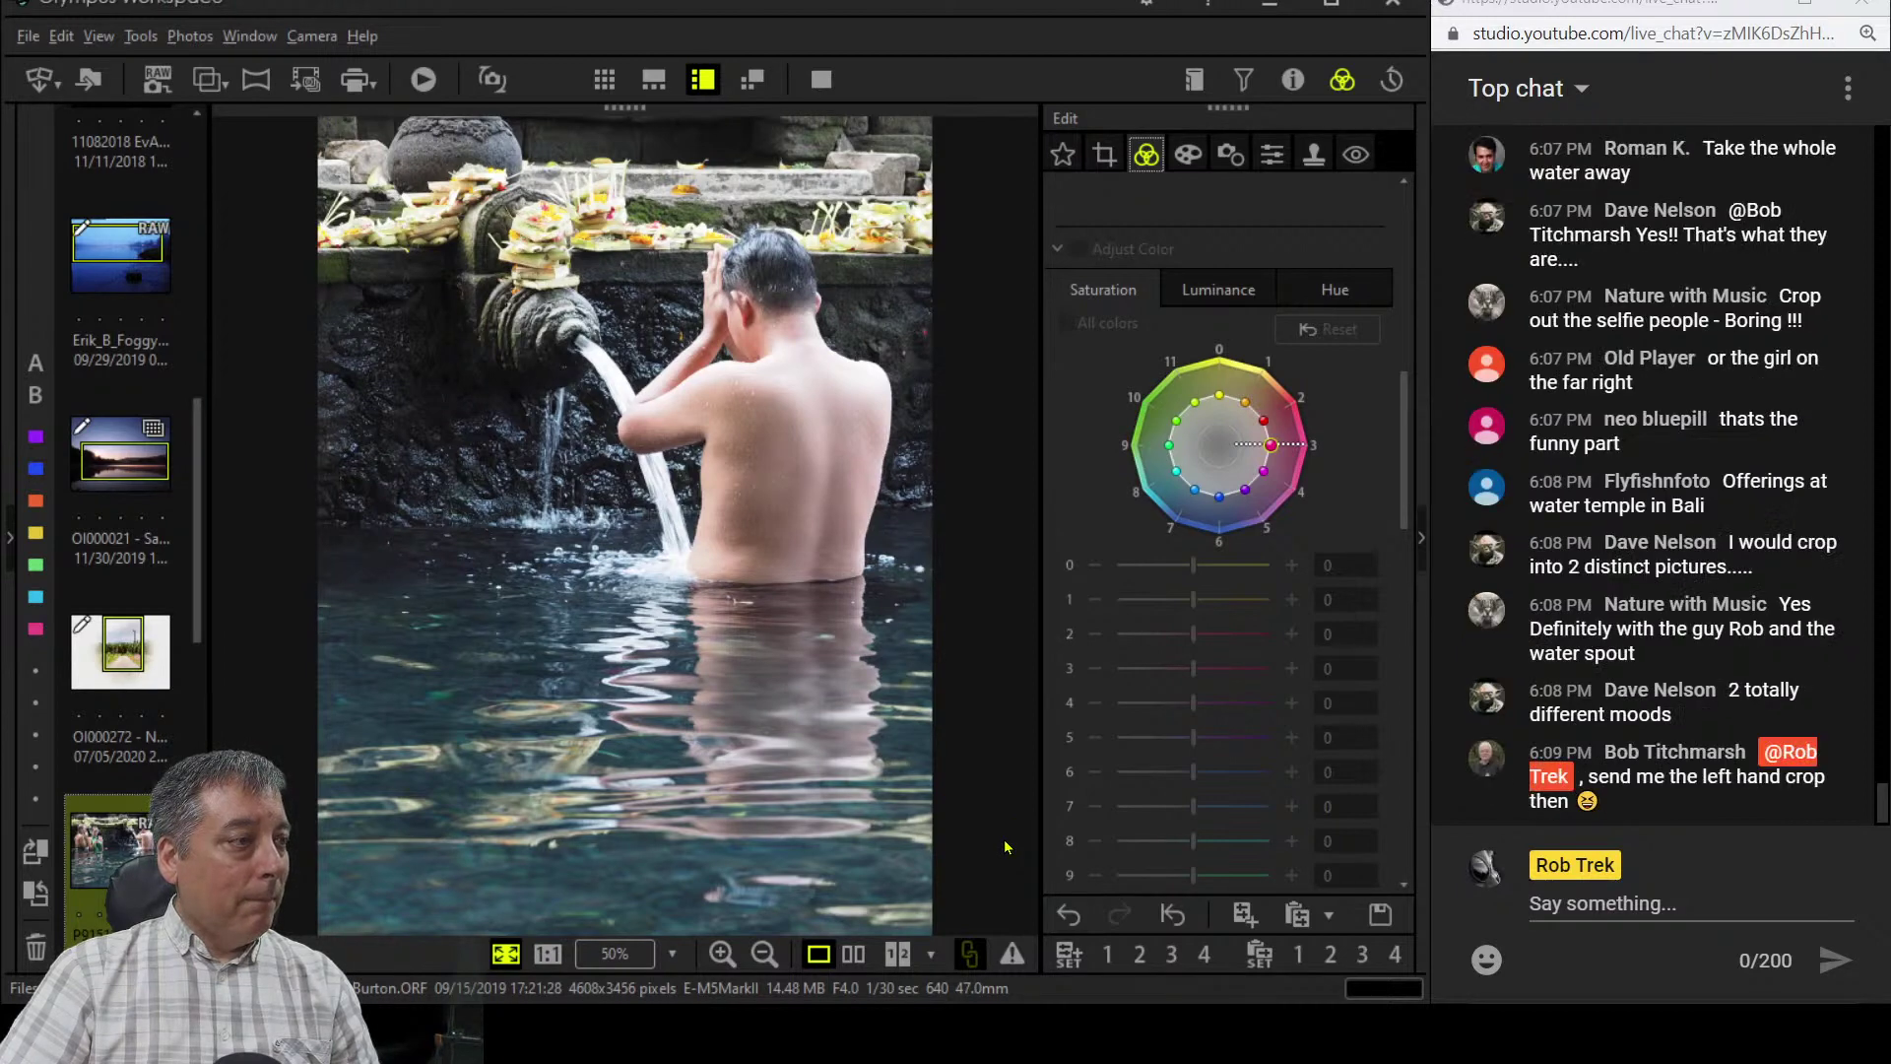
# - Tighten the 3.0:4.0 crop around the man and spout to 1850 x 2466 pixels along the photo's upper edge, previewing the framing
pyautogui.click(1104, 153)
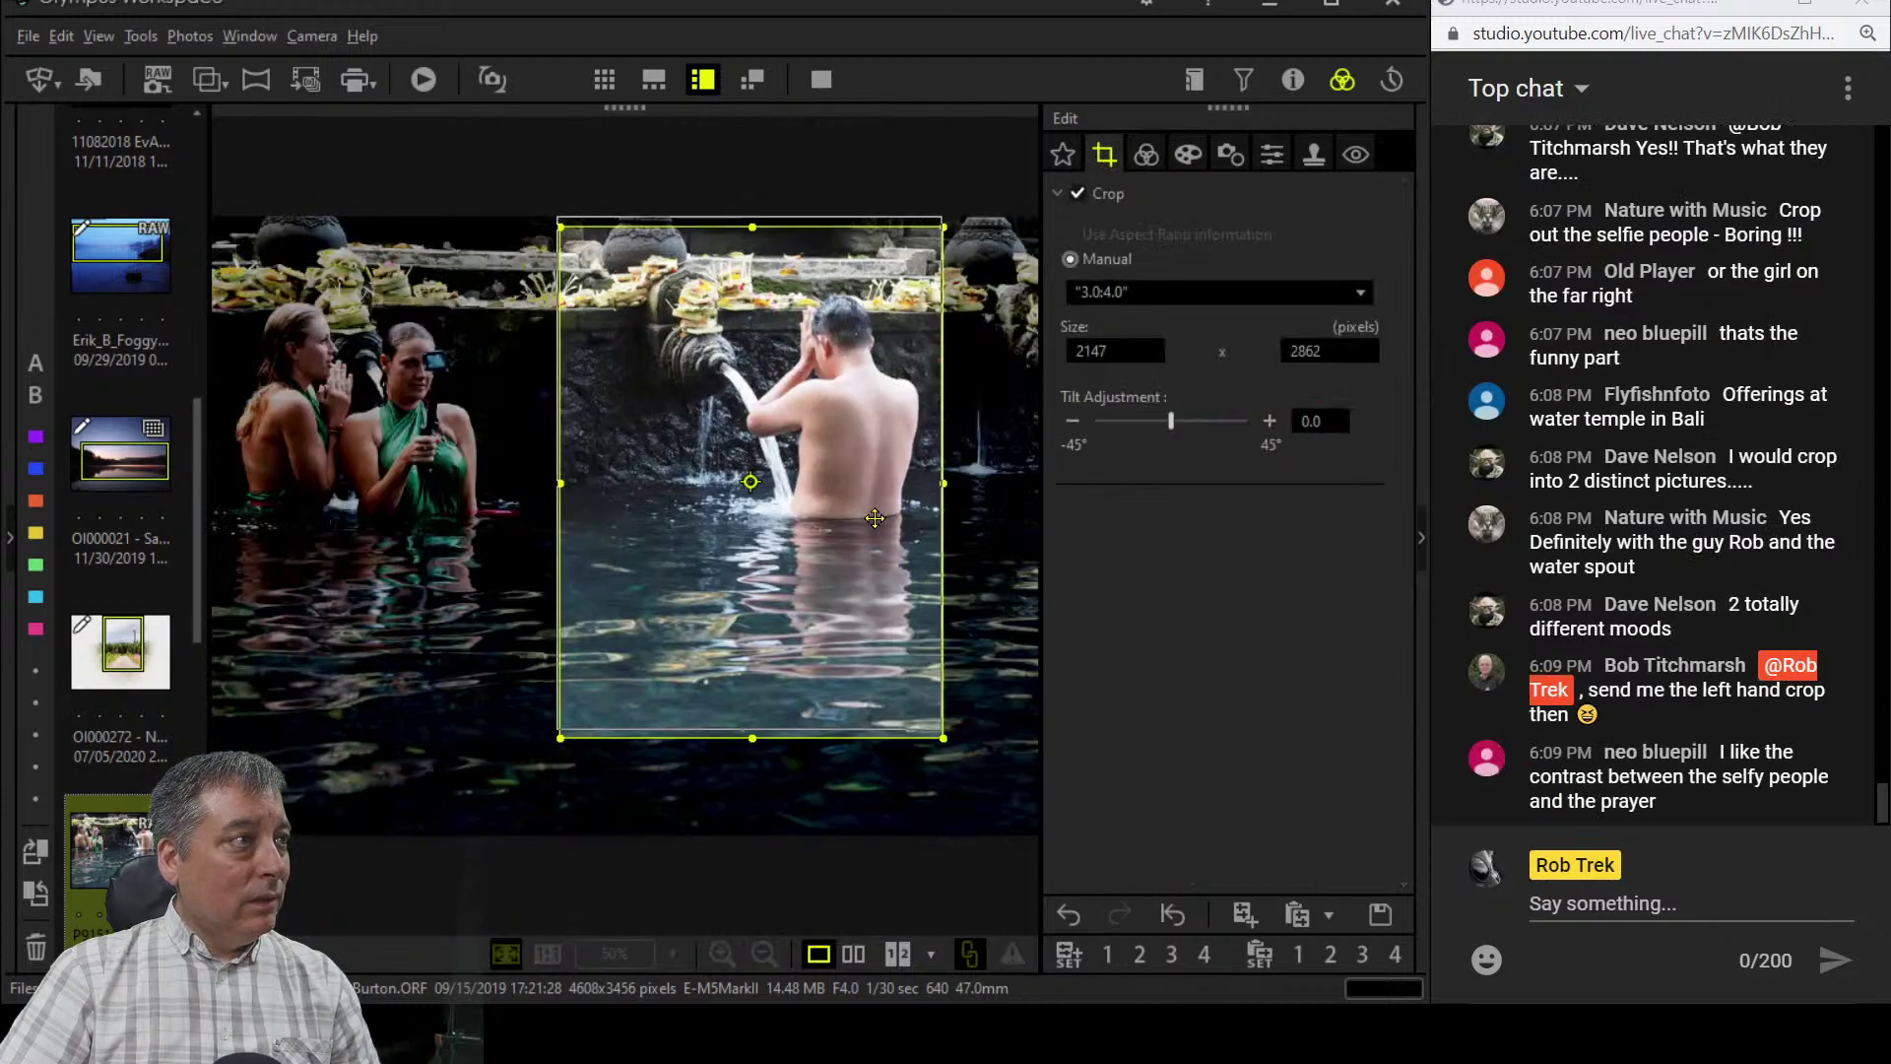
pyautogui.moveTo(876, 564); pyautogui.dragTo(873, 516)
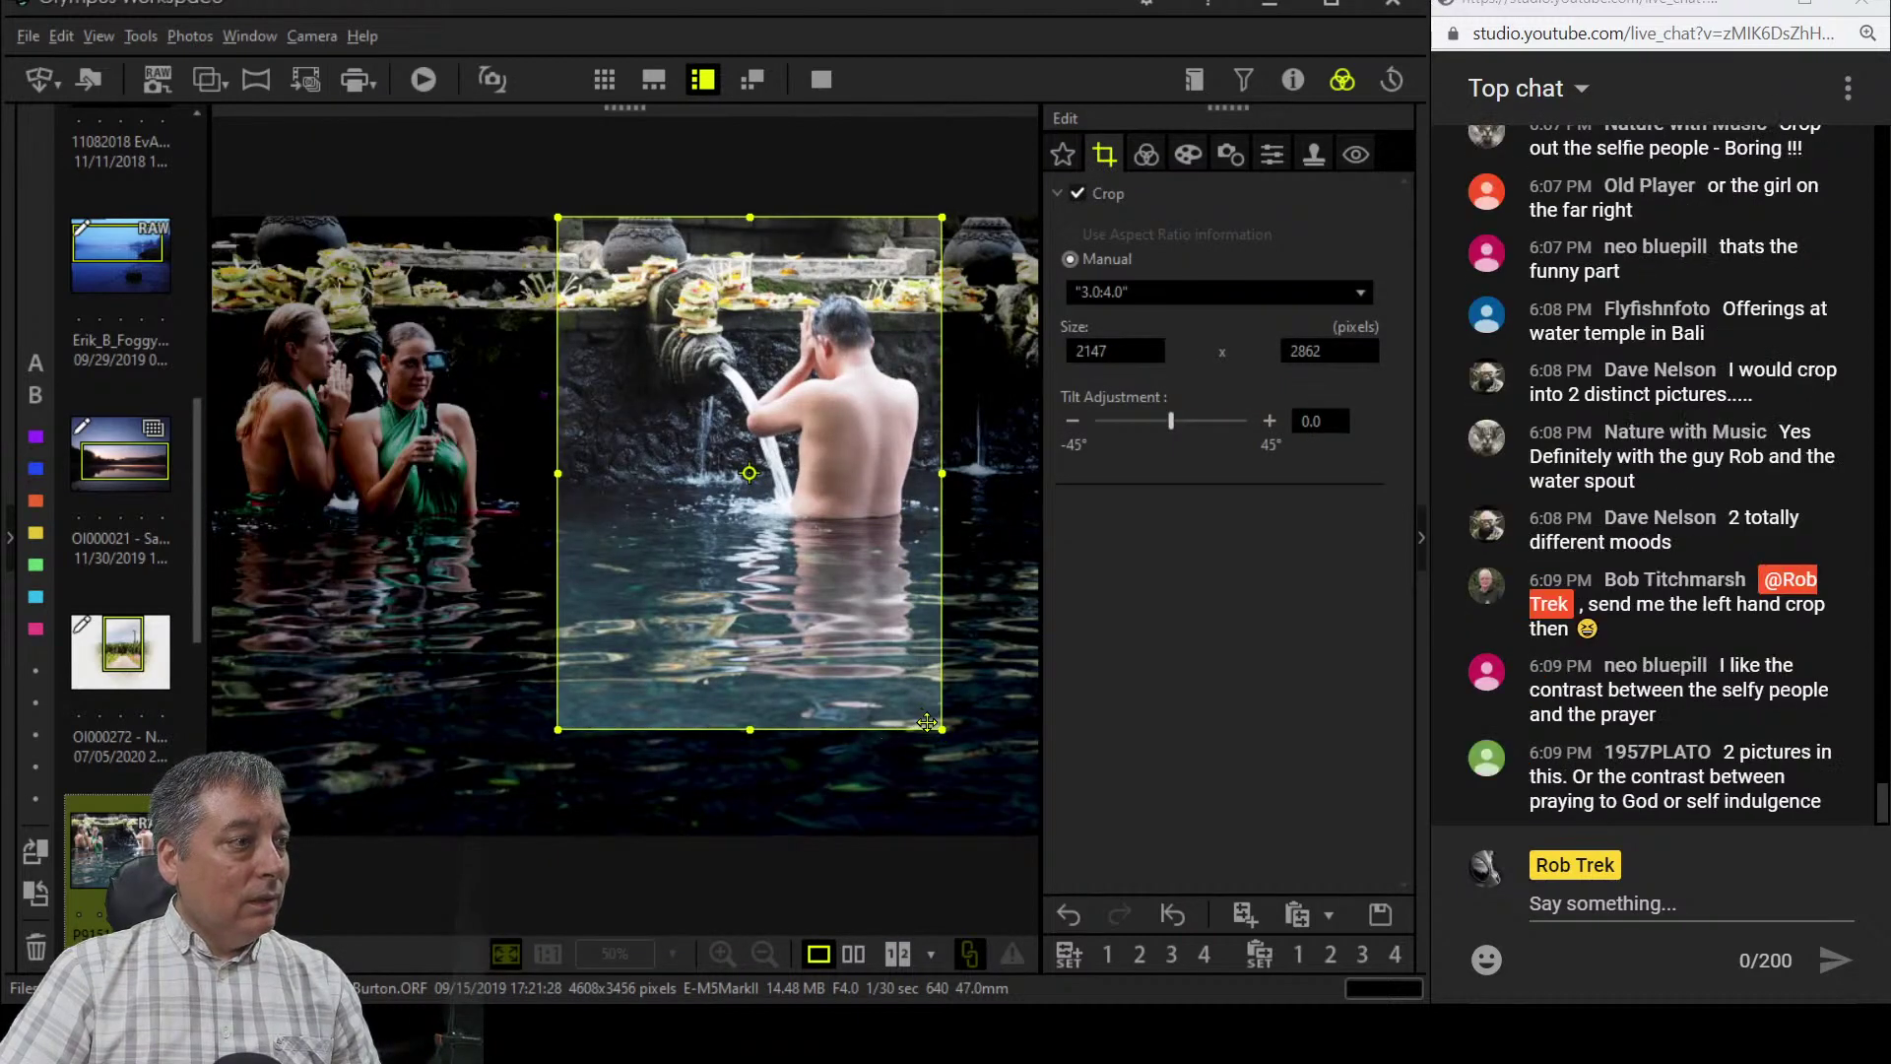
pyautogui.moveTo(942, 728); pyautogui.dragTo(839, 594)
pyautogui.moveTo(722, 500); pyautogui.dragTo(775, 496)
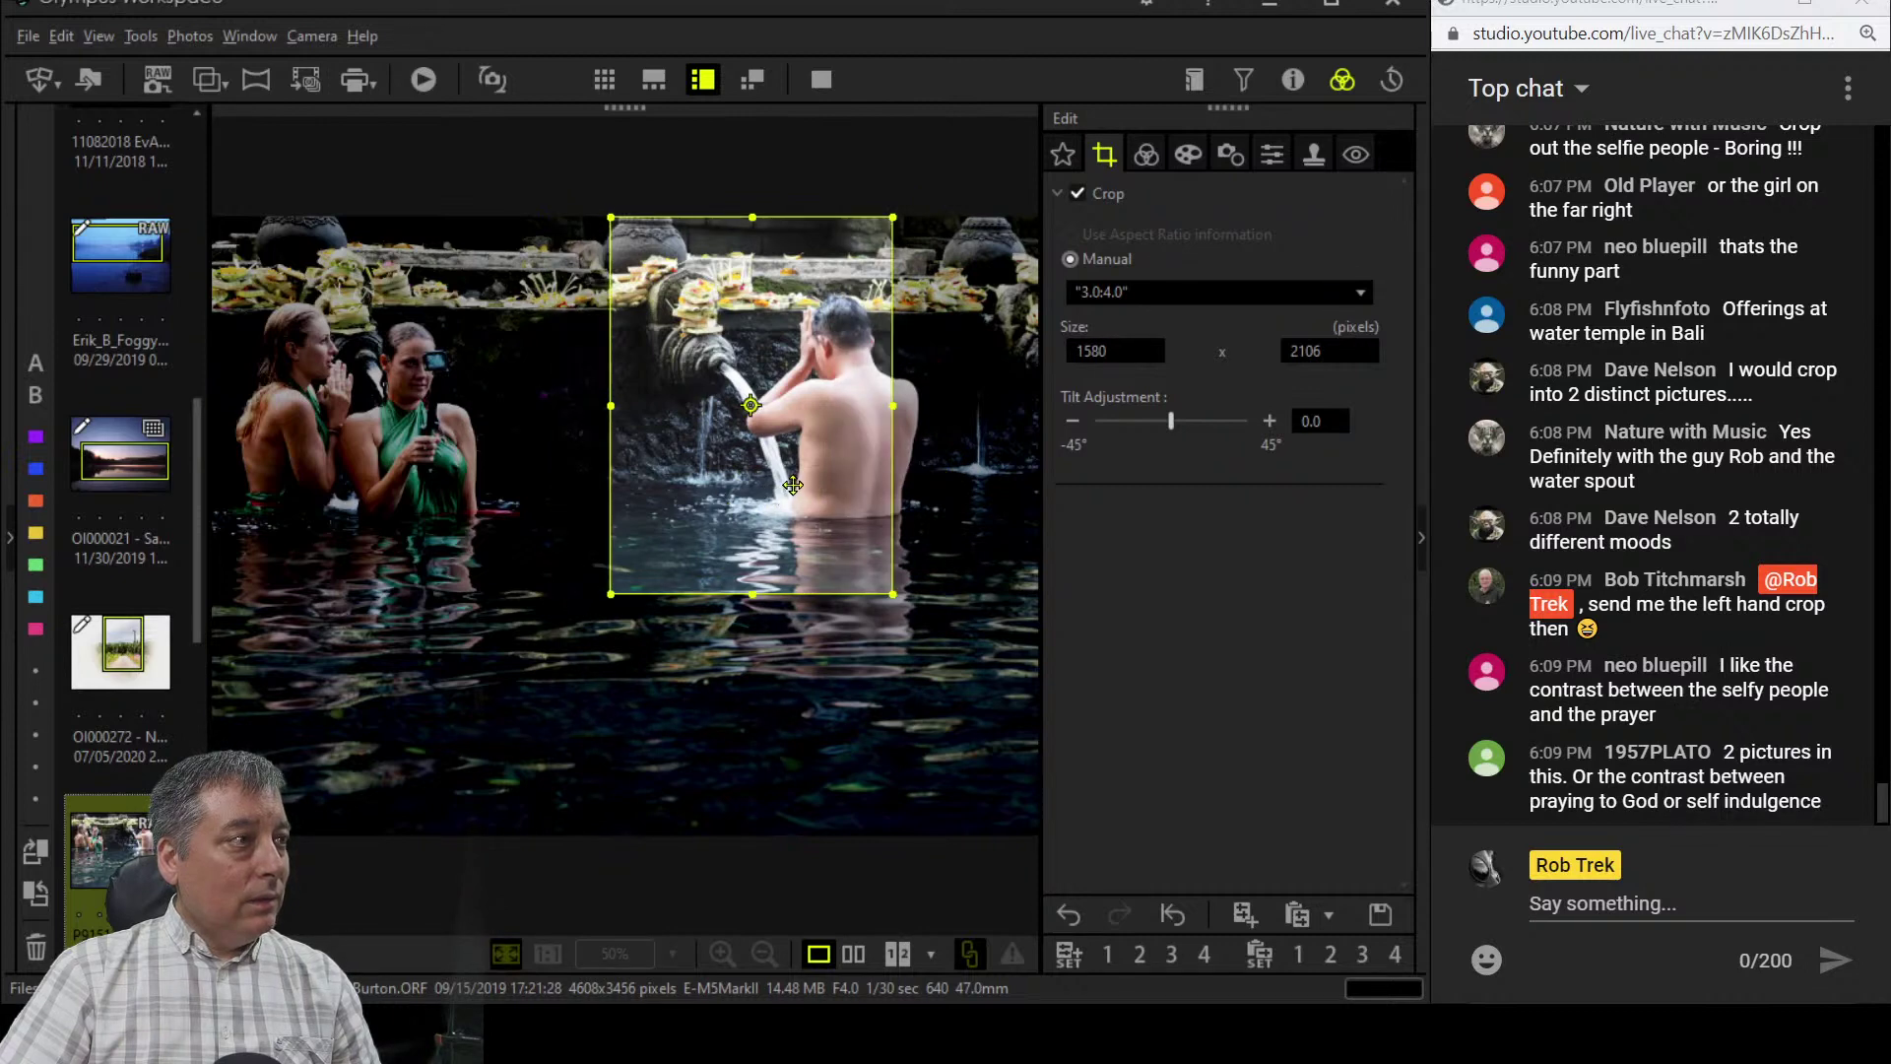
pyautogui.click(1146, 155)
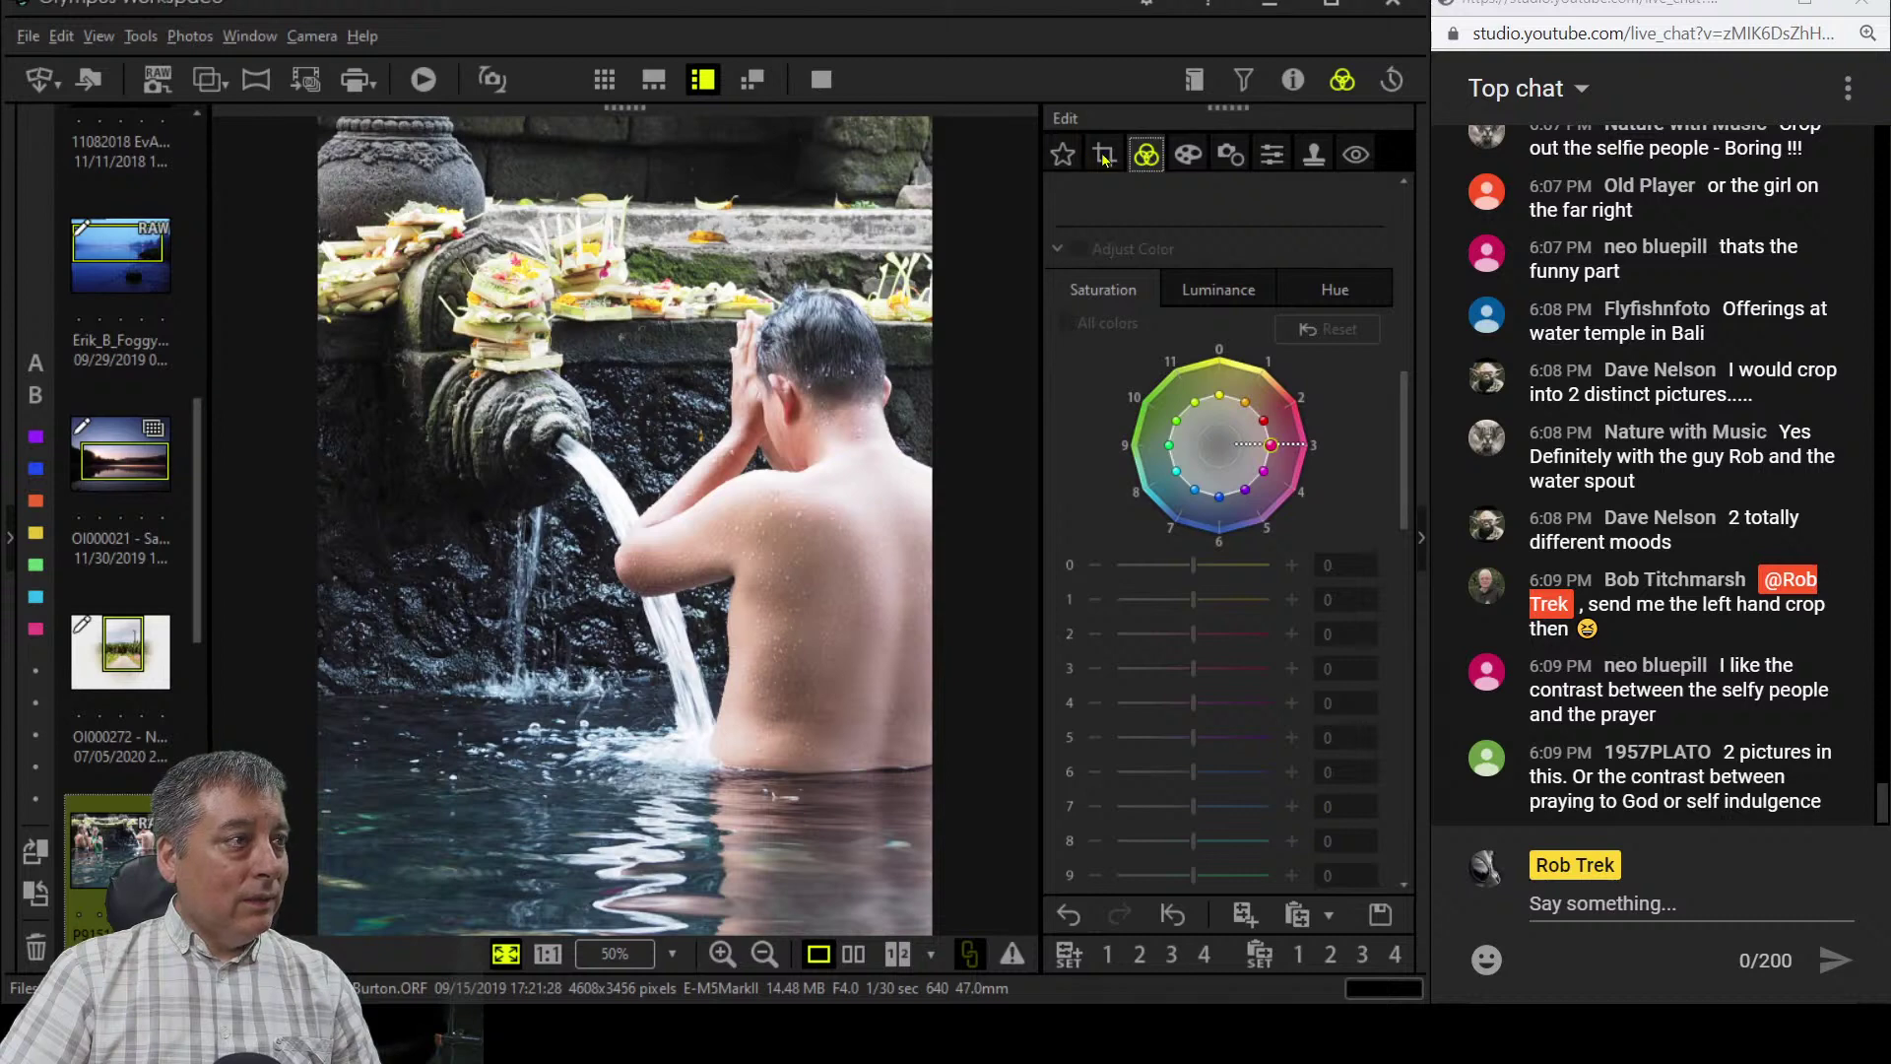
pyautogui.click(1103, 155)
pyautogui.moveTo(754, 405); pyautogui.dragTo(767, 405)
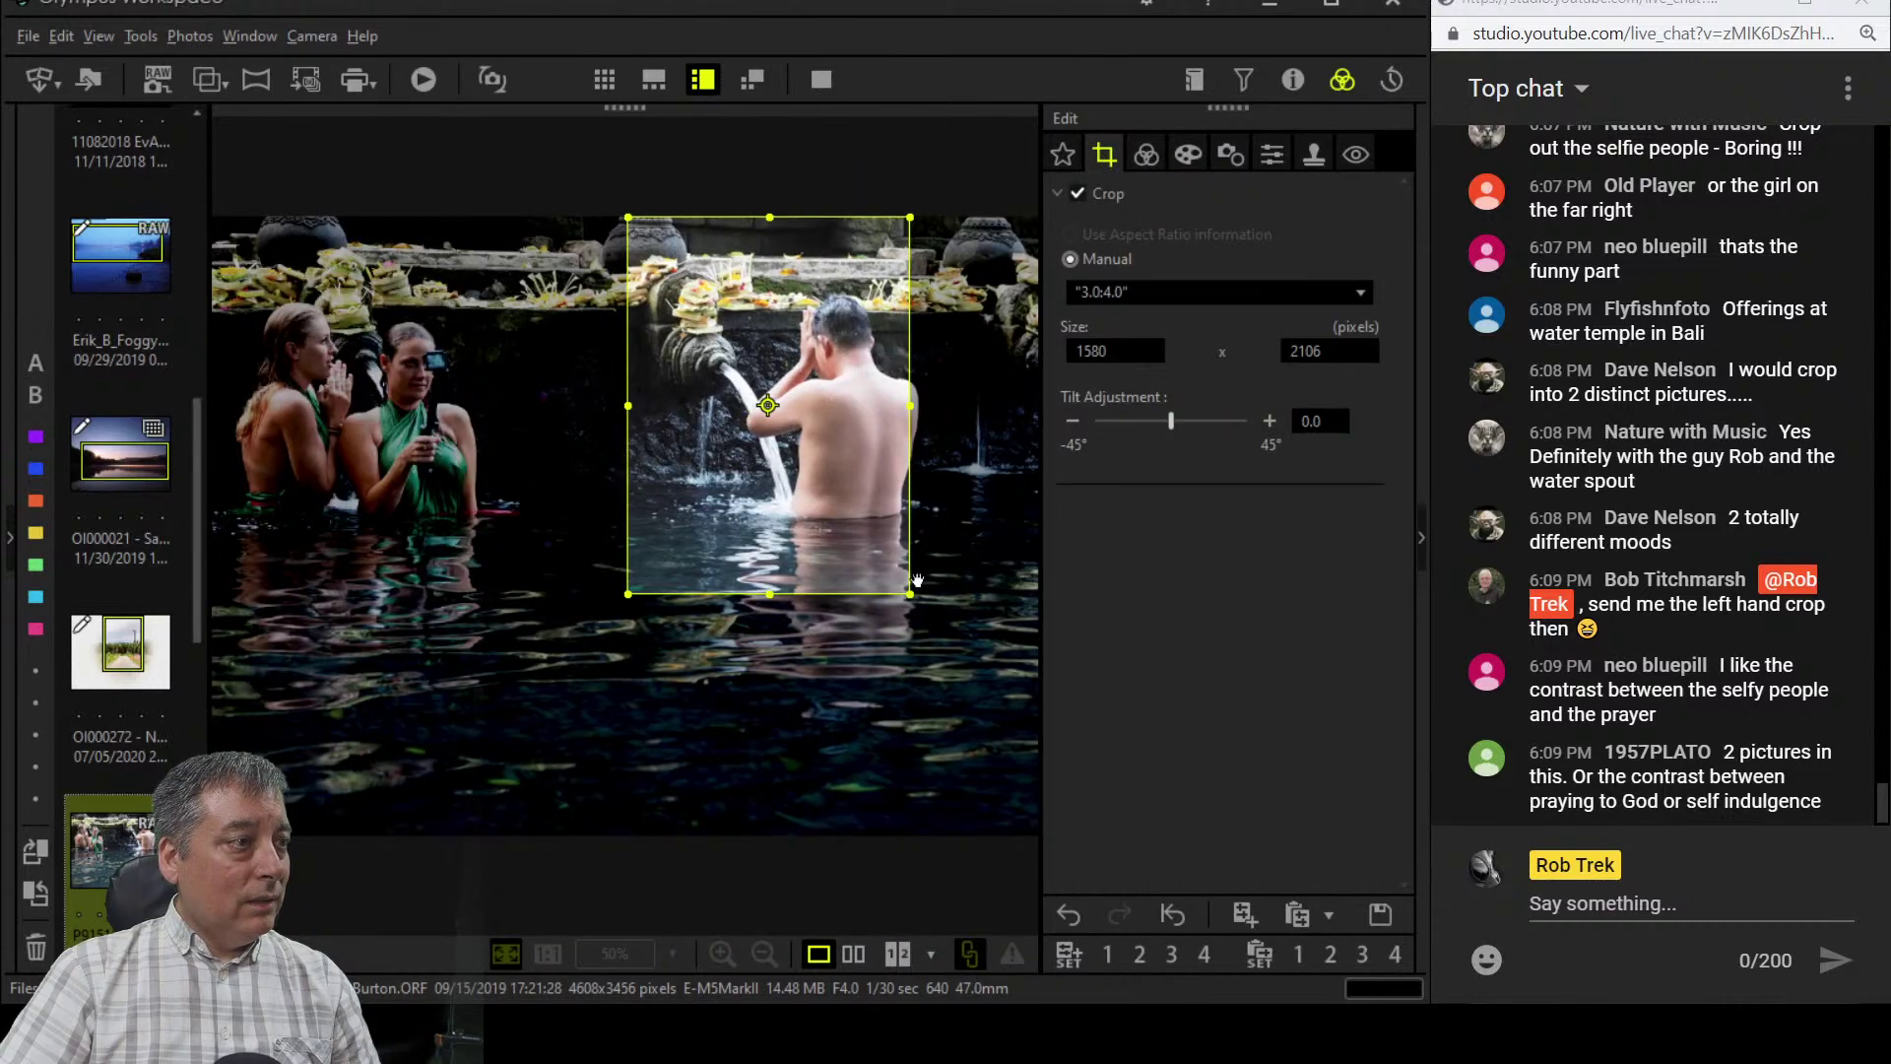
pyautogui.moveTo(904, 585)
pyautogui.mouseDown()
pyautogui.moveTo(952, 648)
pyautogui.moveTo(906, 620)
pyautogui.mouseUp()
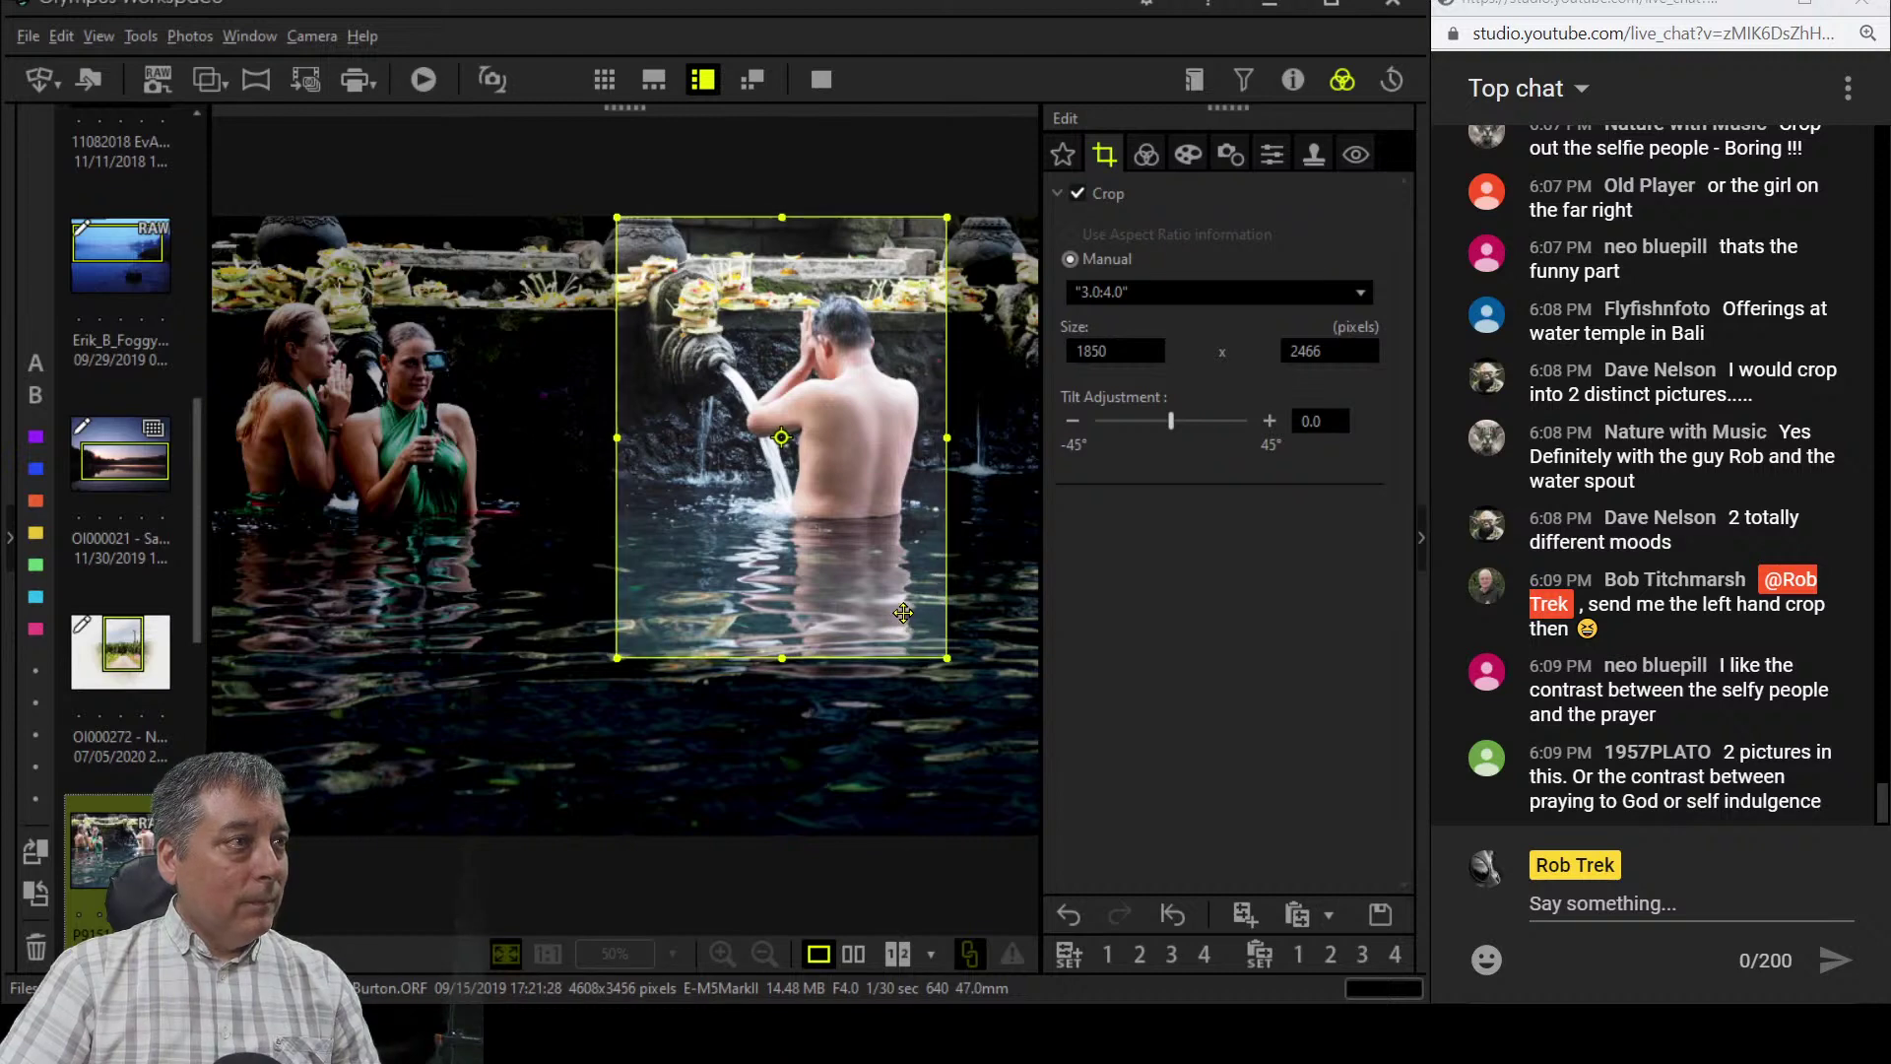
pyautogui.click(1149, 155)
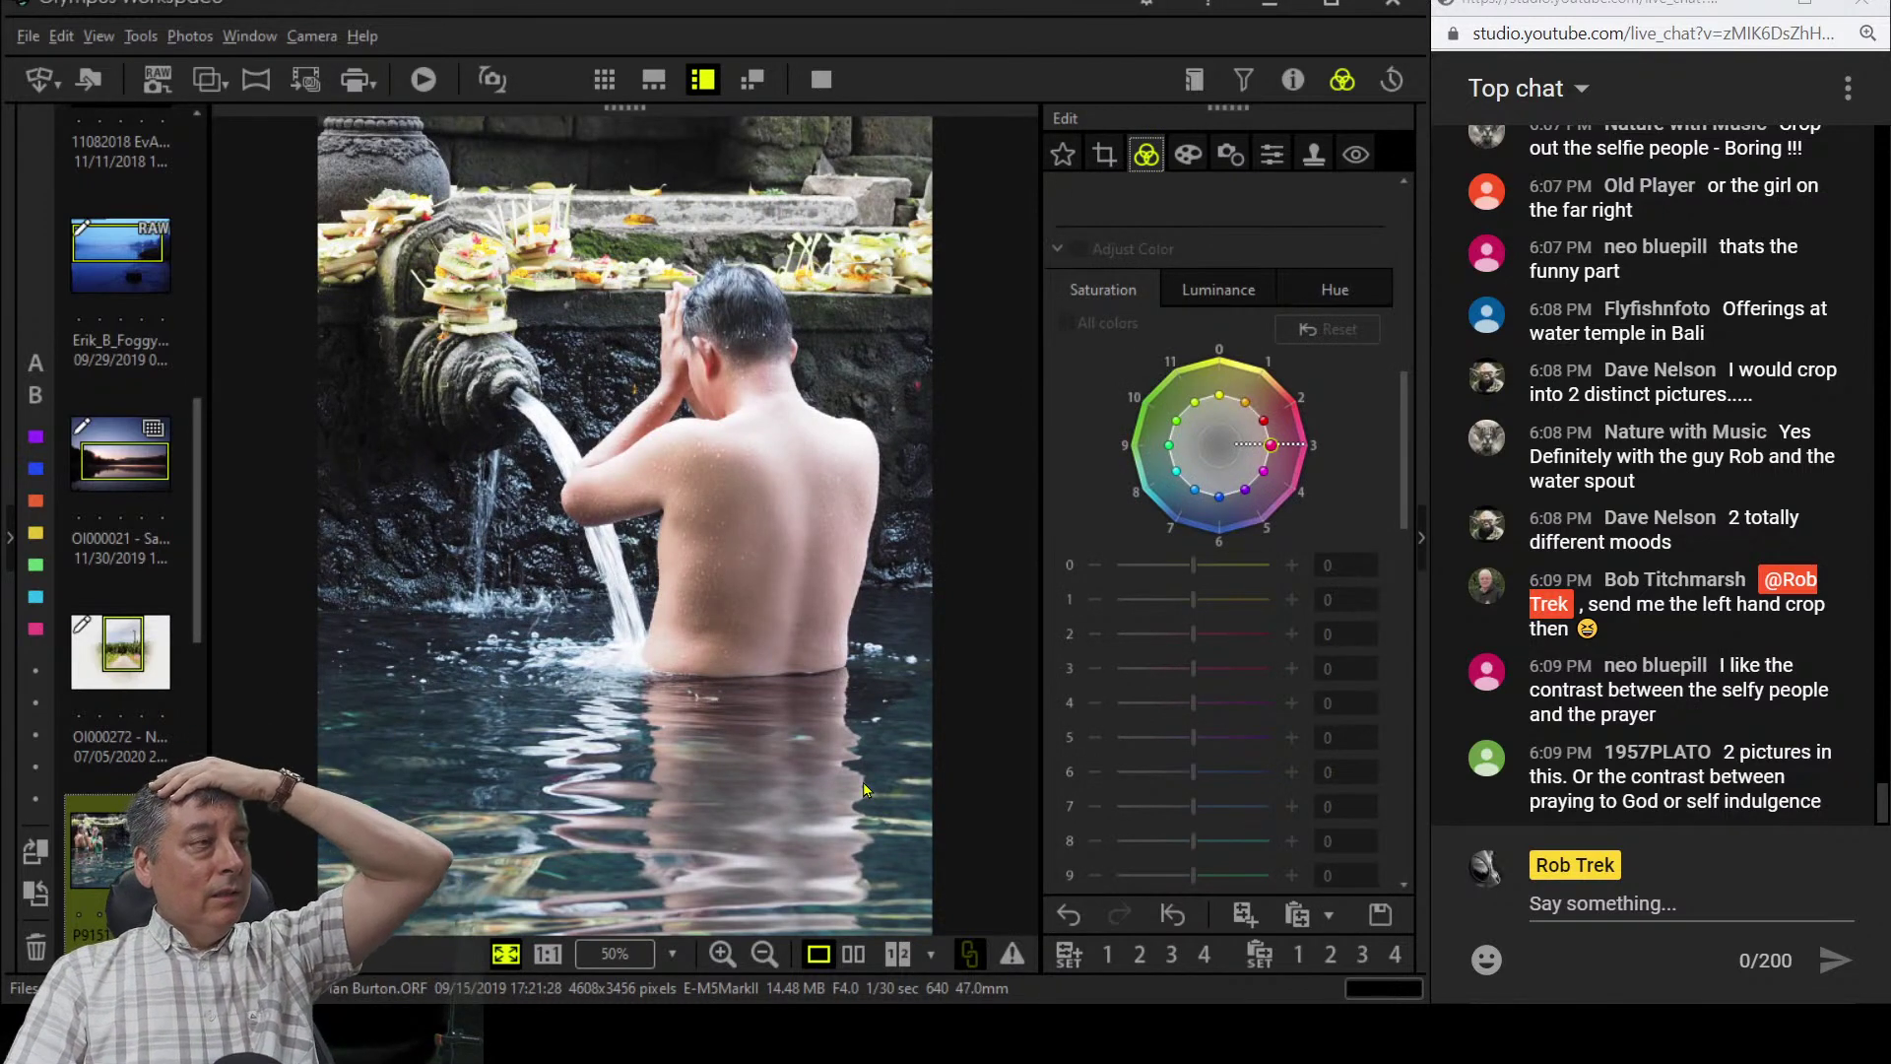
# - Apply the Vintage III art filter to the cropped temple photo
pyautogui.click(1188, 156)
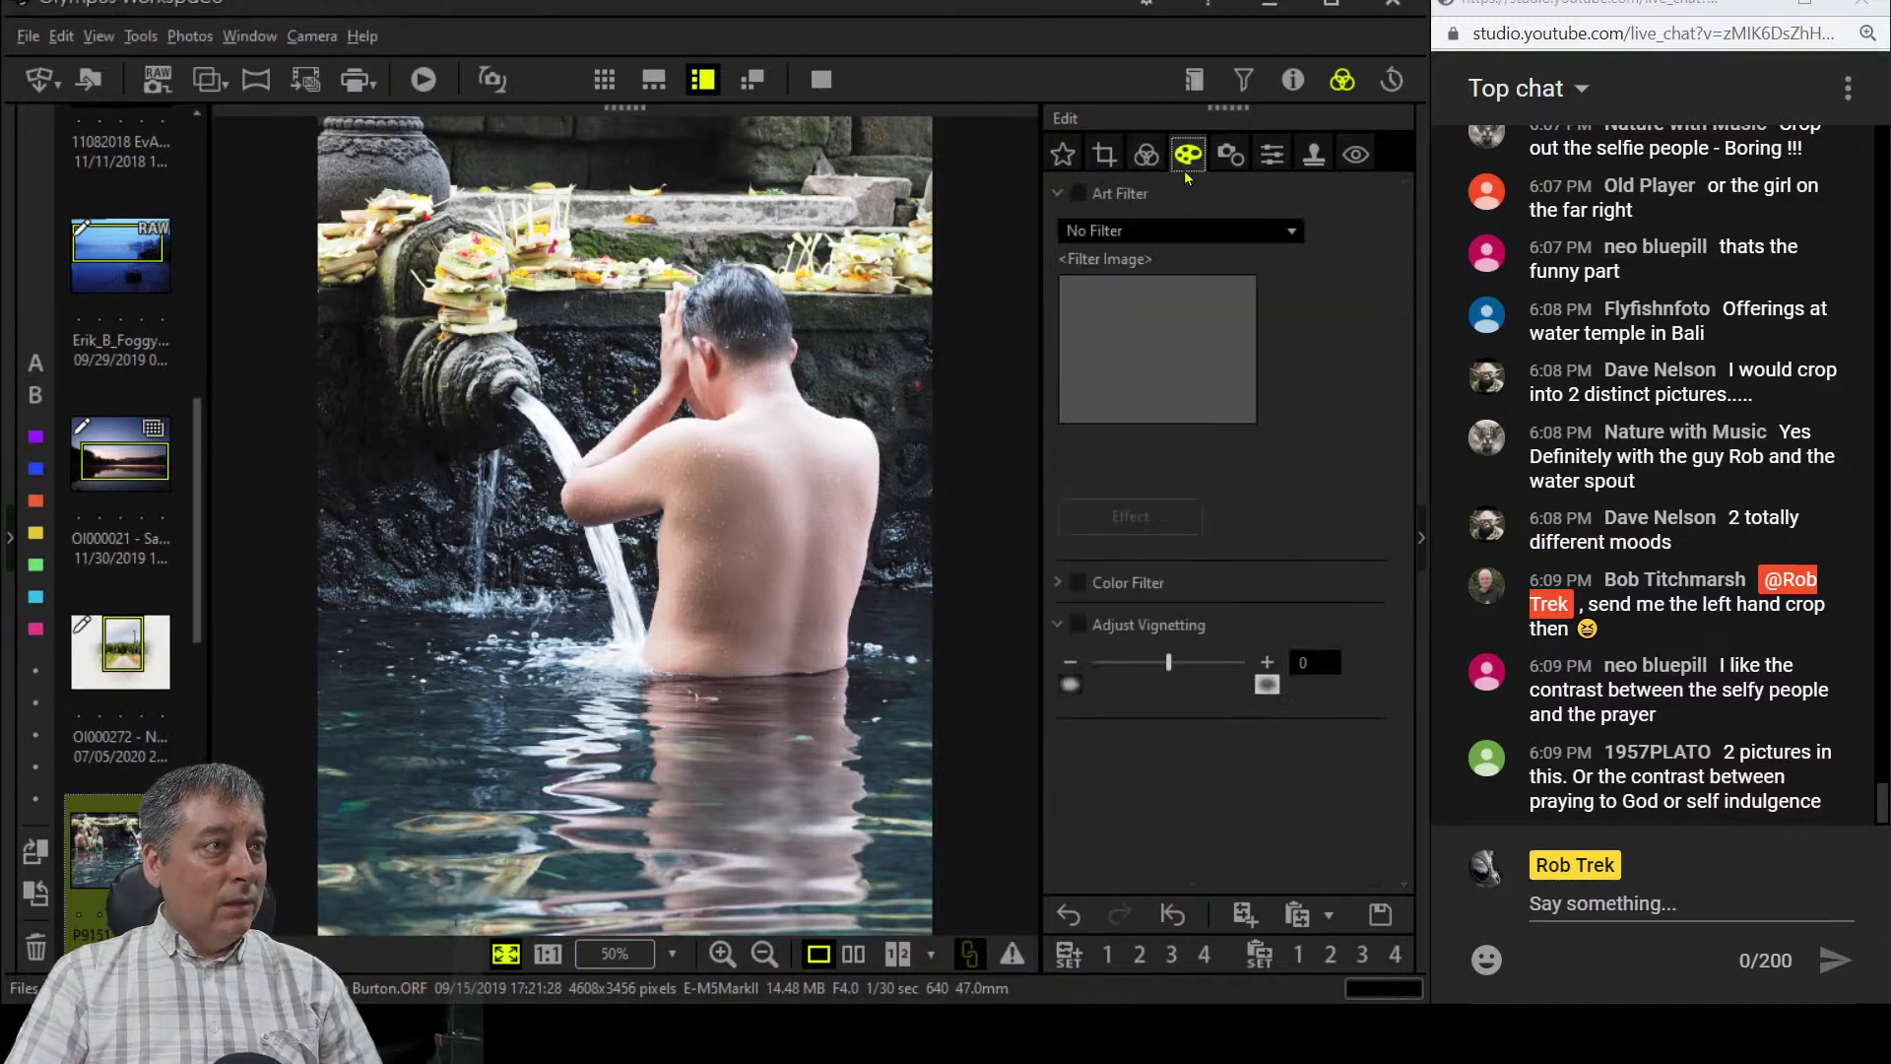
pyautogui.click(1203, 233)
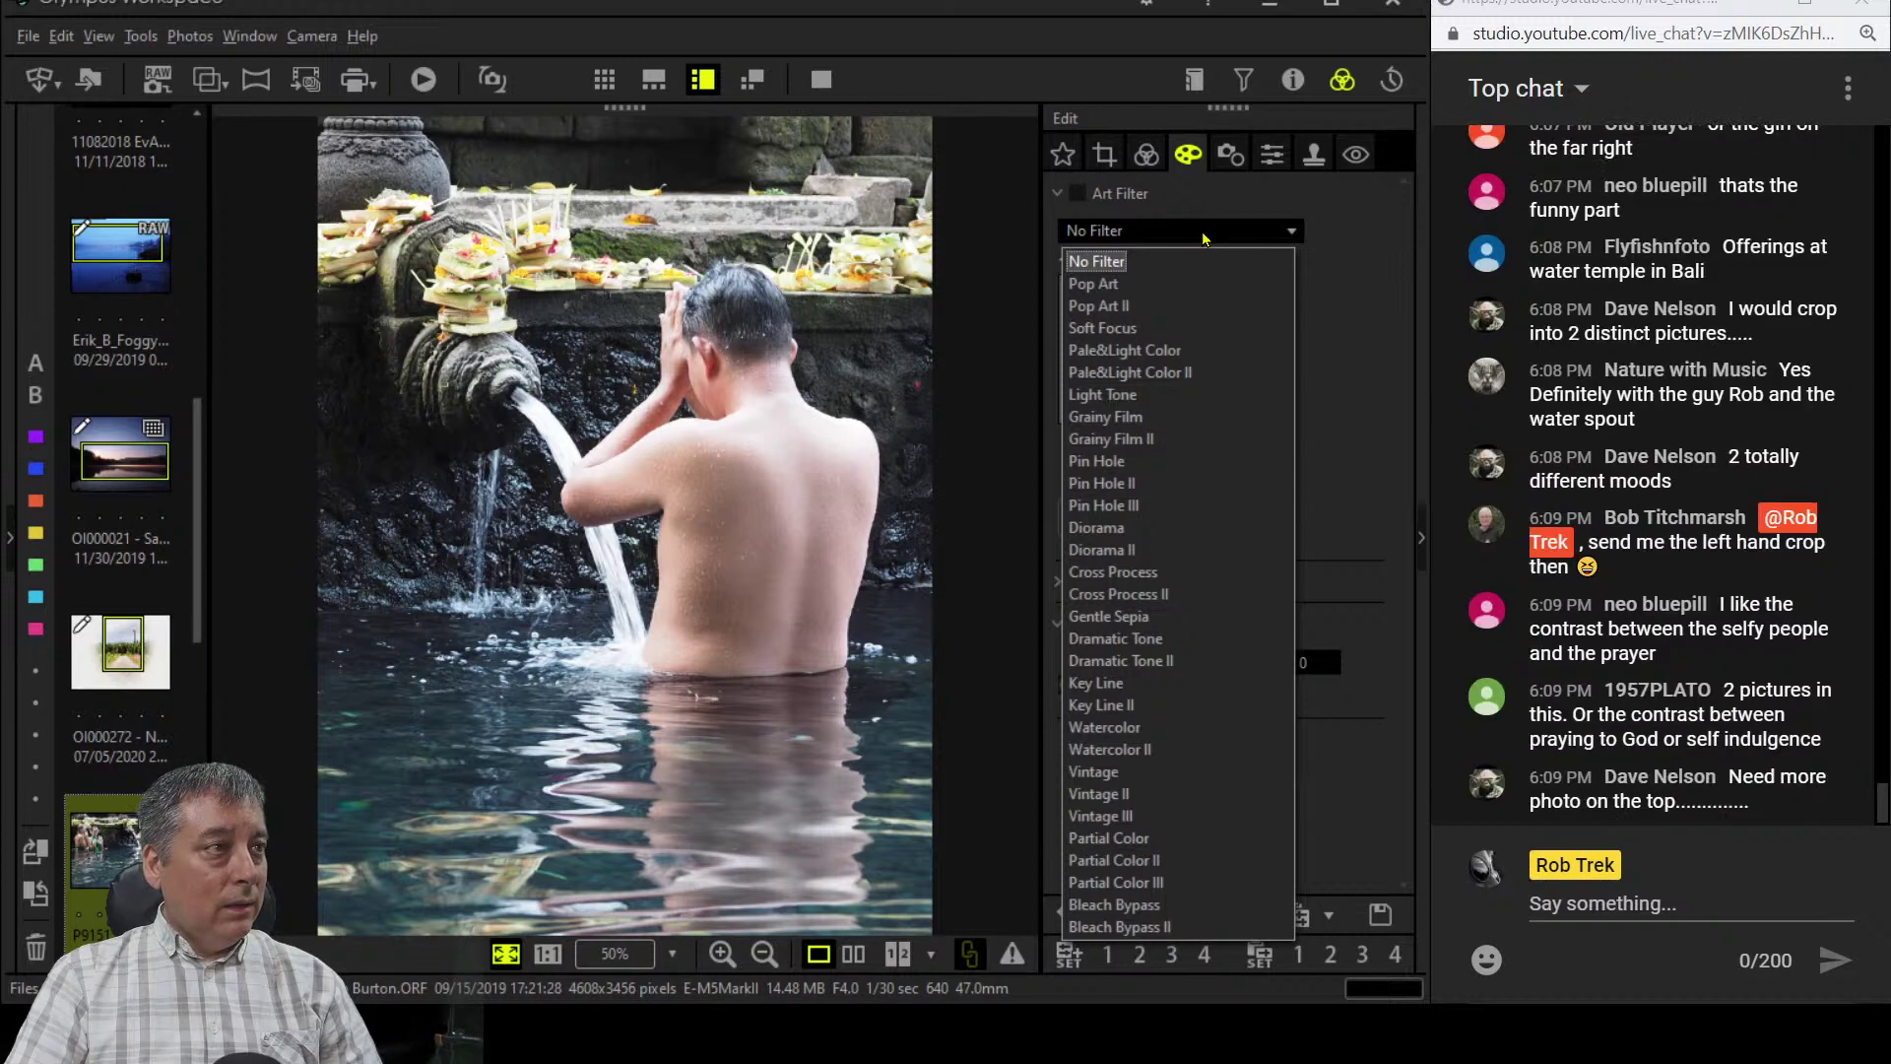
pyautogui.click(1145, 154)
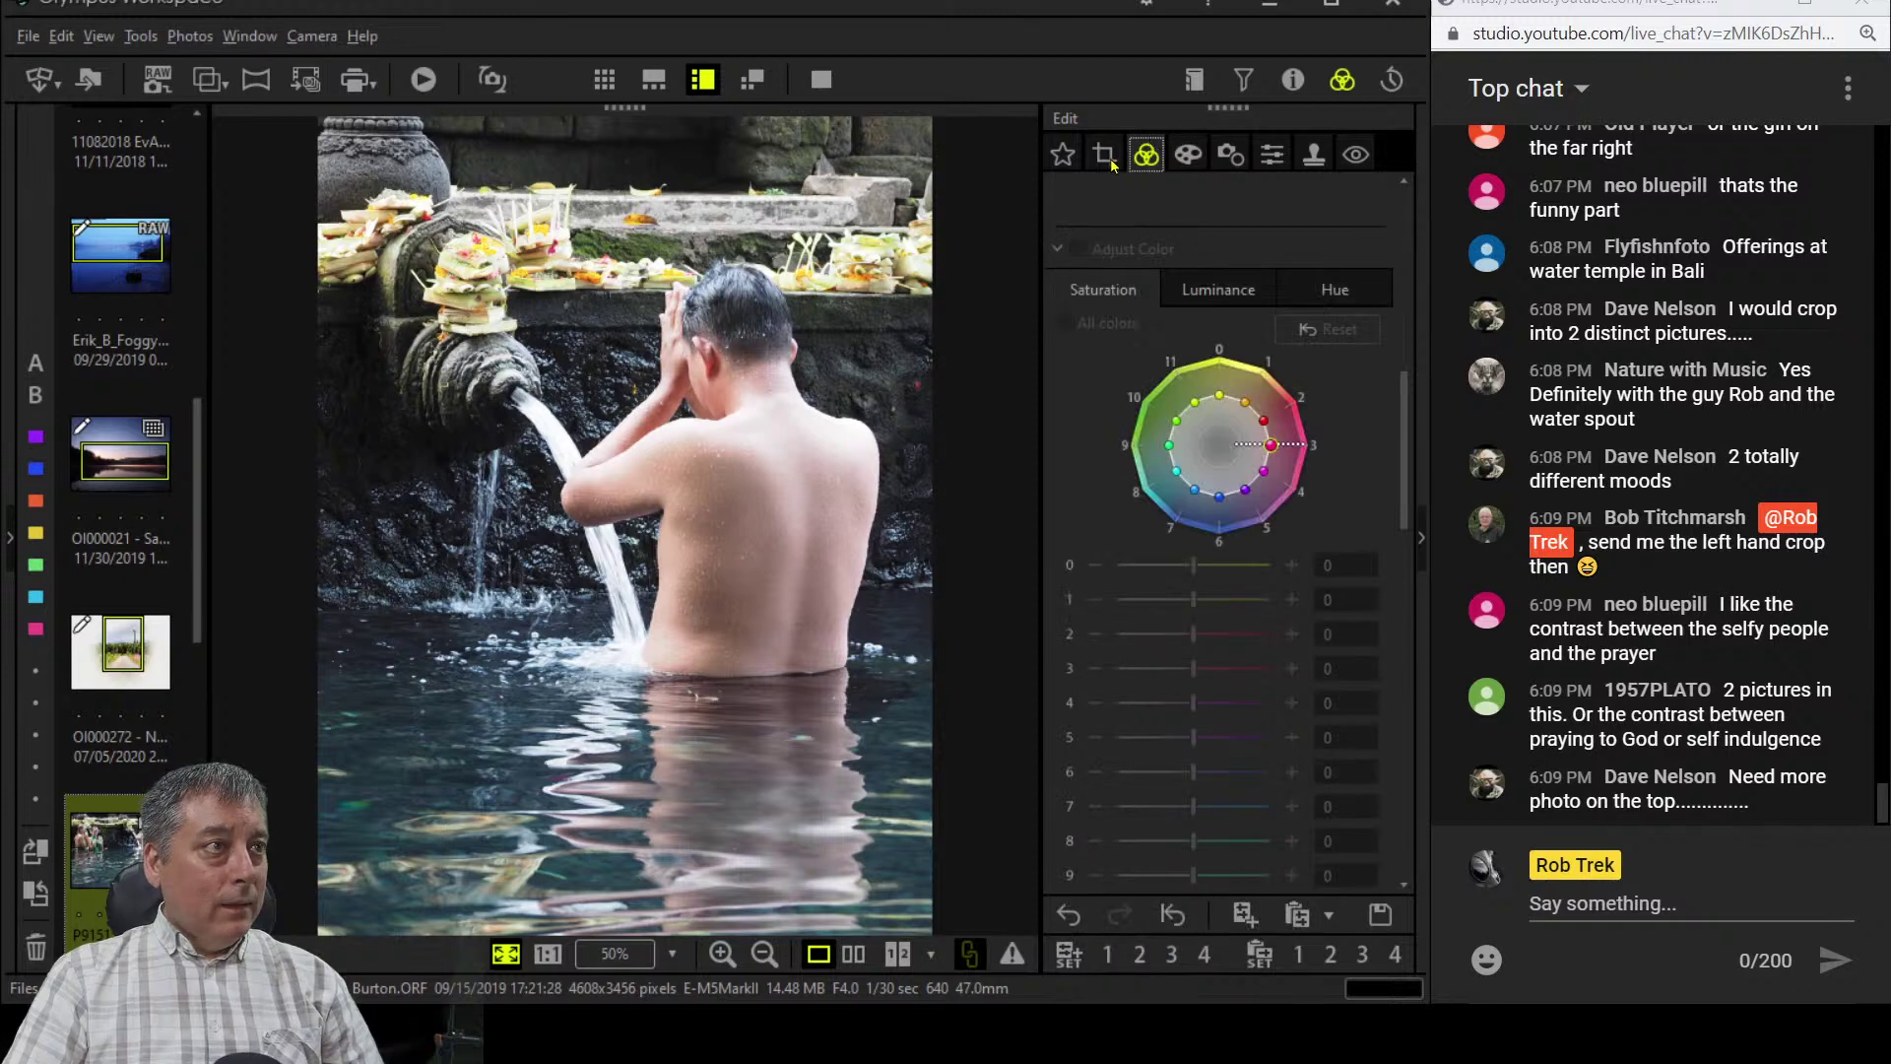
pyautogui.click(1190, 156)
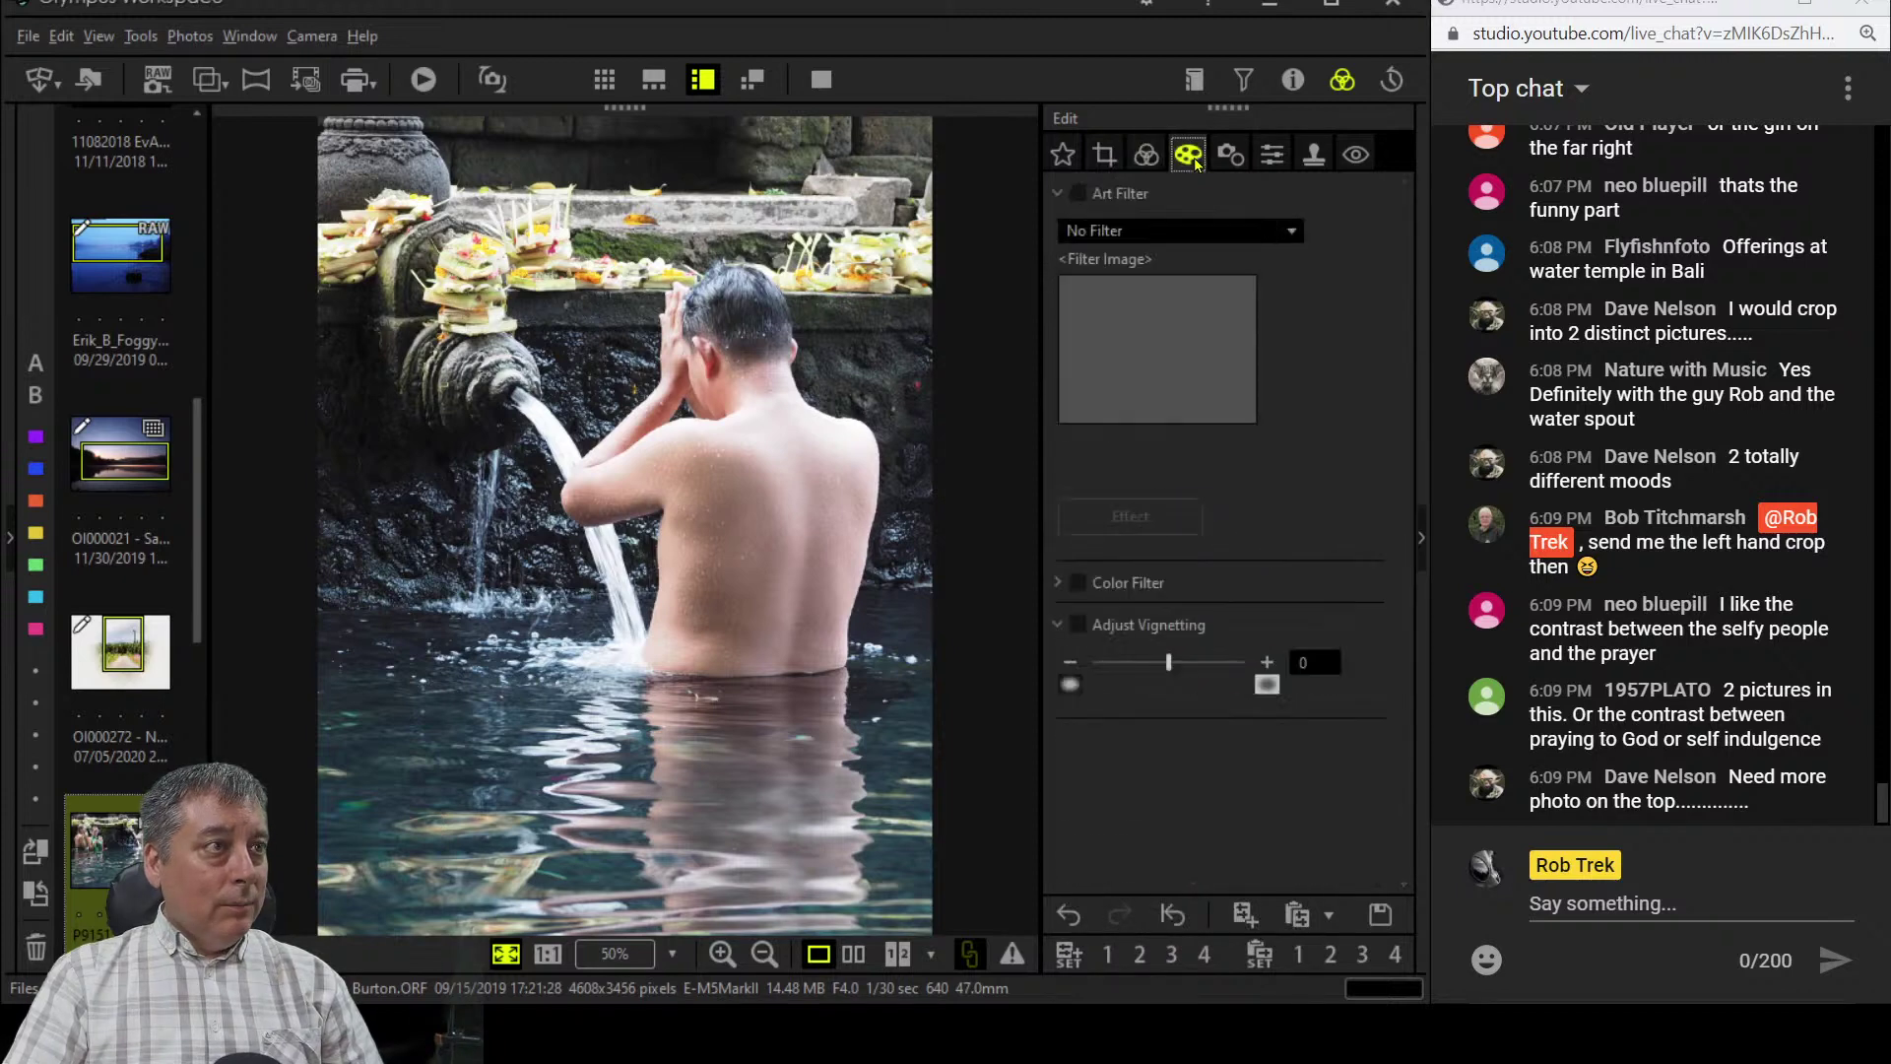
pyautogui.click(1215, 237)
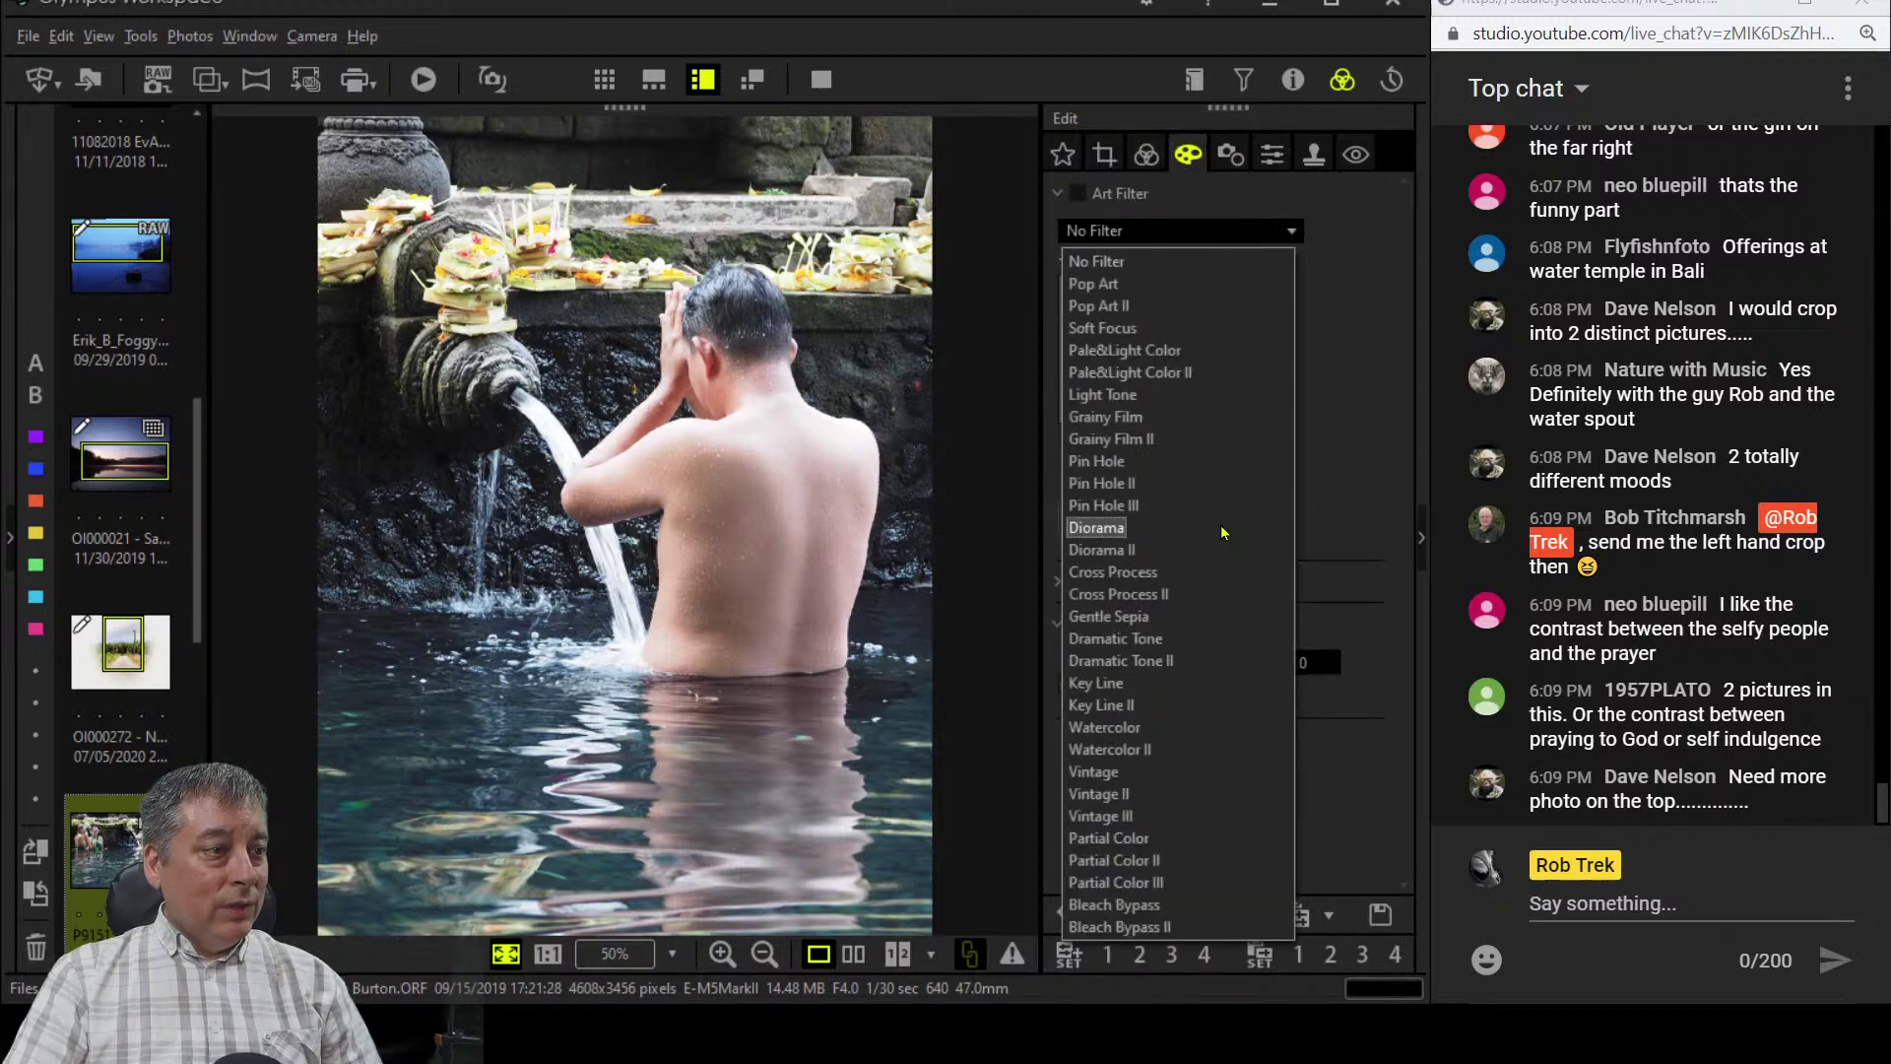
pyautogui.click(1204, 826)
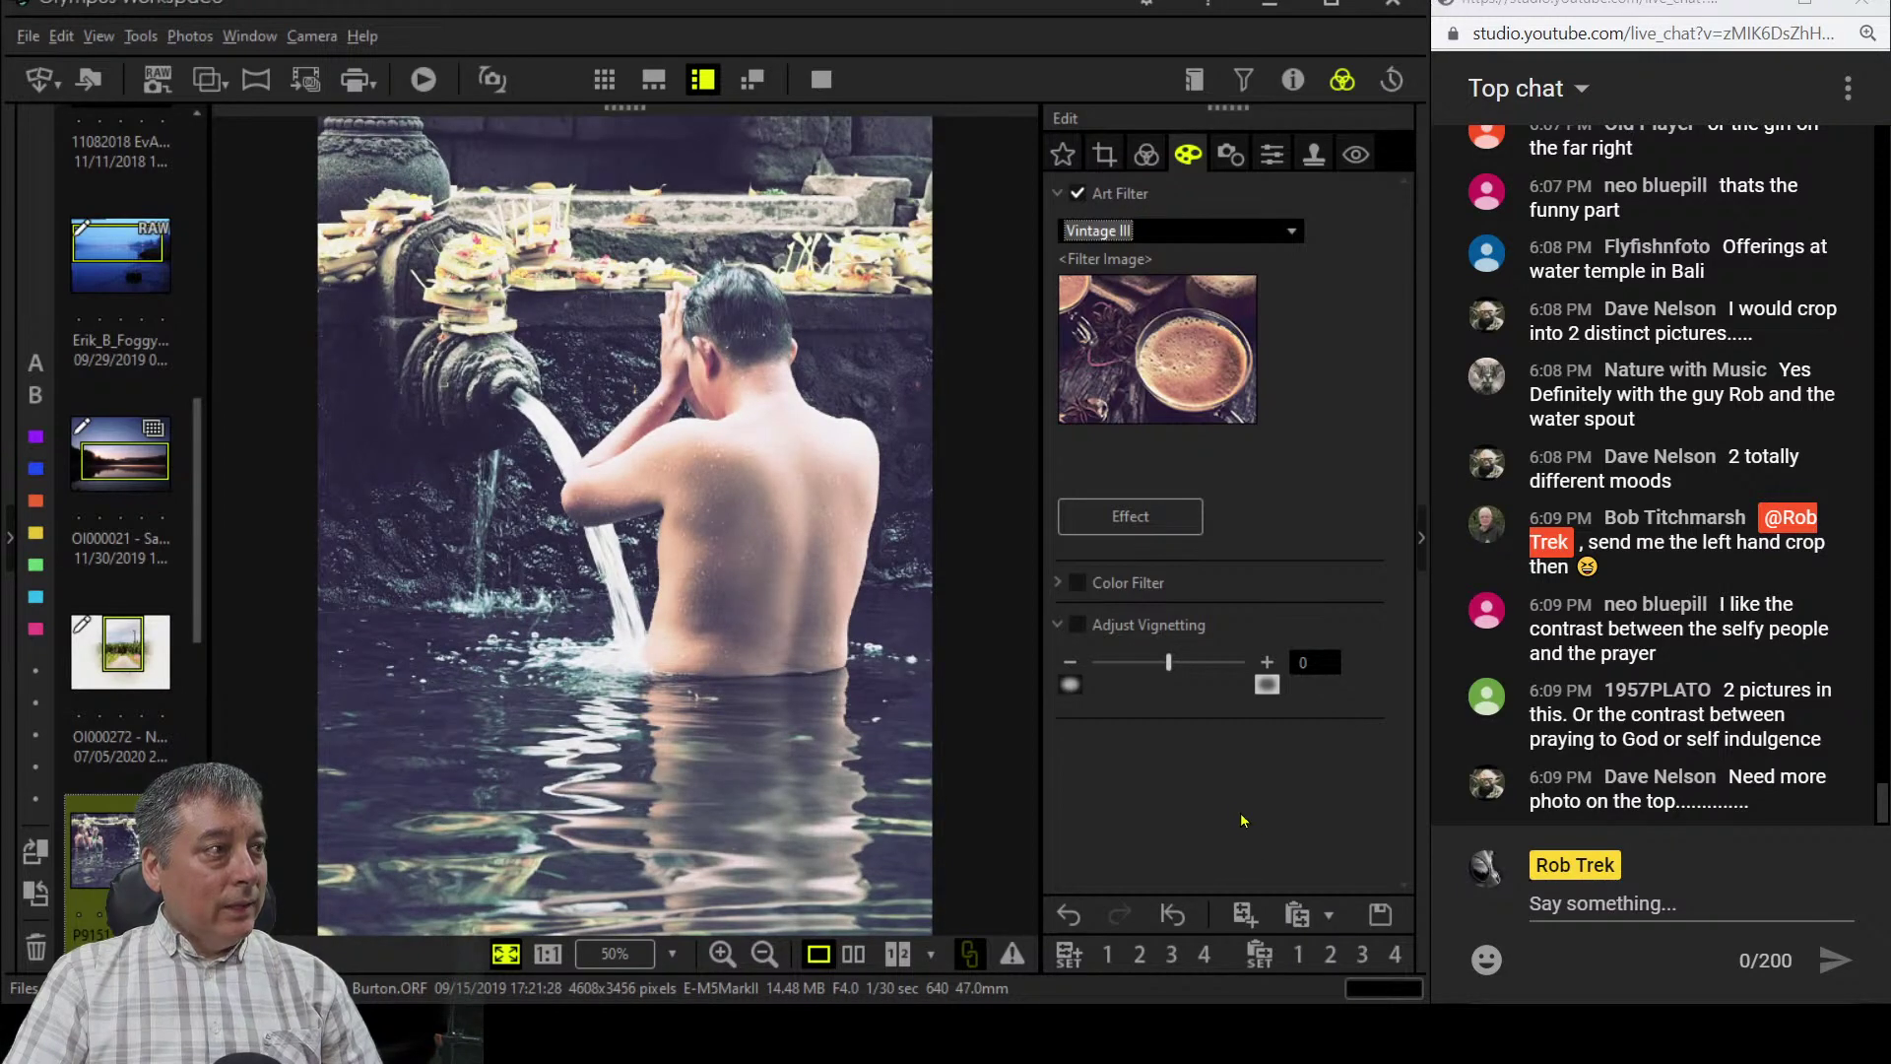
# - Lower the temple photo's Highlight value to -5 in the Highlight & Shadow adjustment
pyautogui.click(1145, 155)
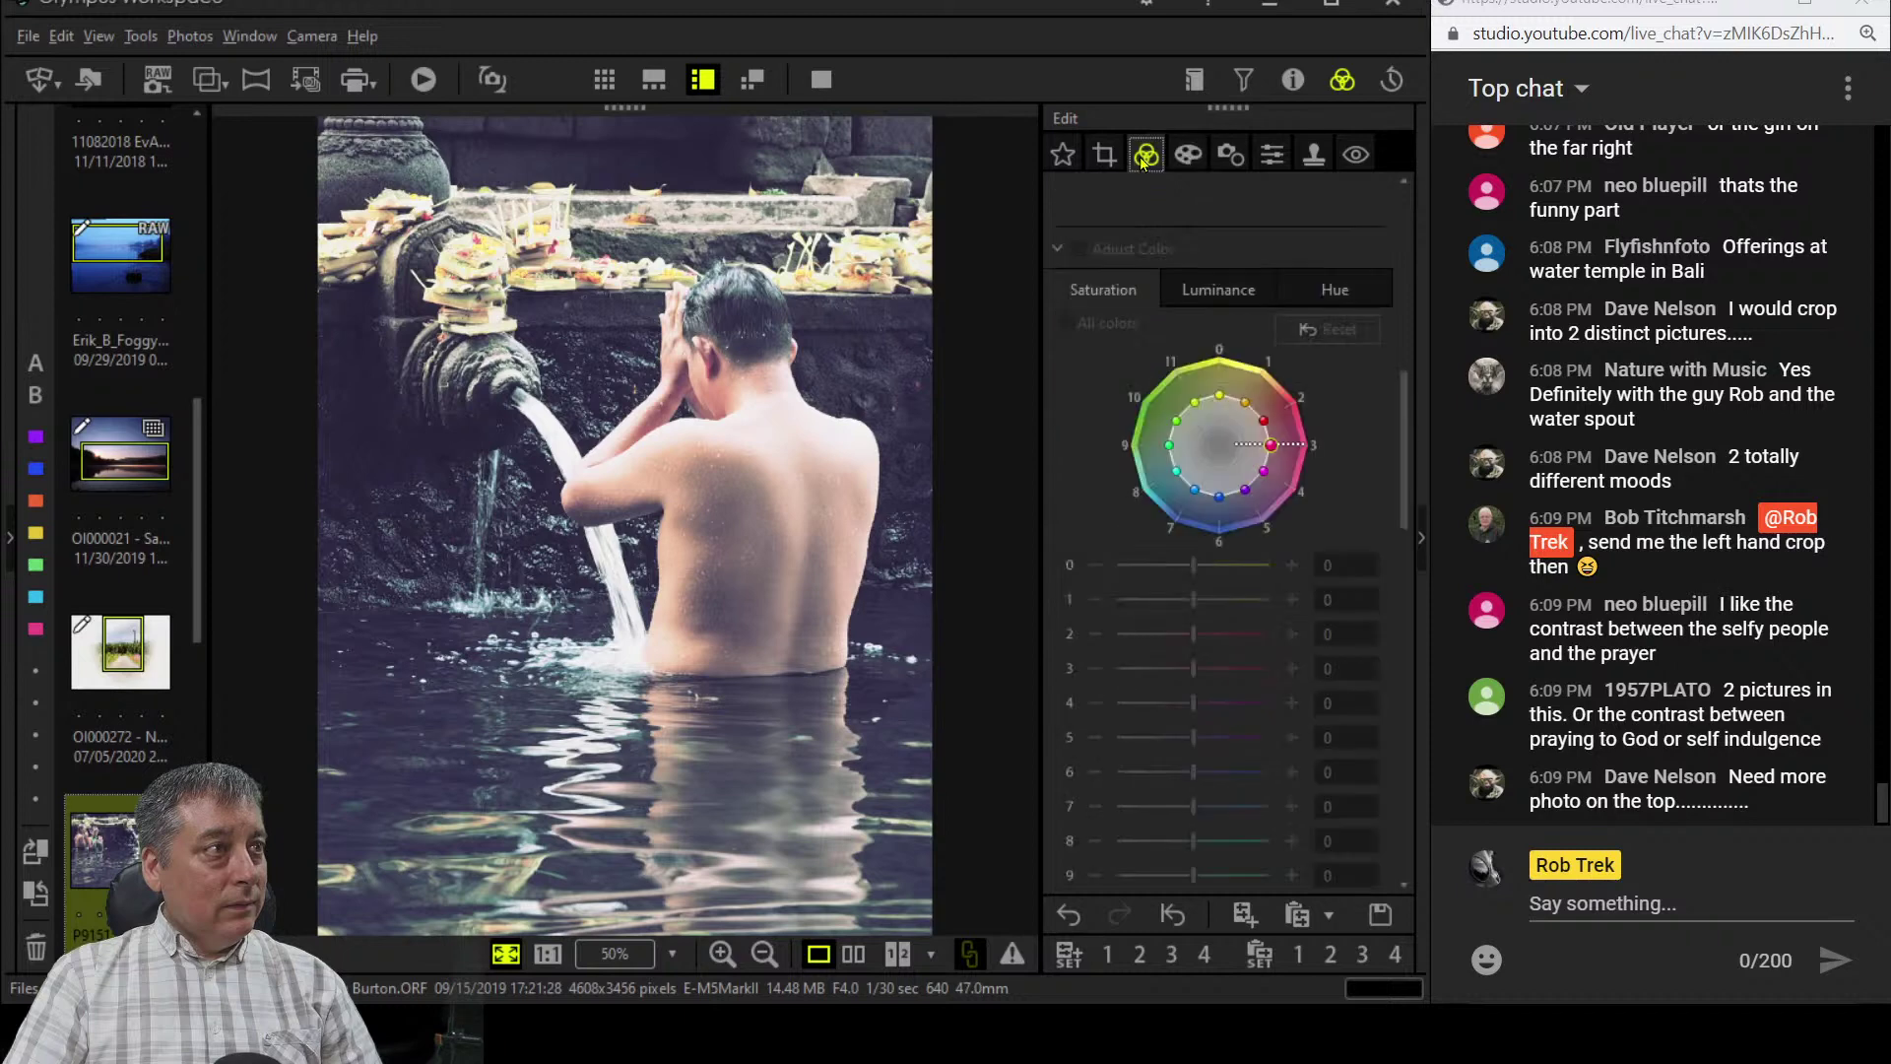
pyautogui.click(1056, 248)
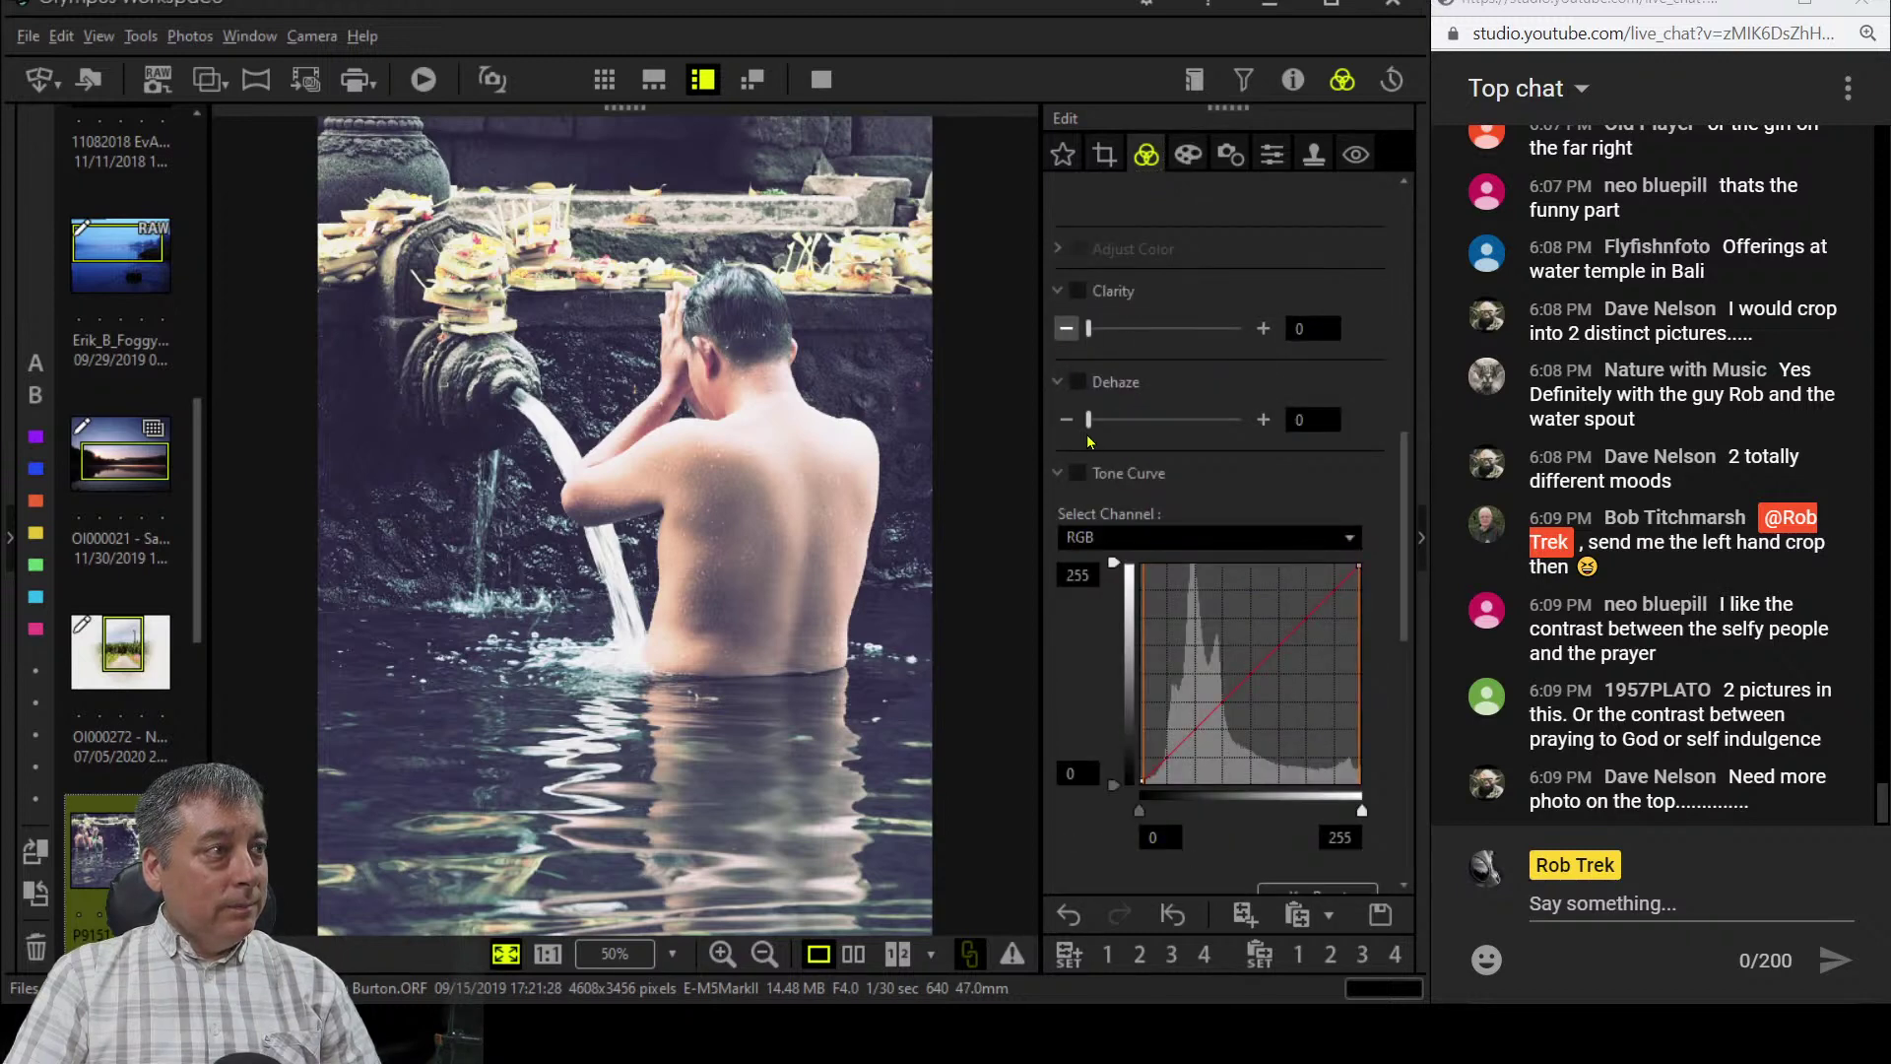
pyautogui.scroll(-6, 1085, 599)
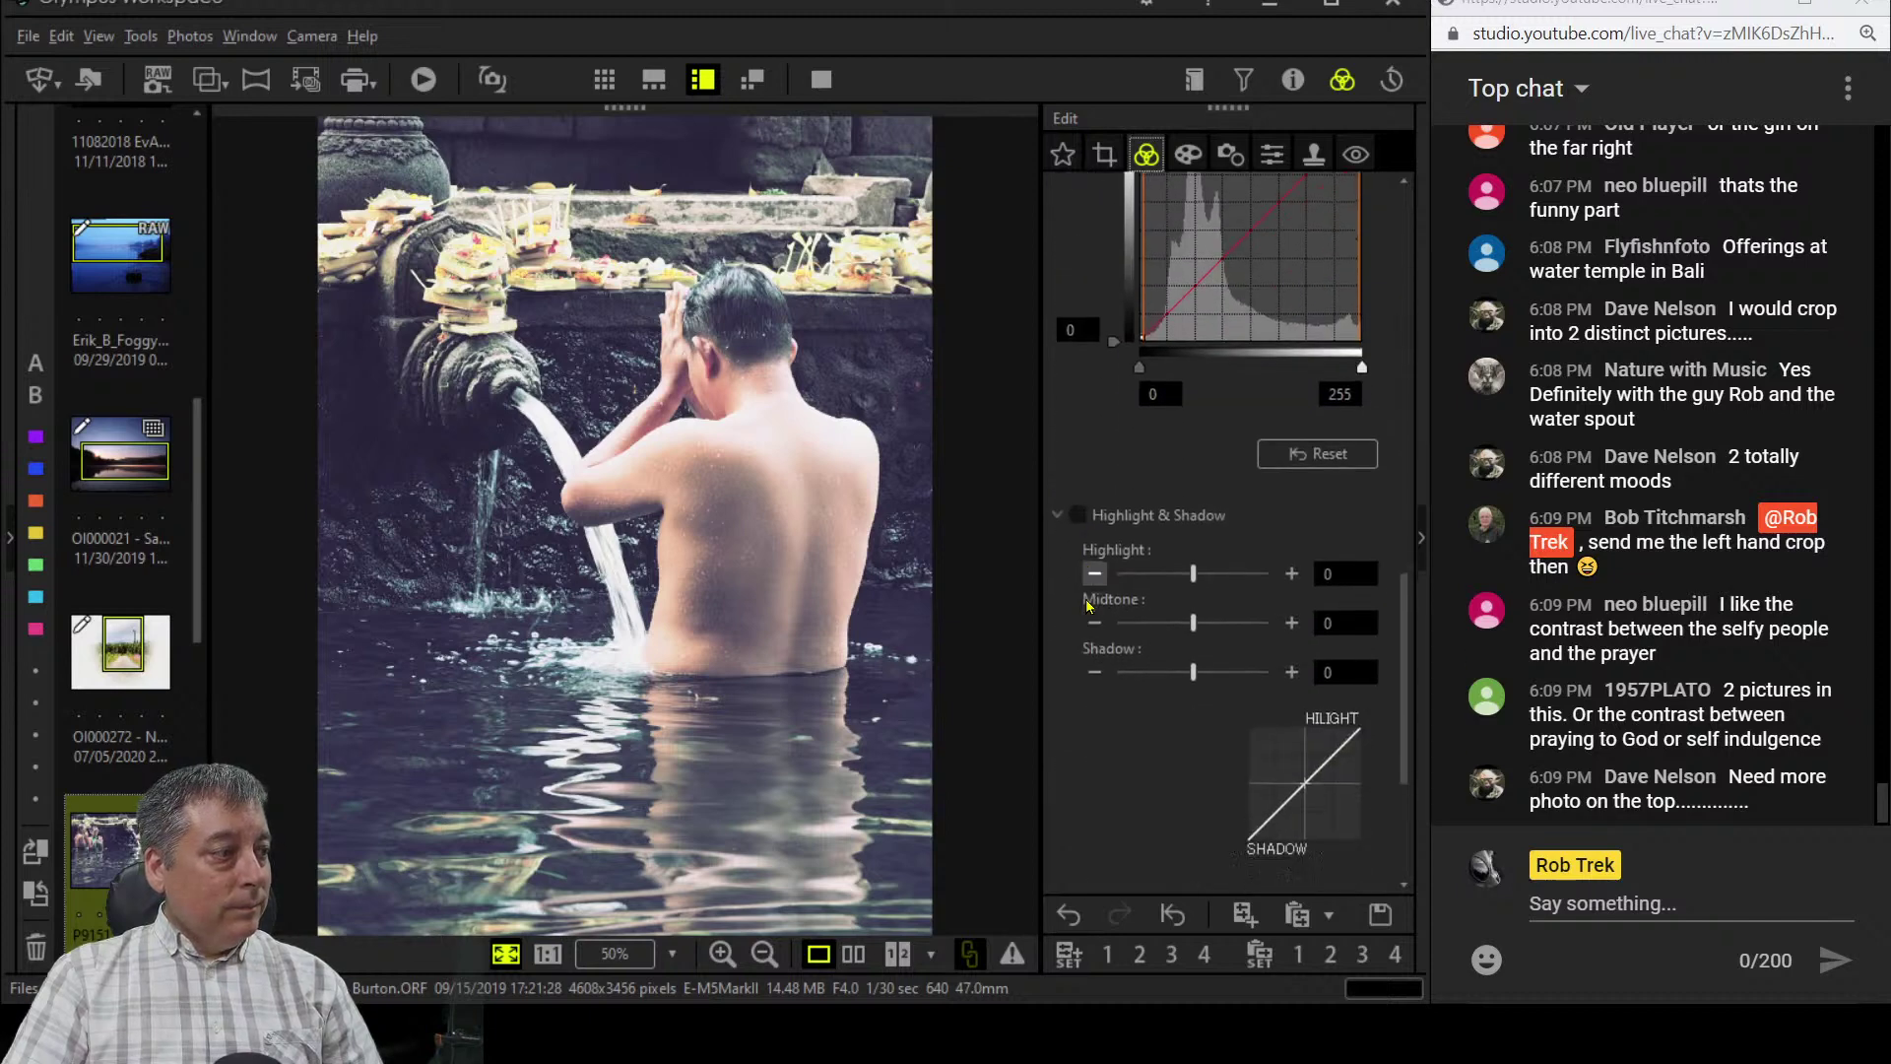
pyautogui.click(1094, 425)
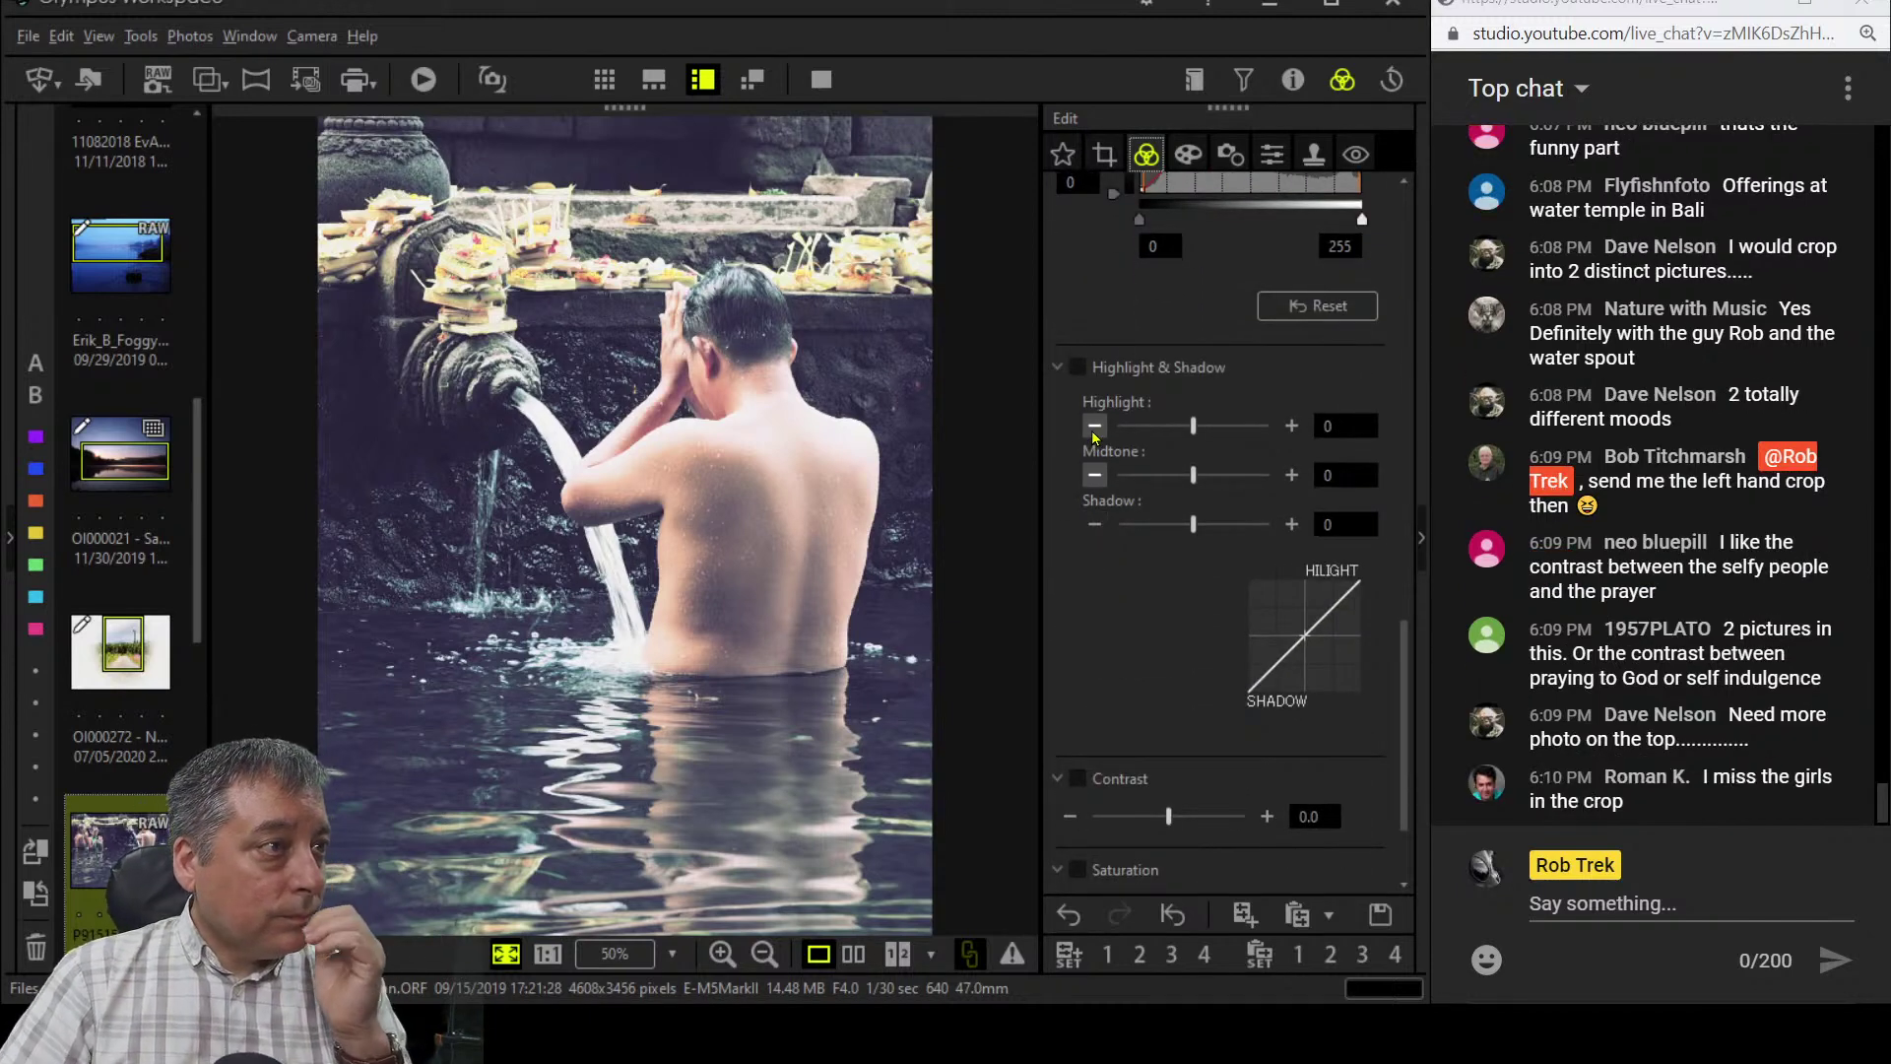
pyautogui.click(1094, 425)
pyautogui.click(1094, 426)
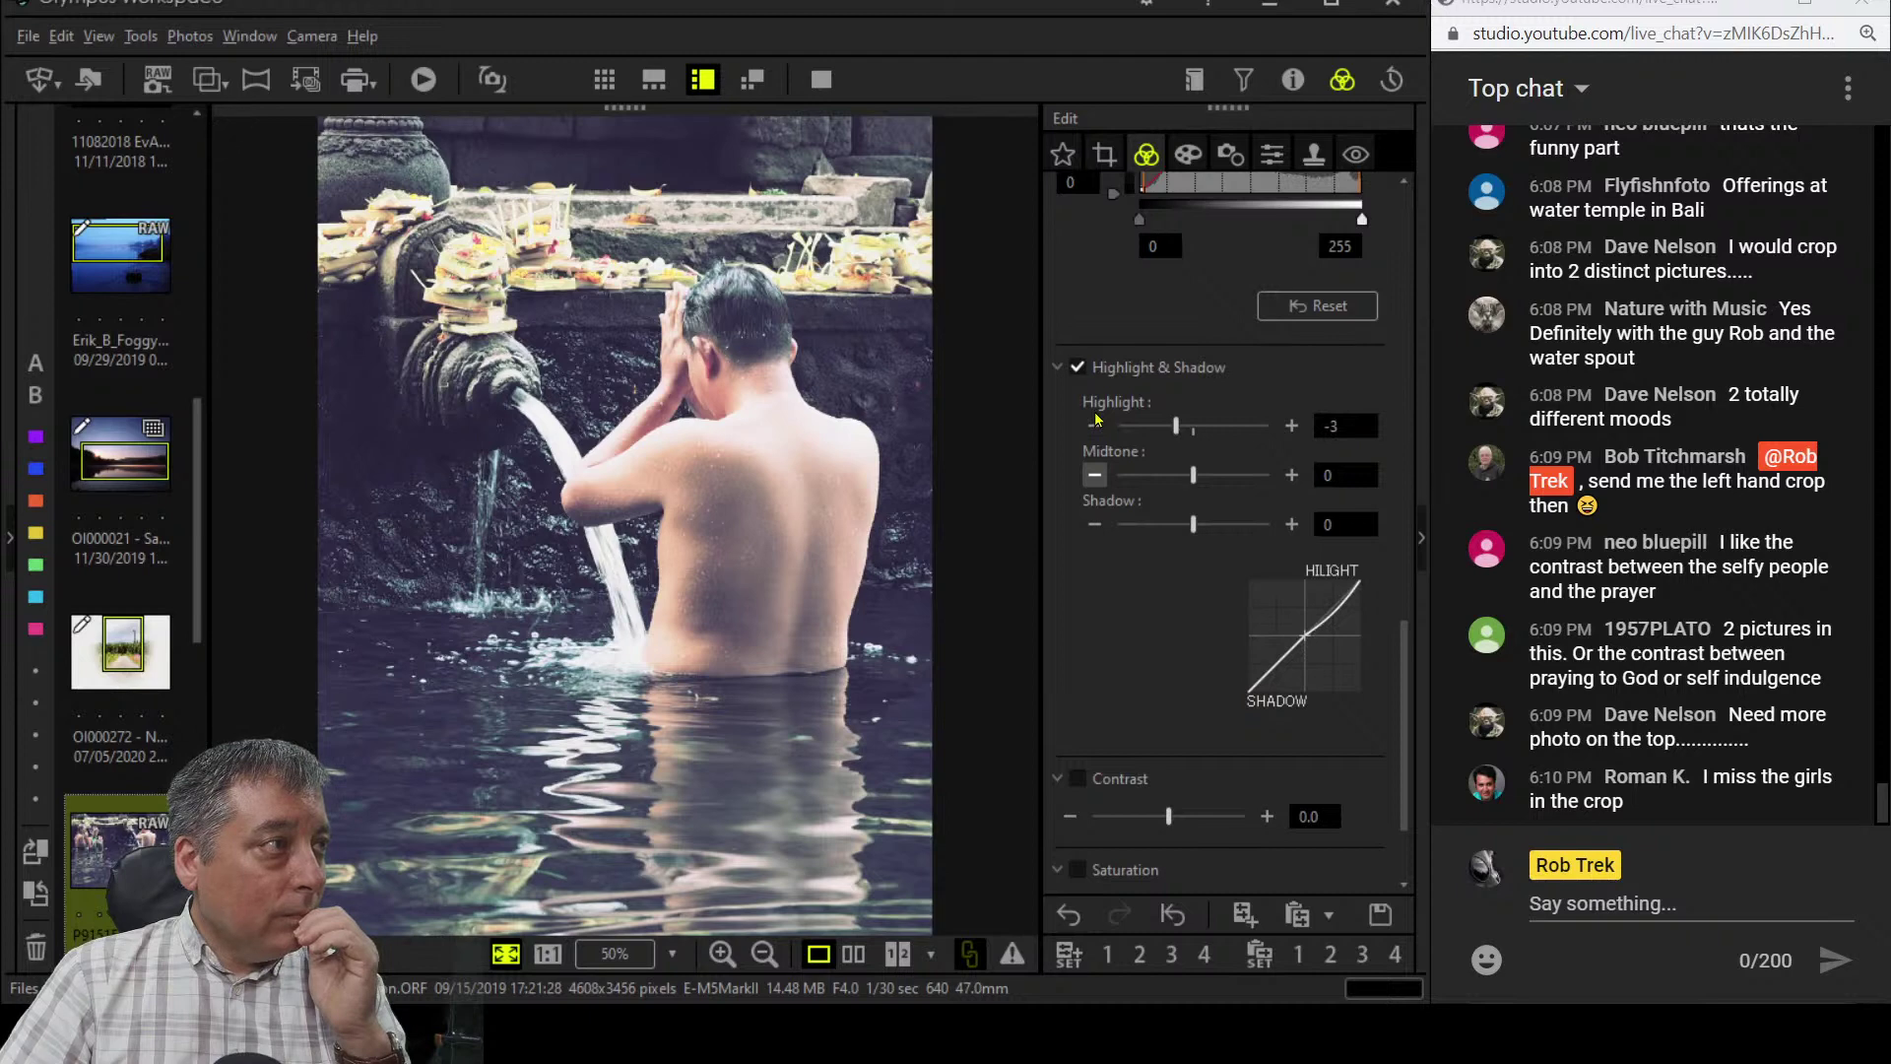
pyautogui.click(1095, 425)
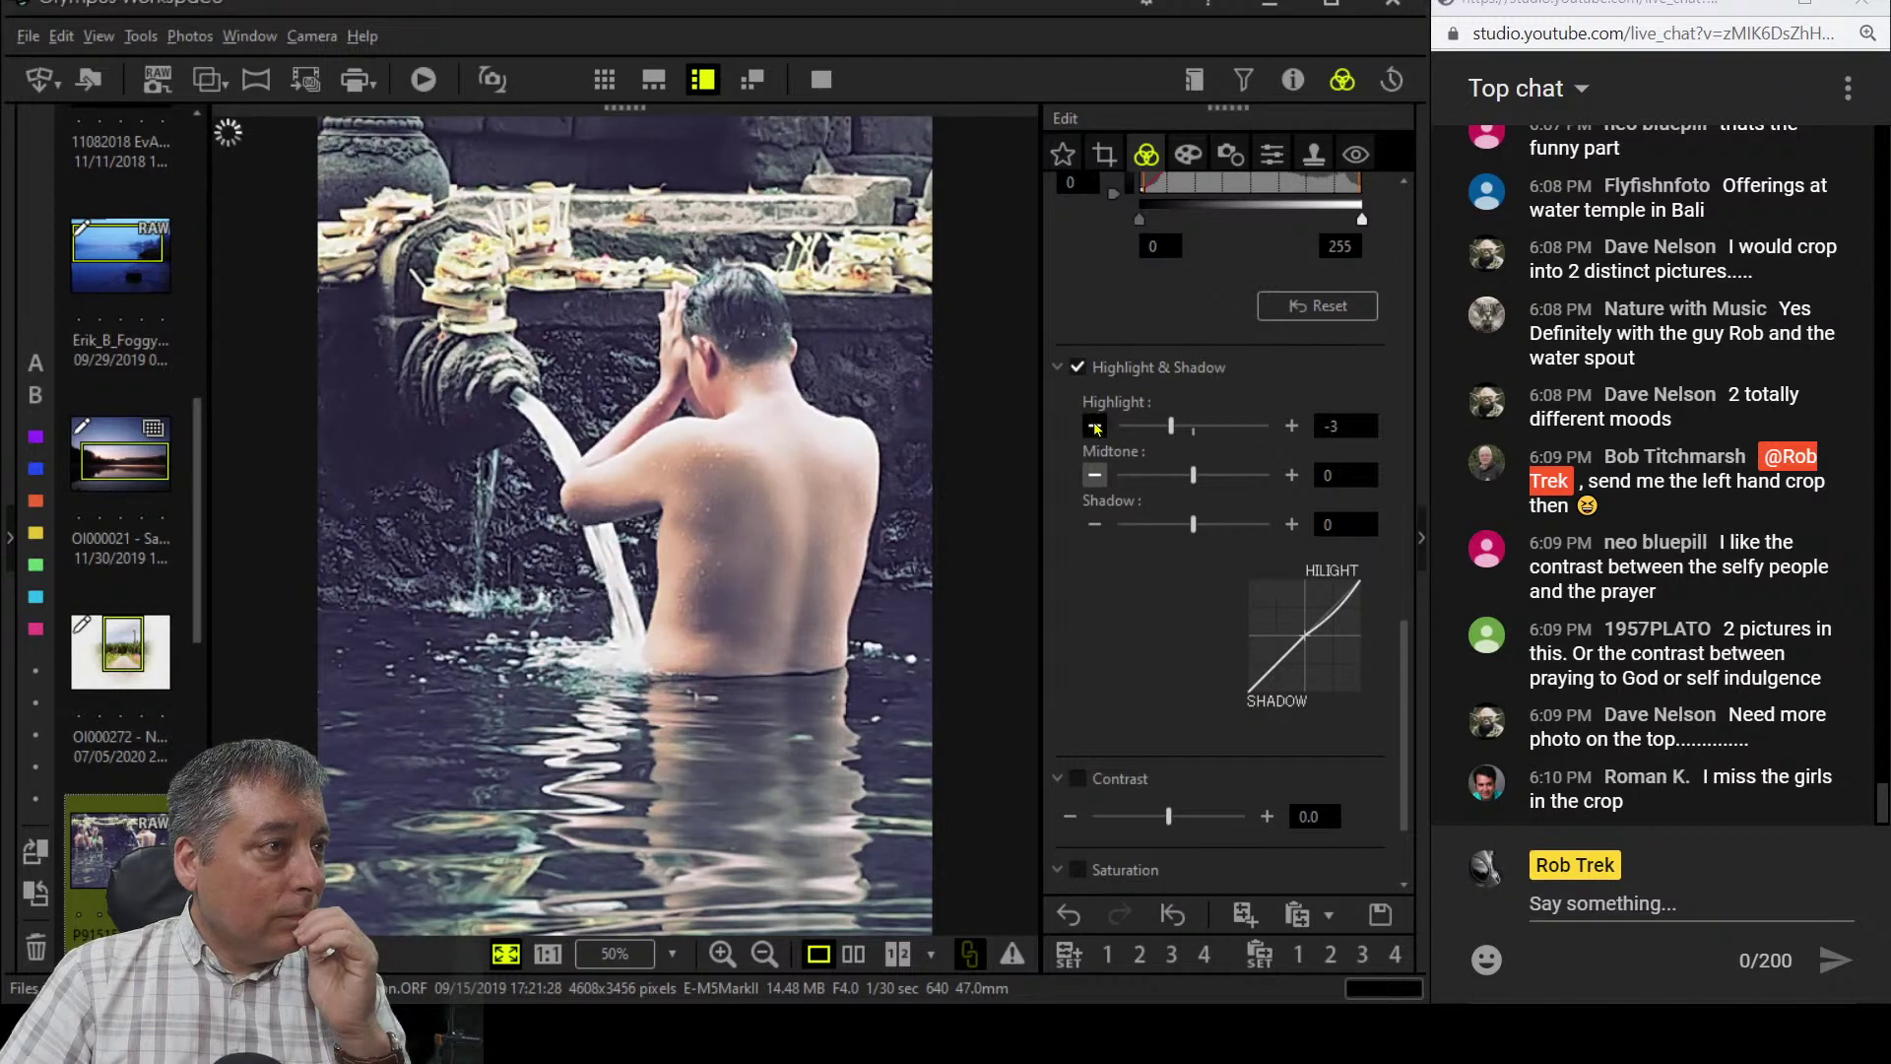
pyautogui.click(1094, 426)
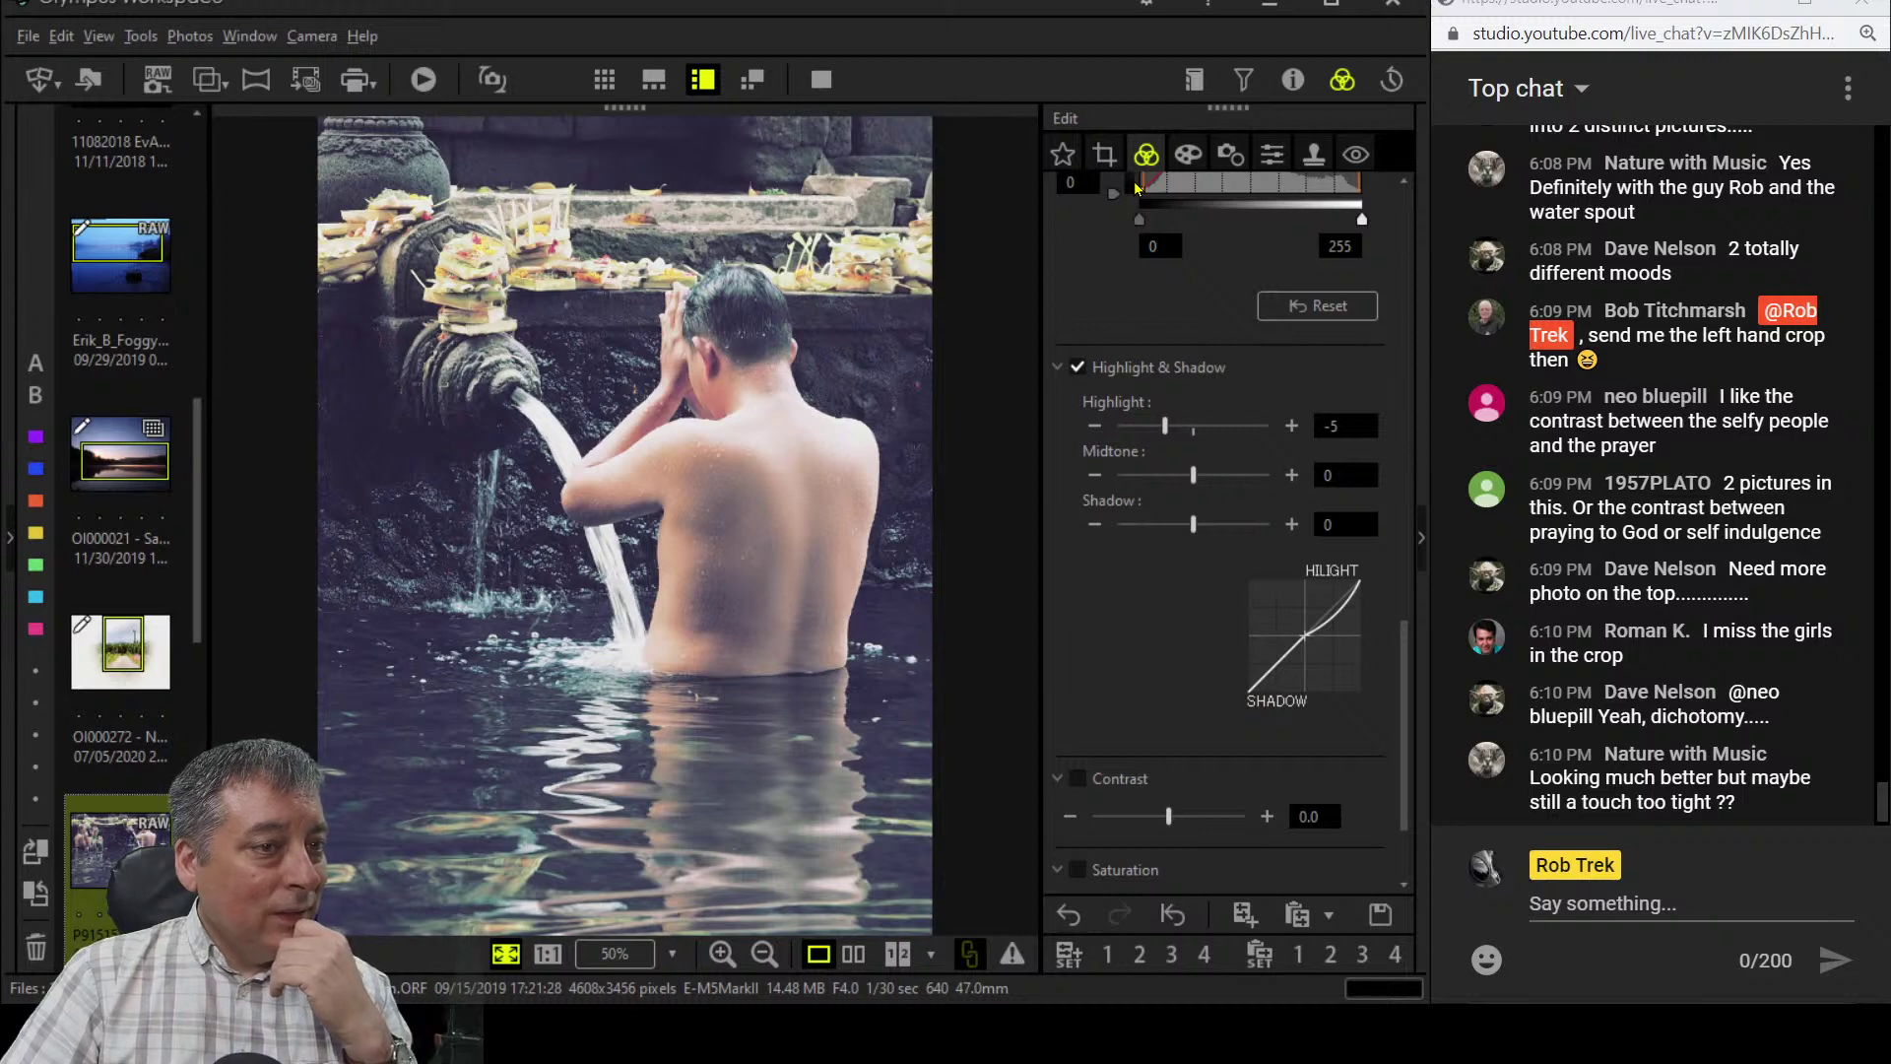
# - Enlarge the 3.0:4.0 crop to 2358 x 3146 pixels, shift it toward the spout, and preview the framing
pyautogui.click(1104, 154)
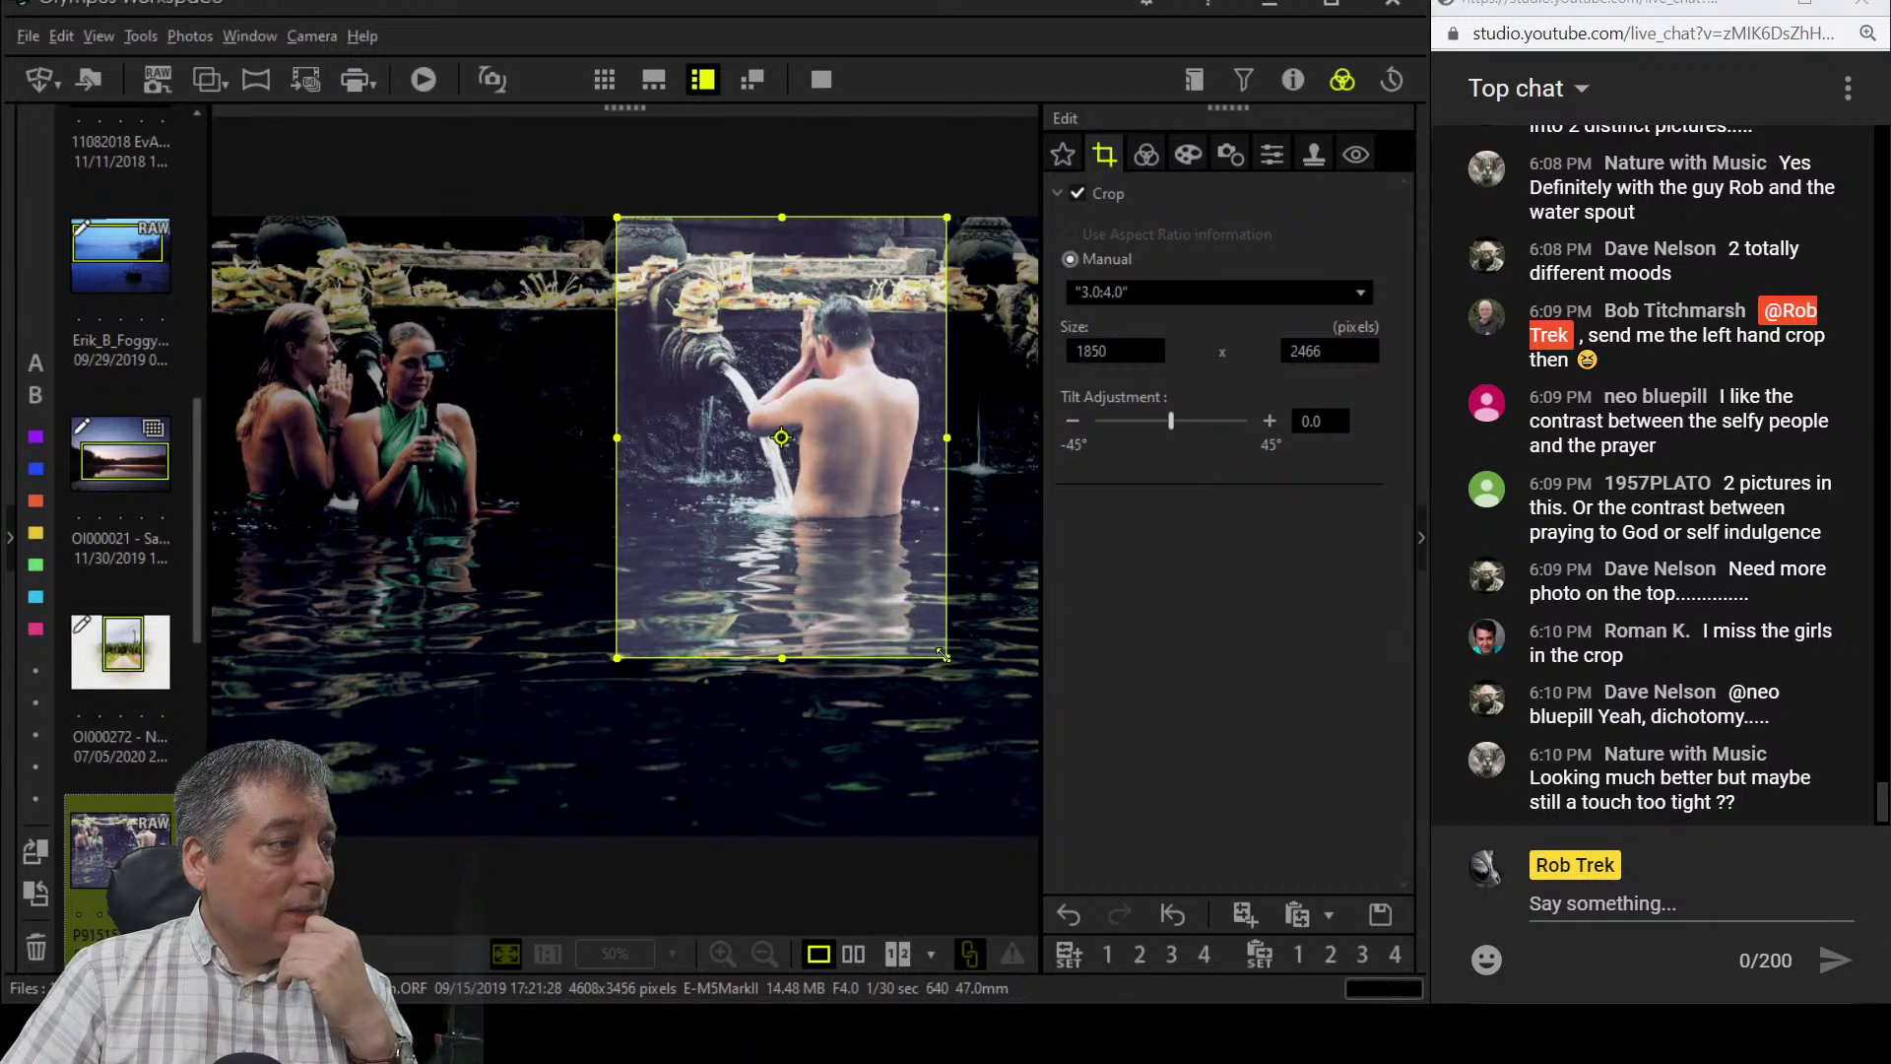
pyautogui.moveTo(943, 655); pyautogui.dragTo(1024, 881)
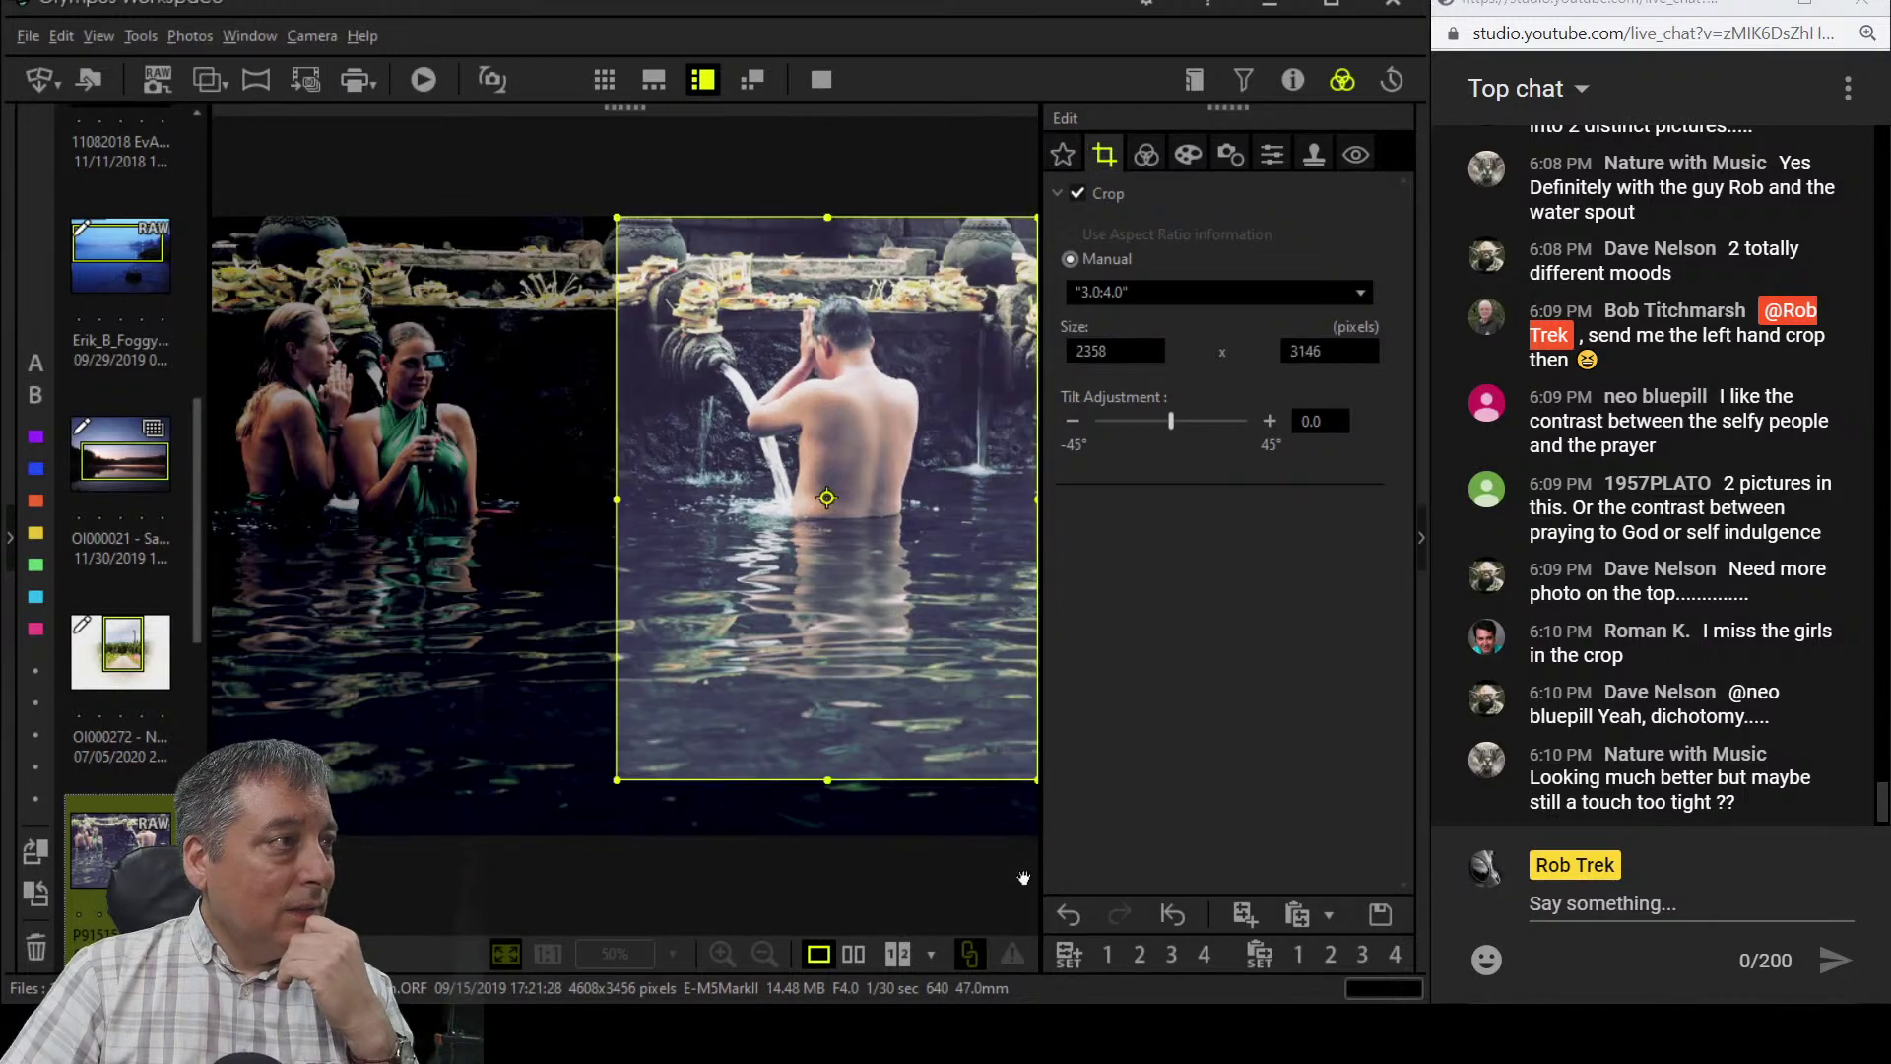
pyautogui.moveTo(948, 678); pyautogui.dragTo(851, 588)
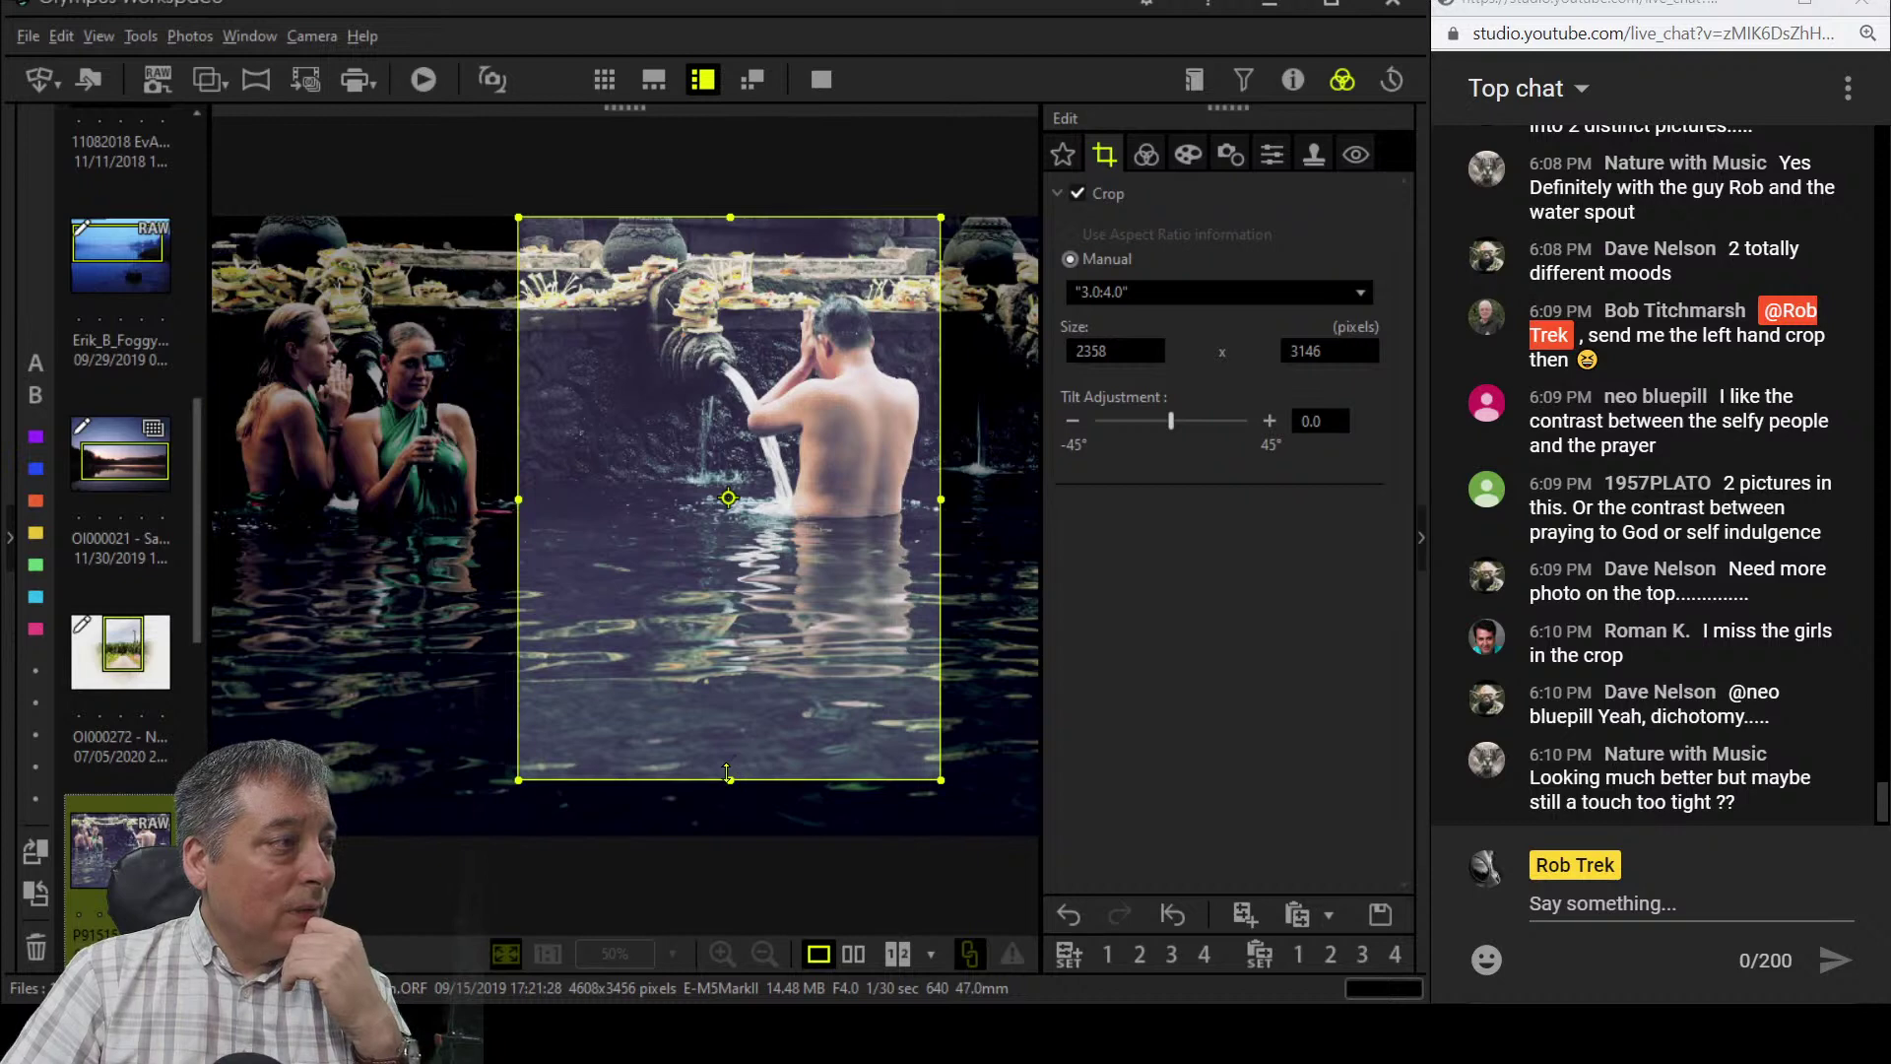
pyautogui.click(1146, 154)
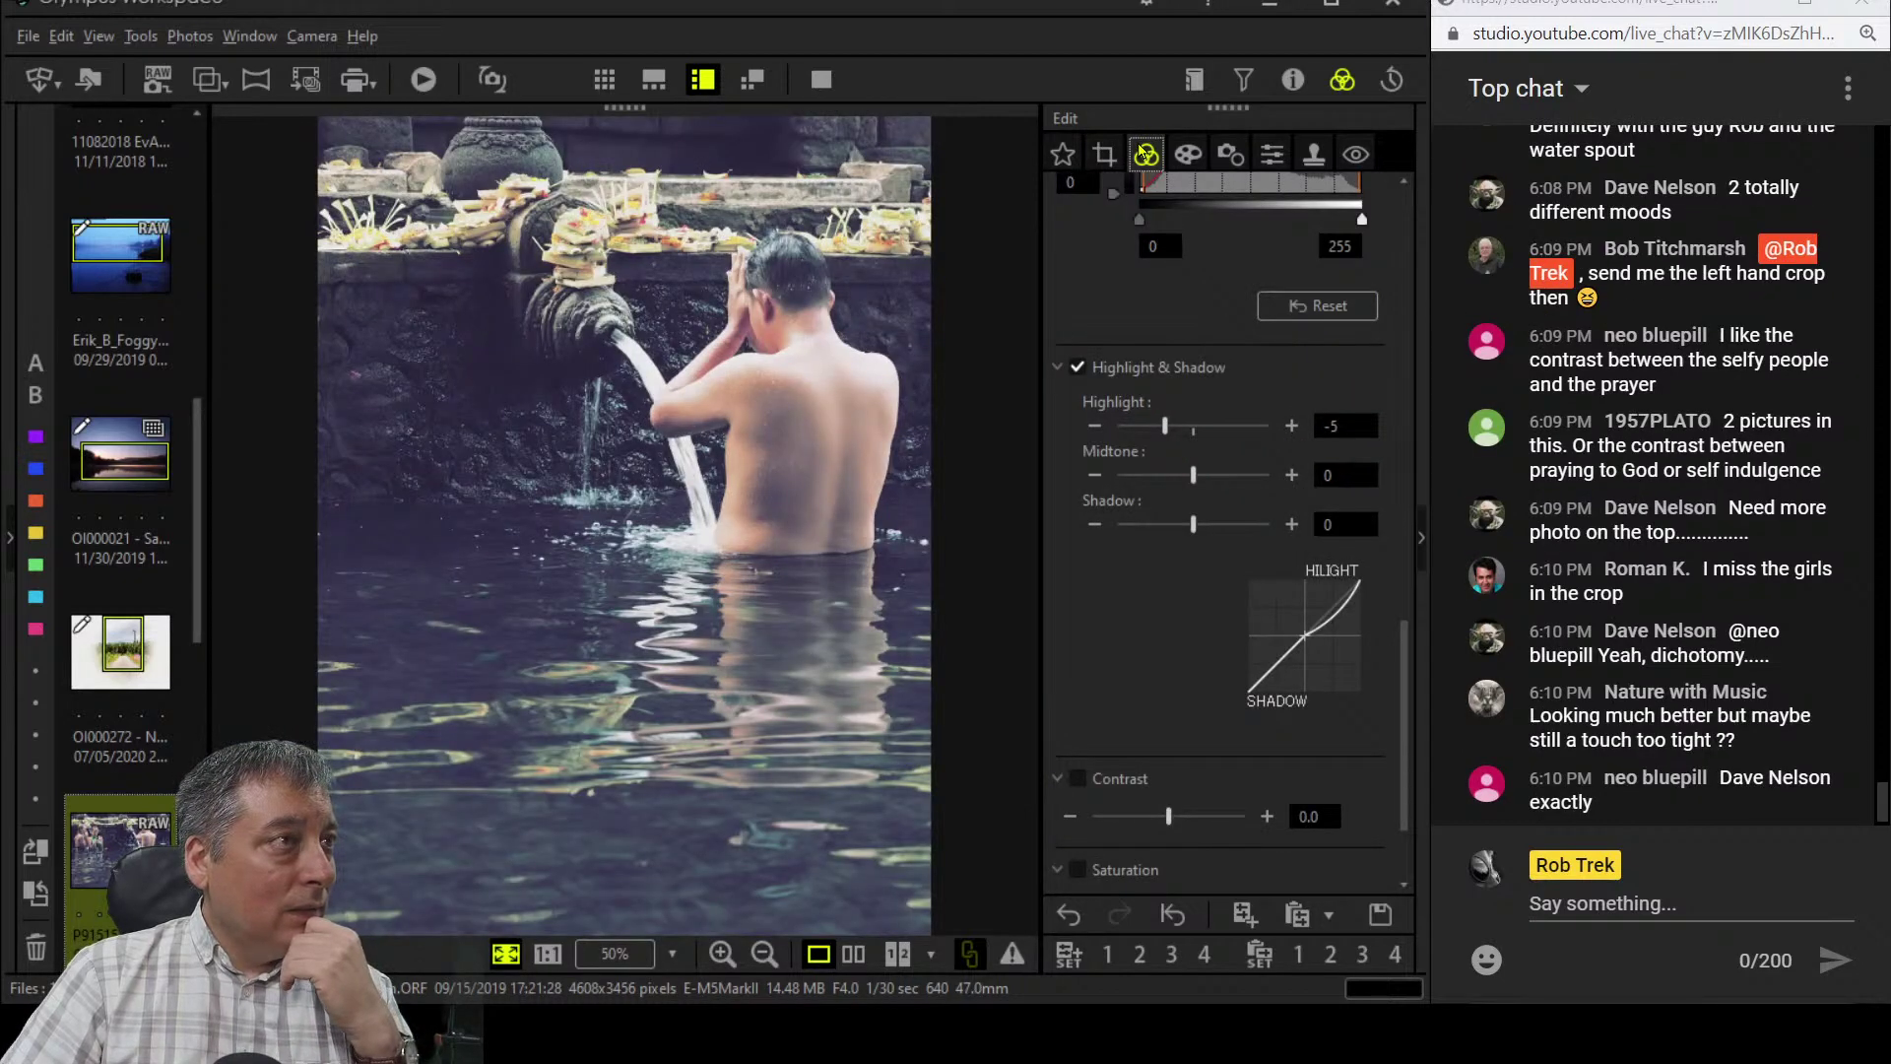
# - Shrink the 3.0:4.0 crop to 1584 x 2111 pixels around the man and spout at the photo's upper edge and preview it
pyautogui.click(1105, 153)
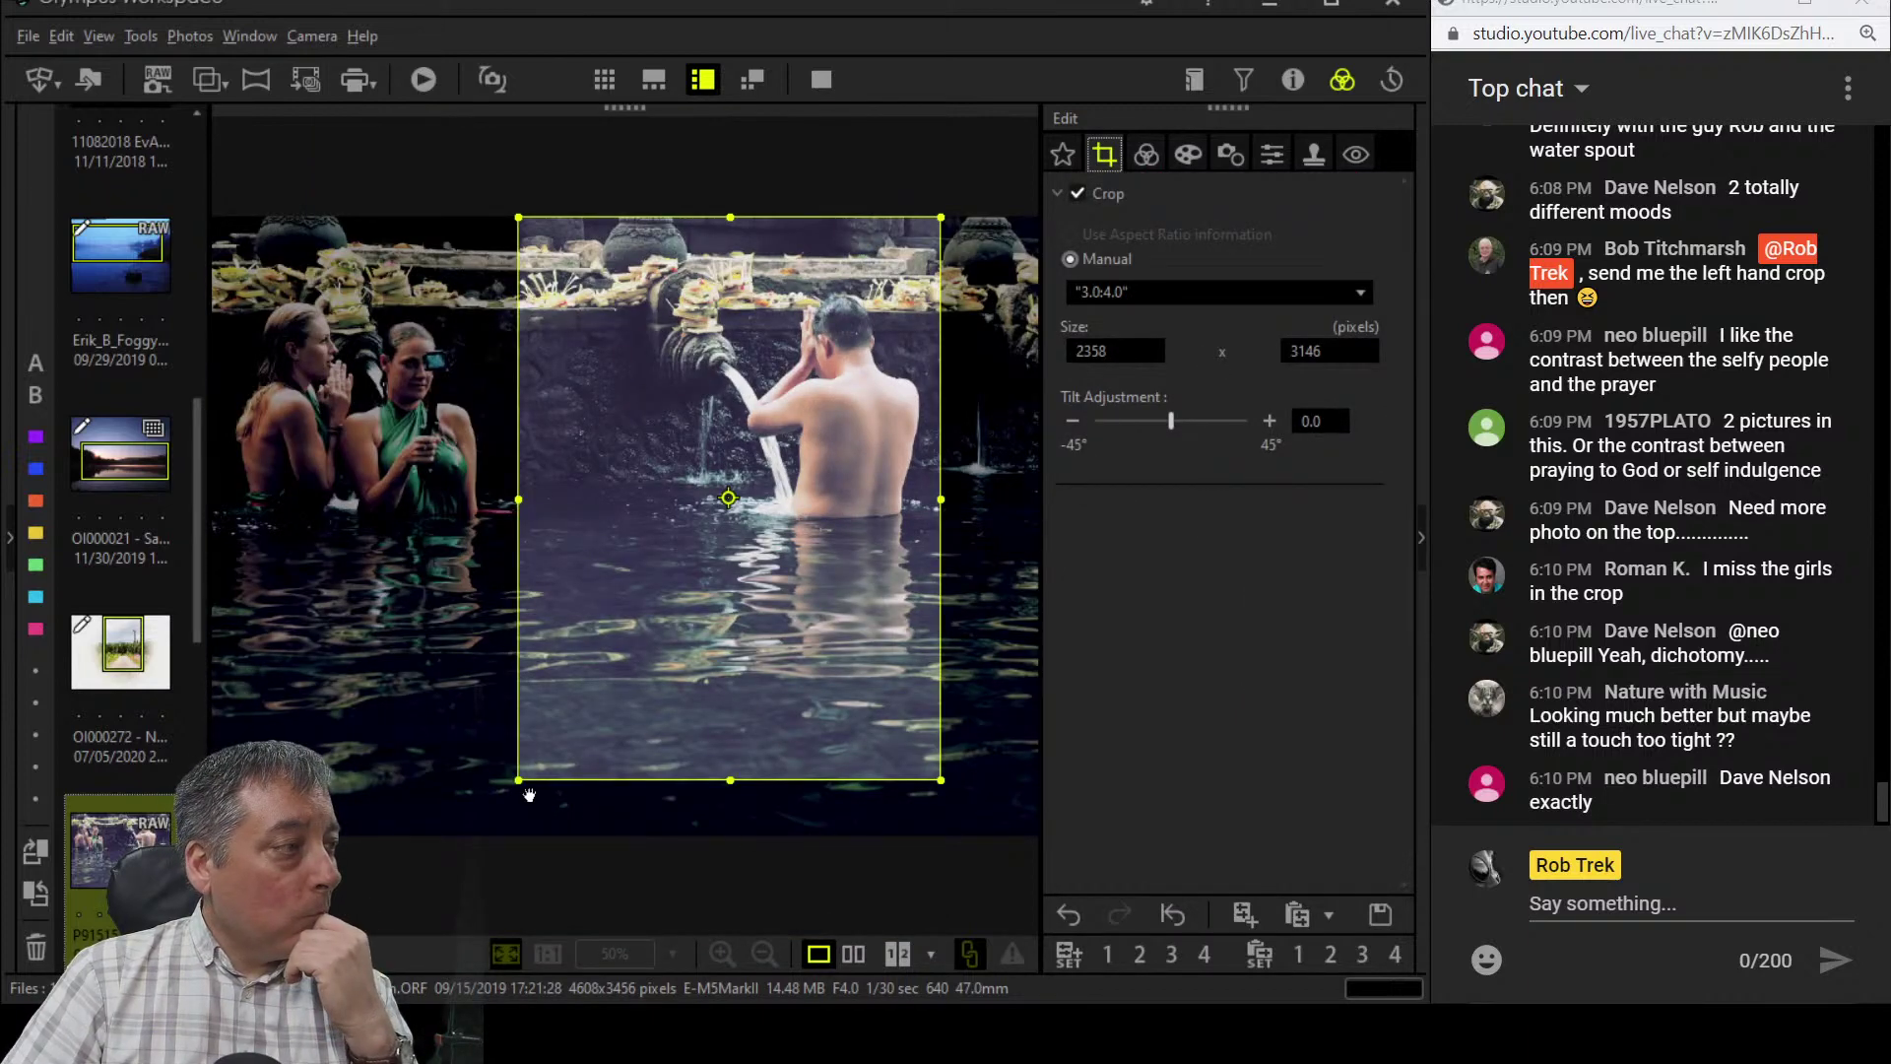
pyautogui.moveTo(519, 779); pyautogui.dragTo(728, 585)
pyautogui.moveTo(830, 539); pyautogui.dragTo(806, 538)
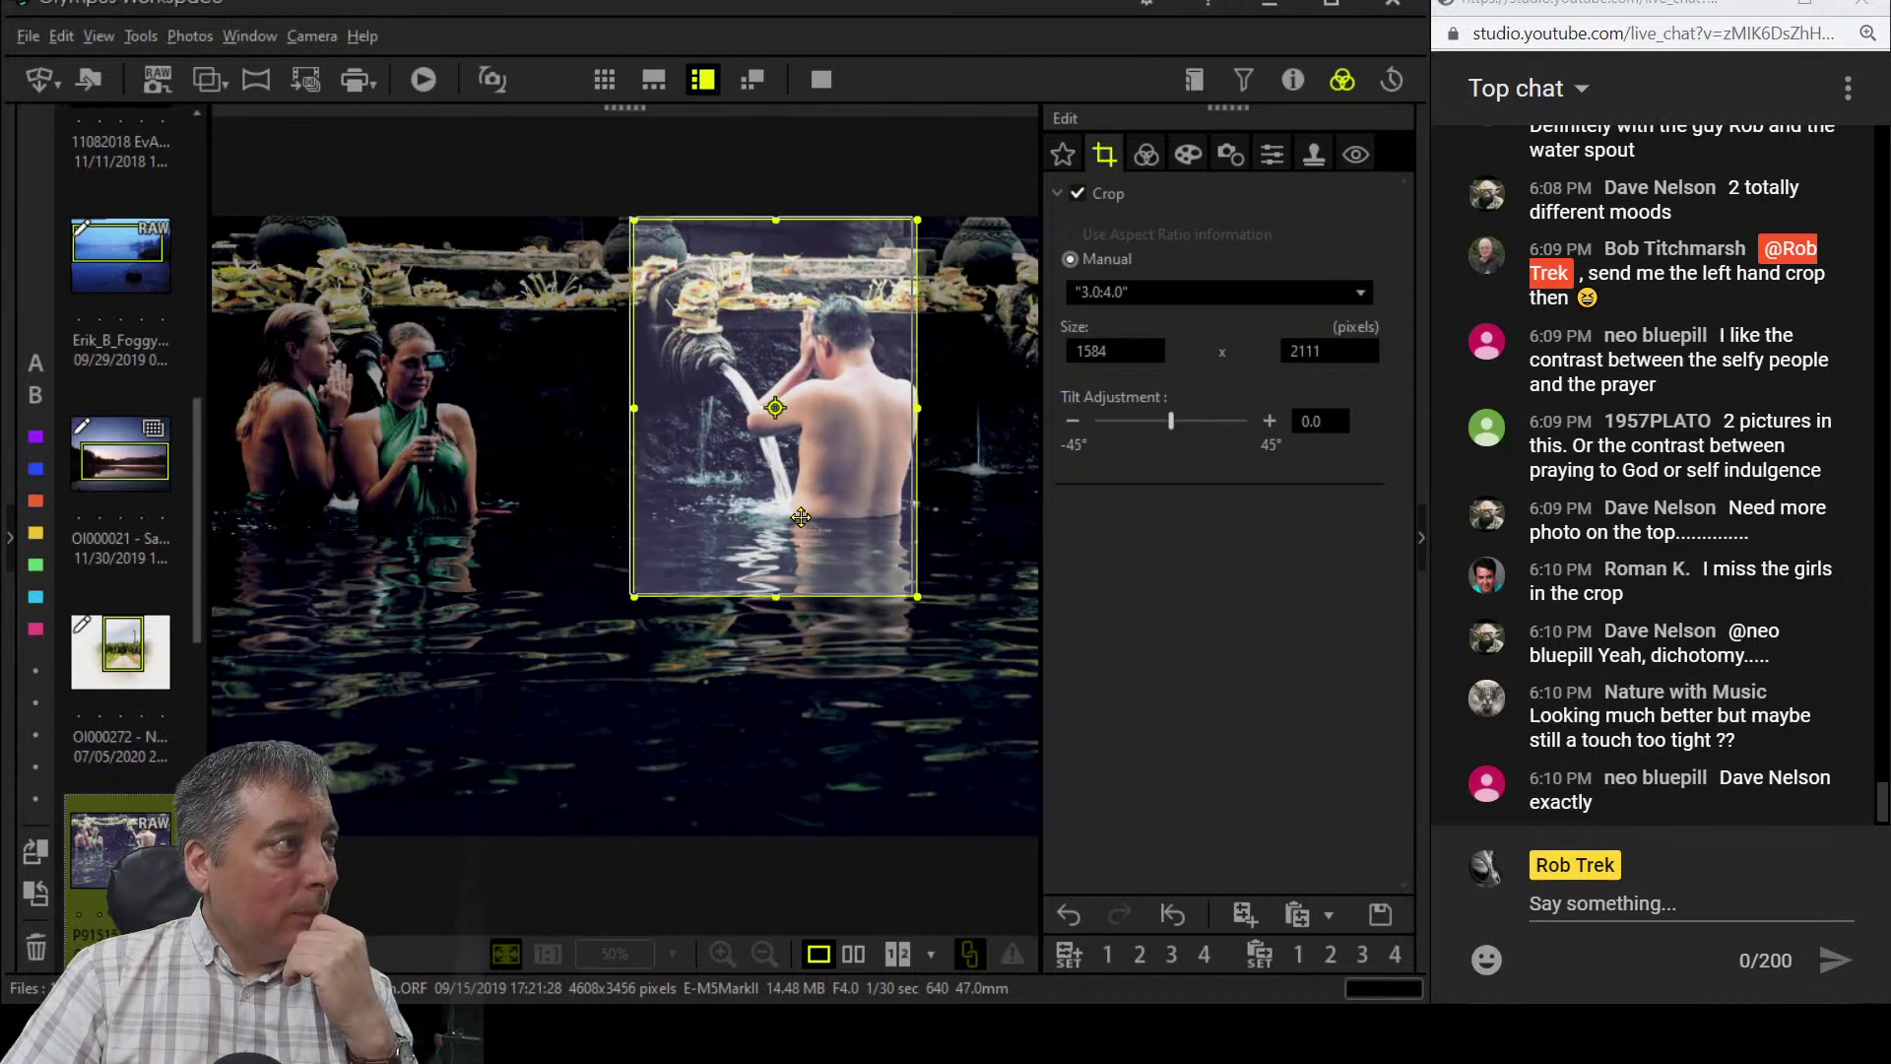
pyautogui.click(1143, 154)
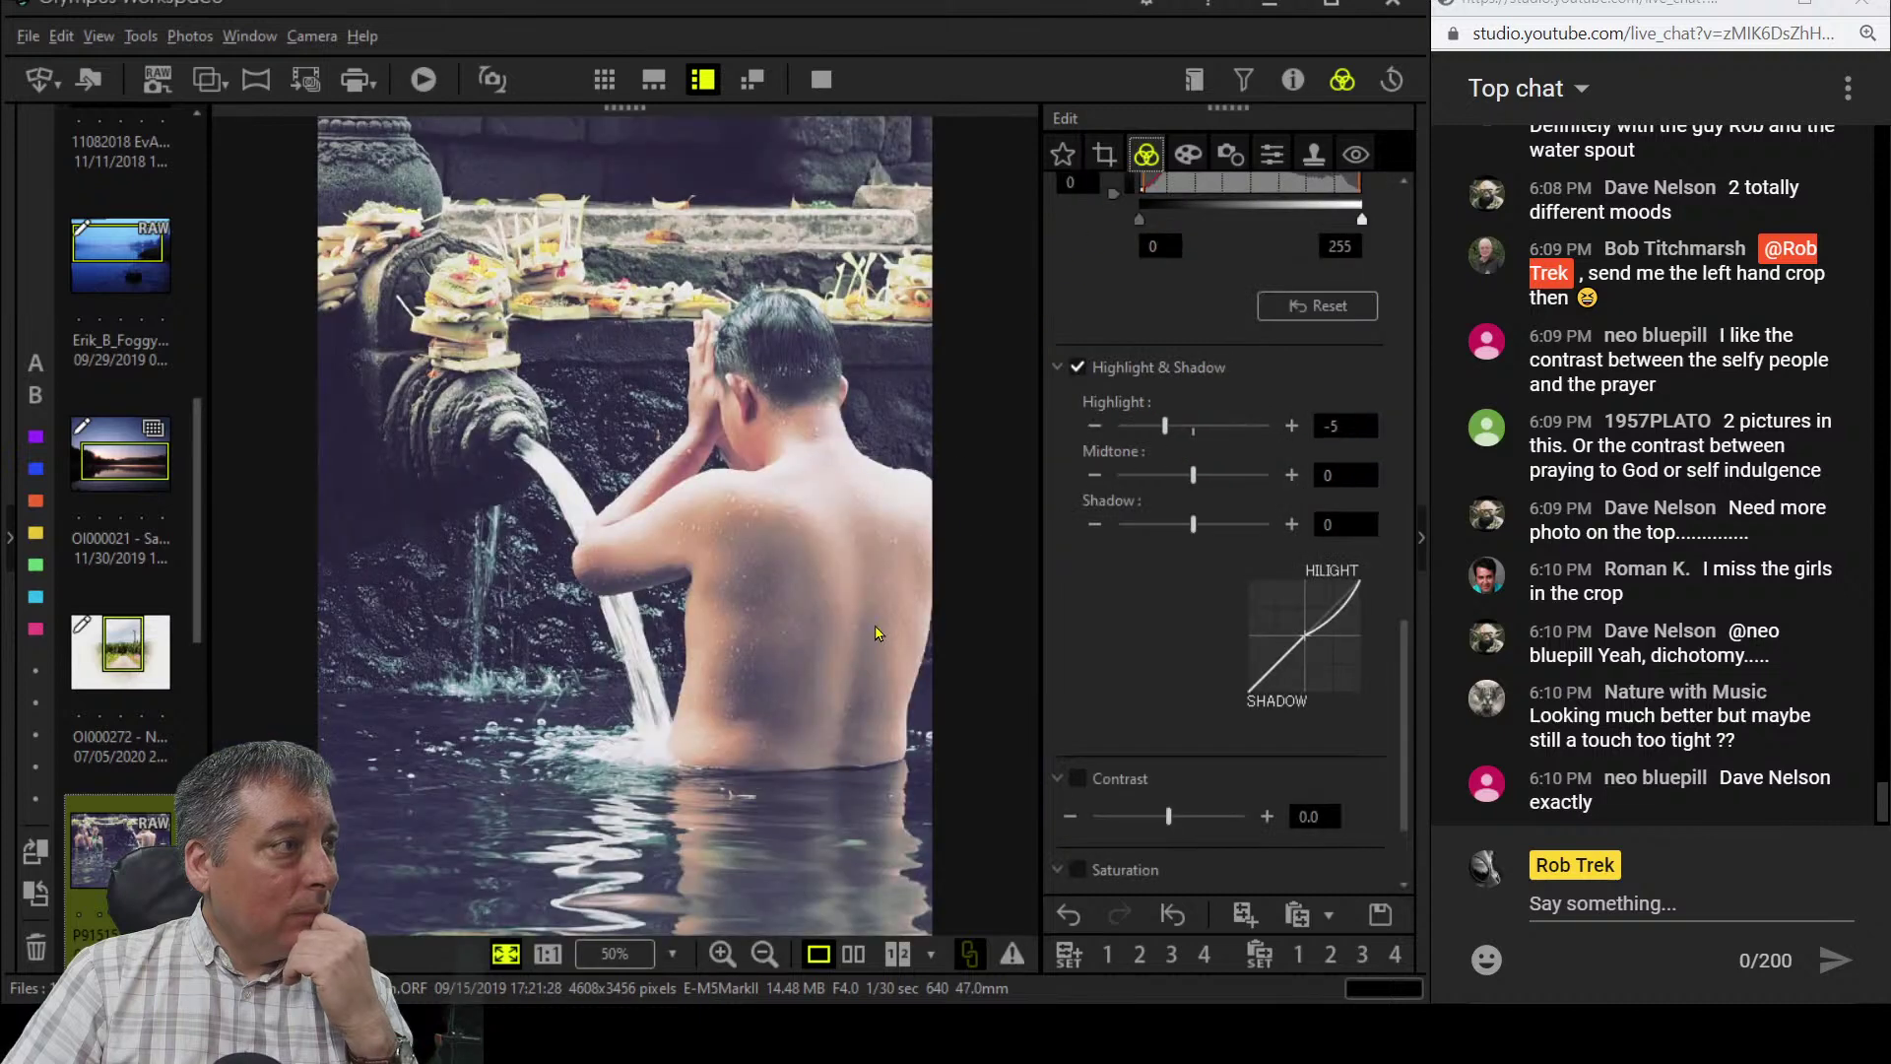
# - Widen the 3.0:4.0 crop to 1656 x 2210 pixels and nudge it to leave room beside the man's back
pyautogui.click(1104, 154)
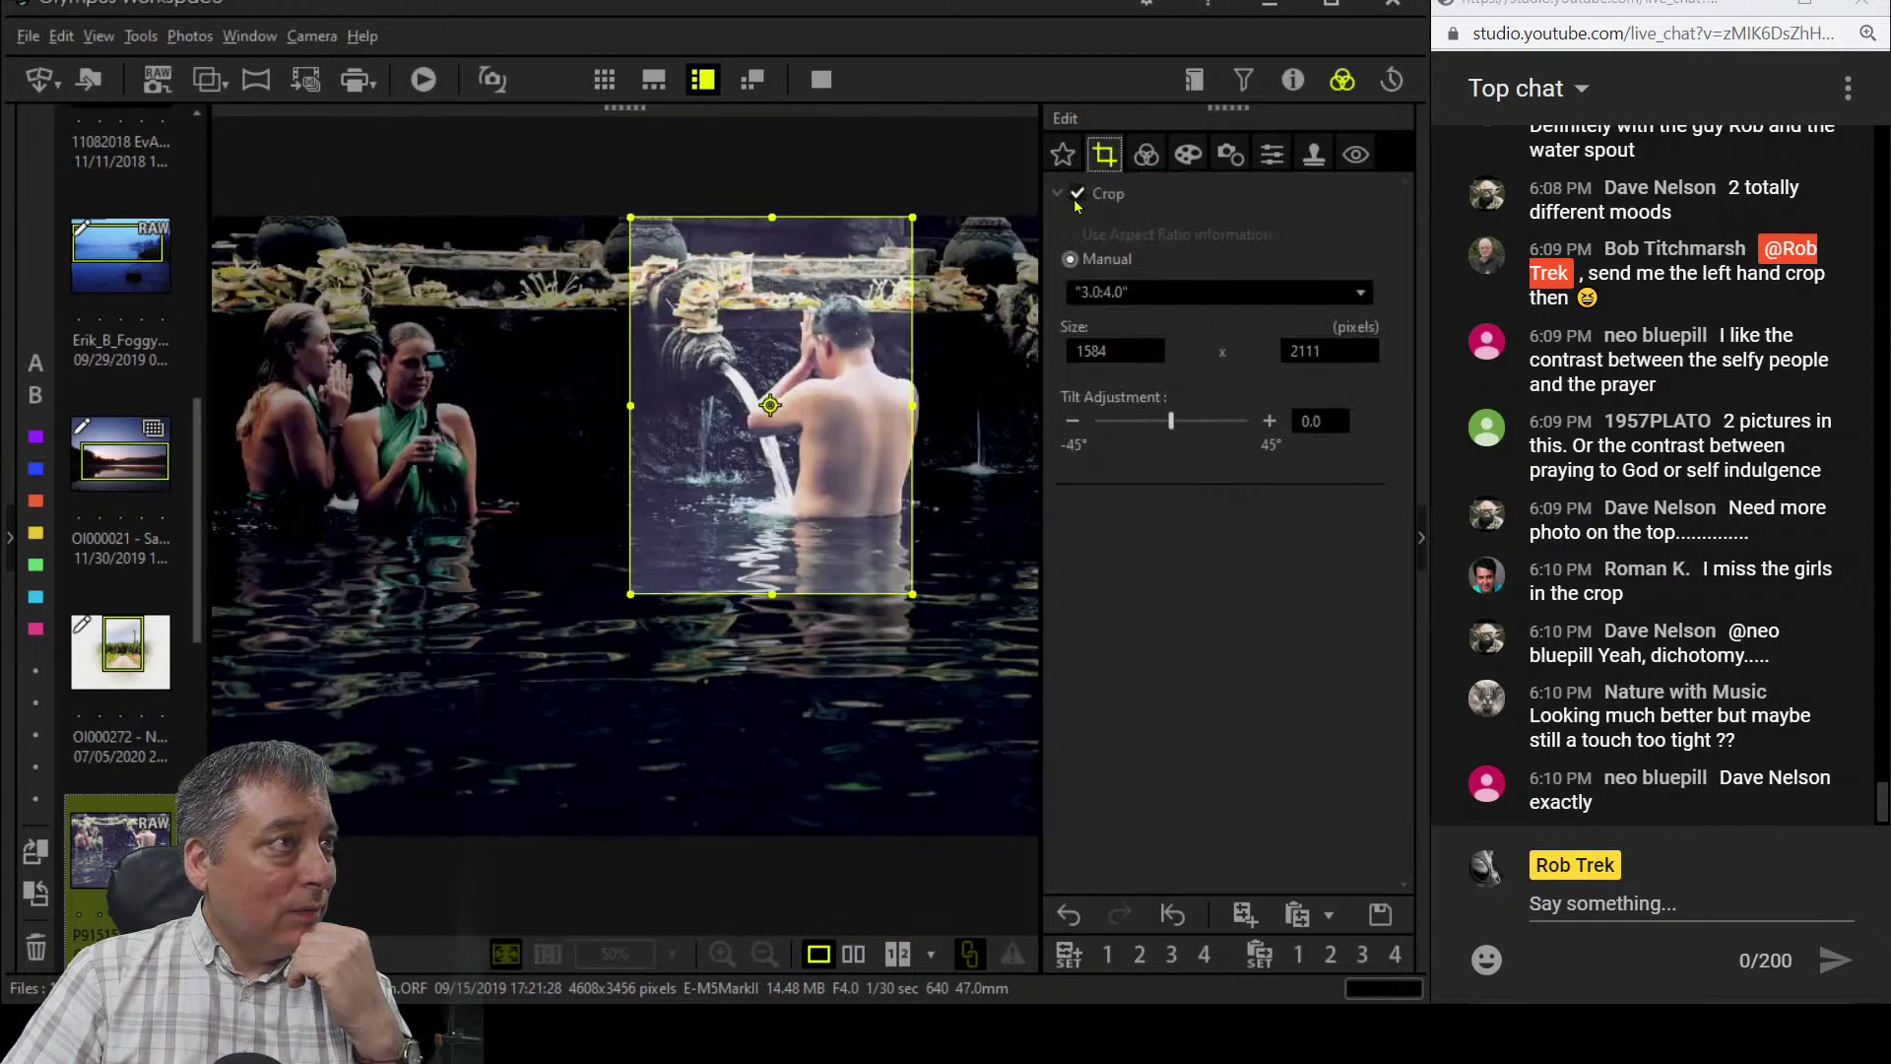
pyautogui.moveTo(835, 445); pyautogui.dragTo(844, 445)
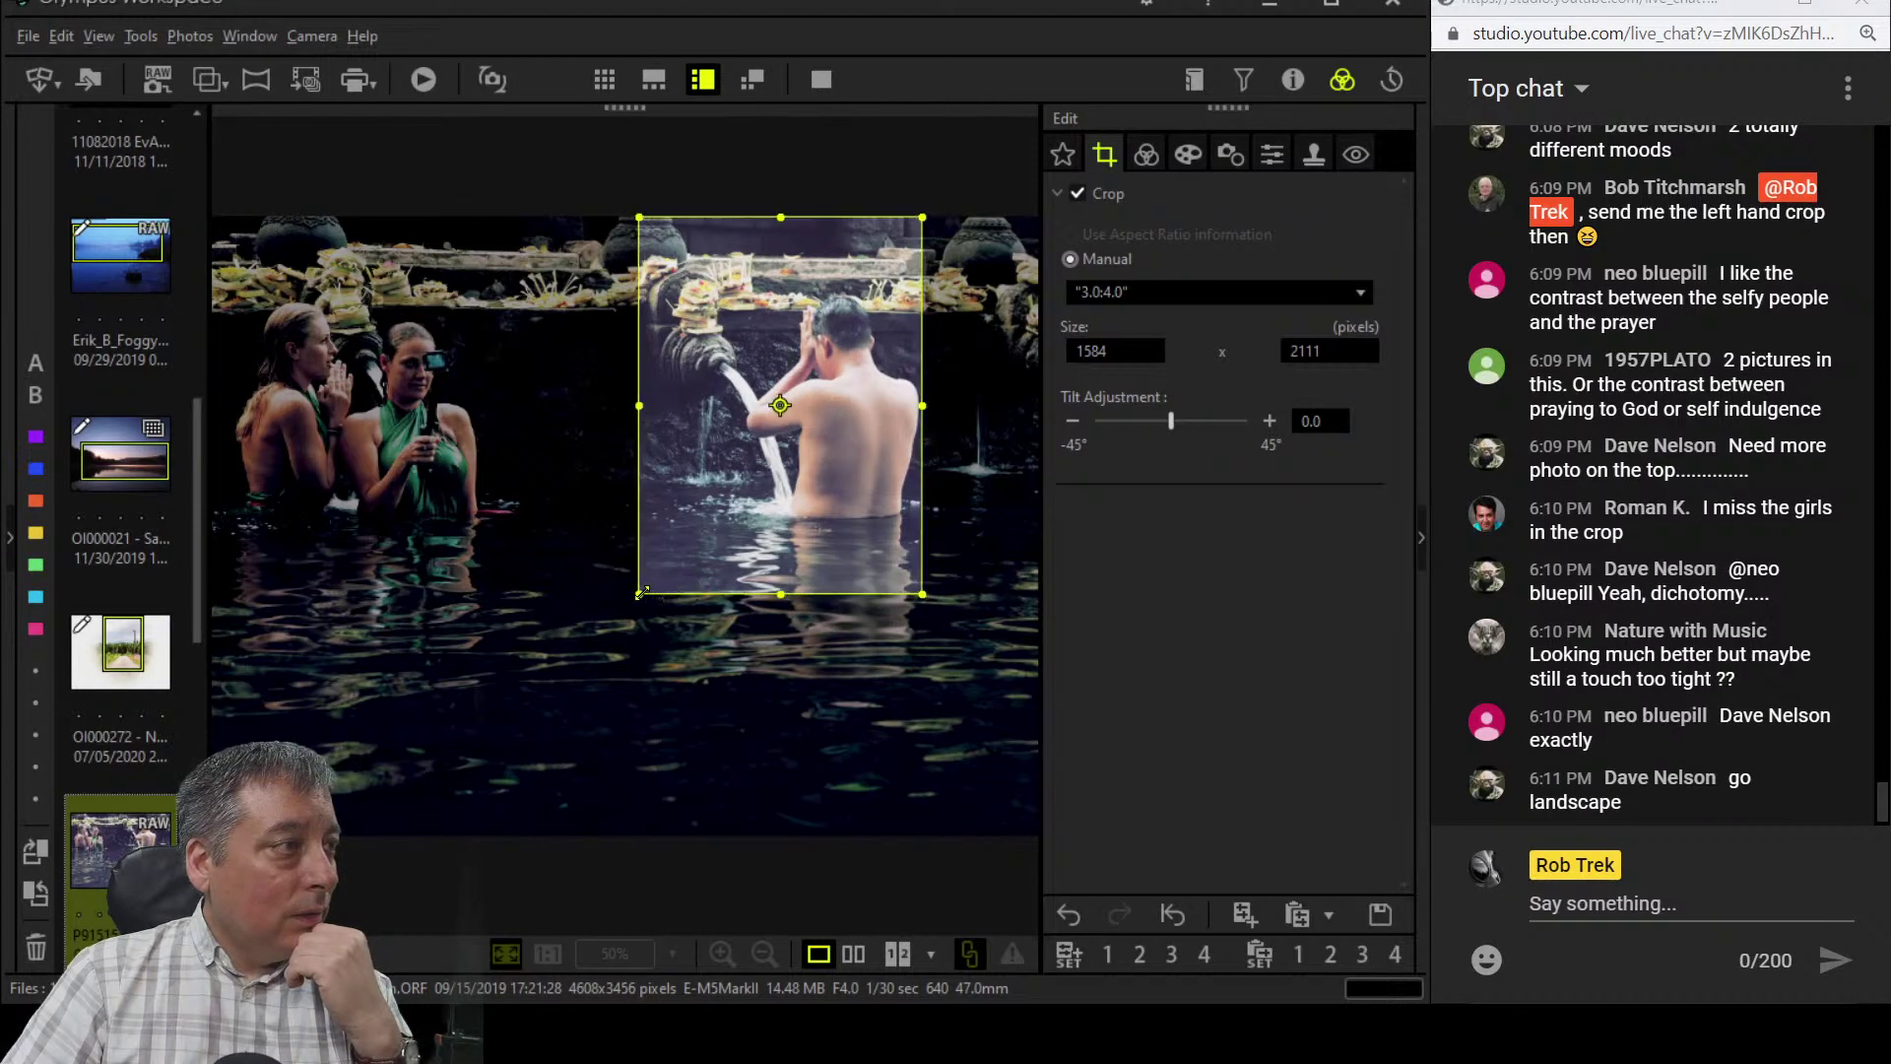
pyautogui.moveTo(641, 591); pyautogui.dragTo(627, 612)
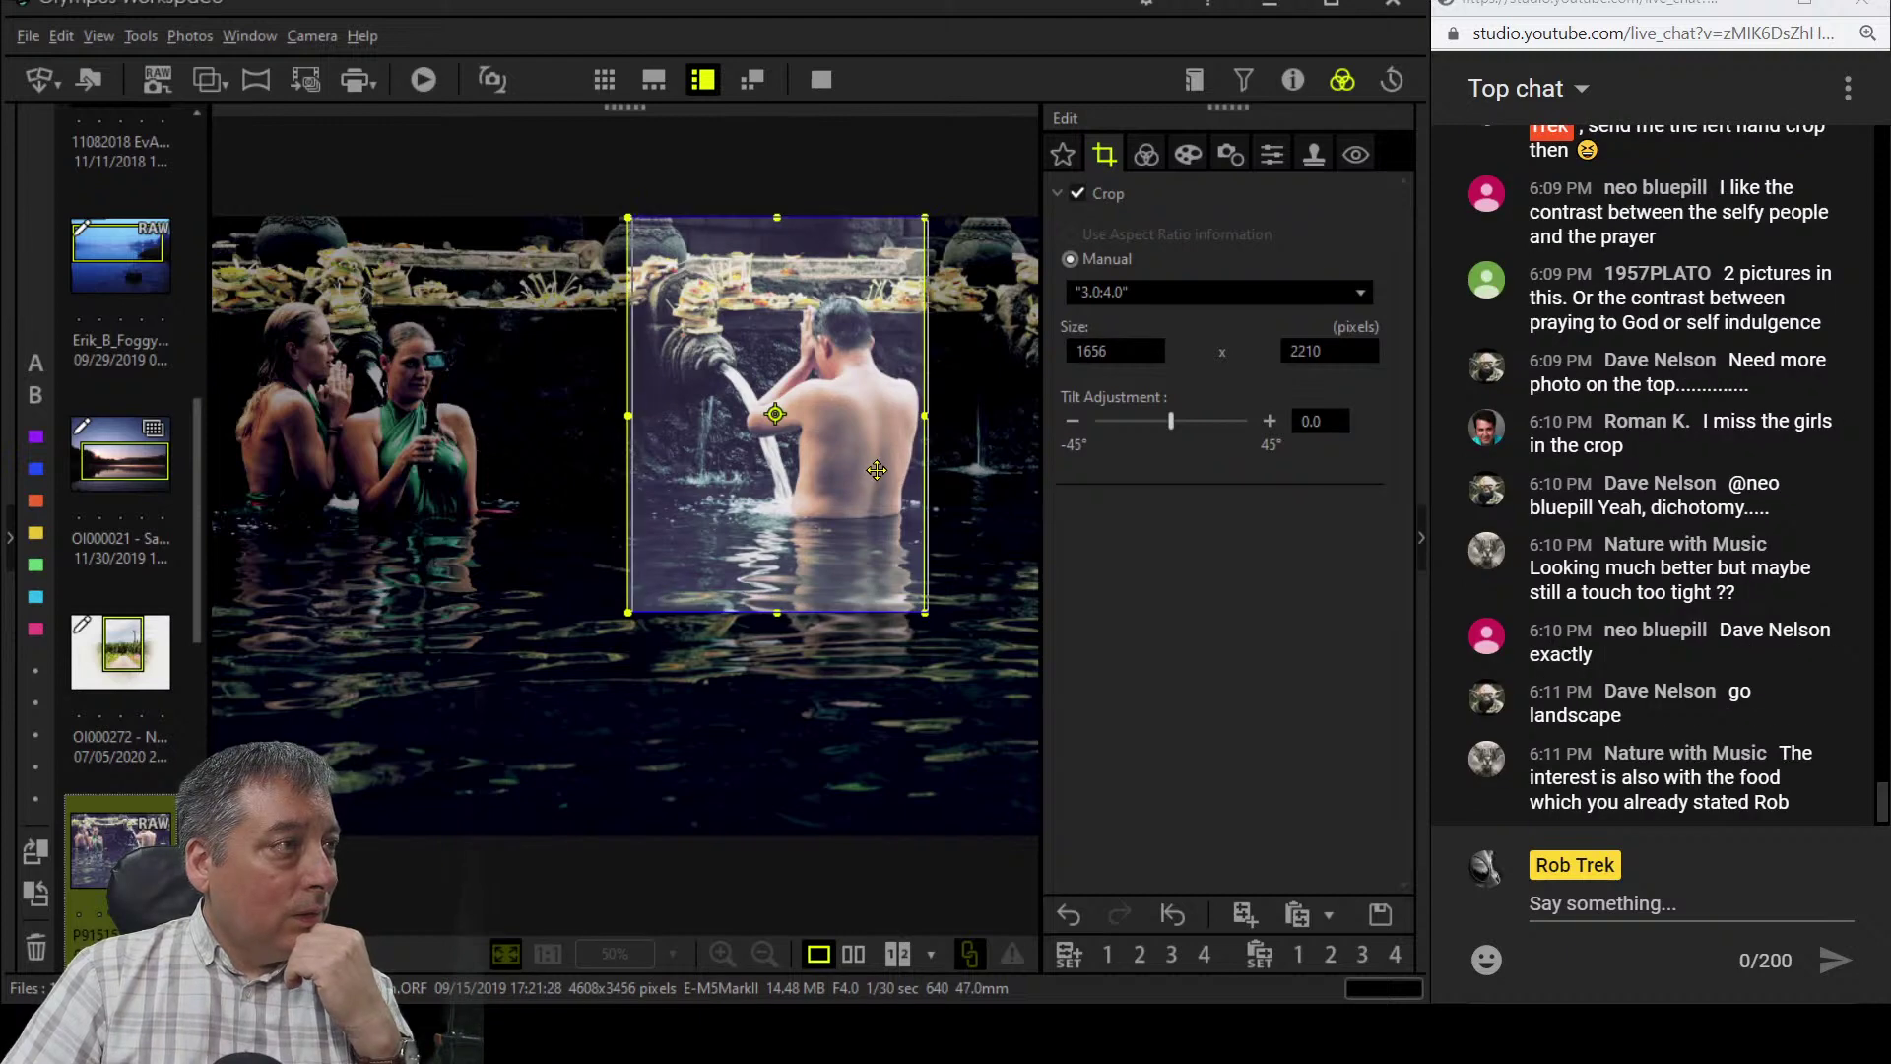
pyautogui.moveTo(877, 470); pyautogui.dragTo(878, 470)
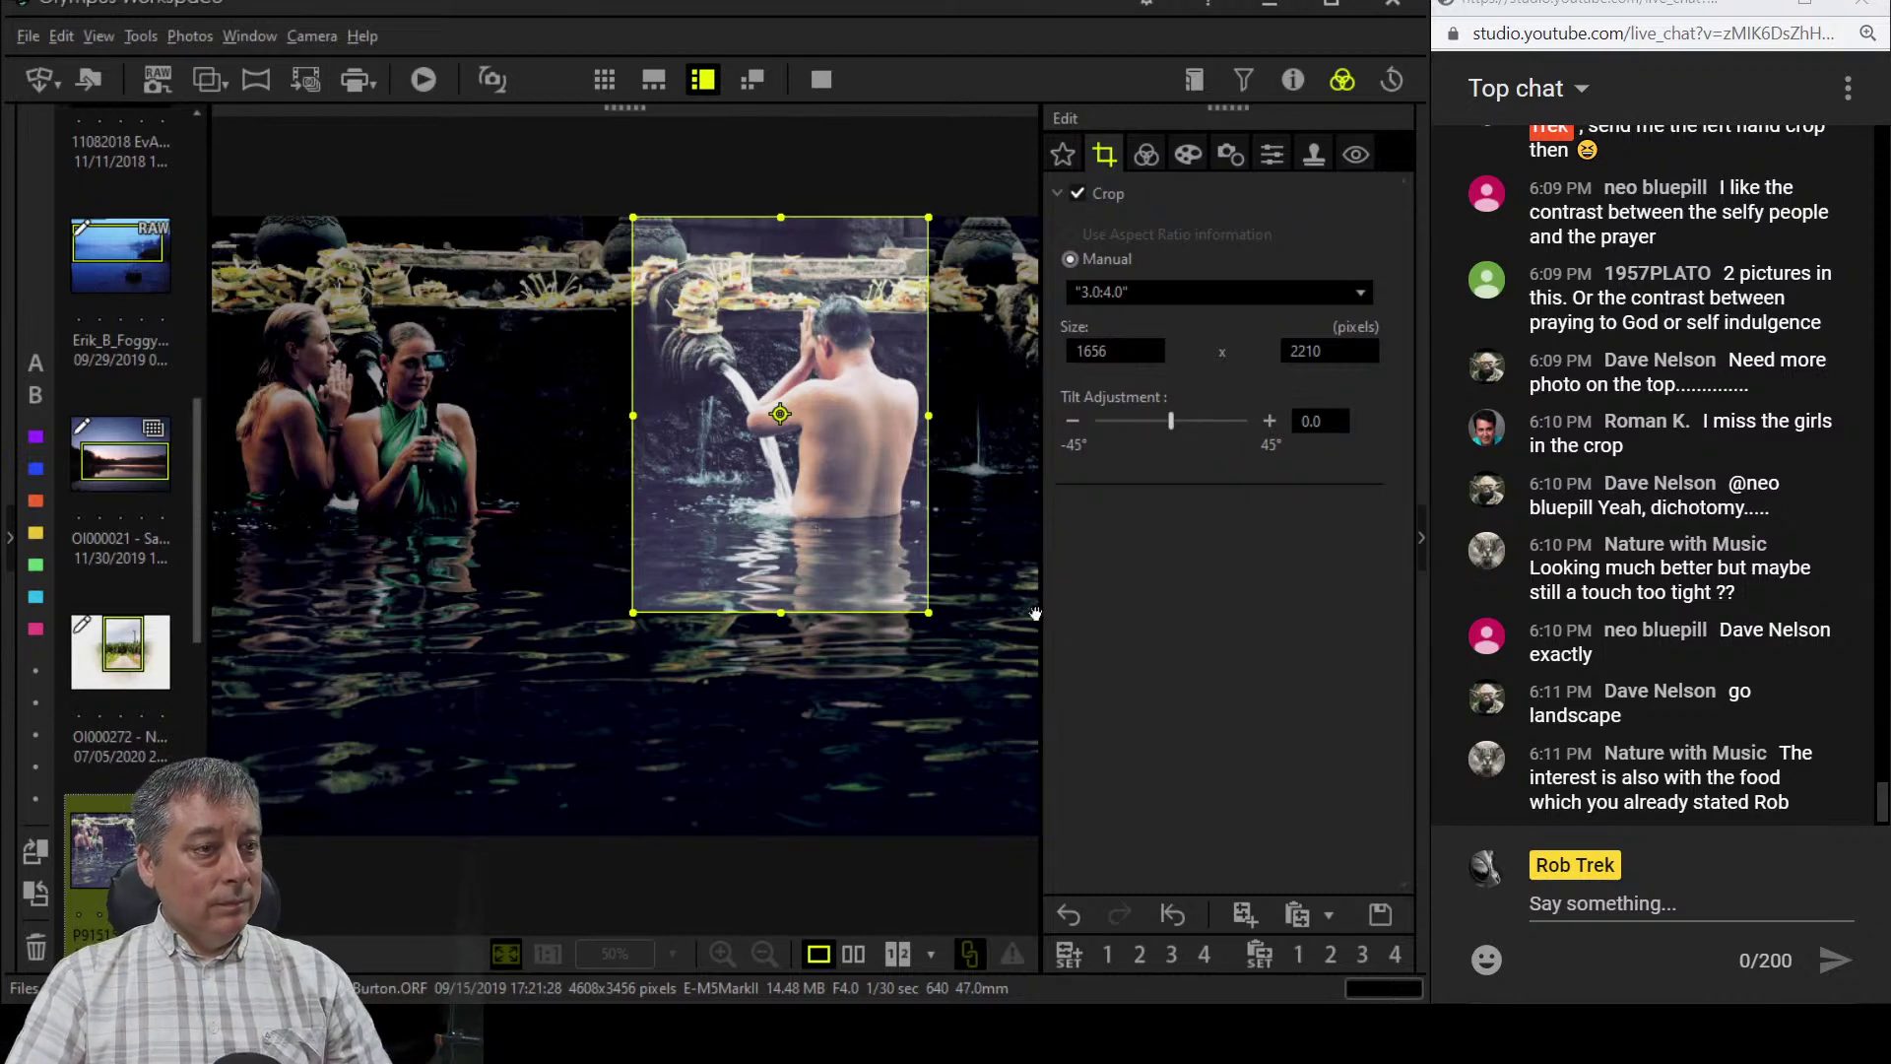
# - Raise the temple photo's Contrast to 0.6
pyautogui.click(1145, 153)
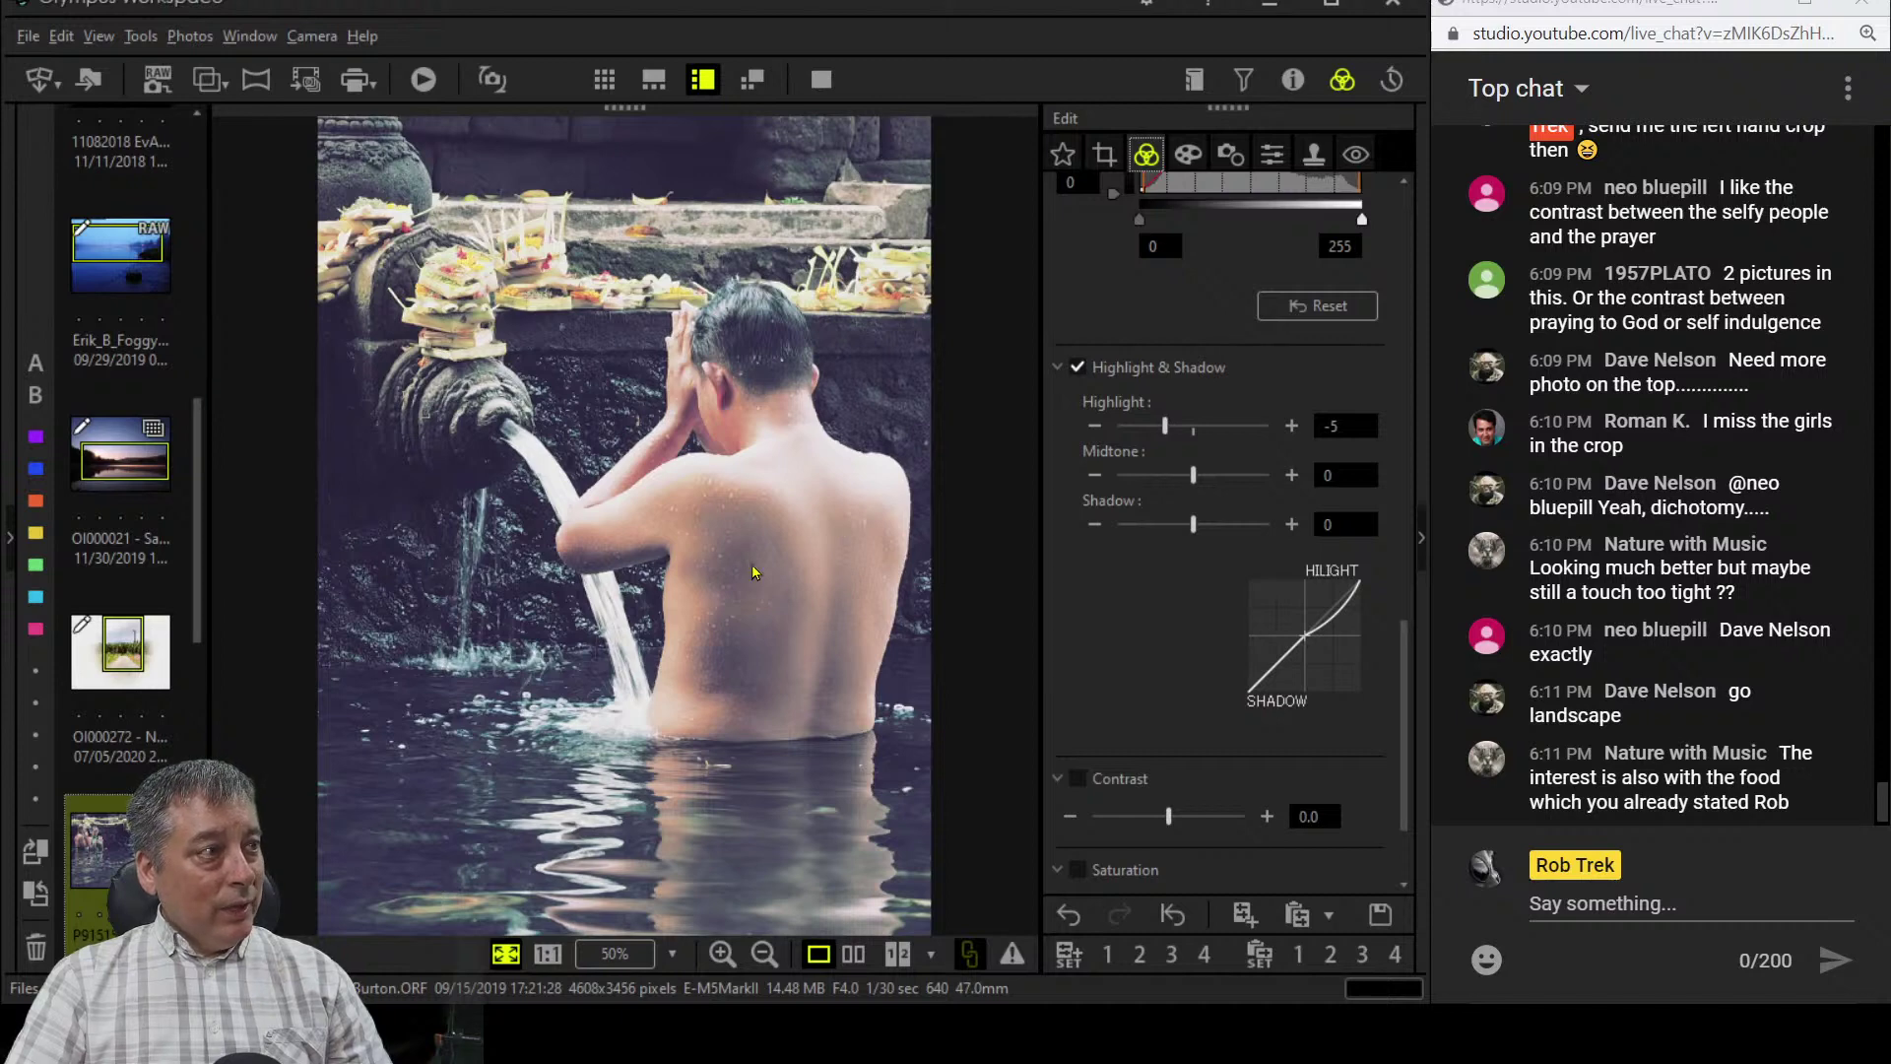
pyautogui.scroll(-2, 1132, 617)
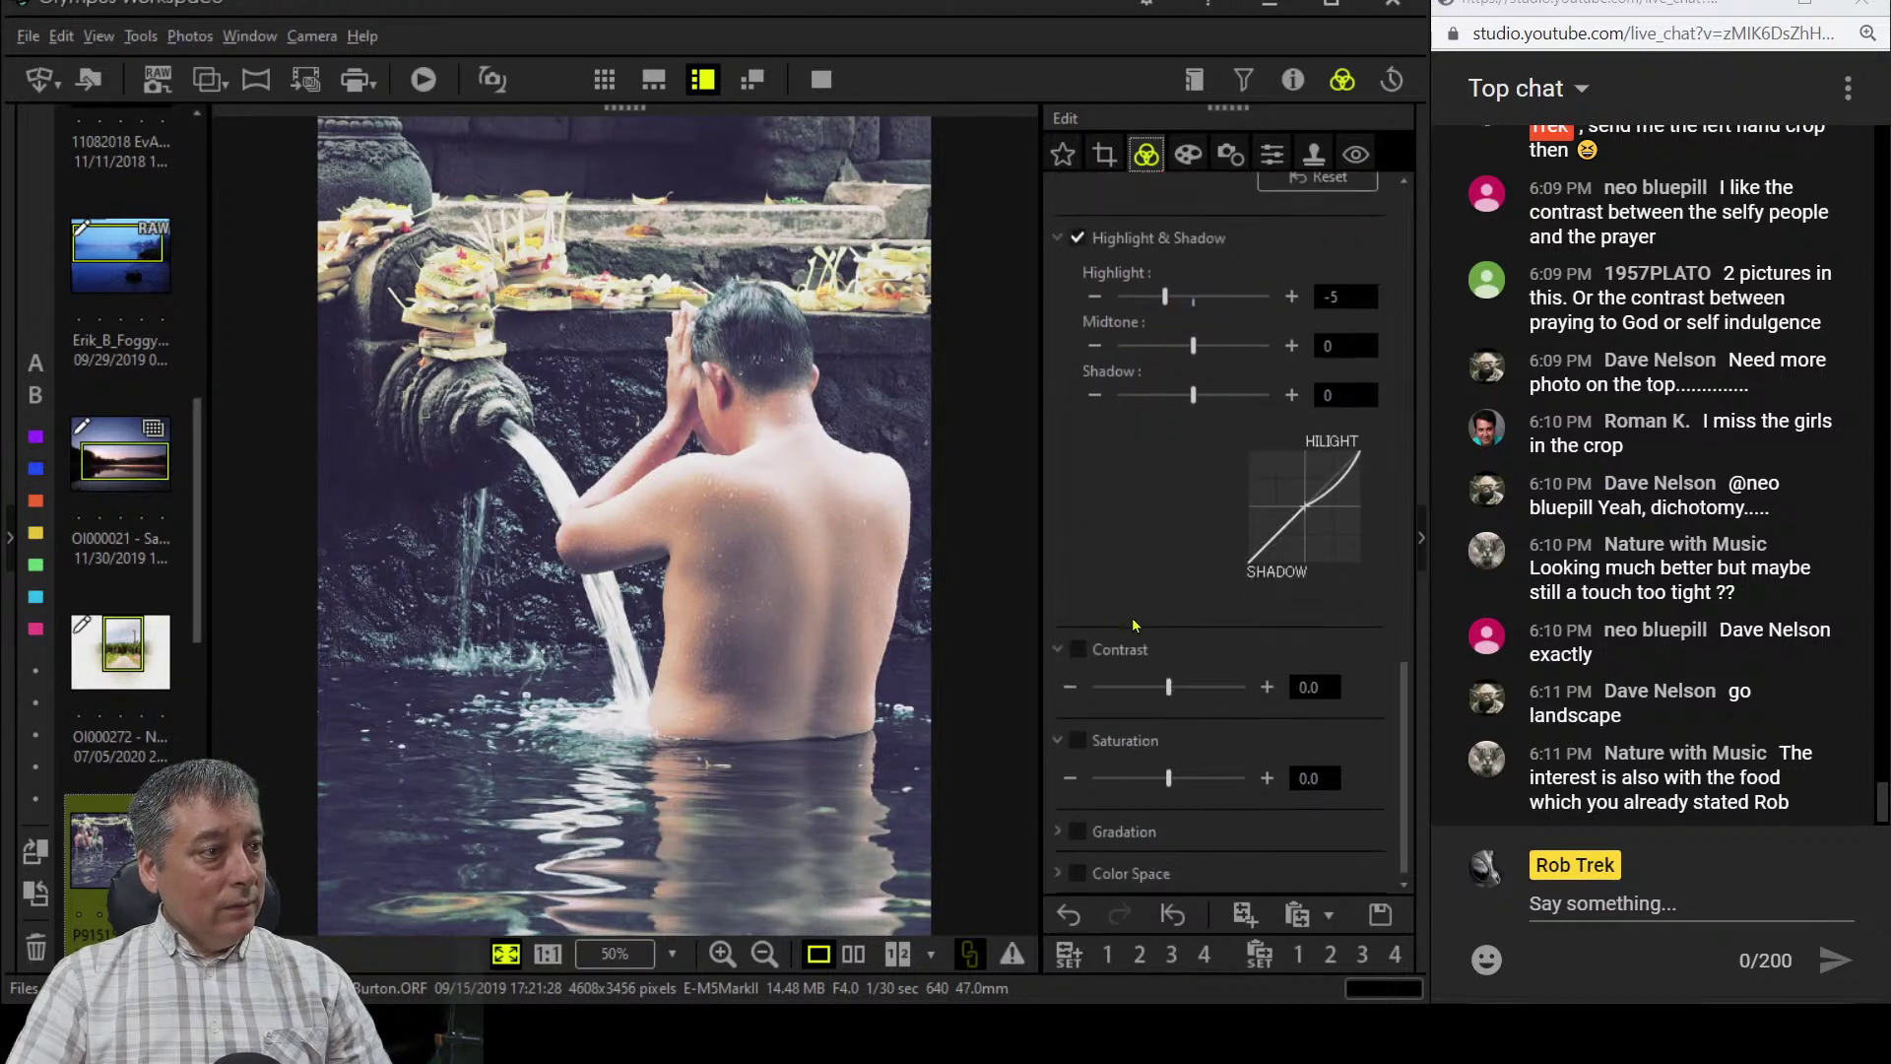
pyautogui.moveTo(1171, 687); pyautogui.dragTo(1187, 689)
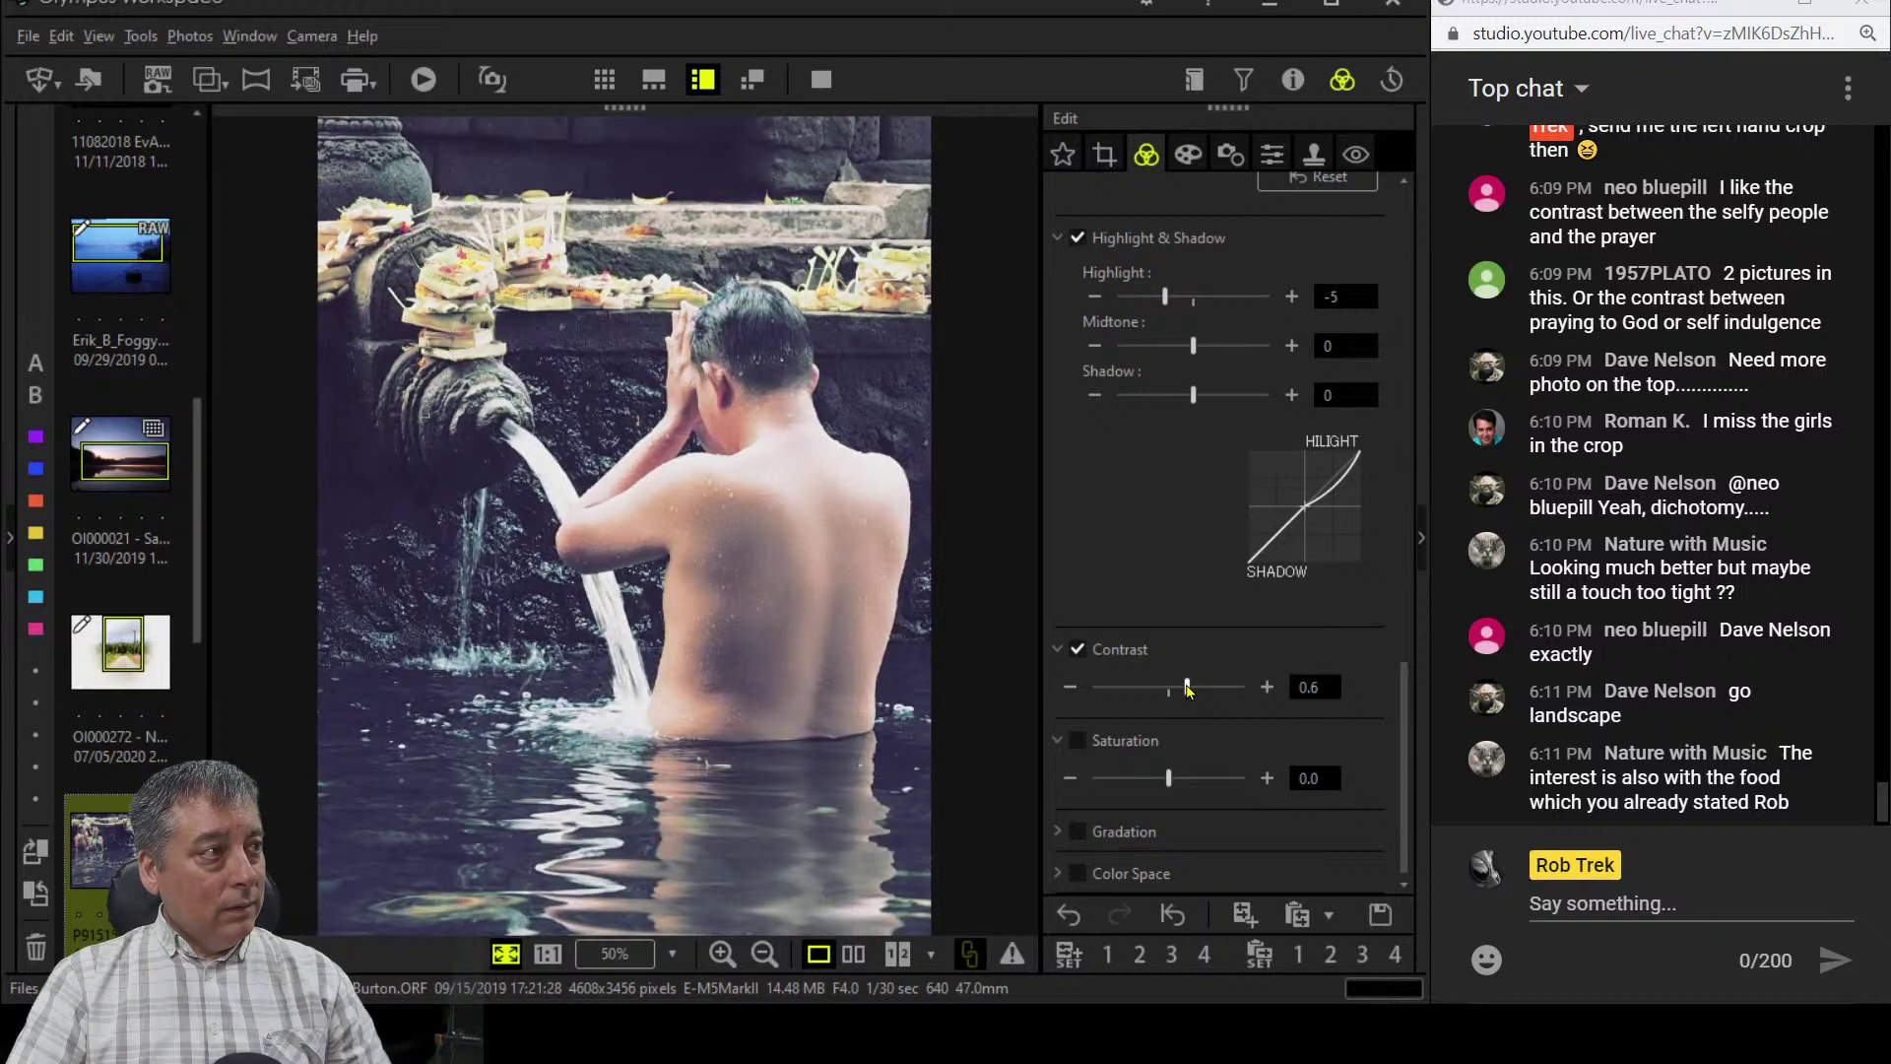
# - Set the crop's tilt adjustment to -0.3 and check the straightened temple photo full screen
pyautogui.click(1103, 163)
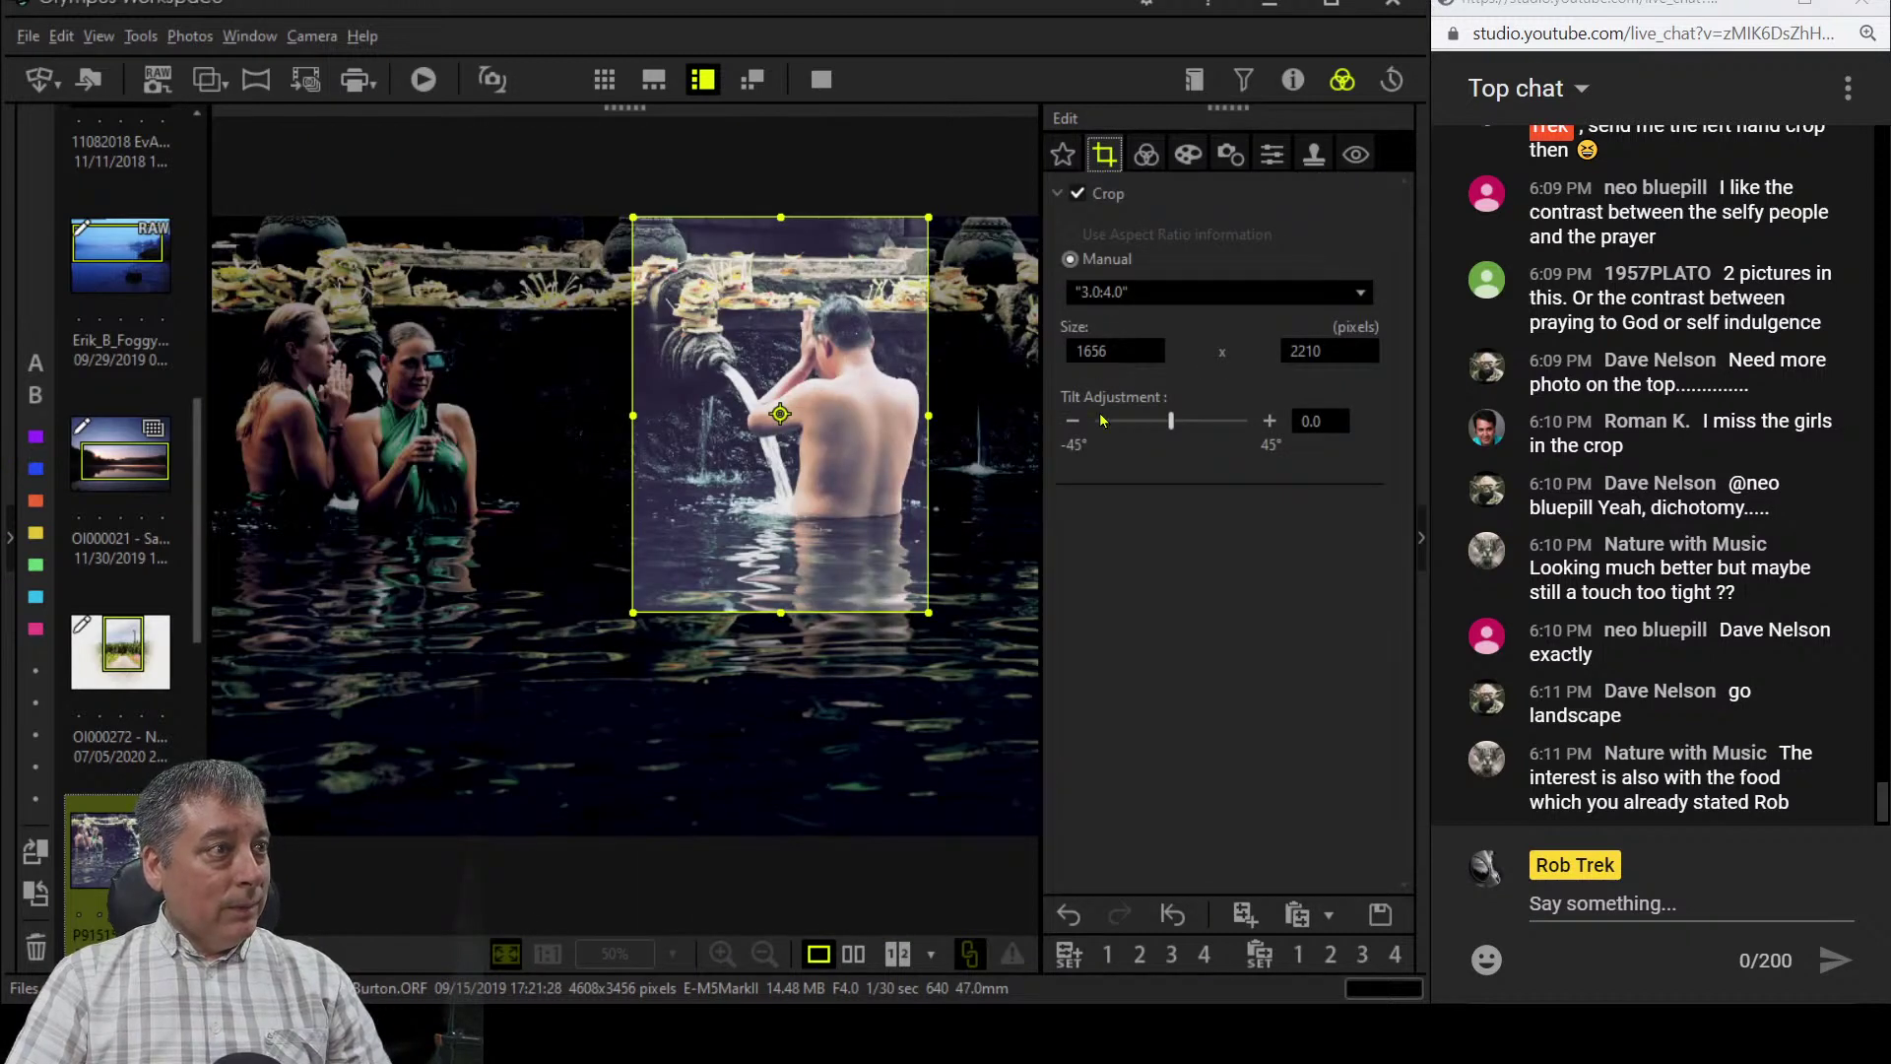
pyautogui.click(1073, 421)
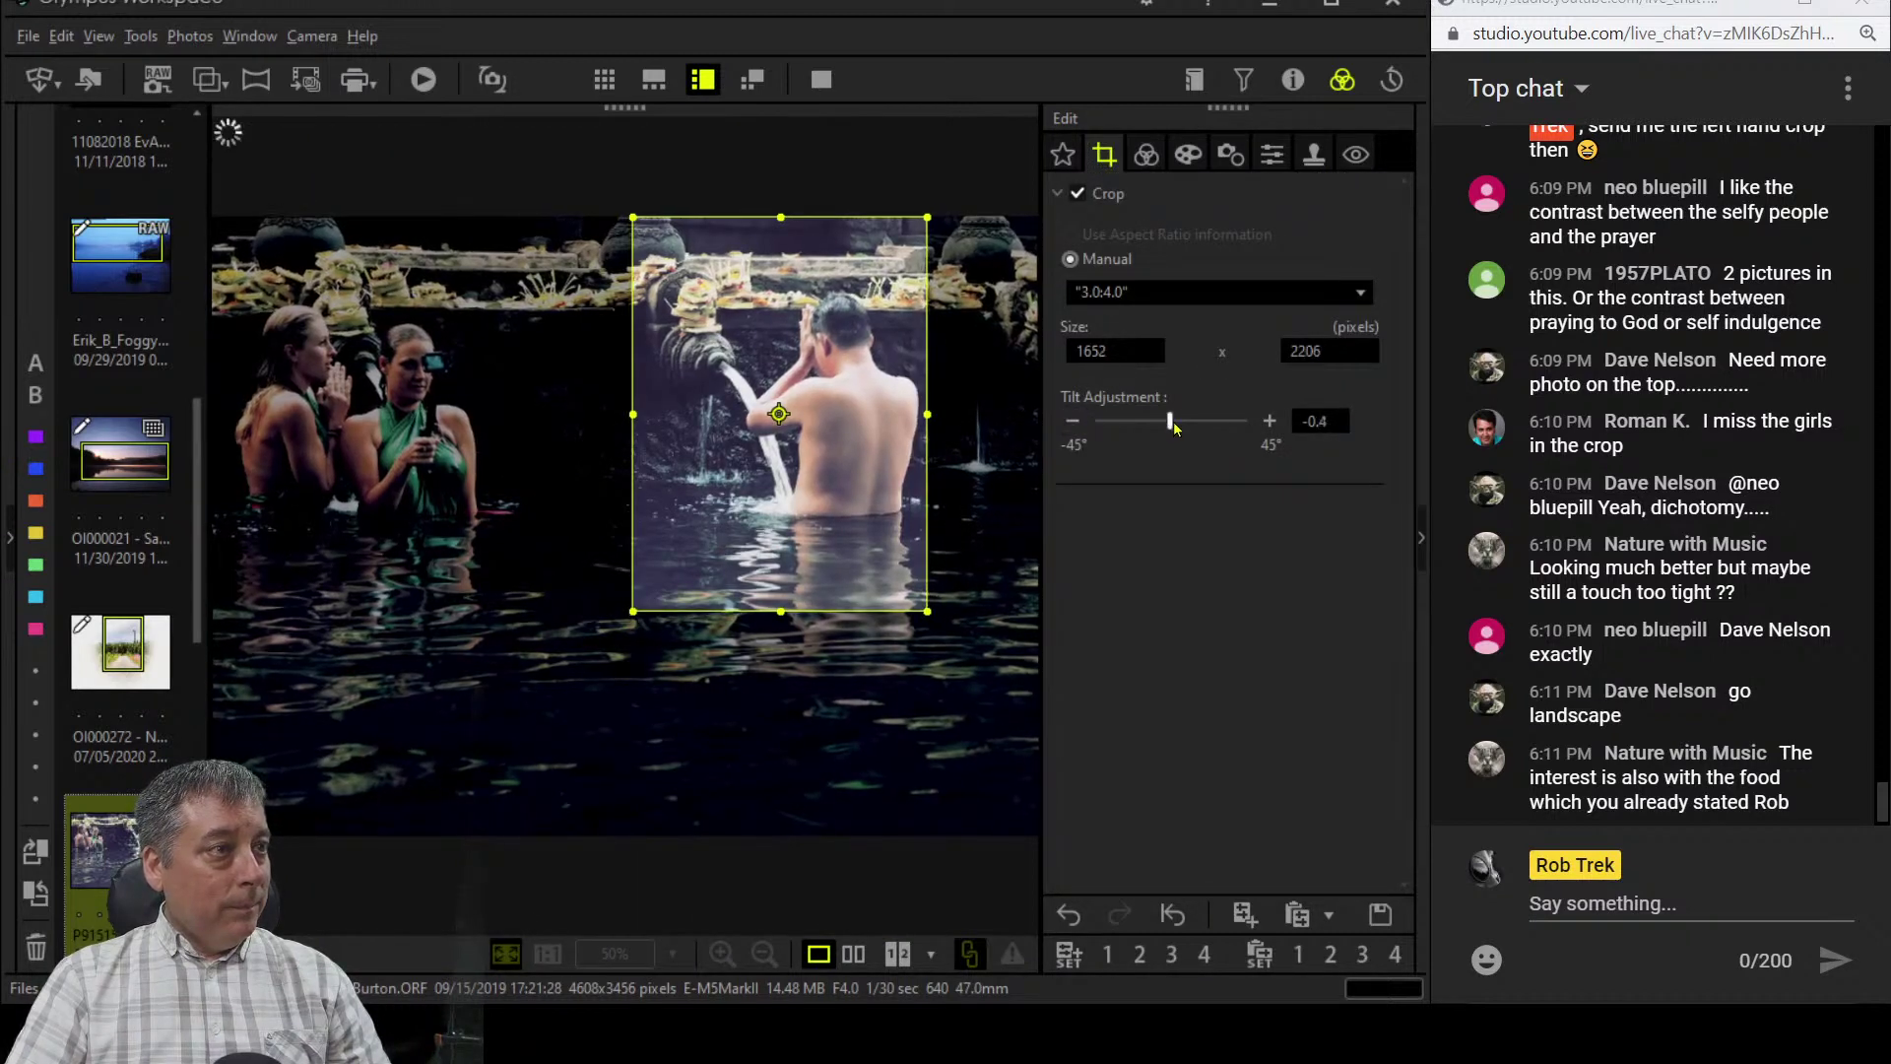
pyautogui.click(1269, 420)
pyautogui.click(1145, 154)
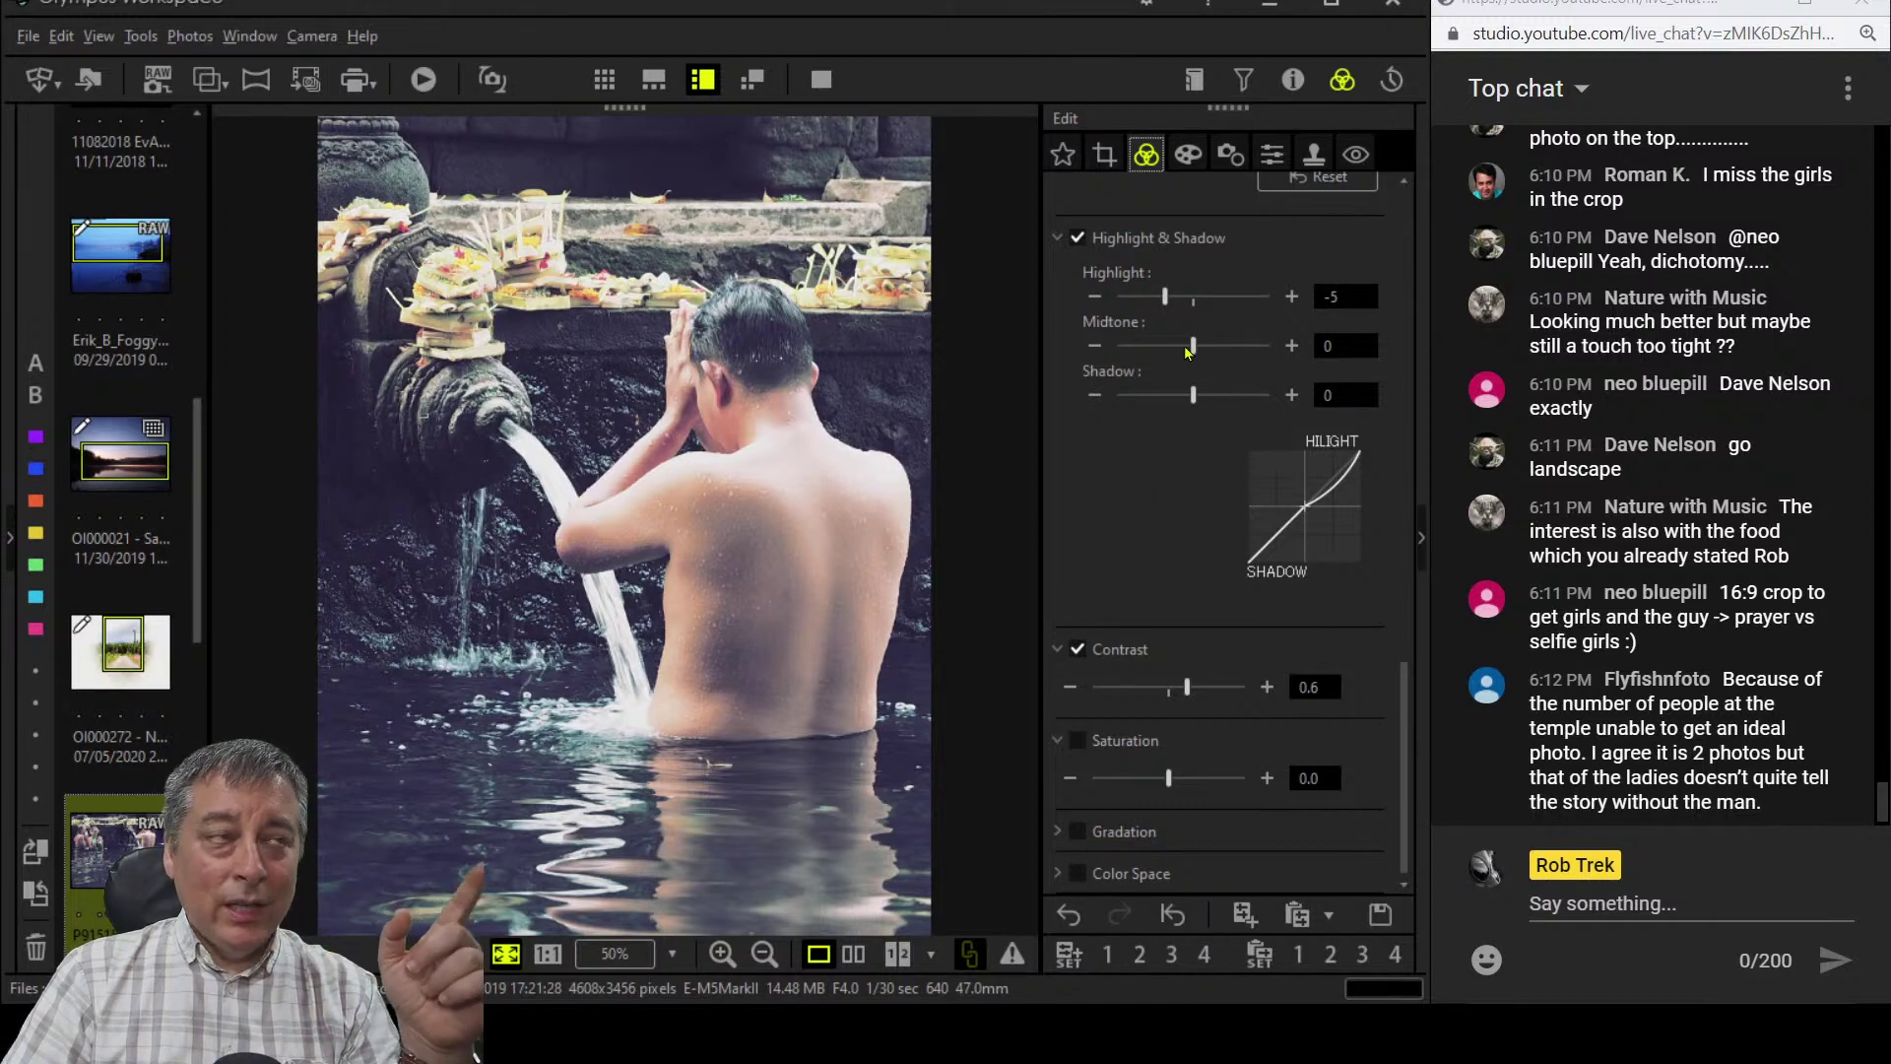
pyautogui.click(821, 78)
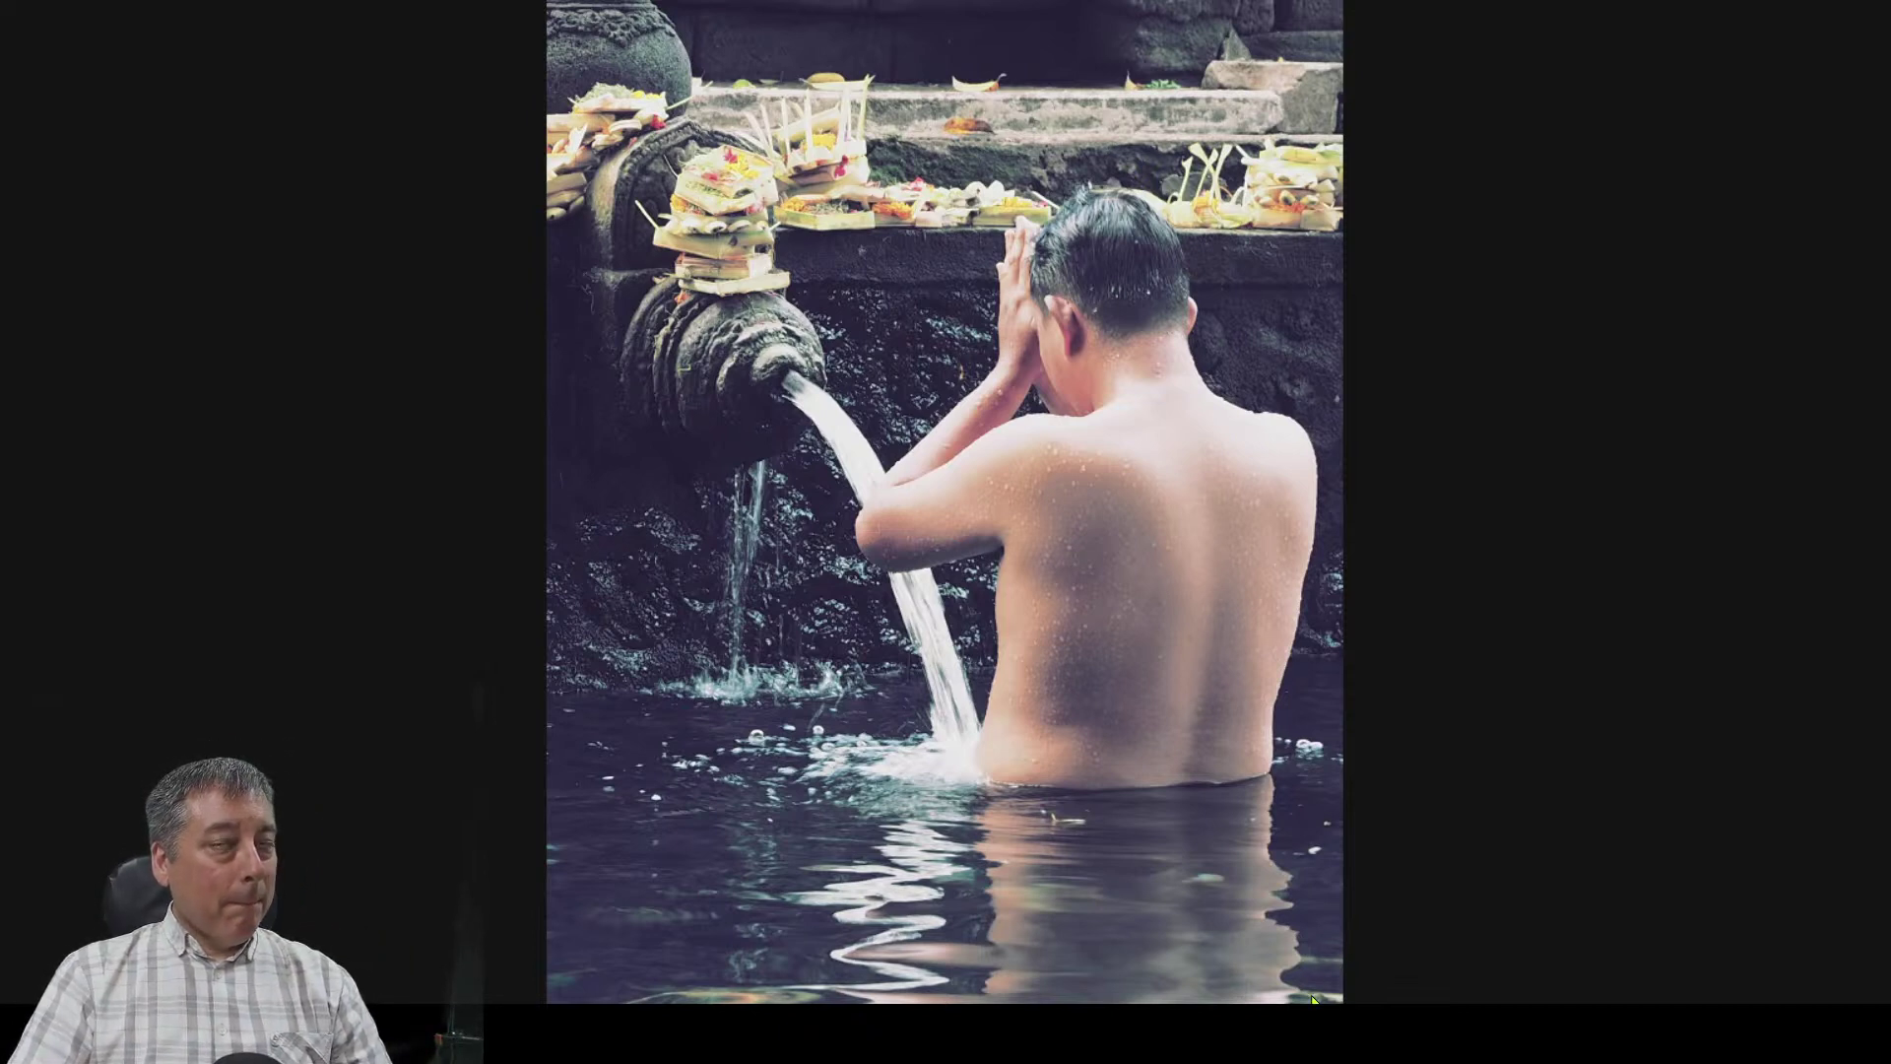
pyautogui.press('Escape')
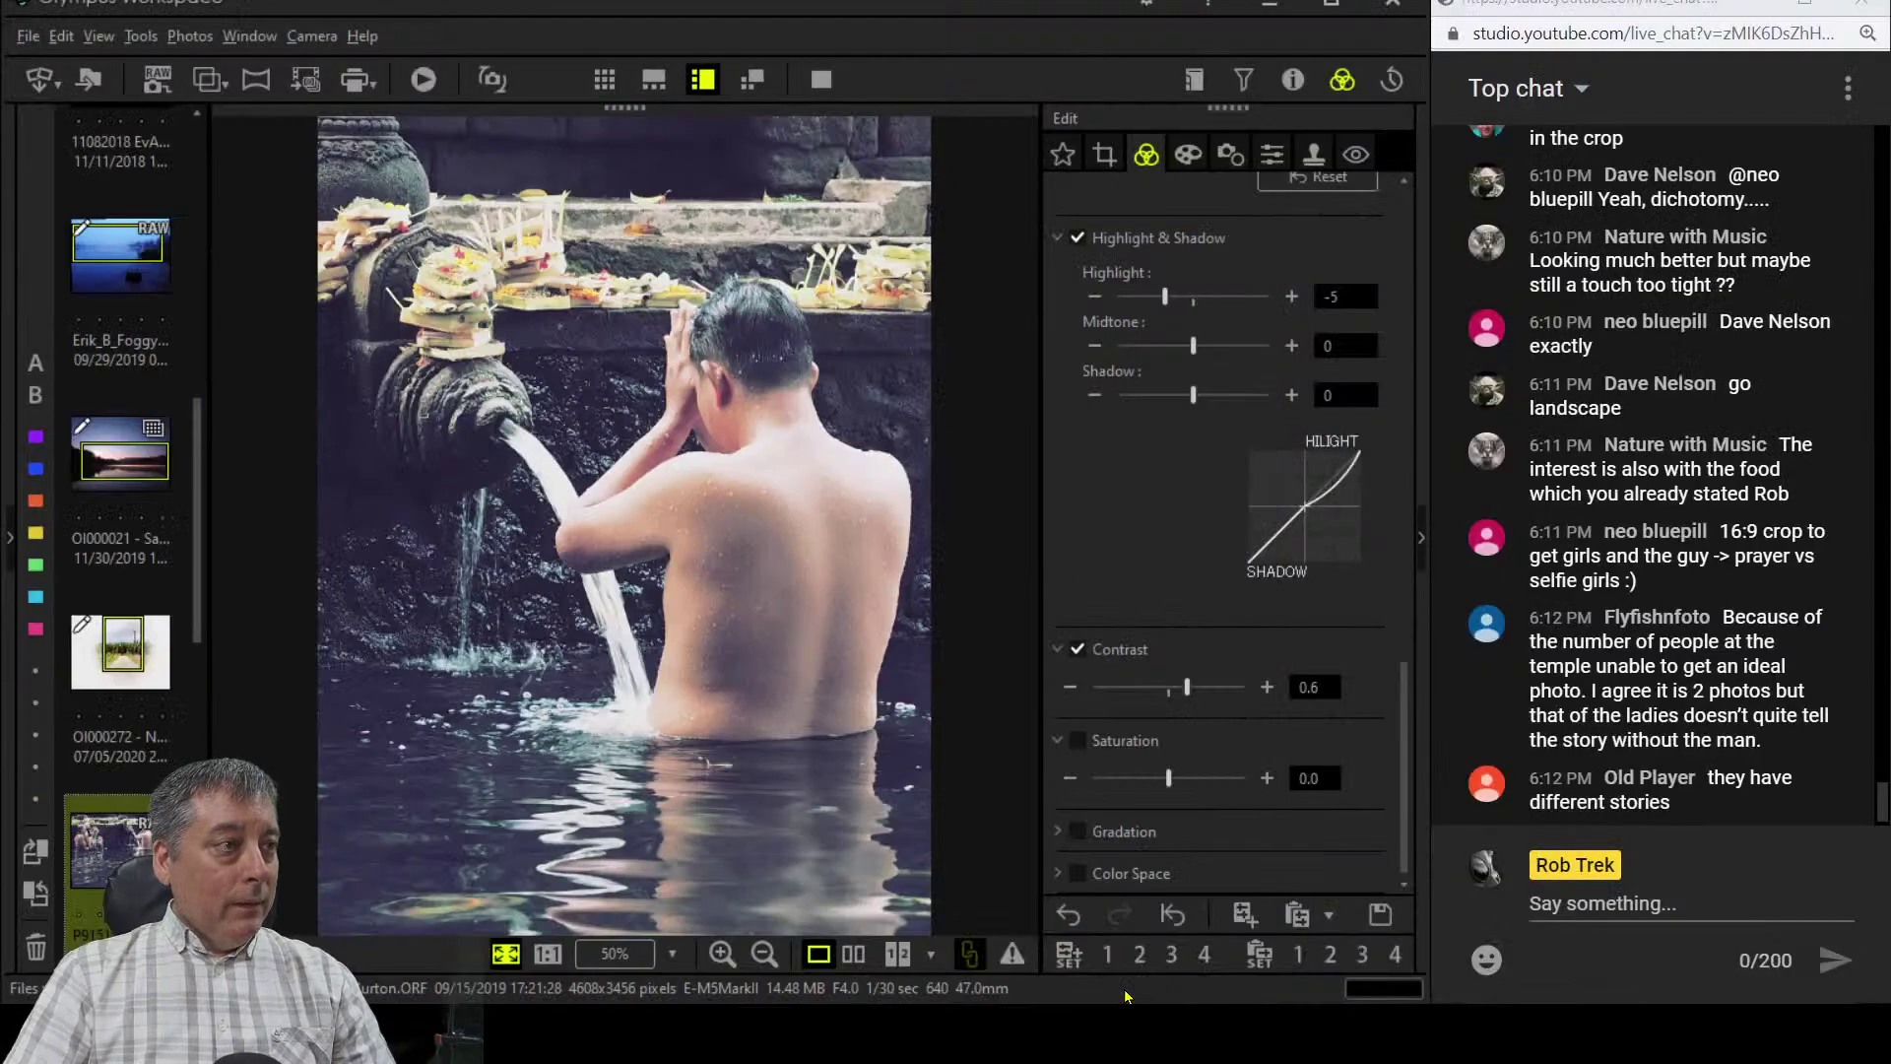
# - Recrop the temple photo at 16:9 to 4055 x 2282 pixels, framing both women and the man from the upper edge, and preview it
pyautogui.click(1107, 153)
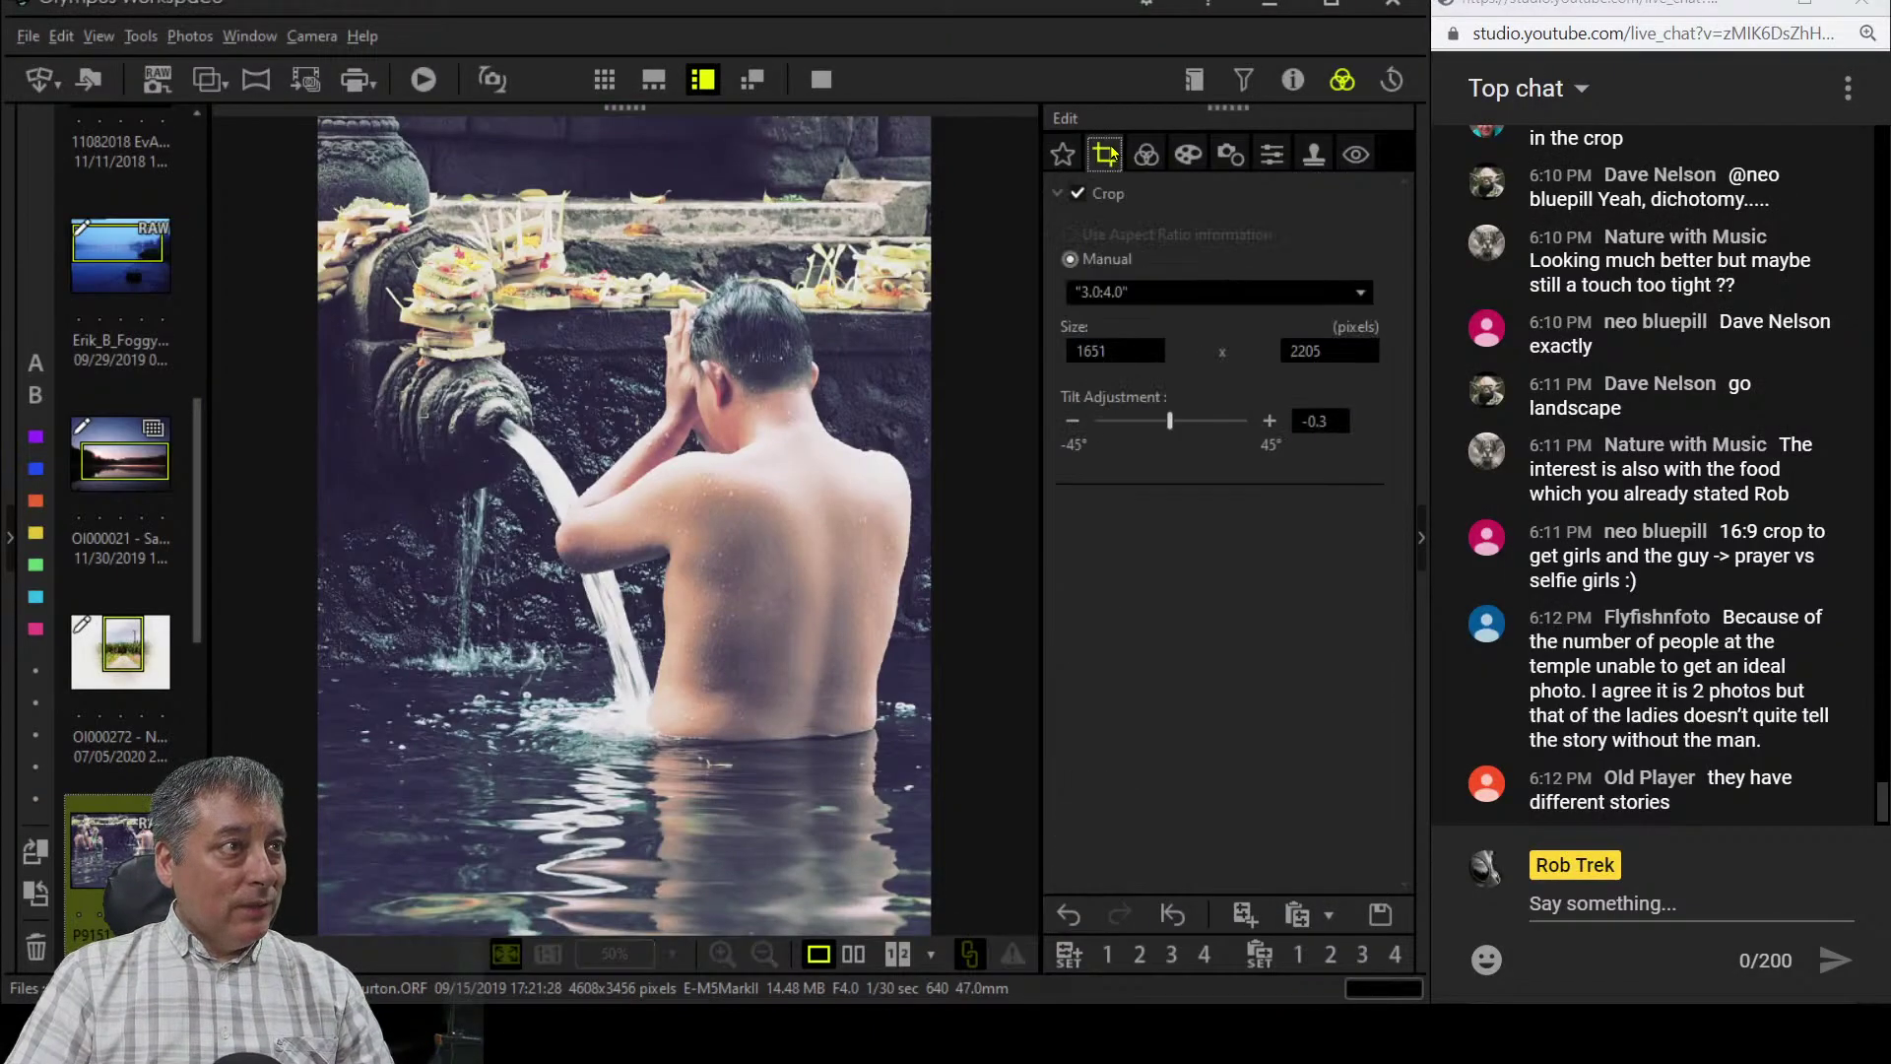
pyautogui.click(1133, 294)
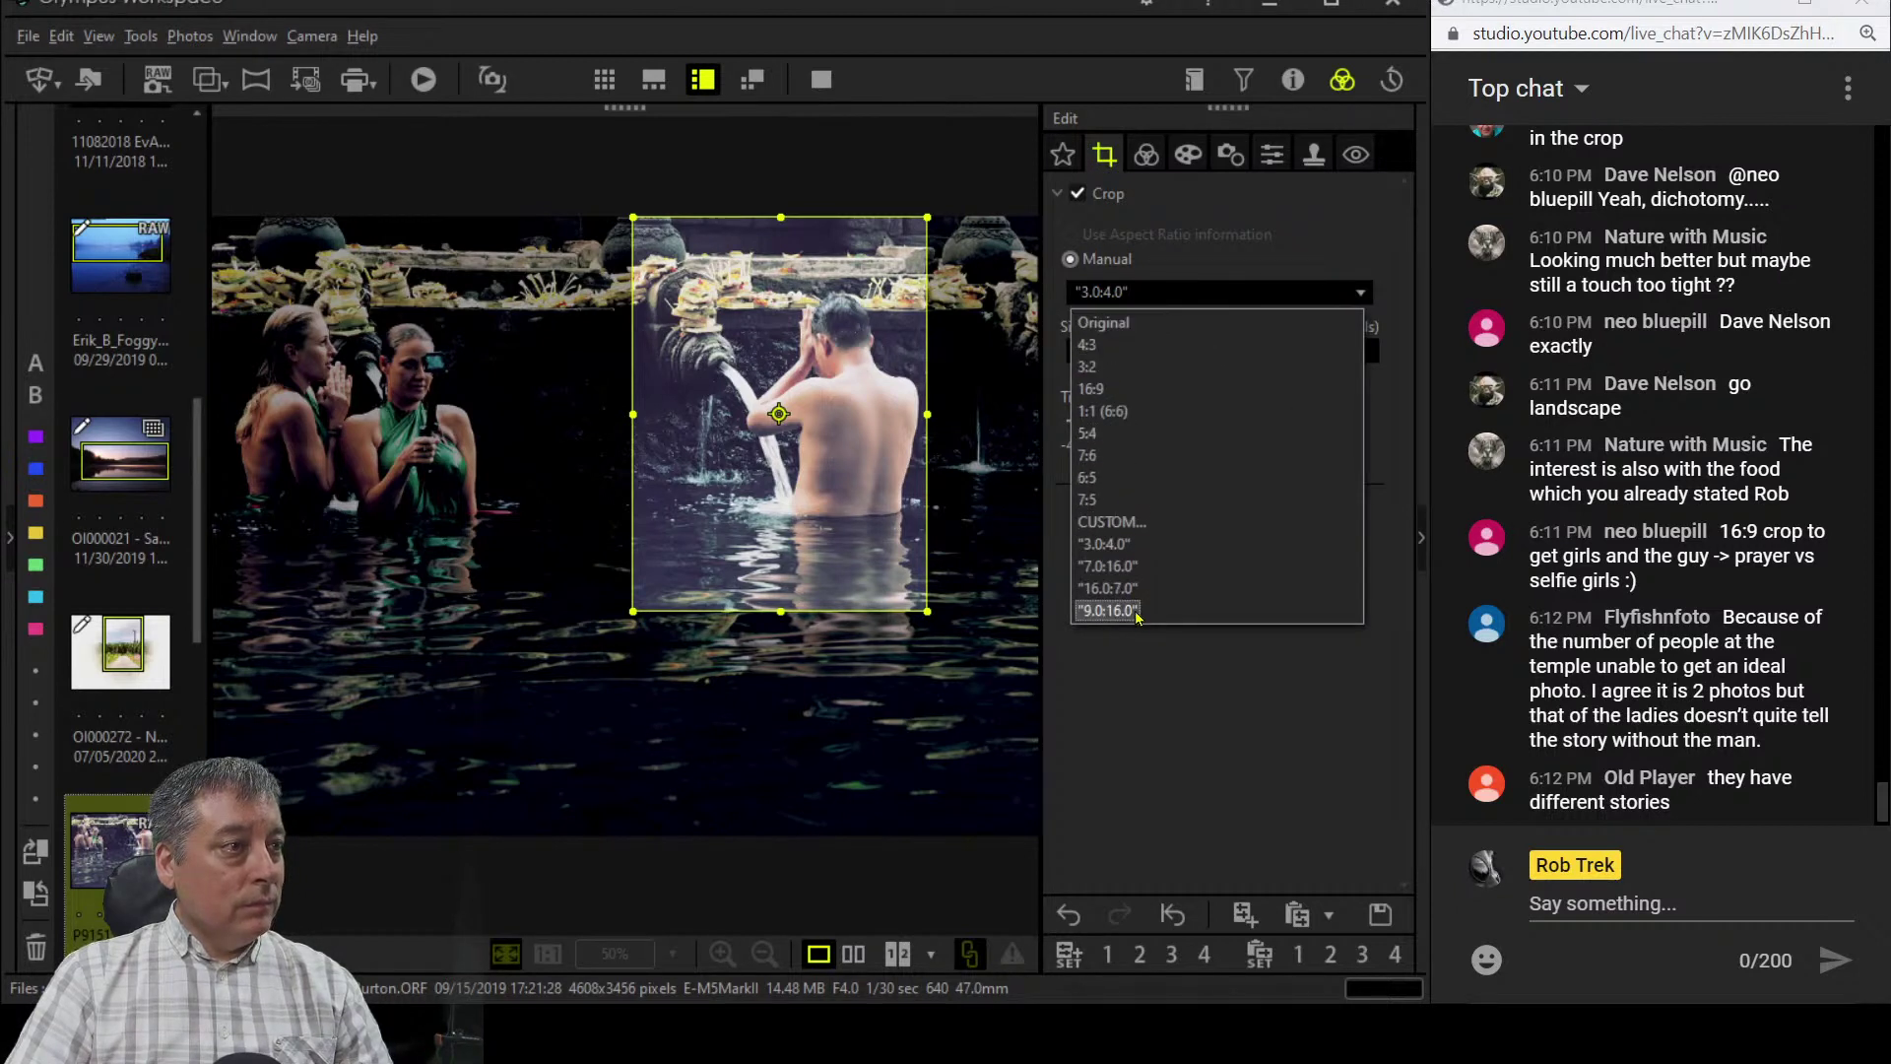
pyautogui.click(1096, 391)
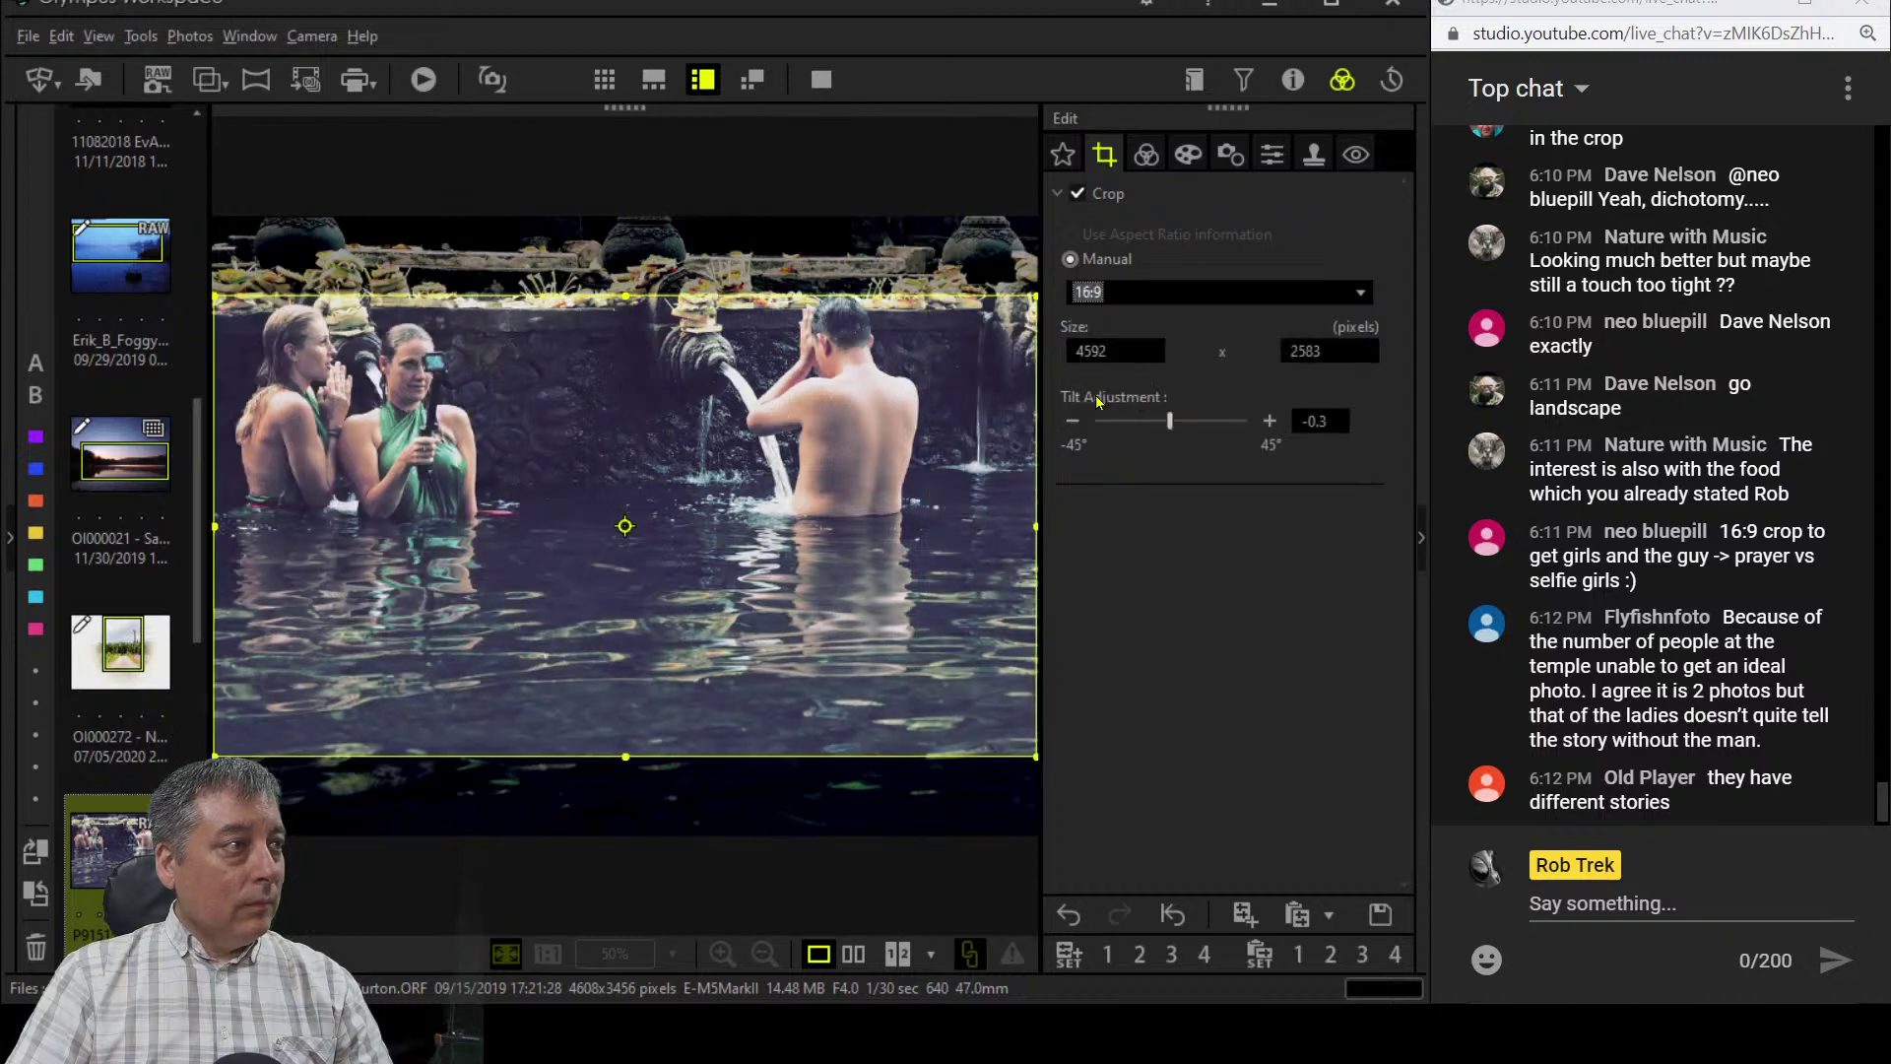
pyautogui.moveTo(850, 472); pyautogui.dragTo(848, 452)
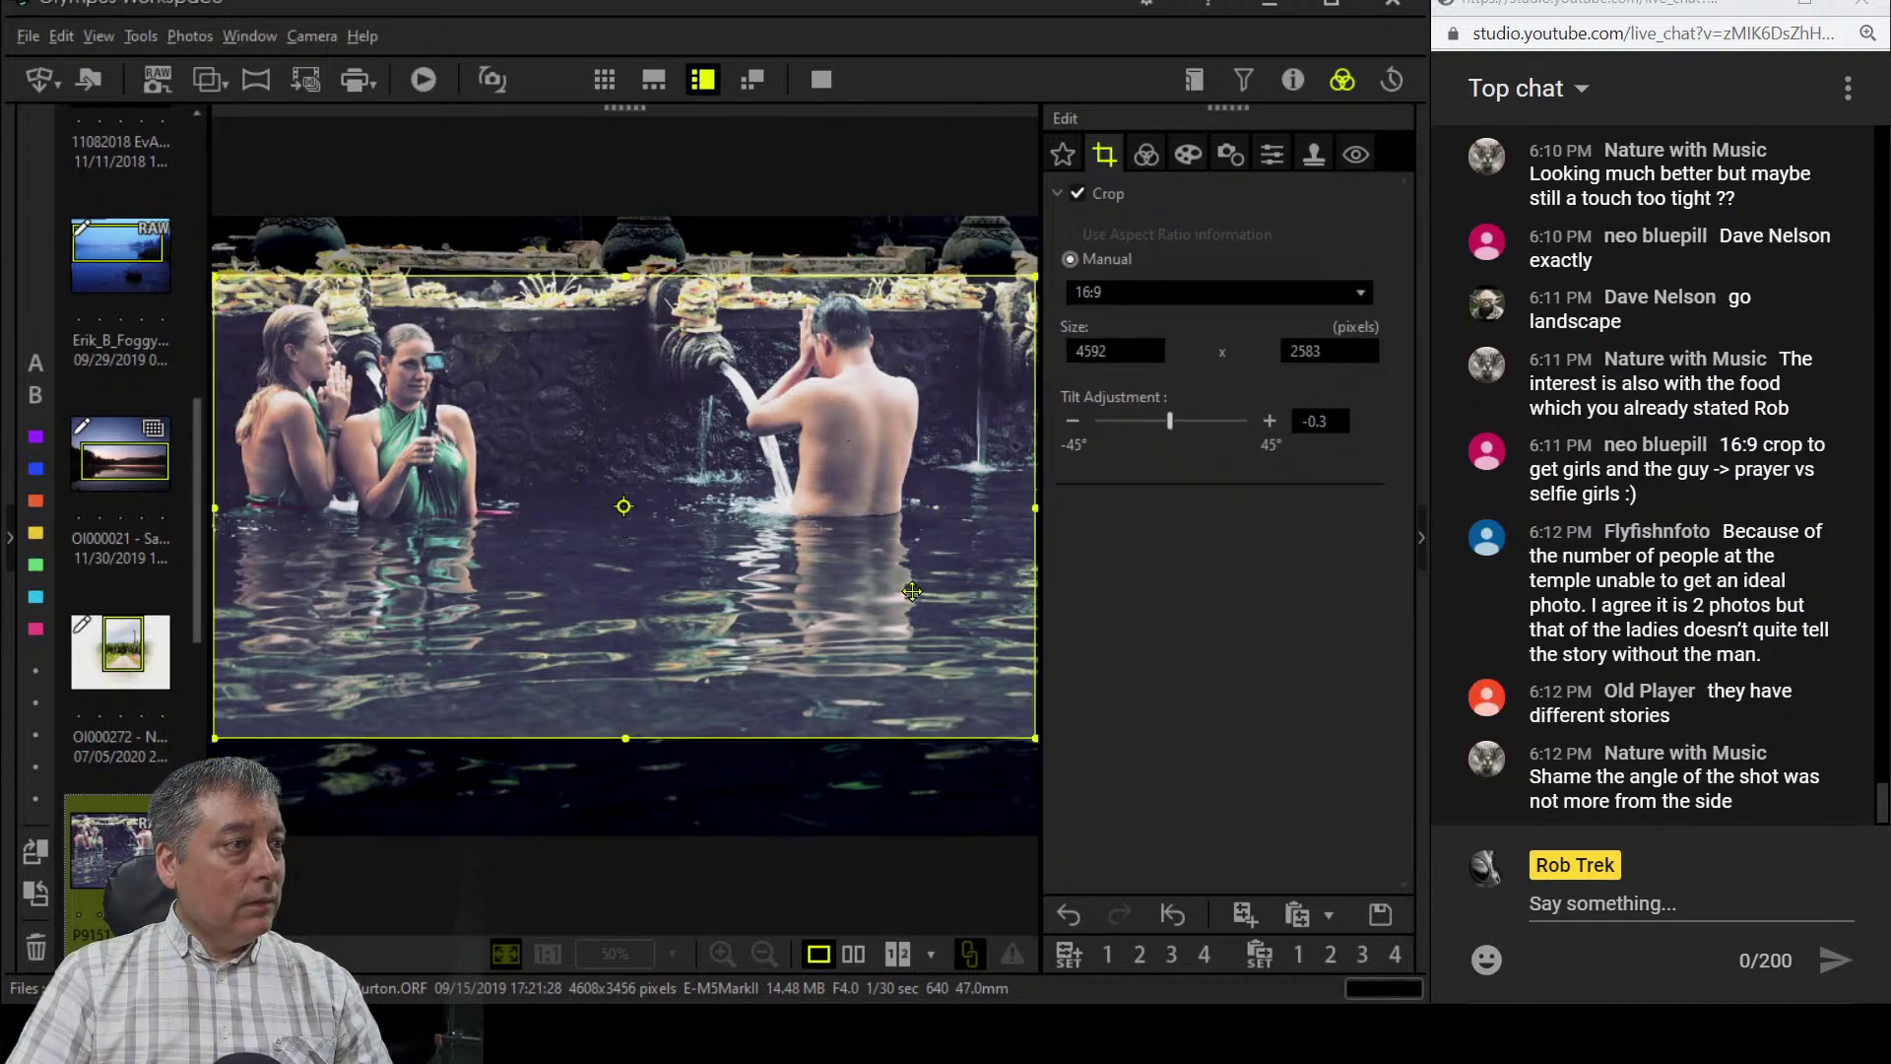
pyautogui.moveTo(825, 731); pyautogui.dragTo(813, 714)
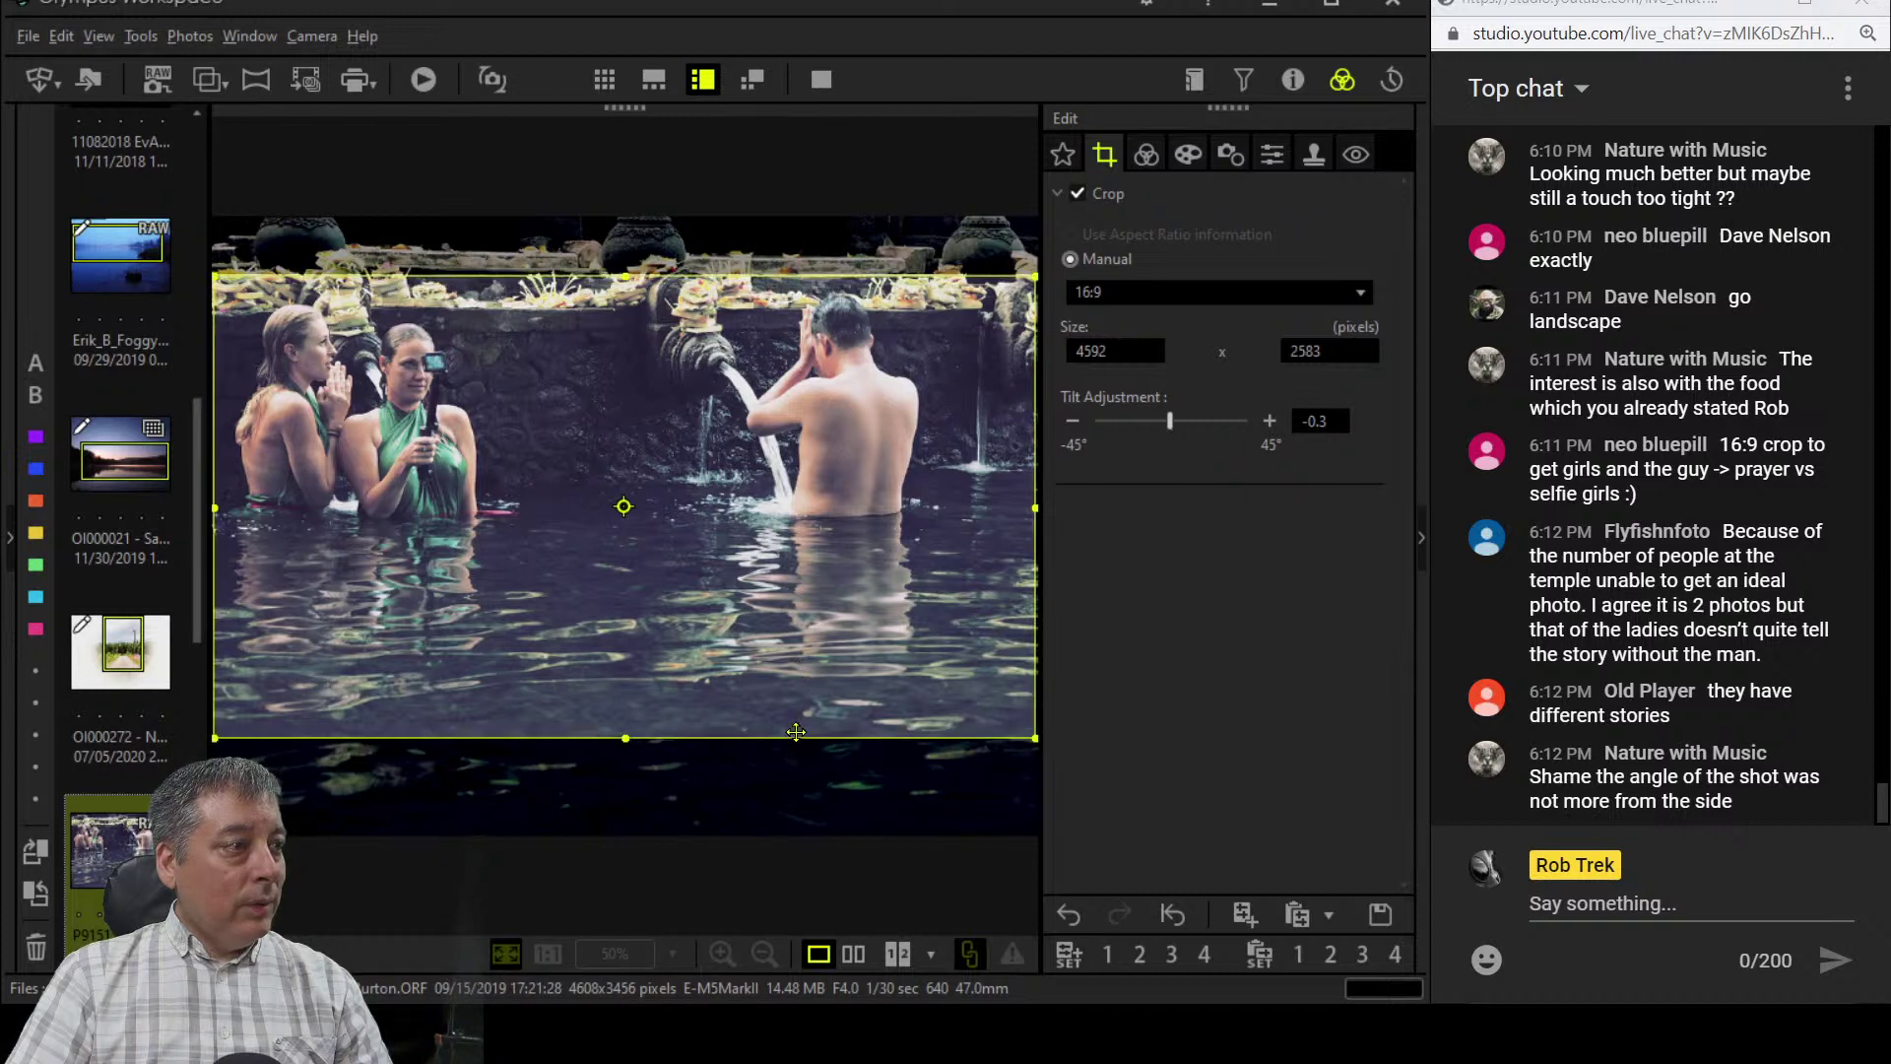
pyautogui.moveTo(626, 736); pyautogui.dragTo(622, 682)
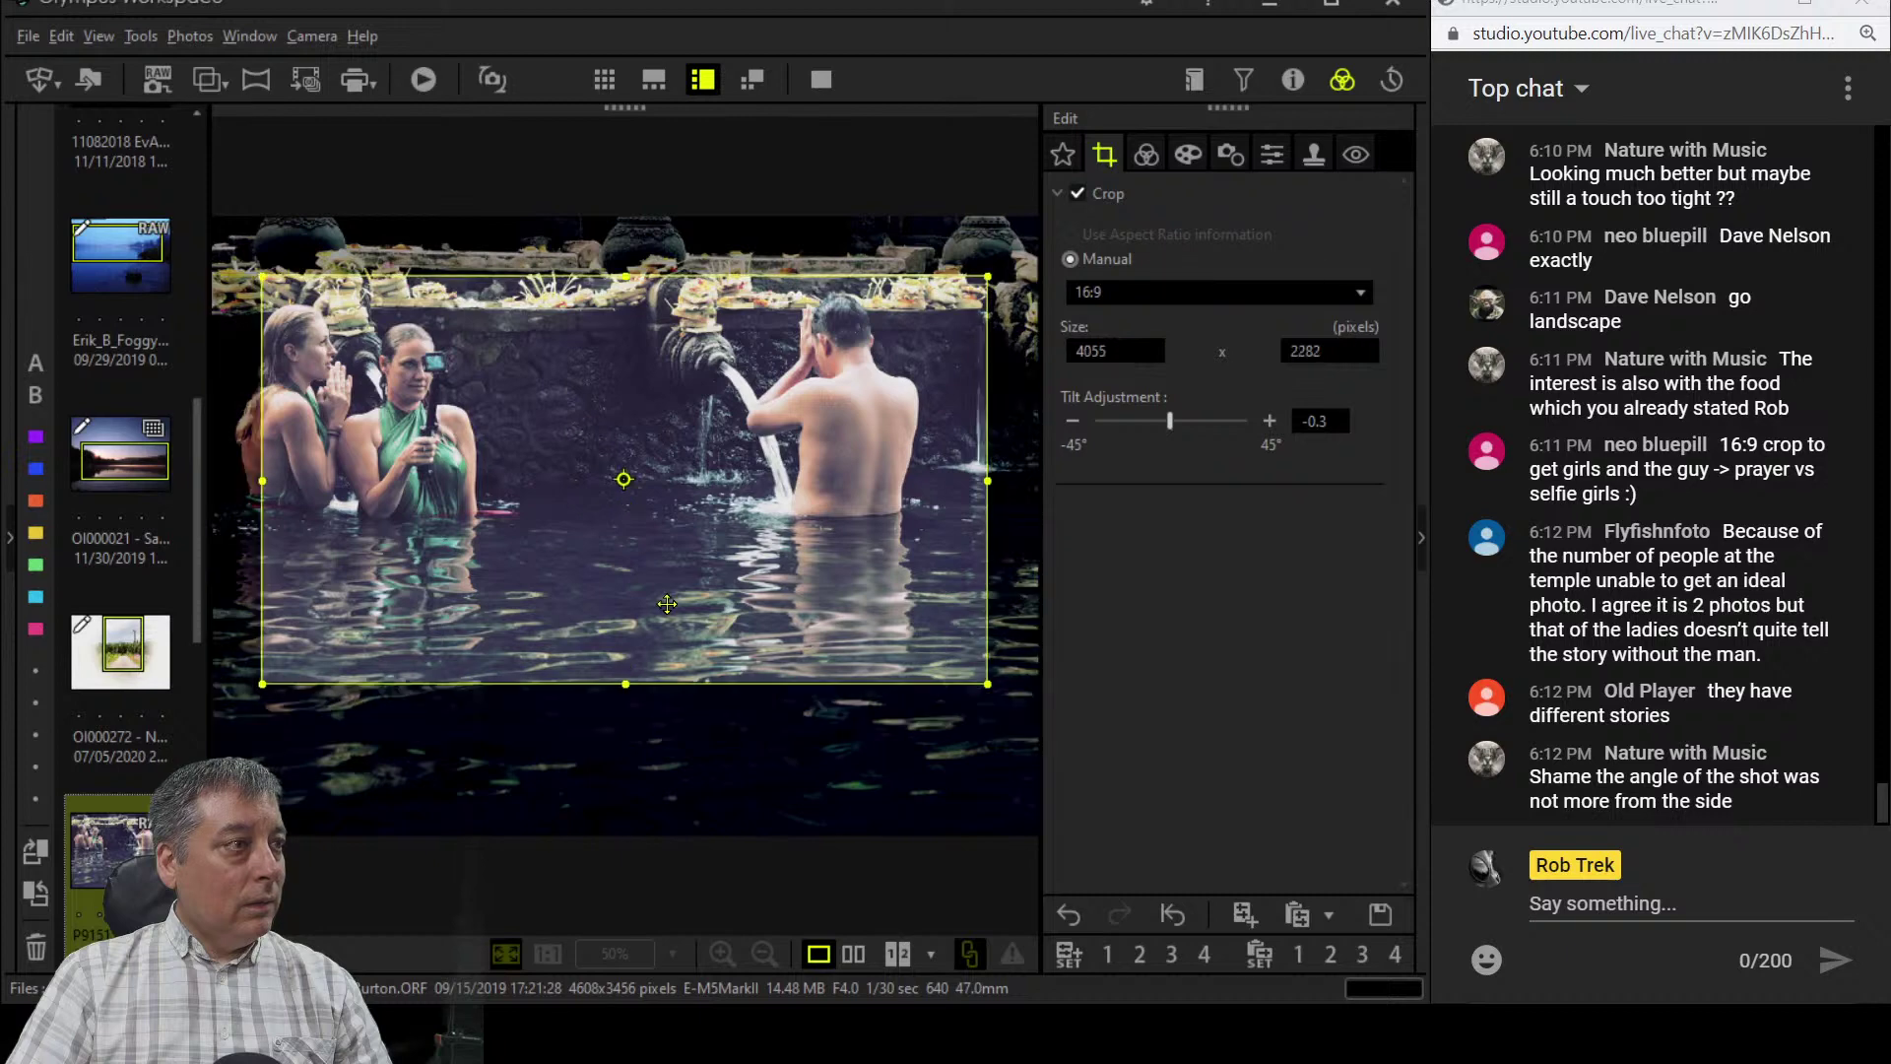
pyautogui.moveTo(666, 602); pyautogui.dragTo(620, 544)
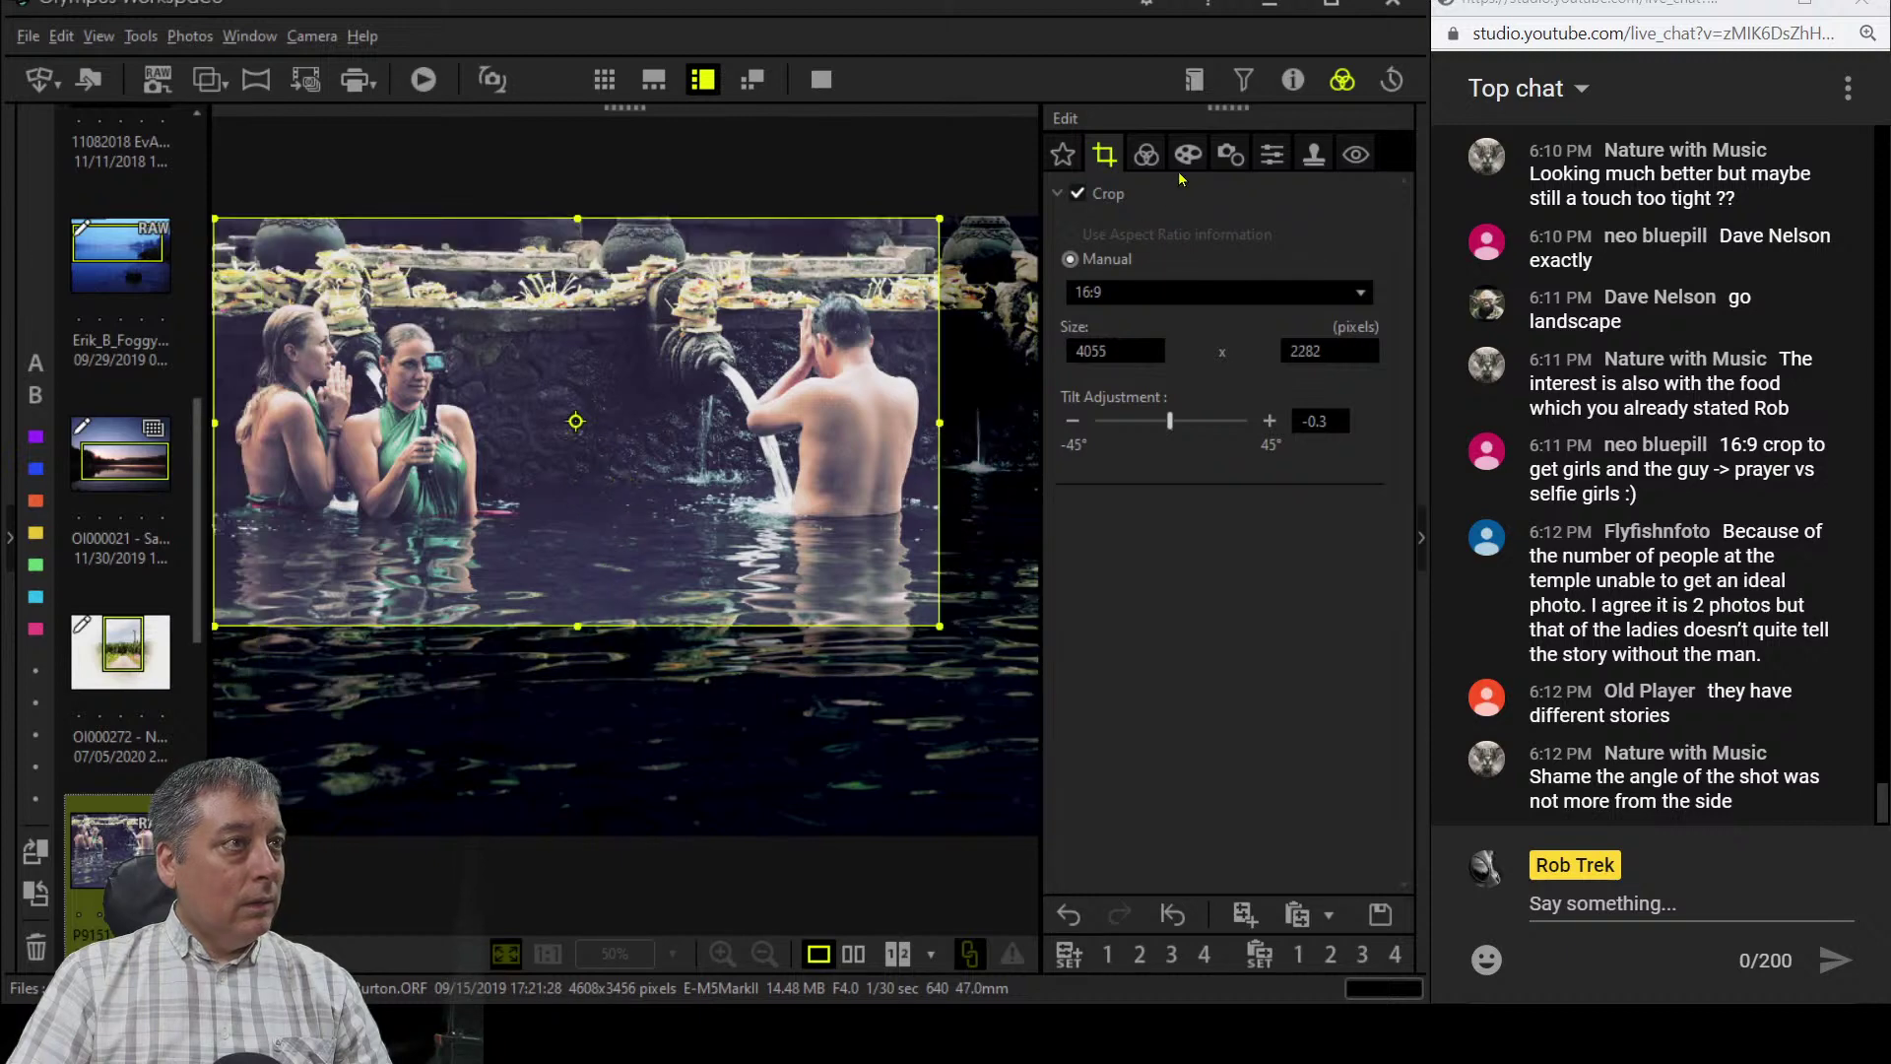
pyautogui.click(1147, 156)
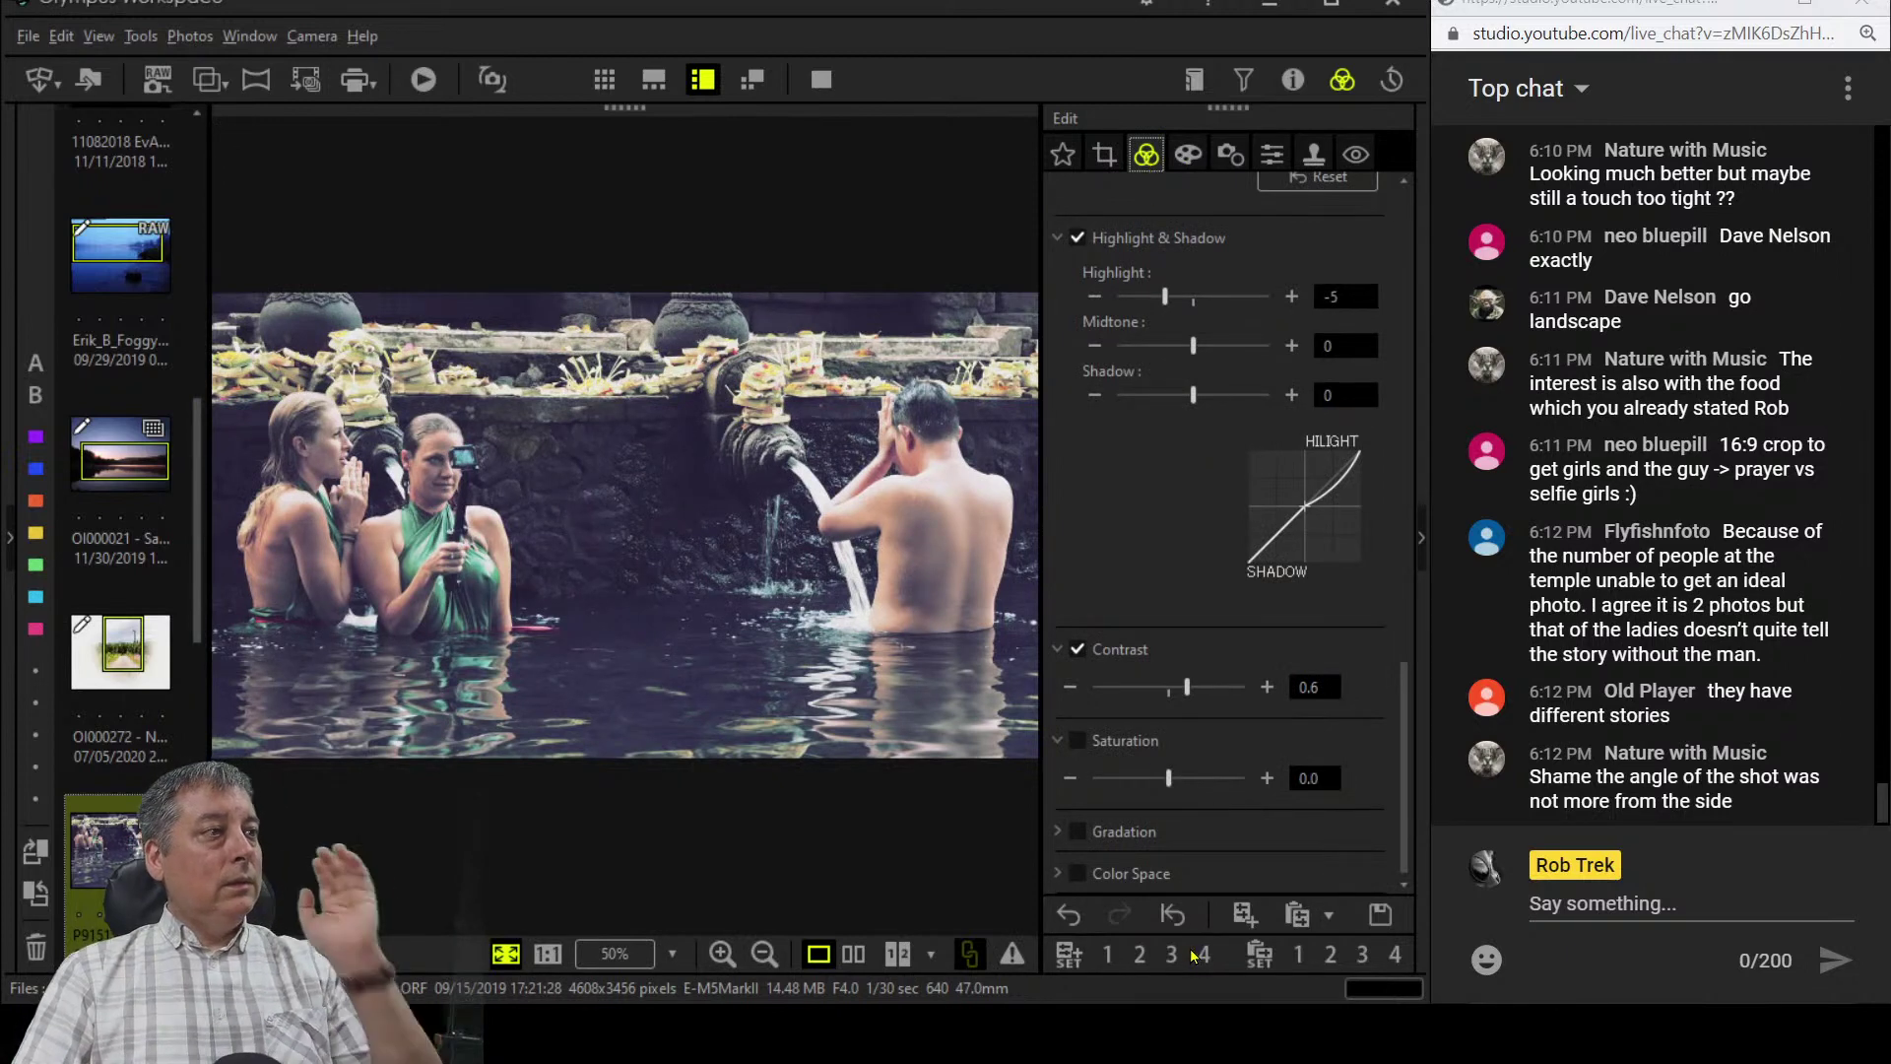
# - Examine the 16:9 temple photo full screen and magnified, returning to the fitted editing view
pyautogui.press('F11')
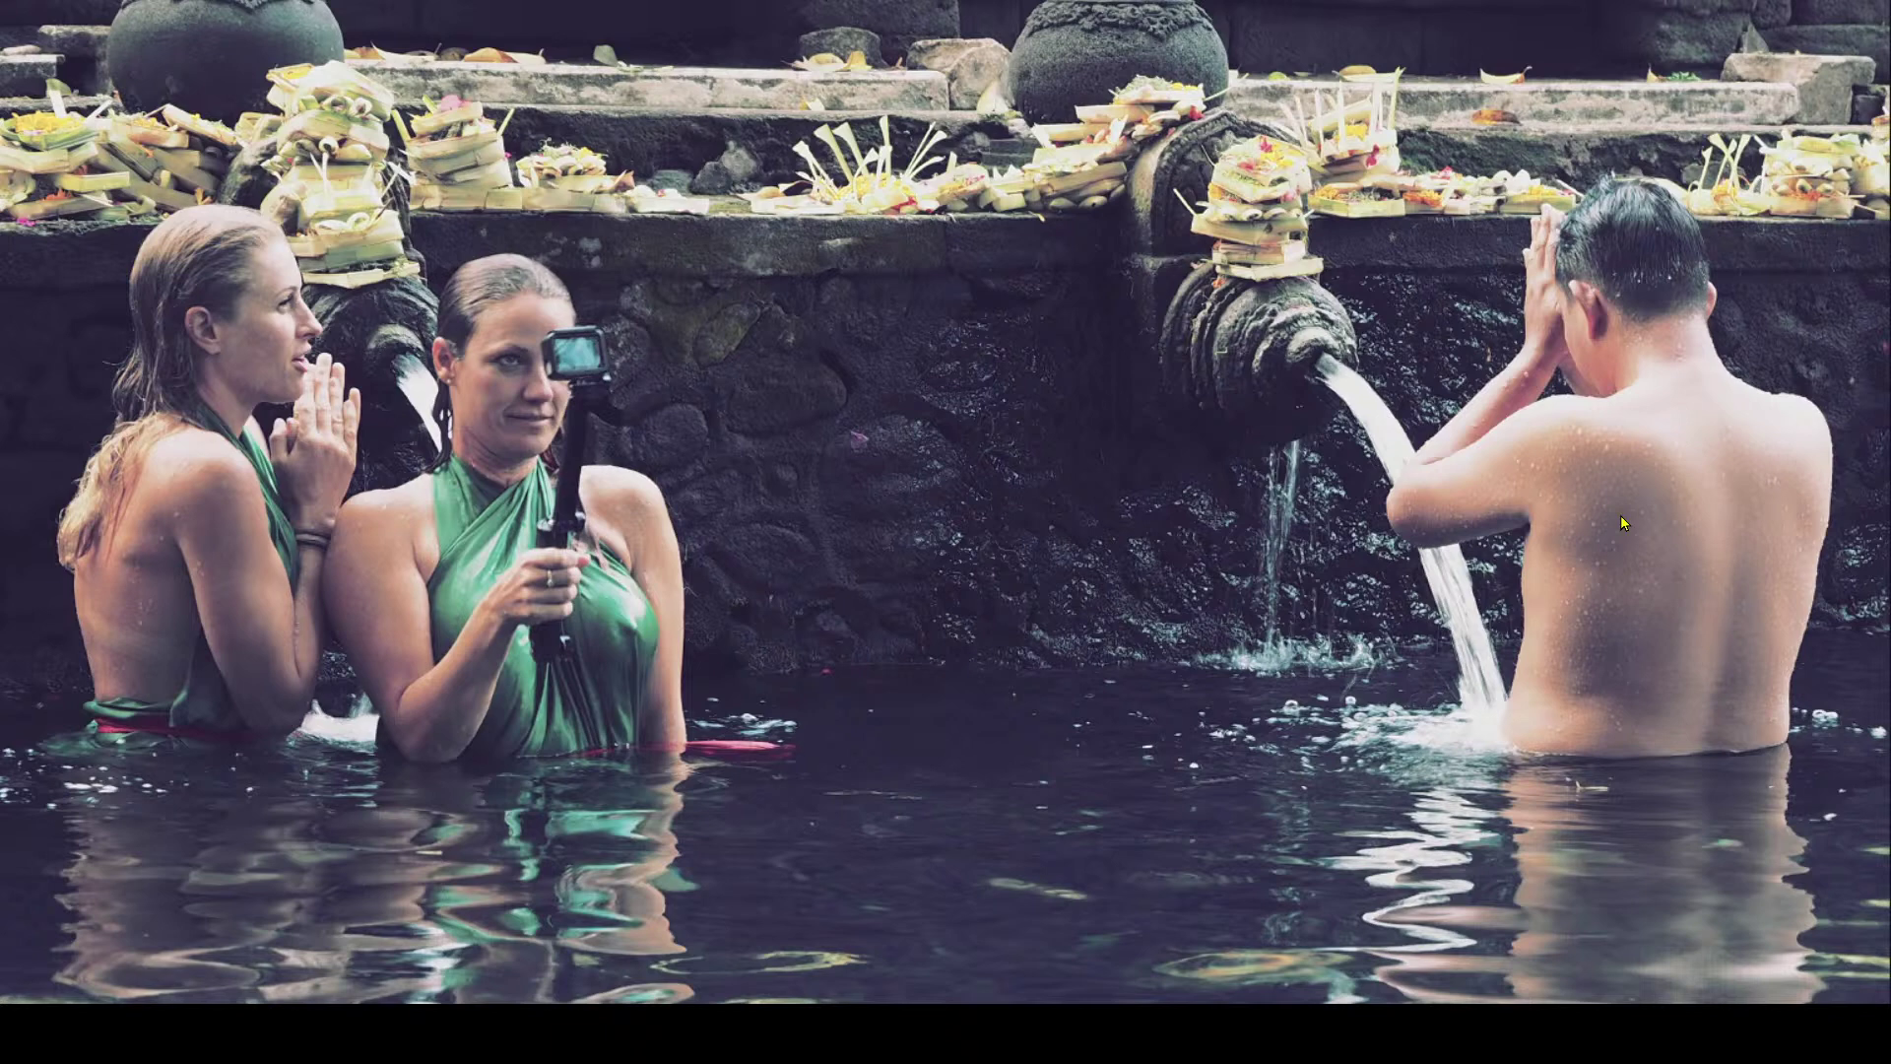
pyautogui.click(1251, 459)
pyautogui.press('Escape')
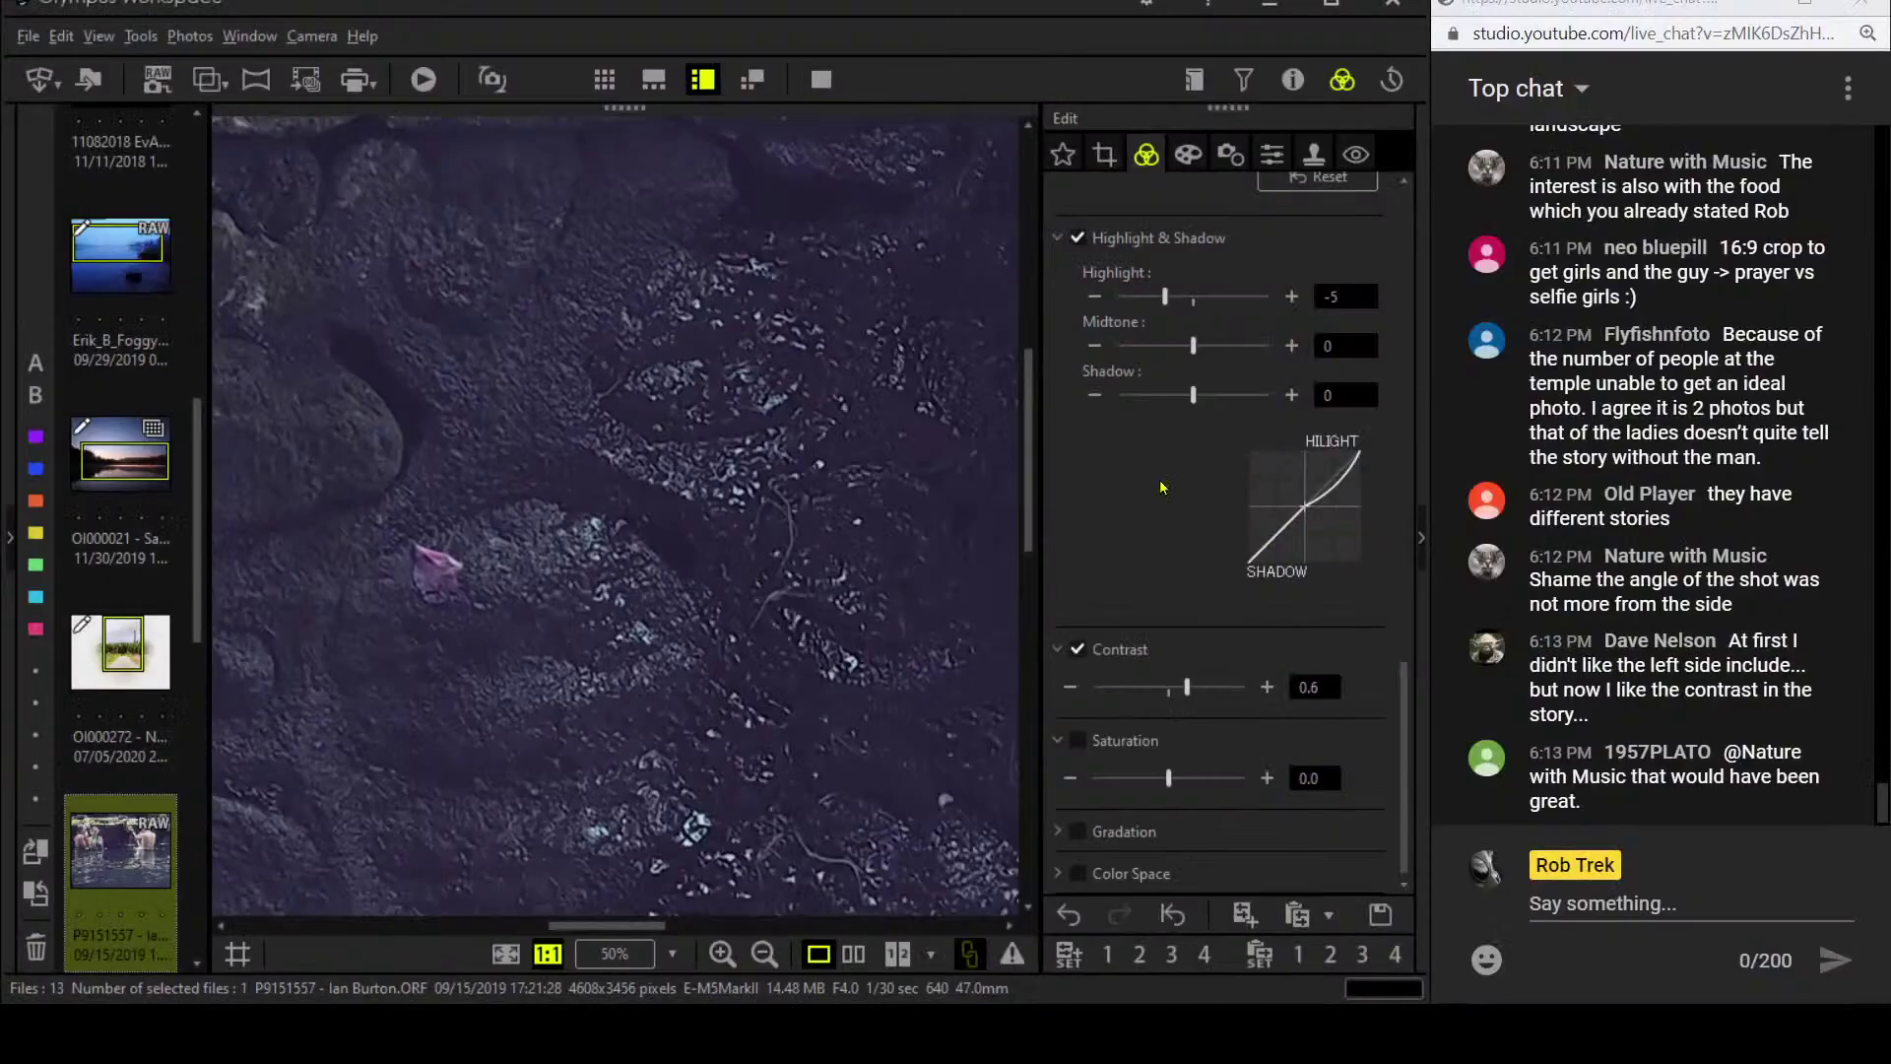
pyautogui.click(851, 536)
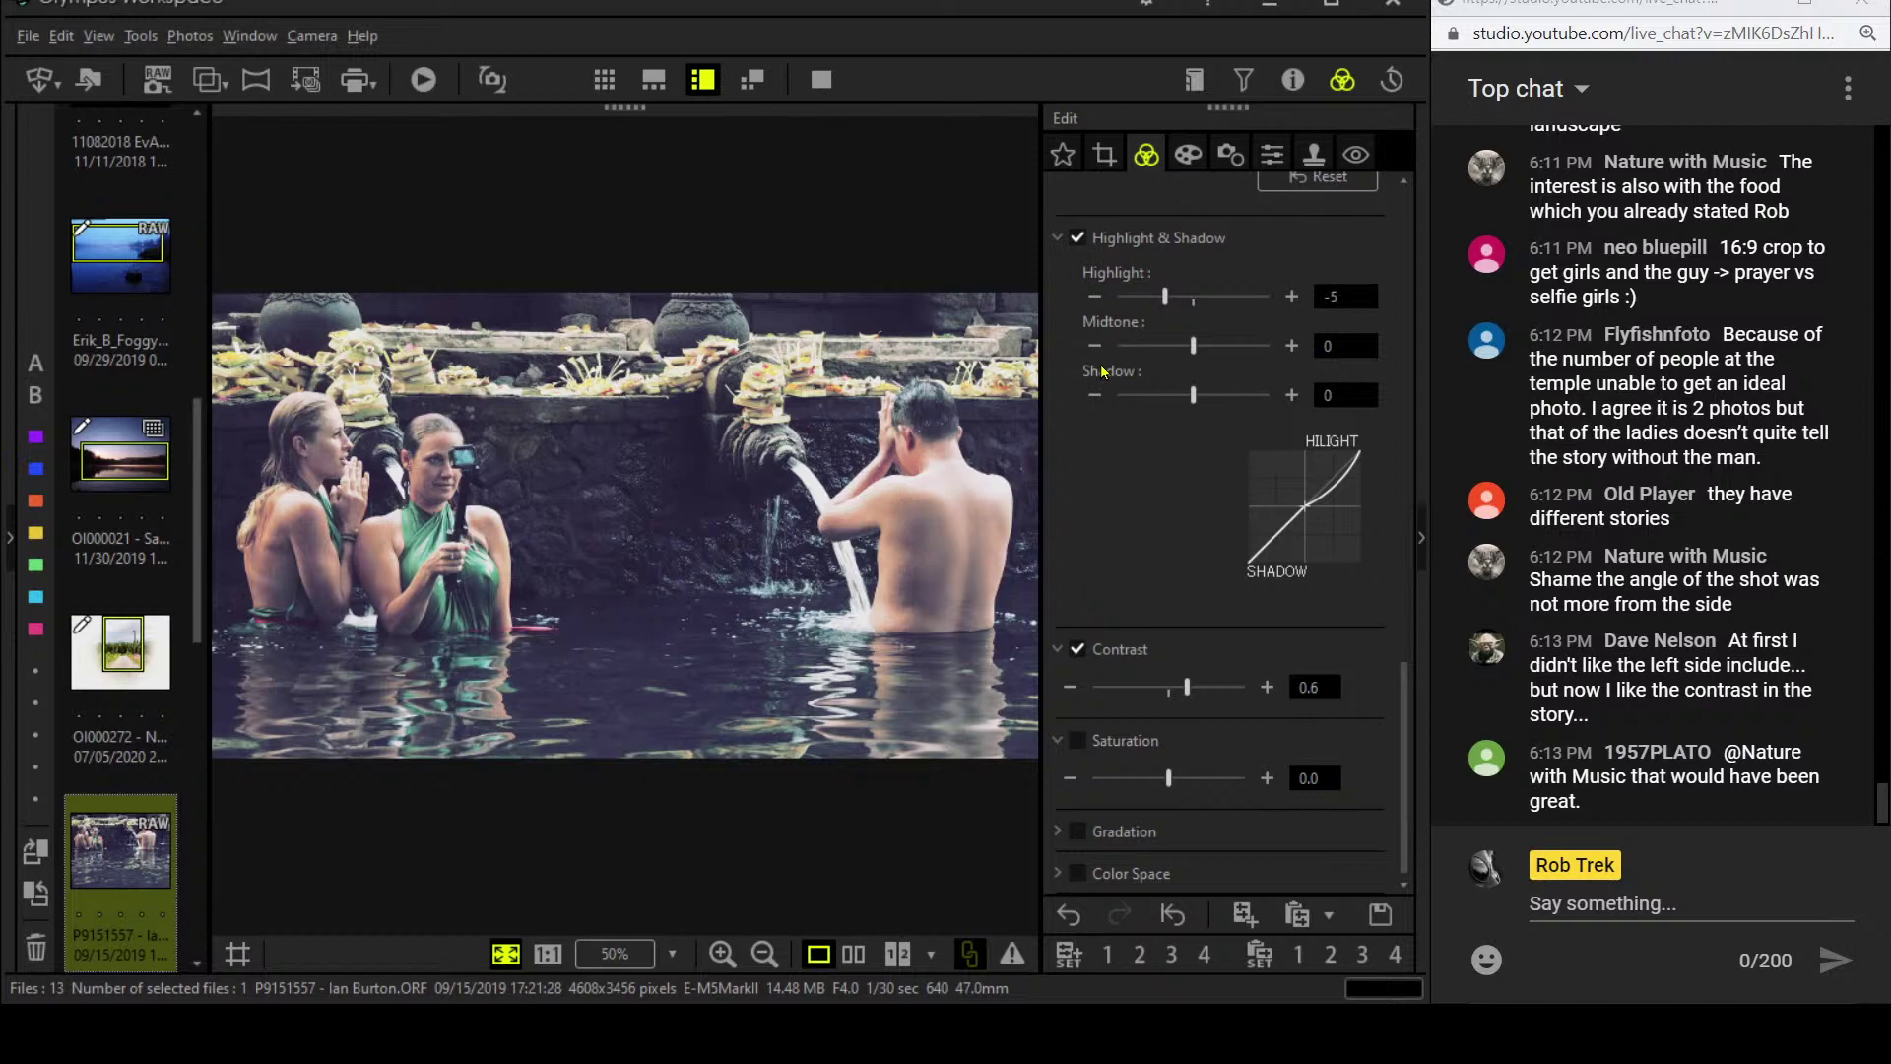
# - Remove the Vintage III art filter from the temple photo by choosing No Filter
pyautogui.scroll(5, 1157, 242)
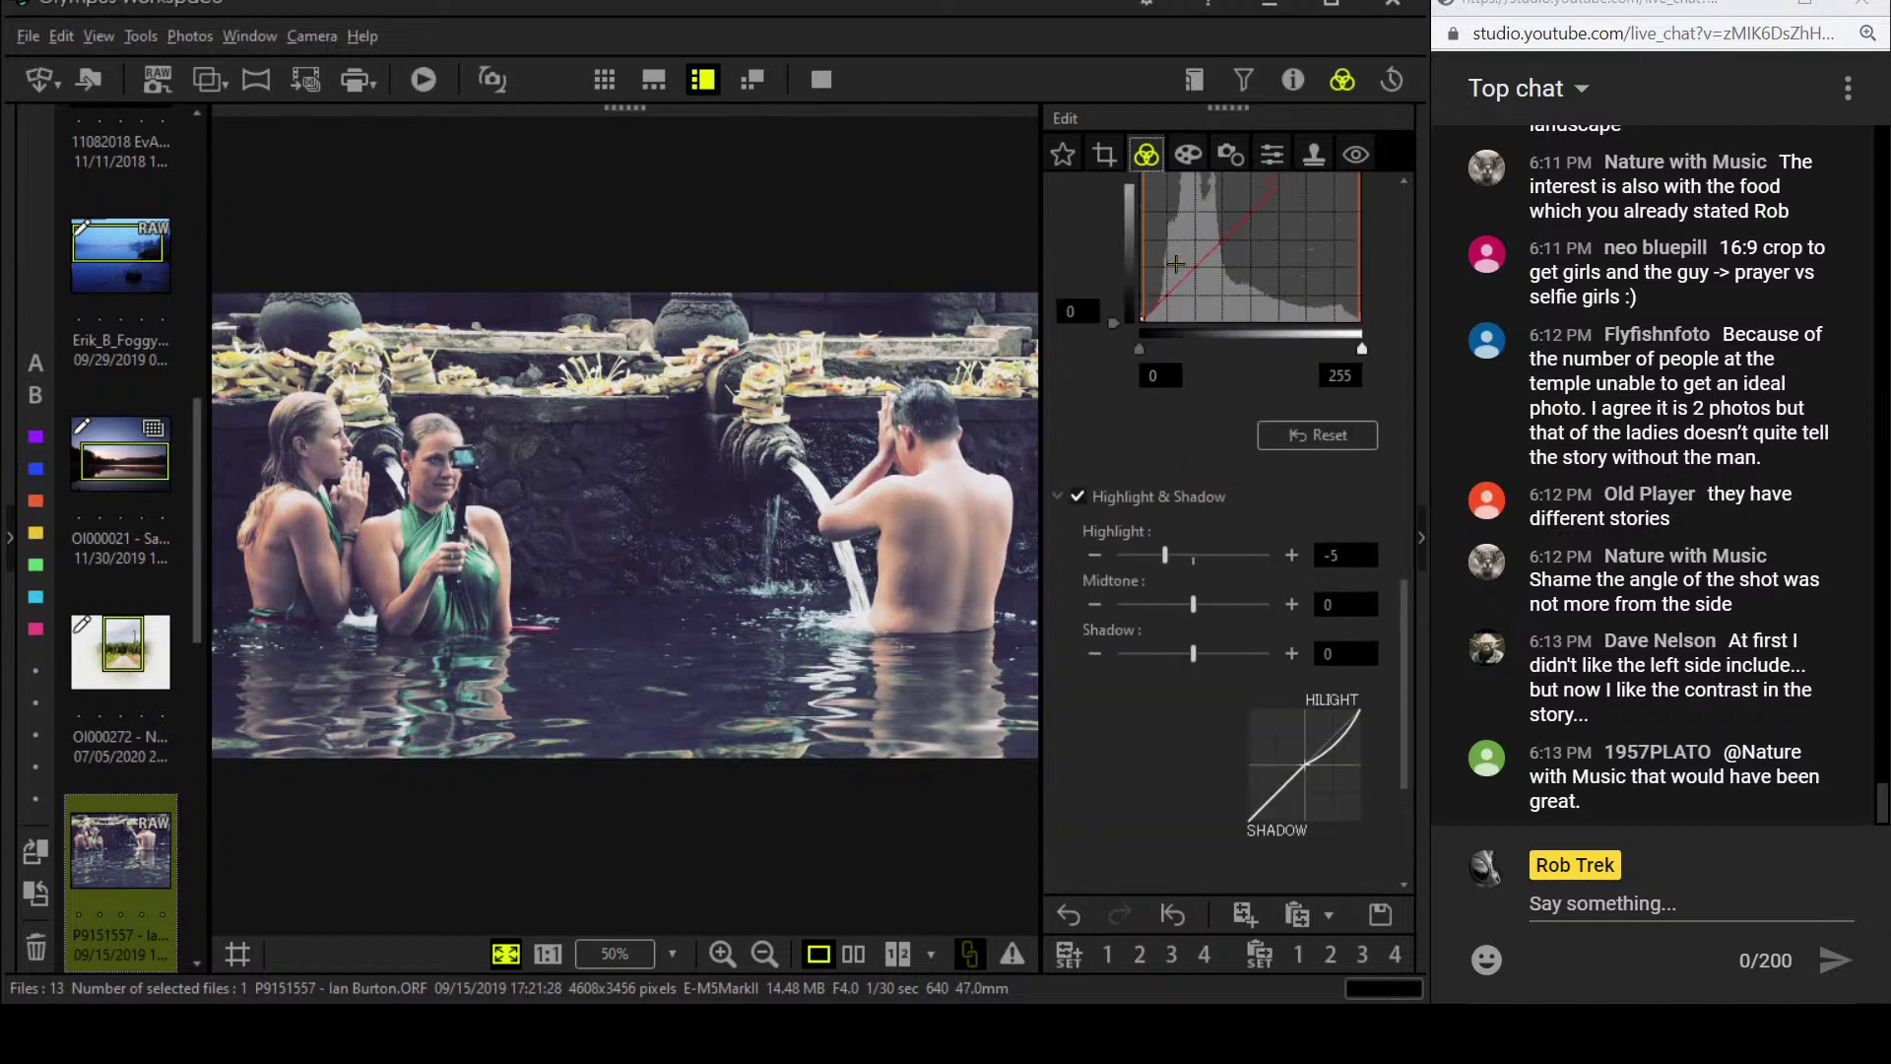
pyautogui.scroll(6, 1172, 320)
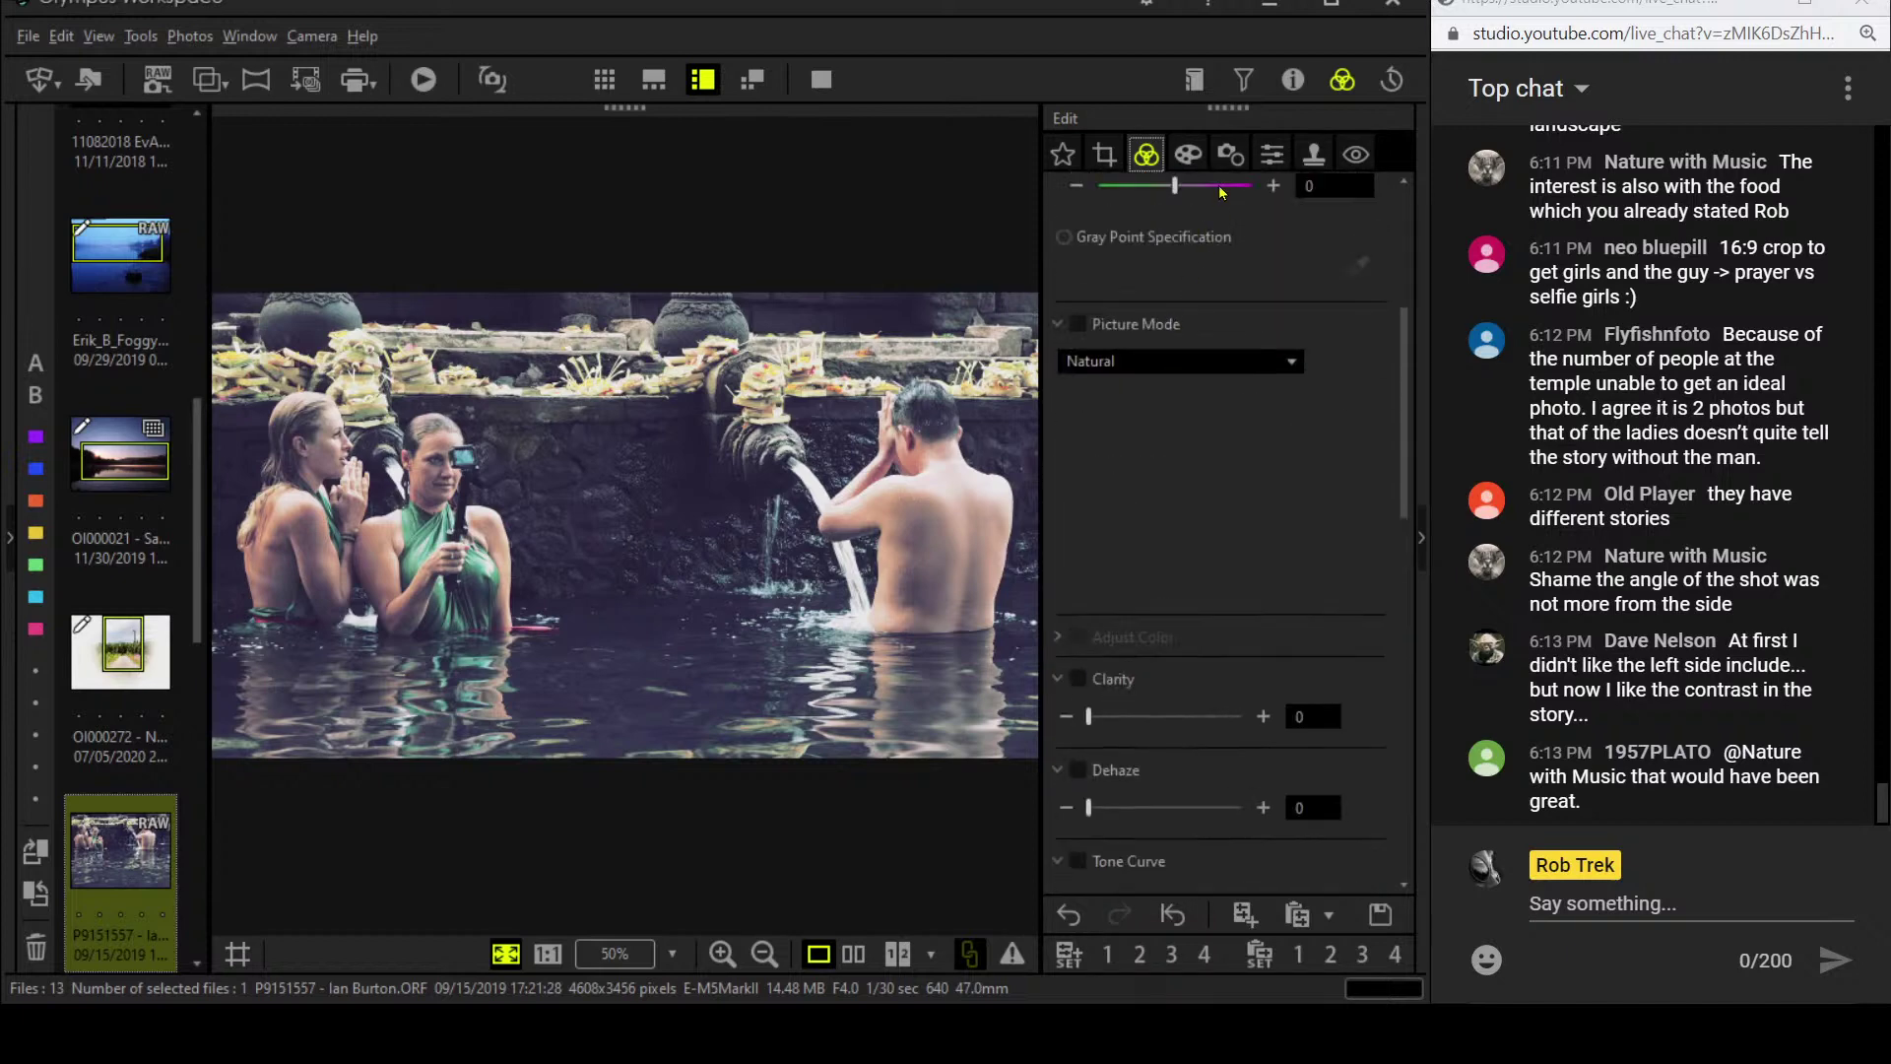
pyautogui.click(1229, 157)
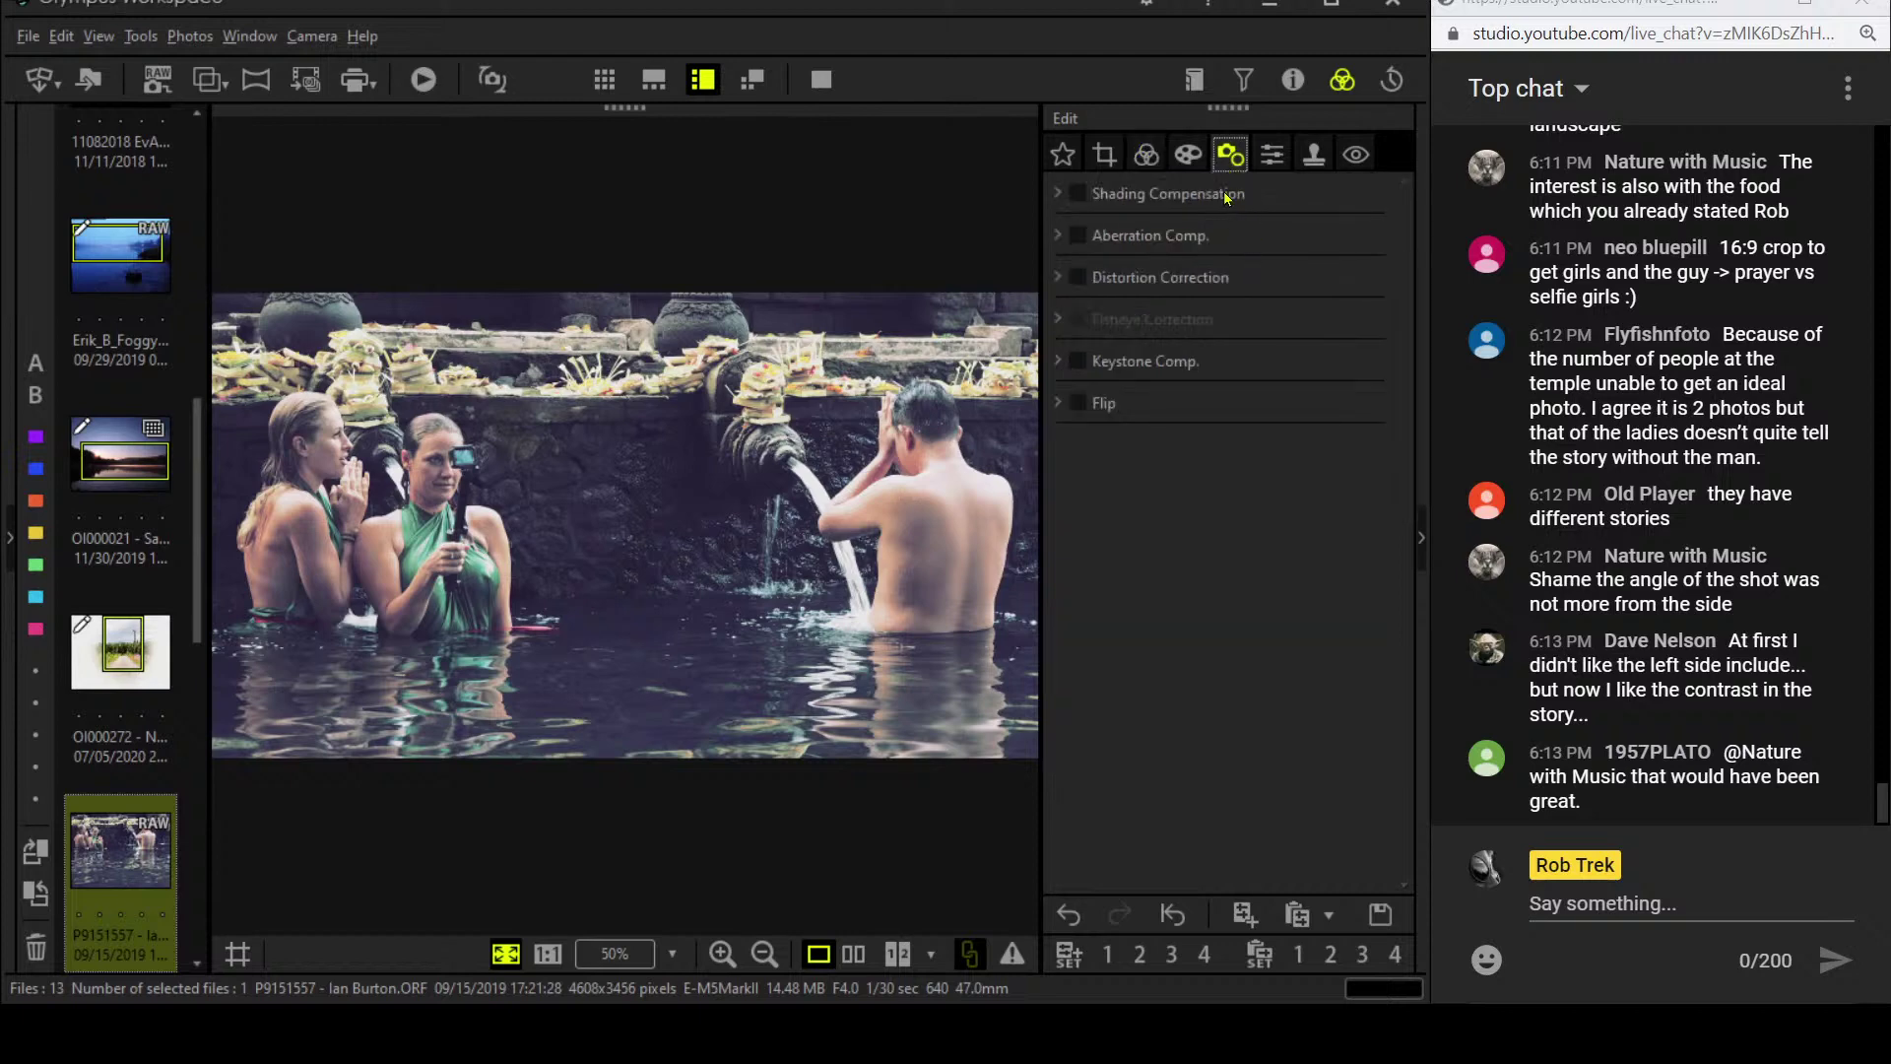
pyautogui.click(1188, 154)
pyautogui.click(1203, 232)
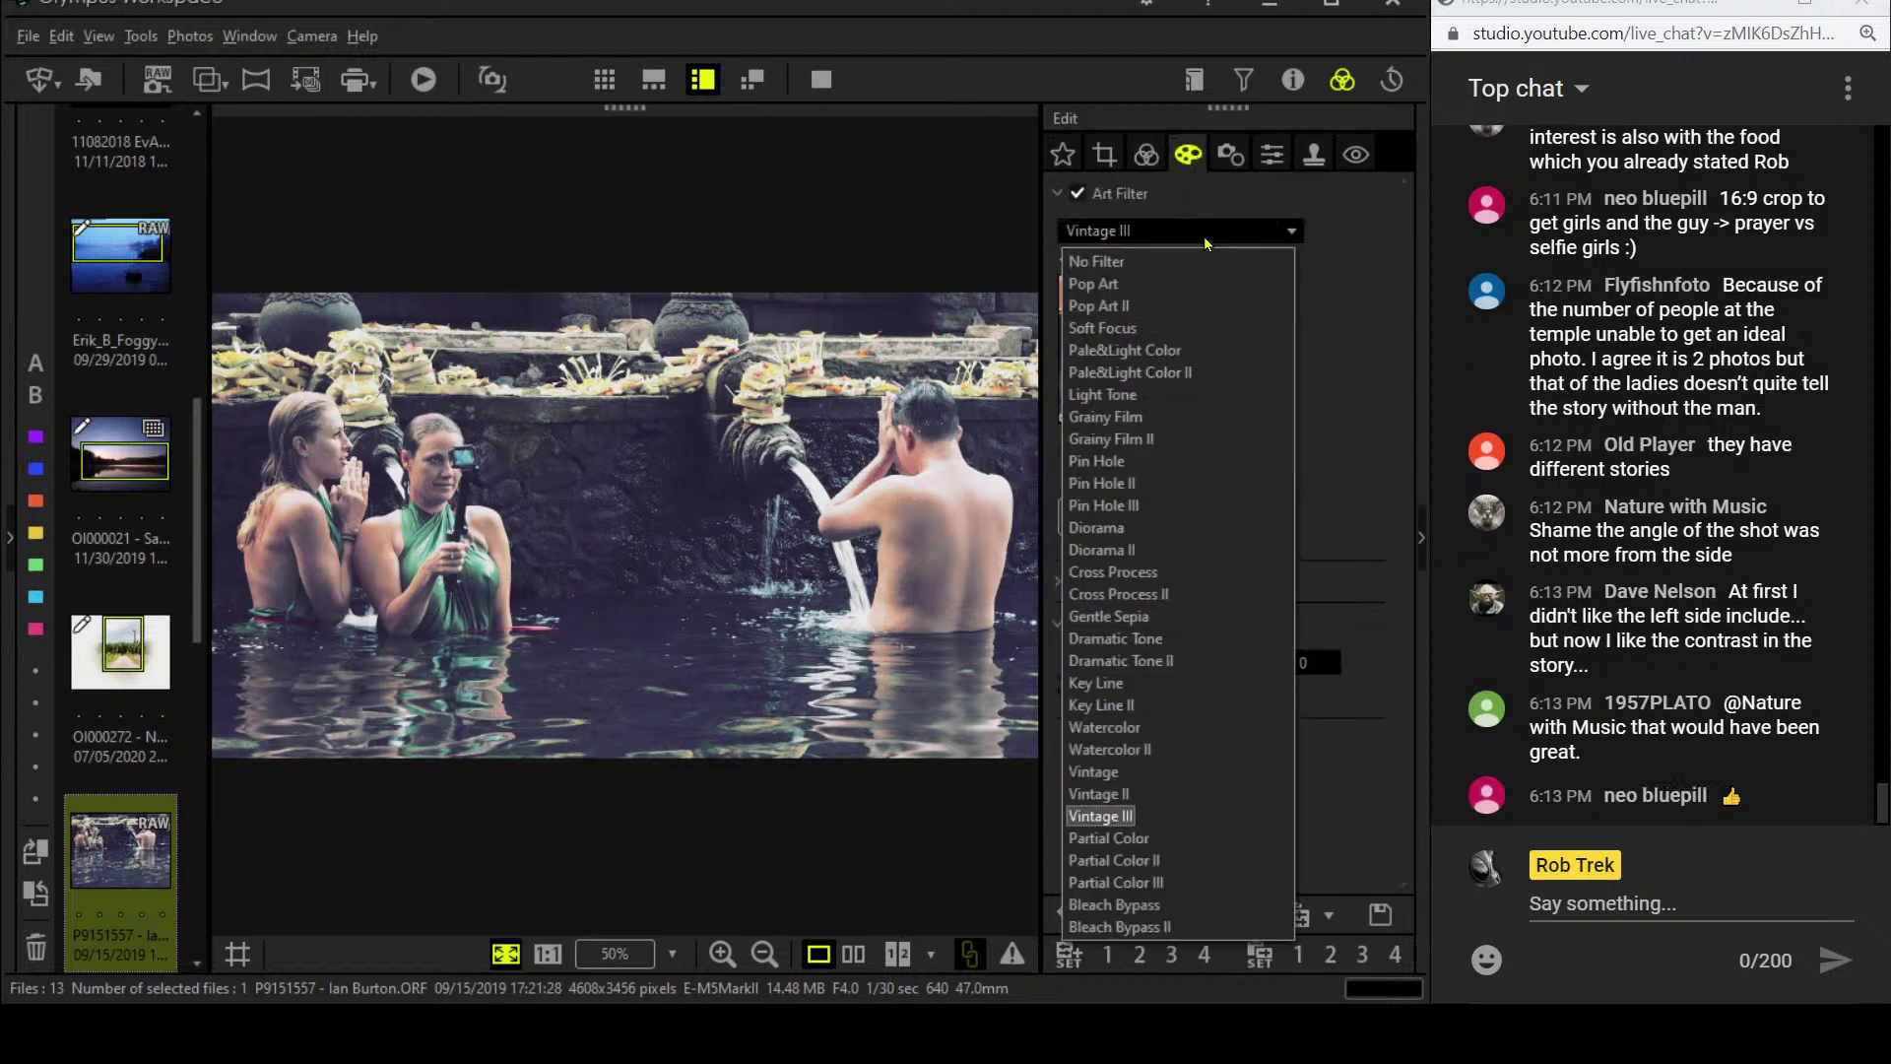
pyautogui.click(1196, 252)
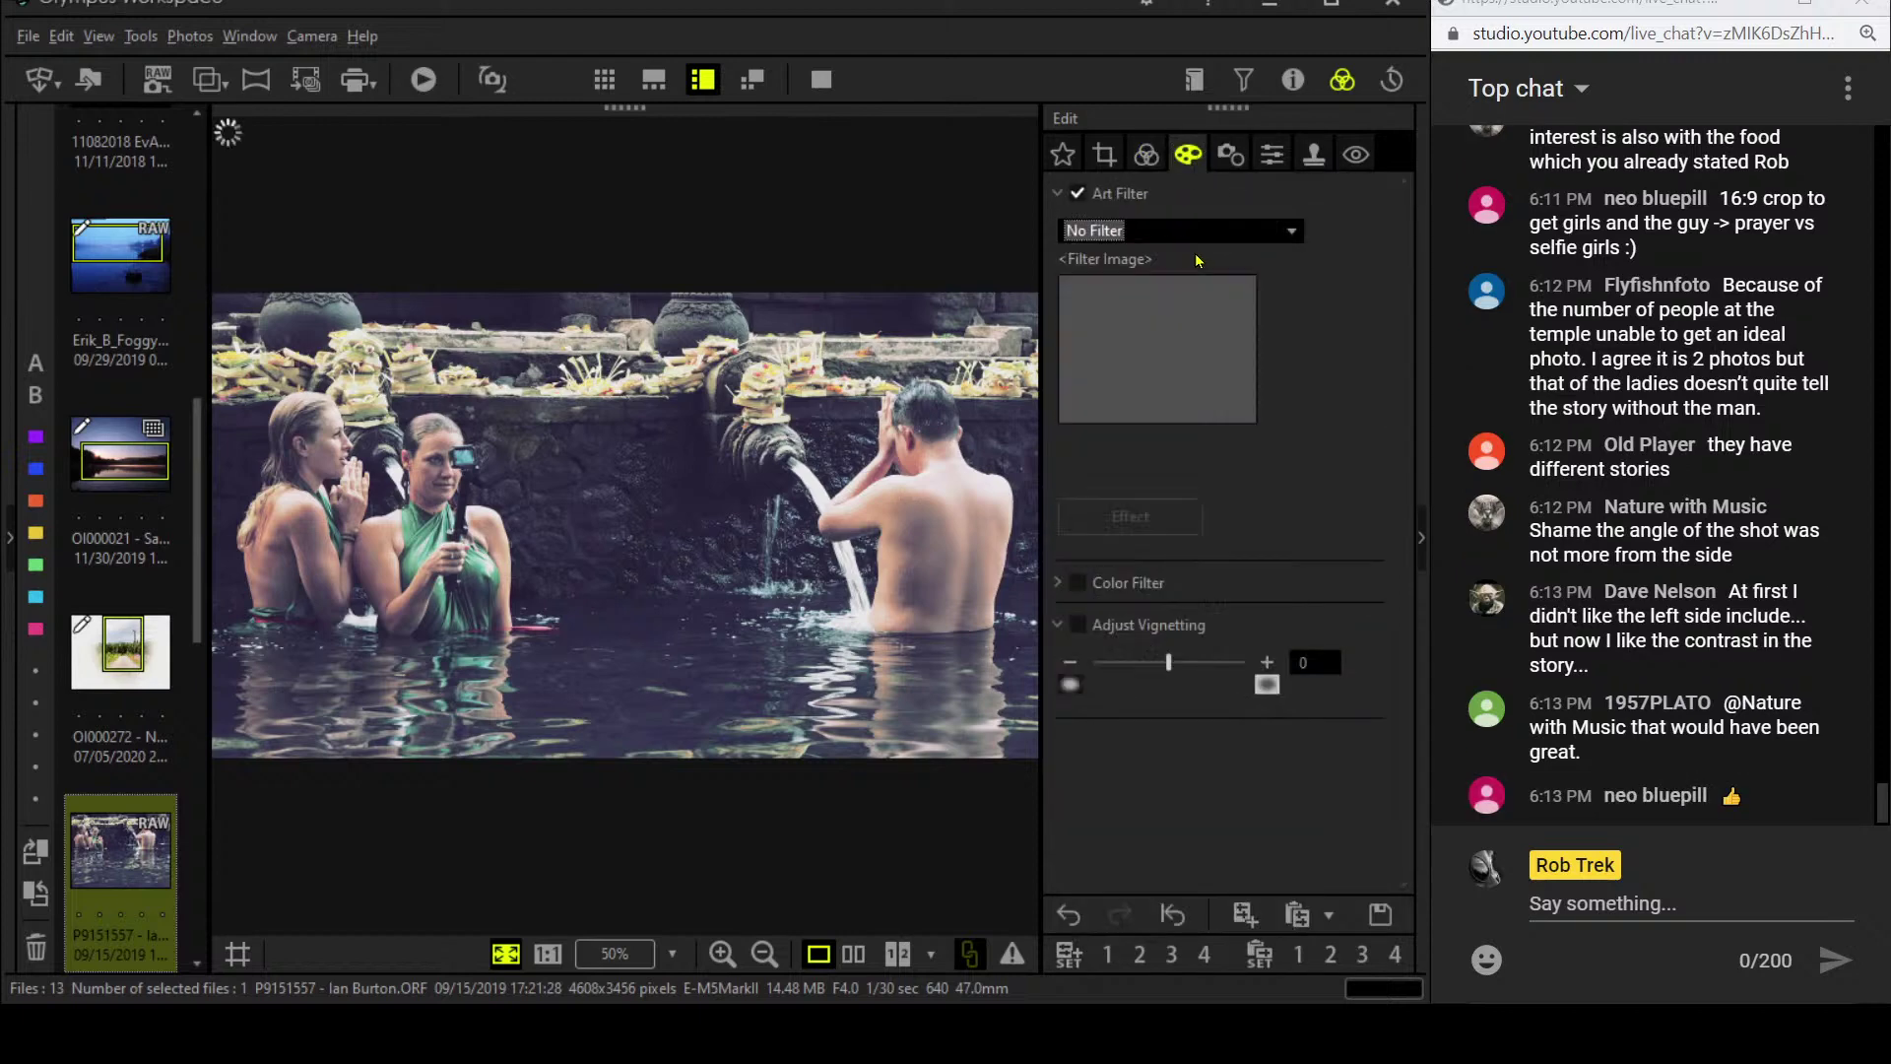
# - Convert the temple photo to black and white with the Monotone picture mode and the Orange B&W filter
pyautogui.click(1147, 157)
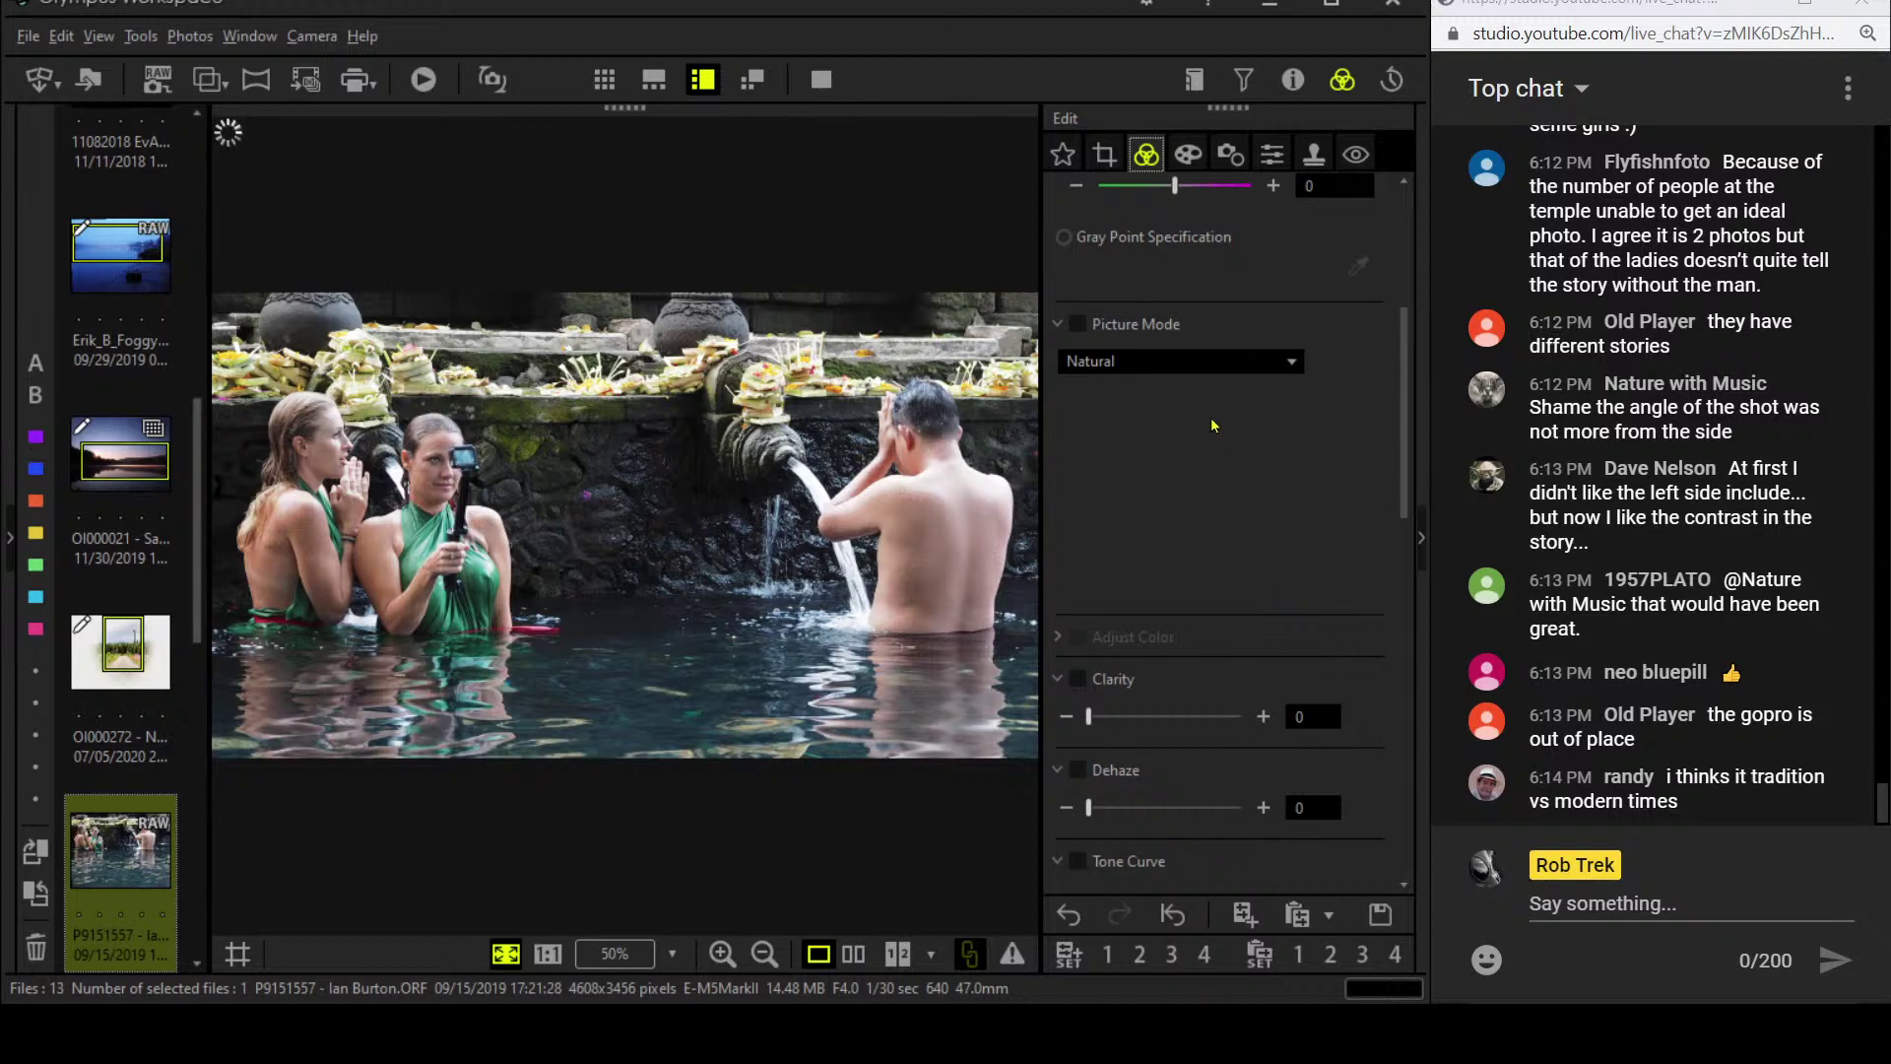
pyautogui.click(1206, 362)
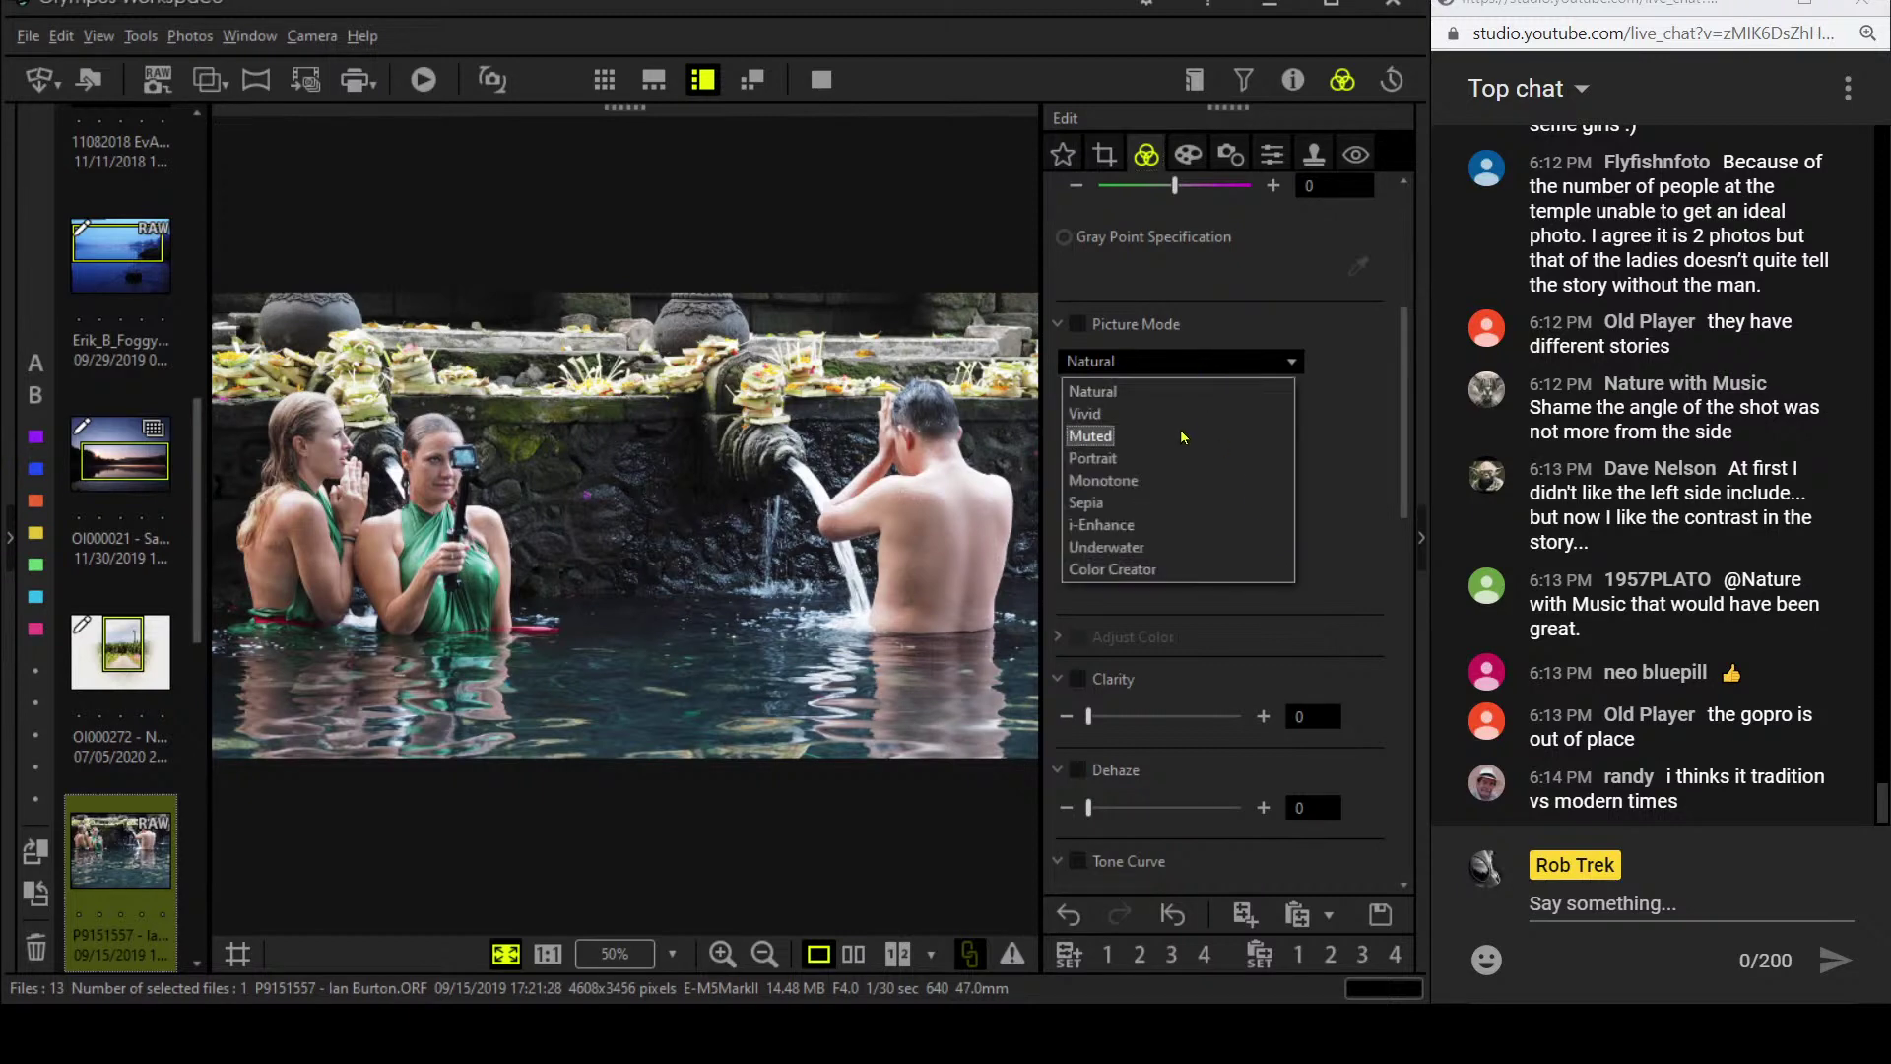
pyautogui.click(1177, 480)
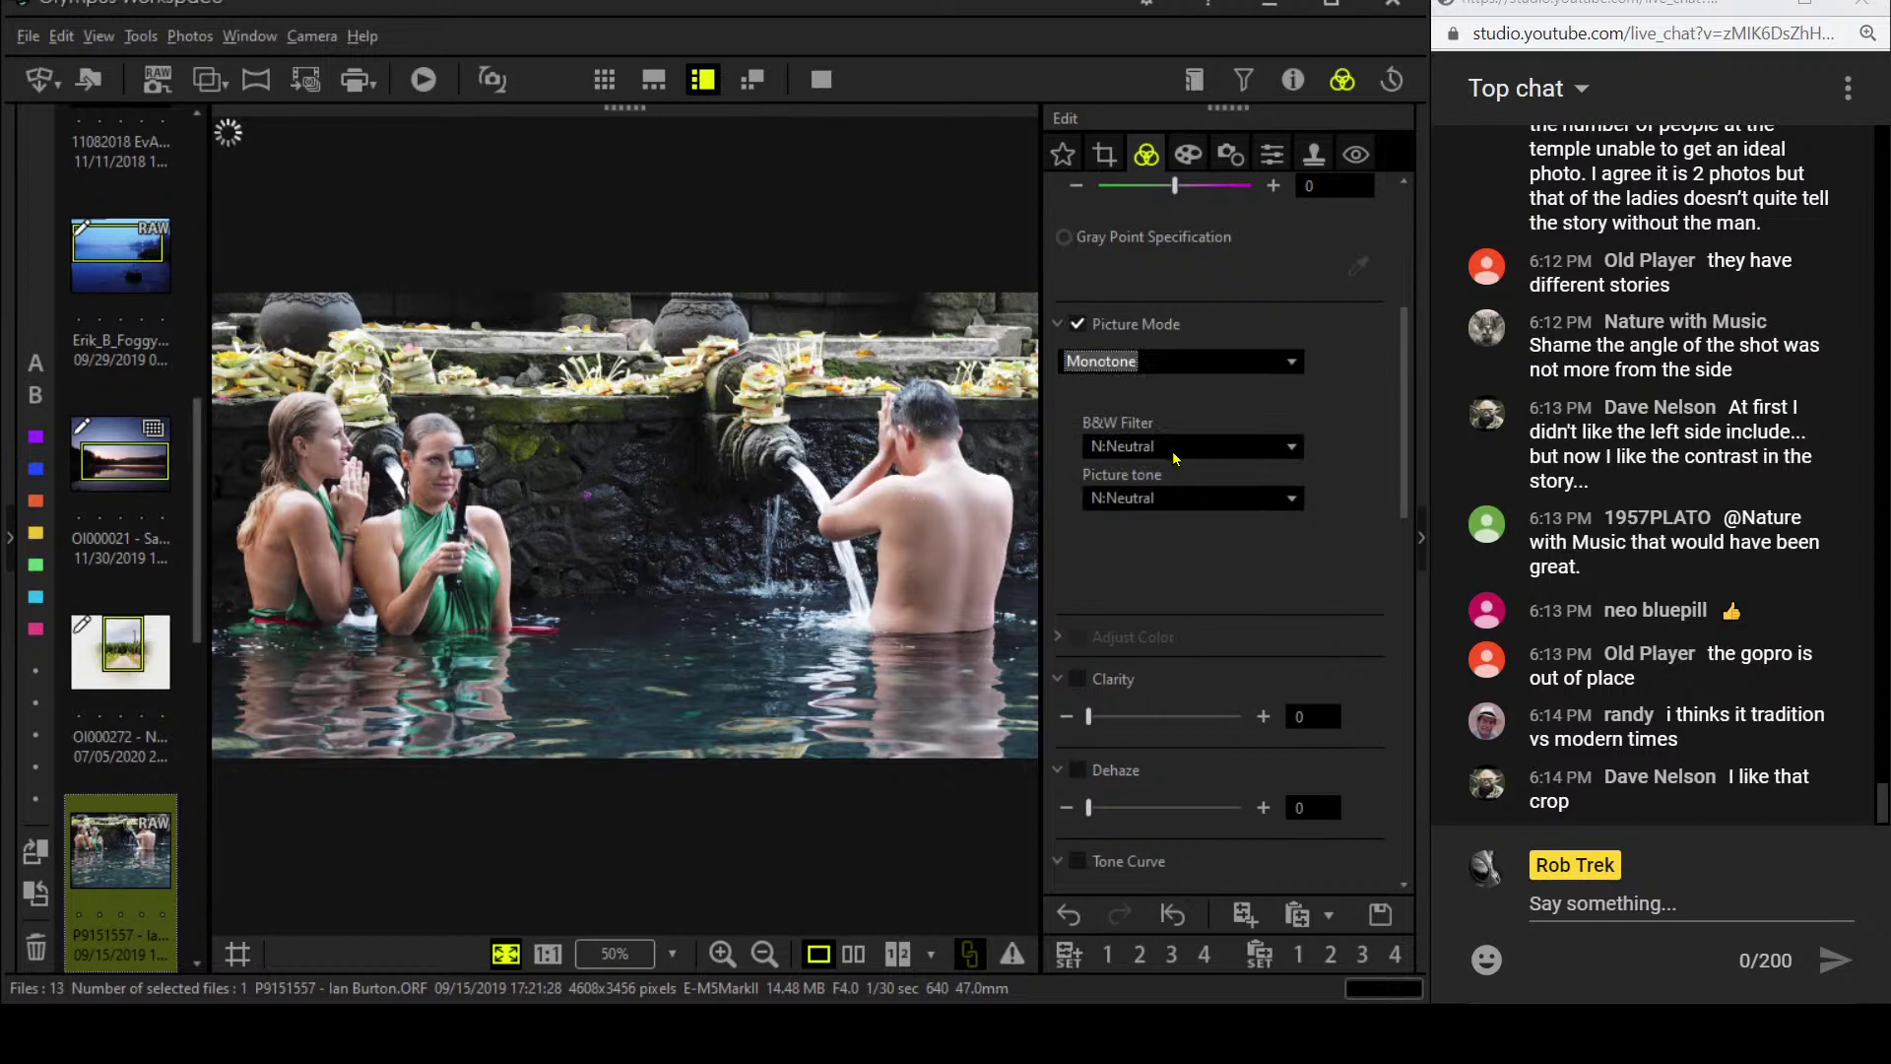
pyautogui.click(1176, 450)
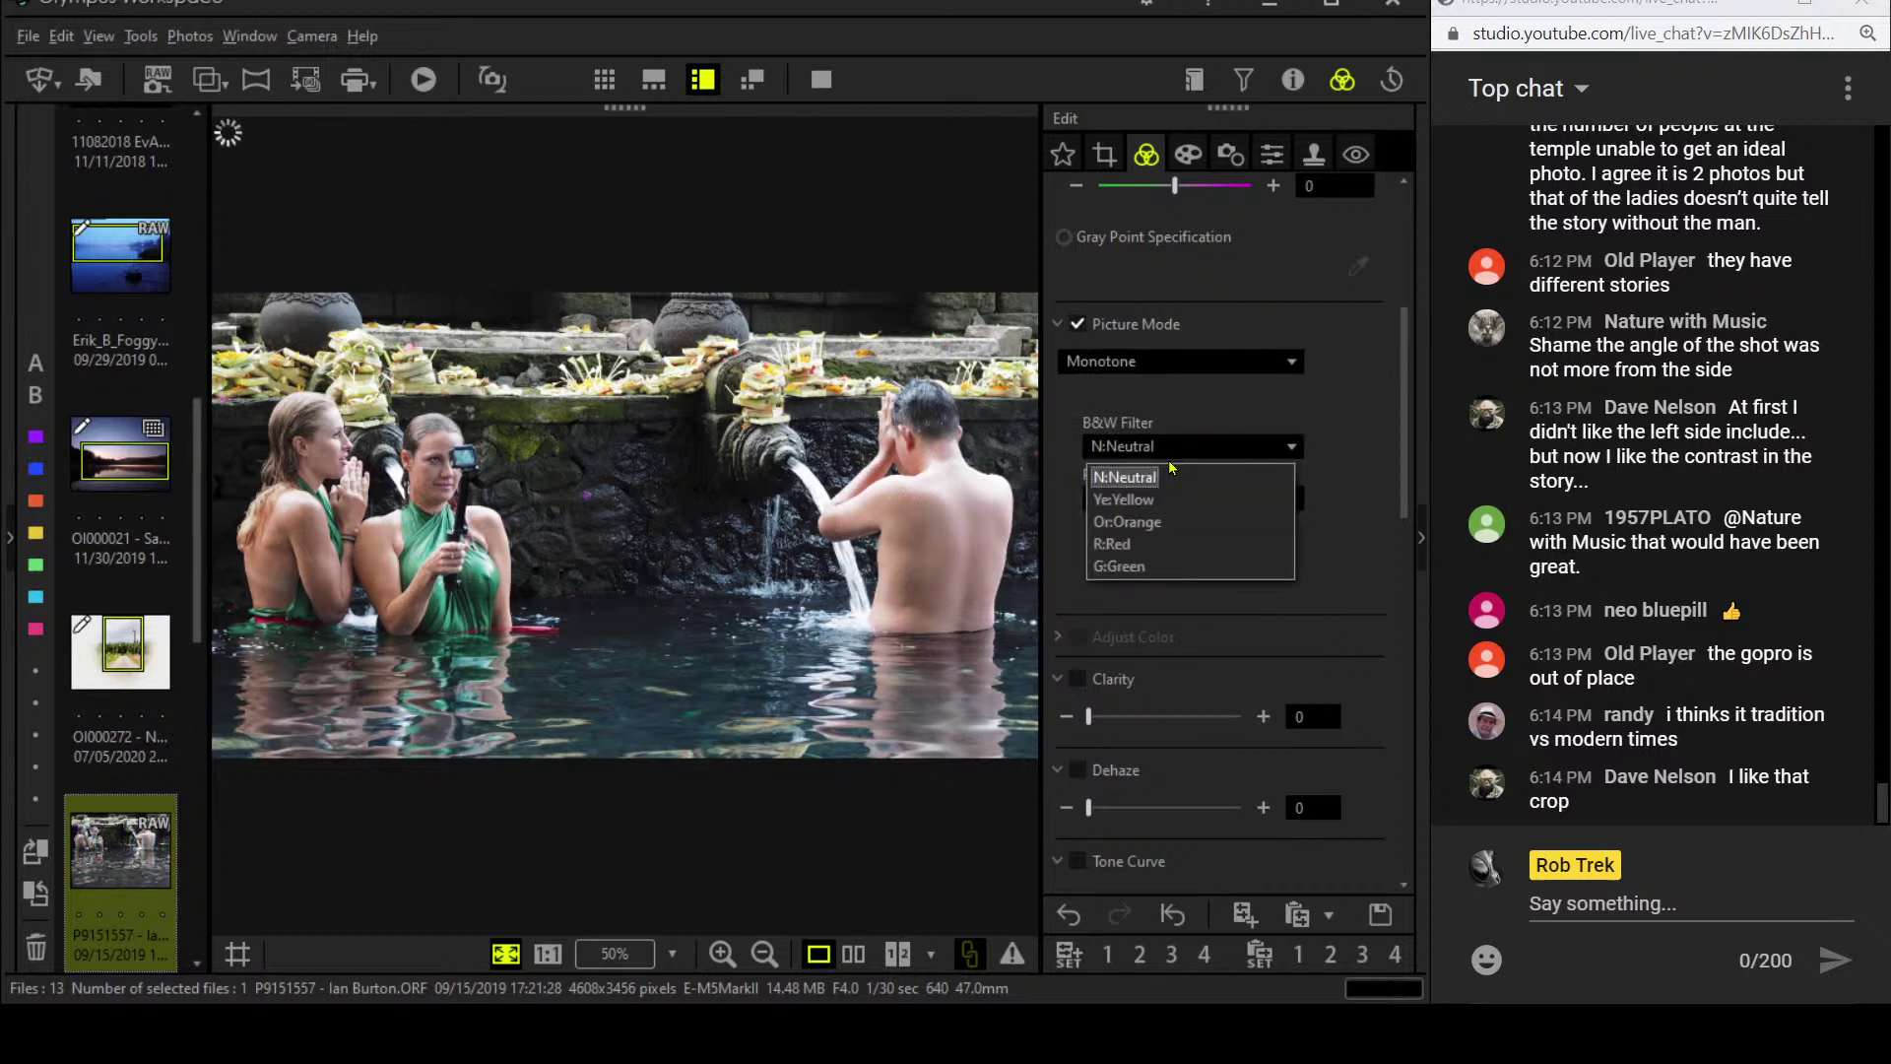
pyautogui.click(1163, 523)
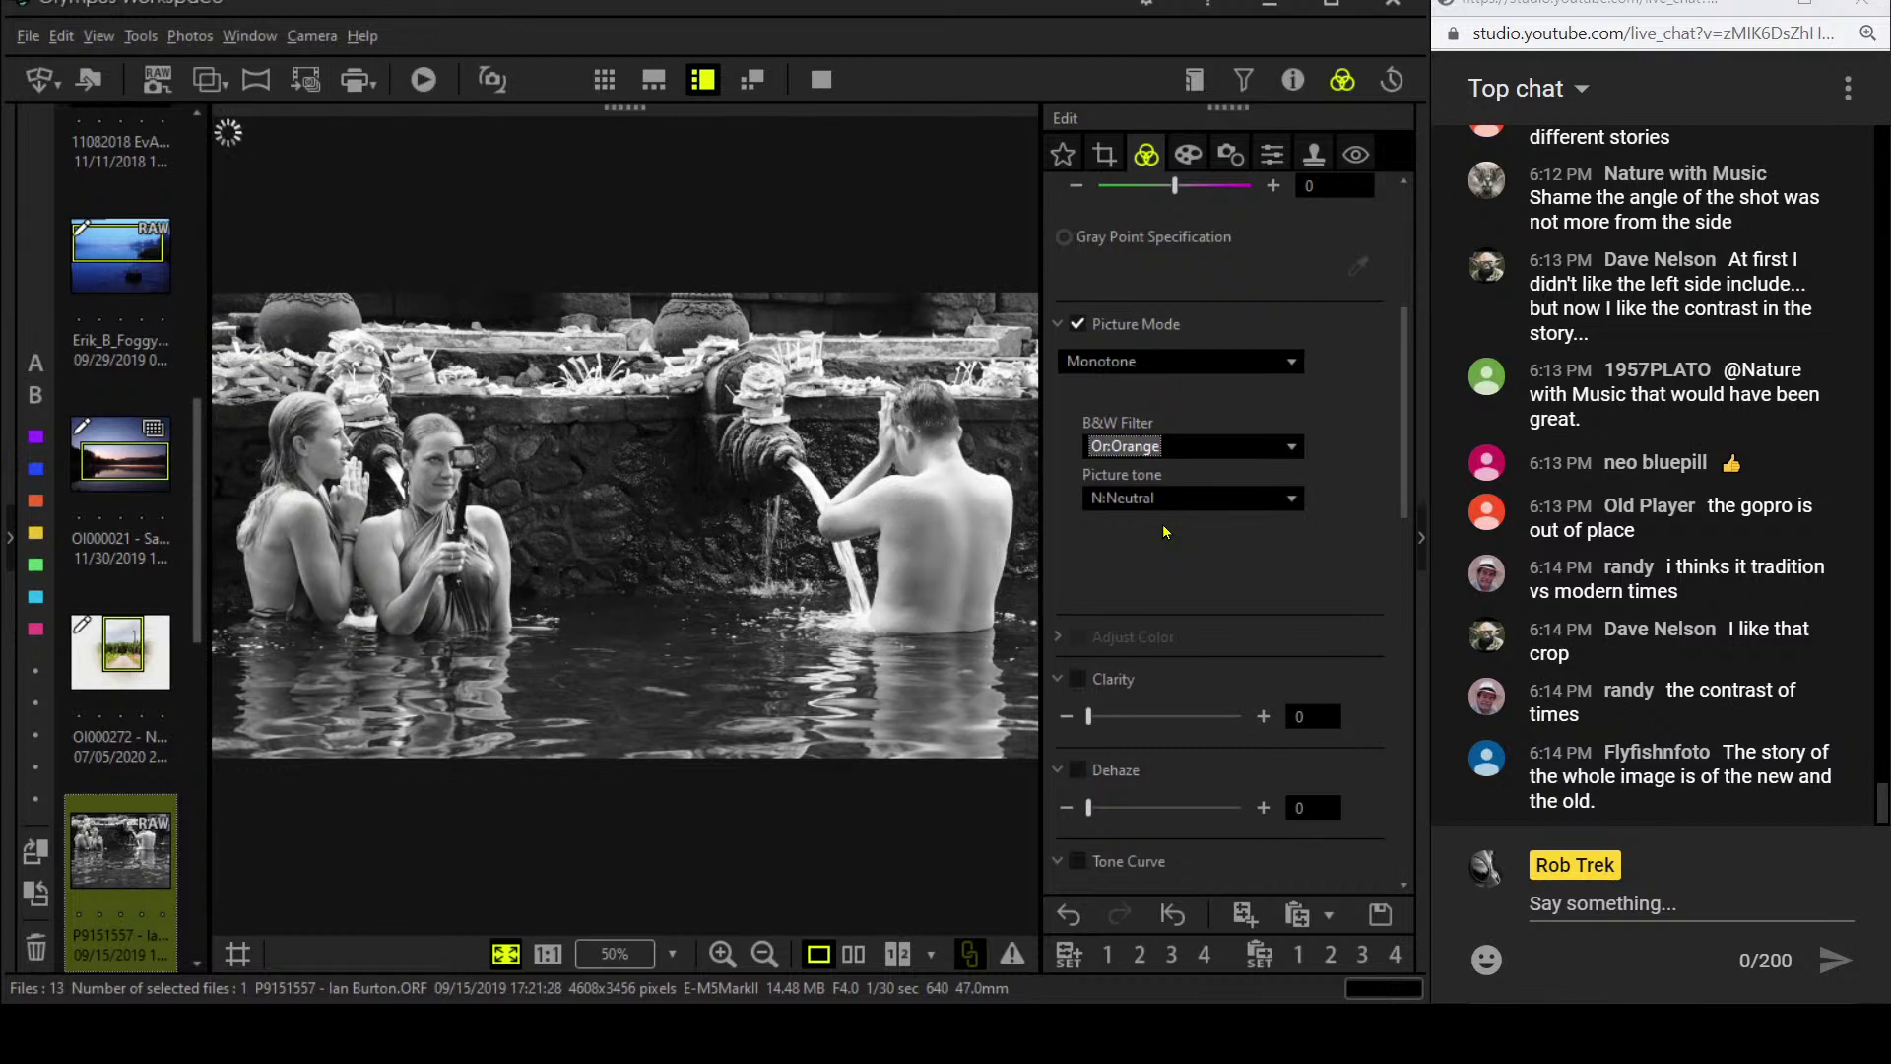
# - Set the temple photo's Dehaze to 92 and its exposure compensation to -0.2 EV
pyautogui.scroll(-2, 1194, 657)
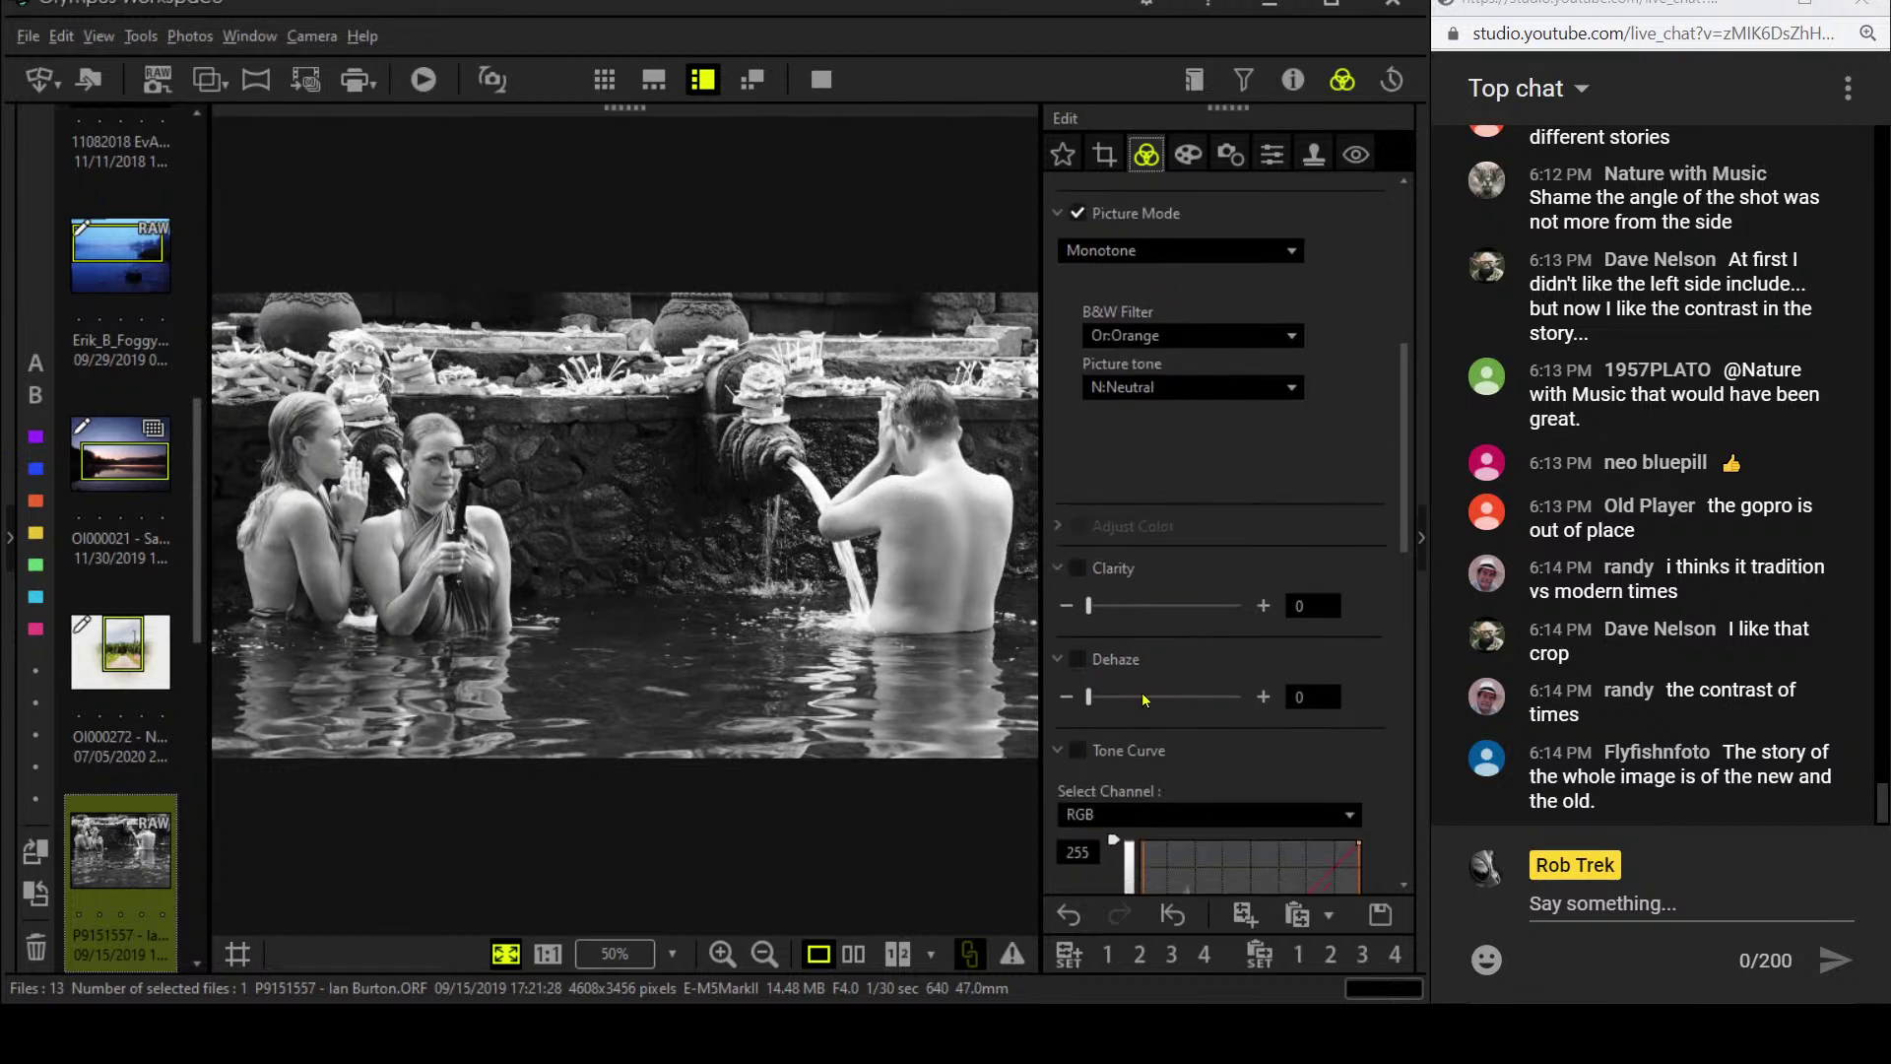
pyautogui.moveTo(1088, 696); pyautogui.dragTo(1210, 705)
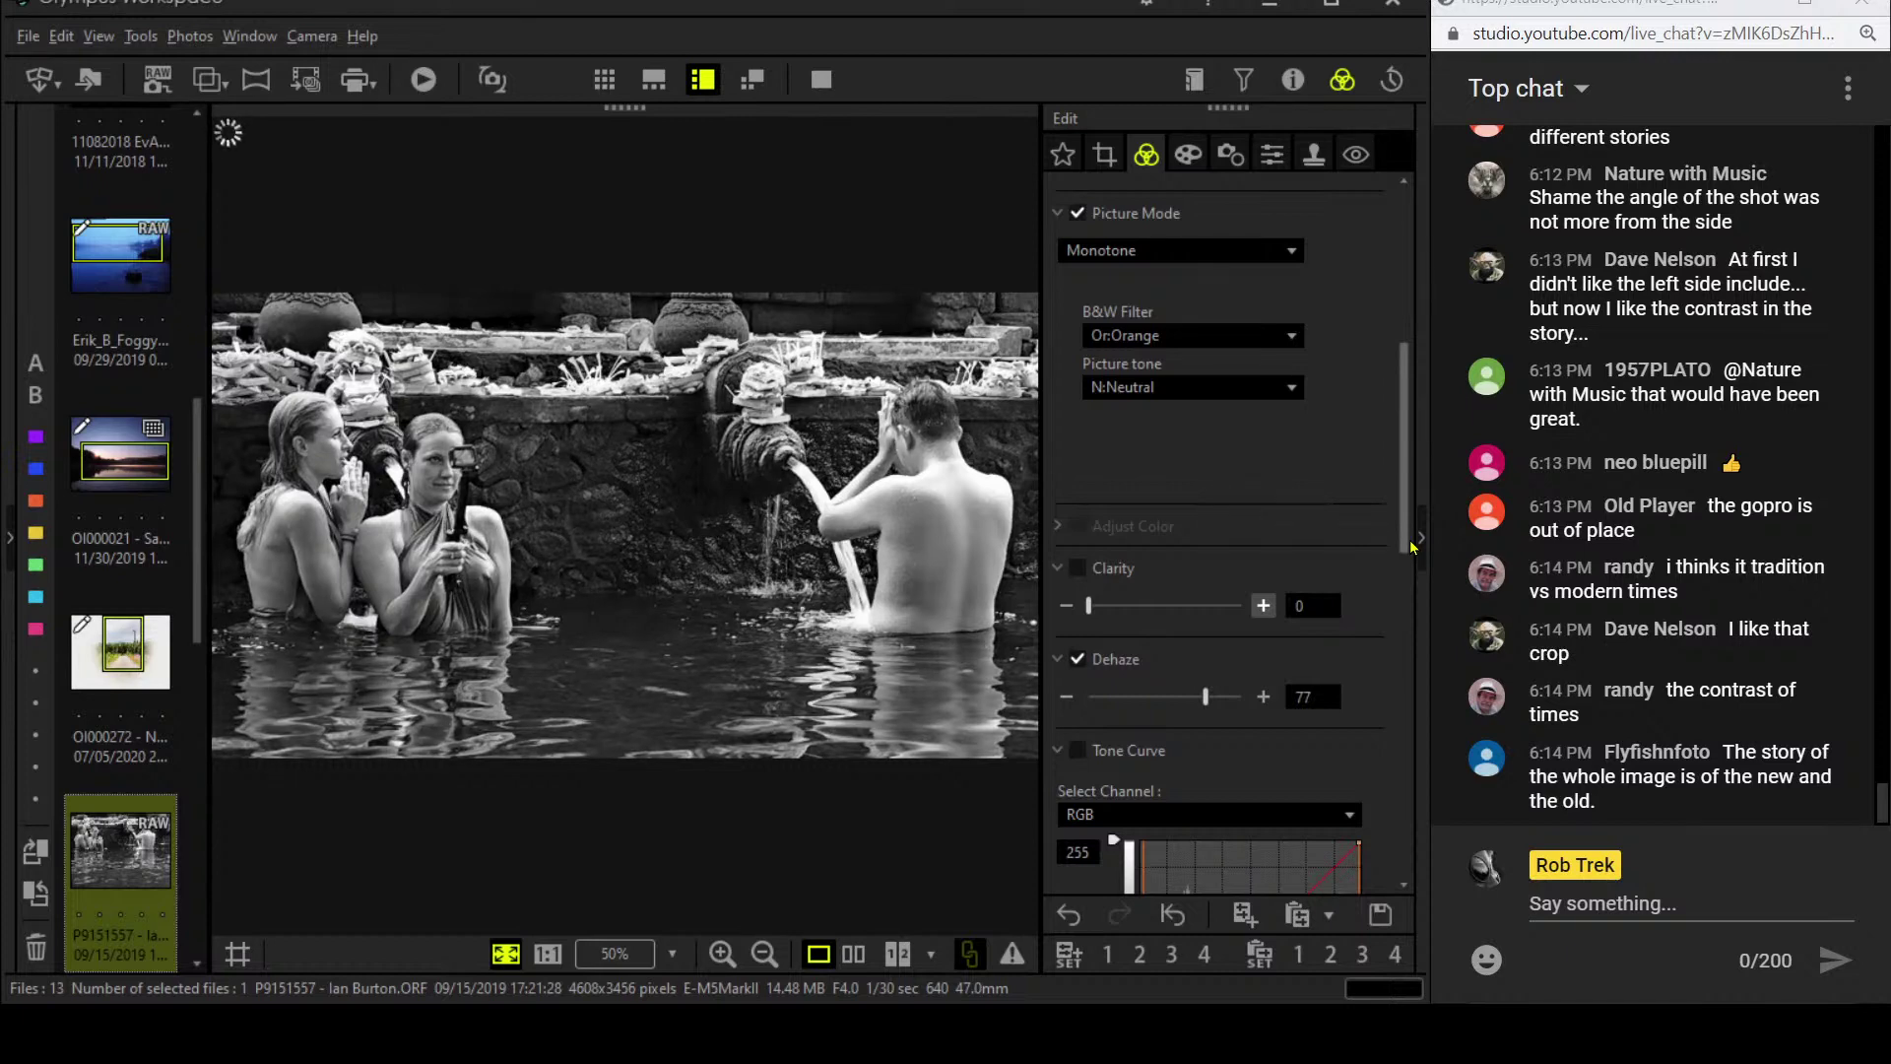
pyautogui.moveTo(1215, 701); pyautogui.dragTo(1238, 701)
pyautogui.scroll(2, 1251, 514)
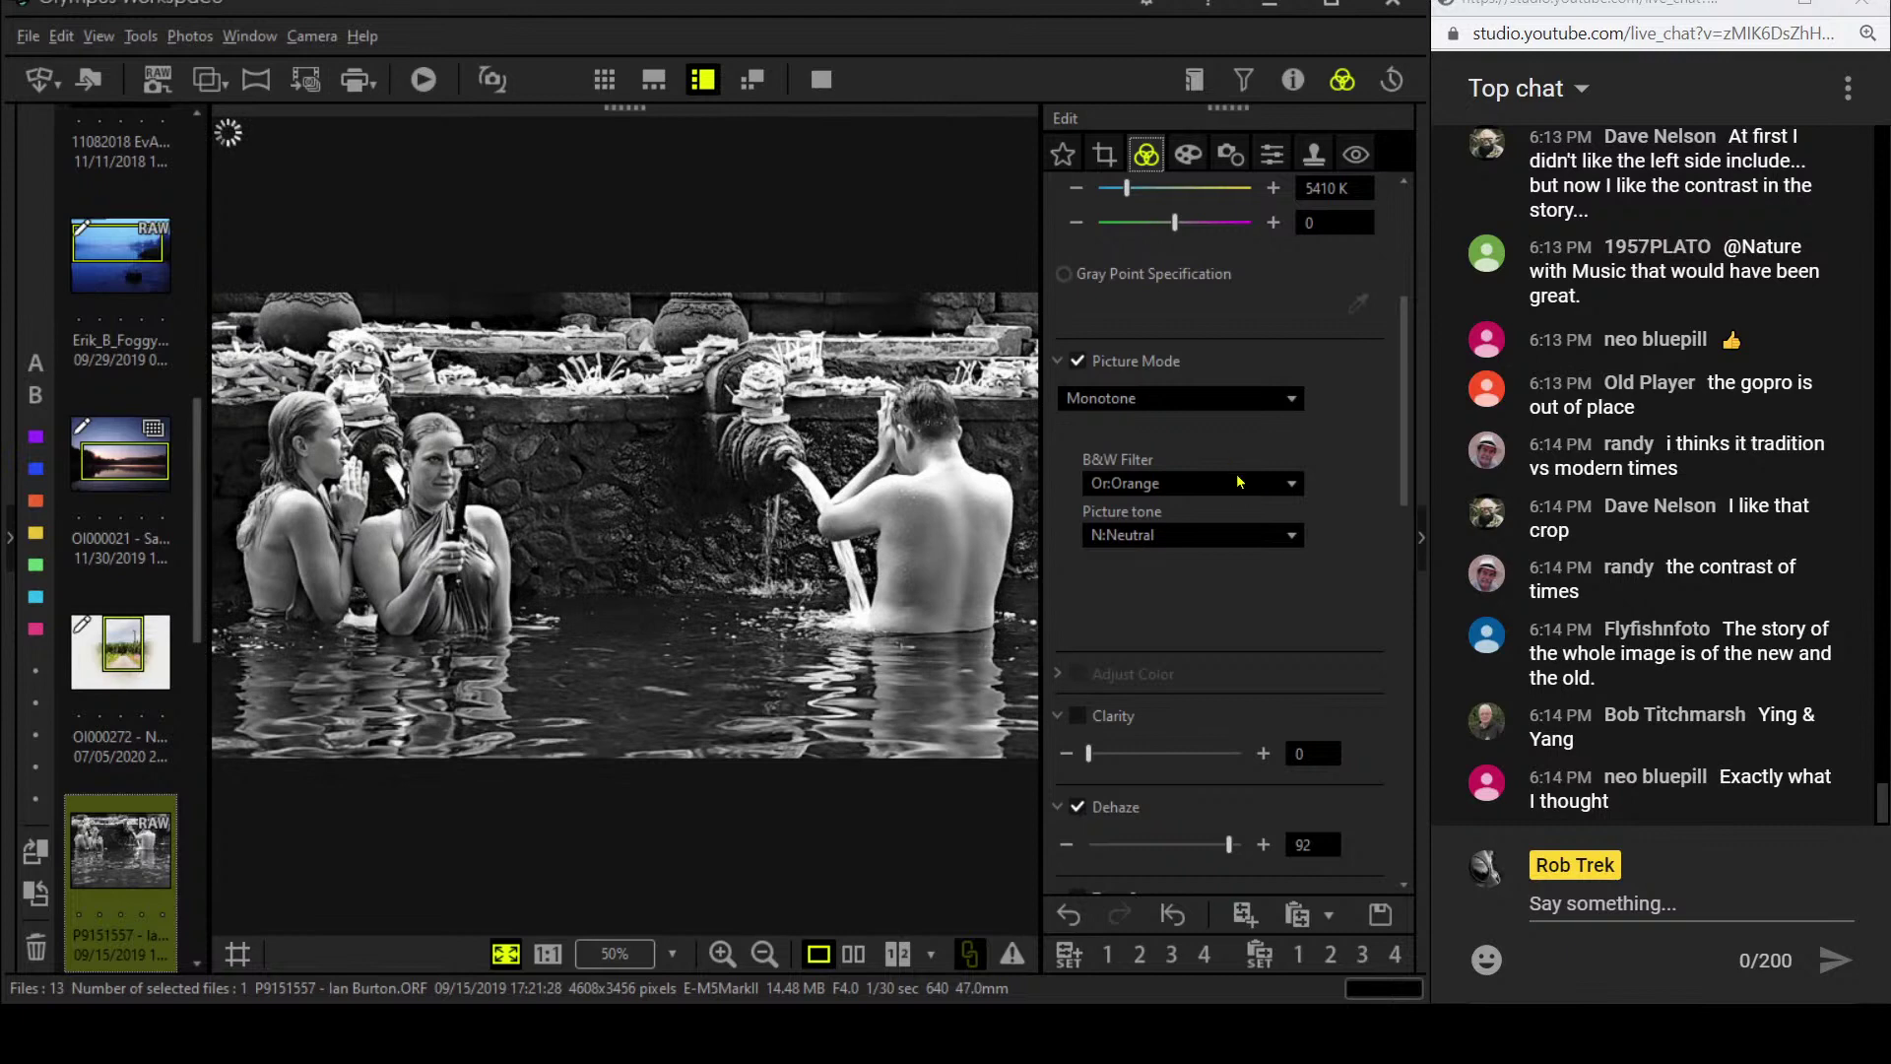
pyautogui.scroll(4, 1237, 476)
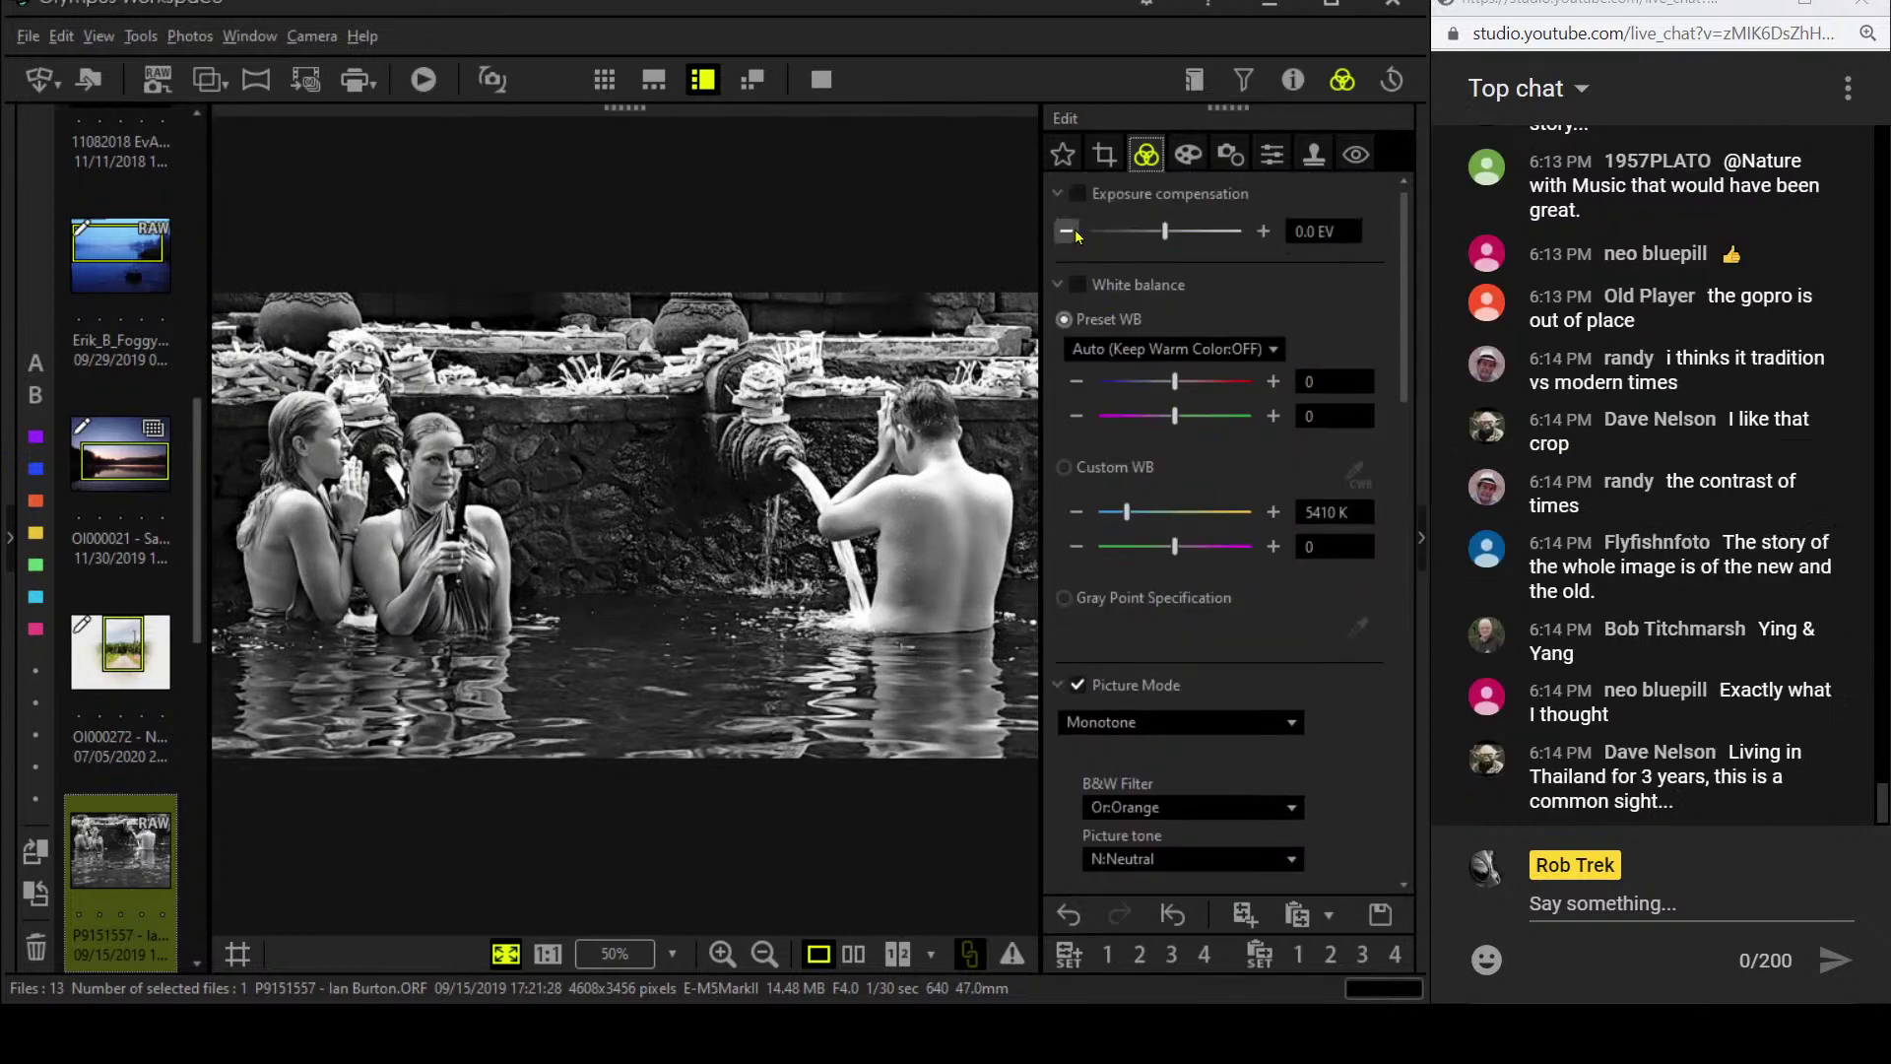
pyautogui.click(1066, 230)
pyautogui.click(1065, 231)
# - Darken the temple photo's edges with a vignetting adjustment of -6 and check the result full screen
pyautogui.click(1189, 155)
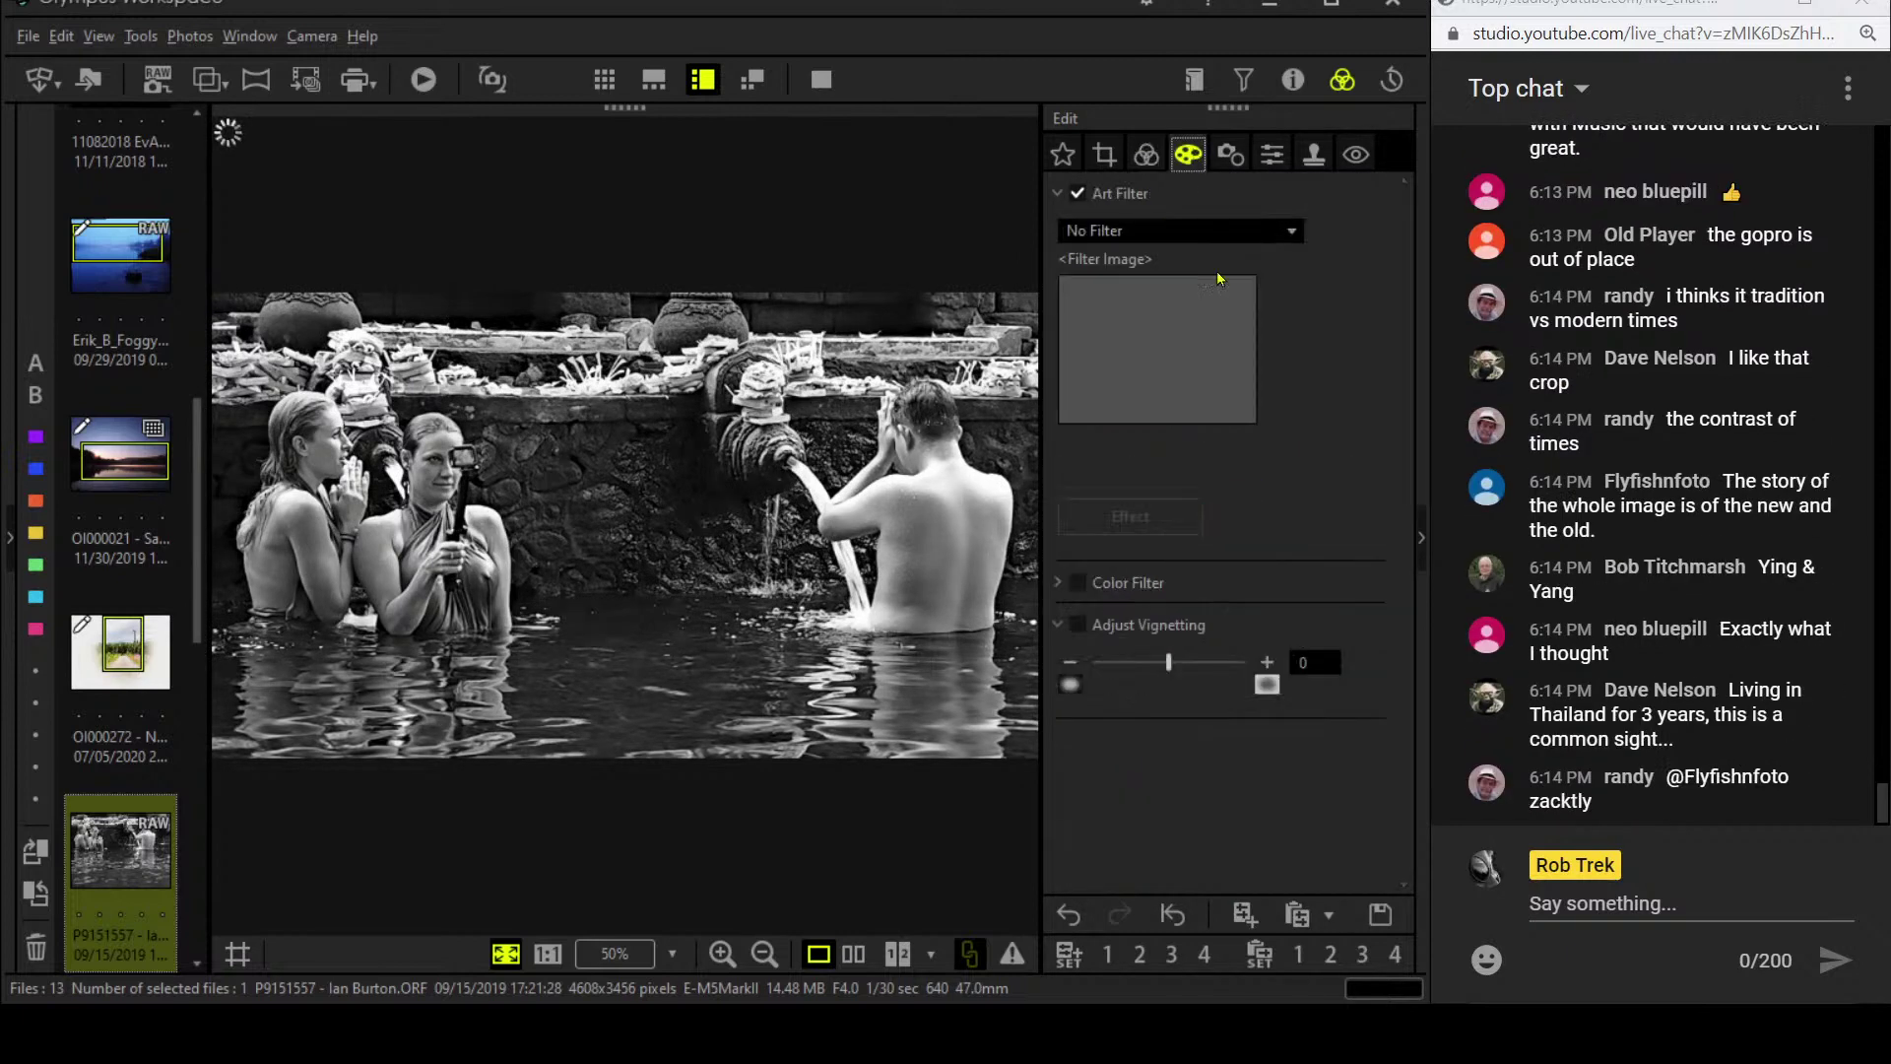
pyautogui.moveTo(1167, 665); pyautogui.dragTo(1155, 669)
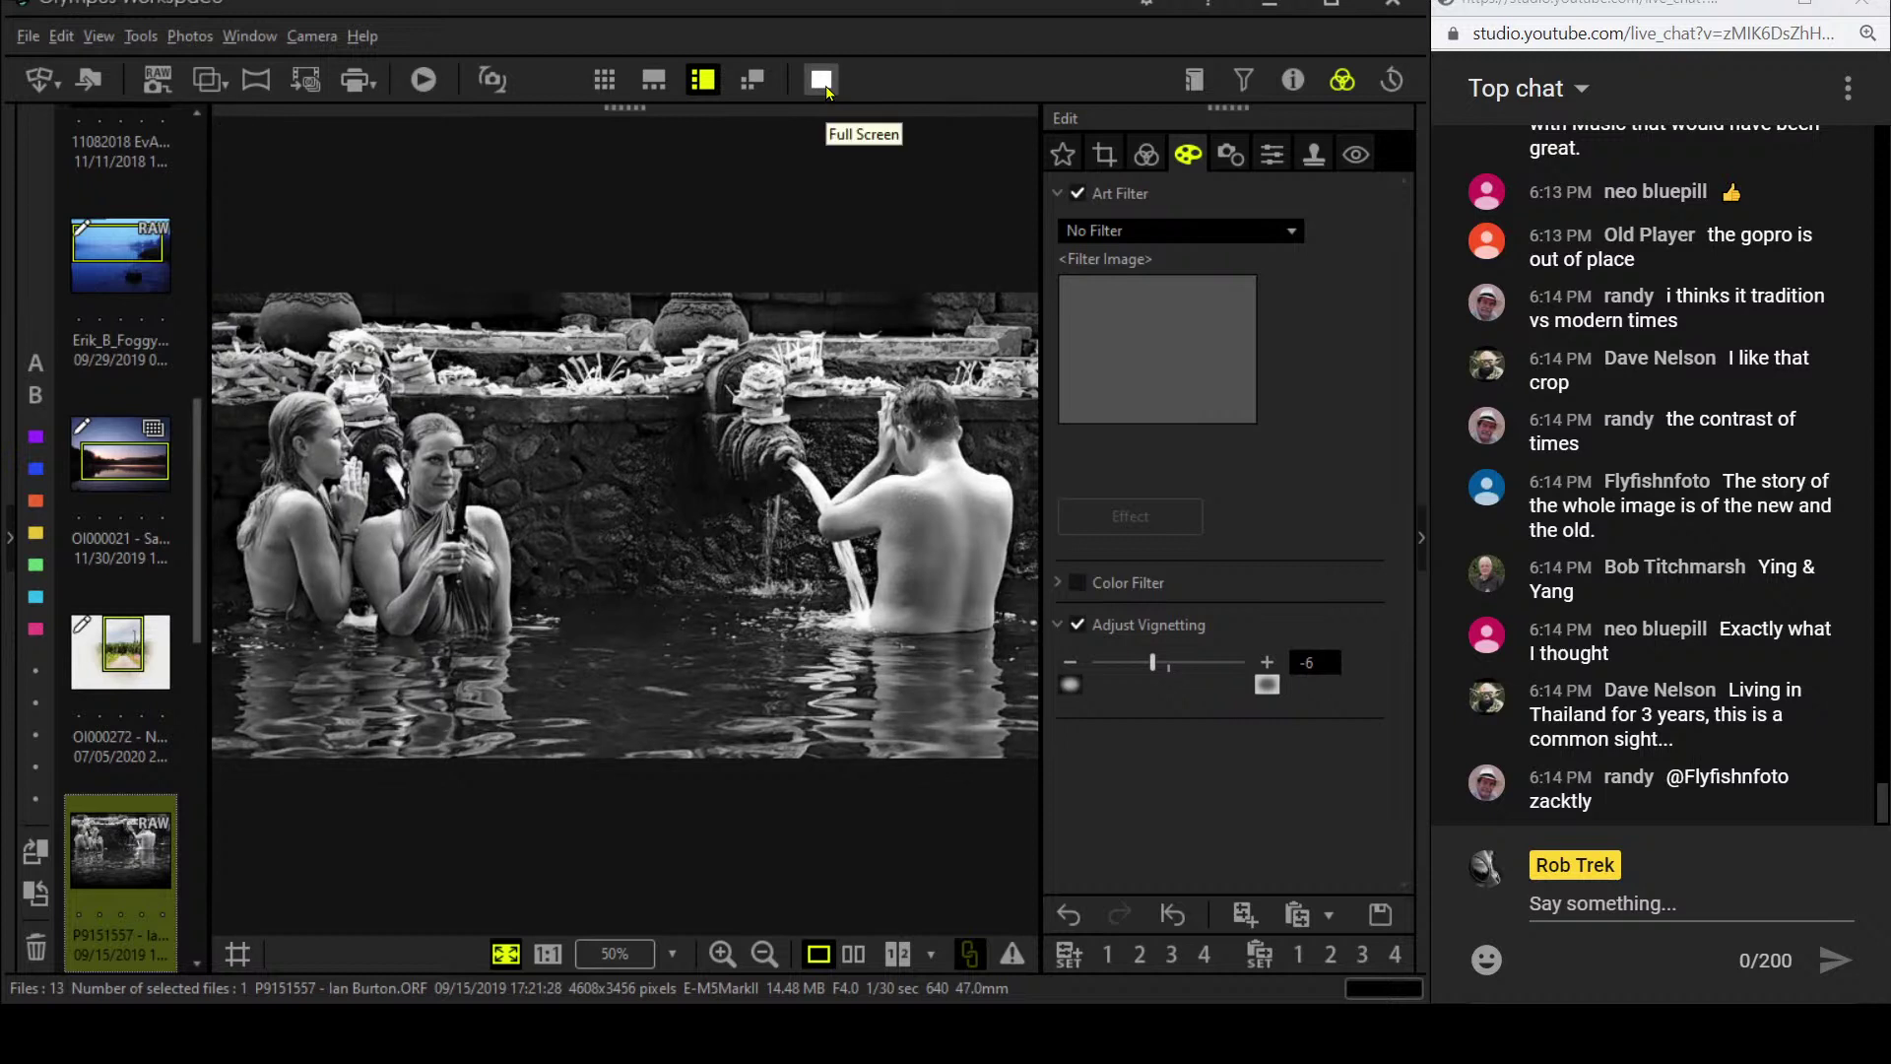
pyautogui.click(823, 83)
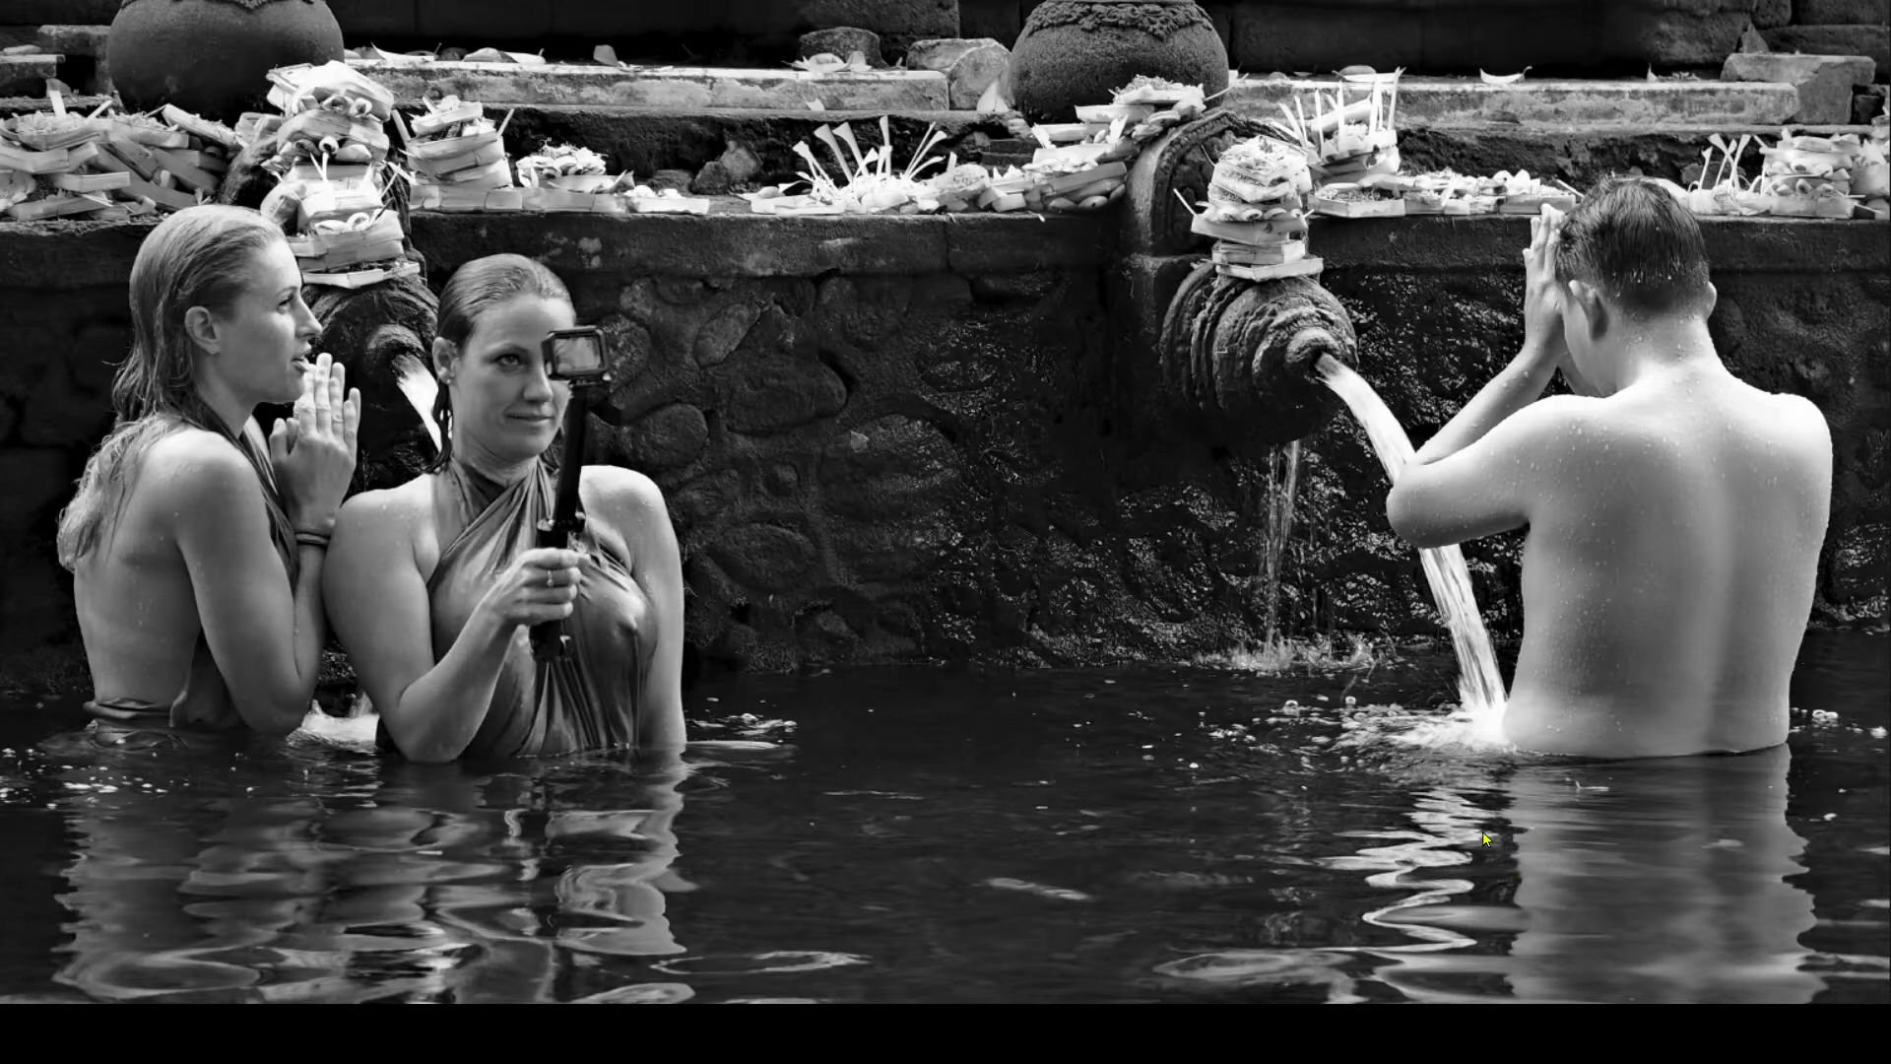
pyautogui.press('Escape')
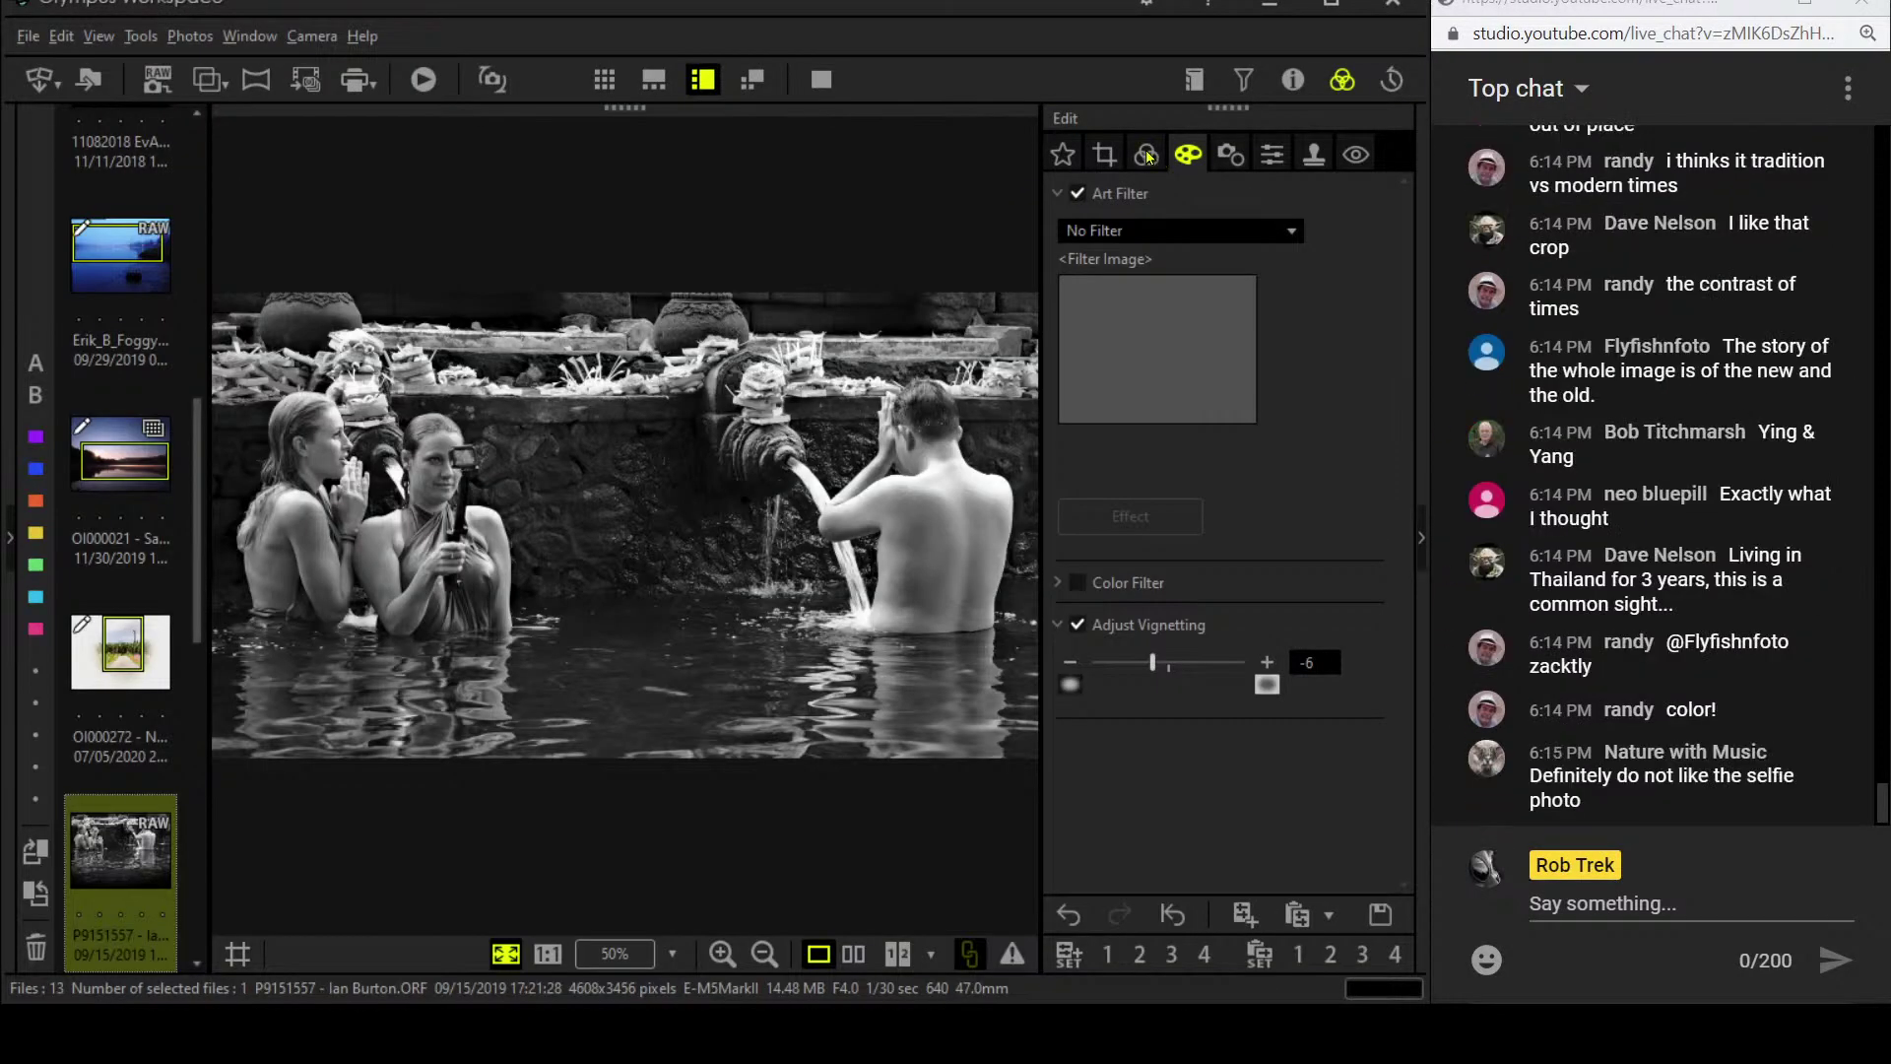
# - Tone the temple photo through the blue channel's tone curve, anchoring the highlights and pulling the shadow point slightly down
pyautogui.click(1145, 153)
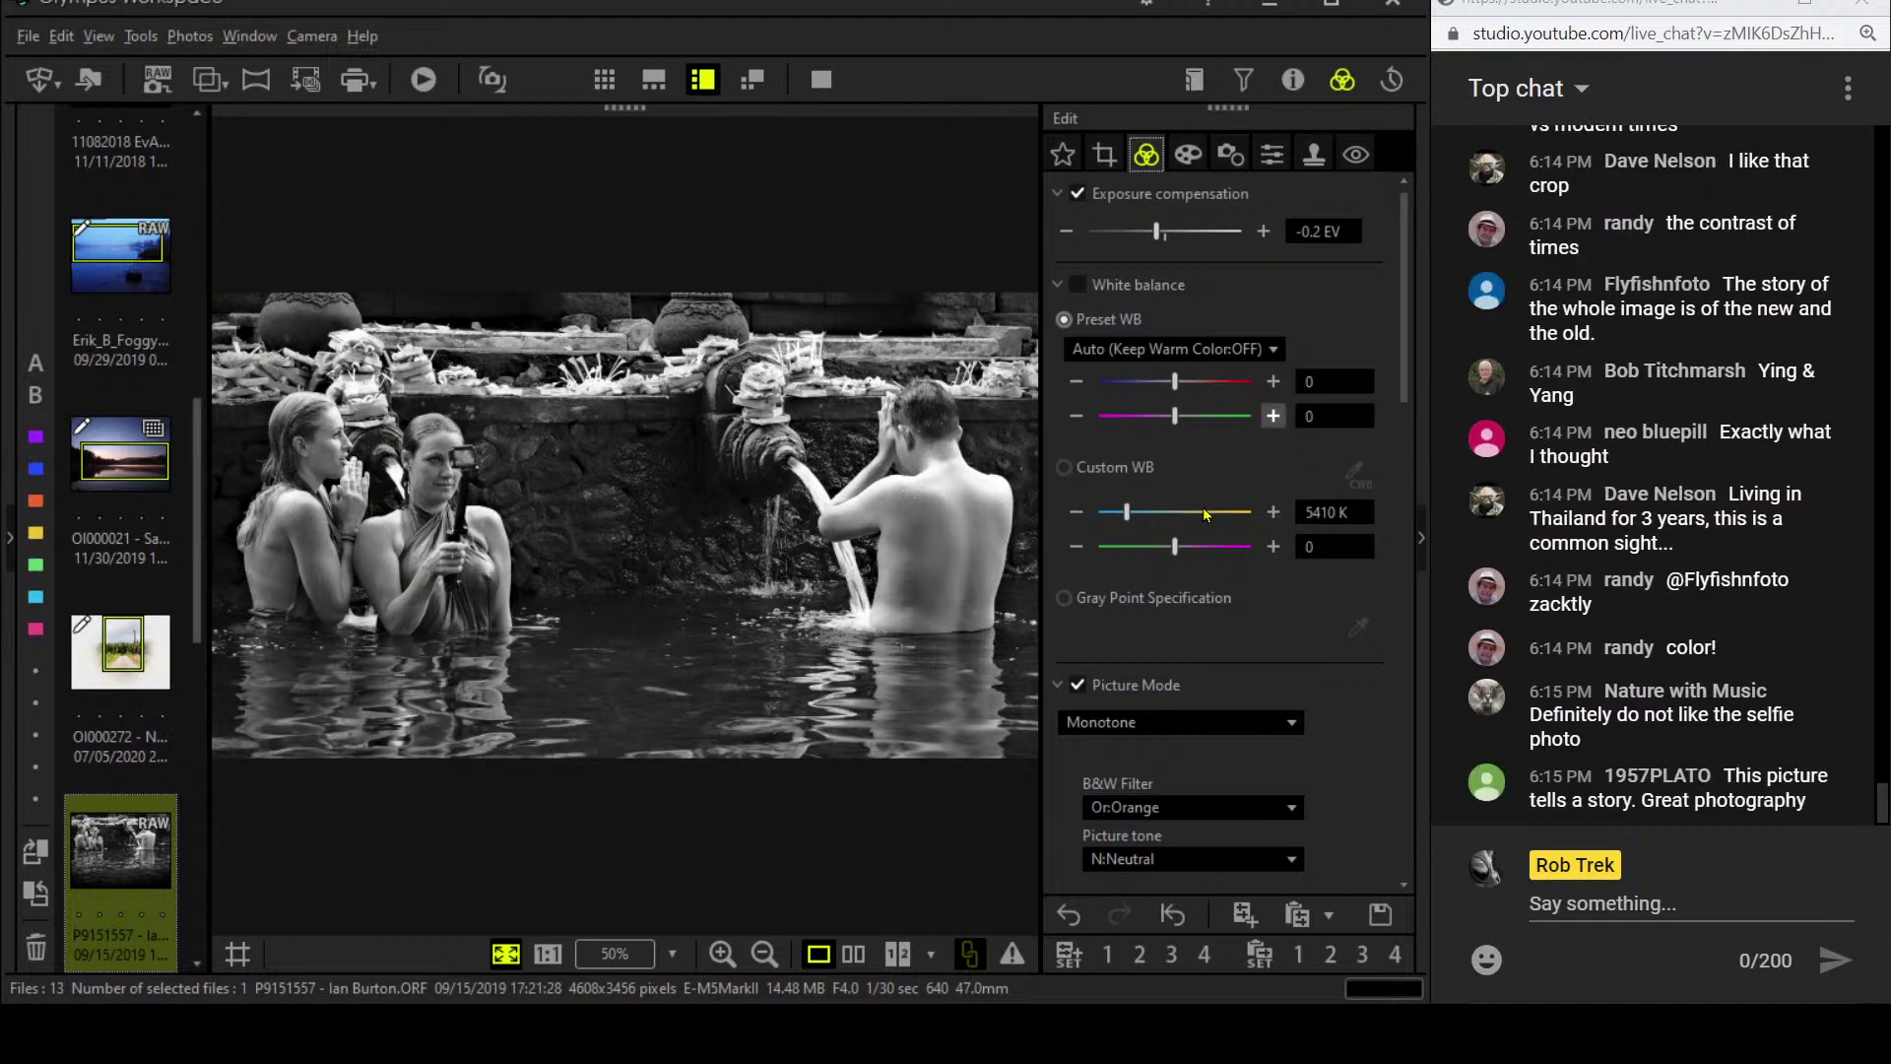
pyautogui.scroll(-5, 1207, 512)
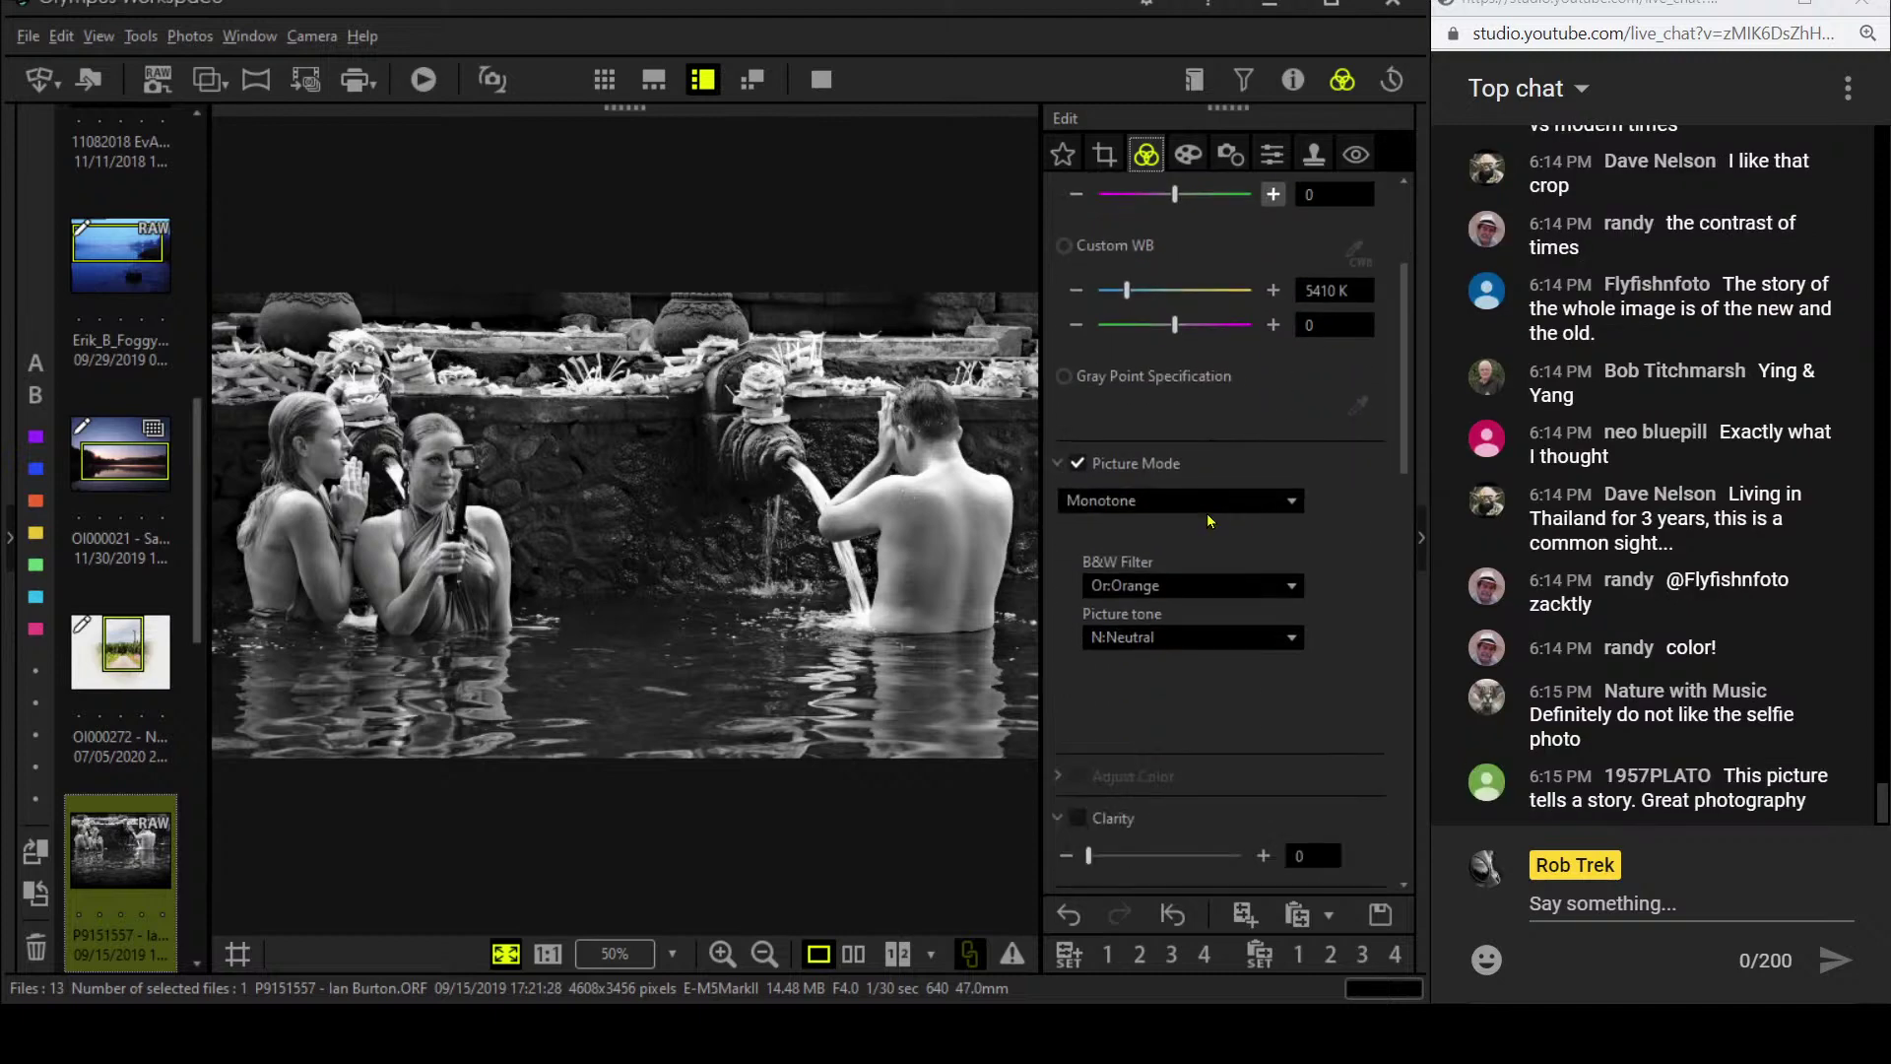
pyautogui.scroll(-1, 1208, 518)
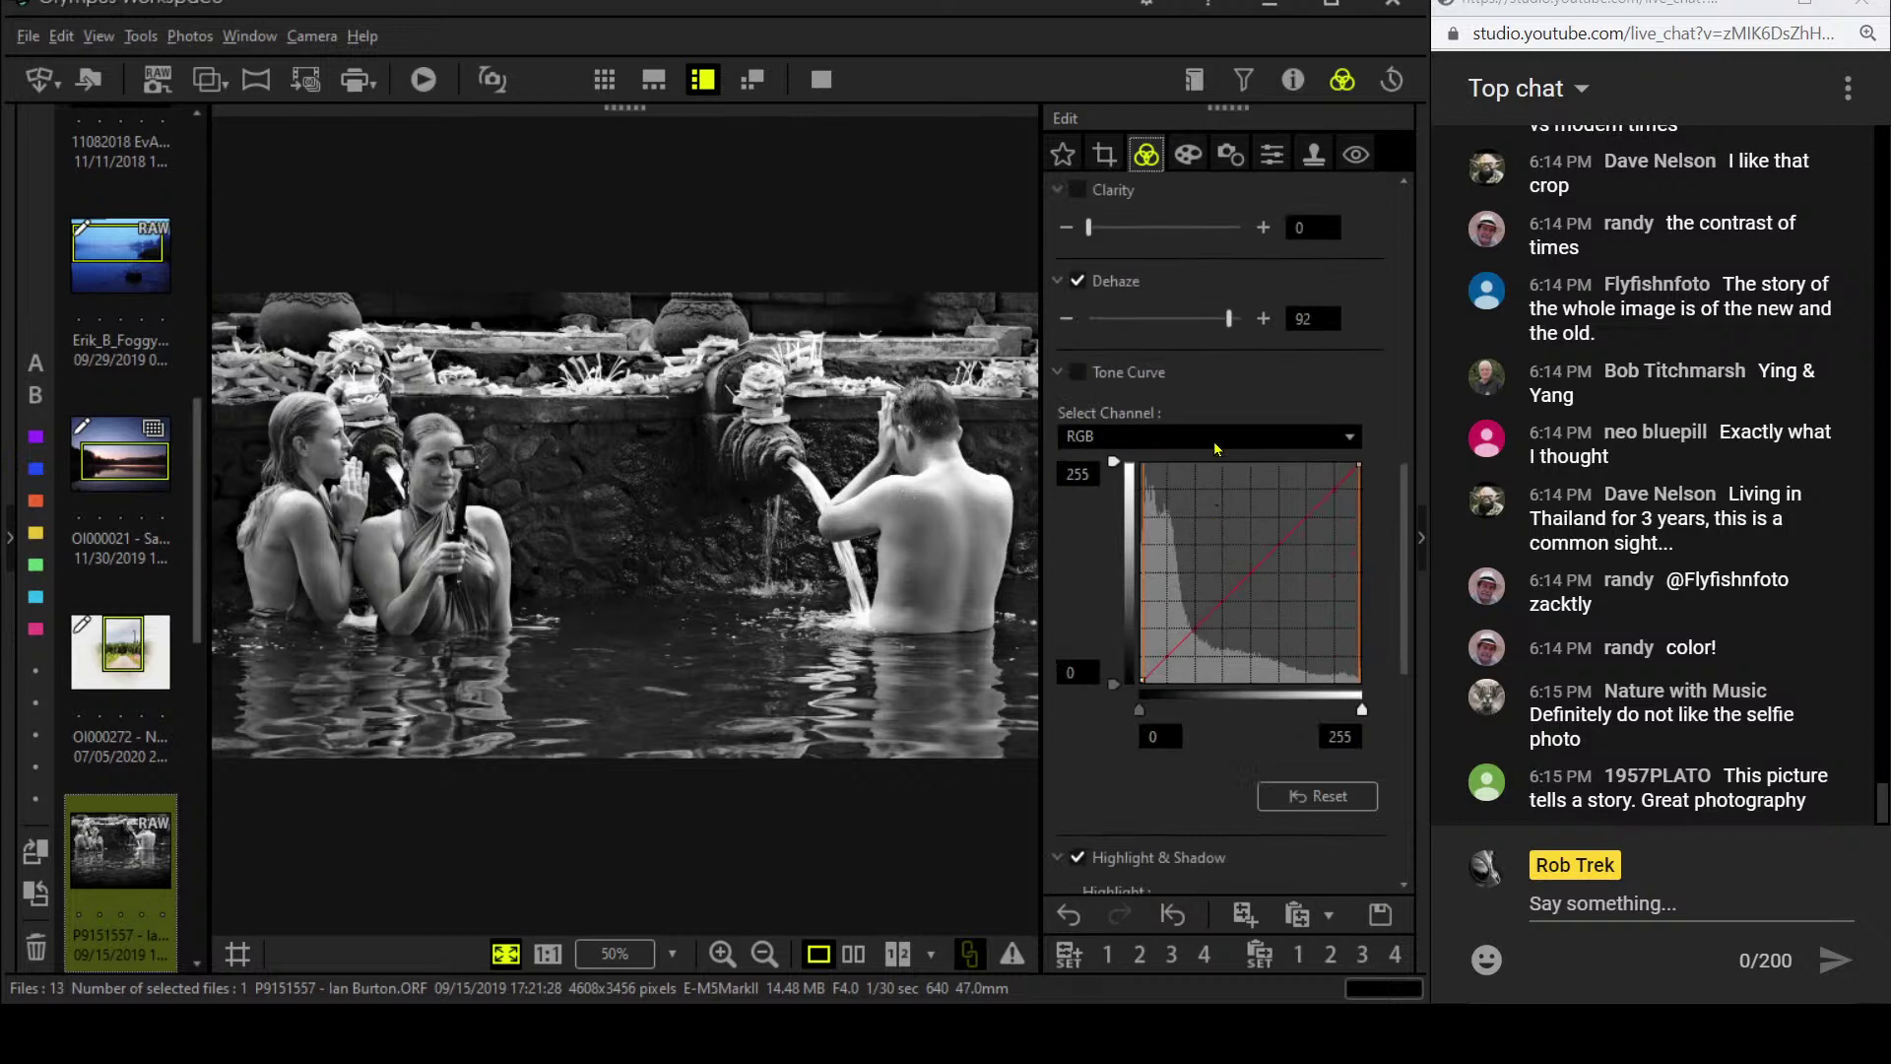
pyautogui.click(1209, 437)
pyautogui.click(1199, 540)
pyautogui.click(1175, 650)
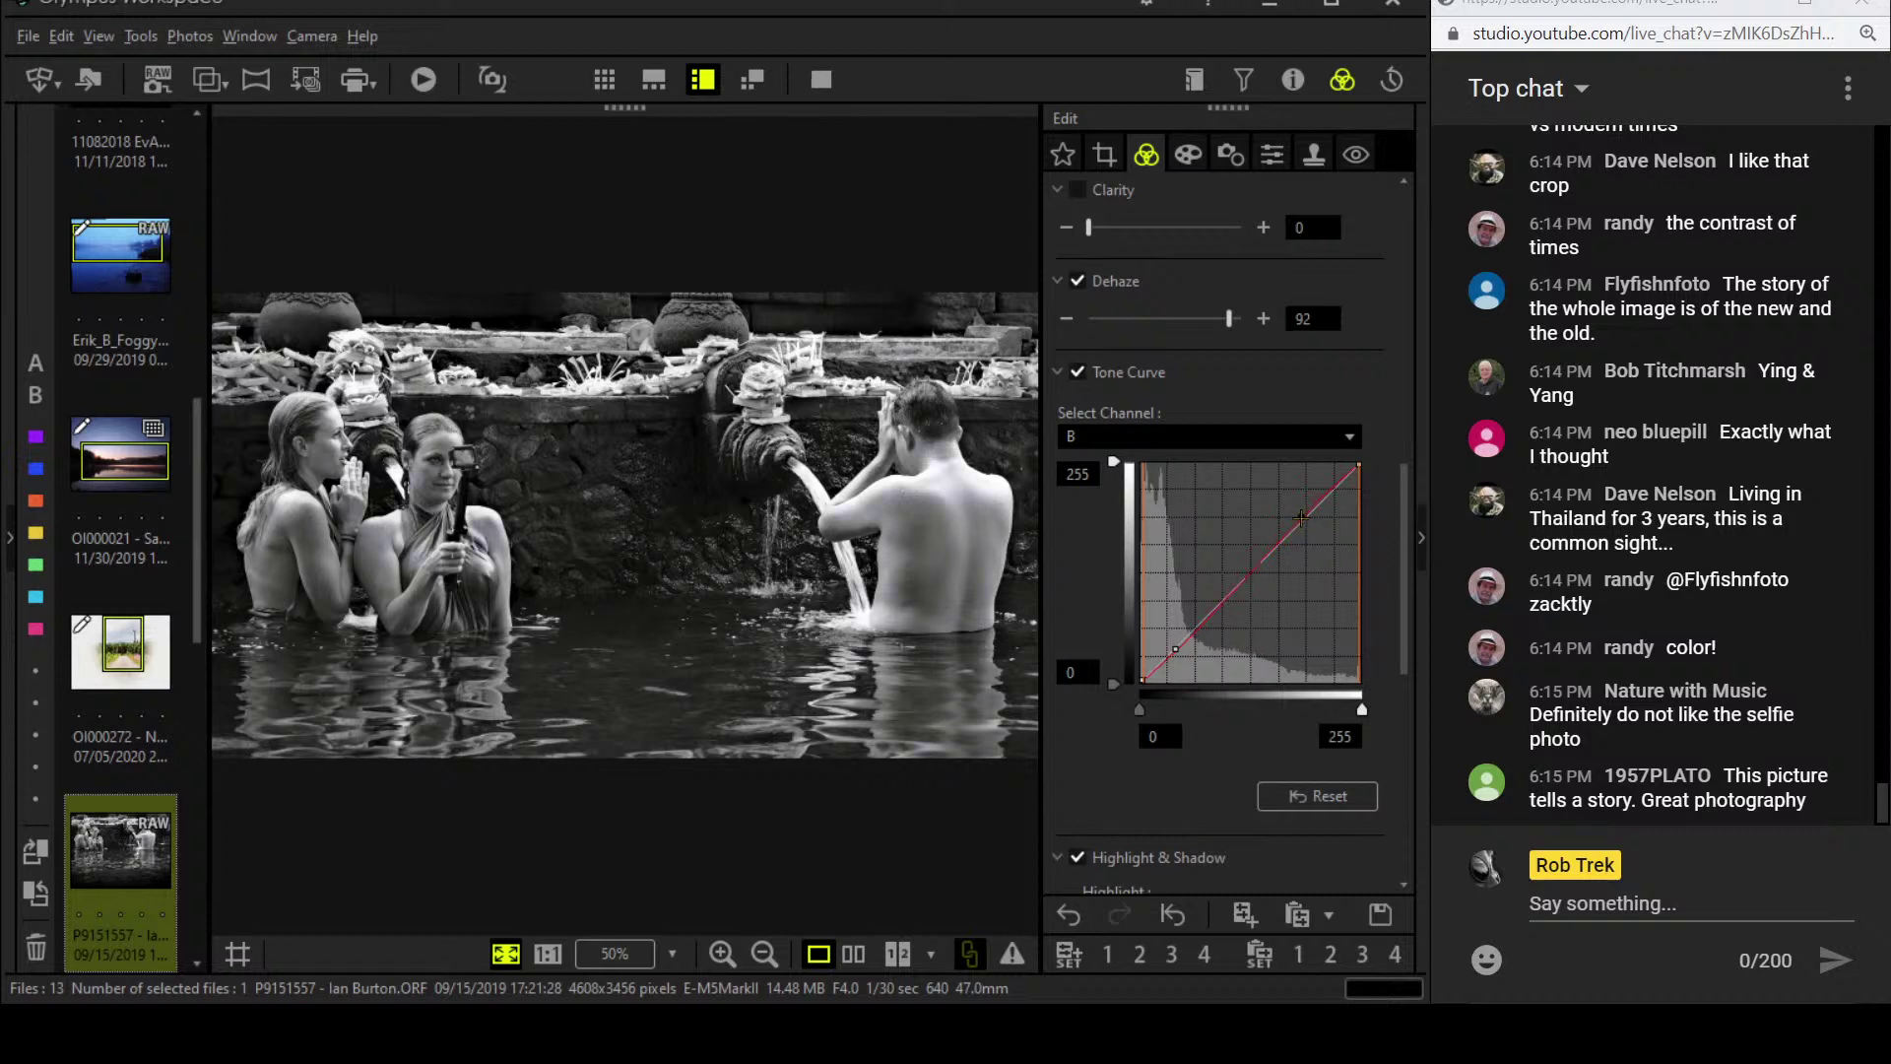
pyautogui.click(1301, 518)
pyautogui.moveTo(1175, 650); pyautogui.dragTo(1178, 644)
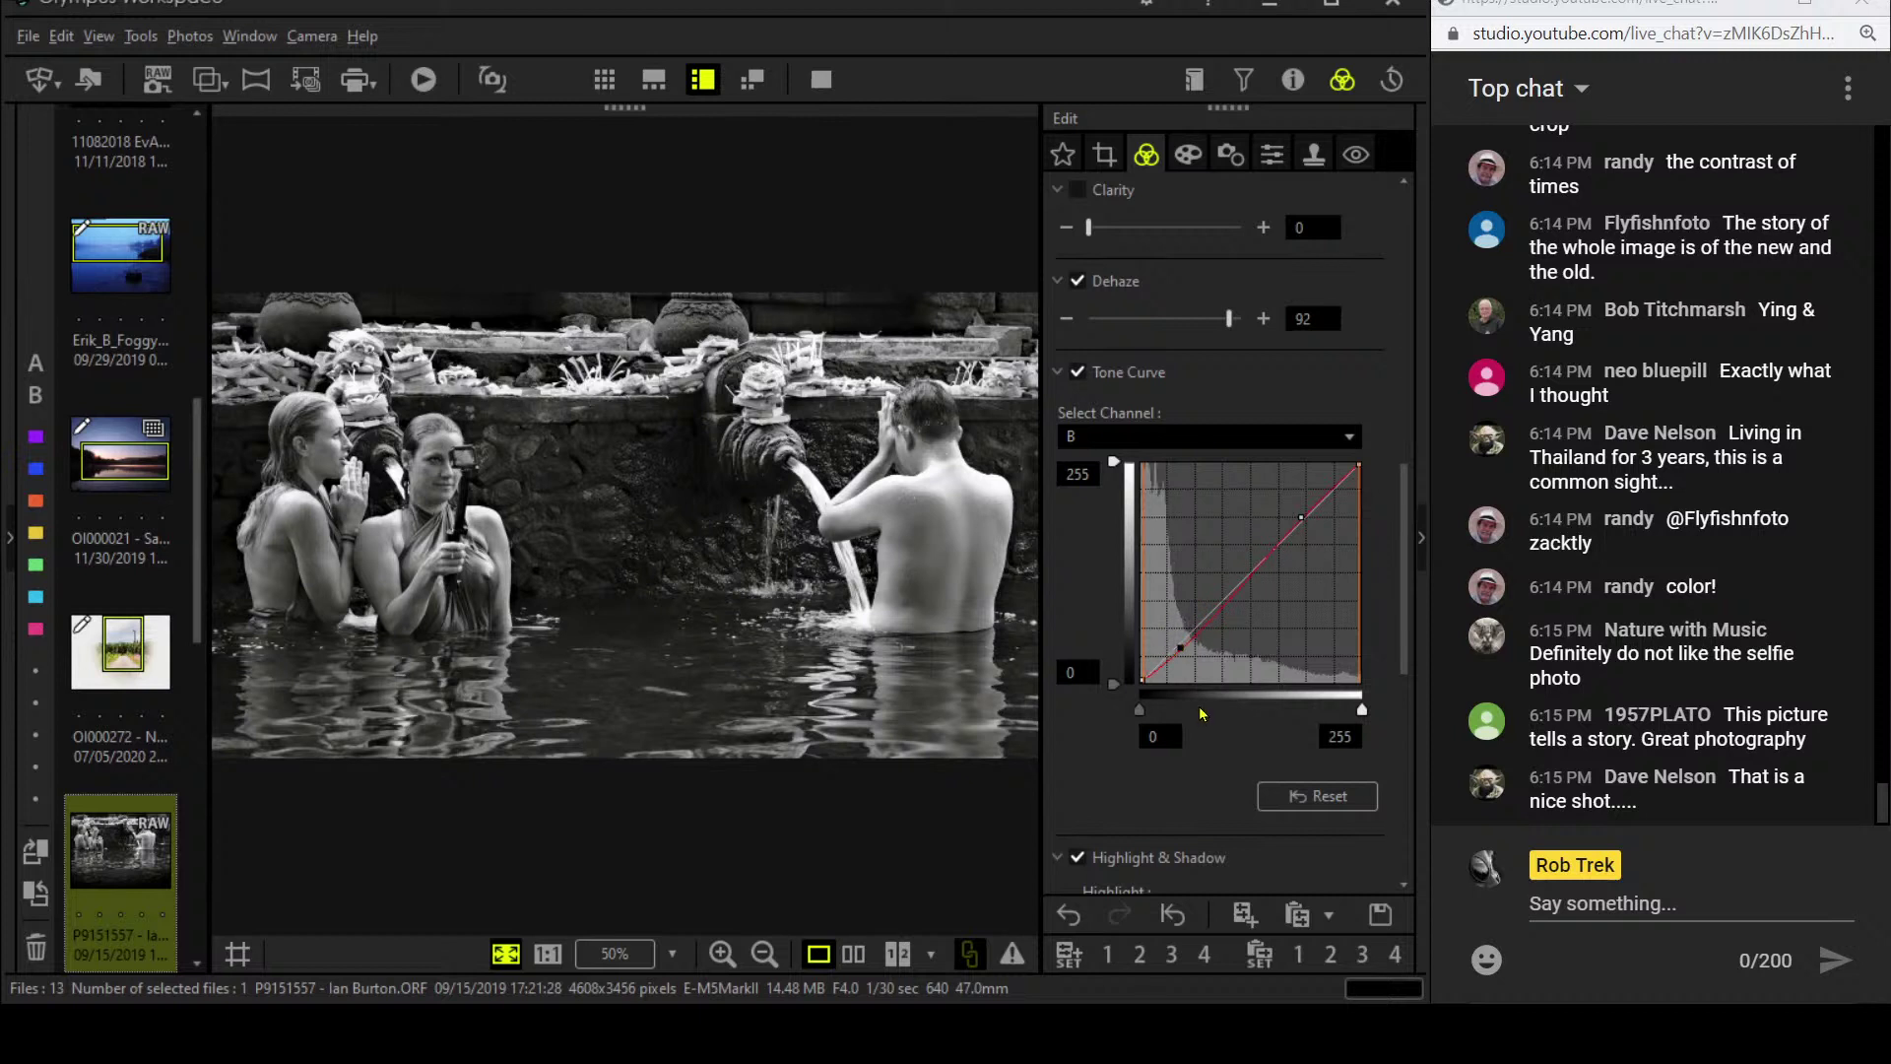
# - Compare the black-and-white temple photo with its original side by side, and view the edited version alone full screen
pyautogui.click(853, 955)
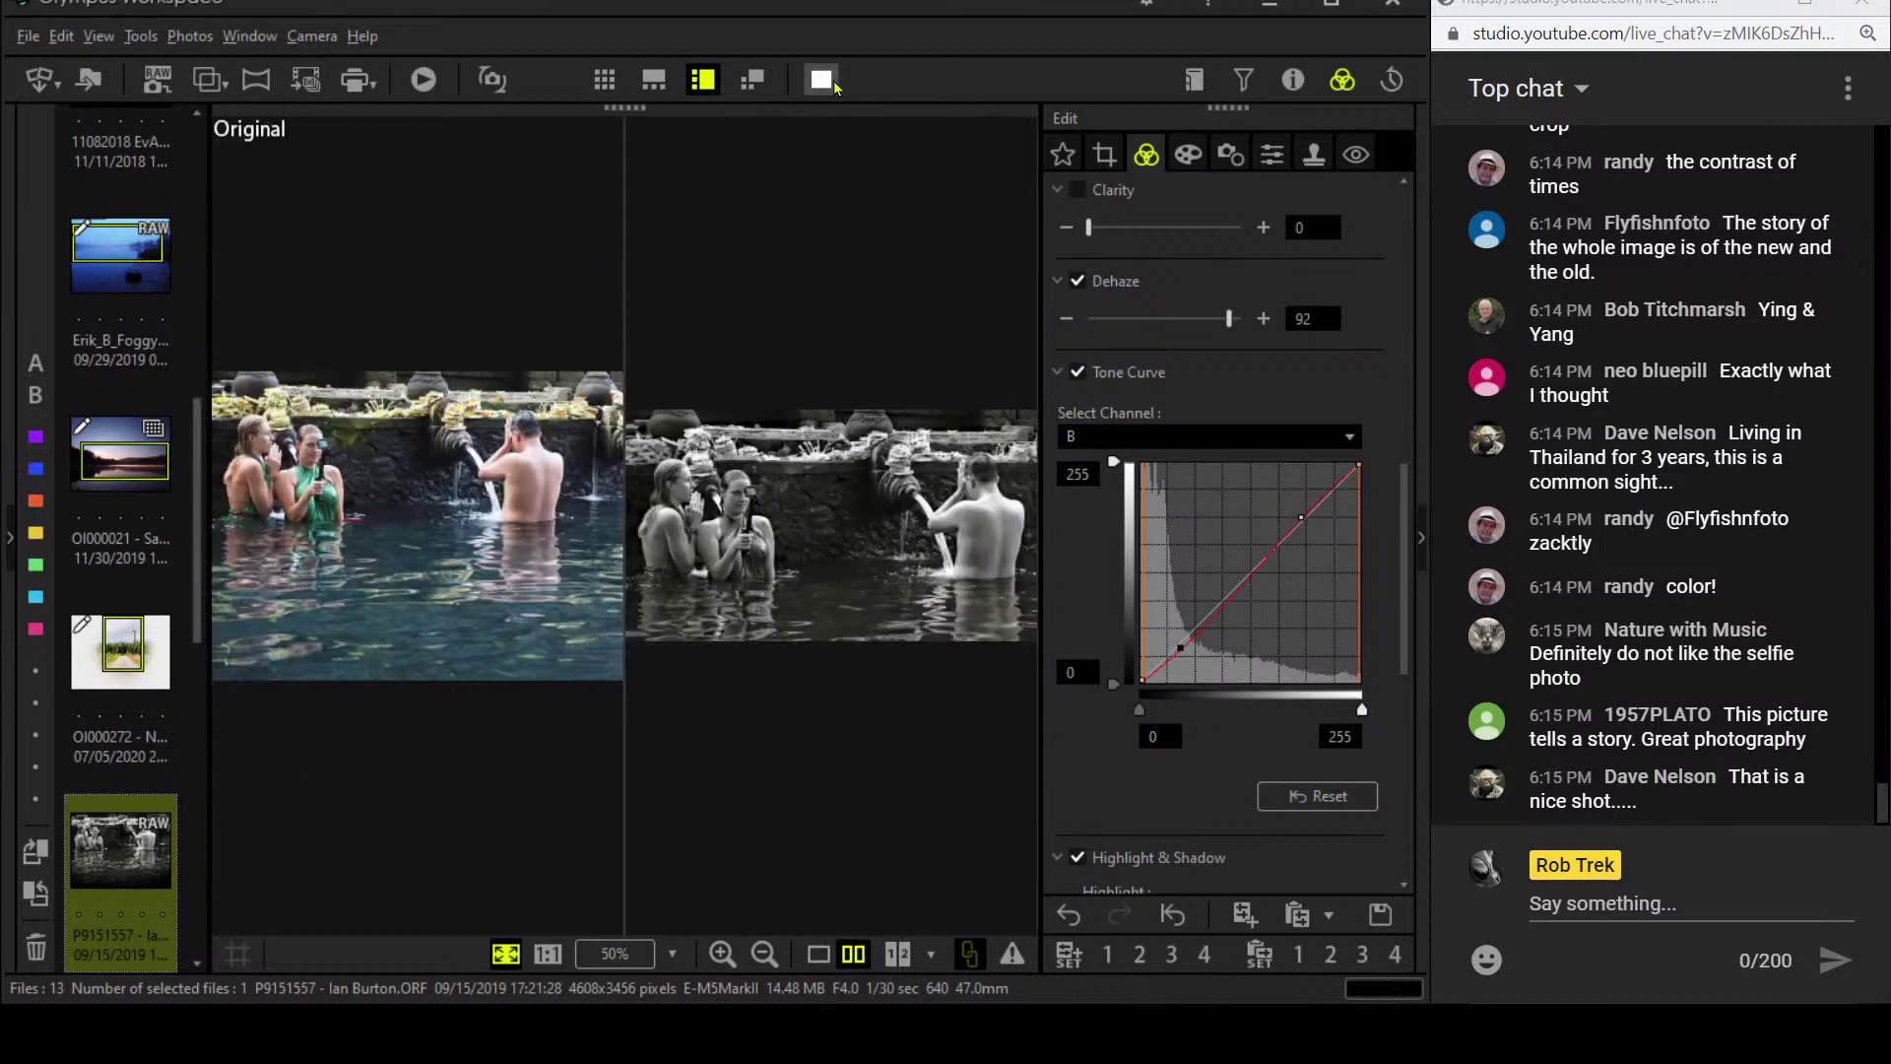
pyautogui.click(822, 78)
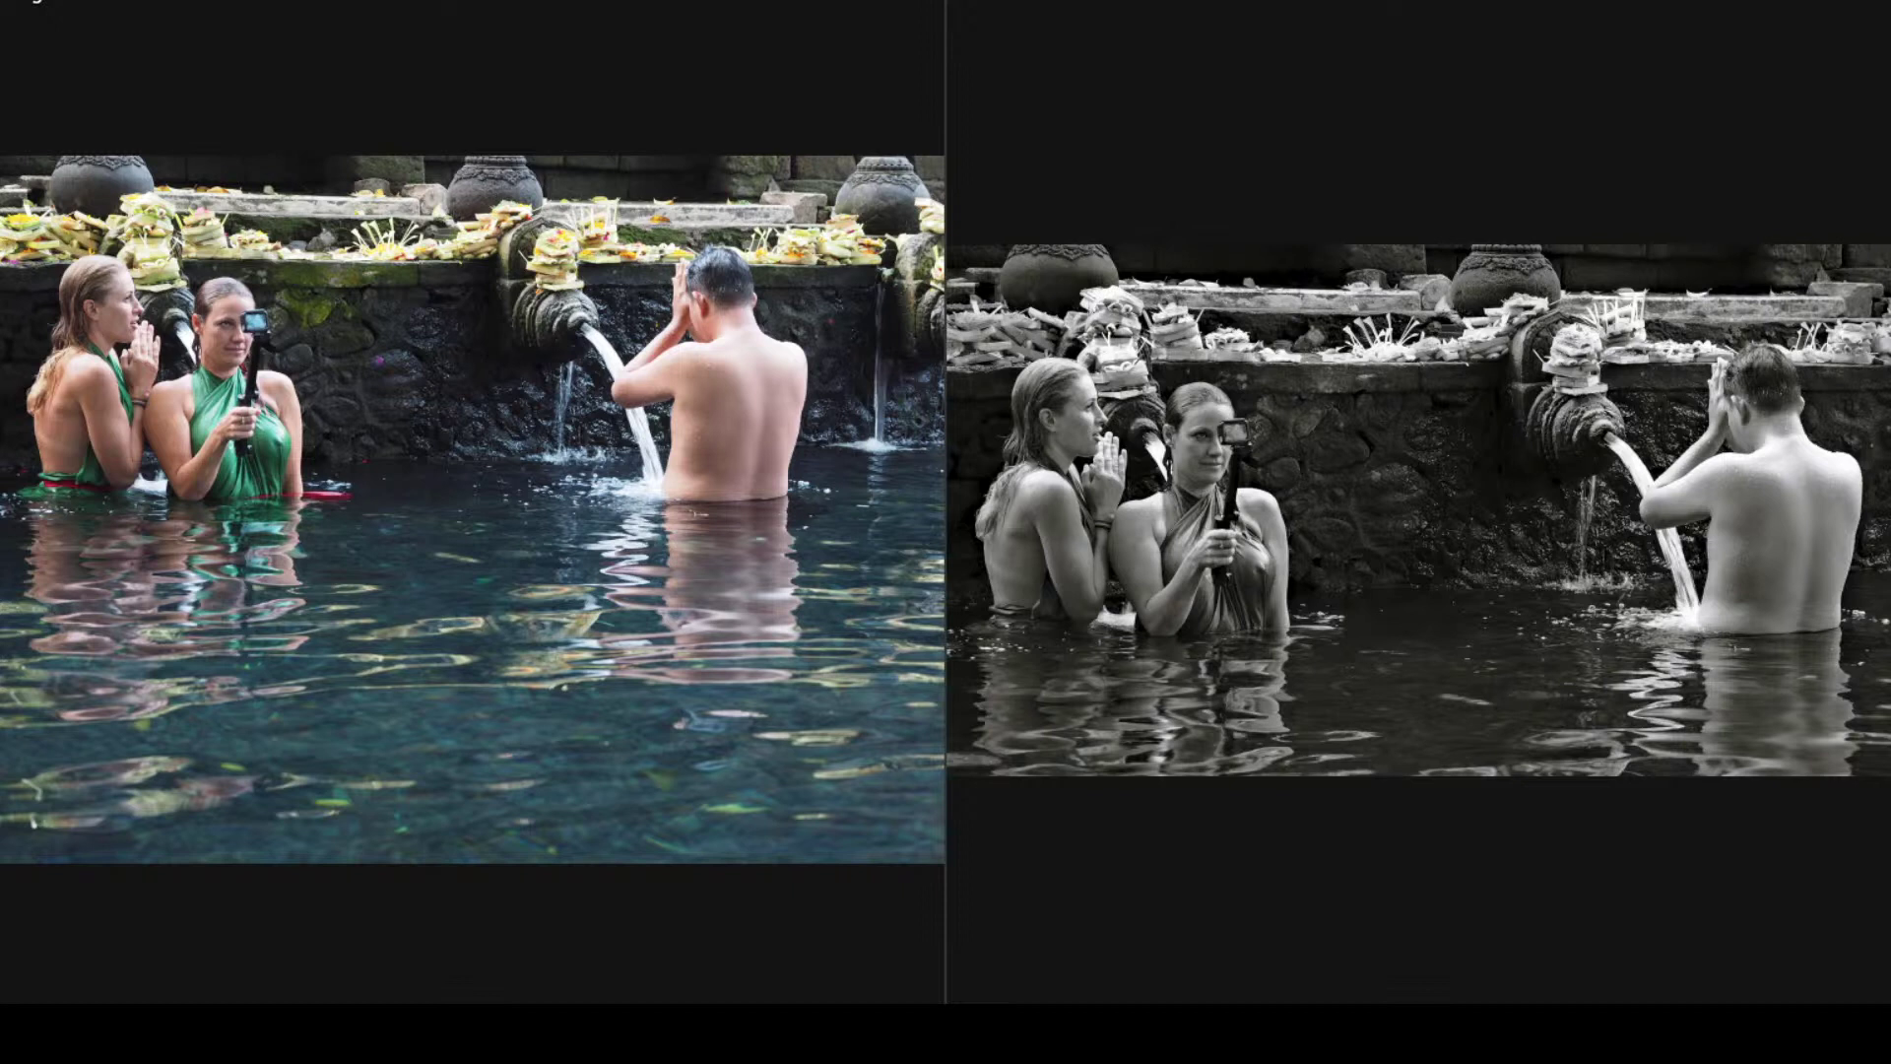
pyautogui.press('Escape')
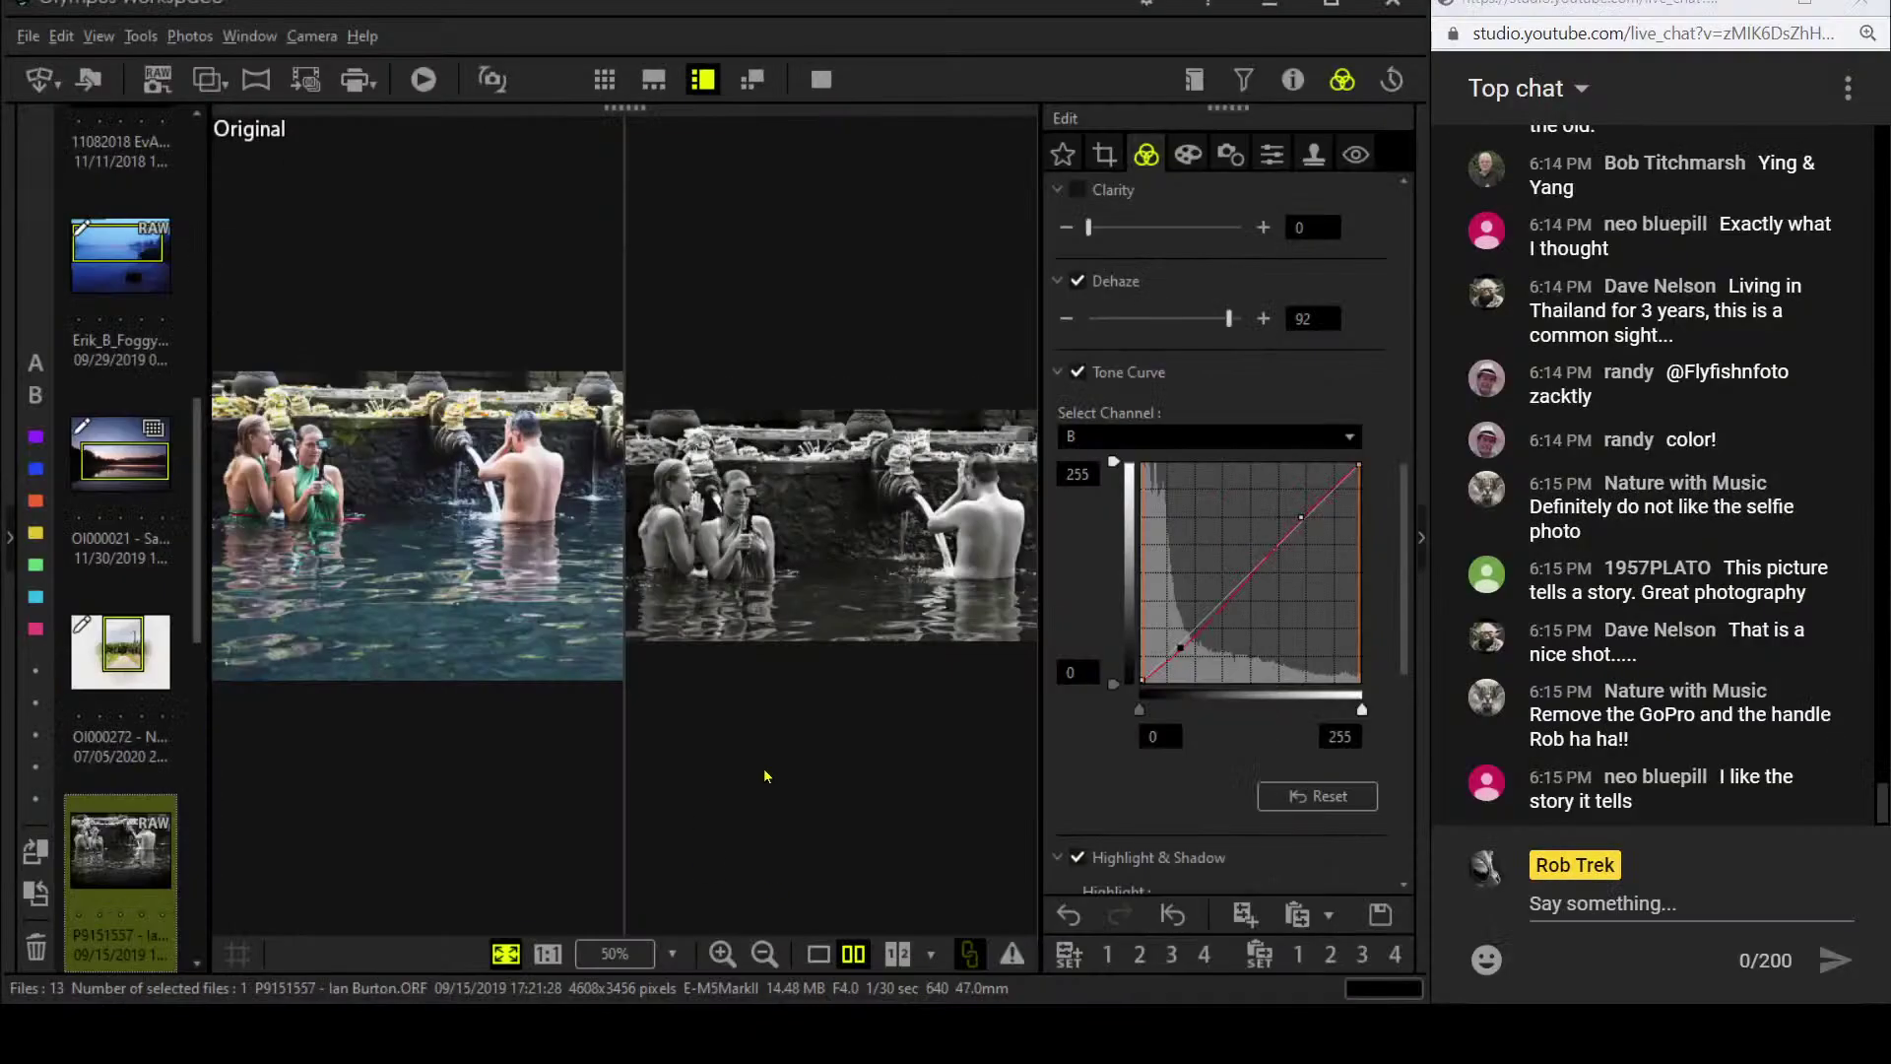
pyautogui.click(1188, 154)
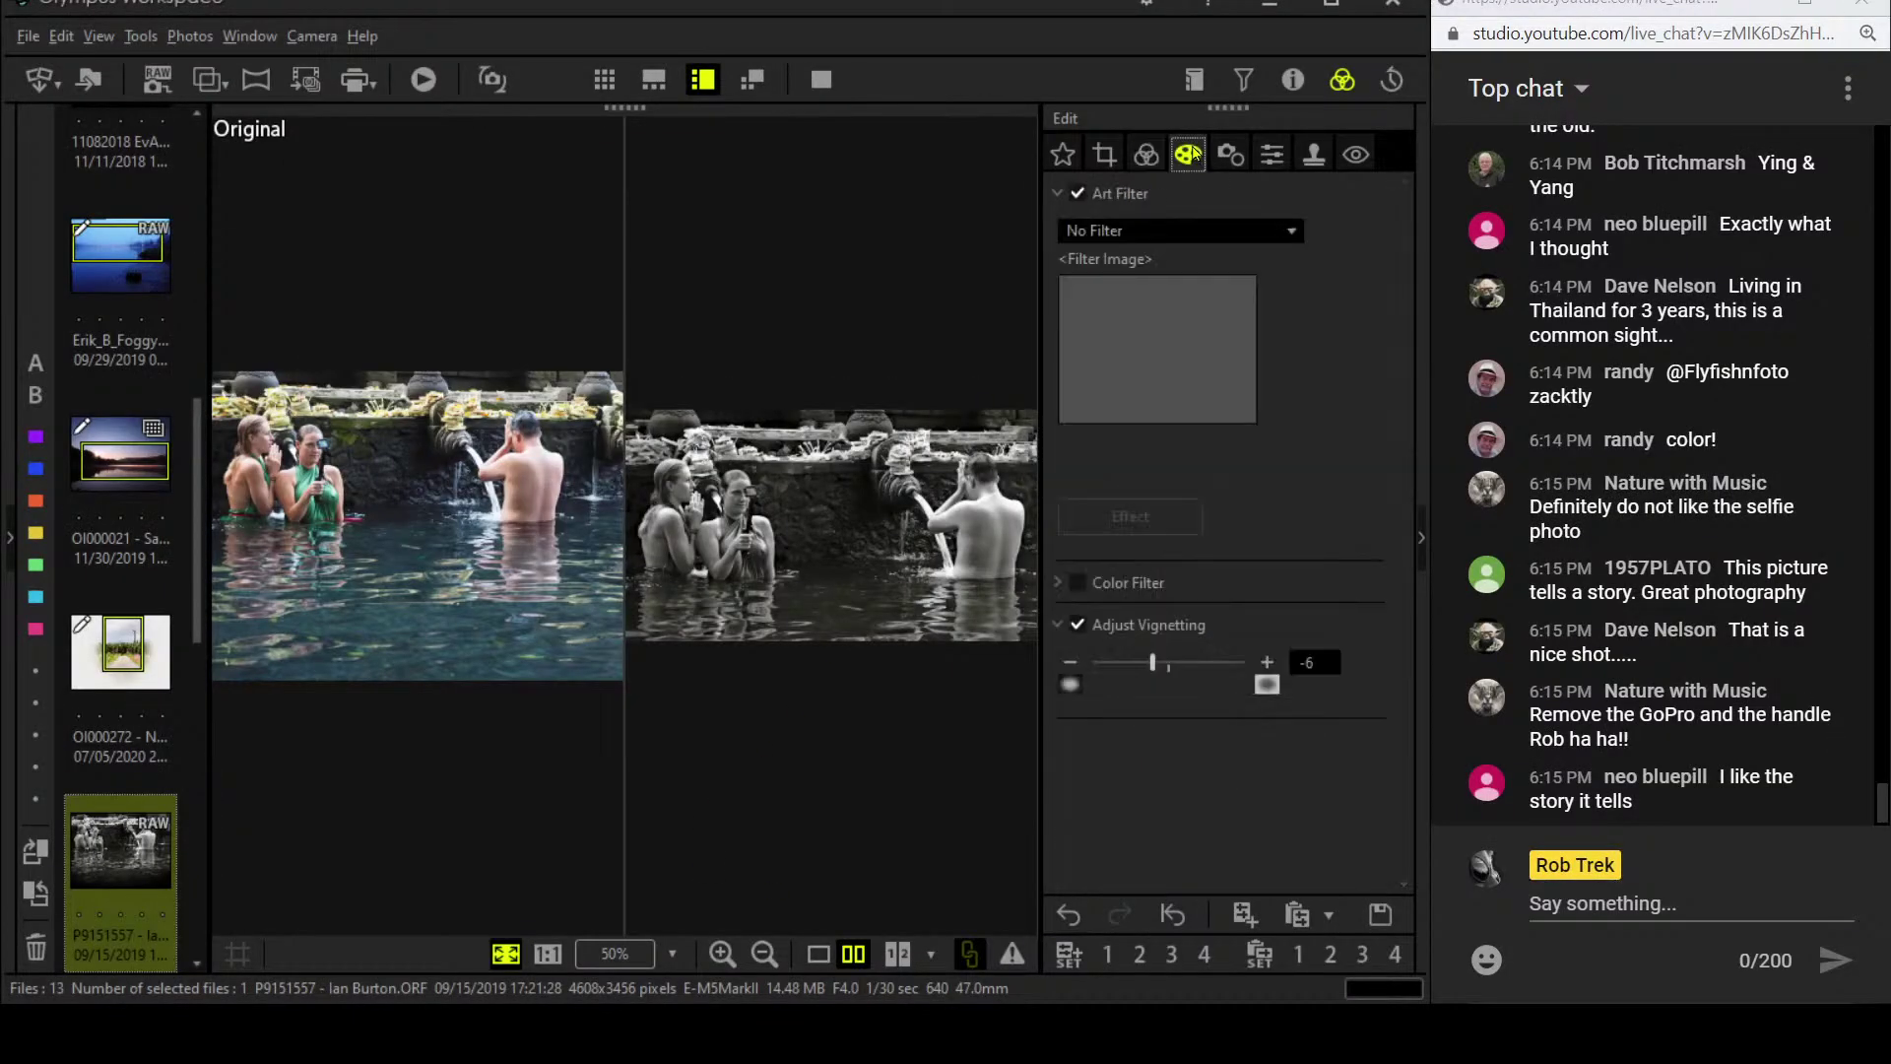
pyautogui.click(1146, 158)
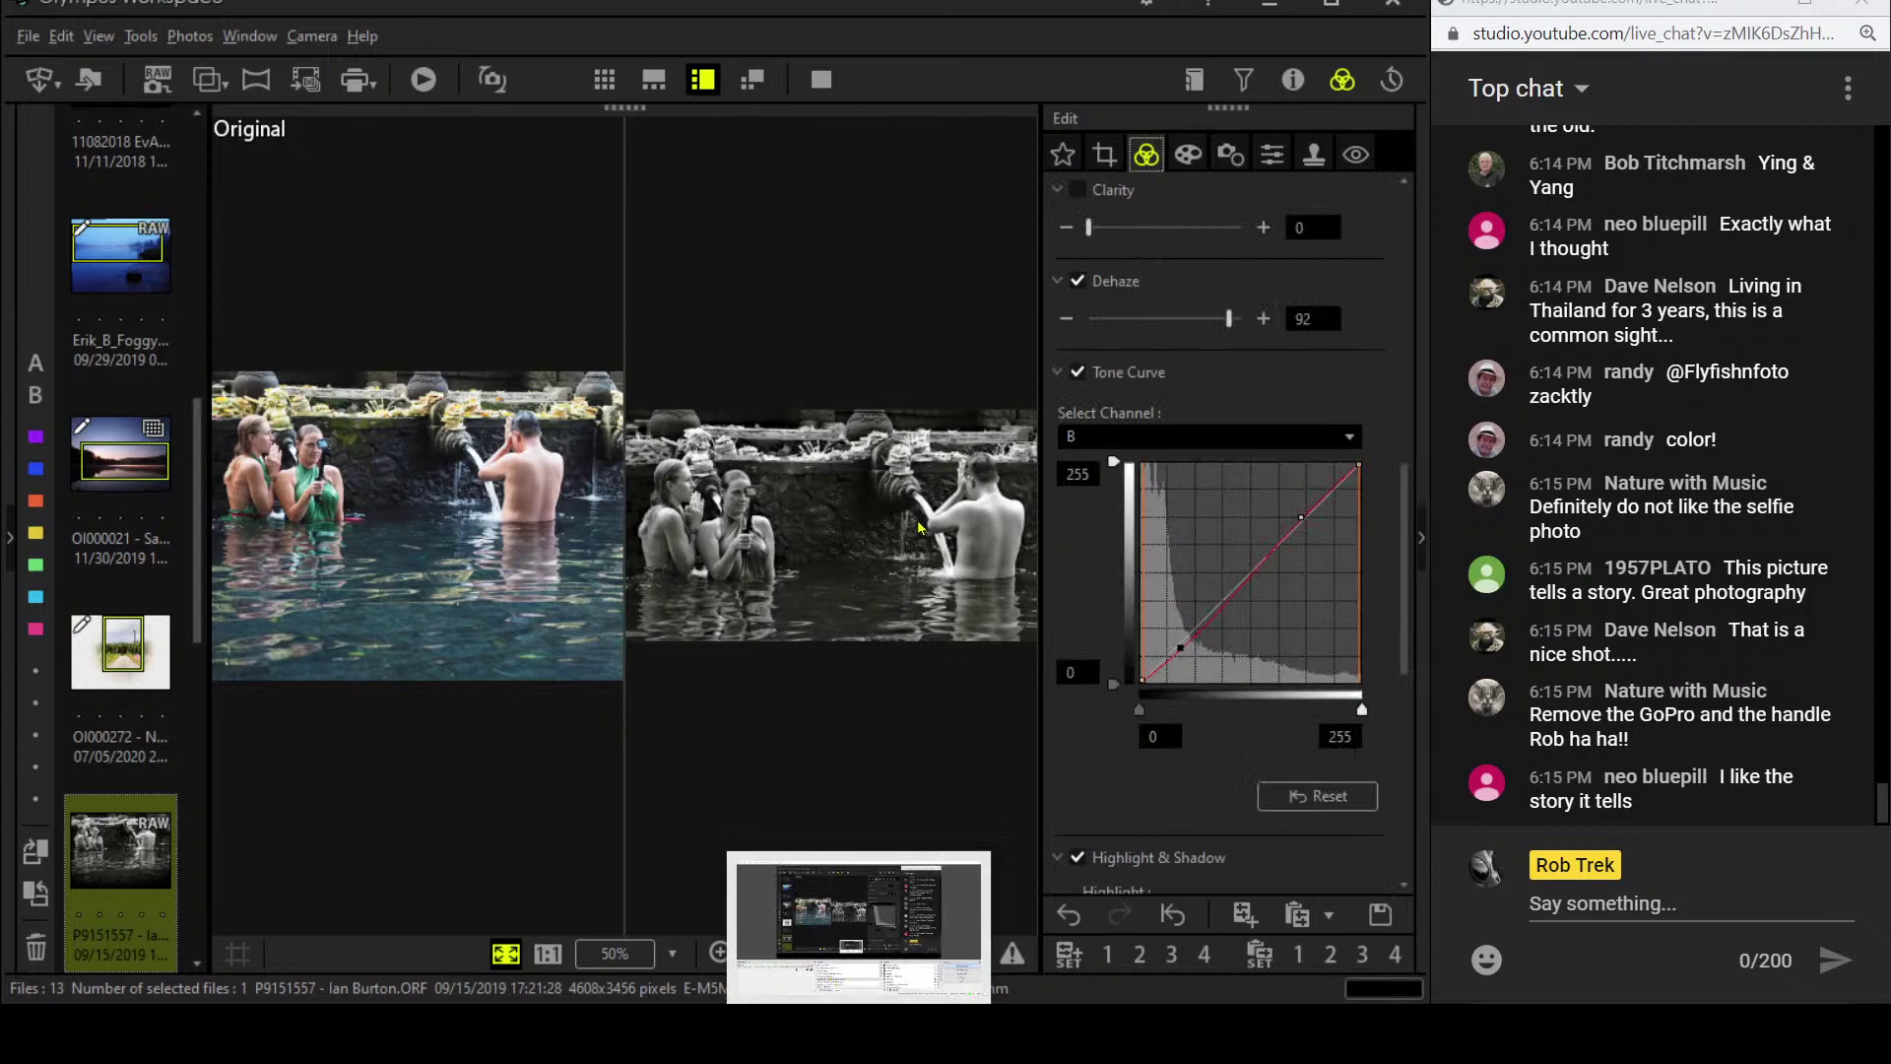
pyautogui.click(818, 953)
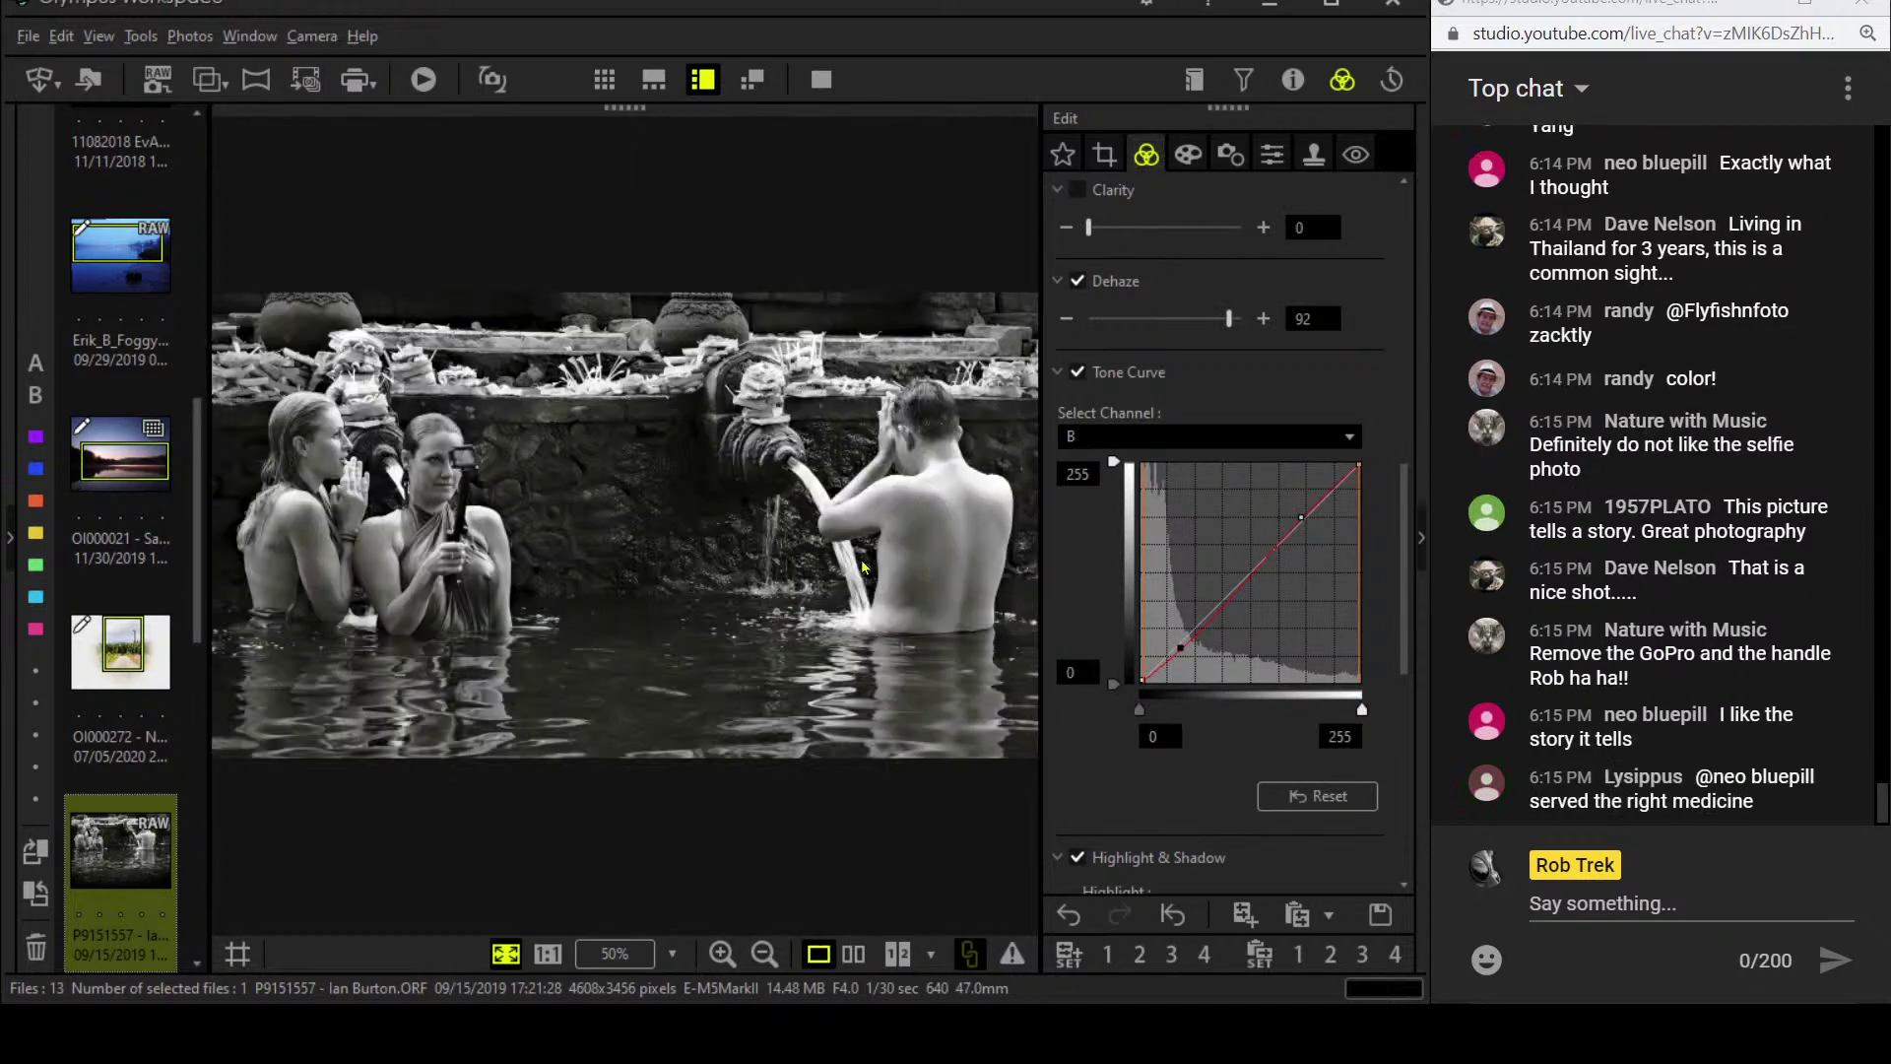
pyautogui.click(821, 78)
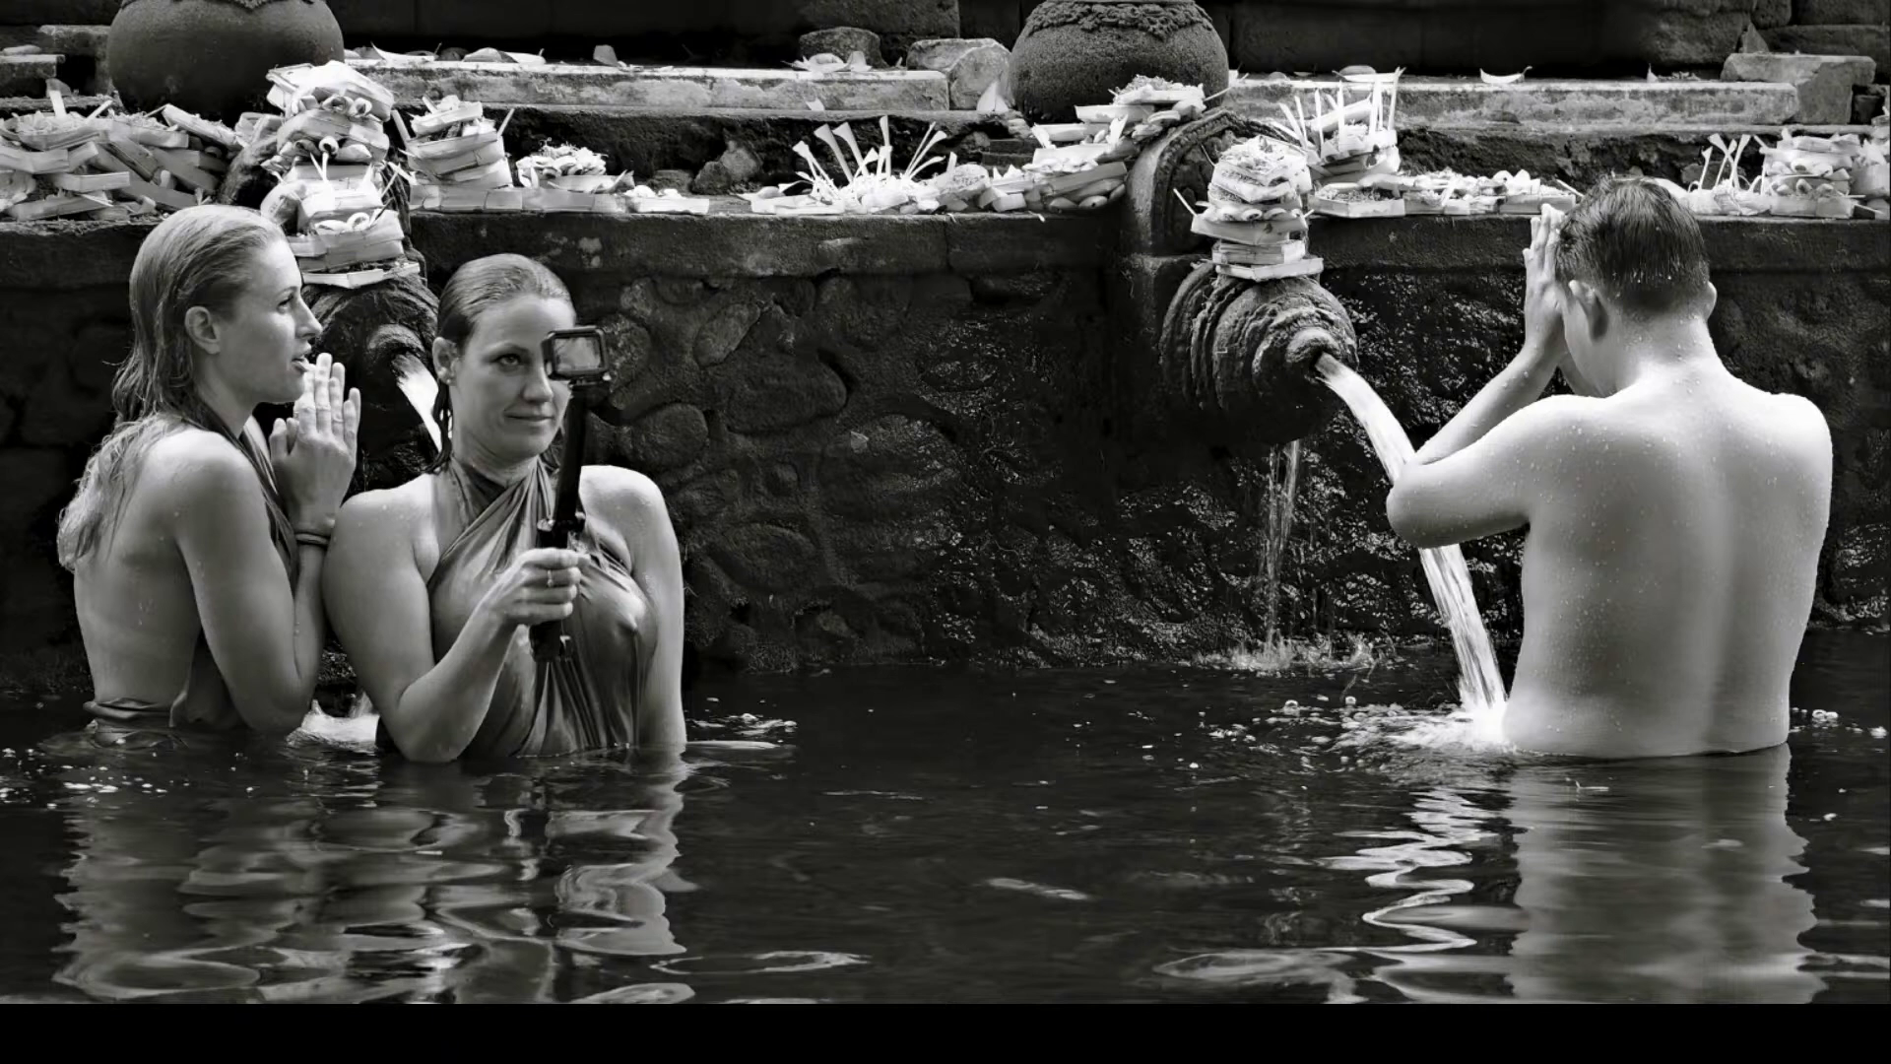
pyautogui.press('Escape')
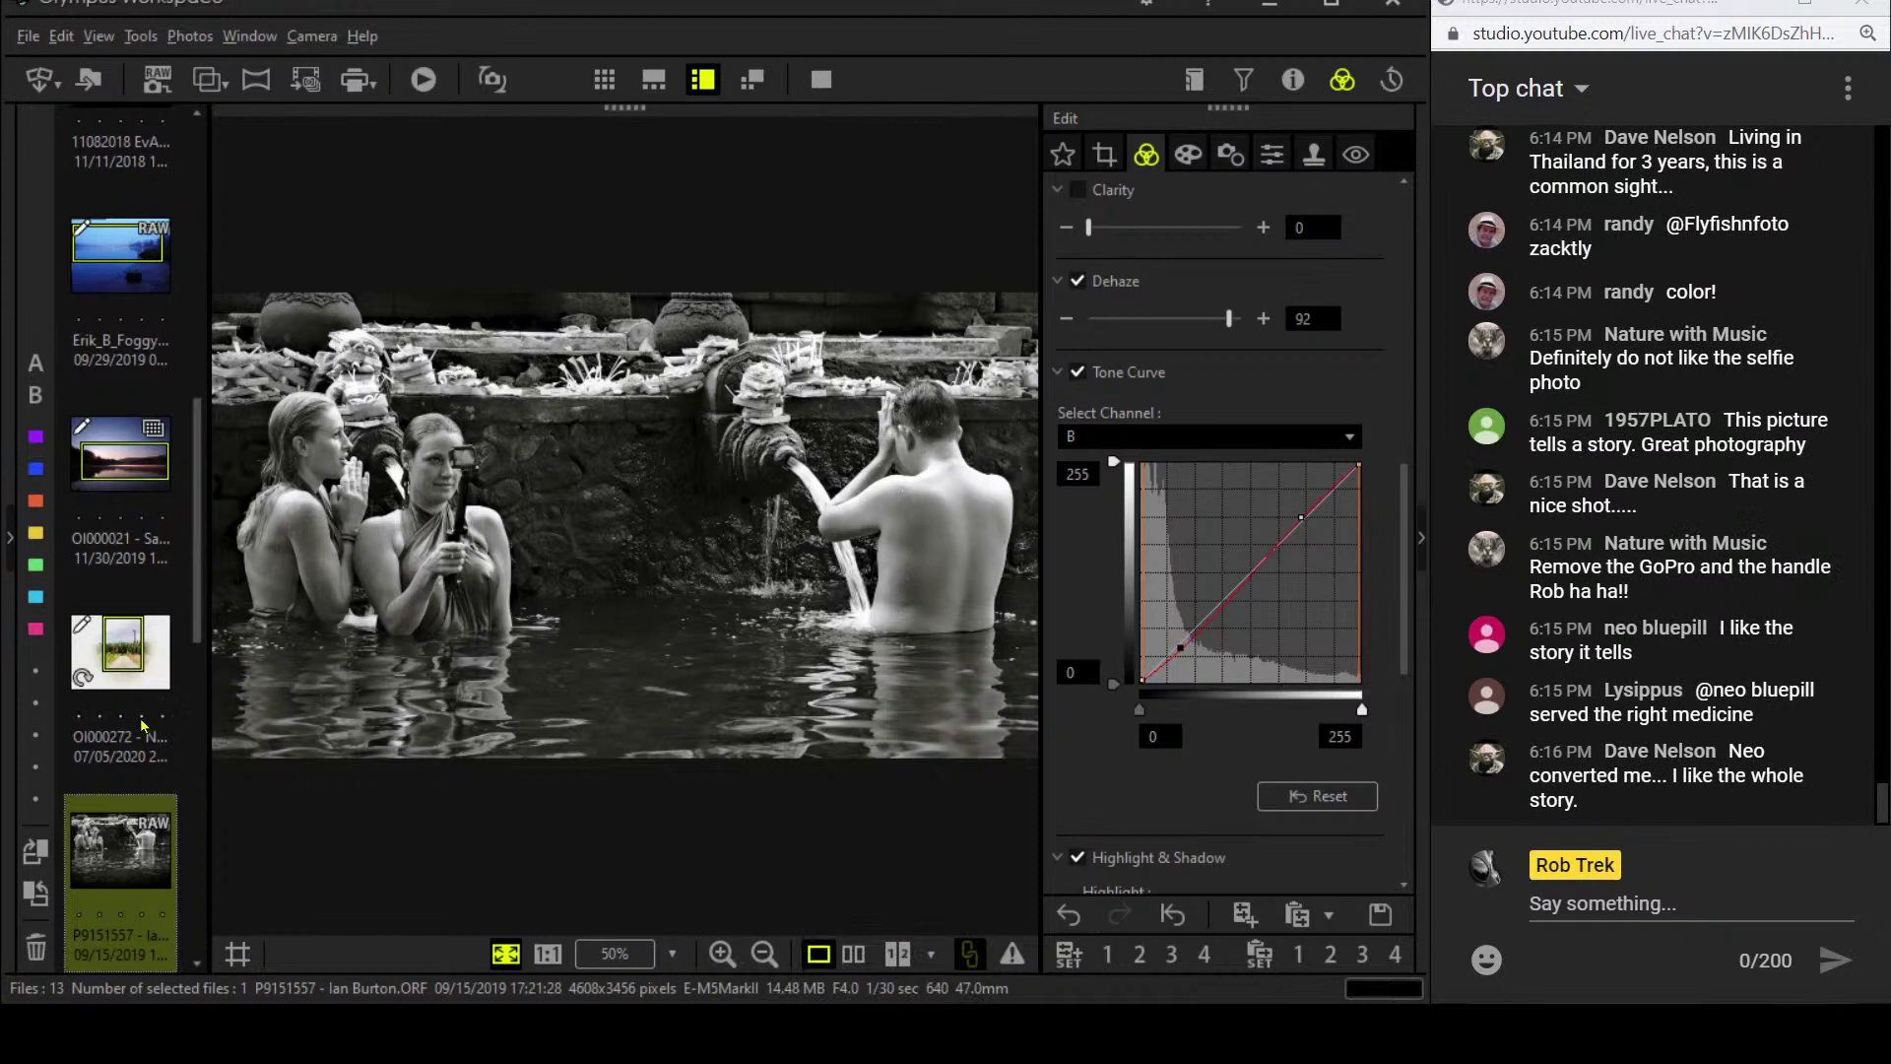
# - Open the night photo of the flooded cobblestone street and examine it full screen, magnifying the signs and their reflections
pyautogui.scroll(-3, 126, 739)
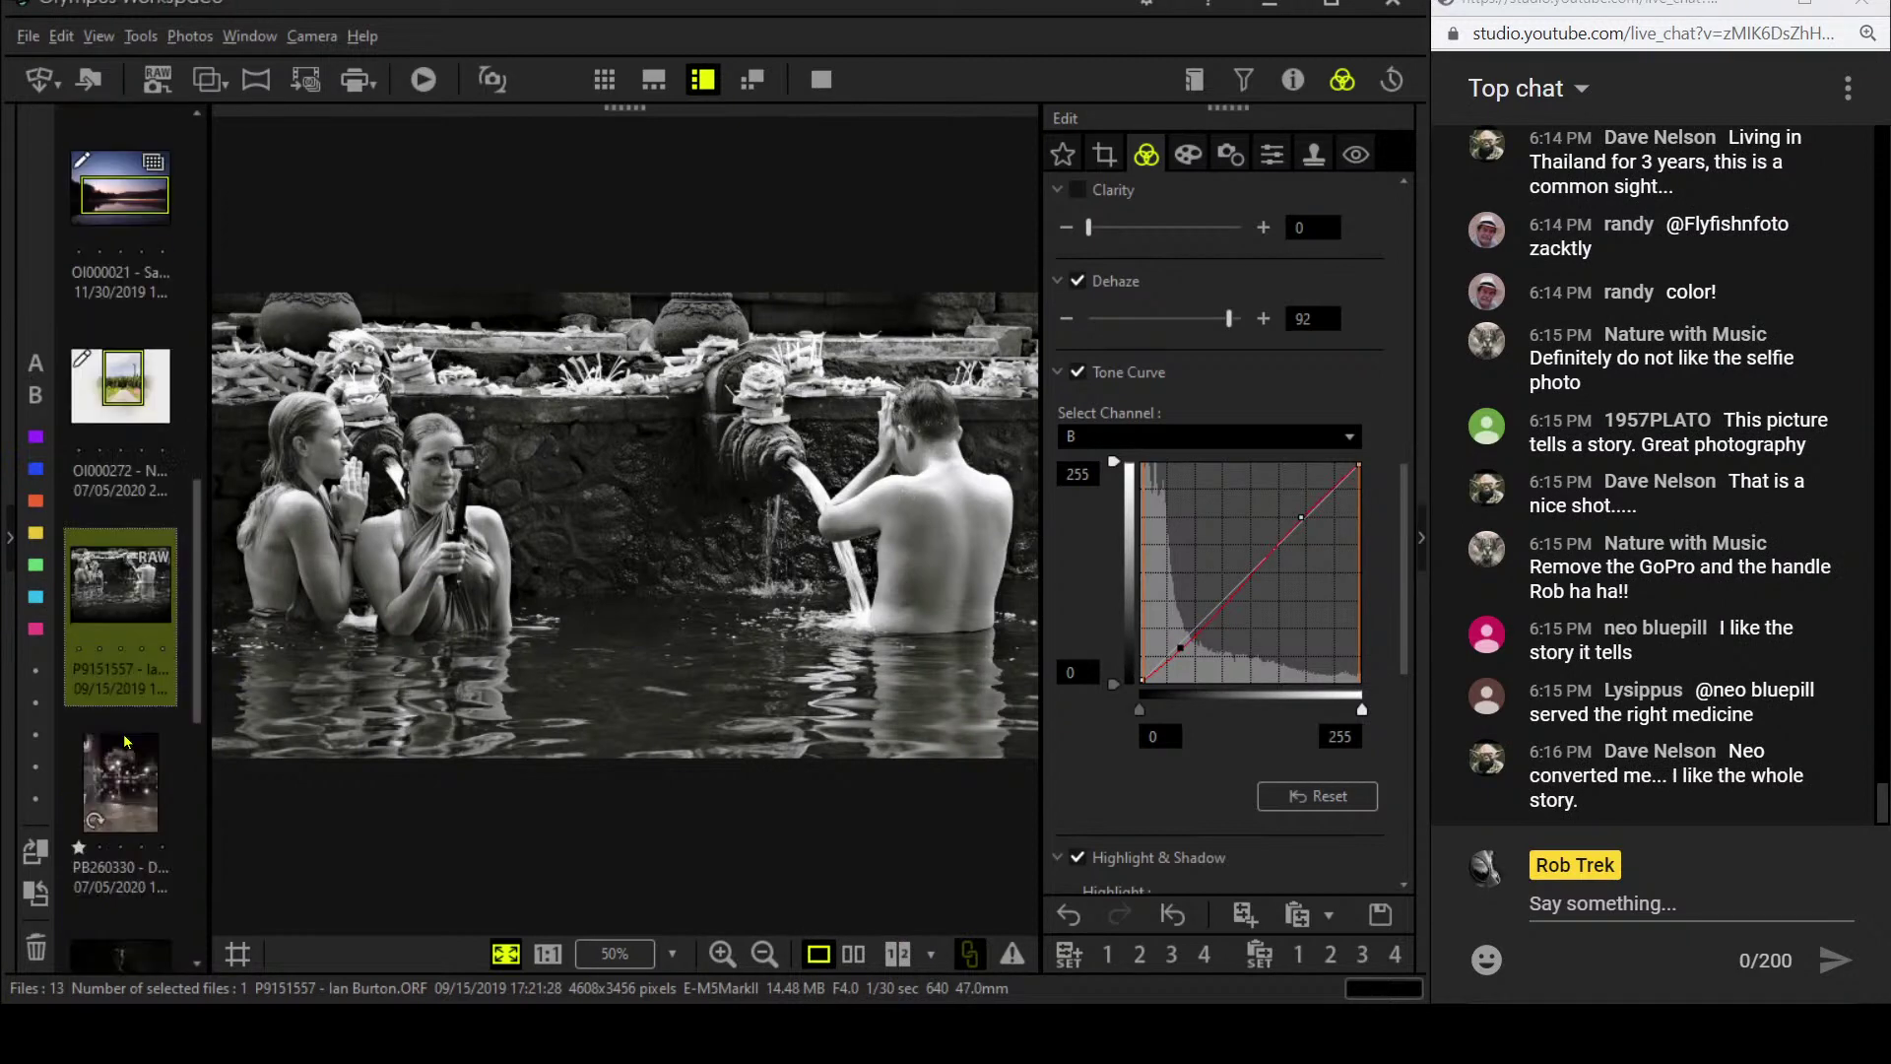
pyautogui.click(153, 796)
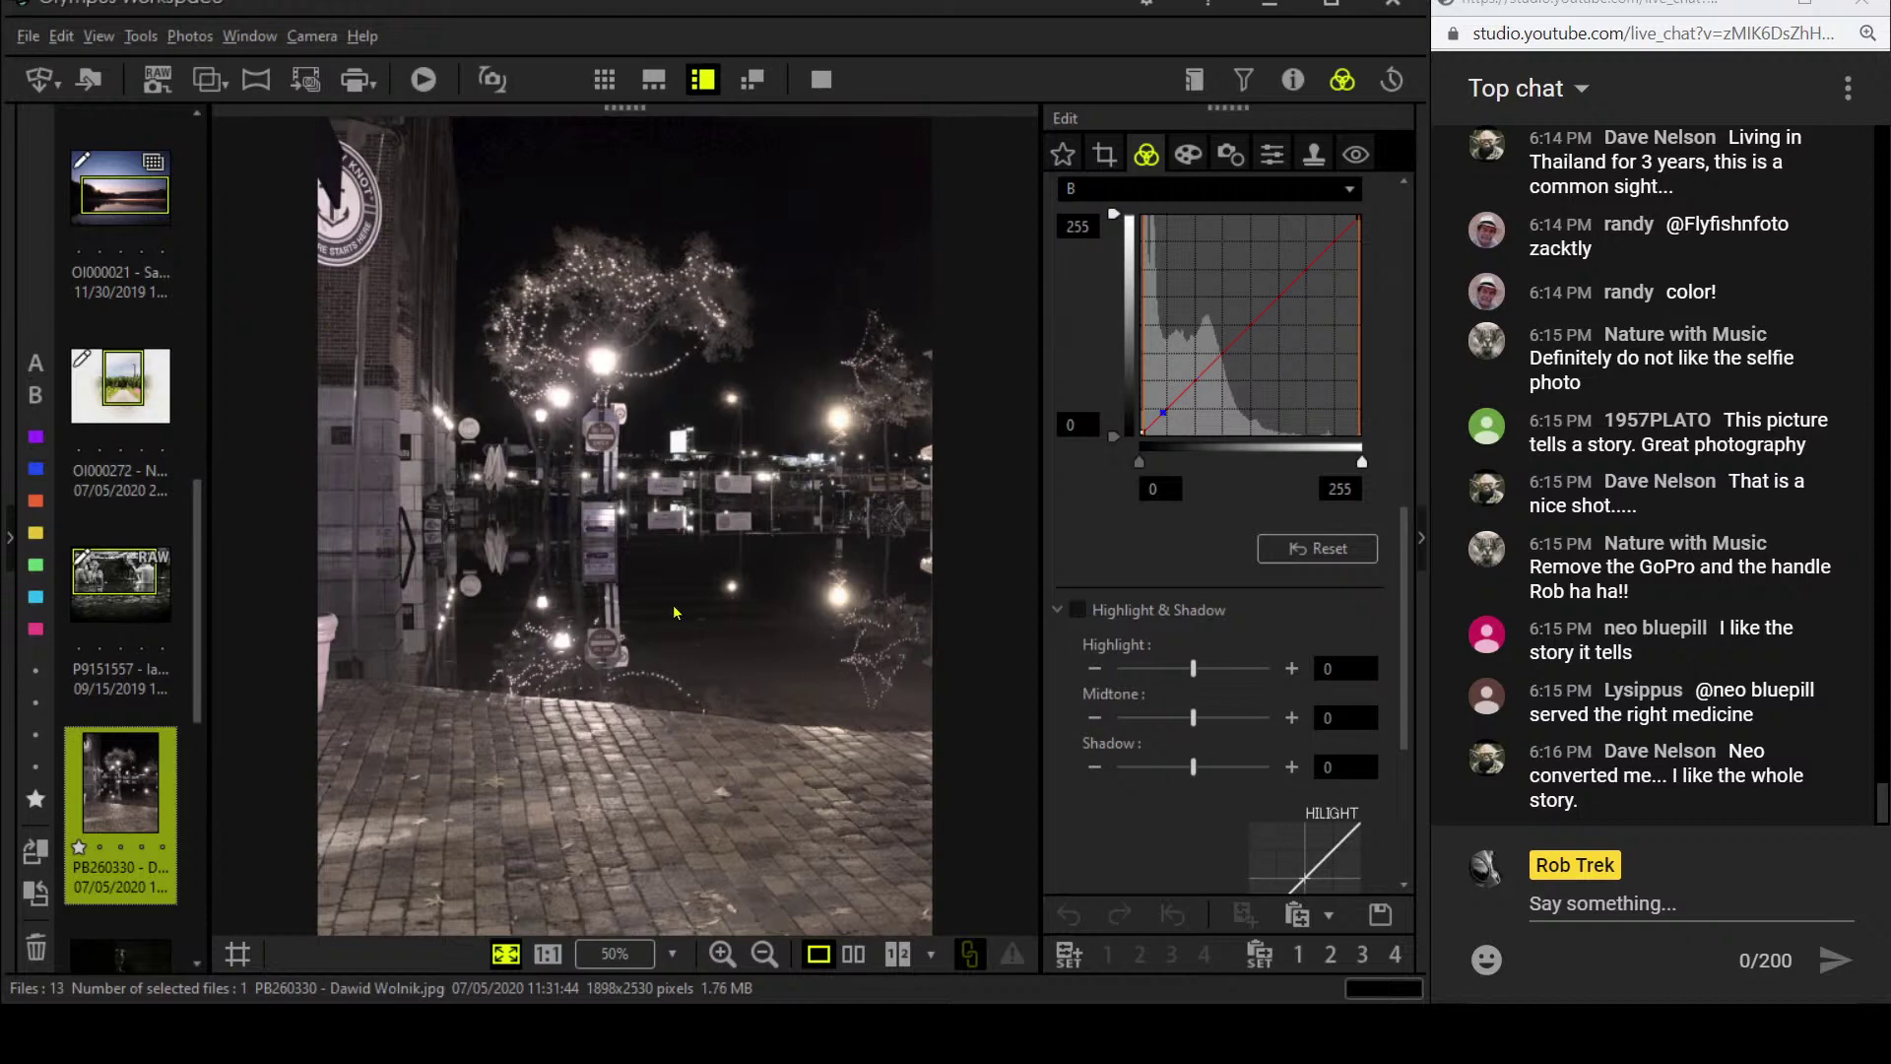
pyautogui.click(822, 79)
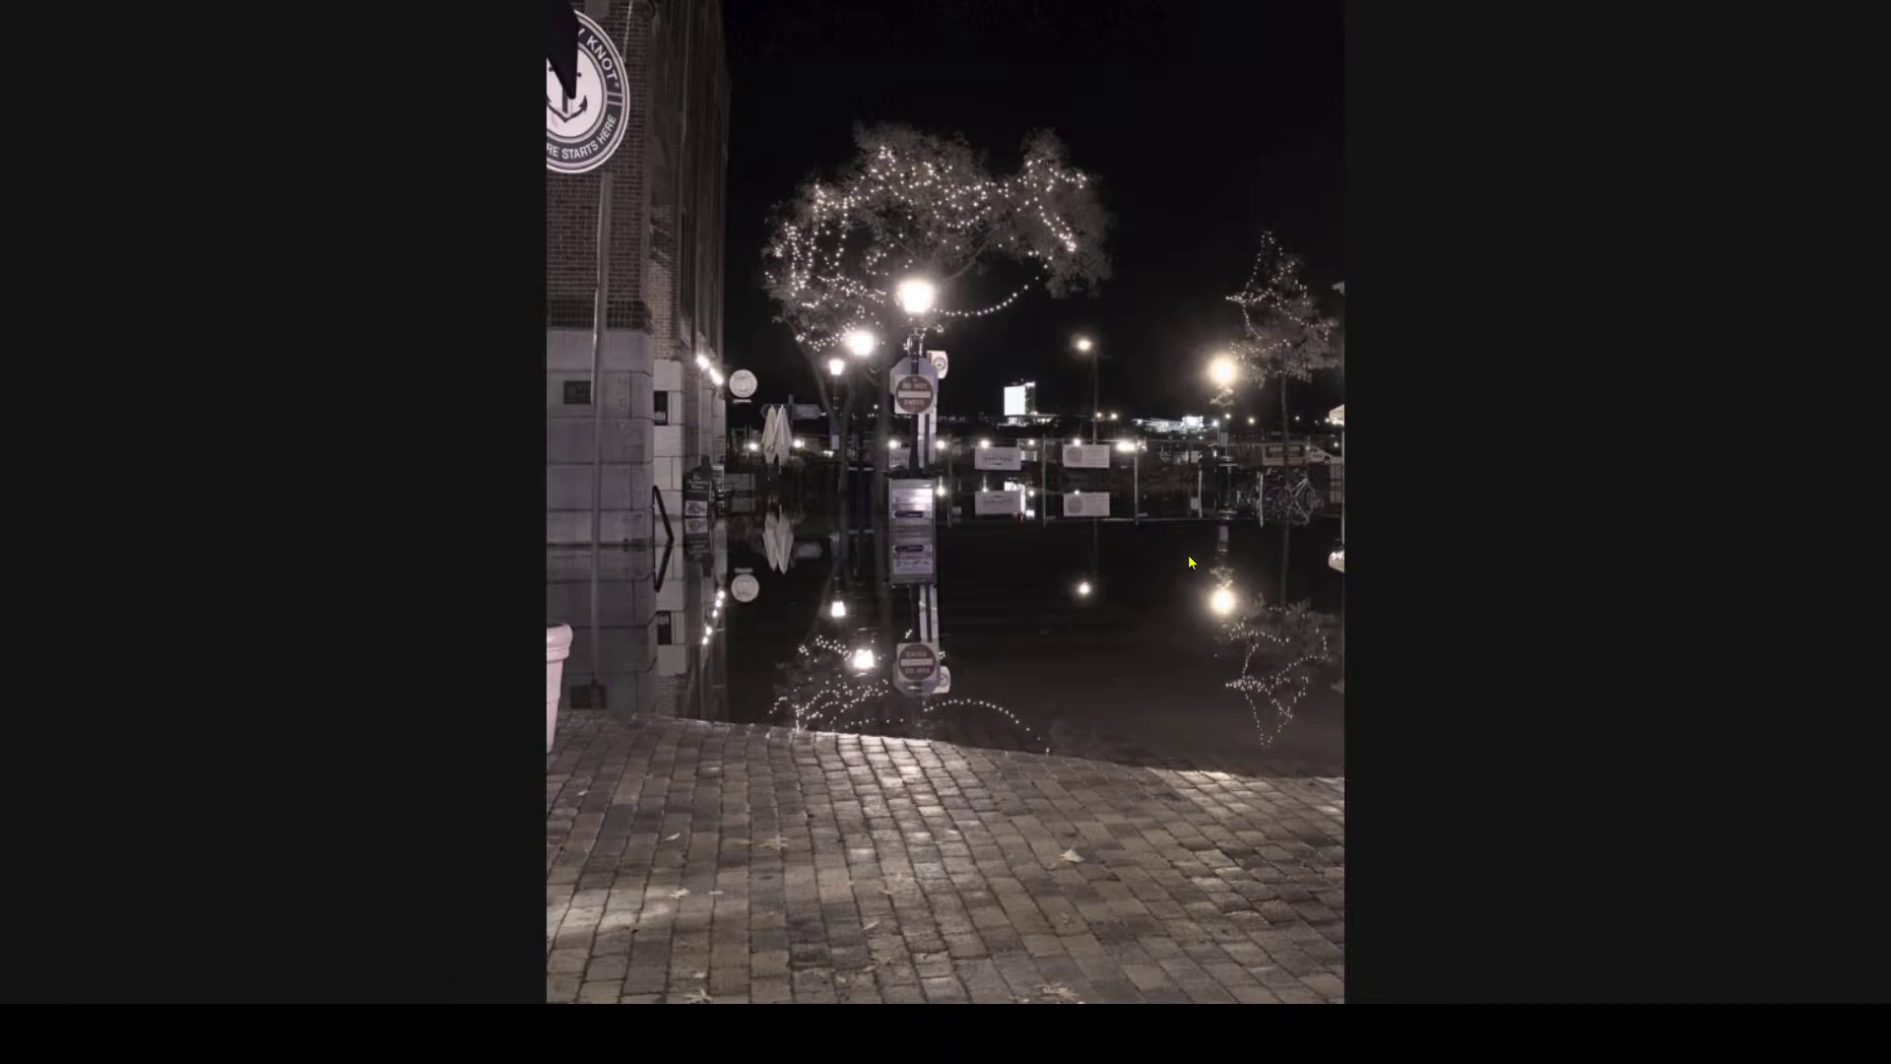
pyautogui.click(939, 528)
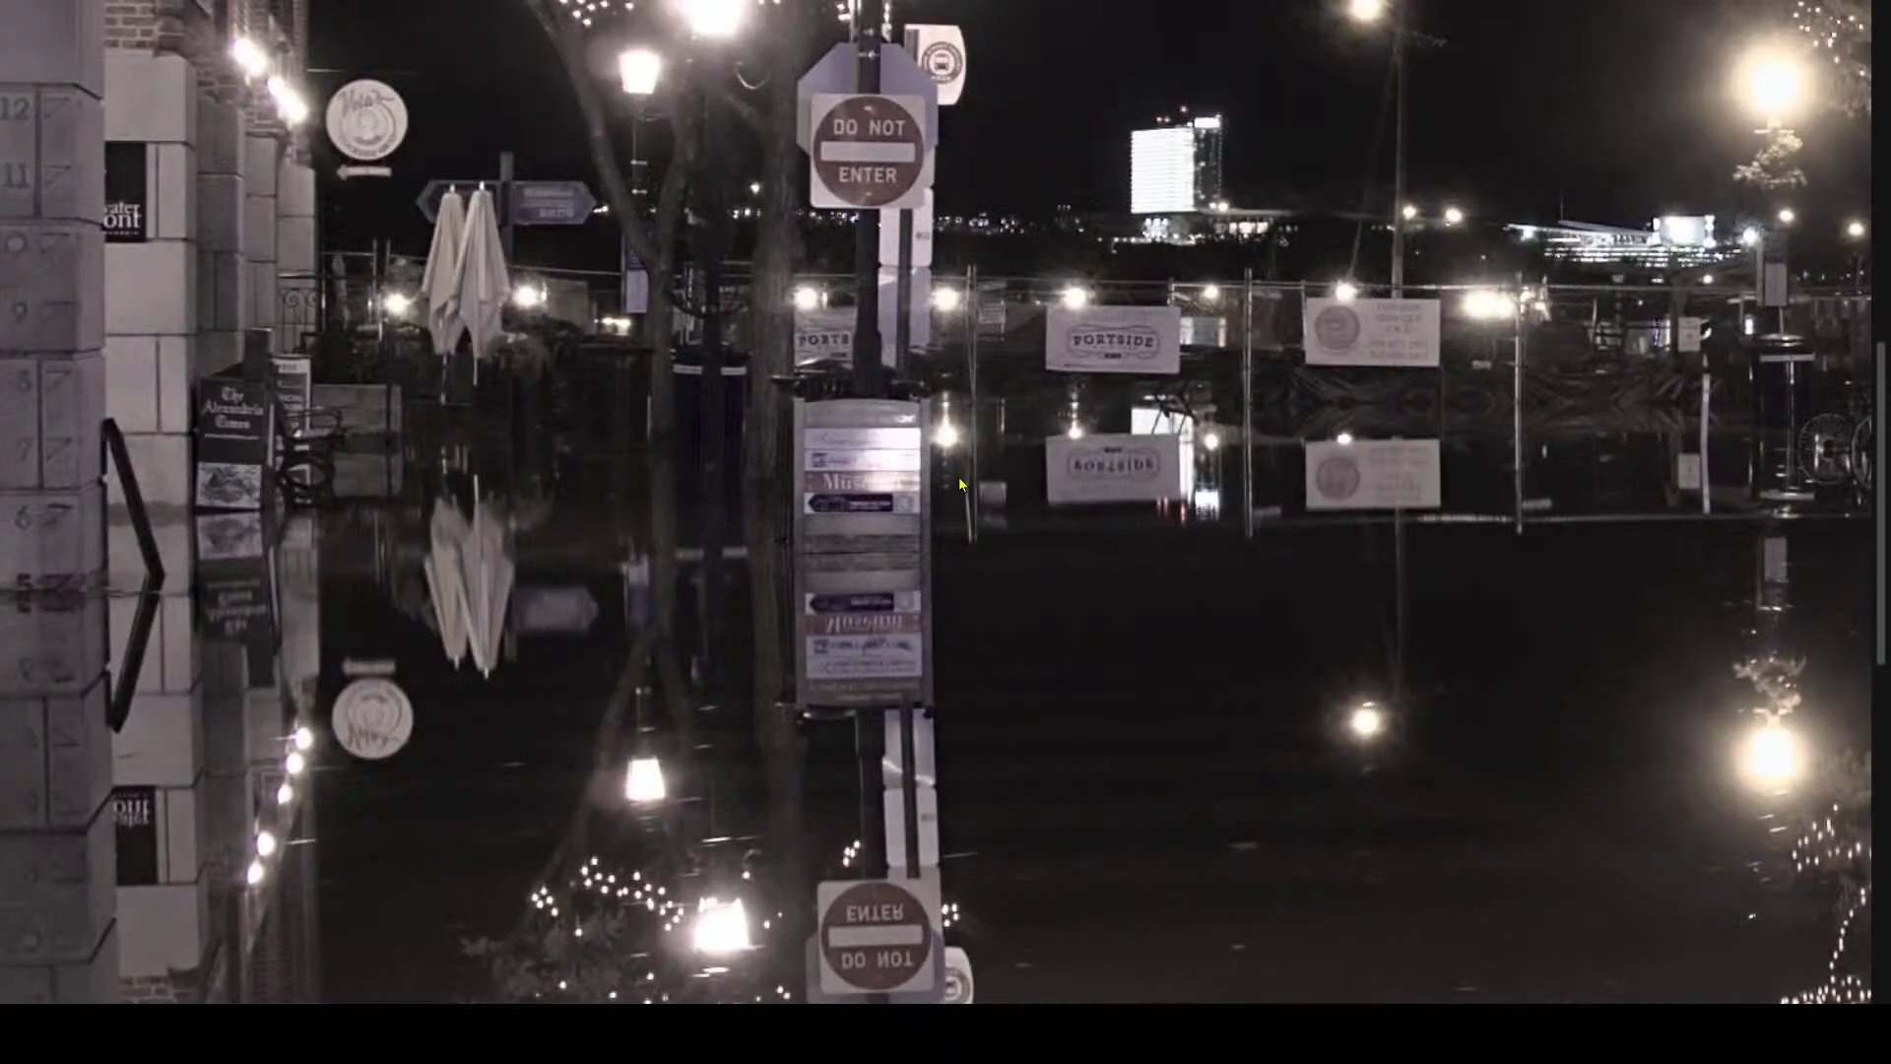
pyautogui.scroll(2, 1034, 660)
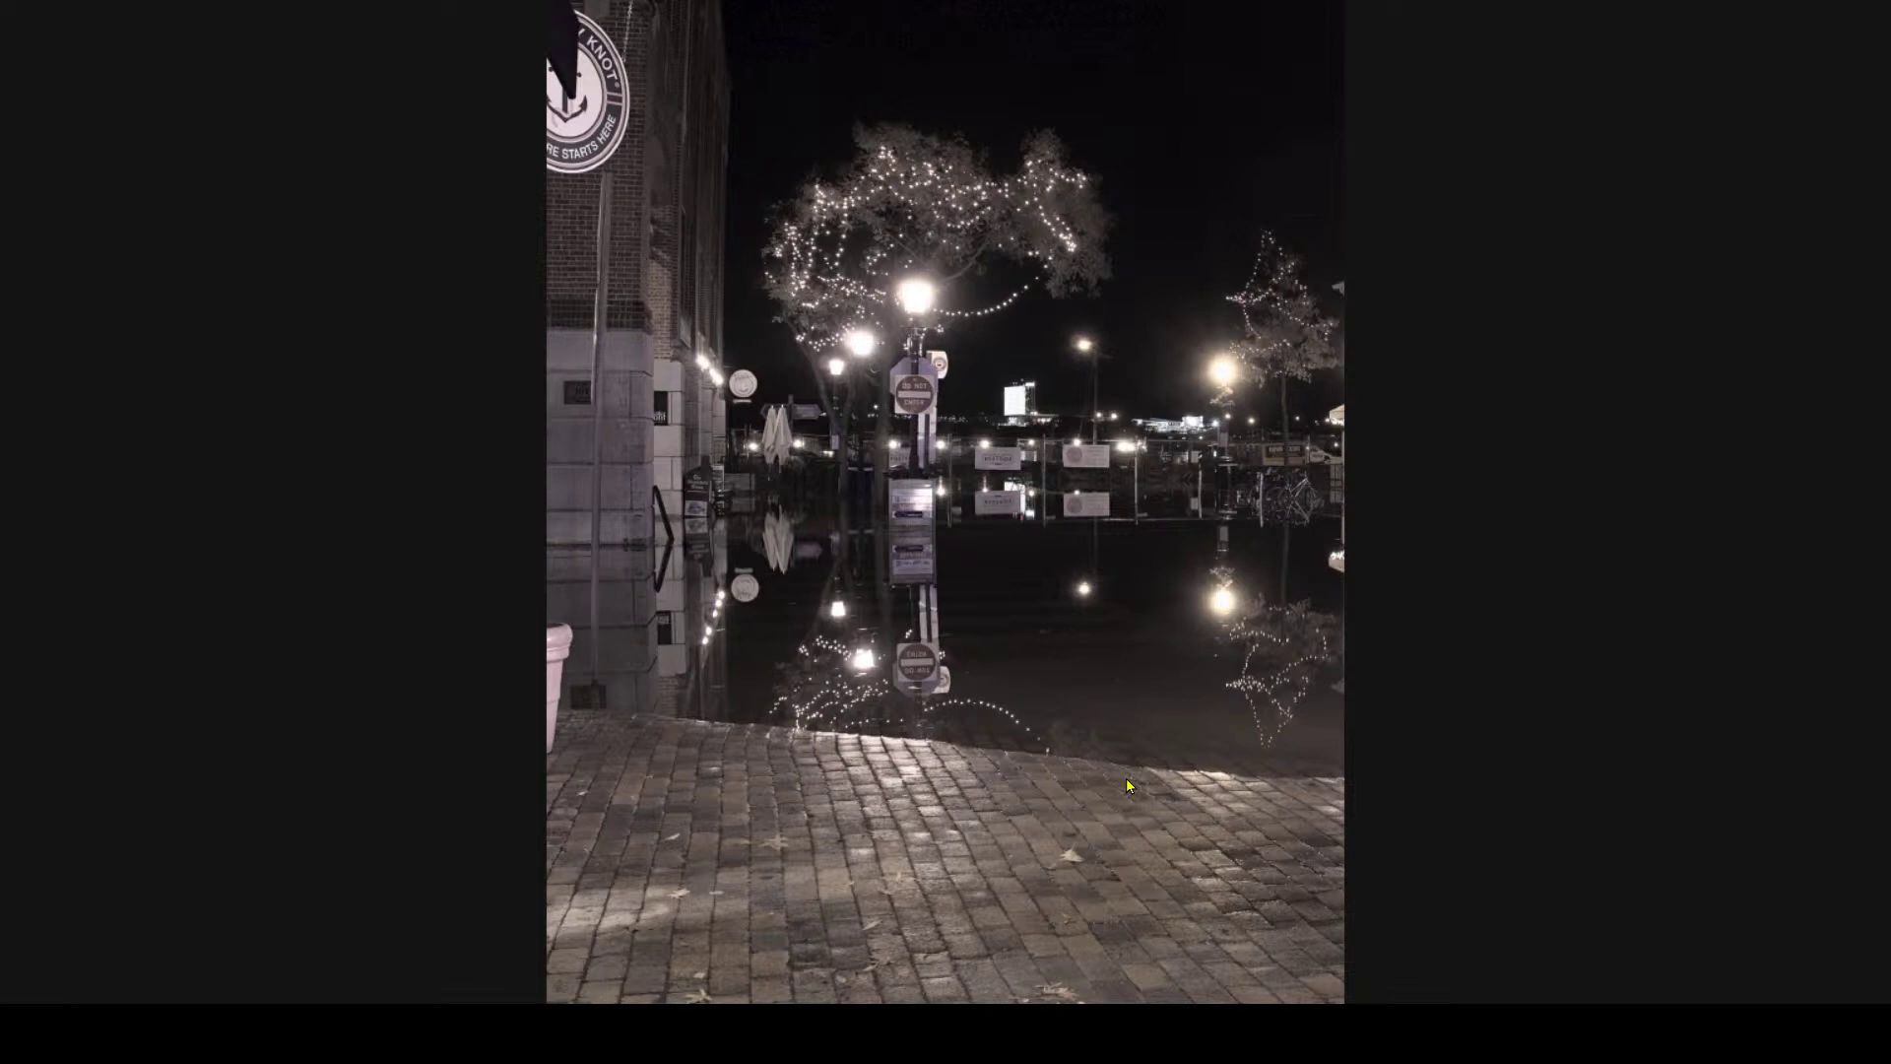
pyautogui.click(952, 506)
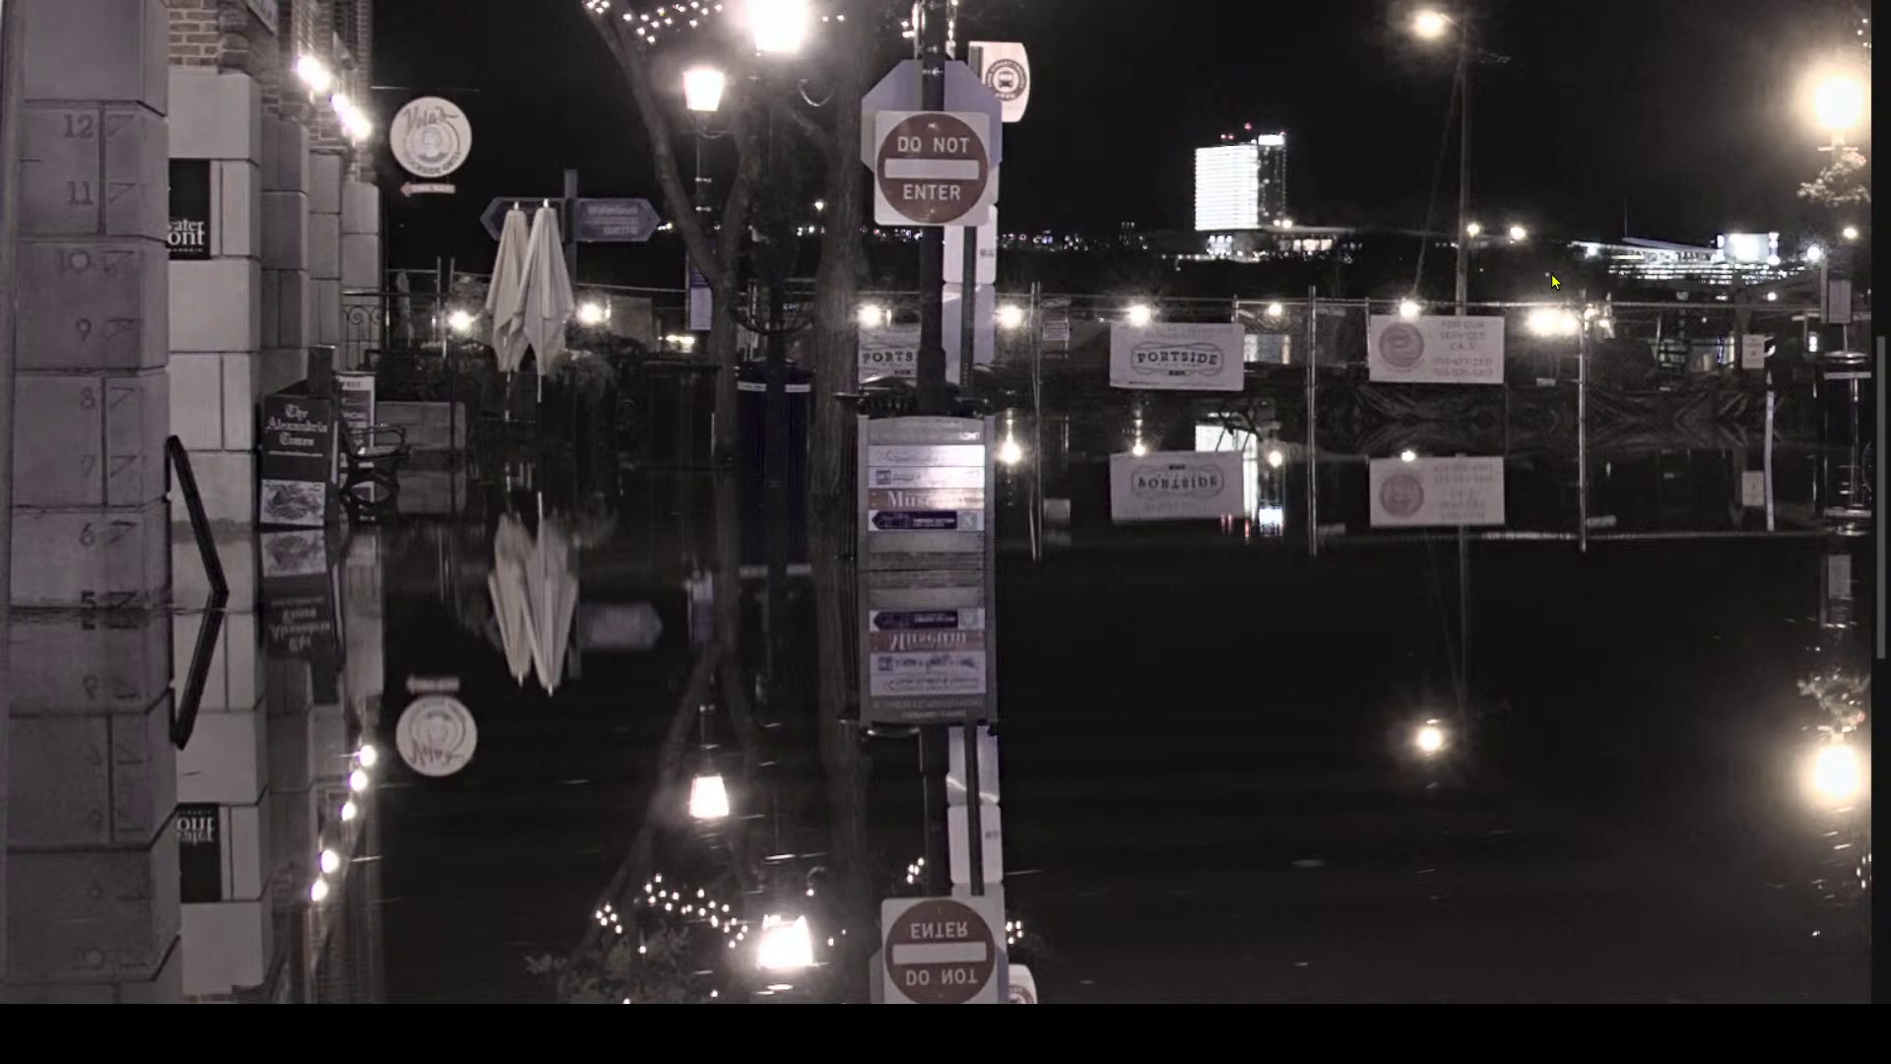
pyautogui.press('Right')
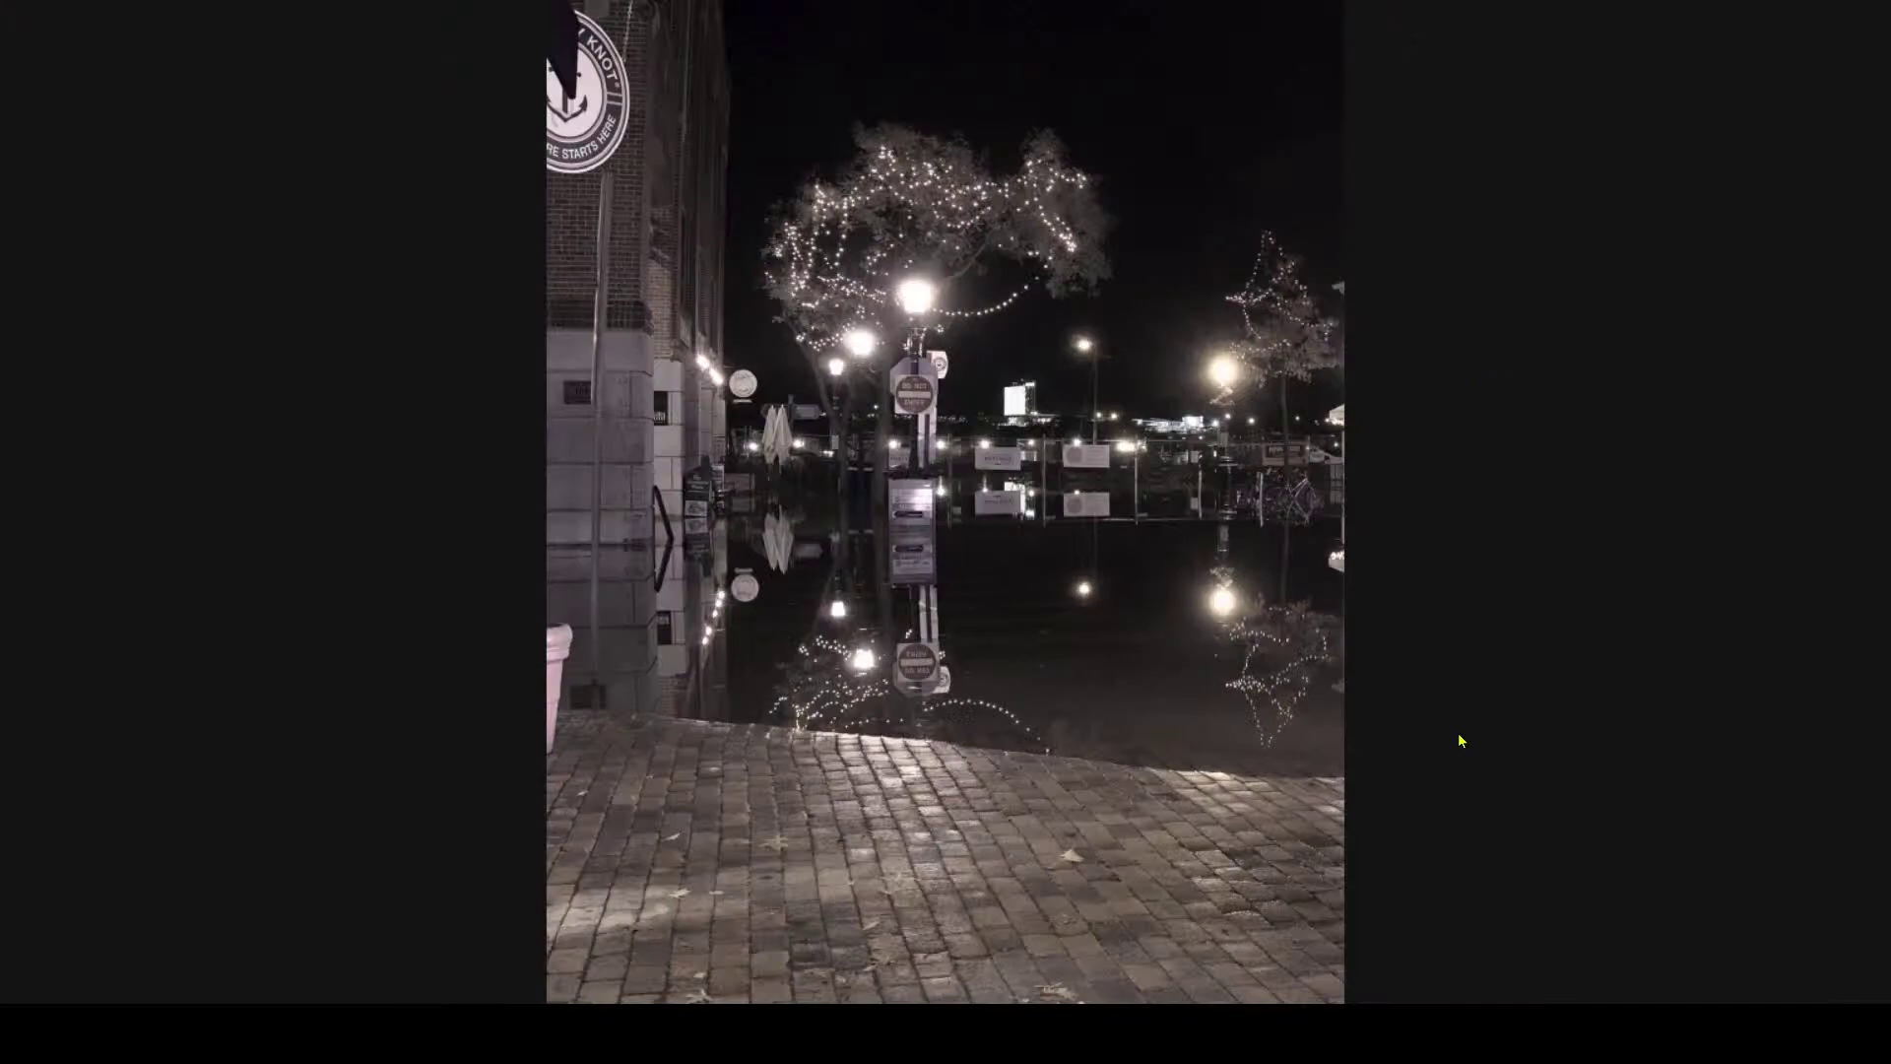
pyautogui.press('Escape')
# - Open the dark still-life photo of the silver trophy, tray and eyeglasses
pyautogui.scroll(-3, 146, 783)
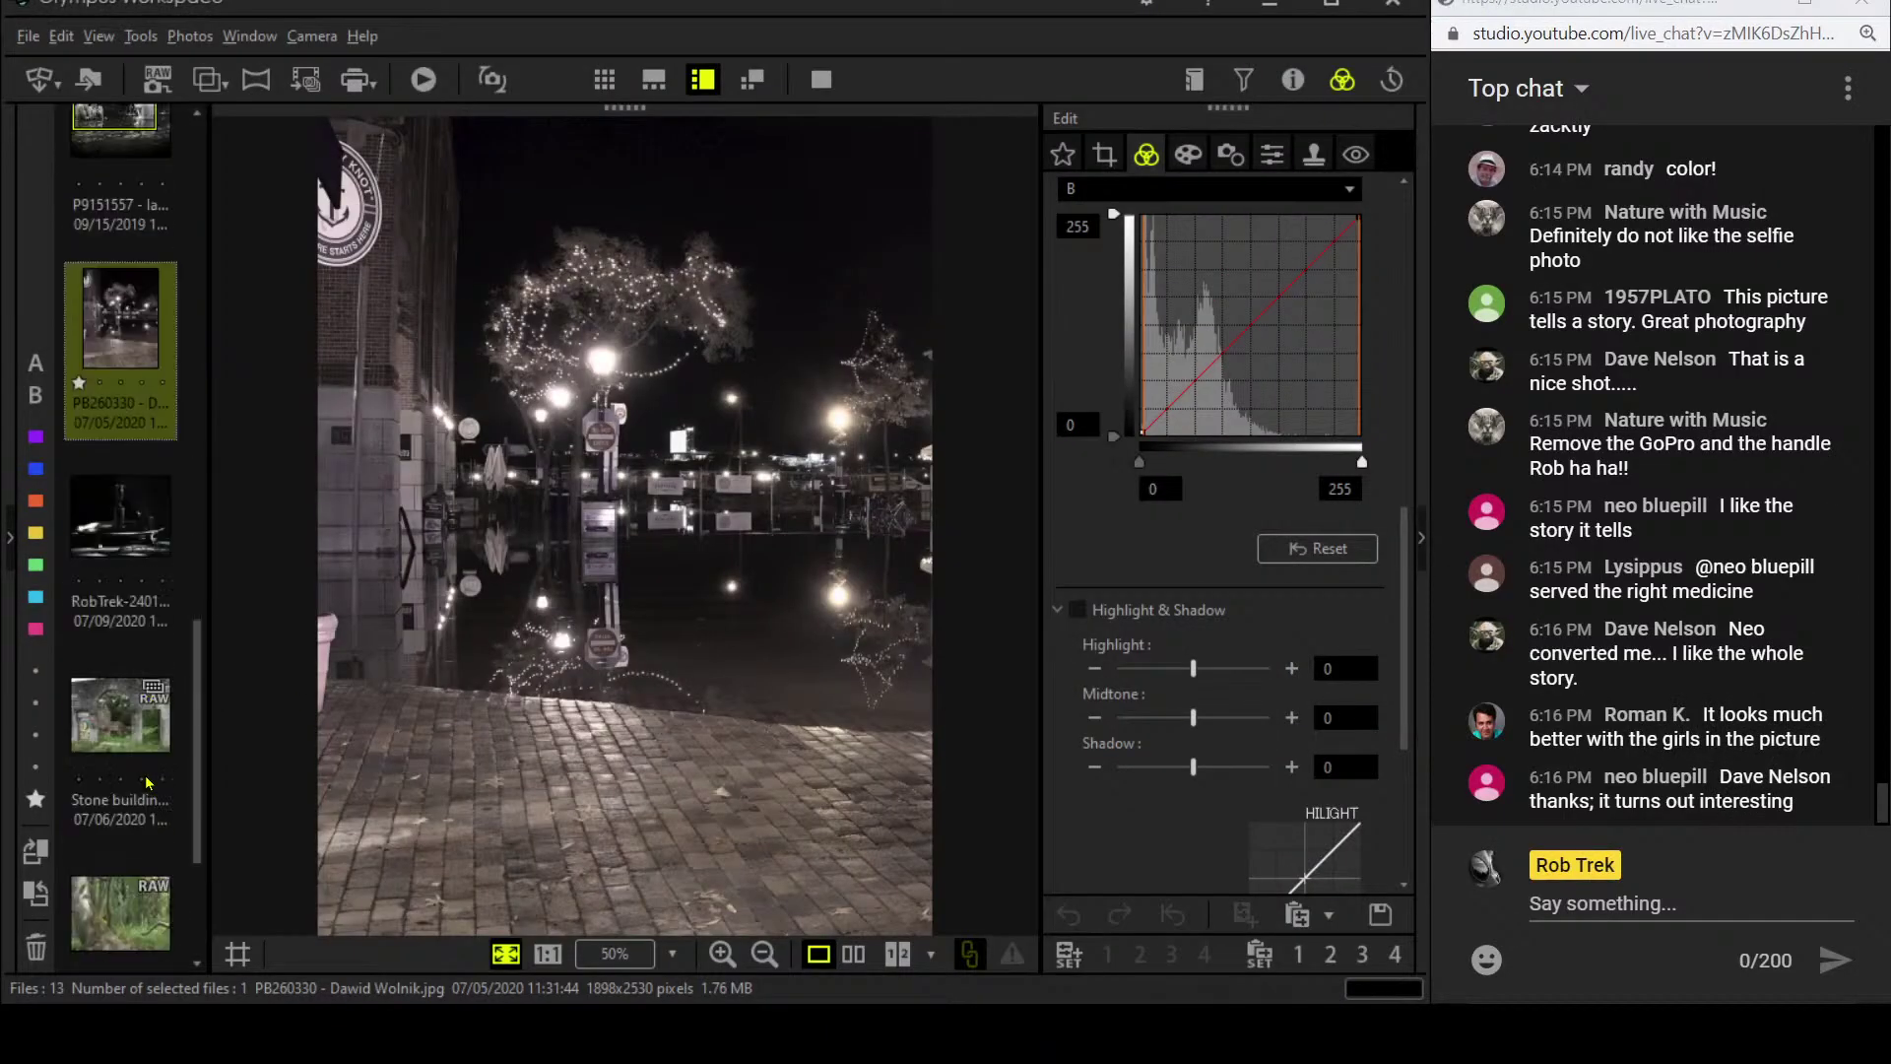
pyautogui.click(118, 556)
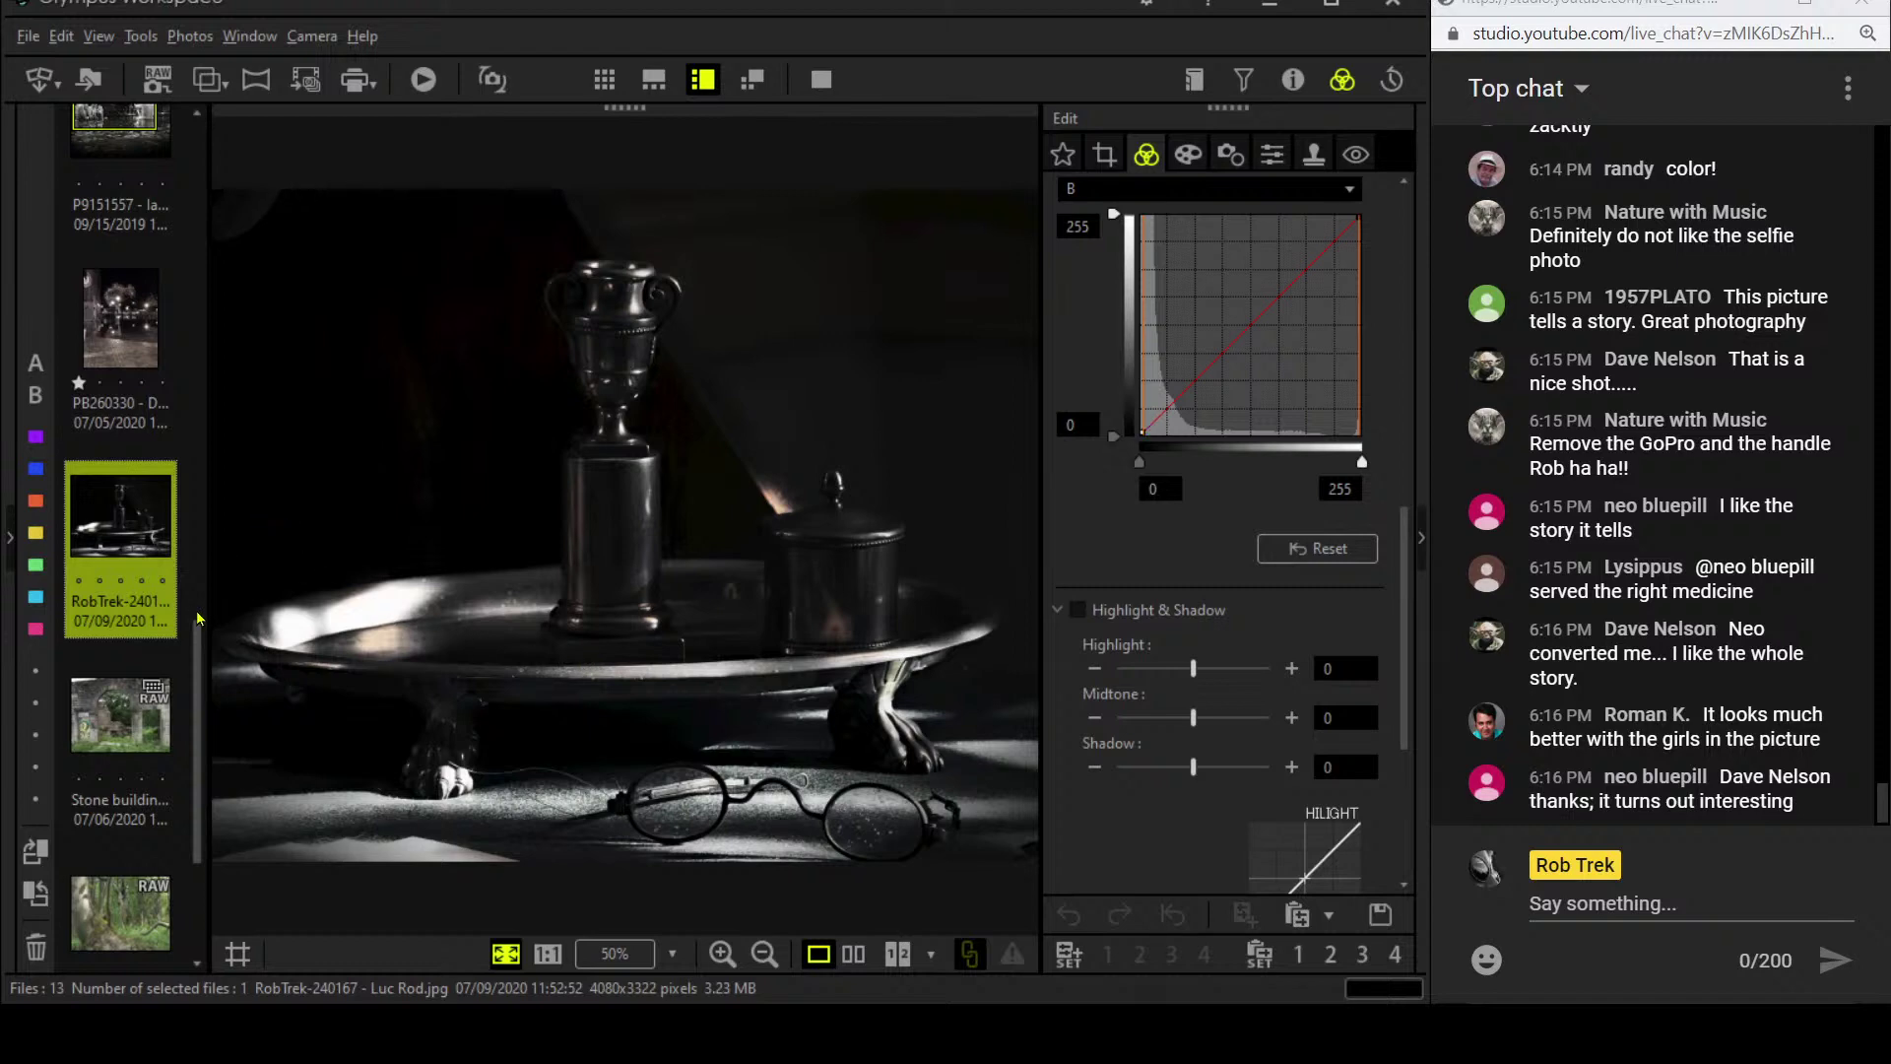
# - Open the stone building raw photo from the thumbnail list and display it full screen
pyautogui.scroll(-3, 193, 610)
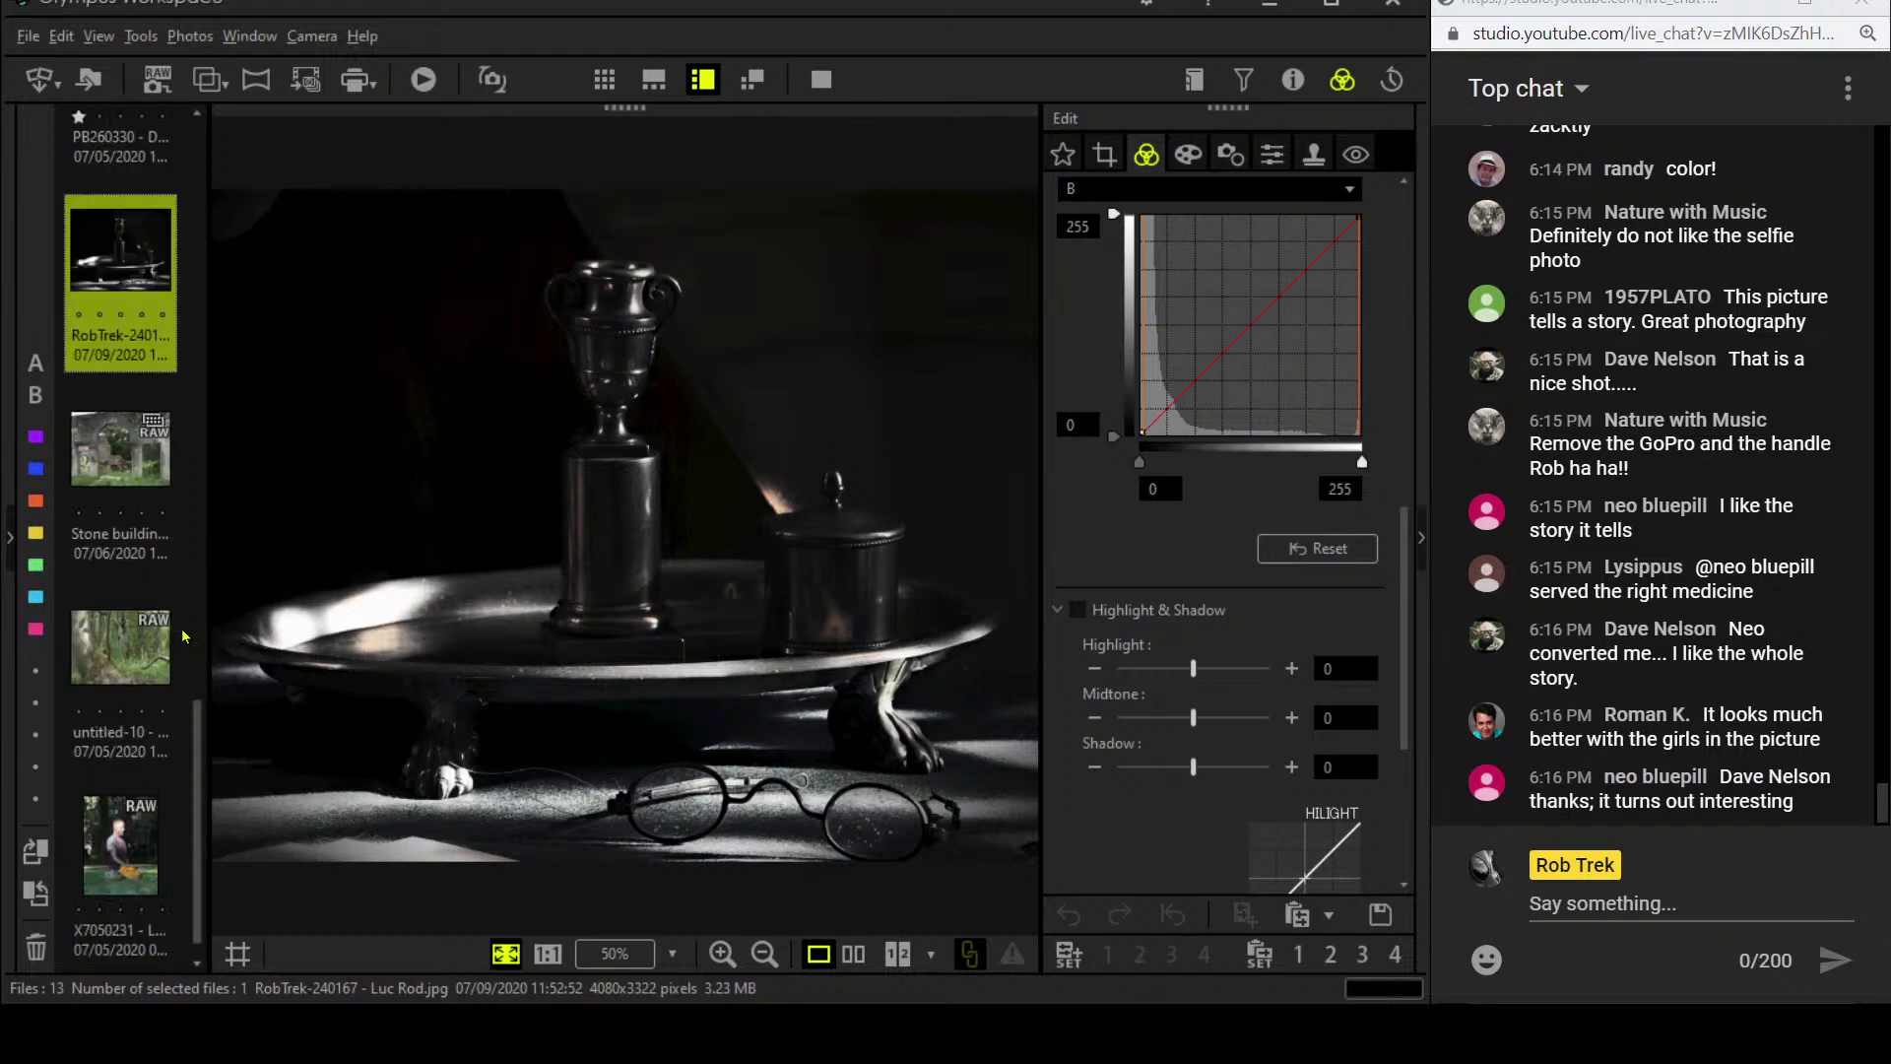
pyautogui.click(135, 474)
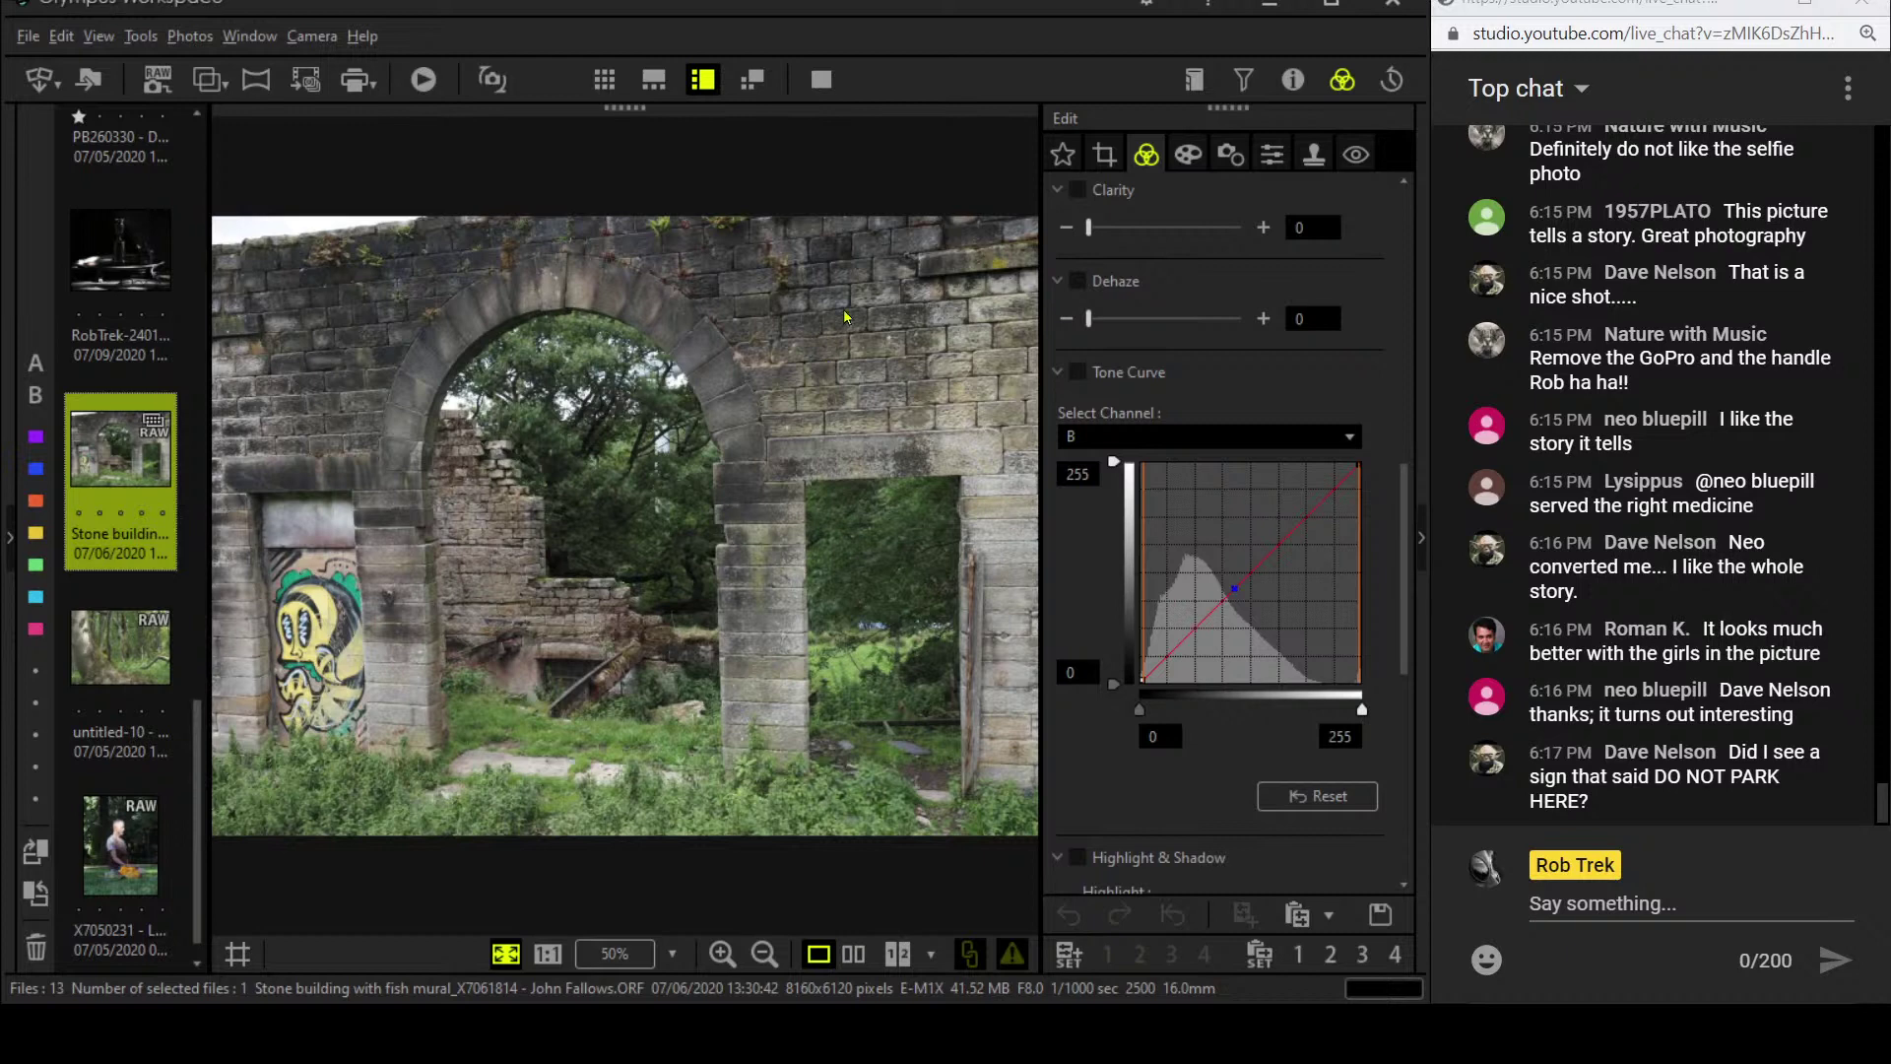
pyautogui.click(821, 79)
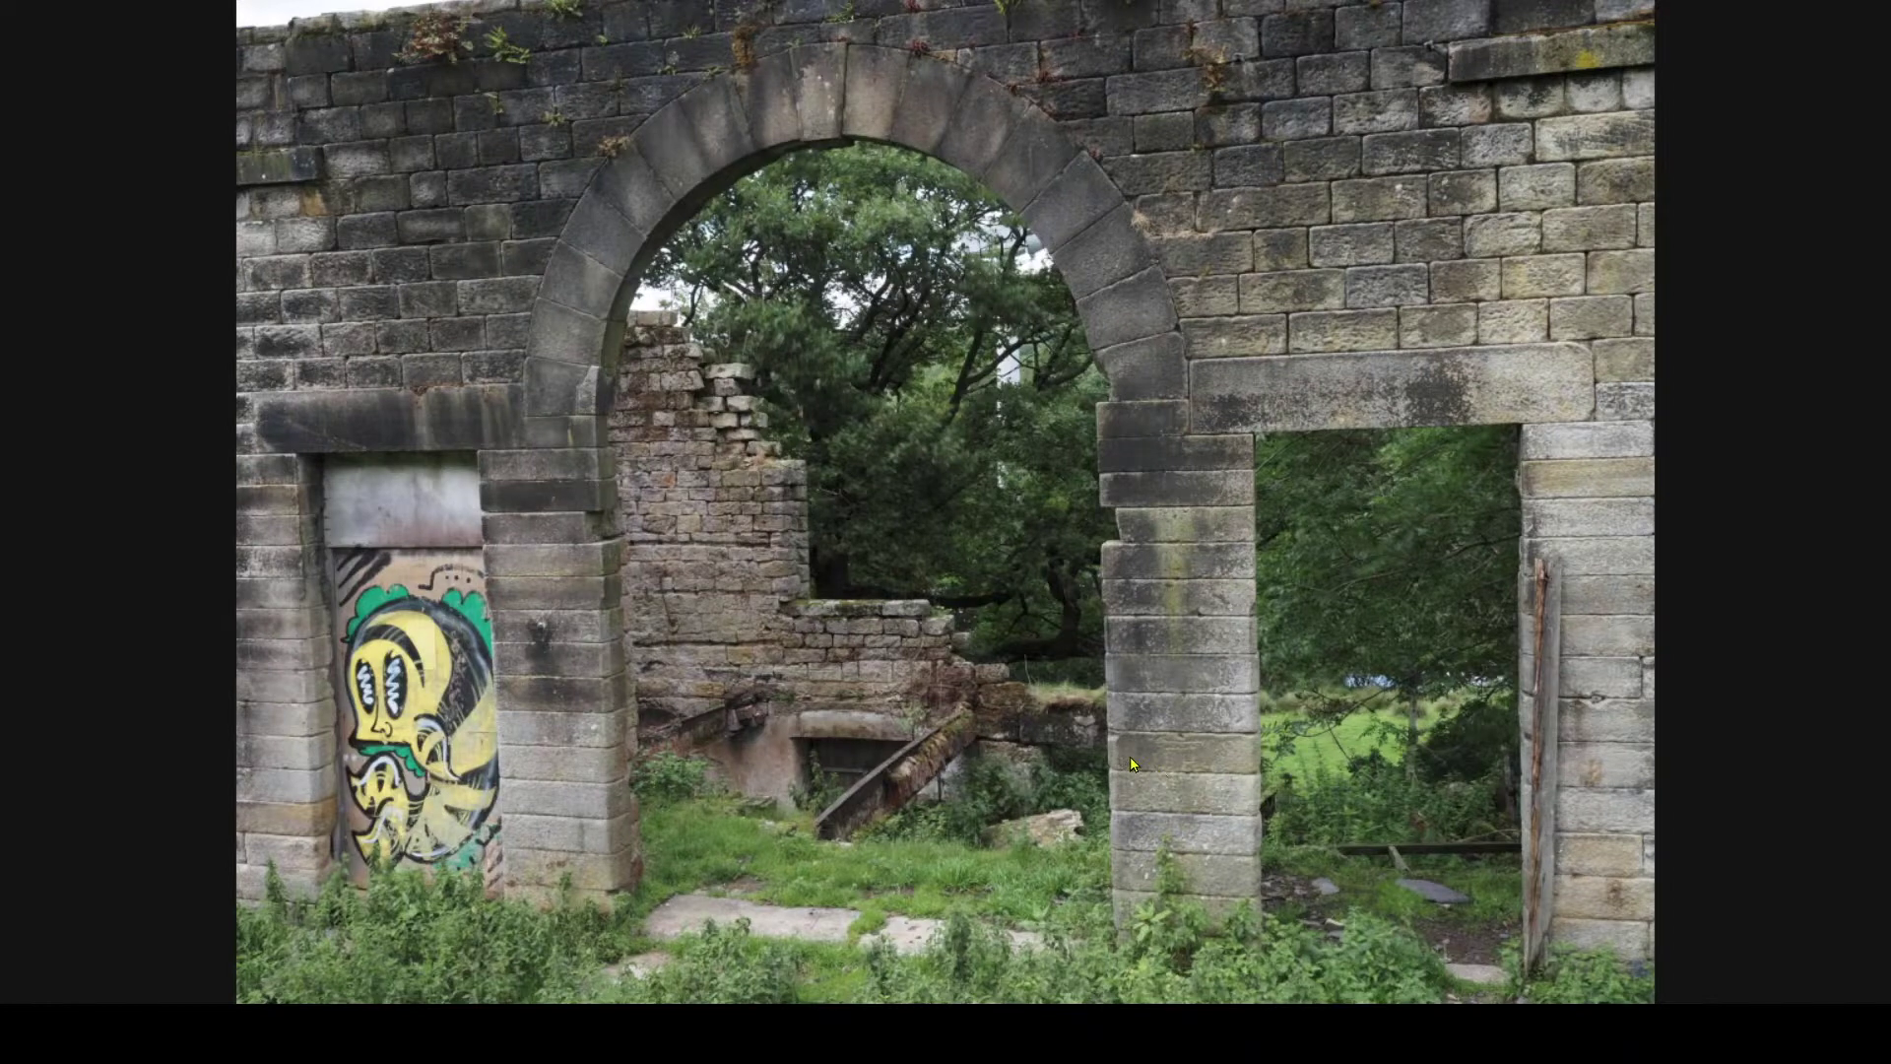
# - Examine the fallen beam inside the arch and the field beyond the doorway at close range, and leave the full-screen view
pyautogui.scroll(3, 1135, 765)
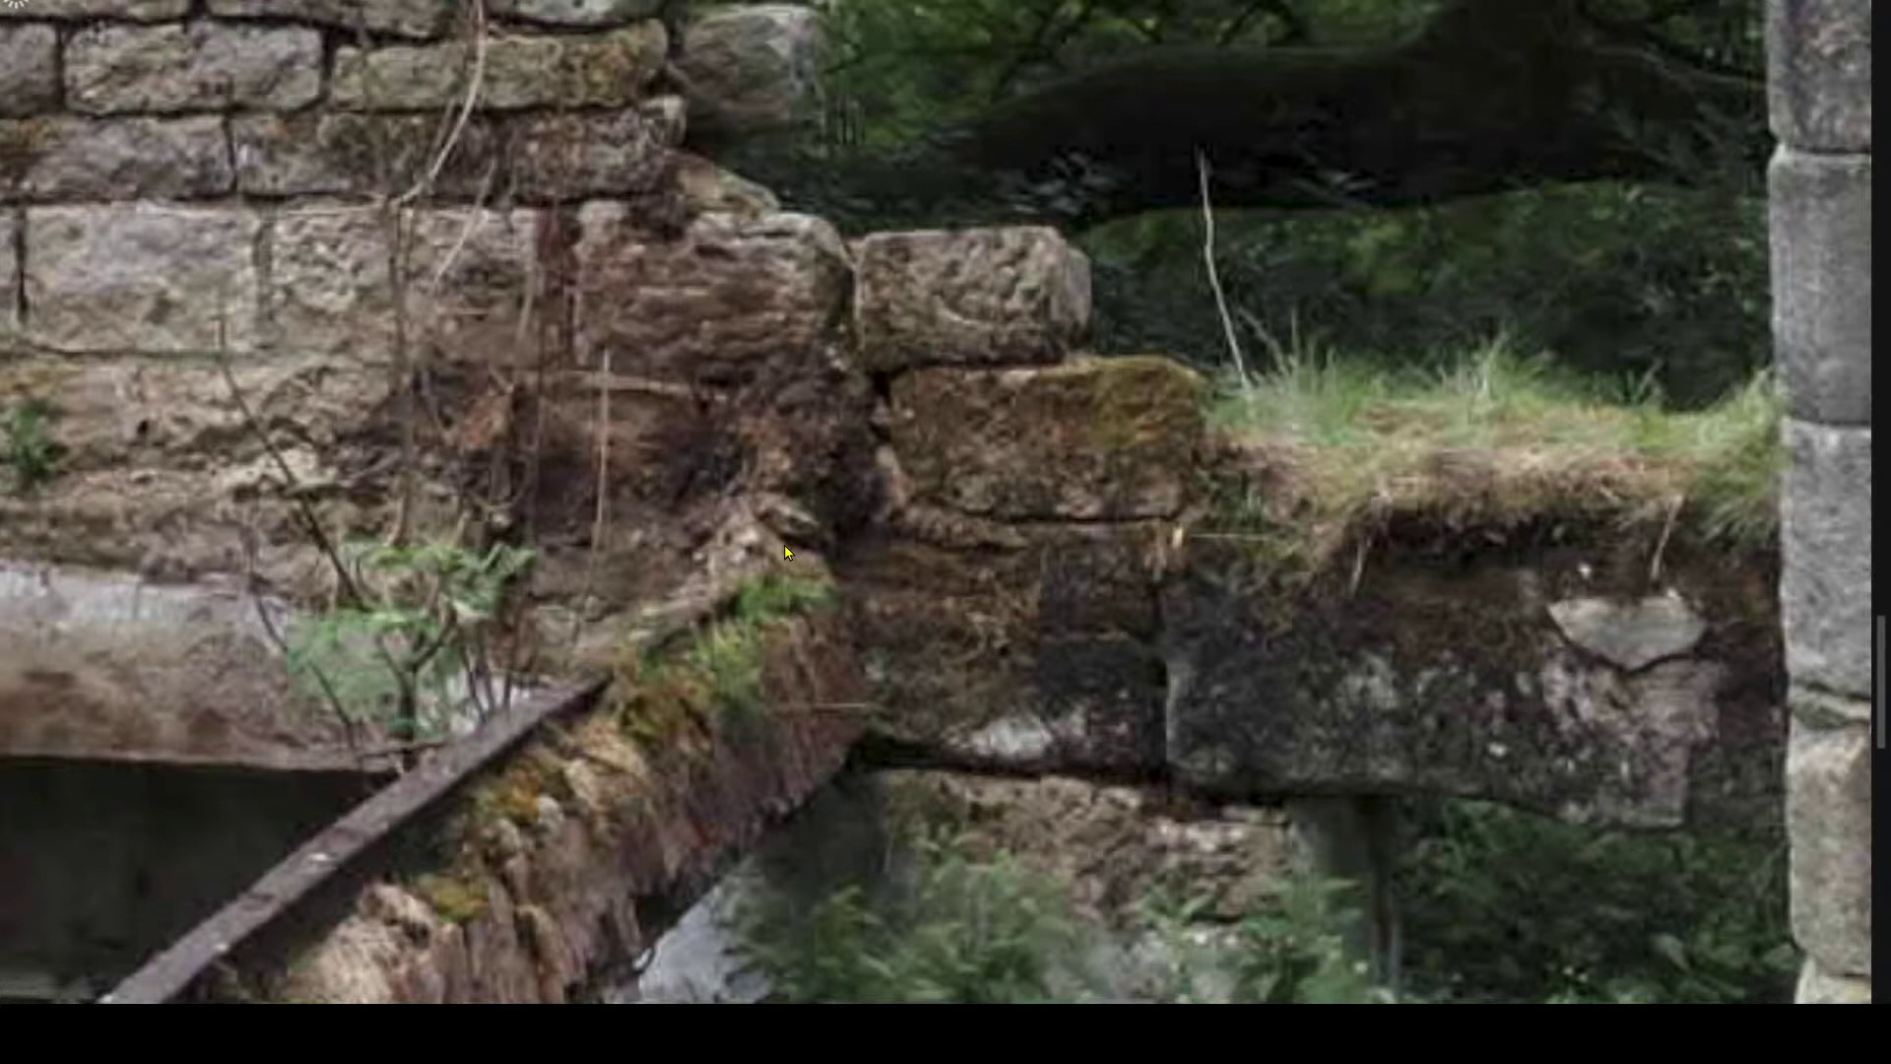
pyautogui.hscroll(-4, 783, 543)
pyautogui.scroll(2, 1040, 619)
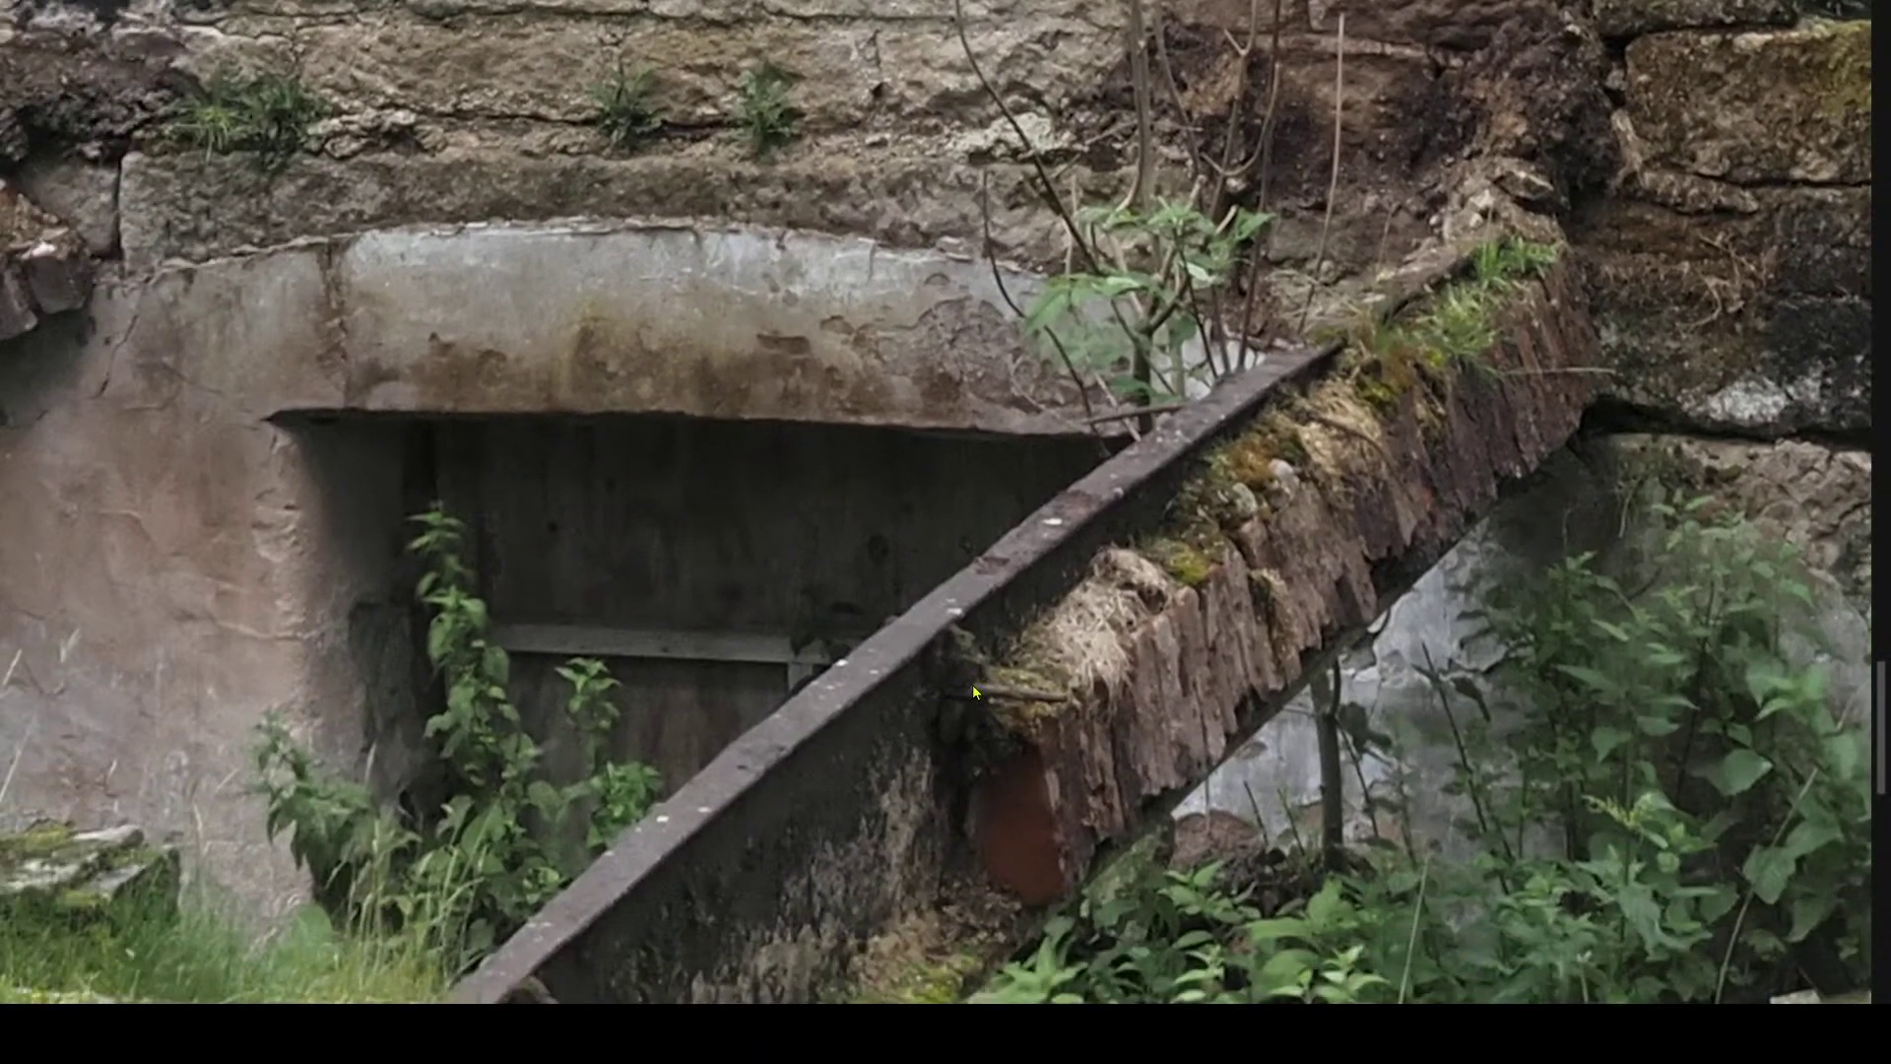
pyautogui.moveTo(972, 684); pyautogui.dragTo(1143, 575)
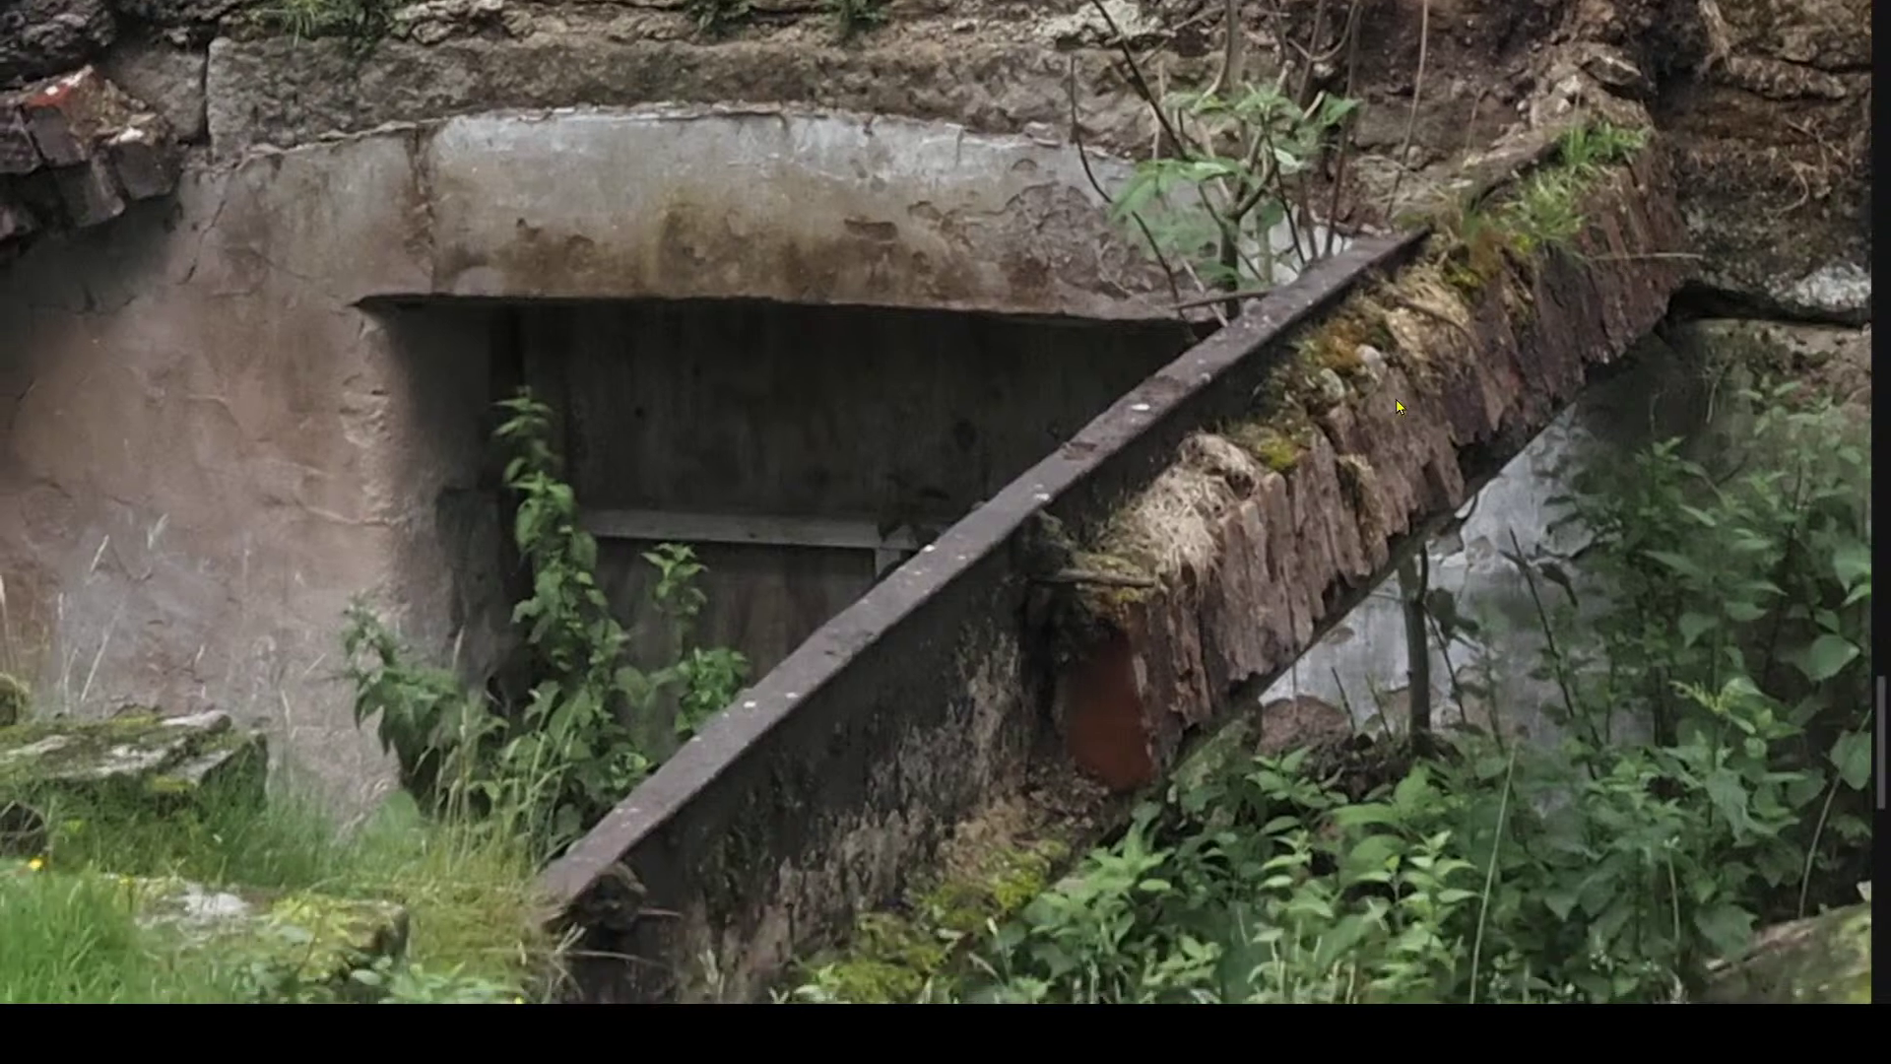
pyautogui.doubleClick(1114, 675)
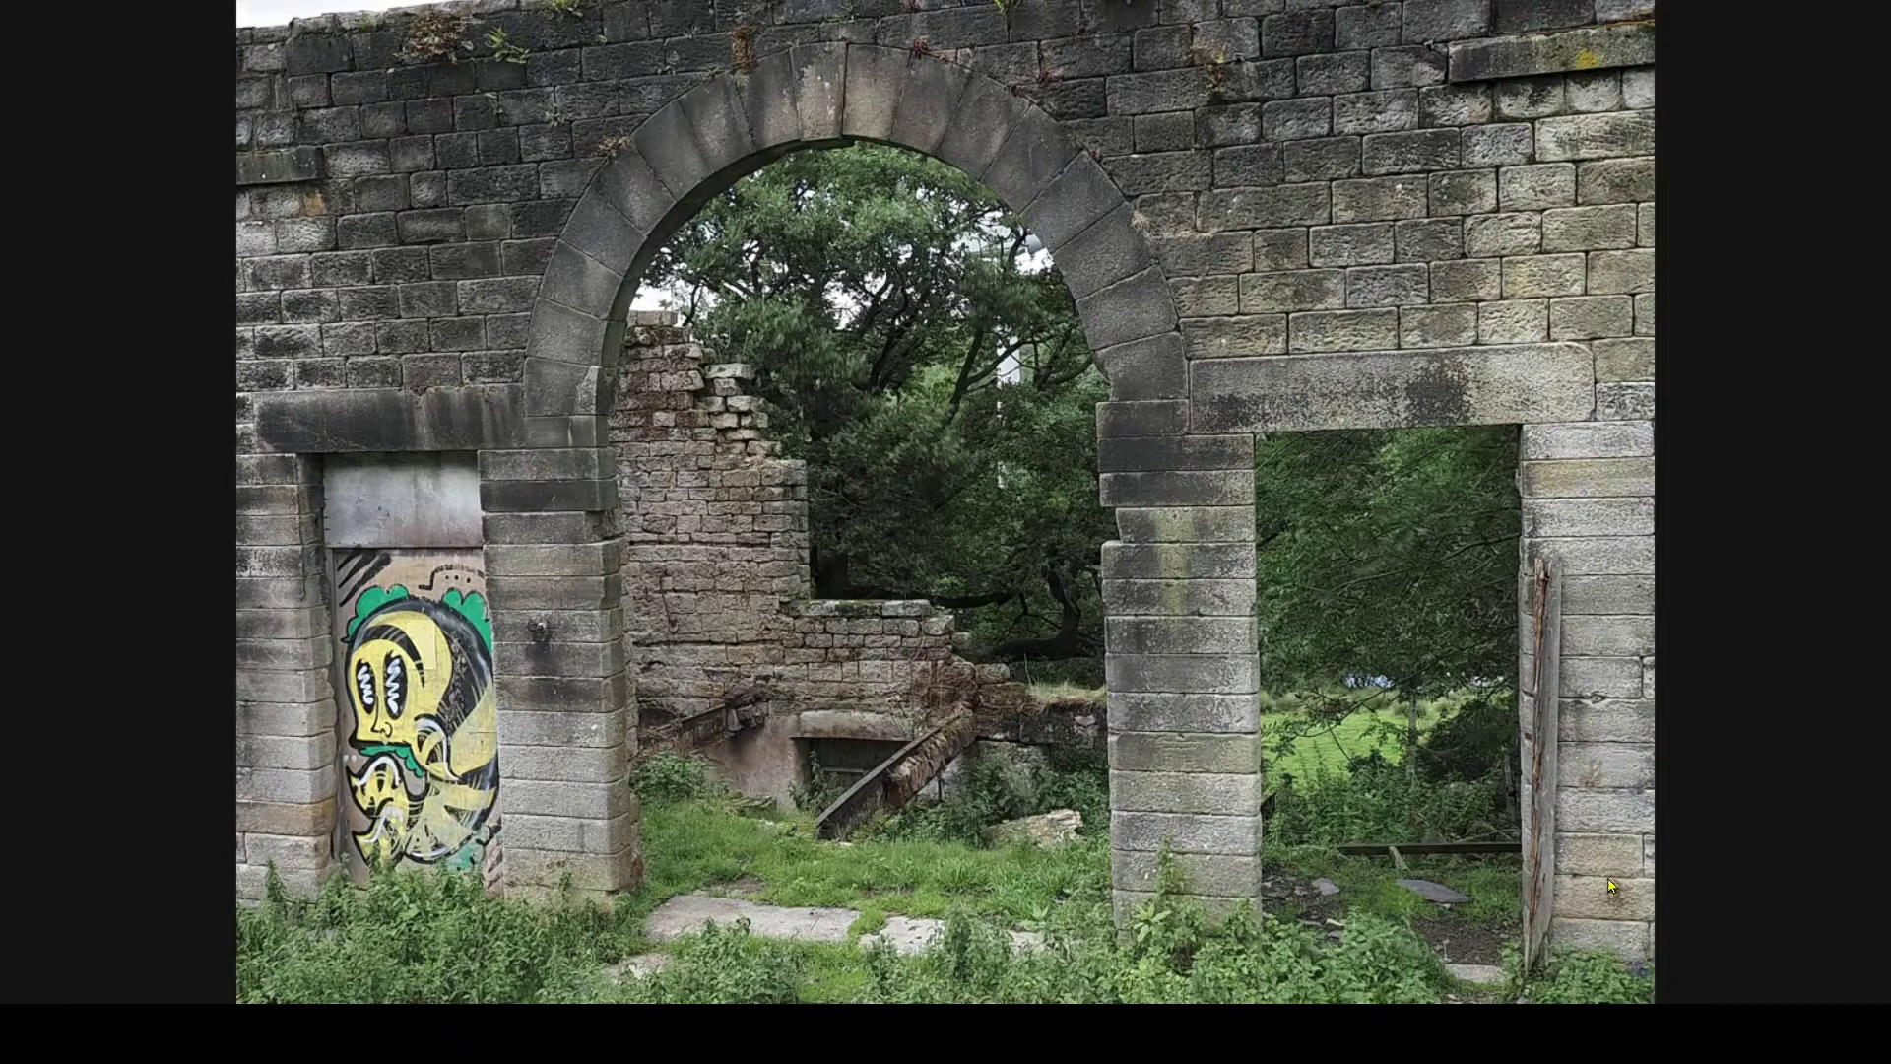
pyautogui.scroll(5, 1416, 713)
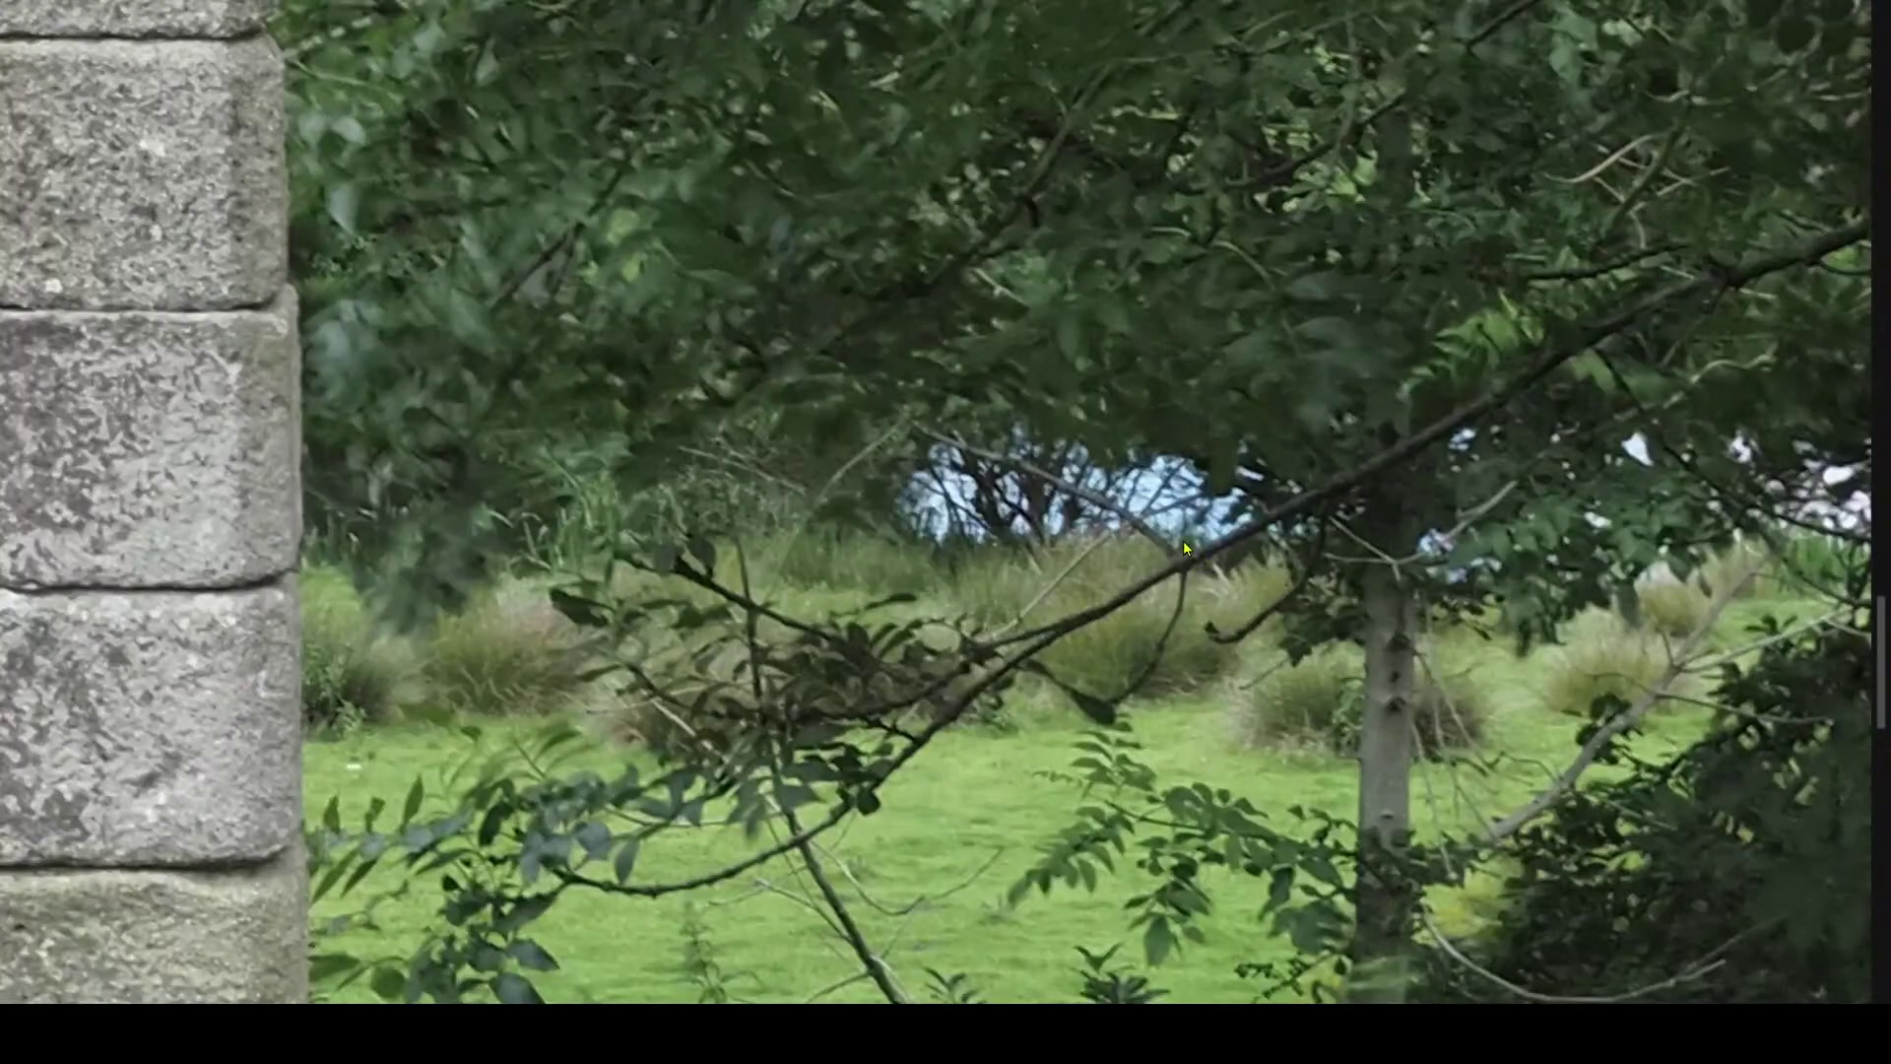
pyautogui.moveTo(1184, 540); pyautogui.dragTo(1135, 655)
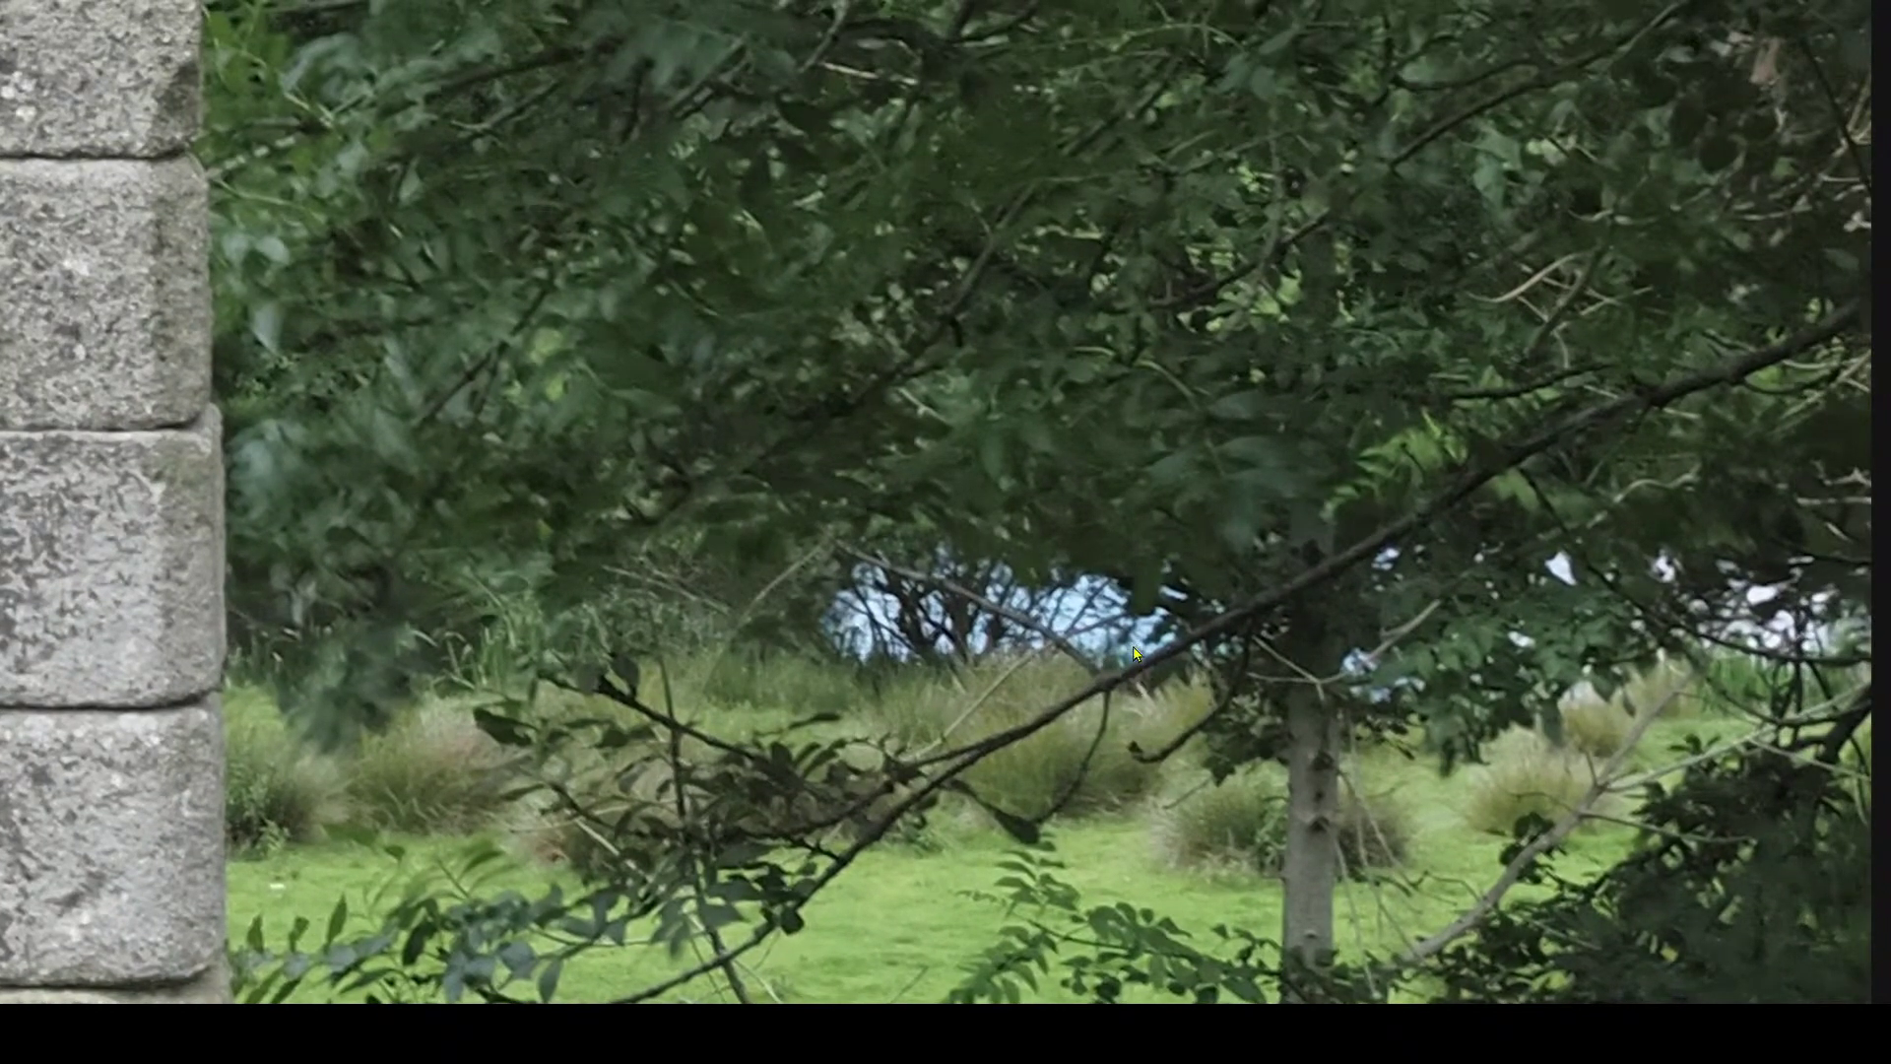
pyautogui.scroll(-5, 1326, 849)
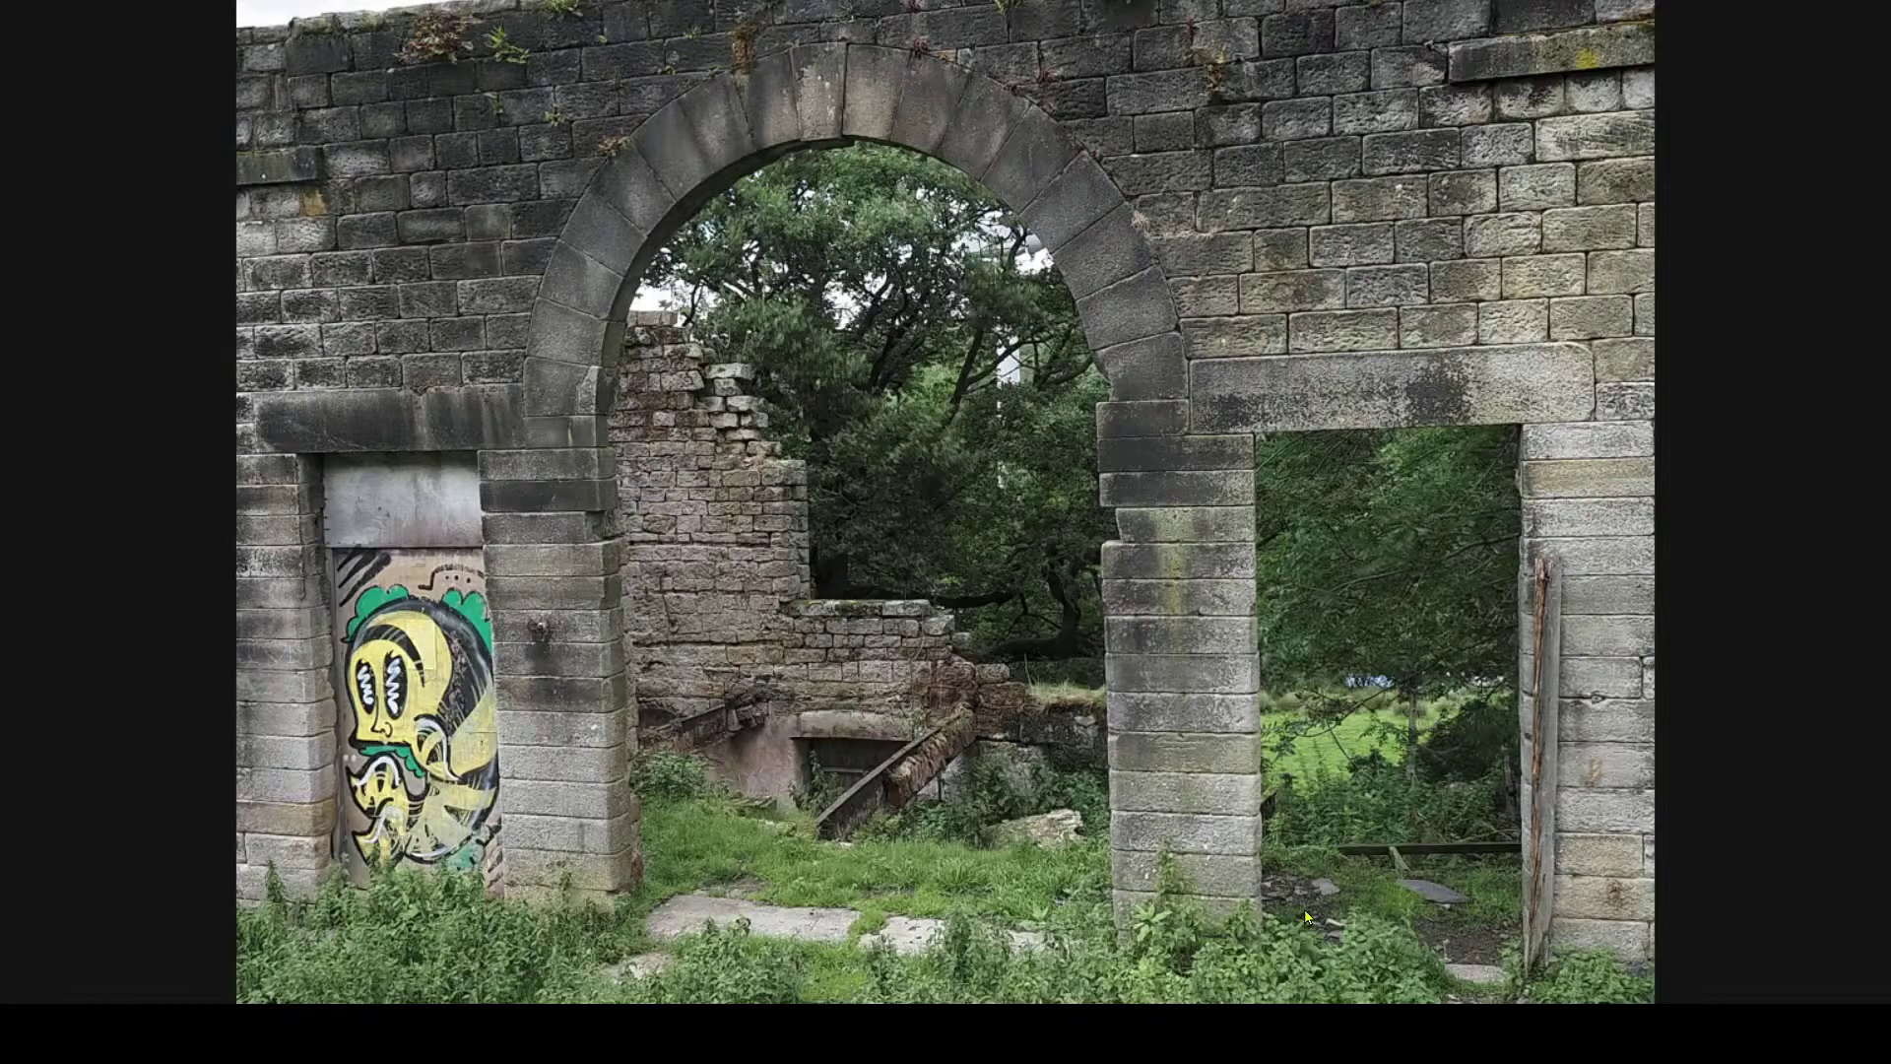
pyautogui.press('Escape')
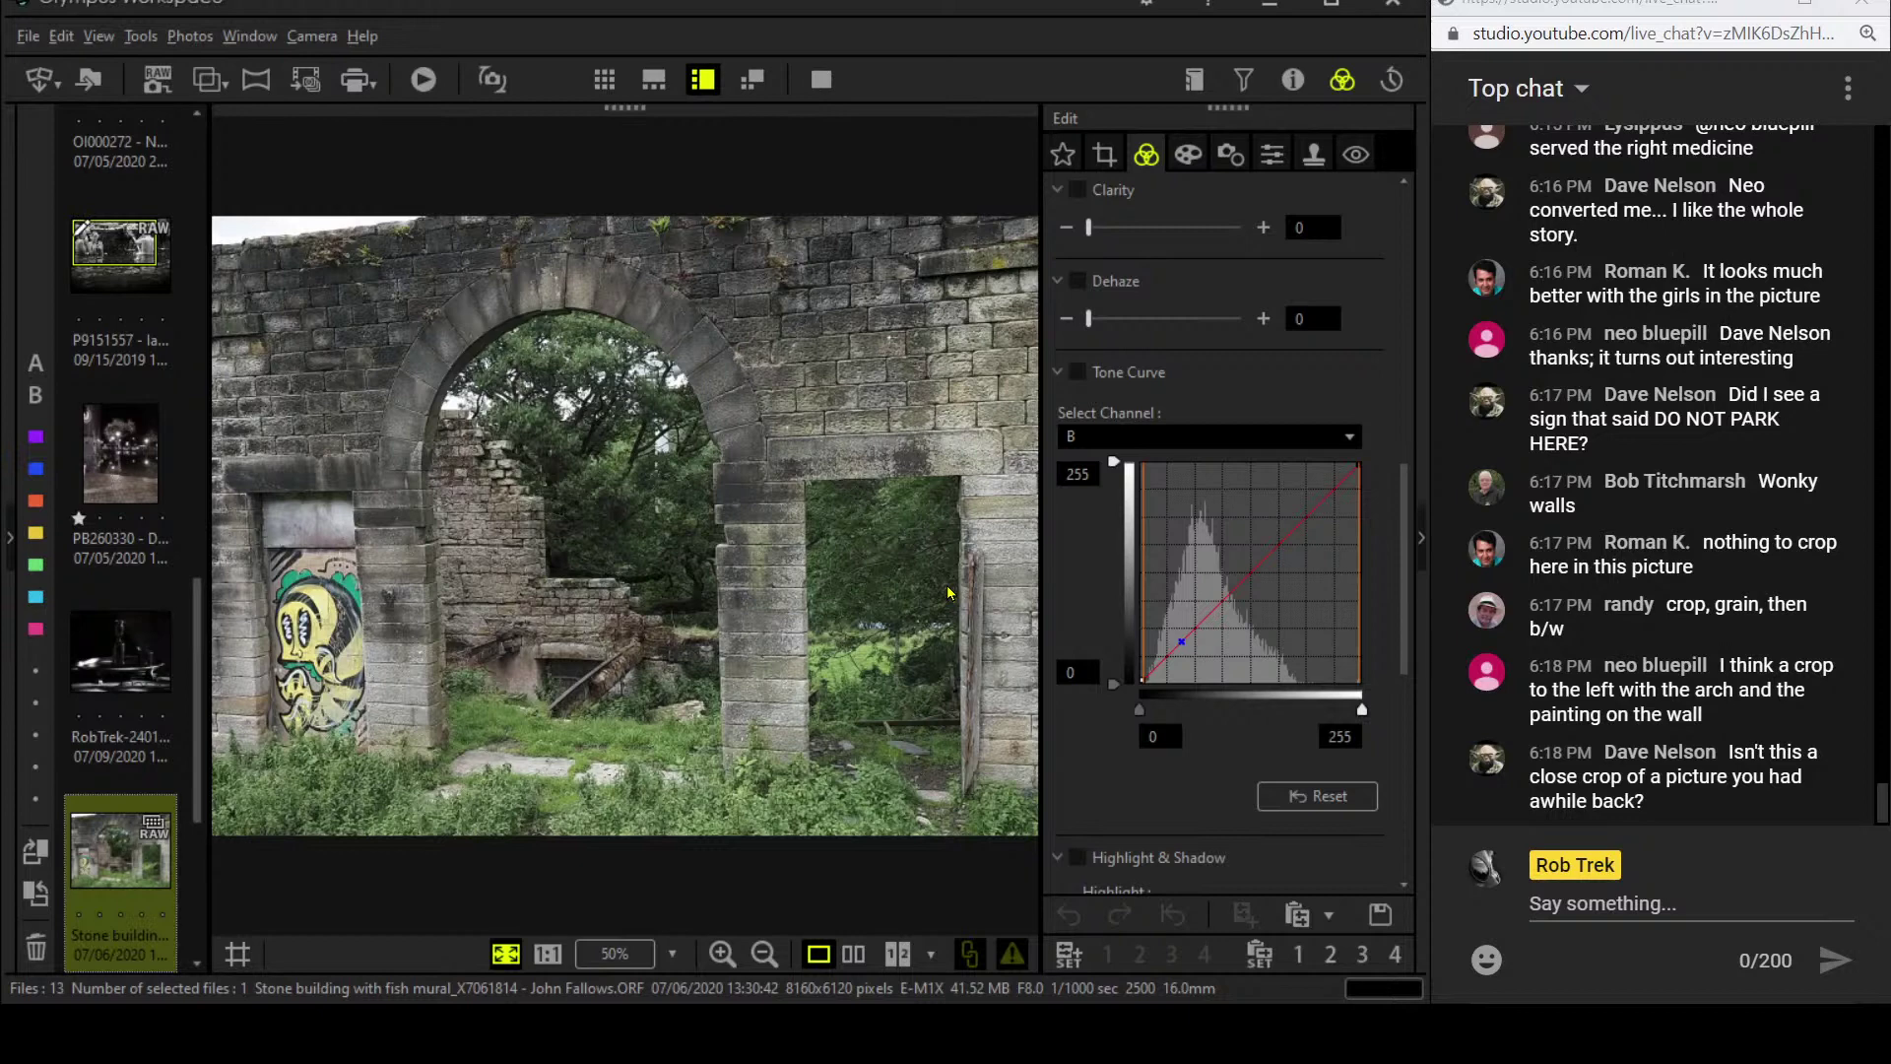
# - Crop the photo at a 4:3 ratio to 7770 x 5825 pixels, trimming the upper and right edges
pyautogui.click(1104, 155)
pyautogui.click(1146, 291)
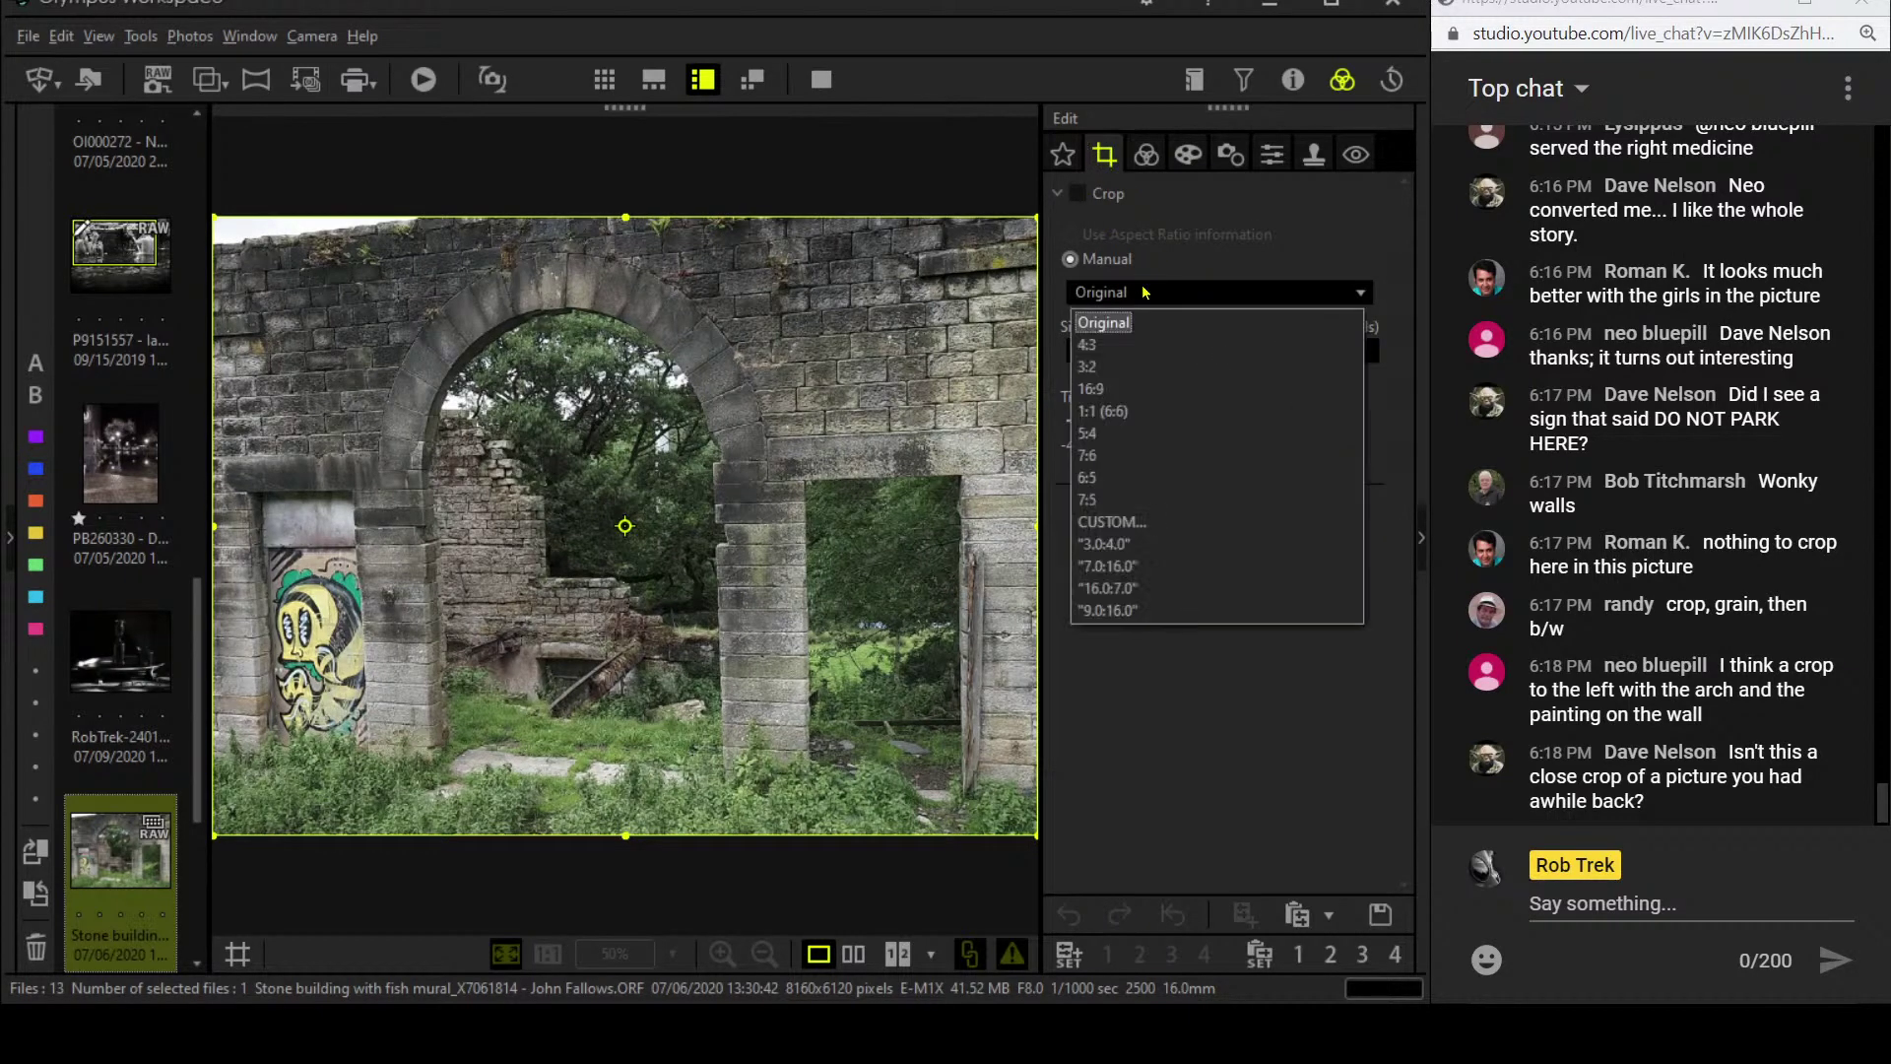
pyautogui.click(1147, 344)
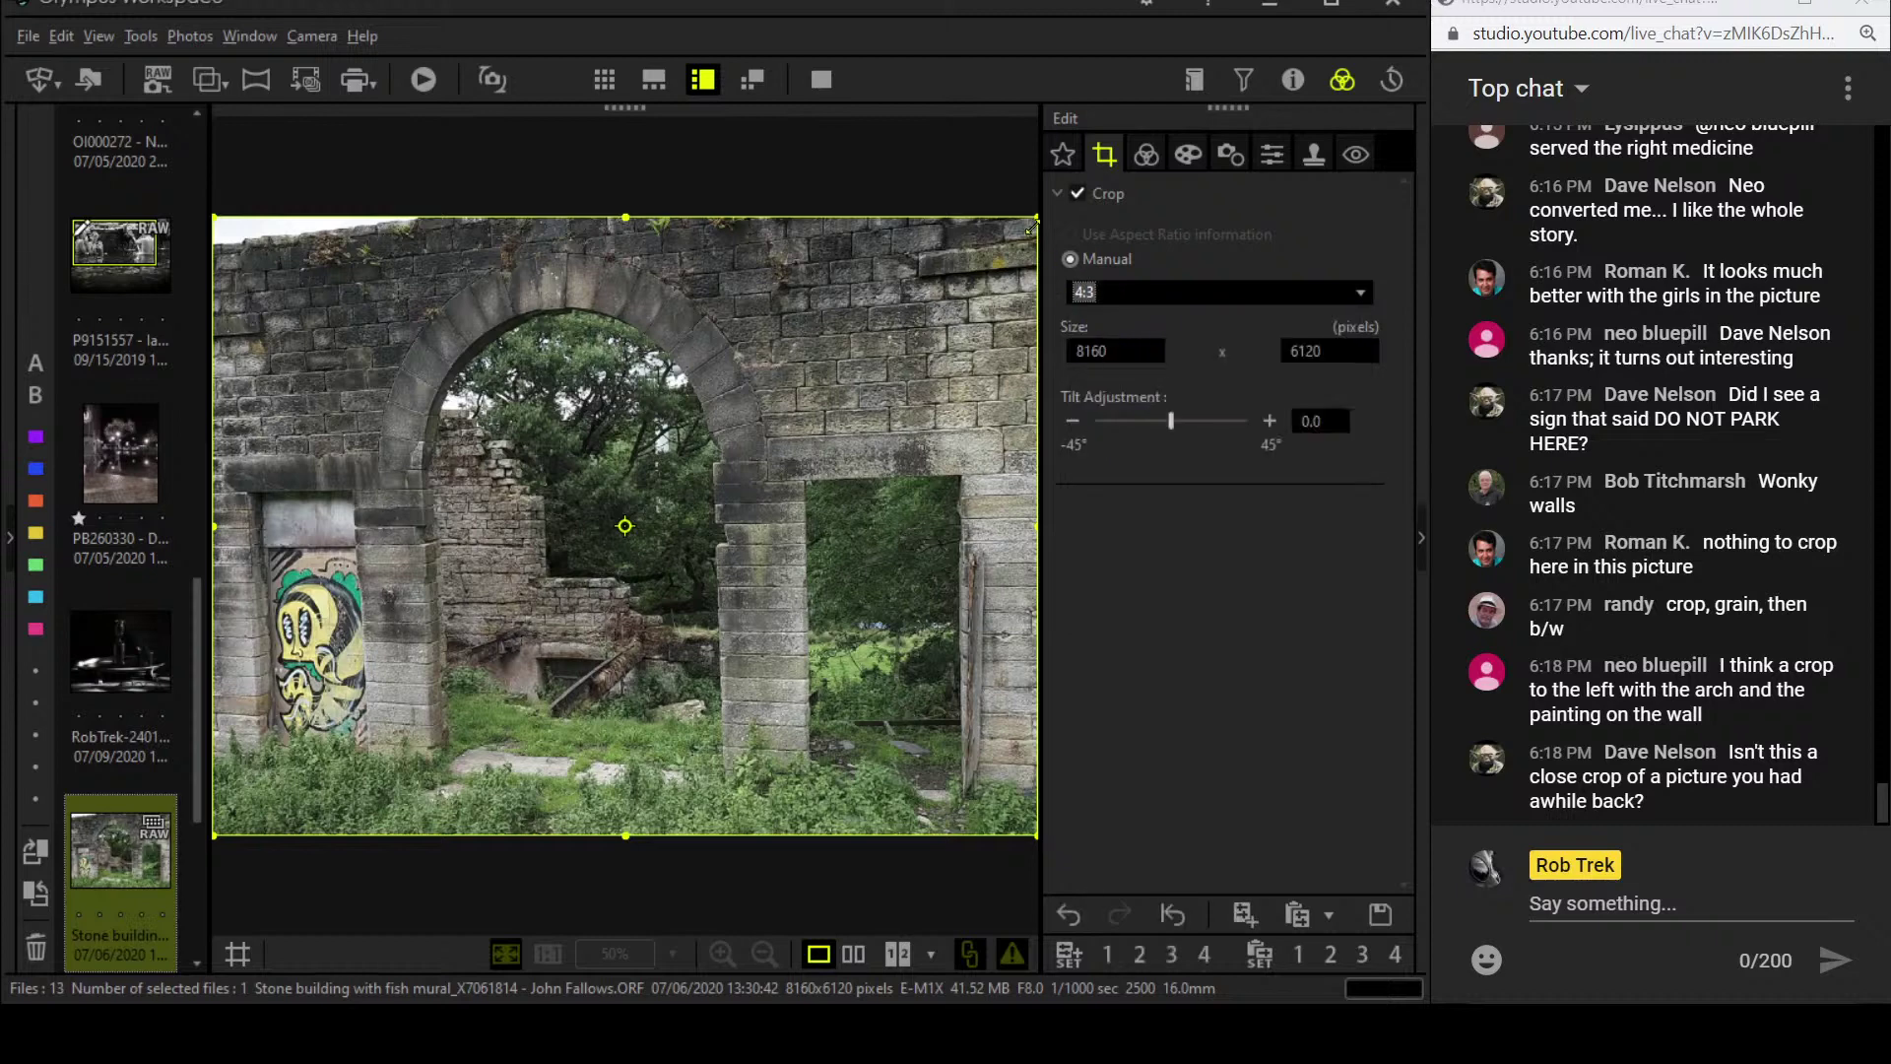
pyautogui.moveTo(1010, 257); pyautogui.dragTo(990, 284)
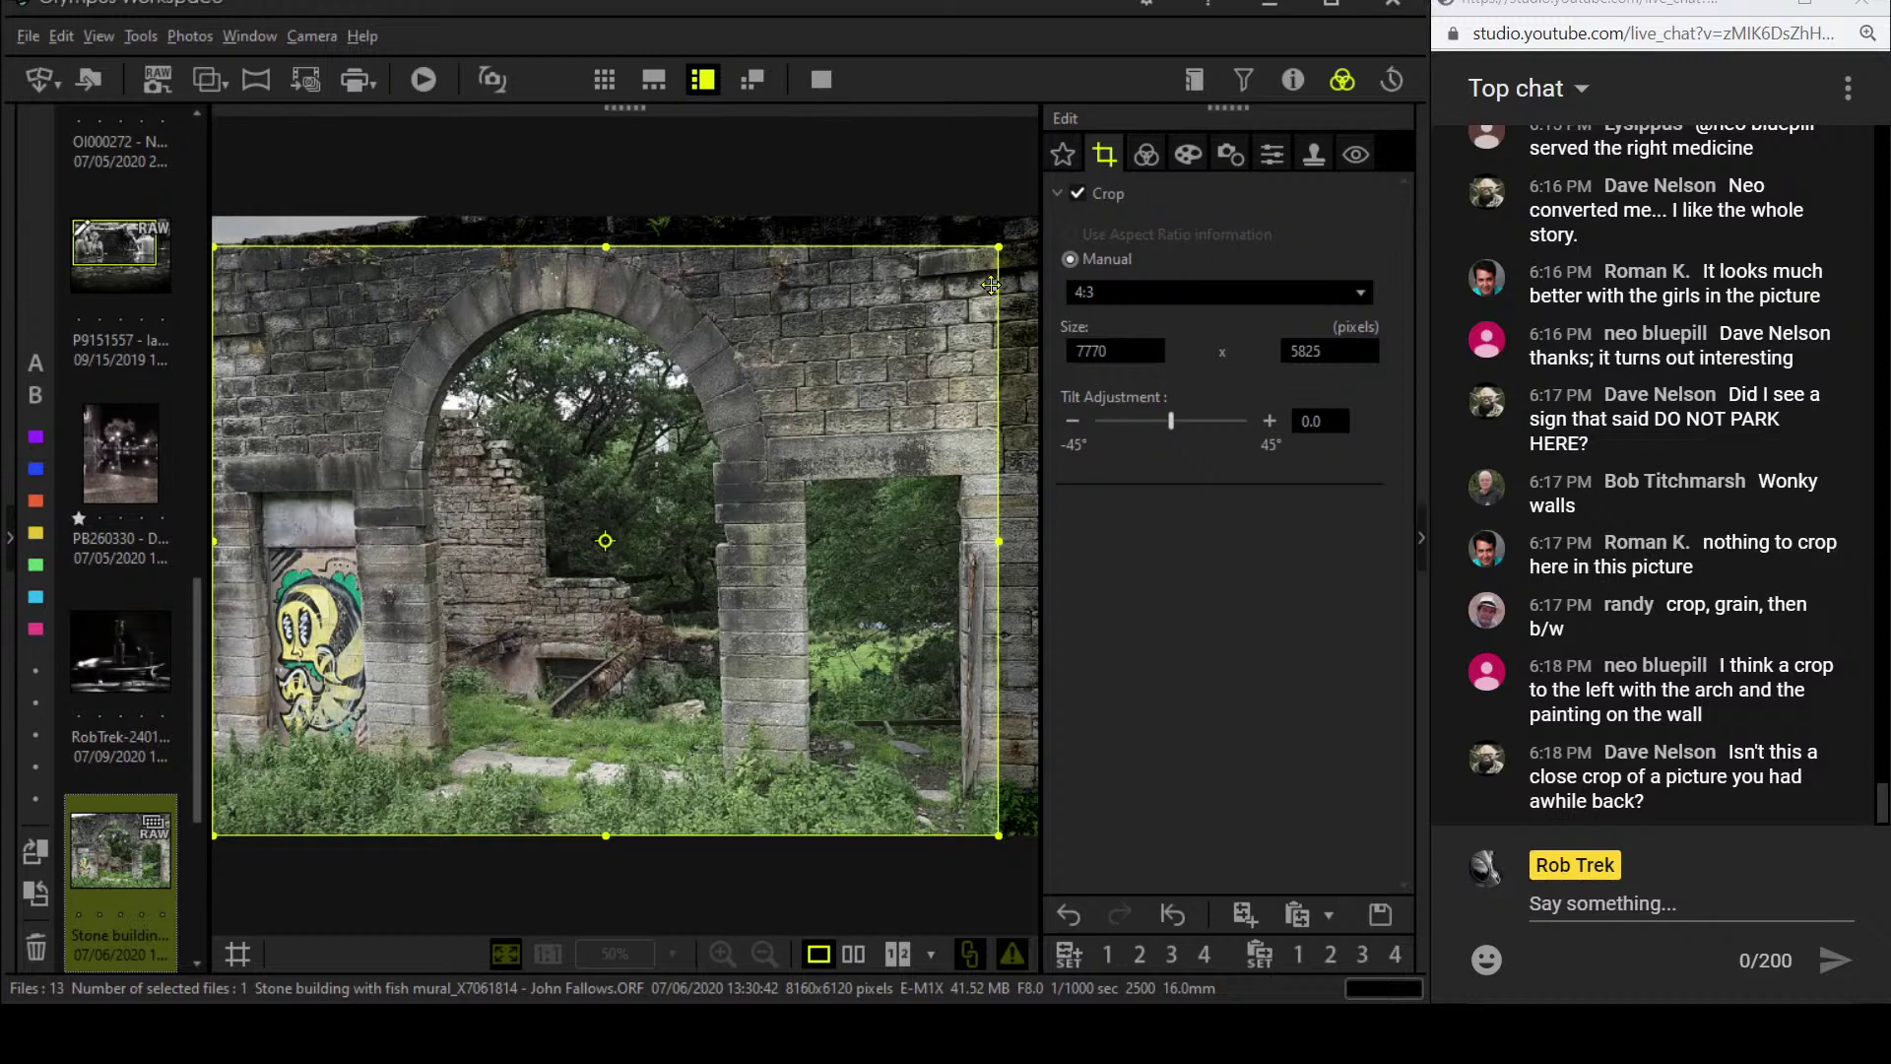
pyautogui.click(1154, 160)
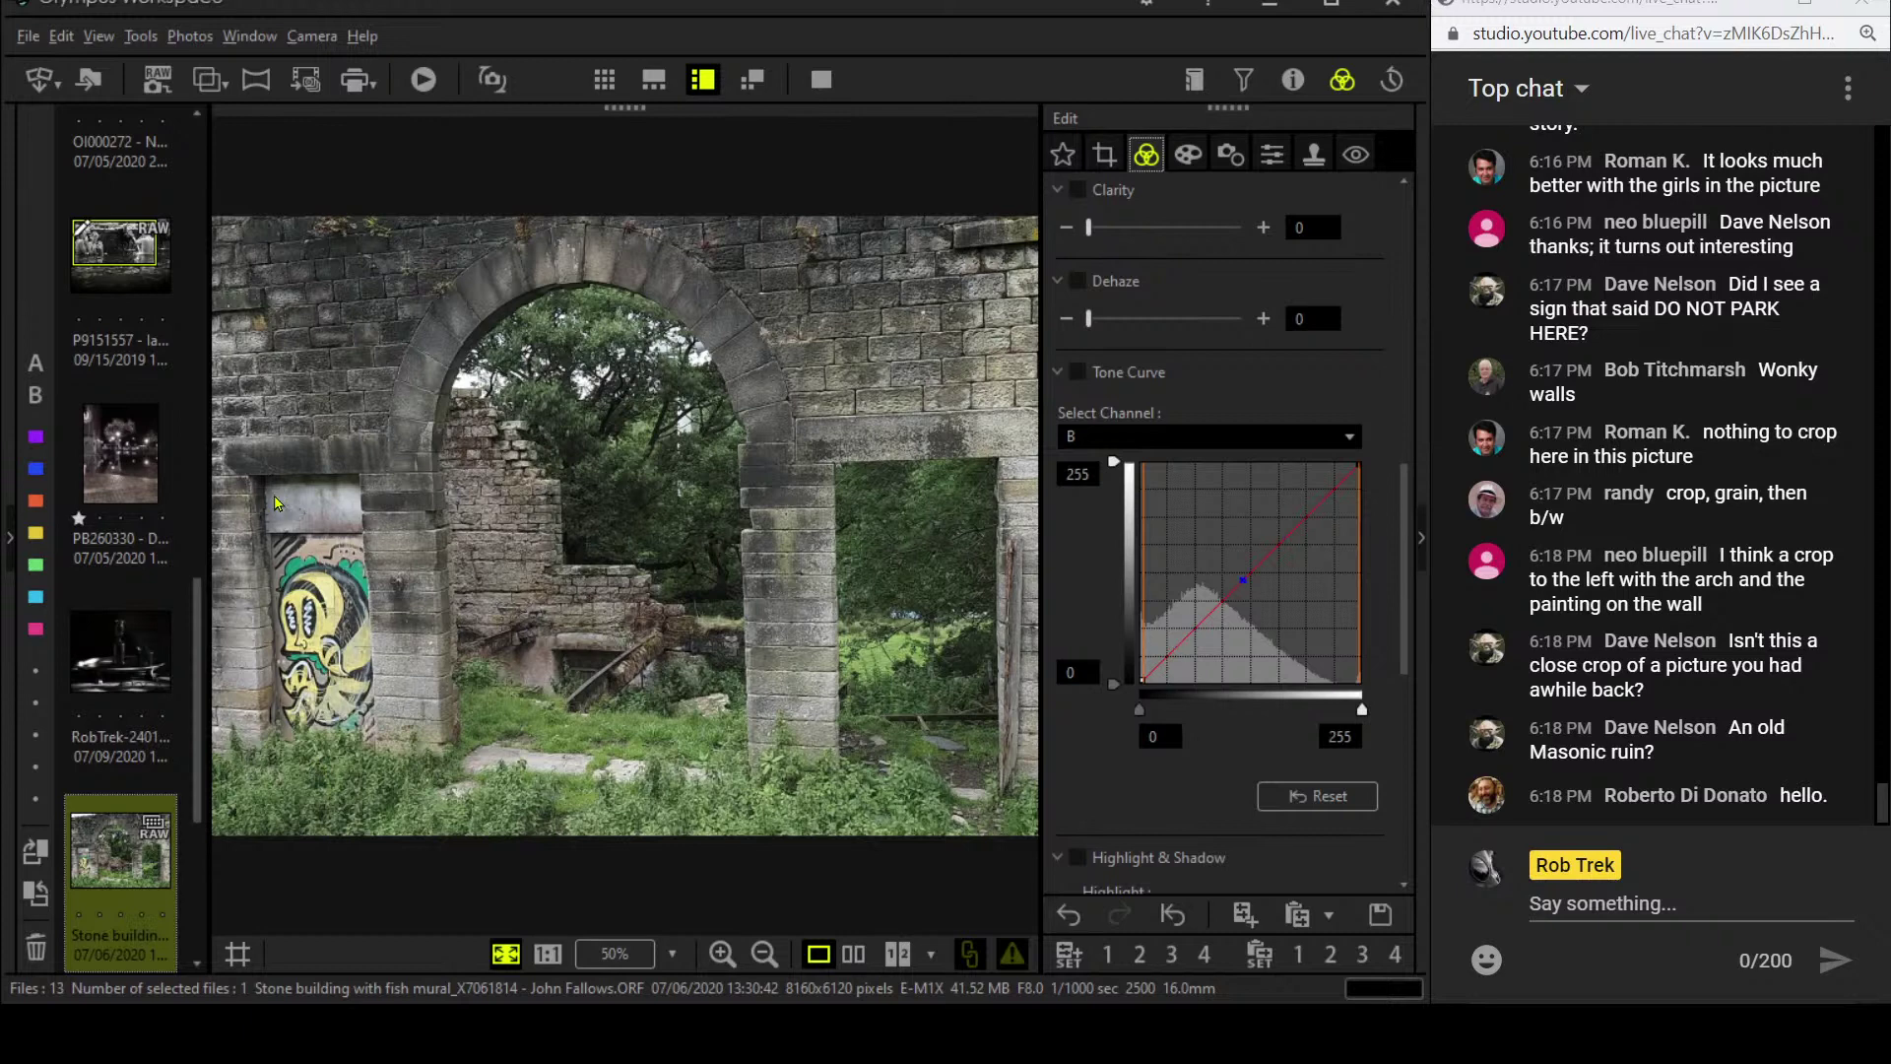
# - Apply keystone compensation to the photo with the vertical value set to 3
pyautogui.click(1224, 158)
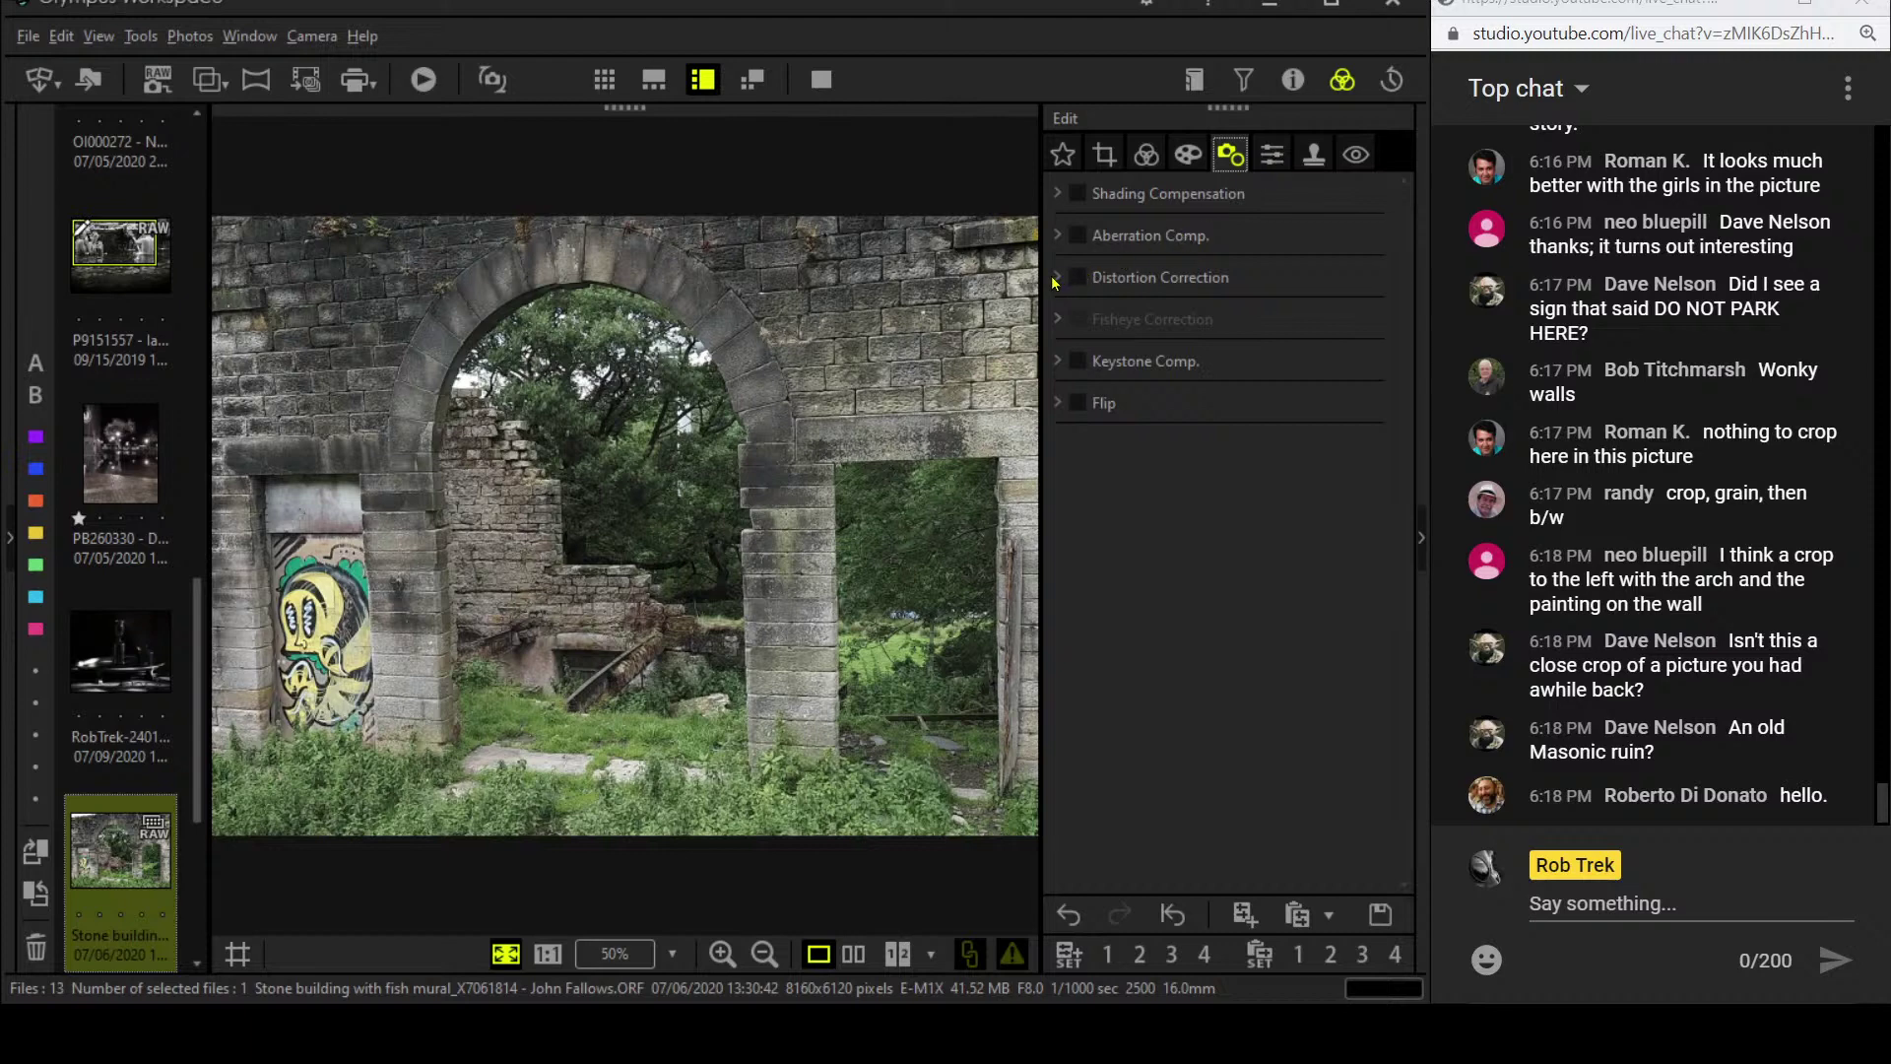
pyautogui.click(1059, 362)
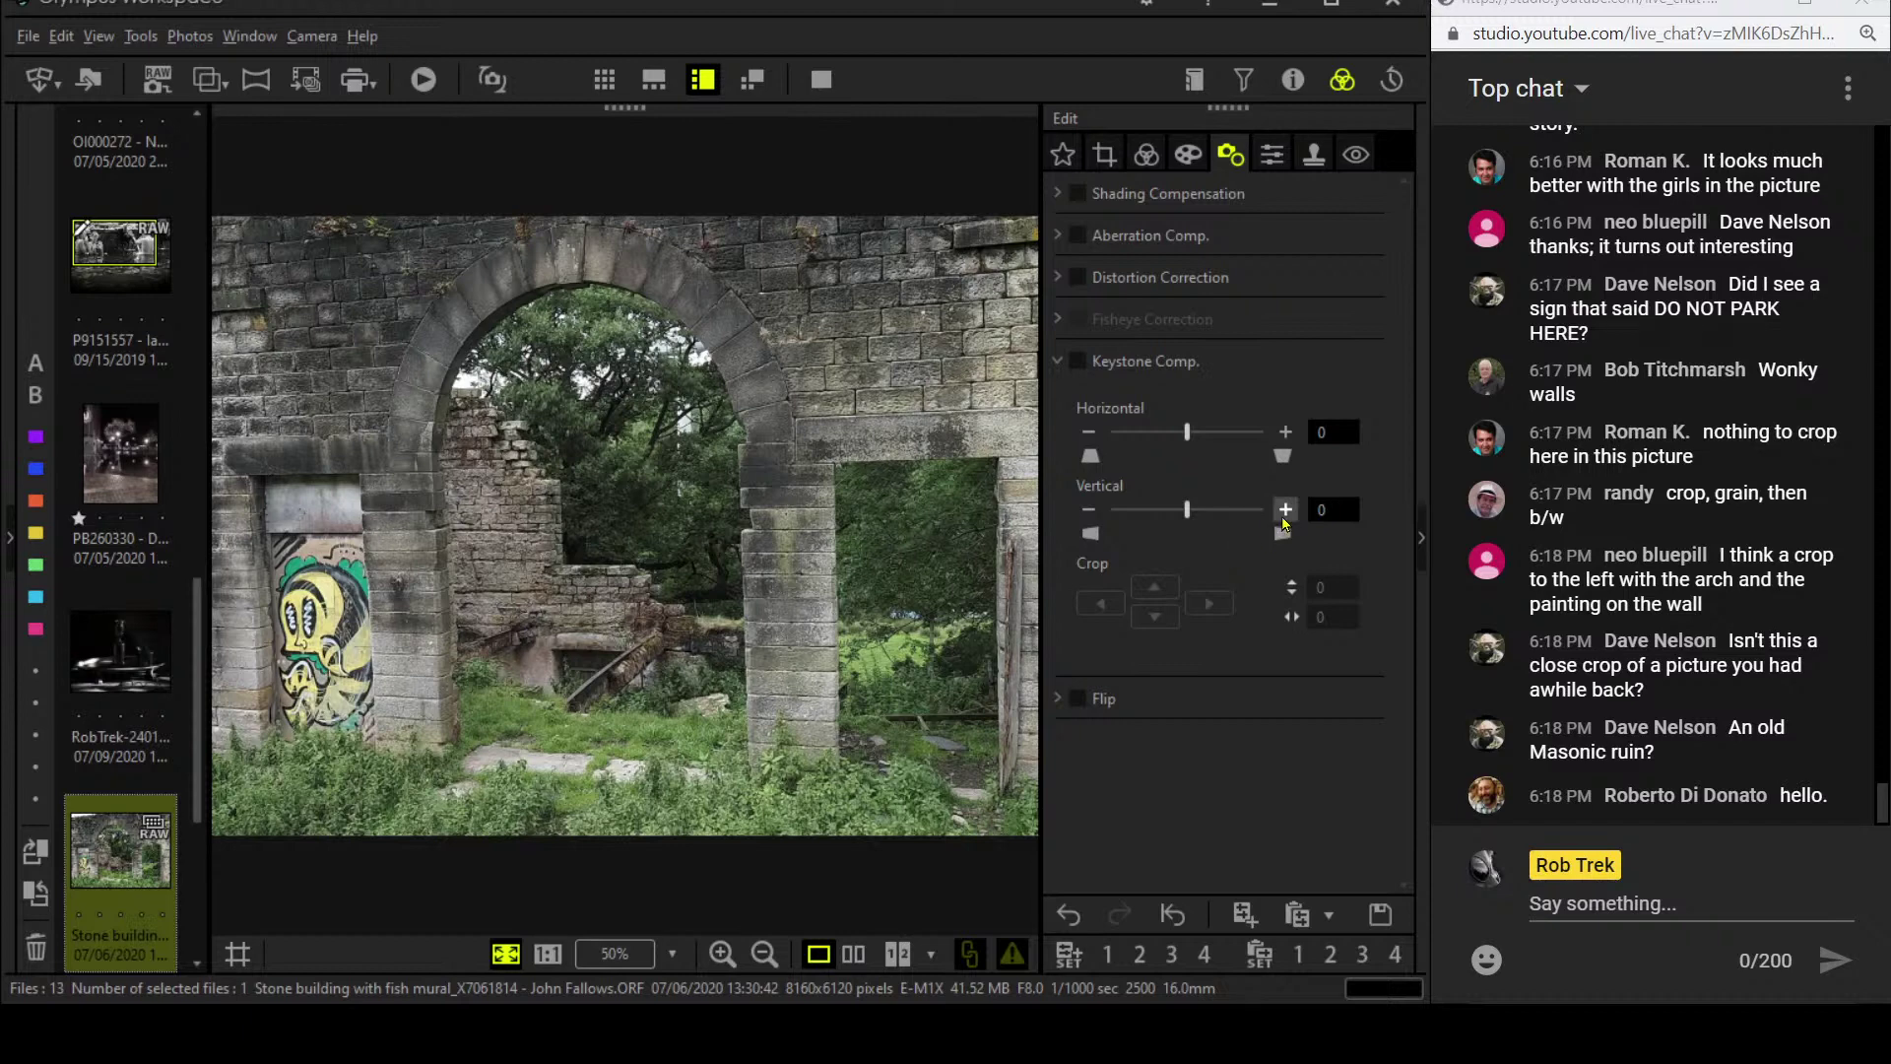
pyautogui.click(1283, 516)
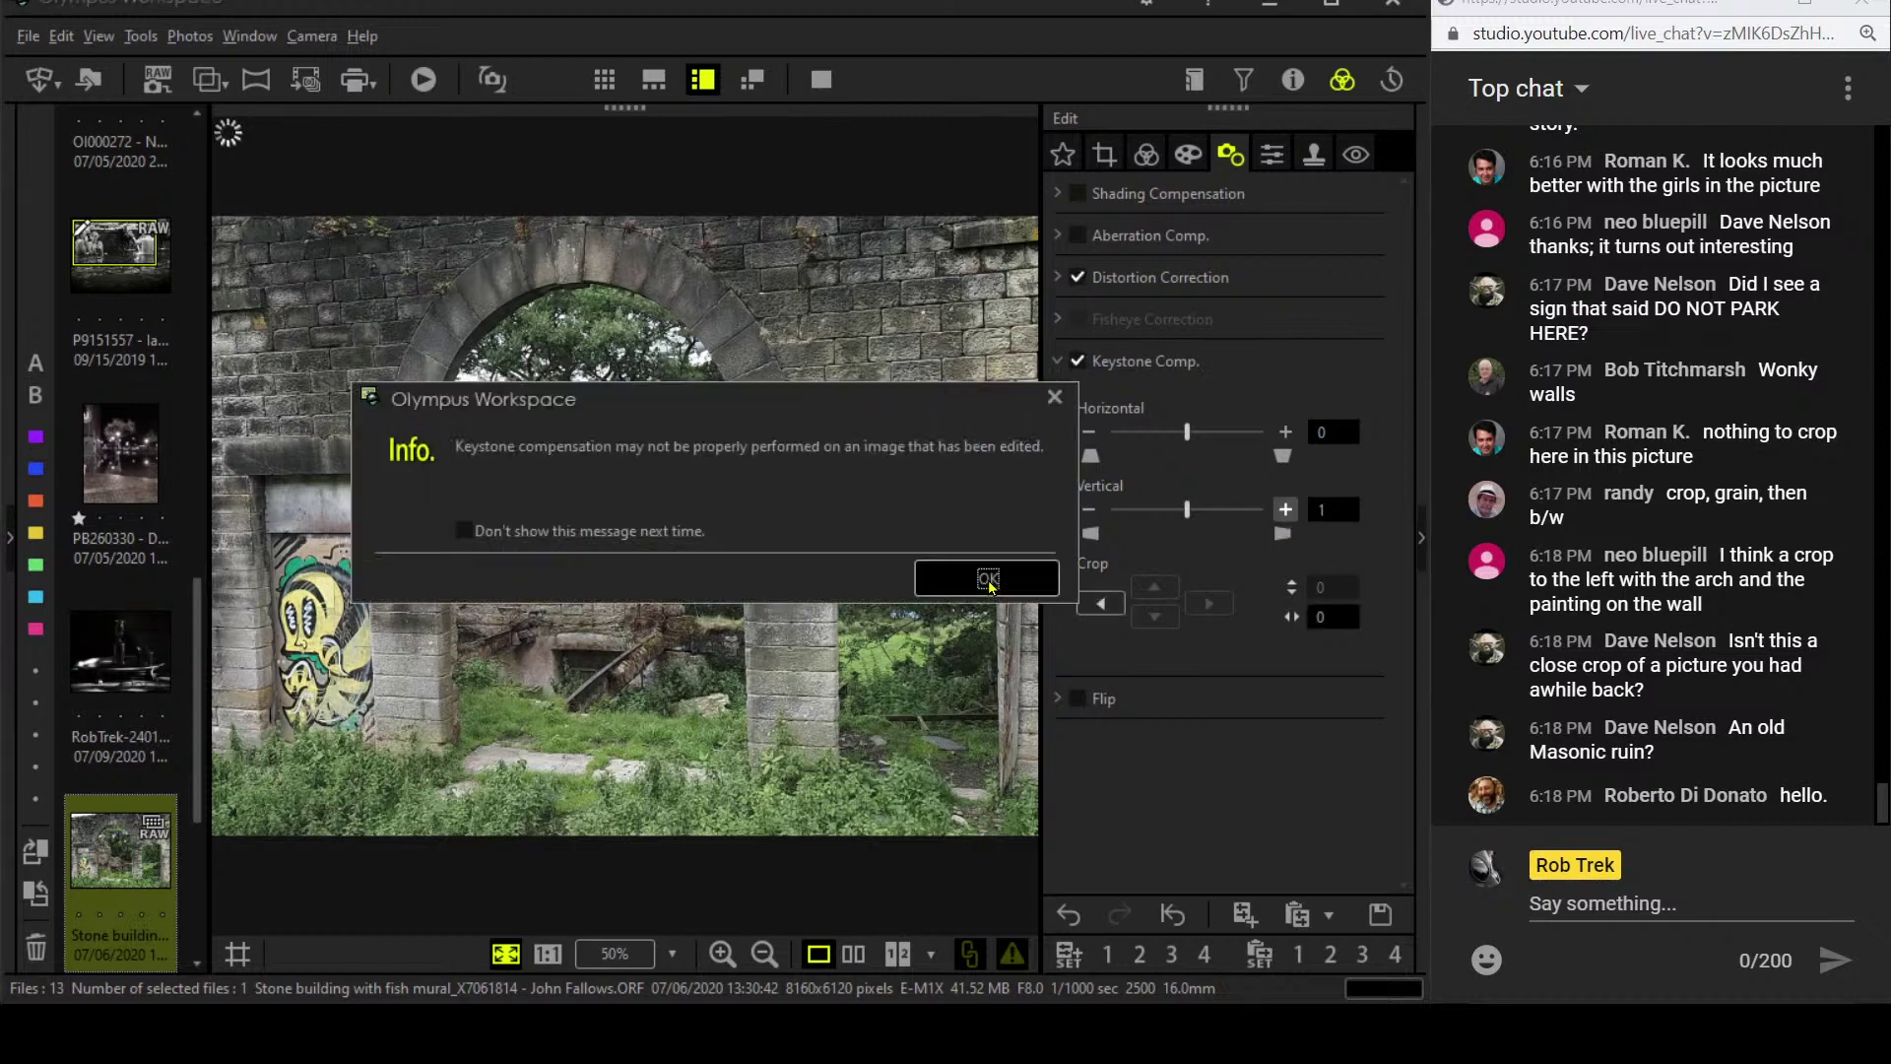
pyautogui.click(1106, 578)
pyautogui.click(1283, 510)
pyautogui.click(1283, 511)
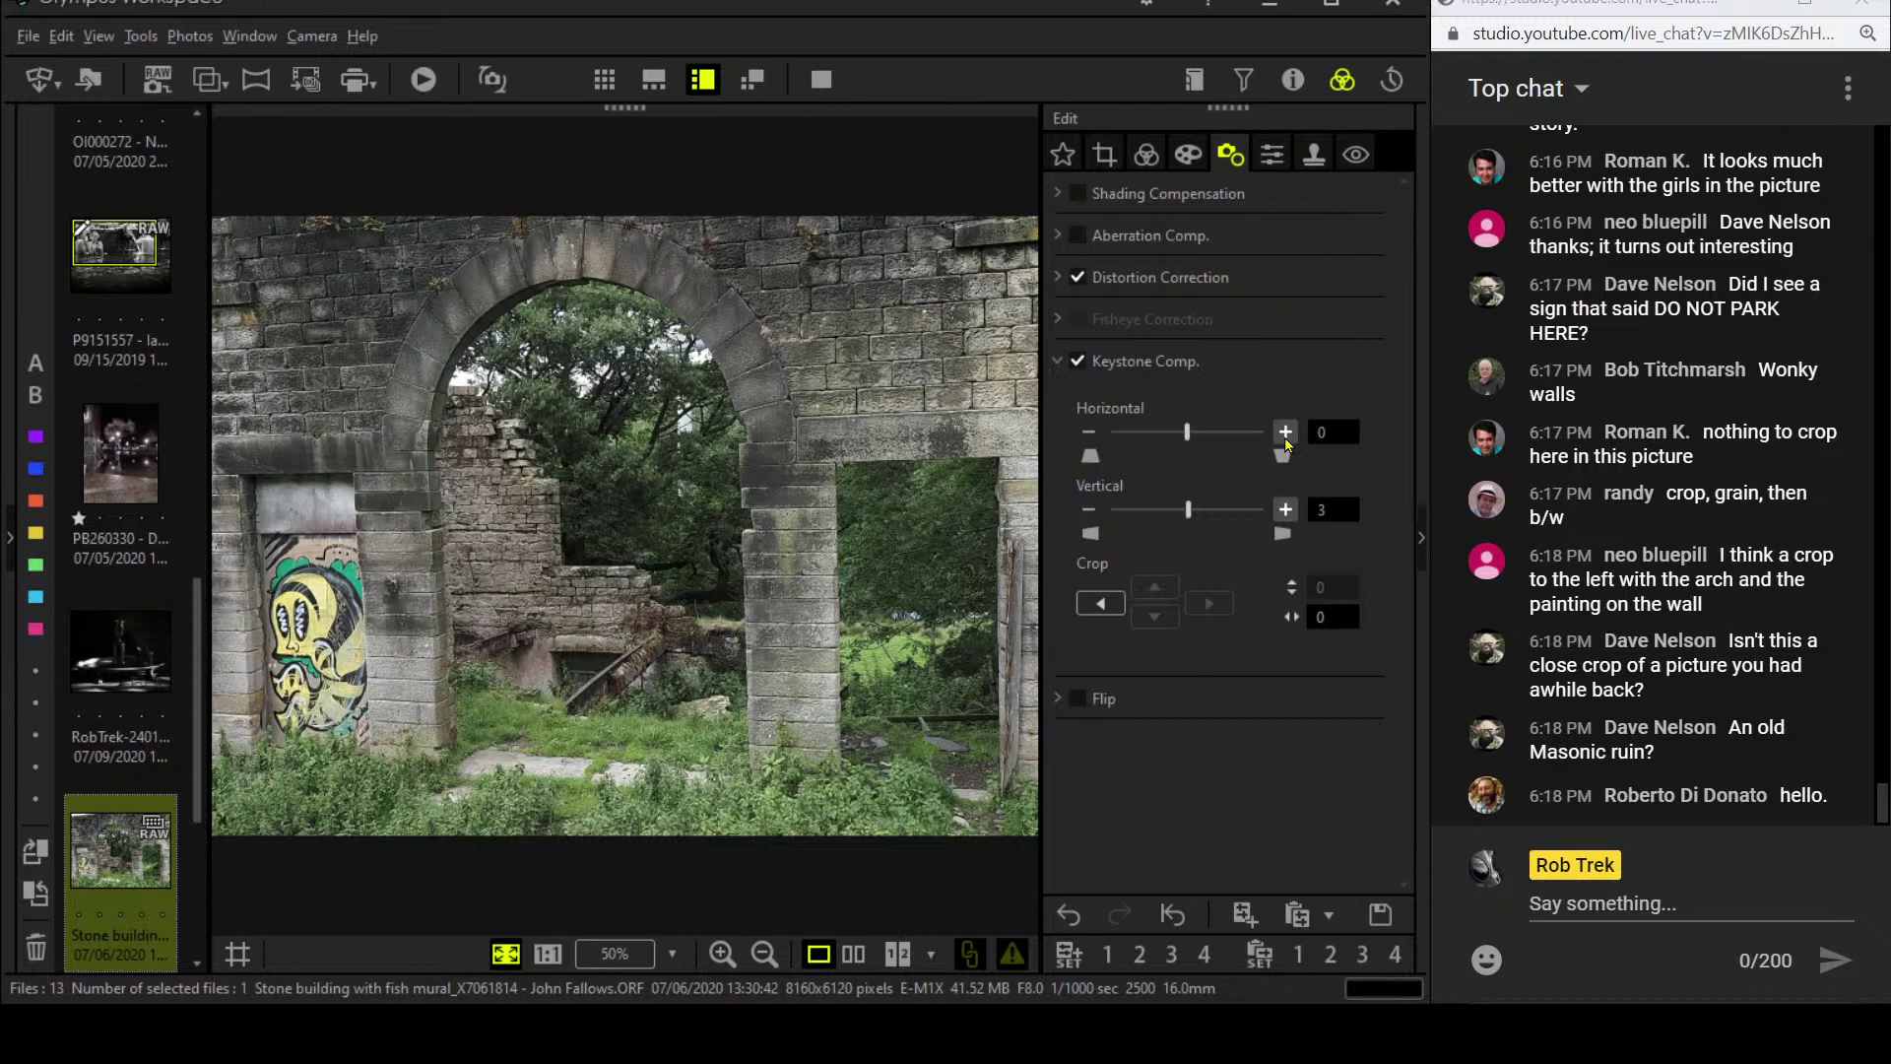
# - Set the horizontal keystone compensation to -10
pyautogui.click(1088, 431)
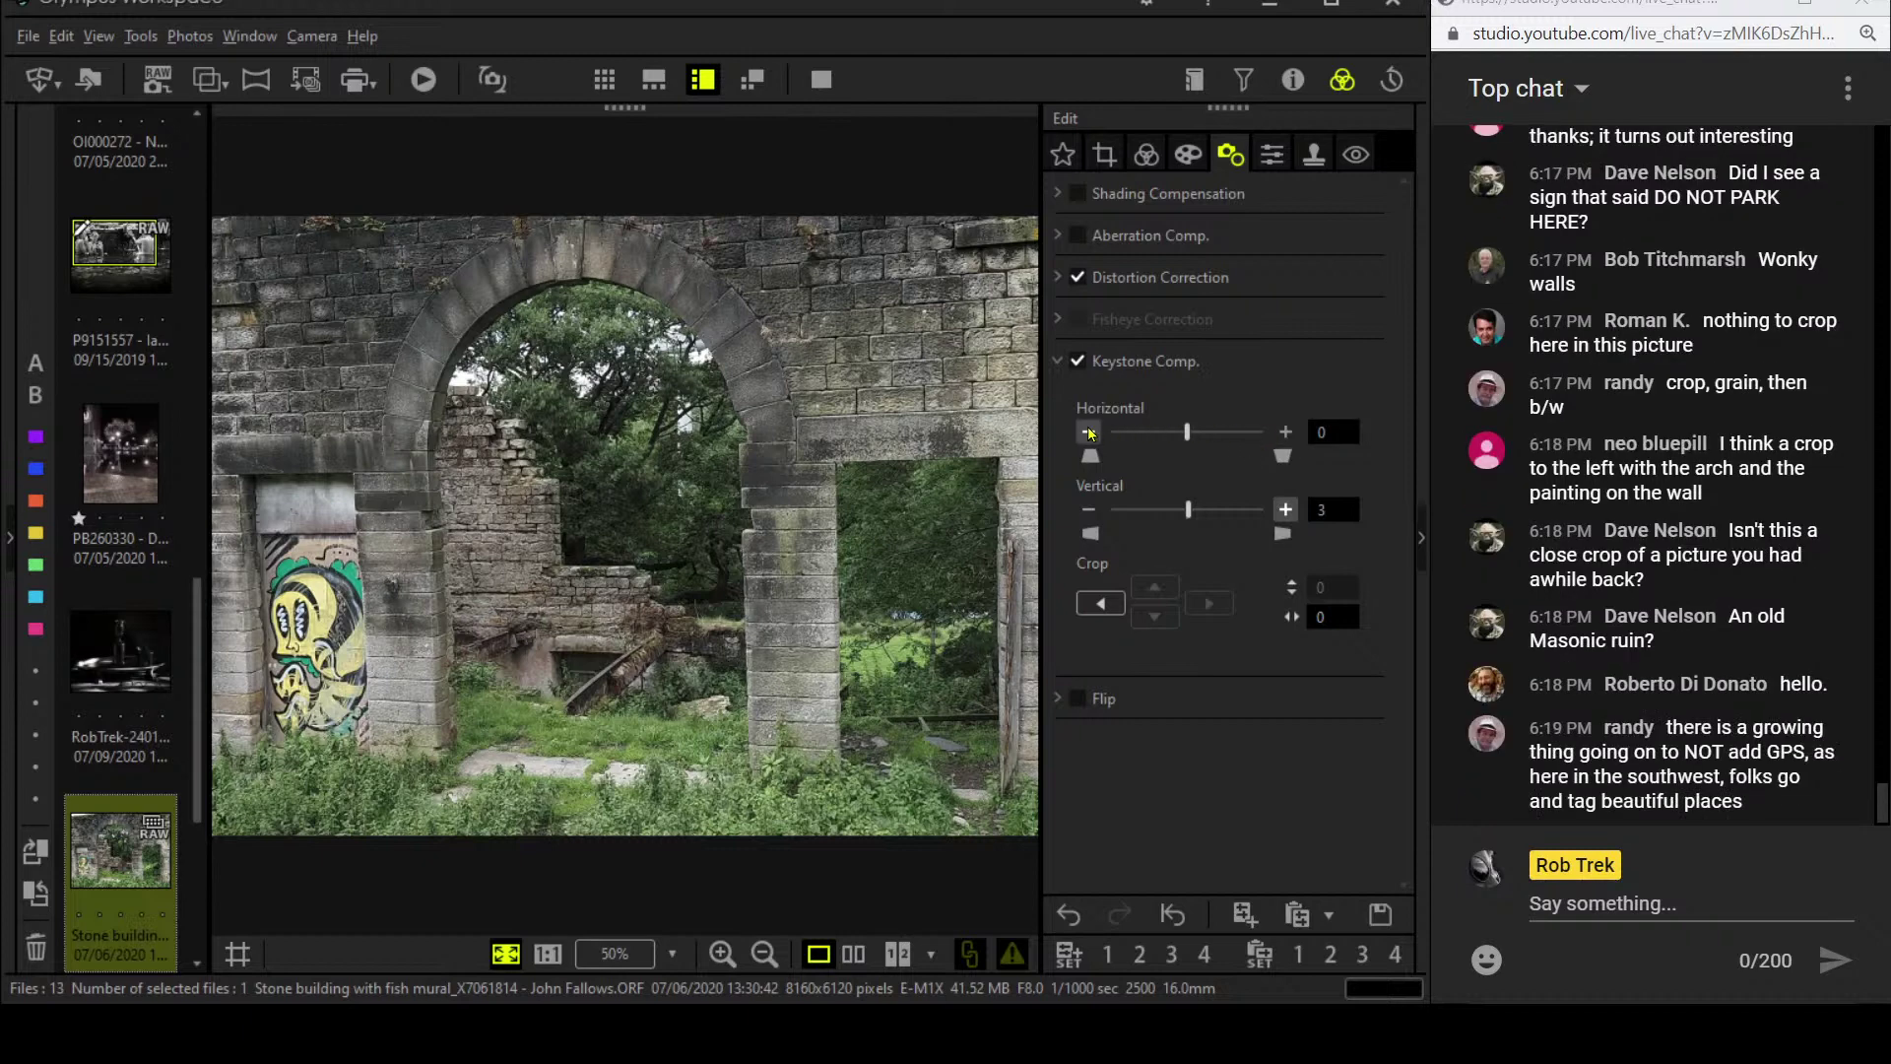
pyautogui.click(1088, 432)
pyautogui.click(1088, 432)
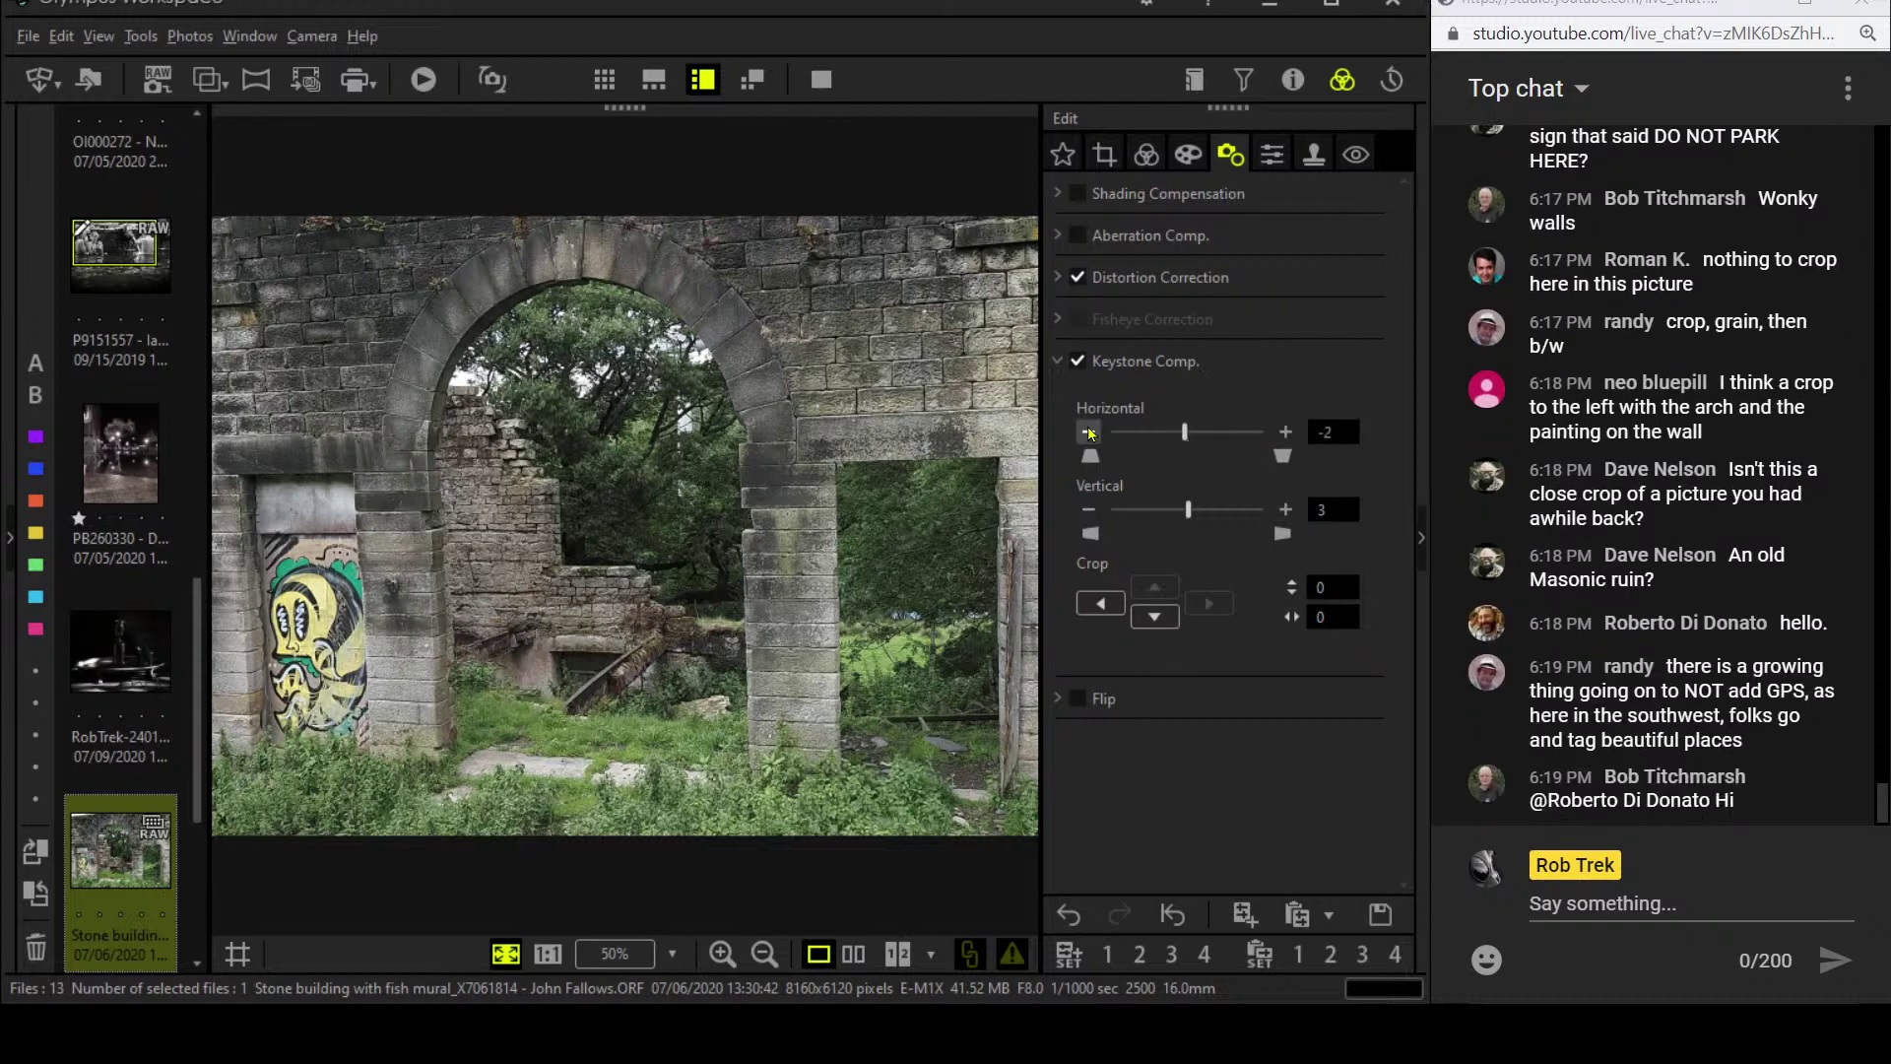
pyautogui.click(1088, 431)
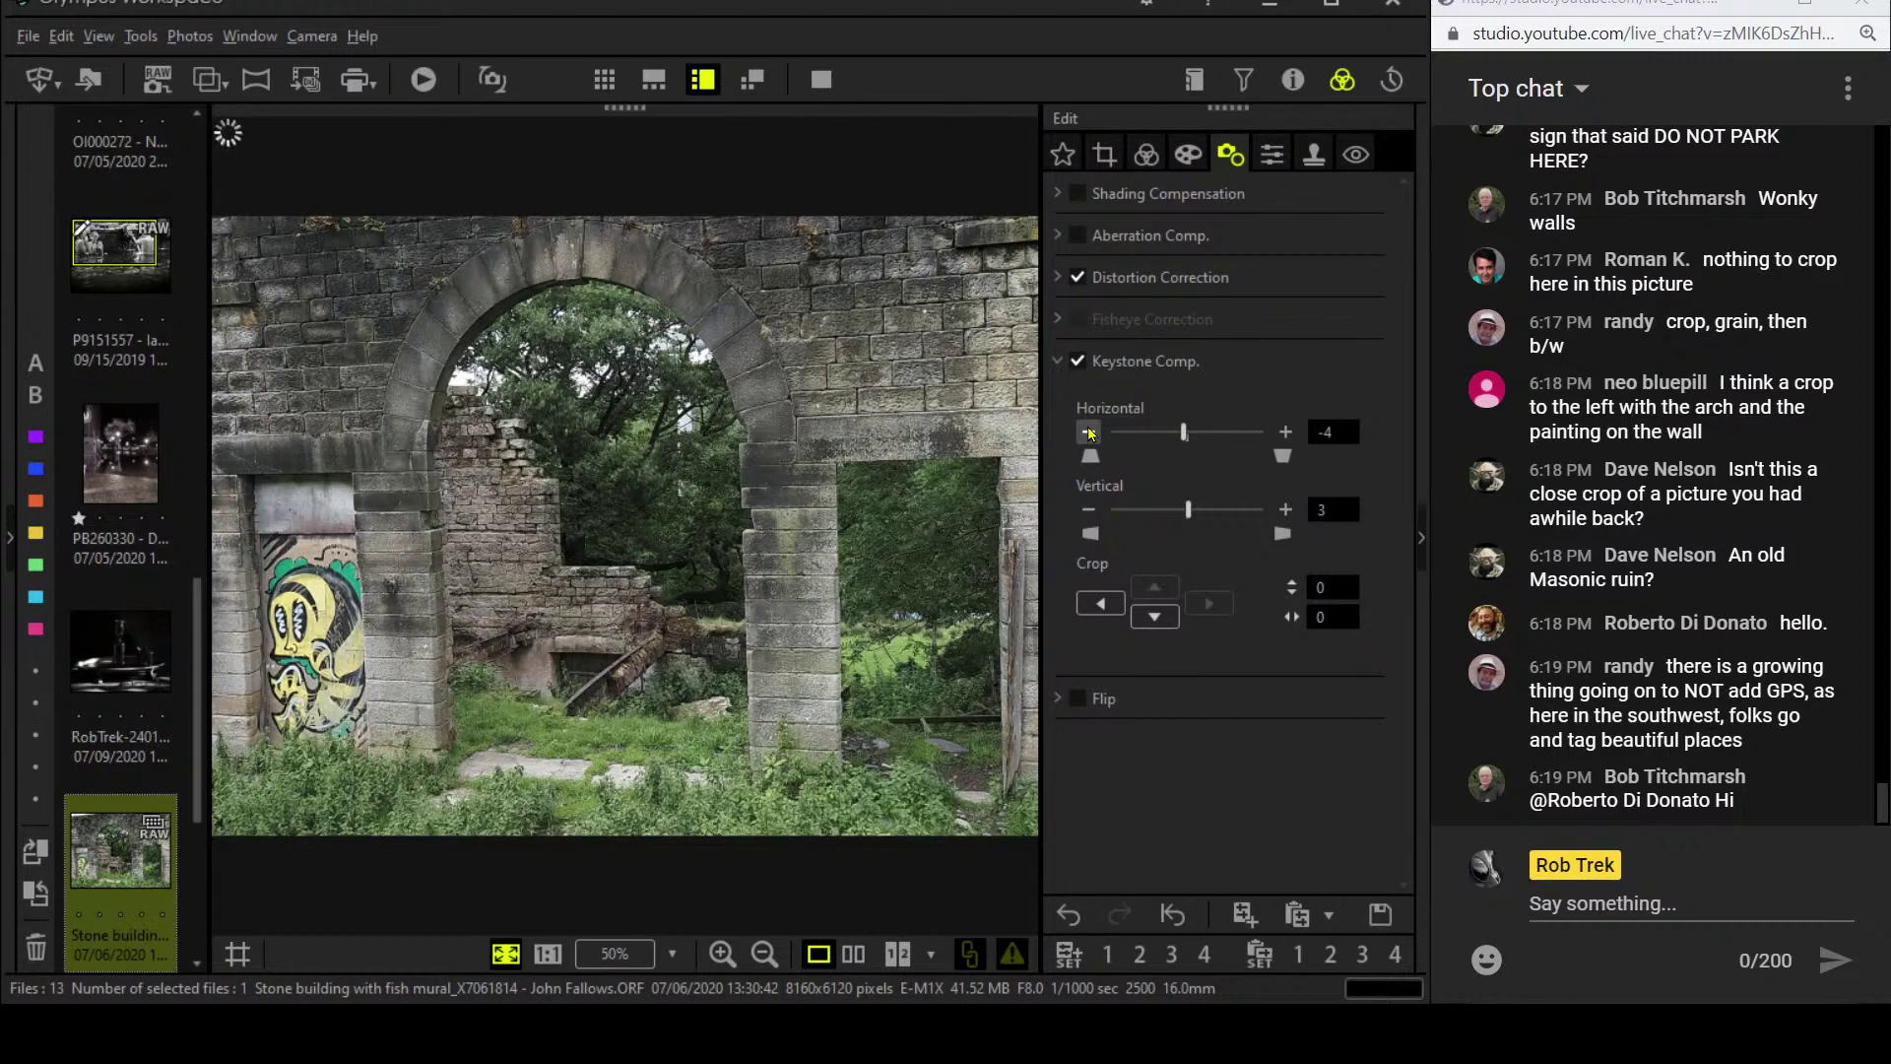
pyautogui.click(1089, 431)
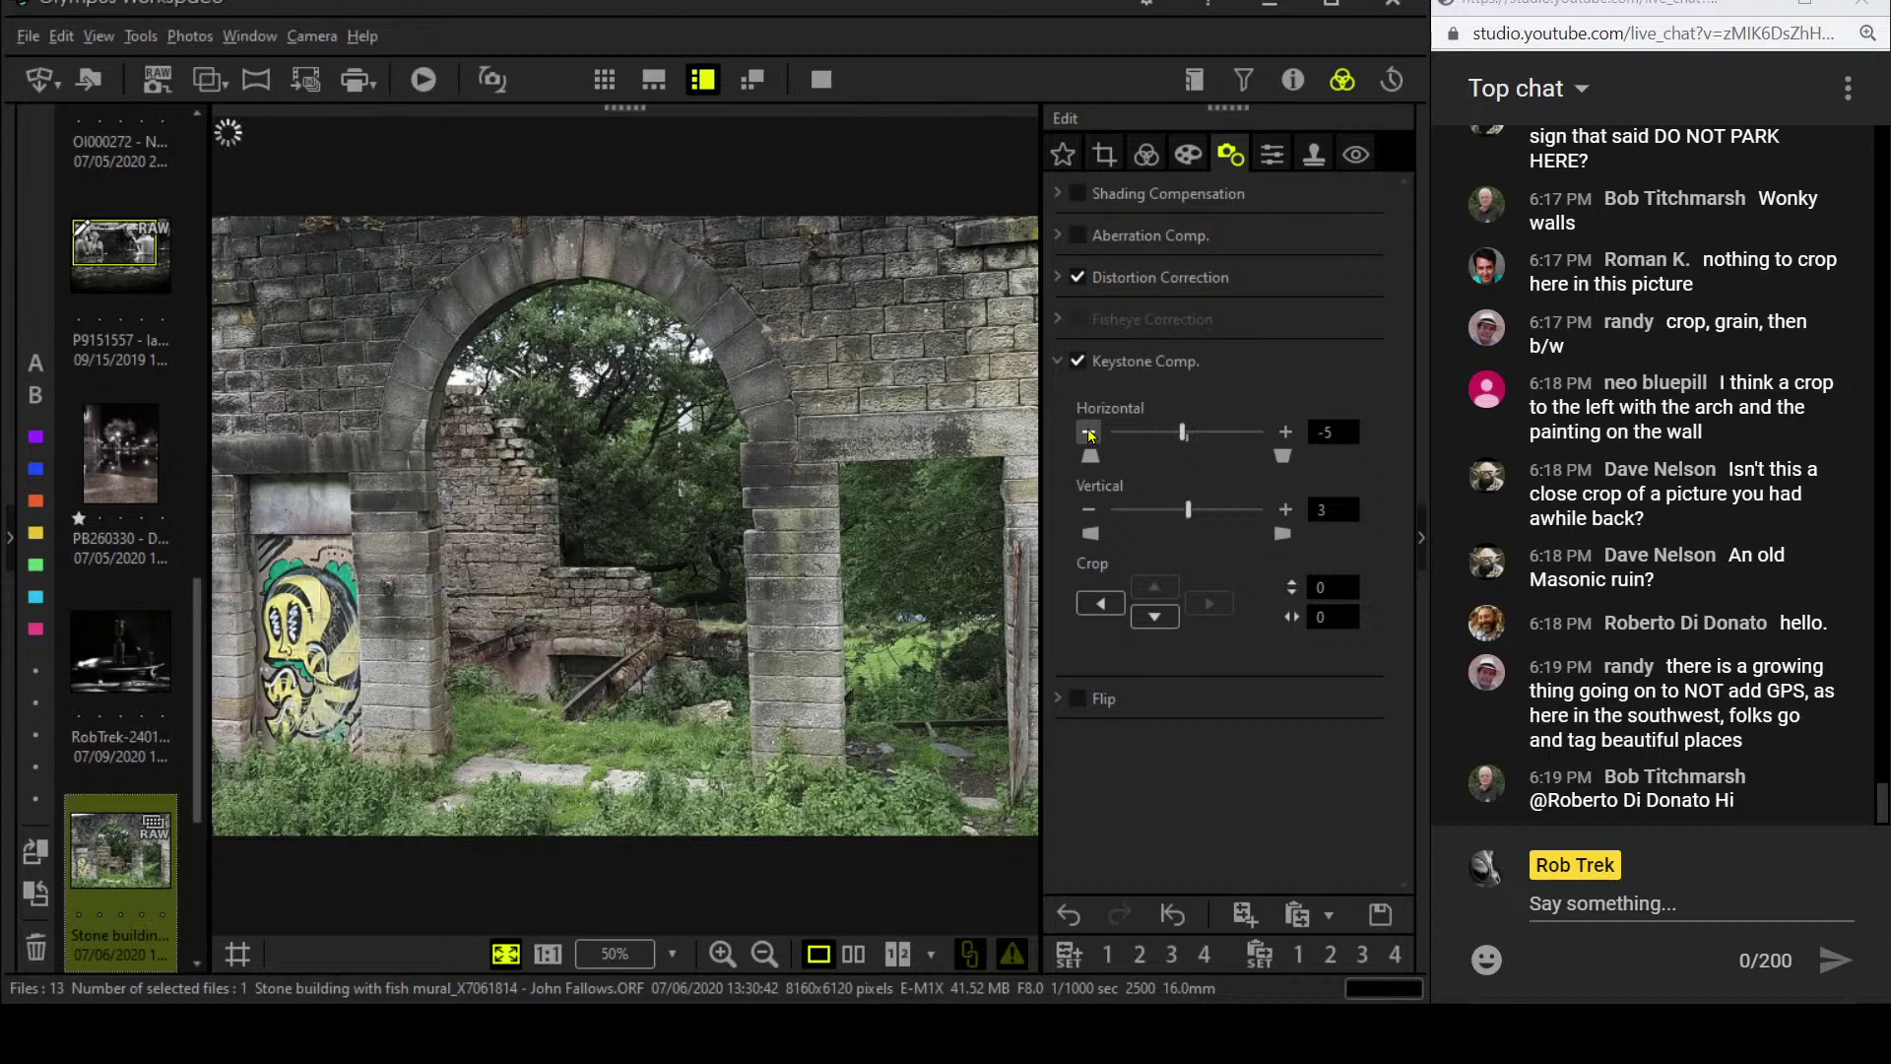
pyautogui.click(1088, 431)
pyautogui.click(1088, 432)
pyautogui.click(1088, 431)
pyautogui.click(1089, 432)
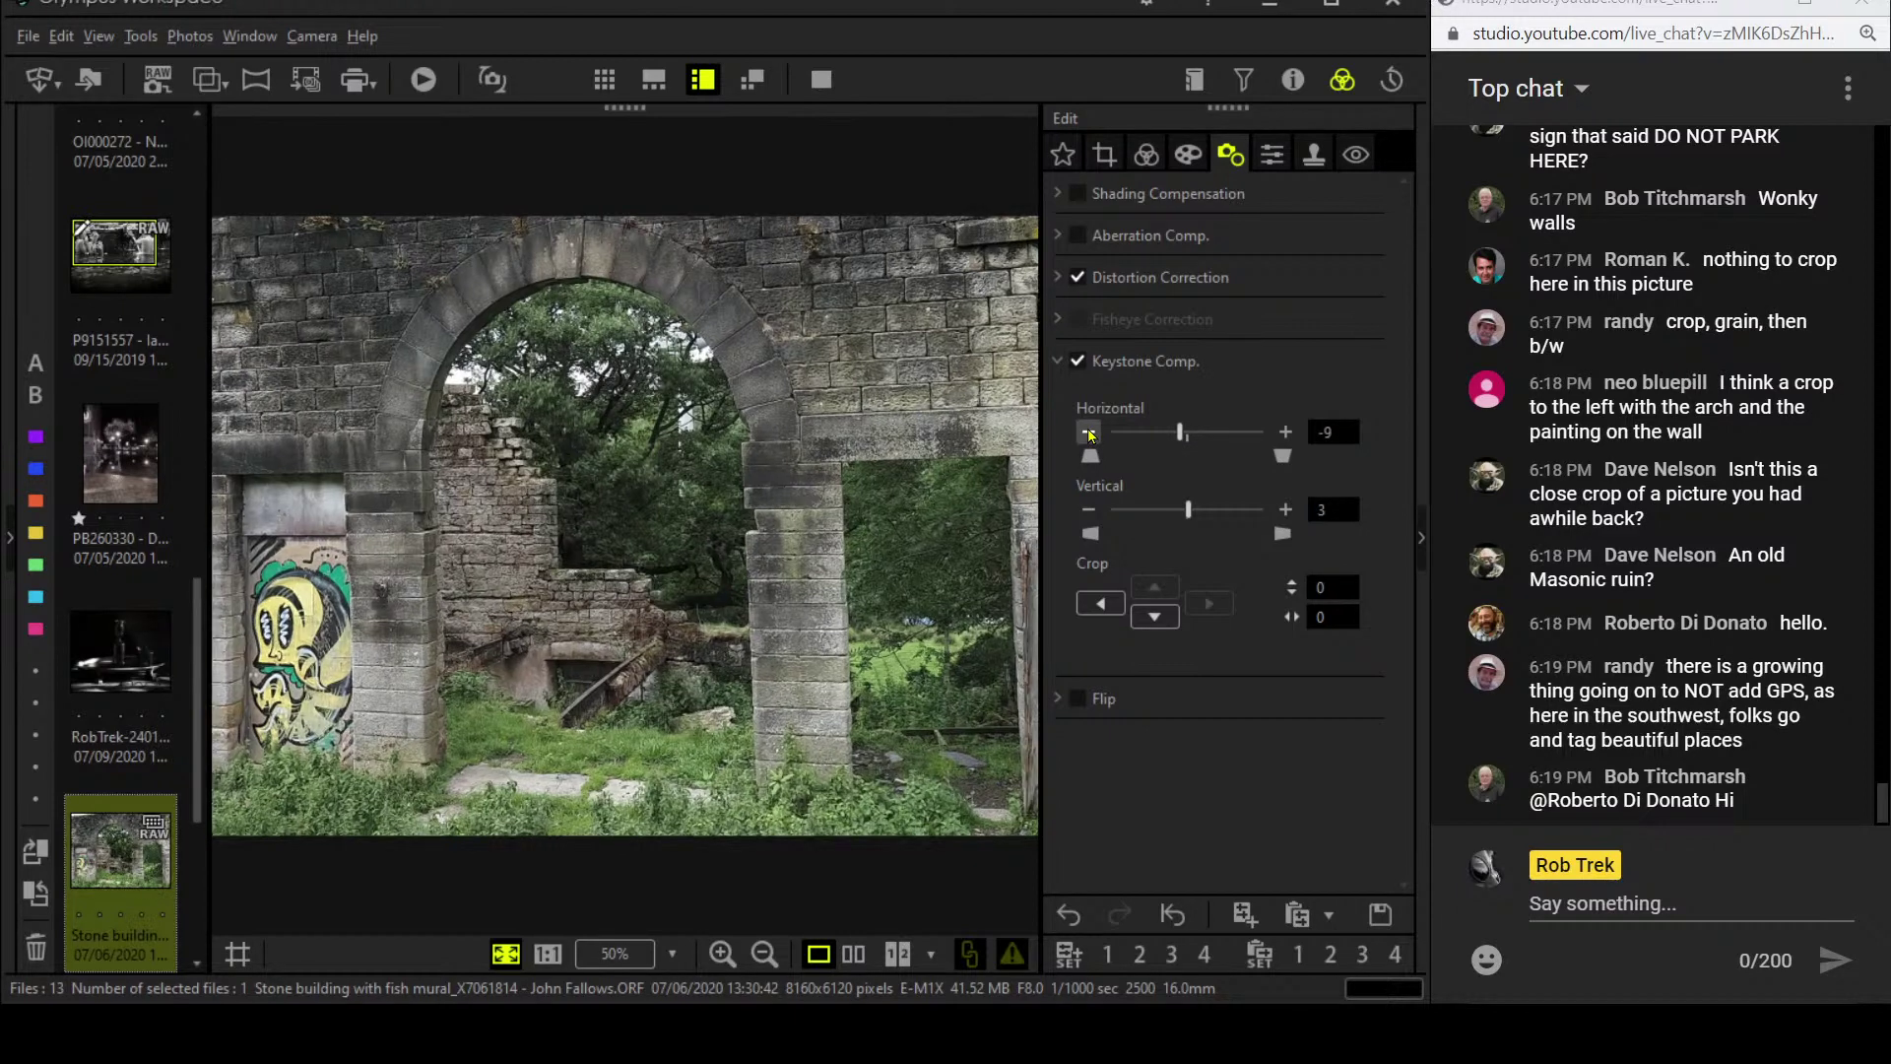
pyautogui.click(1088, 431)
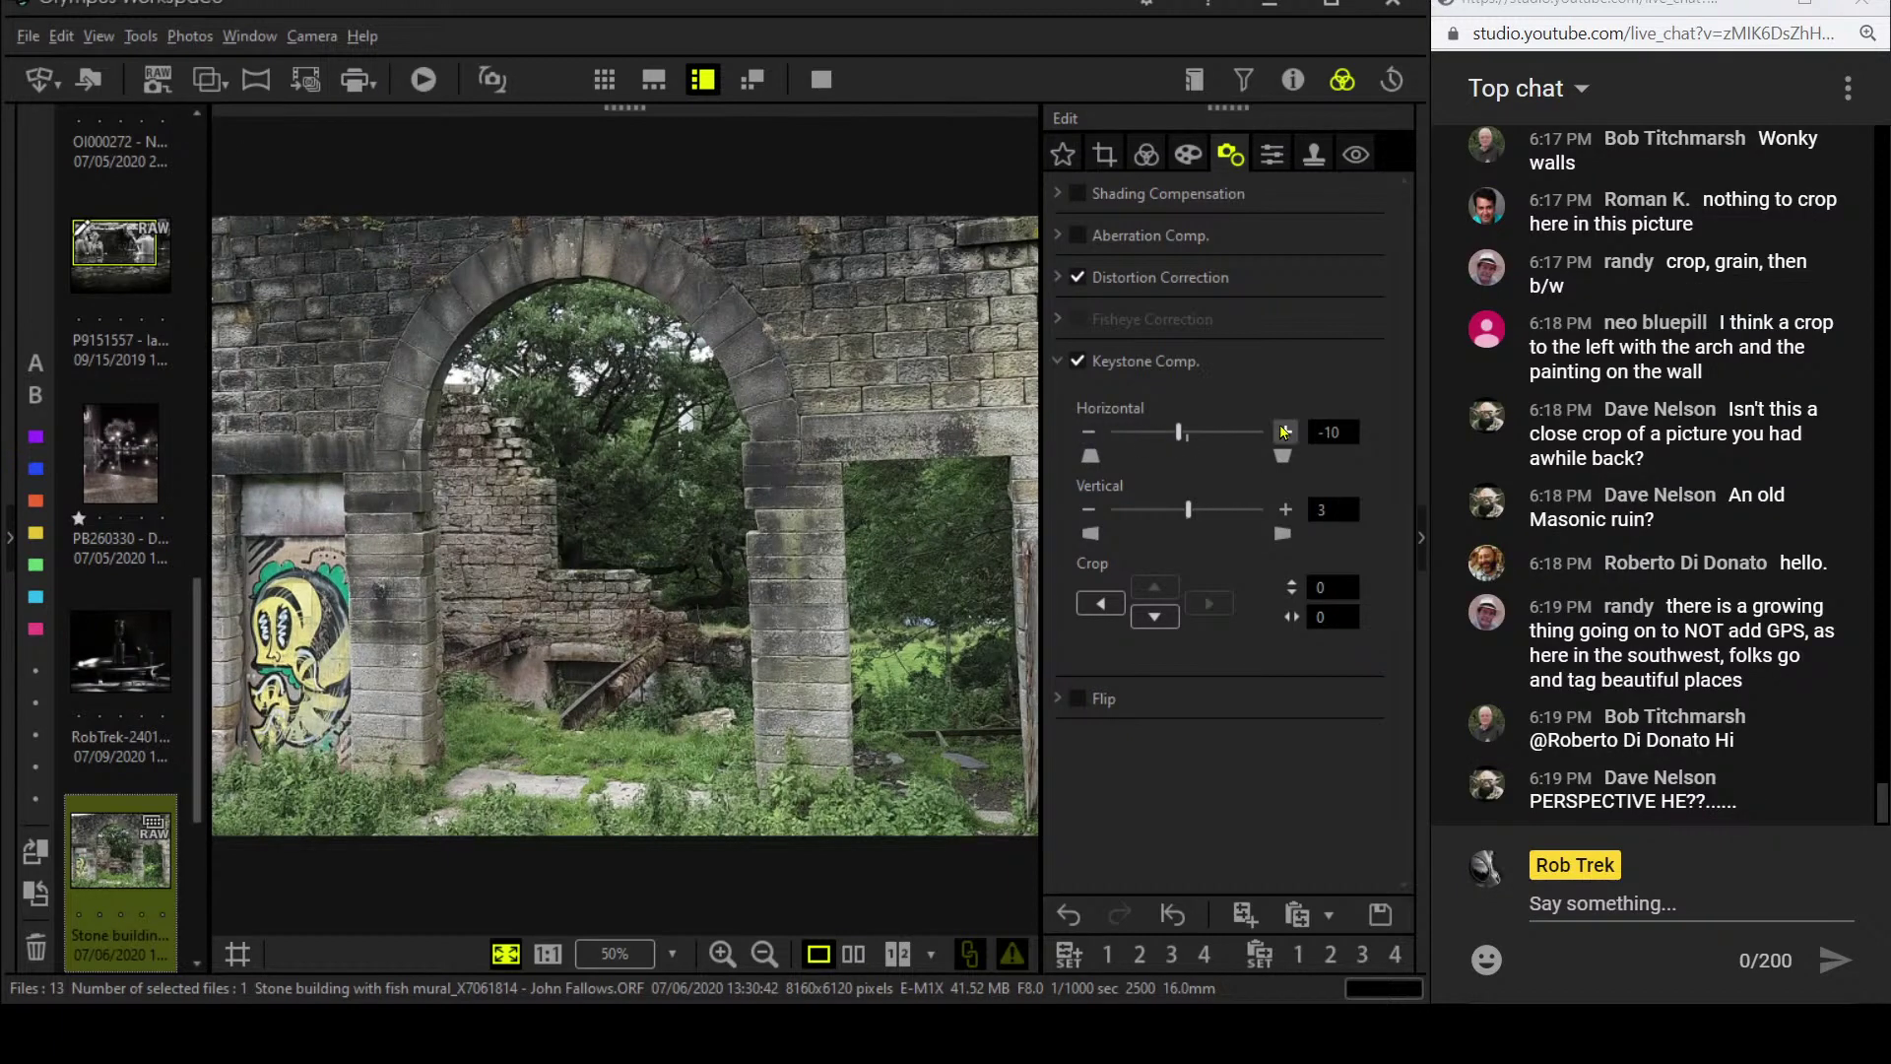
# - Set the crop's tilt adjustment to 0.5 and view the straightened result
pyautogui.click(1104, 158)
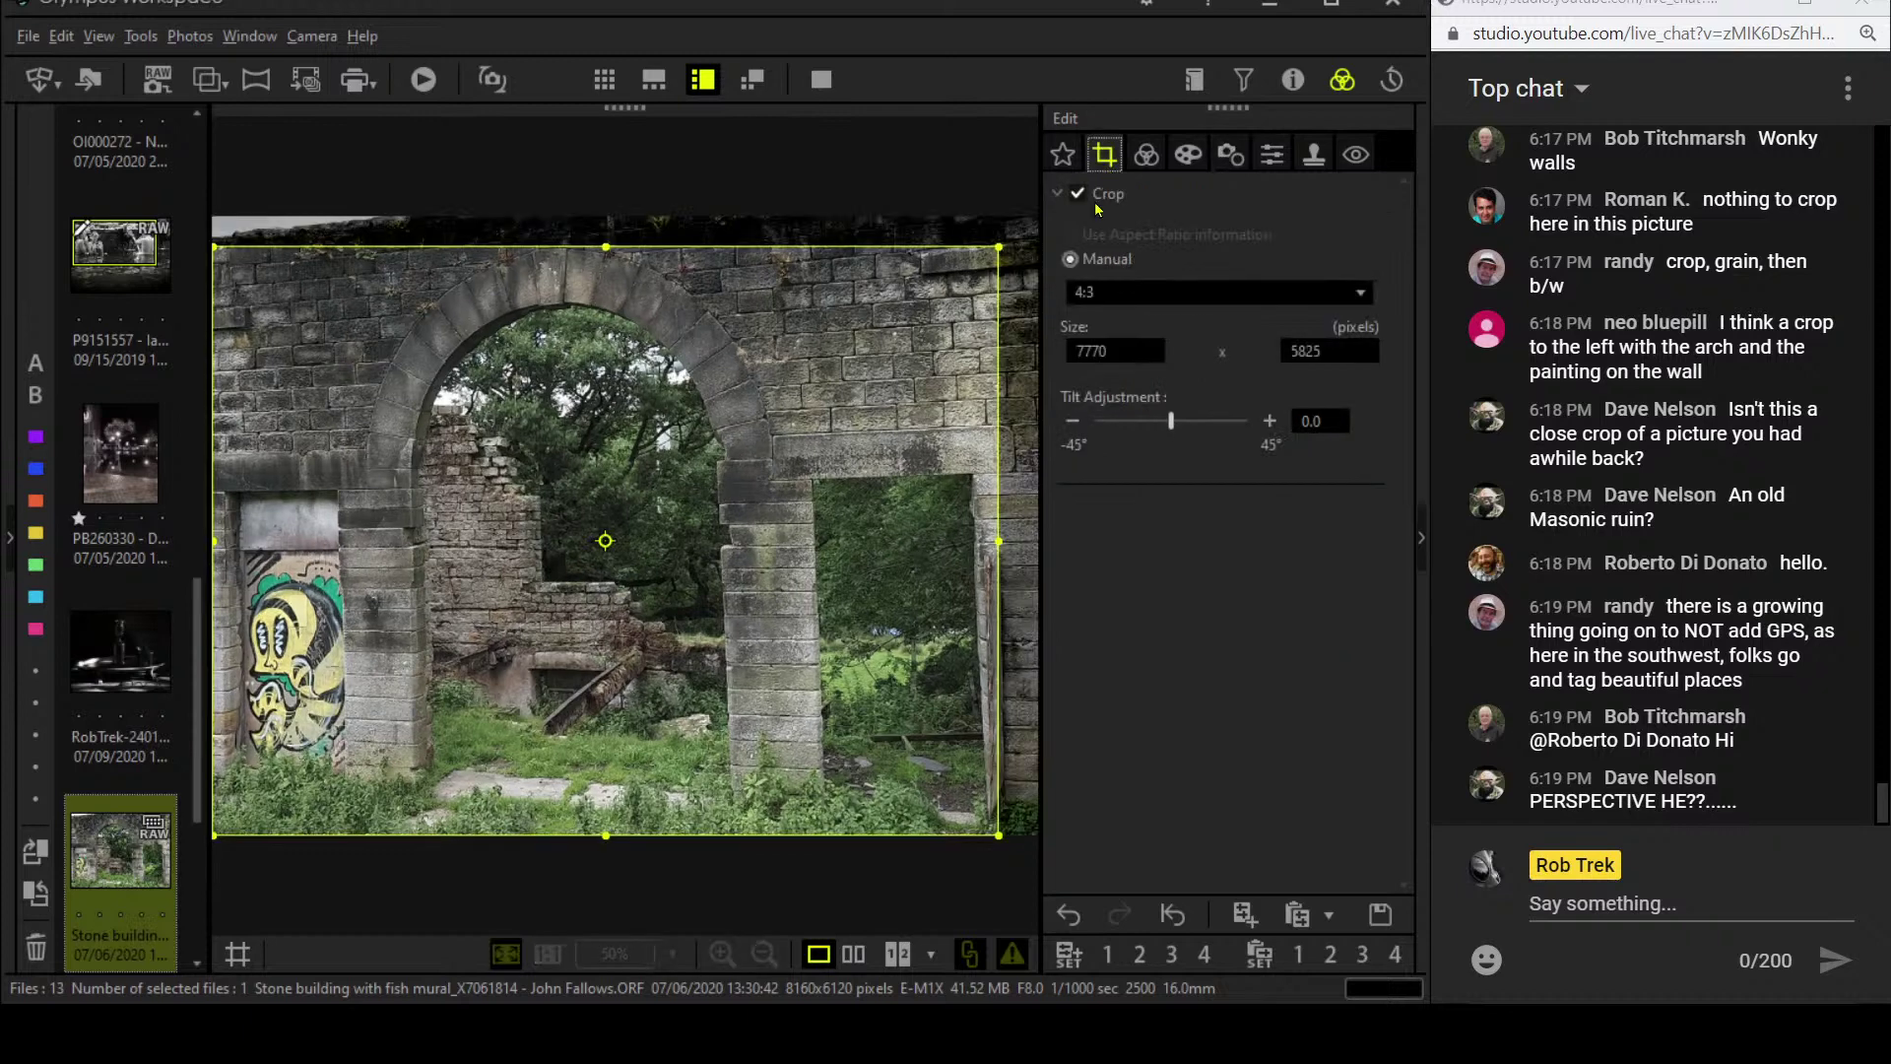
pyautogui.click(1269, 420)
pyautogui.click(1270, 420)
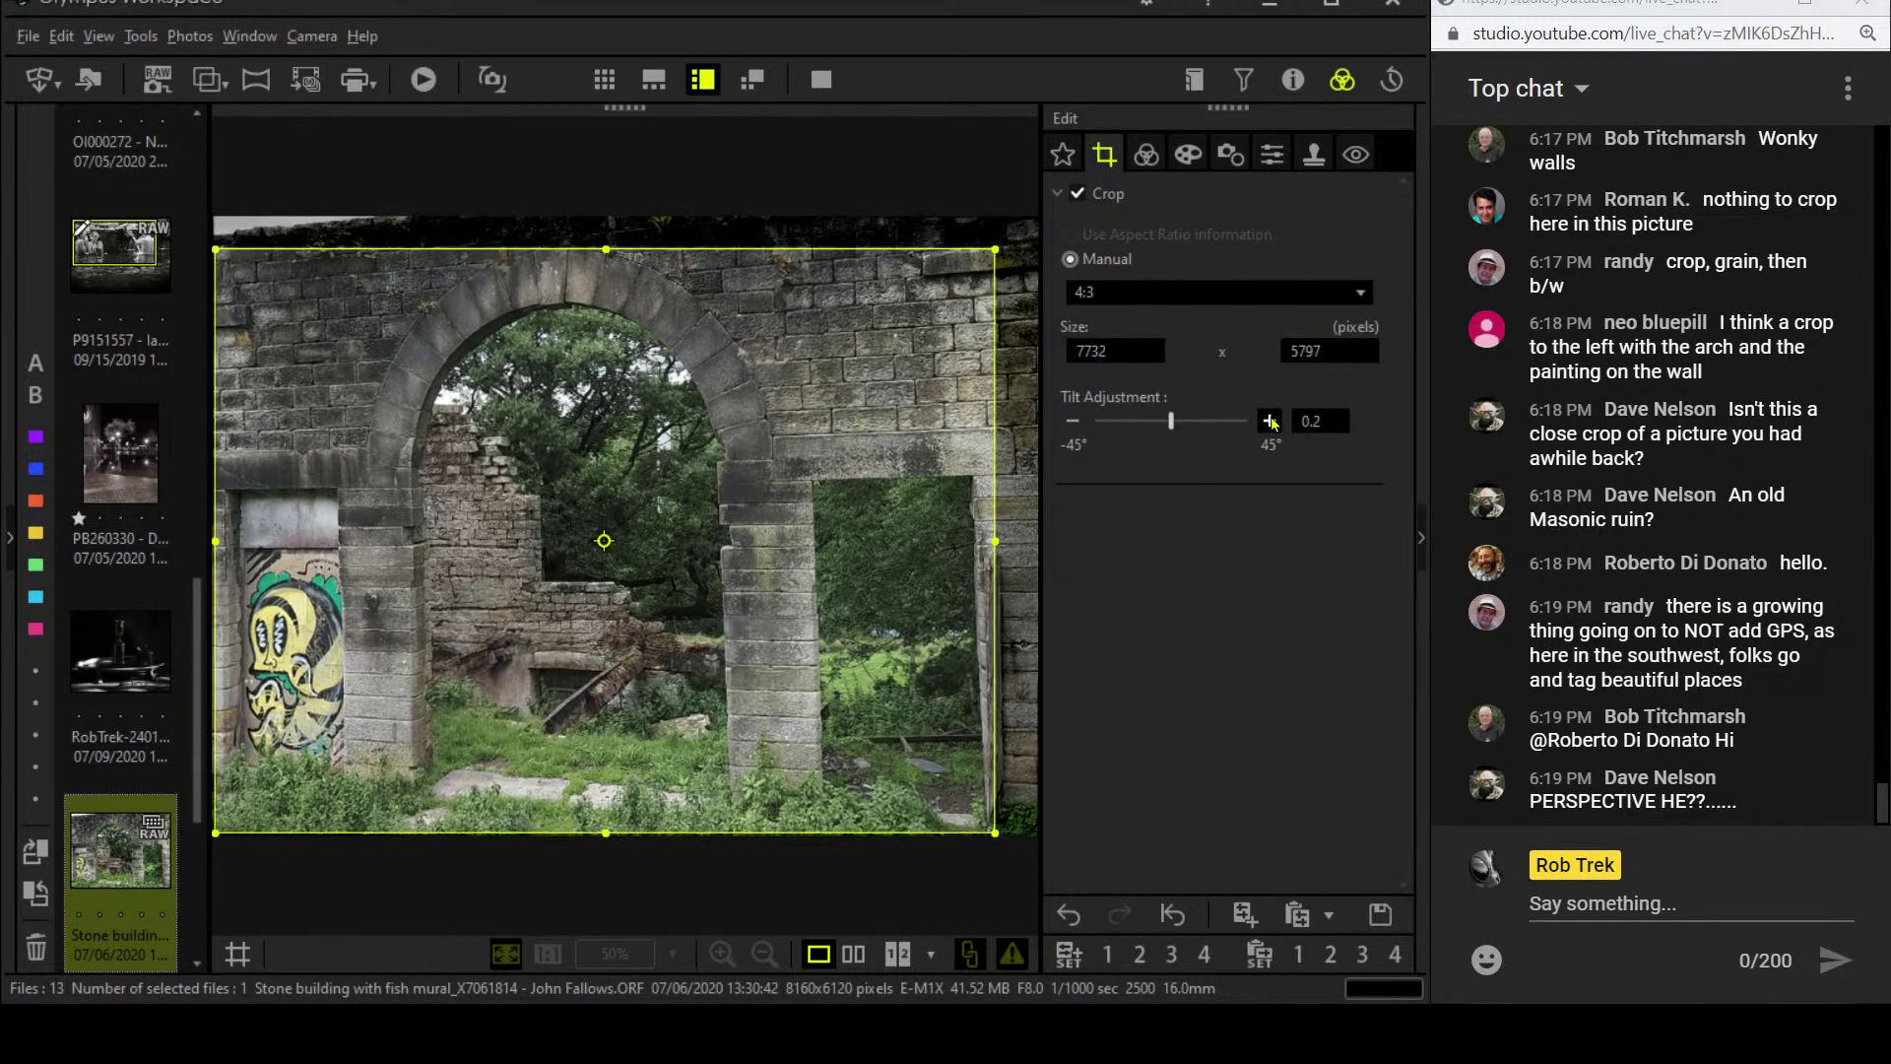
pyautogui.click(1269, 421)
pyautogui.click(1269, 420)
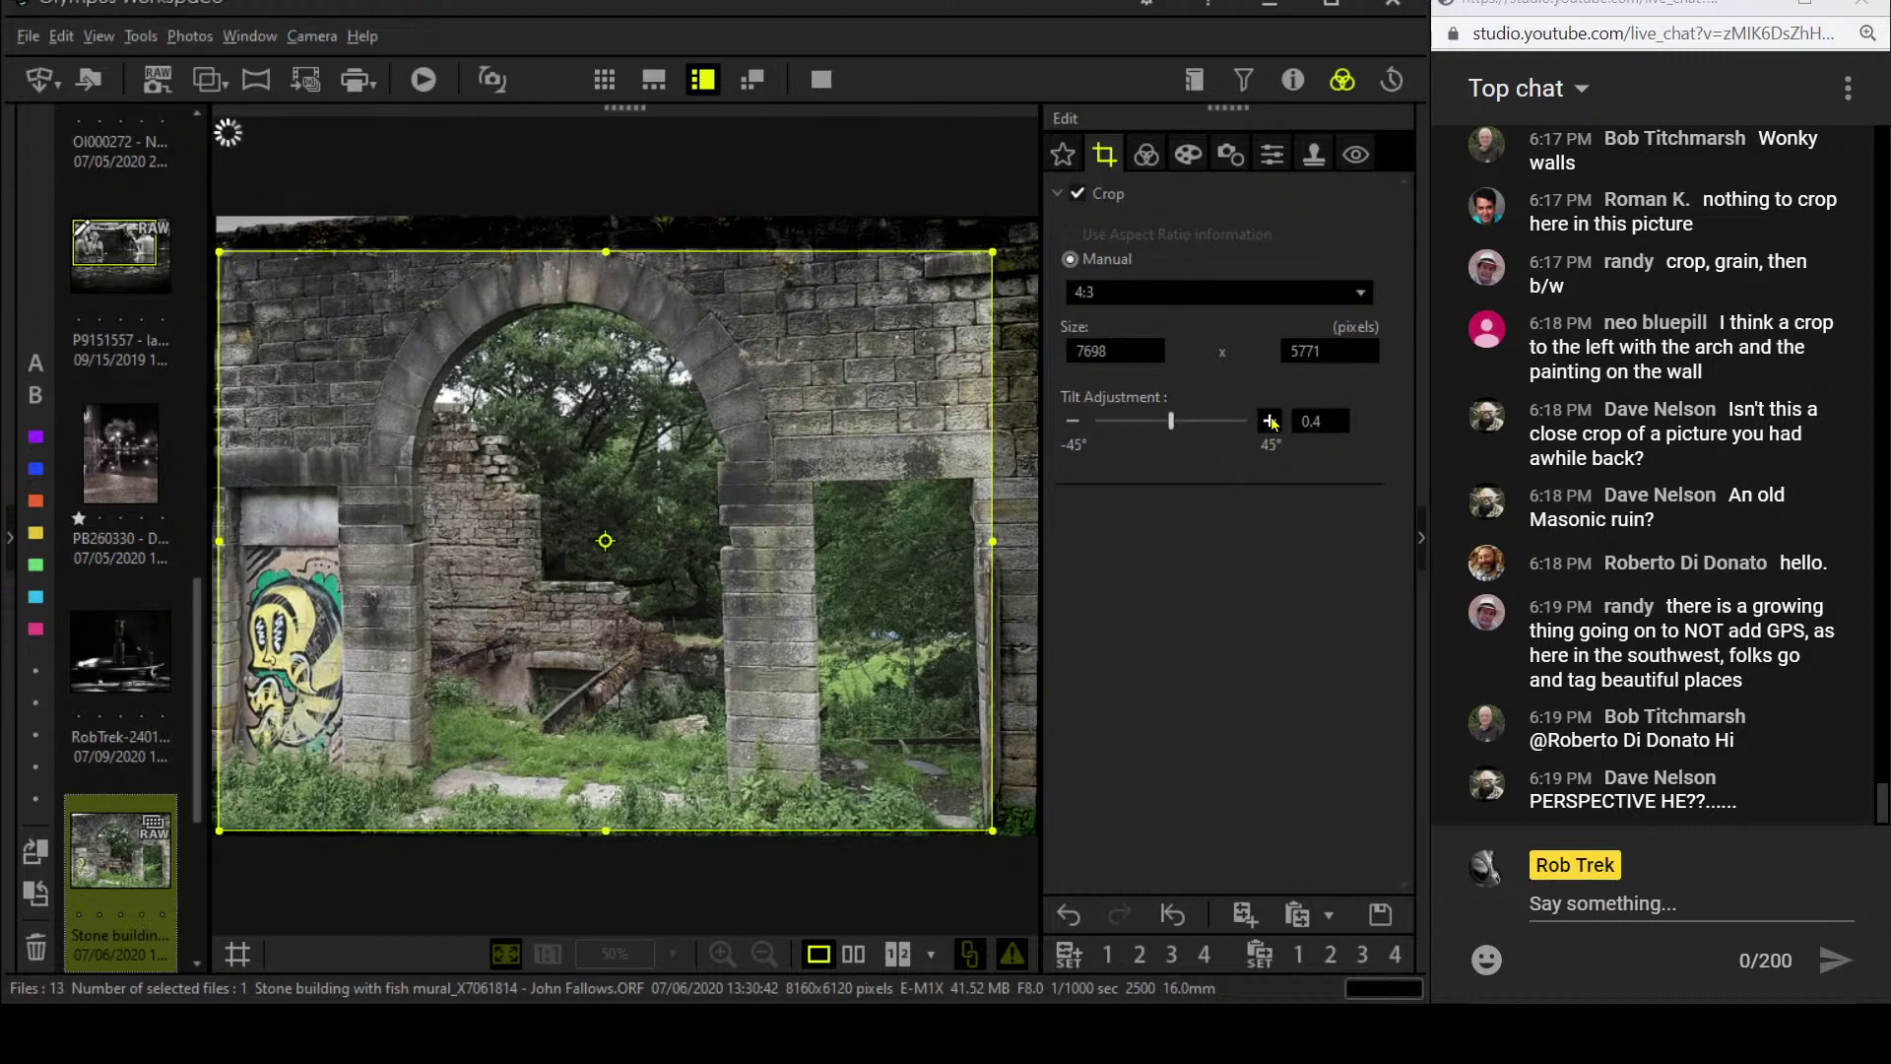
pyautogui.click(1269, 420)
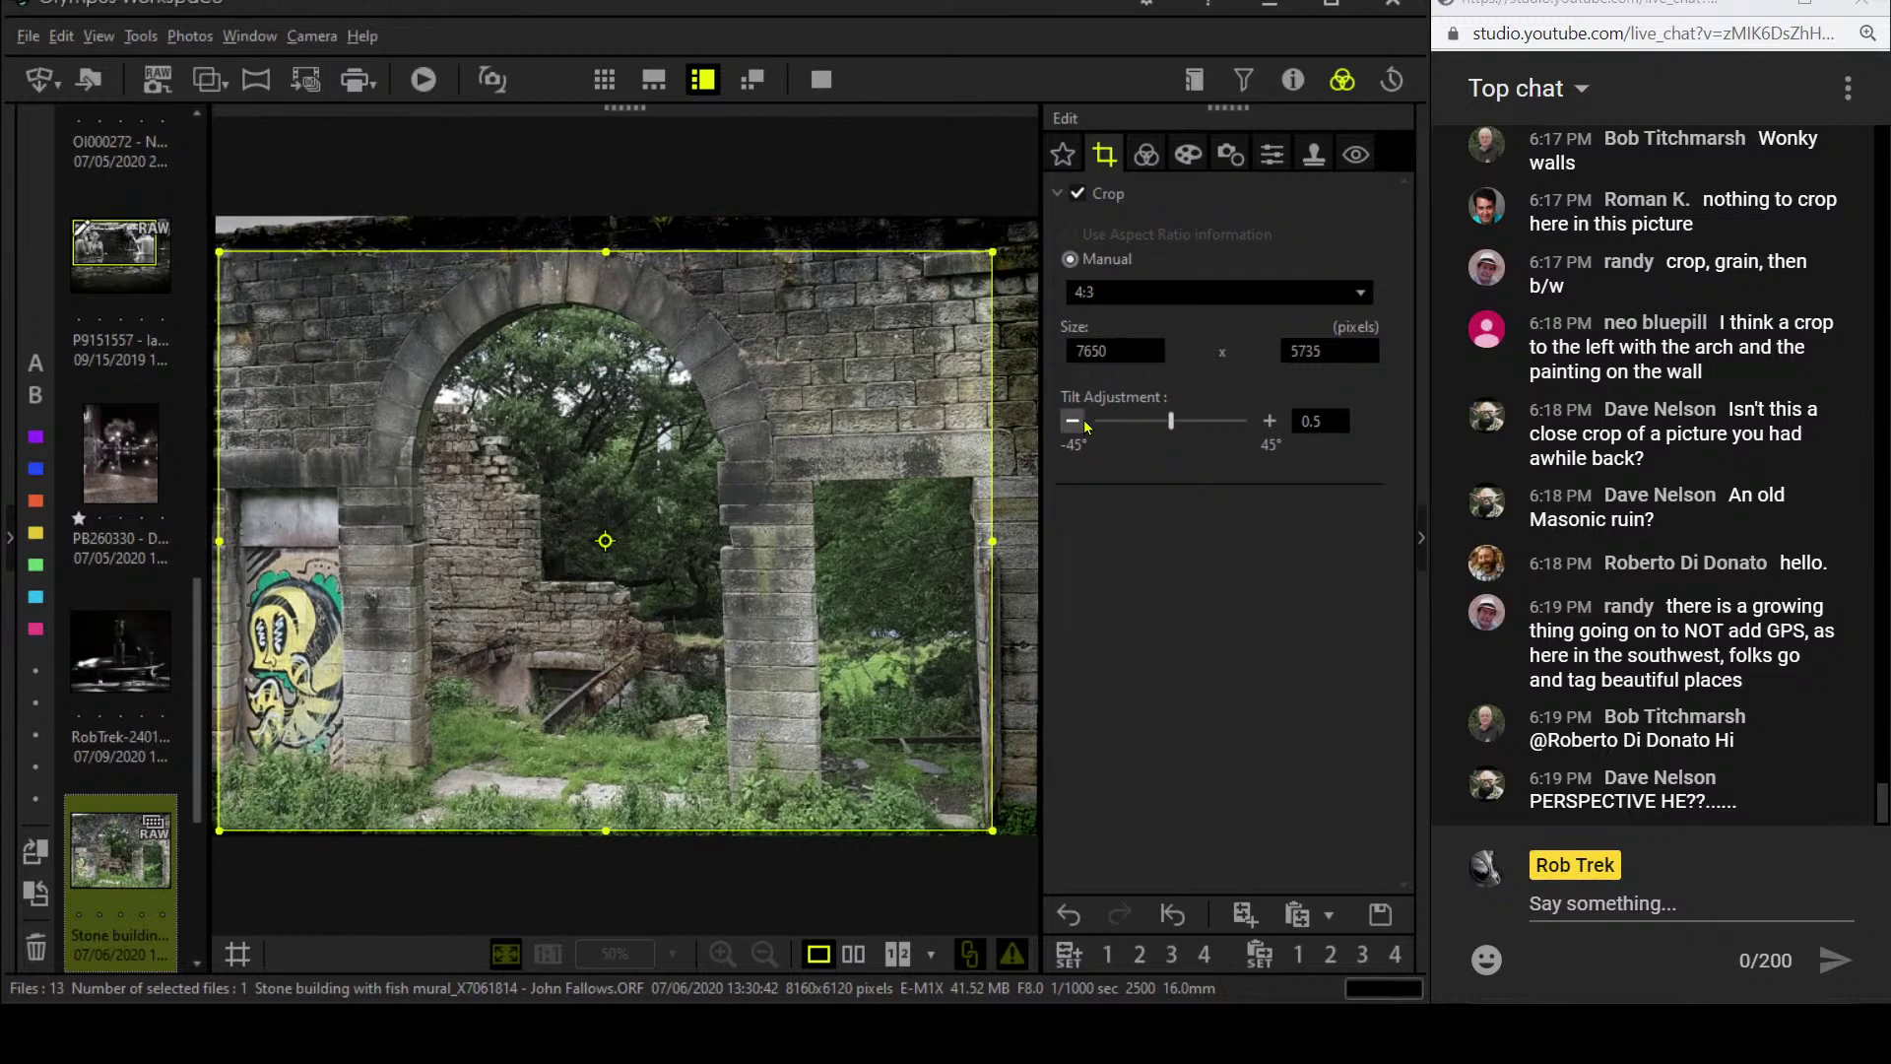
pyautogui.click(1138, 160)
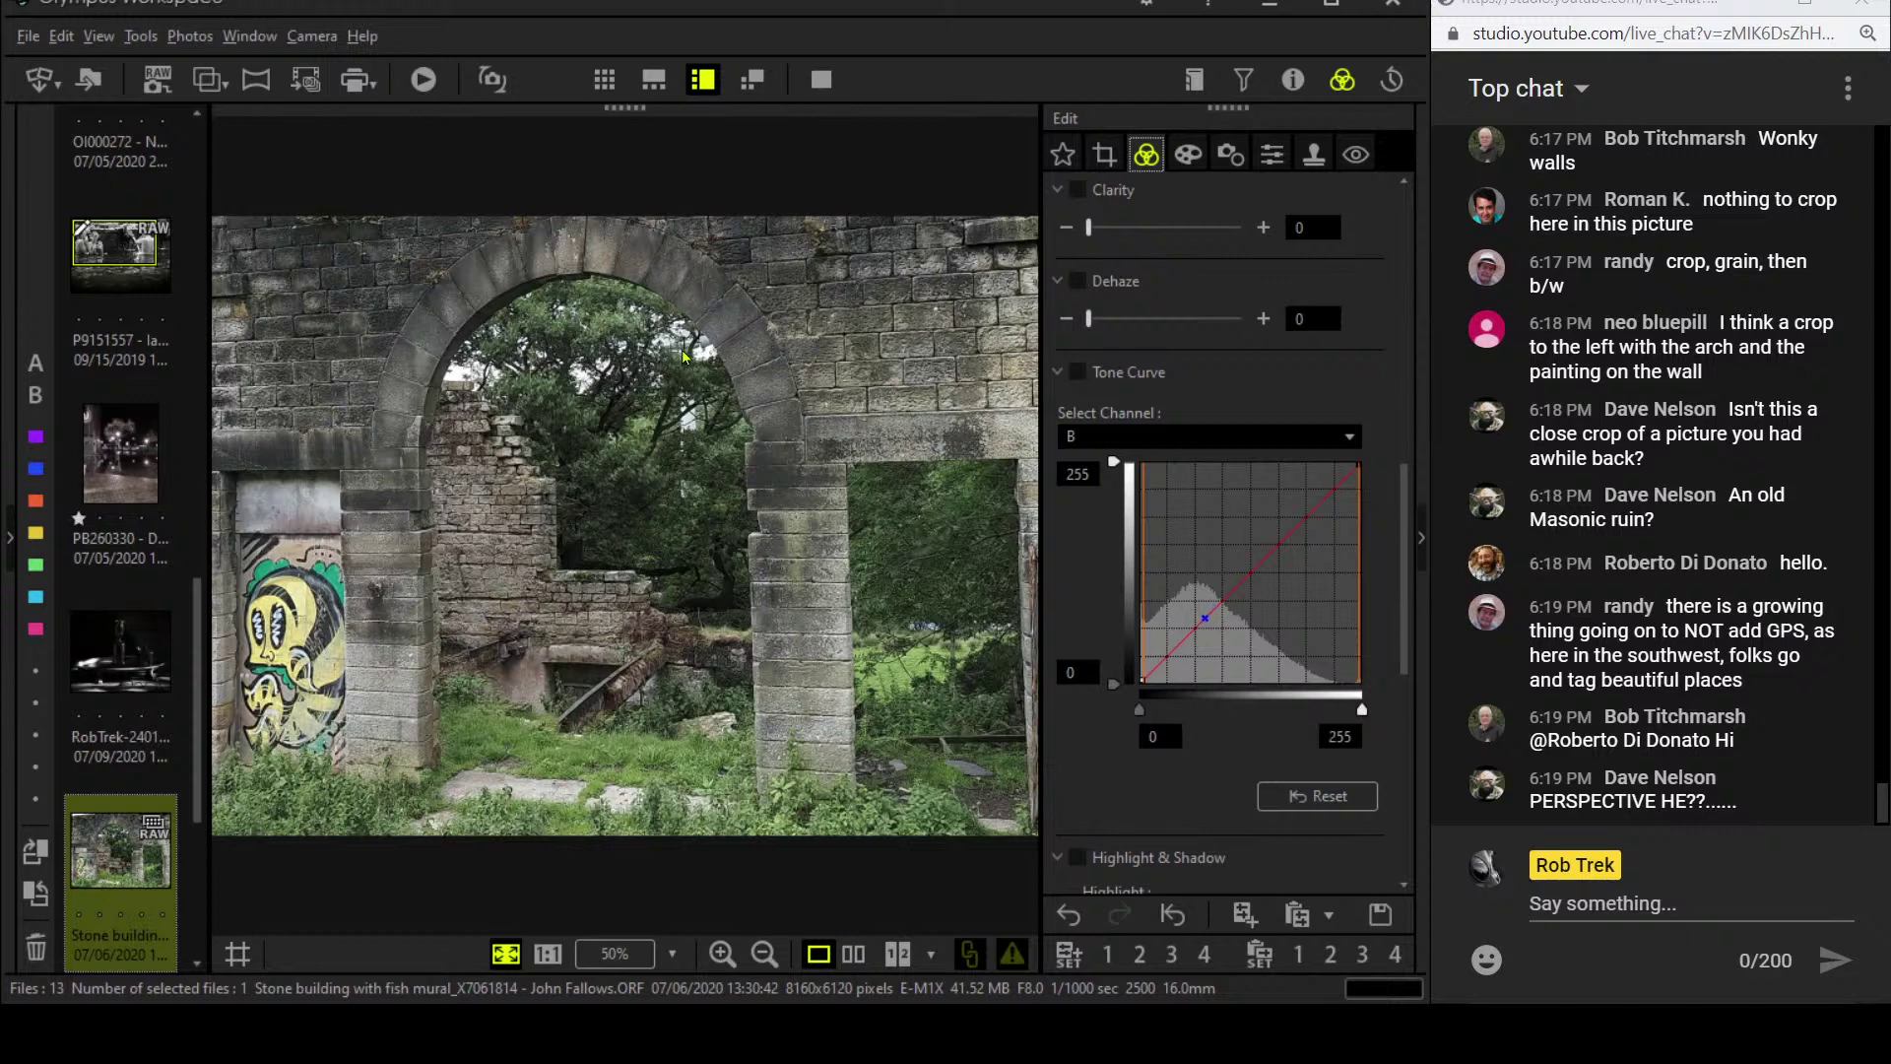
# - Change the crop ratio to 3:4 at 4558 x 6077 pixels and move the frame over the mural and the arch's near half
pyautogui.click(1104, 153)
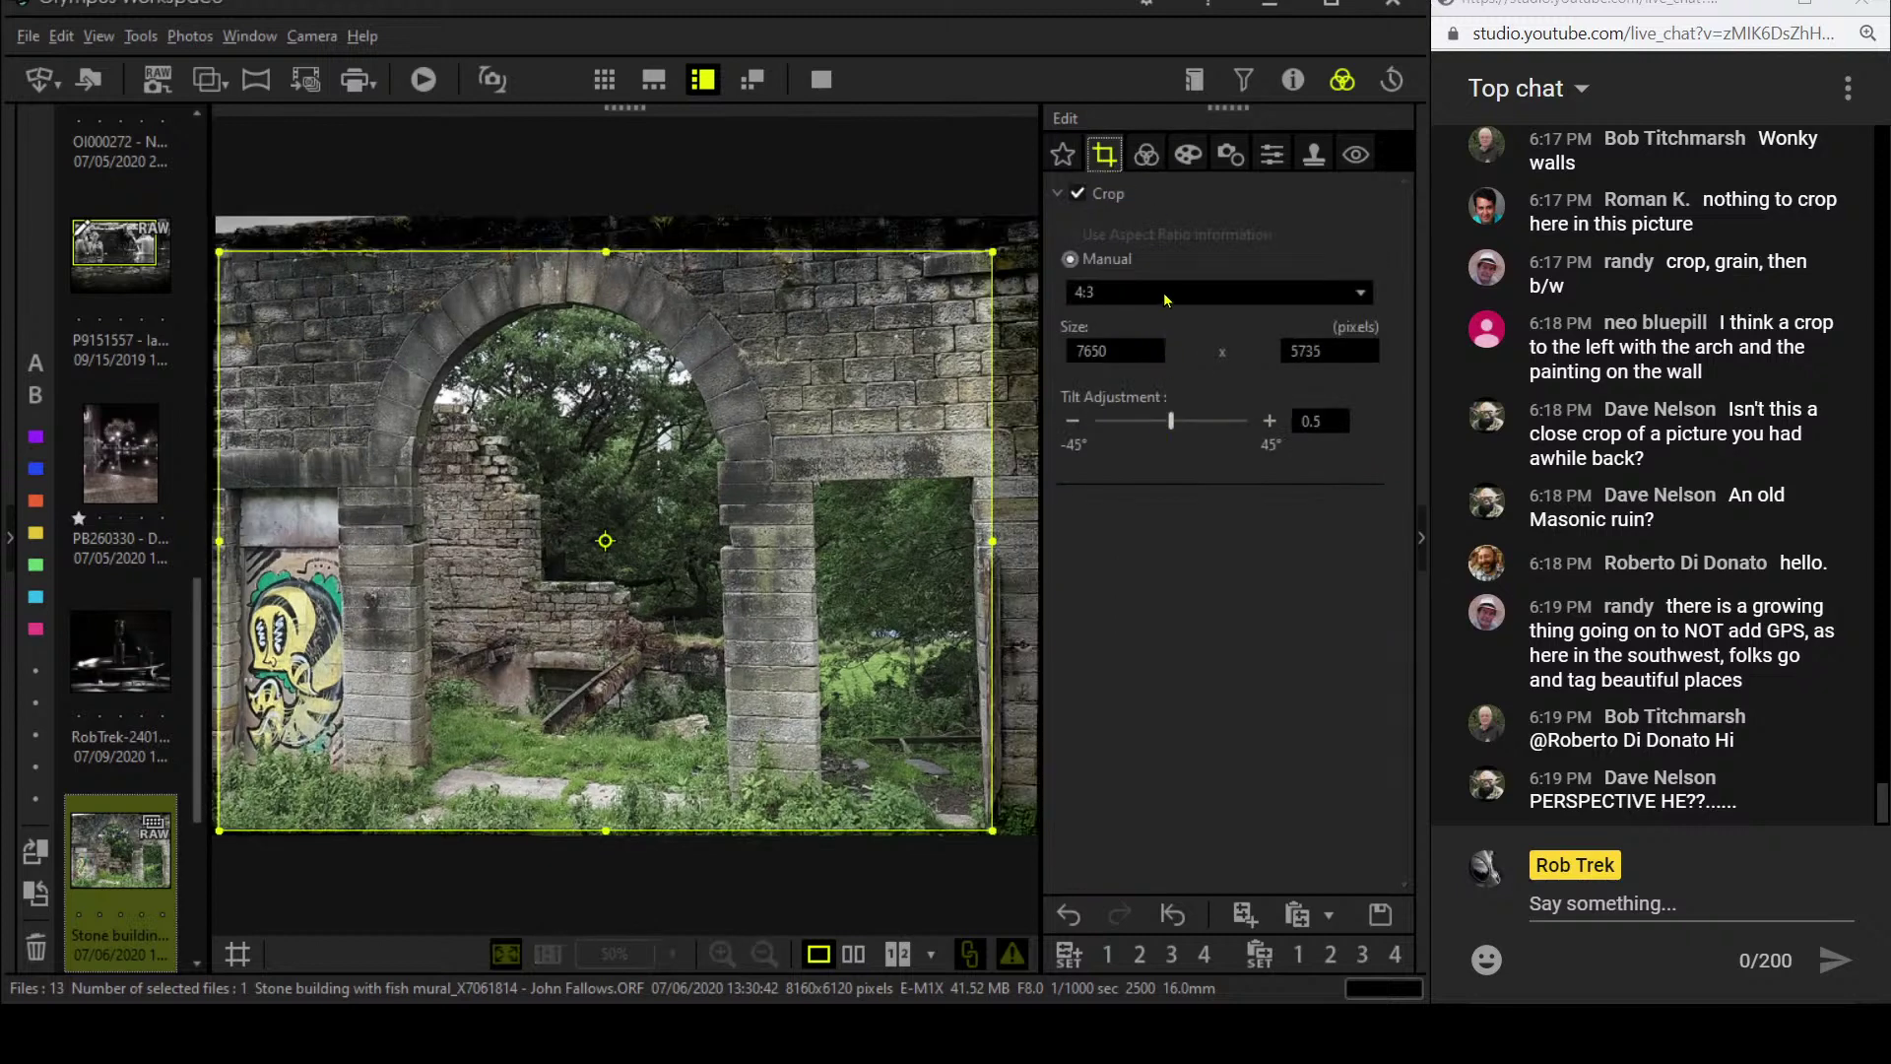
pyautogui.click(1166, 294)
pyautogui.click(1166, 553)
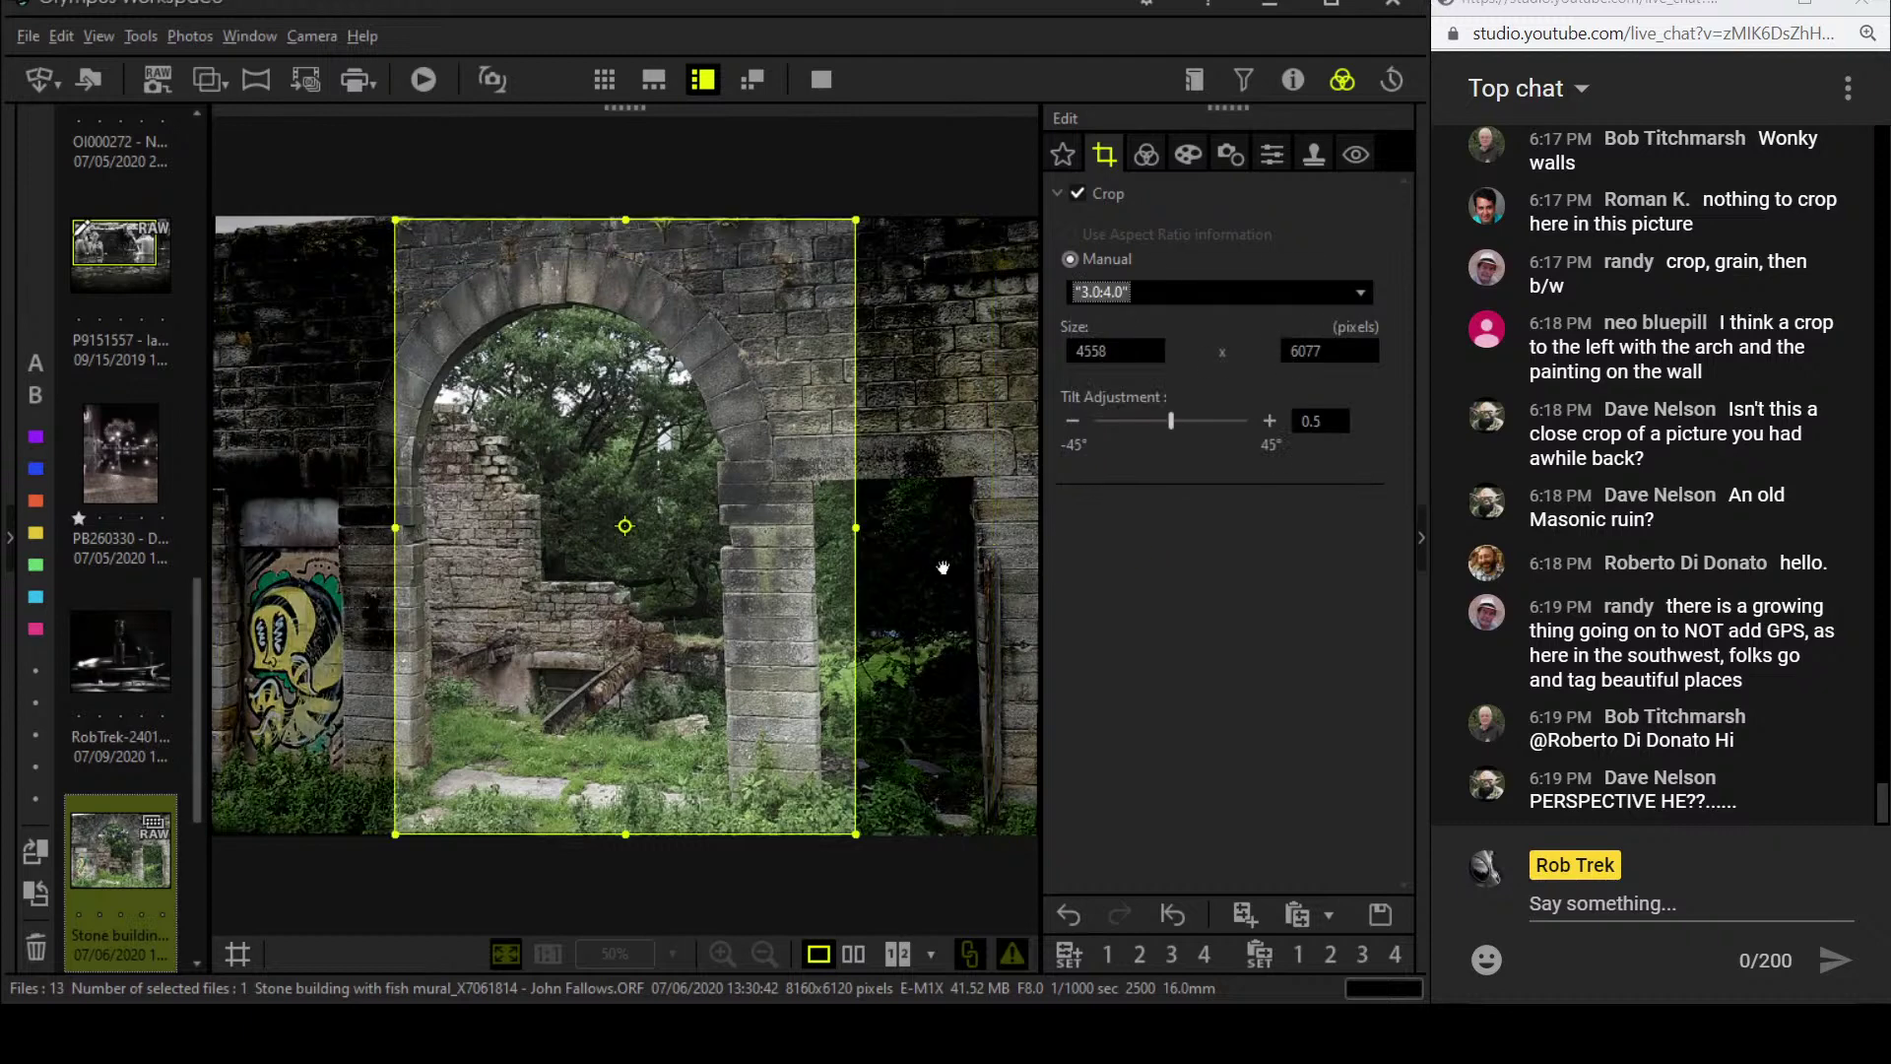
pyautogui.moveTo(739, 549); pyautogui.dragTo(557, 549)
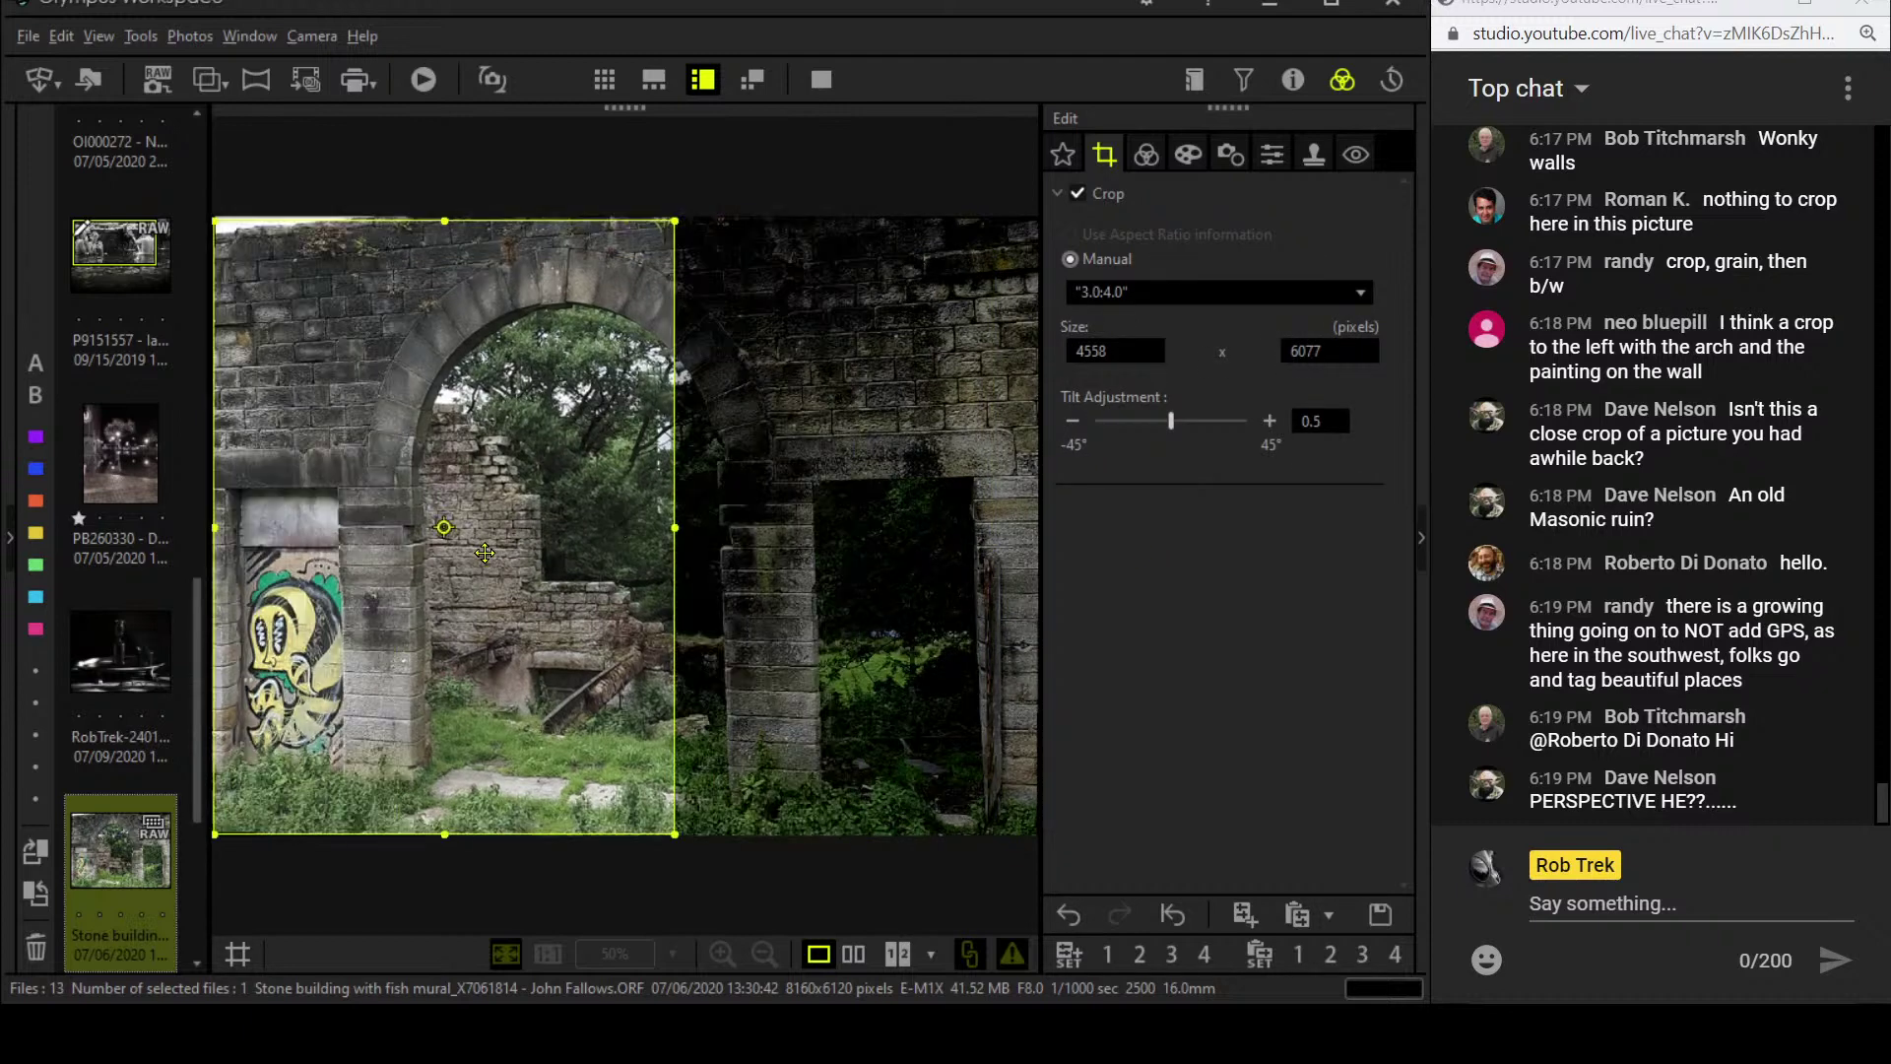
pyautogui.click(1147, 153)
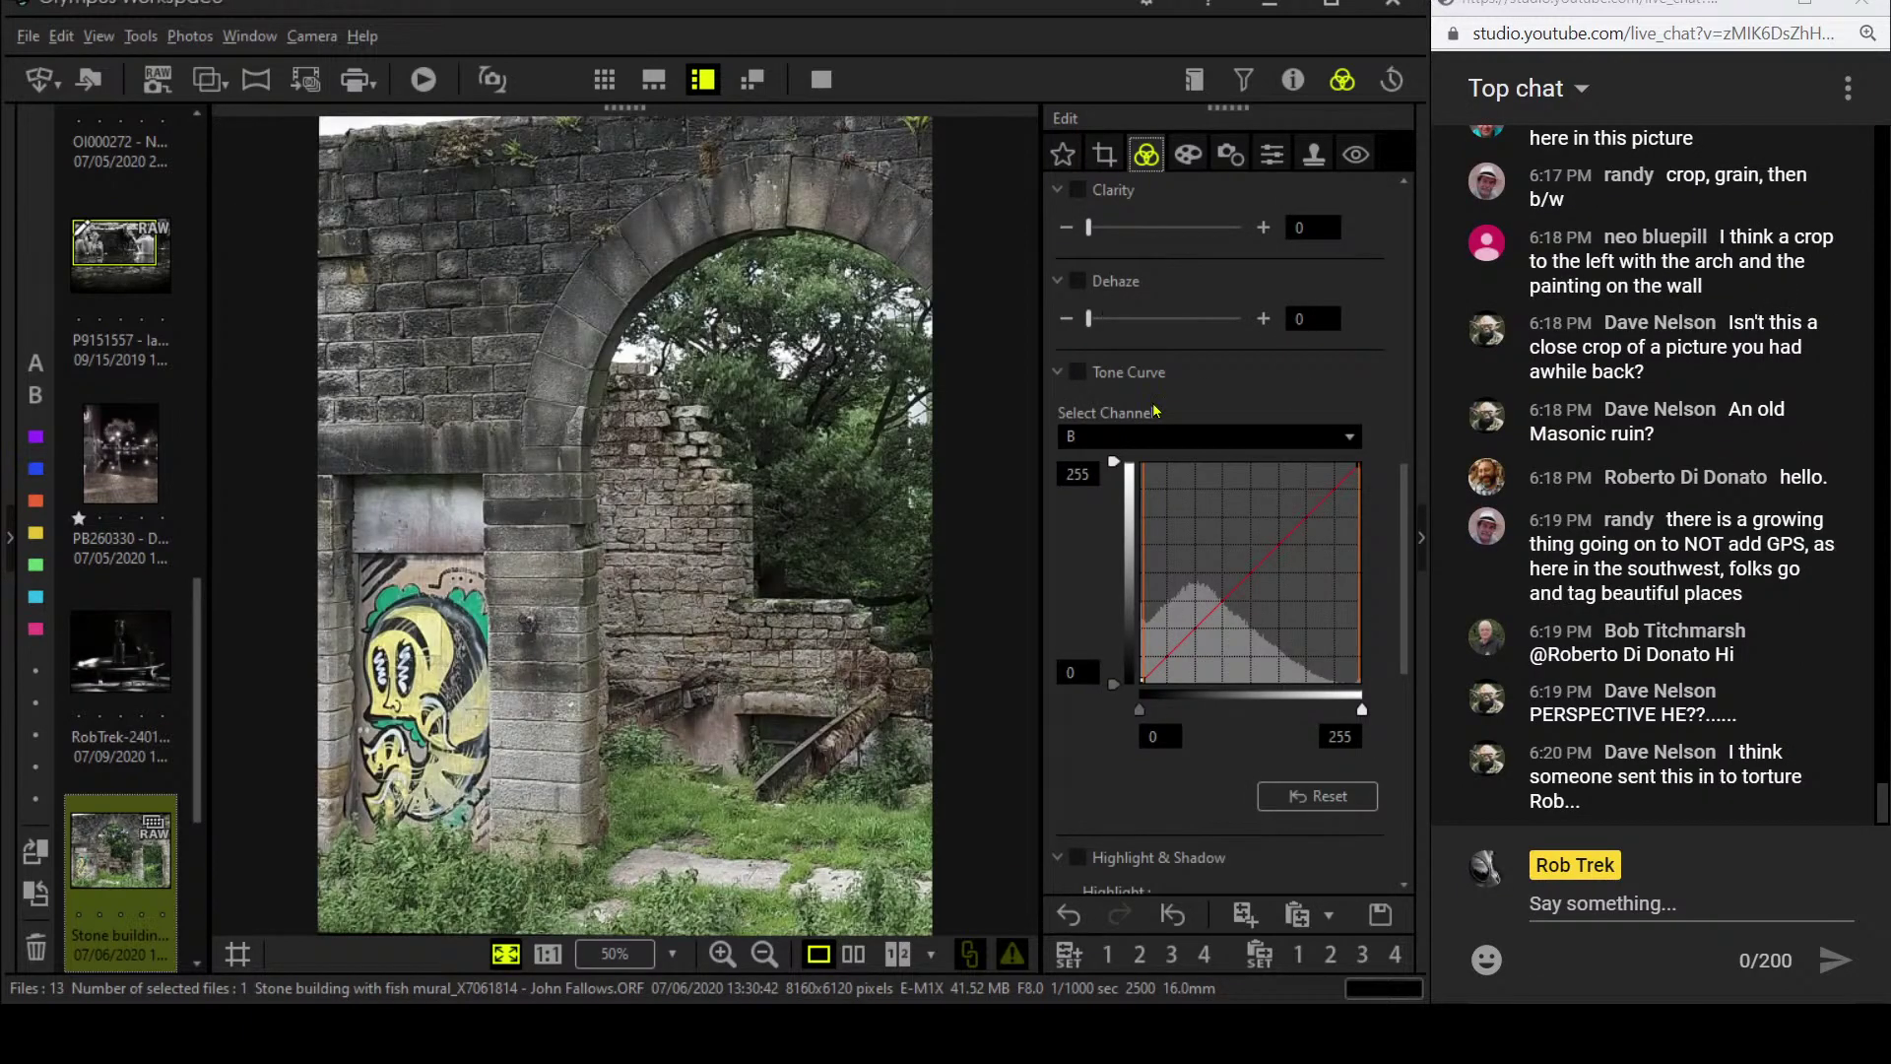
# - Shrink the 3:4 crop to 4279 x 5706 pixels and reposition it against the photo's mural-side edge, below the white strip of sky
pyautogui.click(1105, 155)
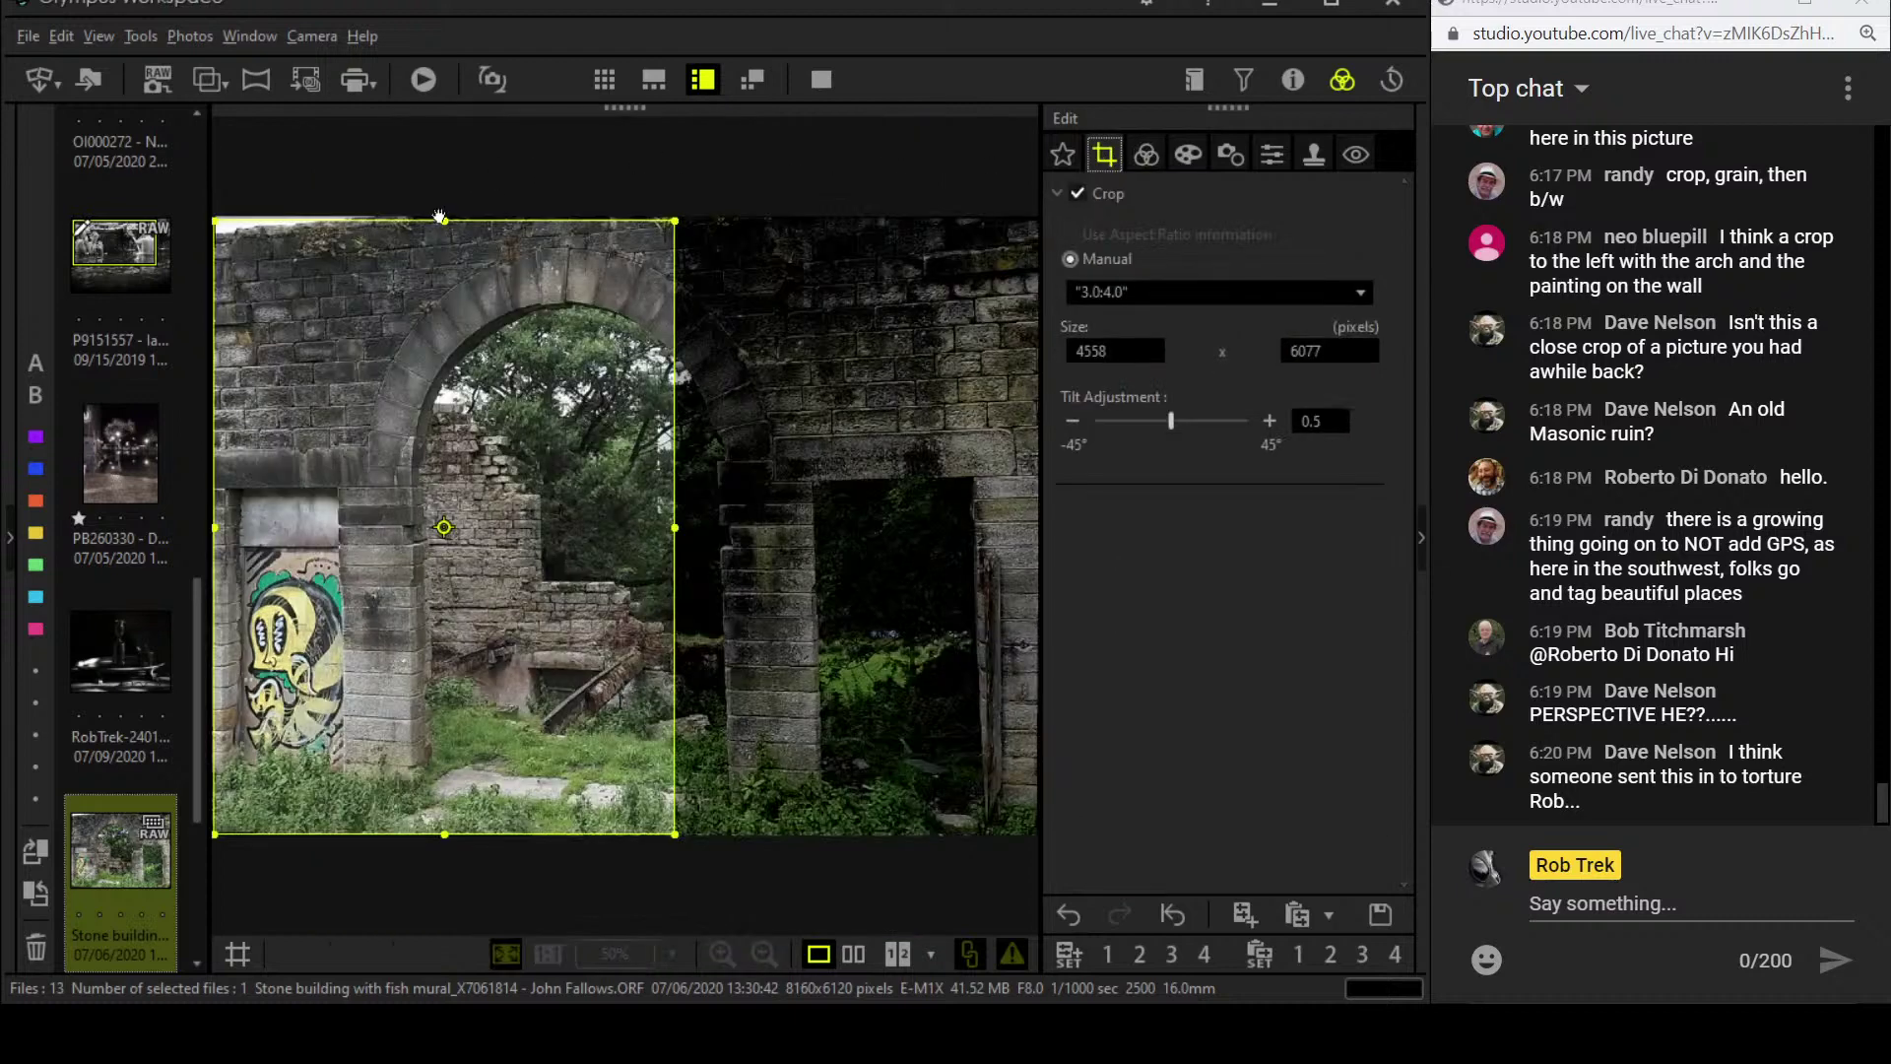
pyautogui.moveTo(443, 216); pyautogui.dragTo(445, 257)
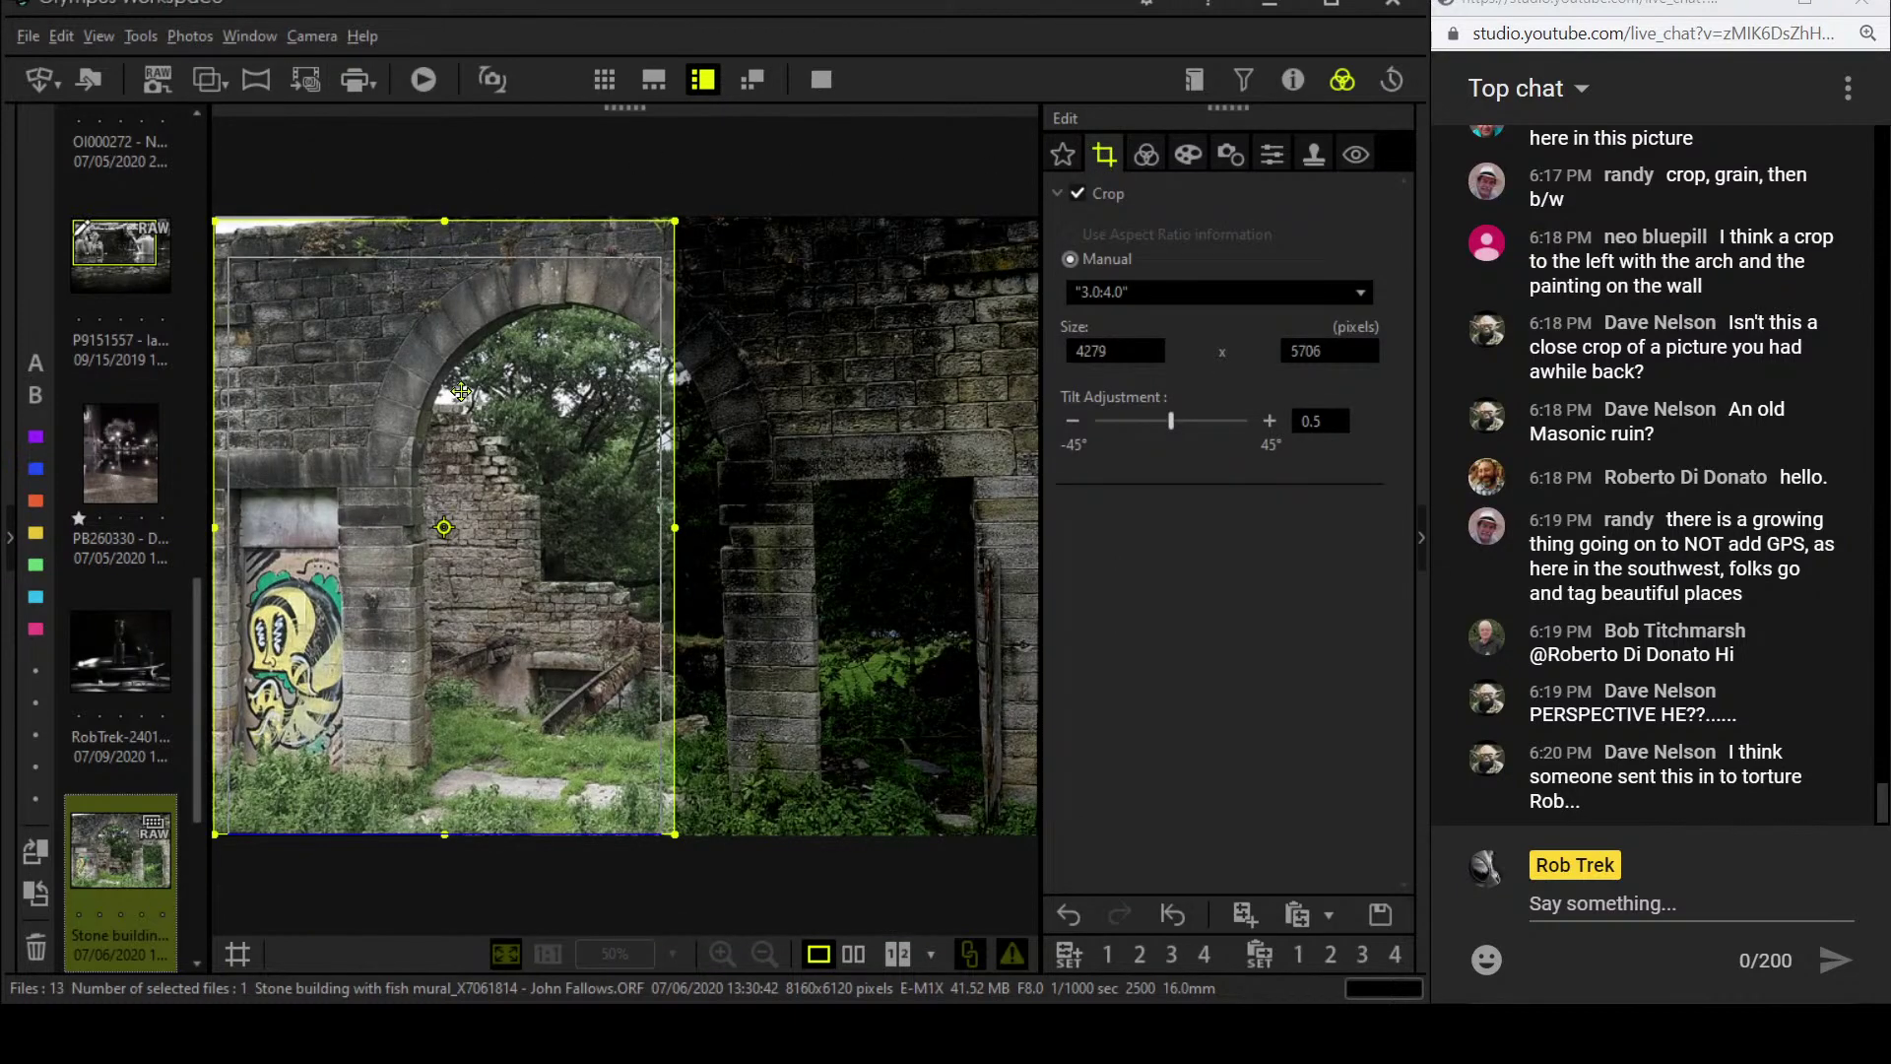
pyautogui.moveTo(407, 393)
pyautogui.mouseDown()
pyautogui.moveTo(483, 415)
pyautogui.moveTo(426, 414)
pyautogui.mouseUp()
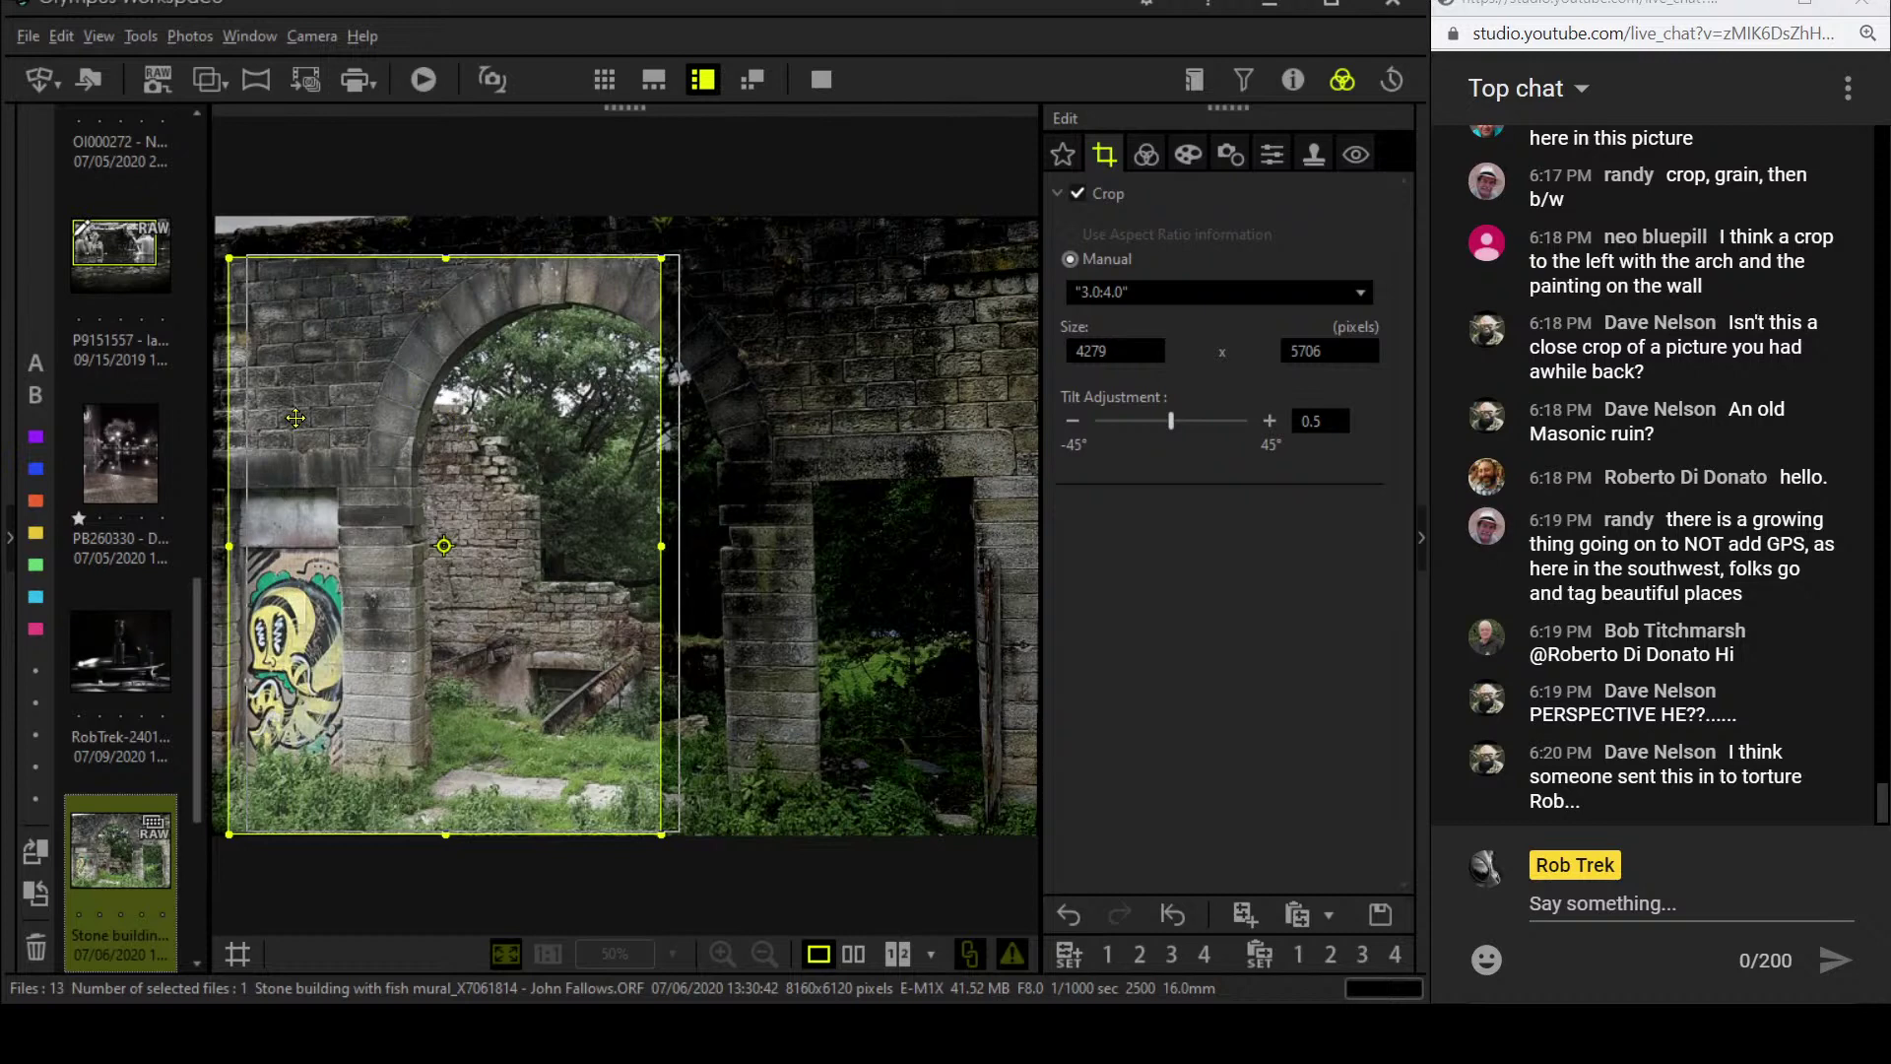
pyautogui.moveTo(499, 627); pyautogui.dragTo(474, 637)
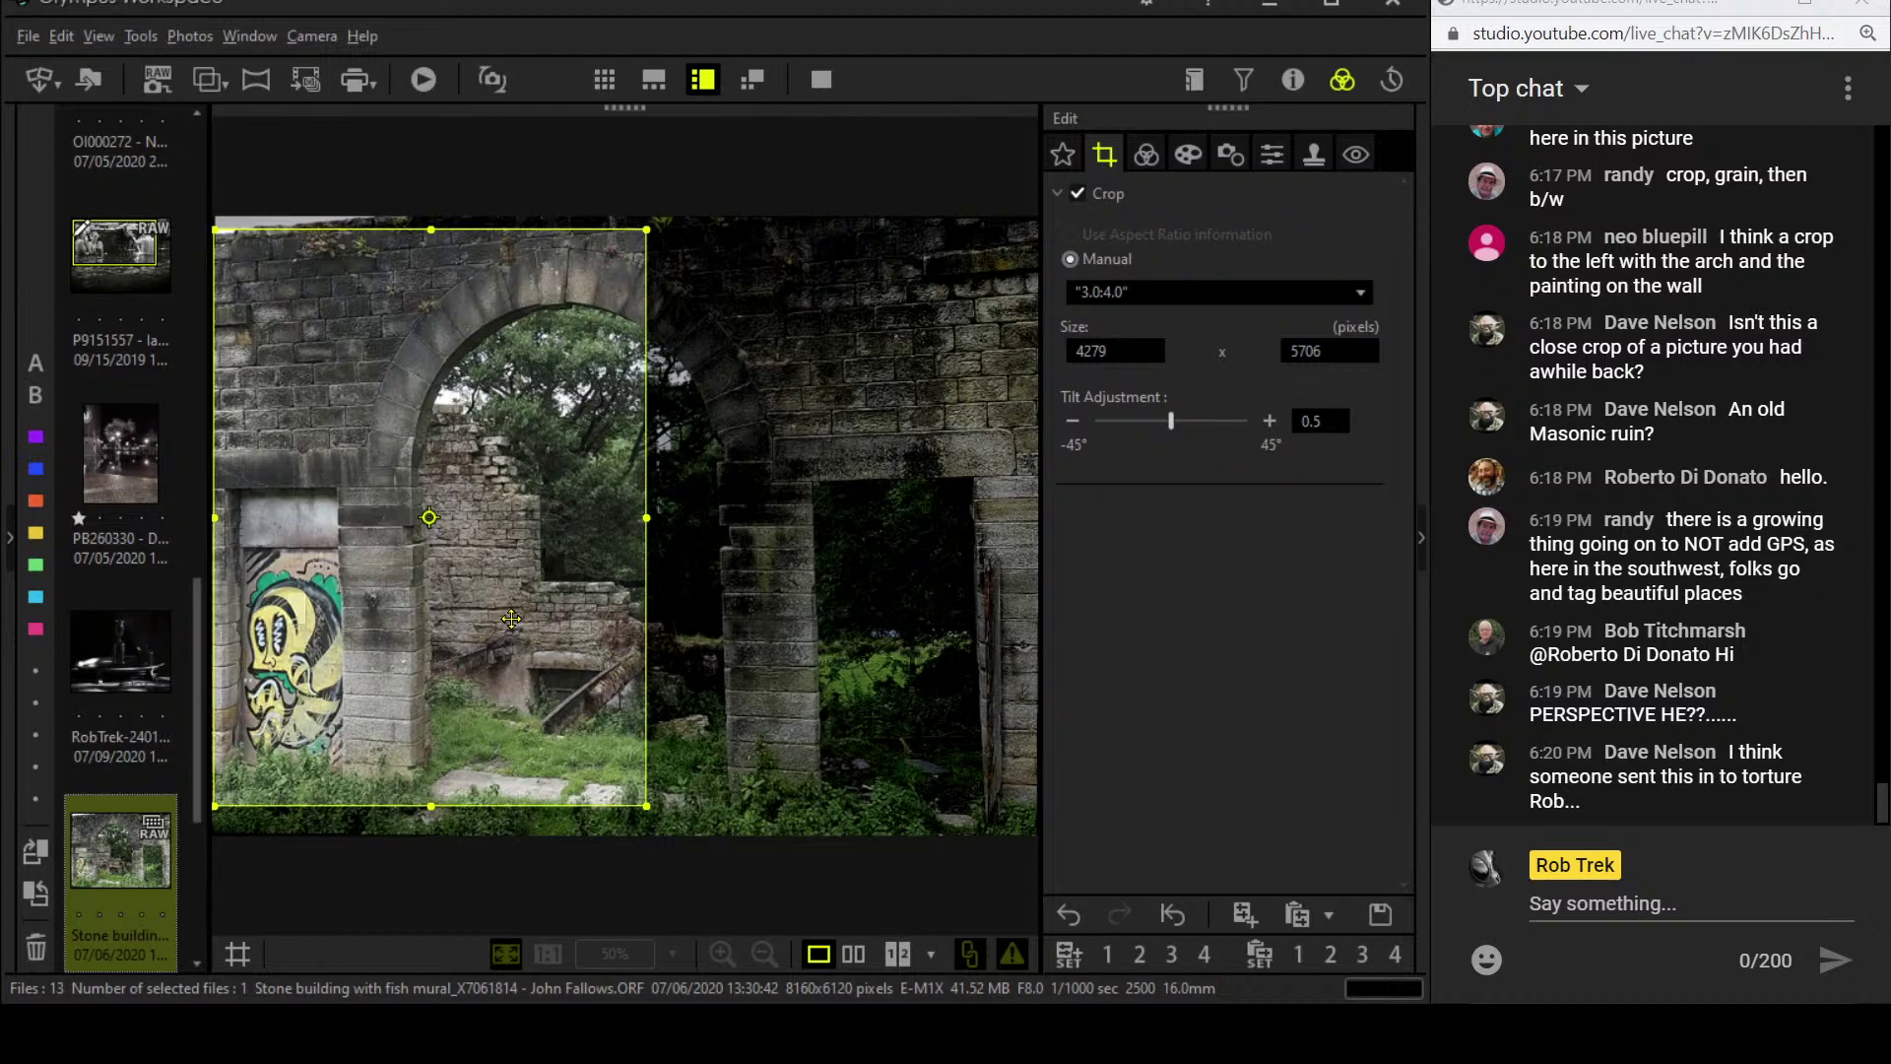
pyautogui.click(1144, 155)
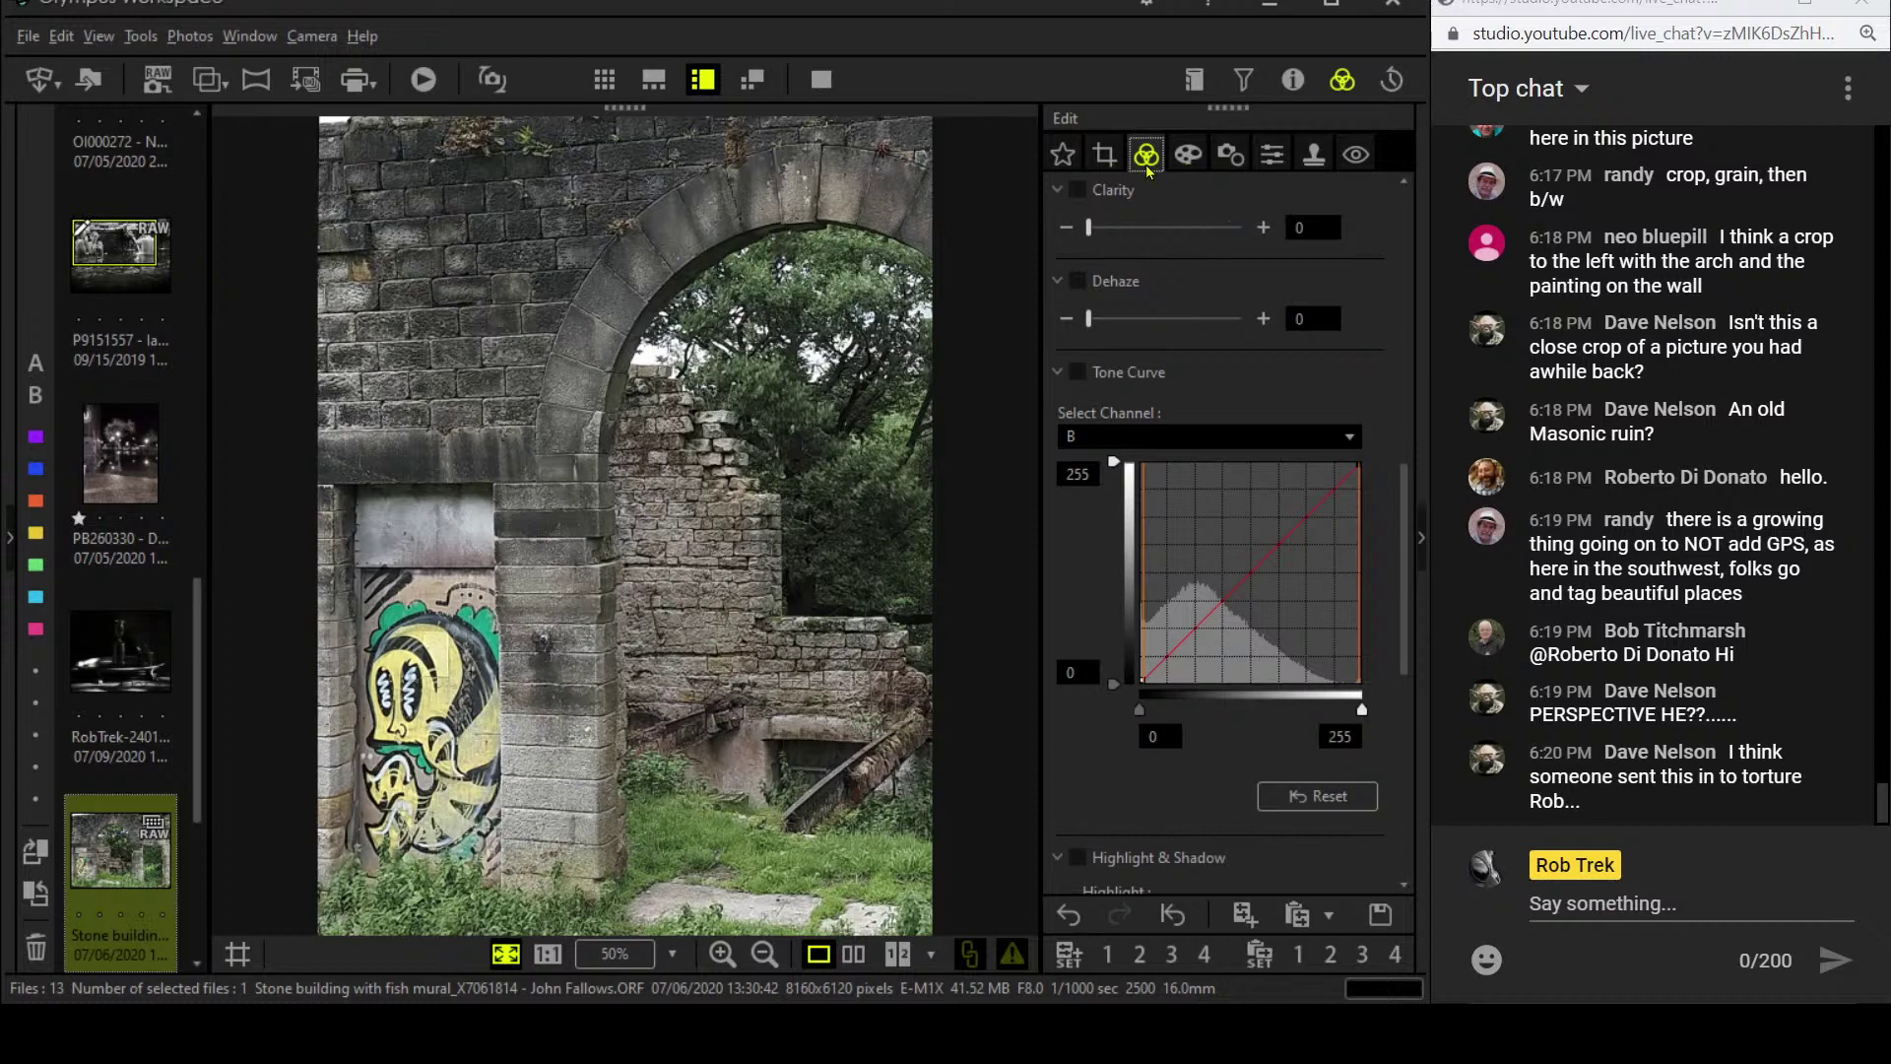
# - Trim the crop's upper edge slightly, to 4255 x 5674 pixels, and view the cropped photo
pyautogui.click(1107, 159)
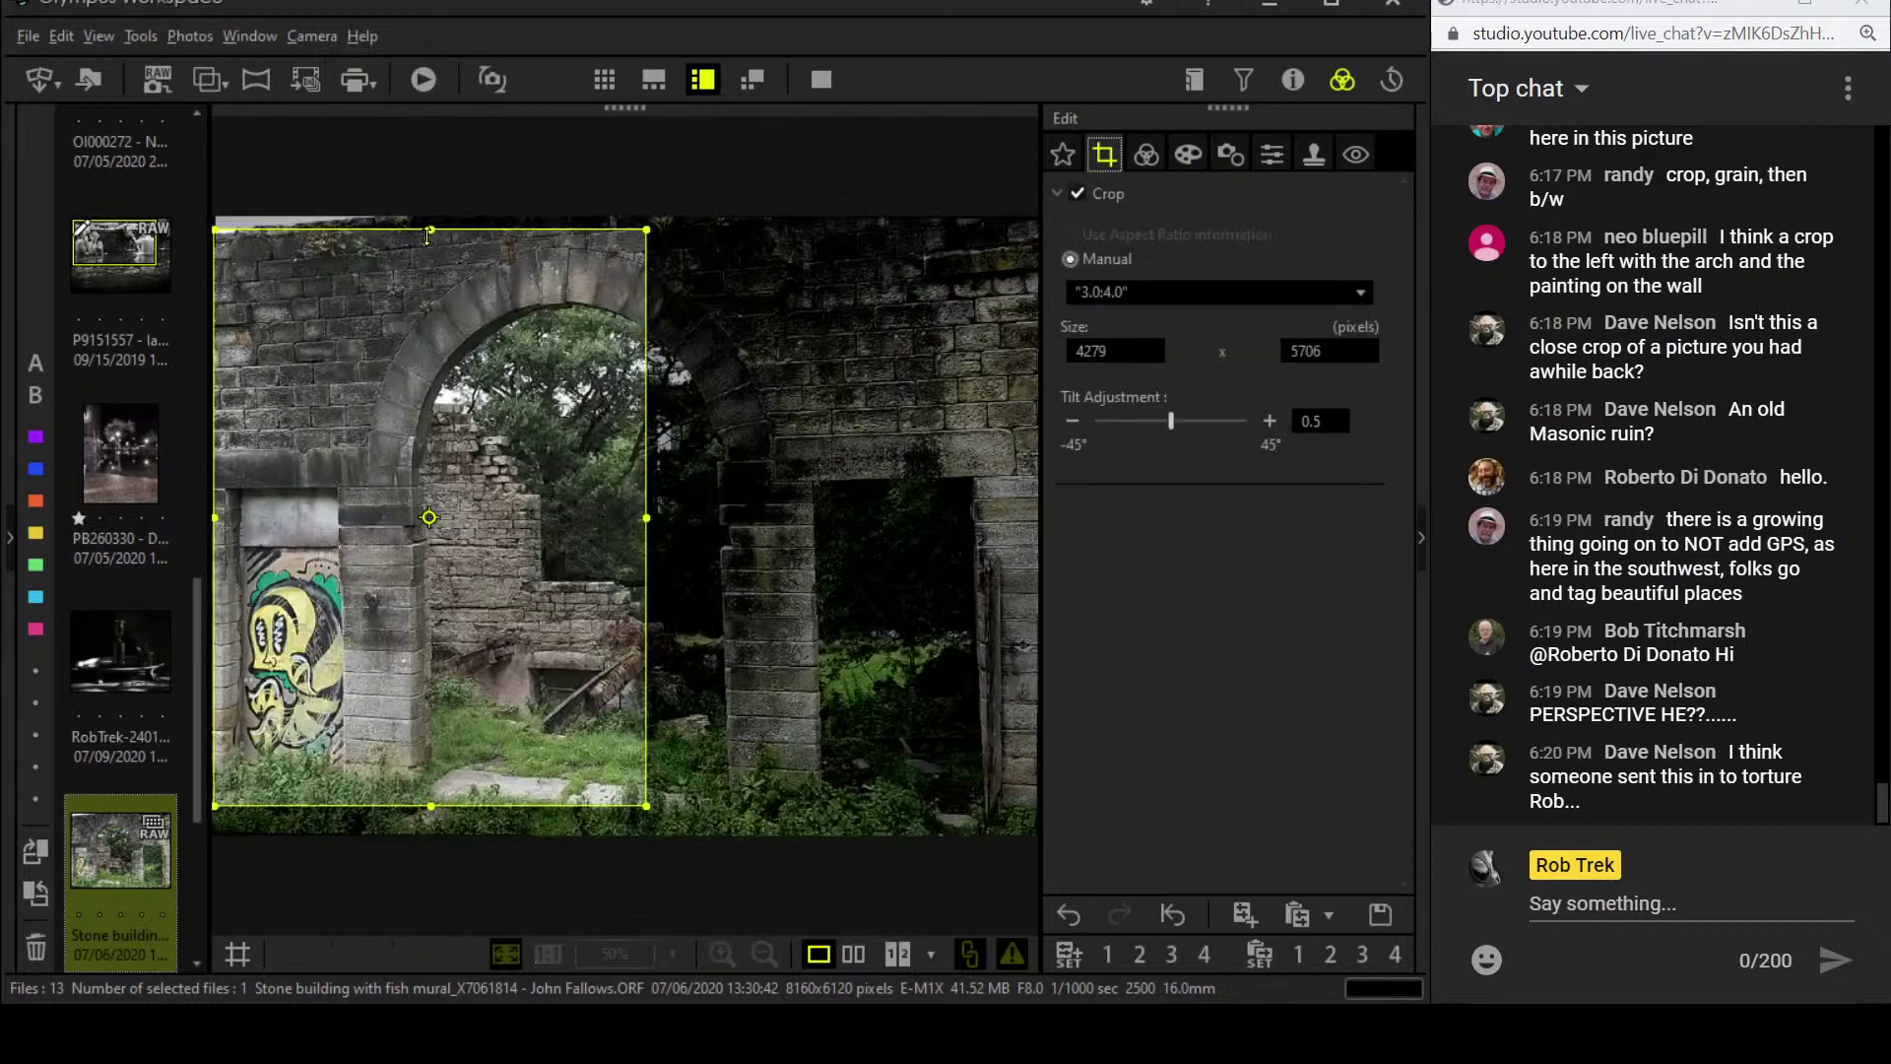
pyautogui.moveTo(427, 234); pyautogui.dragTo(427, 238)
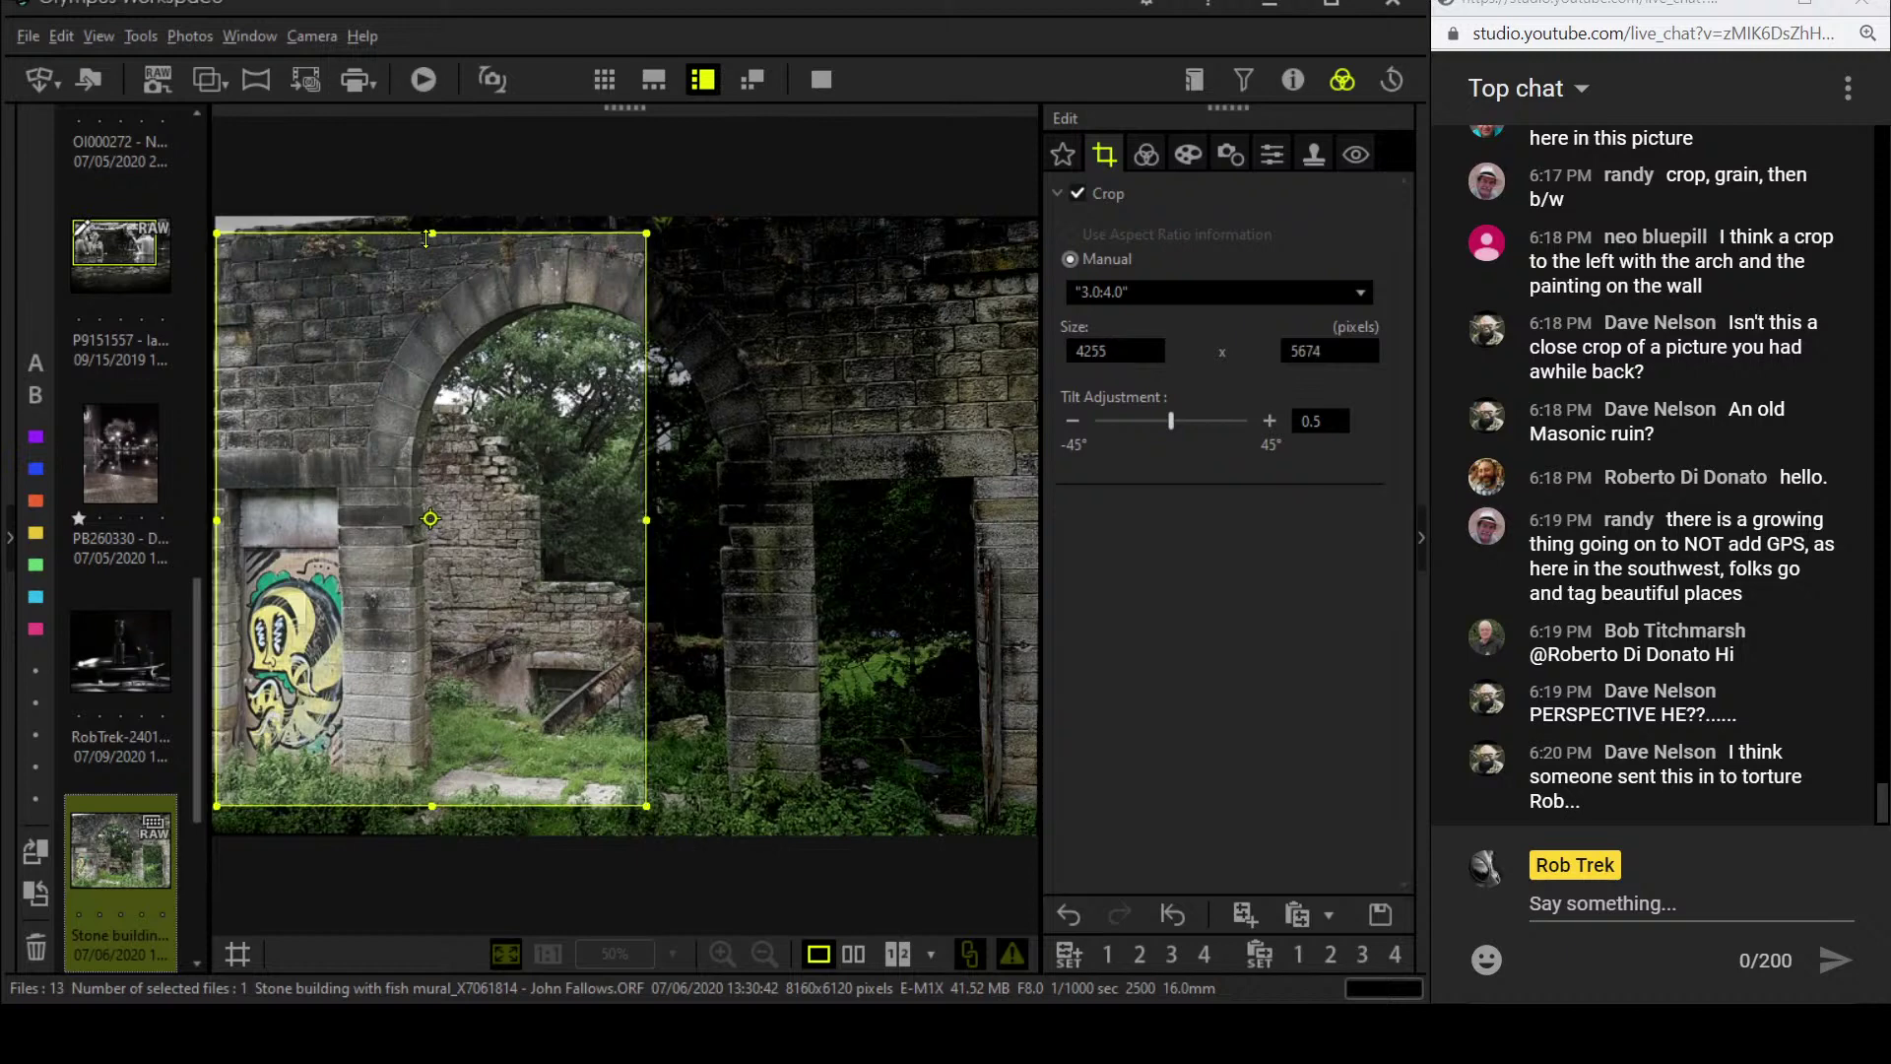
pyautogui.click(1144, 155)
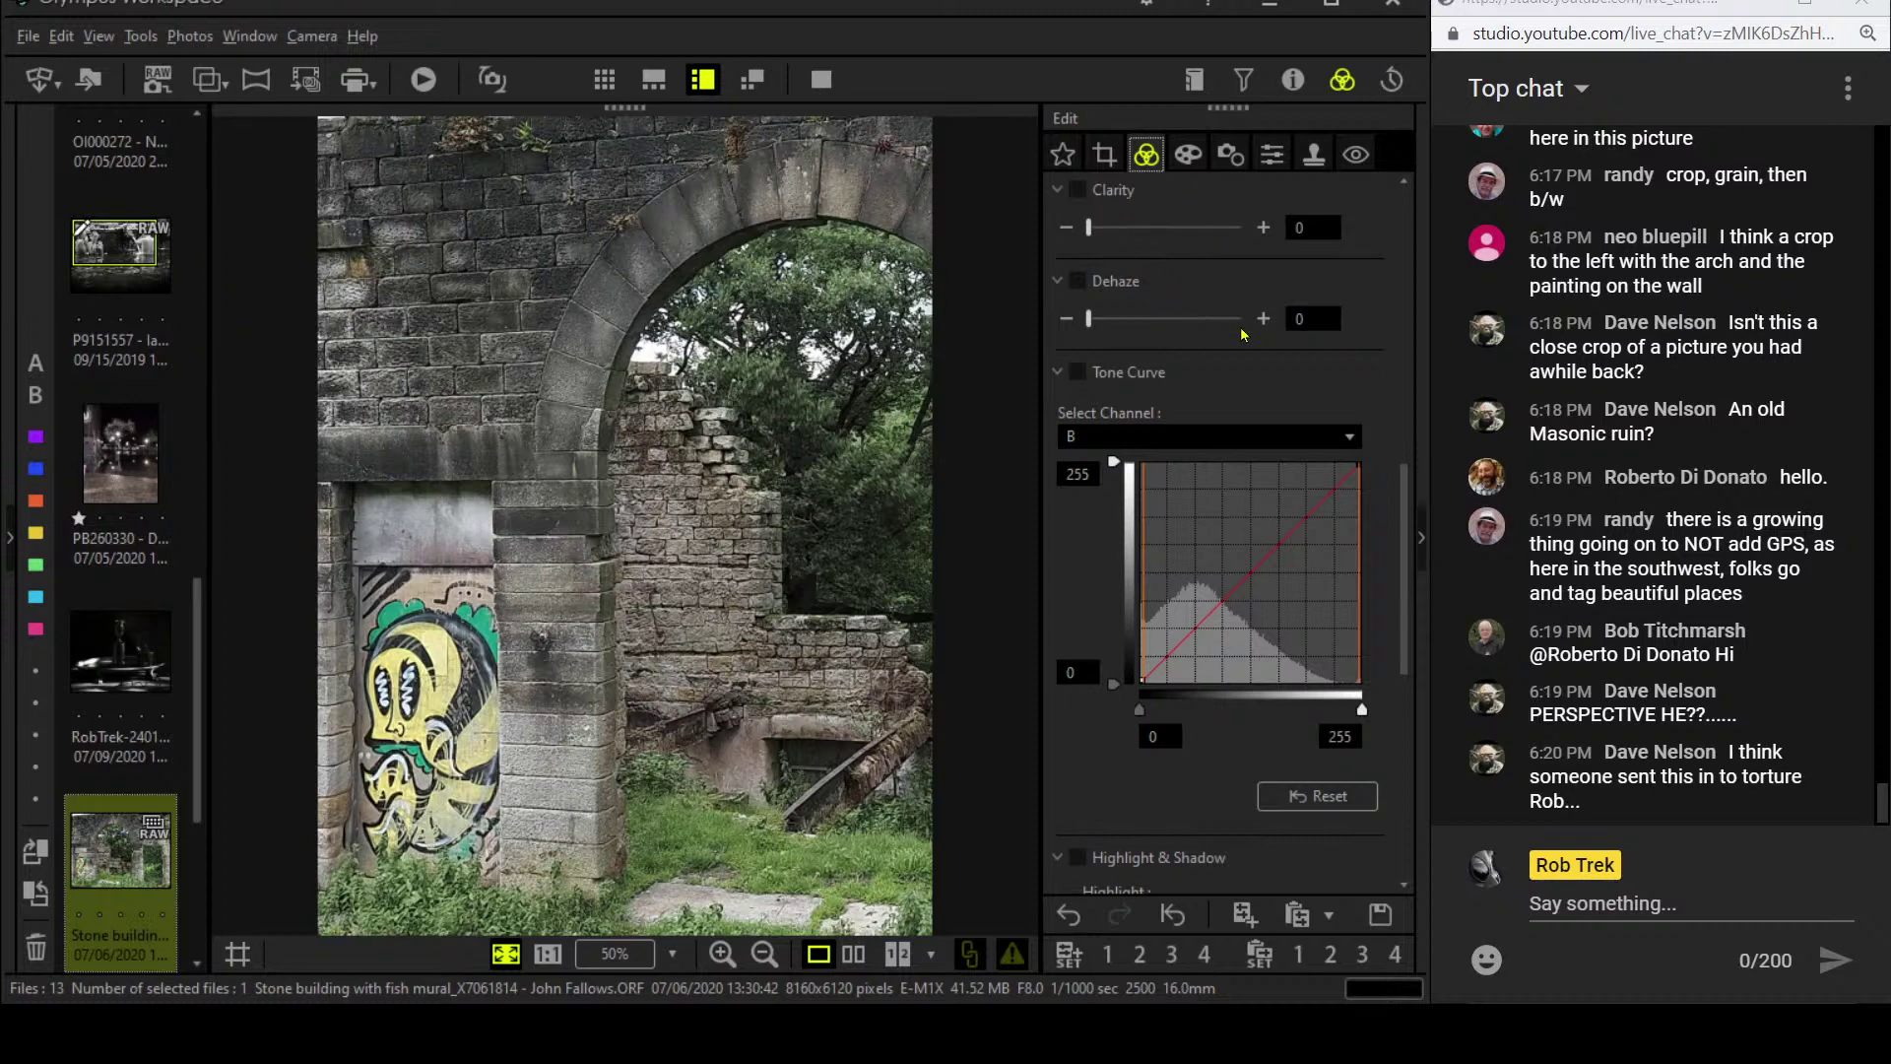
# - Apply the Pop Art II art filter to the cropped photo
pyautogui.scroll(3, 1206, 257)
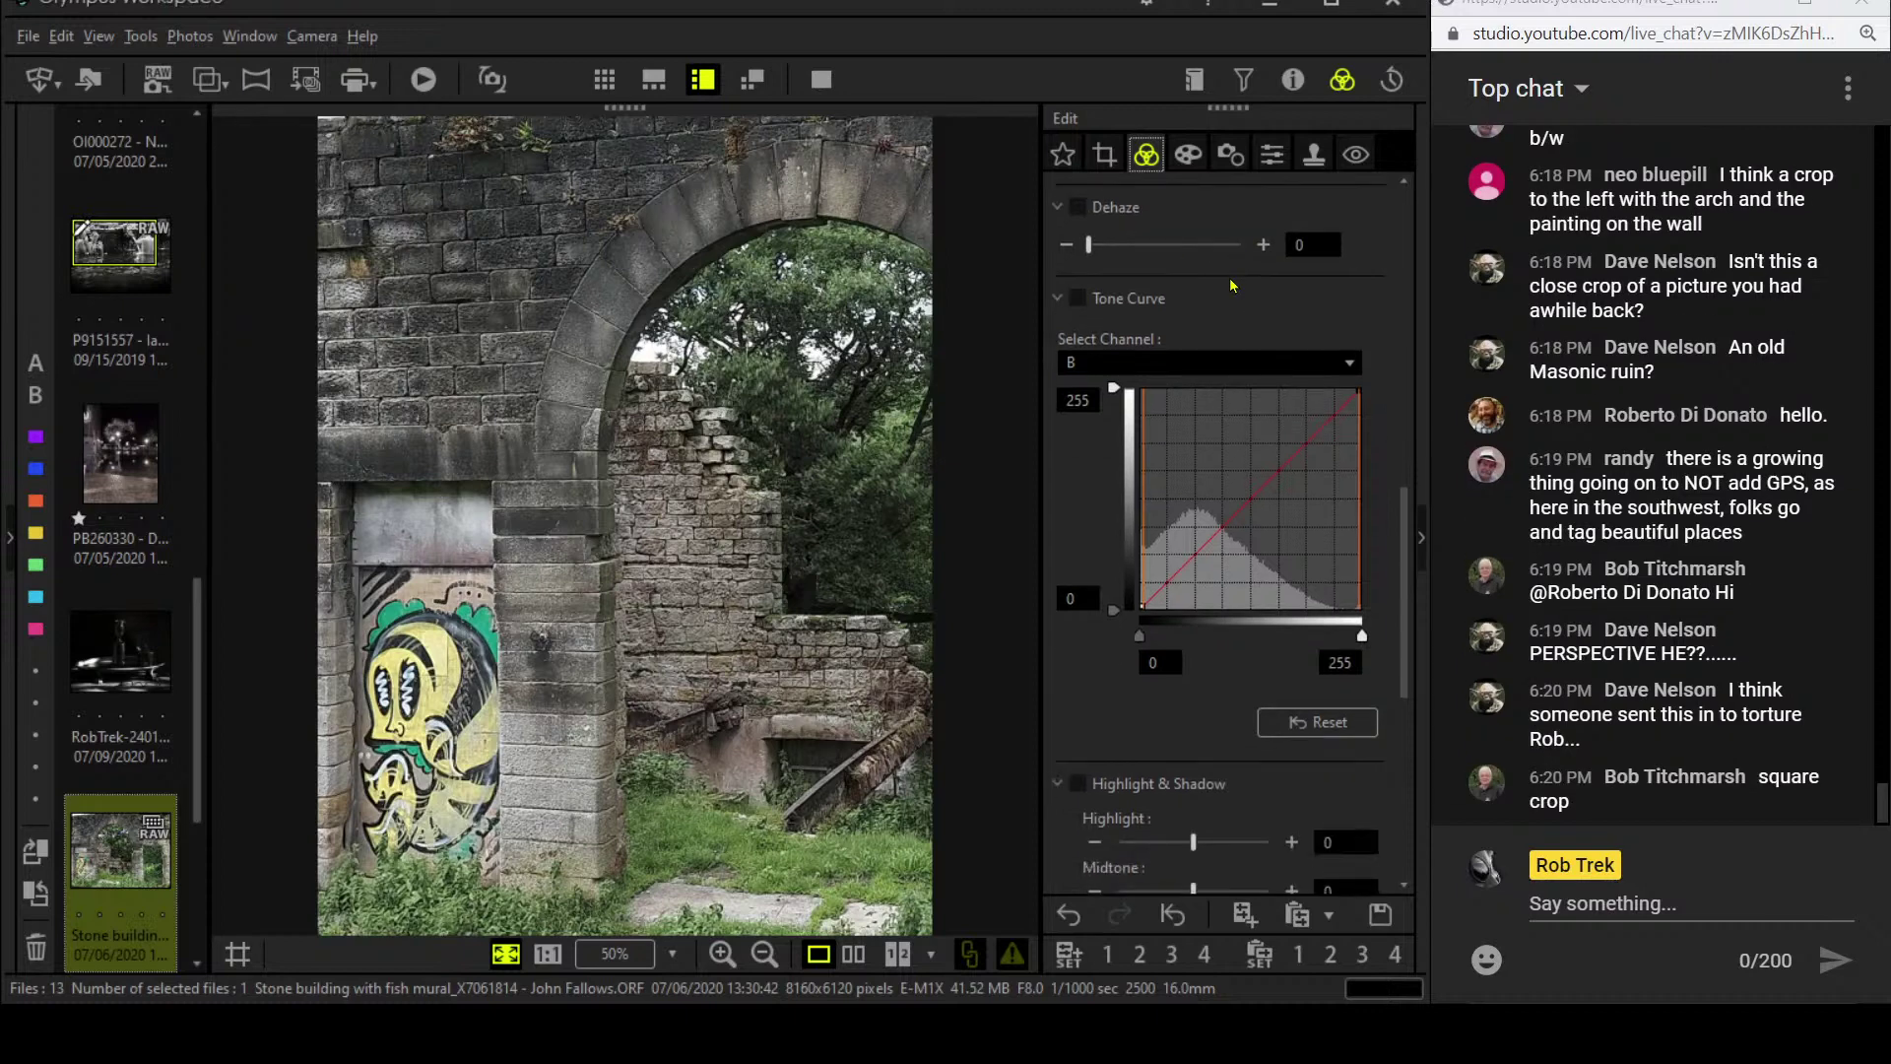
pyautogui.click(1188, 153)
pyautogui.click(1201, 236)
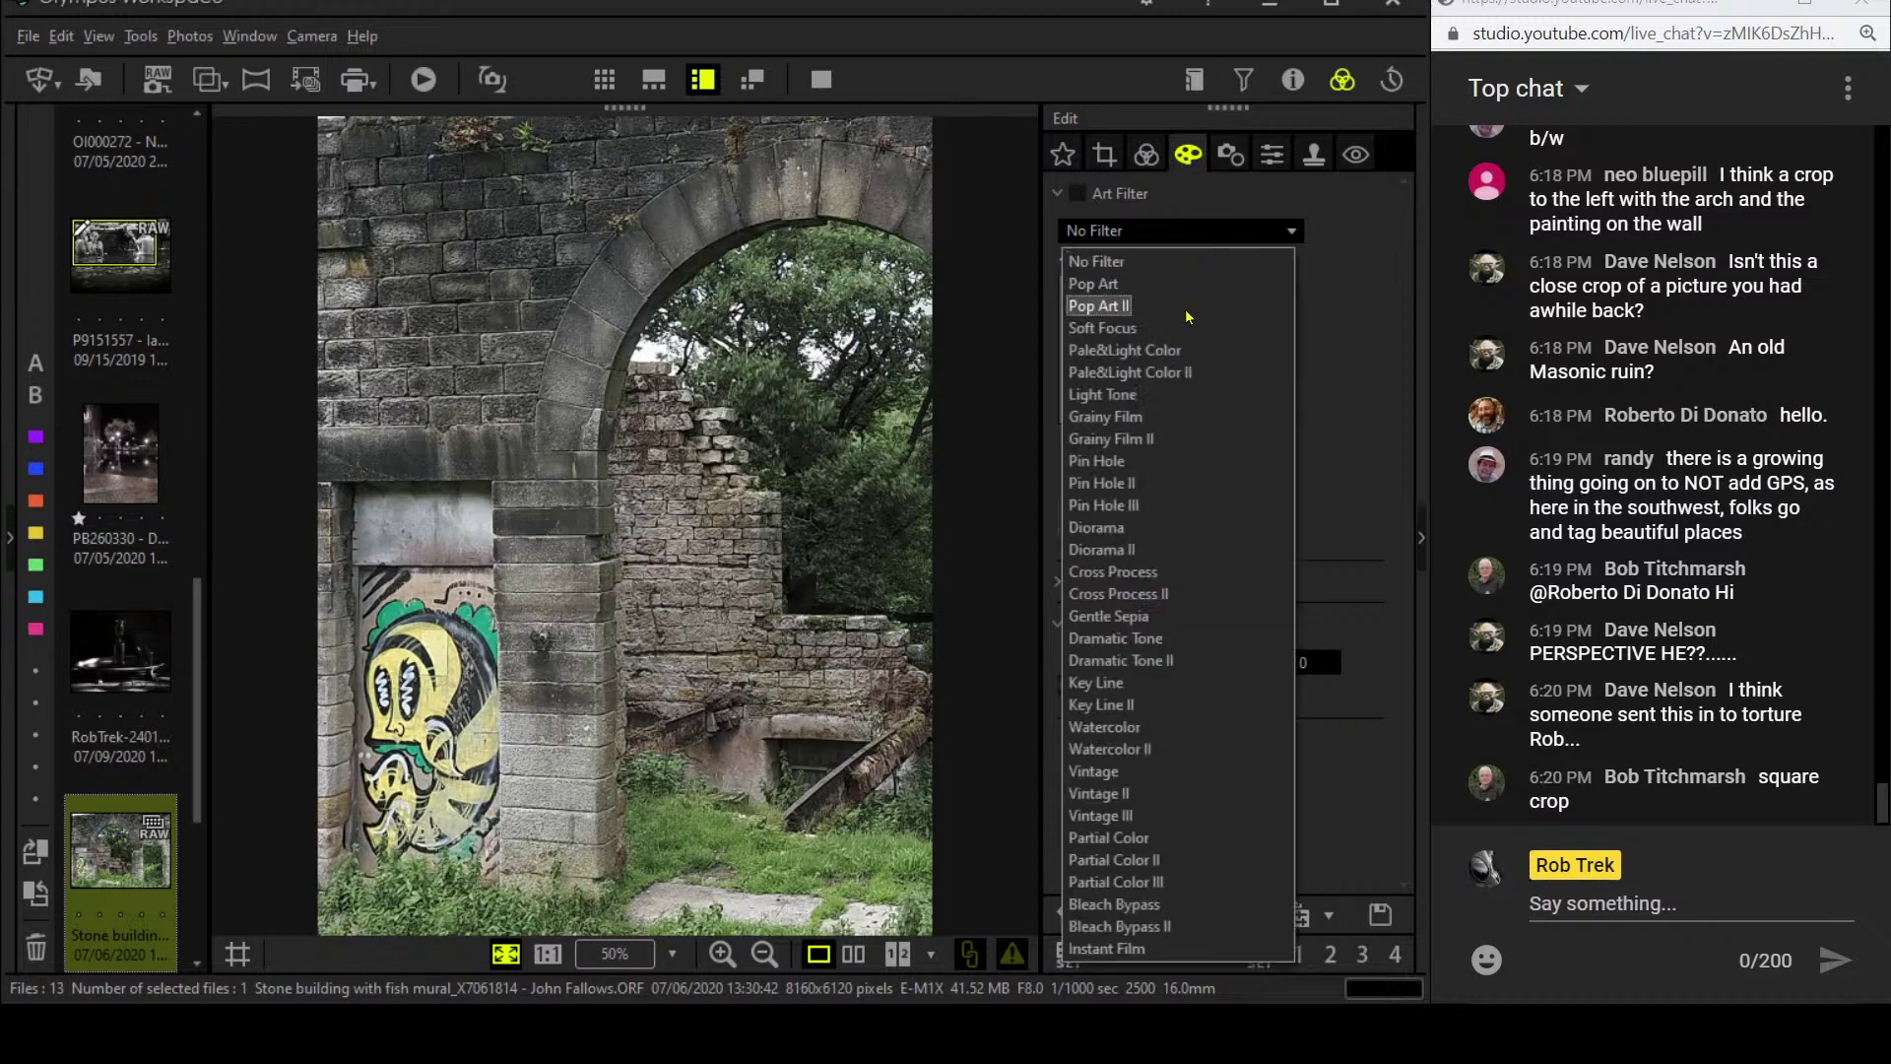
pyautogui.click(1187, 309)
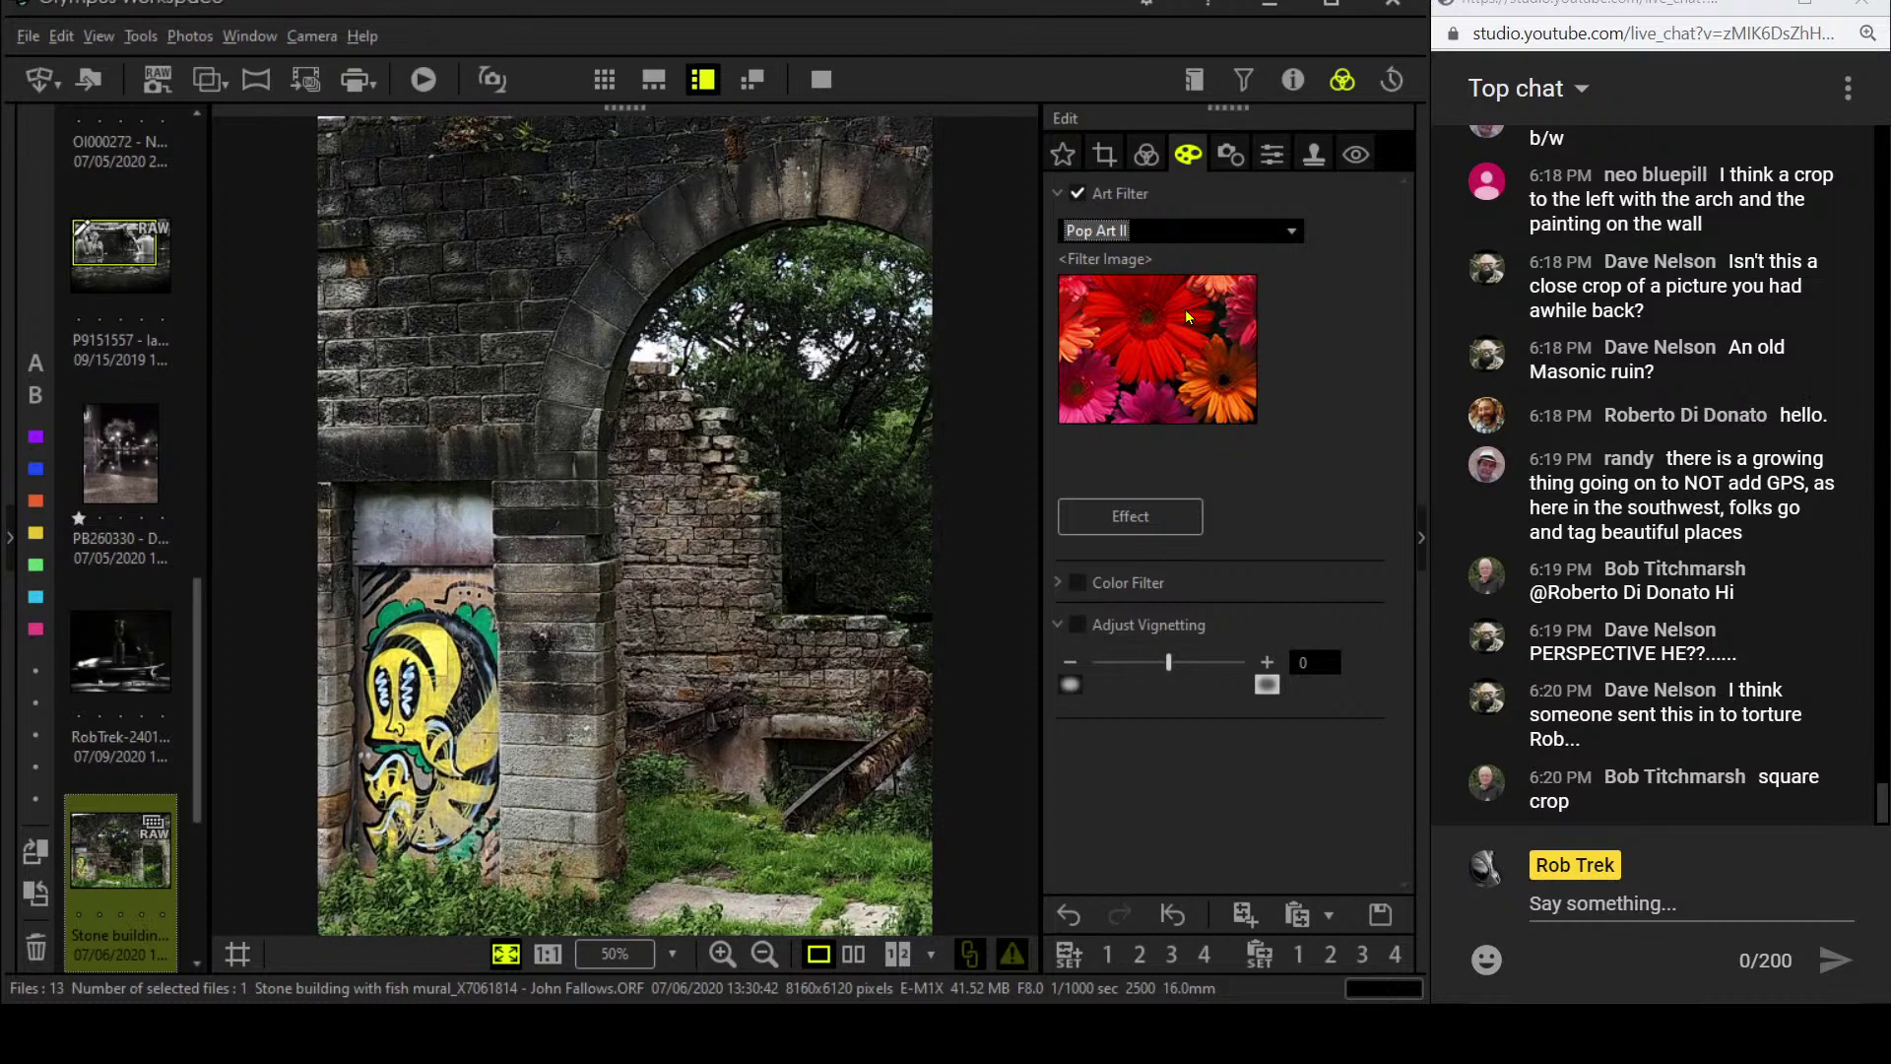
pyautogui.click(1204, 158)
# - Add the Pin Hole Effect to the art filter and check the photo in full screen
pyautogui.click(1129, 510)
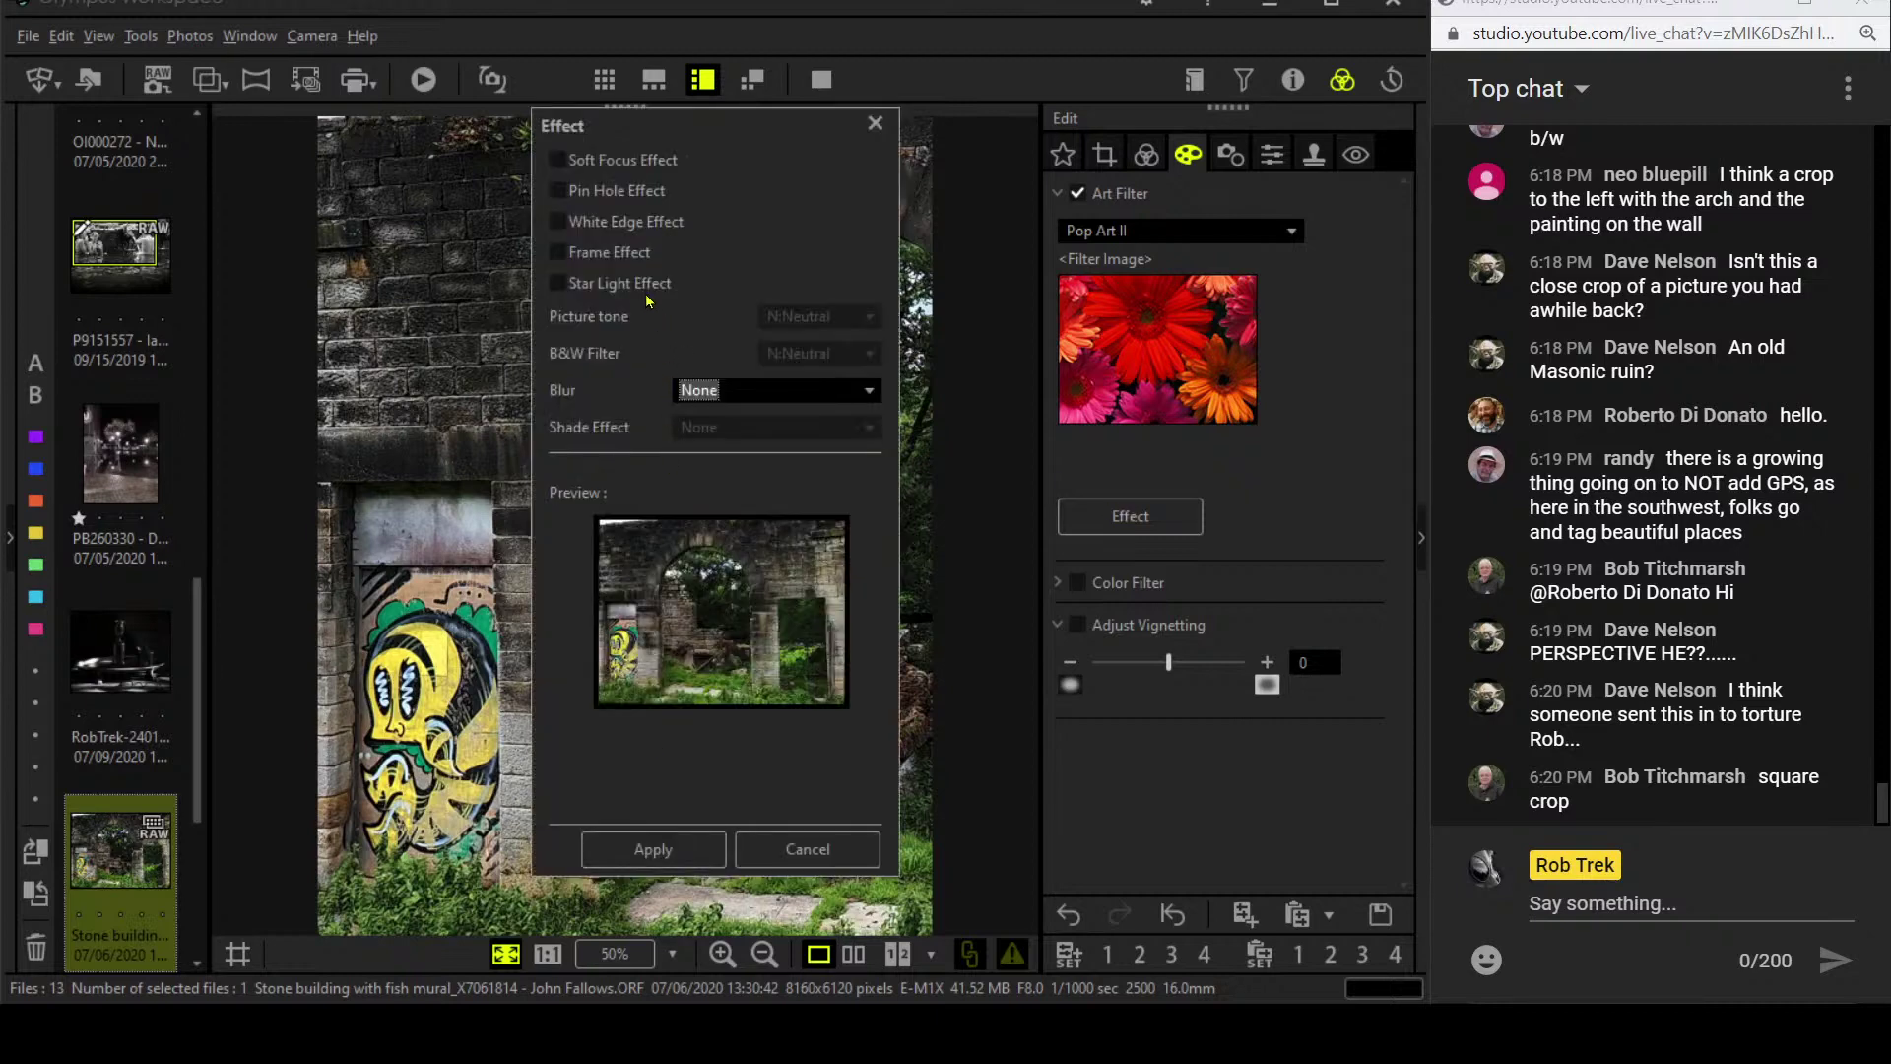
pyautogui.click(557, 190)
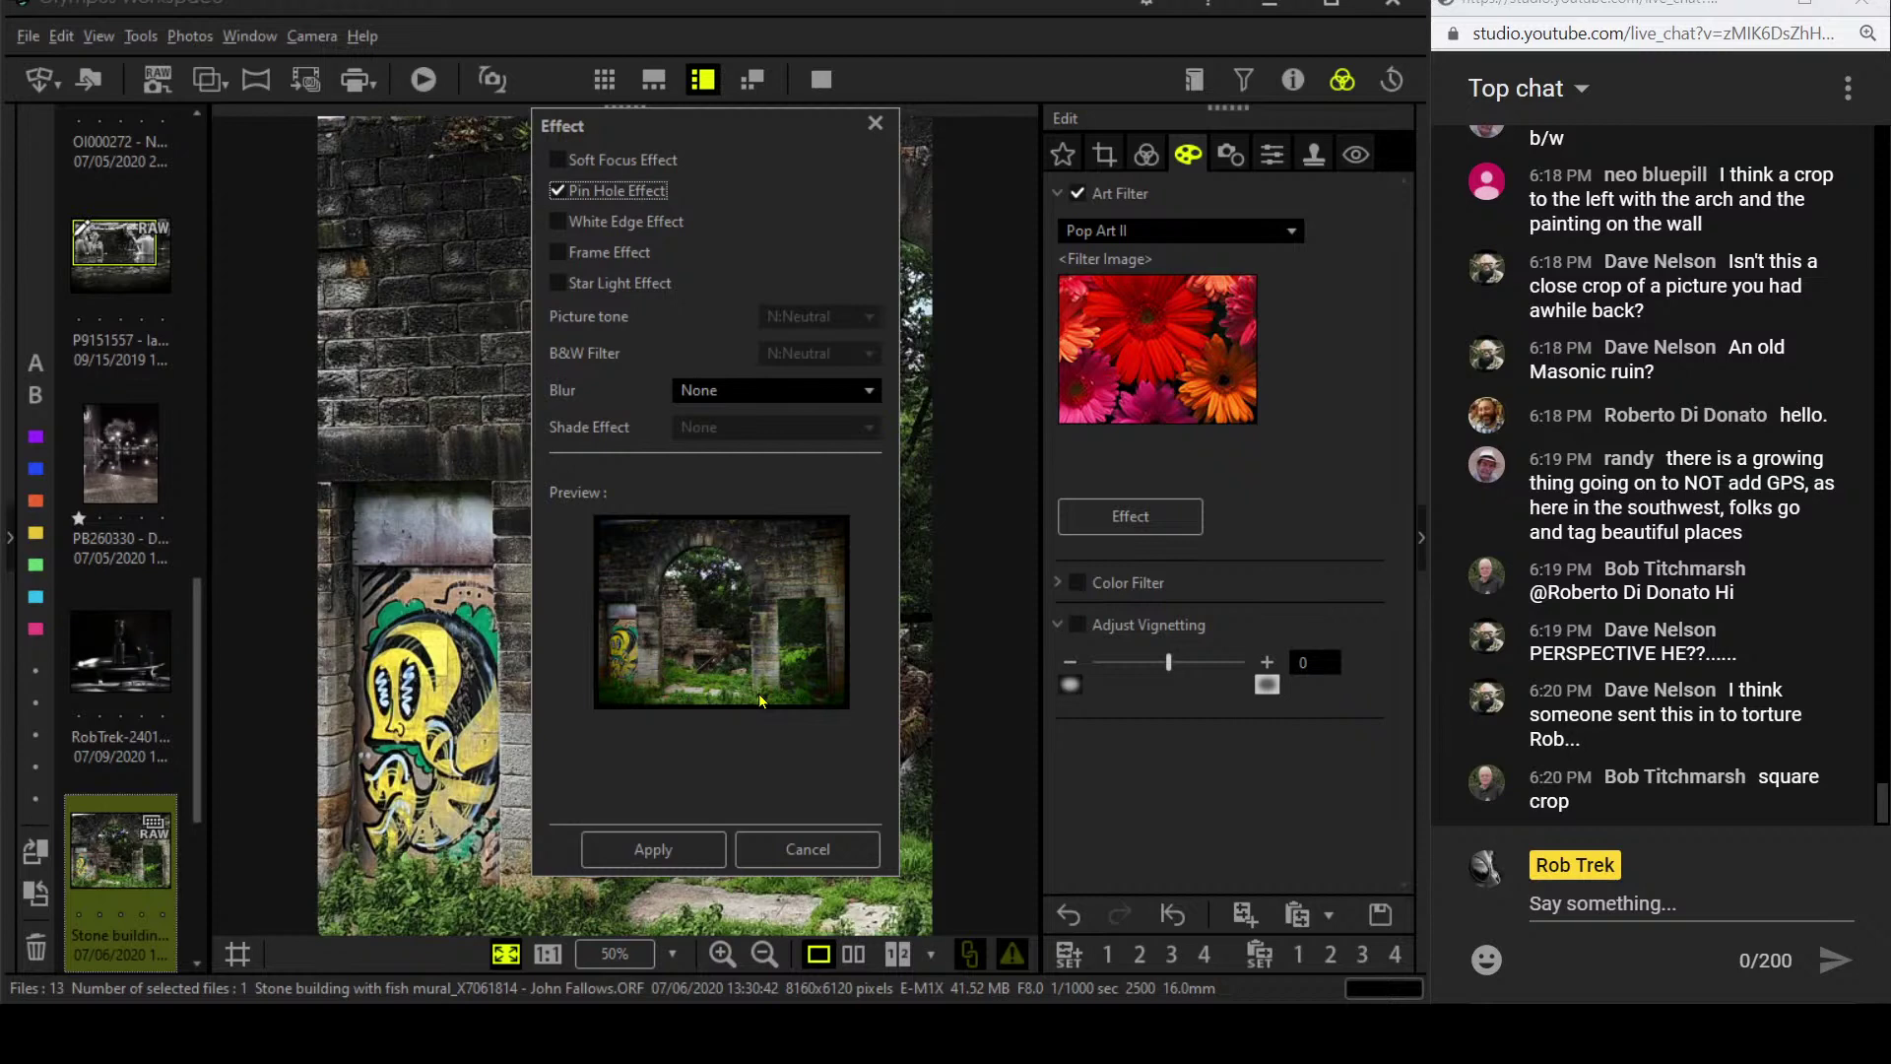
pyautogui.click(711, 842)
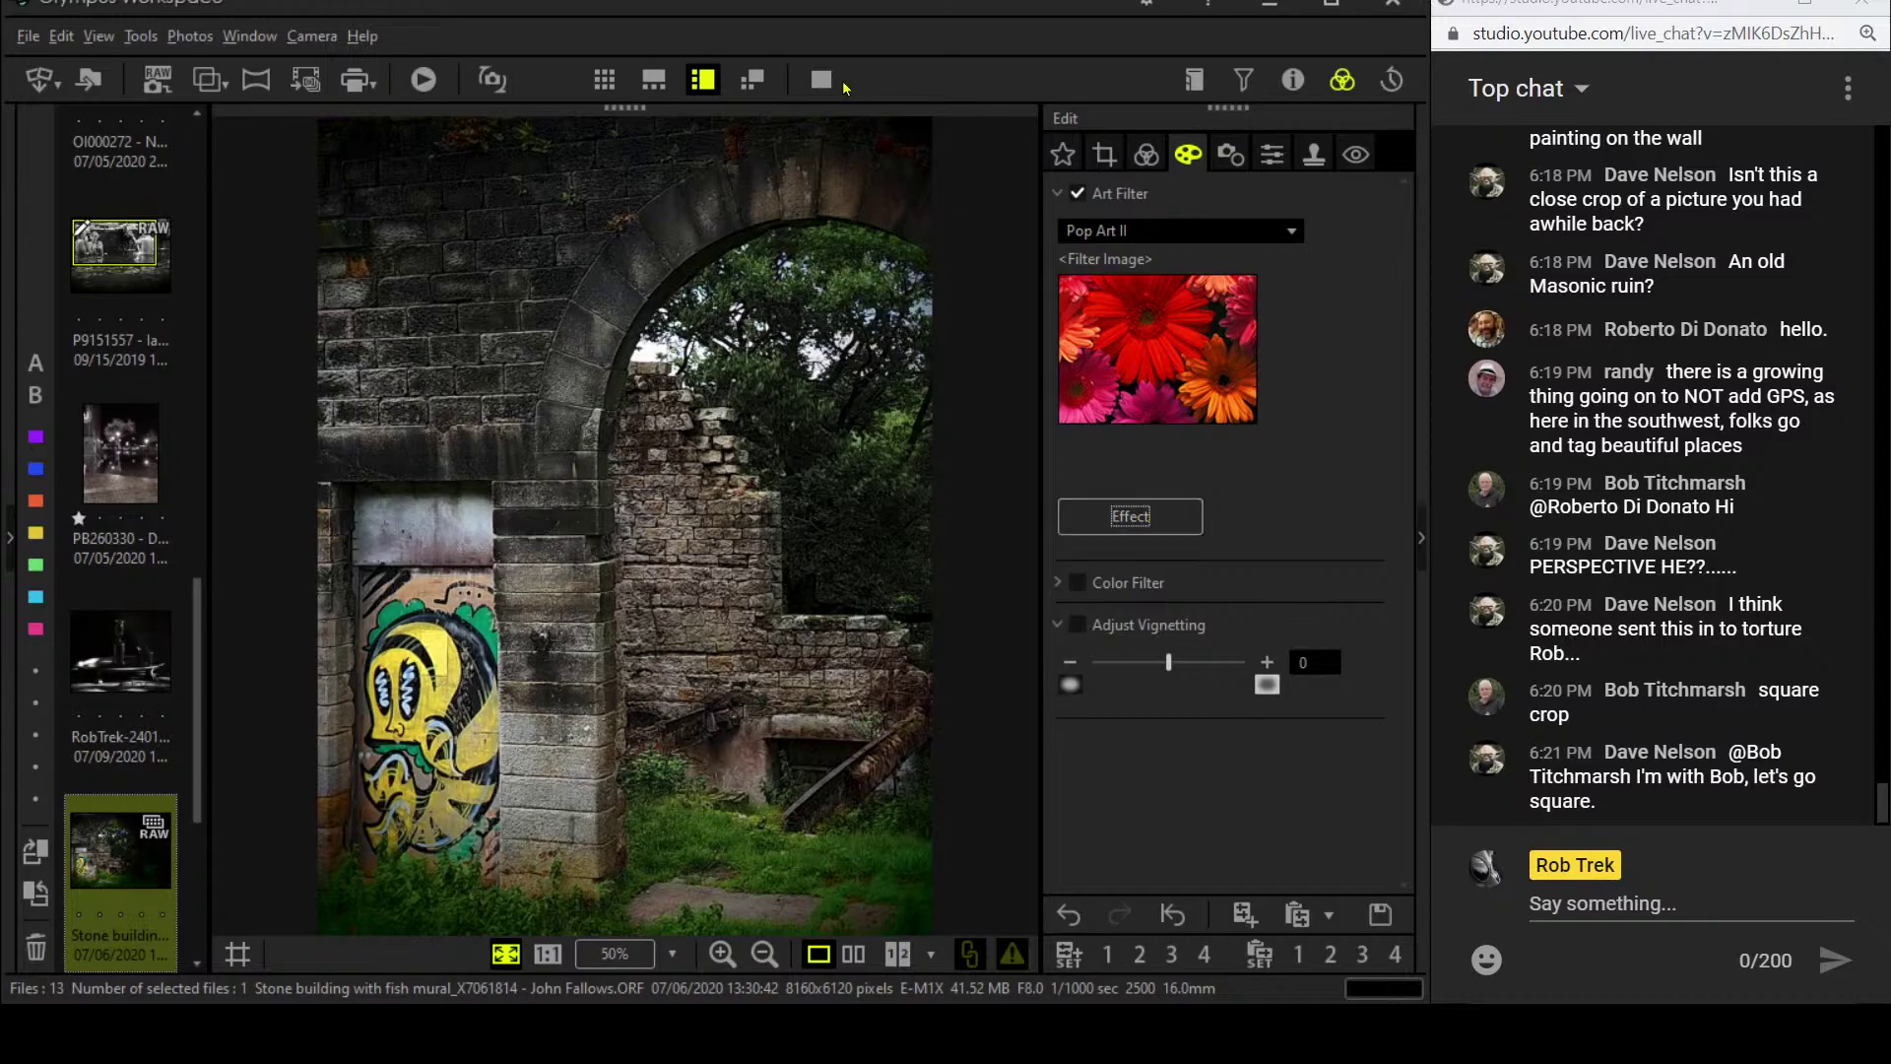
pyautogui.doubleClick(882, 500)
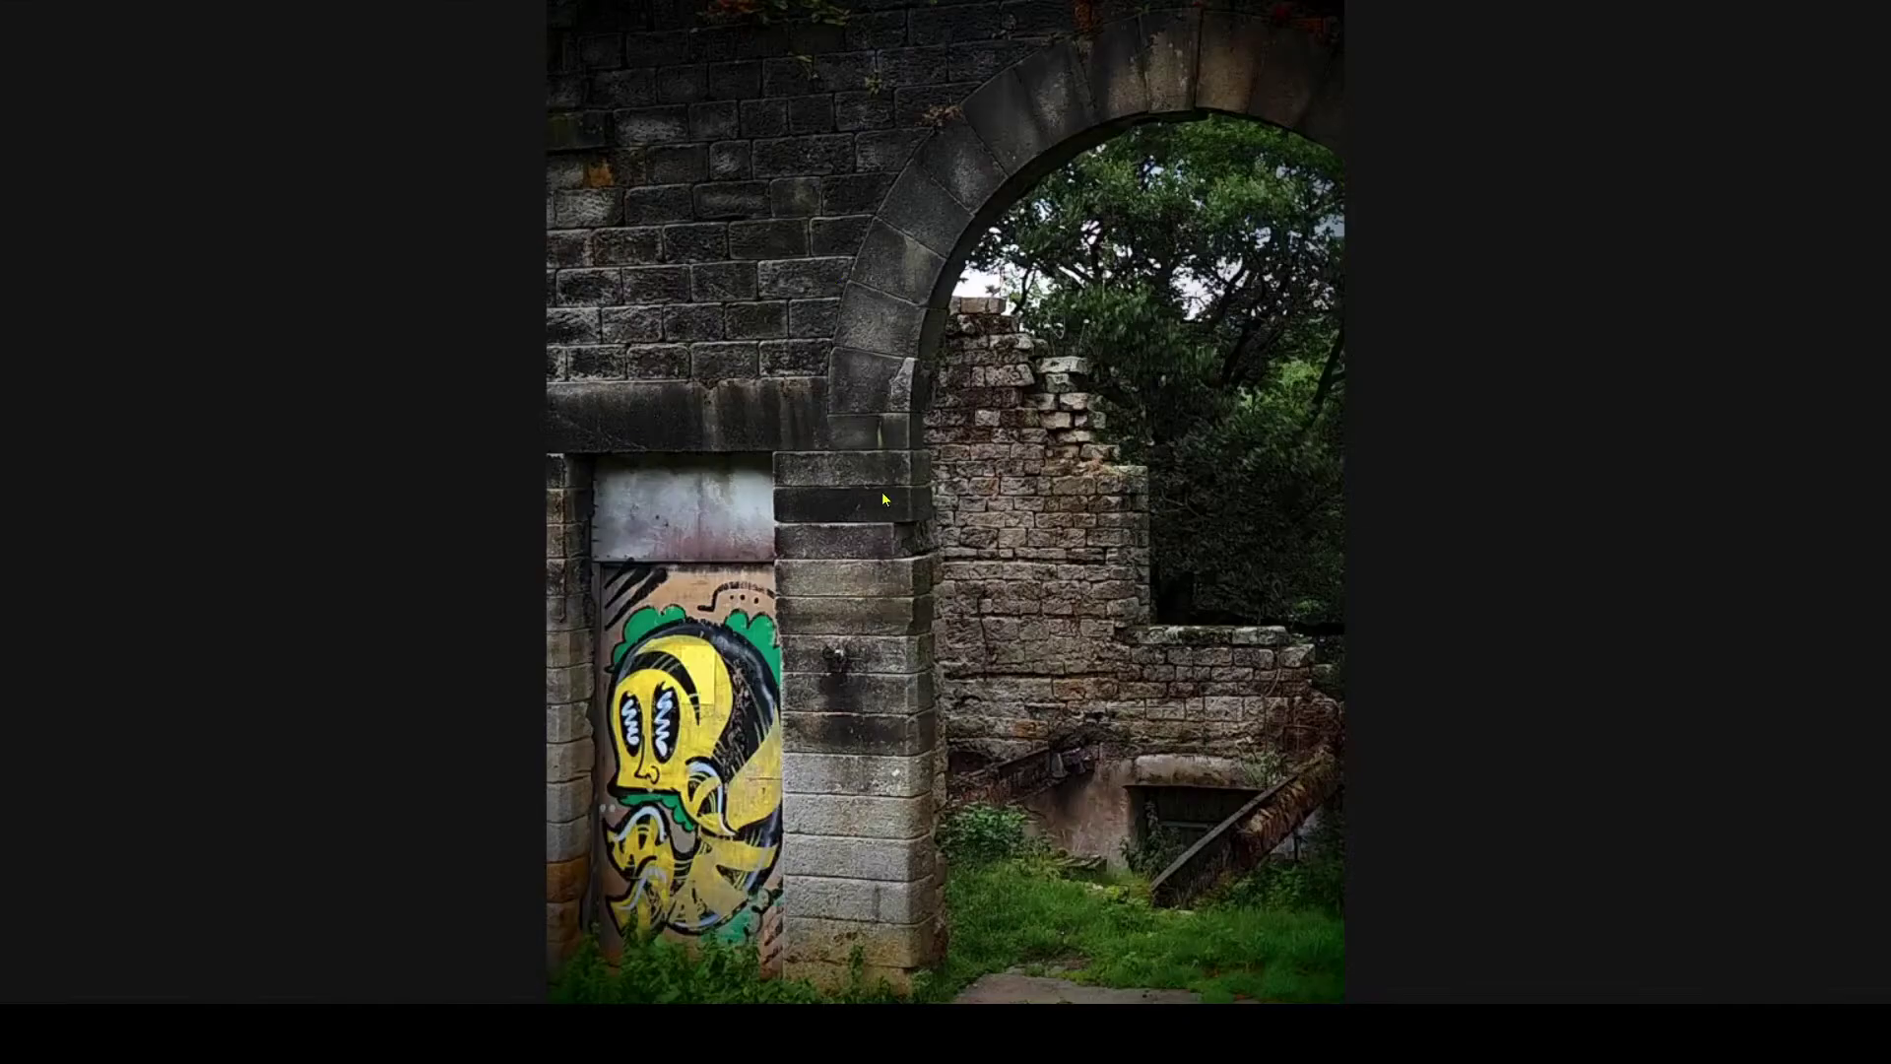
pyautogui.doubleClick(1082, 824)
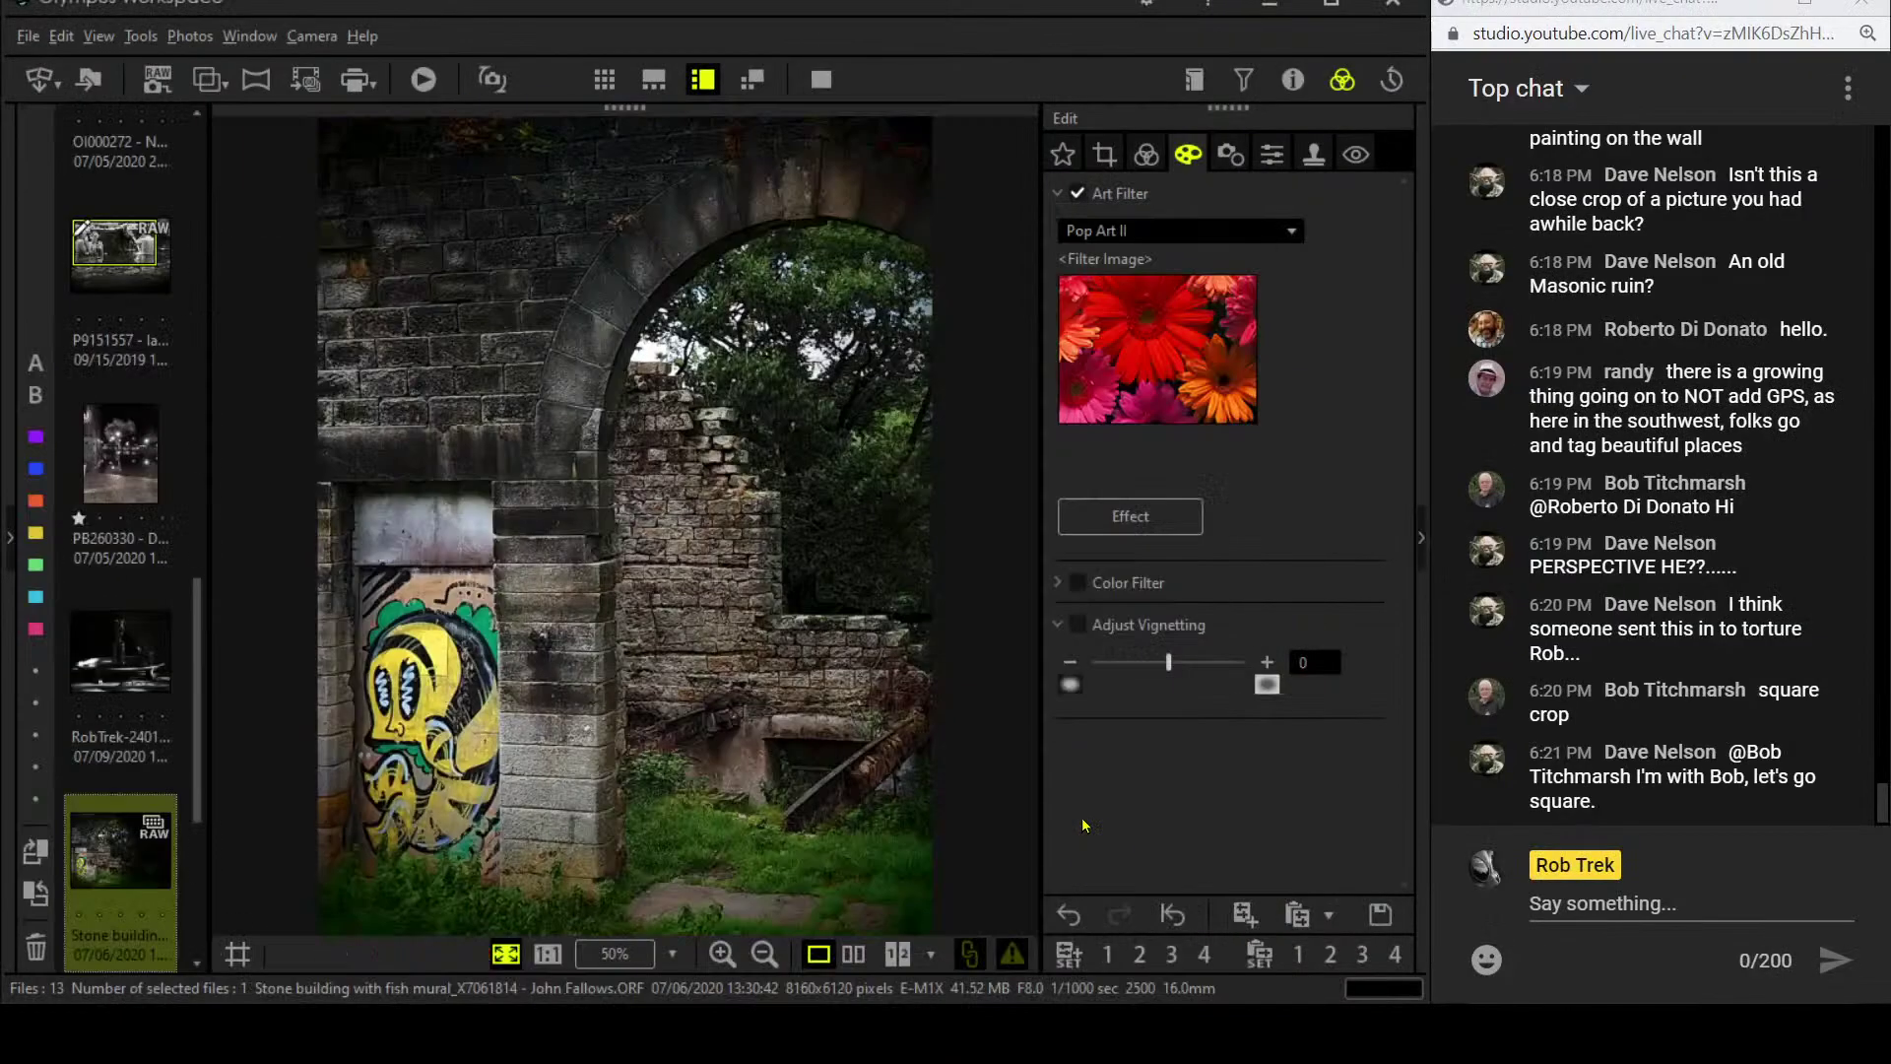
# - Remove the Pin Hole Effect from the Pop Art II filter
pyautogui.click(1131, 516)
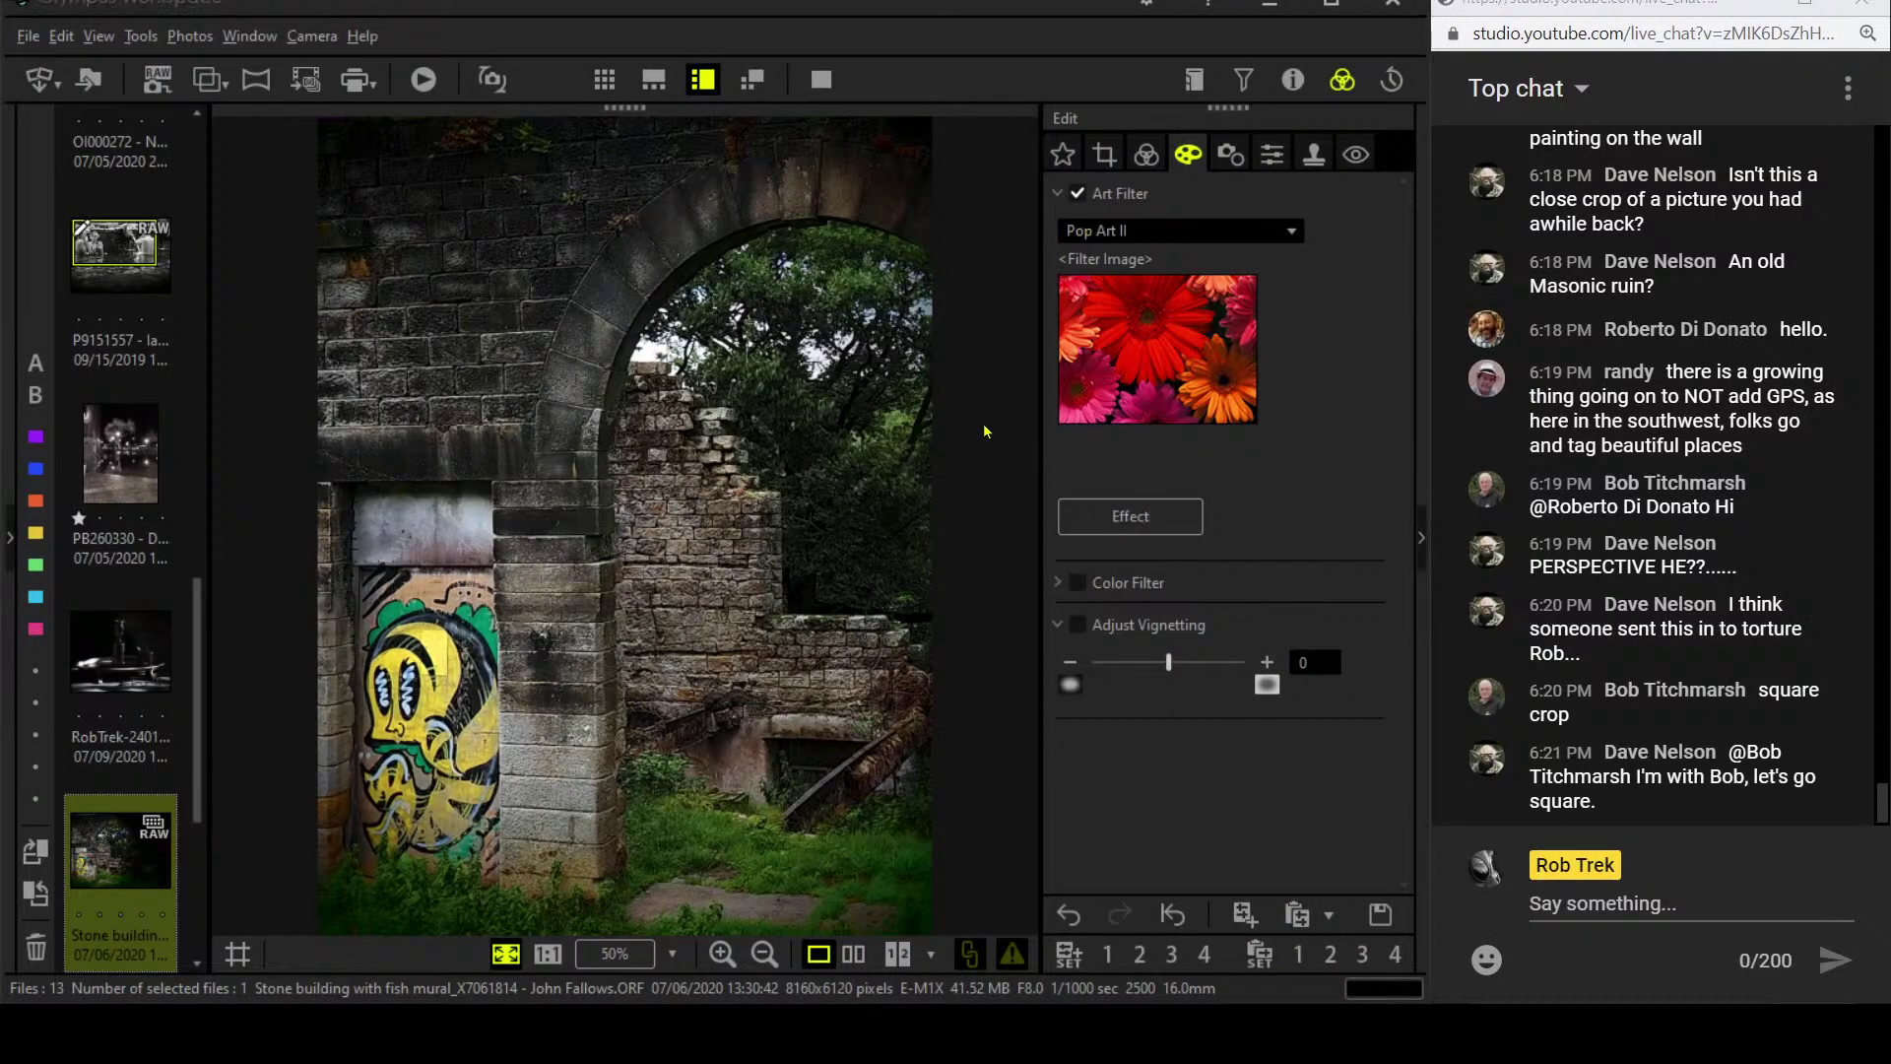
pyautogui.click(558, 192)
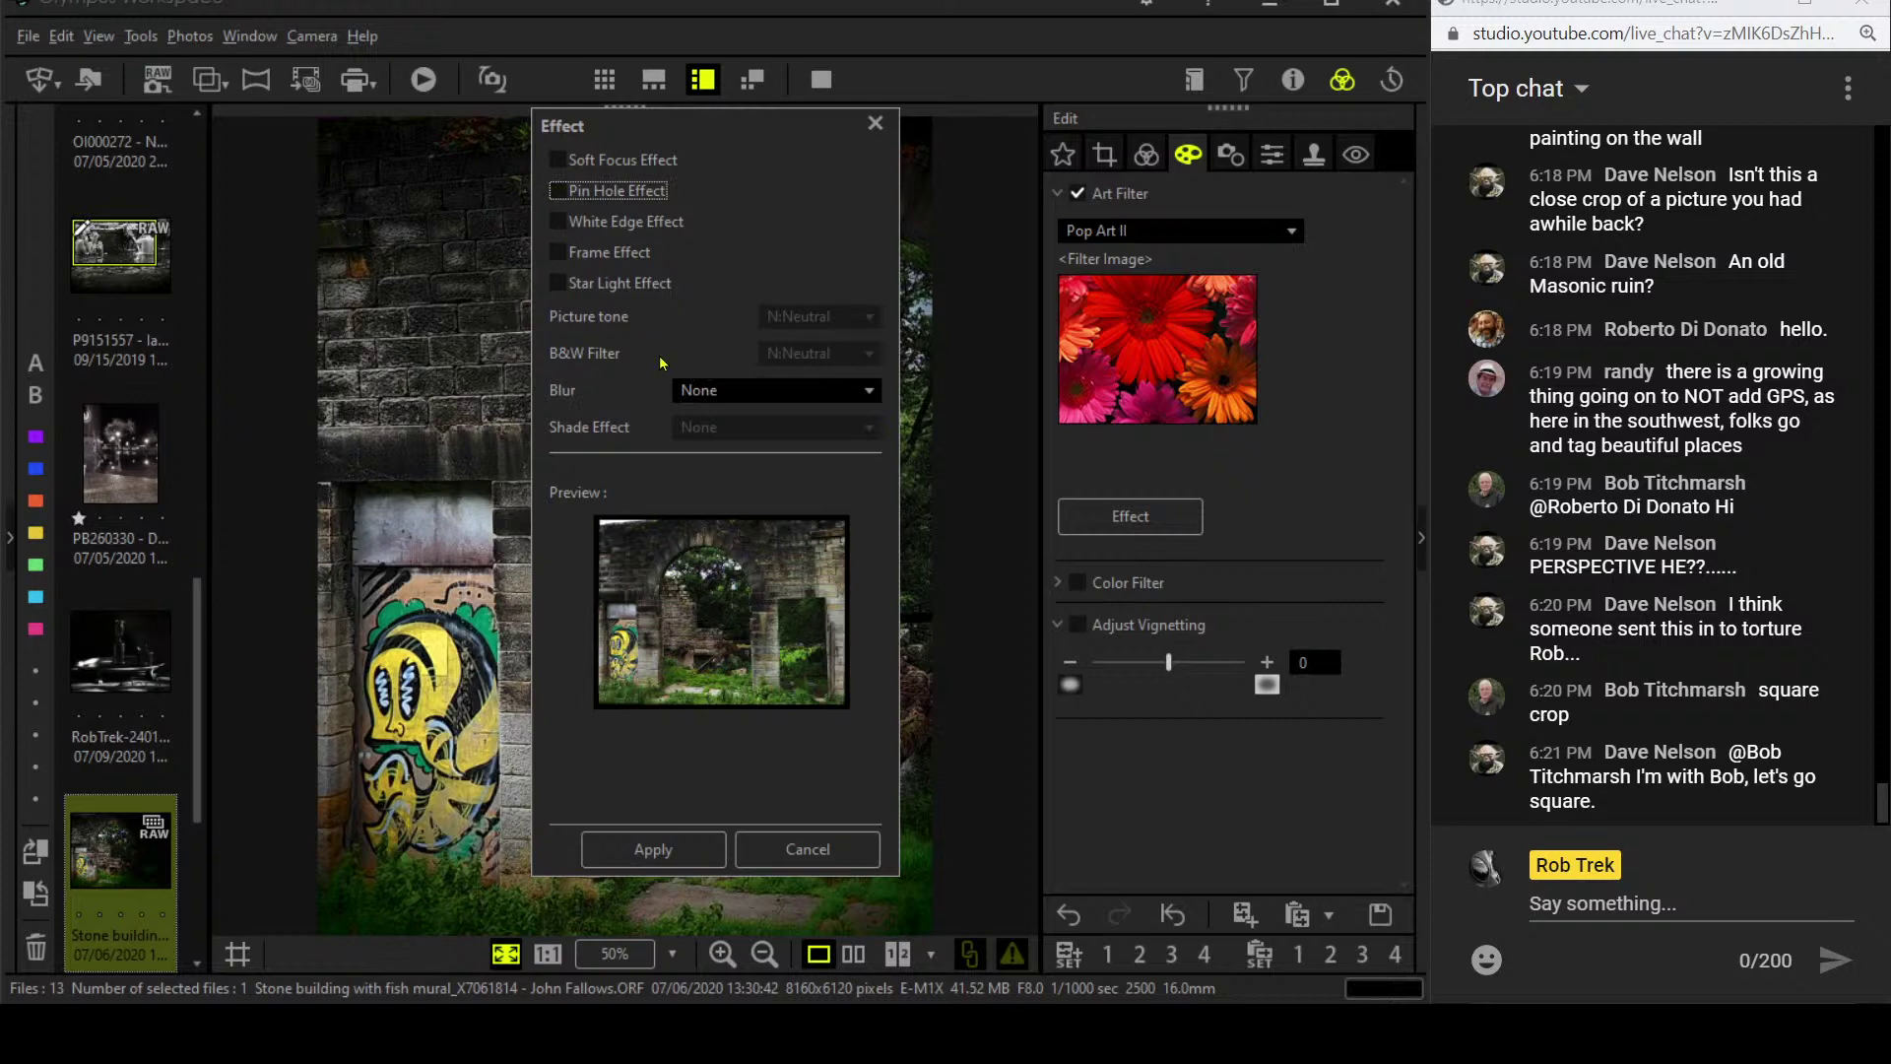
pyautogui.click(652, 849)
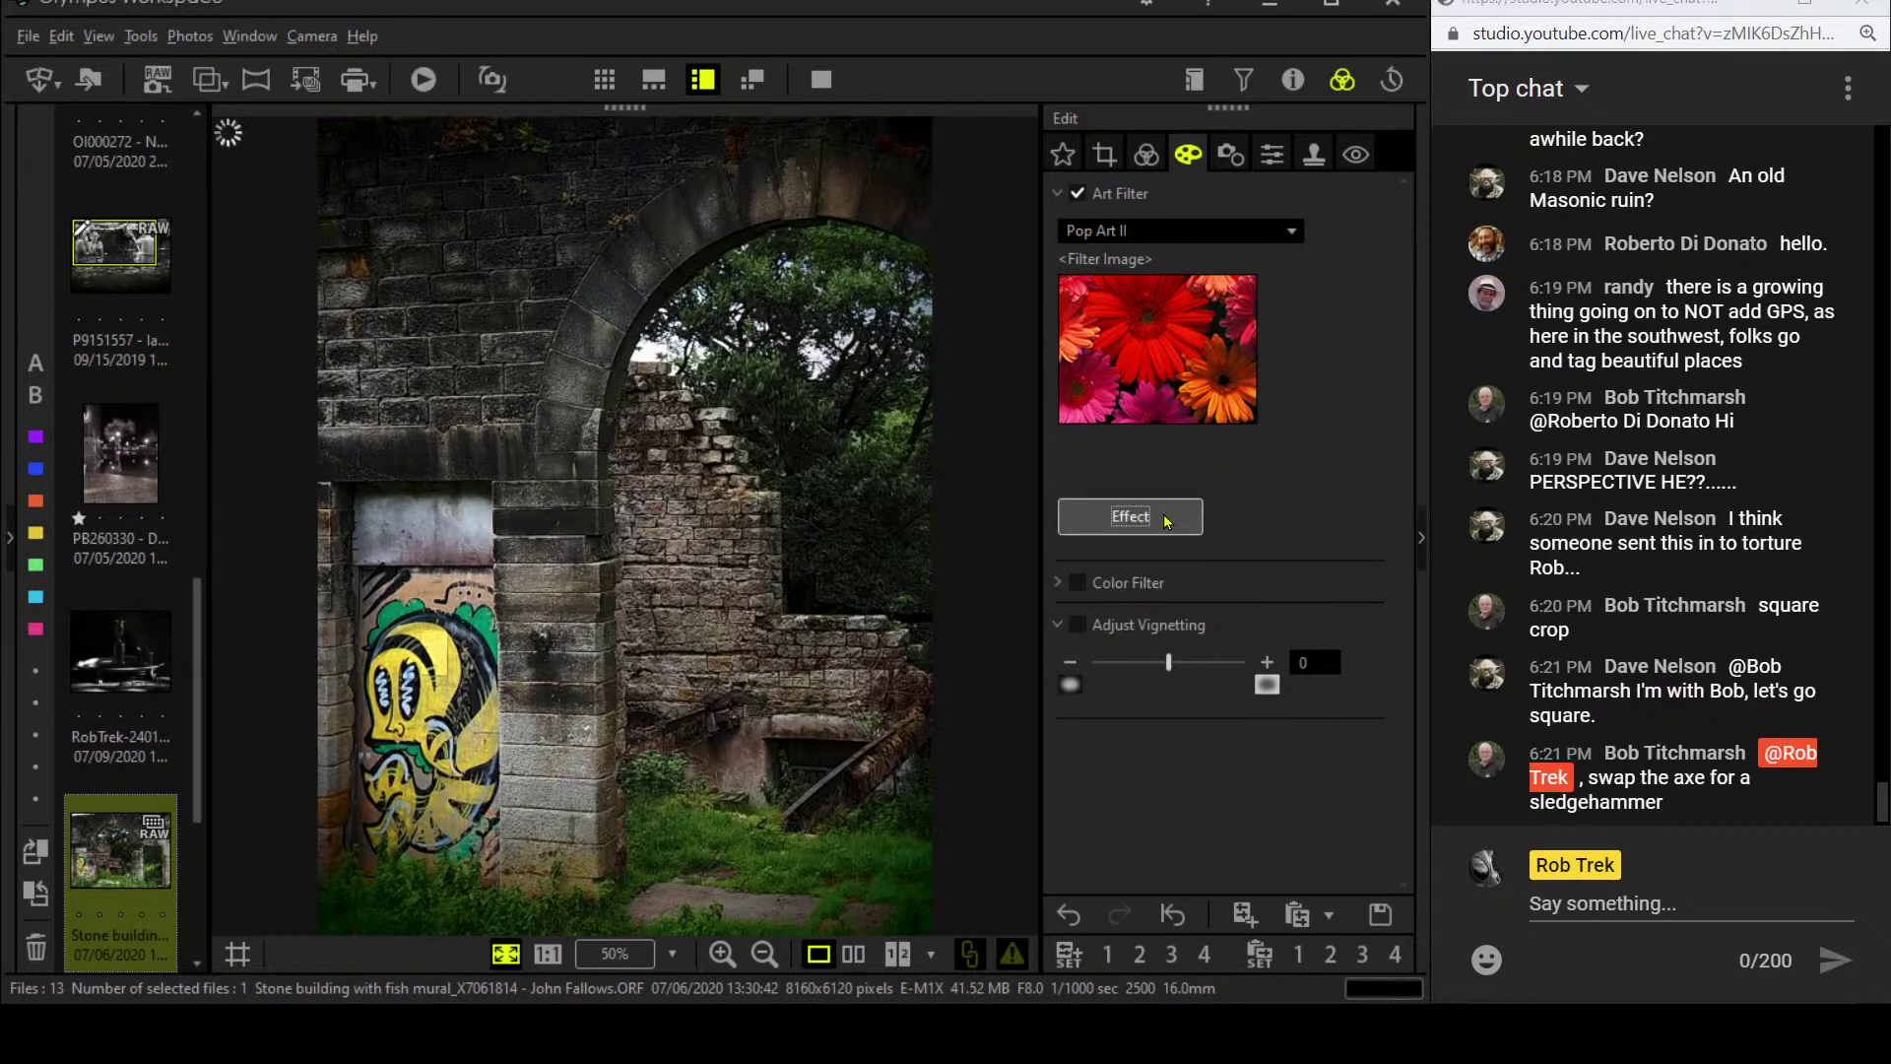
# - Darken the photo's corners by setting the vignetting adjustment to -12
pyautogui.moveTo(1168, 662); pyautogui.dragTo(1147, 666)
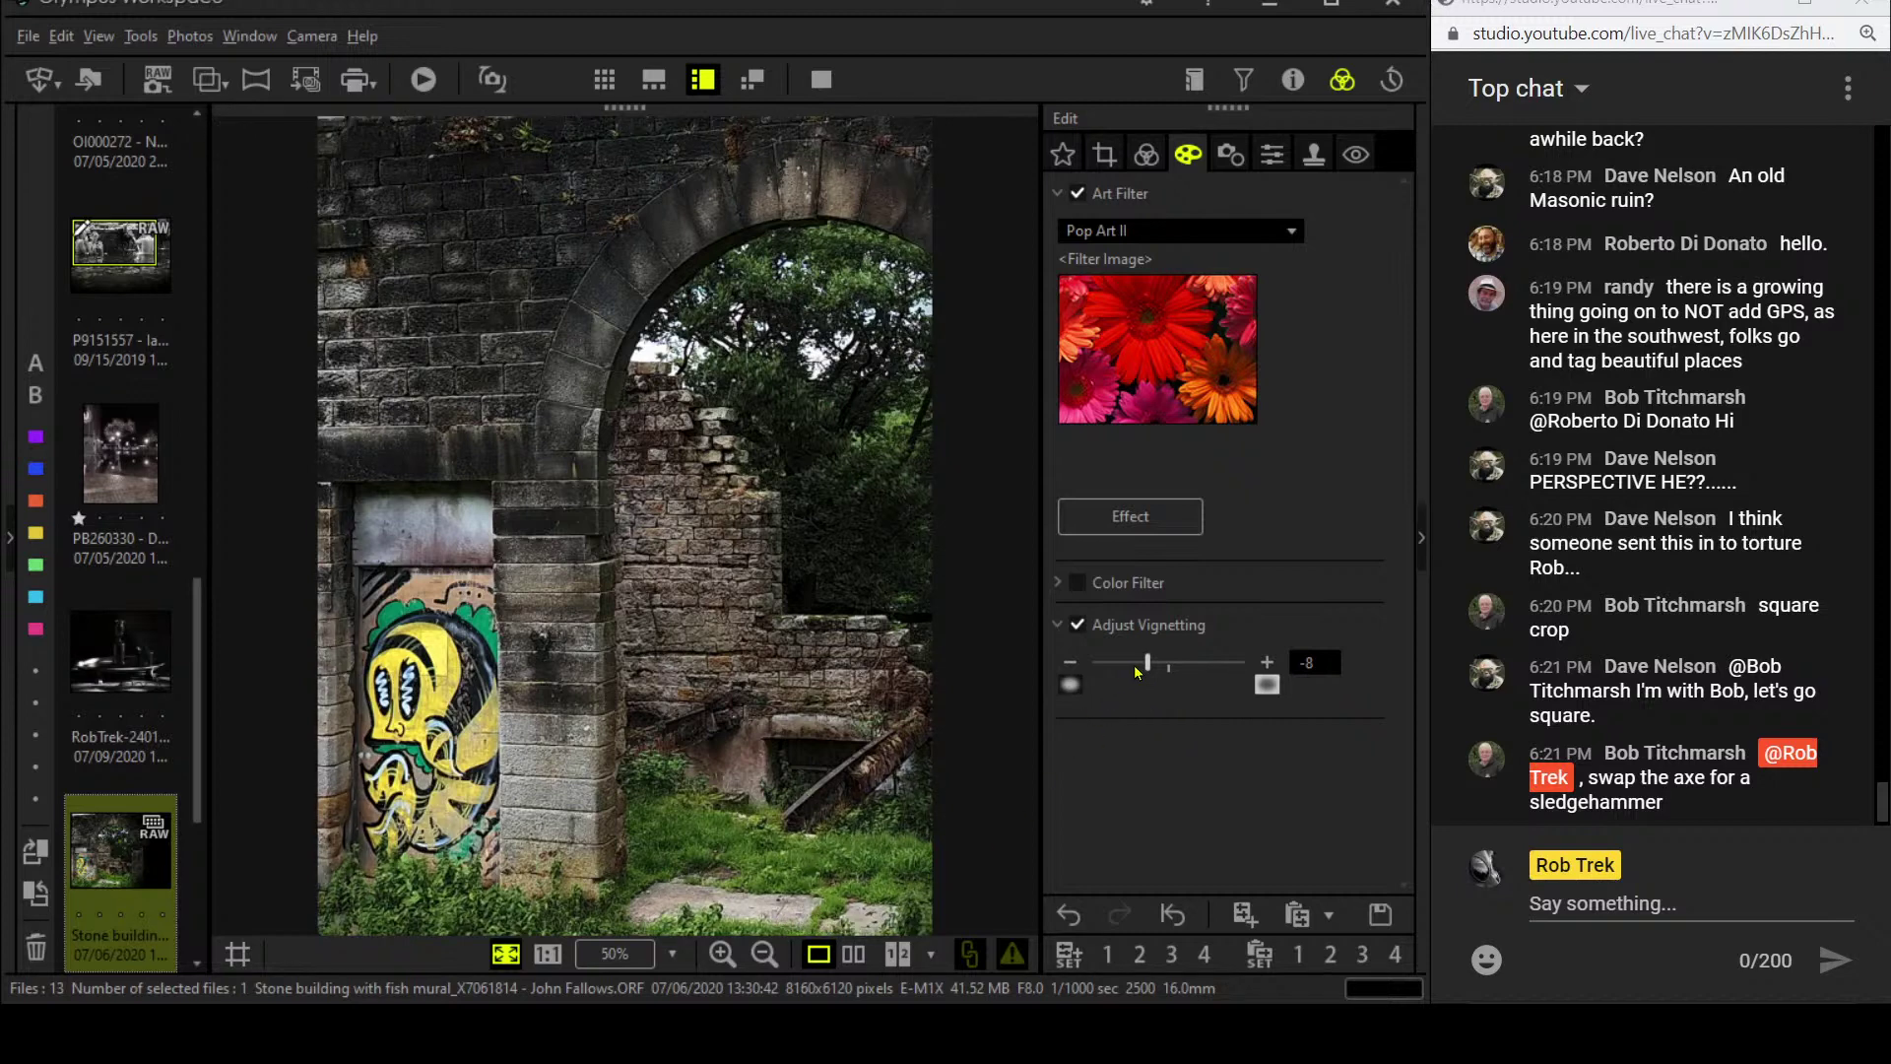
pyautogui.moveTo(1147, 664); pyautogui.dragTo(1138, 666)
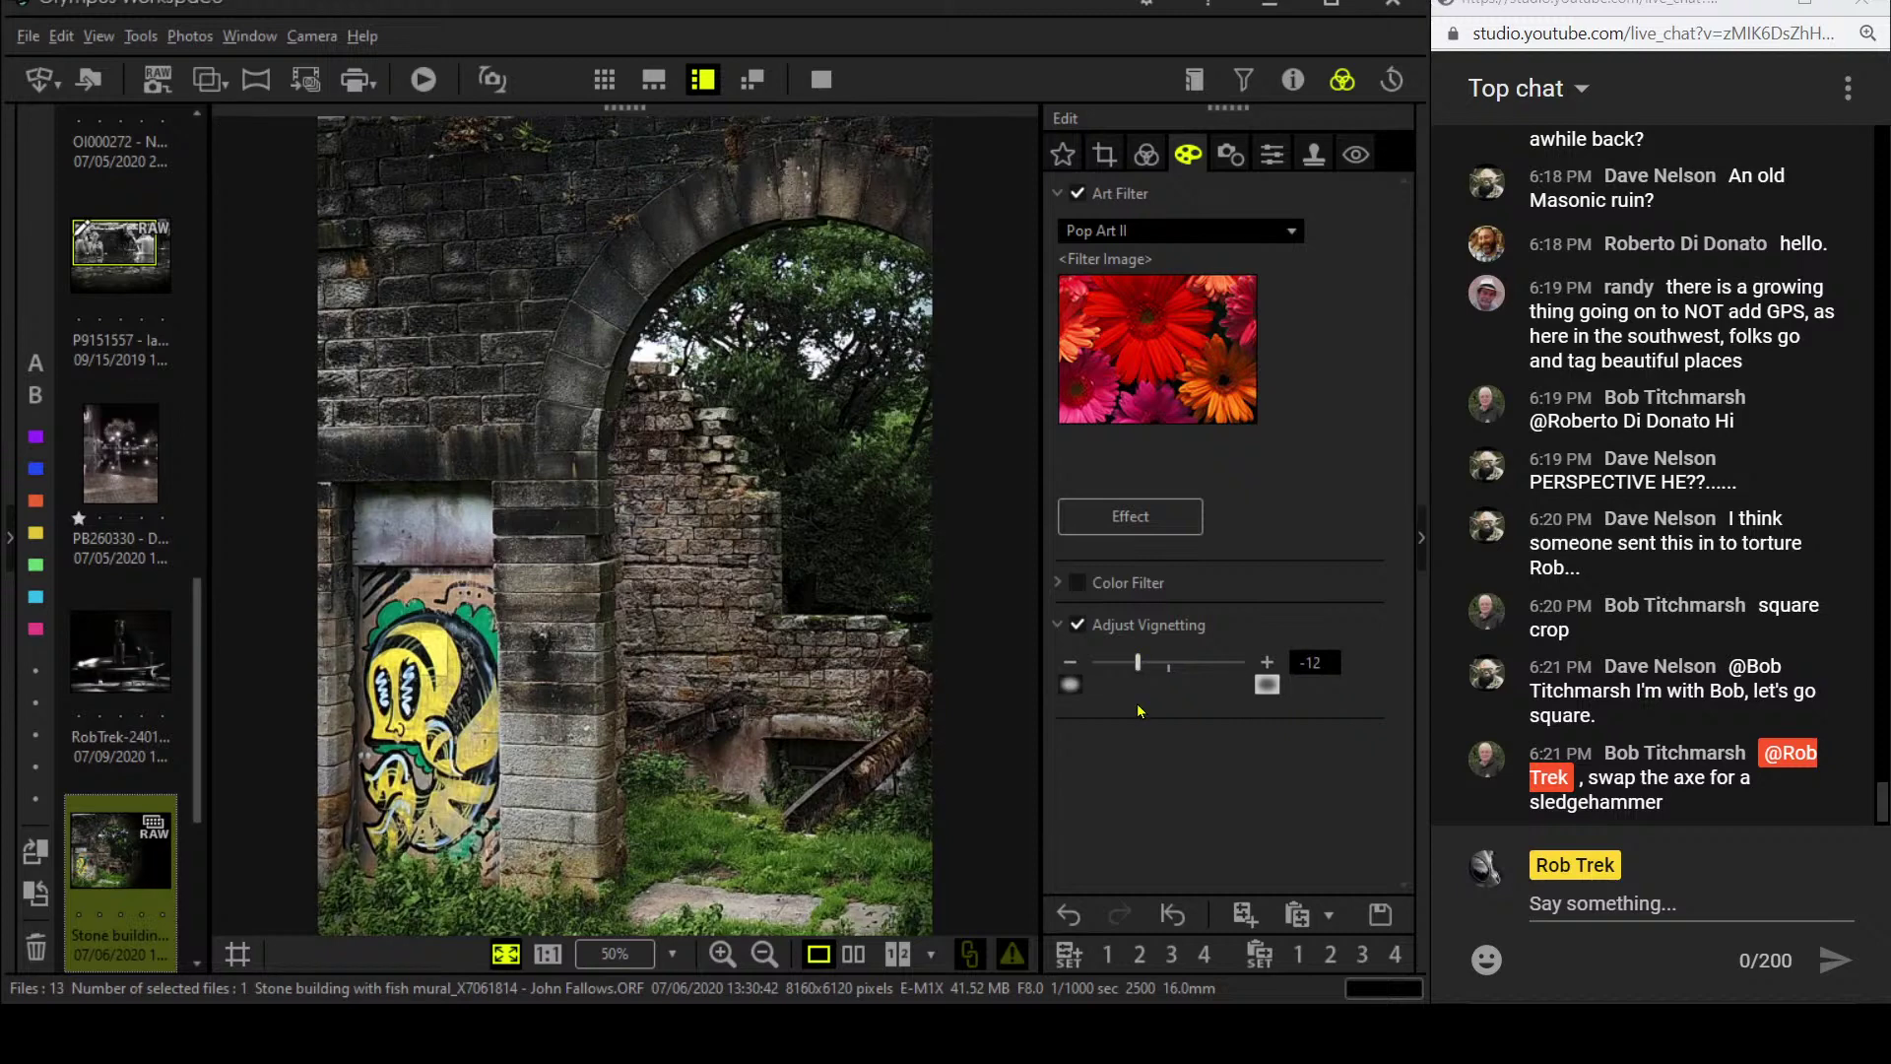
# - Try a slight Dehaze, return it to 0, and raise the photo's Clarity to near the upper end of its range
pyautogui.click(1146, 154)
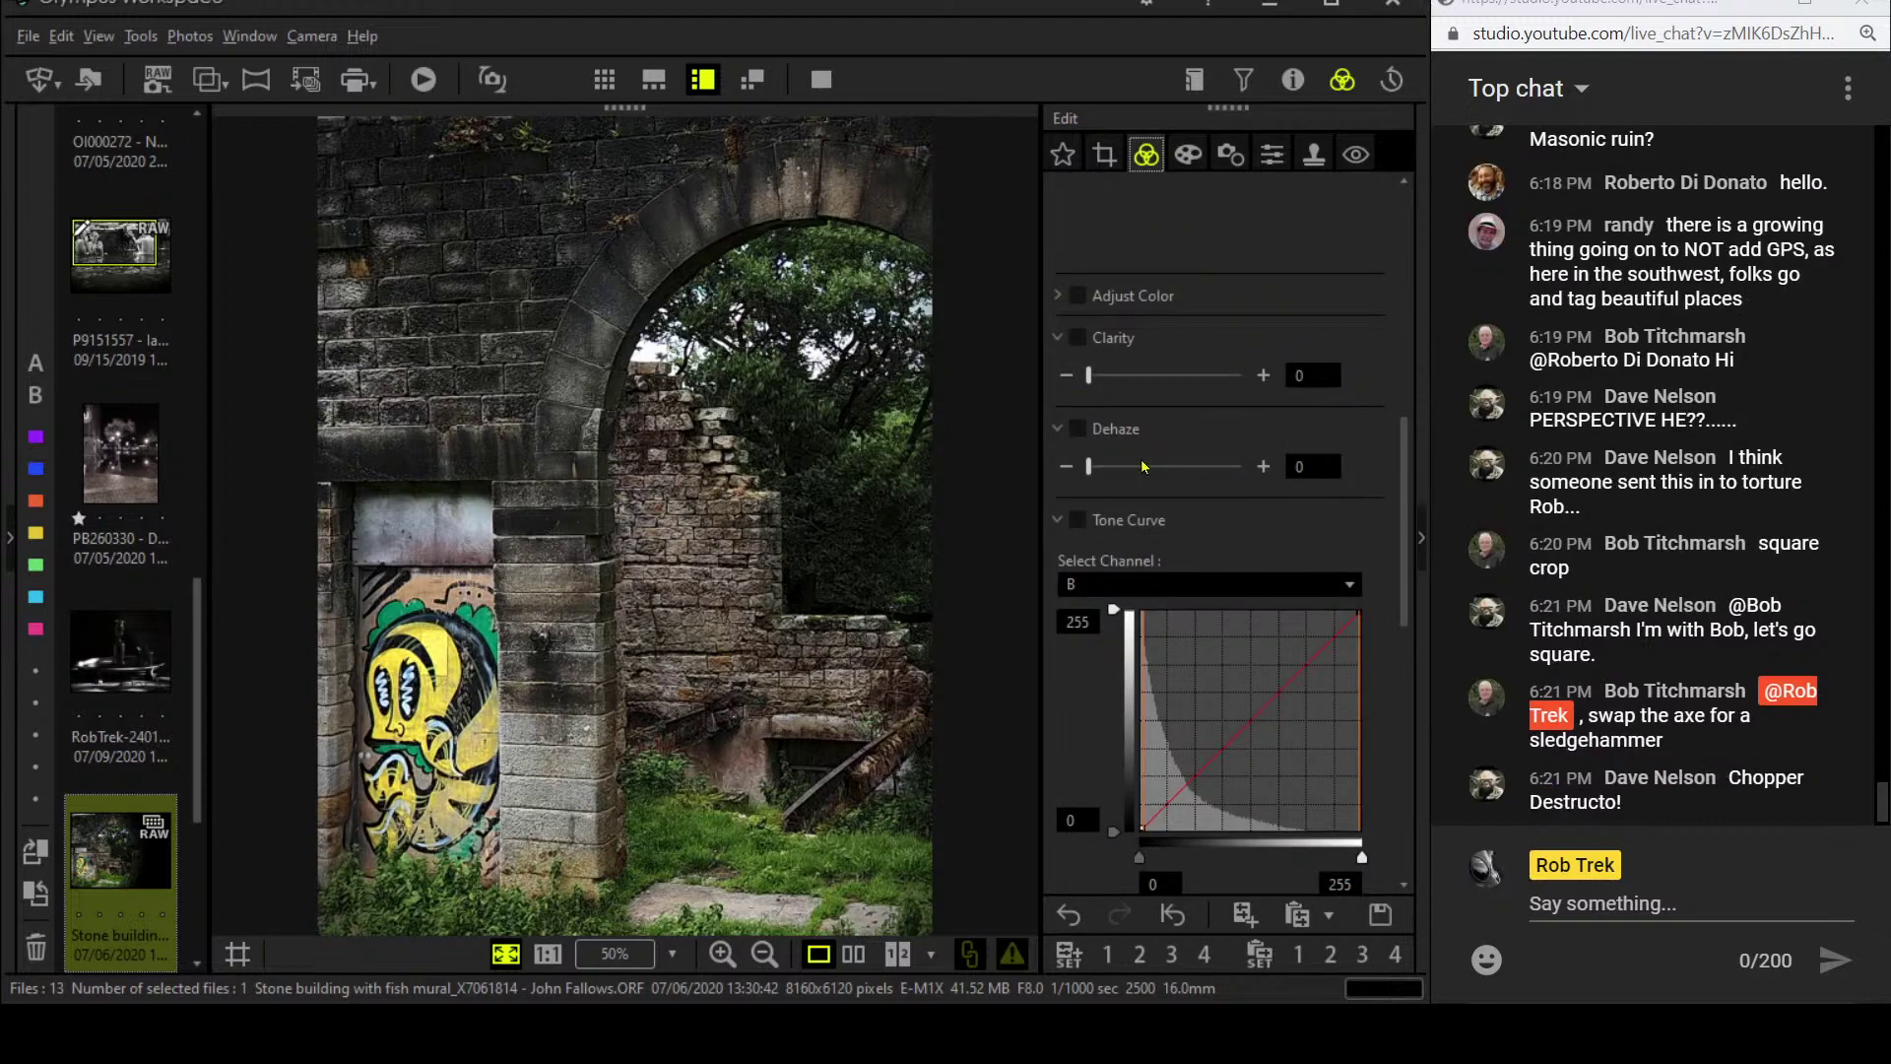
pyautogui.moveTo(1088, 466); pyautogui.dragTo(1099, 466)
pyautogui.click(1086, 461)
pyautogui.moveTo(1088, 375); pyautogui.dragTo(1159, 381)
pyautogui.moveTo(1149, 376); pyautogui.dragTo(1185, 379)
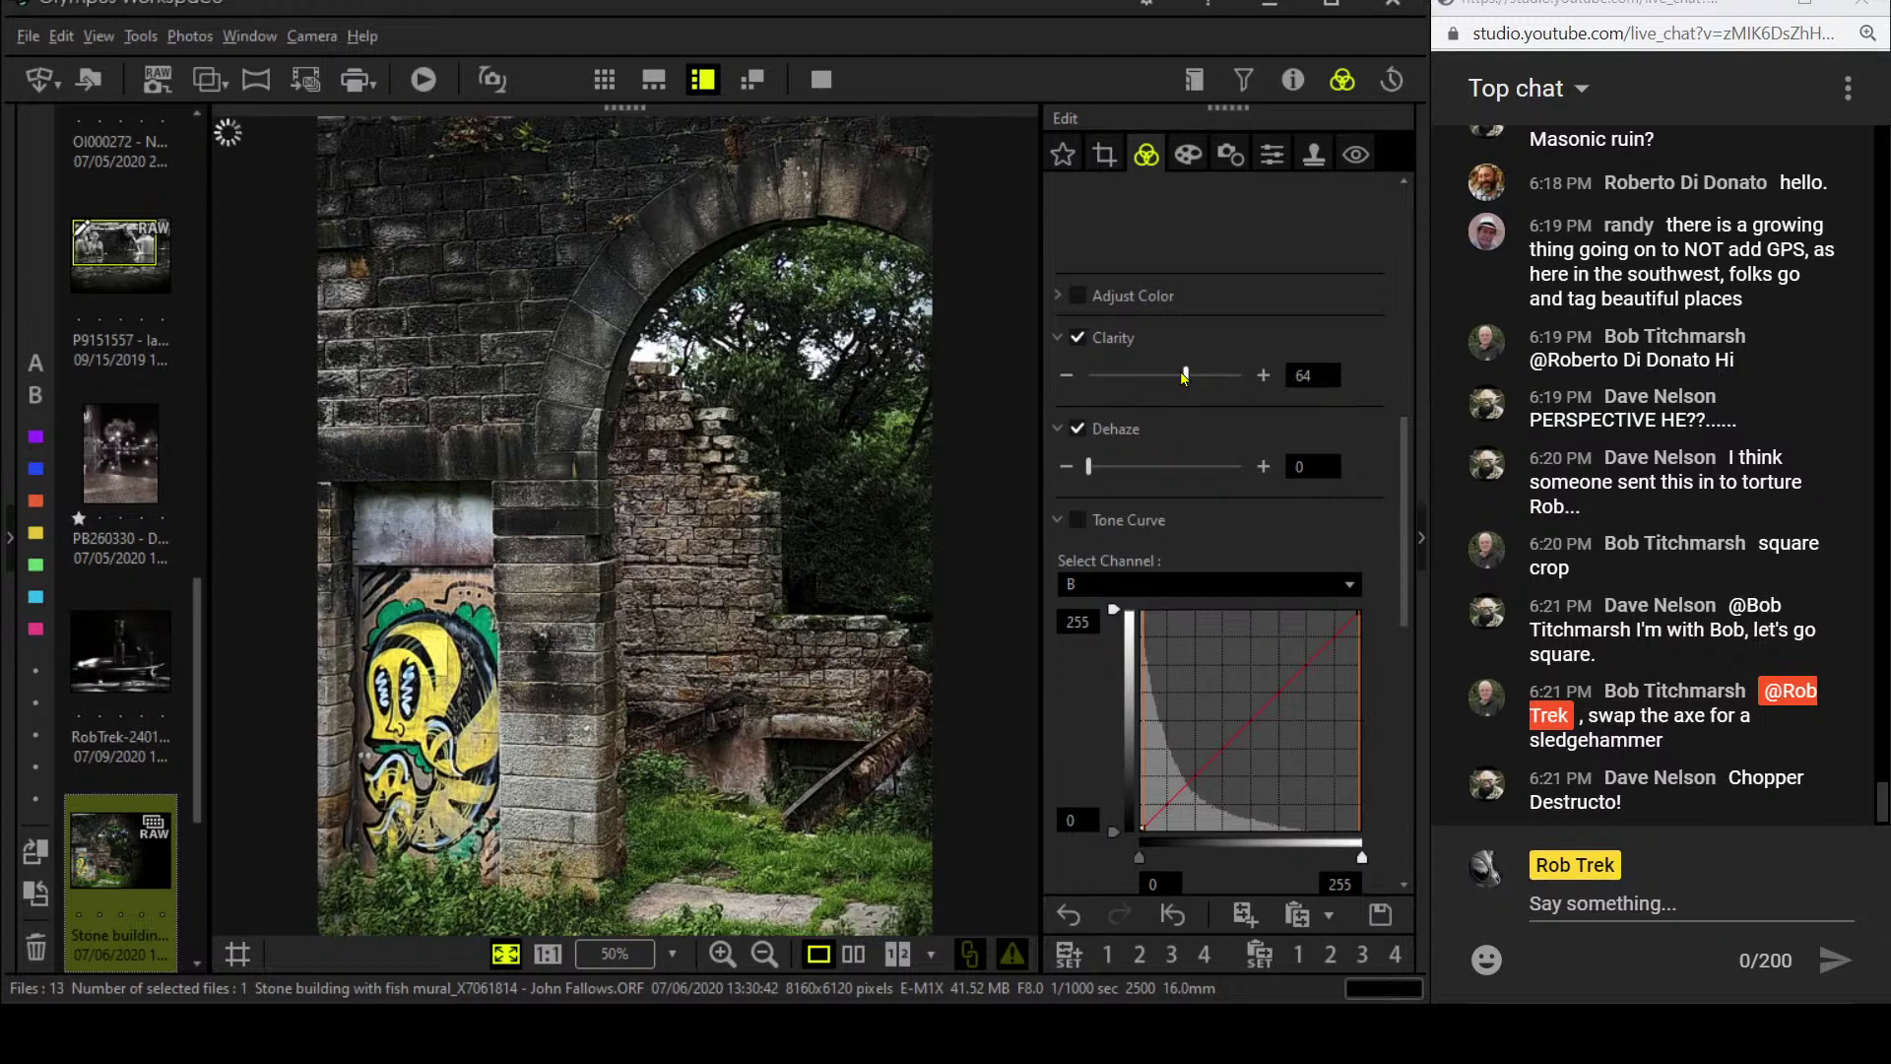
pyautogui.moveTo(1184, 377); pyautogui.dragTo(1226, 376)
# - Increase the photo's Contrast to about halfway up its positive range
pyautogui.scroll(-5, 1093, 591)
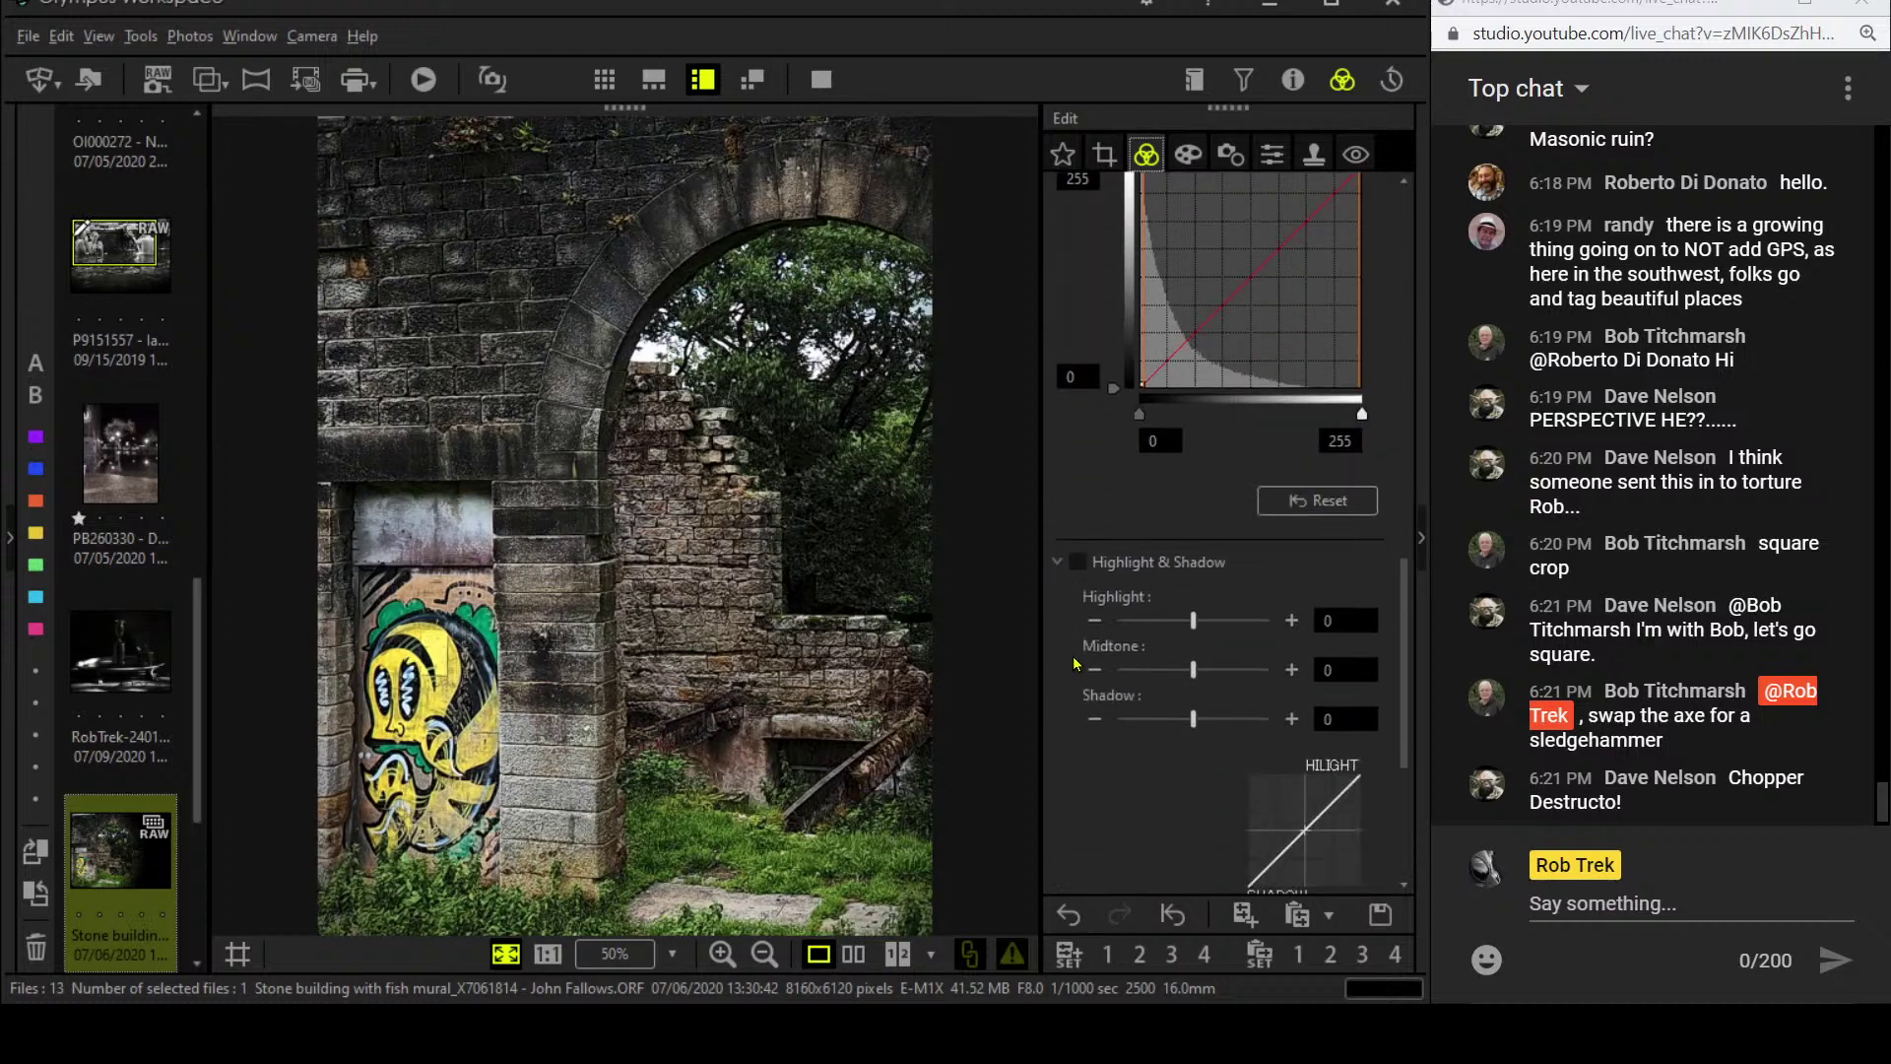
pyautogui.scroll(-4, 1074, 663)
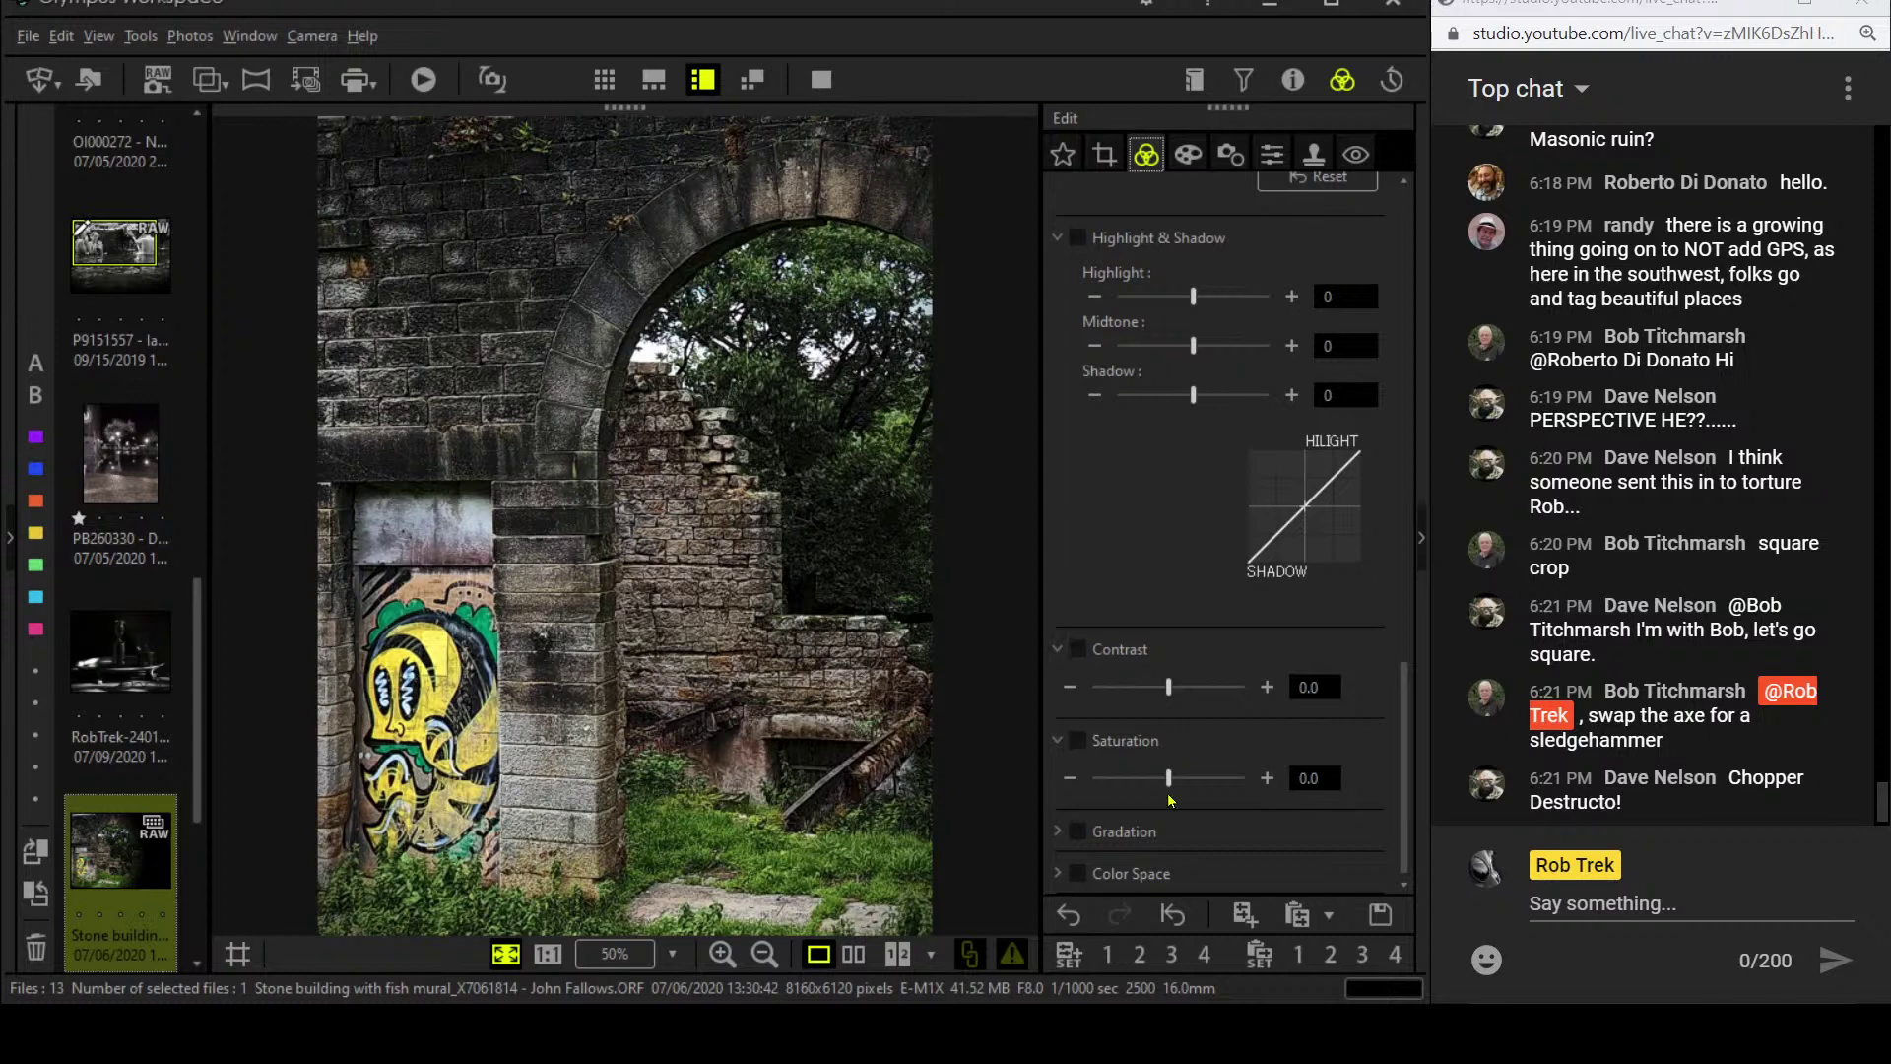
pyautogui.moveTo(1169, 687); pyautogui.dragTo(1194, 694)
pyautogui.moveTo(1196, 695); pyautogui.dragTo(1208, 694)
# - Set the photo's Sharpness to 2.0 and switch the Noise Filter to OFF
pyautogui.click(1232, 156)
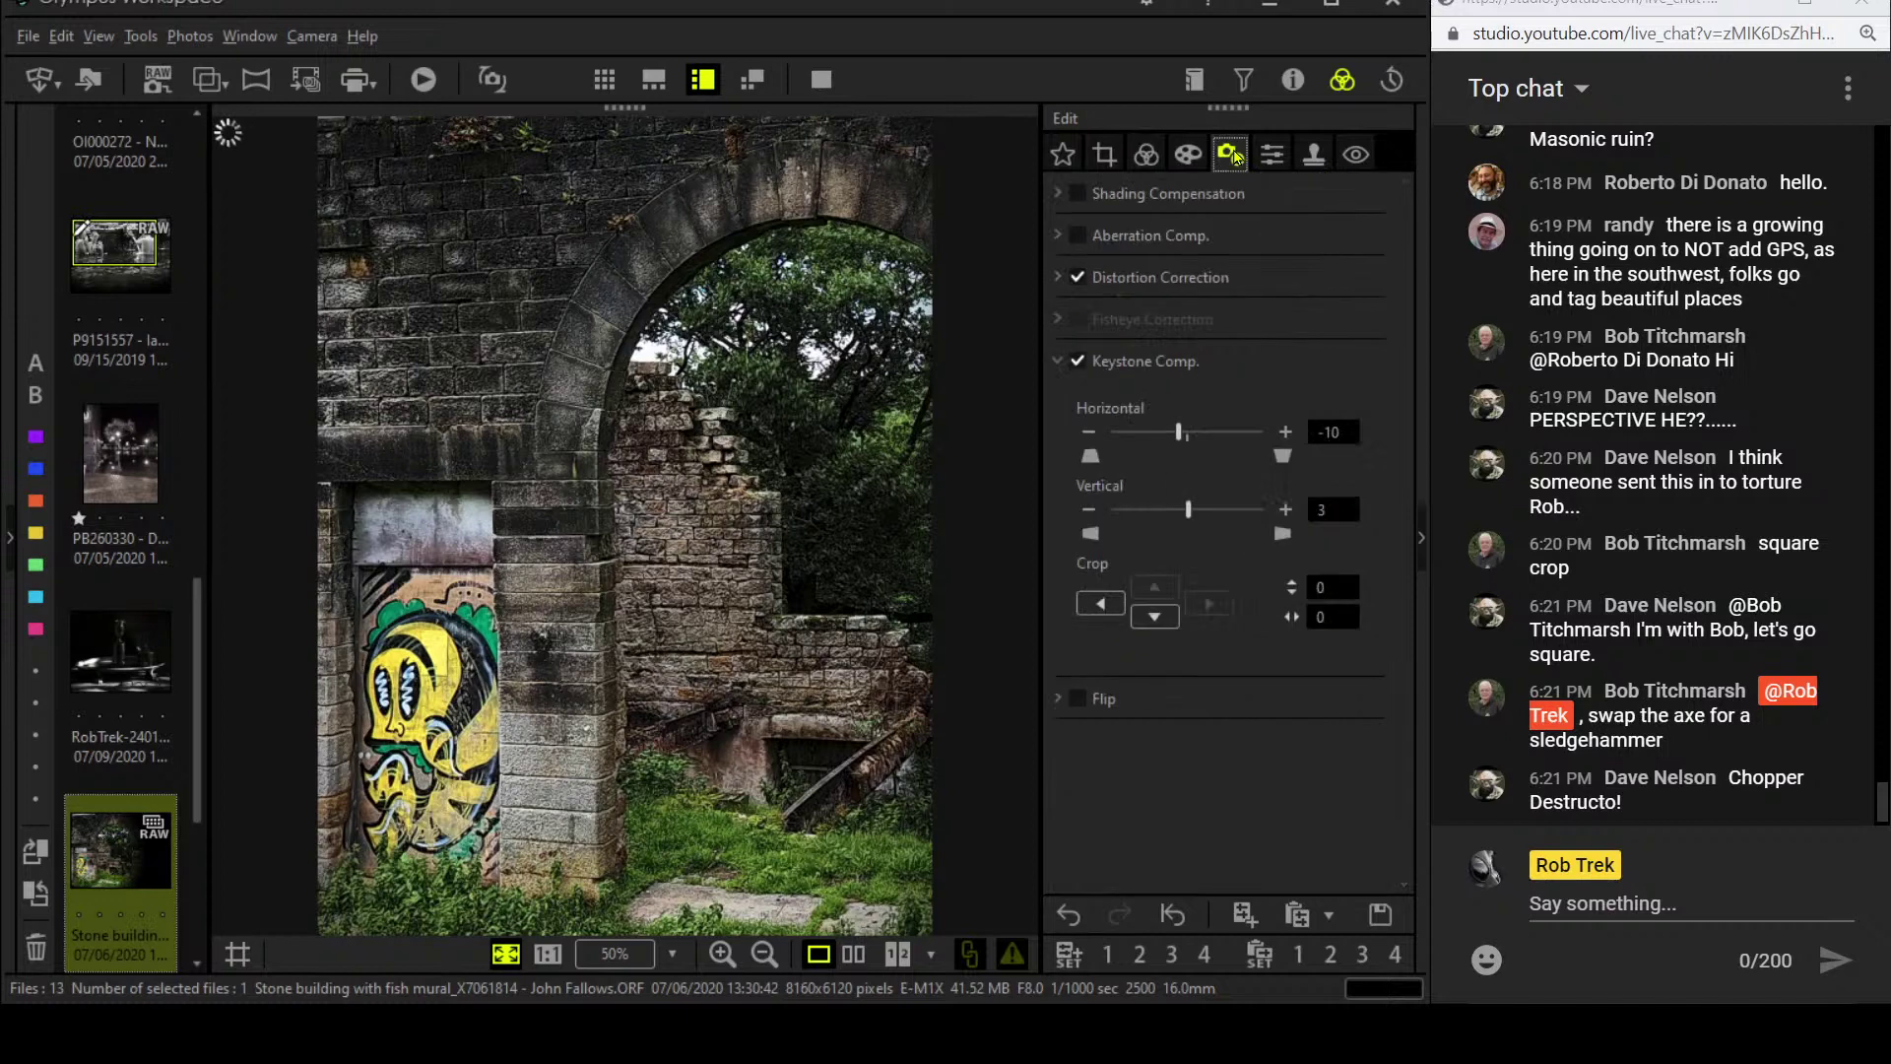
pyautogui.click(1271, 155)
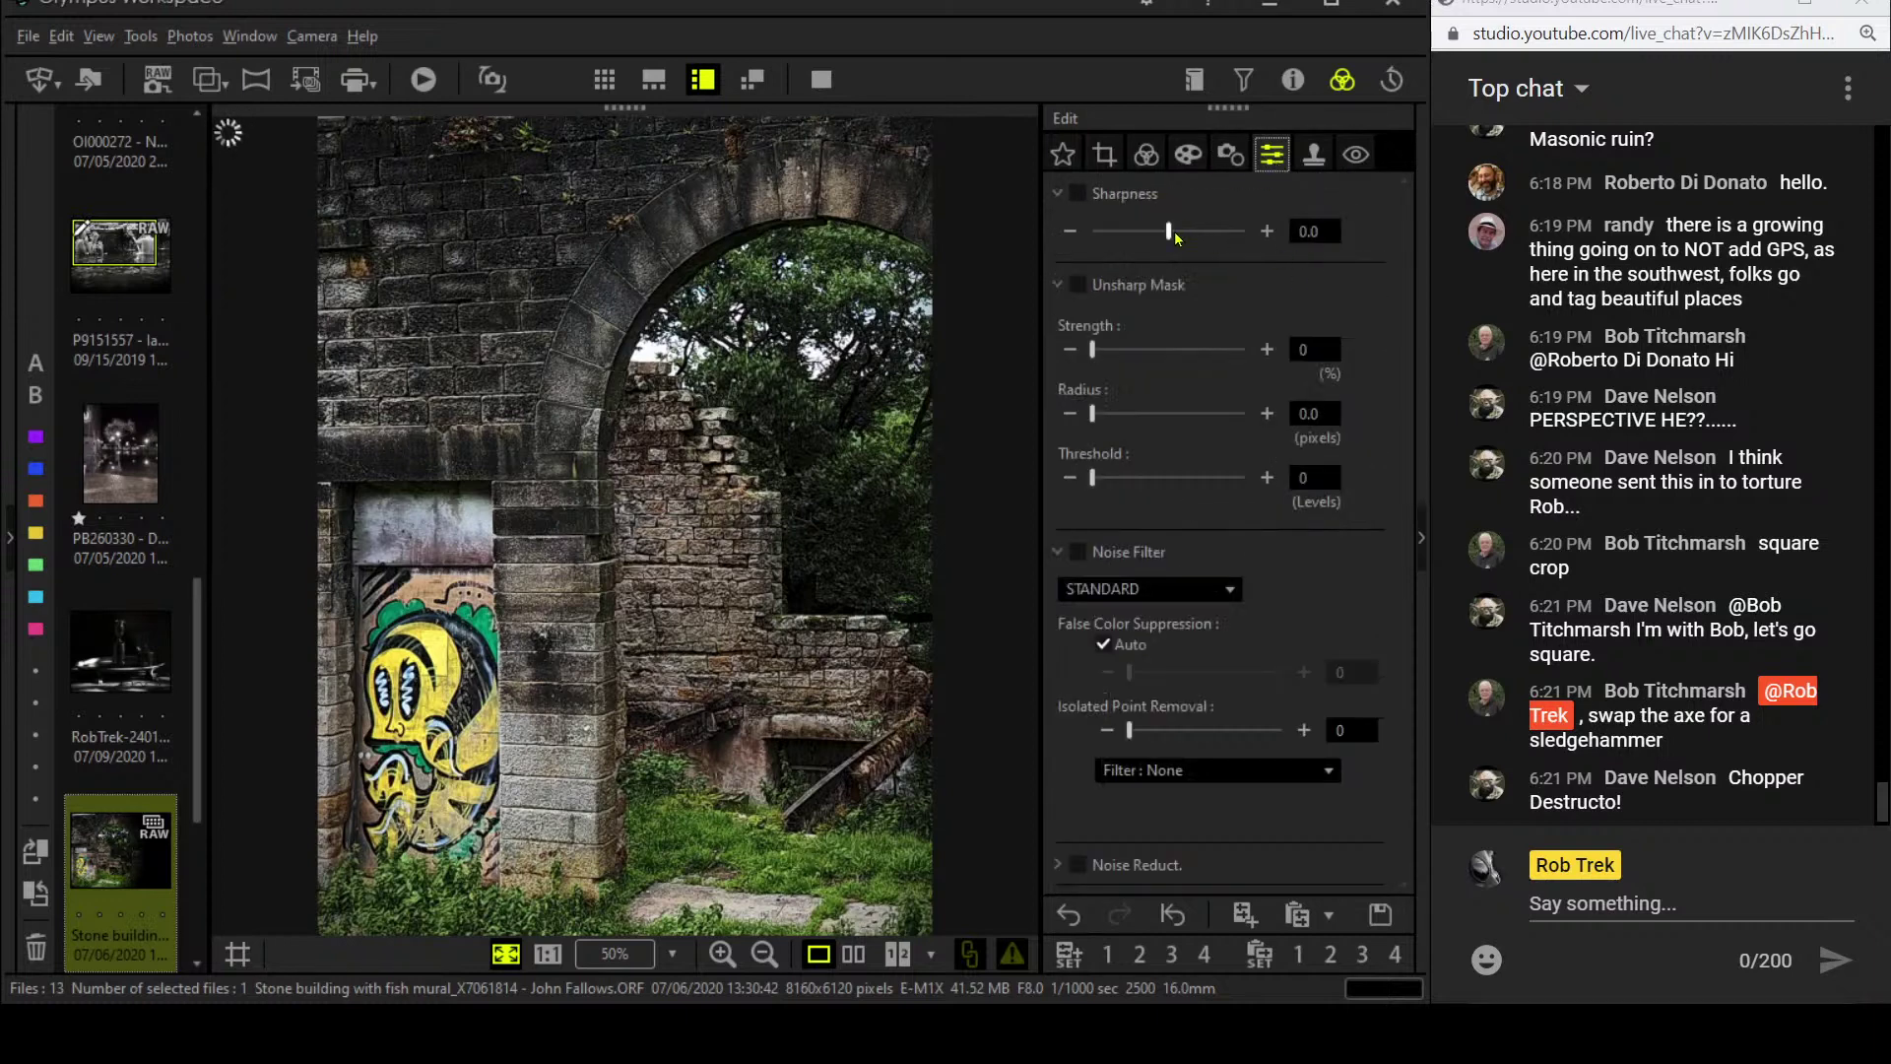
pyautogui.moveTo(1174, 231); pyautogui.dragTo(1284, 230)
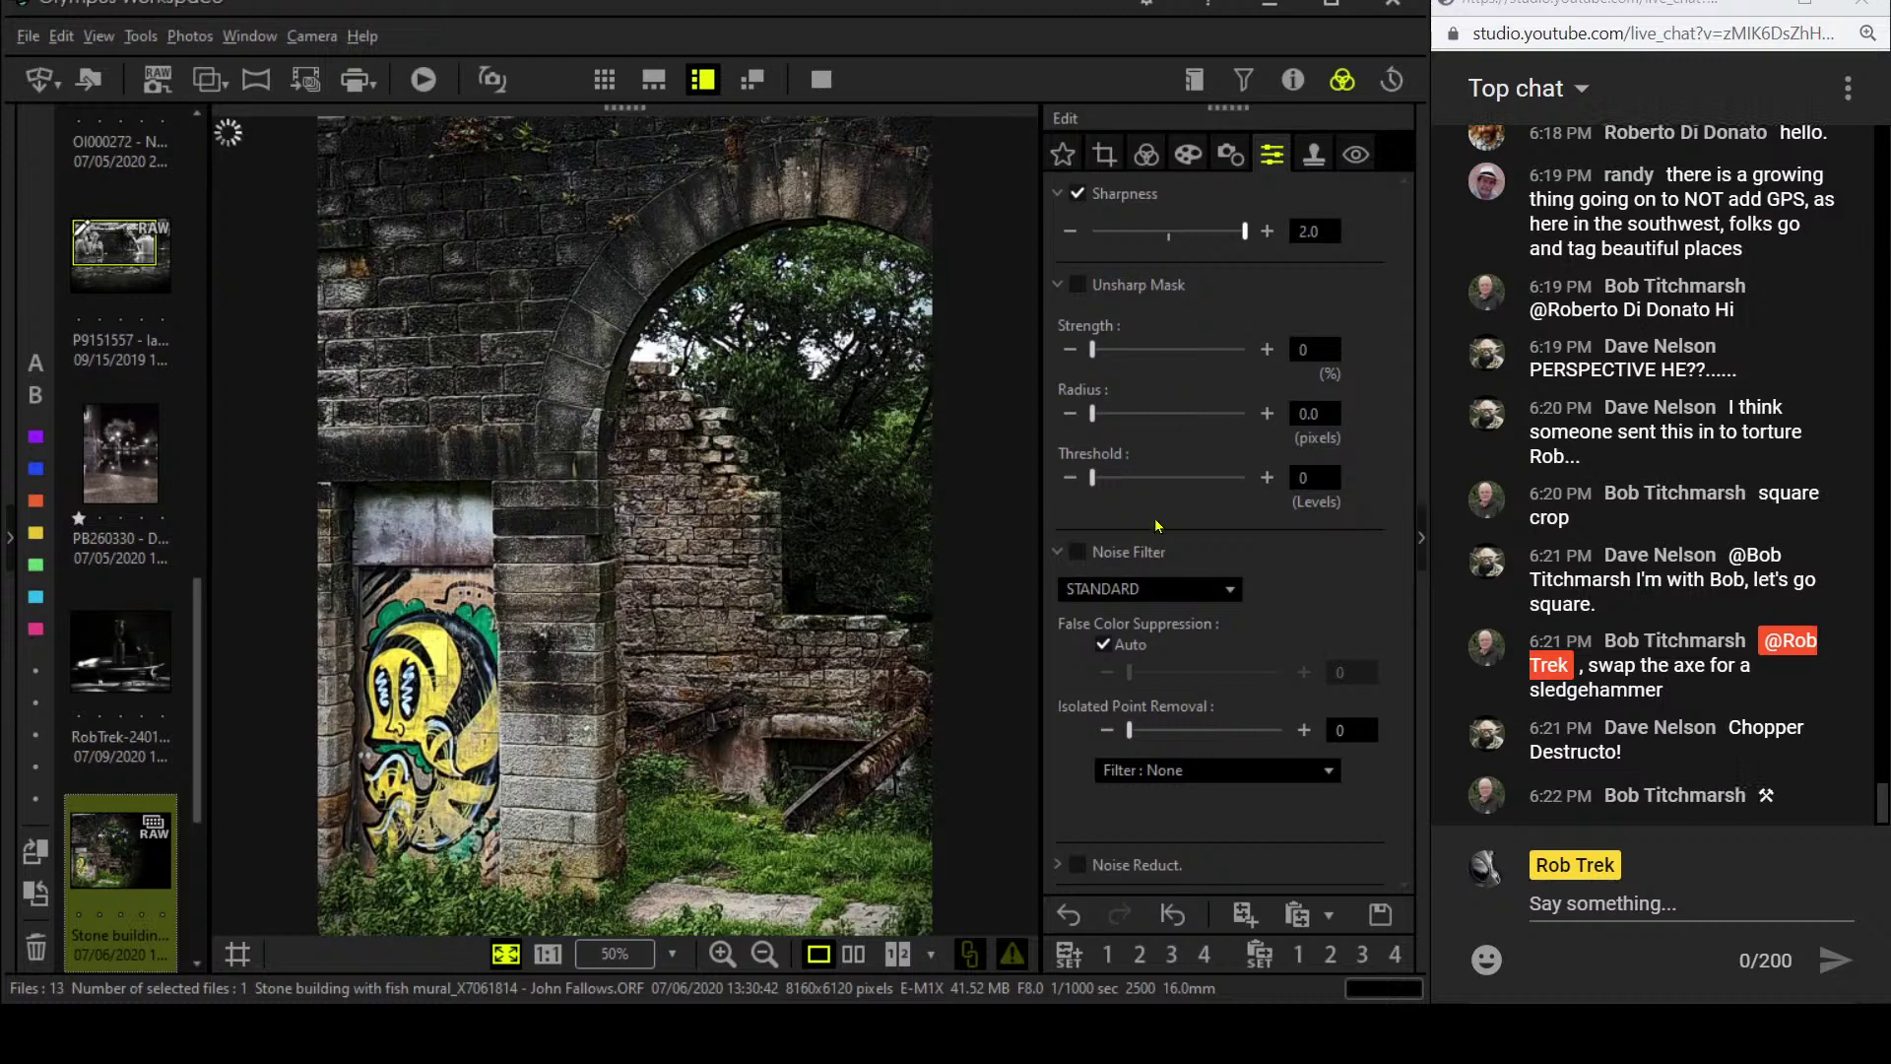
pyautogui.click(1172, 591)
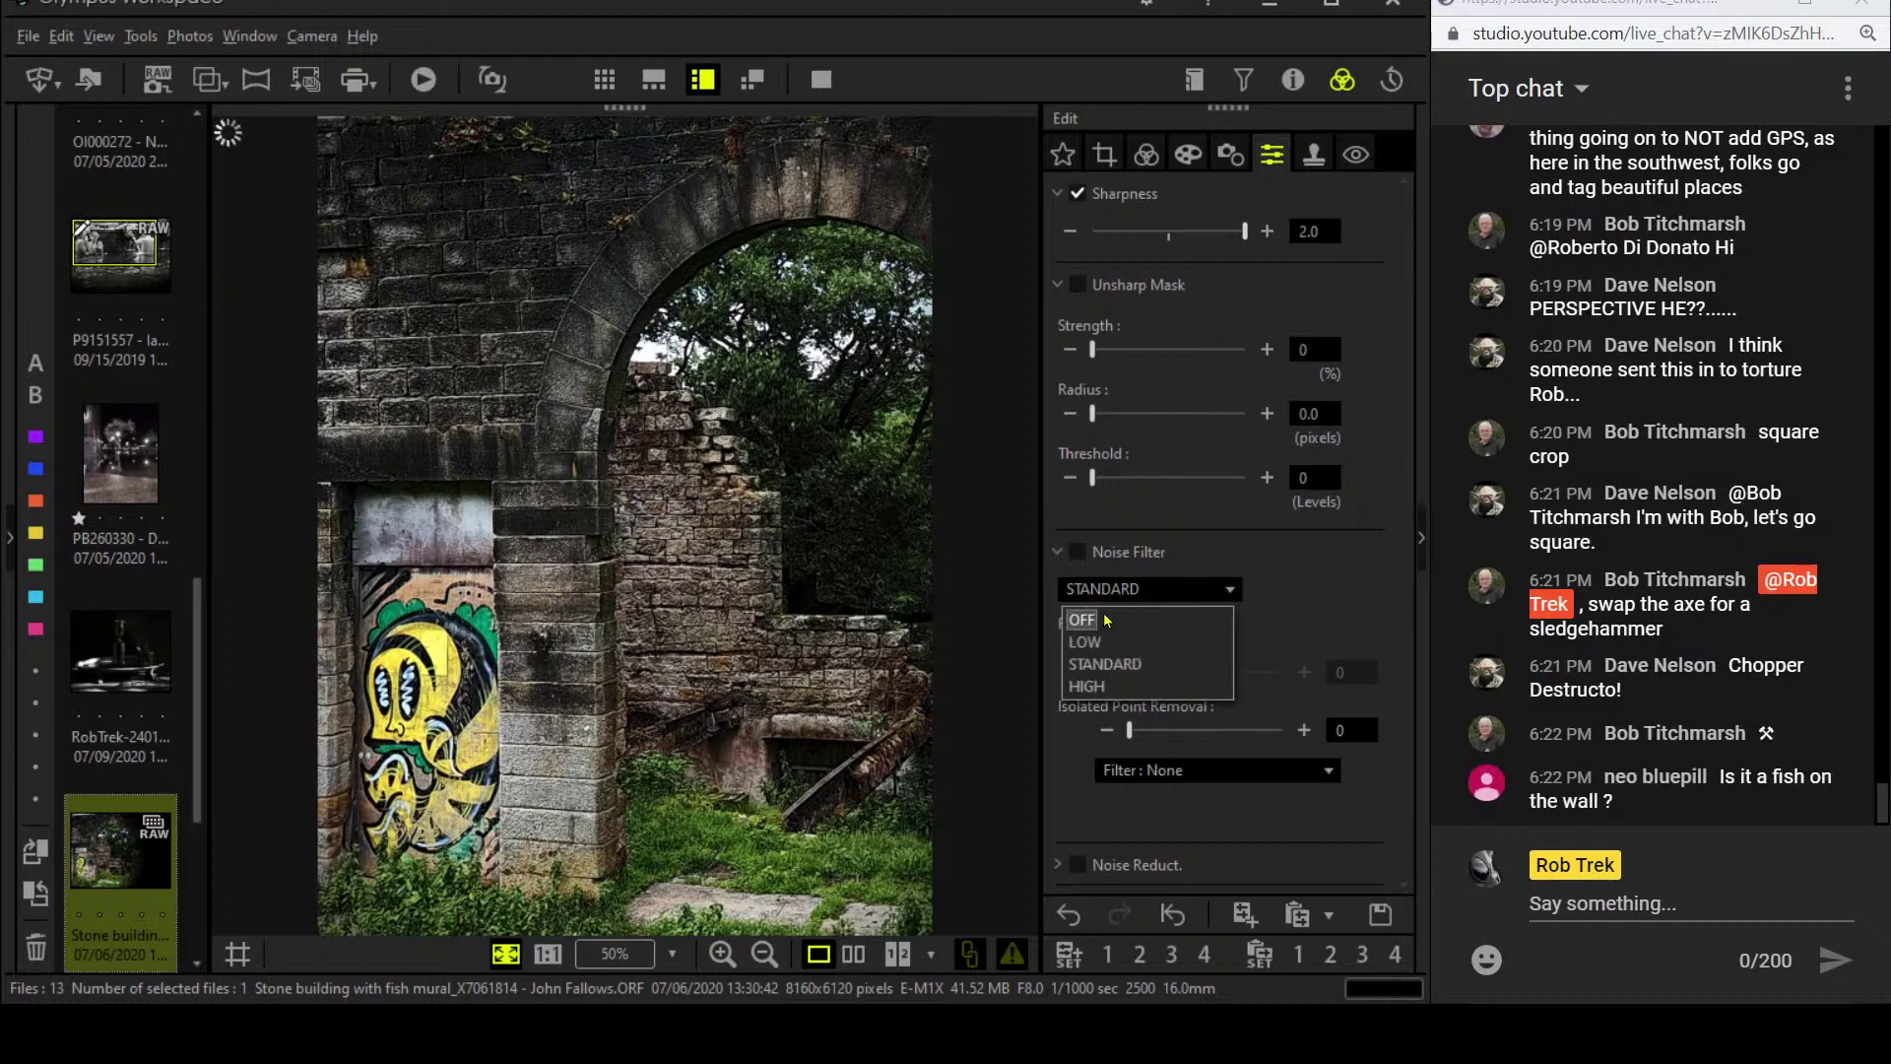
pyautogui.click(1103, 617)
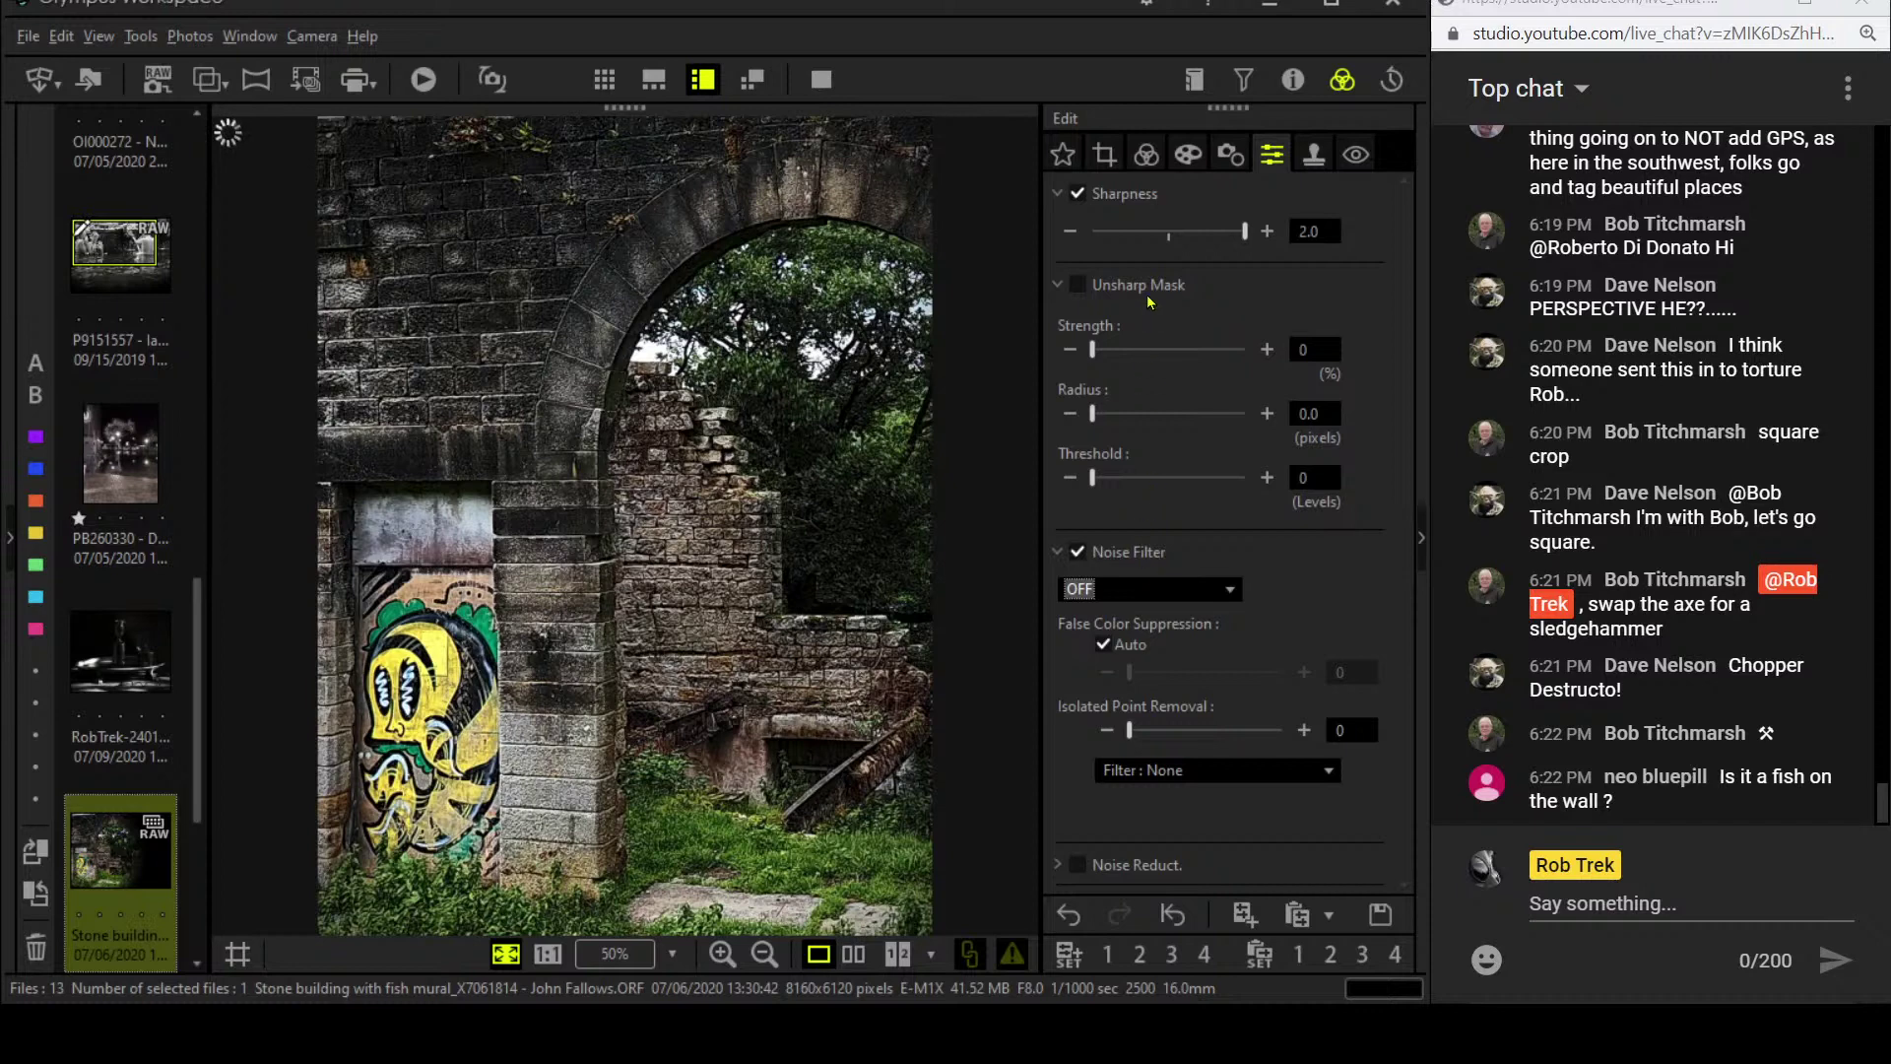
# - Raise the saturation of color ranges 1 (orange) and 2 (red) to 7 in the Adjust Color settings
pyautogui.click(1107, 156)
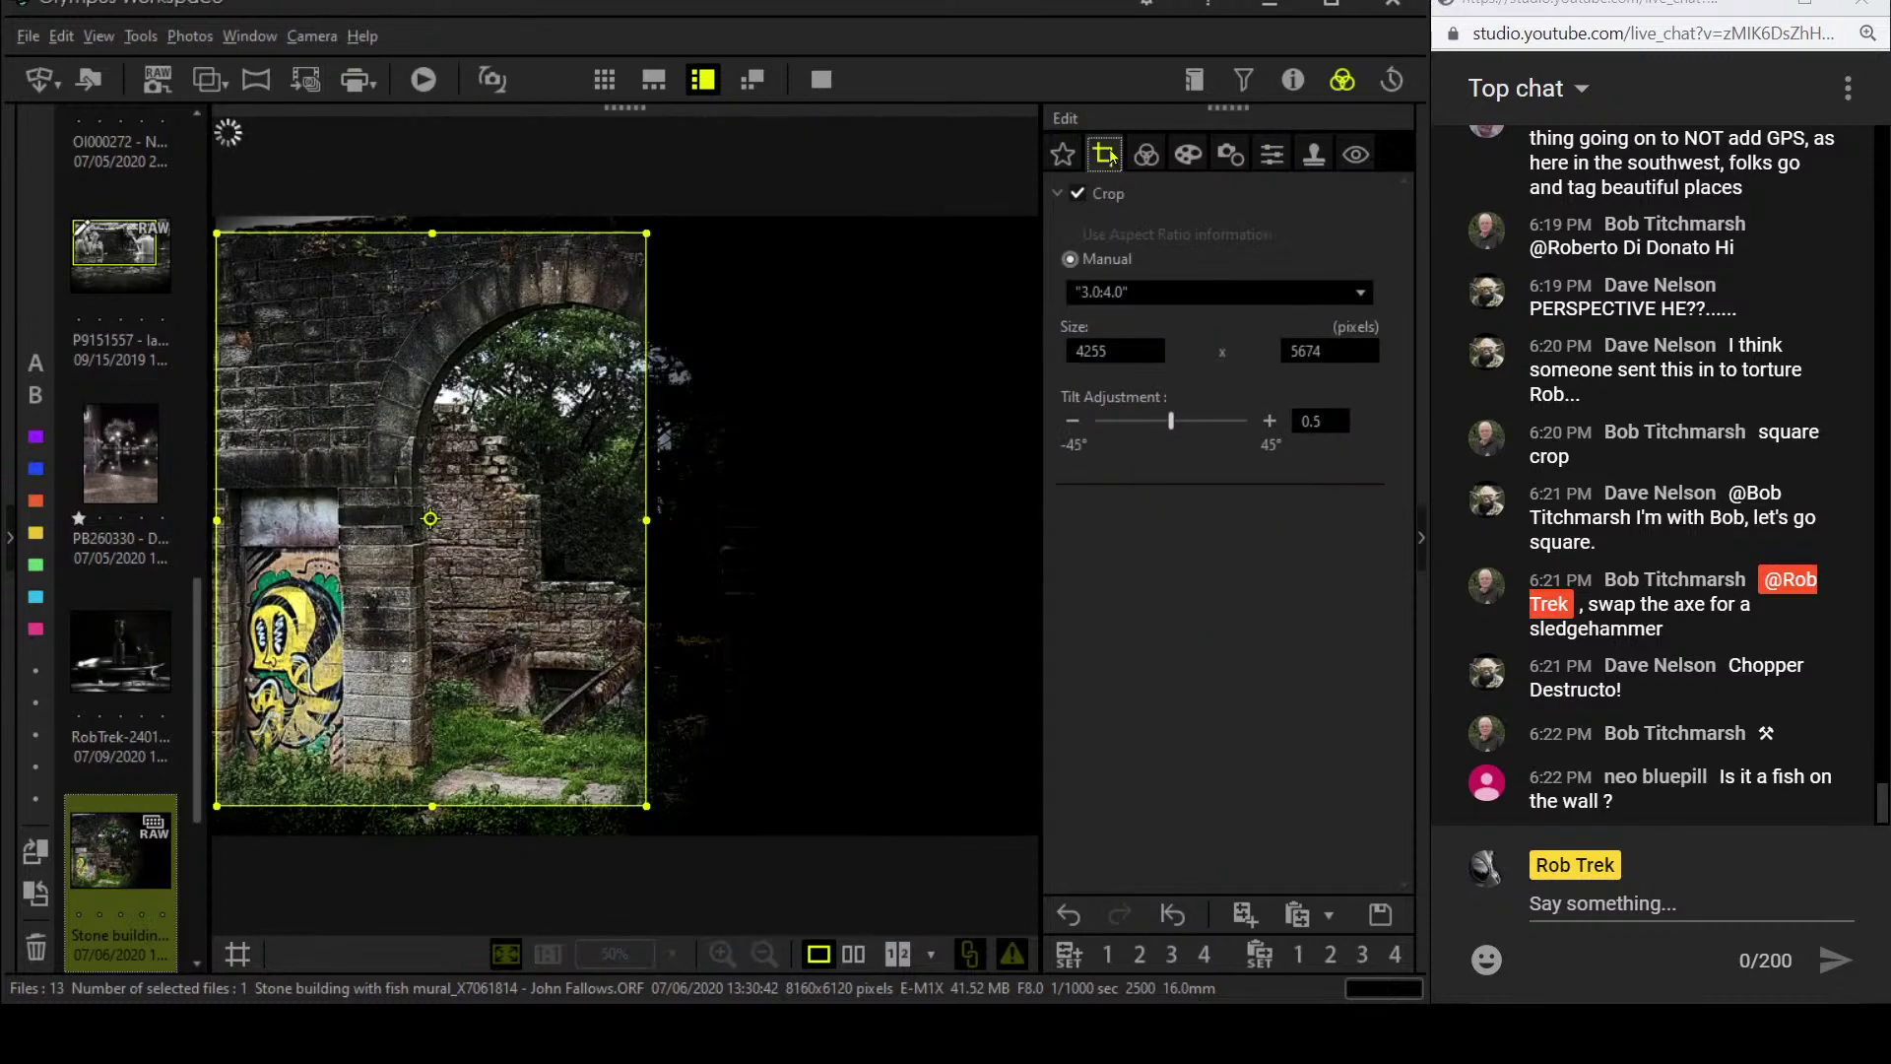
pyautogui.click(1146, 153)
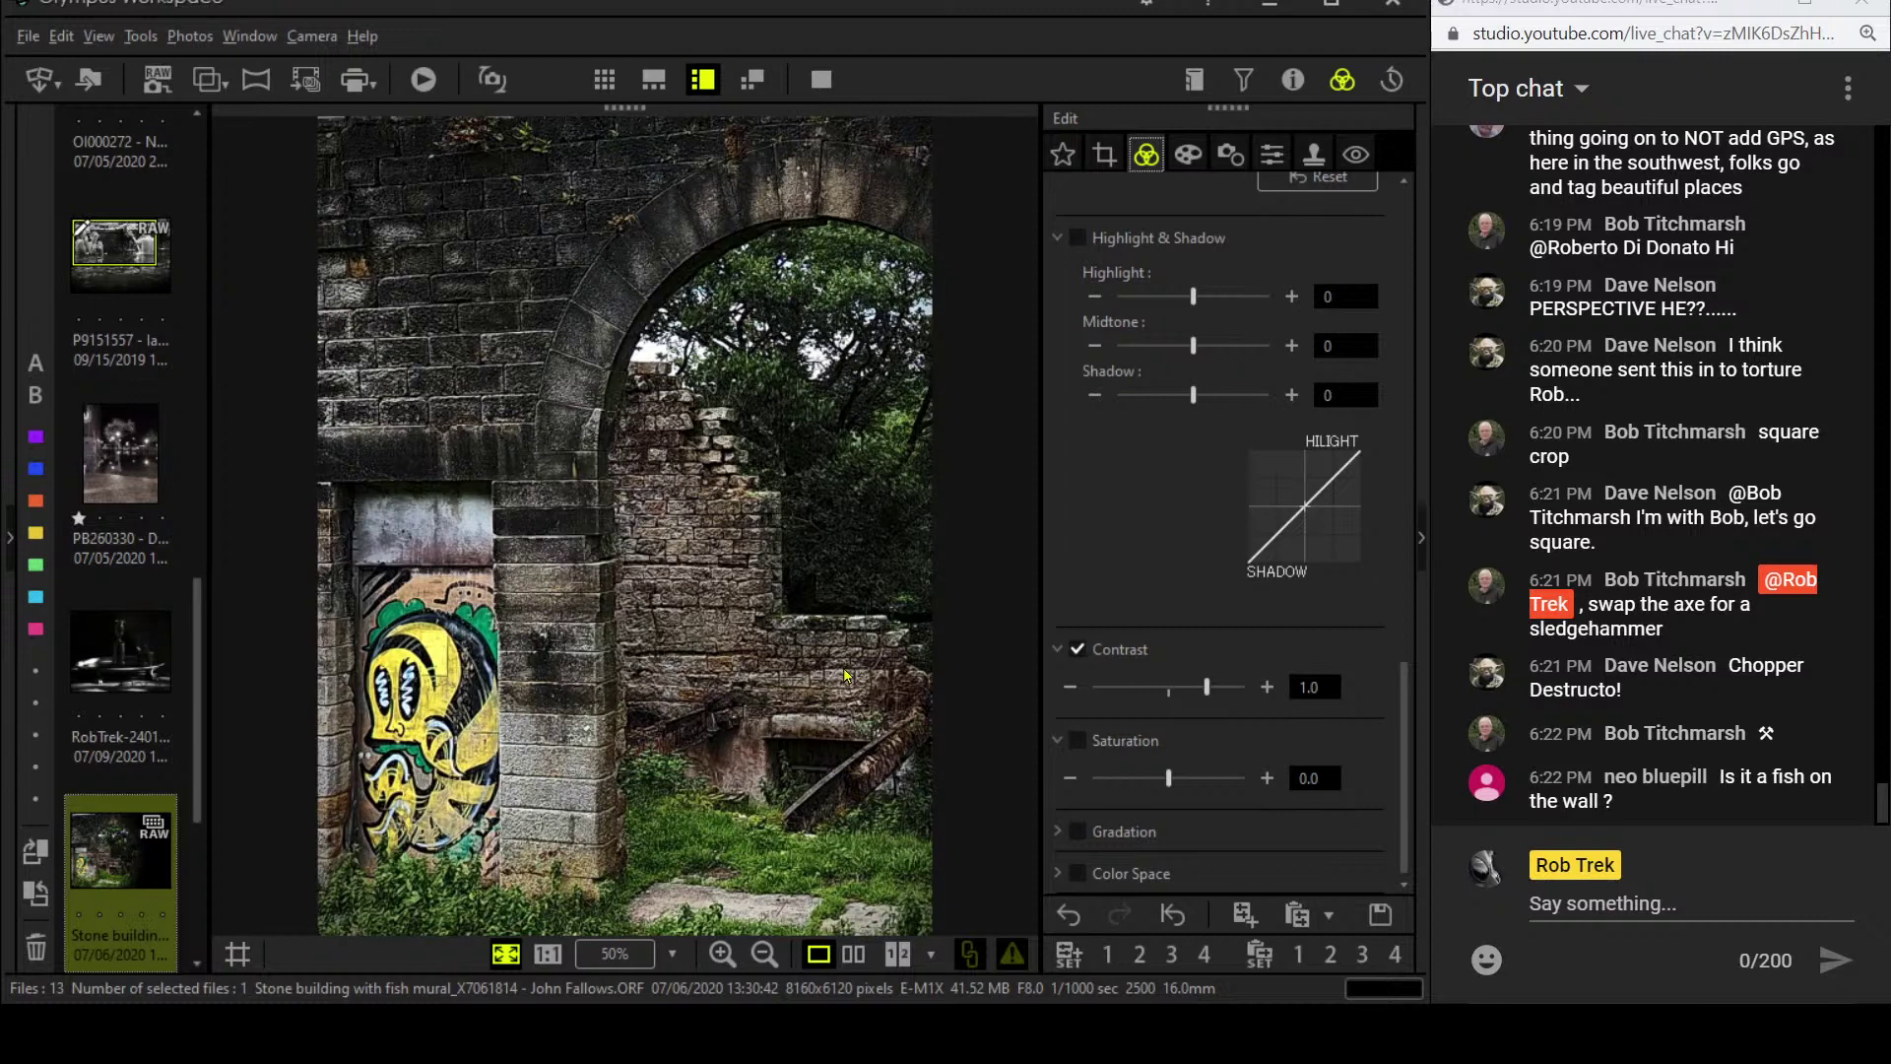
pyautogui.scroll(12, 1068, 551)
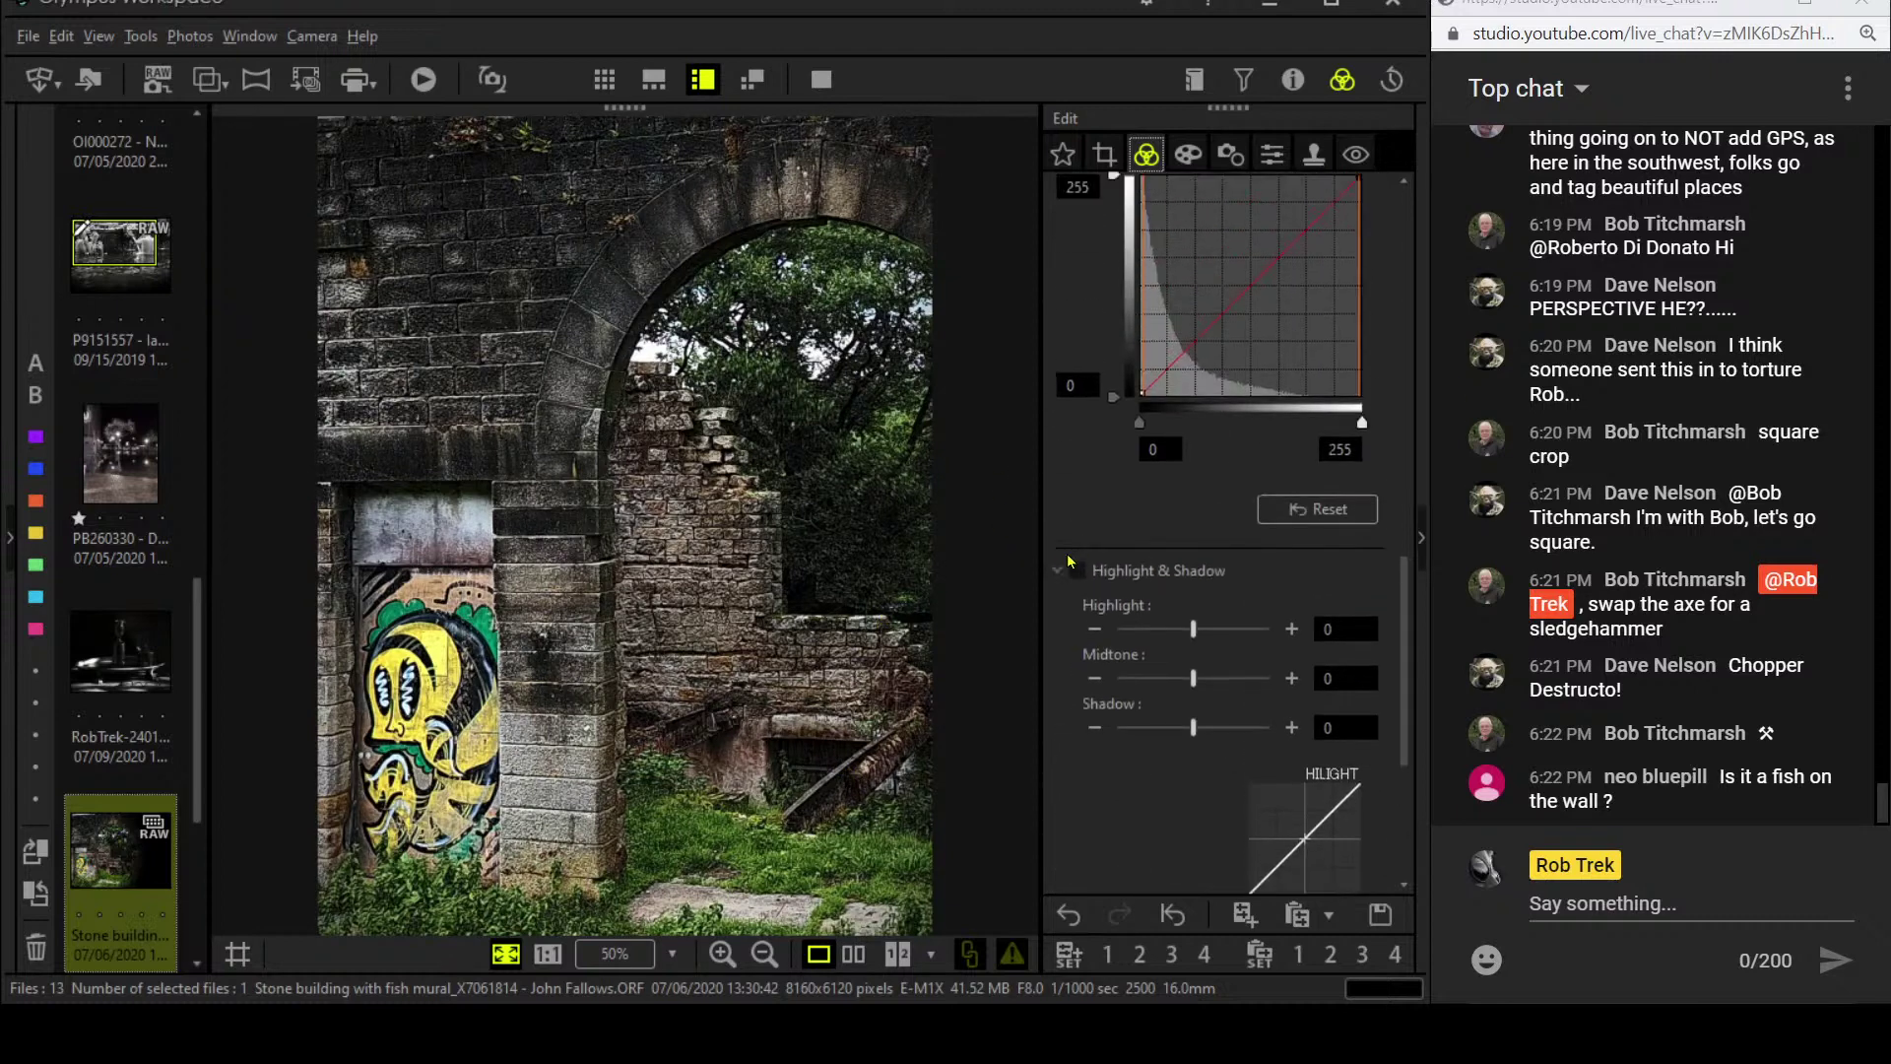
pyautogui.scroll(4, 1069, 562)
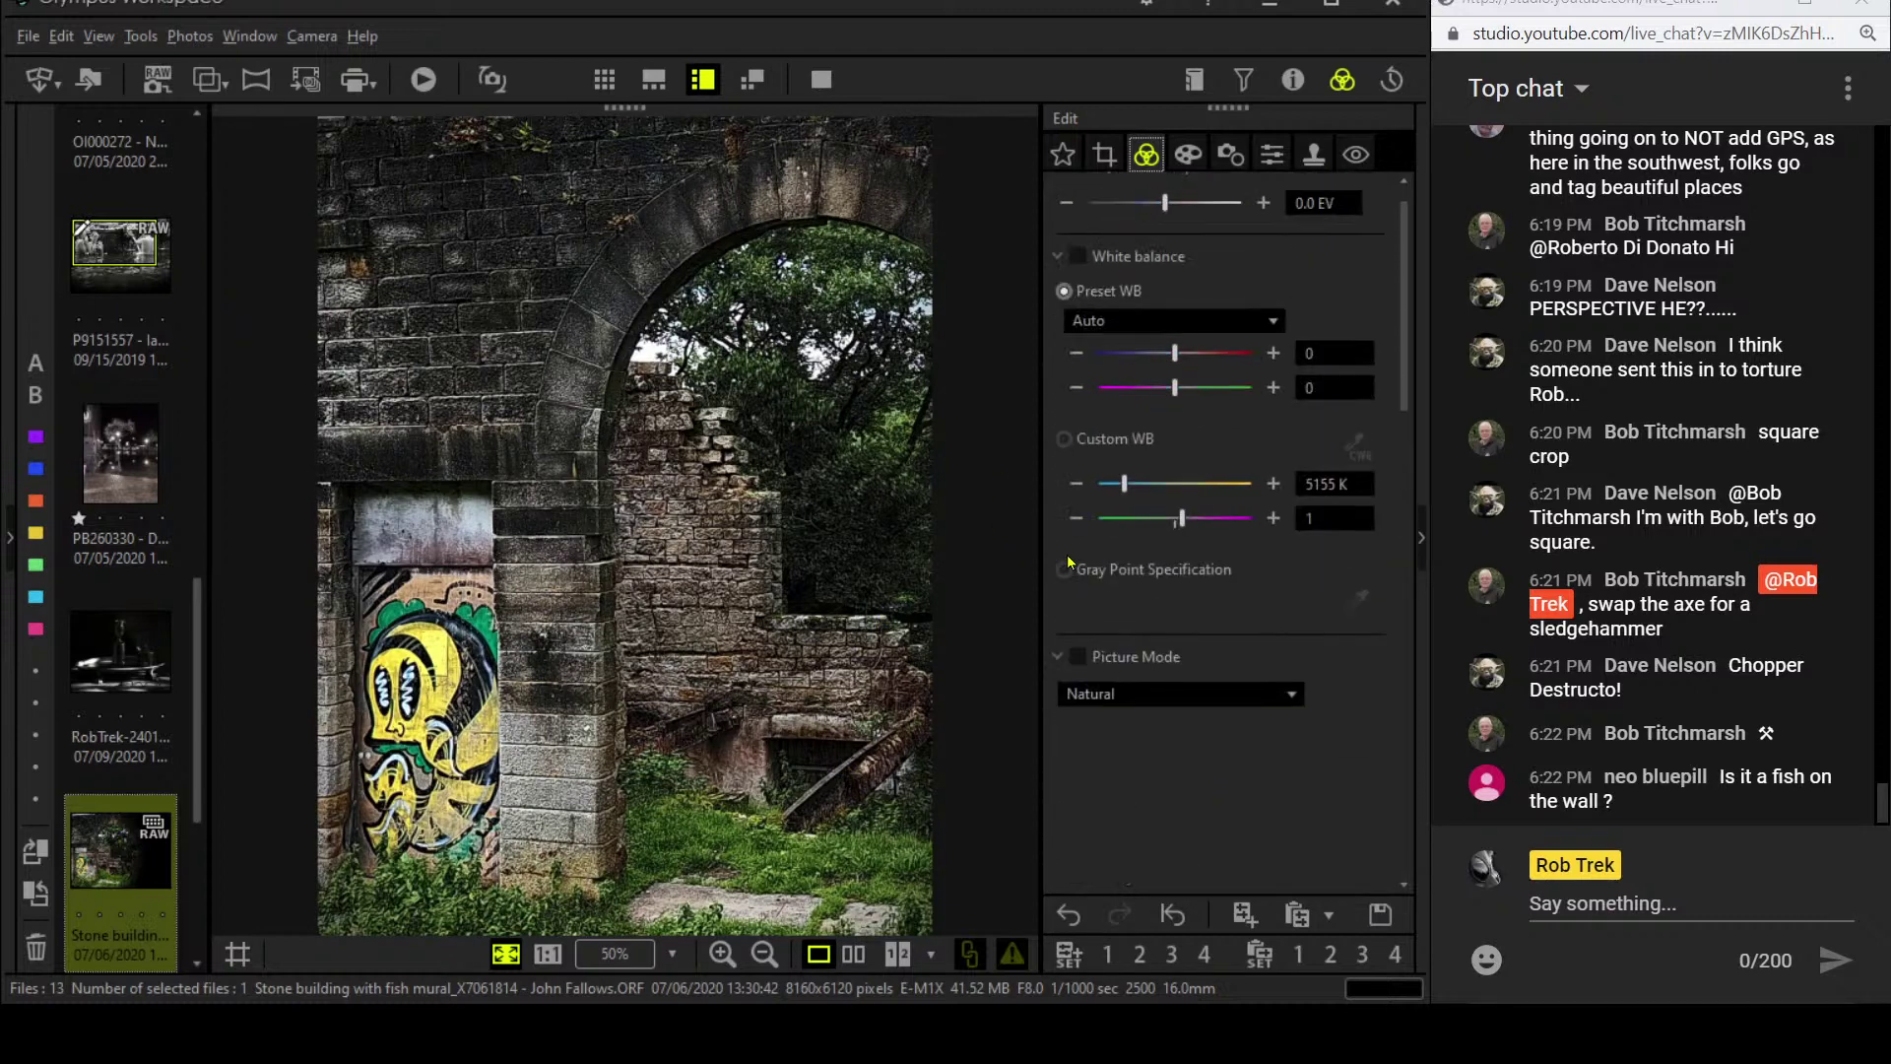
pyautogui.click(1097, 655)
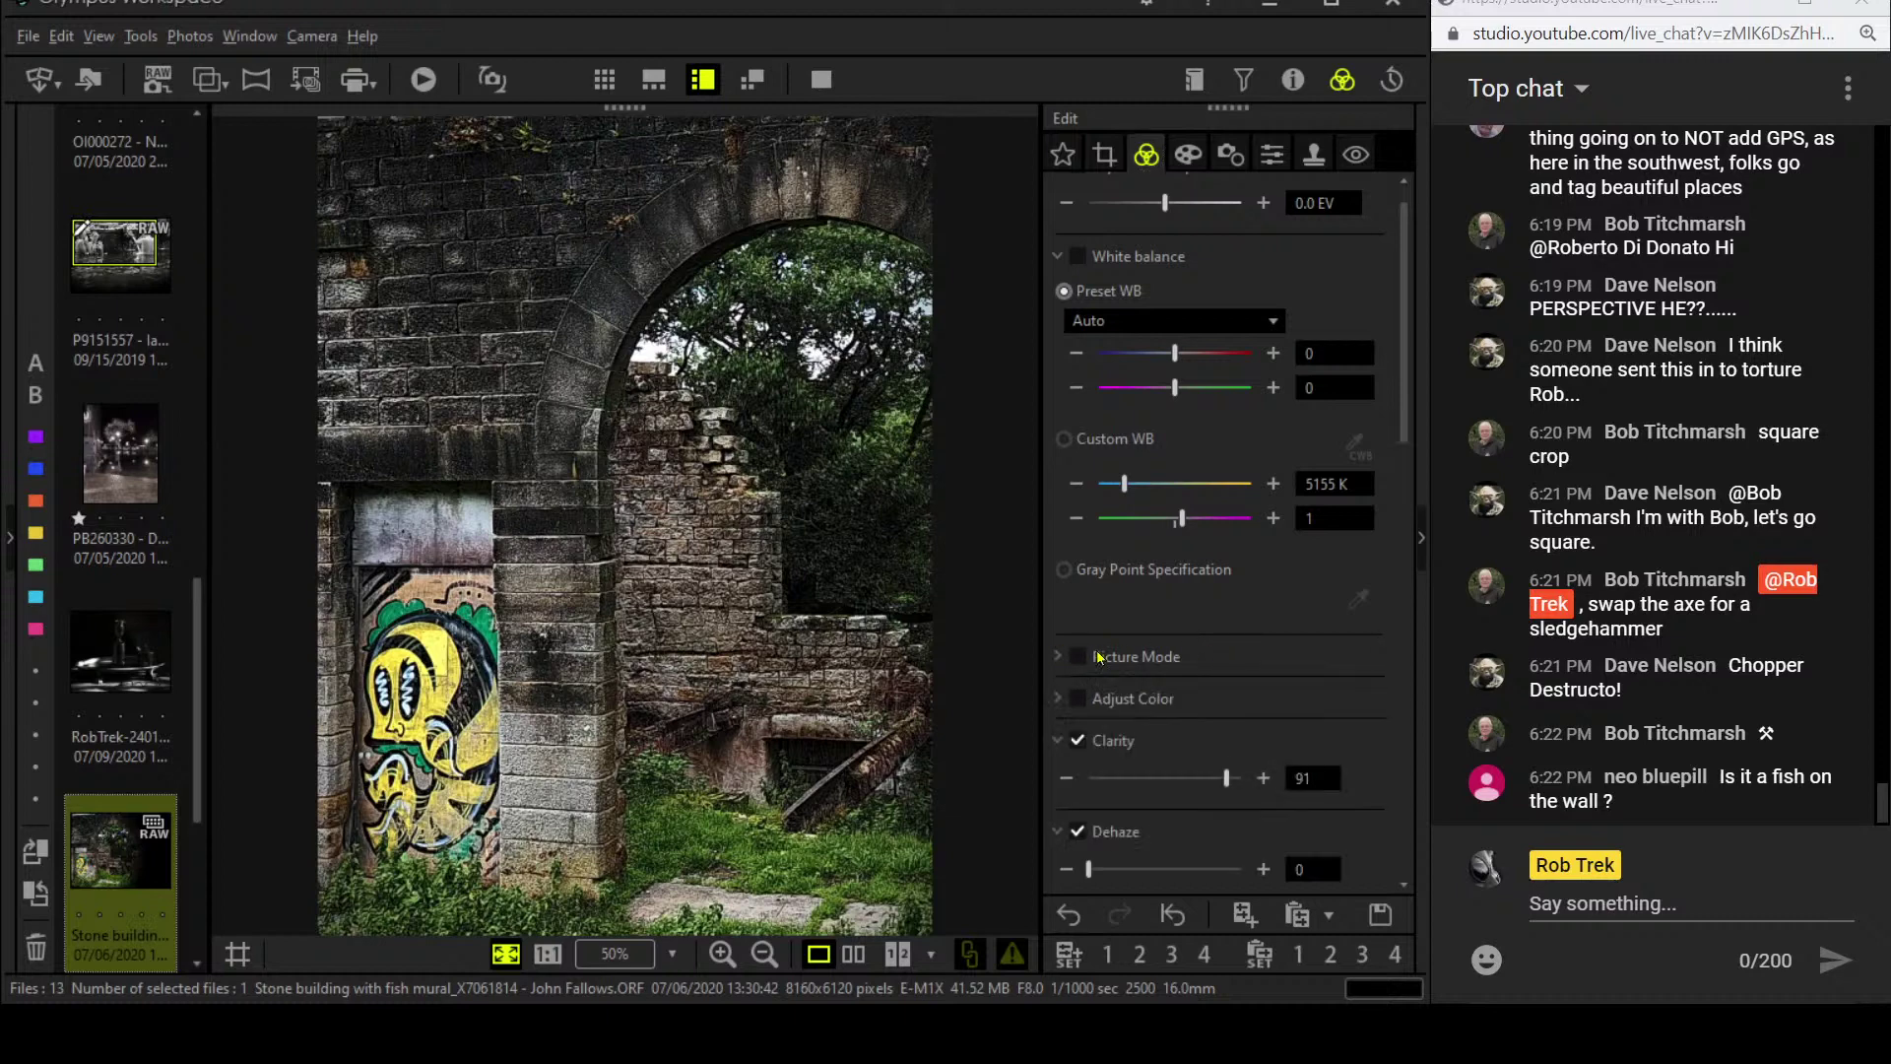
pyautogui.click(1058, 699)
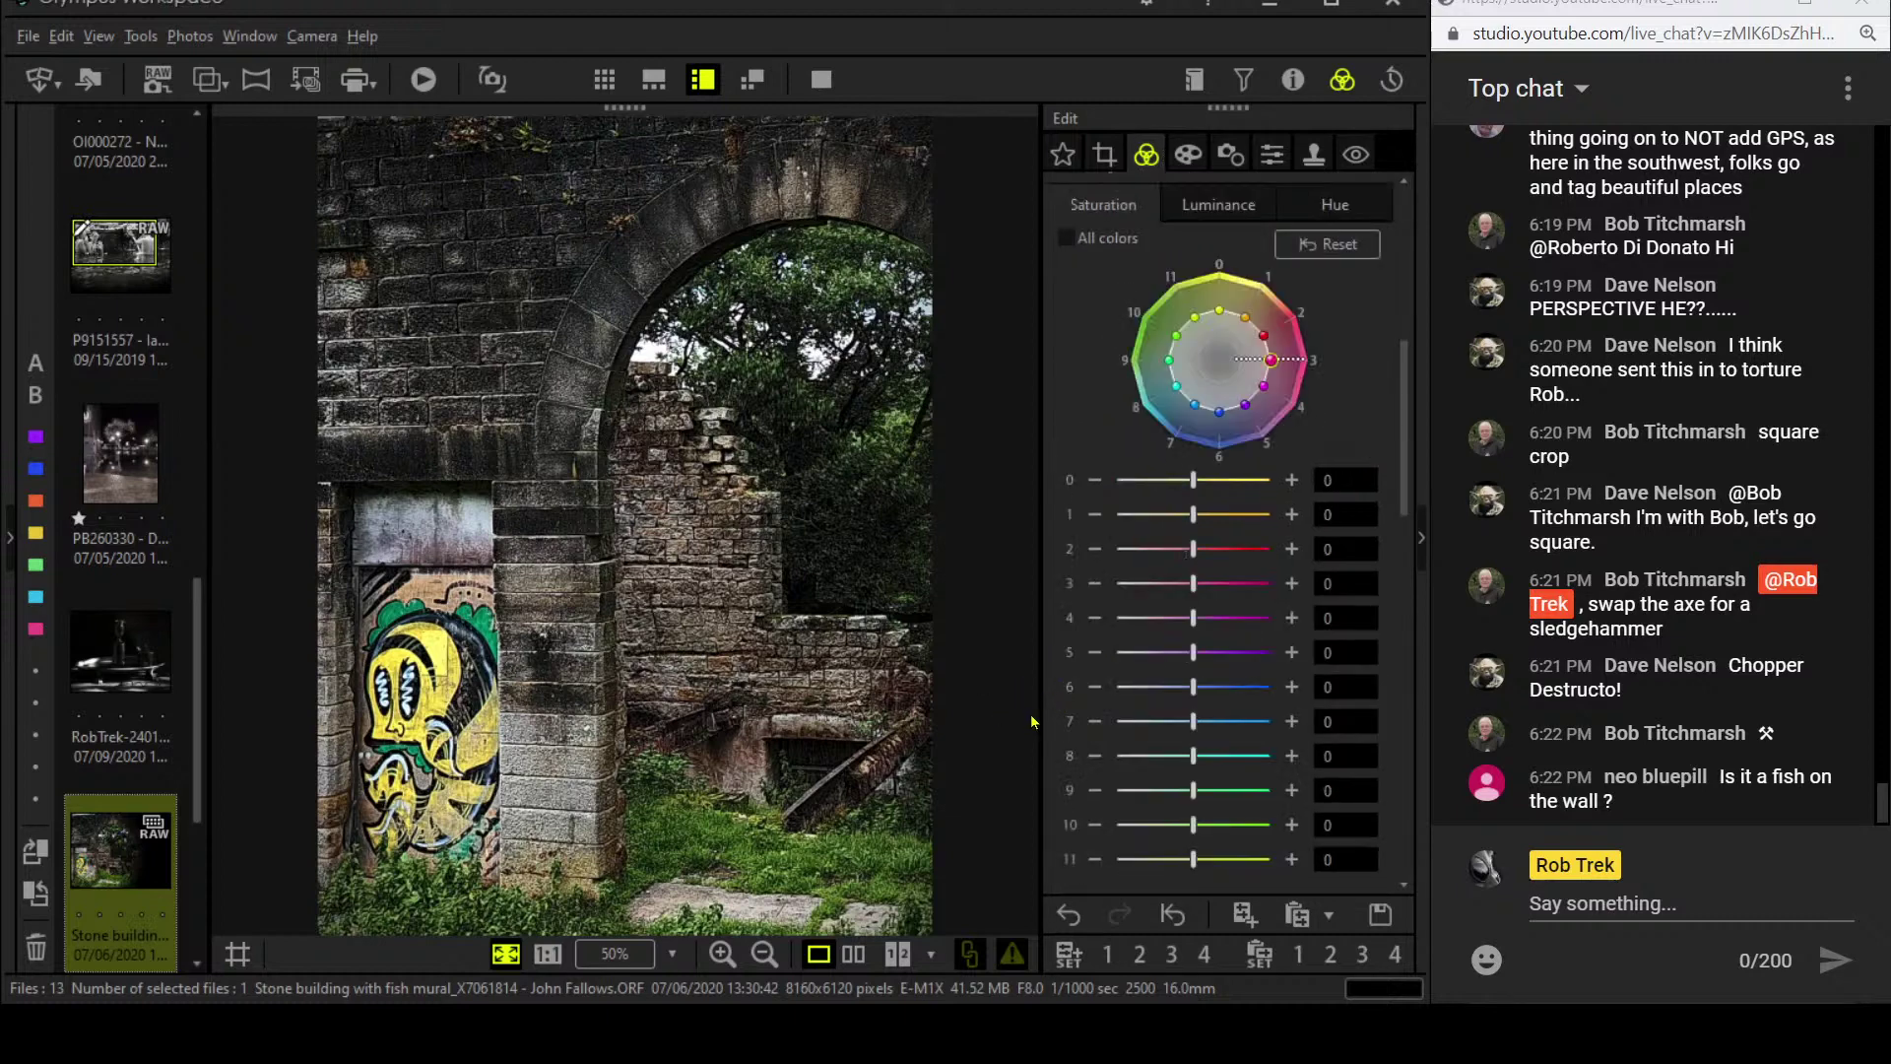
pyautogui.moveTo(1192, 548); pyautogui.dragTo(1283, 562)
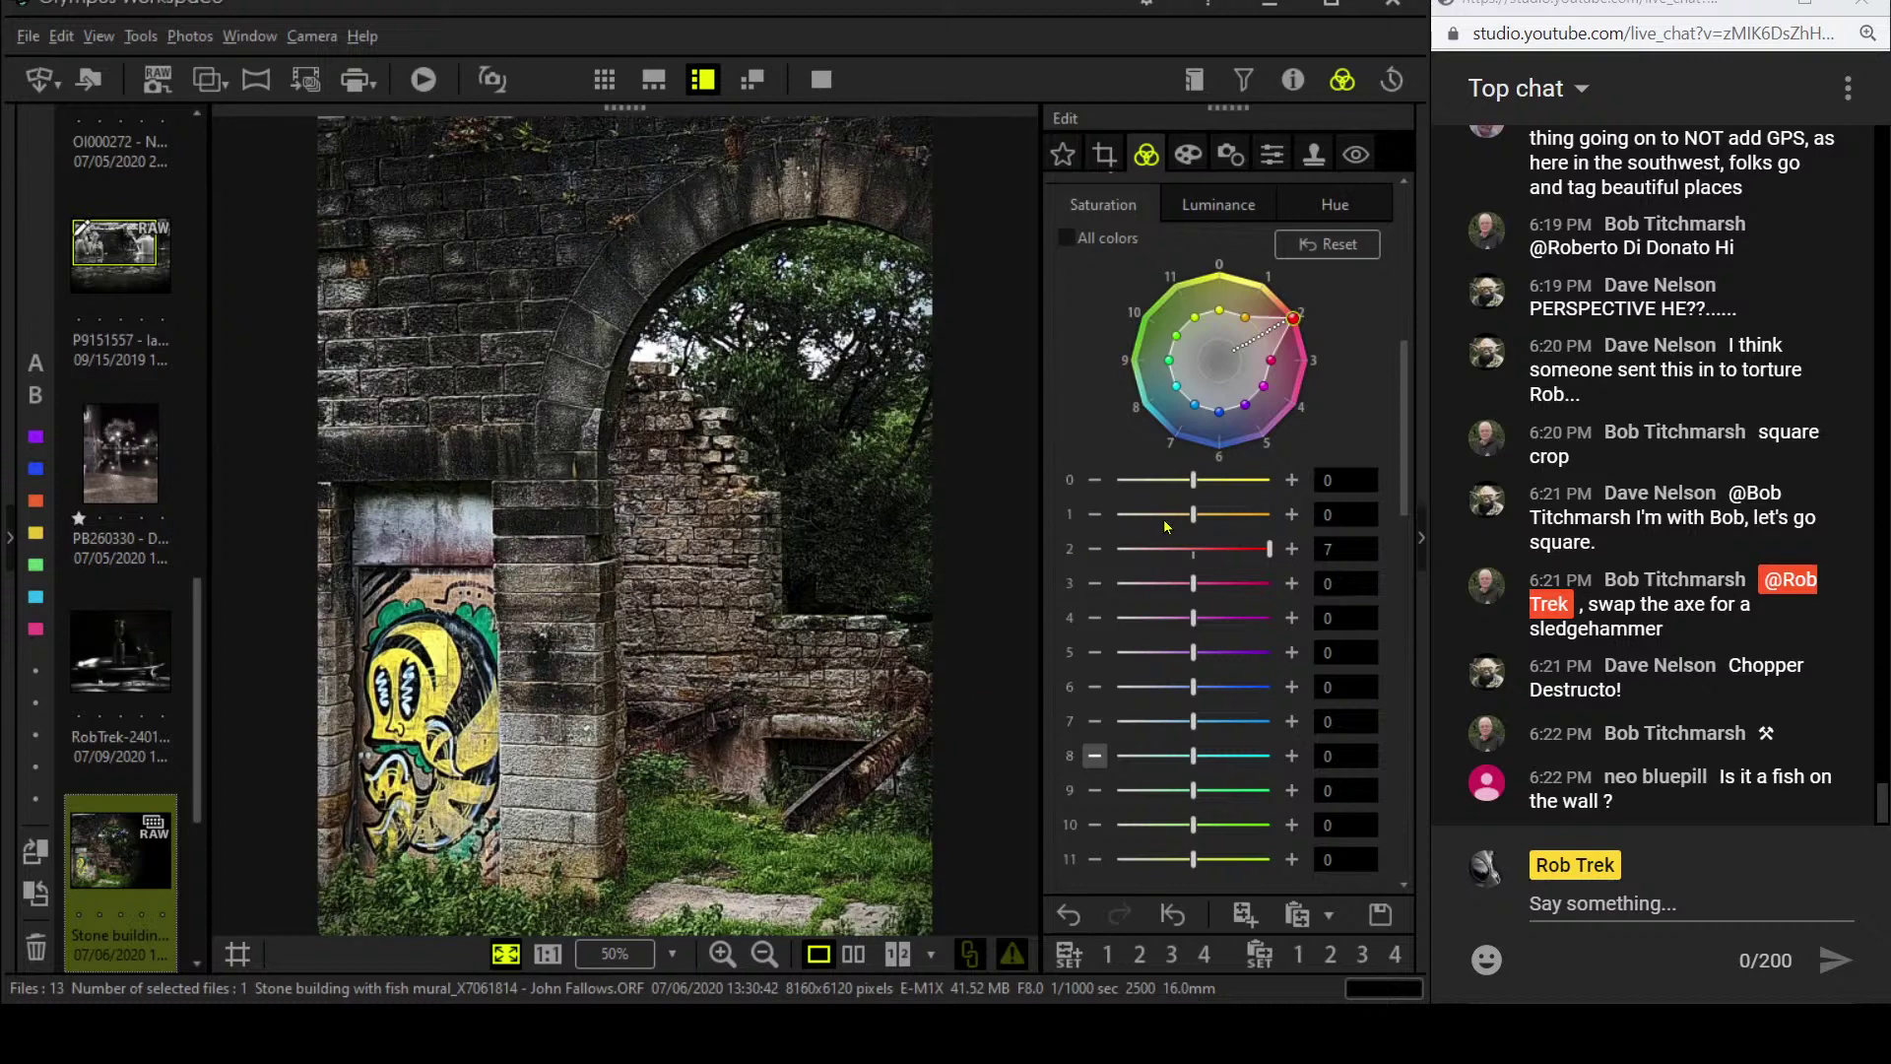
pyautogui.moveTo(1193, 514); pyautogui.dragTo(1278, 520)
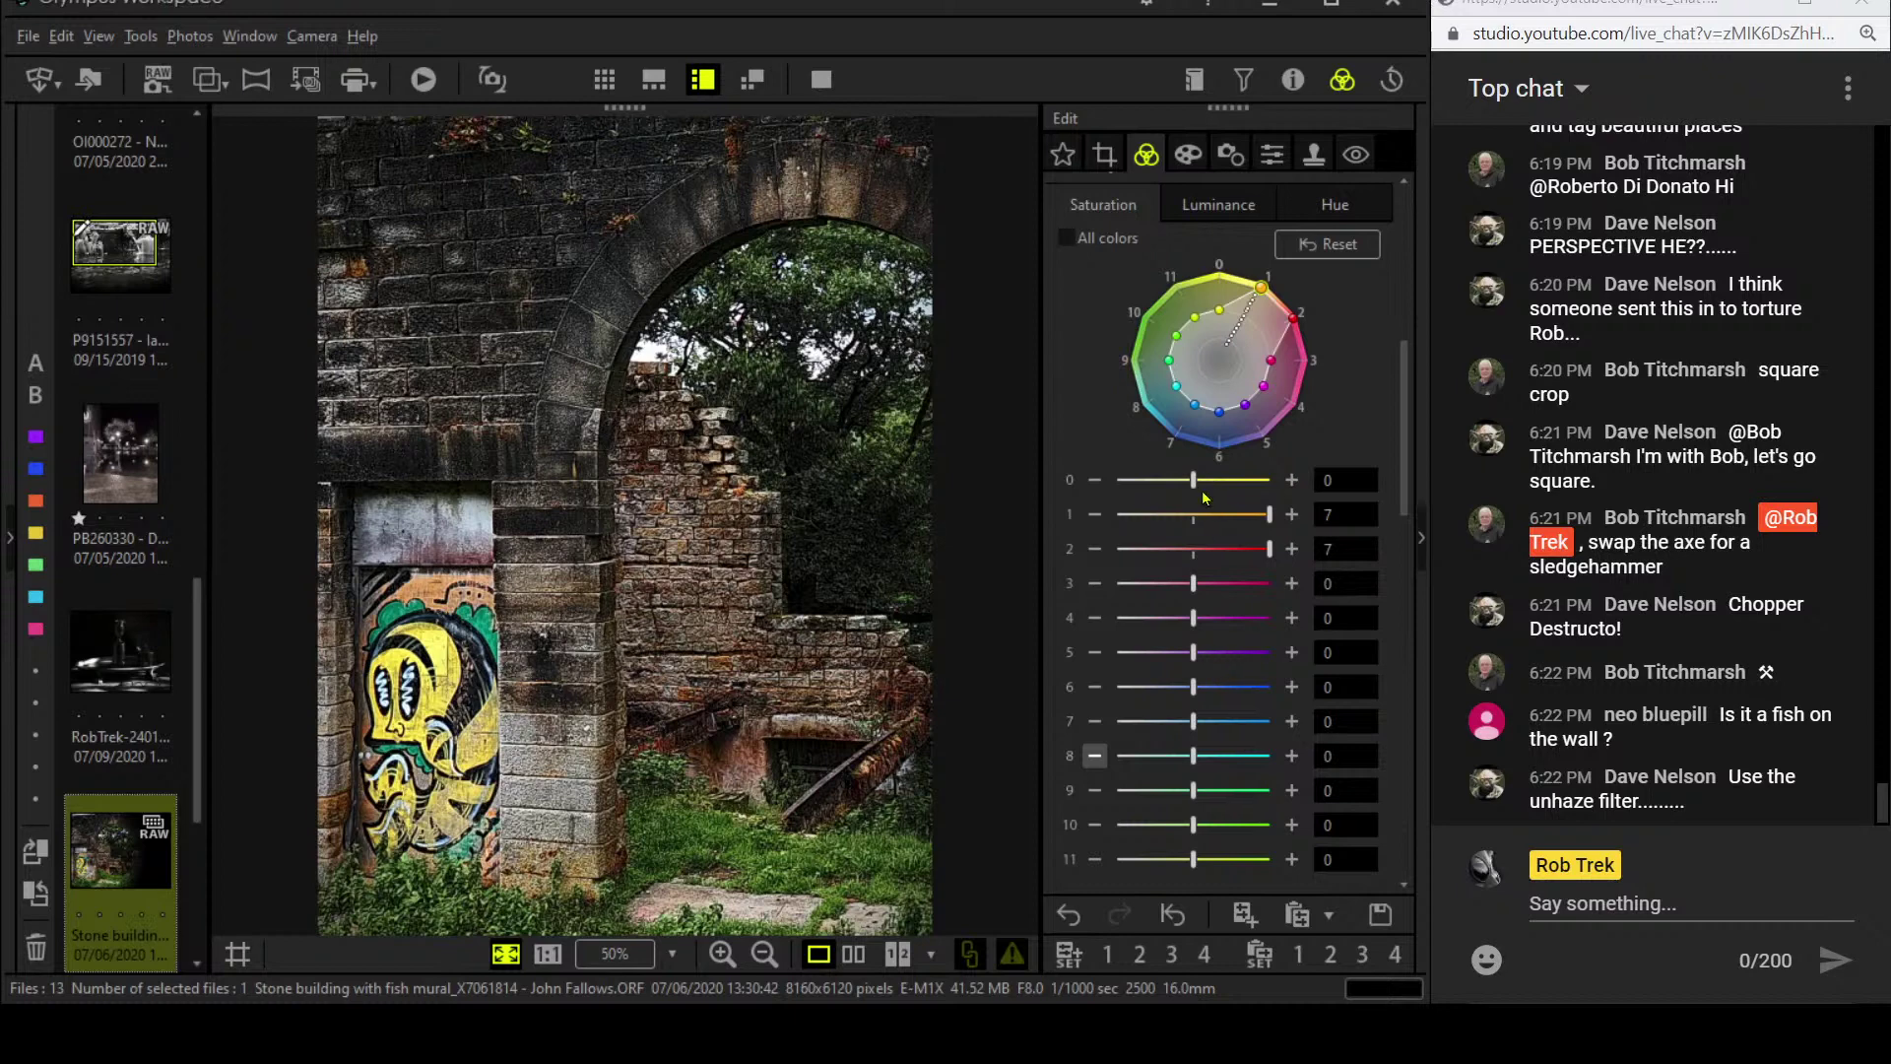
# - Try a hue shift of 5 on color range 0, return it to 0, and shift range 1 to the upper end of its hue scale
pyautogui.click(1186, 155)
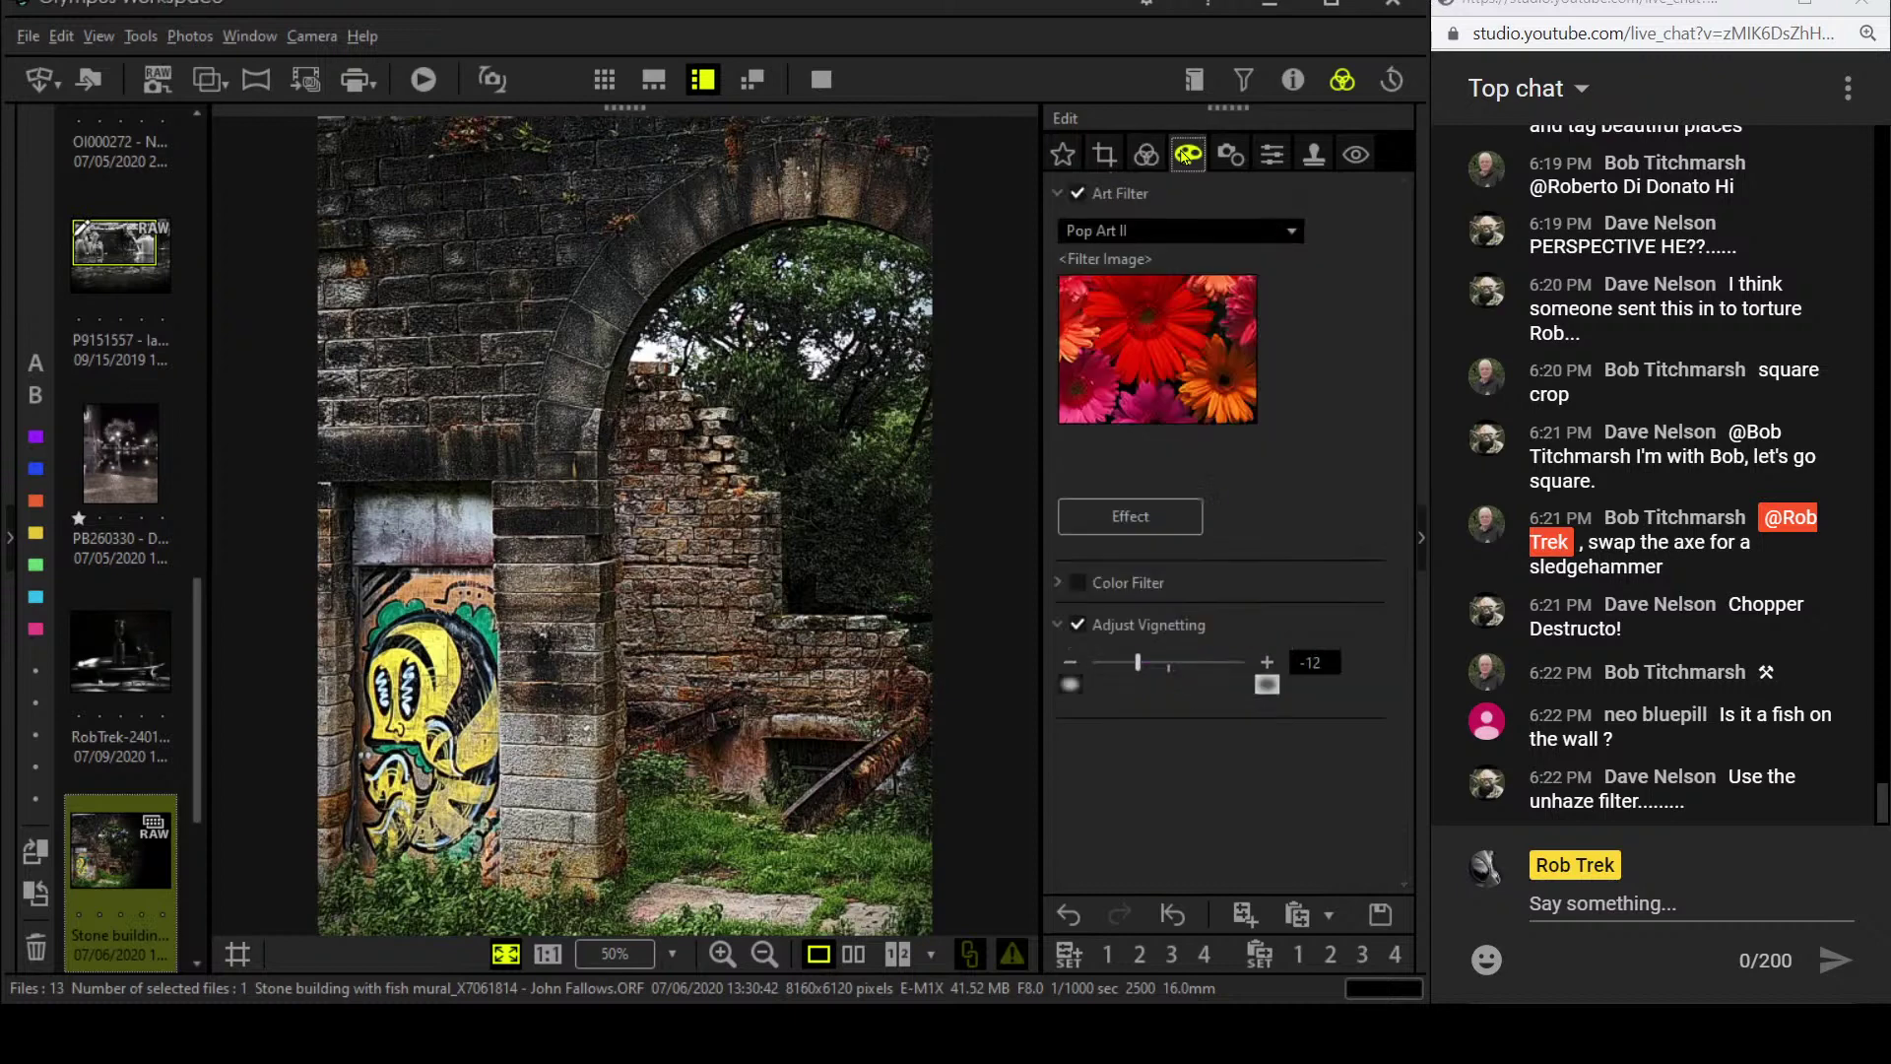
pyautogui.click(1146, 155)
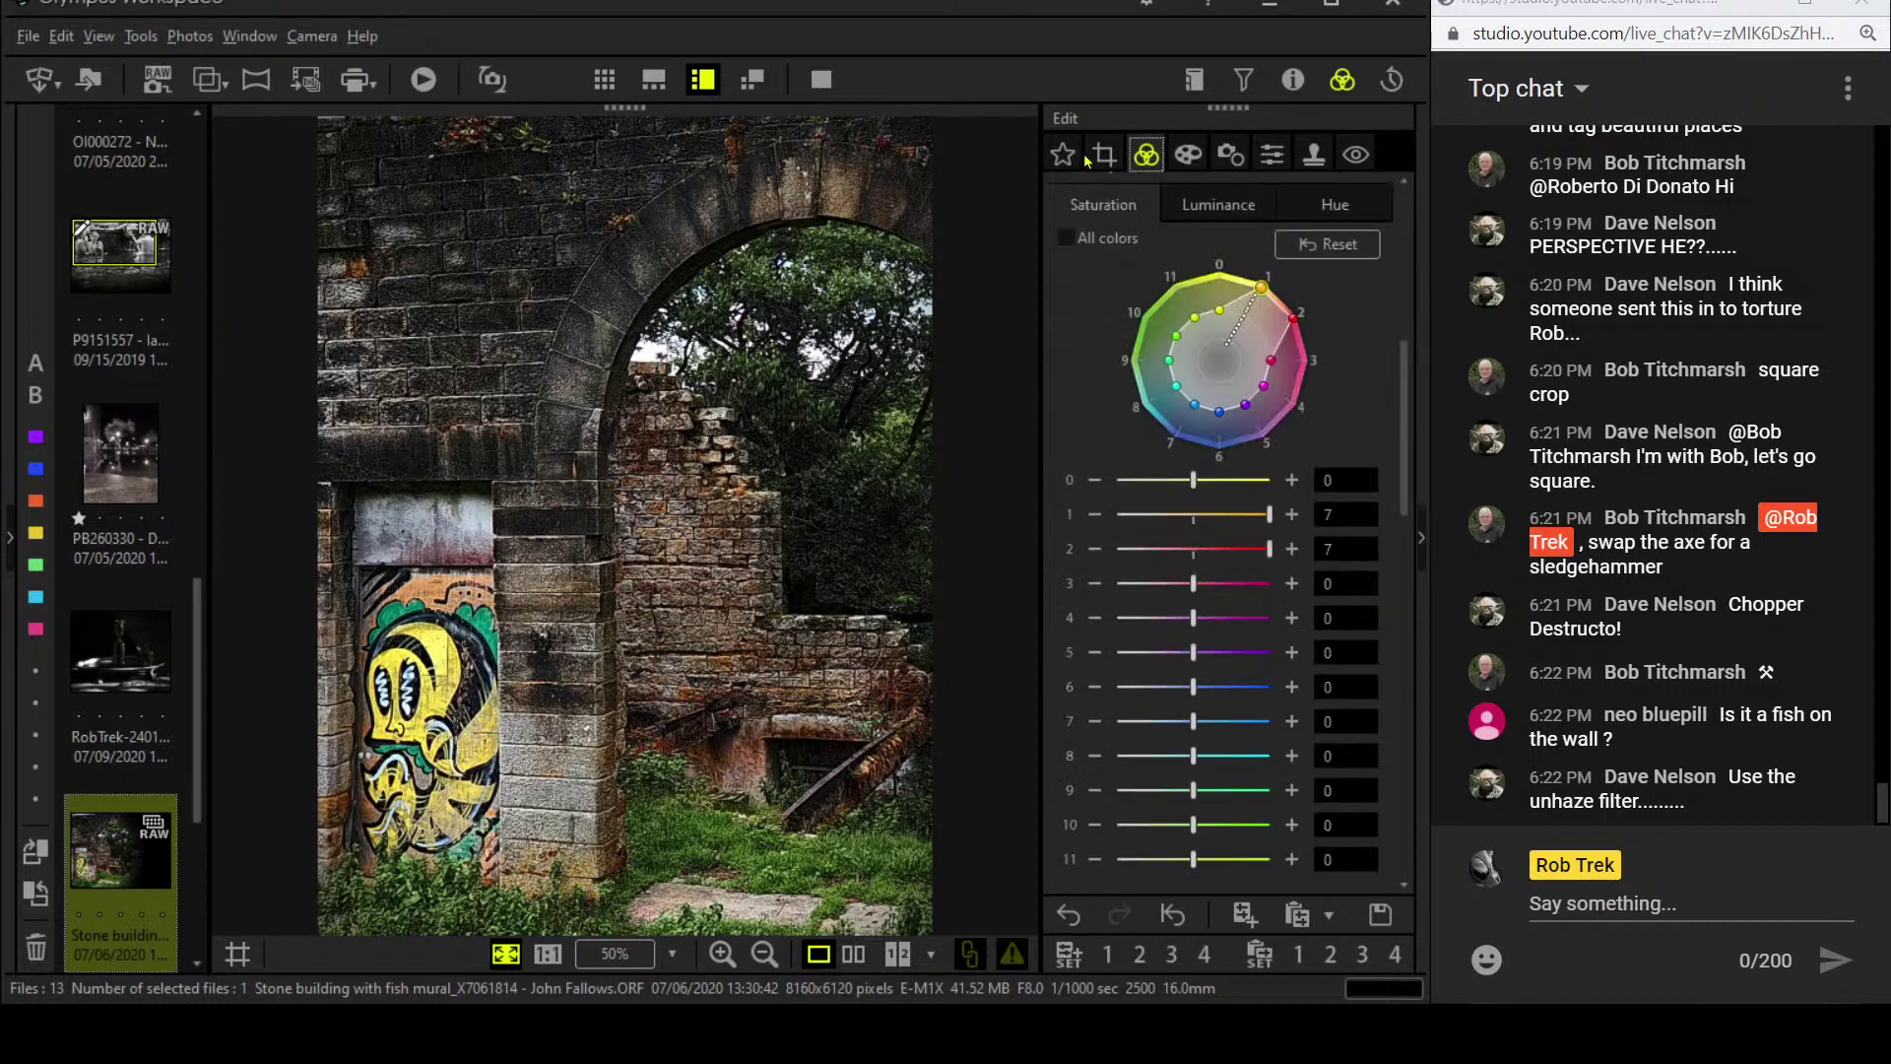
pyautogui.scroll(3, 1087, 271)
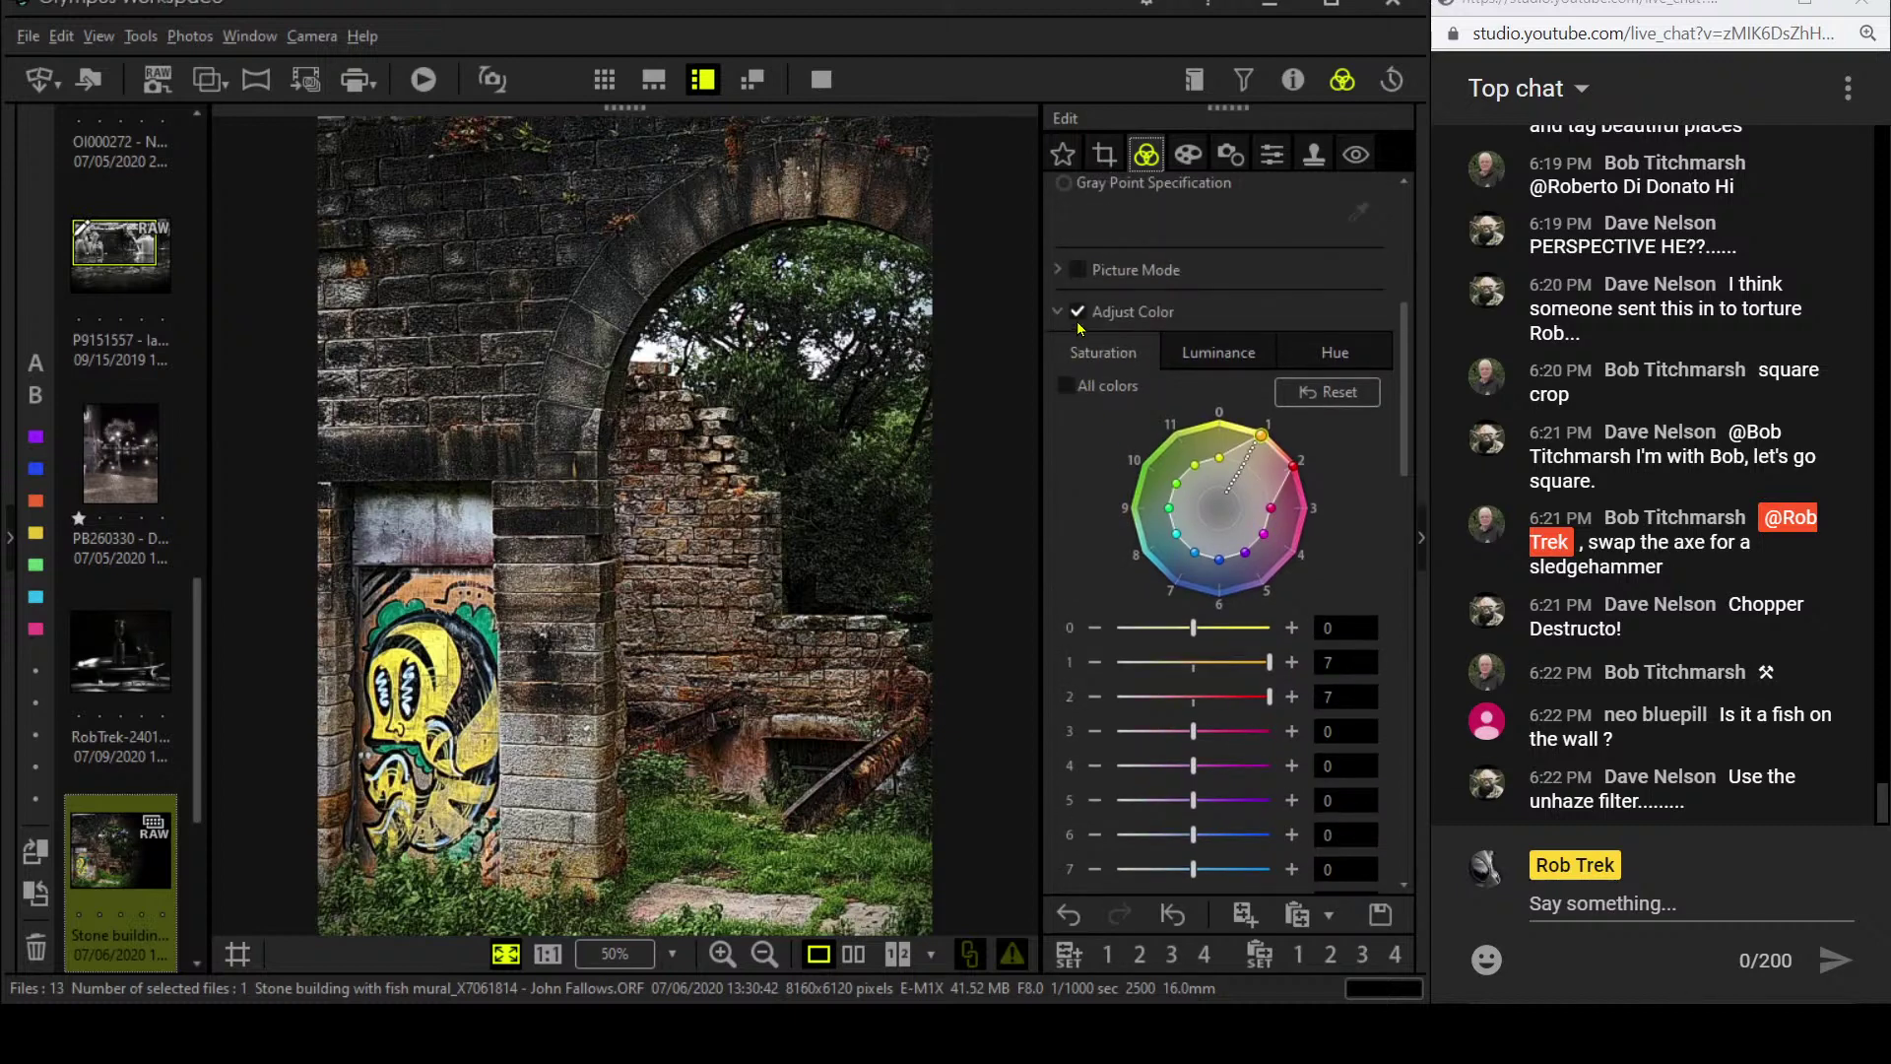
pyautogui.click(1192, 358)
pyautogui.click(1334, 352)
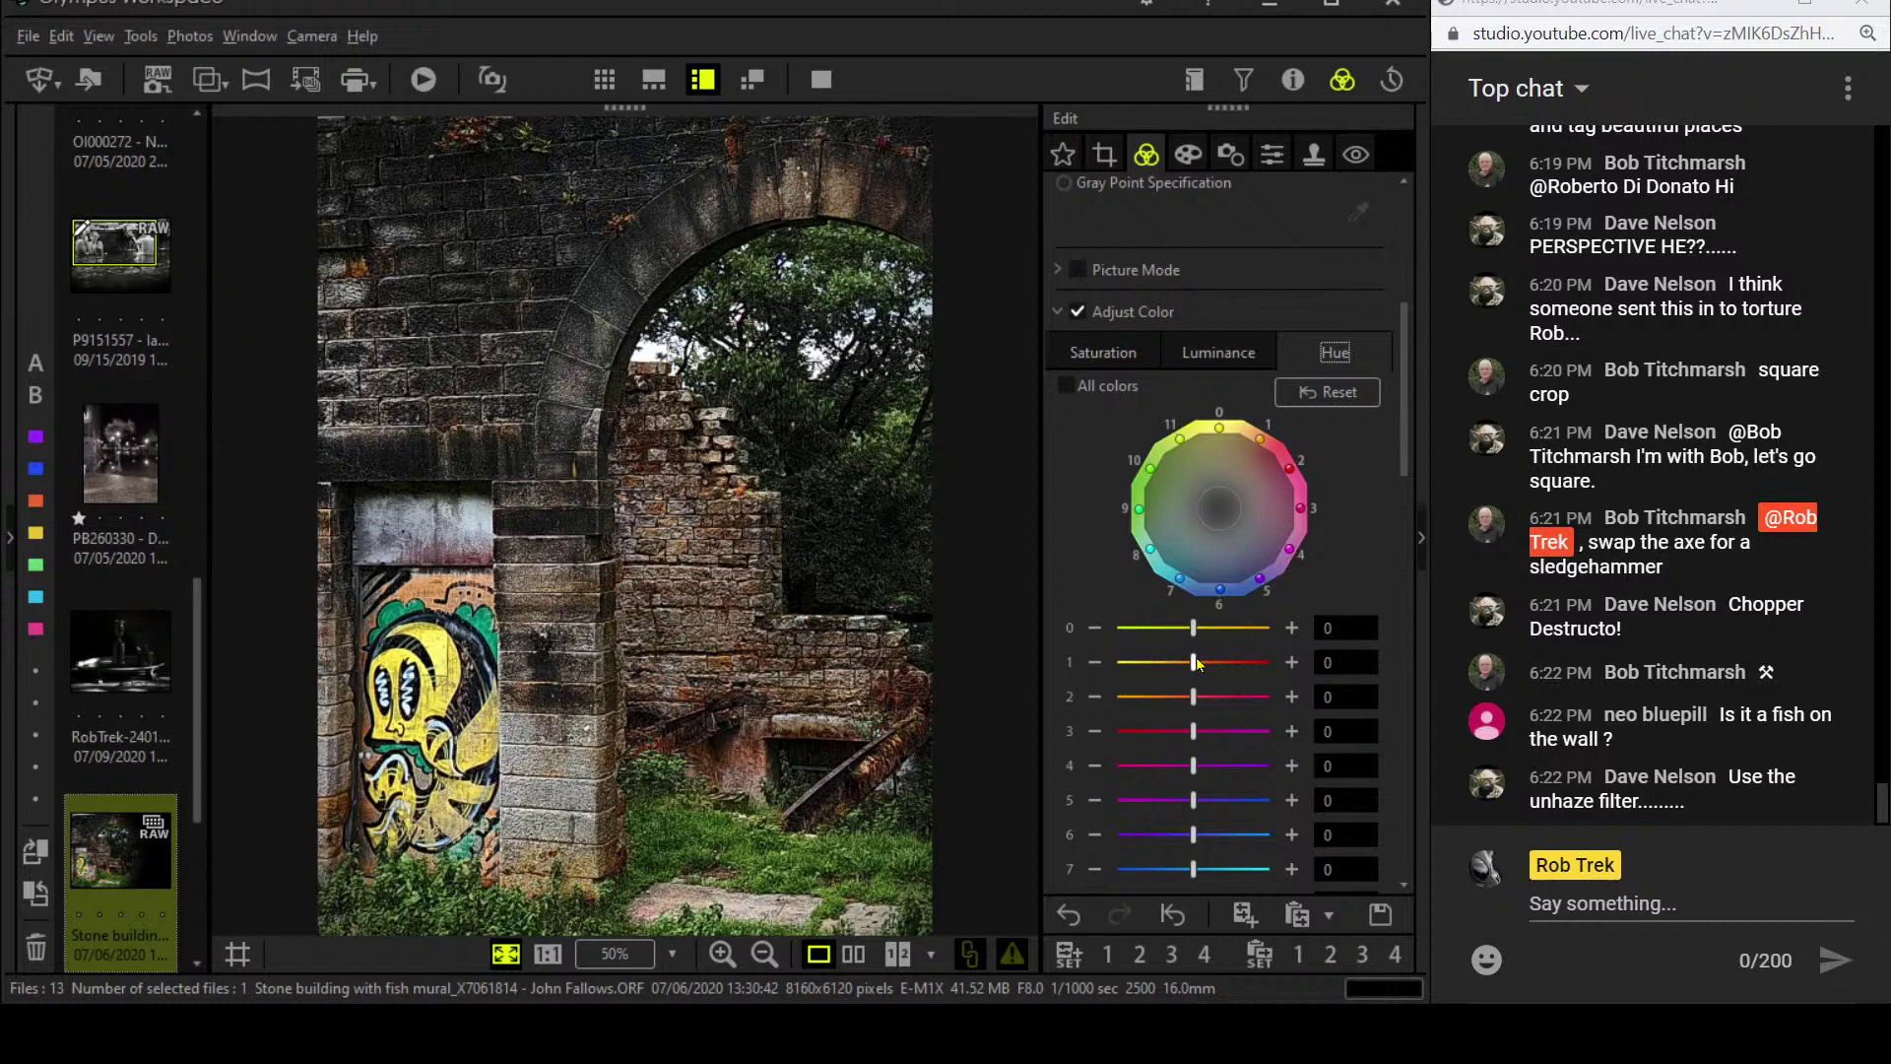
pyautogui.moveTo(1194, 662); pyautogui.dragTo(1250, 636)
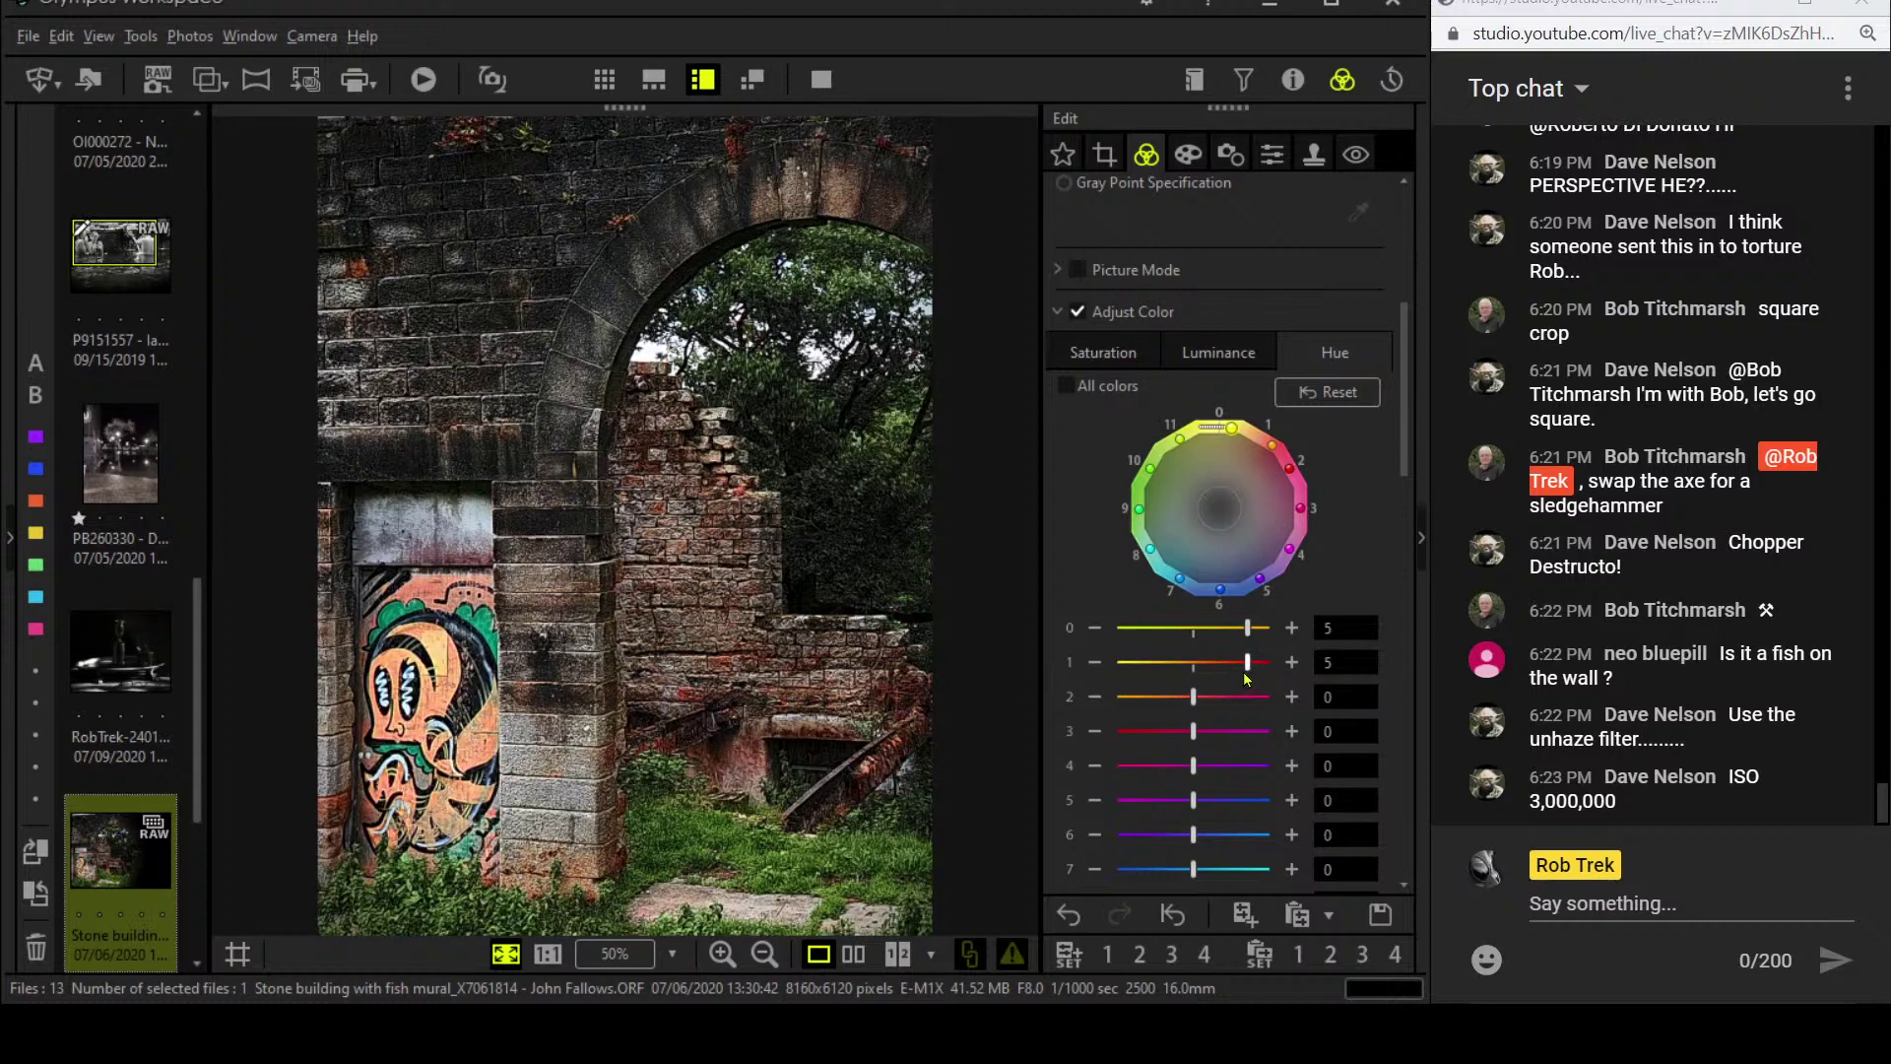
pyautogui.moveTo(1249, 640); pyautogui.dragTo(1193, 635)
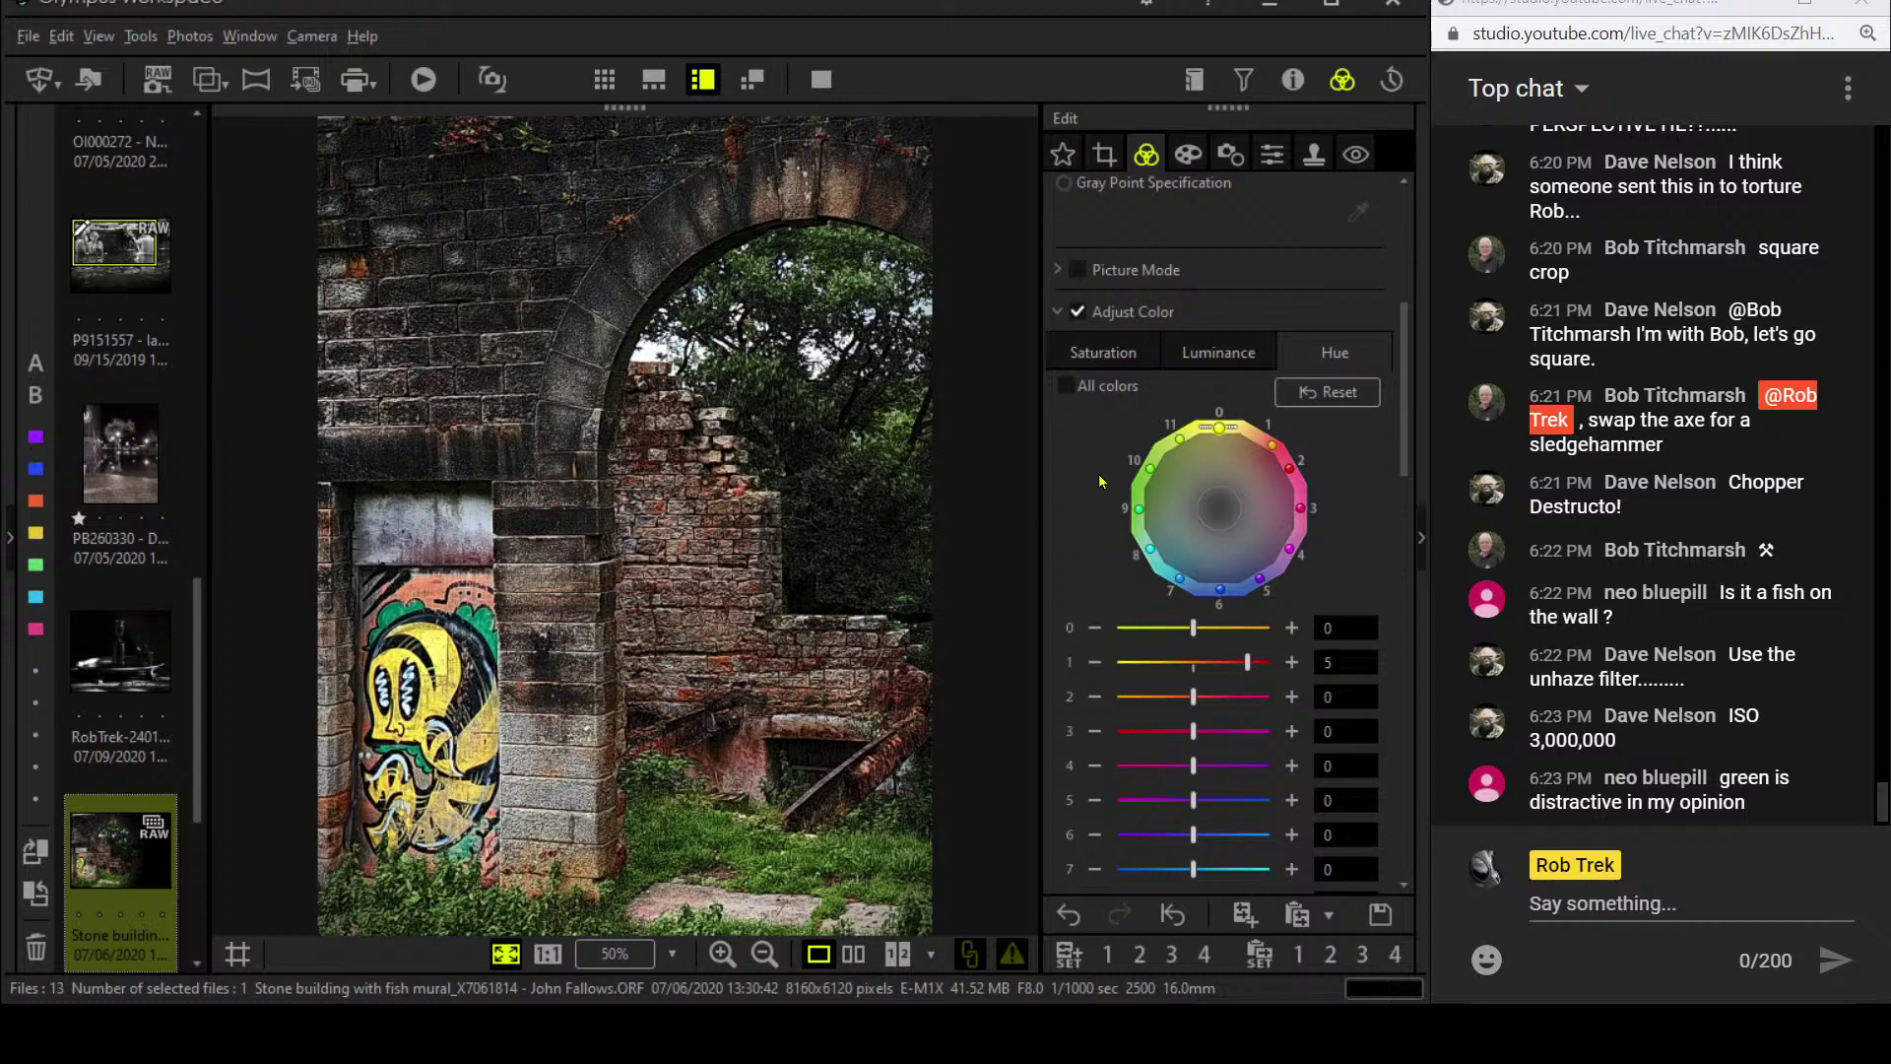
pyautogui.moveTo(1248, 667); pyautogui.dragTo(1271, 671)
# - Compare the edited stone building photo side by side with the original, including in full screen
pyautogui.click(1104, 154)
pyautogui.click(1145, 154)
pyautogui.scroll(5, 1170, 212)
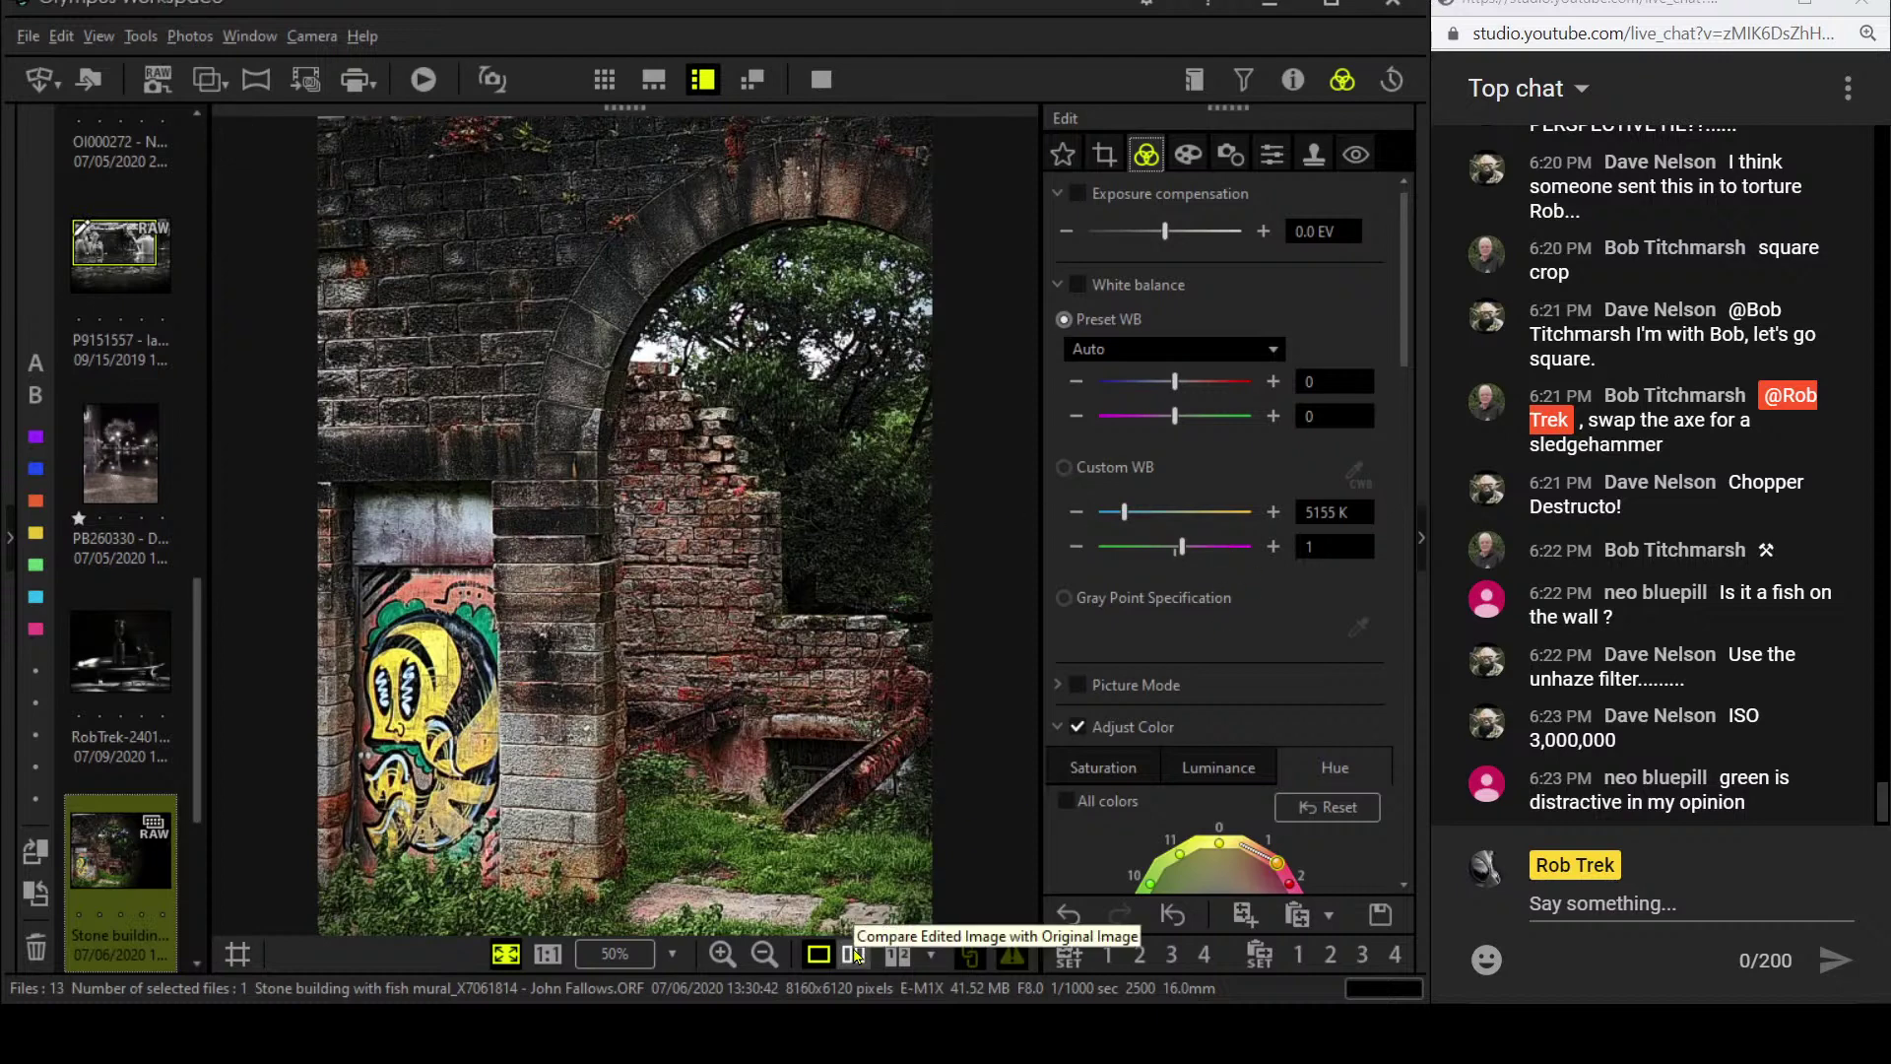
pyautogui.click(855, 954)
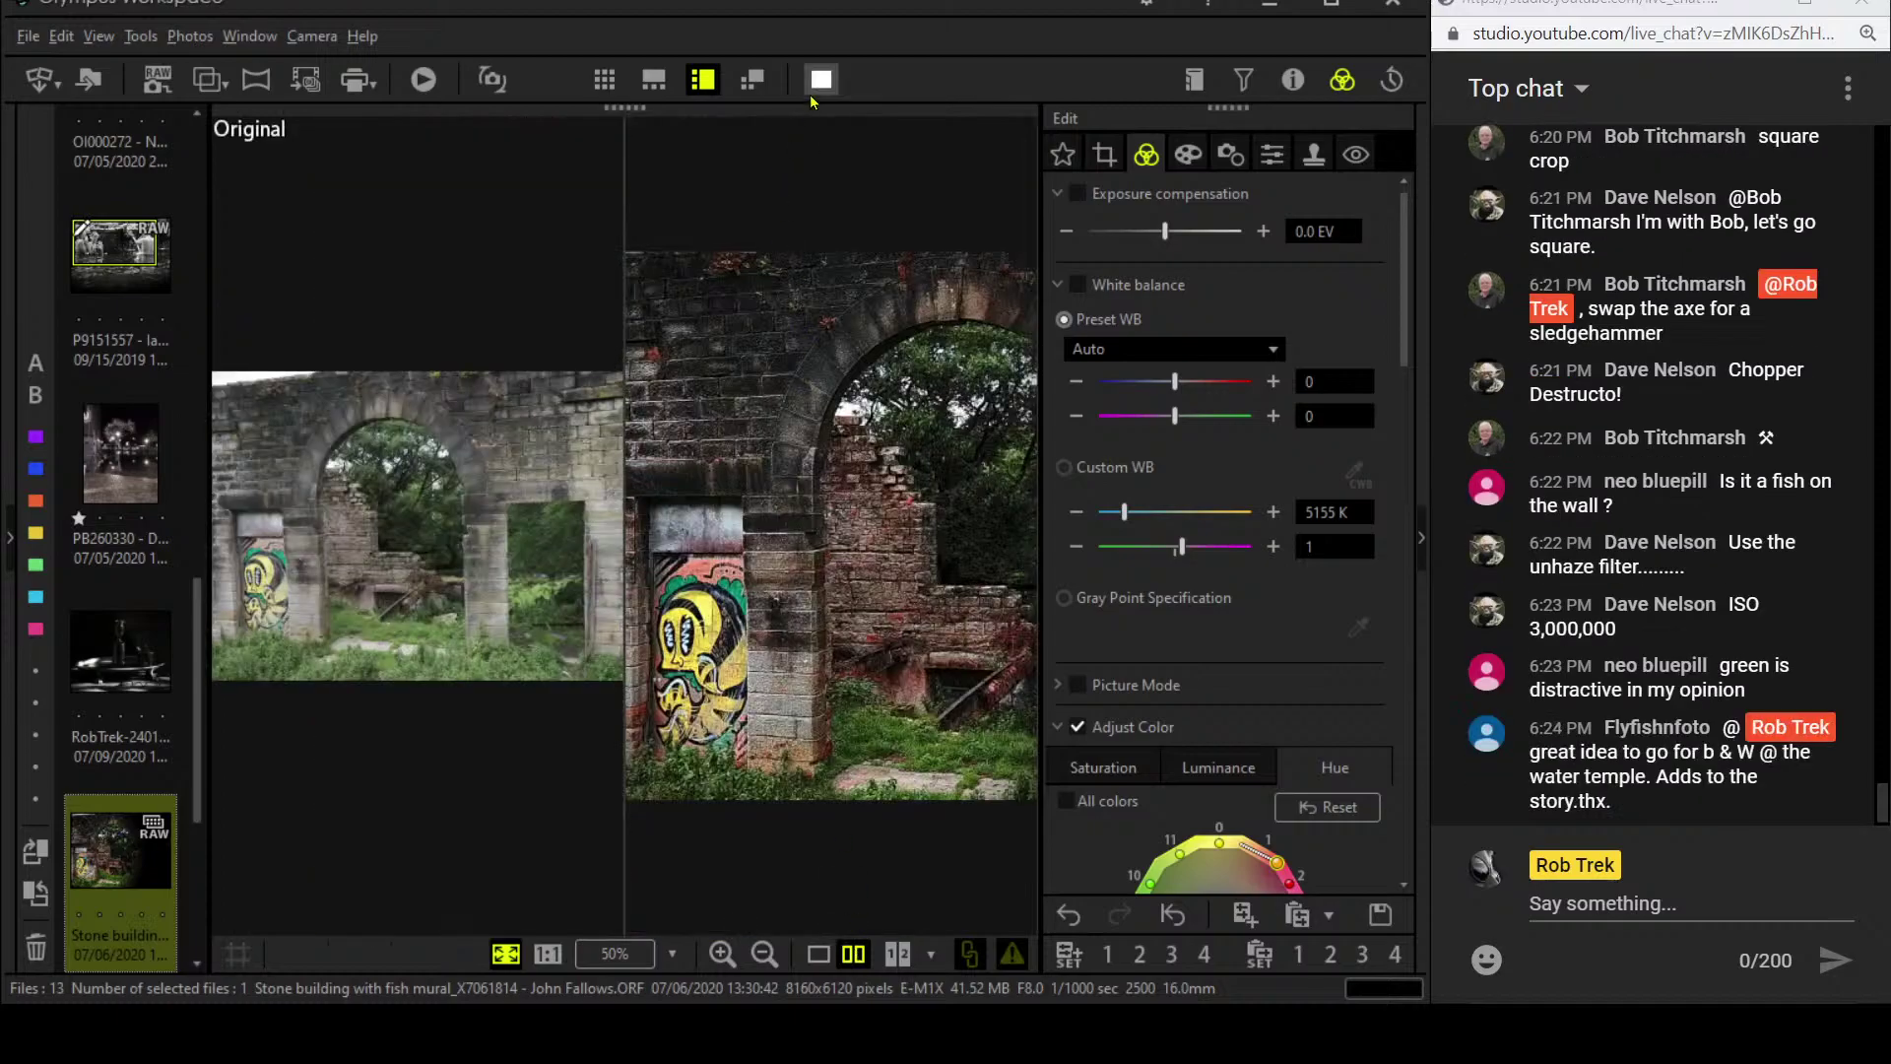
pyautogui.click(817, 91)
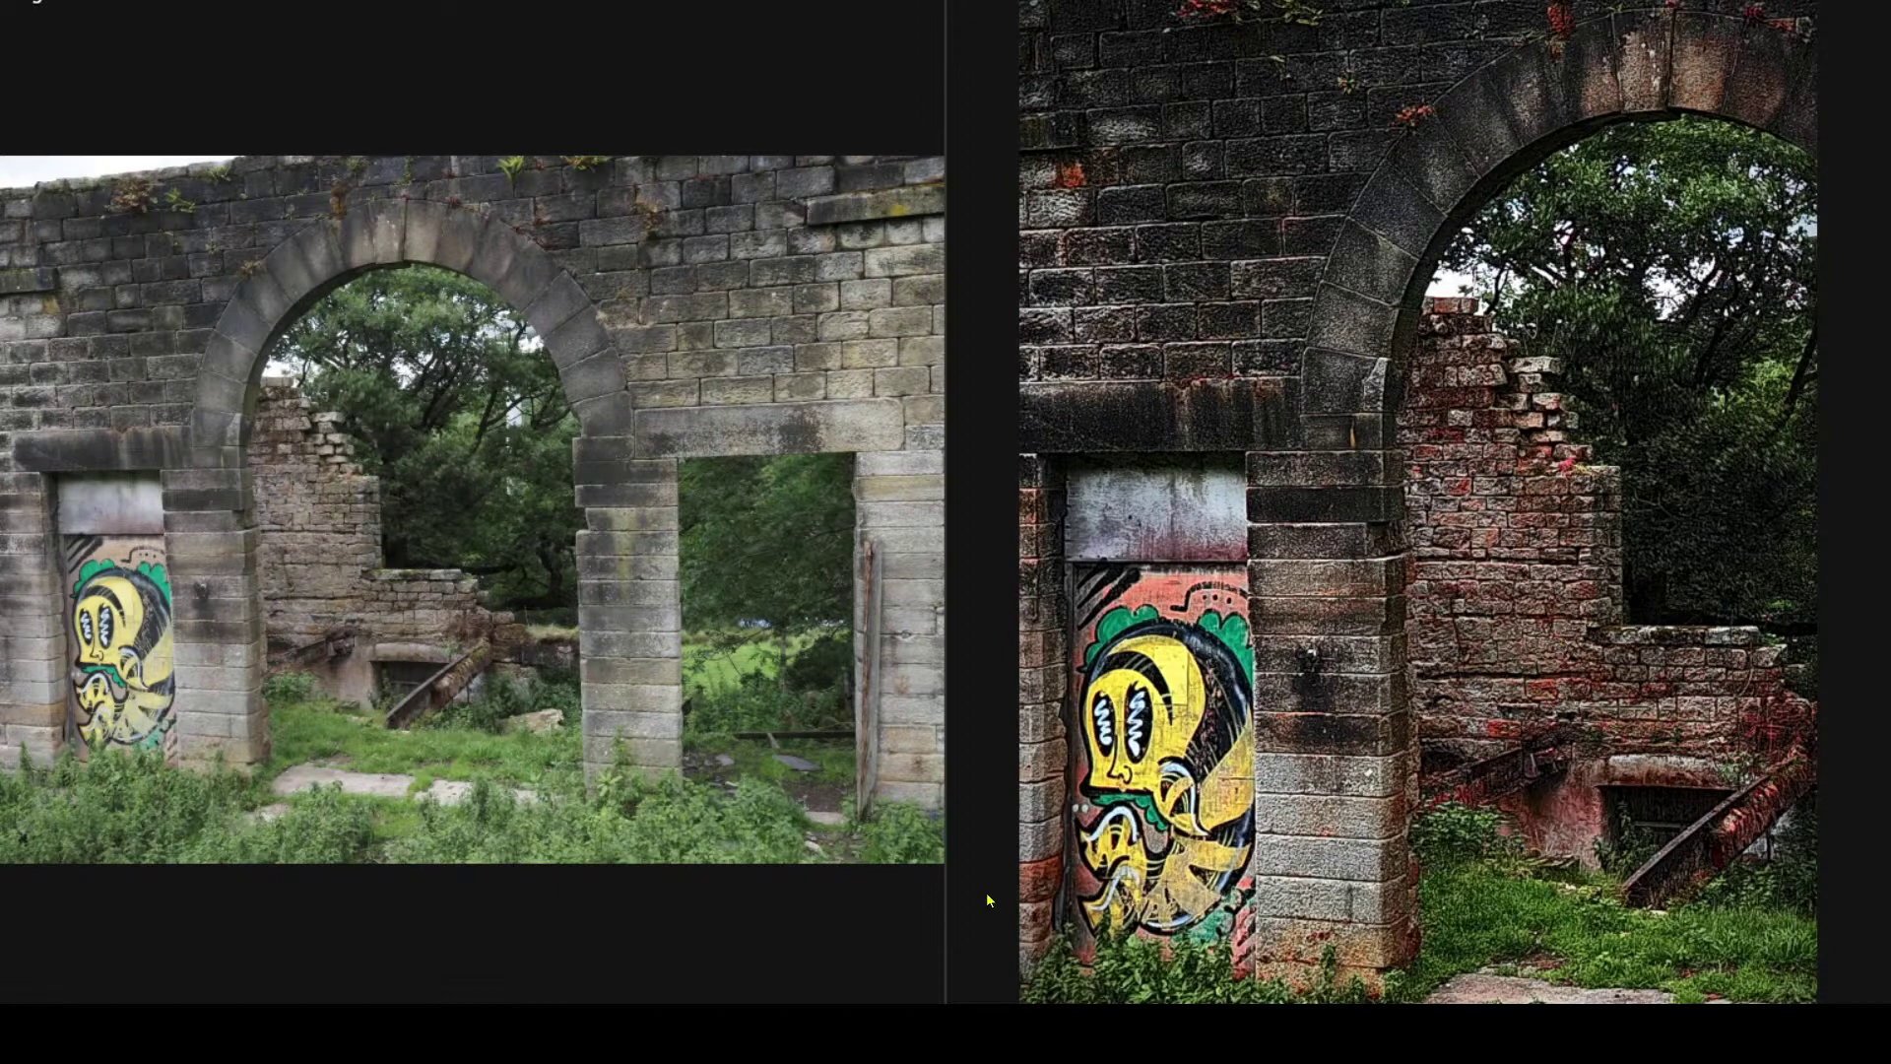
pyautogui.press('Escape')
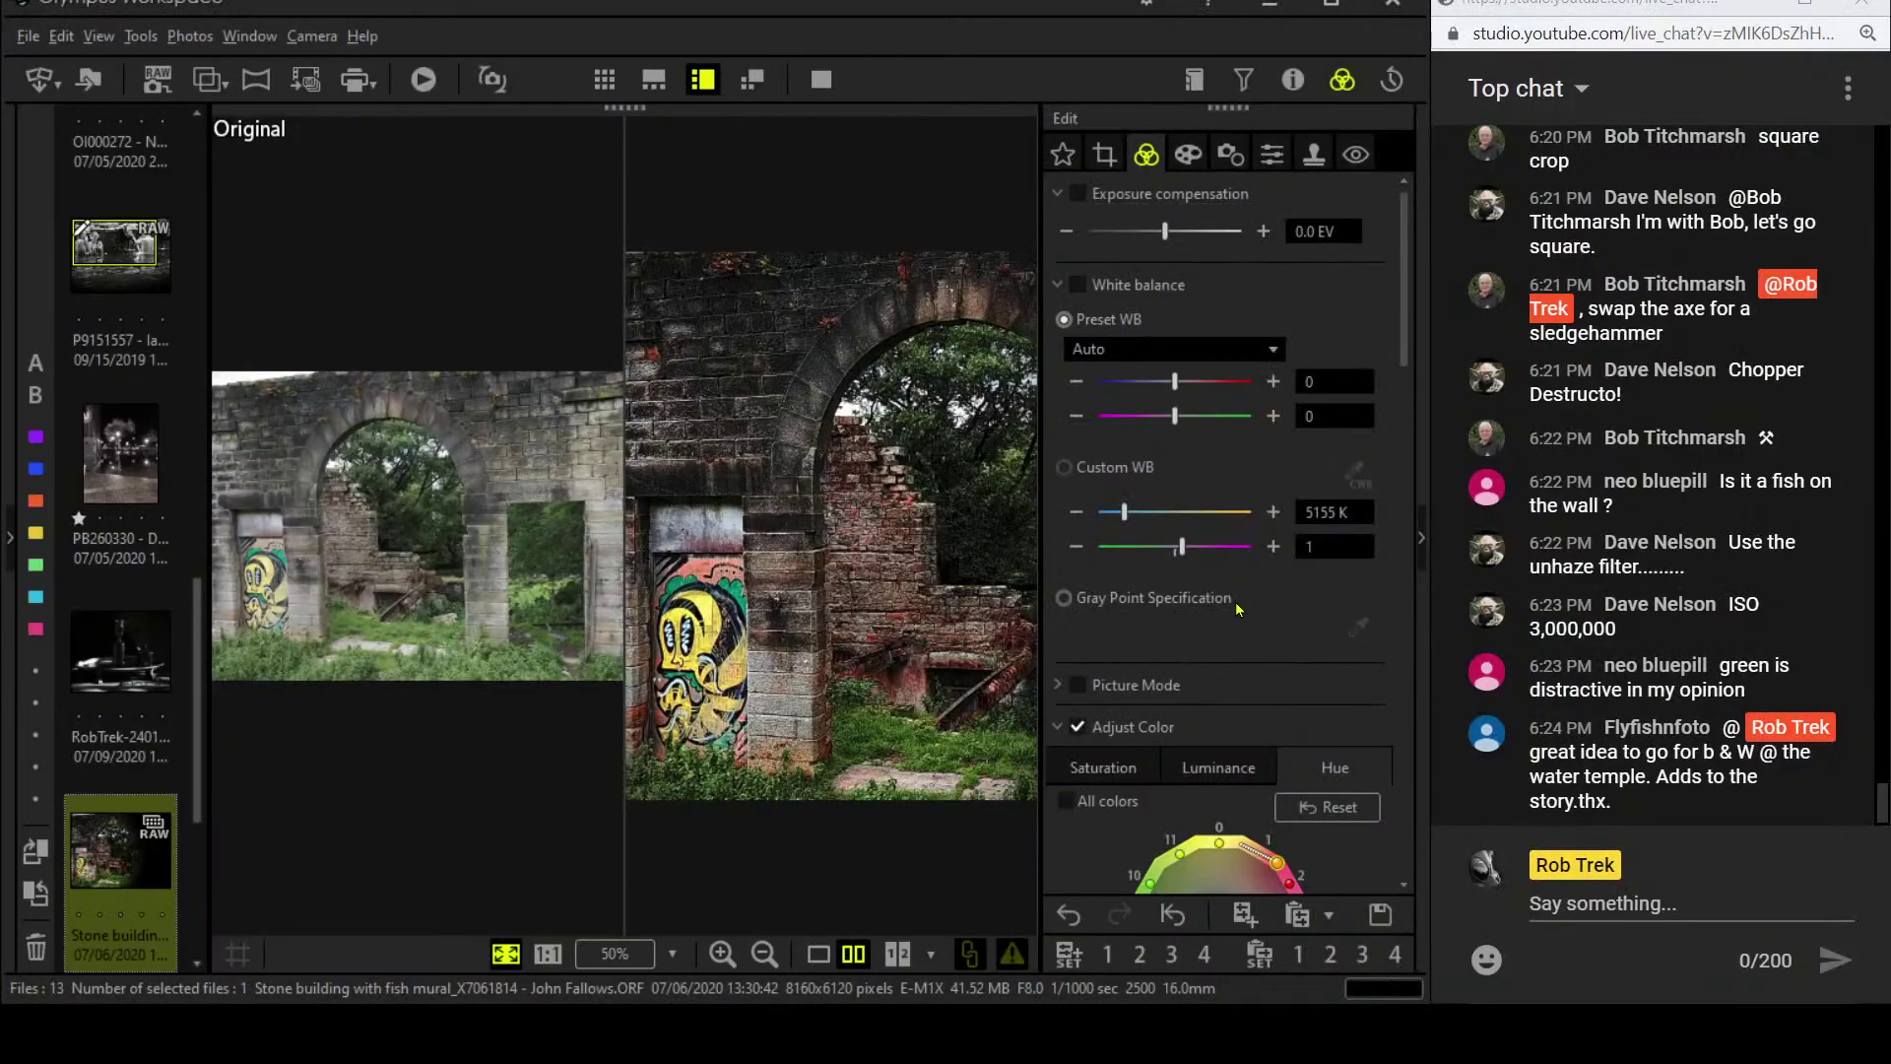
# - Lower the Adjust Color saturation to 2 for color range 1 and to 1 for color range 2
pyautogui.scroll(-3, 1156, 551)
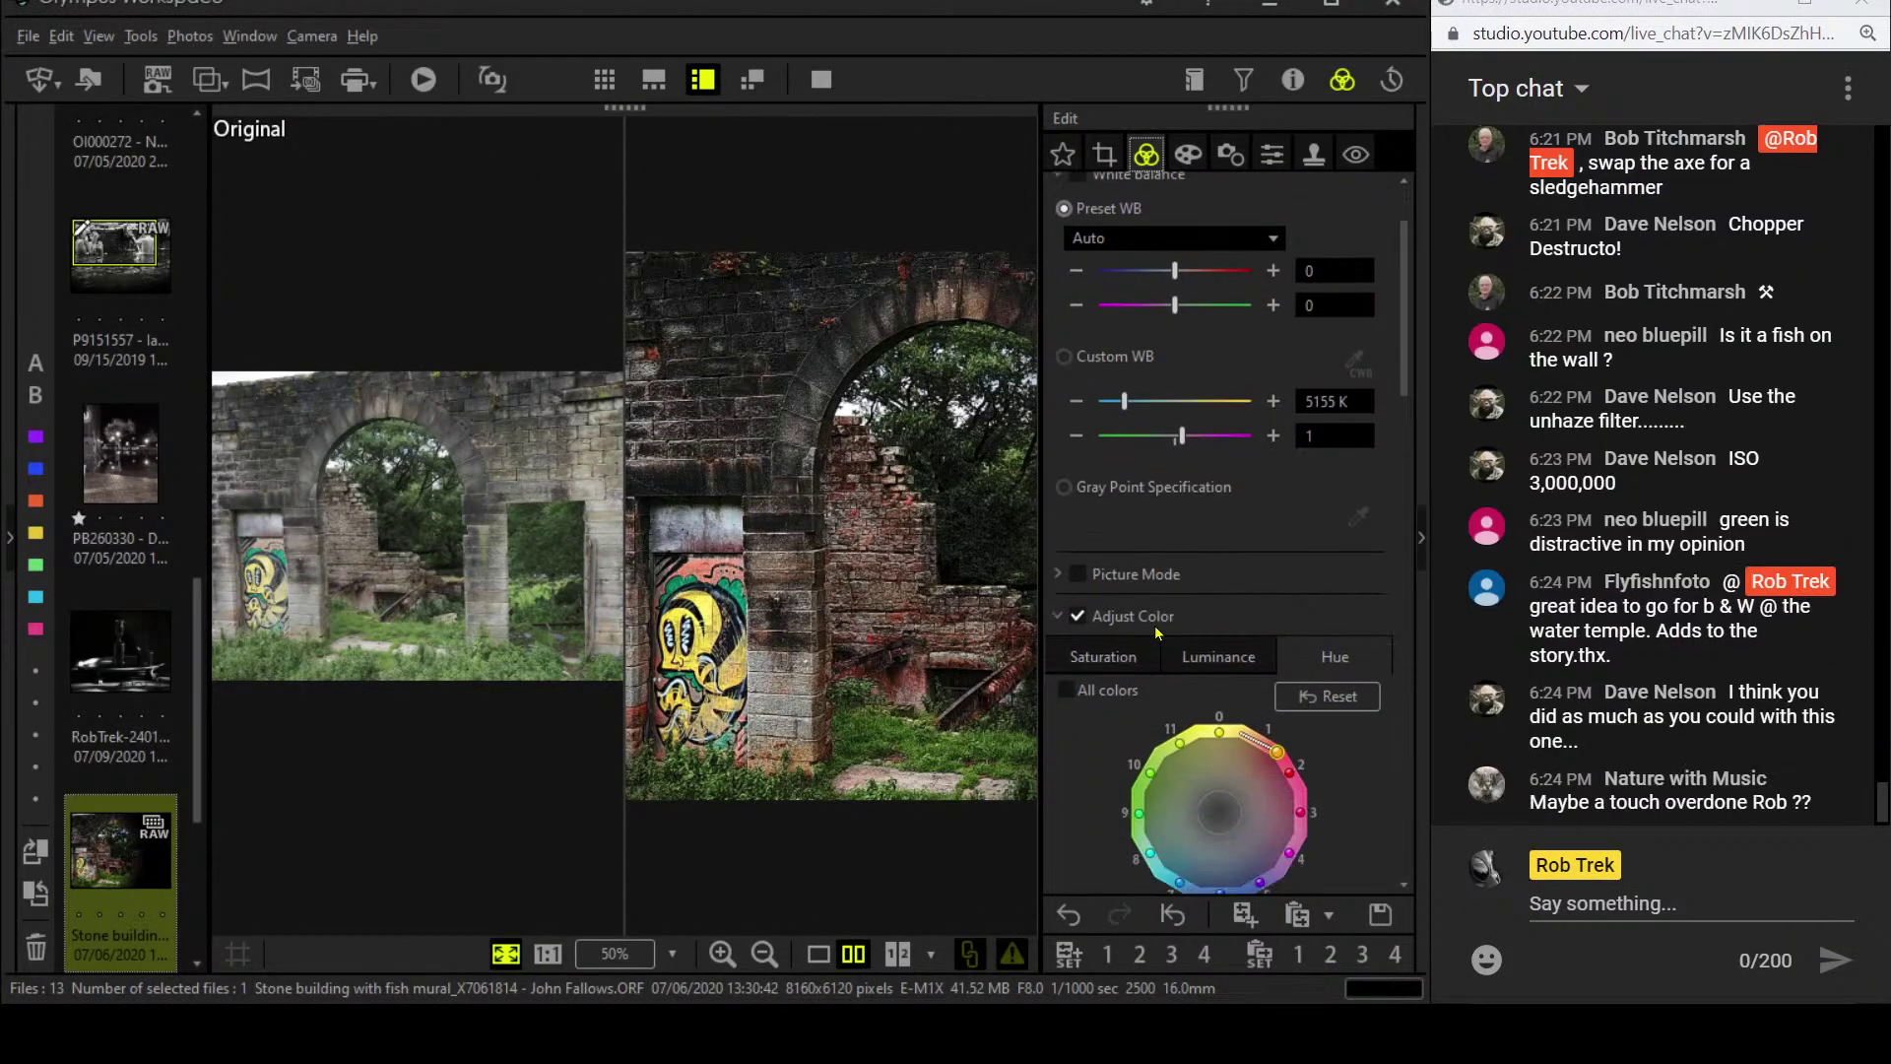
pyautogui.click(1122, 479)
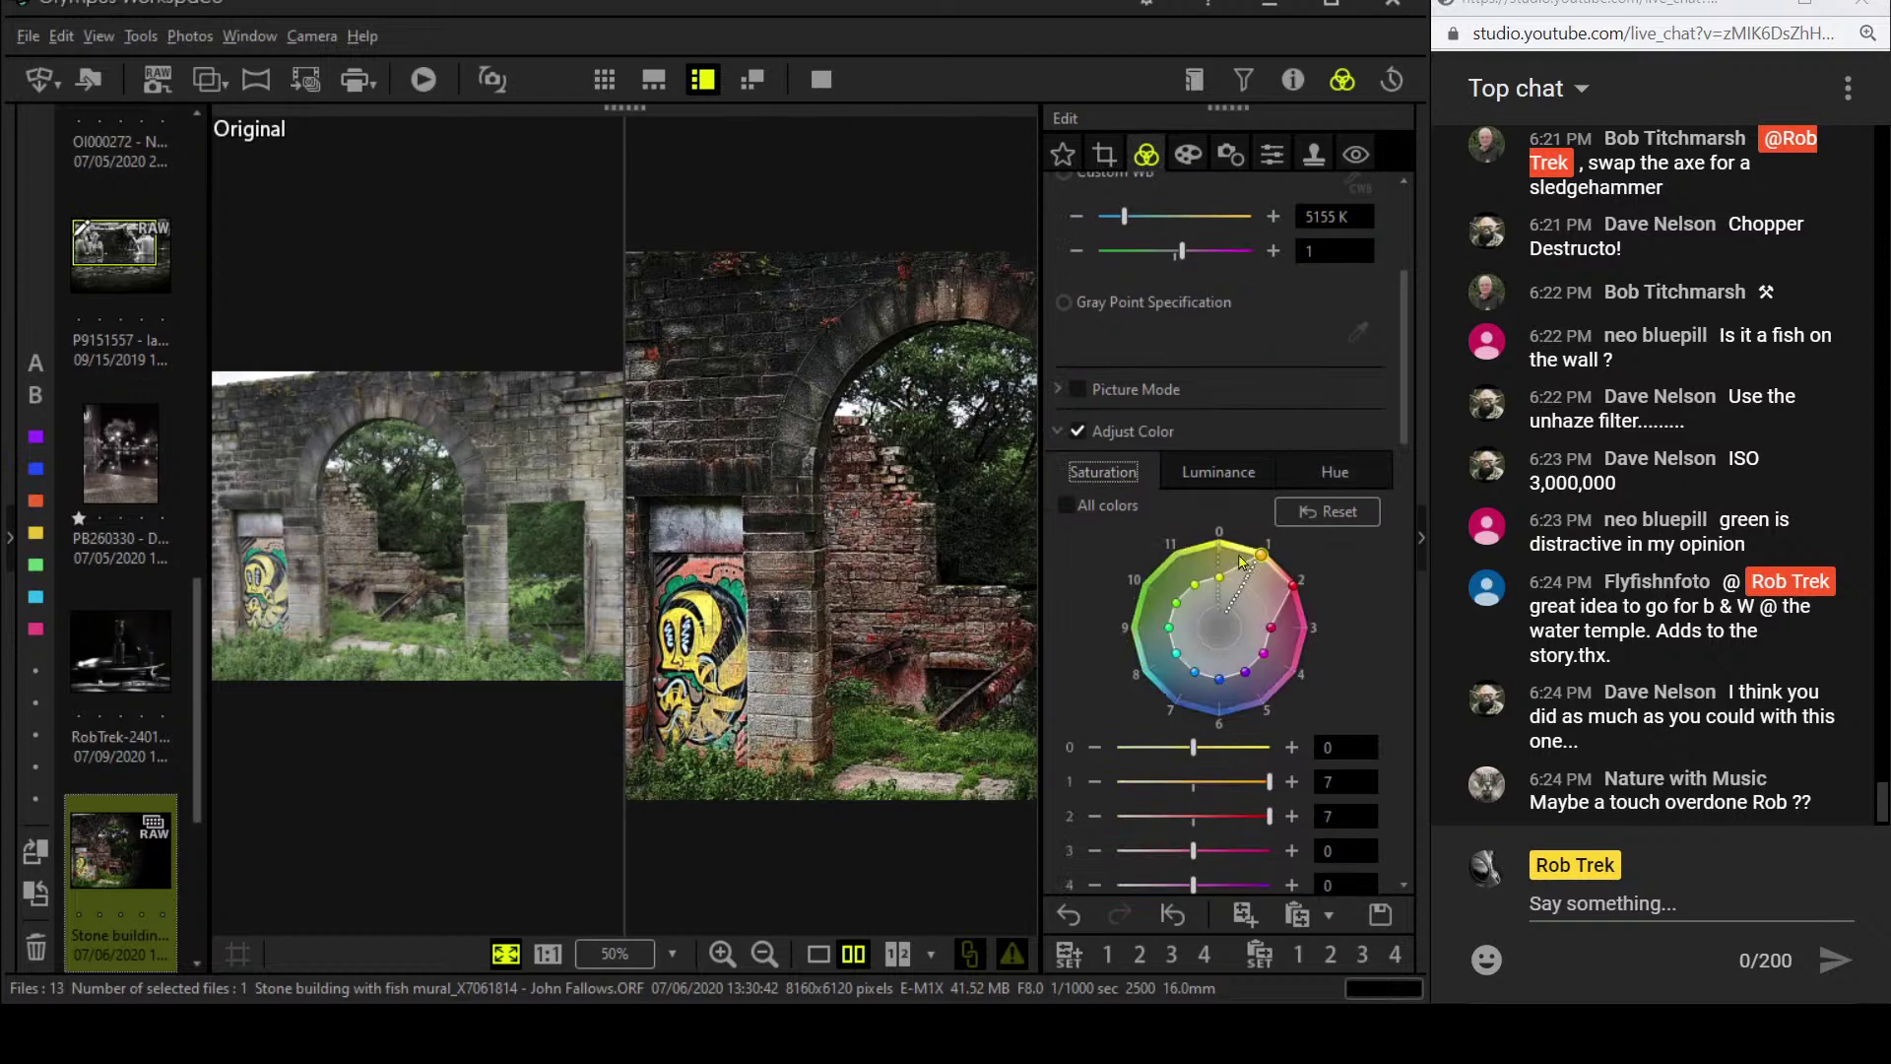
pyautogui.moveTo(1263, 601); pyautogui.dragTo(1287, 601)
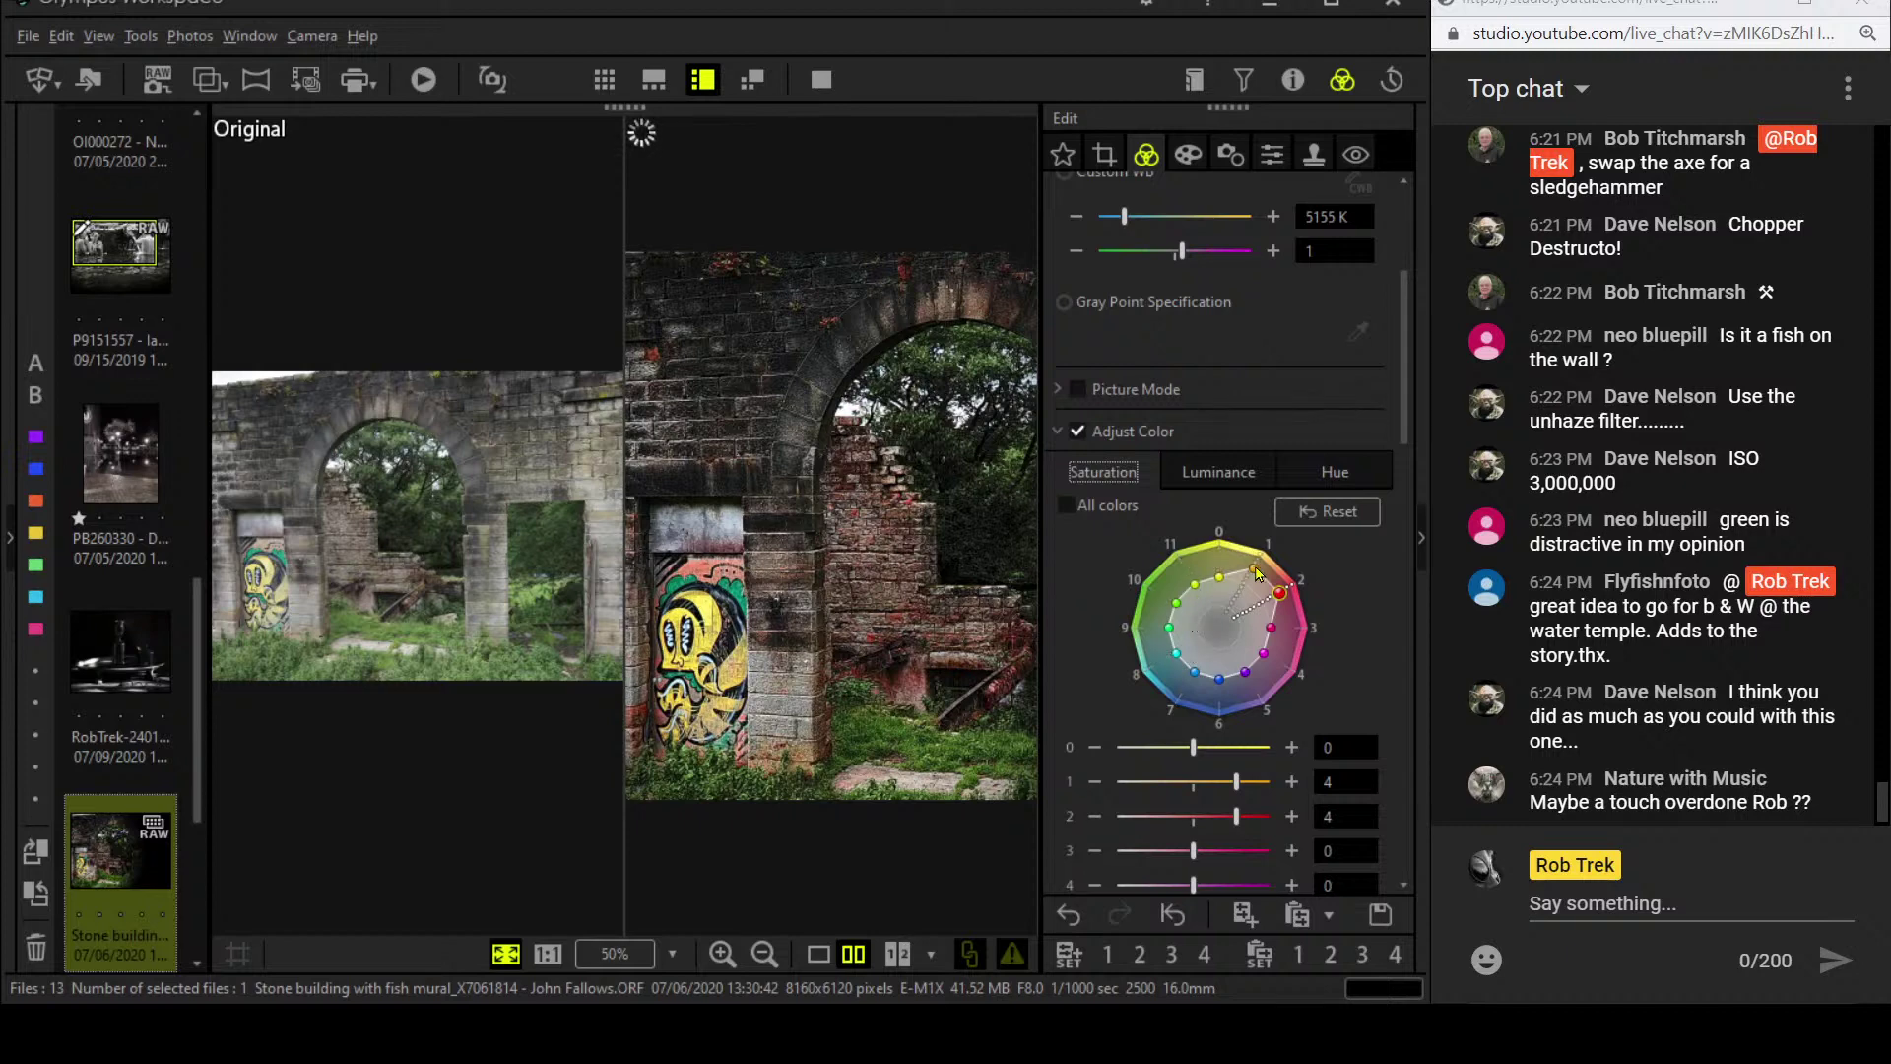
pyautogui.moveTo(1253, 570); pyautogui.dragTo(1269, 602)
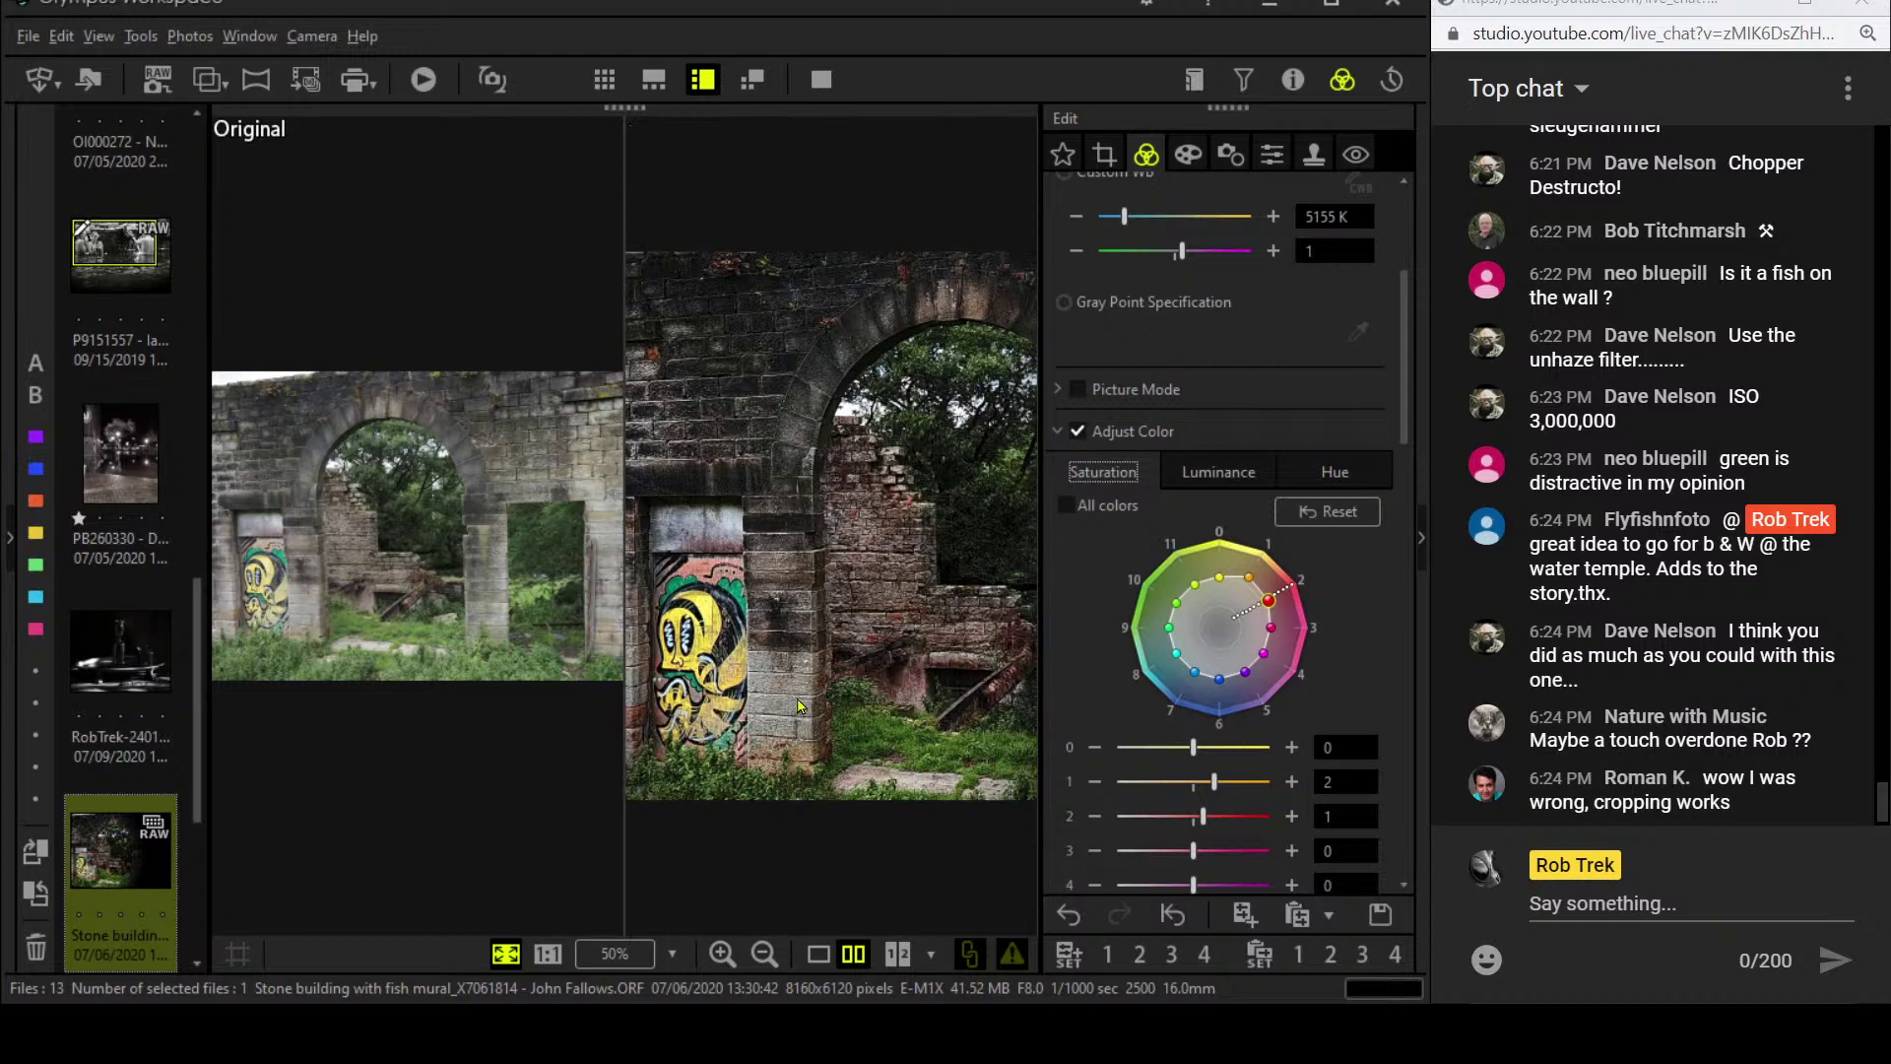
# - Review the toned-down edit in full screen, first beside the original and again as a single image
pyautogui.click(817, 84)
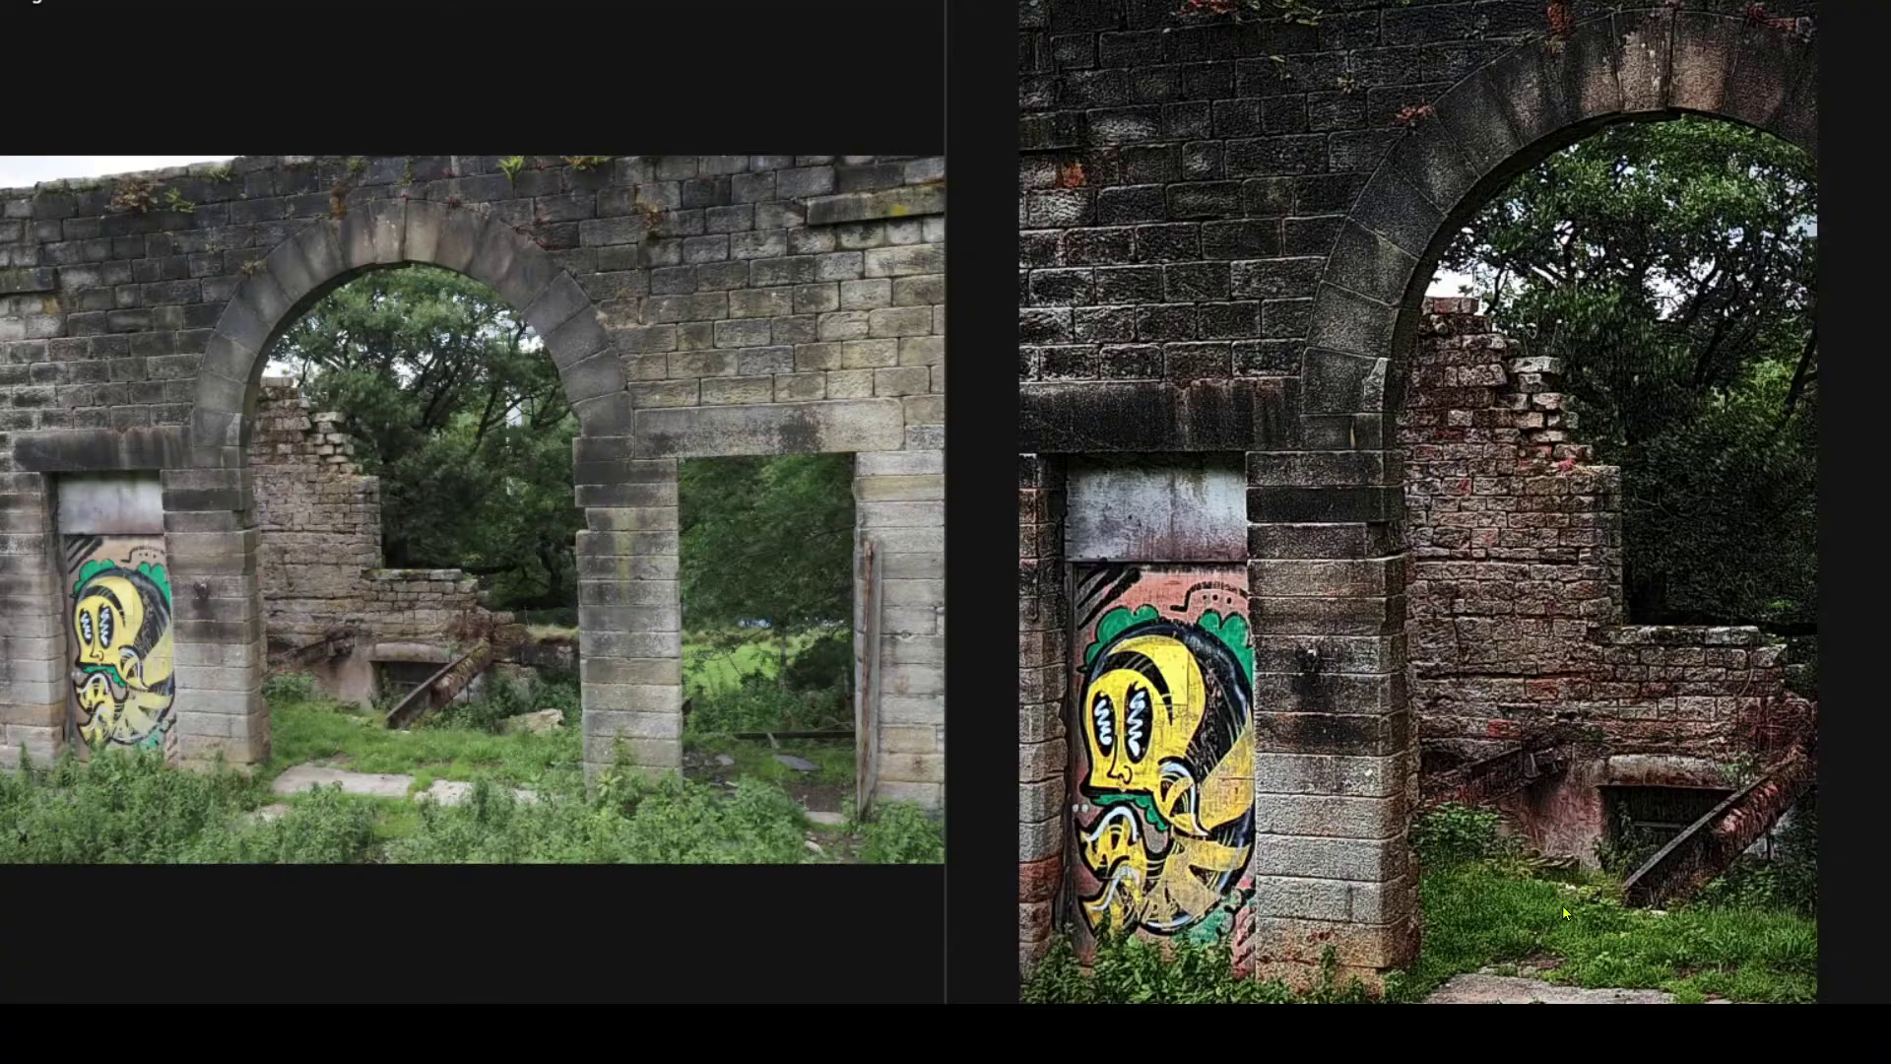
pyautogui.press('Escape')
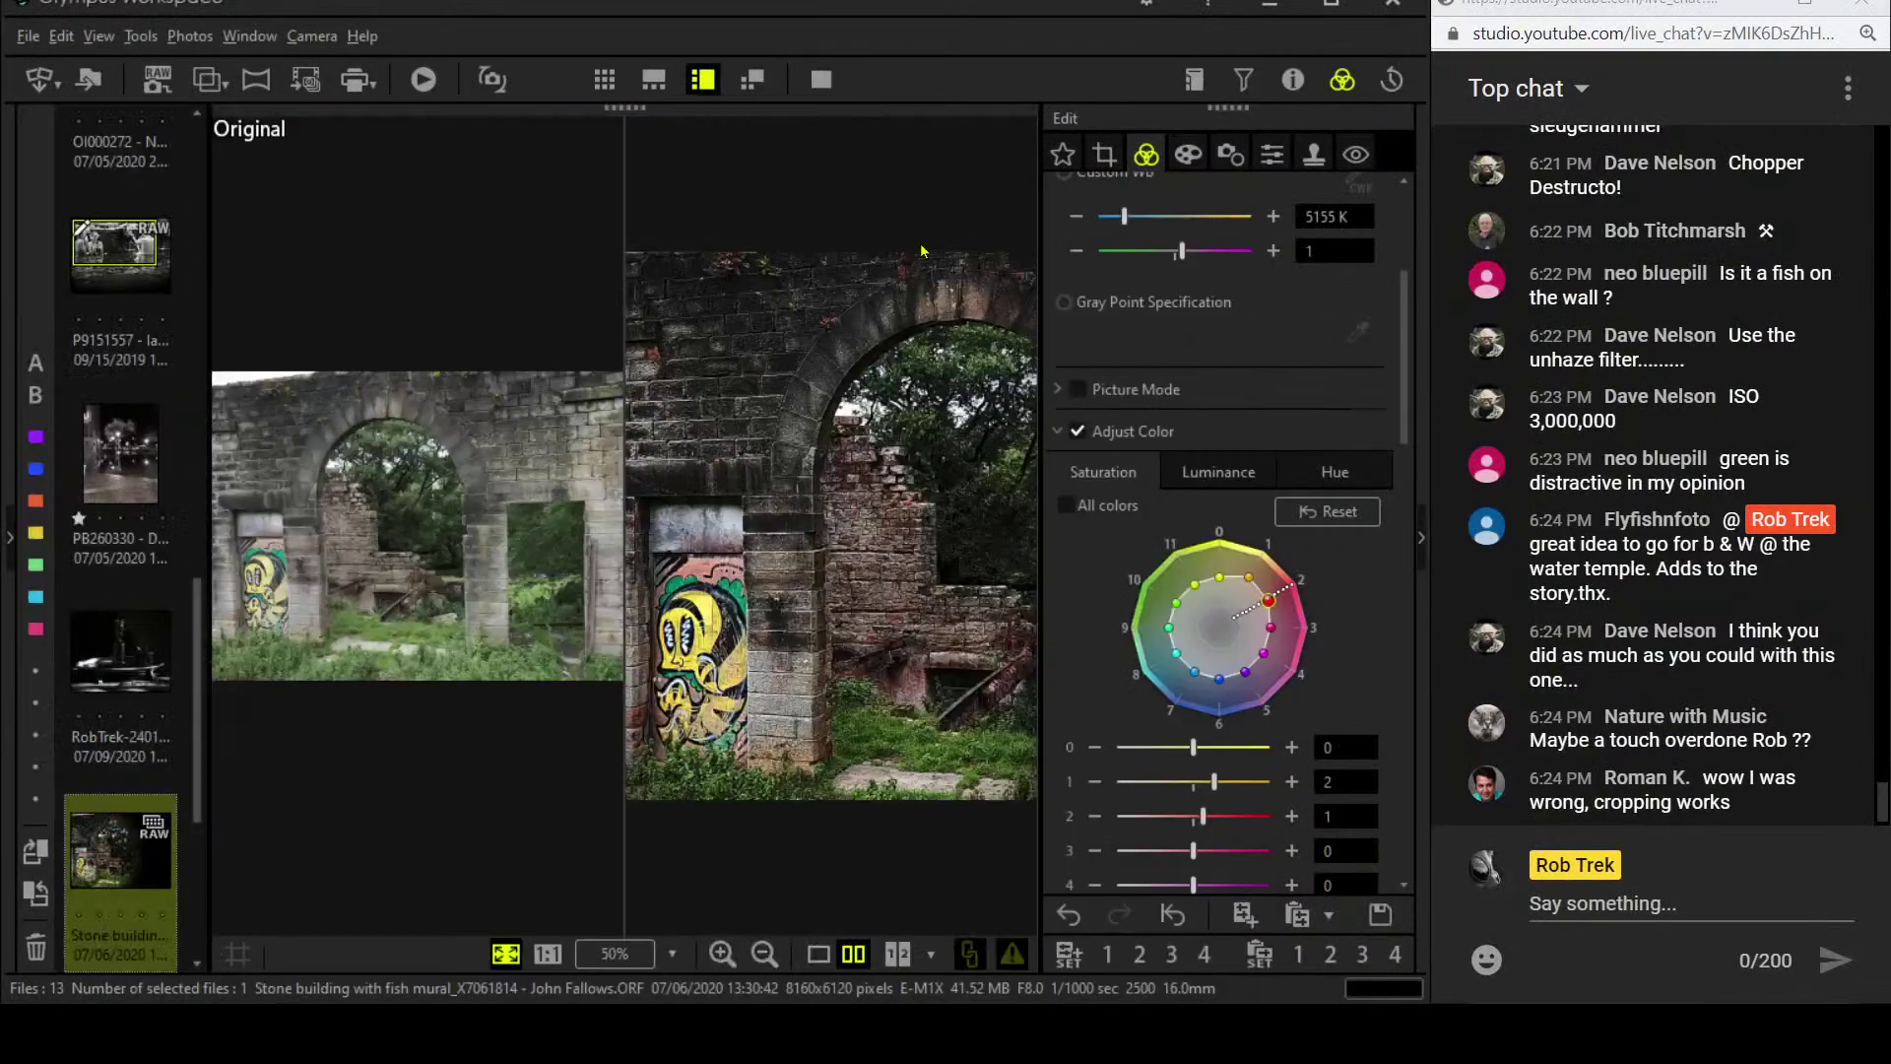
pyautogui.click(818, 953)
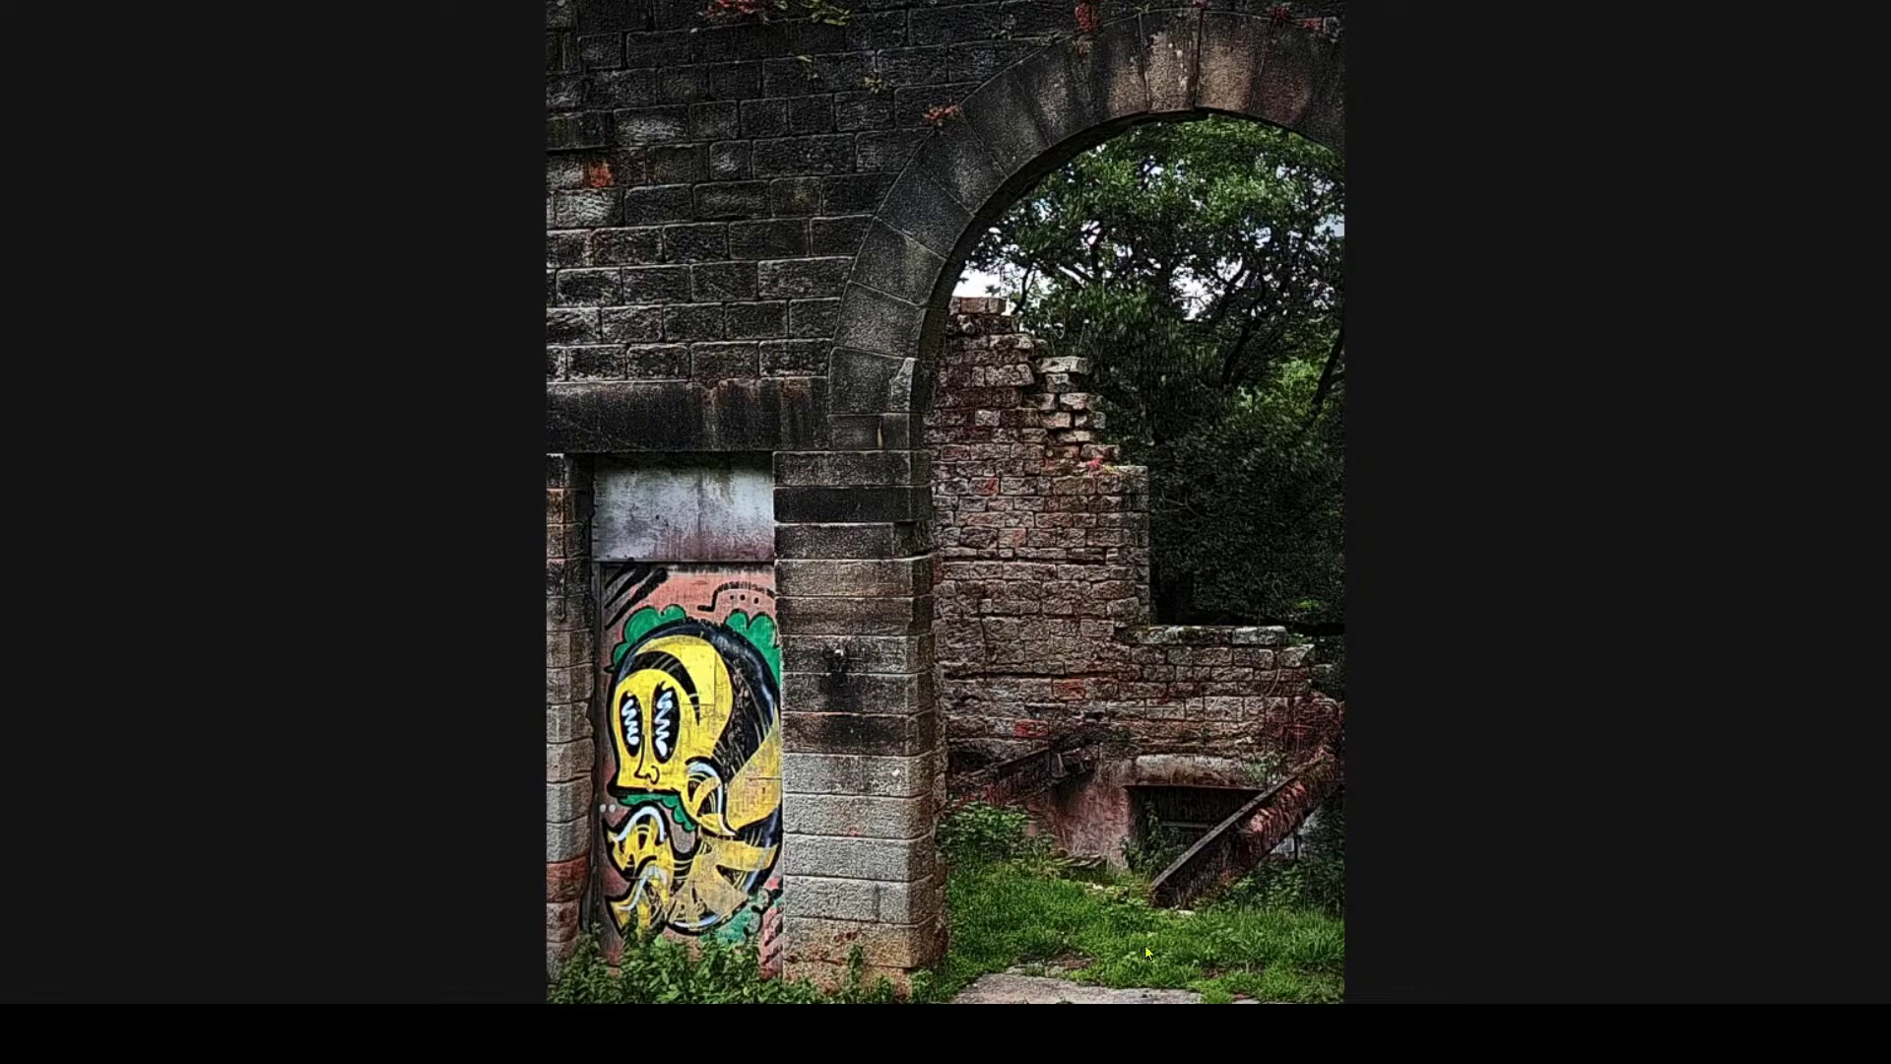
pyautogui.press('Escape')
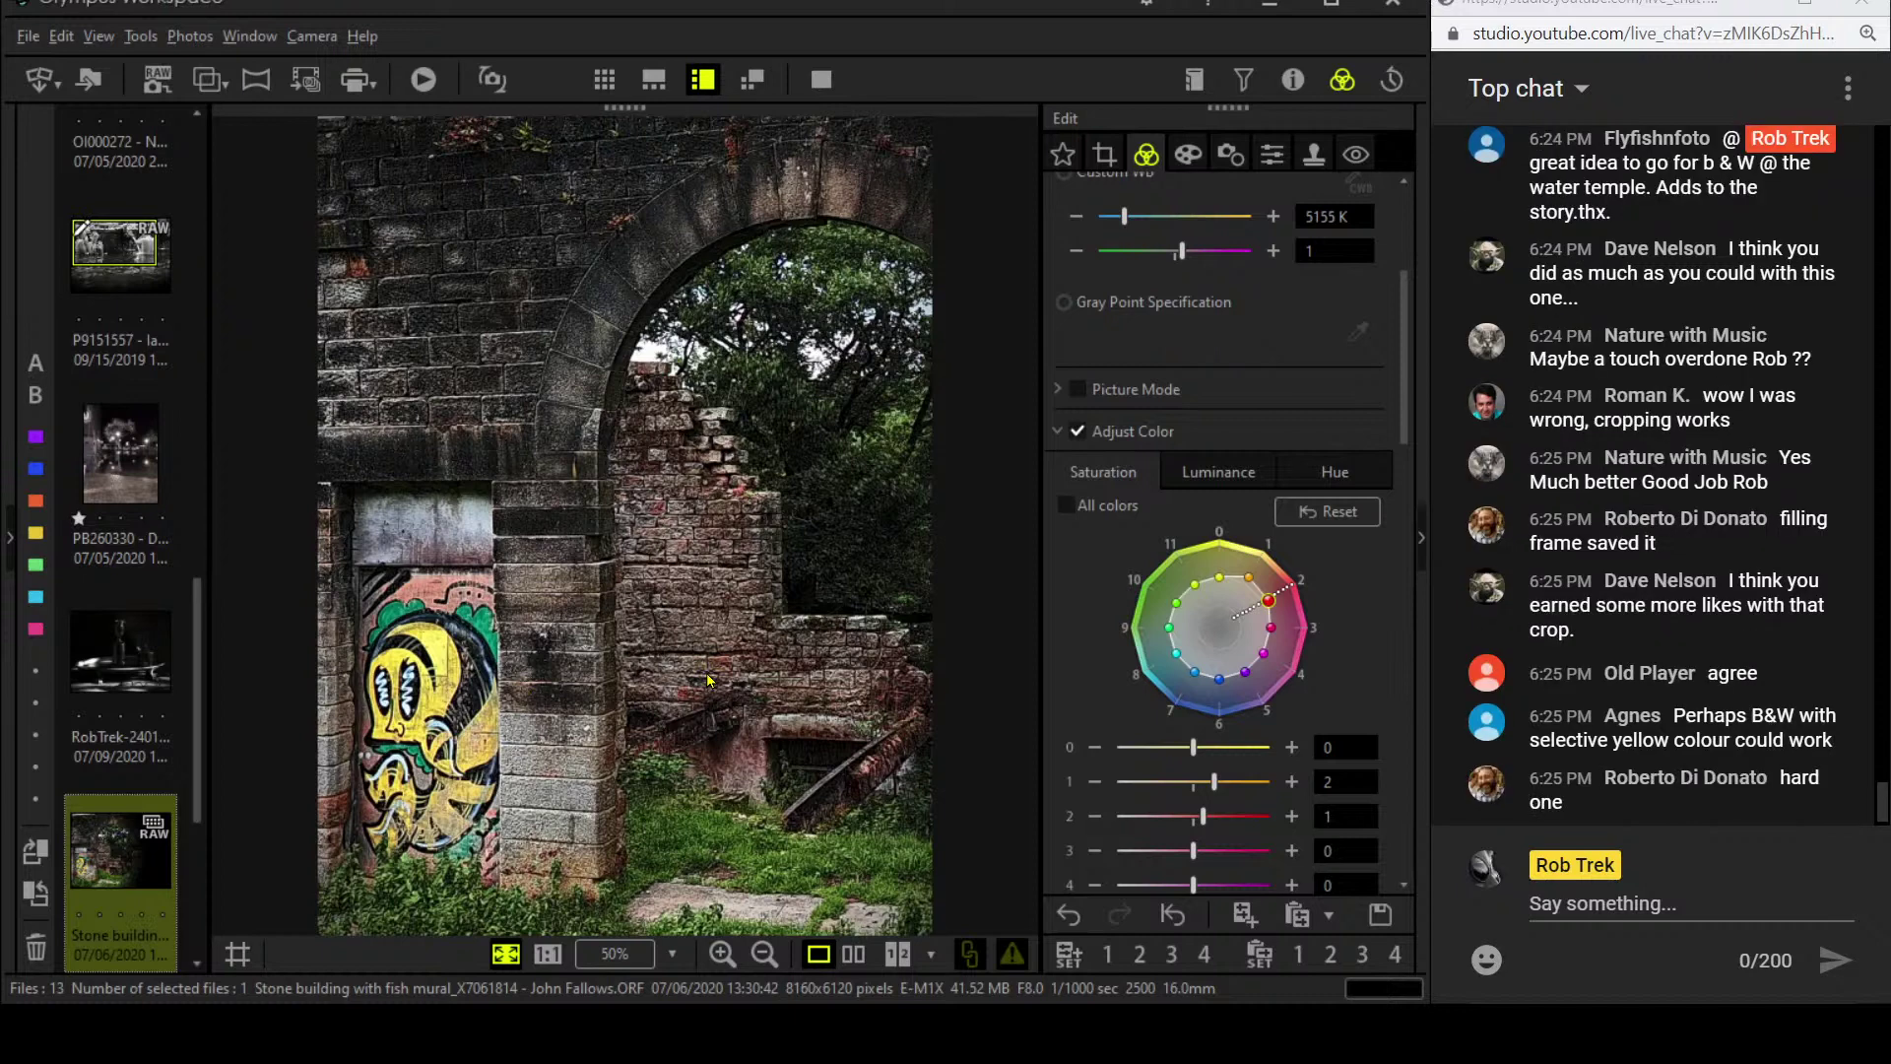
pyautogui.scroll(-4, 158, 755)
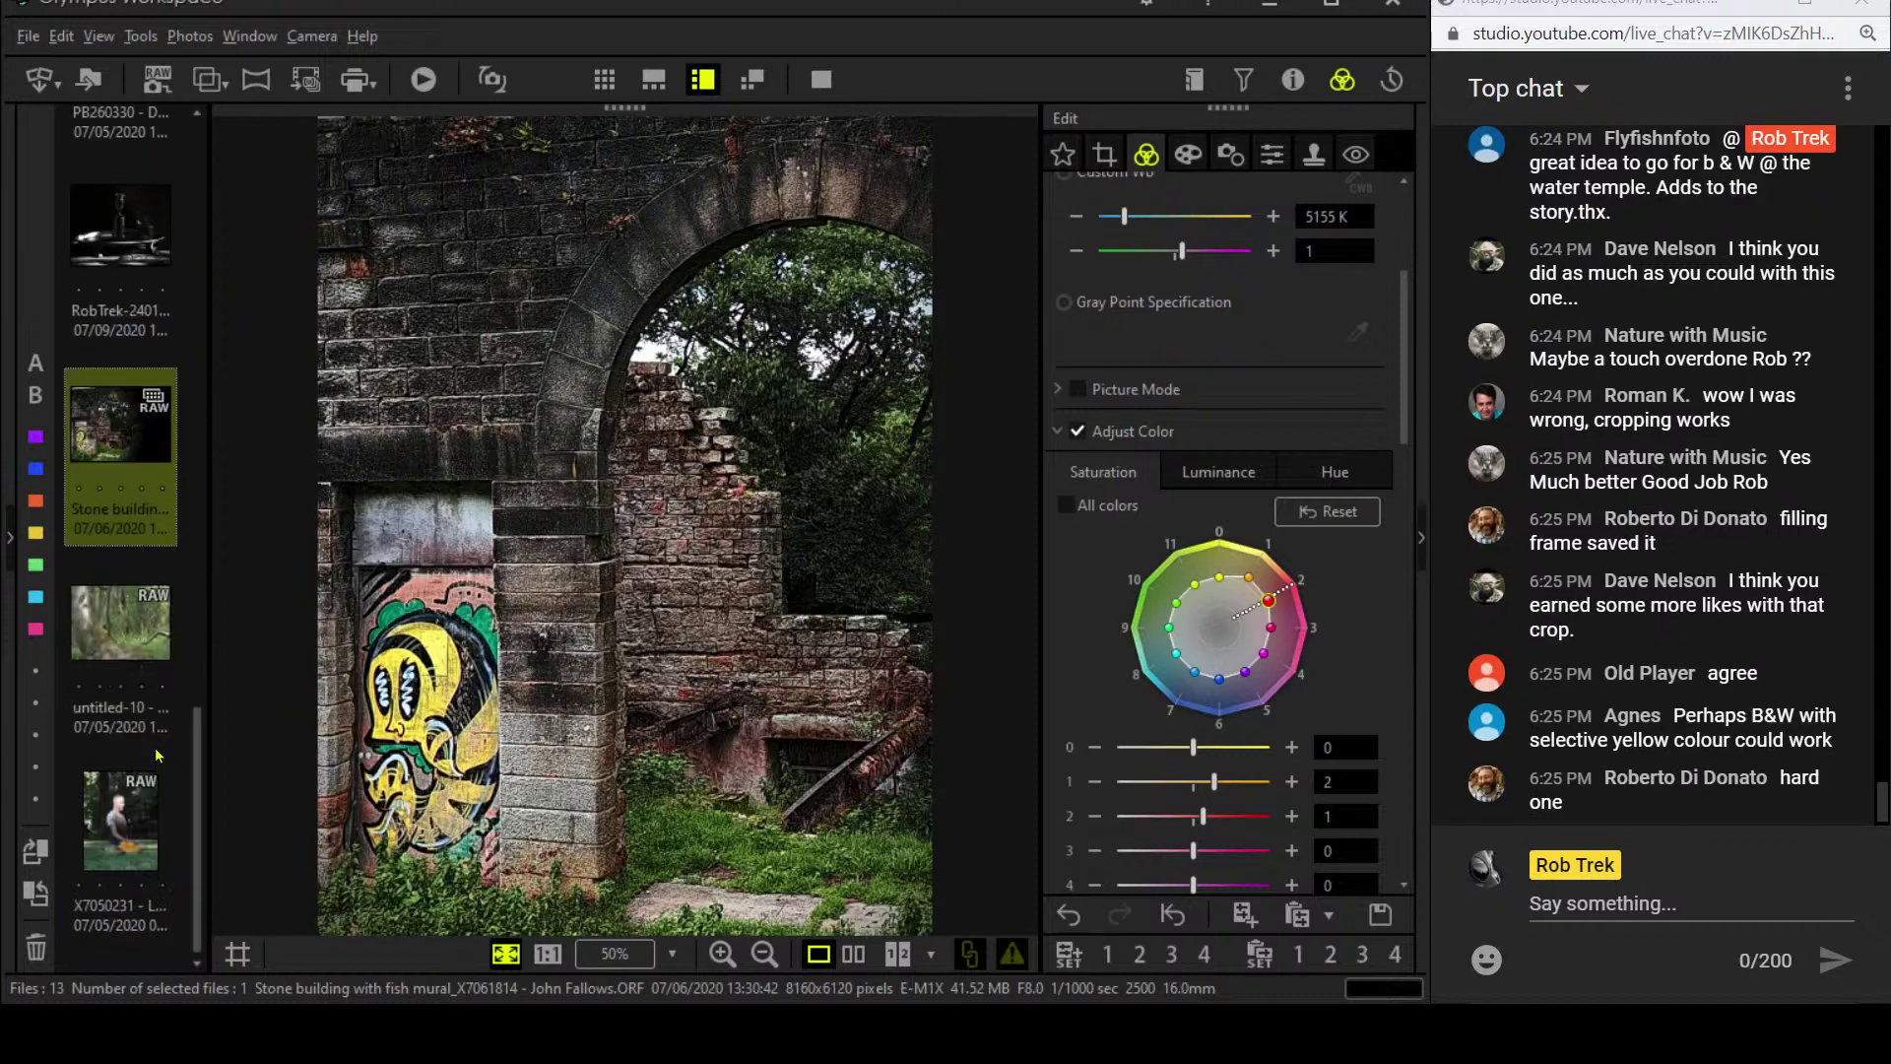
pyautogui.click(153, 638)
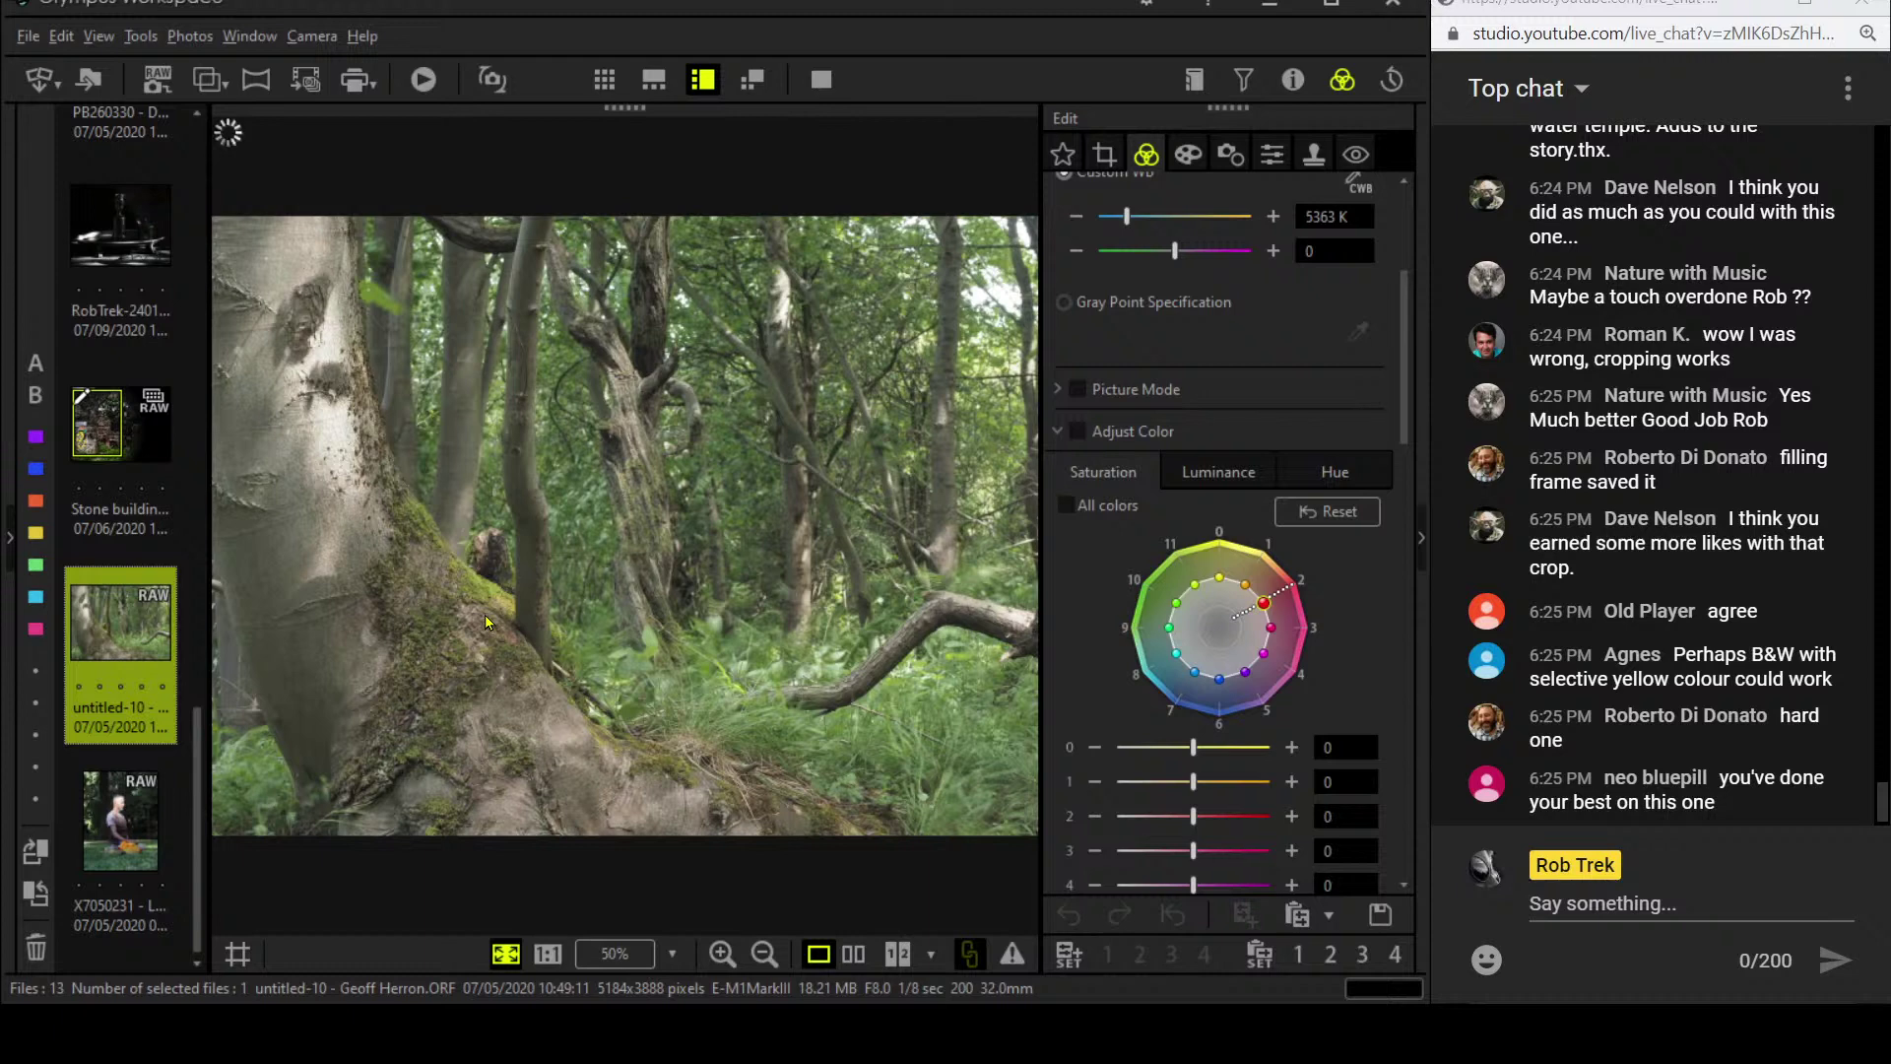
pyautogui.click(143, 449)
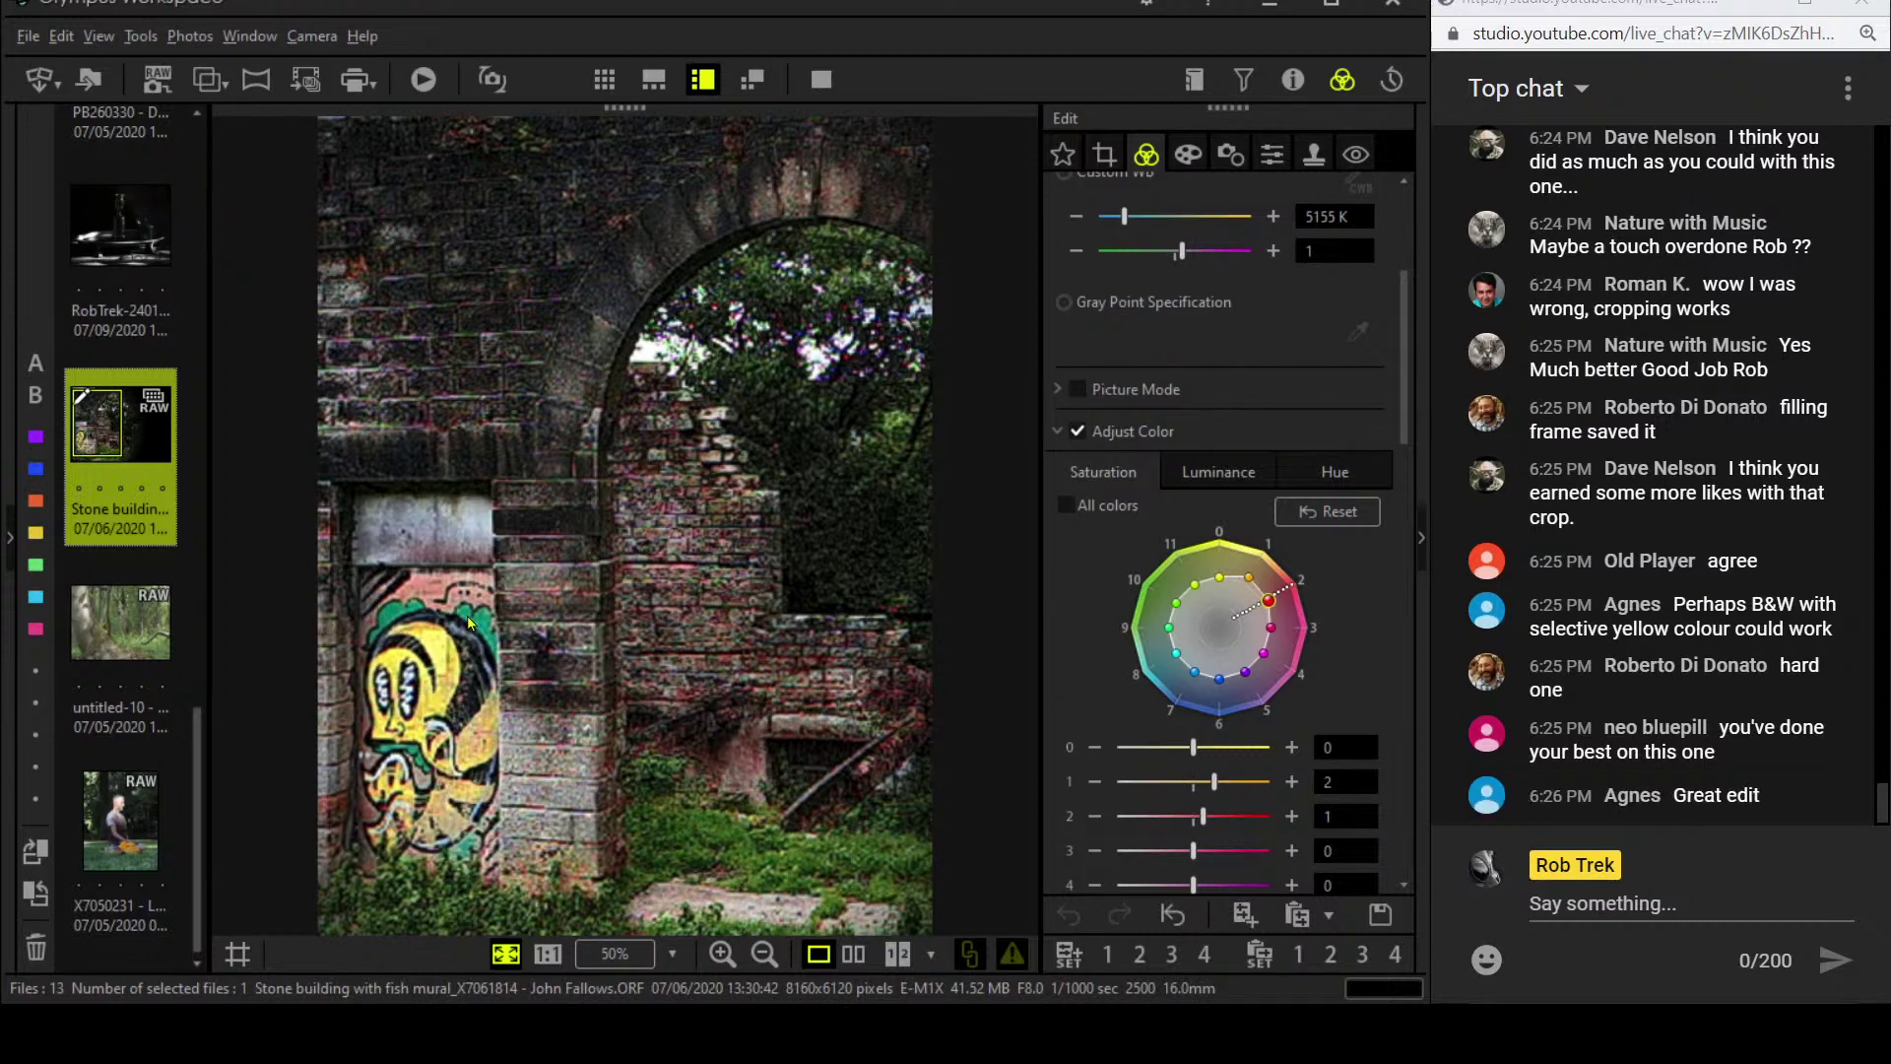
# - Switch the art filter to Partial Color II with color 2 to keep the mural's yellow, and view the photo in full screen
pyautogui.click(1188, 153)
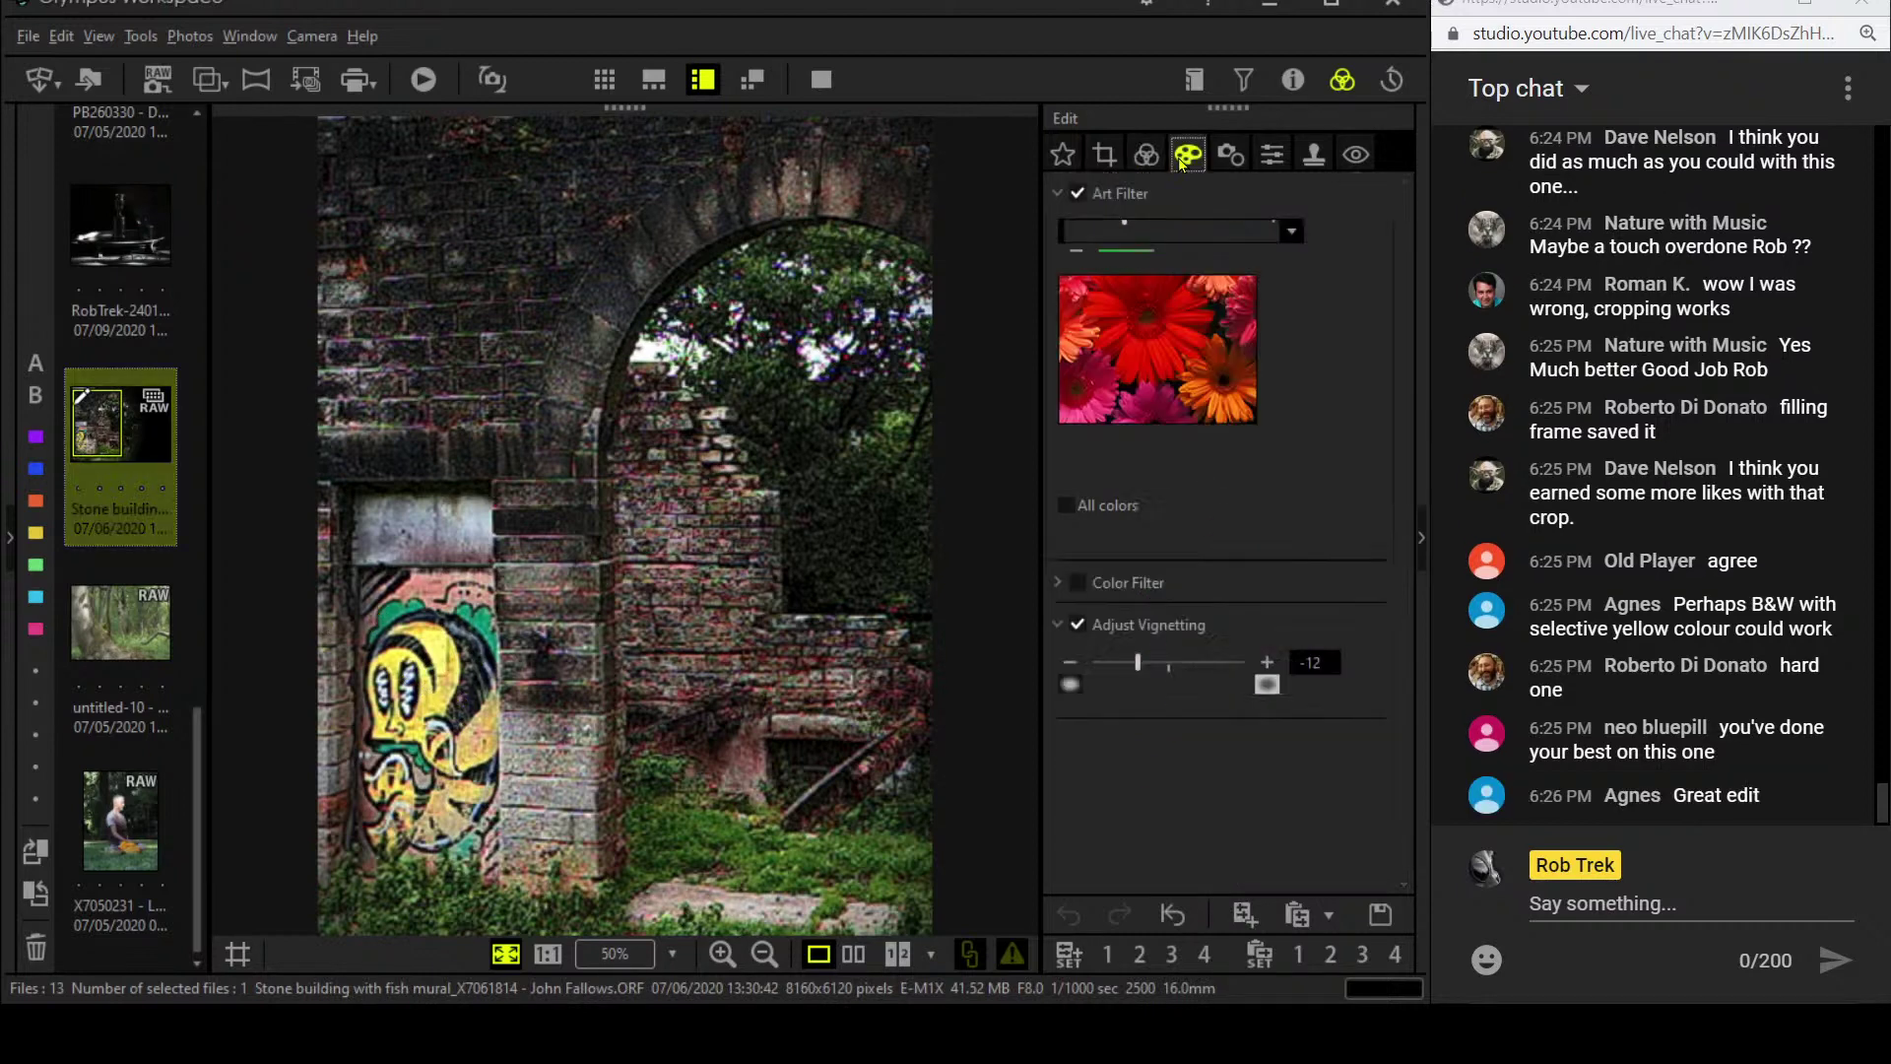
pyautogui.click(1217, 233)
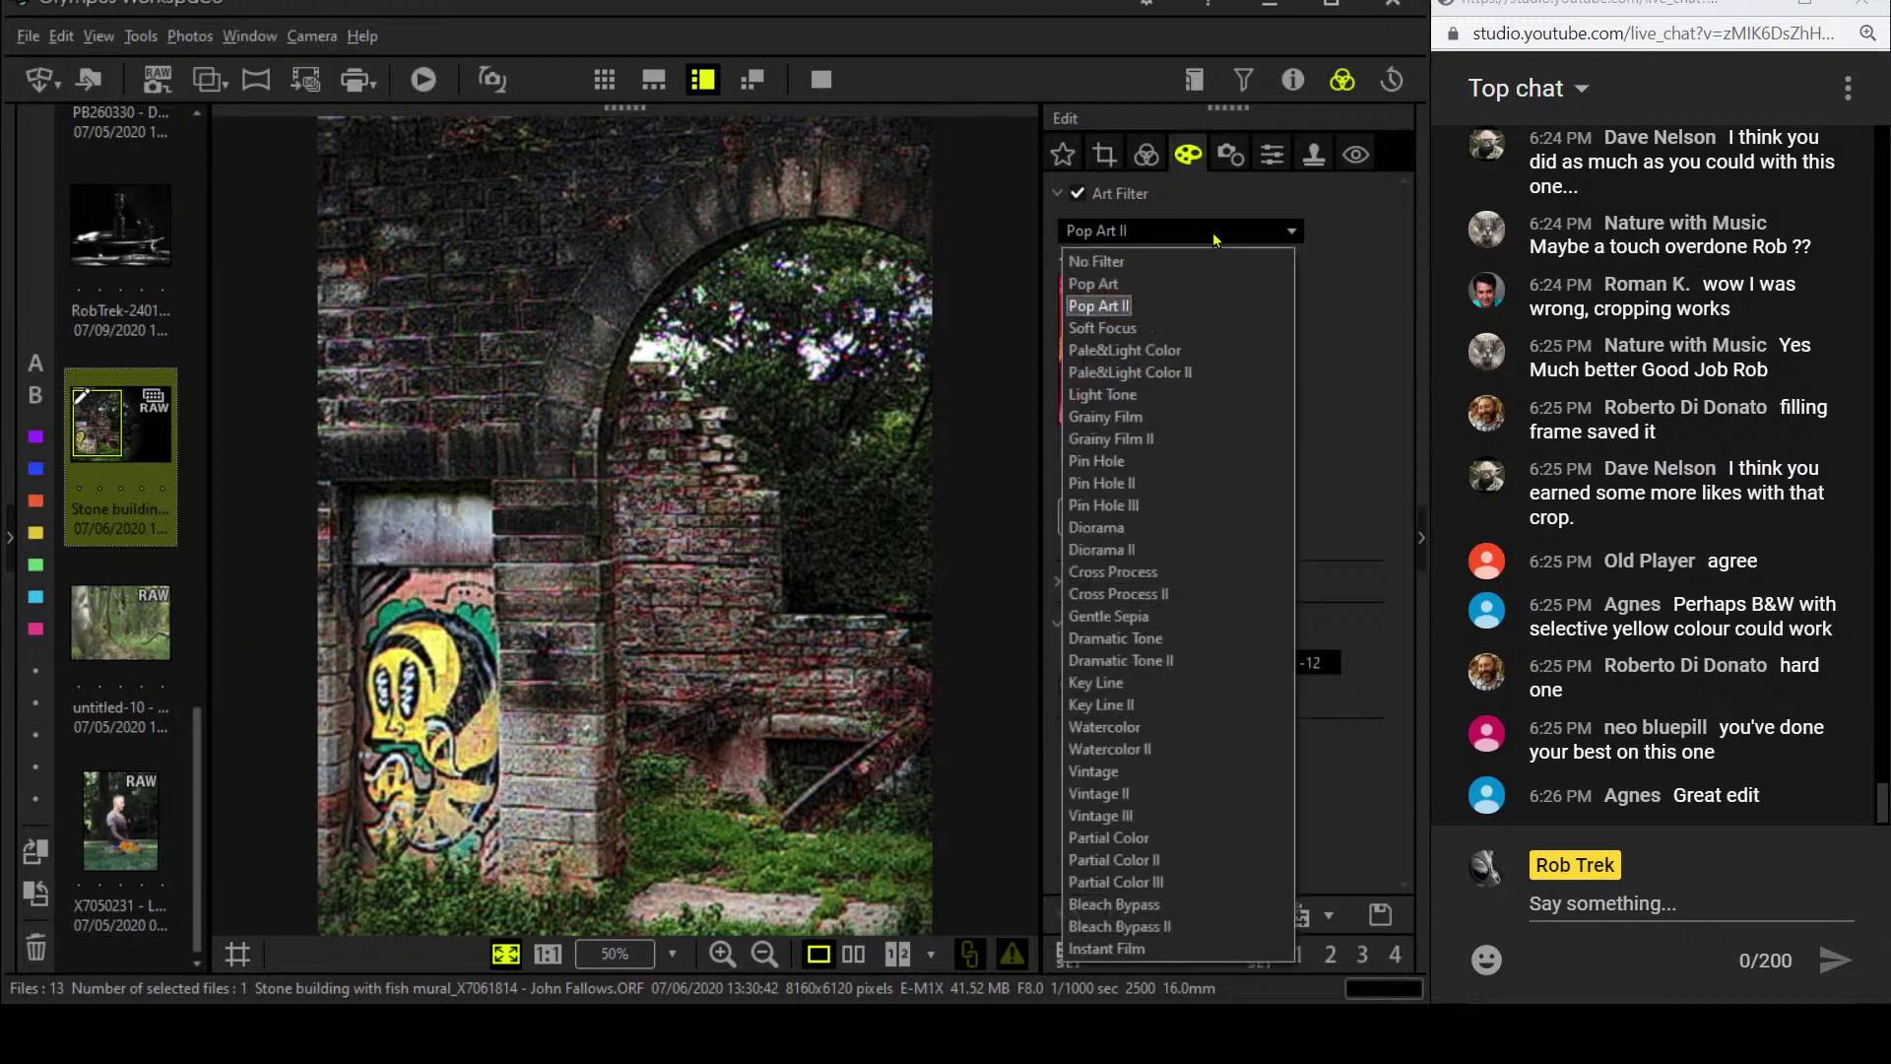
pyautogui.click(1199, 867)
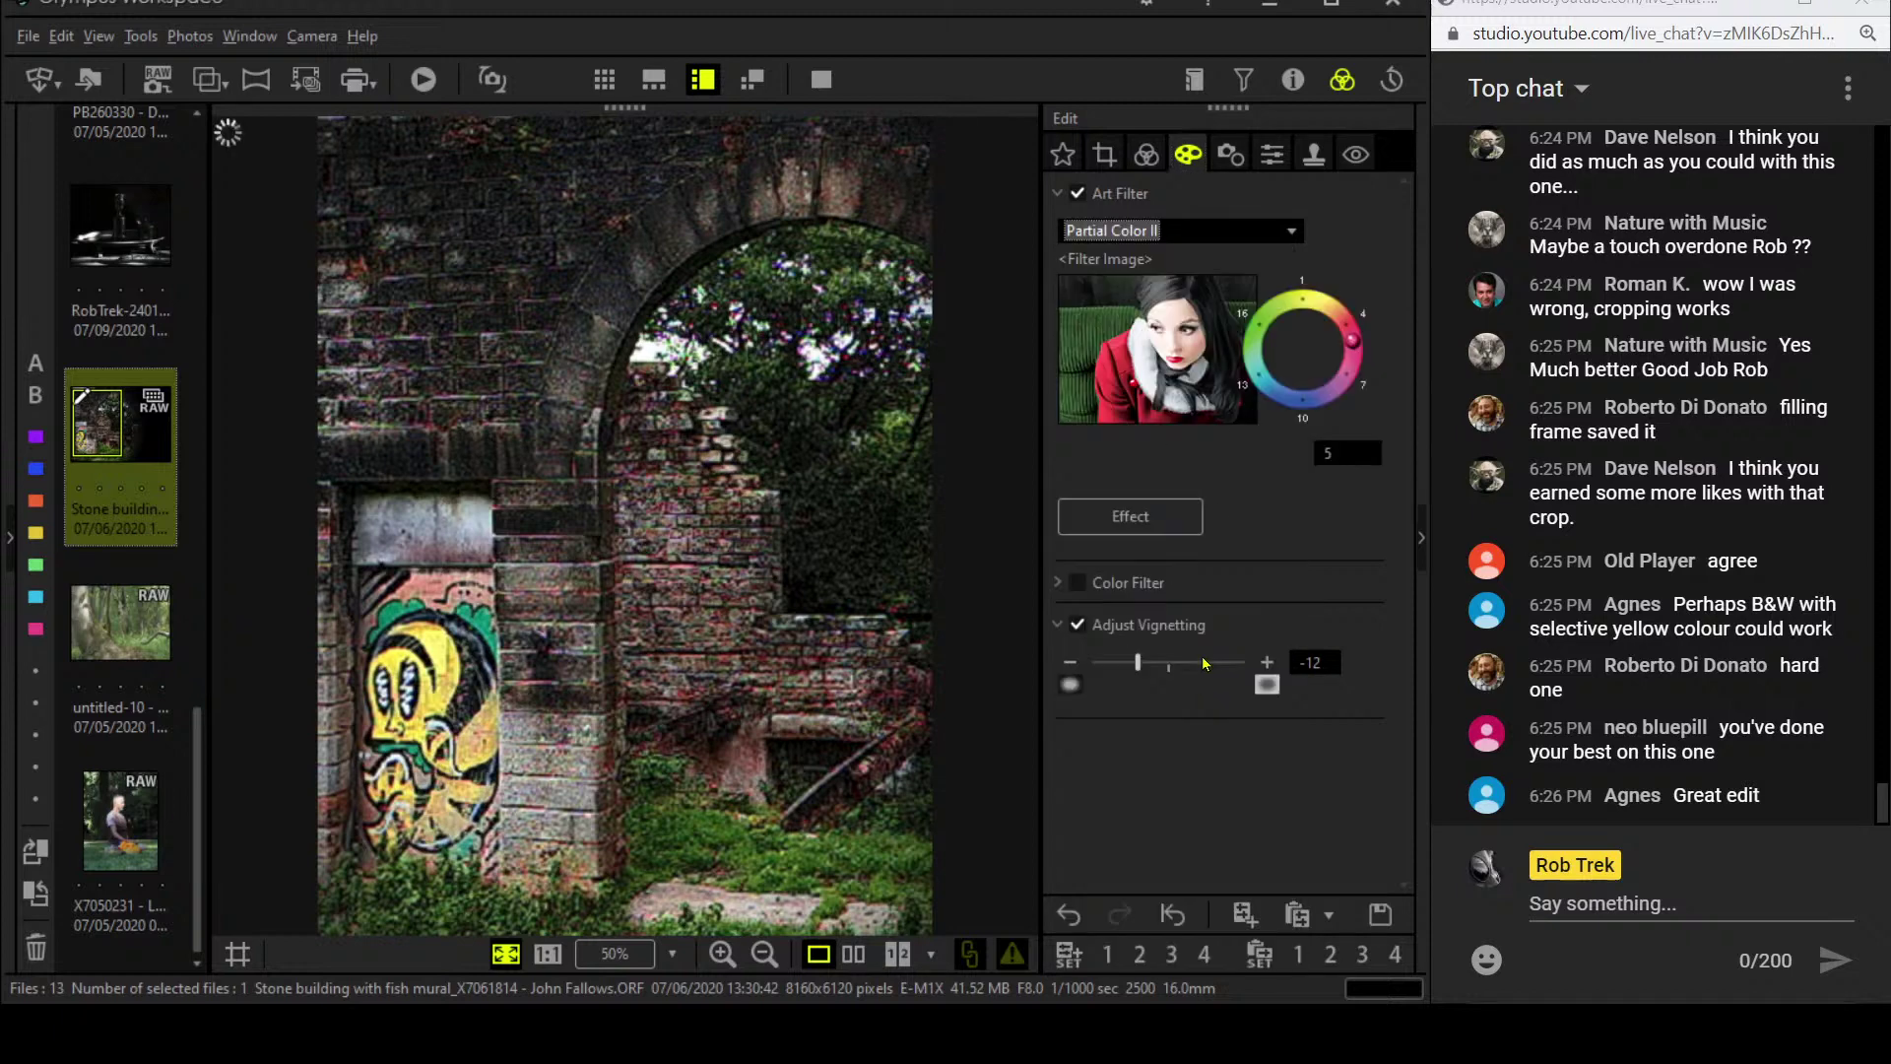
pyautogui.click(1355, 345)
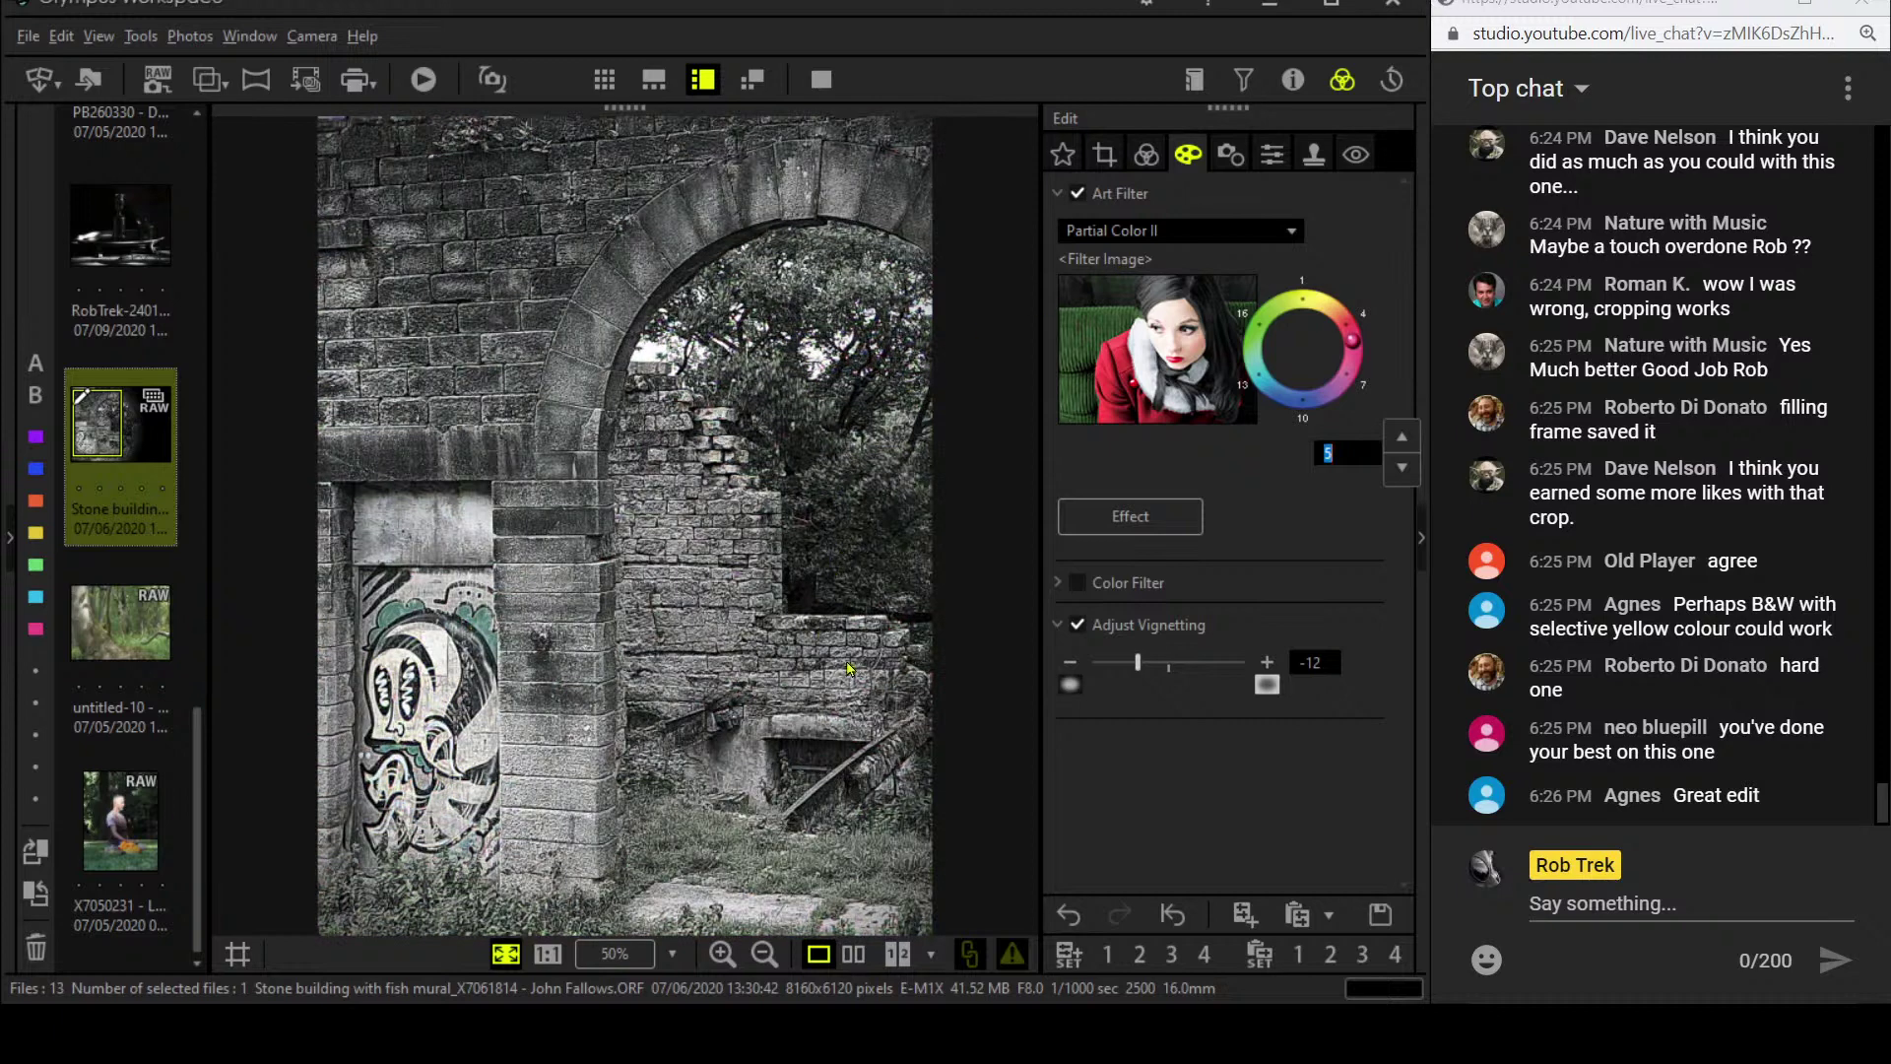
pyautogui.click(1354, 358)
pyautogui.click(1317, 301)
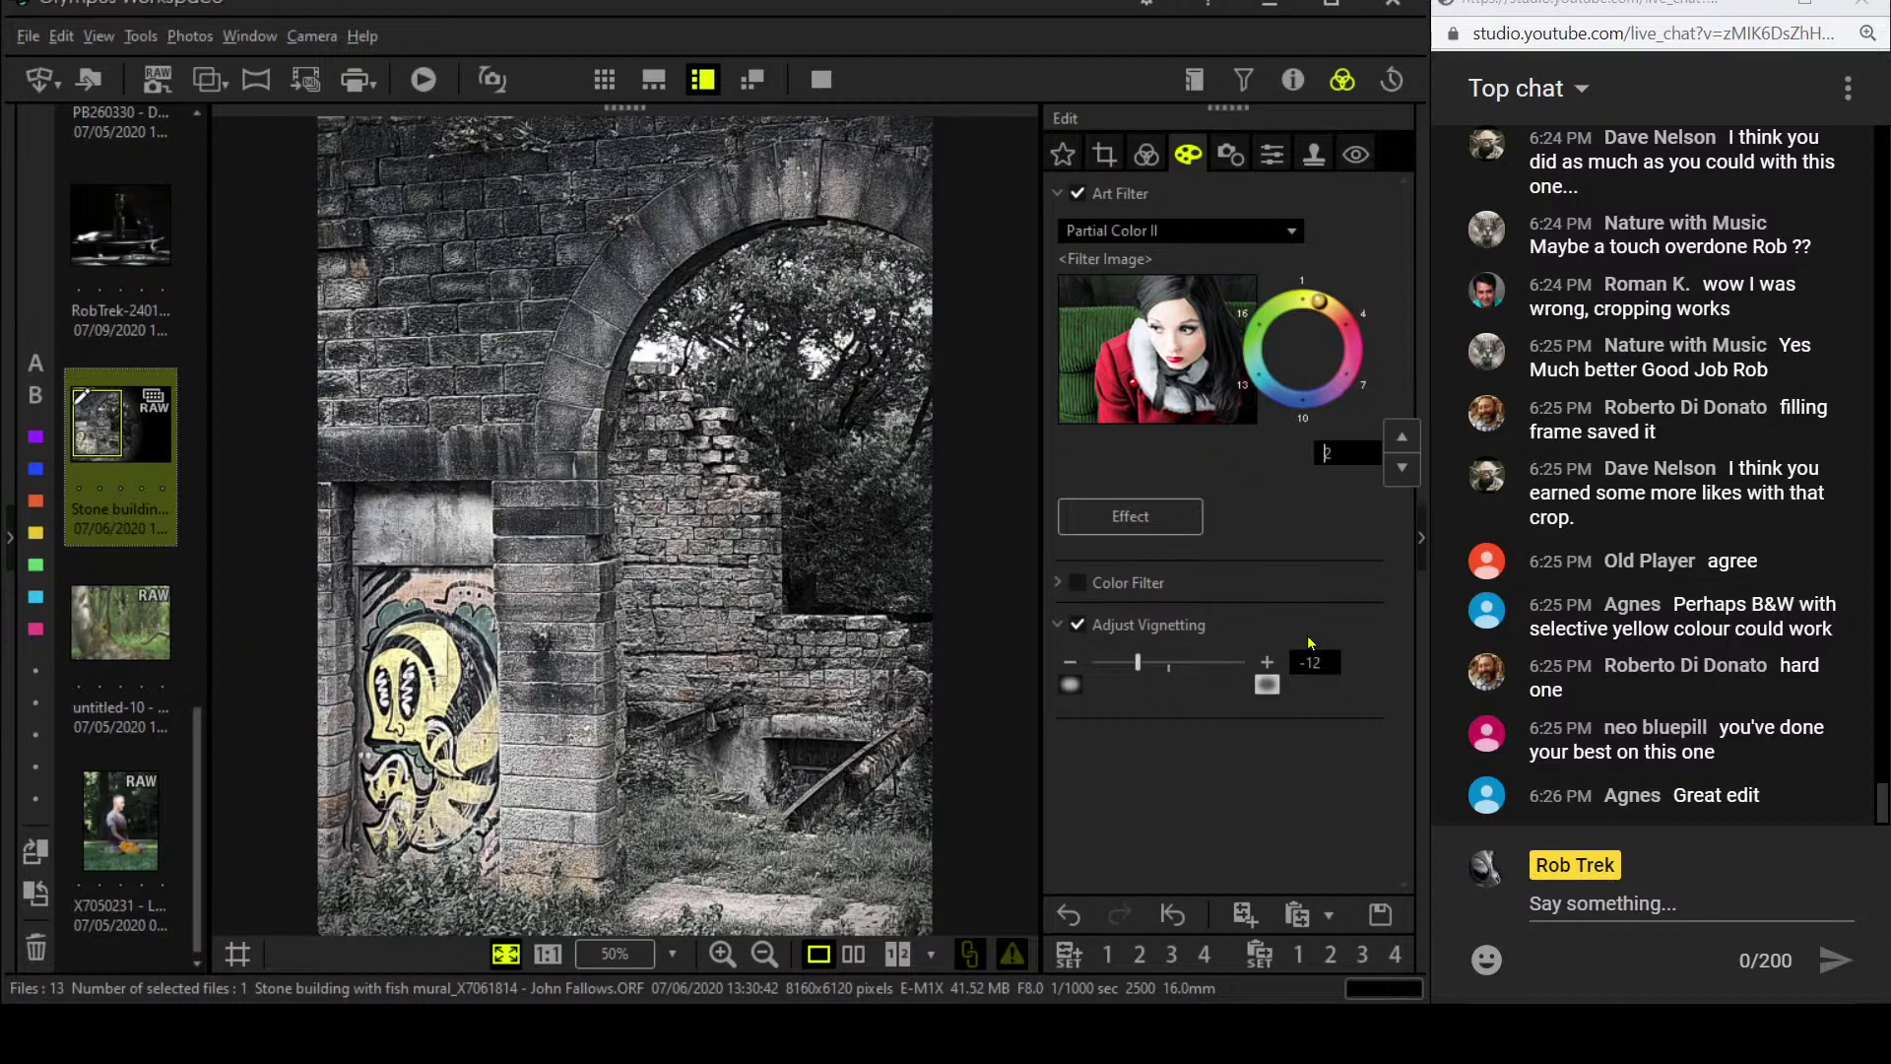
pyautogui.click(822, 80)
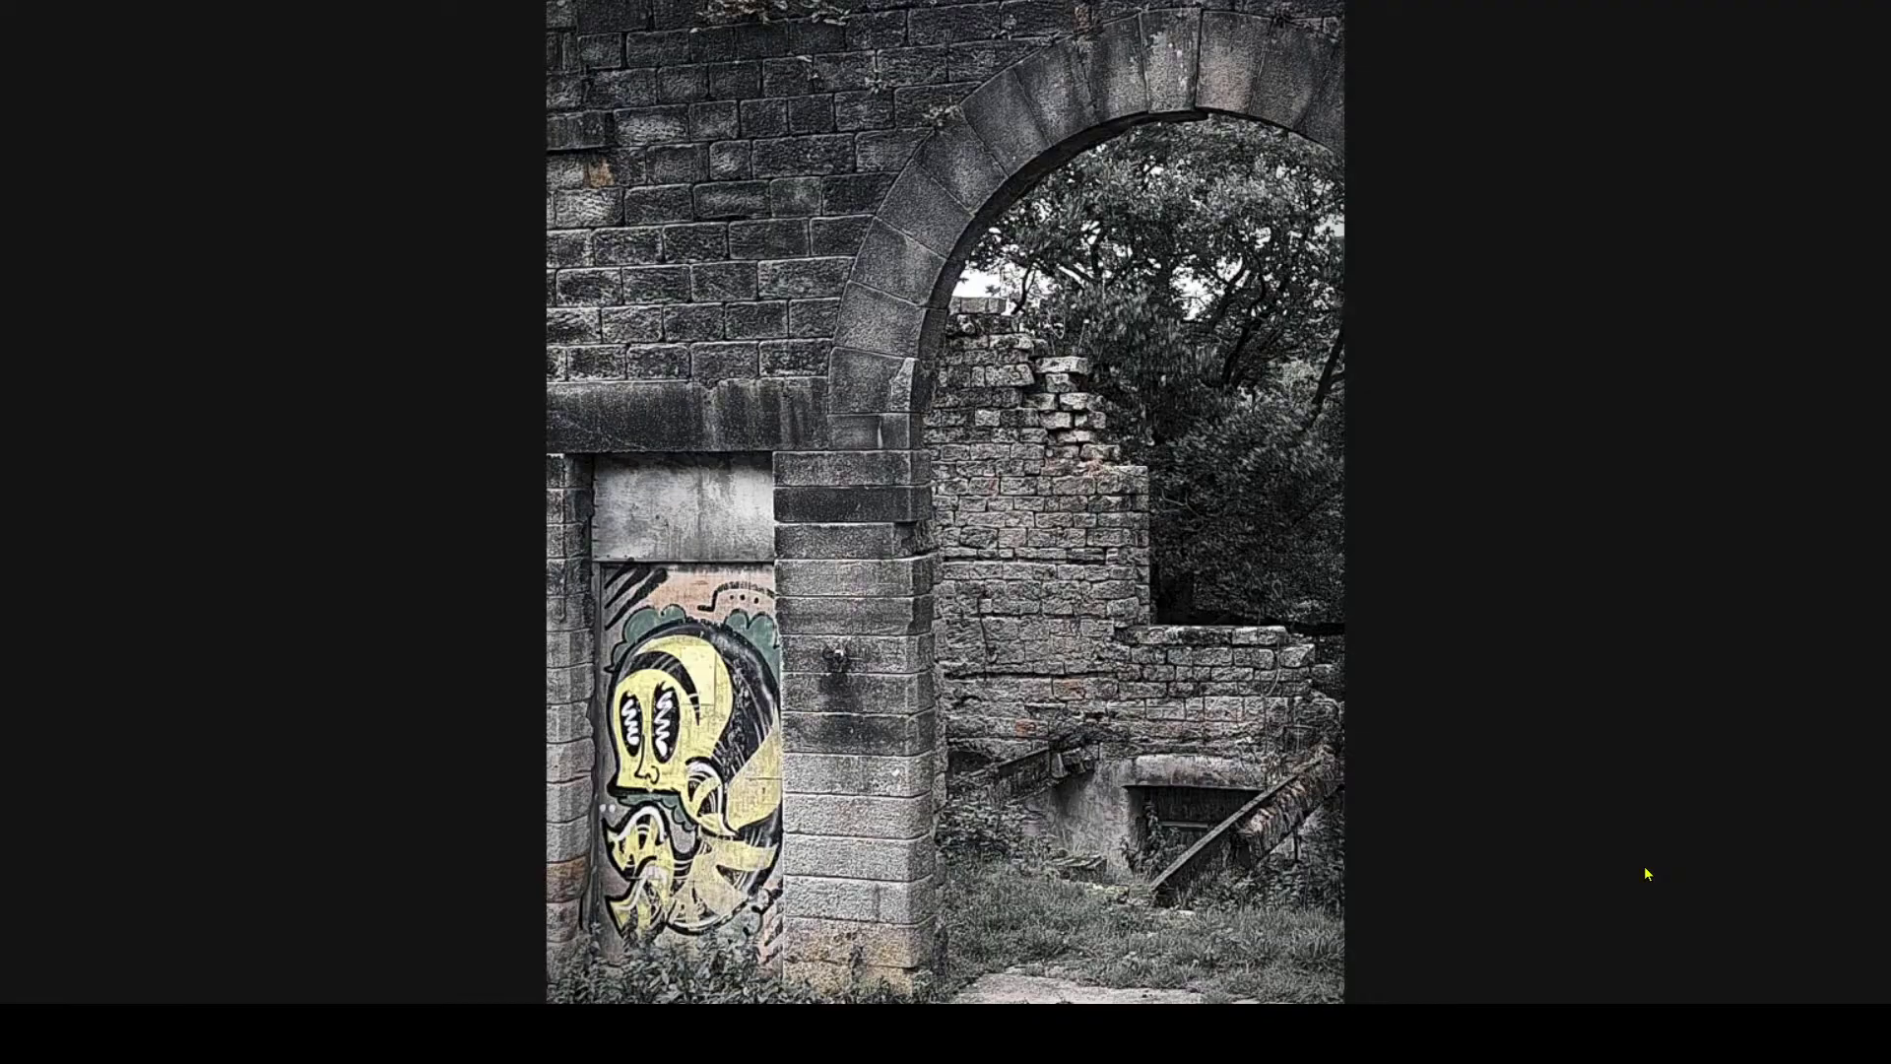
# - Leave full screen and open the untitled-10 forest photo from the thumbnails
pyautogui.press('Escape')
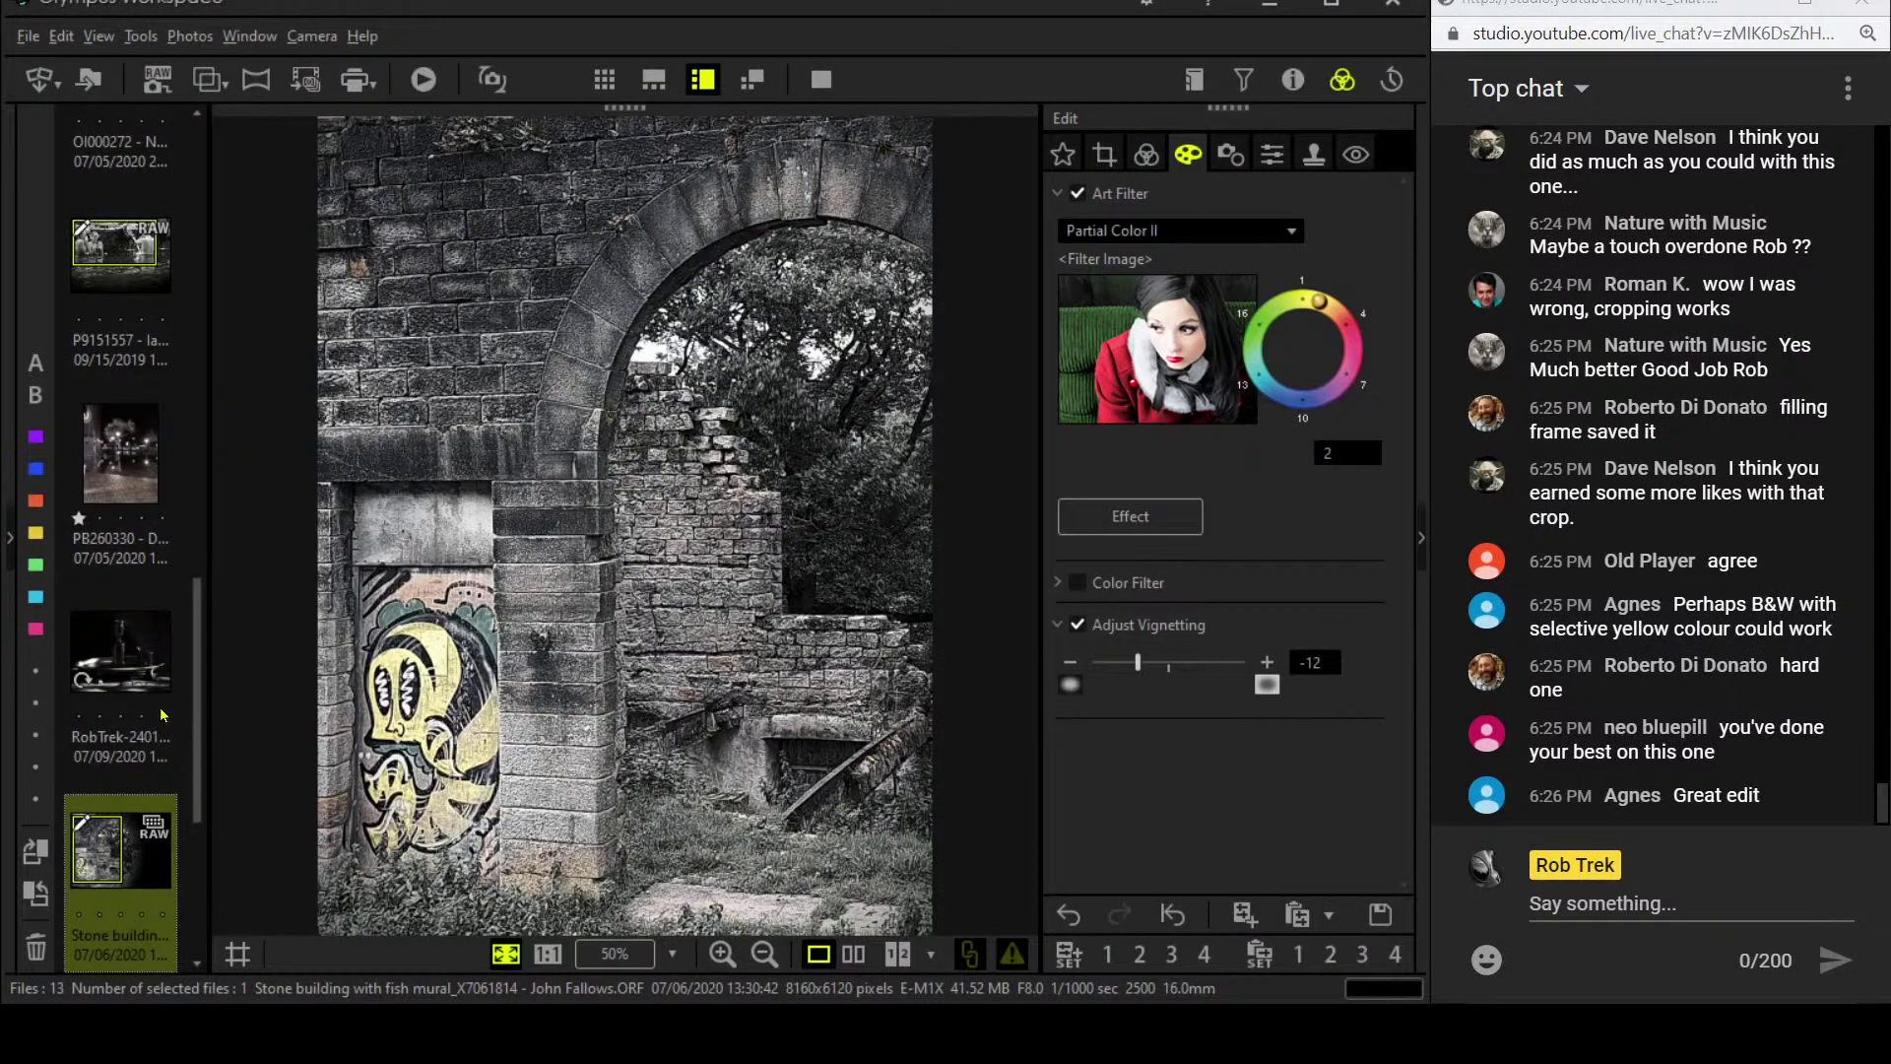
pyautogui.scroll(-3, 142, 719)
pyautogui.scroll(-2, 142, 718)
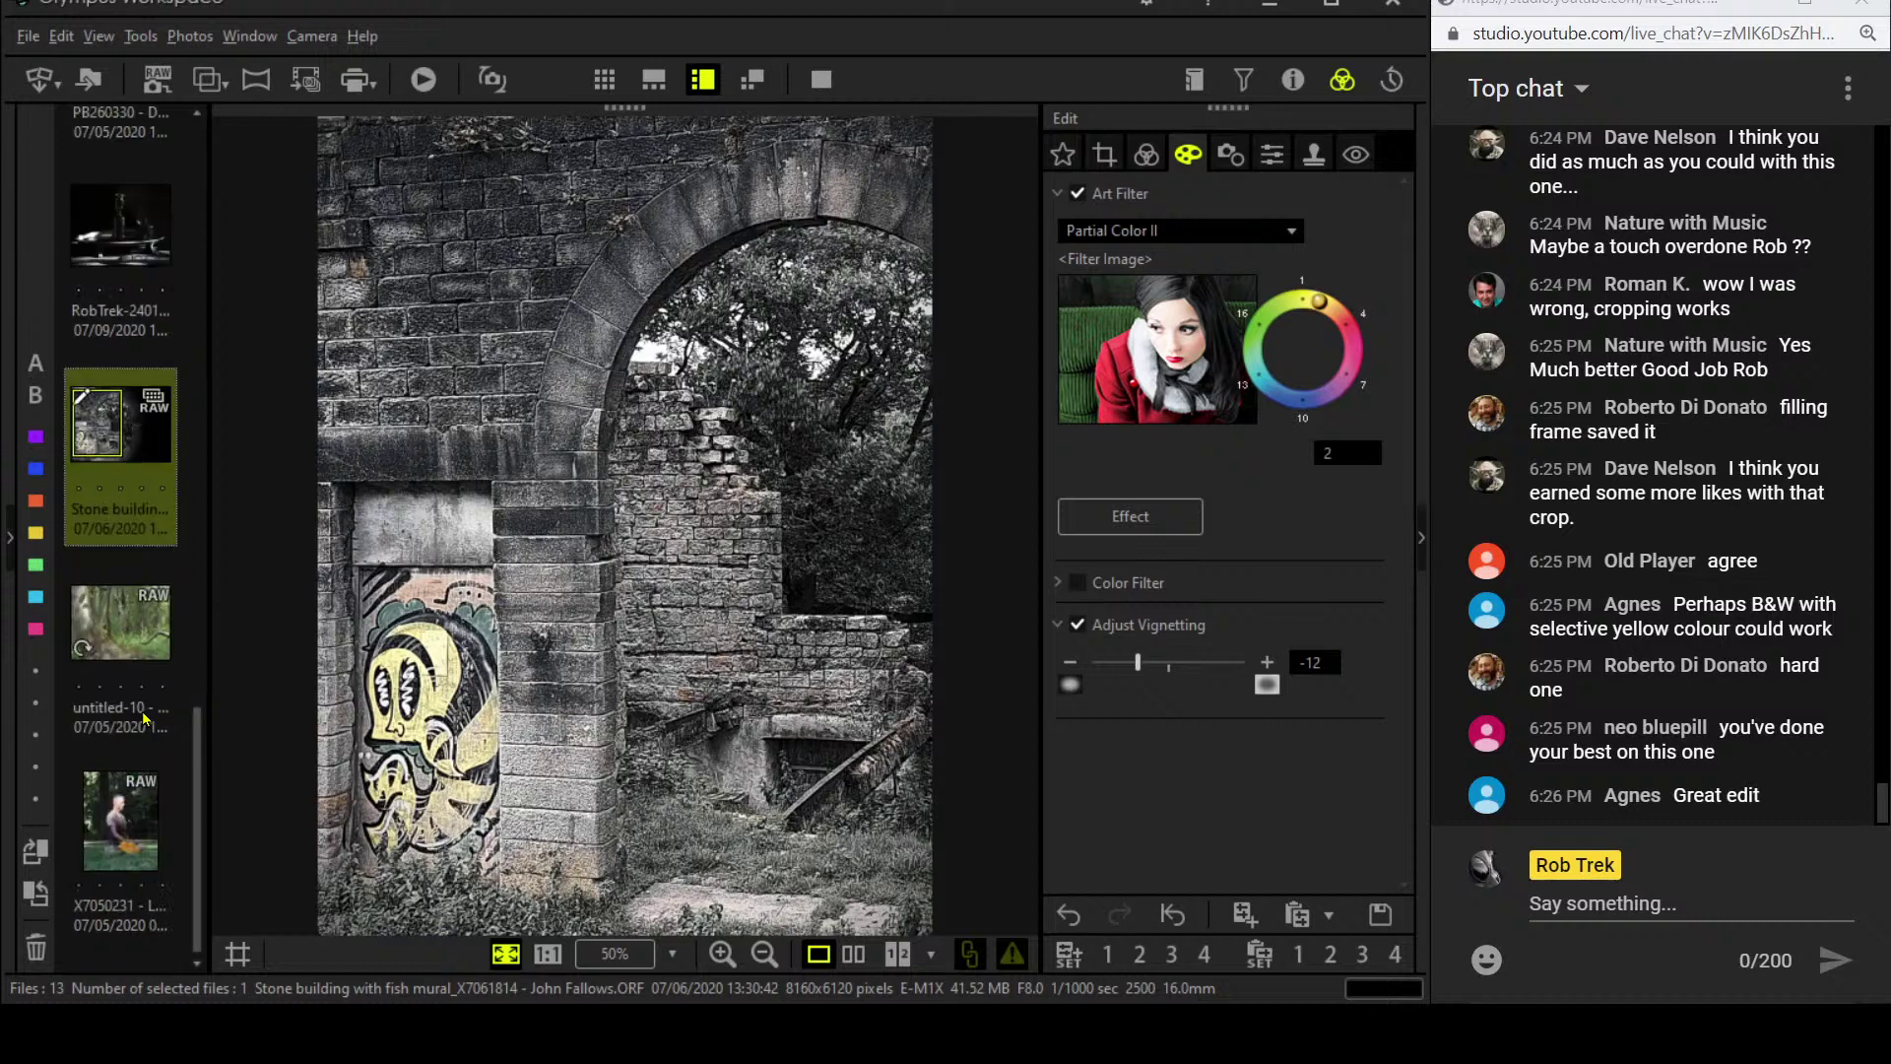
pyautogui.click(143, 652)
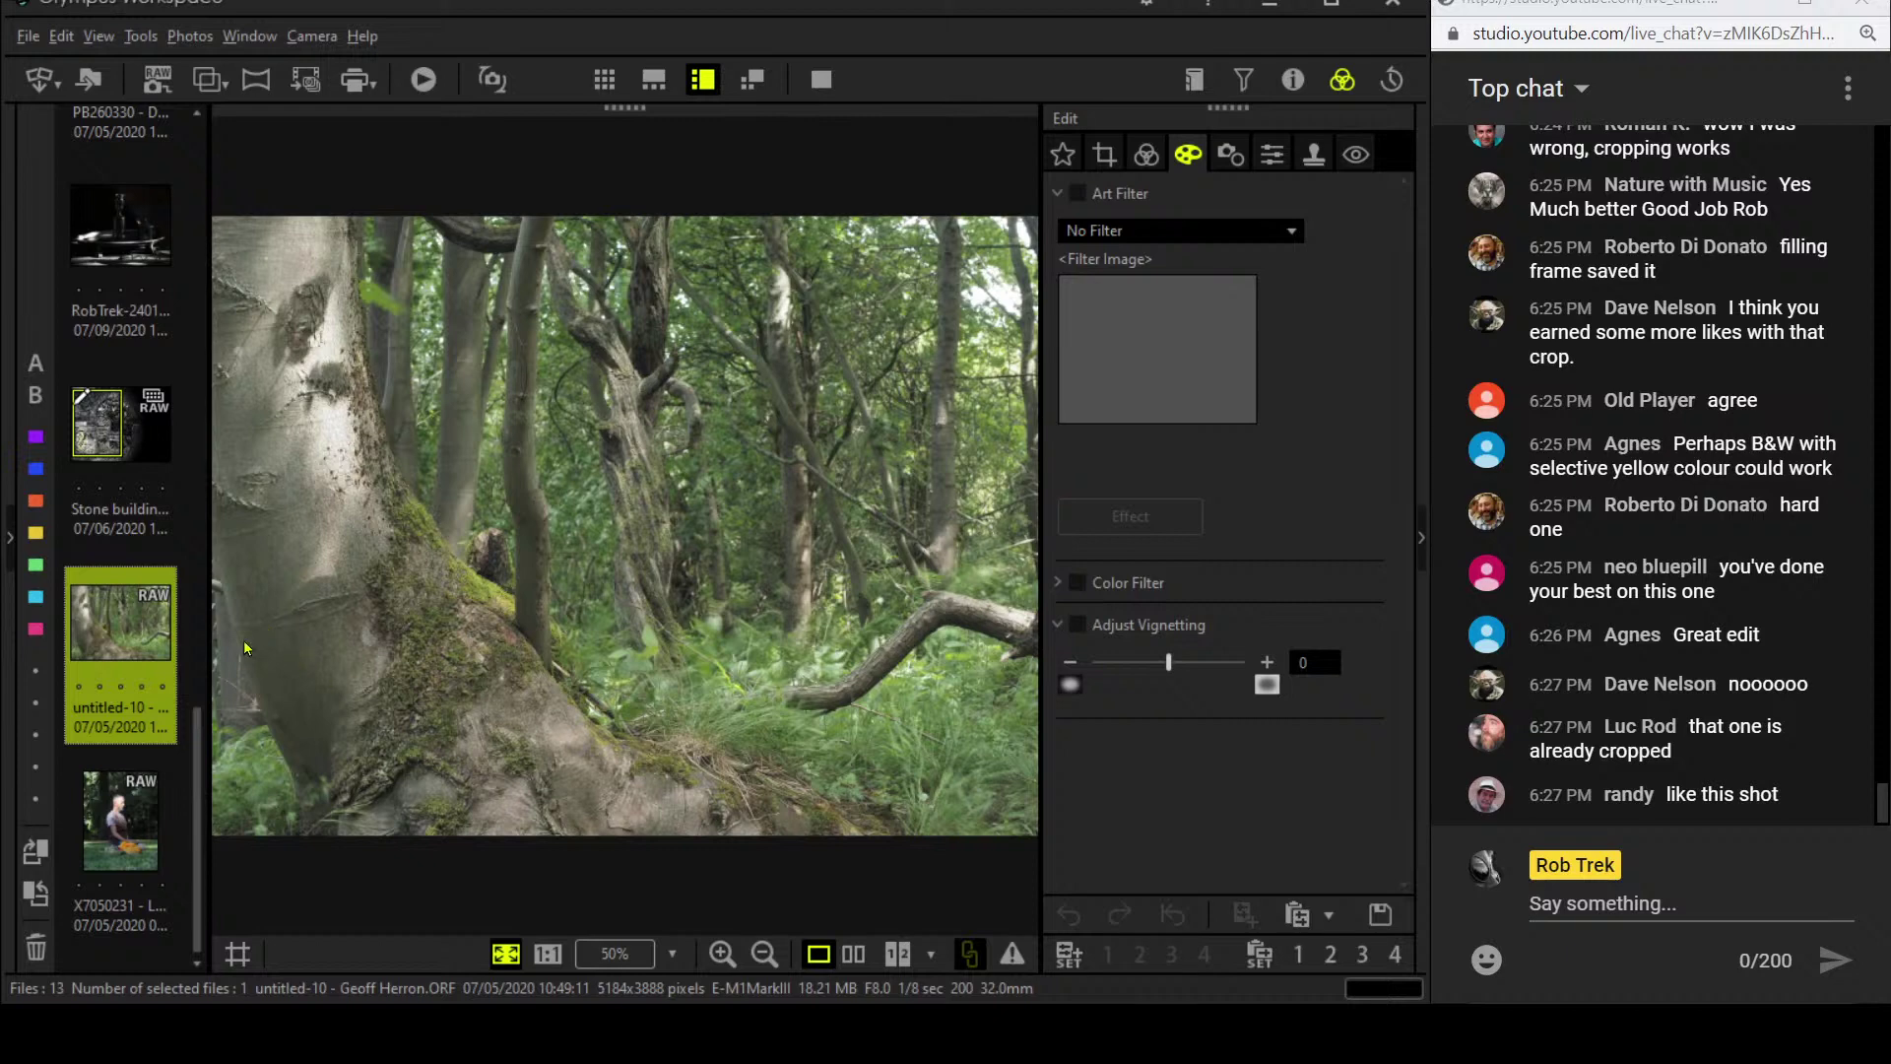
pyautogui.click(261, 769)
pyautogui.click(263, 769)
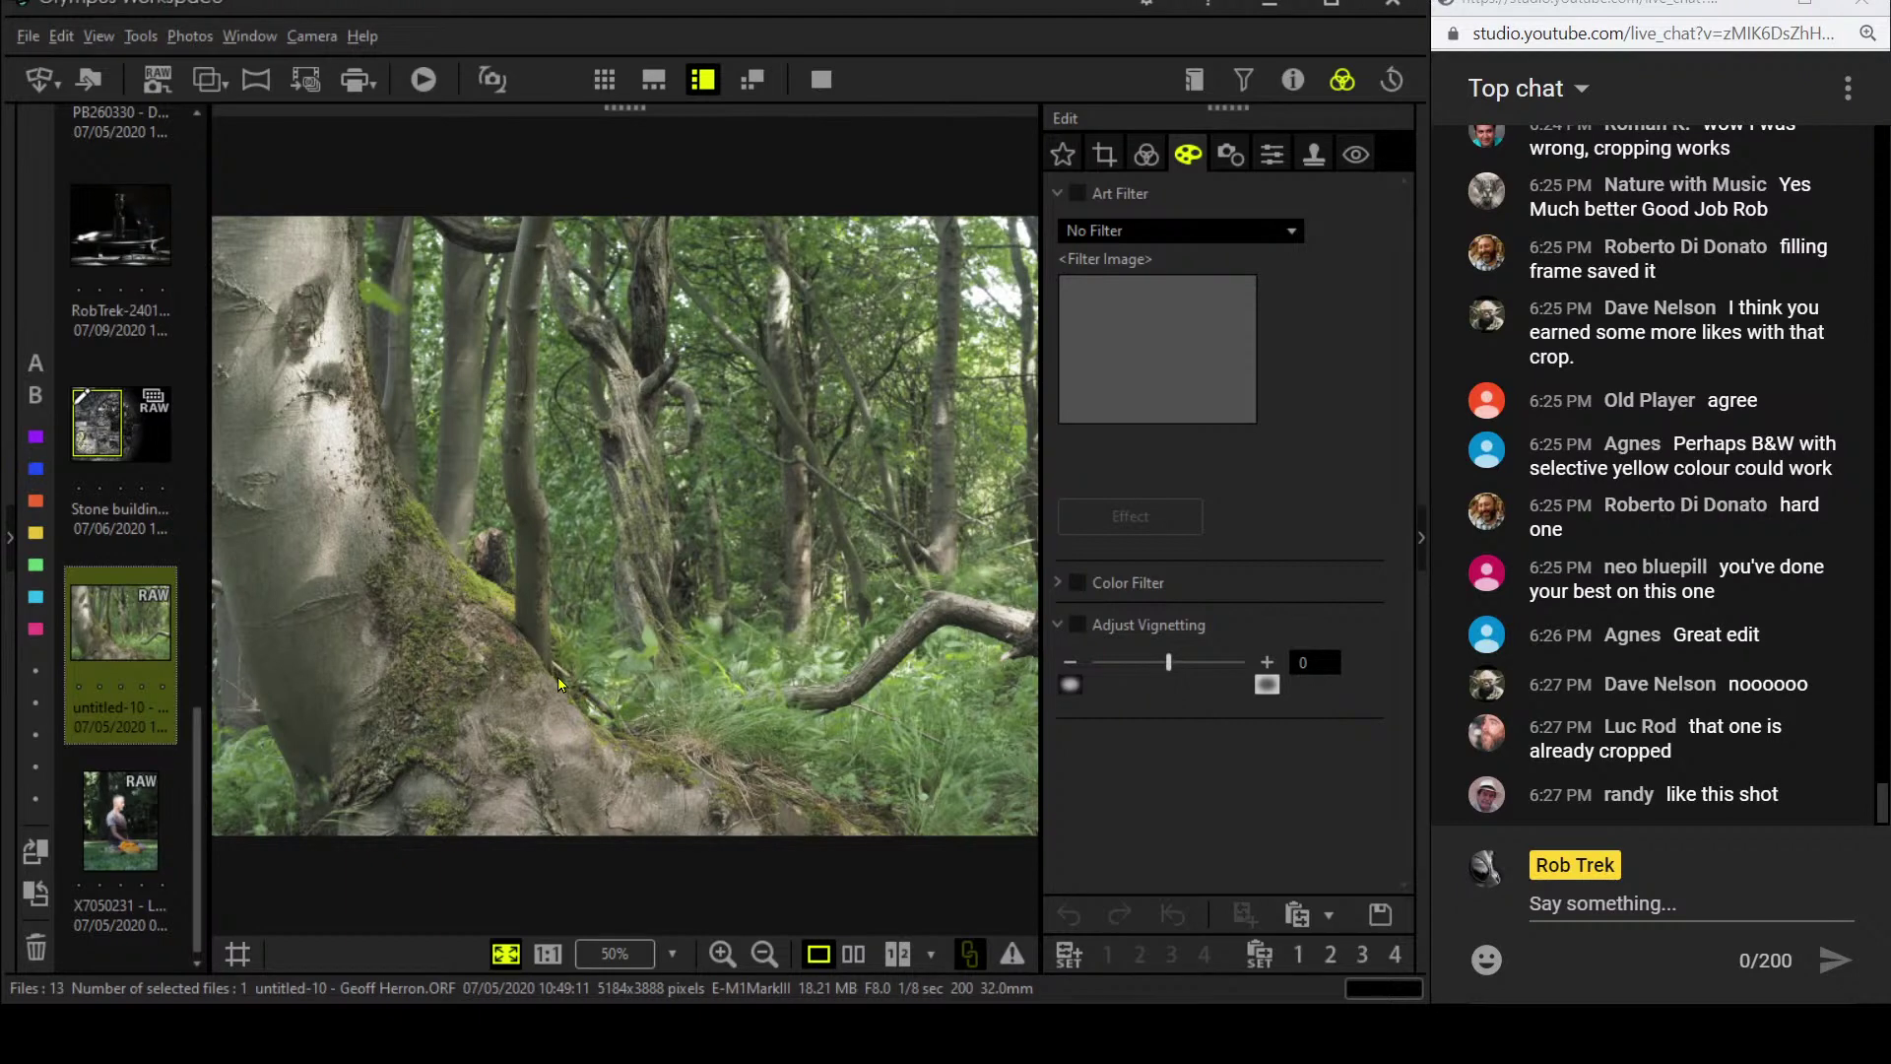
# - Crop the forest photo at a 4:3 ratio to 4663 x 3498 pixels, trimming its left and bottom edges
pyautogui.click(1136, 233)
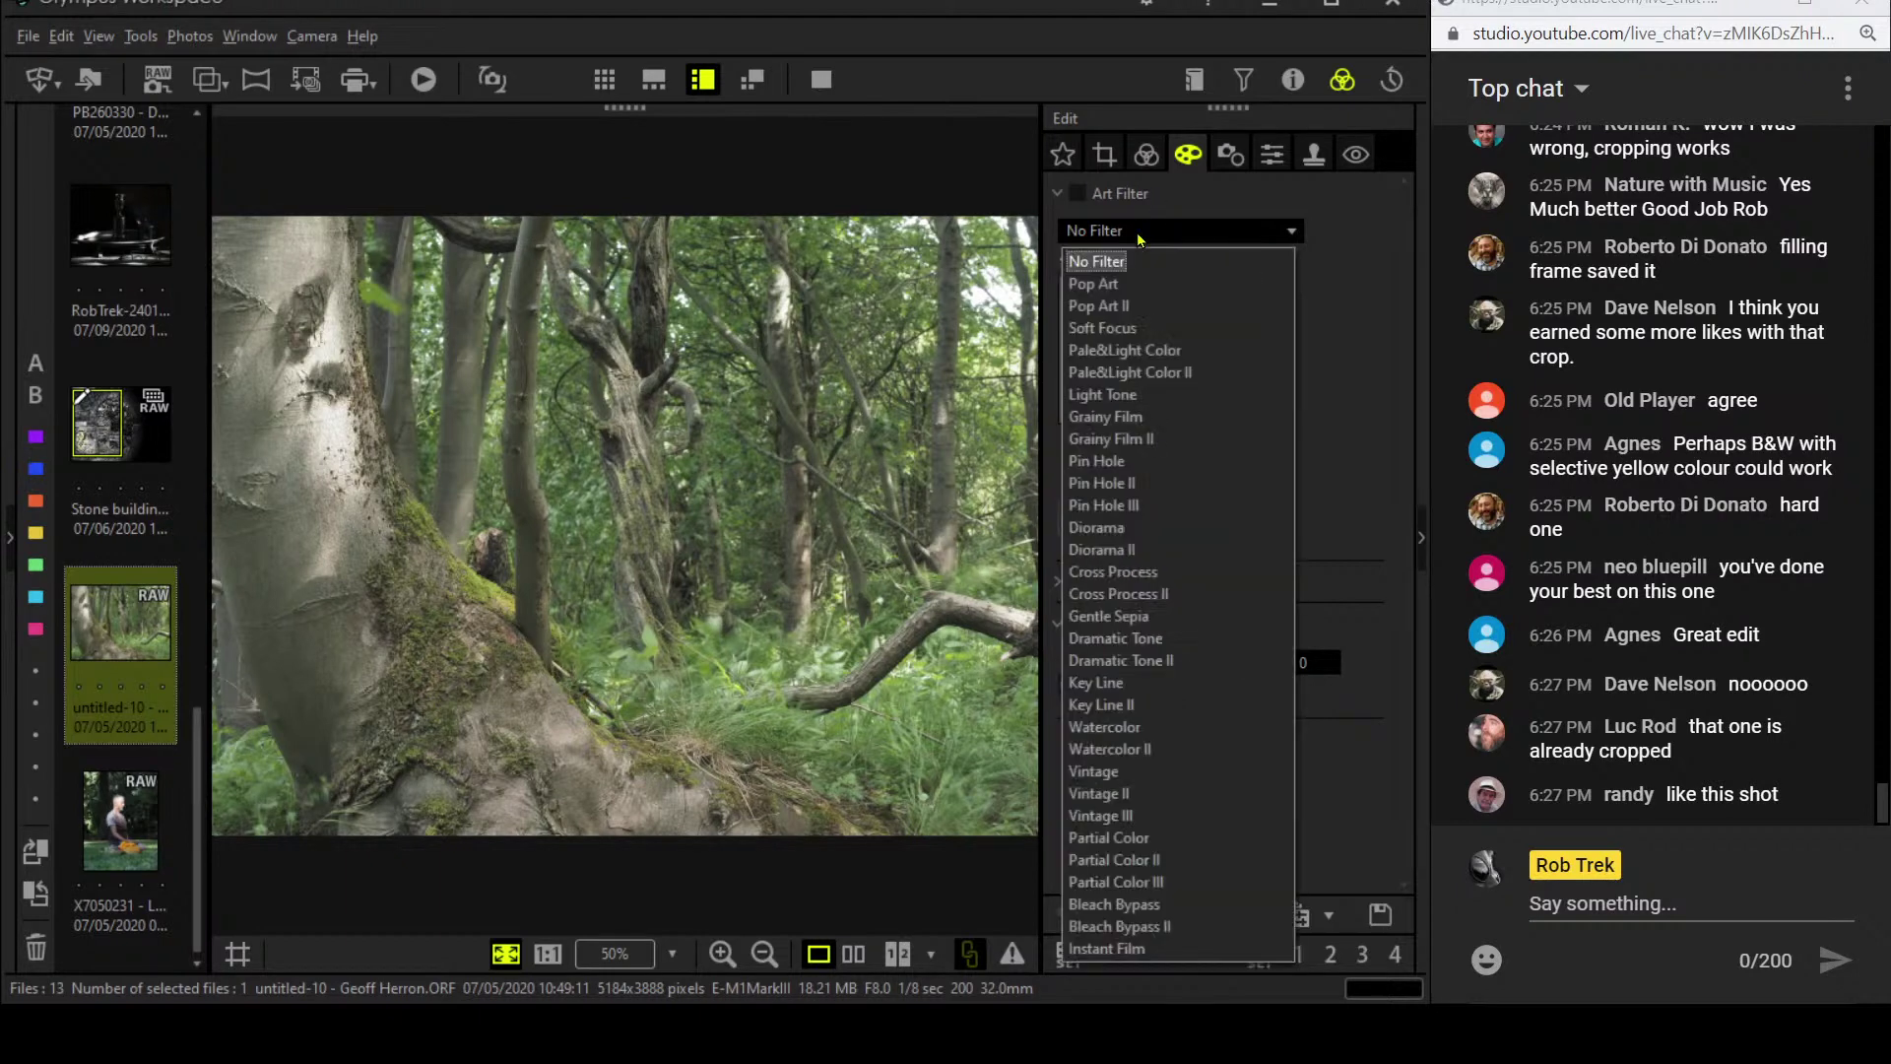
pyautogui.click(1104, 153)
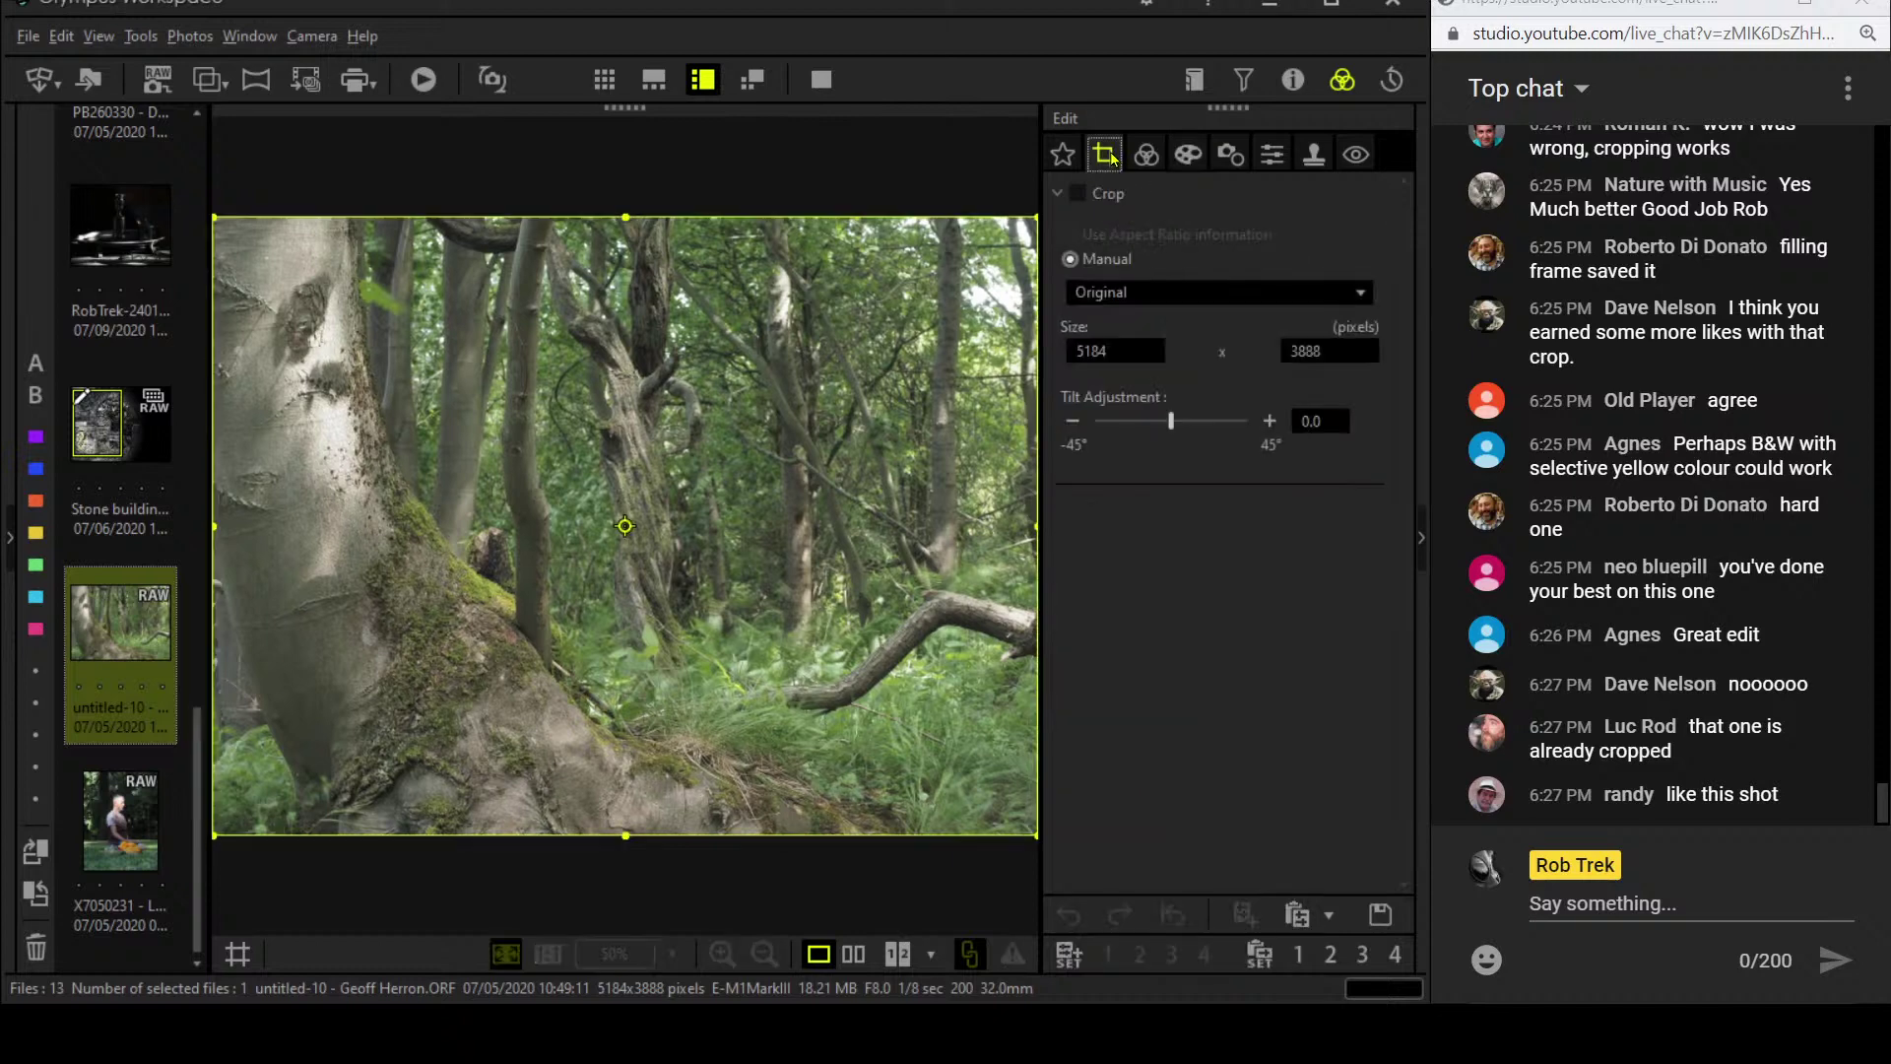
pyautogui.click(1137, 293)
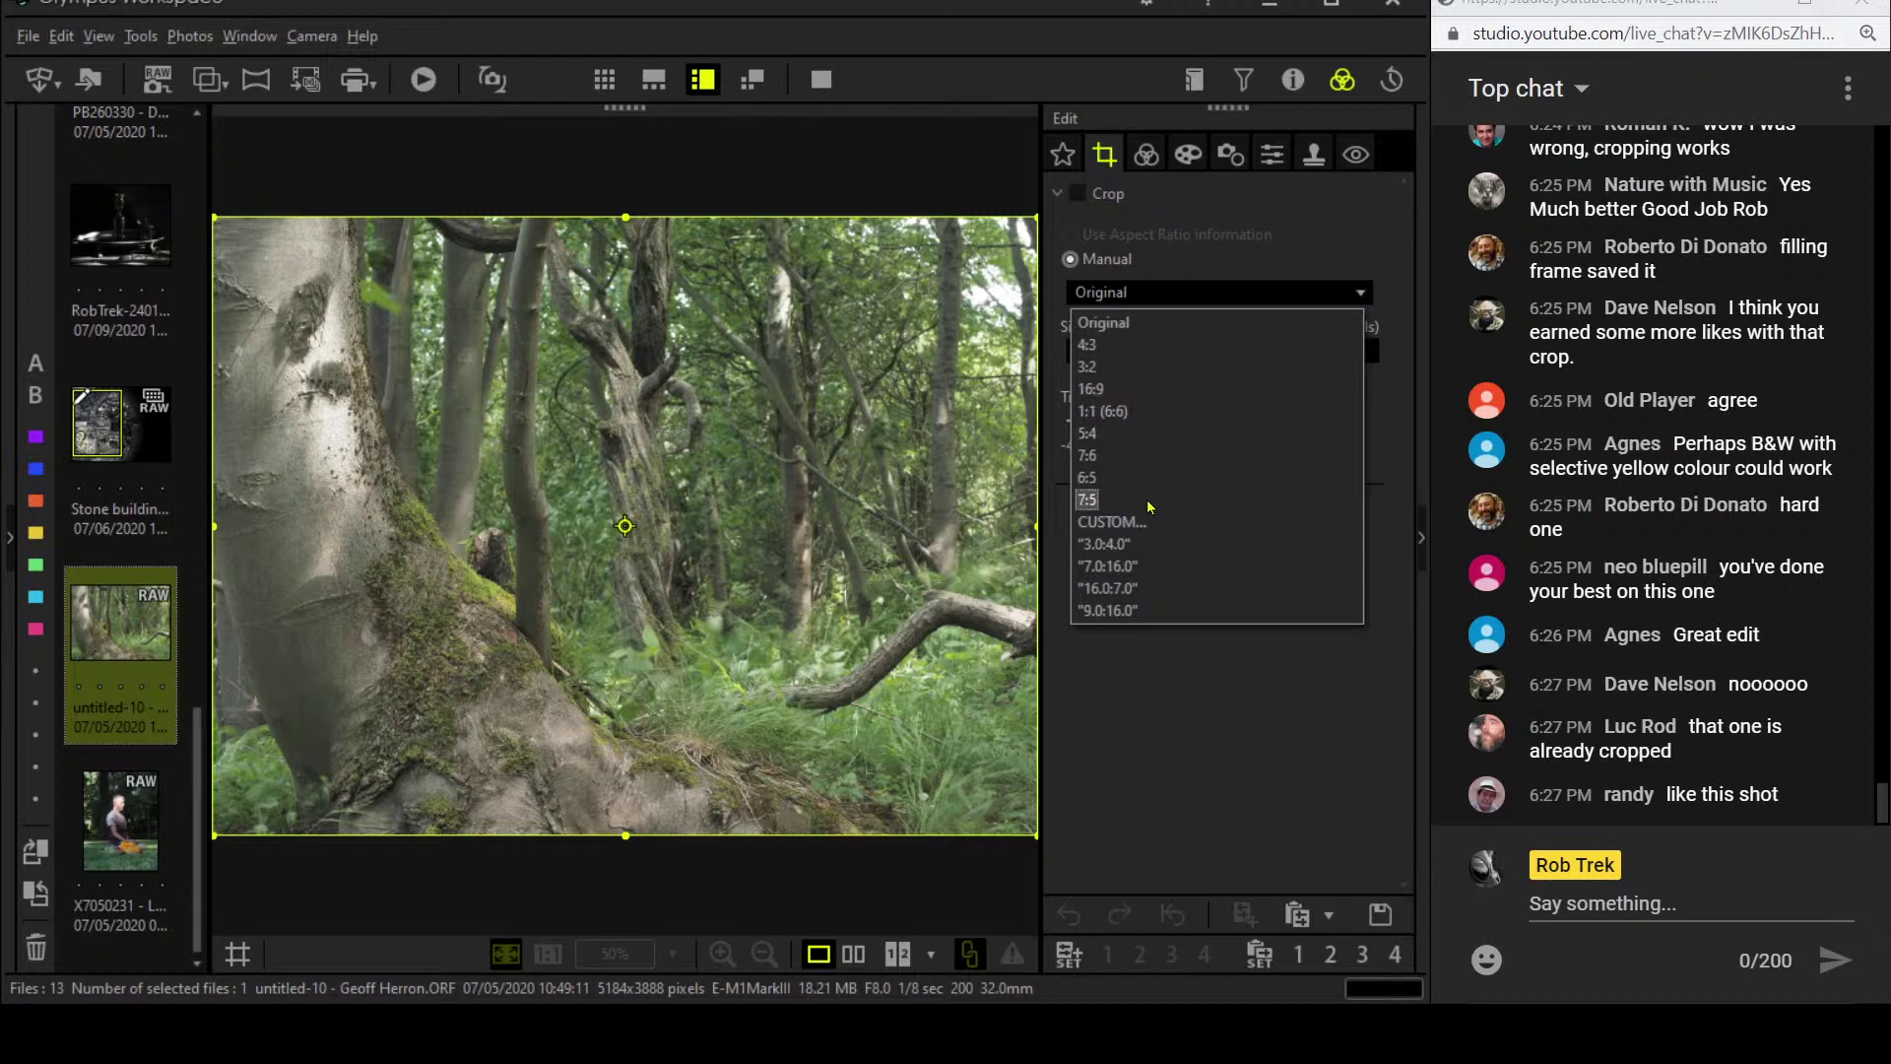
pyautogui.click(1135, 350)
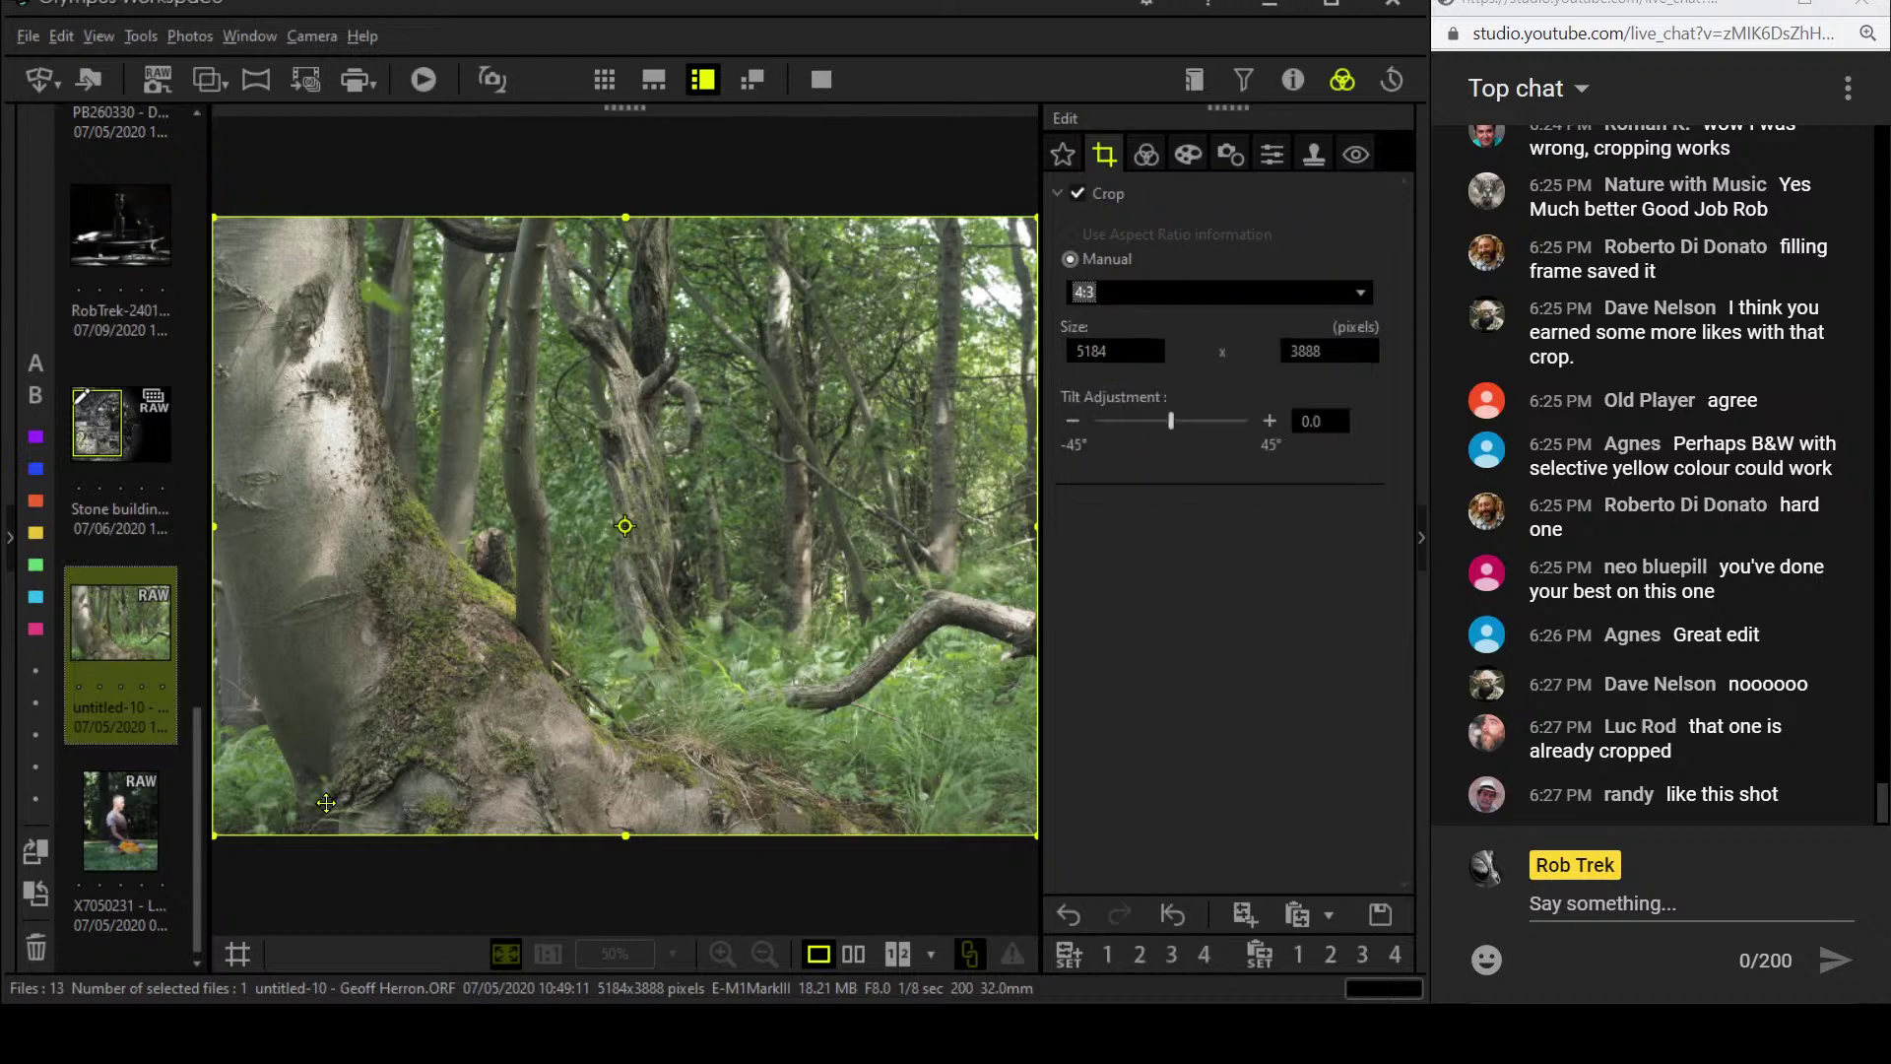
pyautogui.moveTo(216, 834); pyautogui.dragTo(296, 773)
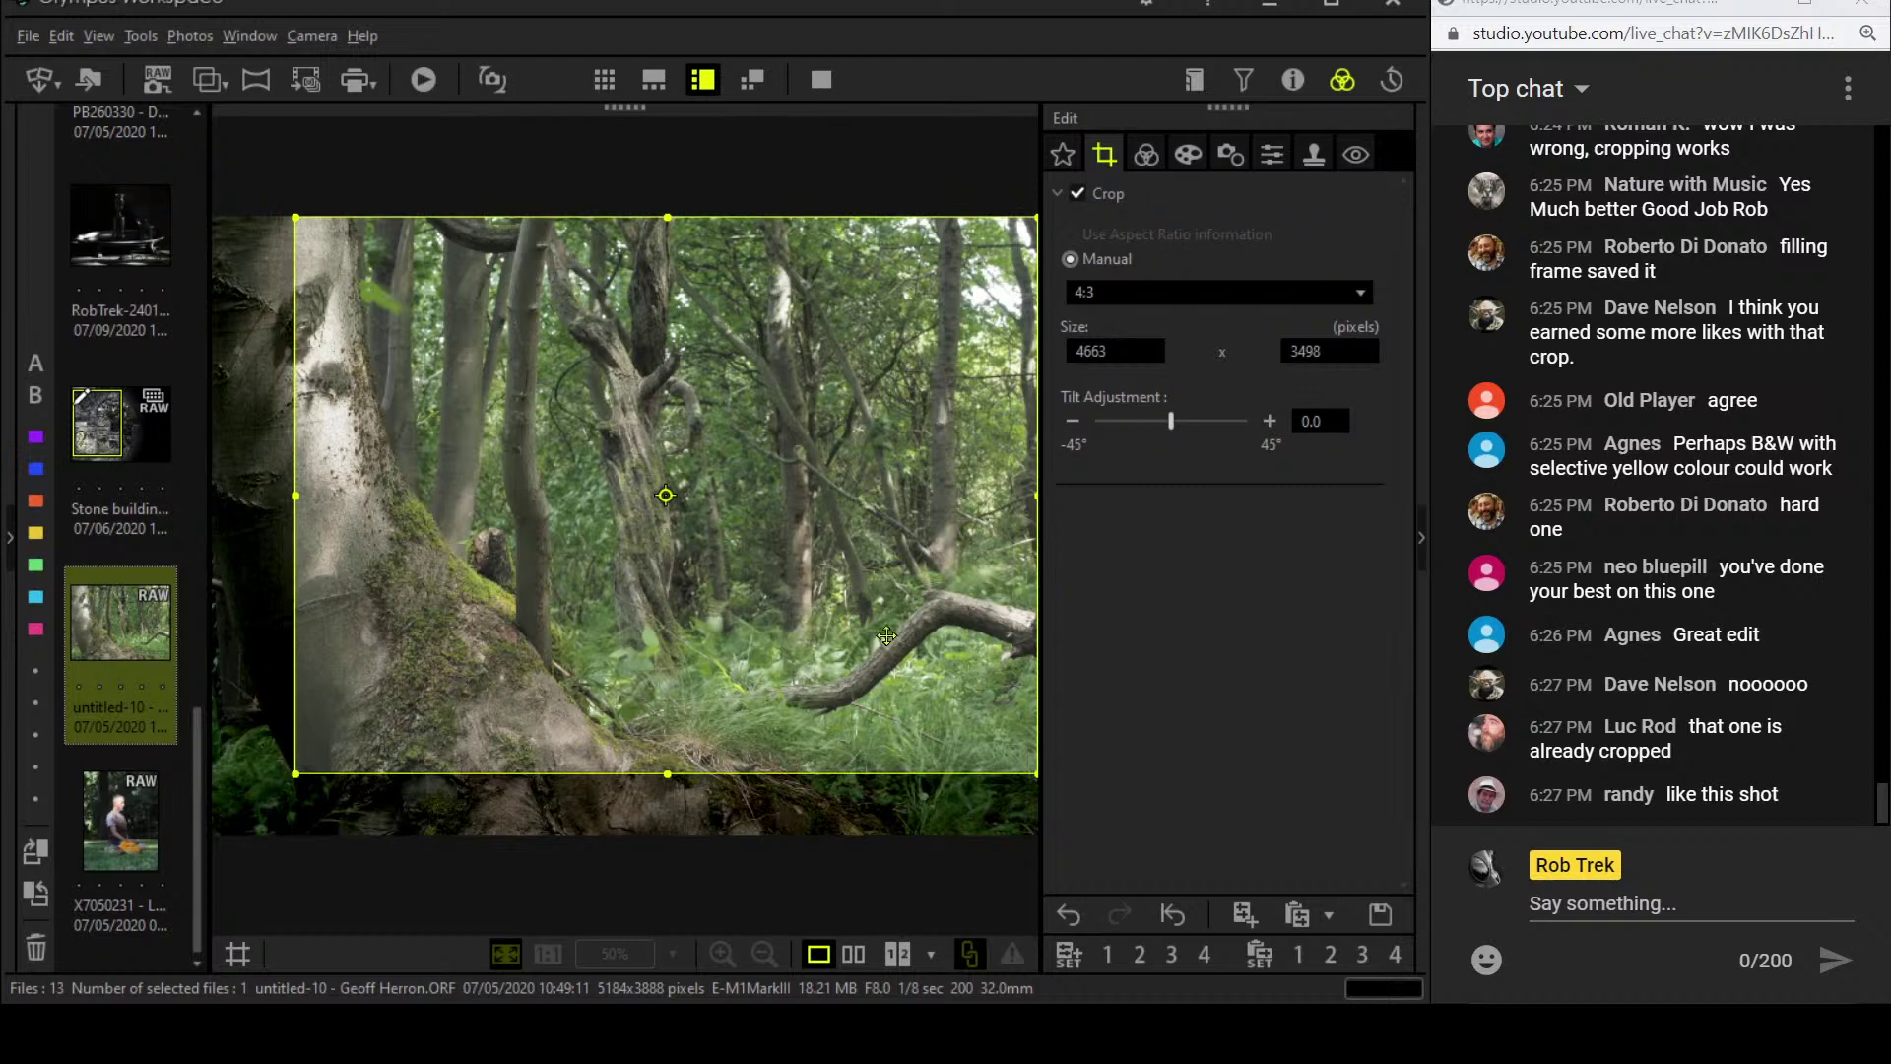
# - Try the Dramatic Tone II art filter on the forest photo and inspect it in full screen, including magnified
pyautogui.click(1188, 153)
pyautogui.click(1206, 231)
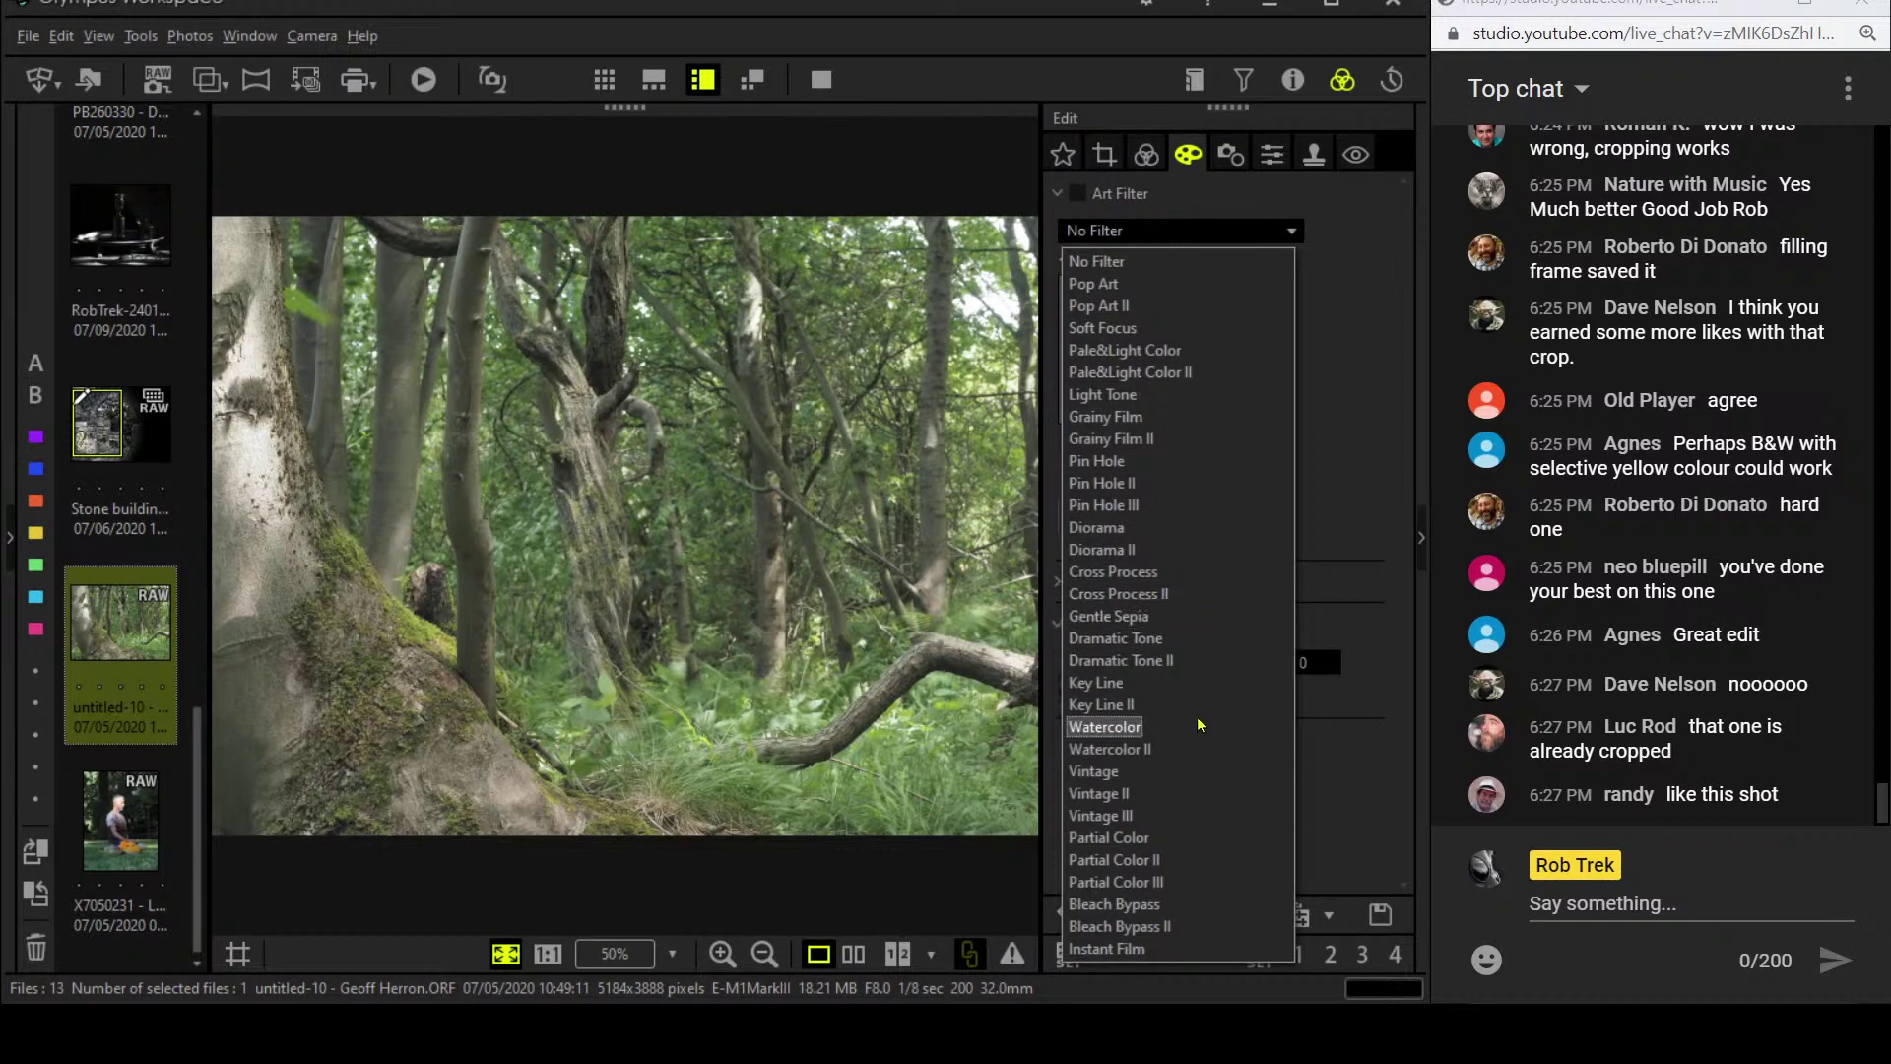
pyautogui.click(1198, 659)
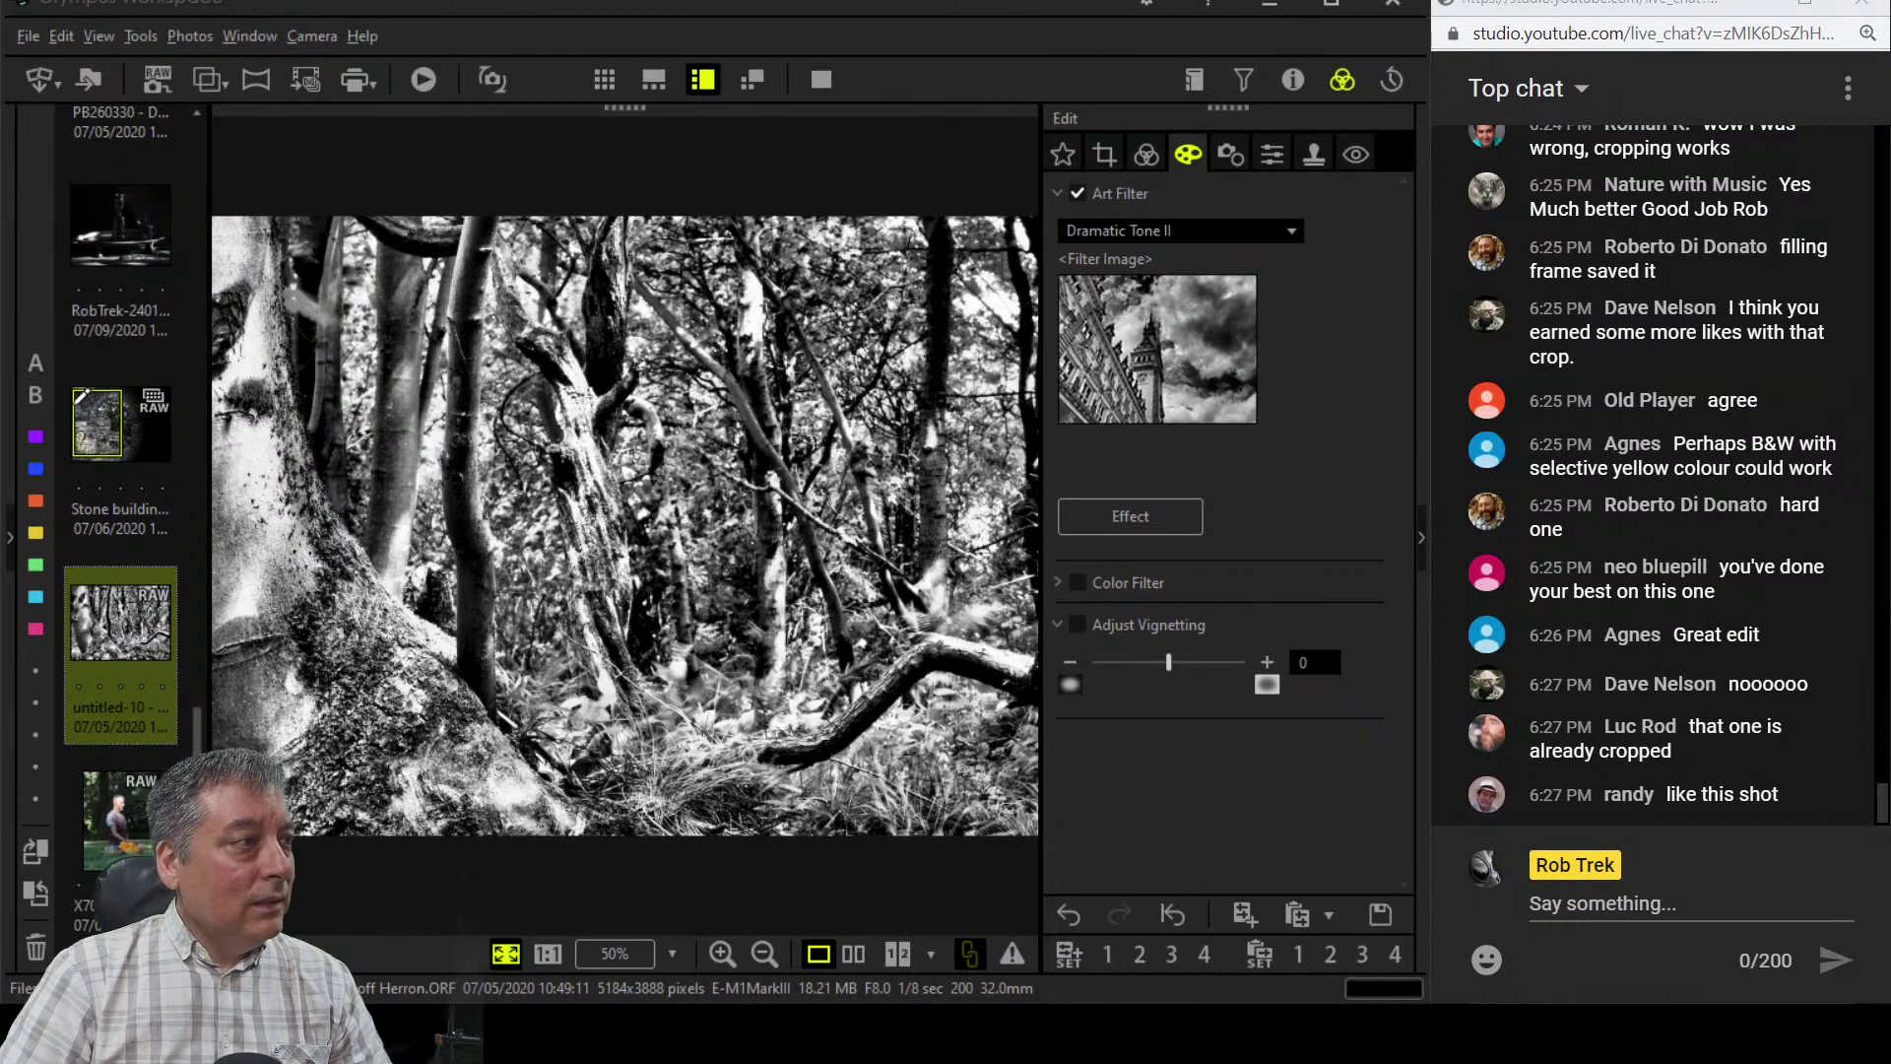
pyautogui.click(666, 536)
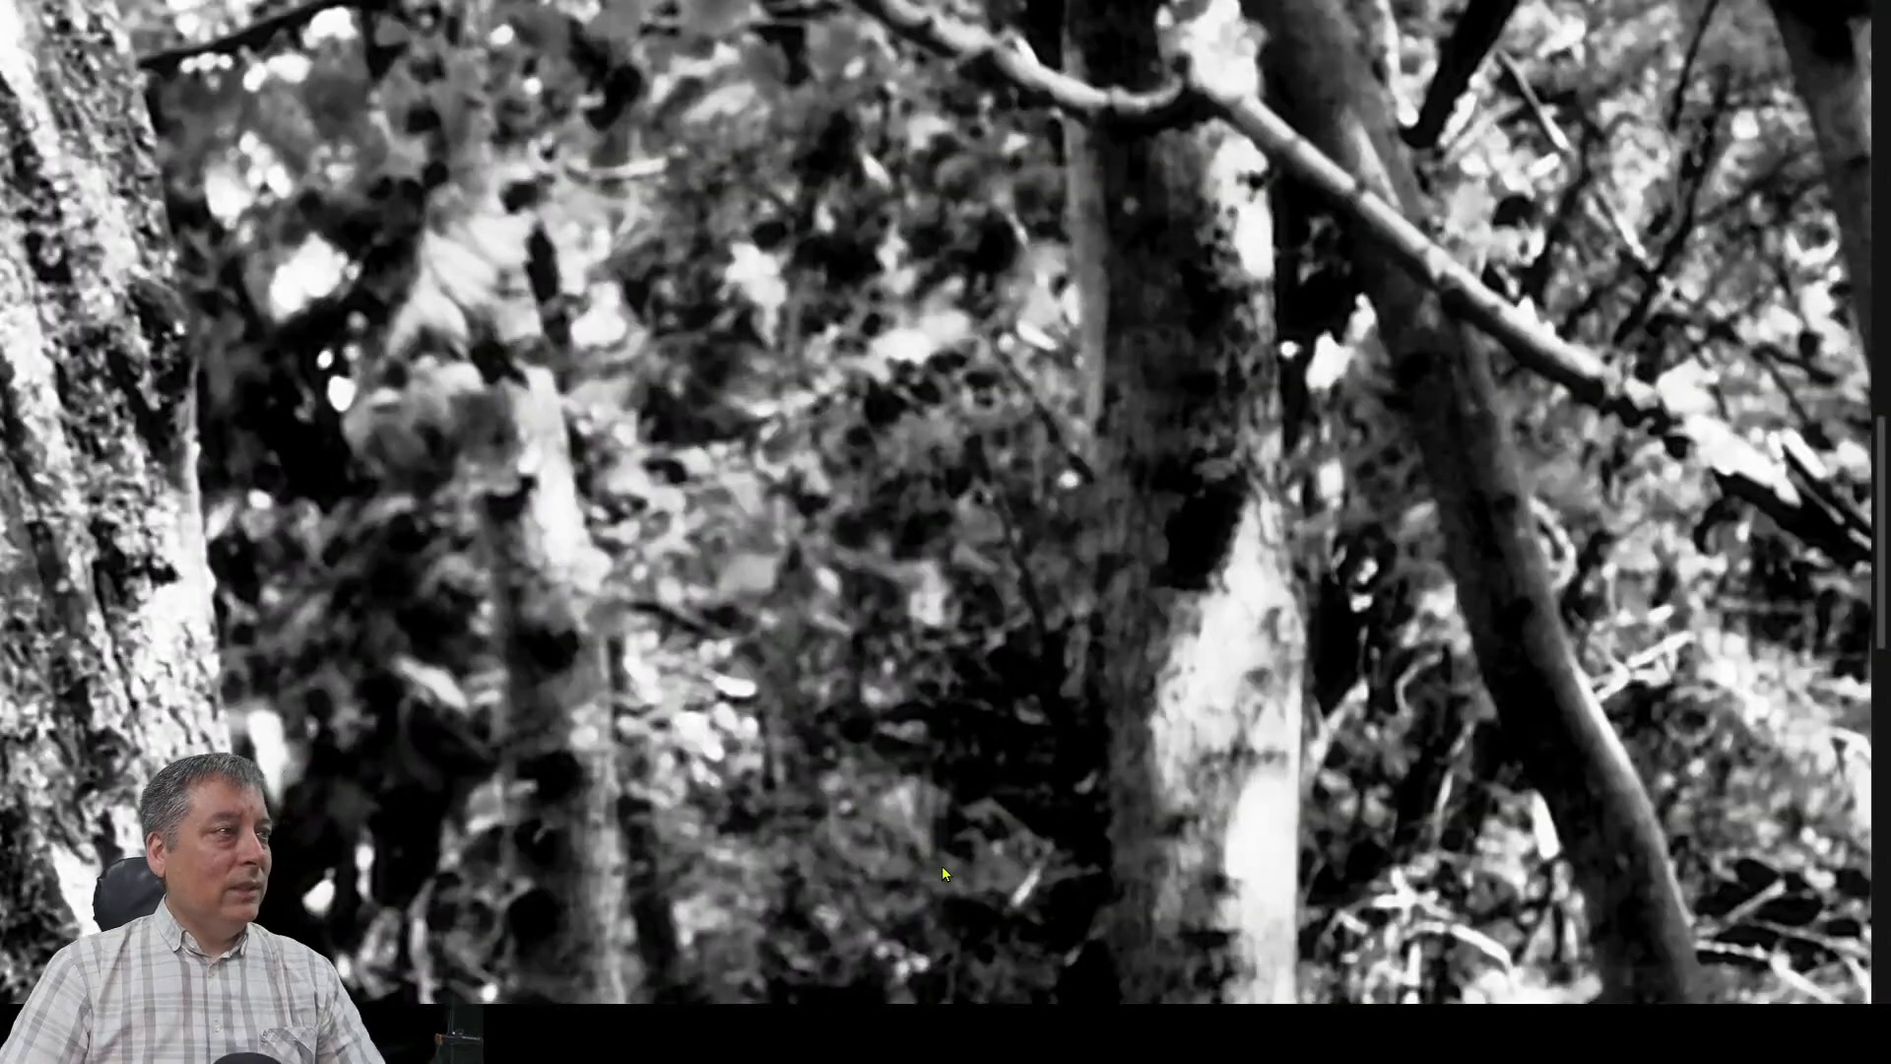
pyautogui.click(967, 851)
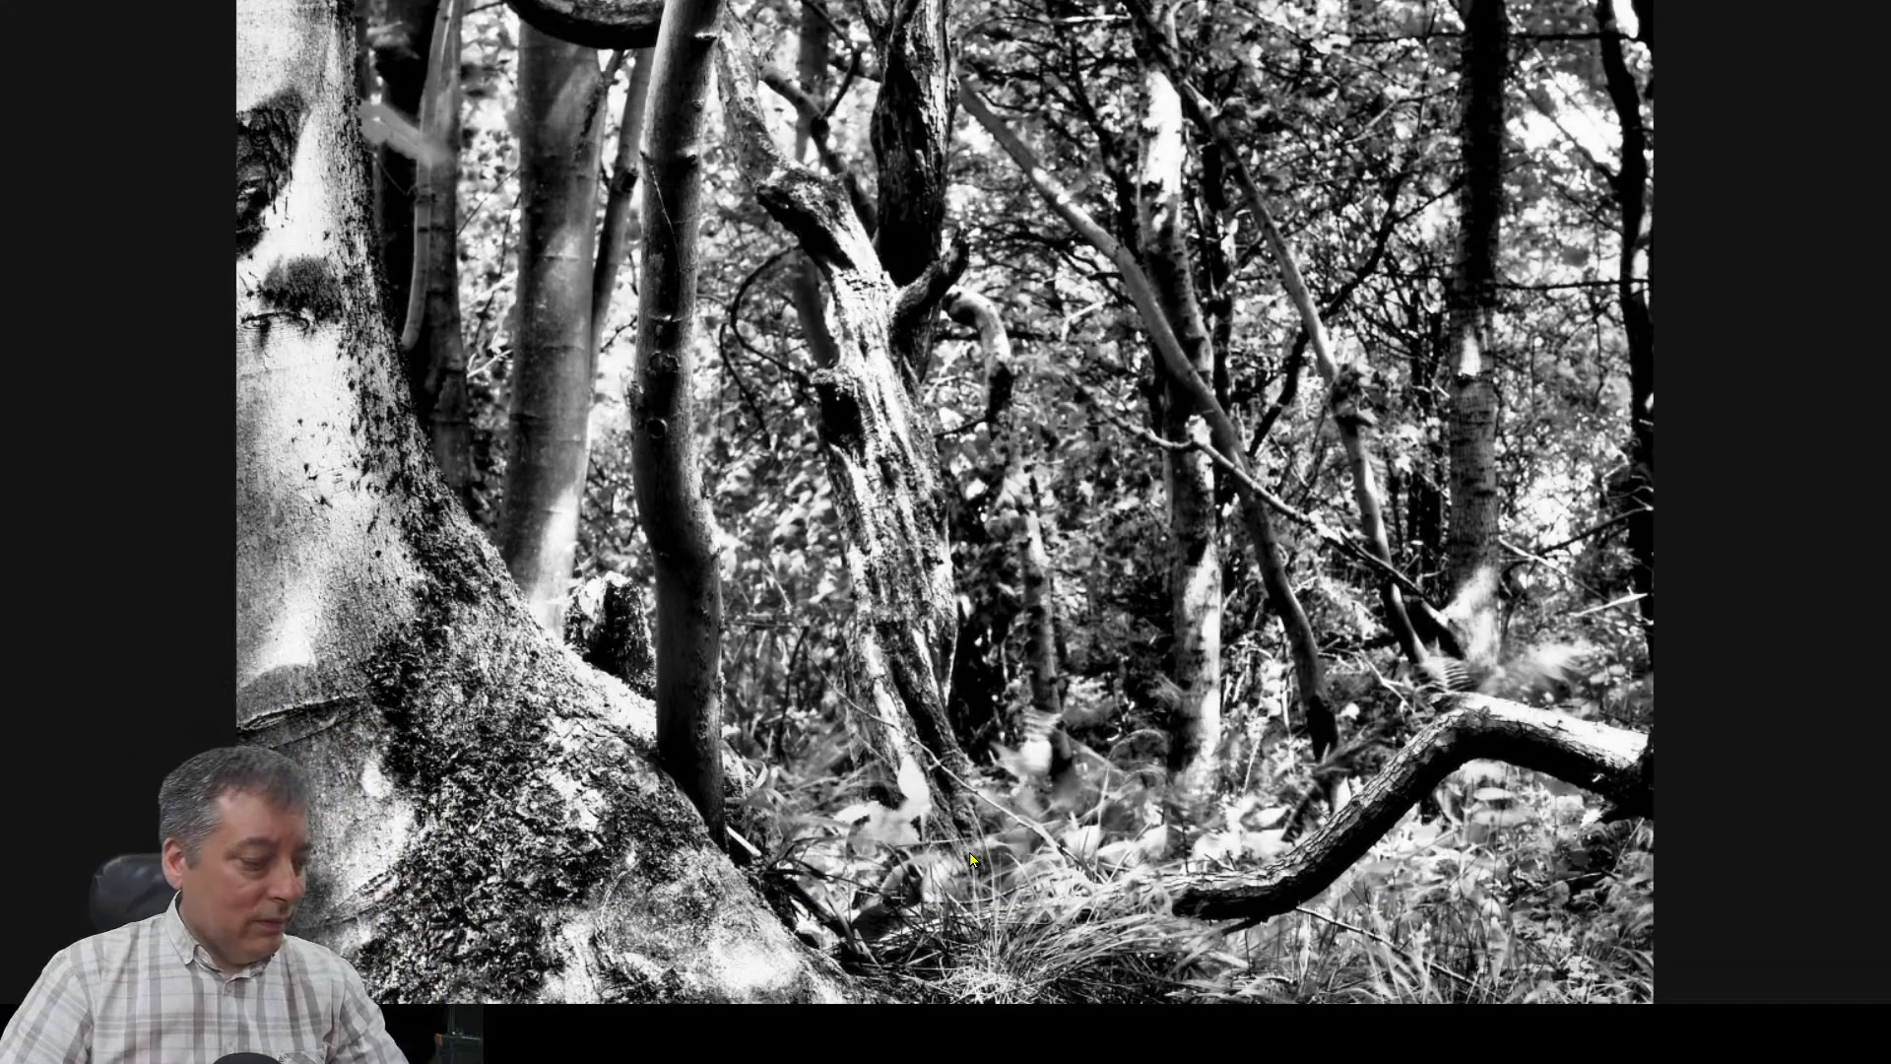
pyautogui.press('Escape')
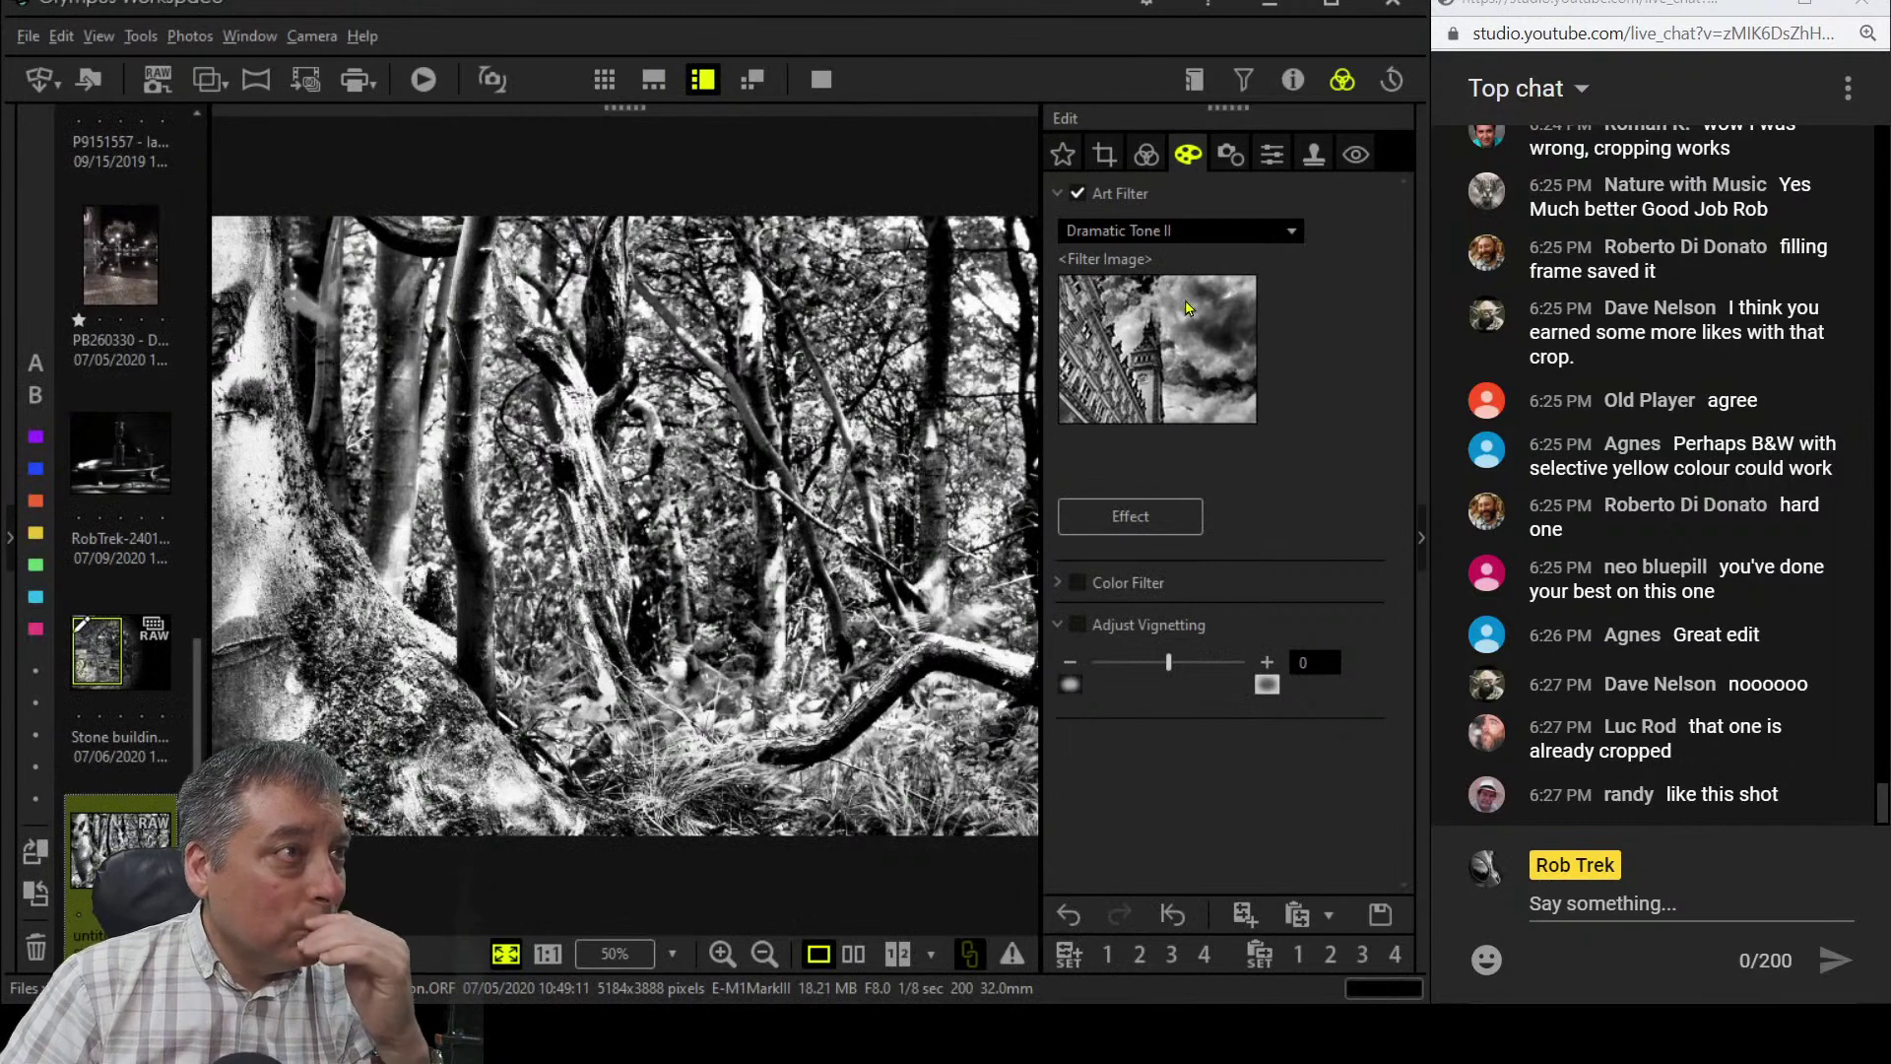
# - Look through the color filter choices and turn off the forest photo's art filter
pyautogui.click(1190, 205)
pyautogui.click(1189, 234)
pyautogui.click(1192, 297)
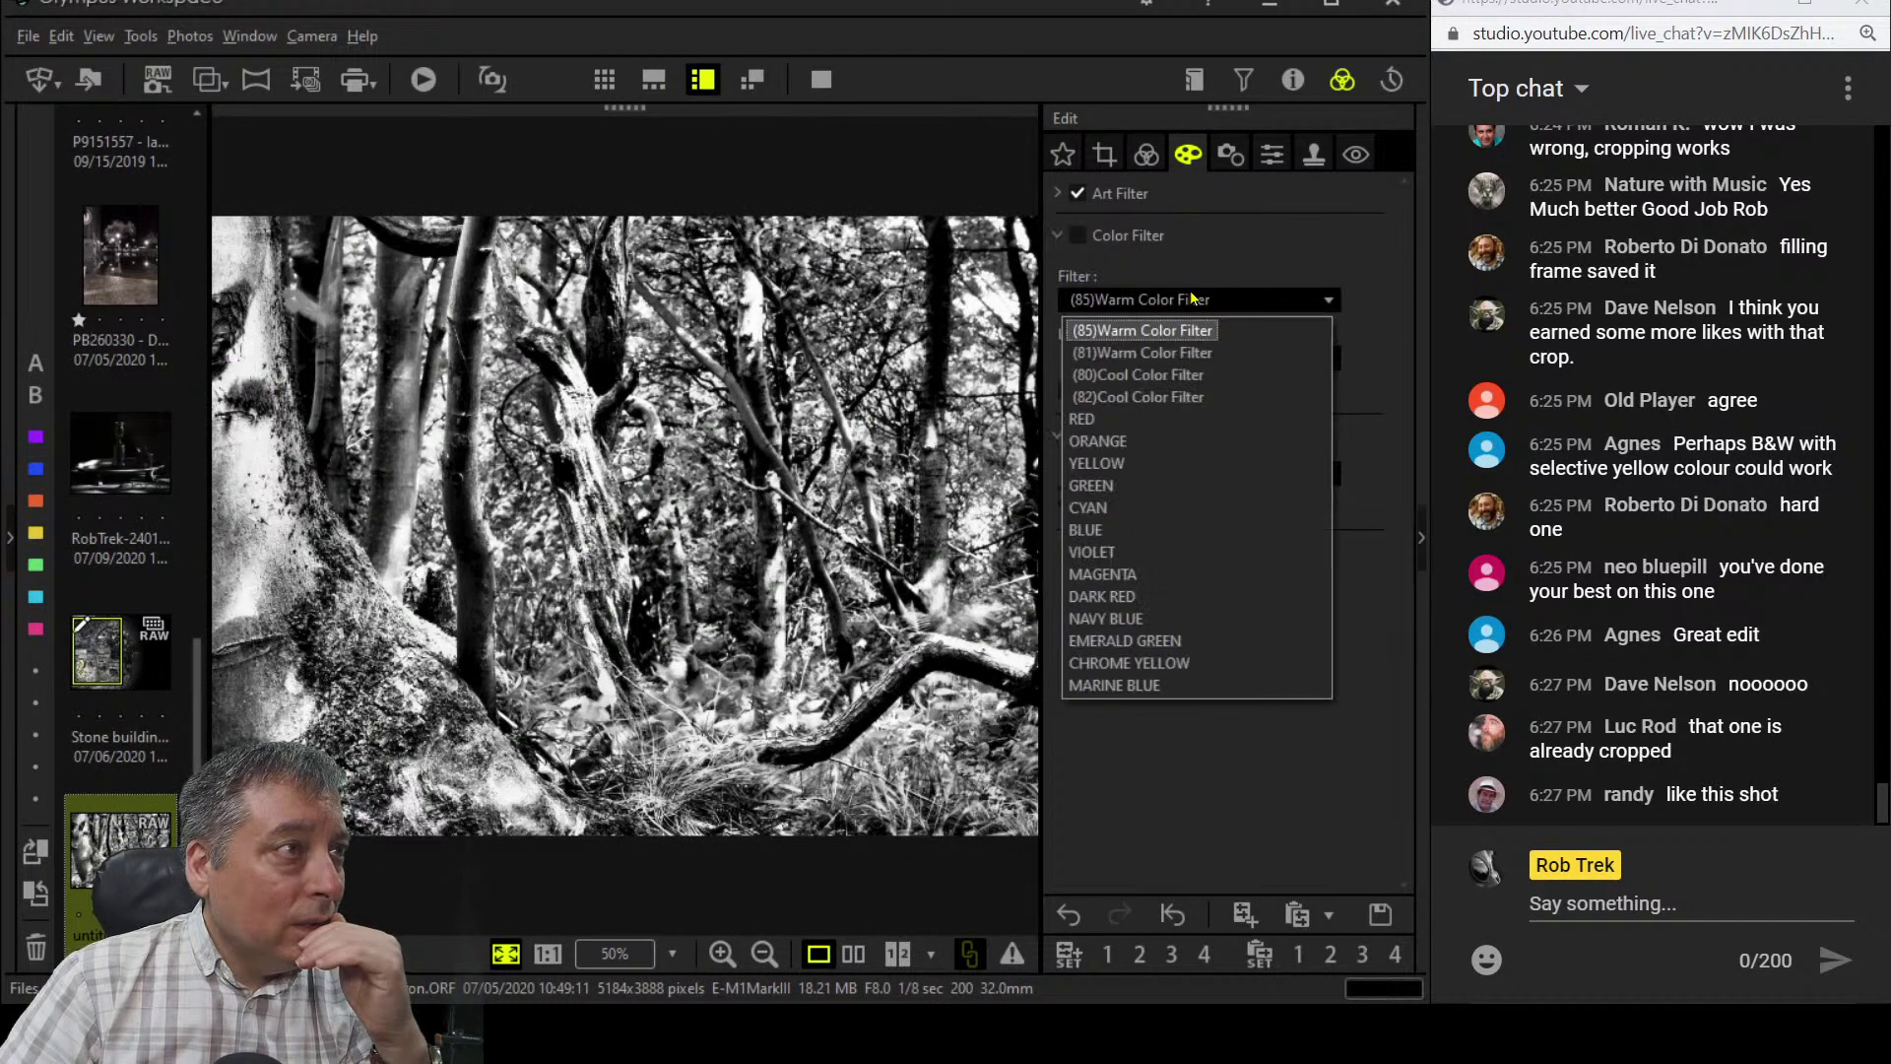
pyautogui.click(1084, 201)
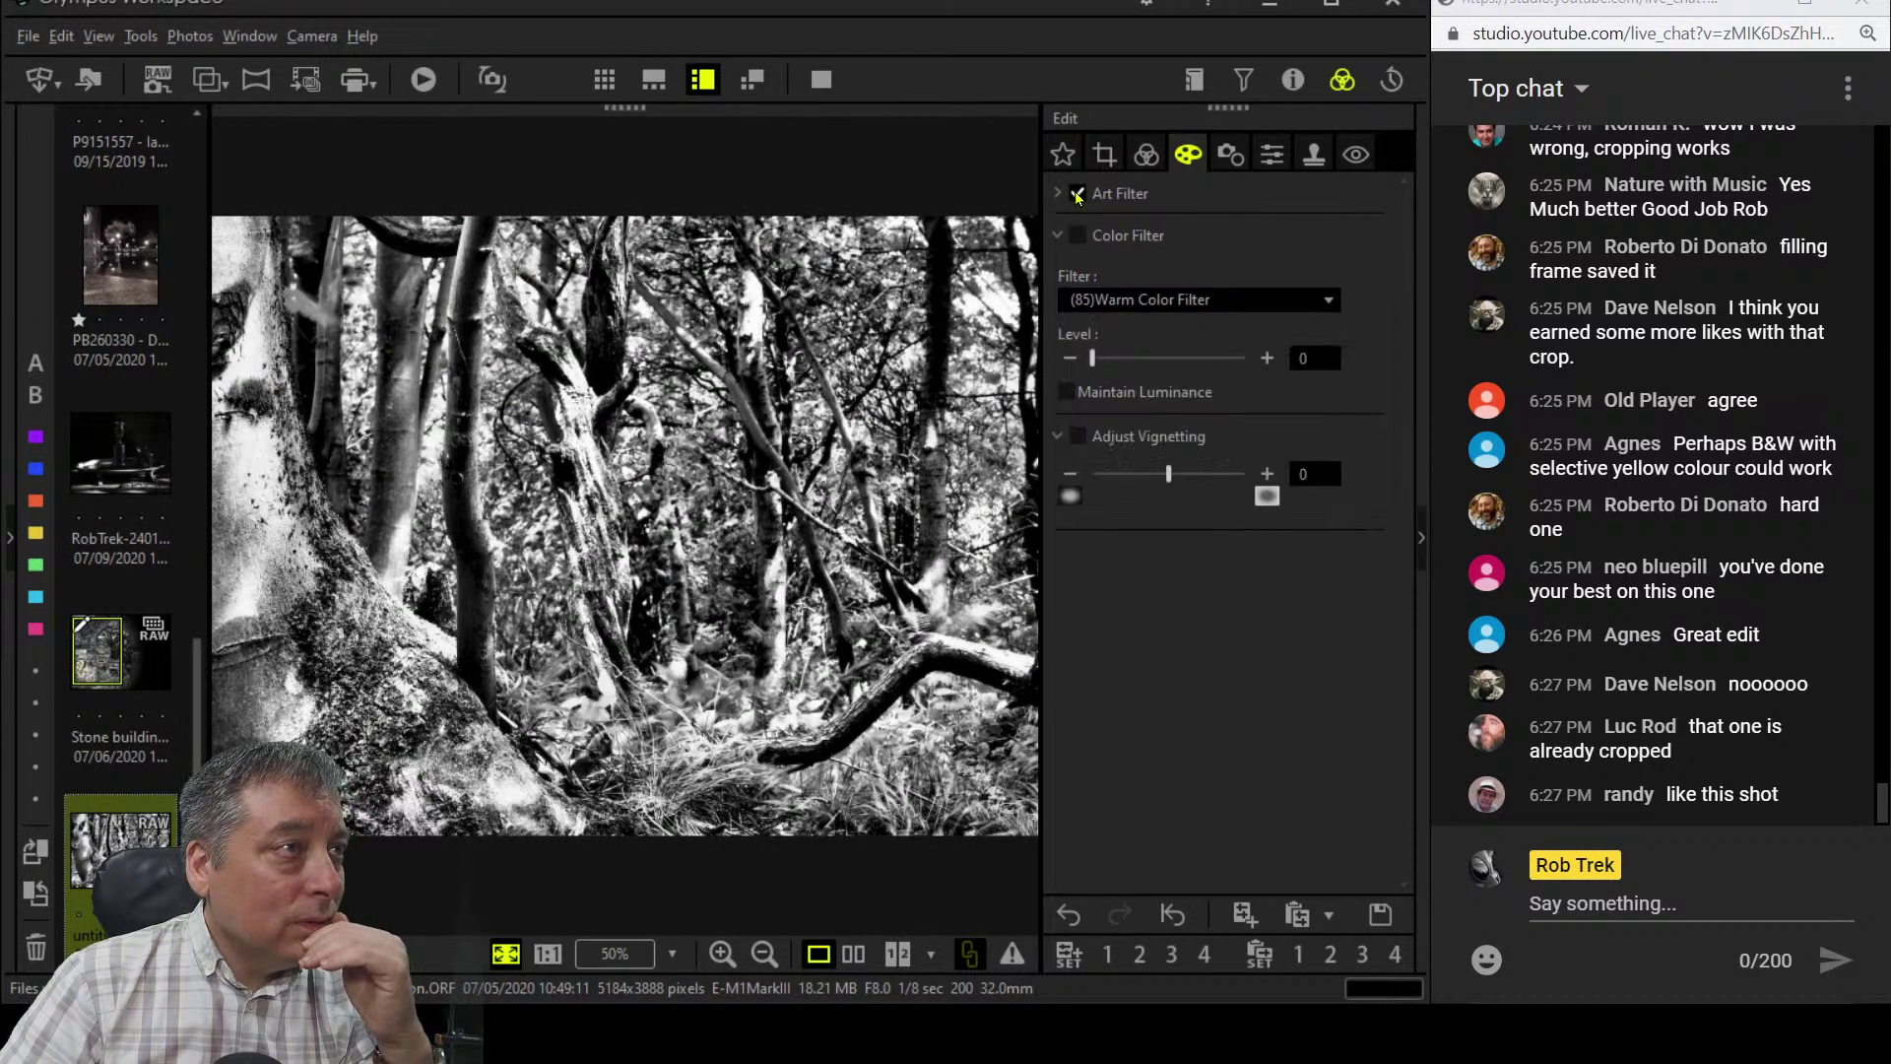
pyautogui.click(1078, 194)
# - Set the forest photo's exposure compensation to -0.4 EV
pyautogui.click(1059, 236)
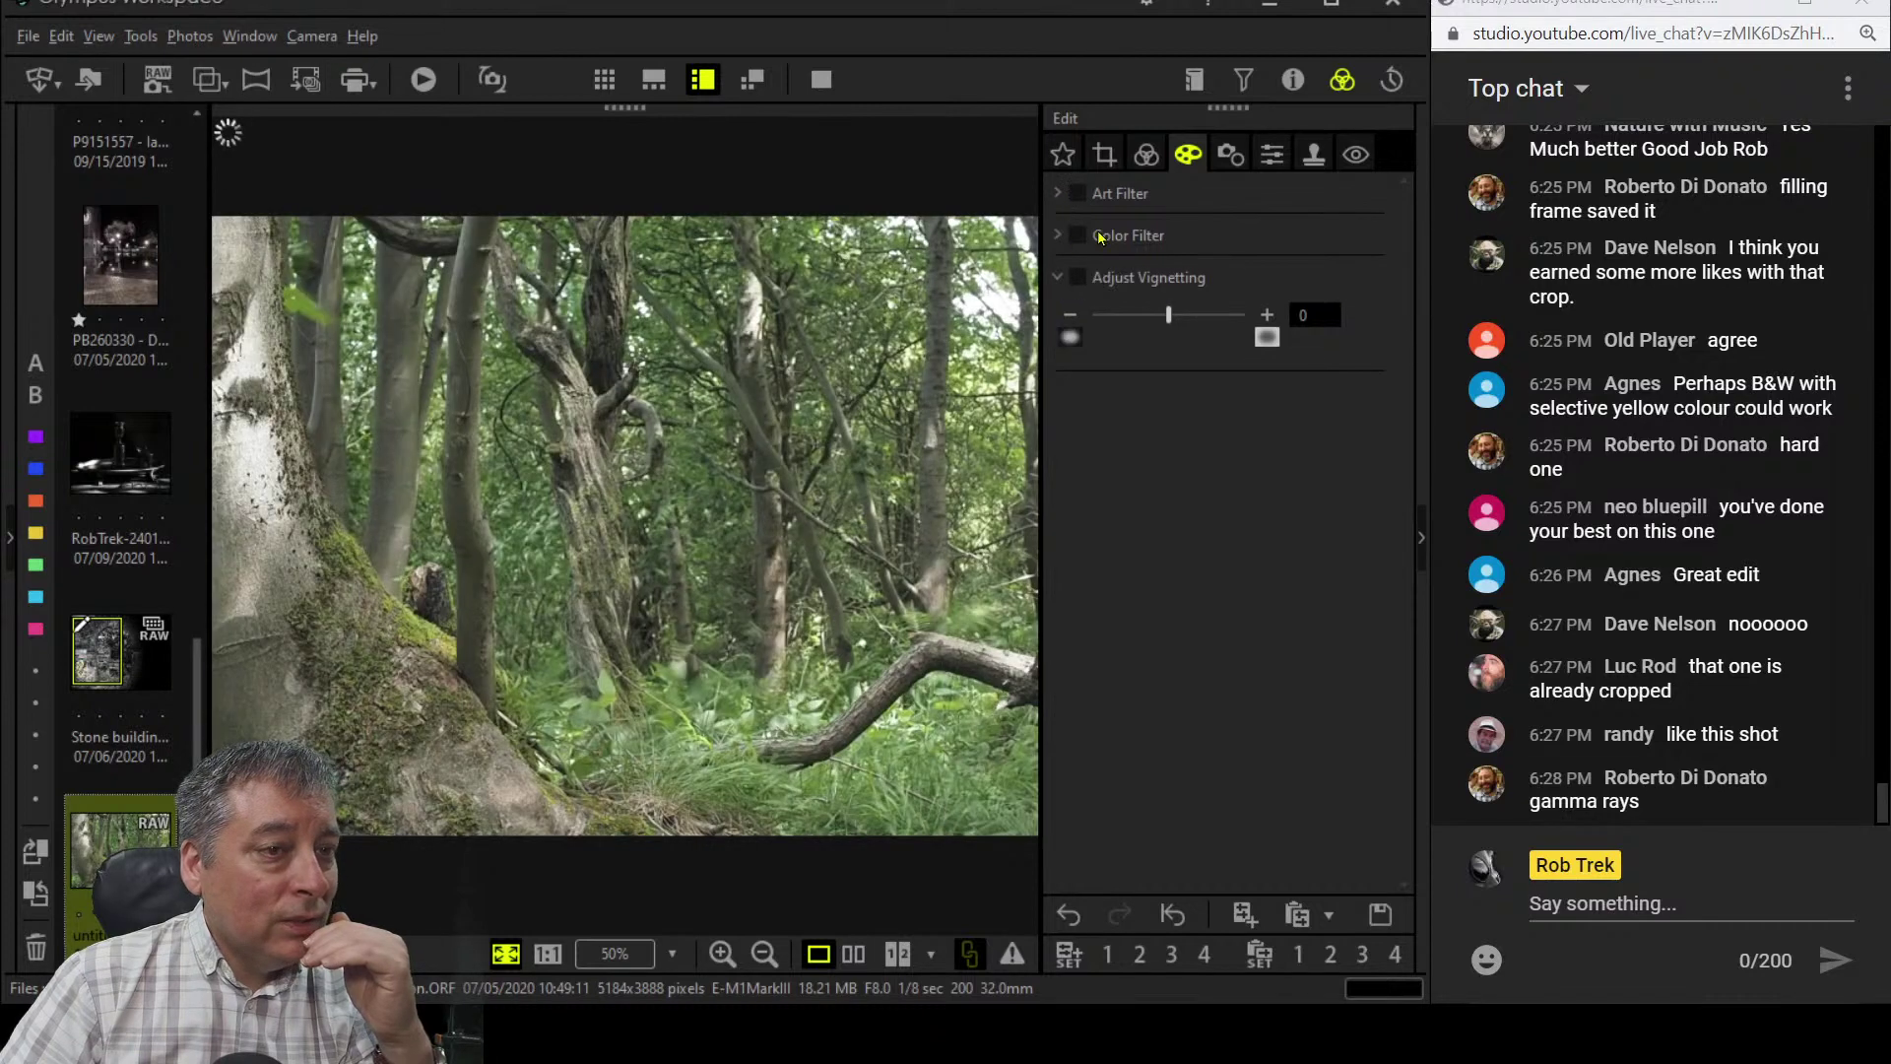
pyautogui.click(1145, 158)
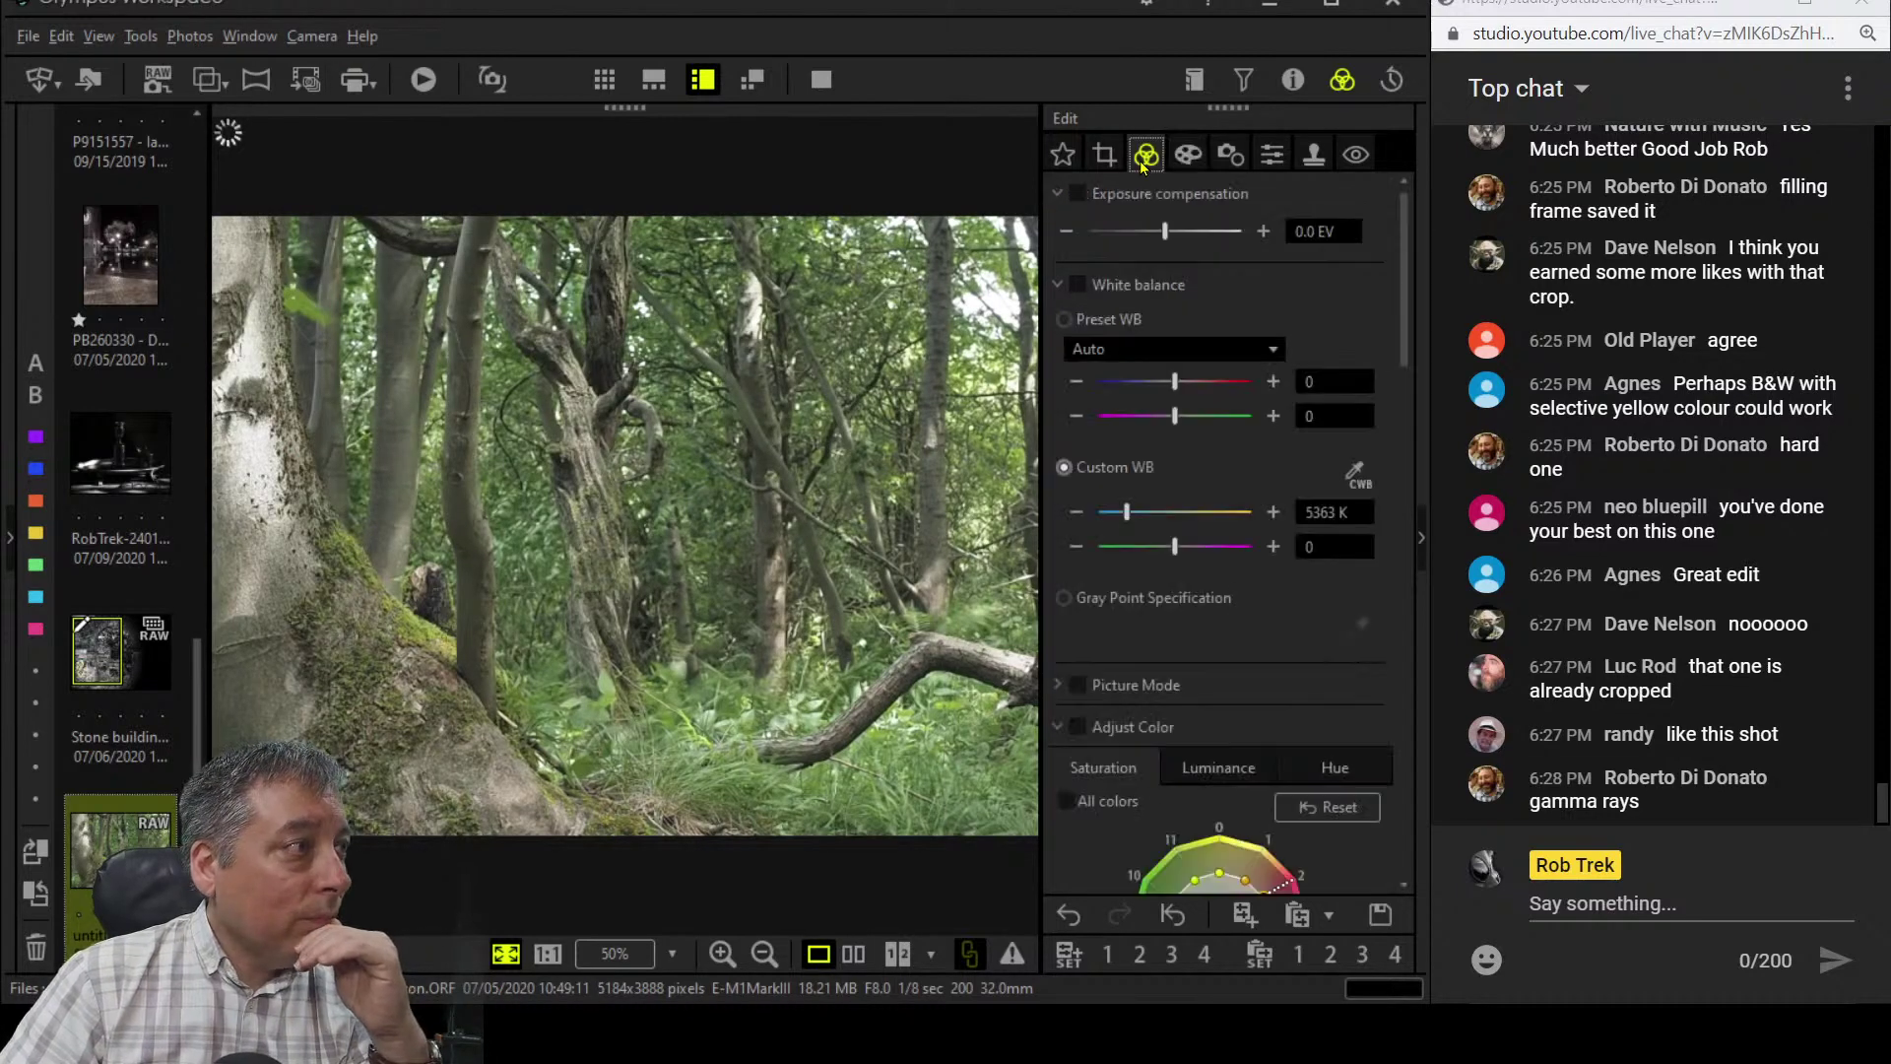
pyautogui.moveTo(1164, 235); pyautogui.dragTo(1143, 243)
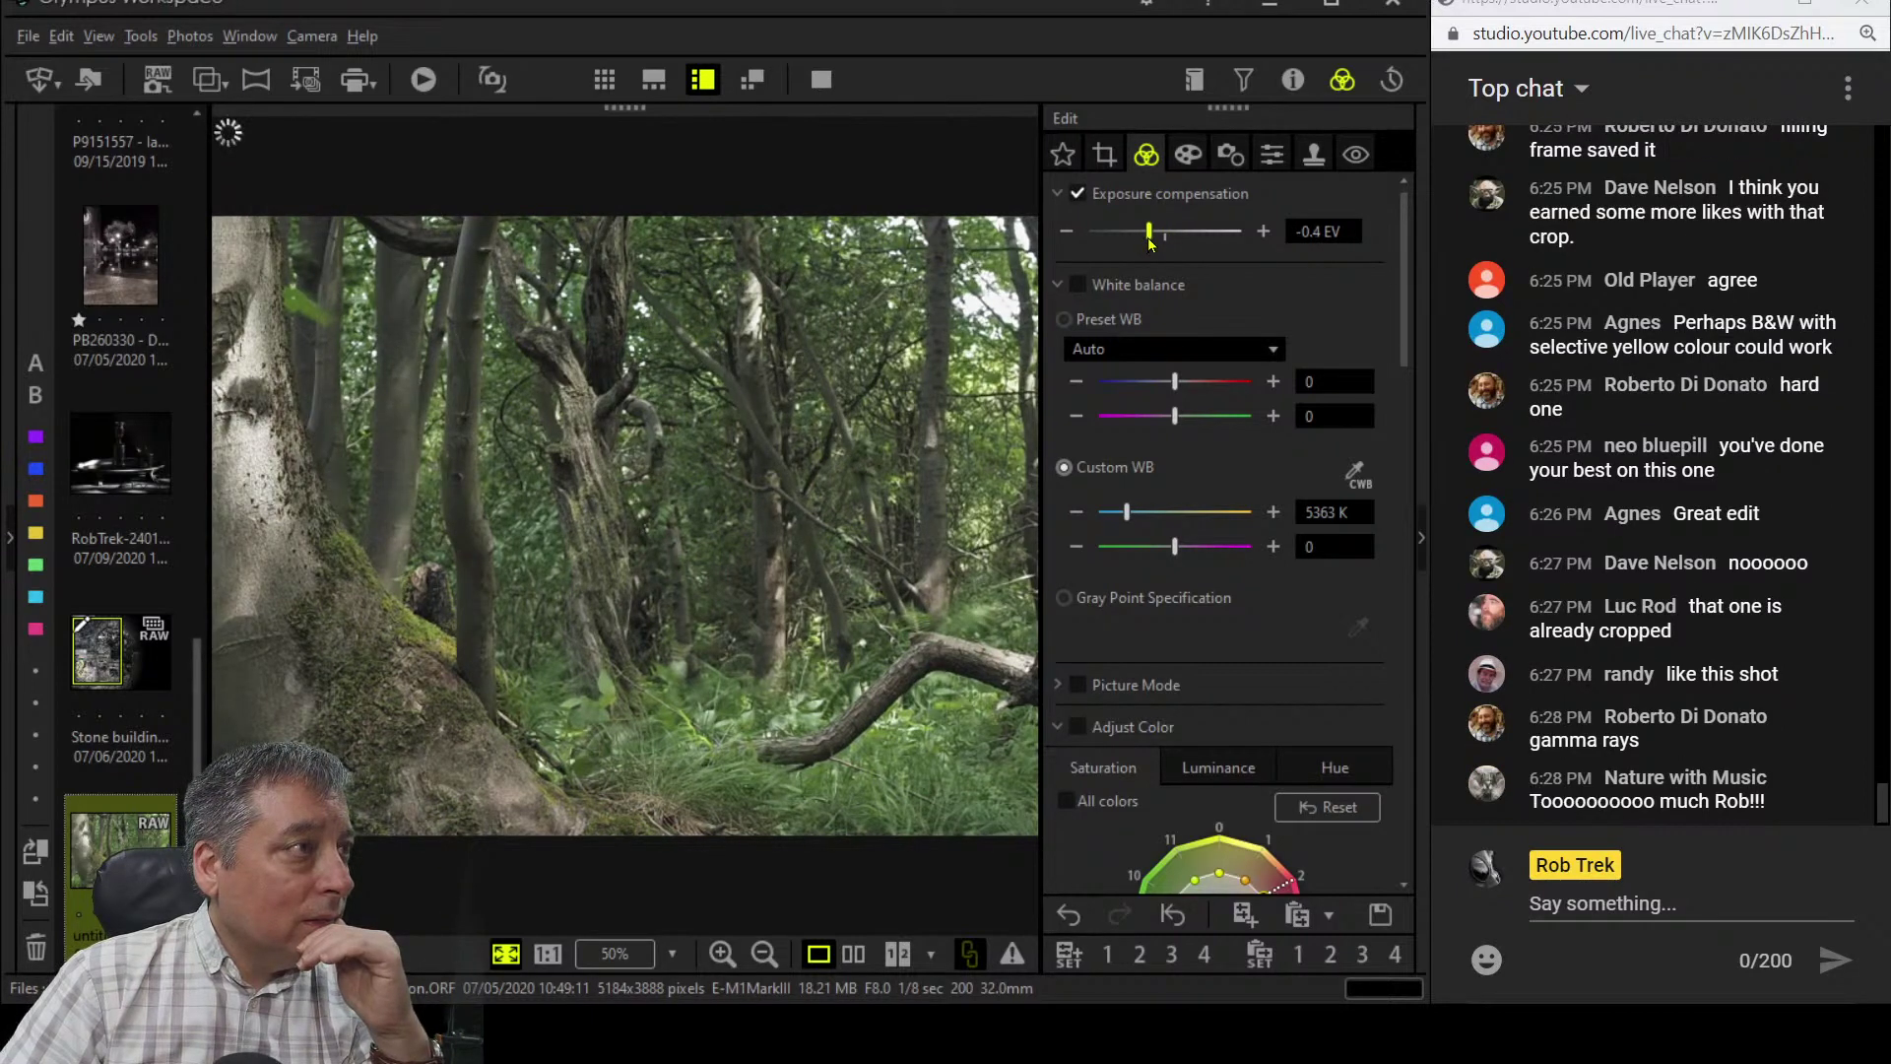
# - Try bending the tone curve's blue channel downward in the dark tones, and reset the curve
pyautogui.scroll(-5, 1267, 522)
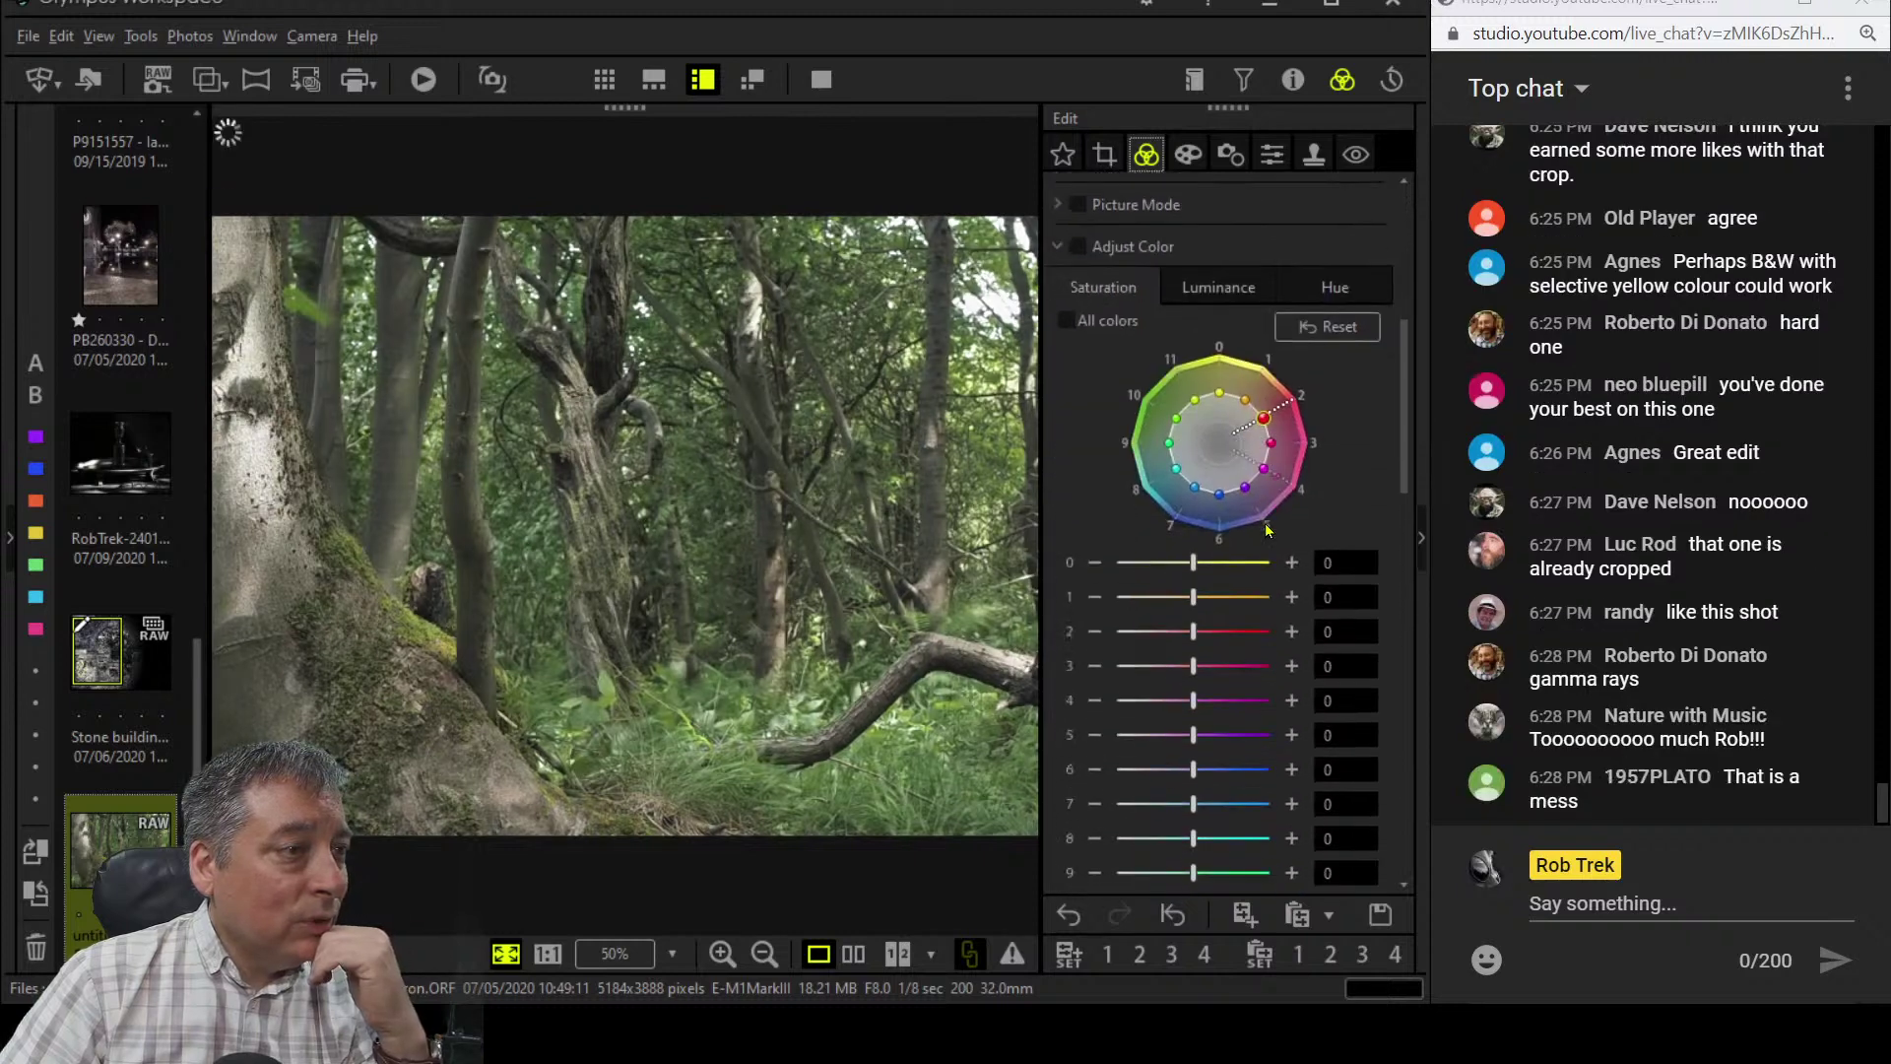
pyautogui.scroll(-10, 1267, 529)
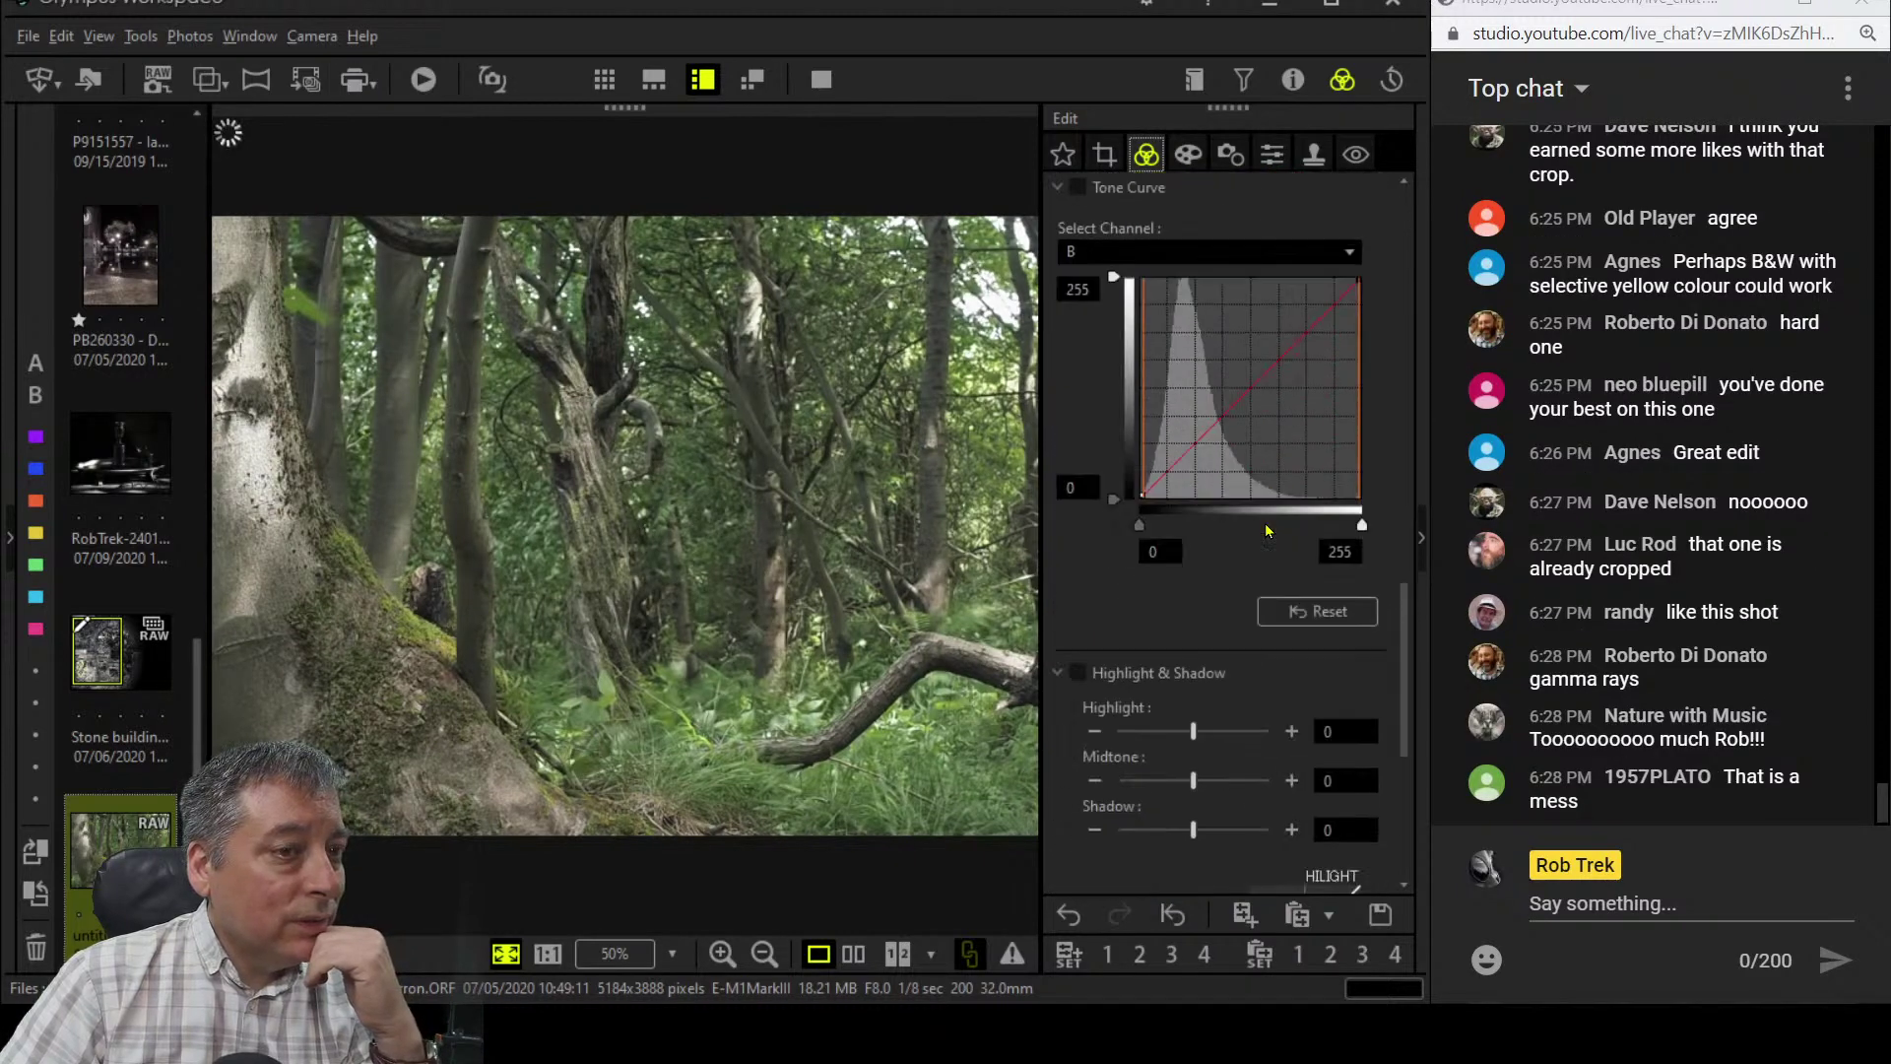
pyautogui.scroll(-5, 1267, 529)
pyautogui.scroll(4, 1199, 492)
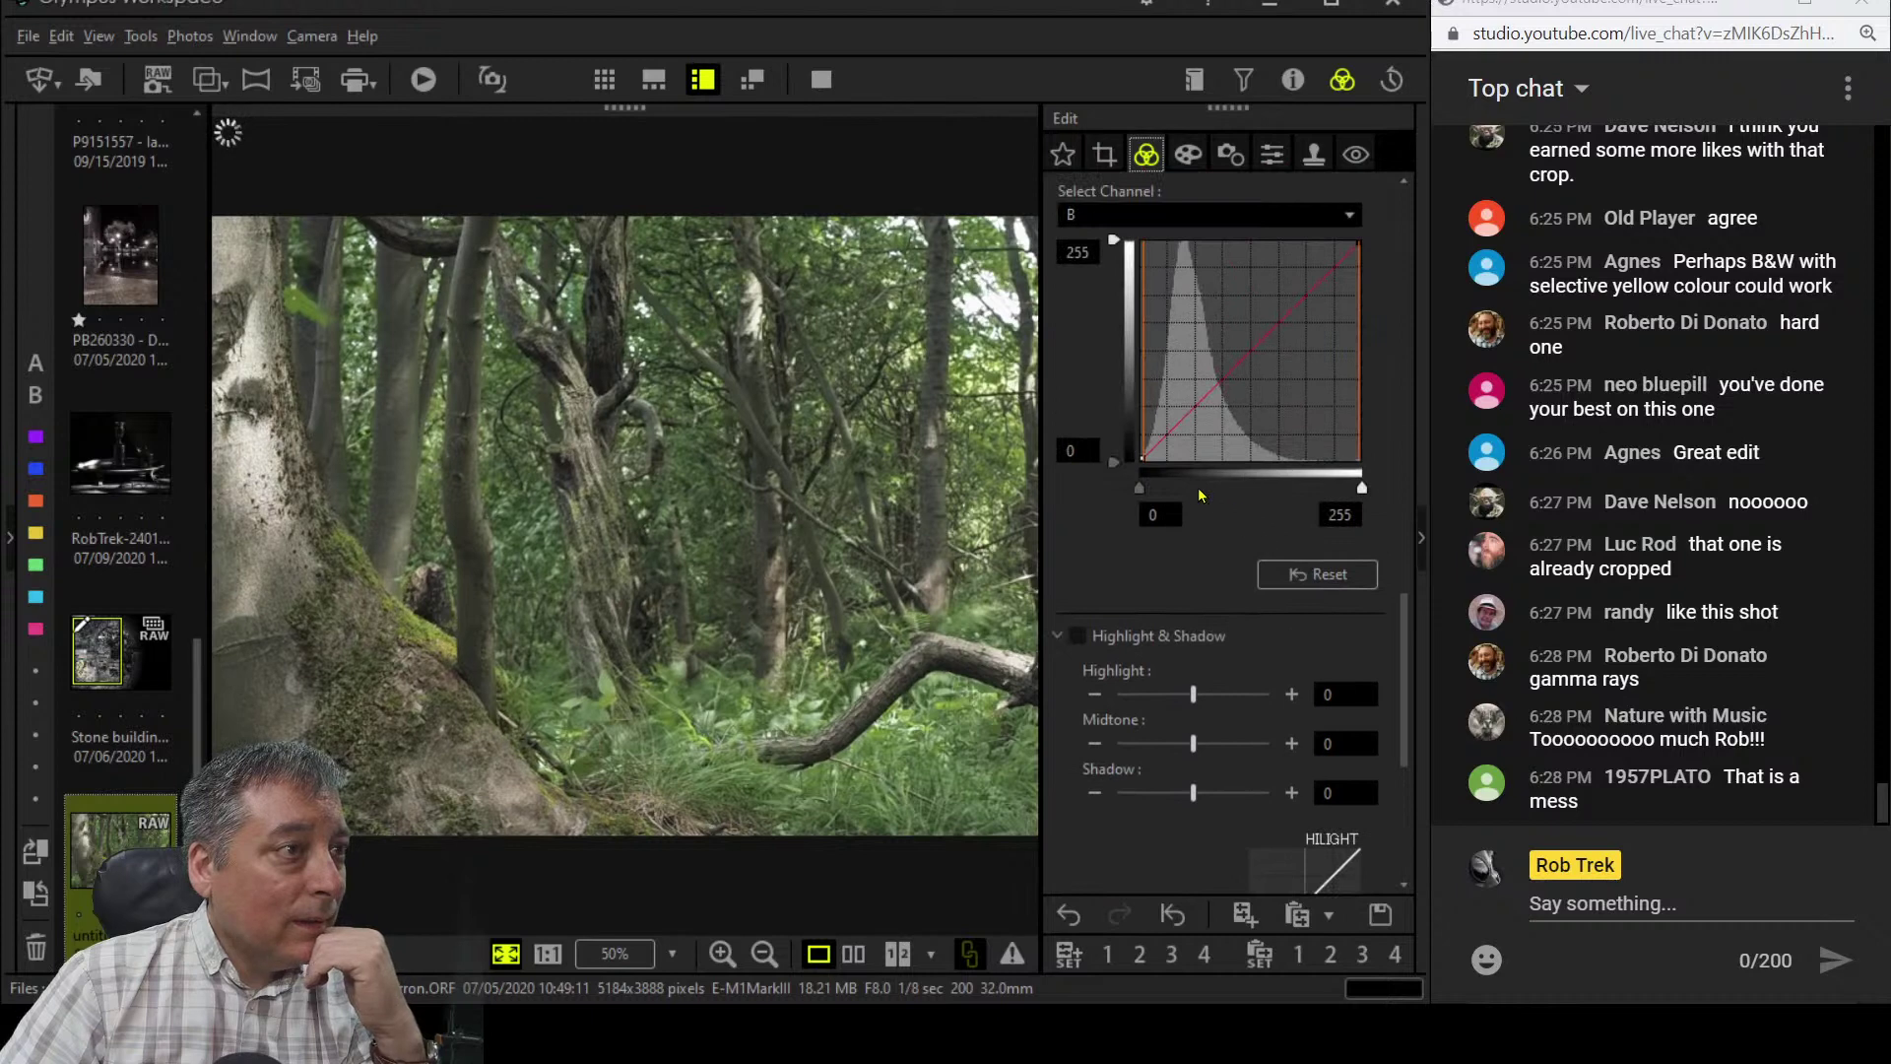
pyautogui.click(1157, 443)
pyautogui.moveTo(1156, 443); pyautogui.dragTo(1165, 442)
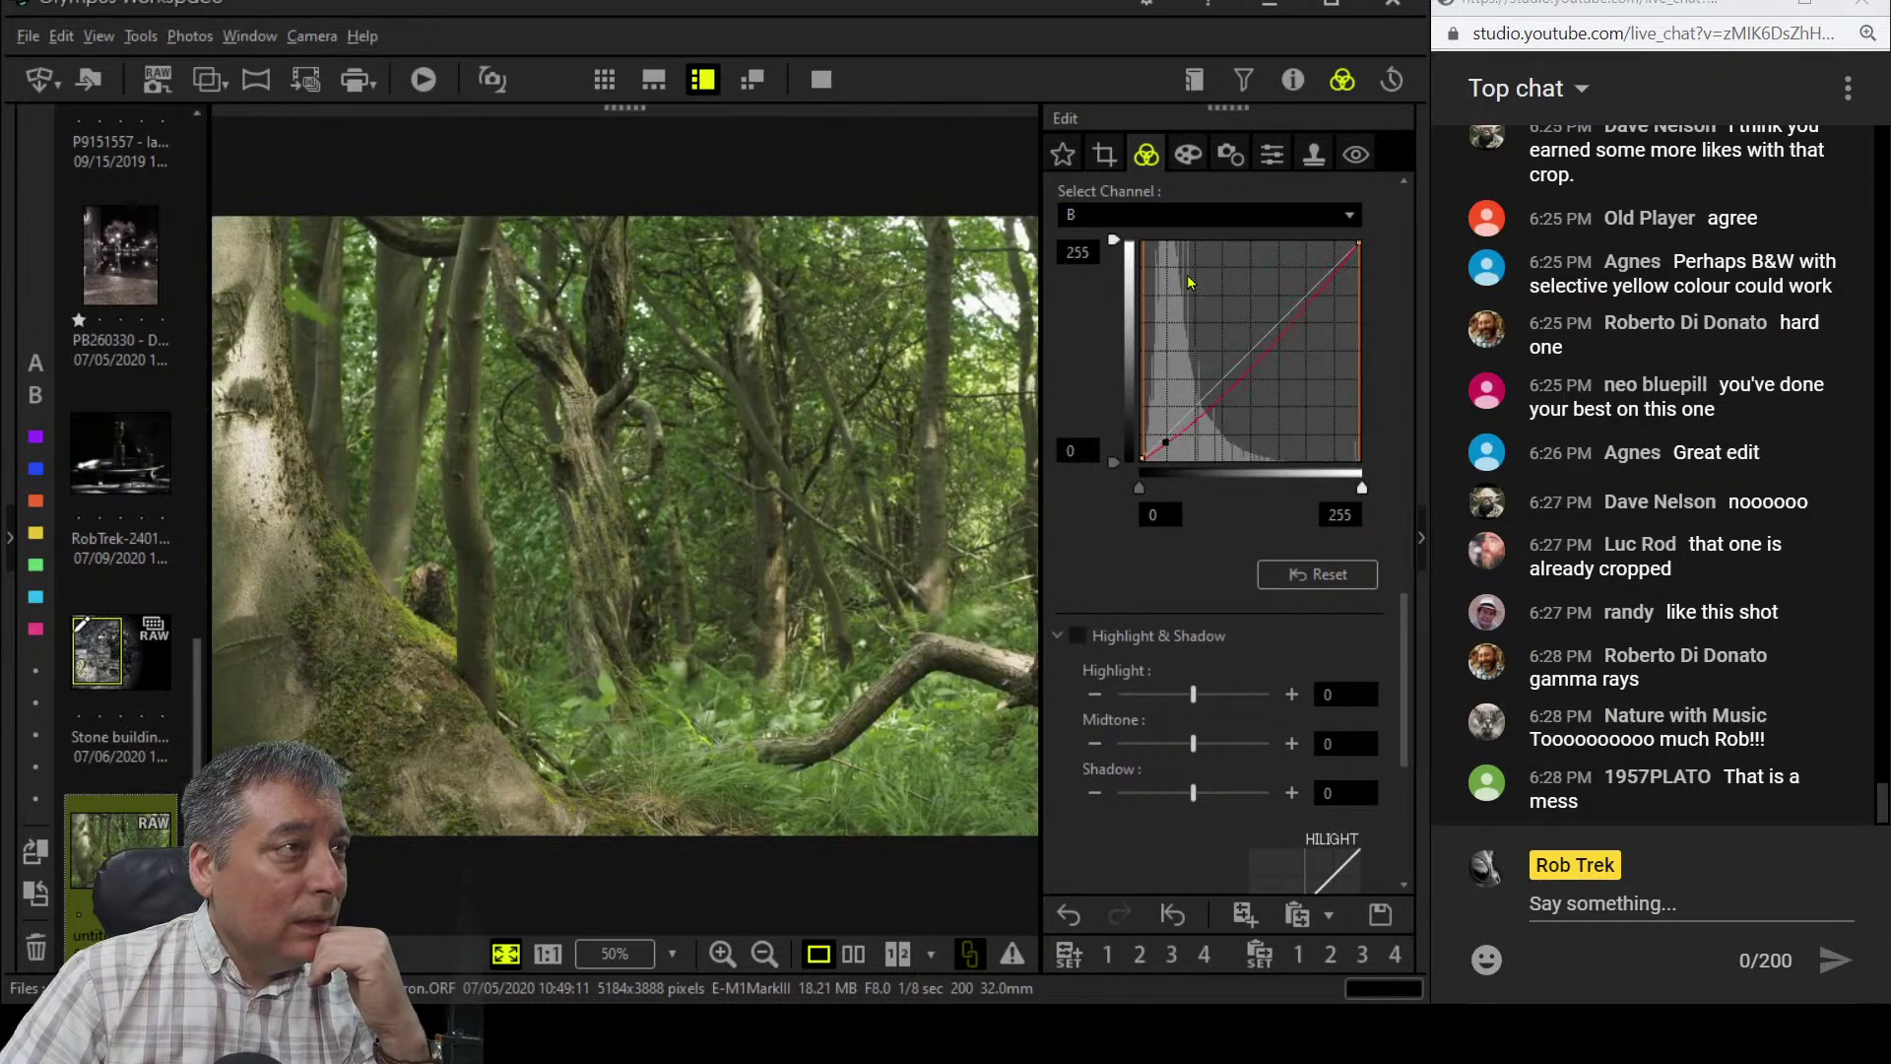
pyautogui.click(1317, 574)
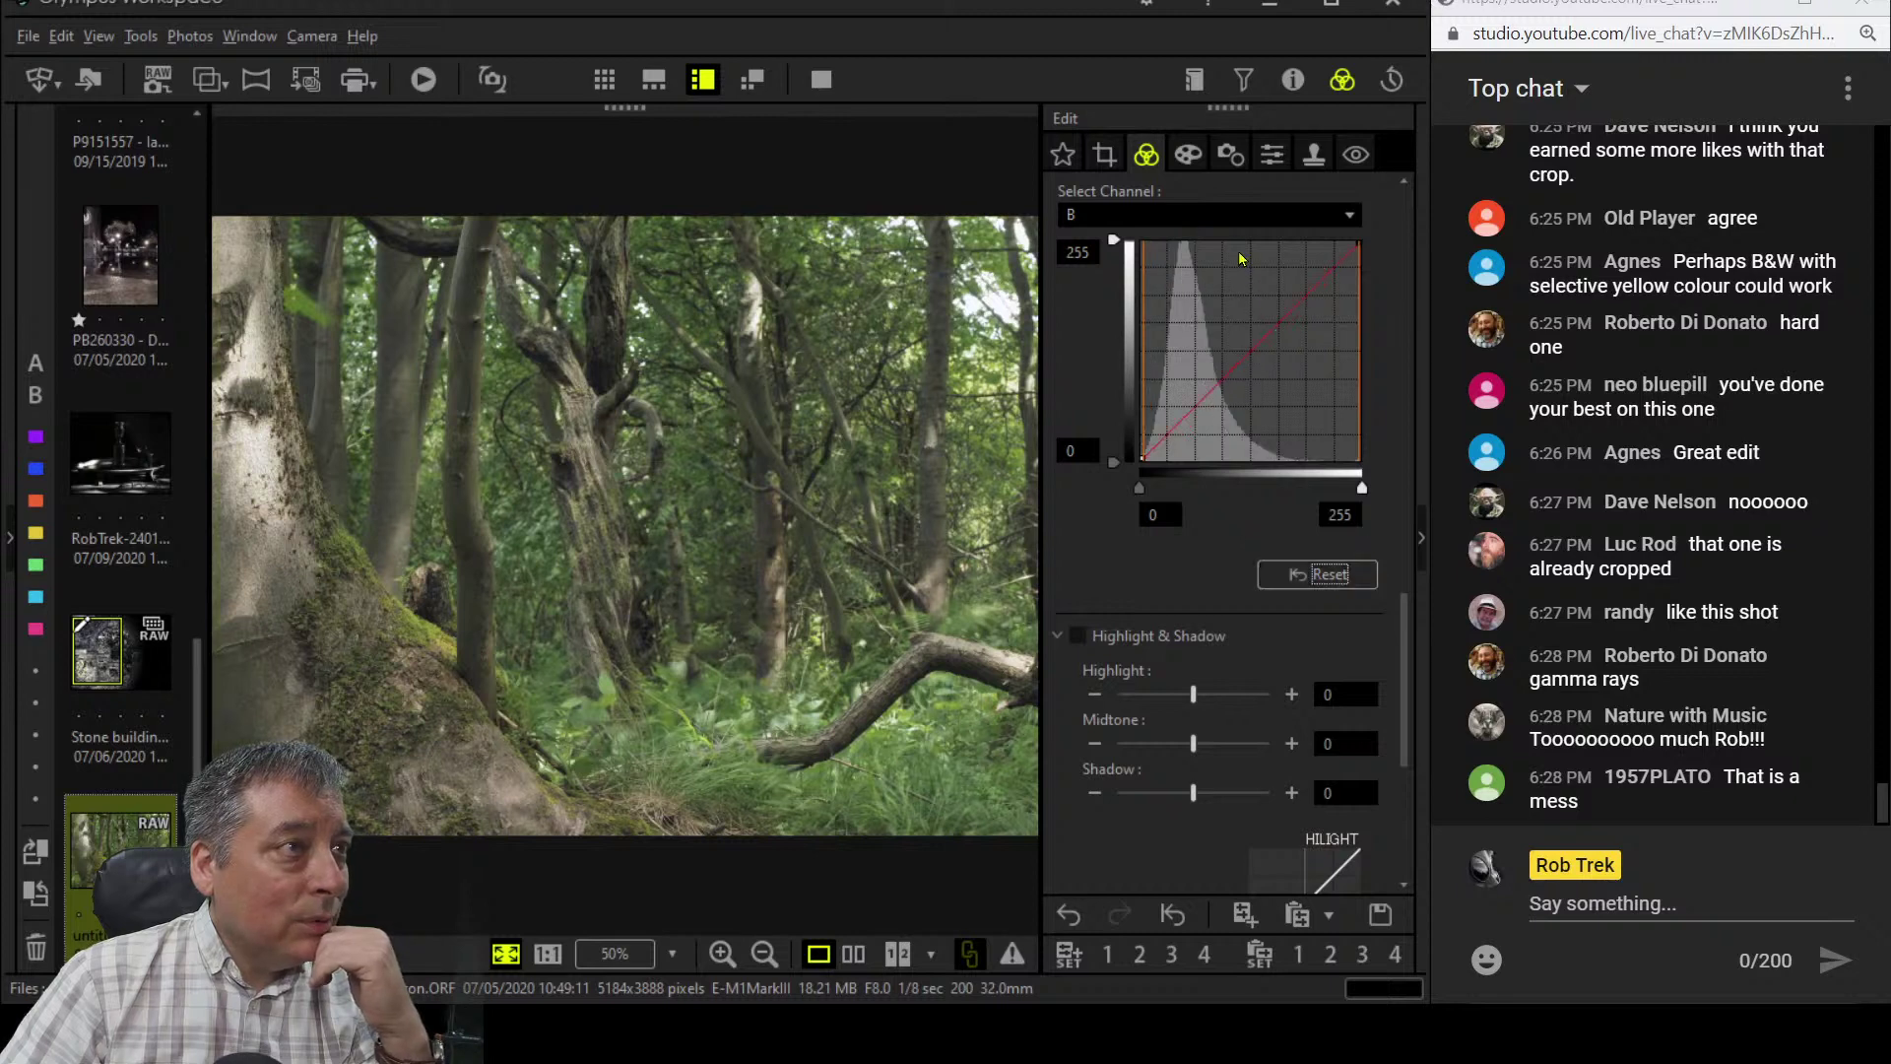
# - Deepen the shadows with the RGB tone curve, pulling a dark-tone point well down and placing a midtone point slightly below the diagonal
pyautogui.click(1233, 223)
pyautogui.click(1083, 245)
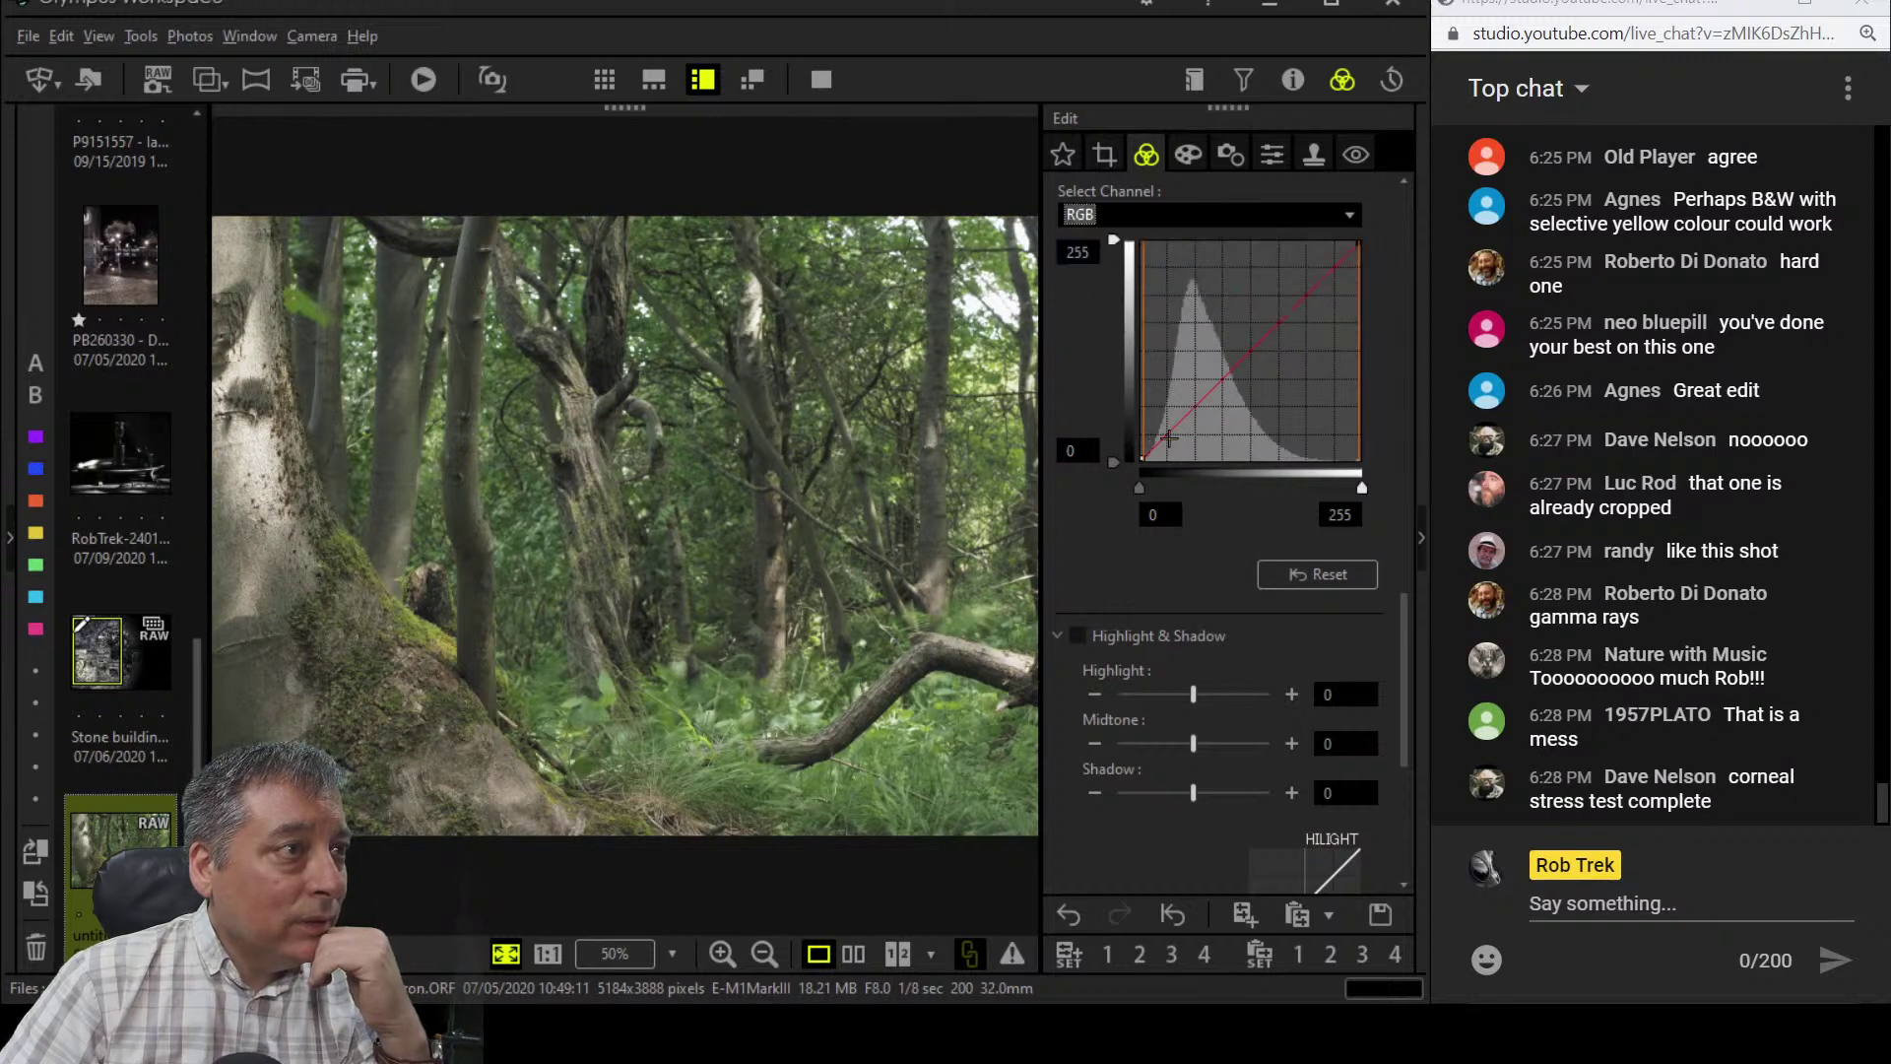
pyautogui.moveTo(1167, 436); pyautogui.dragTo(1202, 442)
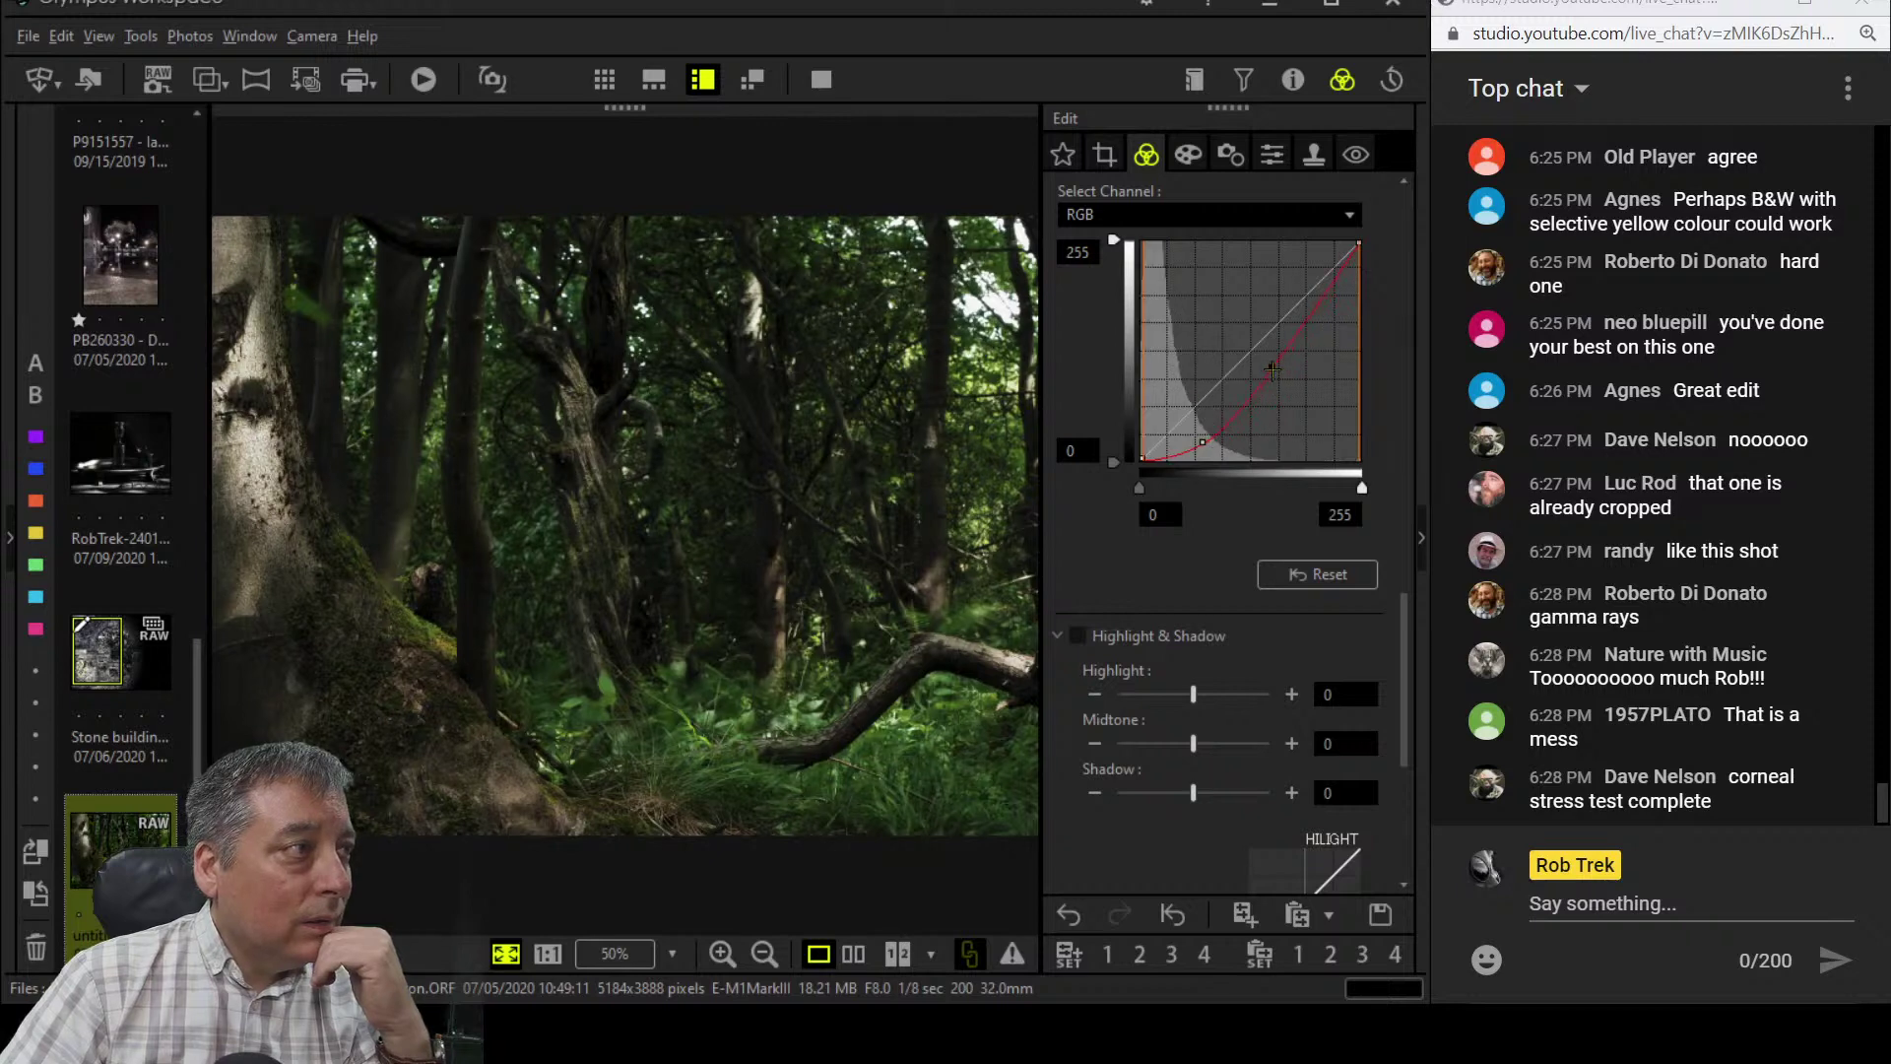
pyautogui.moveTo(1269, 374); pyautogui.dragTo(1268, 363)
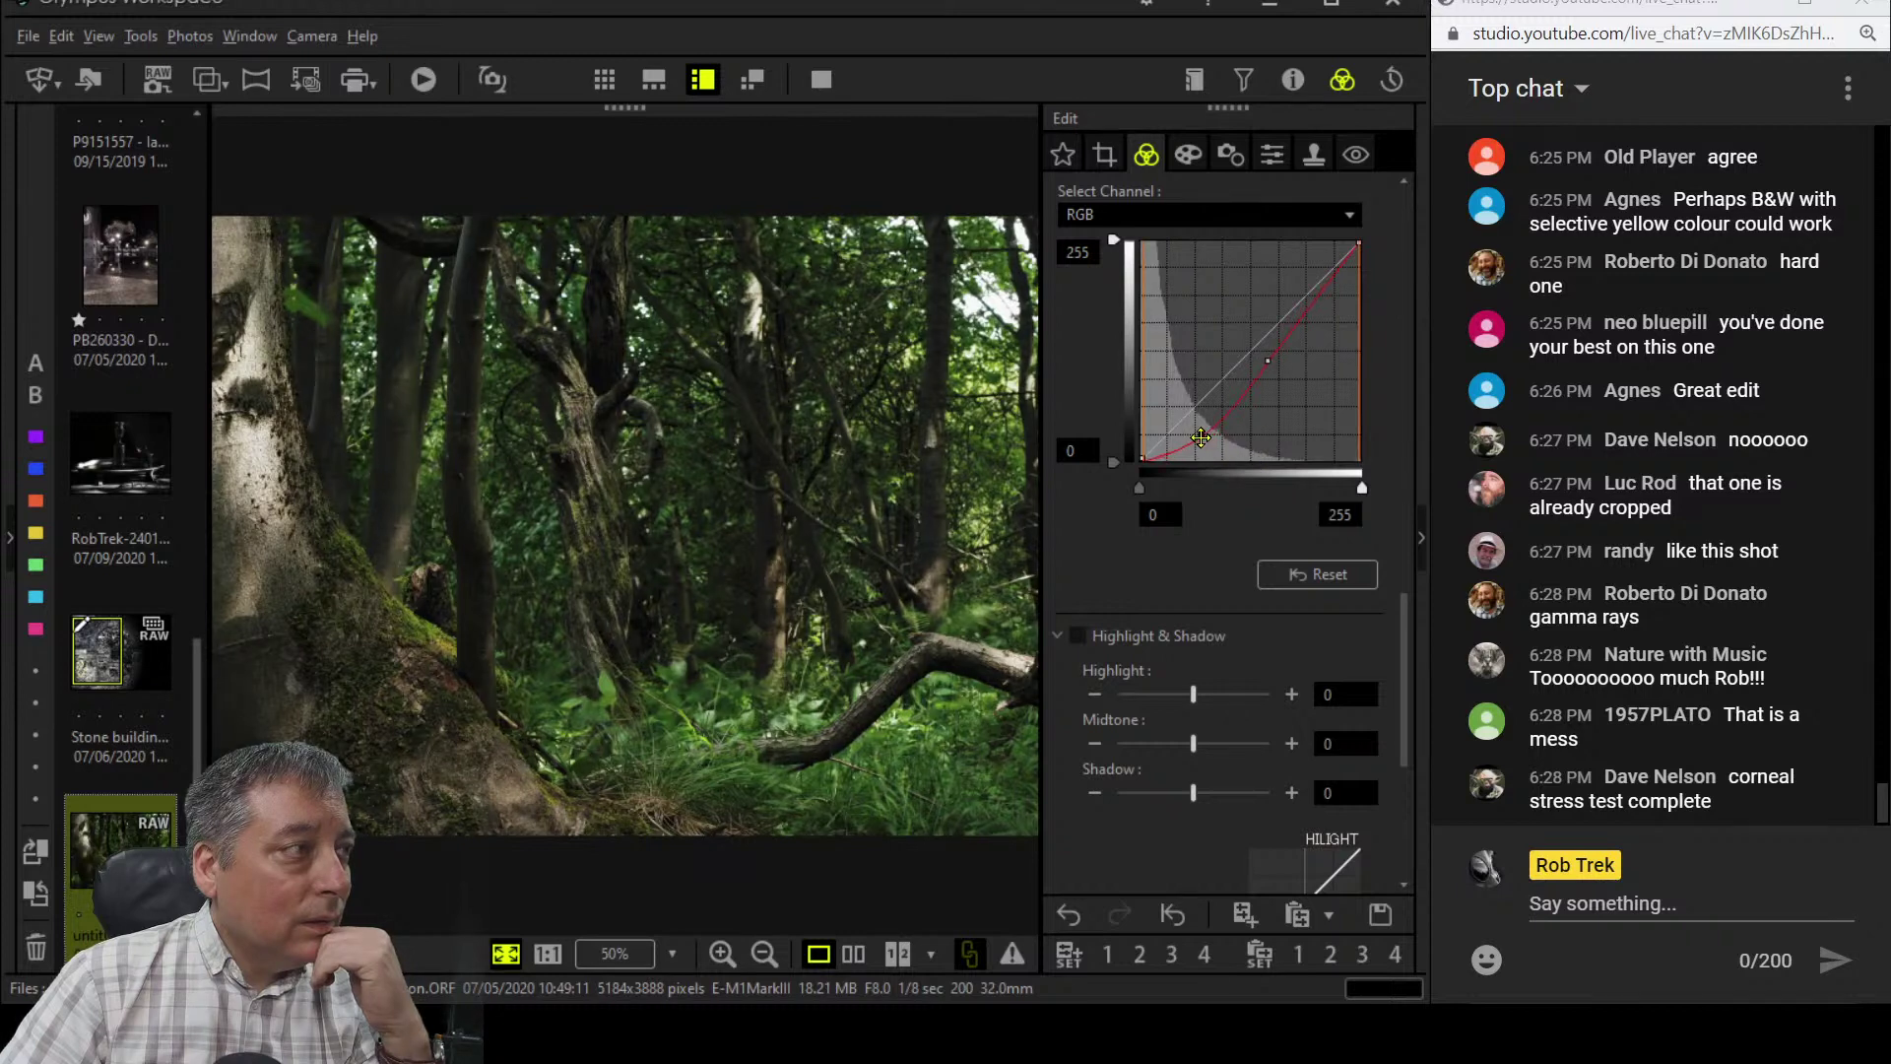
pyautogui.moveTo(1200, 437); pyautogui.dragTo(1207, 441)
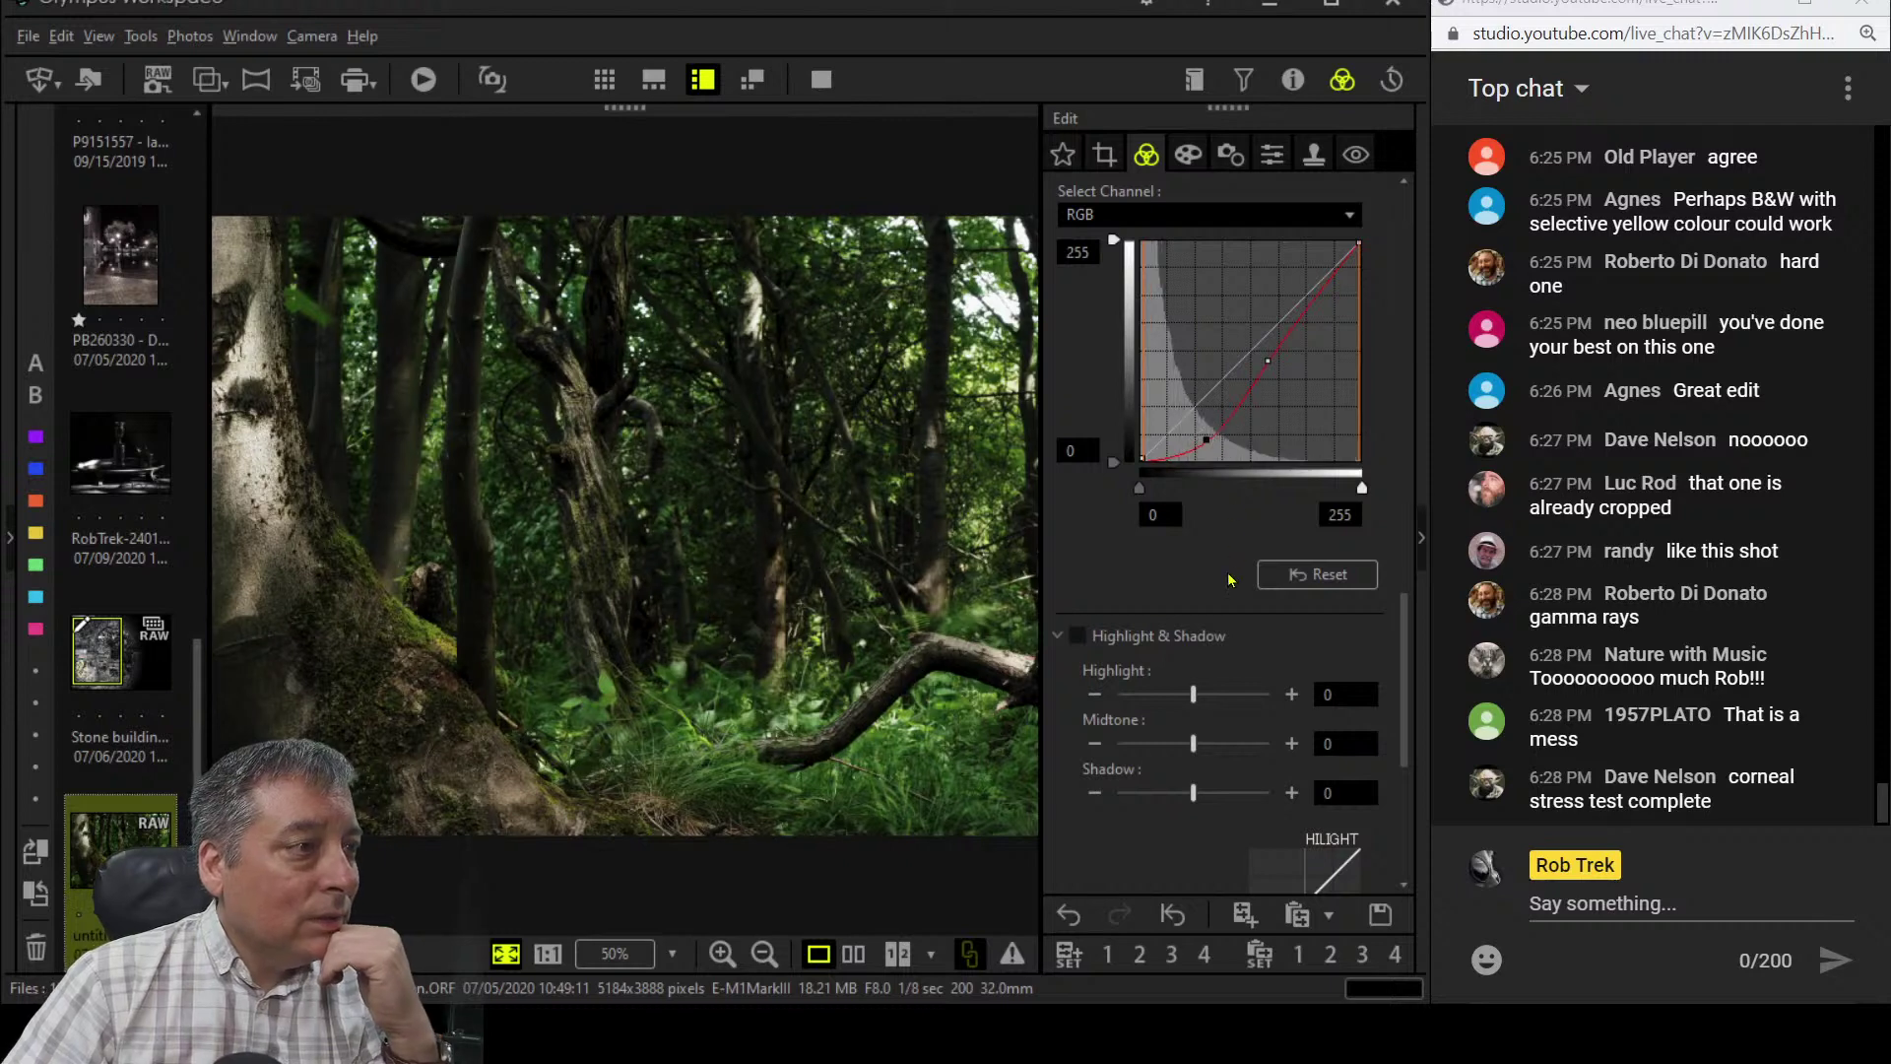
# - Tighten the forest photo's 4:3 crop inward from its upper-right corner
pyautogui.scroll(6, 1202, 591)
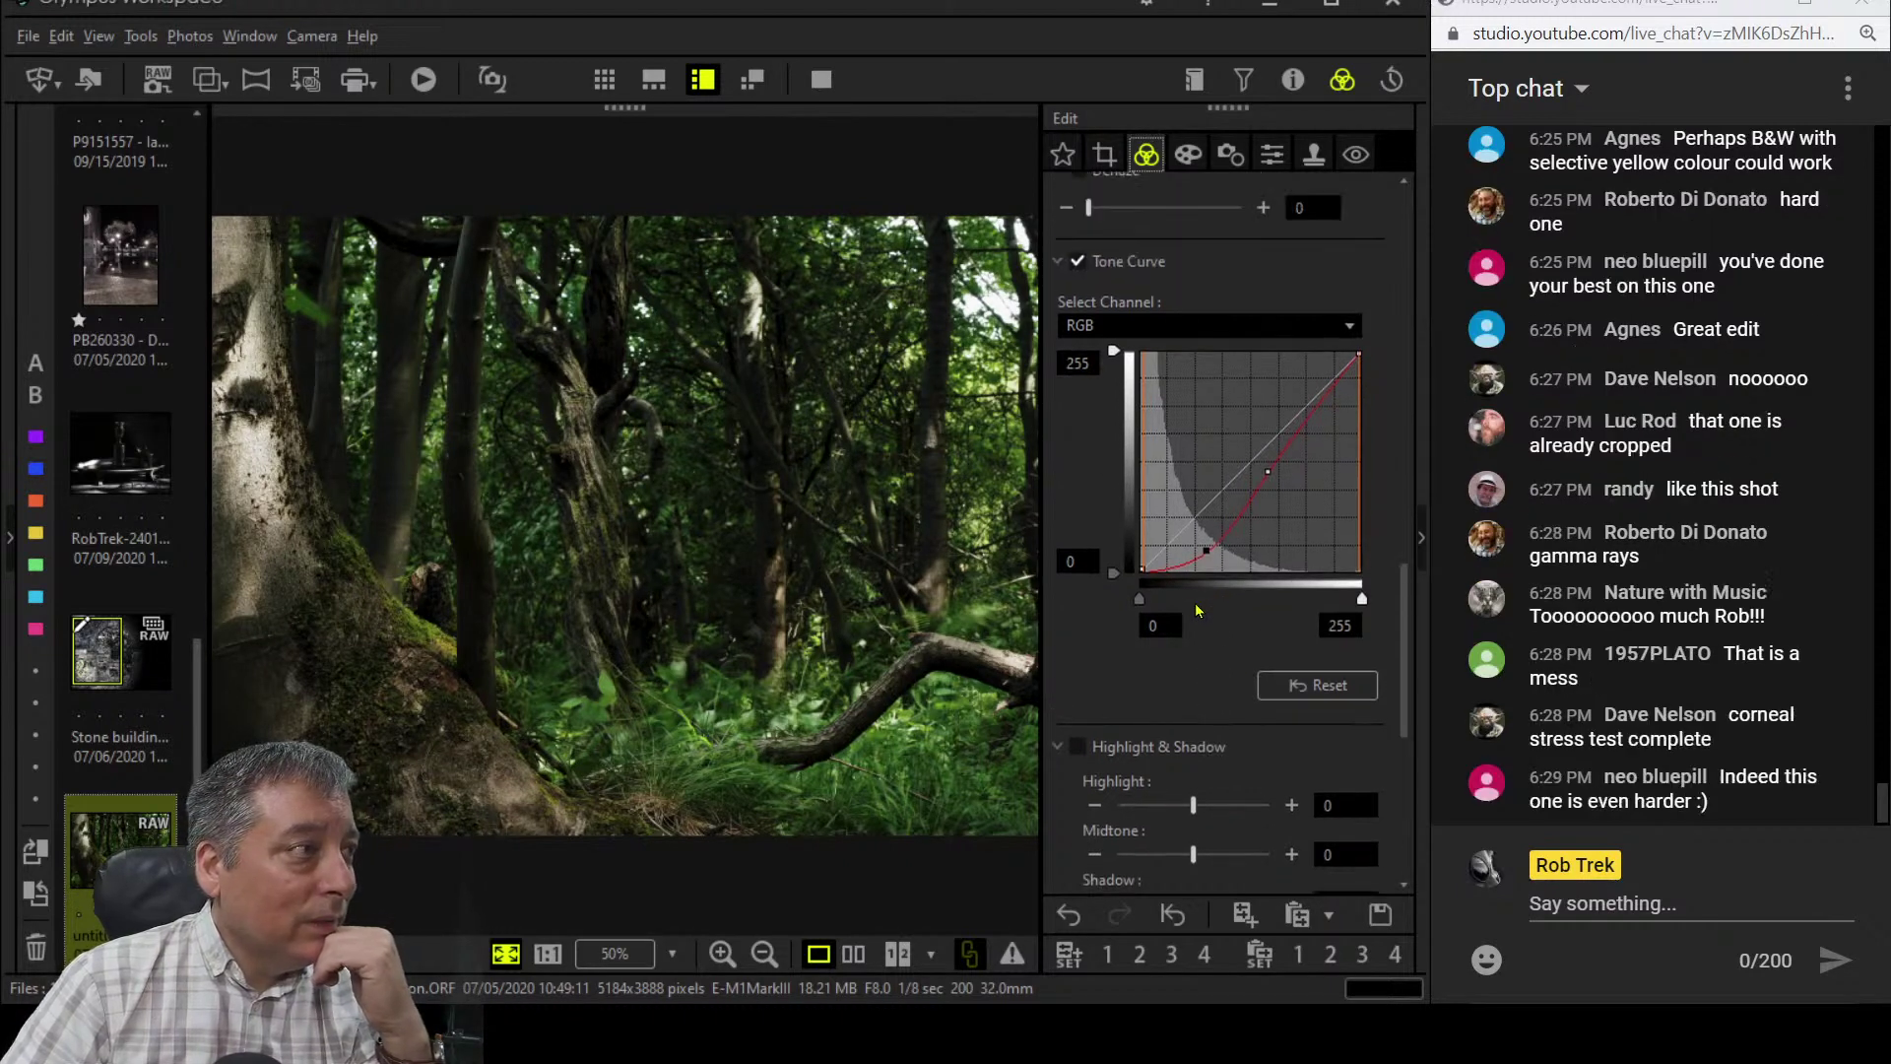
pyautogui.scroll(10, 1195, 440)
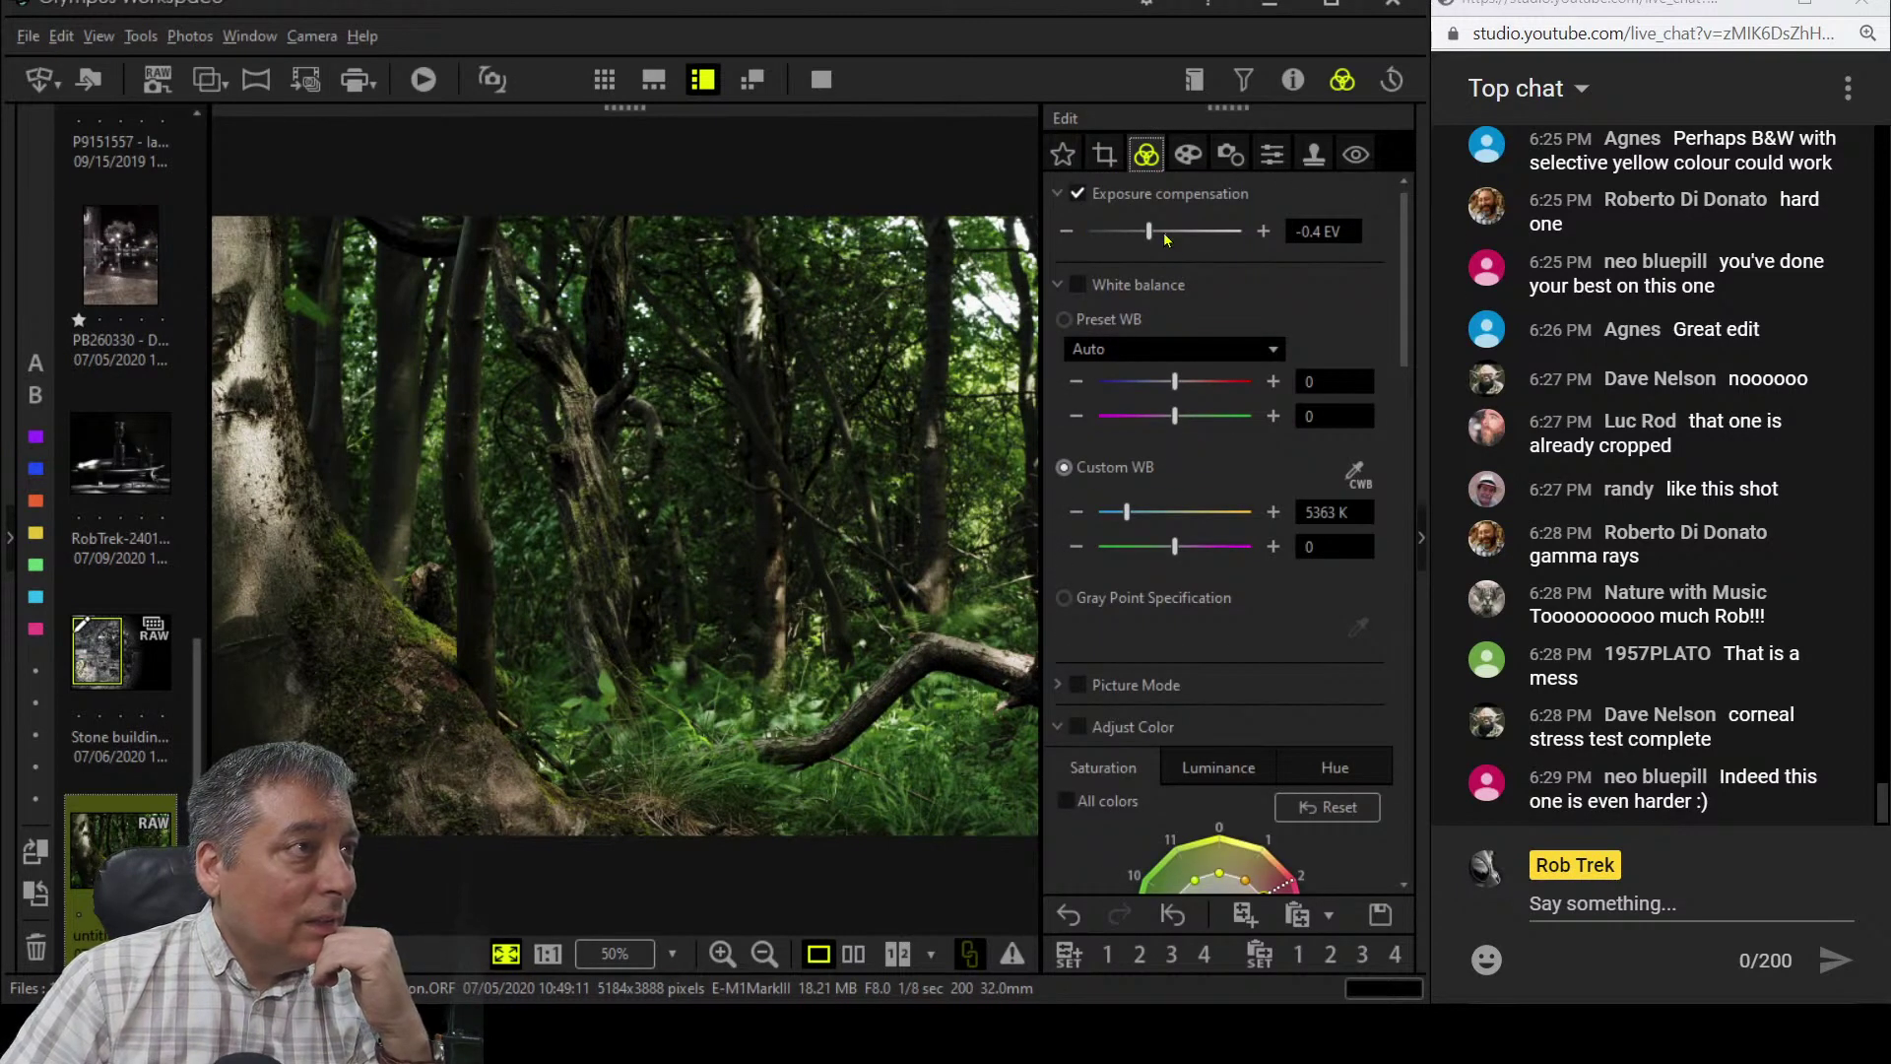
pyautogui.click(1106, 158)
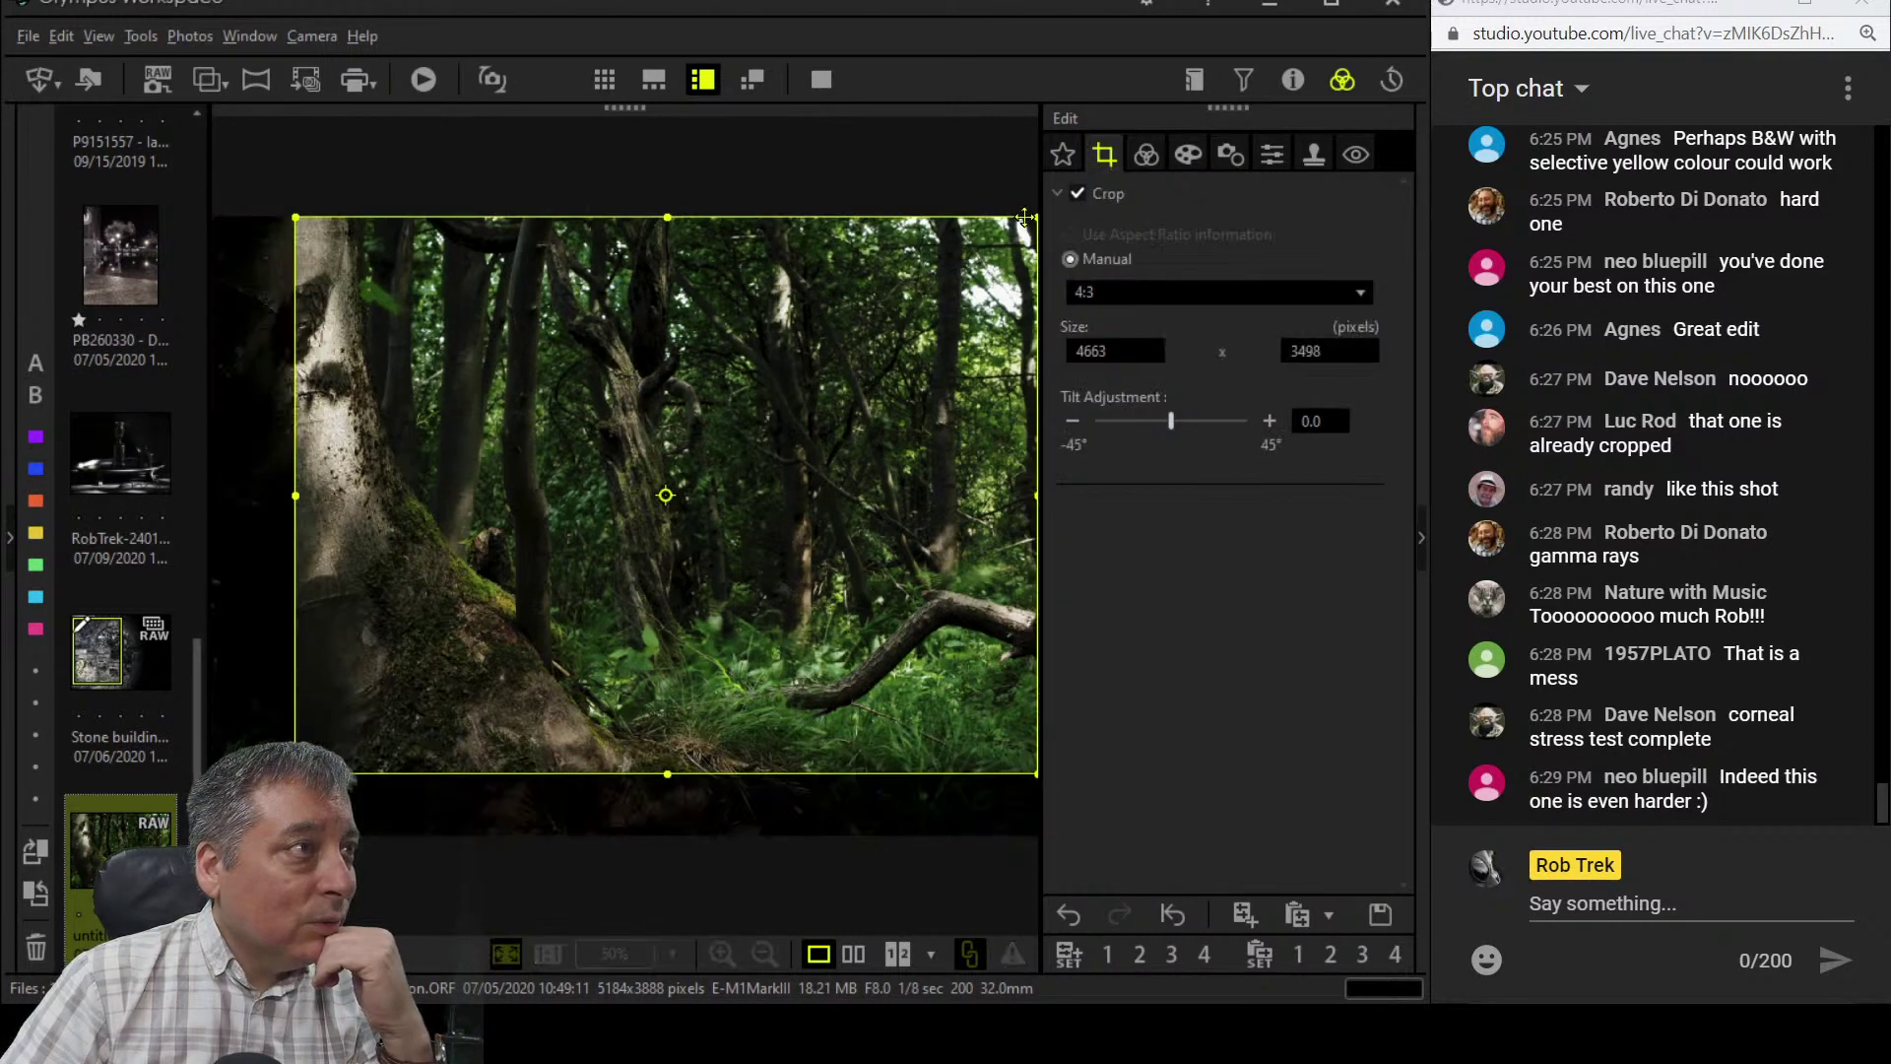
pyautogui.moveTo(1031, 221); pyautogui.dragTo(965, 284)
# - Accept the Natural picture mode for color adjustment and raise saturation of color 8 to 6 and of colors 9 and 10 to 7
pyautogui.click(1146, 154)
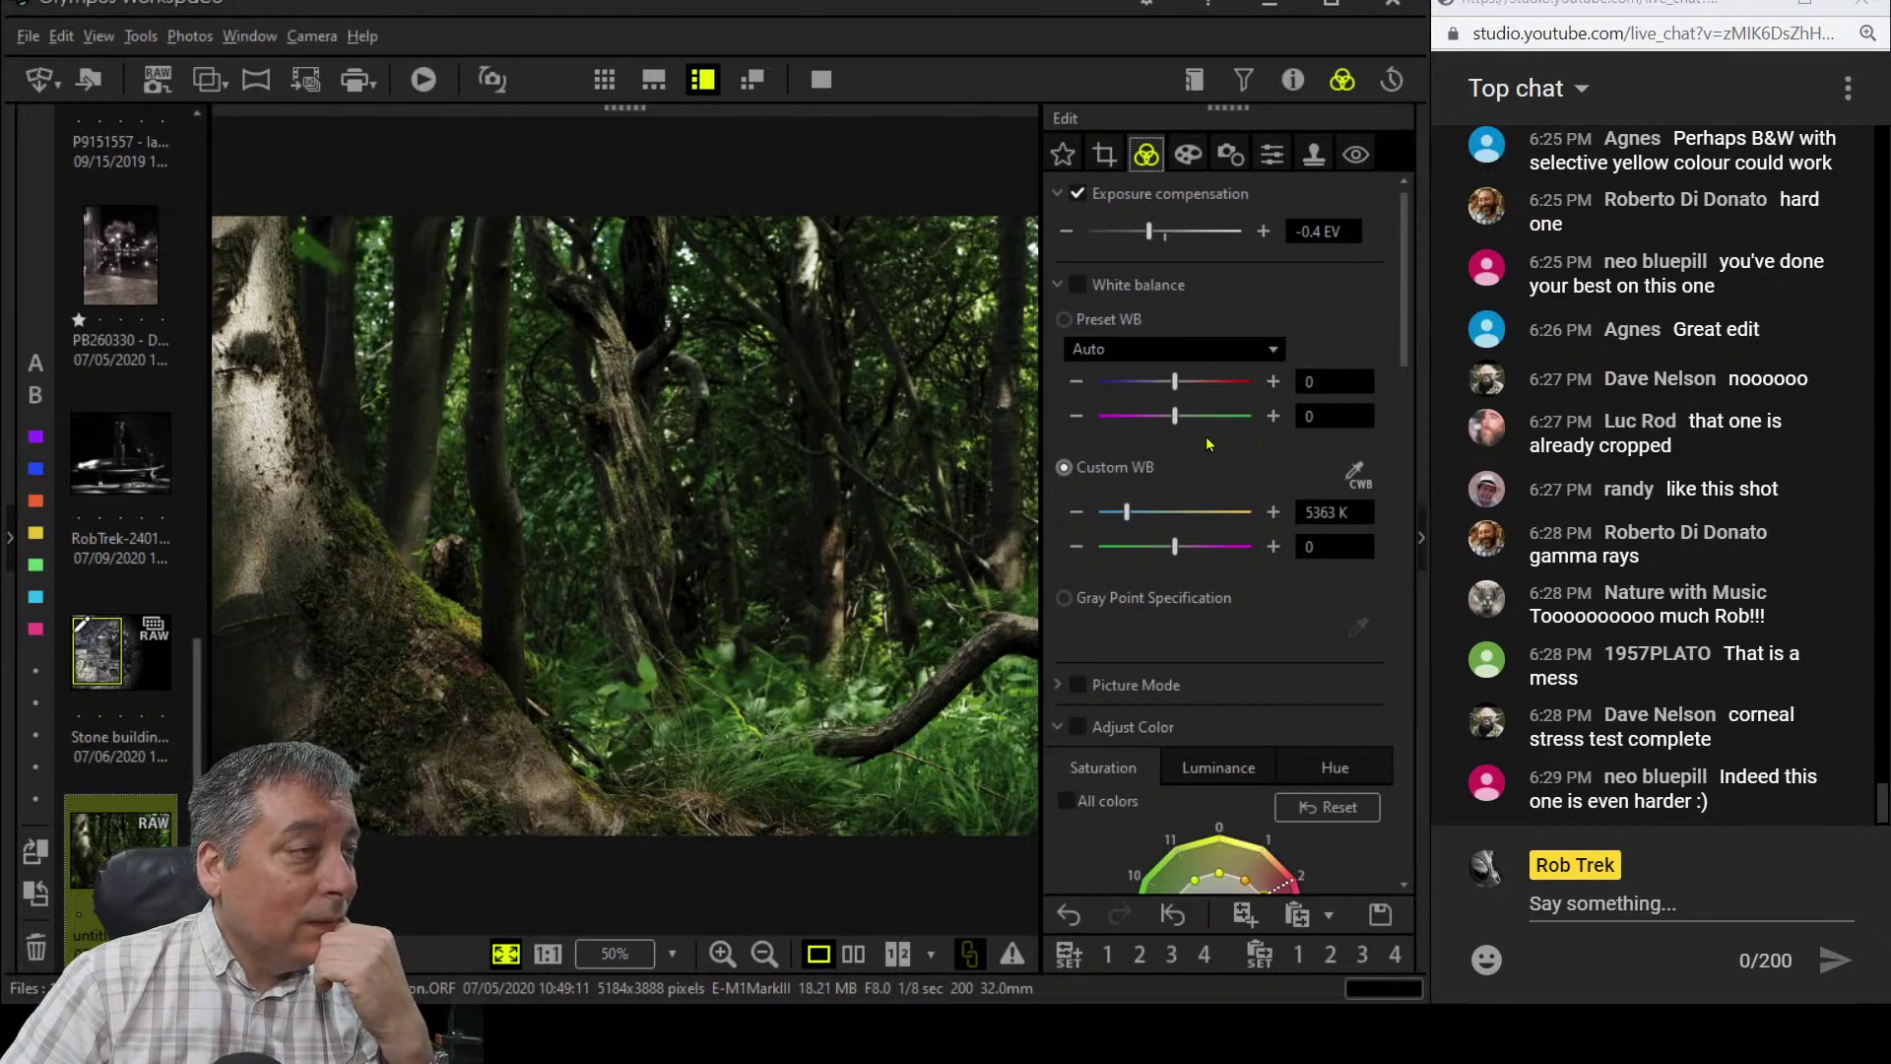
pyautogui.scroll(-4, 1206, 436)
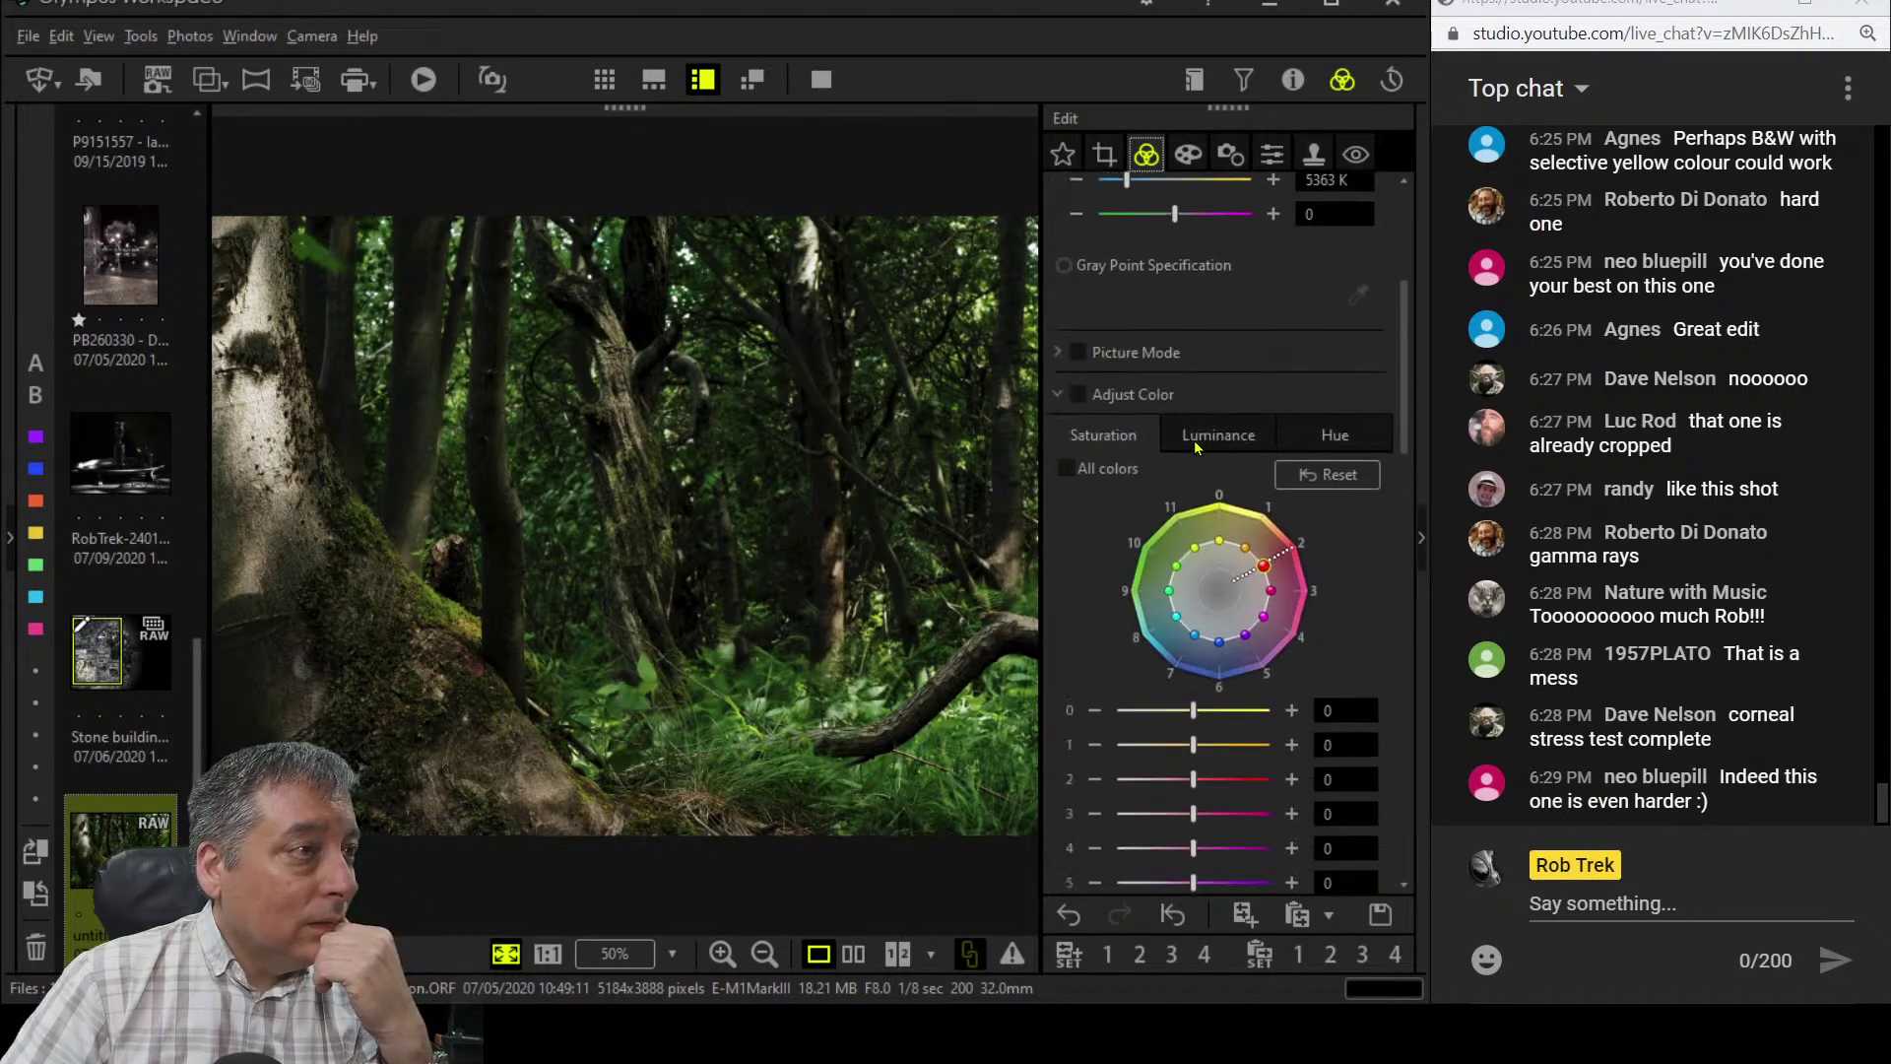
pyautogui.click(1198, 446)
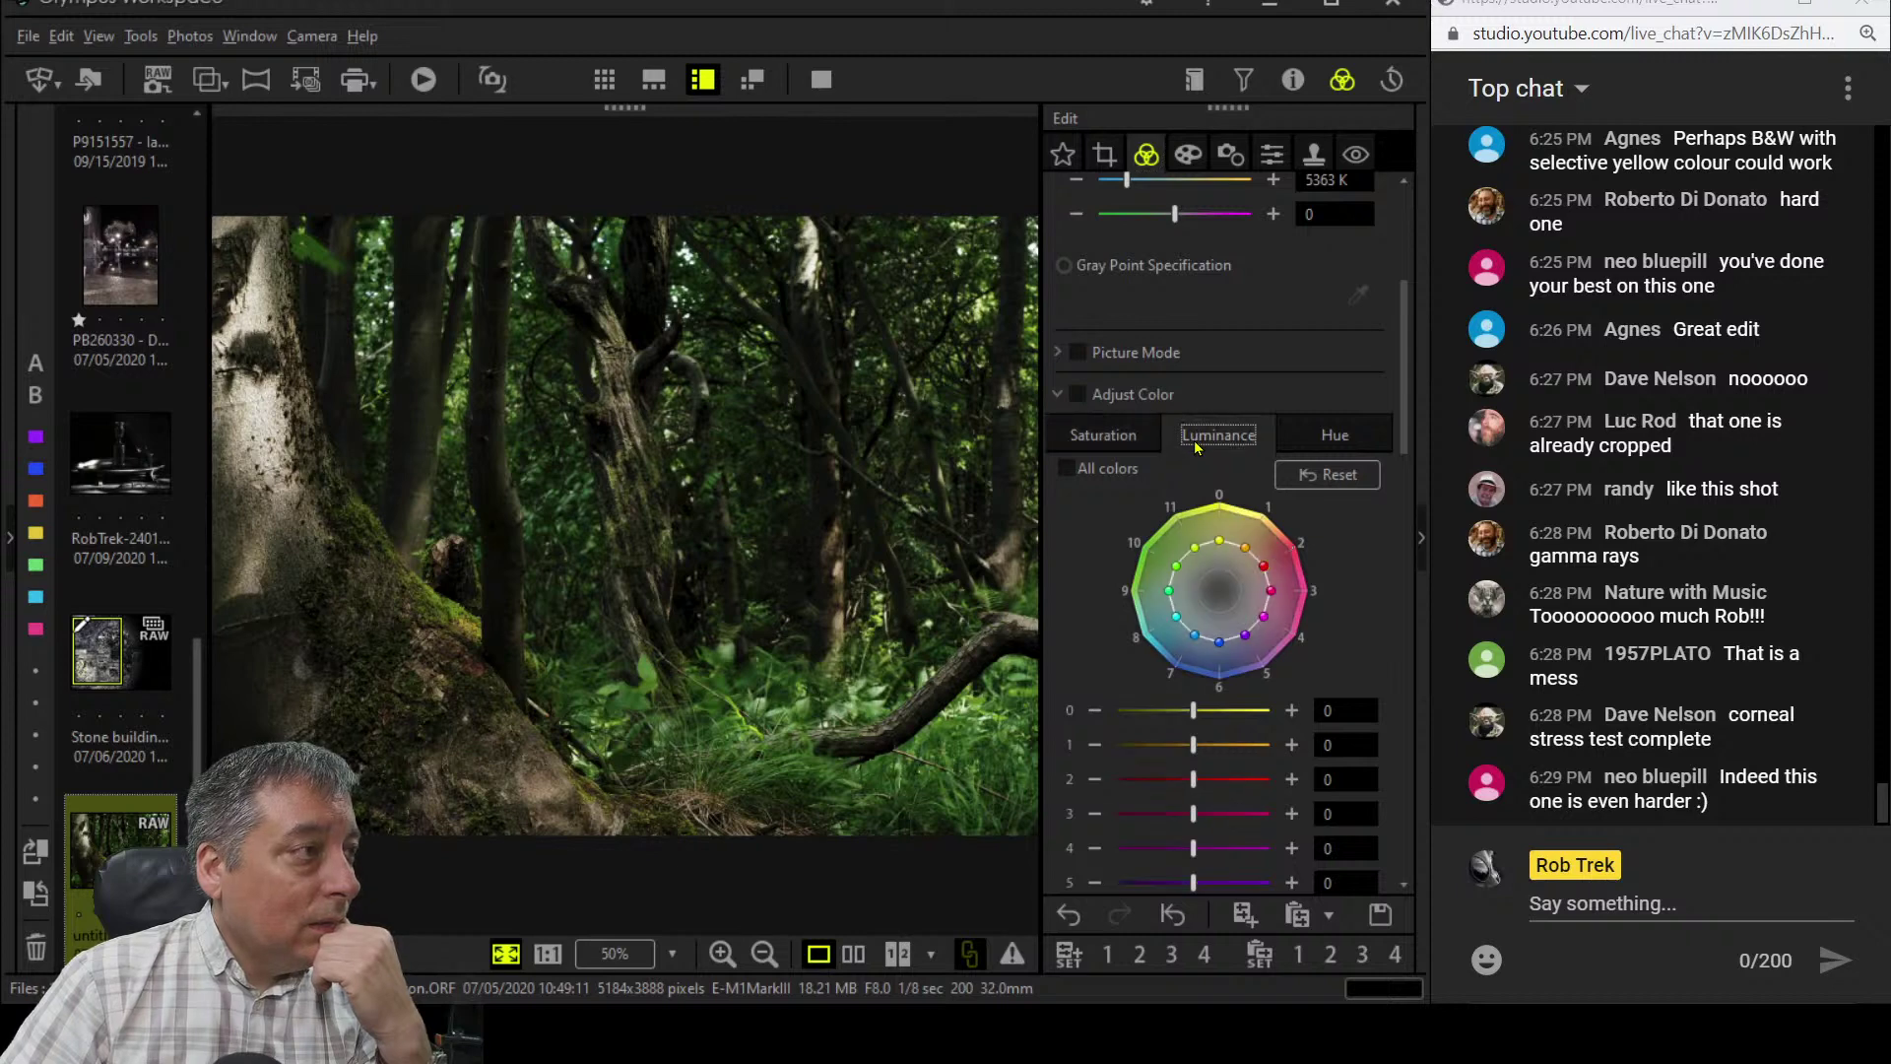
pyautogui.click(1103, 438)
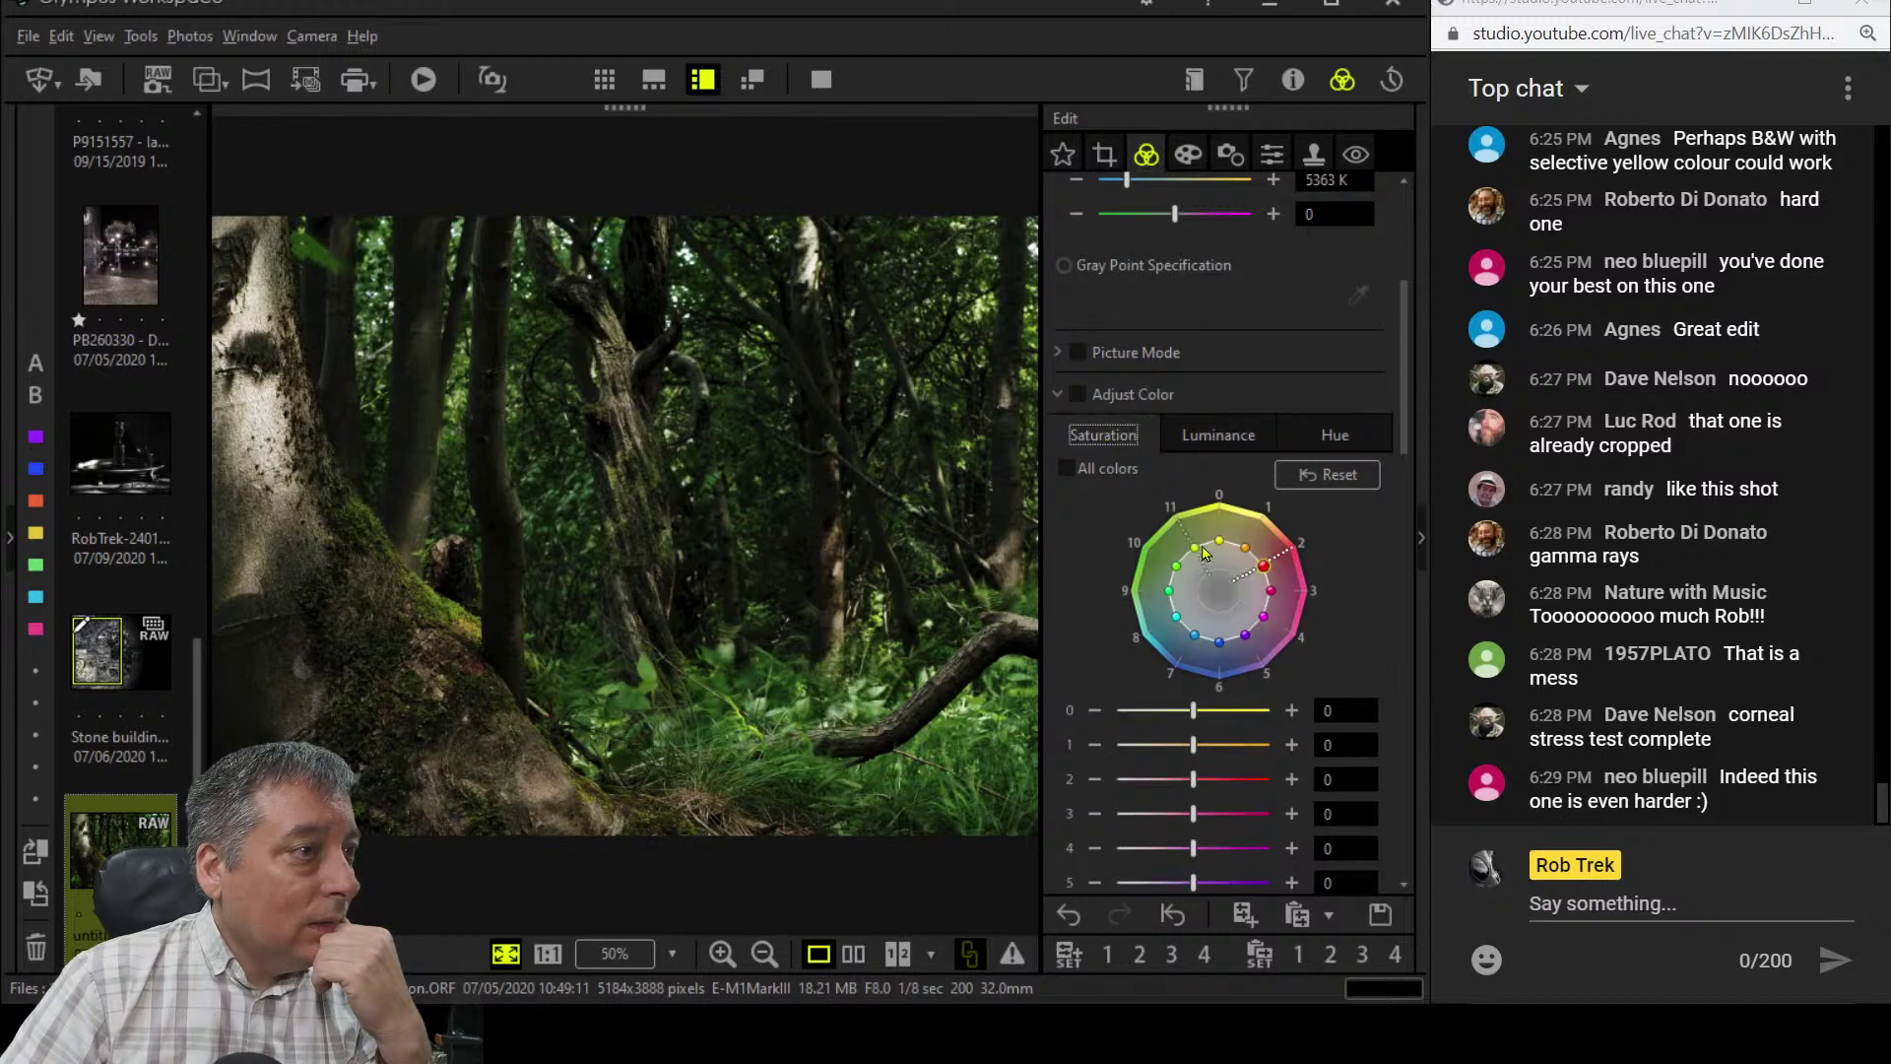
pyautogui.moveTo(1168, 592); pyautogui.dragTo(1135, 590)
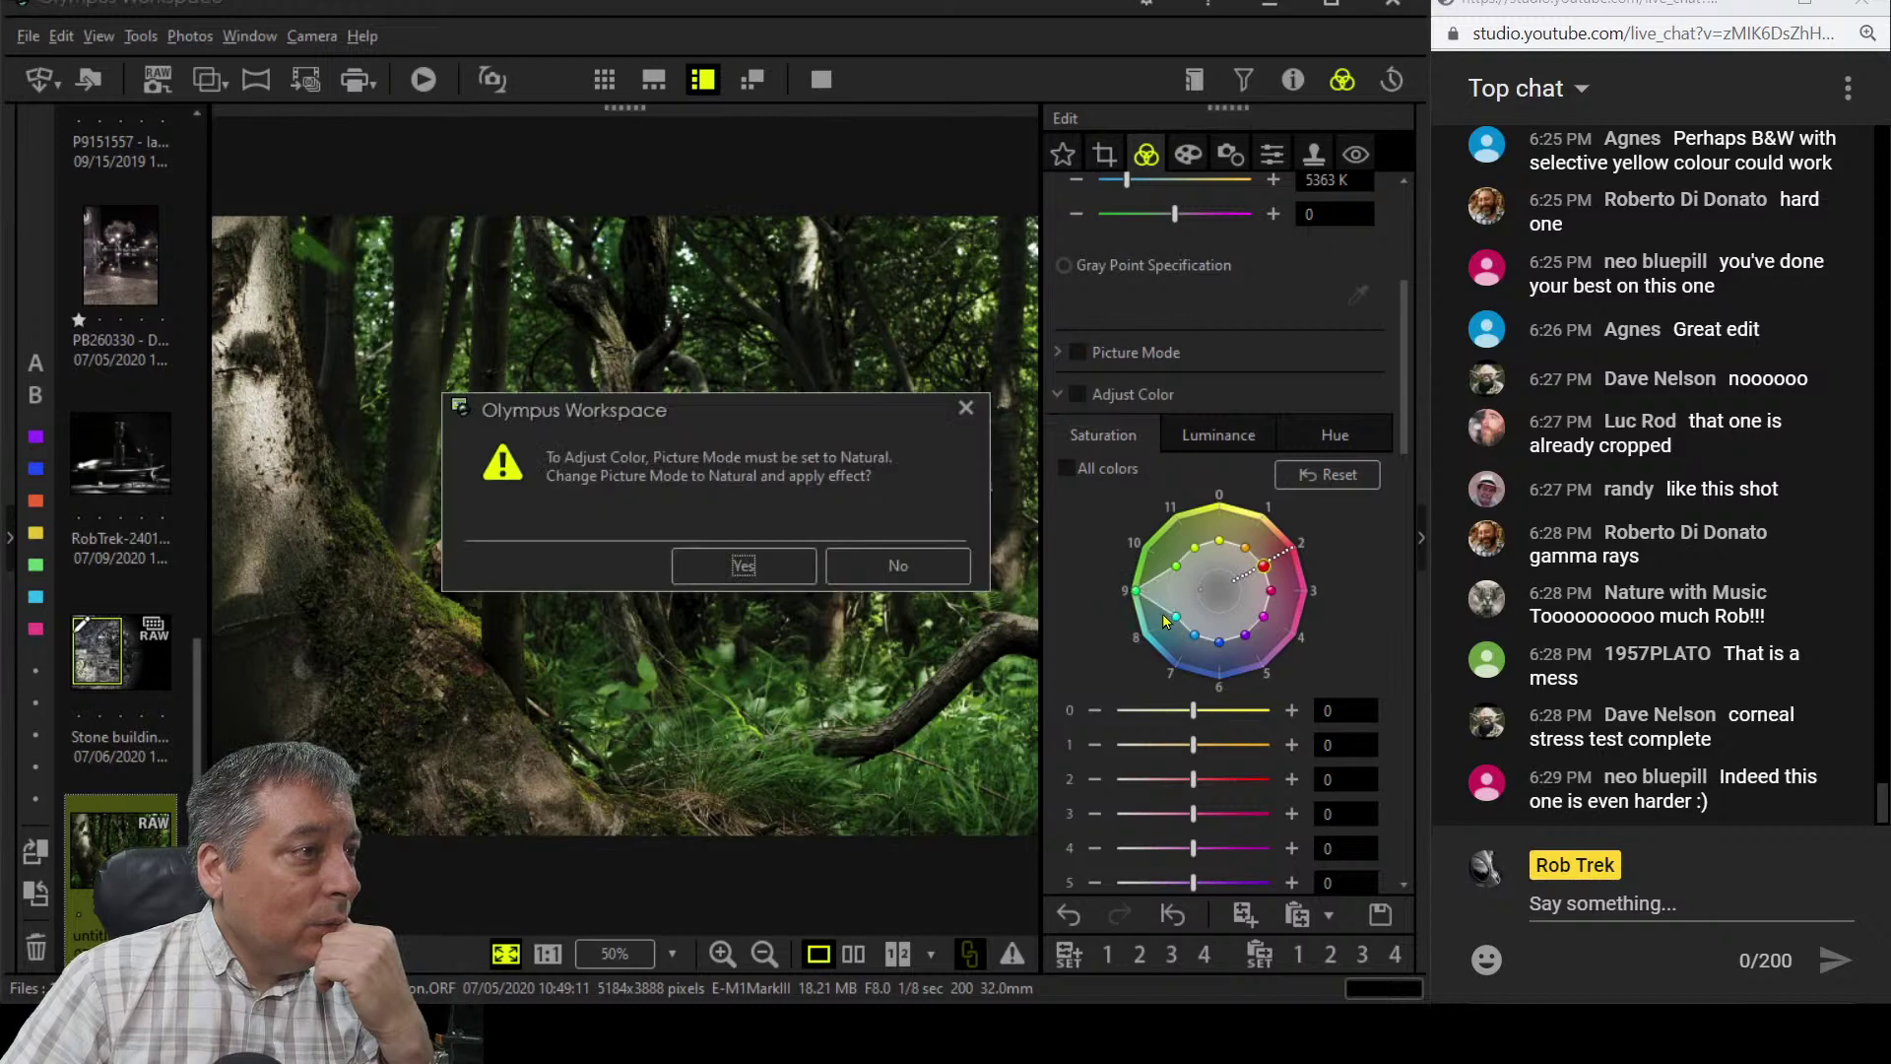
pyautogui.click(745, 566)
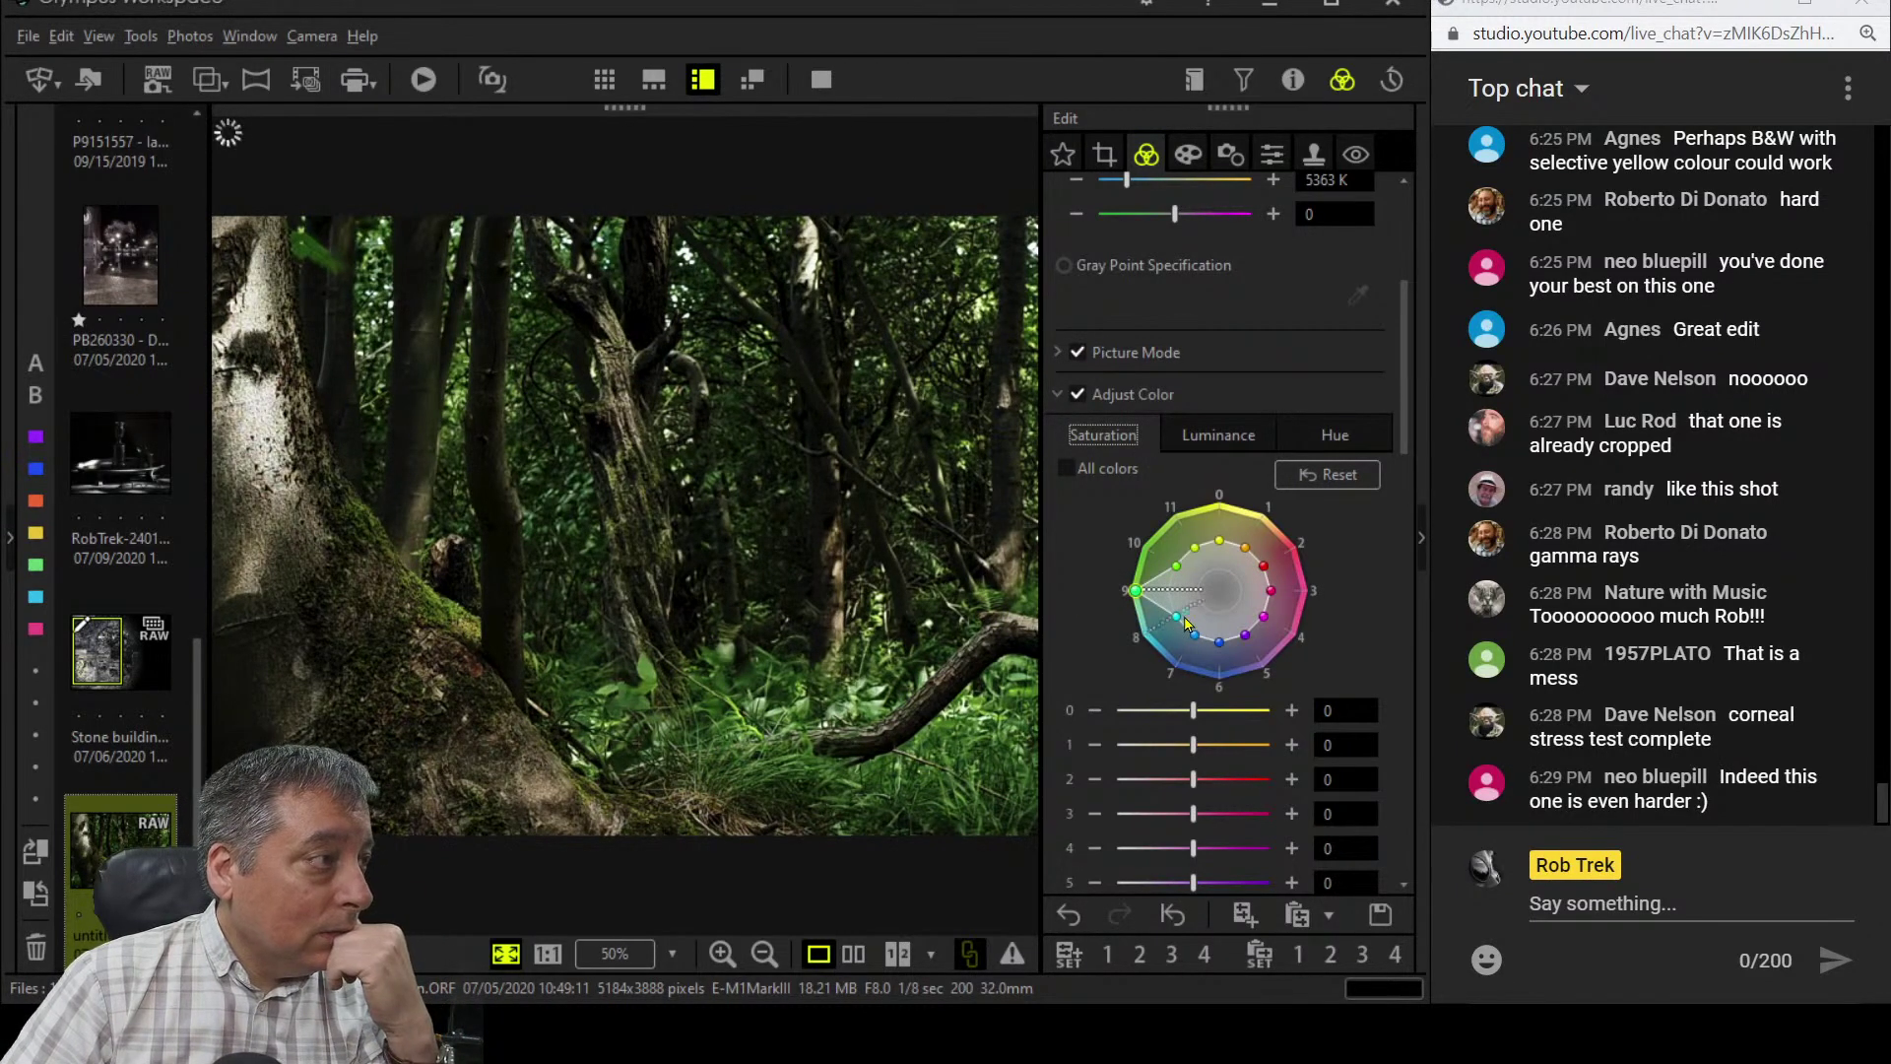
pyautogui.moveTo(1179, 623); pyautogui.dragTo(1150, 631)
pyautogui.moveTo(1176, 568); pyautogui.dragTo(1146, 541)
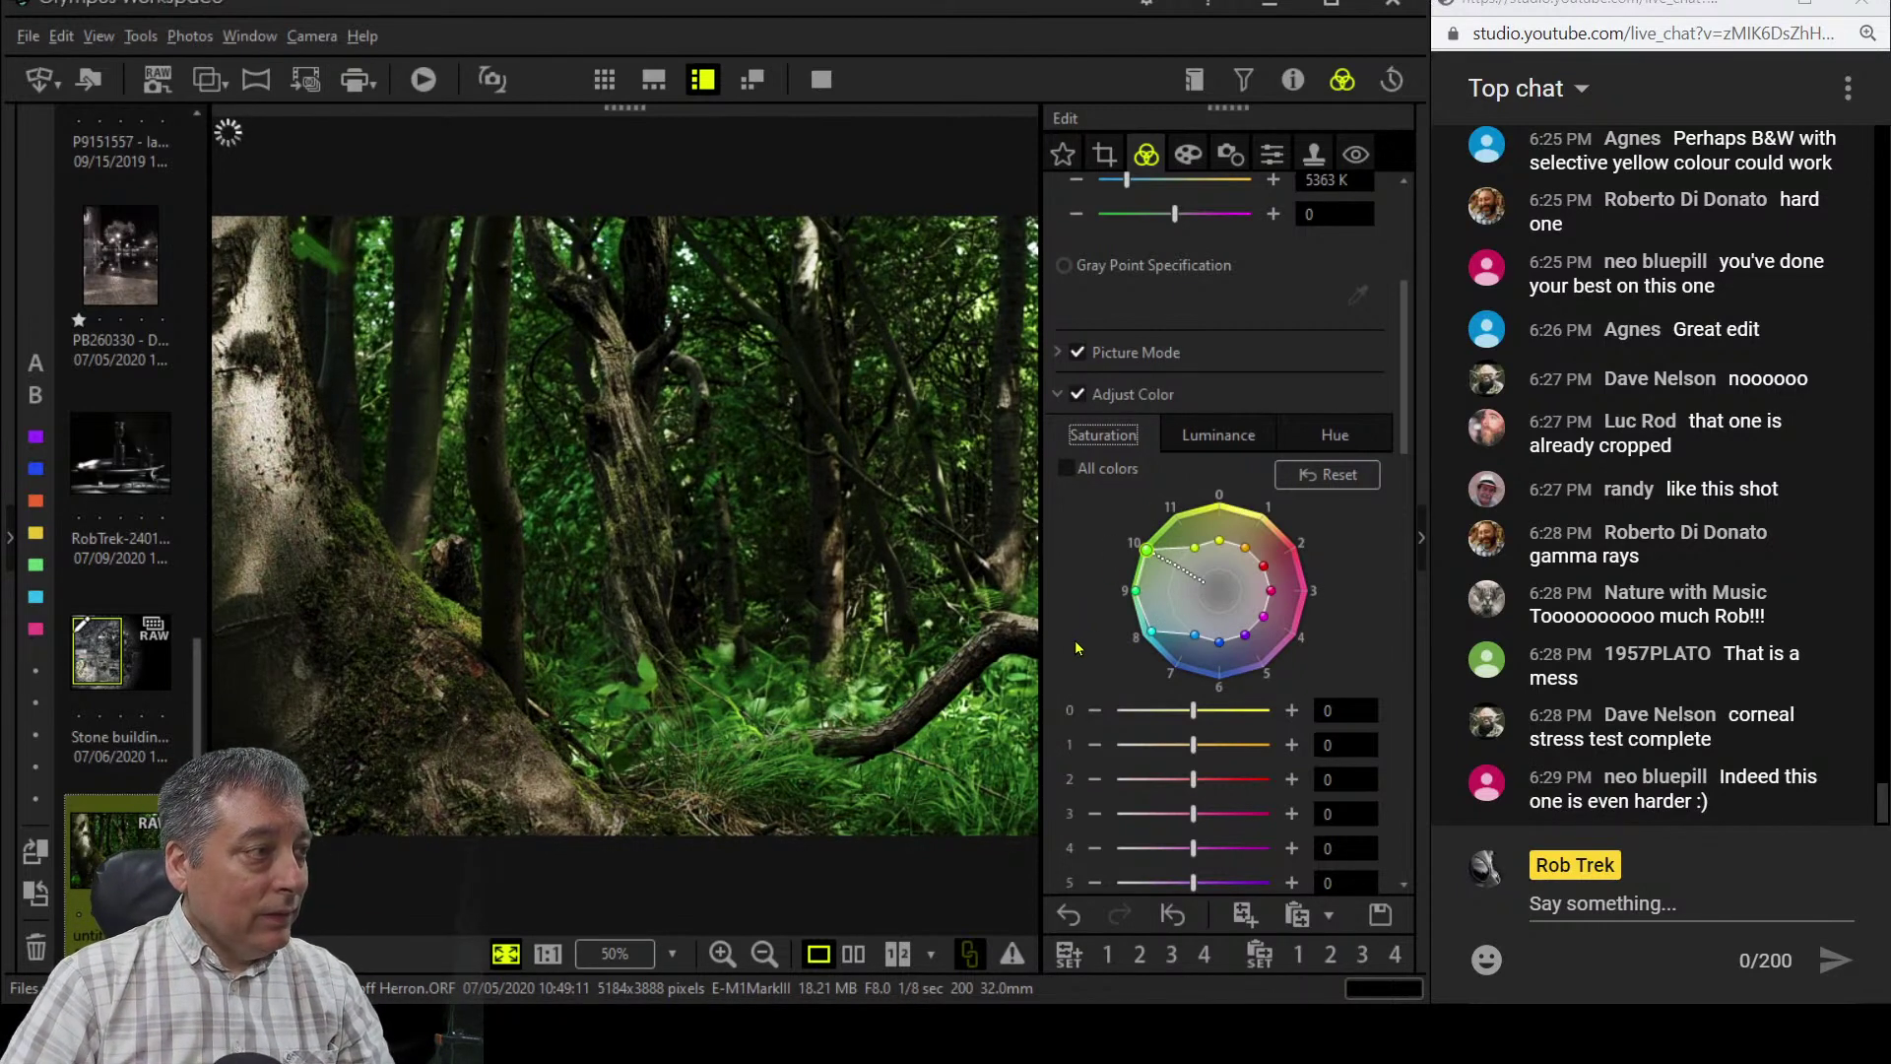
# - Raise the saturation of the yellow-green range, color 11, to 5
pyautogui.scroll(-3, 1075, 647)
pyautogui.scroll(2, 1182, 590)
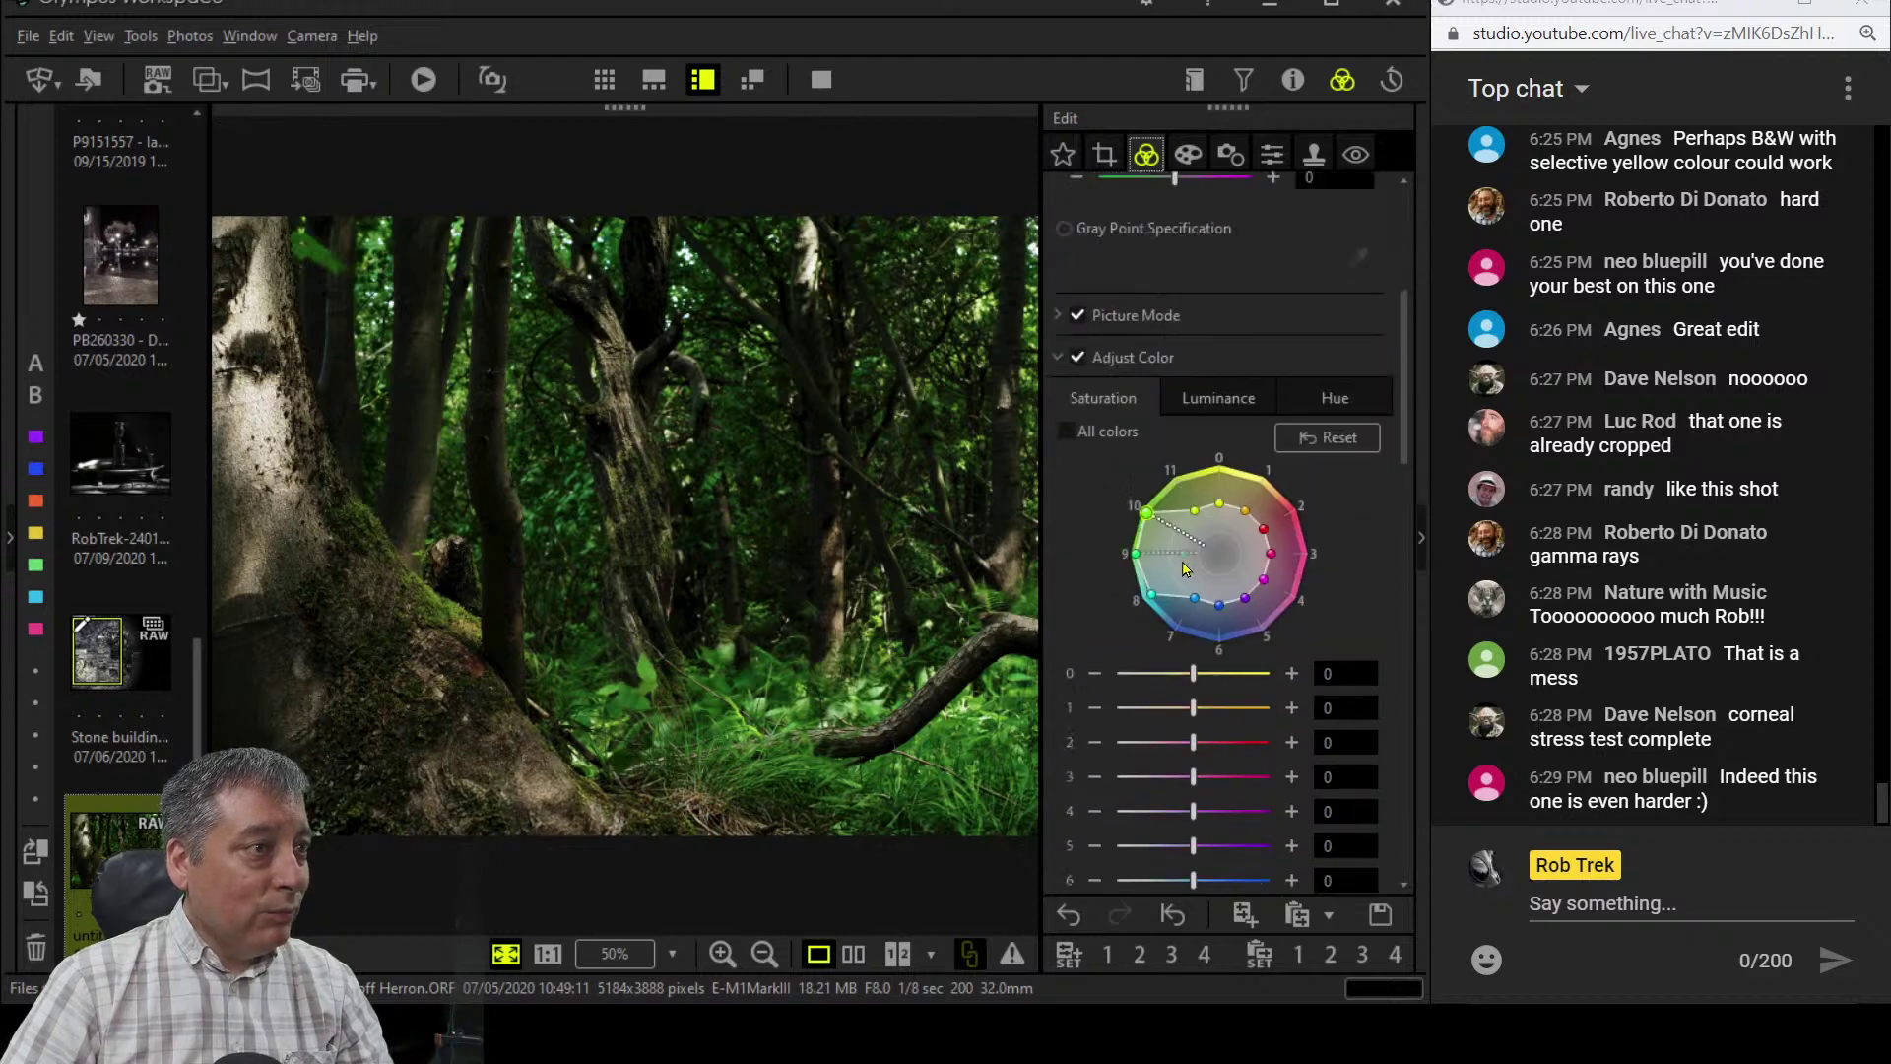
pyautogui.moveTo(1194, 510); pyautogui.dragTo(1178, 480)
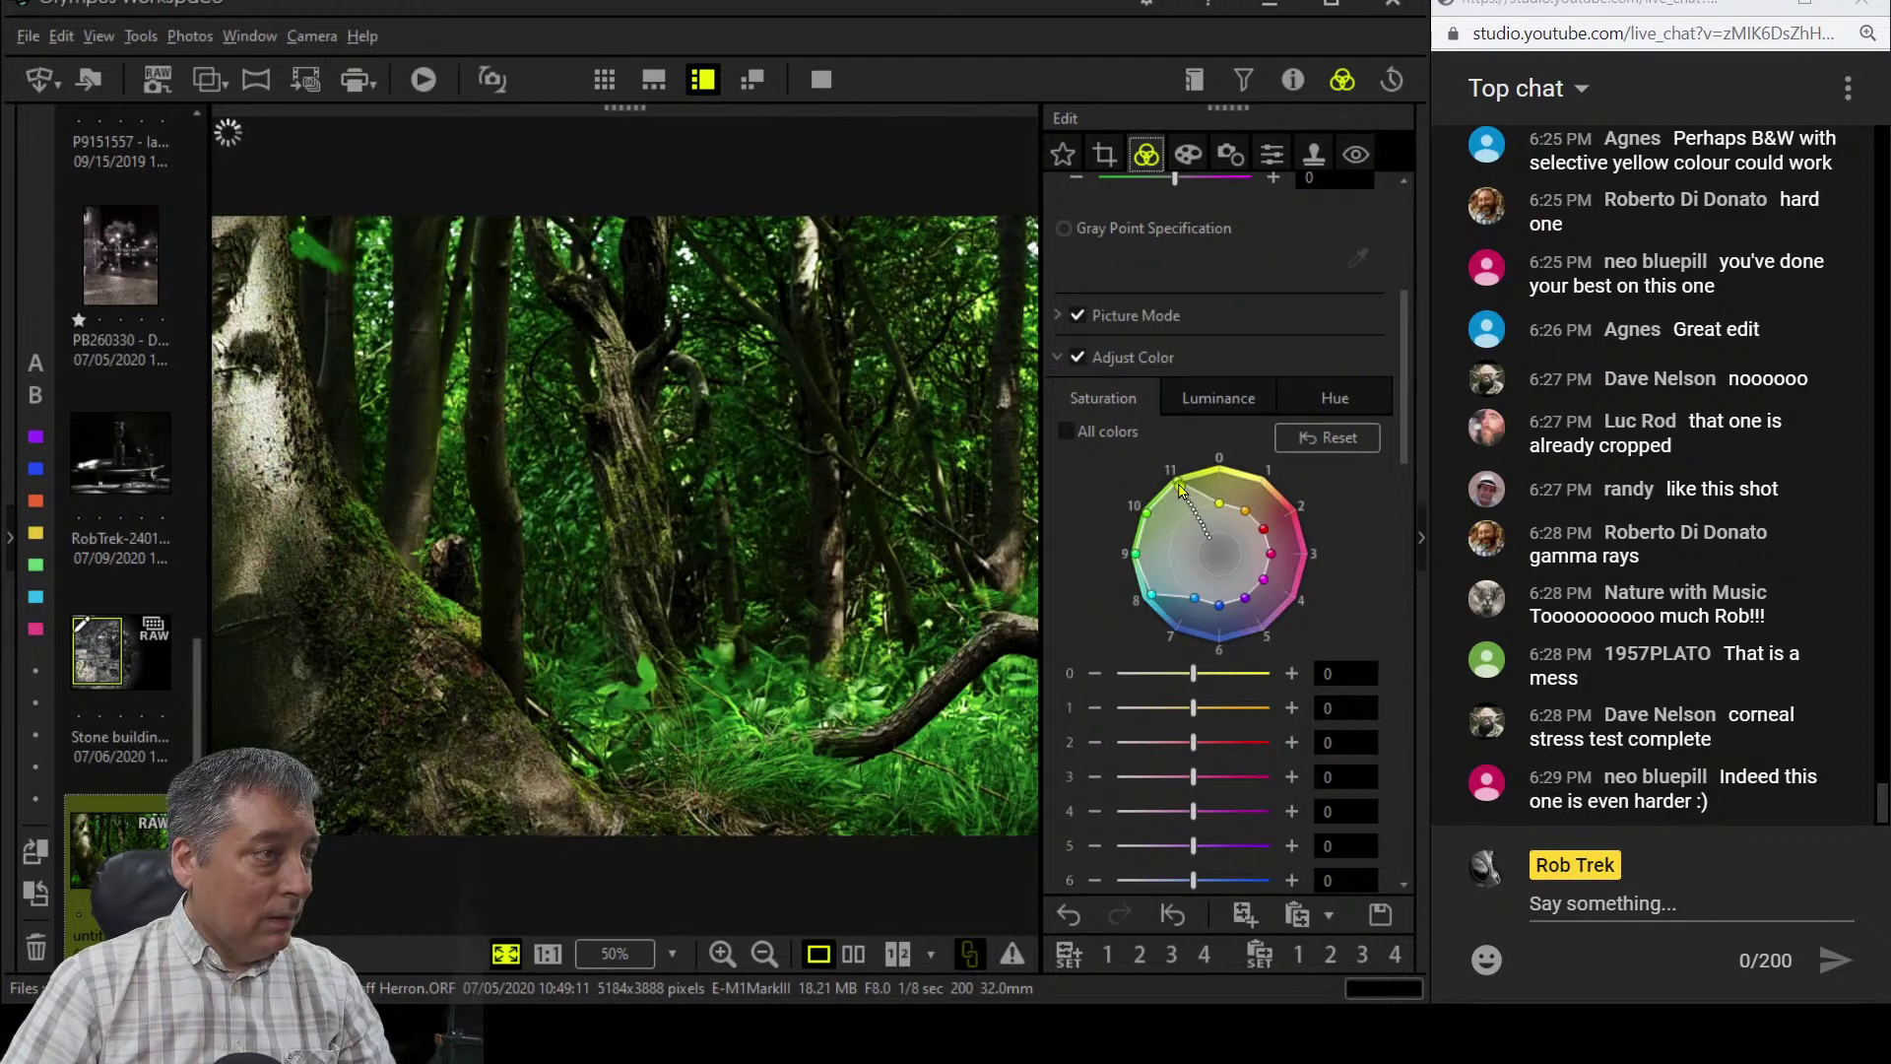
pyautogui.moveTo(1179, 483); pyautogui.dragTo(1183, 491)
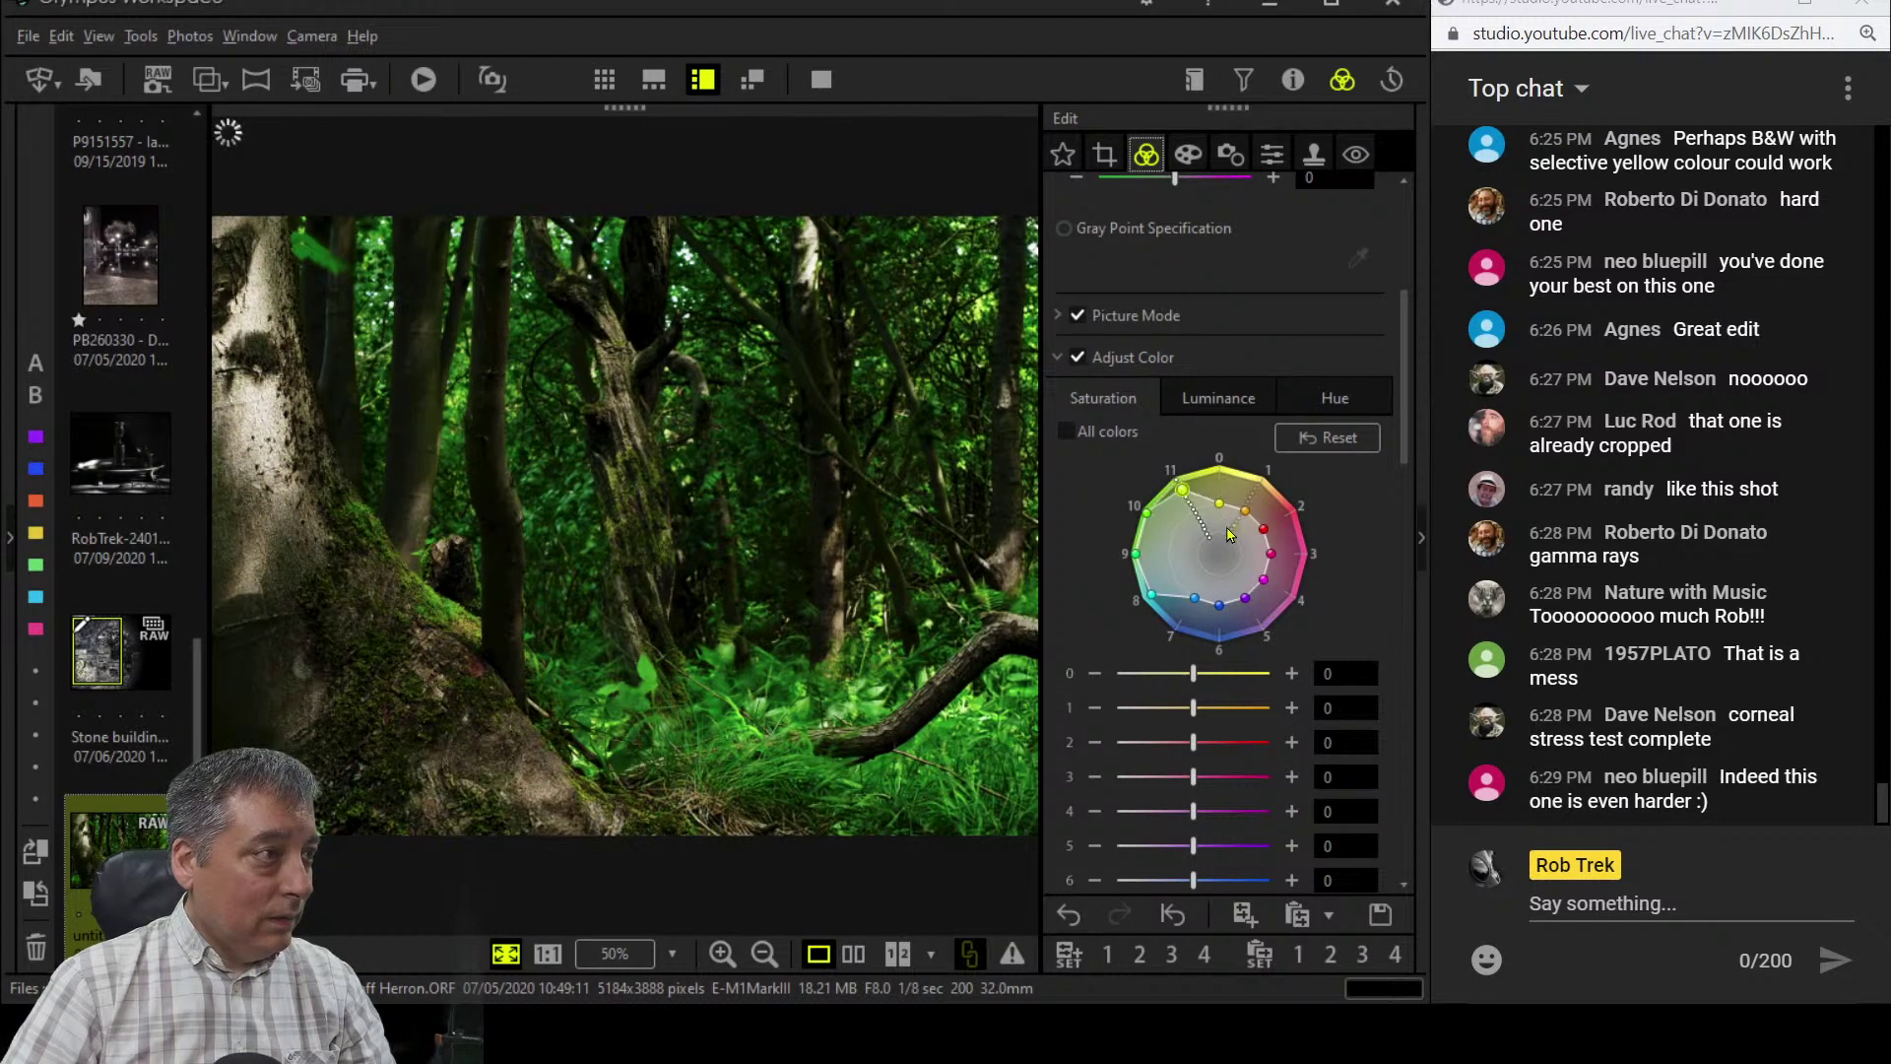
# - Set the forest photo's custom white balance temperature to 5800 K
pyautogui.scroll(3, 1251, 317)
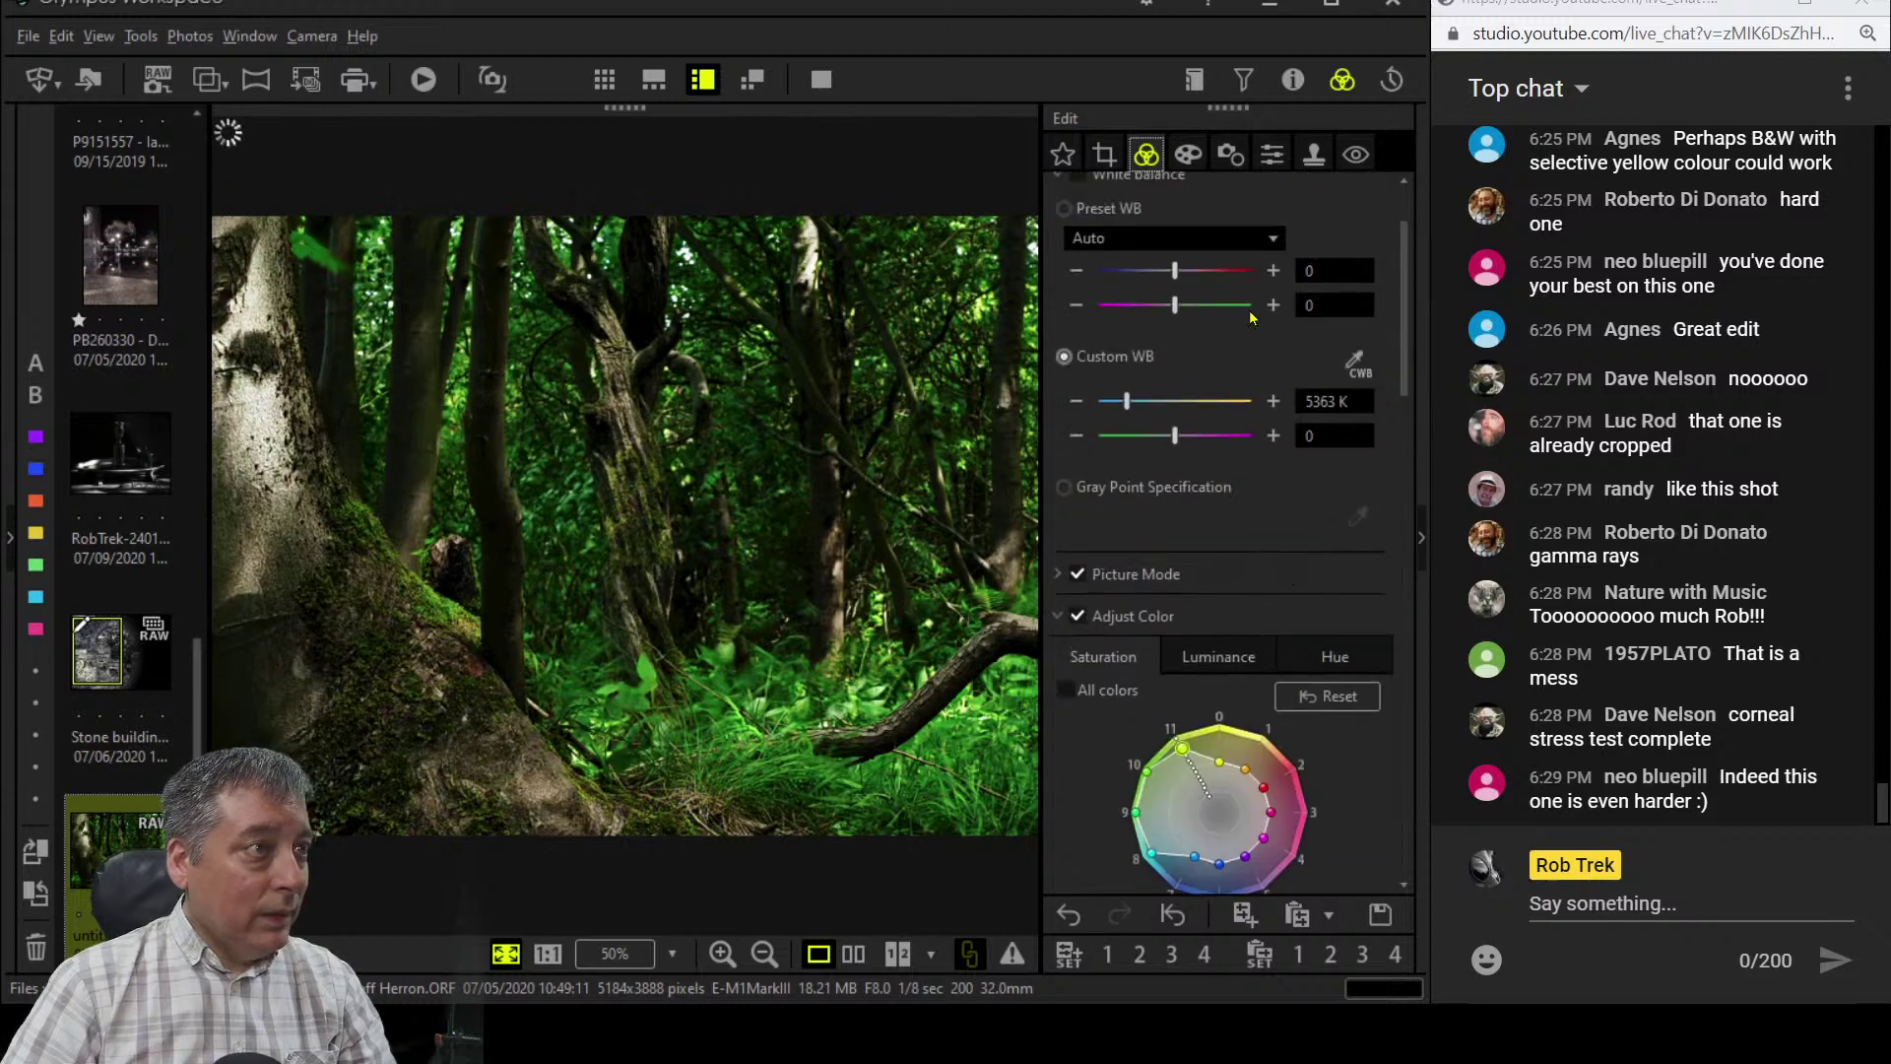
pyautogui.doubleClick(1316, 512)
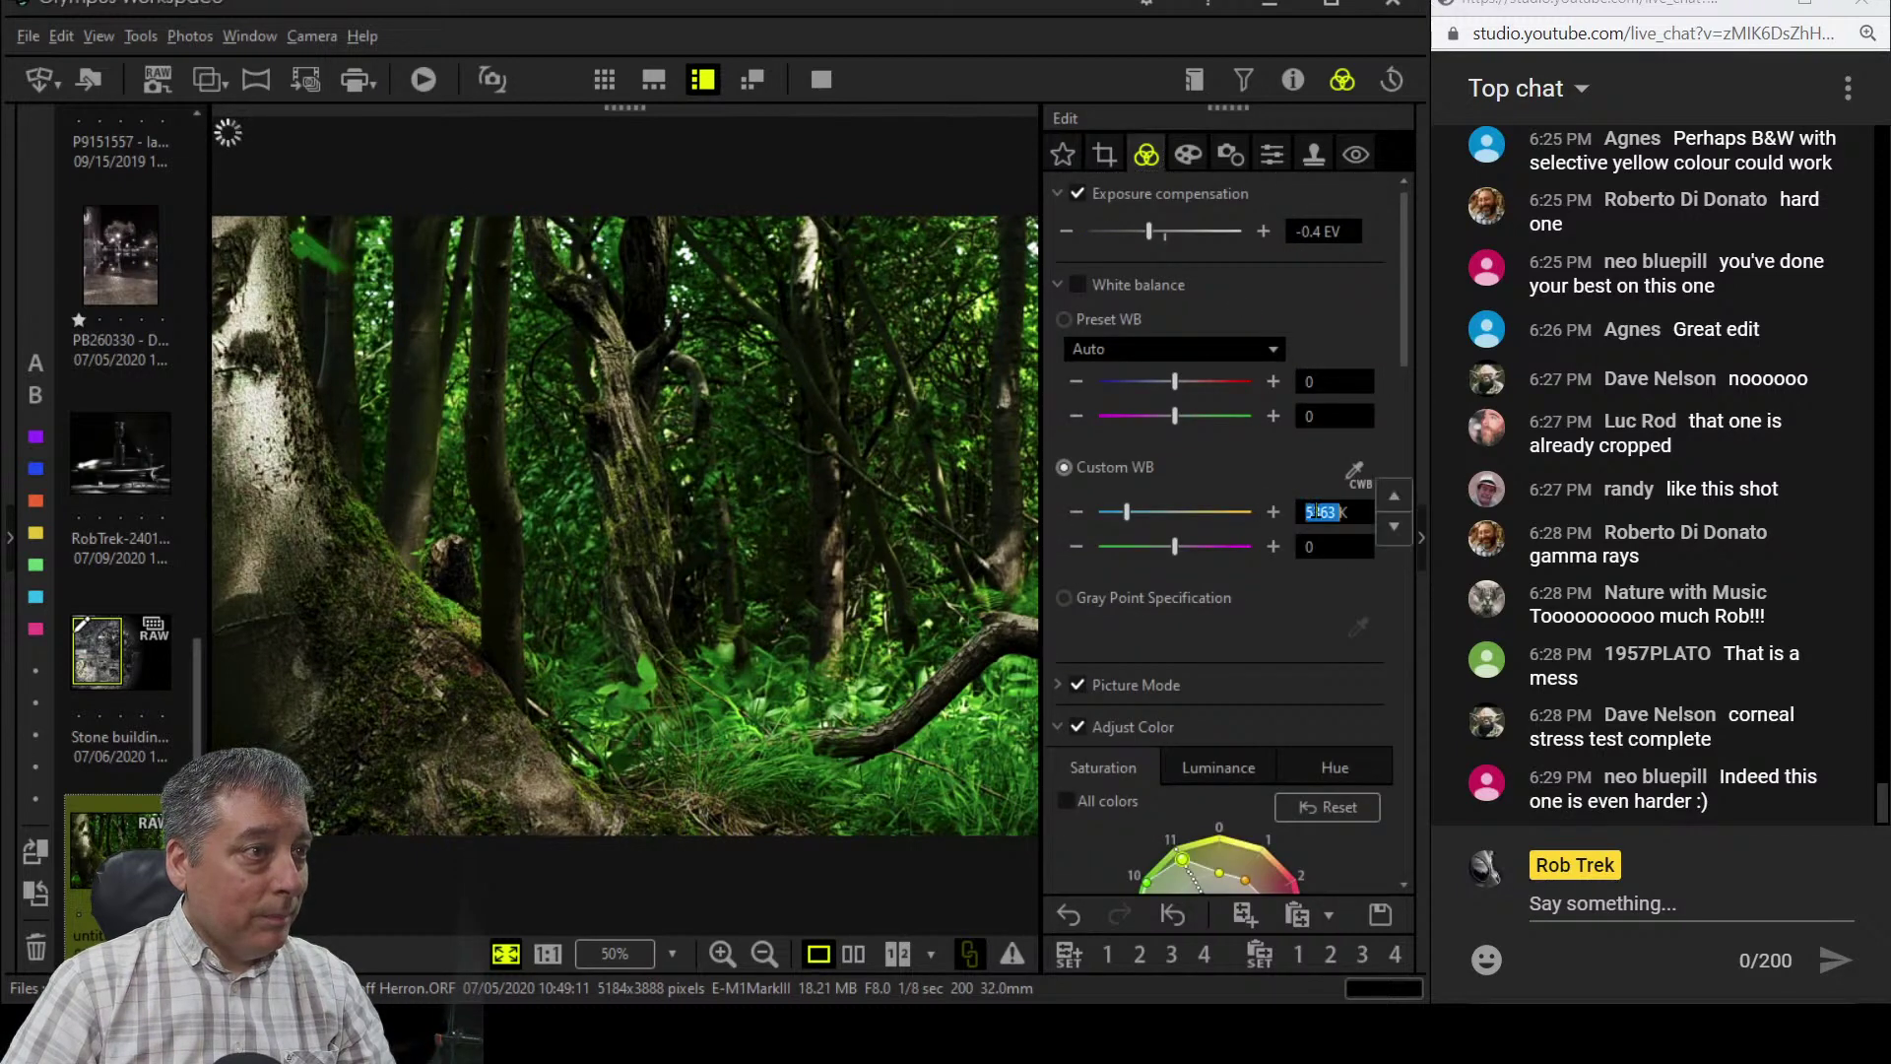
pyautogui.write('5800K')
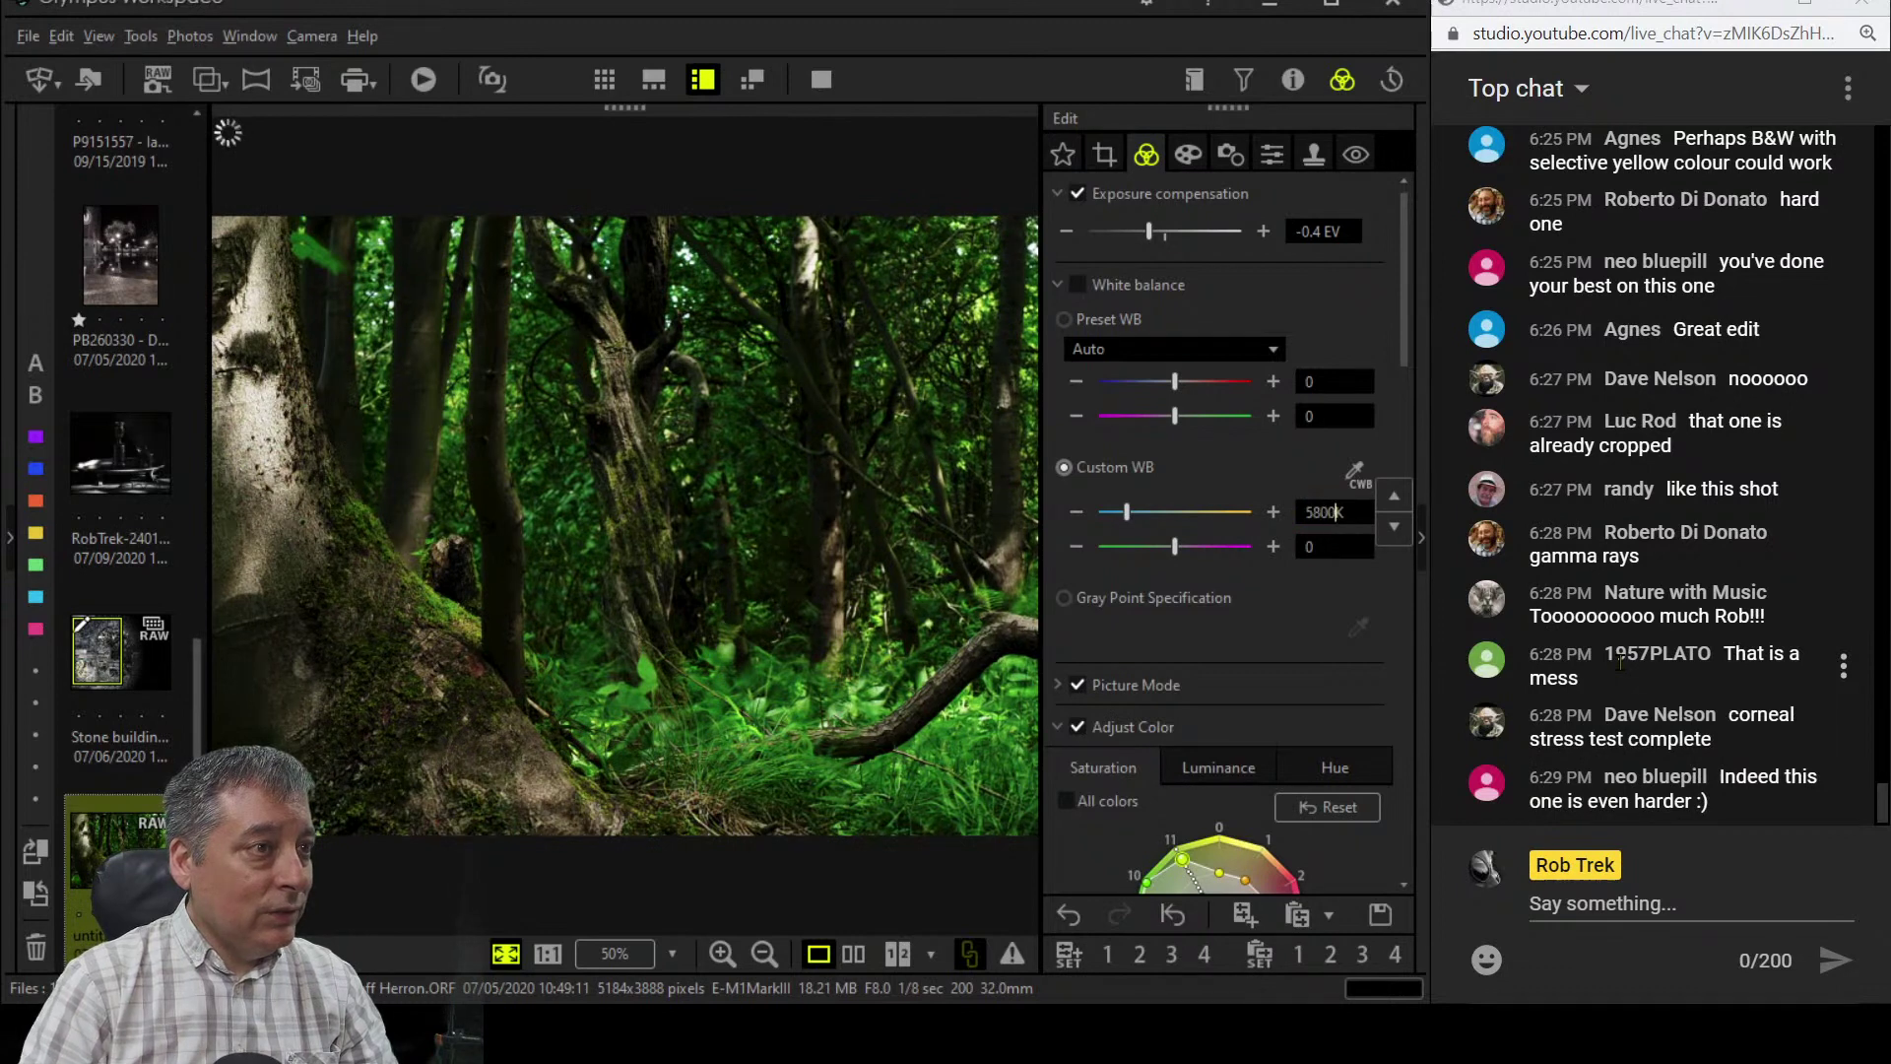
pyautogui.press('Return')
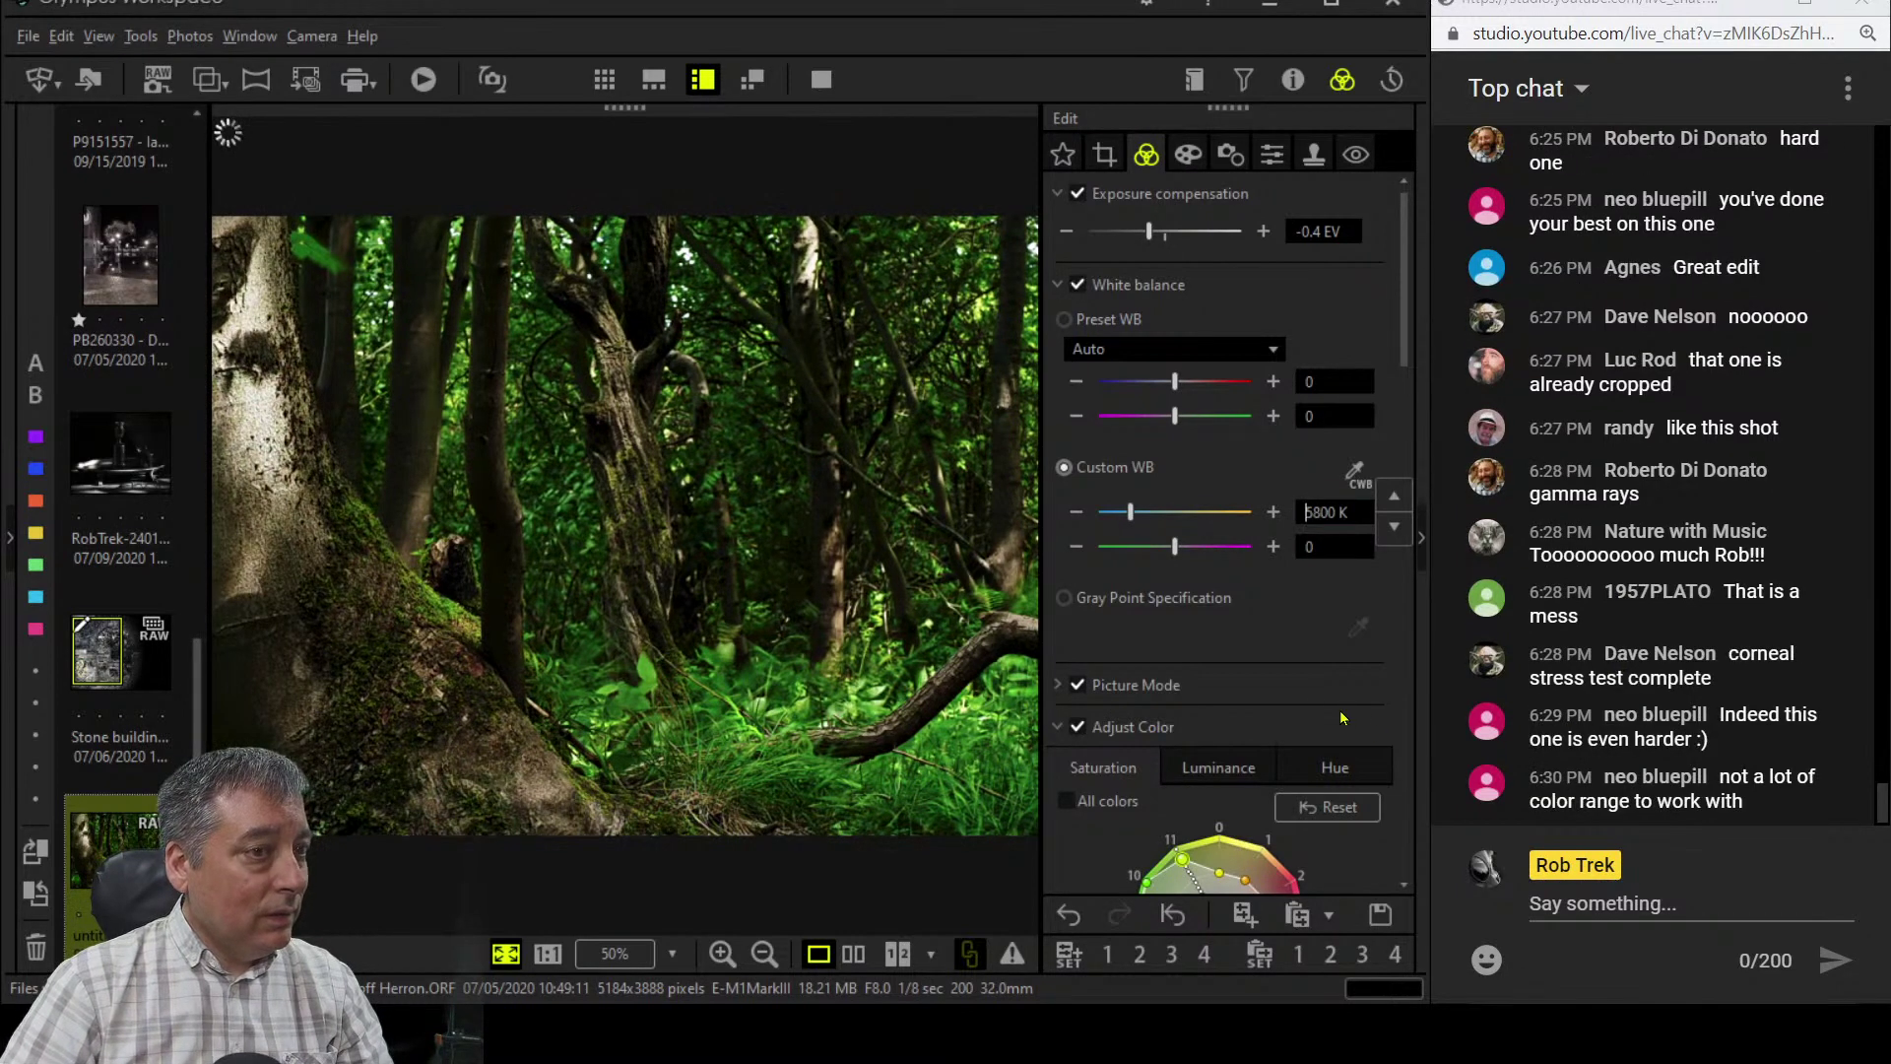
# - Darken the edges of the forest photo with a moderate negative vignetting adjustment
pyautogui.scroll(-5, 1308, 660)
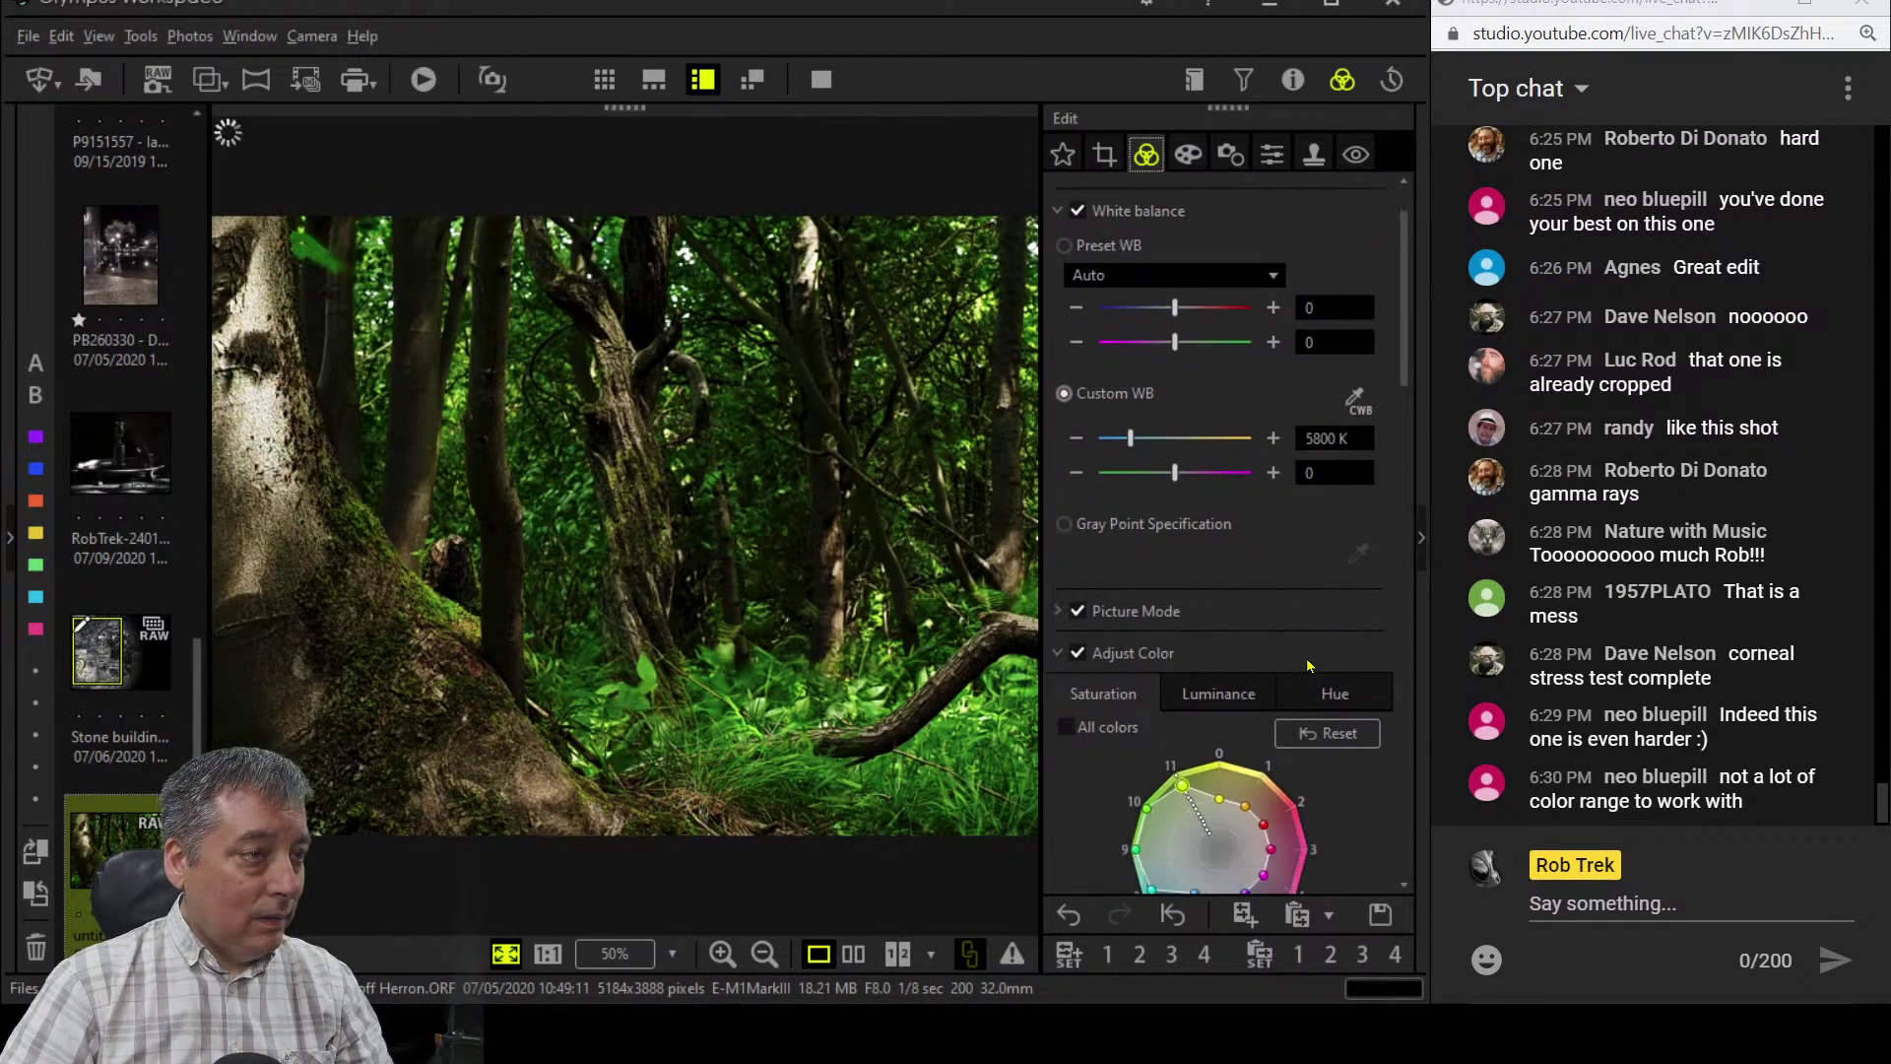
pyautogui.scroll(-14, 1307, 665)
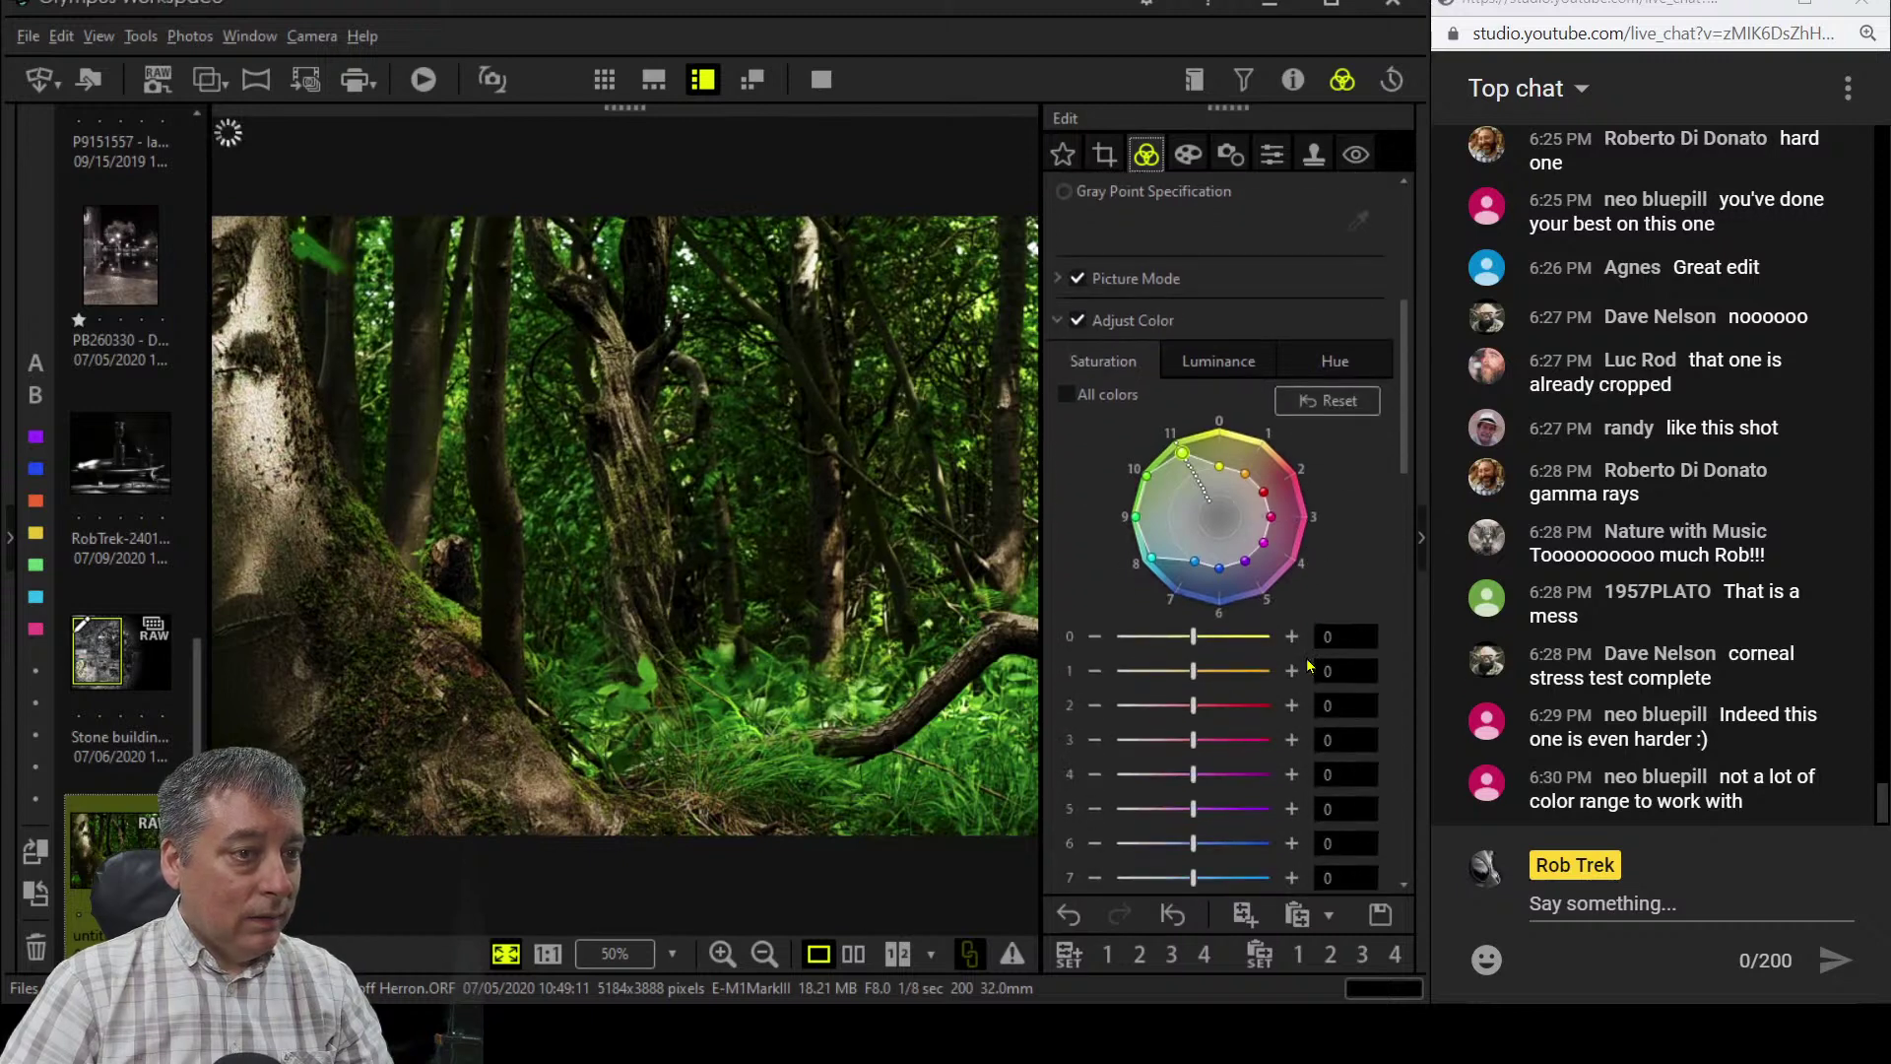
pyautogui.scroll(-7, 1308, 665)
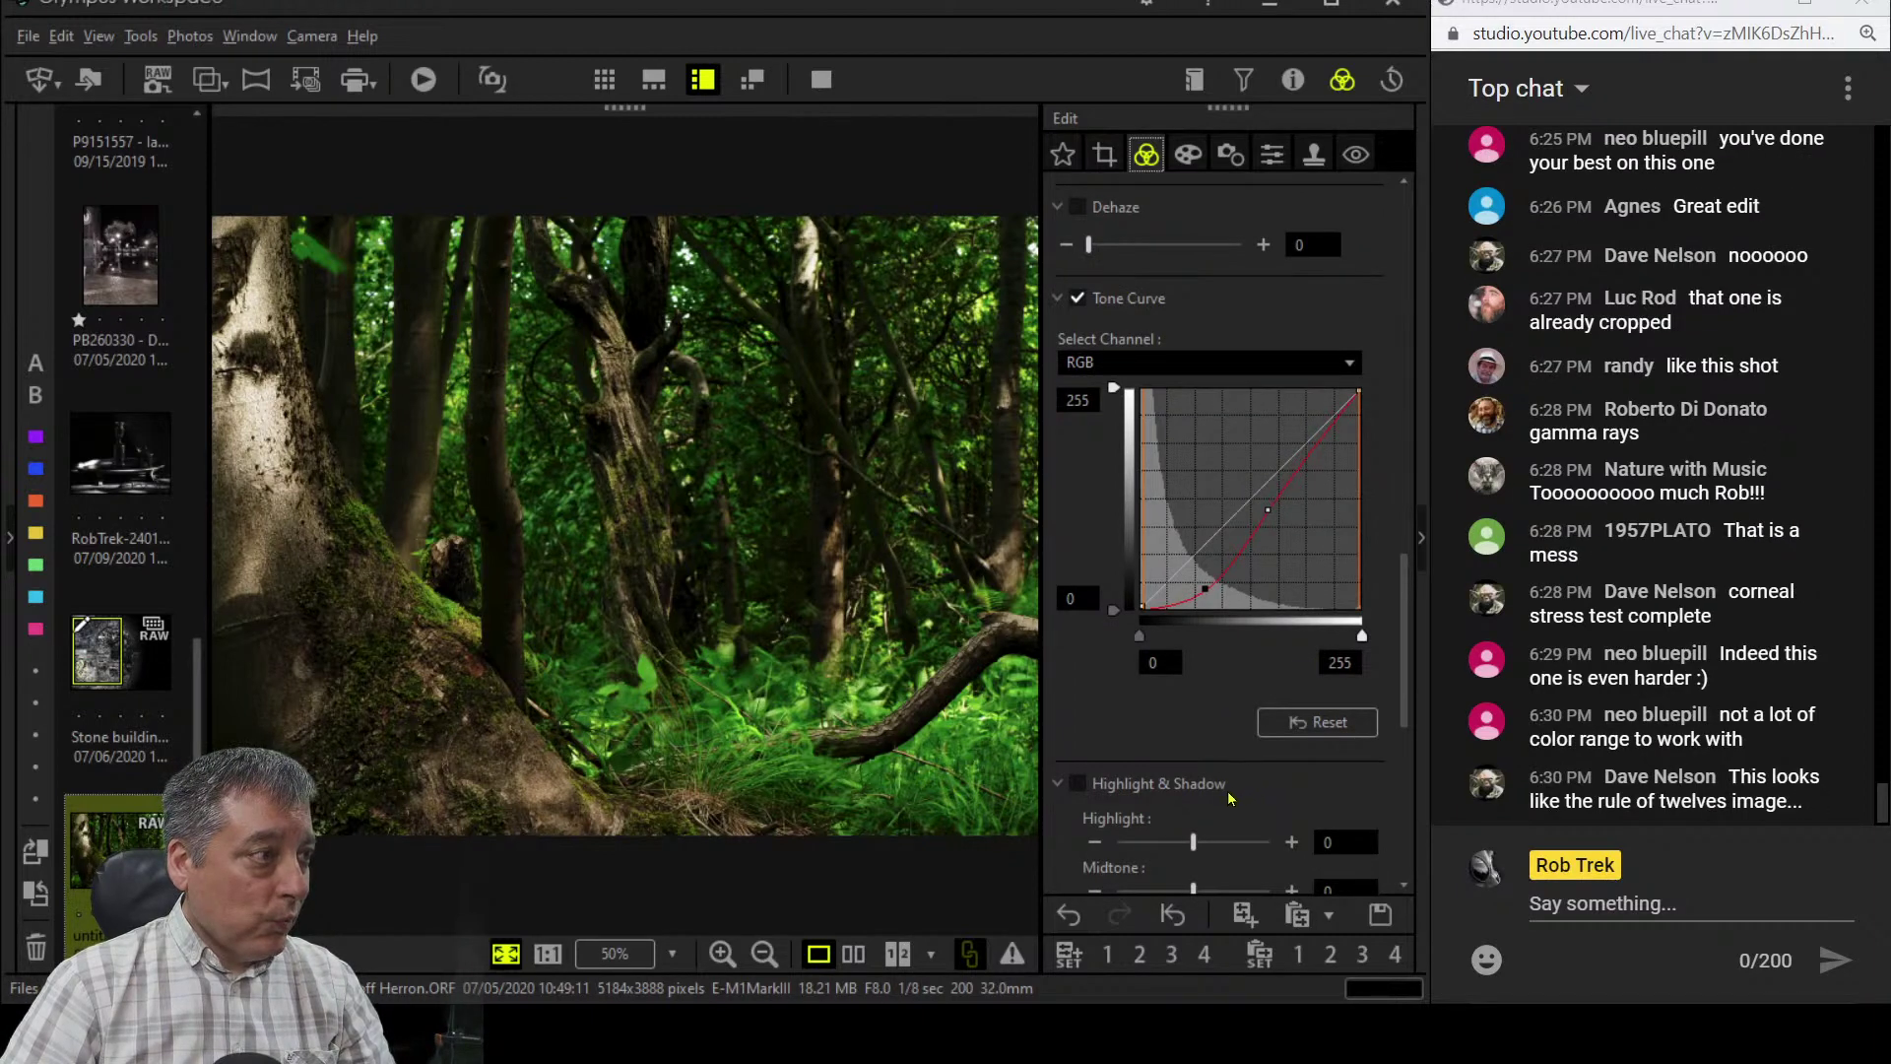
pyautogui.click(1189, 156)
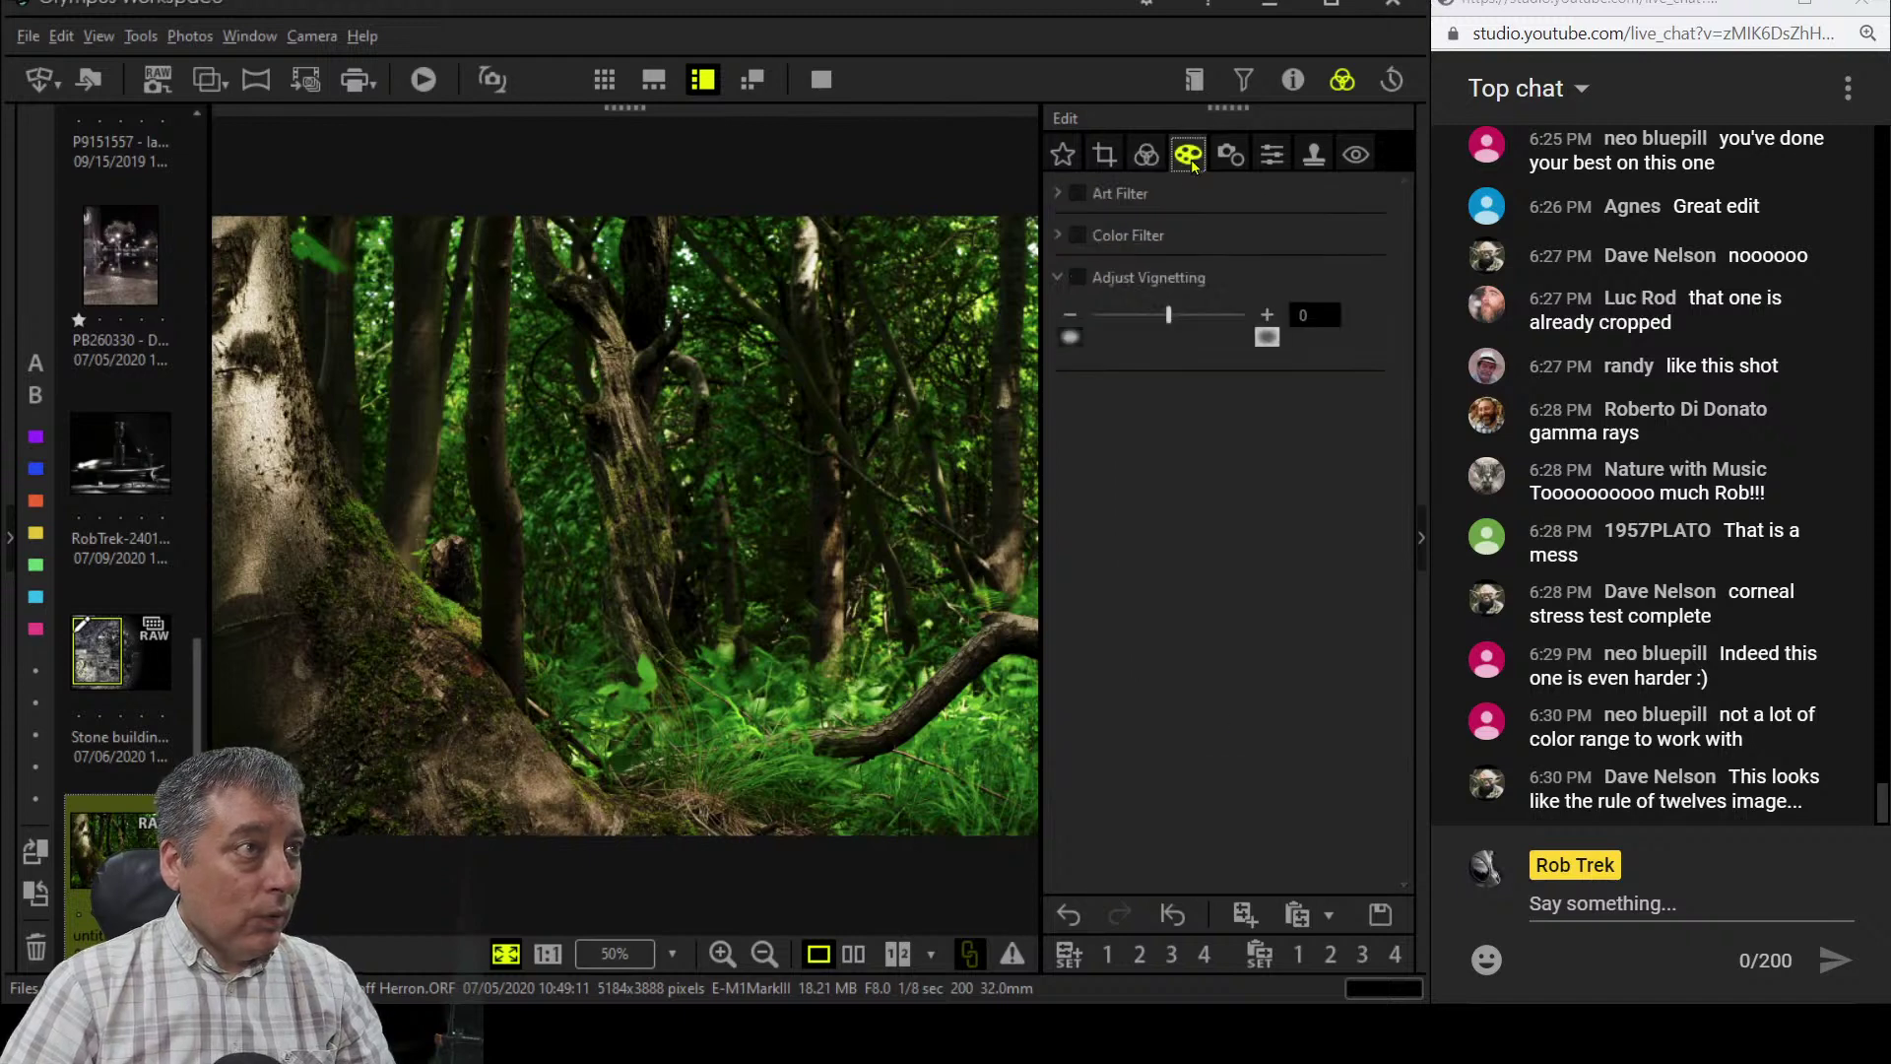
pyautogui.moveTo(1168, 315); pyautogui.dragTo(1141, 325)
# - Try the Monotone picture mode with the green B&W filter on the forest photo, accepting cancellation of the color adjustment
pyautogui.click(1147, 155)
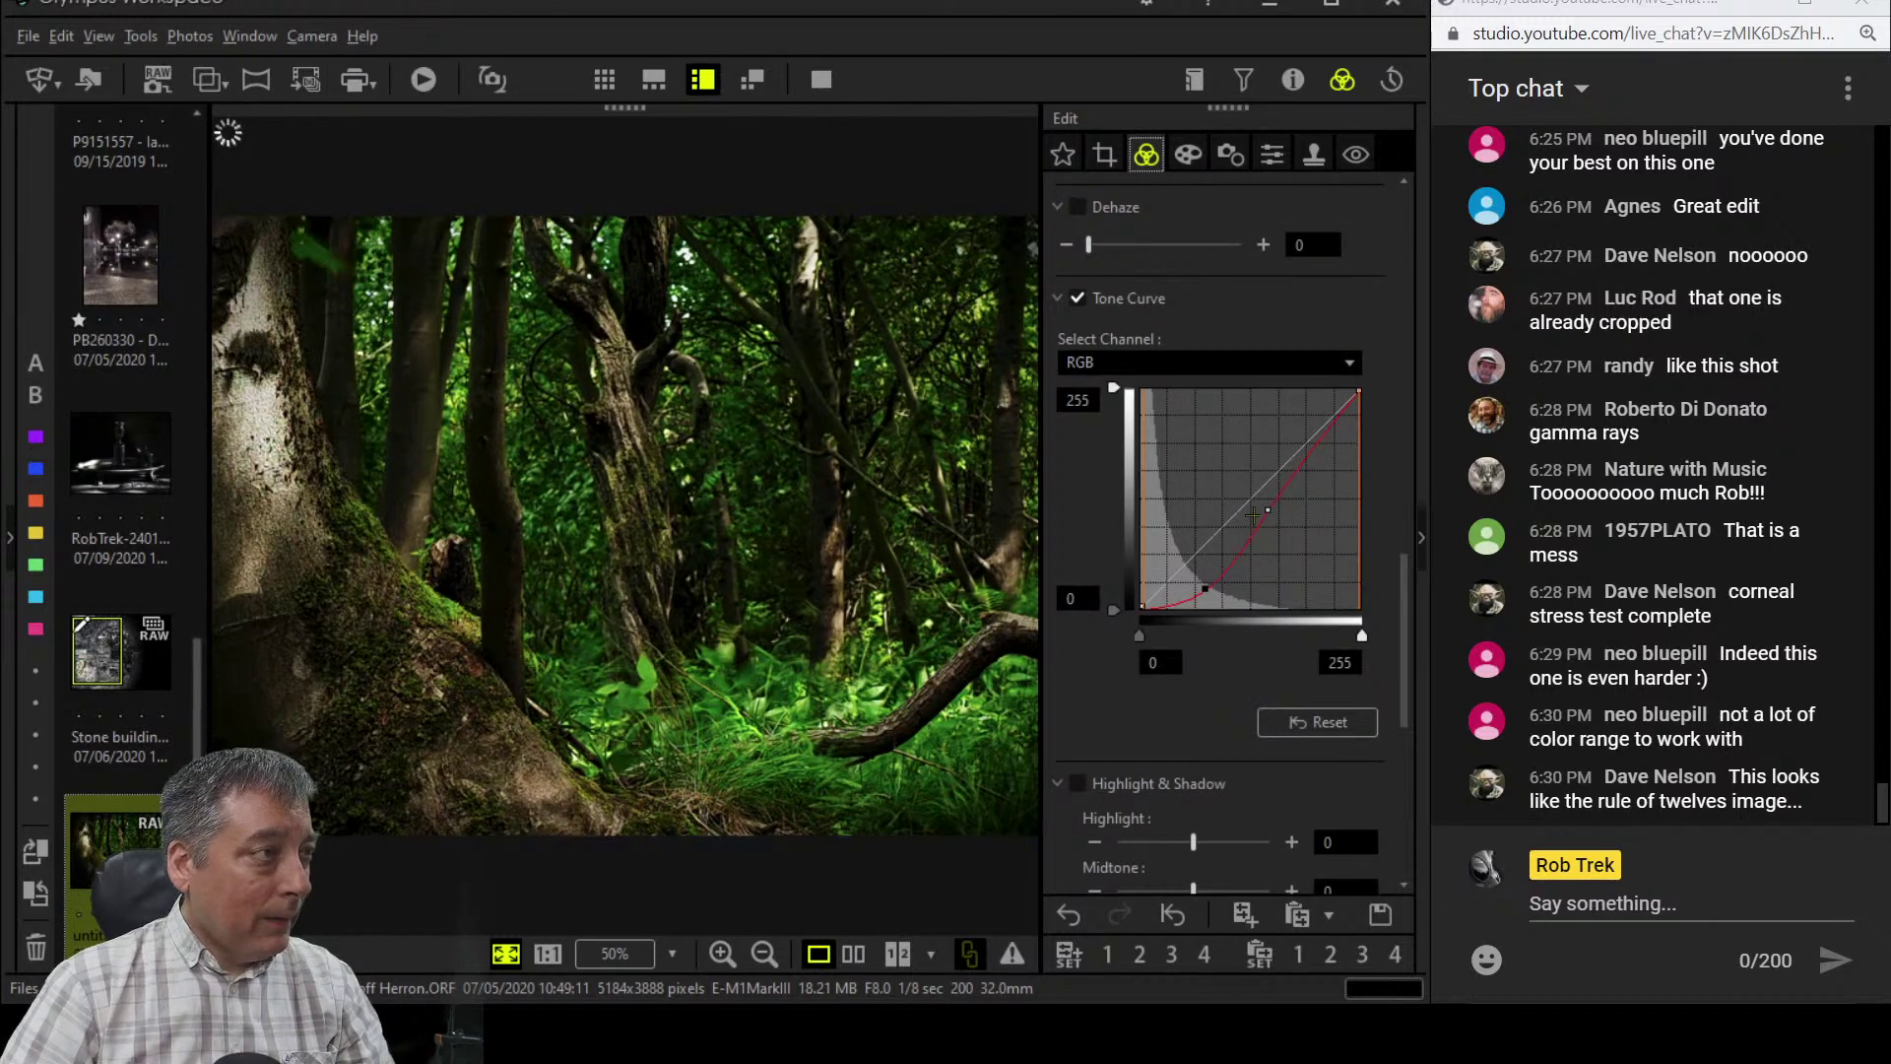
pyautogui.scroll(12, 1221, 341)
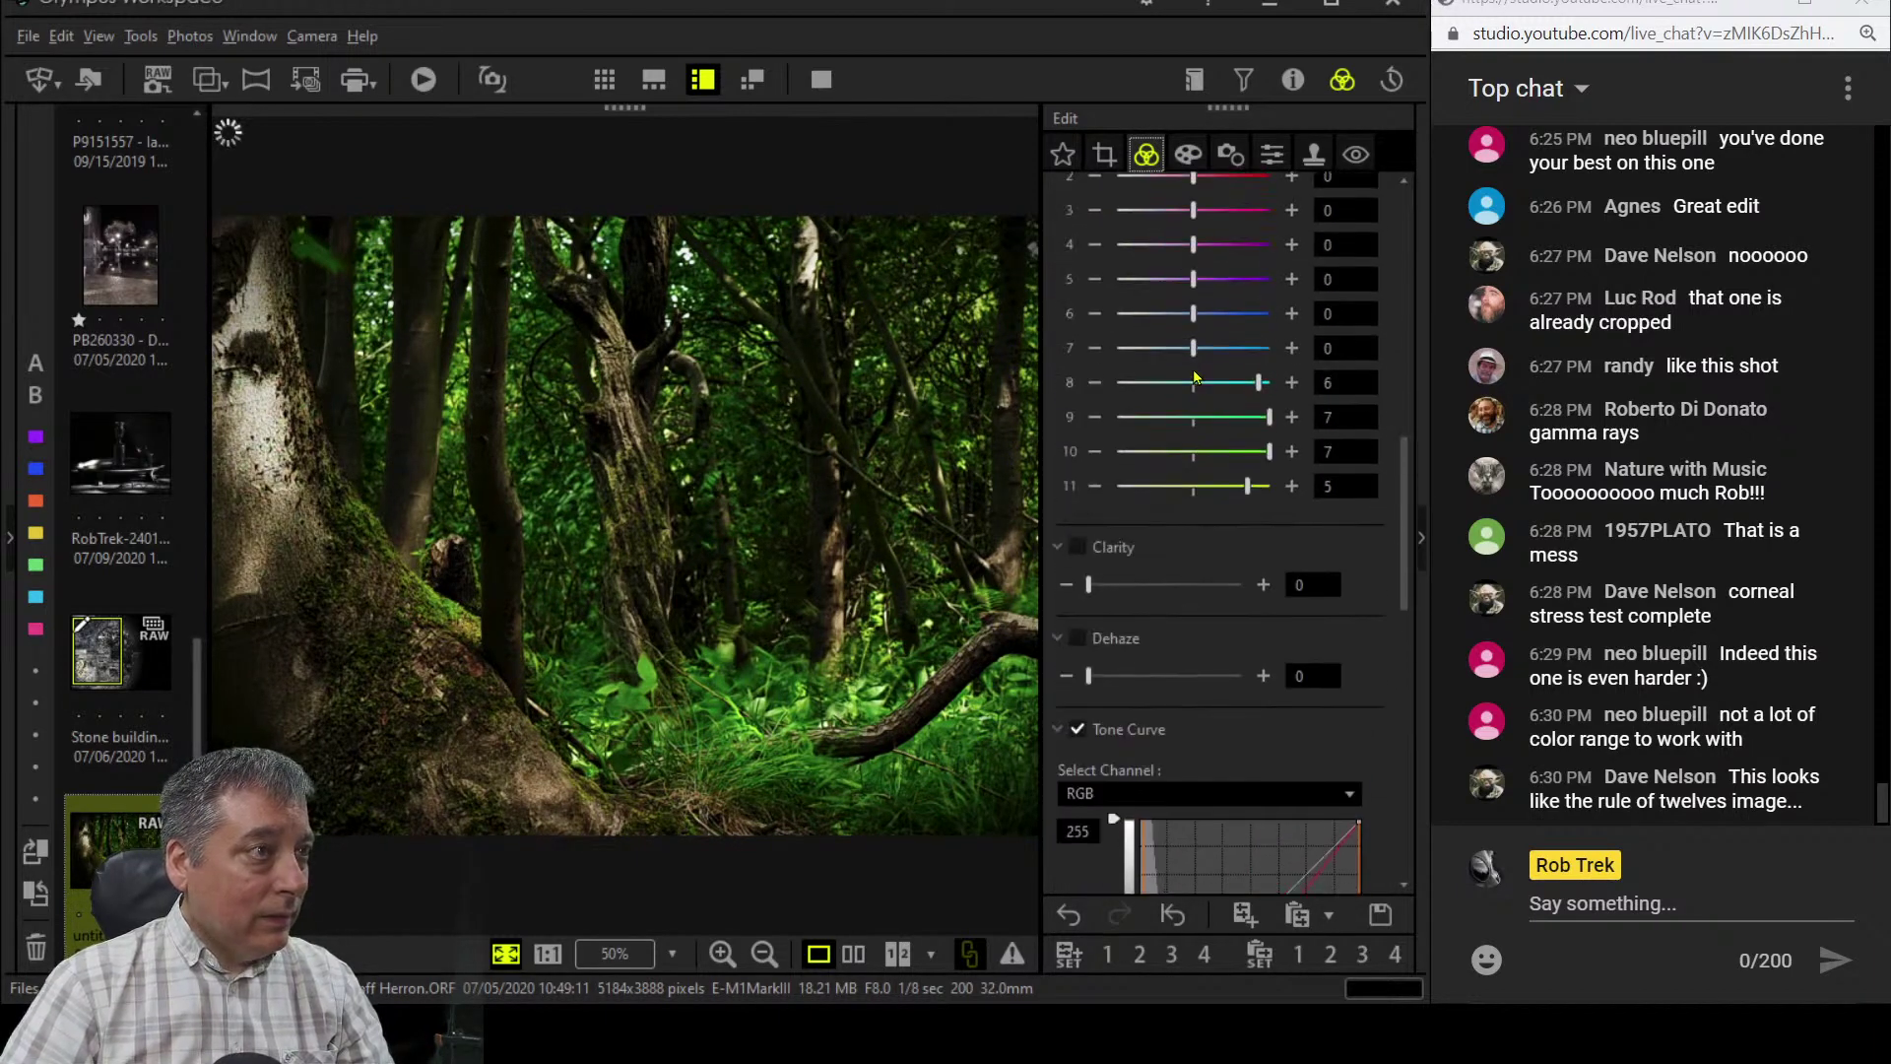
pyautogui.scroll(5, 1194, 377)
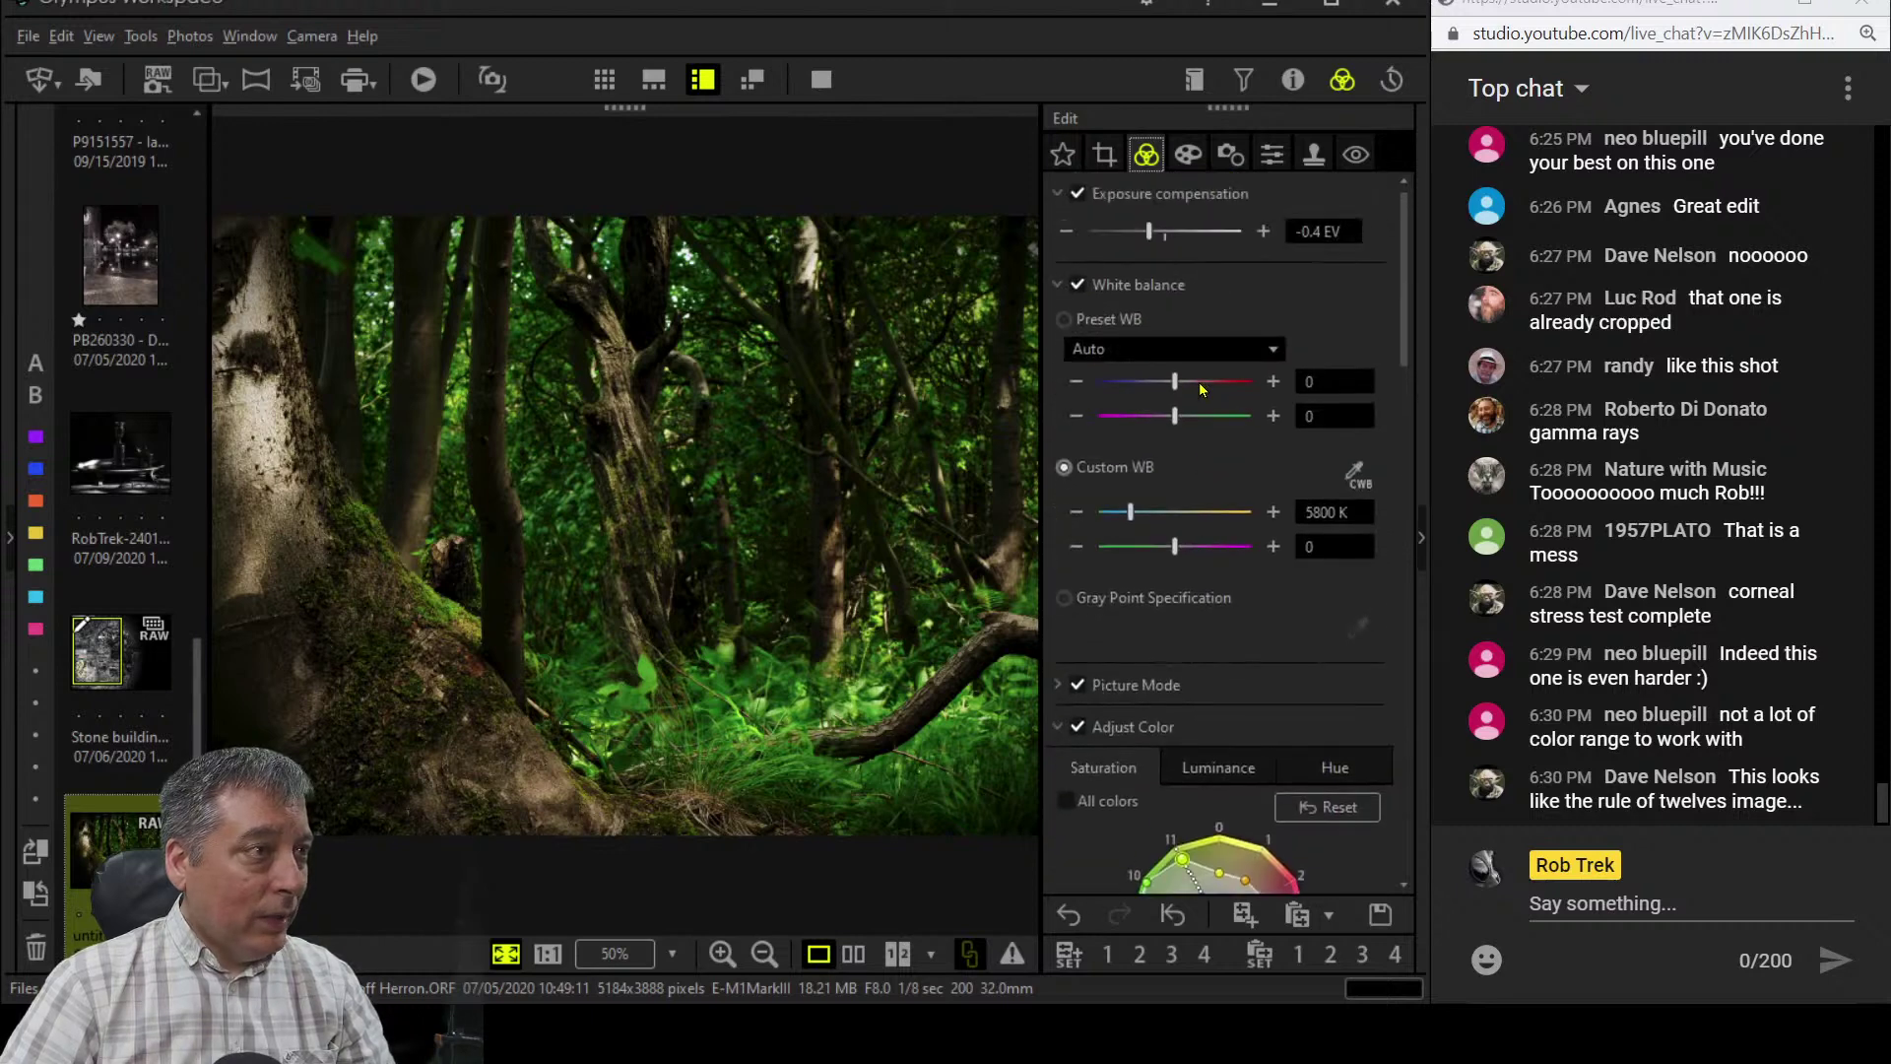
pyautogui.scroll(-4, 1202, 424)
pyautogui.scroll(-2, 1206, 470)
pyautogui.scroll(3, 1103, 551)
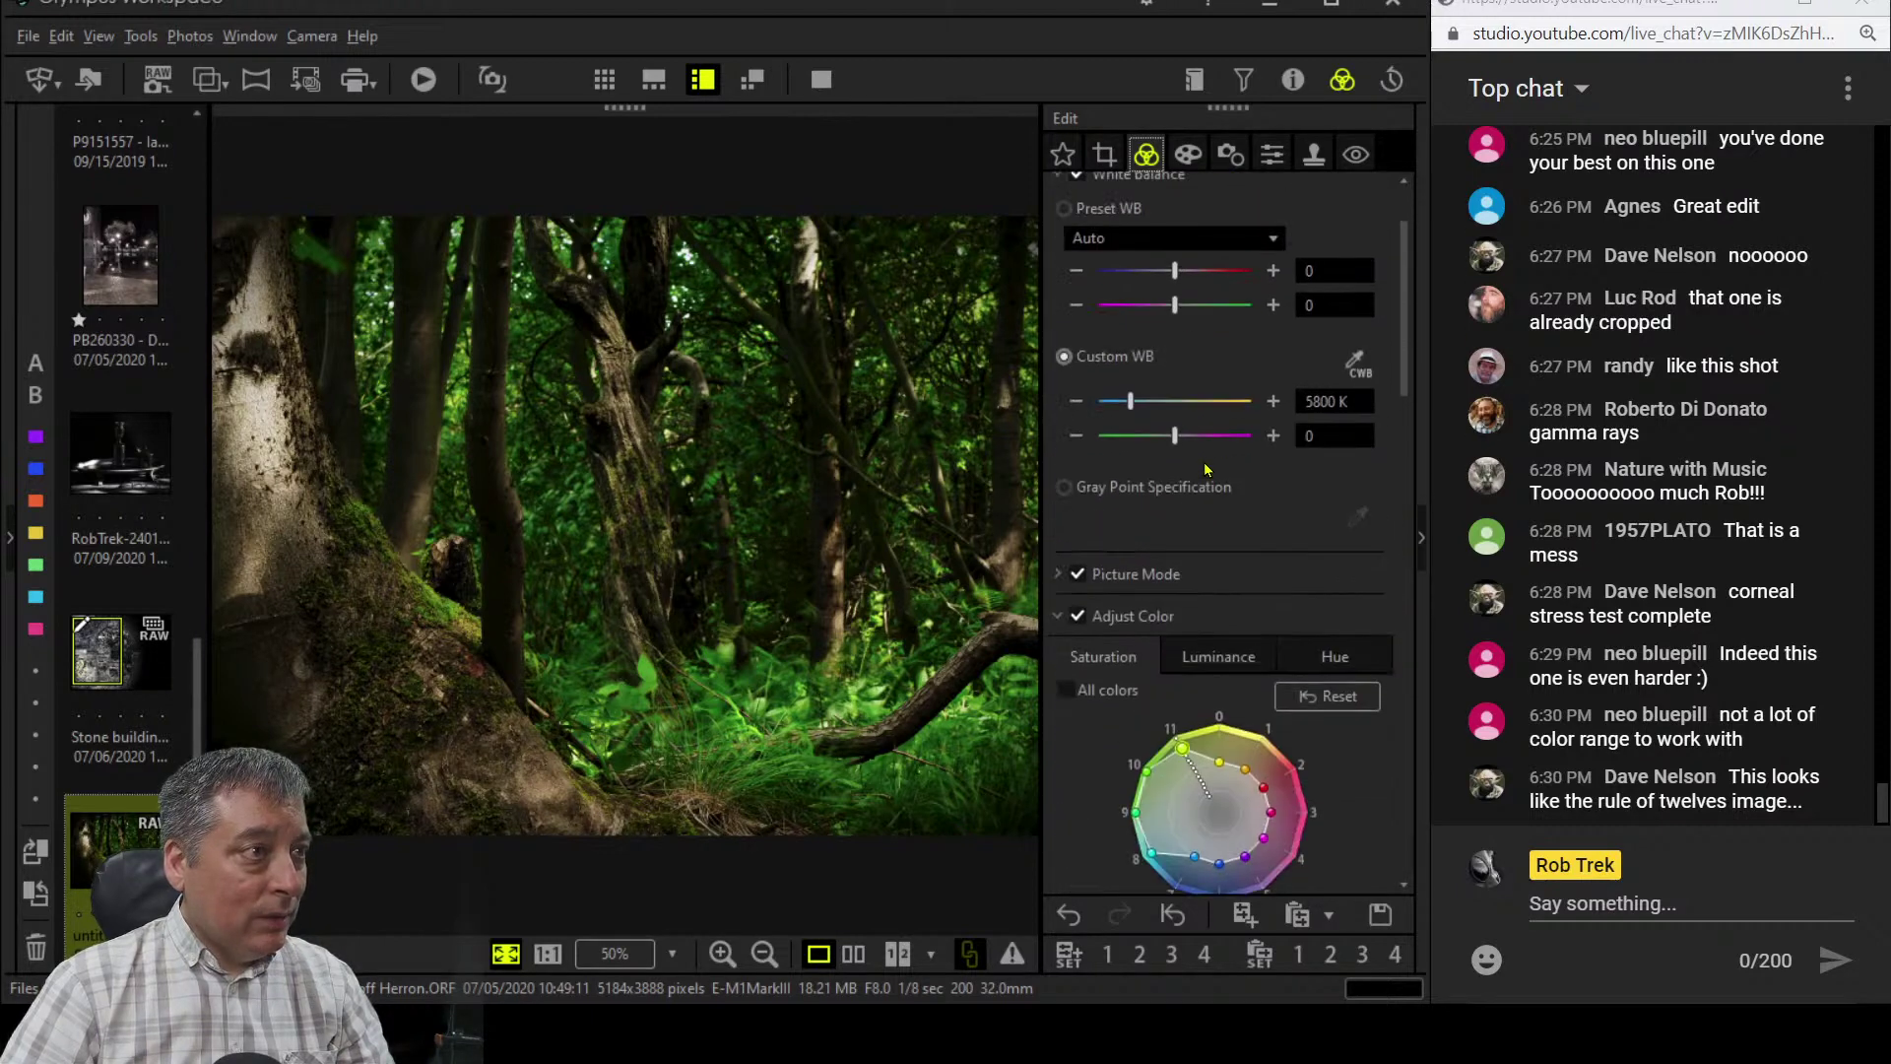
pyautogui.click(1057, 538)
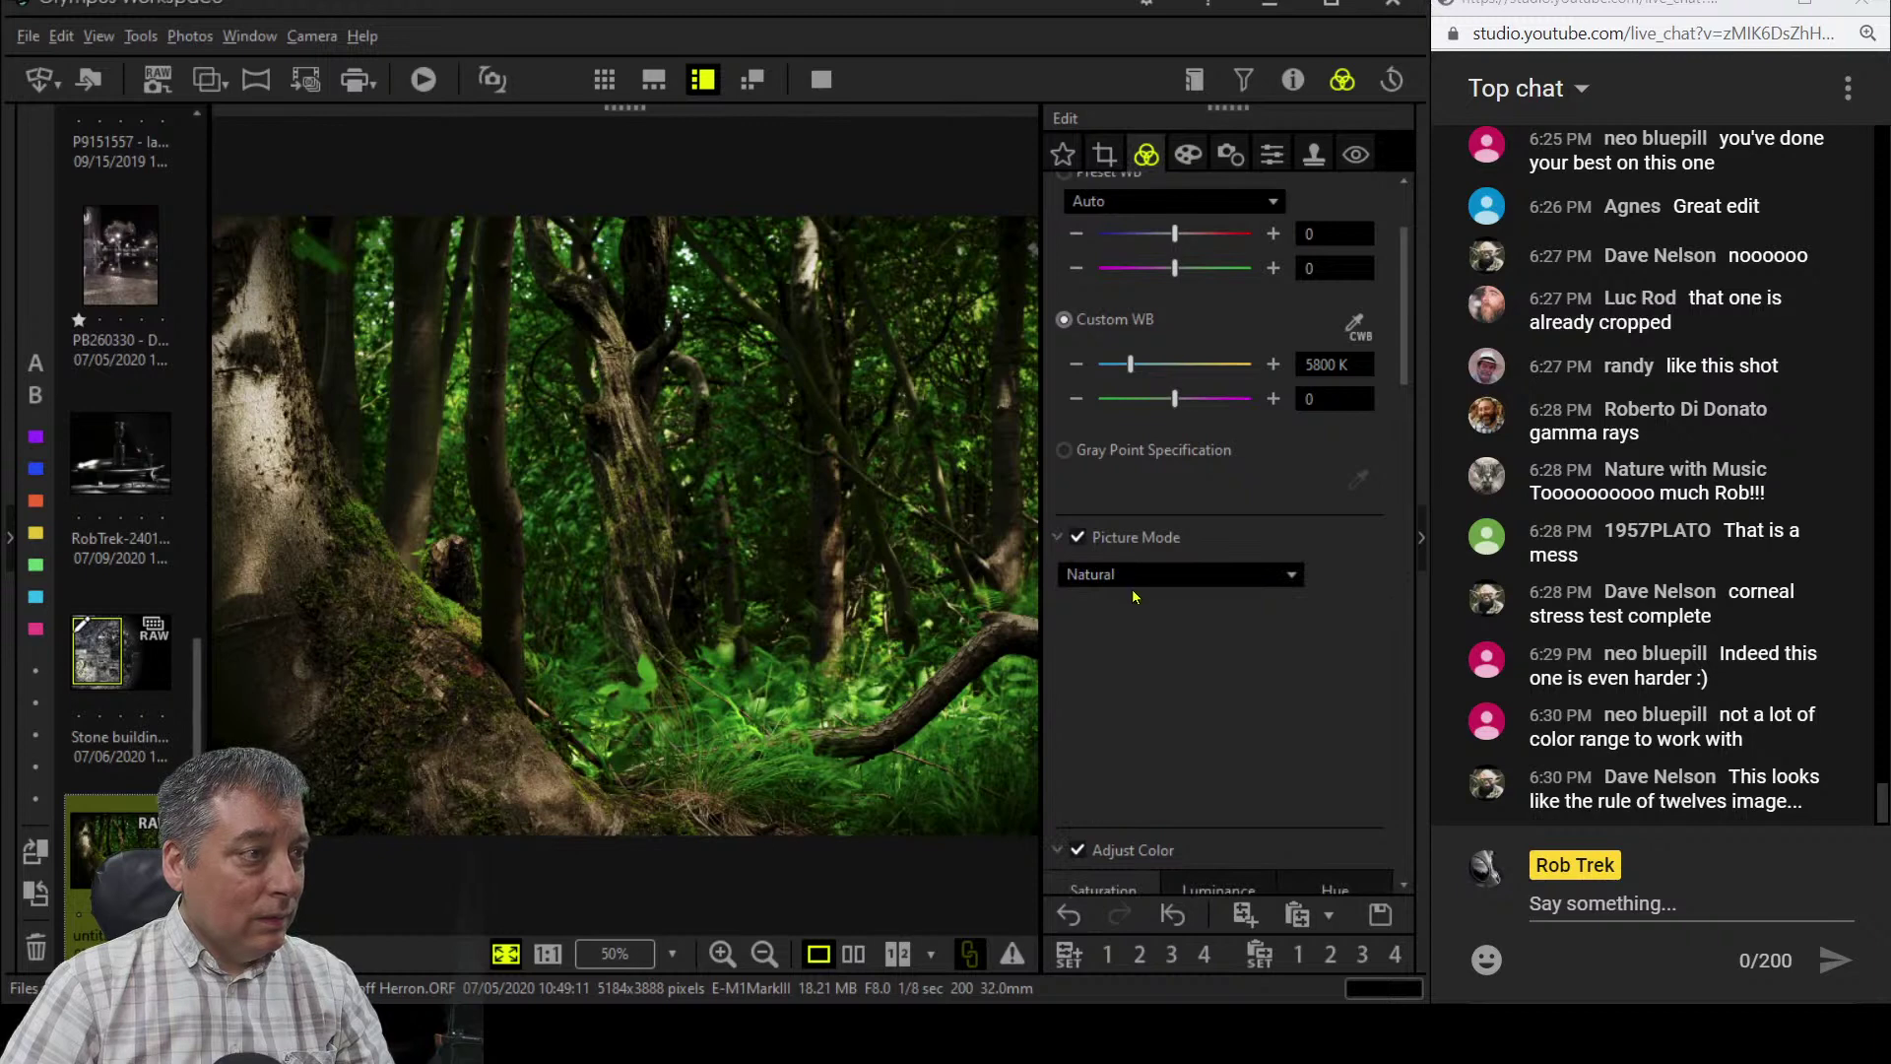
pyautogui.click(1136, 577)
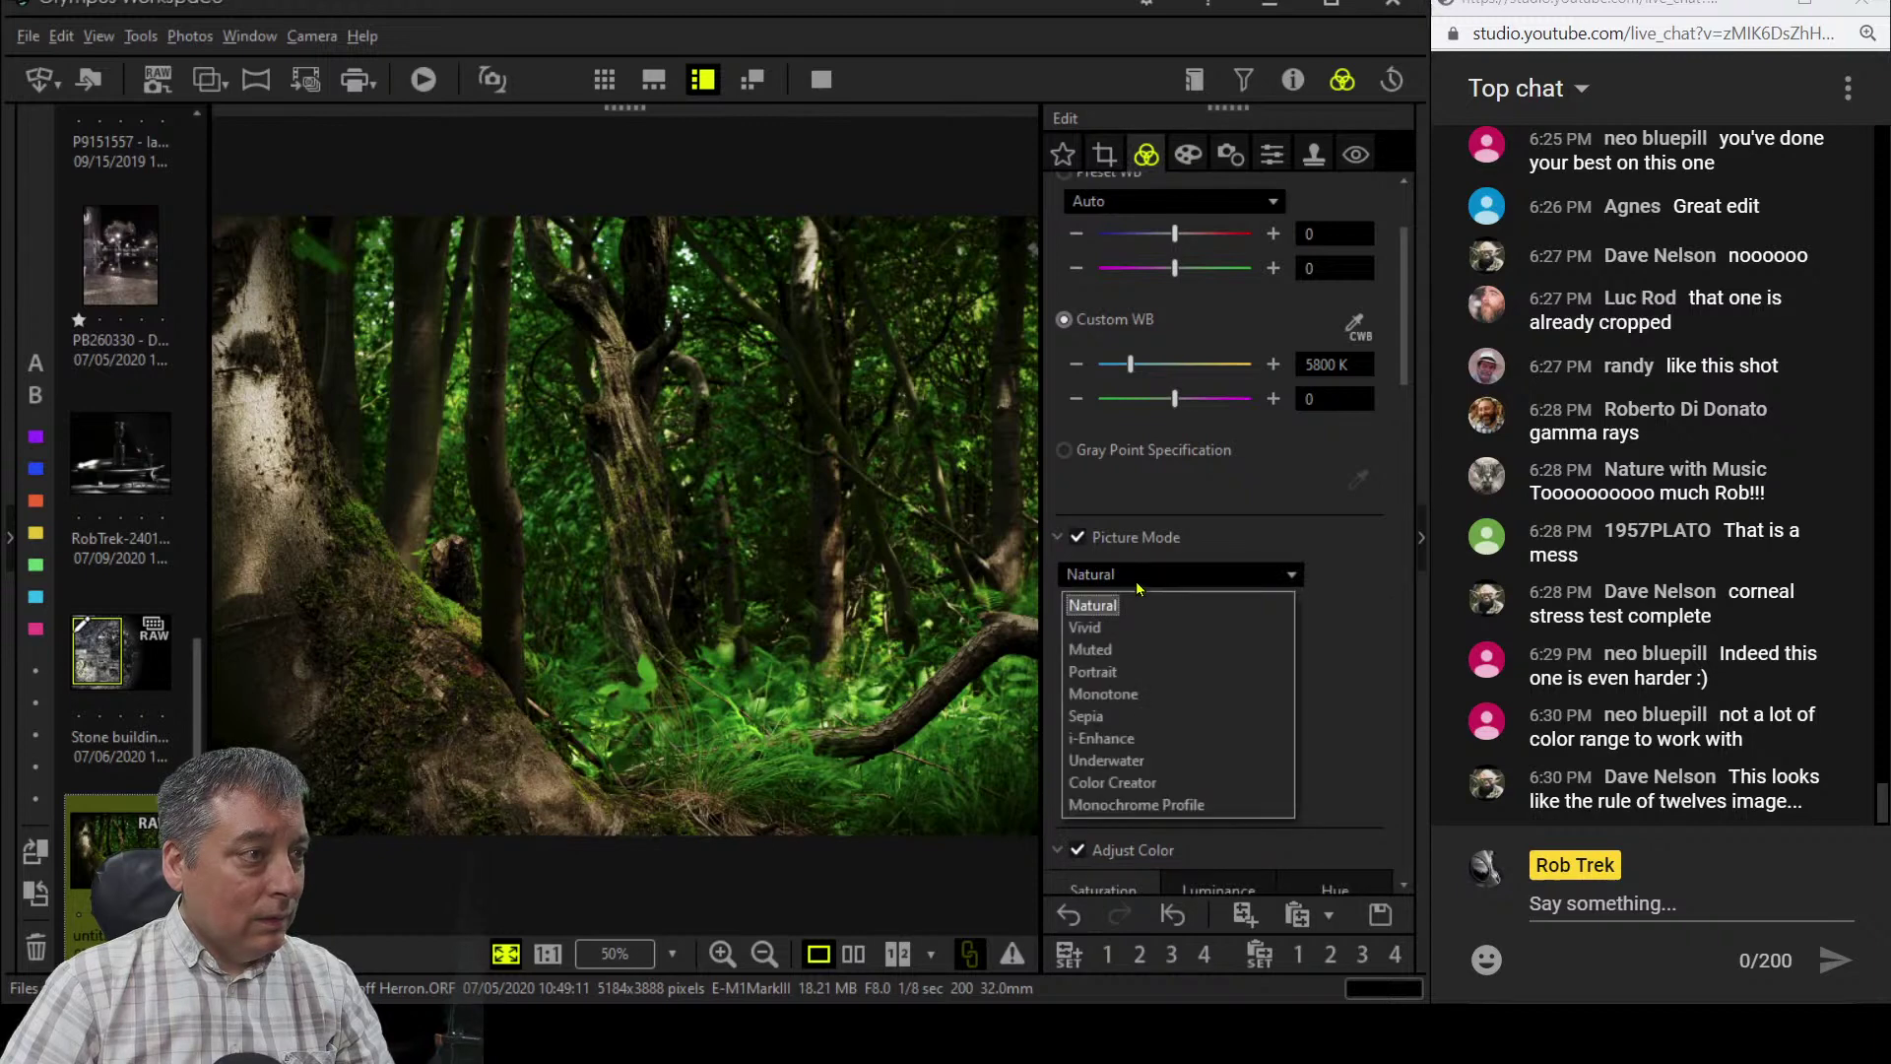
pyautogui.click(1160, 694)
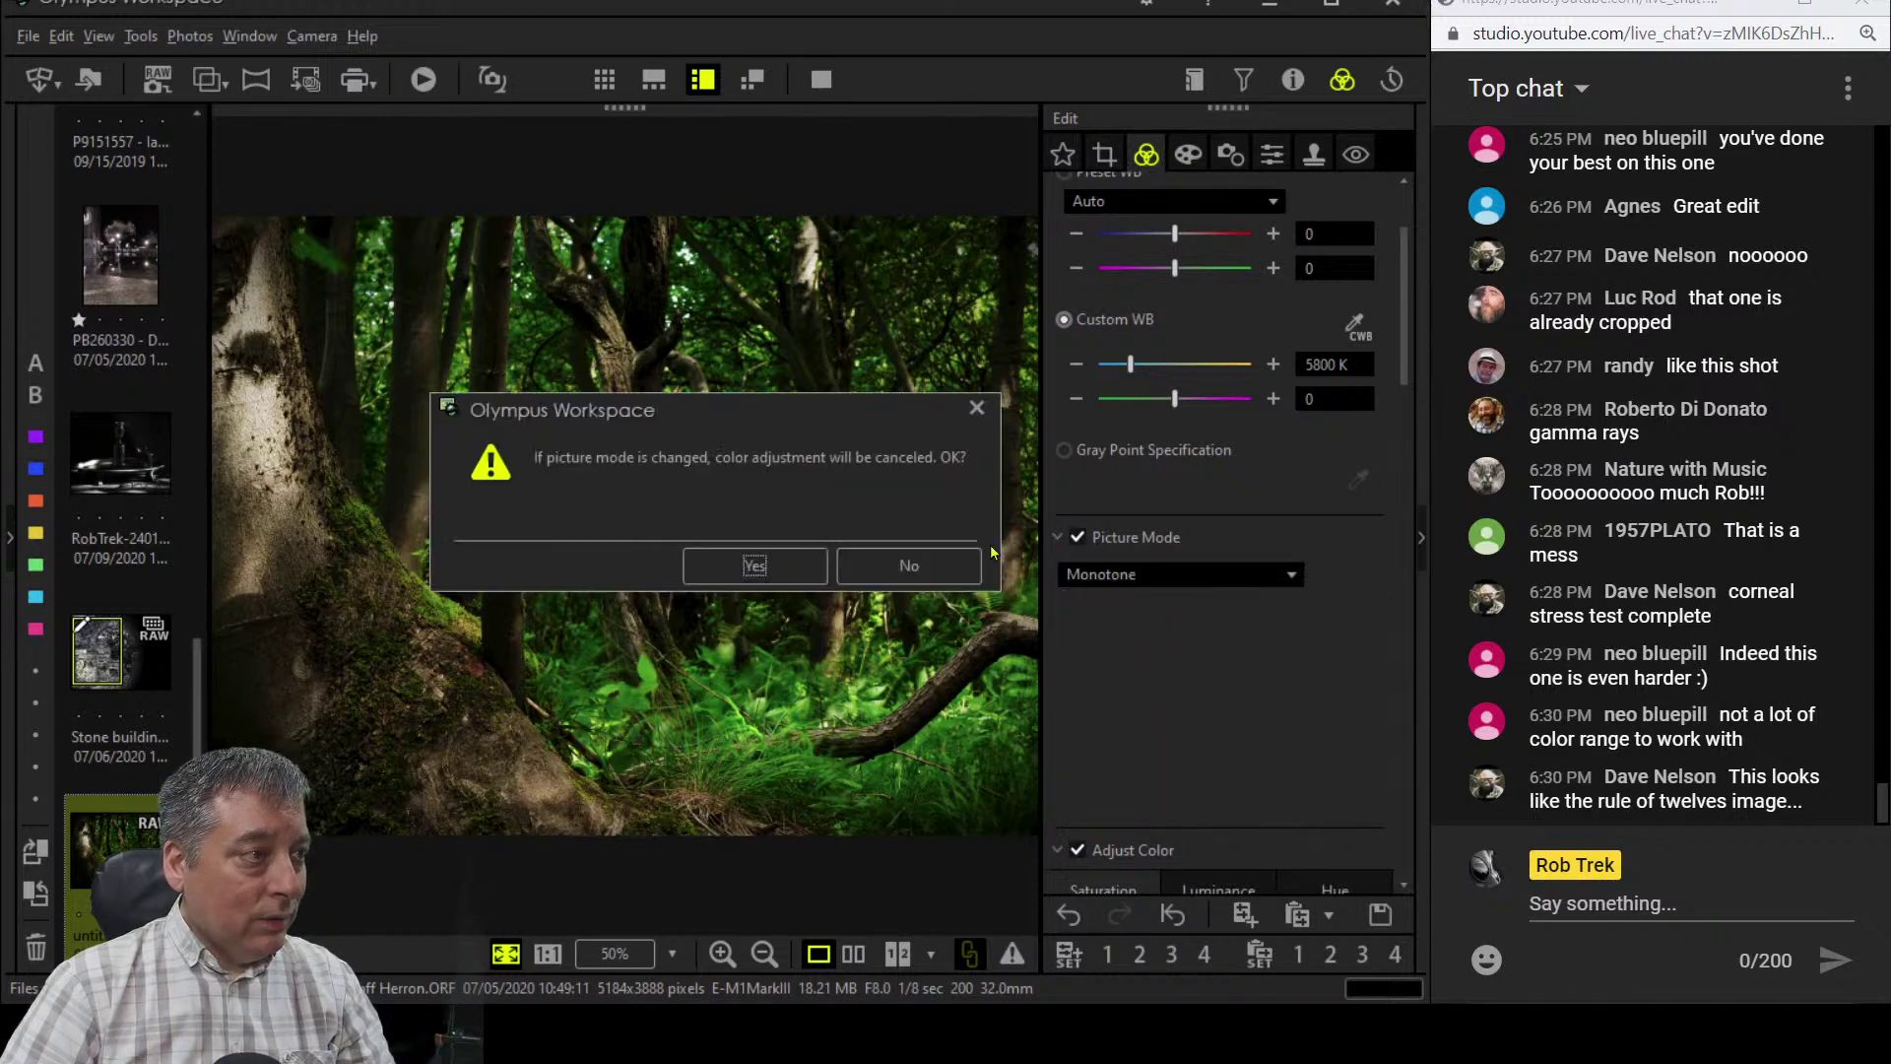
pyautogui.click(779, 573)
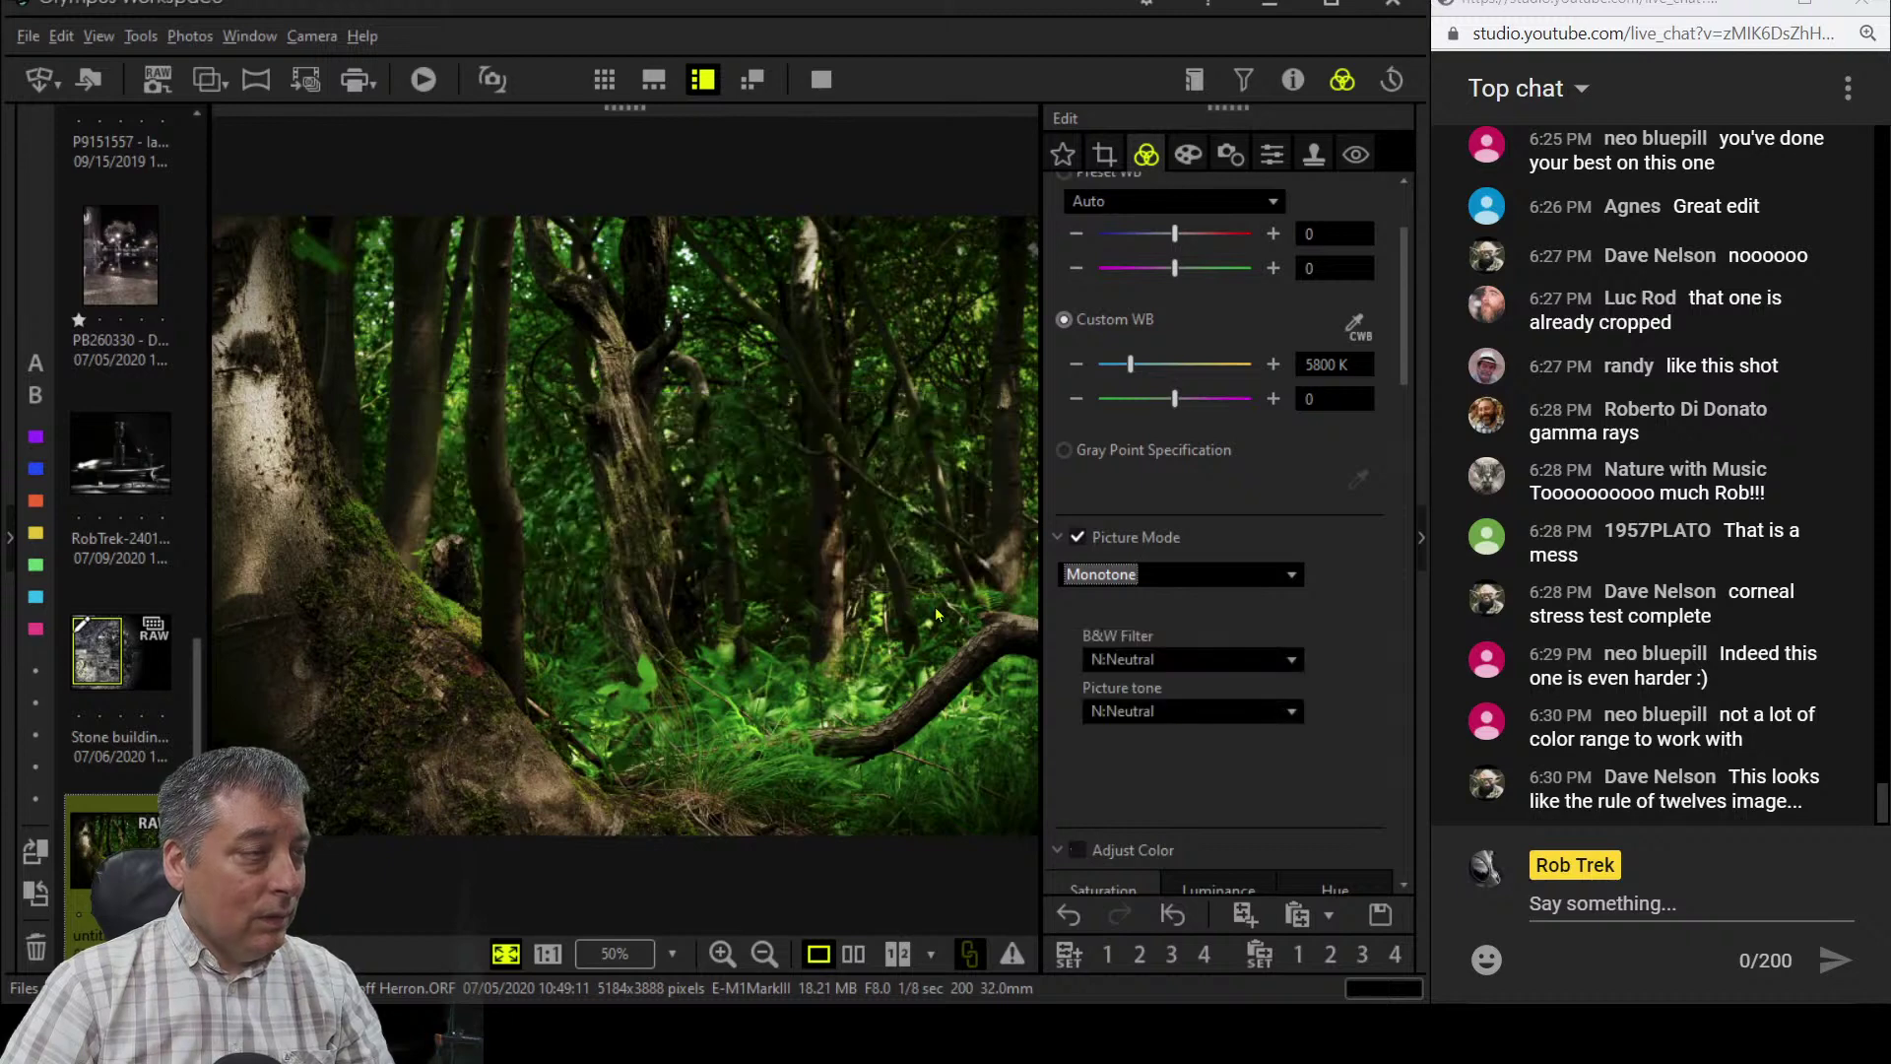
pyautogui.click(1223, 665)
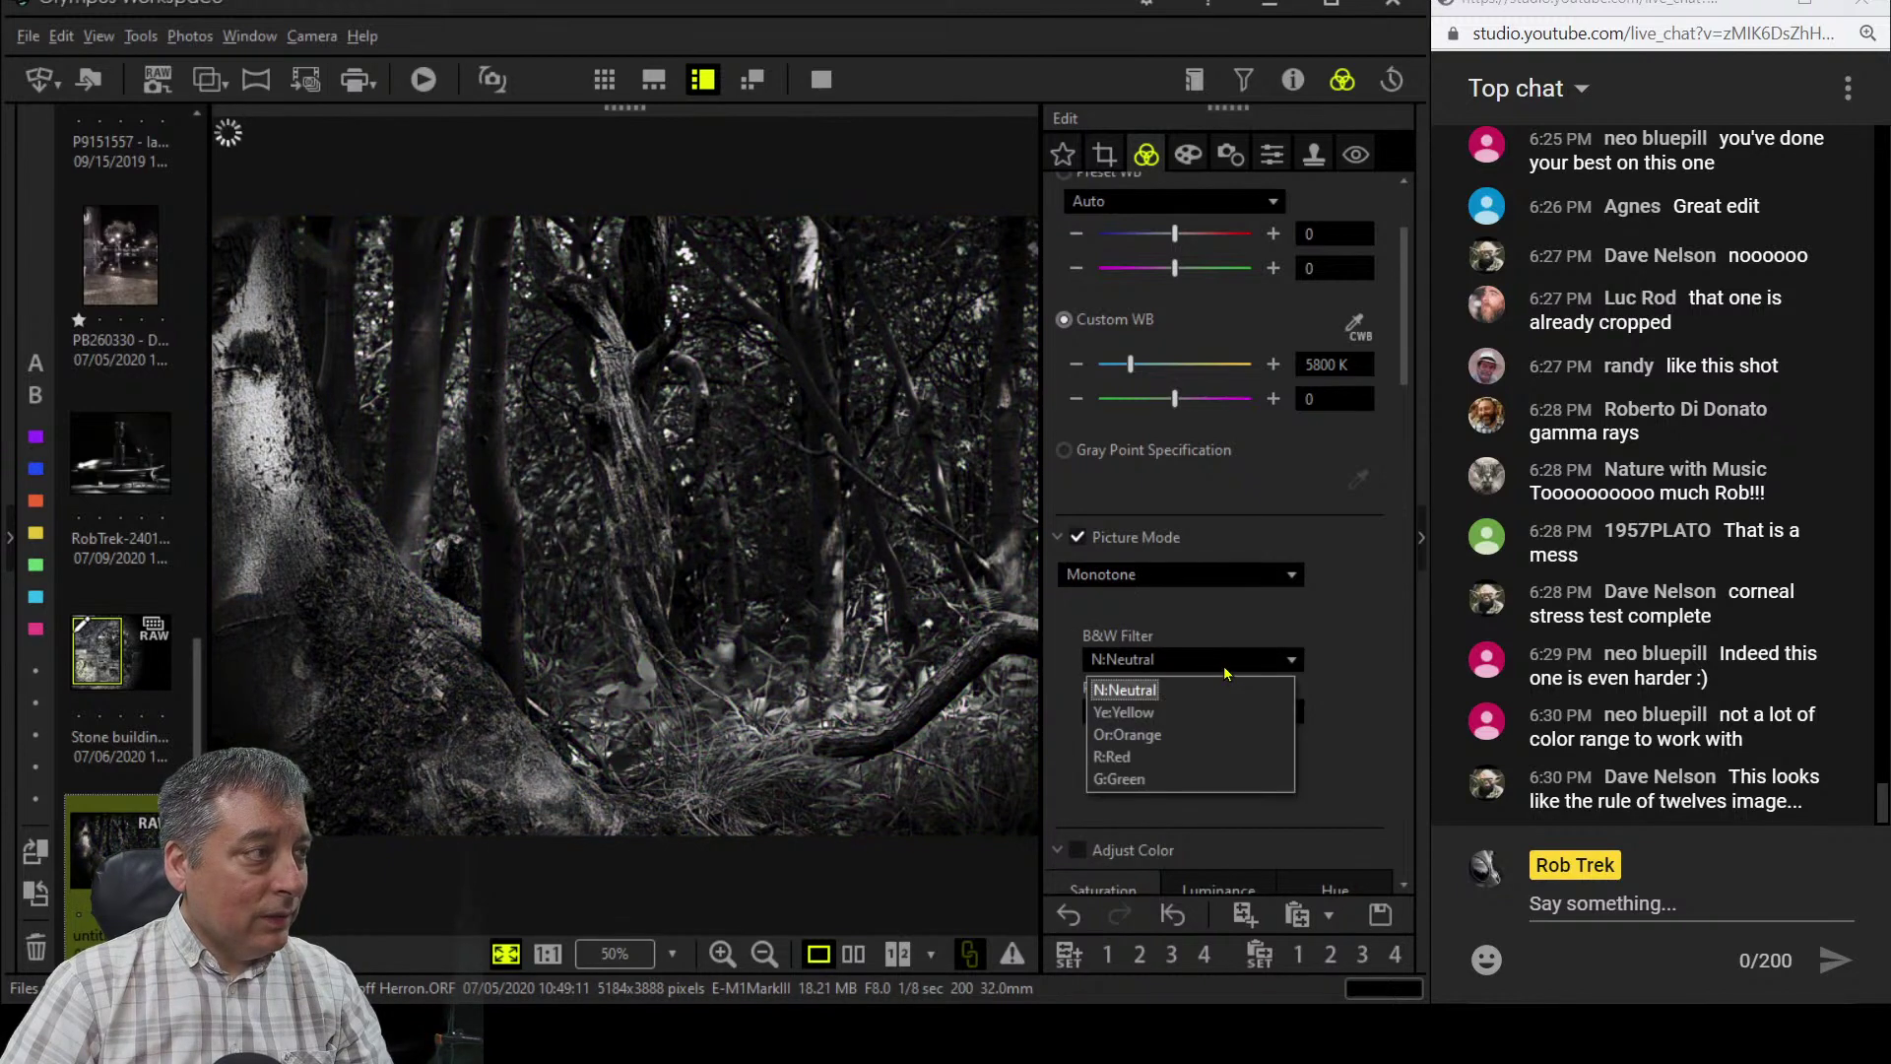
pyautogui.click(1197, 779)
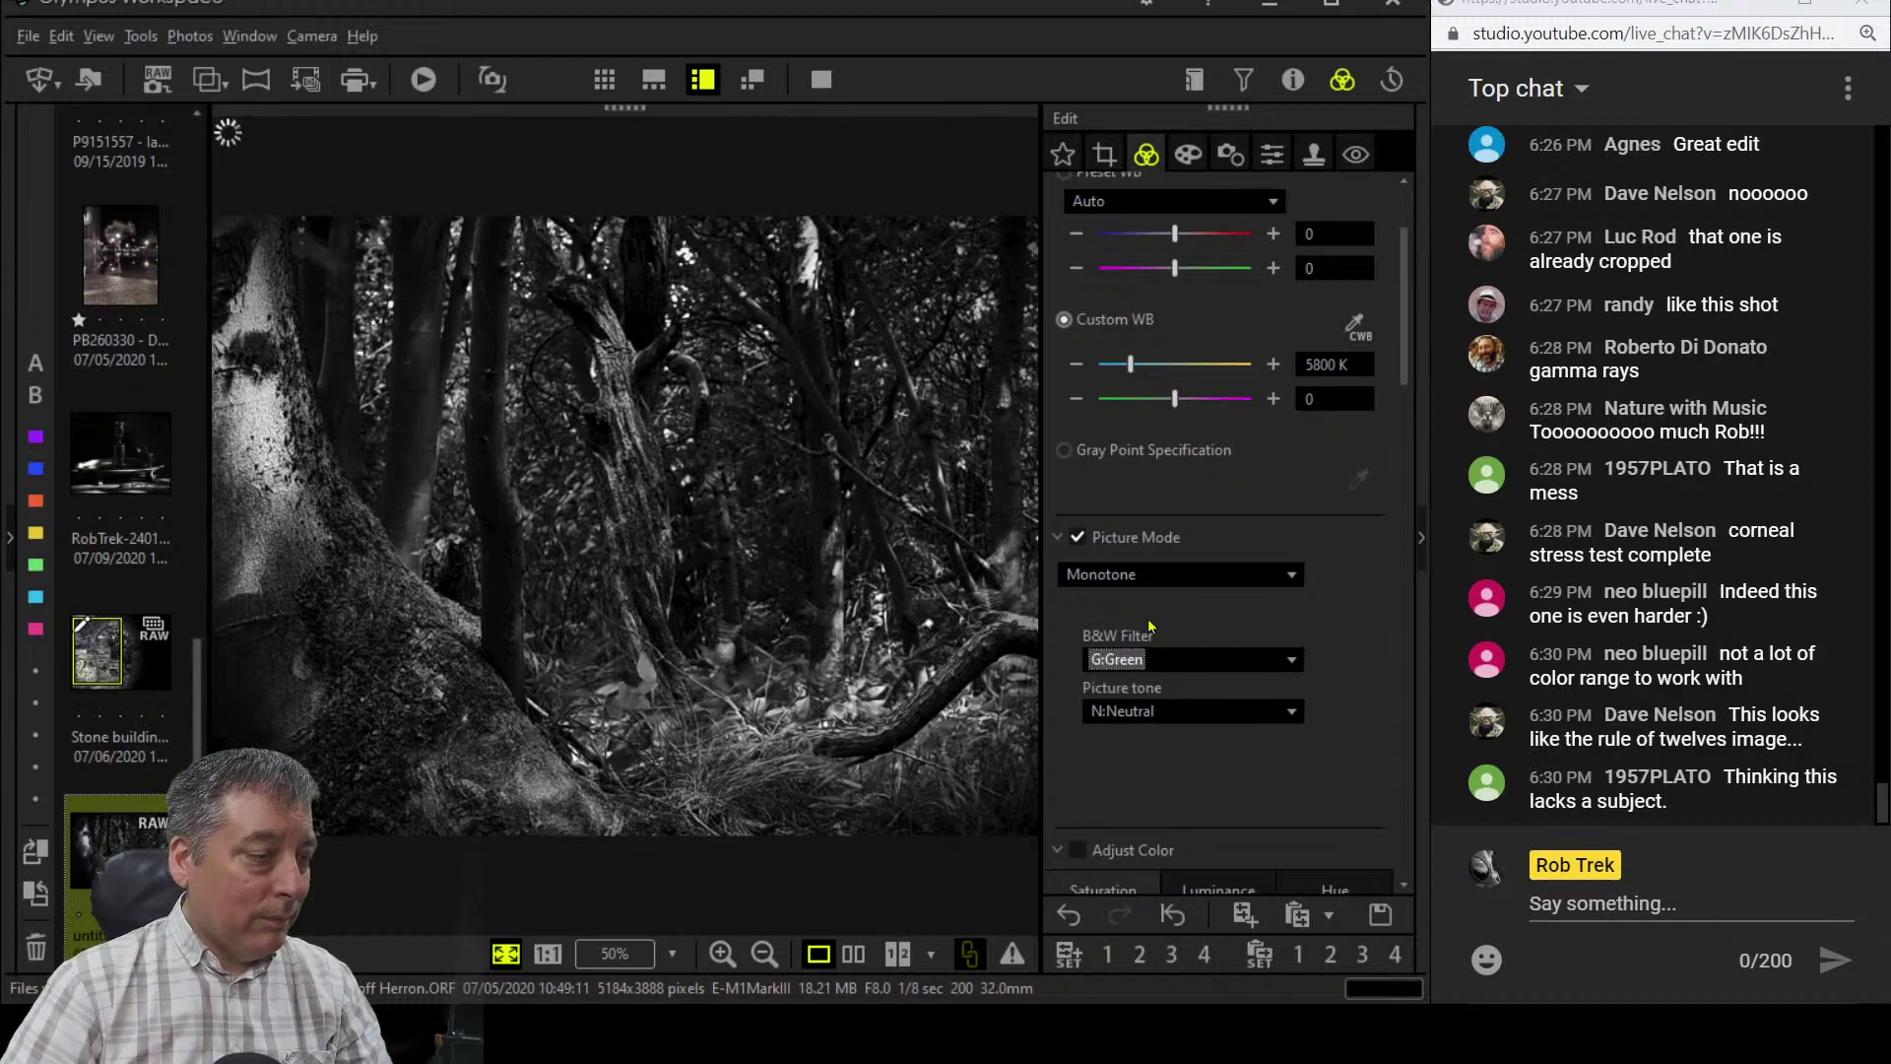
# - Undo the green B&W filter and the Monotone conversion, going back to the Natural picture mode
pyautogui.click(1069, 913)
pyautogui.click(1070, 913)
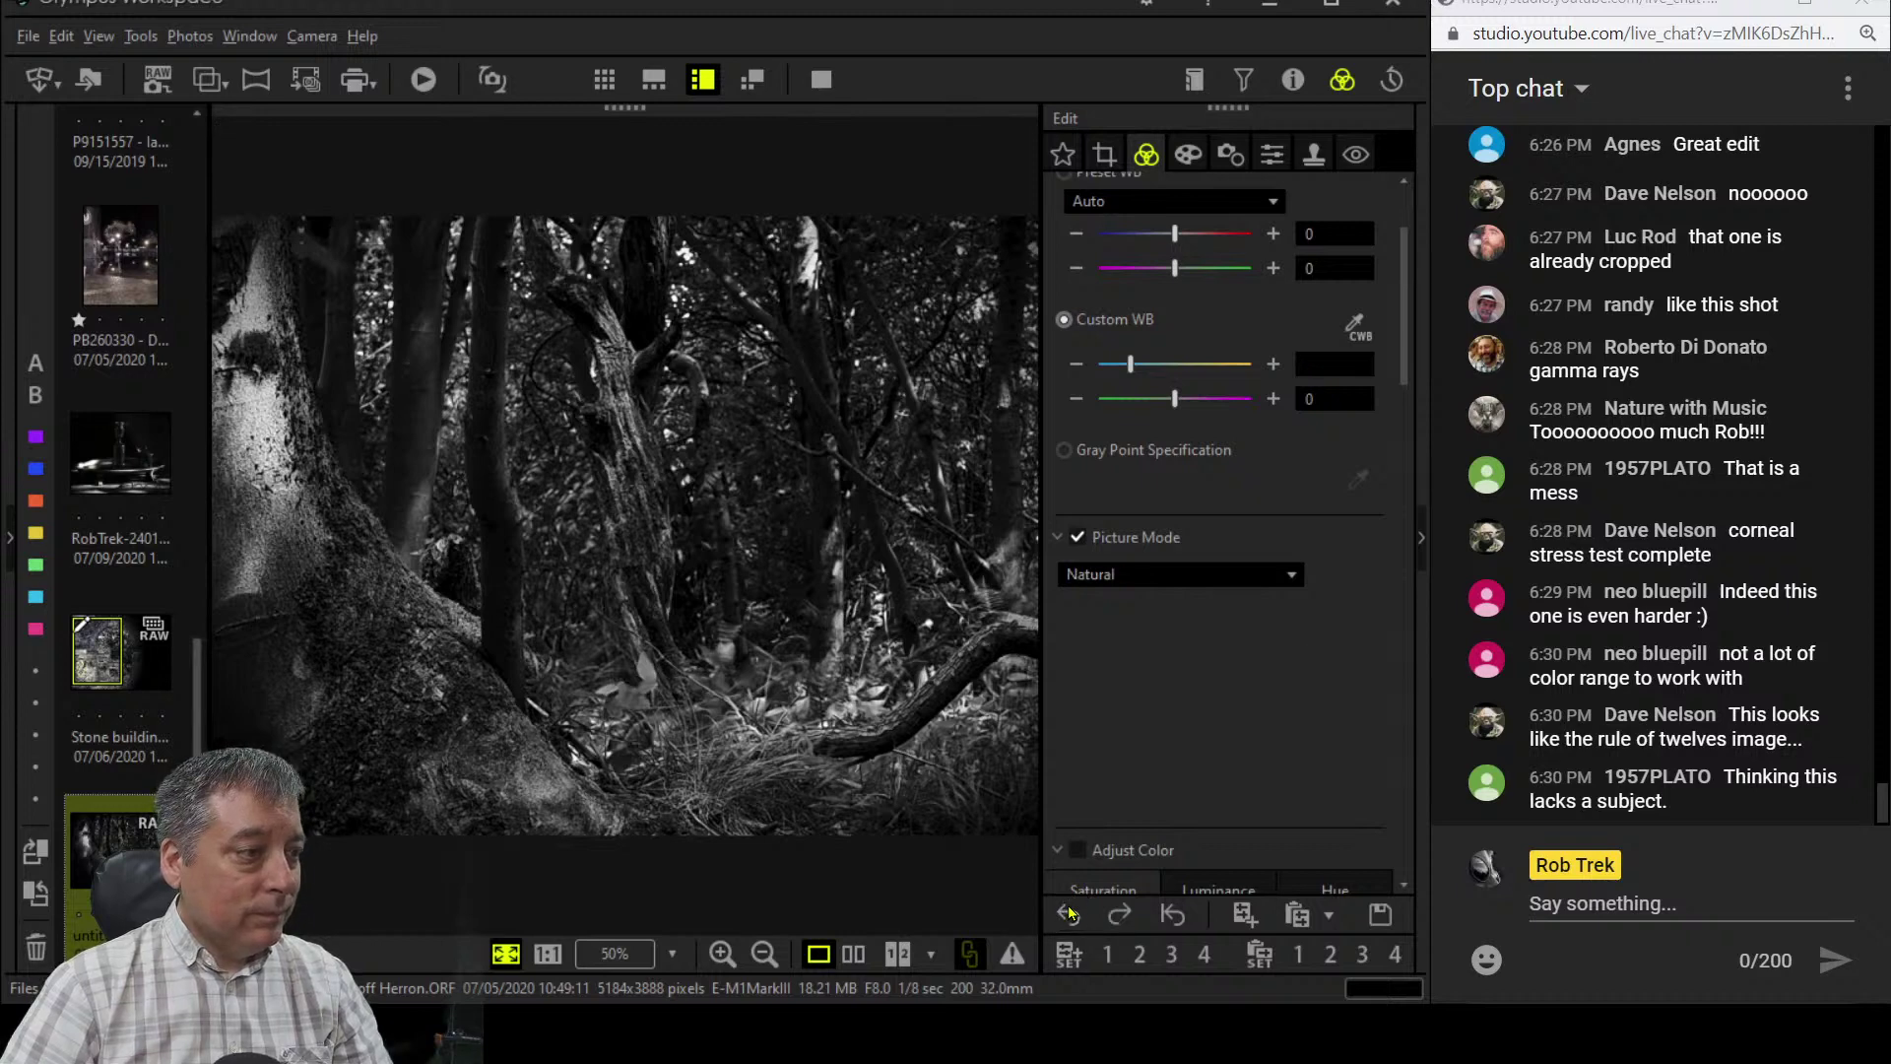
pyautogui.click(1070, 913)
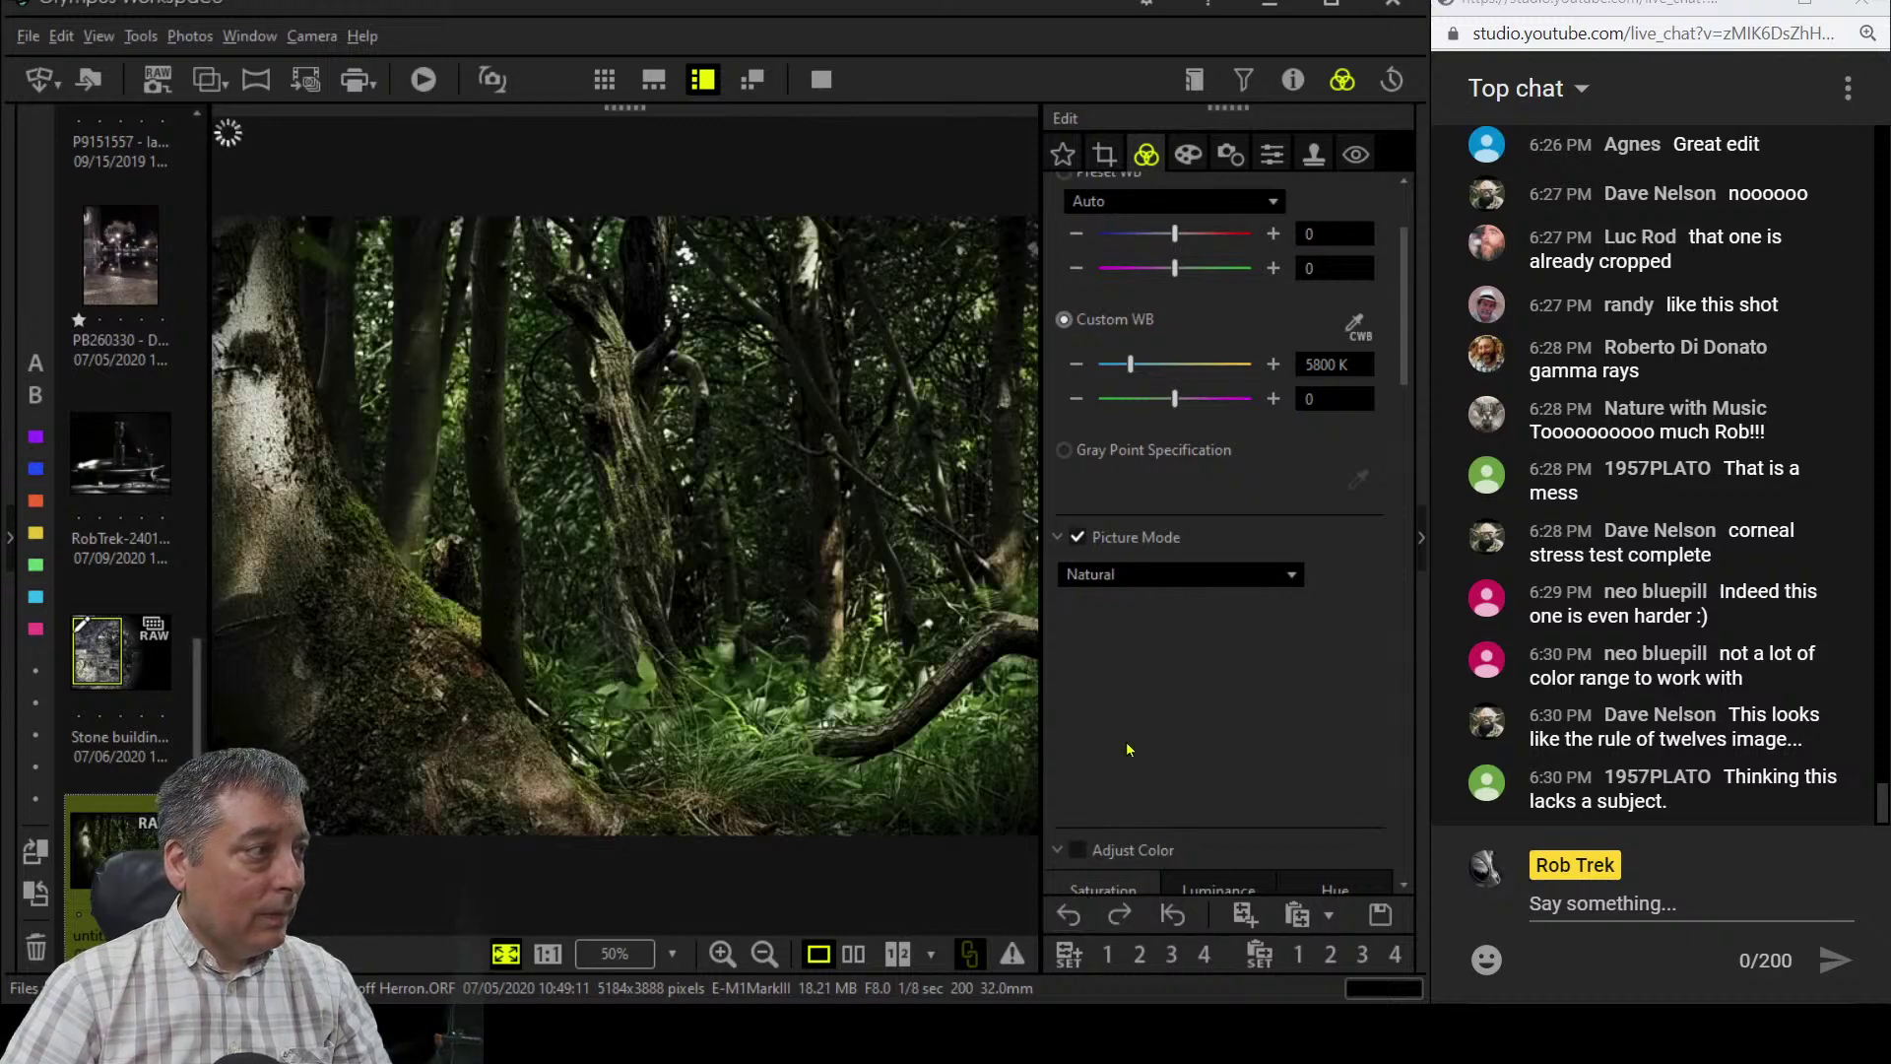
pyautogui.scroll(-5, 1175, 701)
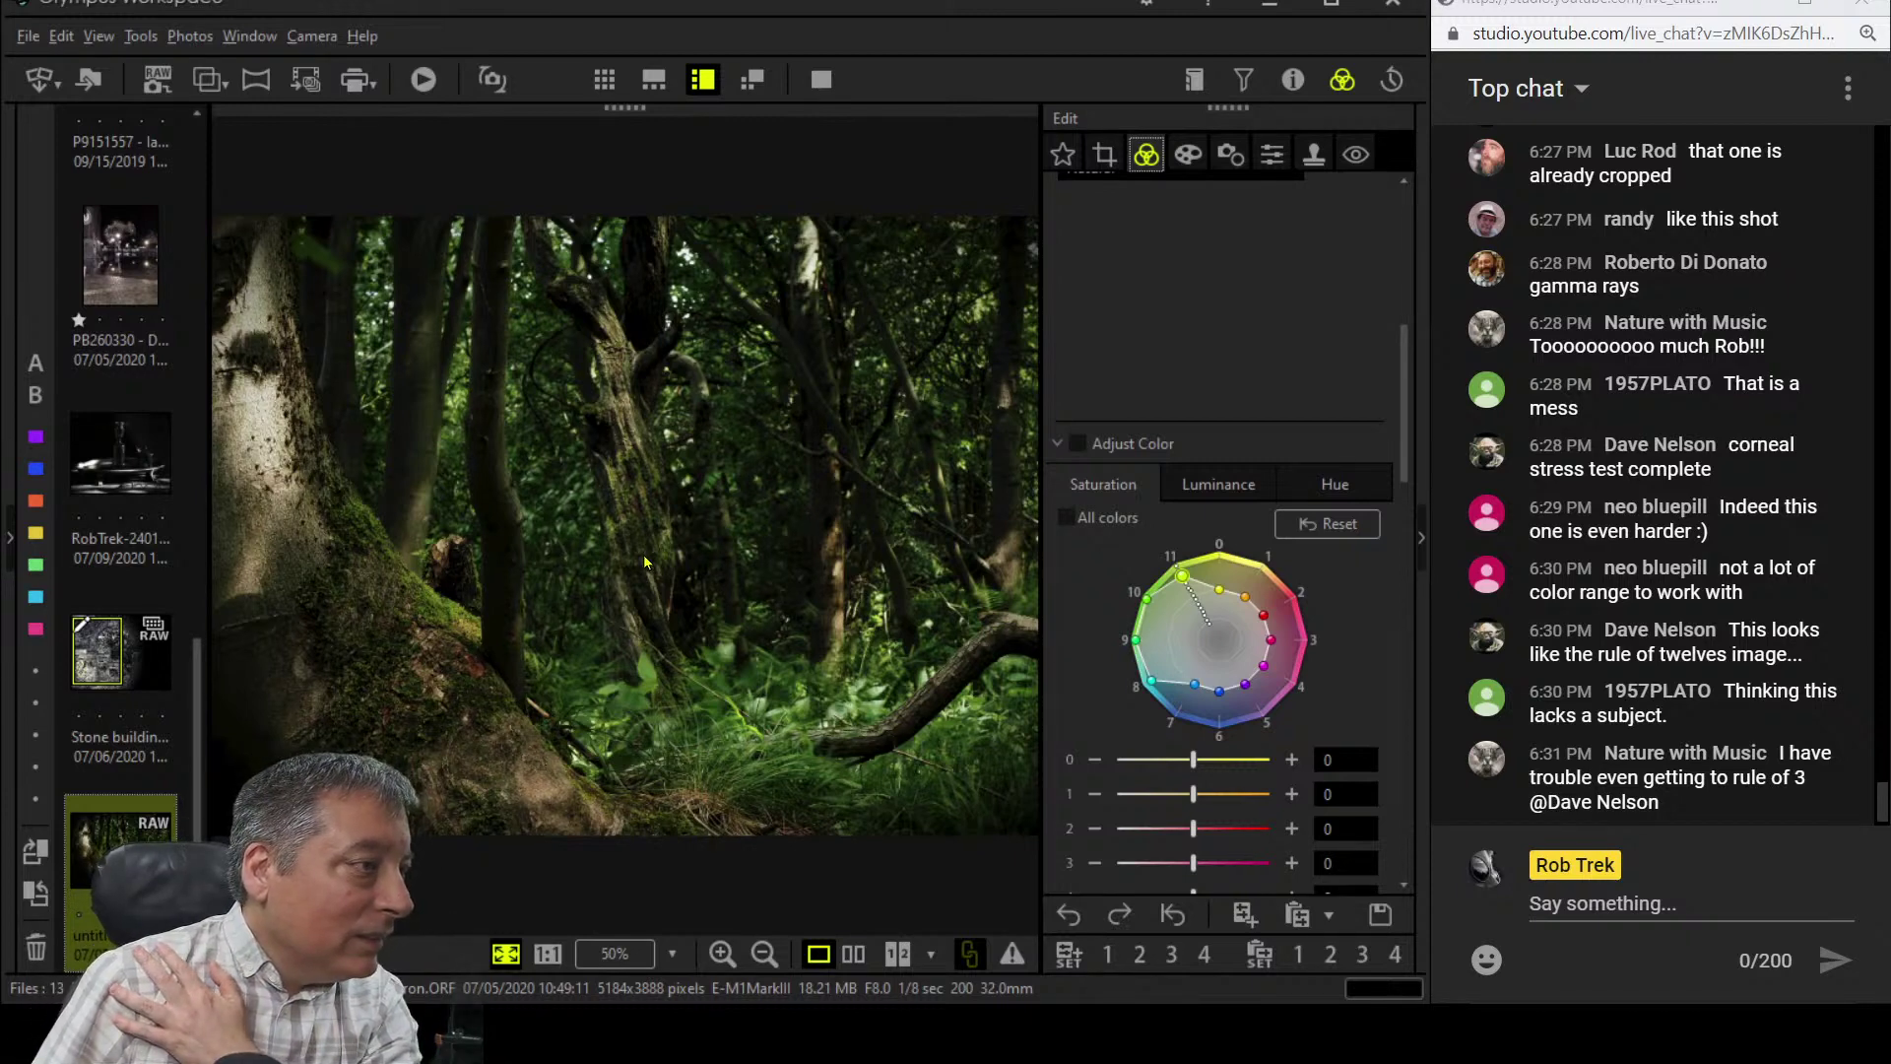
pyautogui.scroll(-10, 1199, 362)
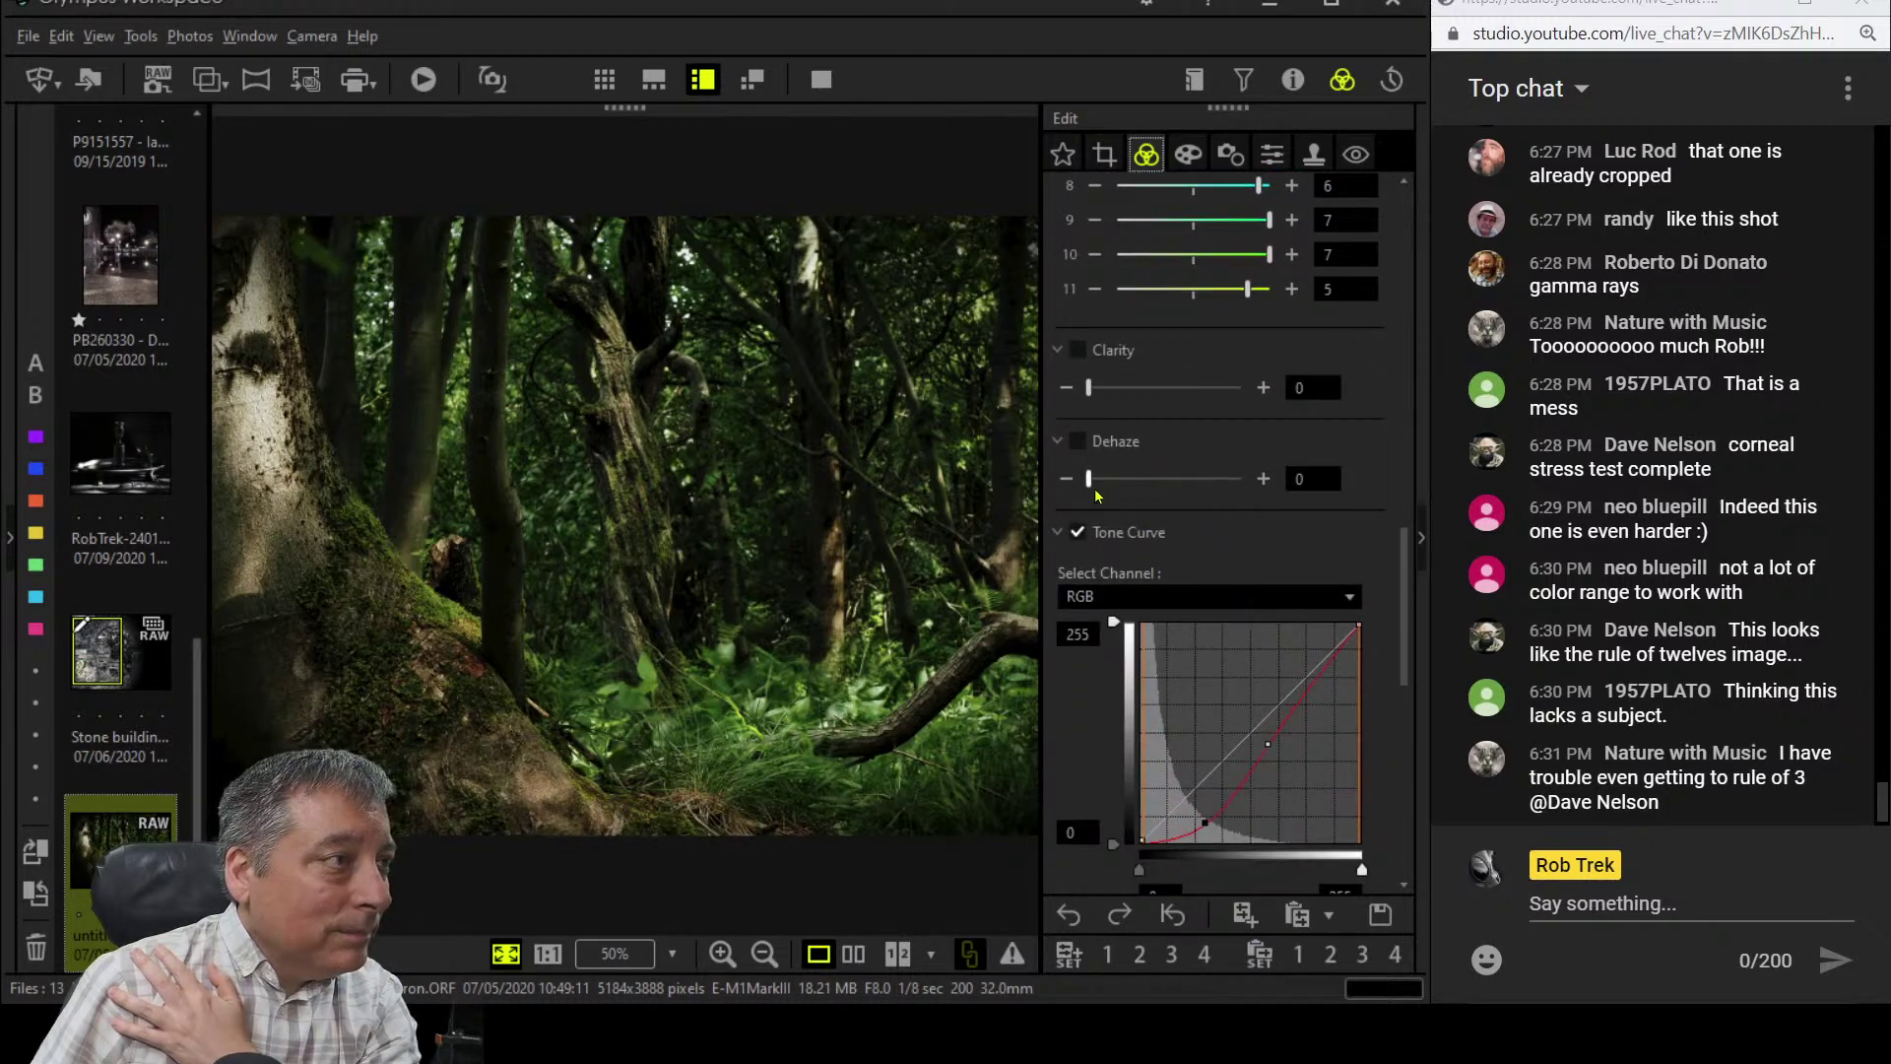
pyautogui.scroll(-4, 1116, 669)
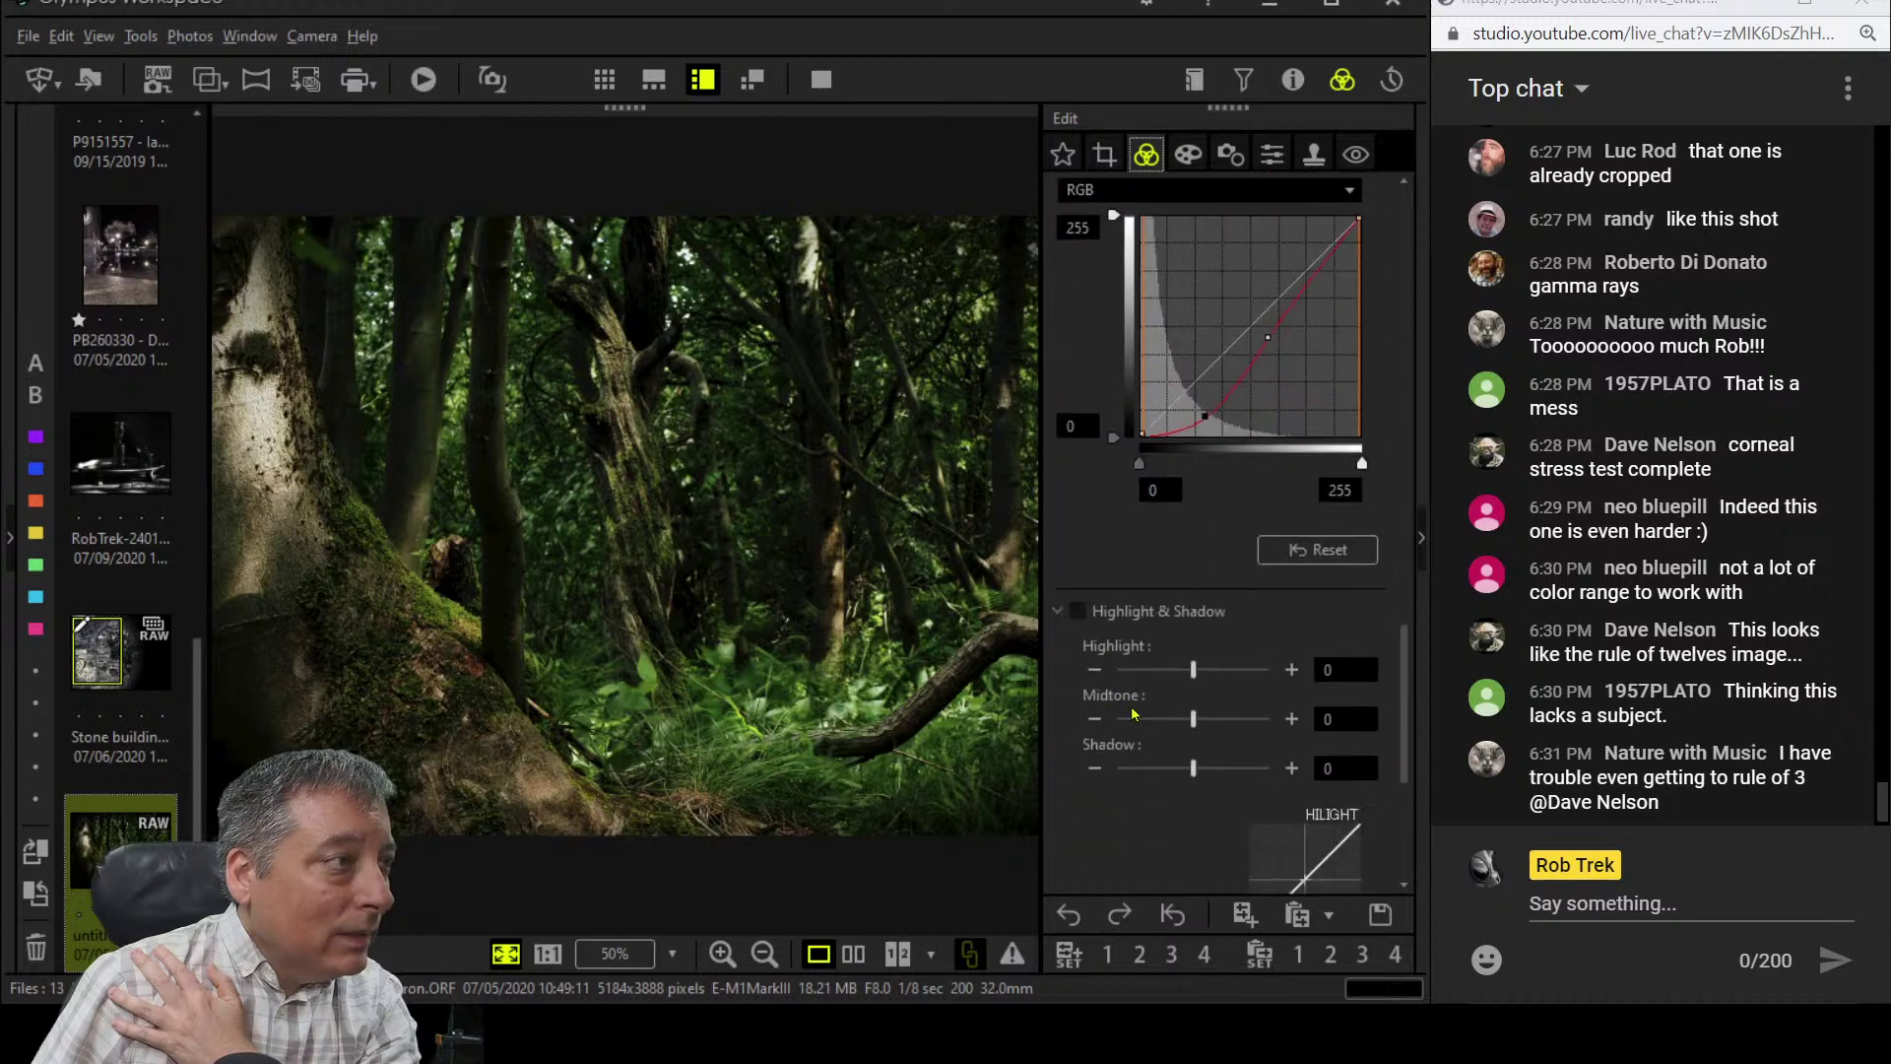
pyautogui.scroll(1, 1134, 716)
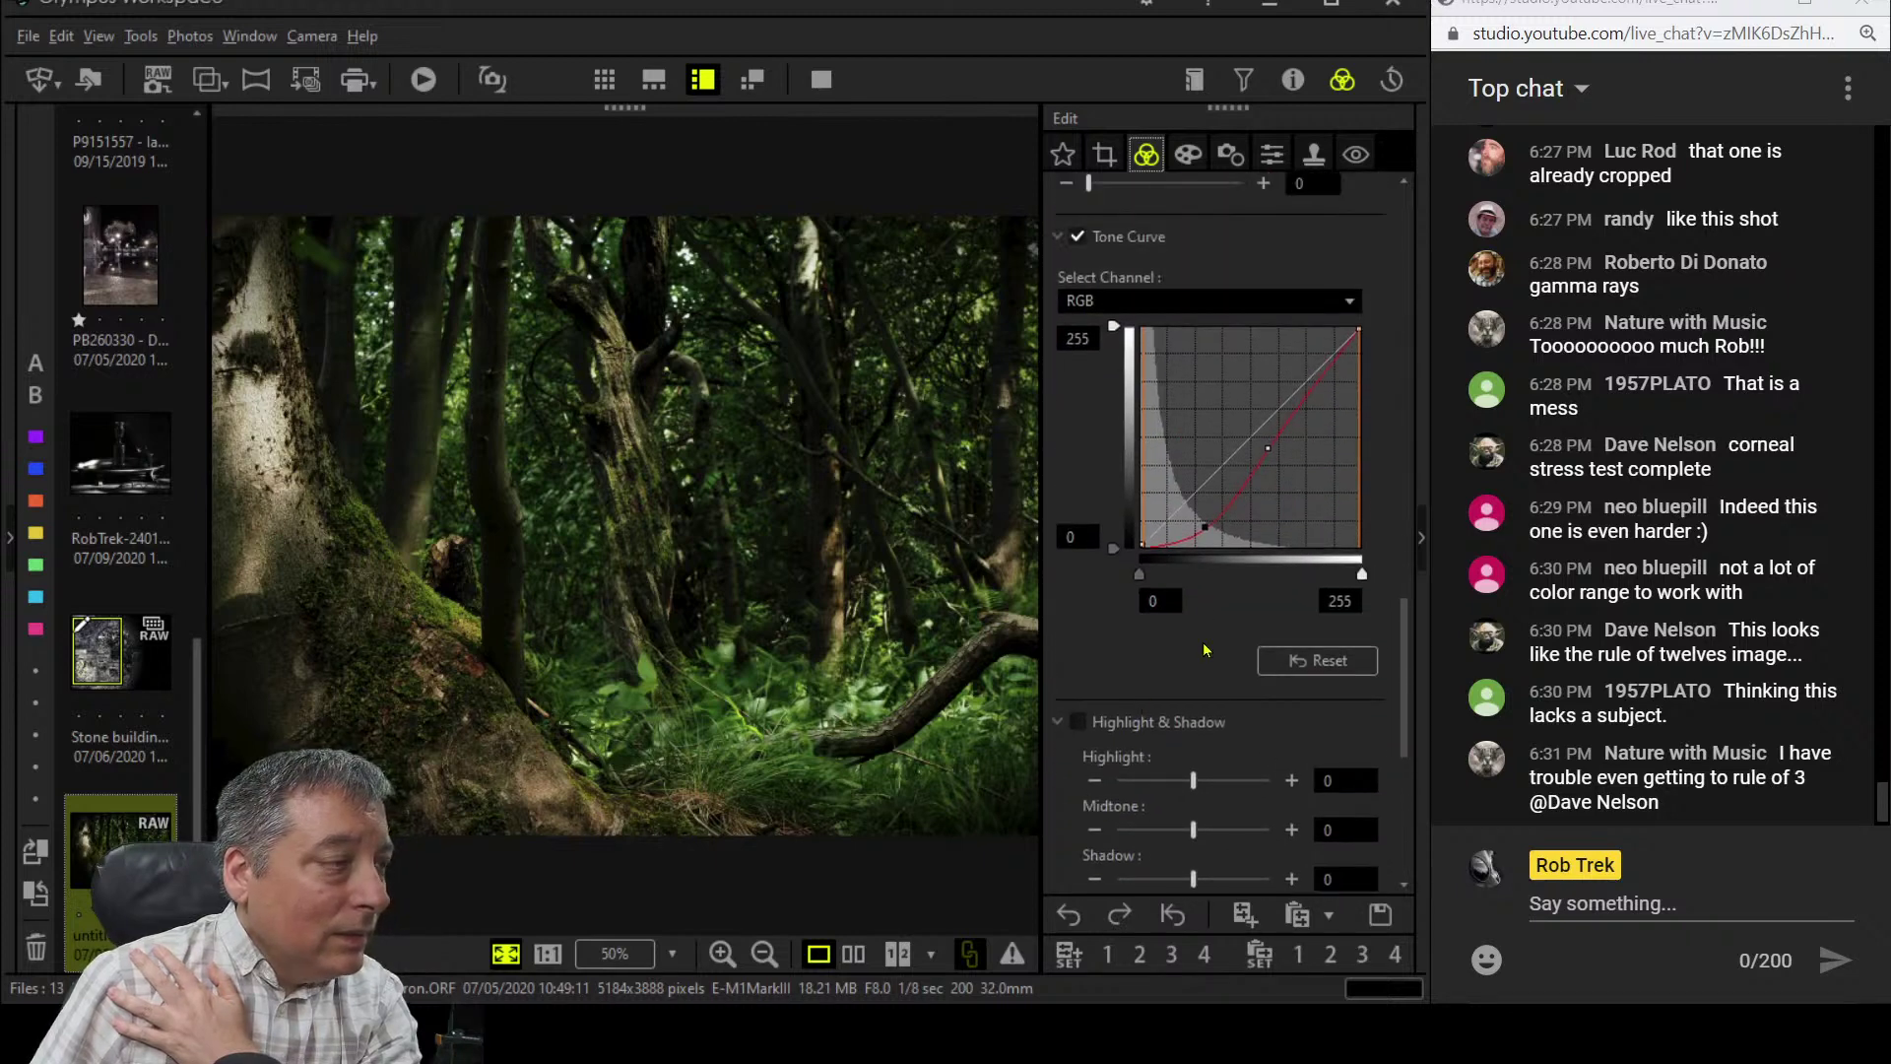
pyautogui.scroll(2, 1204, 650)
pyautogui.scroll(-7, 1204, 660)
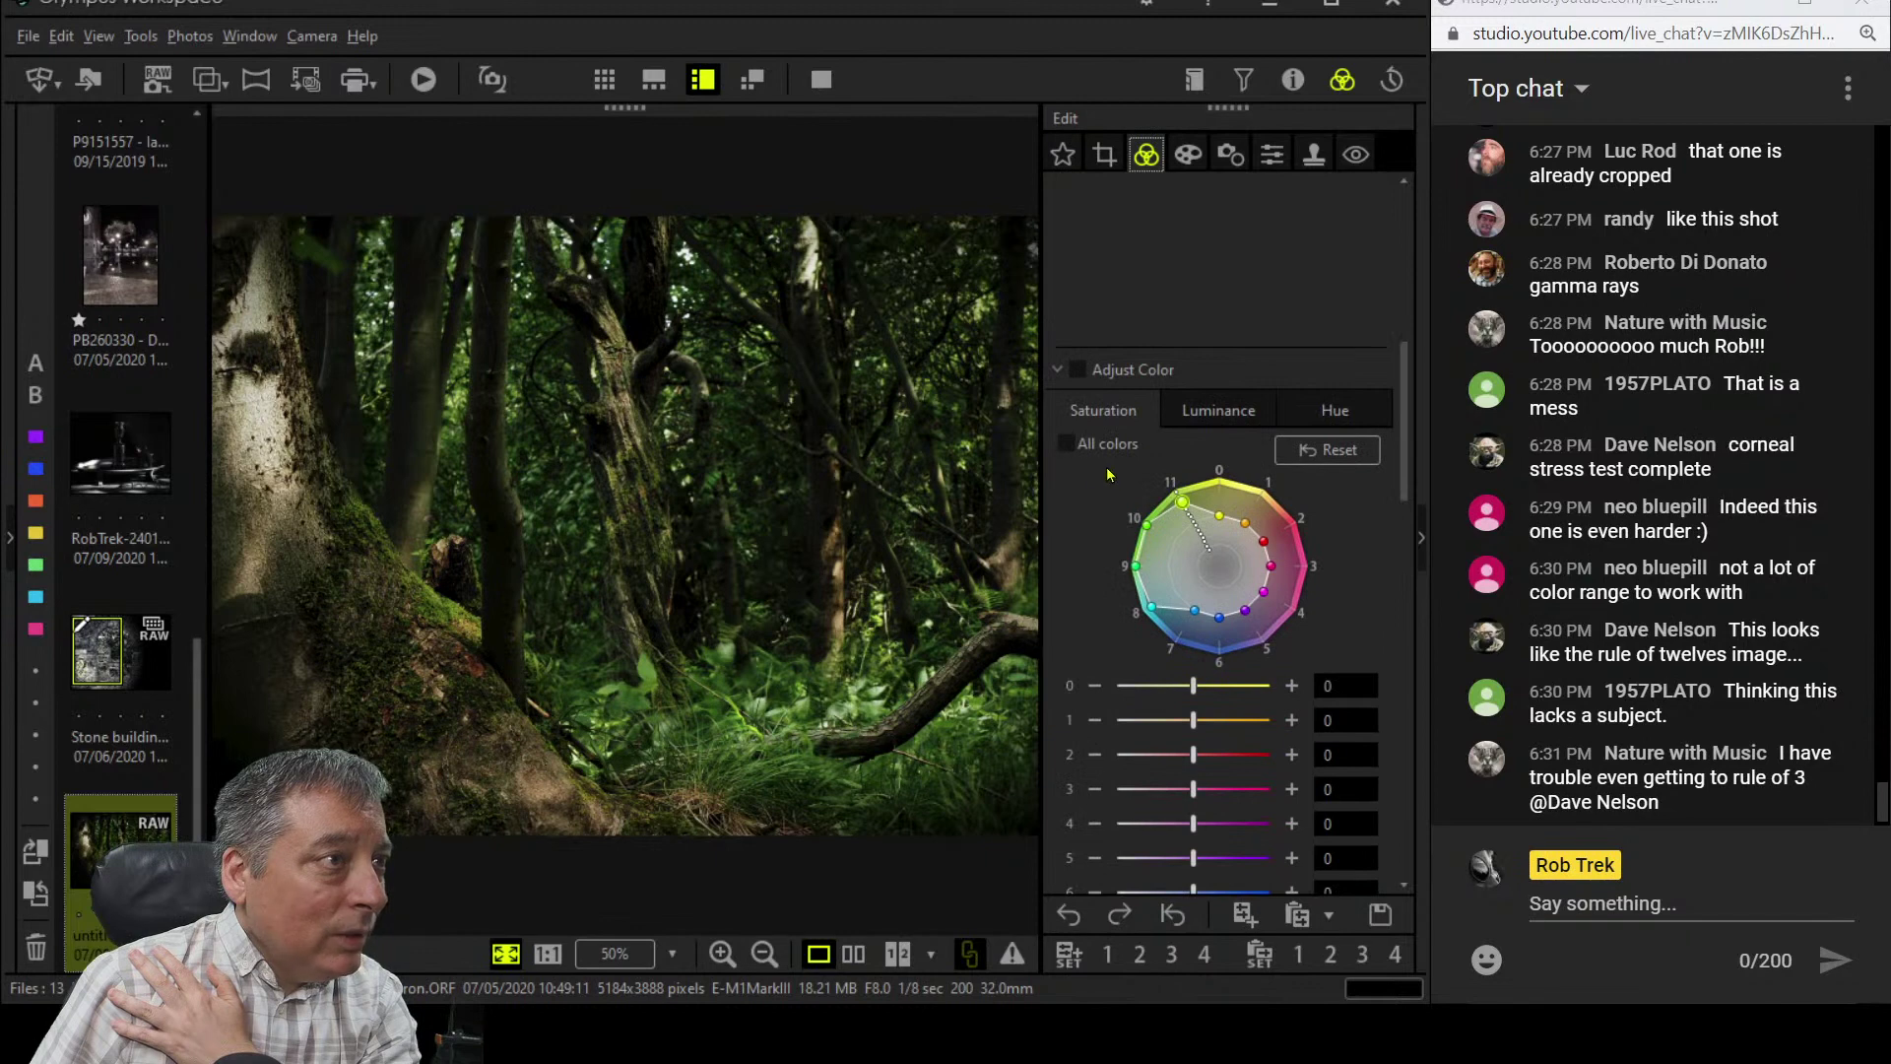
# - Re-enable the forest photo's Adjust Color settings and slightly raise the shadow point of its RGB tone curve
pyautogui.click(1067, 443)
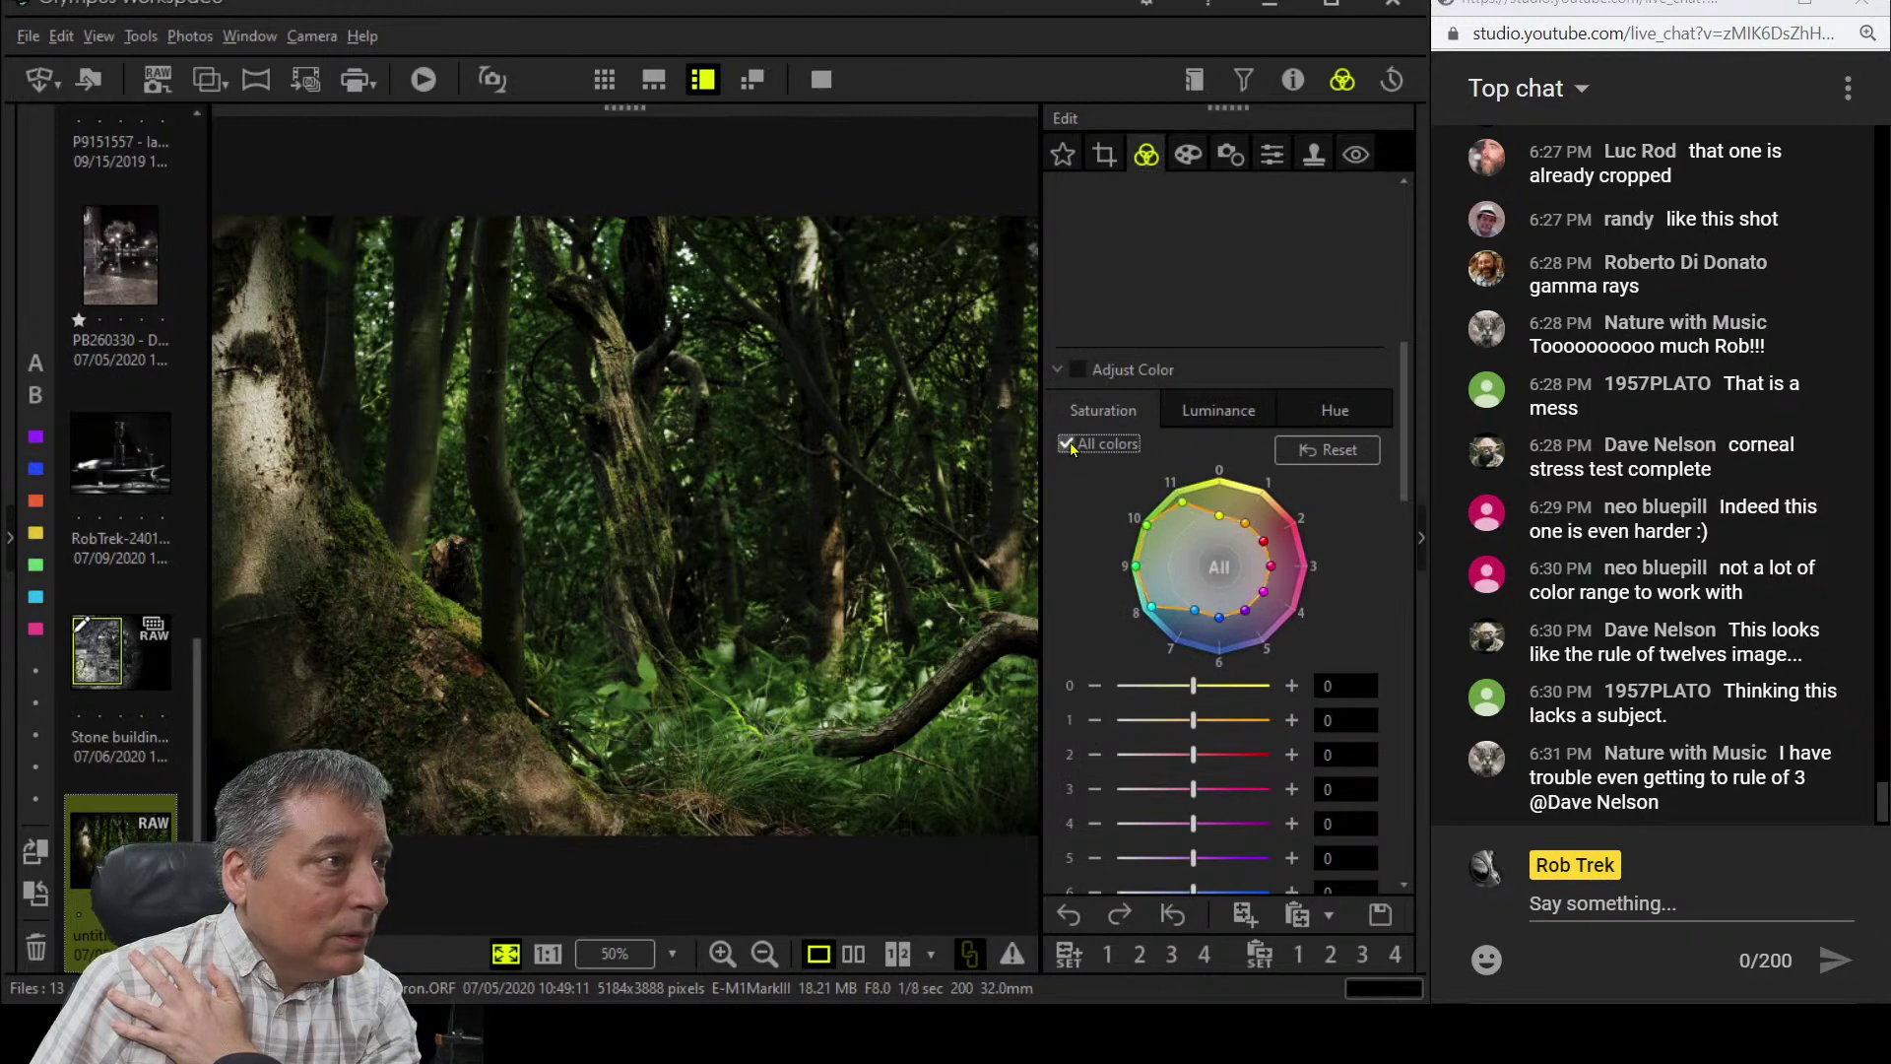
pyautogui.click(1078, 371)
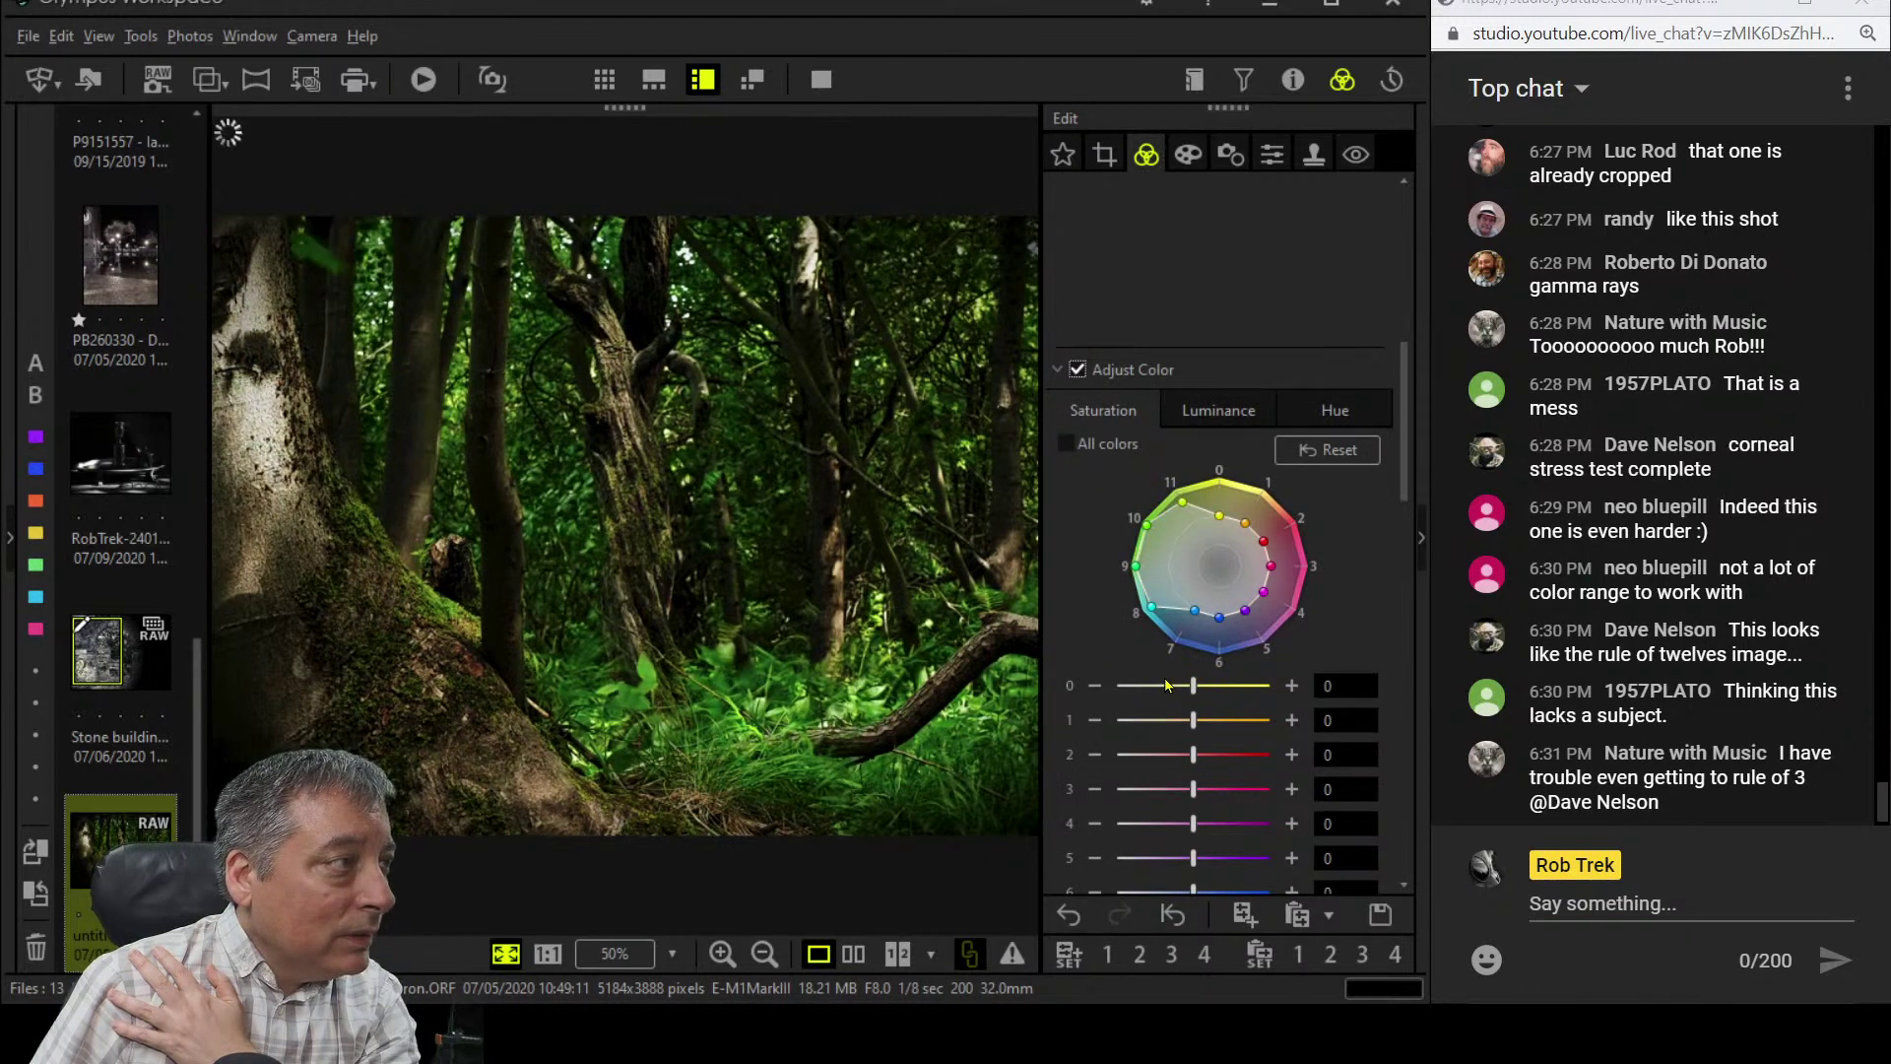
pyautogui.scroll(-8, 1166, 685)
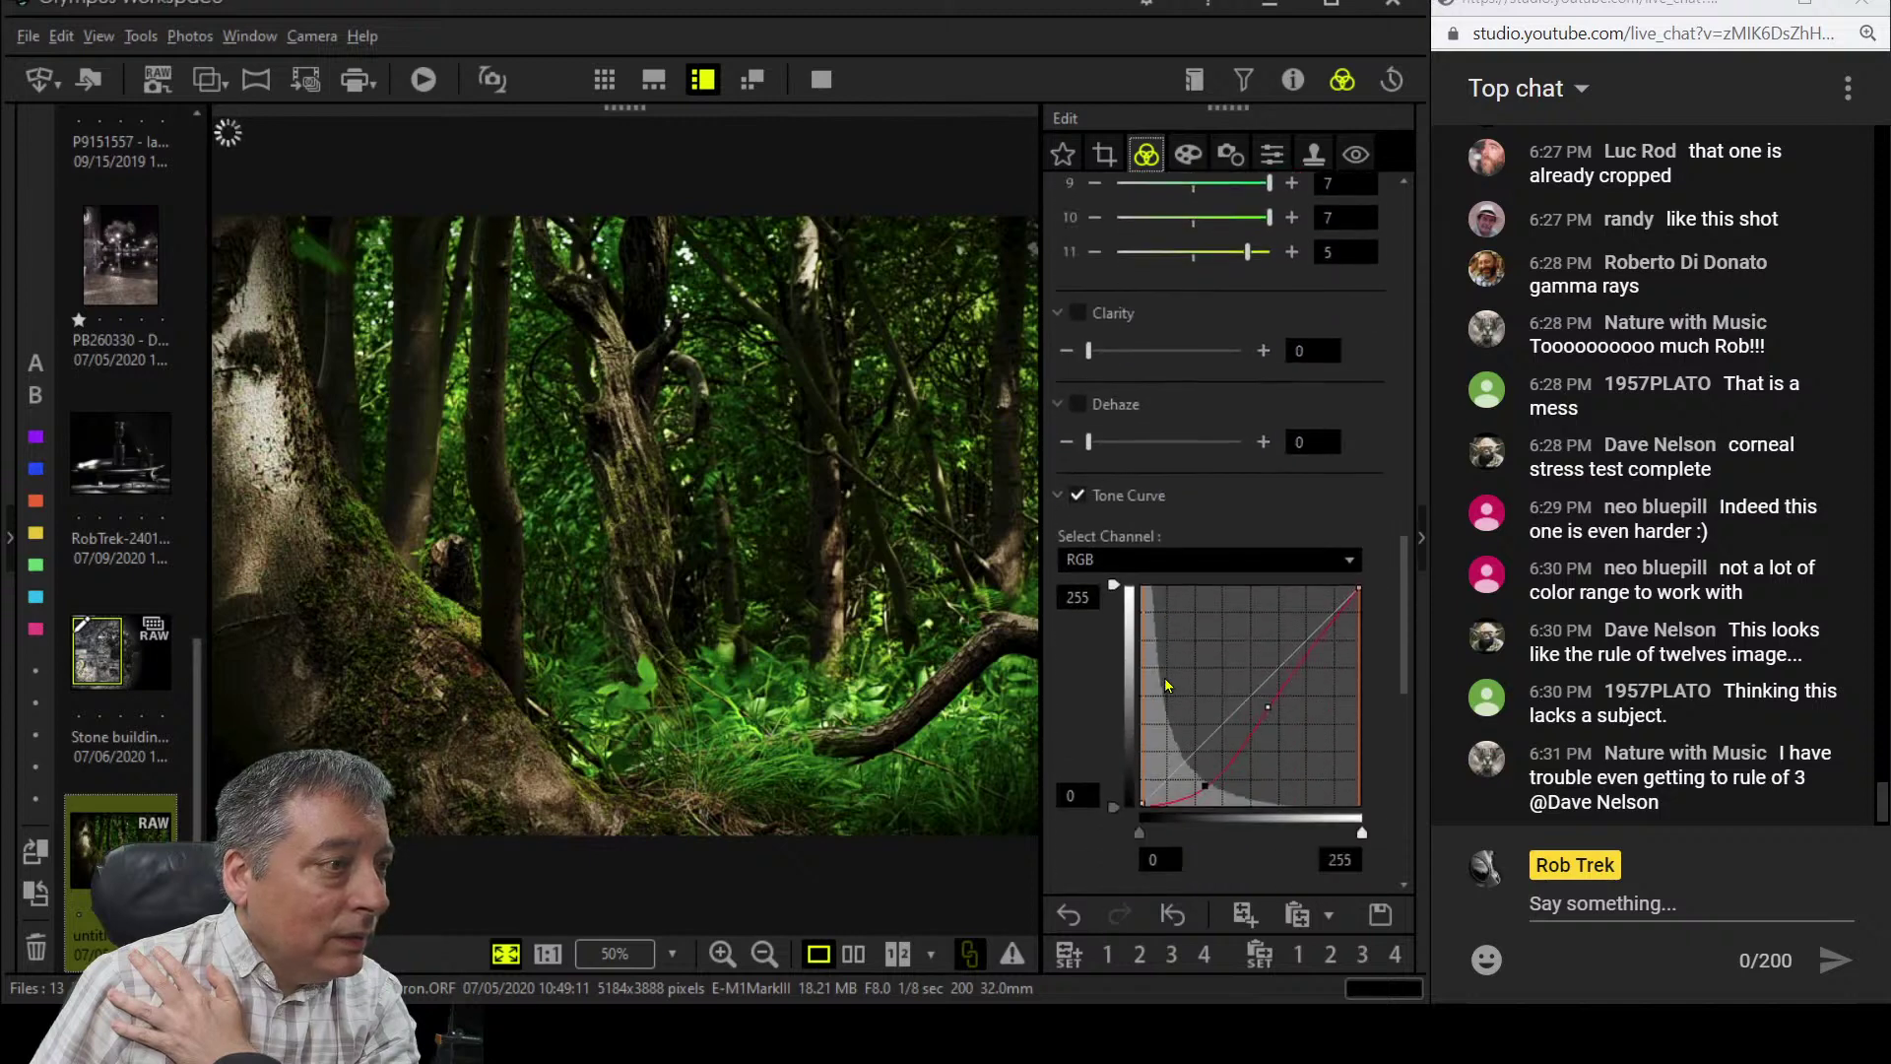
pyautogui.scroll(-2, 1166, 684)
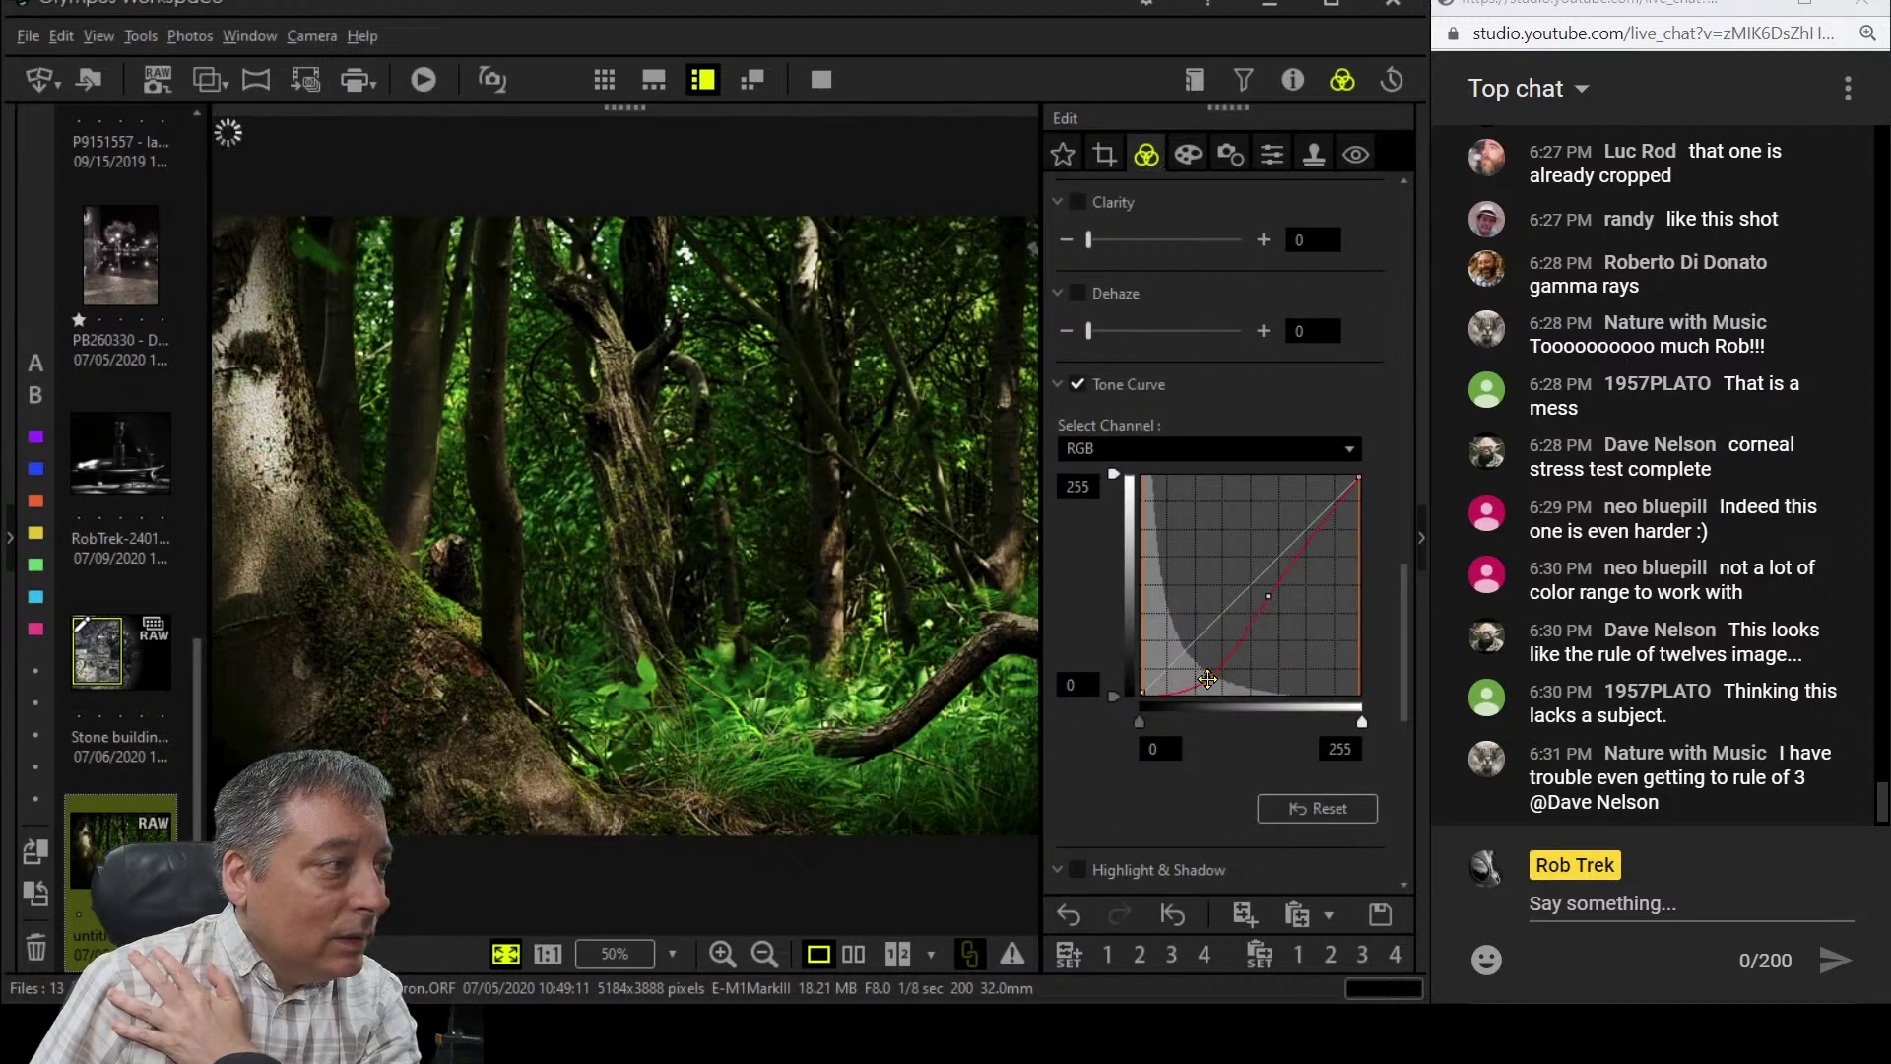
pyautogui.moveTo(1207, 679); pyautogui.dragTo(1207, 676)
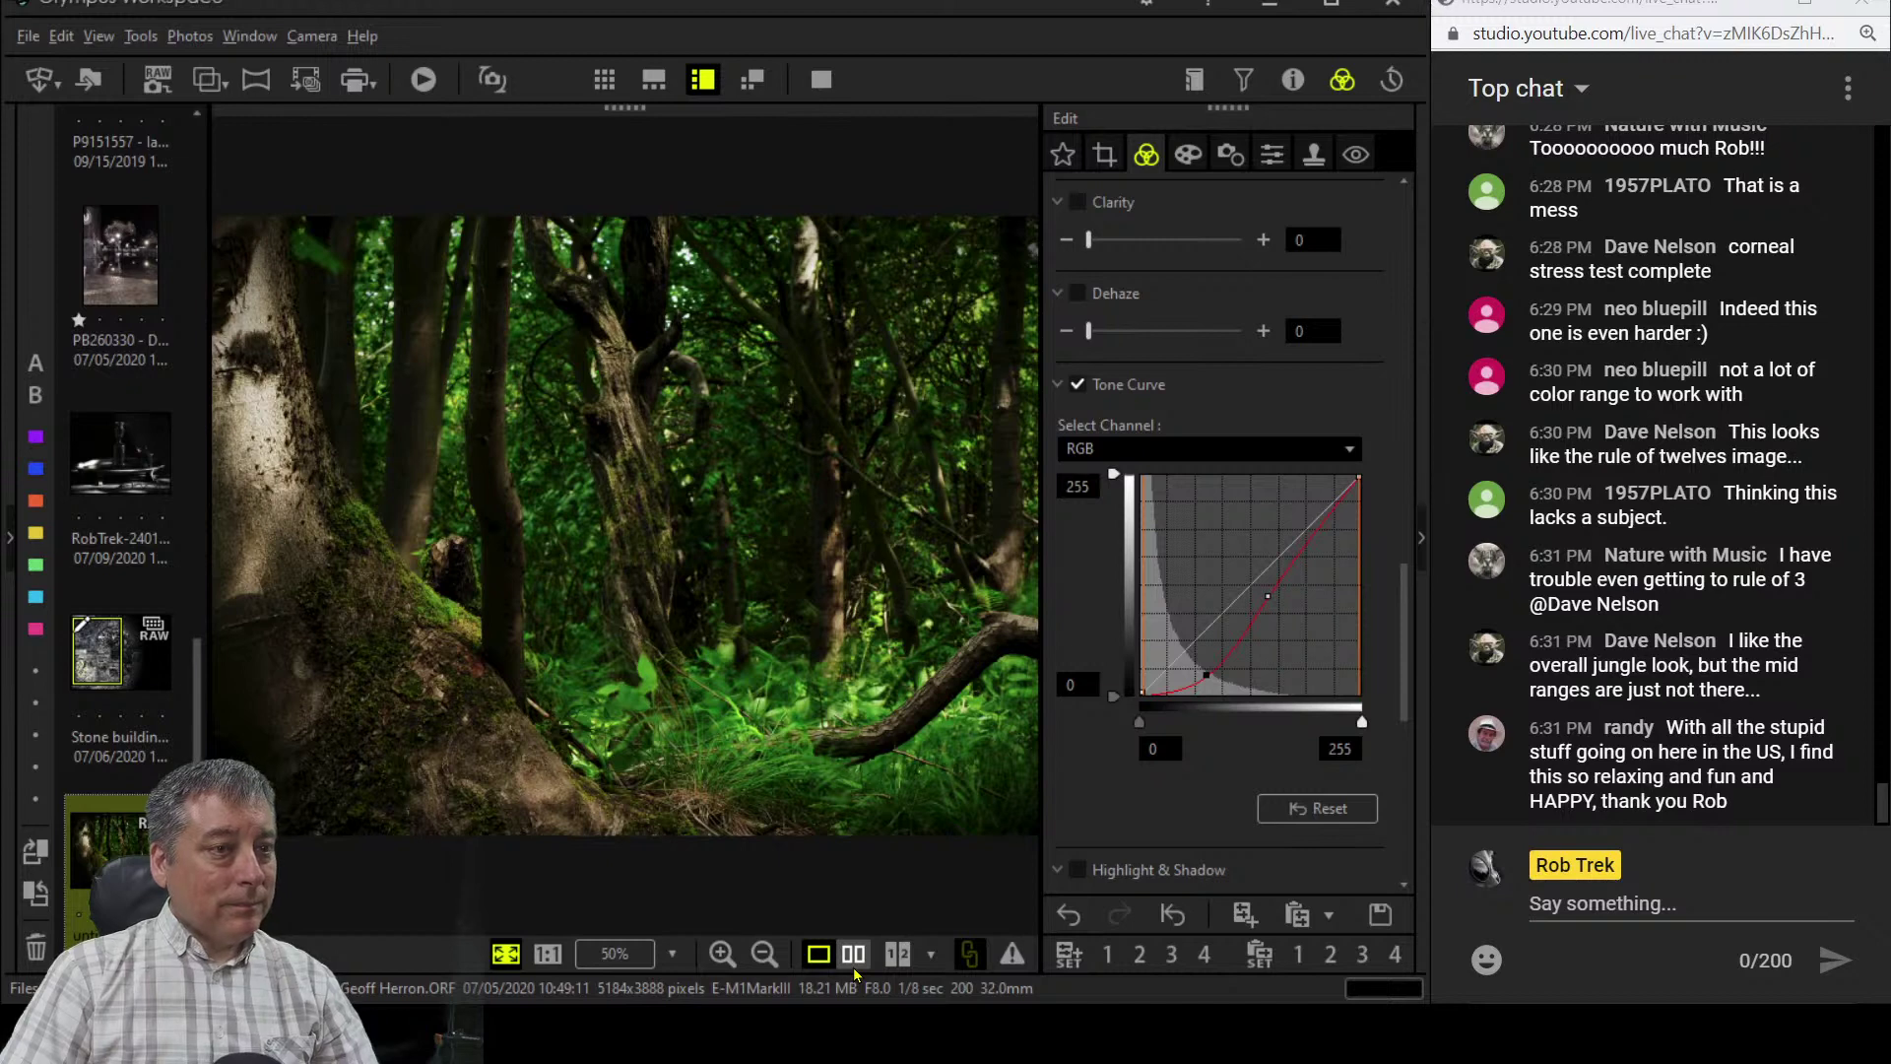
# - Compare the edited forest photo side by side with the original in full-screen view
pyautogui.click(853, 955)
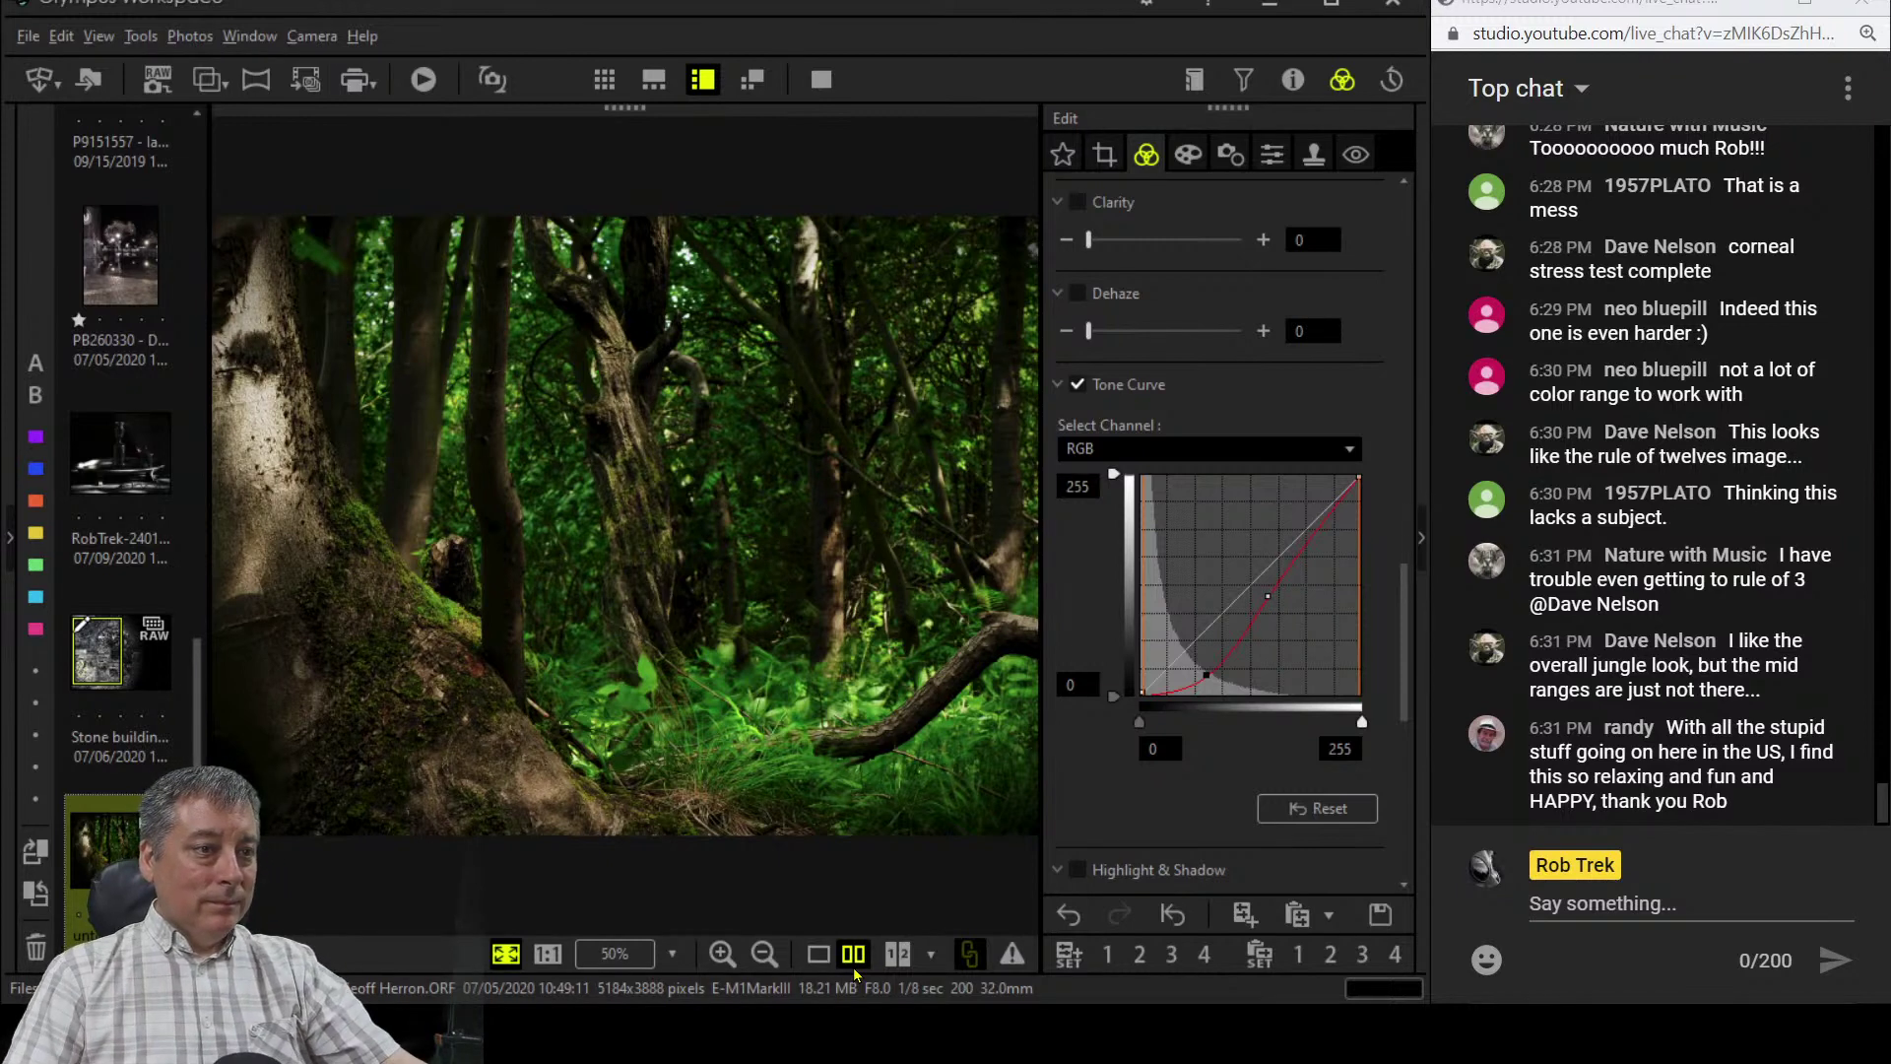
pyautogui.click(821, 78)
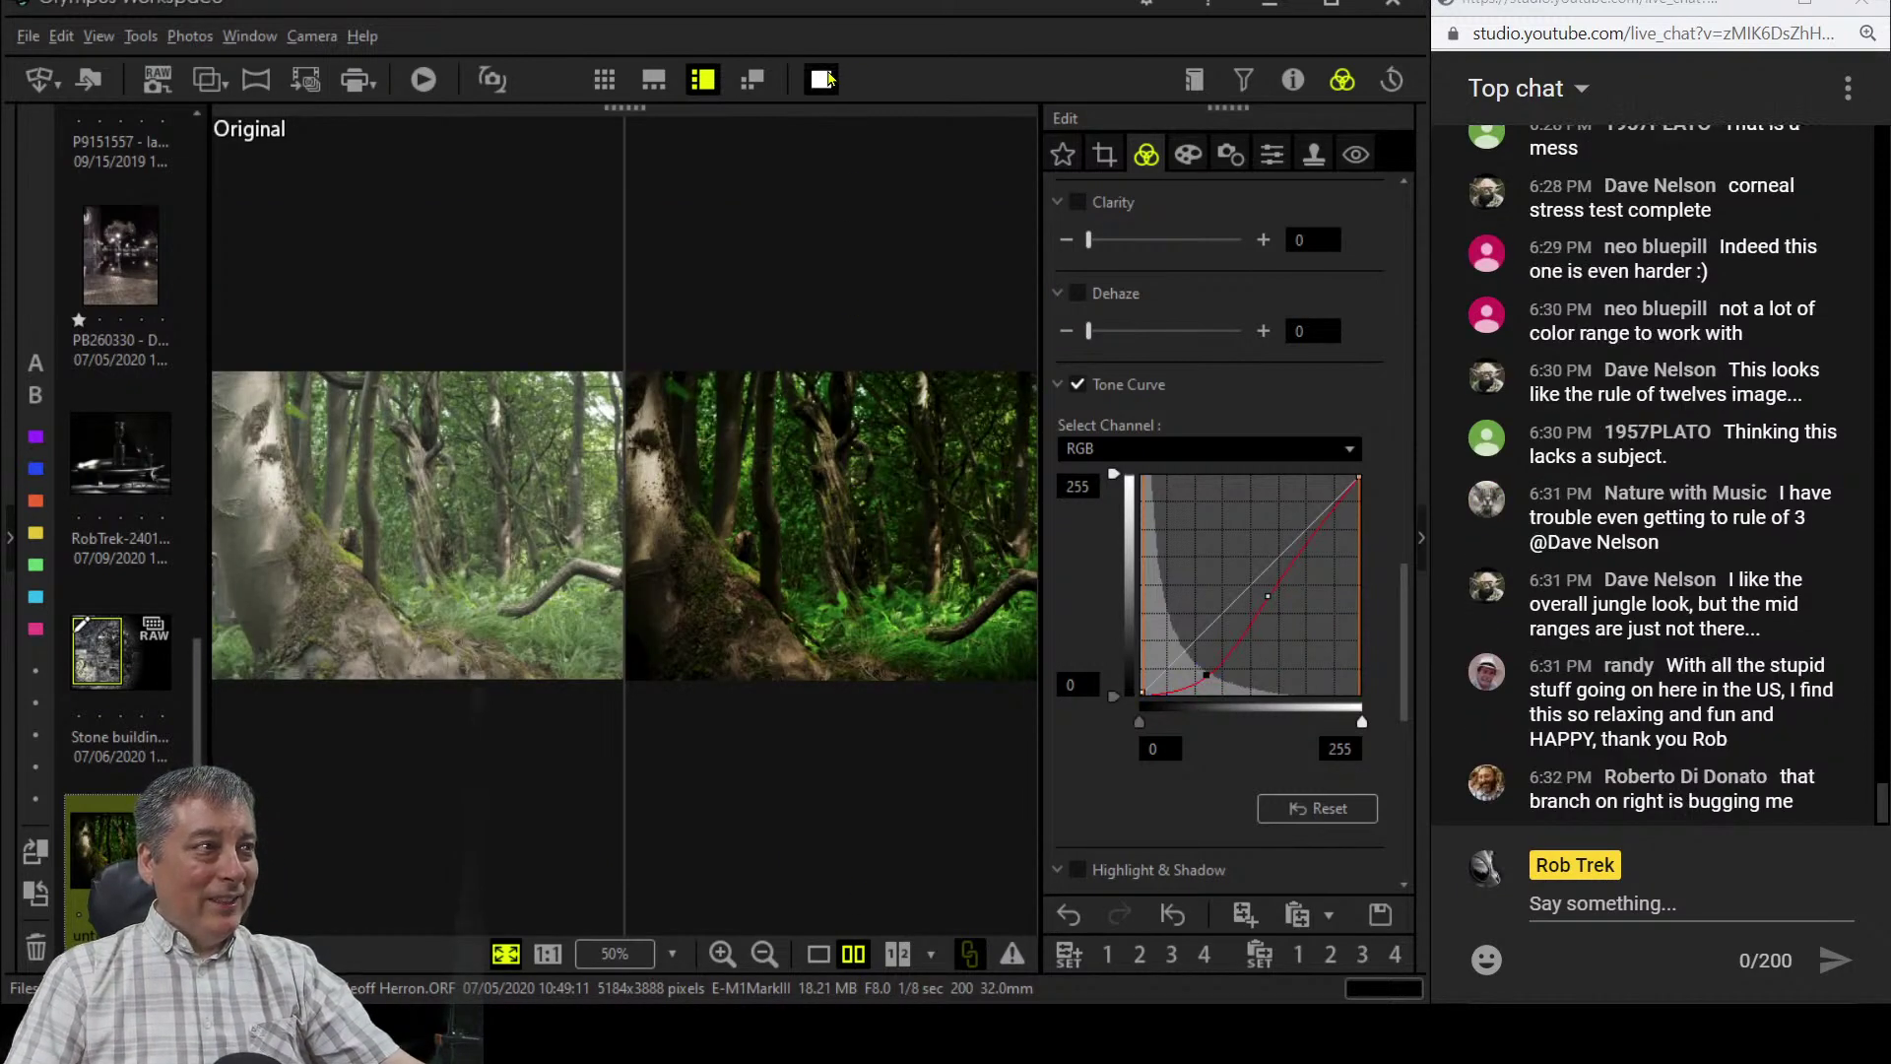
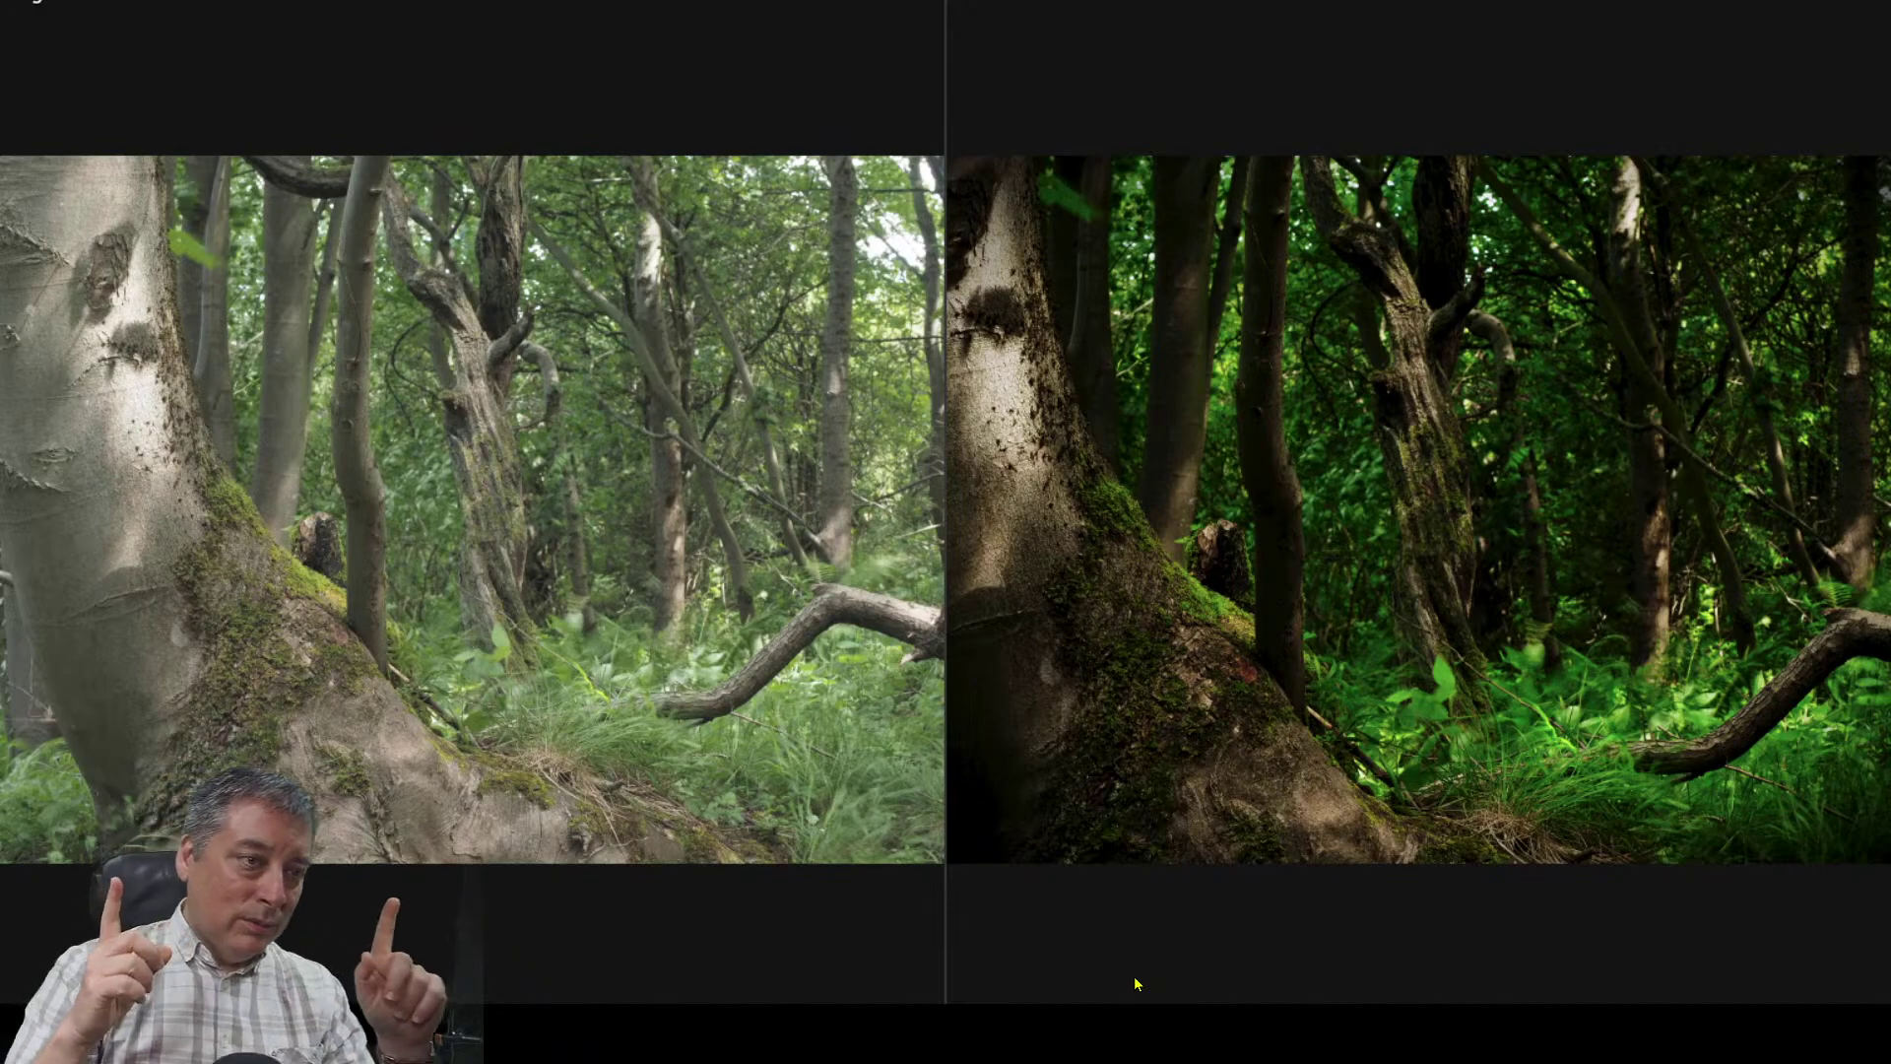
pyautogui.press('Escape')
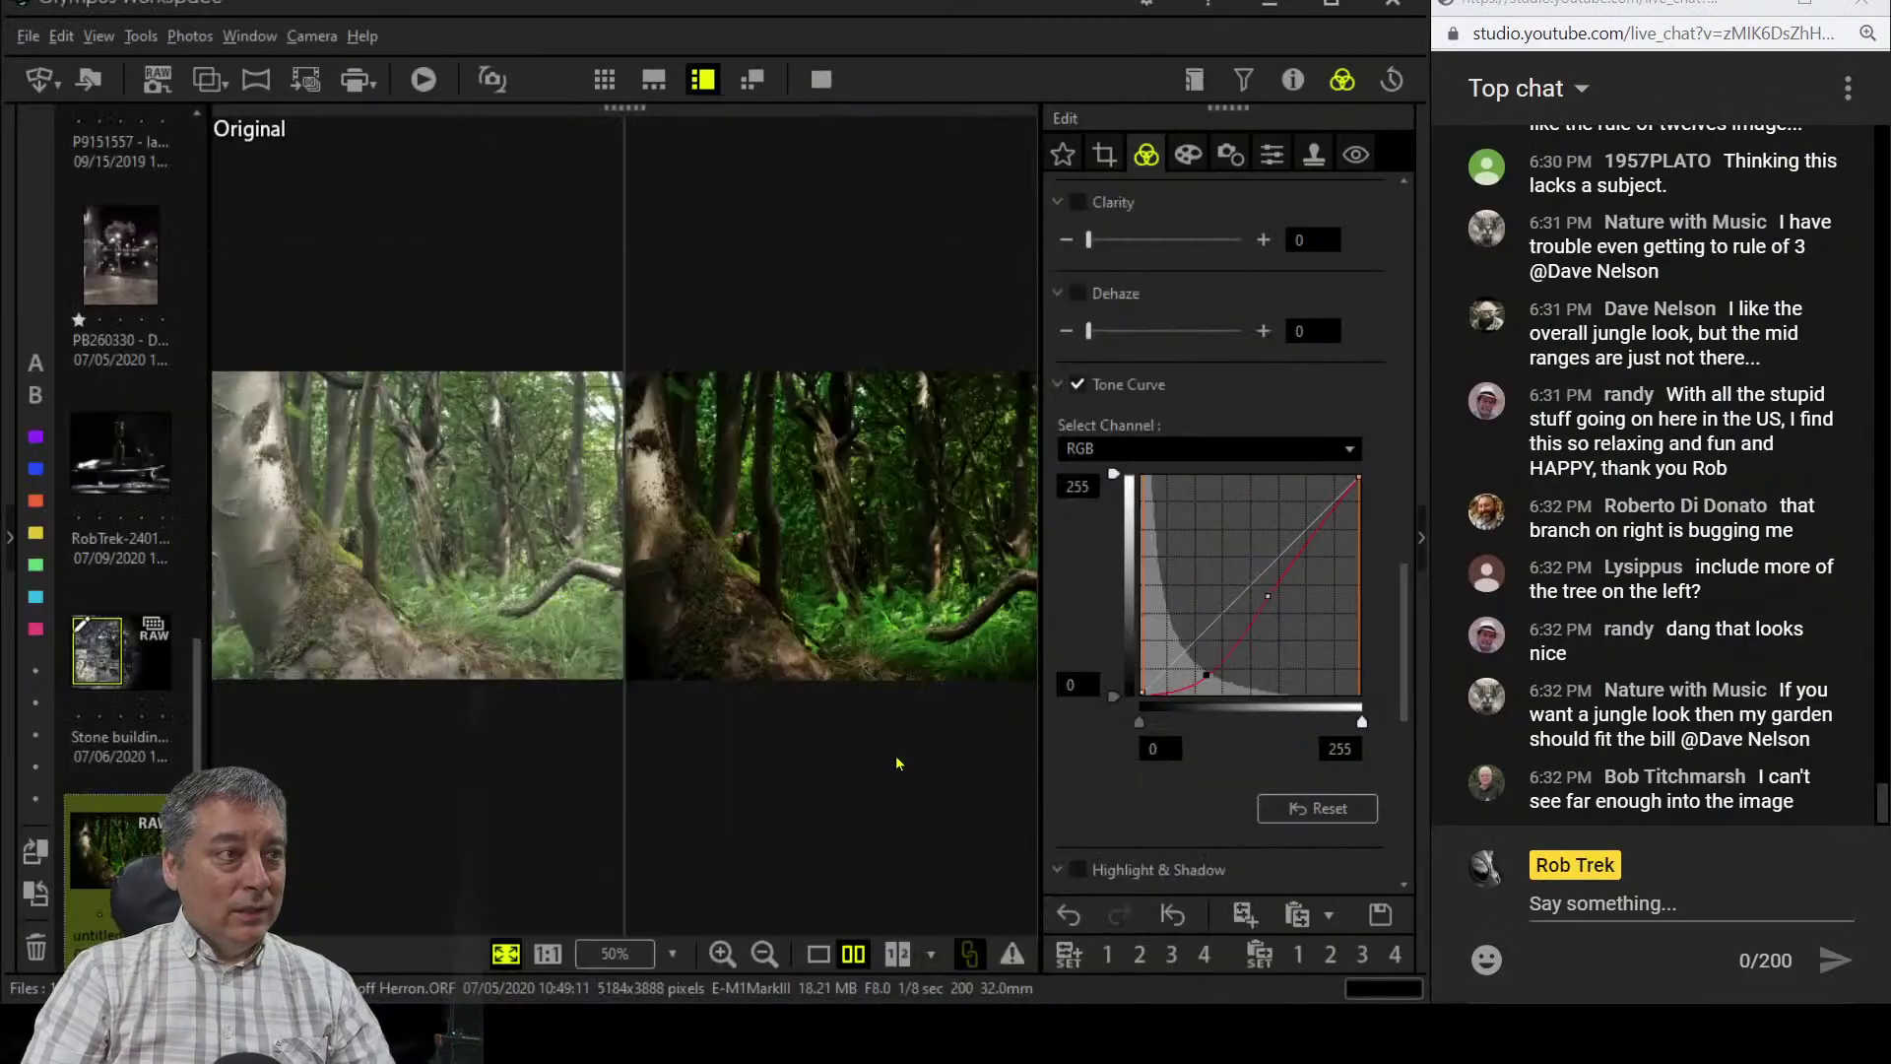
# - Apply the Soft Focus art filter to the forest photo
pyautogui.click(1177, 150)
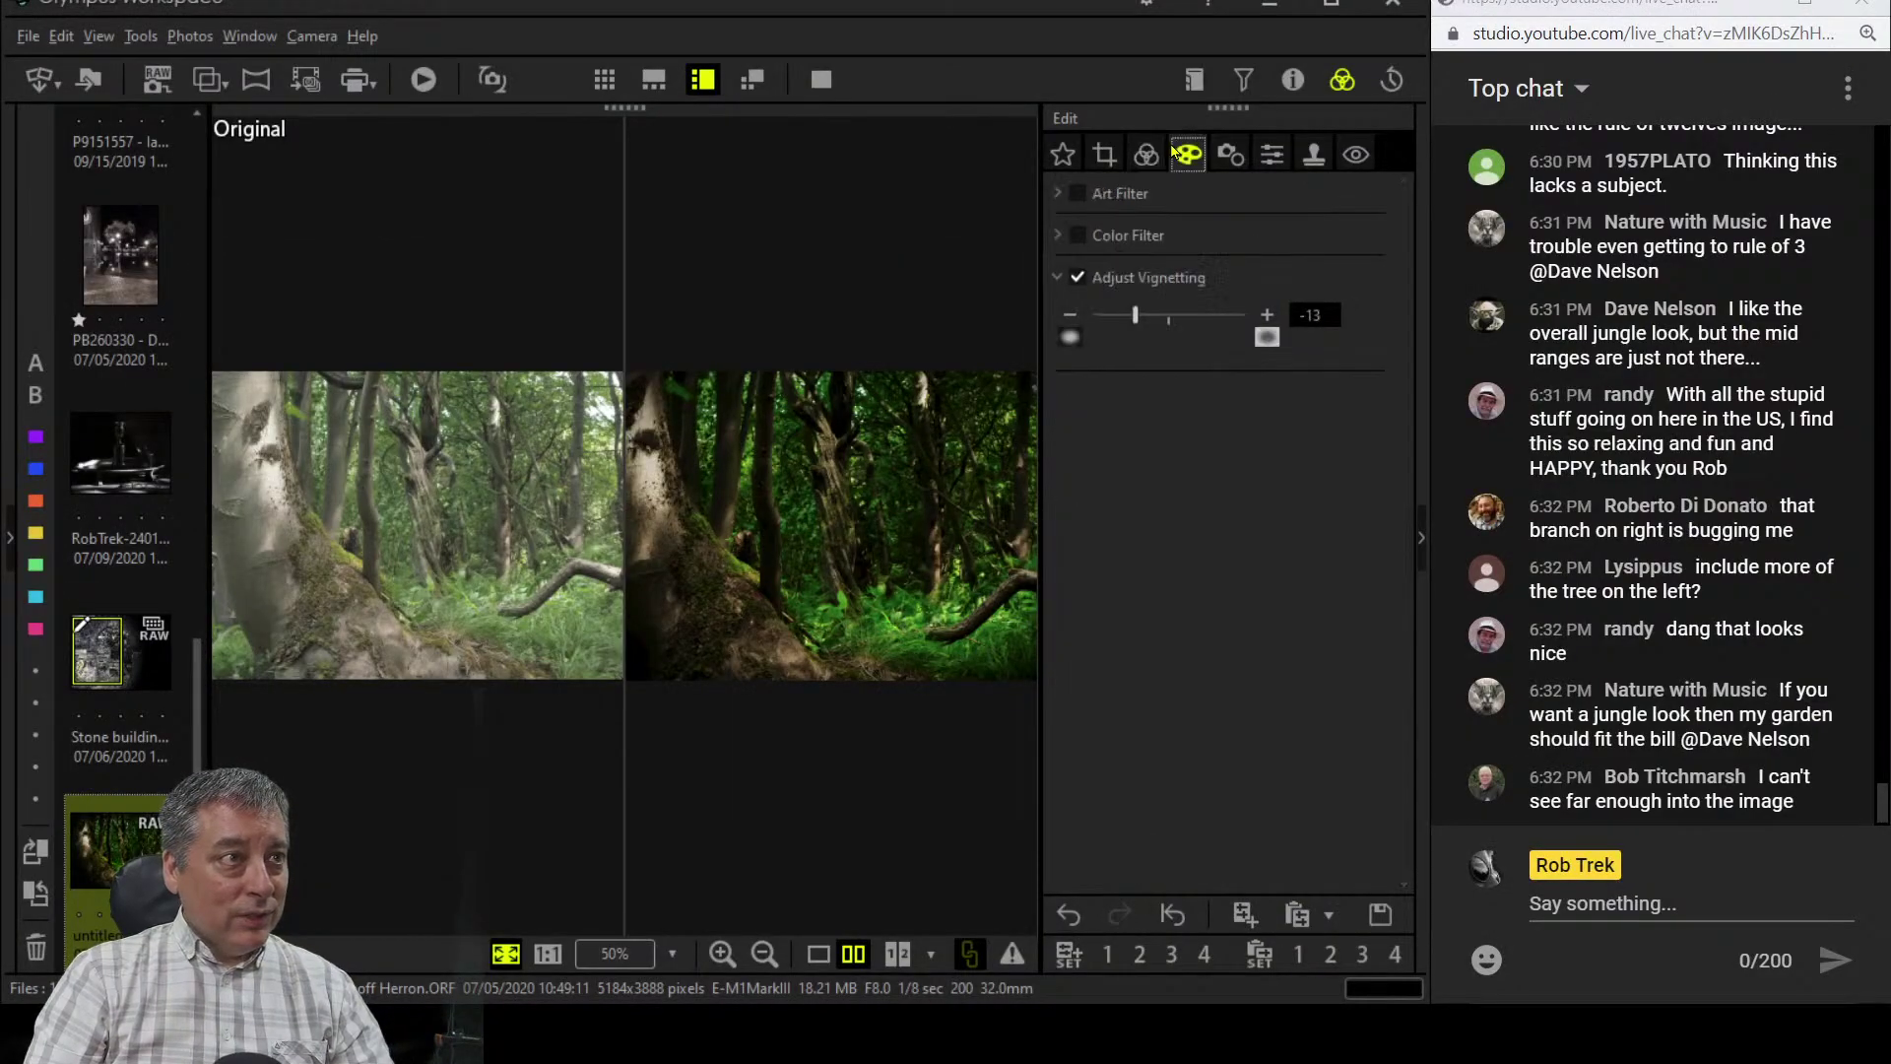
pyautogui.click(1057, 194)
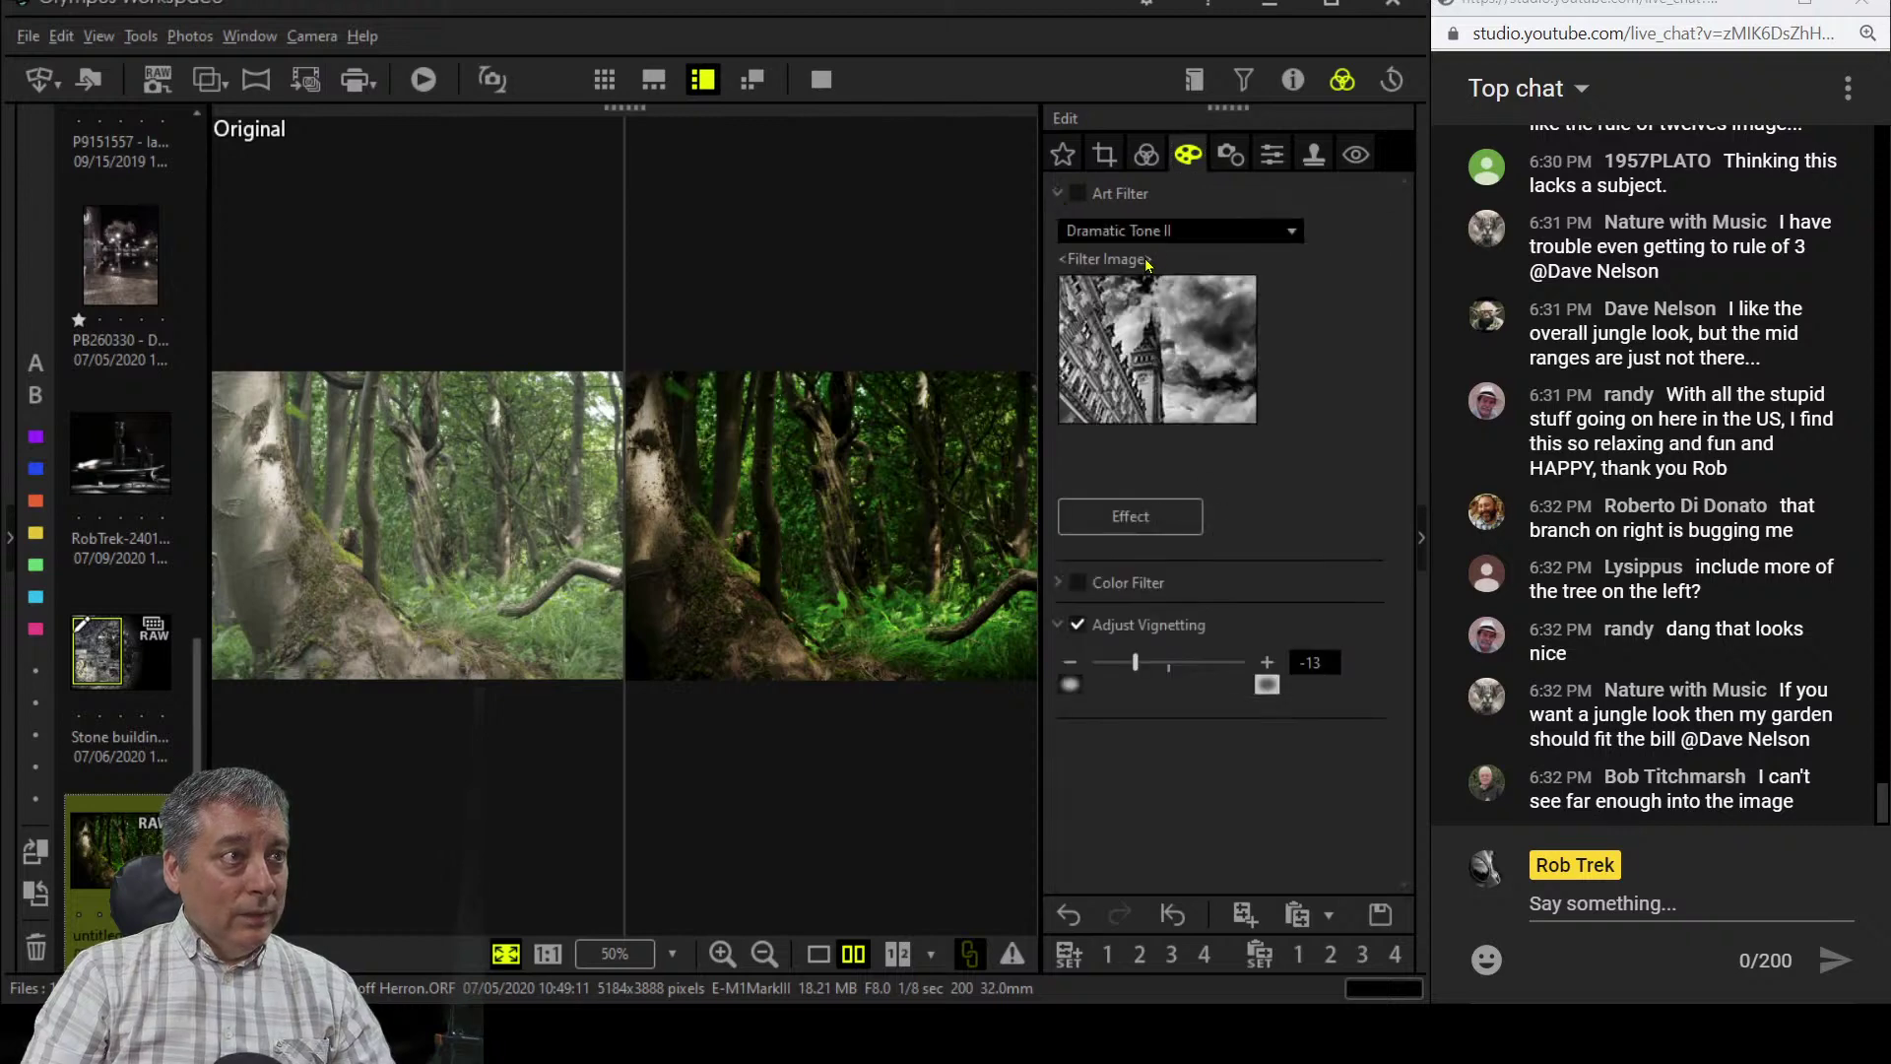
pyautogui.click(1161, 234)
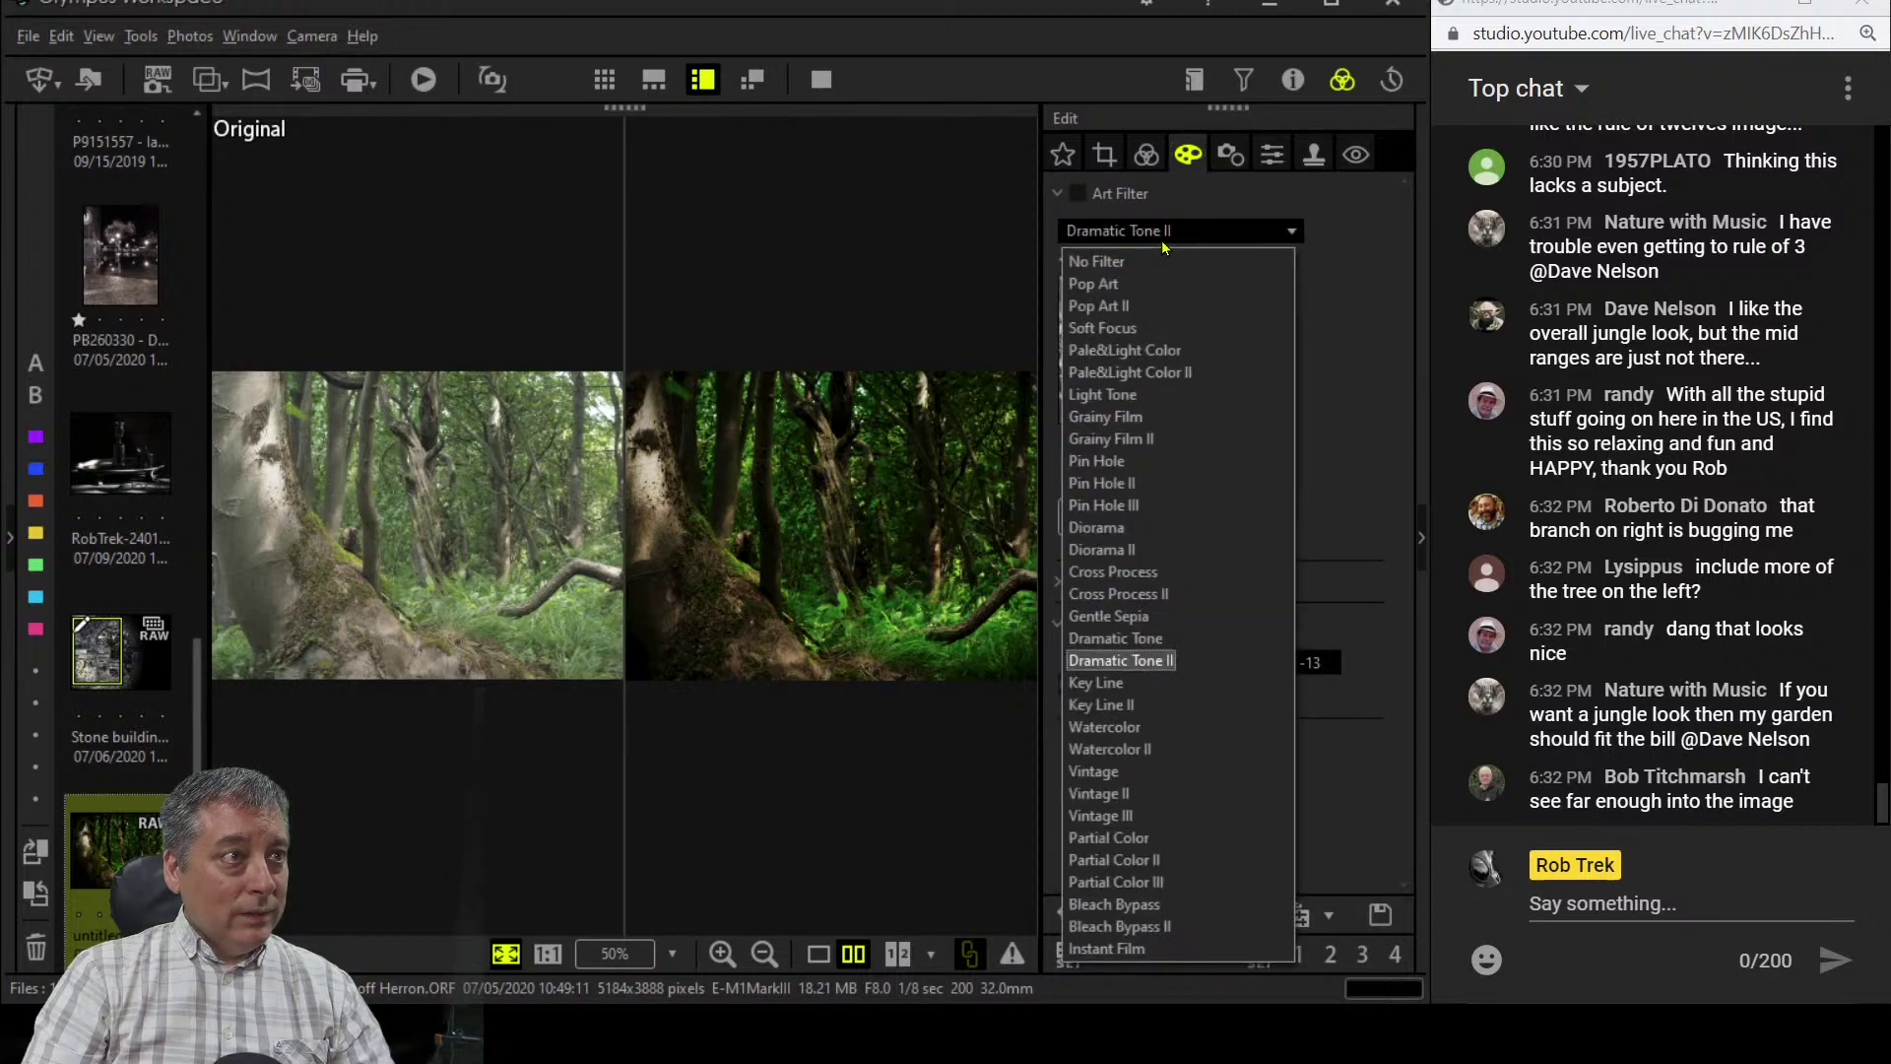
pyautogui.click(1149, 328)
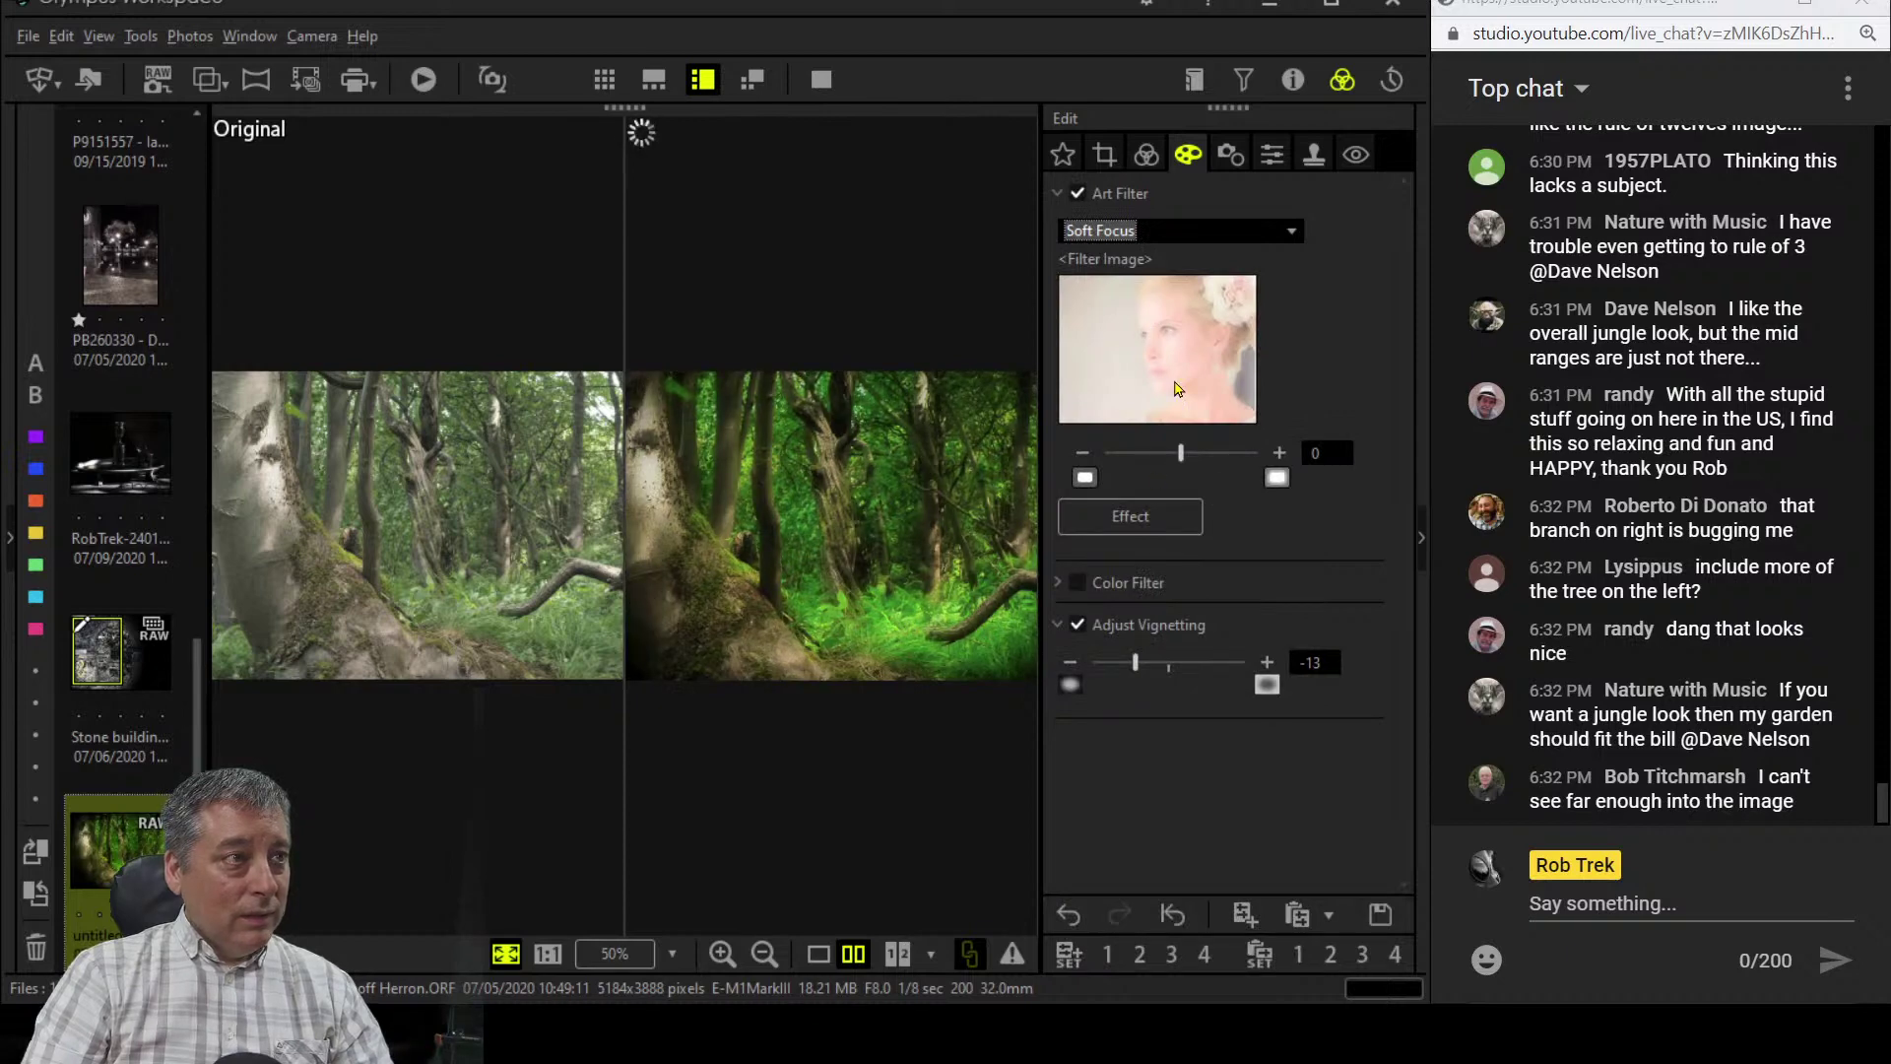
# - Raise the saturation of color 1 to 2 and of colors 2 and 3 to 5, and check the forest photo full screen
pyautogui.click(1148, 160)
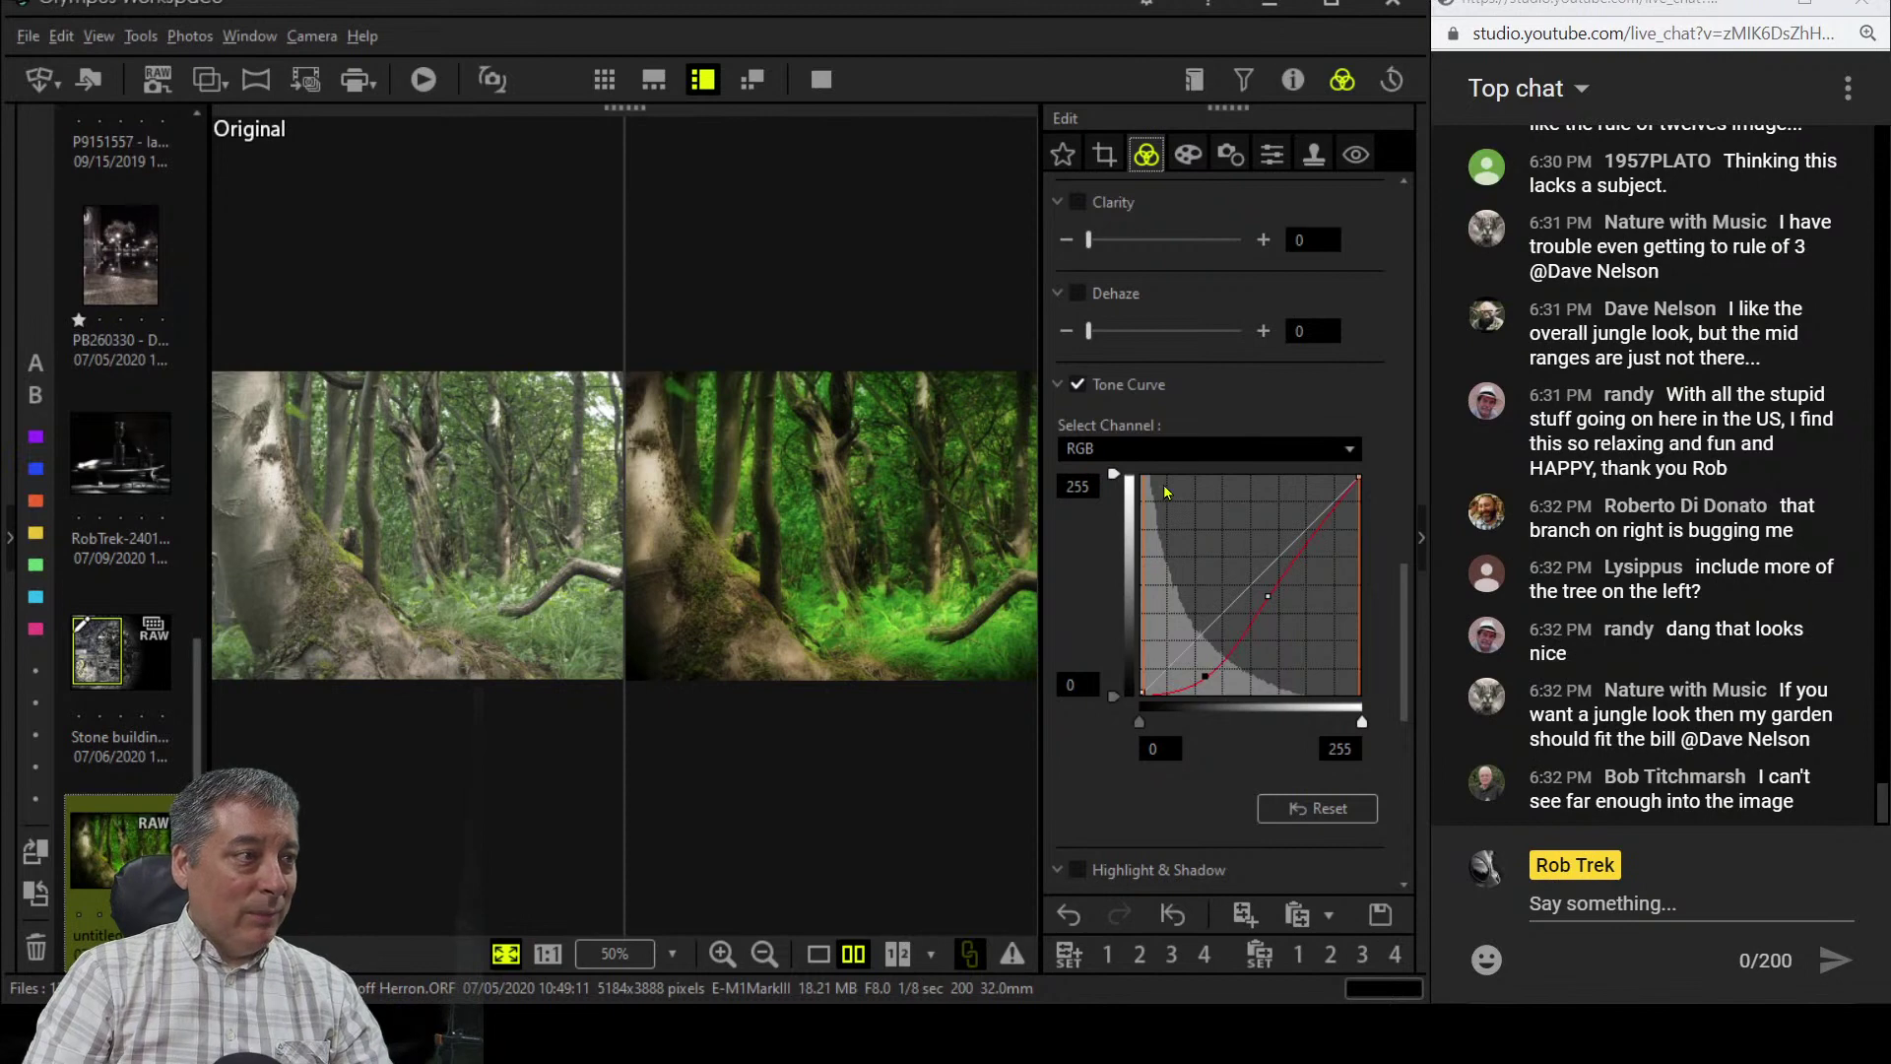
pyautogui.scroll(10, 1166, 414)
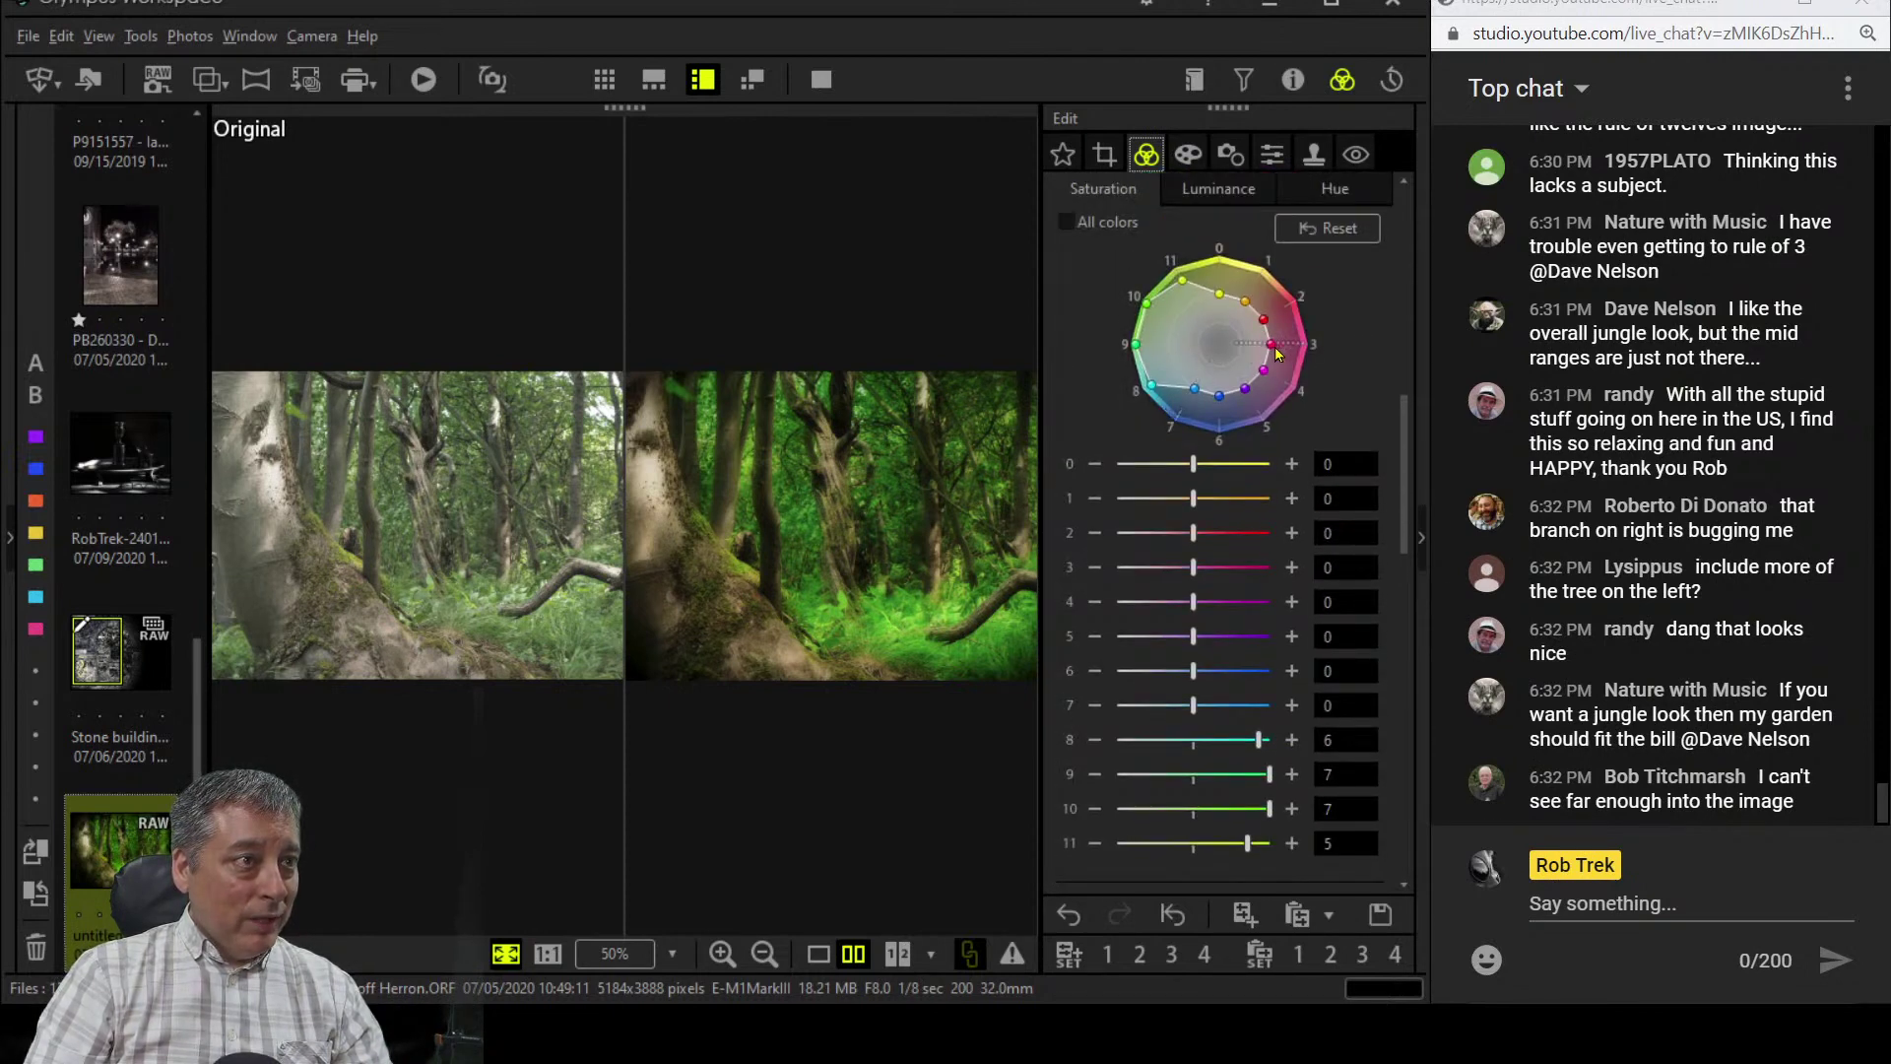
pyautogui.moveTo(1280, 345); pyautogui.dragTo(1295, 344)
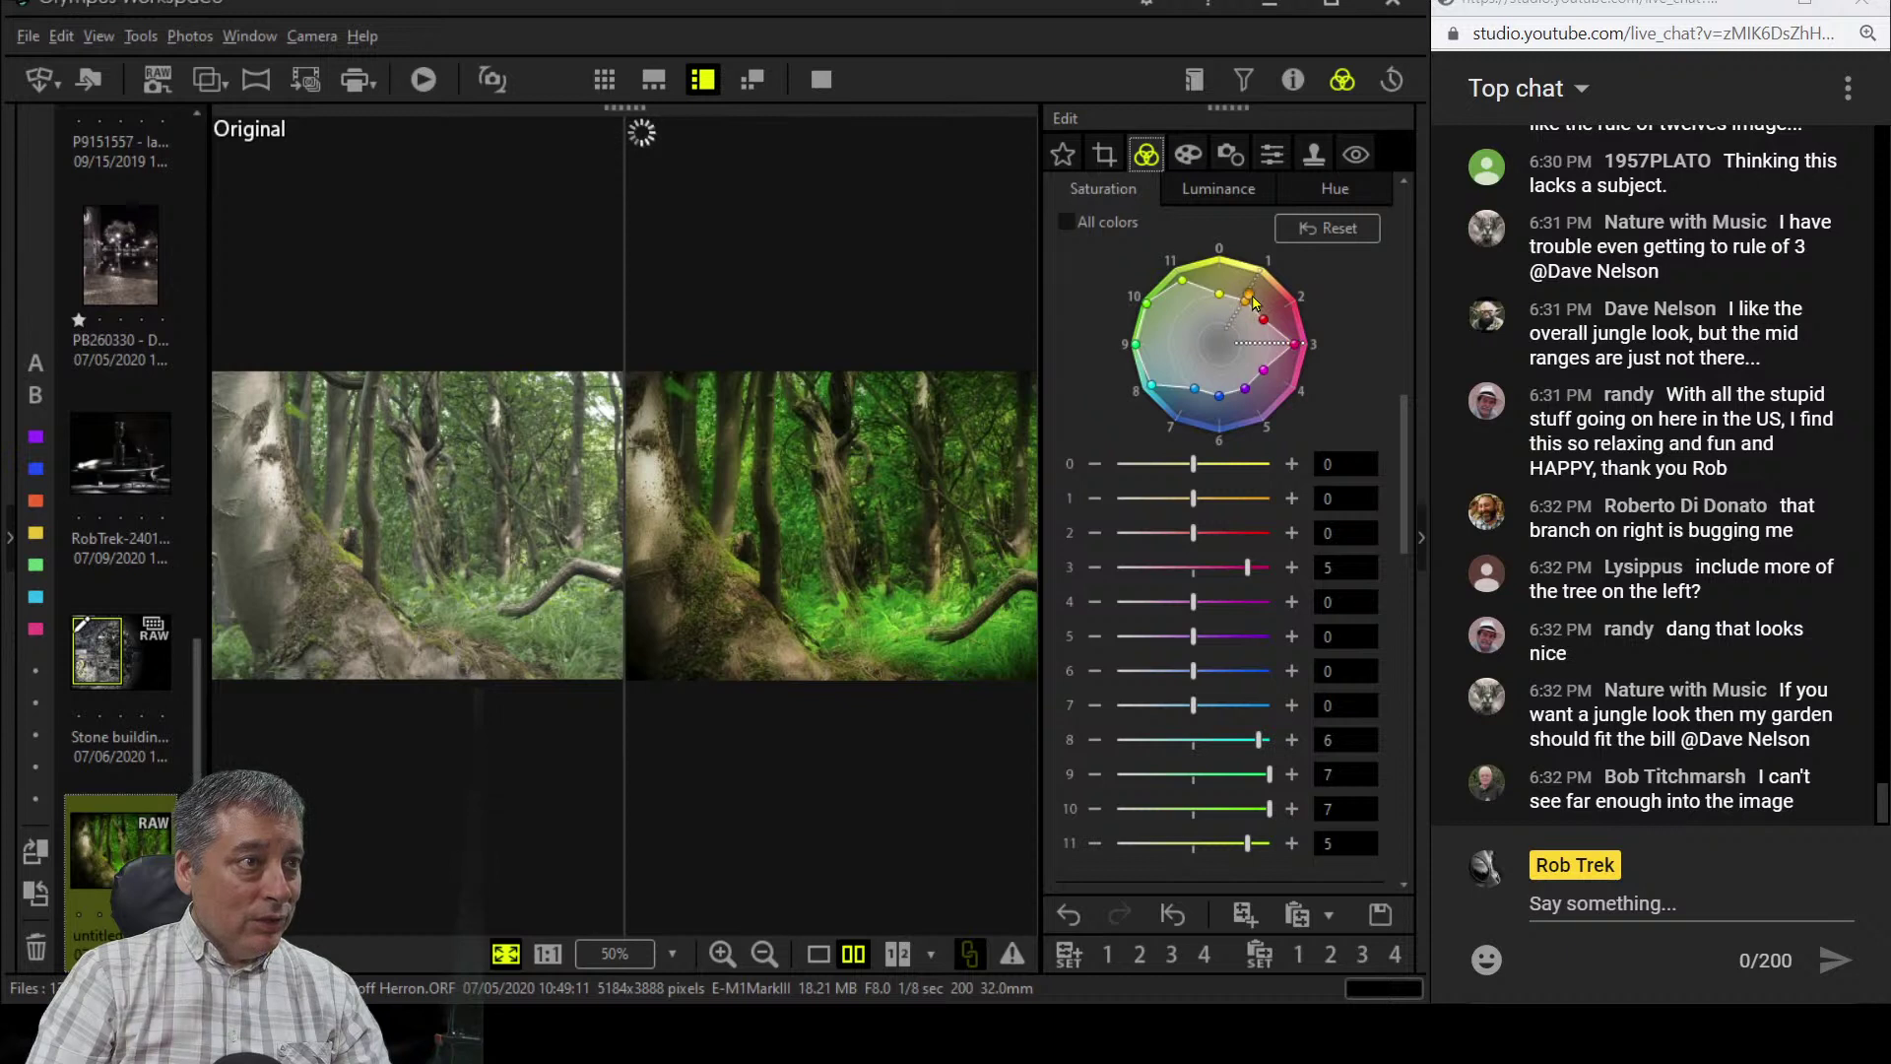
pyautogui.moveTo(1252, 302); pyautogui.dragTo(1258, 295)
pyautogui.moveTo(1256, 295); pyautogui.dragTo(1251, 296)
pyautogui.moveTo(1264, 319); pyautogui.dragTo(1285, 308)
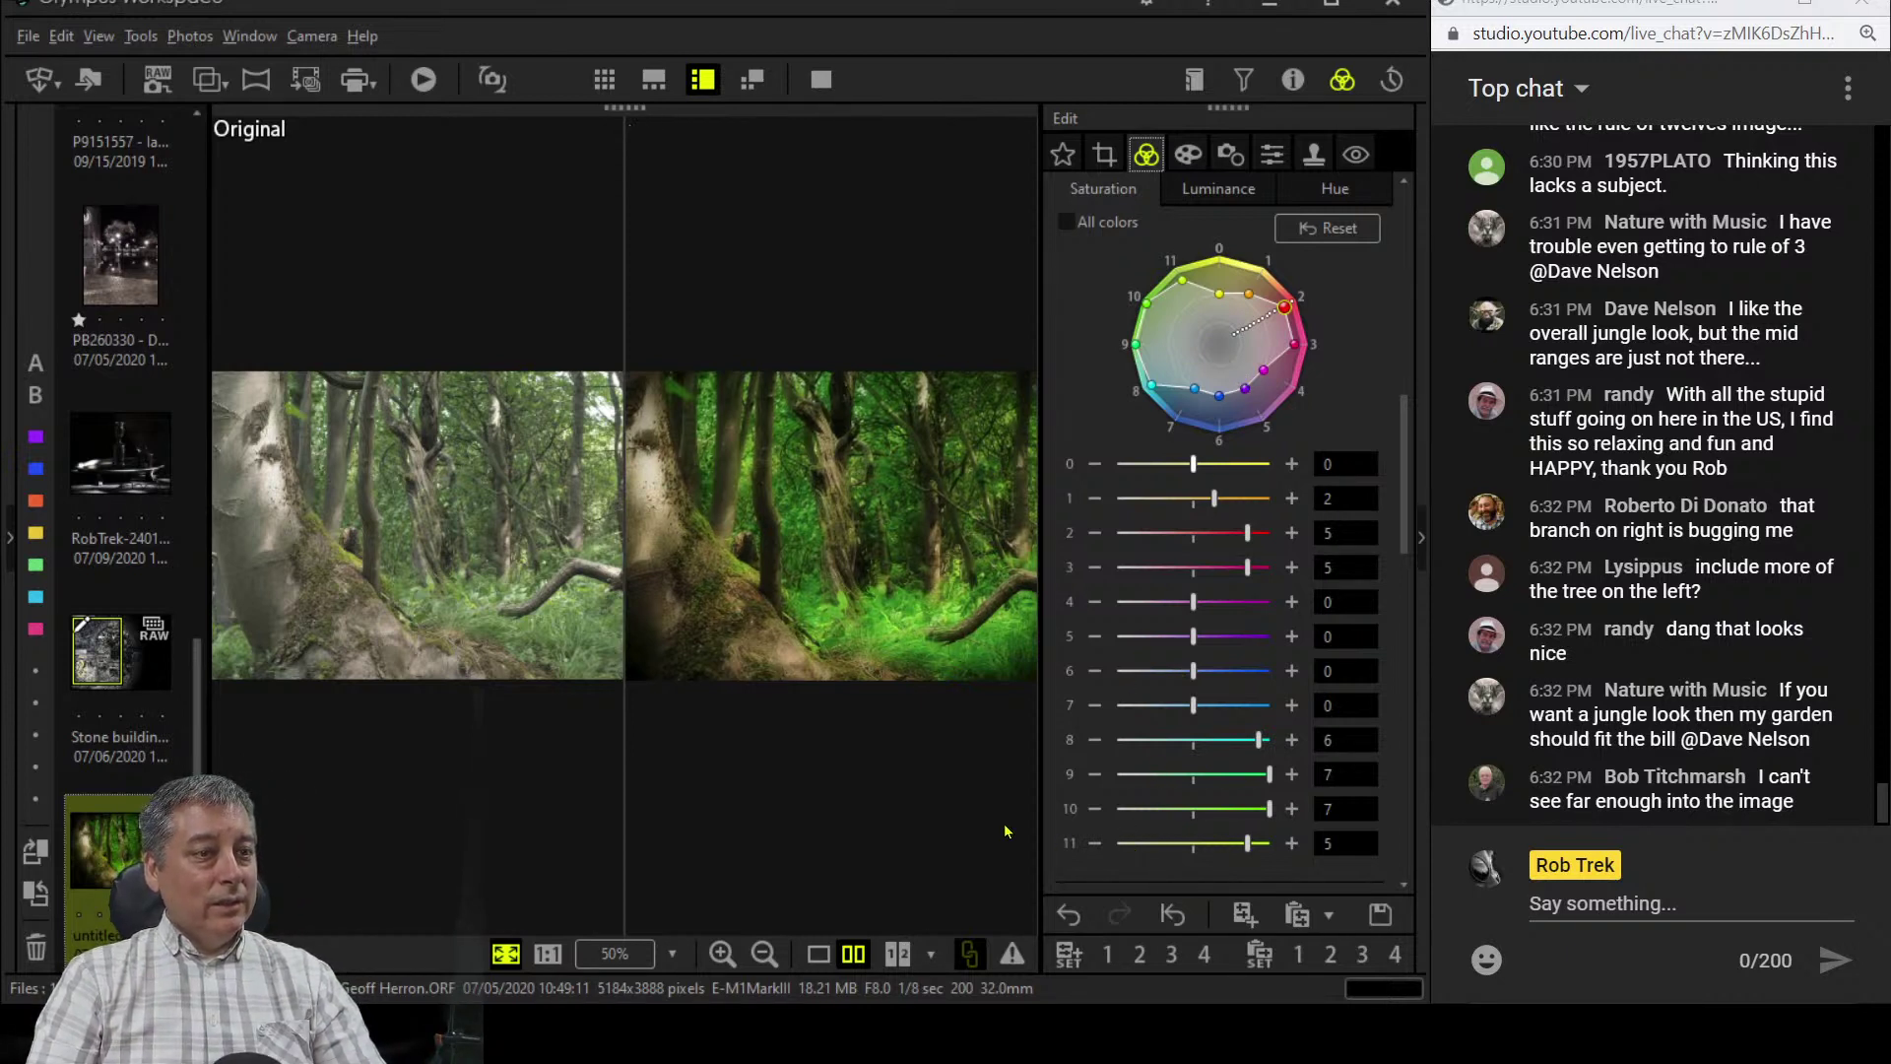
pyautogui.click(822, 80)
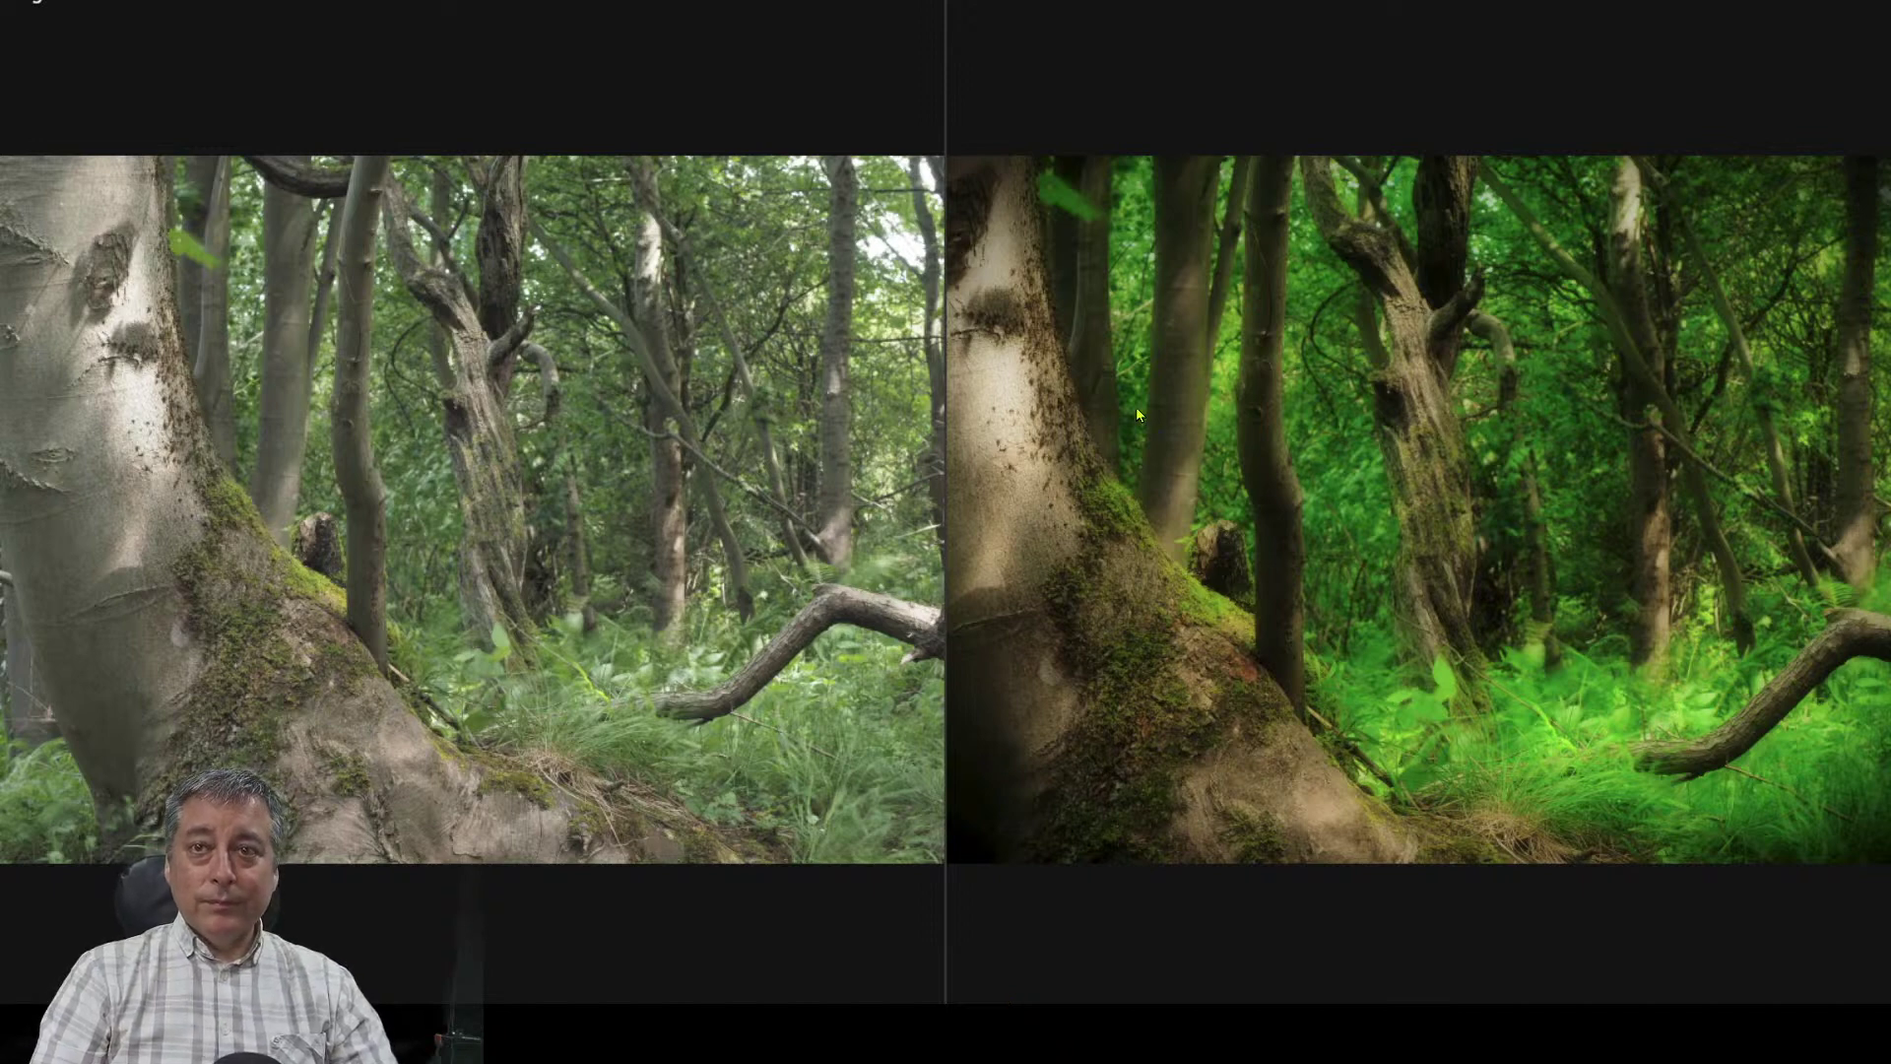
pyautogui.click(1114, 516)
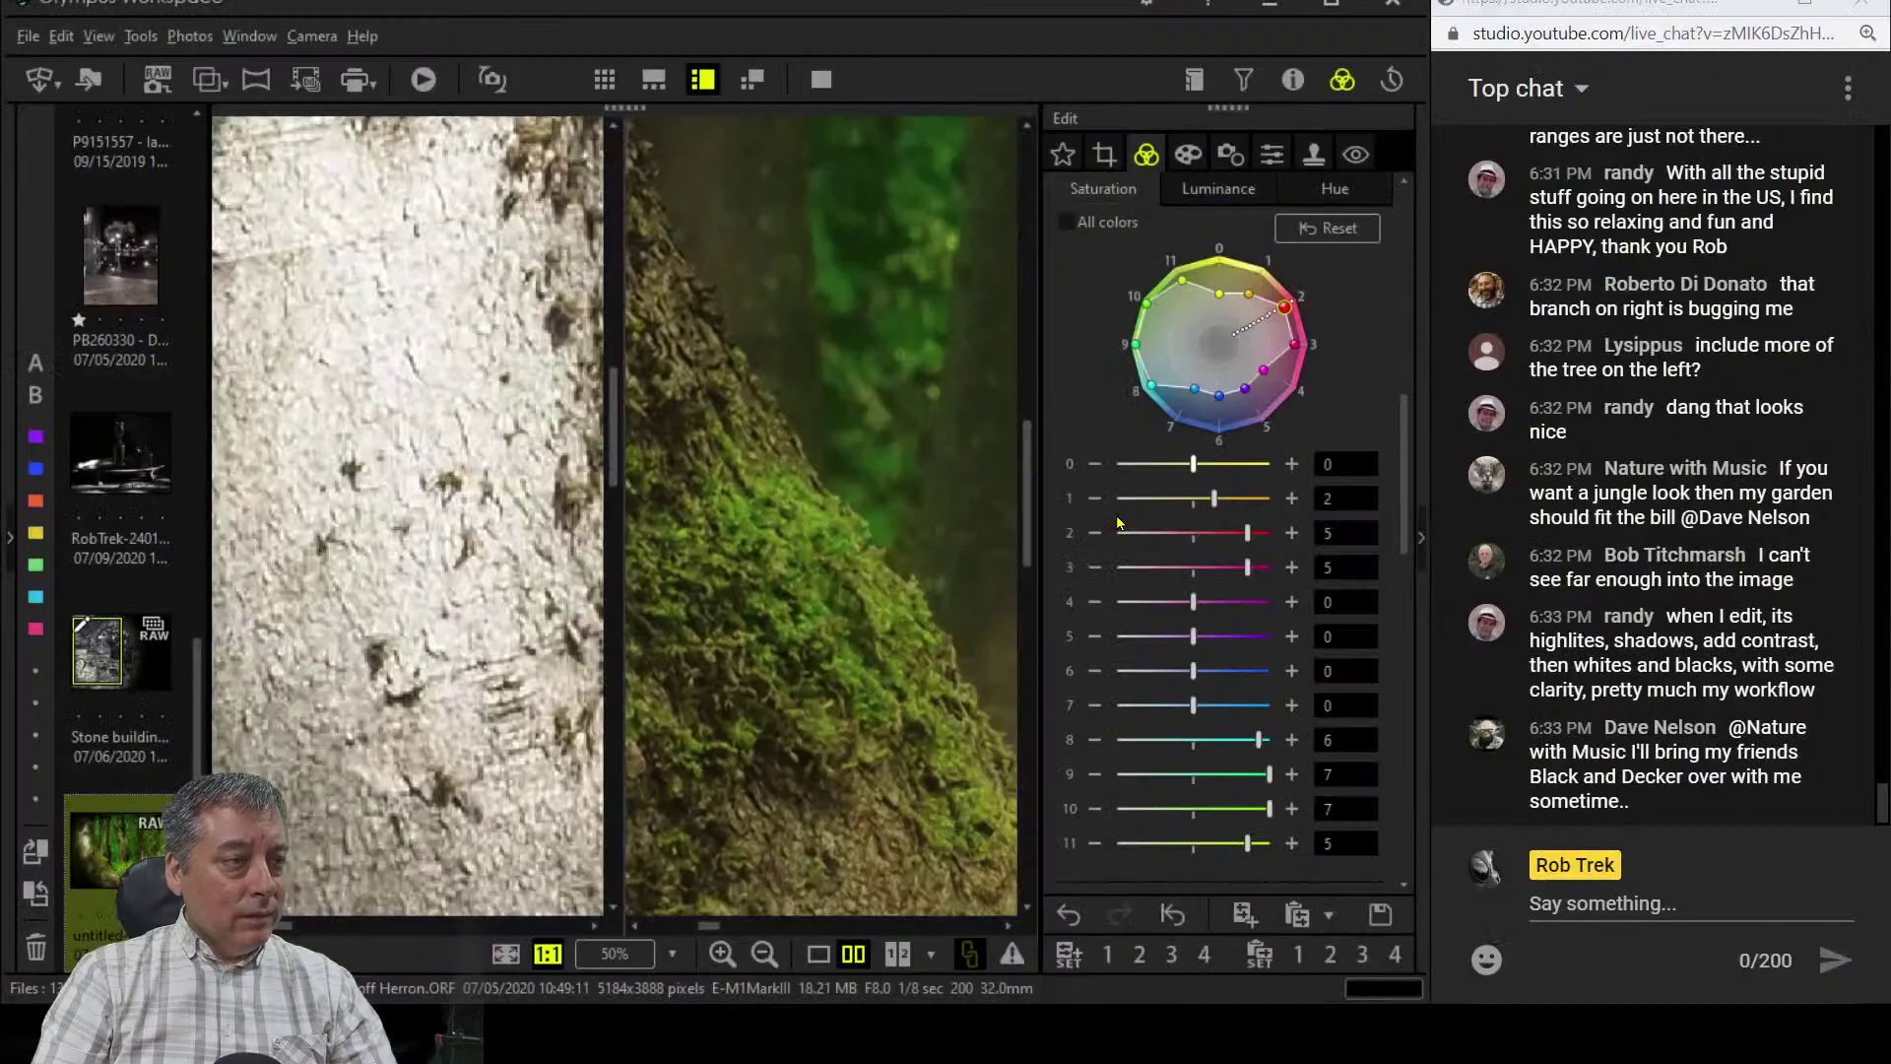
# - Darken the shadows slightly with the lower point of the RGB tone curve and compare the forest photo full screen with the original
pyautogui.scroll(5, 1085, 426)
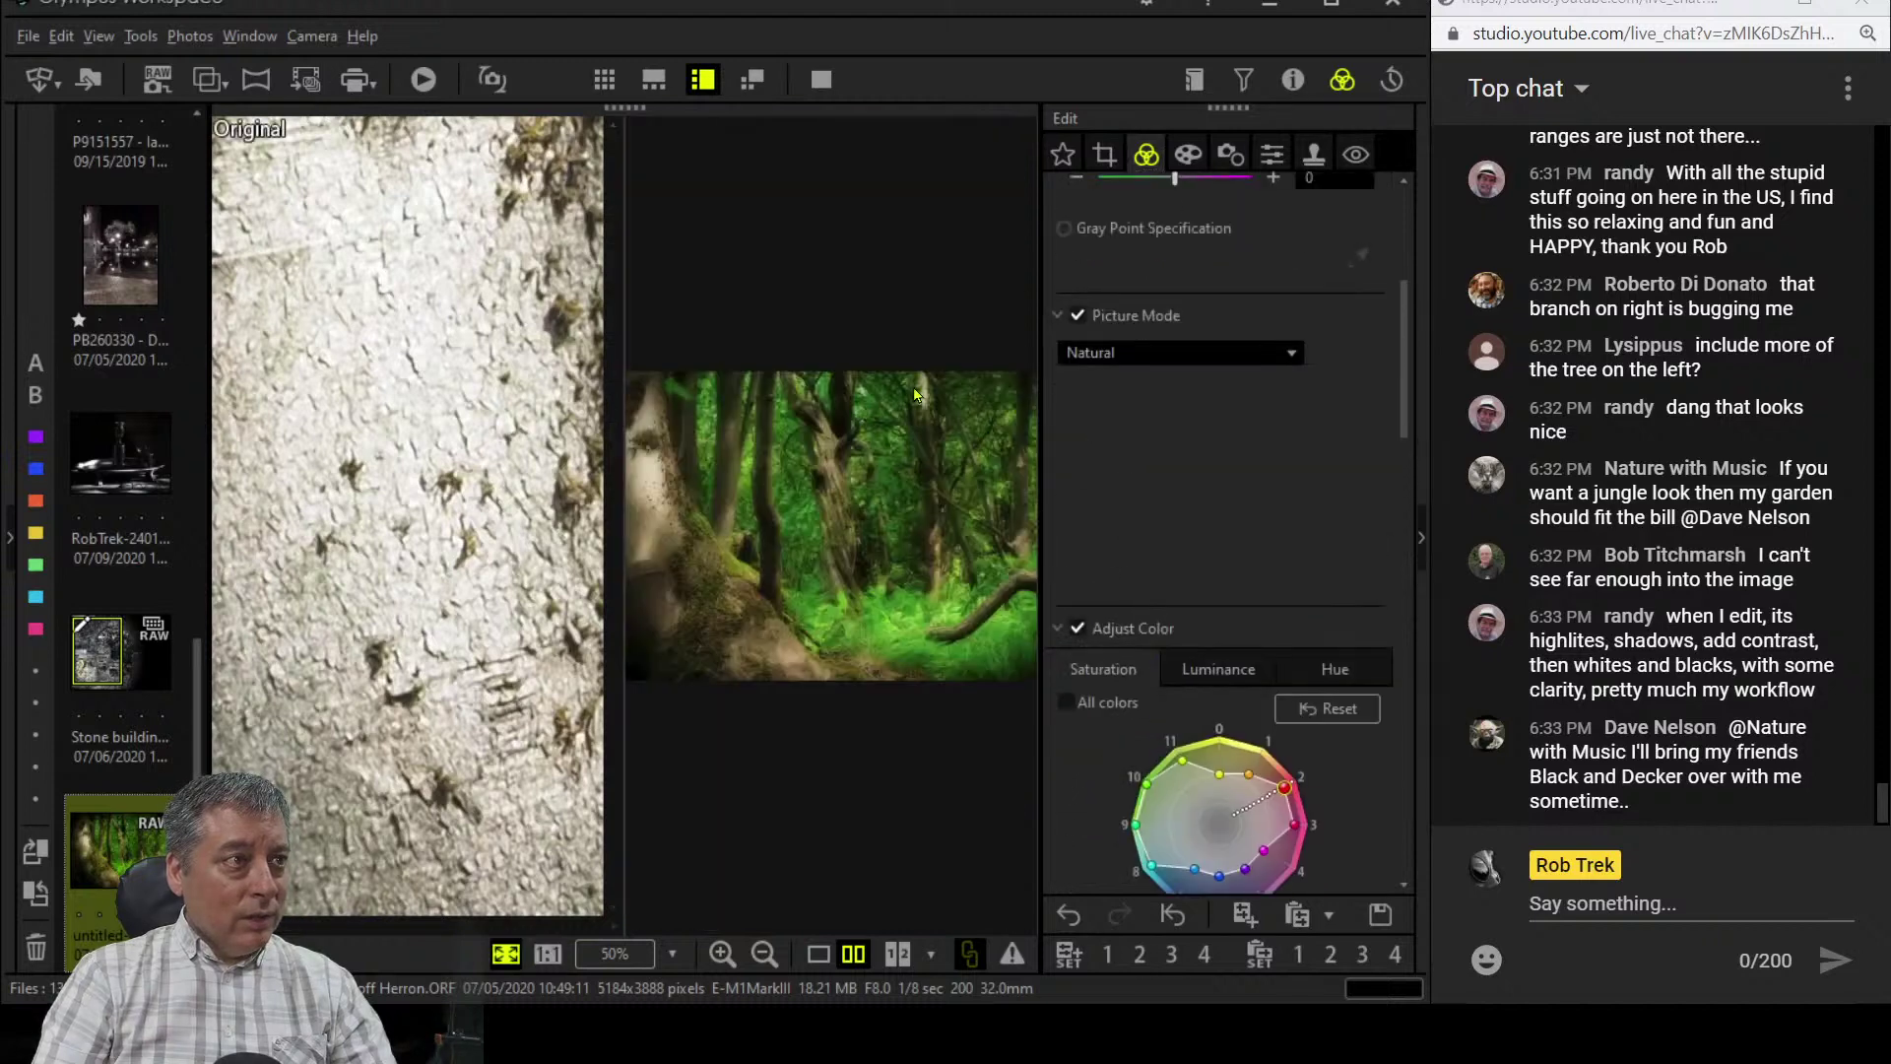
pyautogui.scroll(3, 1085, 425)
pyautogui.scroll(-10, 1220, 526)
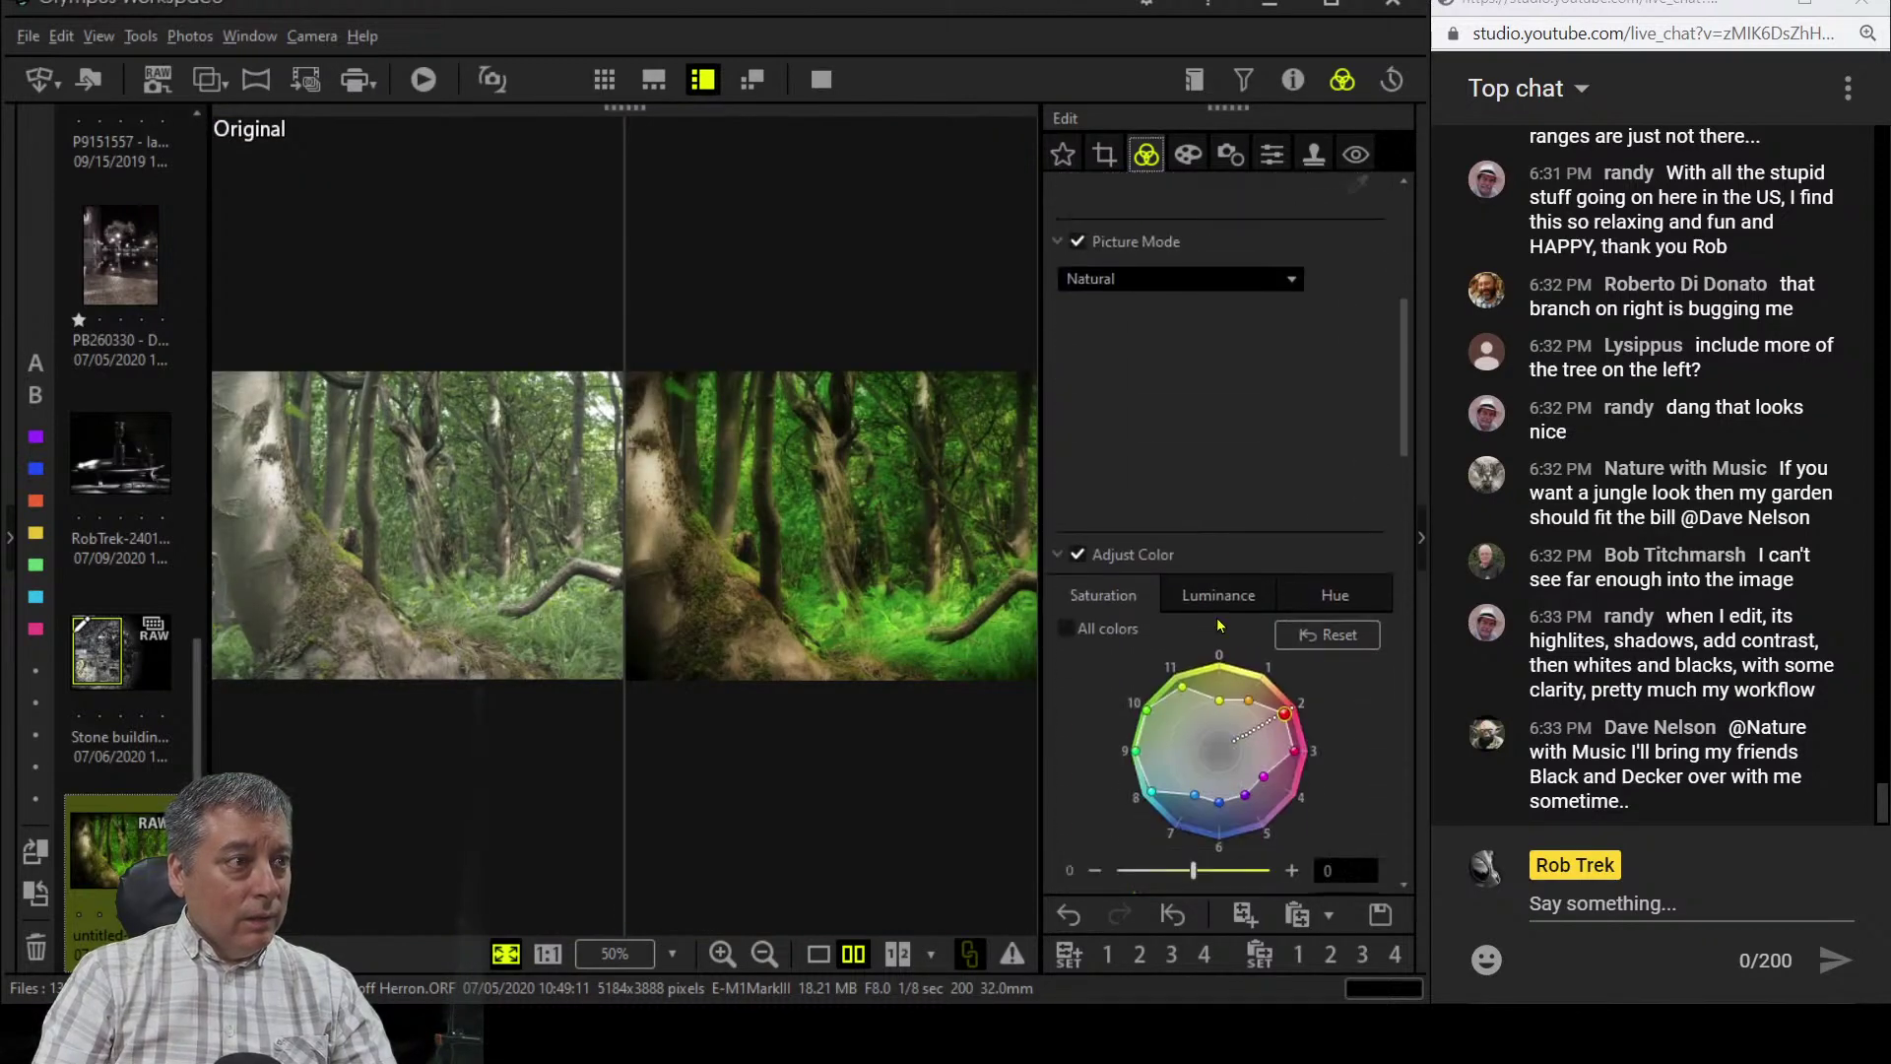
pyautogui.scroll(-2, 1219, 624)
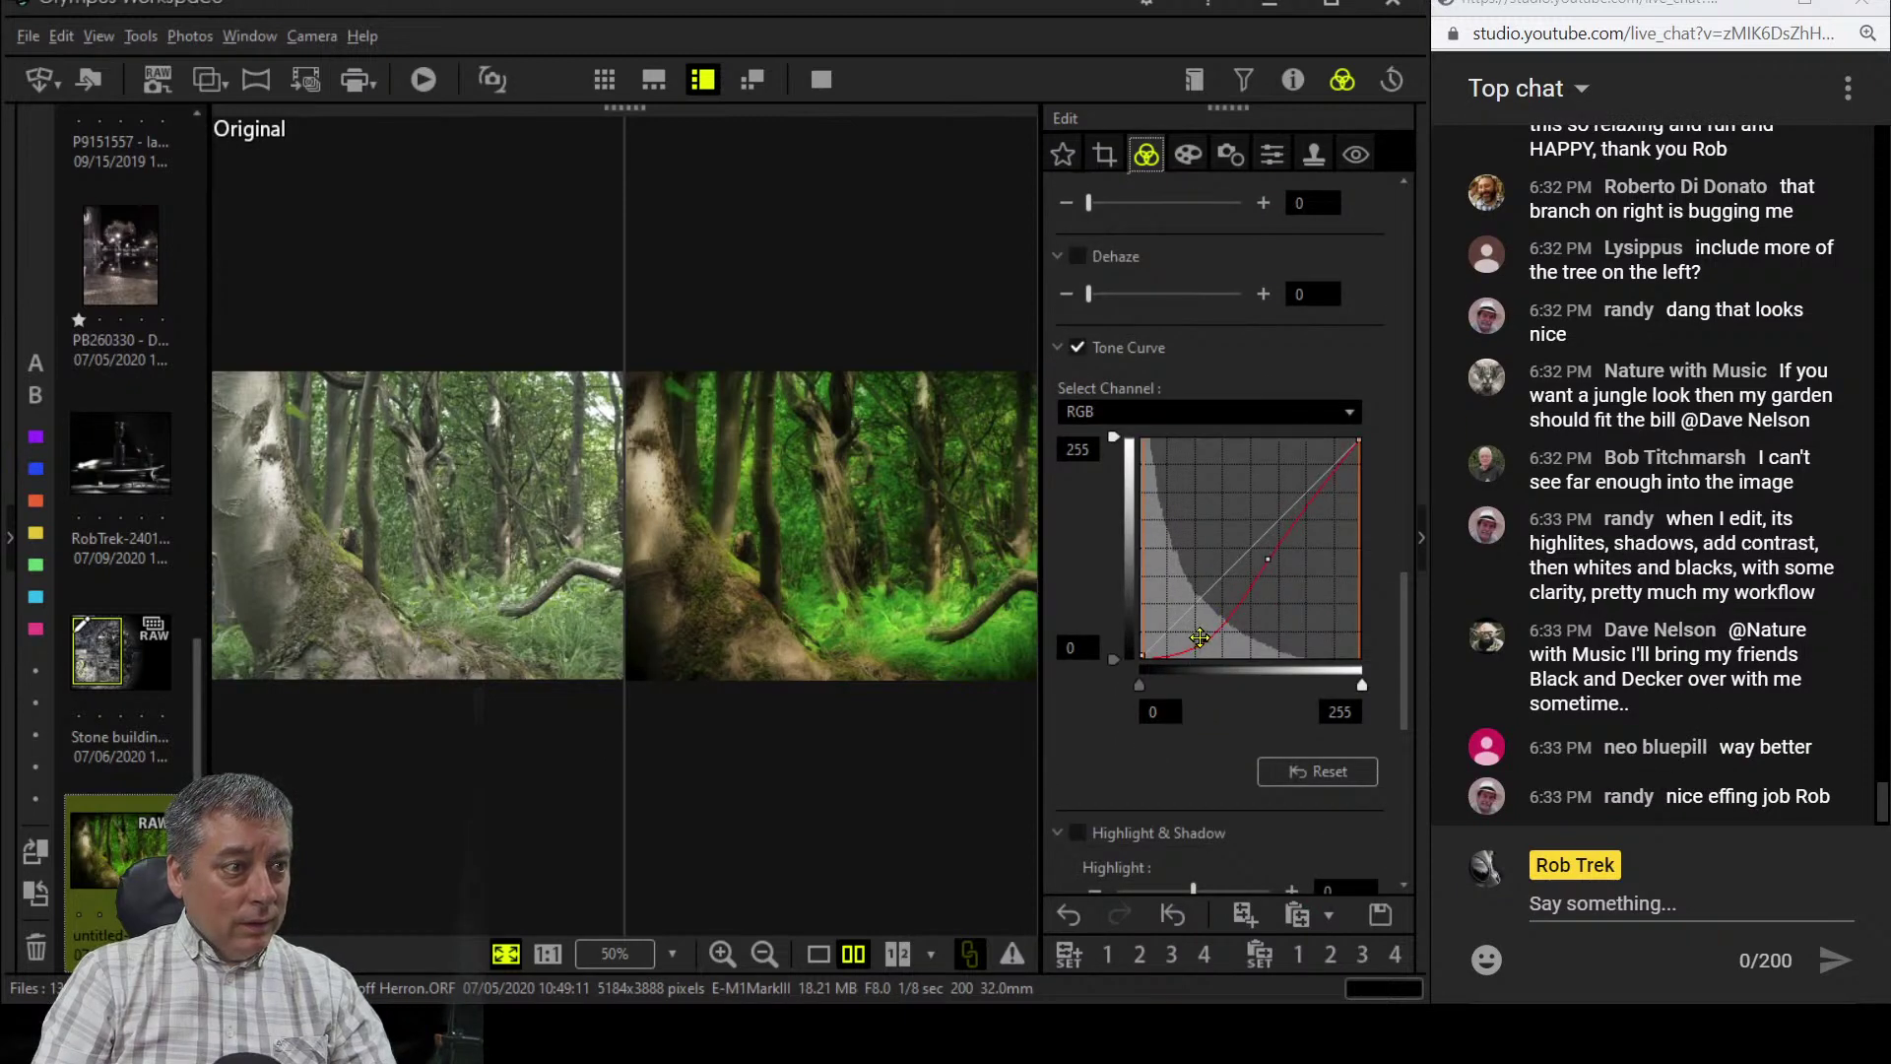
pyautogui.moveTo(1204, 637); pyautogui.dragTo(1211, 639)
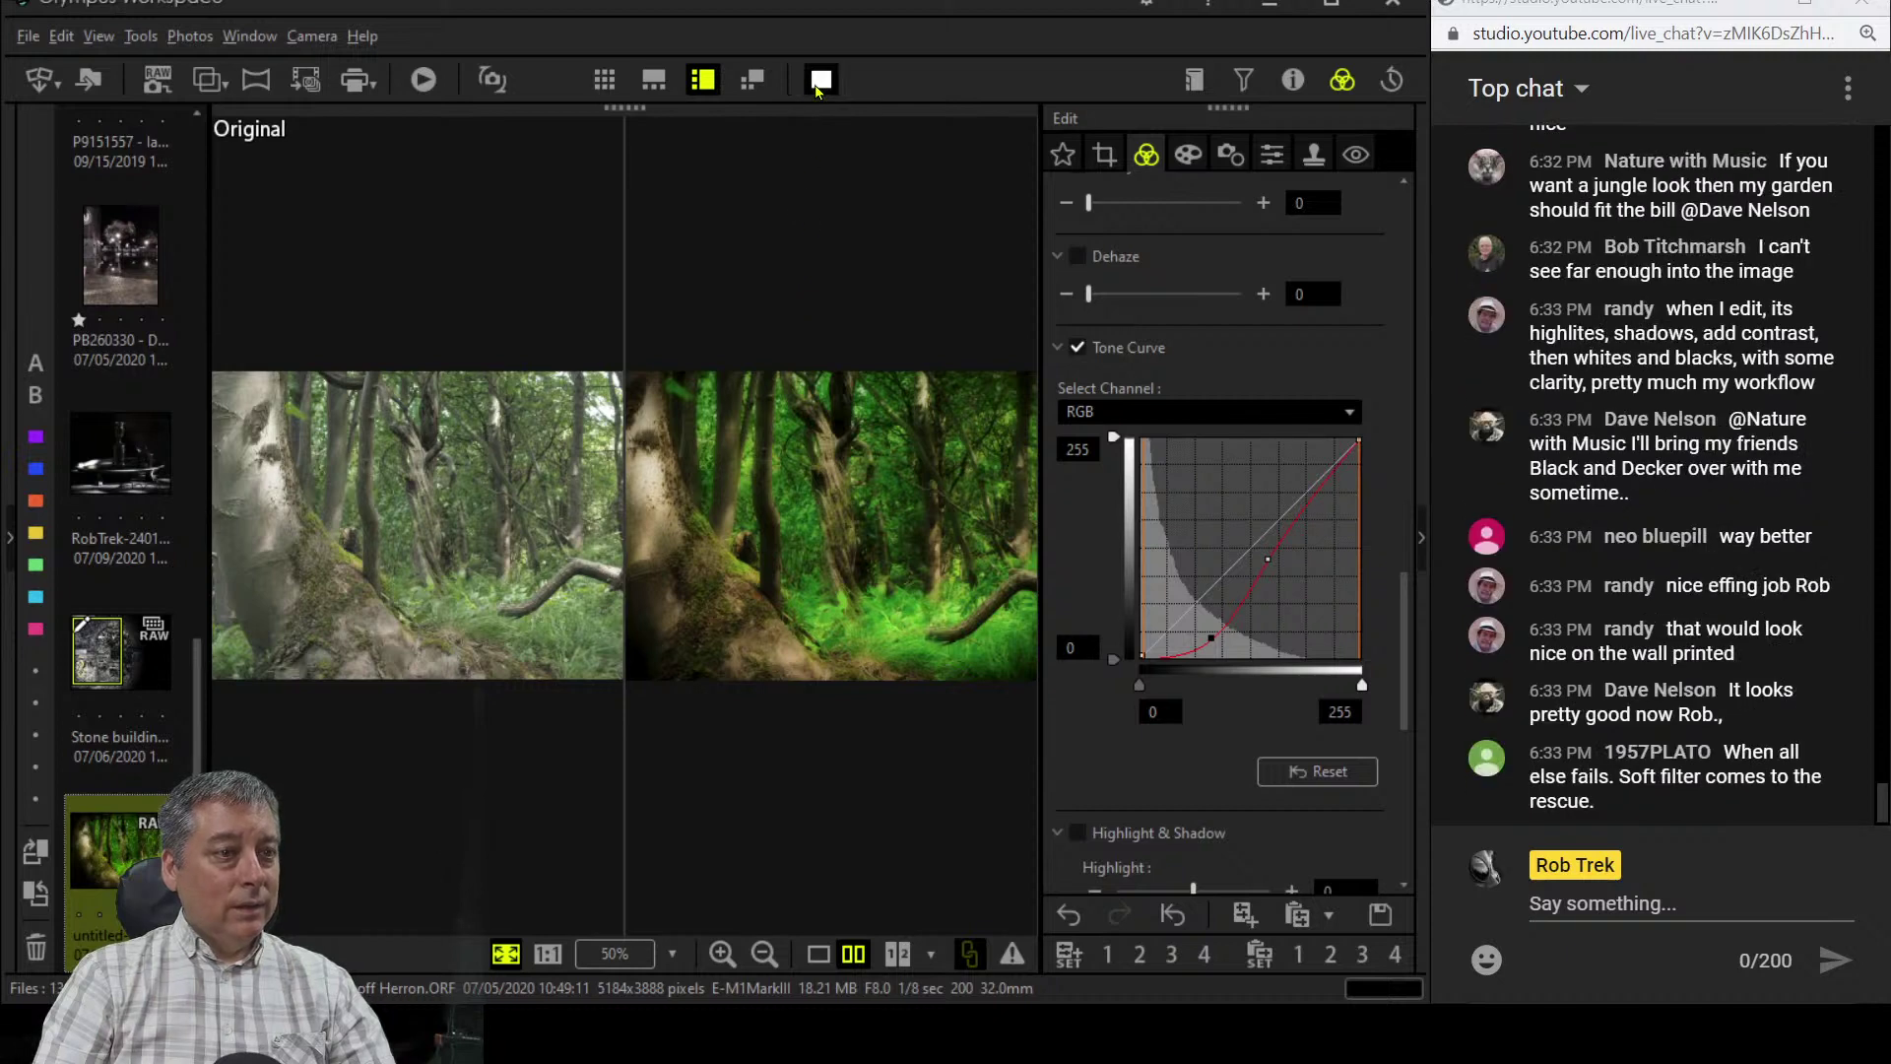
pyautogui.click(818, 86)
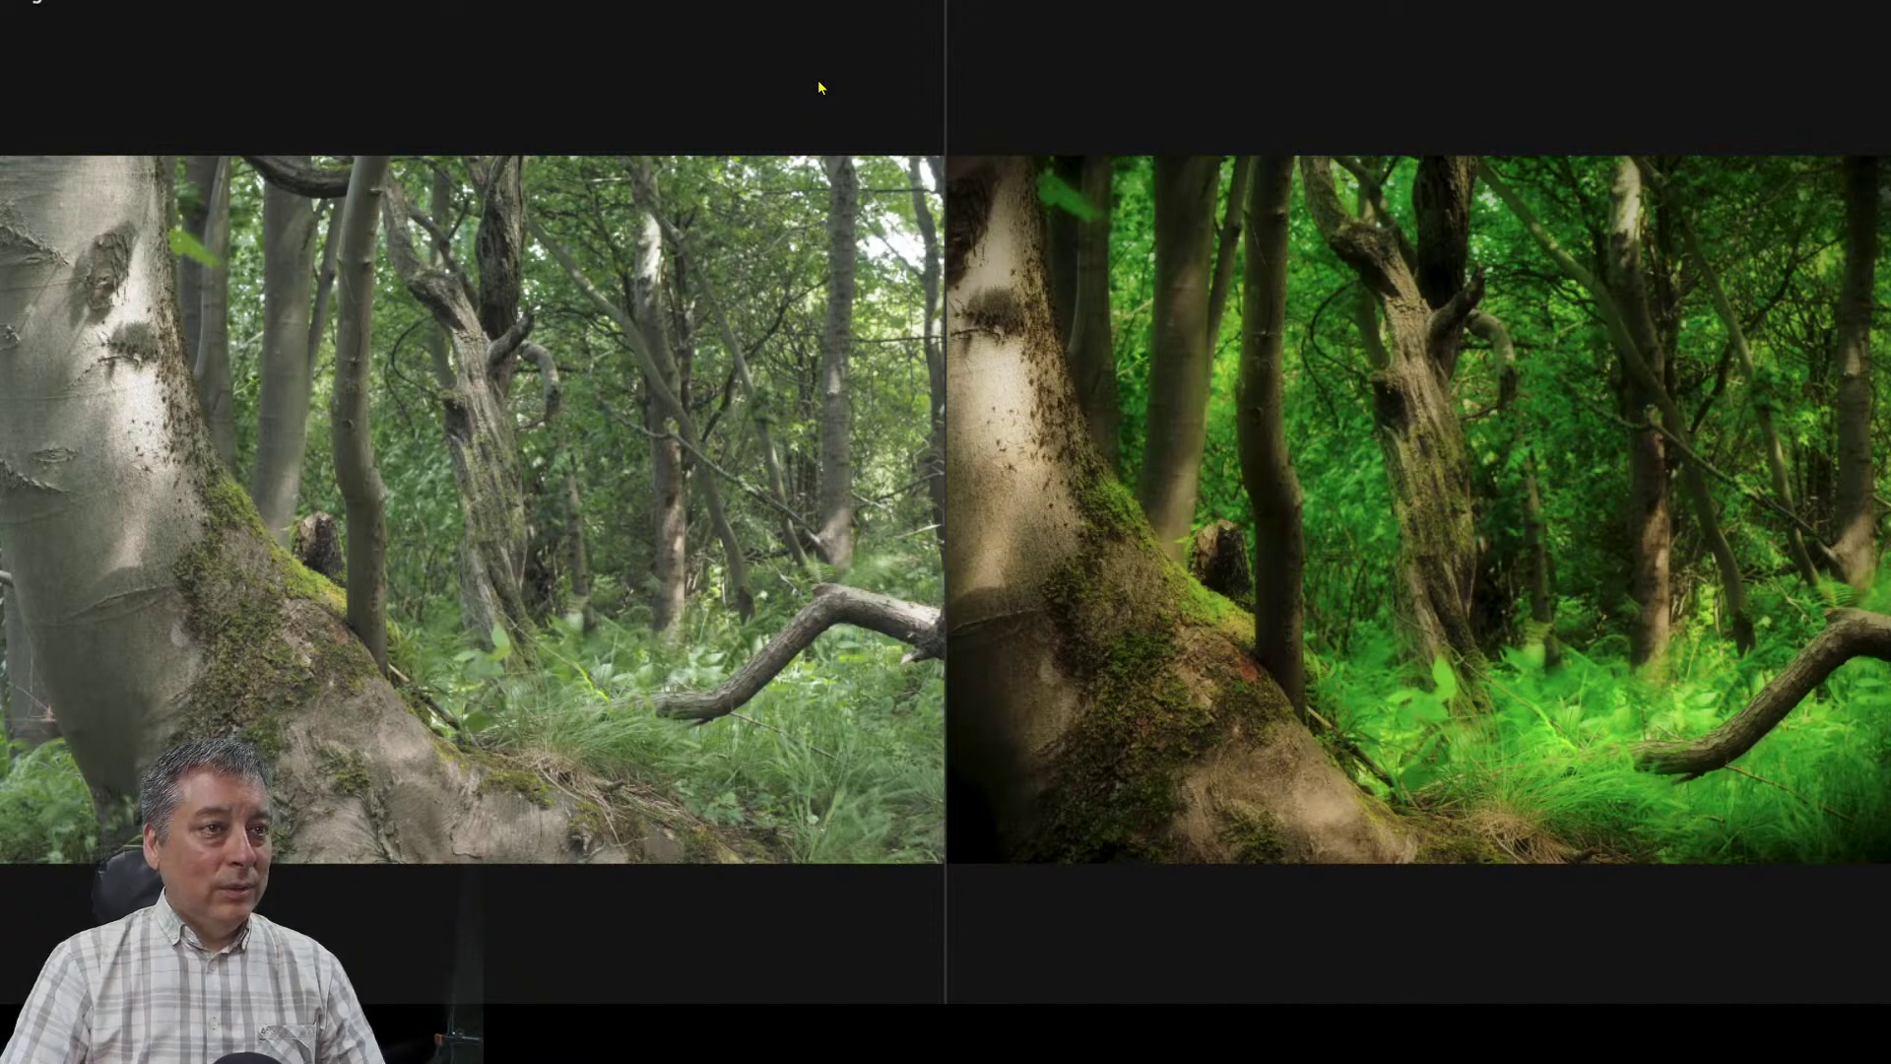
pyautogui.press('Escape')
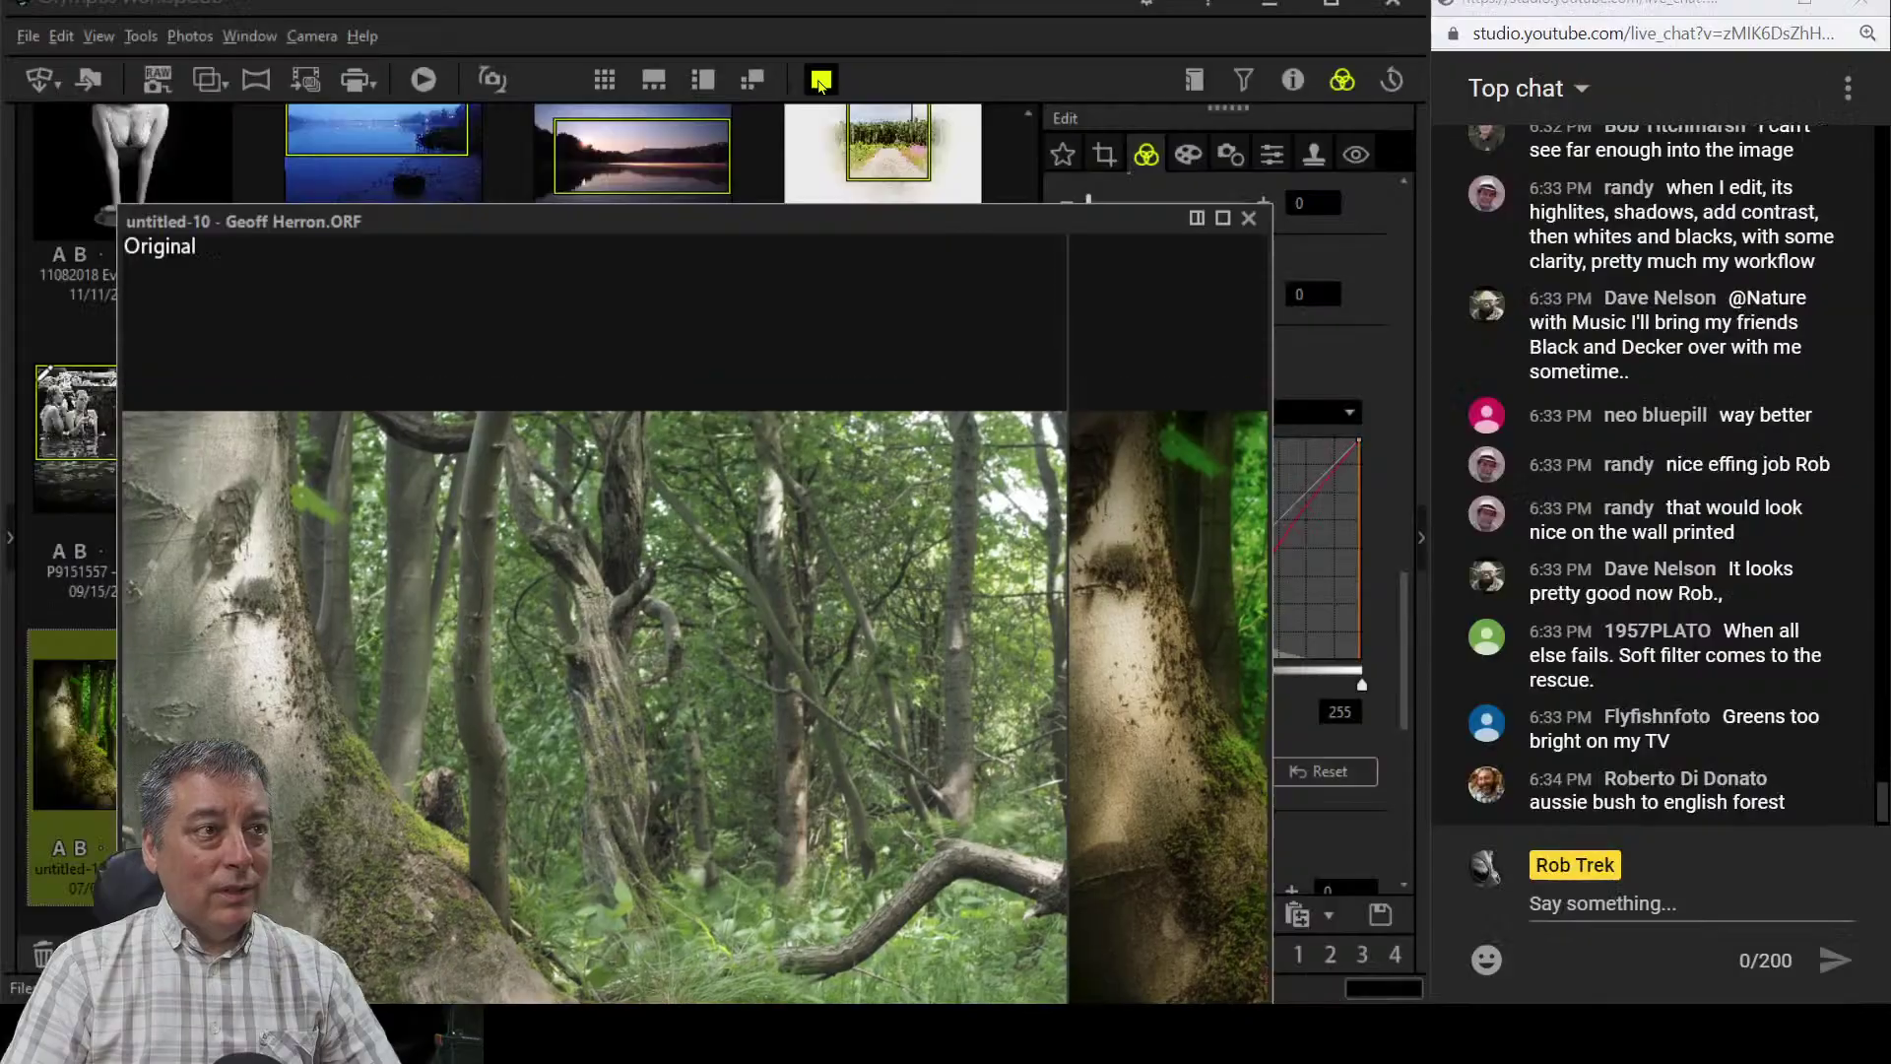
# - Tone down the forest photo's greens by setting the saturation of colors 8, 9 and 10 to 5
pyautogui.scroll(5, 1194, 356)
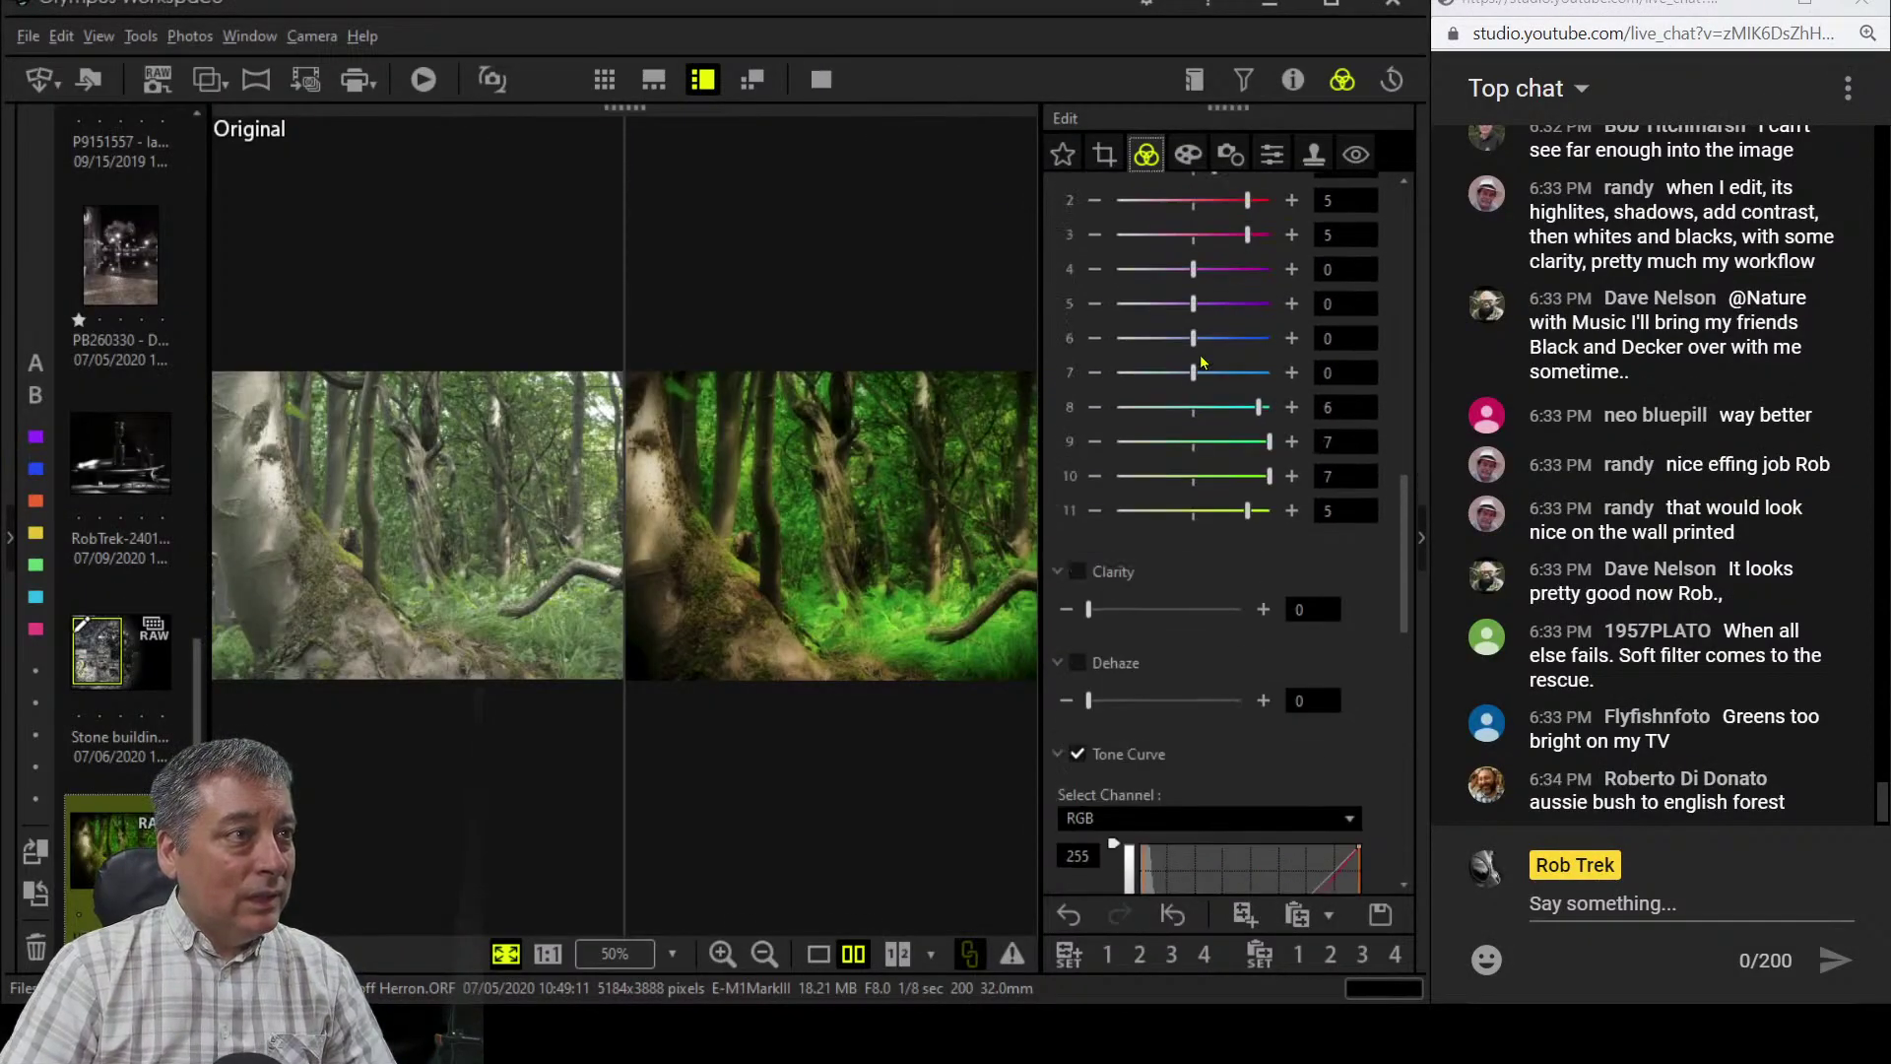
pyautogui.click(1261, 449)
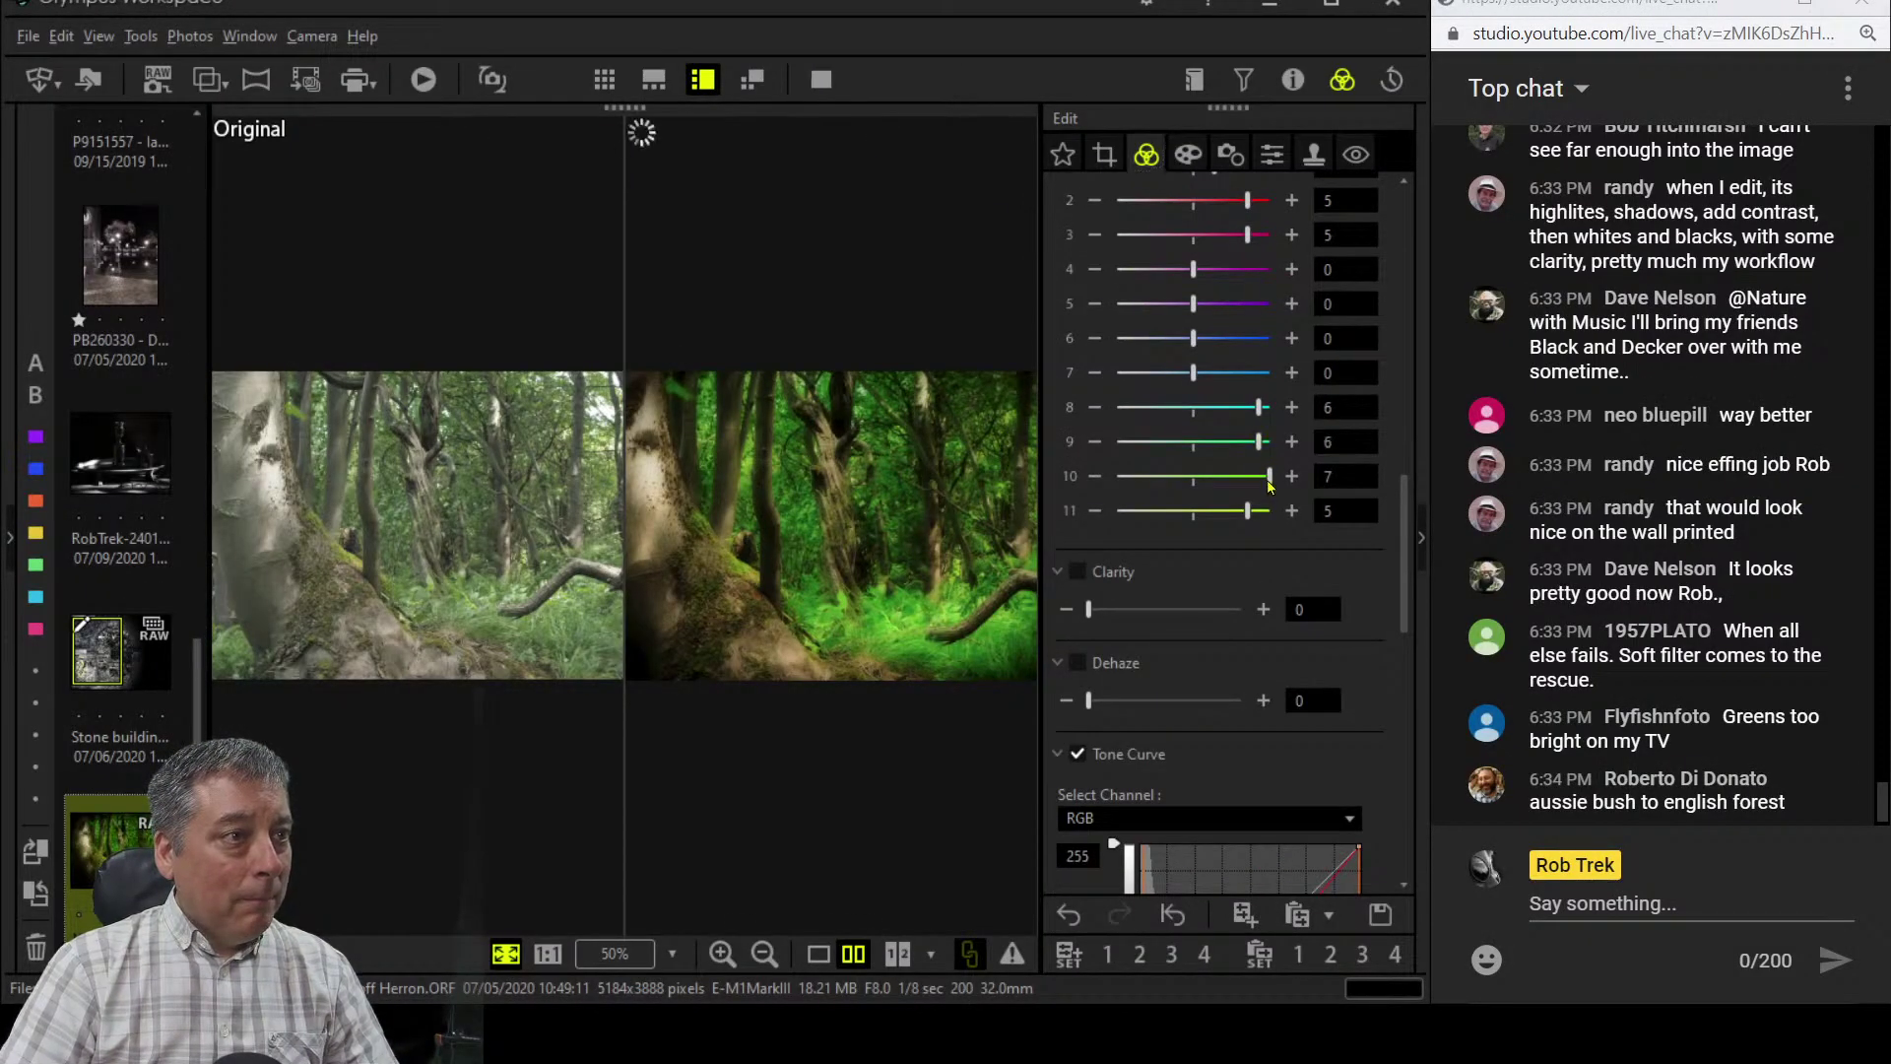
pyautogui.scroll(4, 1273, 483)
pyautogui.scroll(2, 1152, 374)
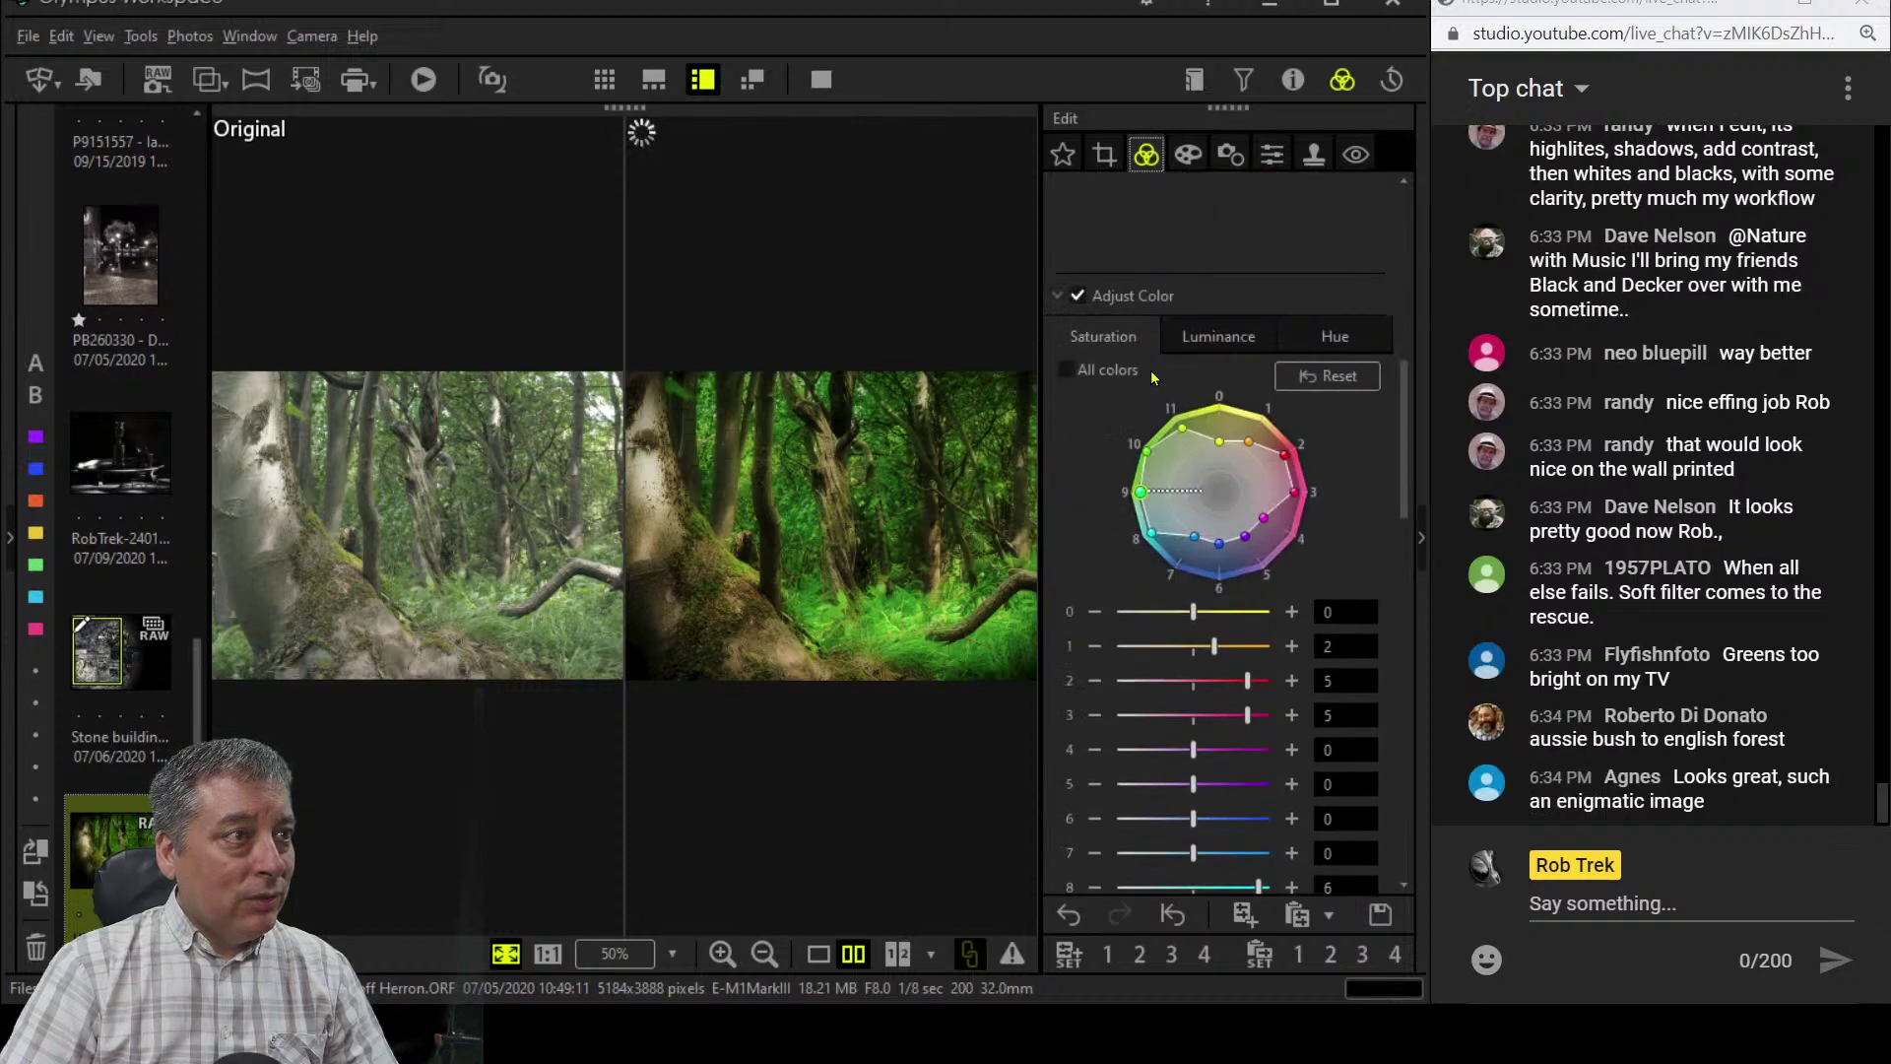
pyautogui.scroll(-6, 1152, 374)
pyautogui.moveTo(1271, 480); pyautogui.dragTo(1258, 480)
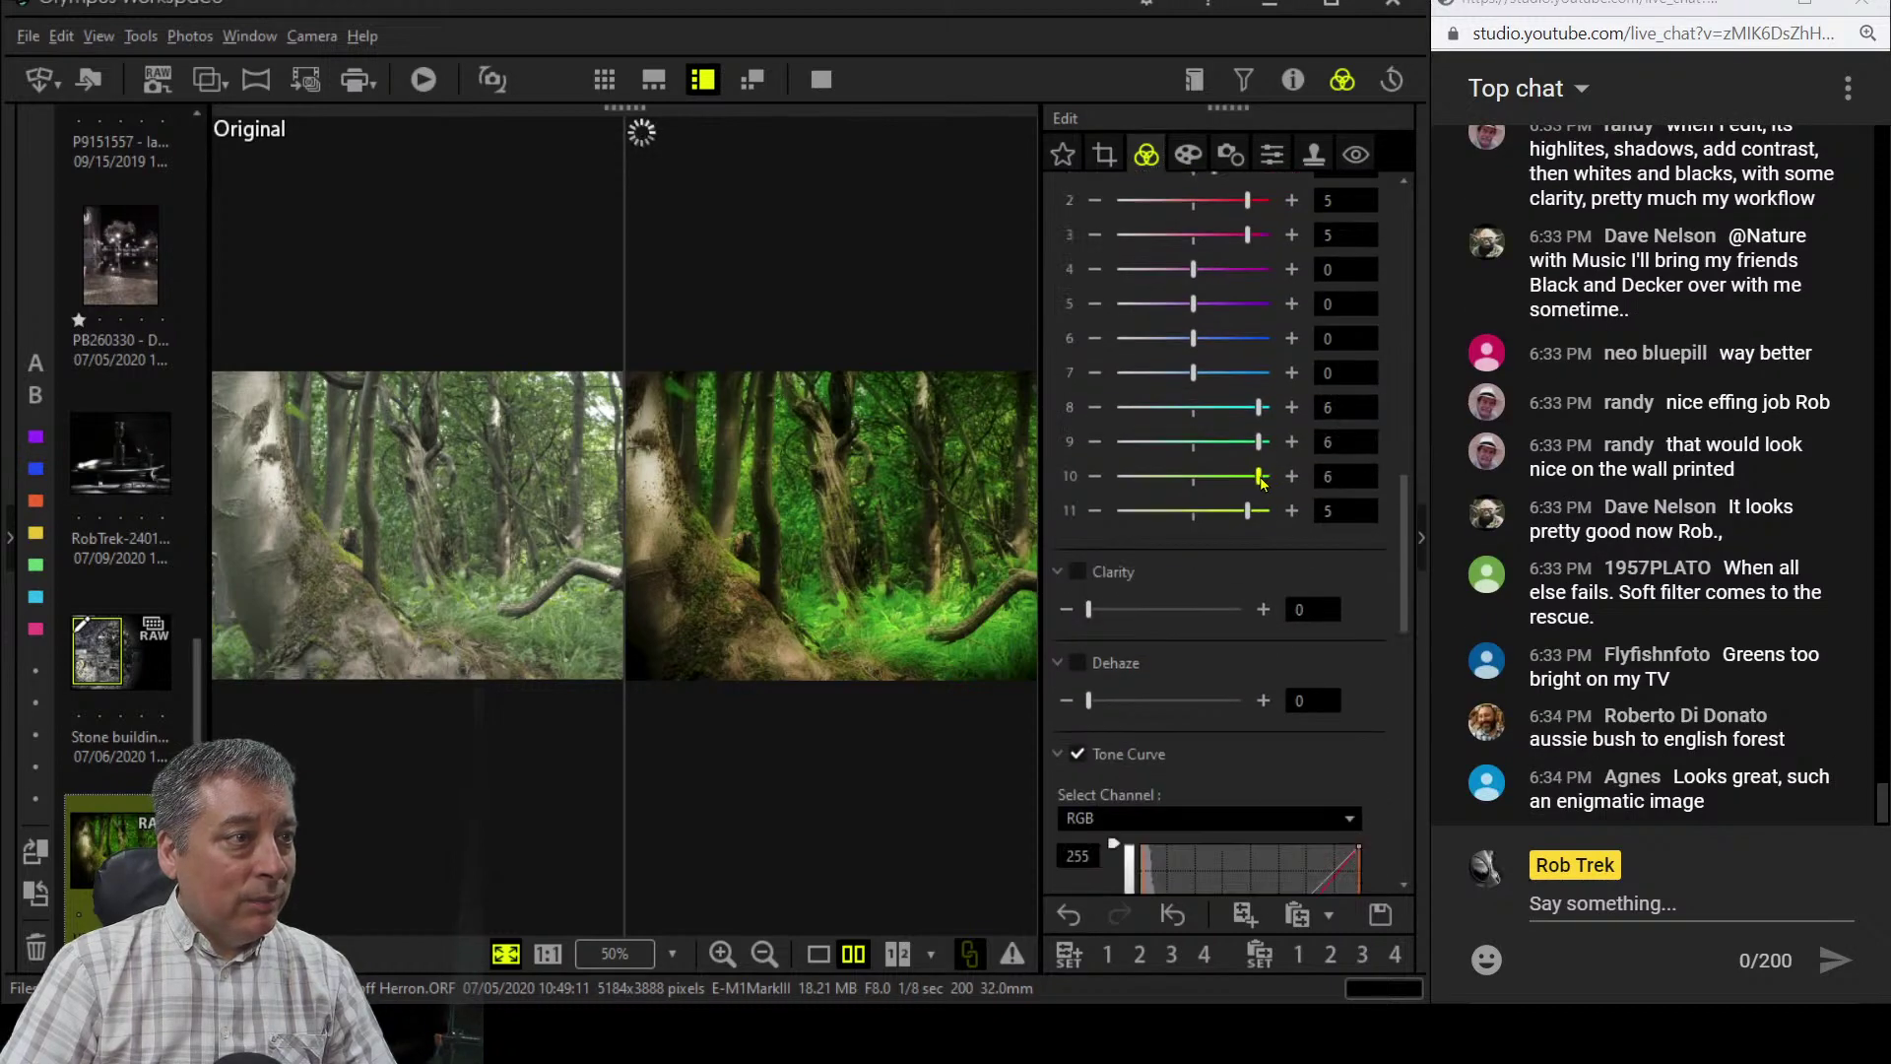
pyautogui.moveTo(1260, 412); pyautogui.dragTo(1247, 478)
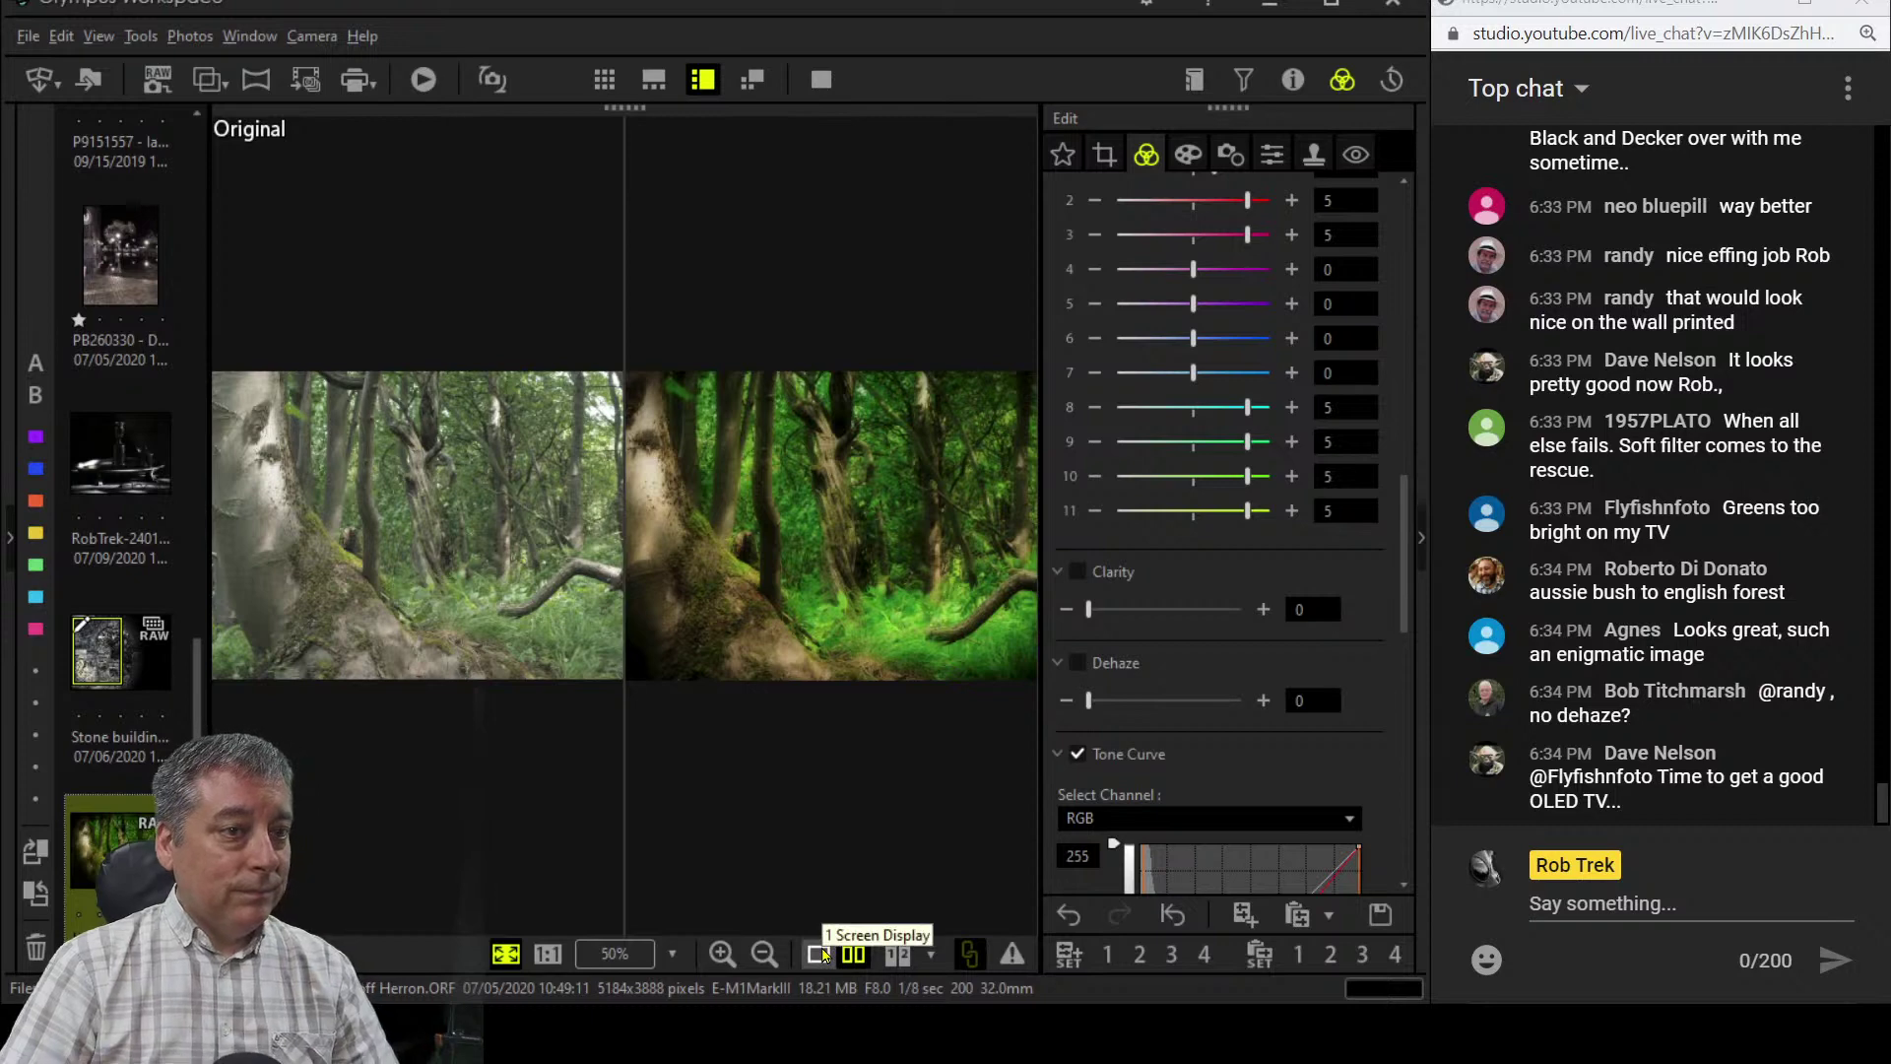
# - Display only the edited forest photo and examine it full screen, including the mossy trunk up close
pyautogui.click(818, 953)
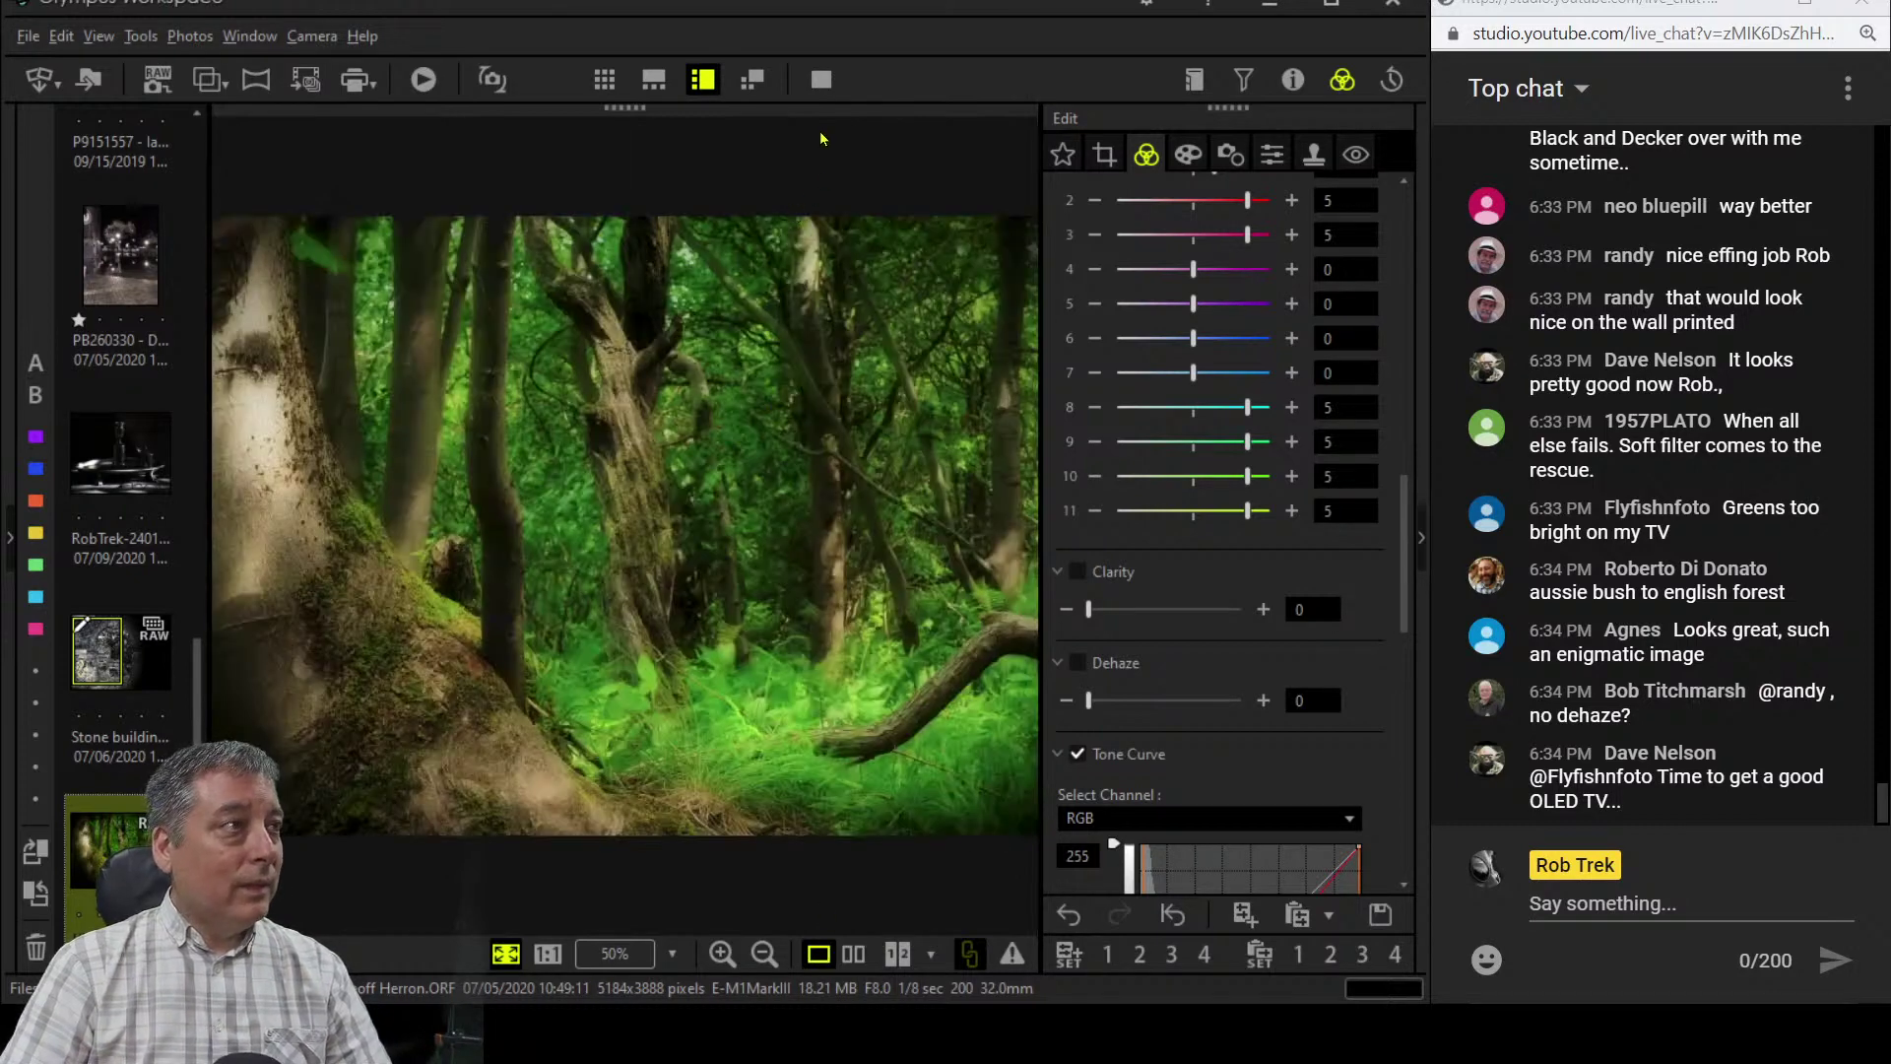
pyautogui.click(821, 92)
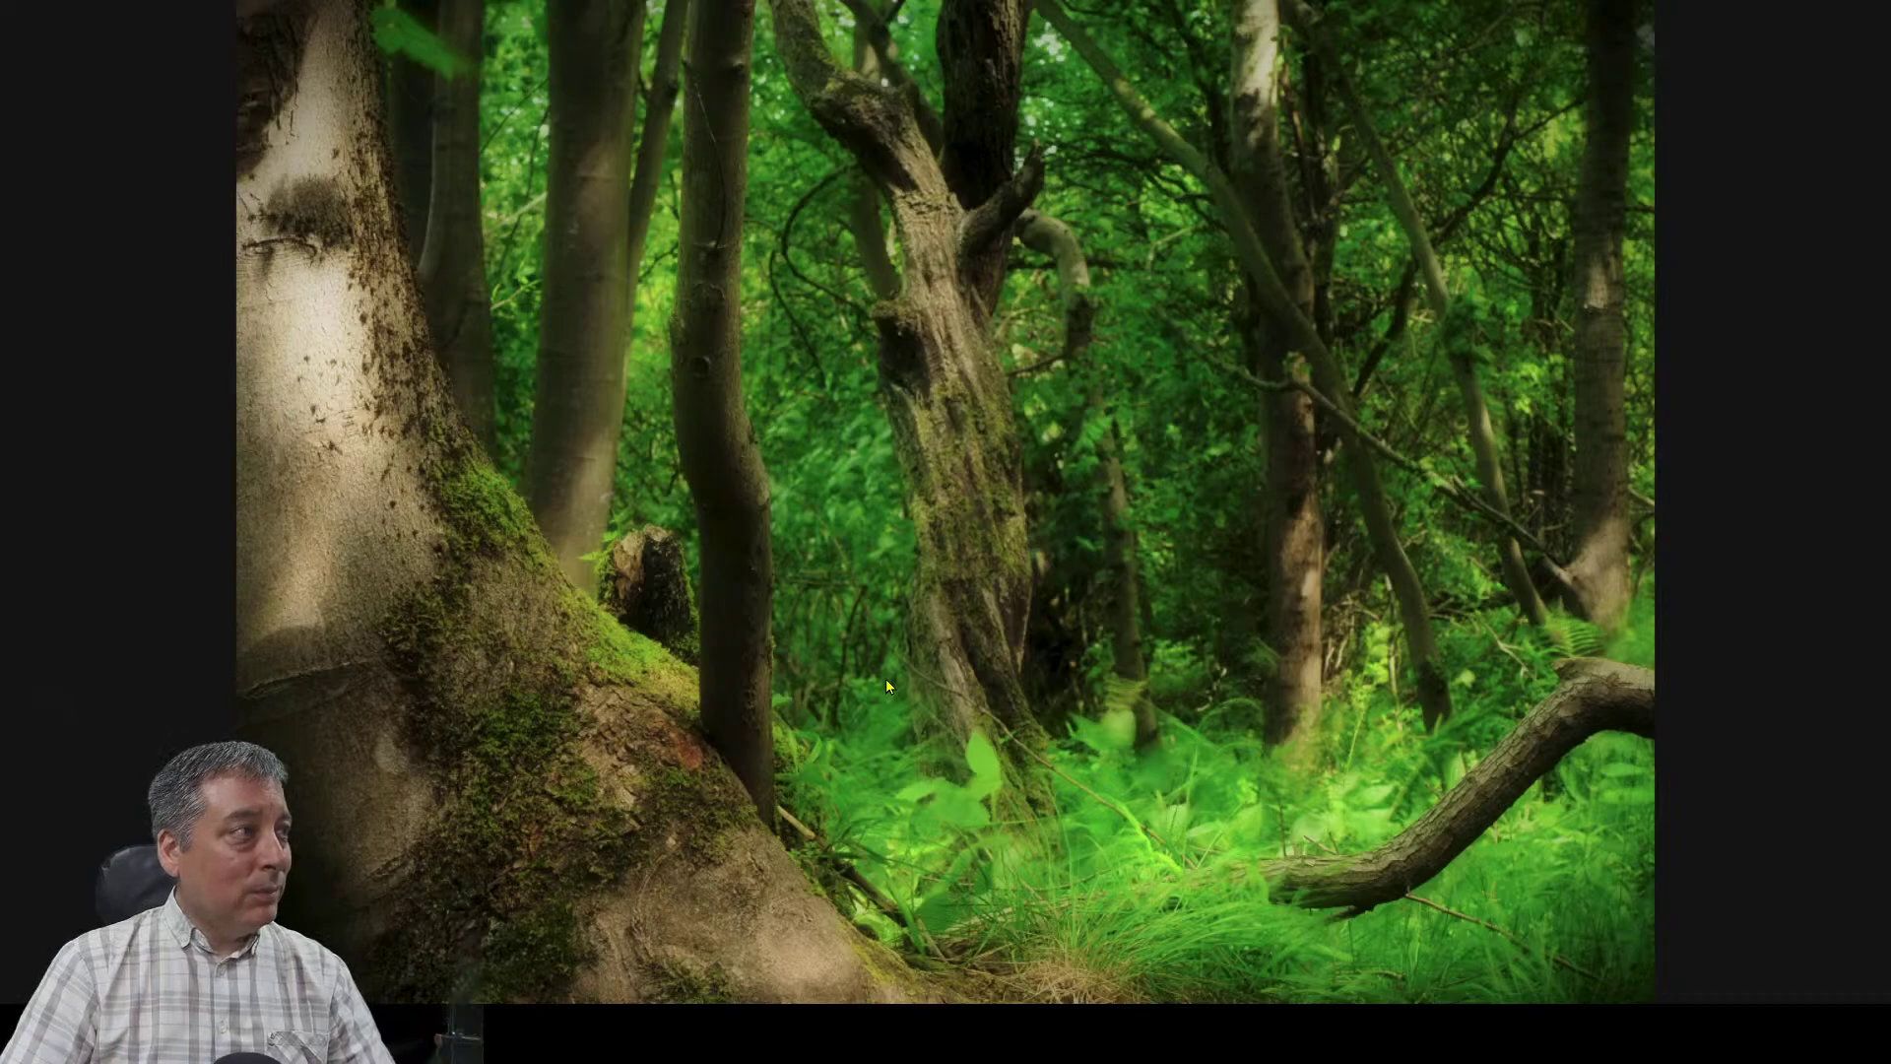
pyautogui.scroll(3, 573, 734)
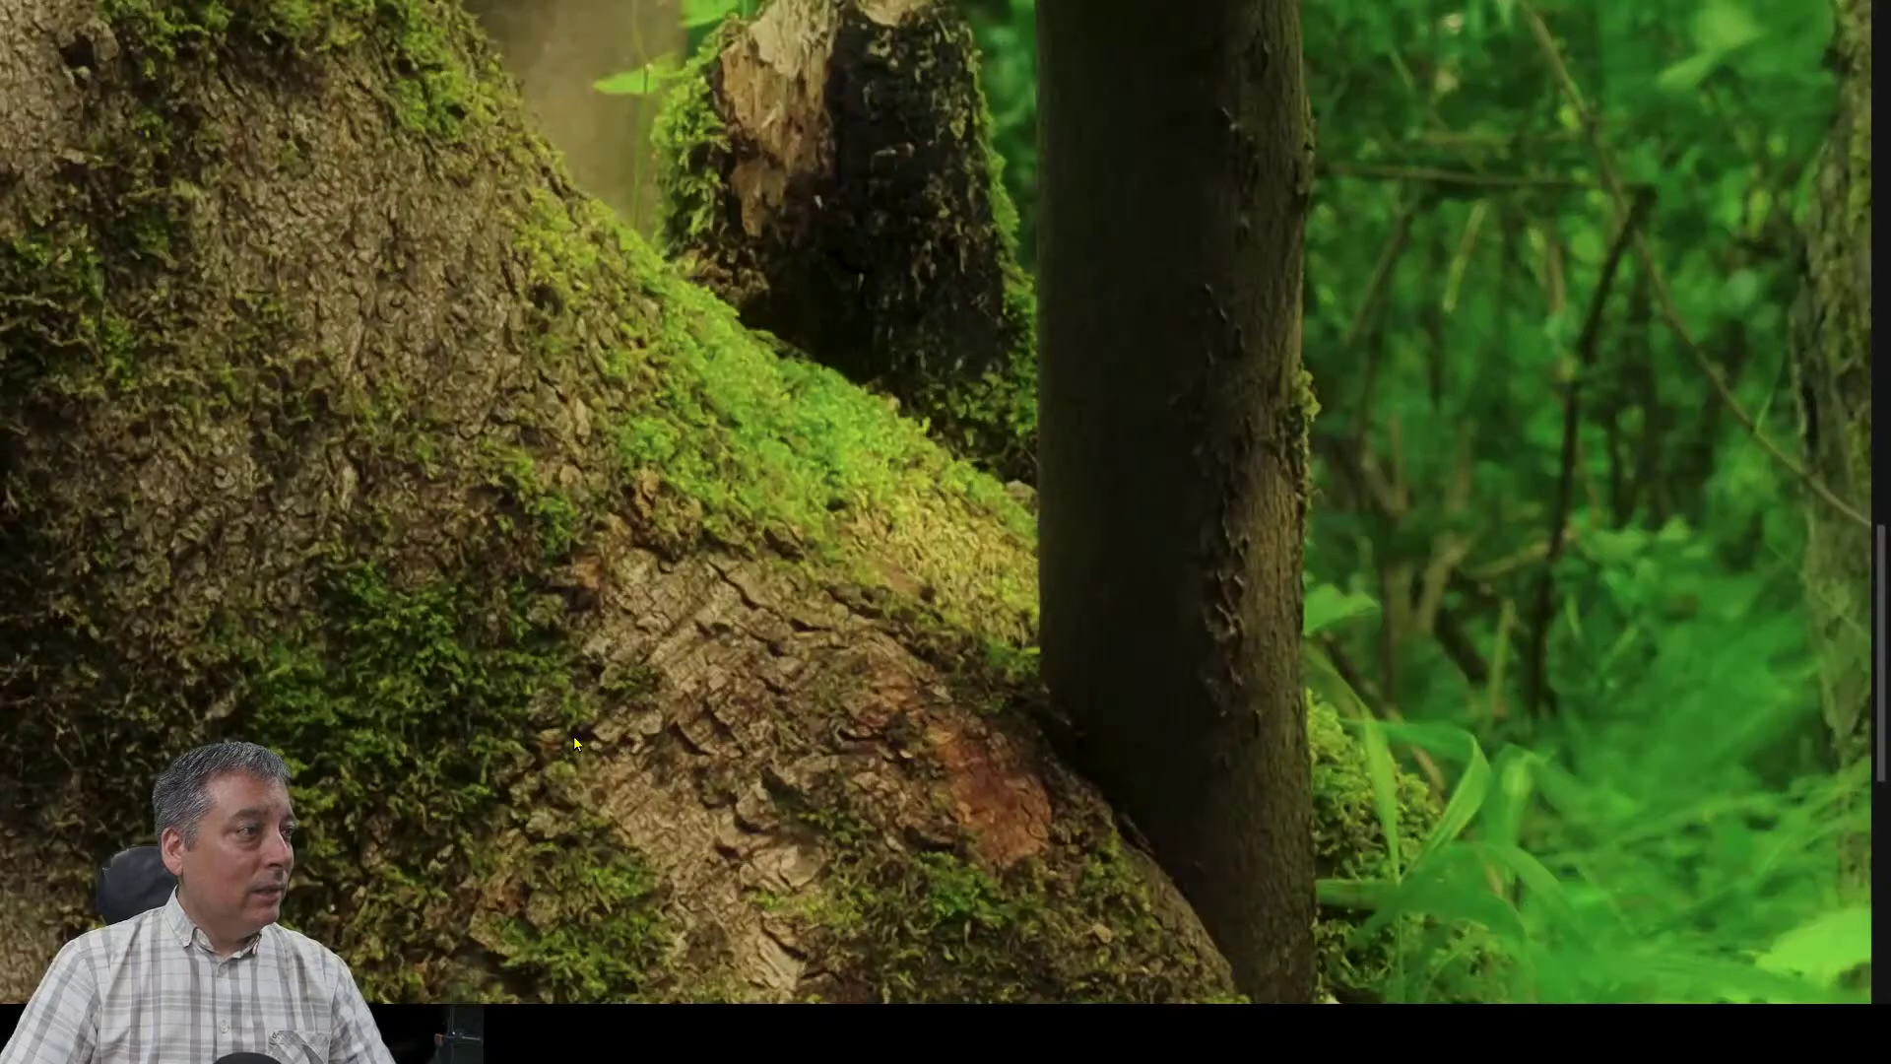
pyautogui.scroll(-3, 573, 735)
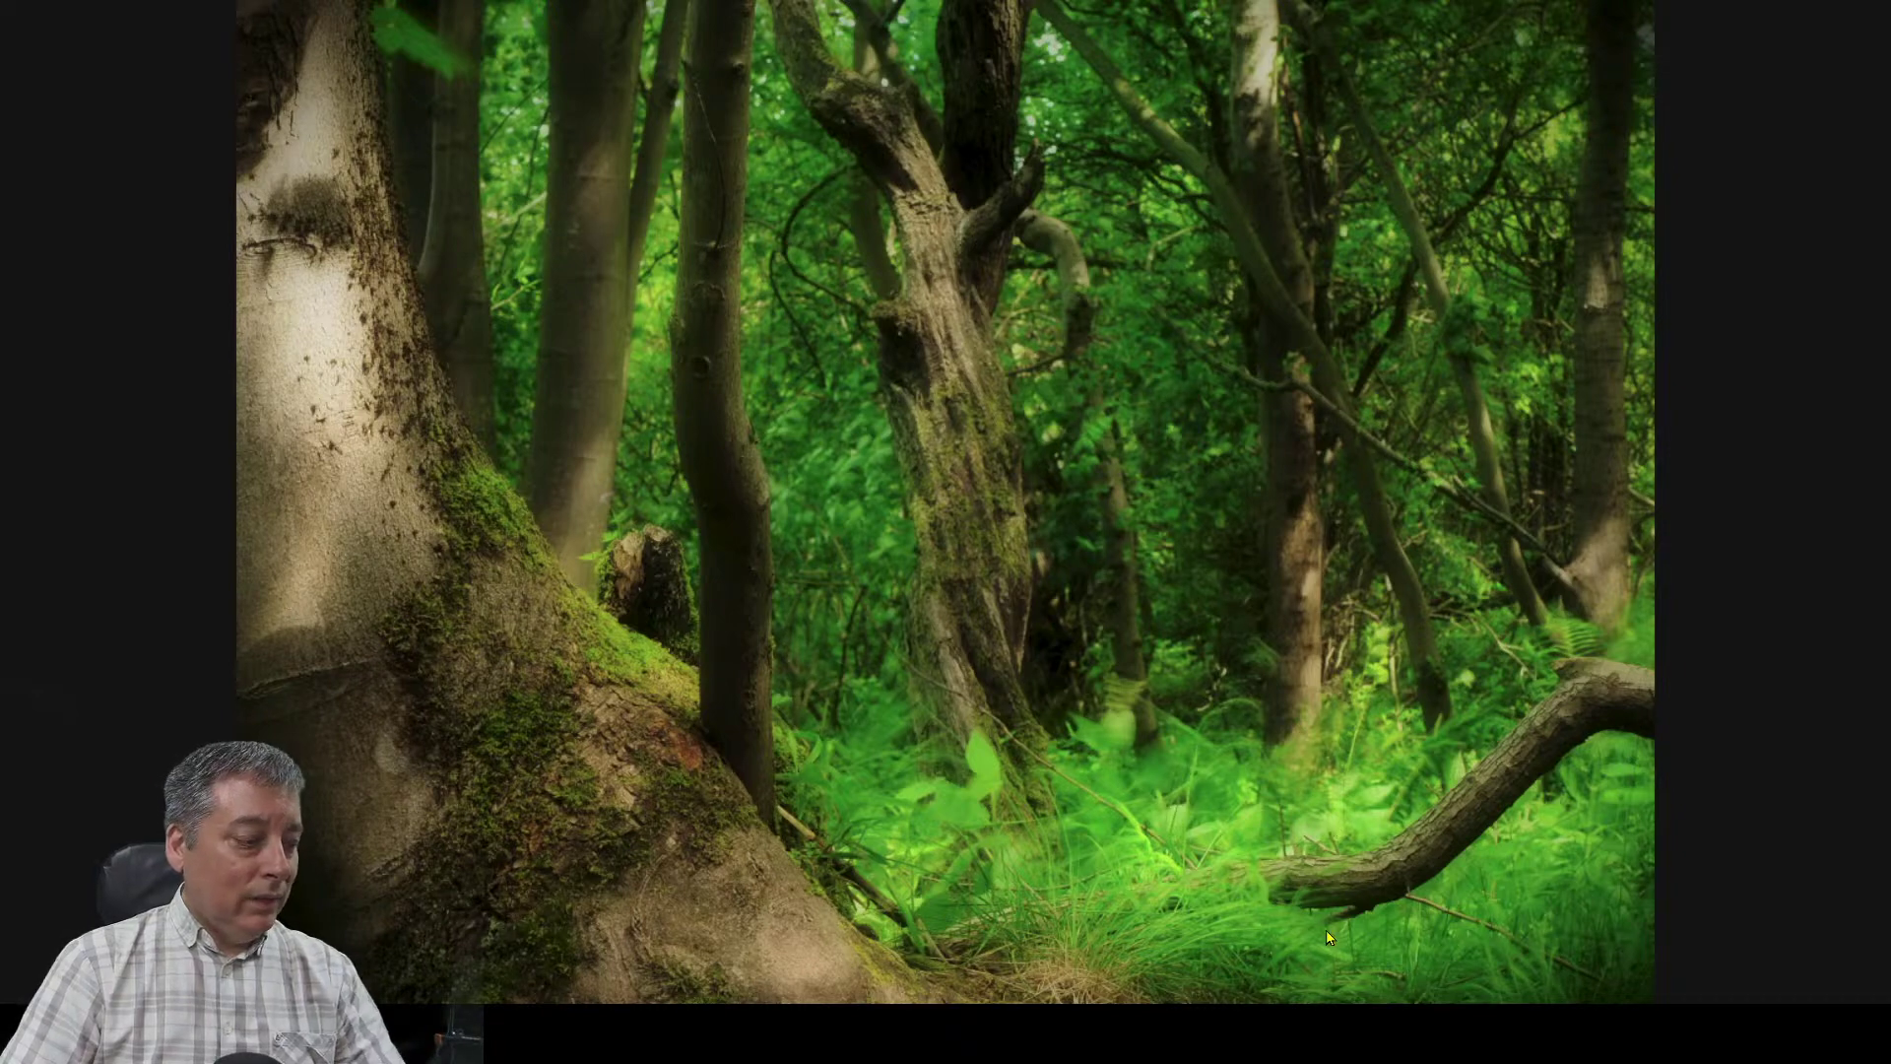
pyautogui.press('Escape')
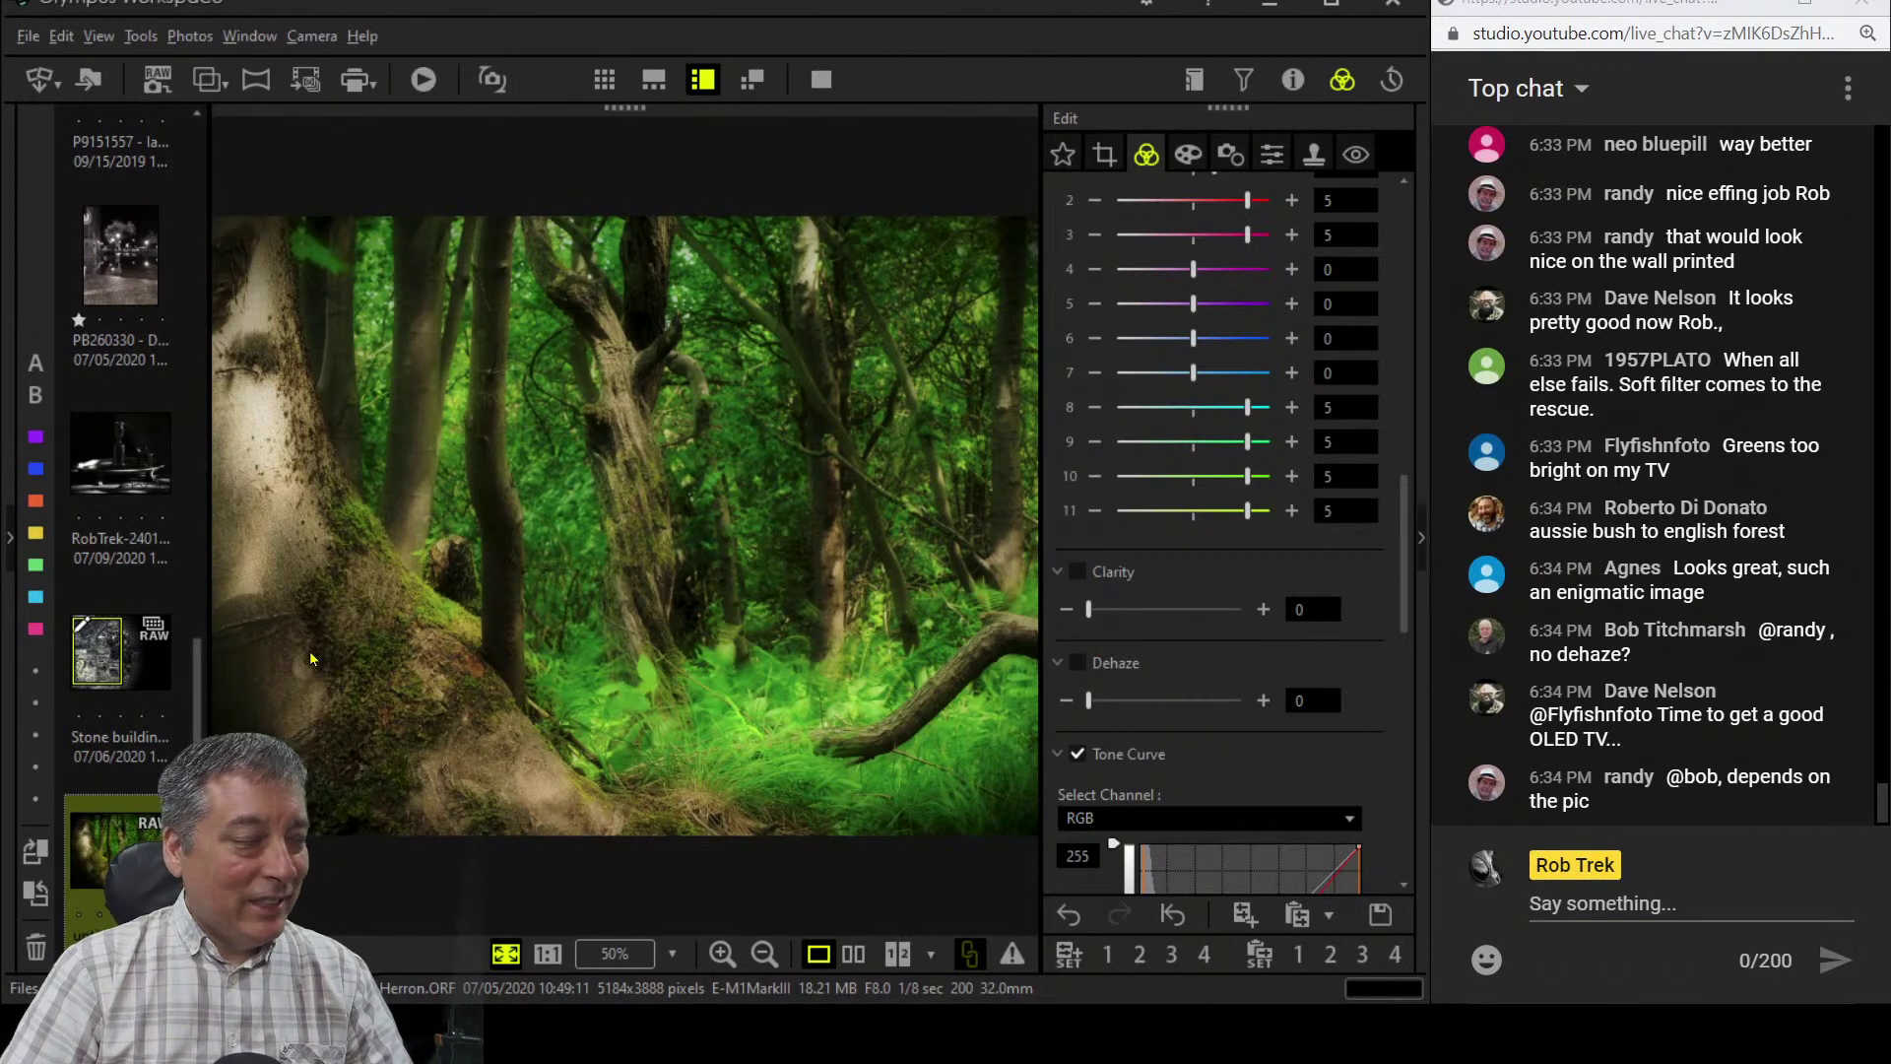
# - Open the photo of the man sitting on the grass and show its histogram and shooting details
pyautogui.scroll(-2, 163, 706)
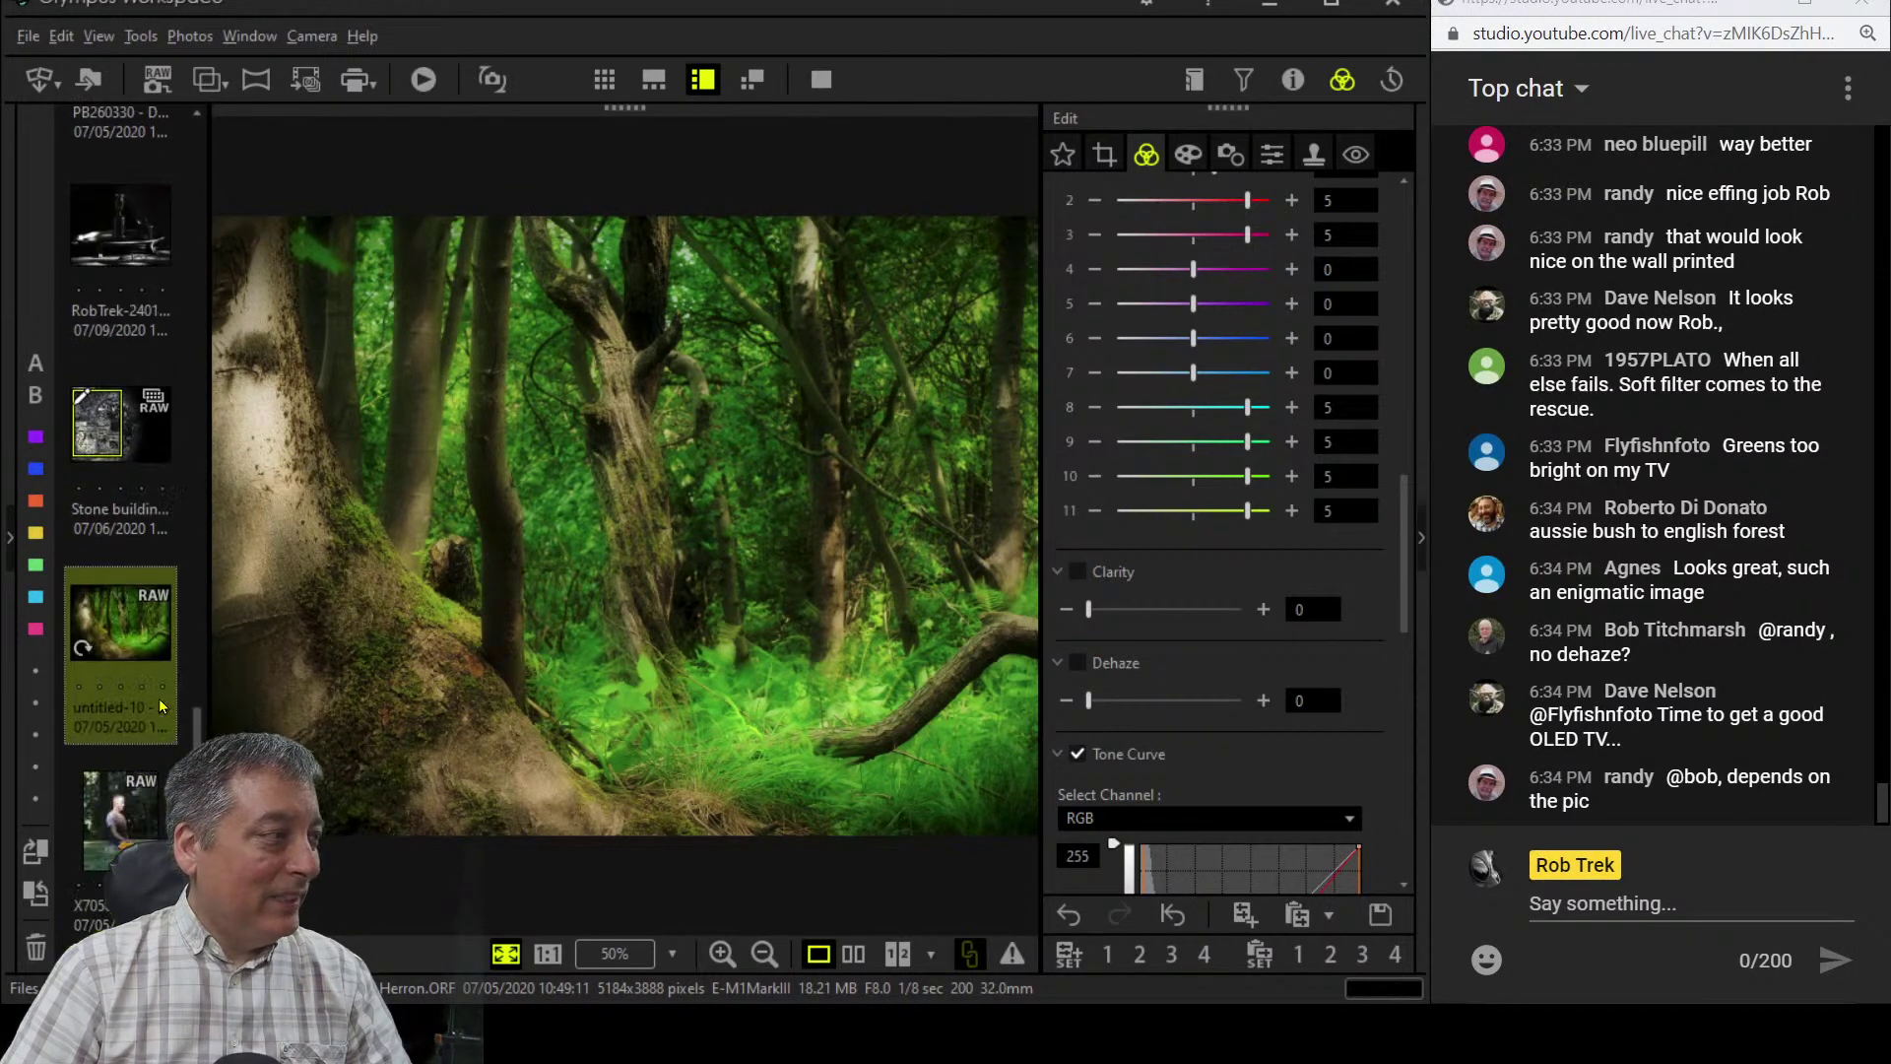
pyautogui.click(131, 835)
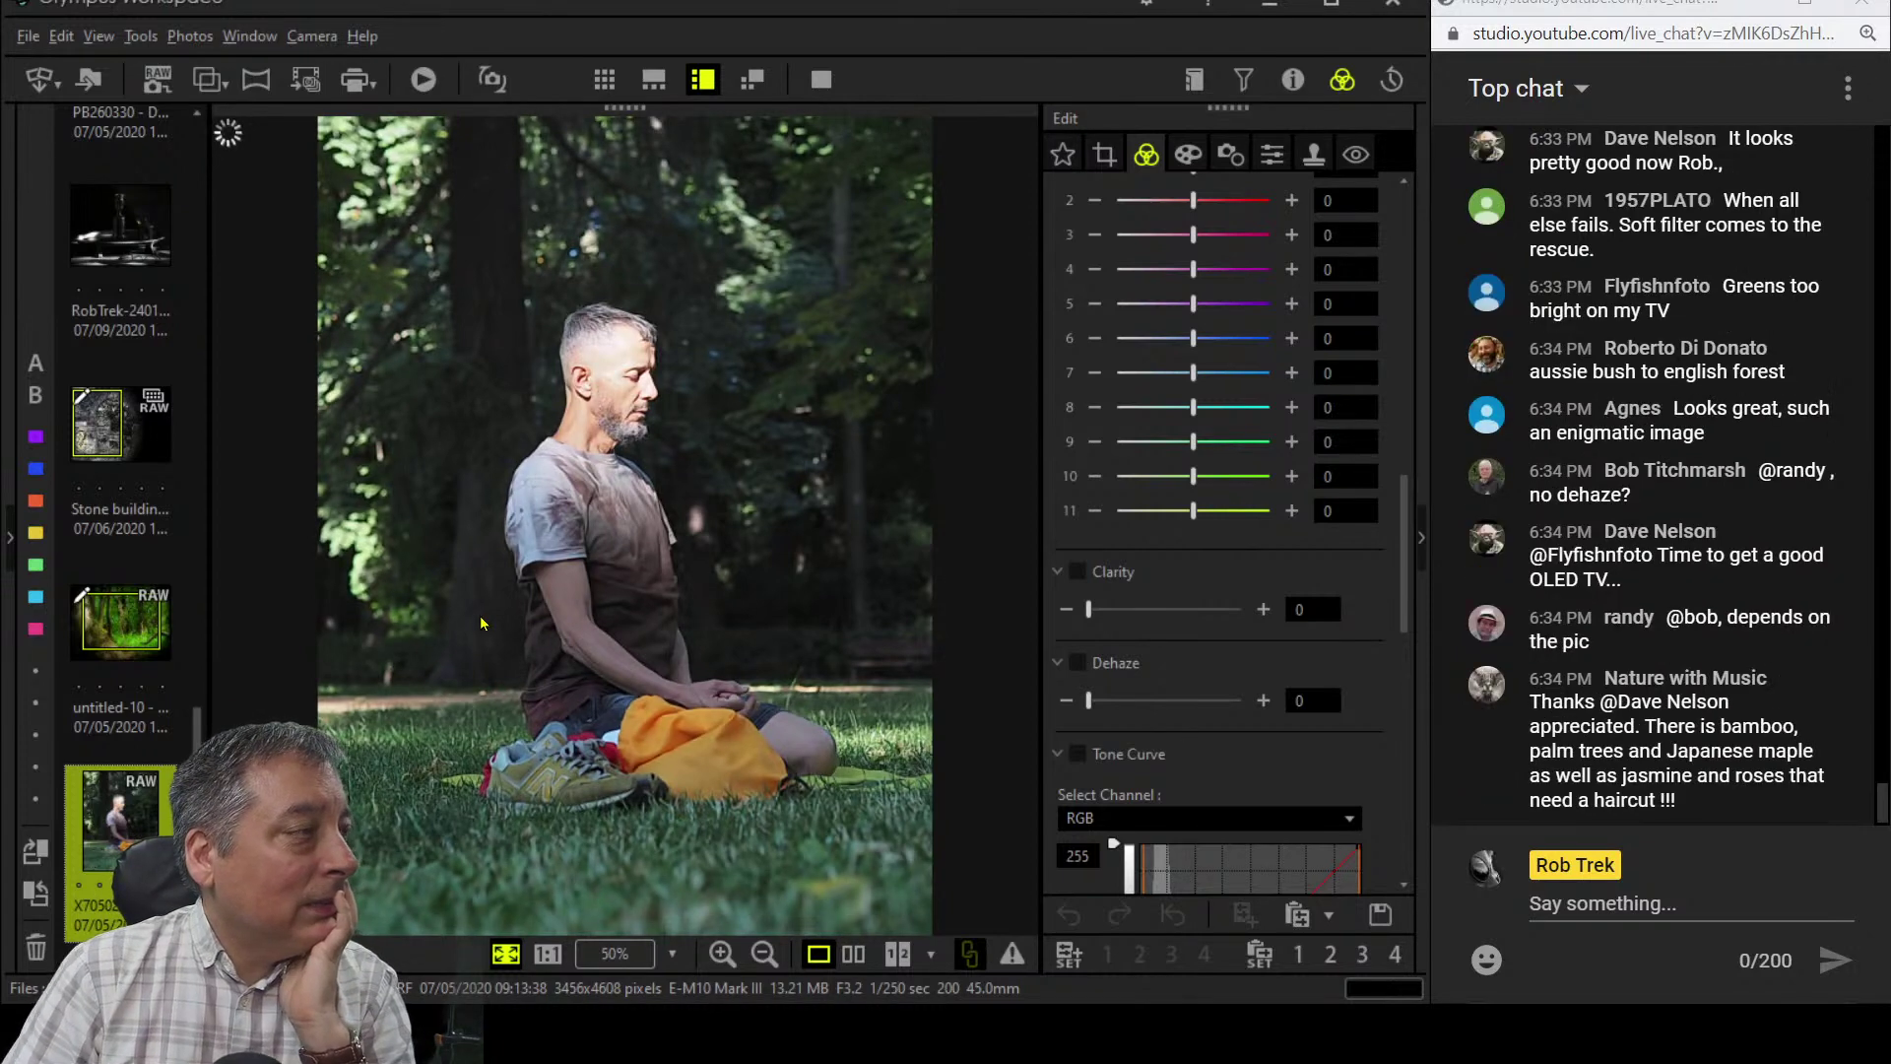
pyautogui.click(1293, 79)
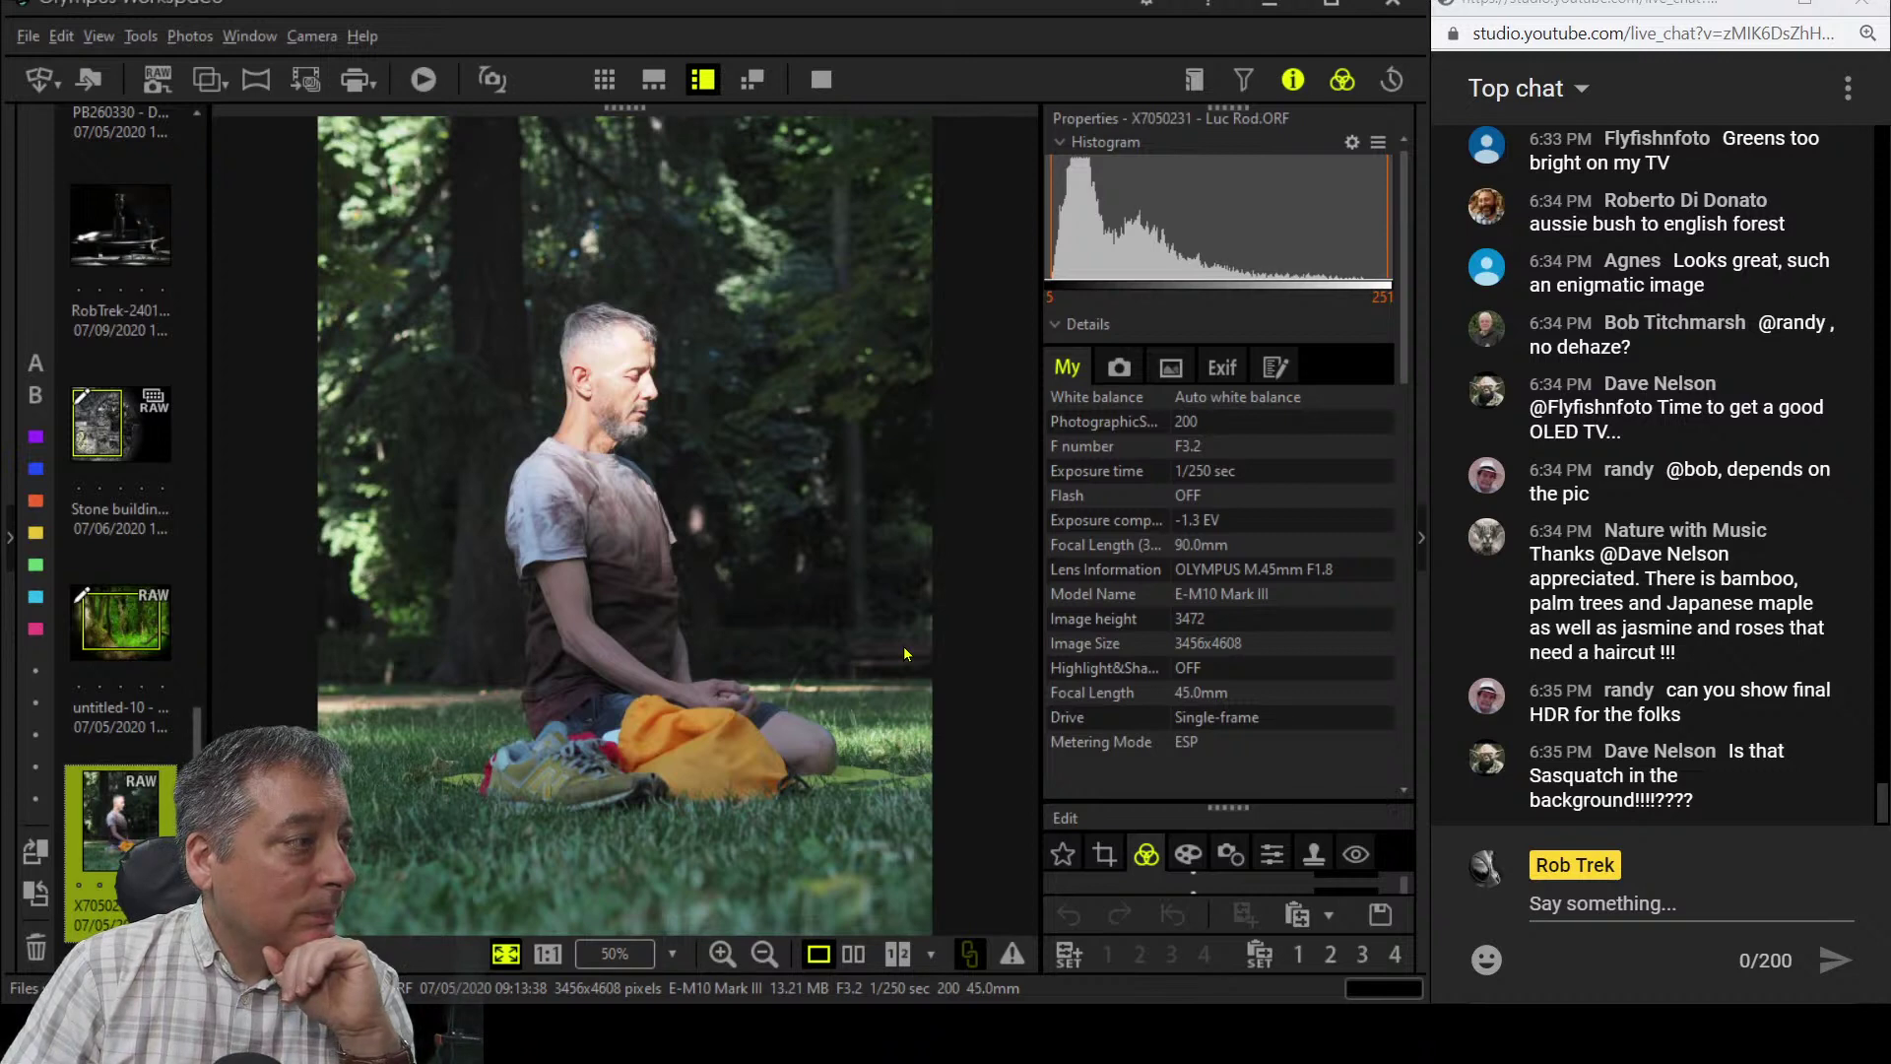
# - Examine the seated man's hands at full size and the whole photo full screen, and hide the properties
pyautogui.click(714, 720)
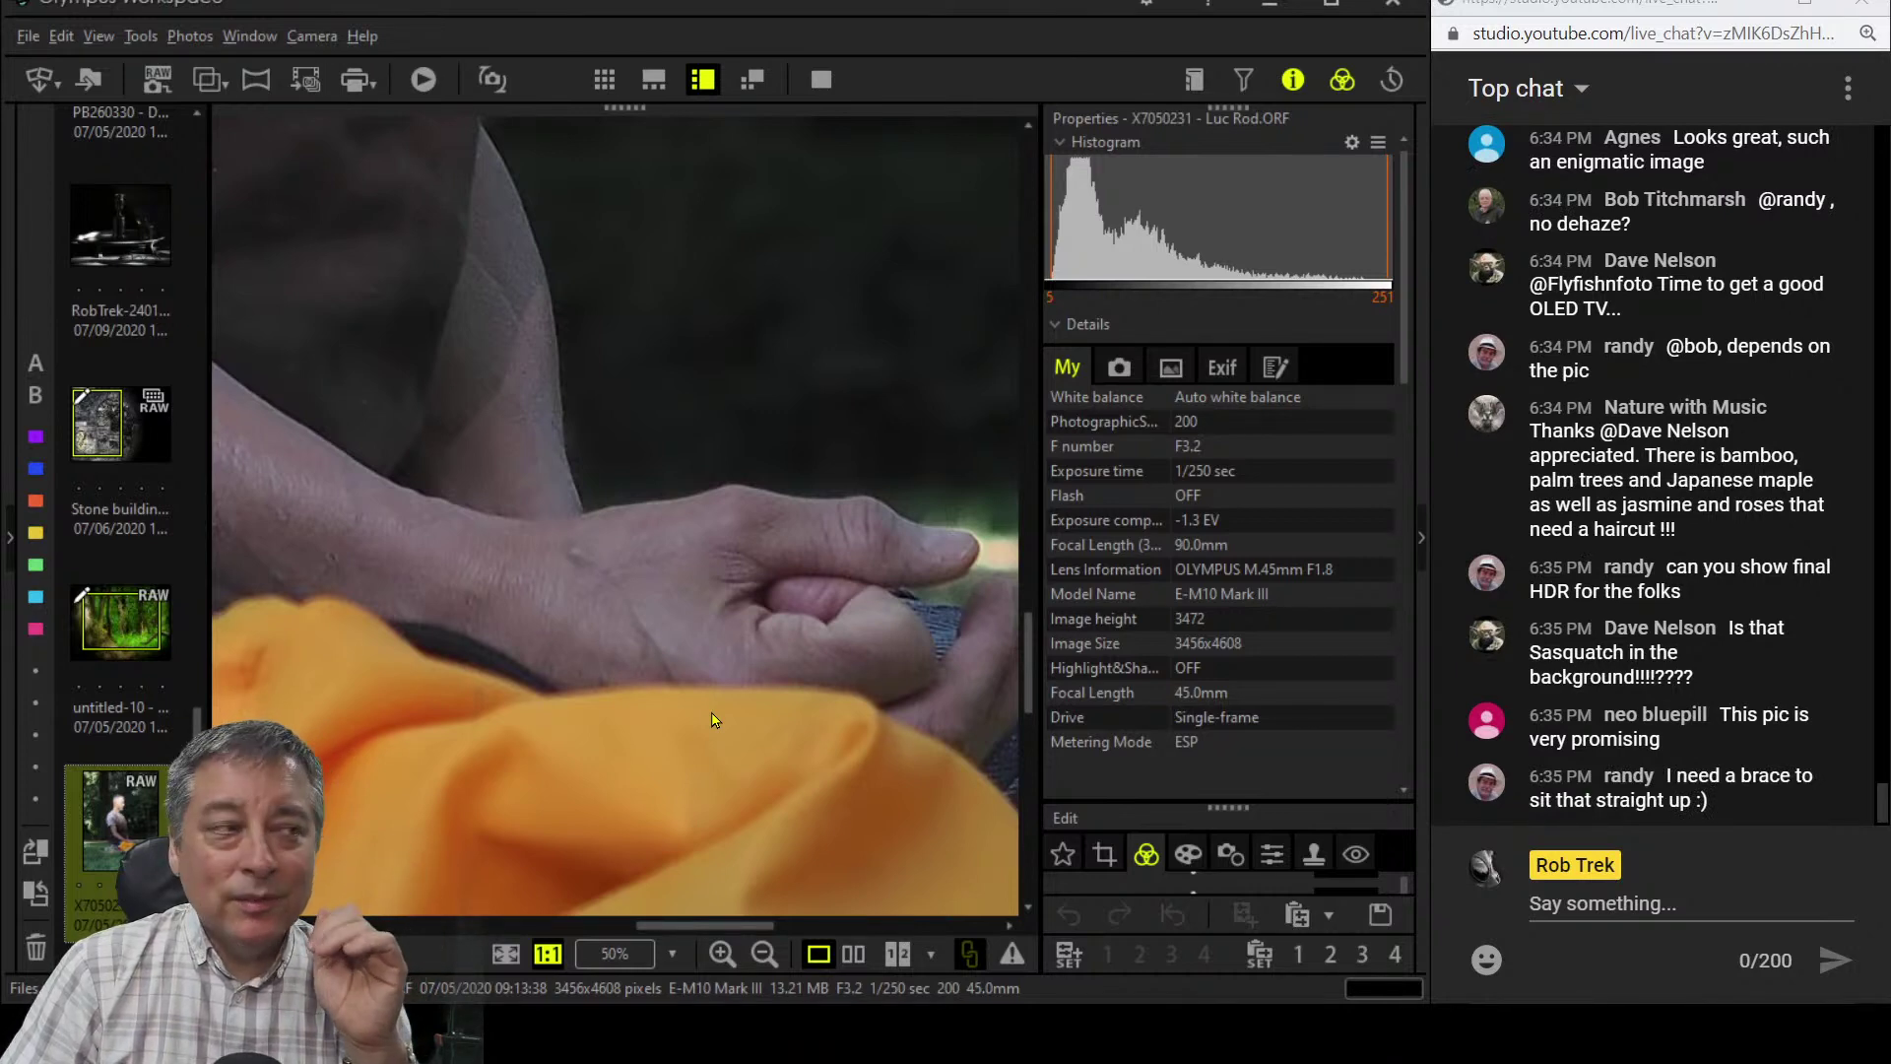
pyautogui.click(714, 720)
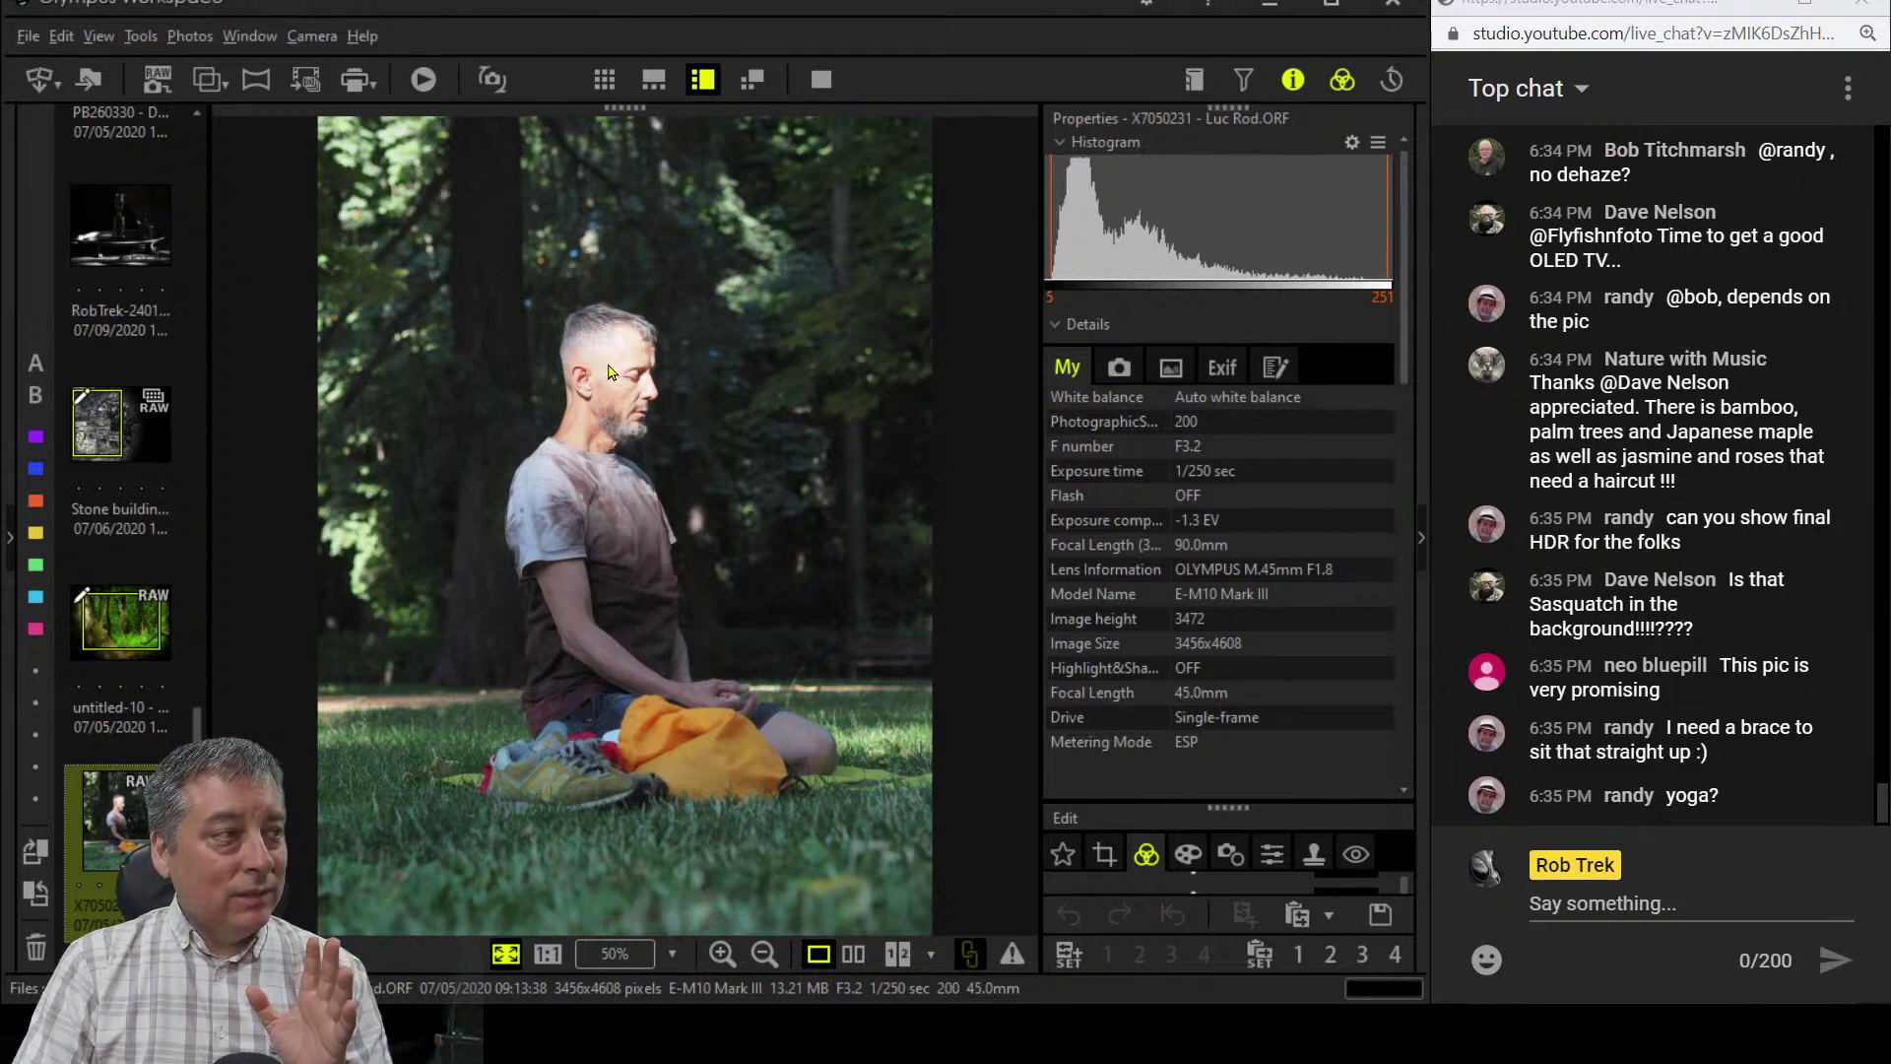
pyautogui.click(818, 77)
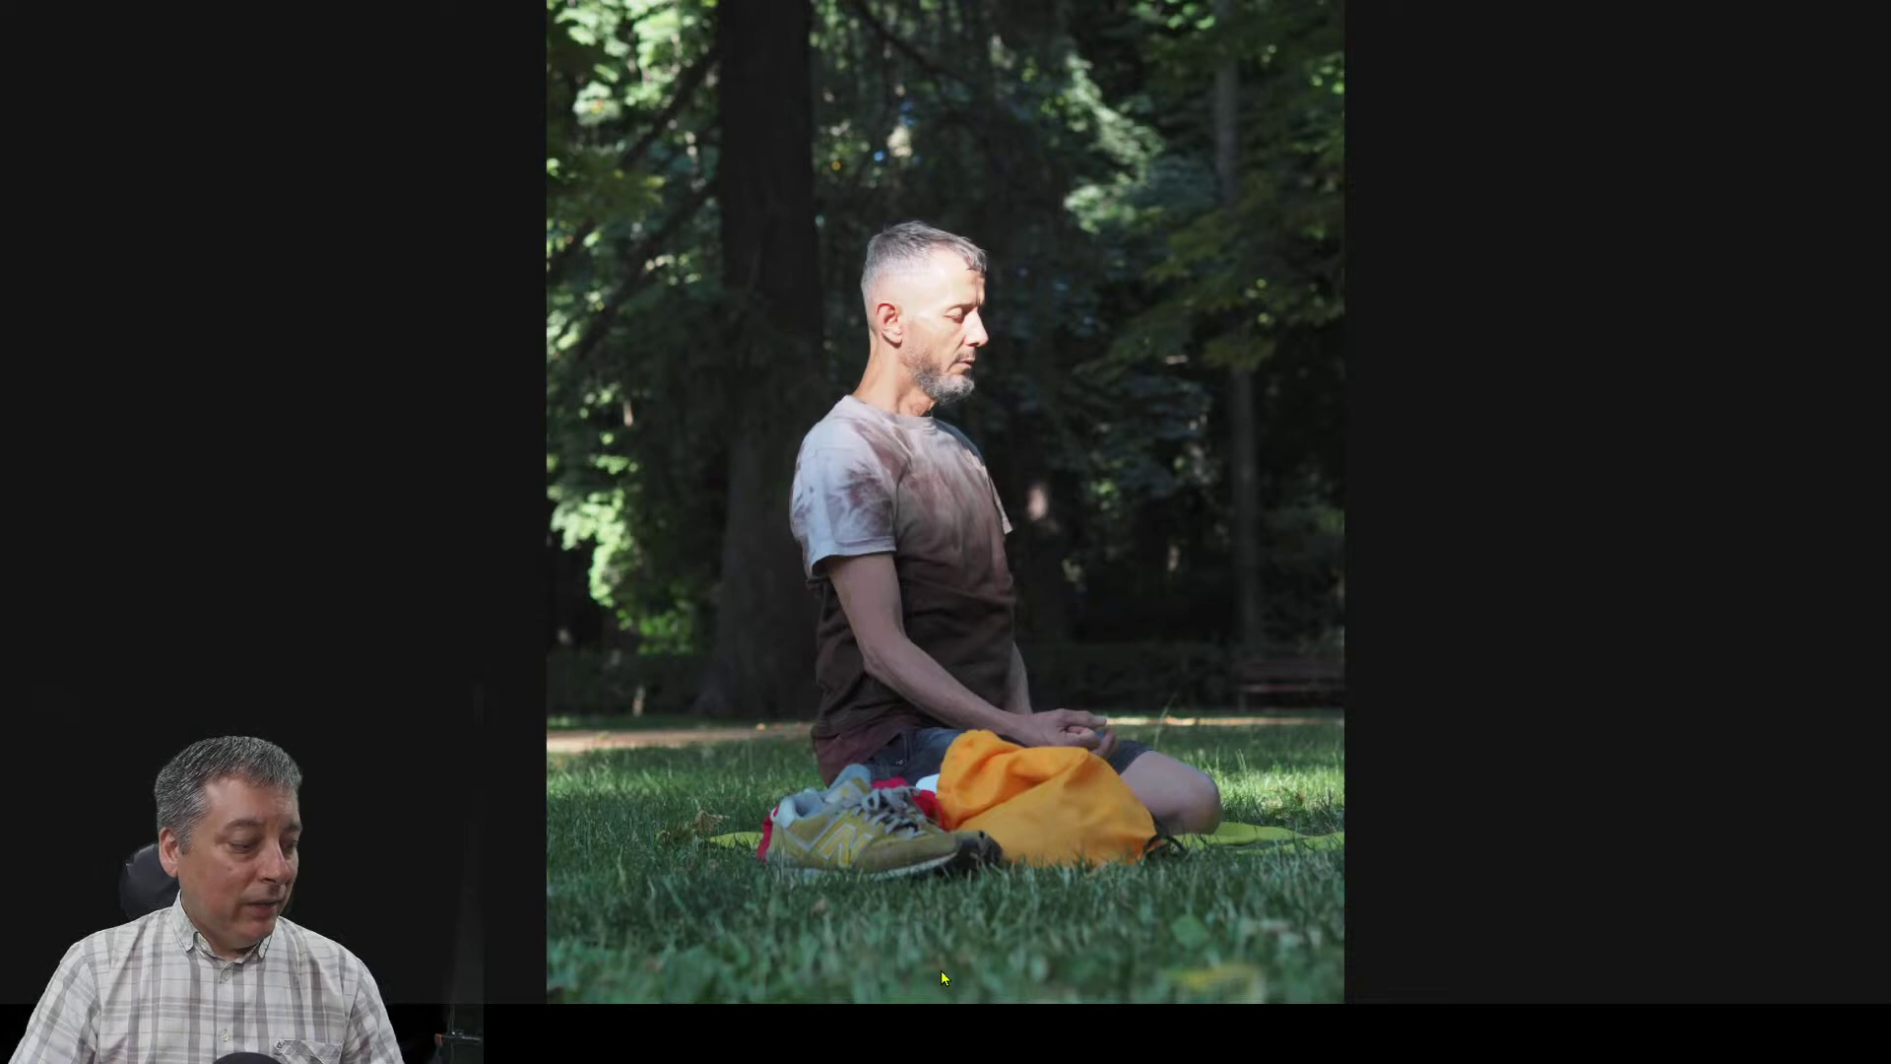
pyautogui.press('Escape')
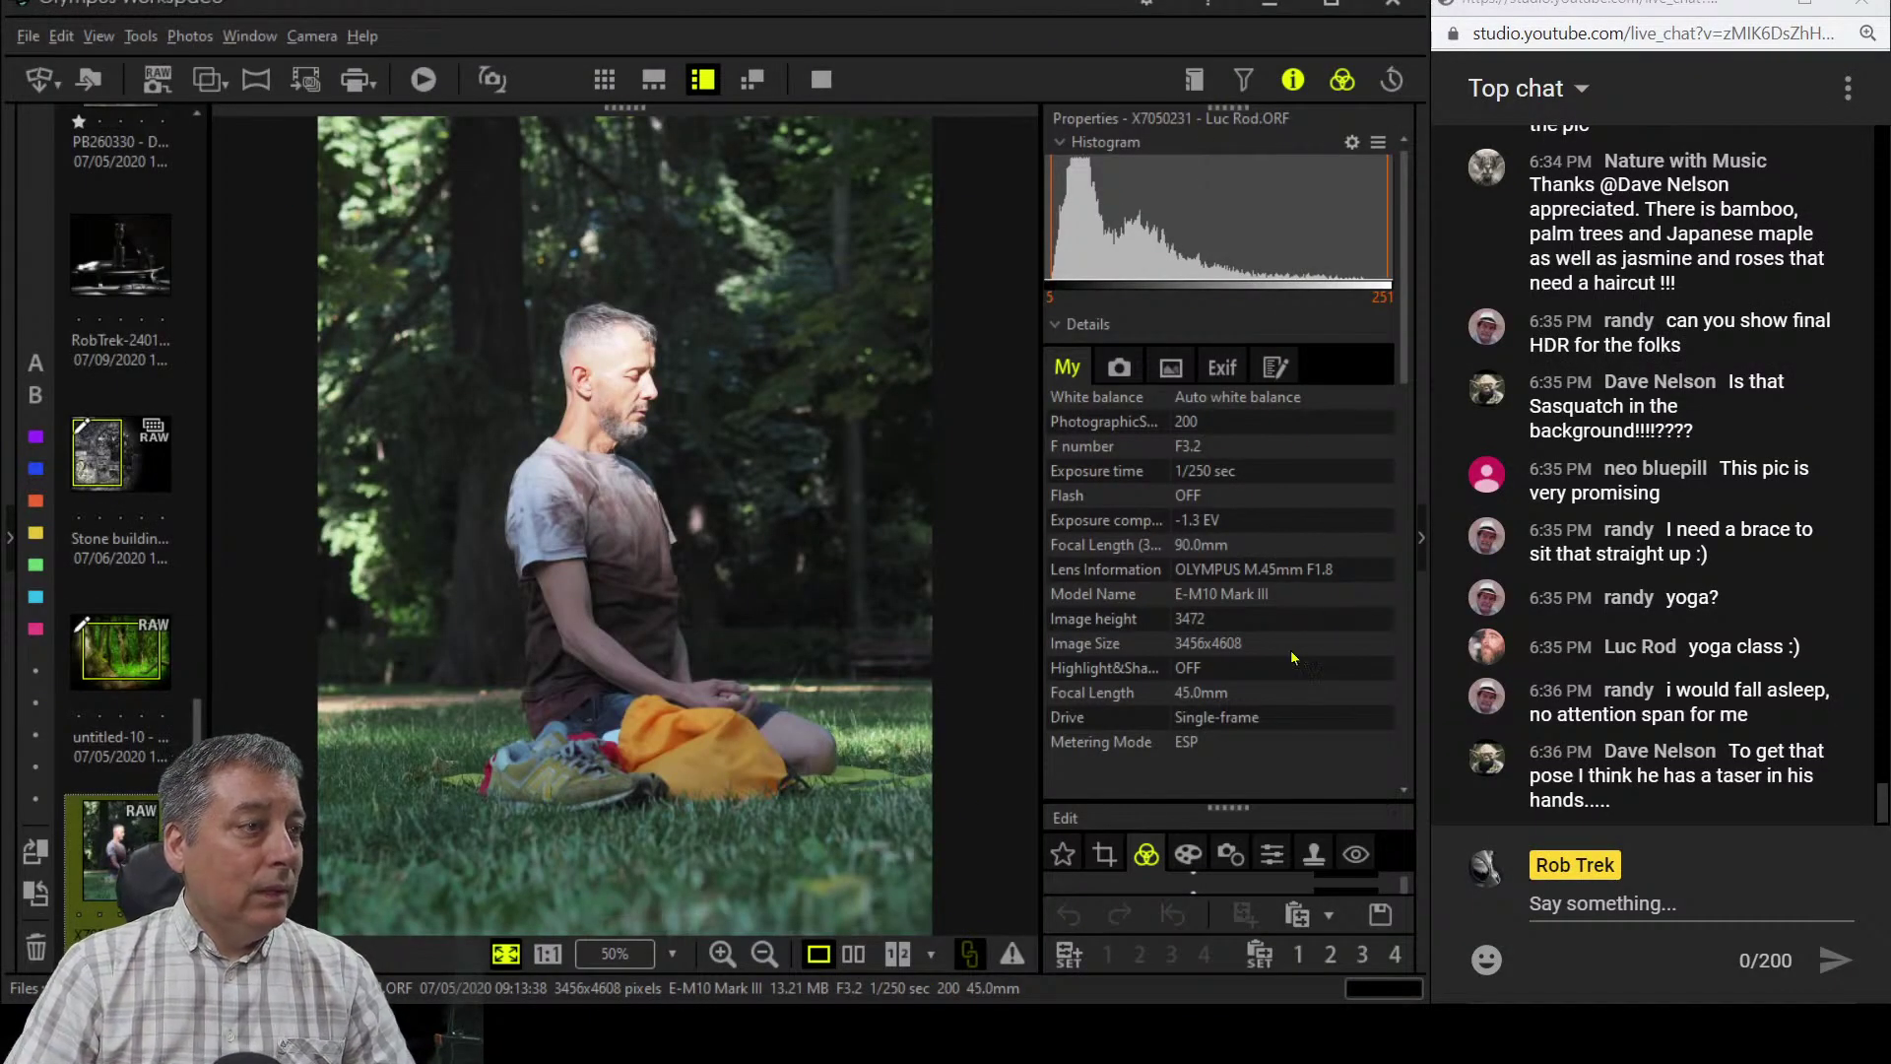
pyautogui.click(1293, 83)
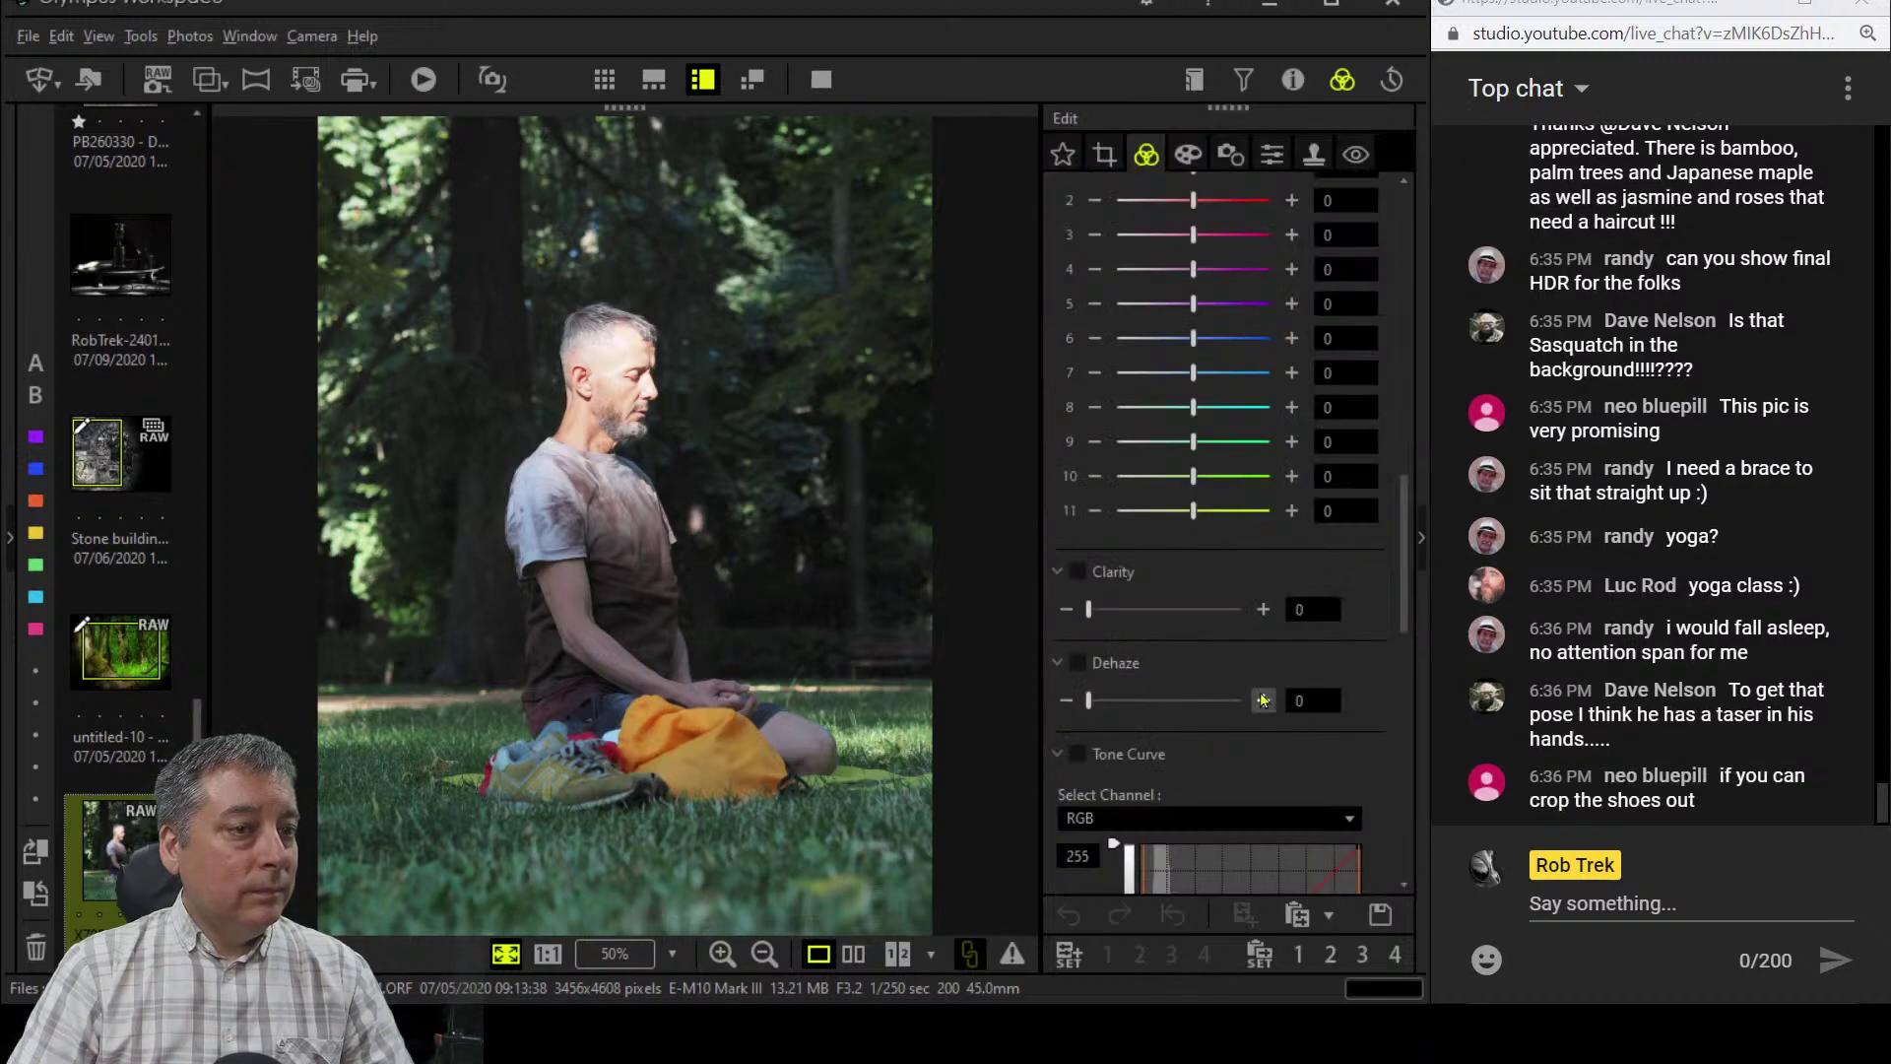
# - Apply a 4:3 crop of about 2223 x 2966 pixels that cuts off the shoes and most of the grass
pyautogui.click(1116, 162)
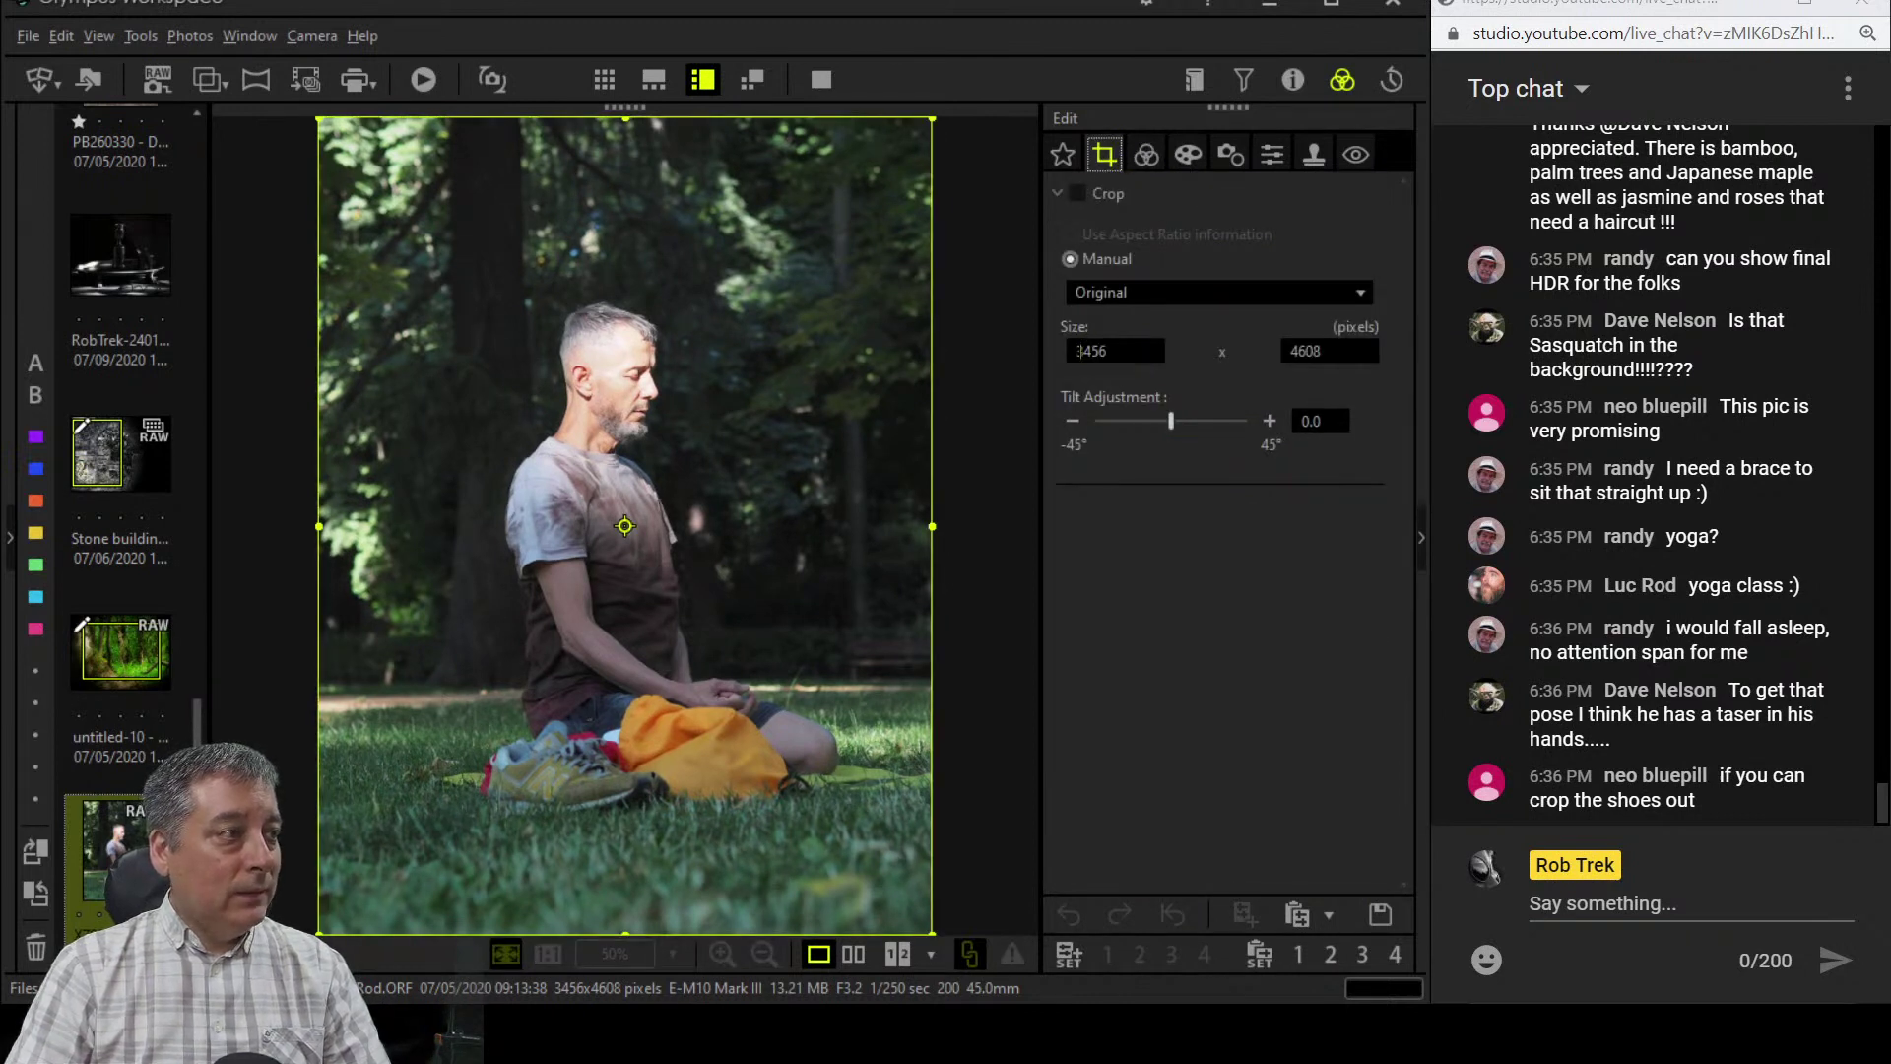
pyautogui.click(1142, 294)
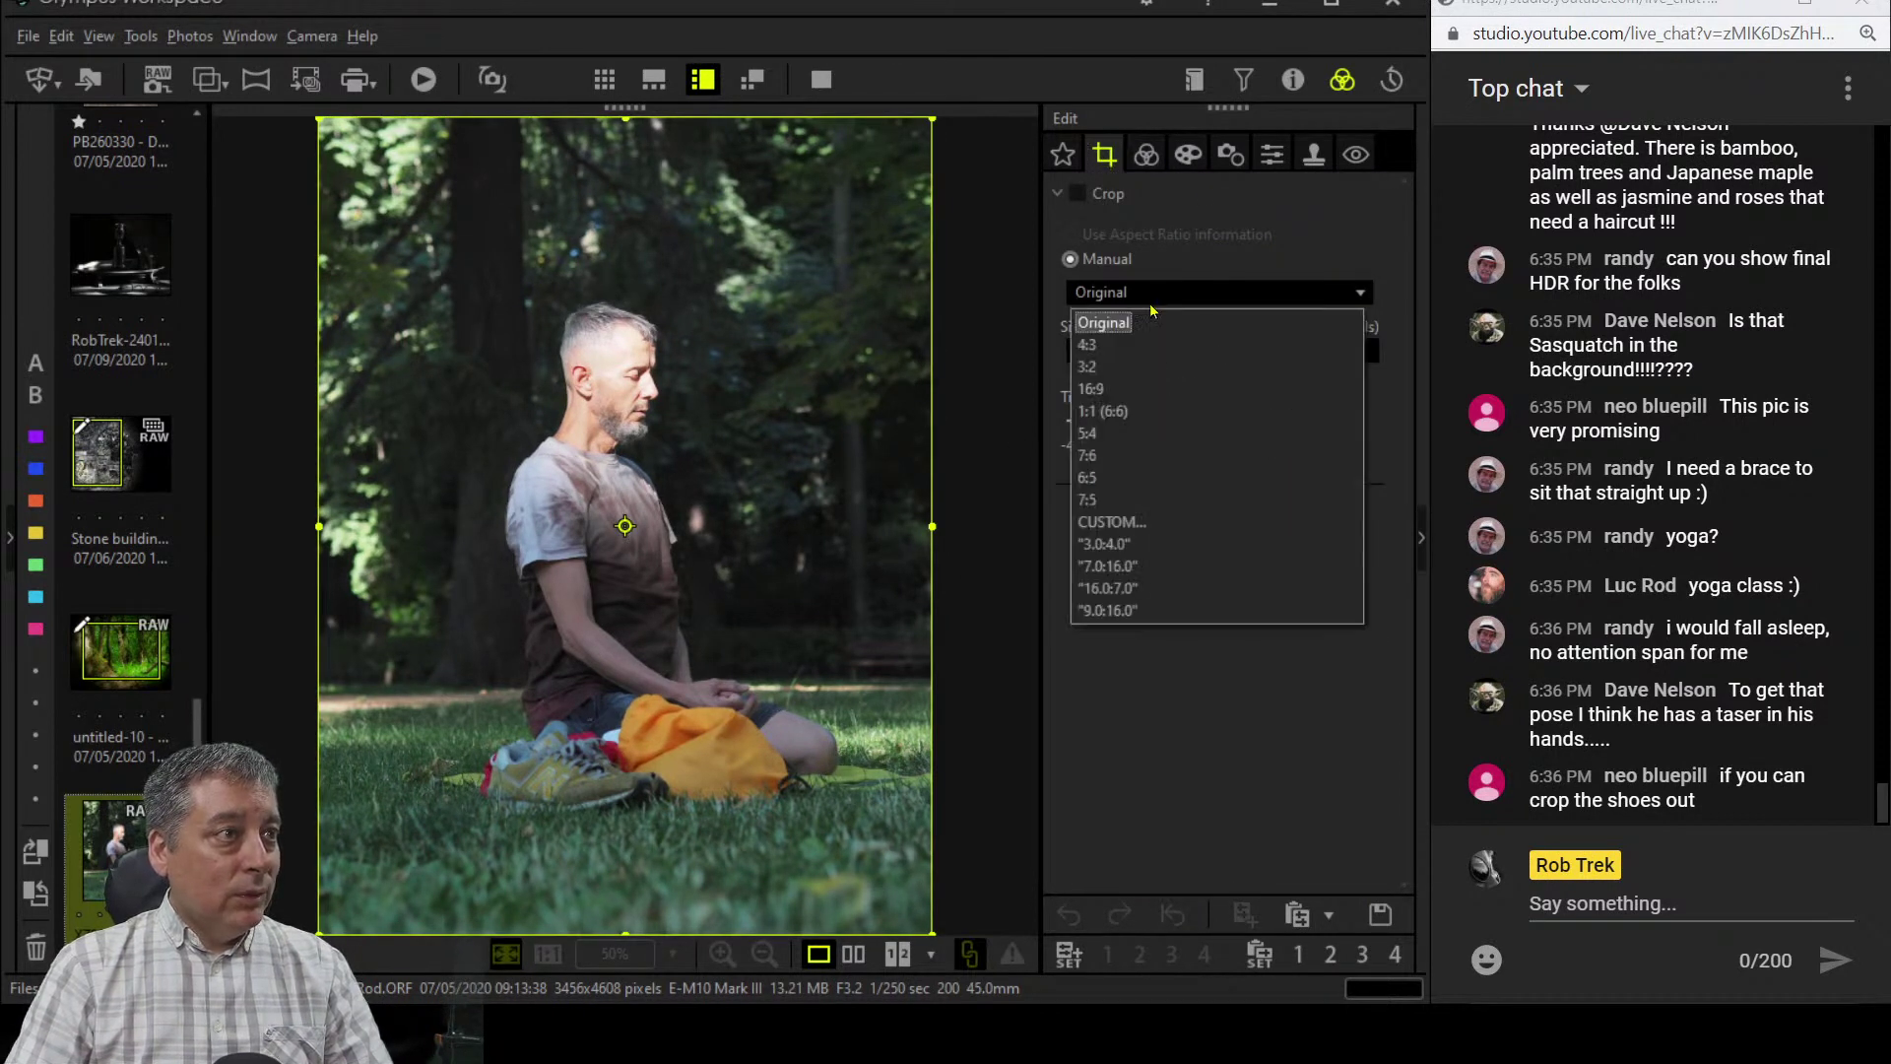
pyautogui.click(1101, 366)
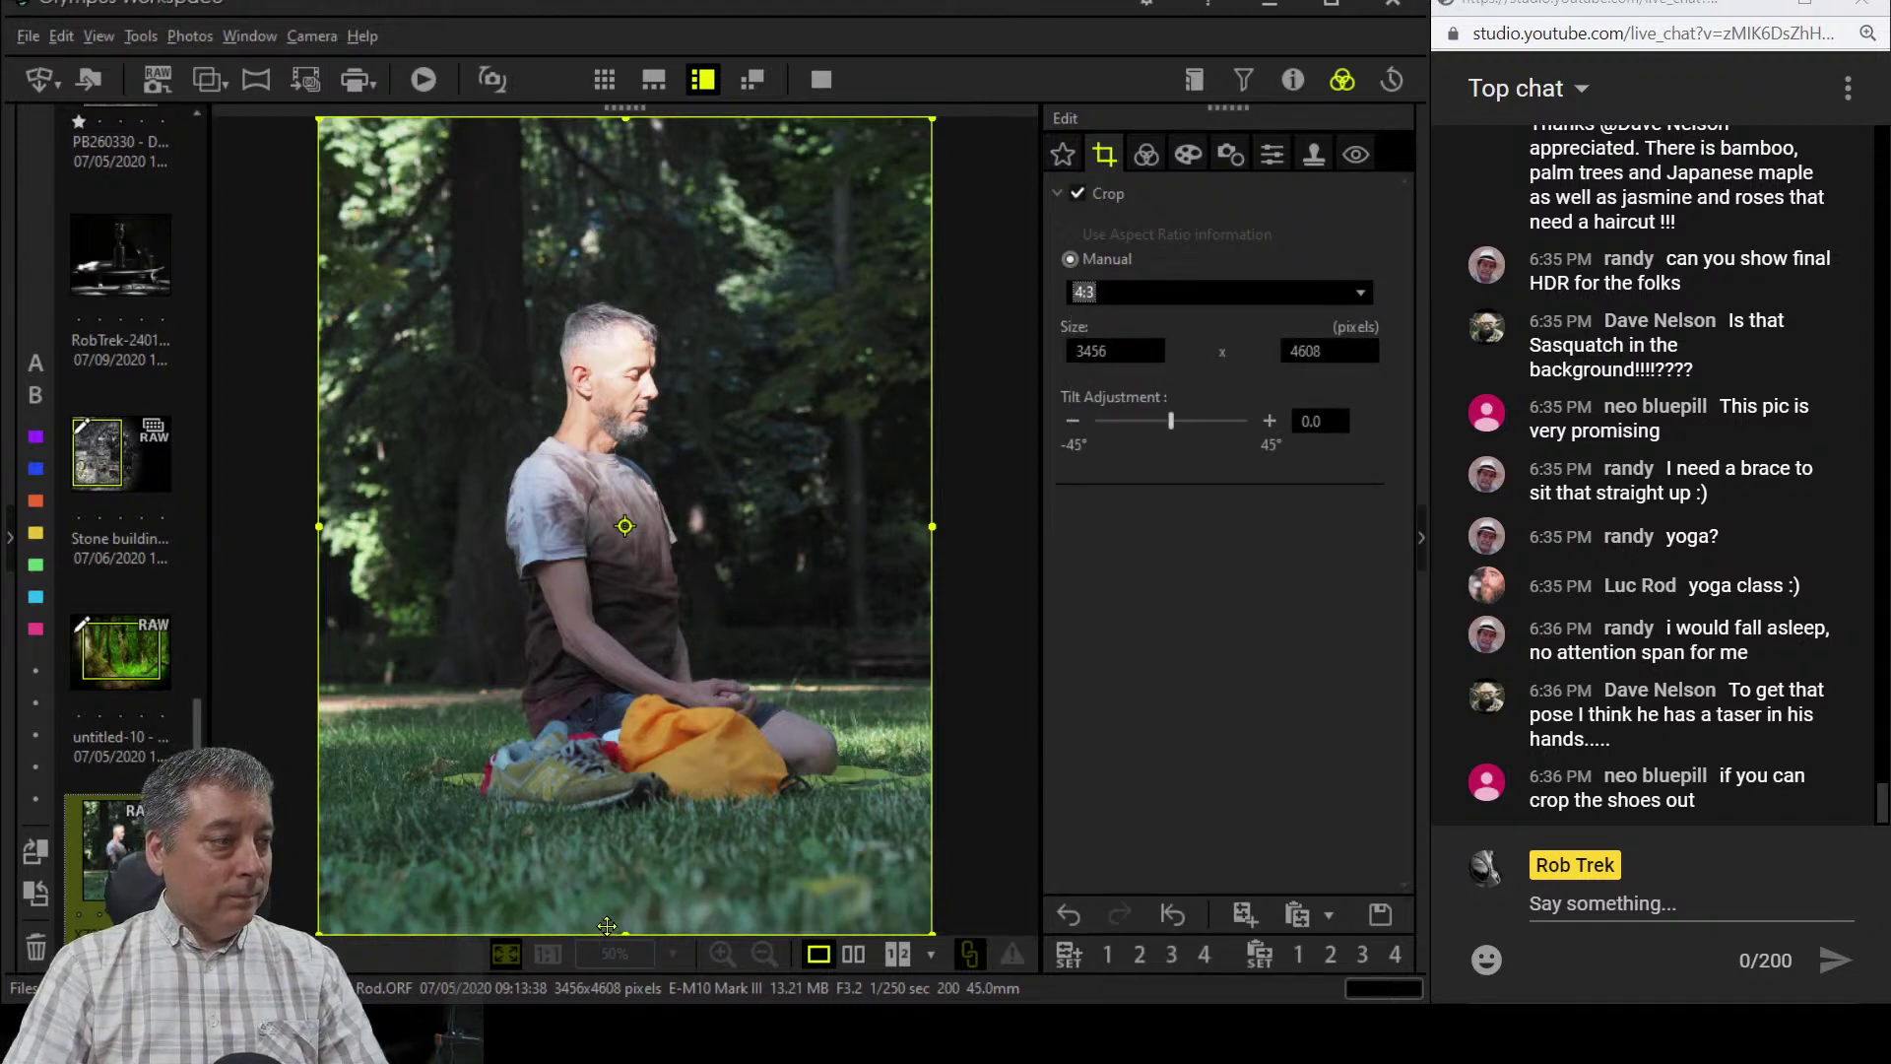
pyautogui.moveTo(616, 930); pyautogui.dragTo(679, 643)
pyautogui.moveTo(611, 510); pyautogui.dragTo(715, 585)
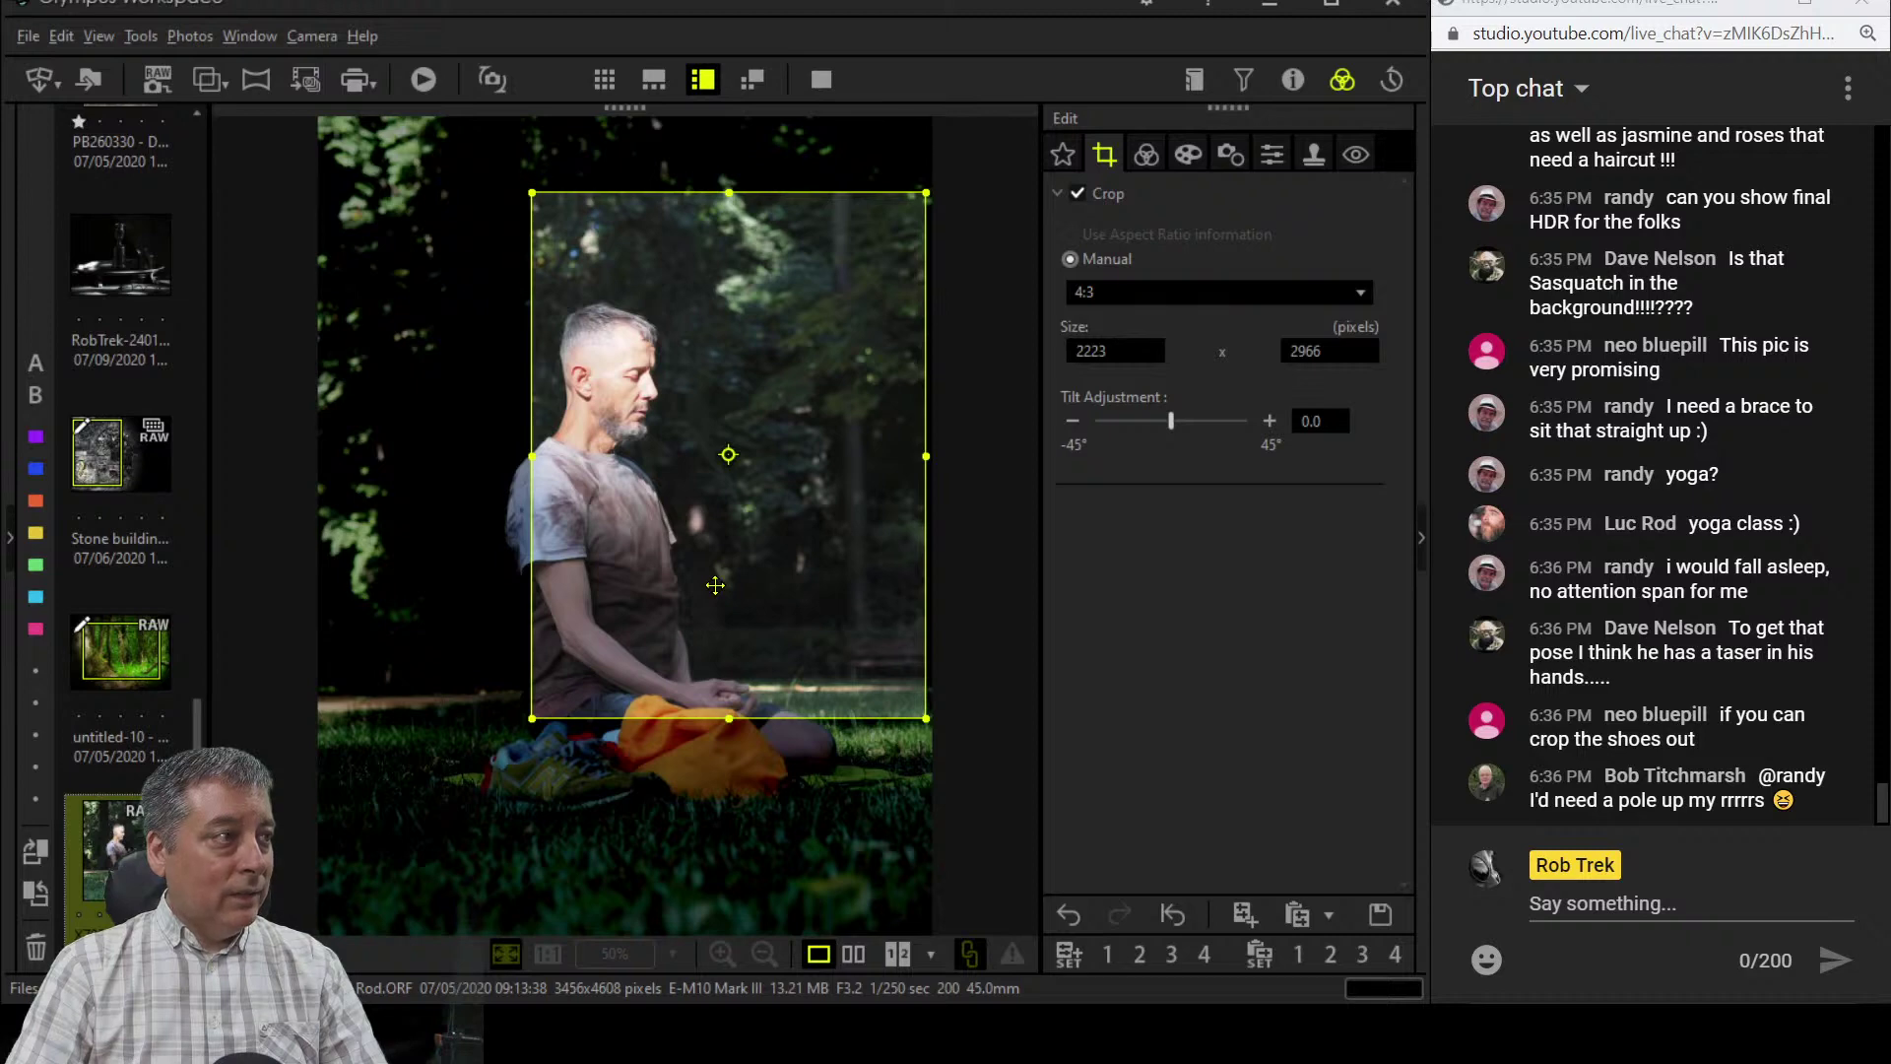
# - Shift the crop to include the man's back, tighten it to about 1935 x 2579 pixels, and check the result
pyautogui.click(1145, 154)
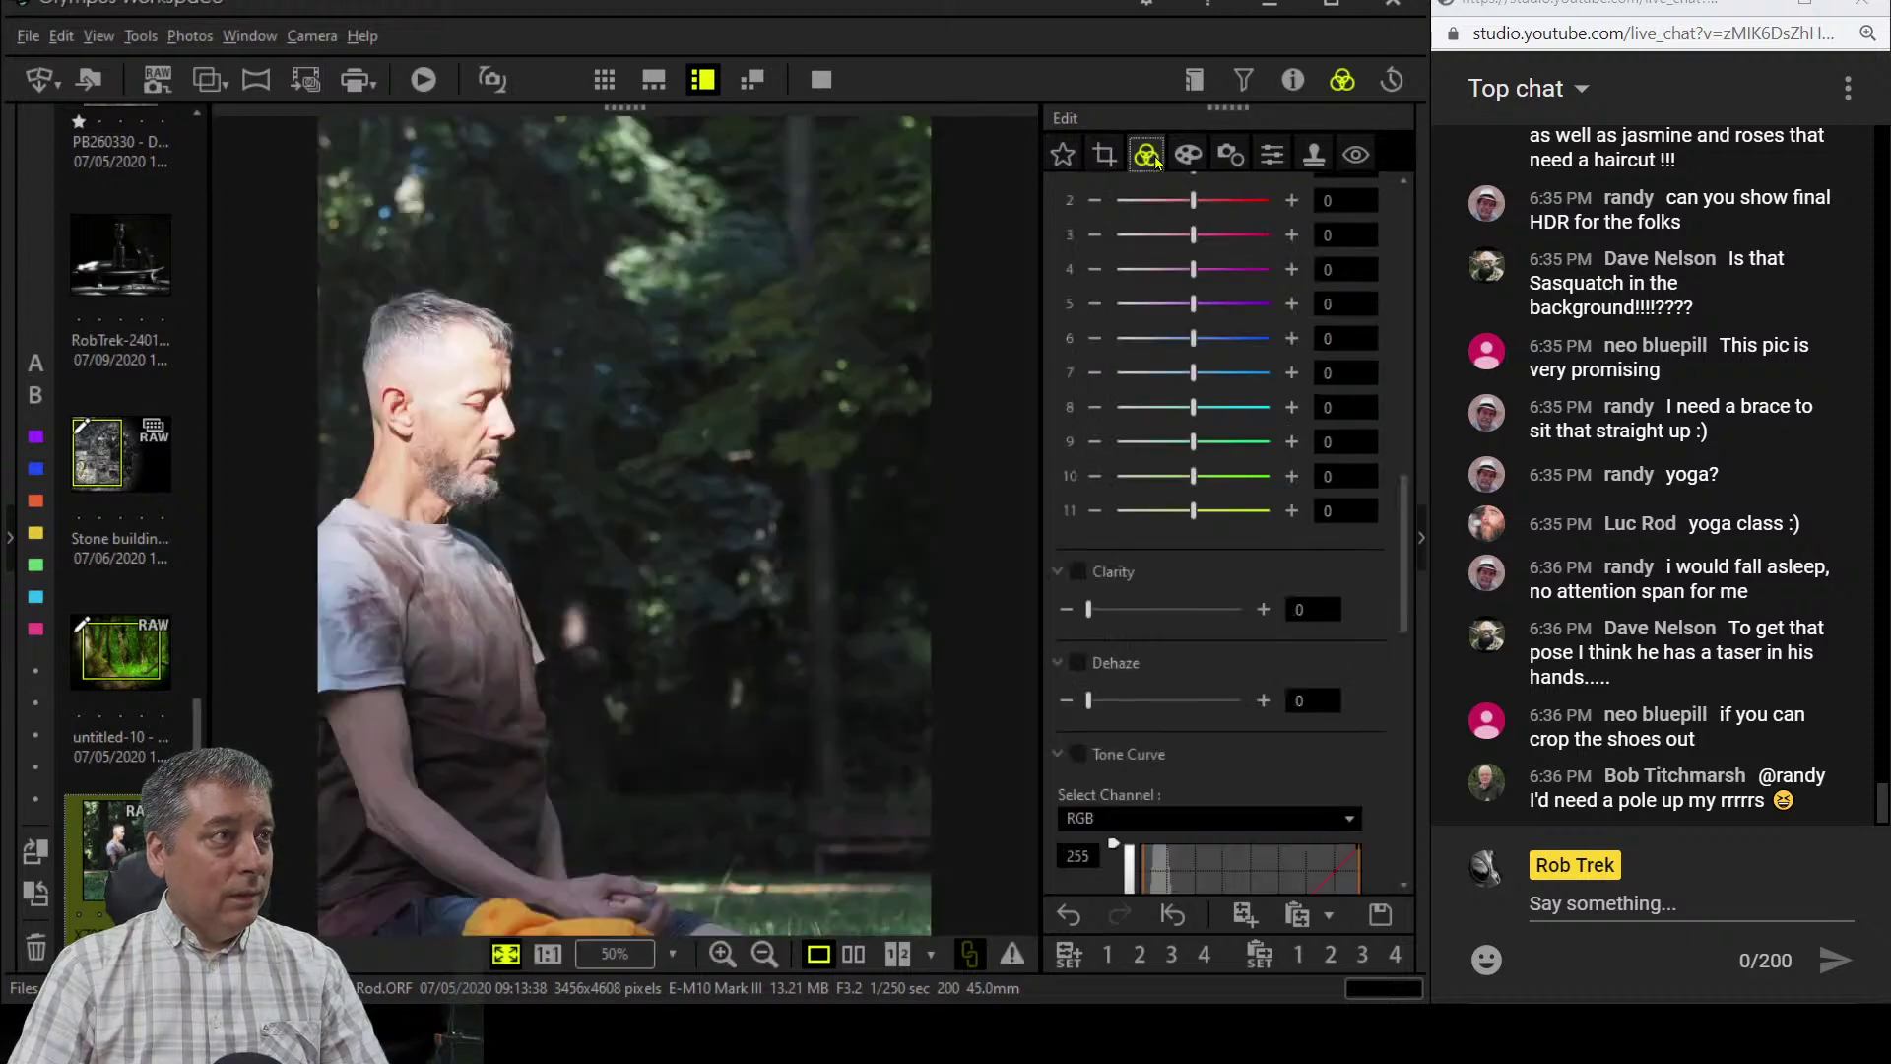
pyautogui.click(1104, 154)
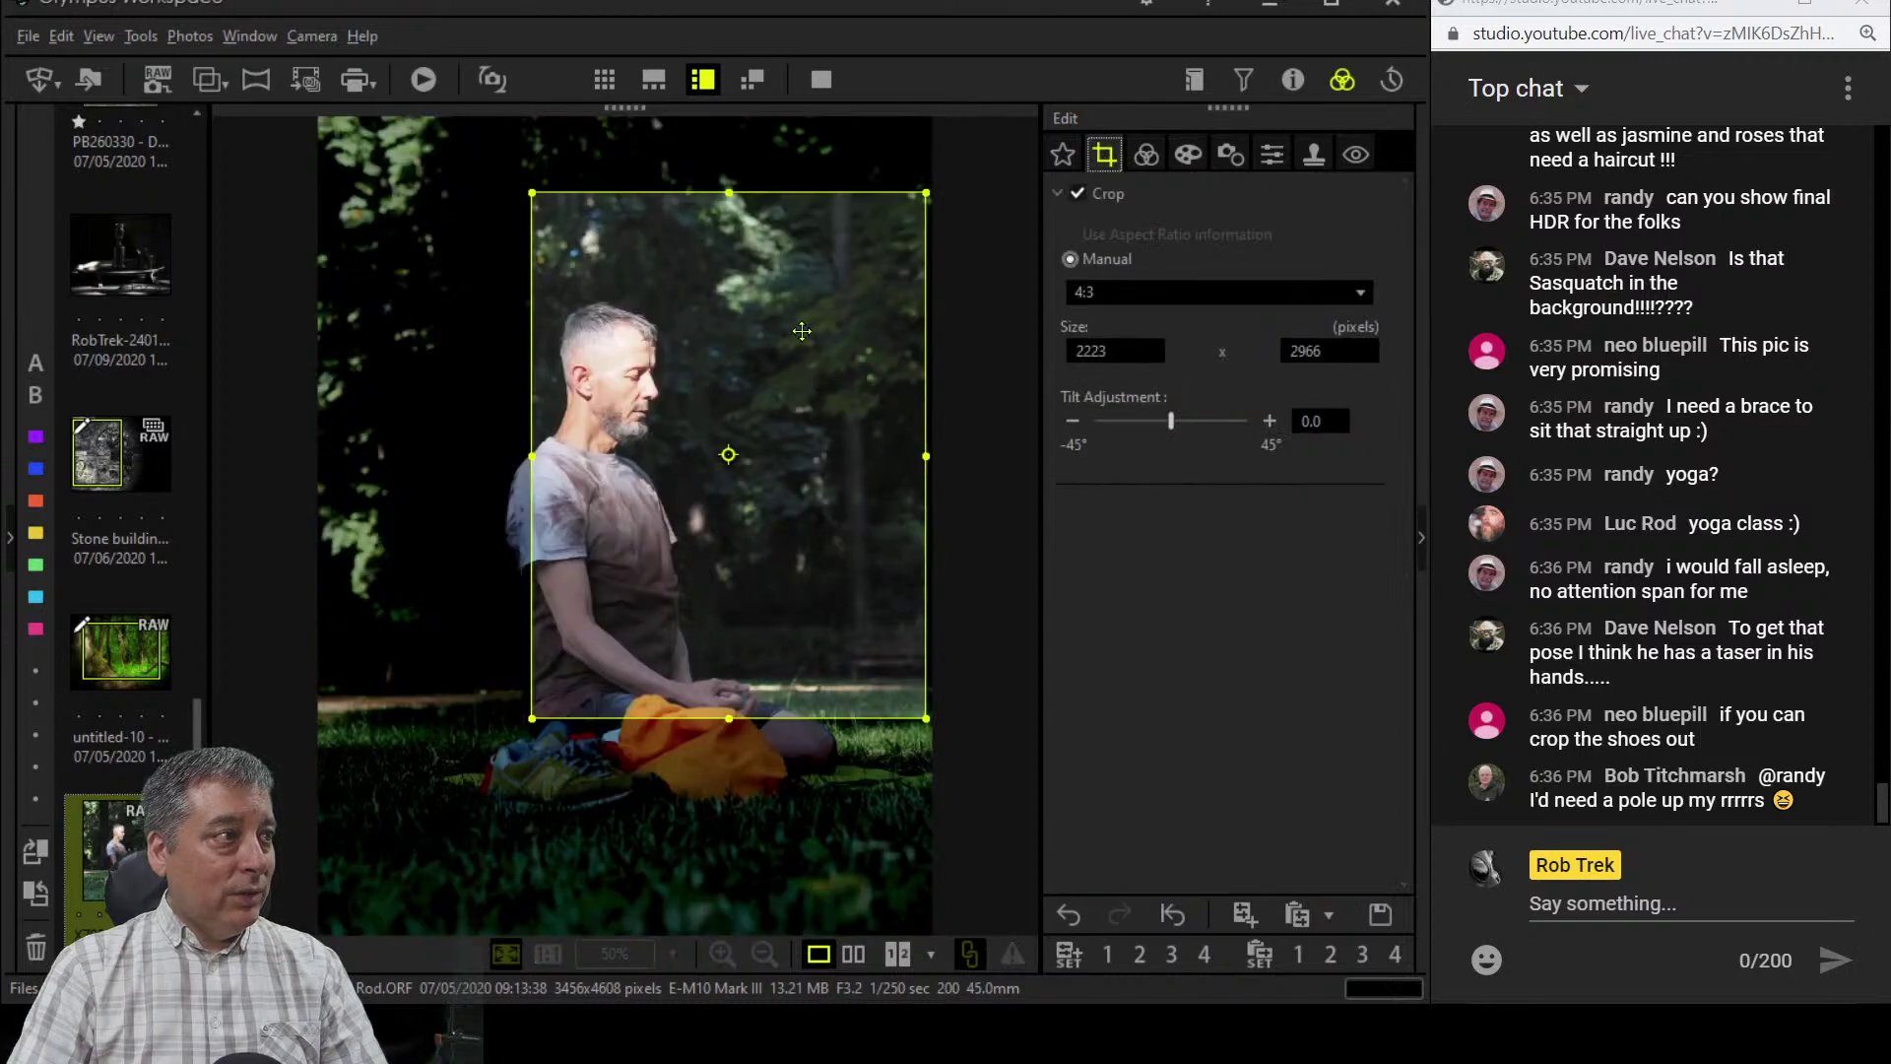
pyautogui.moveTo(794, 337); pyautogui.dragTo(742, 338)
pyautogui.click(1152, 146)
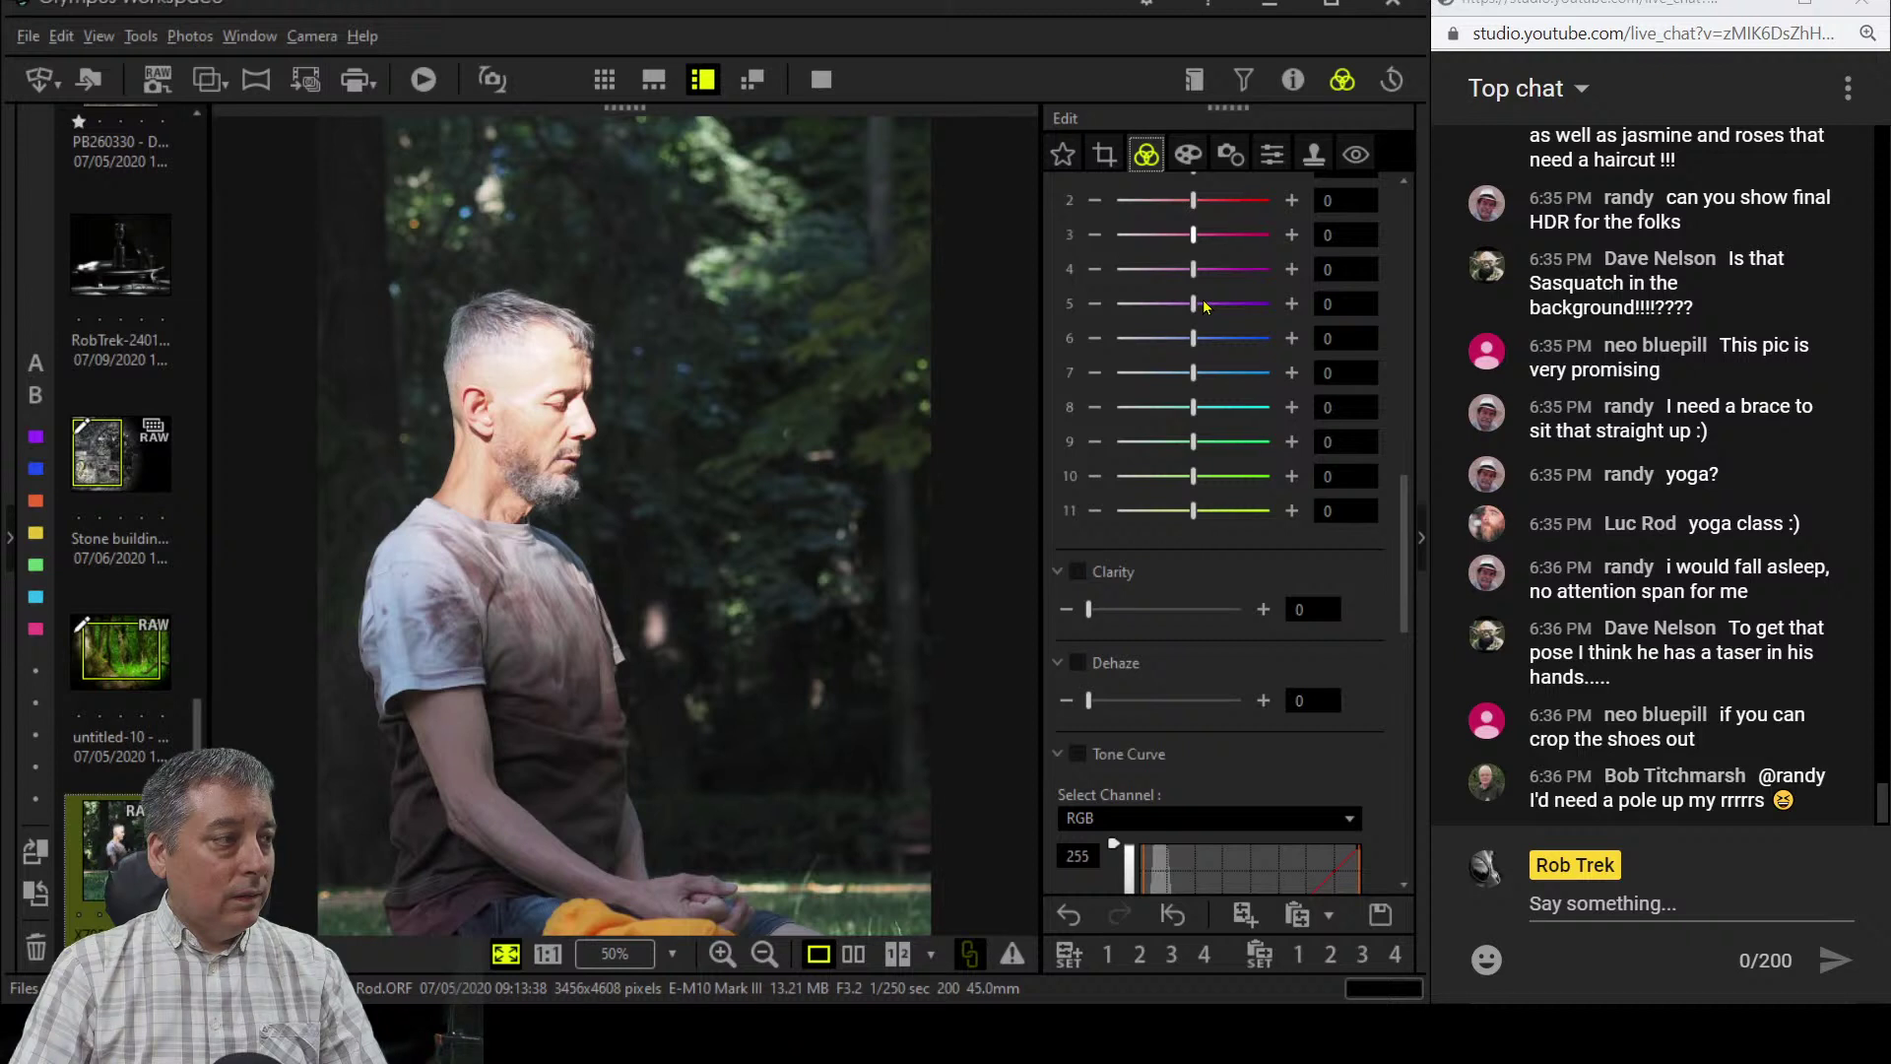
pyautogui.click(1119, 159)
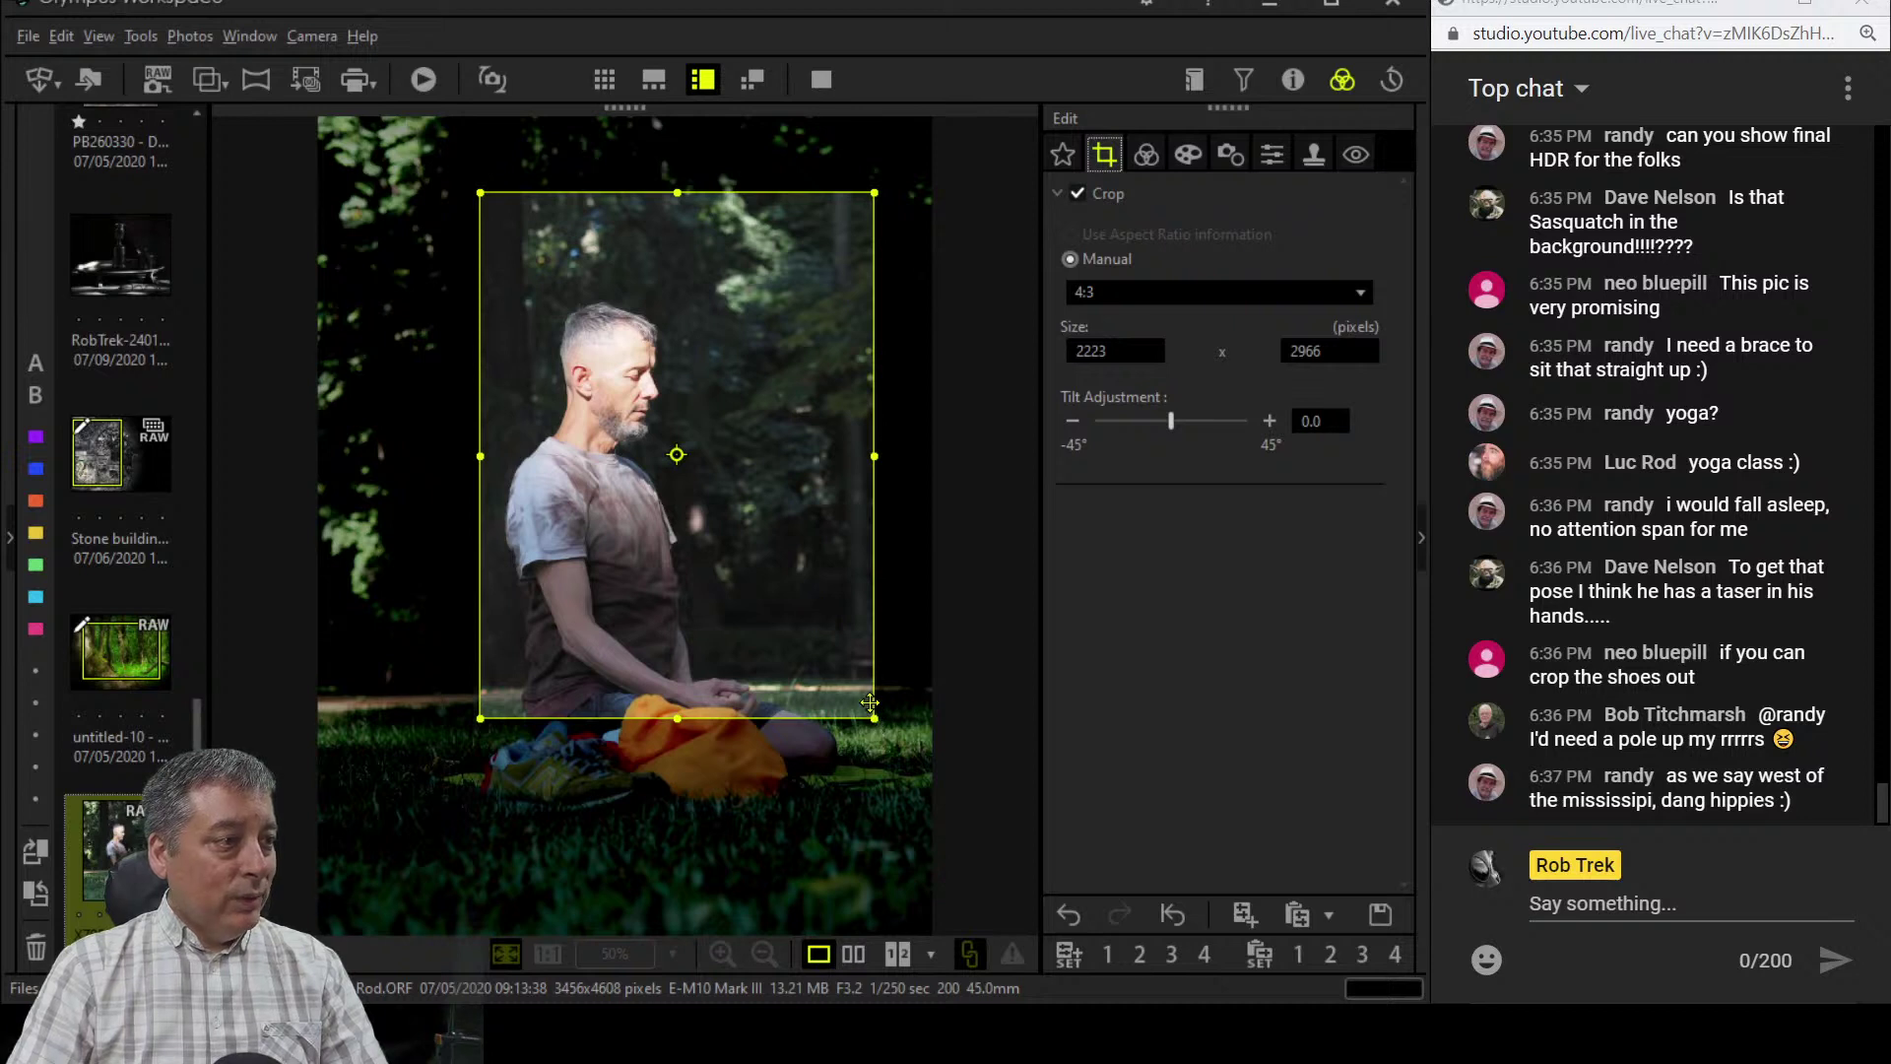
pyautogui.moveTo(875, 719); pyautogui.dragTo(753, 568)
pyautogui.click(1146, 154)
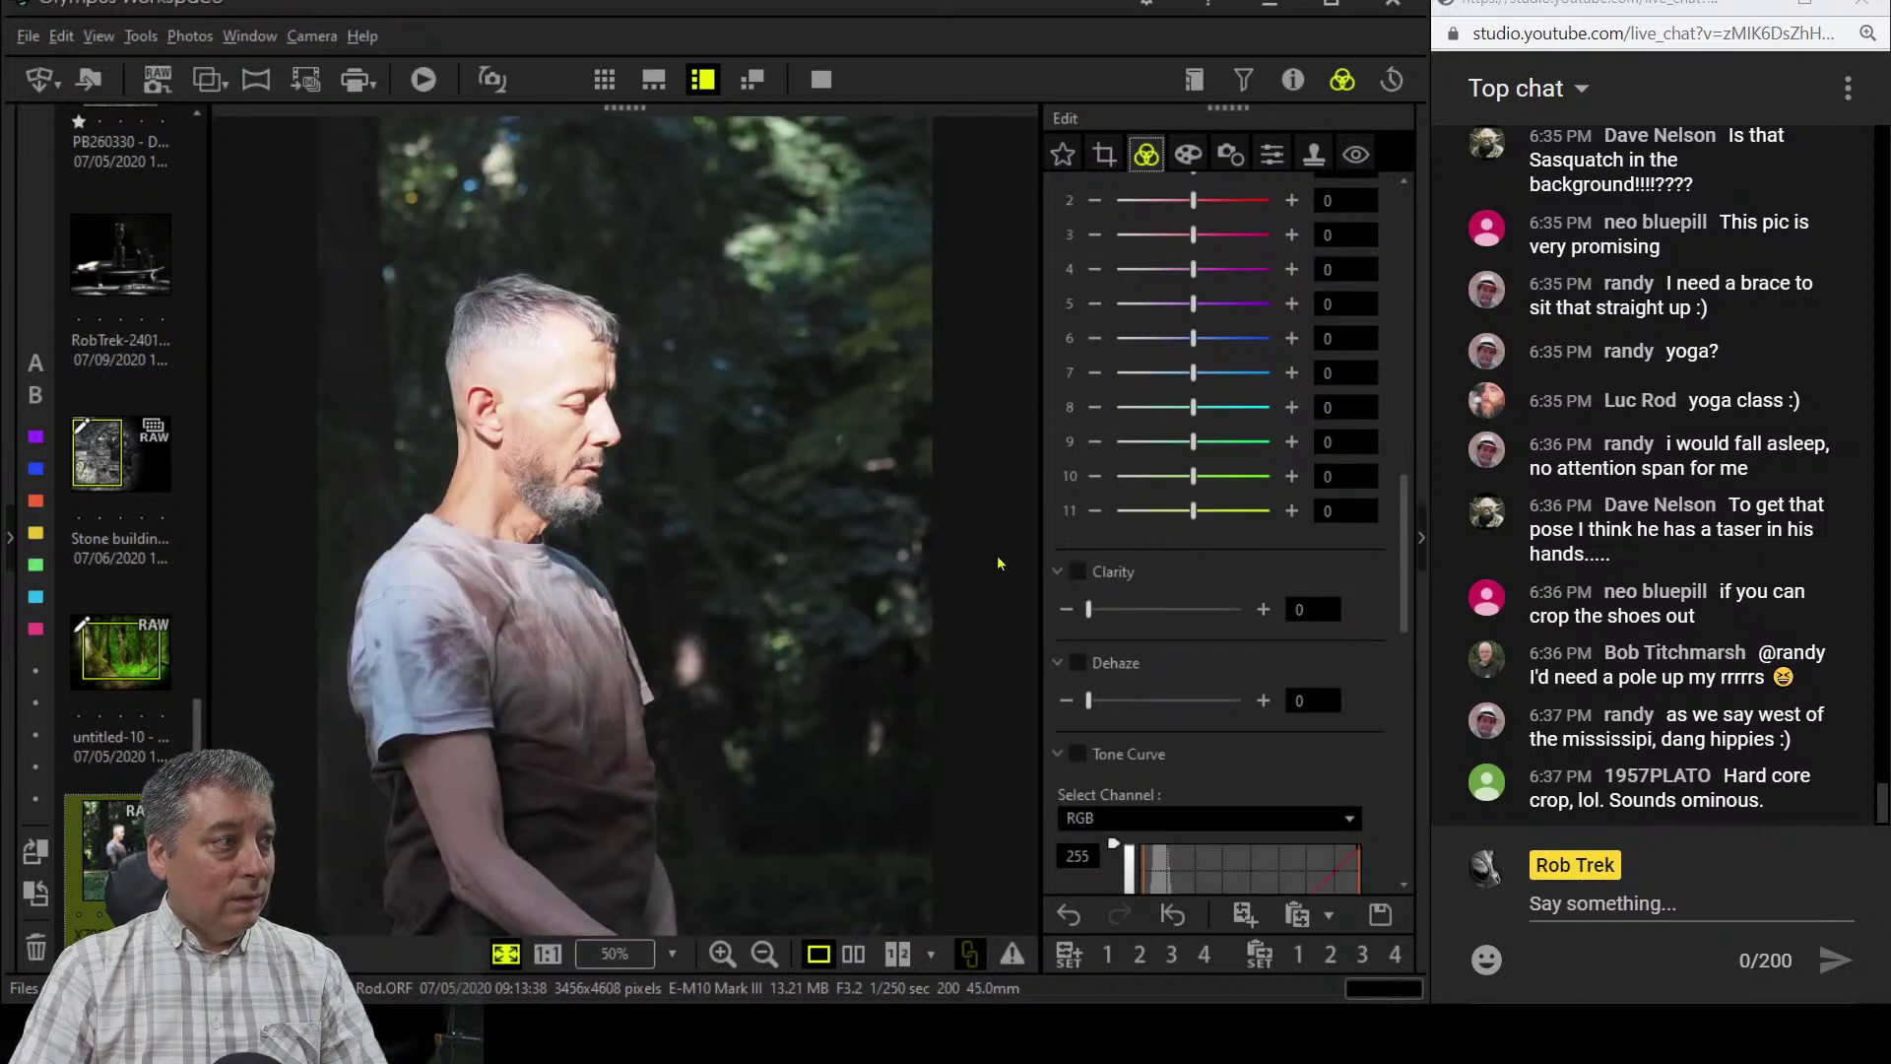
# - Extend the crop down to the man's hands, trim above his head to about 2016 x 2687 pixels, and check the framing
pyautogui.click(1107, 165)
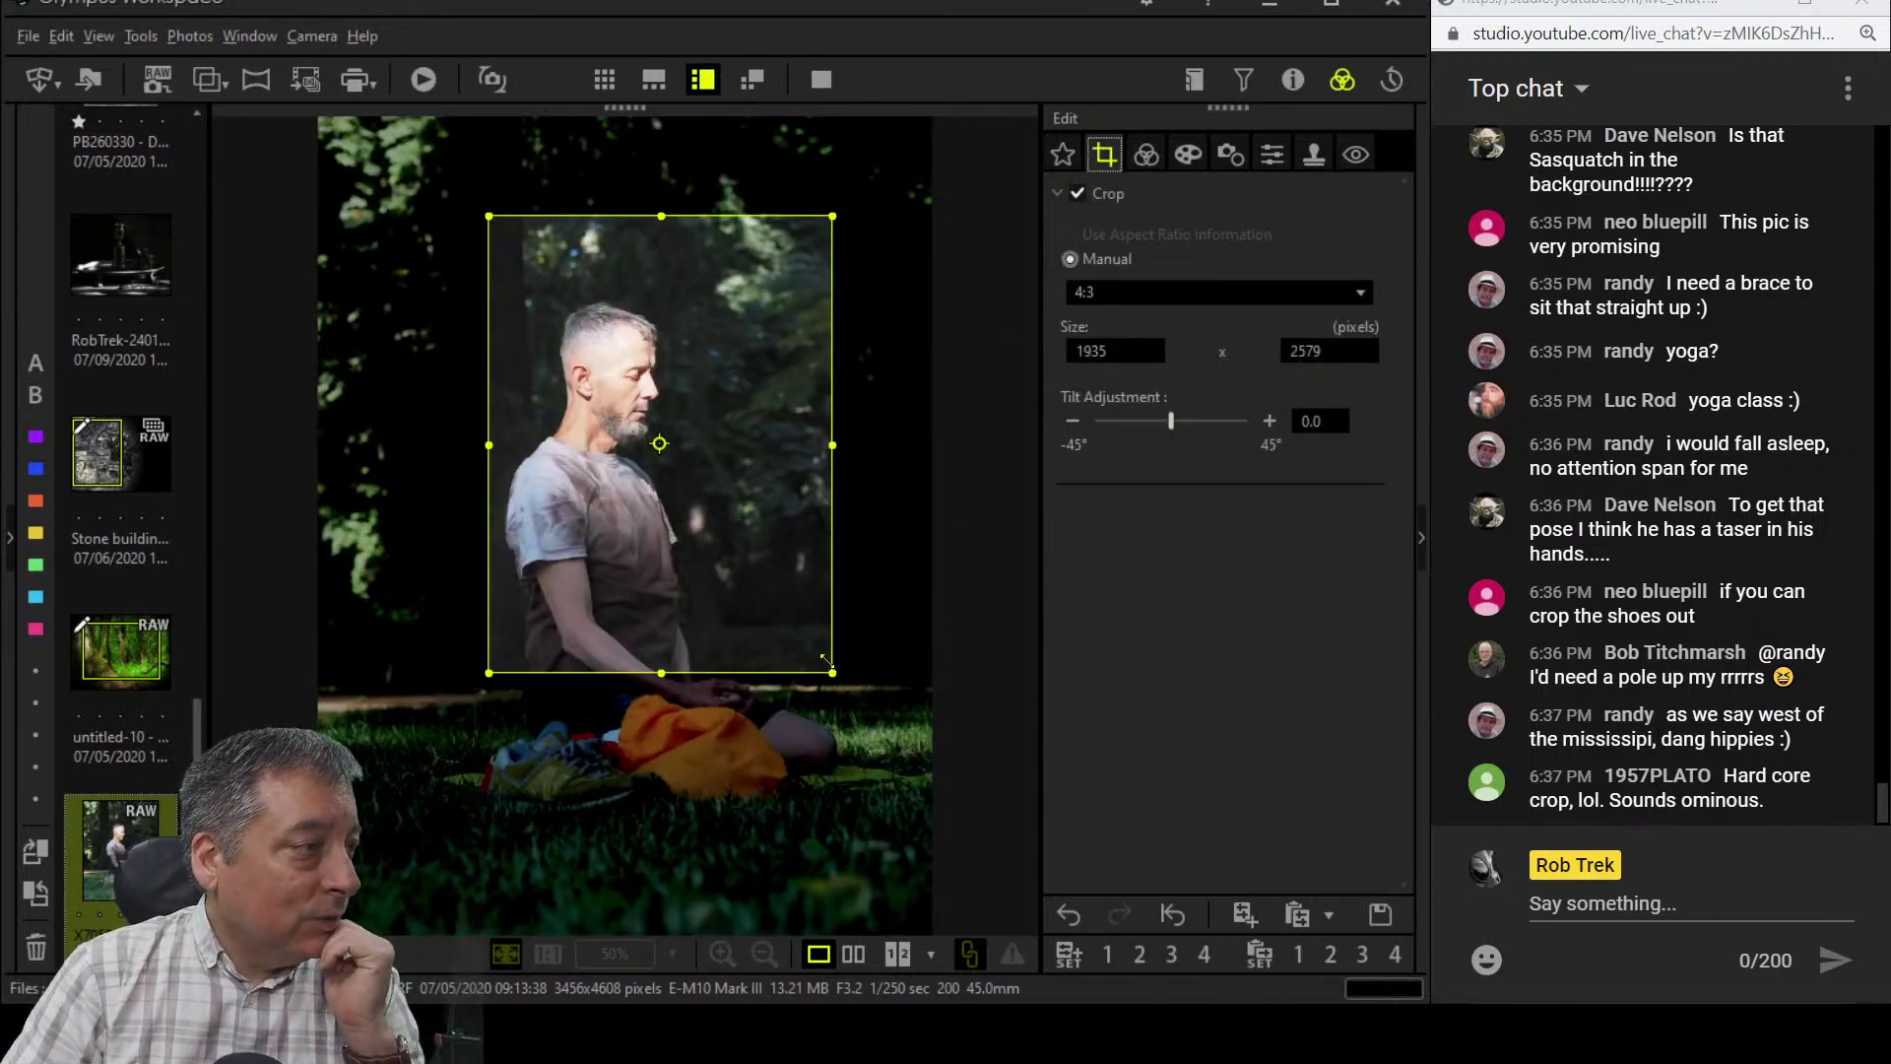
pyautogui.moveTo(825, 660); pyautogui.dragTo(843, 701)
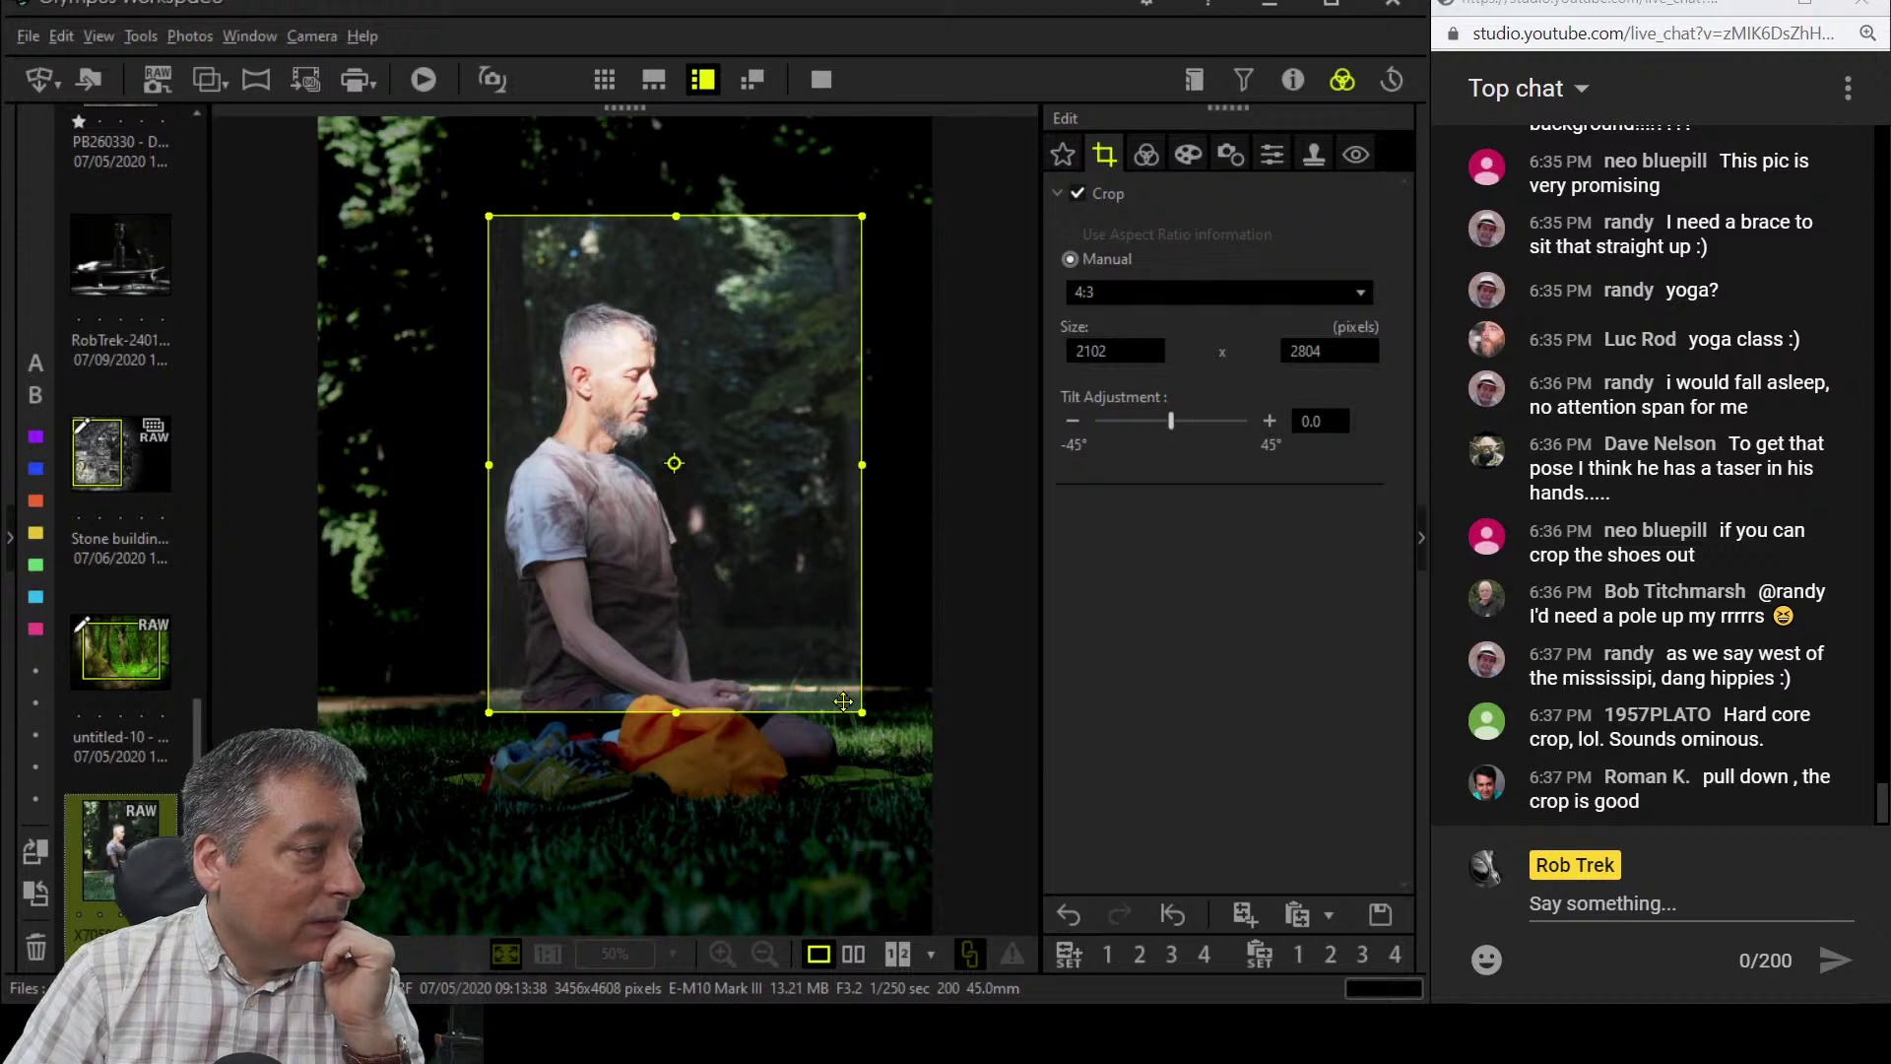
pyautogui.moveTo(843, 701); pyautogui.dragTo(776, 651)
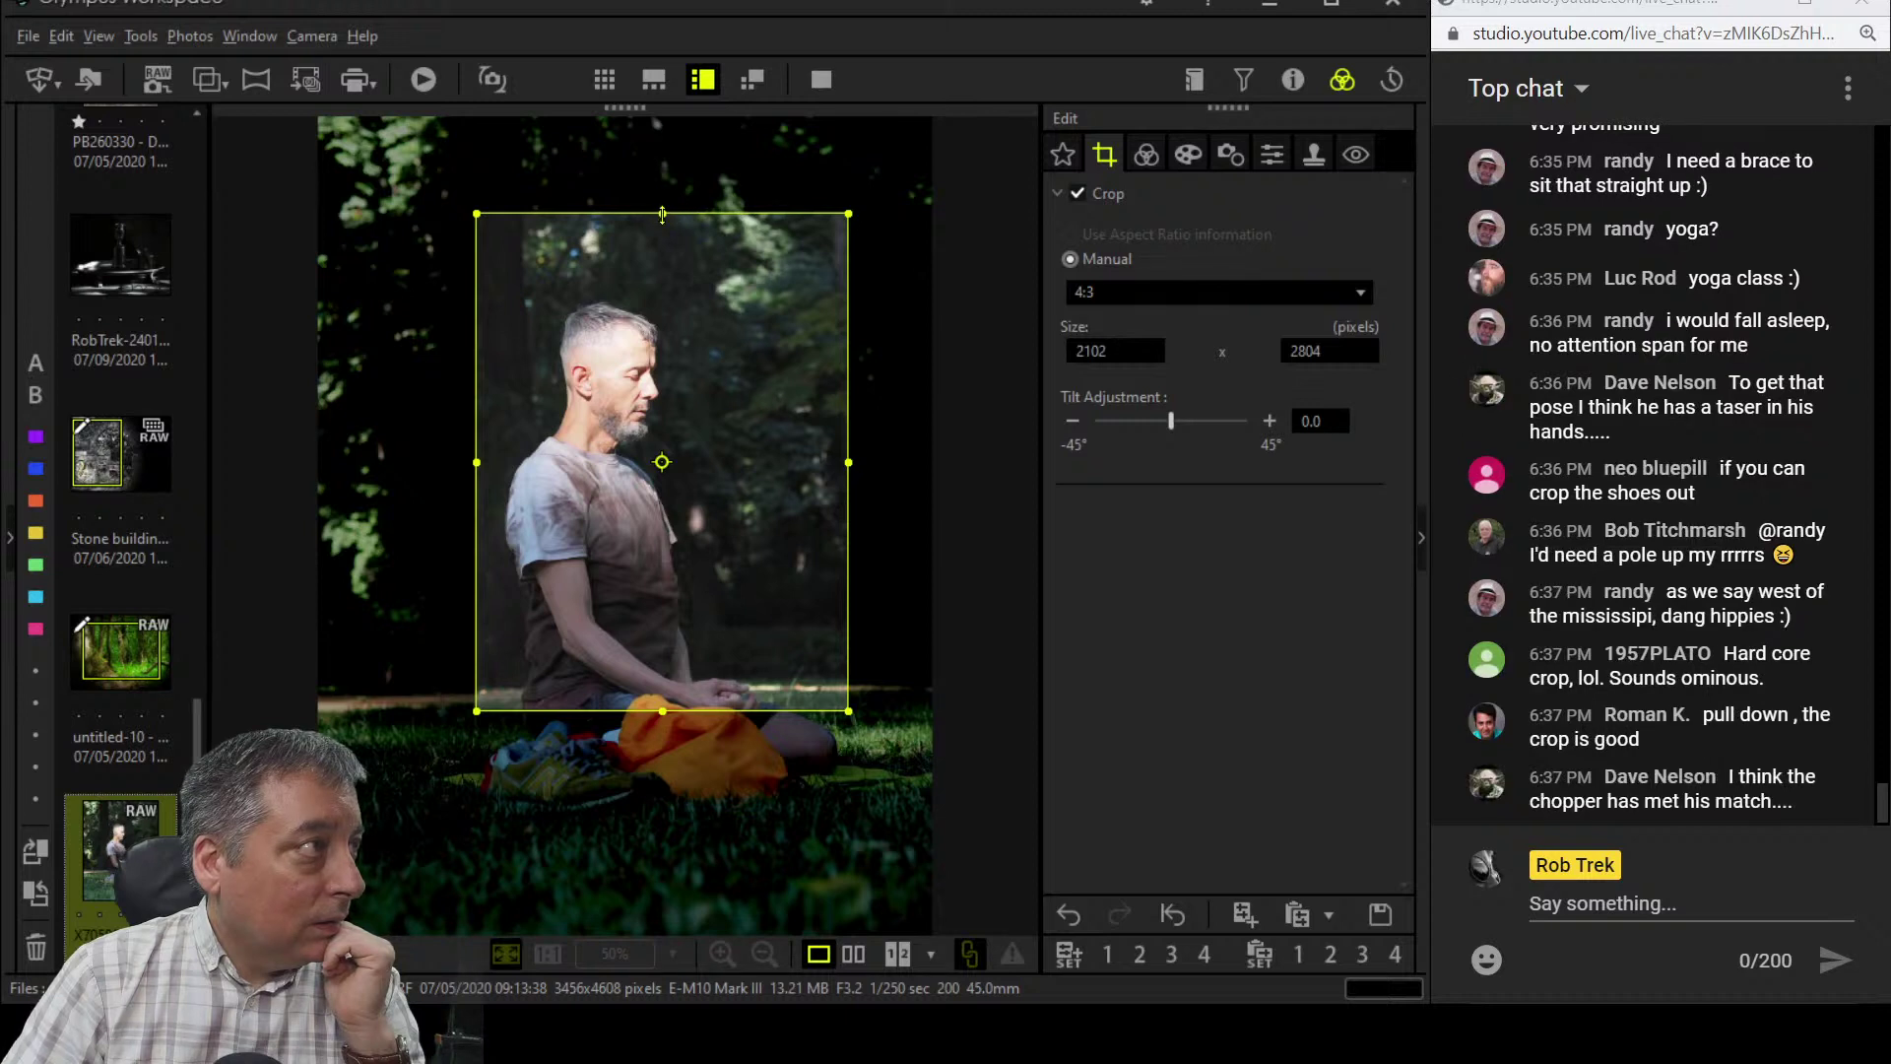
pyautogui.moveTo(663, 213); pyautogui.dragTo(661, 237)
pyautogui.moveTo(729, 347); pyautogui.dragTo(783, 317)
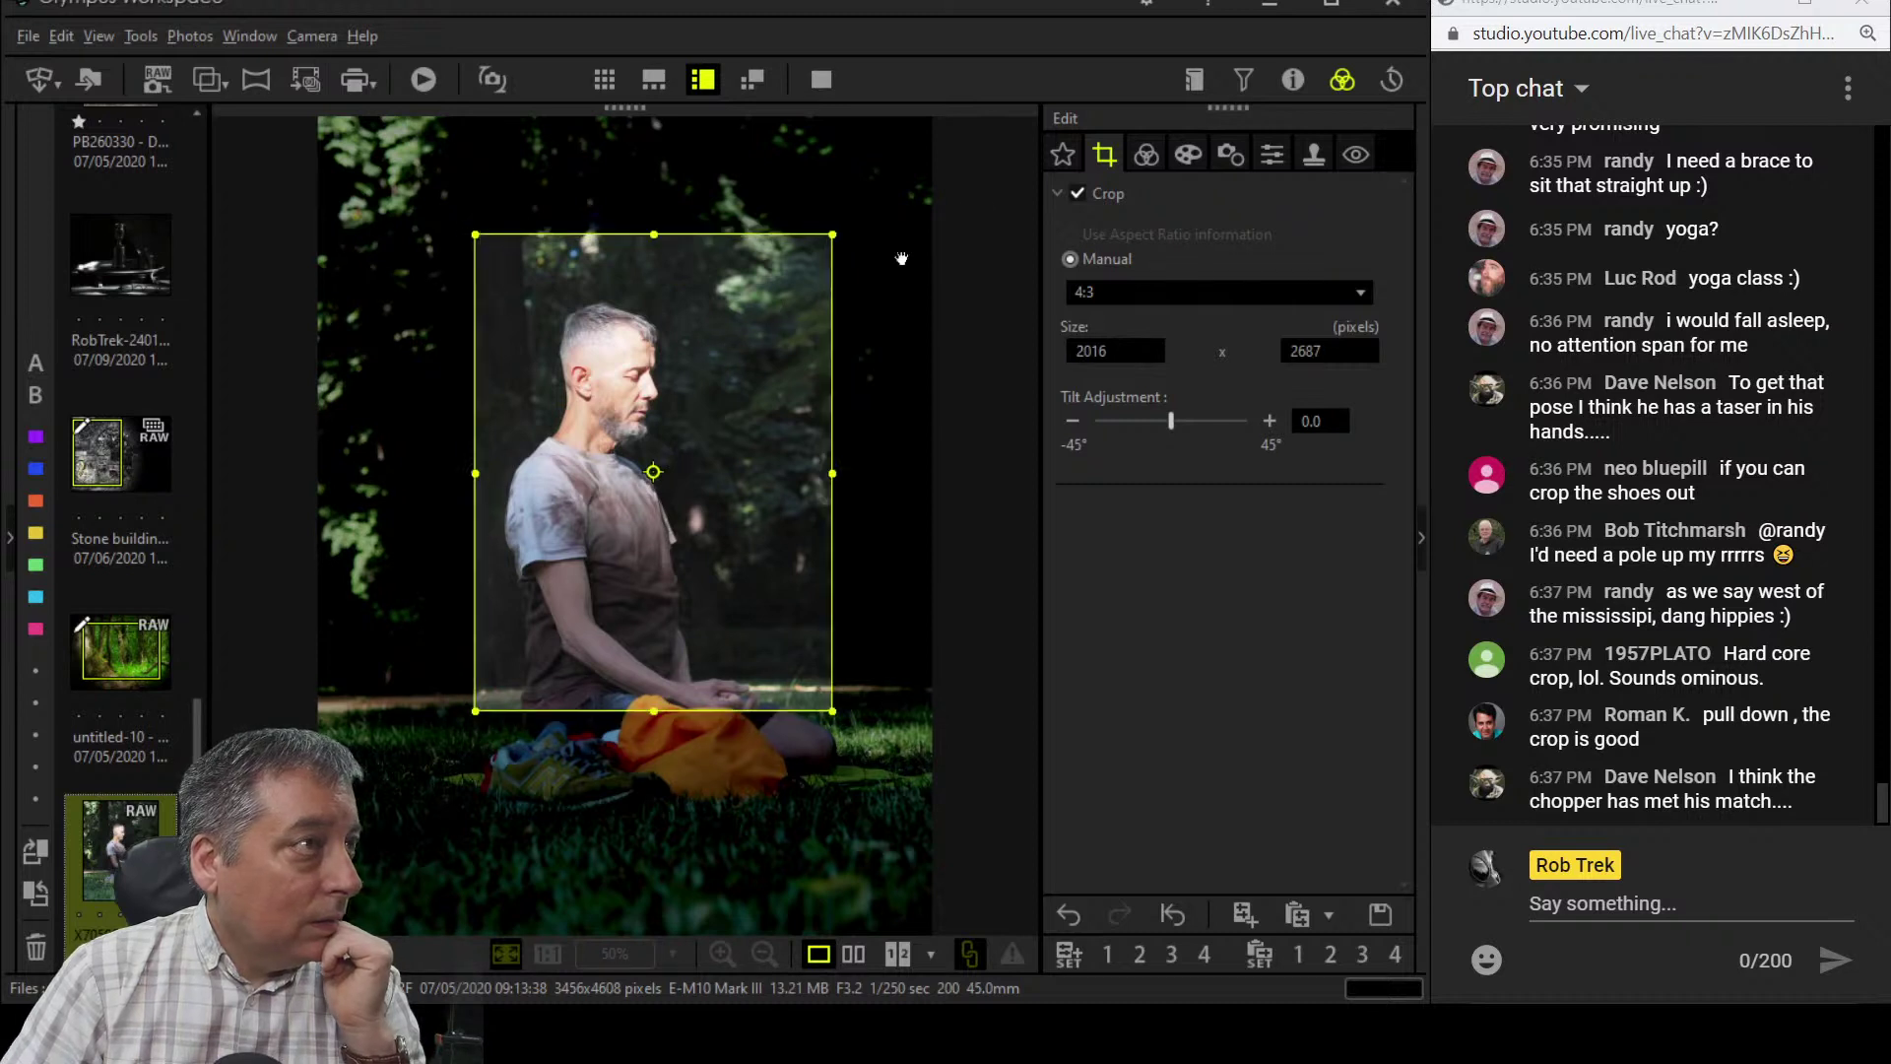
pyautogui.click(1143, 154)
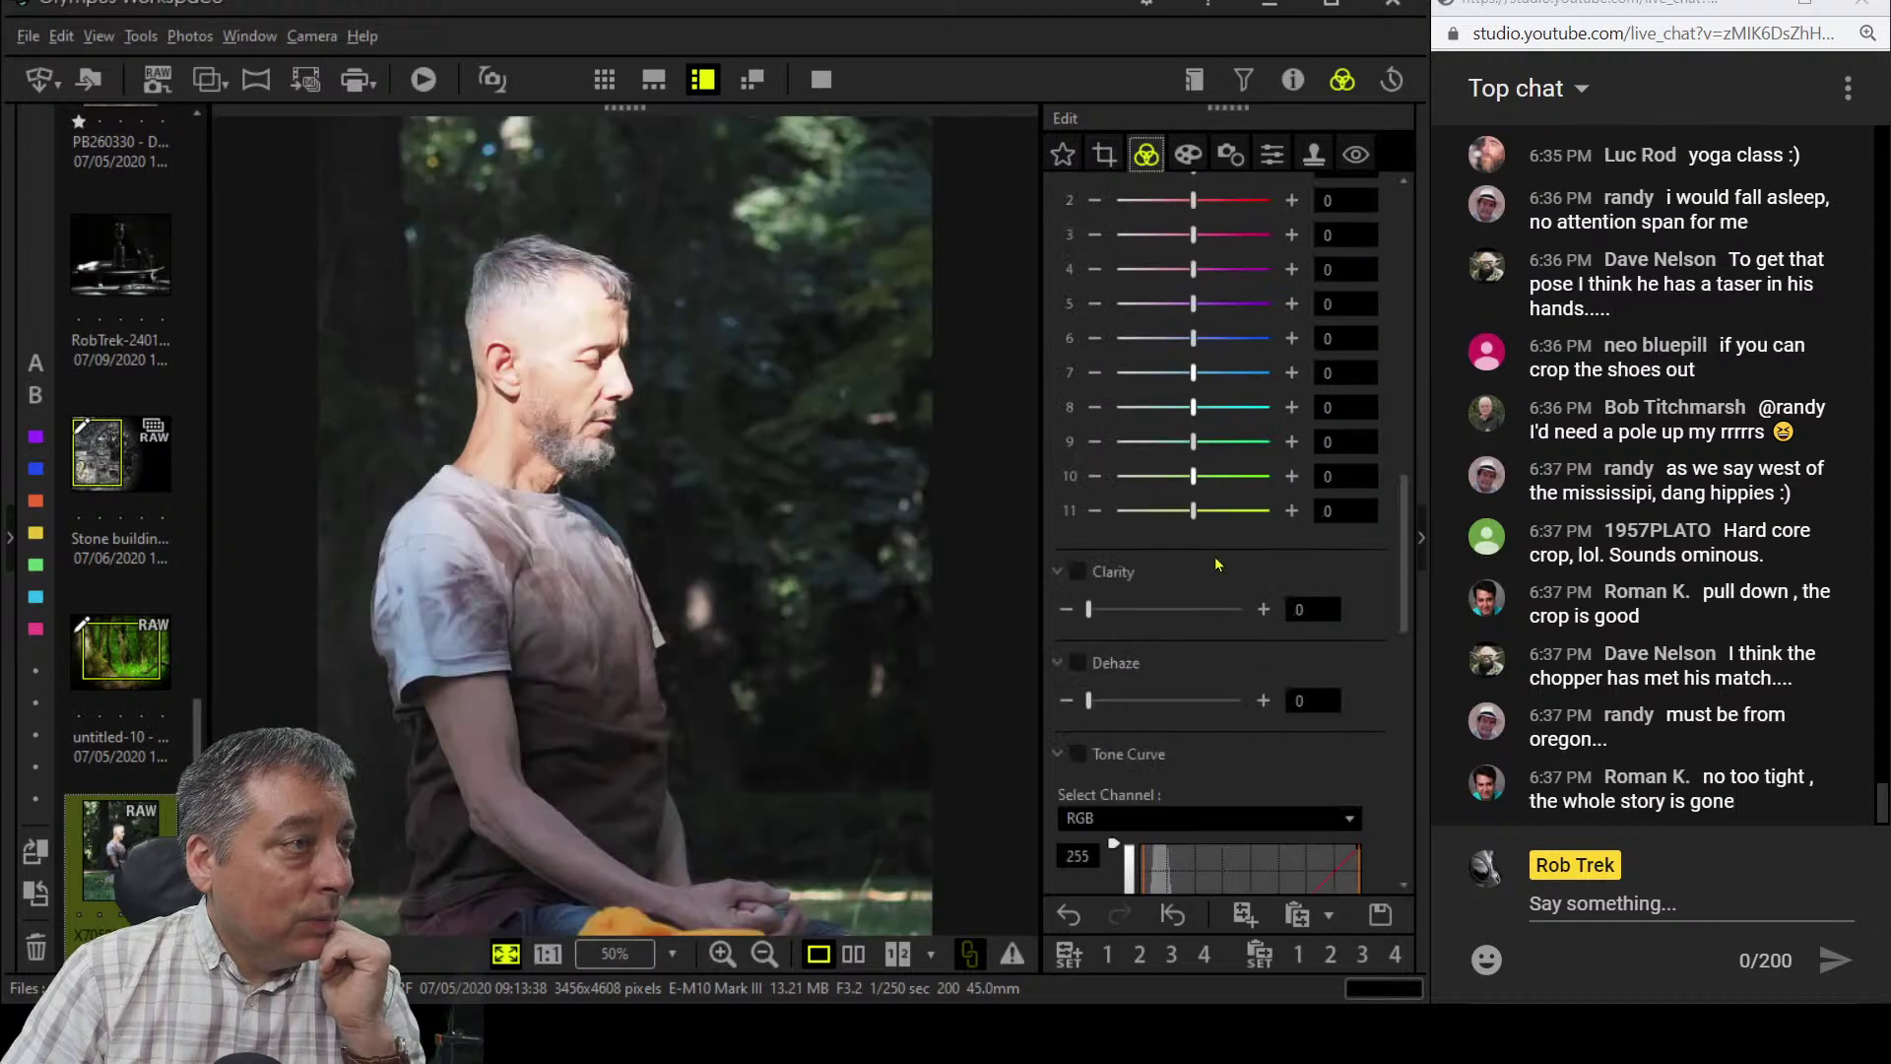
# - Convert the cropped photo to black and white with the Monotone picture mode
pyautogui.scroll(6, 1223, 556)
pyautogui.scroll(5, 1225, 558)
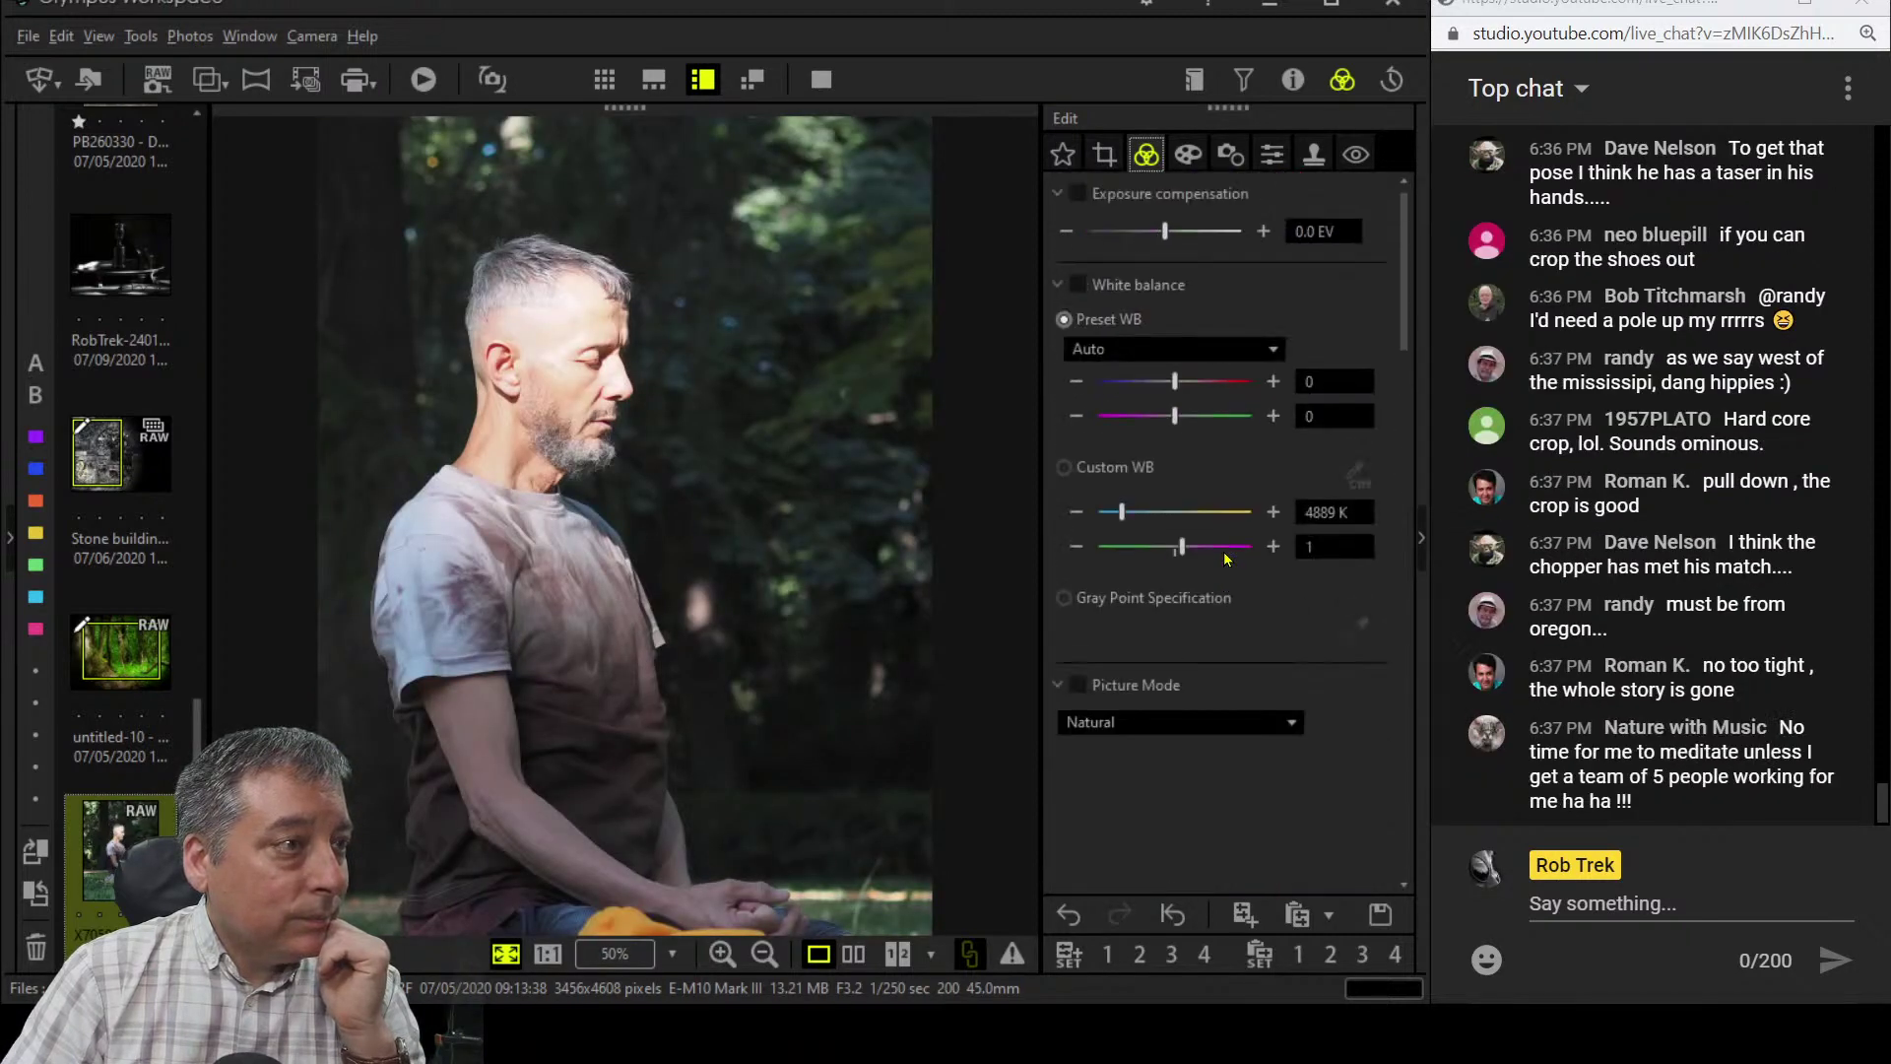
pyautogui.click(1057, 284)
pyautogui.click(1082, 364)
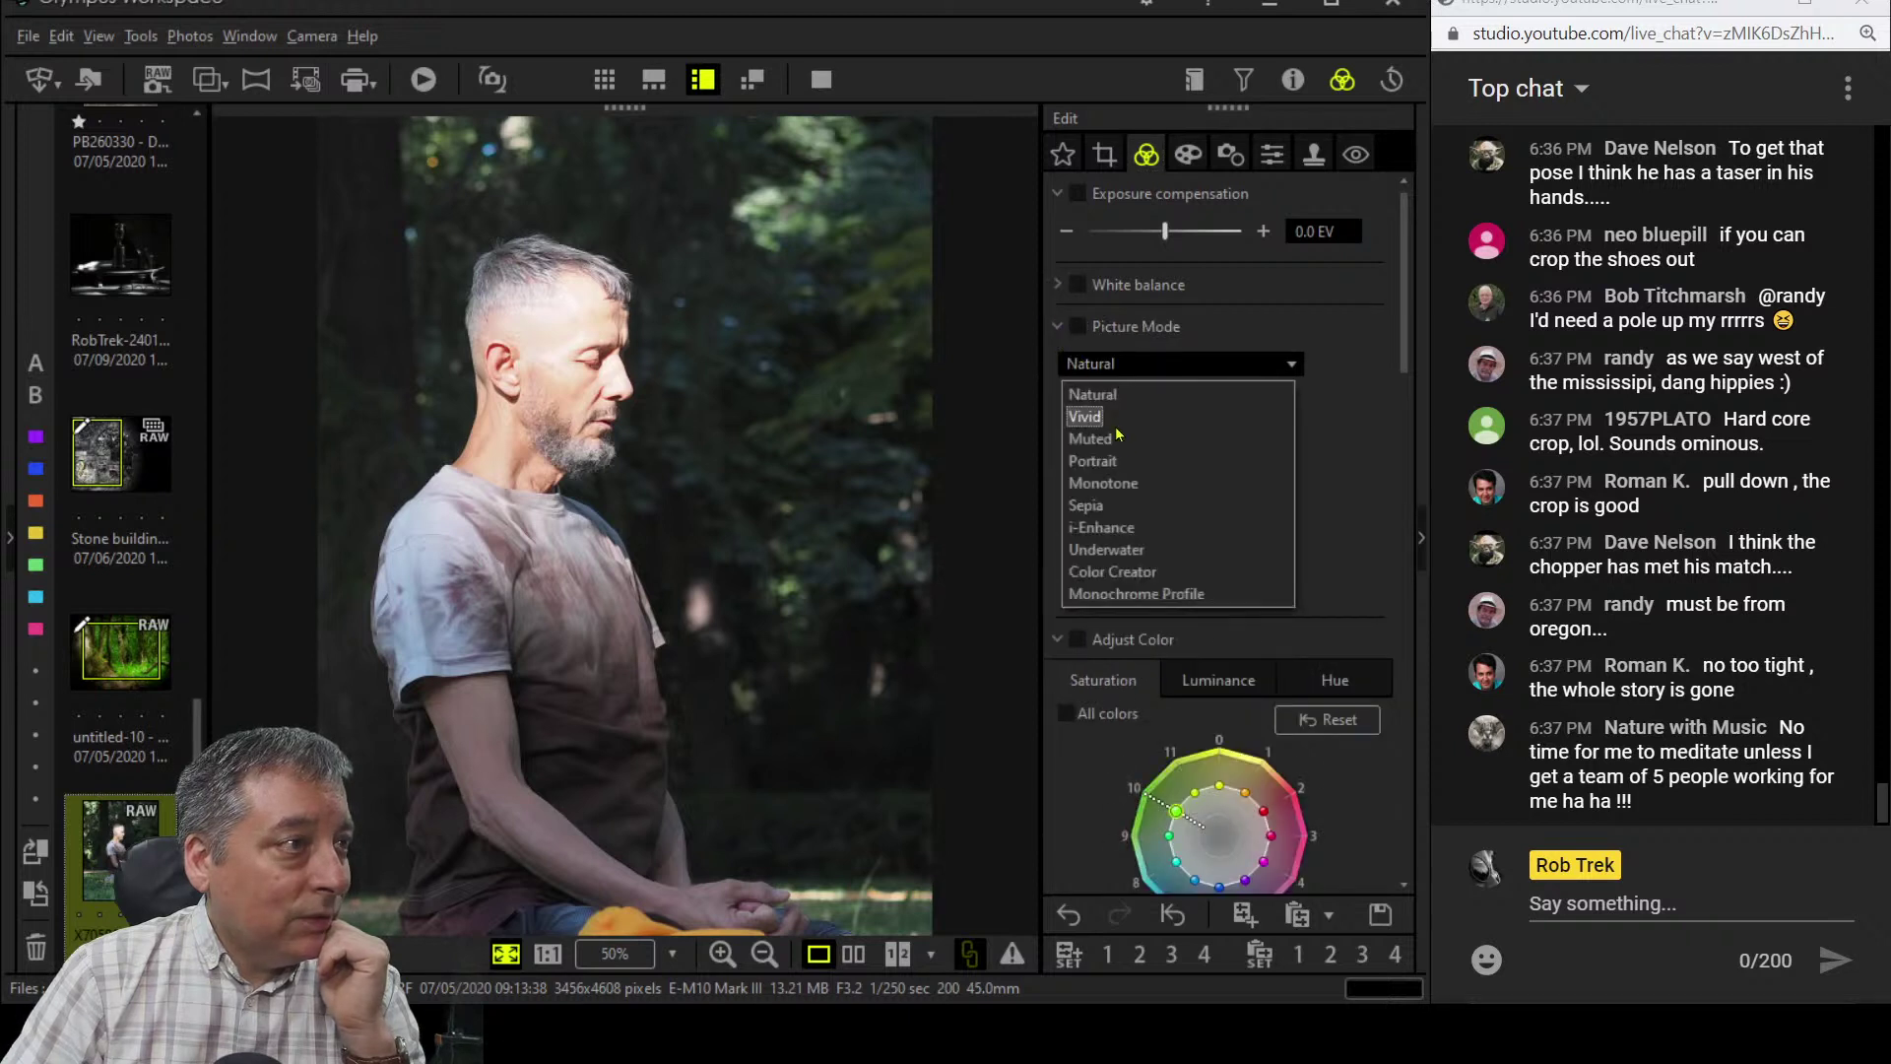
pyautogui.click(1103, 482)
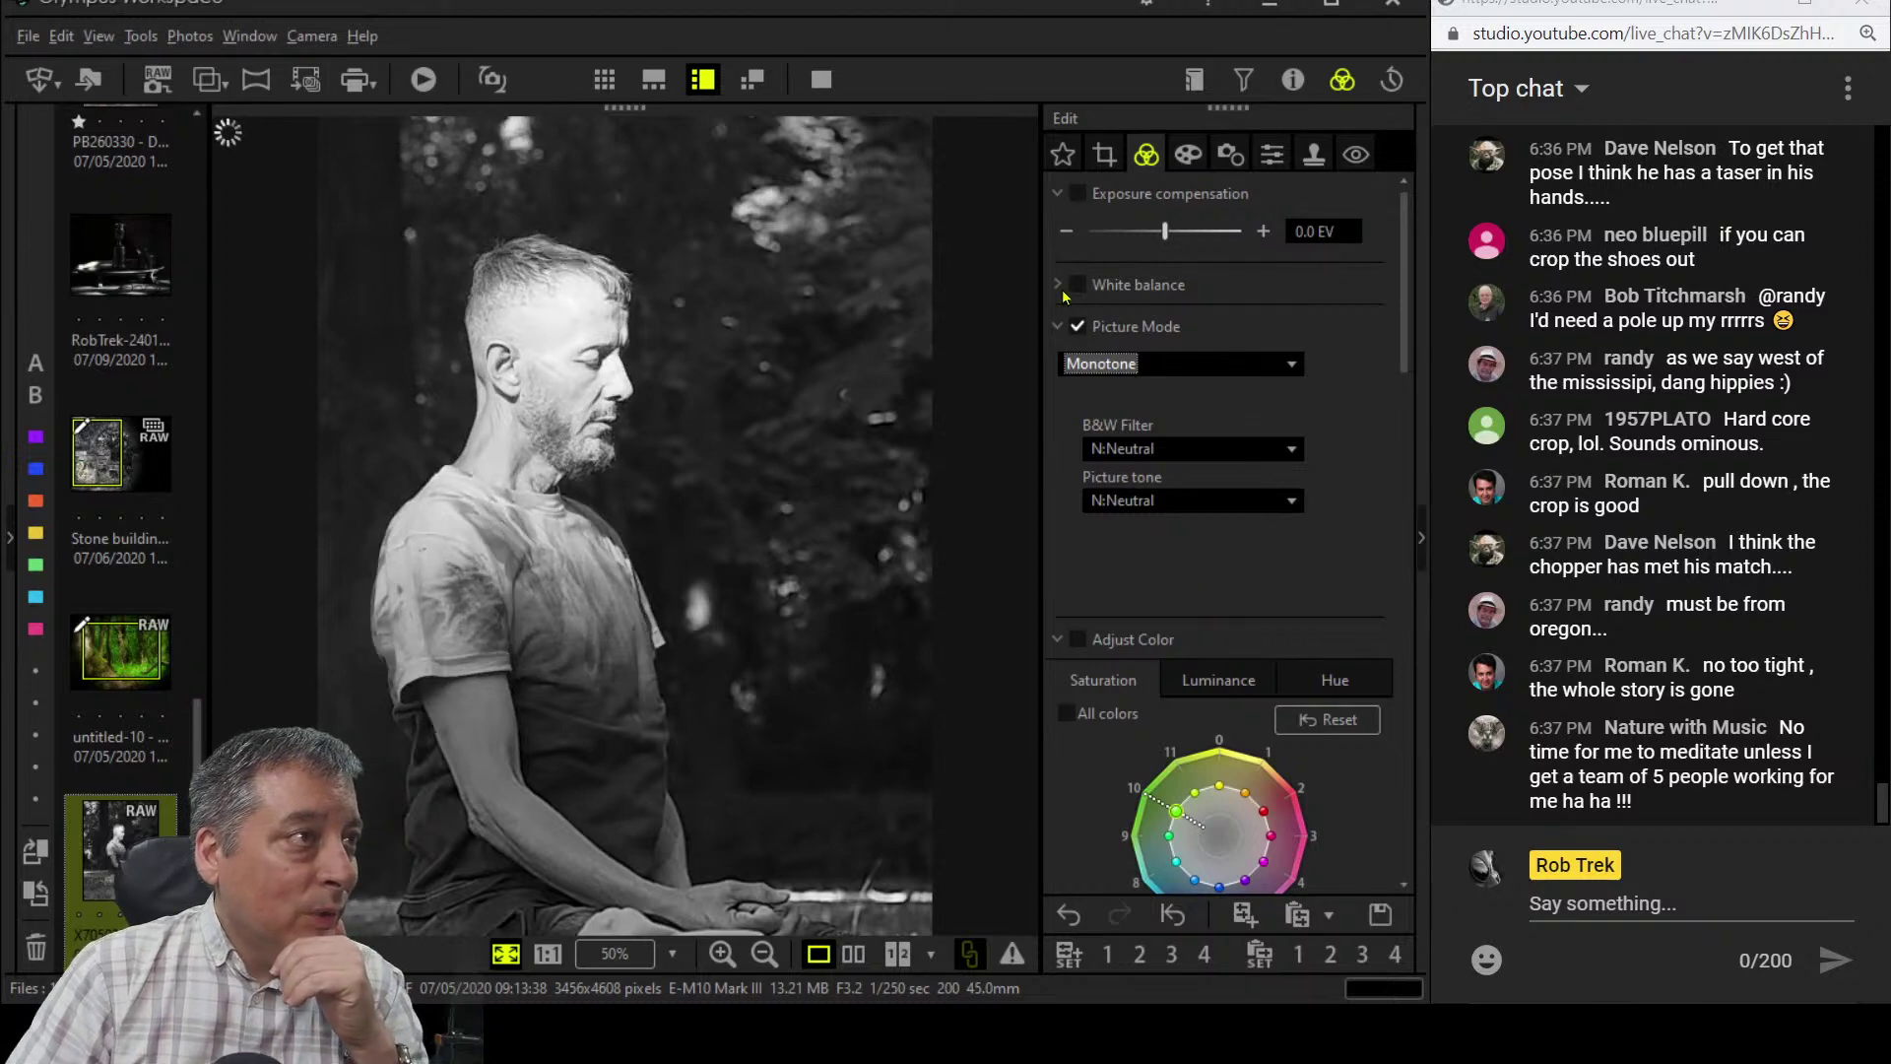
pyautogui.click(1058, 326)
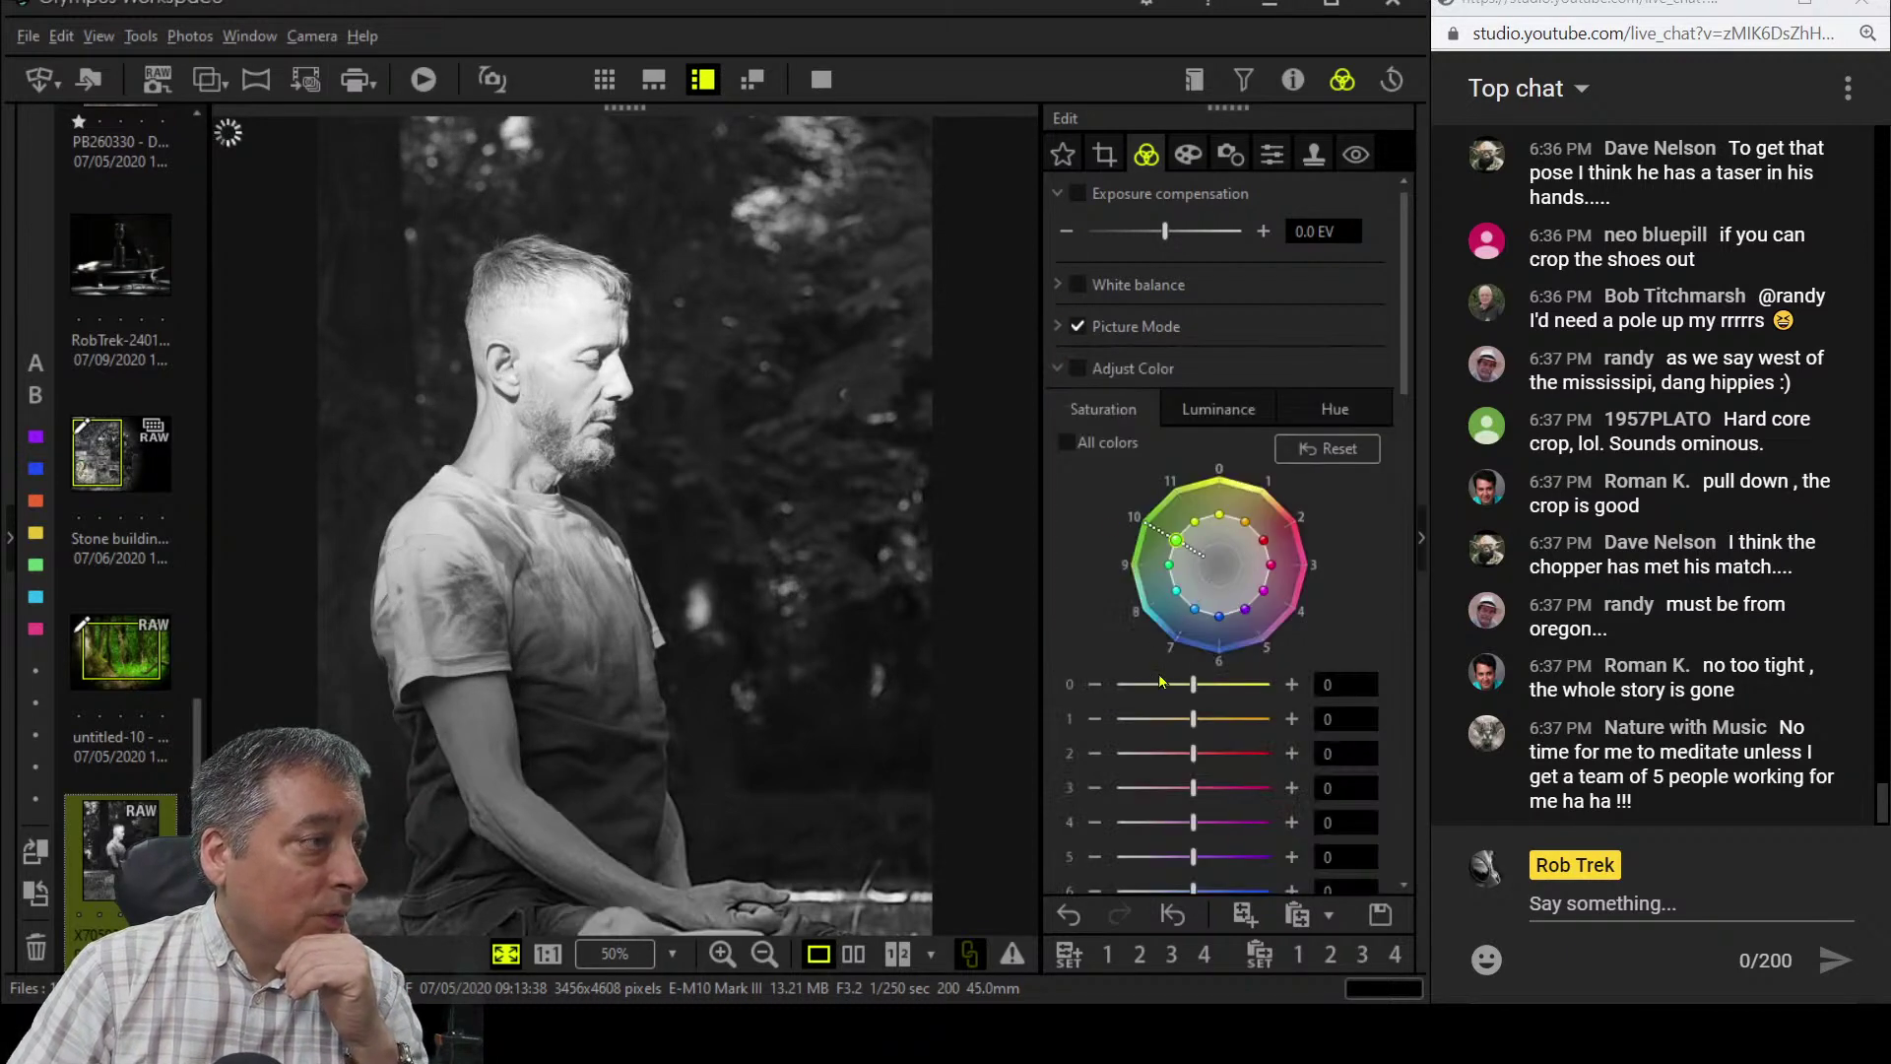
# - Pull the lower part of the RGB tone curve down to darken the background and add a second curve point
pyautogui.scroll(-8, 1172, 640)
pyautogui.scroll(-3, 1164, 662)
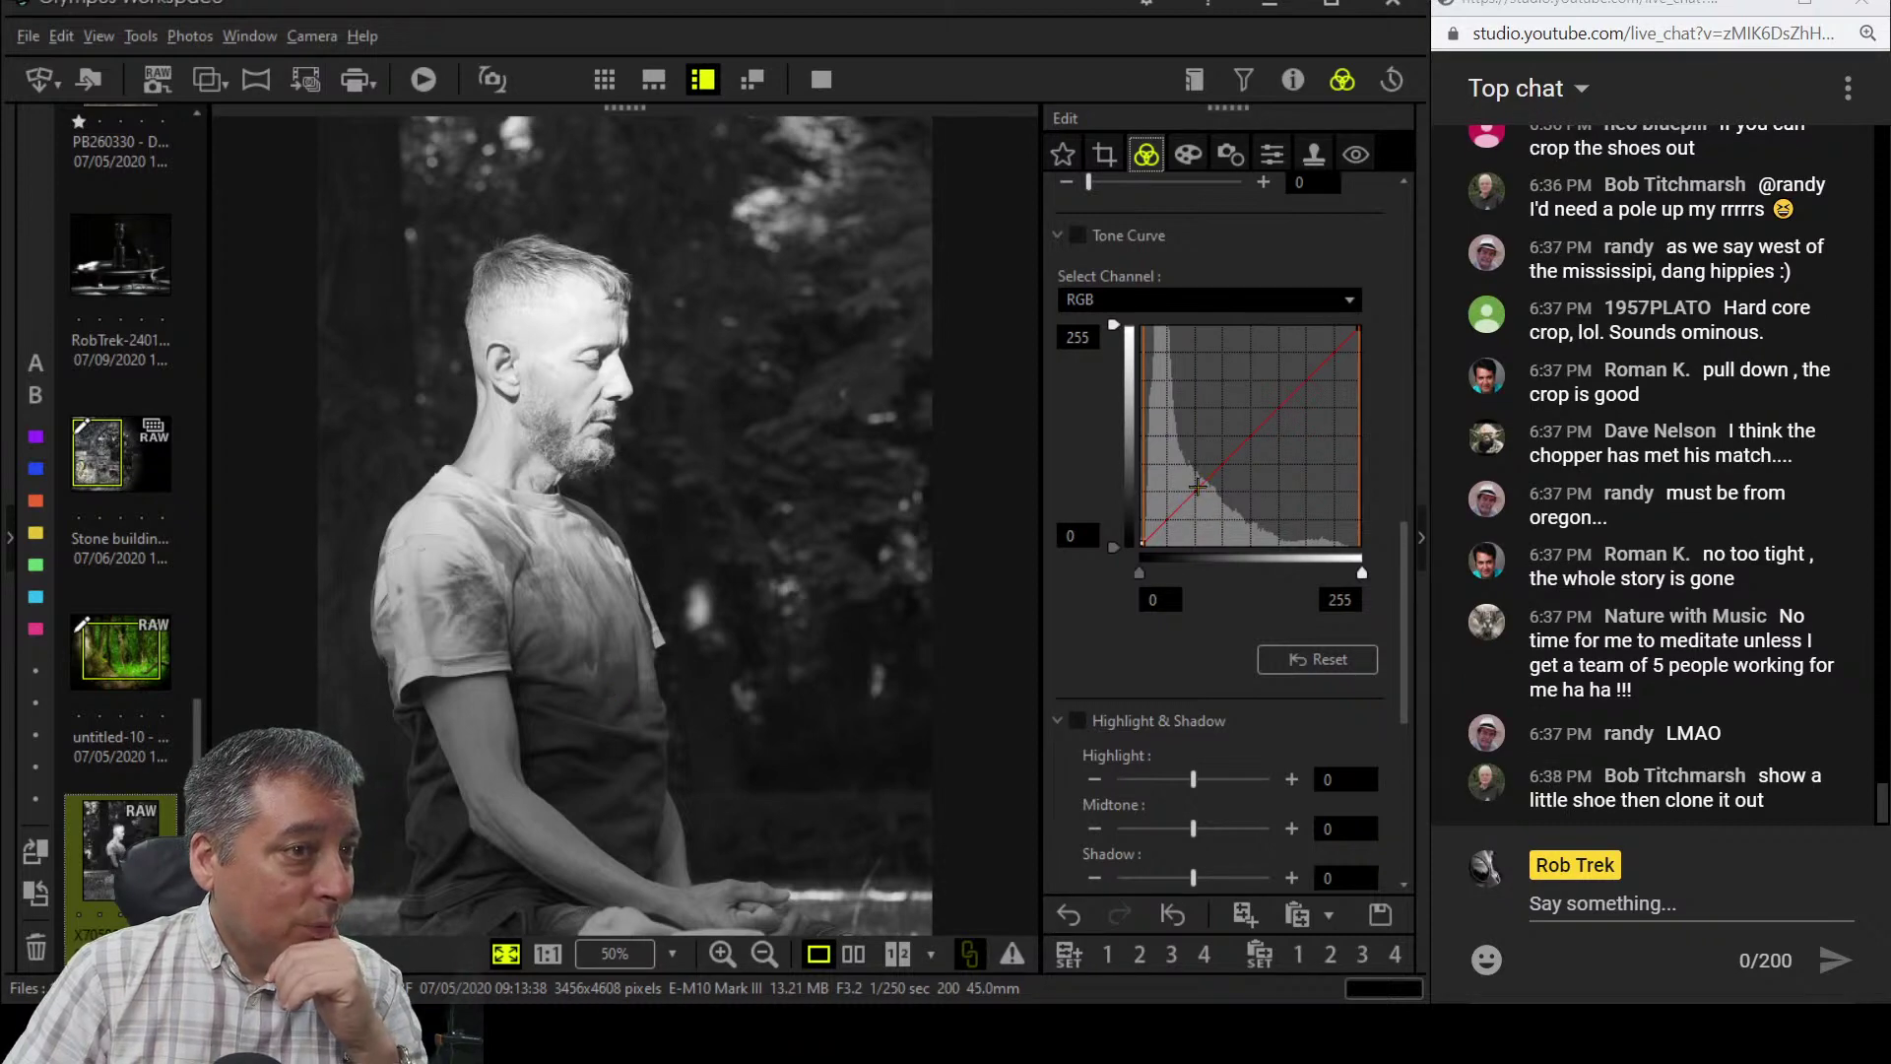
pyautogui.moveTo(1197, 485); pyautogui.dragTo(1226, 514)
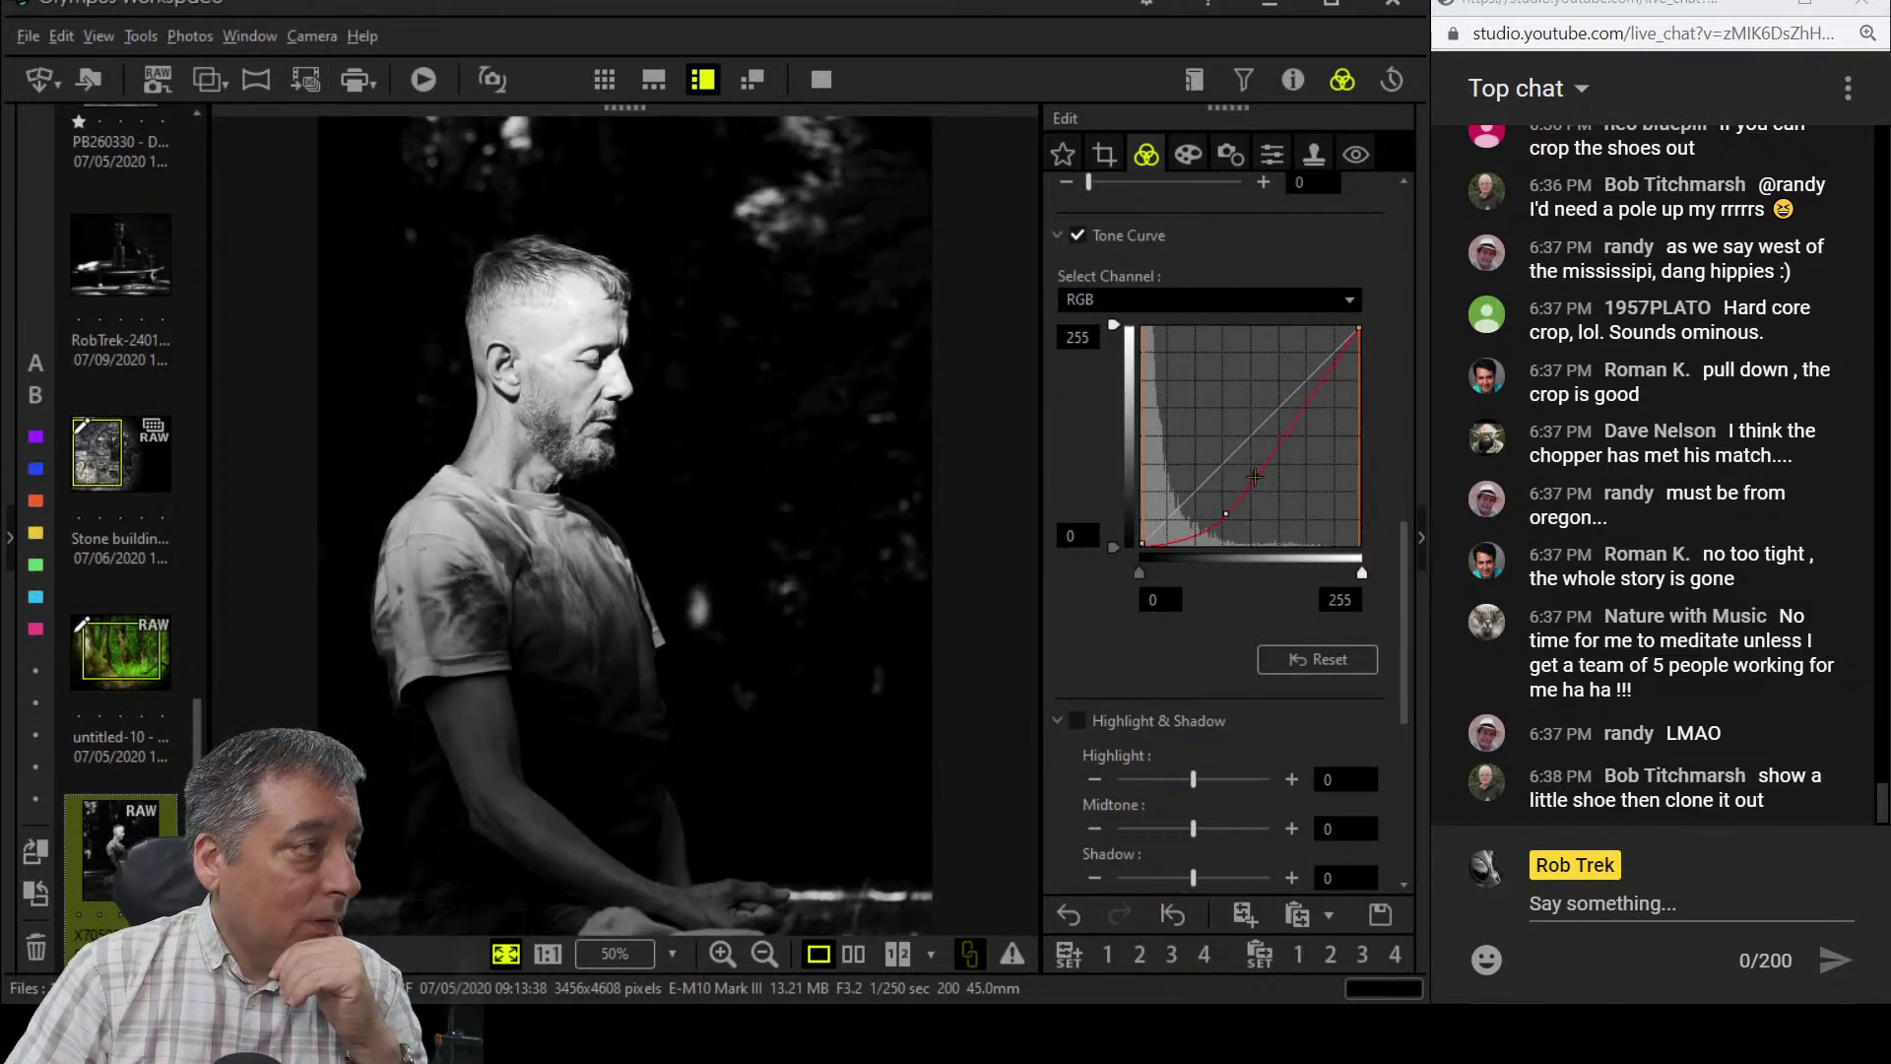
pyautogui.click(1256, 480)
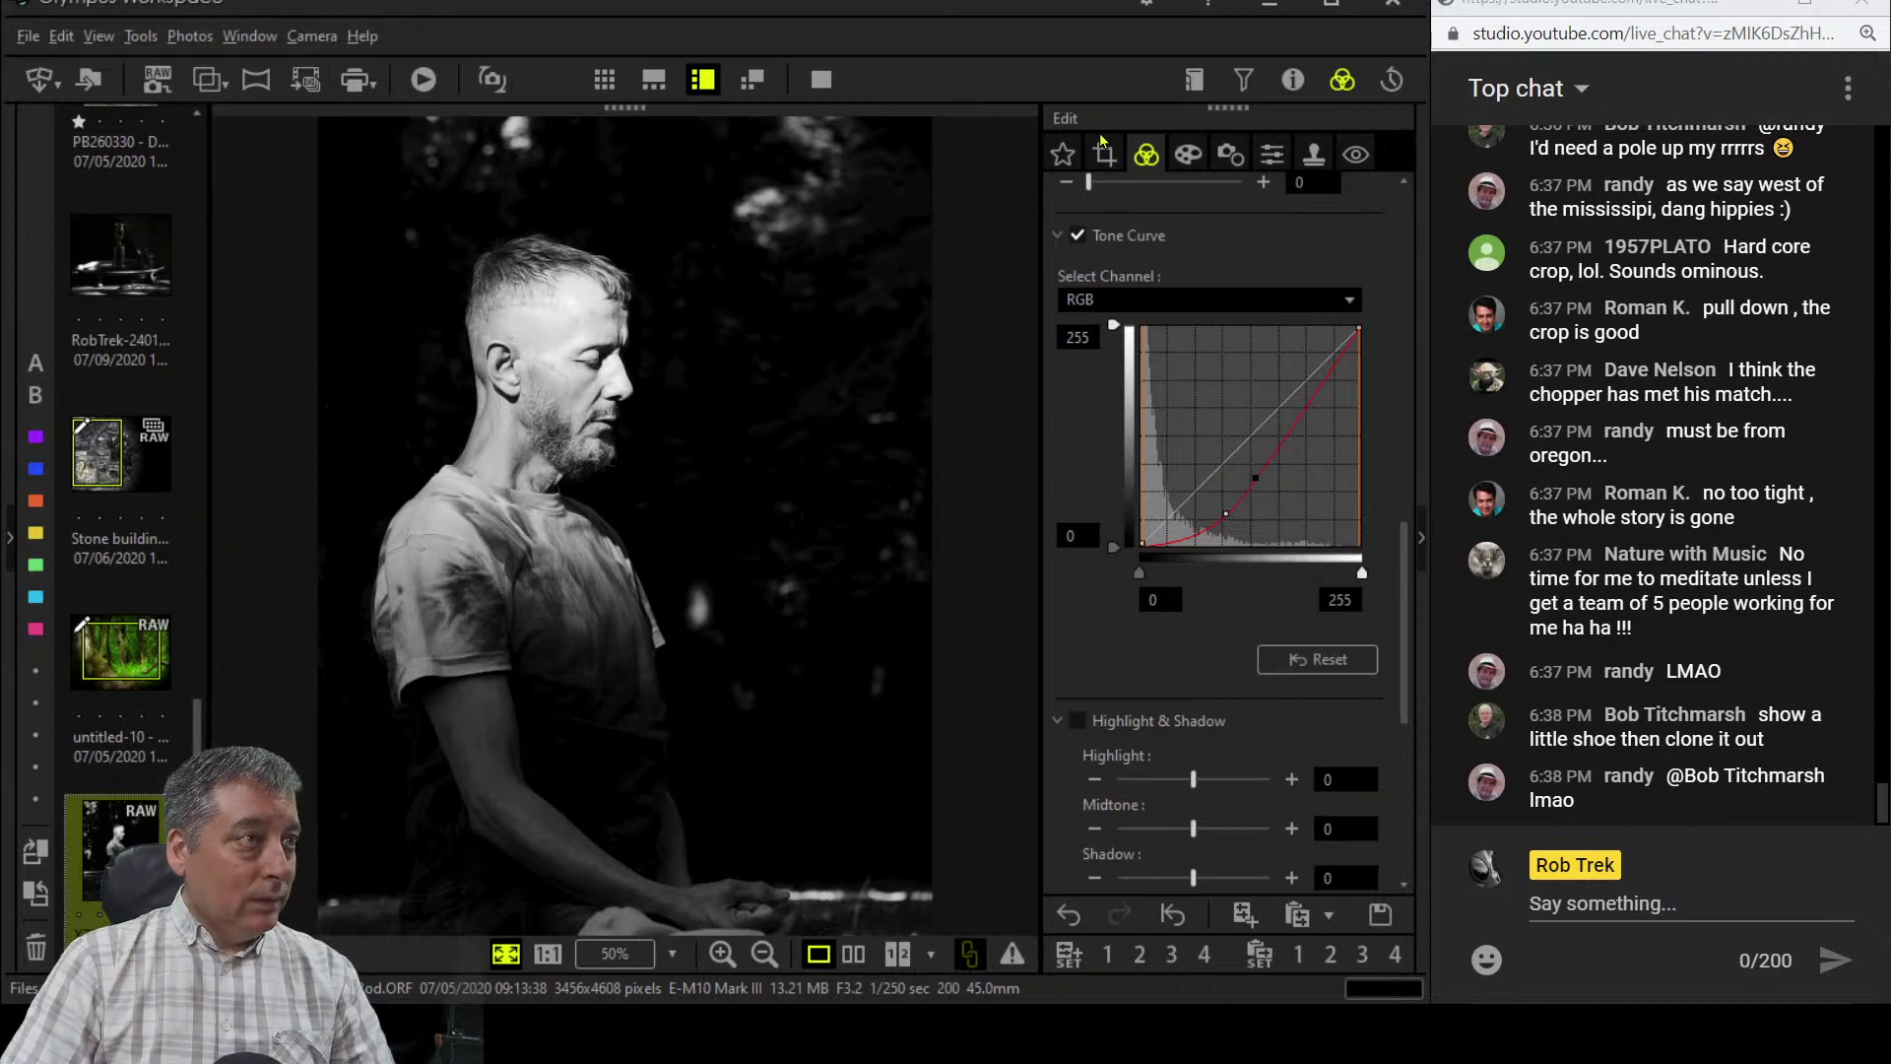
# - Lower the photo's exposure compensation to -1.0 EV
pyautogui.scroll(-5, 1129, 716)
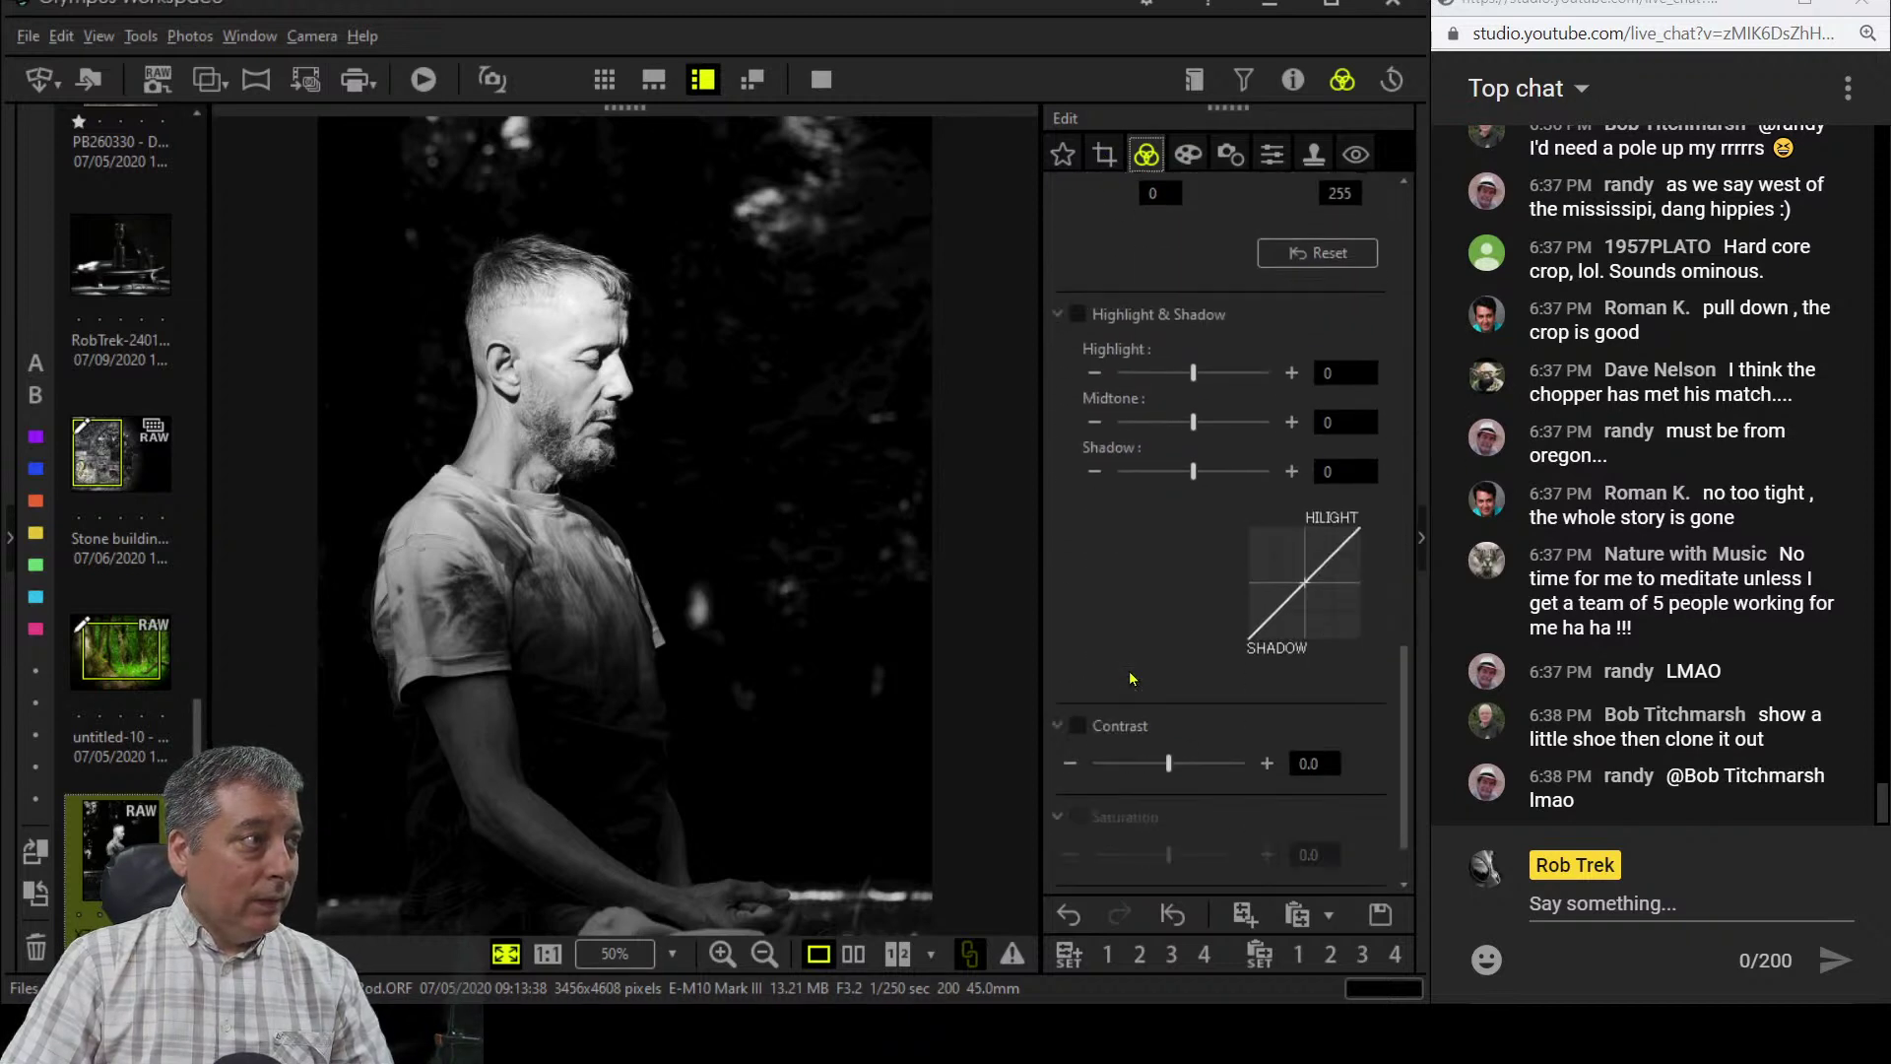
pyautogui.scroll(12, 1130, 677)
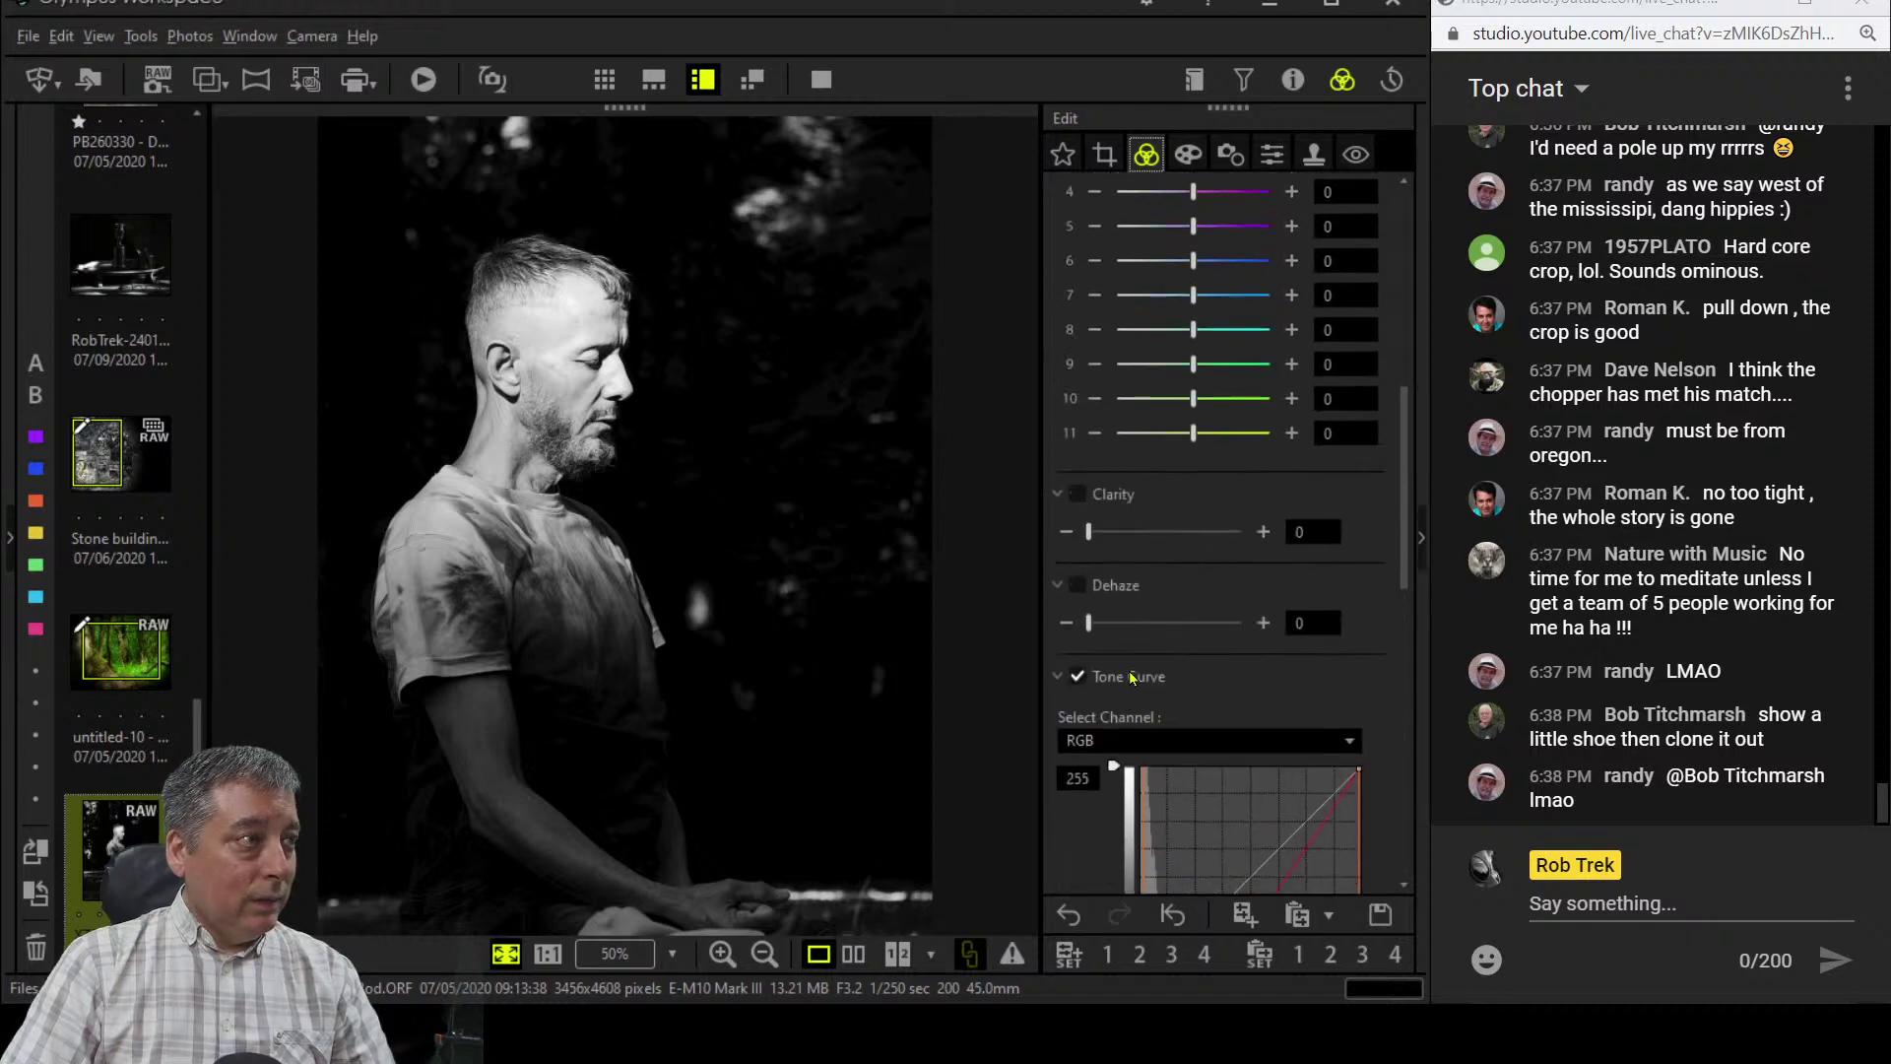
pyautogui.scroll(4, 1130, 678)
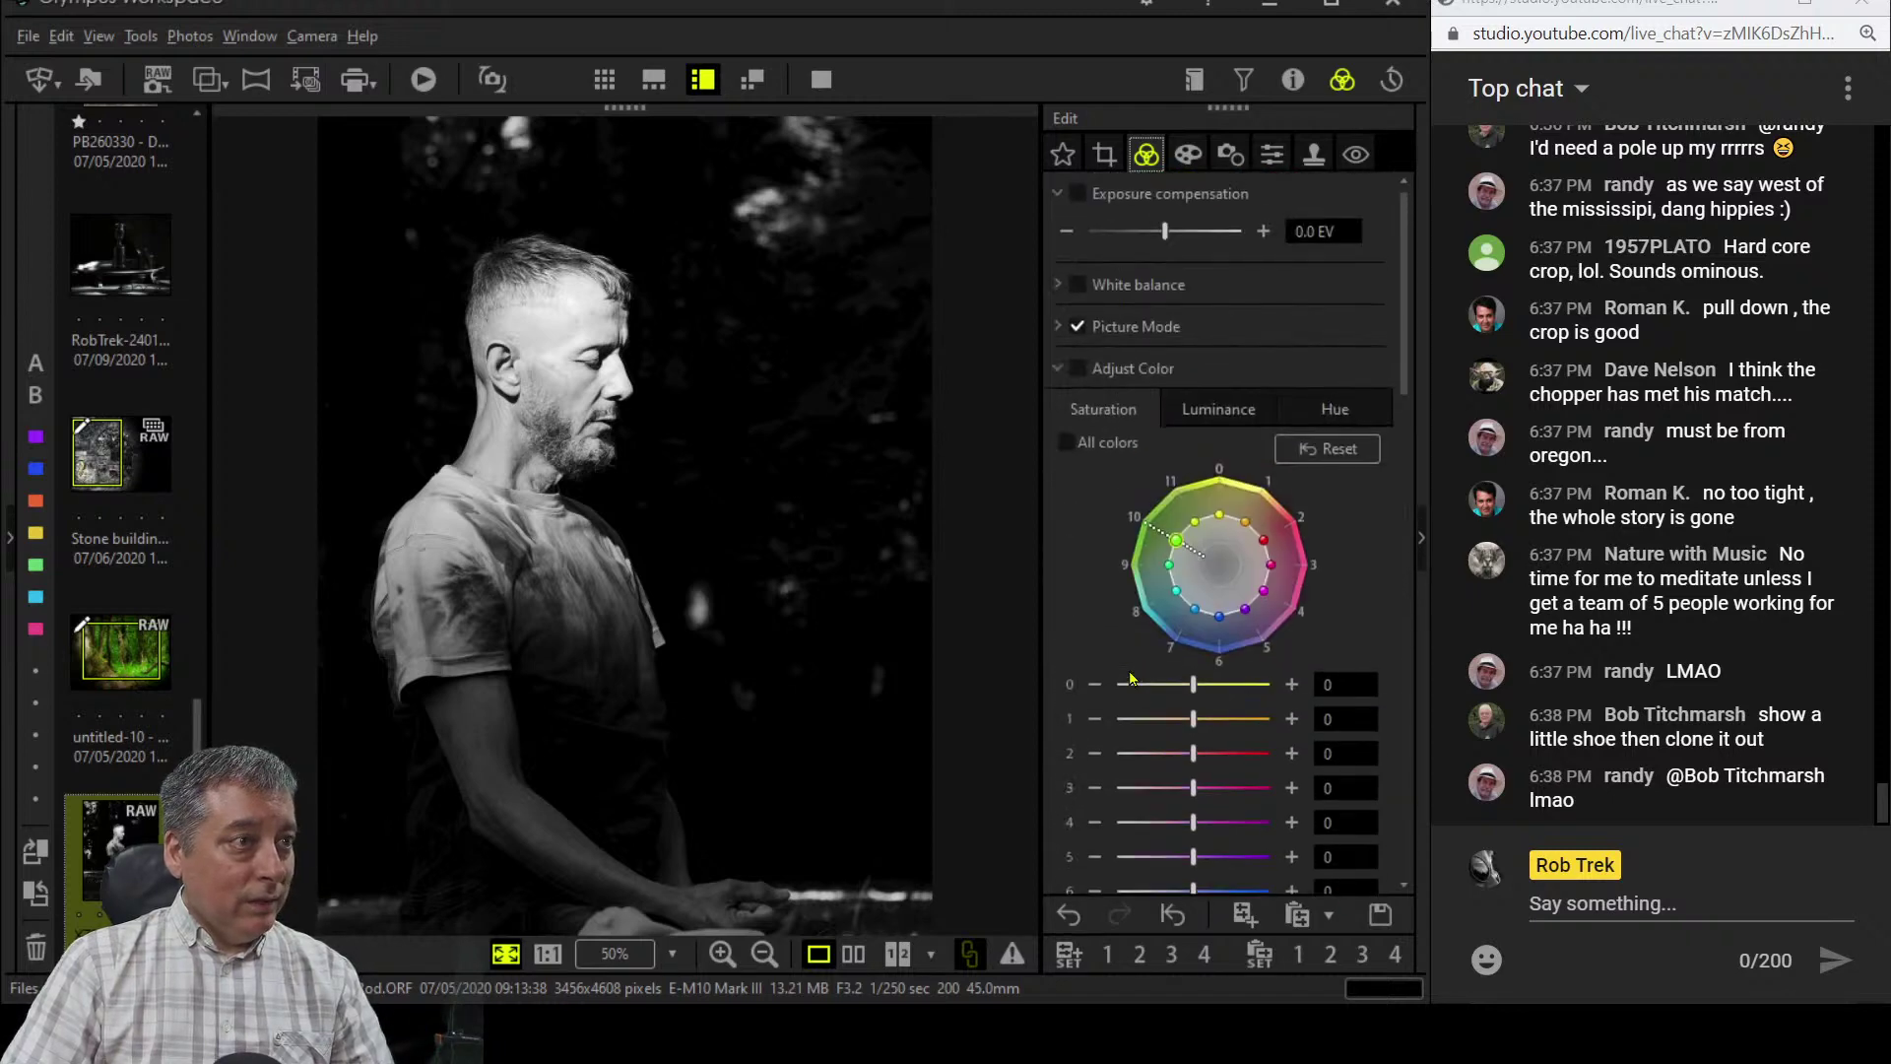
pyautogui.click(1058, 368)
pyautogui.click(1056, 328)
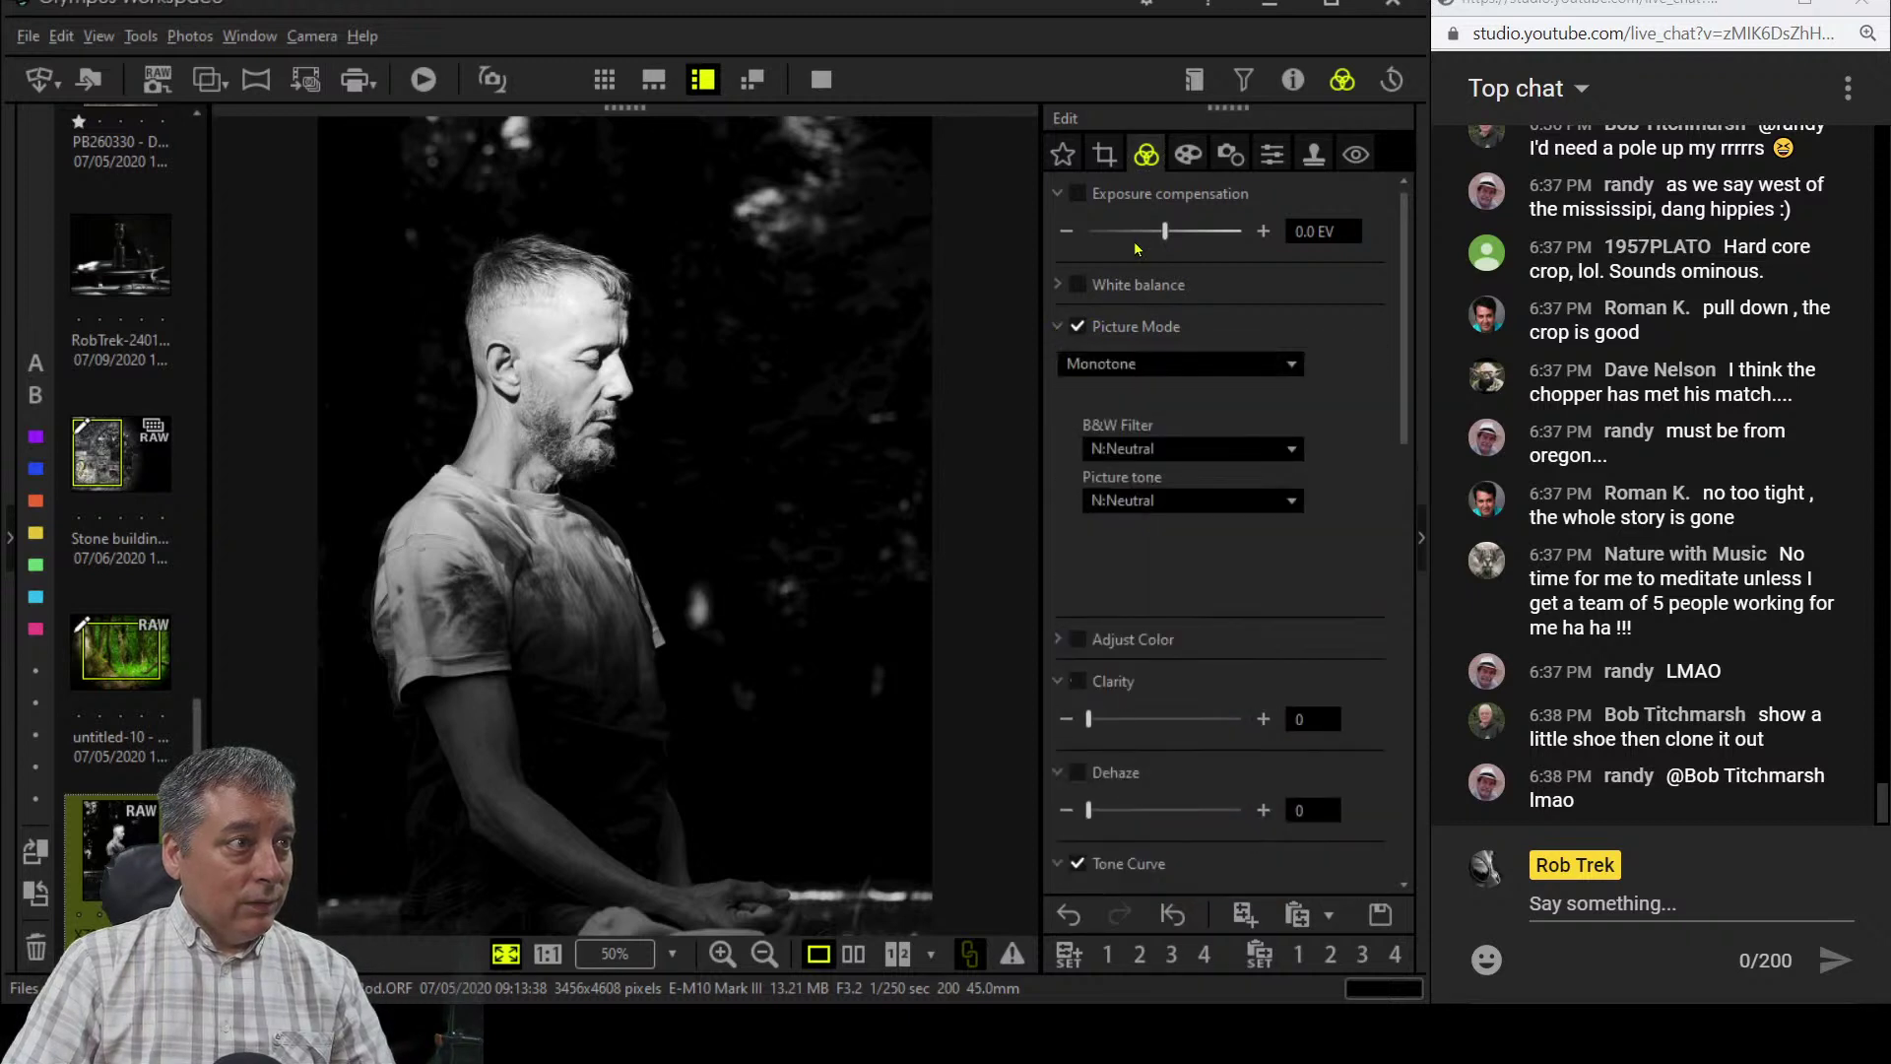
pyautogui.moveTo(1165, 231); pyautogui.dragTo(1128, 237)
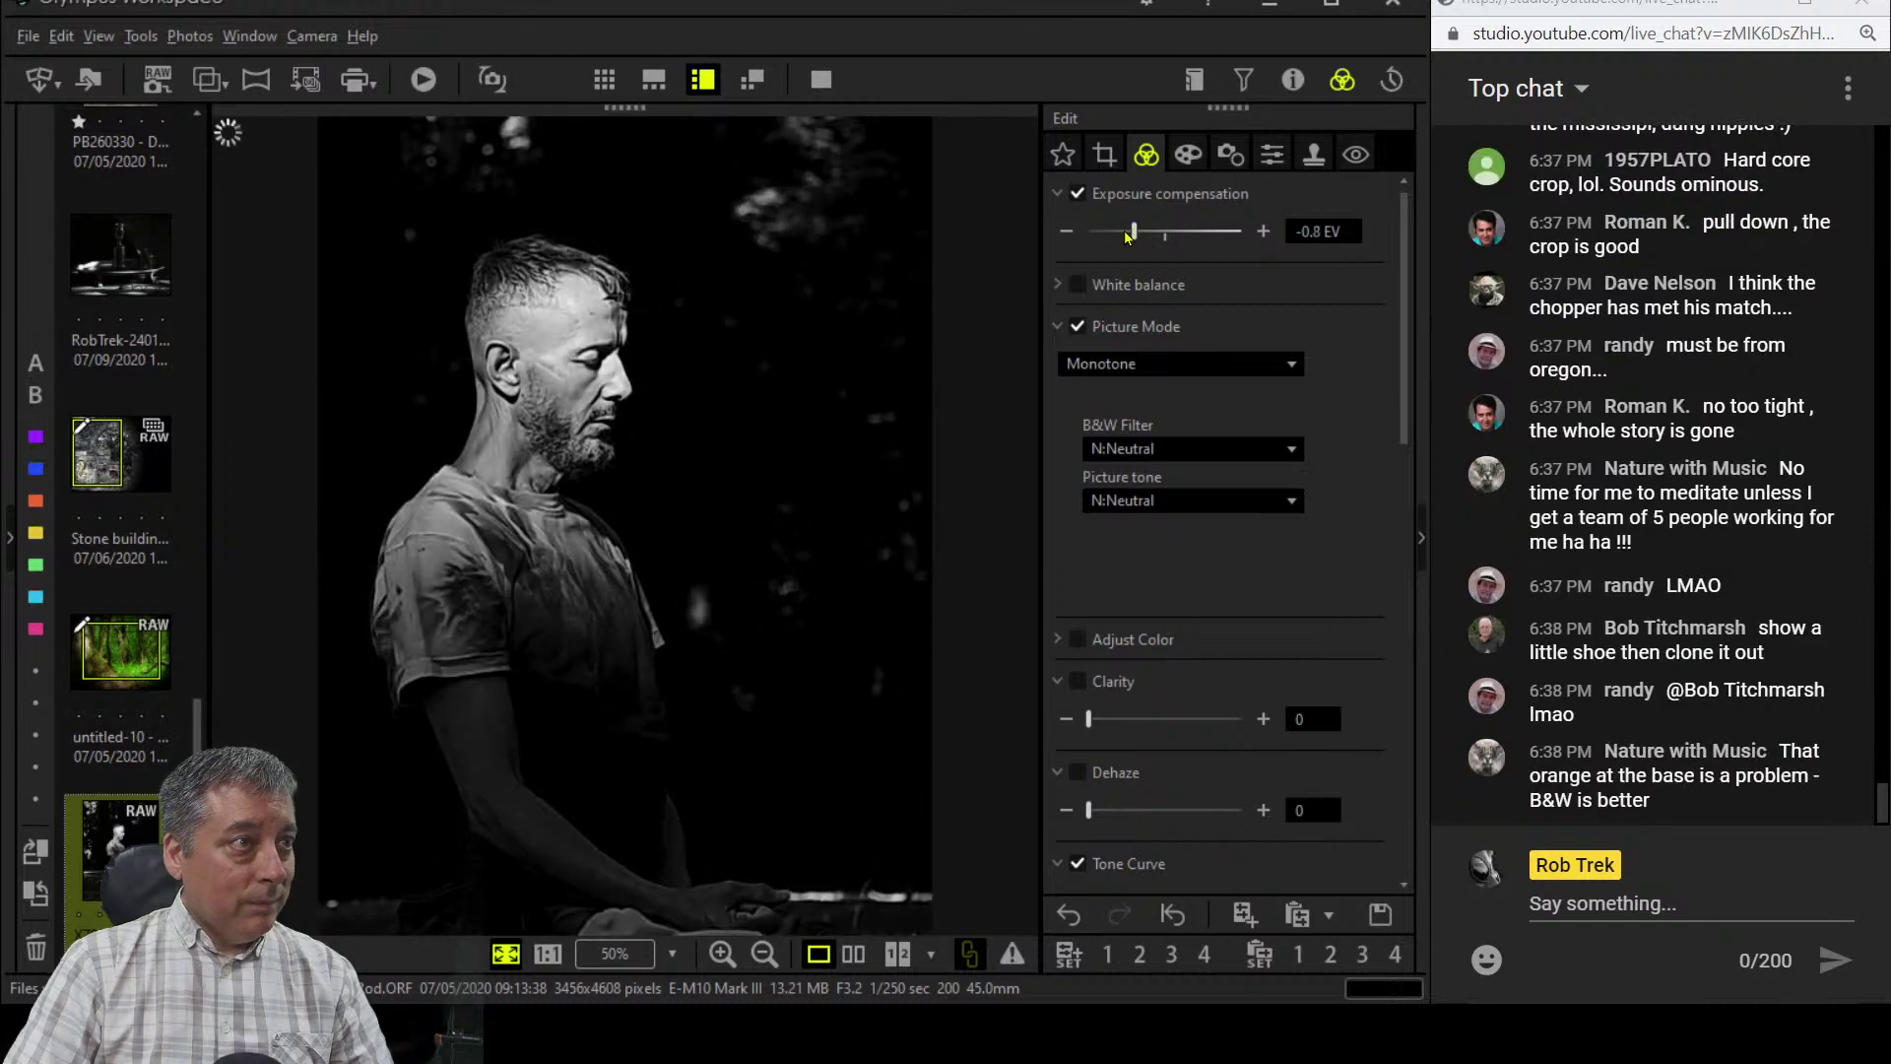
pyautogui.moveTo(1134, 231); pyautogui.dragTo(1126, 232)
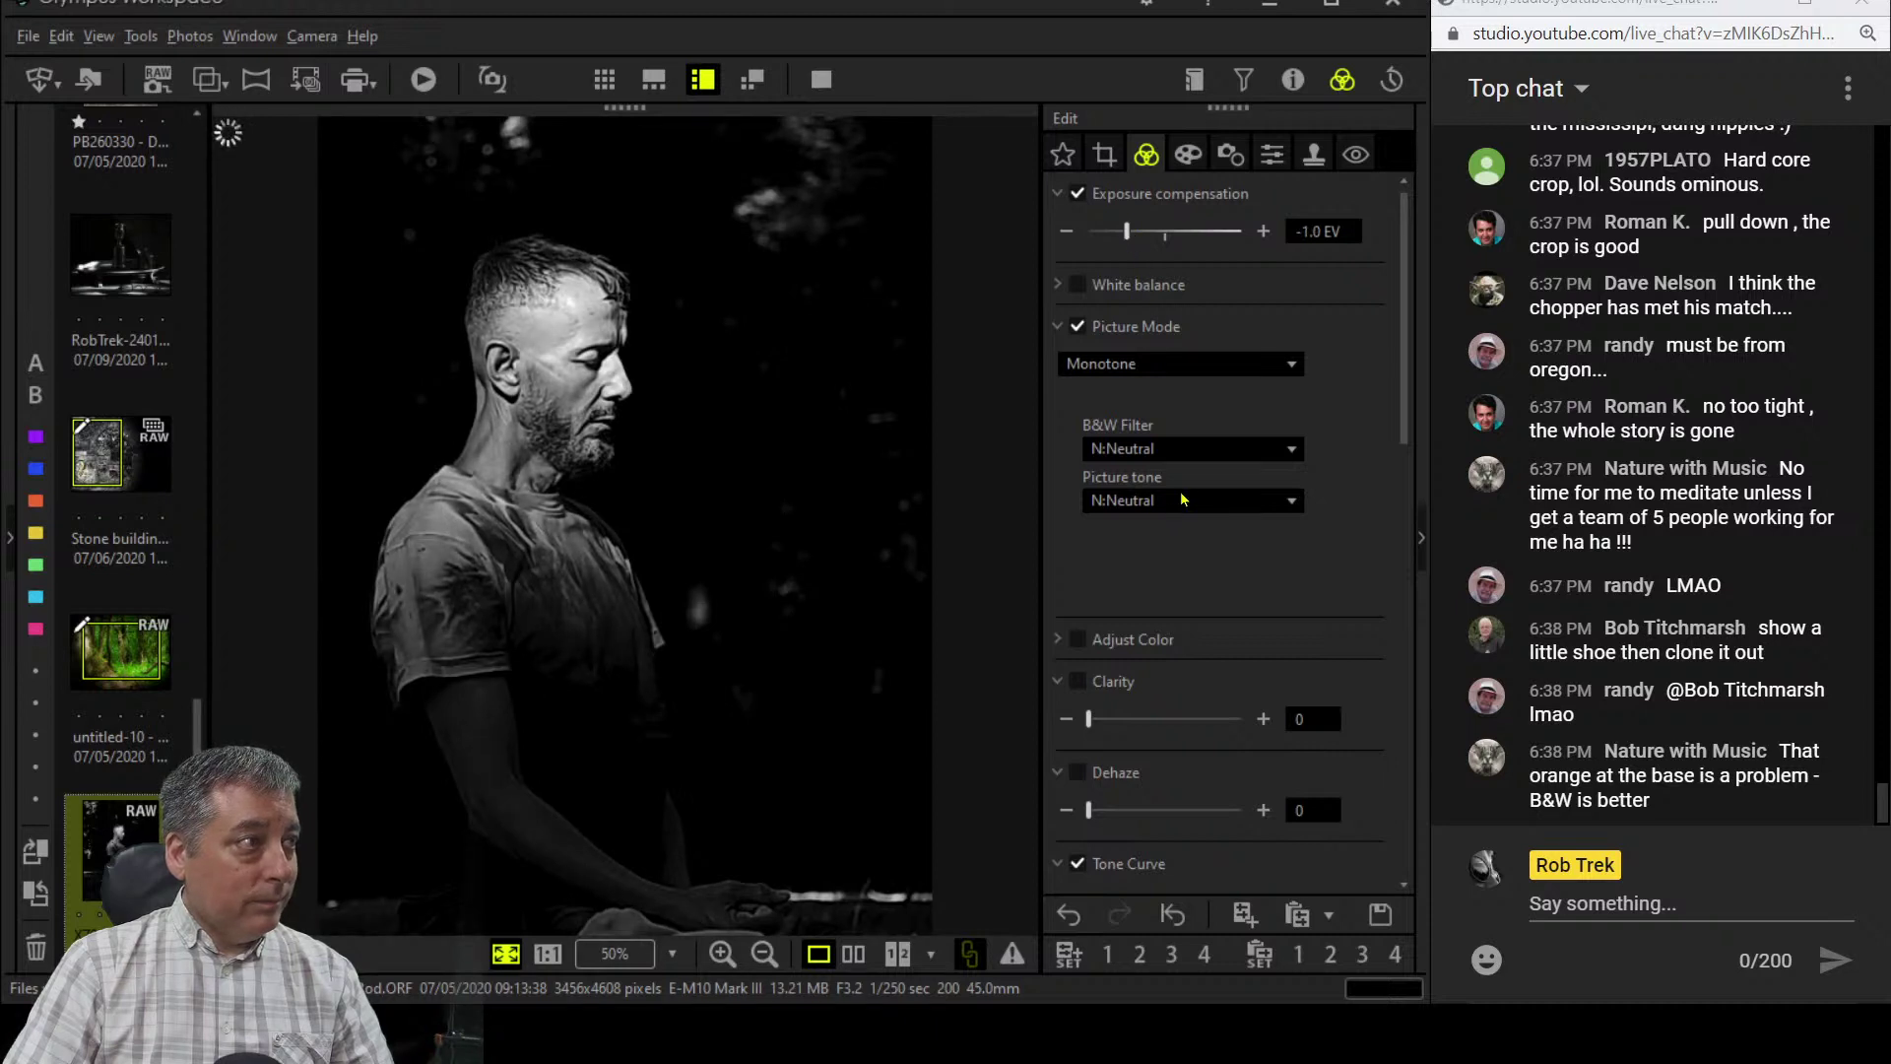
# - Apply the yellow black-and-white filter to the monotone portrait and set Dehaze to 27
pyautogui.click(1182, 451)
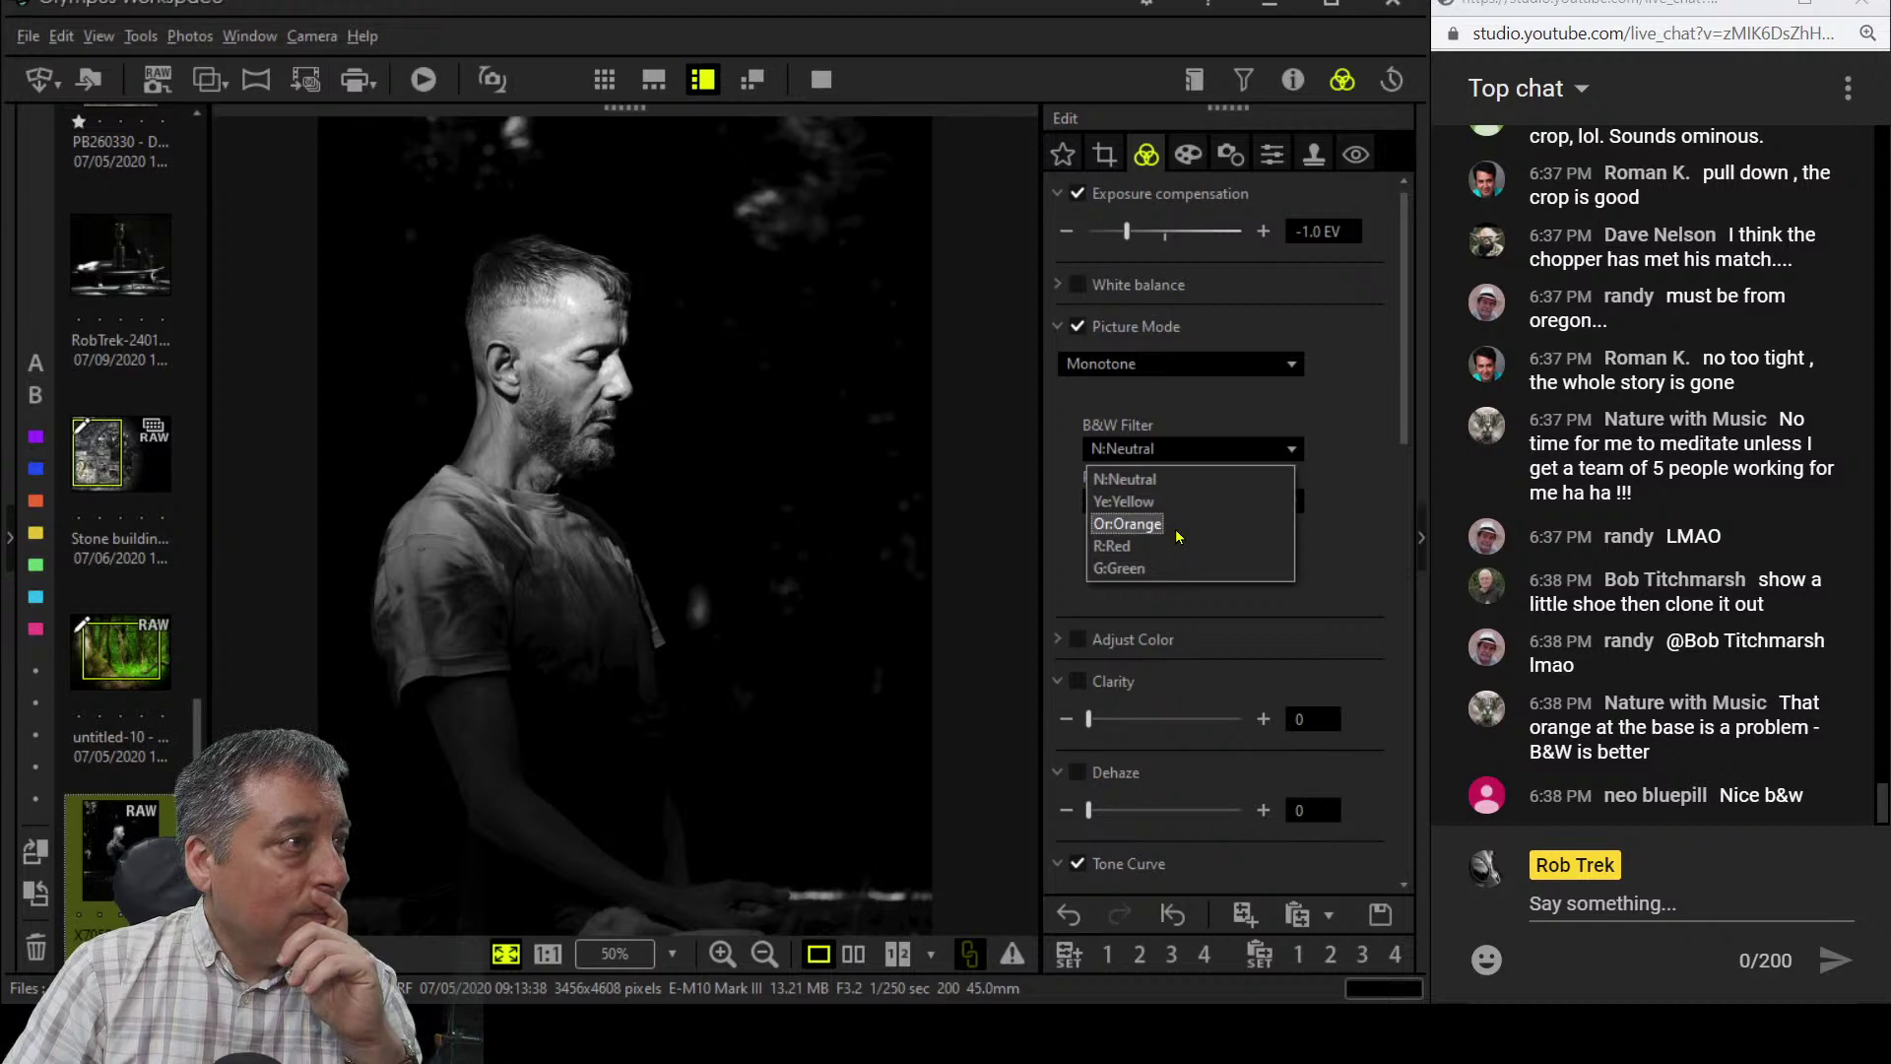
pyautogui.click(1177, 509)
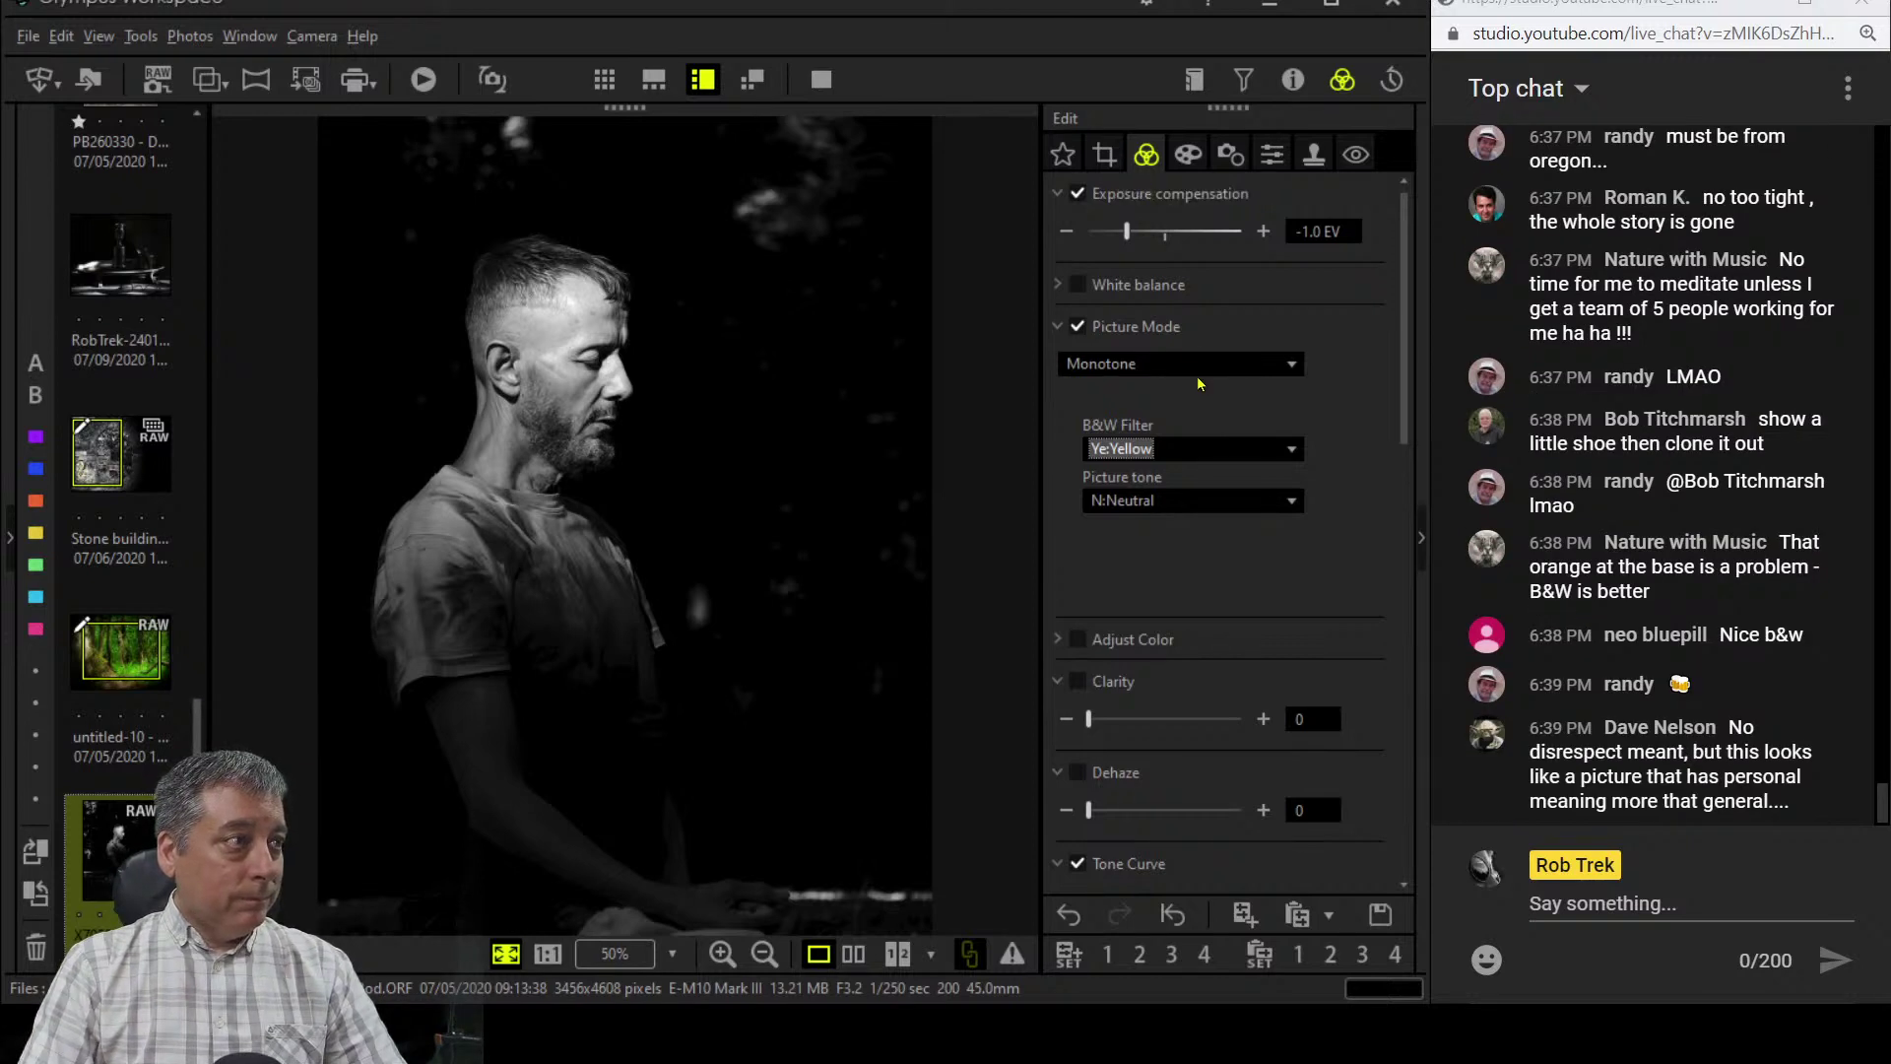
pyautogui.scroll(-8, 1221, 473)
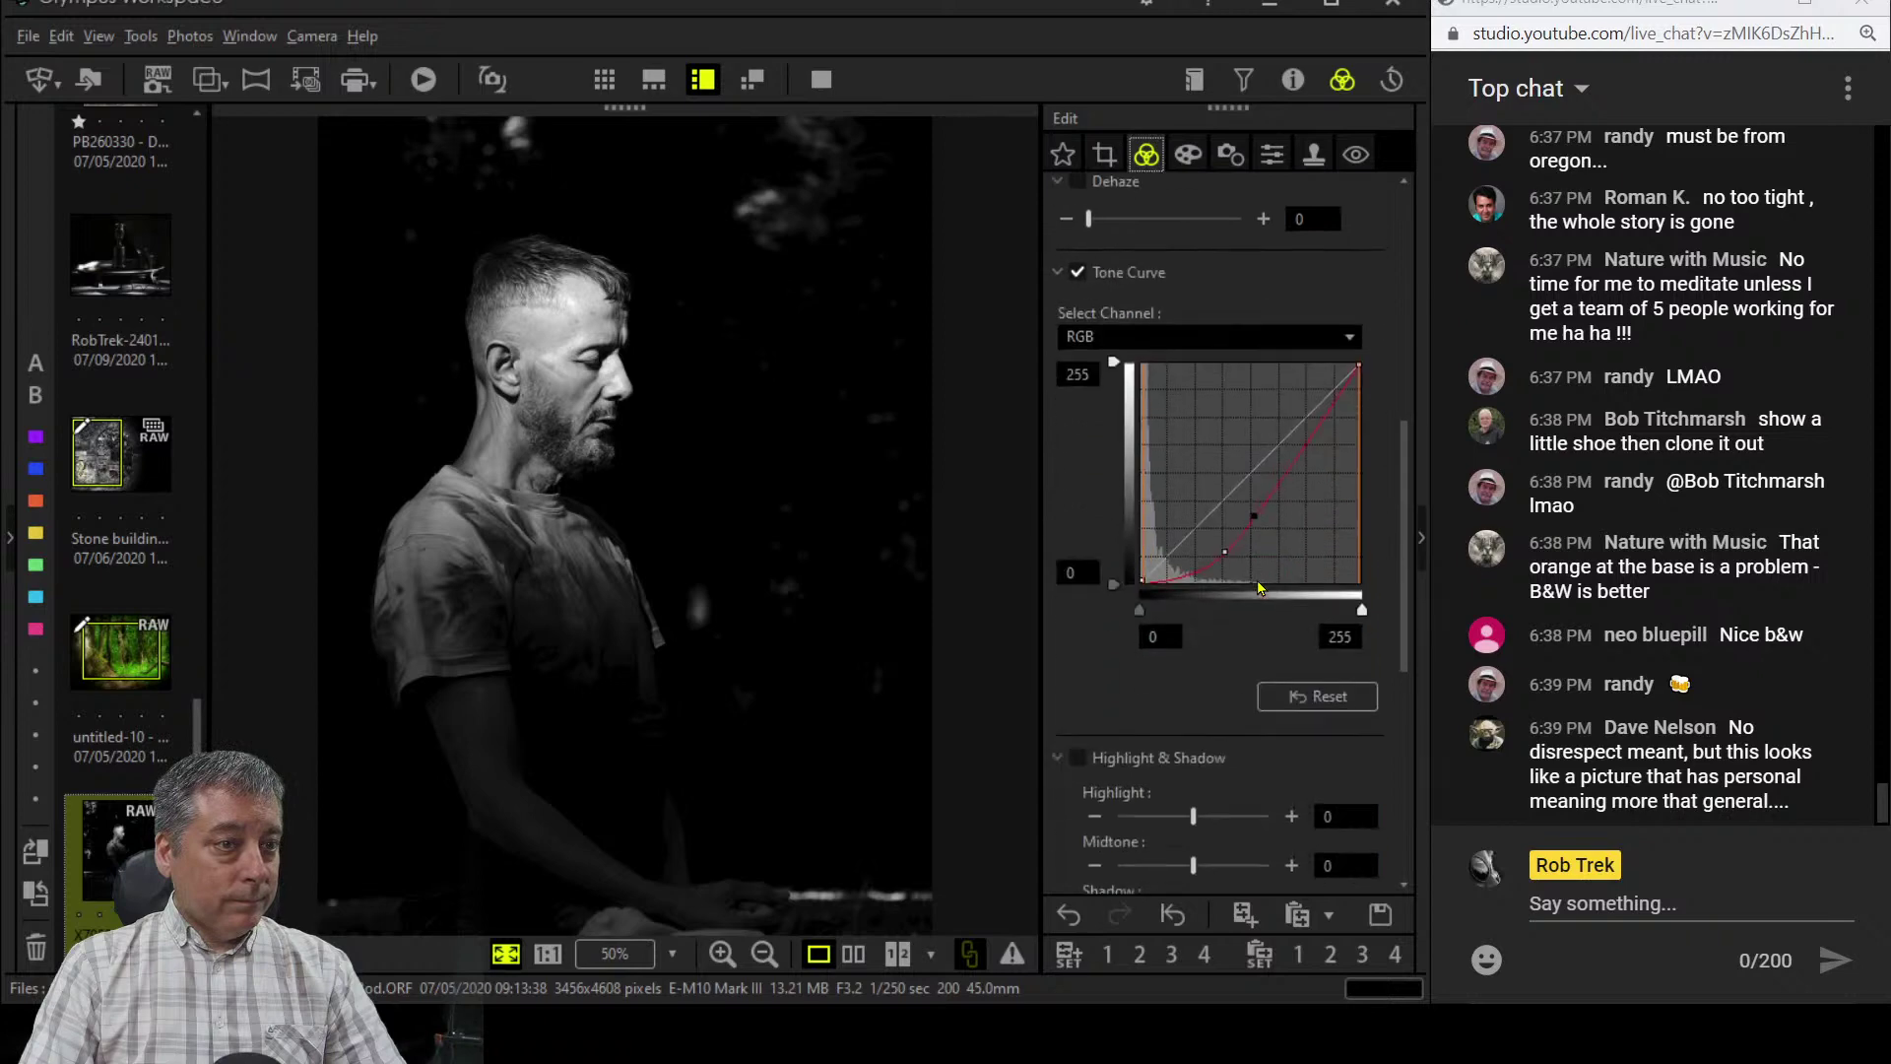
pyautogui.scroll(-5, 1259, 588)
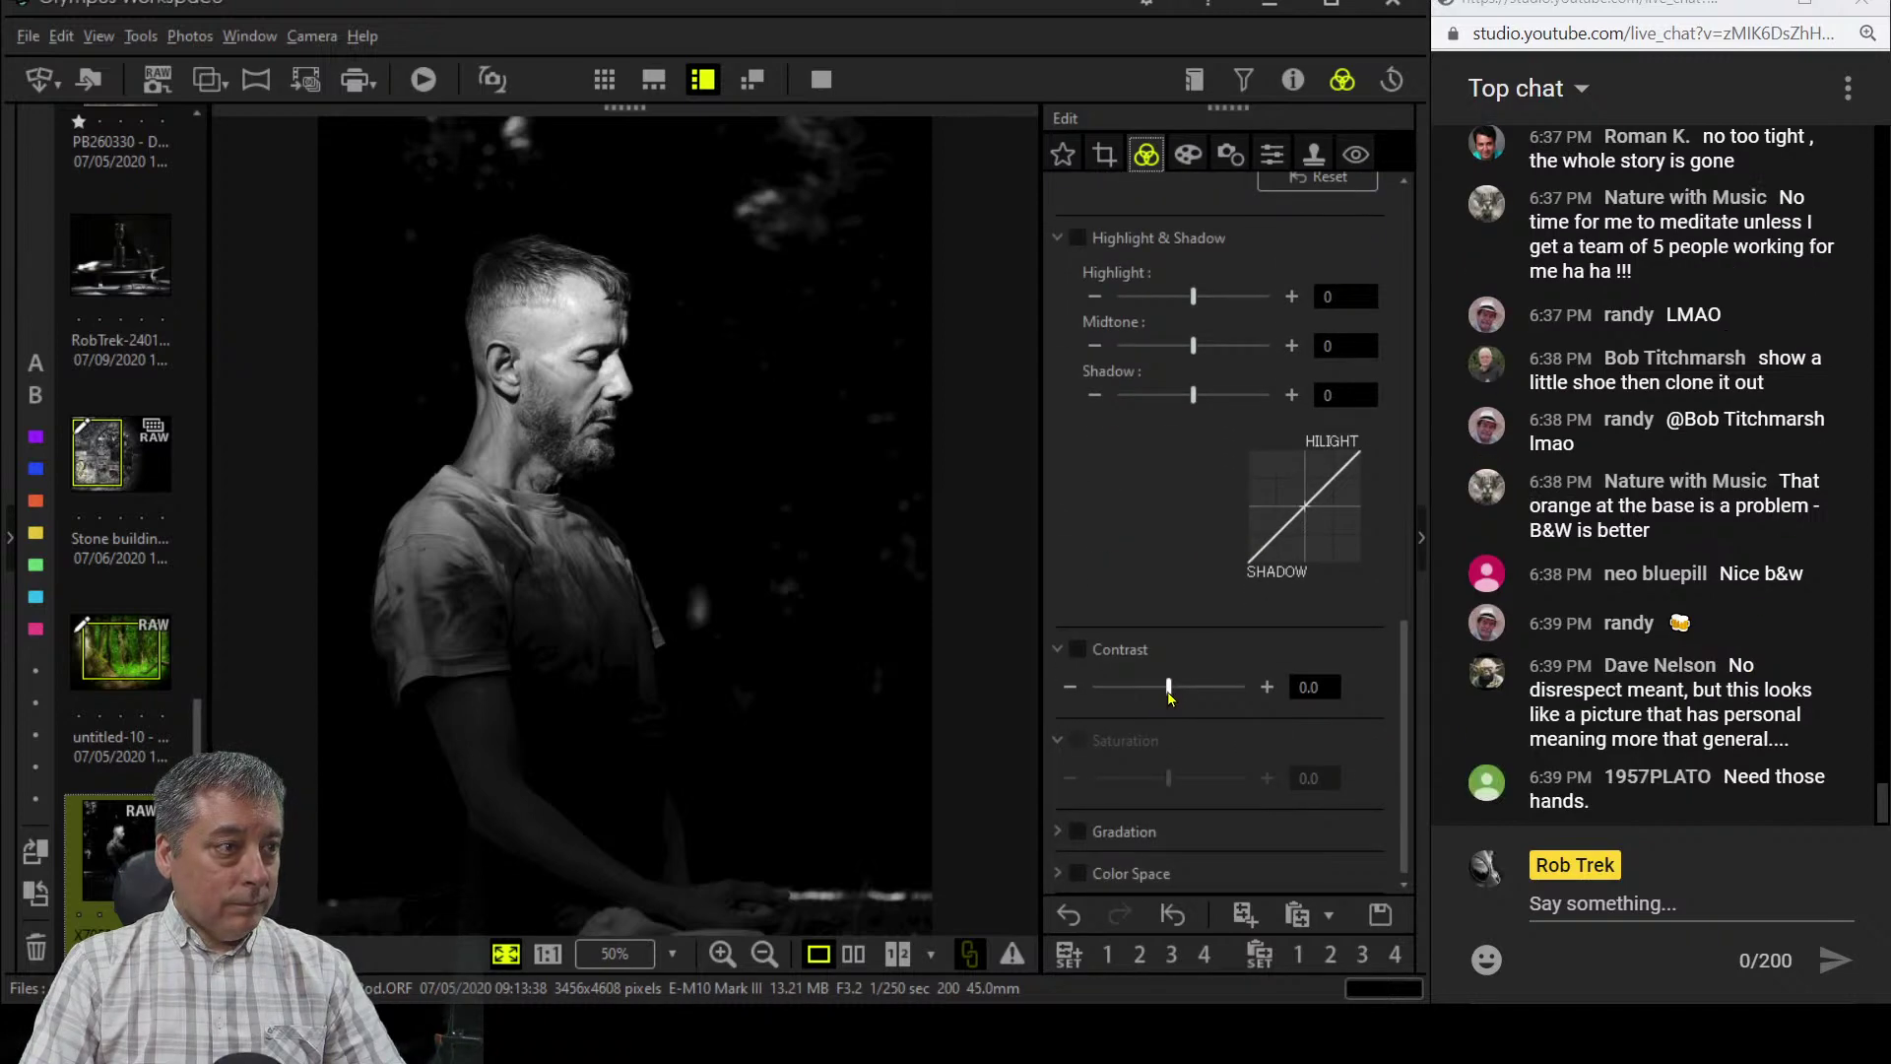
pyautogui.scroll(5, 1170, 696)
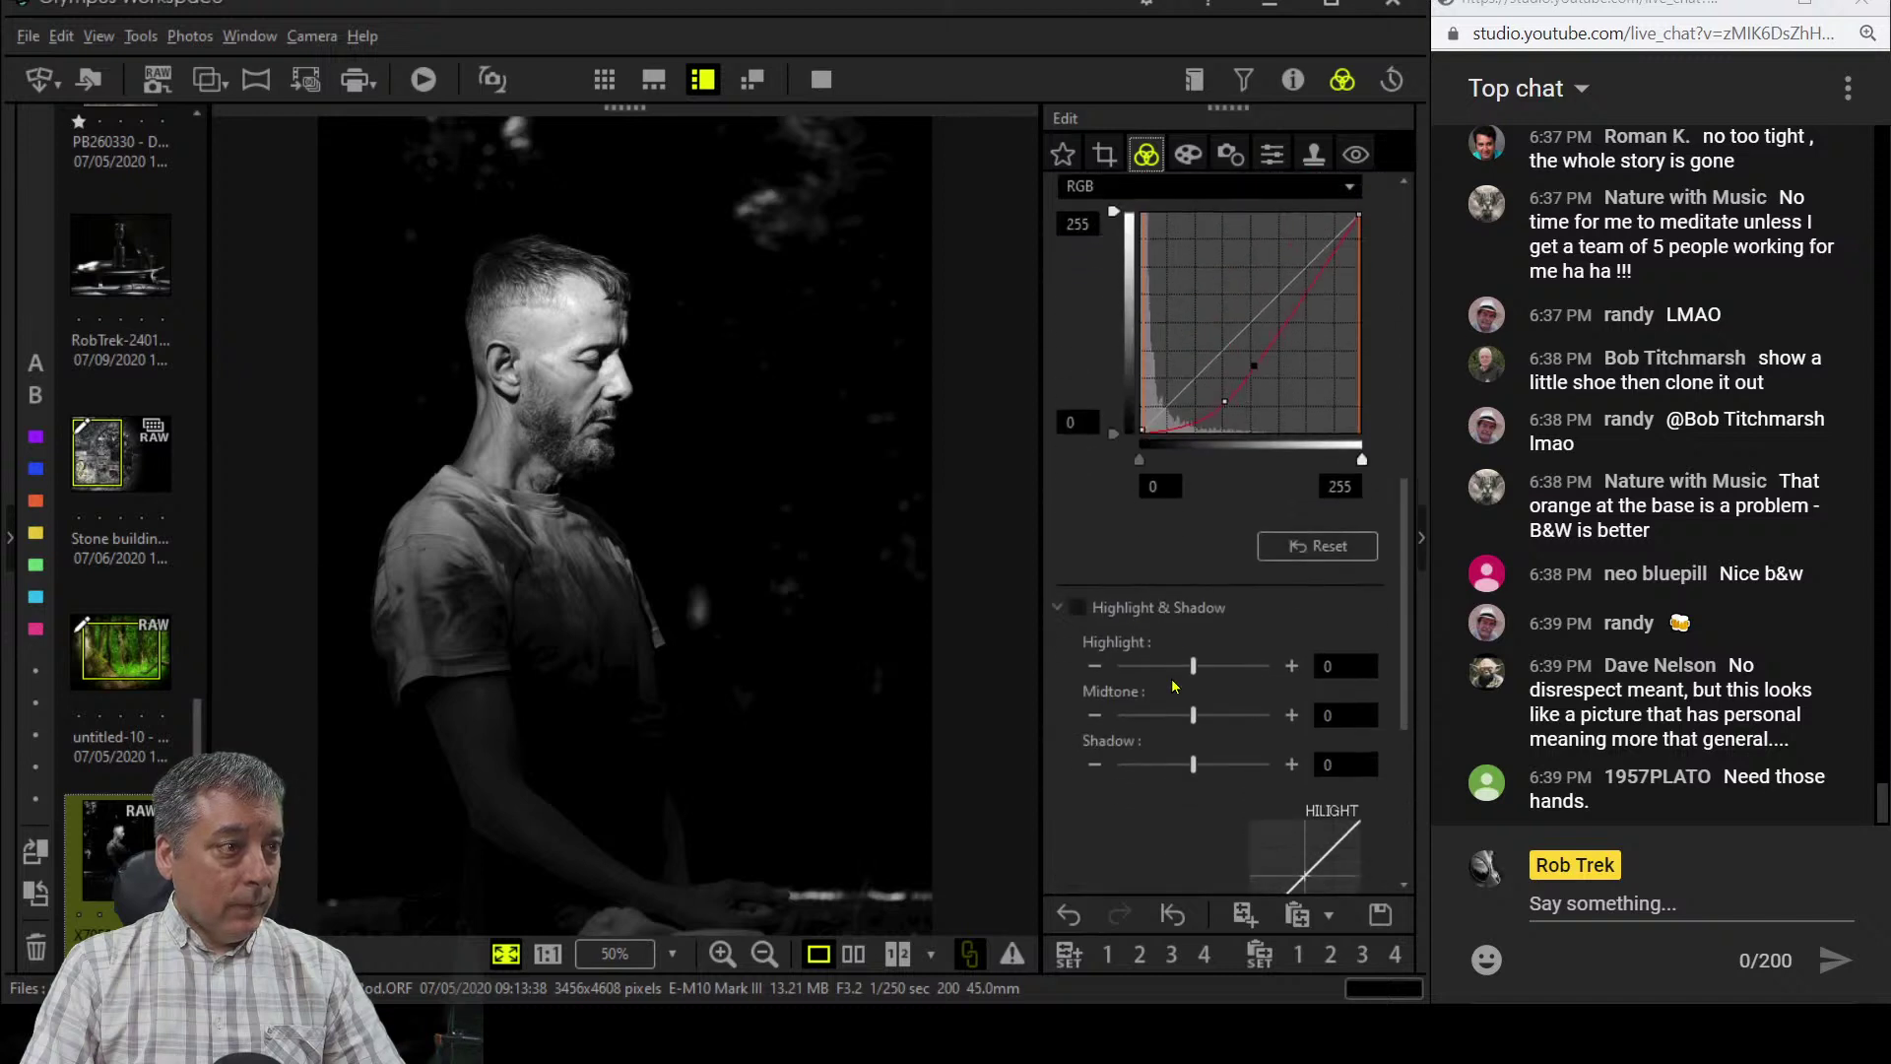
pyautogui.moveTo(1089, 439); pyautogui.dragTo(1130, 443)
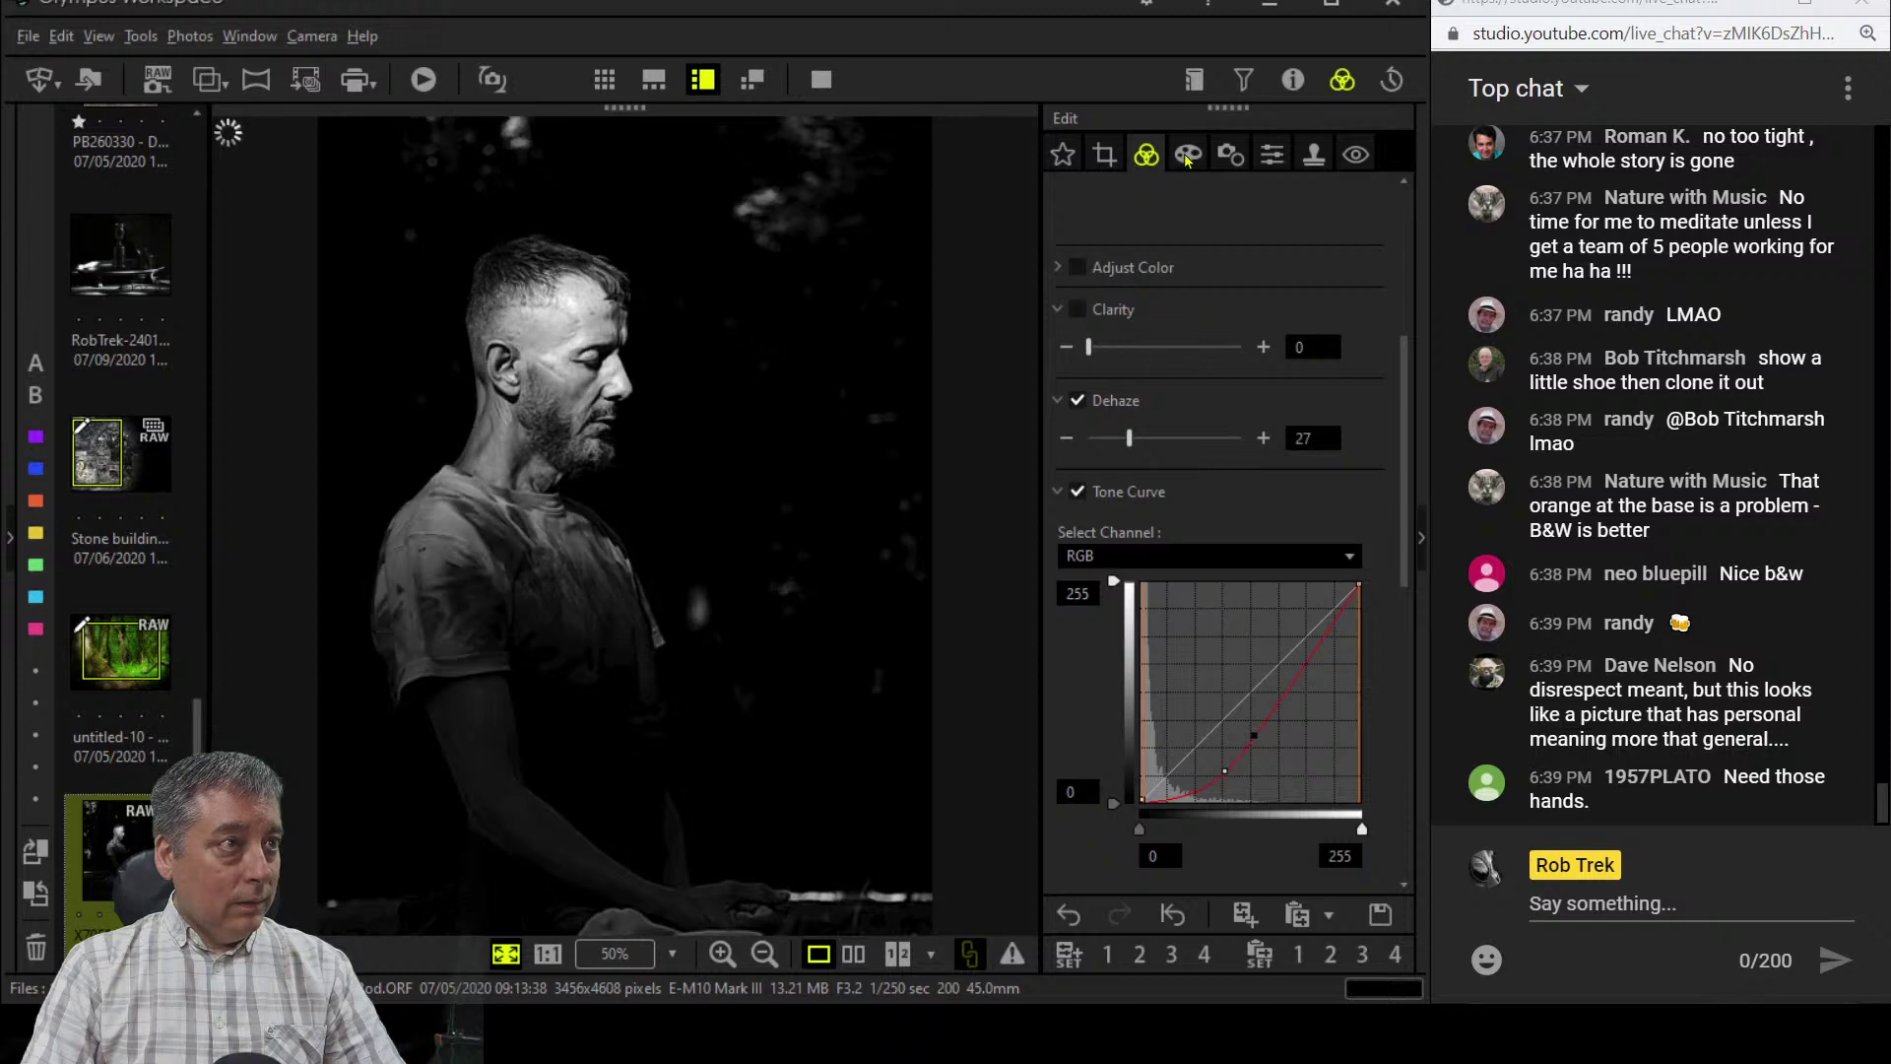
# - Enlarge the crop below and in front of the man to 2178 x 2903 pixels
pyautogui.click(1104, 155)
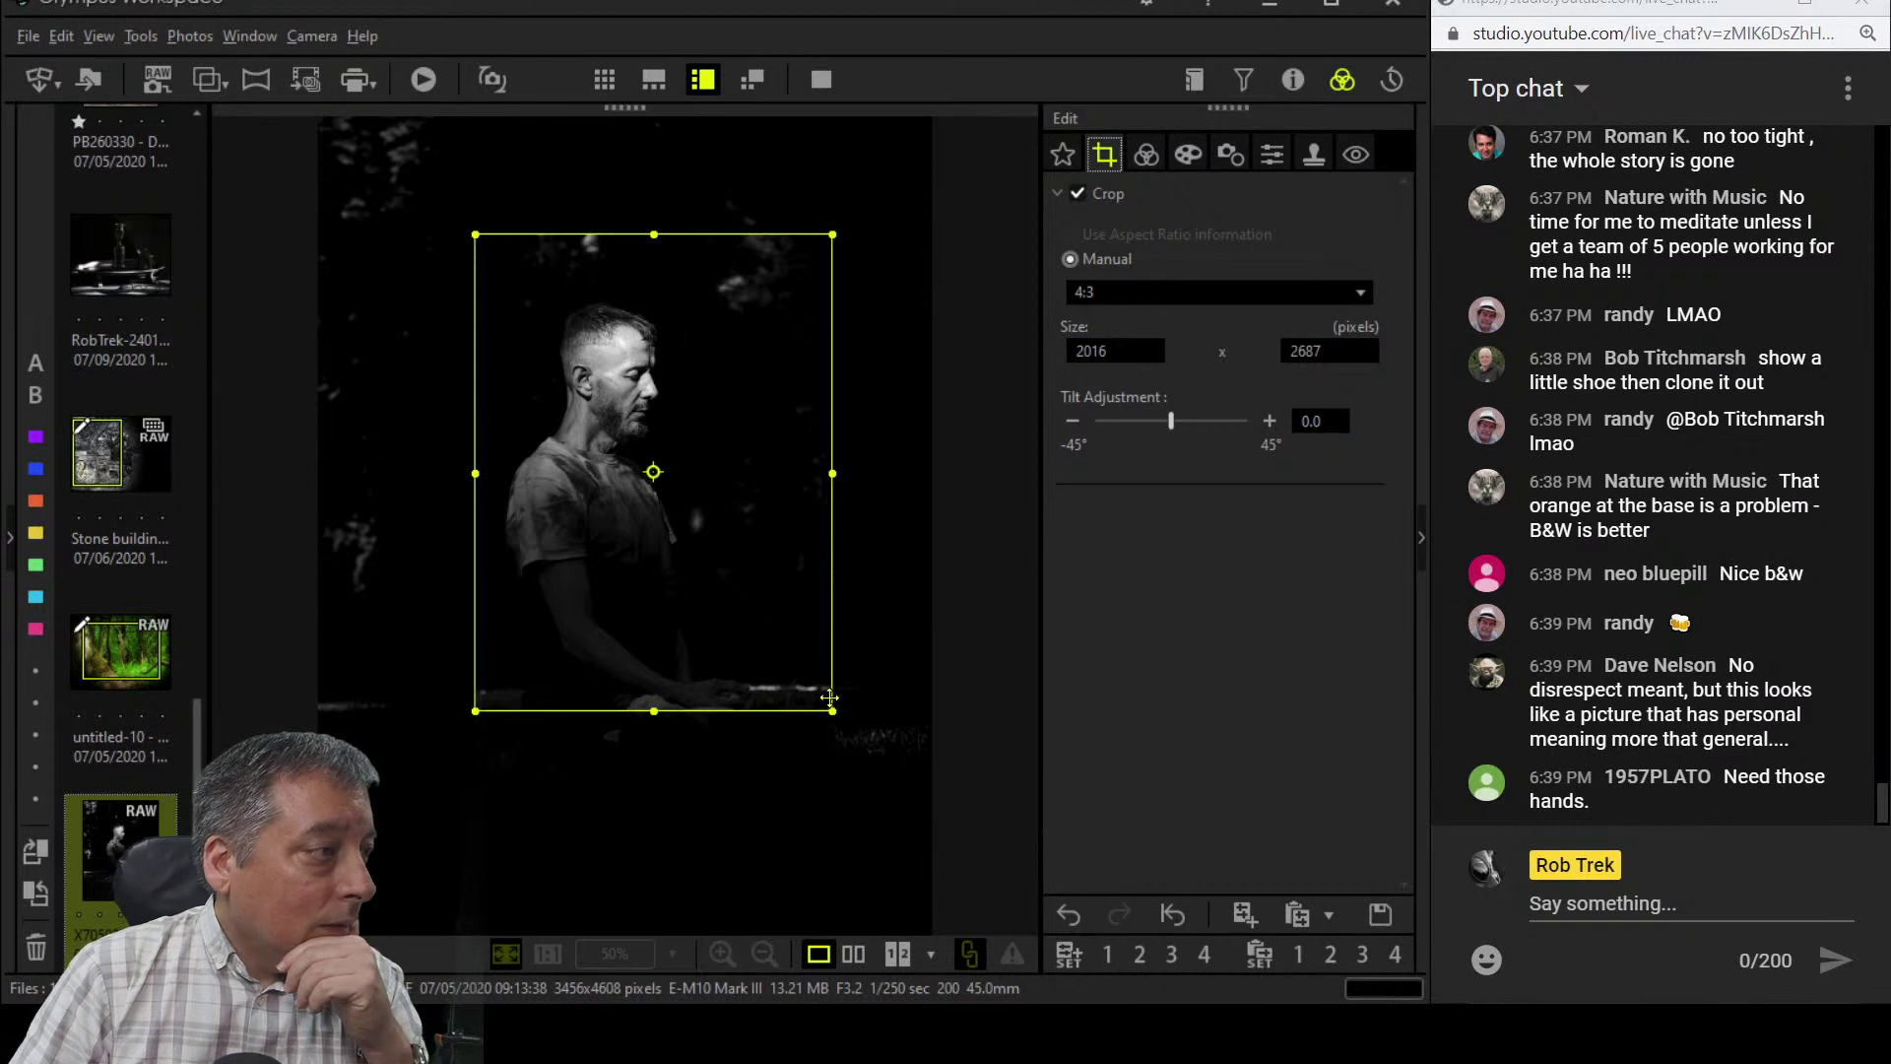
pyautogui.moveTo(825, 701); pyautogui.dragTo(855, 740)
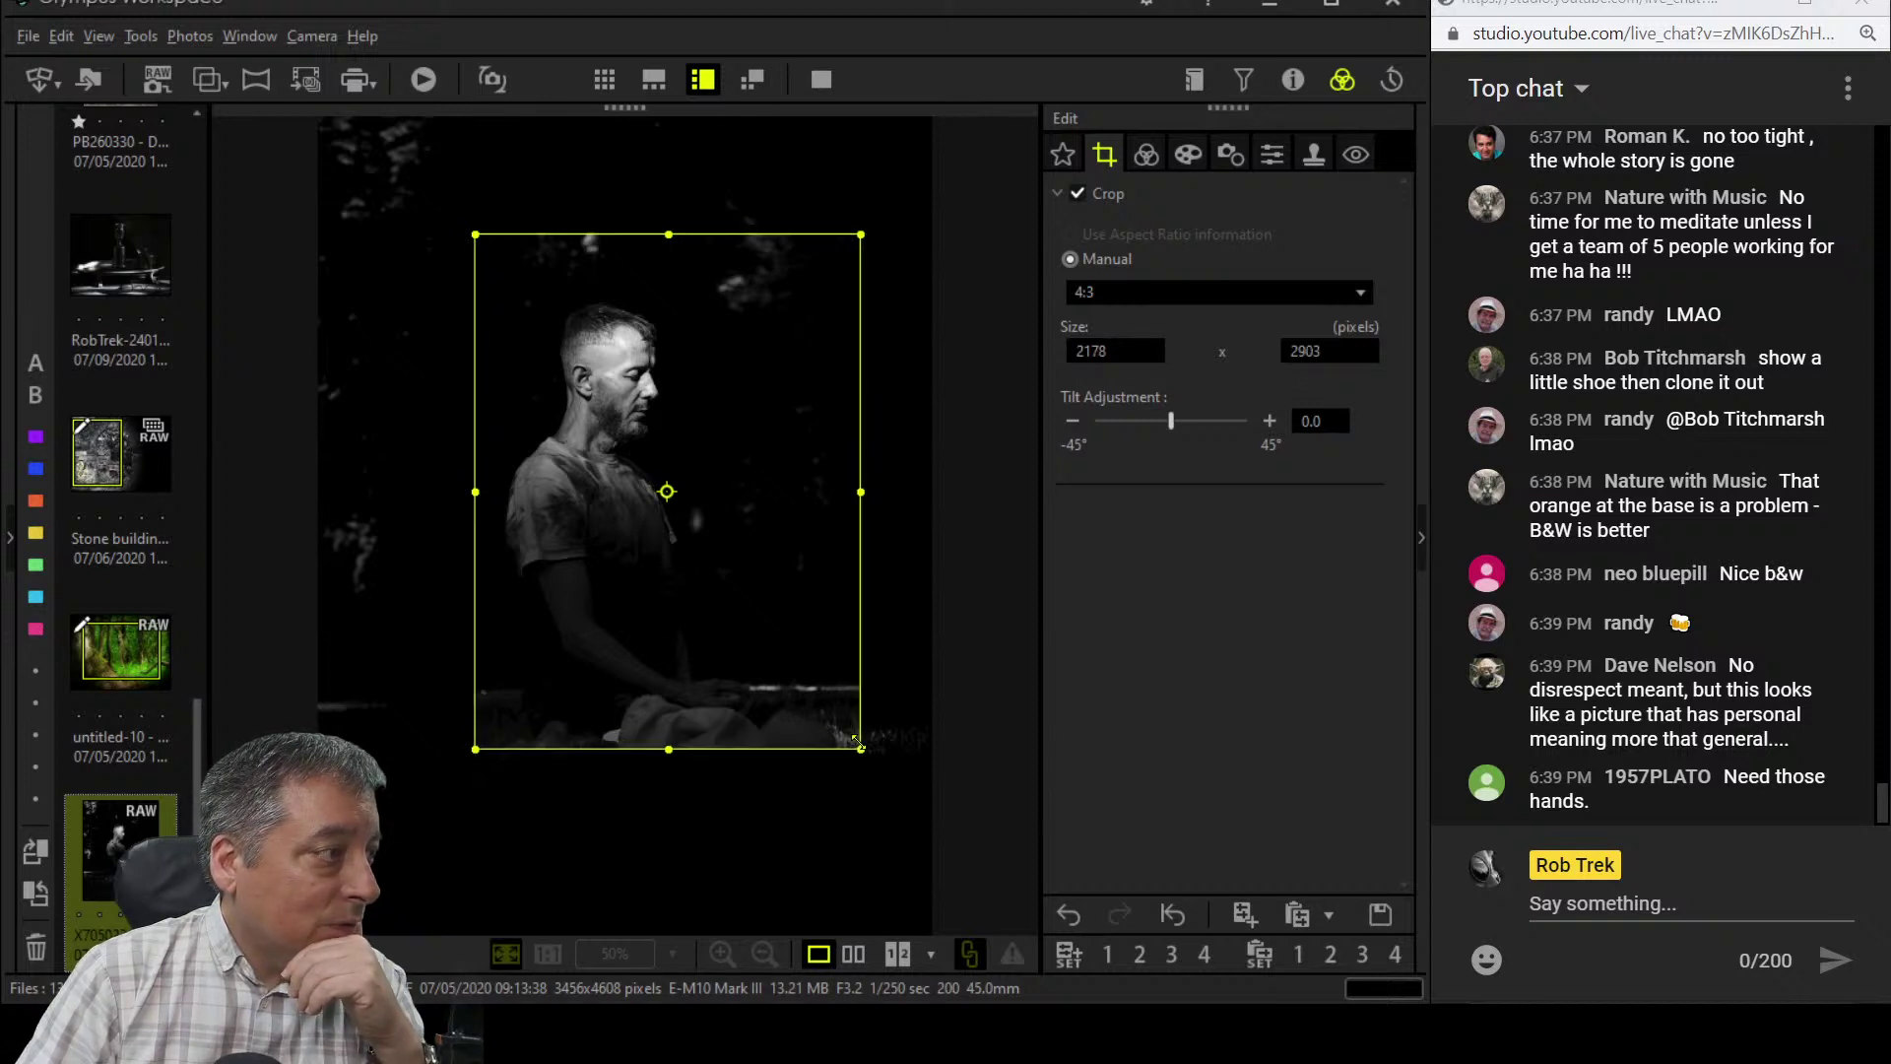
pyautogui.click(1147, 155)
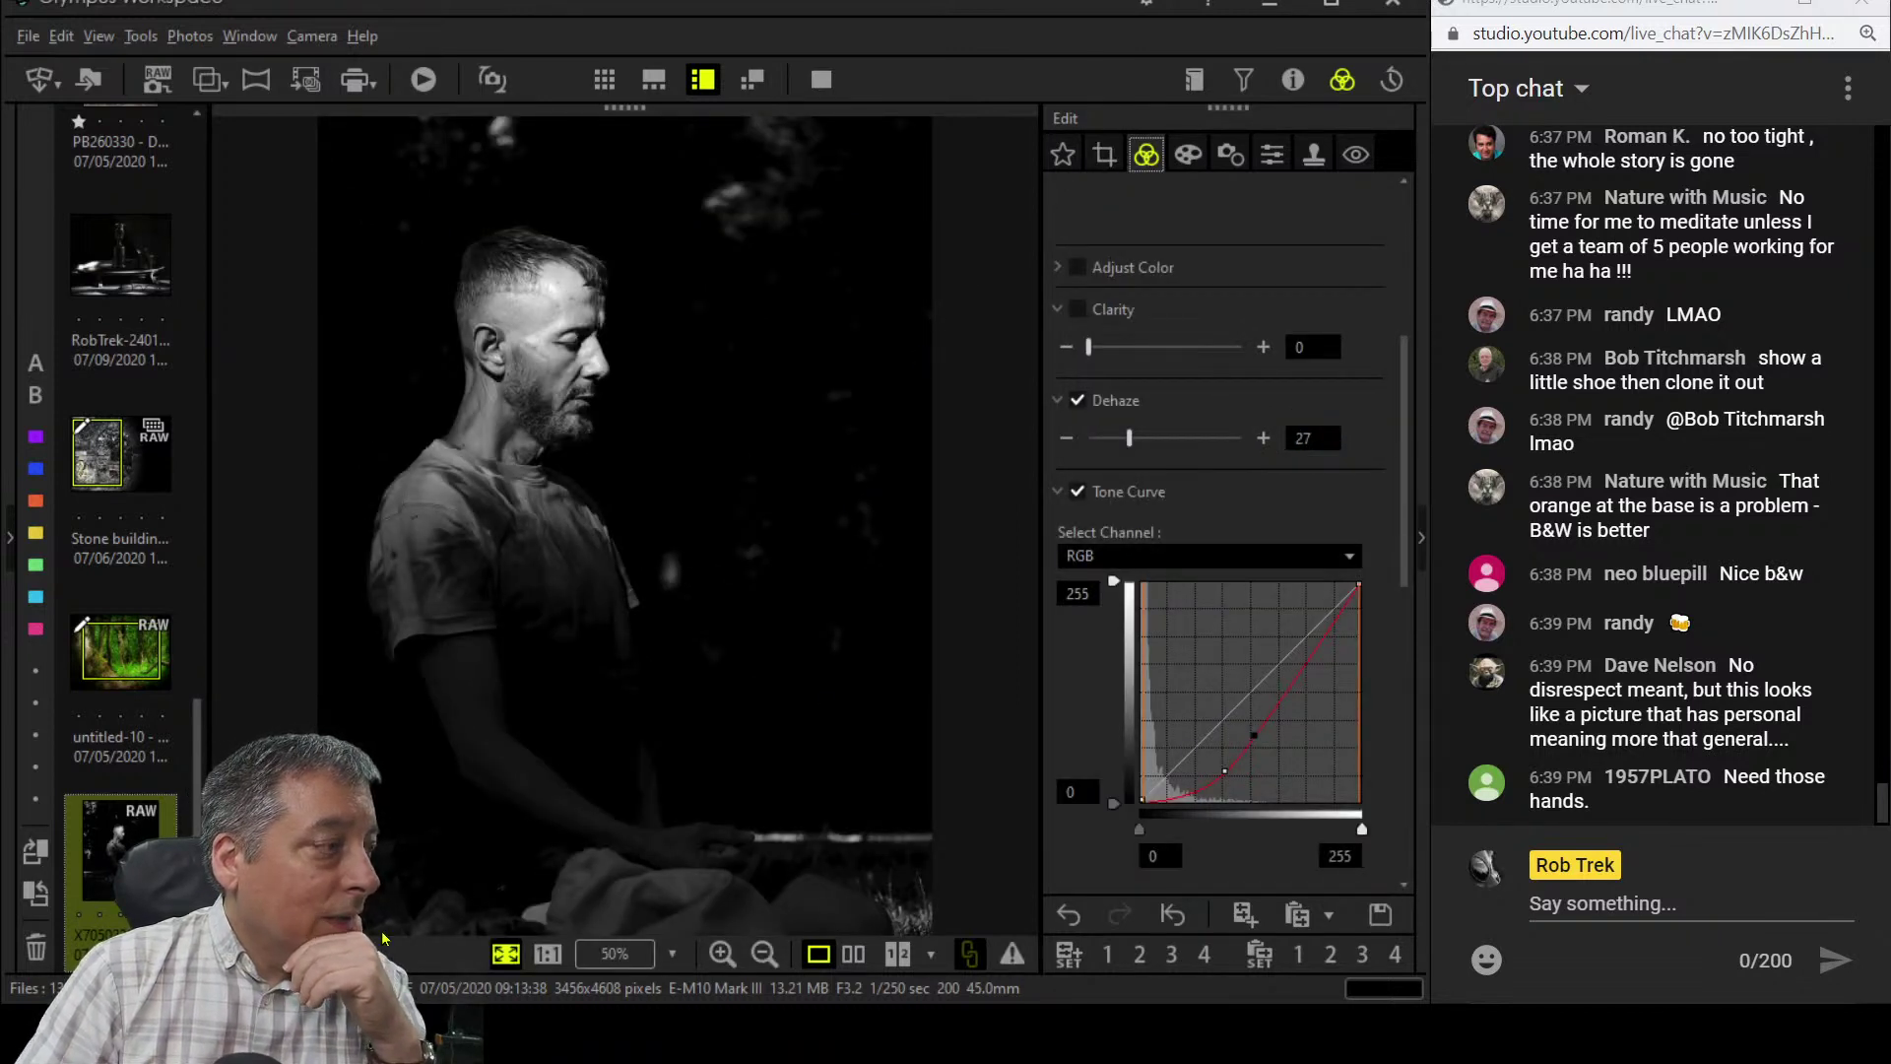
# - Raise the portrait's sharpness and darken its edges with a vignetting adjustment of -30
pyautogui.click(1271, 156)
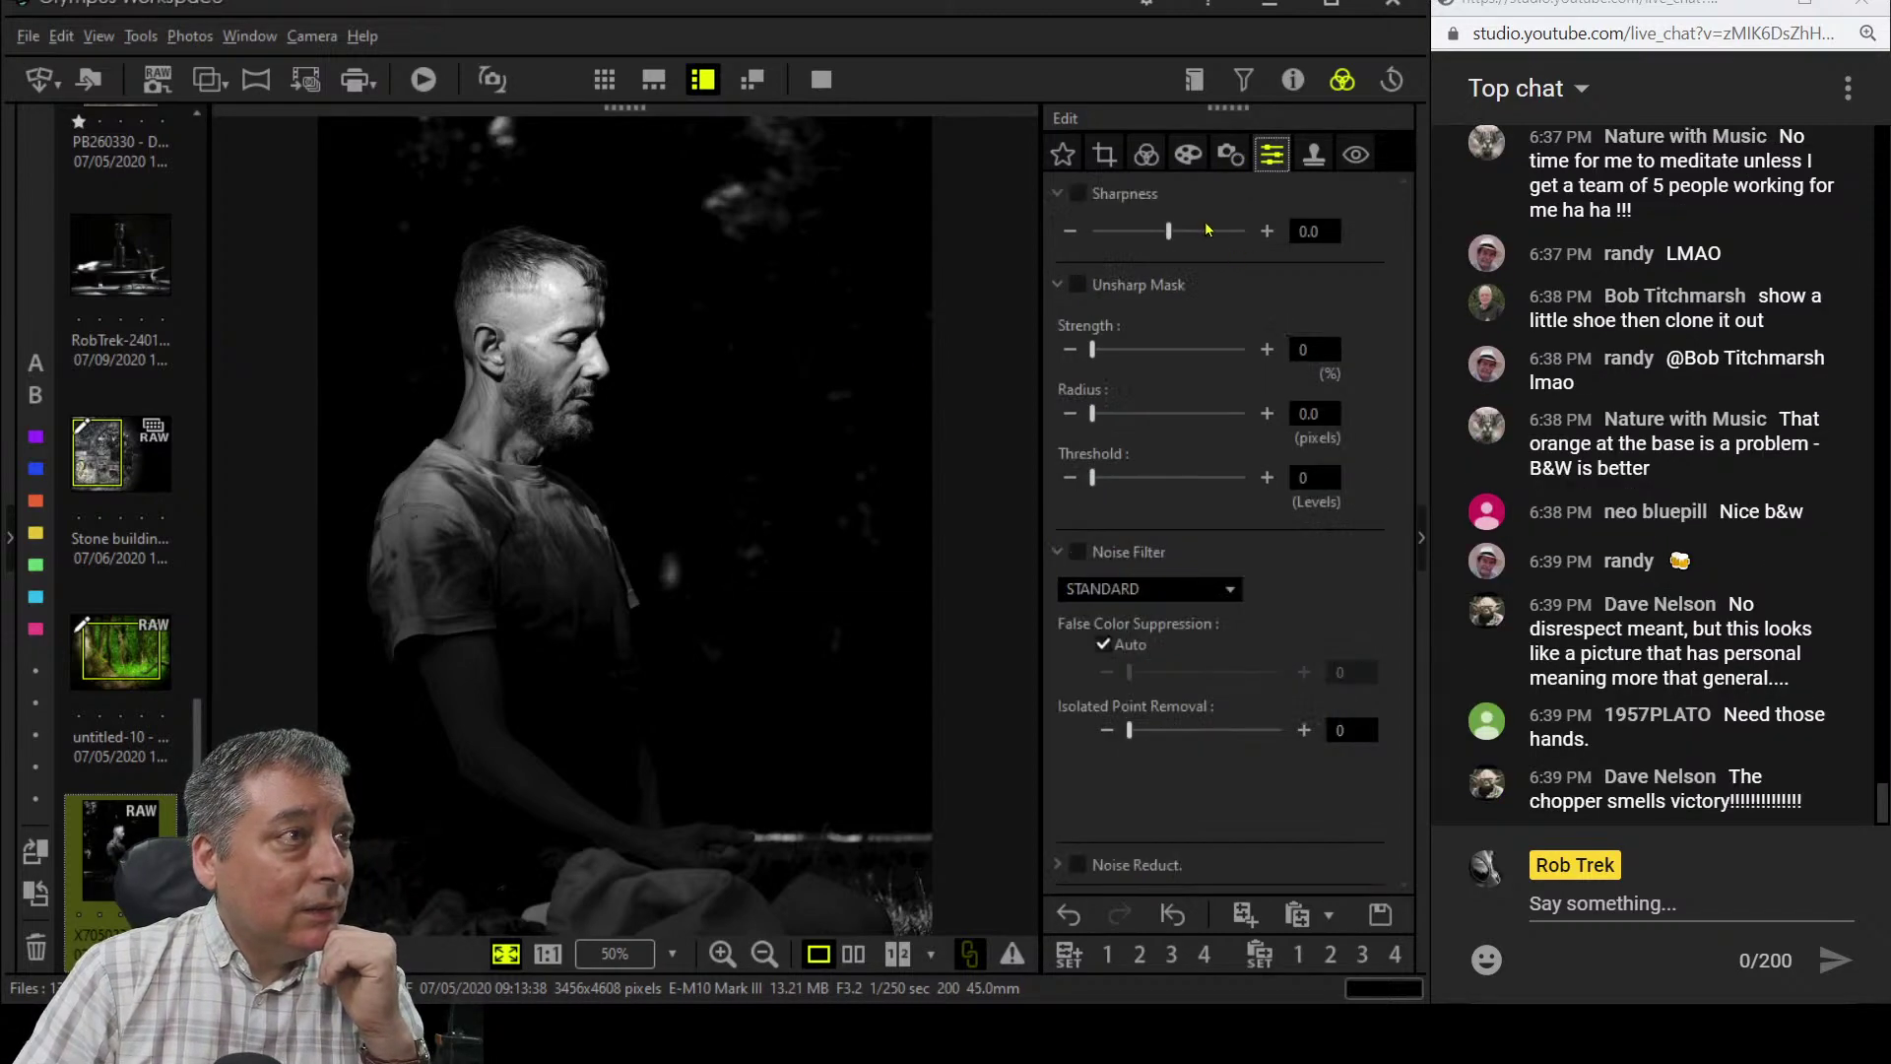
pyautogui.moveTo(1185, 238); pyautogui.dragTo(1246, 232)
pyautogui.click(1188, 153)
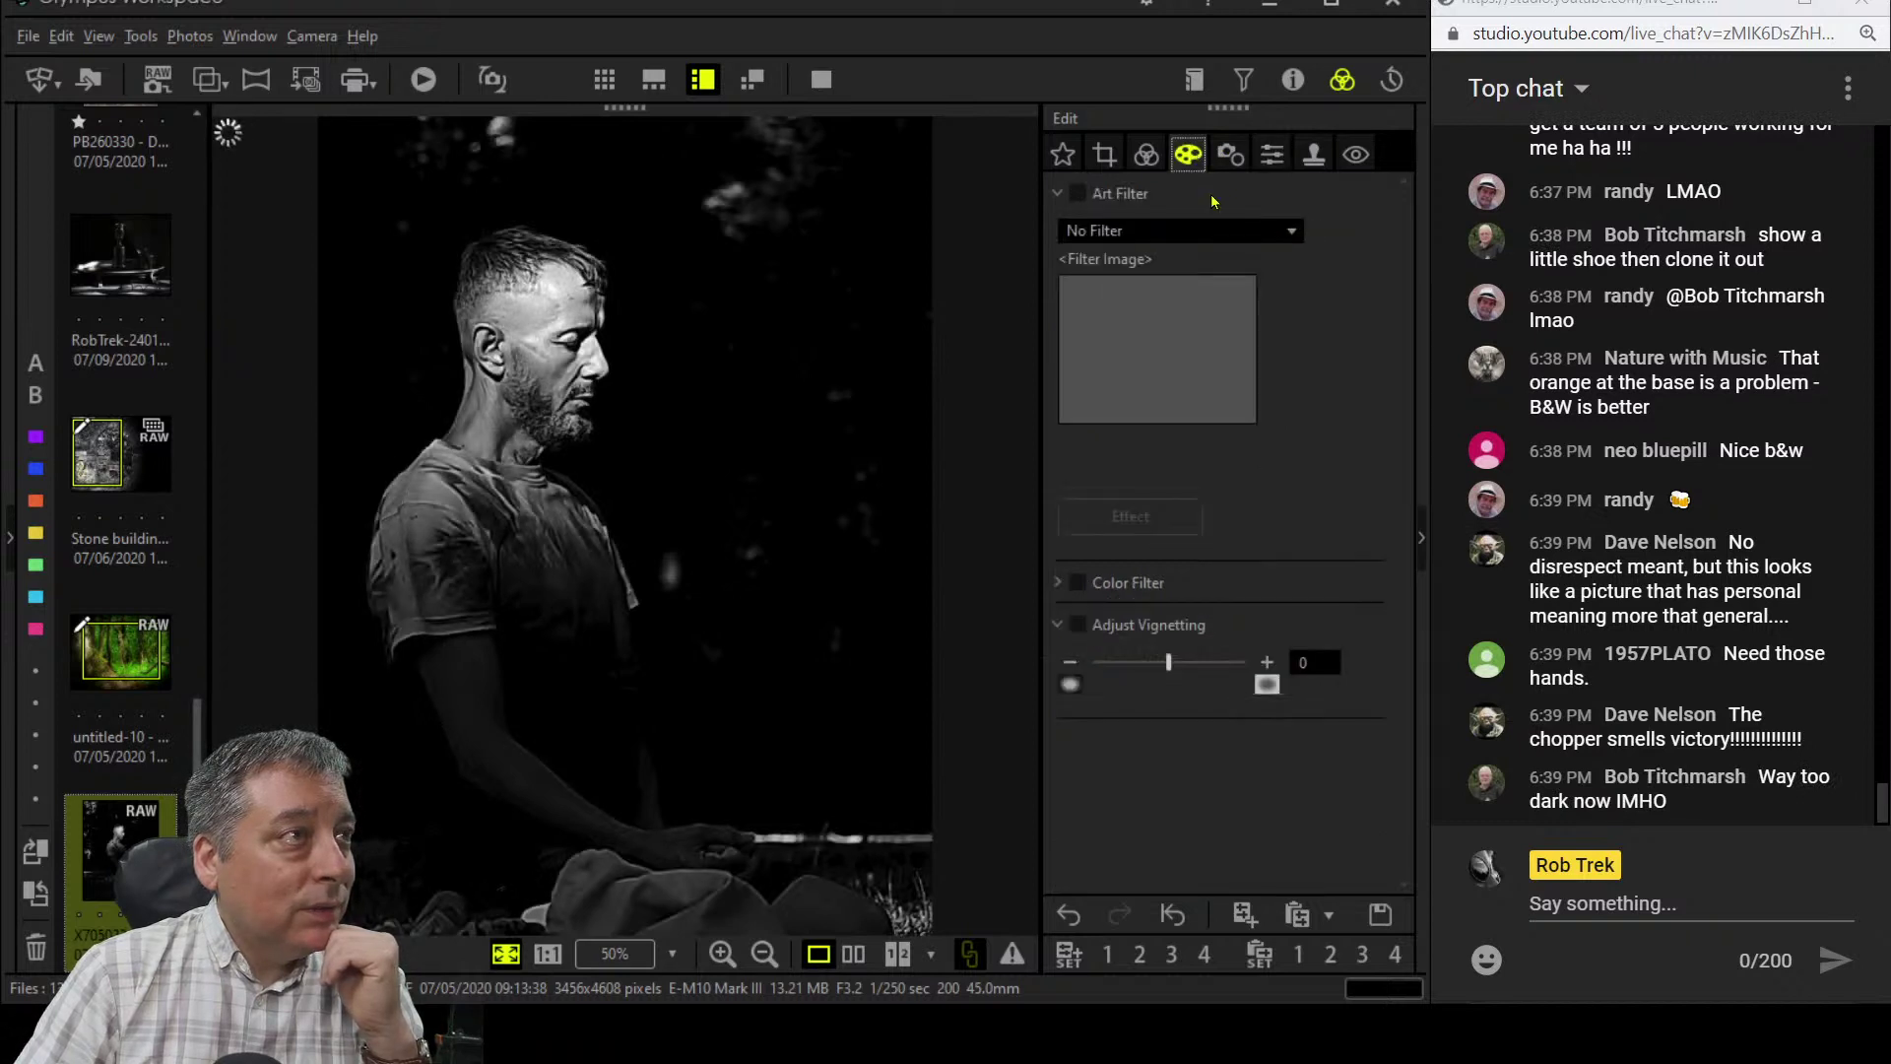
pyautogui.click(1239, 159)
pyautogui.click(1191, 158)
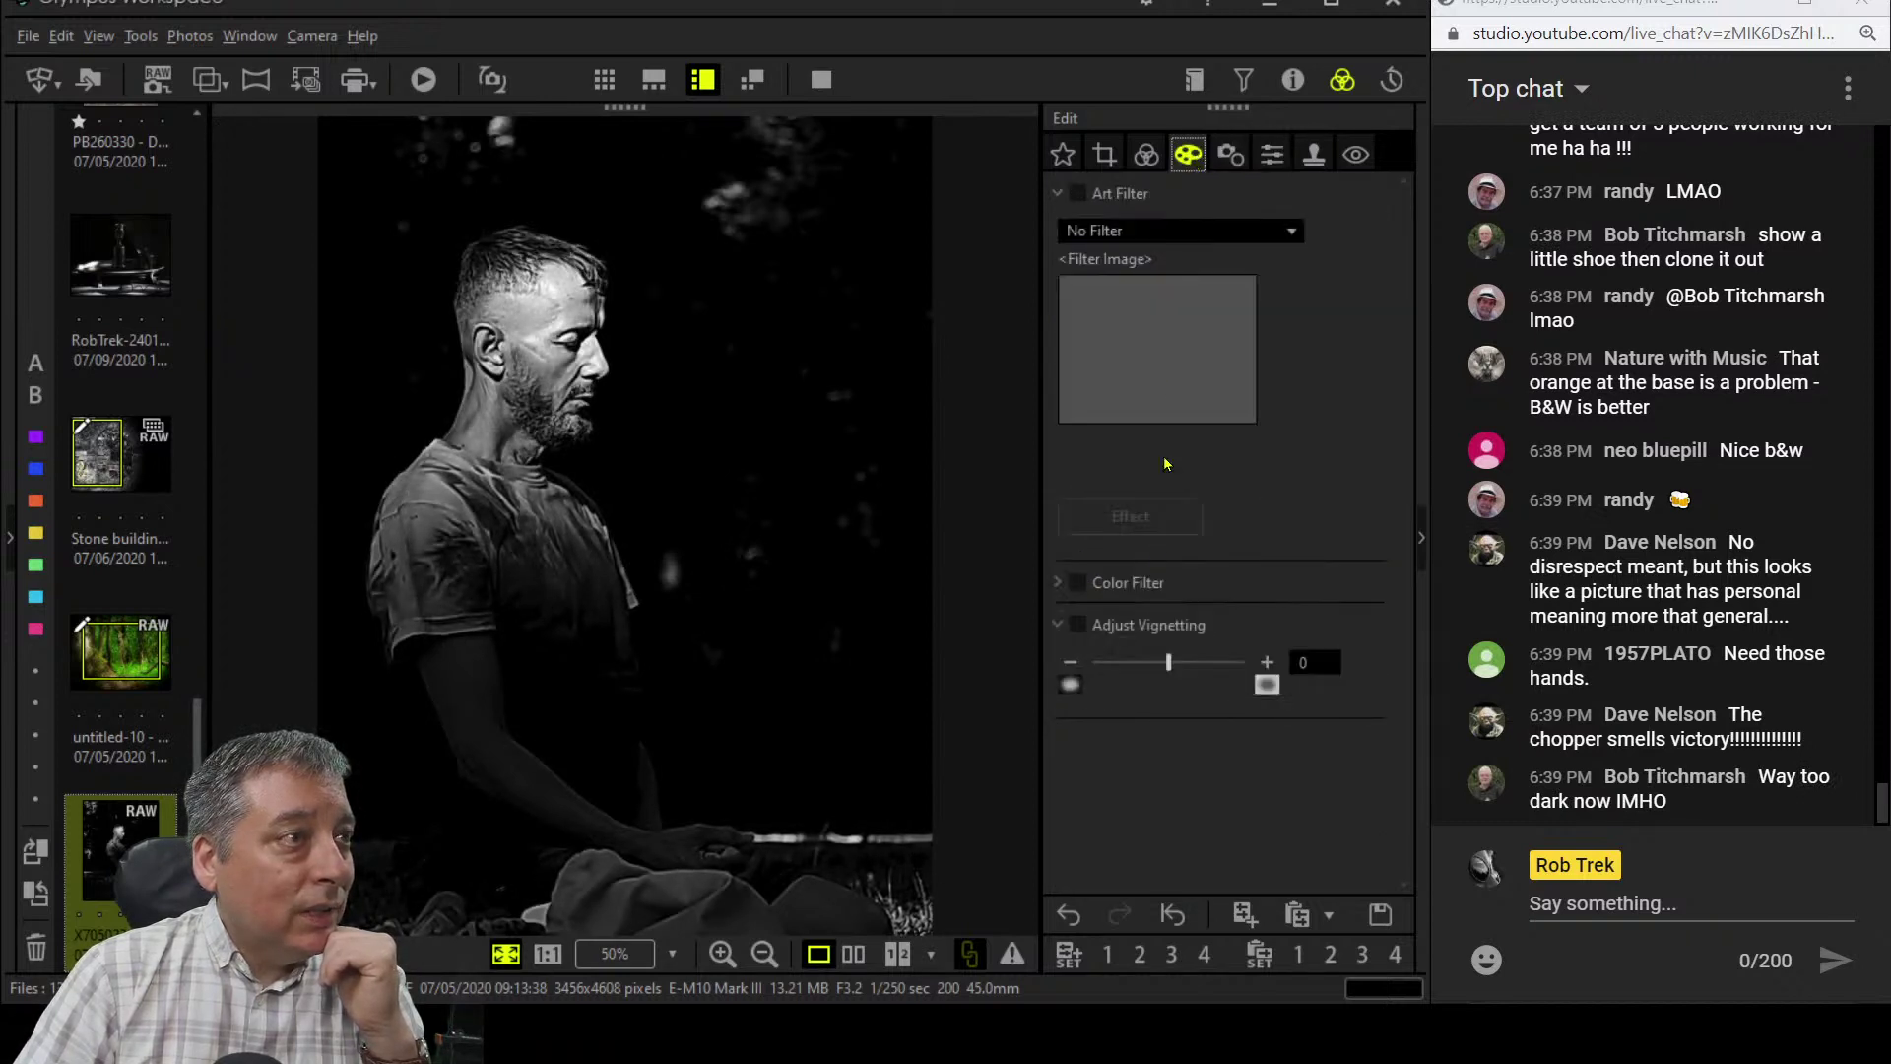
pyautogui.moveTo(1163, 660); pyautogui.dragTo(1090, 662)
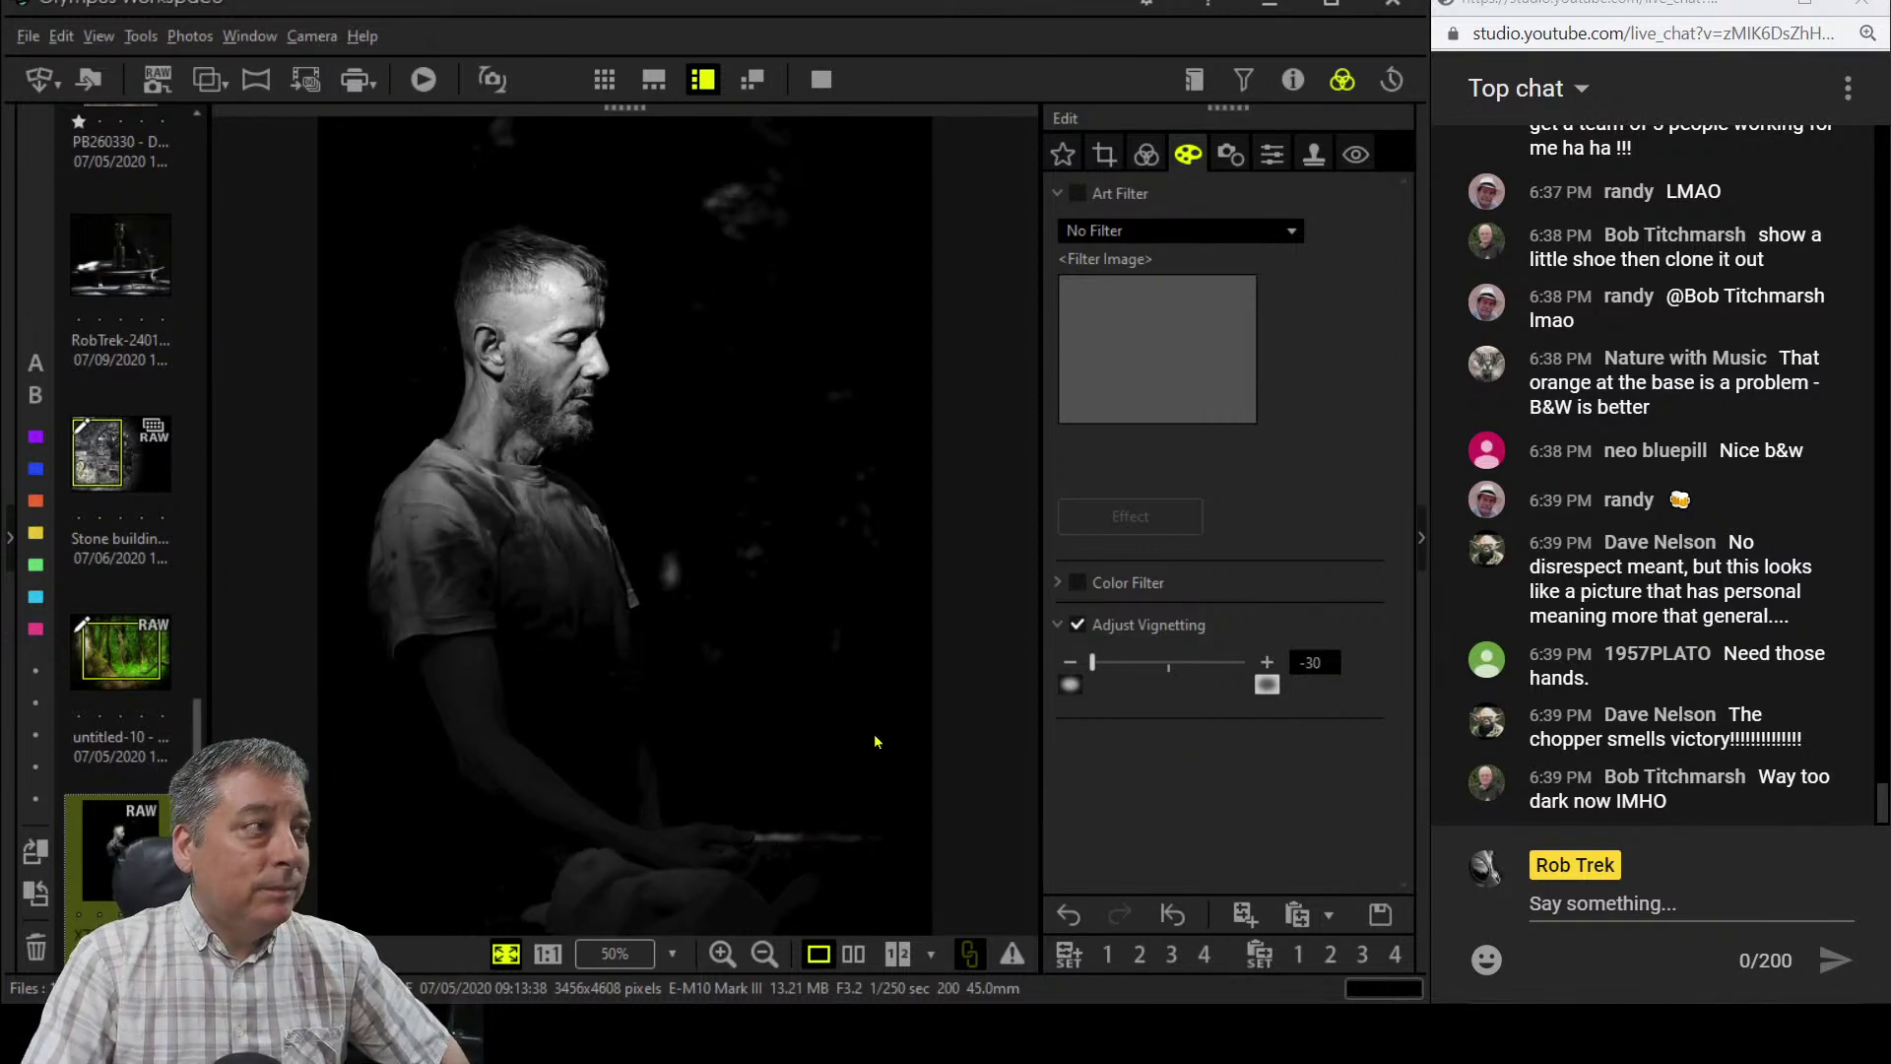
# - Change the monotone picture mode's black-and-white filter to Red
pyautogui.click(1145, 154)
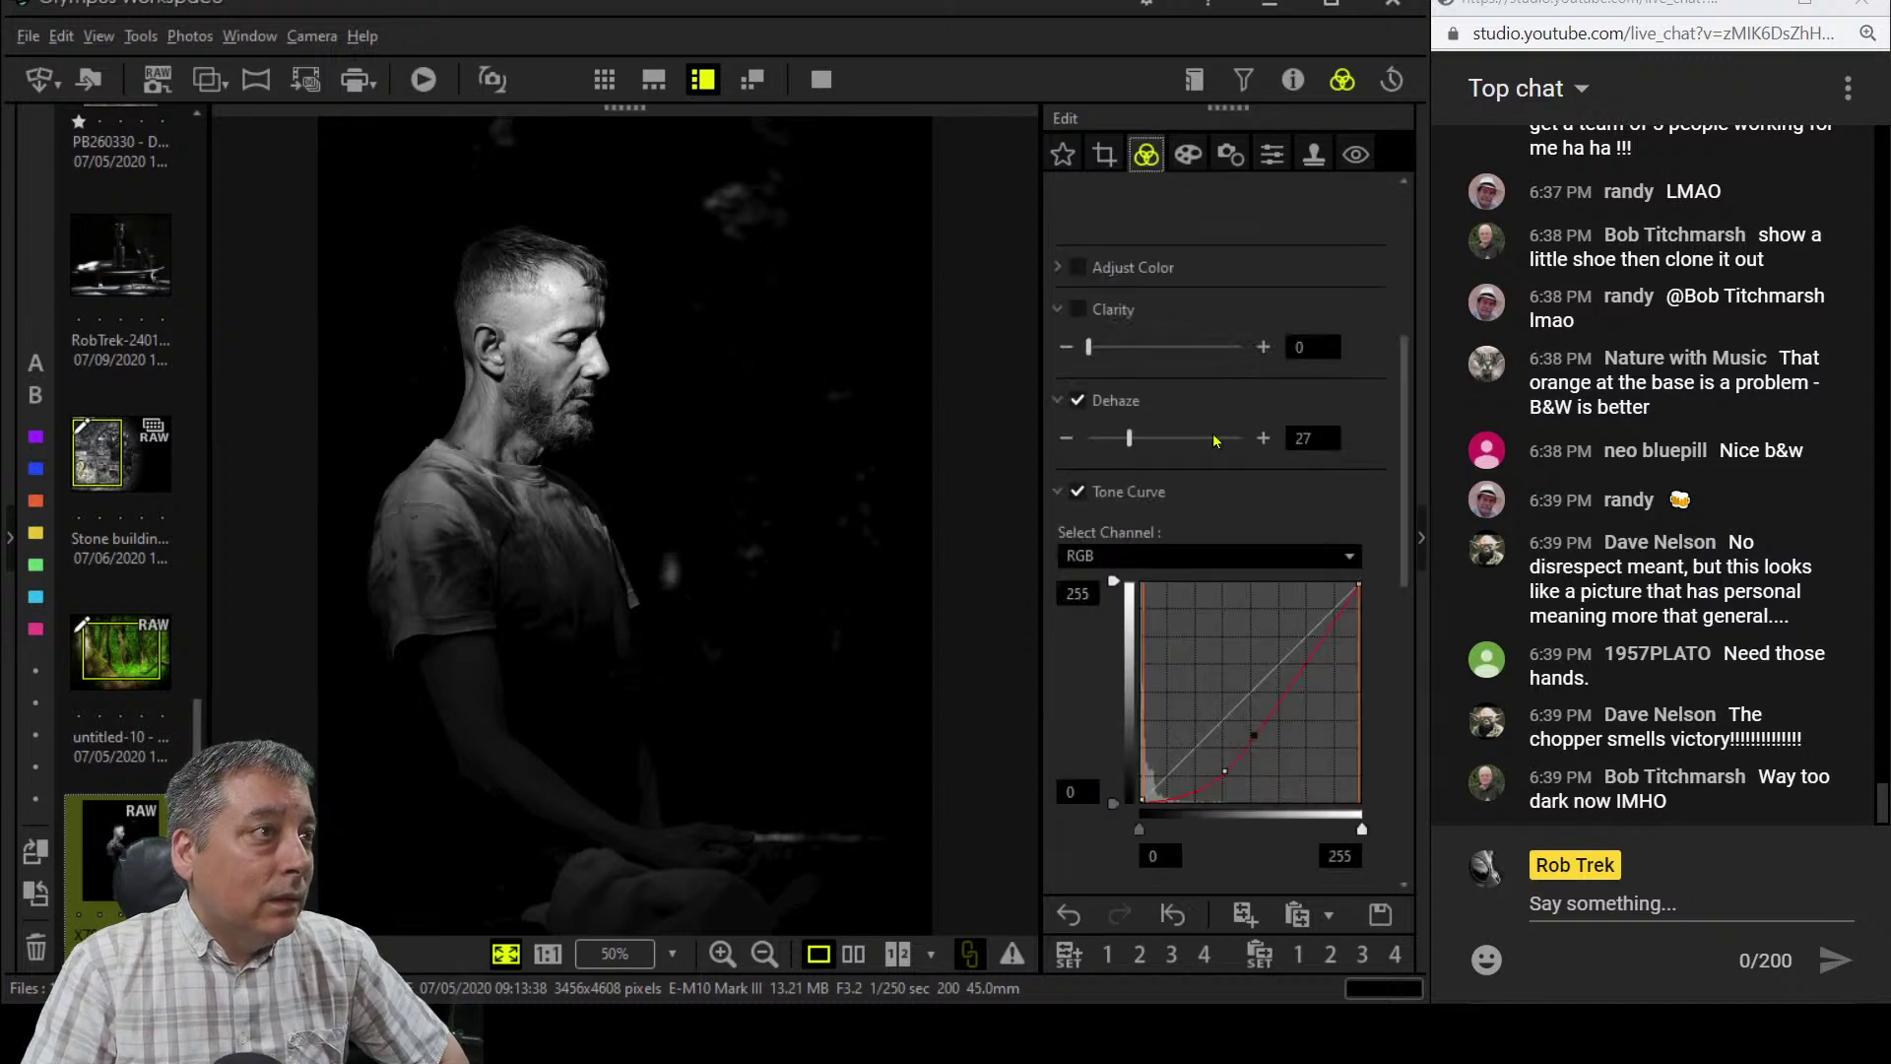
pyautogui.scroll(4, 1243, 515)
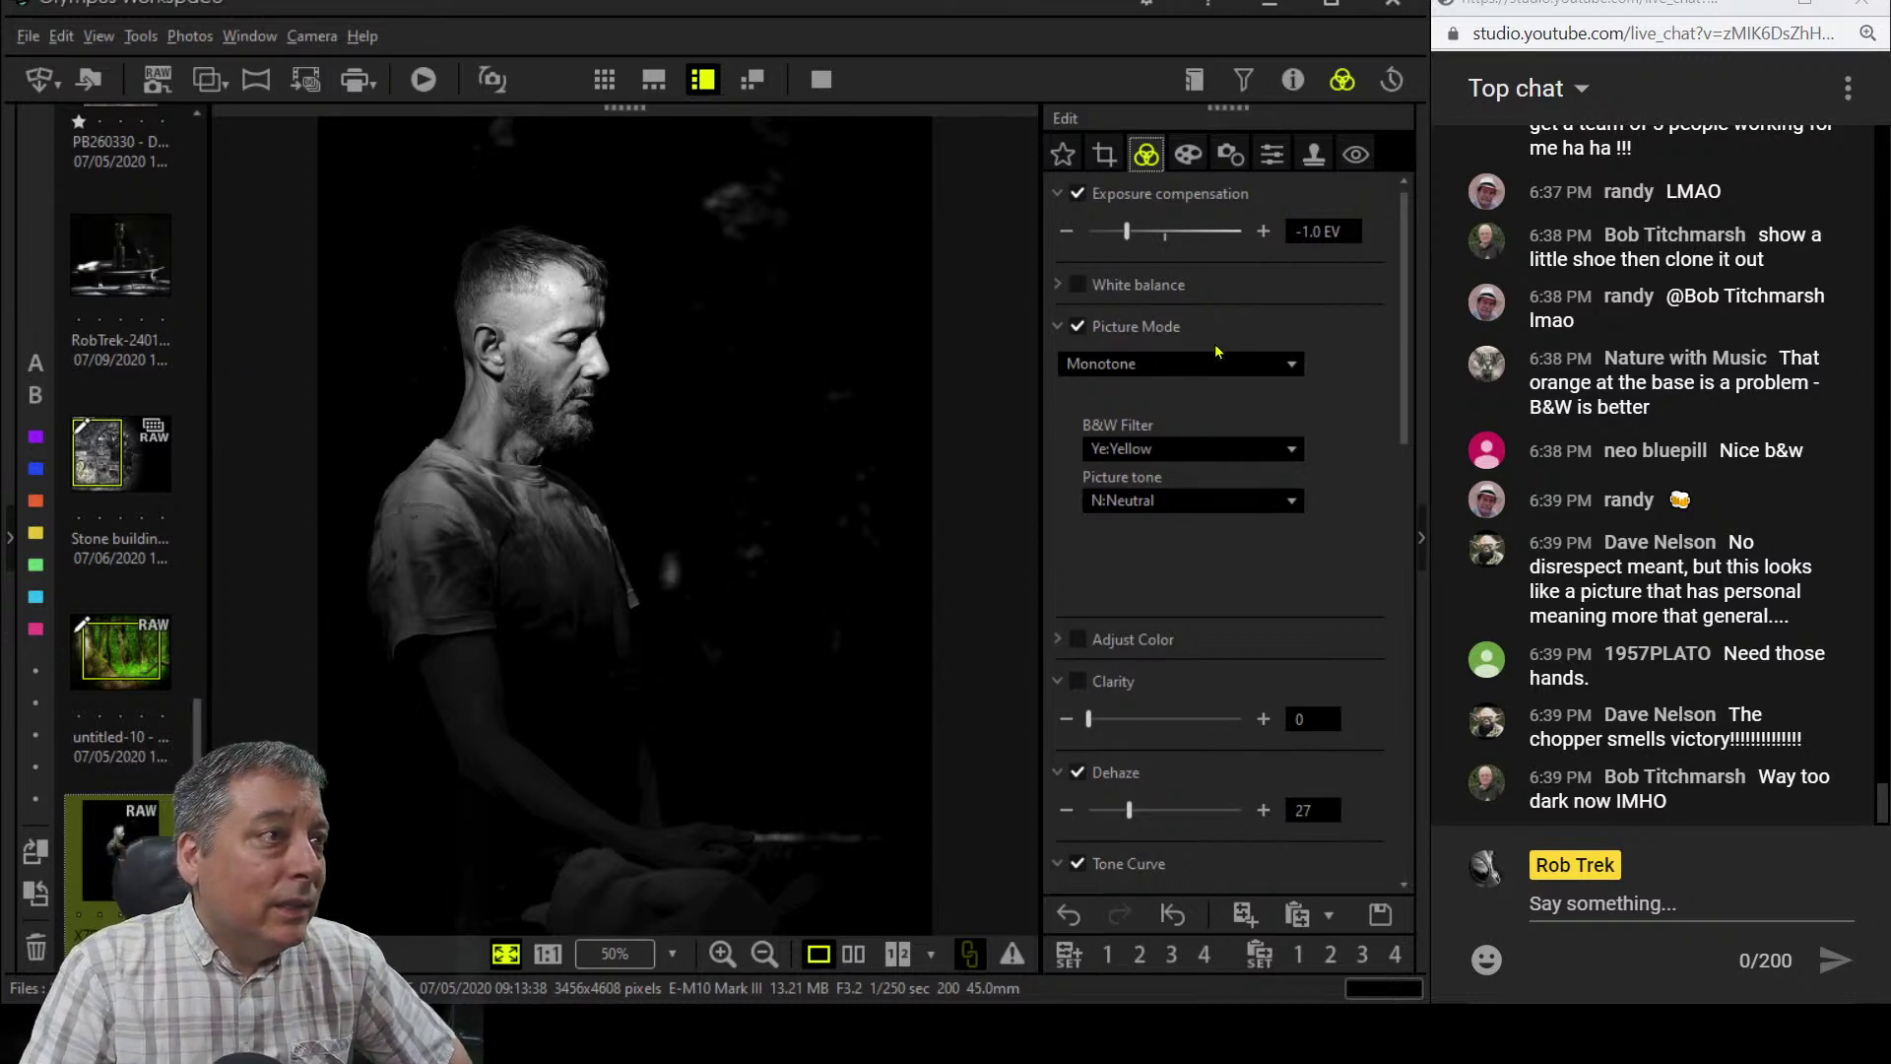
pyautogui.click(1231, 452)
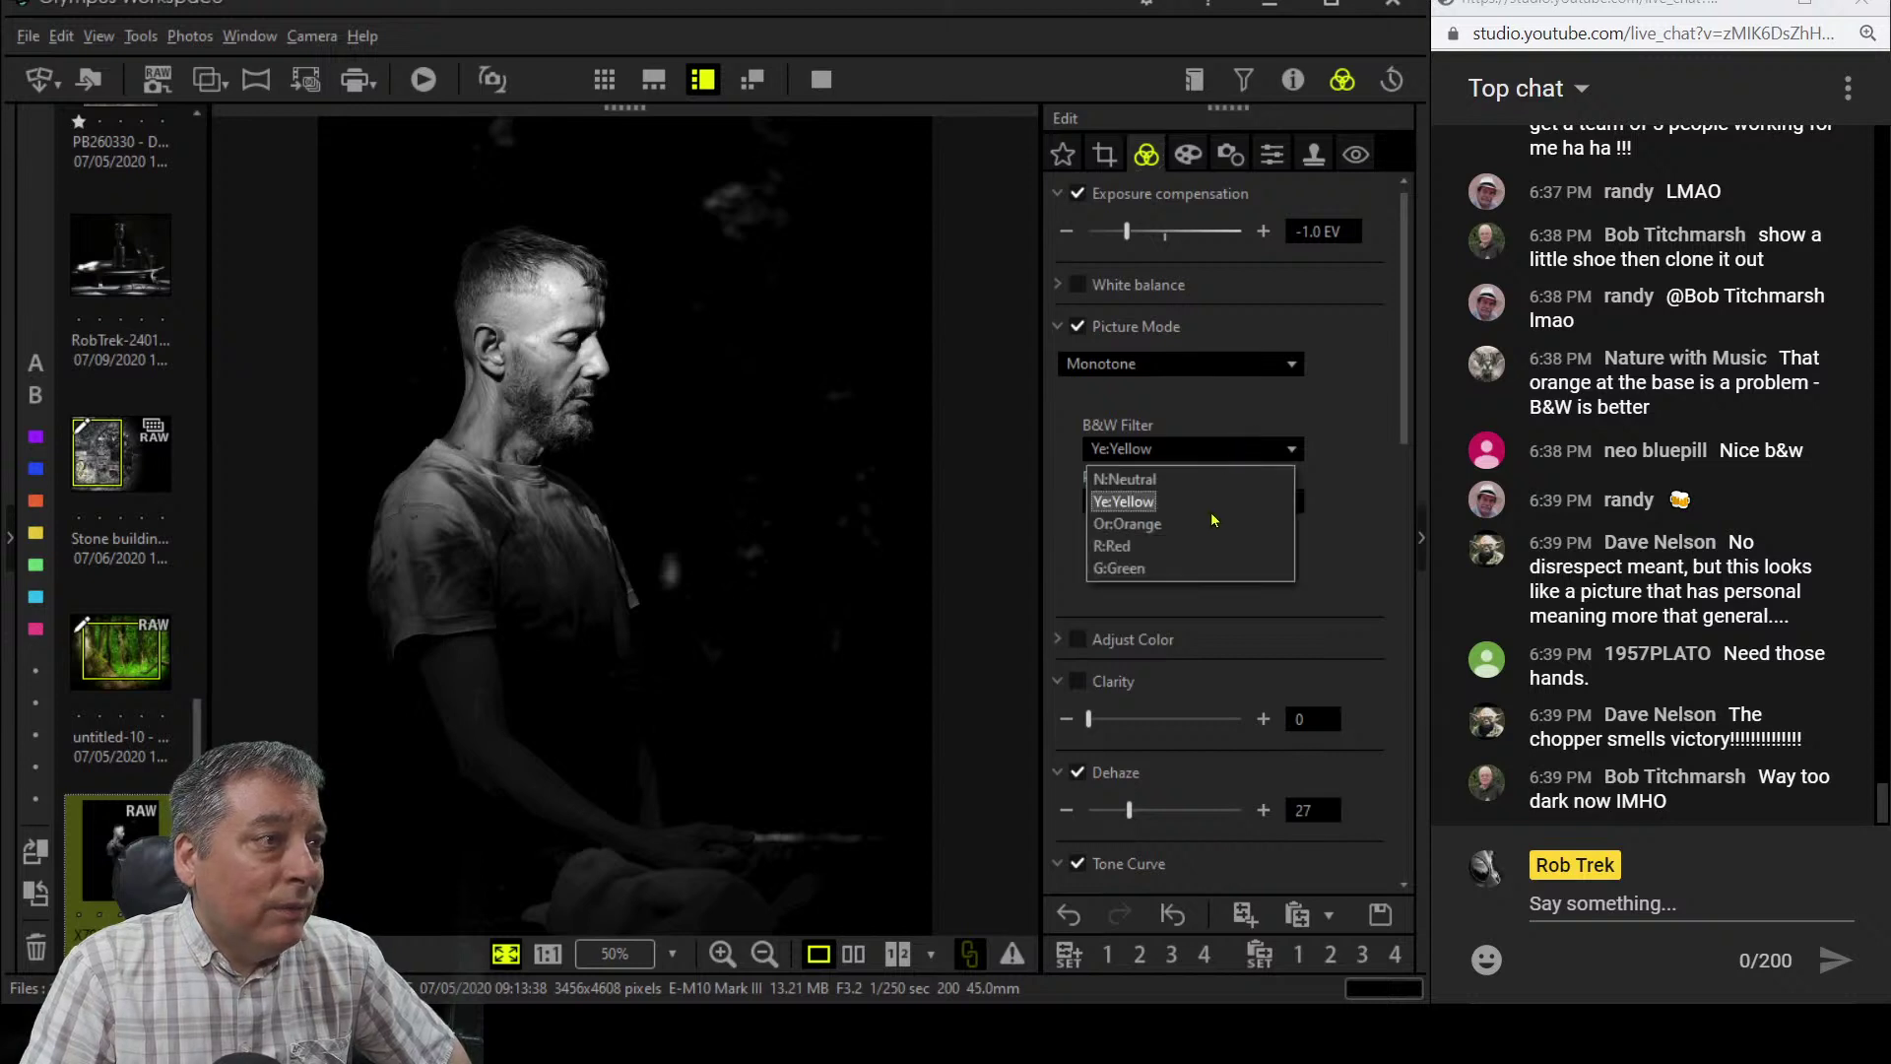
pyautogui.click(1212, 545)
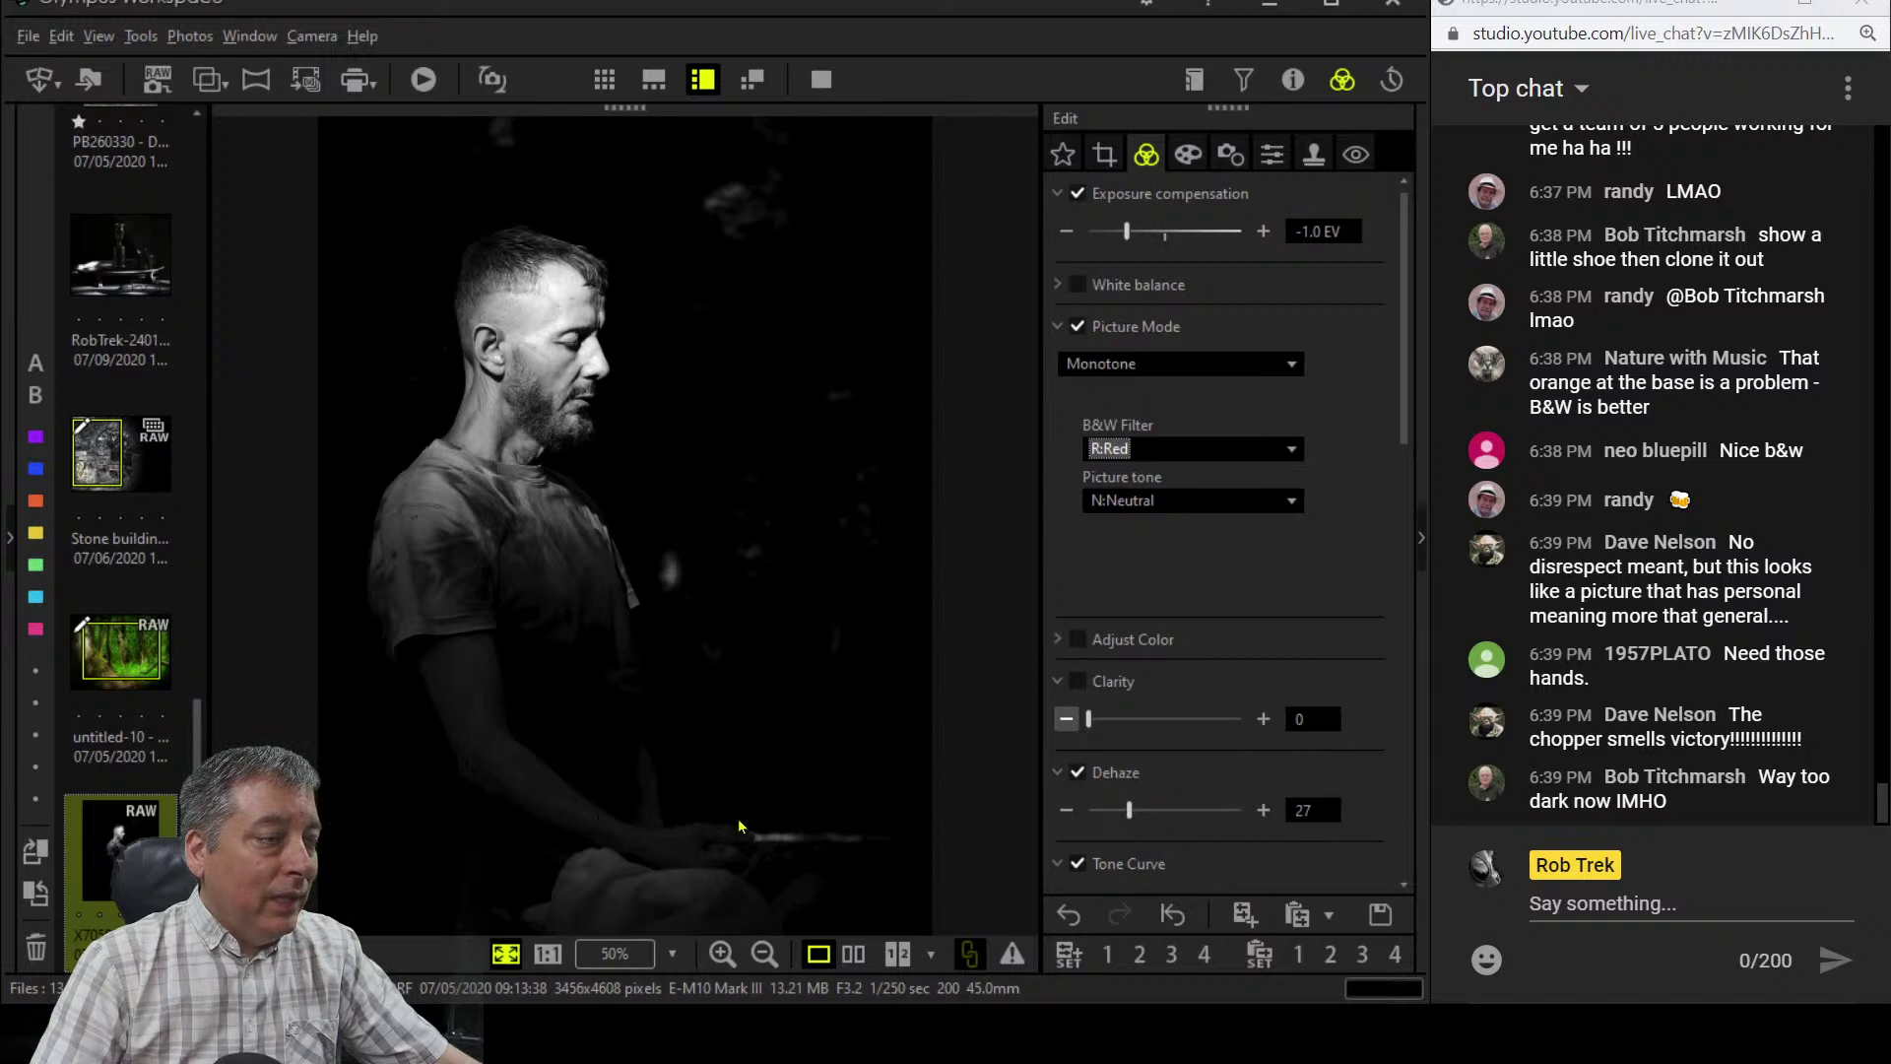
# - Soften the dark vignette by setting the vignetting adjustment to -19
pyautogui.click(1188, 153)
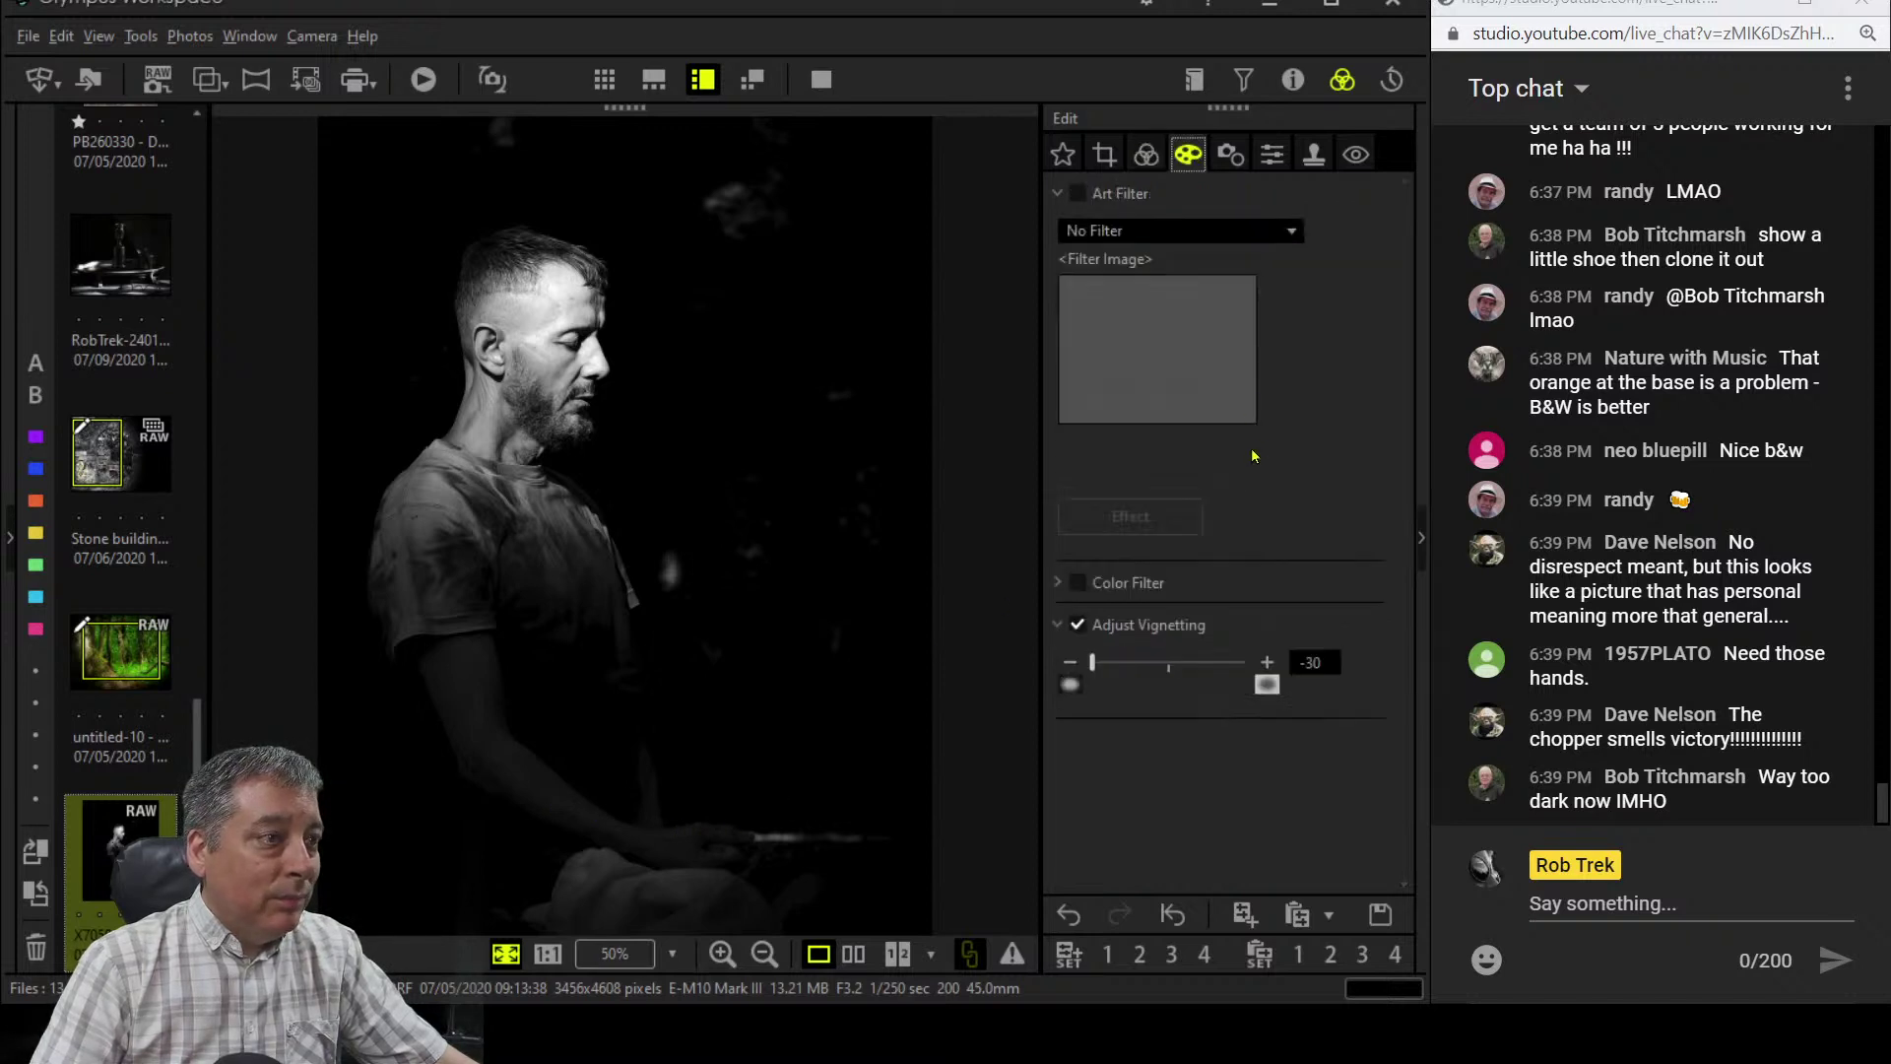
pyautogui.moveTo(1092, 663); pyautogui.dragTo(1126, 676)
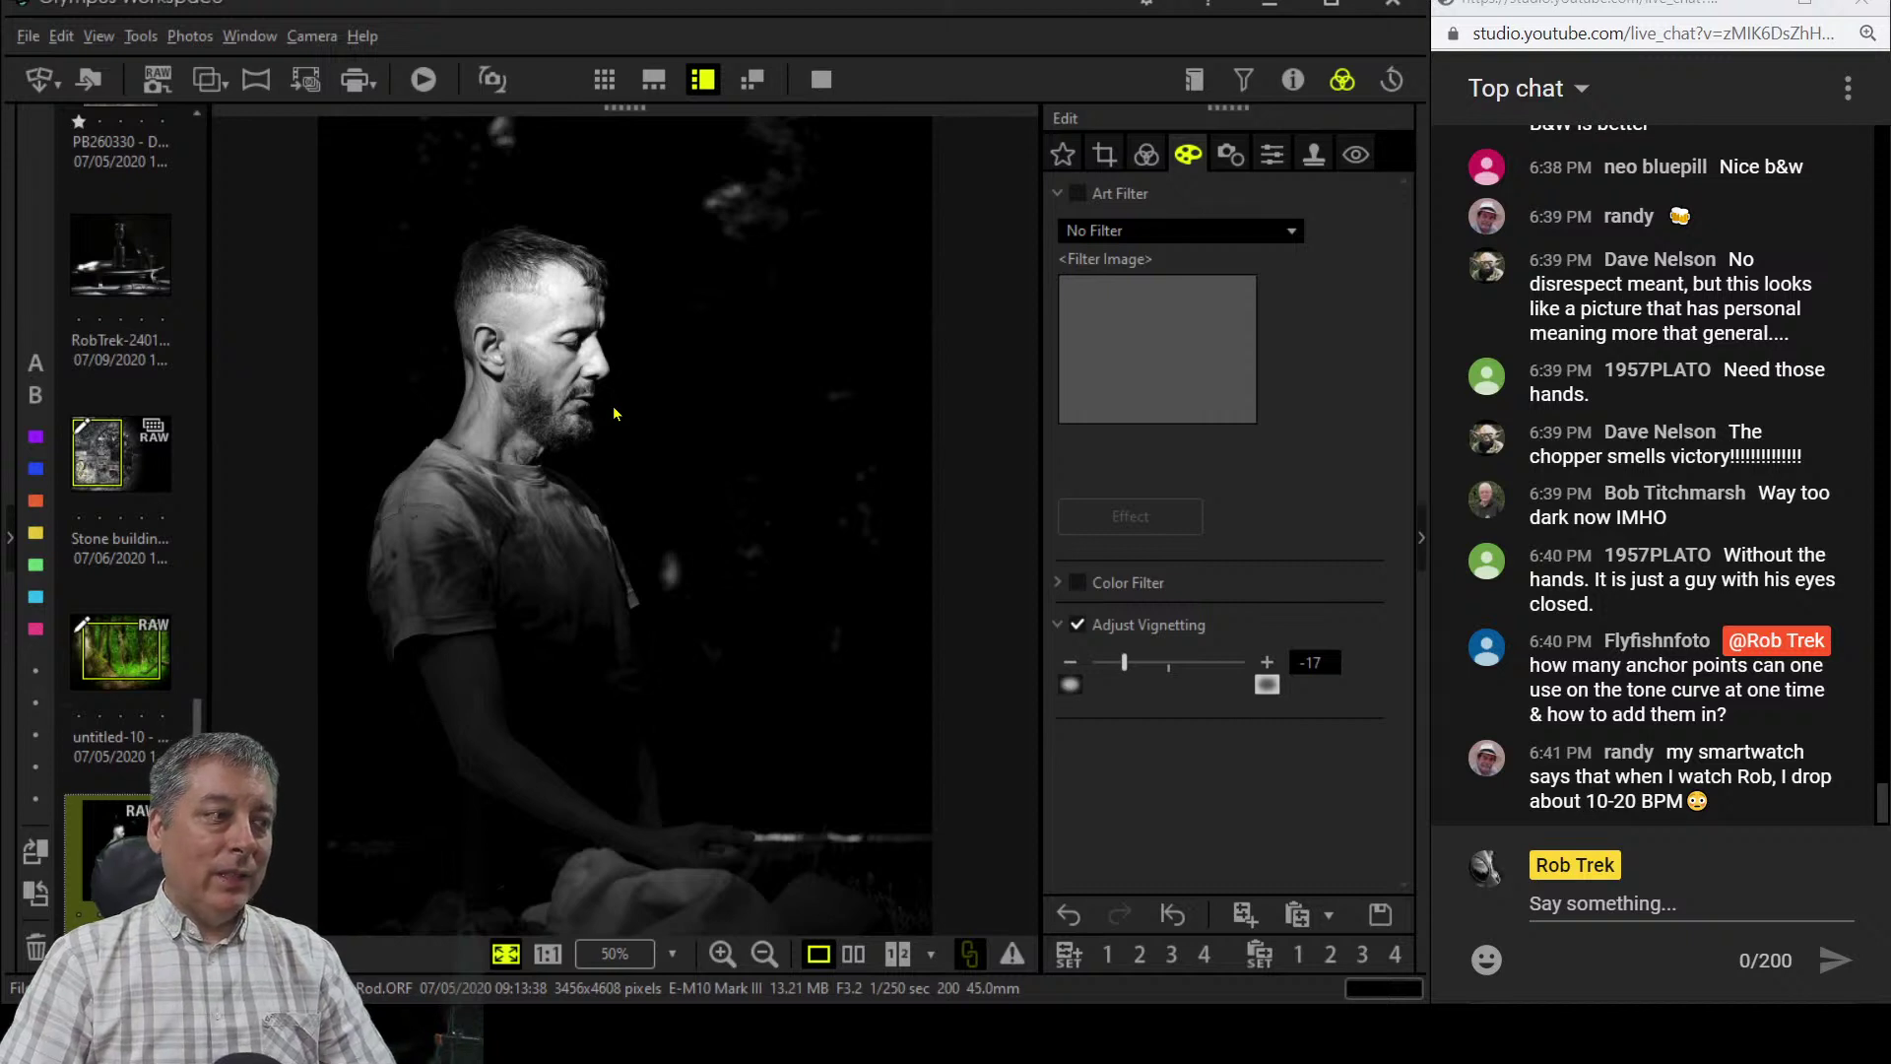
pyautogui.moveTo(1124, 663); pyautogui.dragTo(1120, 669)
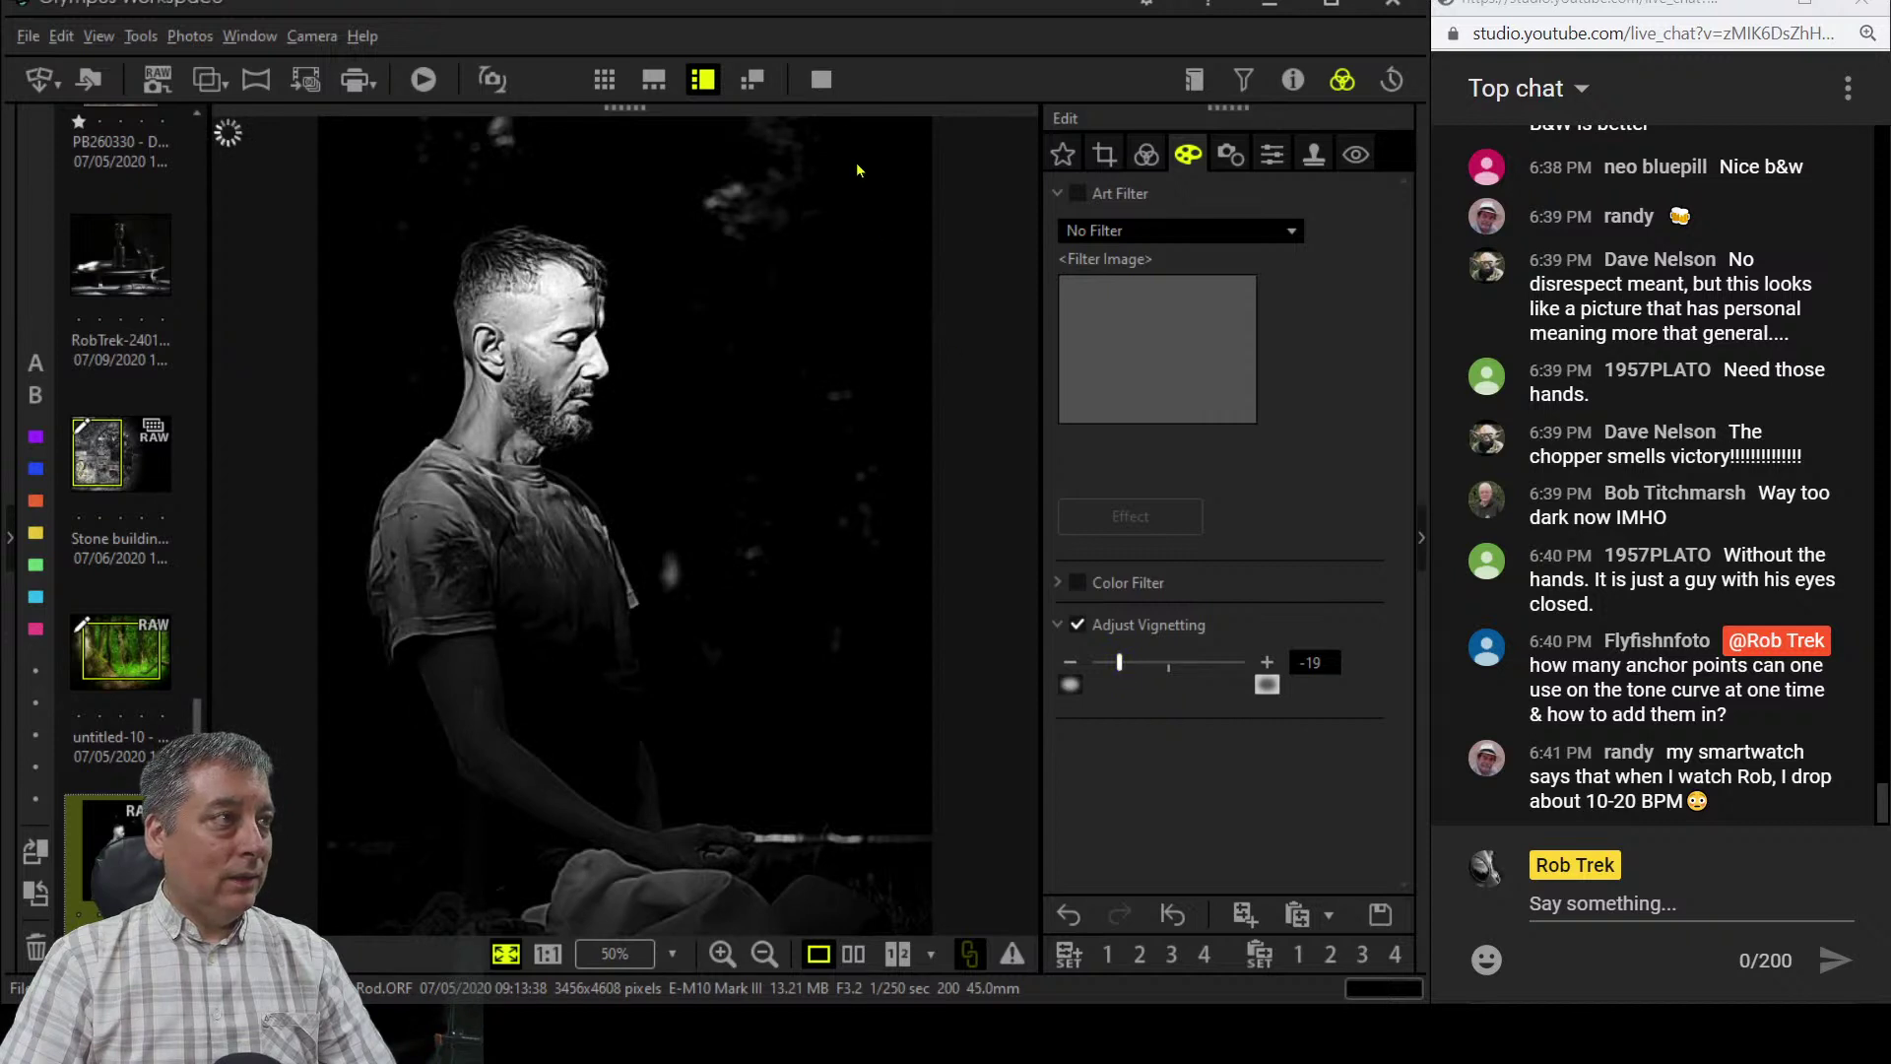
# - Compare the original and edited photo side by side in full screen
pyautogui.click(856, 954)
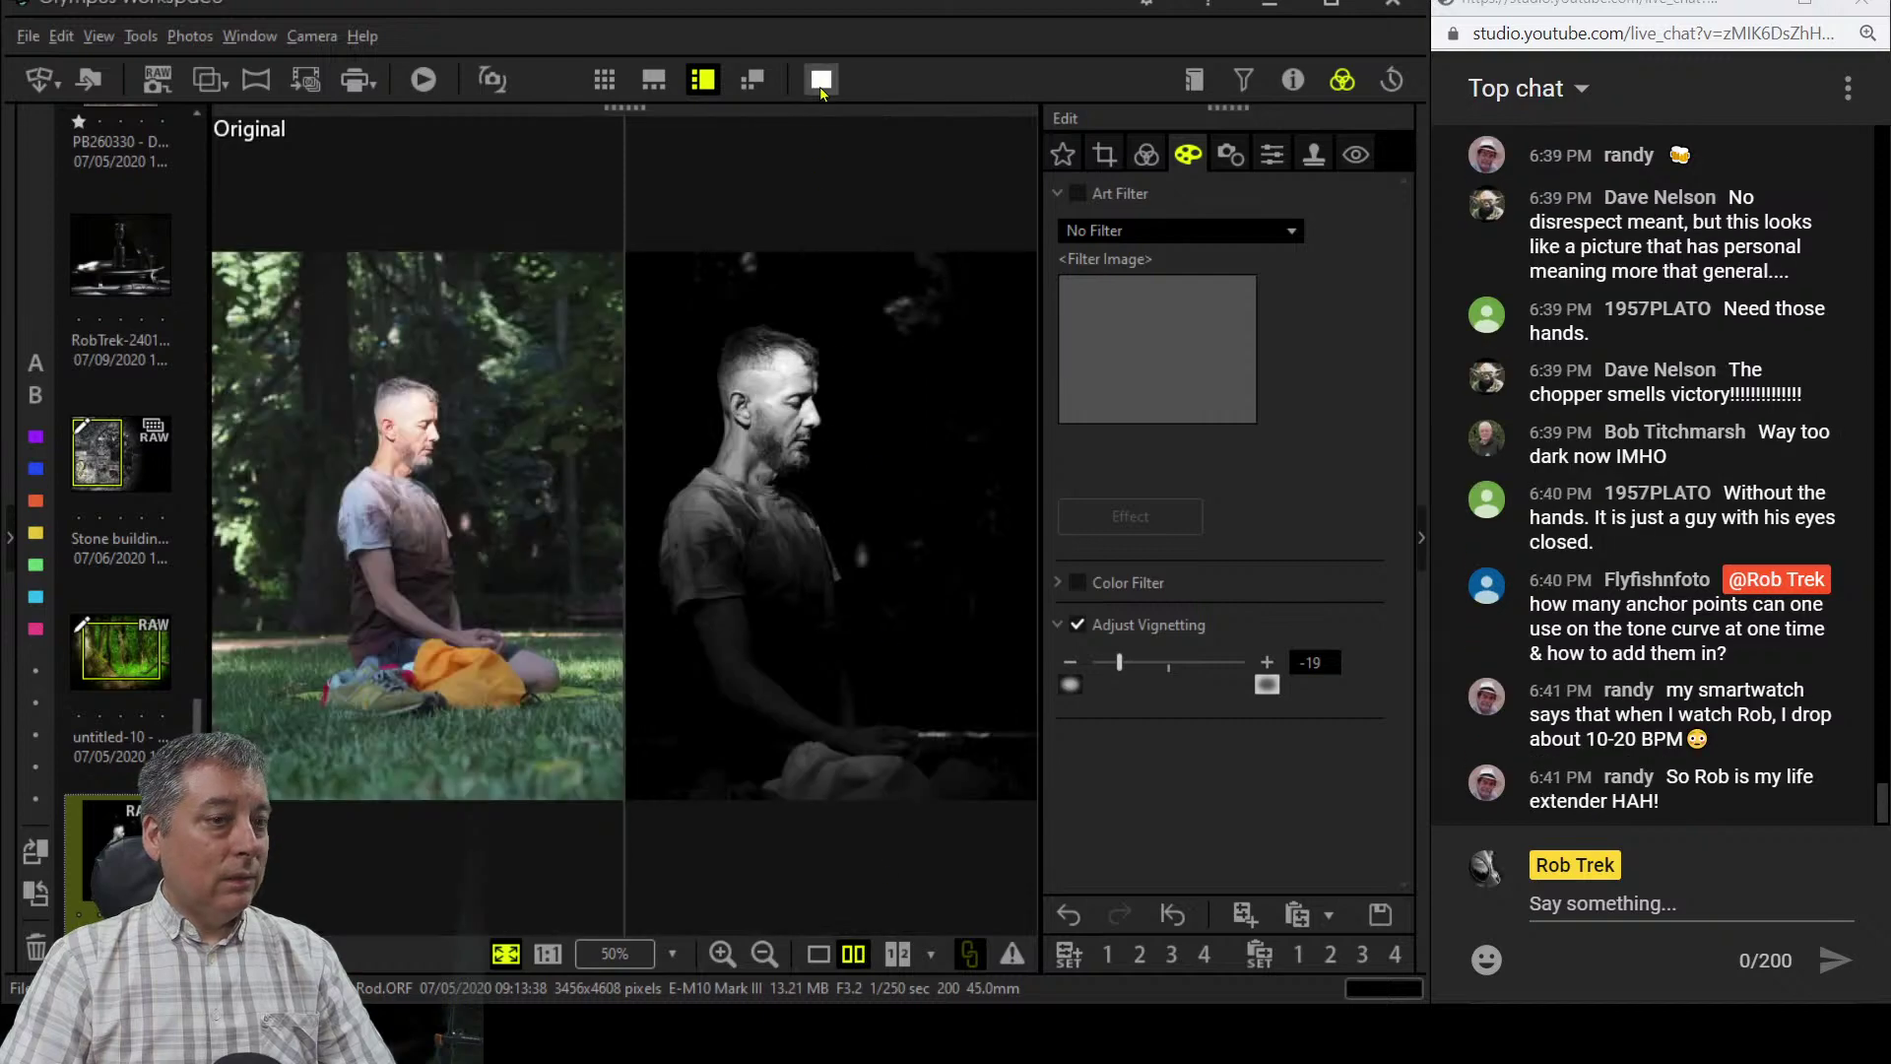
pyautogui.click(820, 83)
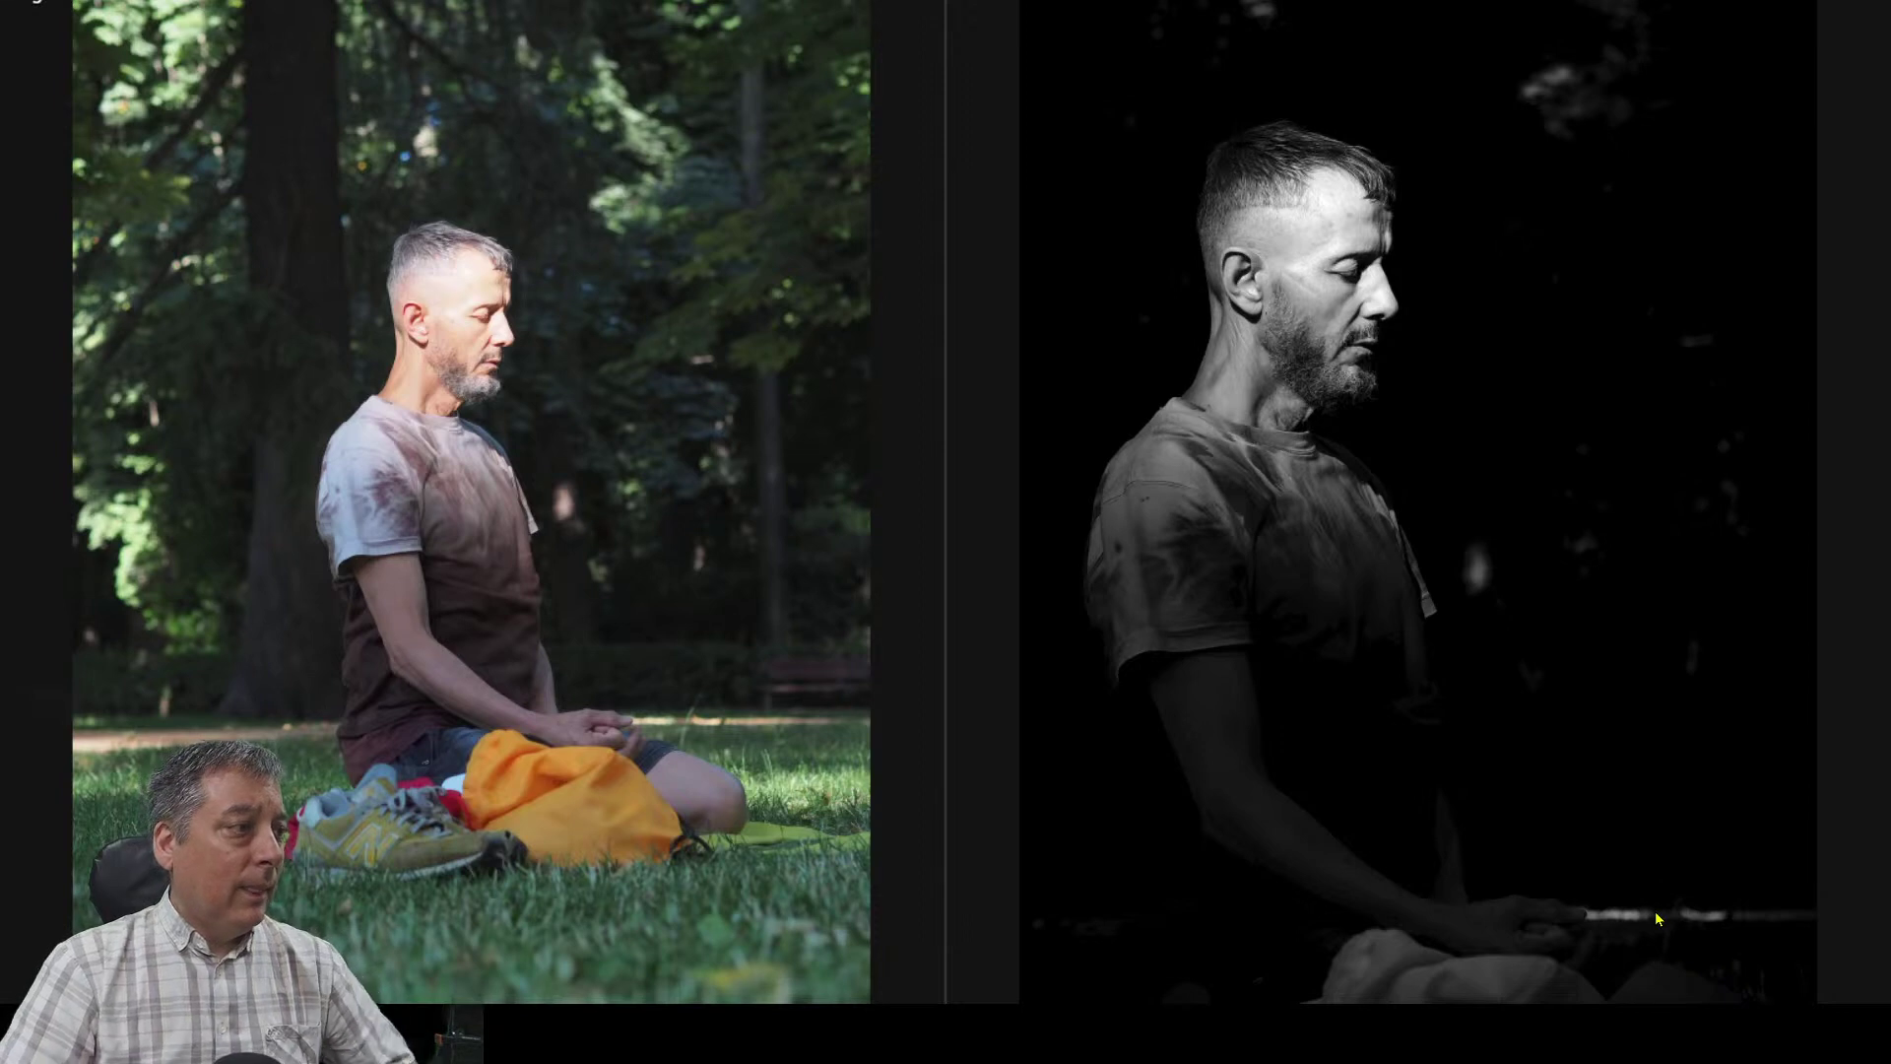
pyautogui.press('Escape')
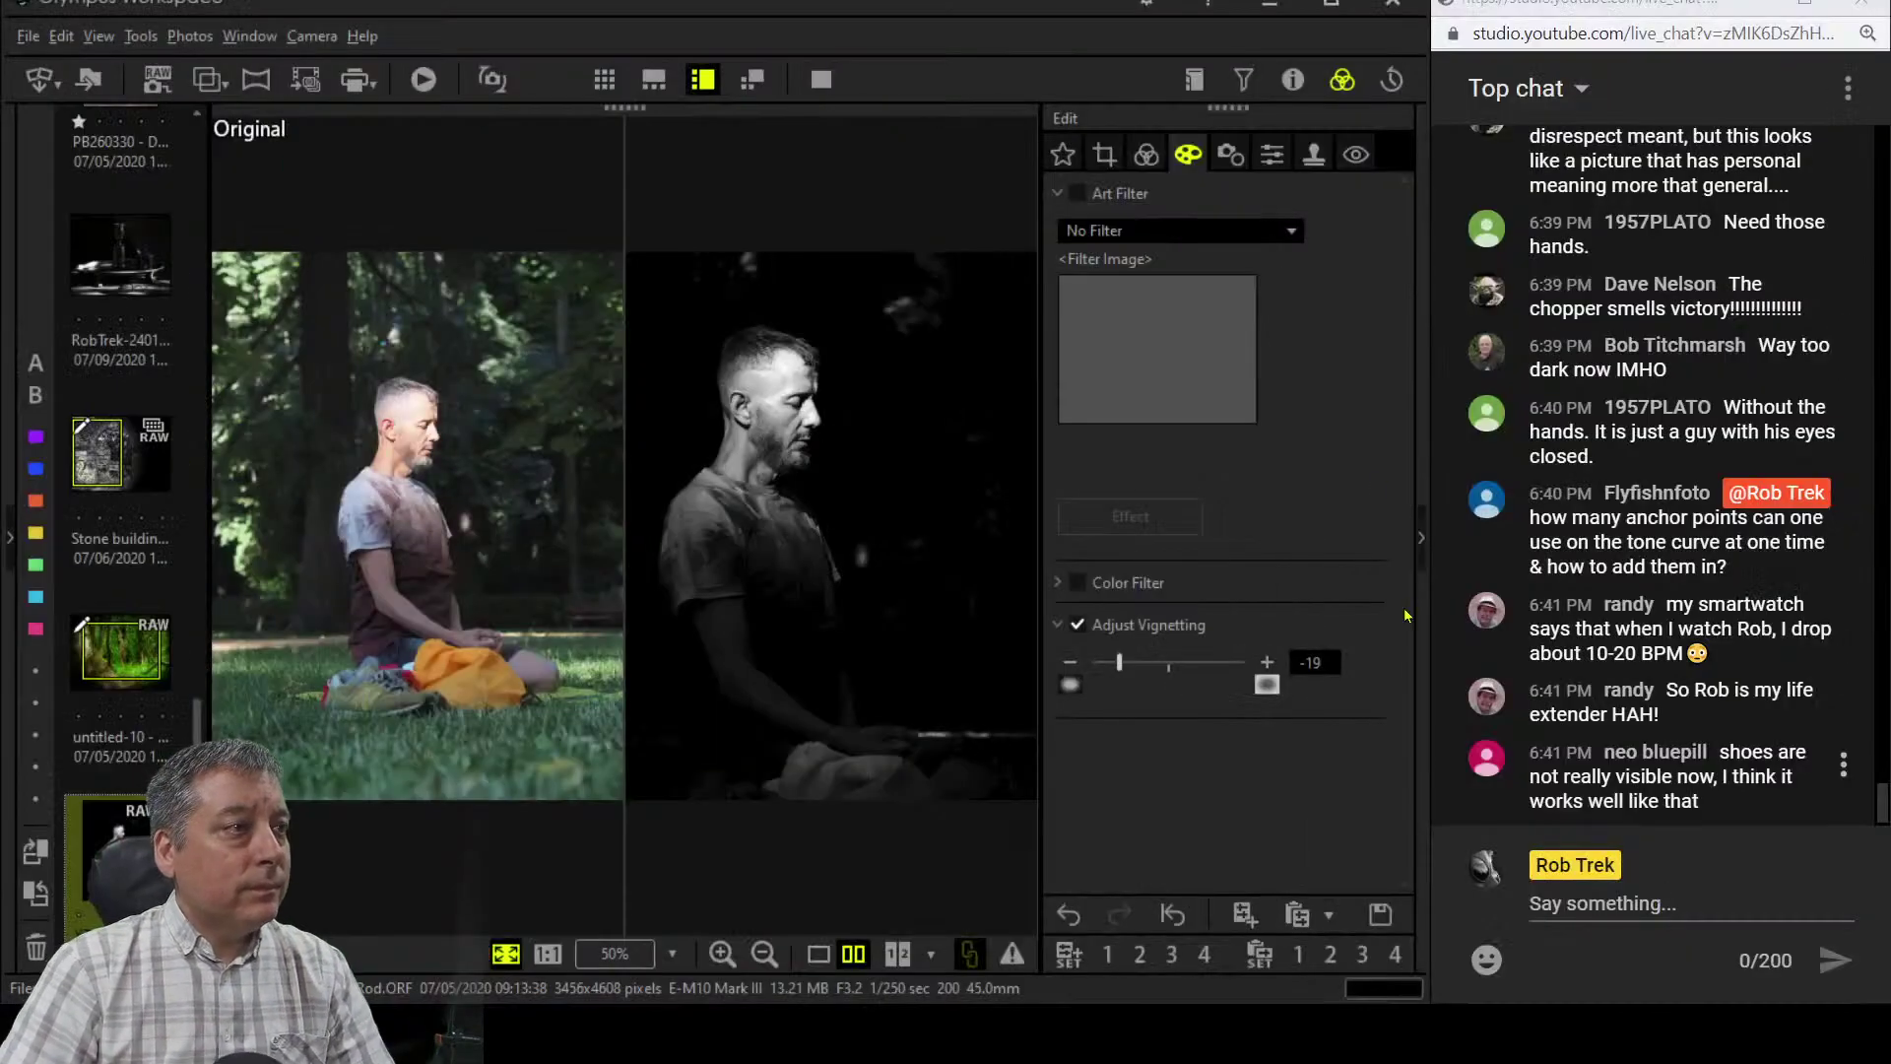
# - Set up the Clone Stamp Tool with size 250 and blur 35
pyautogui.click(1314, 156)
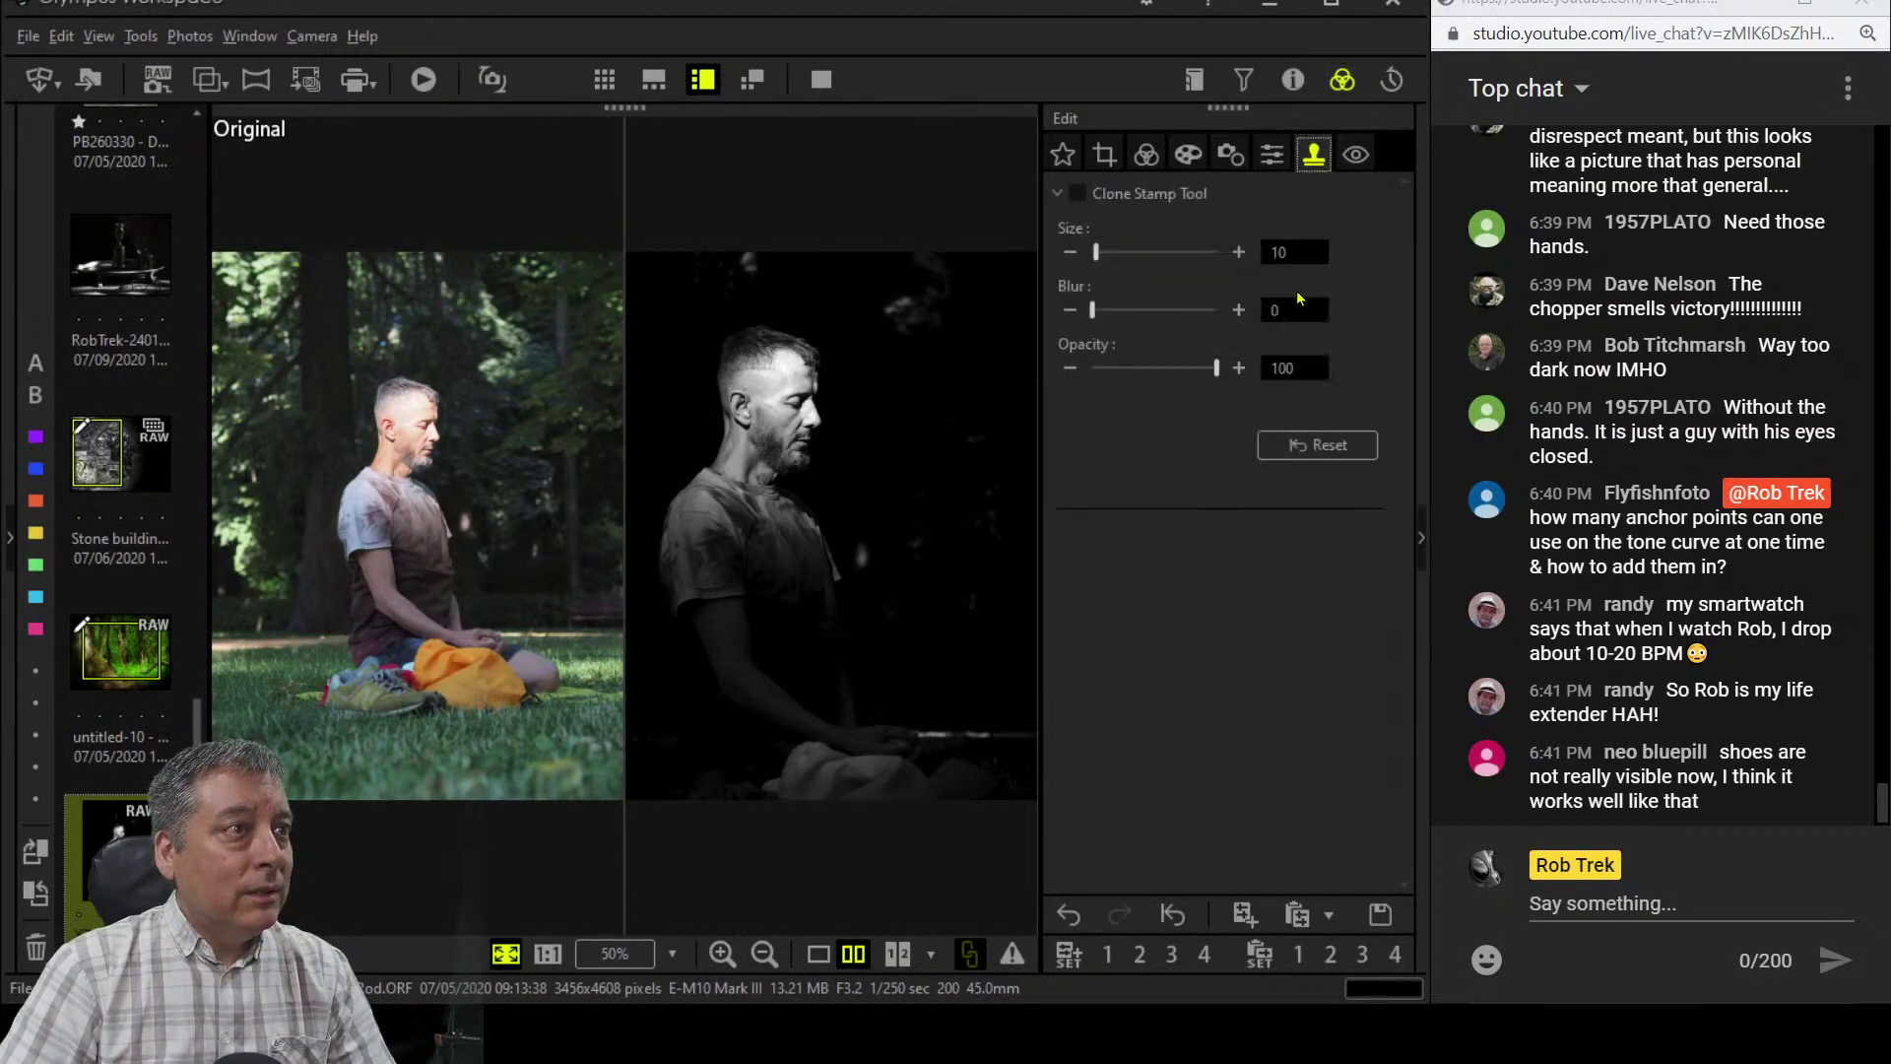
pyautogui.moveTo(1095, 252); pyautogui.dragTo(1219, 254)
pyautogui.moveTo(1092, 310); pyautogui.dragTo(1139, 317)
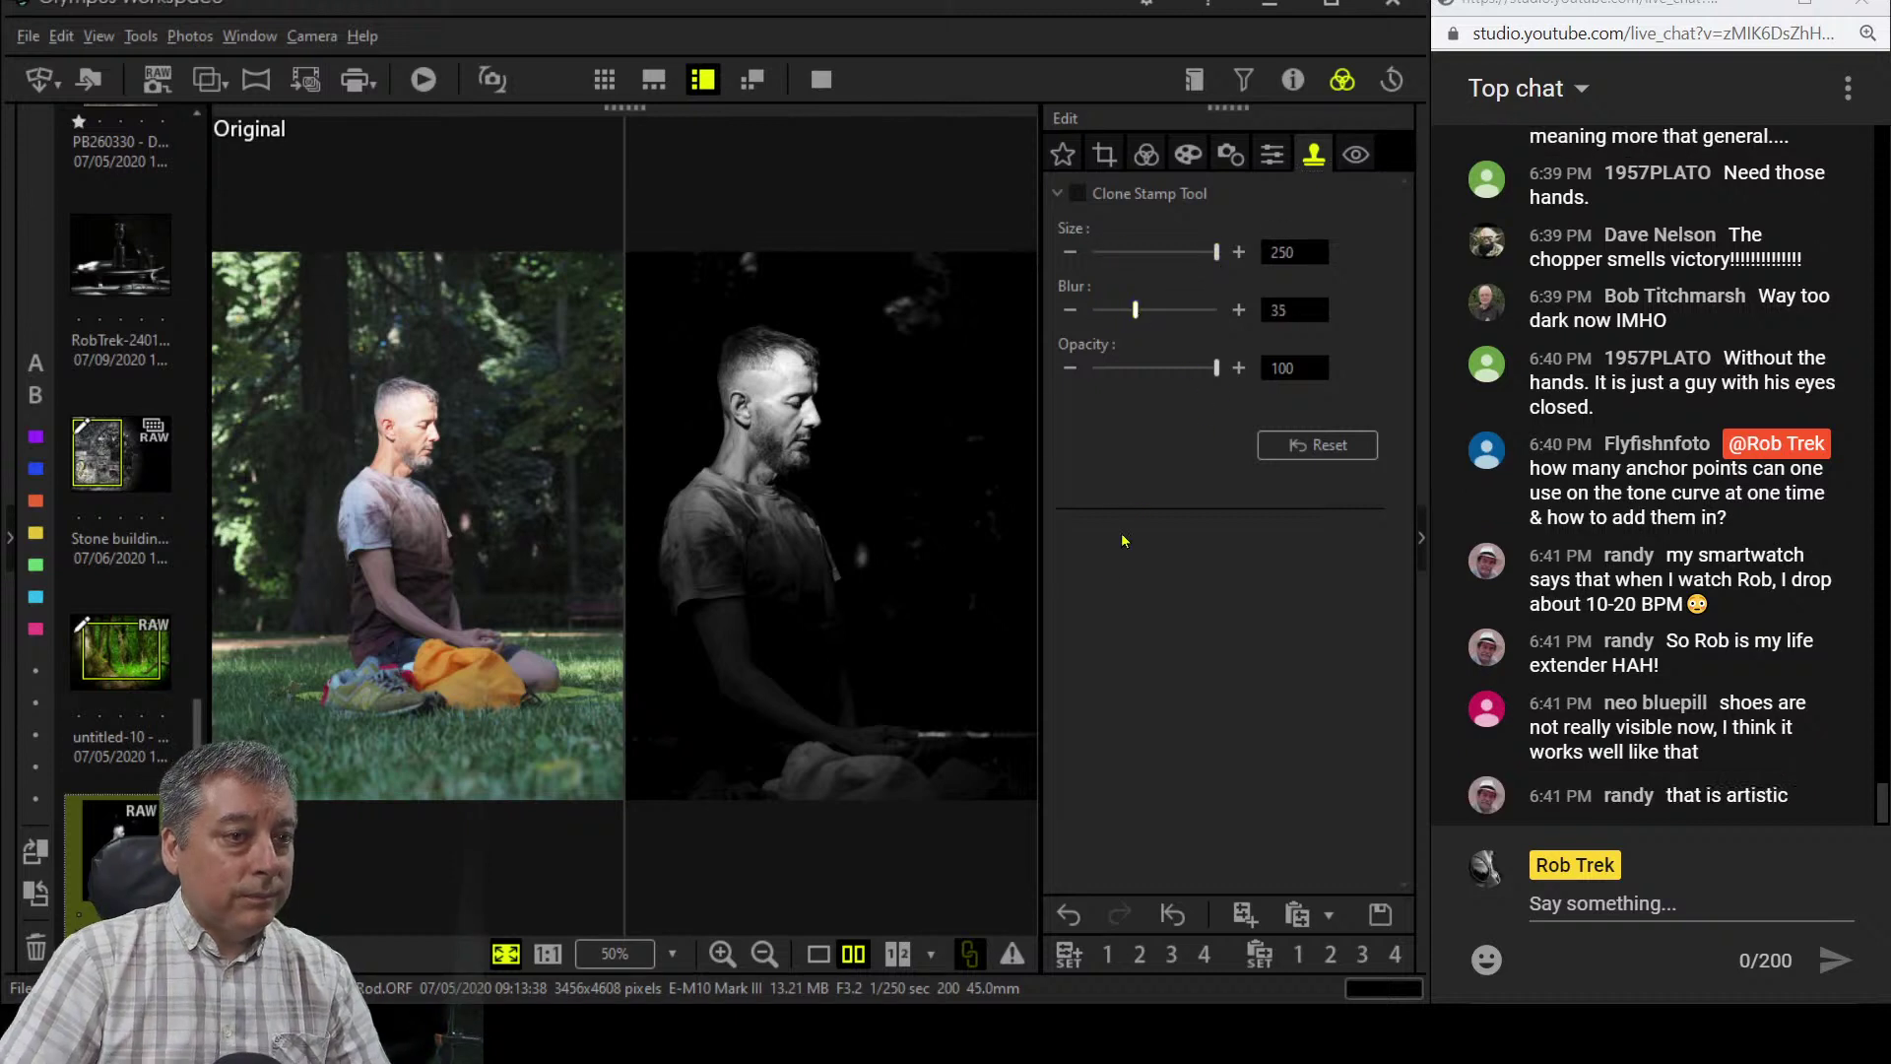
pyautogui.press('super')
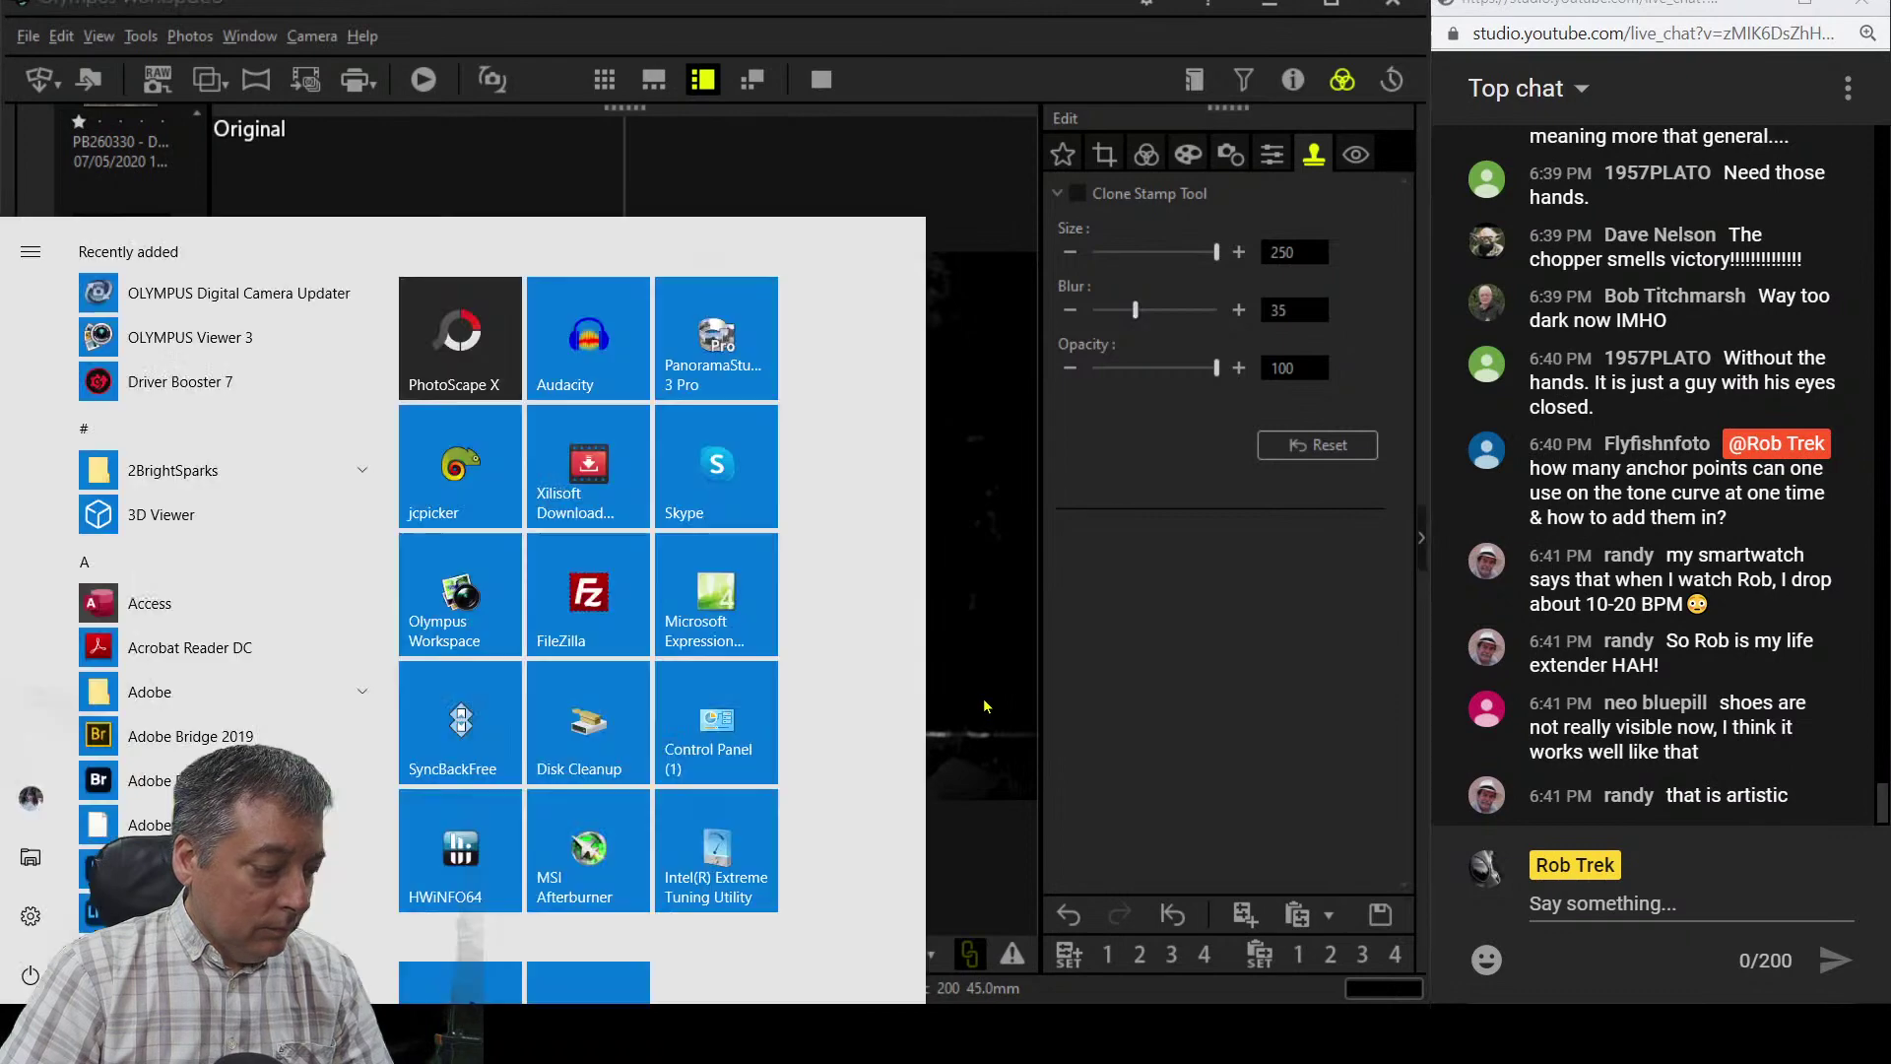
pyautogui.press('super')
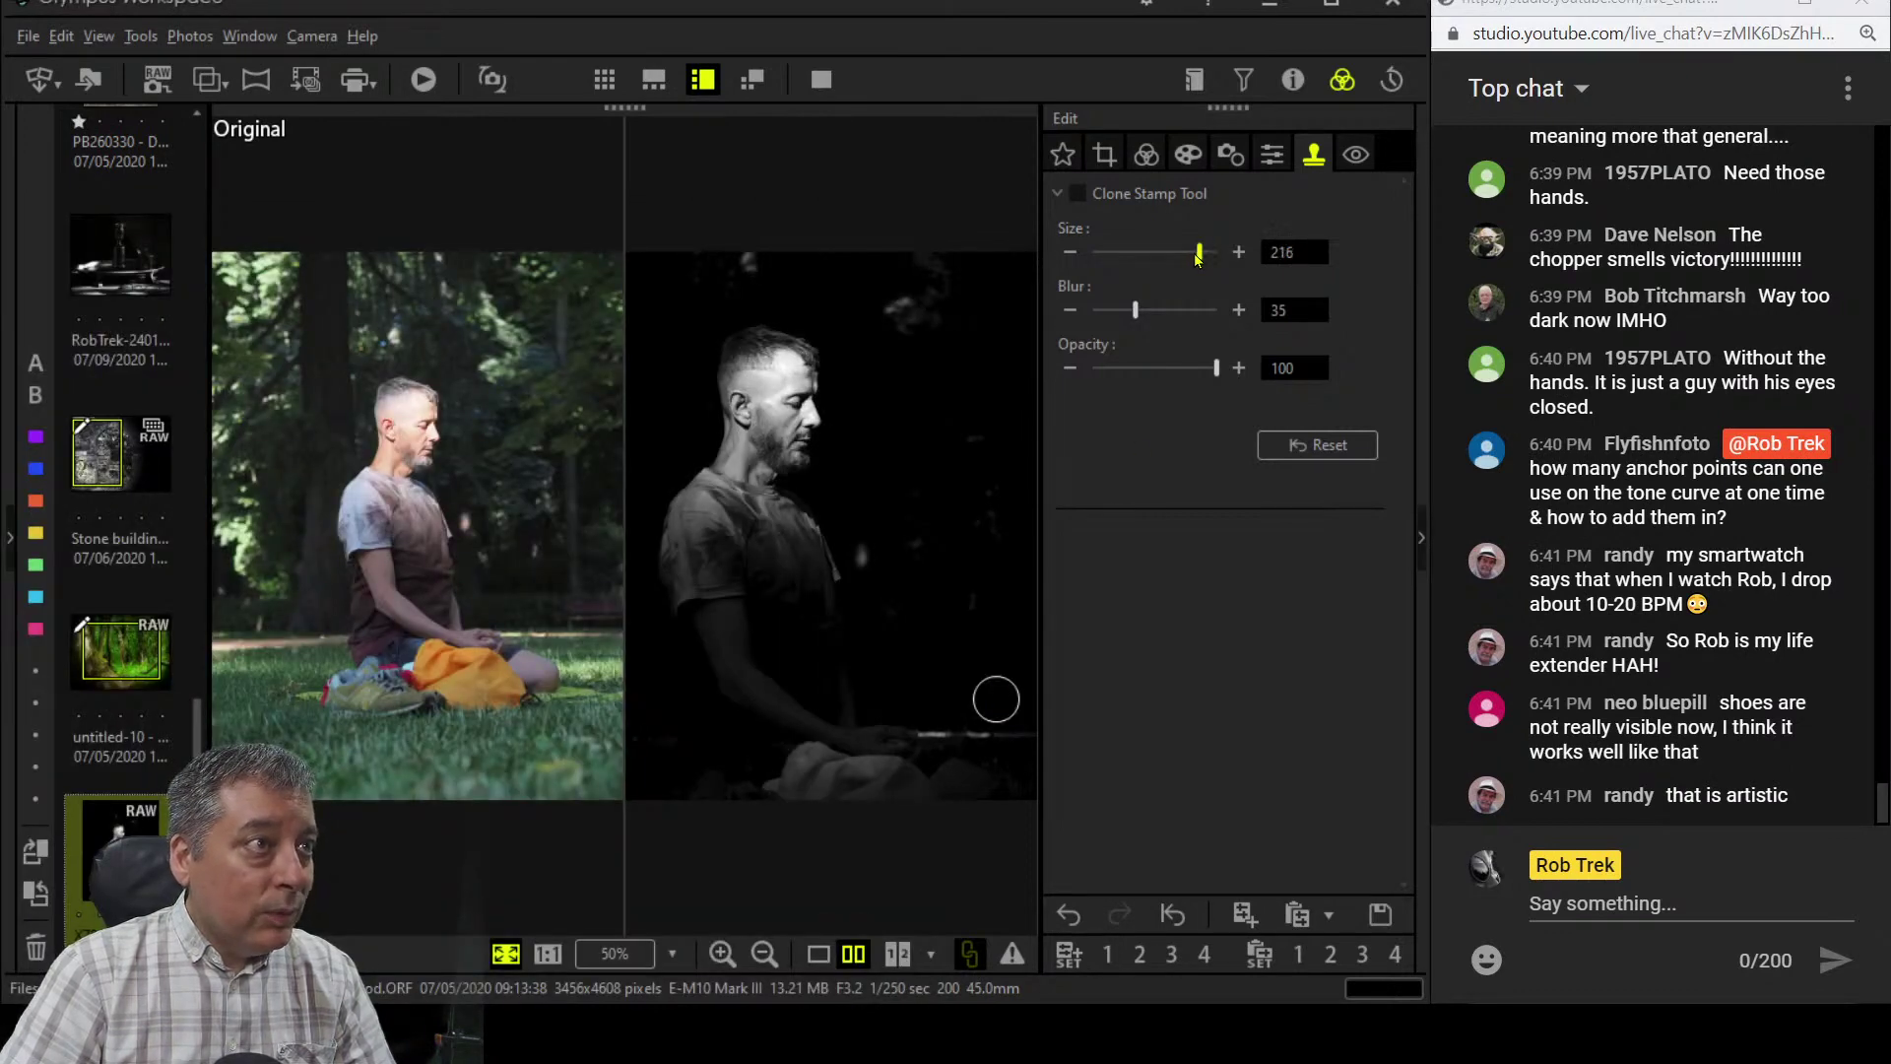
pyautogui.moveTo(1216, 253)
pyautogui.mouseDown()
pyautogui.moveTo(1186, 258)
pyautogui.moveTo(1219, 258)
pyautogui.mouseUp()
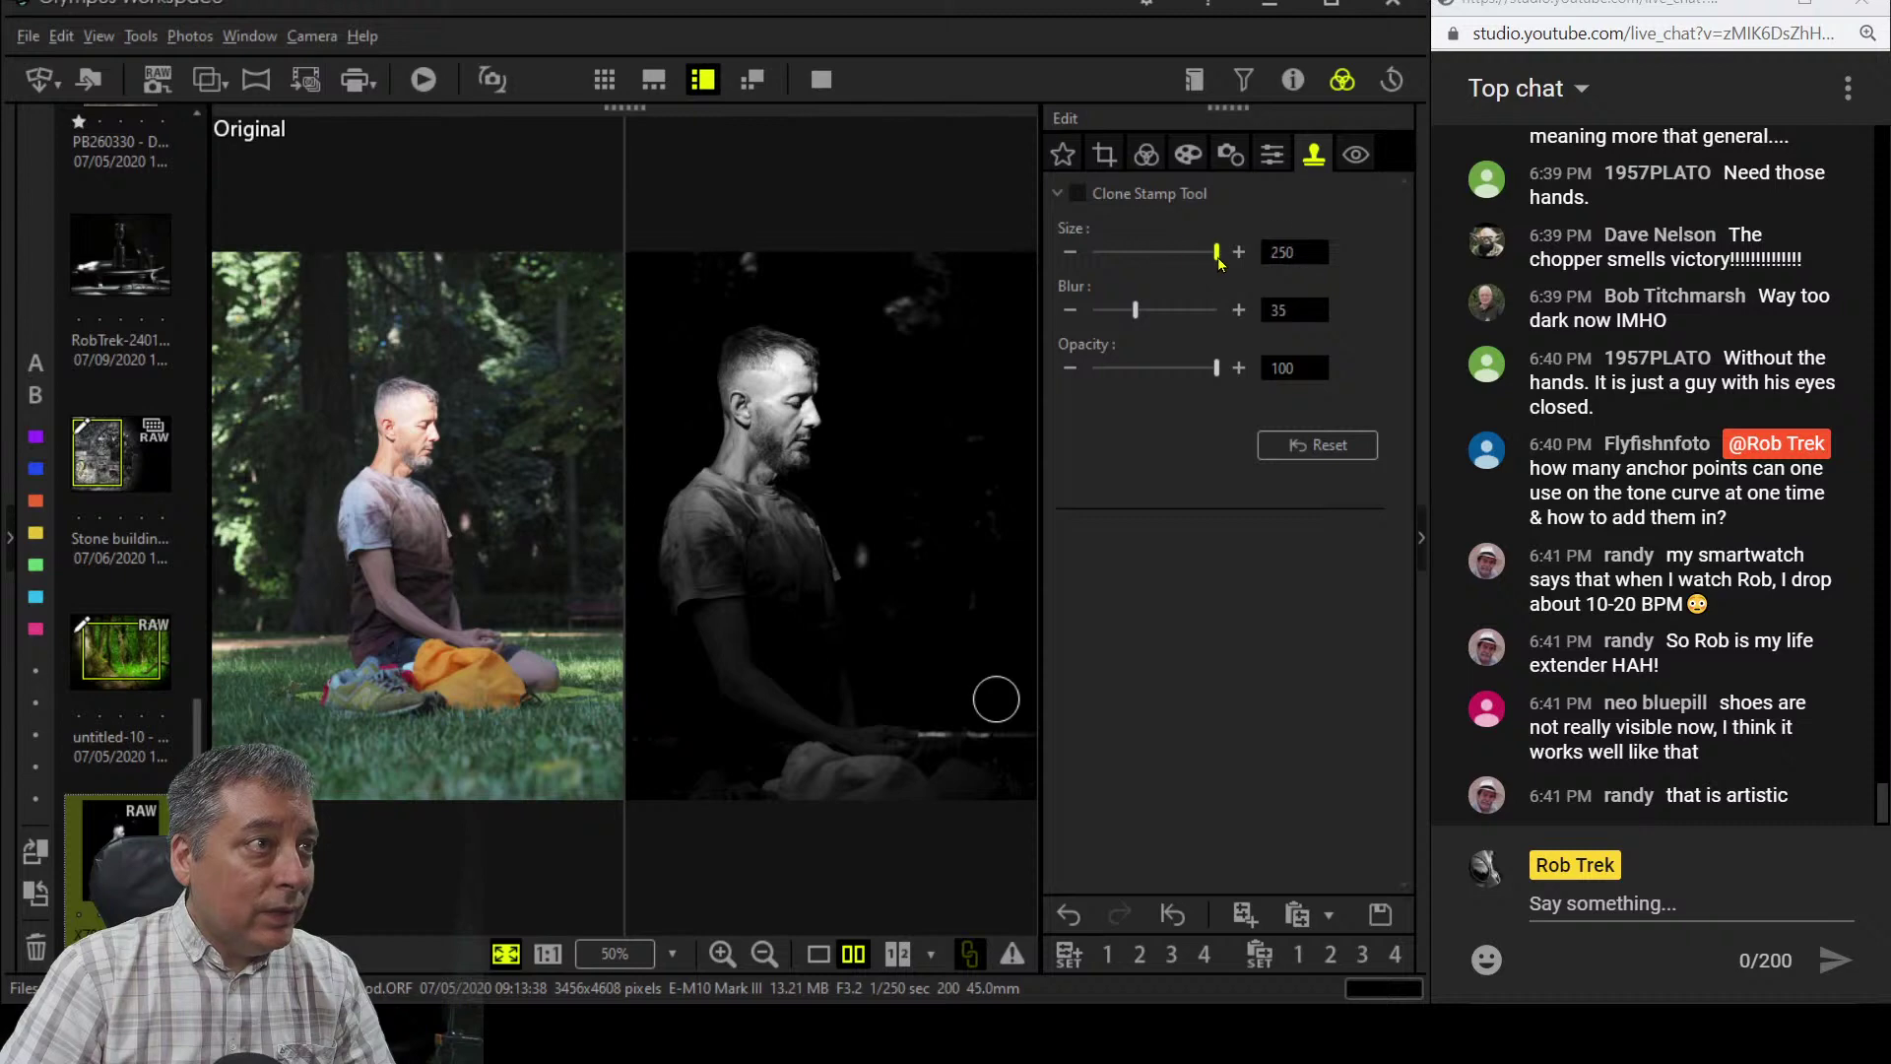
# - Try to clone dark background over the bright strip in front of the man's hands
pyautogui.click(991, 337)
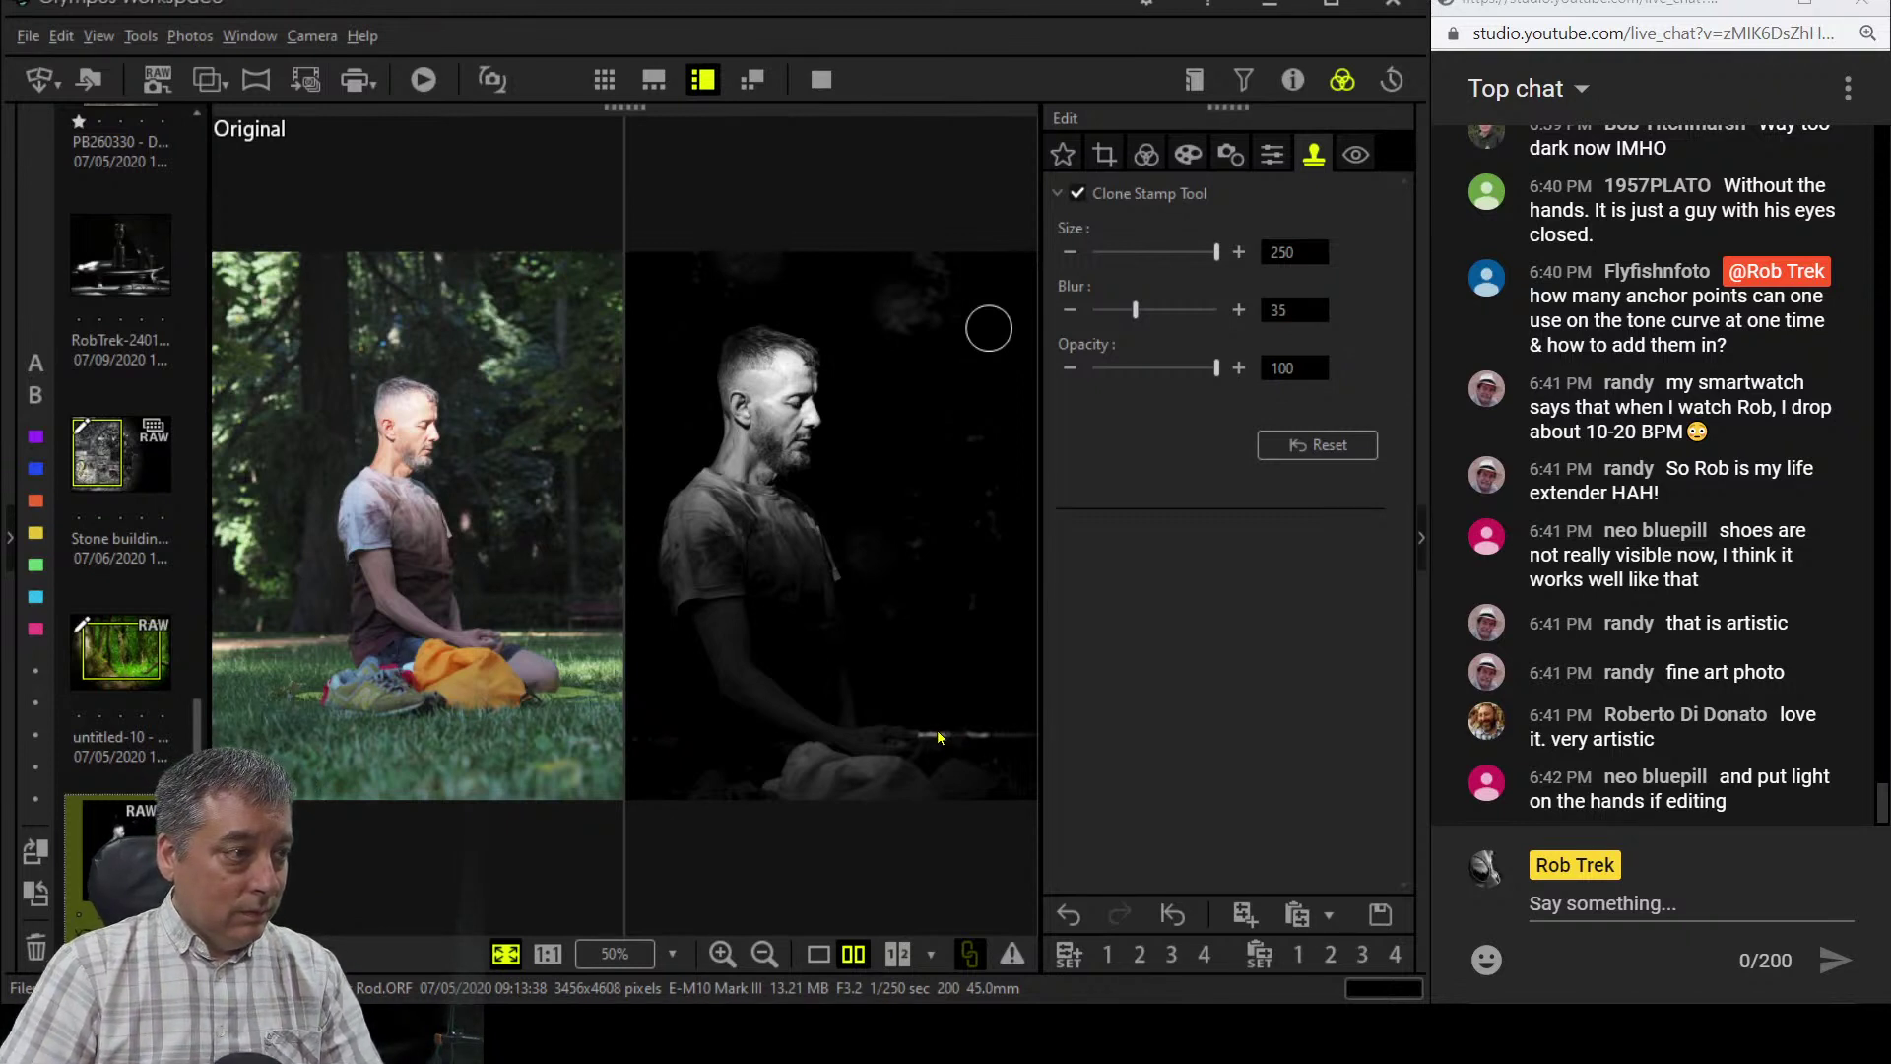
pyautogui.moveTo(938, 737); pyautogui.dragTo(989, 740)
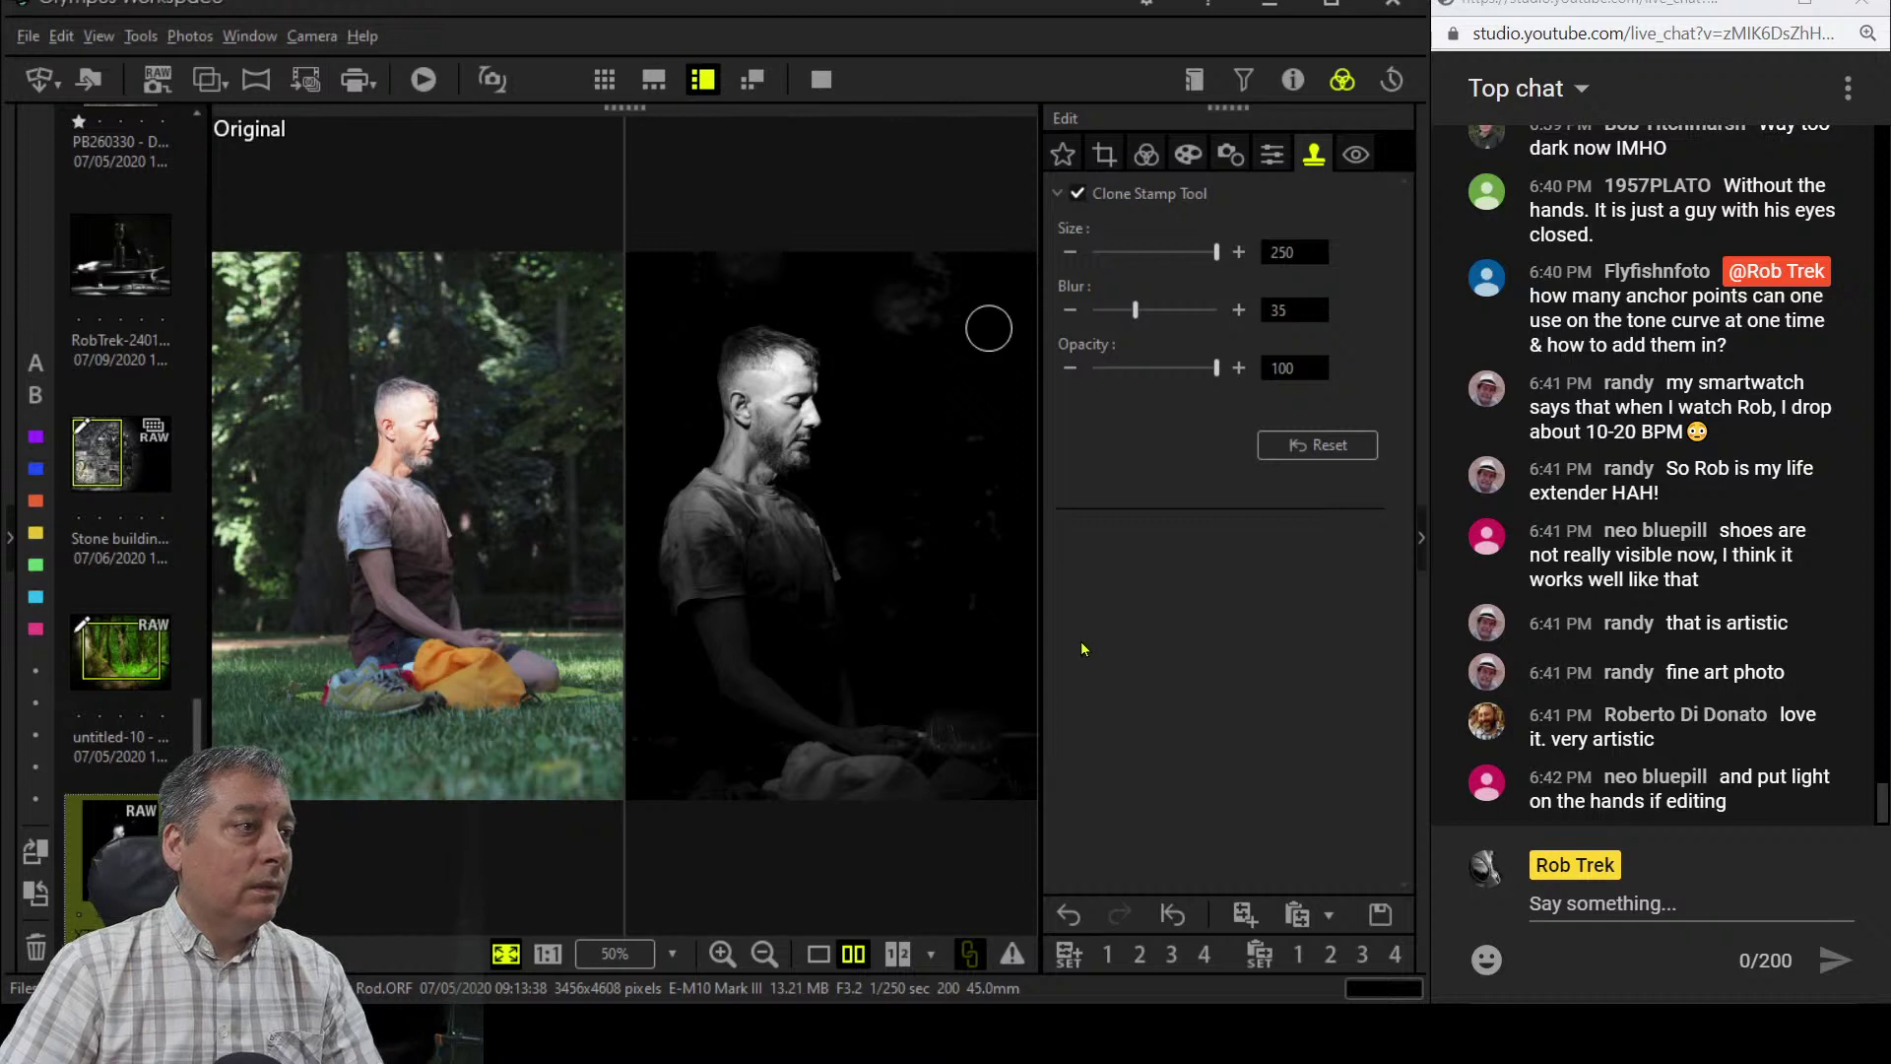
pyautogui.hotkey('ctrl', 'z')
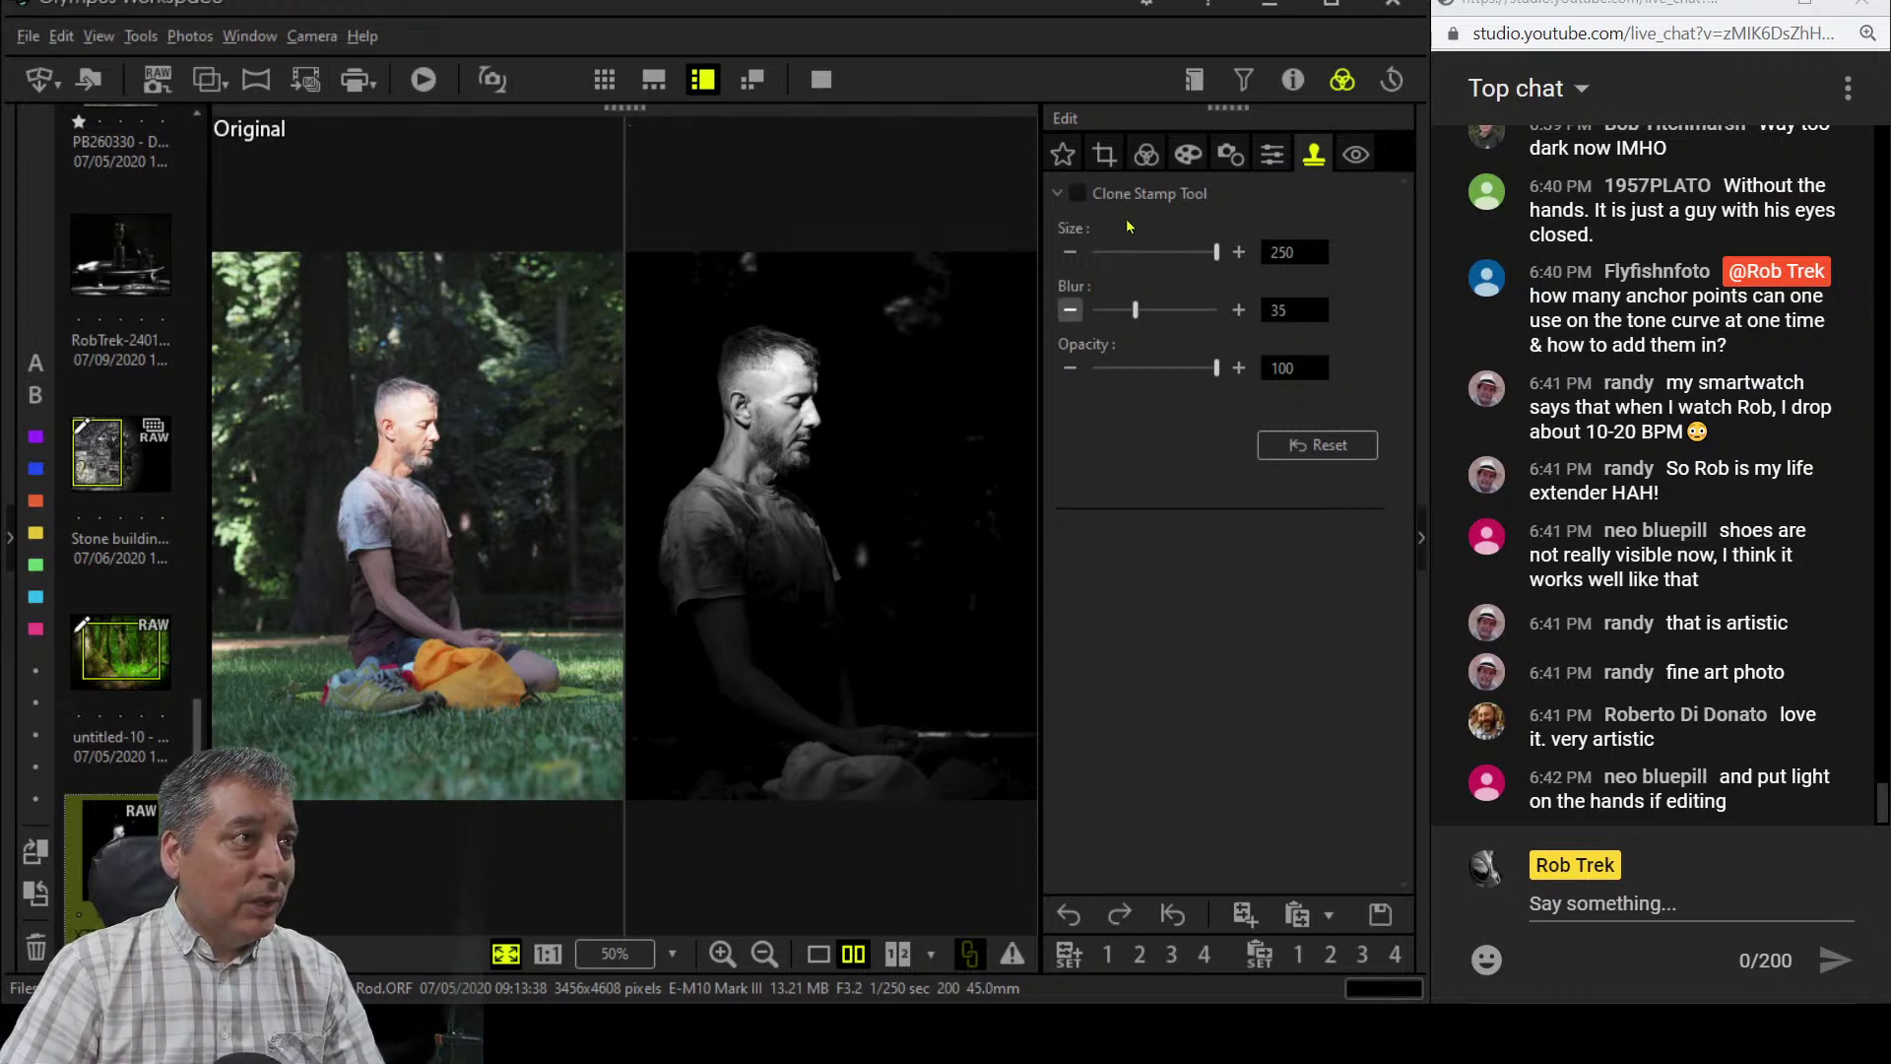
# - Reset the clone stamp edits and clone dark background over the bright patches behind the man
pyautogui.click(1078, 193)
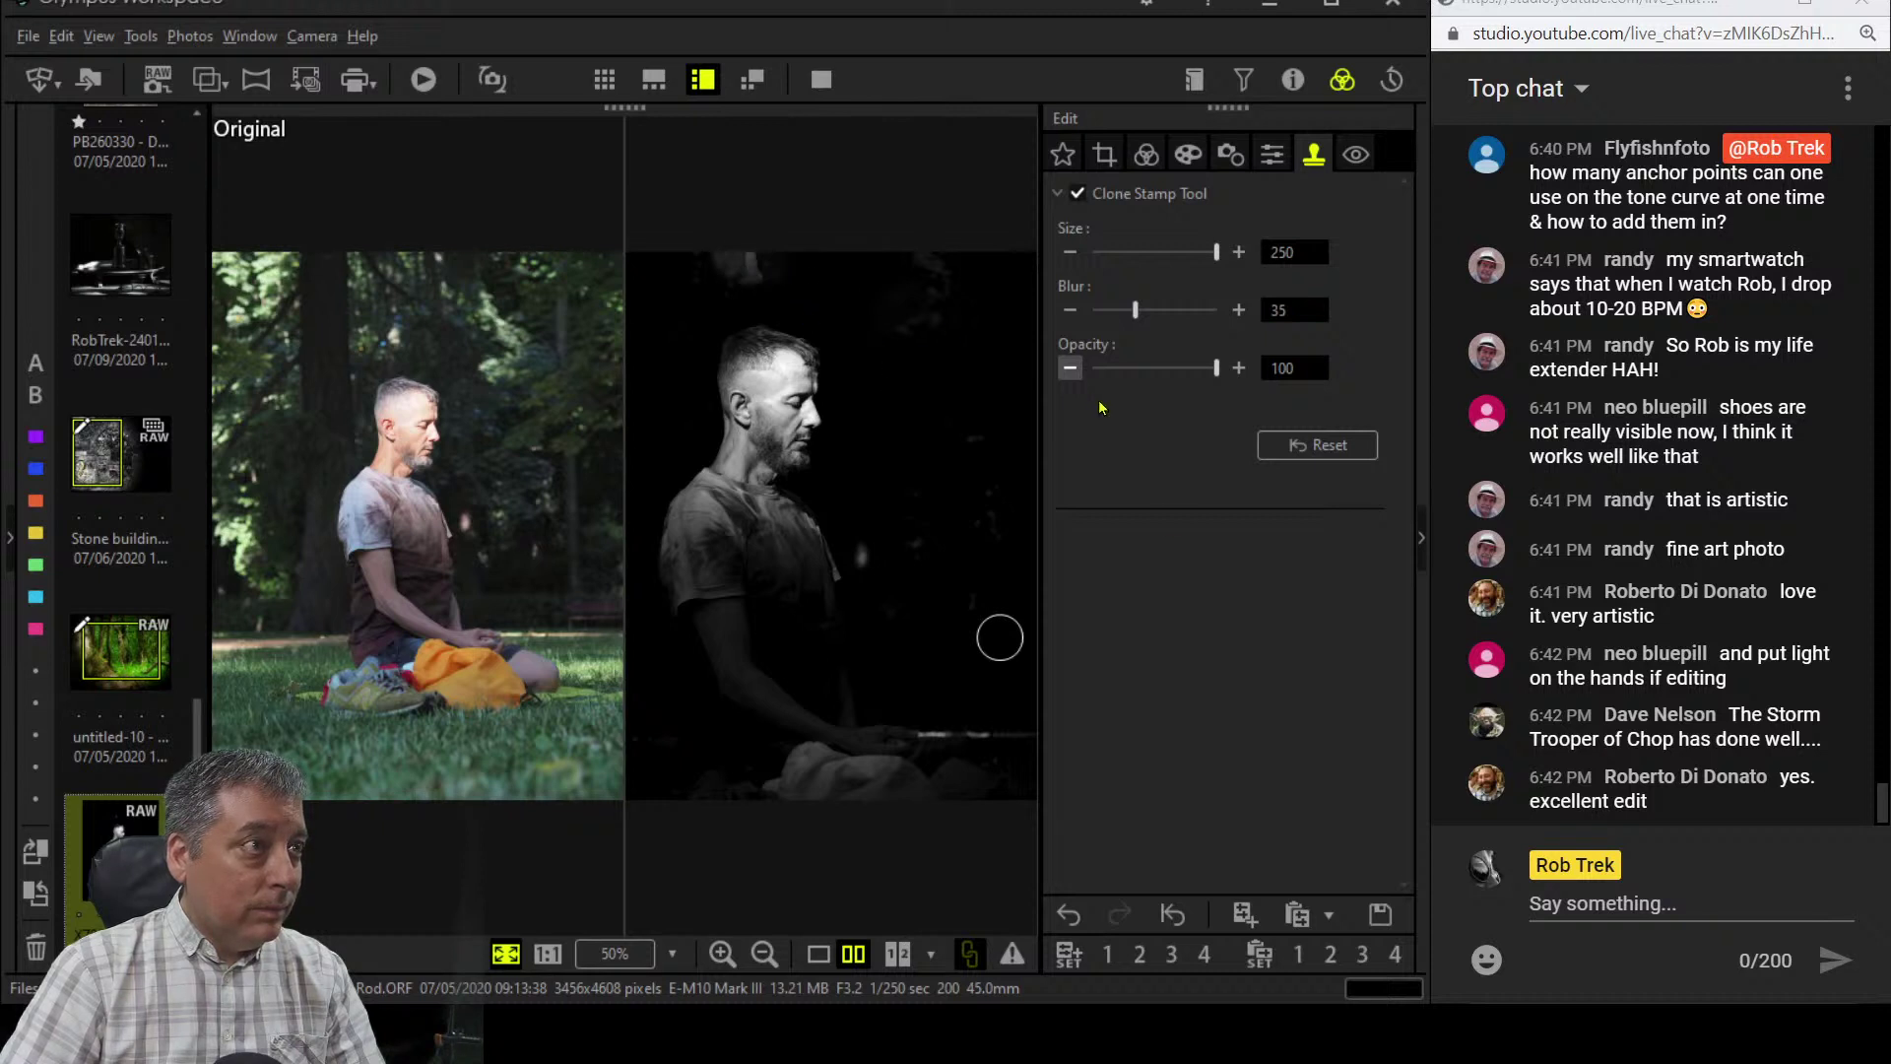
pyautogui.click(1318, 445)
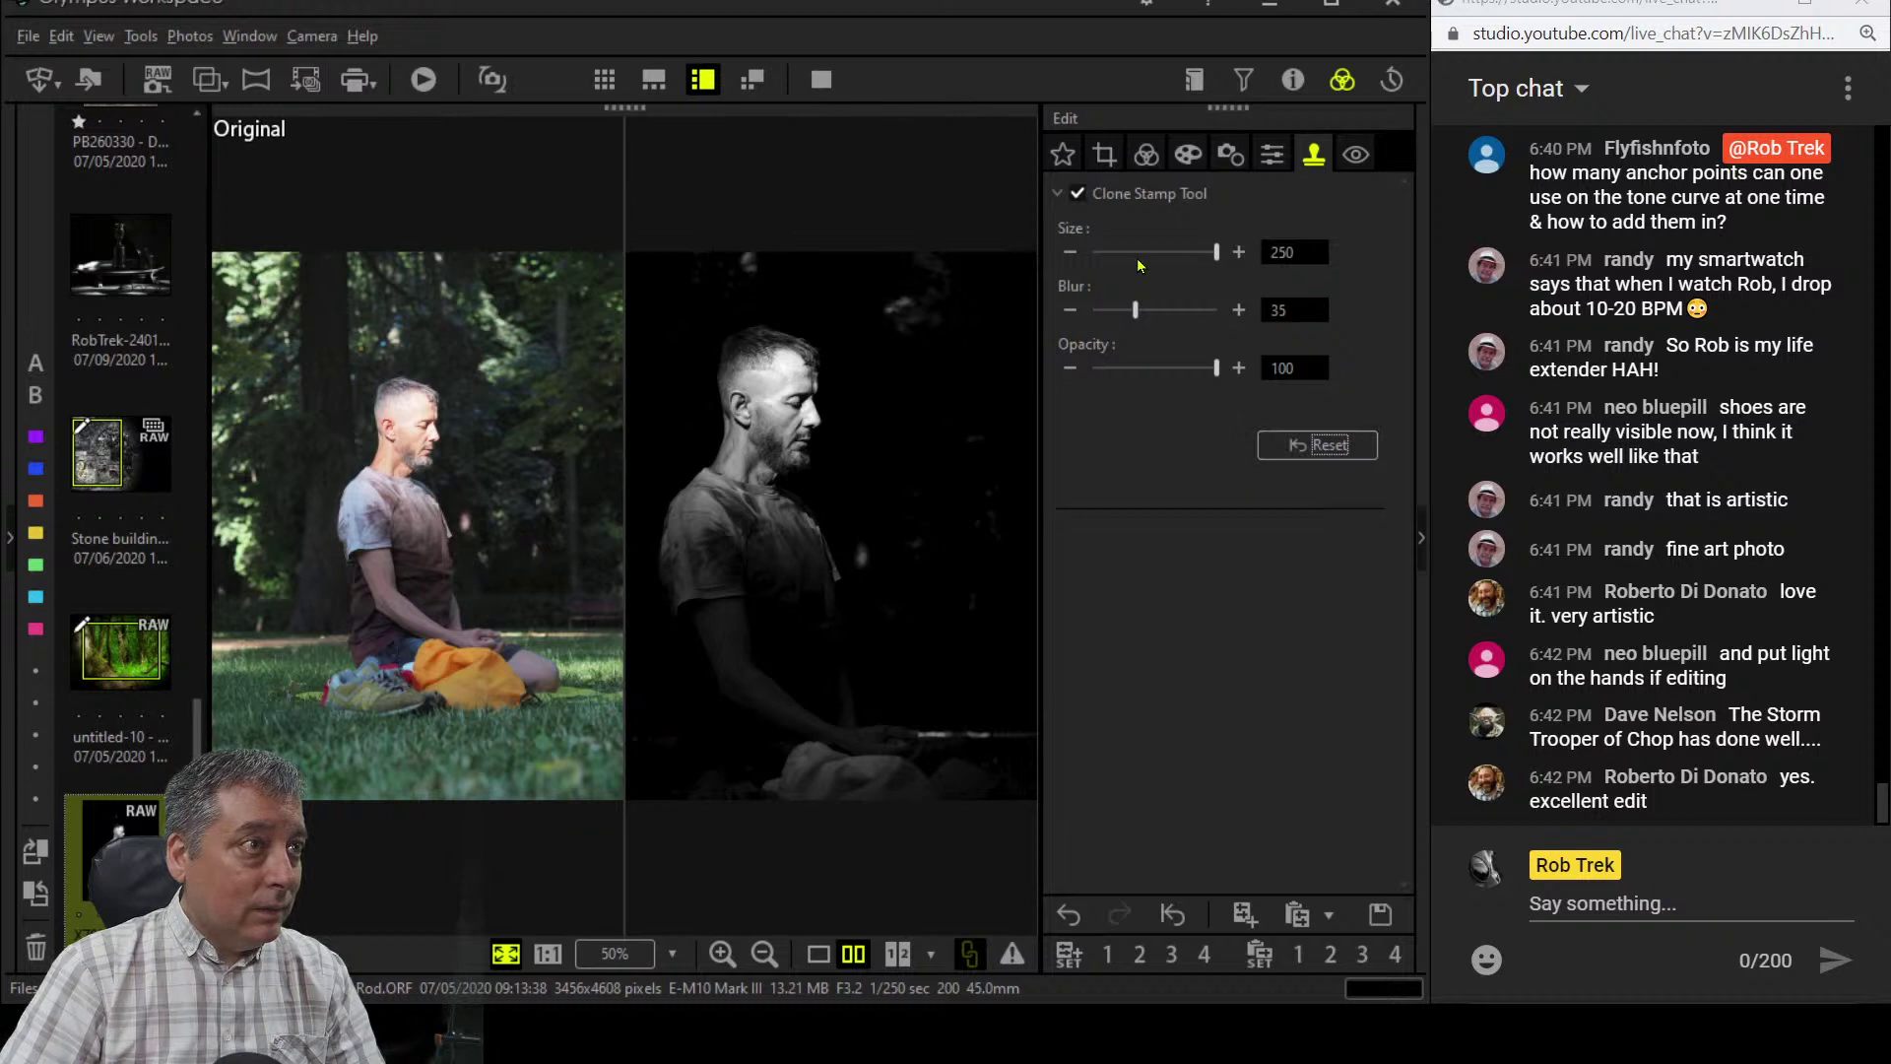
pyautogui.click(994, 322)
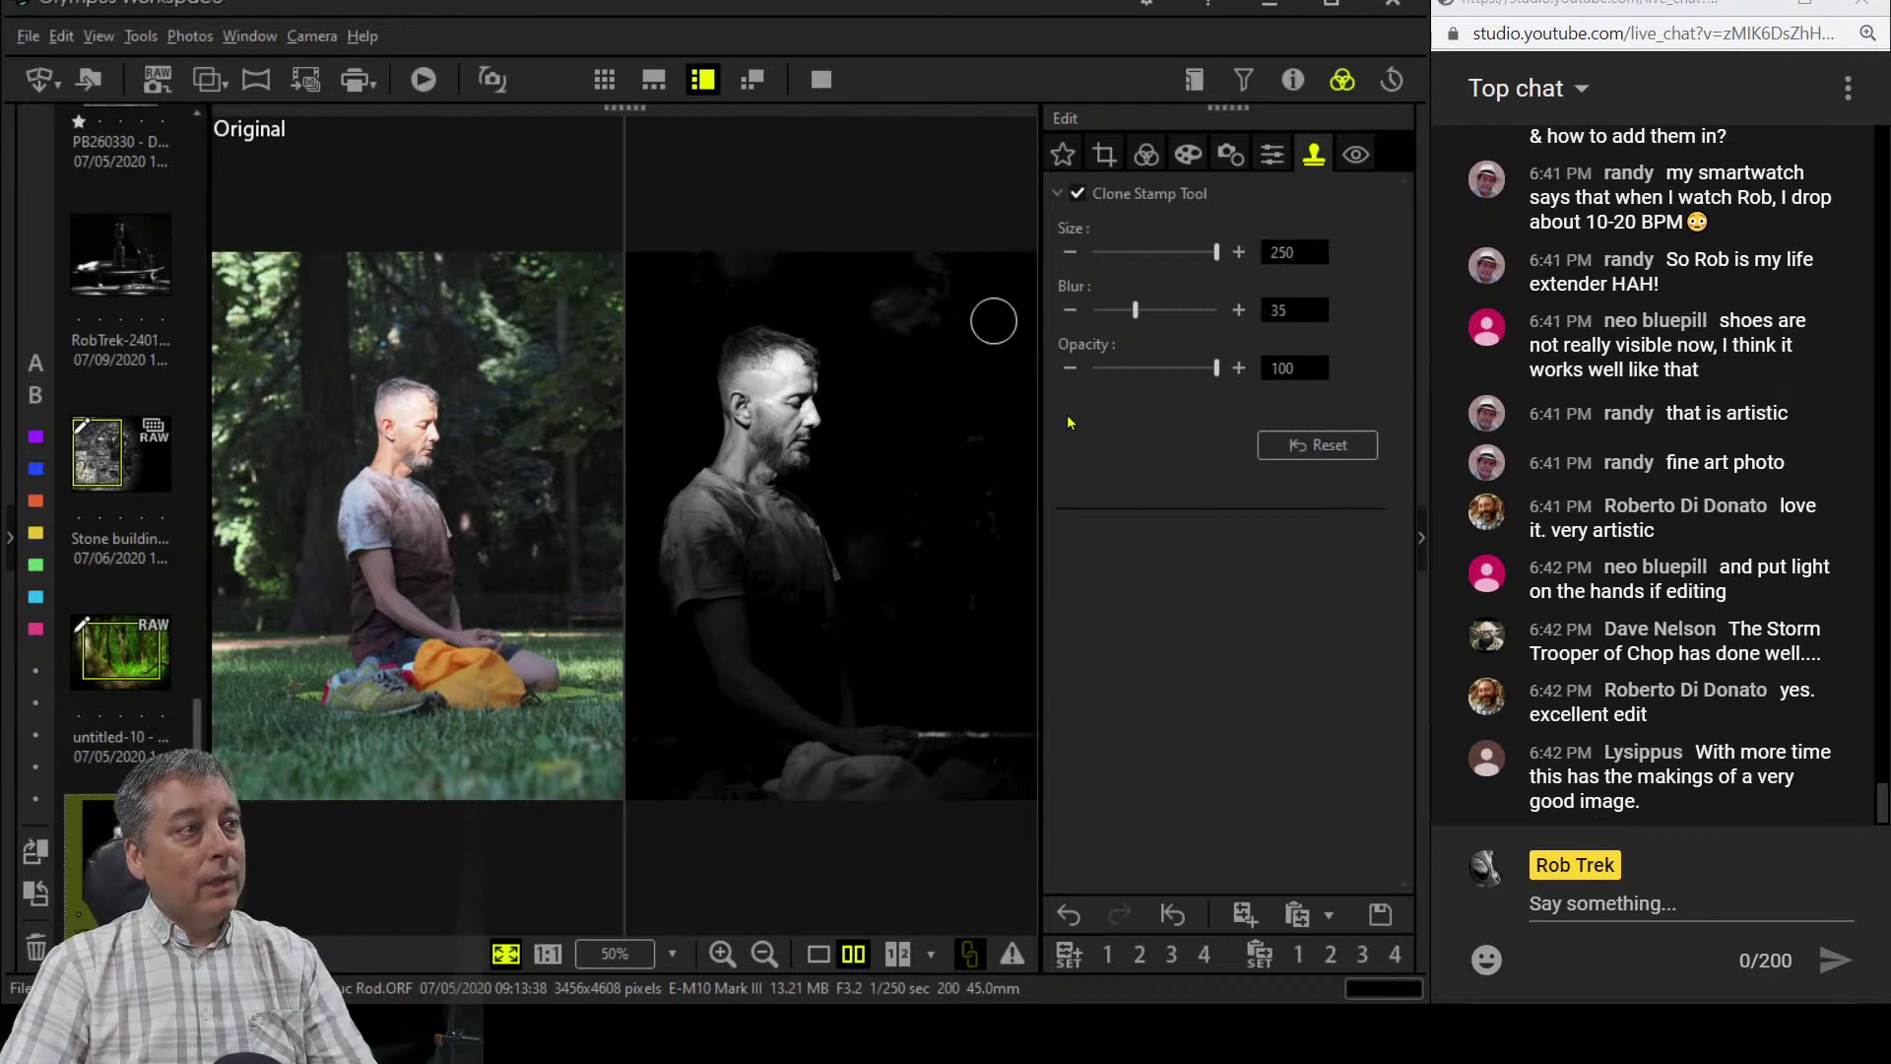
pyautogui.click(1188, 153)
pyautogui.click(1145, 153)
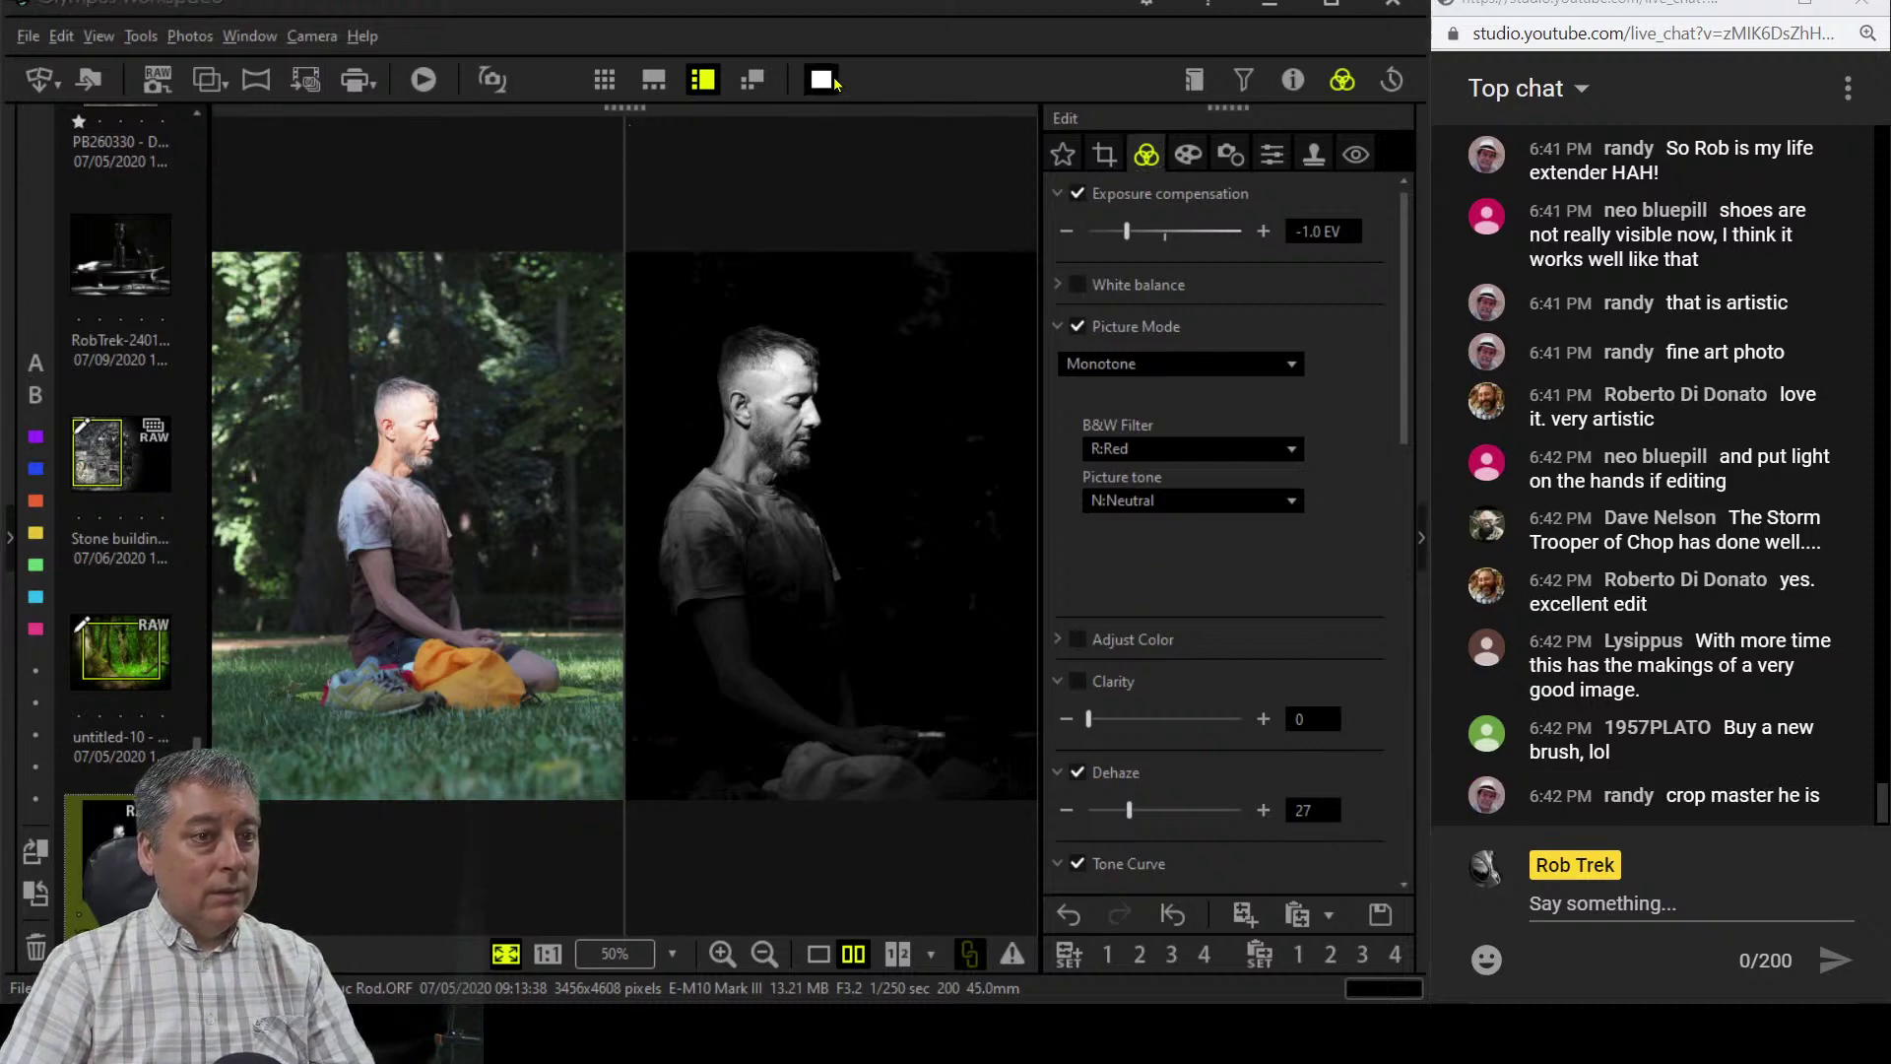
# - Check the before-and-after comparison in full screen and clone dark background over the bright strip beside the man's hands
pyautogui.click(822, 79)
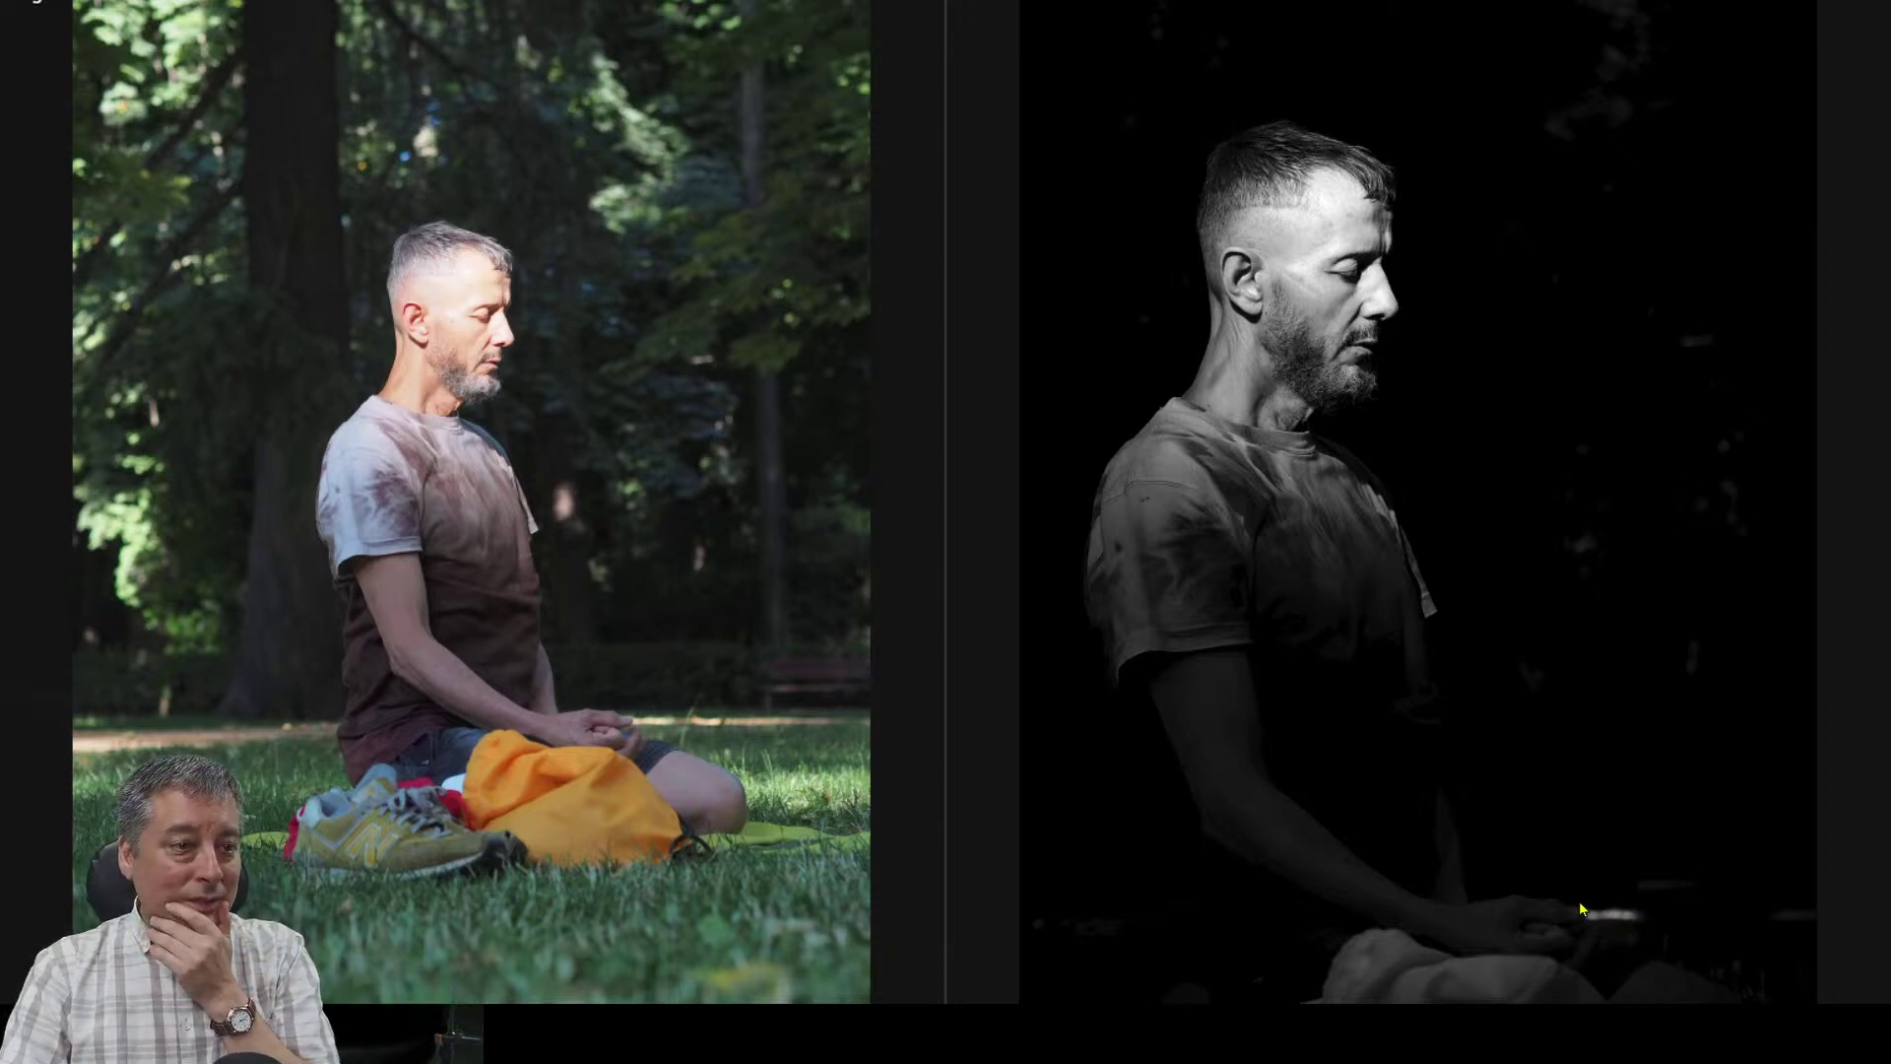
pyautogui.press('Escape')
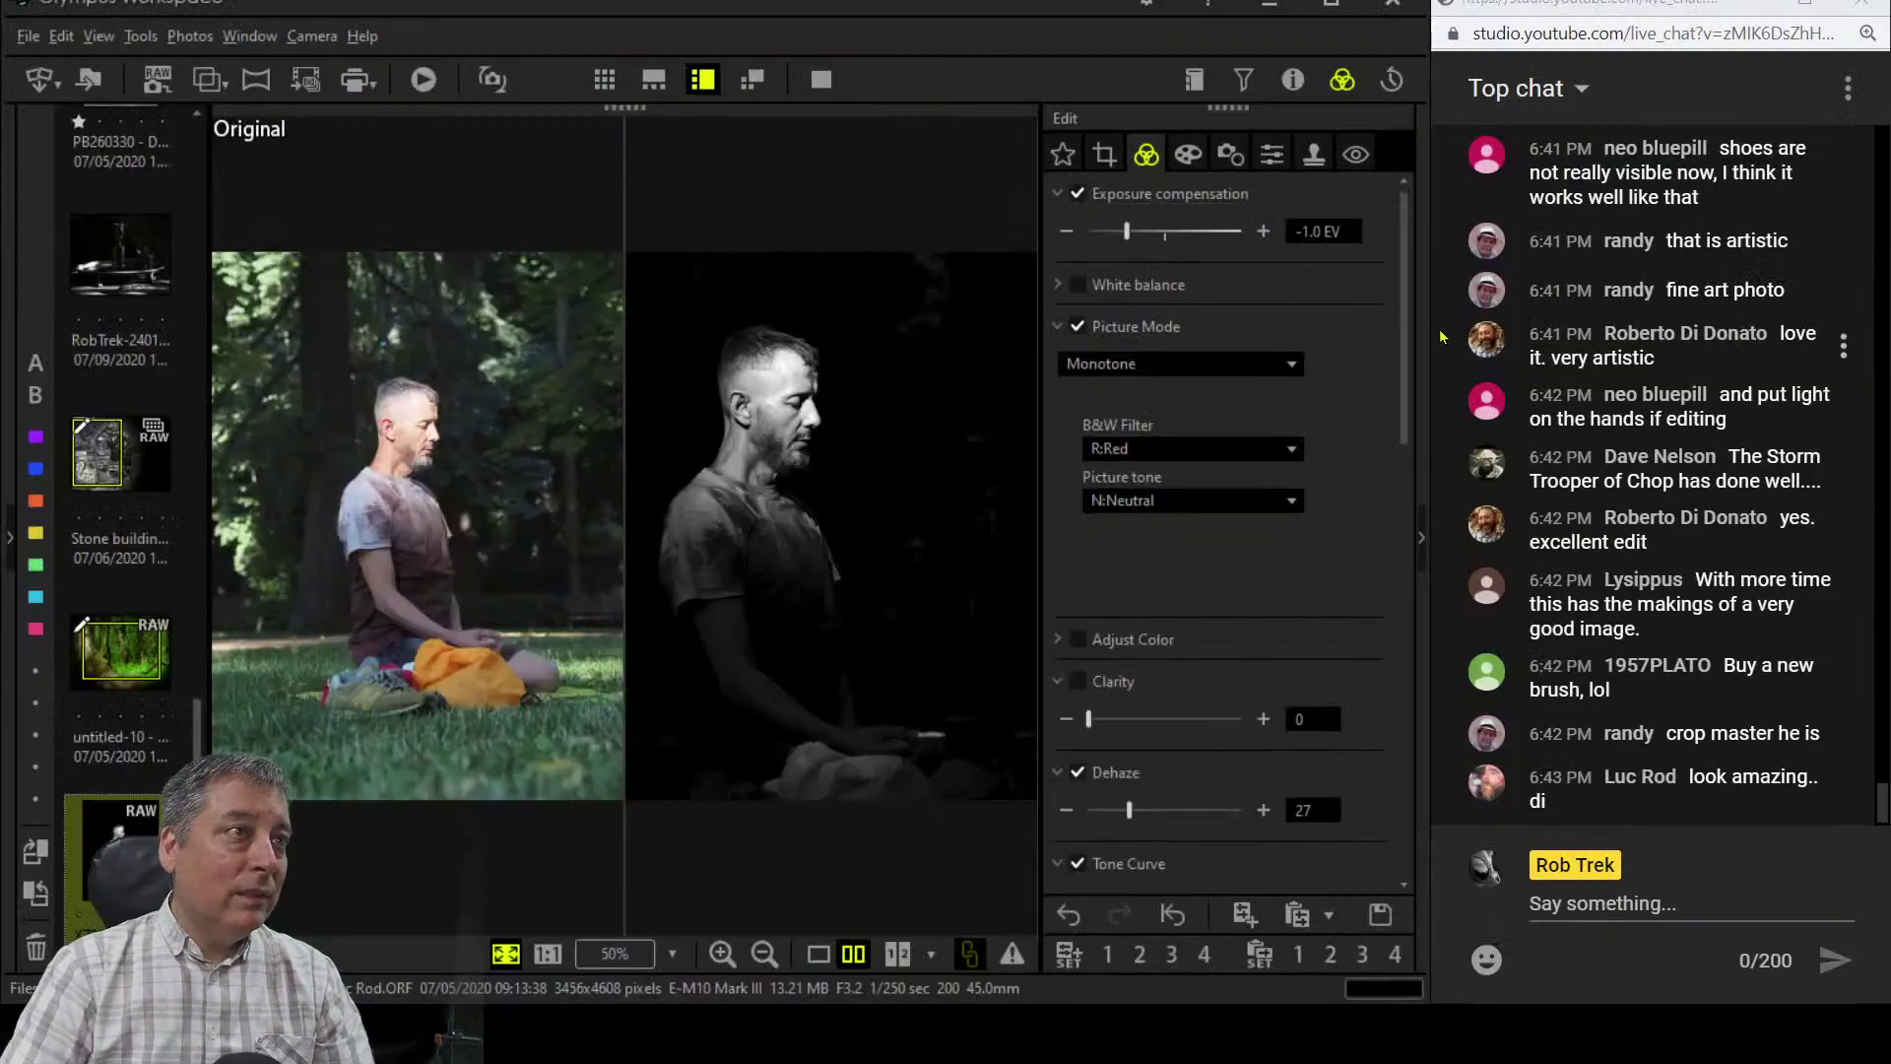
pyautogui.click(1316, 160)
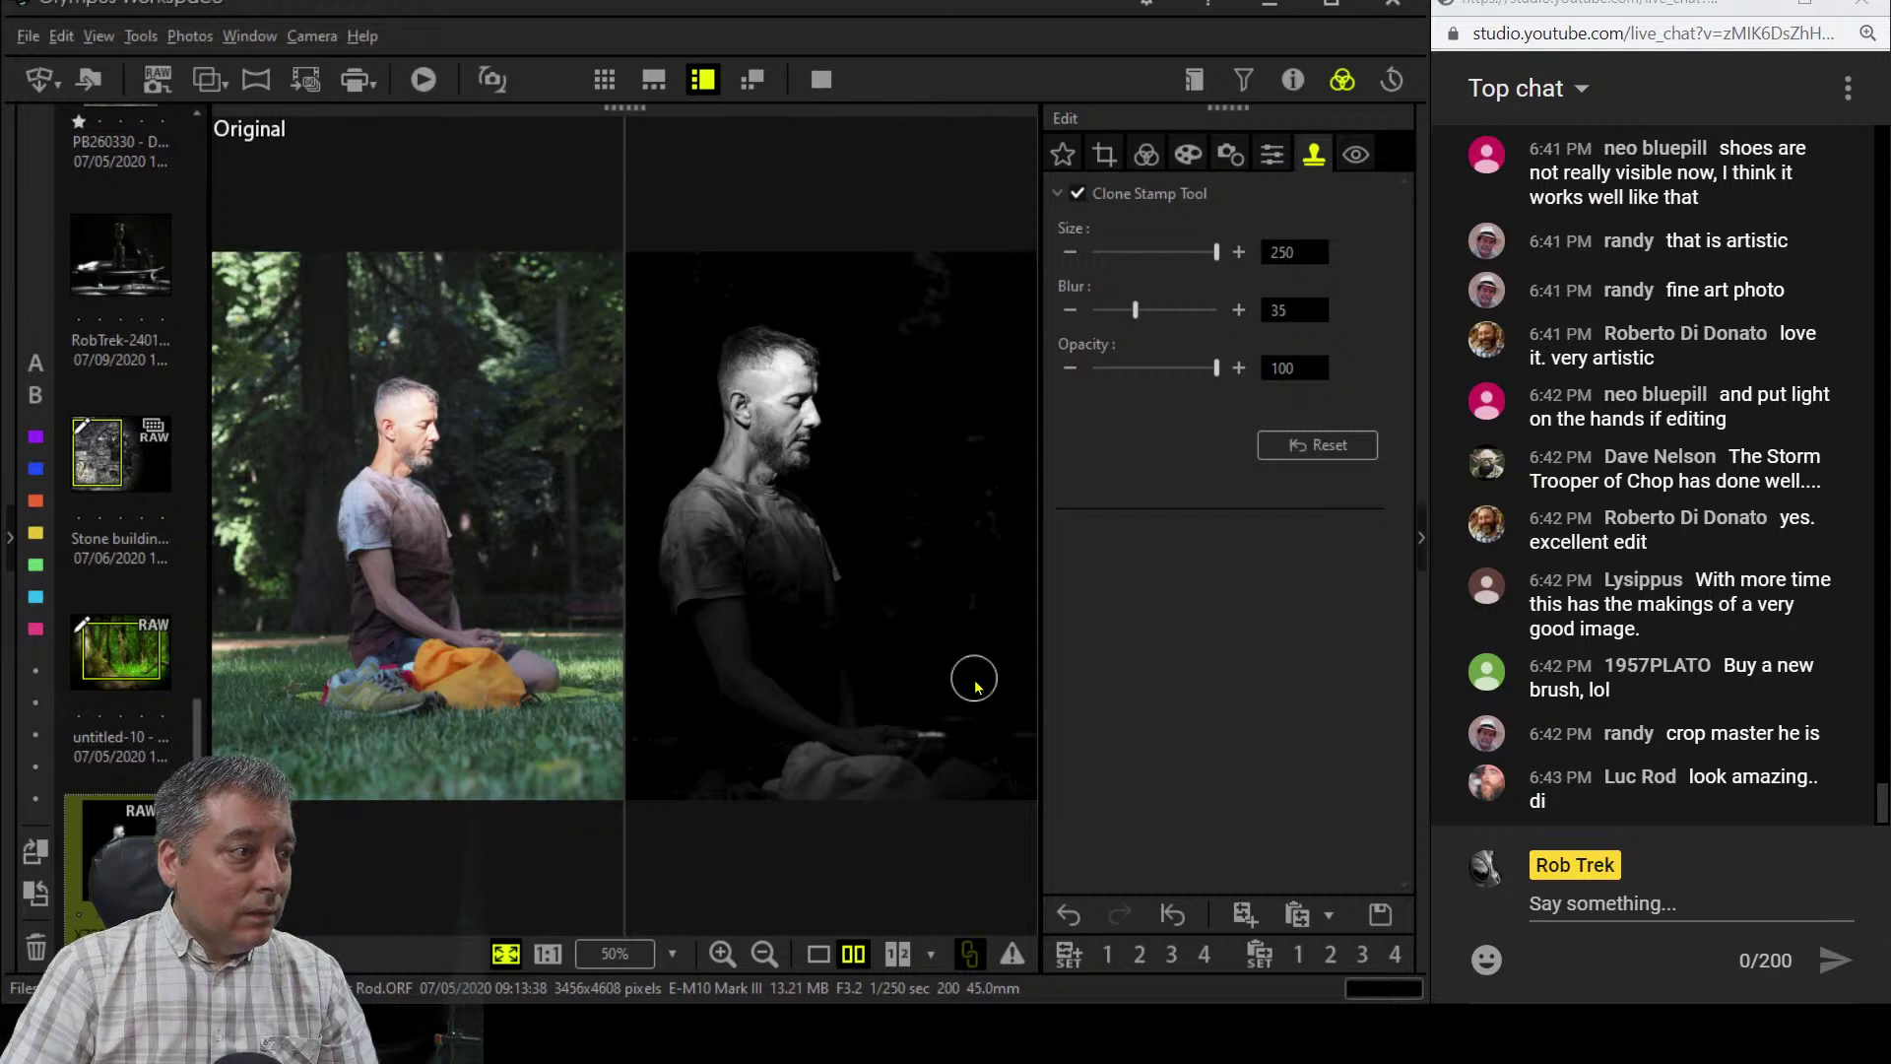
pyautogui.click(936, 738)
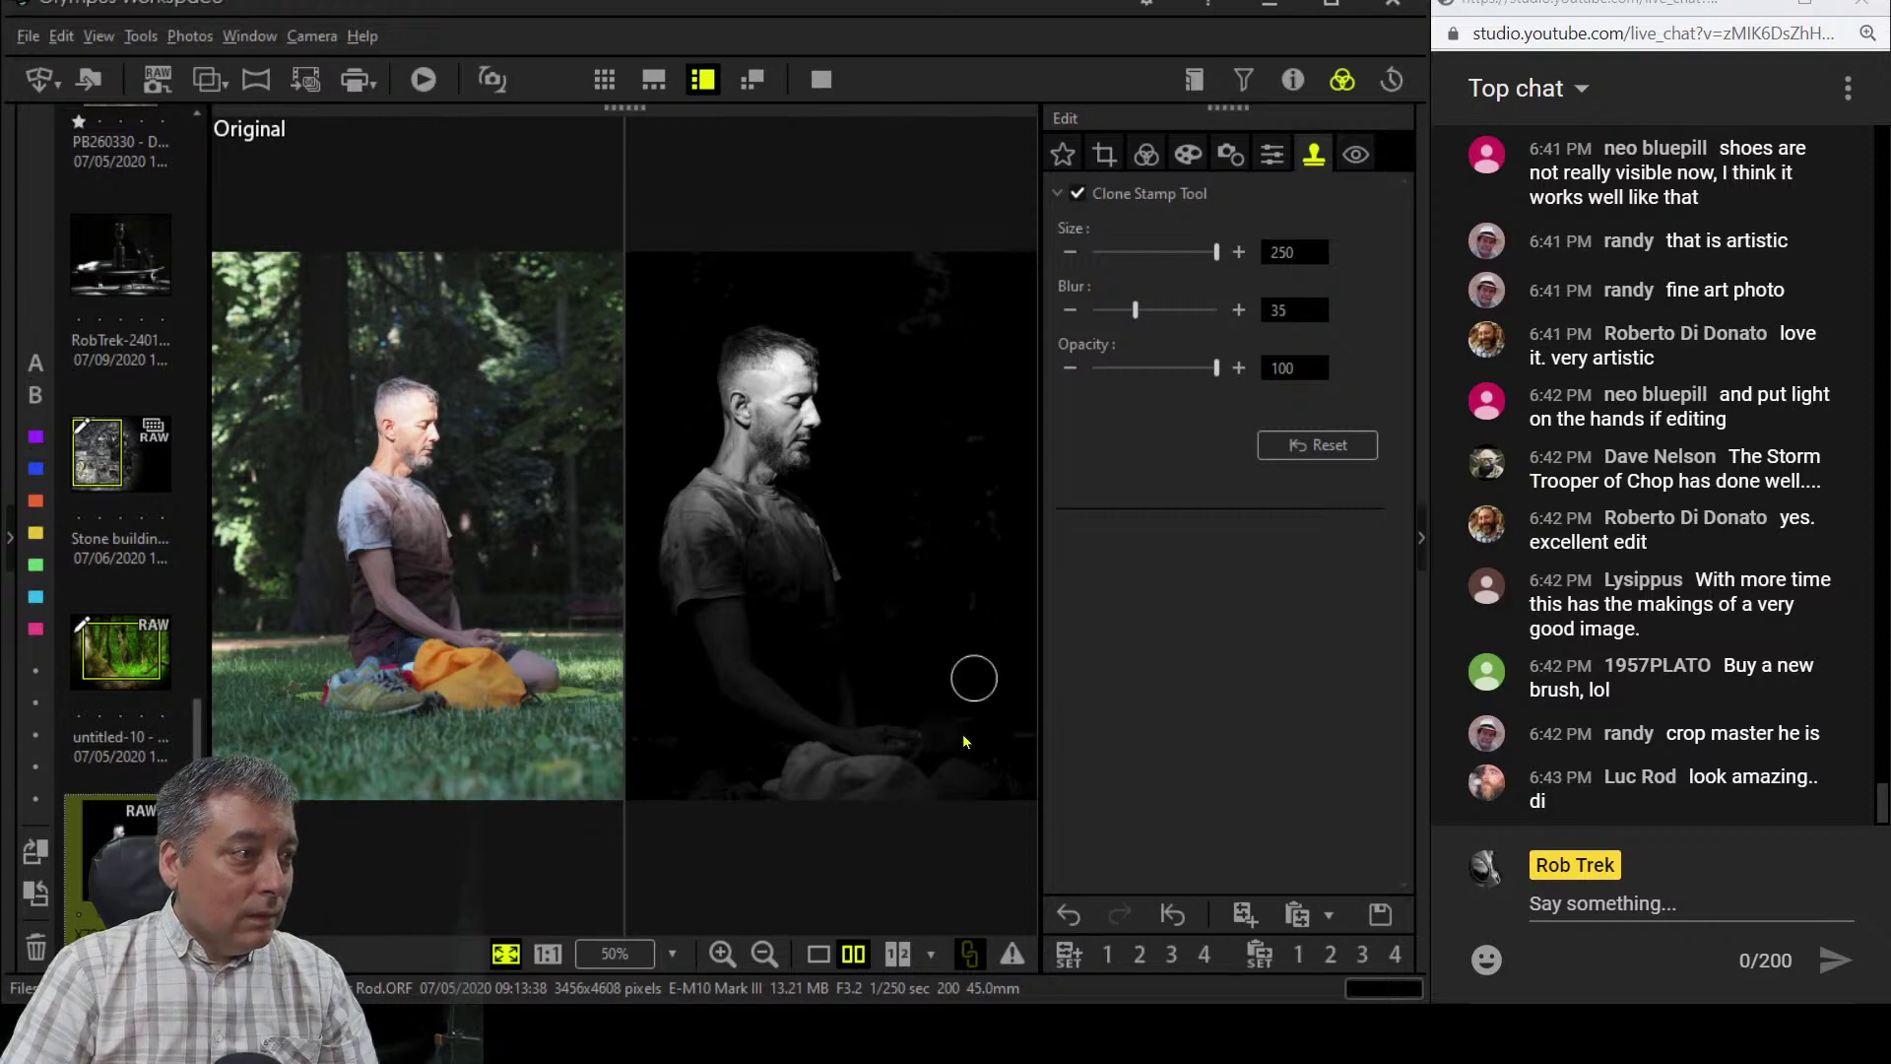
# - Display only the edited portrait instead of the side-by-side comparison and review it in full screen
pyautogui.click(1187, 156)
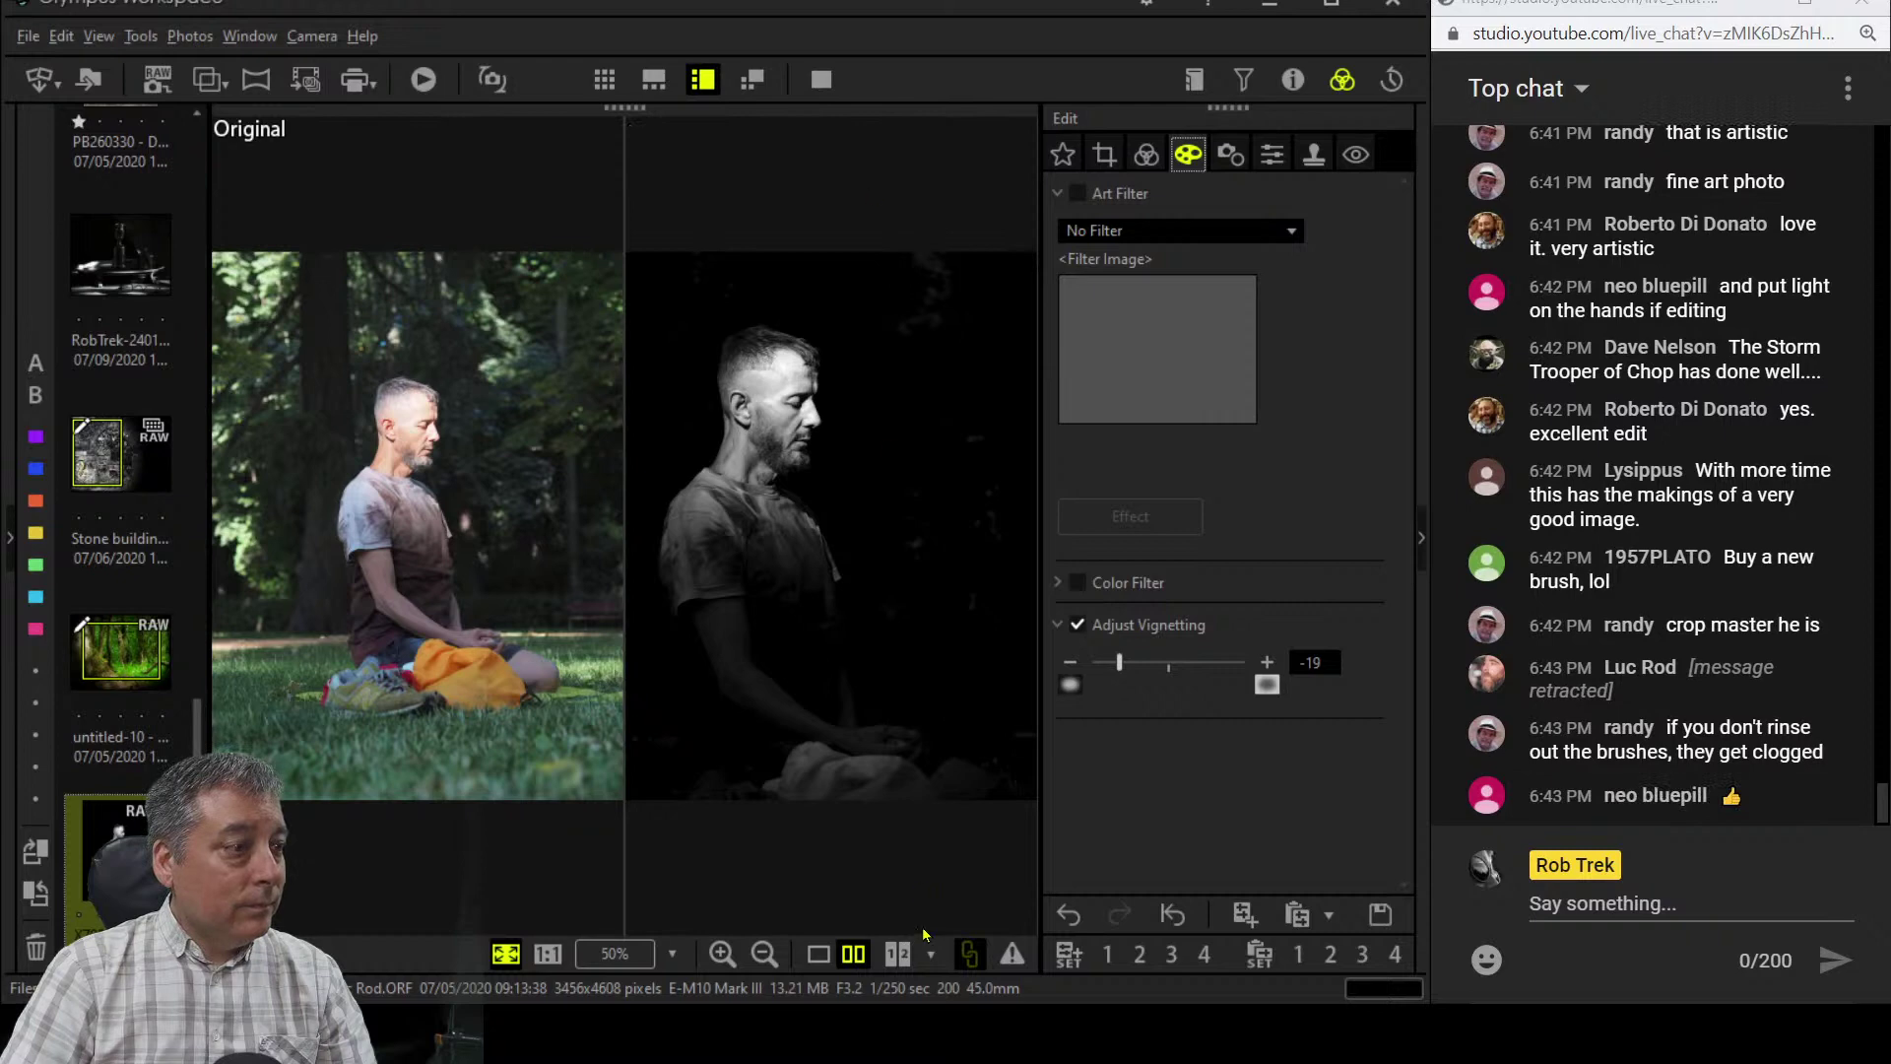
pyautogui.click(818, 955)
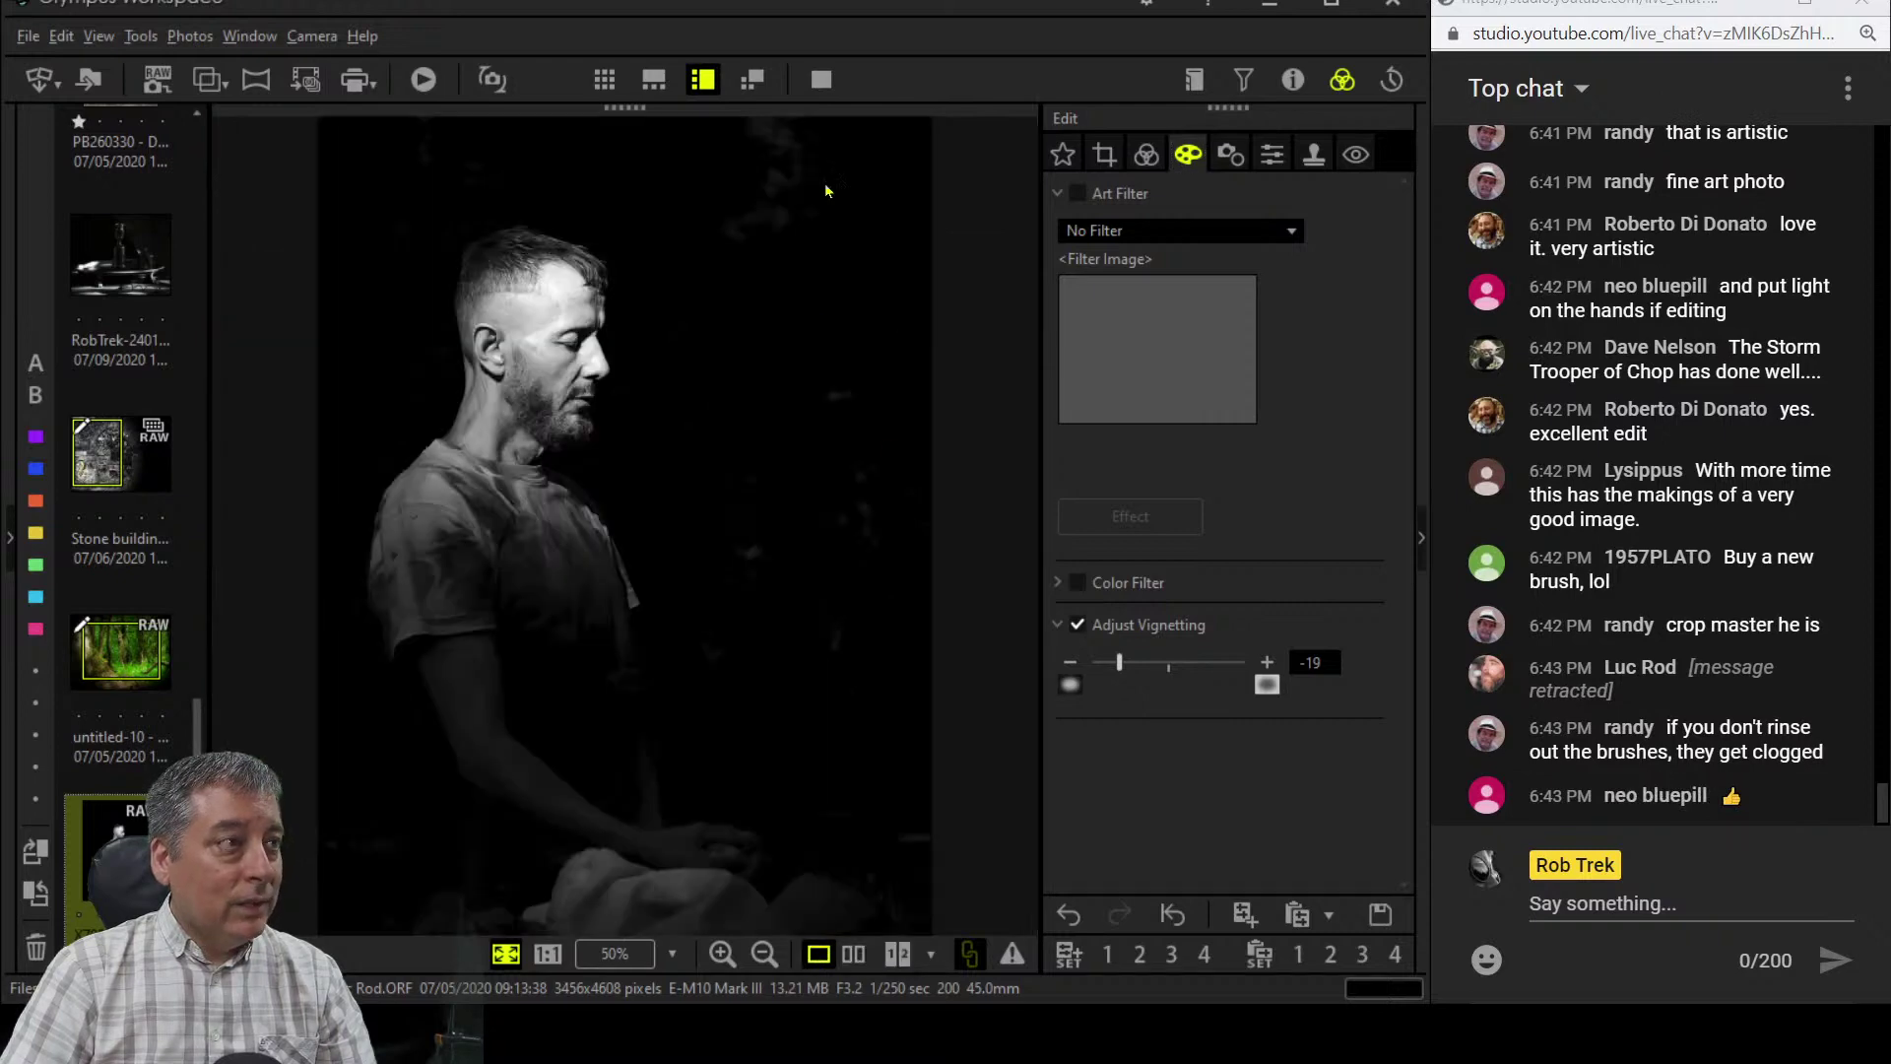
pyautogui.click(837, 85)
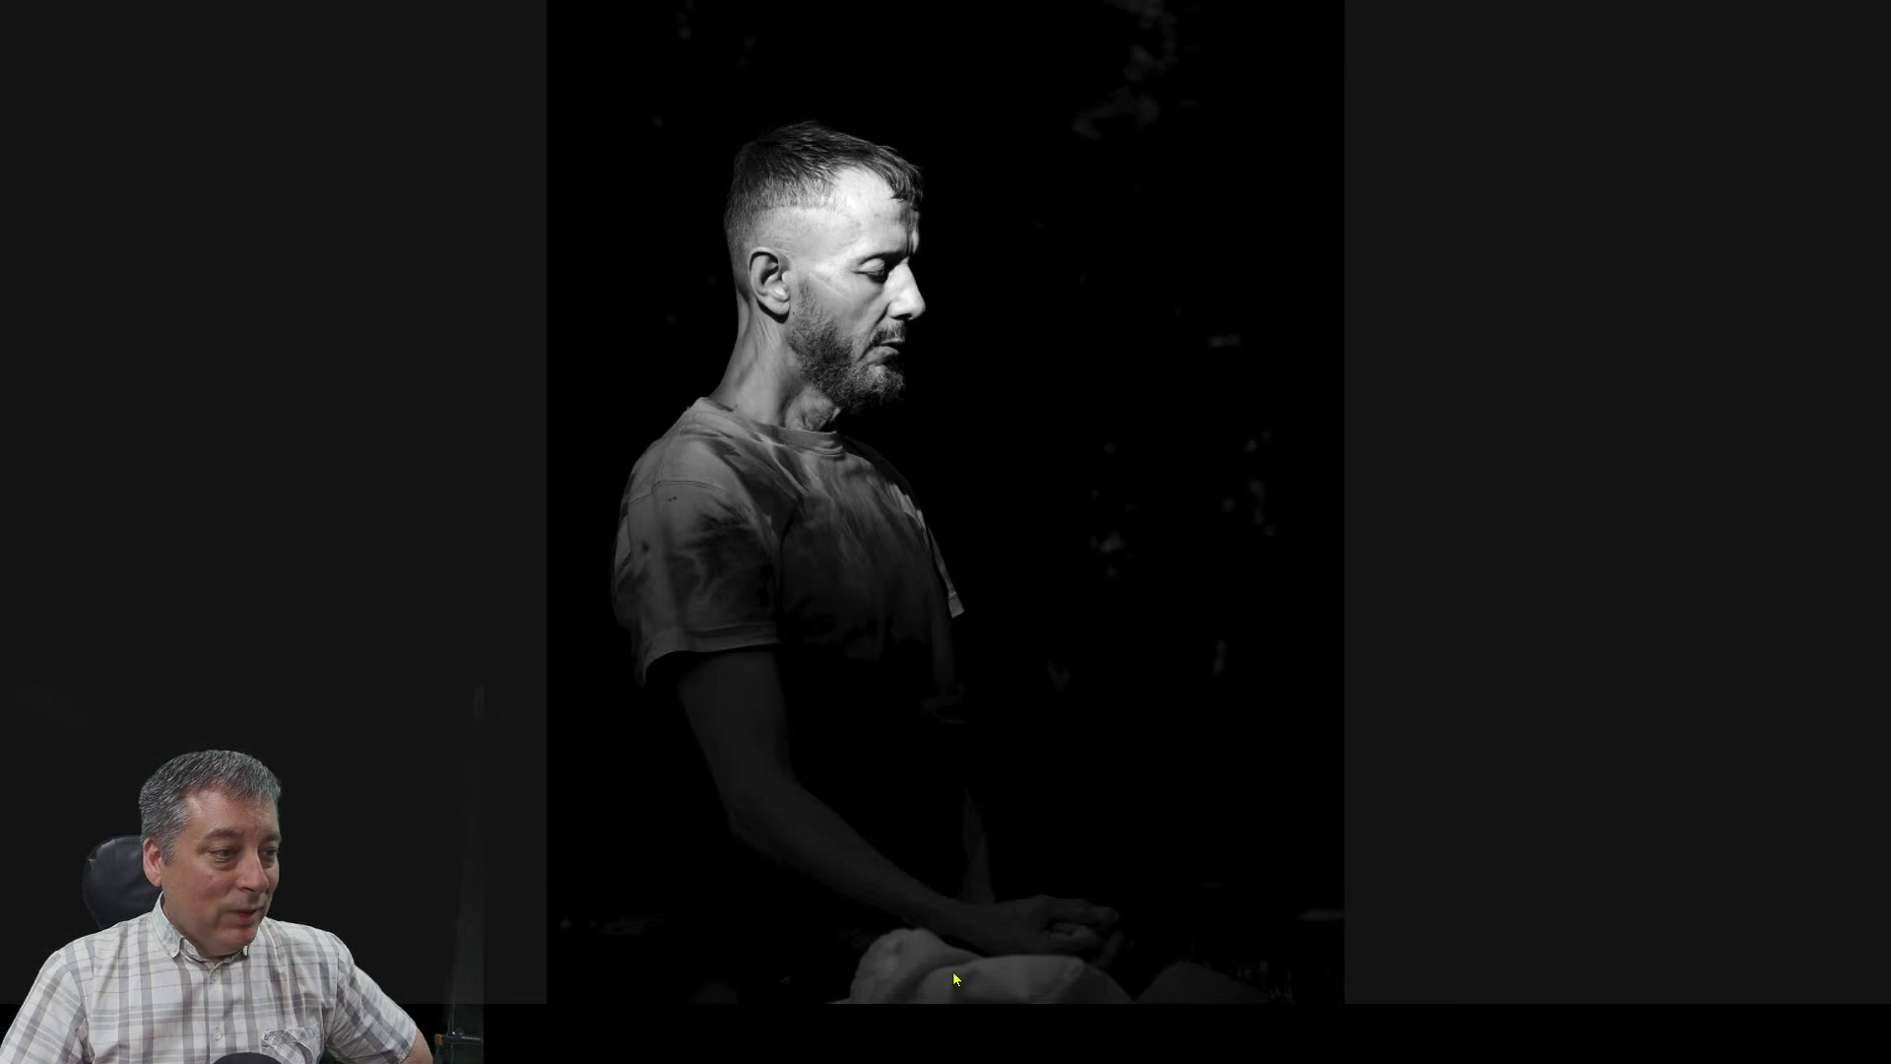
pyautogui.press('Escape')
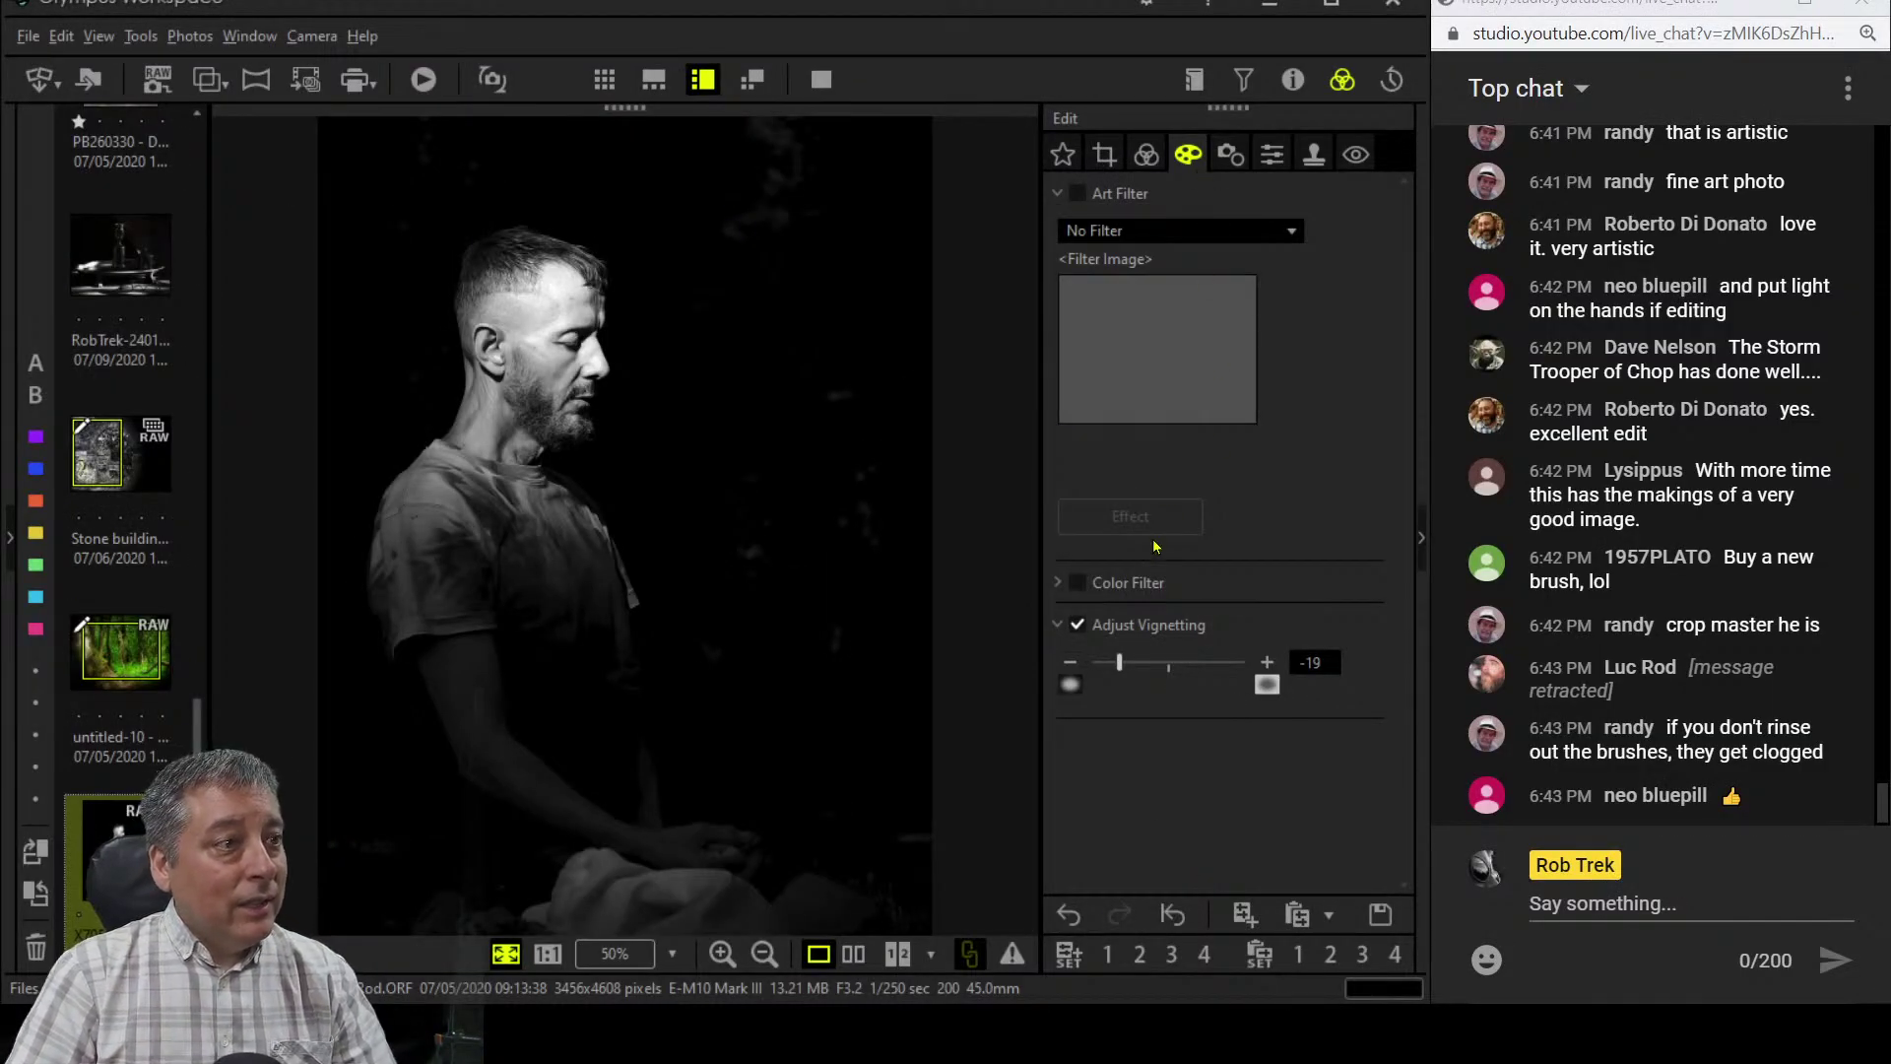
# - Set the portrait's vignetting to -30 and display the photo in full screen
pyautogui.moveTo(1120, 662); pyautogui.dragTo(1092, 663)
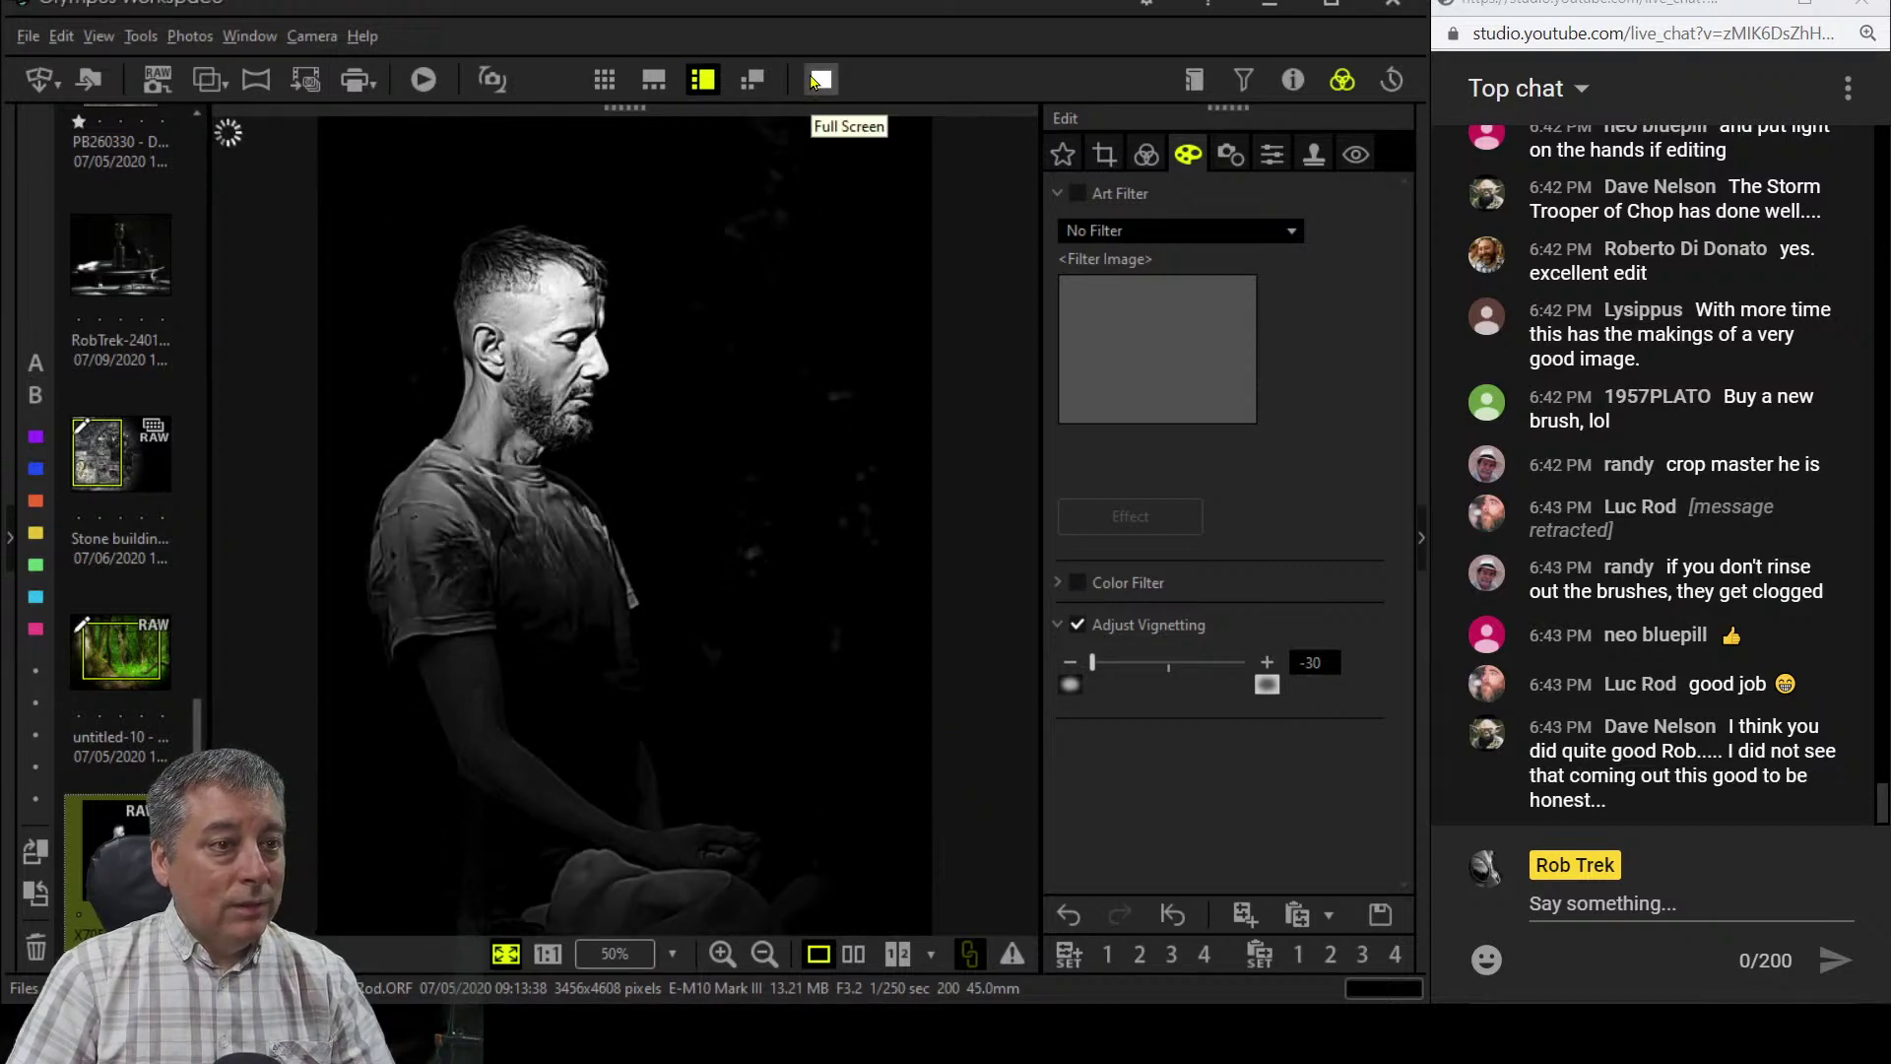
pyautogui.click(814, 81)
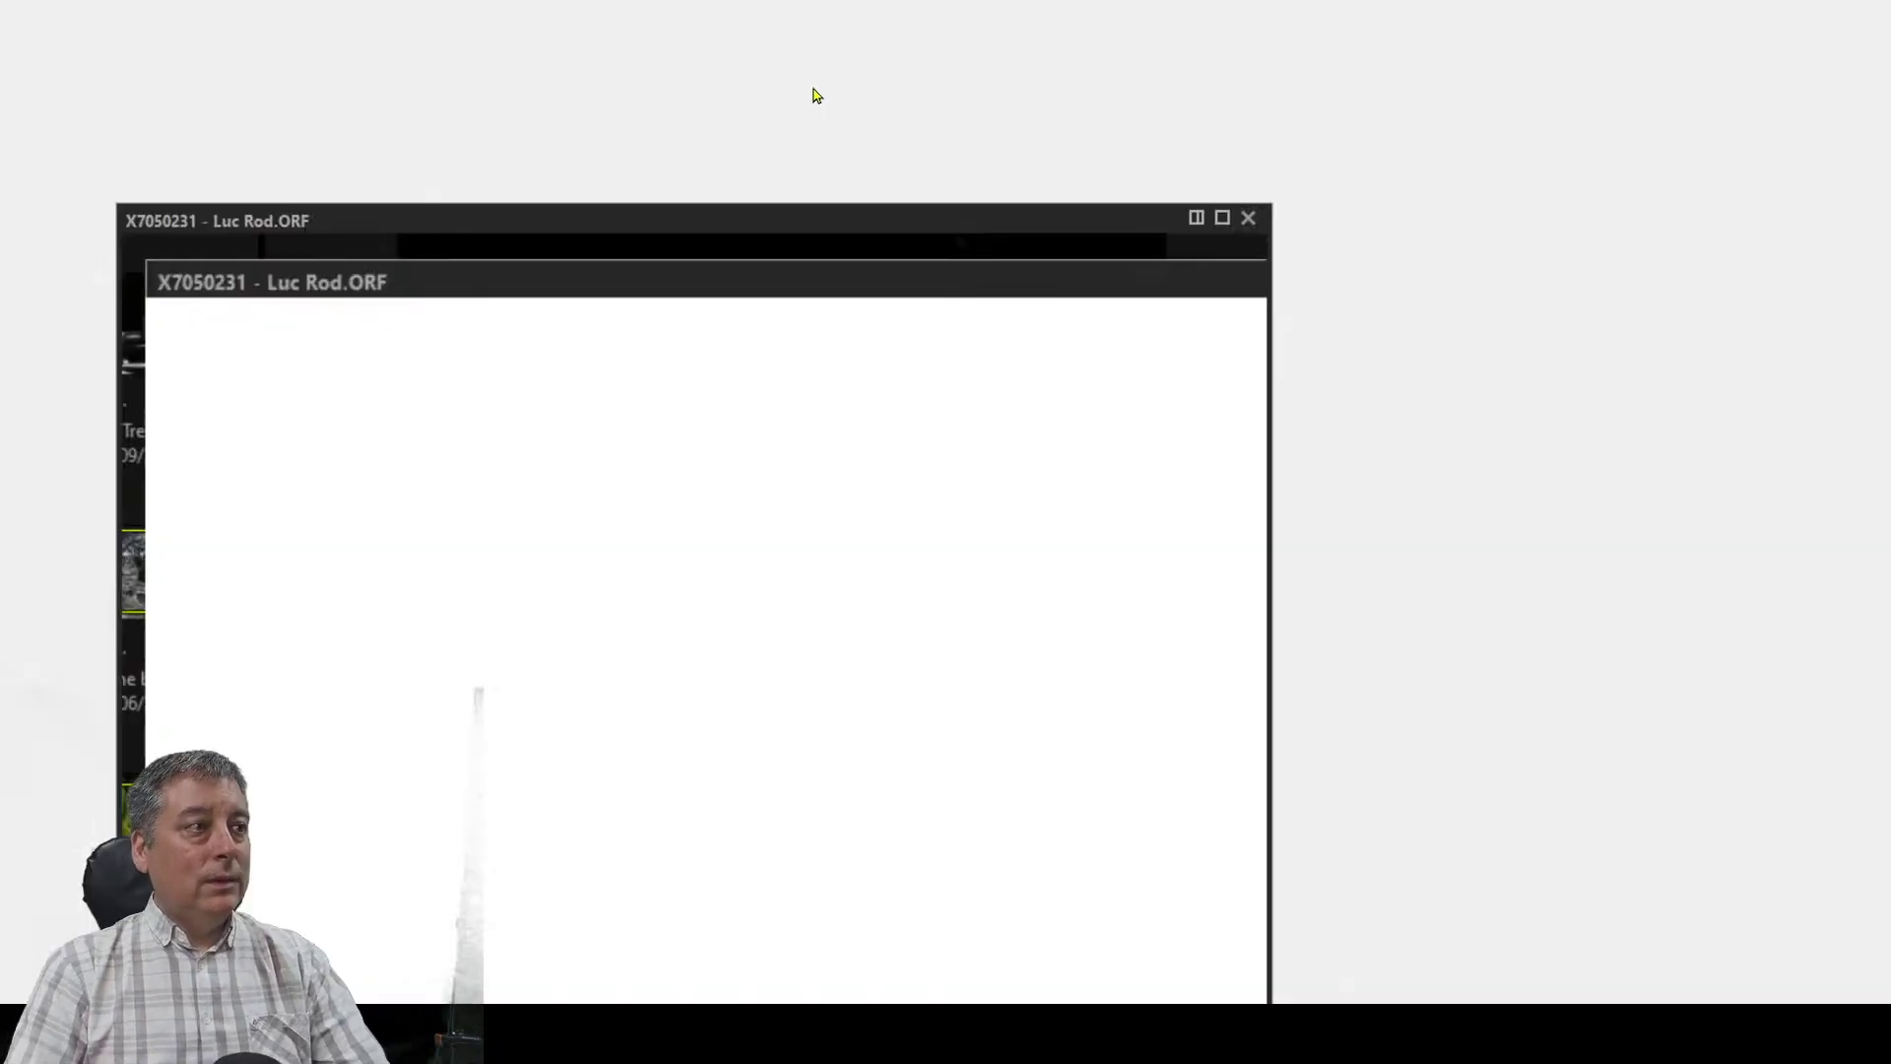